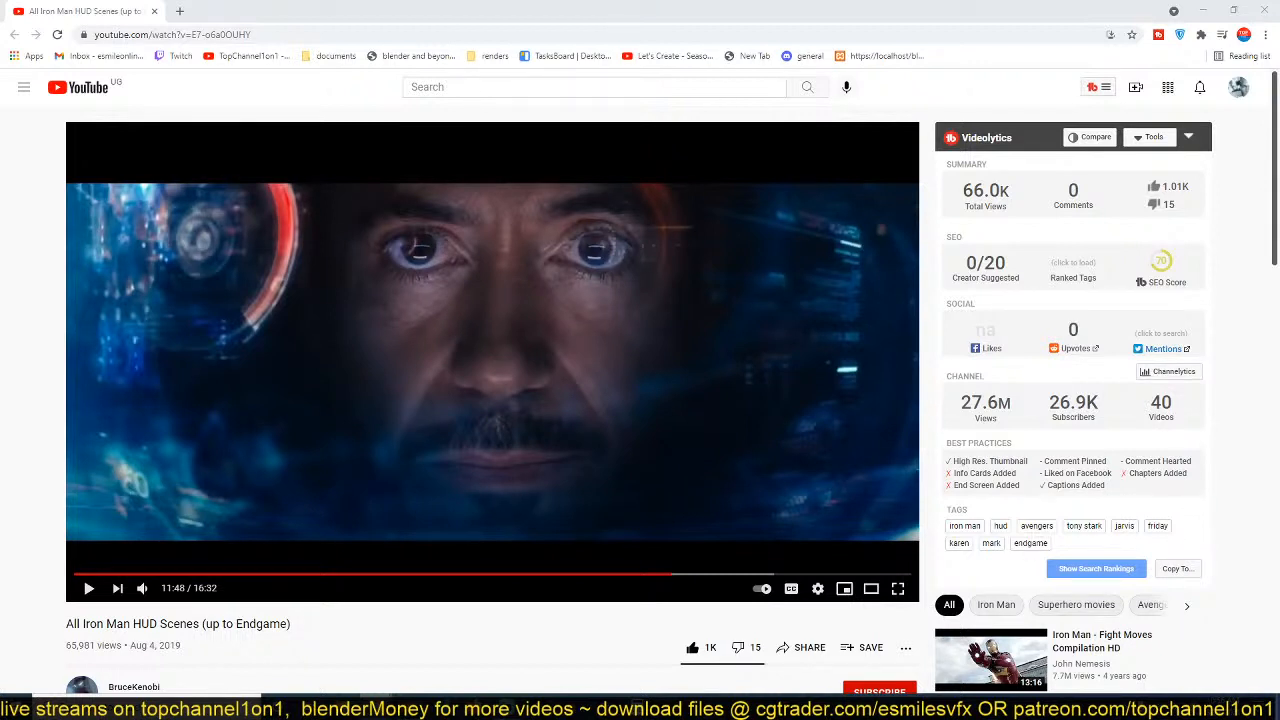
Switch from the Iron Man HUD video to the ArtStation page showing the Navigation Screen - UI Practice artwork.
left_click(459, 34)
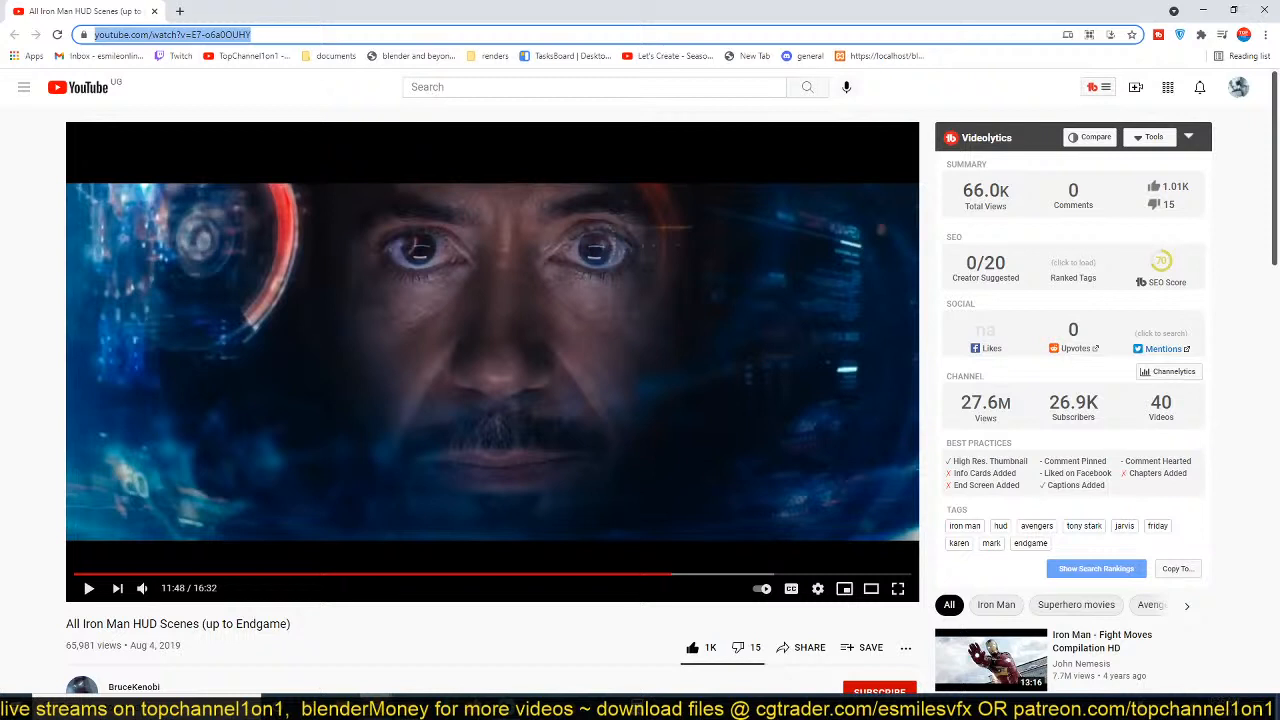
key("alt+Tab")
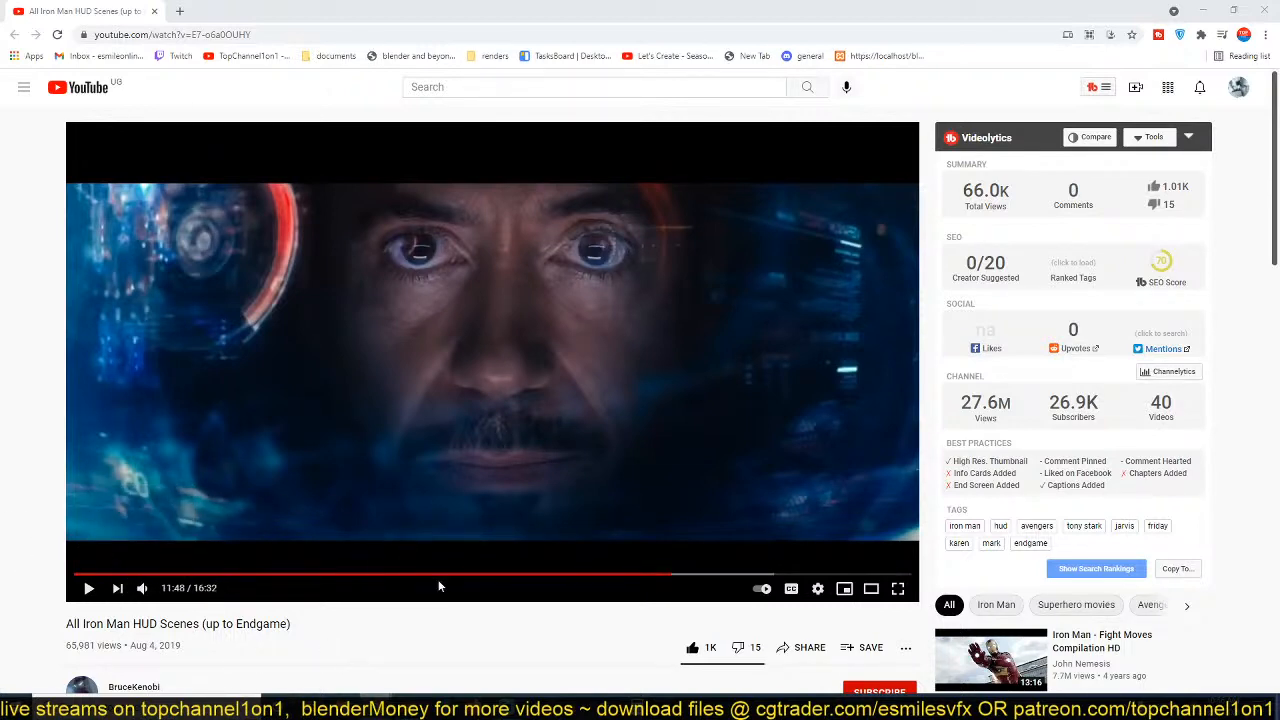
mouse_move(376, 706)
left_click(310, 658)
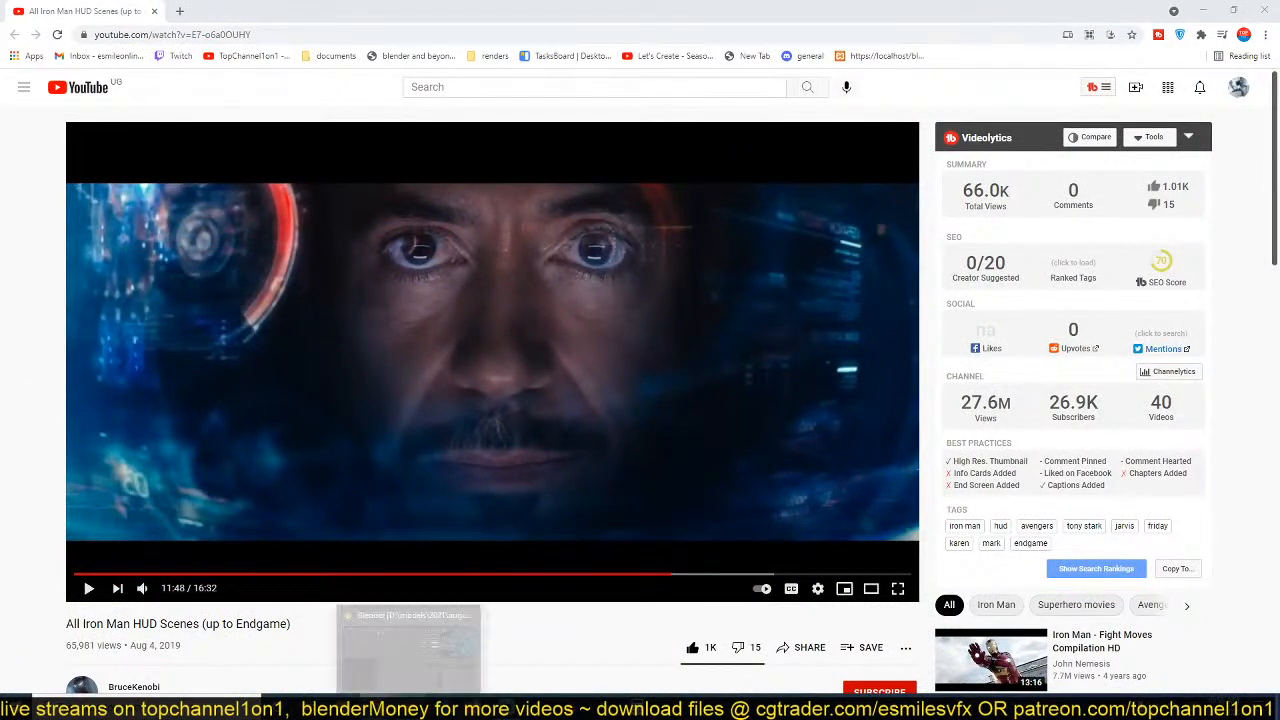
mouse_move(378, 706)
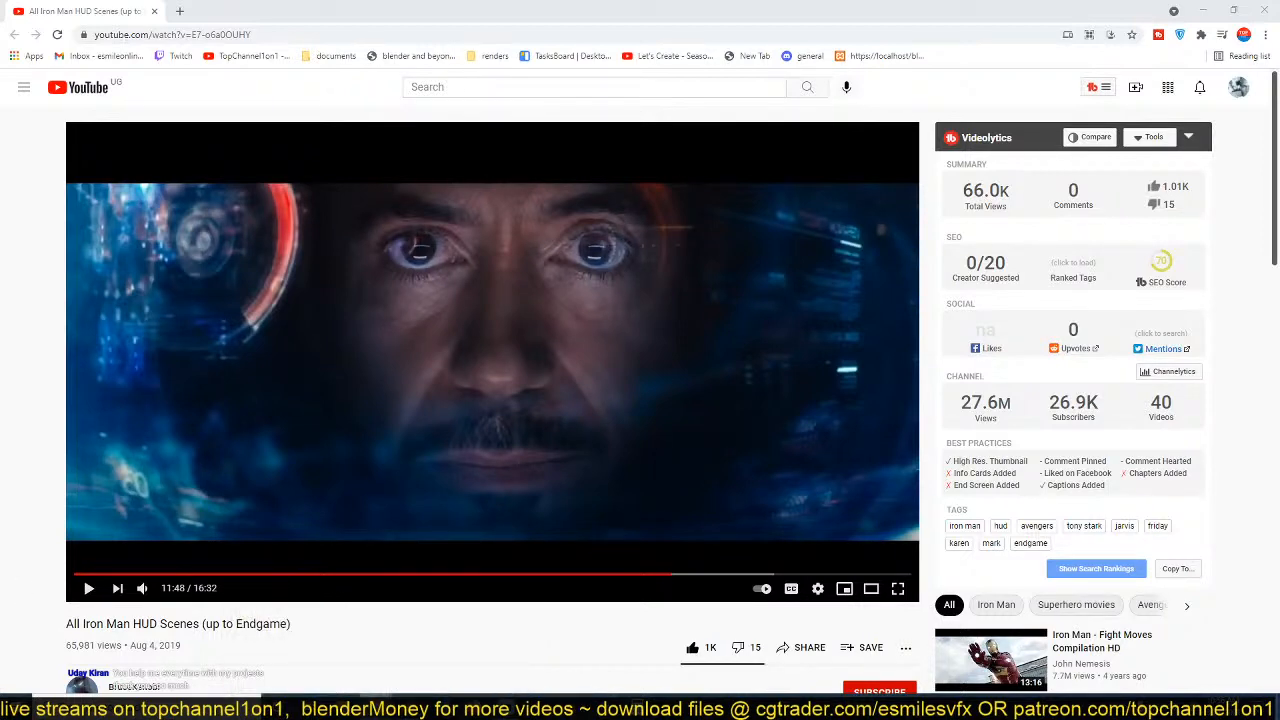
left_click_drag(0, 300, 237, 228)
double_click(237, 228)
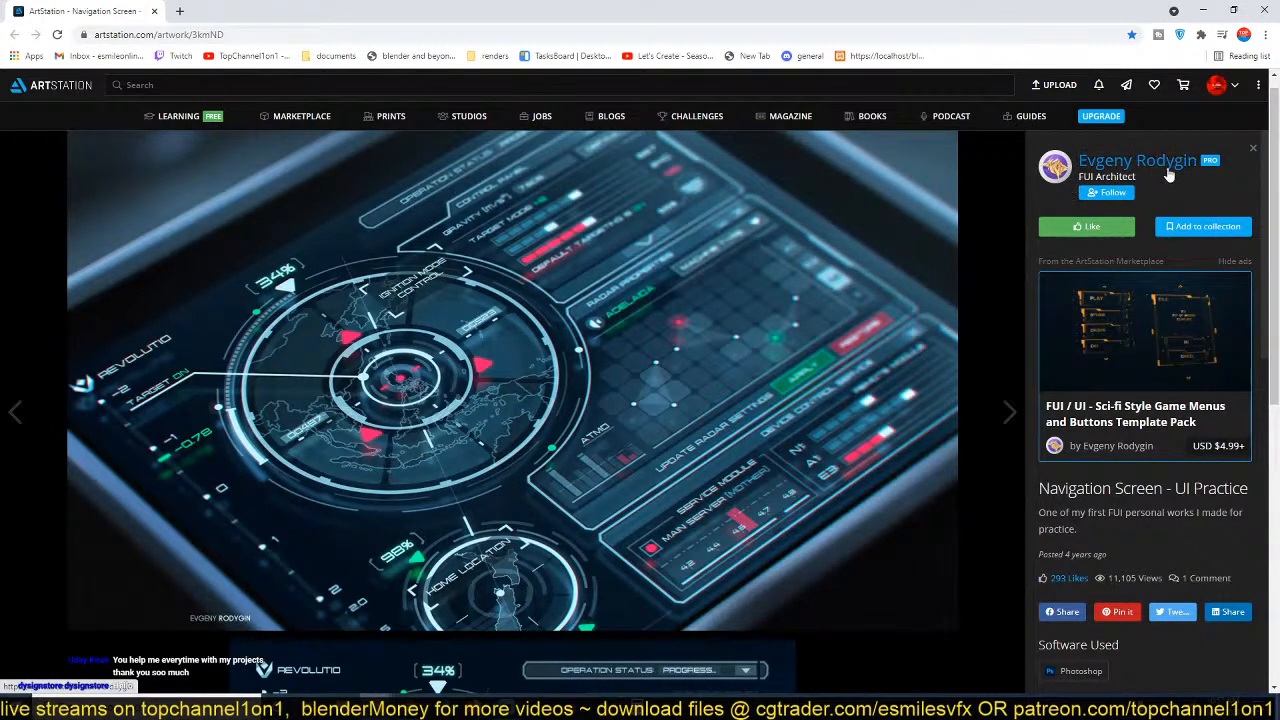
mouse_move(1179, 175)
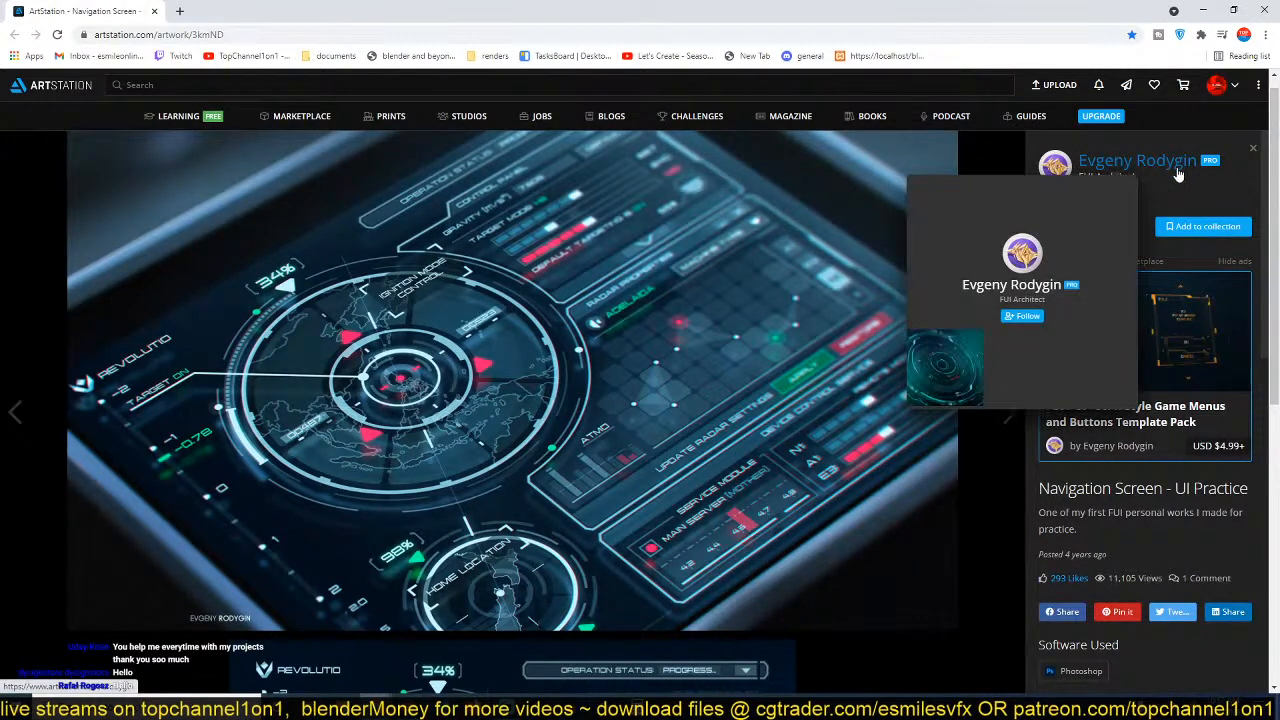
left_click(1117, 222)
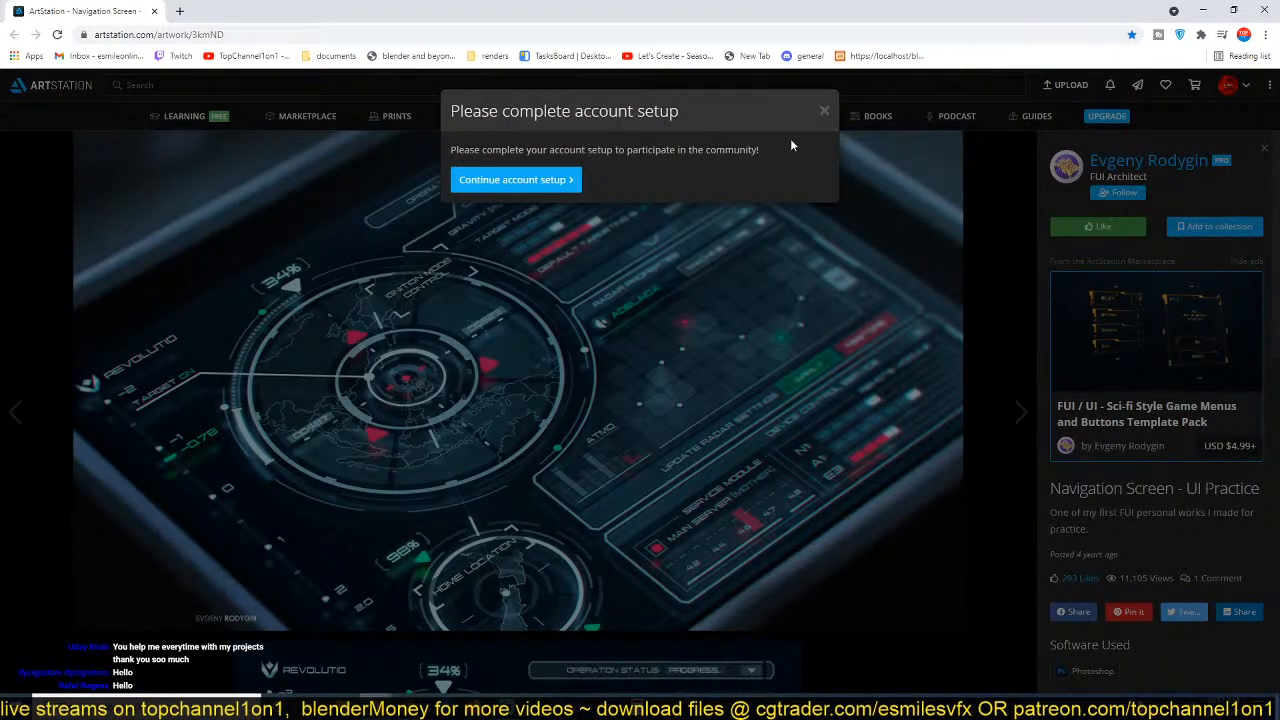
left_click(824, 115)
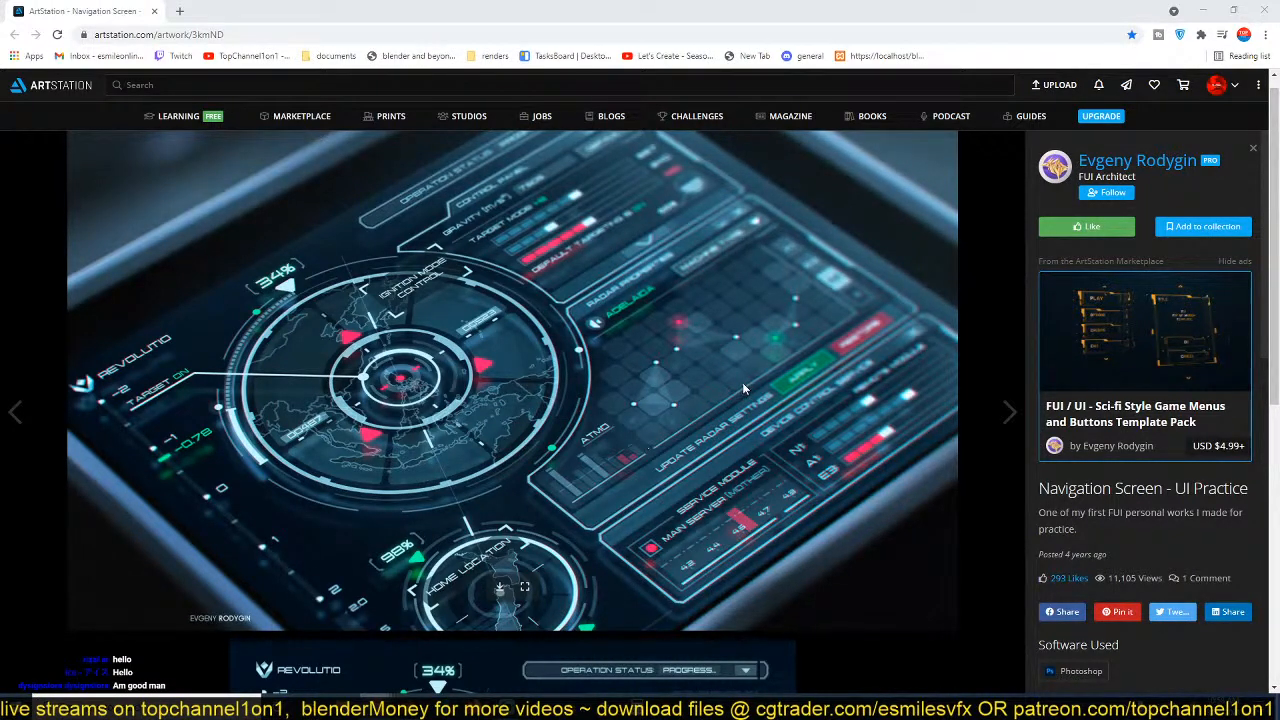
Search Google Images for "hud" in a new browser tab.
left_click(181, 12)
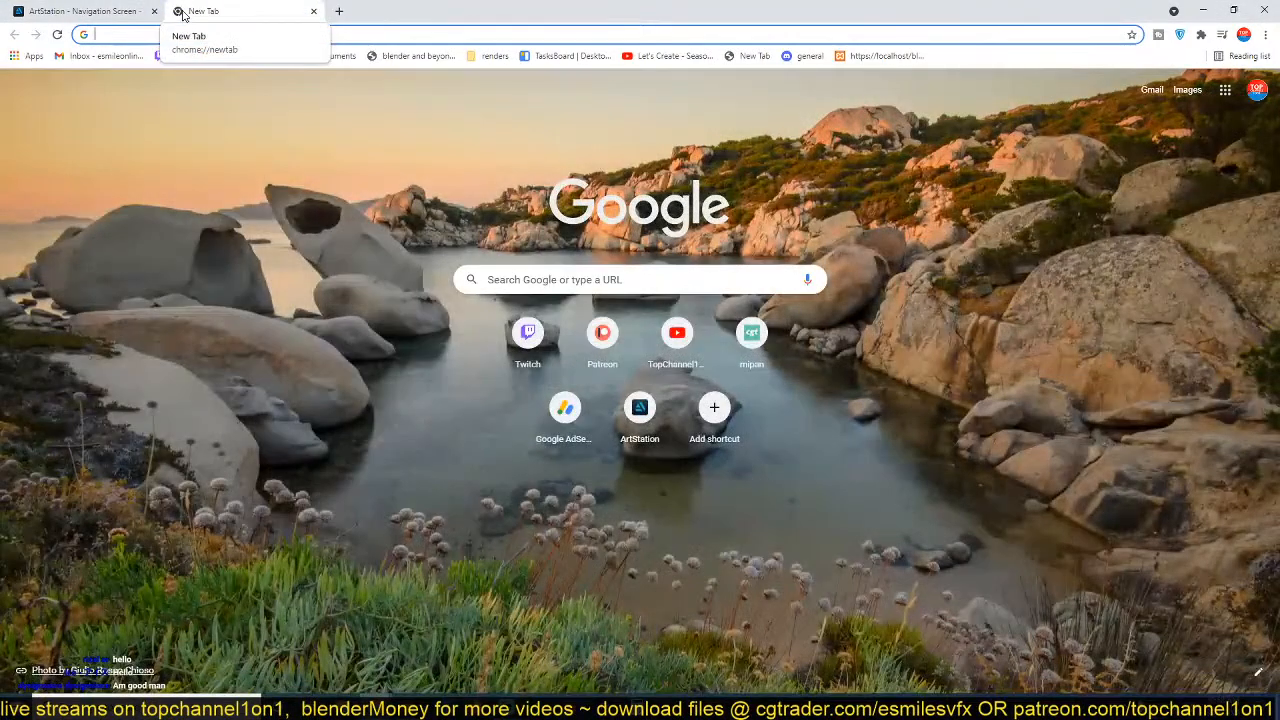
type("hu")
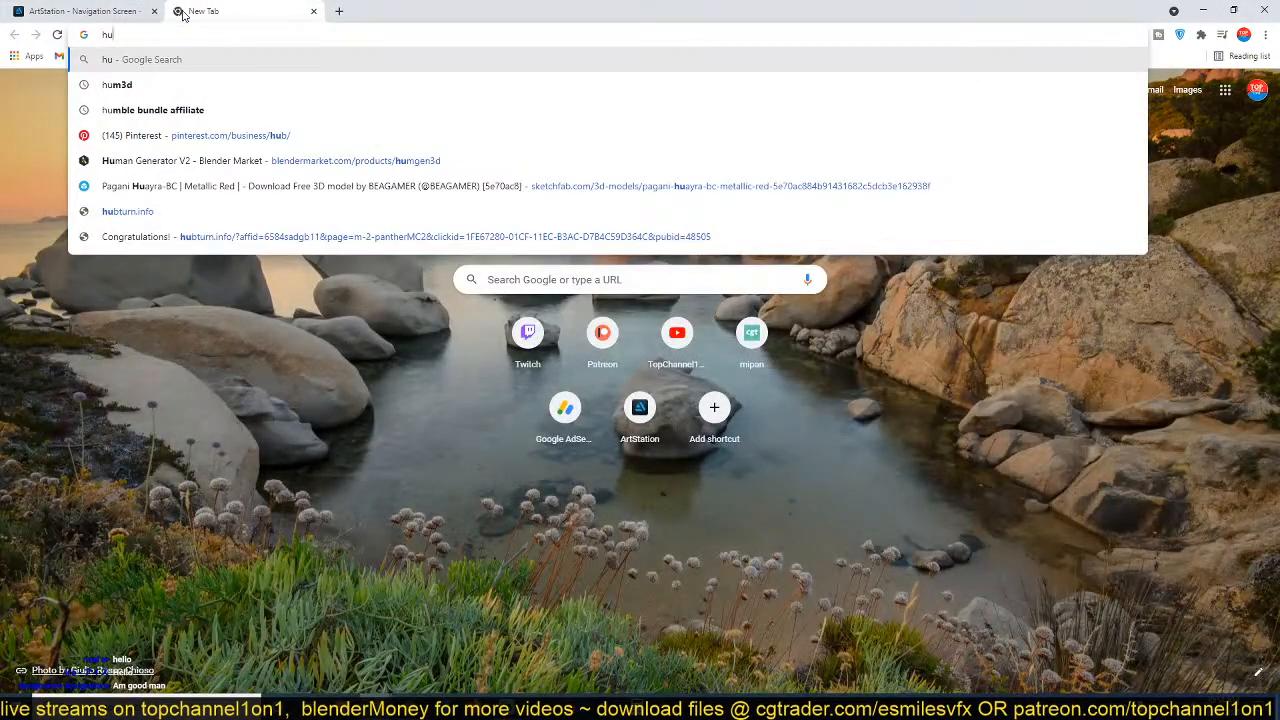
type("d")
key("Return")
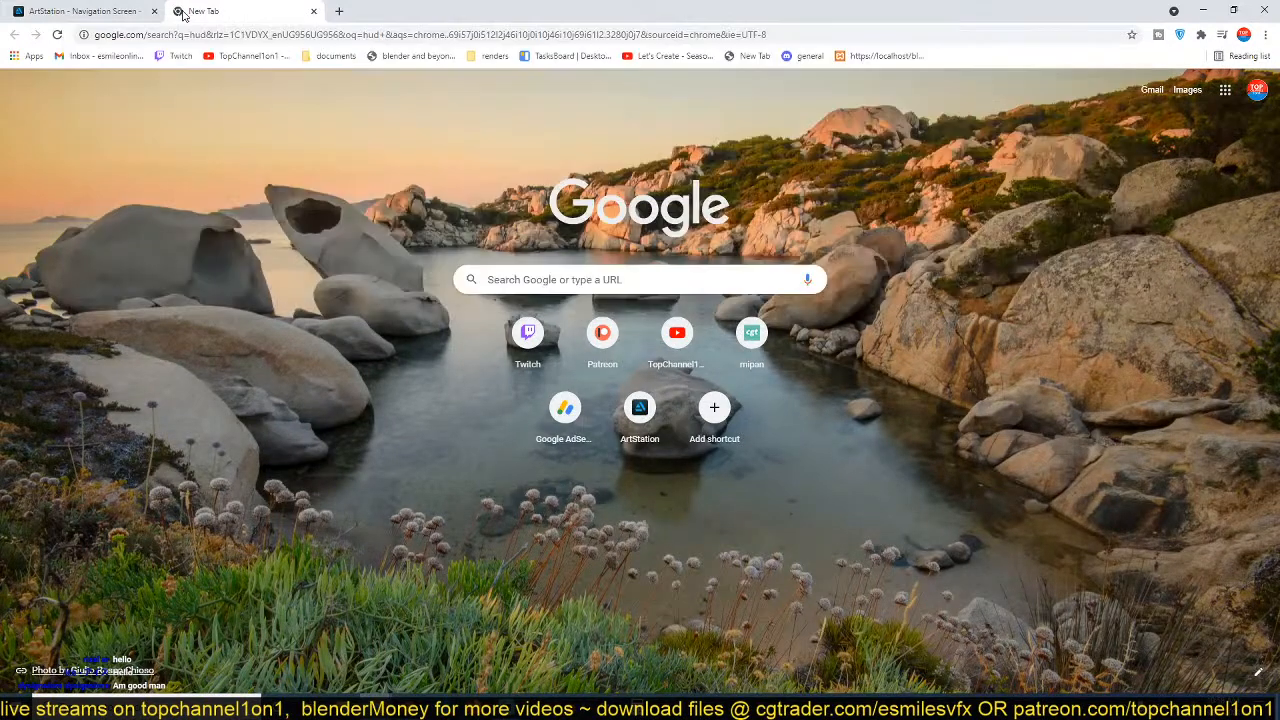
left_click(186, 141)
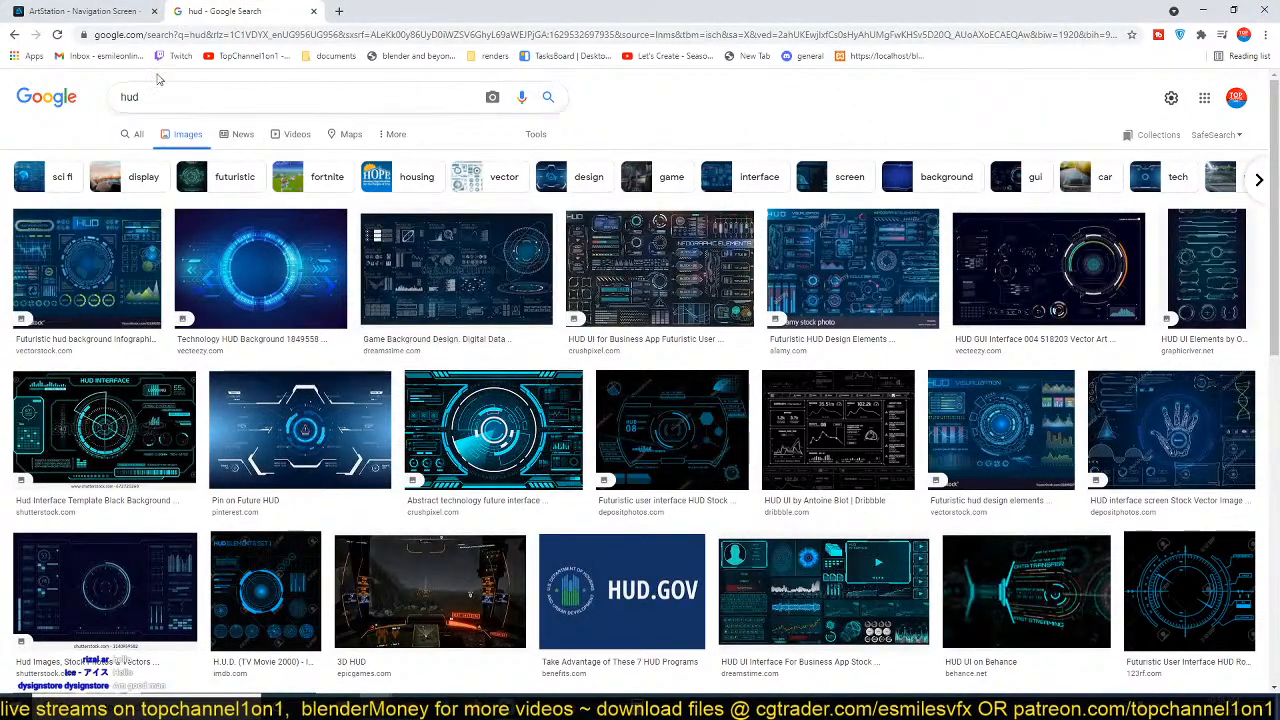
Play the Iron Man HUD Scenes video from about 0:30, pause it at 0:36, and switch to Blender.
mouse_move(418, 690)
left_click(400, 650)
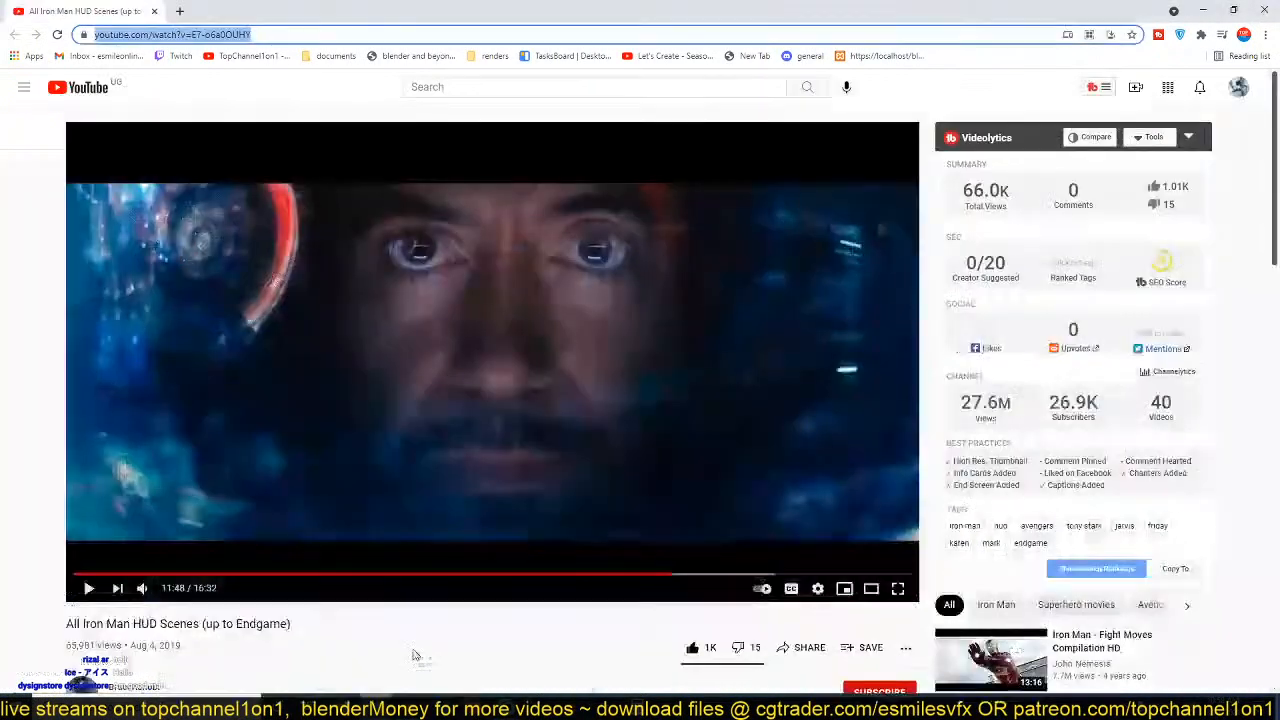
left_click(255, 505)
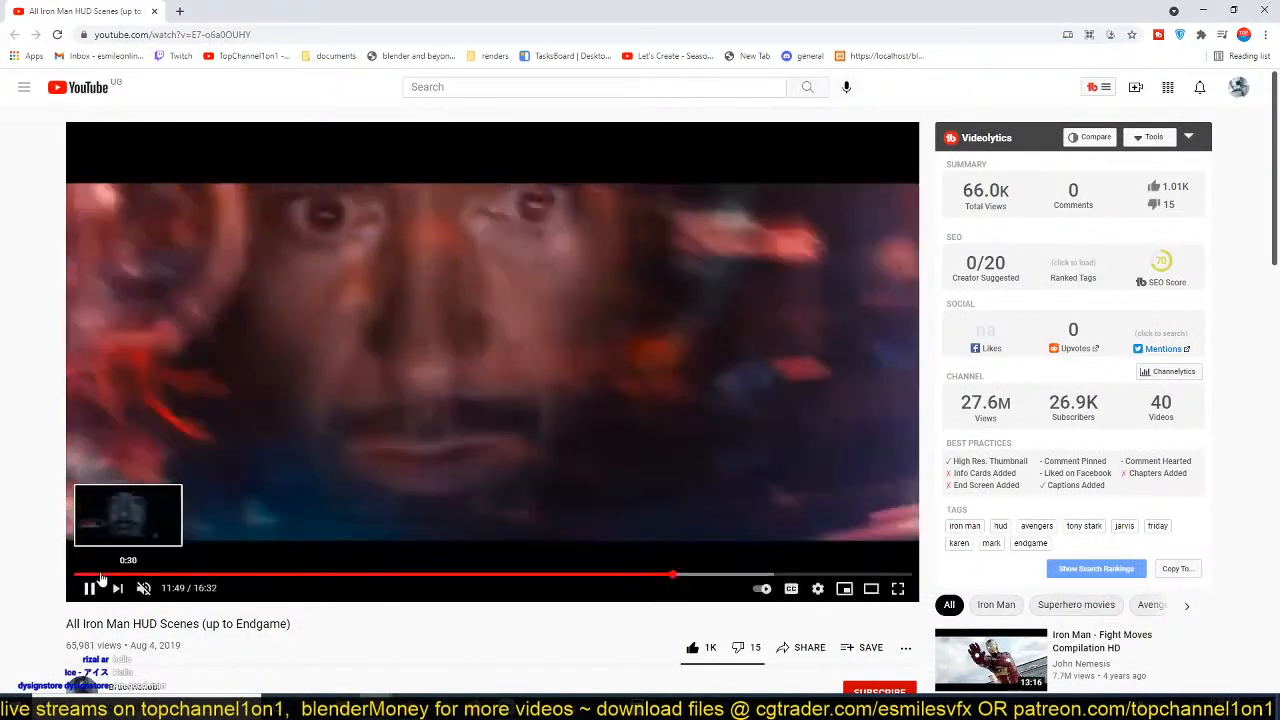
left_click(100, 575)
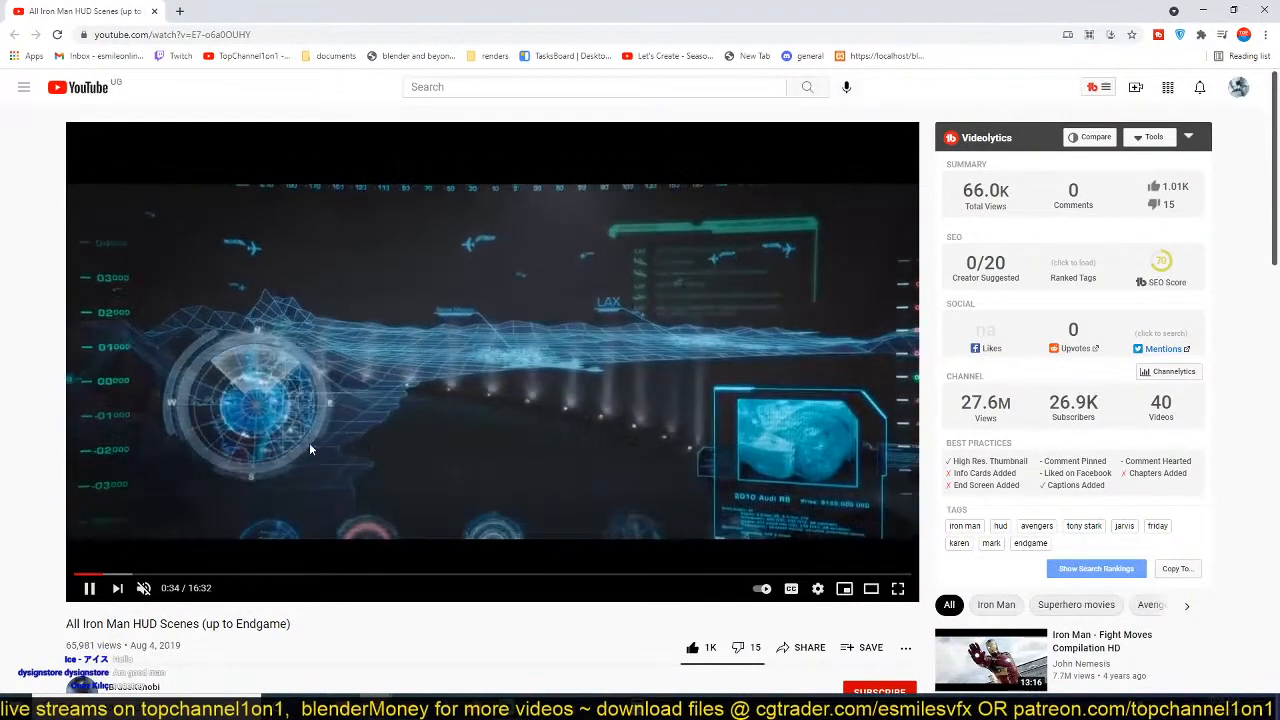
left_click(390, 421)
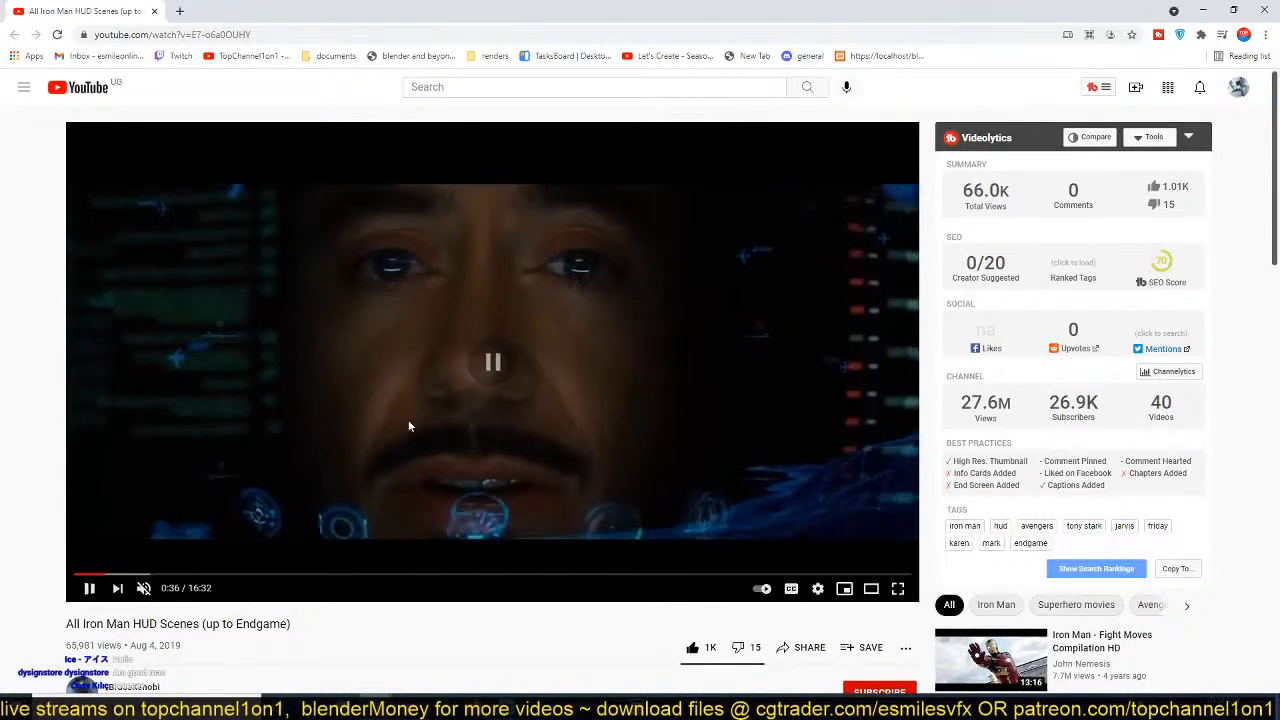
left_click(1203, 10)
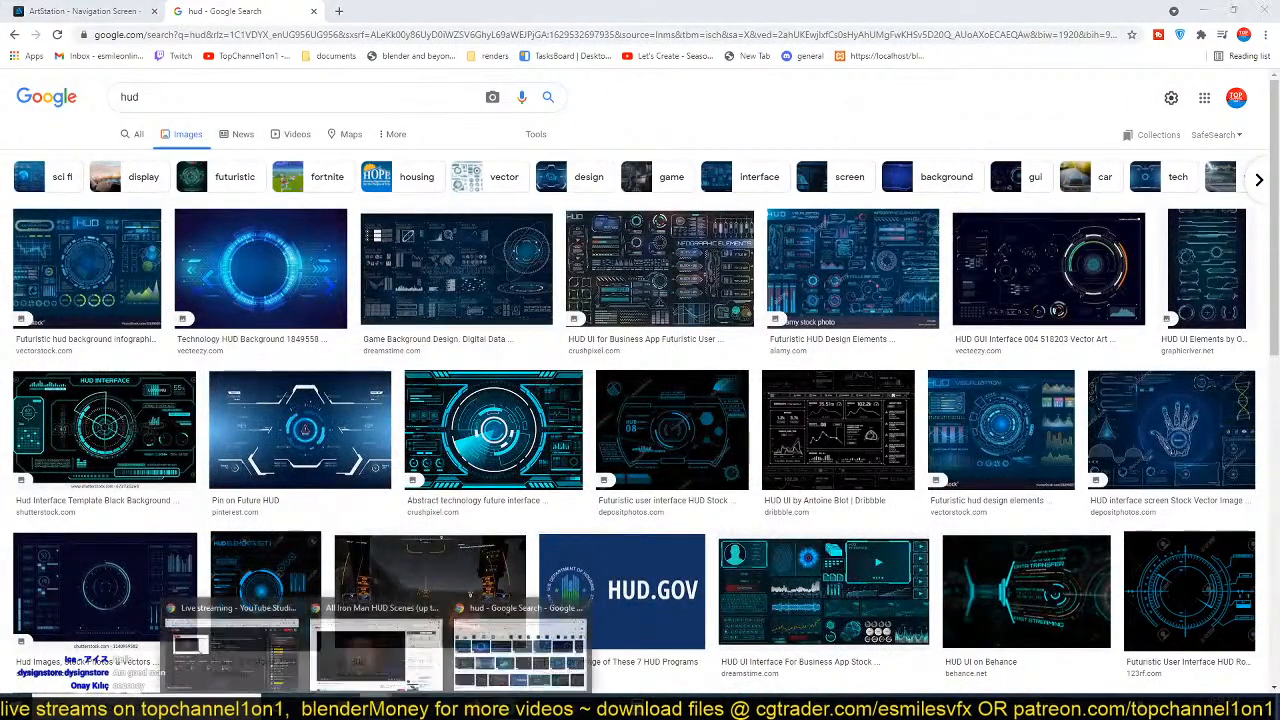
left_click(410, 704)
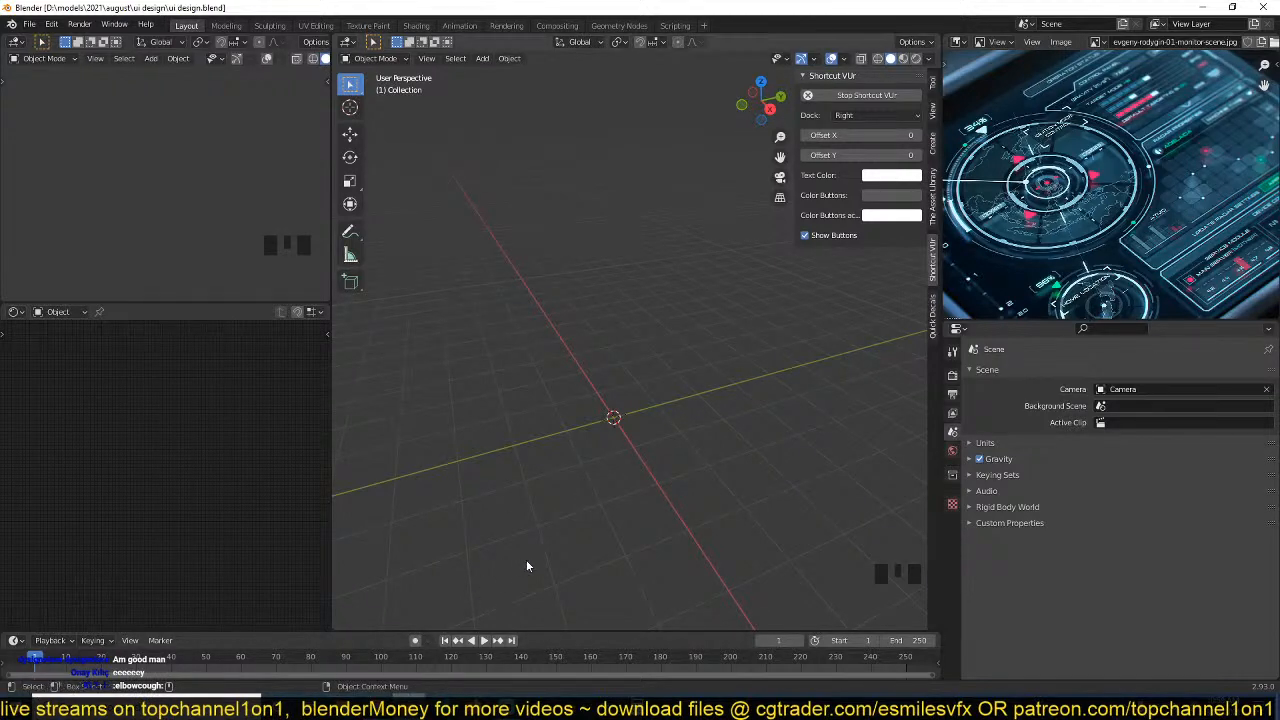
Look over the Iron Man HUD Scenes video page and its comments in the browser, and return to Blender.
mouse_move(376, 710)
left_click(339, 652)
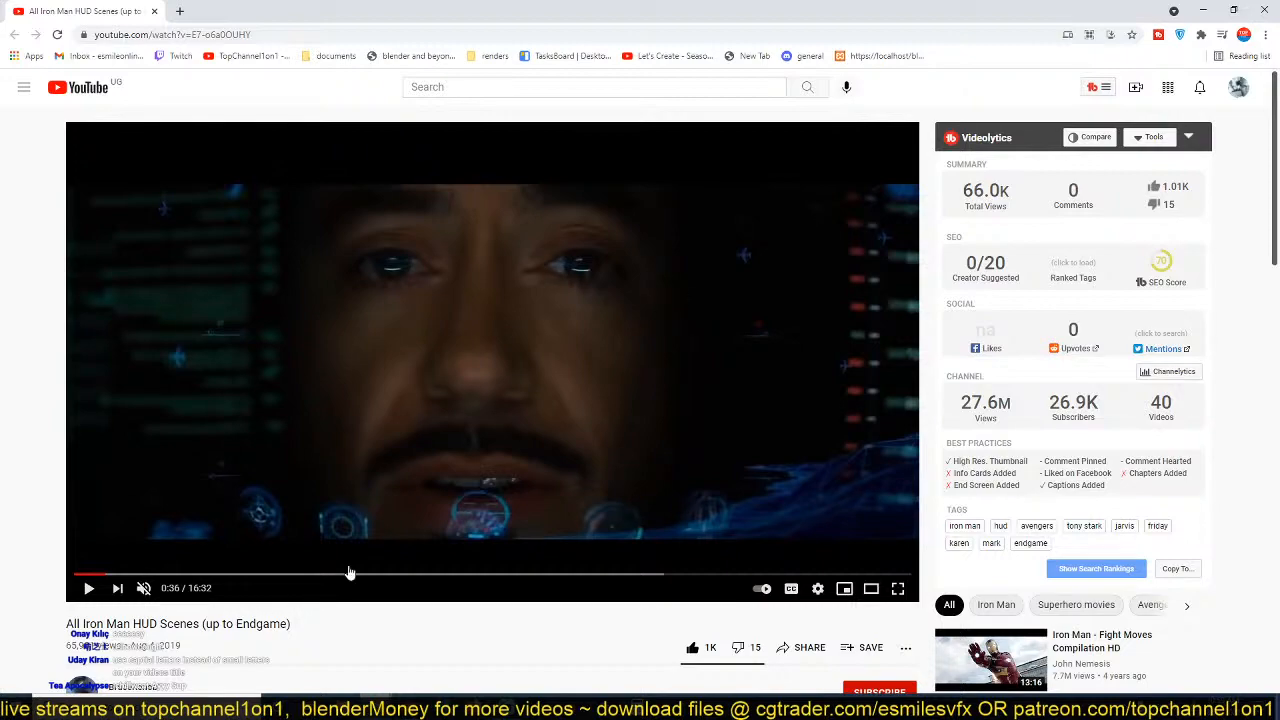
scroll(389, 564, "down", 3)
scroll(1050, 572, "down", 4)
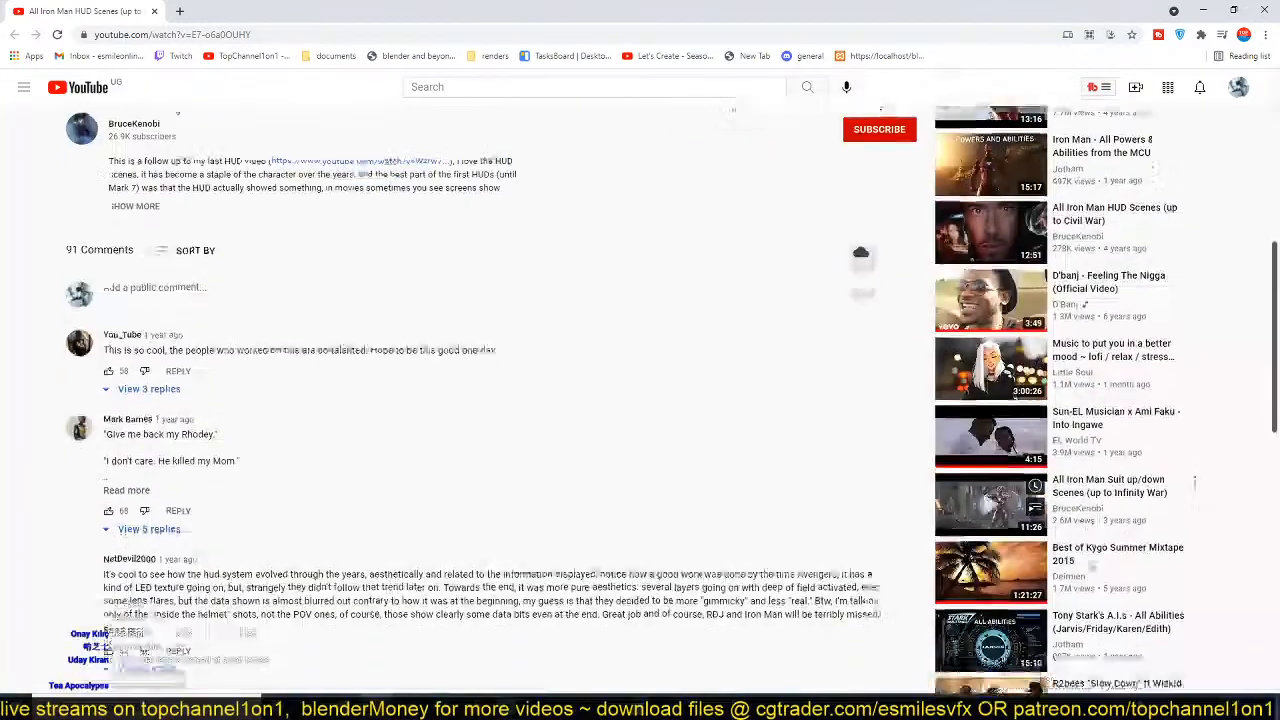
scroll(1090, 565, "up", 6)
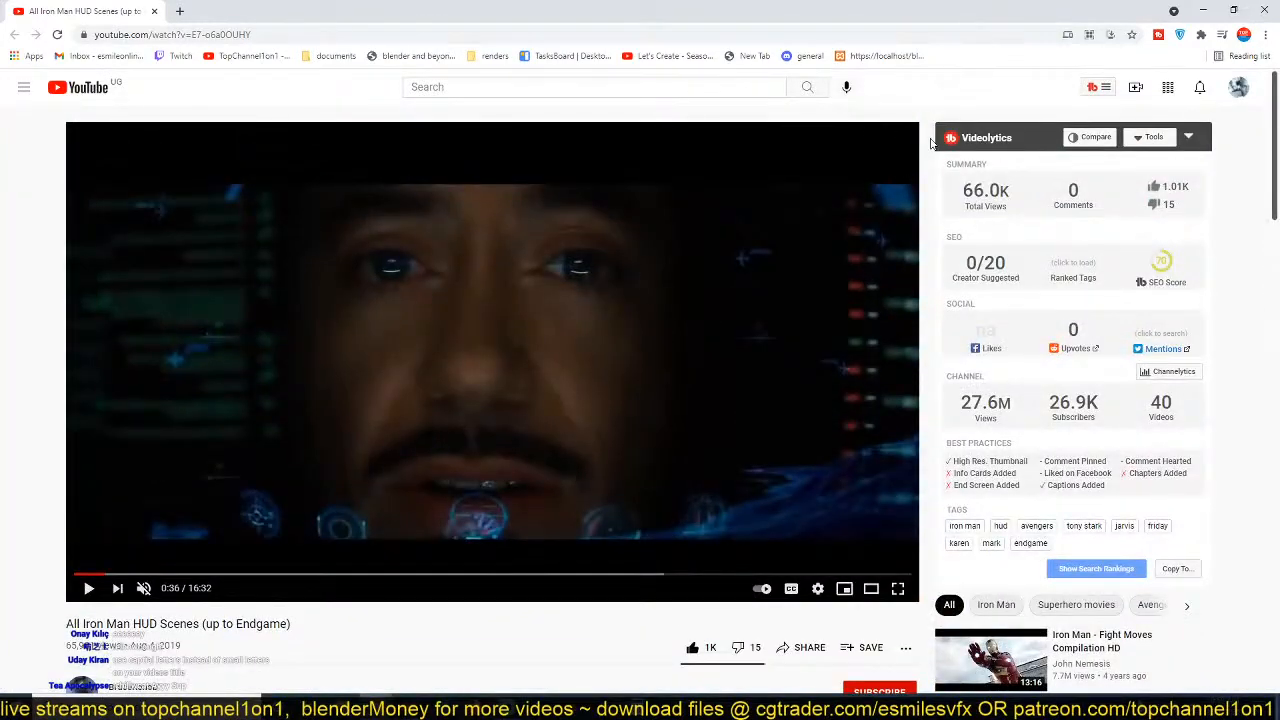
left_click(1204, 11)
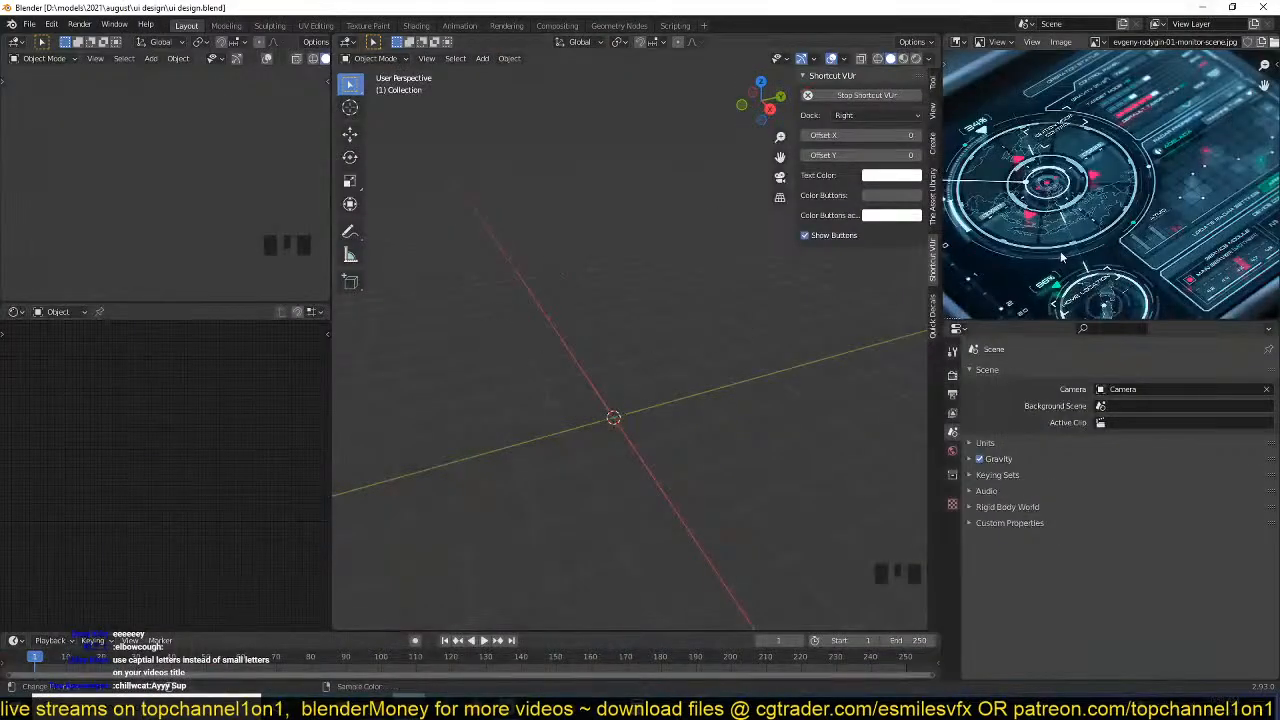
Maximize the image editor that holds the sci-fi monitor reference picture.
scroll(1062, 258, "up", 4)
scroll(1070, 255, "down", 5)
scroll(1087, 246, "up", 3)
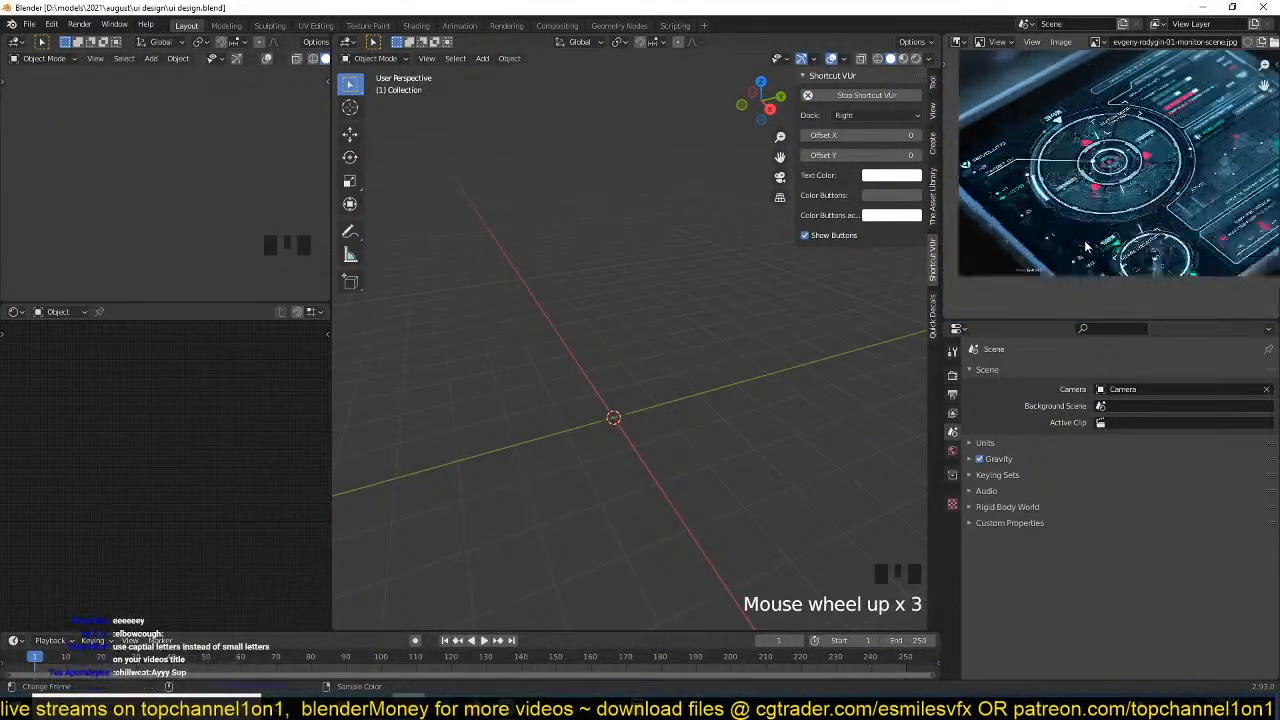
scroll(1087, 246, "down", 3)
key("ctrl+space")
scroll(688, 340, "up", 5)
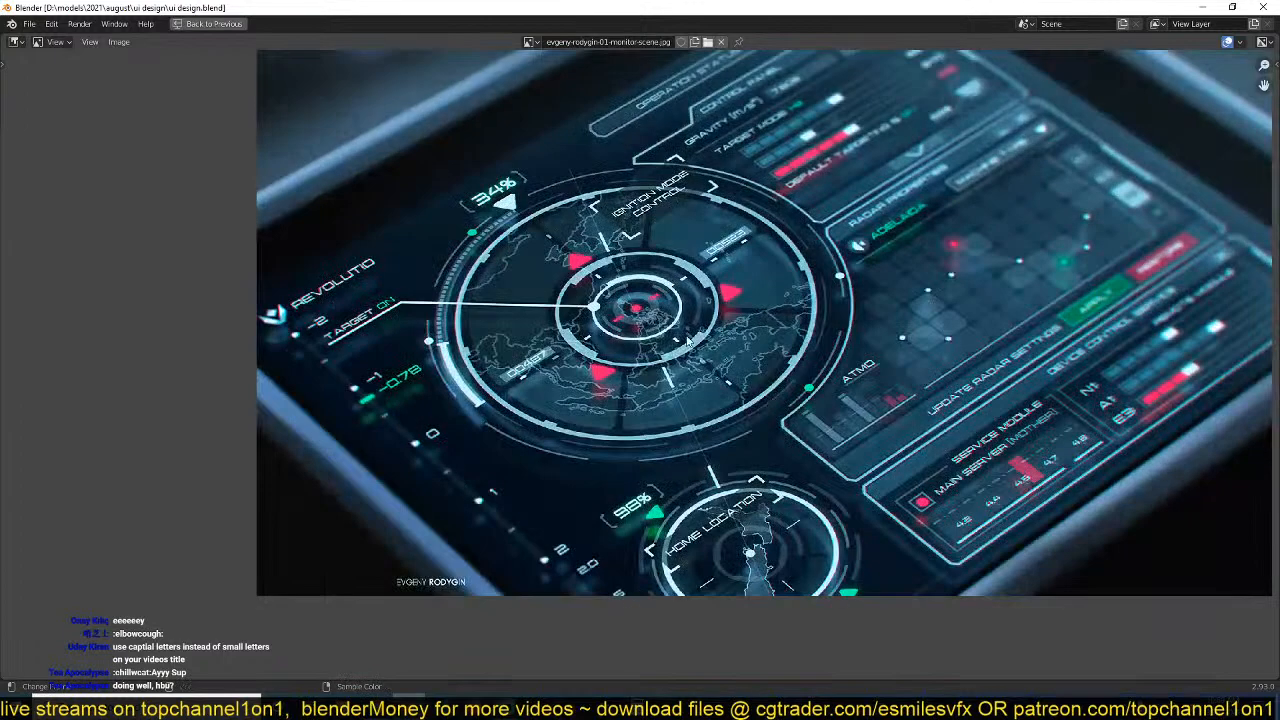
scroll(688, 340, "down", 4)
scroll(593, 322, "up", 2)
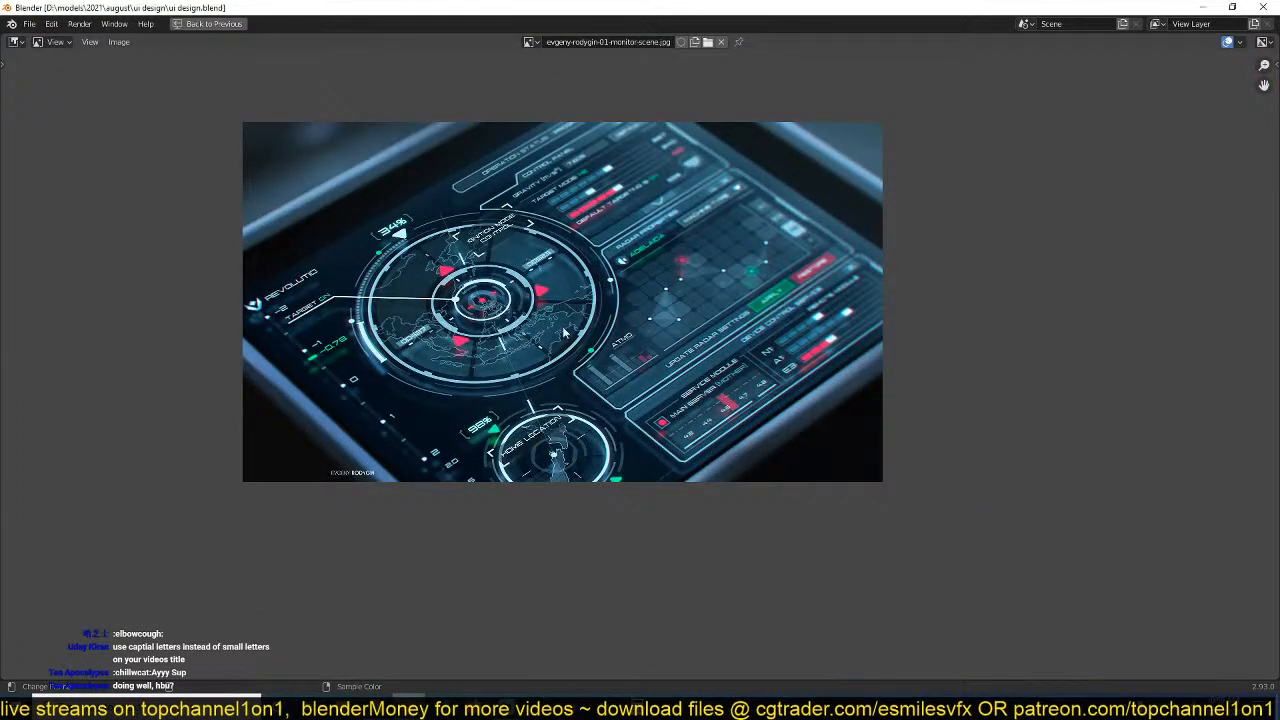
Examine the reference picture's overall layout, including the control panel and radar properties sections.
middle_click_drag(345, 249, 351, 289)
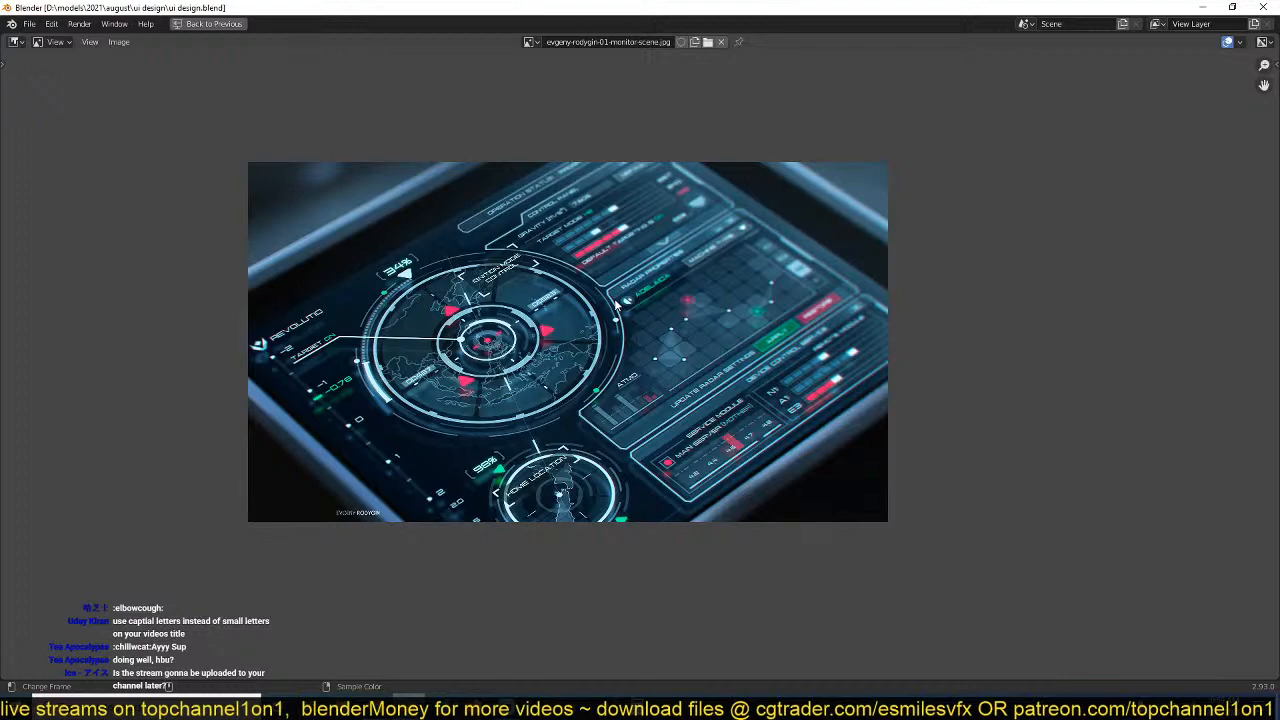
scroll(617, 305, "up", 4)
scroll(630, 260, "down", 2)
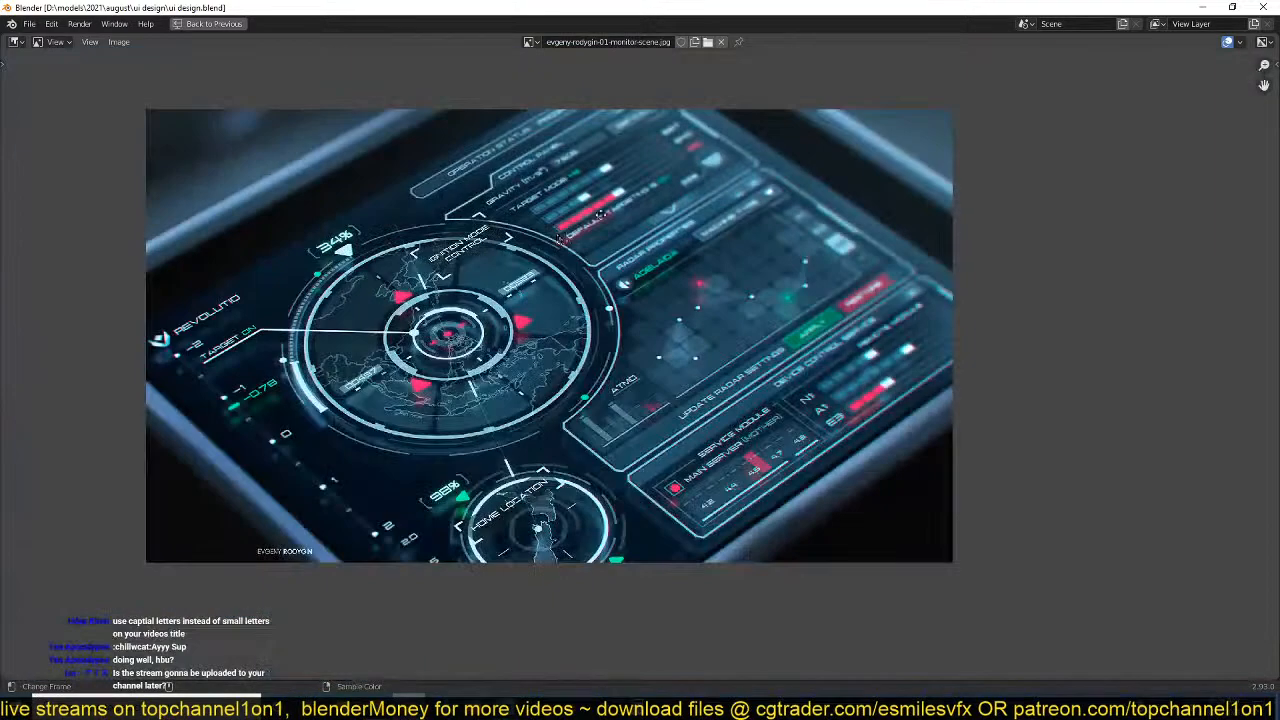
scroll(645, 207, "up", 1)
middle_click_drag(639, 208, 626, 290)
scroll(630, 290, "down", 2)
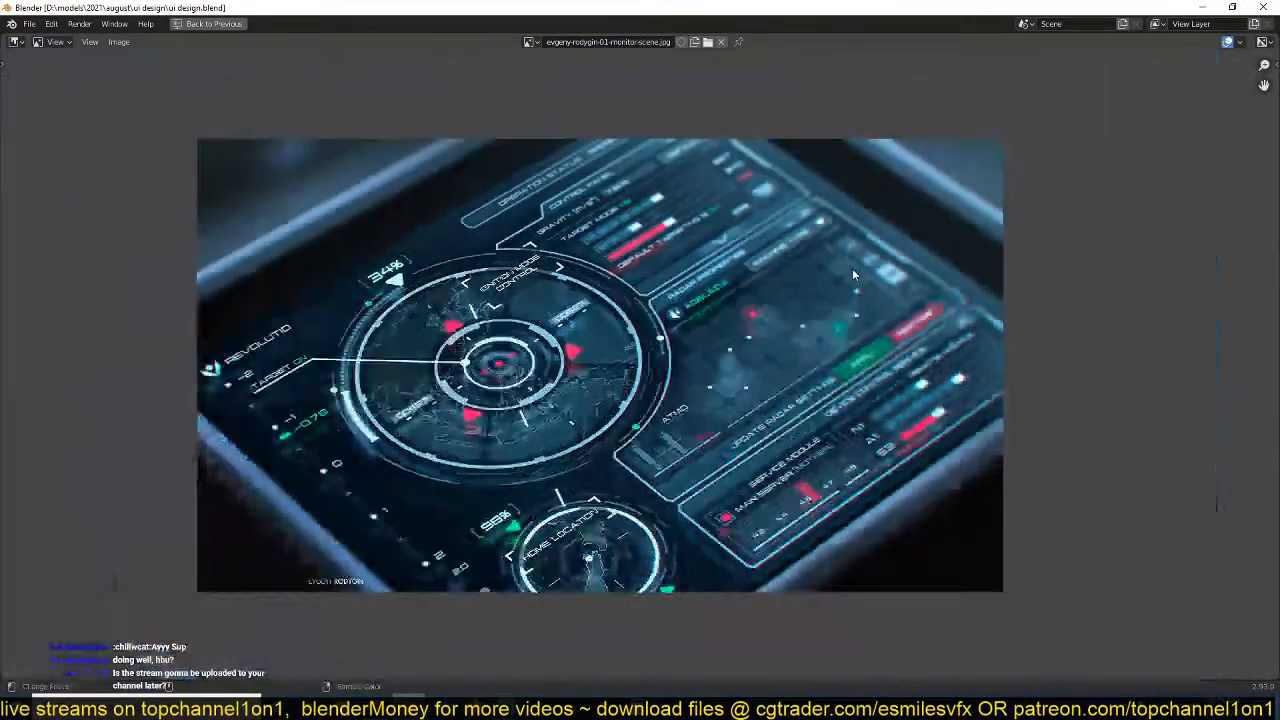
middle_click_drag(850, 277, 767, 238)
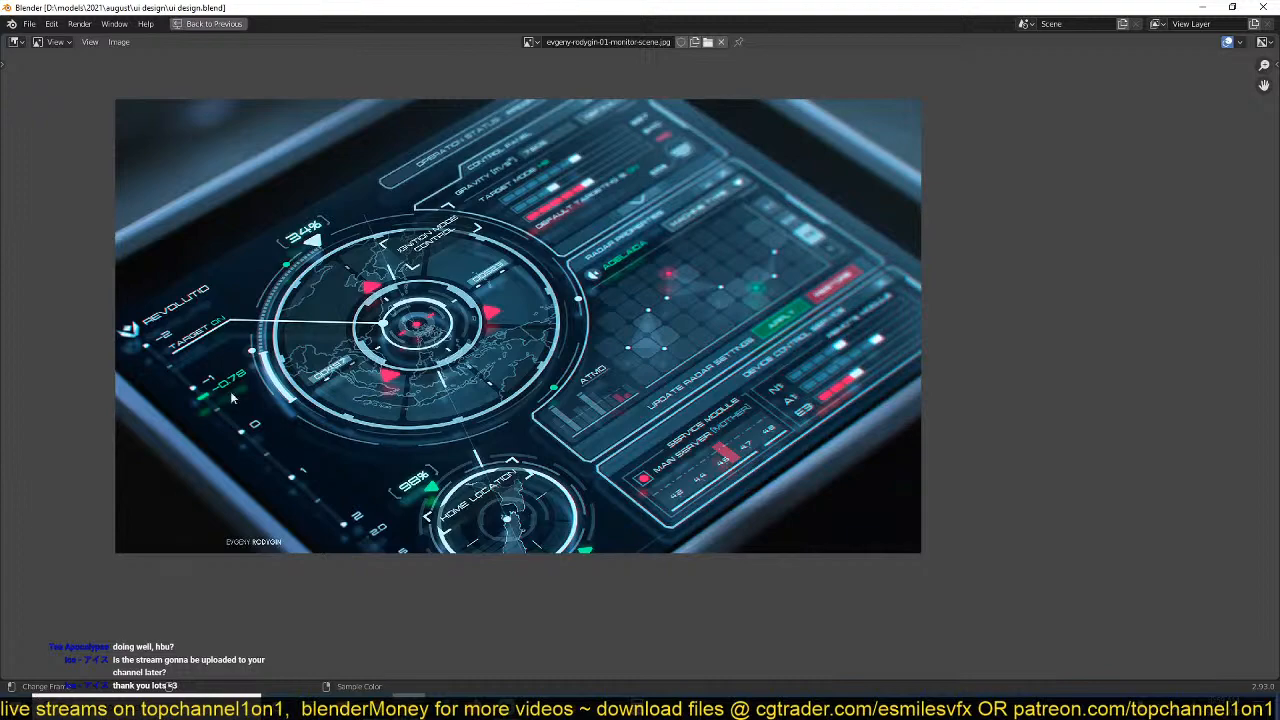
Examine the reference's large circular dial up close, including its rings, markers, map lines and the 34% indicator.
scroll(370, 367, "up", 3)
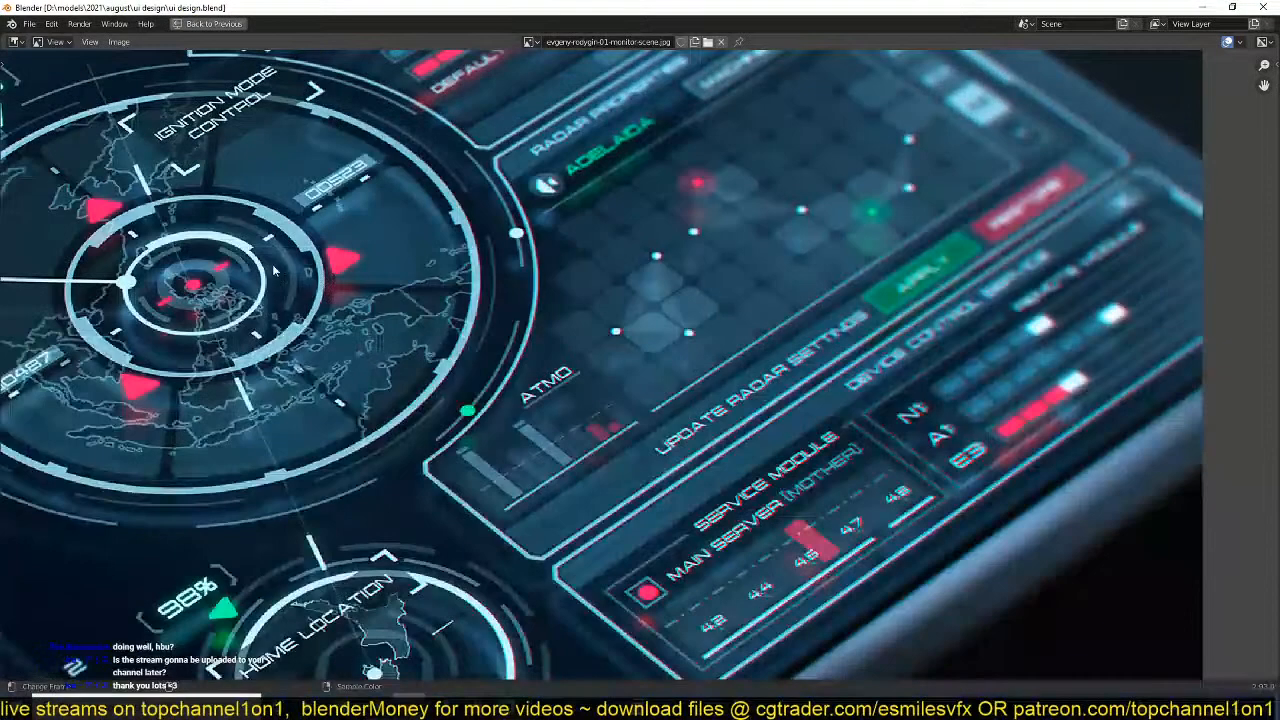
middle_click_drag(370, 367, 845, 501)
middle_click_drag(602, 267, 566, 226)
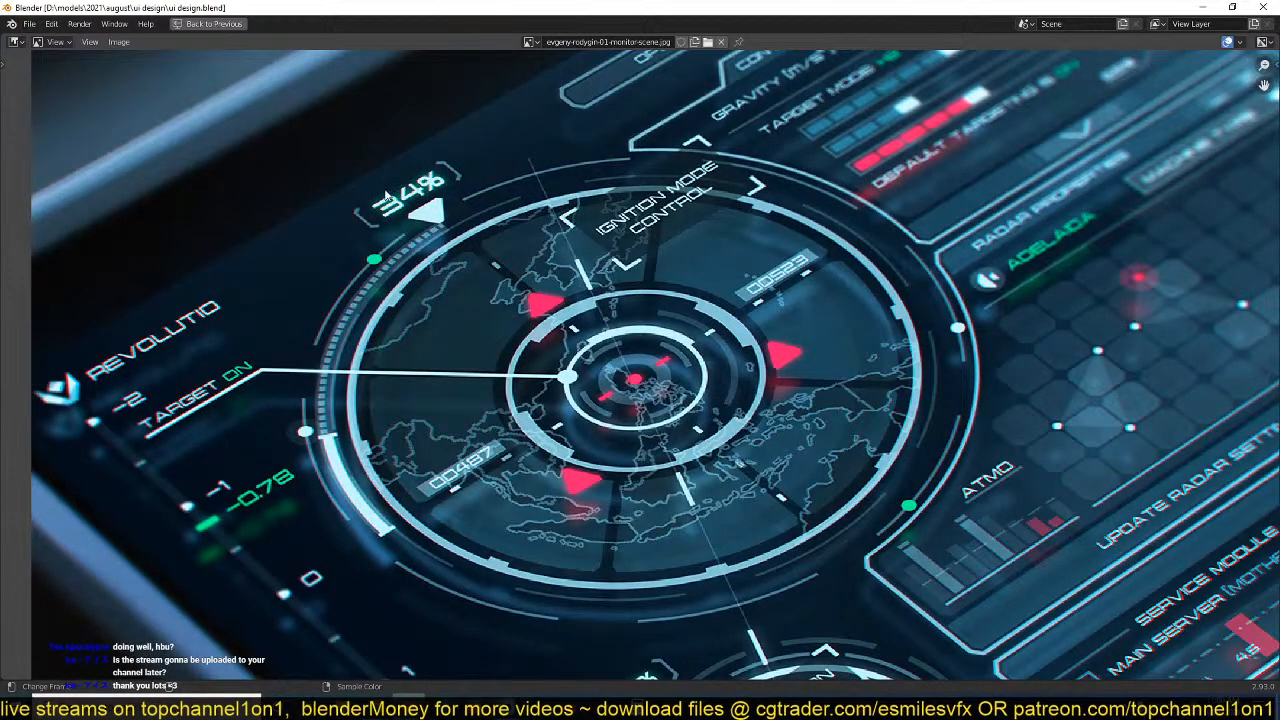
middle_click_drag(482, 210, 448, 200)
scroll(620, 365, "down", 3)
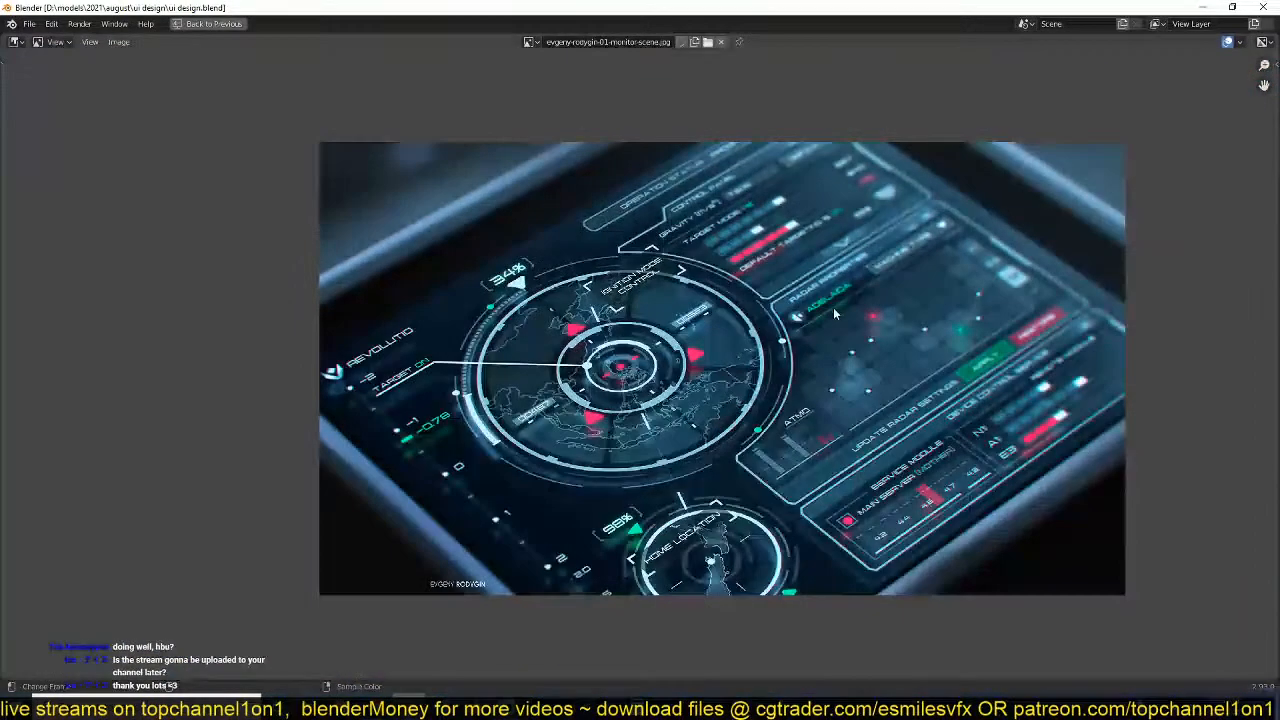
middle_click_drag(670, 408, 634, 342)
scroll(634, 342, "up", 1)
middle_click_drag(576, 248, 753, 378)
scroll(753, 378, "up", 4)
scroll(572, 250, "down", 2)
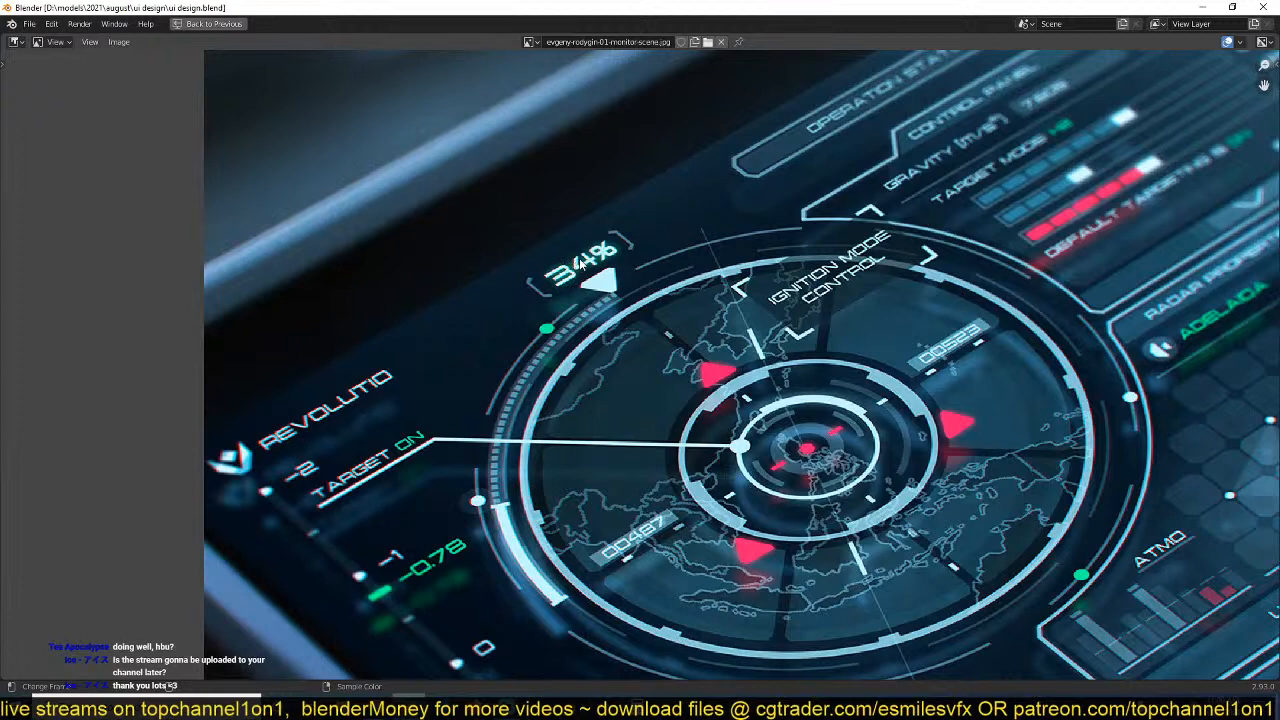
scroll(580, 262, "up", 1)
middle_click_drag(580, 262, 576, 247)
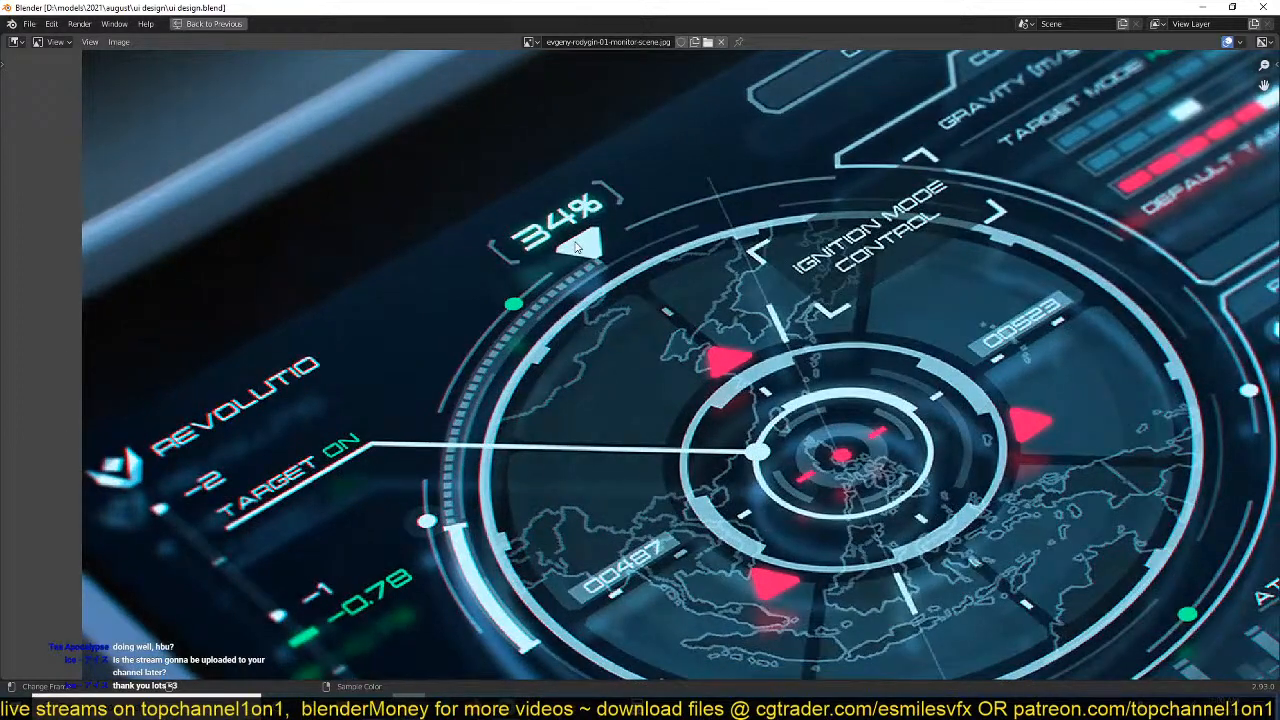
scroll(604, 207, "down", 4)
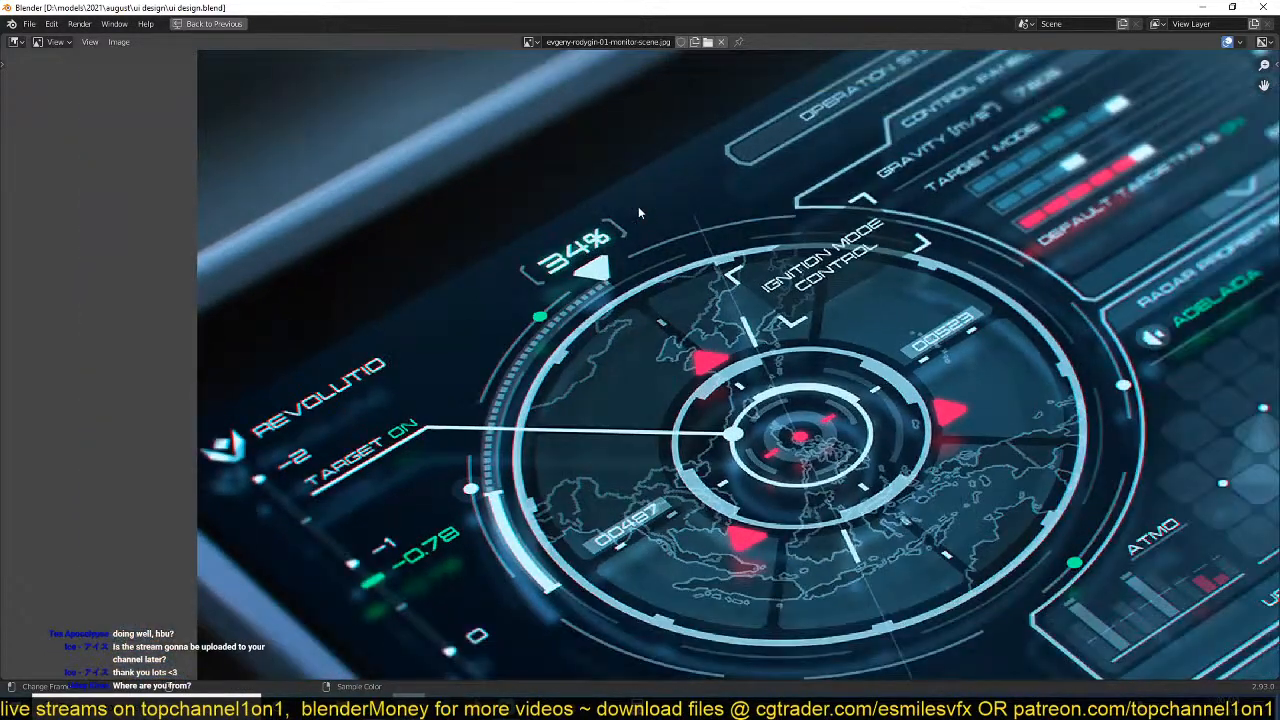
Review the whole monitor reference picture once more and restore the normal editor layout.
scroll(712, 232, "up", 1)
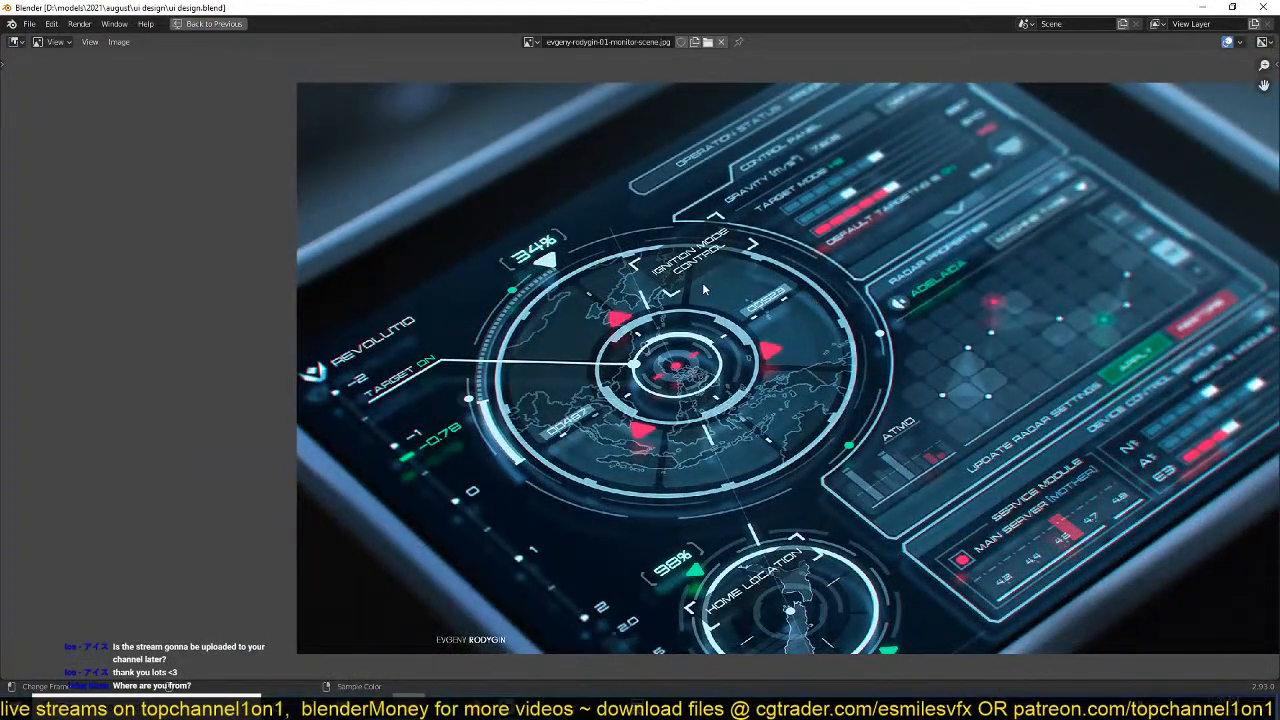
middle_click_drag(940, 333, 757, 268)
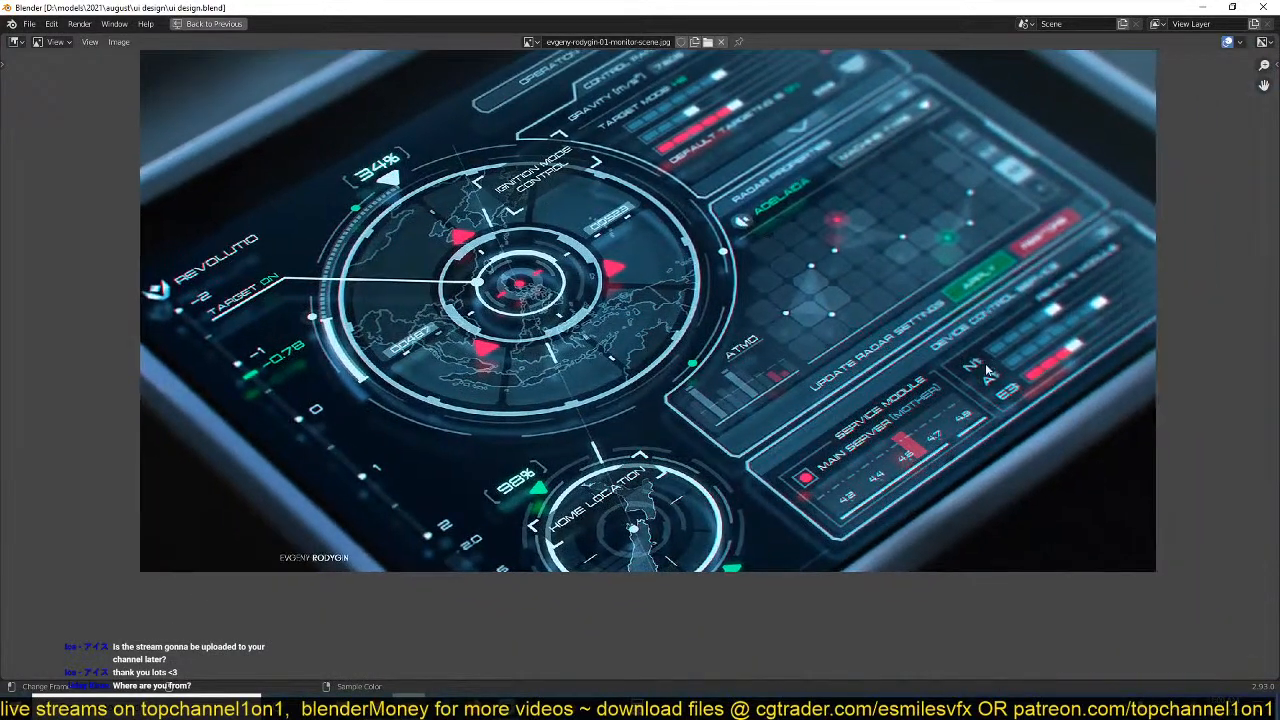
scroll(476, 167, "up", 1)
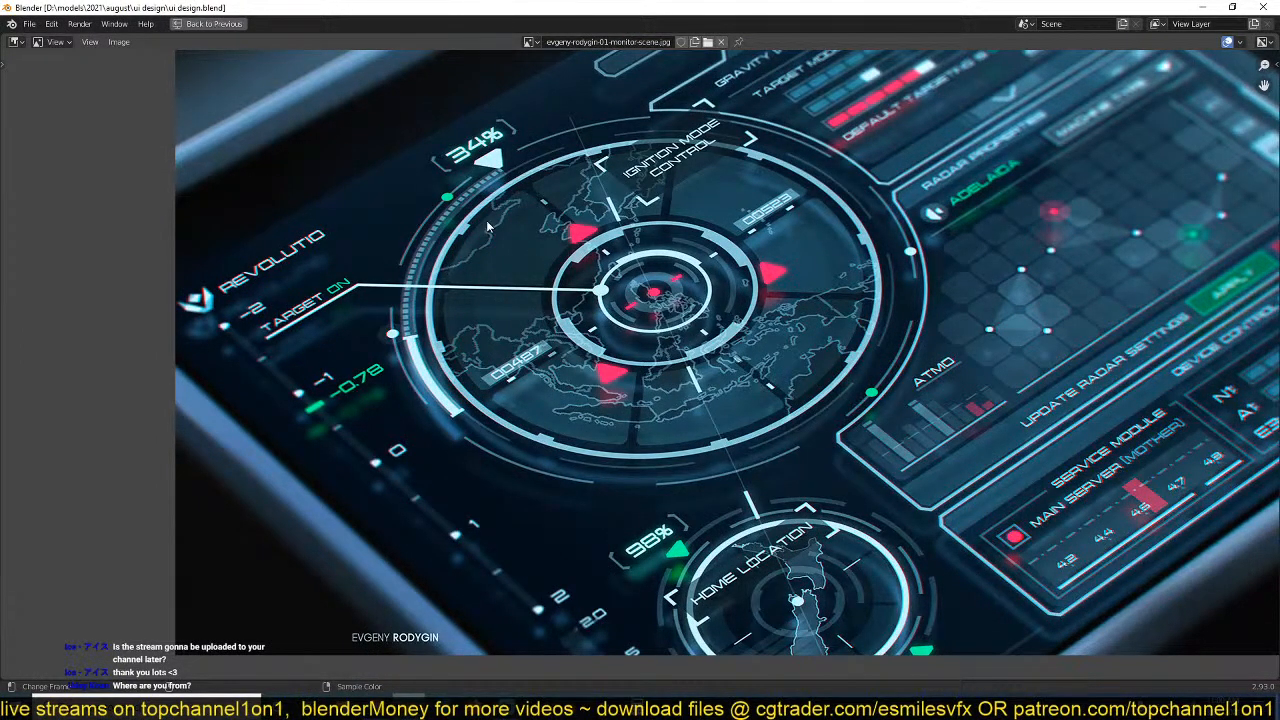
key("ctrl+space")
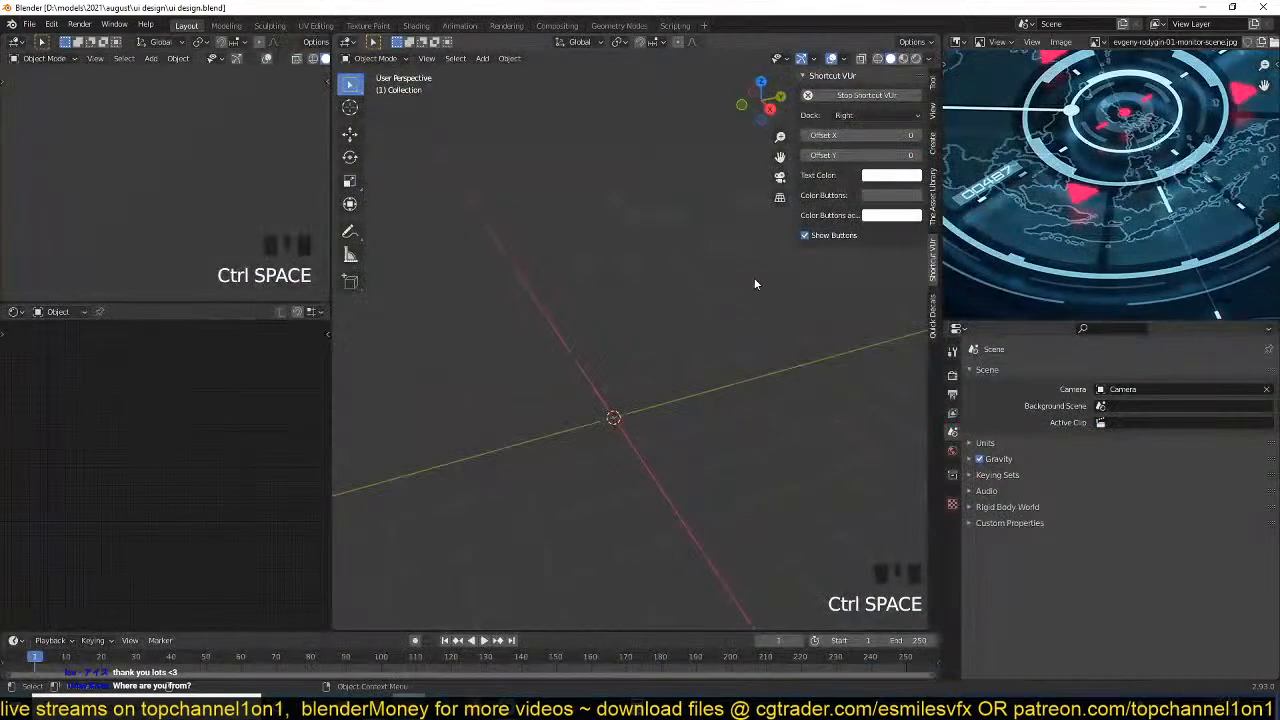
middle_click_drag(1001, 117, 981, 190)
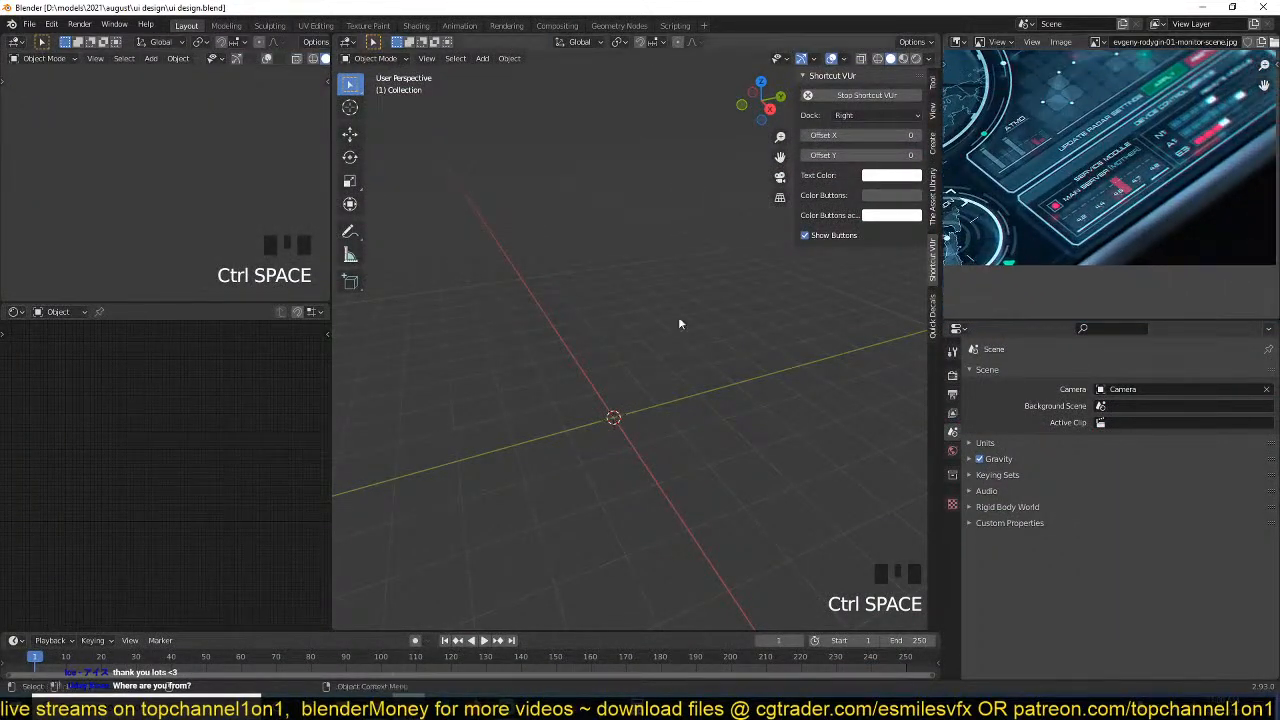
Align the camera to an angled view looking down on the scene and move it so the origin lies inside the frame.
key("KP_7")
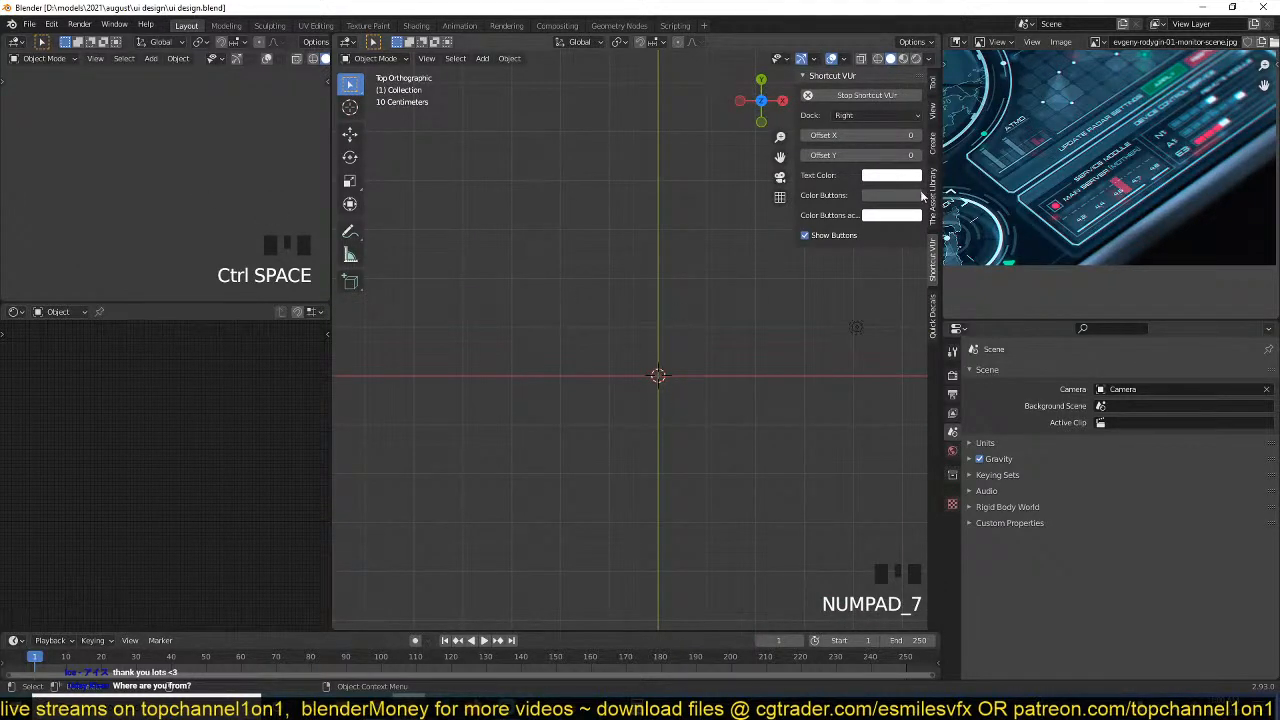
scroll(744, 306, "up", 2)
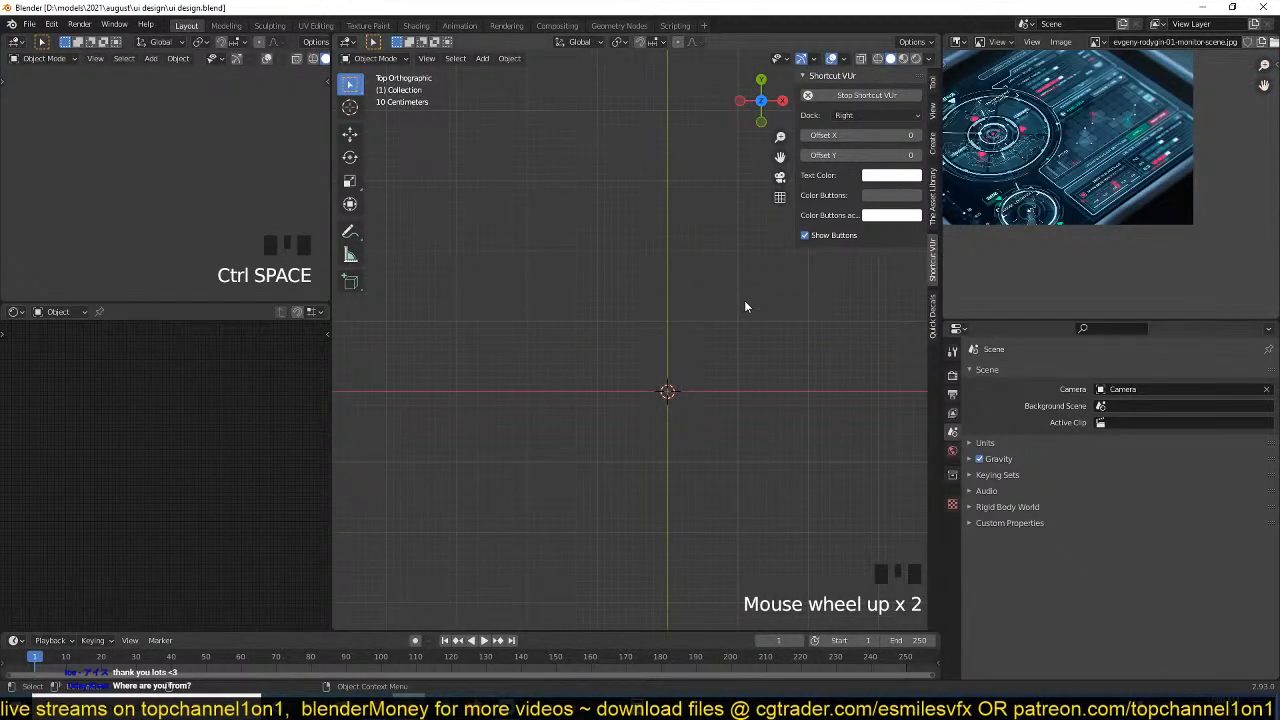
scroll(744, 306, "up", 1)
middle_click_drag(566, 388, 577, 320, "shift")
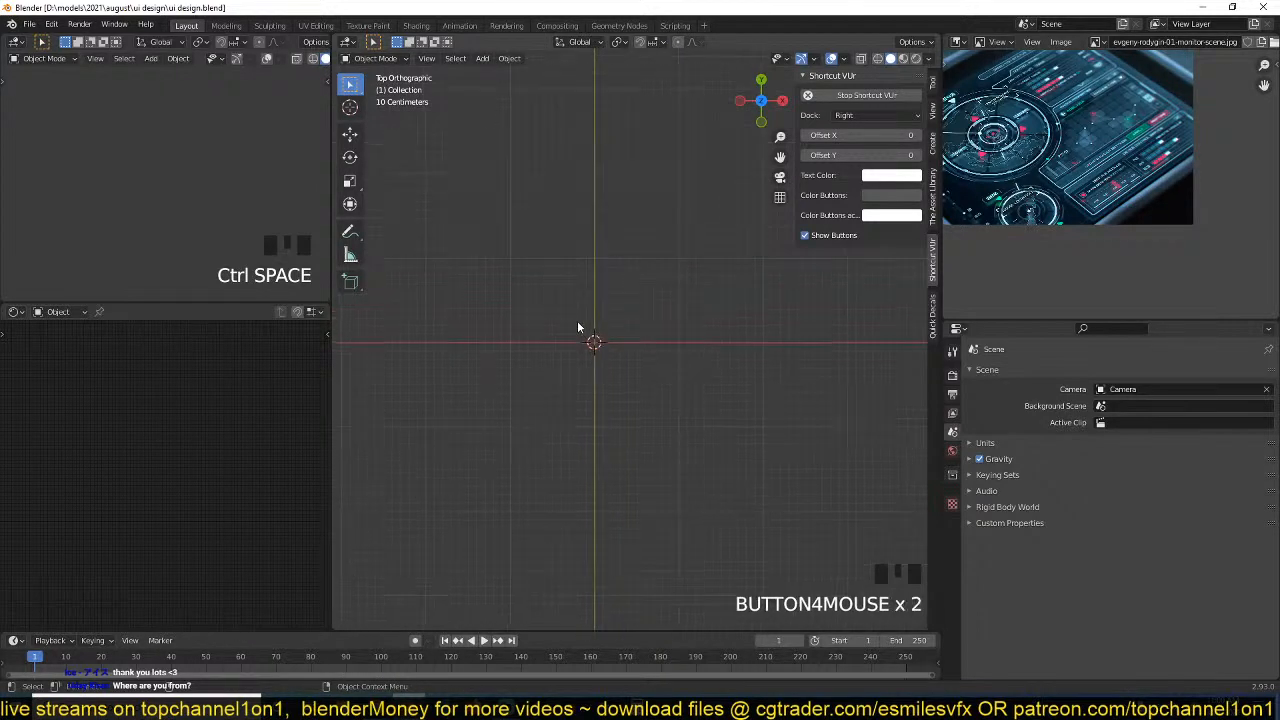
scroll(622, 400, "down", 5)
scroll(622, 396, "up", 5)
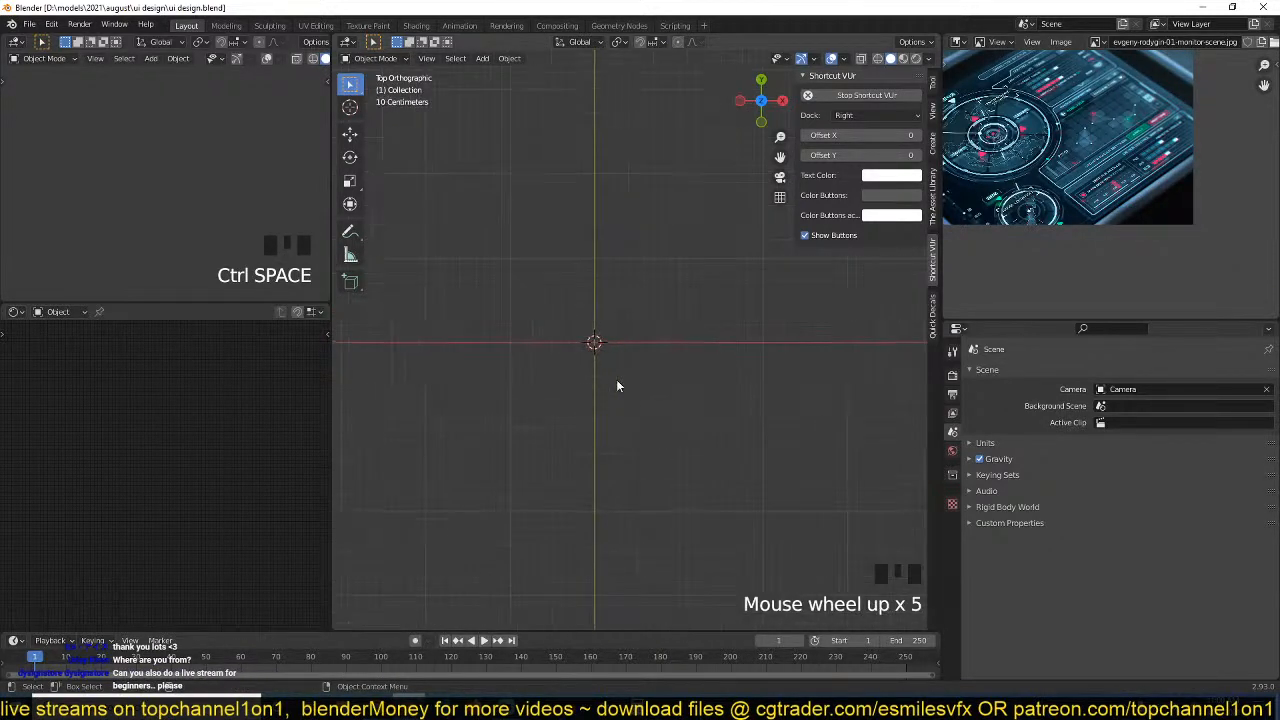
middle_click_drag(617, 382, 722, 269)
key("ctrl+alt+KP_0")
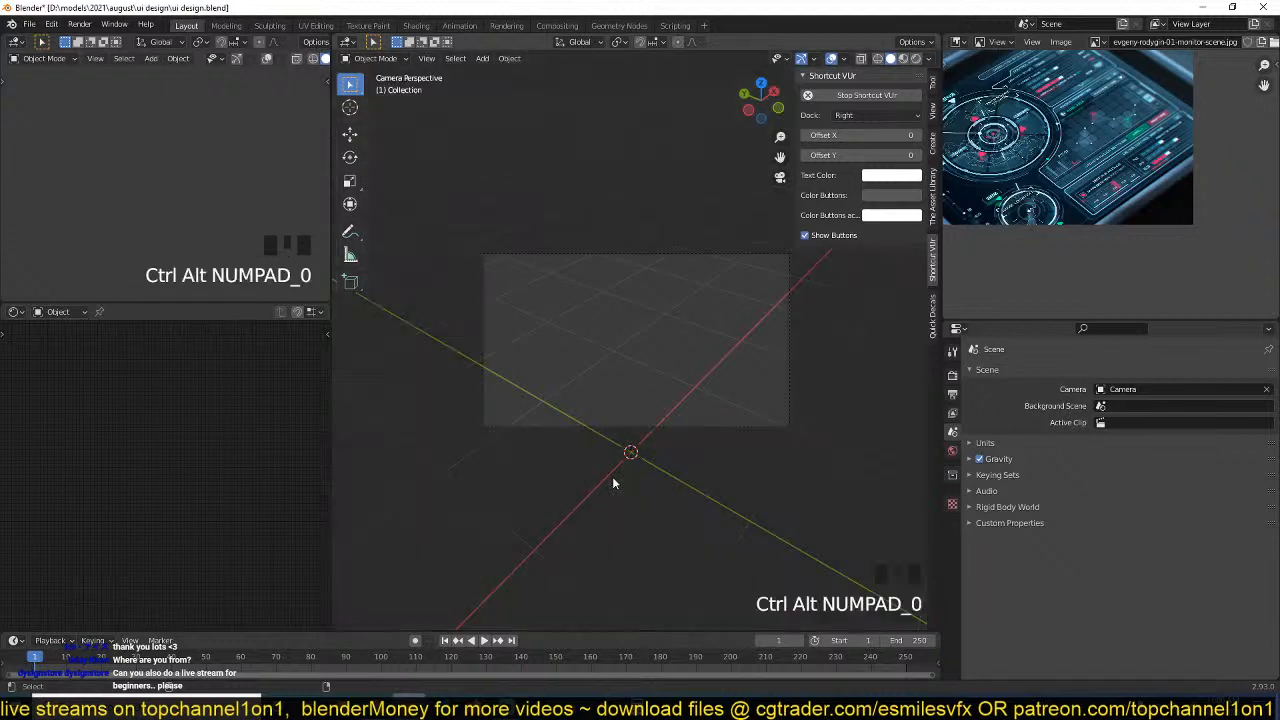
left_click(649, 253)
key("g")
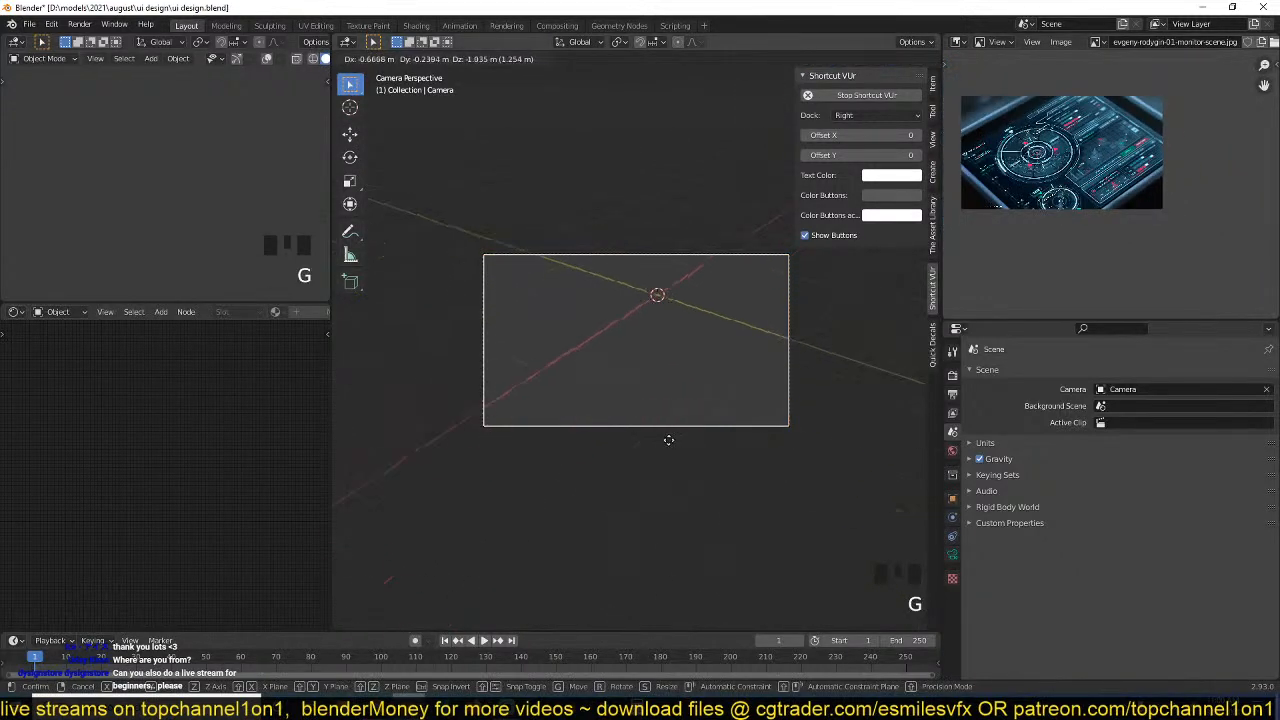
left_click(582, 437)
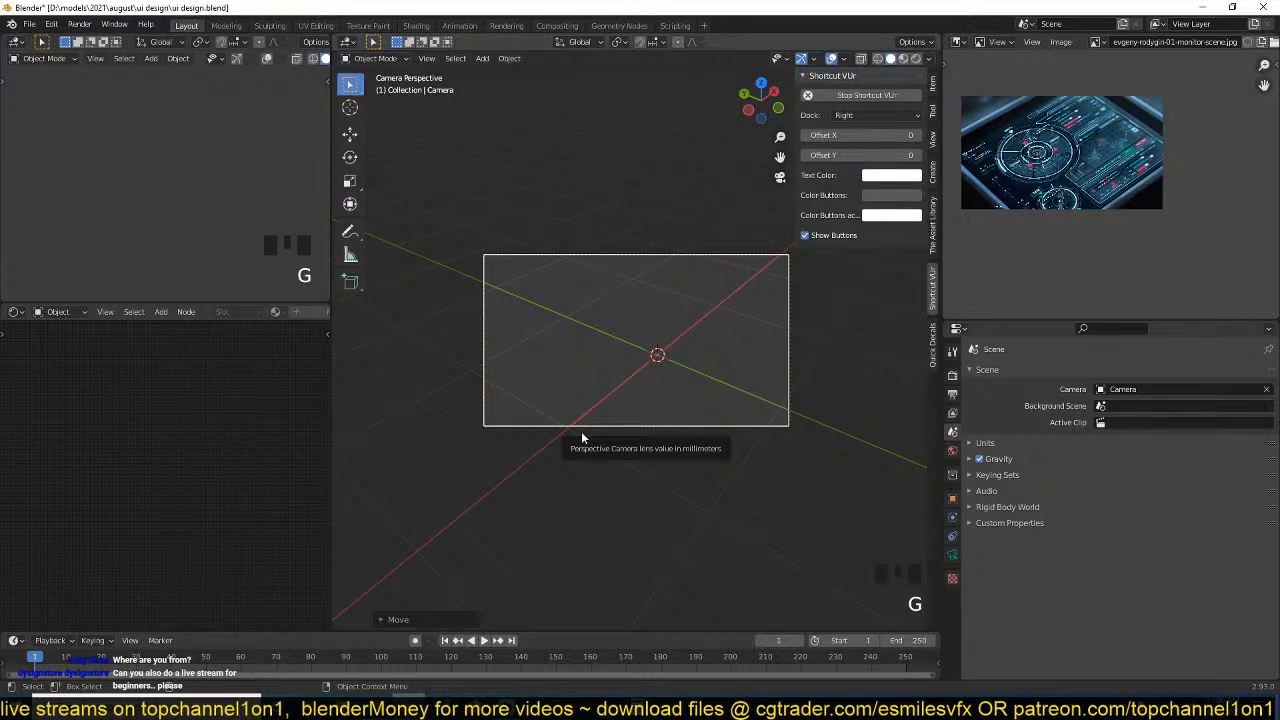
Fine-tune the camera's position so the world origin sits near the centre of its frame.
scroll(650, 385, "up", 3)
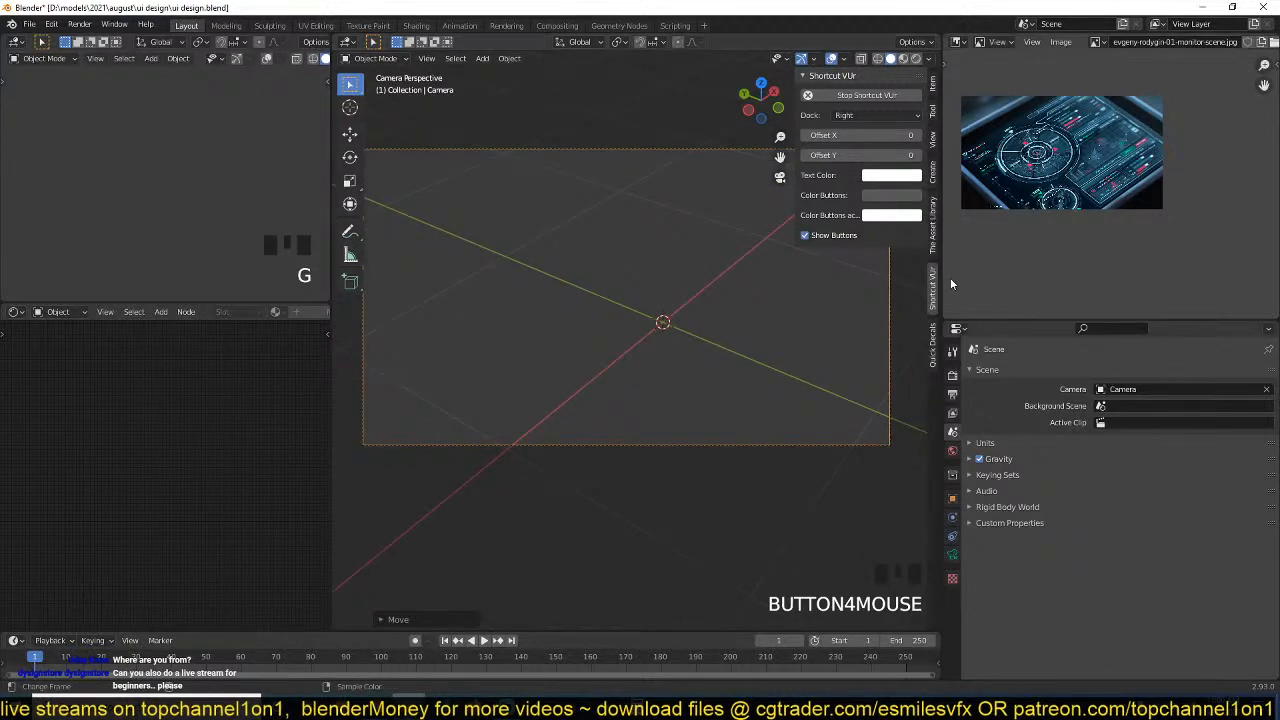
middle_click_drag(517, 396, 545, 359, "shift")
middle_click_drag(606, 340, 436, 406, "shift")
key("g")
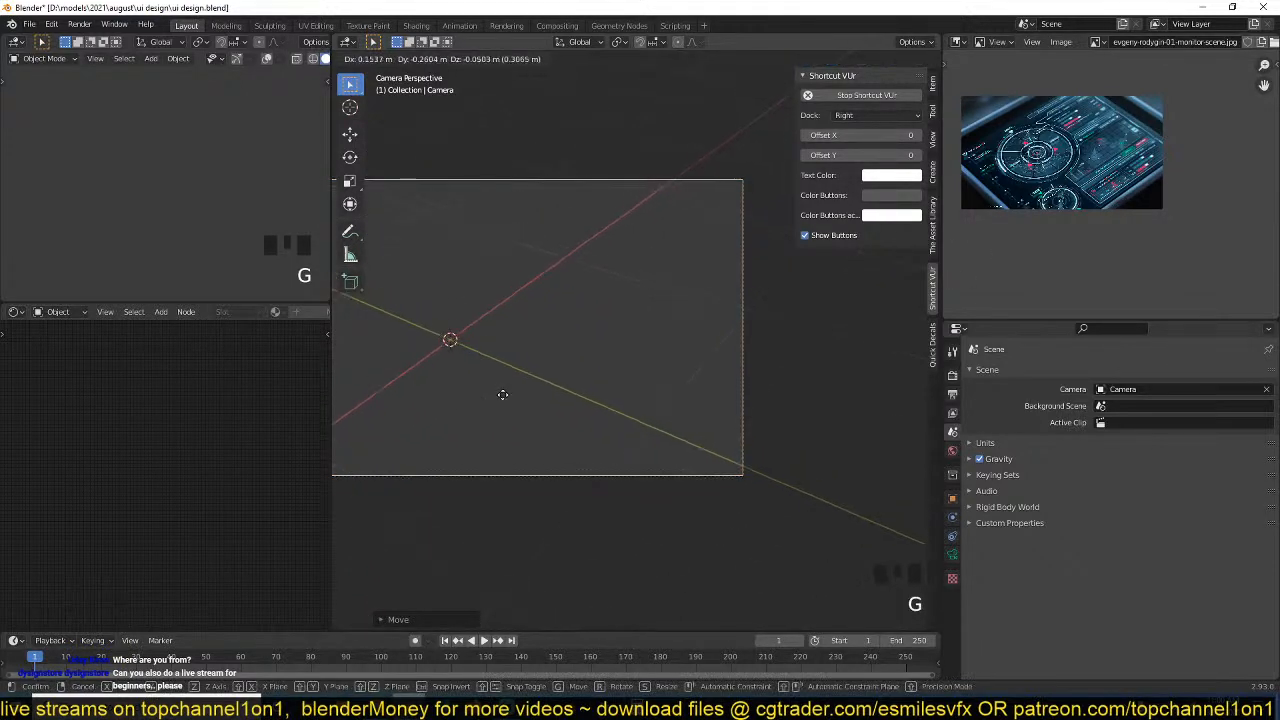
left_click(490, 368)
scroll(494, 366, "down", 3)
middle_click_drag(496, 364, 573, 361, "shift")
key("g")
left_click(569, 352)
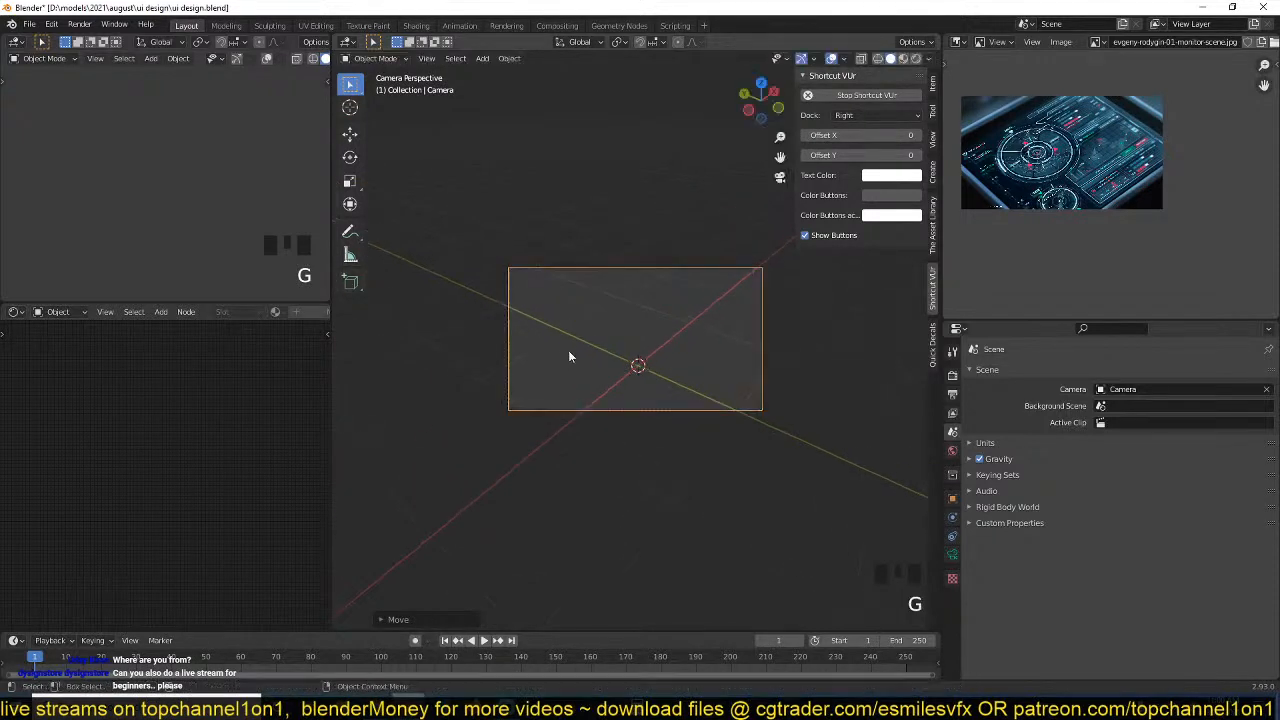
key("g")
left_click(591, 357)
key("g")
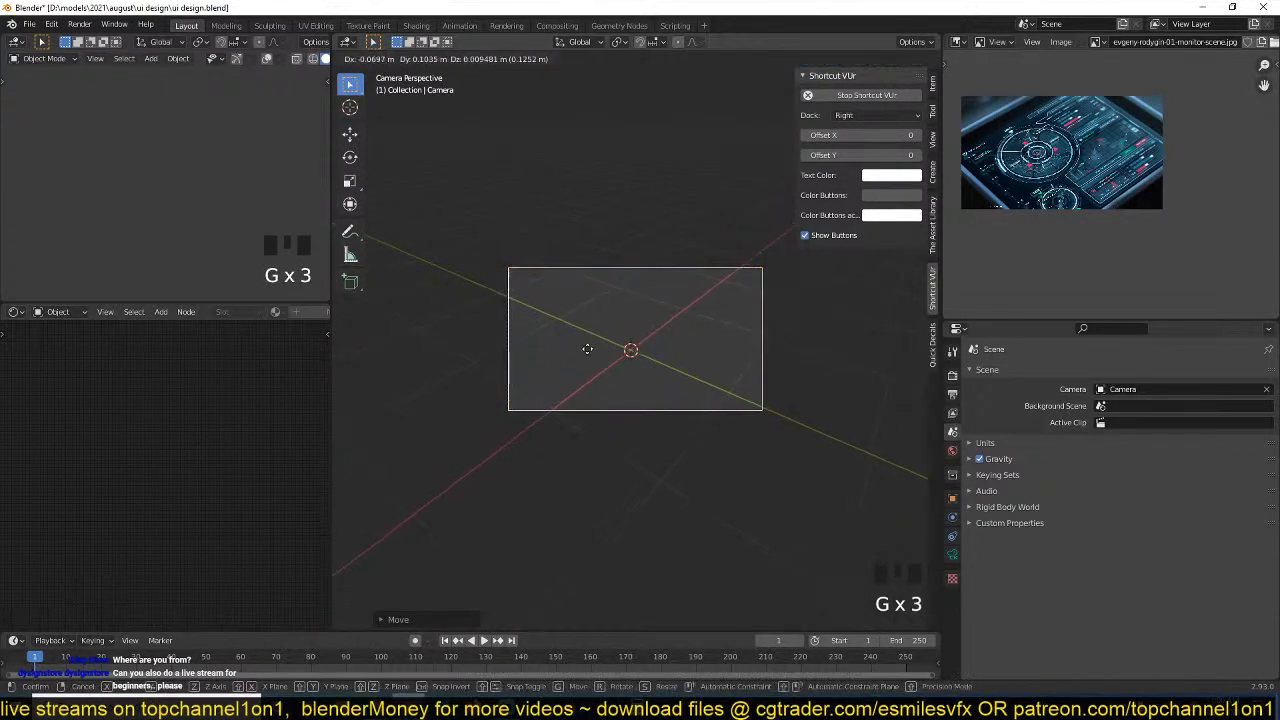
left_click(590, 348)
Add a mesh plane at the origin and scale it up until it fills the camera frame.
scroll(648, 336, "up", 2)
key("shift+a")
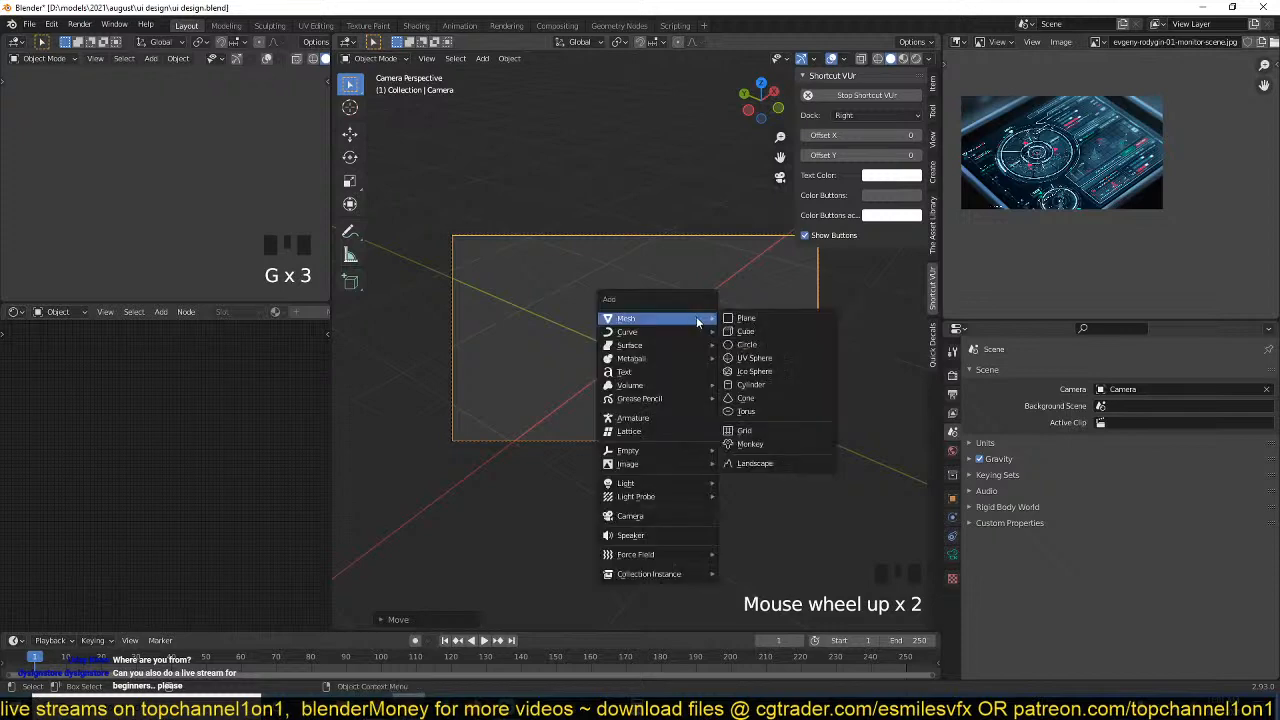
left_click(746, 318)
key("s")
left_click(757, 351)
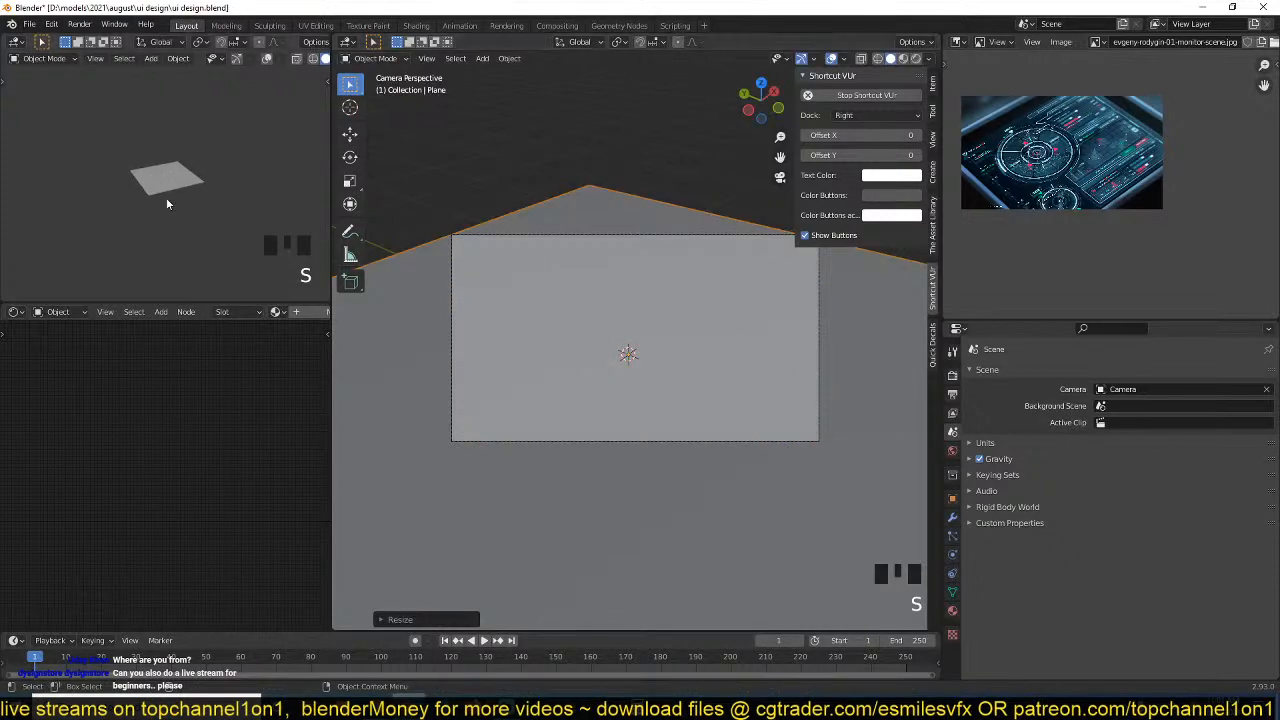
Show the camera view with rendered shading in the small viewport and use Eevee as the render engine.
key("KP_0")
key("KP_0")
scroll(1020, 219, "up", 3)
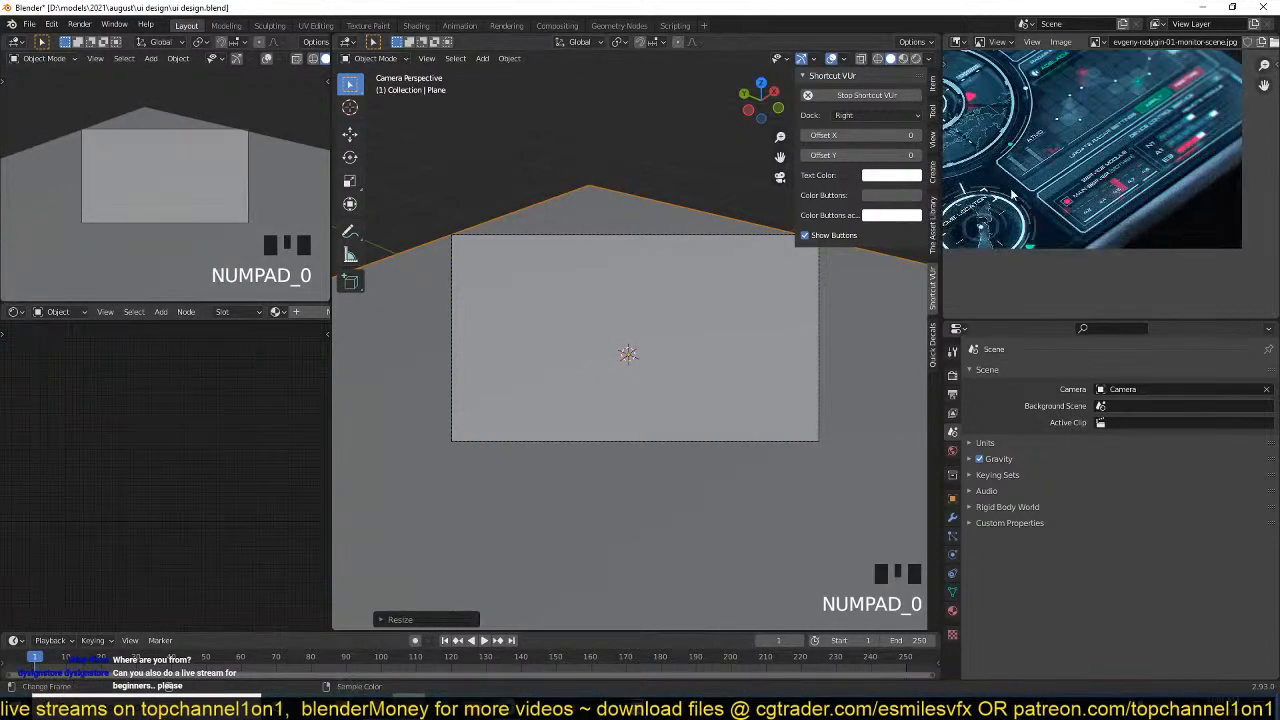
middle_click_drag(1013, 197, 1138, 232)
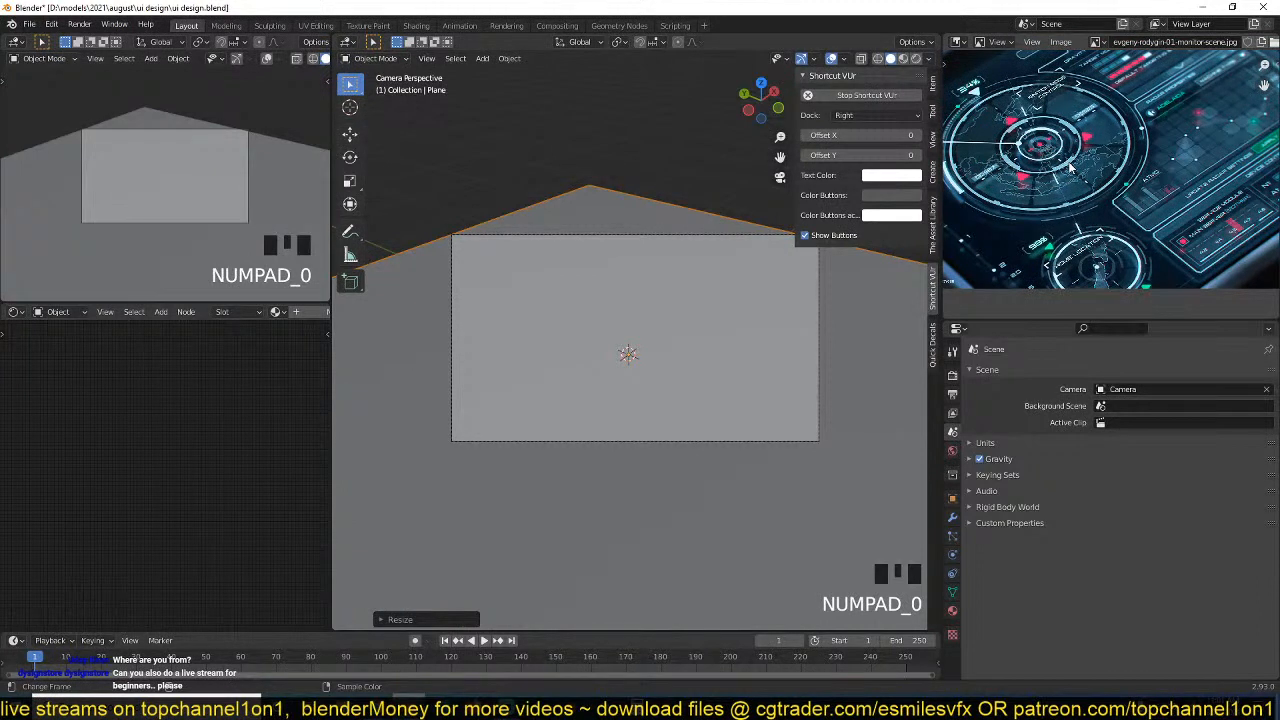
scroll(1049, 197, "down", 3)
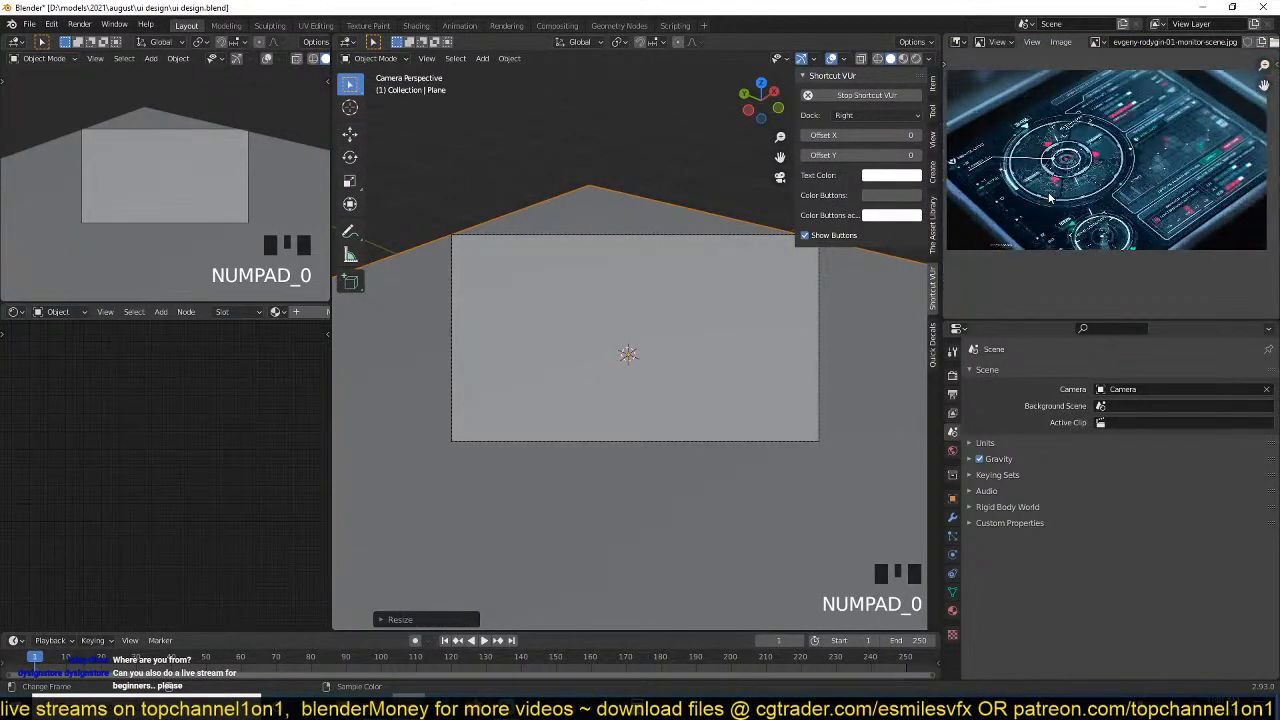
scroll(307, 60, "down", 2)
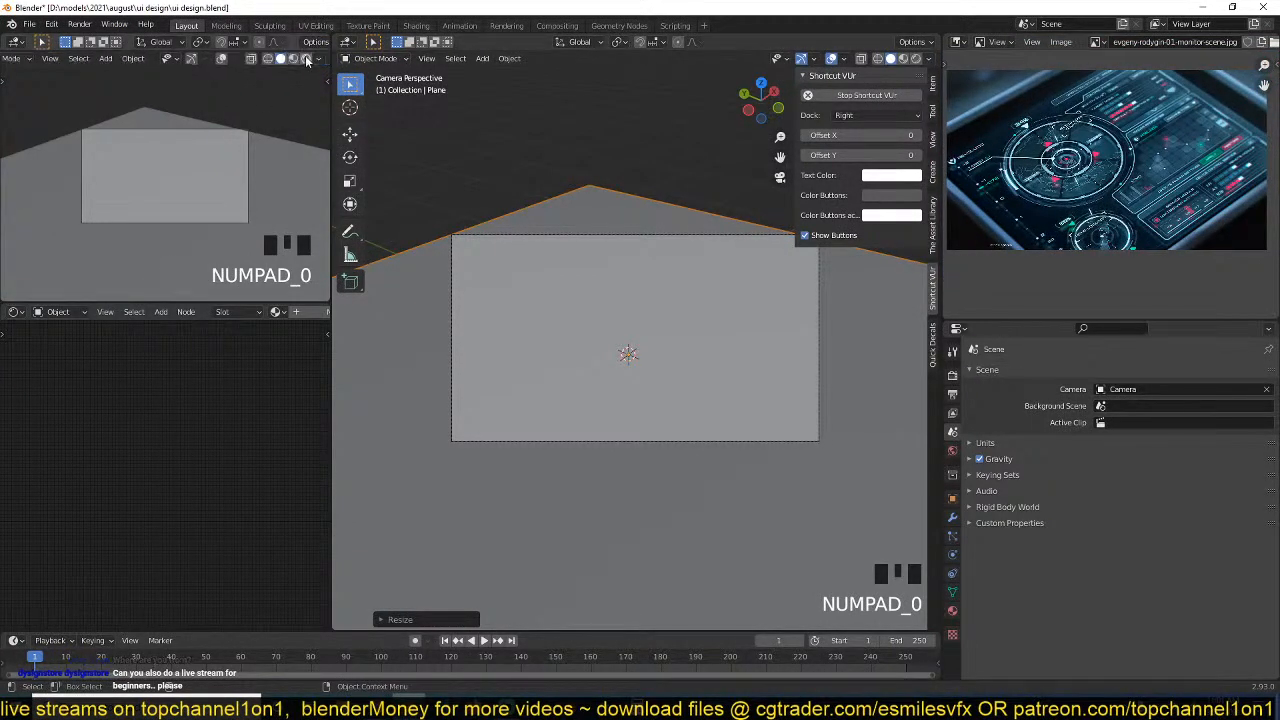
left_click(307, 59)
left_click(307, 59)
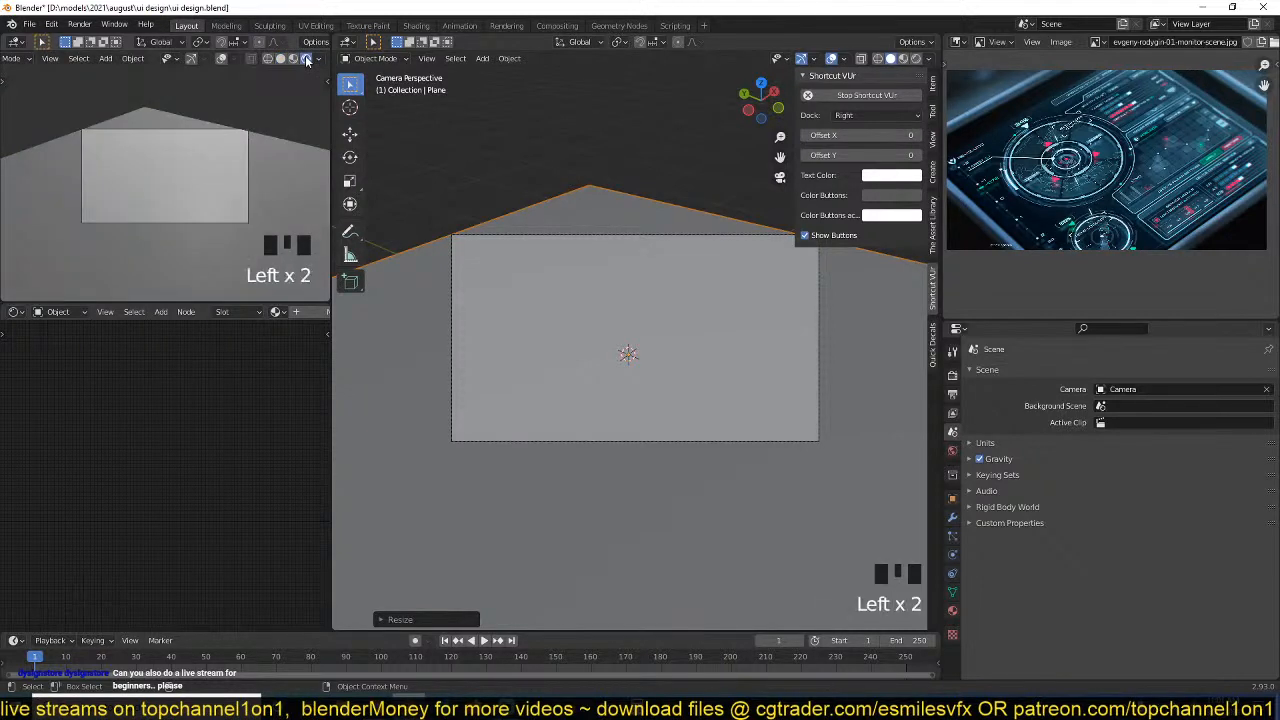
left_click(952, 375)
left_click(1138, 373)
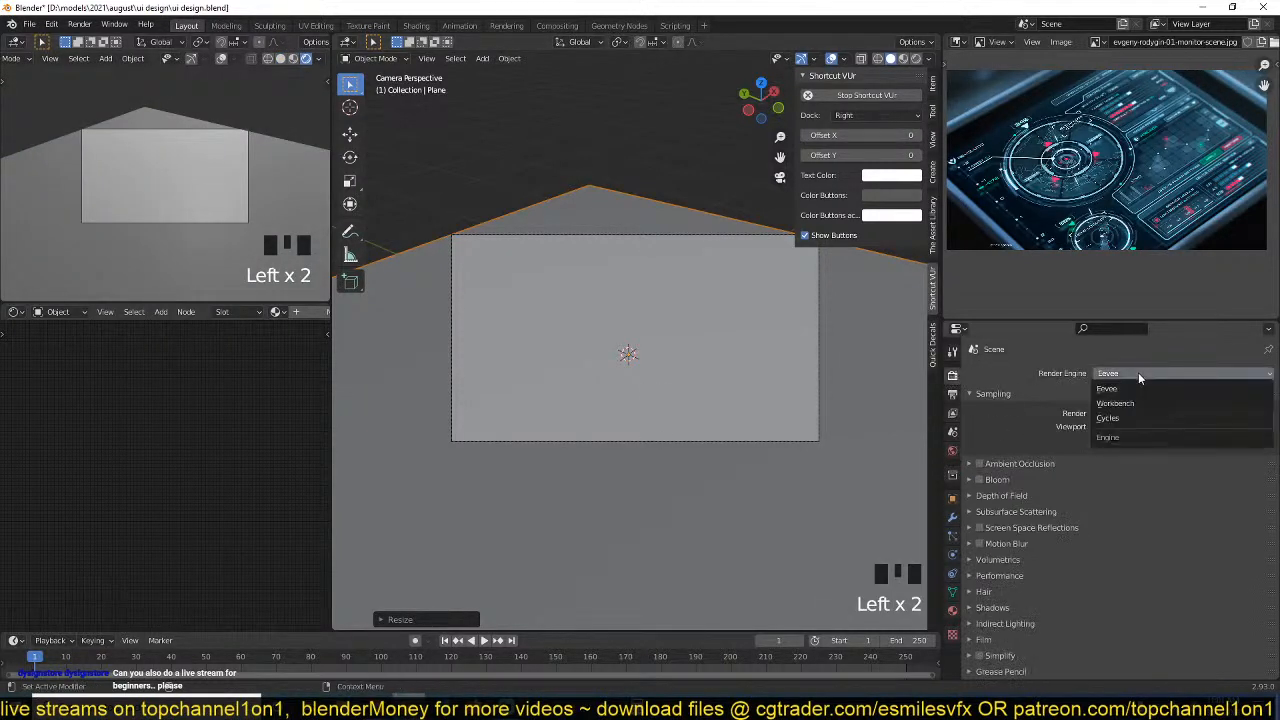
Create a new material on the plane with roughness 0 and a near-black base color.
left_click(952, 611)
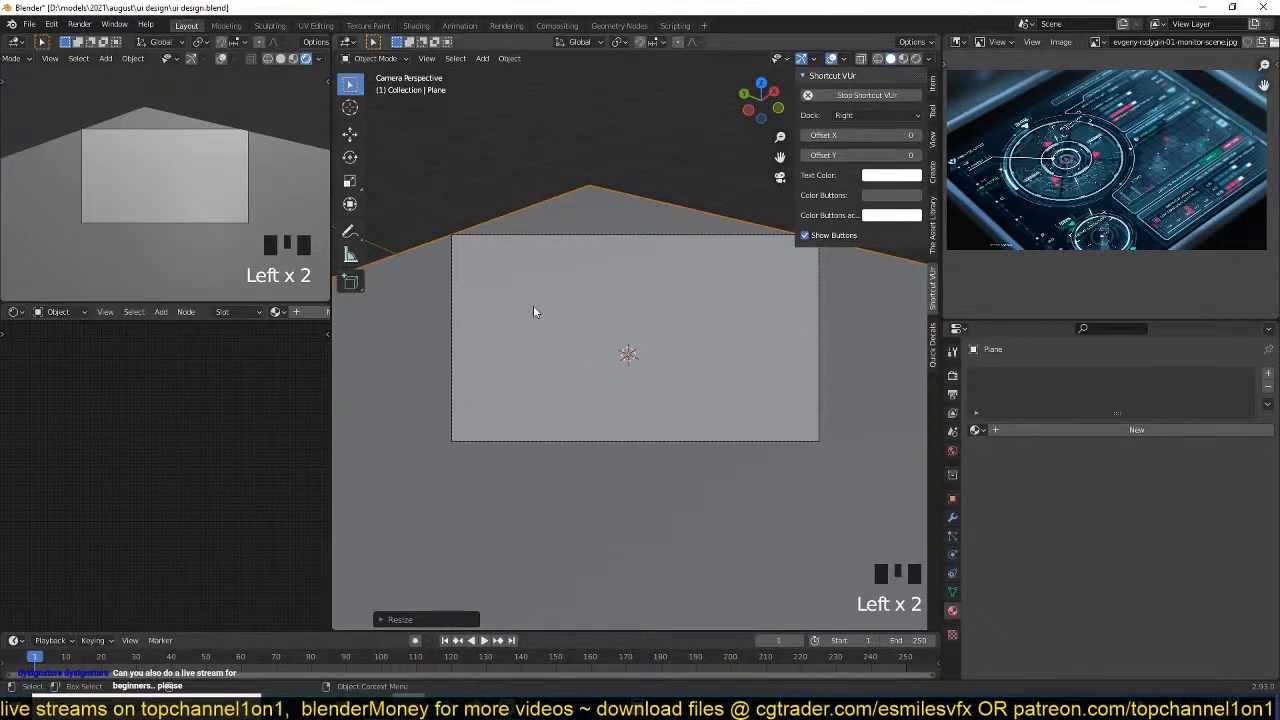
left_click(298, 312)
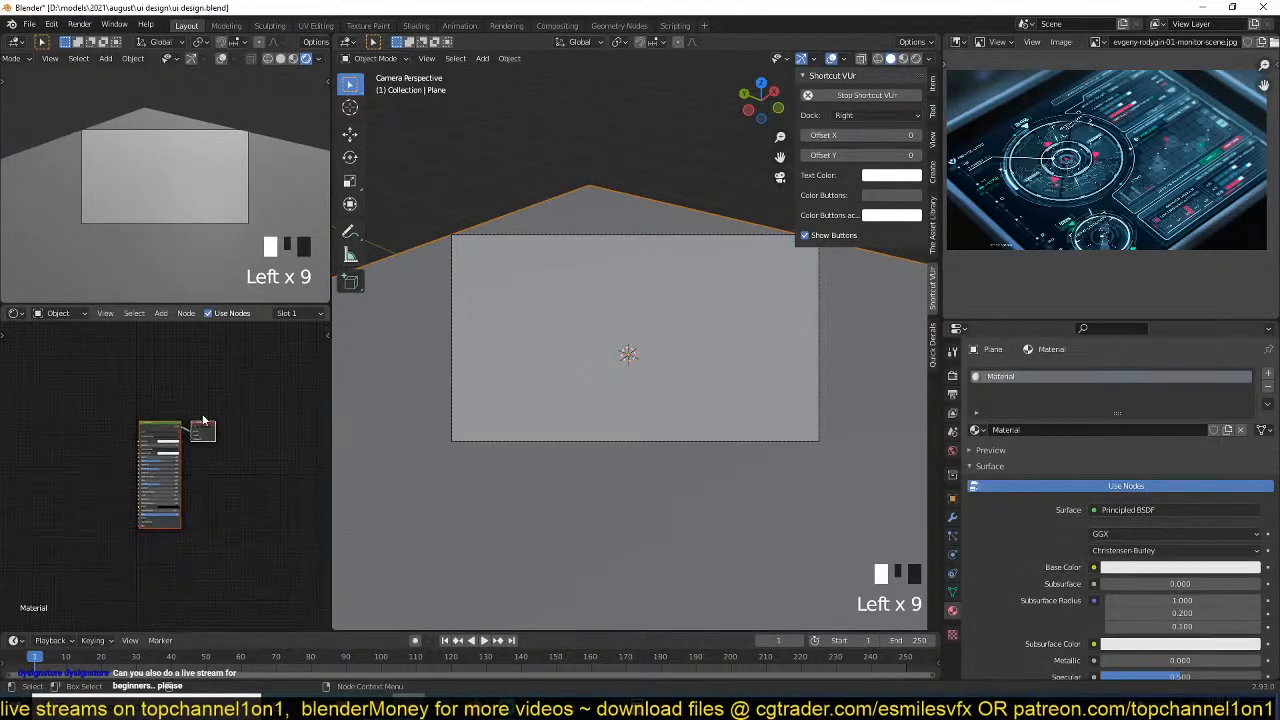
scroll(185, 445, "up", 6)
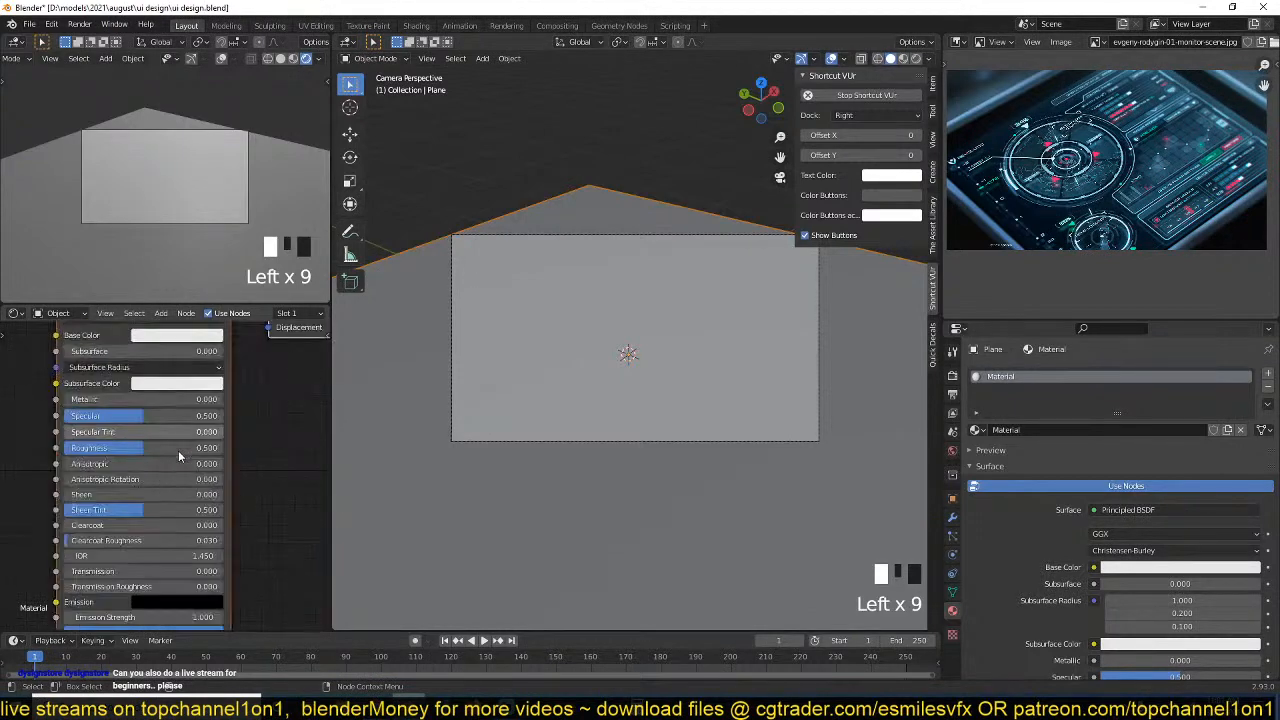
left_click_drag(134, 449, 55, 449)
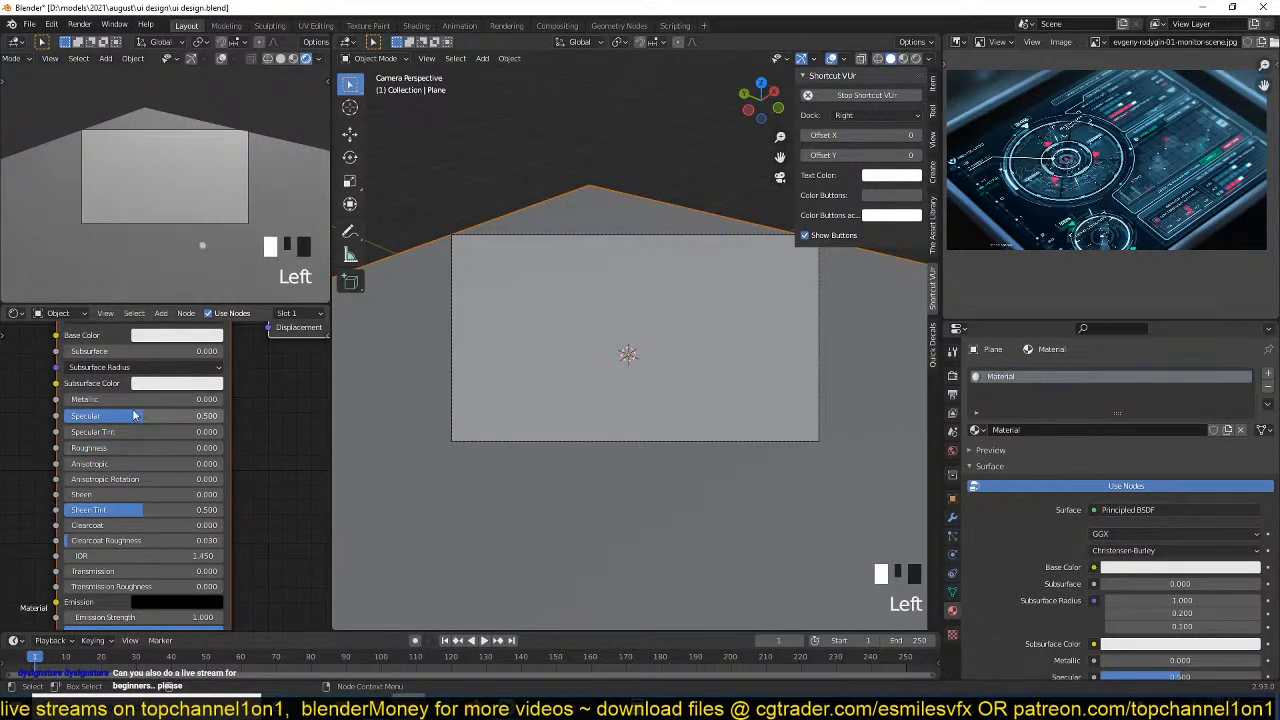
left_click(200, 336)
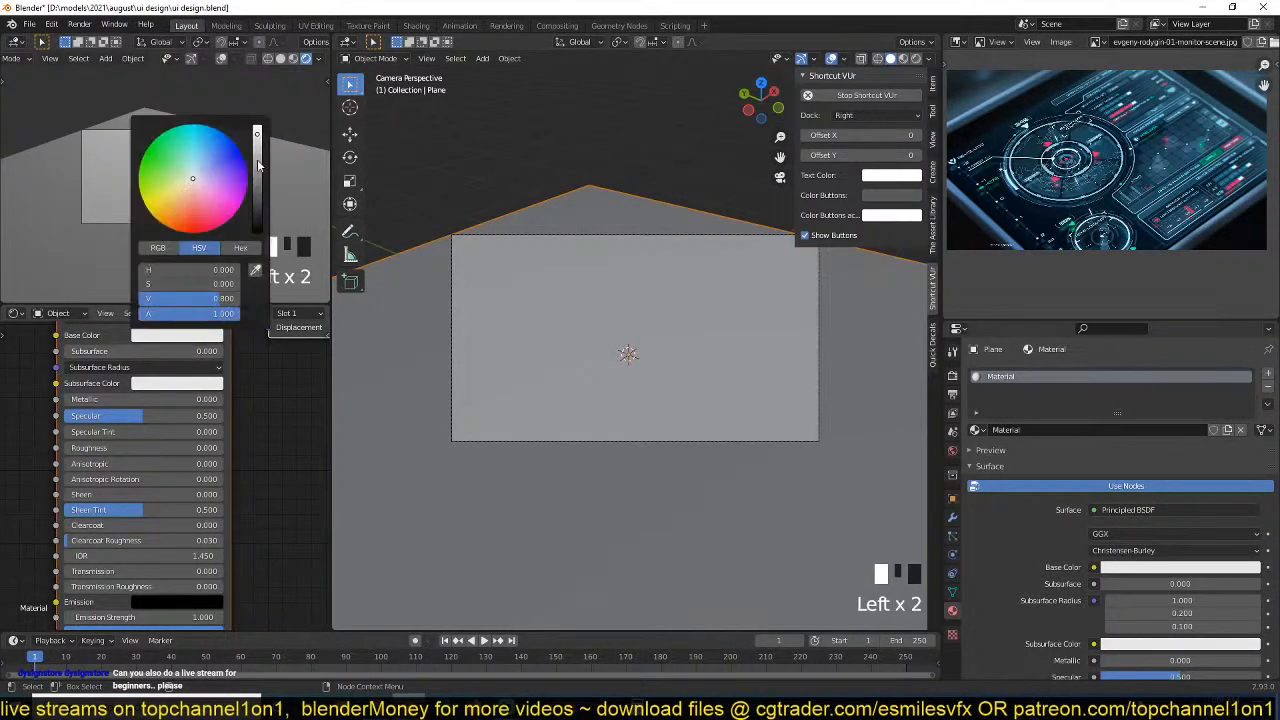
left_click_drag(258, 165, 258, 233)
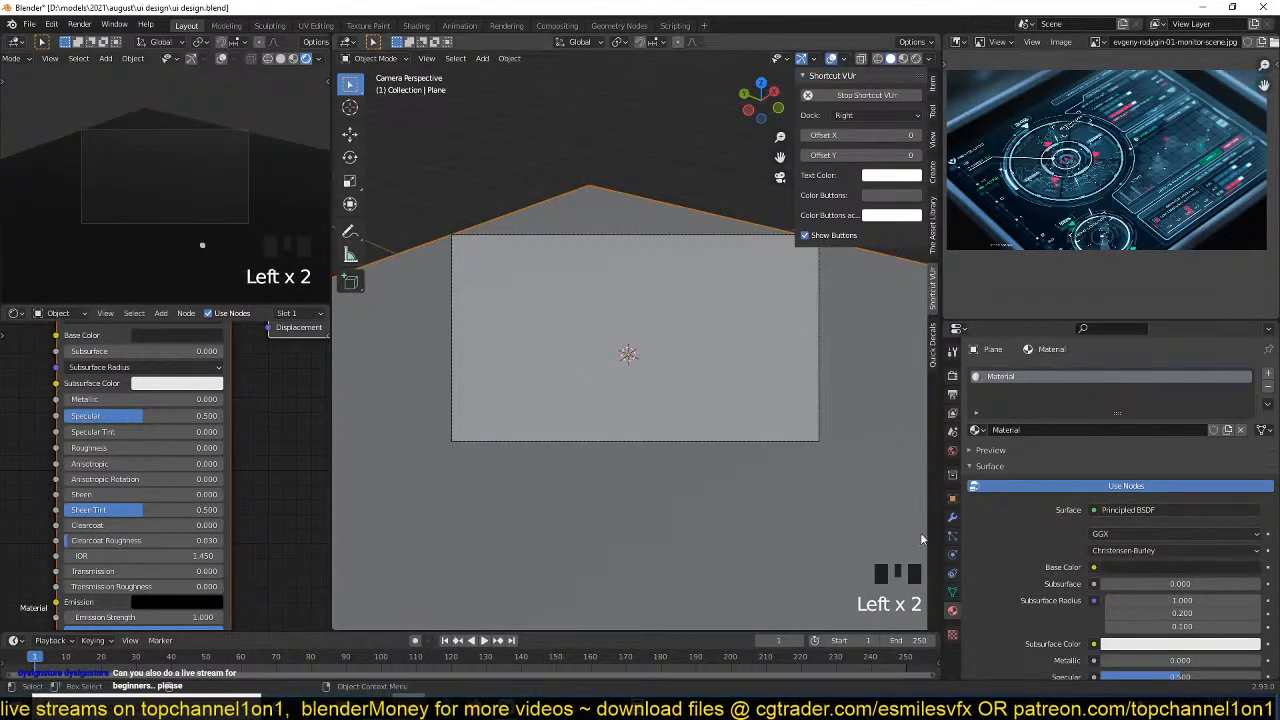
Delete the scene's light and set the world background strength to 0.
scroll(763, 337, "down", 5)
key("grave")
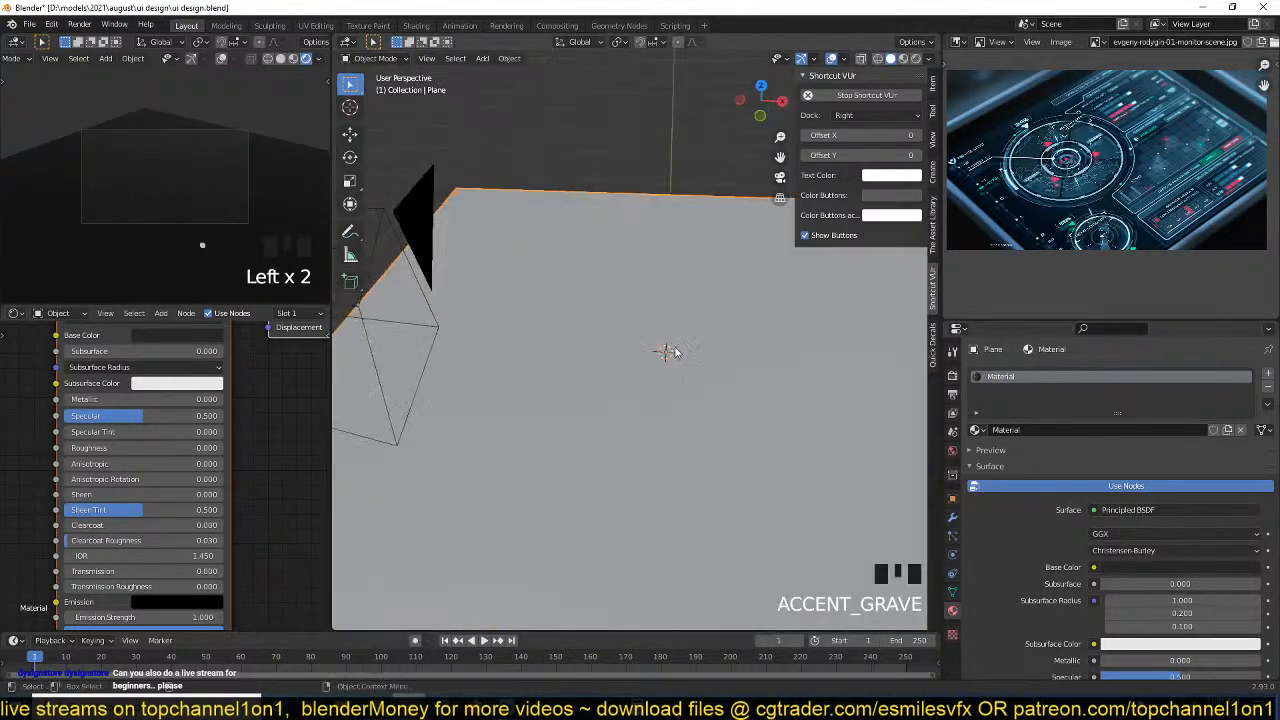
scroll(675, 352, "down", 10)
left_click(694, 311)
key("x")
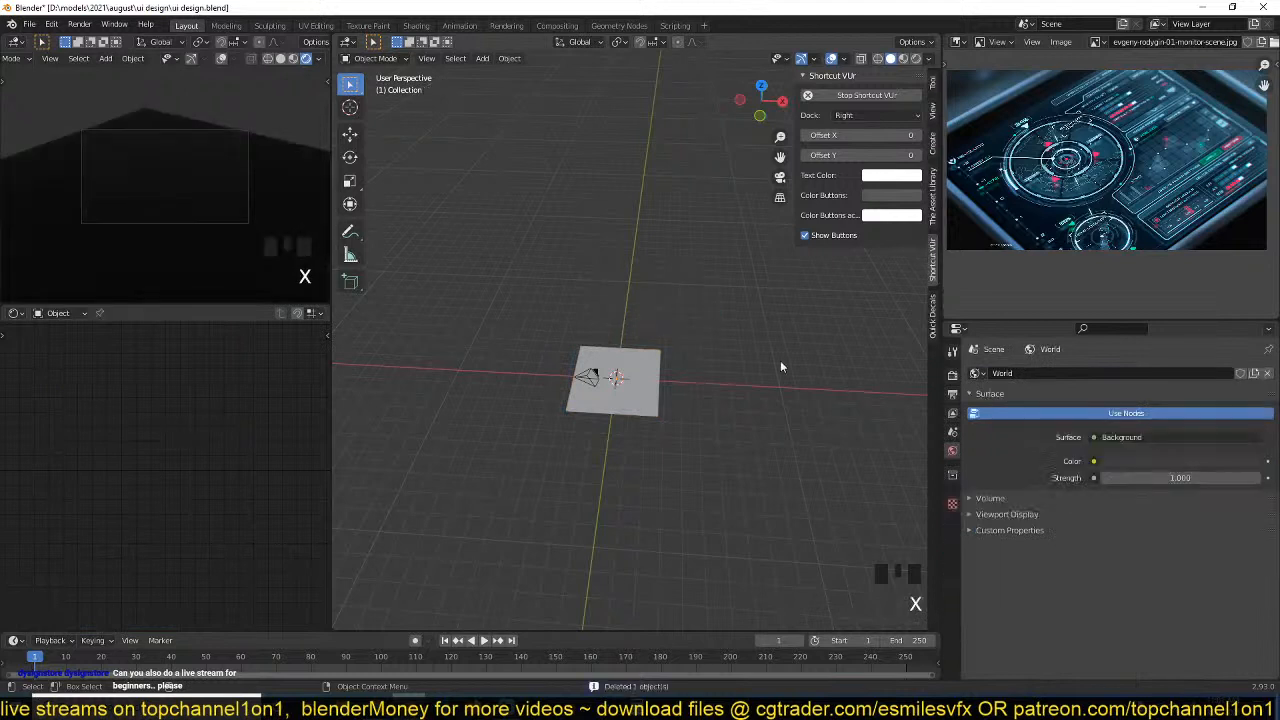
left_click_drag(1180, 477, 829, 438)
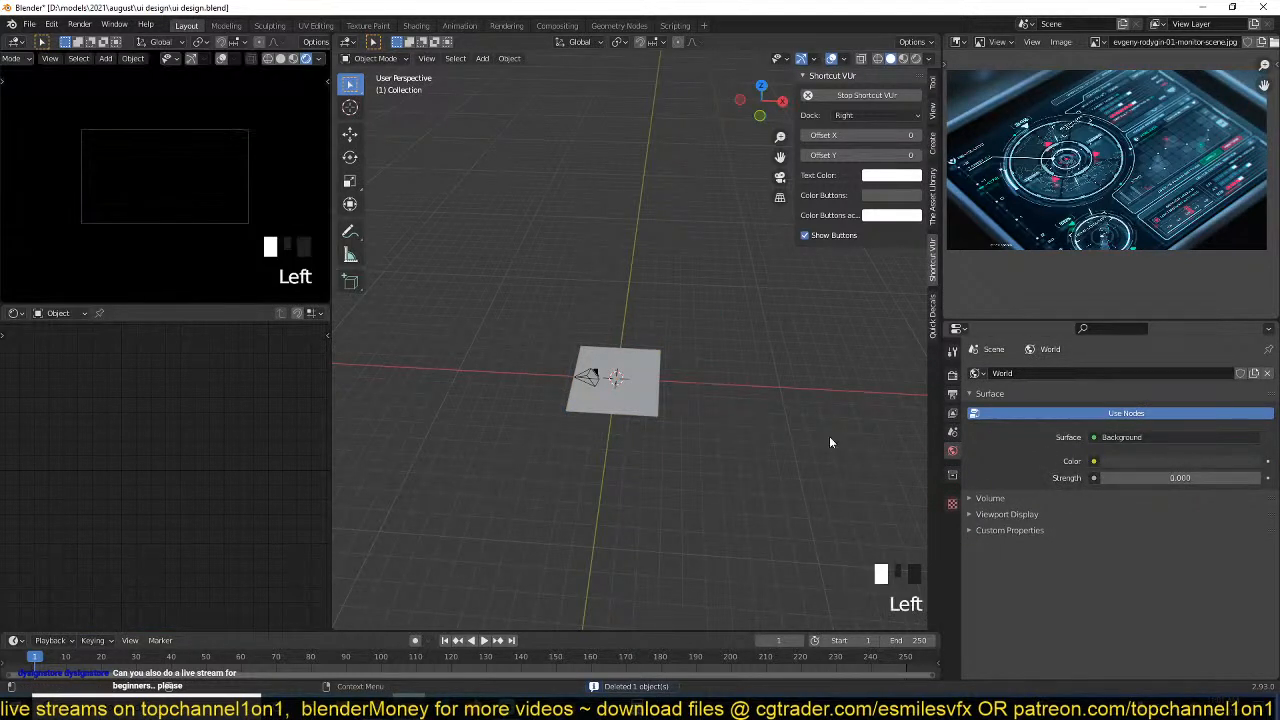
Select the black plane in top view and scale it up slightly.
scroll(586, 360, "up", 7)
key("KP_7")
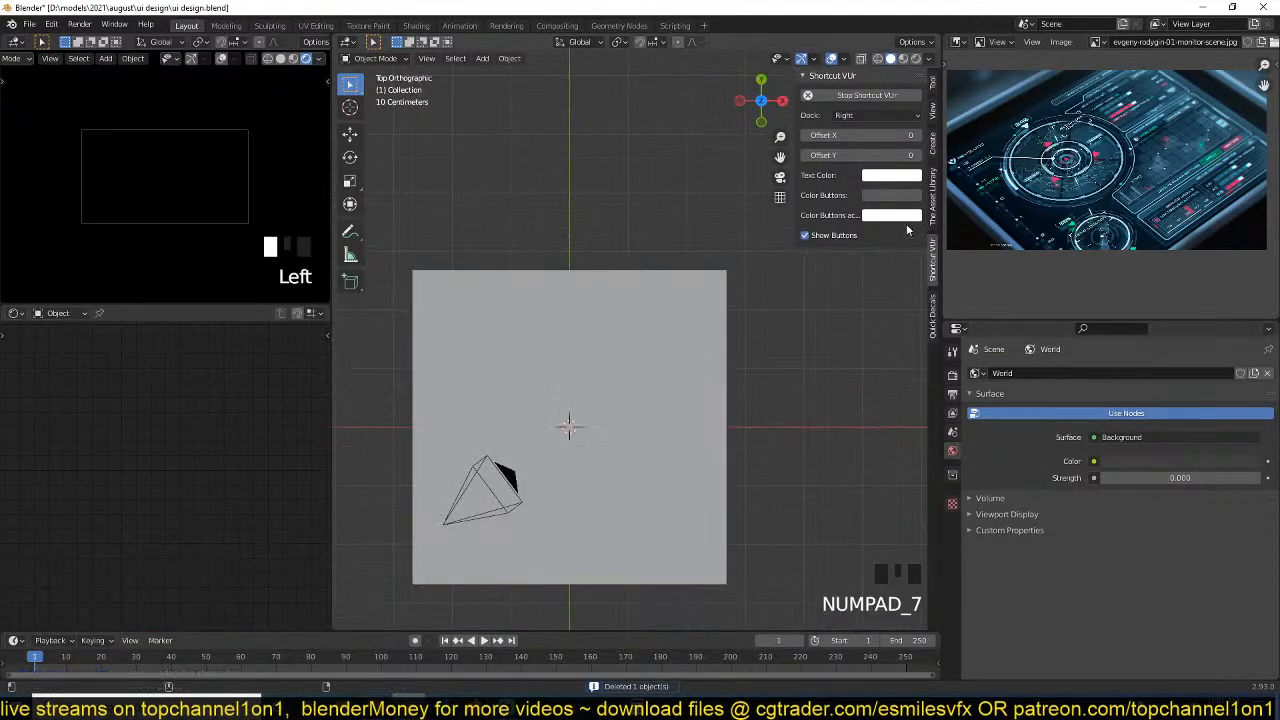
left_click(623, 276)
scroll(686, 357, "up", 2)
scroll(714, 320, "down", 2)
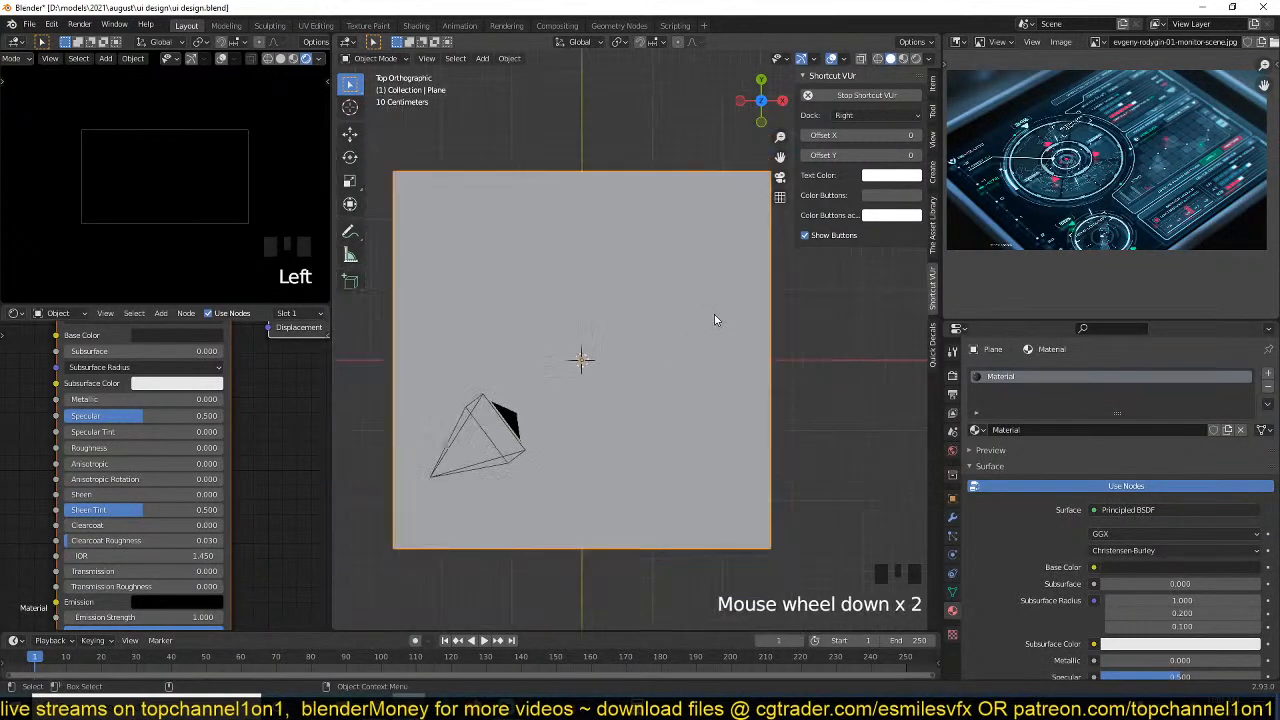
key("s")
left_click(719, 317)
Enable Screen Space Reflections and Bloom in the Eevee render settings.
key("grave")
scroll(1010, 220, "down", 2)
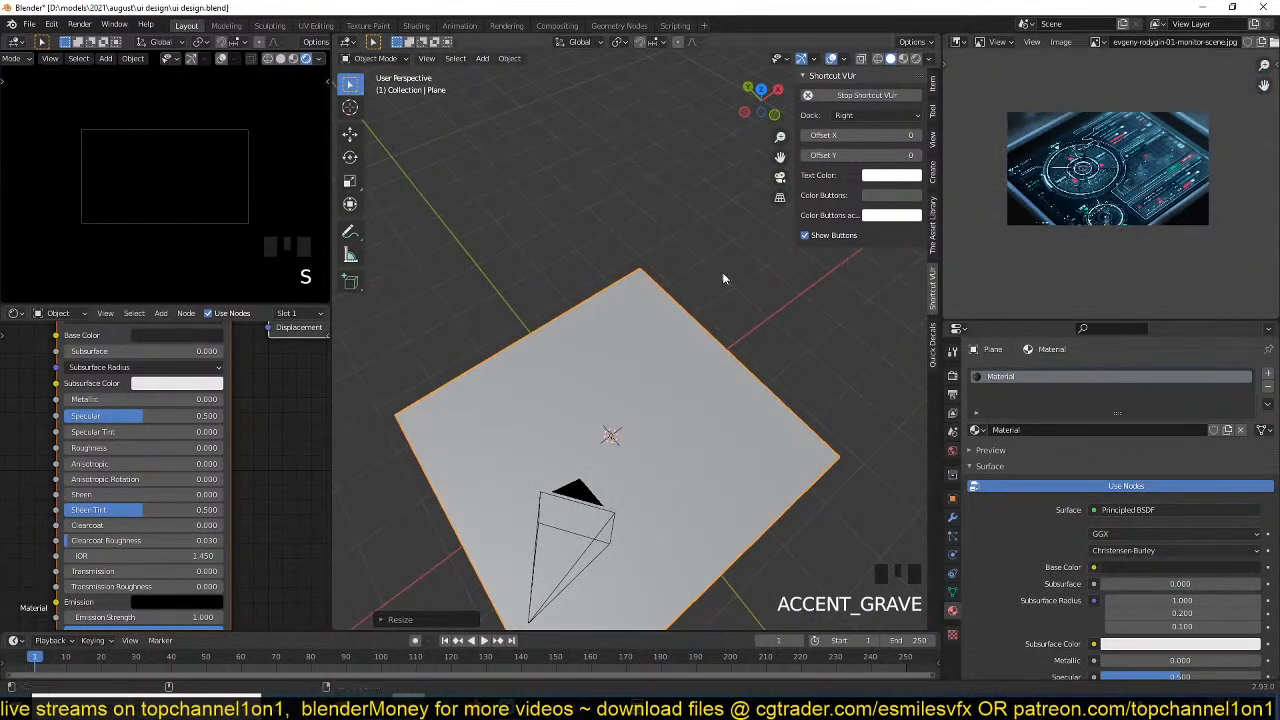
middle_click_drag(722, 278, 694, 241)
scroll(1180, 200, "up", 3)
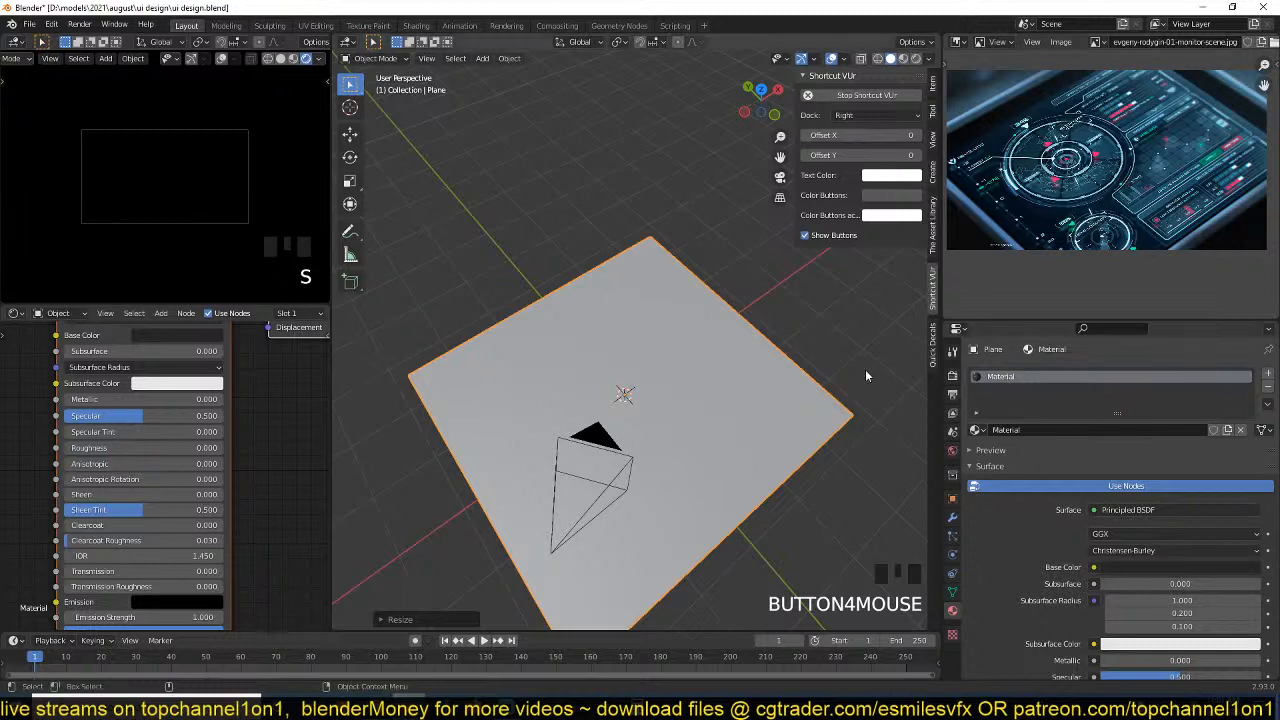
scroll(696, 433, "up", 5)
middle_click_drag(696, 433, 704, 404)
key("KP_7")
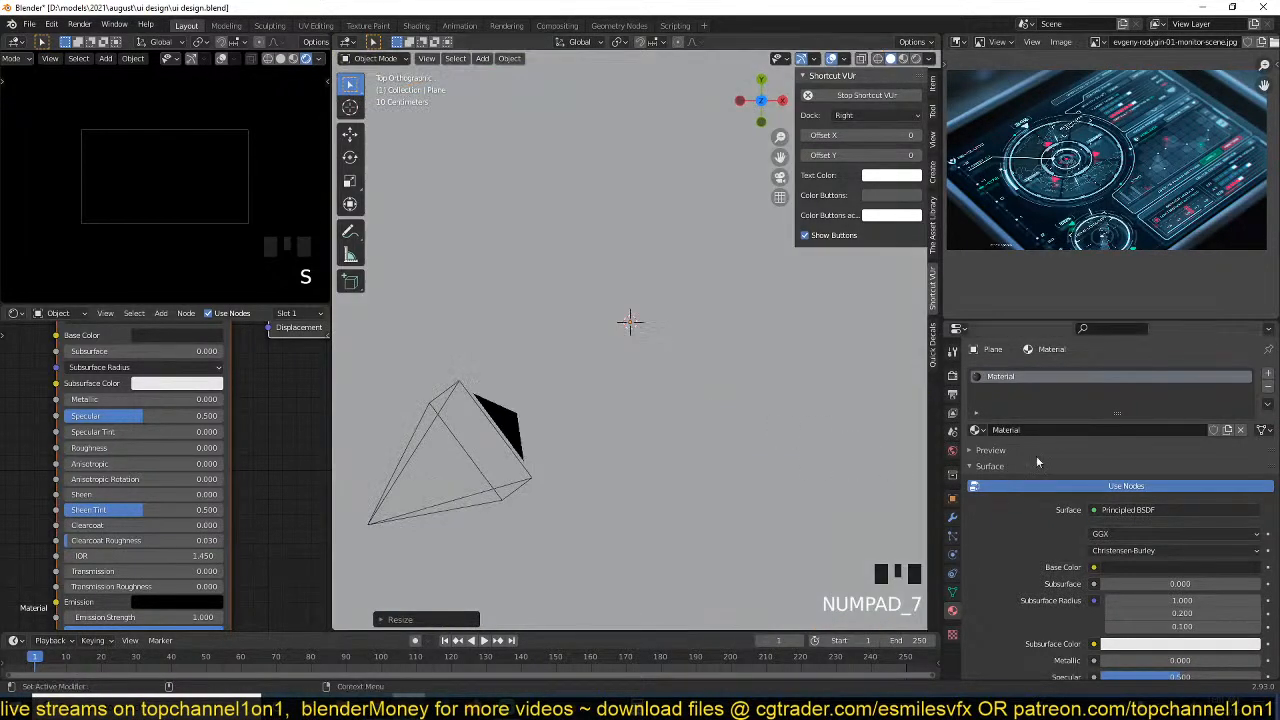
left_click(952, 375)
left_click(983, 527)
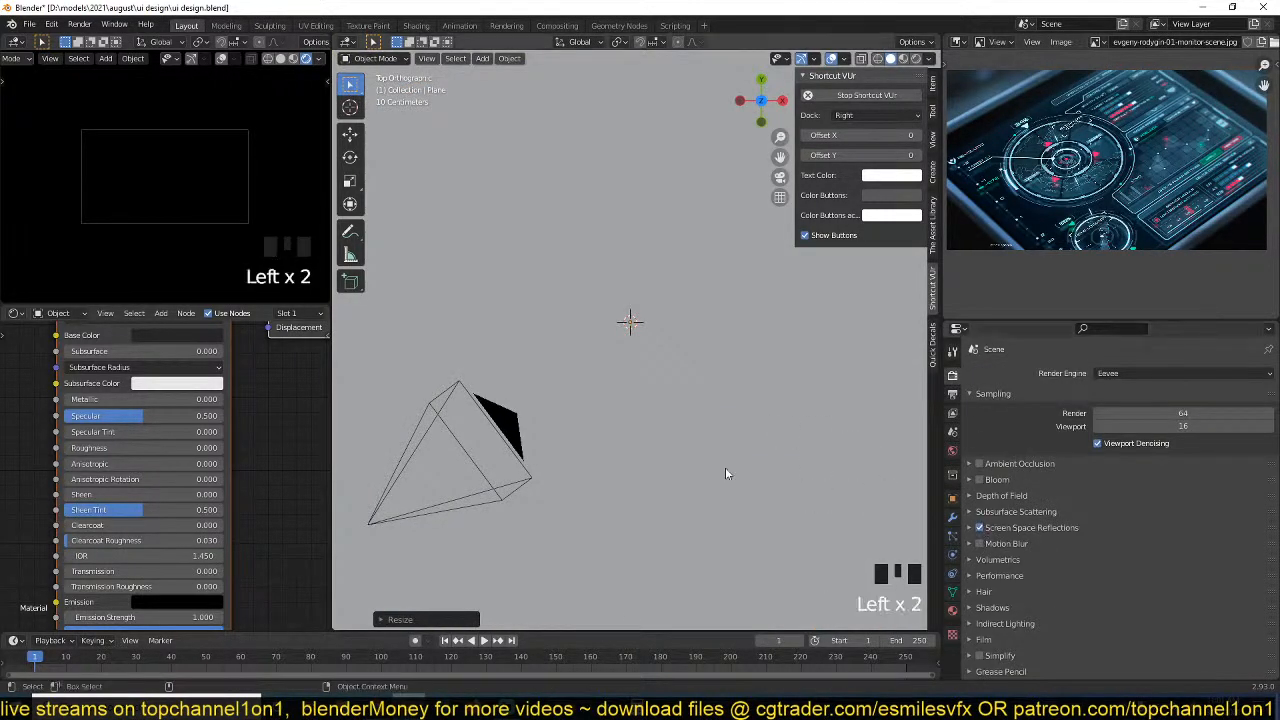
scroll(690, 451, "down", 3)
middle_click_drag(690, 451, 708, 394)
scroll(708, 394, "up", 1)
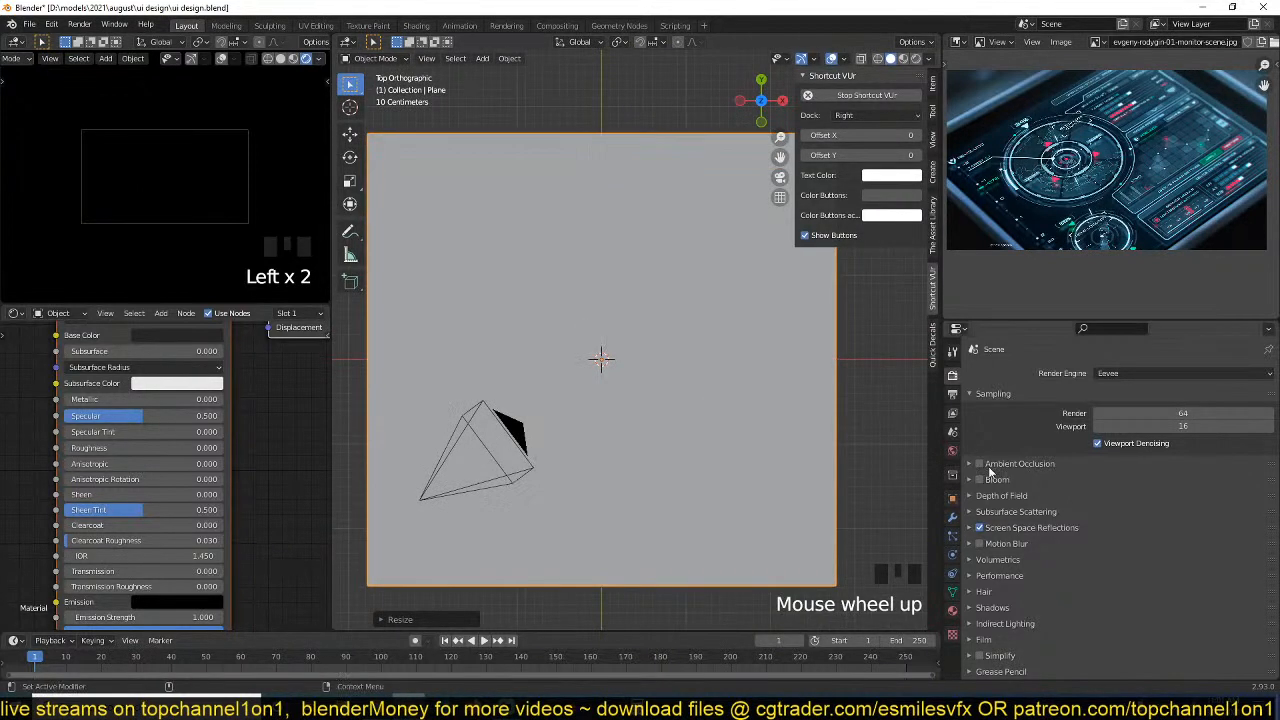
left_click(980, 479)
Add a second mesh plane at the origin and scale it up.
key("shift+a")
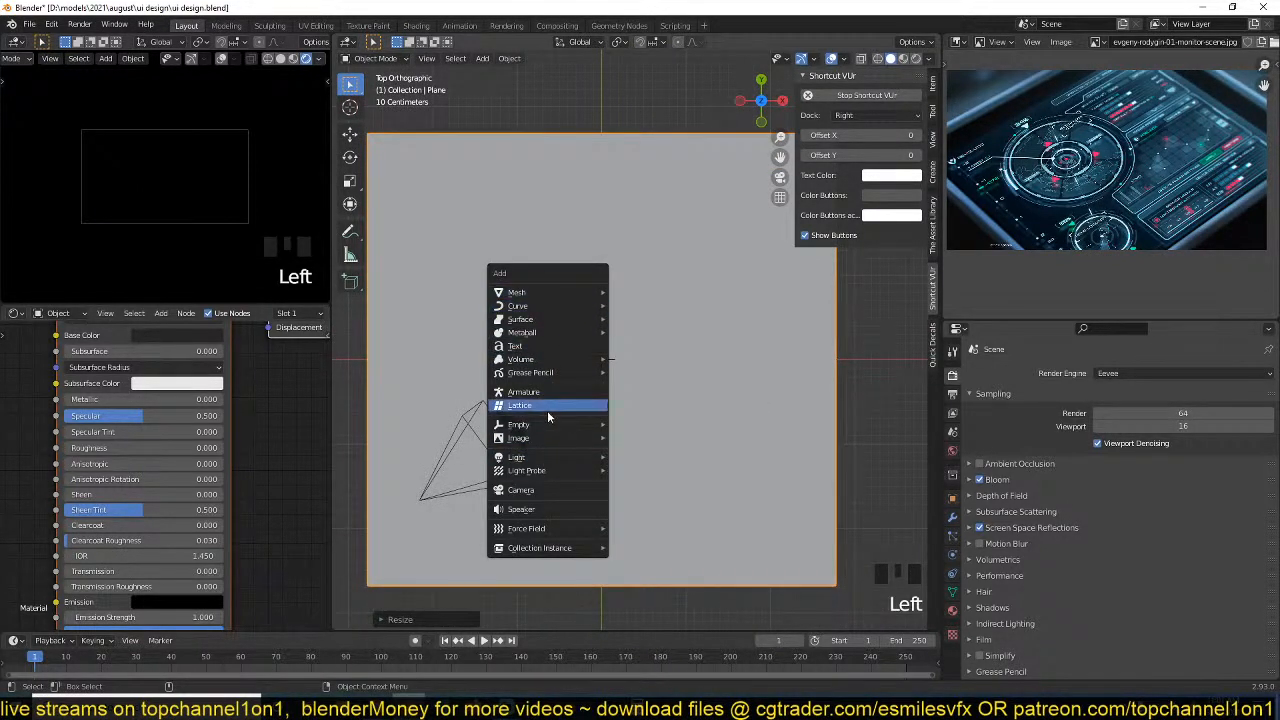
mouse_move(570, 293)
left_click(622, 294)
key("s")
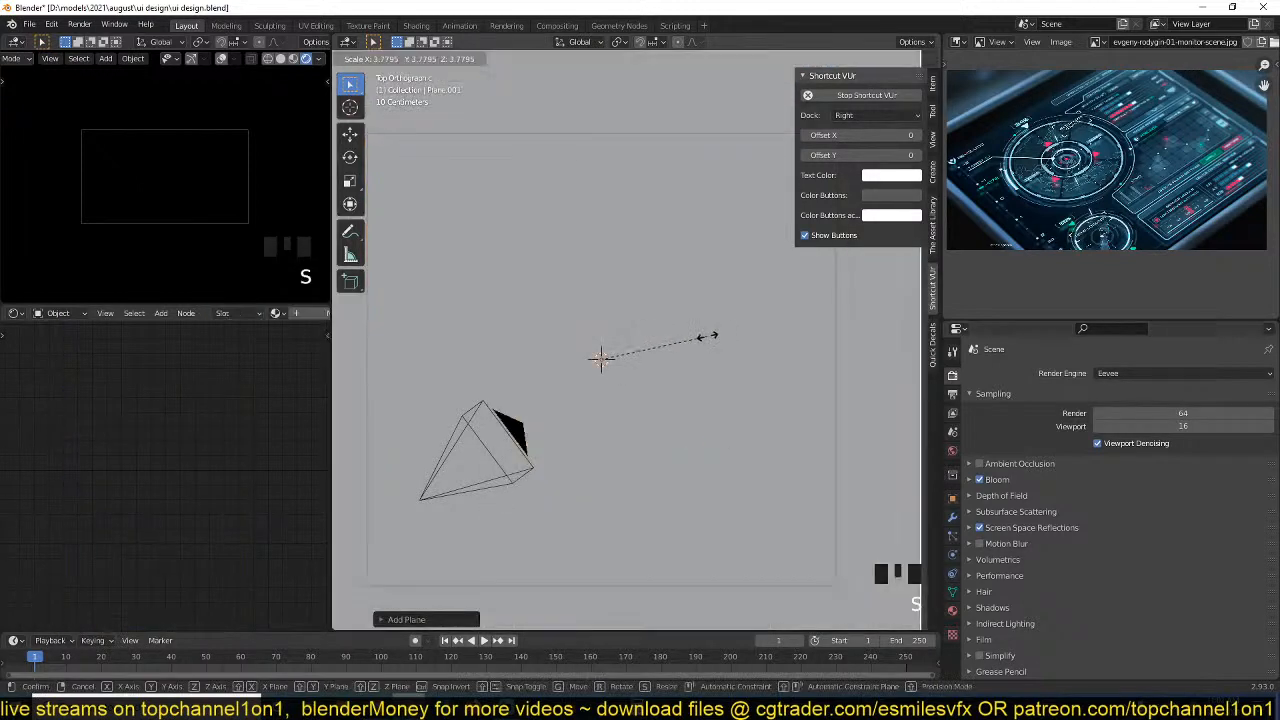
left_click(666, 350)
Raise the second plane so it floats above the black plane.
key("grave")
key("g")
left_click(660, 206)
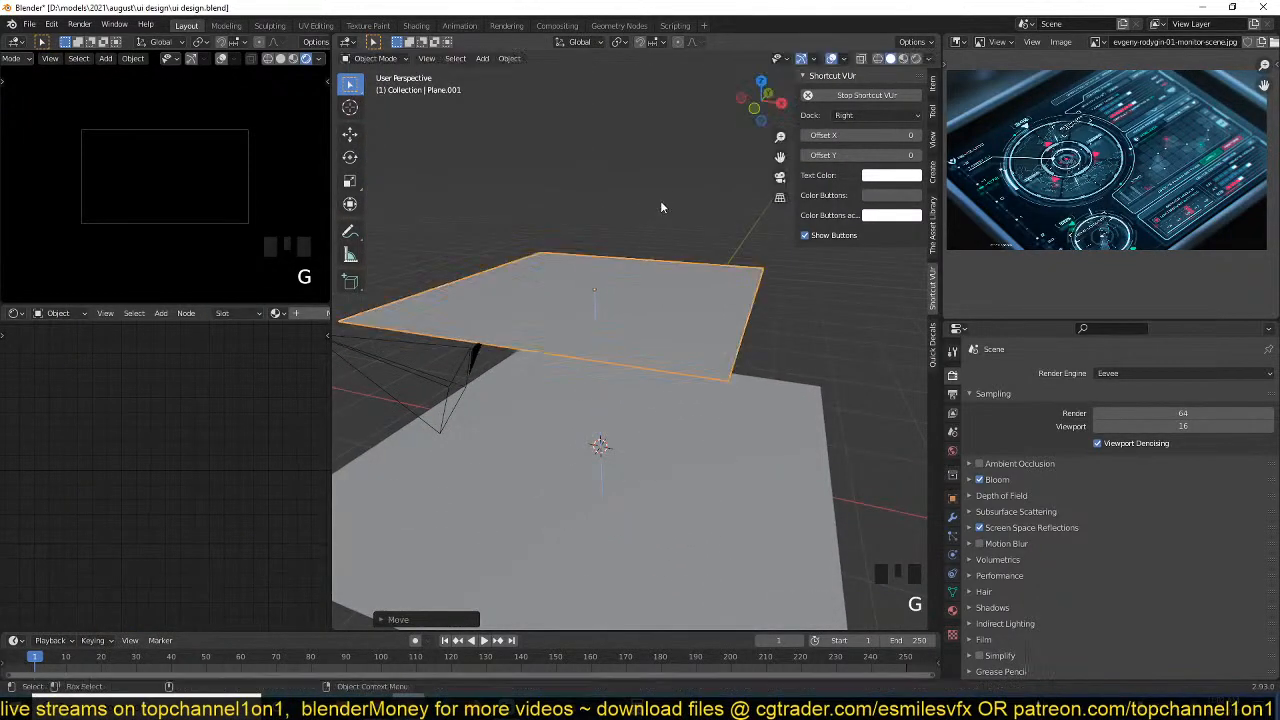
Create a new material on the upper plane and replace its Principled BSDF with an Emission shader connected to the Material Output.
left_click(306, 318)
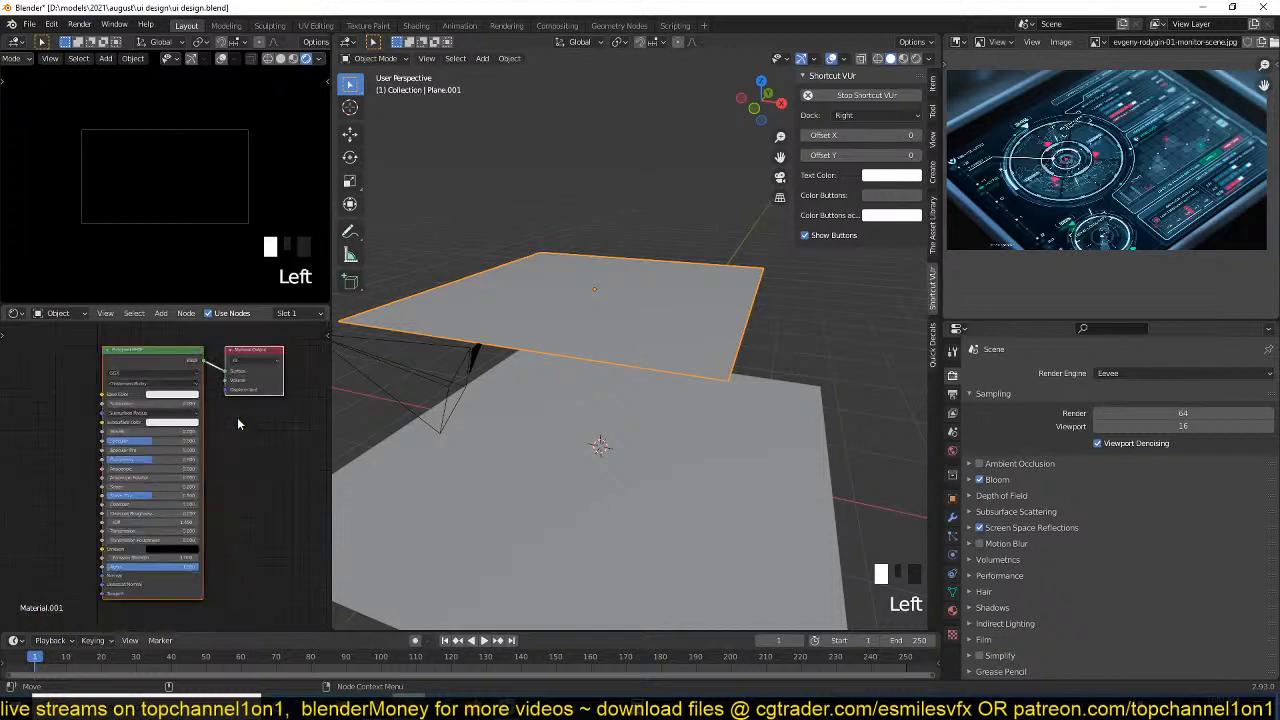
left_click(180, 358)
key("Delete")
key("shift+a")
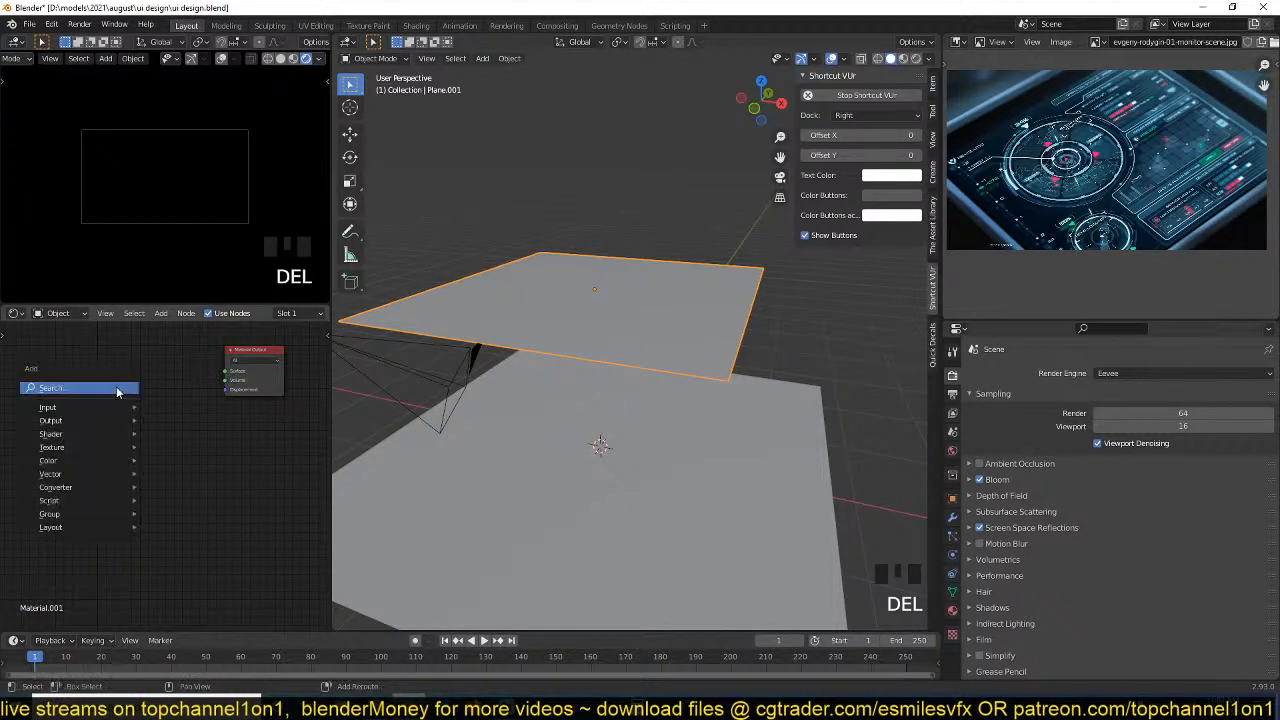
mouse_move(120, 434)
left_click(180, 464)
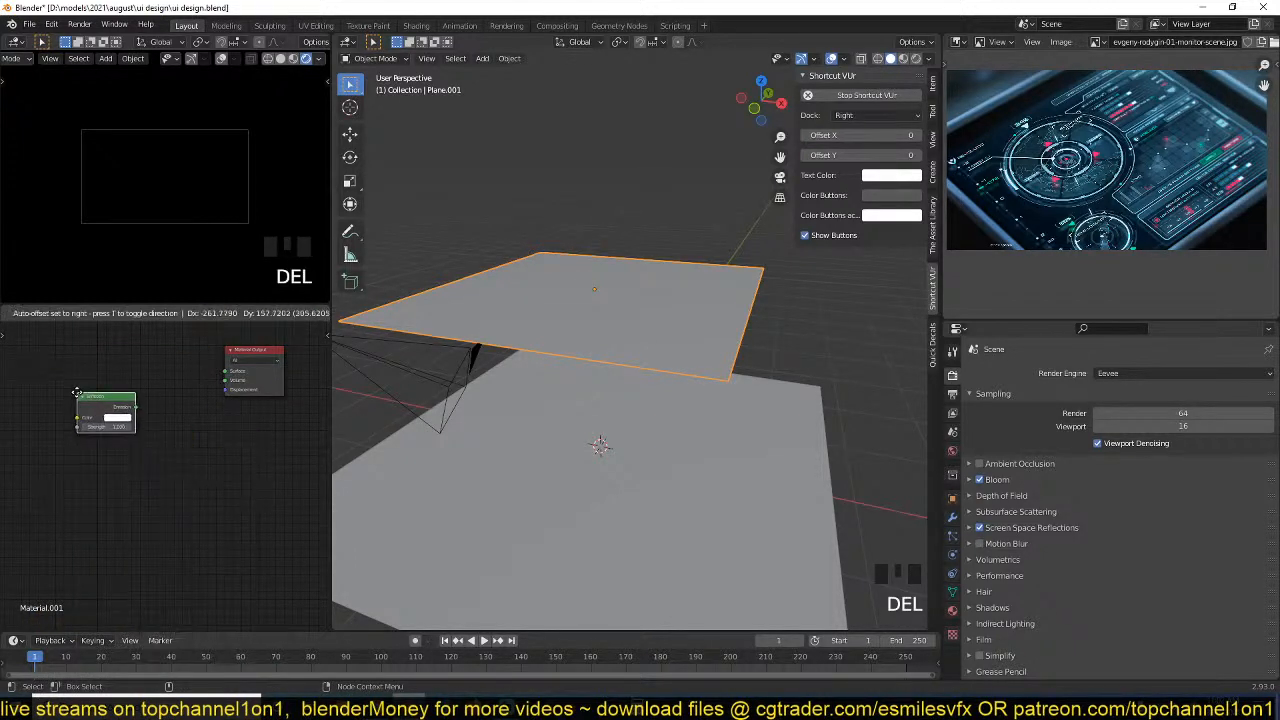
left_click(80, 394)
middle_click_drag(130, 414, 151, 434)
left_click(152, 428, "ctrl+shift")
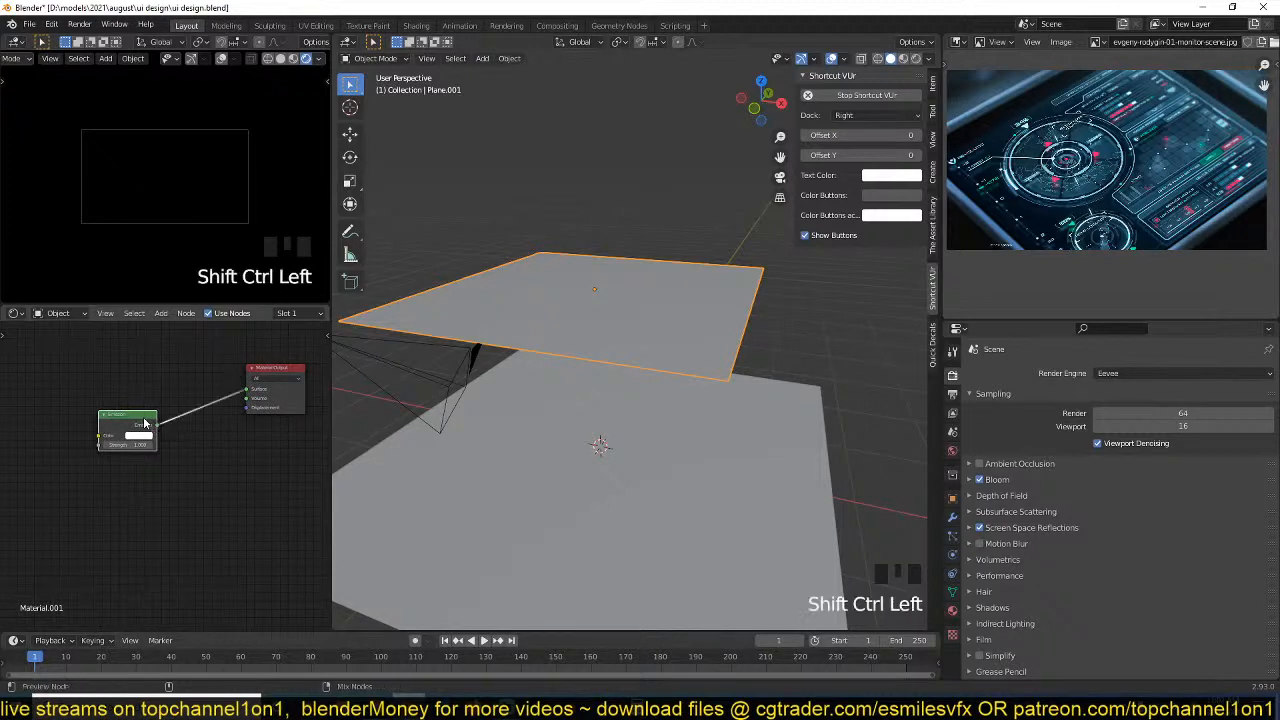
Show the main viewport in Material Preview shading.
key("grave")
key("grave")
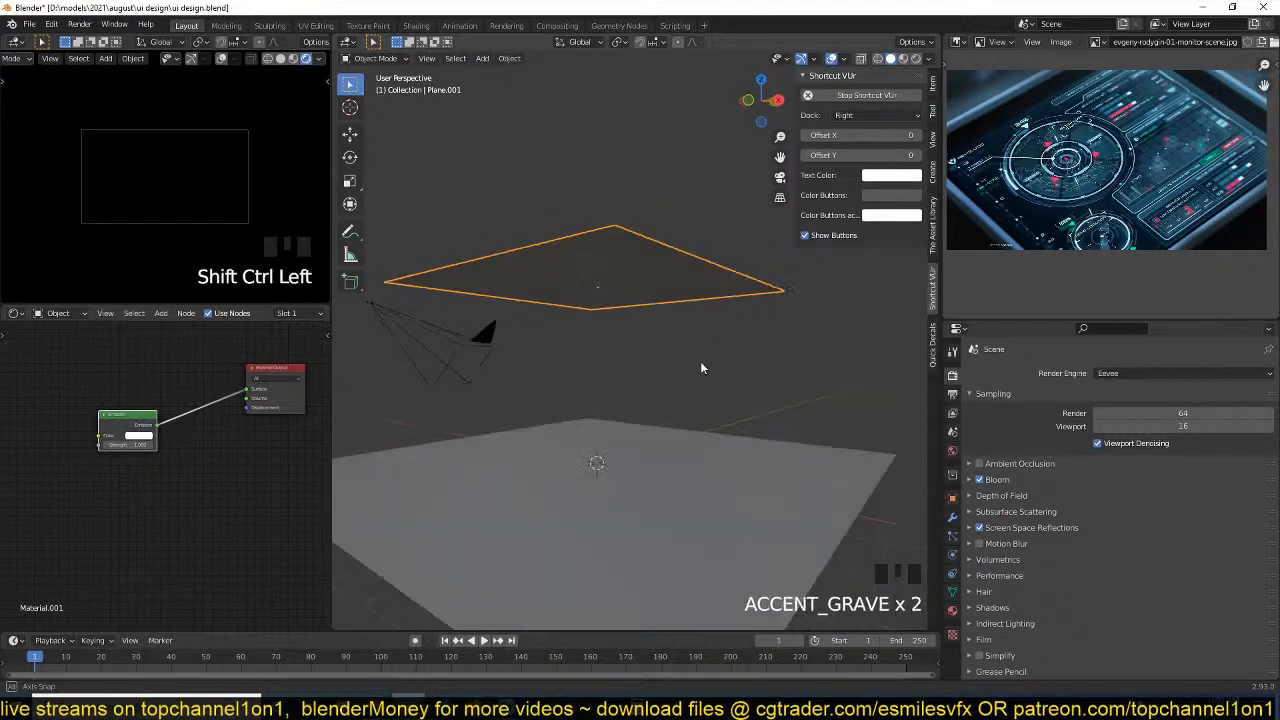
double_click(913, 57)
key("grave")
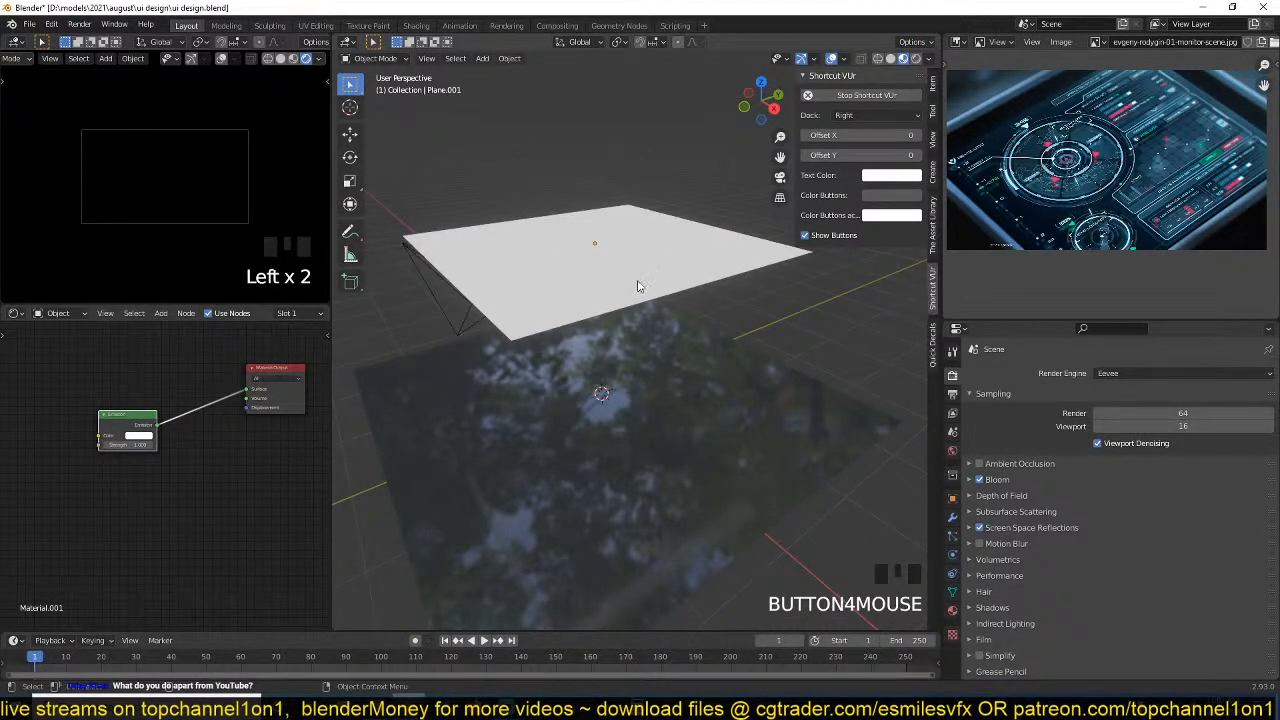
Raise the emissive plane about 1.2 m along the Z axis above the black plane.
key("grave")
left_click(564, 248)
key("grave")
key("grave")
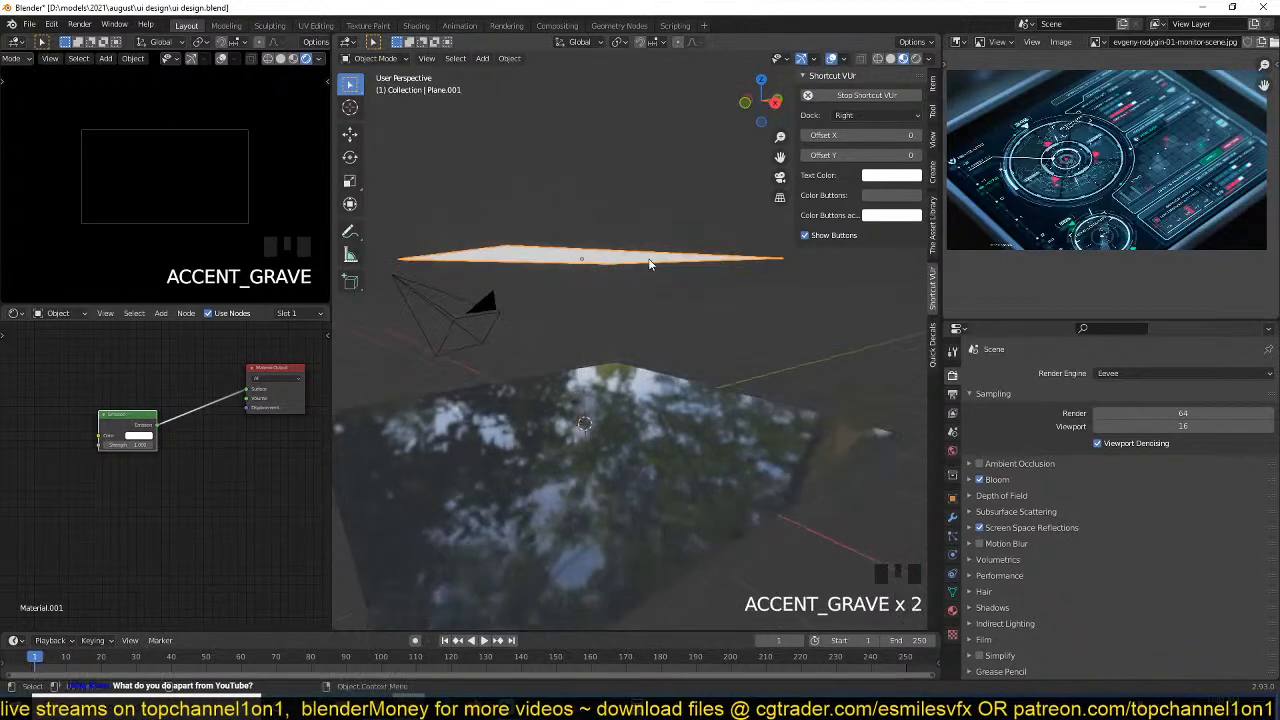
key("g")
key("z")
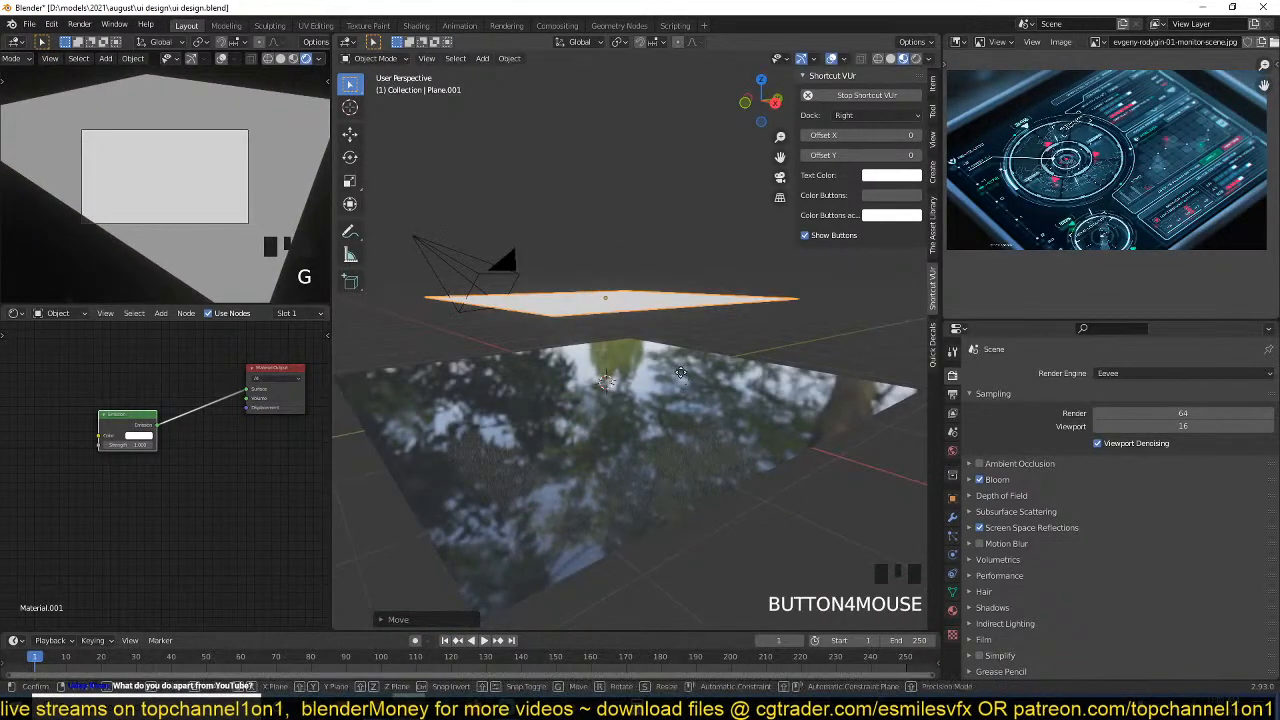
left_click(702, 291)
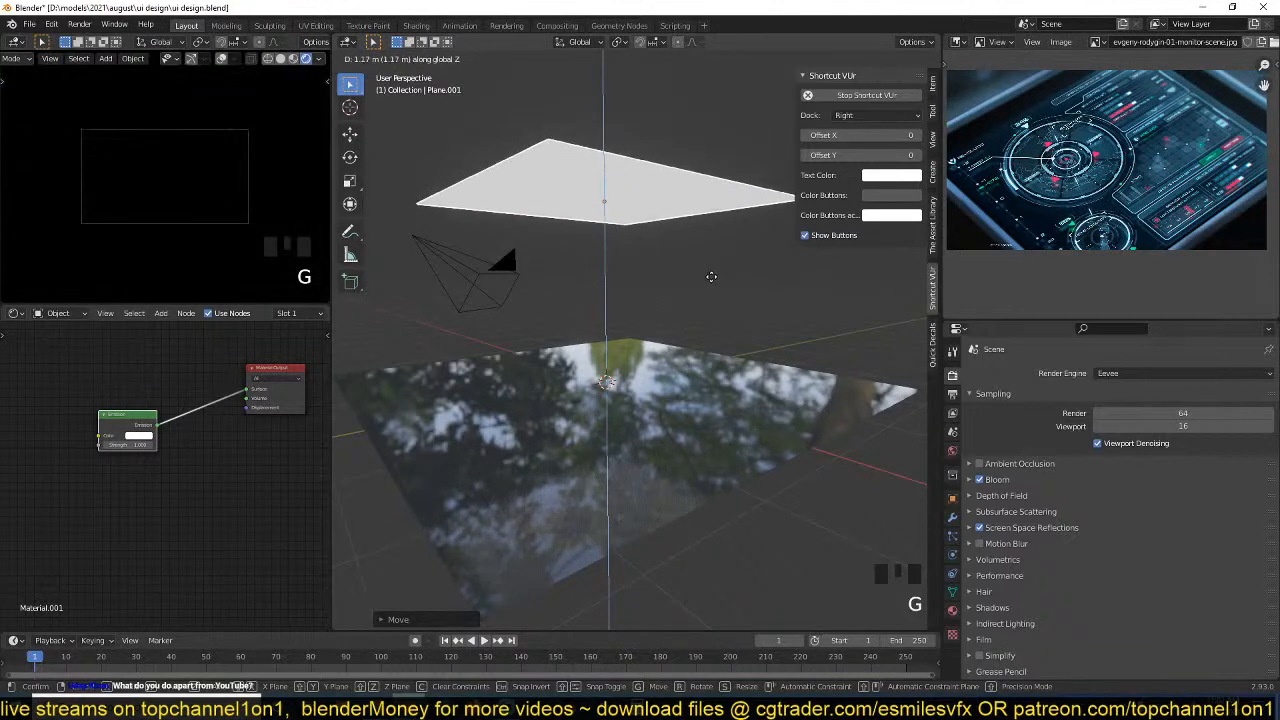
left_click(714, 274)
Scale the emissive plane up slightly.
key("s")
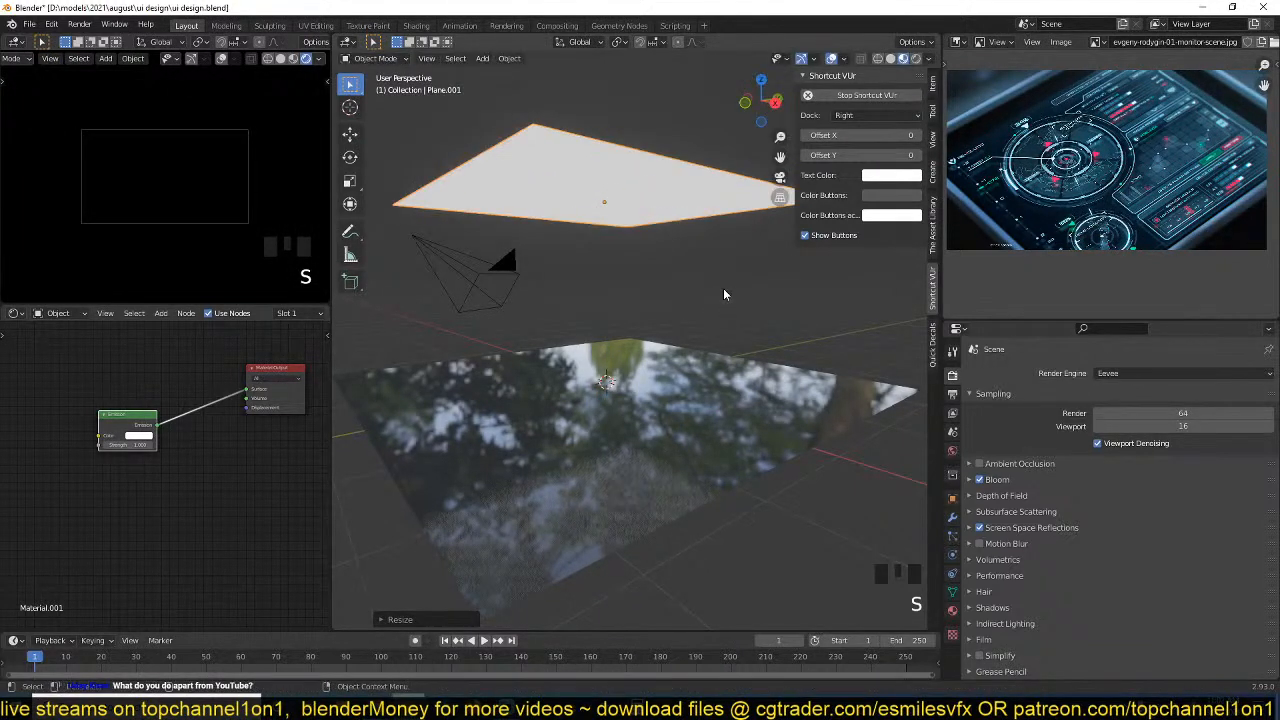
left_click(724, 294)
key("KP_7")
key("grave")
scroll(704, 315, "up", 3)
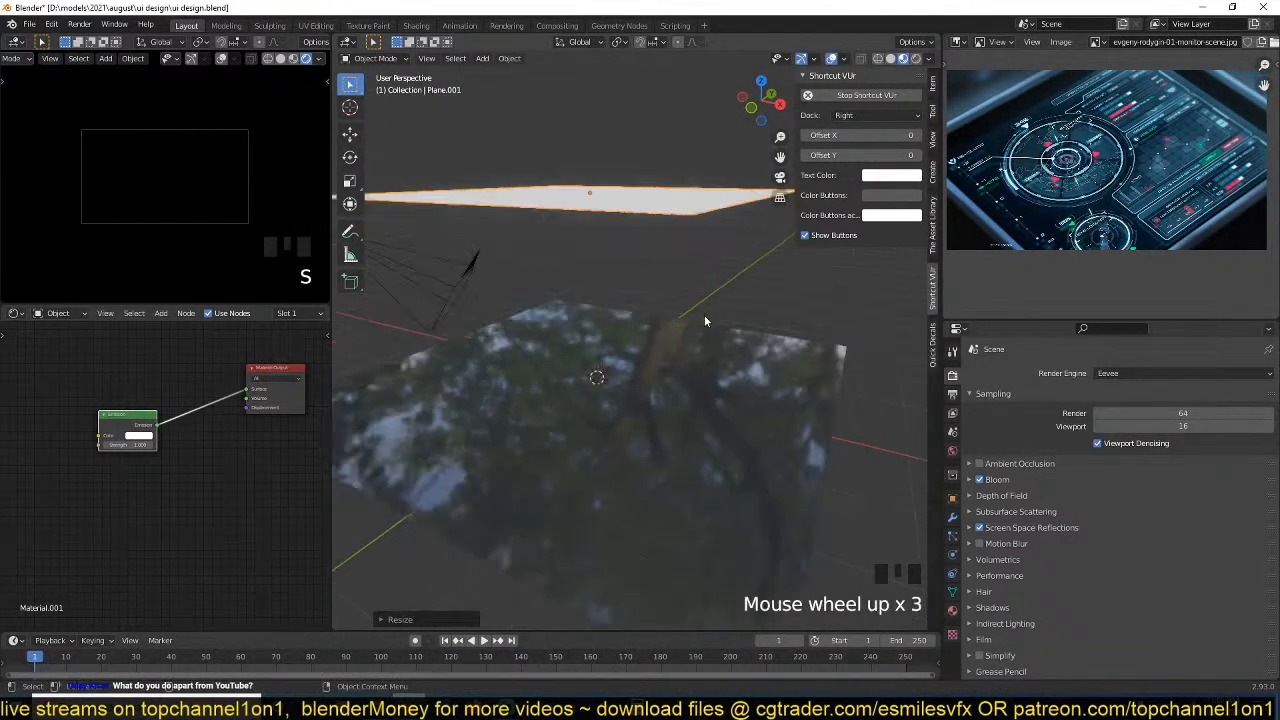
Try lowering the emissive plane along the Z axis toward the black plane.
key("grave")
key("grave")
key("g")
key("z")
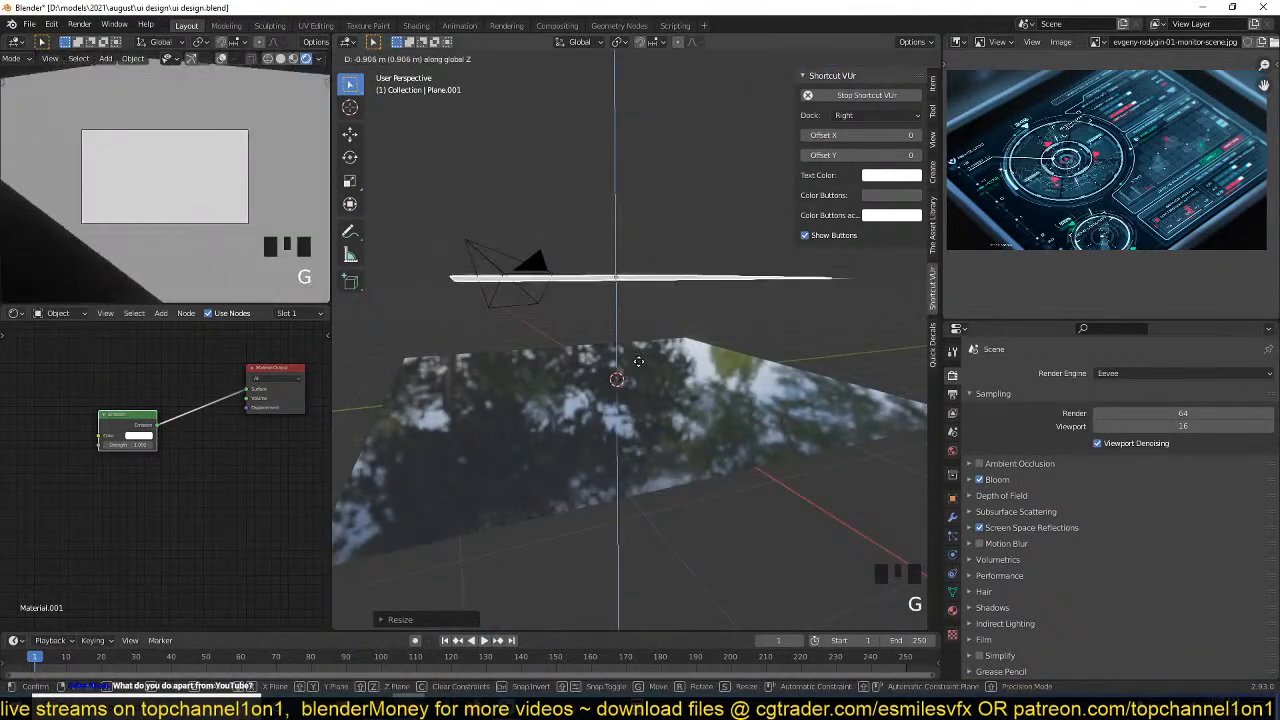
left_click(664, 260)
middle_click_drag(664, 262, 727, 278)
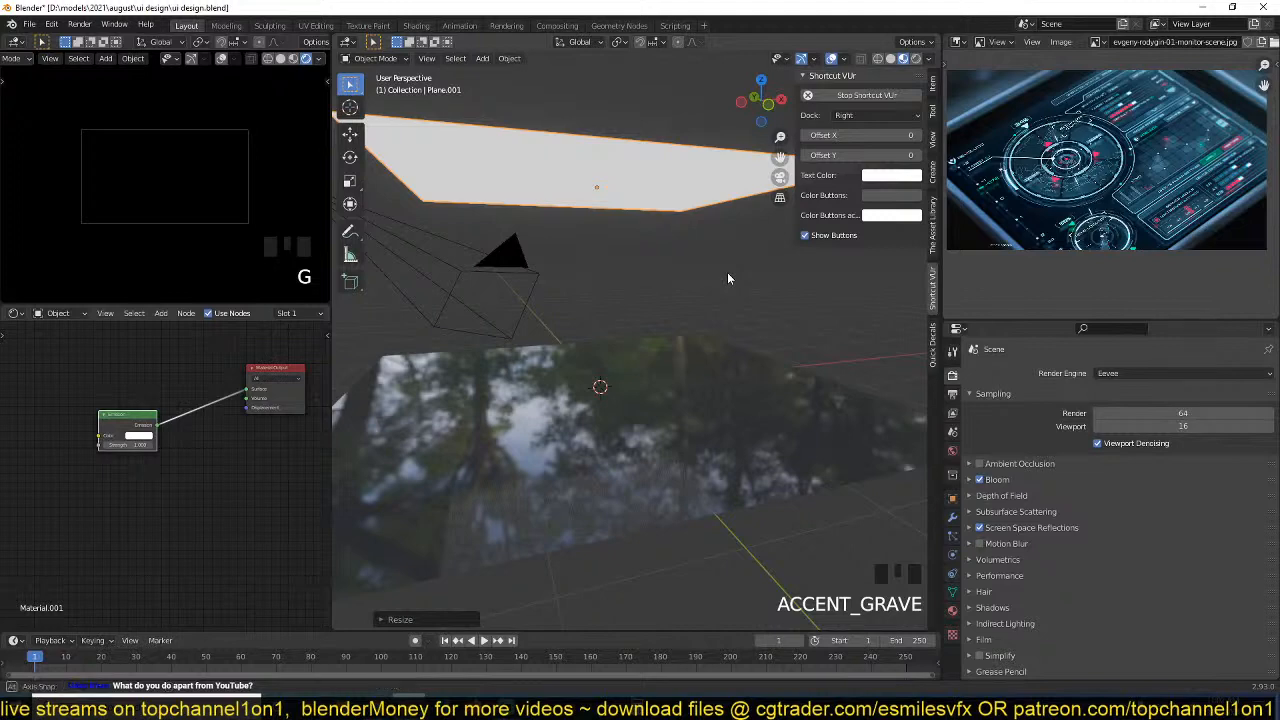
Examine the emissive plane above the glossy black plane from several angles and compare it with the camera view.
key("grave")
key("grave")
key("grave")
key("grave")
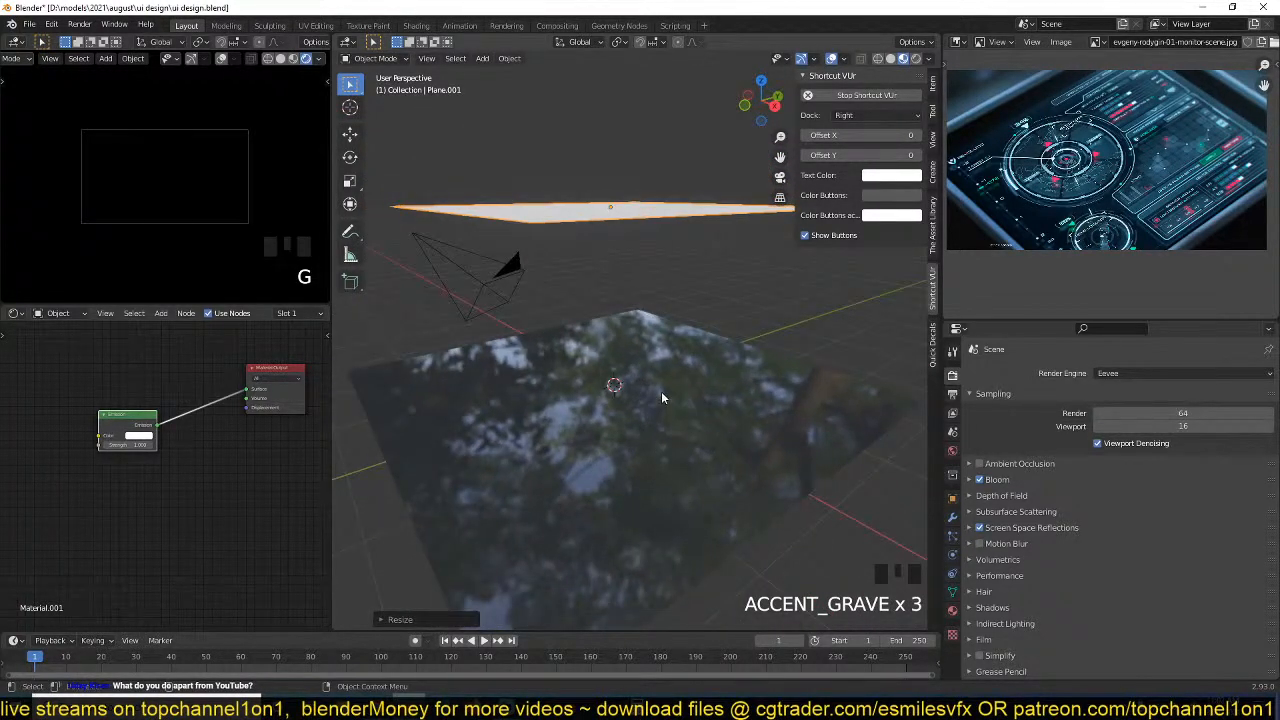
key("grave")
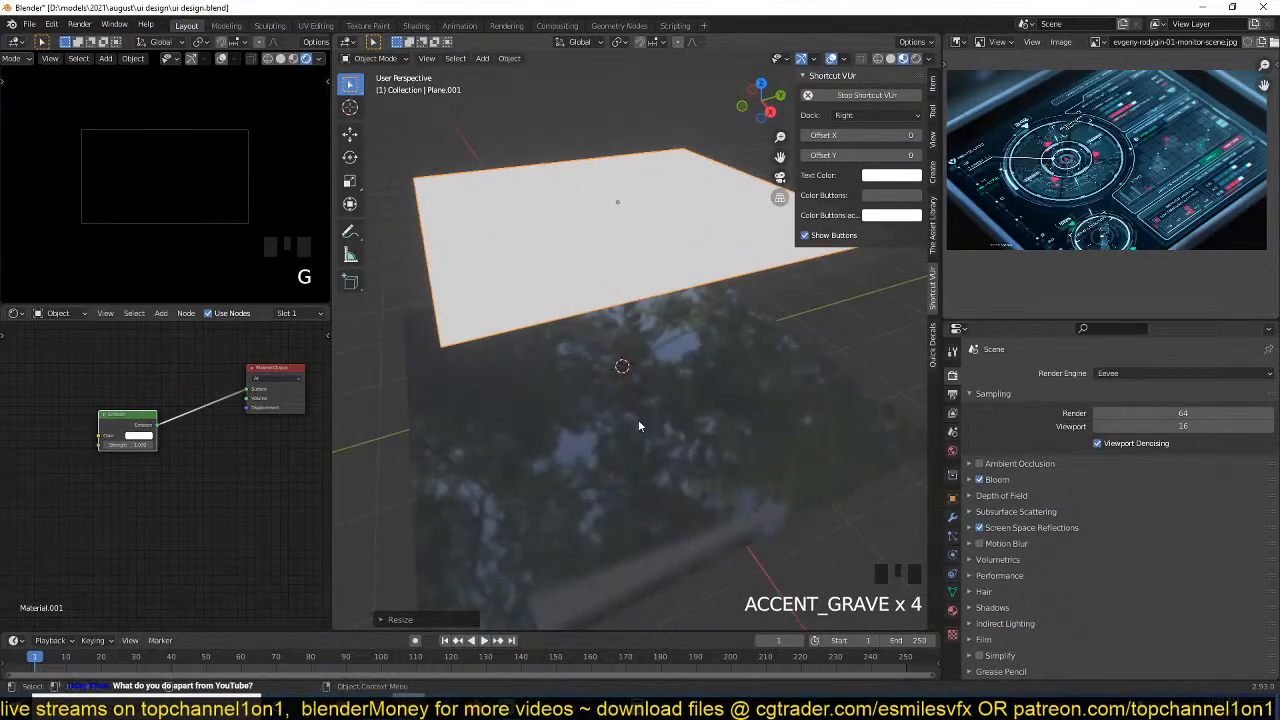
key("grave")
scroll(628, 305, "up", 3)
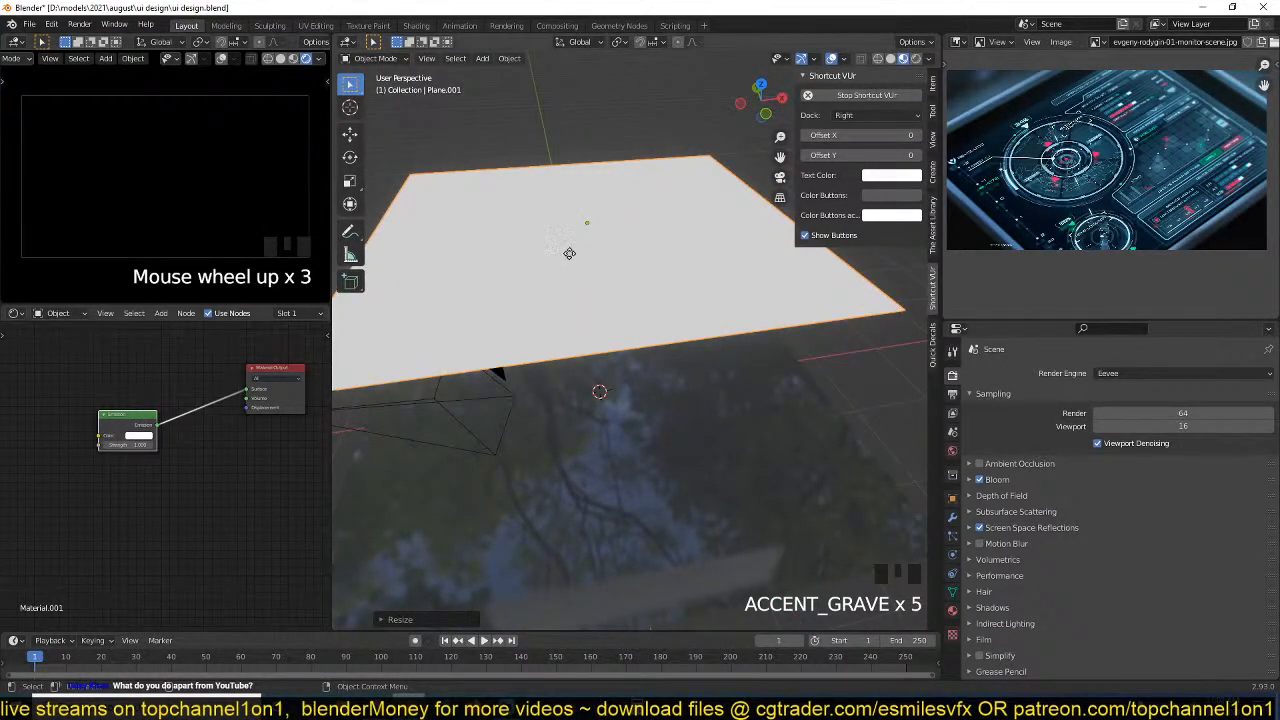
key("g")
right_click(471, 306)
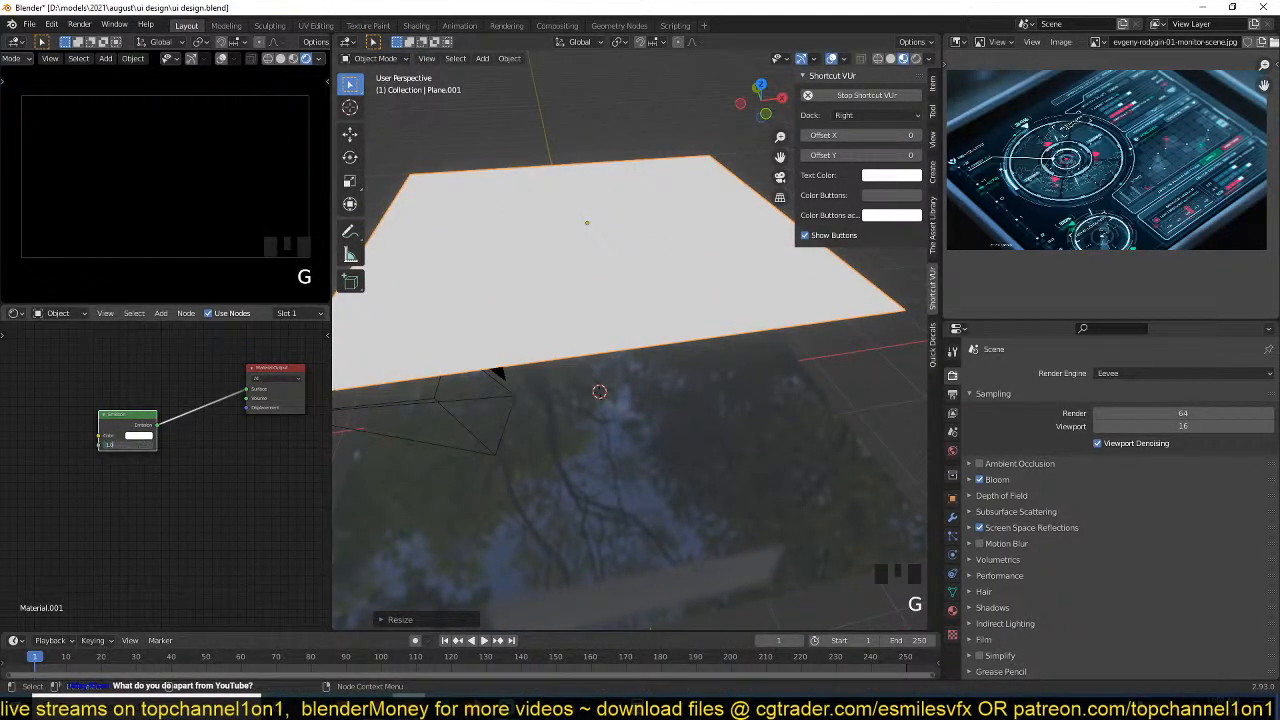
Try an Emission strength of 100 on the upper plane's material.
left_click(142, 484)
left_click(124, 457)
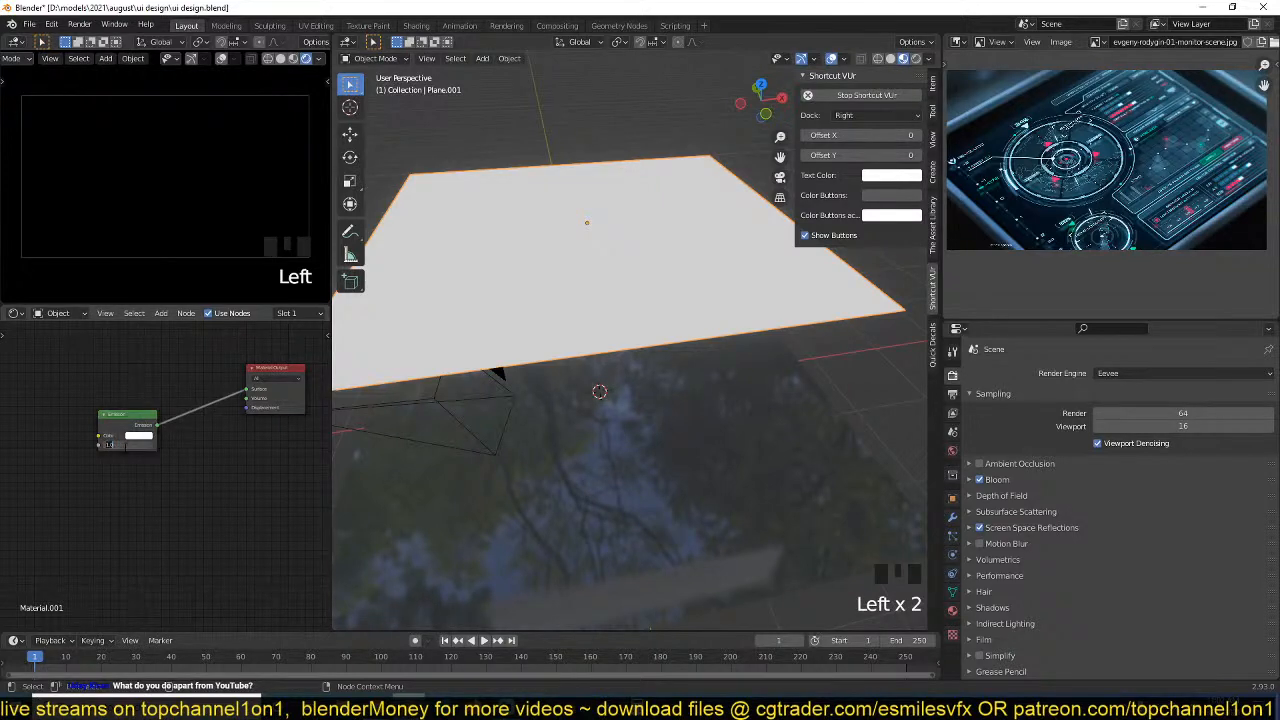
key("KP_0")
scroll(580, 365, "down", 3)
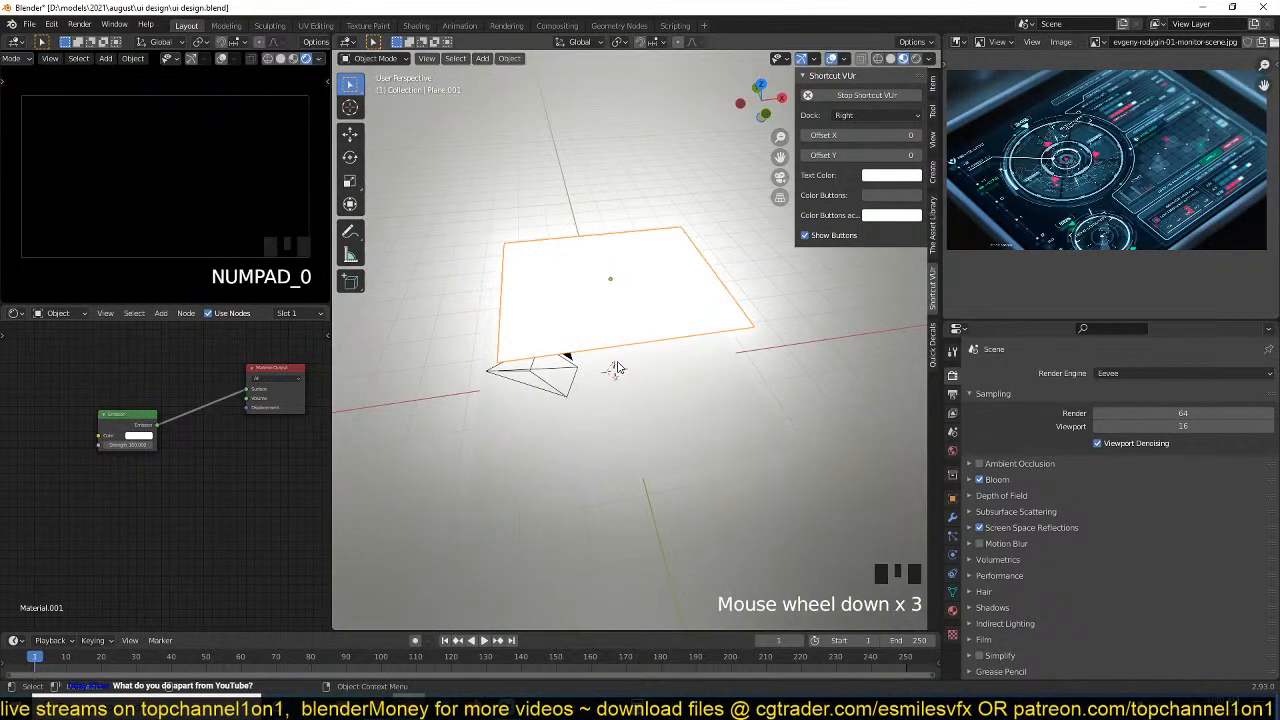
Try moving the brightly glowing plane along the Z axis to test its effect in the camera view.
key("grave")
scroll(585, 320, "up", 2)
key("grave")
key("g")
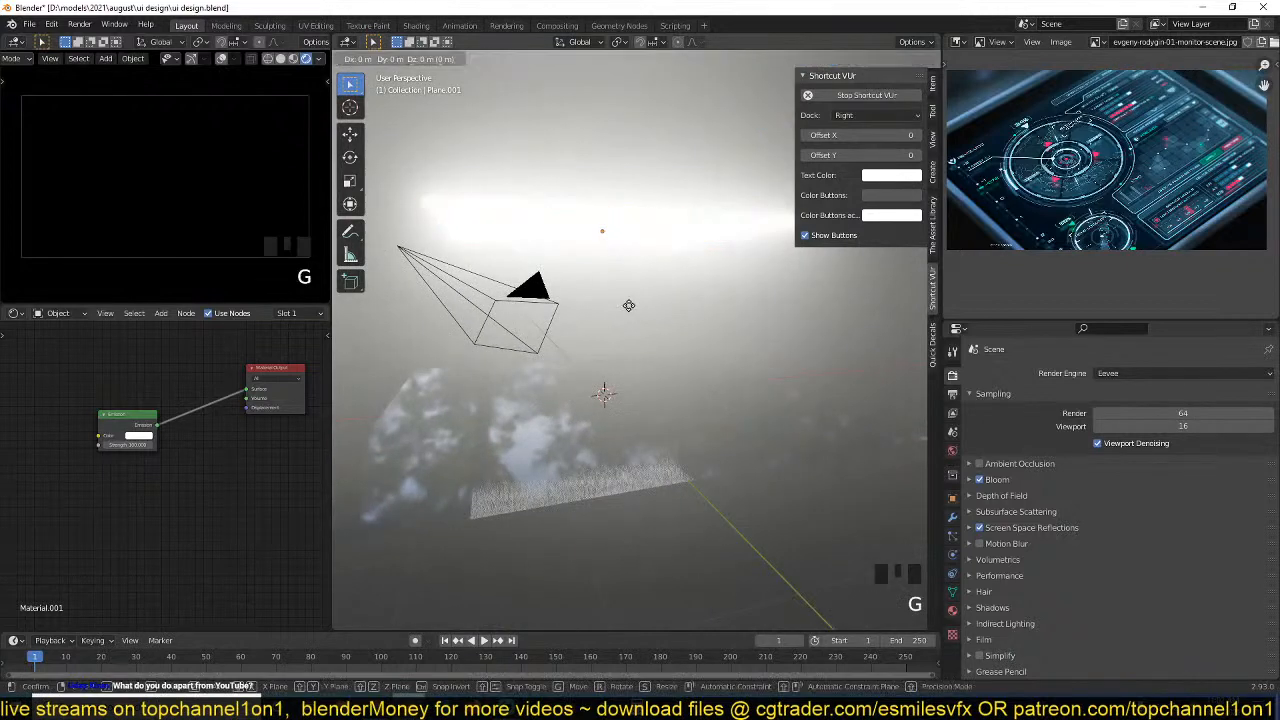
key("z")
right_click(628, 386)
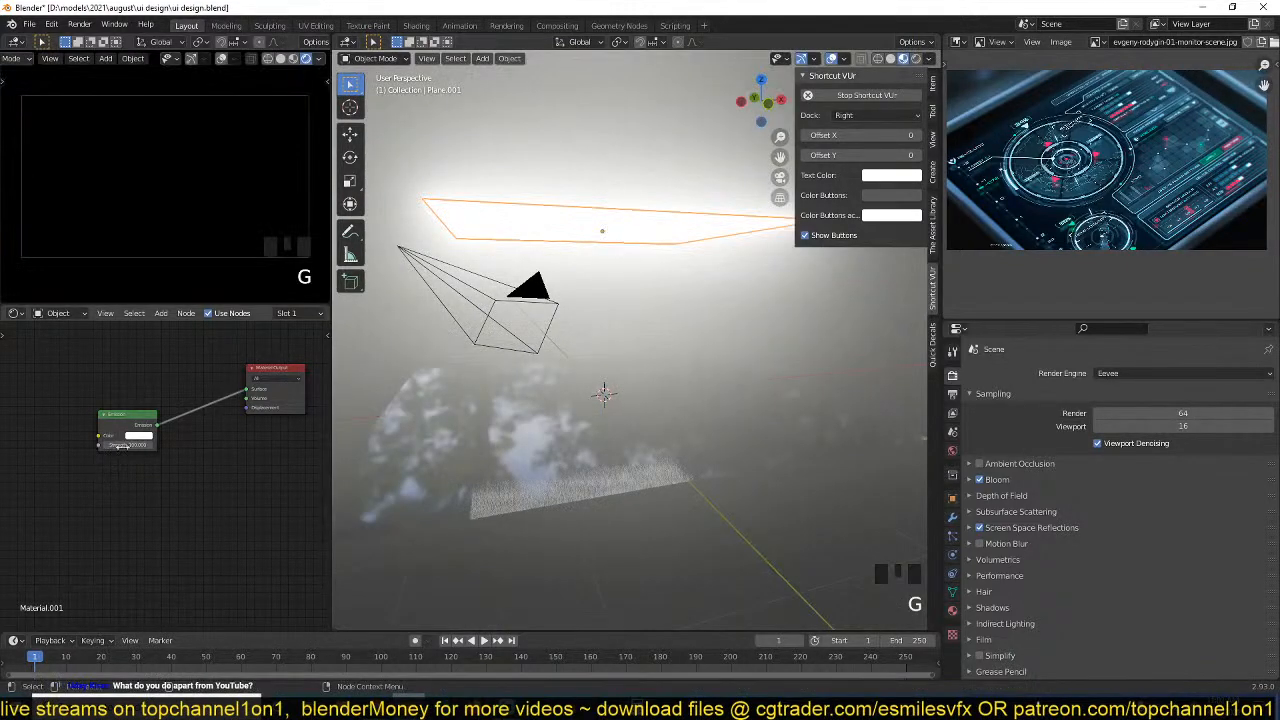
Rotate the emissive plane about the X axis until it stands roughly upright, and lower it about 0.62 m along Z.
key("r")
key("x")
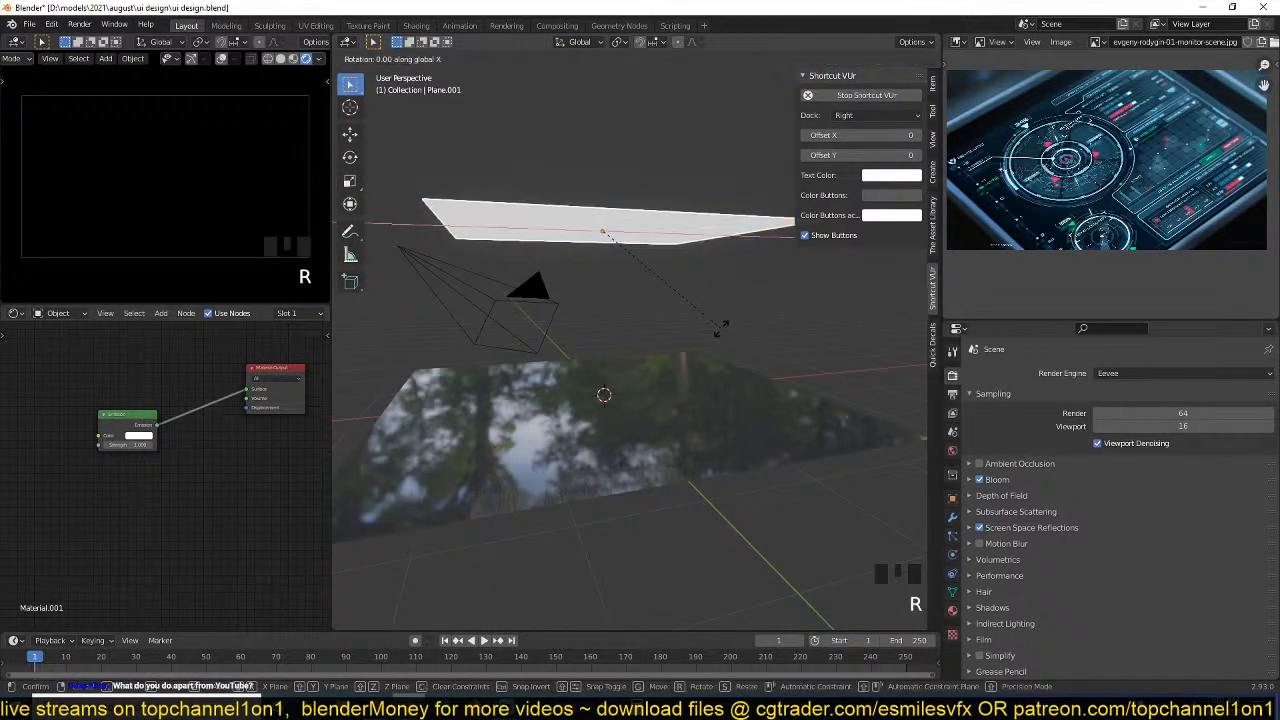
left_click(716, 372)
key("g")
key("z")
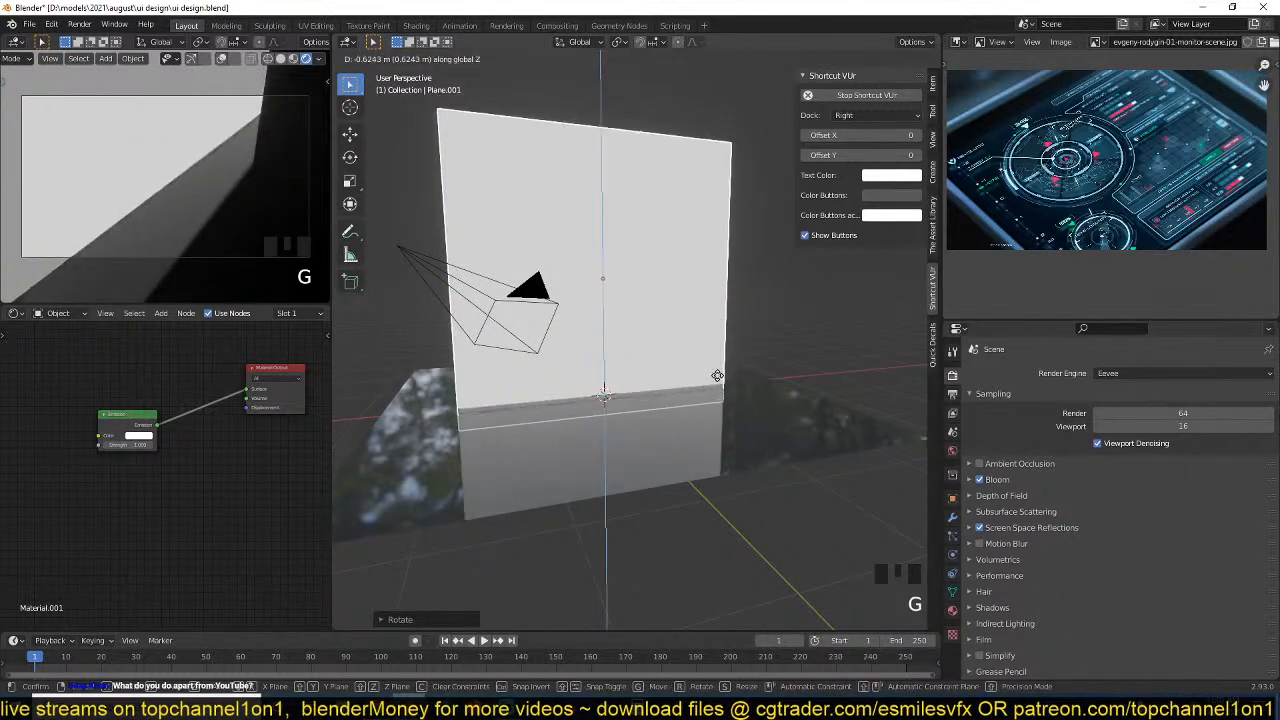
left_click(717, 375)
Scale down the upright emissive plane and rotate it about 42° around the global X axis.
key("s")
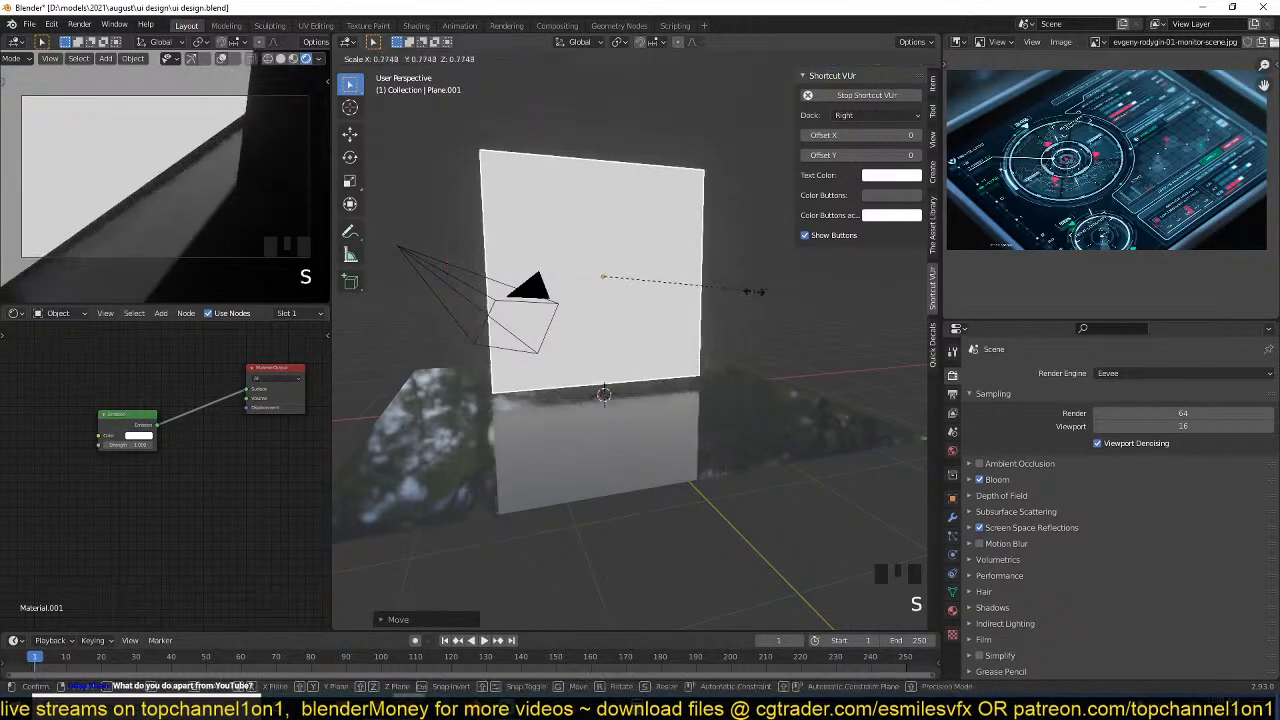
left_click(744, 297)
key("r")
key("x")
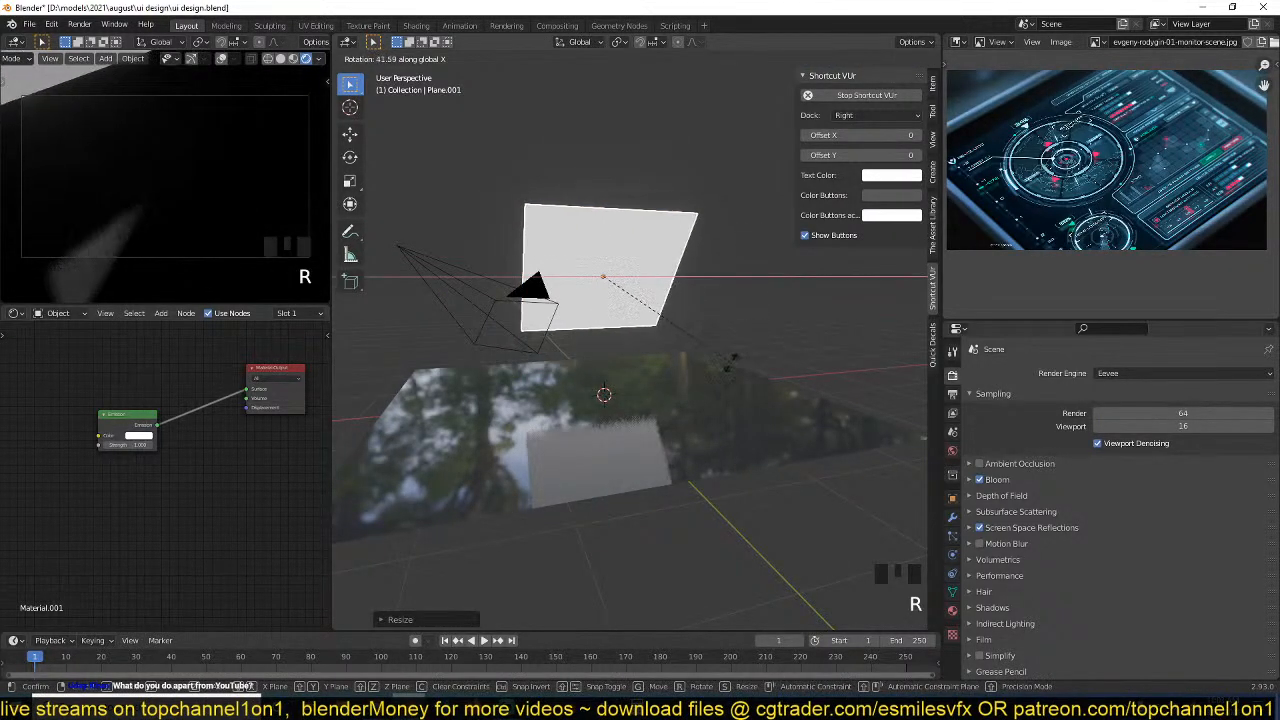
left_click(548, 309)
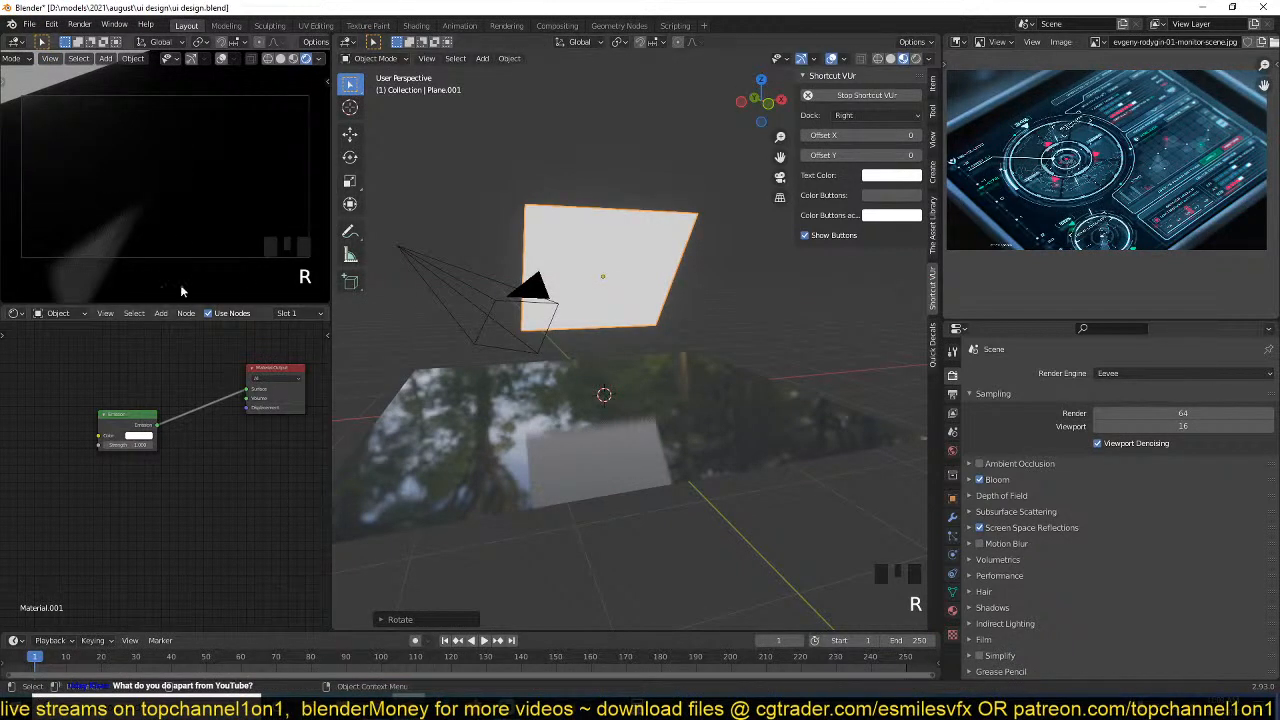
Add a Reflection Plane light probe and scale it up to roughly cover the glossy black plane.
middle_click_drag(759, 344, 599, 336)
key("shift+a")
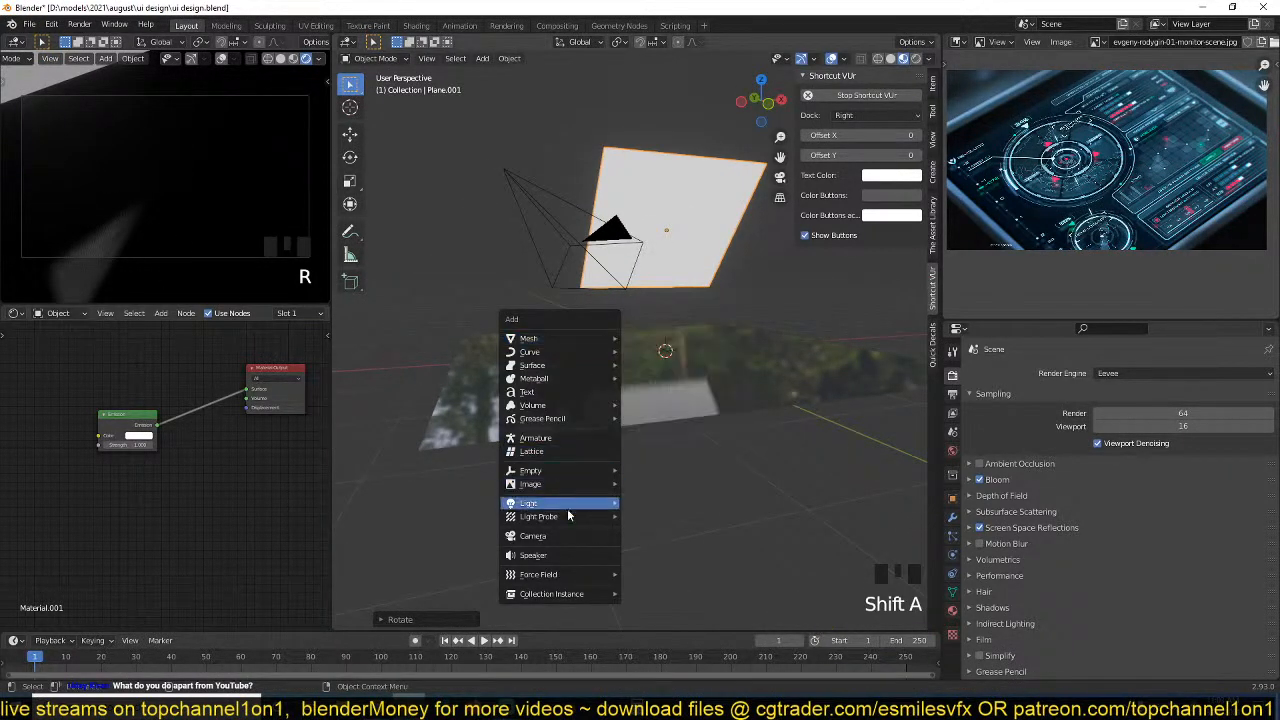
mouse_move(553, 517)
left_click(672, 533)
key("s")
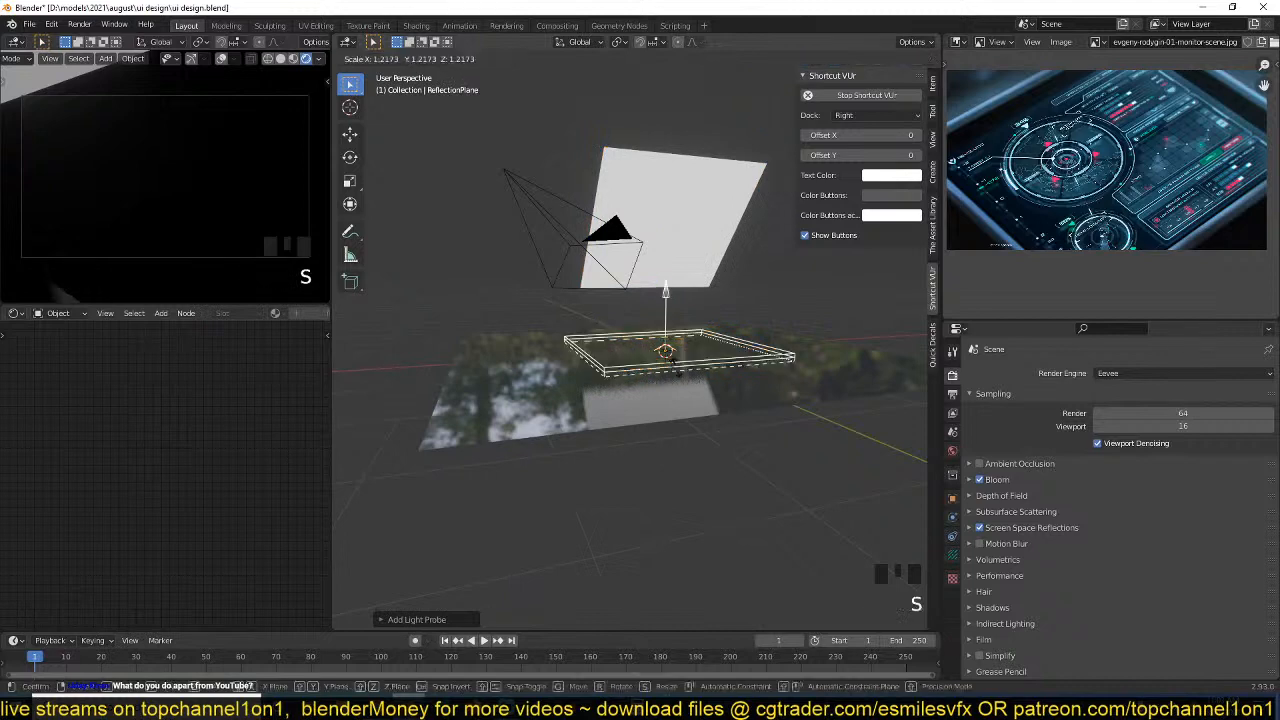
left_click(701, 364)
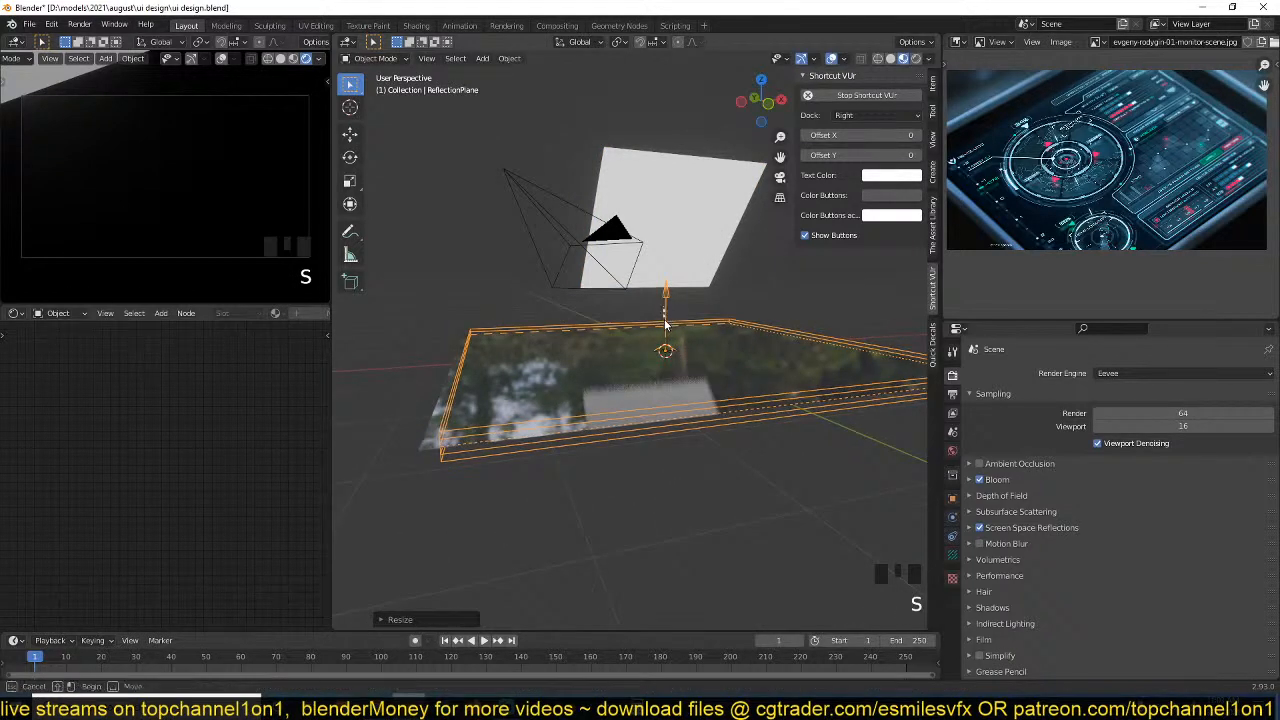
Lower the reflection plane probe about 0.16 m along the Z axis, just below the glossy plane.
left_click(669, 307)
left_click(669, 307)
key("g")
key("z")
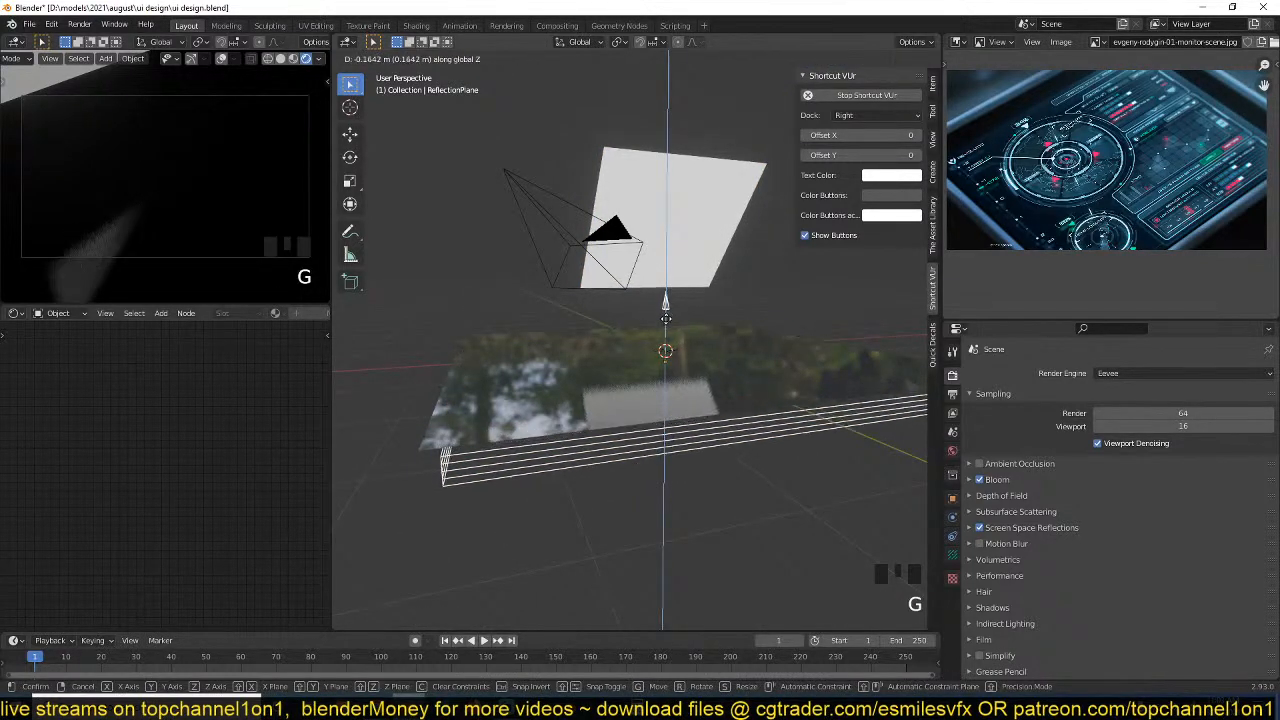
left_click(667, 318)
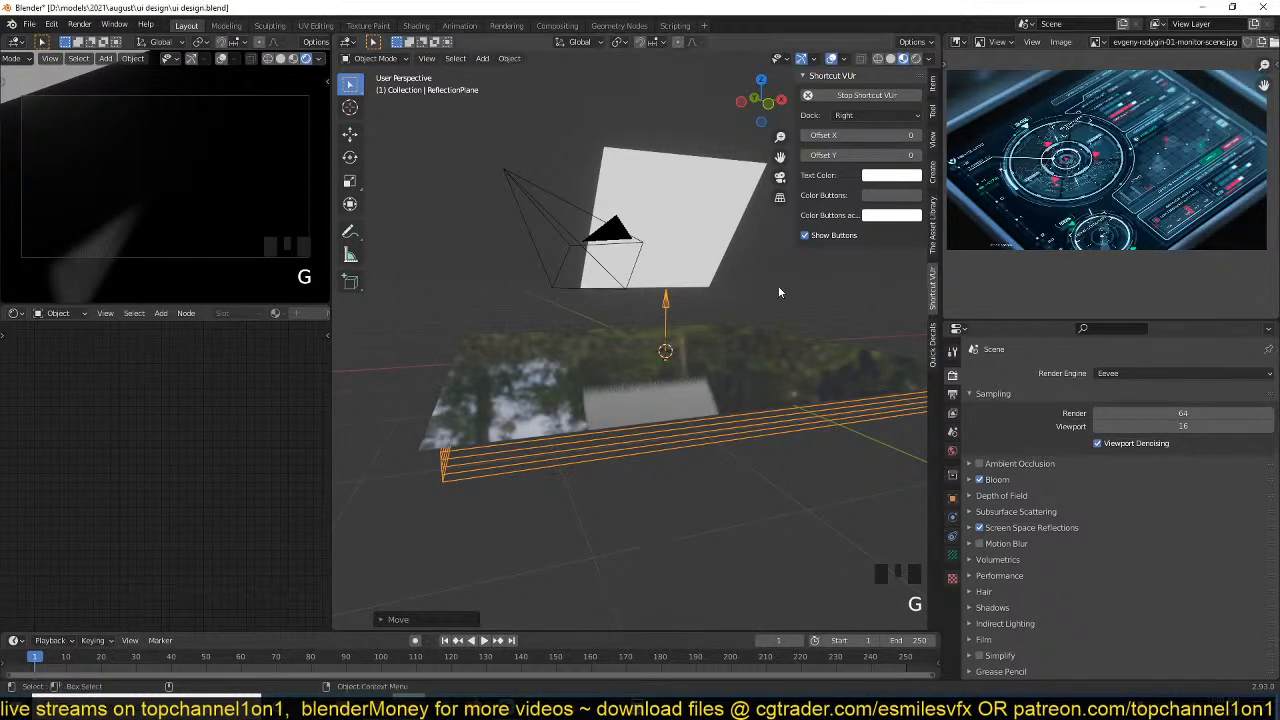
Delete the white emissive plane above the glossy surface.
left_click(718, 285)
scroll(718, 285, "up", 2)
key("grave")
key("grave")
key("grave")
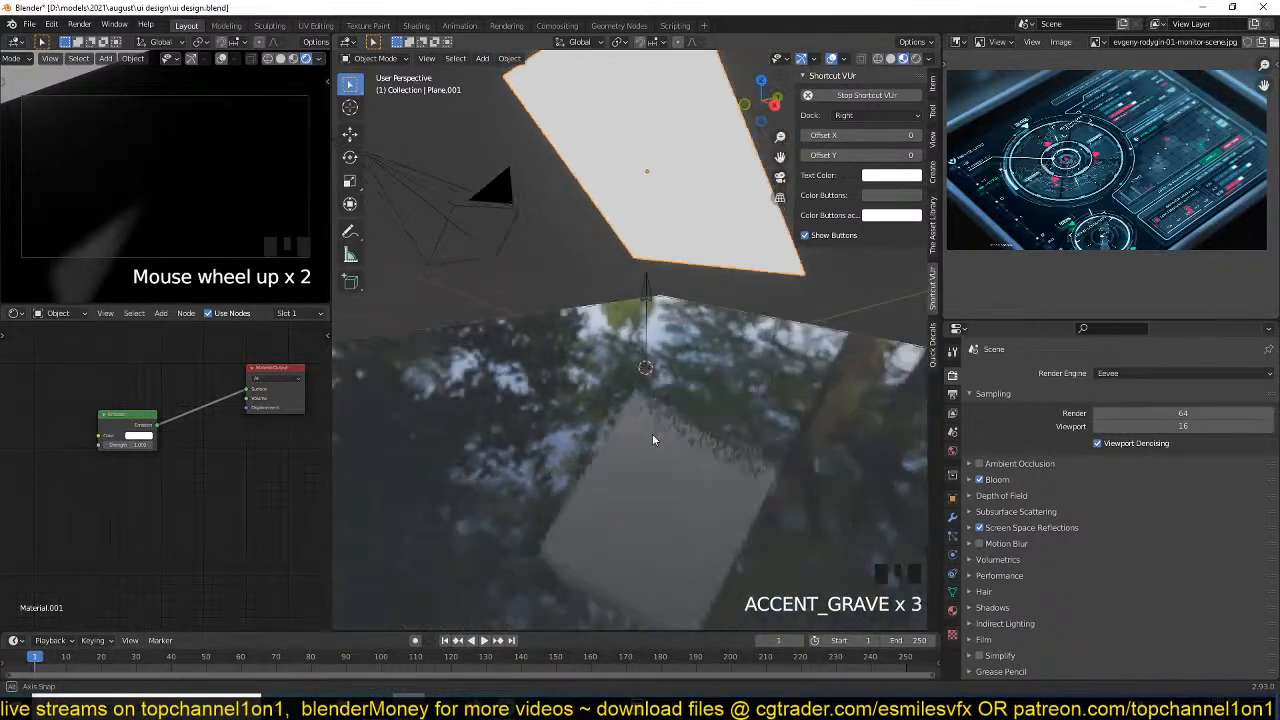
middle_click_drag(733, 400, 744, 340, "shift")
scroll(1023, 152, "up", 2)
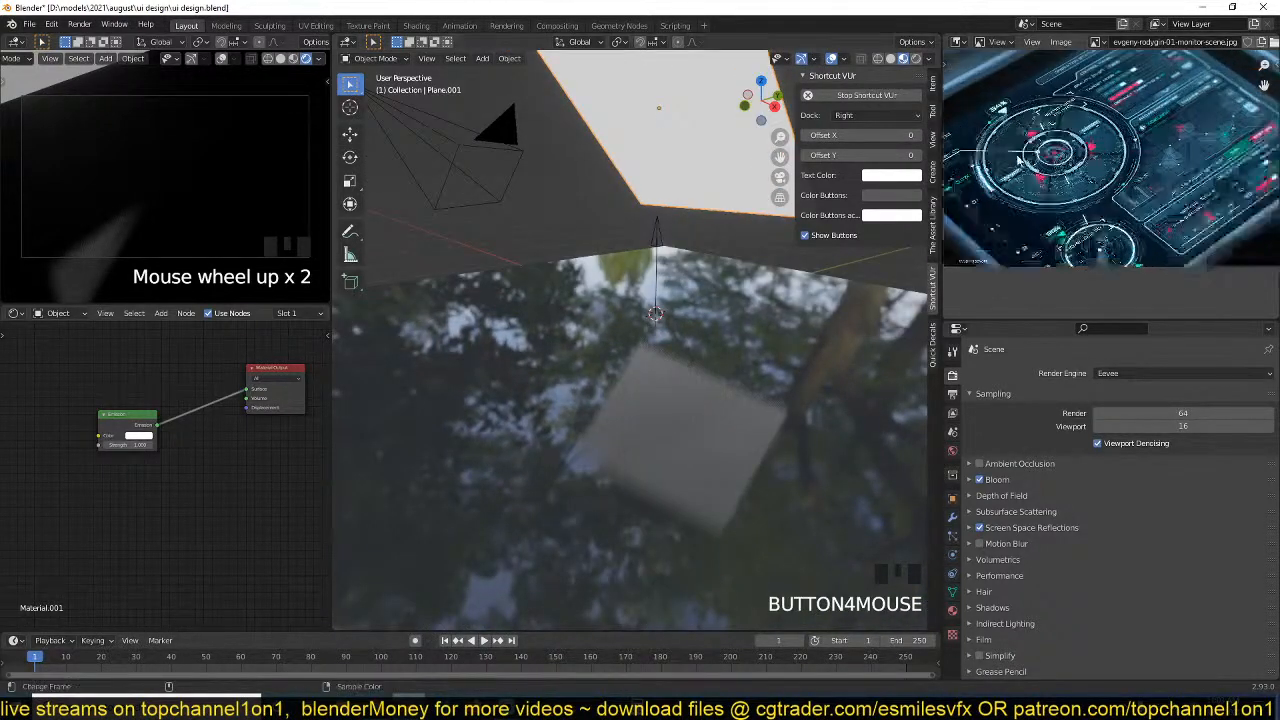
scroll(1083, 196, "down", 1)
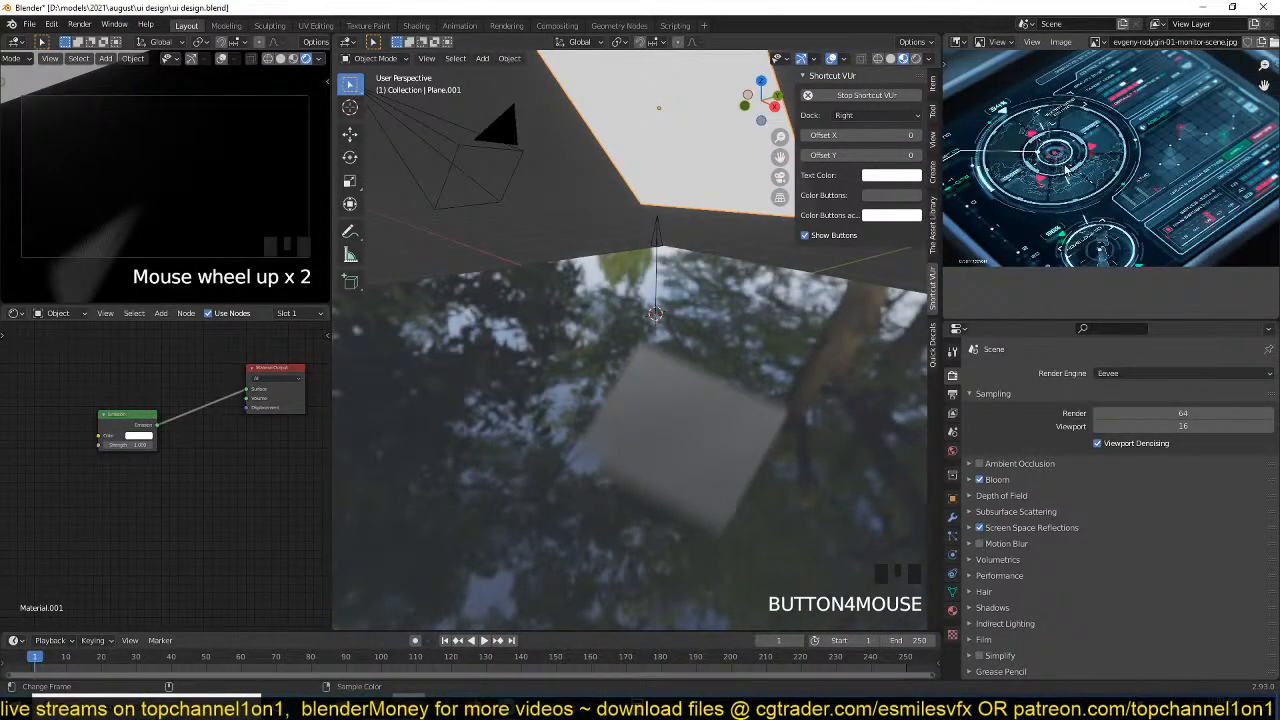
key("x")
left_click(723, 142)
Switch to the top orthographic view and delete the glossy black plane.
left_click(694, 342)
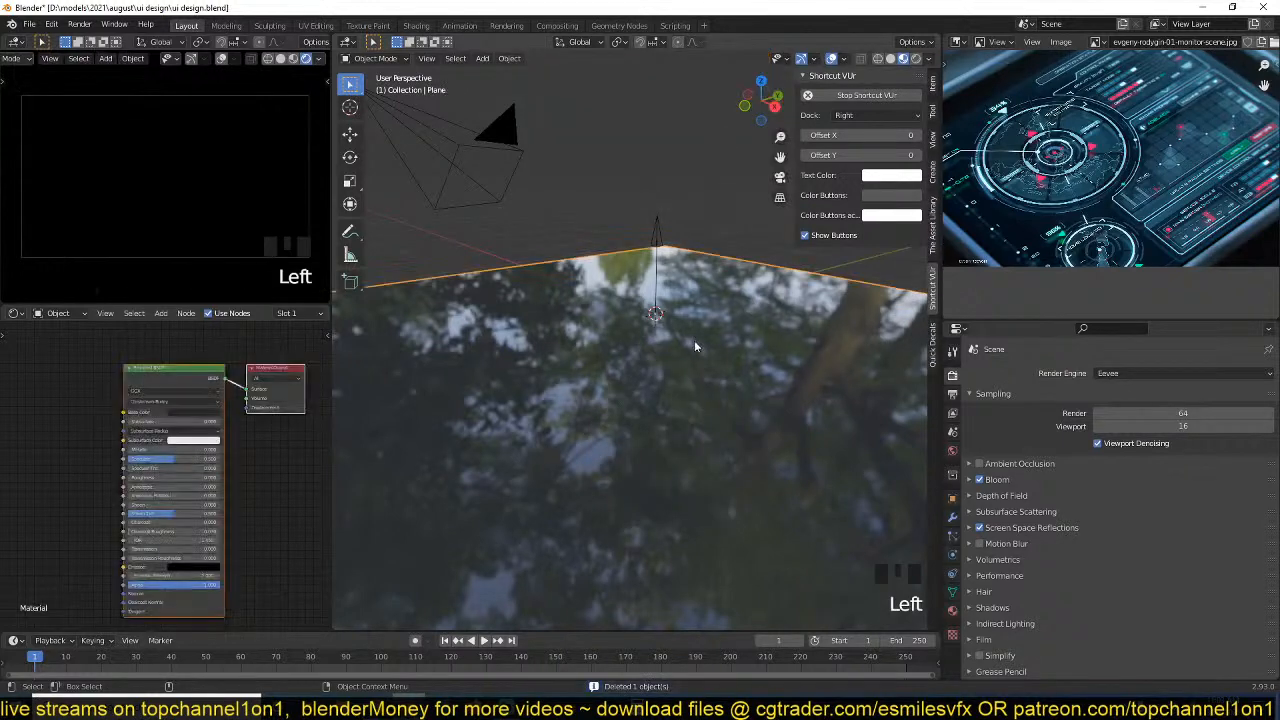
key("grave")
scroll(684, 349, "down", 4)
key("KP_7")
scroll(682, 343, "down", 3)
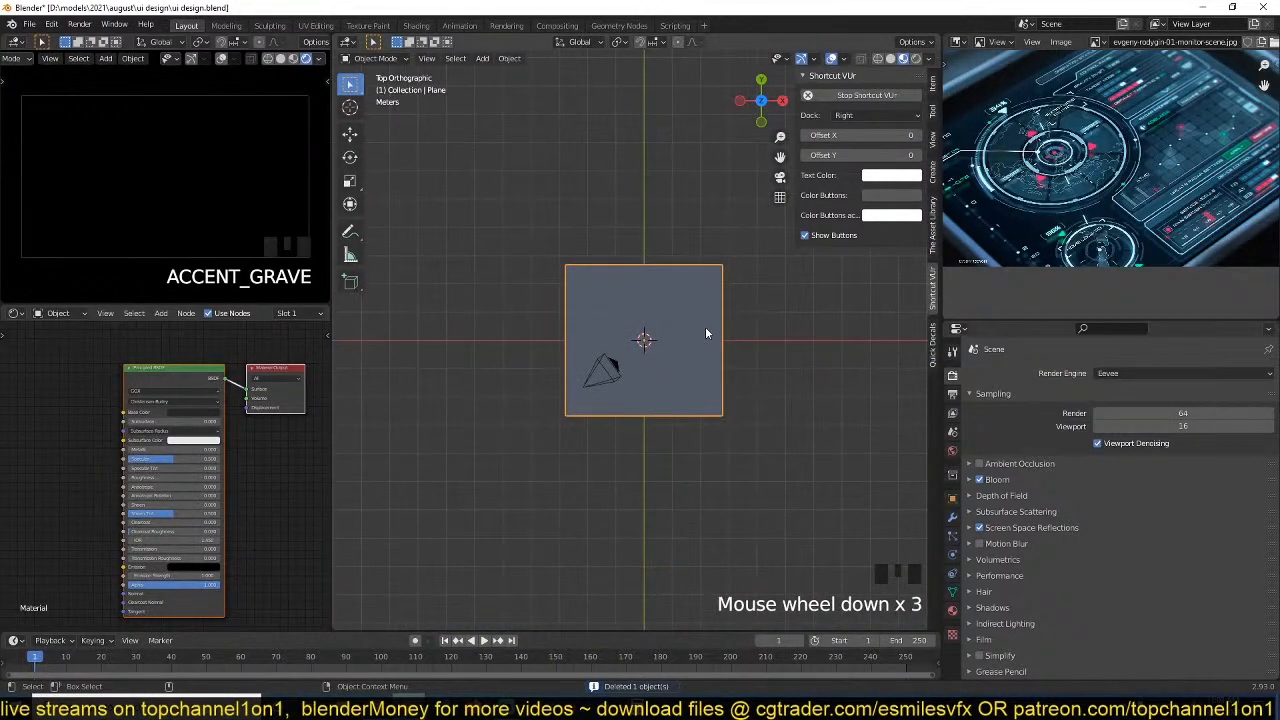
scroll(631, 367, "up", 4)
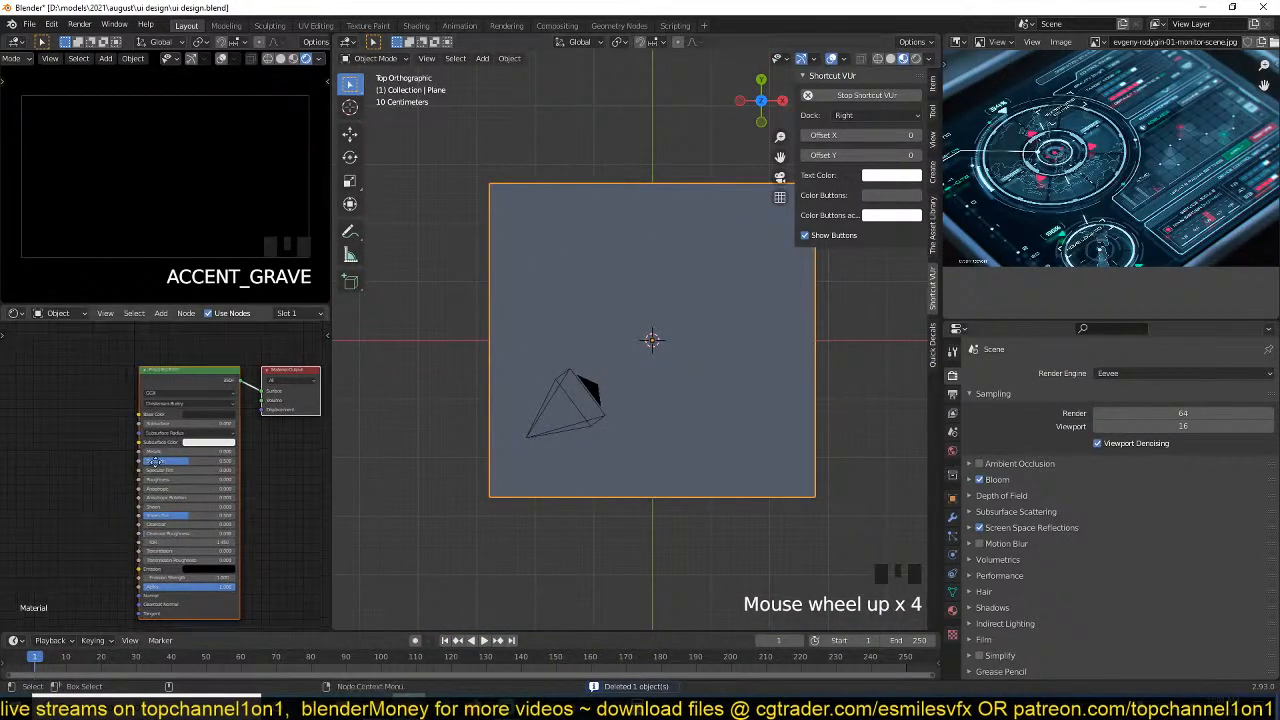
scroll(1118, 120, "down", 1)
scroll(642, 414, "up", 3)
scroll(645, 408, "down", 1)
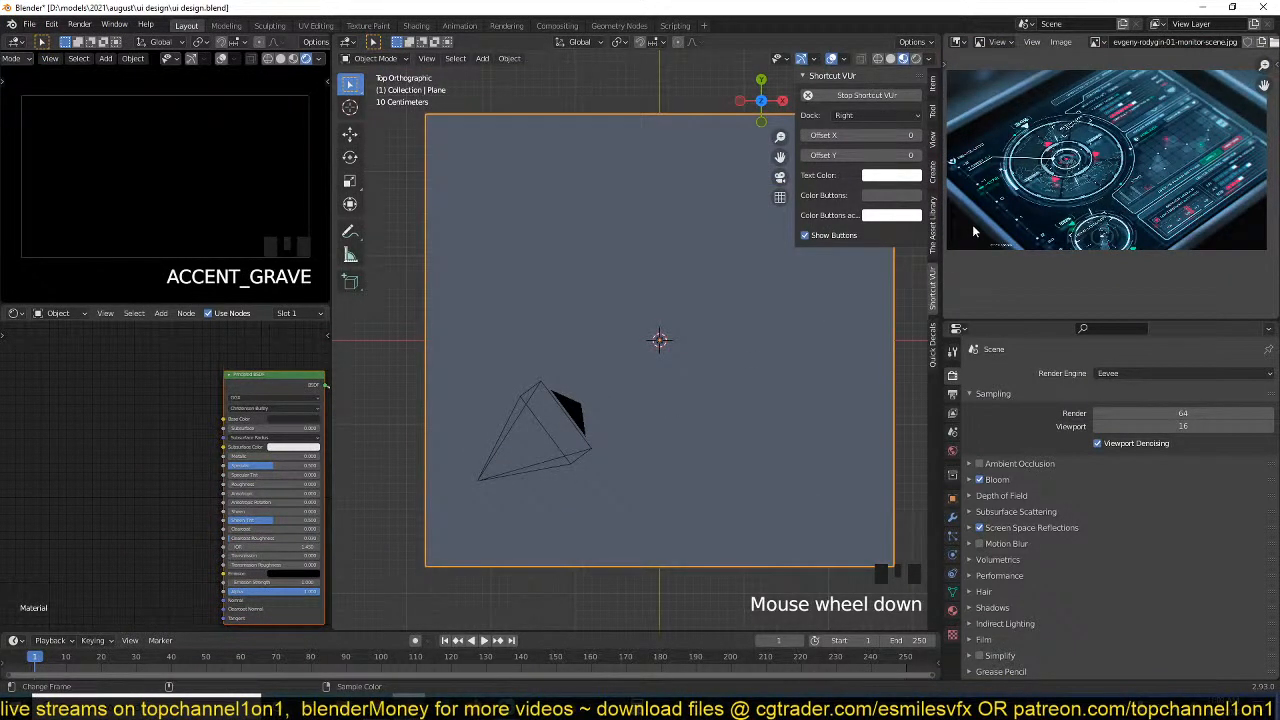
left_click(717, 364)
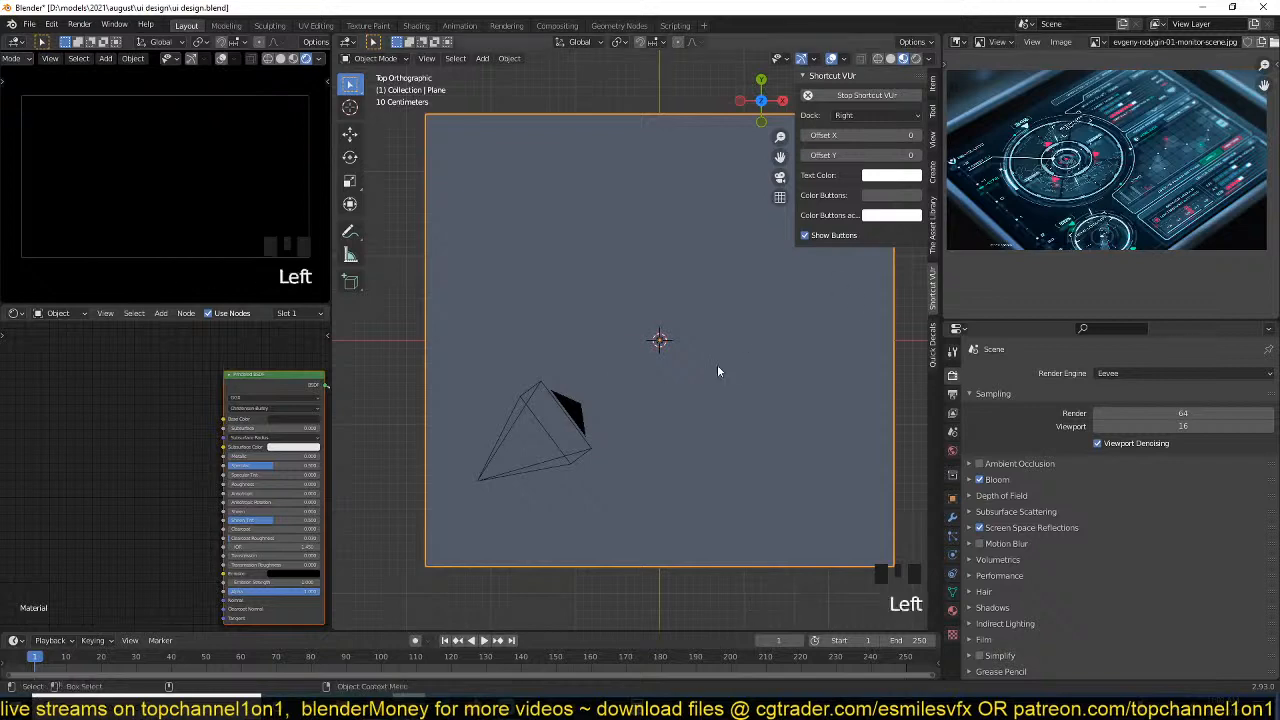
key("x")
Add a mesh circle at the scene centre as the base for the reference's circular dial.
scroll(1153, 157, "up", 2)
middle_click_drag(1010, 175, 1058, 196)
scroll(1065, 182, "up", 2)
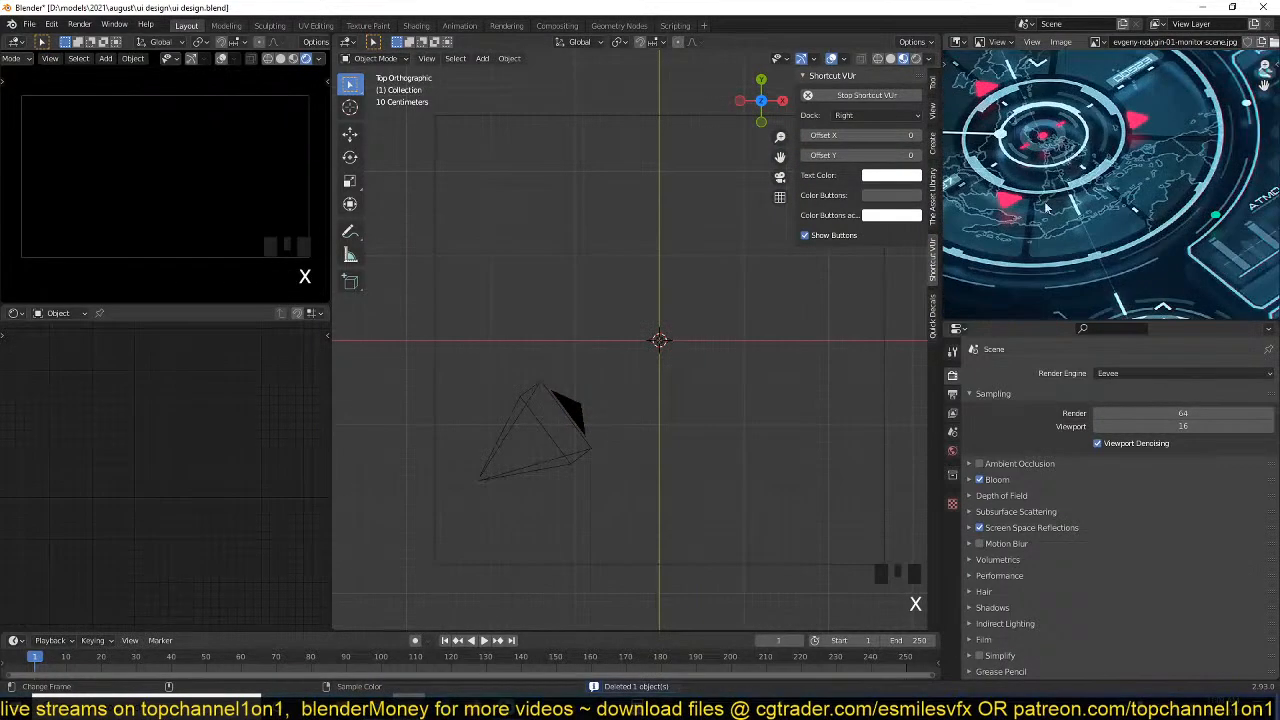
middle_click_drag(638, 399, 620, 360, "shift")
key("shift+a")
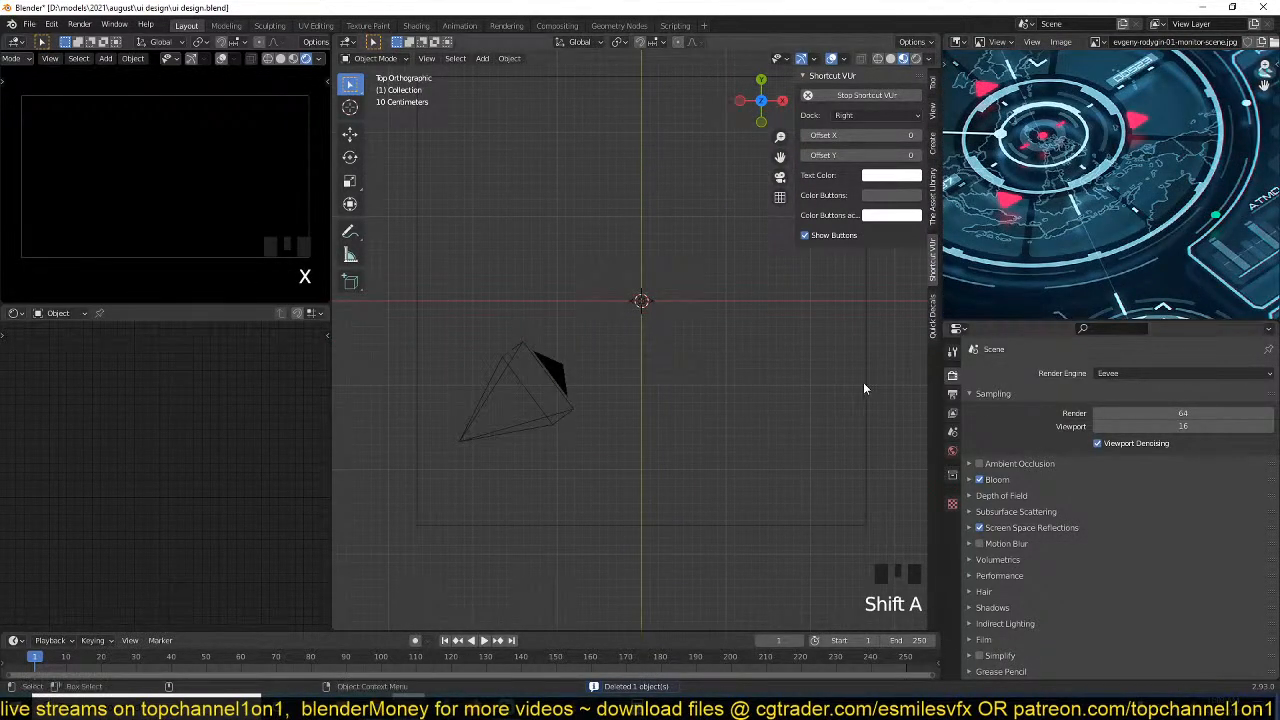
key("shift+a")
mouse_move(600, 149)
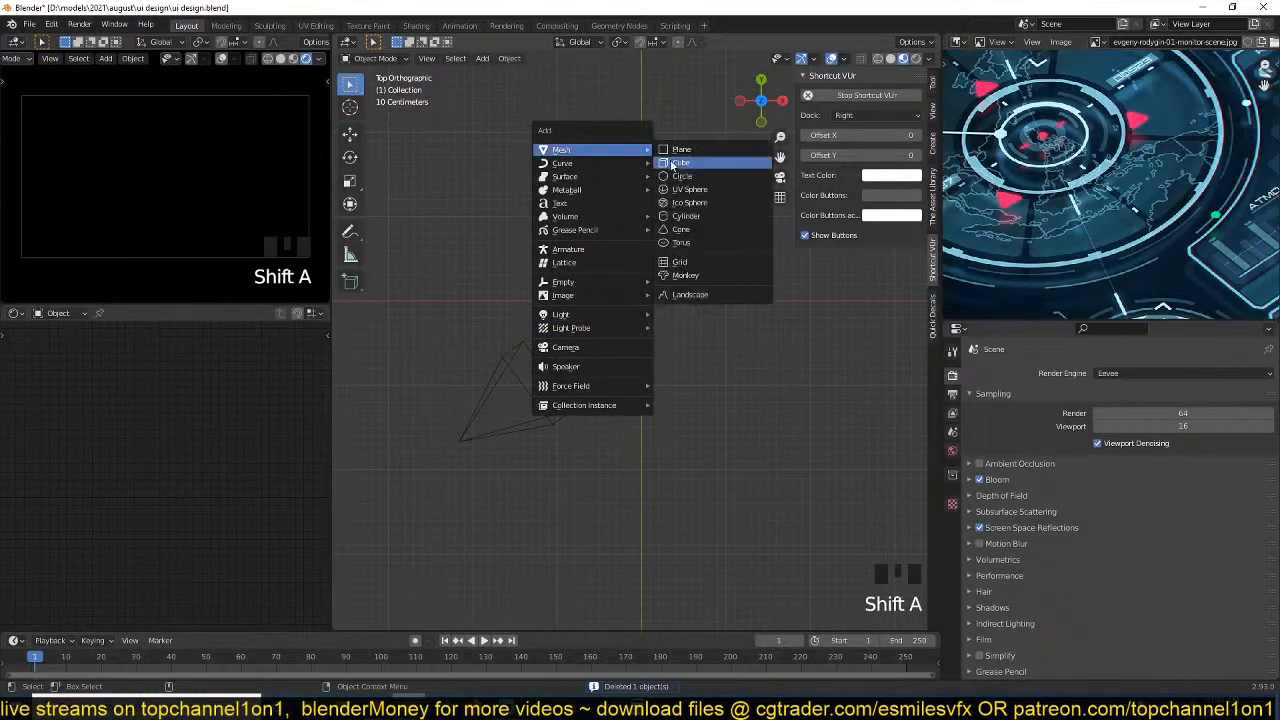
left_click(680, 176)
Add a level 2 Subdivision Surface modifier to the circle in Object Mode.
scroll(706, 340, "up", 2)
key("Tab")
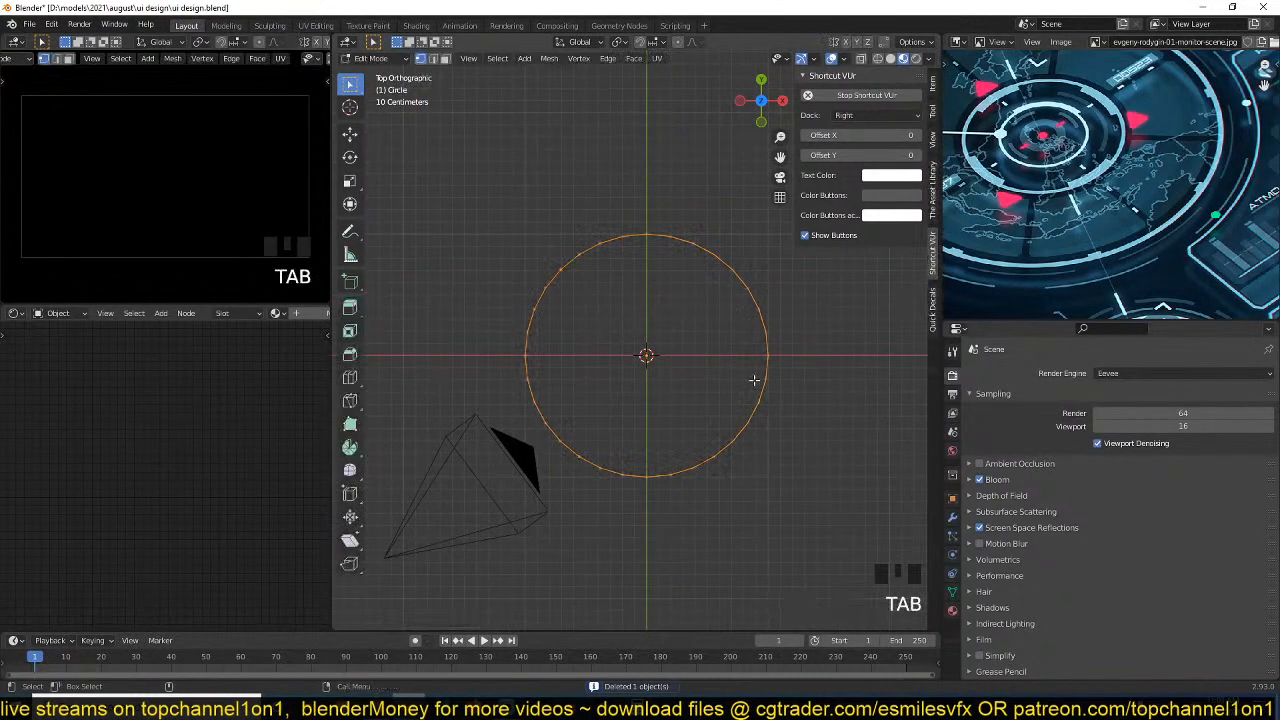
right_click(768, 270)
key("Tab")
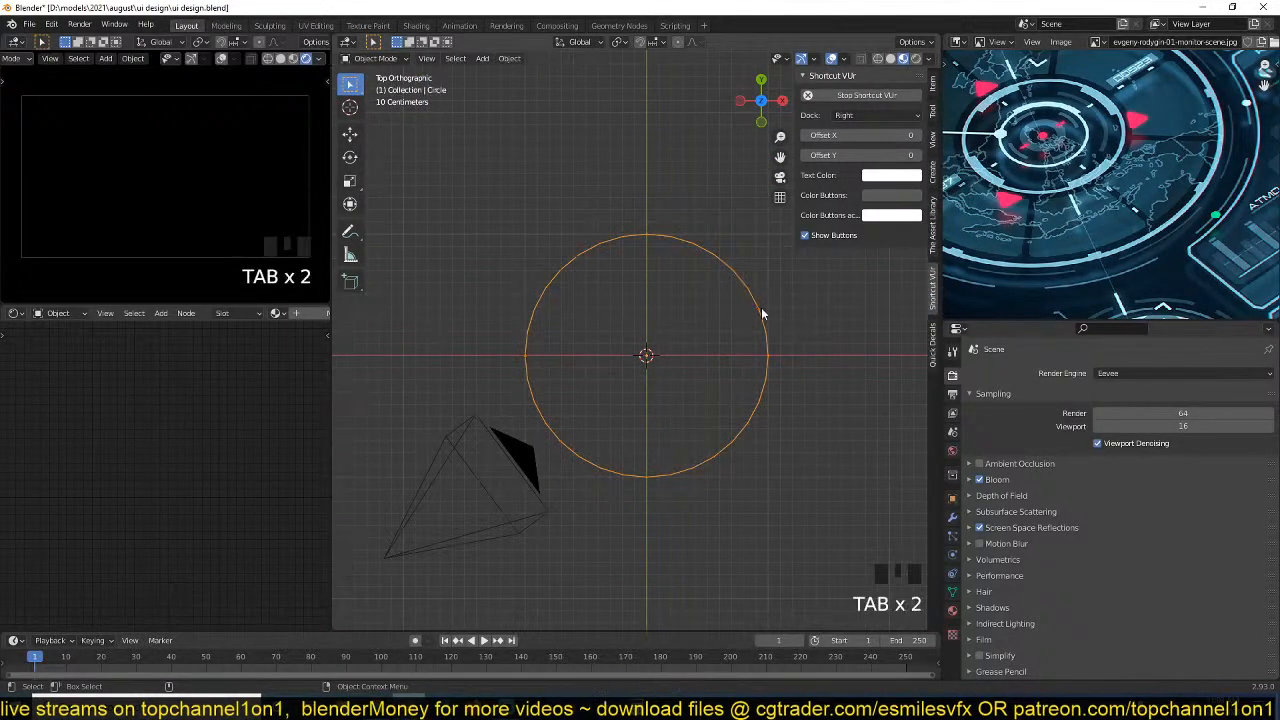
key("ctrl+2")
Fill the circle, inset the face by about 0.026 m and delete the inner face to leave a thin ring.
key("Tab")
scroll(822, 272, "up", 1)
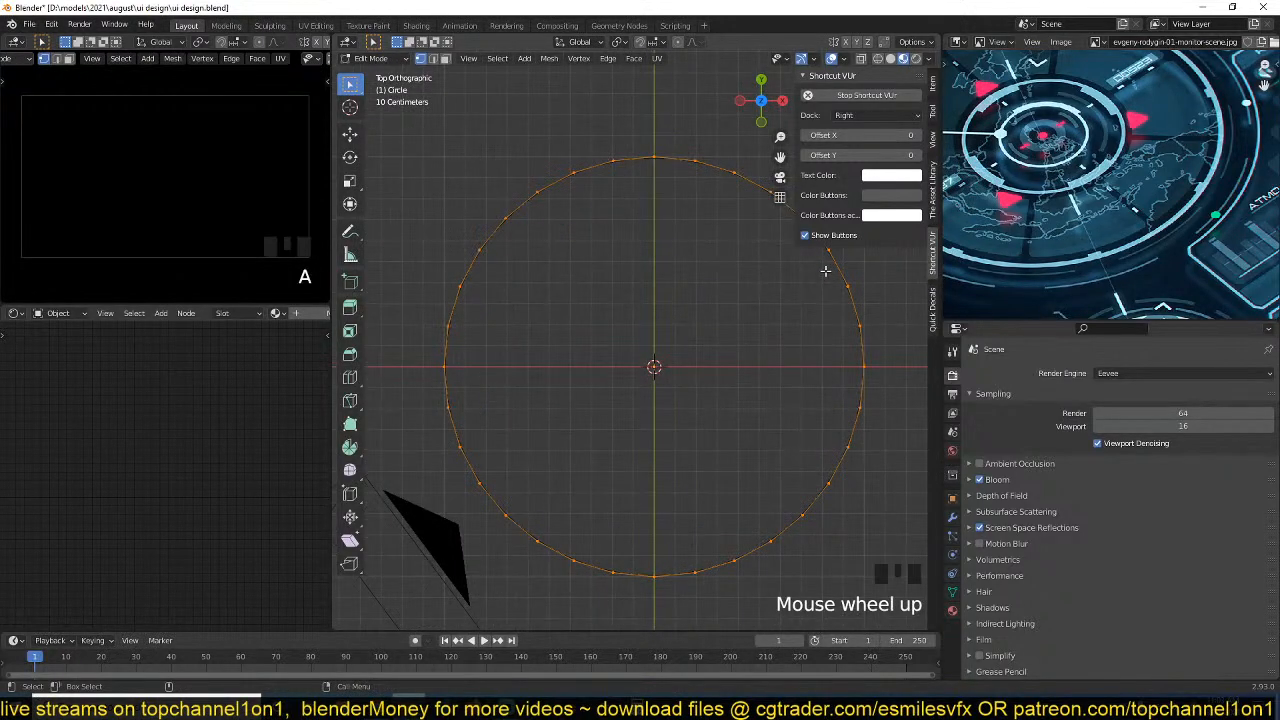
key("f")
key("i")
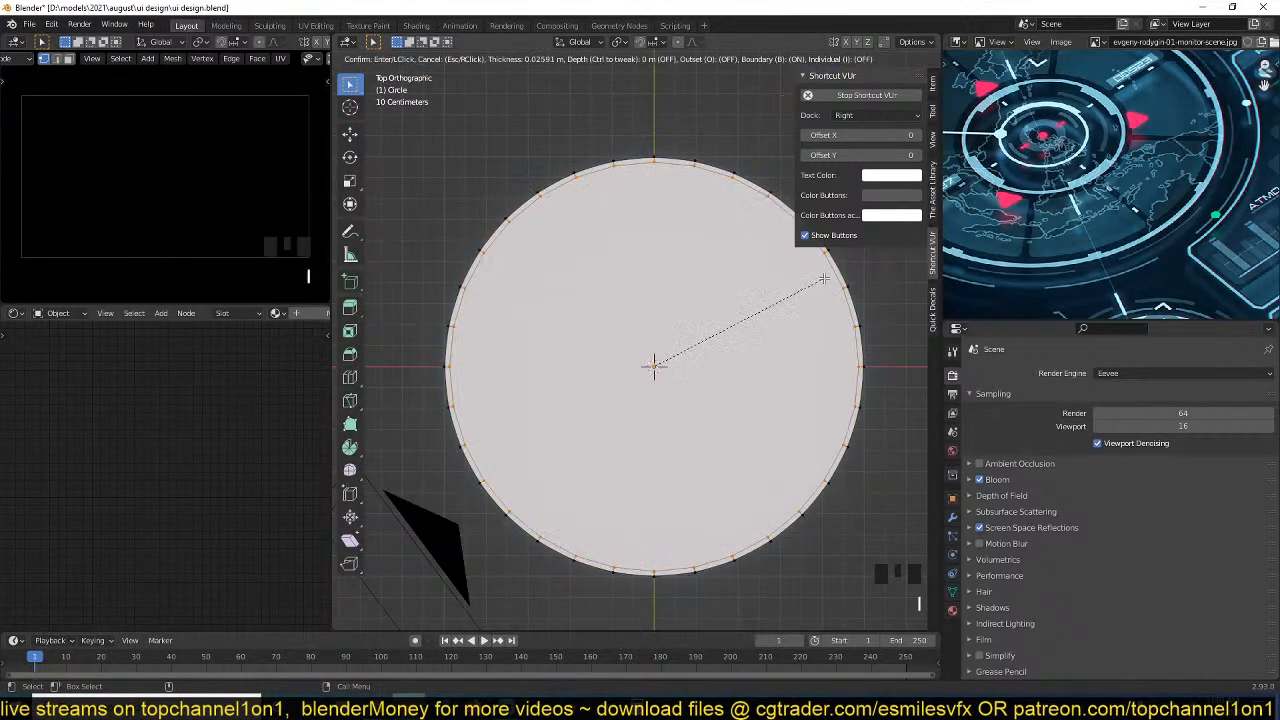
left_click(824, 280)
key("x")
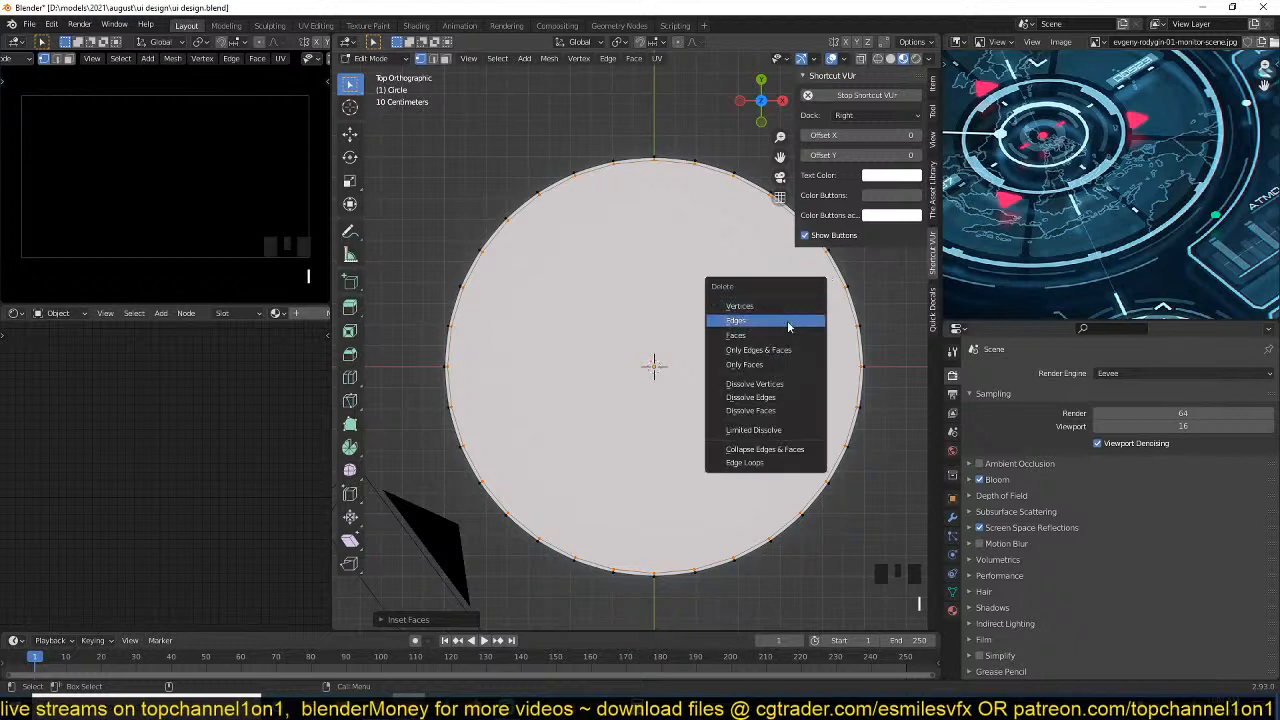
left_click(787, 320)
key("Tab")
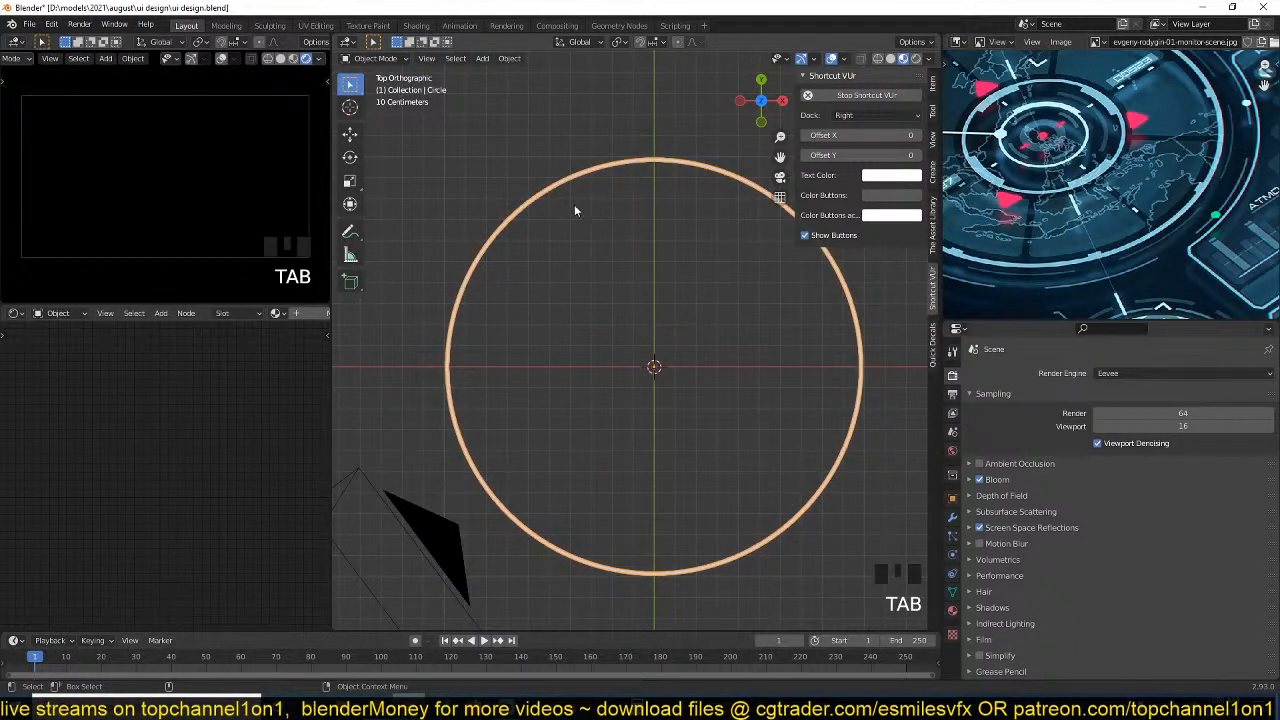
Give the ring a new material with an Emission shader feeding the output, and delete its Principled BSDF node.
scroll(289, 316, "down", 3)
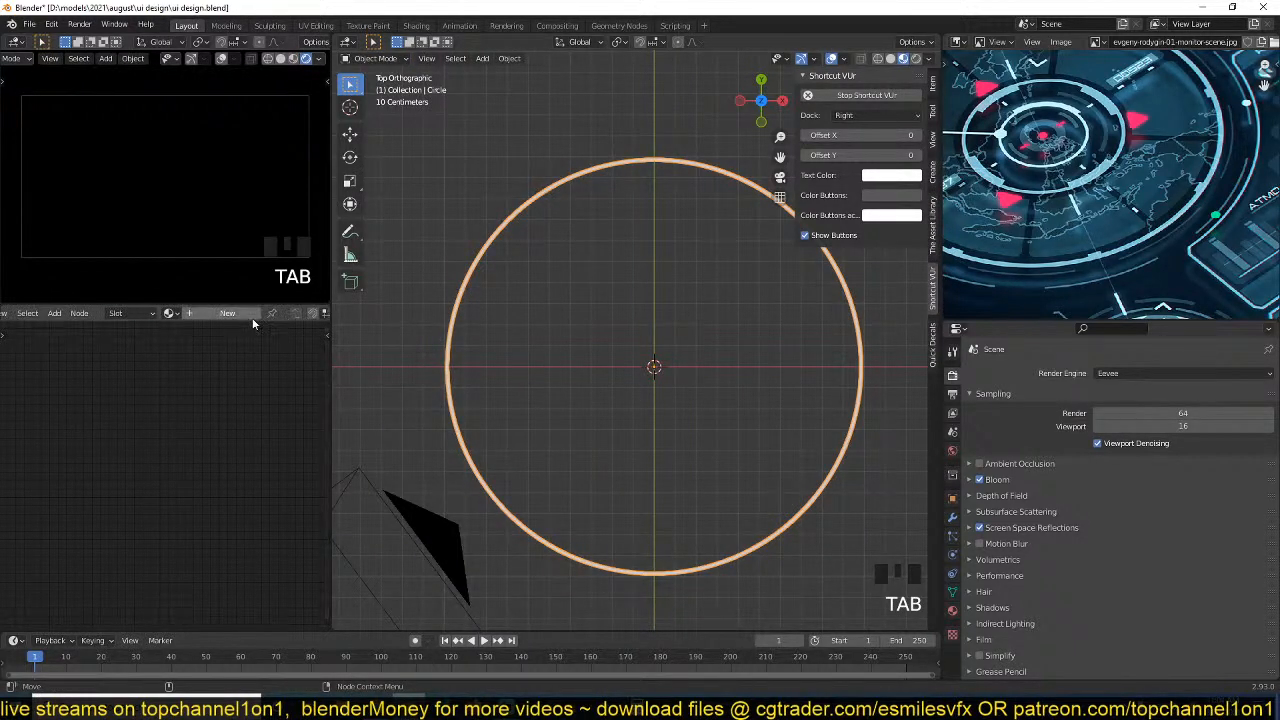
left_click(245, 313)
key("shift+a")
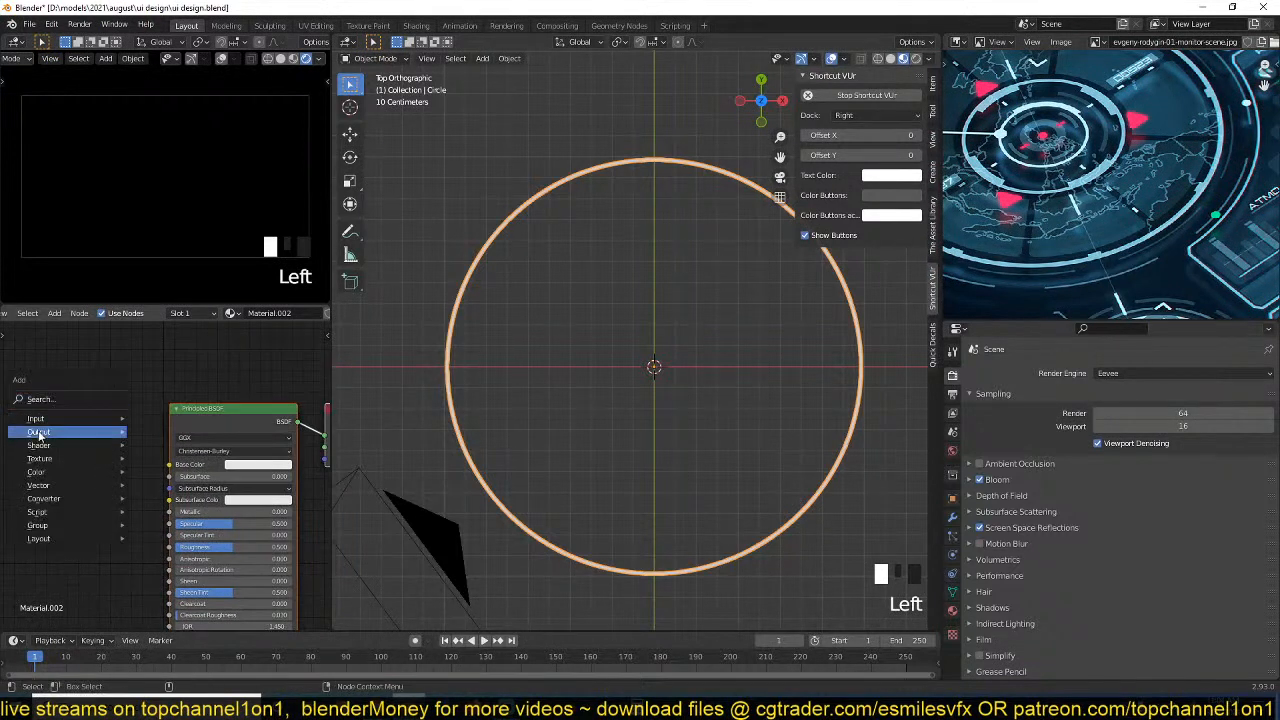
mouse_move(90, 434)
left_click(165, 473)
left_click(73, 403)
left_click(73, 403, "ctrl+shift")
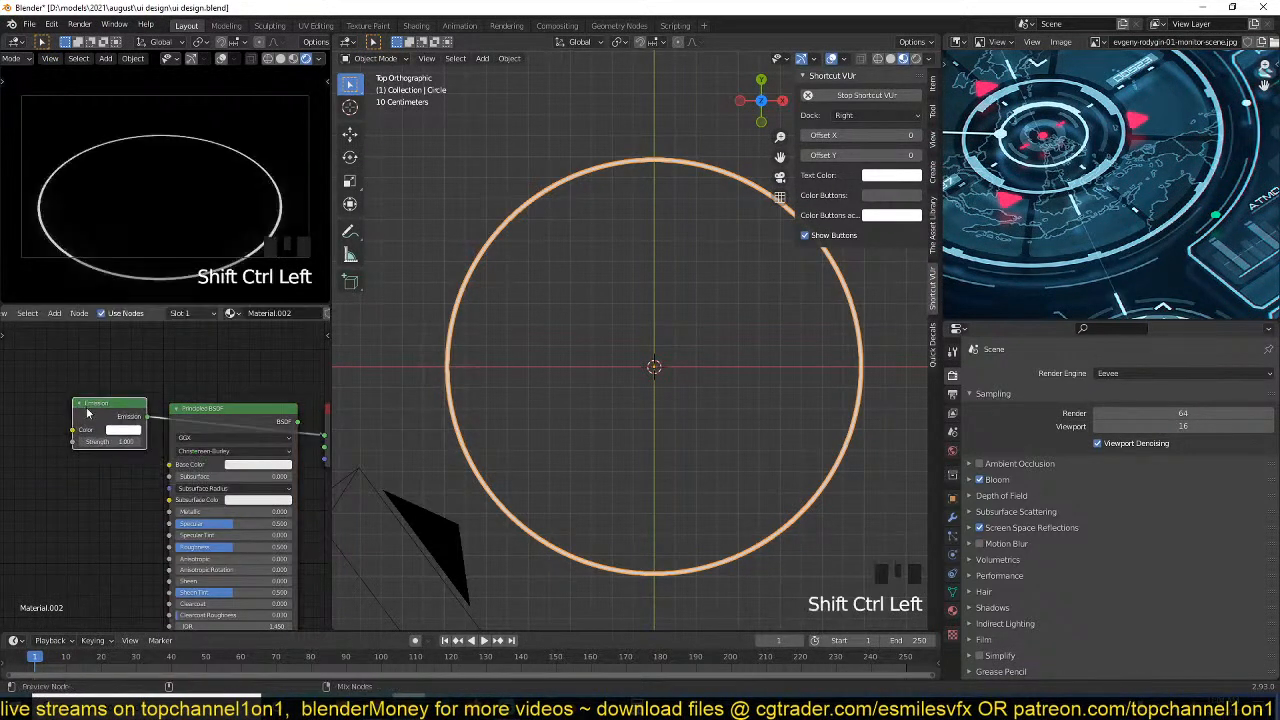
double_click(230, 409)
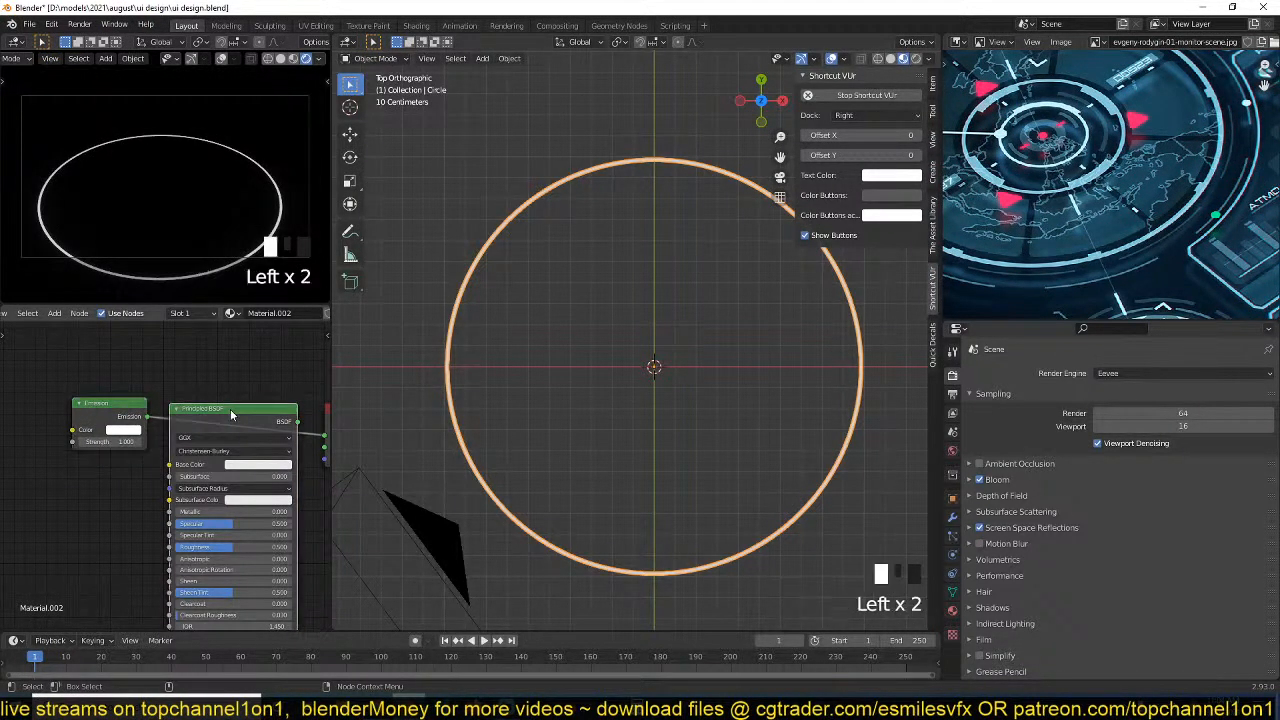
left_click(230, 409)
key("Delete")
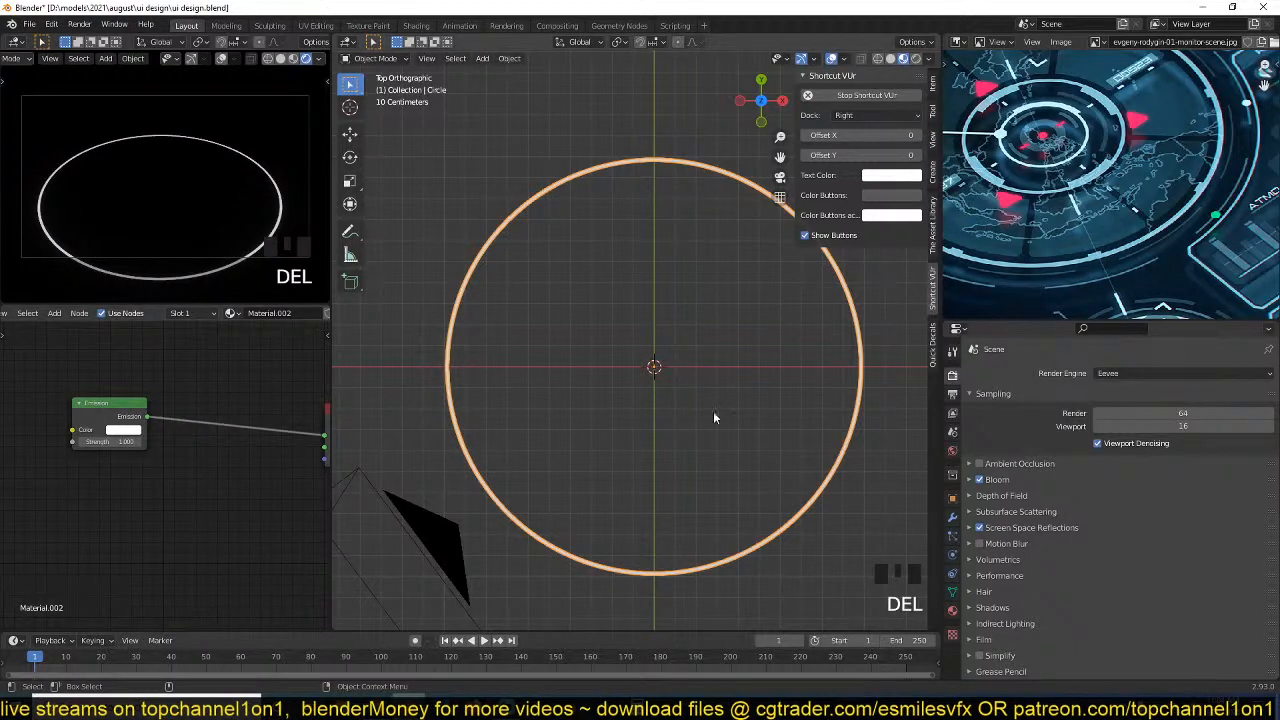
Disable Bloom and adjust the ring's thickness by scaling its inner edge loop.
left_click(980, 480)
mouse_move(815, 427)
middle_mouse_down()
mouse_move(823, 414)
mouse_move(800, 431)
middle_mouse_up()
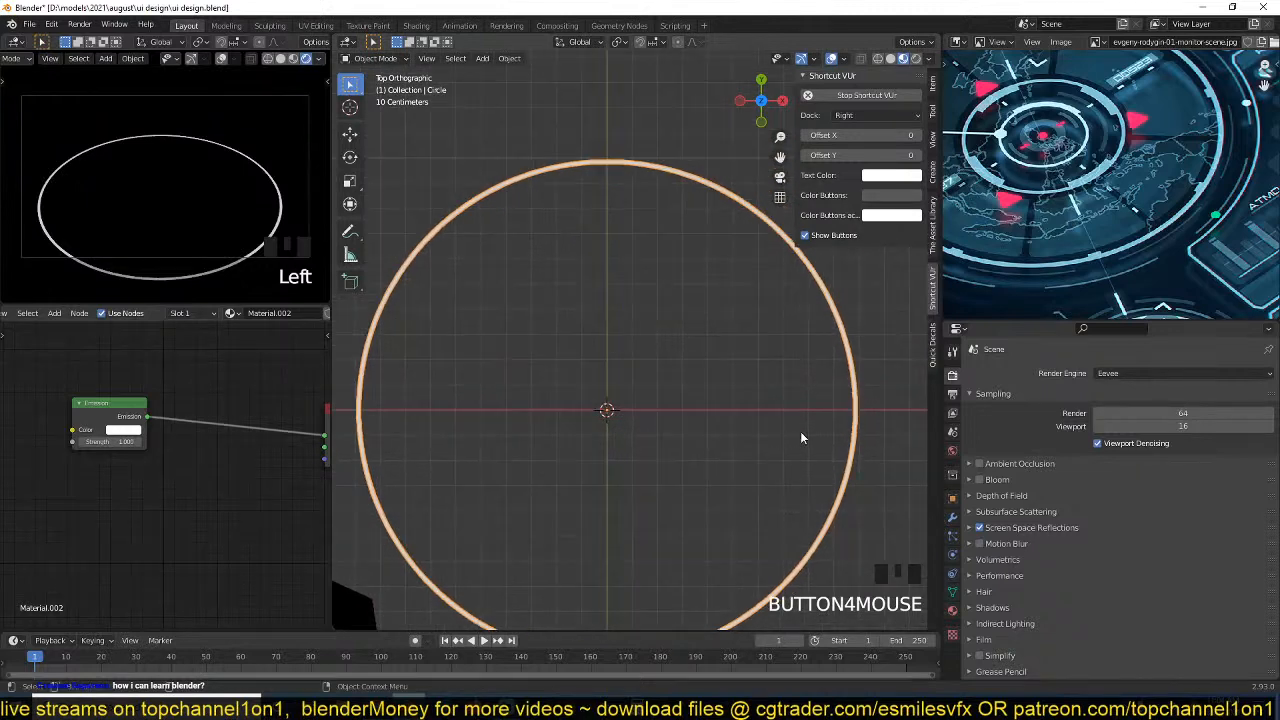
key("Tab")
left_click(848, 369, "alt")
key("s")
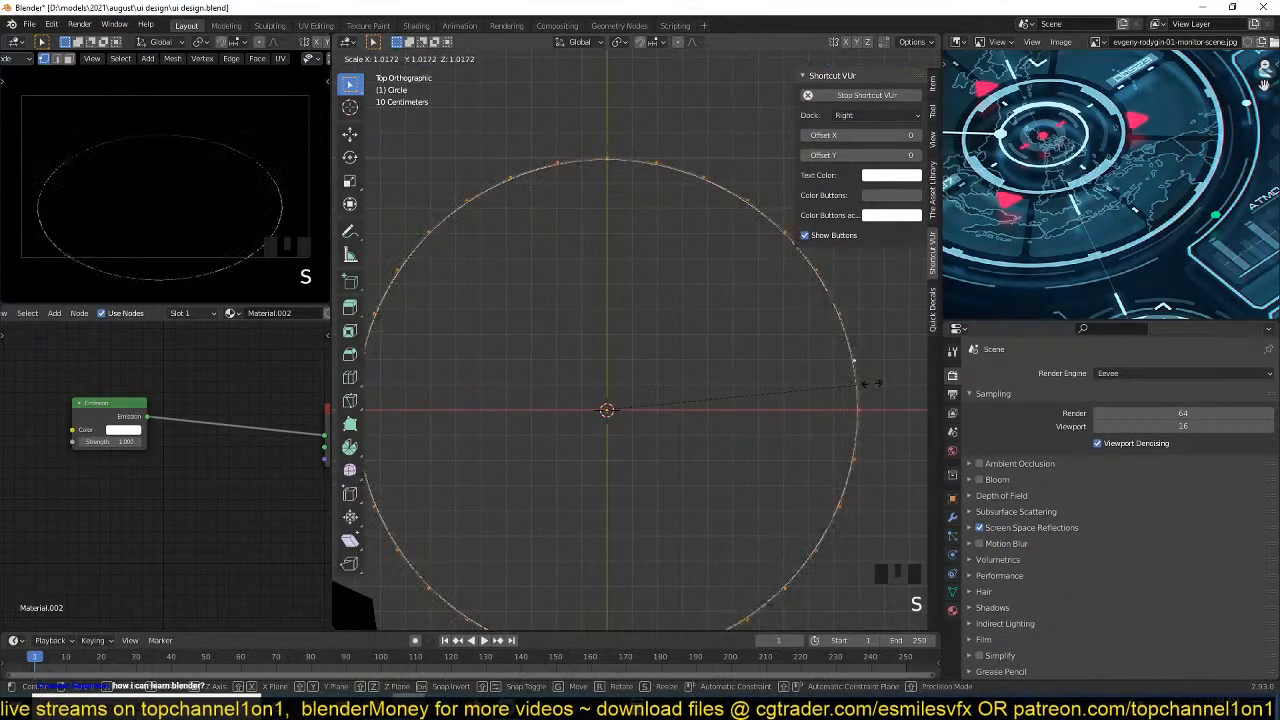
left_click(868, 384)
key("Tab")
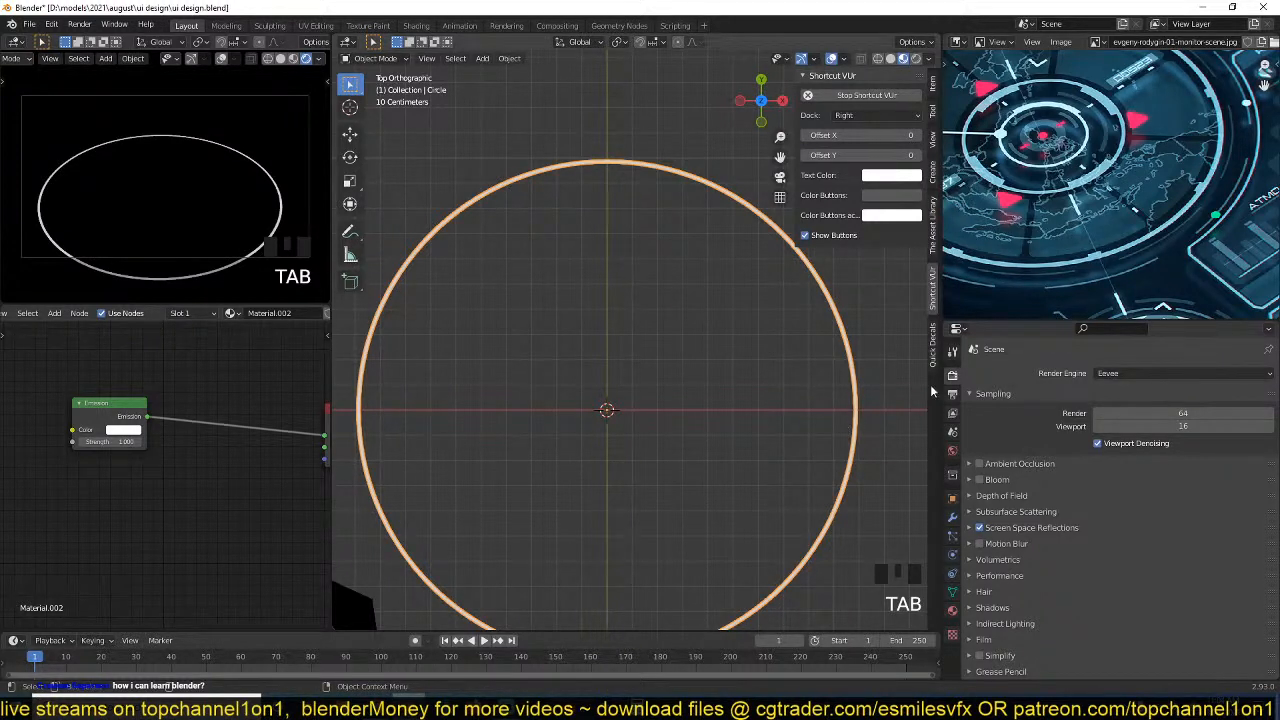
Set the Eevee viewport sampling to 200.
left_click(1184, 424)
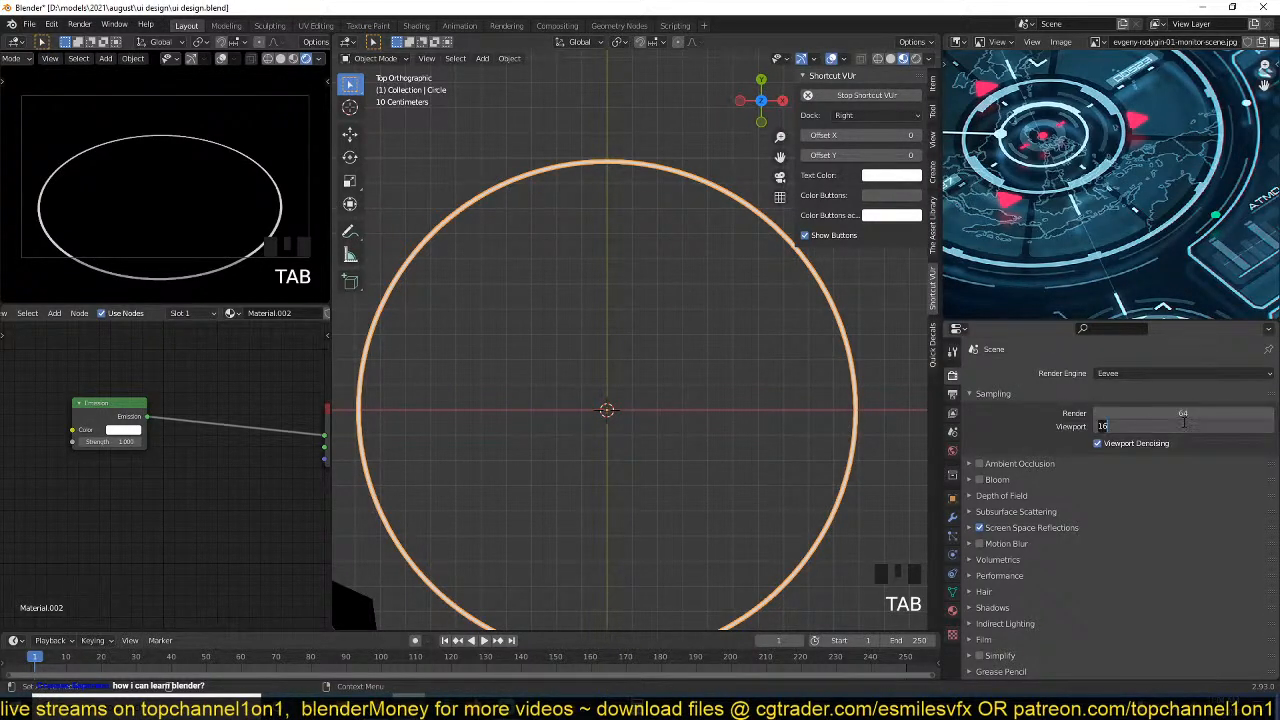
type("200")
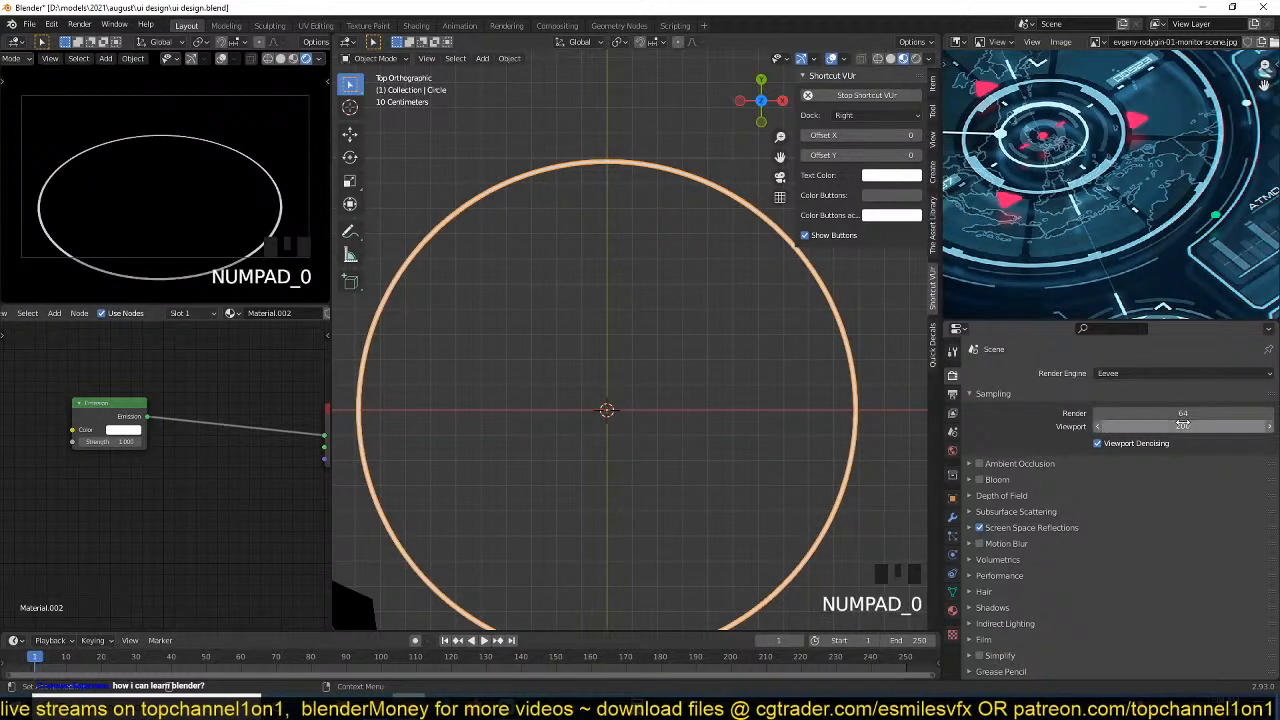
Rescale the ring's selected edge loop to make the ring a much thinner line.
scroll(748, 309, "up", 2)
key("Tab")
key("s")
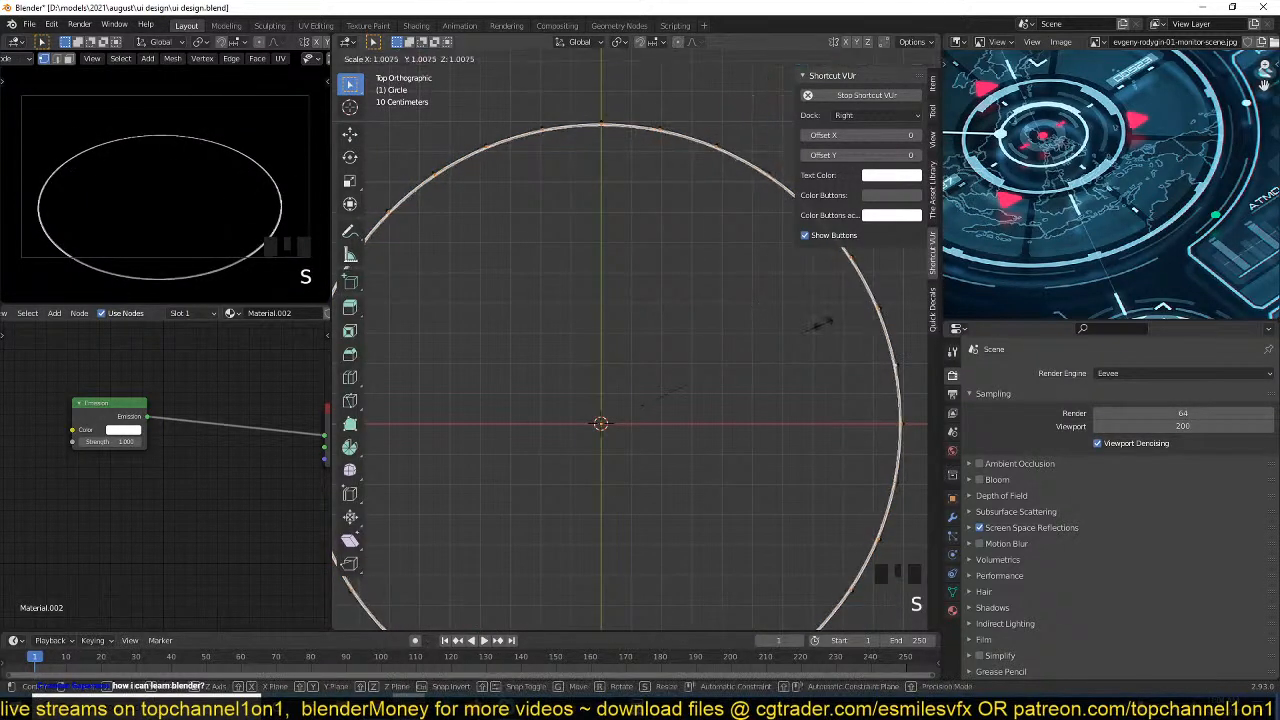
left_click(825, 324)
key("s")
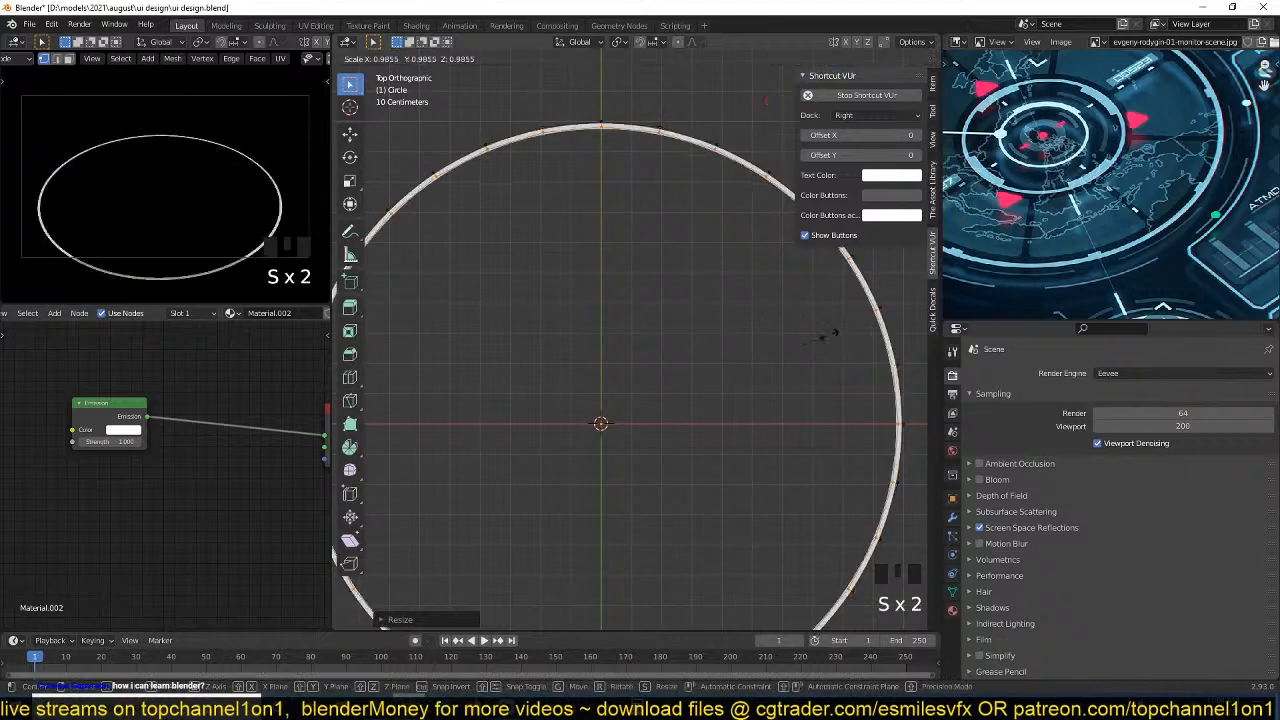
left_click(828, 338)
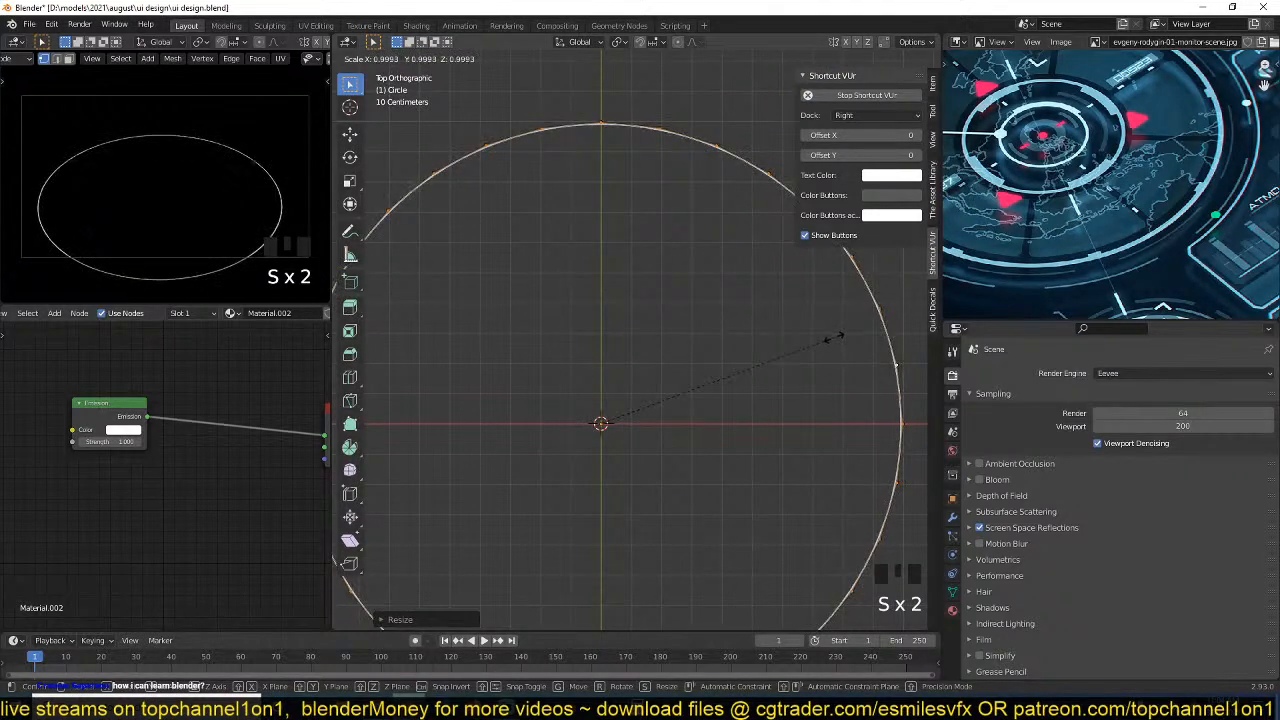
key("Tab")
scroll(746, 327, "down", 3)
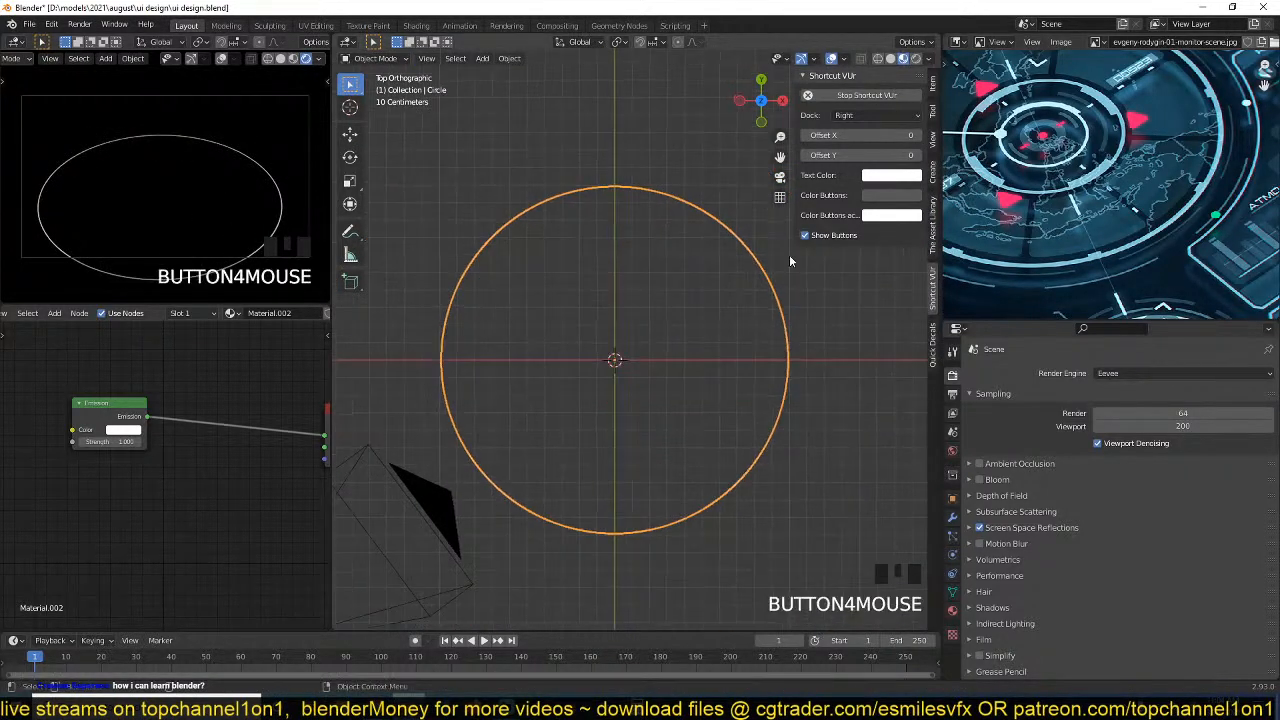
Add a plane centred on the ring and scale it up to extend well beyond the ring on all sides.
scroll(1090, 190, "down", 3)
scroll(1090, 190, "up", 2)
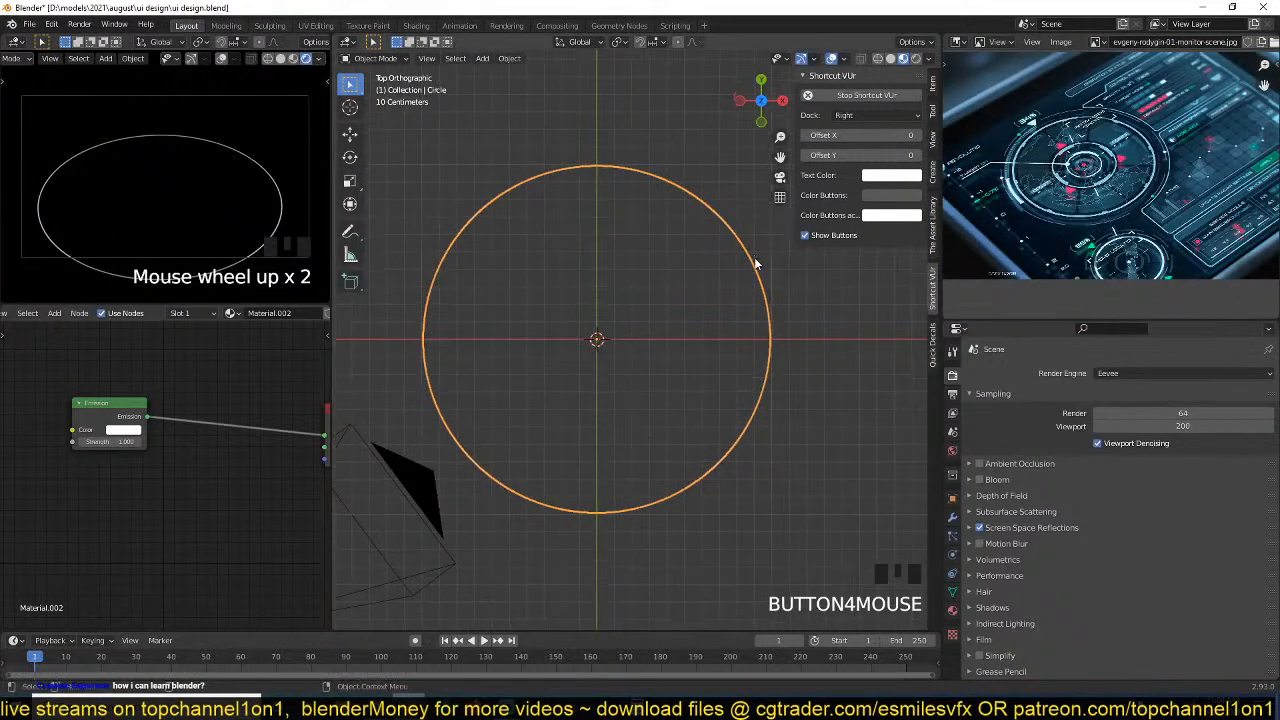
key("shift+a")
left_click(715, 259)
key("s")
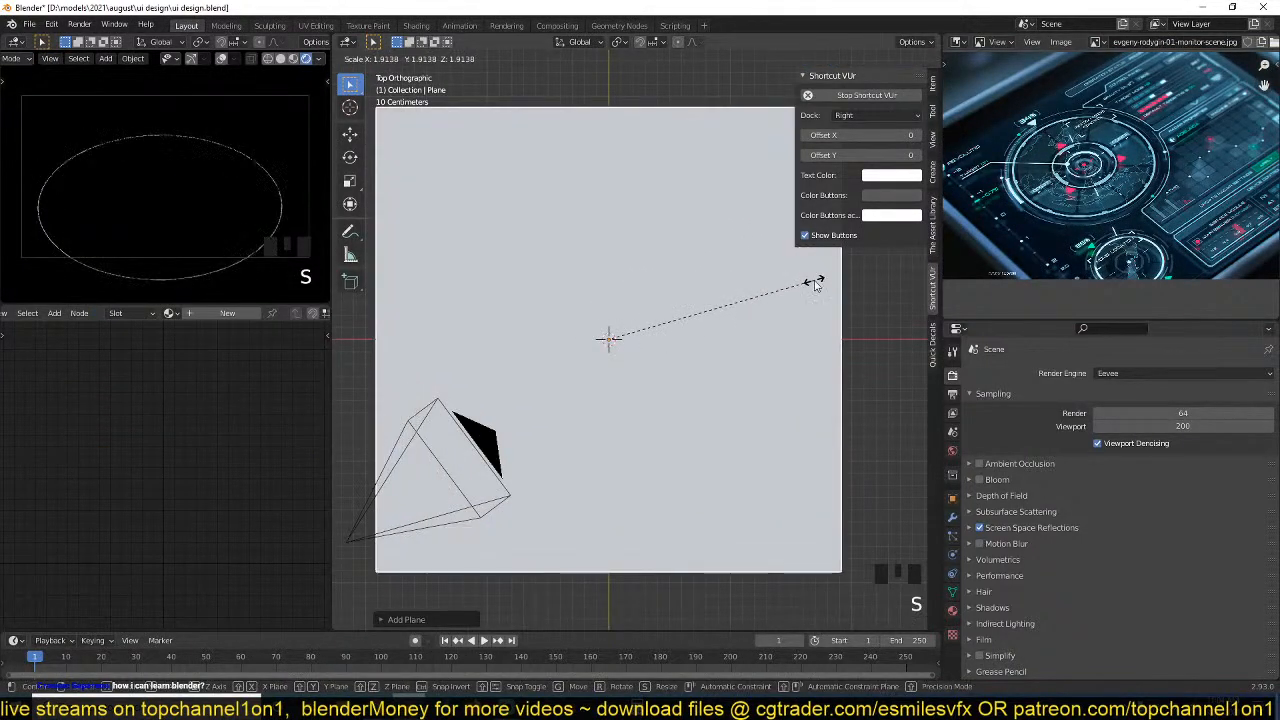
key("s")
left_click(788, 364)
key("grave")
middle_click_drag(788, 364, 748, 231)
key("g")
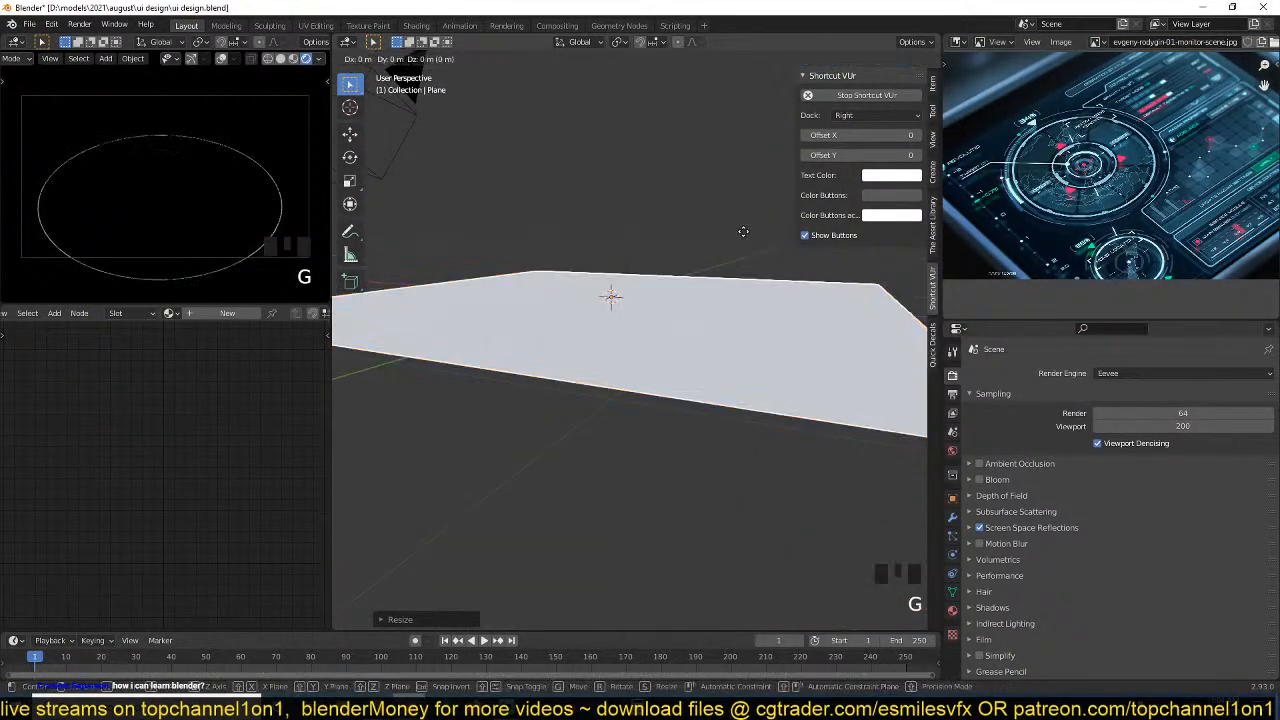
middle_click(743, 234)
right_click(745, 232)
Switch the main viewport to Solid shading with Random object colours.
left_click(929, 59)
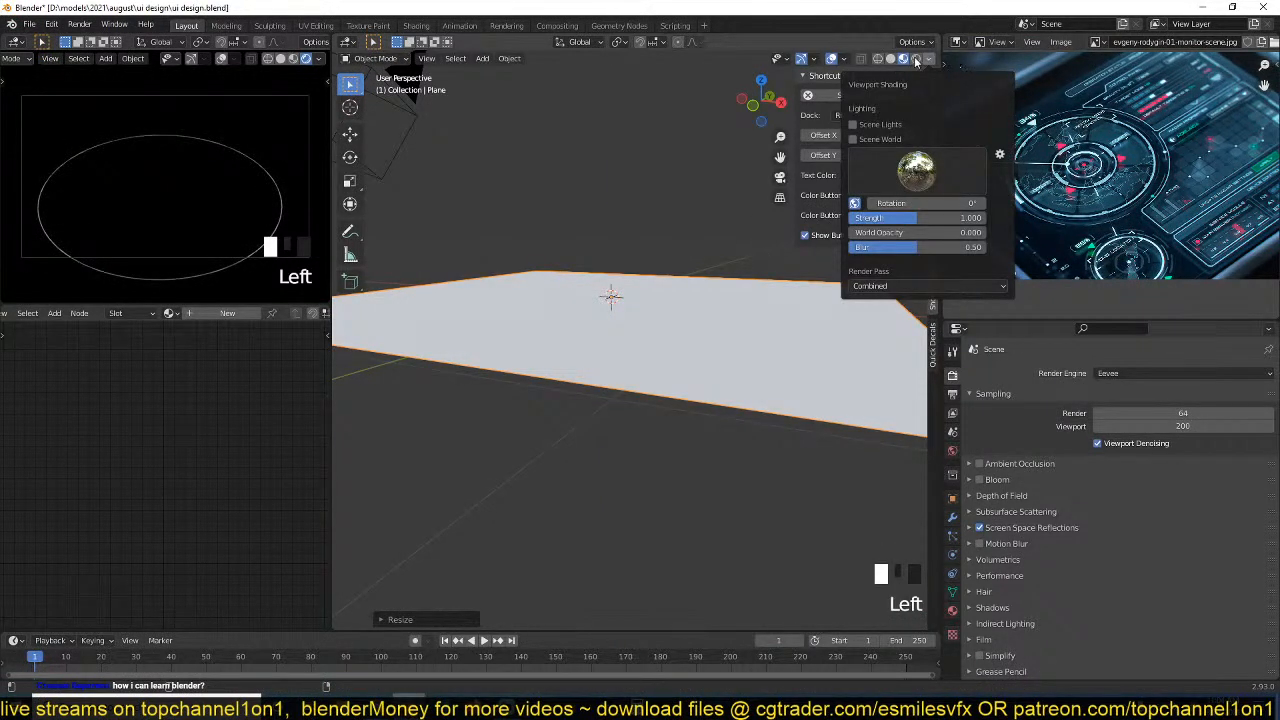
left_click(891, 59)
left_click(929, 59)
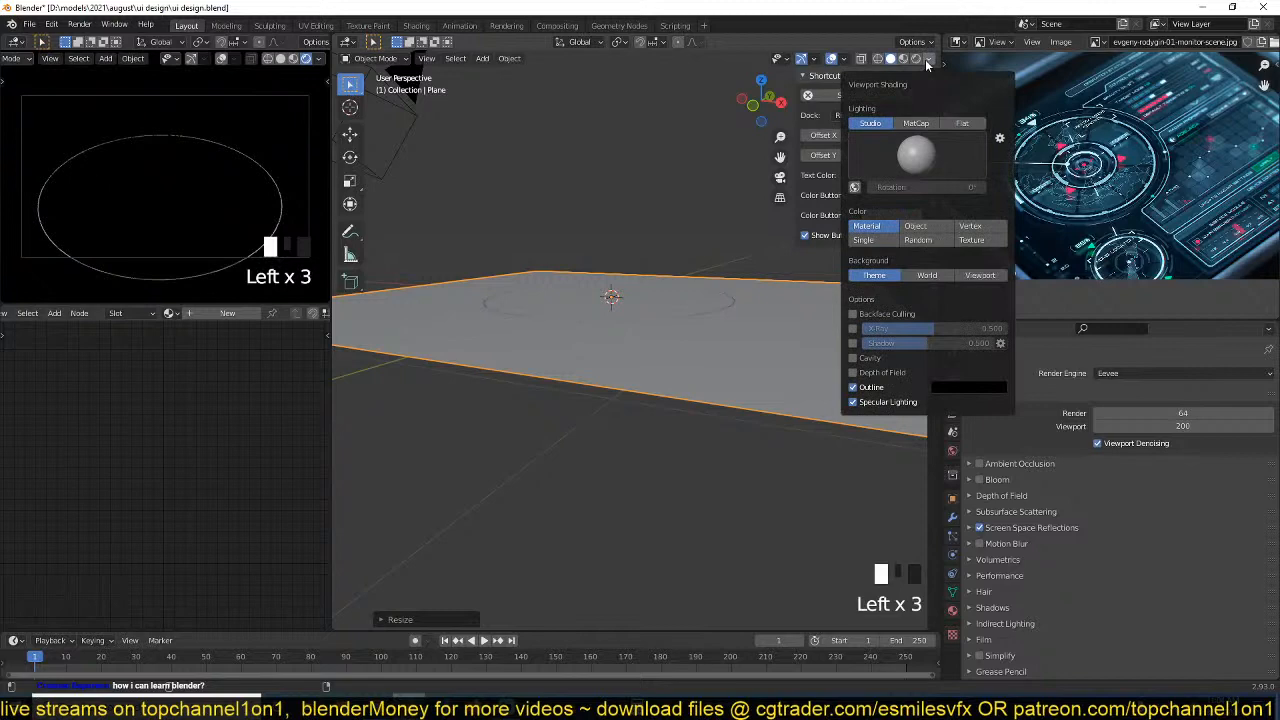
left_click(919, 240)
Move the plane slightly along the Z axis so it sits beneath the ring, and return to the top view.
key("grave")
middle_click_drag(545, 312, 583, 407)
key("g")
key("z")
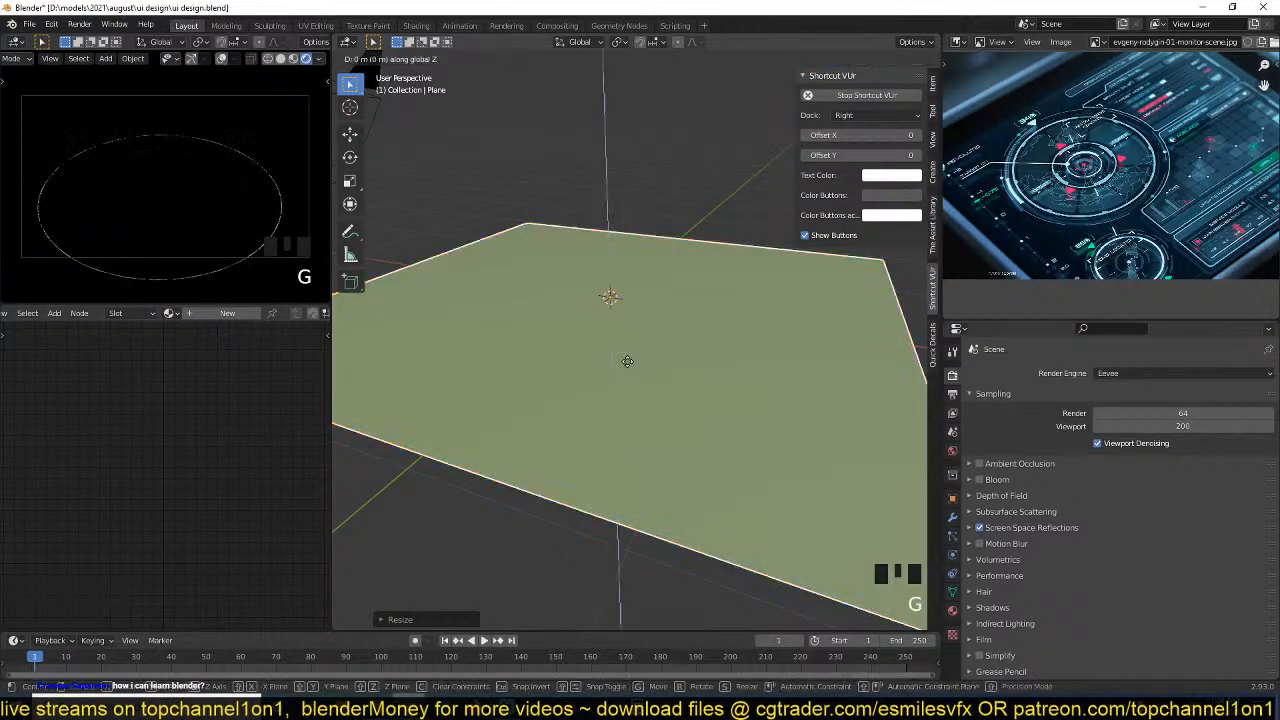
left_click(627, 361)
key("KP_7")
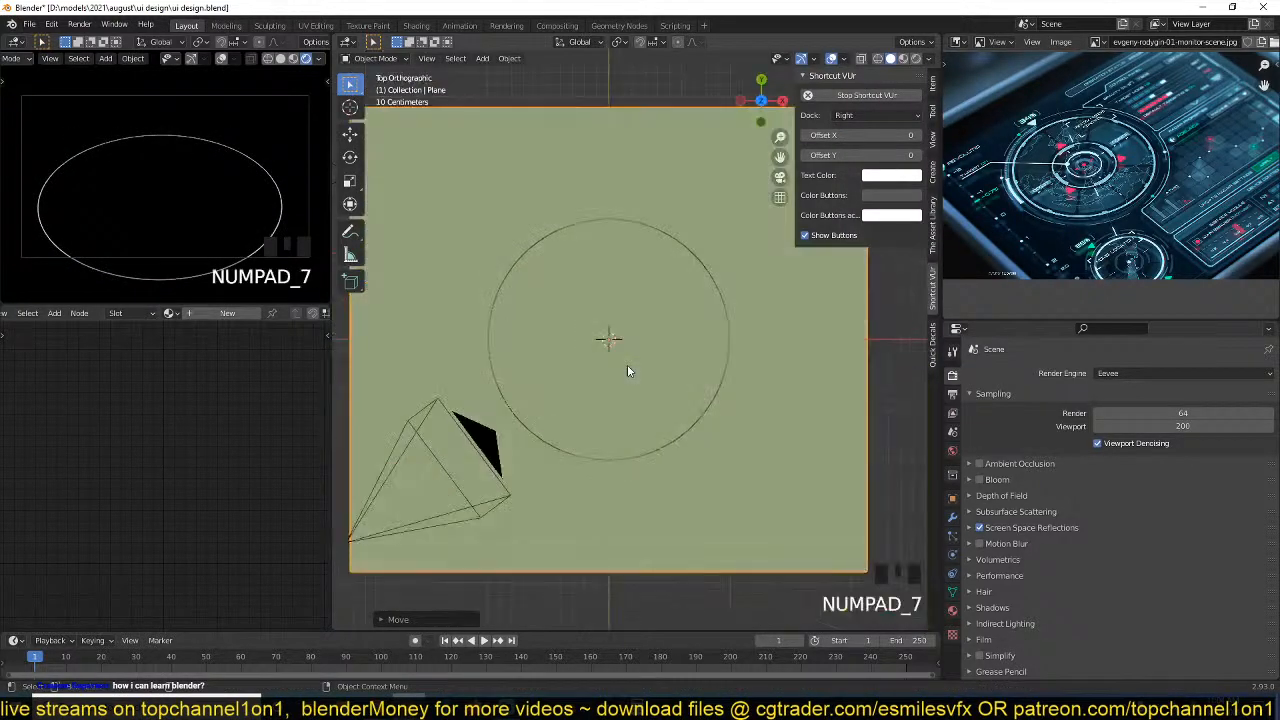
scroll(593, 291, "up", 1)
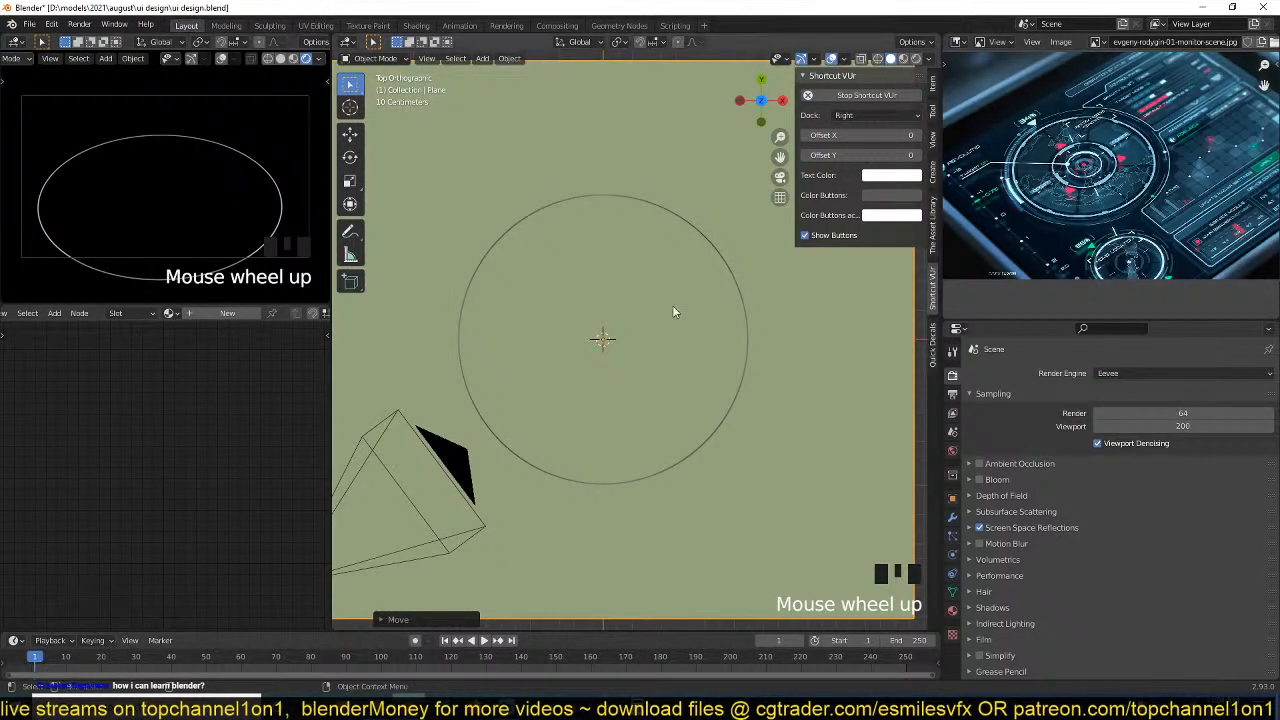
Give the plane a new material, replacing its Principled BSDF with an Emission shader connected to the material output.
left_click(228, 313)
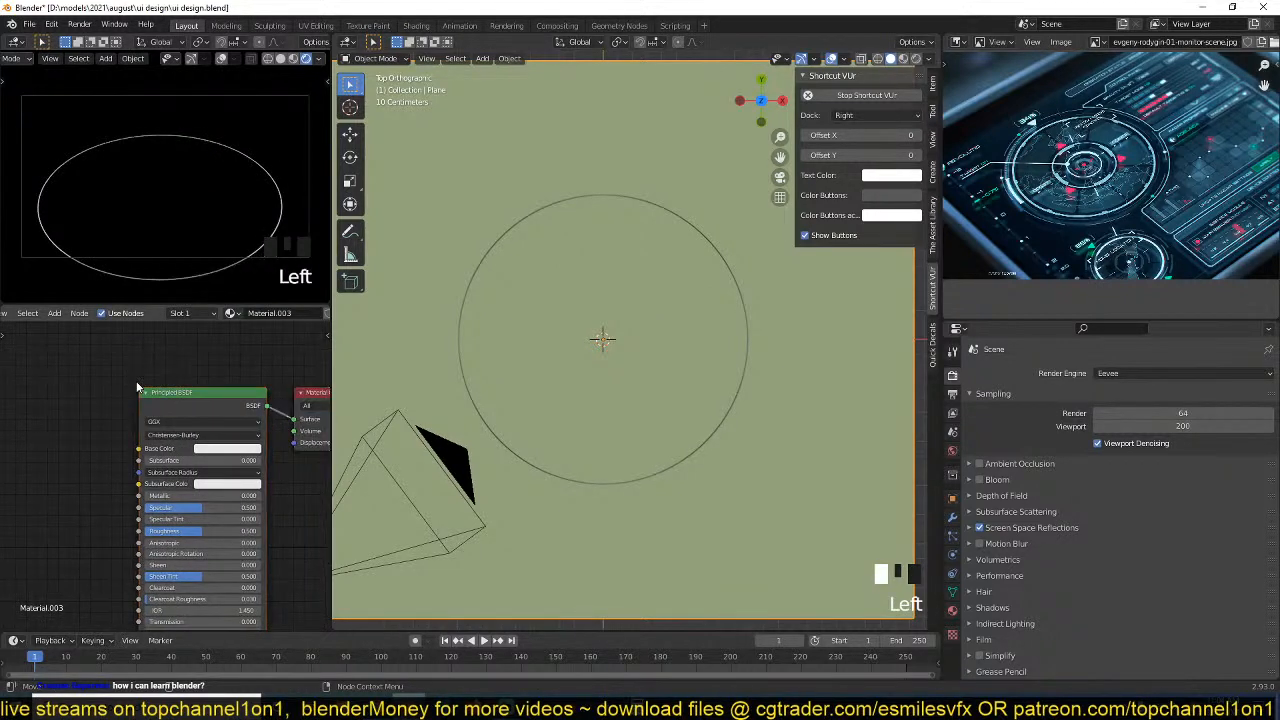
left_click(157, 406)
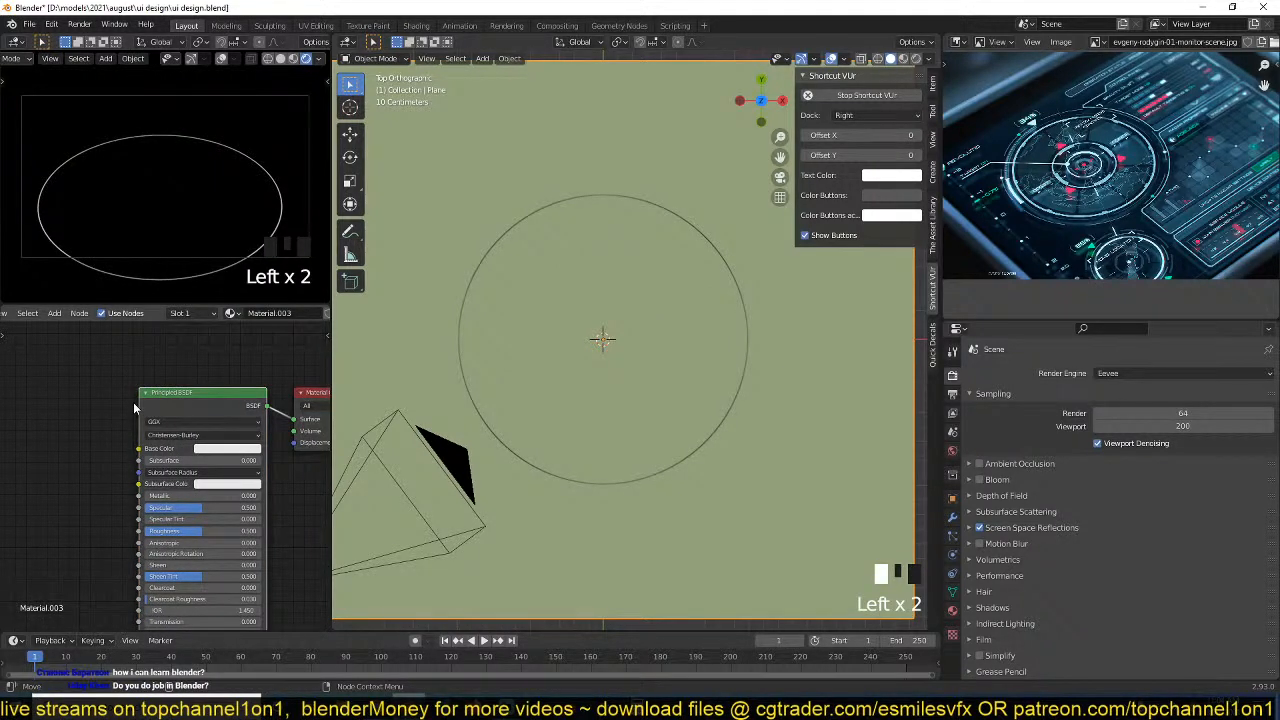
key("Delete")
key("shift+a")
mouse_move(101, 443)
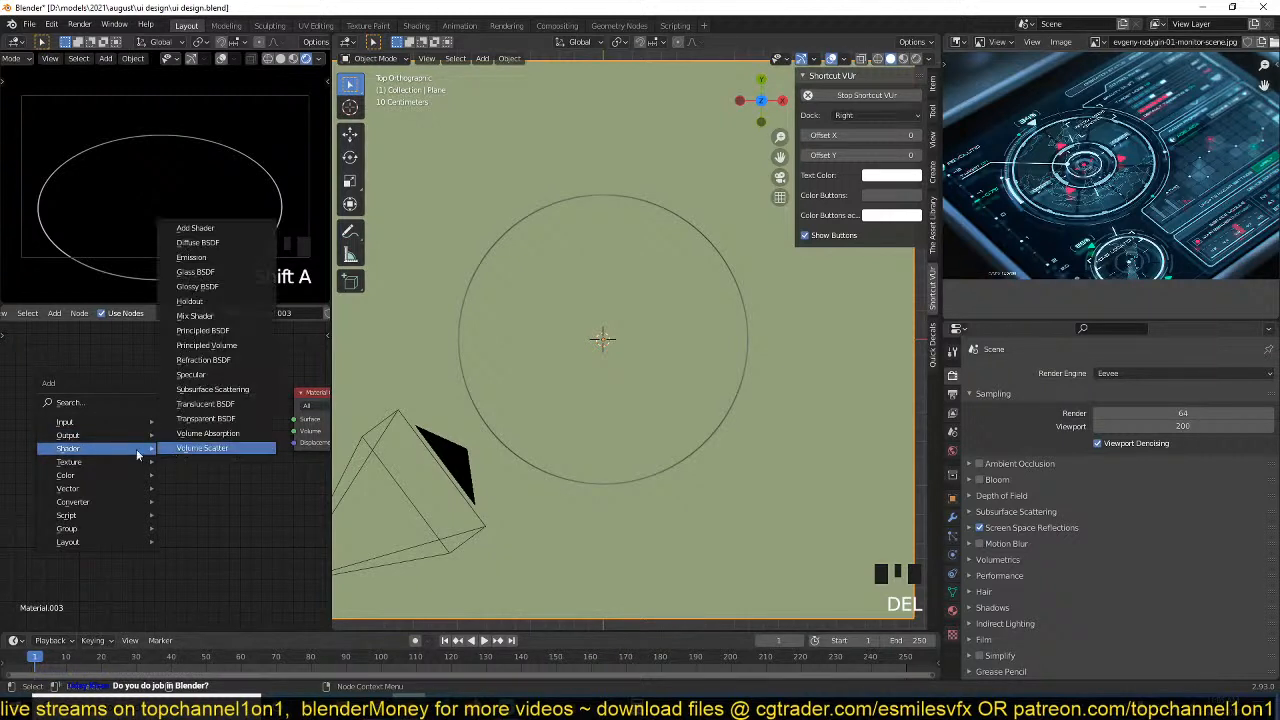
left_click(195, 257)
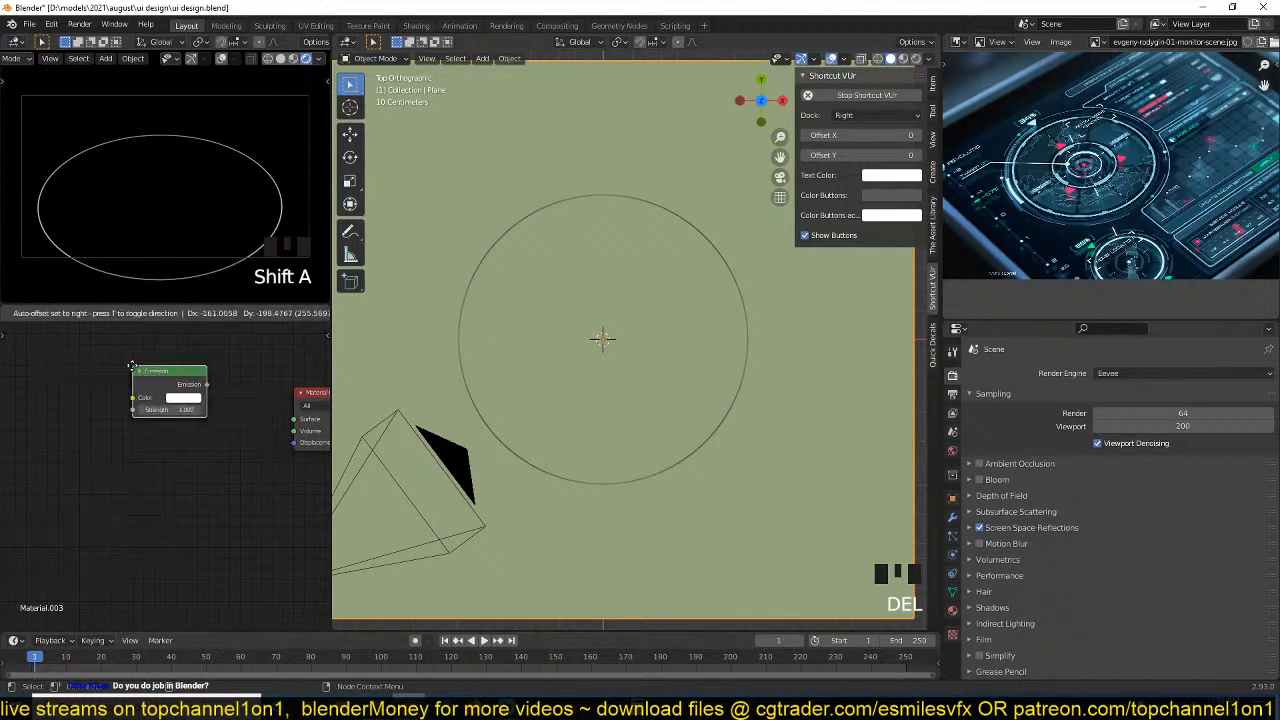
left_click(131, 366, "ctrl+shift")
middle_click_drag(160, 400, 231, 426)
Scale the plane up so that it covers the whole camera frame.
scroll(671, 459, "down", 4)
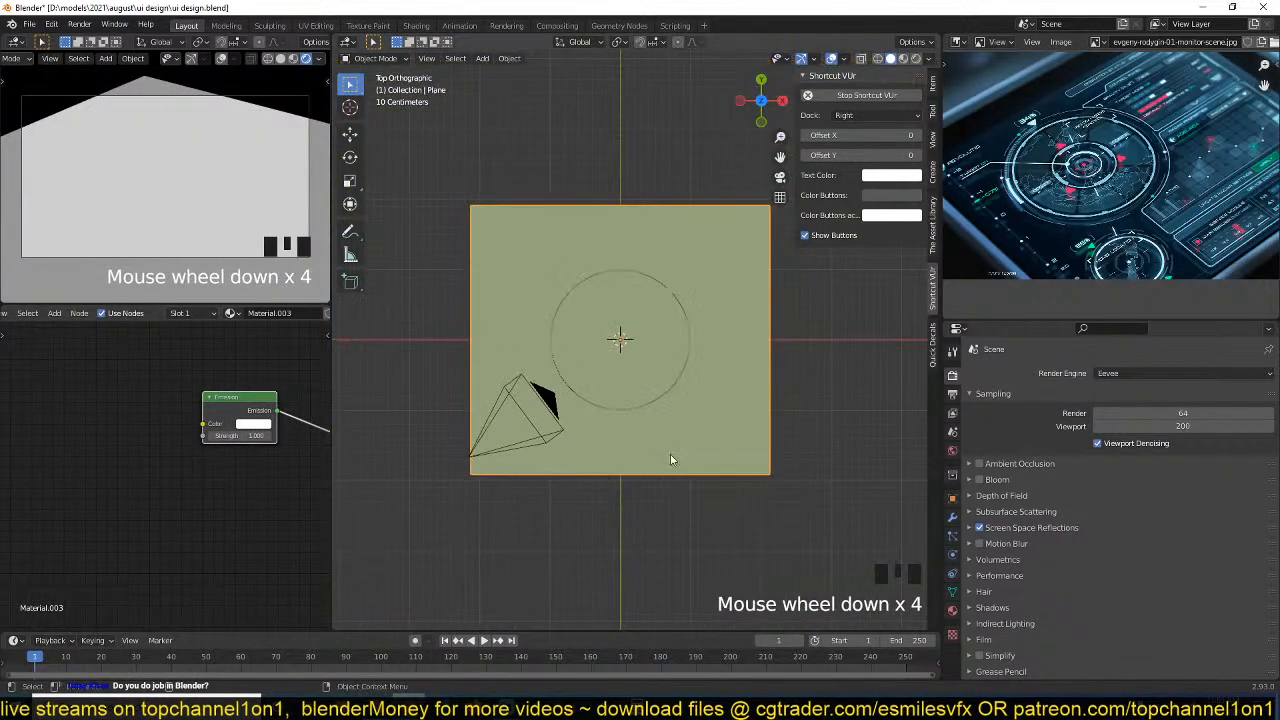
key("s")
left_click(420, 435)
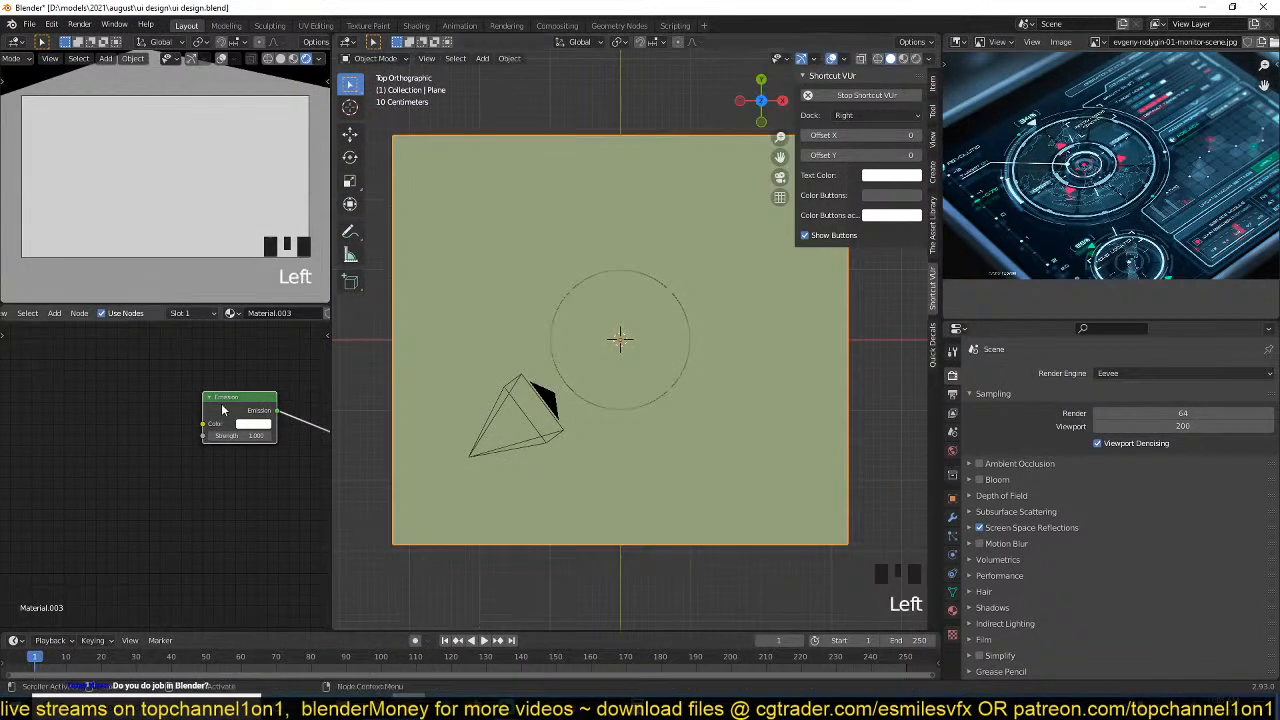
Add a Gradient Texture node before the plane's Emission shader and preview its colour output on the plane.
middle_click_drag(222, 410, 279, 410)
key("shift+a")
mouse_move(130, 440)
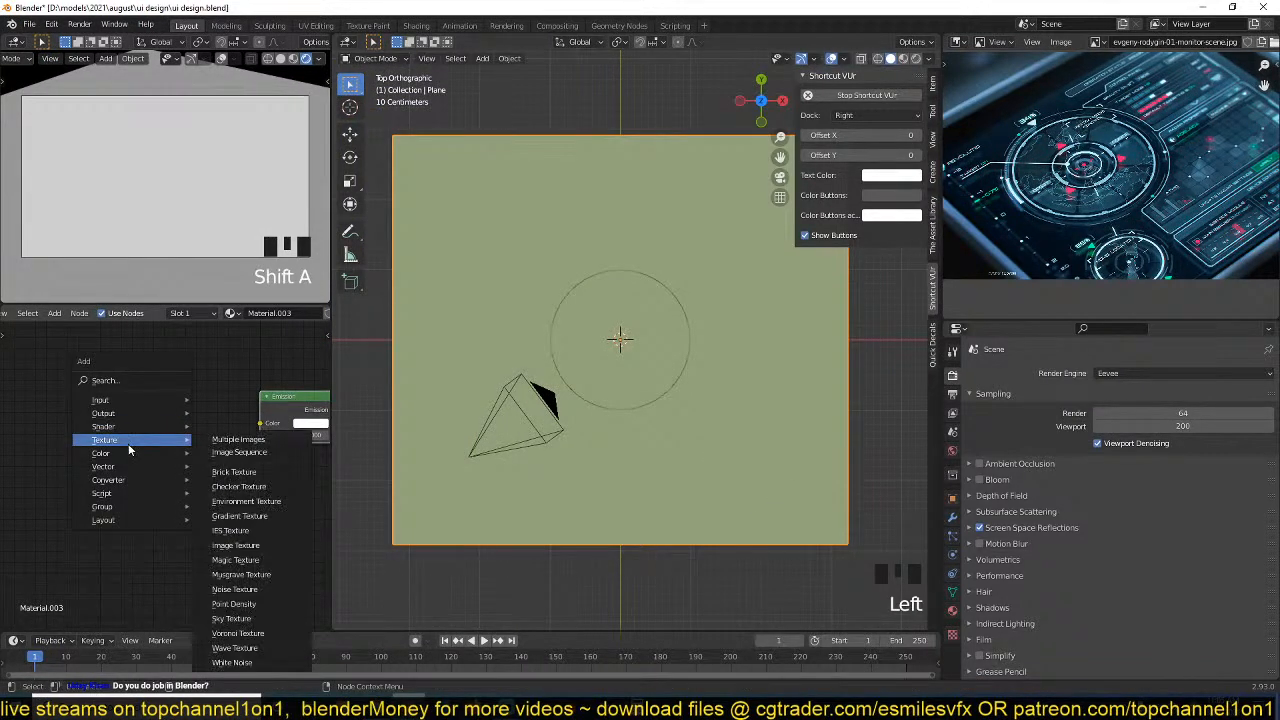
left_click(238, 515)
left_click(133, 445)
left_click(133, 440, "ctrl+shift")
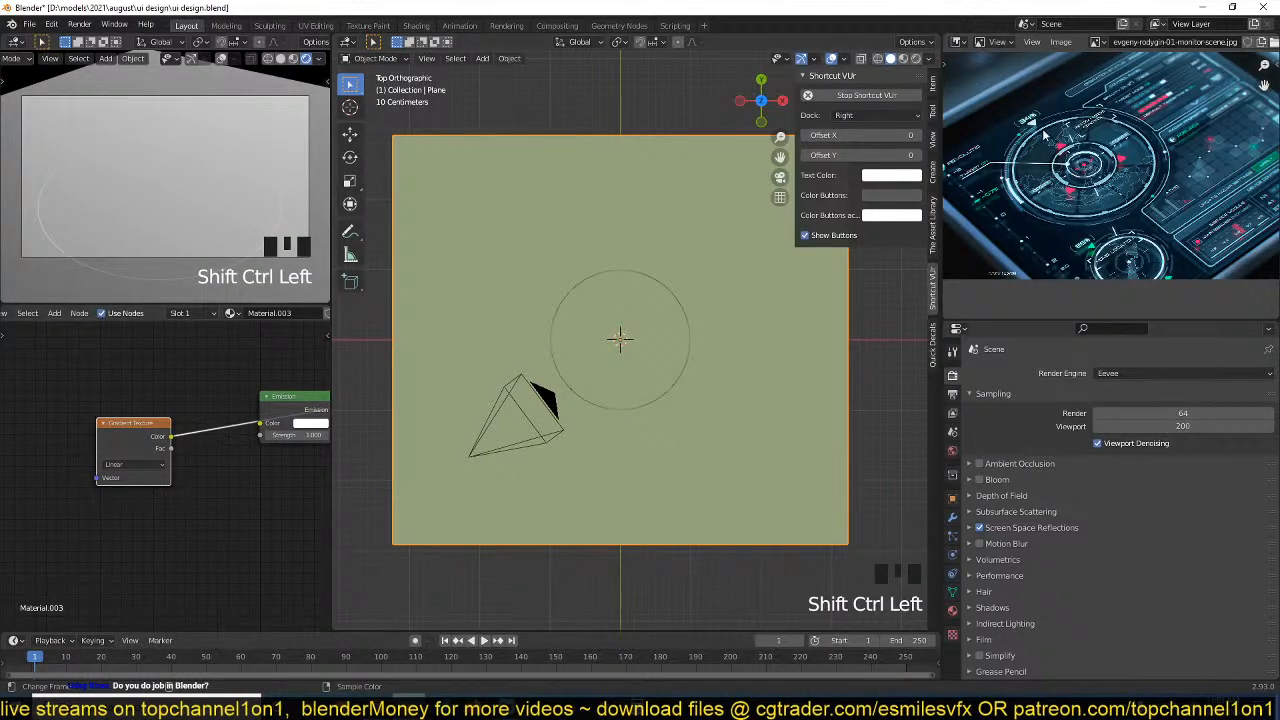
Check the enlarged reference image and insert a ColorRamp node on the link leaving the Gradient Texture.
key("ctrl+space")
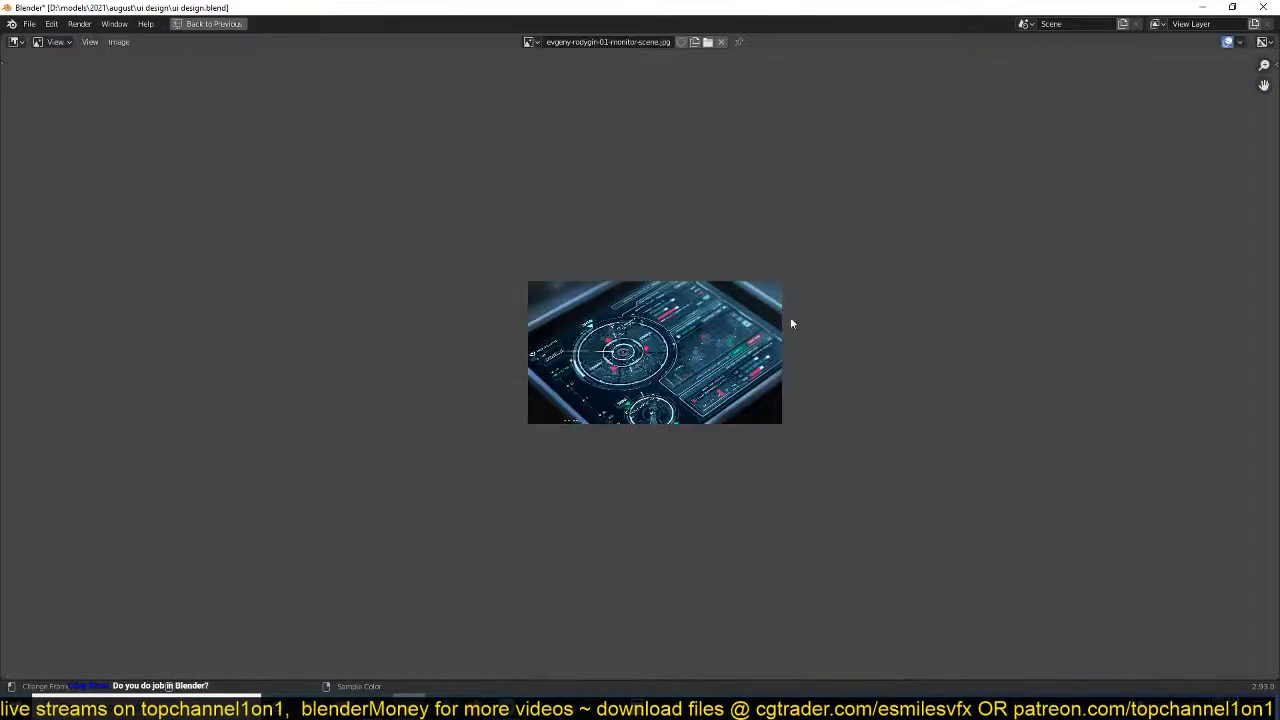
scroll(791, 320, "up", 5)
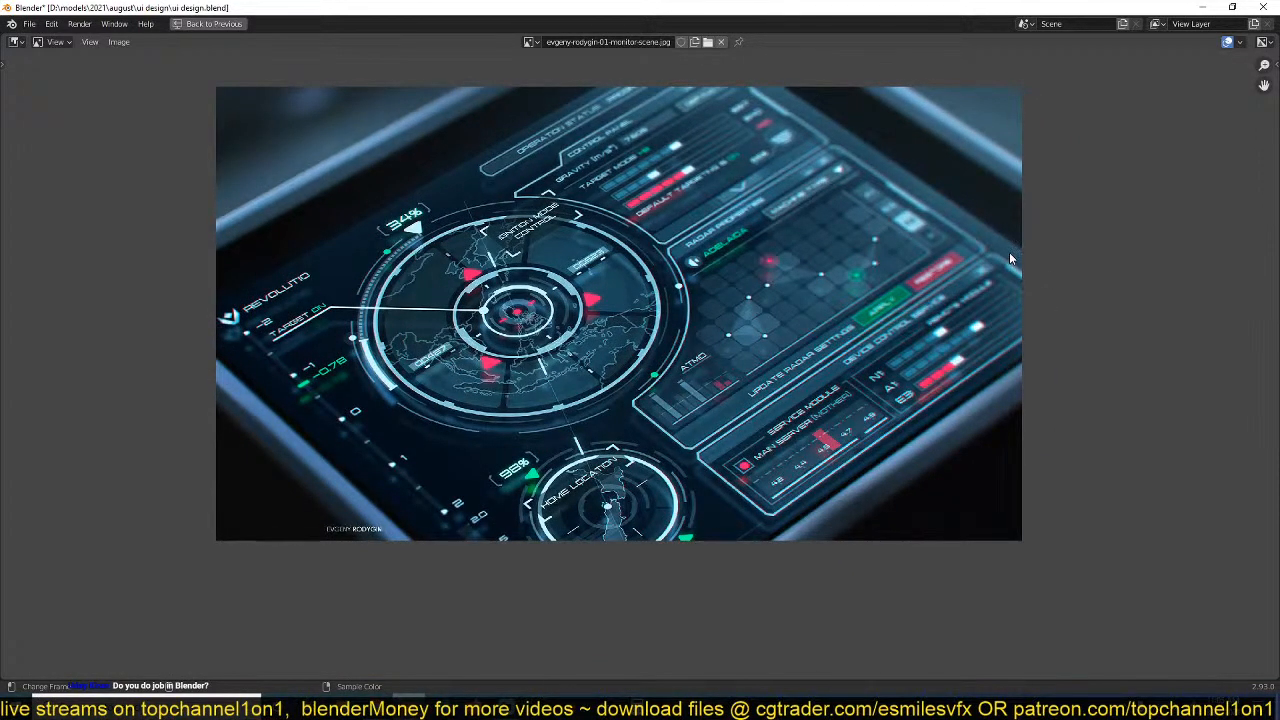
key("ctrl+space")
scroll(162, 449, "up", 4)
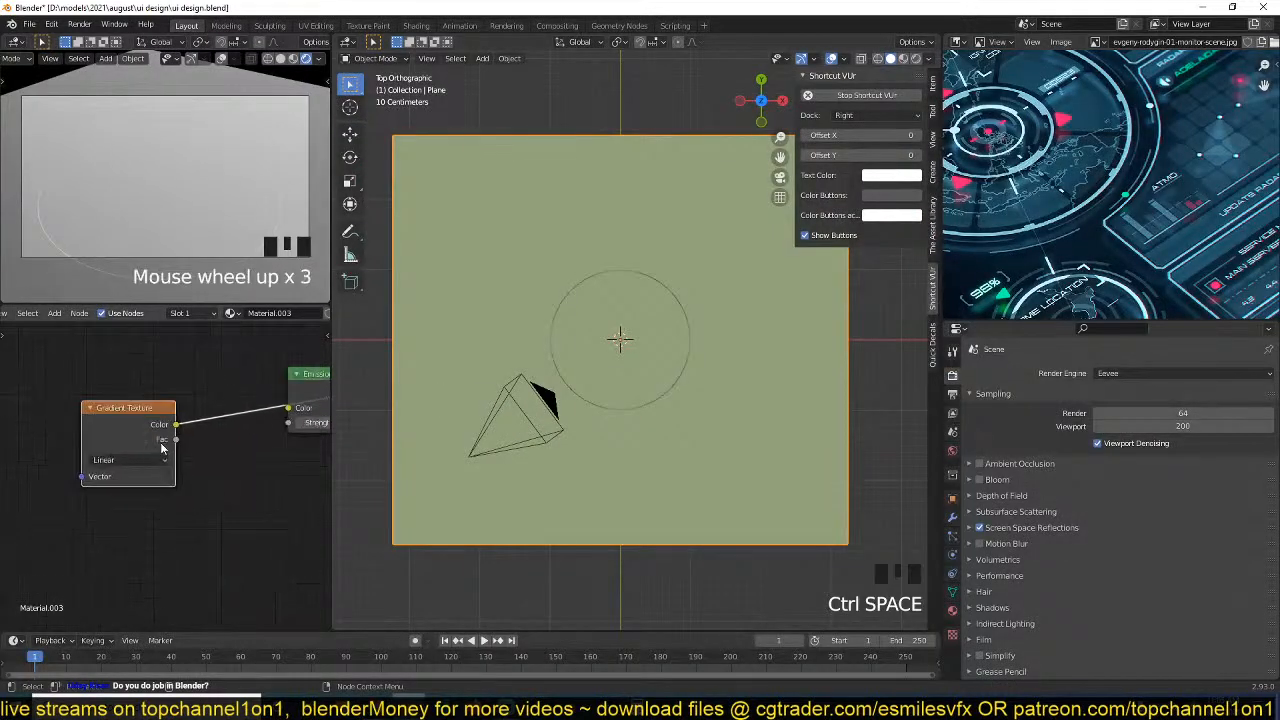
scroll(163, 451, "down", 4)
left_click_drag(288, 399, 293, 462, "alt")
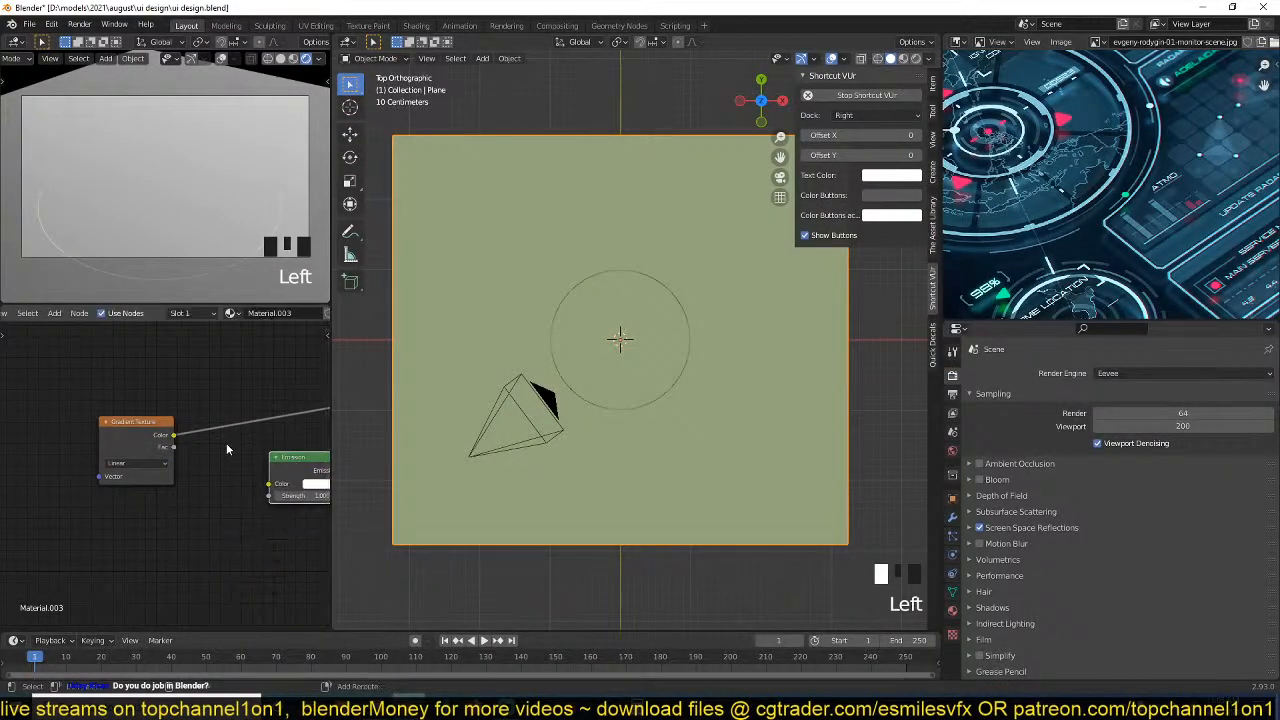
key("shift+a")
mouse_move(163, 486)
left_click(286, 311)
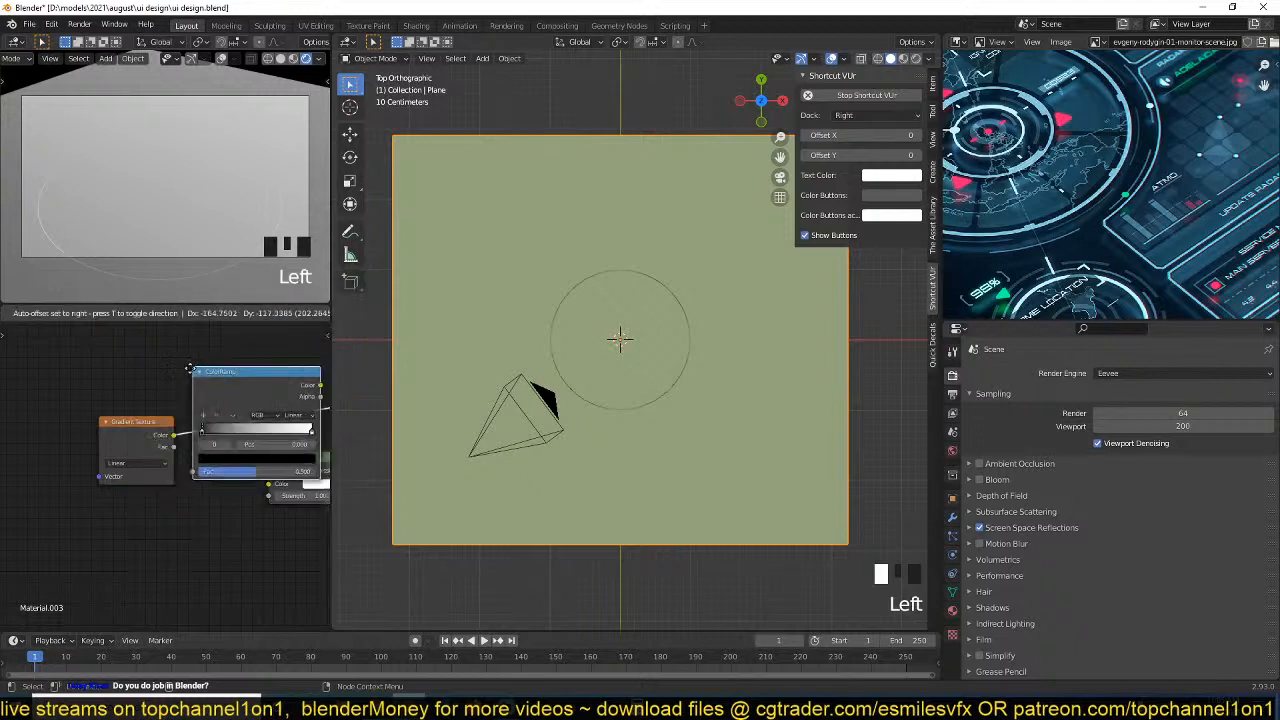
left_click(229, 390)
Change the ColorRamp's white end stop at position 1.000 to a light blue.
scroll(174, 428, "up", 2)
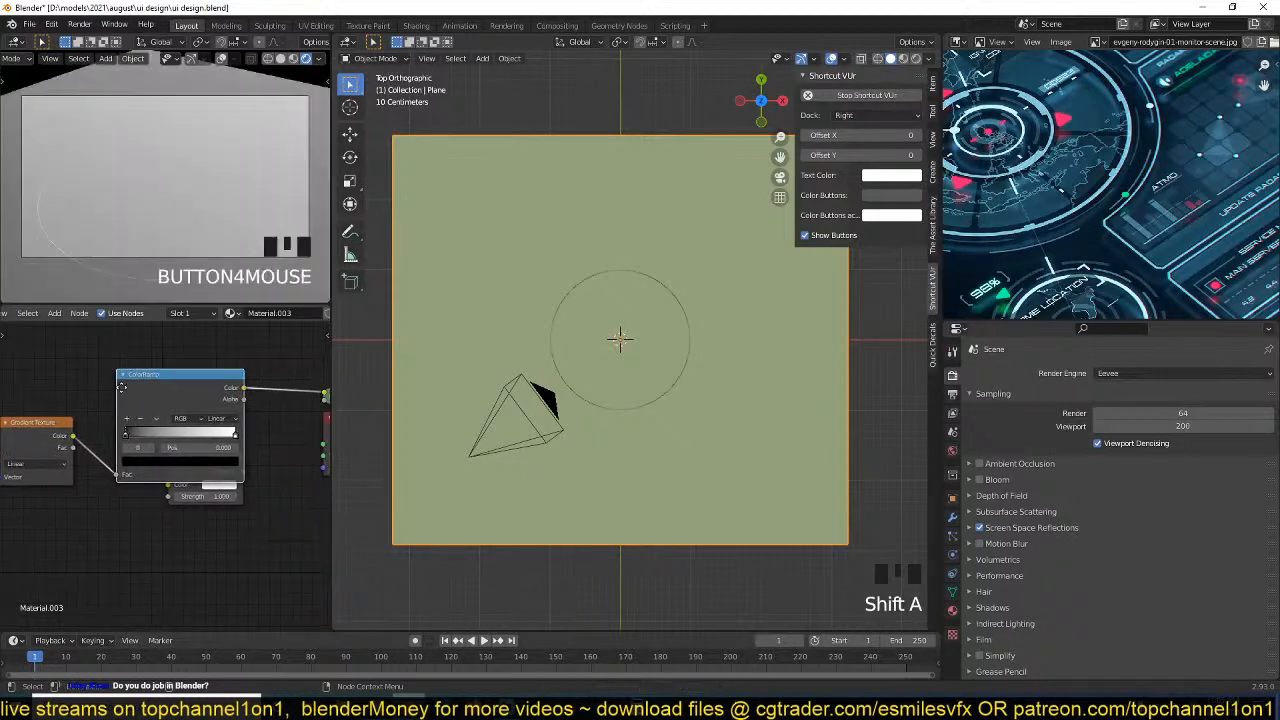
left_click(237, 430)
left_click(231, 459)
left_click_drag(199, 338, 178, 300)
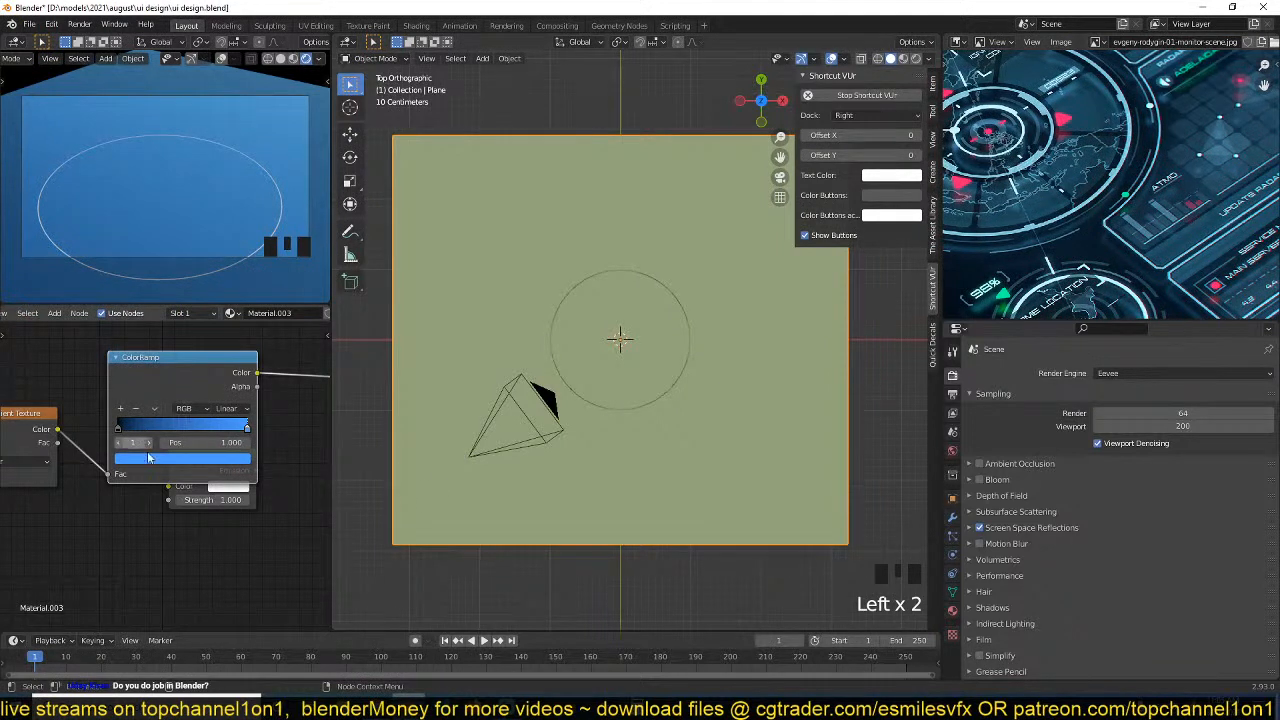
Connect the ColorRamp's colour to the Emission shader and feed the Emission into the material output.
scroll(188, 444, "down", 4)
left_click_drag(76, 403, 136, 432)
left_click_drag(139, 397, 29, 417)
left_click_drag(183, 456, 165, 386)
left_click(171, 405, "ctrl+shift")
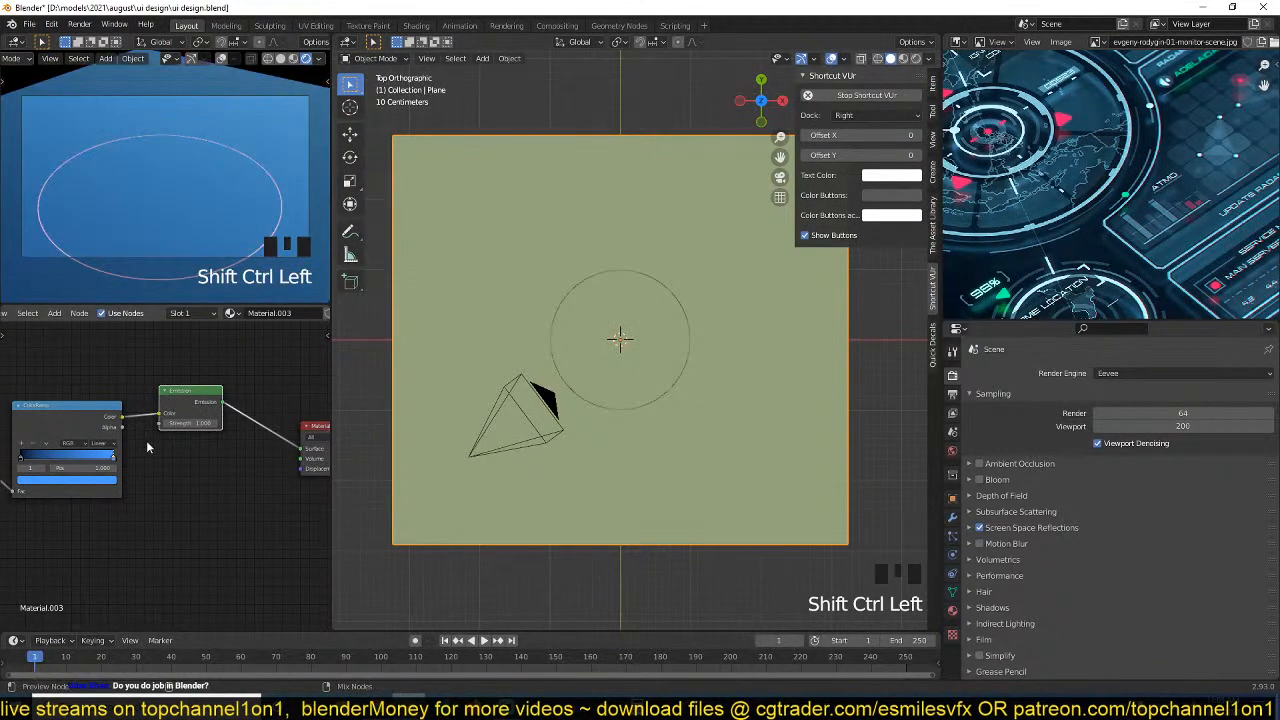
Lower the plane's Emission strength to 0.030 for a dark blue background.
scroll(190, 460, "up", 4)
left_click_drag(262, 432, 201, 432, "shift")
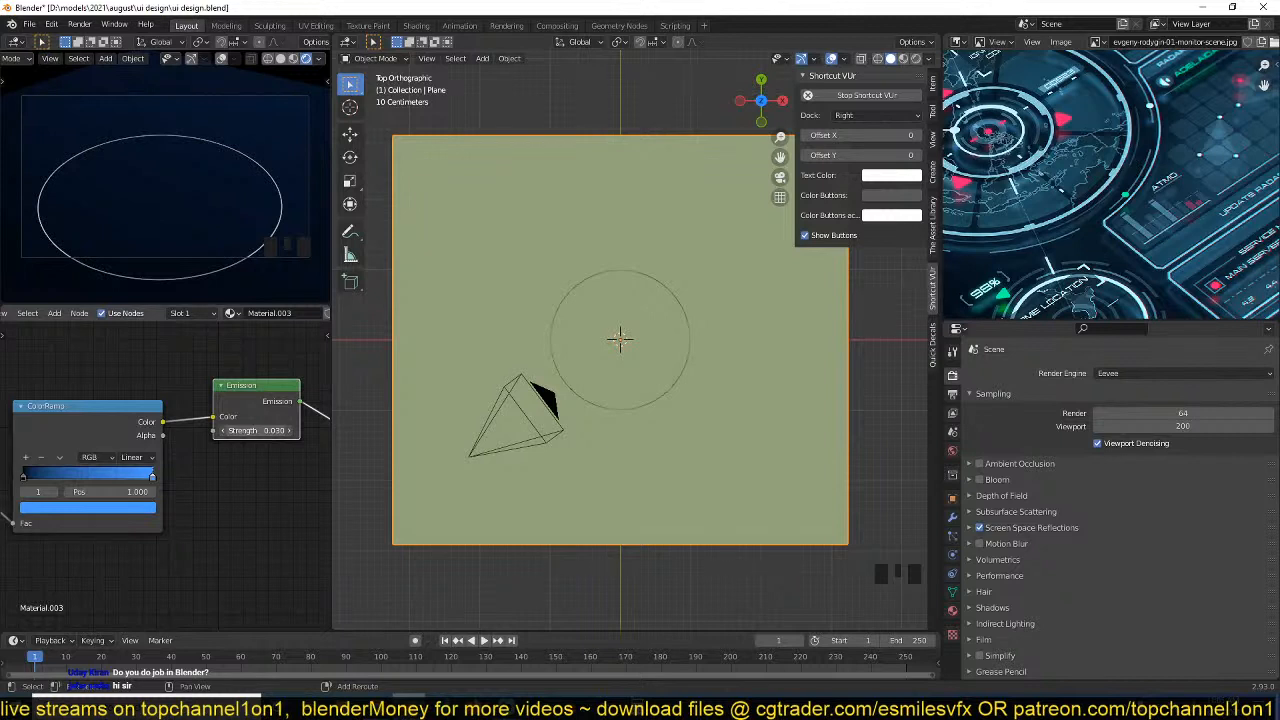
scroll(182, 451, "down", 2)
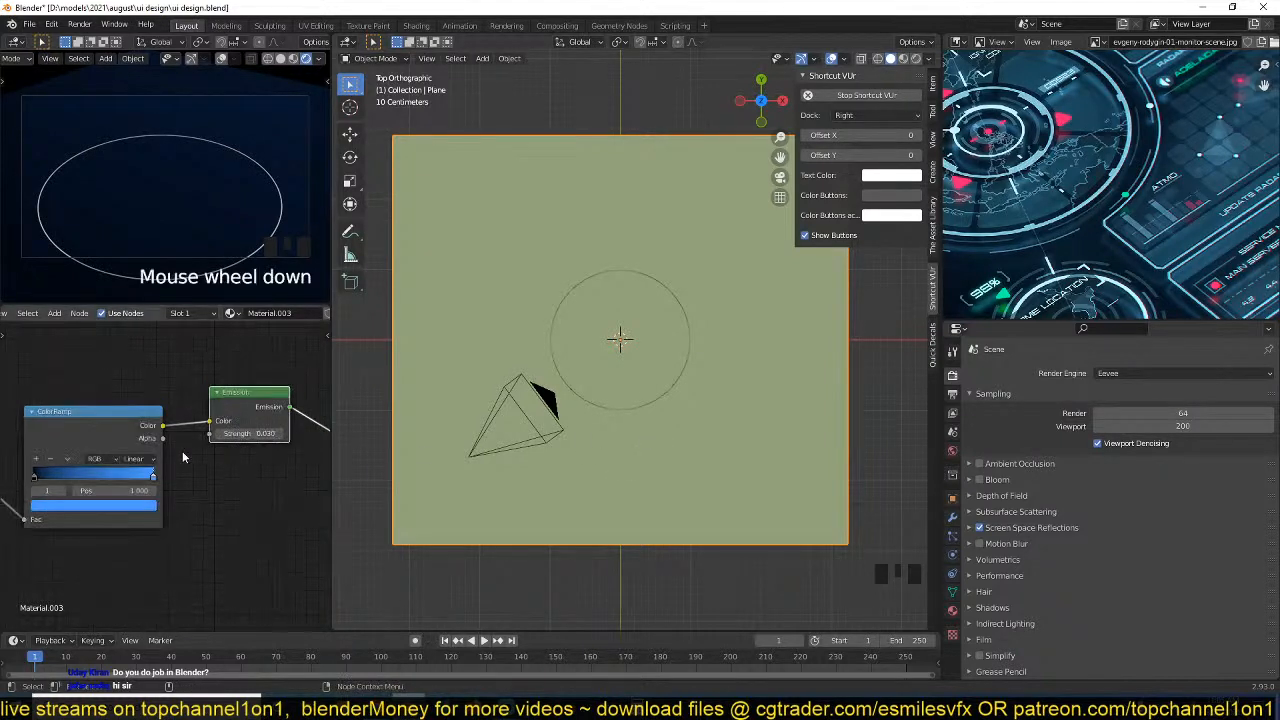
Select the Gradient Texture and ColorRamp nodes together and move them away from the Emission node to free up space.
middle_click_drag(202, 509, 267, 520)
scroll(237, 506, "down", 3)
left_click_drag(131, 488, 87, 406)
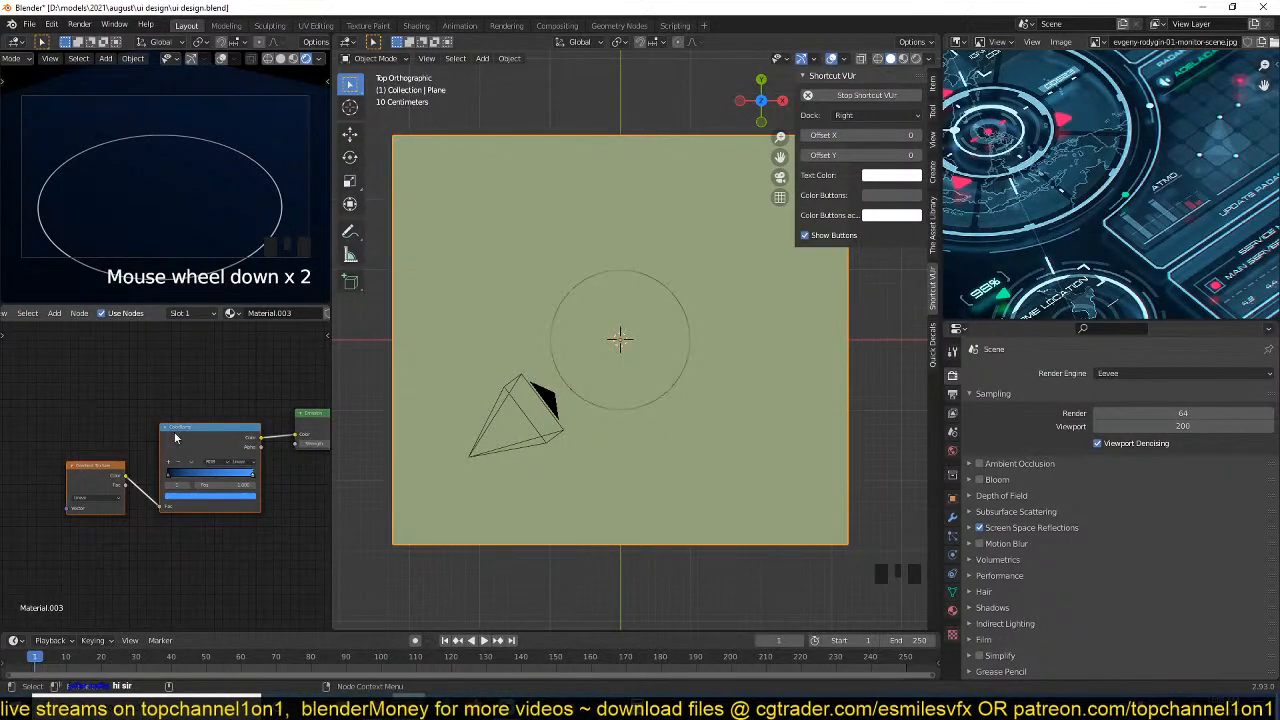
left_click_drag(174, 437, 135, 408)
left_click(135, 408)
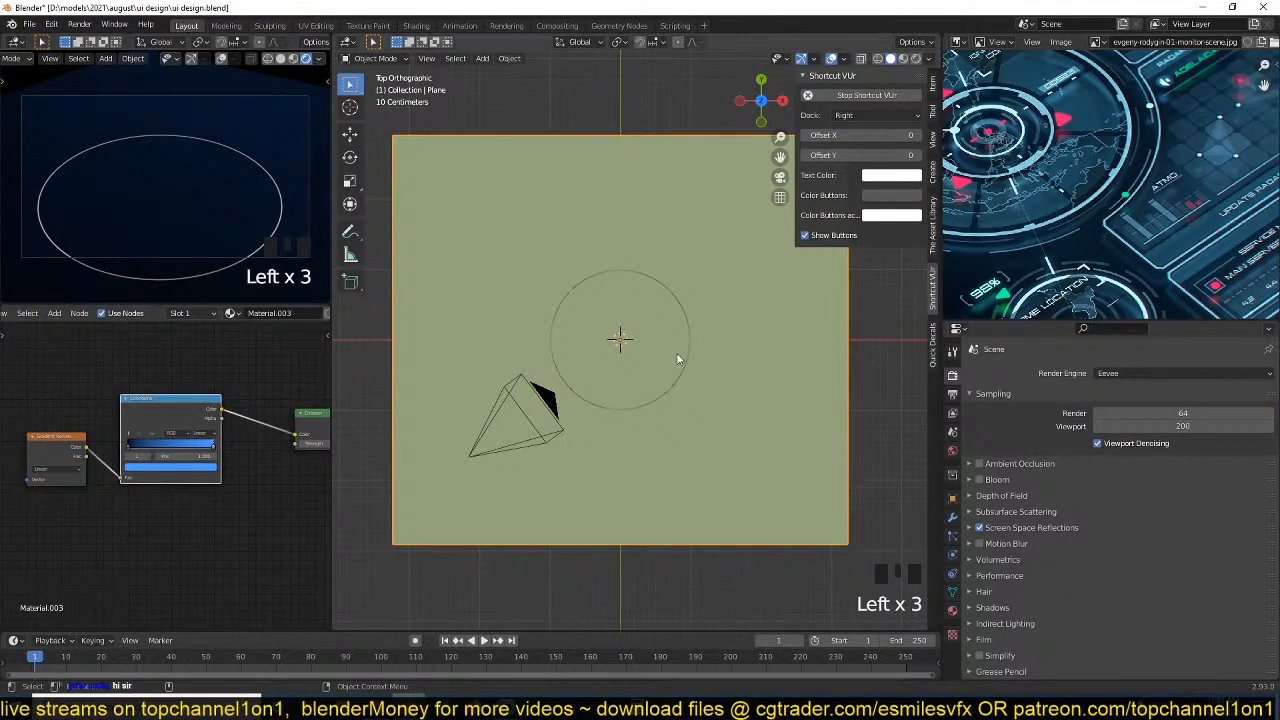
middle_click_drag(193, 432, 205, 488)
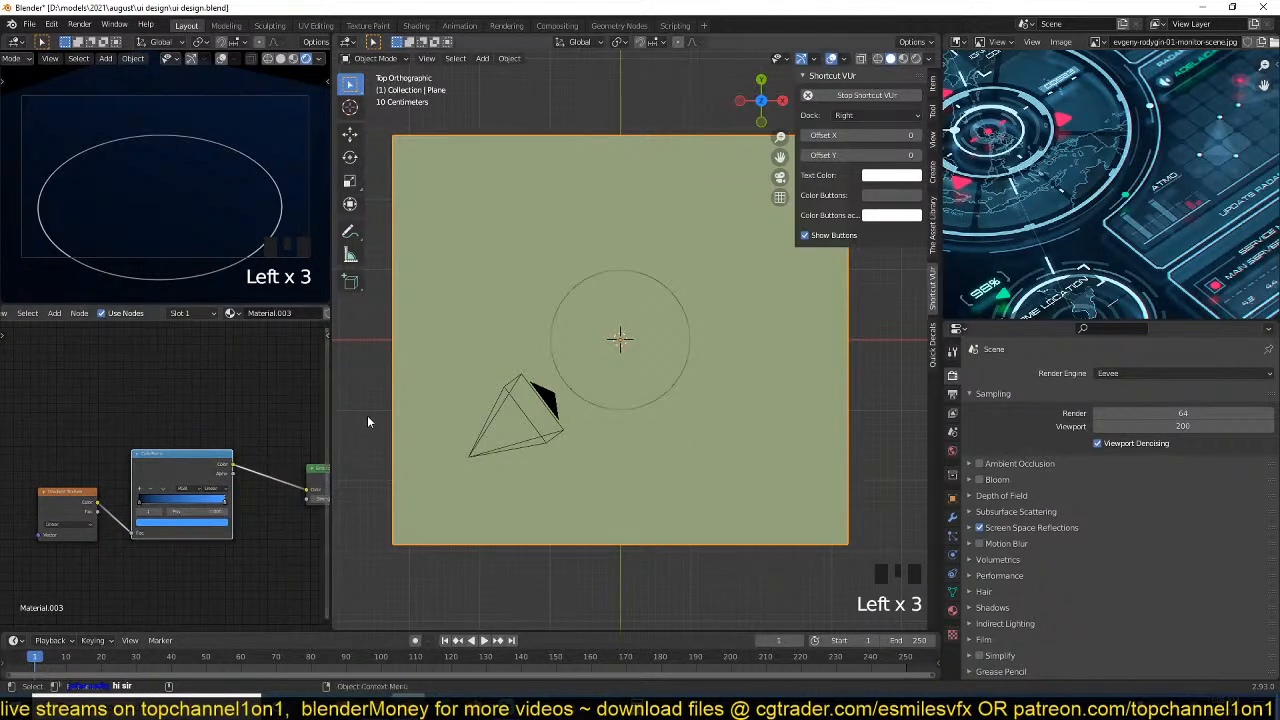
middle_click_drag(147, 576, 213, 568)
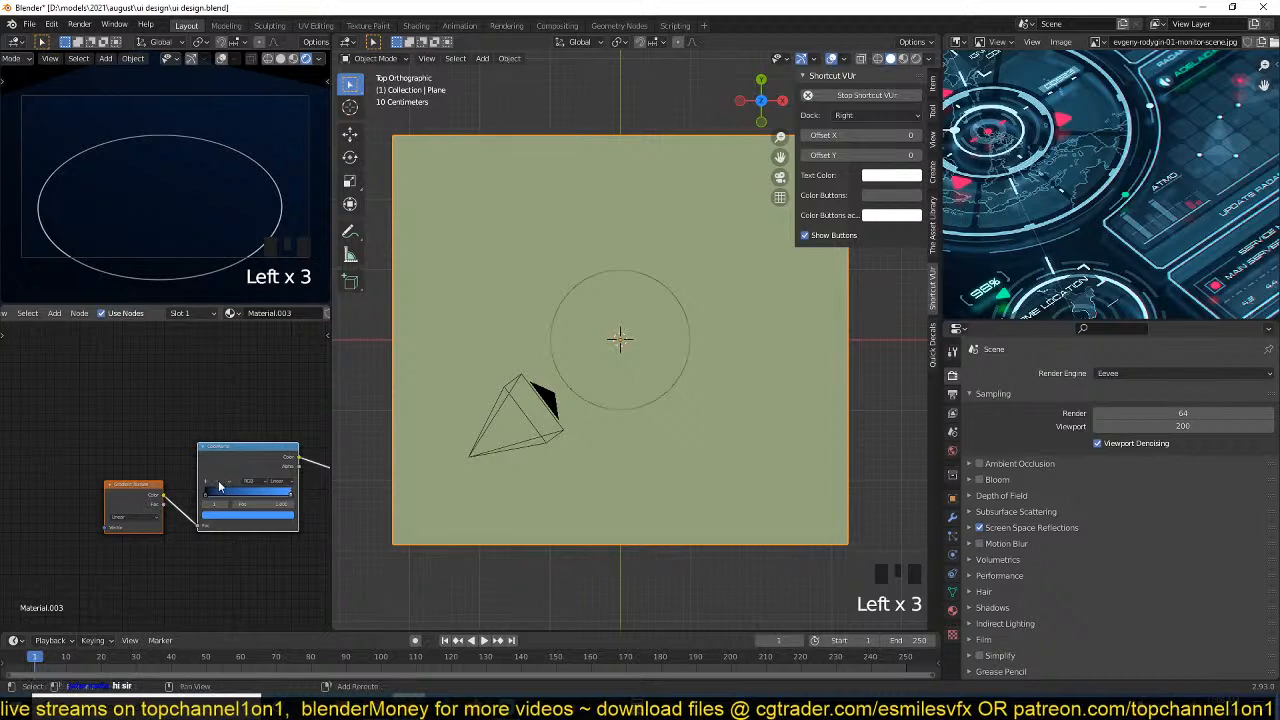
Duplicate the Gradient Texture and ColorRamp nodes, place the copies above the originals and preview the copied gradient.
key("shift+d")
left_click(196, 351)
middle_click_drag(162, 368, 182, 425)
left_click(129, 431, "ctrl+shift")
scroll(120, 467, "up", 4)
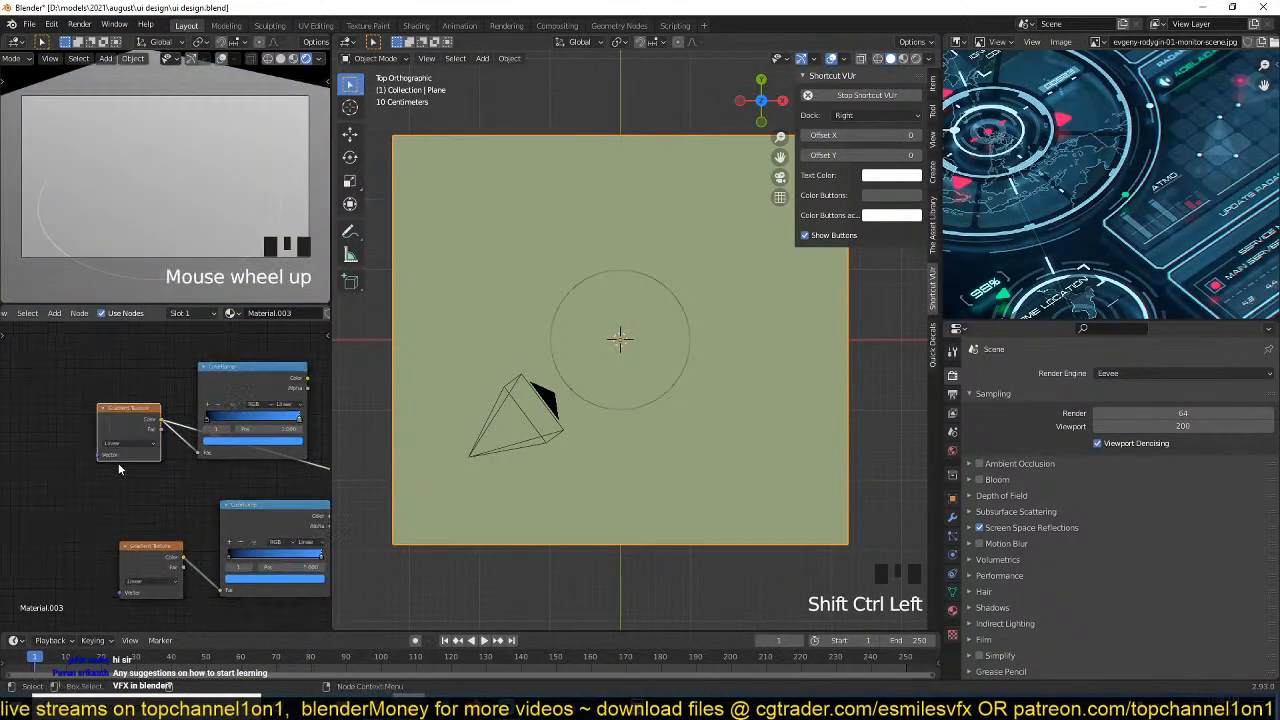
Set the copied Gradient Texture to Spherical and add Texture Coordinate and Mapping nodes in front of it.
left_click(128, 433)
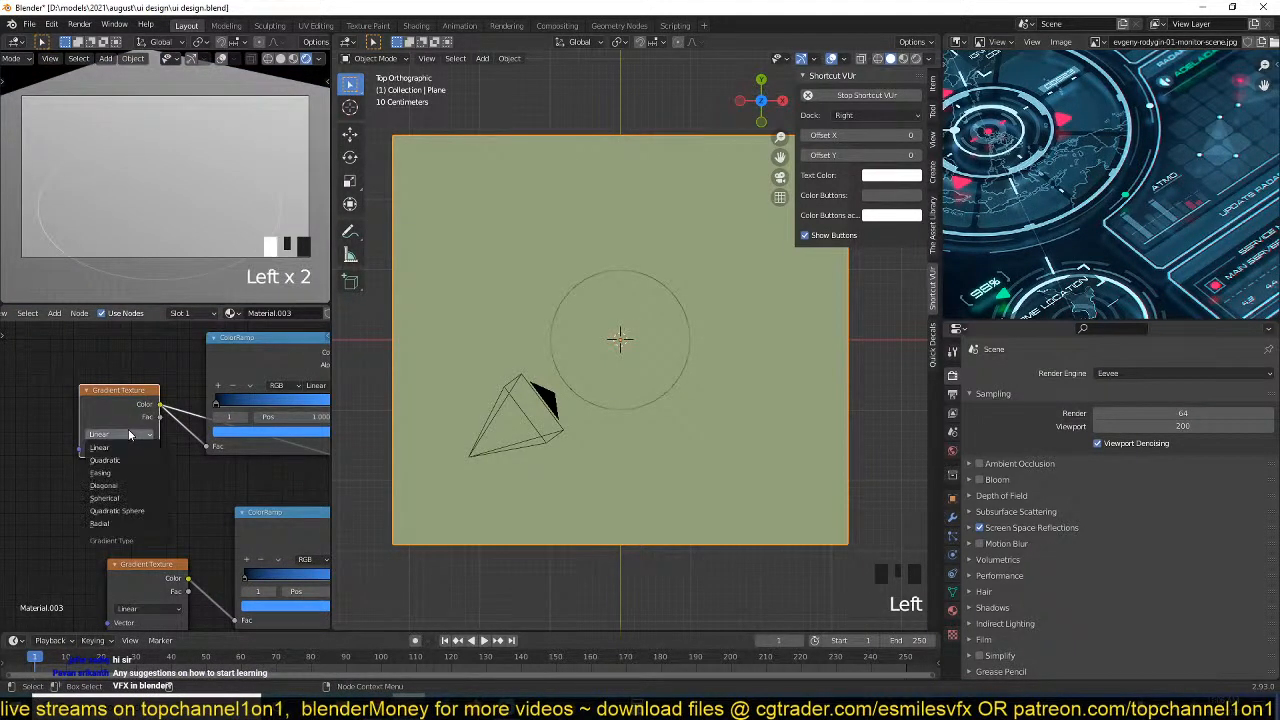
left_click(114, 498)
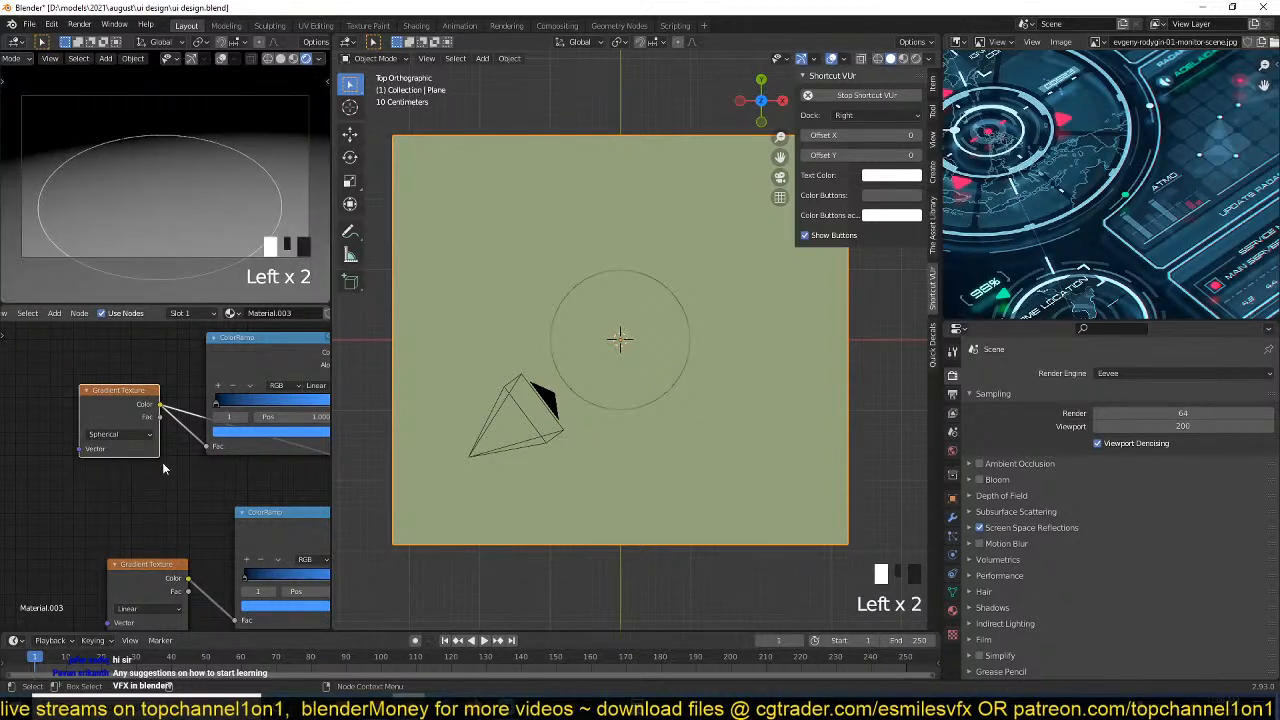
left_click(146, 400)
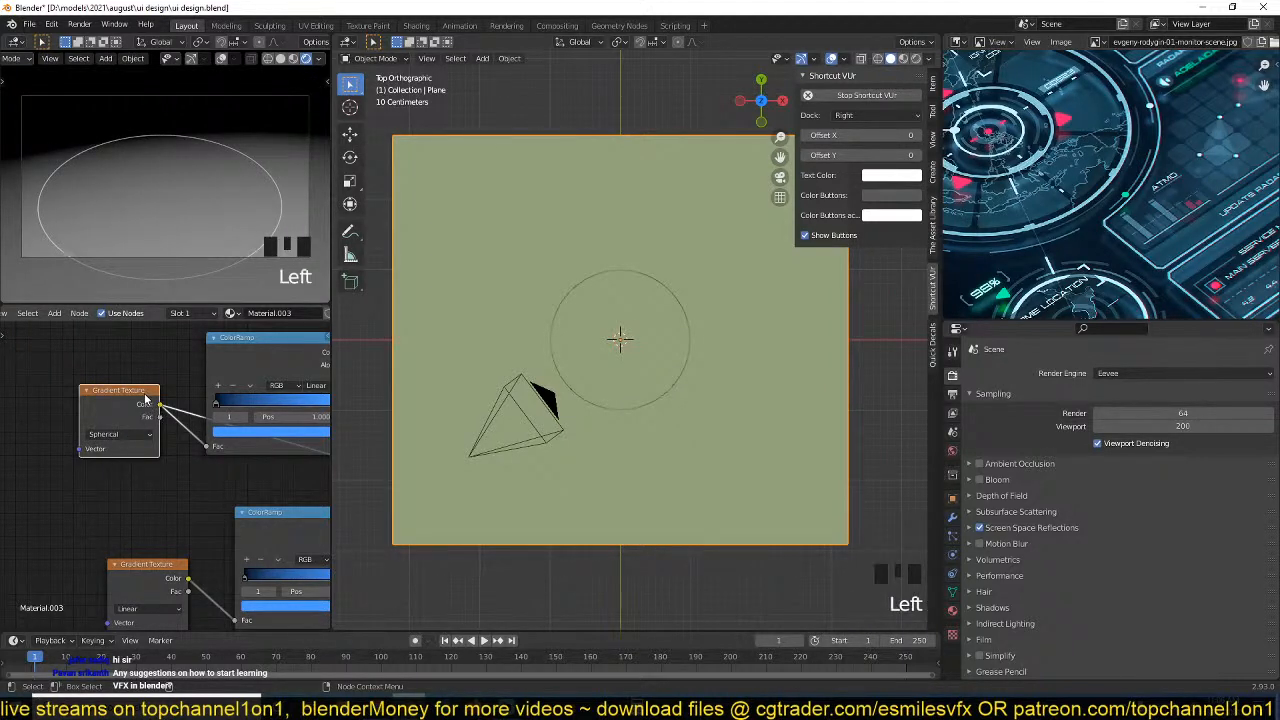
key("ctrl+t")
Set the Mapping scale to 1.170 on all axes and the X location to about -0.67 m.
middle_click_drag(126, 443, 252, 405)
left_click_drag(209, 382, 225, 382)
mouse_move(213, 477)
left_mouse_down()
mouse_move(200, 499)
mouse_move(232, 499)
mouse_move(213, 499)
left_mouse_up()
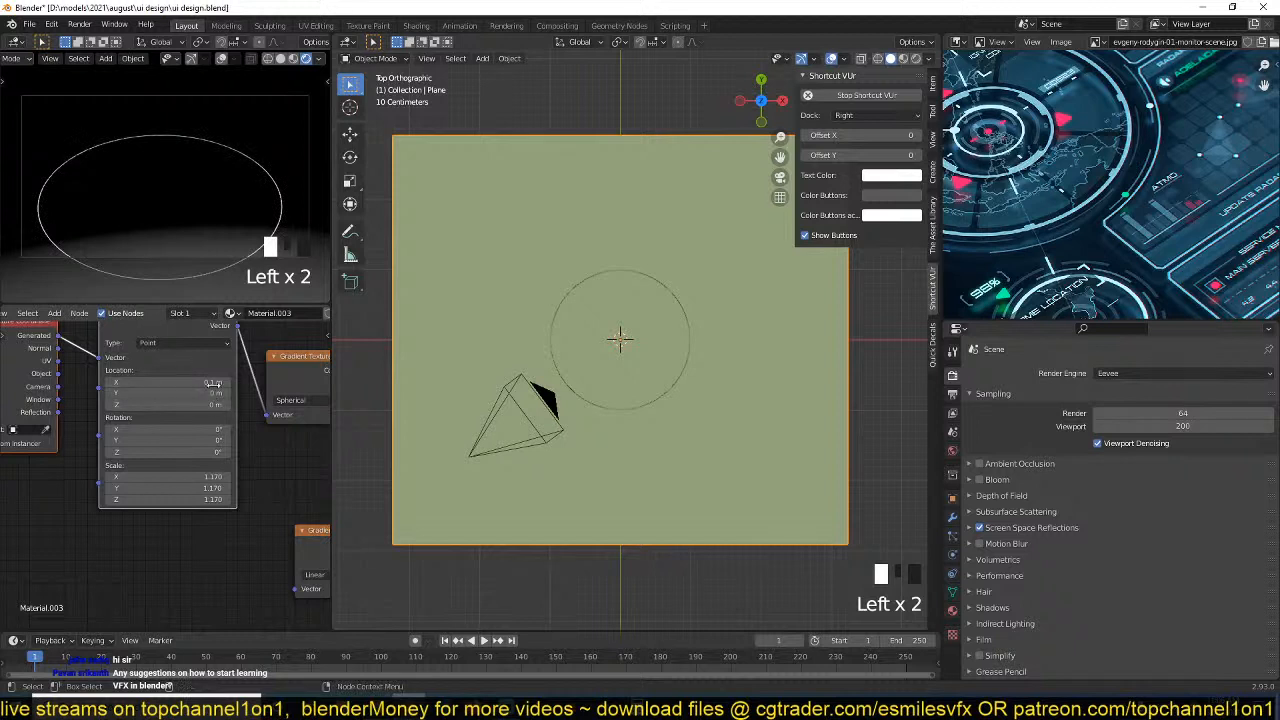
left_click_drag(213, 382, 186, 382, "shift")
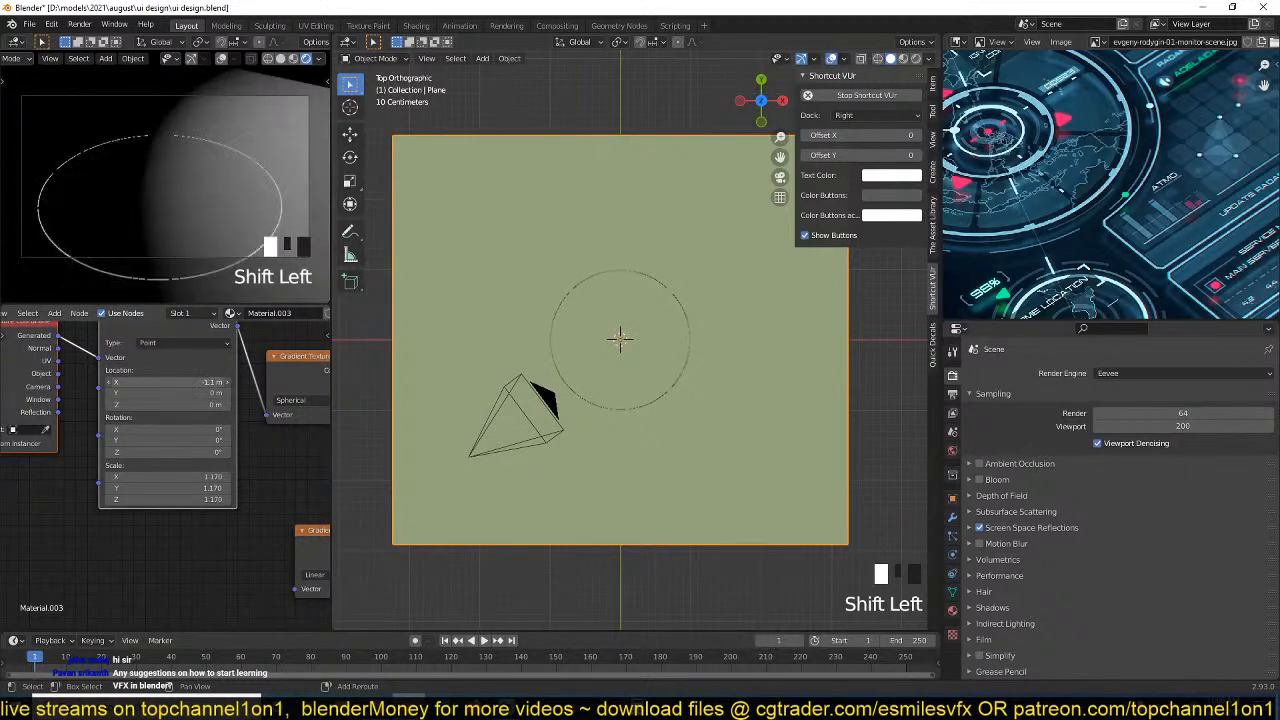
middle_click_drag(250, 461, 104, 472)
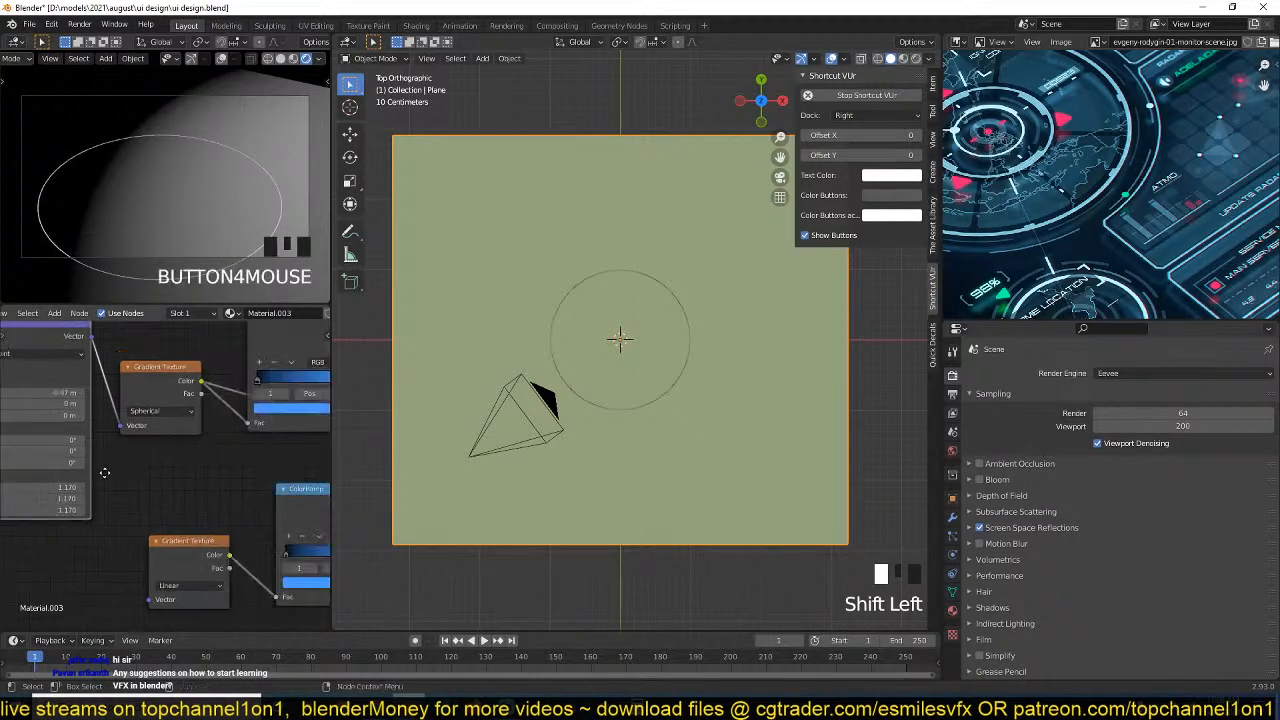
Preview the colour output of the ColorRamp fed by the spherical gradient.
scroll(104, 472, "down", 3)
left_click(249, 371, "ctrl+shift")
middle_click_drag(249, 371, 174, 436)
scroll(174, 436, "up", 3)
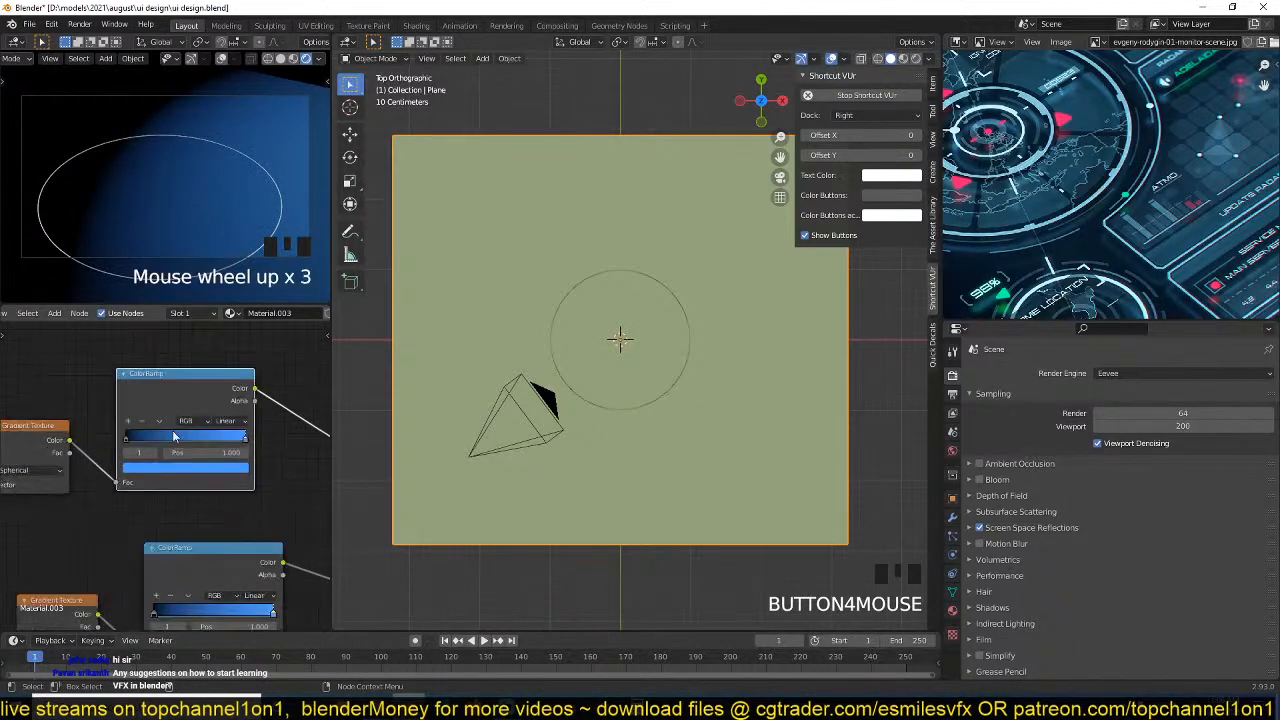
Bring the upper ColorRamp's black and blue stops together at about 0.105 and recolour the blue stop to near-white.
left_click_drag(128, 440, 141, 441)
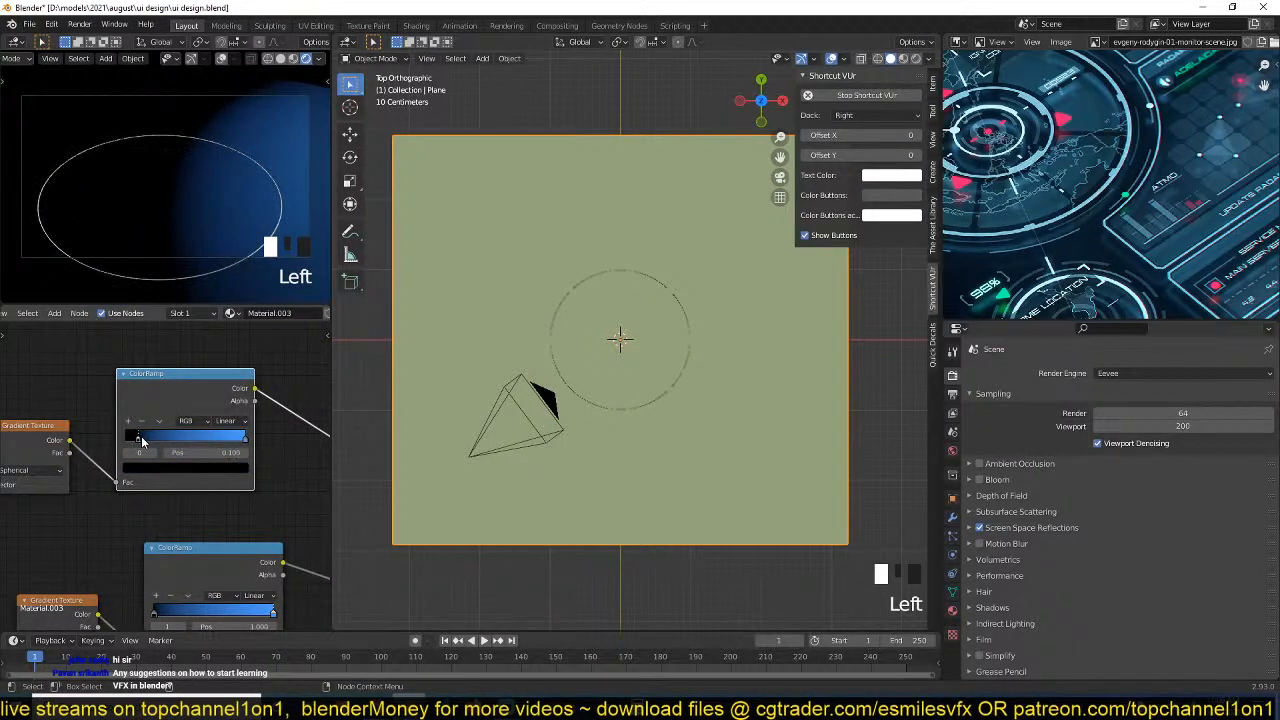
left_click(241, 438)
left_click_drag(241, 438, 126, 443)
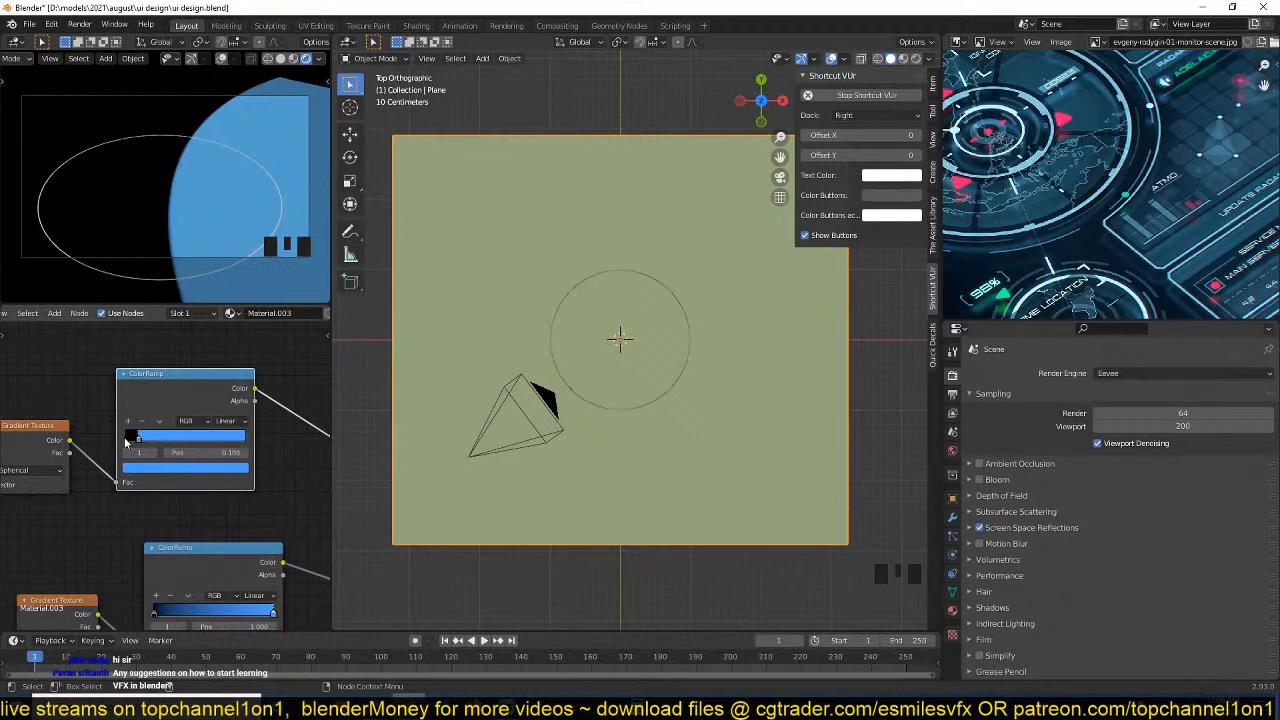
left_click(185, 468)
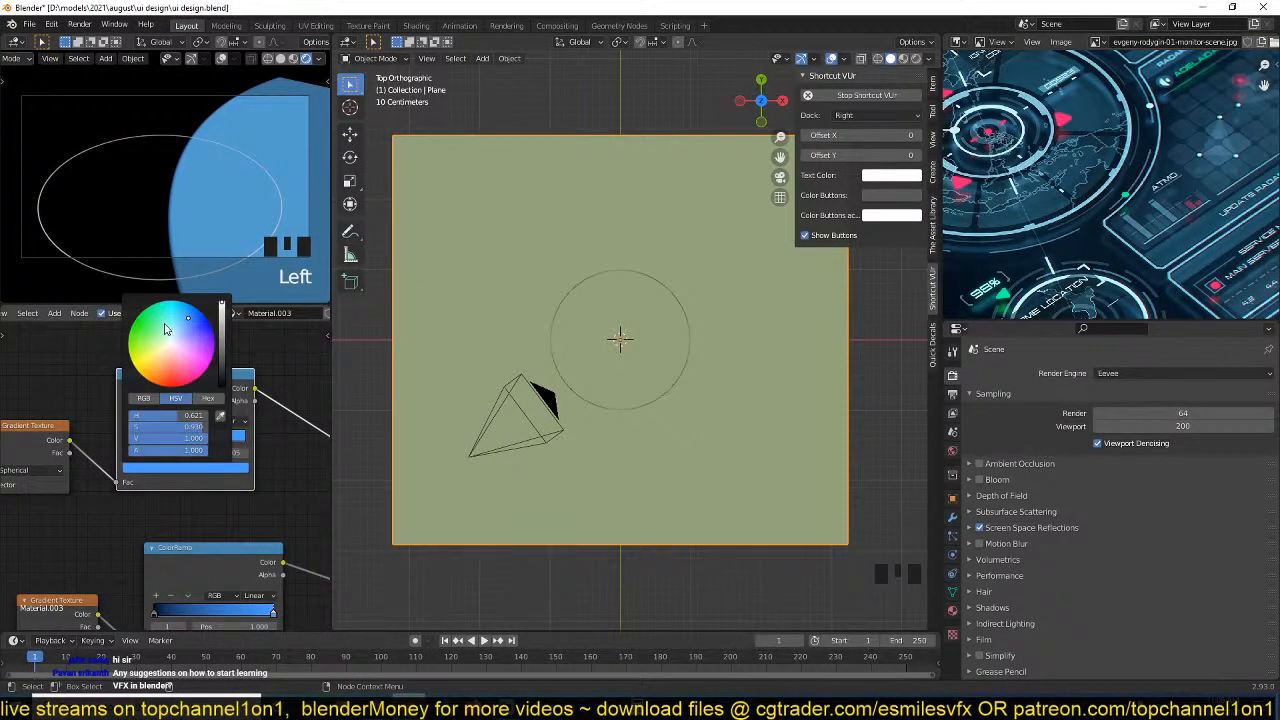
left_click(175, 344)
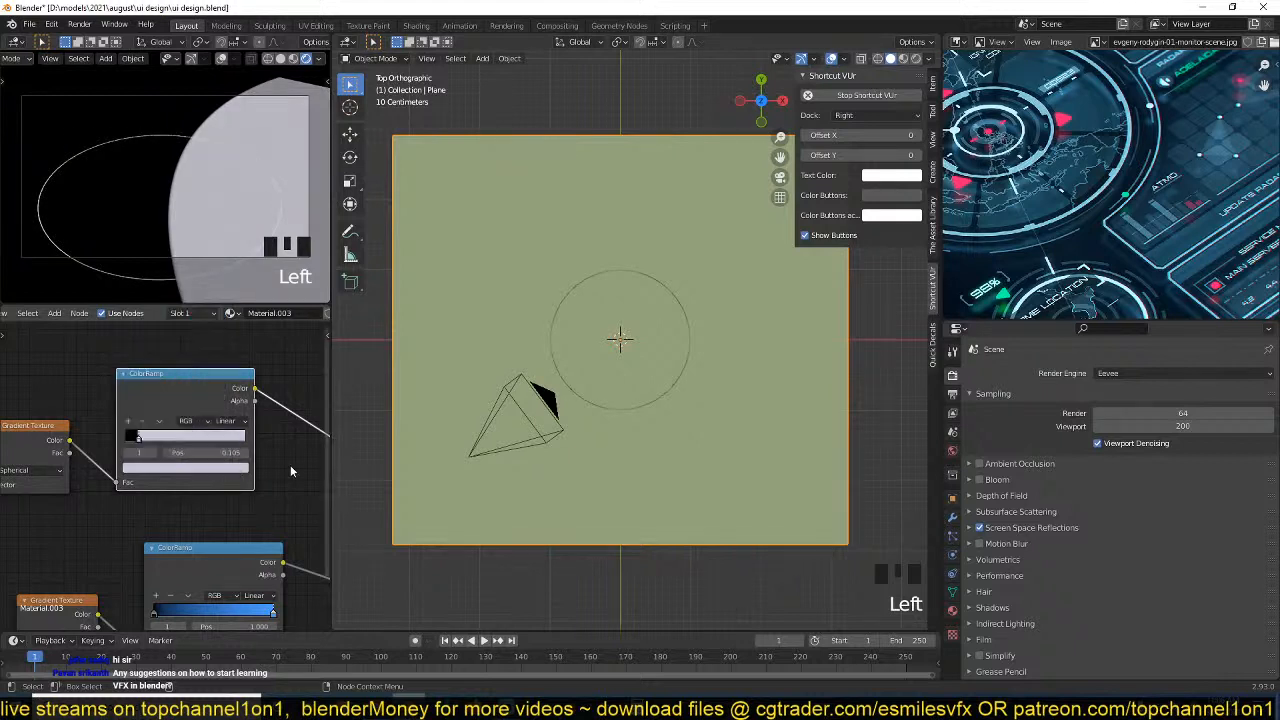
Shift the lower gradient nodes away from the Emission node and combine both ColorRamps' colours in a Mix node.
scroll(275, 402, "down", 5)
scroll(275, 402, "down", 2)
middle_click_drag(226, 414, 268, 408)
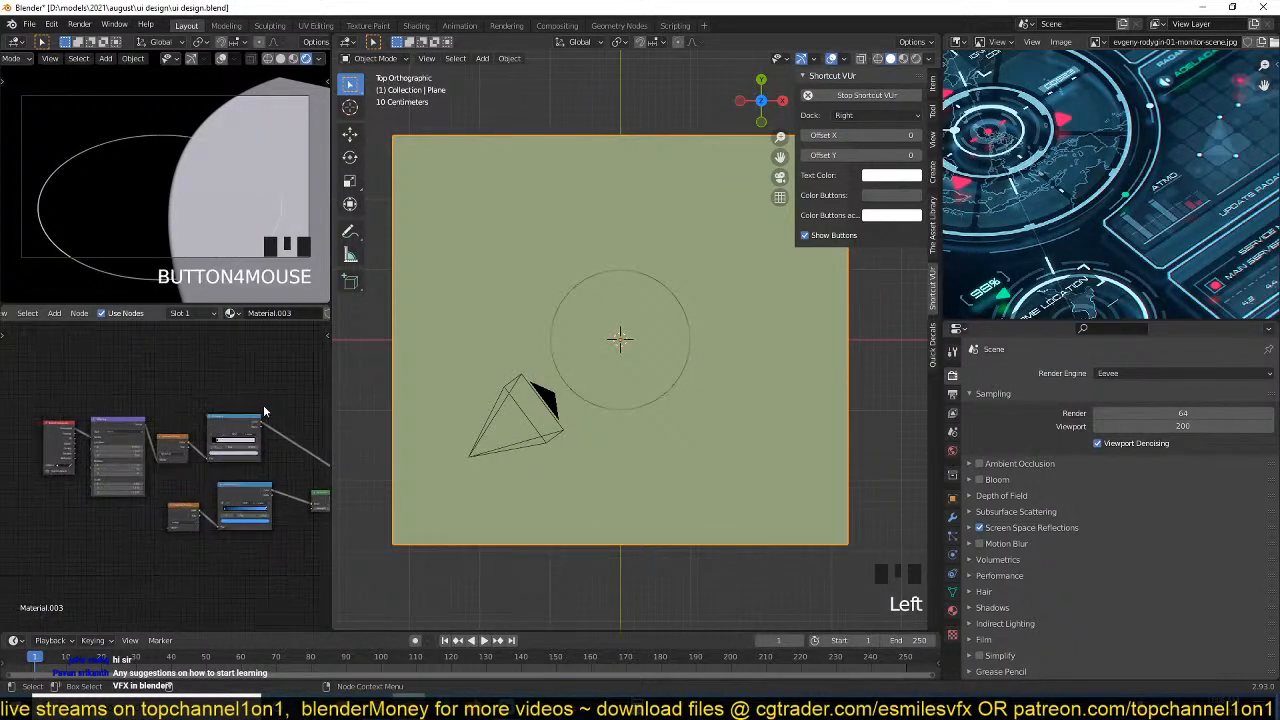
left_click_drag(280, 393, 31, 472)
middle_click_drag(160, 438, 98, 437)
scroll(153, 512, "up", 1)
scroll(153, 512, "up", 1)
left_click(175, 505)
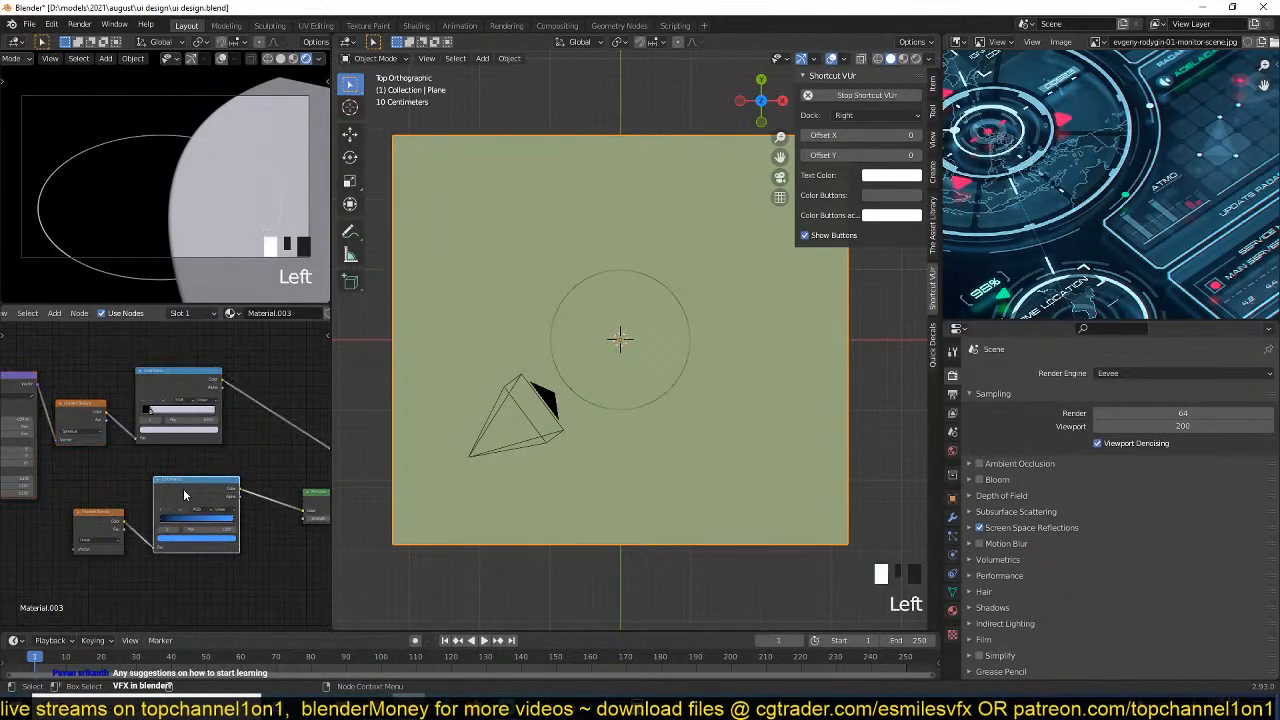
mouse_move(177, 505)
left_mouse_down()
mouse_move(134, 516)
mouse_move(173, 487)
left_mouse_up()
left_click(236, 464)
right_click_drag(168, 493, 180, 410, "ctrl+shift")
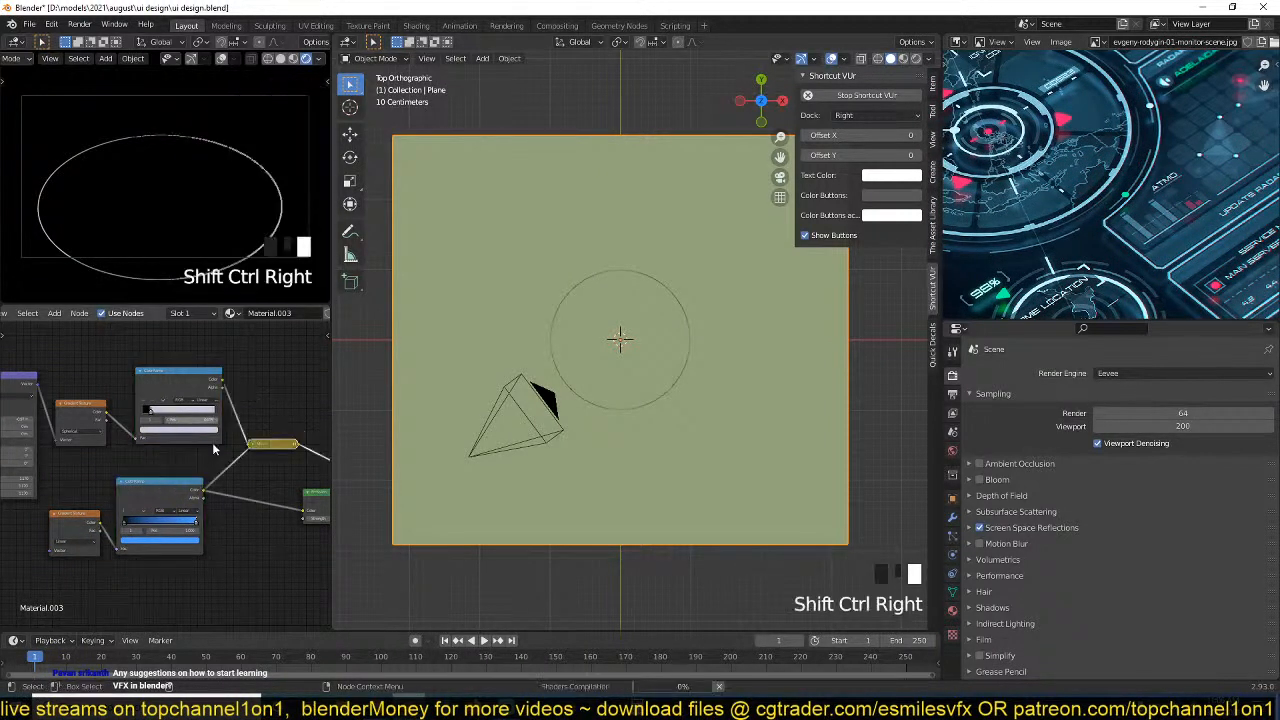
Expand the Mix node, change its blending mode to Screen and lower its factor to 0.067.
scroll(254, 455, "up", 4)
left_click(251, 454)
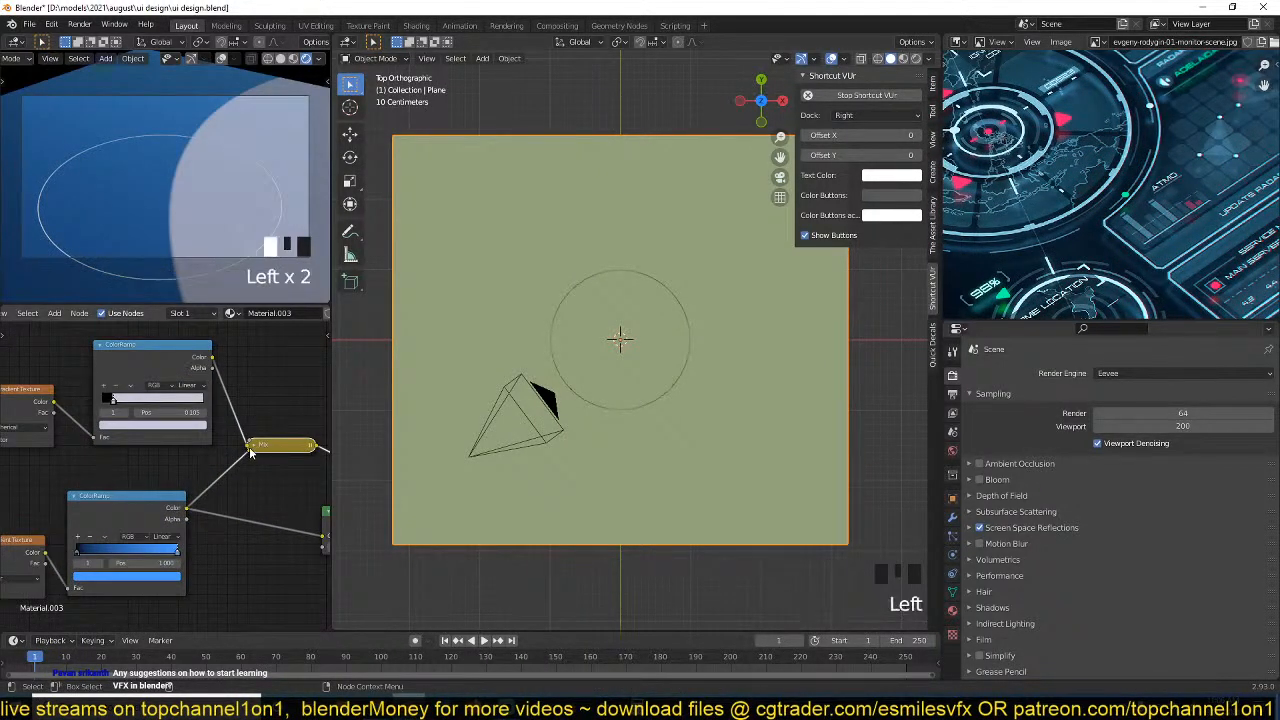
left_click(252, 446)
left_click(272, 445)
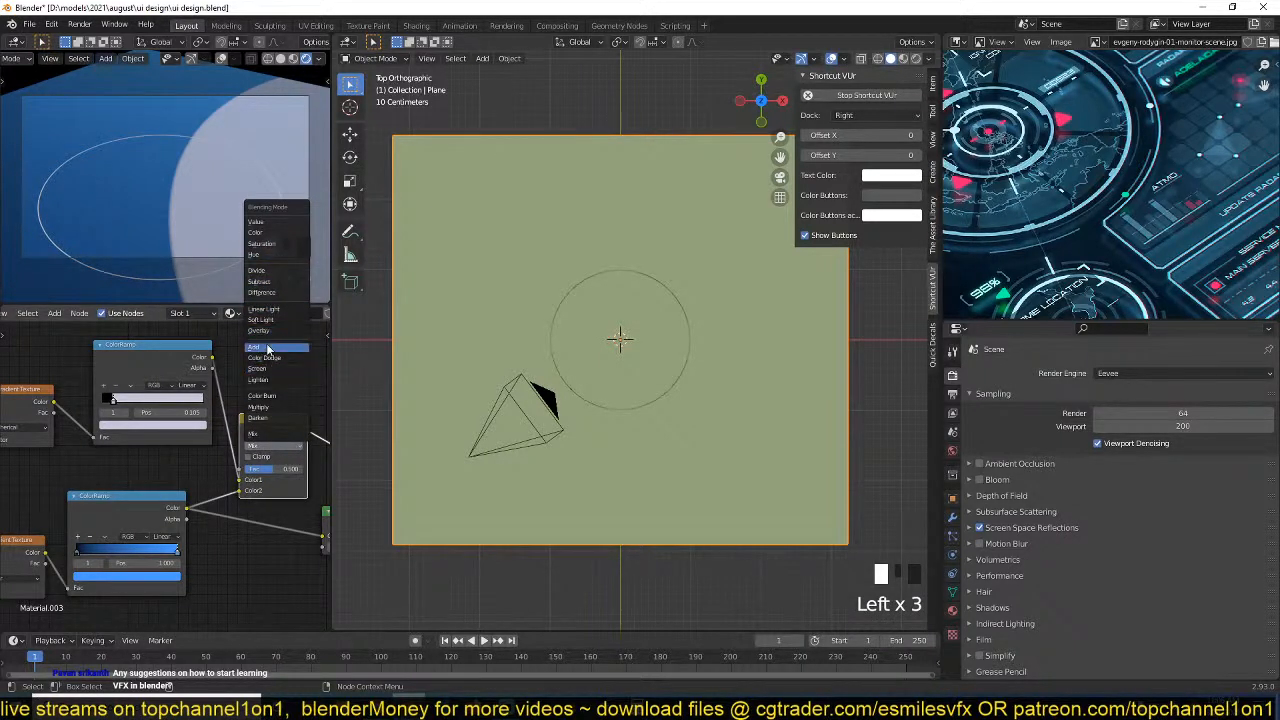
left_click(257, 372)
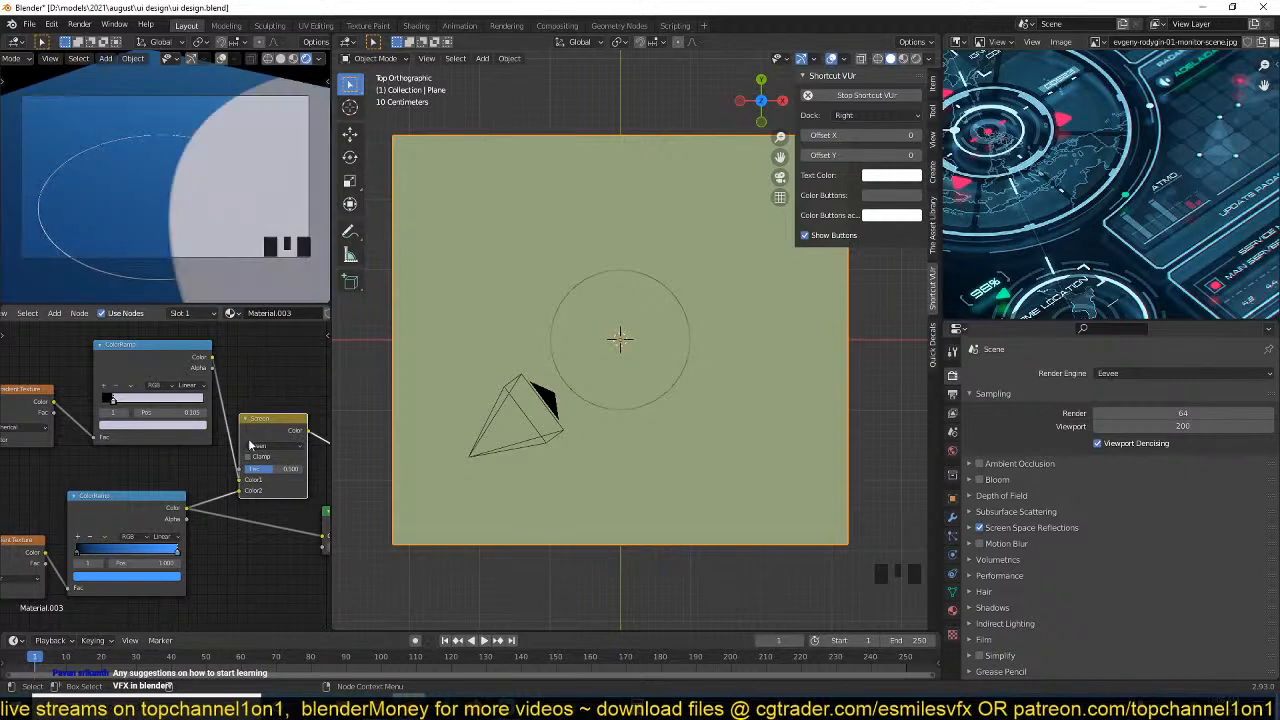
scroll(194, 480, "up", 4)
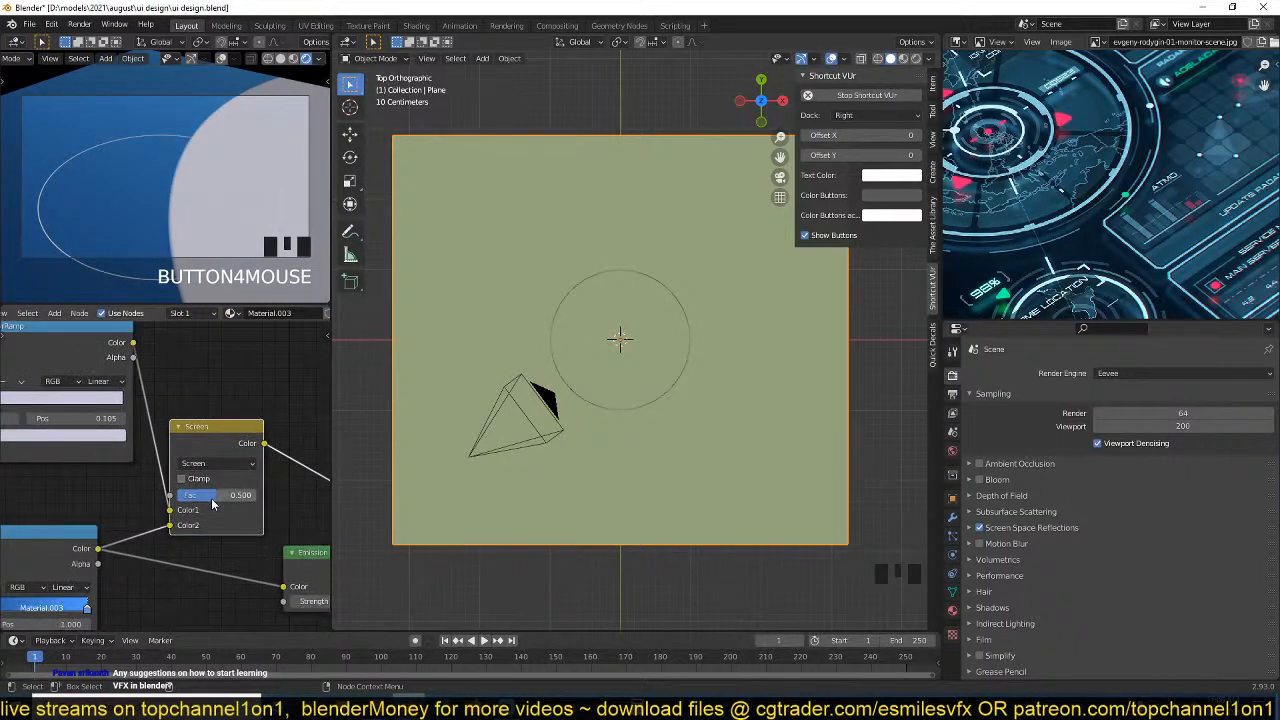
left_click_drag(212, 503, 178, 503)
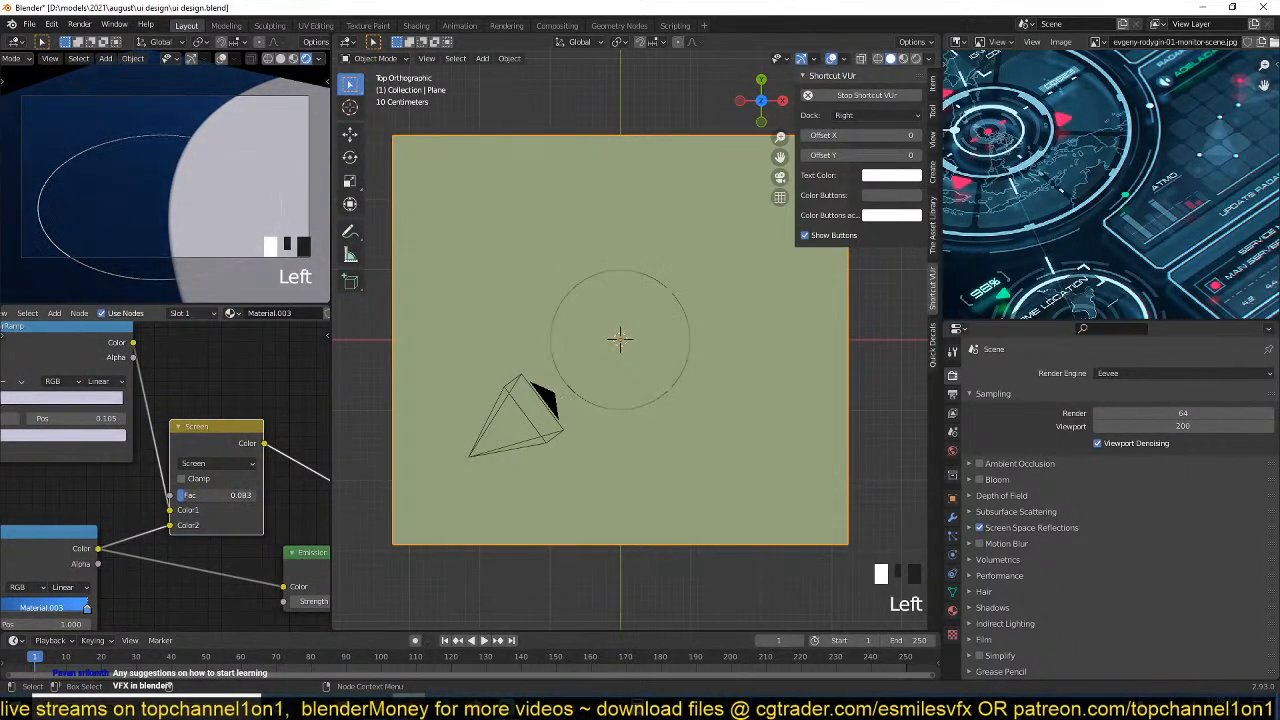
Move the Screen node aside and insert a MixRGB node between the upper ColorRamp and the Screen node.
left_click_drag(200, 426, 255, 426)
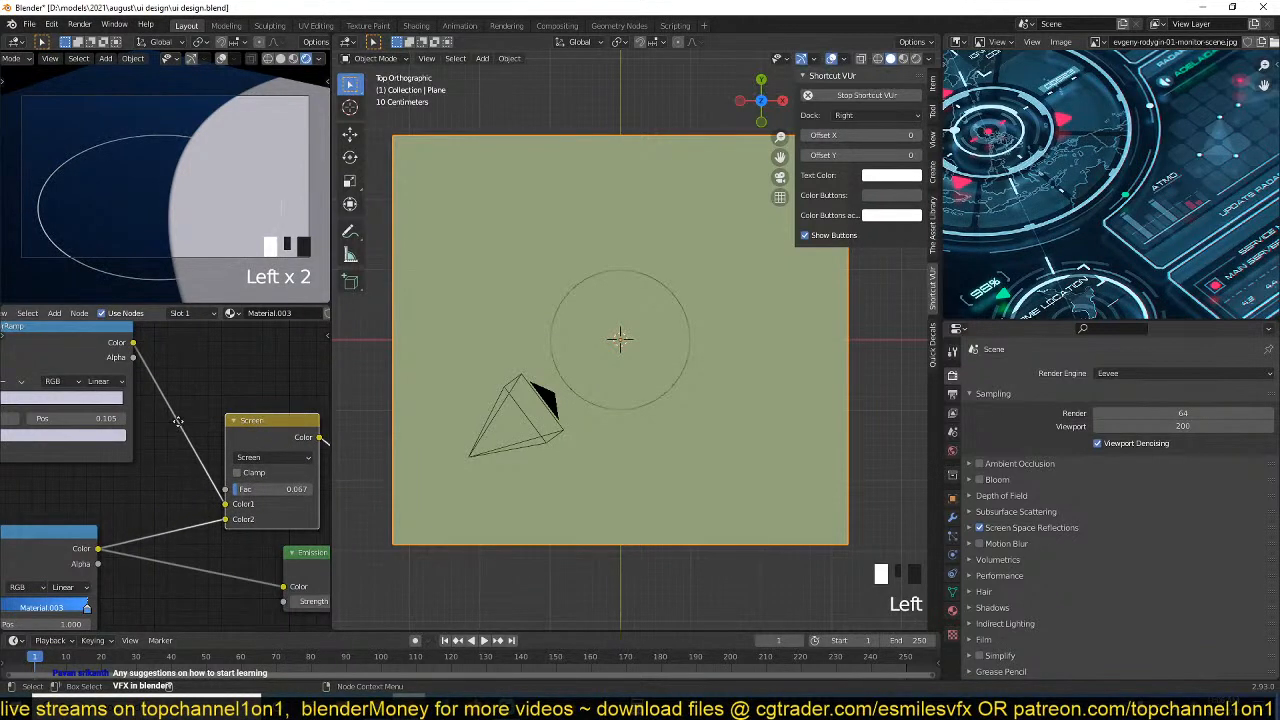
middle_click_drag(177, 420, 231, 416)
left_click_drag(123, 332, 76, 358)
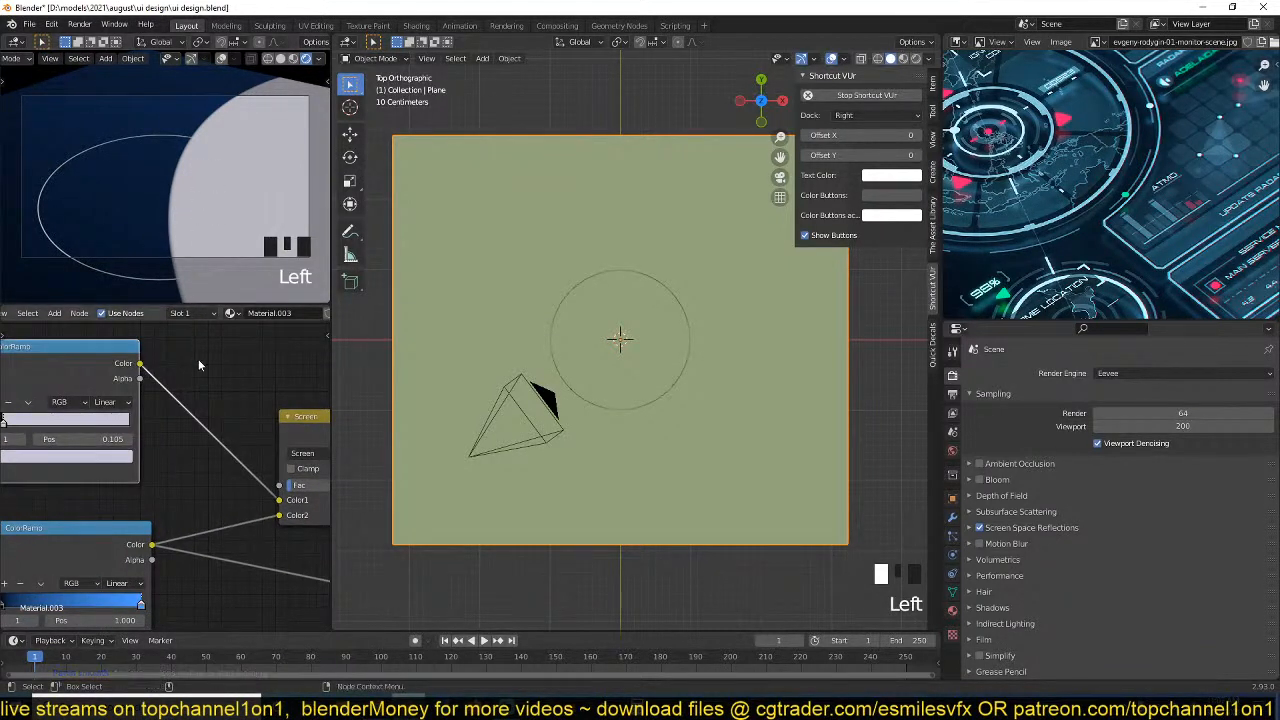
key("shift+a")
mouse_move(150, 320)
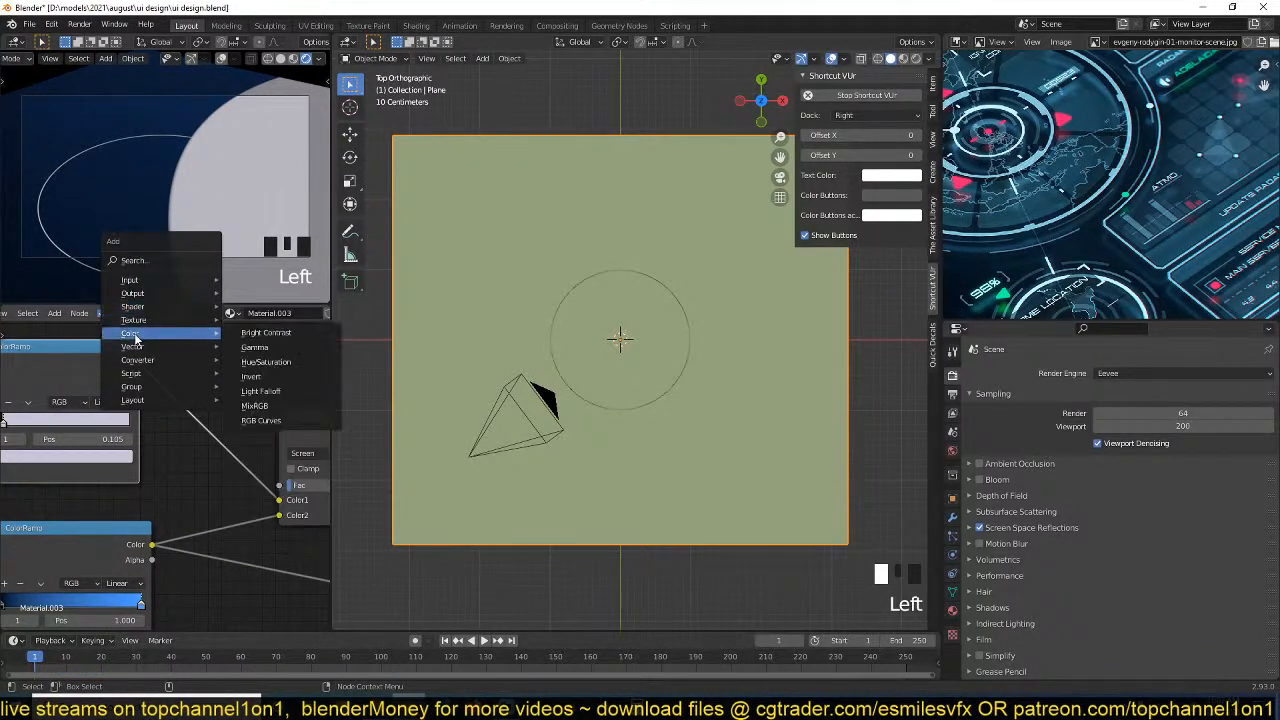
left_click(262, 392)
left_click(215, 383)
middle_click_drag(258, 430, 205, 429)
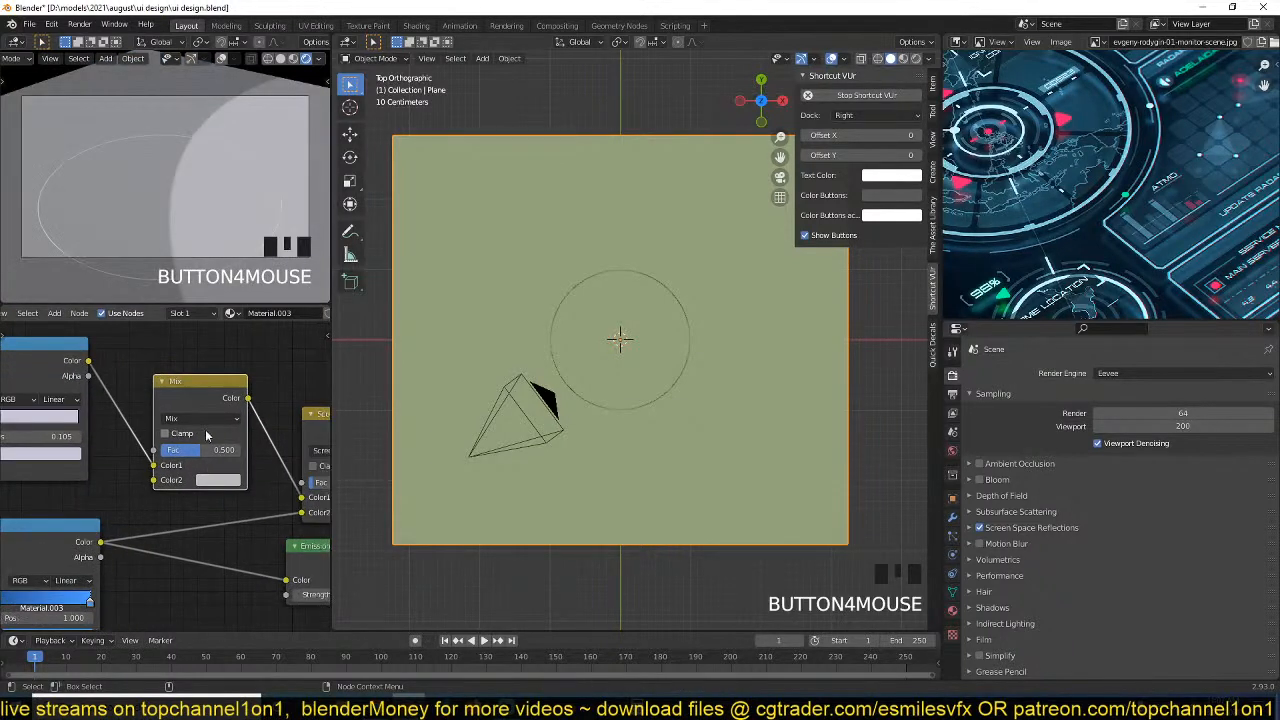
Set the new Mix node's second colour to black and its factor to 0.992 to fade the spherical shape.
left_click(222, 482)
left_click_drag(310, 327, 311, 388)
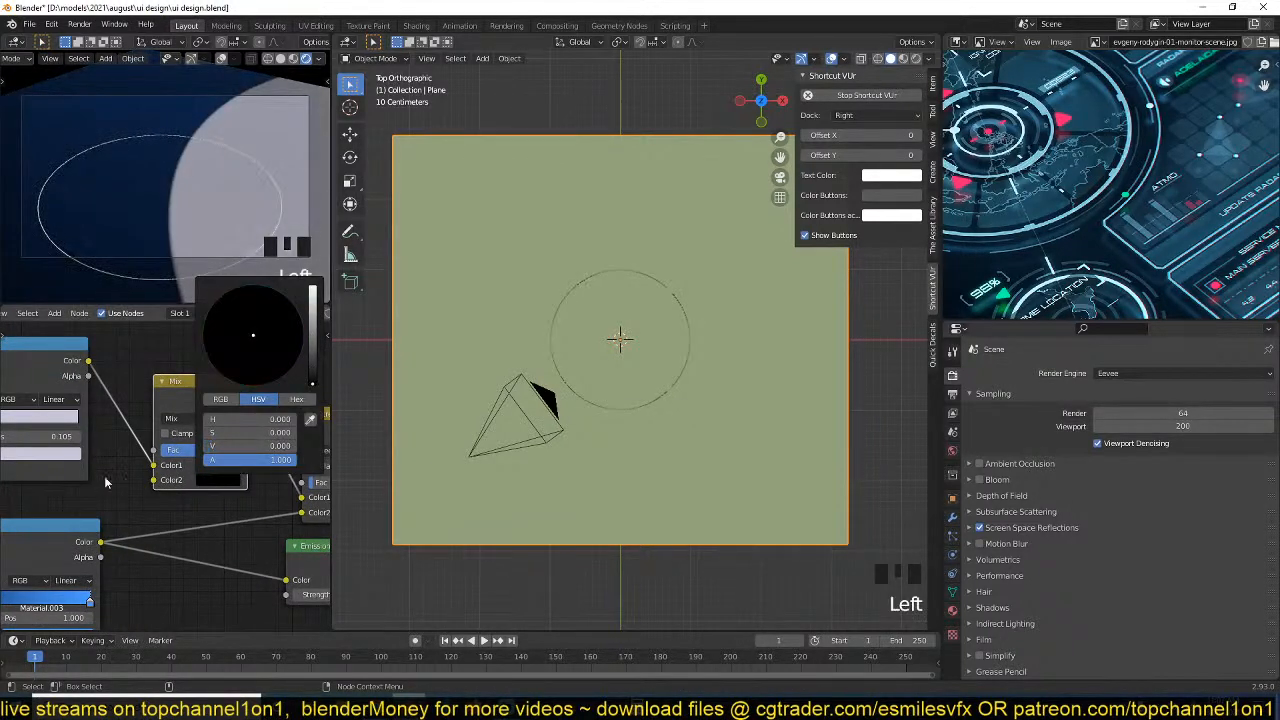
left_click_drag(186, 455, 226, 450)
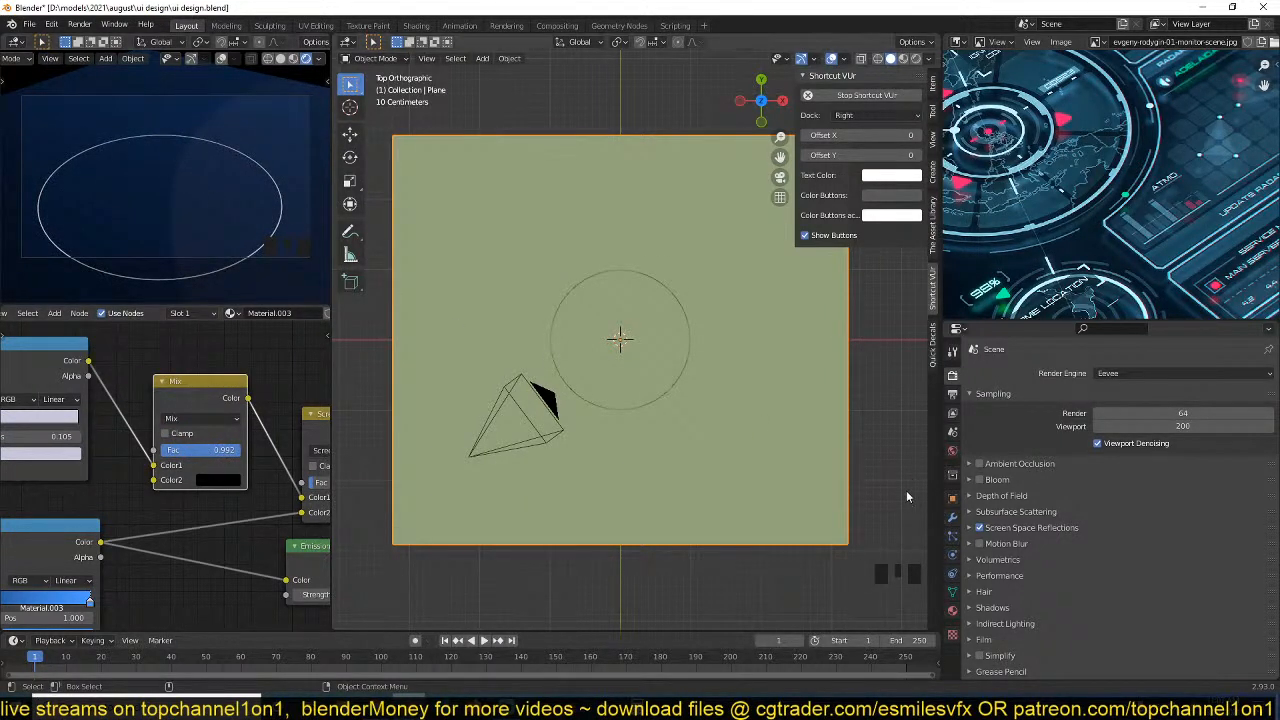
Select the camera and expand the Viewport Display settings in its camera properties.
scroll(502, 397, "down", 2)
left_click(551, 397)
left_click(556, 394)
left_click(556, 394)
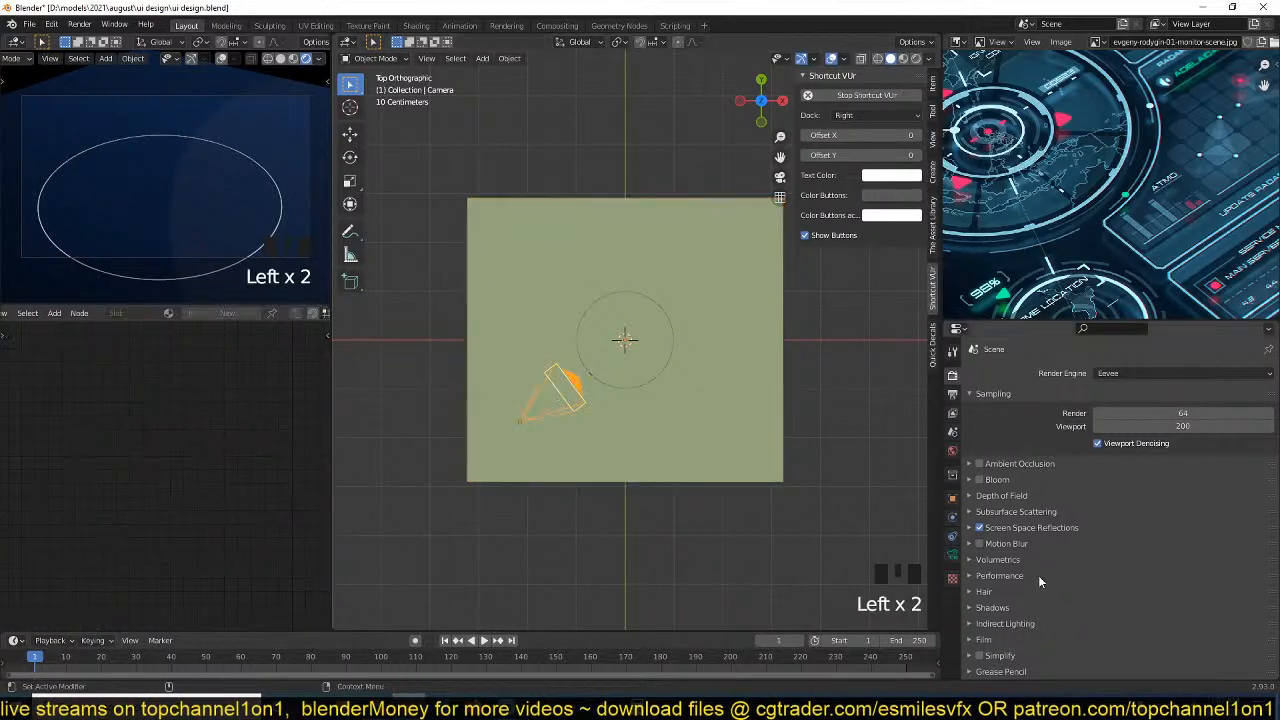
left_click(963, 557)
left_click(956, 556)
scroll(1060, 605, "down", 4)
left_click(1028, 619)
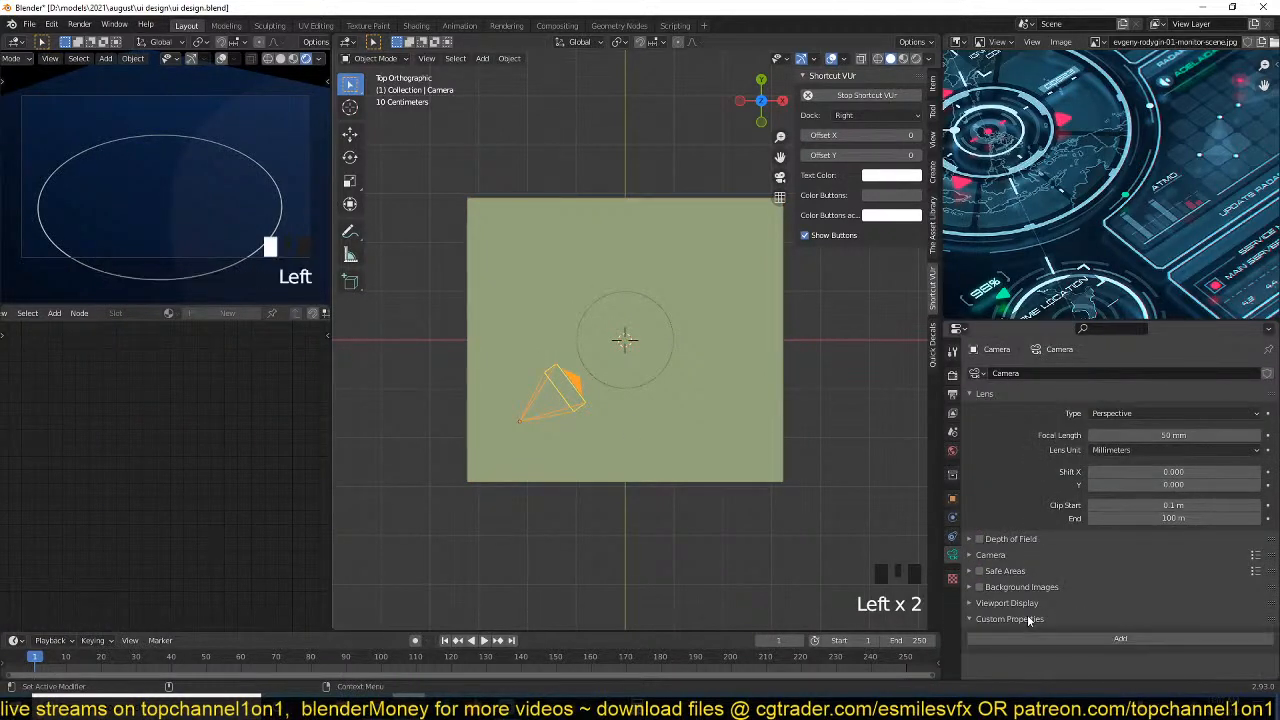
left_click(1022, 605)
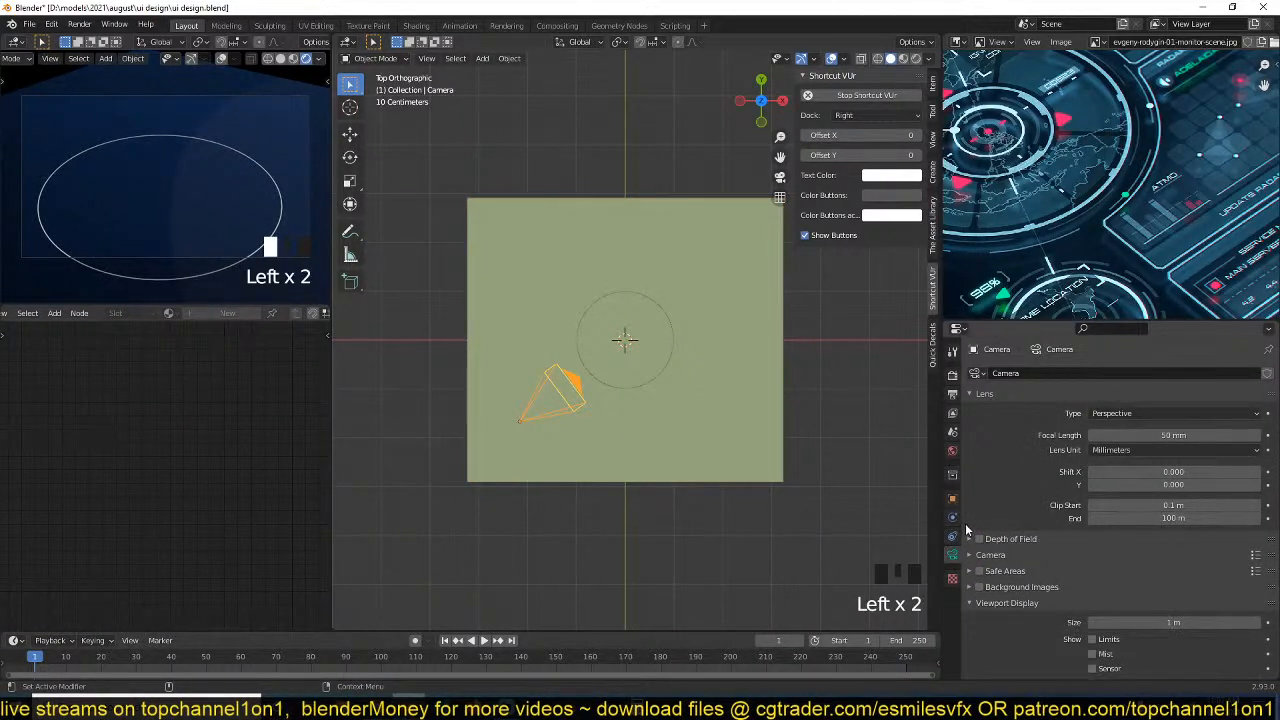
scroll(1015, 607, "down", 3)
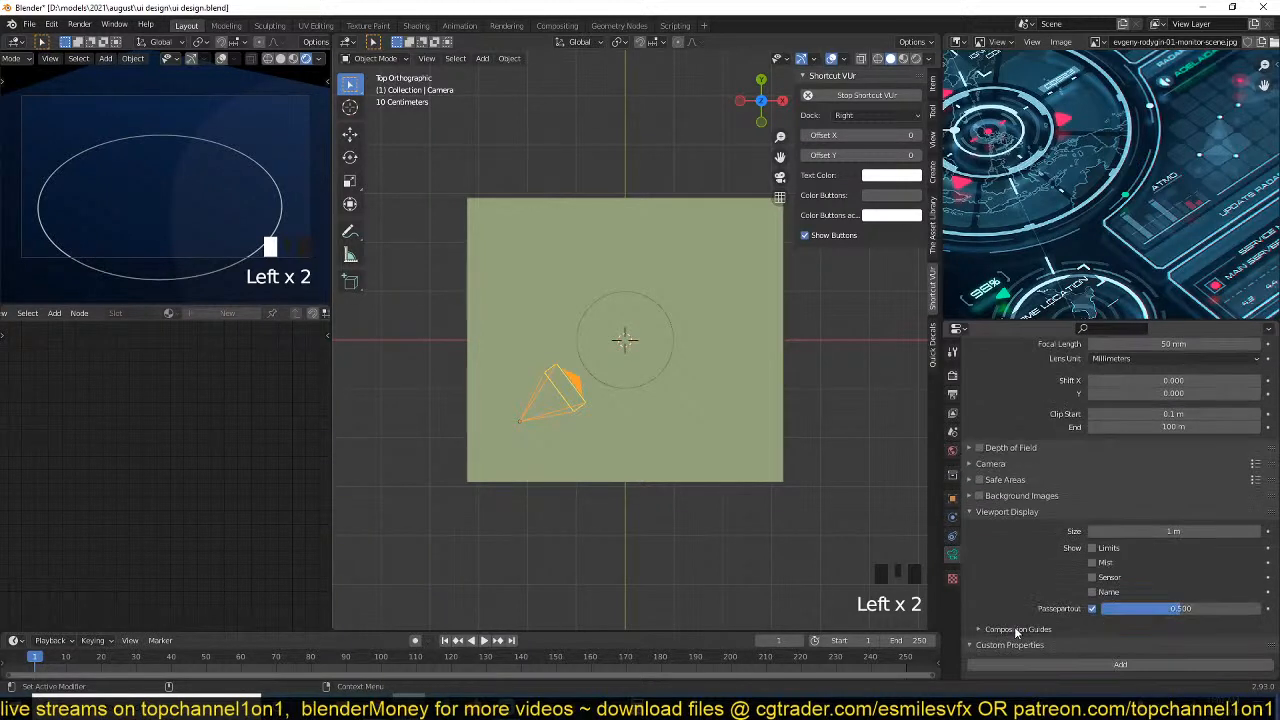
Set the camera's Passepartout opacity to 1 so the area outside the frame is fully black.
left_click_drag(1153, 608, 366, 282)
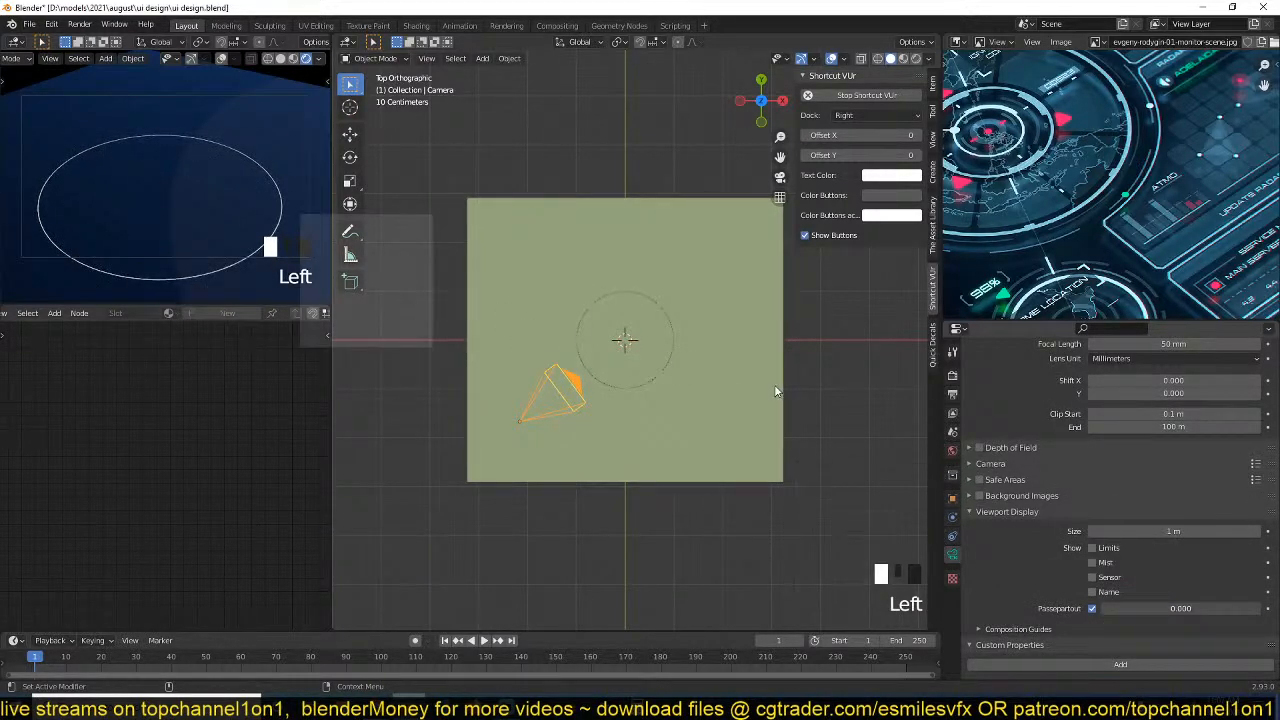
key("Escape")
left_click_drag(1120, 608, 1245, 608)
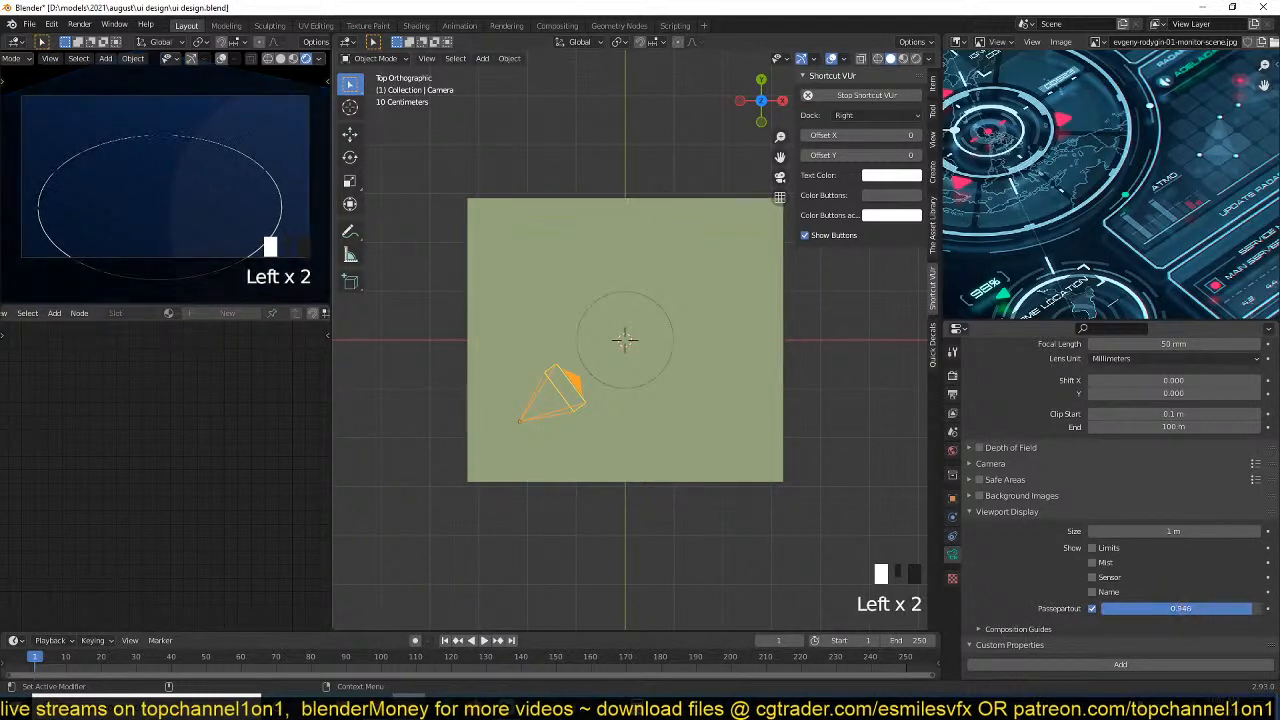
left_click(1250, 612)
type("1")
key("Return")
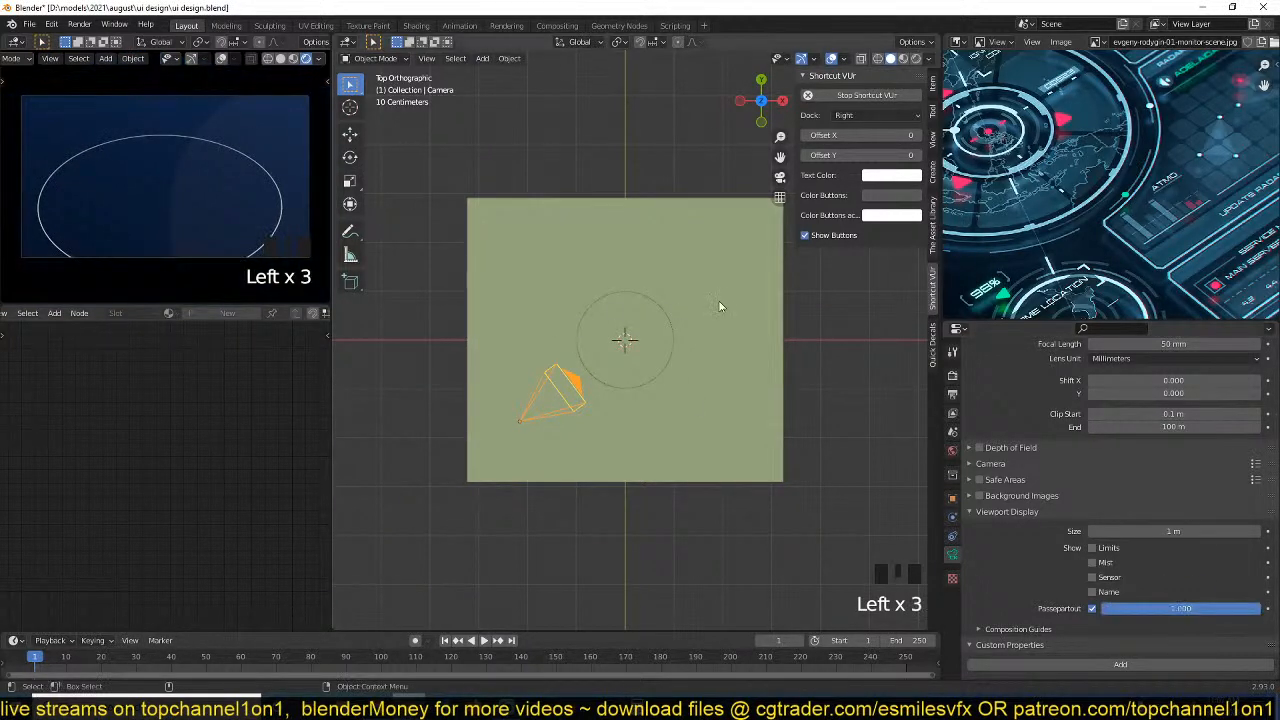
Select the background plane and scale it by about 1.15 along the X axis.
scroll(1112, 186, "down", 3)
scroll(615, 355, "up", 2)
left_click(671, 343)
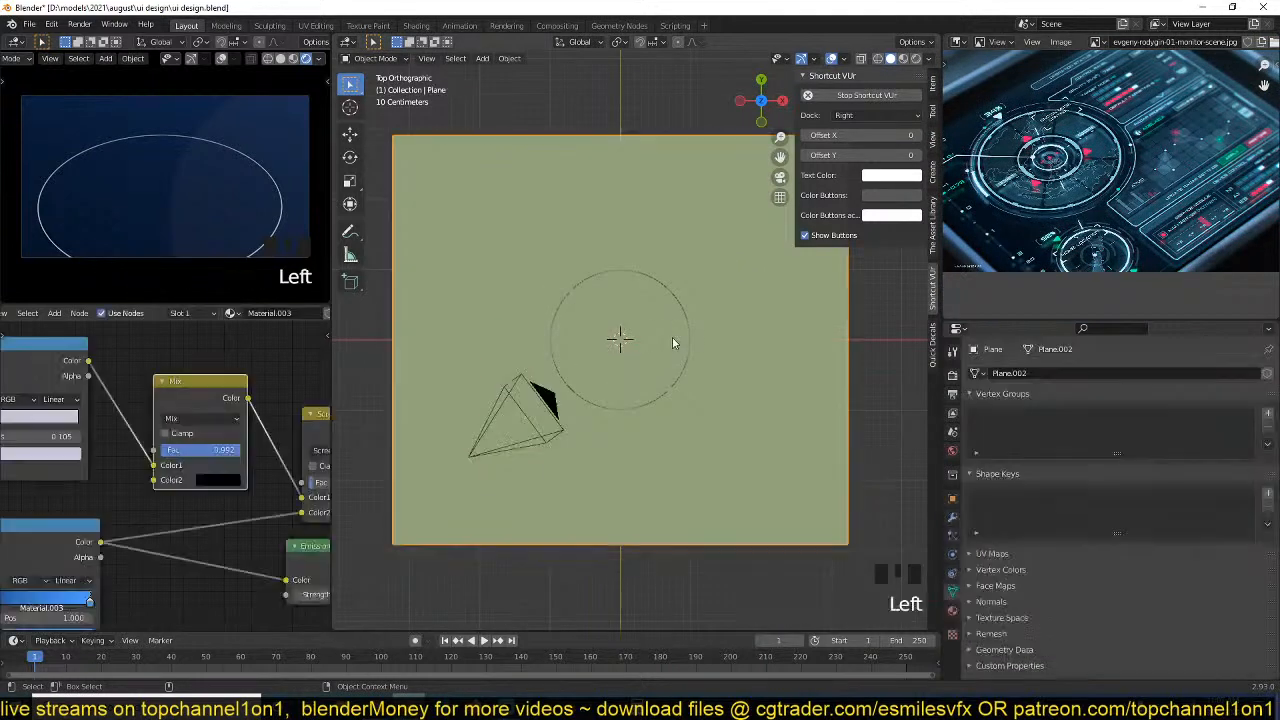
left_click(705, 344)
scroll(710, 346, "down", 2)
key("s")
key("x")
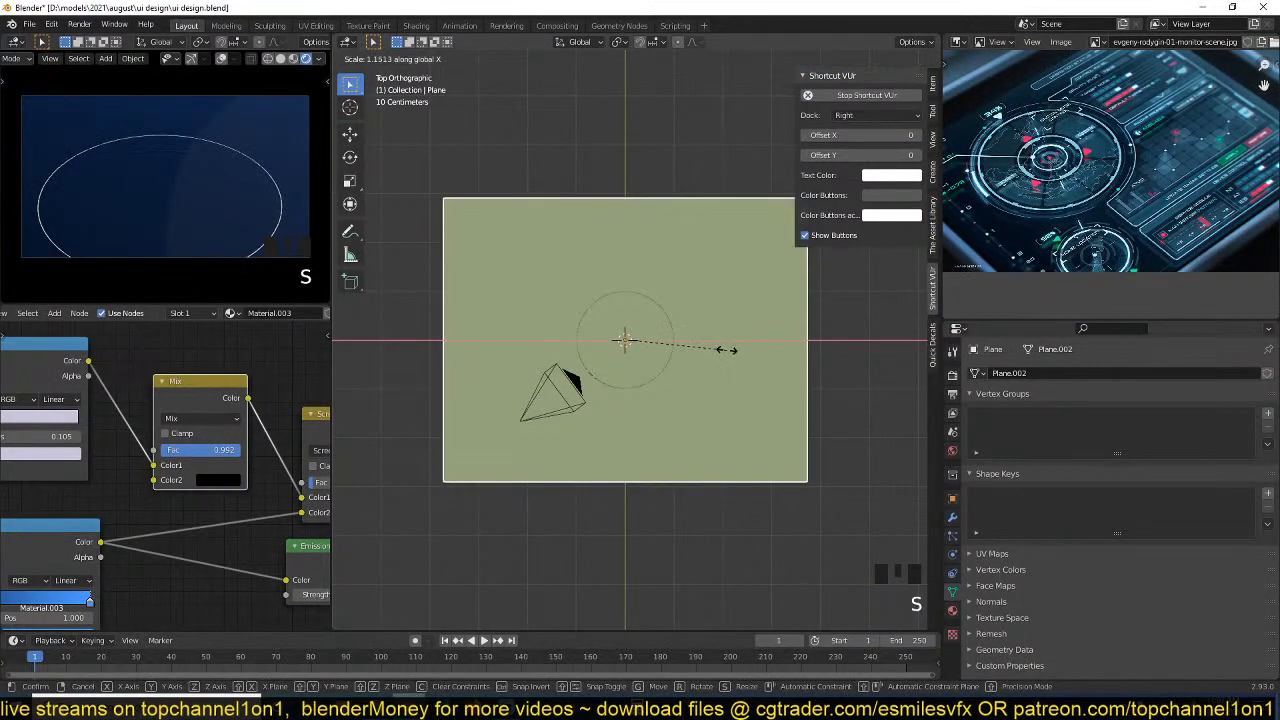
left_click(726, 349)
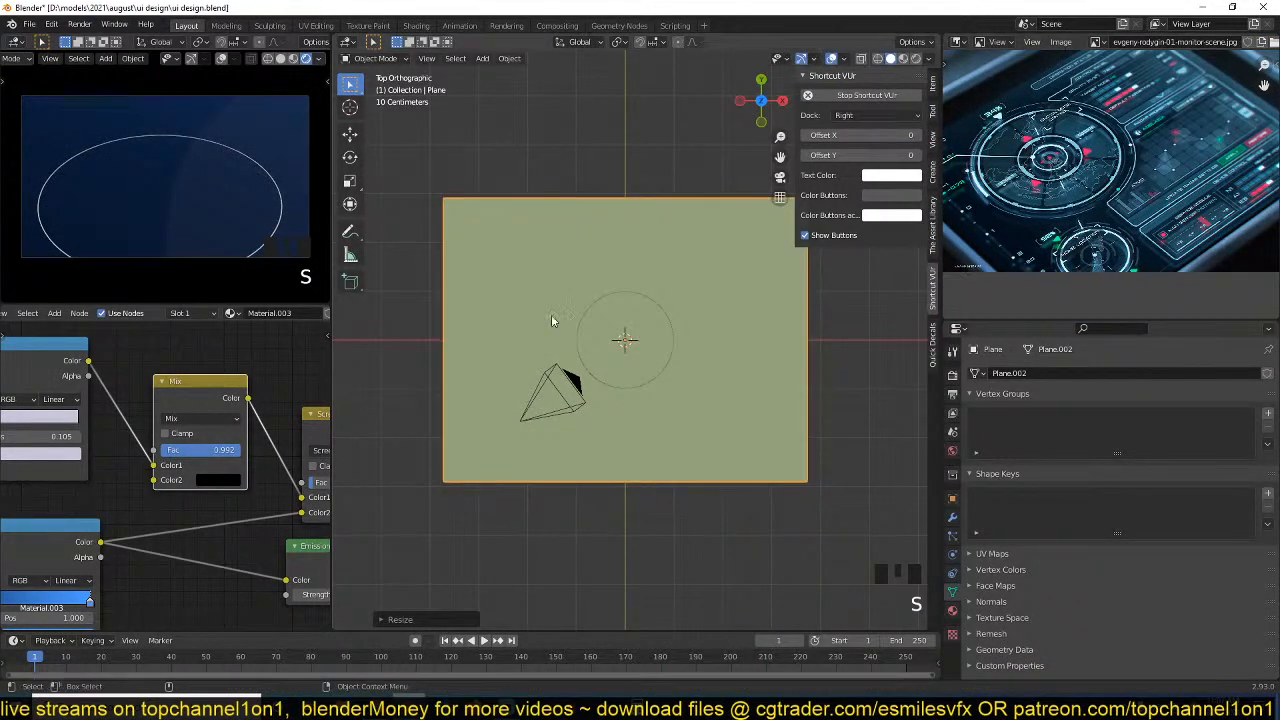
Show the scene in wireframe and move the thin circle up and right so its lower-left edge passes near the origin.
left_click(671, 324)
left_click(670, 334)
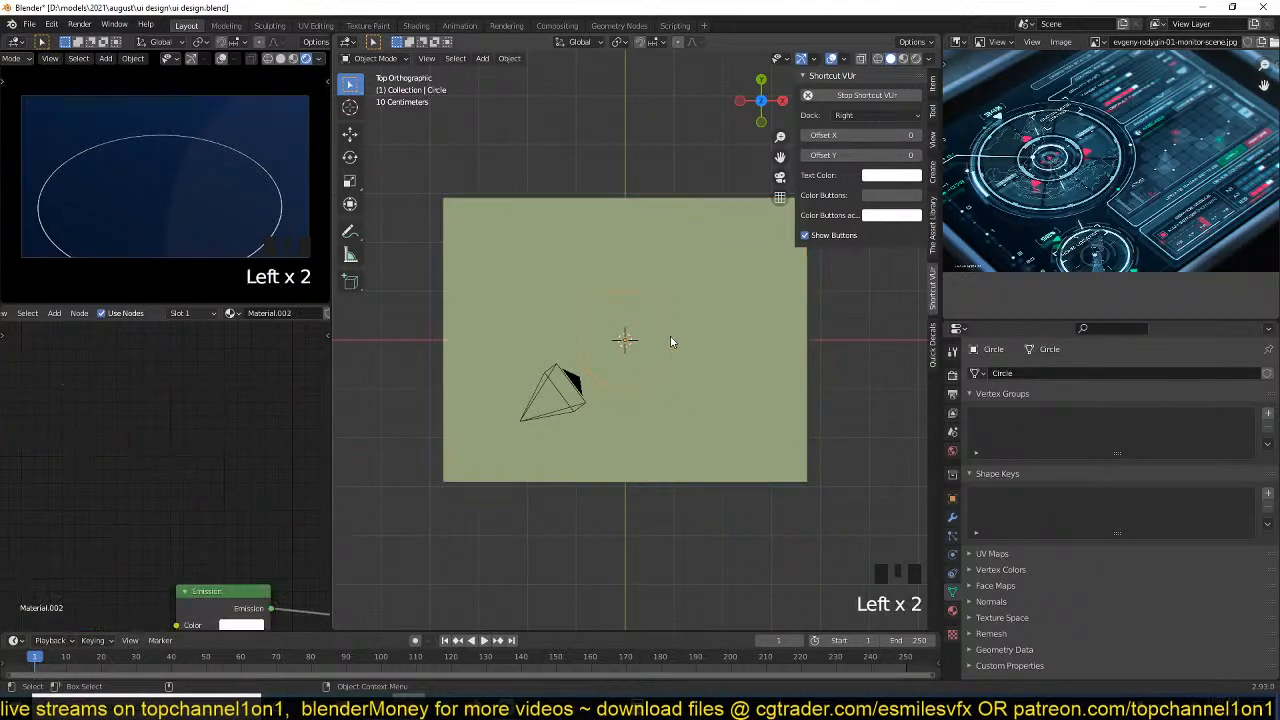
key("z")
scroll(620, 369, "up", 2)
key("g")
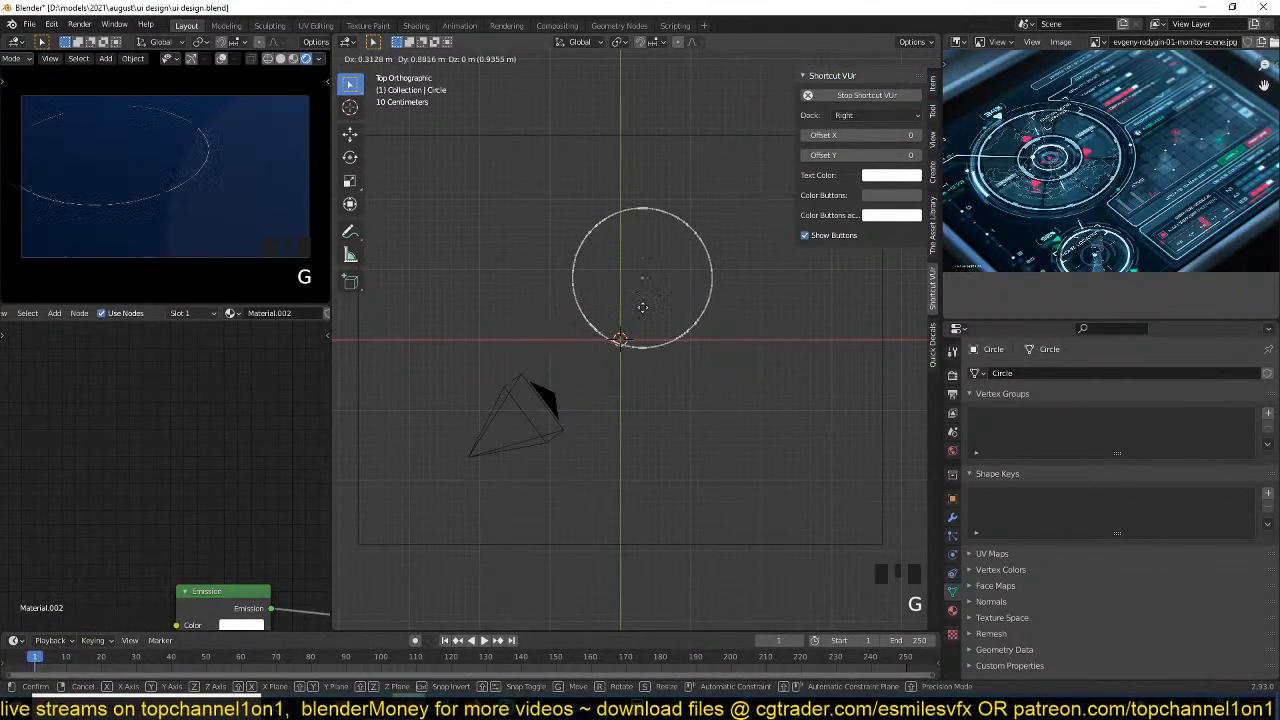
left_click(673, 384)
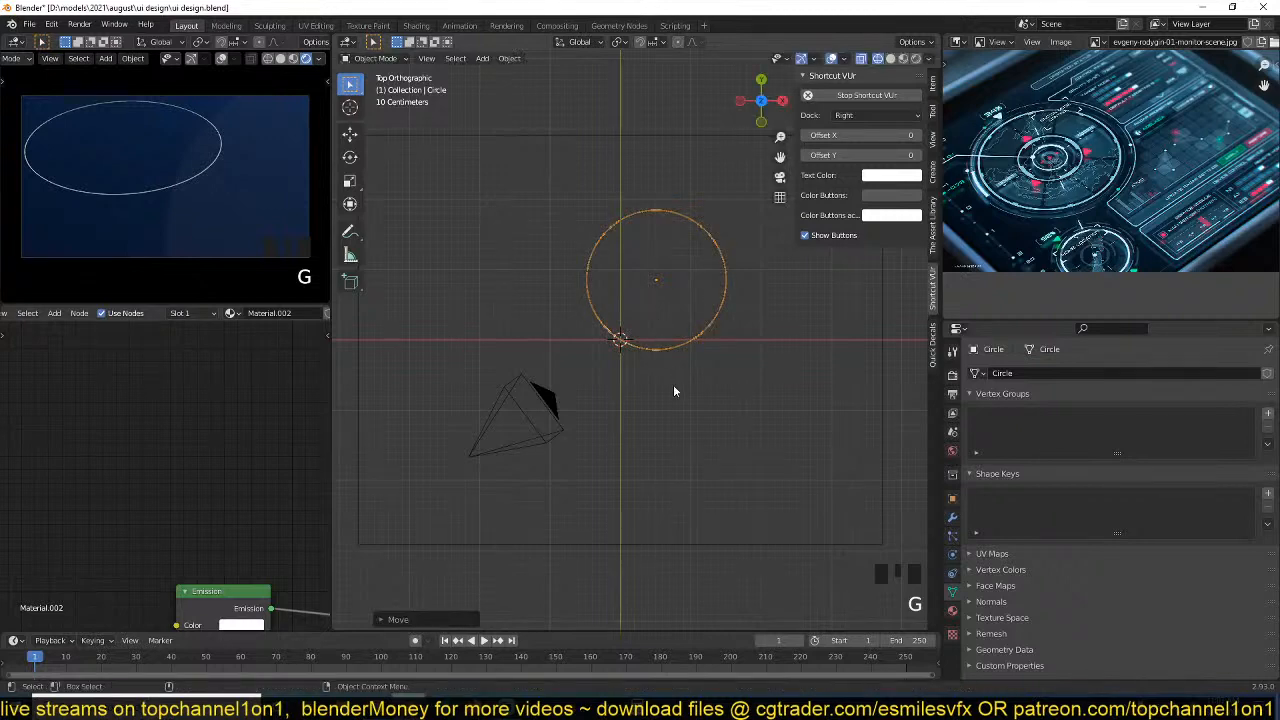
Duplicate the thin circle in place and scale the copy down slightly to form a concentric inner ring.
scroll(640, 430, "up", 5)
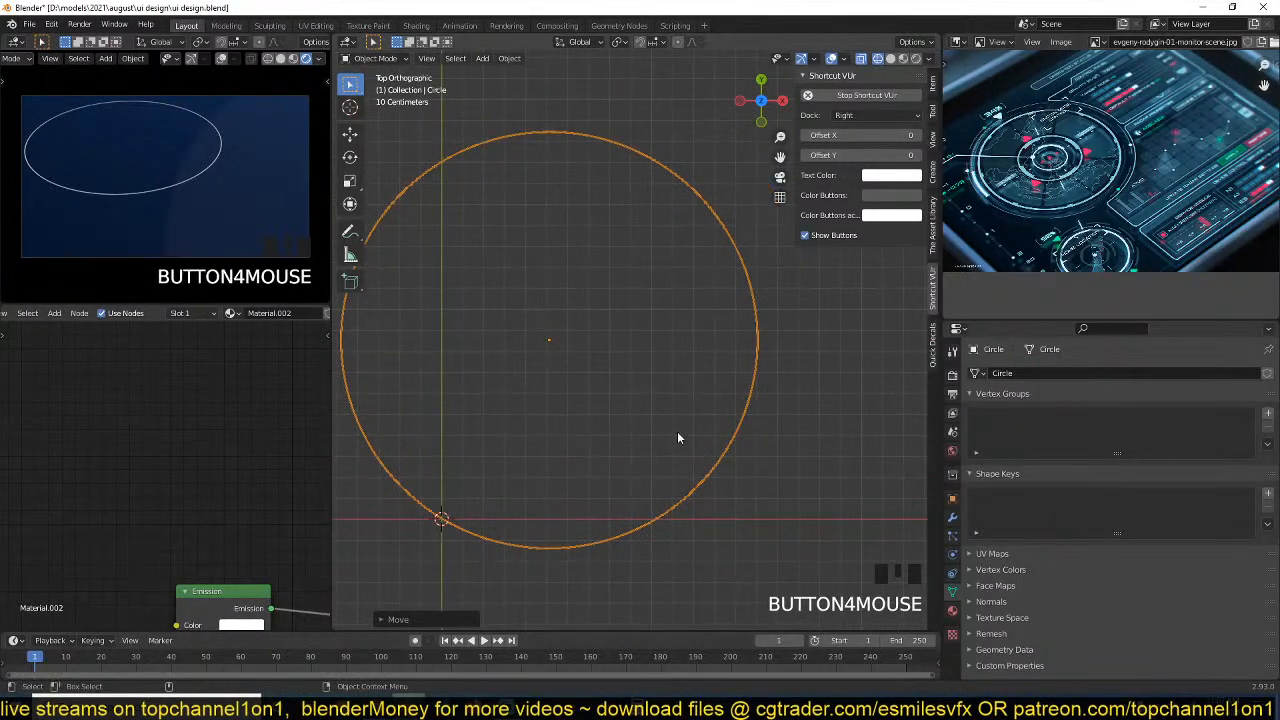
scroll(1133, 212, "up", 3)
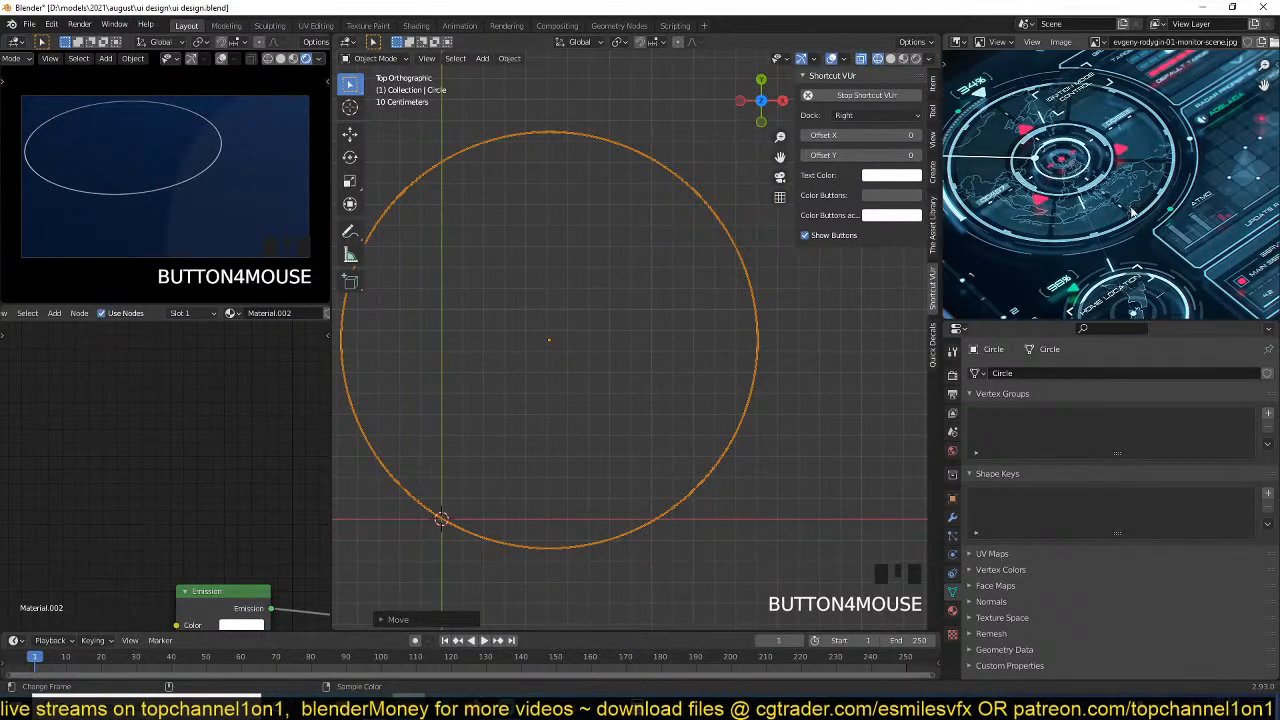
key("shift+d")
right_click(770, 289)
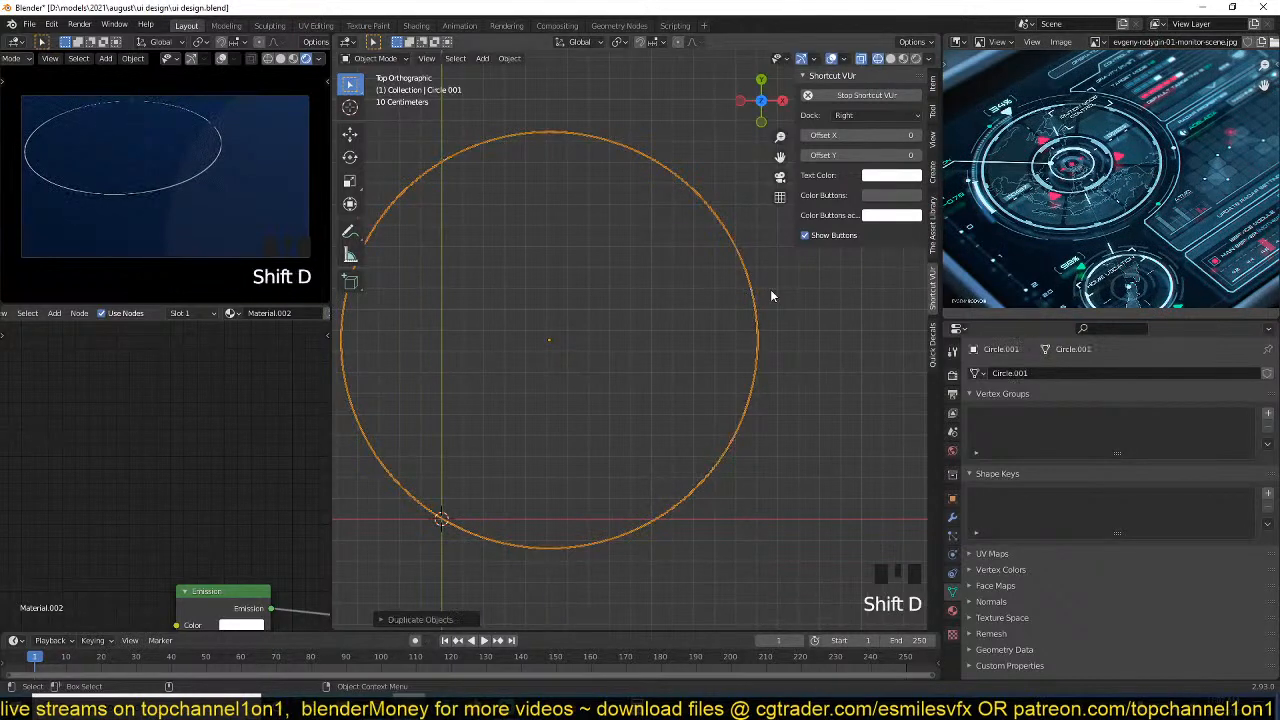
scroll(1093, 158, "up", 1)
scroll(1093, 158, "up", 1)
middle_click_drag(1093, 158, 1088, 176)
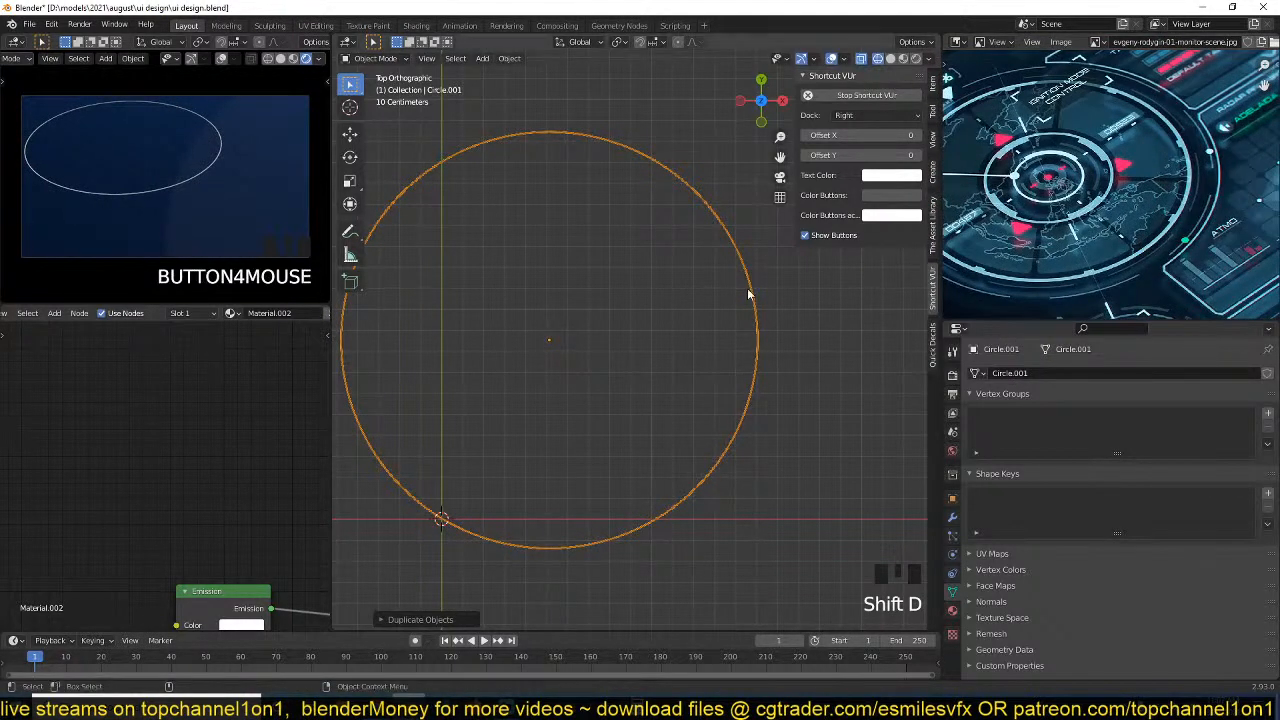
key("s")
left_click(755, 319)
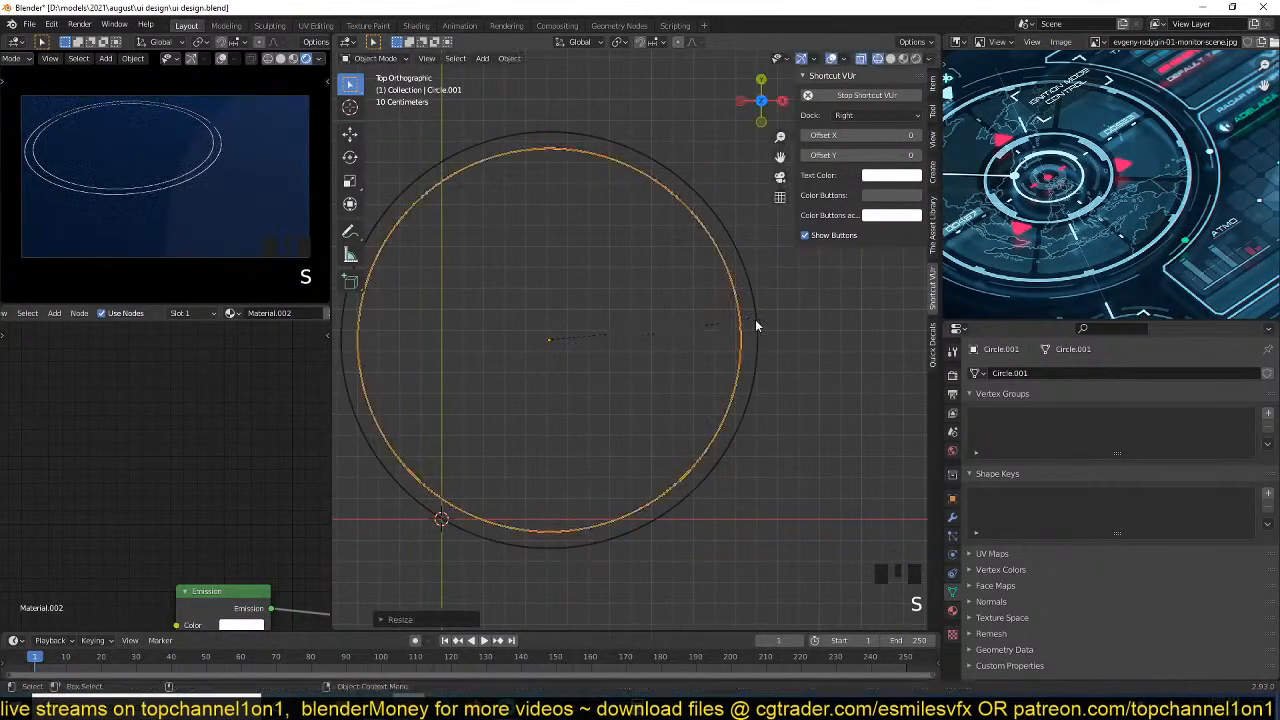
Extrude the inner ring's edge loop inward into a narrow flat band, and return to Object Mode with solid shading.
key("Tab")
scroll(752, 319, "up", 2)
left_click(771, 301, "alt")
left_click(777, 307, "alt")
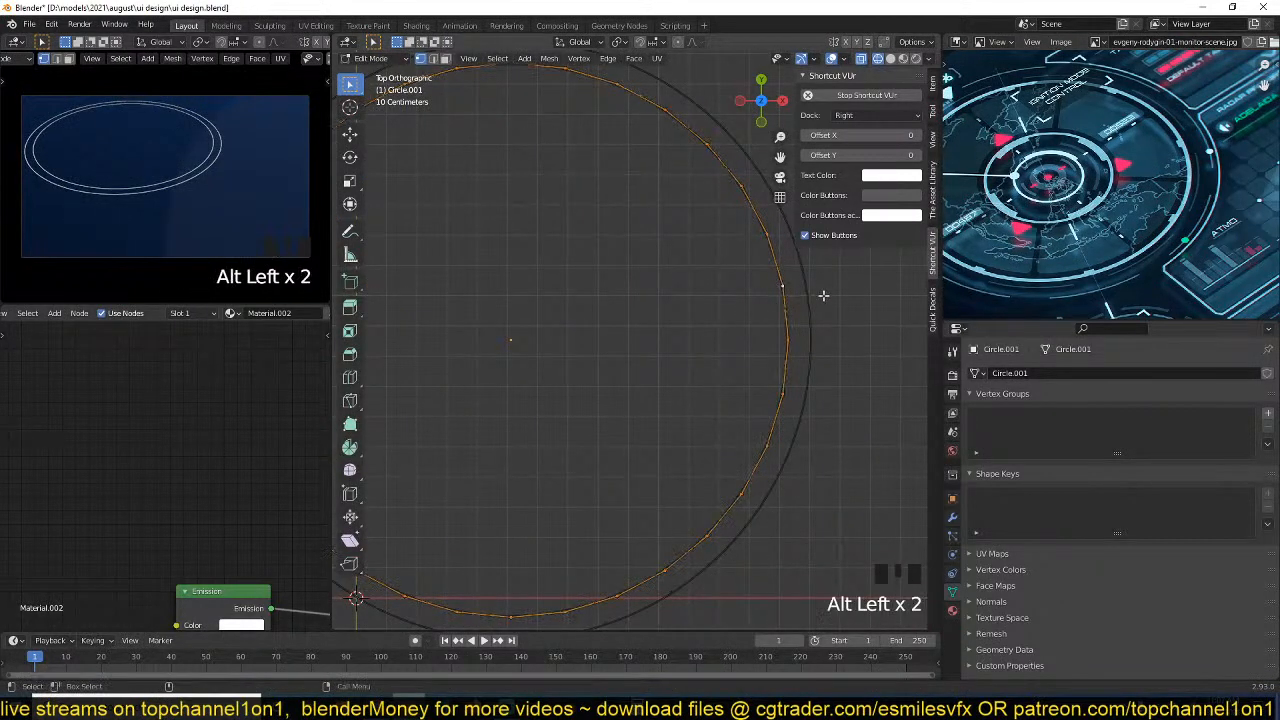
key("e")
key("s")
left_click(740, 350)
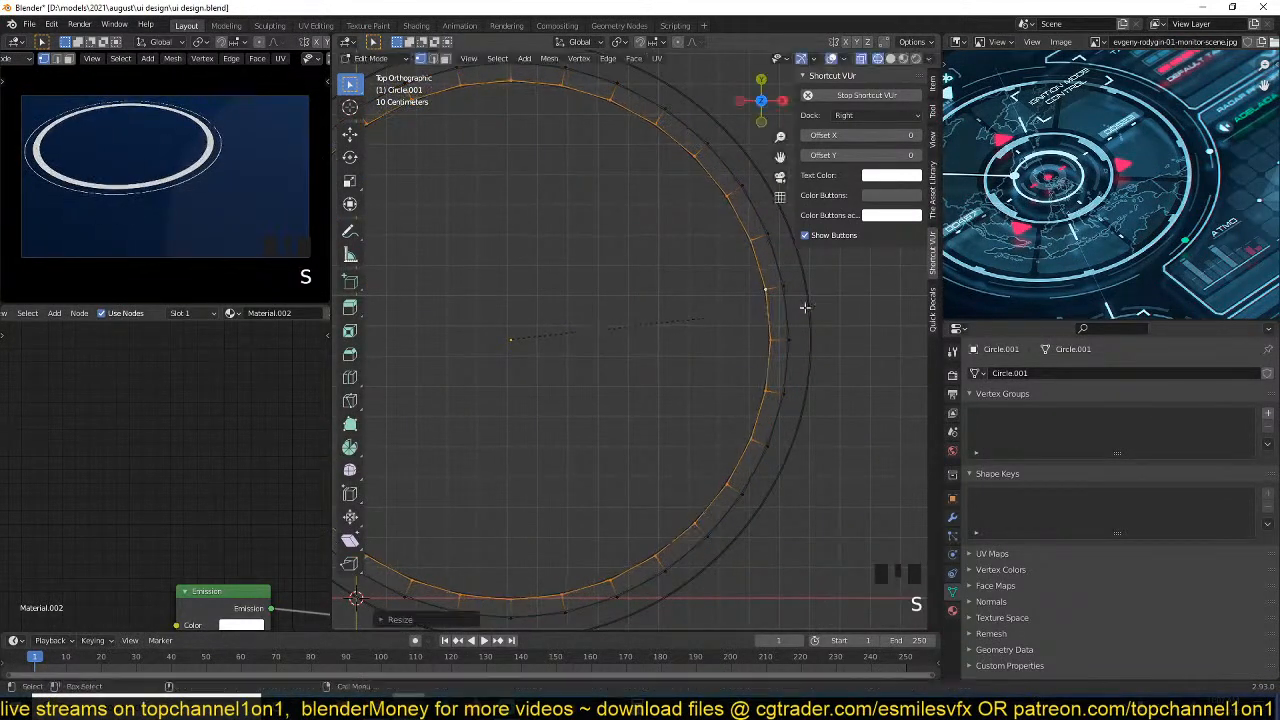
key("Tab")
scroll(732, 356, "up", 2)
key("z")
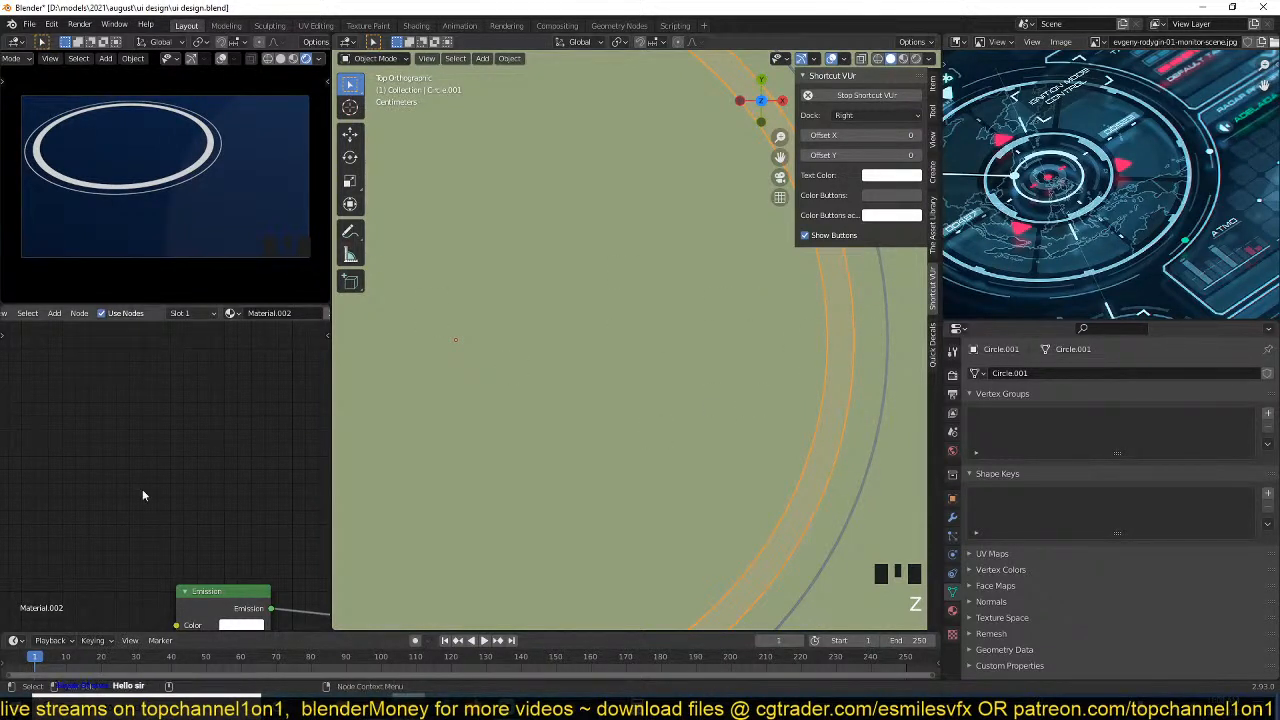
Make the inner band's shared emission material a single-user copy, independent of the outer circle's material.
scroll(168, 485, "down", 2)
middle_click_drag(190, 465, 182, 385)
scroll(190, 420, "up", 1)
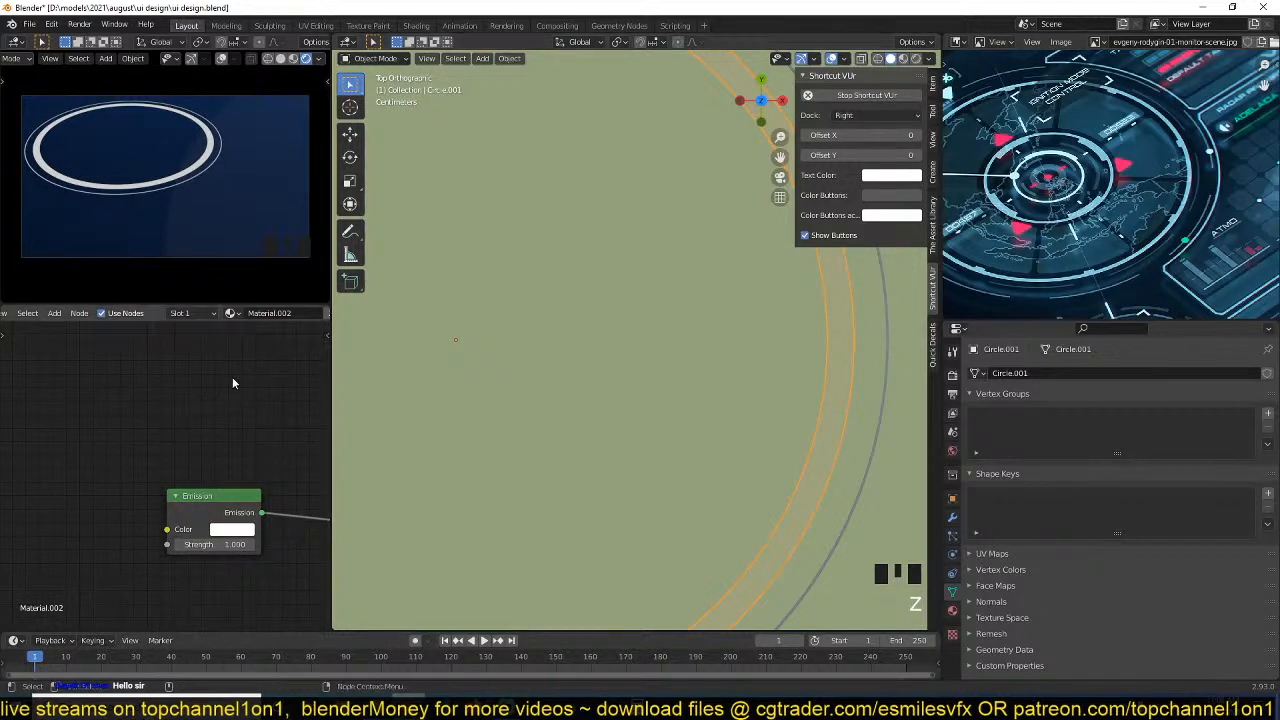
middle_click_drag(230, 541, 142, 502)
scroll(277, 316, "down", 5)
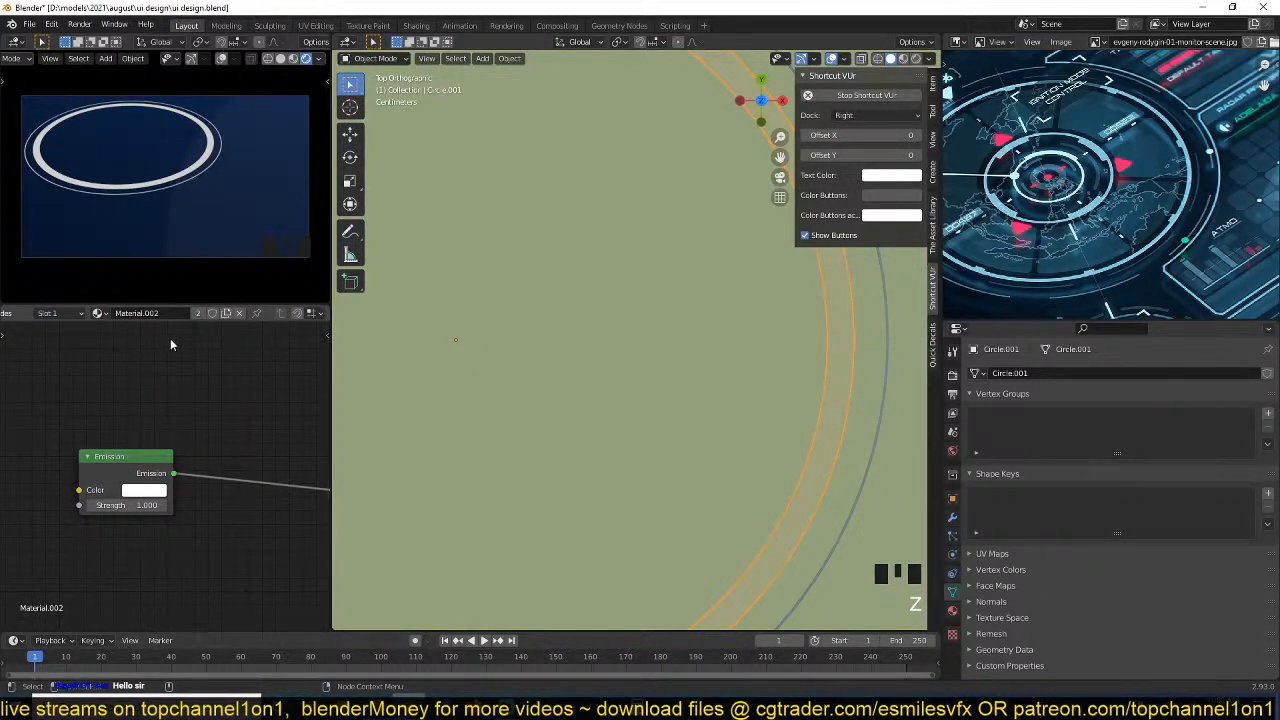
left_click(196, 313)
scroll(171, 440, "up", 3)
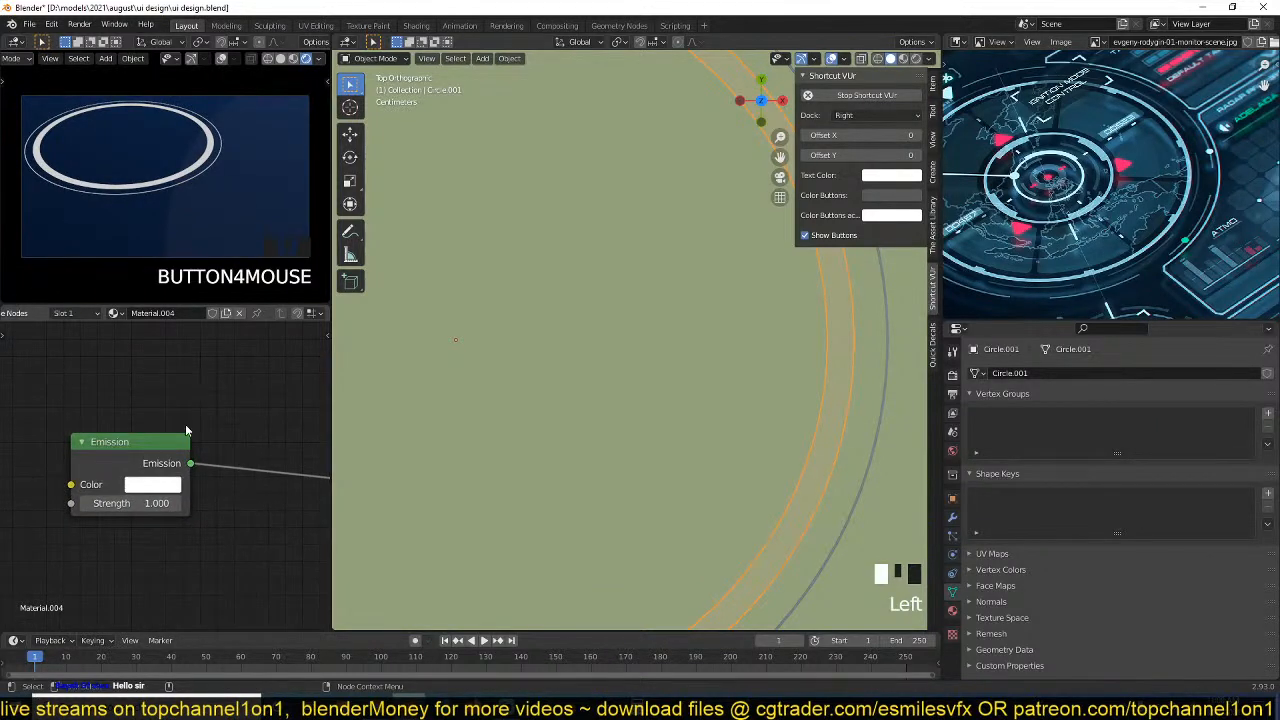
Set the inner band's emission colour to dark blue with hue 0.625, saturation 0.891 and value 0.103.
scroll(230, 394, "up", 1)
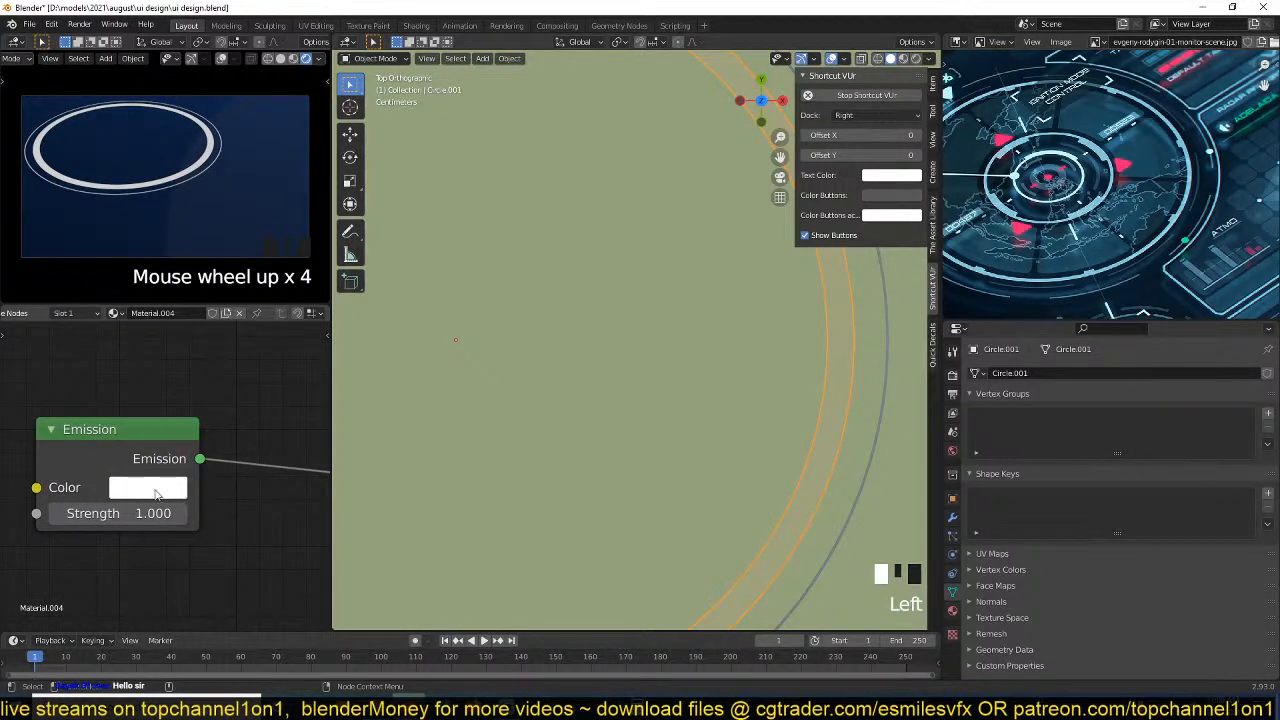
left_click(156, 490)
left_click_drag(242, 233, 310, 262)
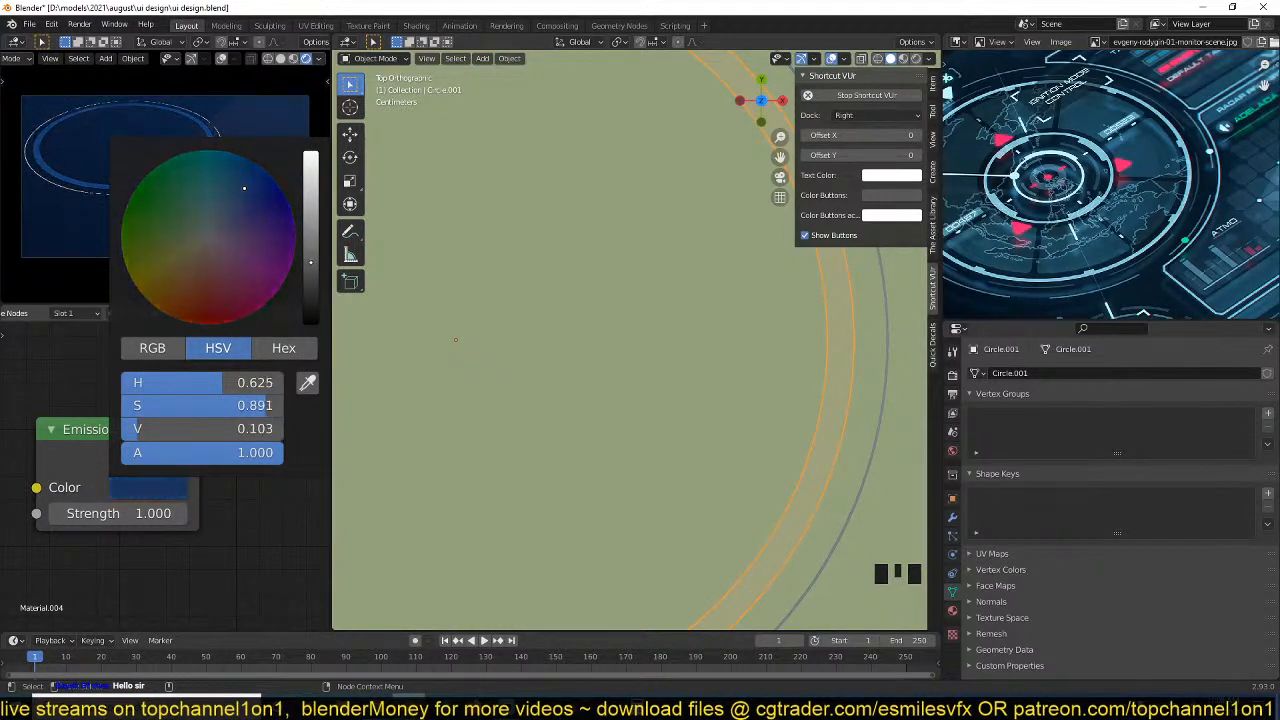
Dim the outer thin circle by setting its emission strength to 0.110, and deselect everything.
scroll(678, 372, "down", 3)
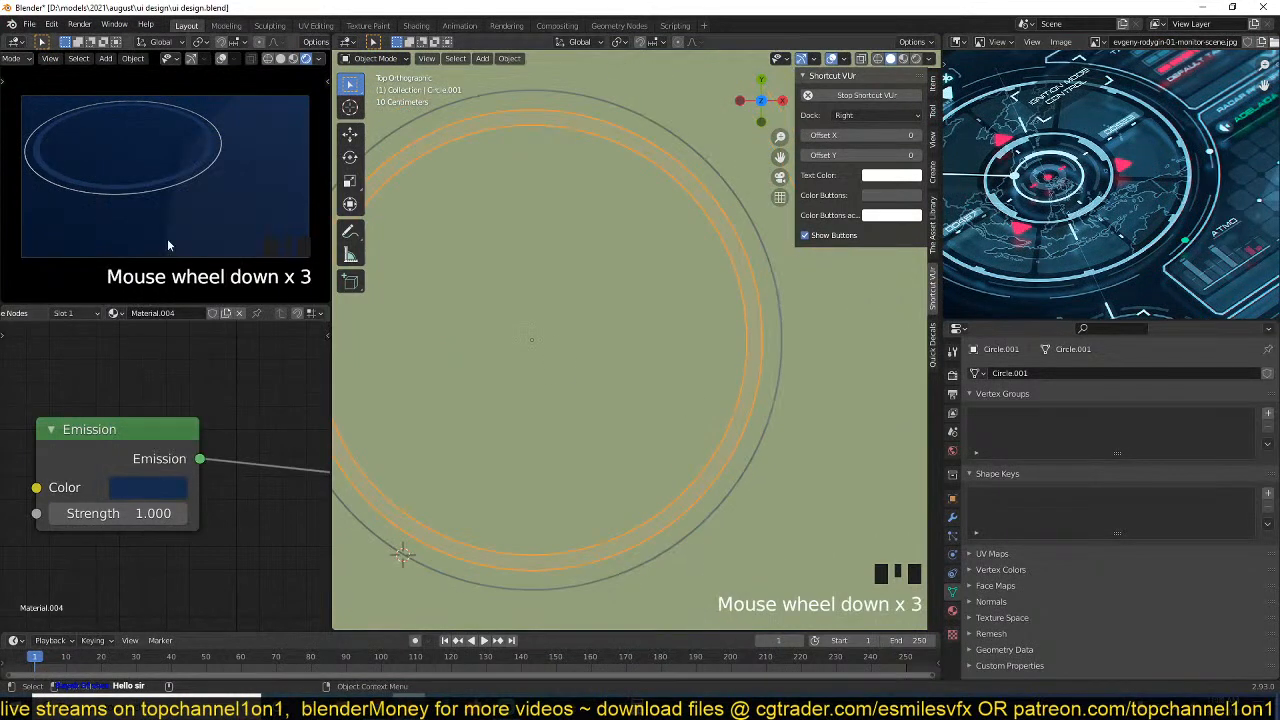
left_click(779, 297)
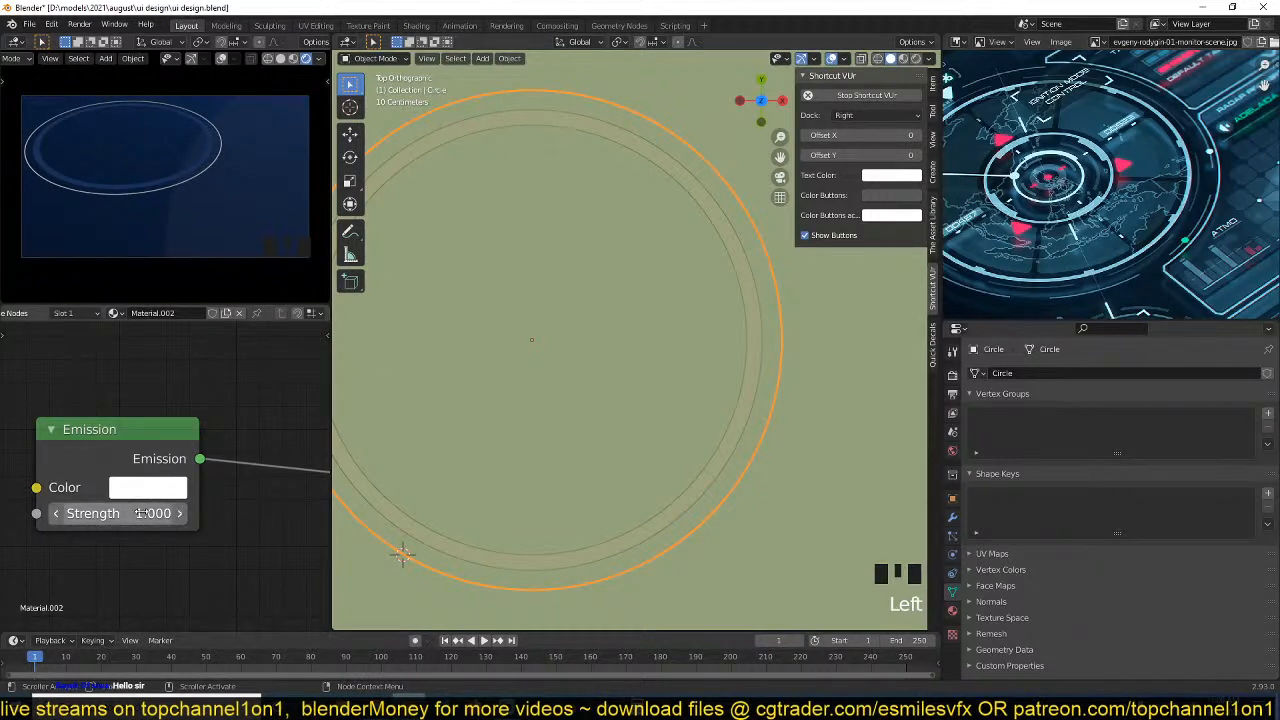
mouse_move(146, 514)
left_mouse_down()
mouse_move(160, 514)
mouse_move(146, 513)
left_mouse_up()
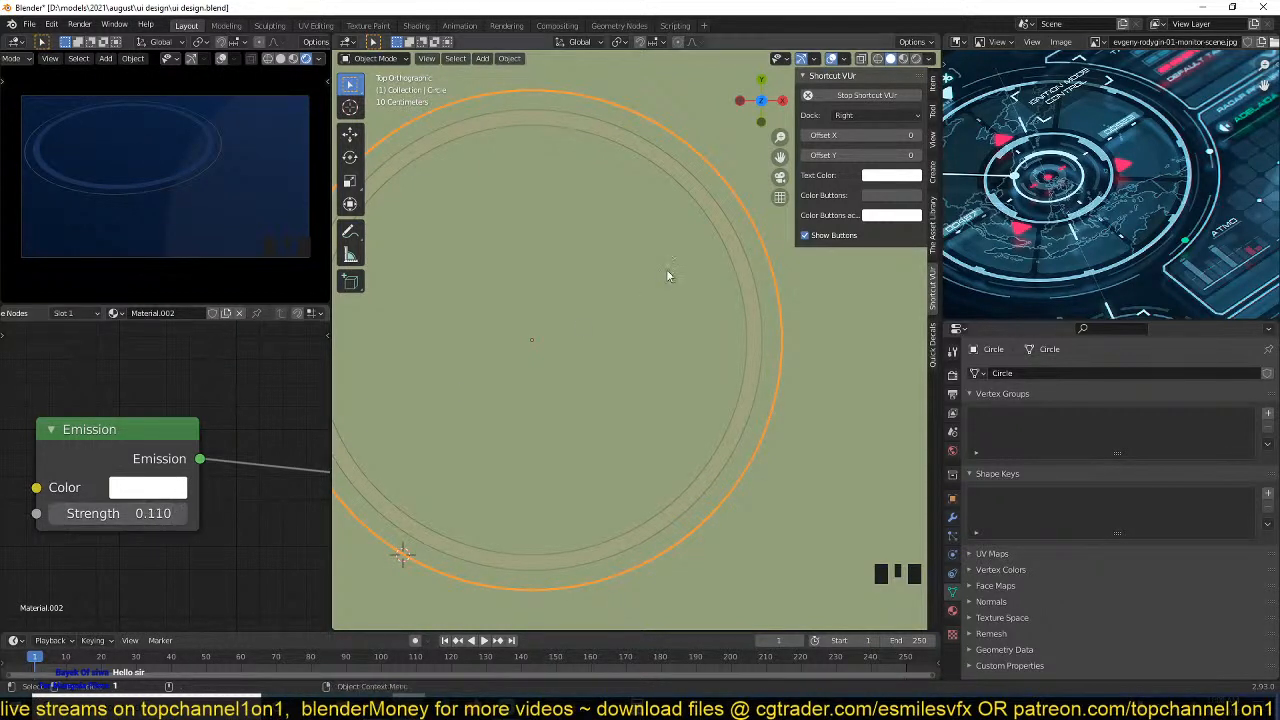
middle_click(700, 303)
key("alt+a")
scroll(758, 351, "down", 3)
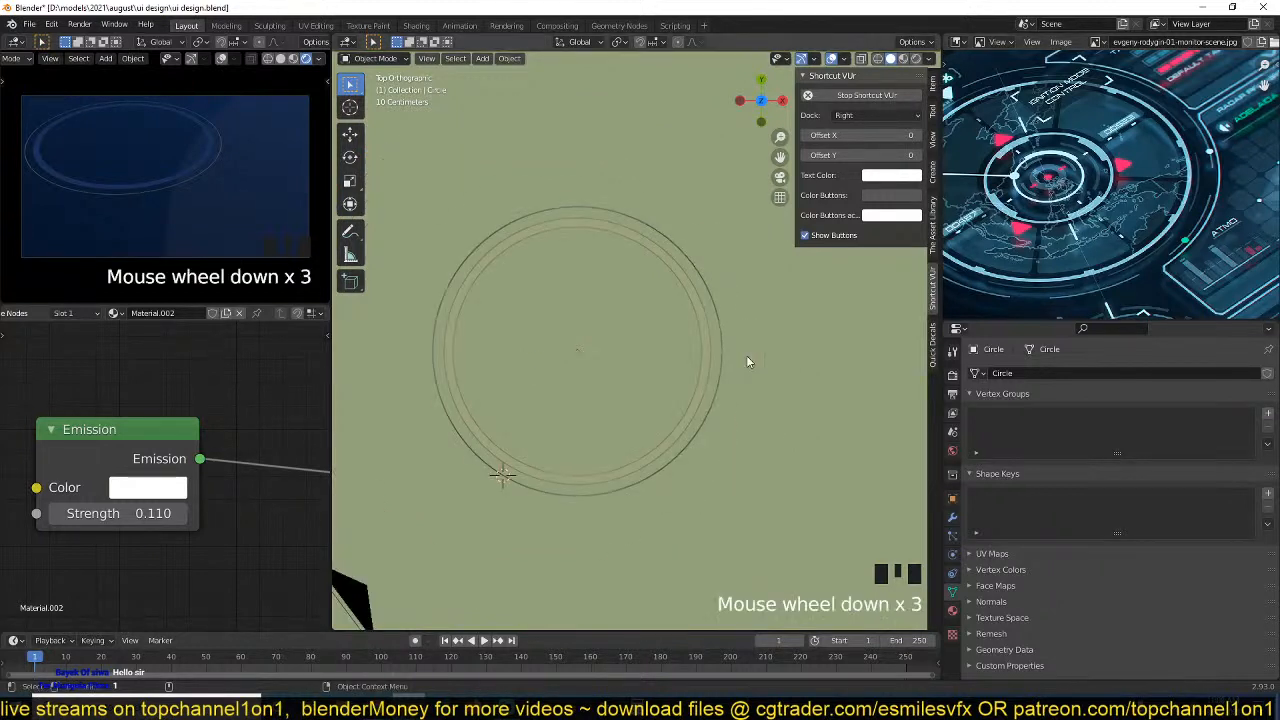
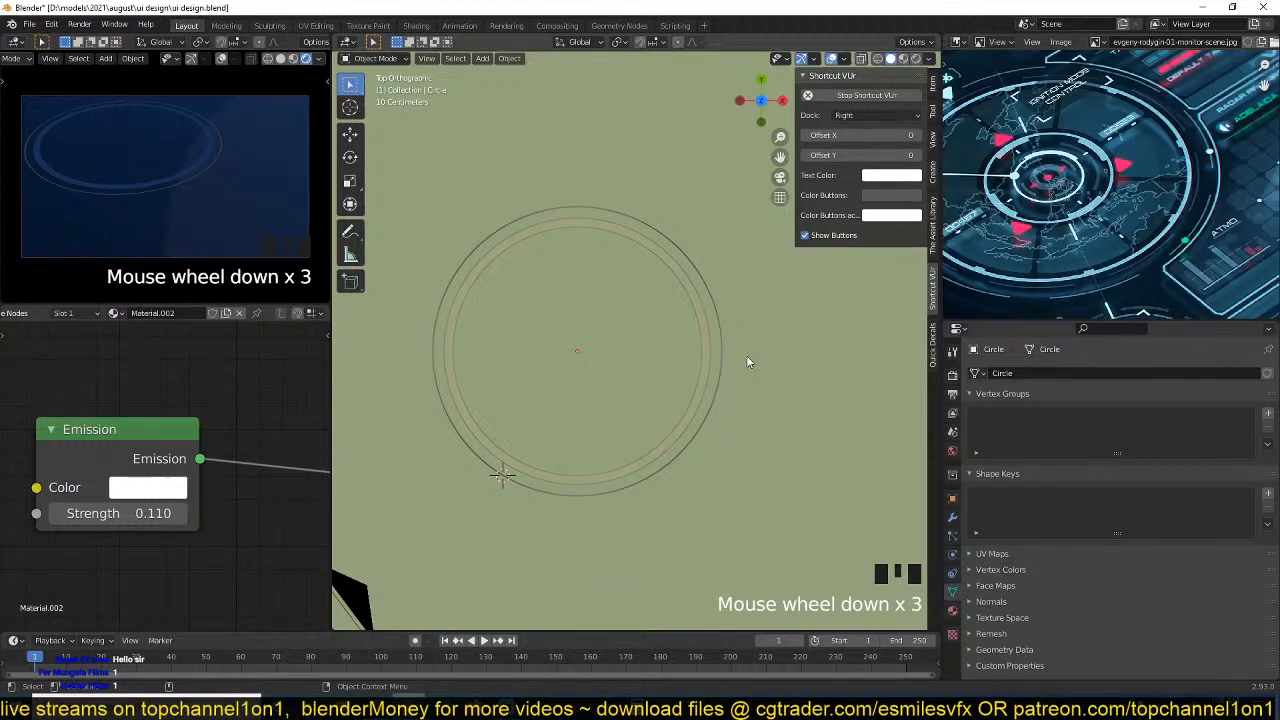
Show the top view in wireframe so that the circles are visible through the background plane.
scroll(746, 362, "down", 4)
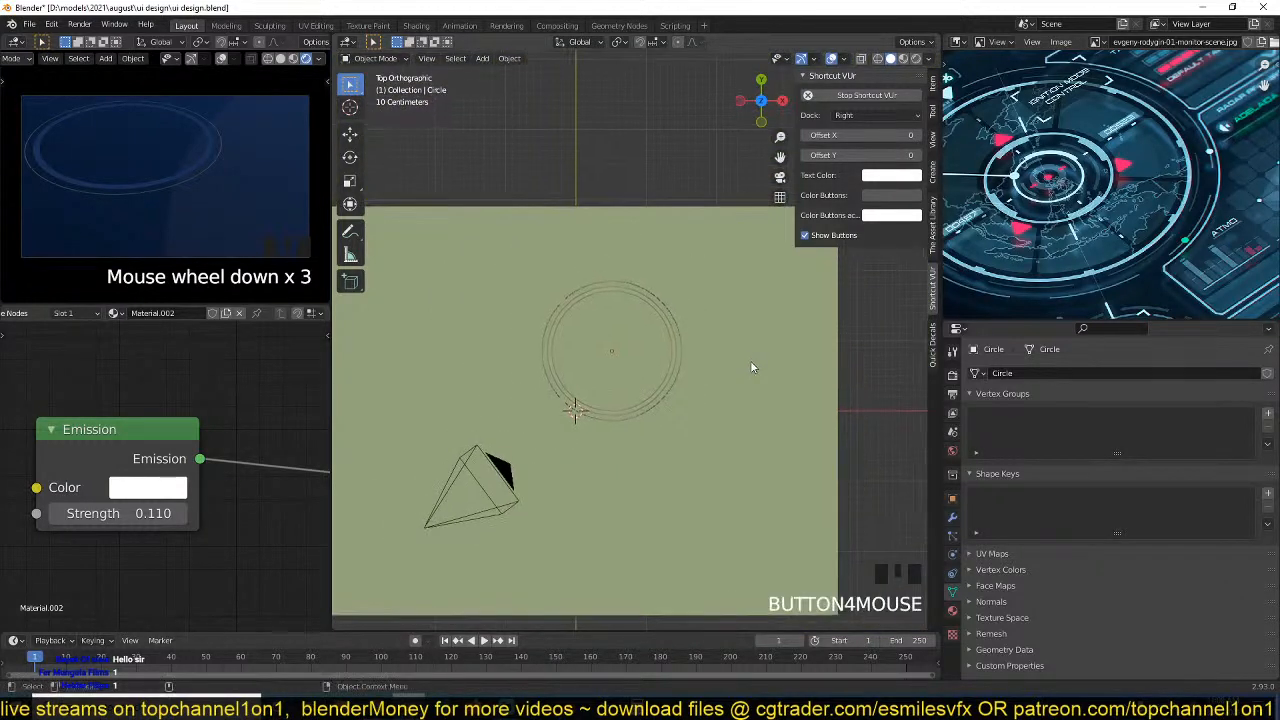
scroll(760, 364, "up", 3)
scroll(760, 363, "down", 1)
key("z")
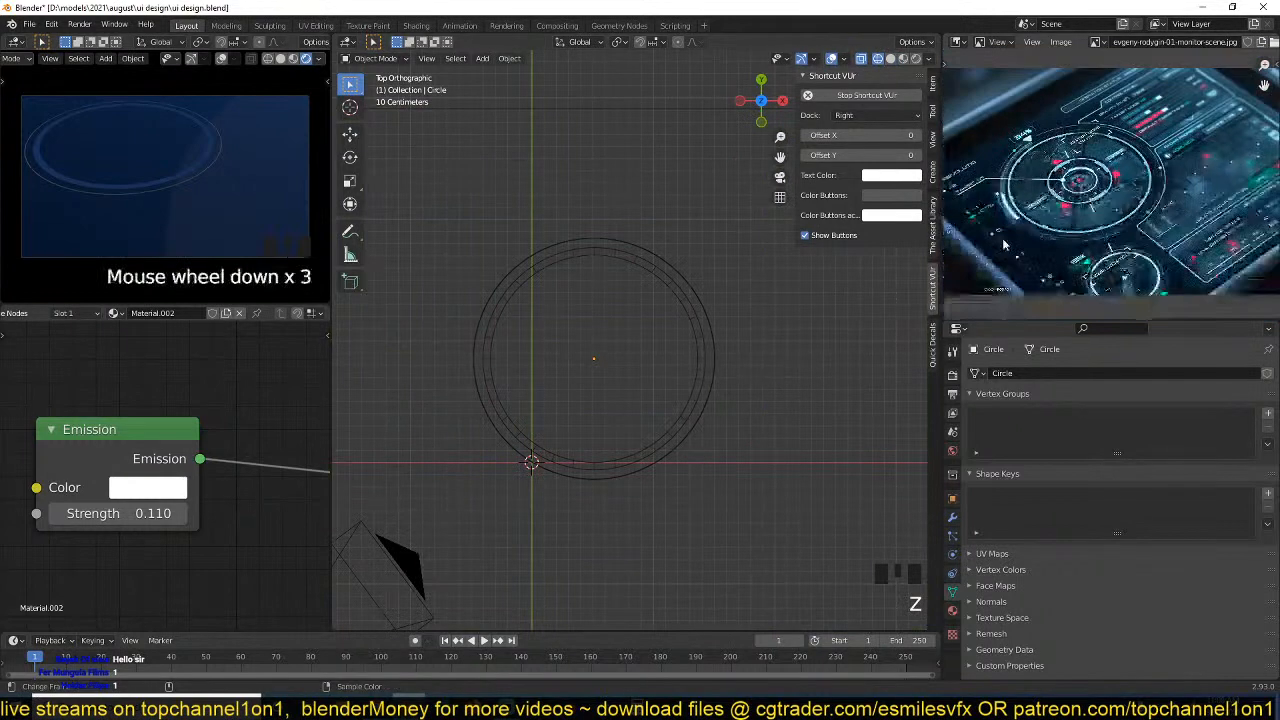
scroll(796, 339, "down", 9)
middle_click_drag(796, 335, 625, 371, "shift")
scroll(839, 294, "up", 2)
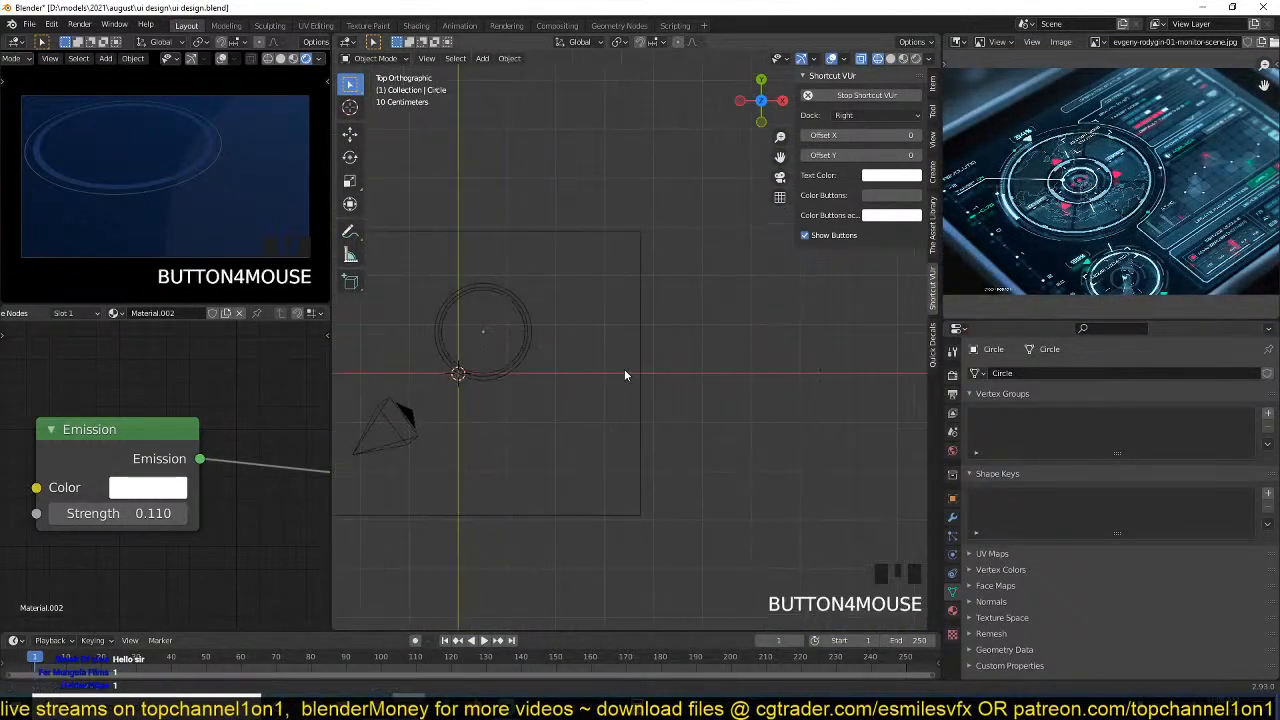
Split the properties area horizontally and make its upper part an Outliner listing the scene collection.
left_click_drag(1275, 320, 1270, 495)
left_click(958, 328)
left_click(918, 368)
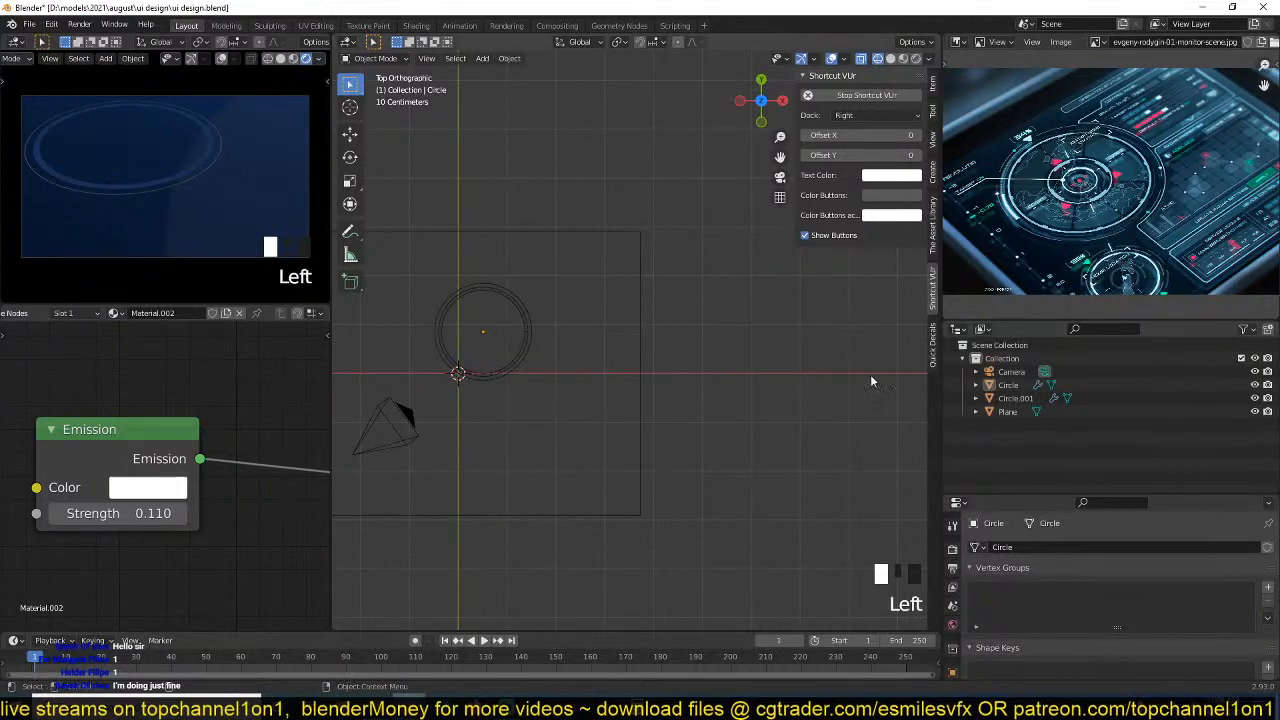
Add a new mesh plane at a 3D cursor placed in the empty space beside the circles, and scale it down to a small square.
scroll(610, 364, "up", 3)
middle_click_drag(610, 364, 660, 346, "shift")
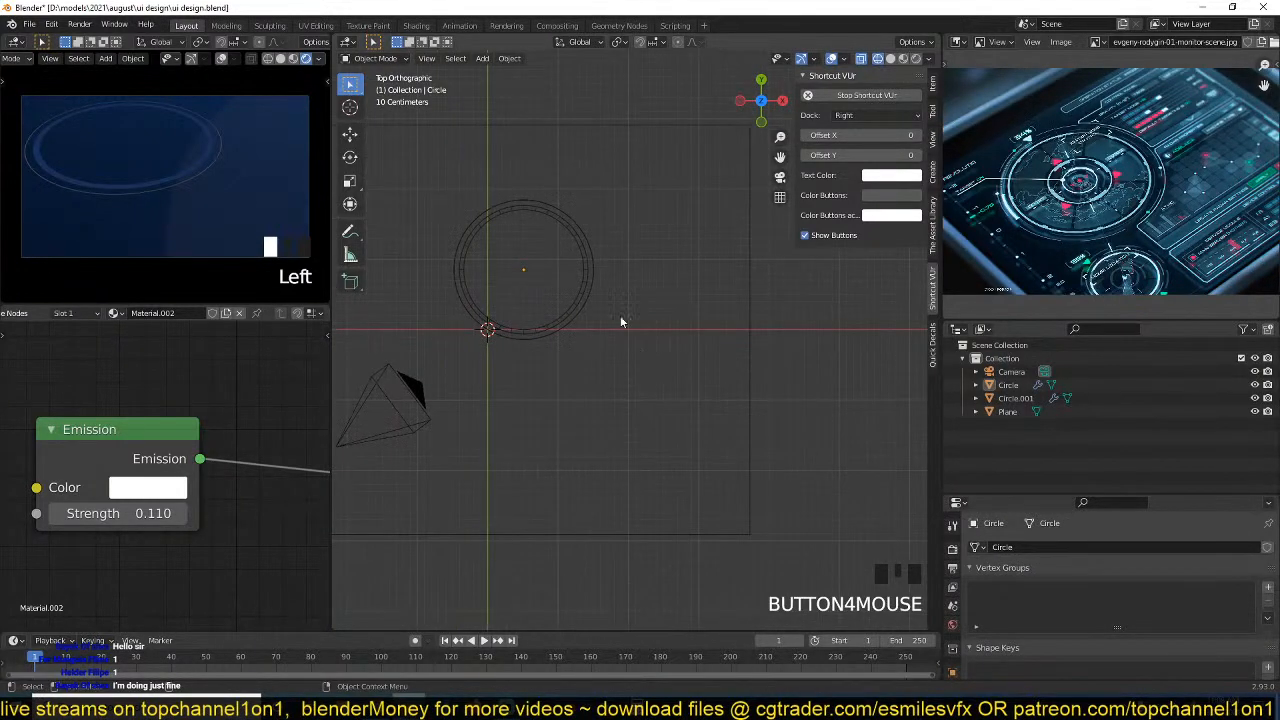
scroll(622, 324, "up", 2)
scroll(594, 318, "down", 3)
middle_click_drag(742, 250, 670, 305, "shift")
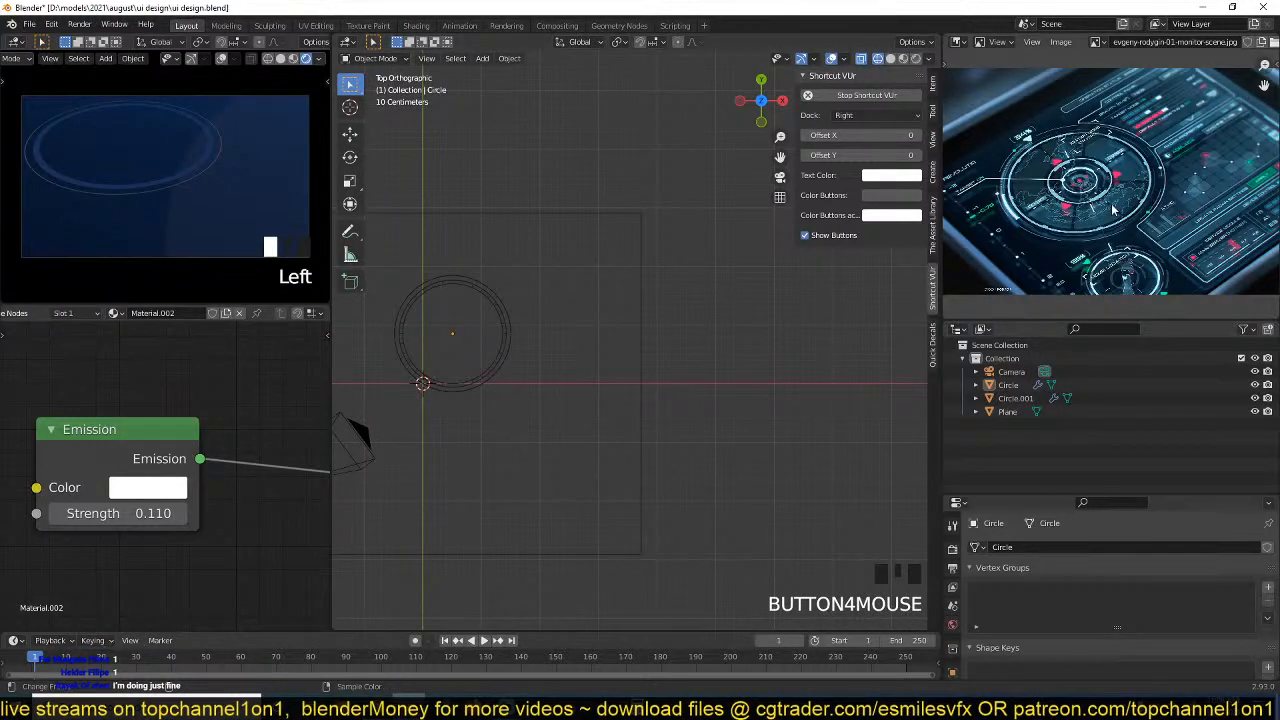
scroll(1158, 190, "up", 5)
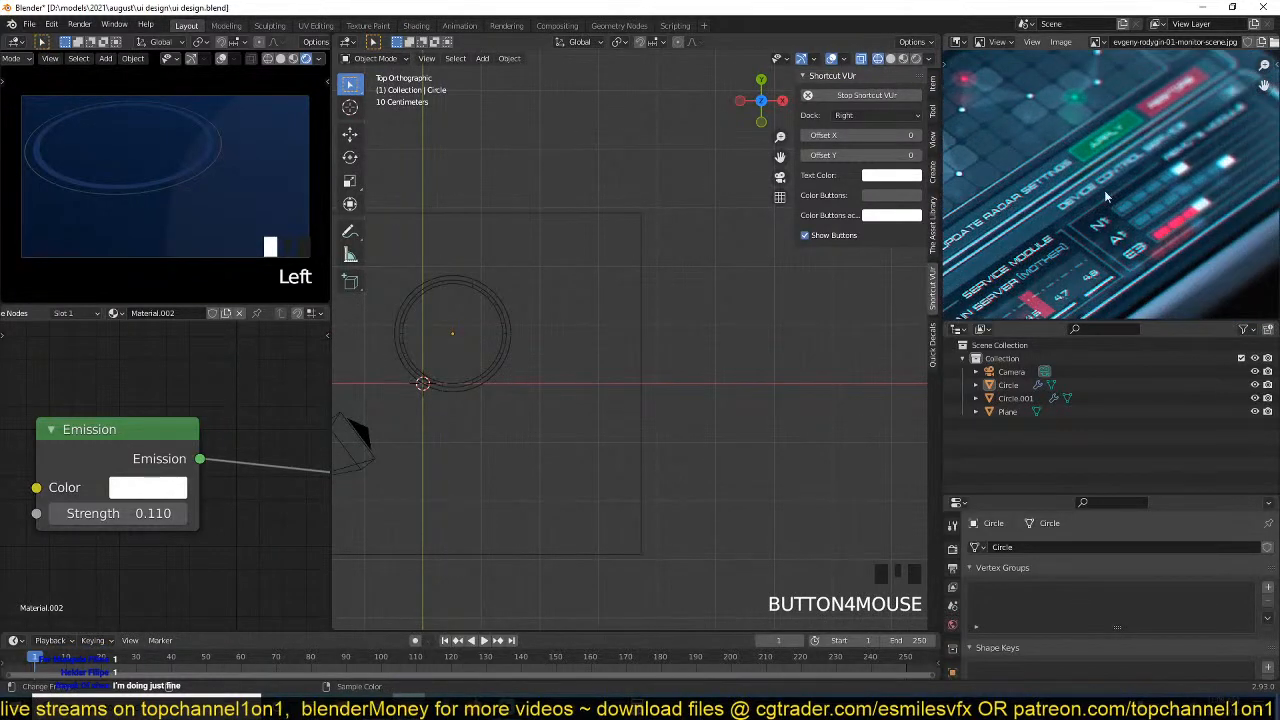
scroll(677, 277, "up", 3)
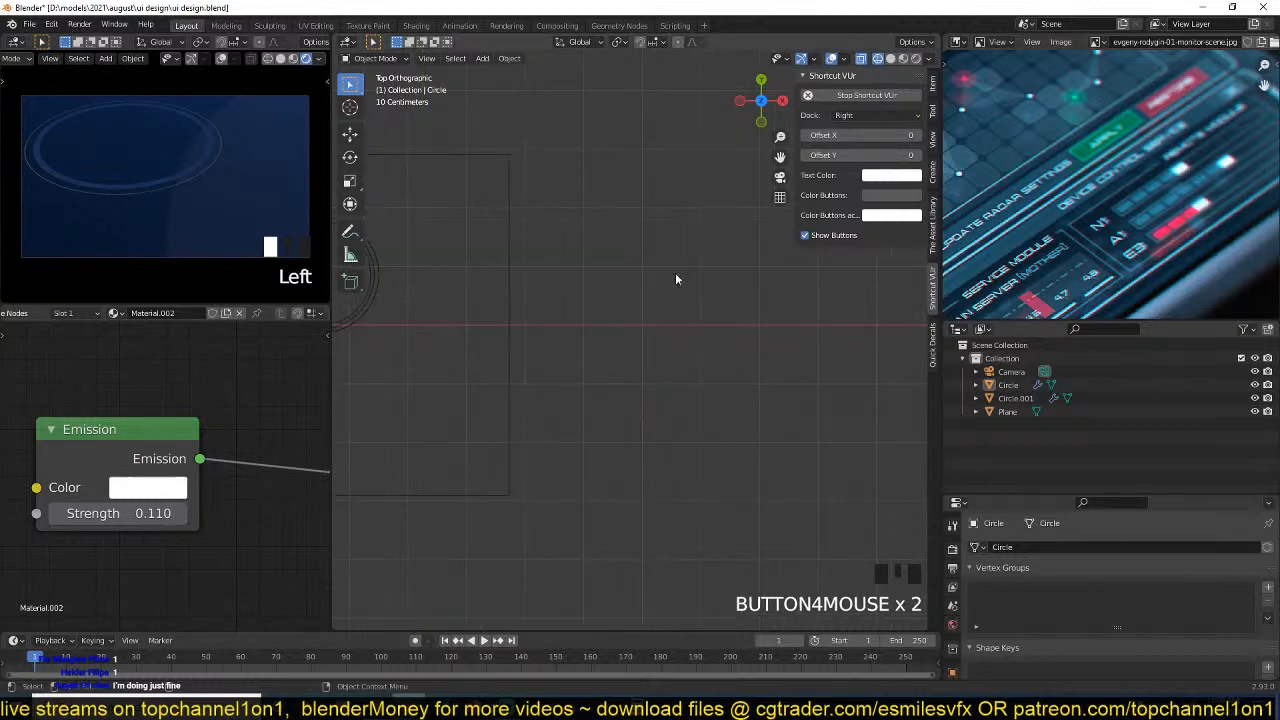
right_click(582, 285, "shift")
key("shift+a")
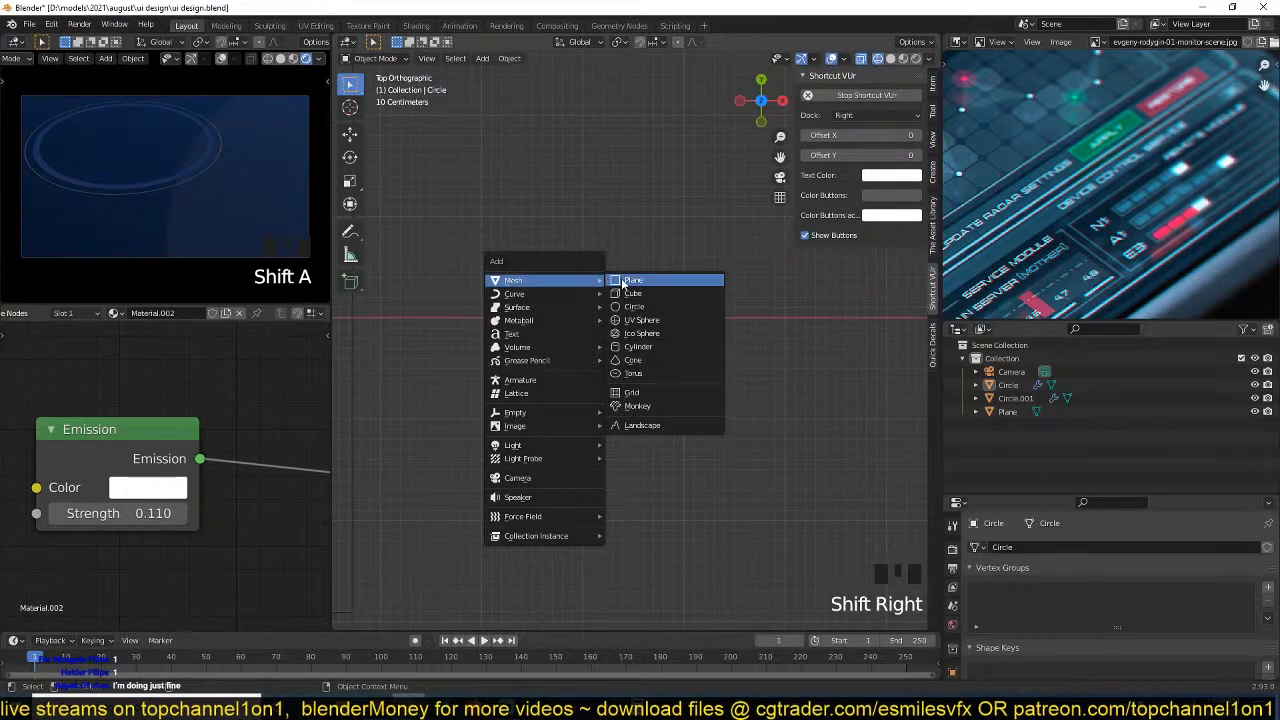
left_click(630, 281)
key("s")
left_click(606, 294)
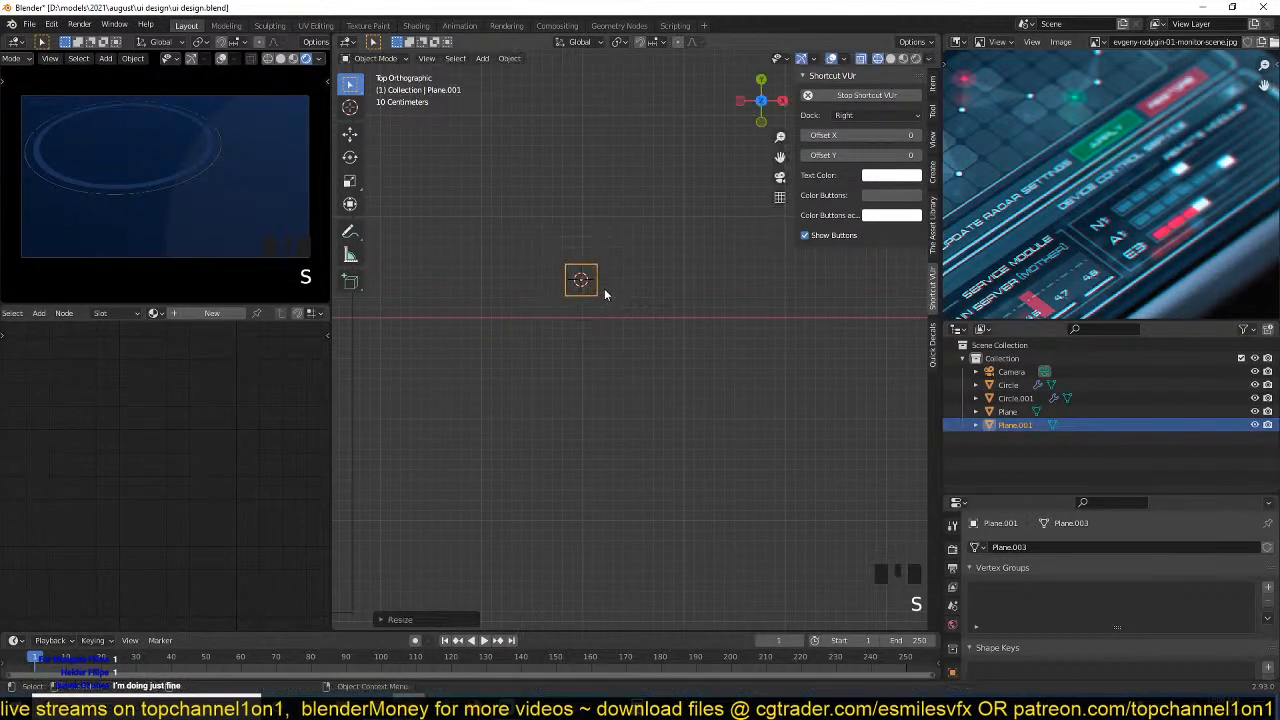
Enter Edit Mode on the small square and stretch it along X into a wide rectangle.
scroll(638, 268, "up", 4)
key("Tab")
scroll(586, 290, "up", 2)
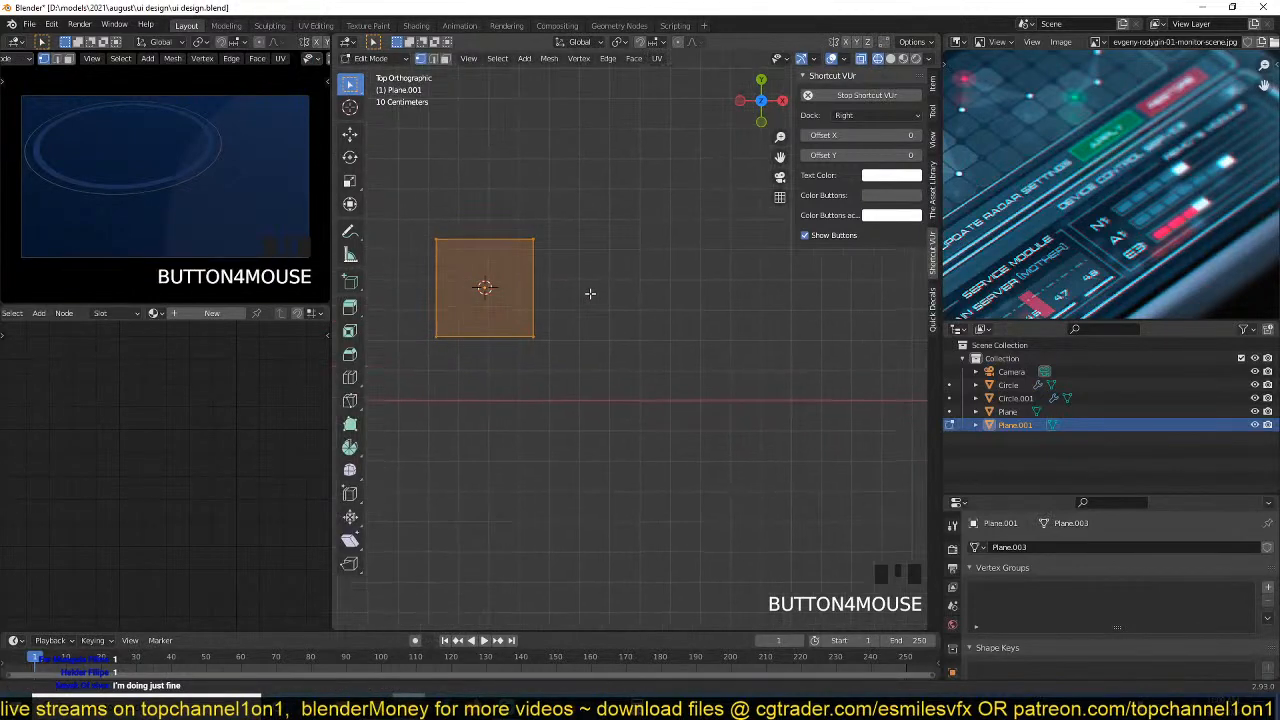
key("s")
middle_click_drag(623, 289, 674, 306)
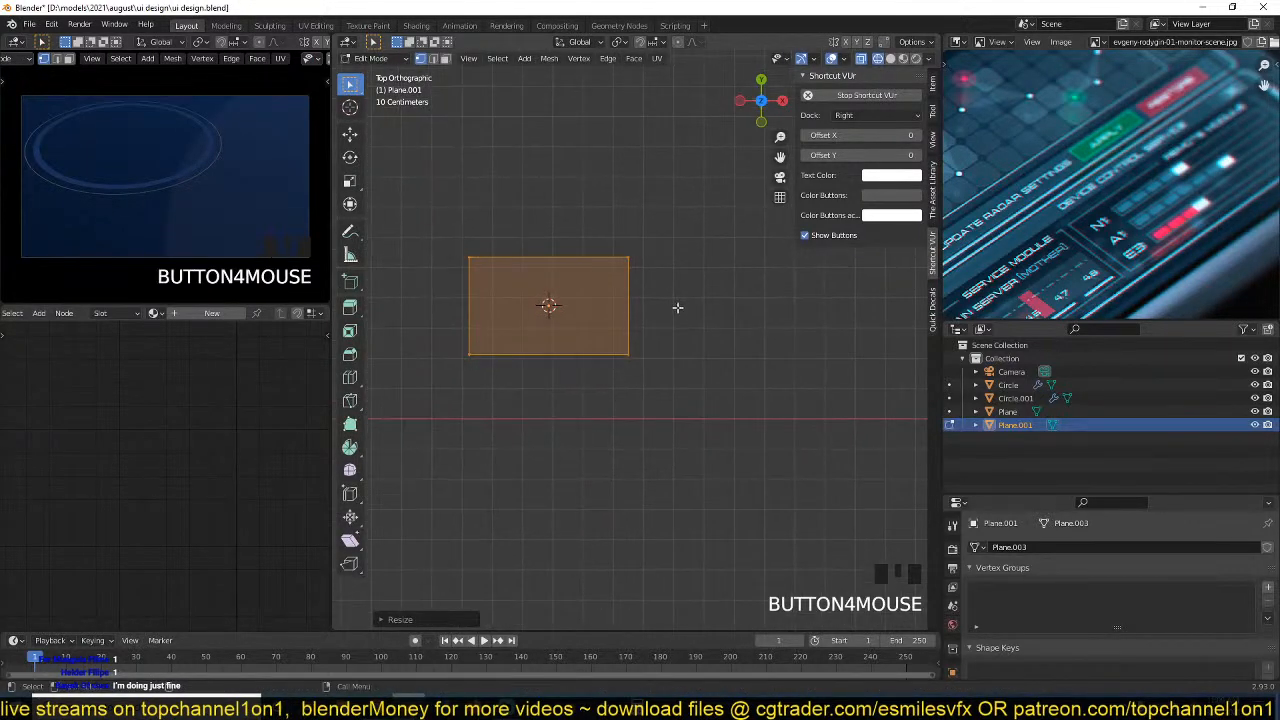
Round the rectangle's four corners with a two-segment vertex bevel, and scale the object down in Object Mode.
key("ctrl+shift+b")
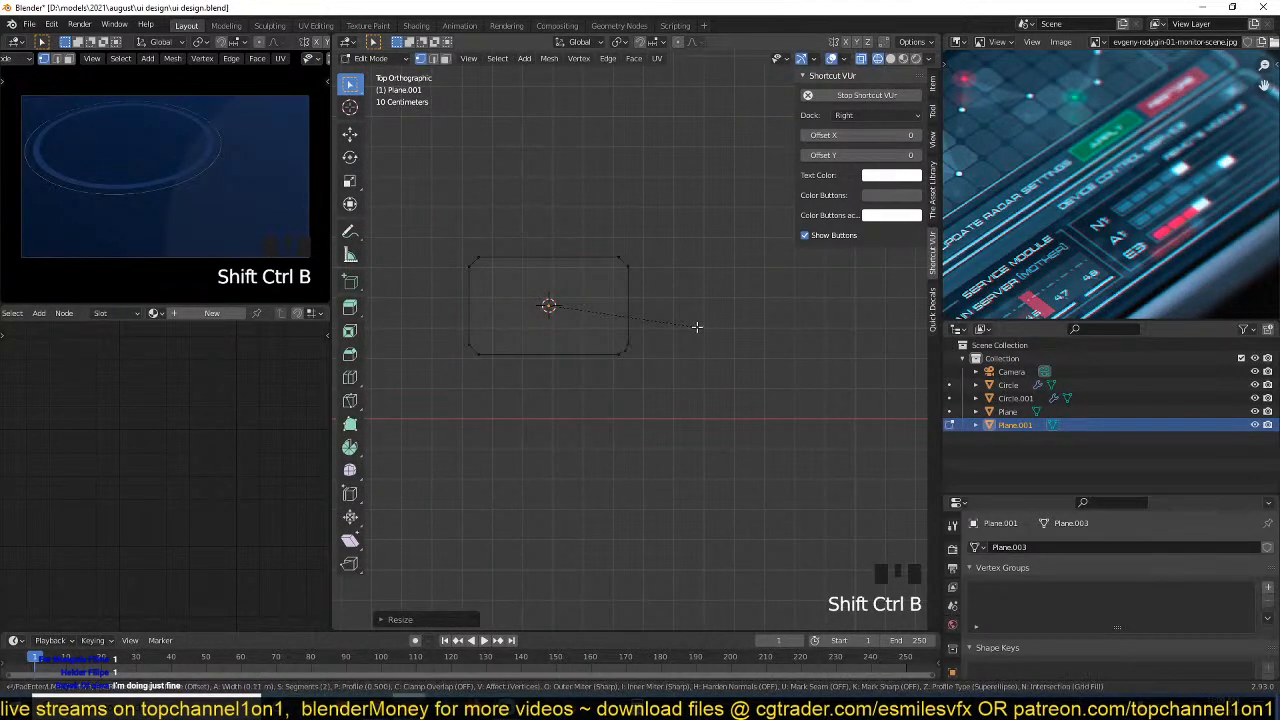
left_click(697, 326)
key("Tab")
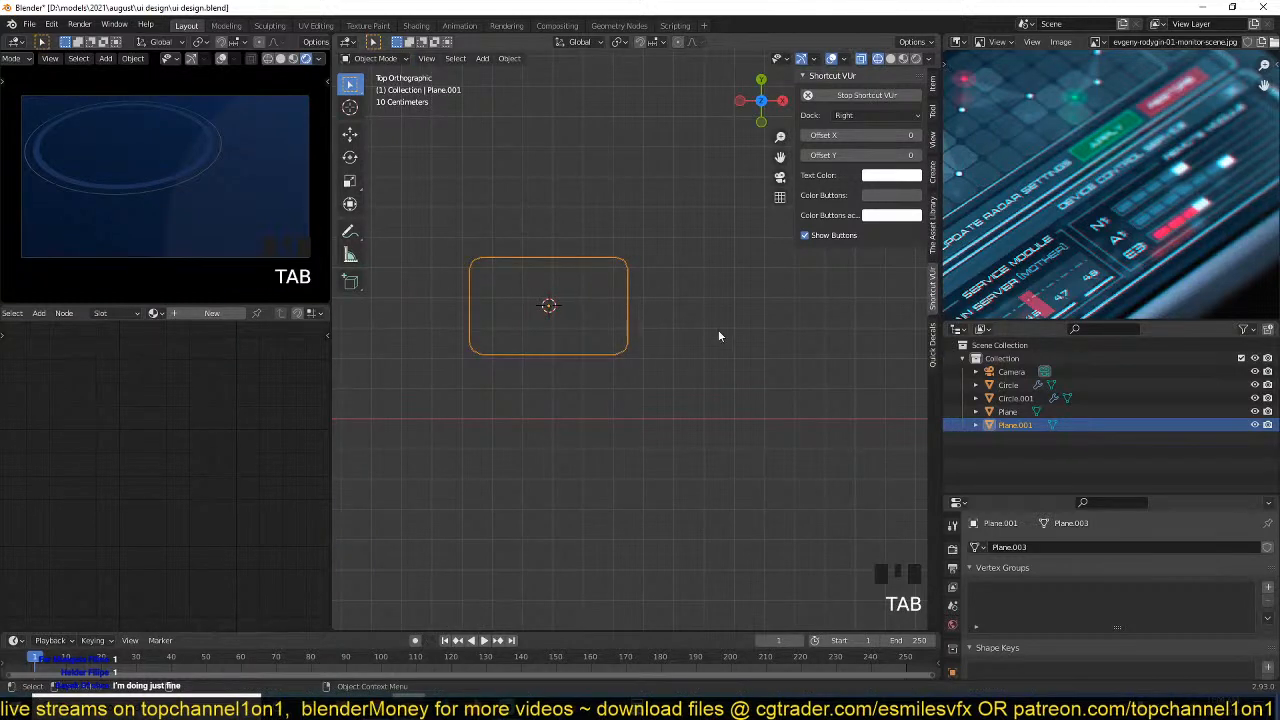
key("s")
left_click(655, 322)
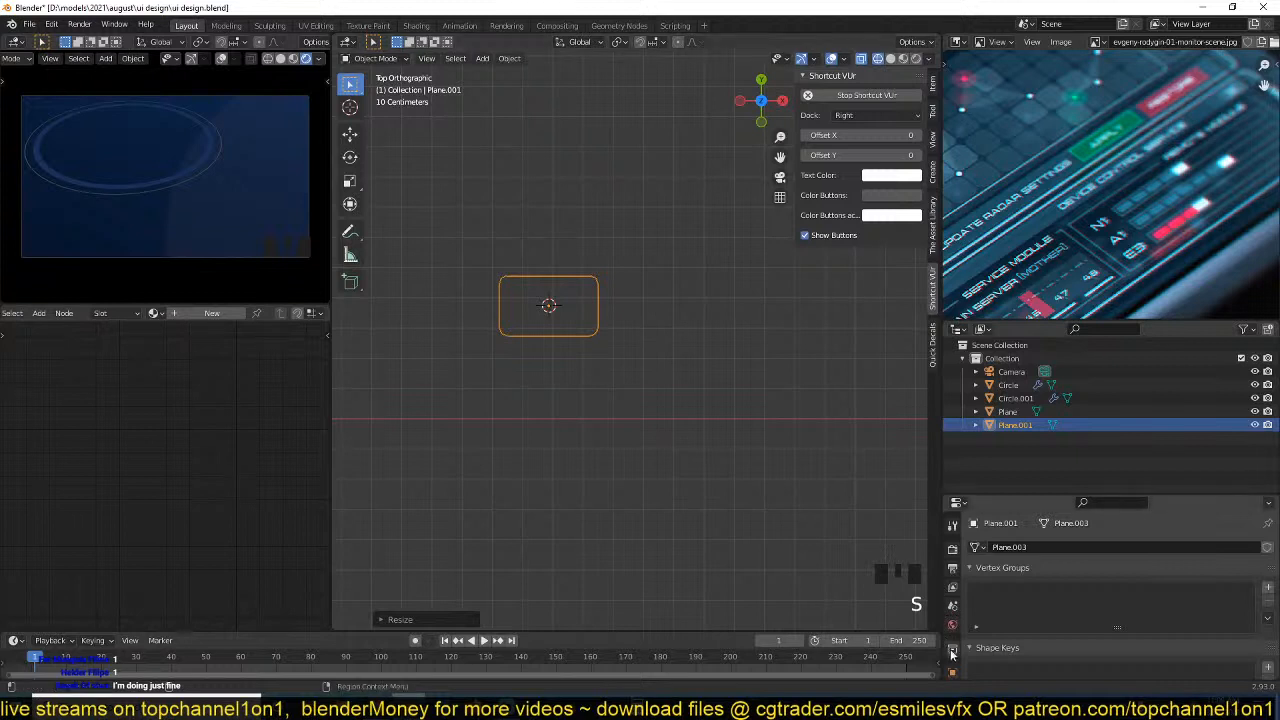
left_click(953, 586)
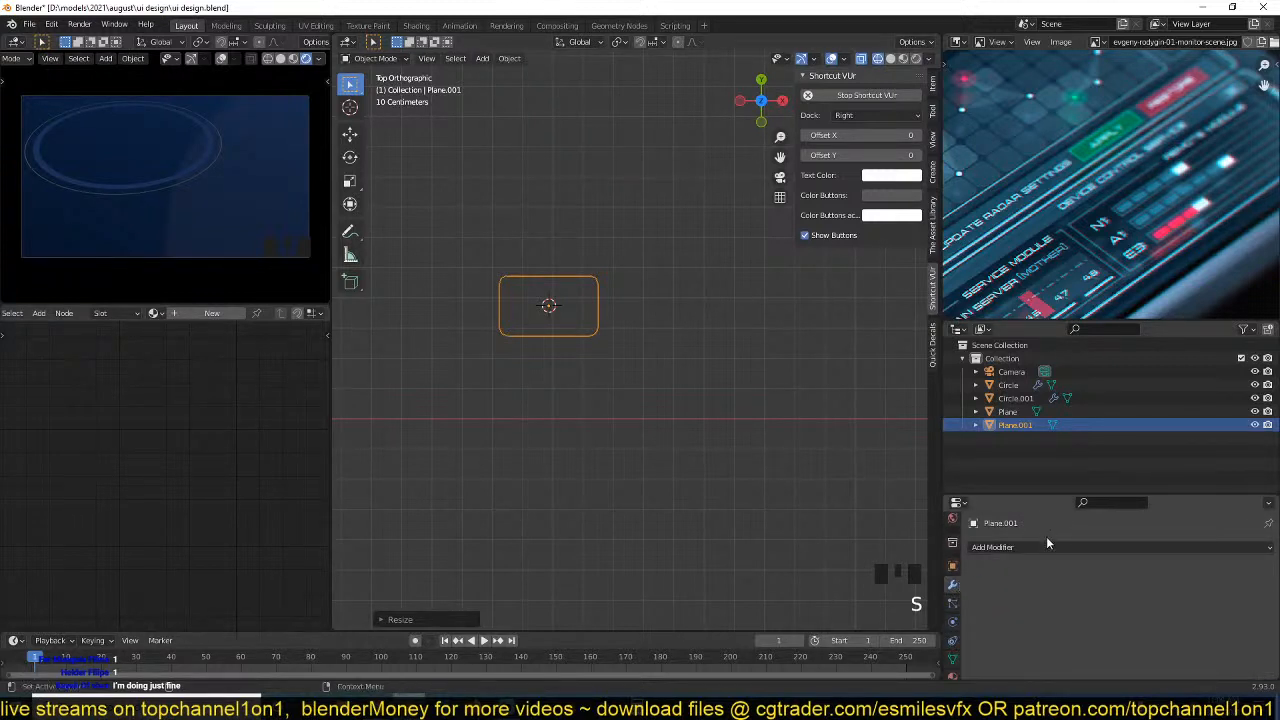
left_click(1047, 546)
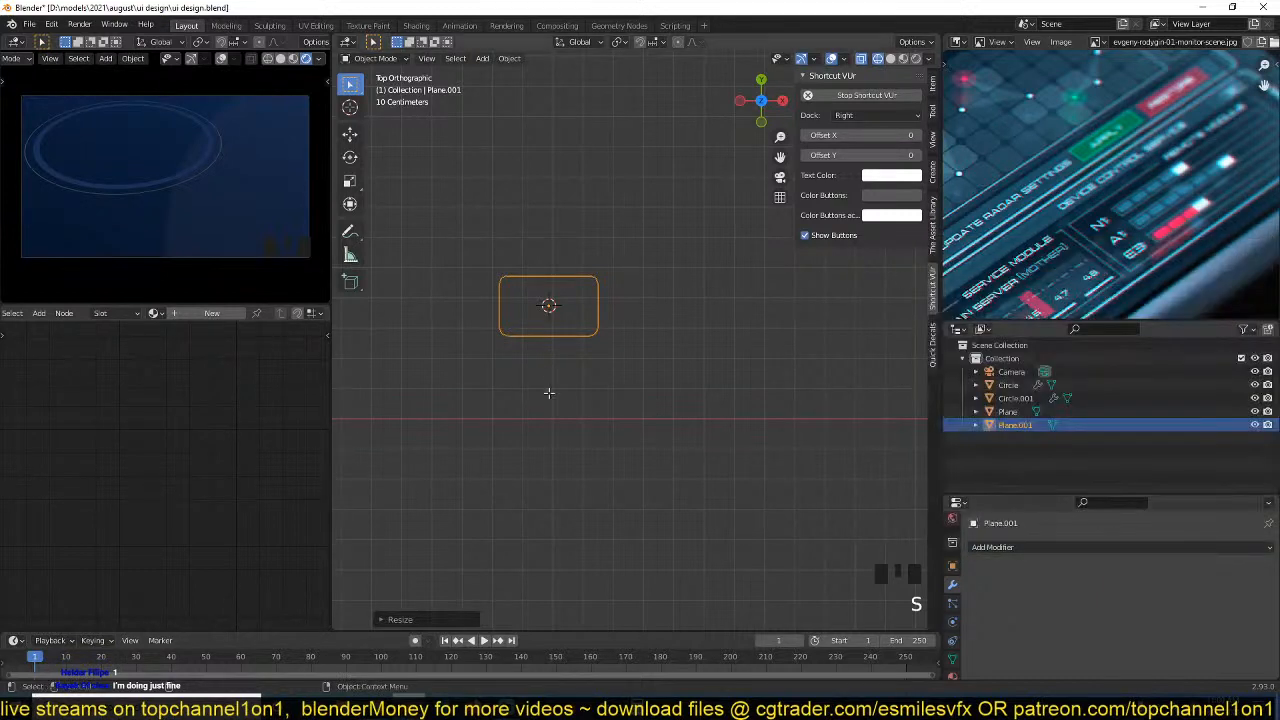
Duplicate the rounded rectangle along X within the mesh until six closely spaced segments form a row.
key("Tab")
key("a")
key("shift+d")
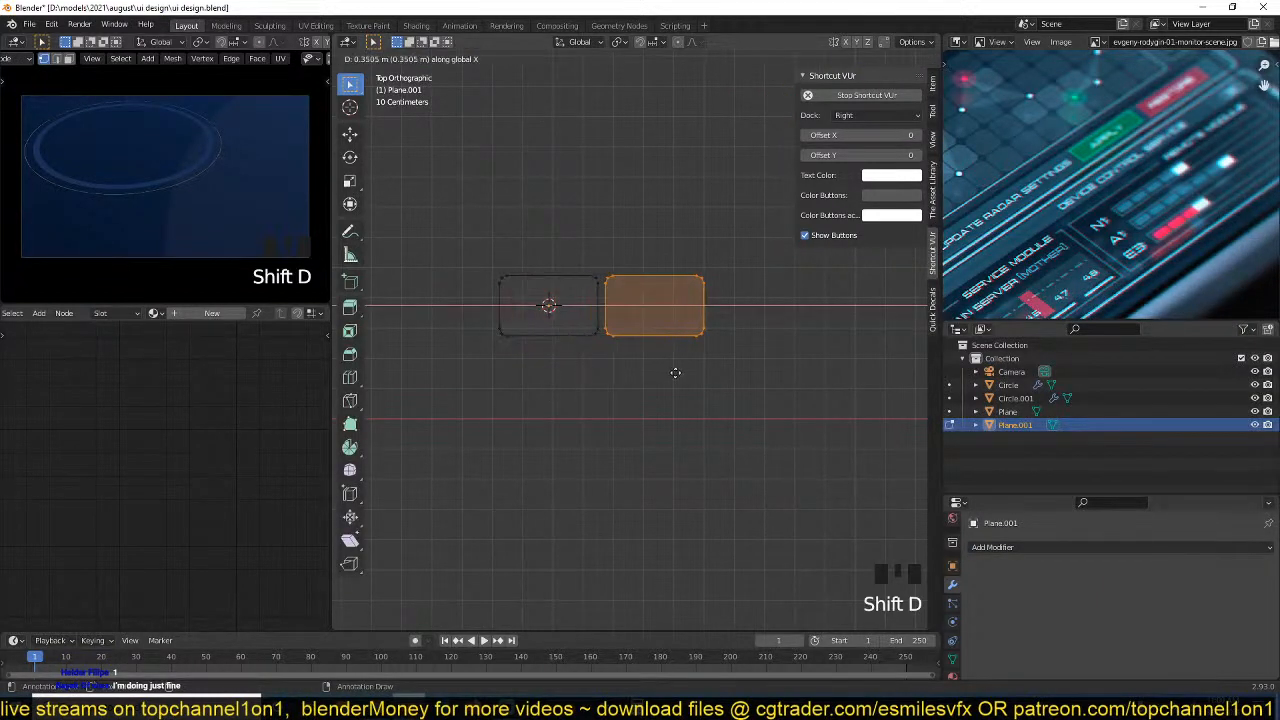
left_click(672, 374)
key("a")
key("shift+d")
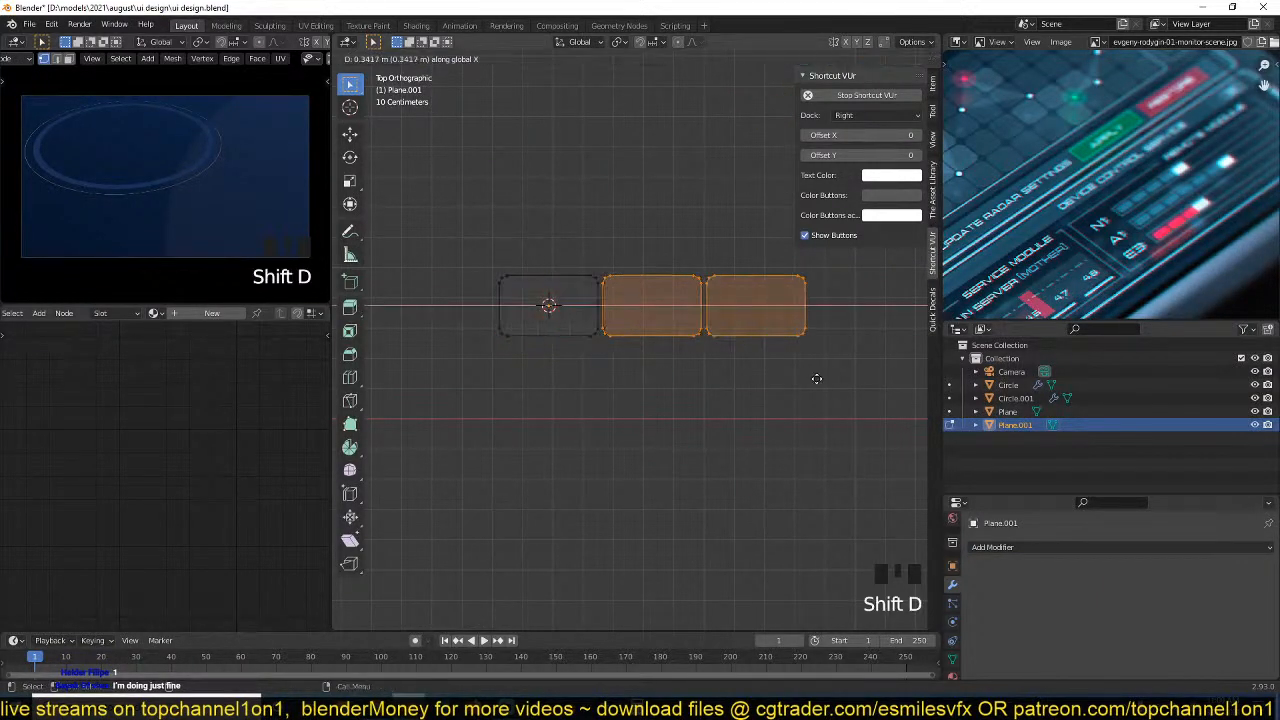
left_click(865, 380)
middle_click_drag(857, 380, 566, 394)
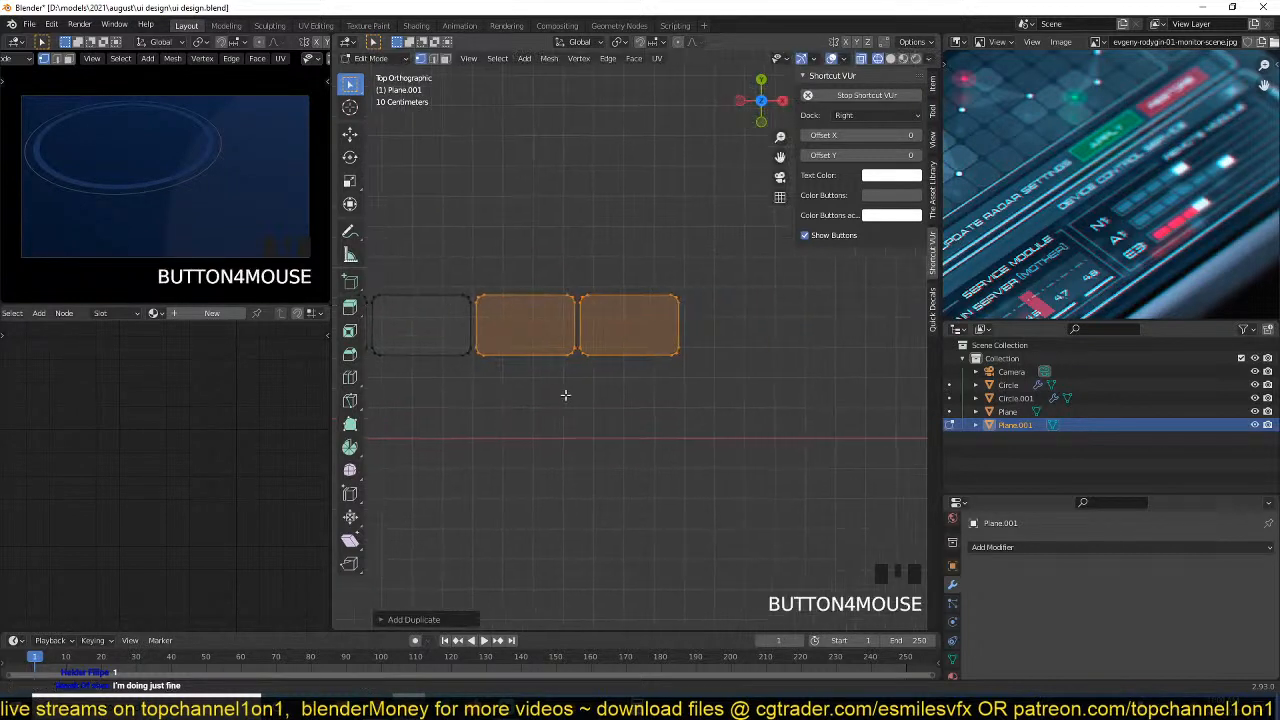
key("shift+d")
left_click(775, 394)
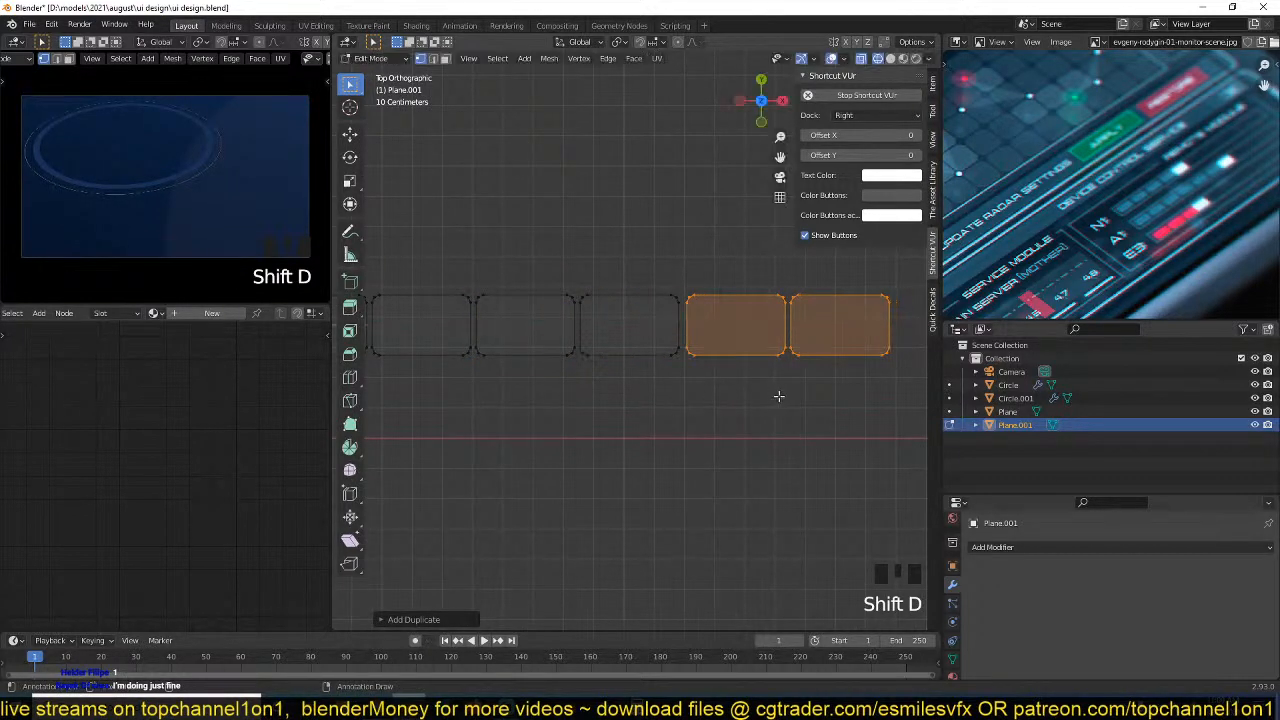
scroll(720, 400, "down", 3)
scroll(714, 400, "up", 3)
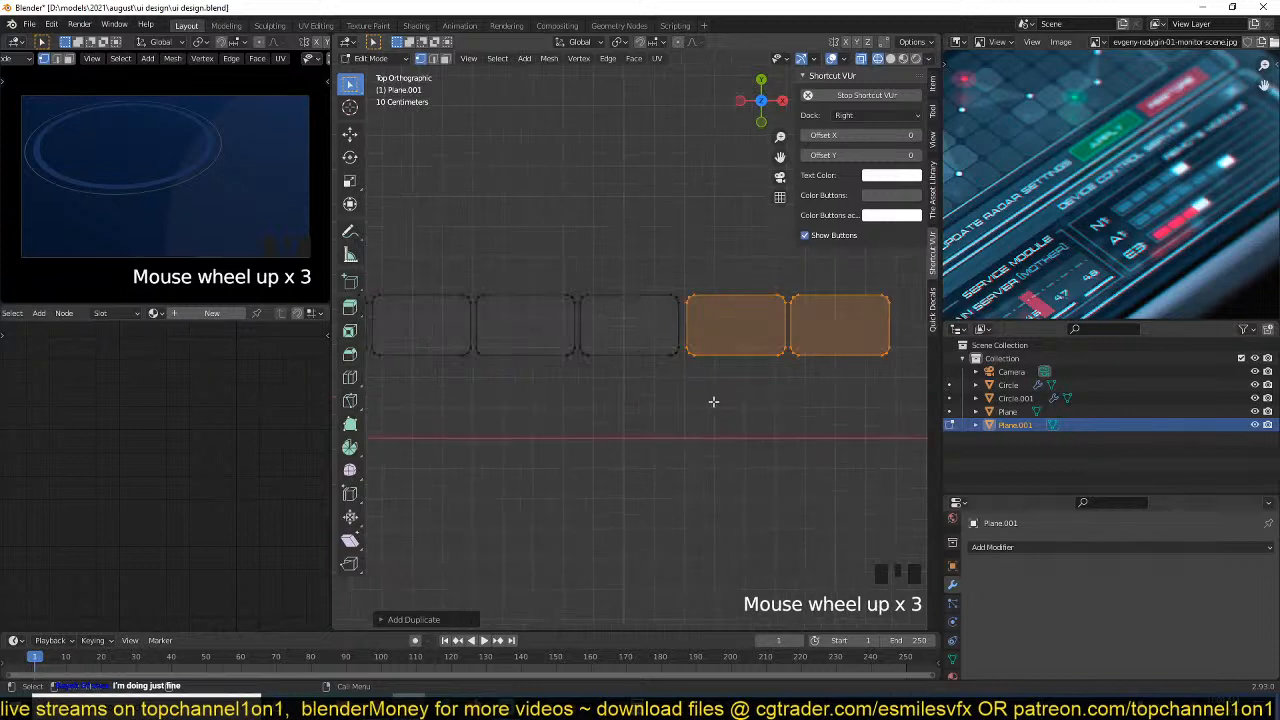
scroll(737, 393, "down", 1)
middle_click_drag(512, 309, 610, 319)
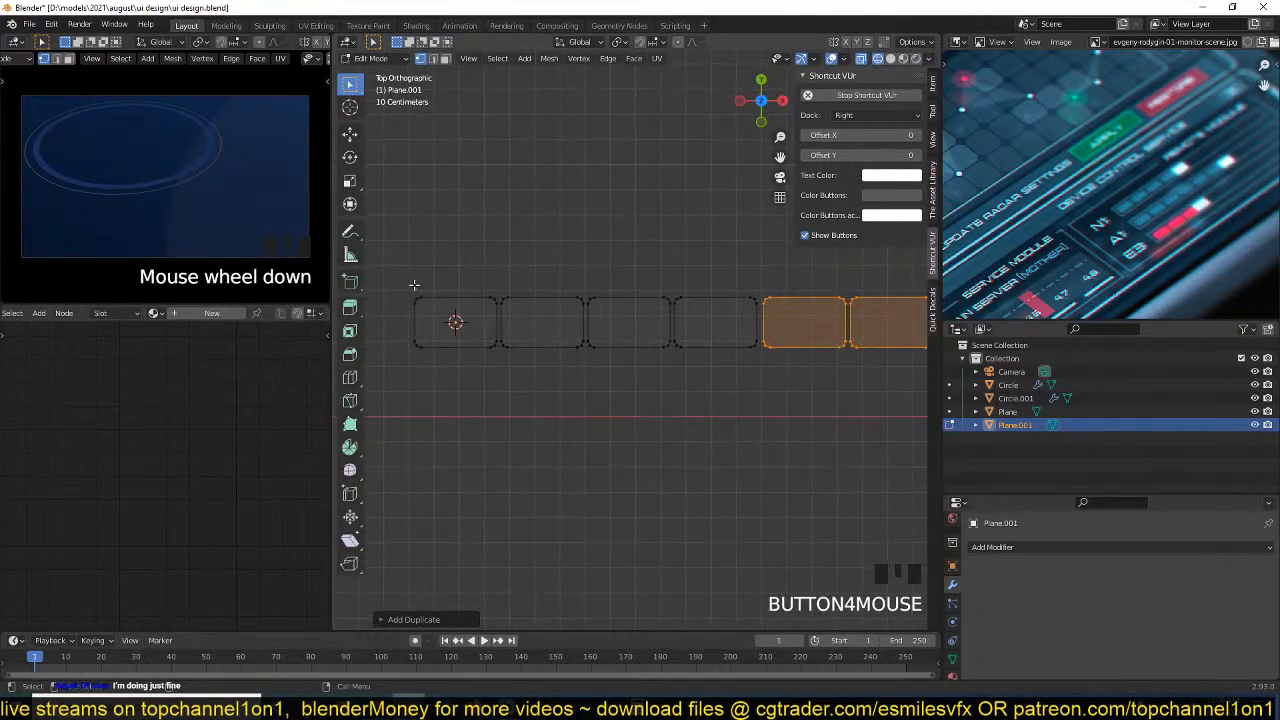
Add another plane inside the same mesh and scale it, flattening it along Y, to closely surround the first segment.
key("shift+a")
left_click(556, 316)
key("s")
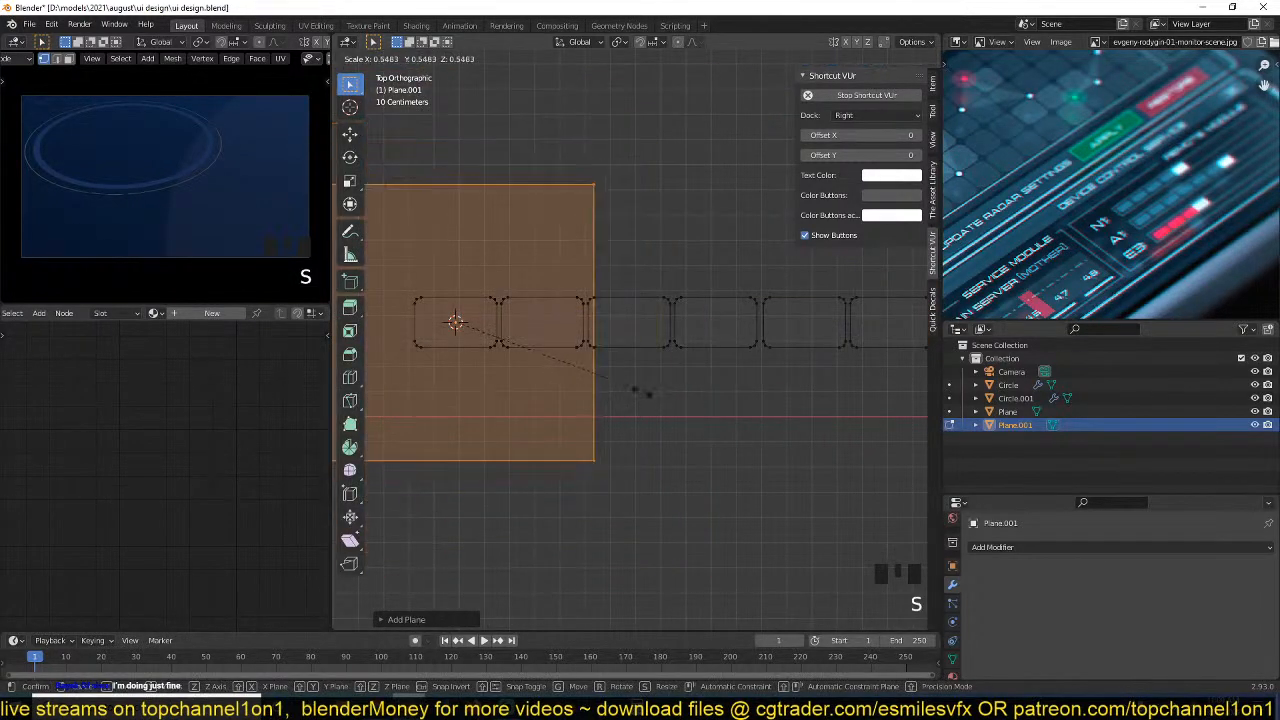
left_click(509, 370)
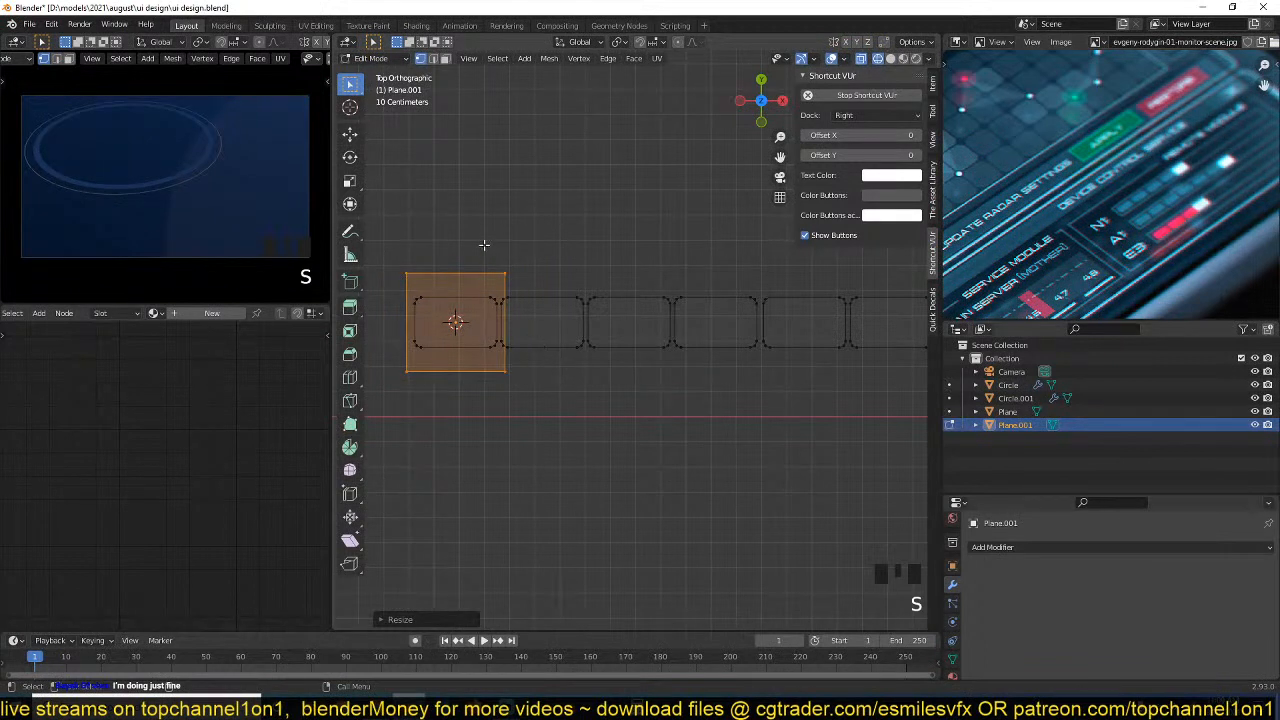
key("s")
key("y")
left_click(456, 262)
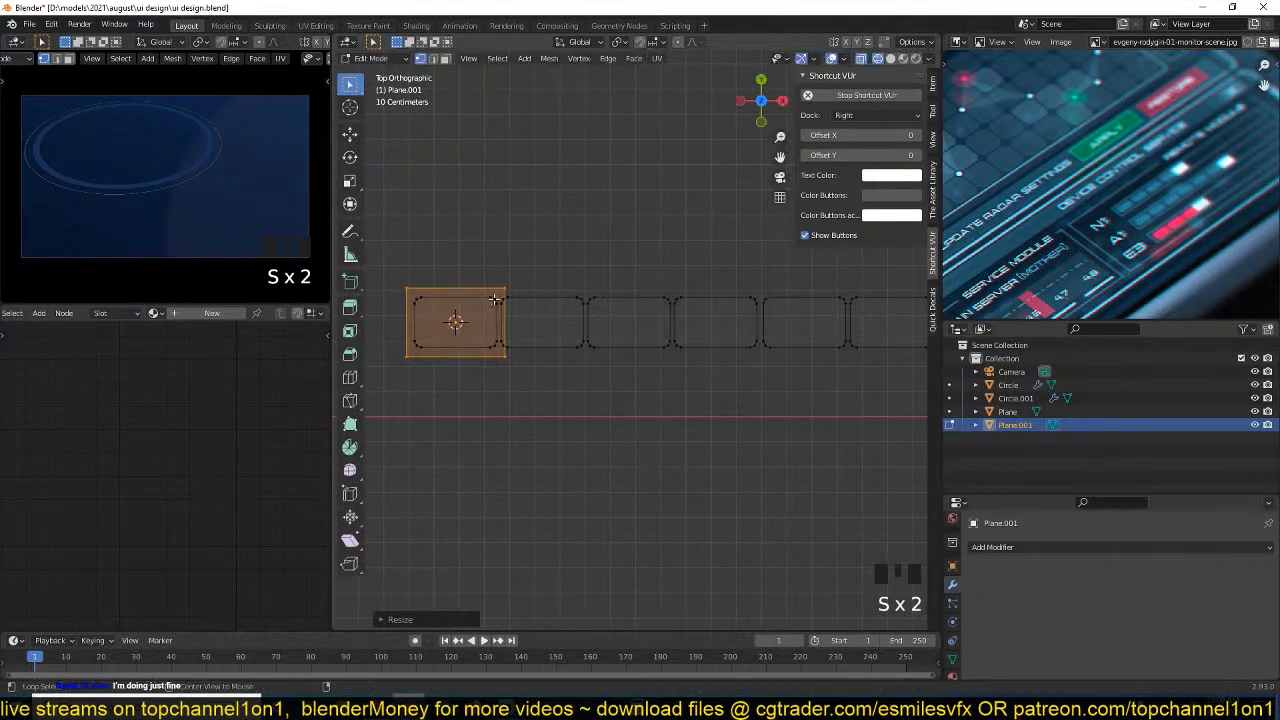
Move the surrounding plane's end edge along X so it spans the whole segment row and extends well past the last segment.
left_click(505, 293, "alt")
left_click(350, 133)
scroll(520, 322, "down", 1)
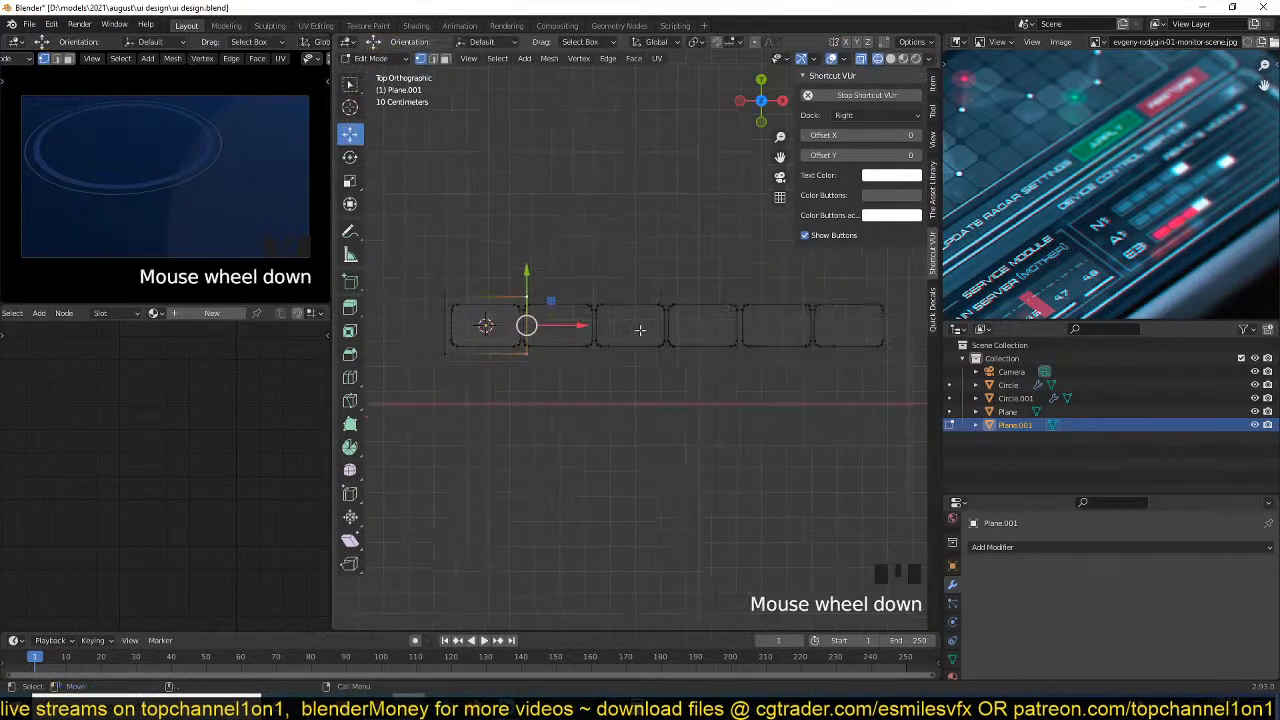
left_click_drag(556, 324, 796, 328)
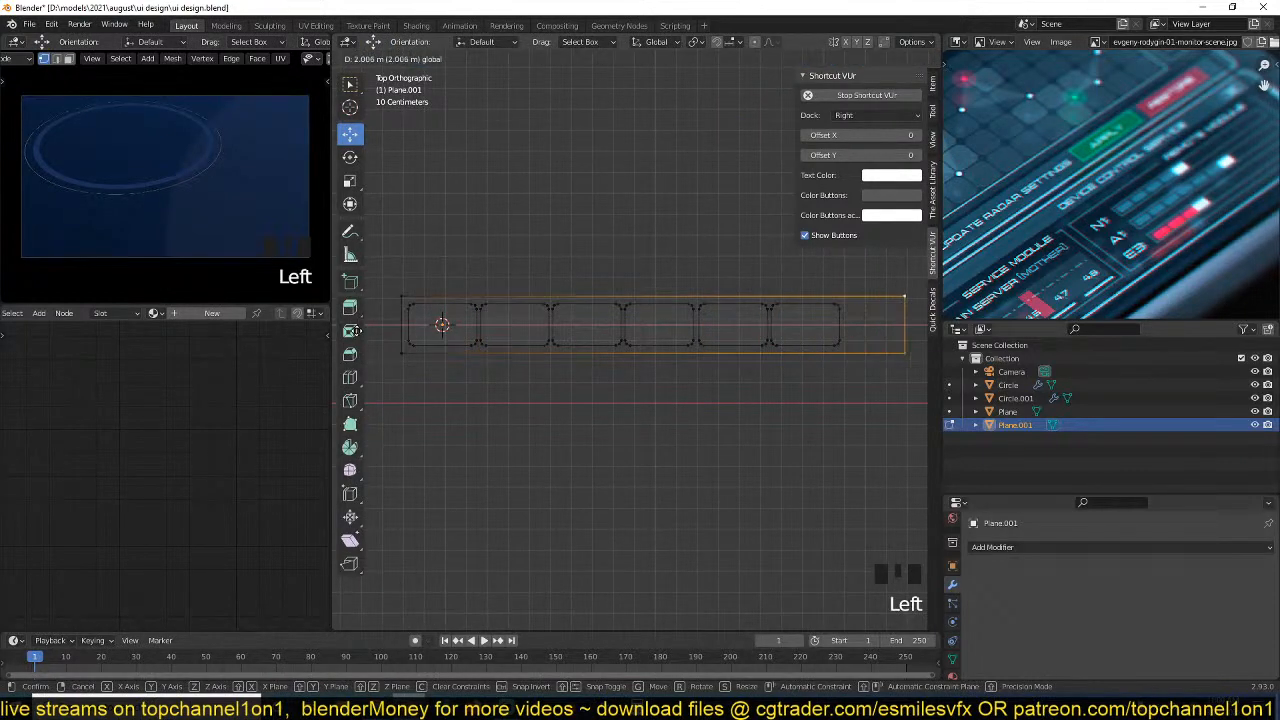
left_click_drag(332, 330, 471, 337)
scroll(560, 380, "down", 3)
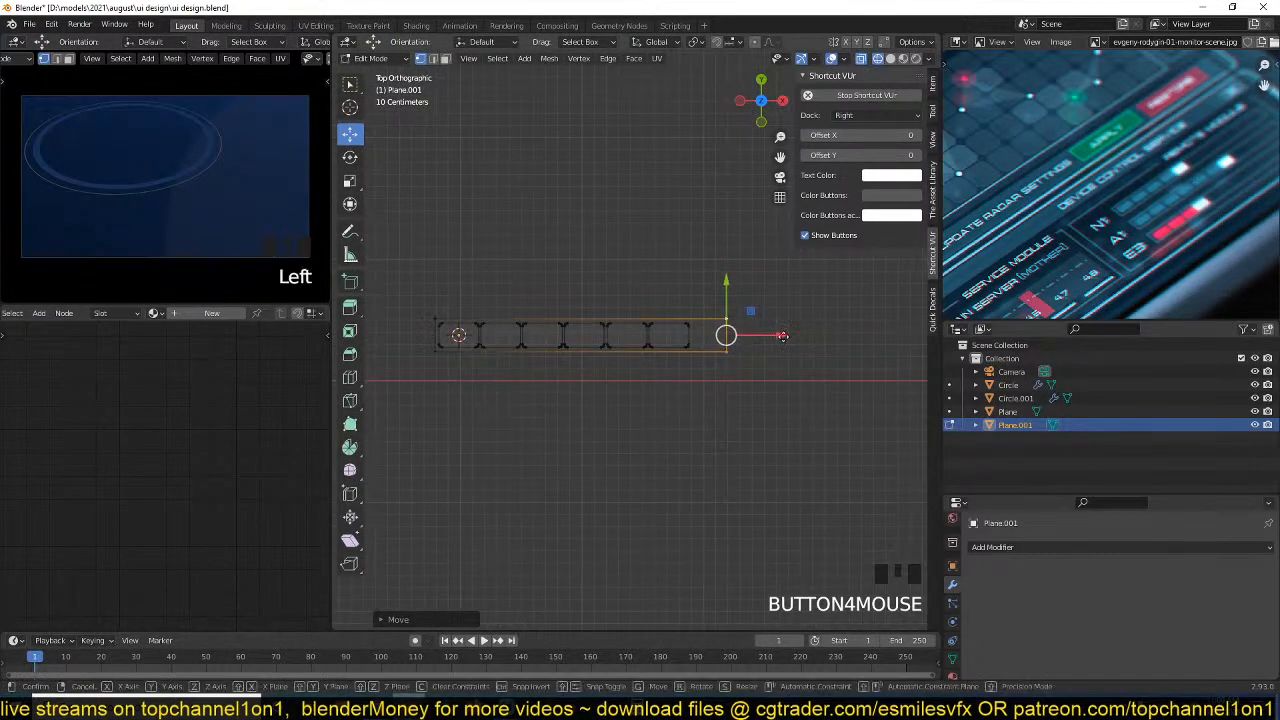
left_click_drag(782, 336, 868, 379)
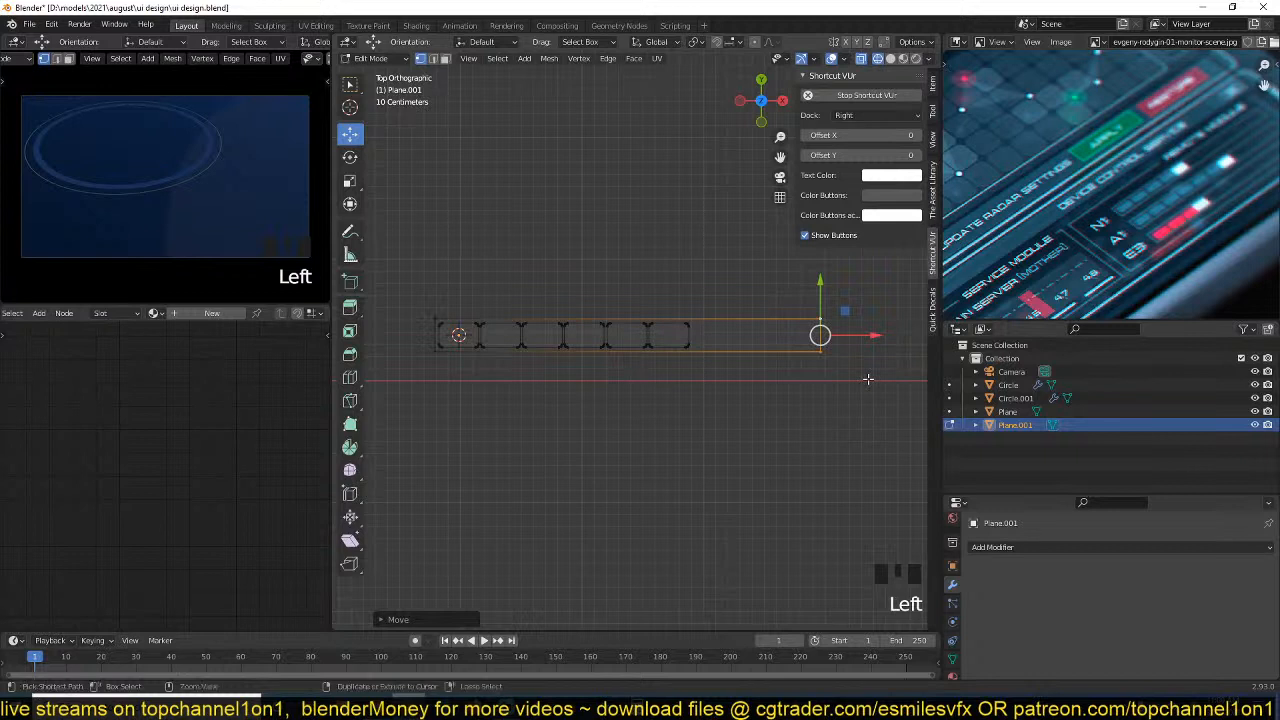
Select the whole long surrounding rectangle and round its corners with a small two-segment vertex bevel.
key("ctrl+l")
scroll(784, 412, "up", 3)
middle_click_drag(765, 414, 508, 418, "shift")
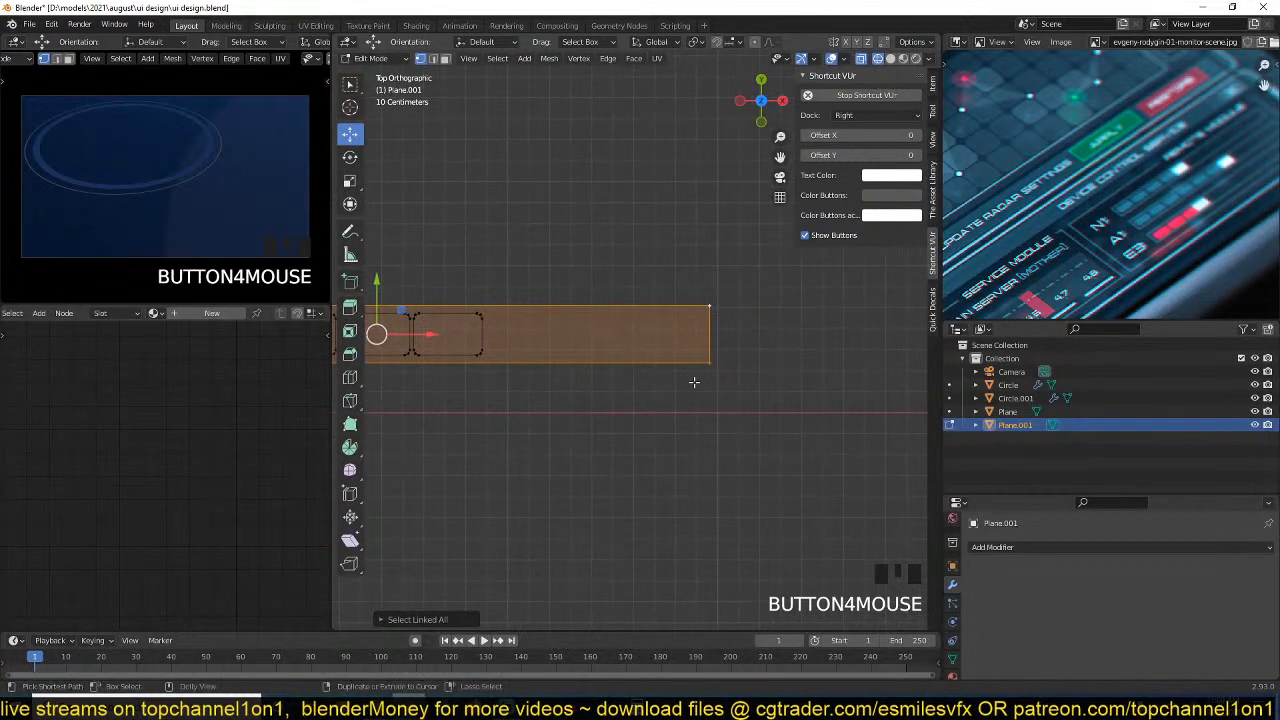
key("shift+ctrl+b")
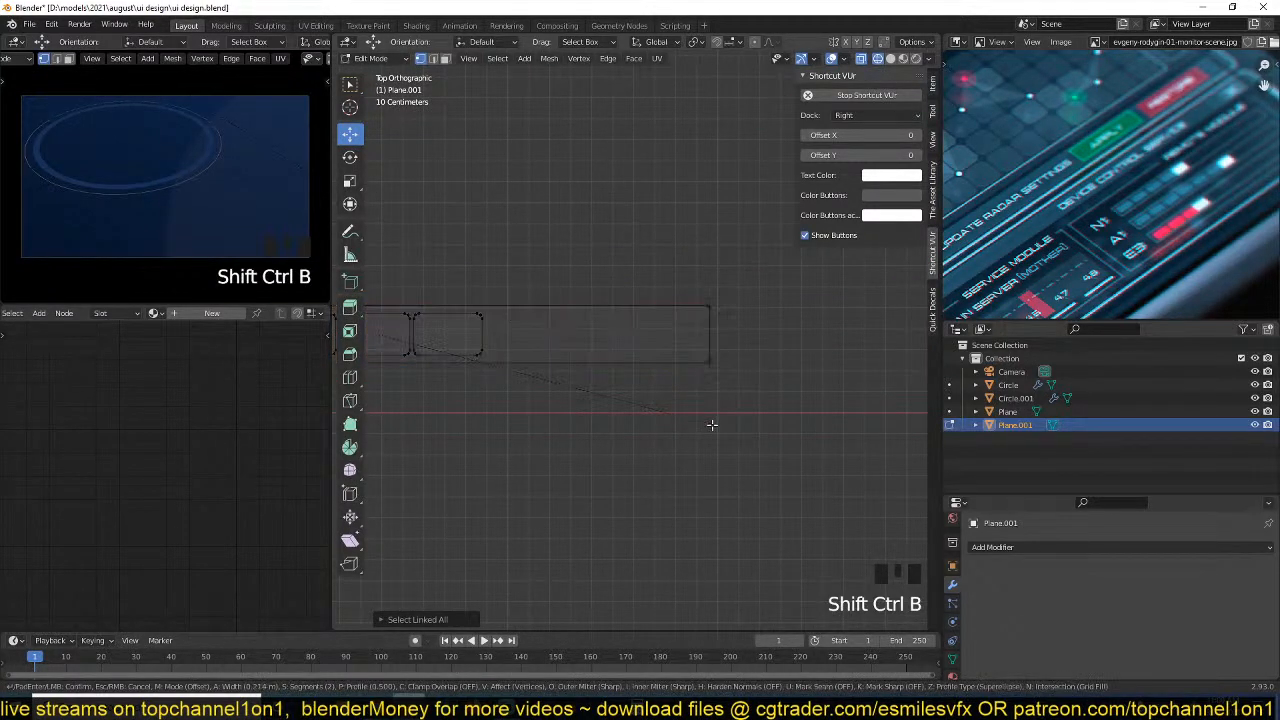
left_click(711, 425)
Inset the long rectangle by about 0.006 m, delete its inner face to leave a thin frame, and return to Object Mode.
left_click(709, 309)
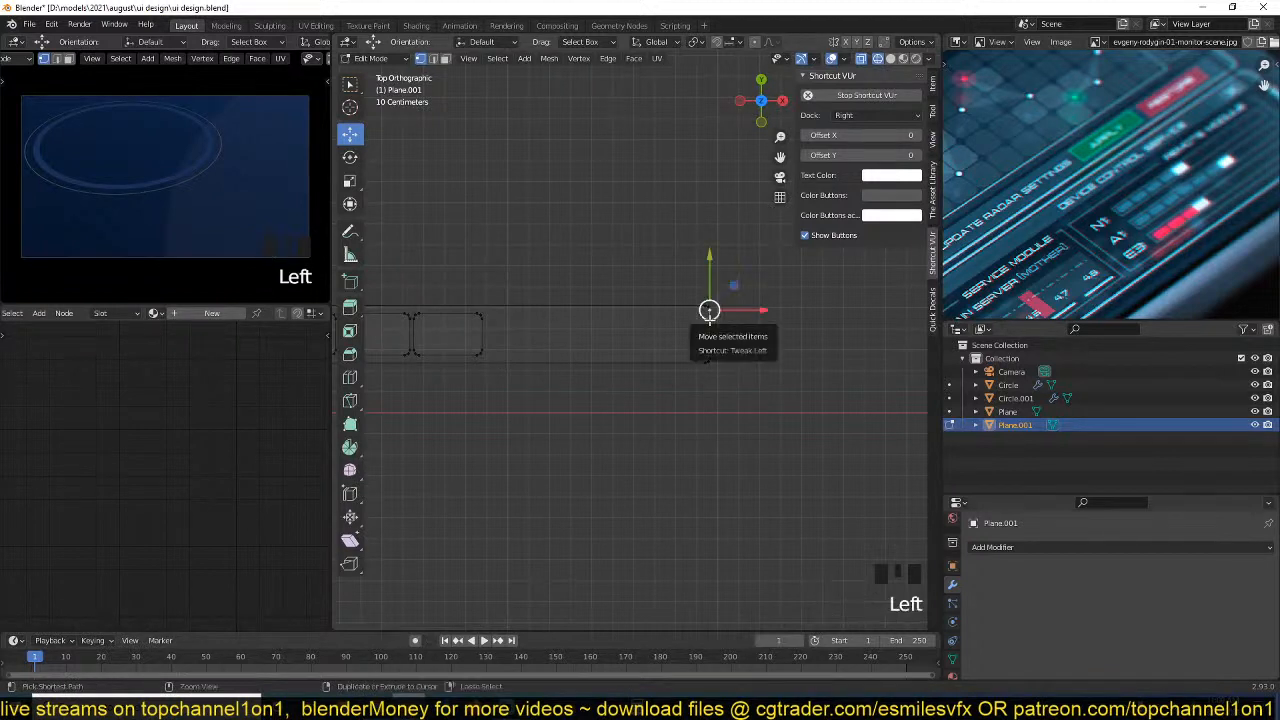
key("ctrl+l")
key("i")
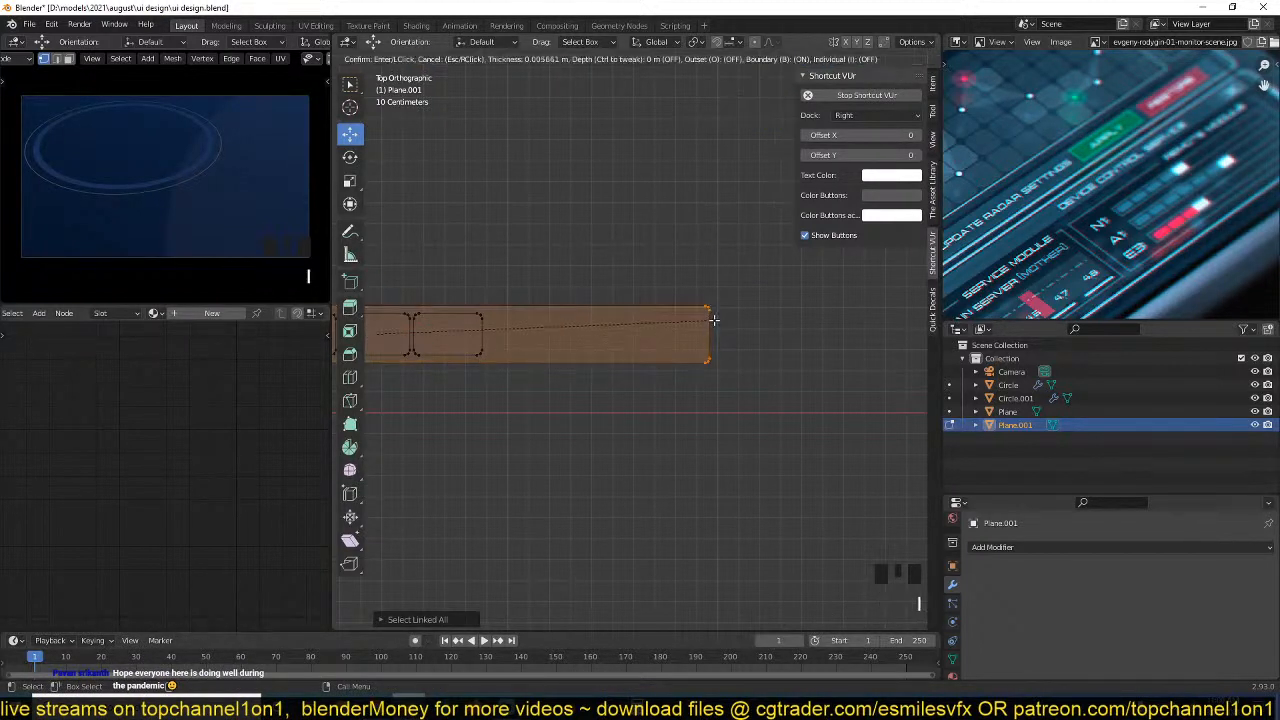
left_click(713, 319)
key("x")
left_click(700, 325)
key("Tab")
scroll(640, 340, "down", 3)
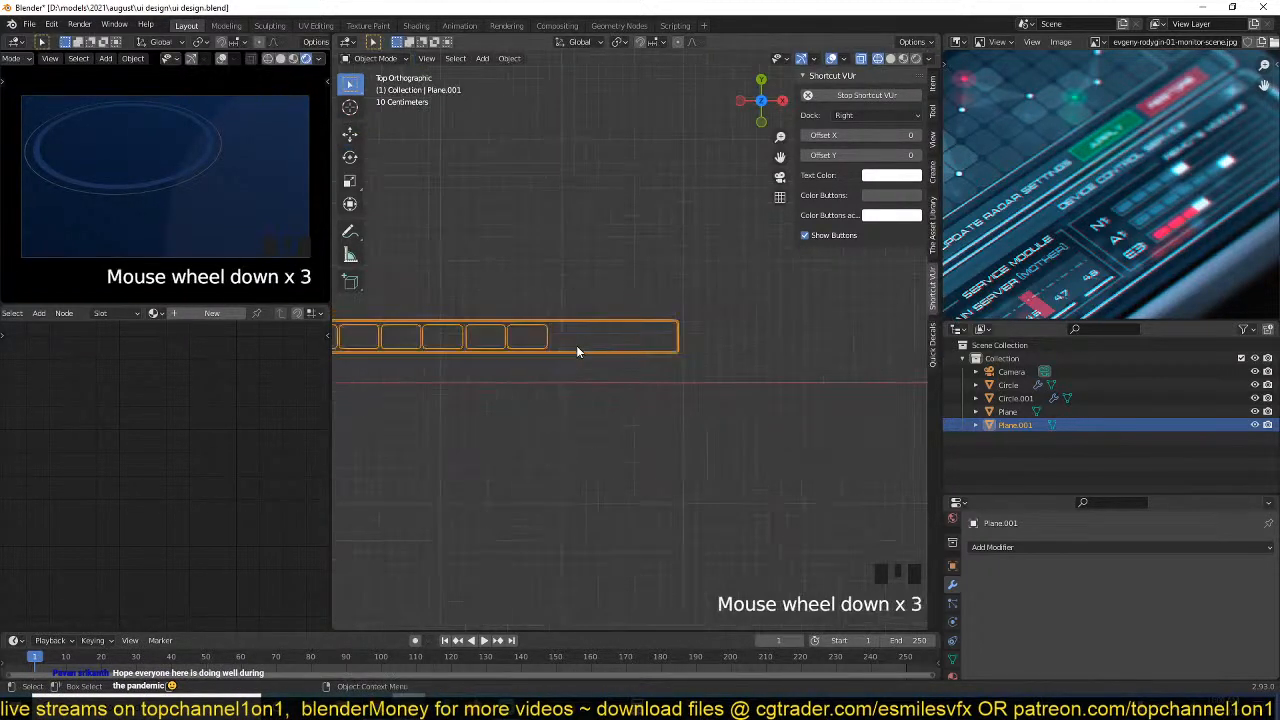
Switch the viewport to solid shading and duplicate the framed segmented bar along Y, placing the copy just below the original.
key("z")
mouse_move(626, 346)
middle_mouse_down("shift")
mouse_move(751, 344)
mouse_move(688, 331)
middle_mouse_up("shift")
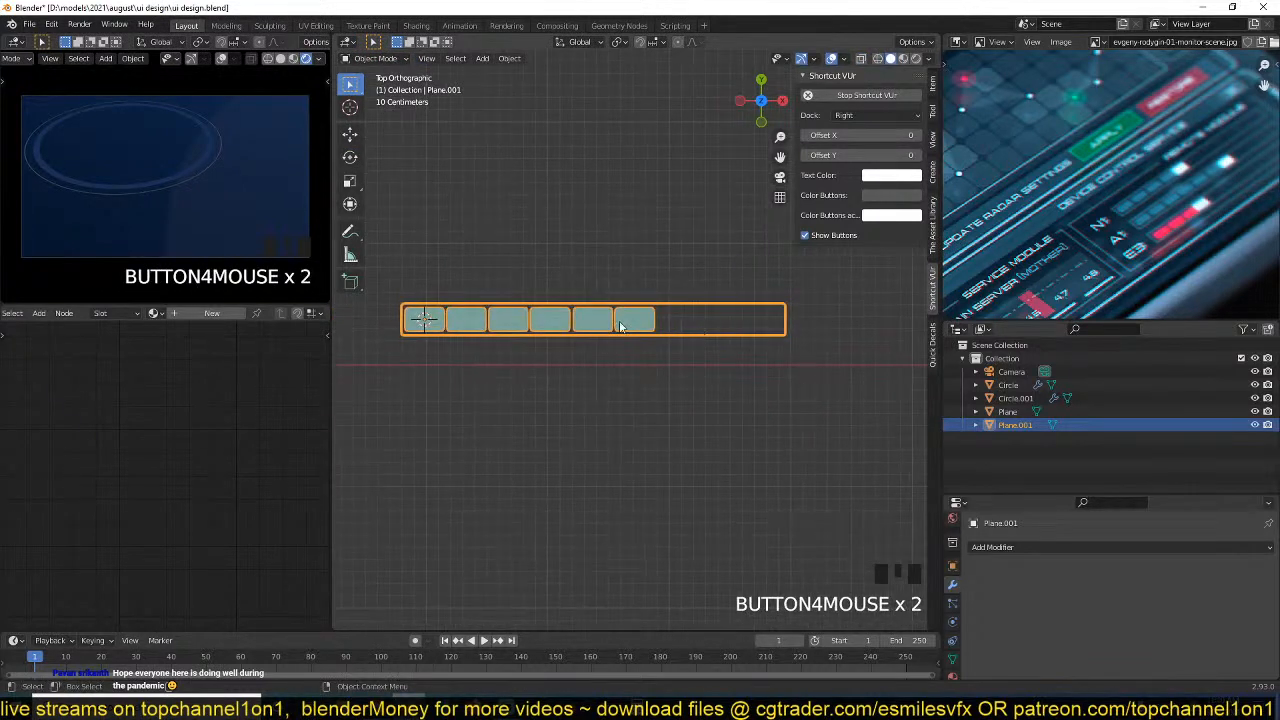
key("shift+d")
key("y")
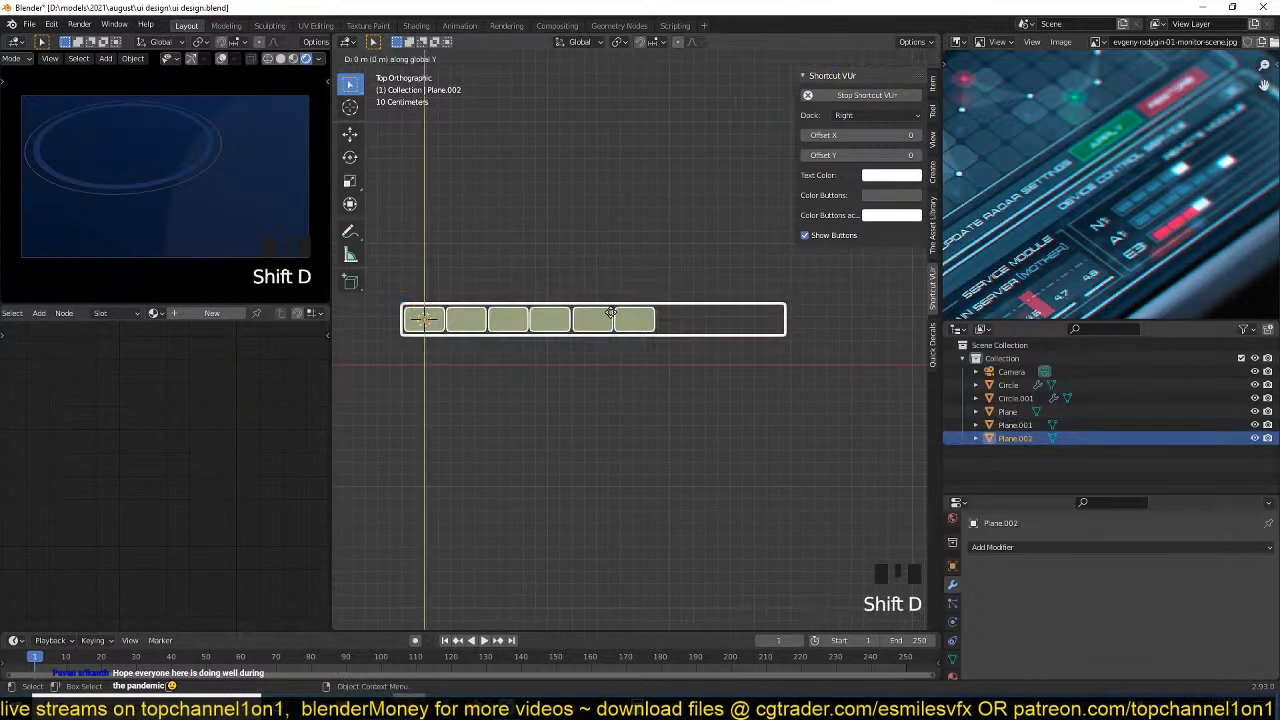
left_click(609, 352)
Delete the last two segment faces from the second bar, leaving its frame and four segments, and return to Object Mode.
key("Tab")
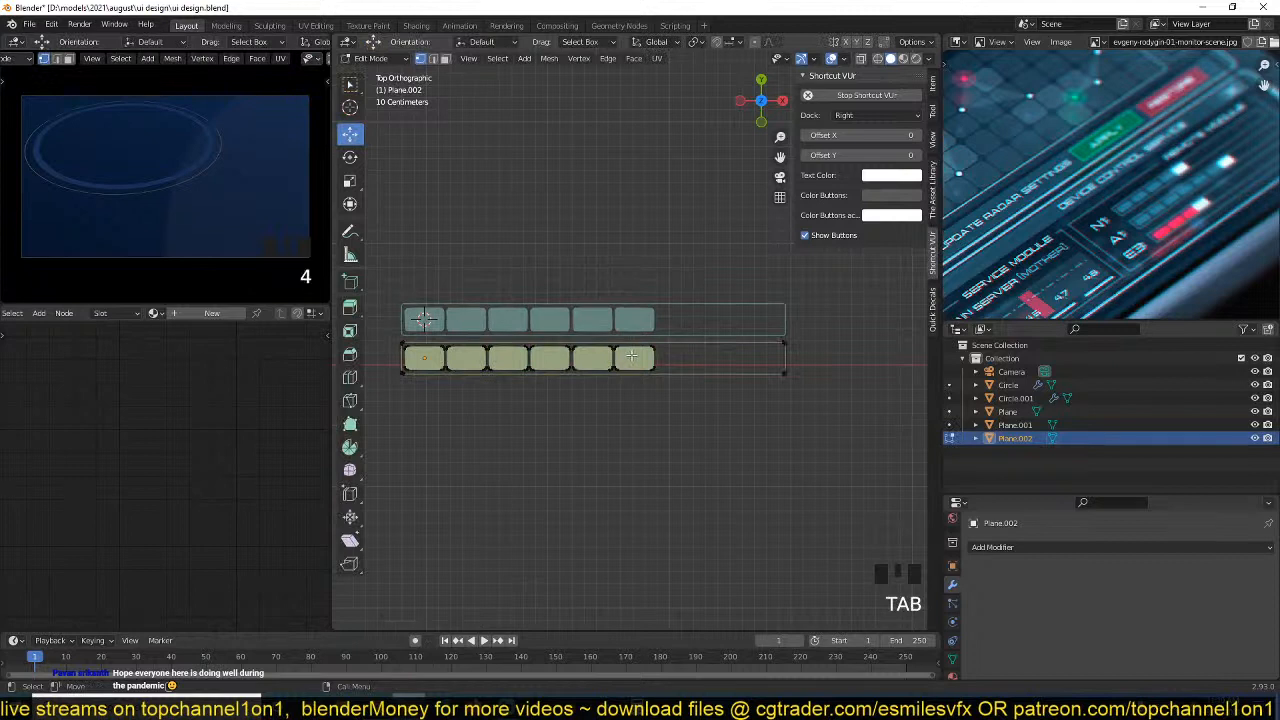
key("3")
left_click(638, 358)
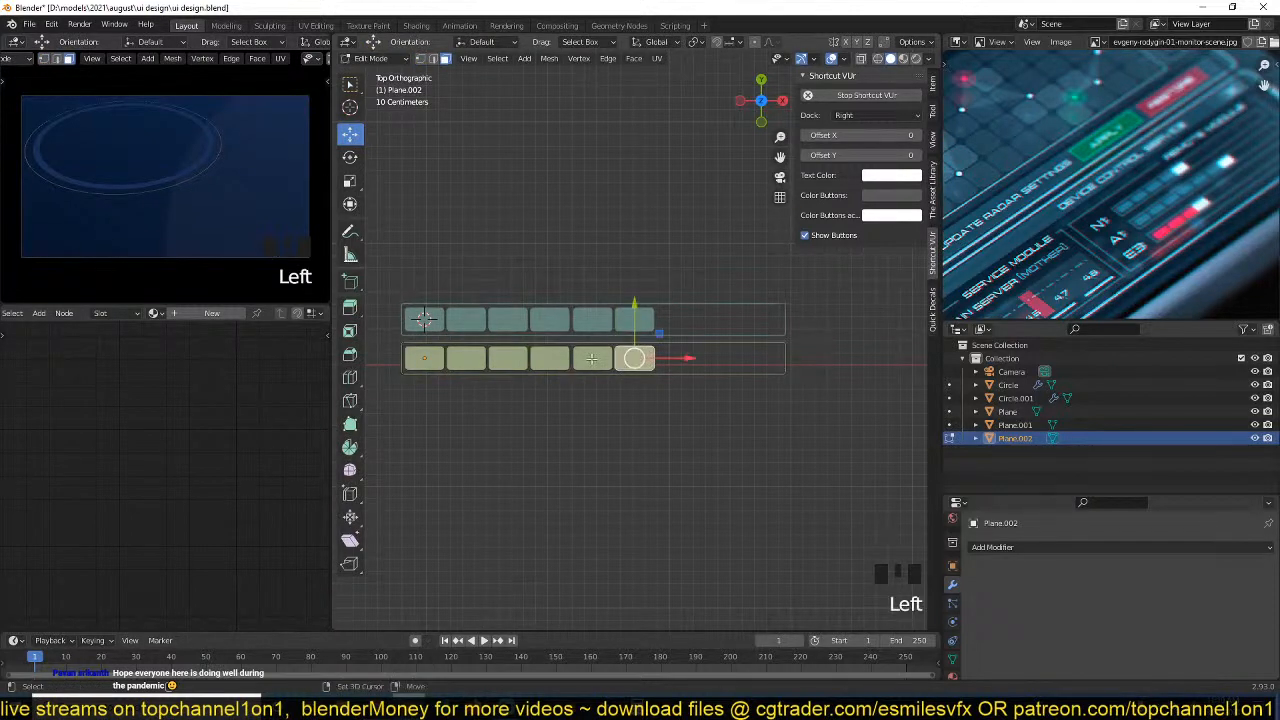
left_click(595, 358, "shift")
key("x")
left_click(555, 365)
key("Tab")
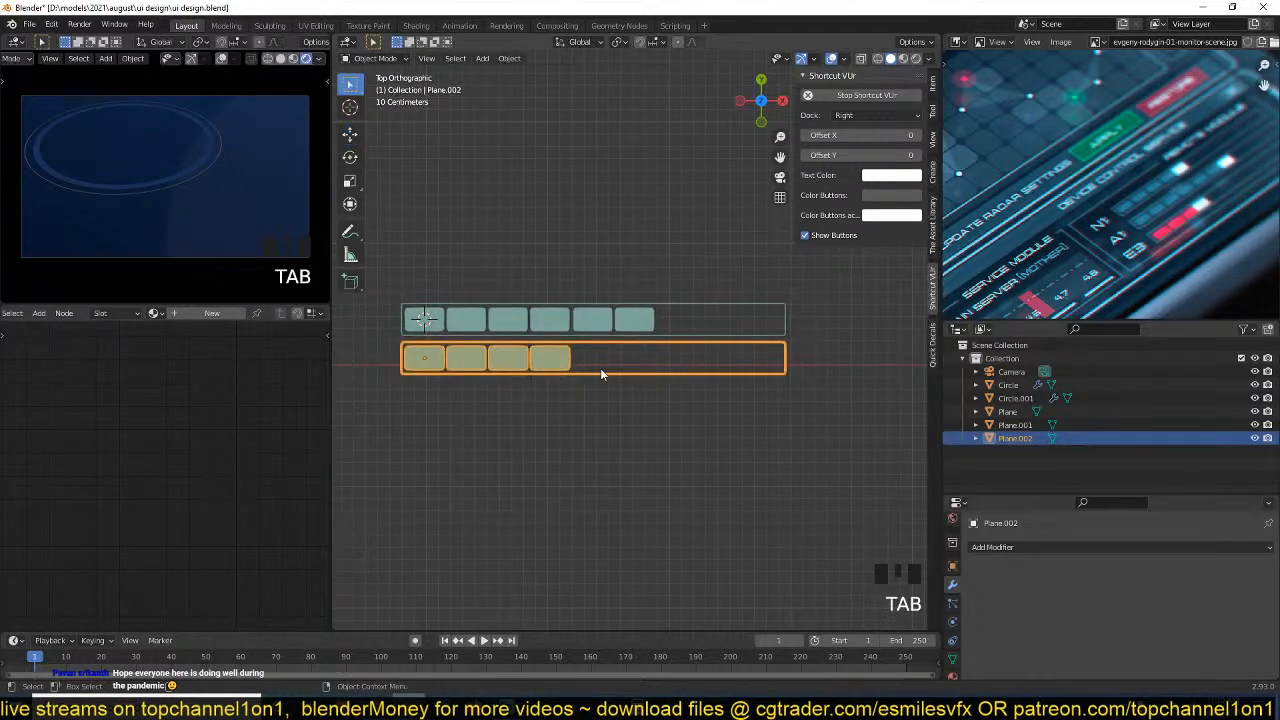
Duplicate the second bar along Y and space the copy evenly below it as a third bar.
key("shift+d")
key("y")
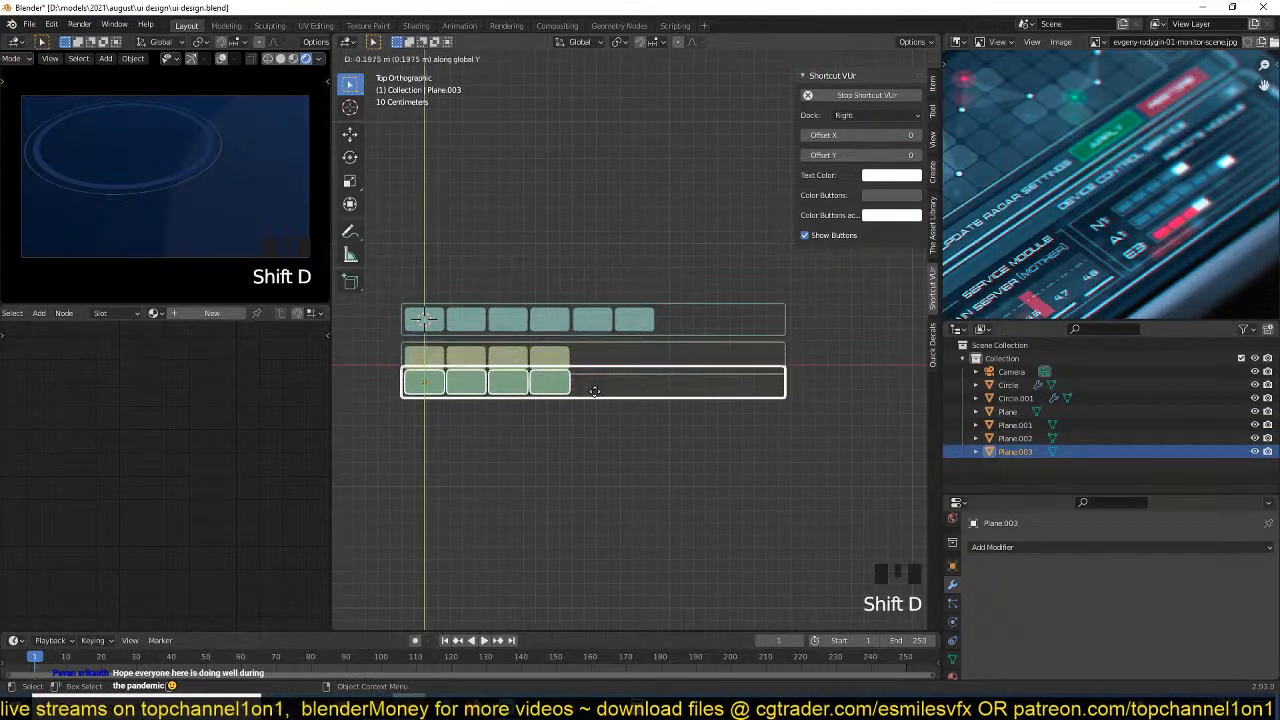
left_click(593, 400)
key("g")
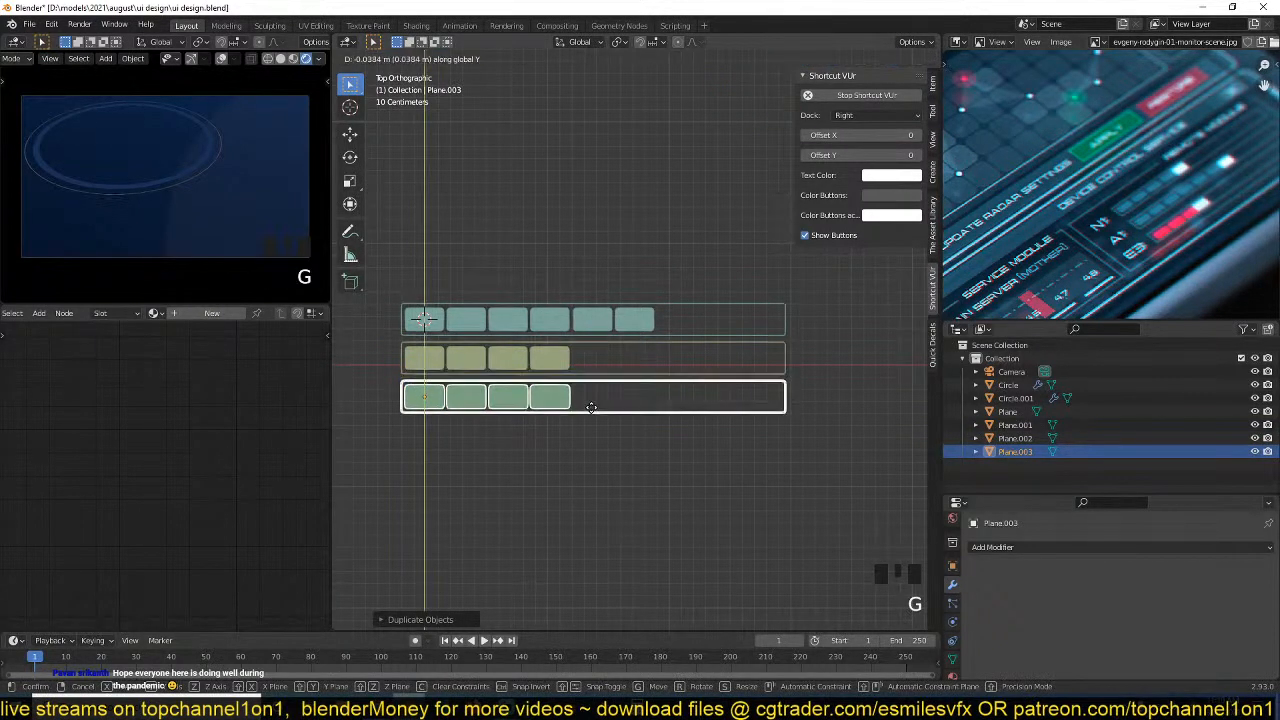
Extend the third bar to six segments by duplicating its last segment face twice along X, about 0.36 m apart.
key("Tab")
left_click(550, 397)
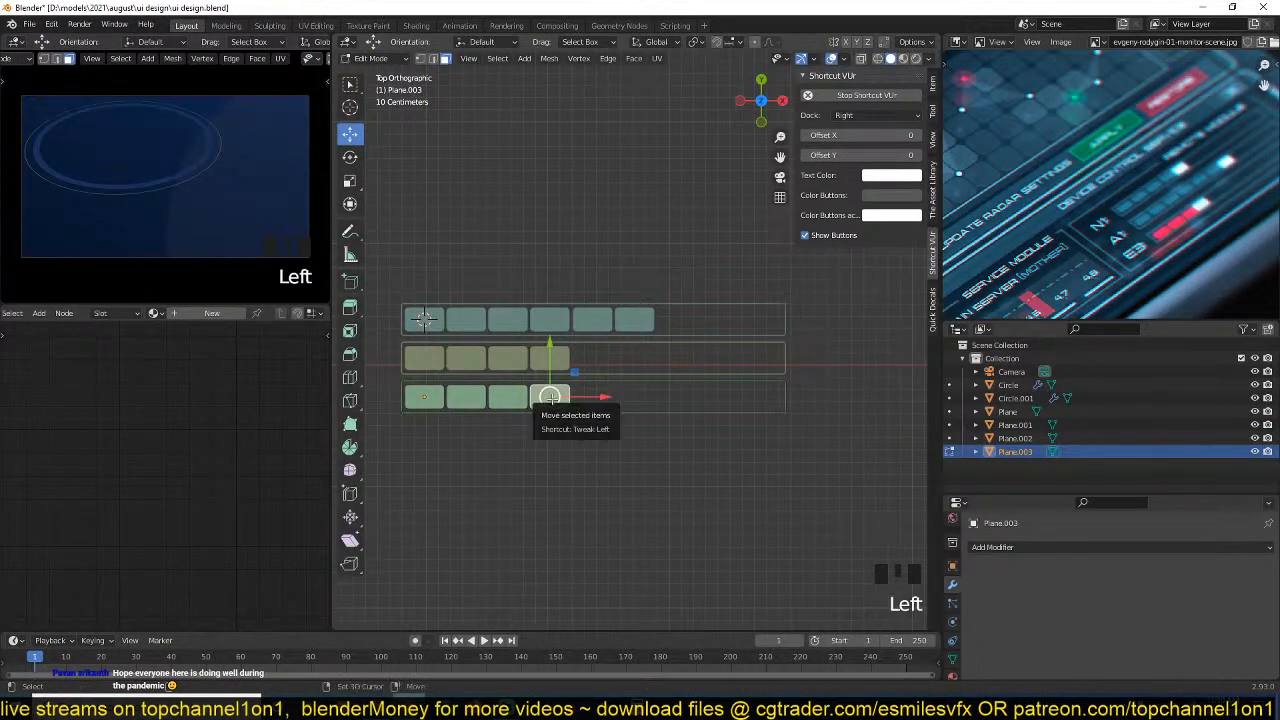
key("shift+d")
key("x")
left_click(595, 400)
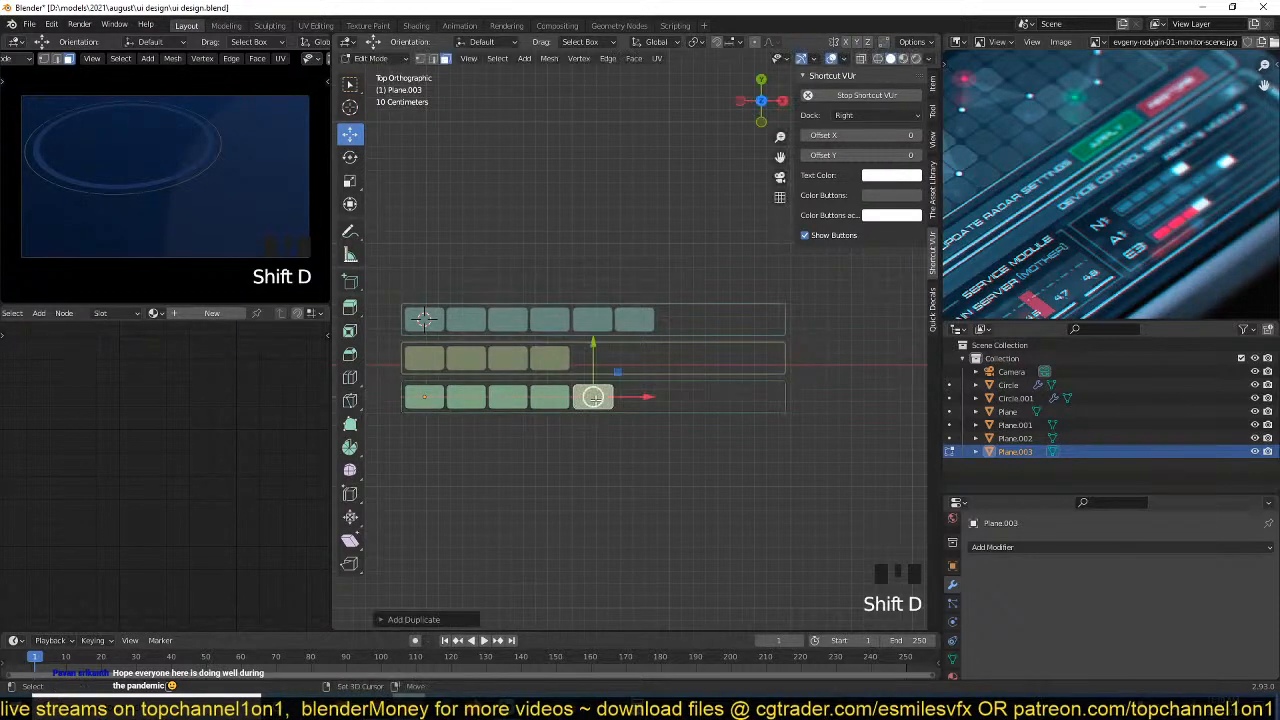
key("shift+d")
key("x")
left_click(630, 401)
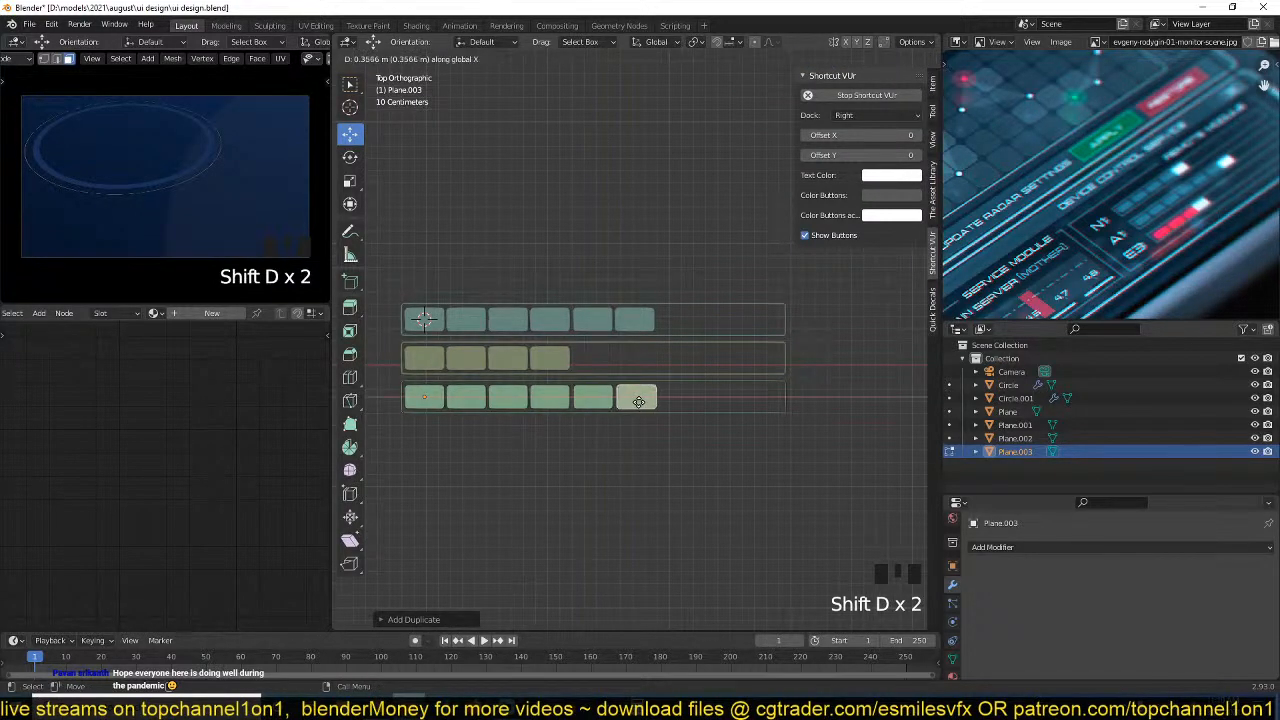
key("Tab")
Select all three bars and move them into a new collection named bars.
scroll(626, 447, "down", 3)
left_click(646, 400)
scroll(646, 396, "up", 2)
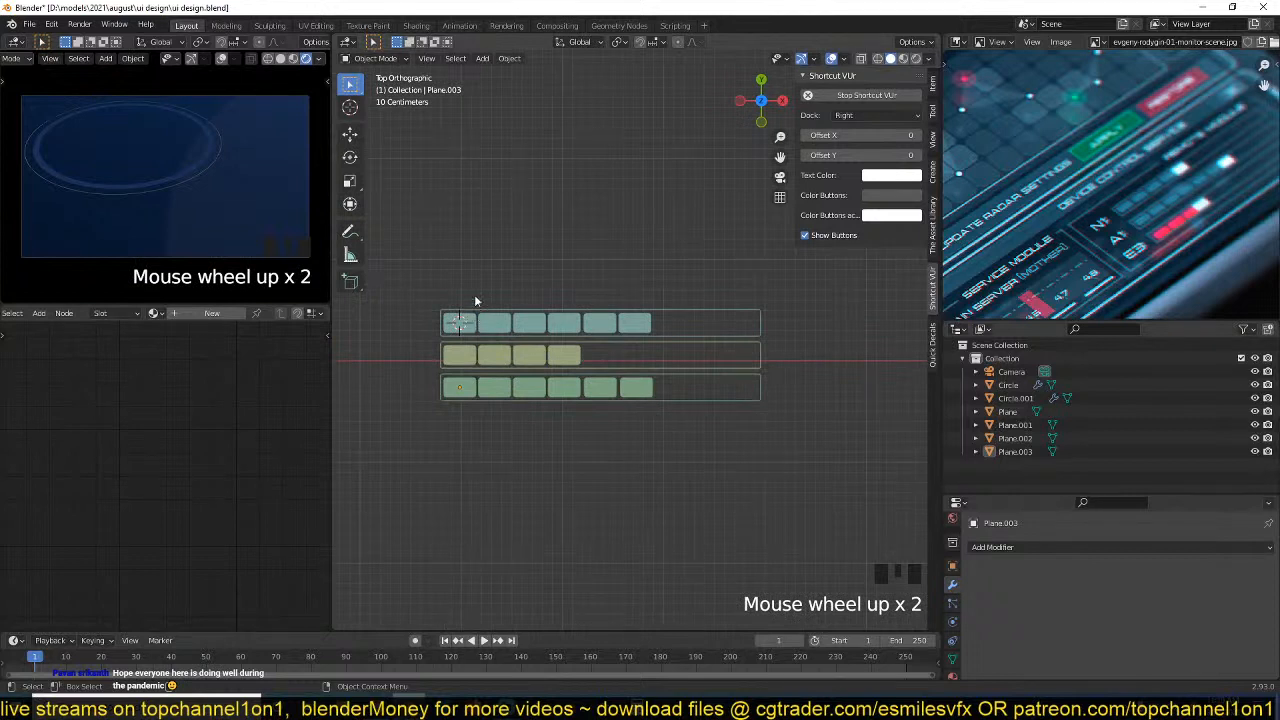
left_click_drag(424, 270, 826, 466)
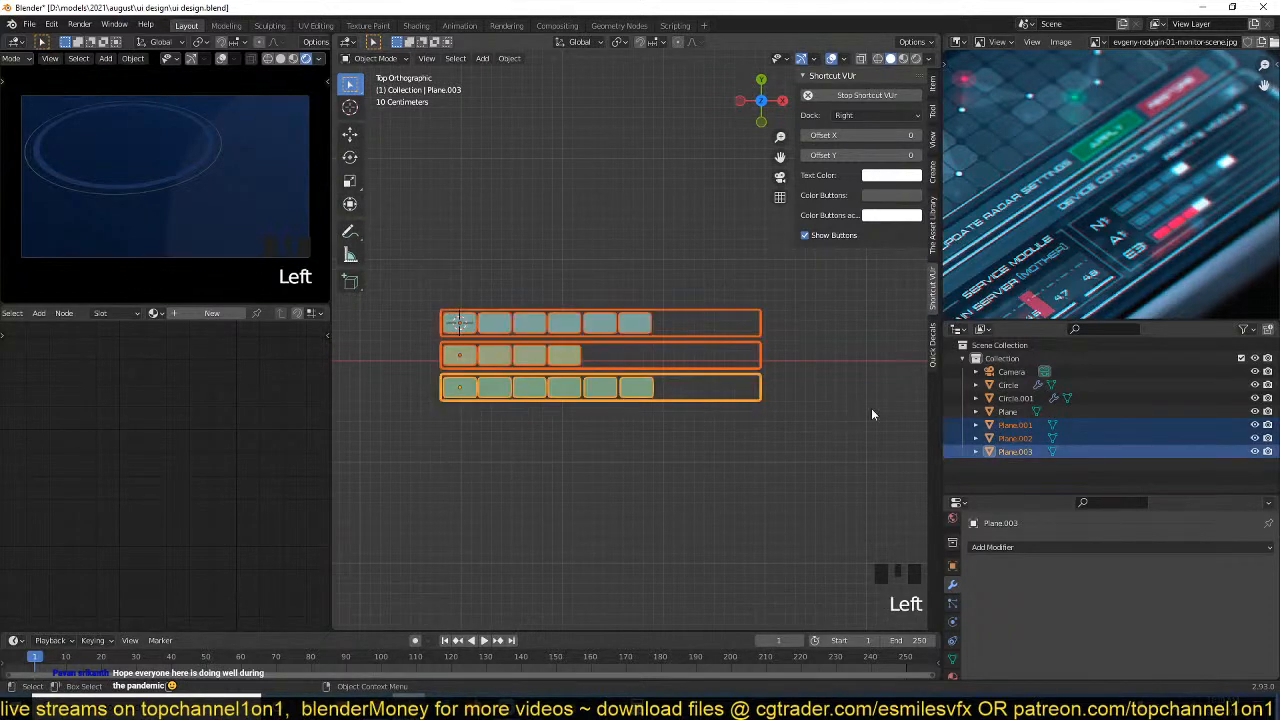
key("m")
left_click(637, 373)
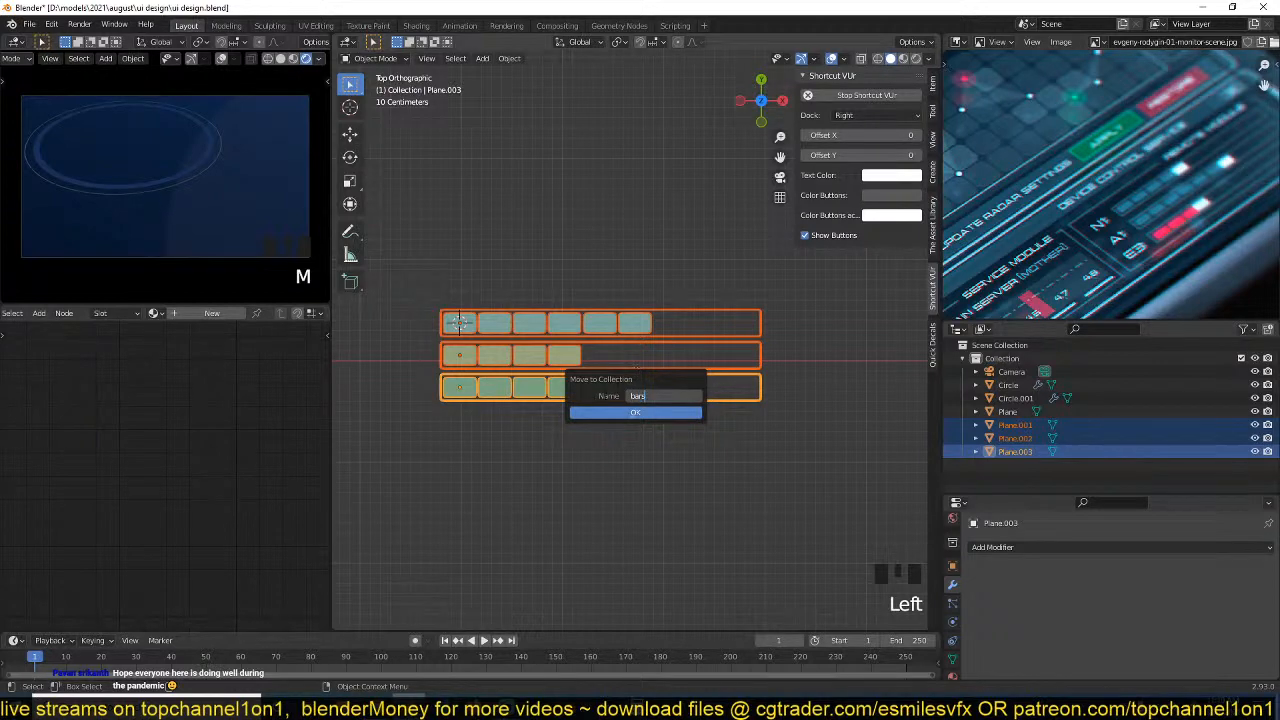
left_click(601, 411)
scroll(579, 418, "down", 4)
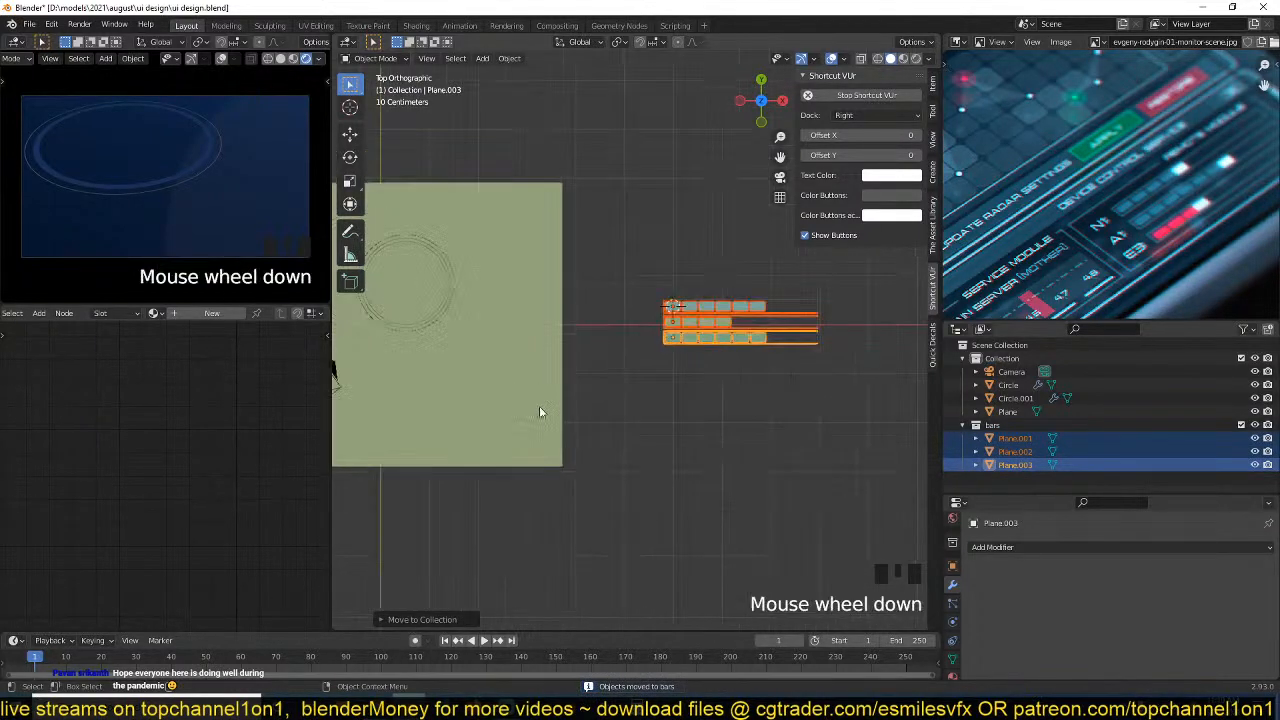
Add a collection instance of bars and move it onto the background plane beside the ring.
scroll(581, 401, "up", 3)
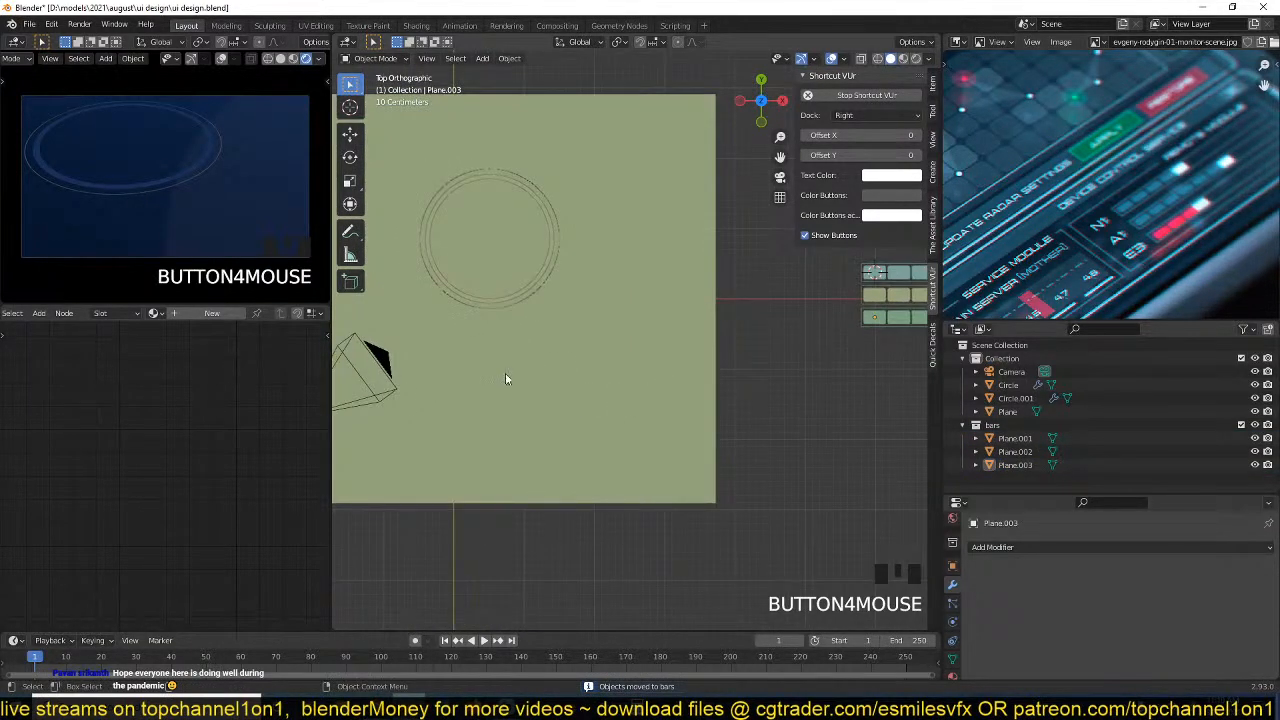
right_click(470, 423, "shift")
key("shift+a")
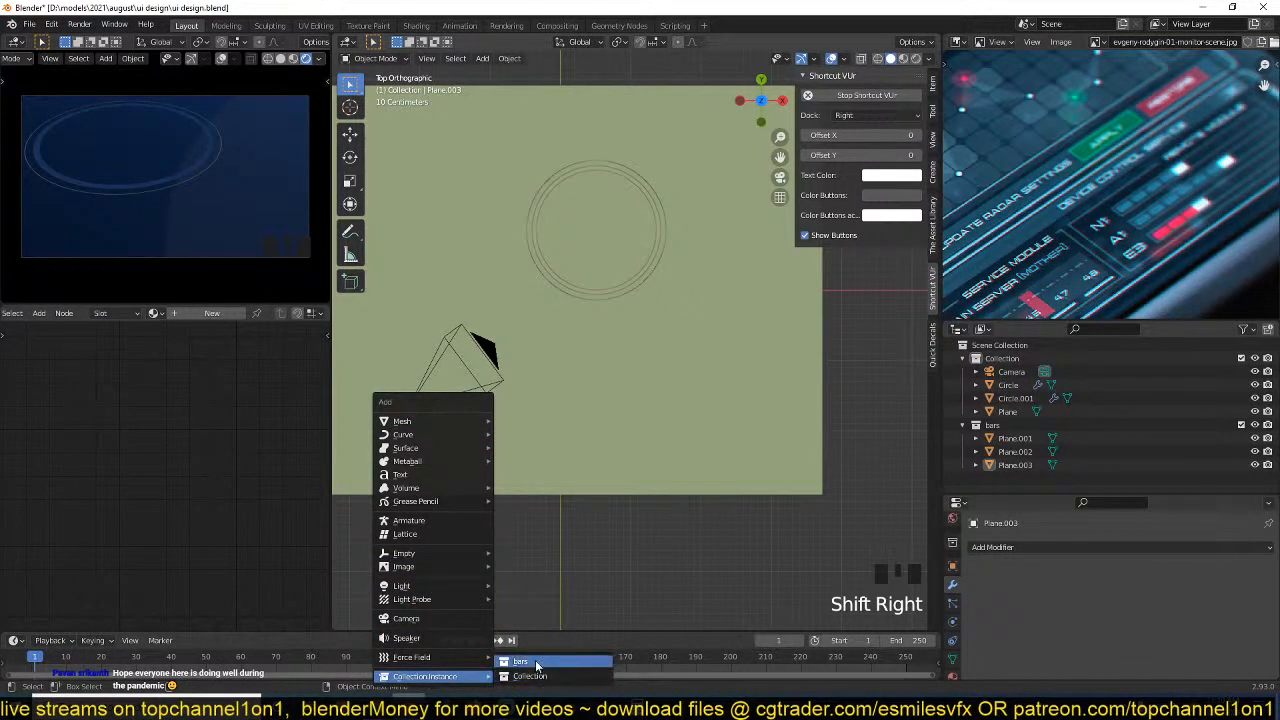
left_click(522, 675)
key("g")
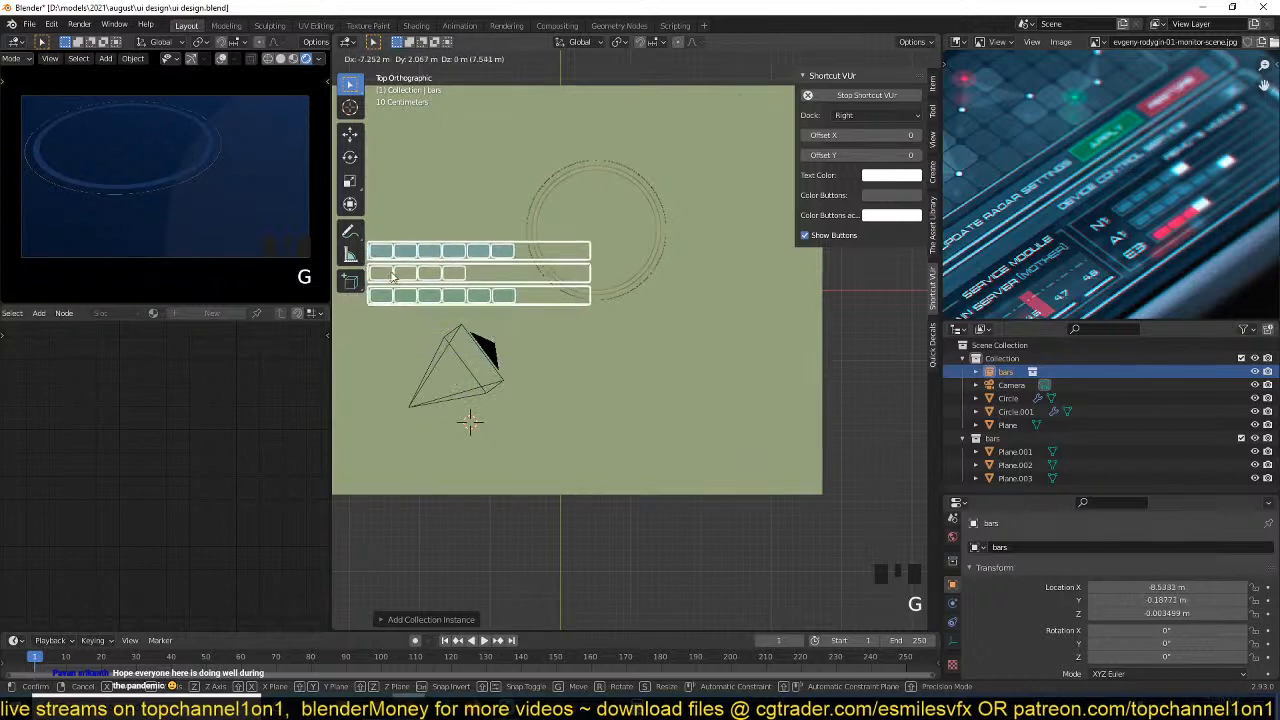
left_click(390, 270)
key("KP_0")
scroll(431, 286, "up", 6)
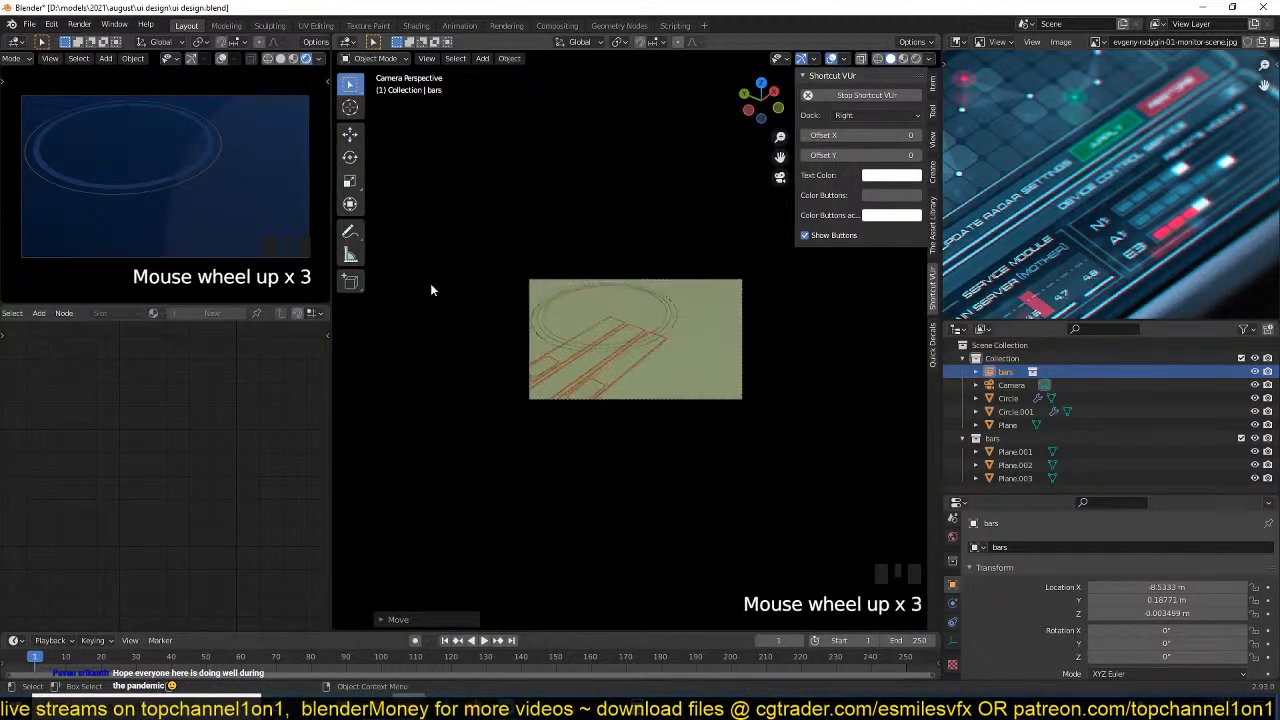
key("g")
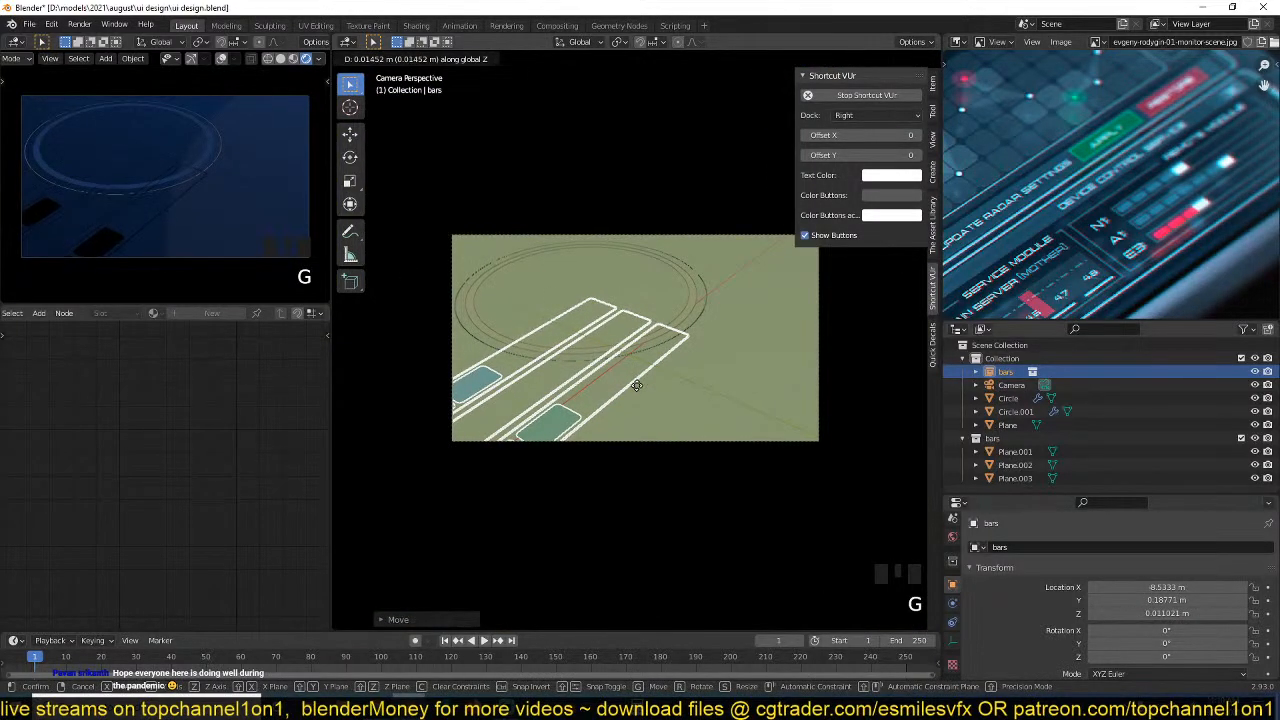
right_click(637, 386)
Scale the bars instance down to a small group and move it over the ring's lower part.
key("KP_7")
scroll(637, 391, "down", 4)
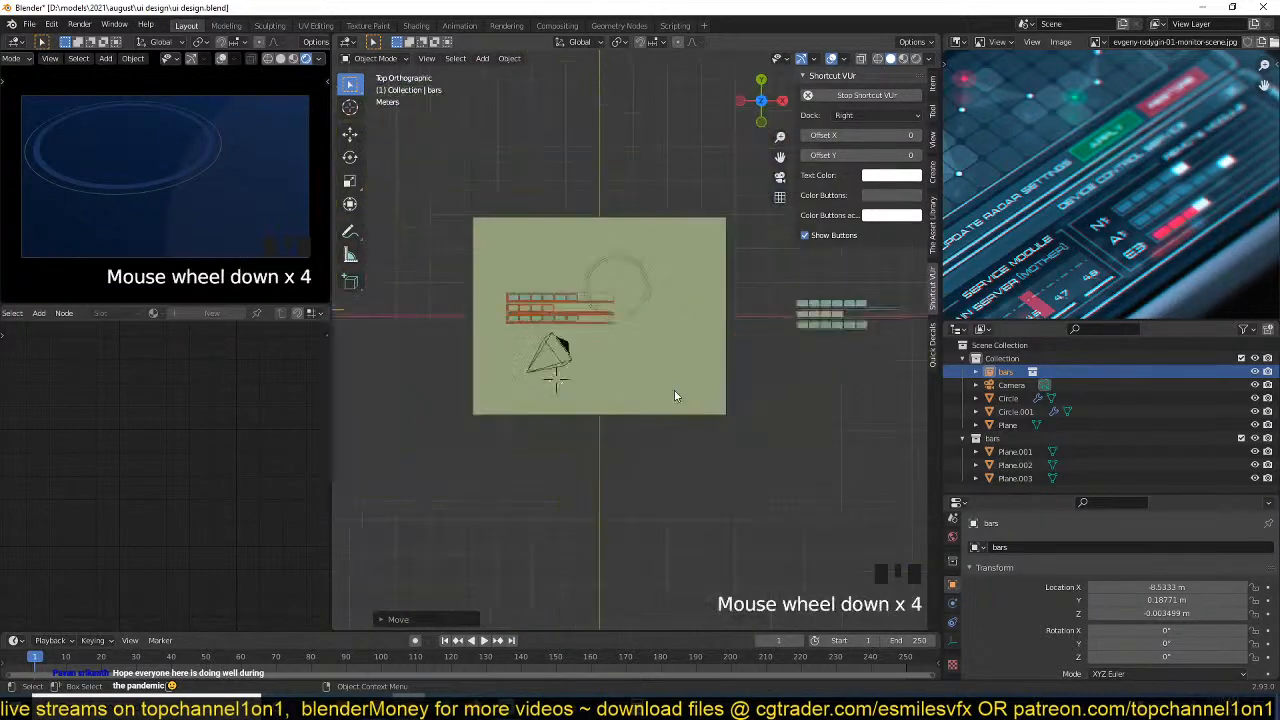
key("s")
left_click(455, 334)
key("g")
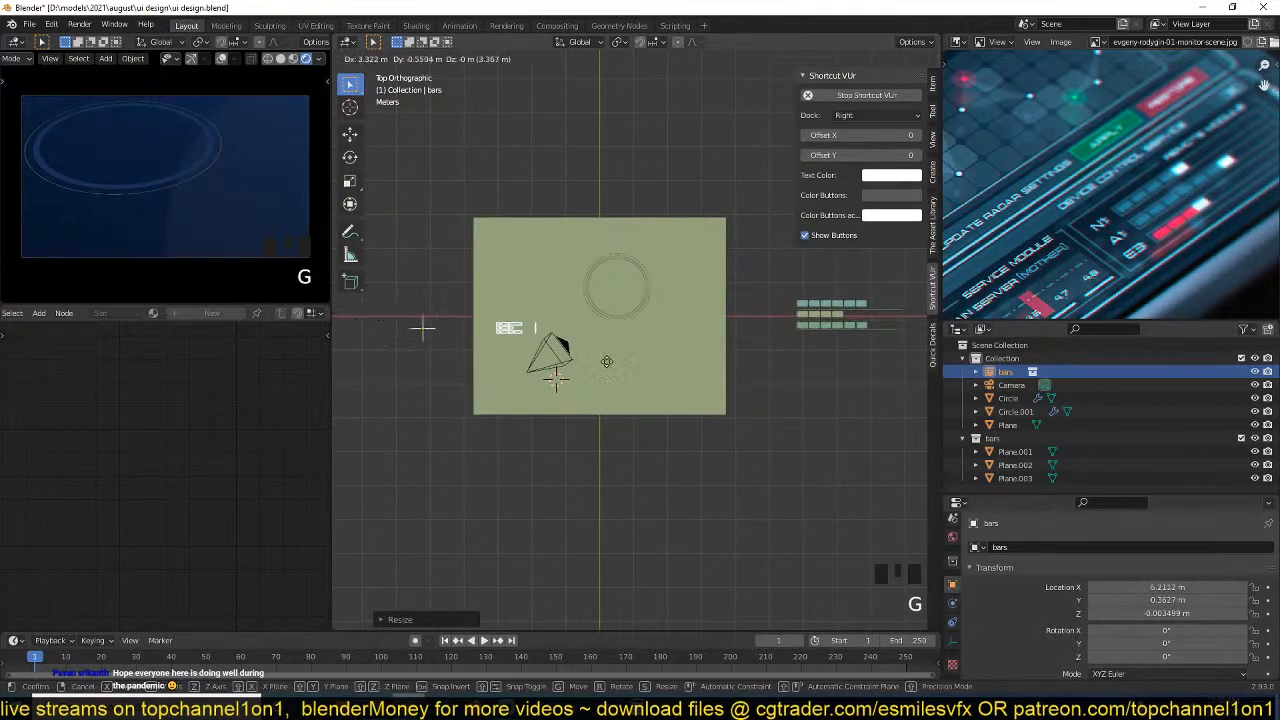
left_click(683, 334)
Raise the bars instance about 0.002 m along Z so it sits just above the background plane.
key("KP_Decimal")
key("grave")
middle_click_drag(695, 289, 538, 307)
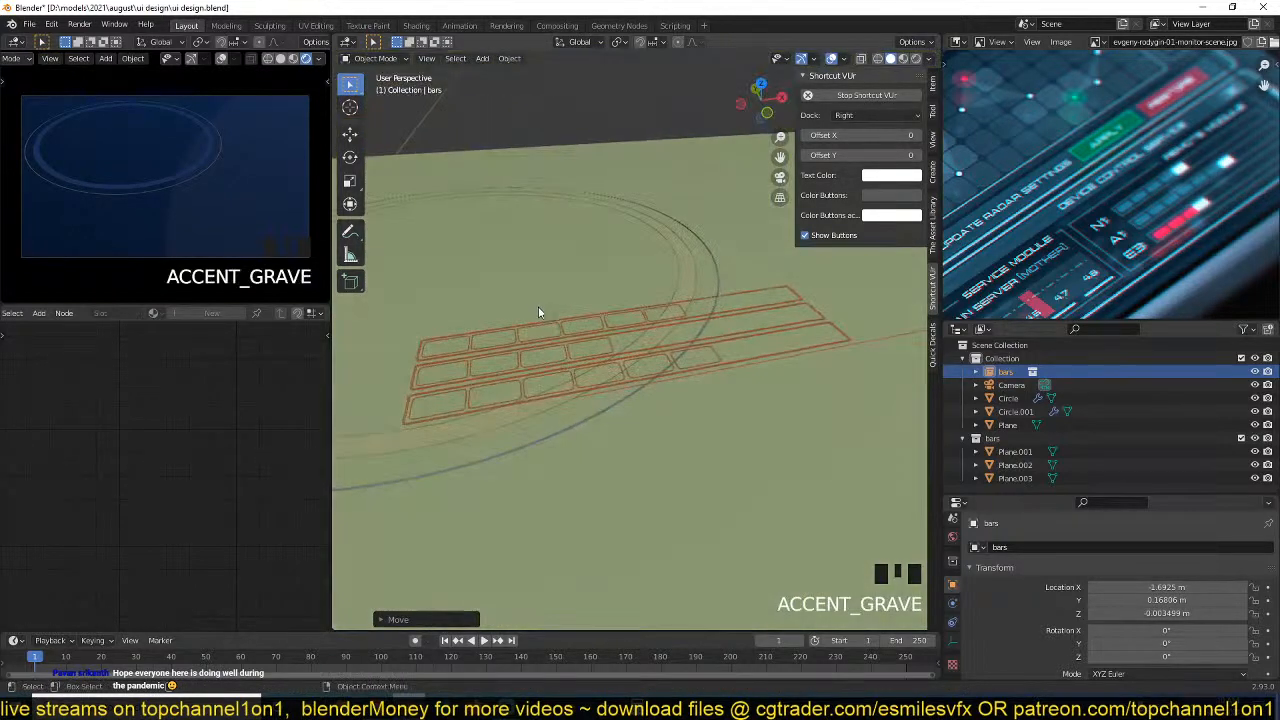
scroll(541, 310, "up", 2)
key("g")
key("z")
left_click(566, 322)
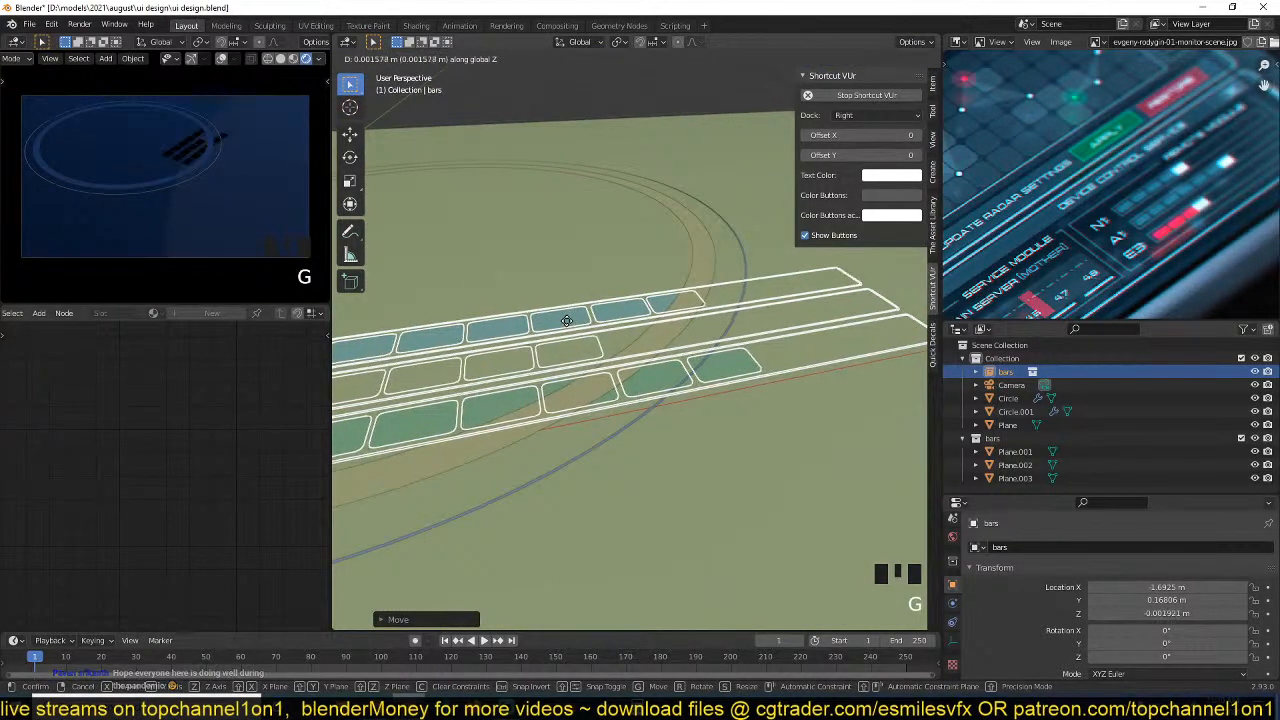
Switch to wireframe shading and move the three original bars from outside the plane to the world origin.
key("KP_7")
scroll(569, 321, "down", 8)
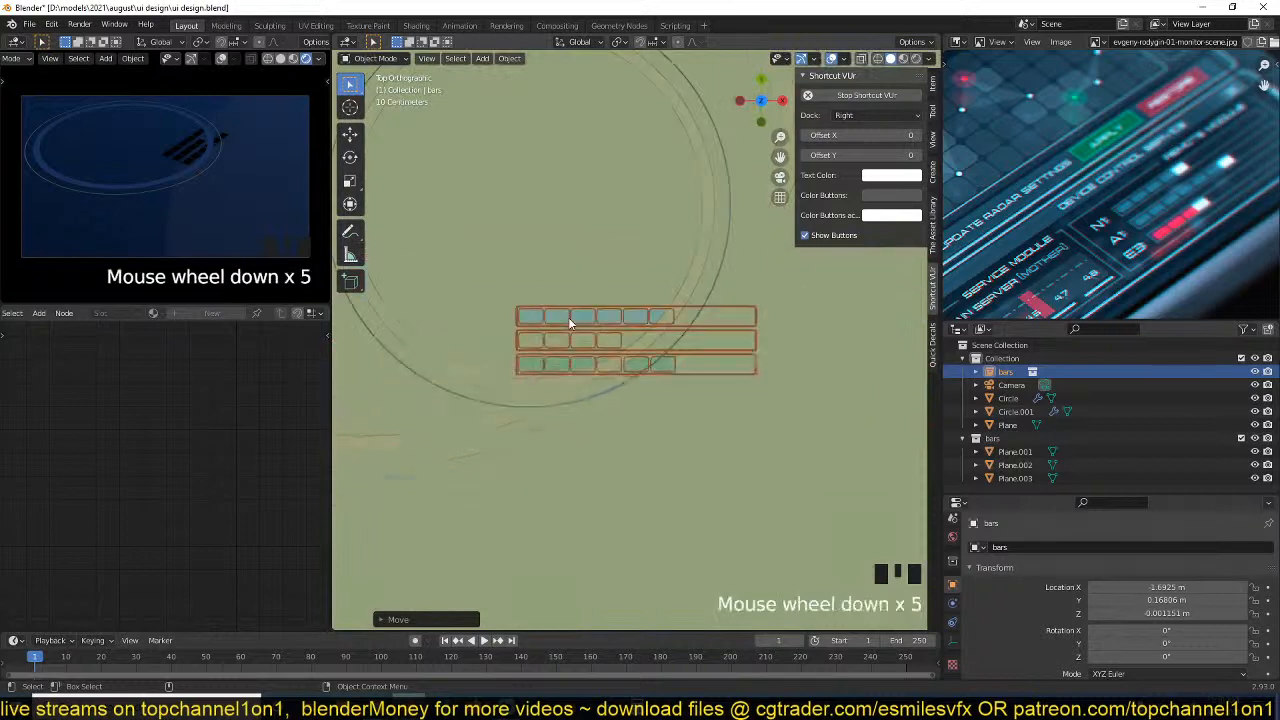
scroll(605, 330, "down", 1)
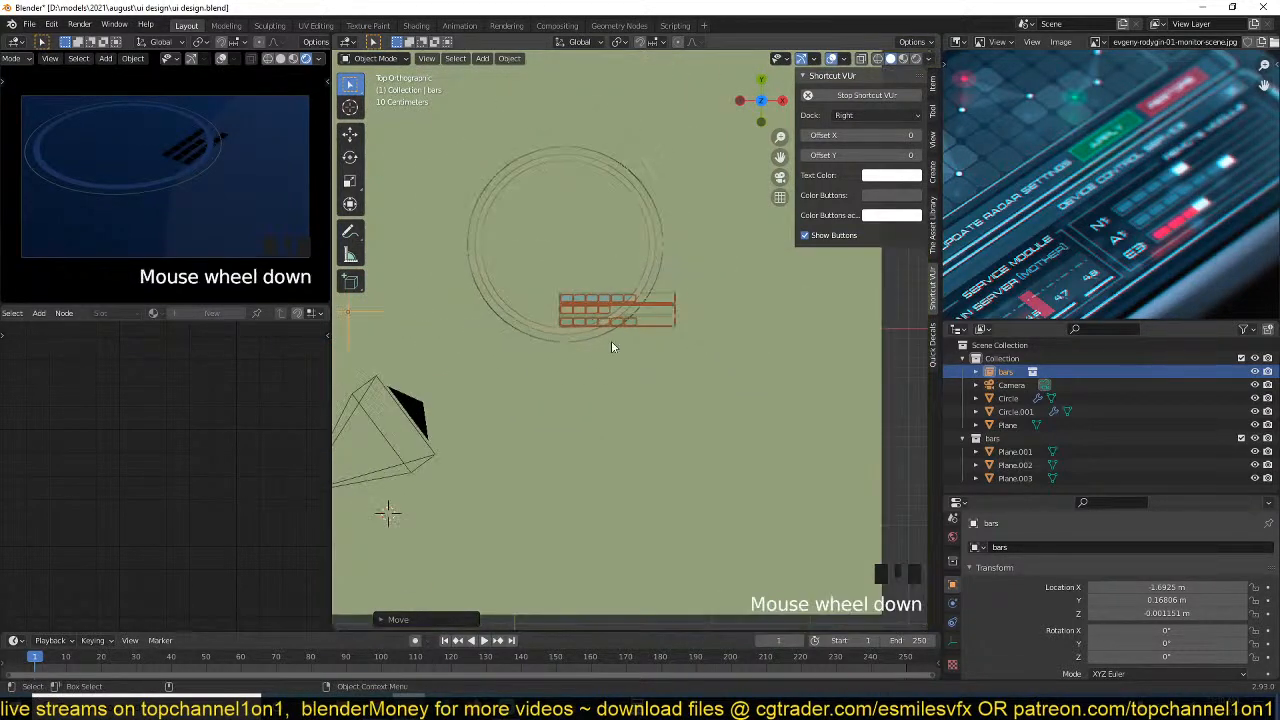
scroll(641, 268, "down", 3)
middle_click_drag(641, 268, 575, 292, "shift")
scroll(650, 322, "down", 1)
middle_click_drag(672, 328, 624, 325, "shift")
key("z")
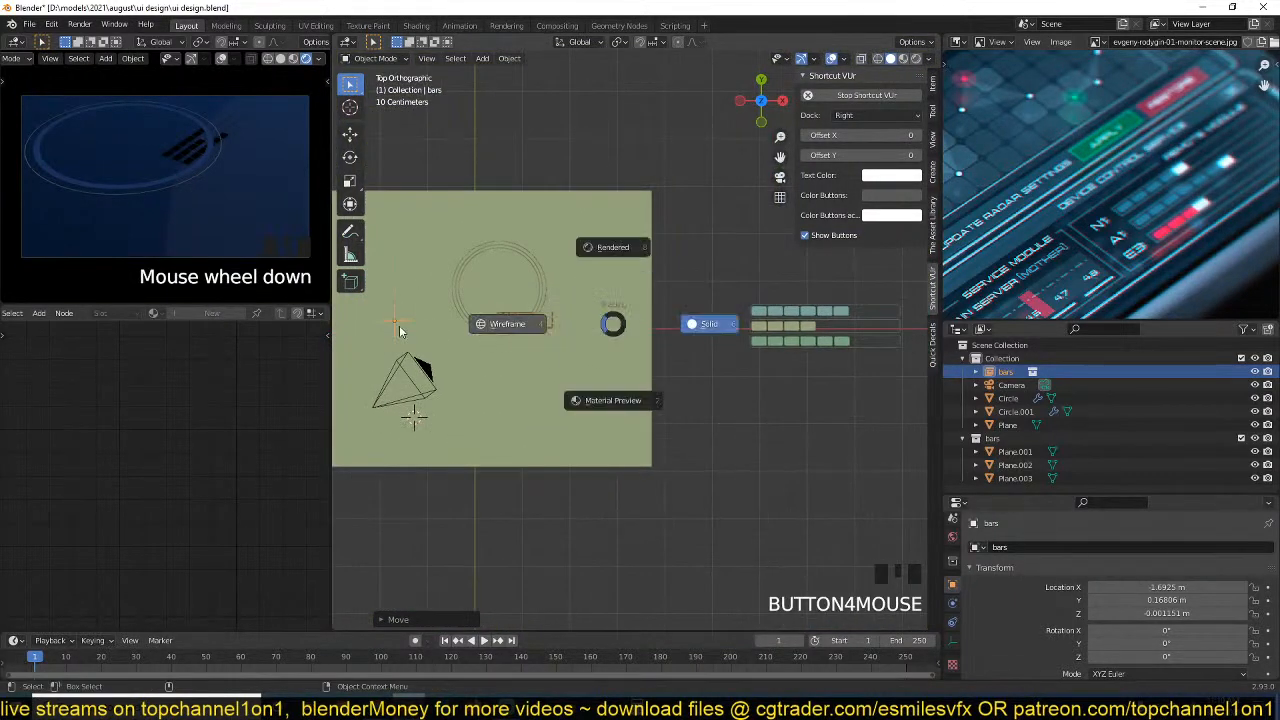
left_click(400, 328)
left_click_drag(727, 288, 902, 351)
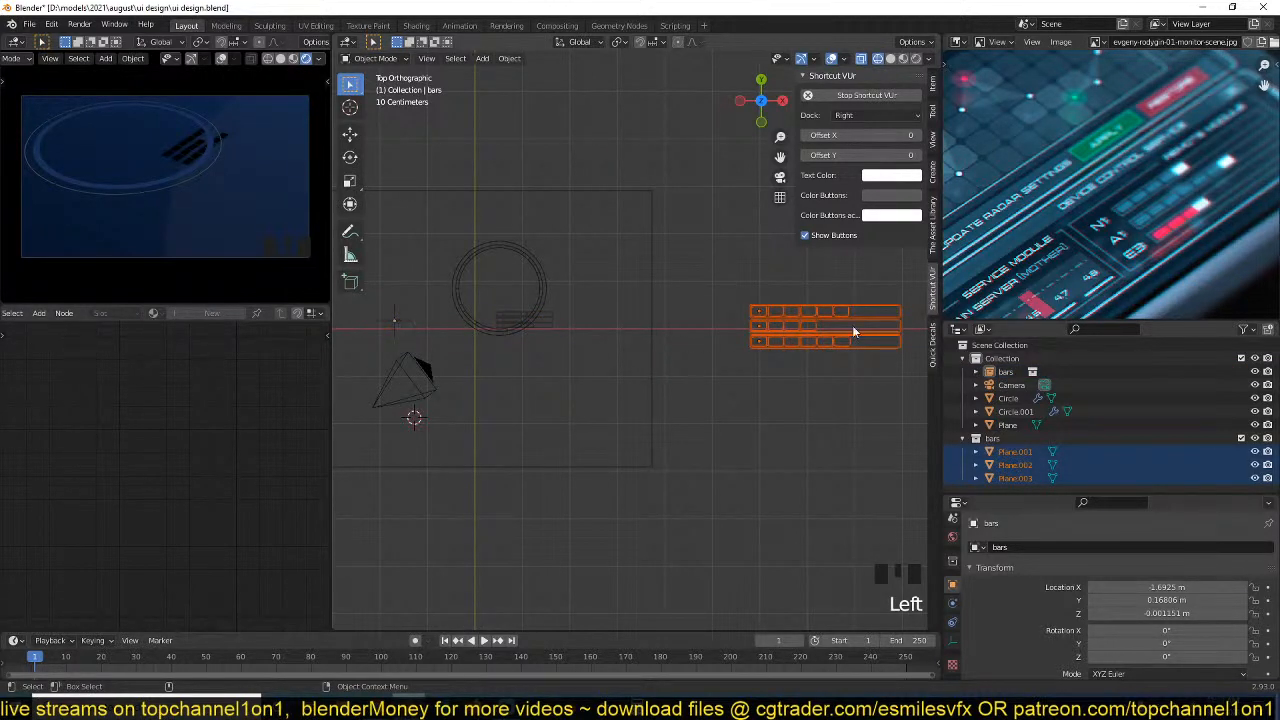
scroll(847, 345, "up", 2)
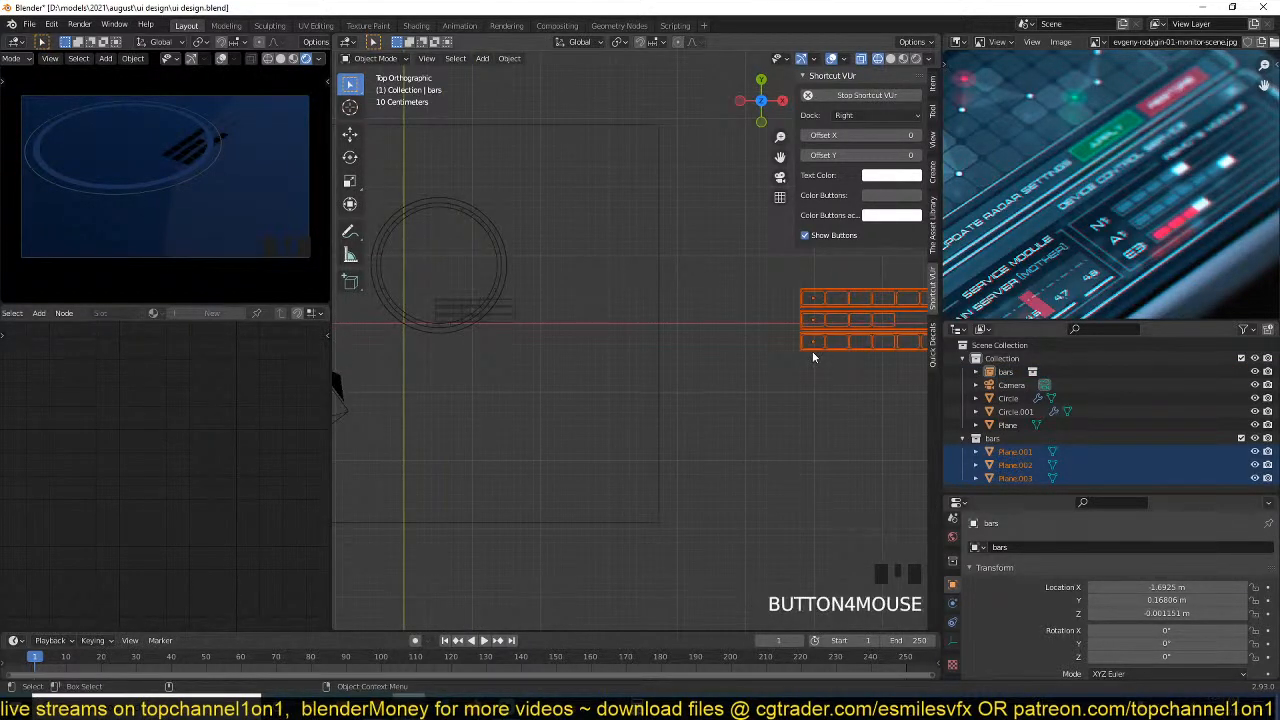
key("g")
left_click(415, 352)
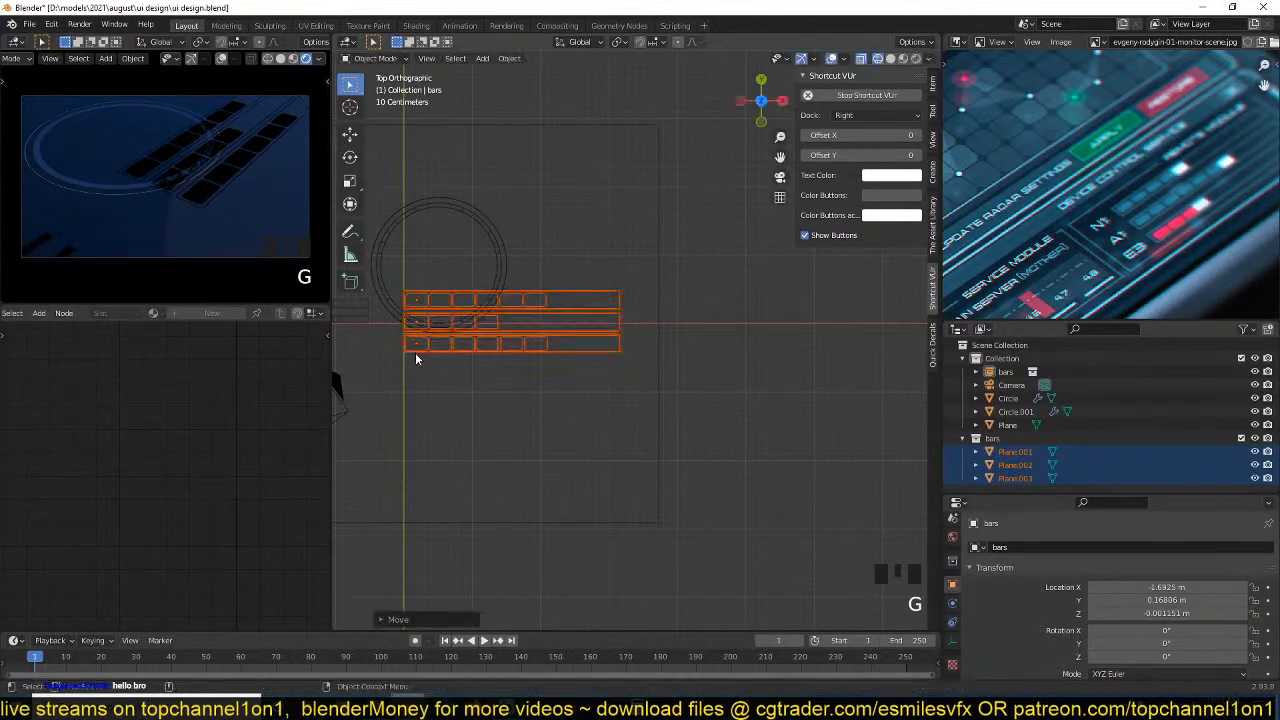
middle_click_drag(415, 352, 596, 401, "shift")
Scale the three original bars to about 0.3 and shift them so their starting ends meet the world Y axis.
scroll(596, 401, "up", 2)
key("s")
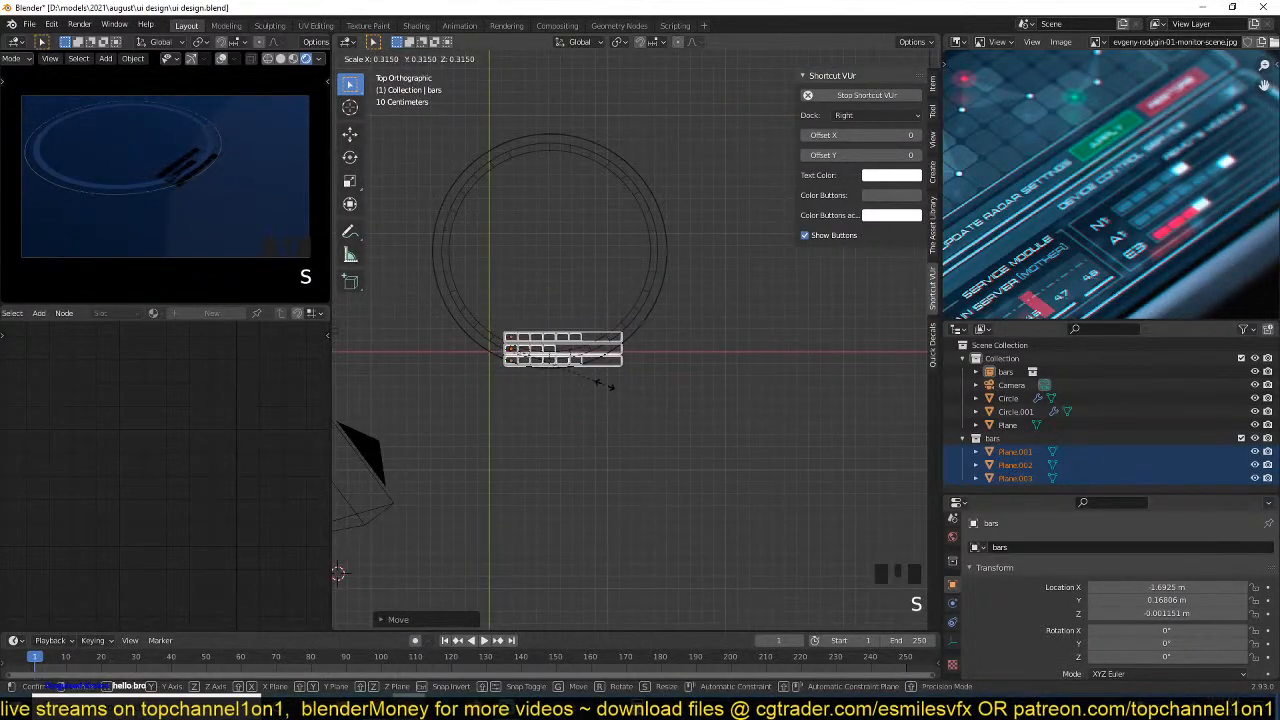
left_click(604, 390)
key("g")
left_click(590, 387)
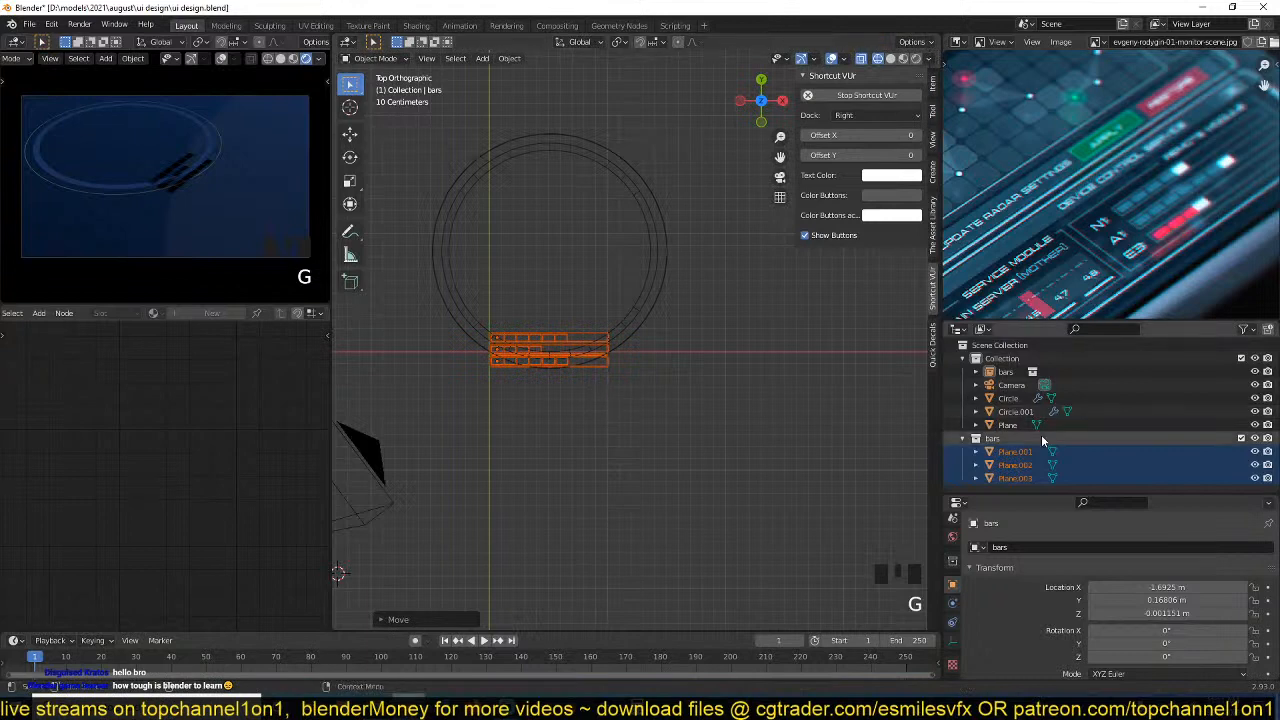
Exclude the source bars collection from the view layer and move the bars instance to the ring's lower-right edge.
left_click(1241, 438)
scroll(654, 437, "down", 7)
scroll(594, 397, "up", 4)
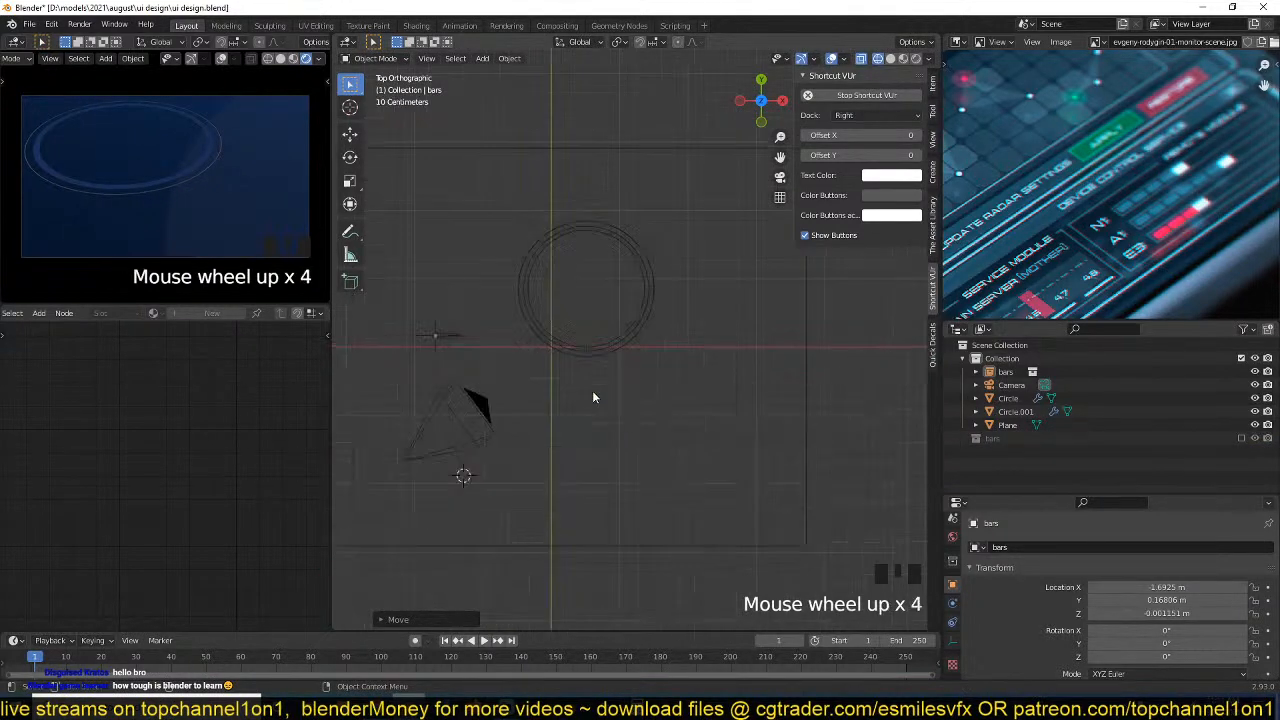
left_click(426, 335)
scroll(426, 335, "up", 2)
key("g")
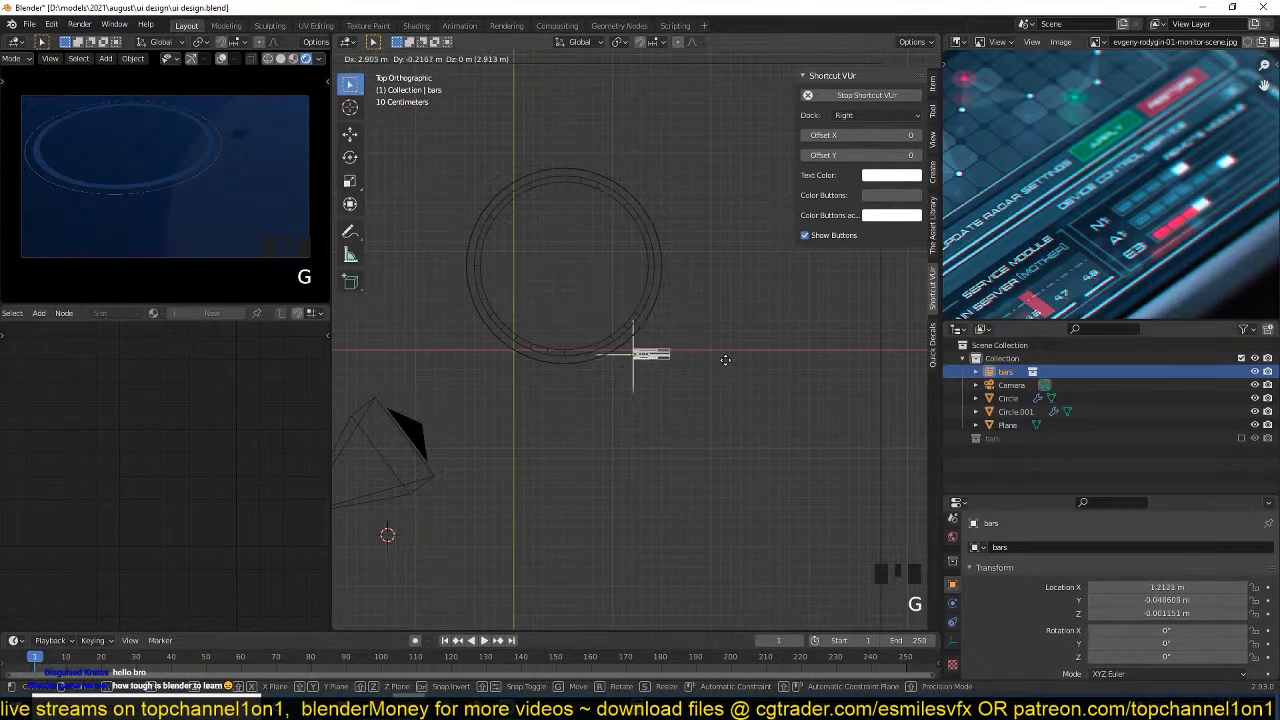
left_click(734, 348)
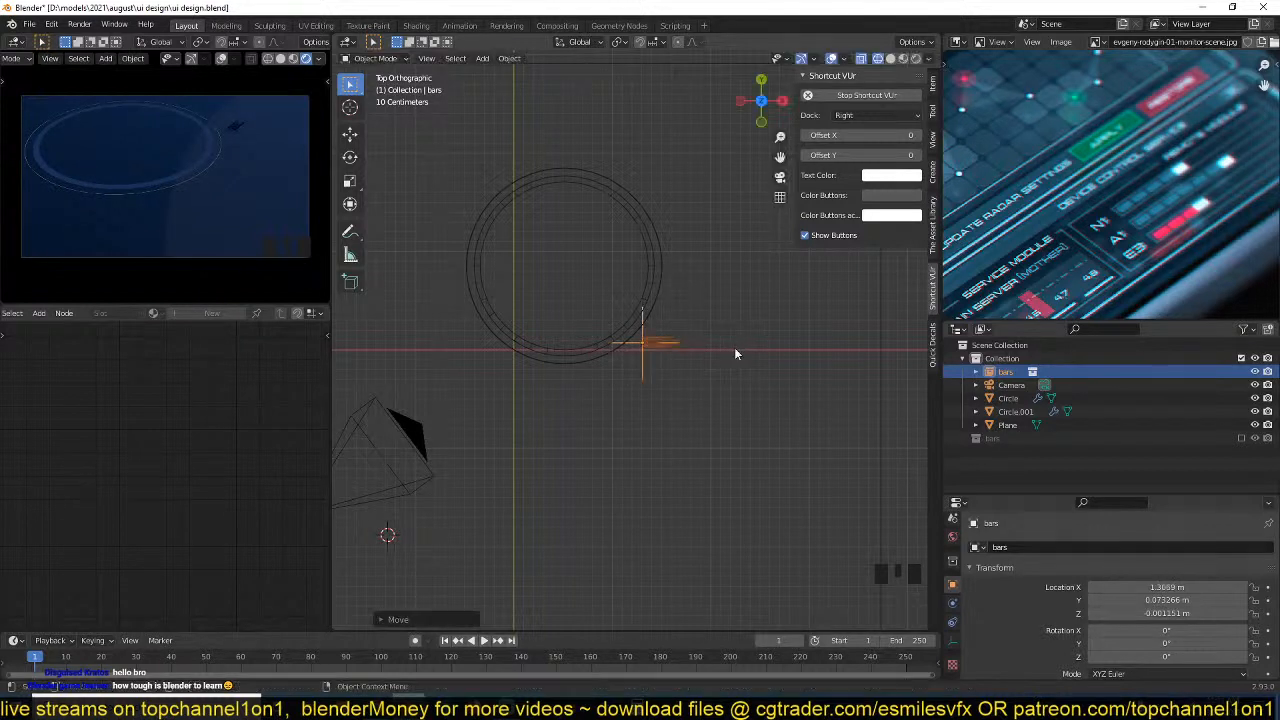
Duplicate the bars instance, place the copy inside the ring's left half, and switch to solid shading.
middle_click_drag(734, 348, 787, 324)
key("shift+d")
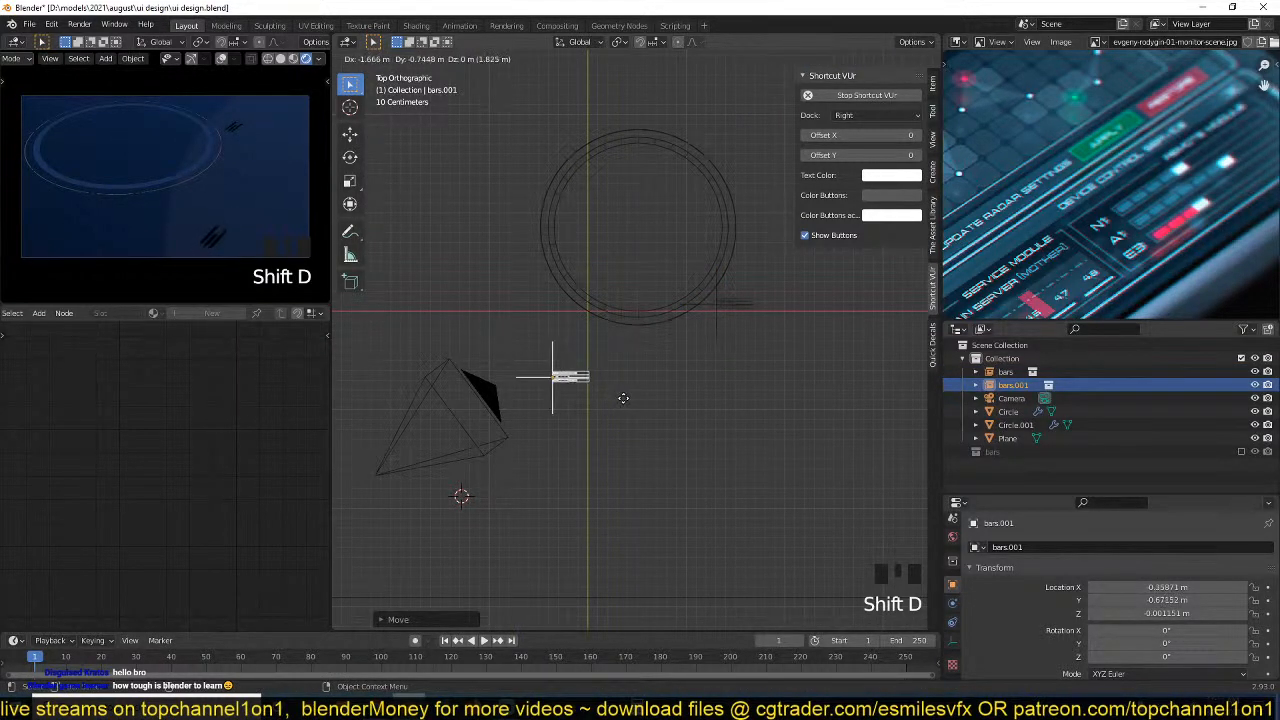
left_click(675, 244)
scroll(675, 349, "up", 3)
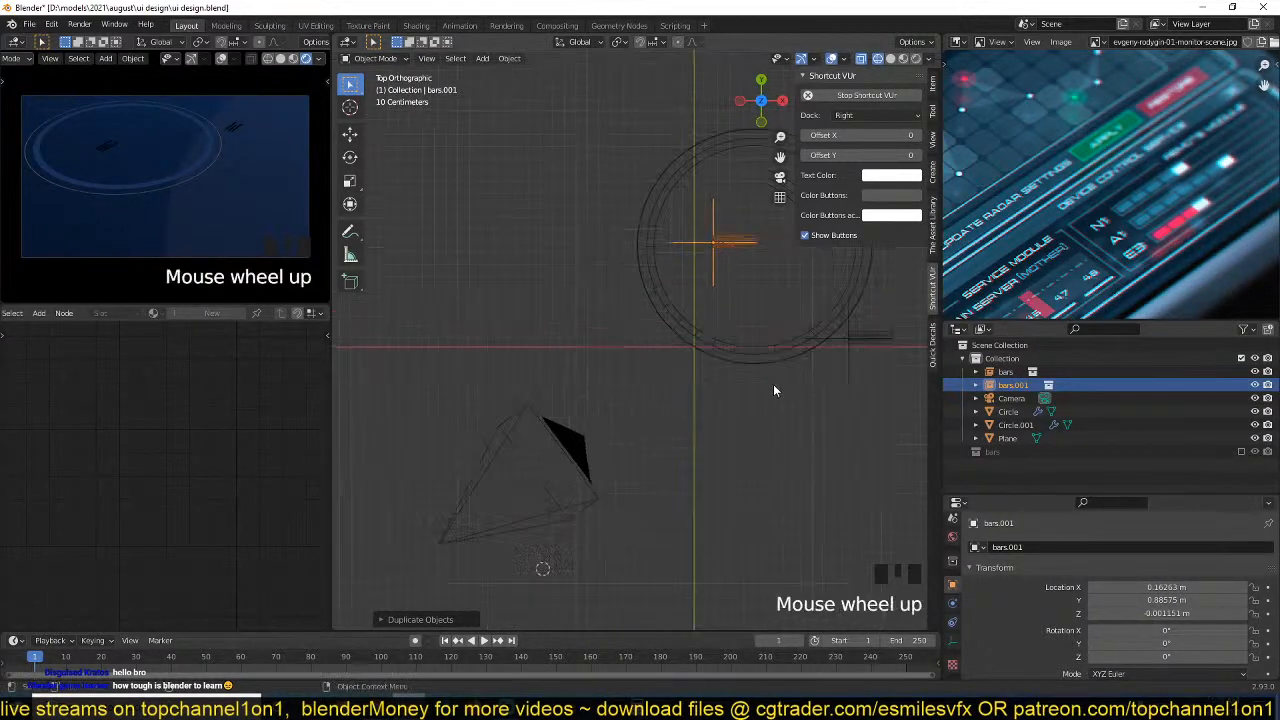
scroll(728, 397, "up", 2)
key("z")
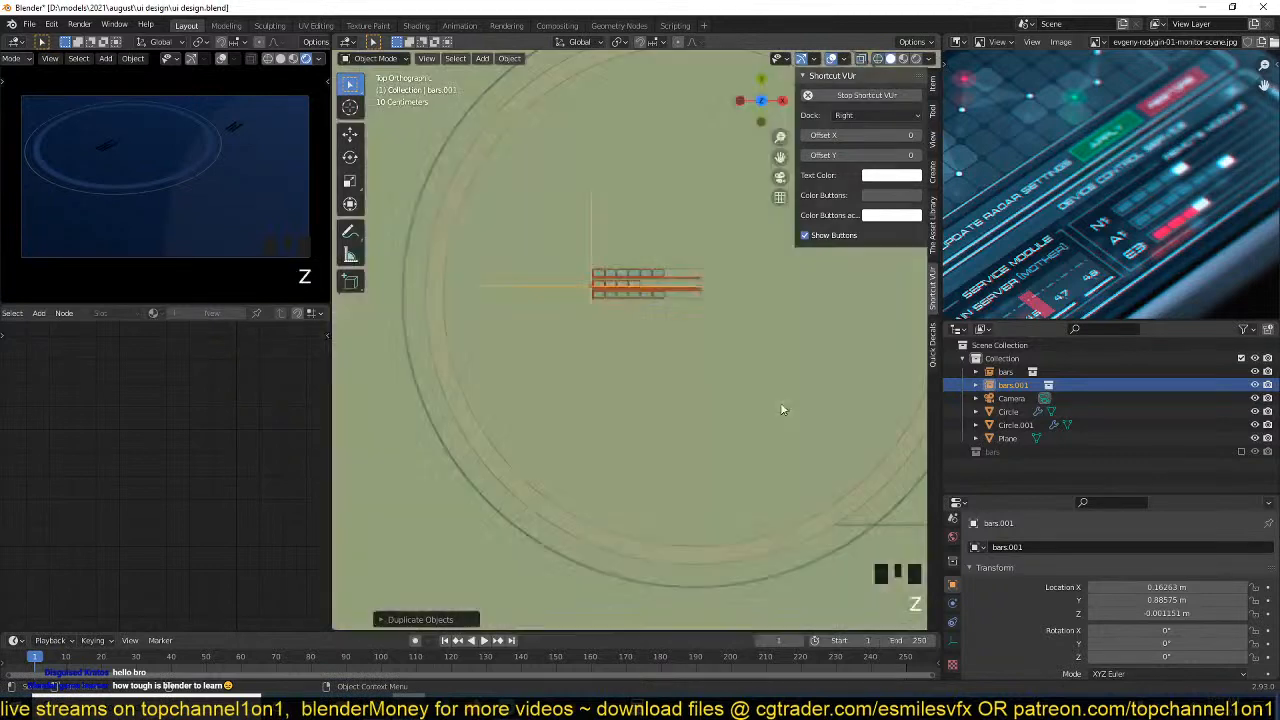
scroll(786, 416, "down", 4)
middle_click_drag(786, 416, 685, 377, "shift")
left_click(988, 454)
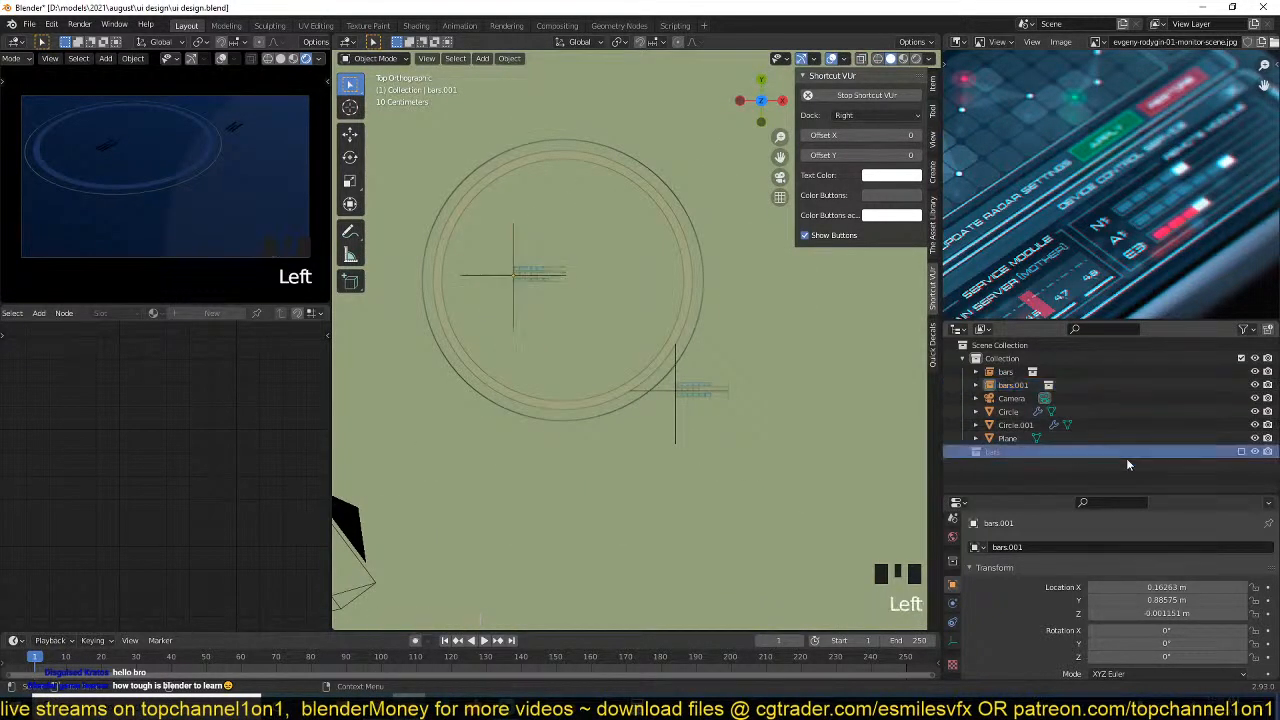
Duplicate the bars instance inside the ring, rotate the copy 90°, and place it to the right of the ring.
left_click(522, 271)
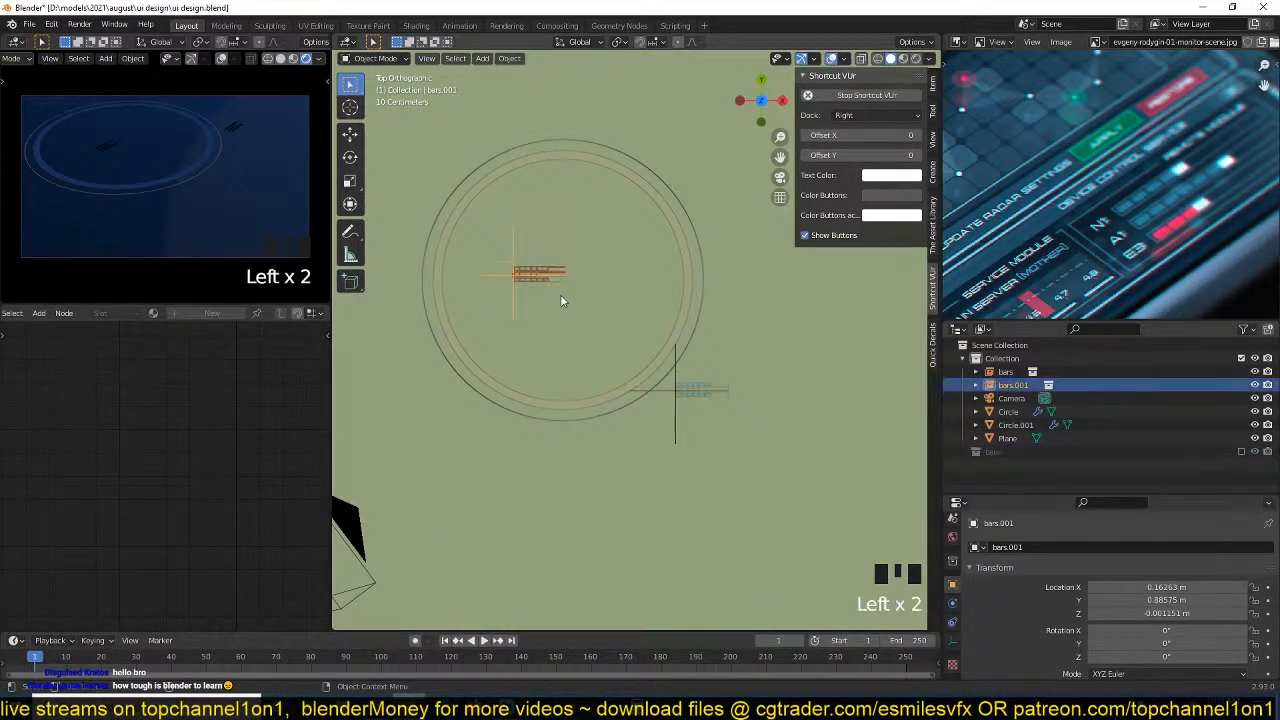
middle_click_drag(560, 294, 523, 340, "shift")
key("shift+d")
left_click(702, 297)
type("r90")
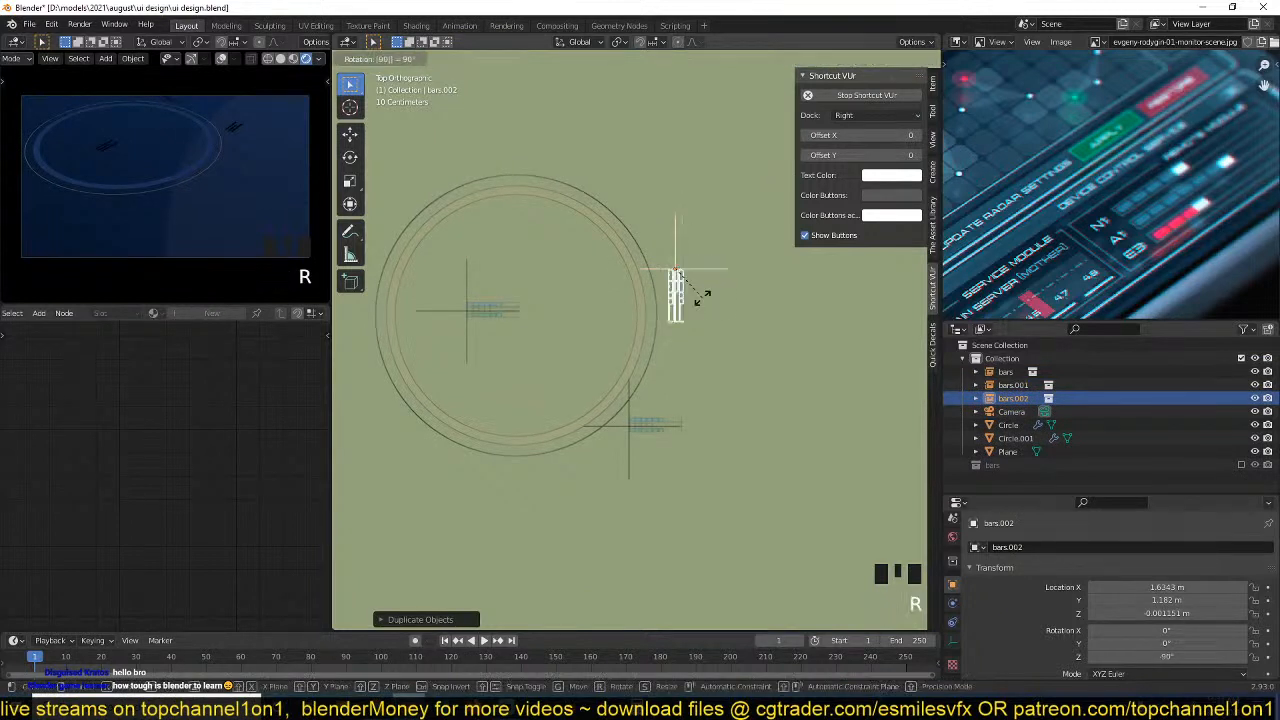
key("Return")
key("g")
left_click(718, 375)
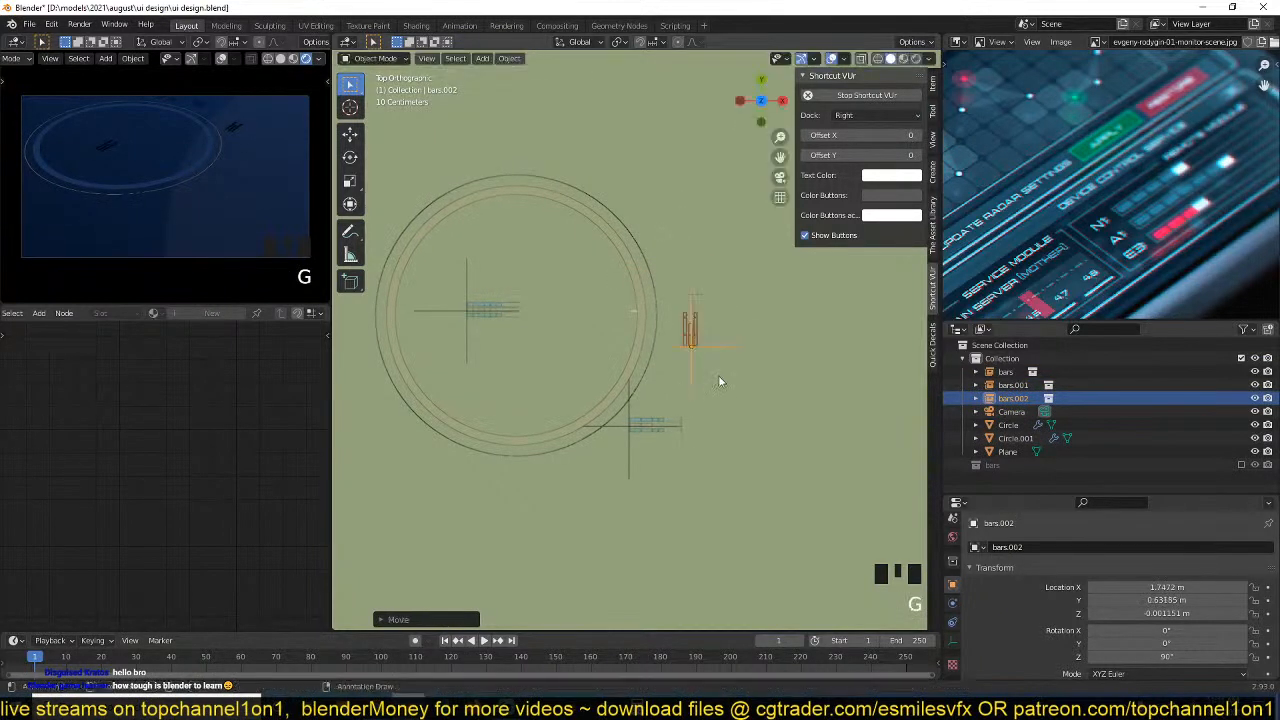
Stretch the rotated bars instance along Y and lower it beside the ring to about Y 0.22 m.
key("s")
key("y")
left_click(722, 492)
key("g")
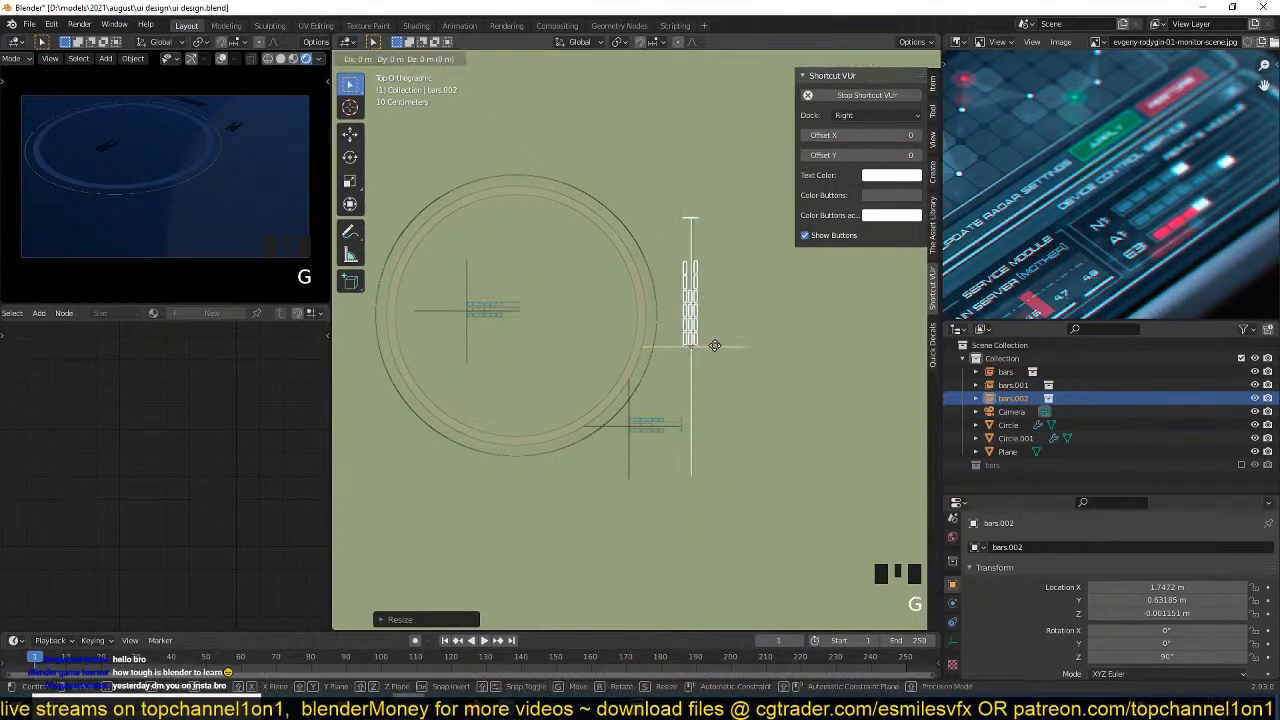
left_click(709, 409)
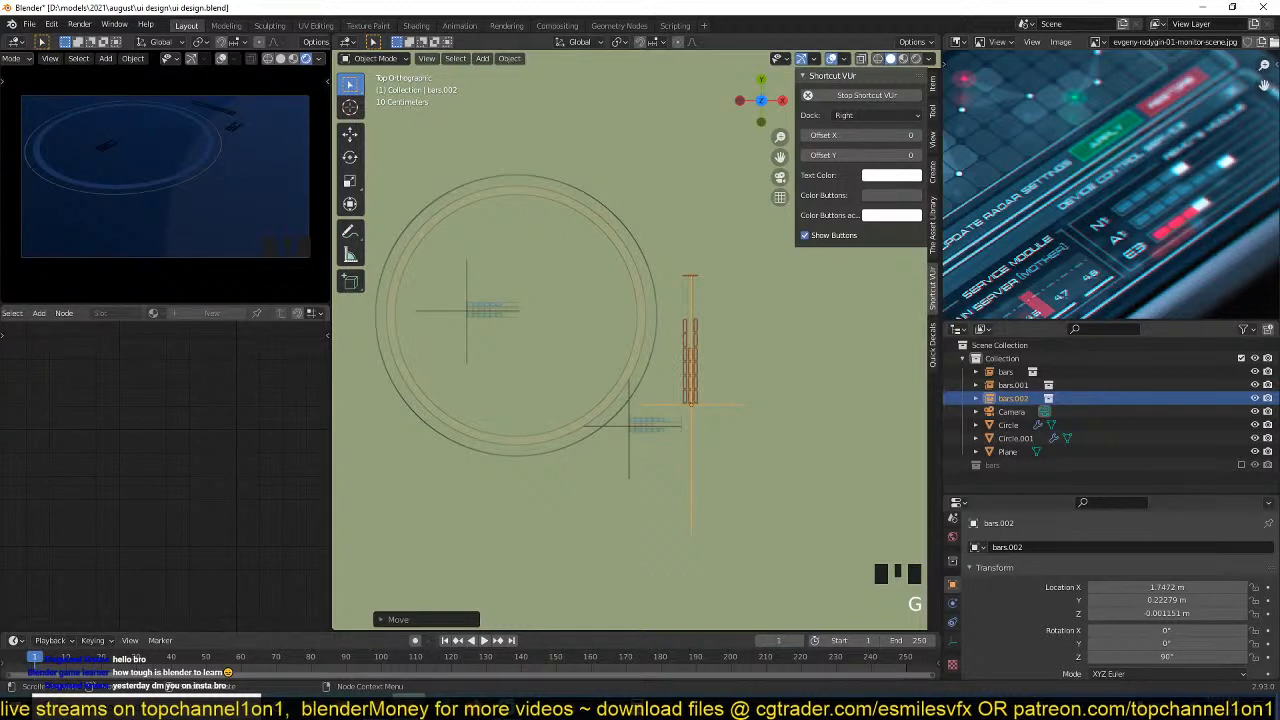
Deselect the bars instance by selecting the background plane and save the file.
left_click(680, 380)
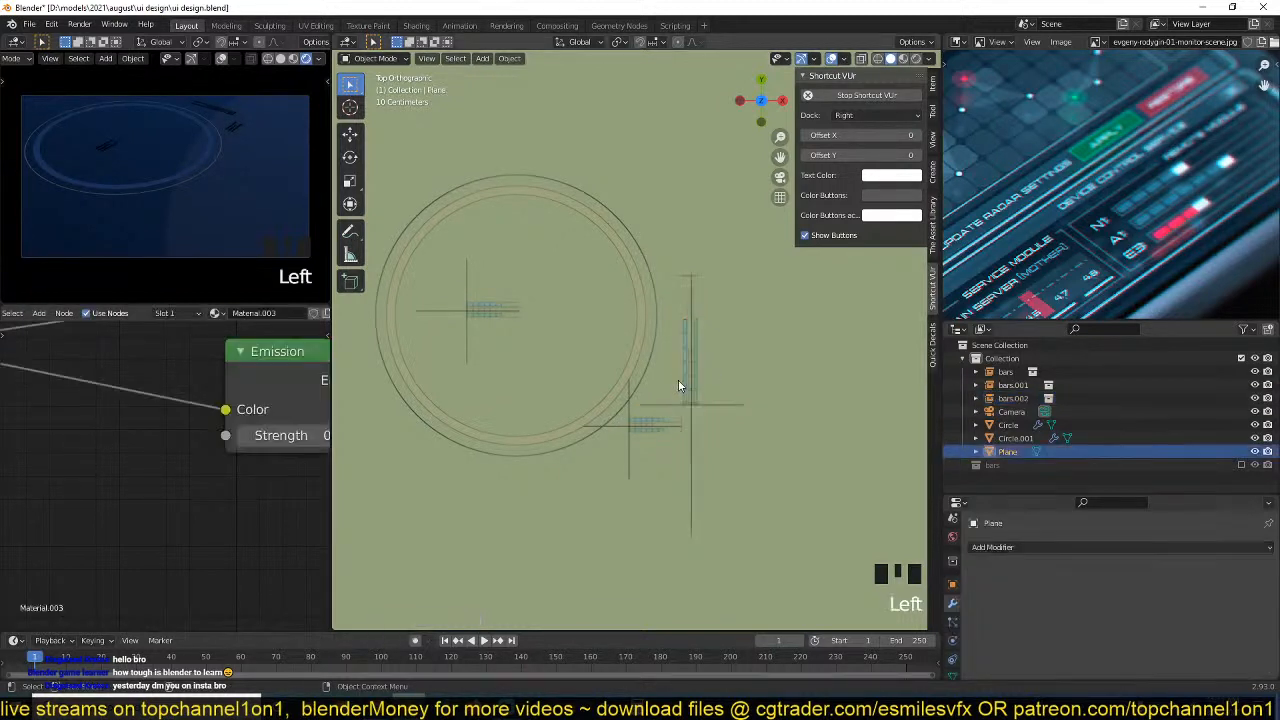
key("ctrl+s")
middle_click_drag(634, 384, 634, 397, "shift")
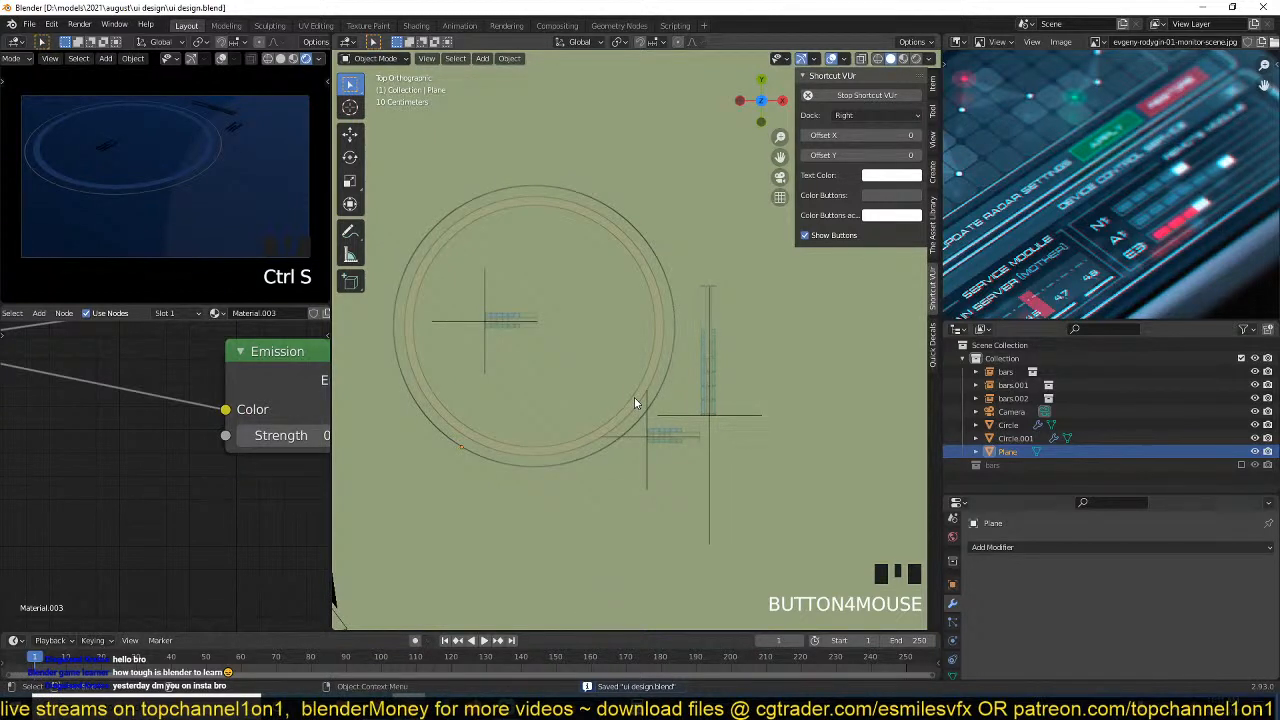
left_click(693, 351)
key("ctrl+s")
middle_click_drag(726, 379, 696, 365, "shift")
key("ctrl+s")
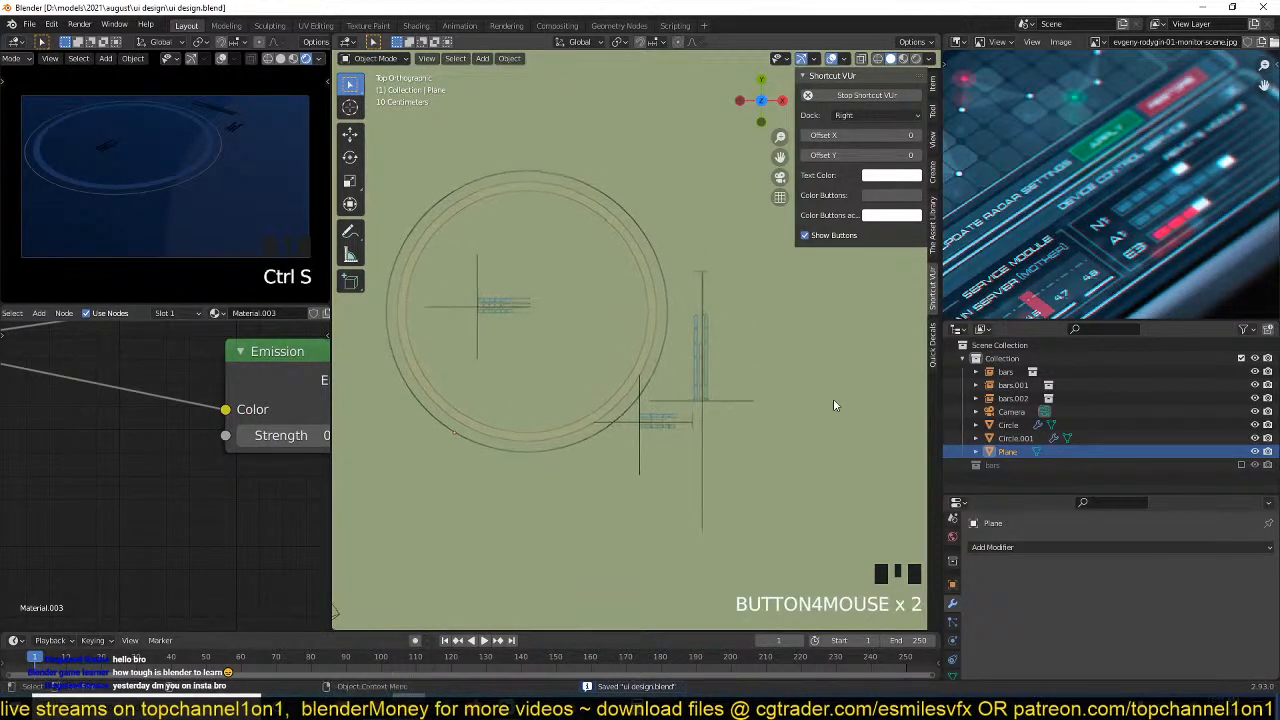
Include the source bars collection in the view layer and assign Material.001 to its lowest bar in Material Preview shading.
left_click(1241, 465)
scroll(1050, 474, "down", 4)
left_click(1015, 480)
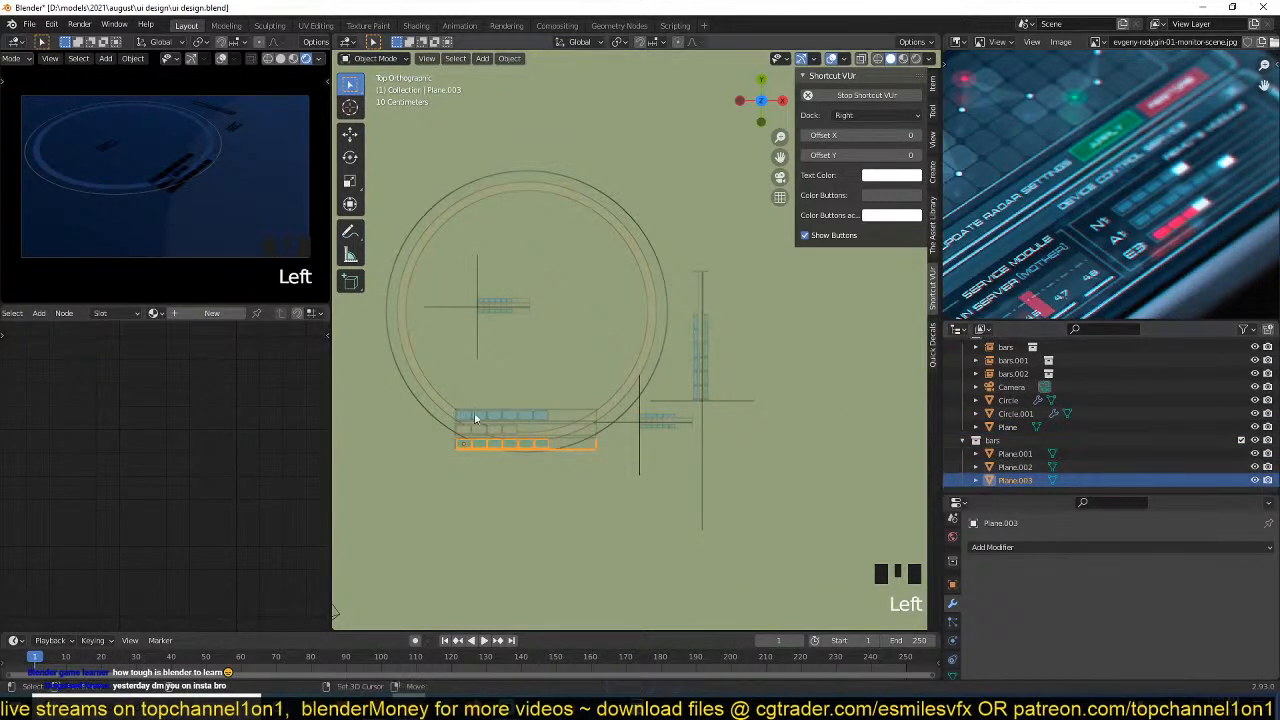
scroll(697, 444, "up", 2)
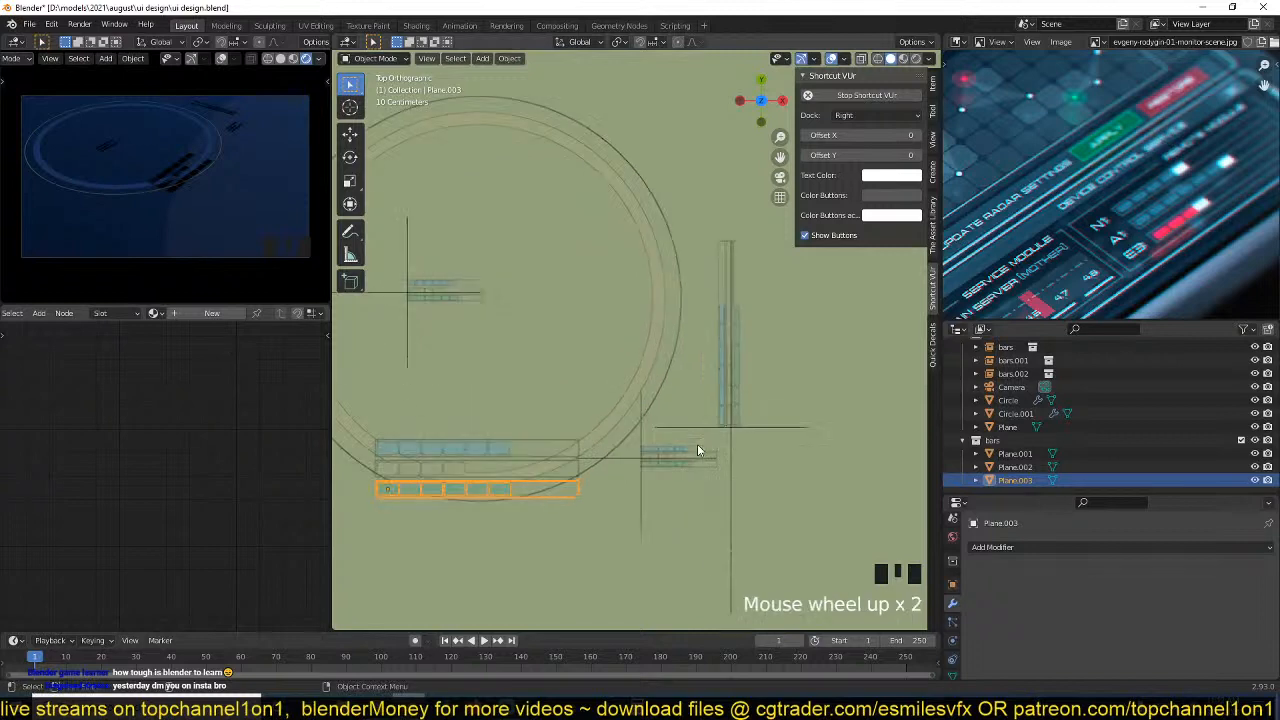
left_click(904, 58)
middle_click_drag(507, 400, 668, 264, "shift")
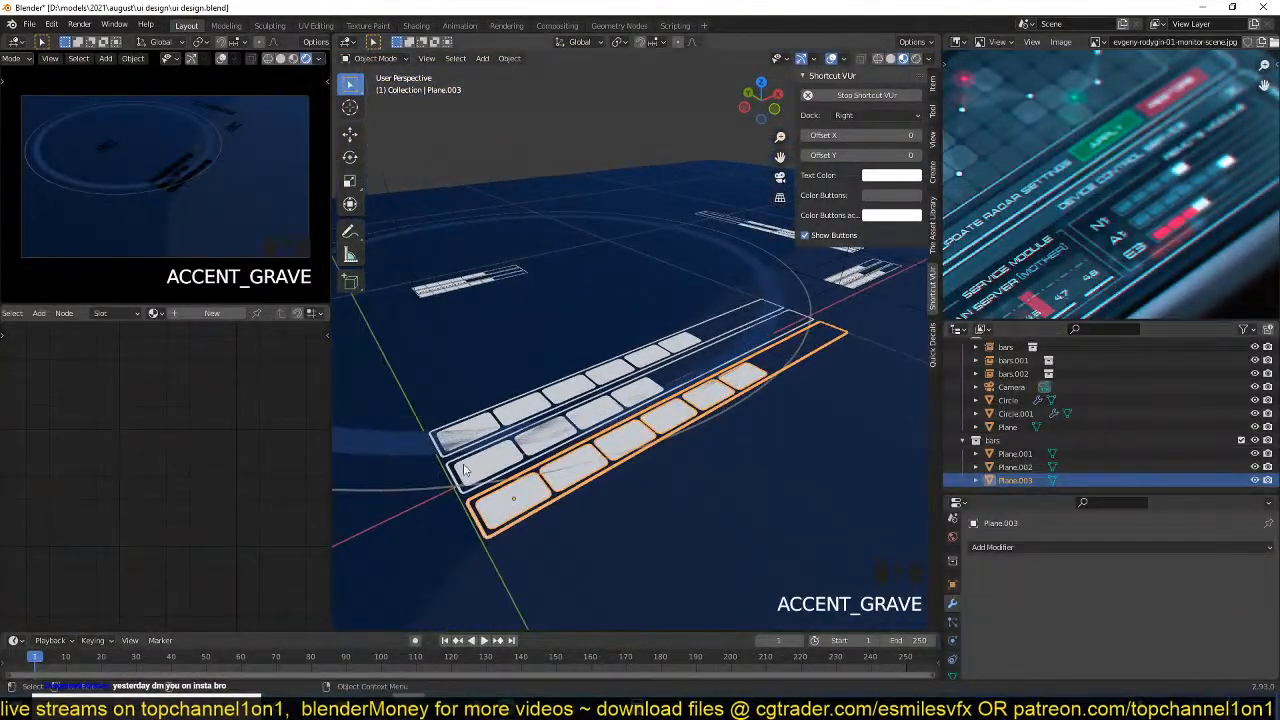
left_click(154, 313)
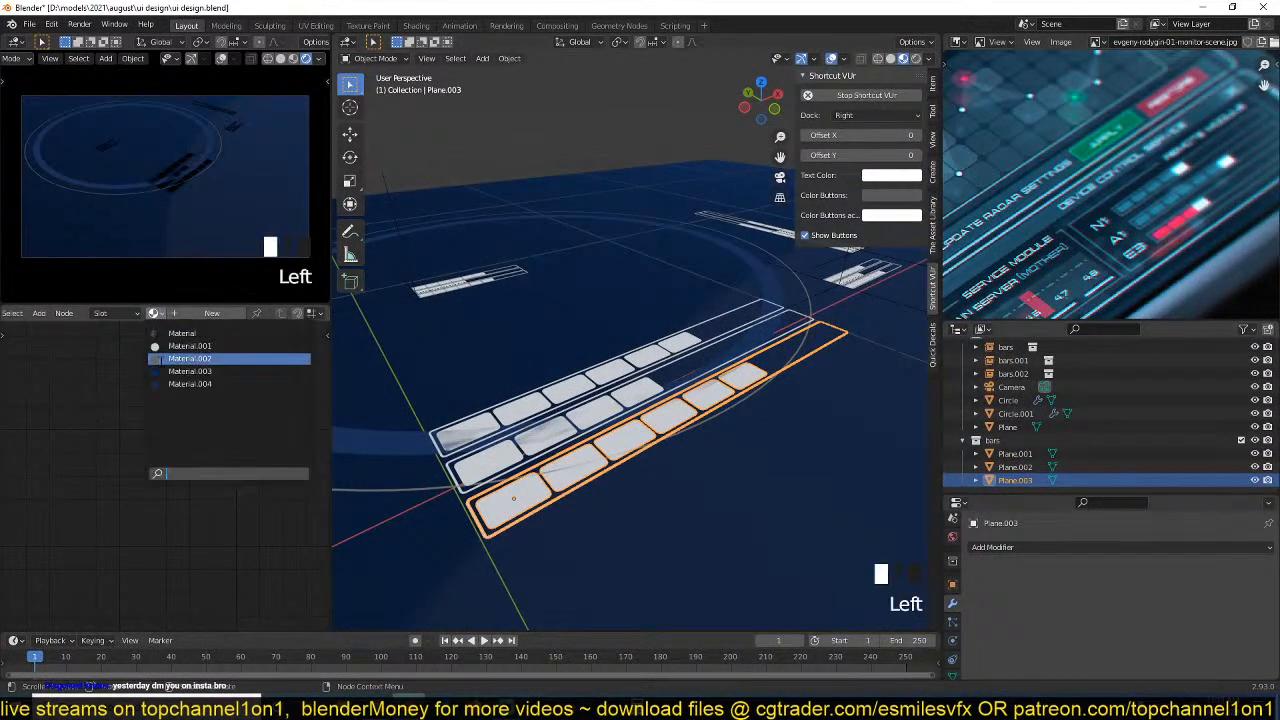
left_click(176, 345)
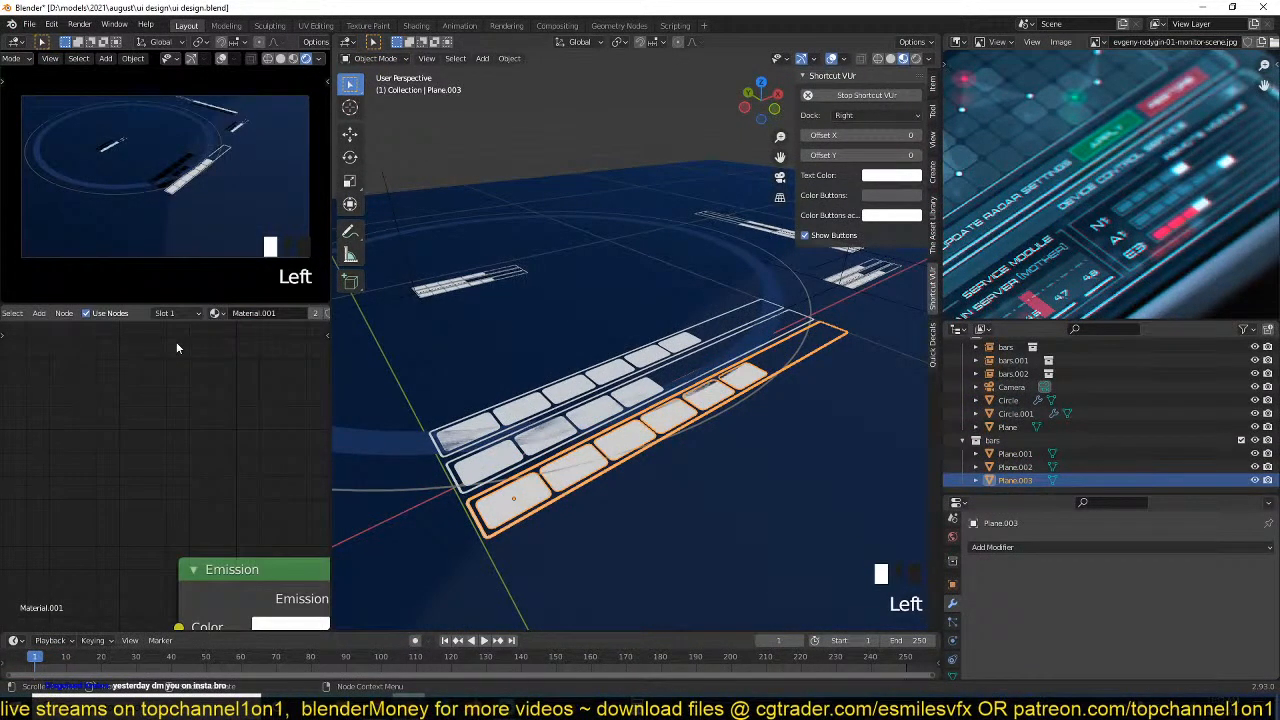
Link the lowest bar's material to the other two source bars and exclude their collection from the view layer.
left_click(1015, 453, "shift")
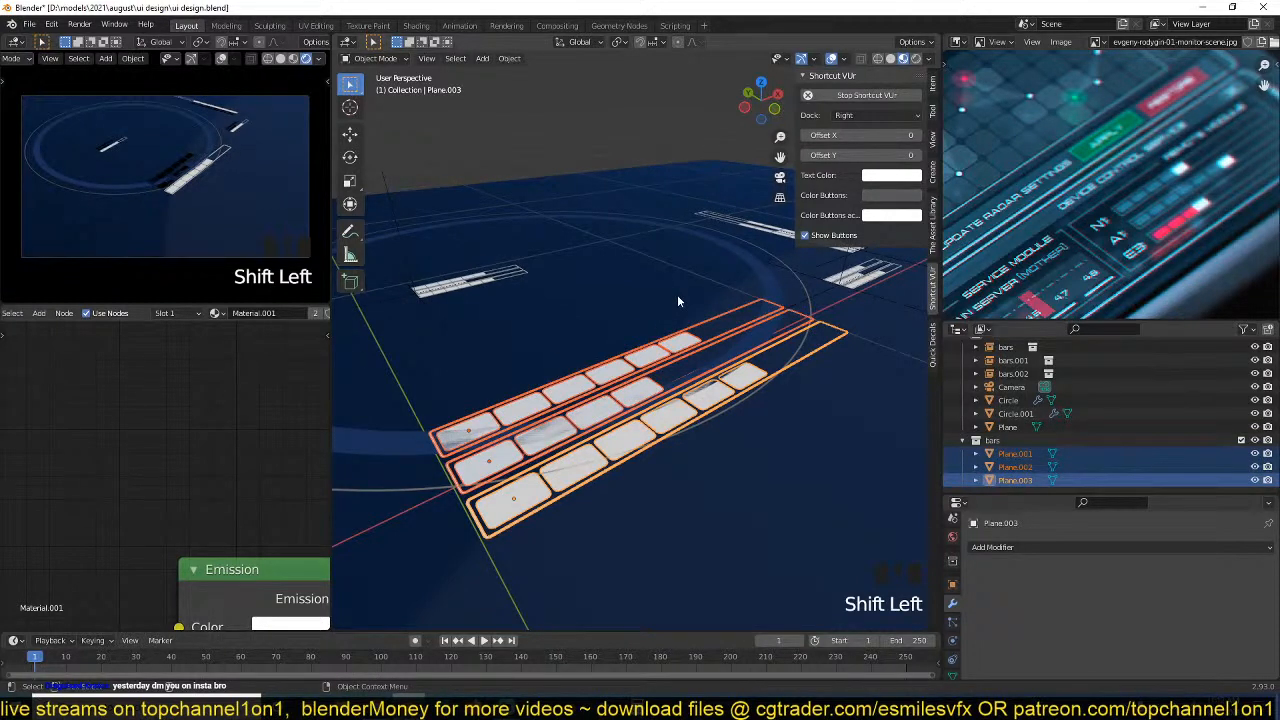
key("ctrl+l")
left_click(640, 333)
key("alt+a")
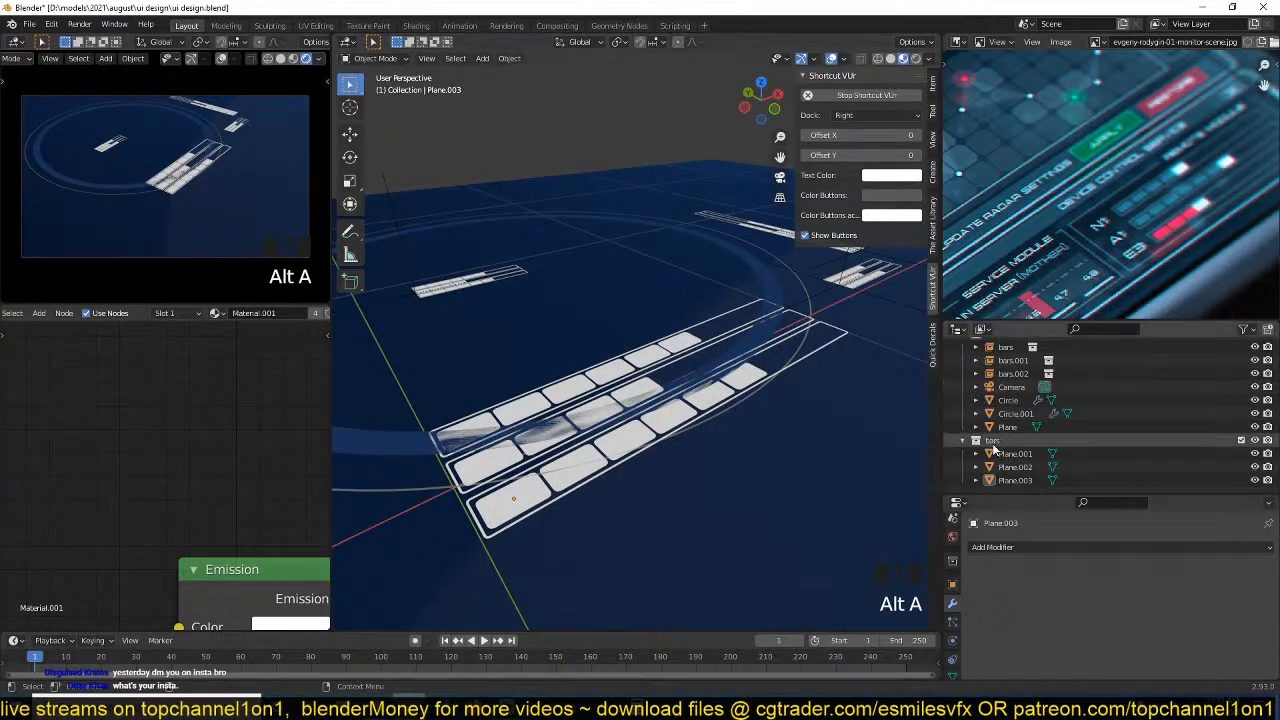
left_click(1241, 440)
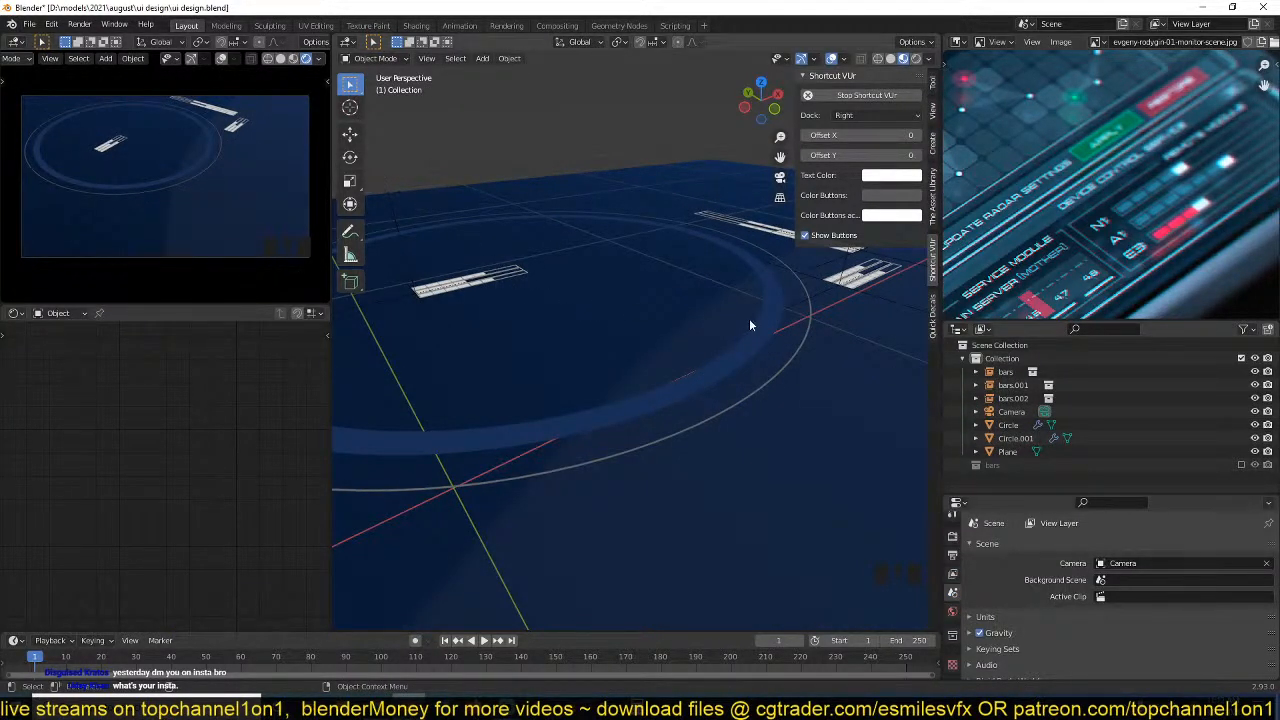
Include the source bars collection again and delete all segments except the first from the lowest bar in top view.
left_click(1241, 465)
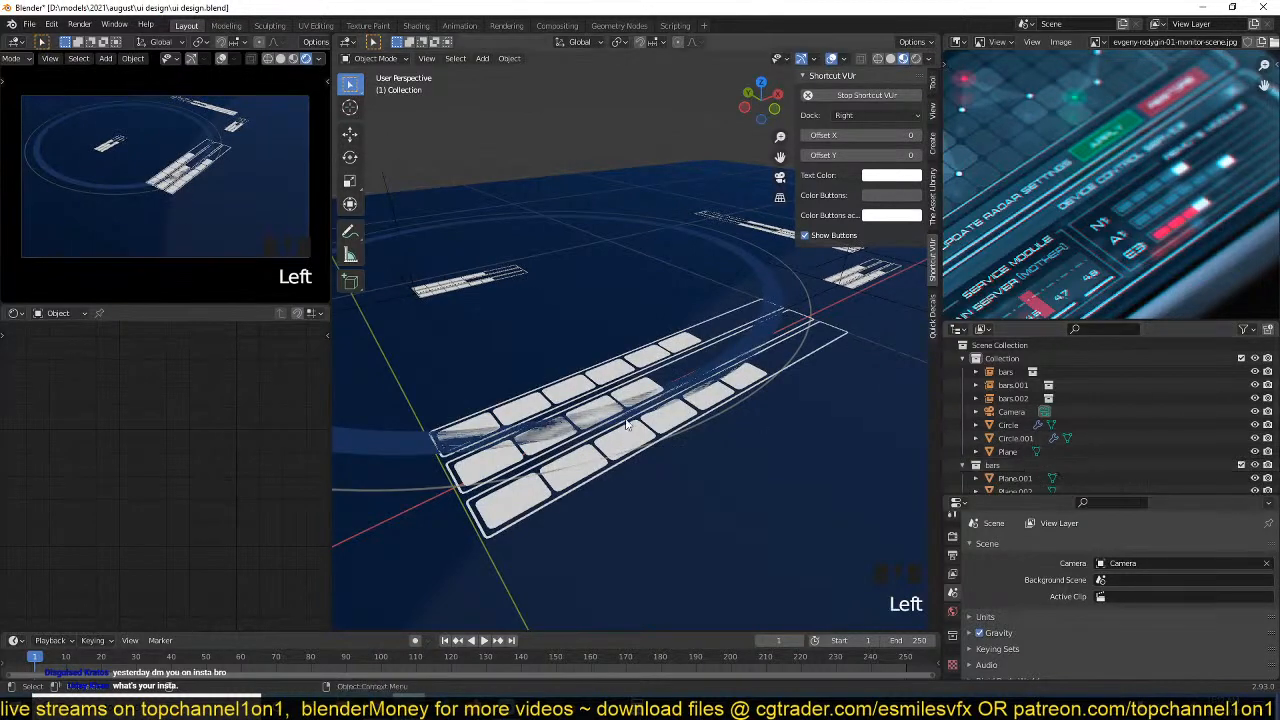
key("grave")
left_click(577, 453)
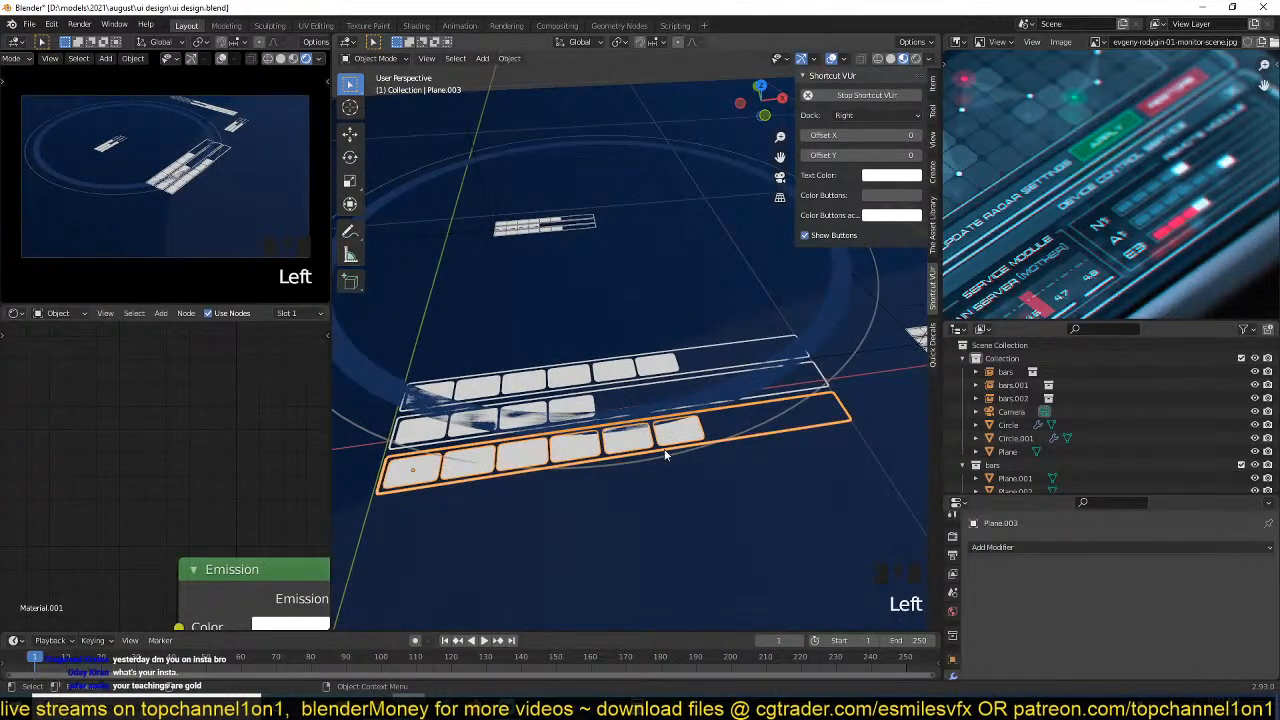
key("KP_7")
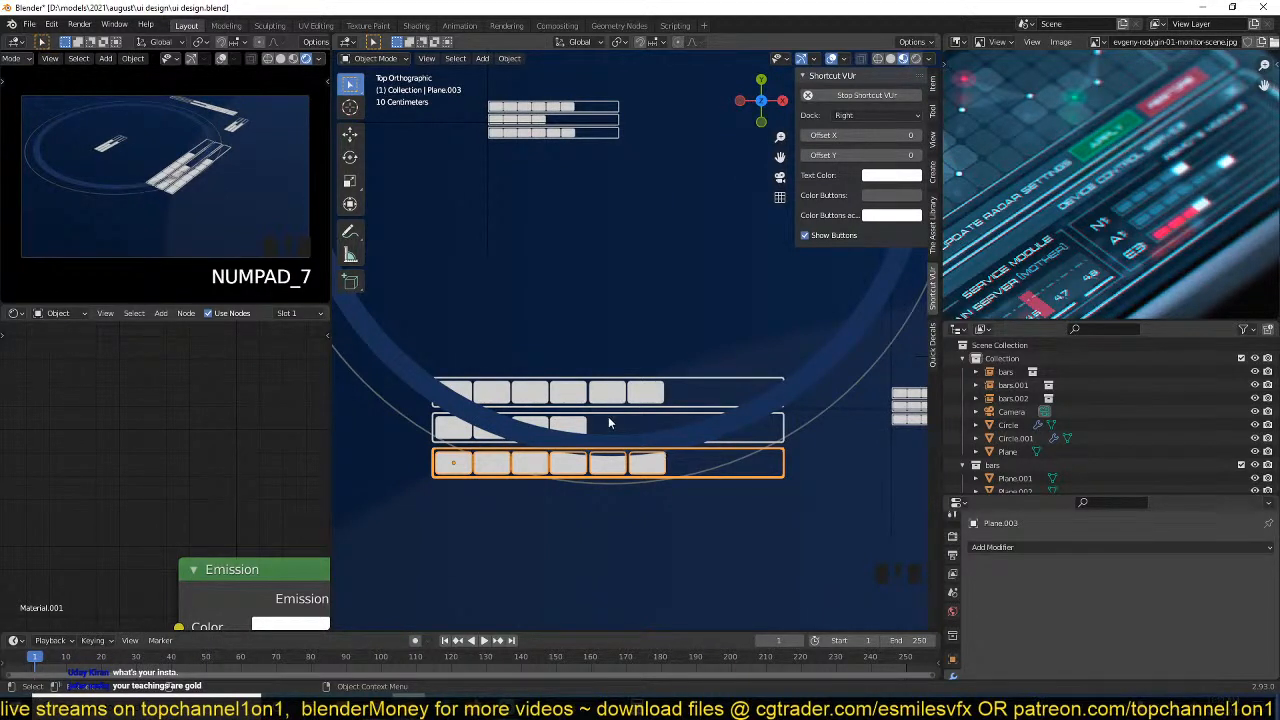
key("Tab")
key("3")
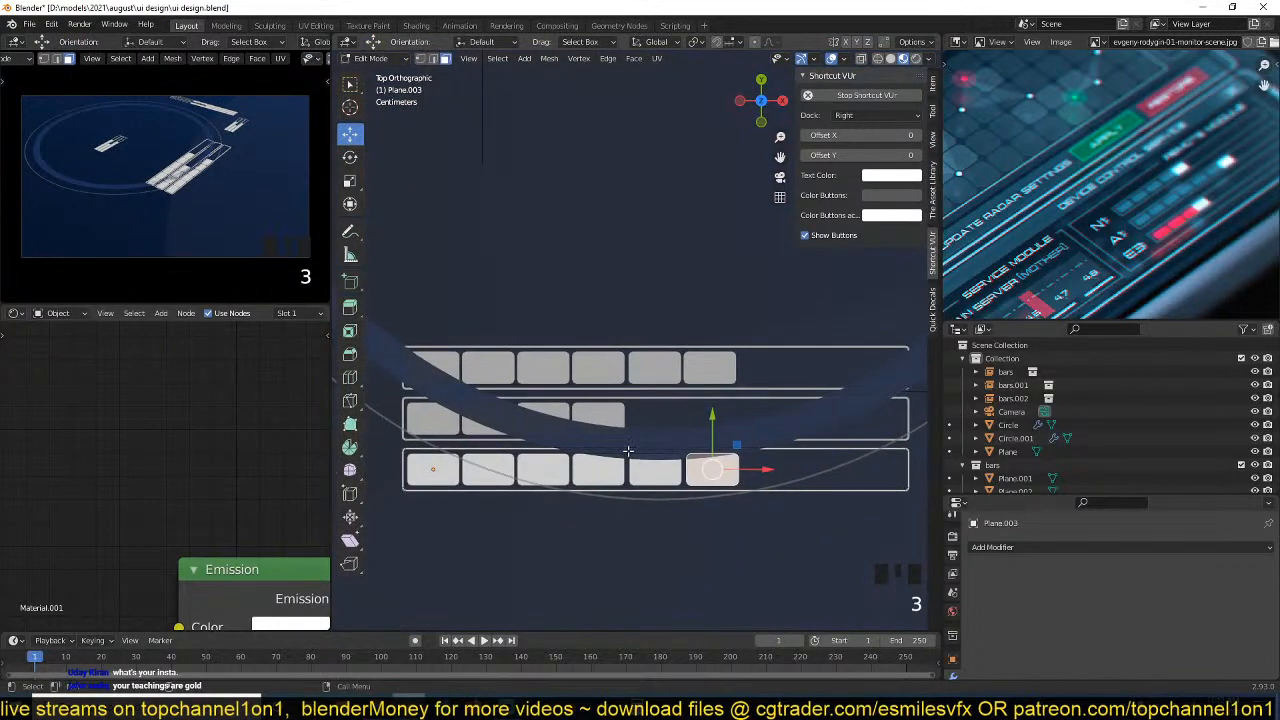
left_click(637, 460, "shift")
left_click(598, 470, "shift")
left_click(488, 470, "shift")
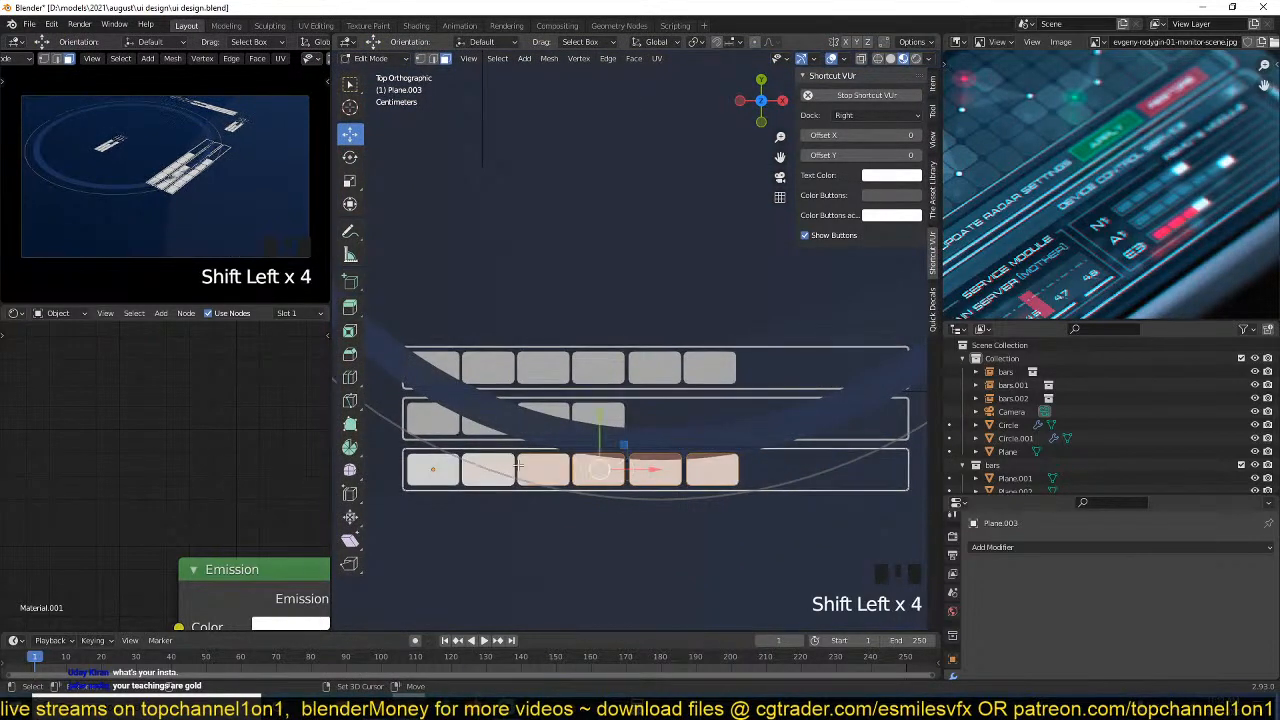
key("x")
left_click(560, 451)
key("Tab")
Separate the lowest bar's remaining segment from its frame into its own object and select it.
left_click(447, 473)
left_click(447, 473)
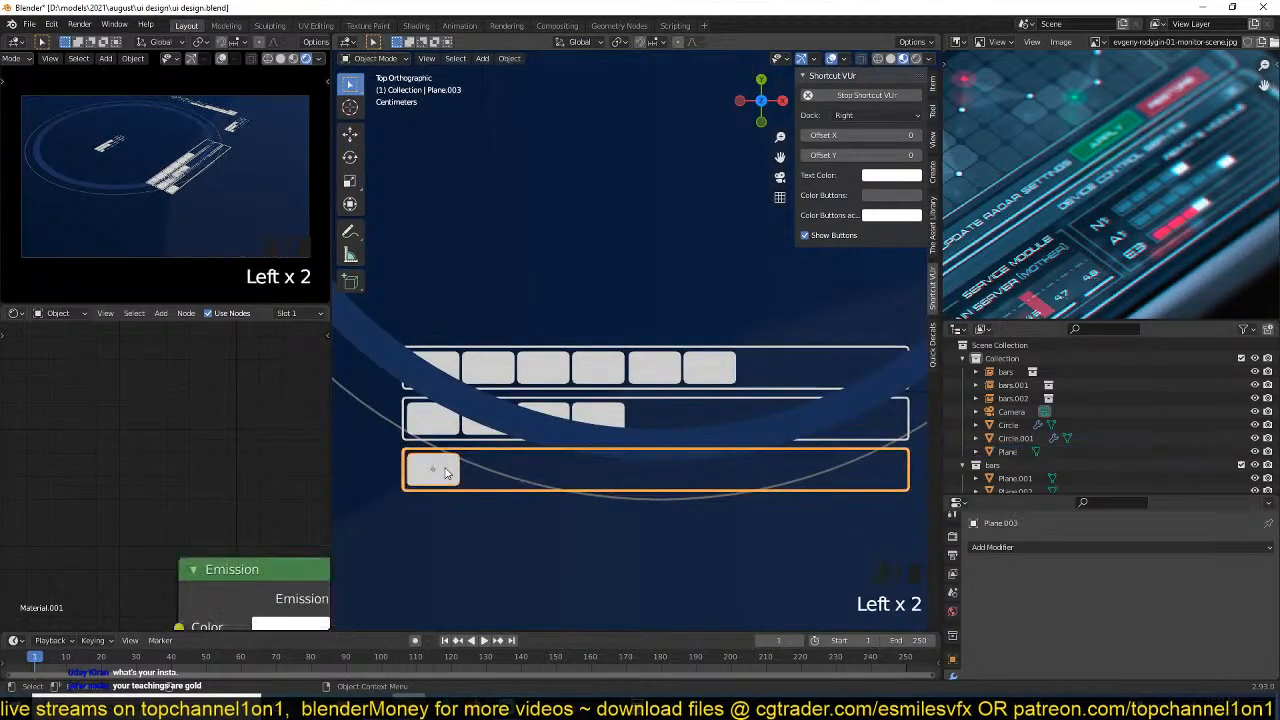
key("Tab")
key("Tab")
key("Tab")
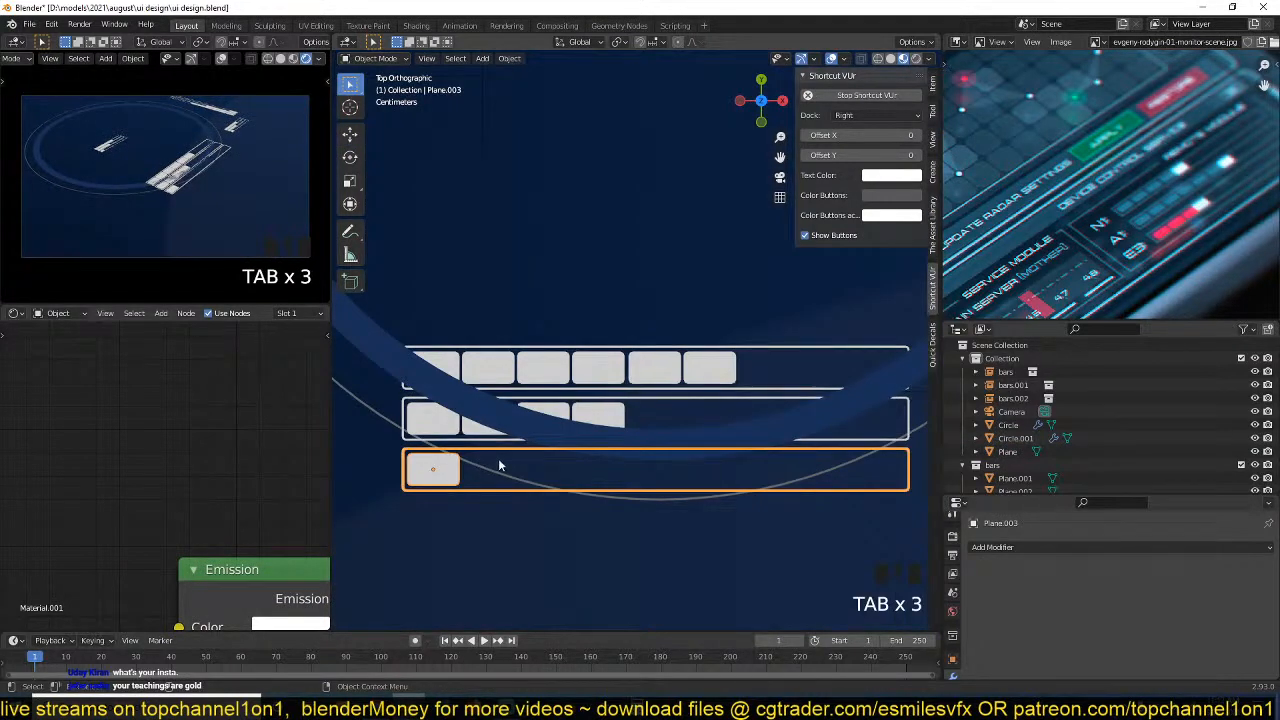
key("Tab")
left_click(445, 471)
key("p")
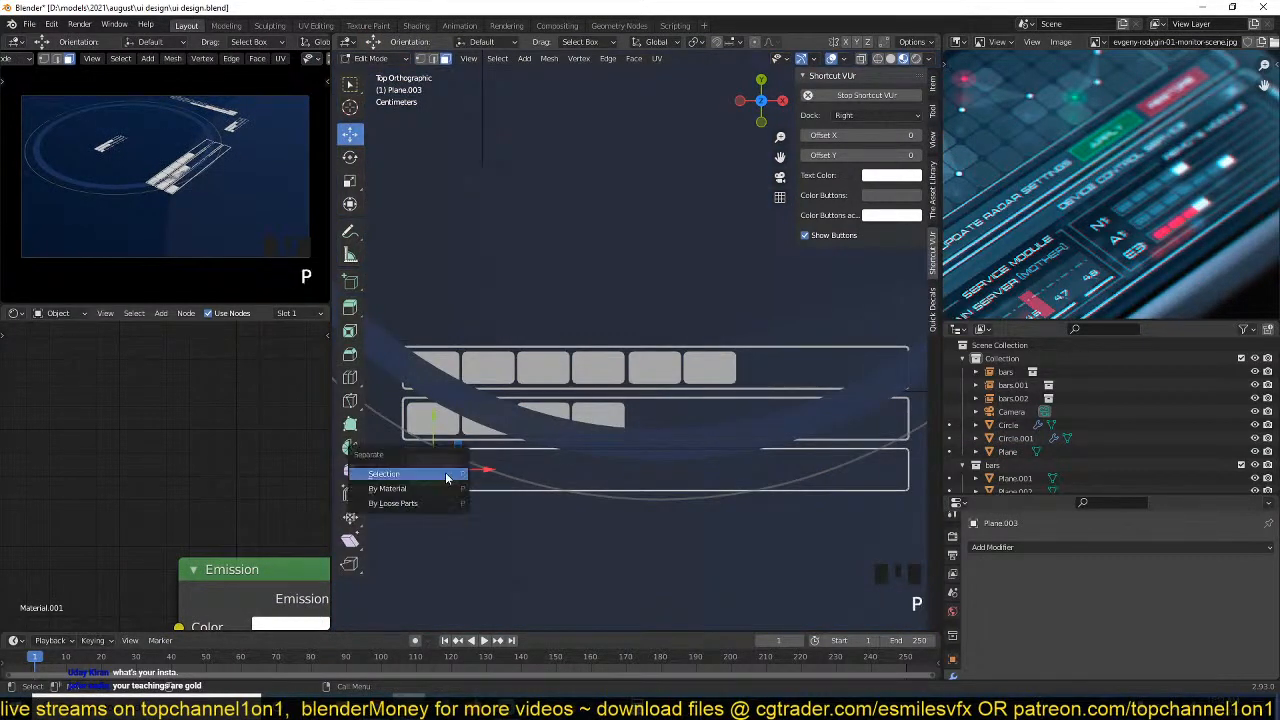
left_click(445, 475)
key("Tab")
left_click(446, 474)
Add an Array modifier to the separated segment with a count of 1 and a relative X offset of 1.060.
scroll(992, 582, "down", 3)
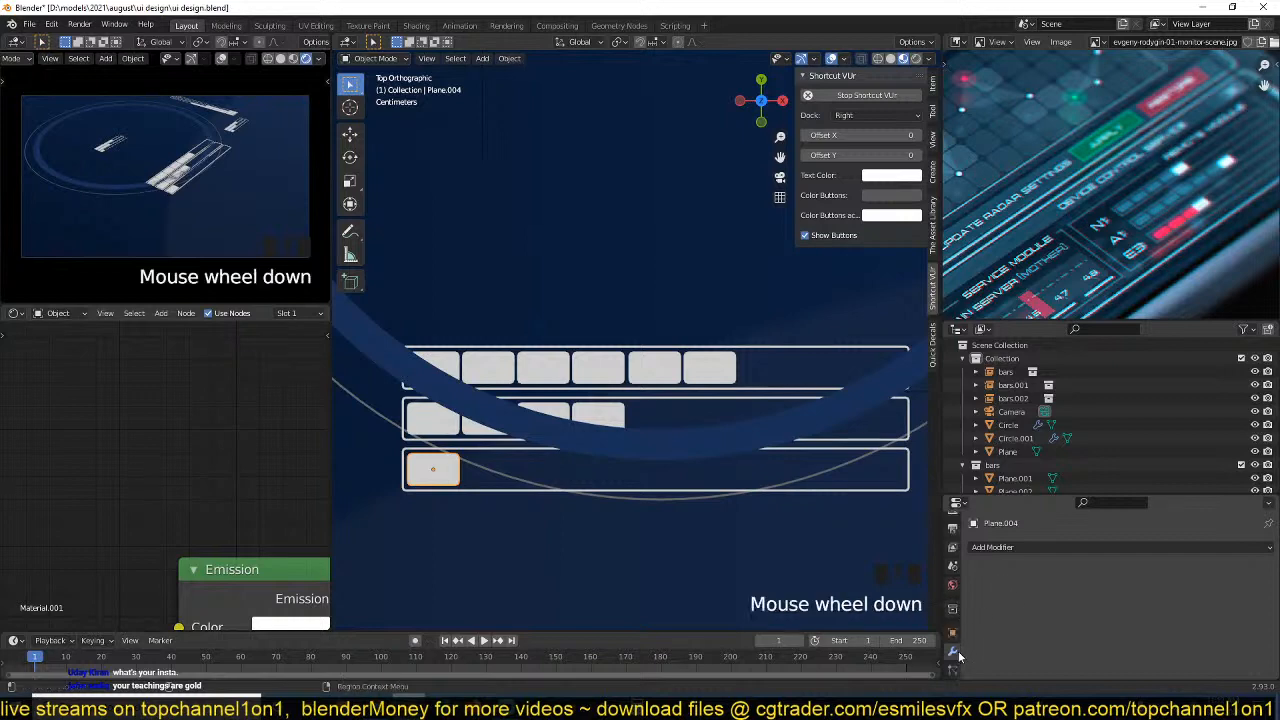
left_click(1028, 547)
left_click(958, 266)
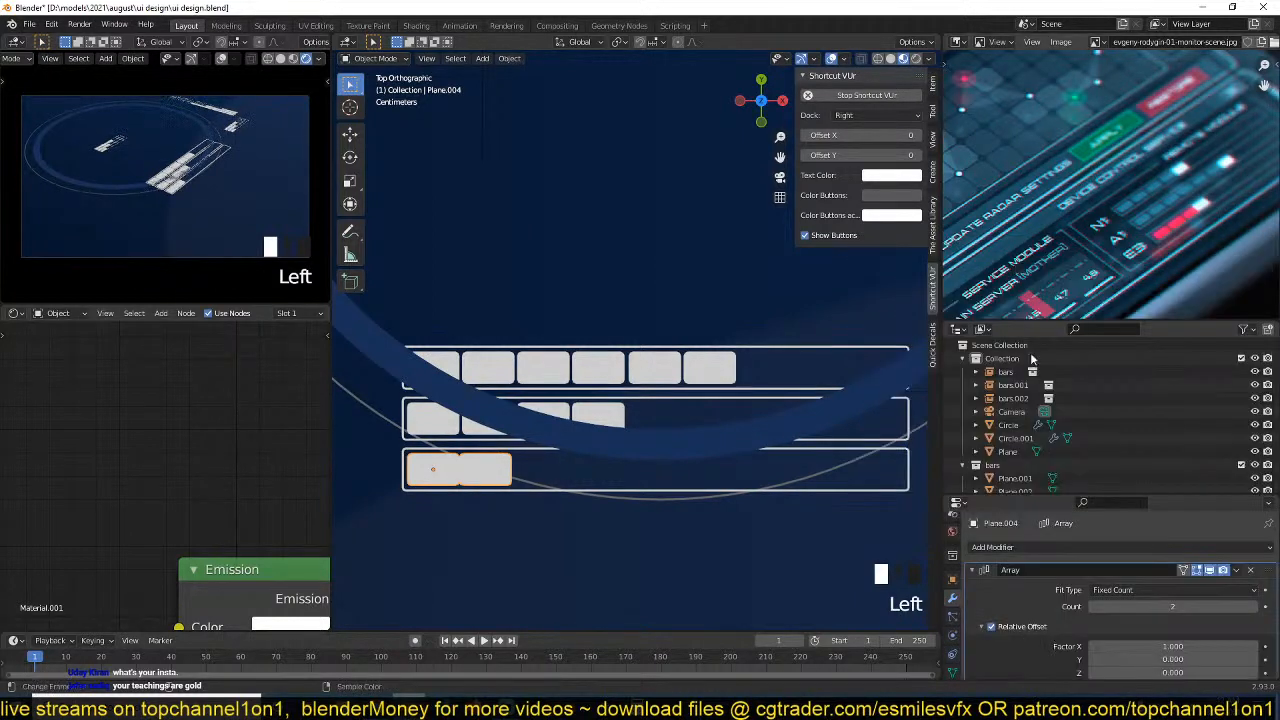
left_click_drag(1178, 646, 1171, 607, "shift")
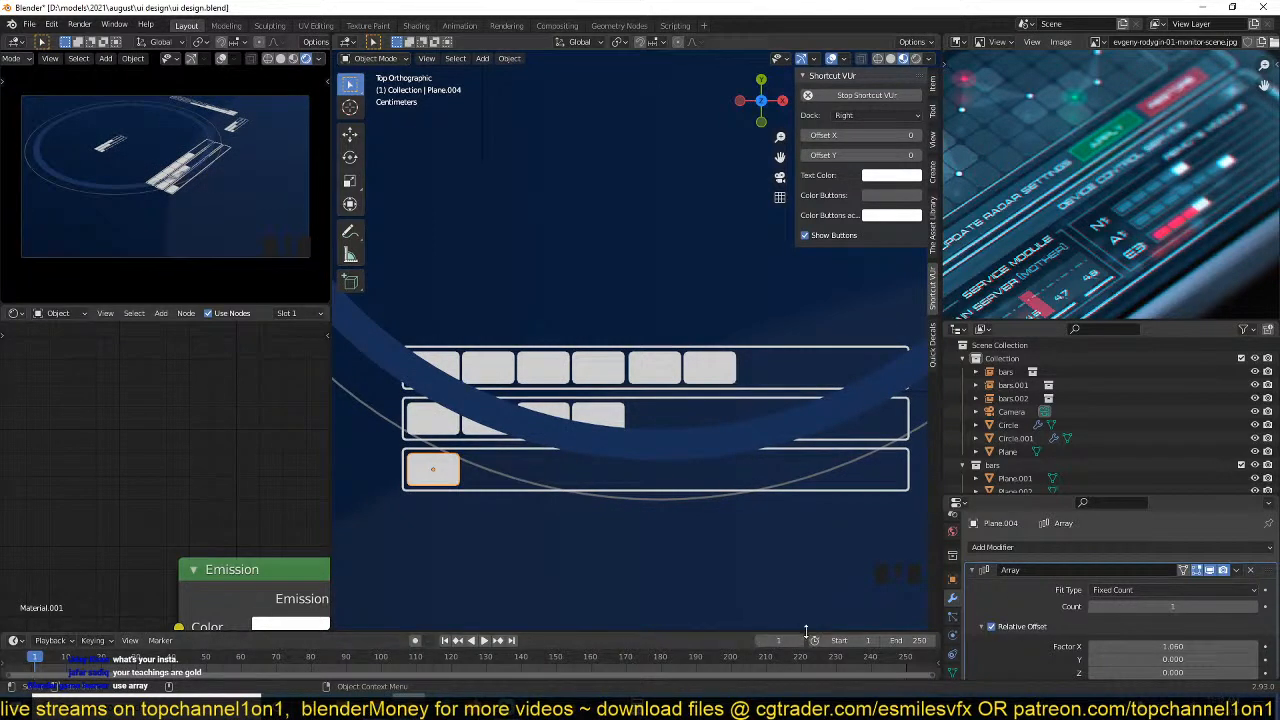
Enlarge the timeline, keyframe the segment's Array count at 1 on frame 1, and set the count to 8 on frame 20.
left_click_drag(822, 632, 824, 575)
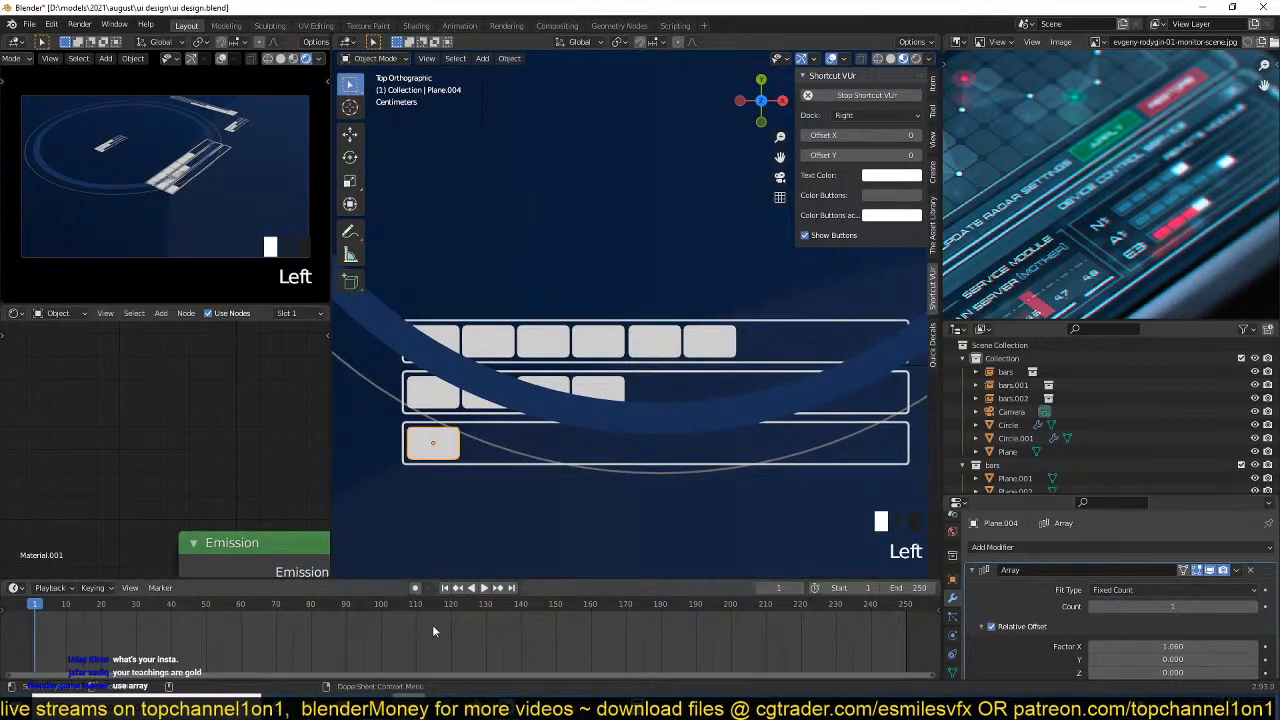
scroll(1232, 643, "down", 1)
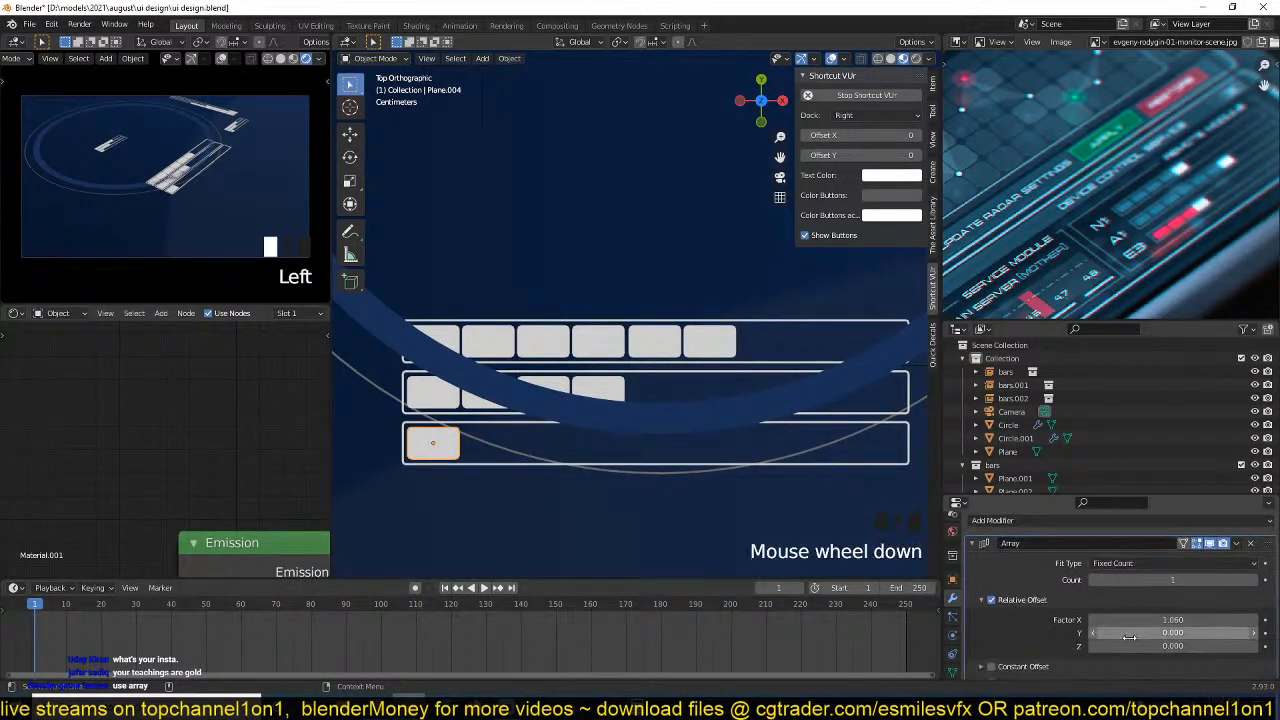
left_click(1266, 581)
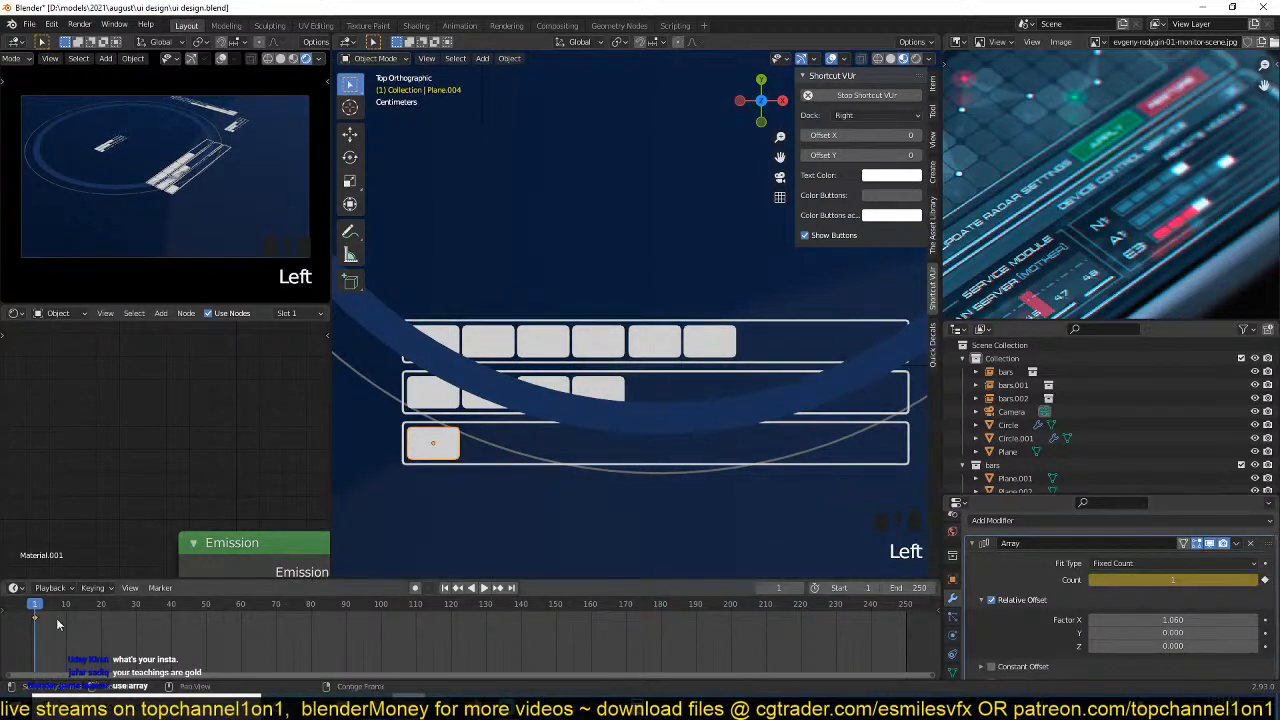
left_click_drag(43, 607, 110, 612)
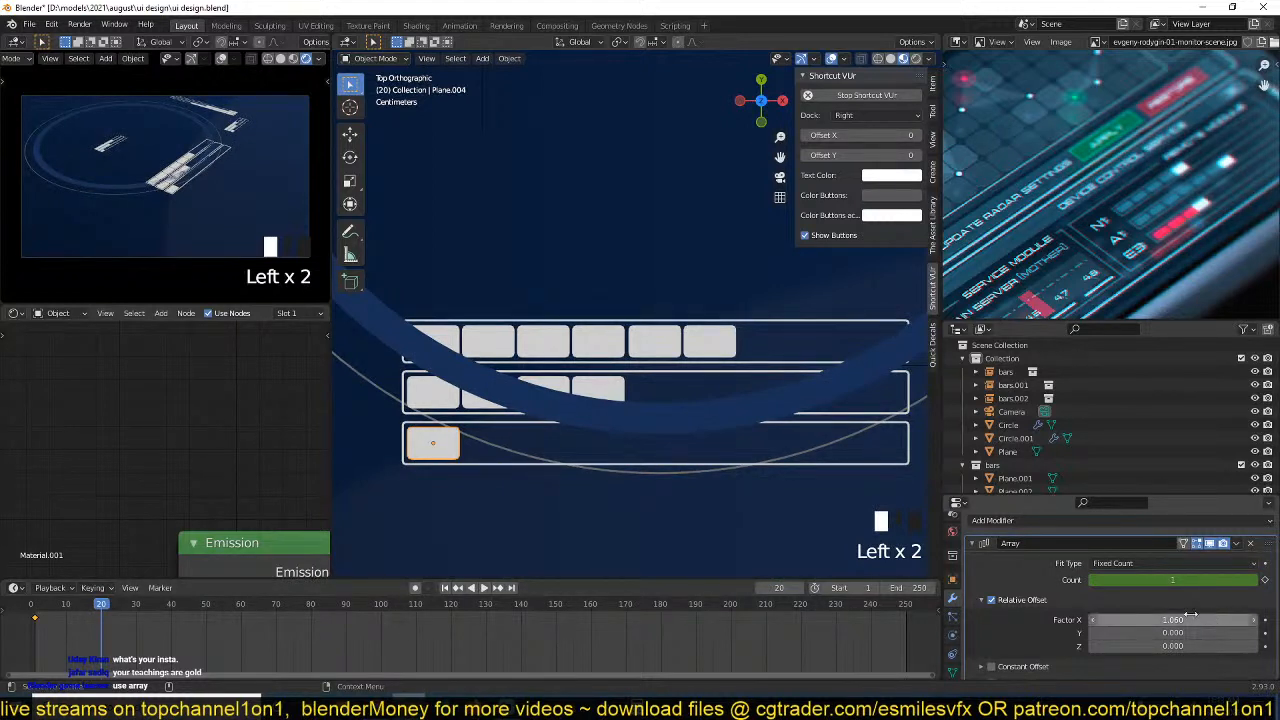
left_click_drag(1178, 583, 1208, 583)
Set the bar material's emission strength to 0.310 with a pale blue colour and save the file.
middle_click_drag(284, 518, 178, 345)
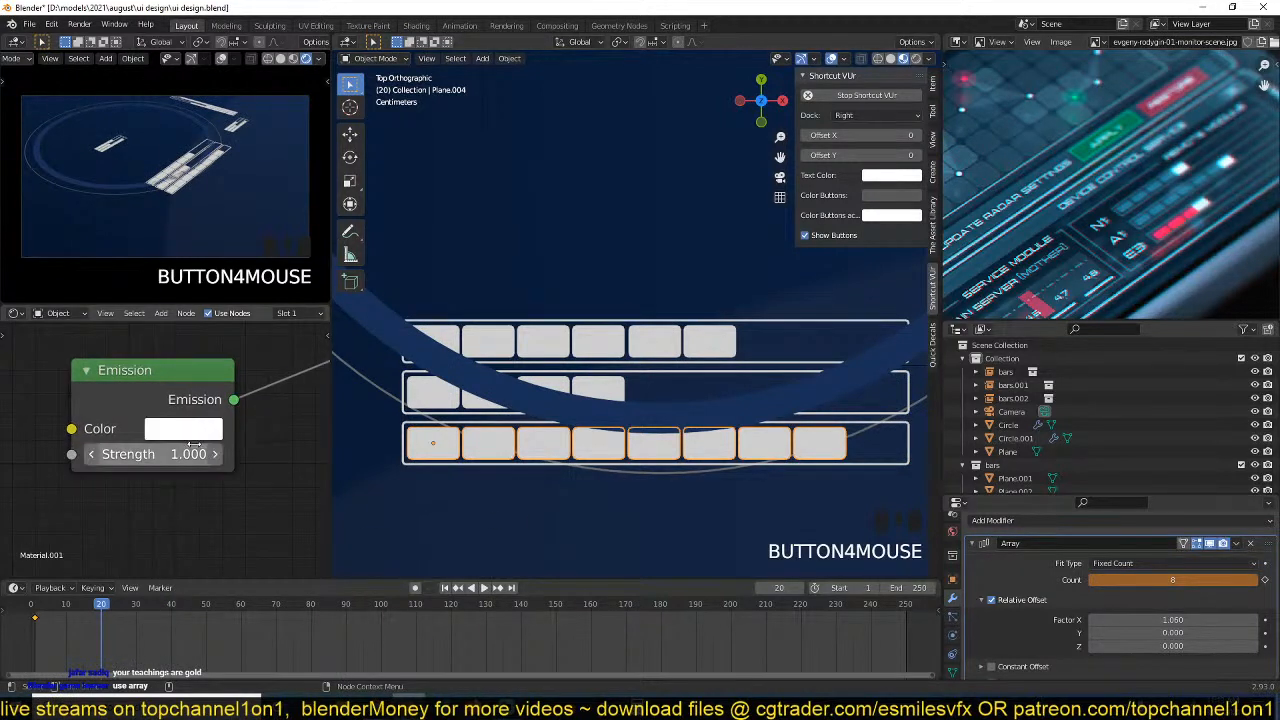
middle_click_drag(195, 453, 223, 492)
left_click_drag(219, 492, 180, 492)
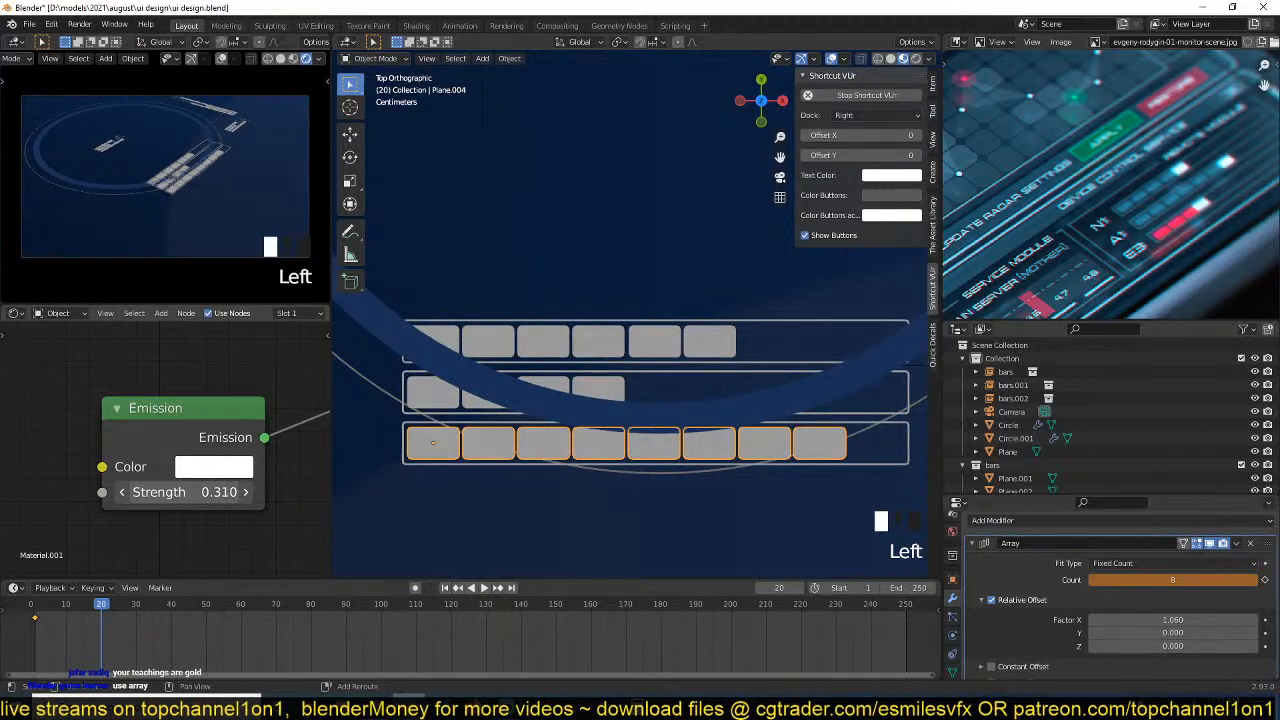
left_click(214, 466)
left_click_drag(281, 213, 284, 200)
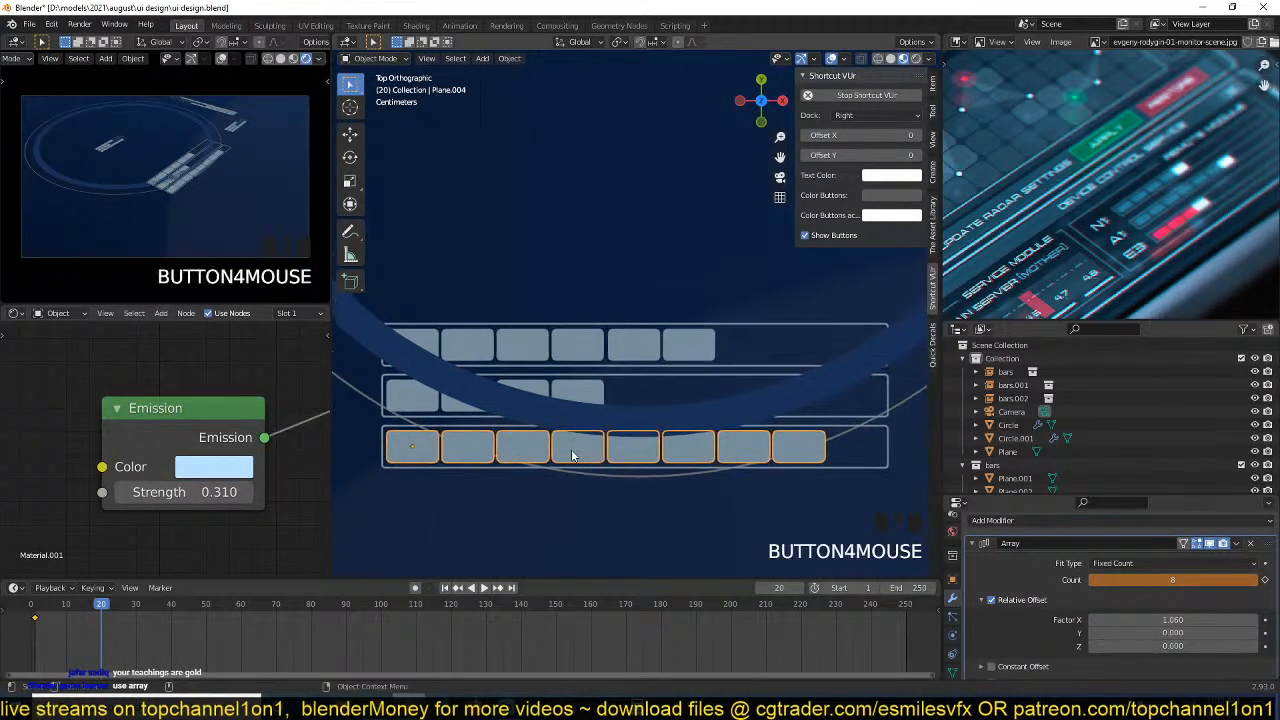
key("ctrl+s")
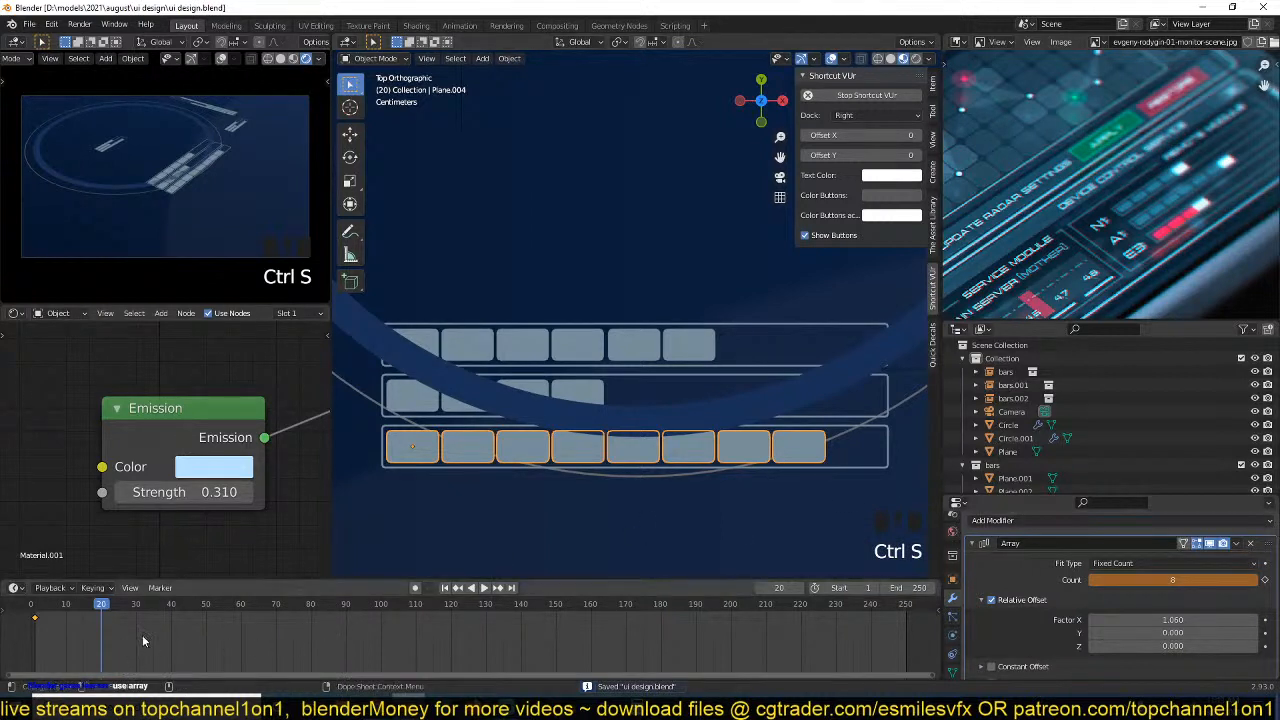
Keyframe the segment's Array count at 8 on frame 21 and play back the bar animation.
mouse_move(88, 608)
left_mouse_down()
mouse_move(70, 608)
mouse_move(98, 608)
left_mouse_up()
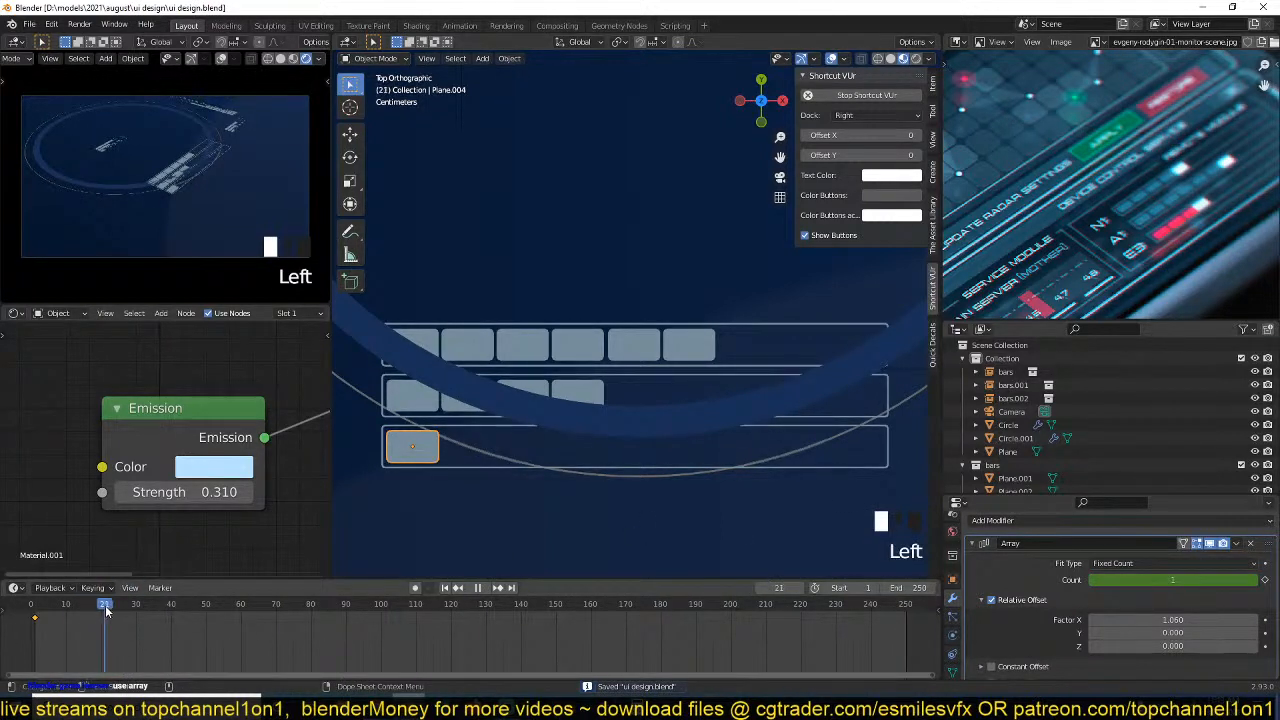
left_click(105, 607)
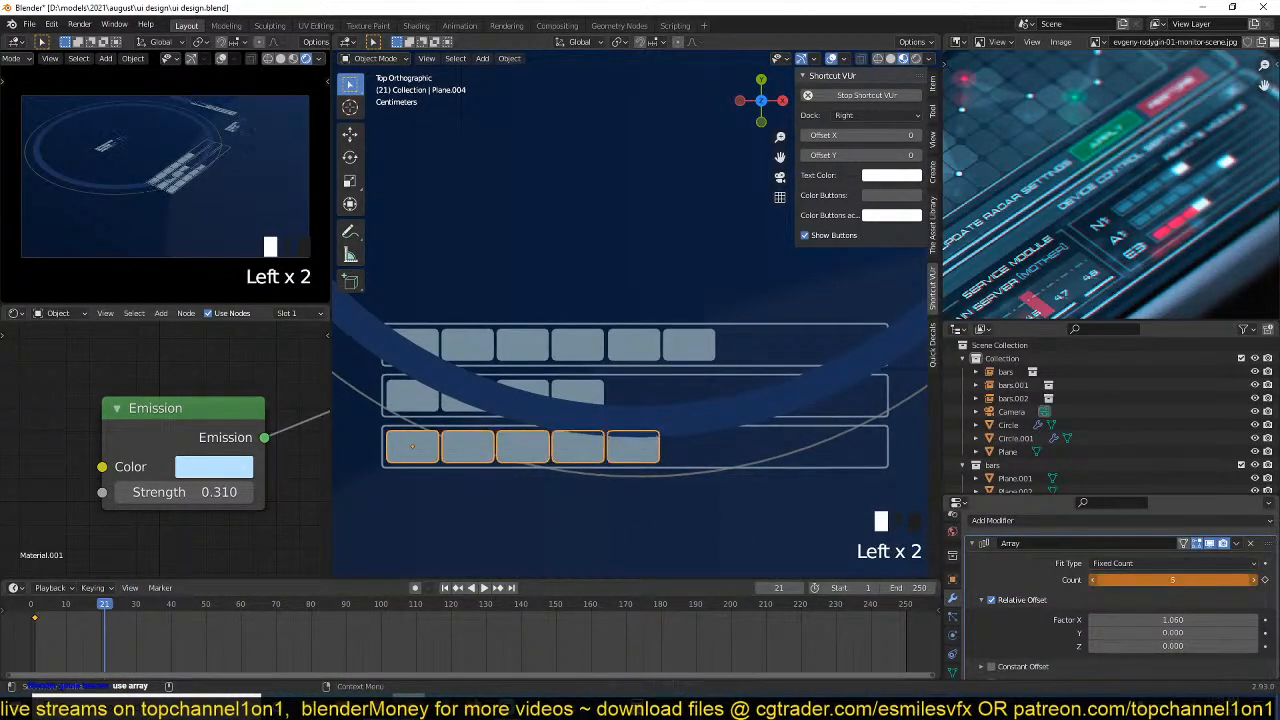
mouse_move(1172, 580)
left_mouse_down()
mouse_move(1200, 580)
mouse_move(1170, 596)
left_mouse_up()
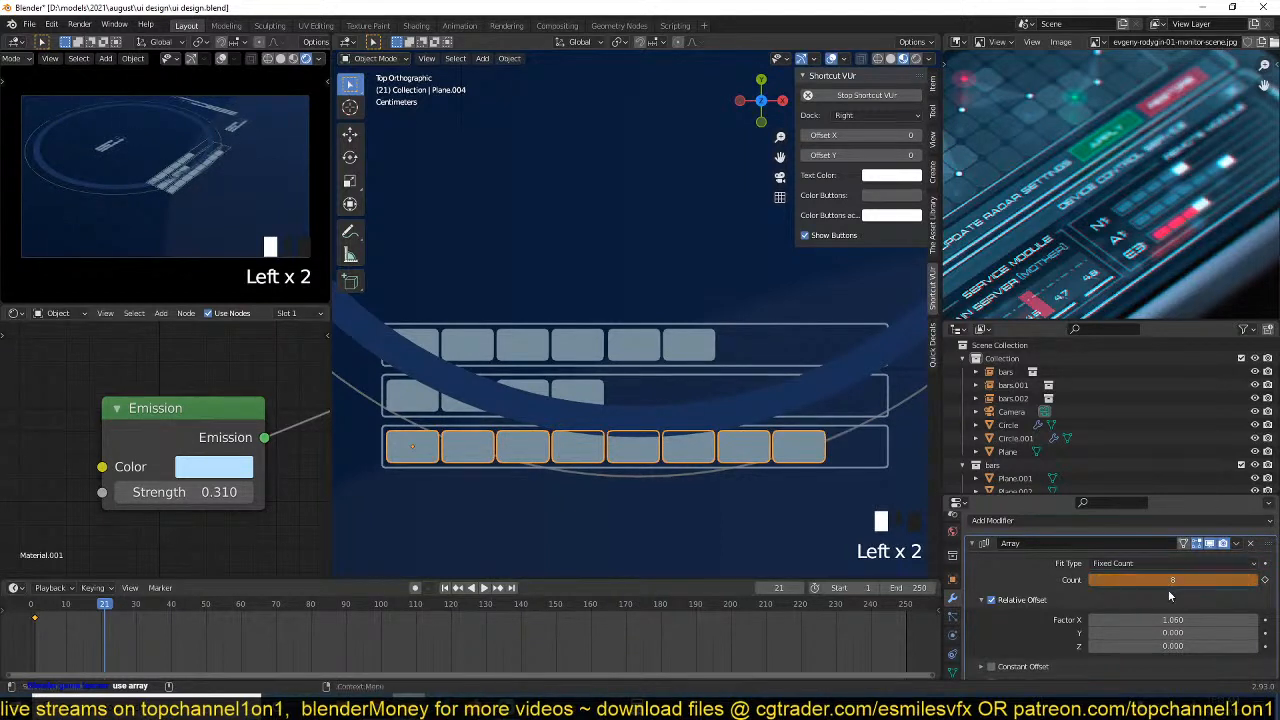
left_click(1264, 580)
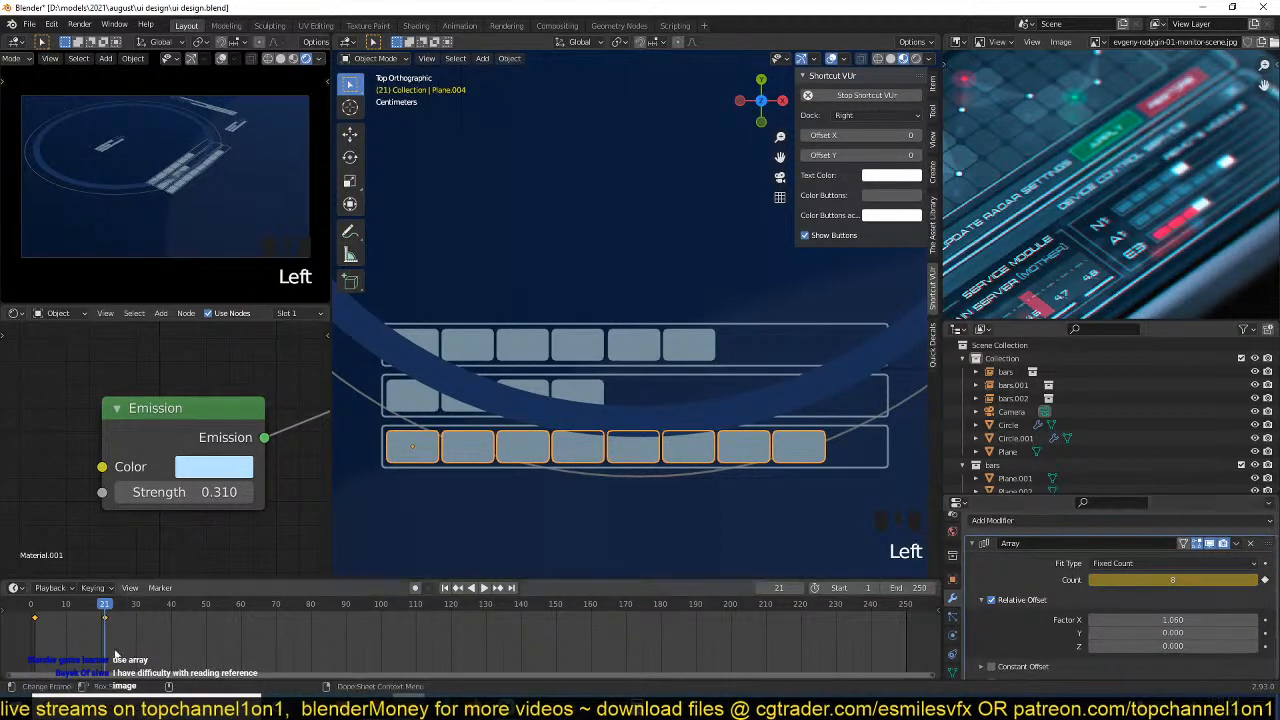
mouse_move(105, 607)
left_mouse_down()
mouse_move(42, 607)
mouse_move(107, 610)
left_mouse_up()
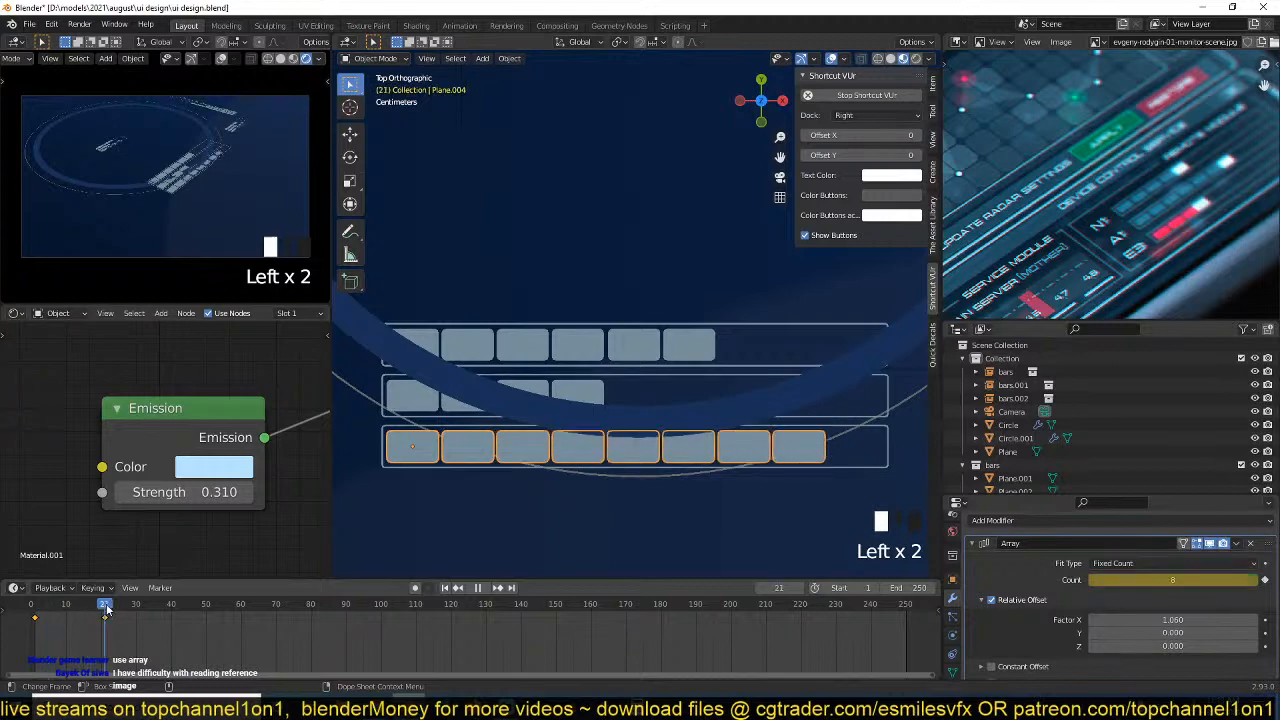
key("space")
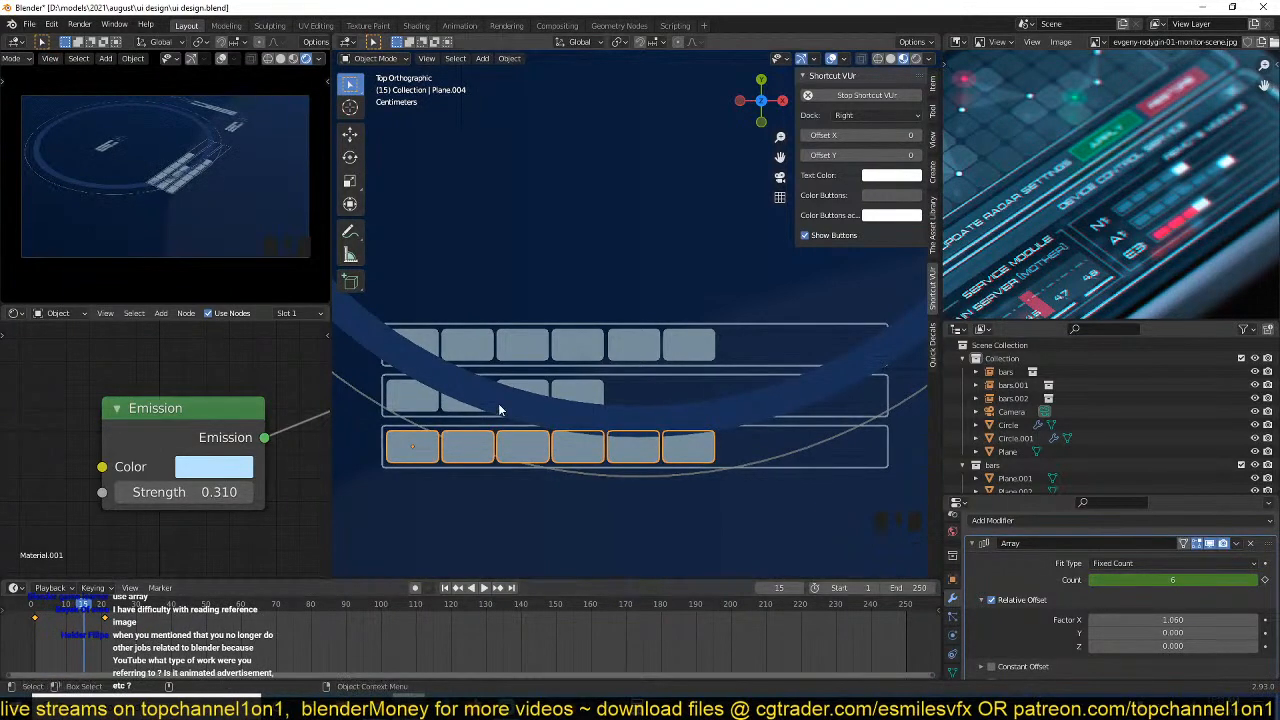
Select all four objects in the bars collection, Plane.001 to Plane.004, and isolate them in local view.
scroll(500, 410, "down", 5)
scroll(1153, 426, "down", 1)
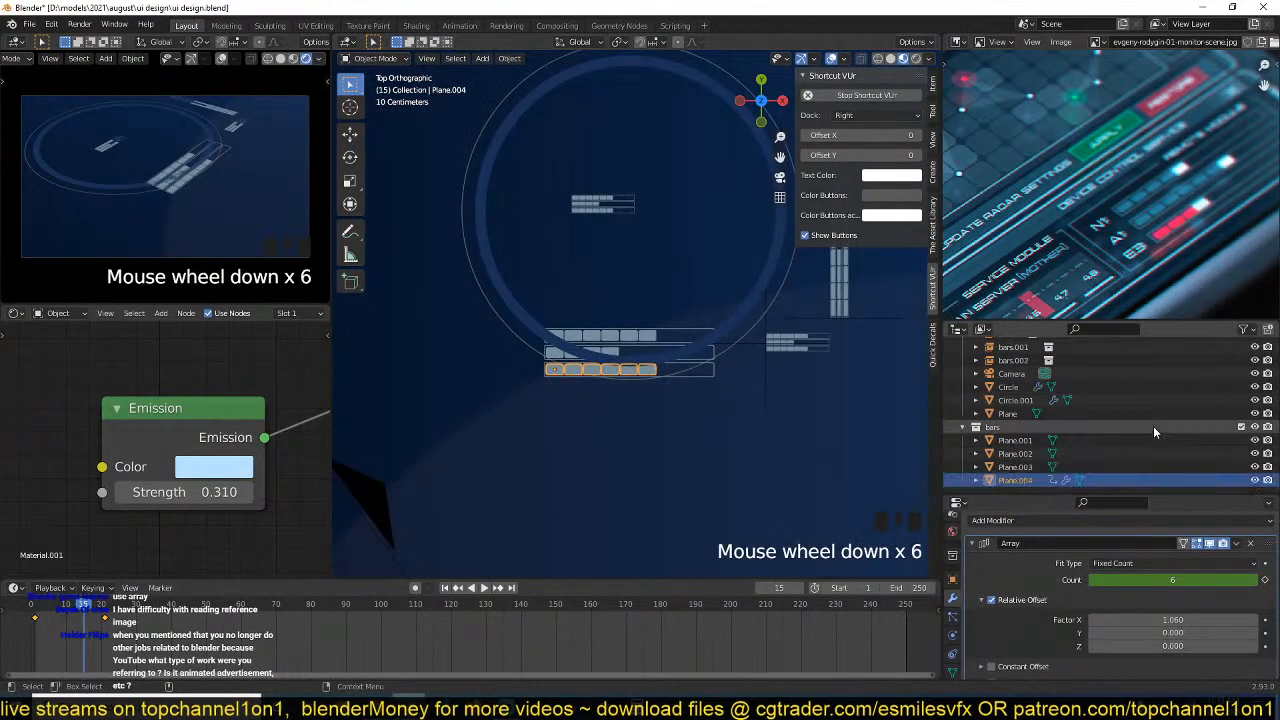
left_click(1029, 428)
right_click(1036, 430)
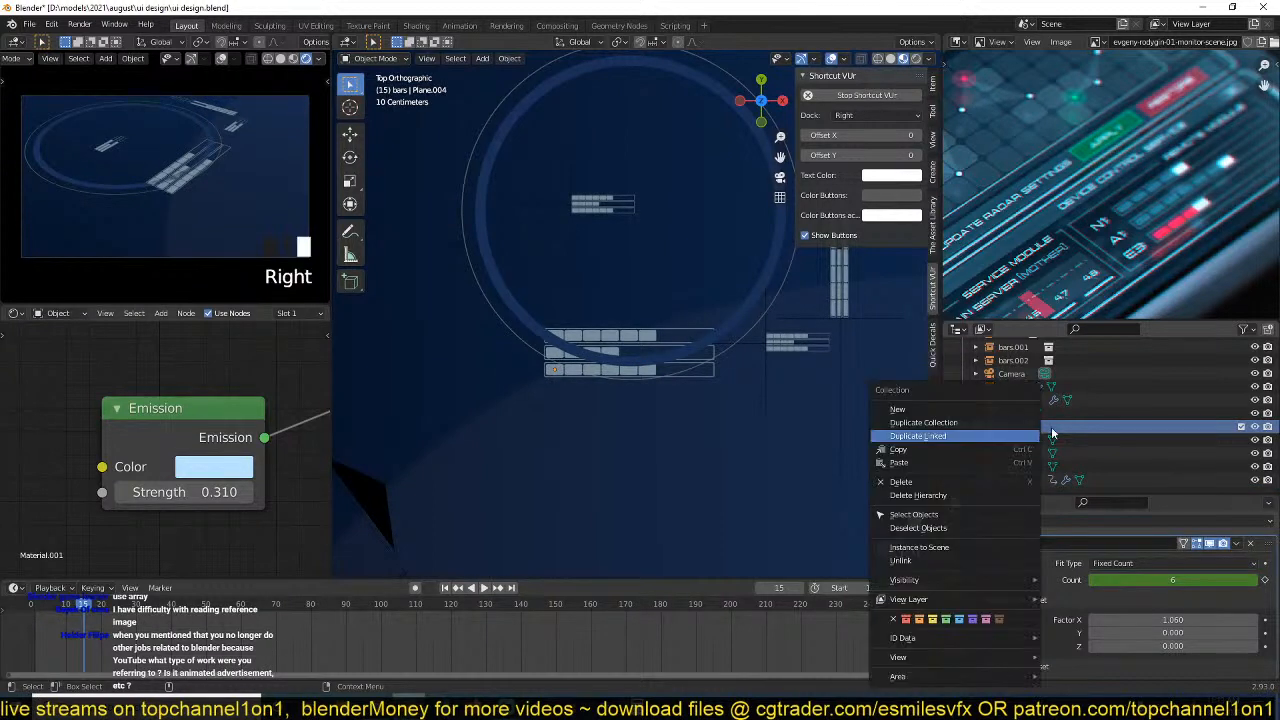
right_click(735, 430)
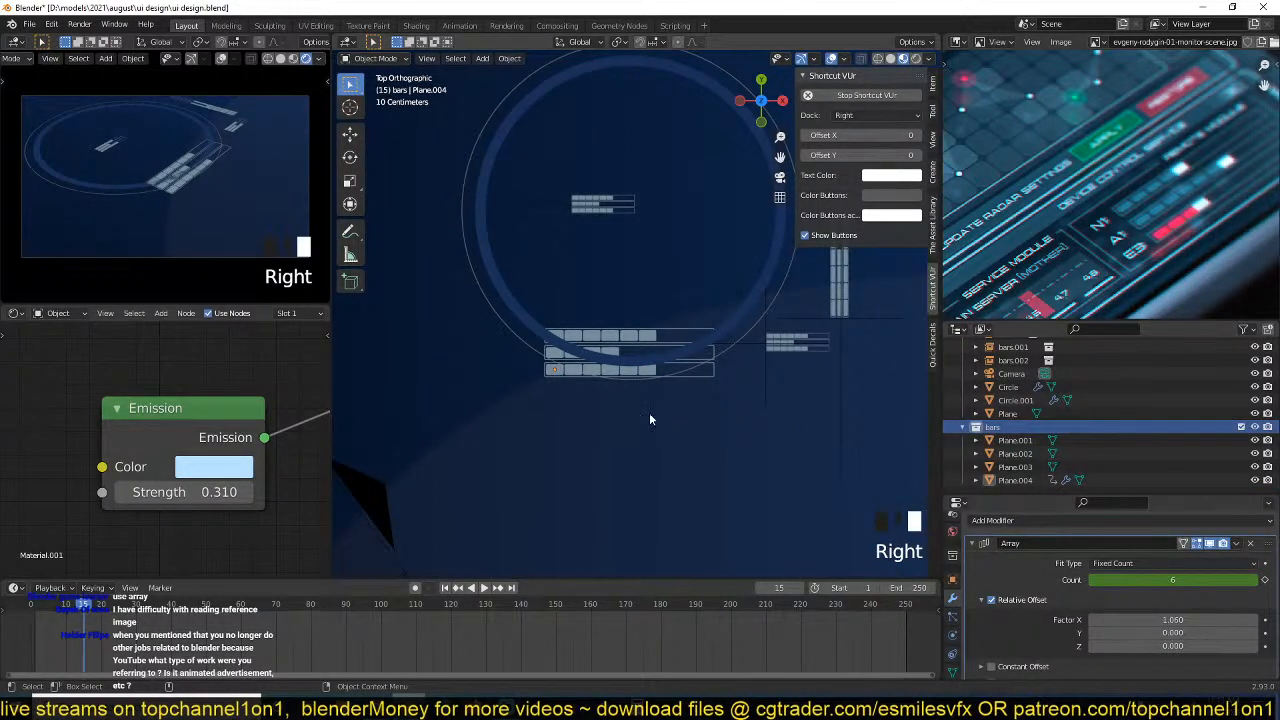
key("slash")
key("slash")
left_click(1012, 441)
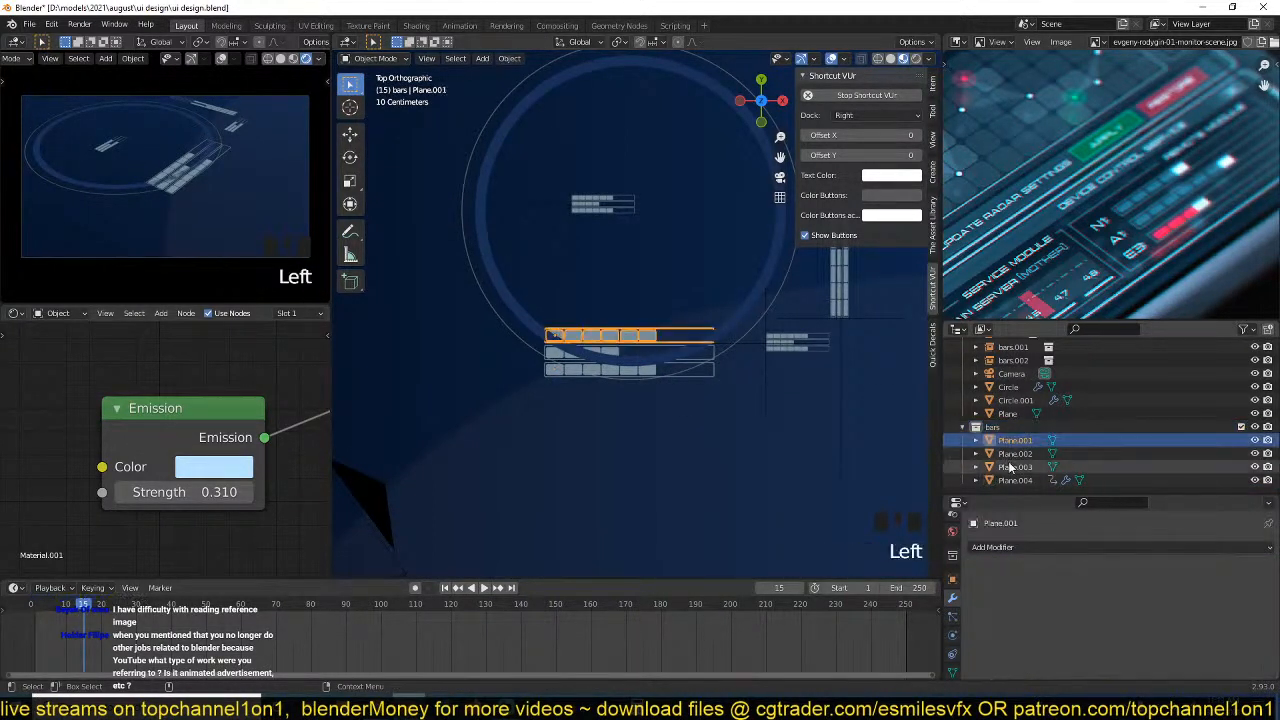
left_click(1010, 480, "shift")
left_click(1010, 482, "shift")
key("slash")
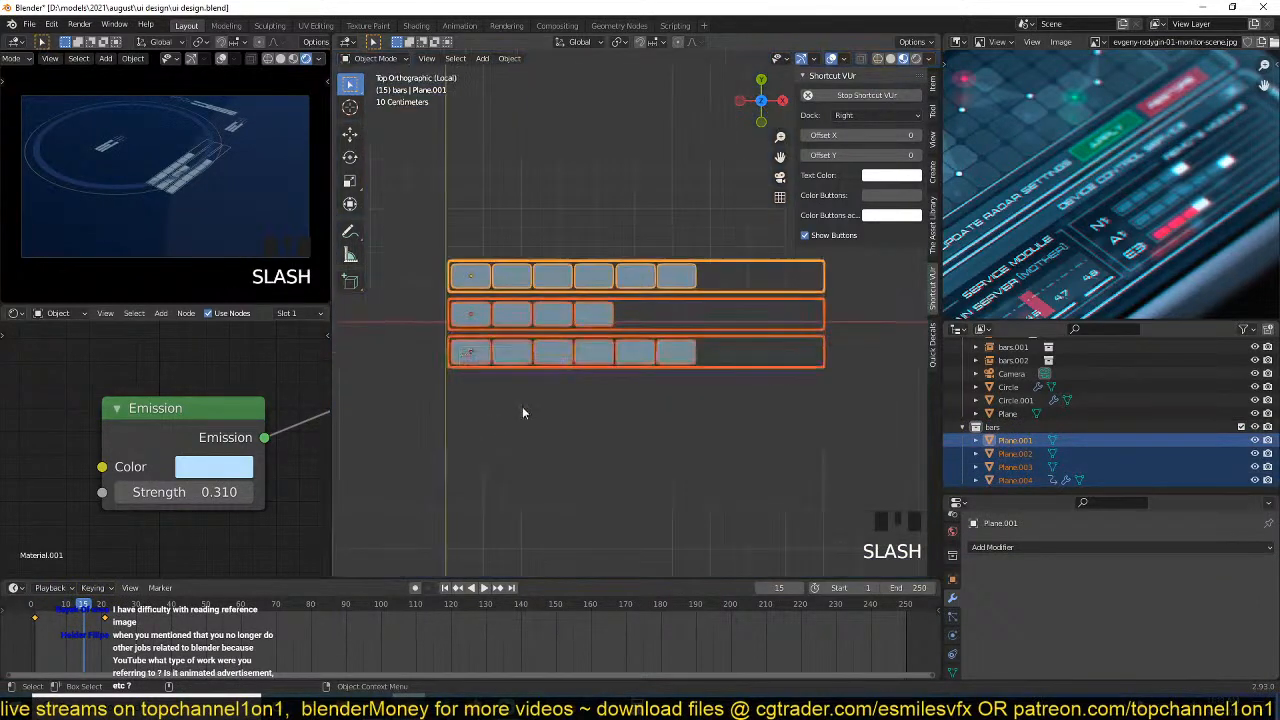
Deselect everything, save the file, and place the 3D cursor on the X axis just before the start of the bars.
key("alt+a")
key("ctrl+s")
scroll(598, 355, "up", 2)
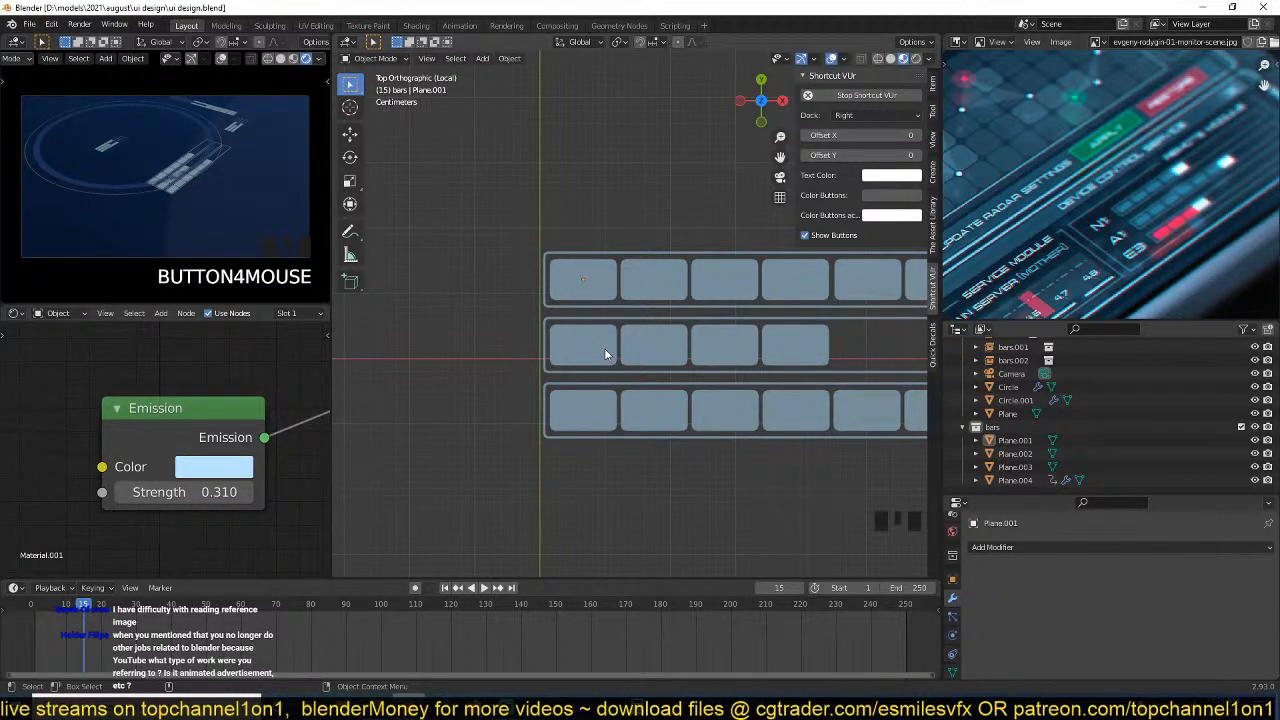
middle_click_drag(604, 348, 503, 354, "shift")
key("ctrl+s")
key("ctrl+s")
key("ctrl+s")
right_click(500, 353, "shift")
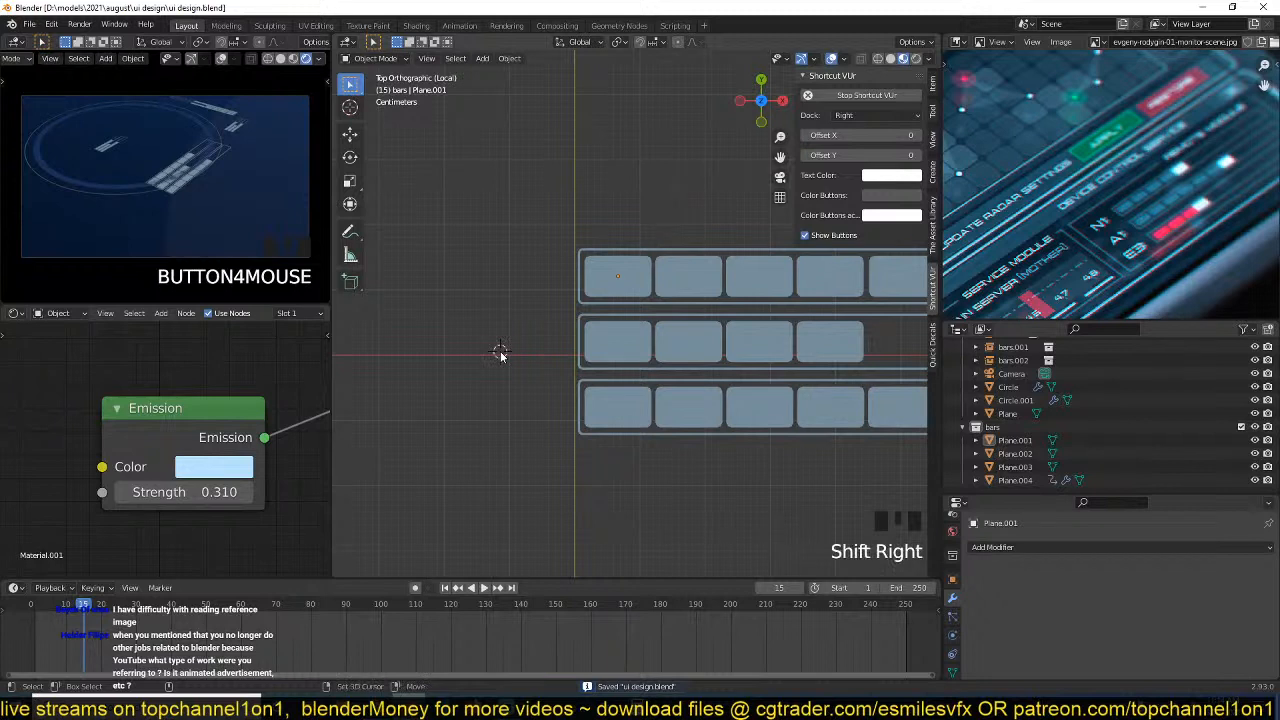
right_click(477, 356, "shift")
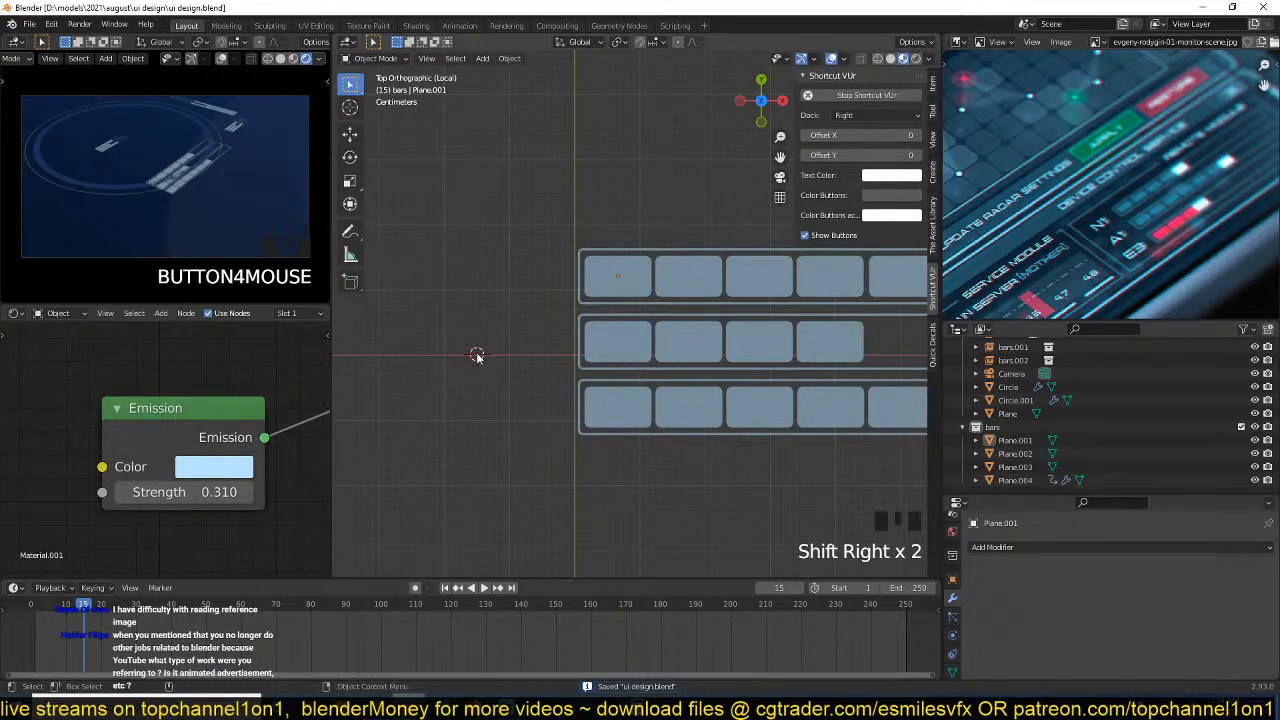
key("shift+a")
mouse_move(450, 97)
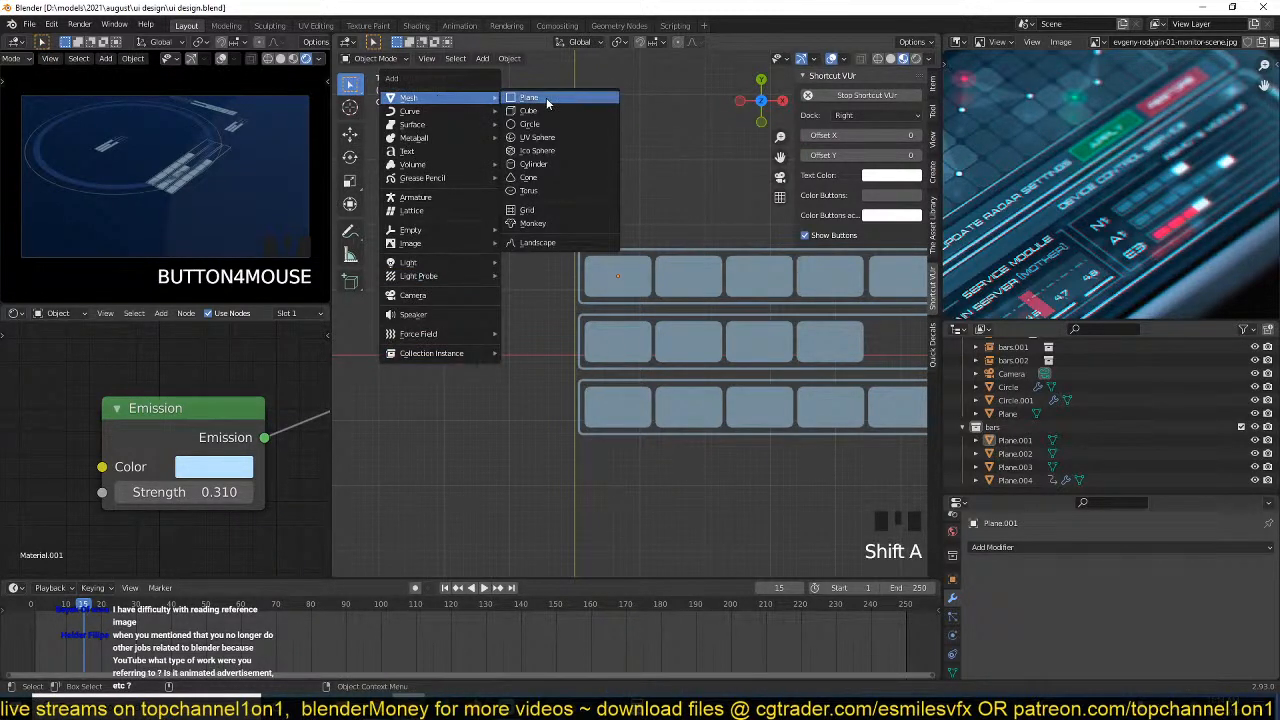
left_click(547, 103)
key("s")
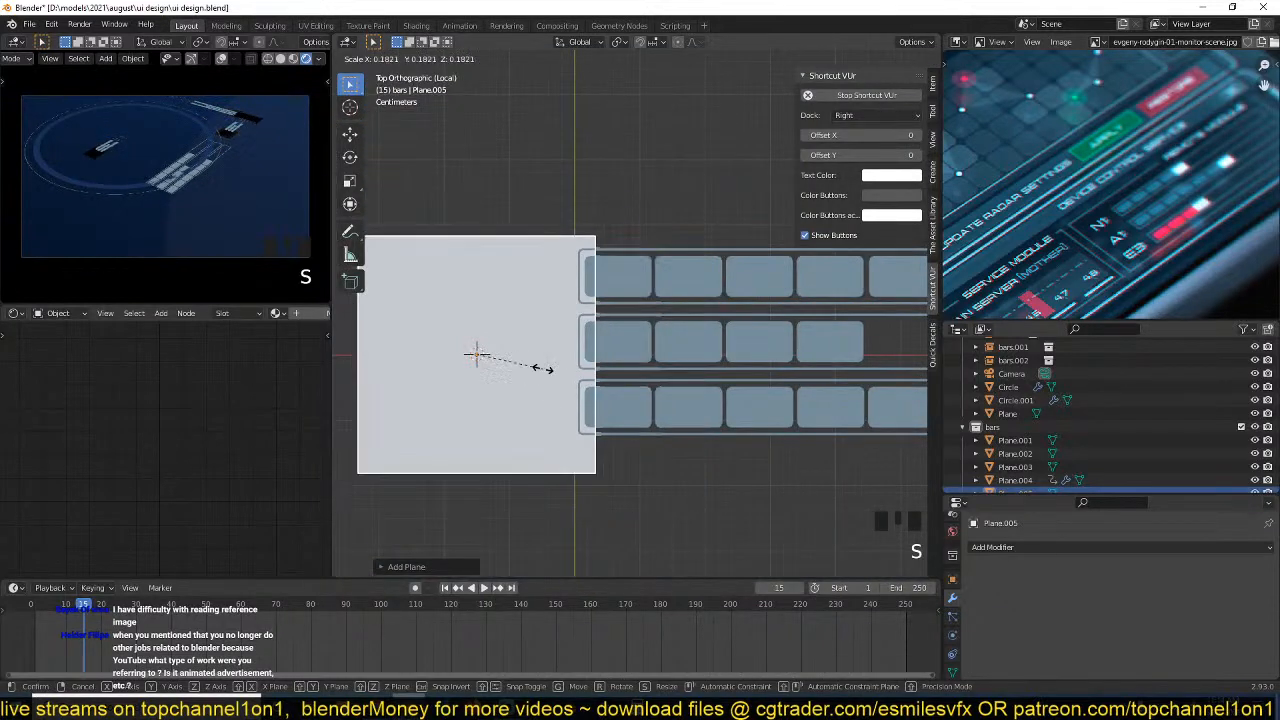
left_click(545, 370)
key("m")
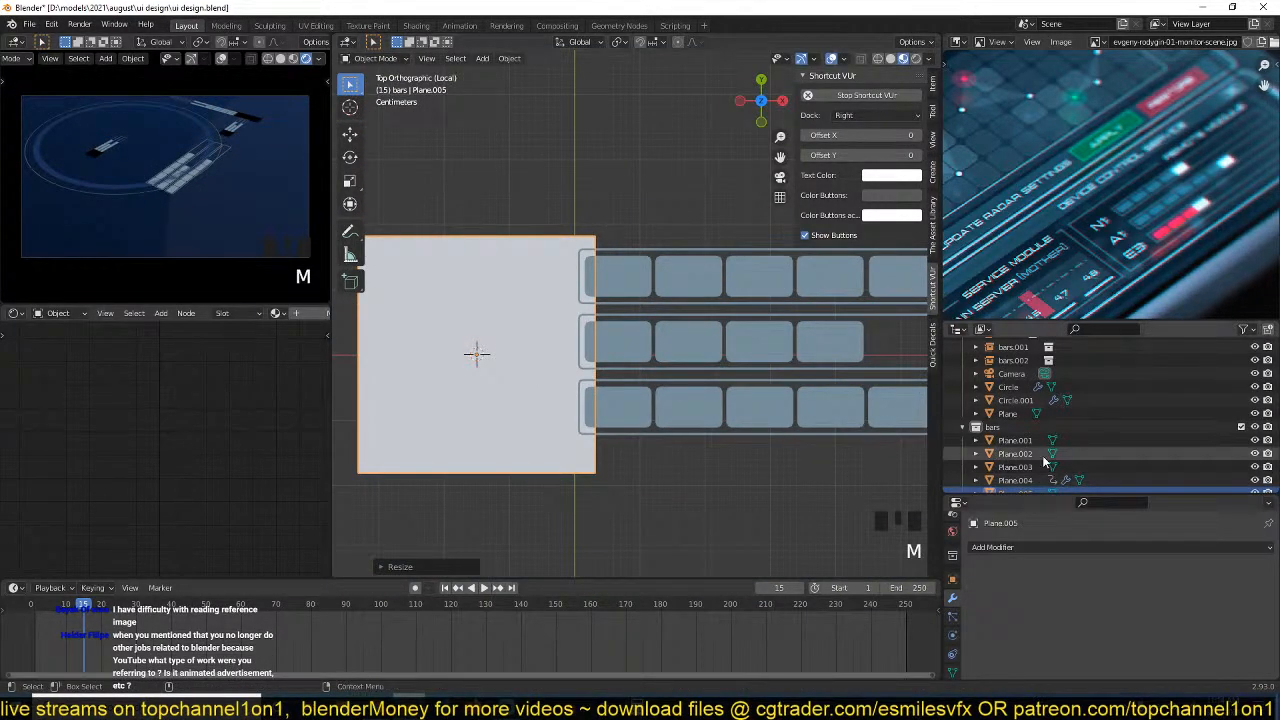
scroll(1040, 460, "down", 1)
key("s")
left_click(566, 366)
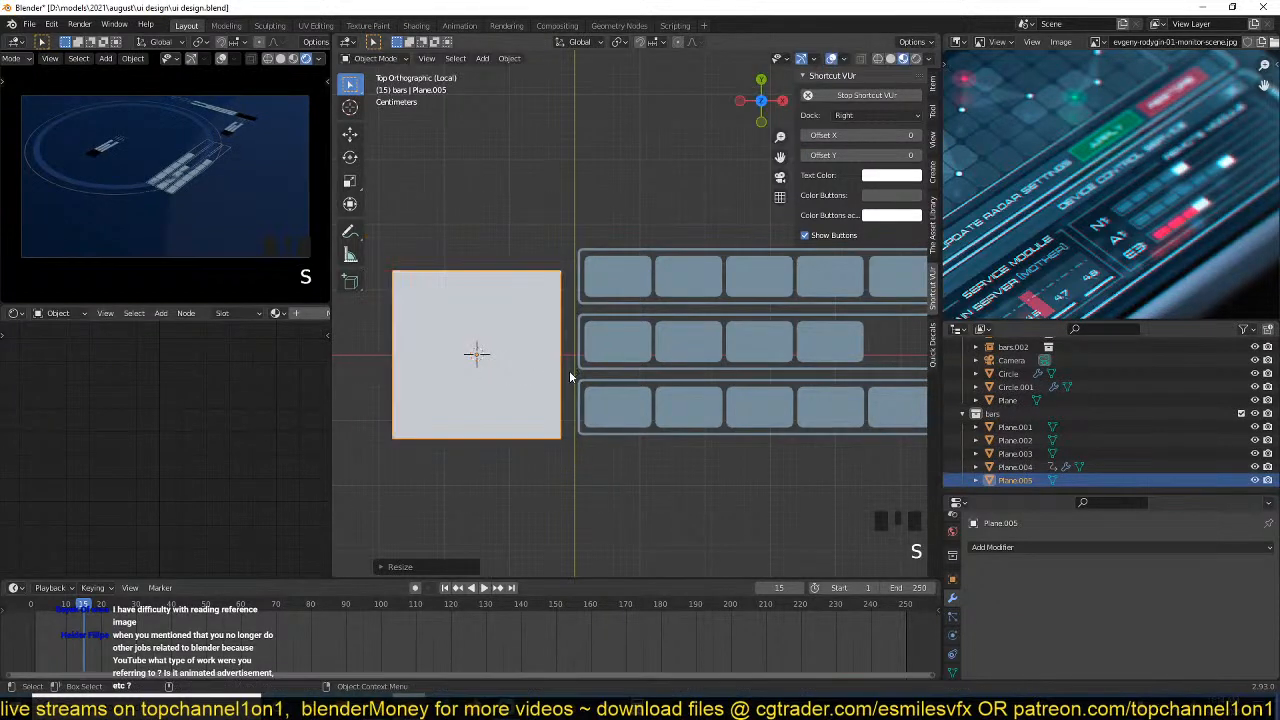
key("x")
left_click(570, 370)
Add a mesh circle at the 3D cursor and scale it down until its edge overlaps the first segments of the bars.
key("shift+a")
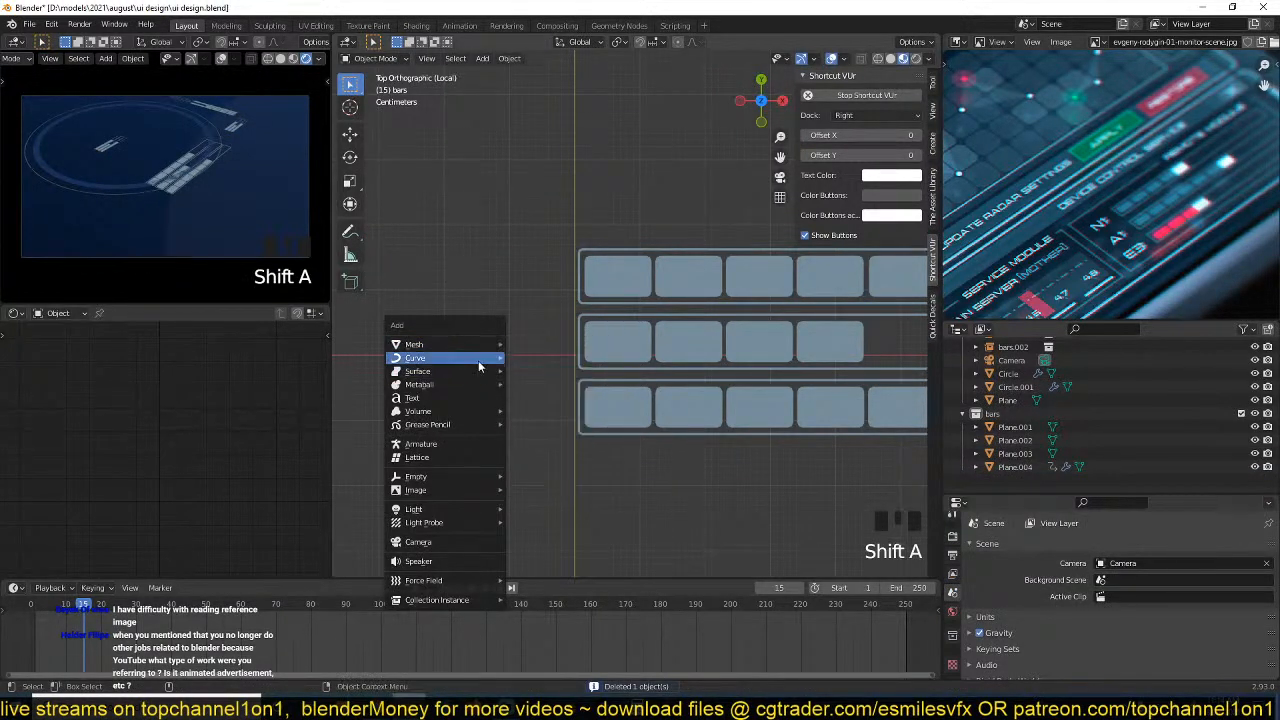
mouse_move(492, 352)
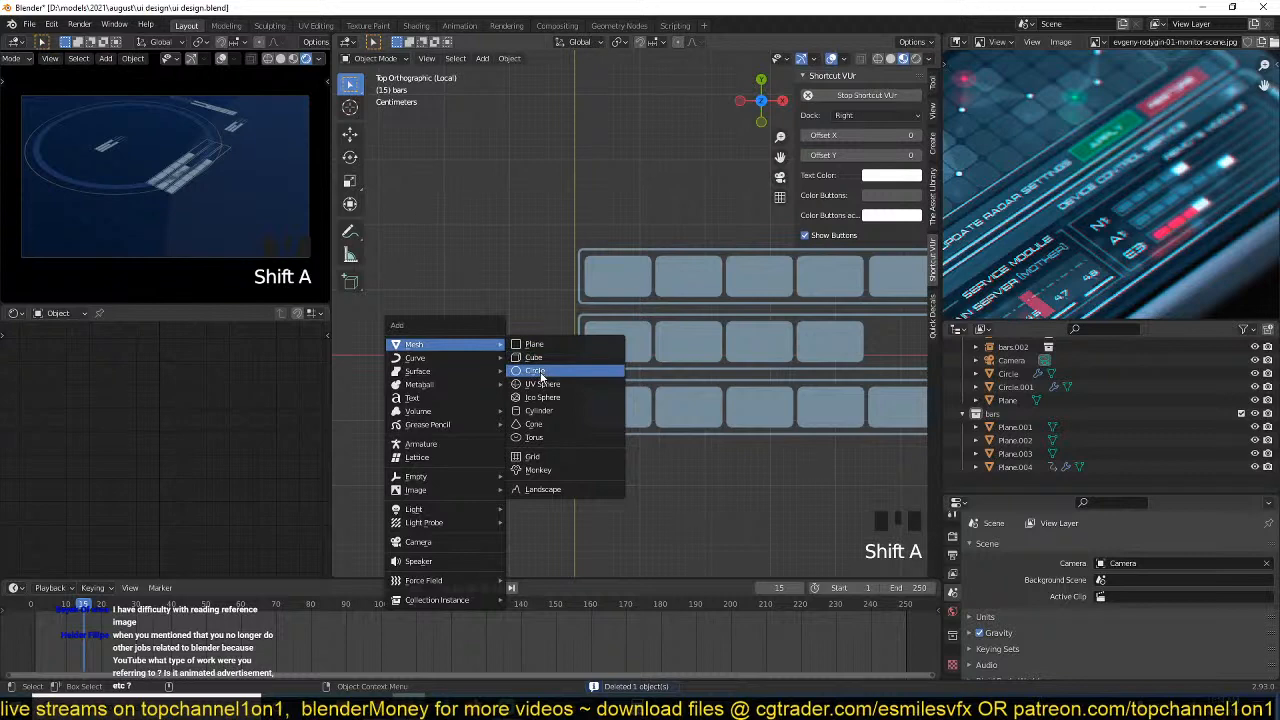
left_click(536, 371)
scroll(762, 420, "down", 4)
key("s")
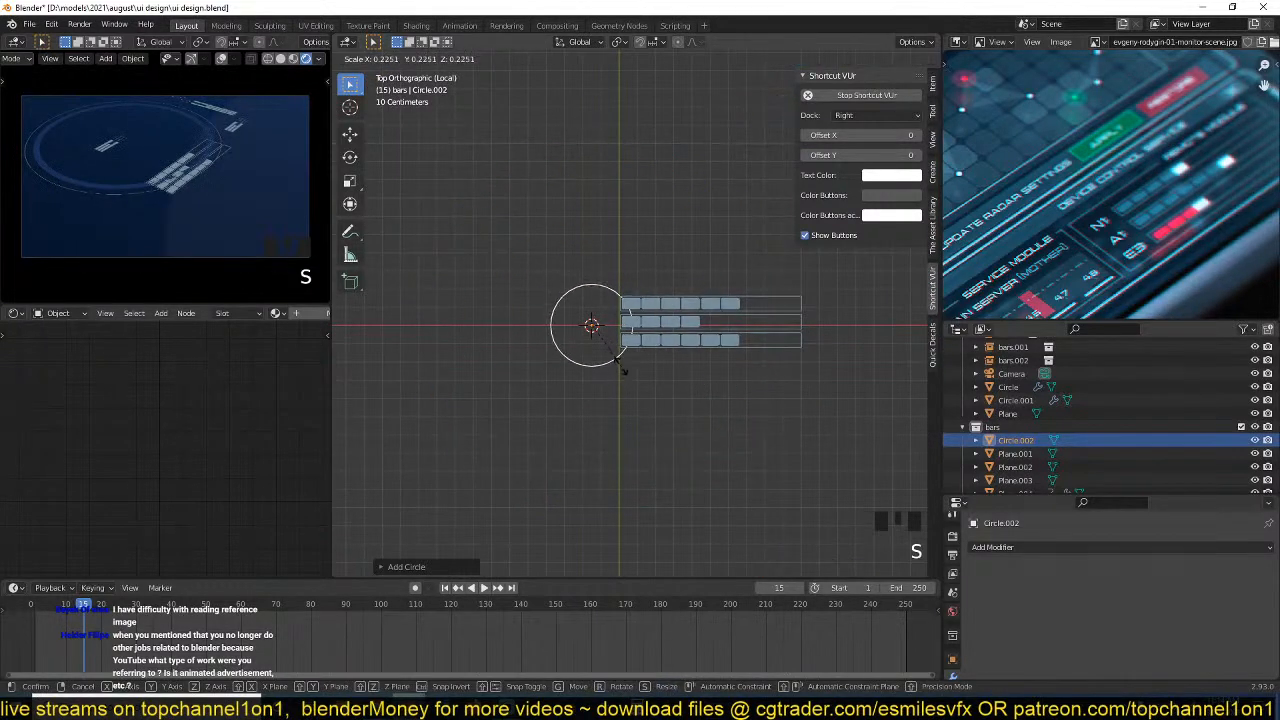
left_click(612, 356)
key("KP_Decimal")
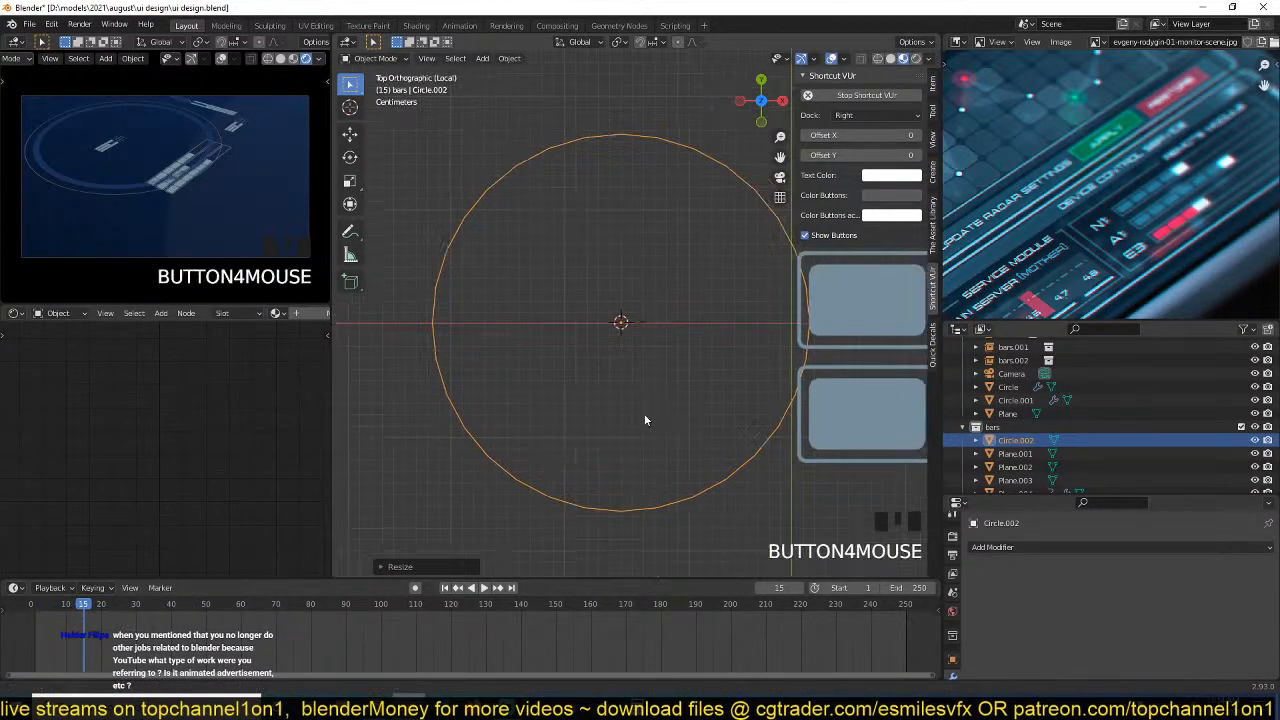
key("s")
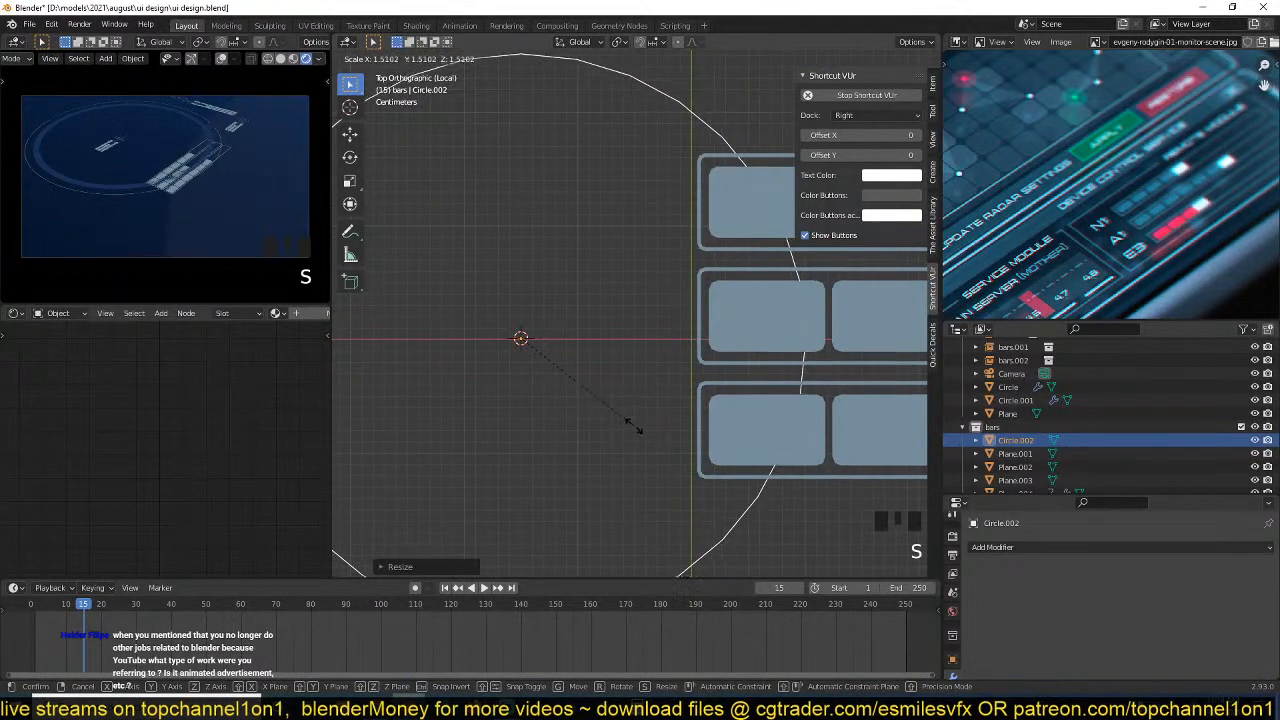
left_click(632, 425)
scroll(632, 425, "down", 4)
Add a level 2 Subdivision modifier to the new circle in Object Mode.
key("Tab")
key("Tab")
key("Tab")
key("Tab")
key("Tab")
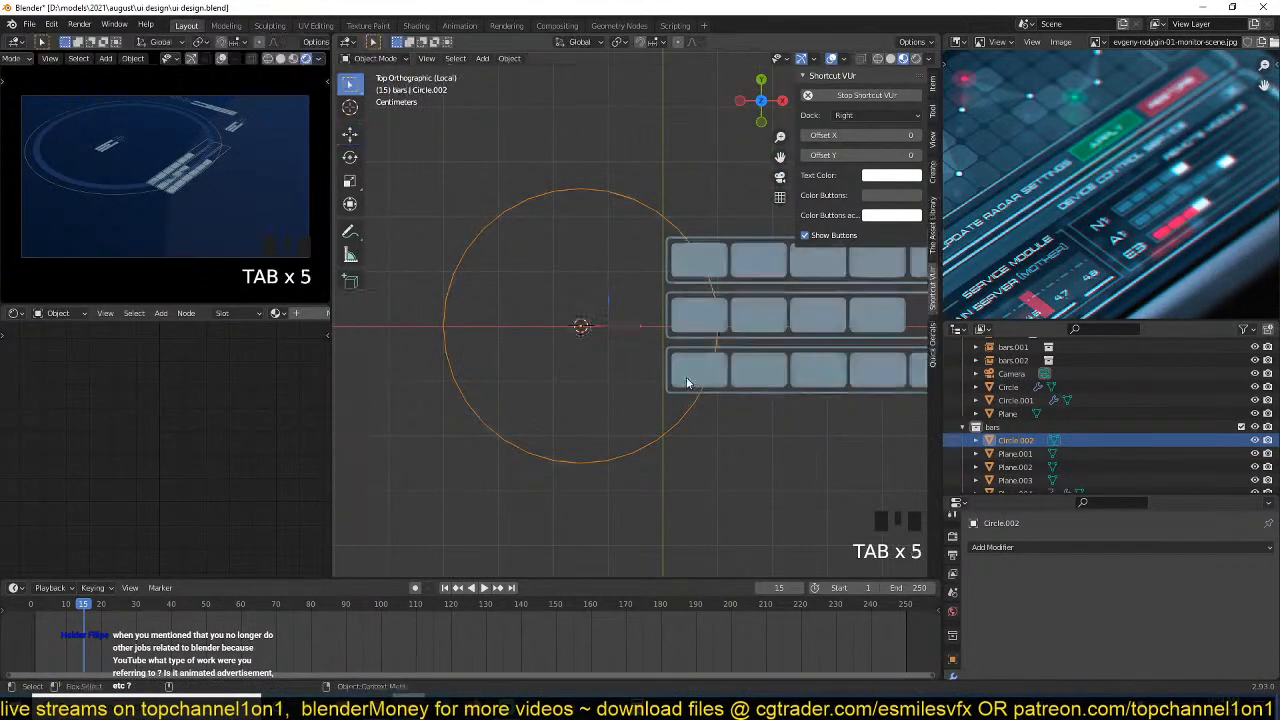
key("Tab")
key("Tab")
key("Tab")
key("Tab")
key("Tab")
key("ctrl+2")
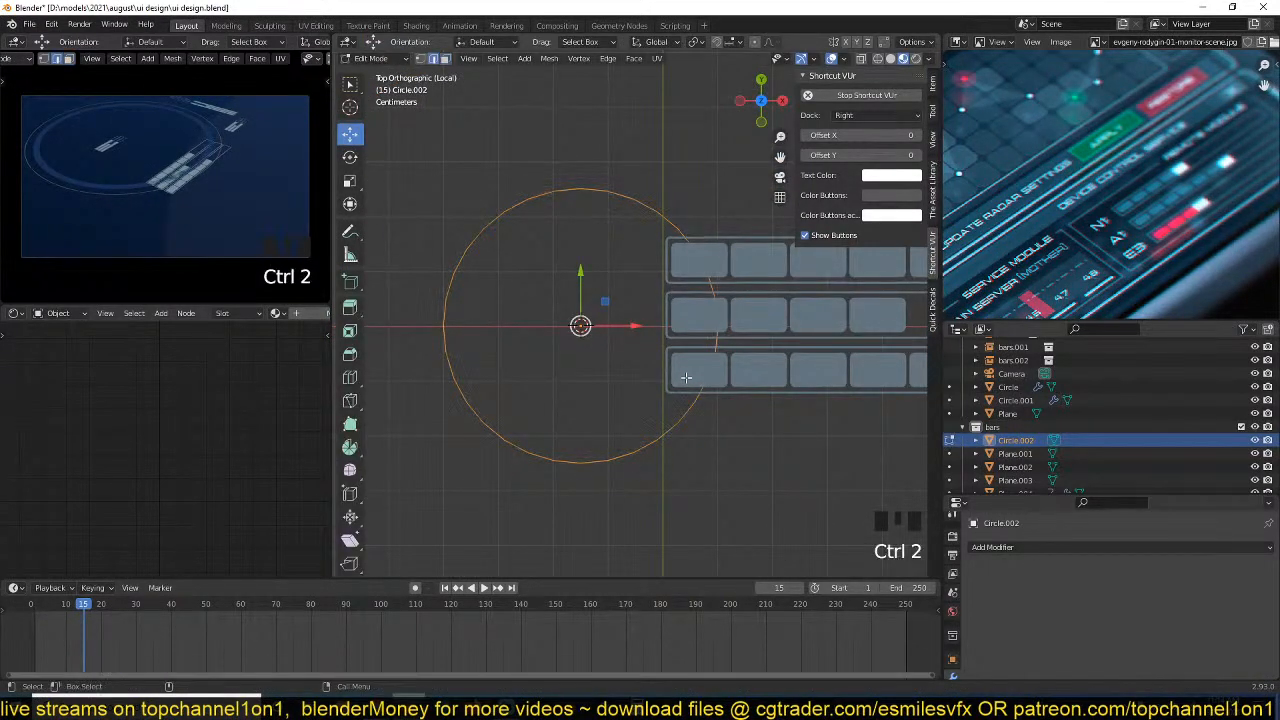
scroll(700, 372, "up", 2)
key("Tab")
key("ctrl+2")
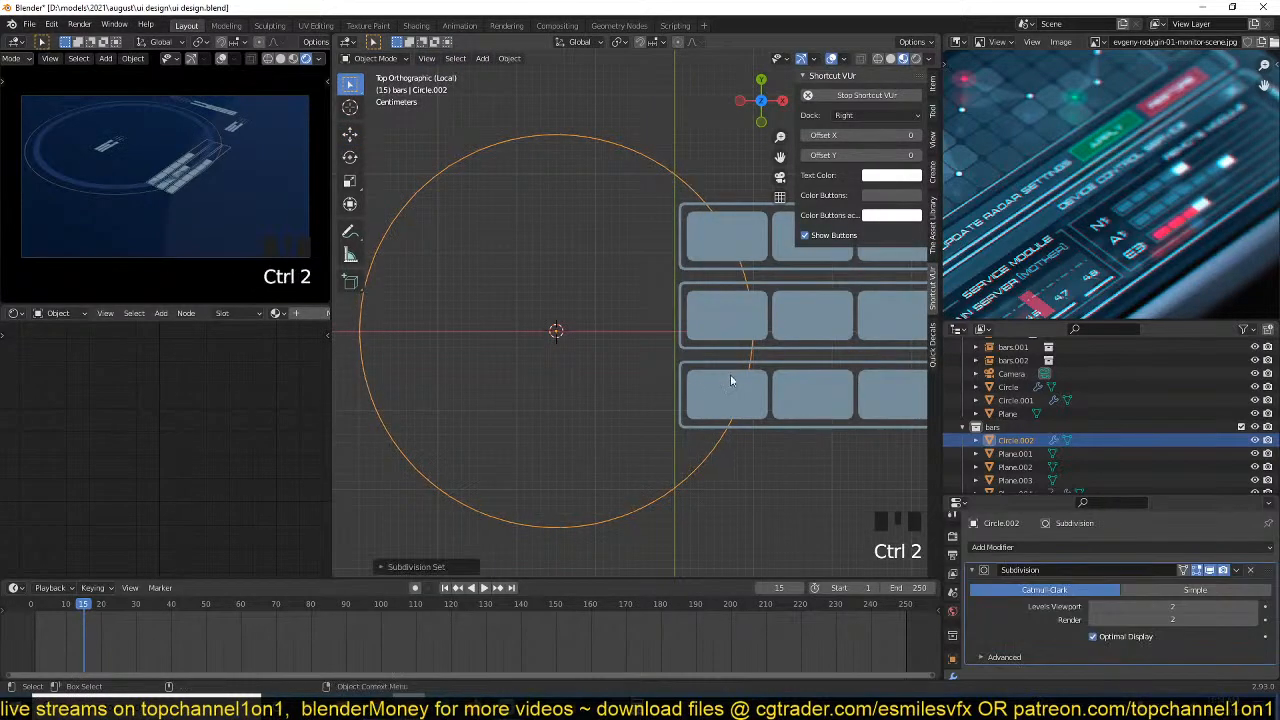
Fill the circle's outline with a face in Edit Mode using vertex selection.
key("Tab")
key("1")
key("f")
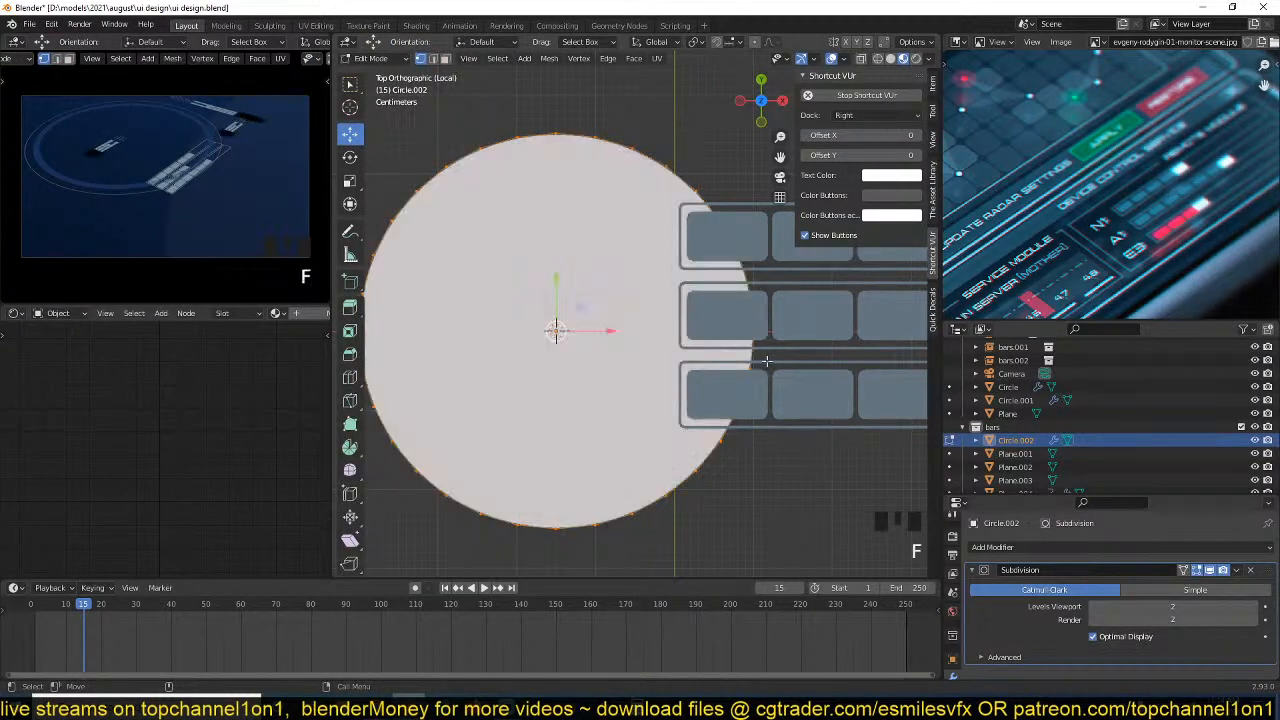
Inset the circle's face slightly and delete the inner face, leaving a thin ring.
key("i")
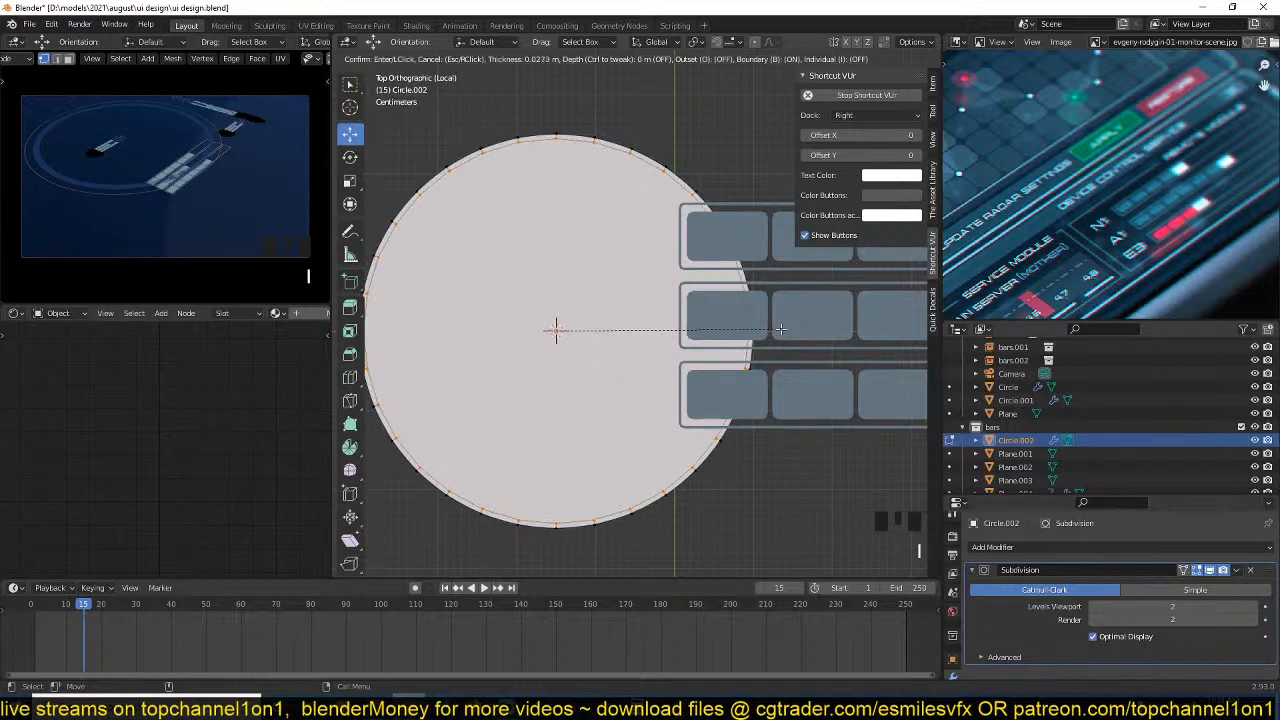
left_click(781, 329)
key("x")
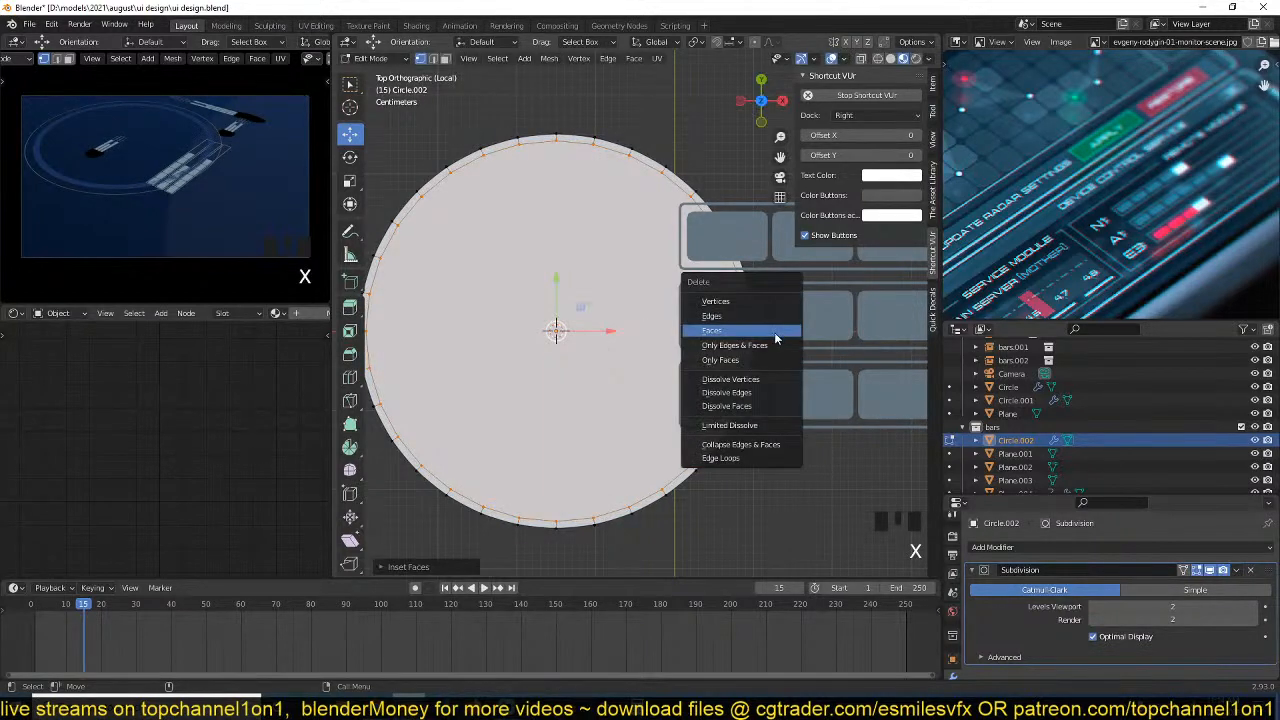
left_click(747, 356)
key("Tab")
scroll(740, 356, "down", 3)
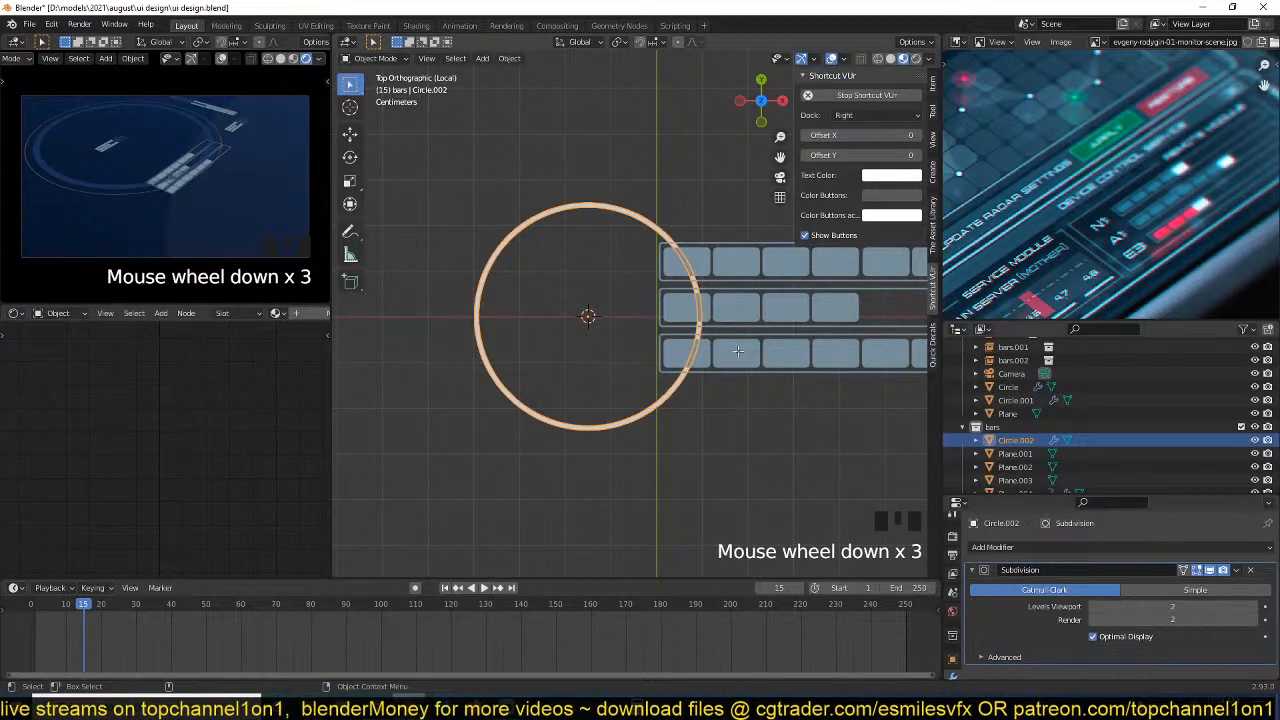
Delete the ring object overlapping the start of the bars.
key("Tab")
key("ctrl+l")
left_click(629, 210)
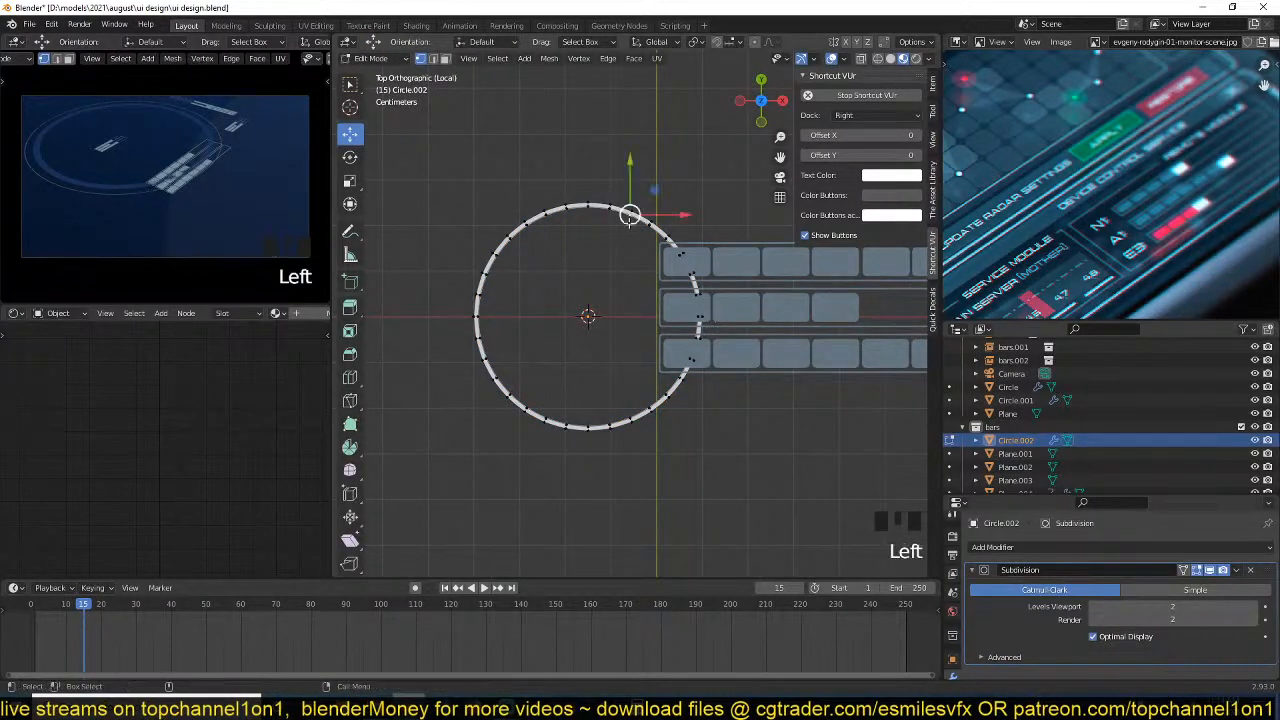
key("Tab")
key("x")
left_click(628, 223)
Add a text object, scaled down and placed around the start of the bars.
key("shift+a")
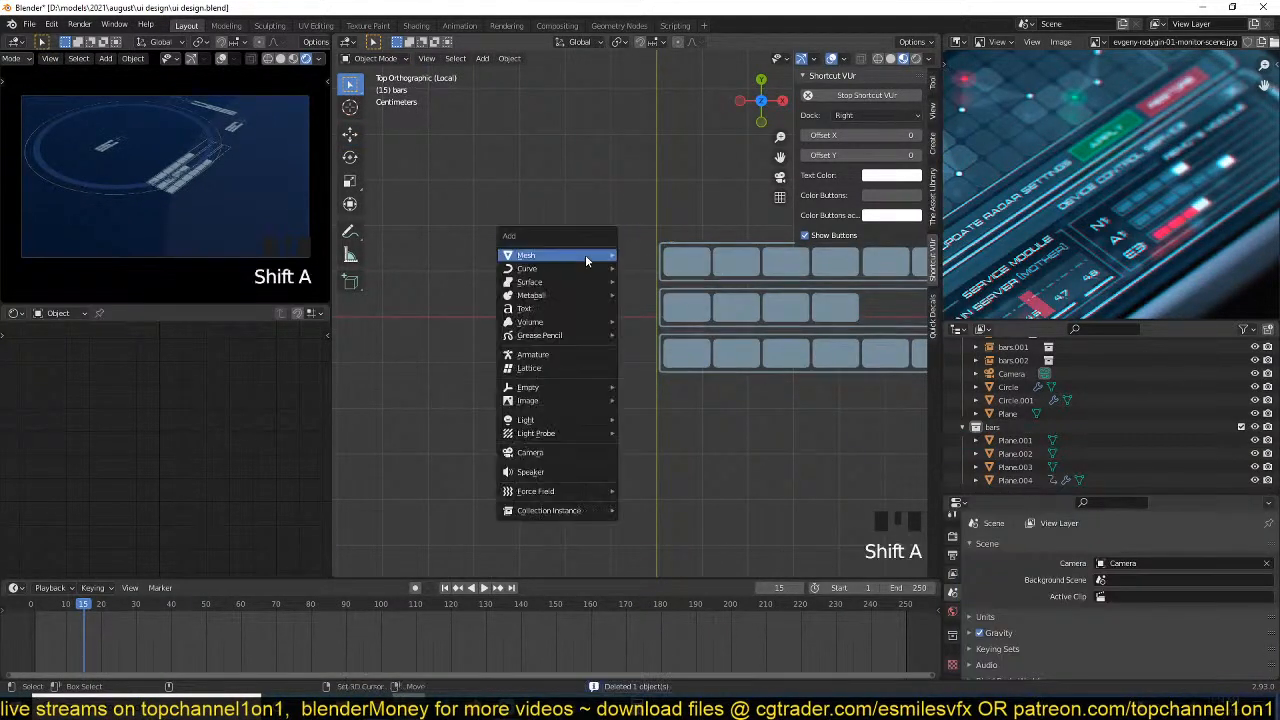
left_click(524, 308)
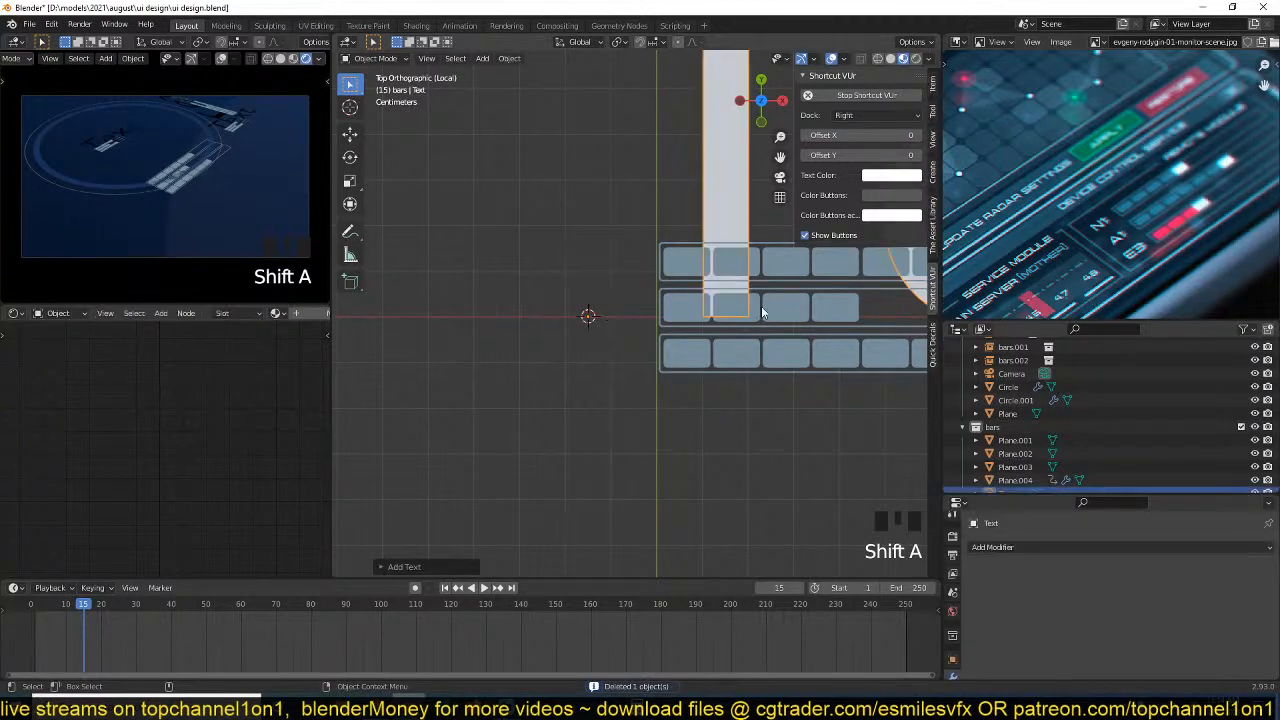
scroll(762, 313, "down", 2)
key("s")
key("g")
left_click(546, 321)
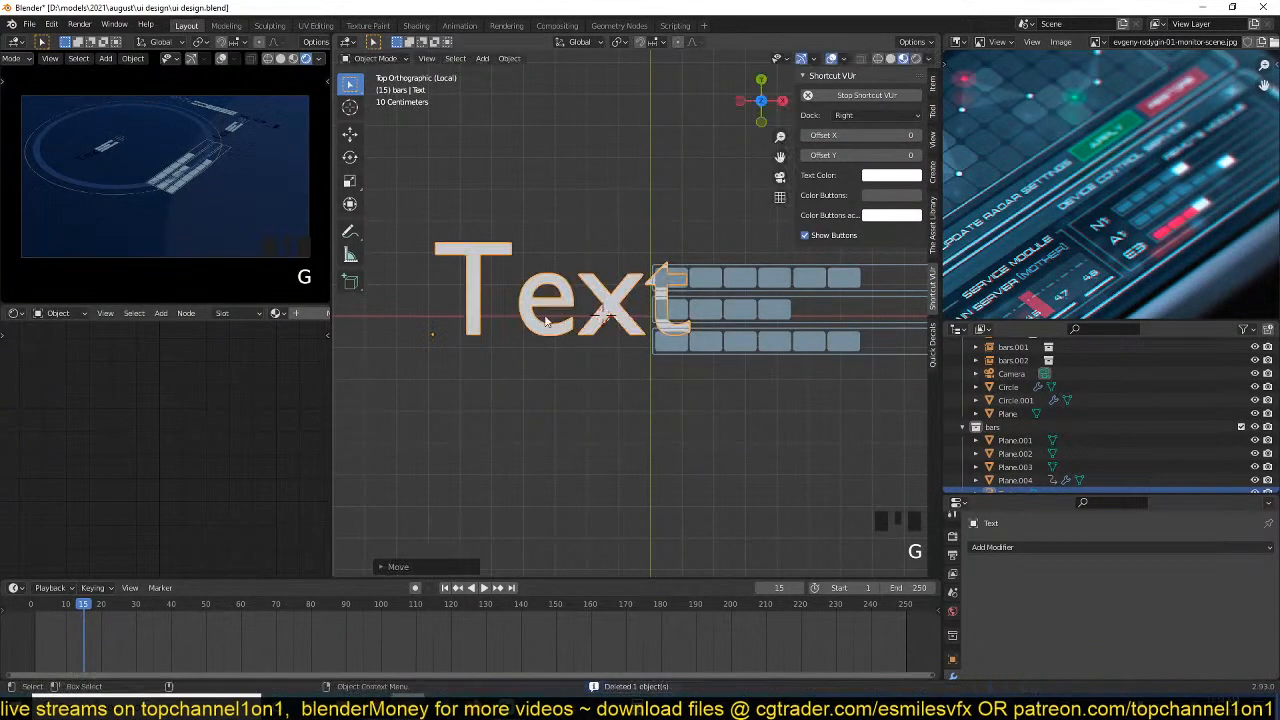
key("Tab")
key("Tab")
key("Tab")
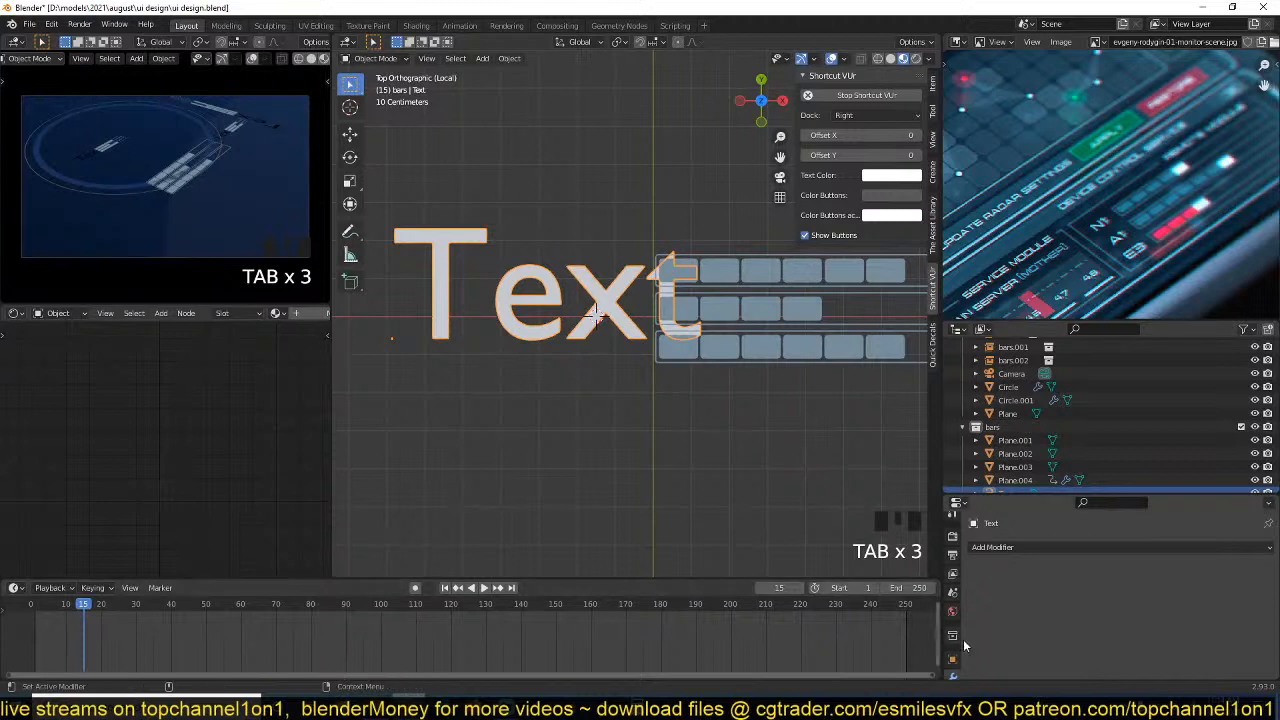
Load the nasalization rg.otf font from D:\fonts as the text's regular font.
scroll(965, 647, "down", 8)
scroll(958, 636, "down", 3)
left_click(952, 650)
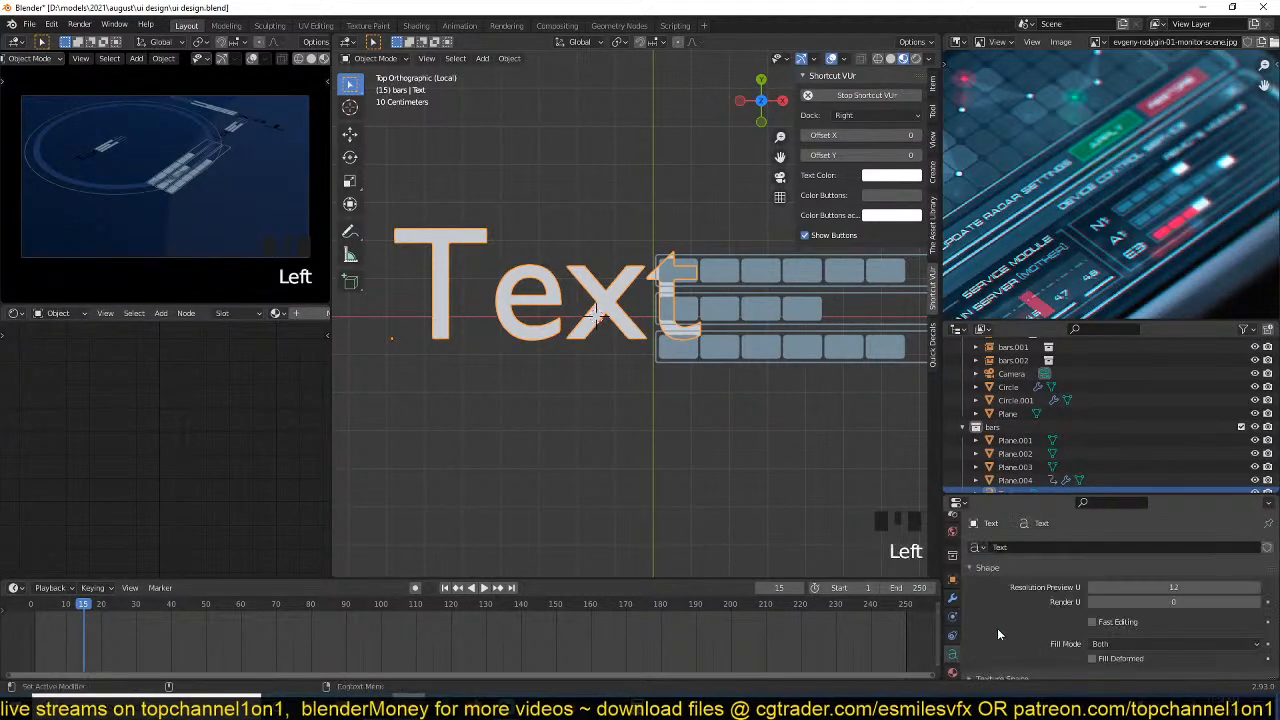
left_click(1002, 527)
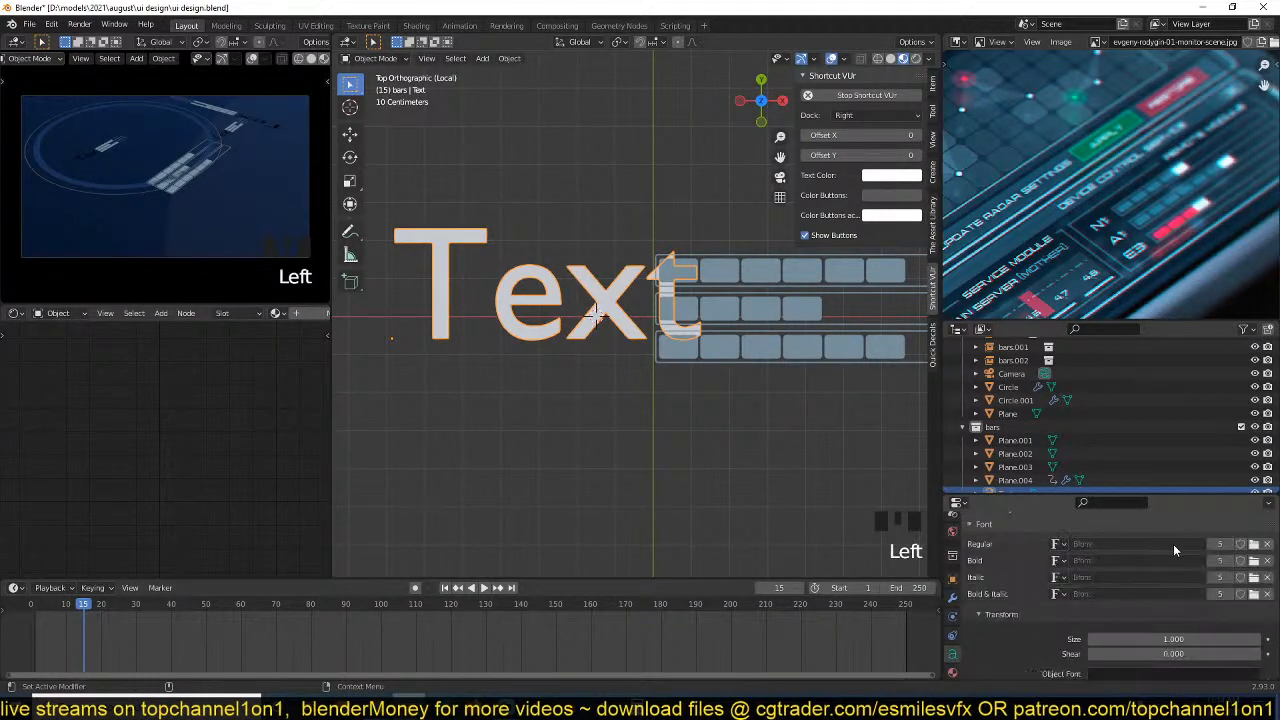
left_click(1254, 545)
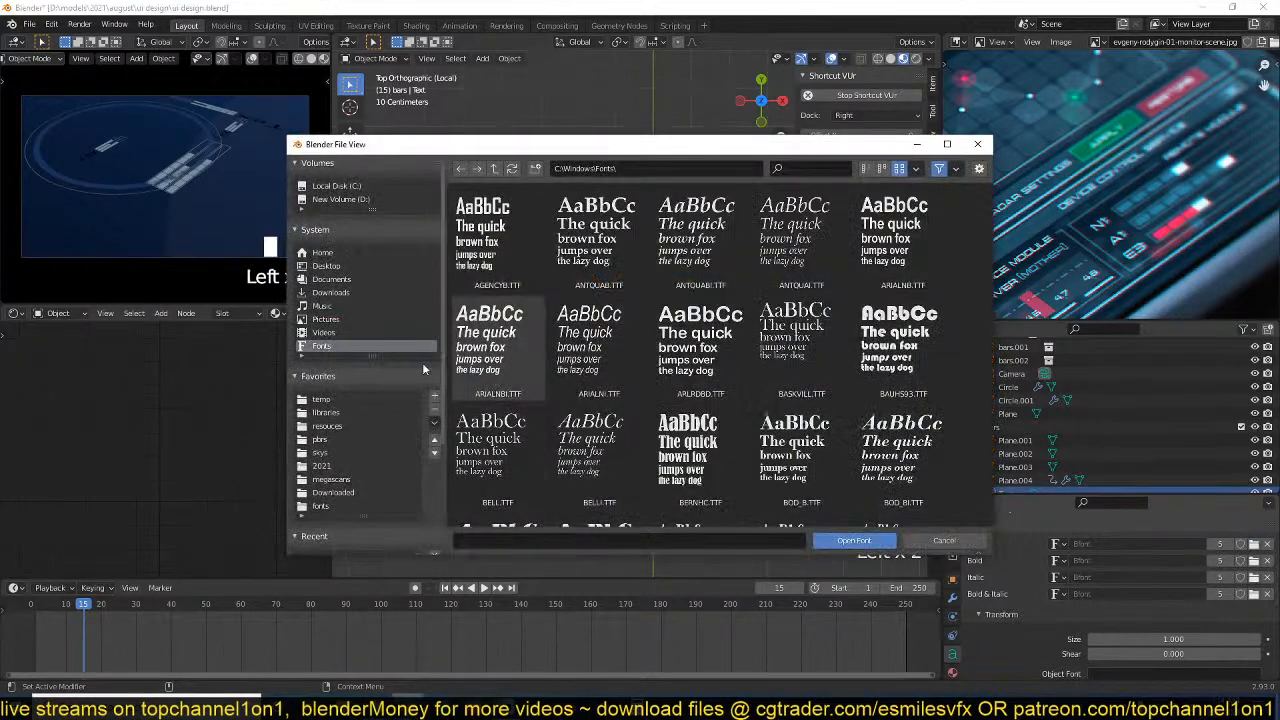
left_click(320, 505)
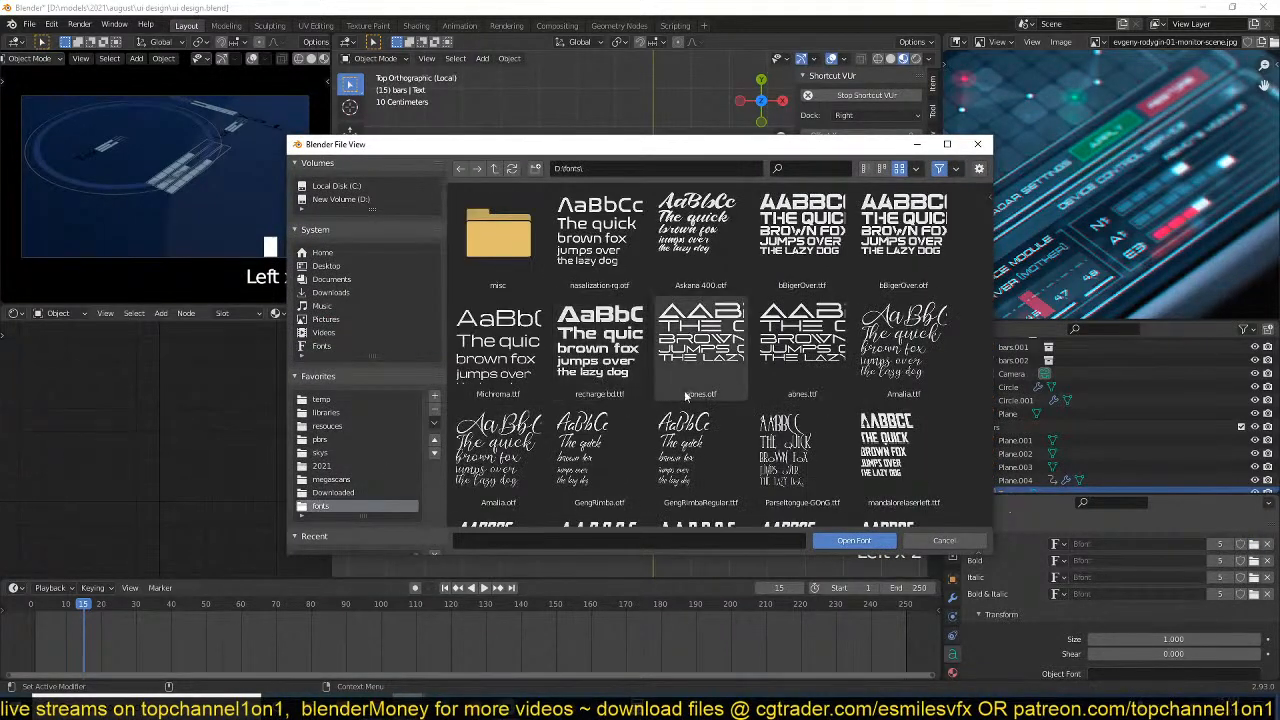
double_click(600, 232)
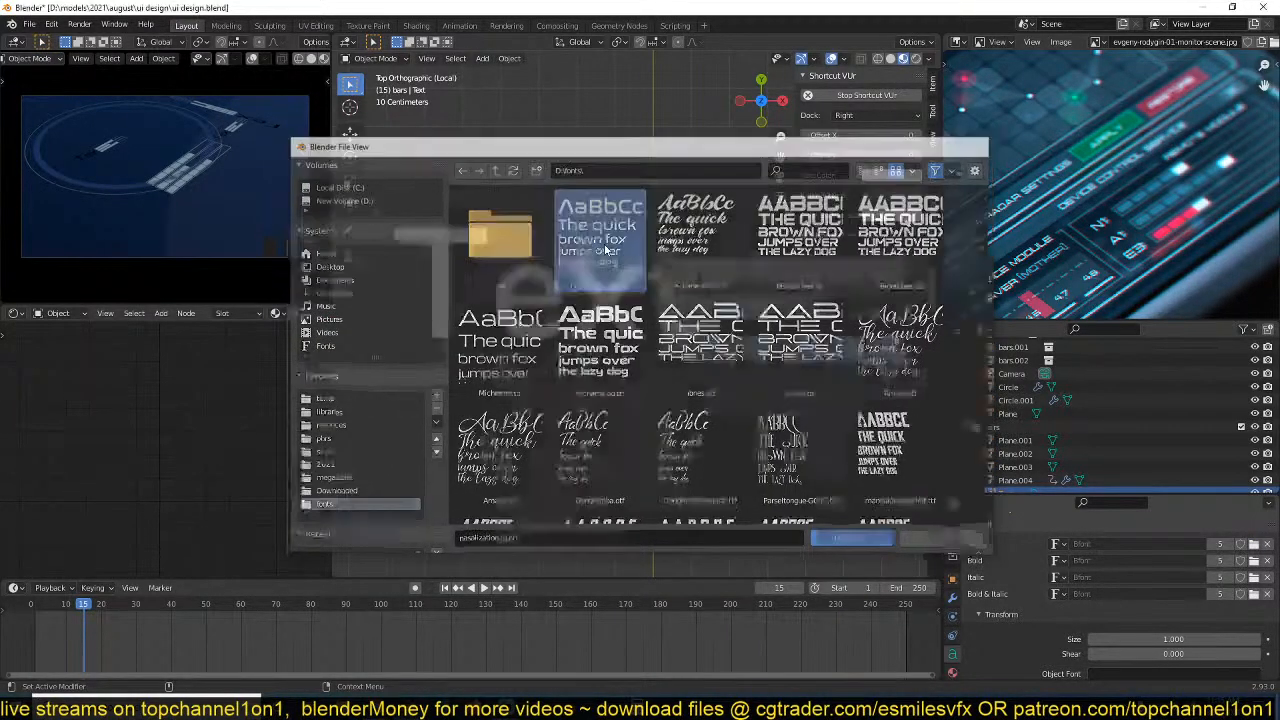
Replace the text object's content with "05".
key("Tab")
key("ctrl+a")
type("5")
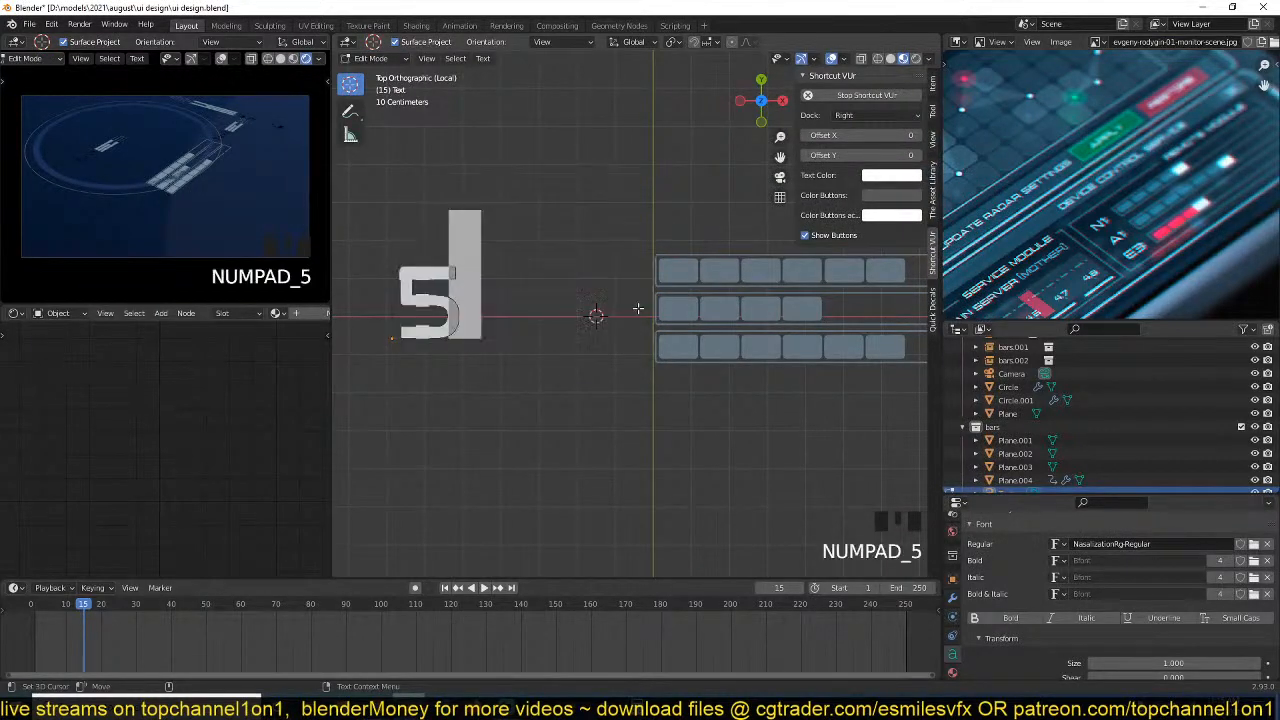
key("Left")
type("0")
key("Tab")
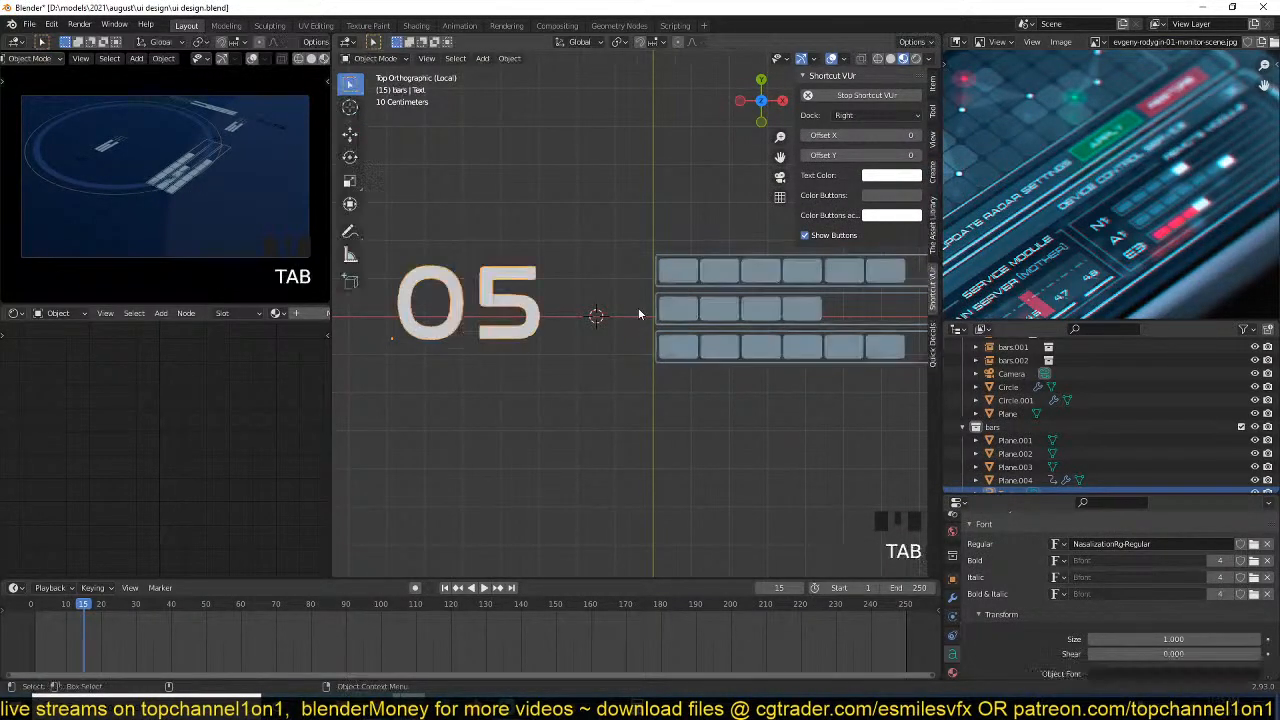
Move the "05" text right up against the start of the bars.
key("g")
left_click(638, 309)
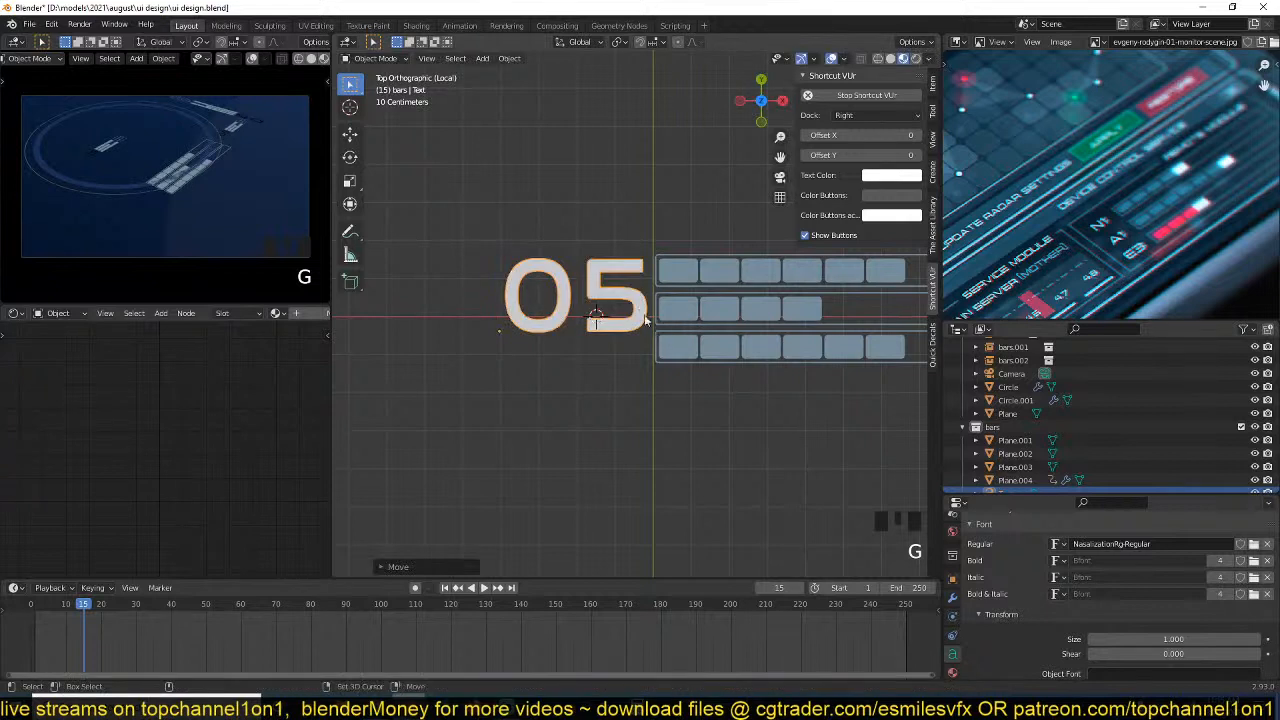
scroll(80, 136, "up", 3)
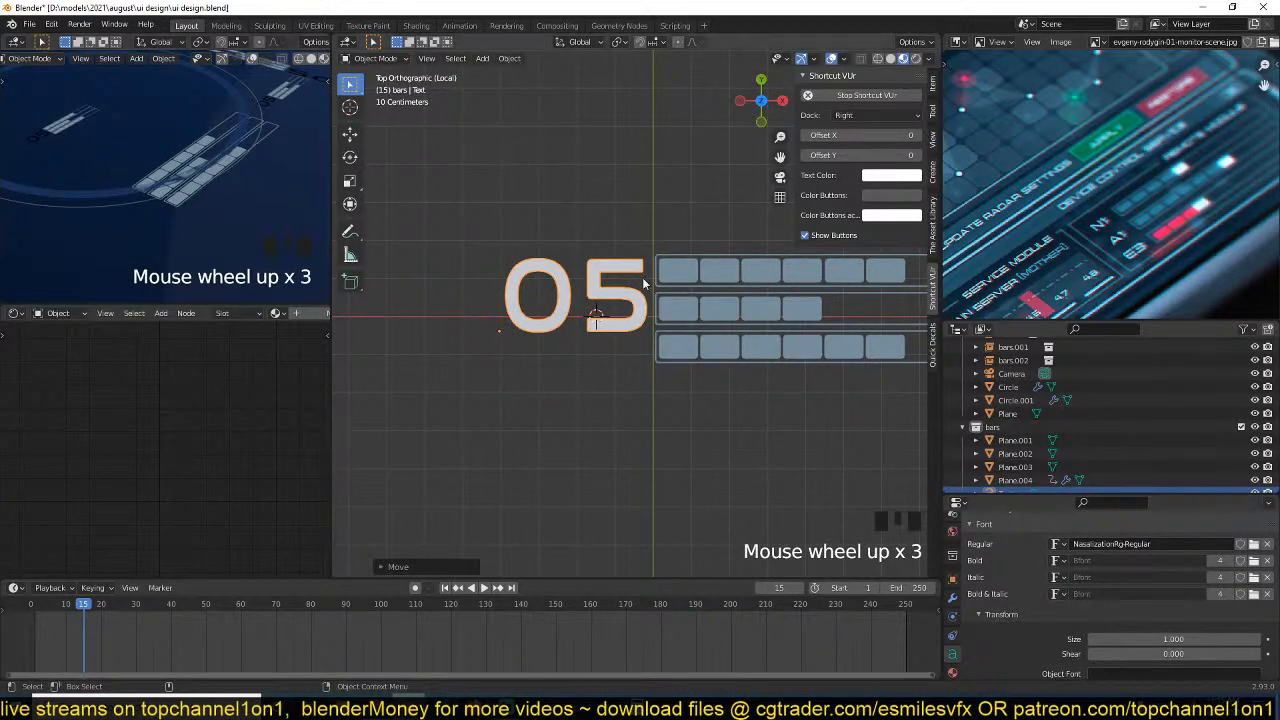
key("g")
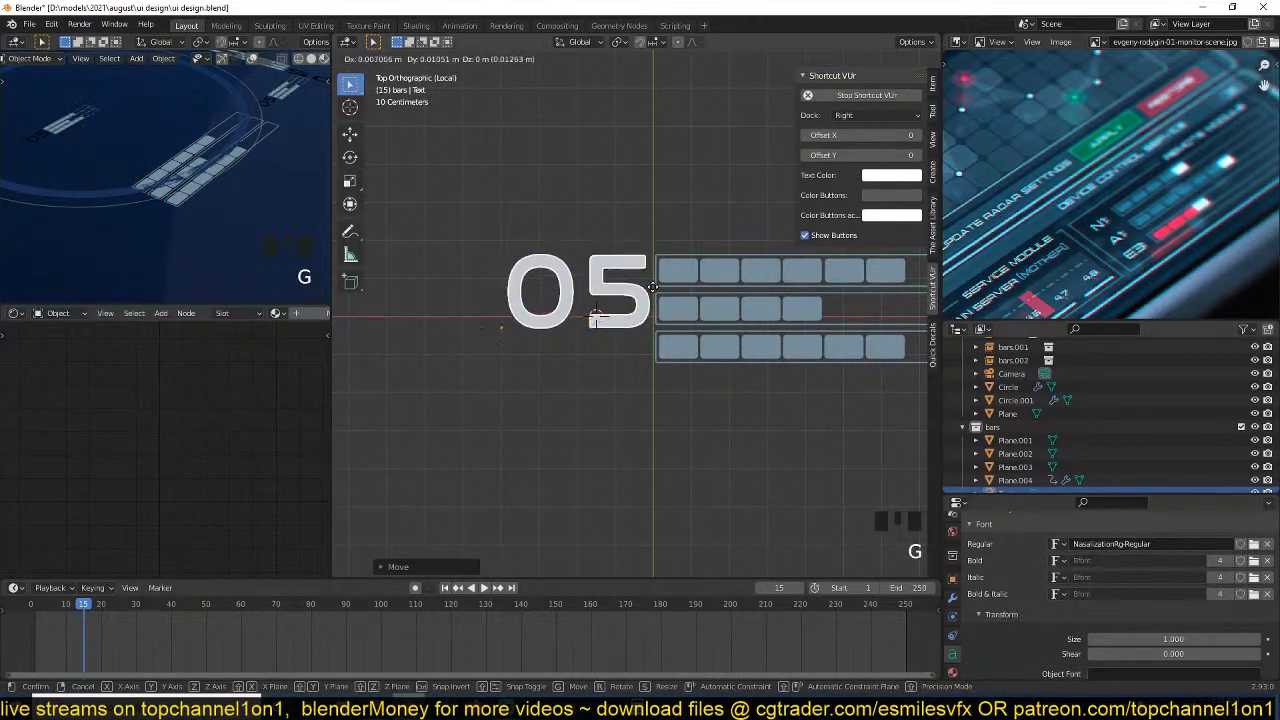
left_click(665, 285)
Link the upper bar frame's blue emission material to the "05" text and deselect everything.
left_click(667, 287, "shift")
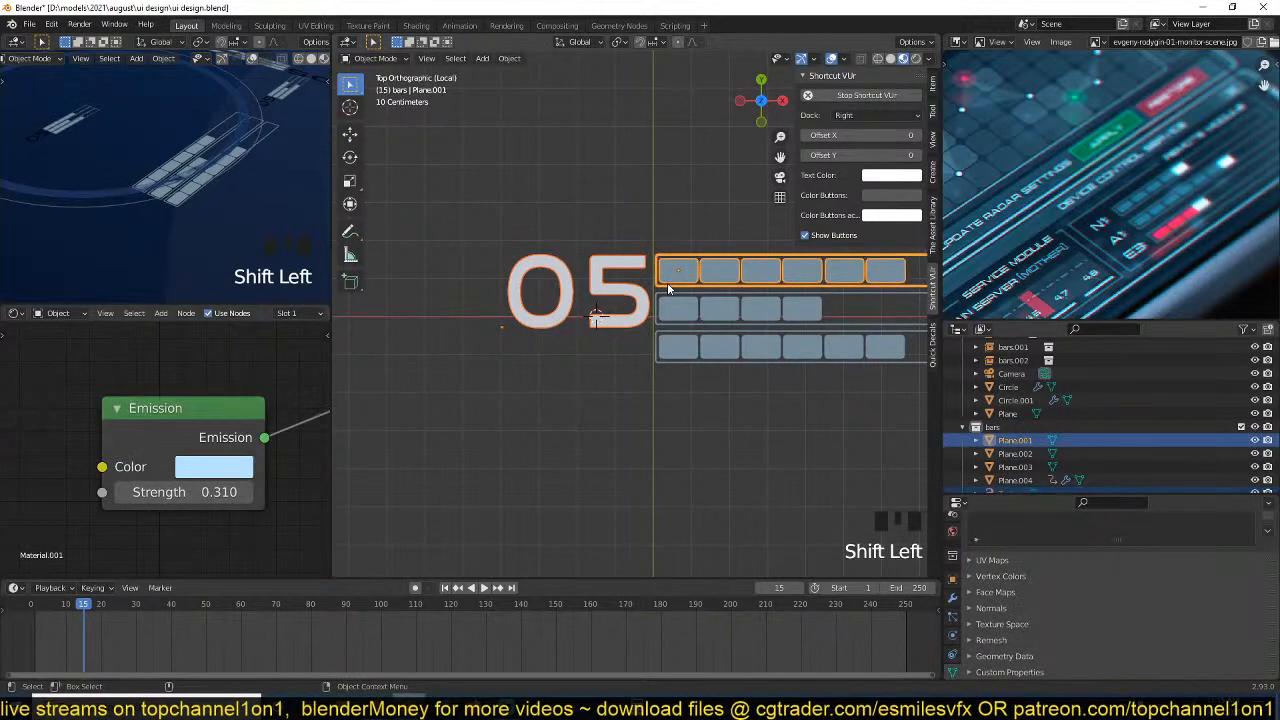
key("ctrl+l")
left_click(669, 289)
key("alt+a")
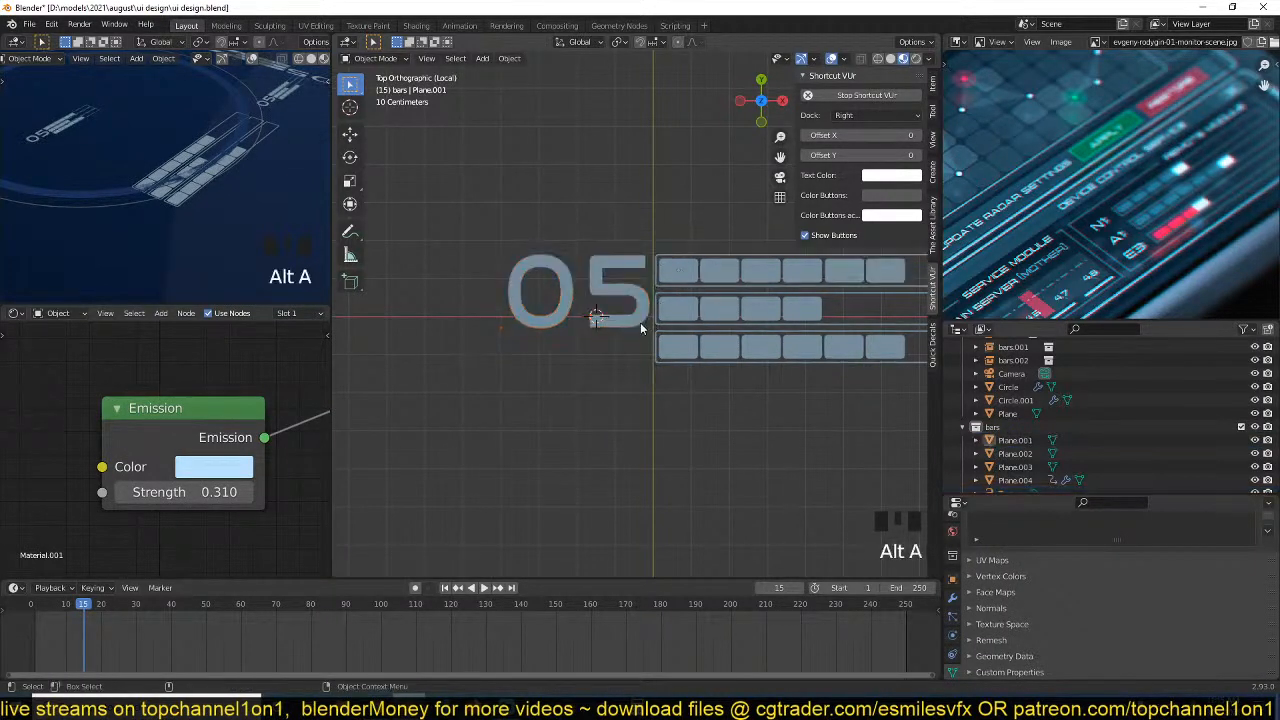
Duplicate the "05" text, scale the copy down, and place it just below the original's zero.
middle_click_drag(640, 322, 689, 310)
scroll(688, 308, "up", 6)
left_click(688, 304)
key("shift+d")
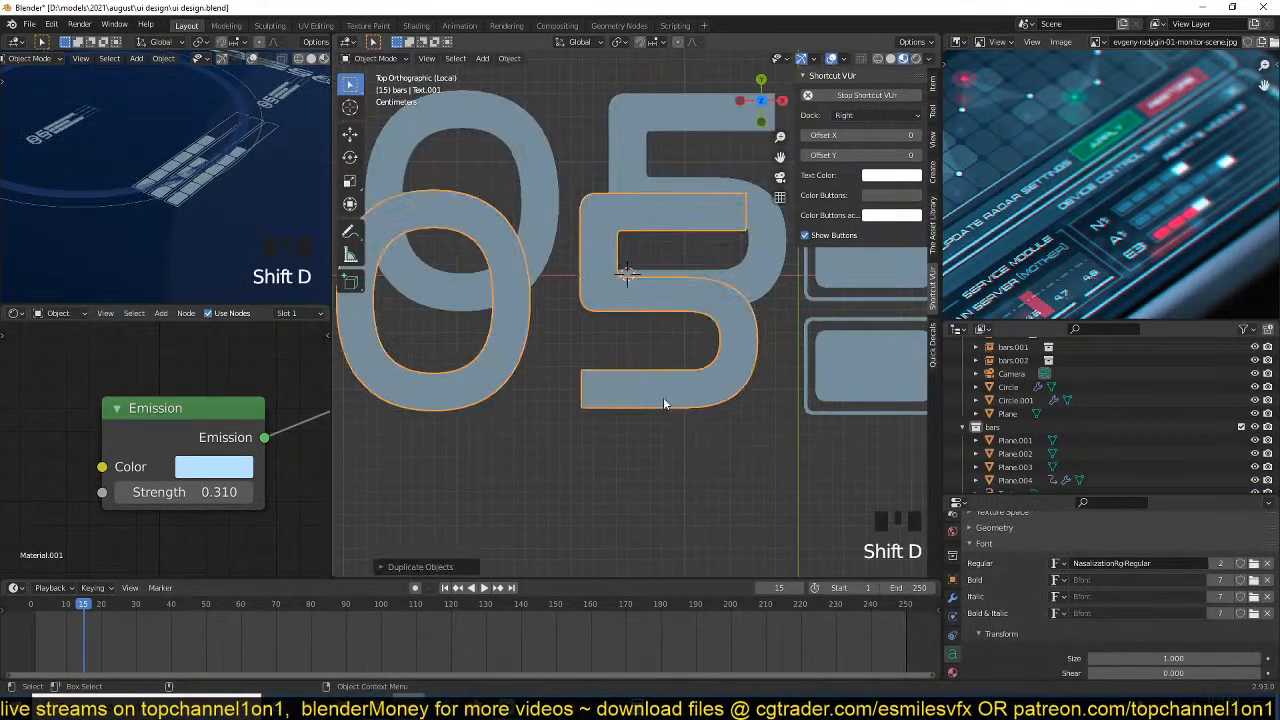
left_click(663, 397)
key("s")
left_click(508, 385)
key("g")
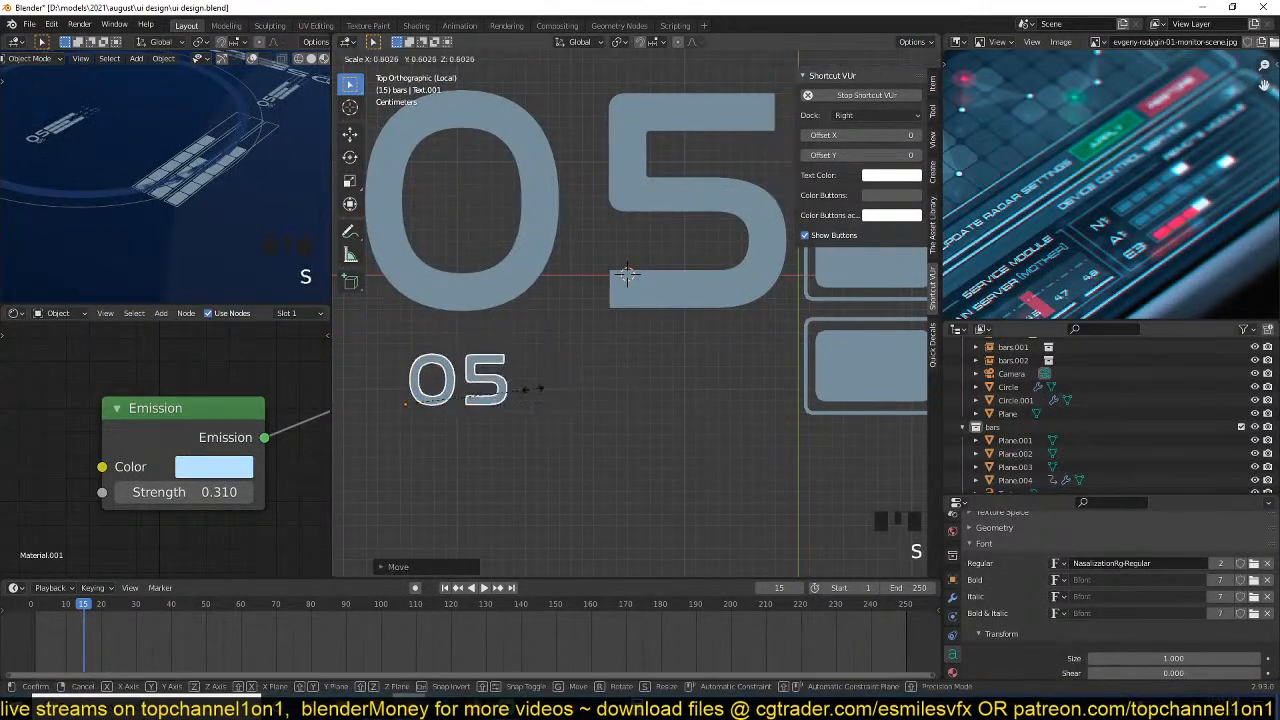
left_click(491, 342)
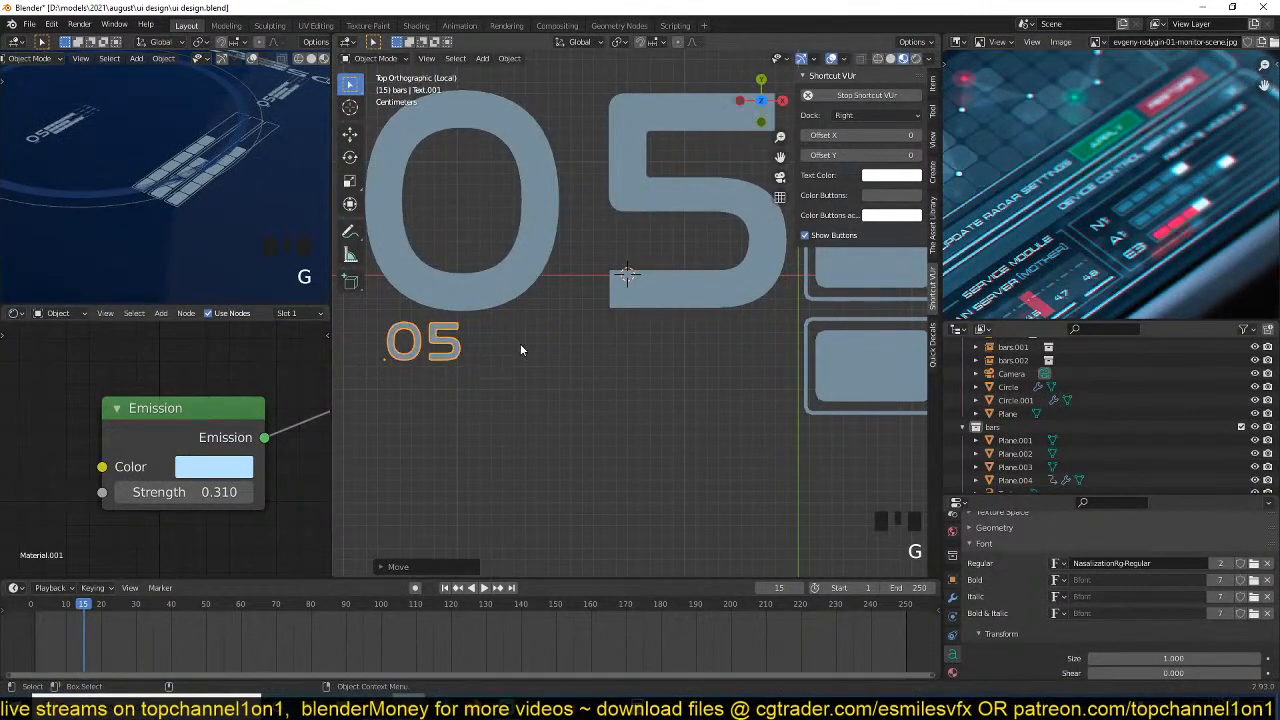
Replace the small copy's text with "asset: 0331".
key("Tab")
key("ctrl+a")
type("thi")
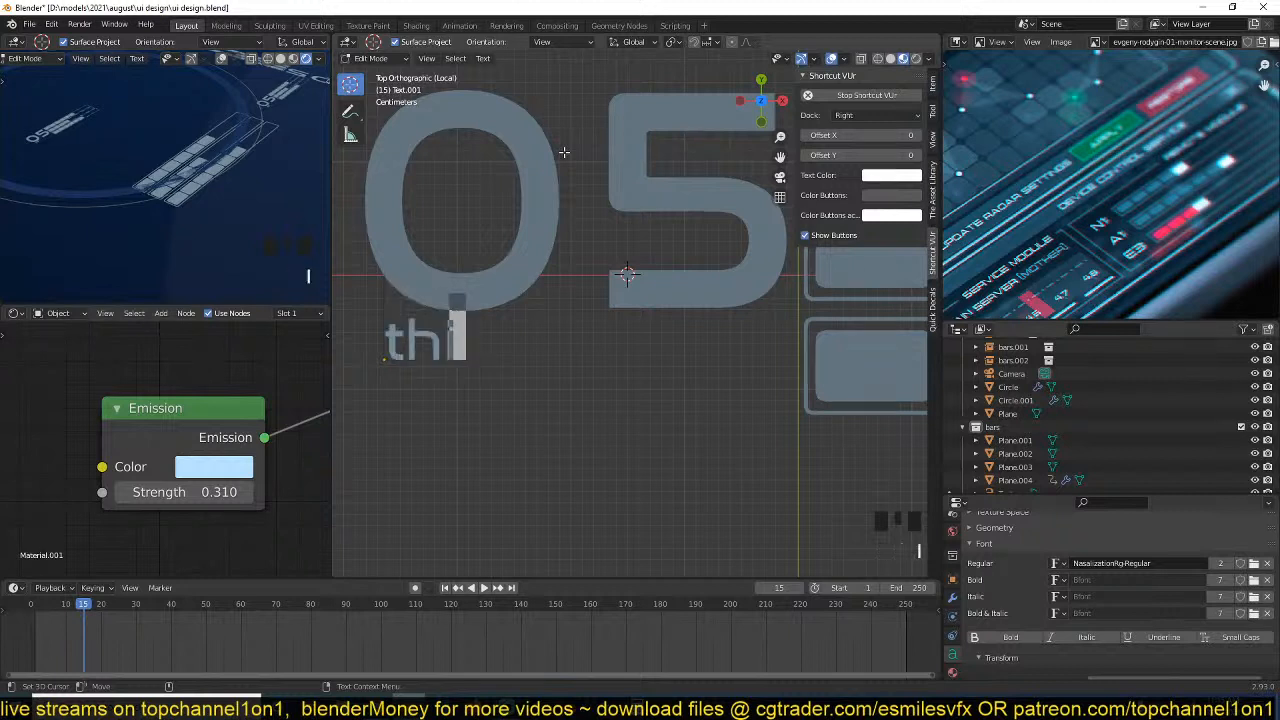
type("s is the wa")
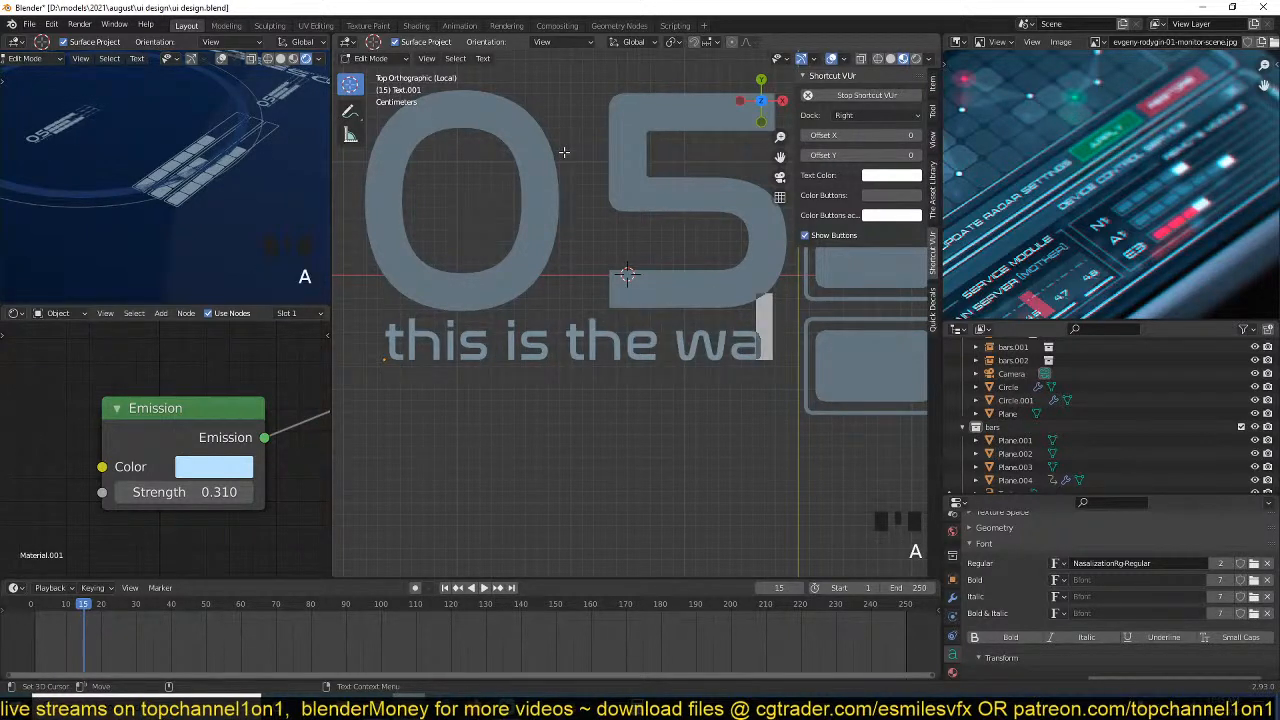
key("ctrl+a")
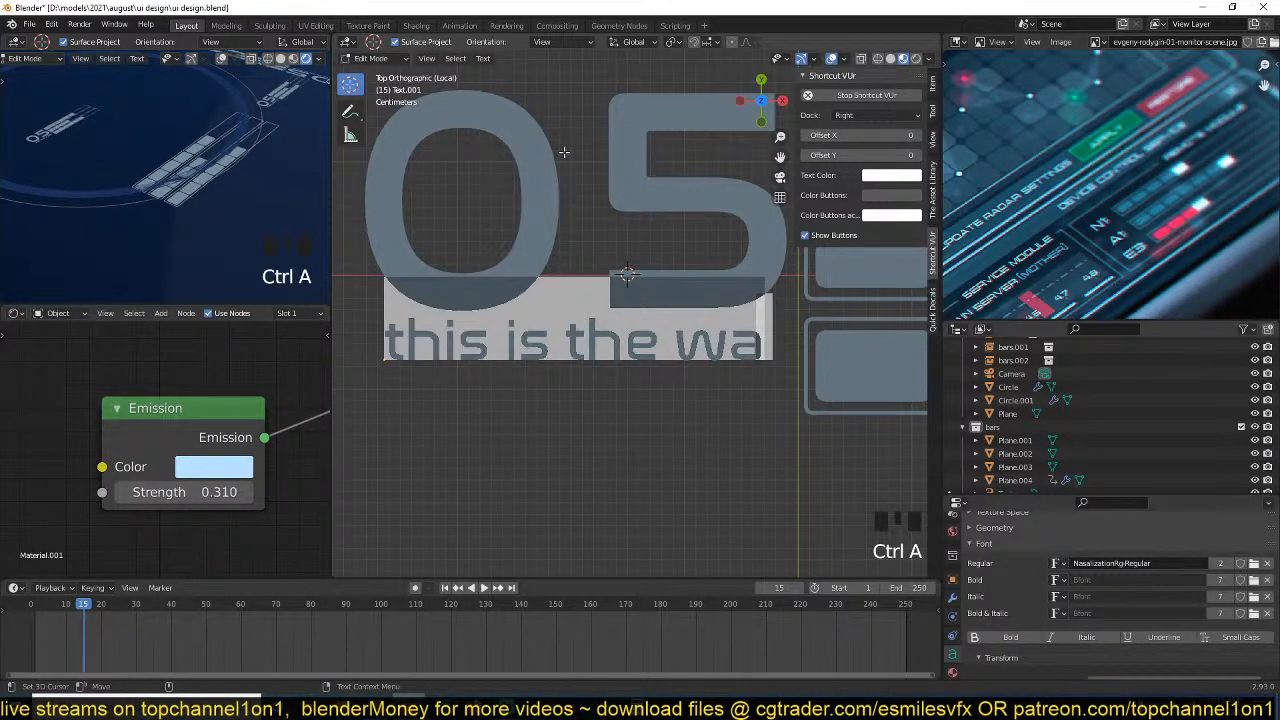
type("assey")
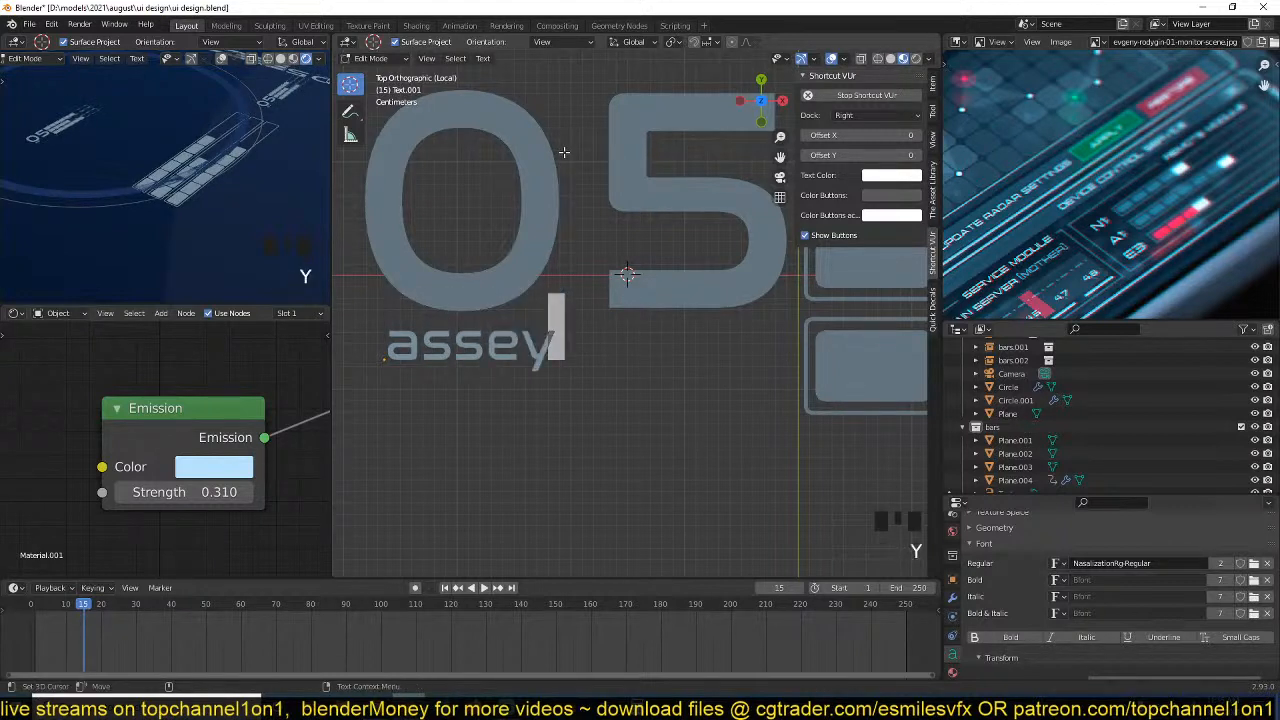
key("BackSpace")
type("t+")
key("BackSpace")
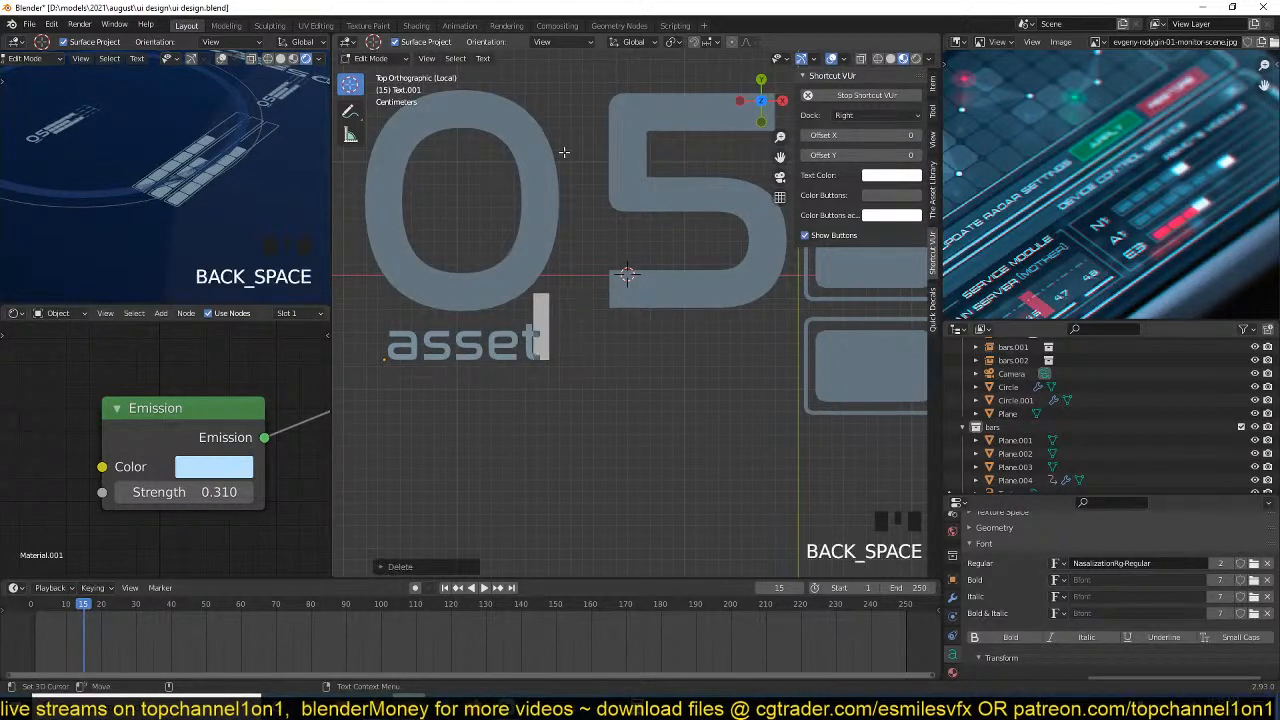
type(": 0331")
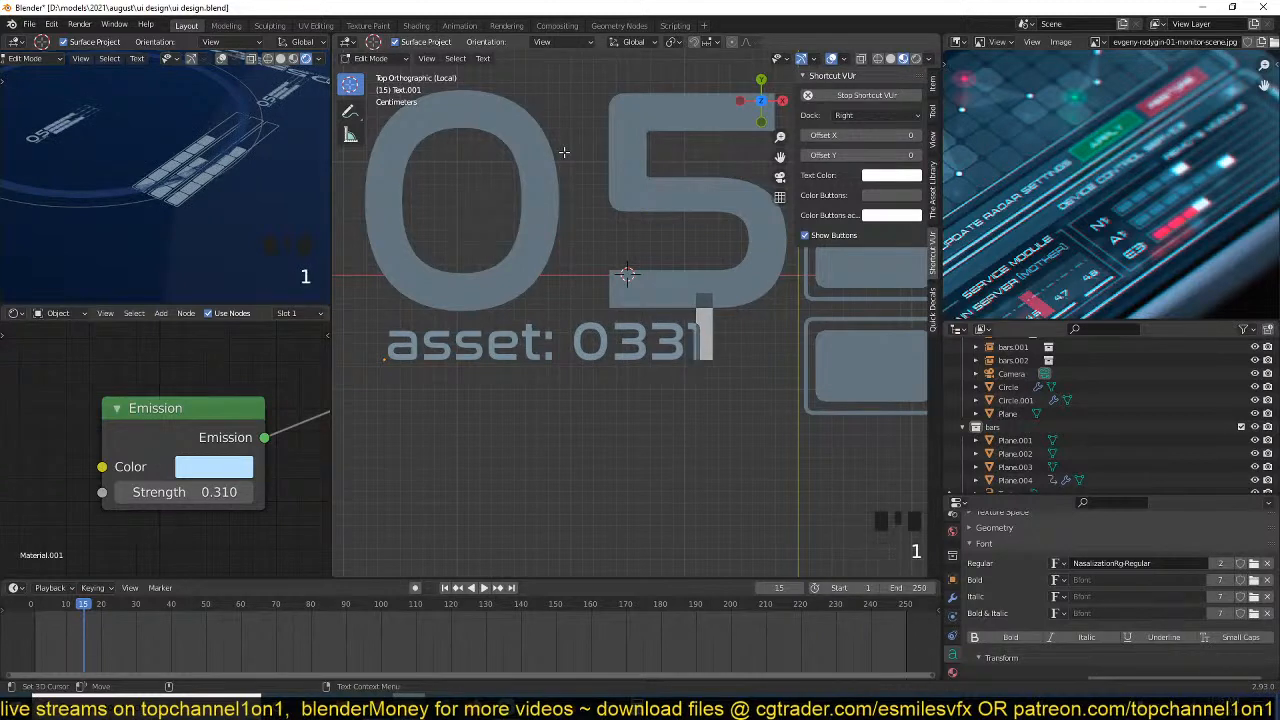
key("Tab")
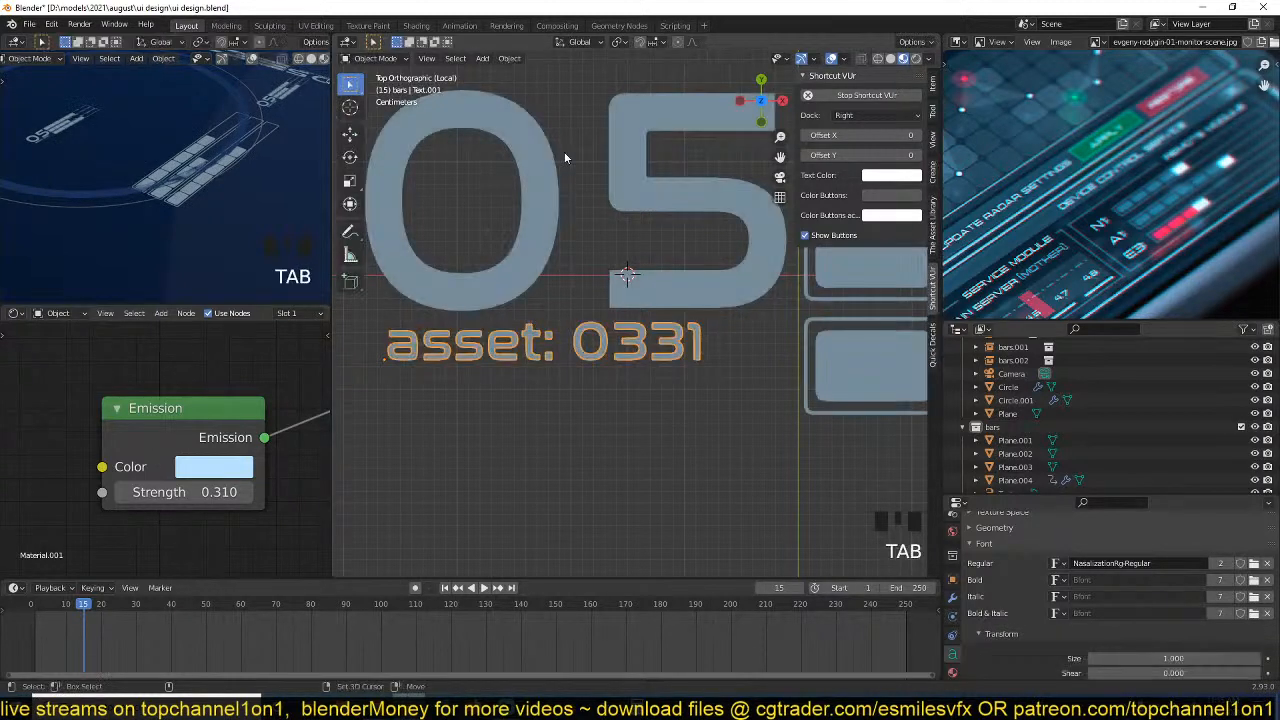
Duplicate the "asset: 0331" text and place the copy directly below it.
key("z")
key("shift+d")
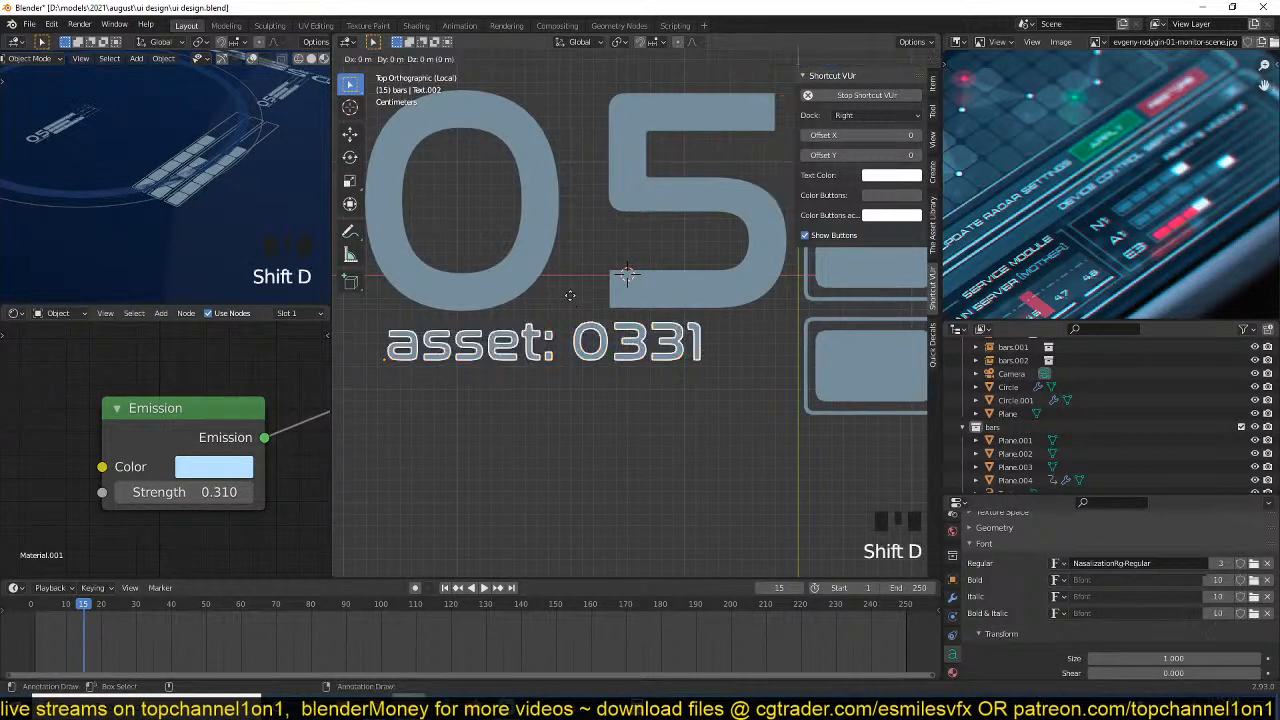
left_click(566, 336)
Replace the lower copy's text with "Counter" and set the 3D cursor at the end of the word.
key("Tab")
key("ctrl+a")
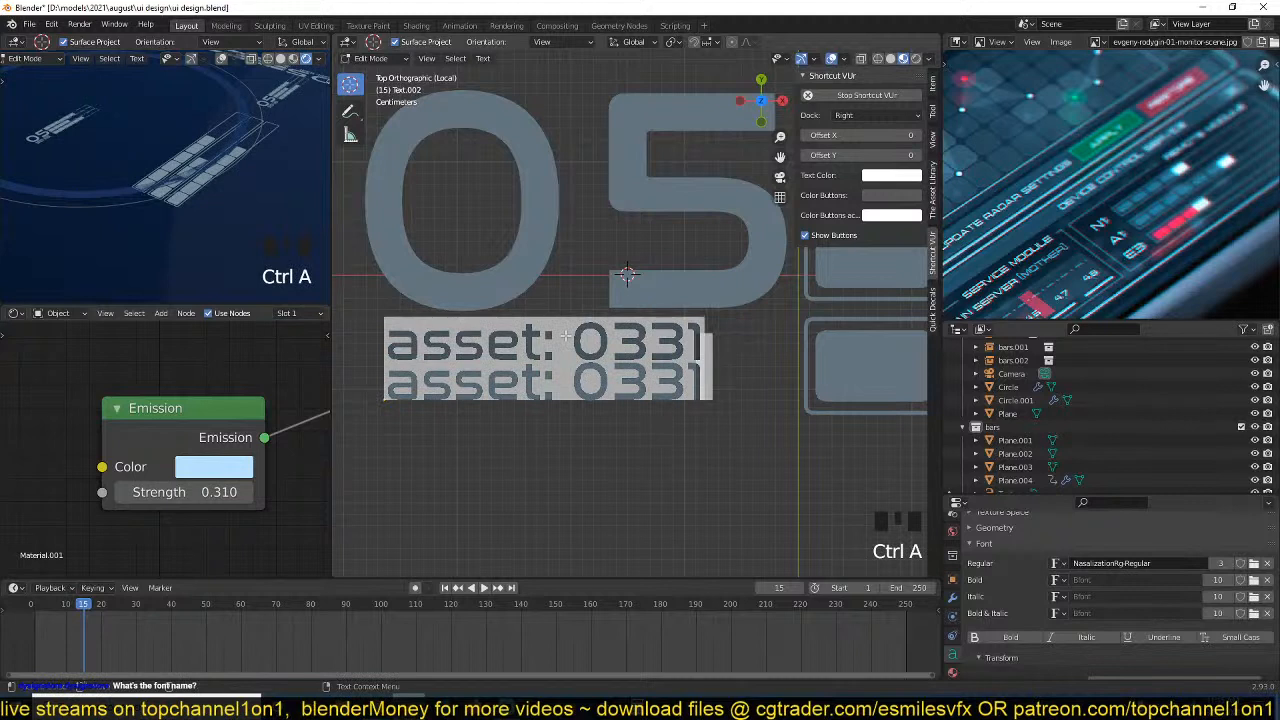
type("Count")
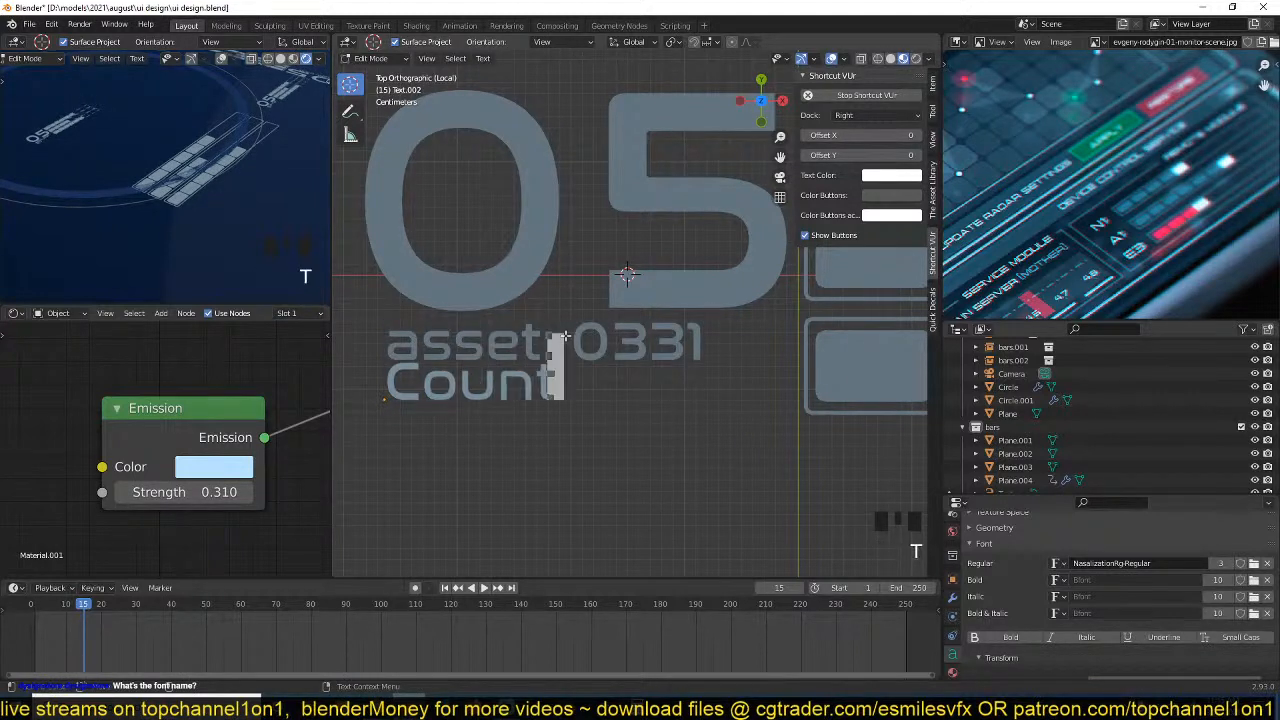
type("er")
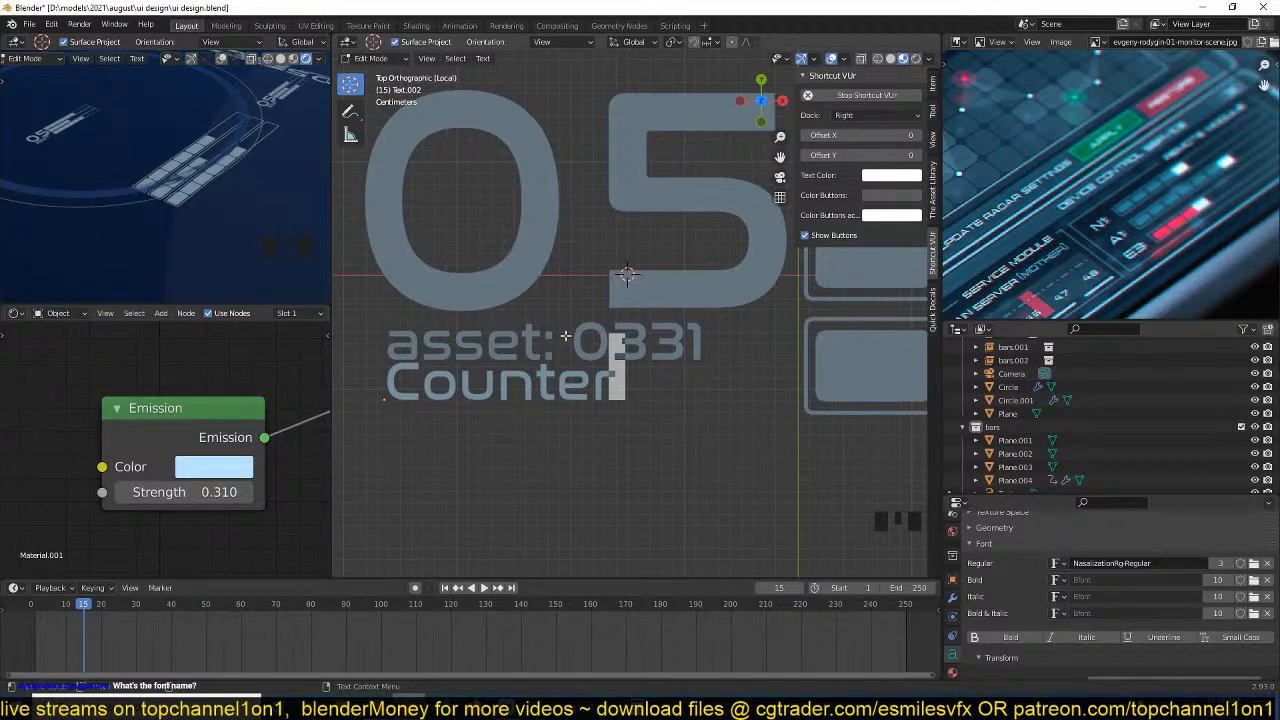
key("Left")
key("Left")
key("Tab")
left_click(618, 381)
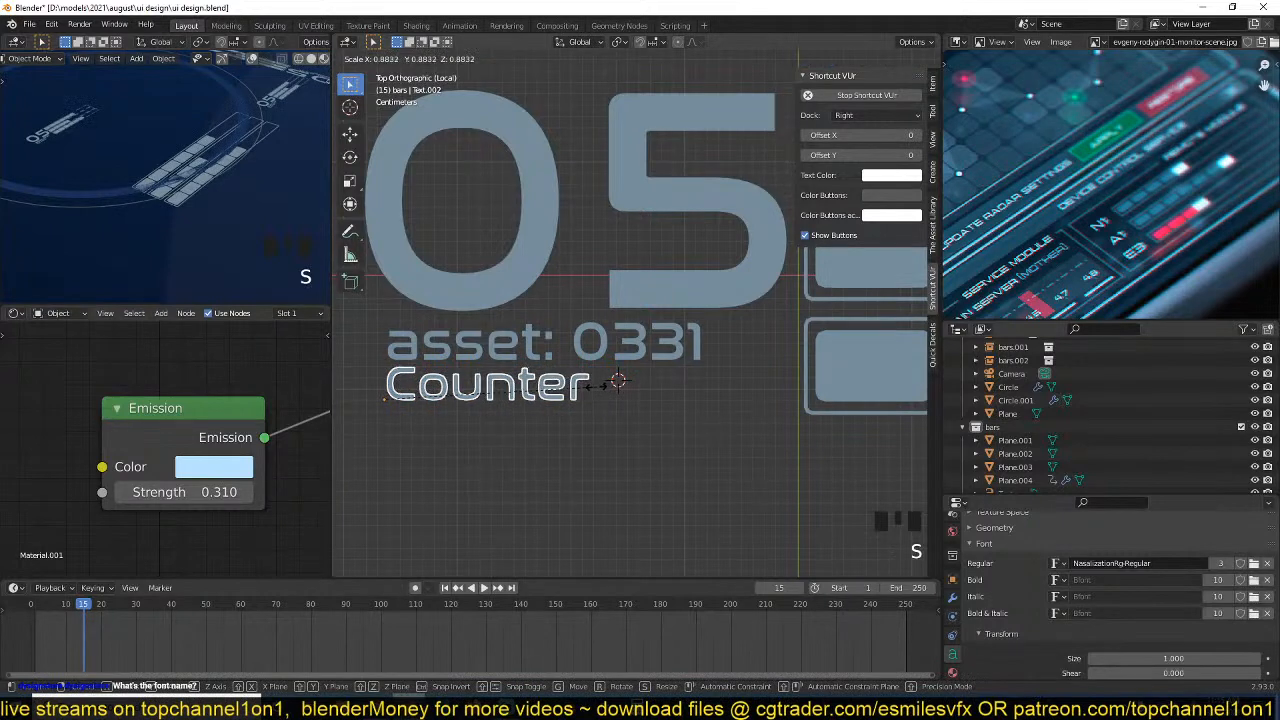
Scale the "Counter" text down slightly, duplicate it, and place the copy directly beside it along the X axis.
key("Tab")
key("Tab")
key("shift+d")
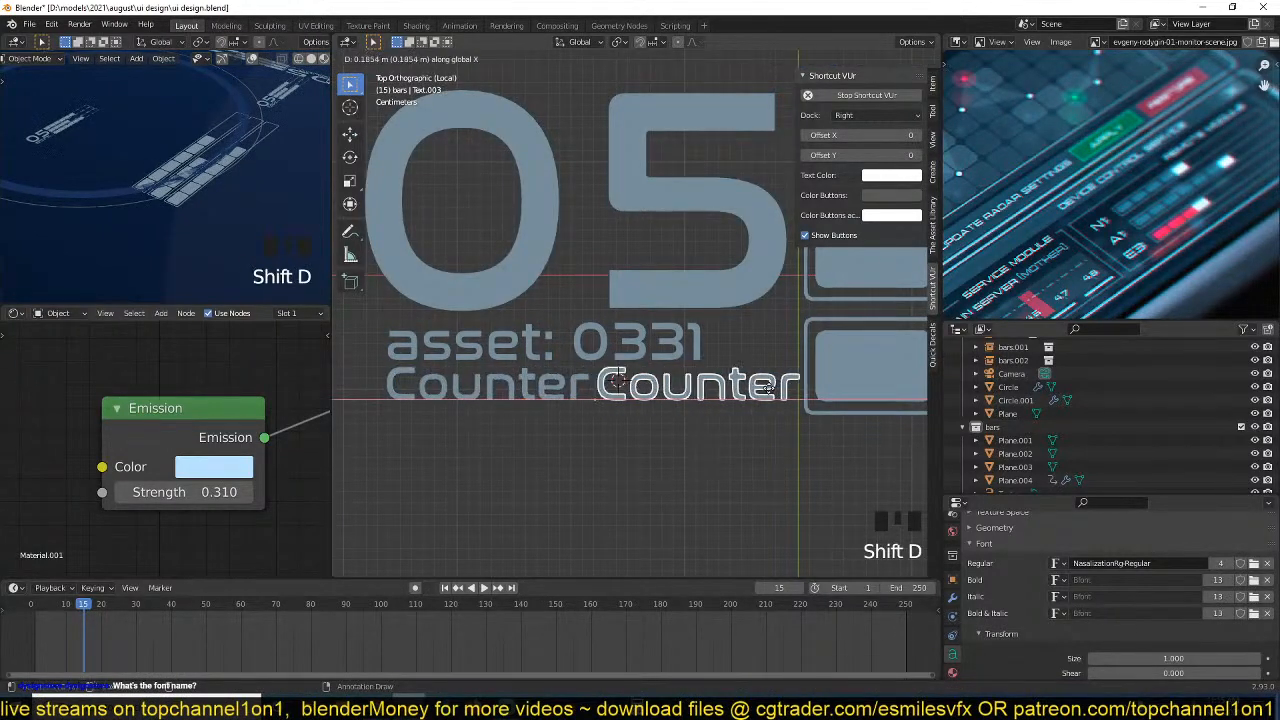
left_click(768, 388)
Replace the copied text with "AX122-A" and scale it down to about 0.82 beside "Counter".
key("Tab")
key("ctrl+a")
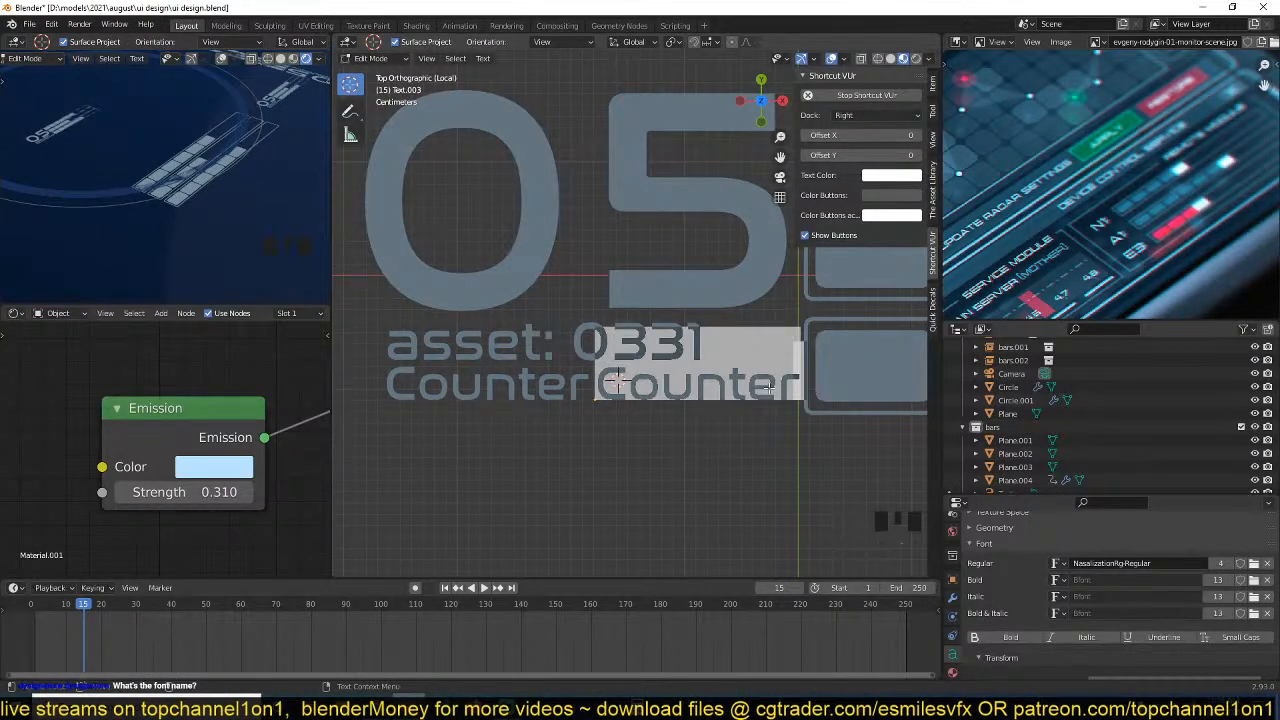
type("X")
key("BackSpace")
type("AX")
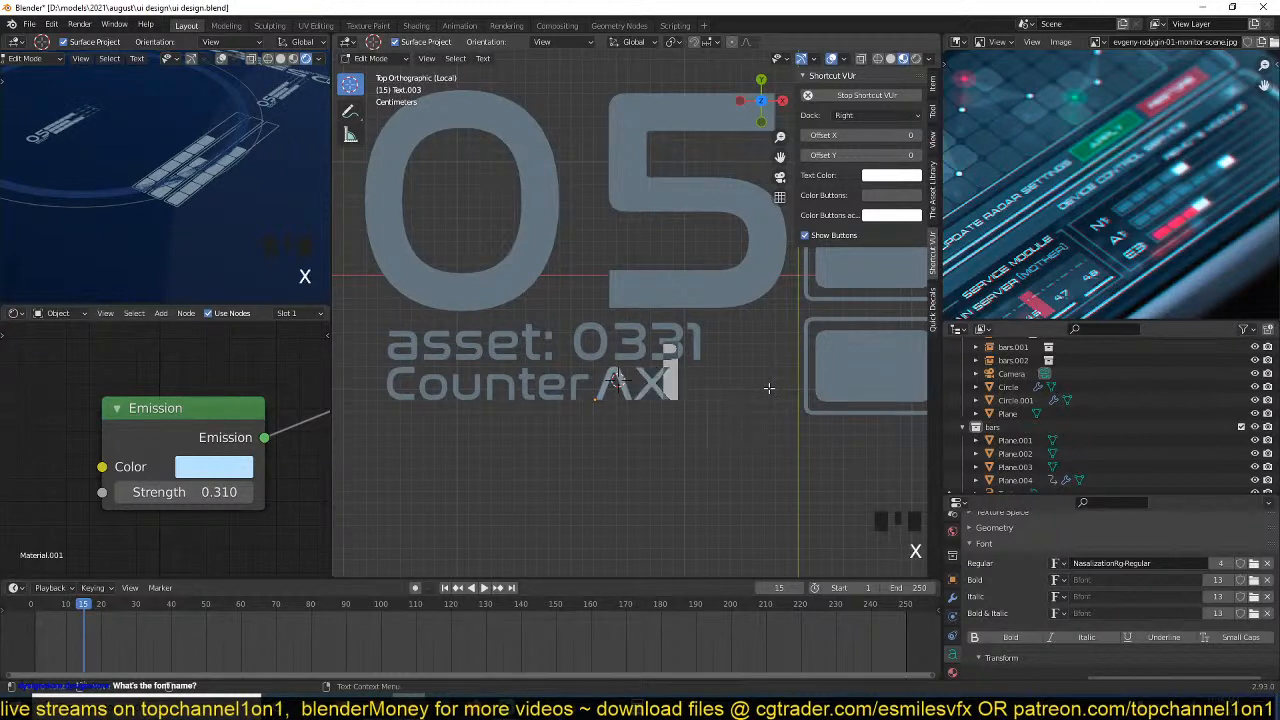
type("122-A")
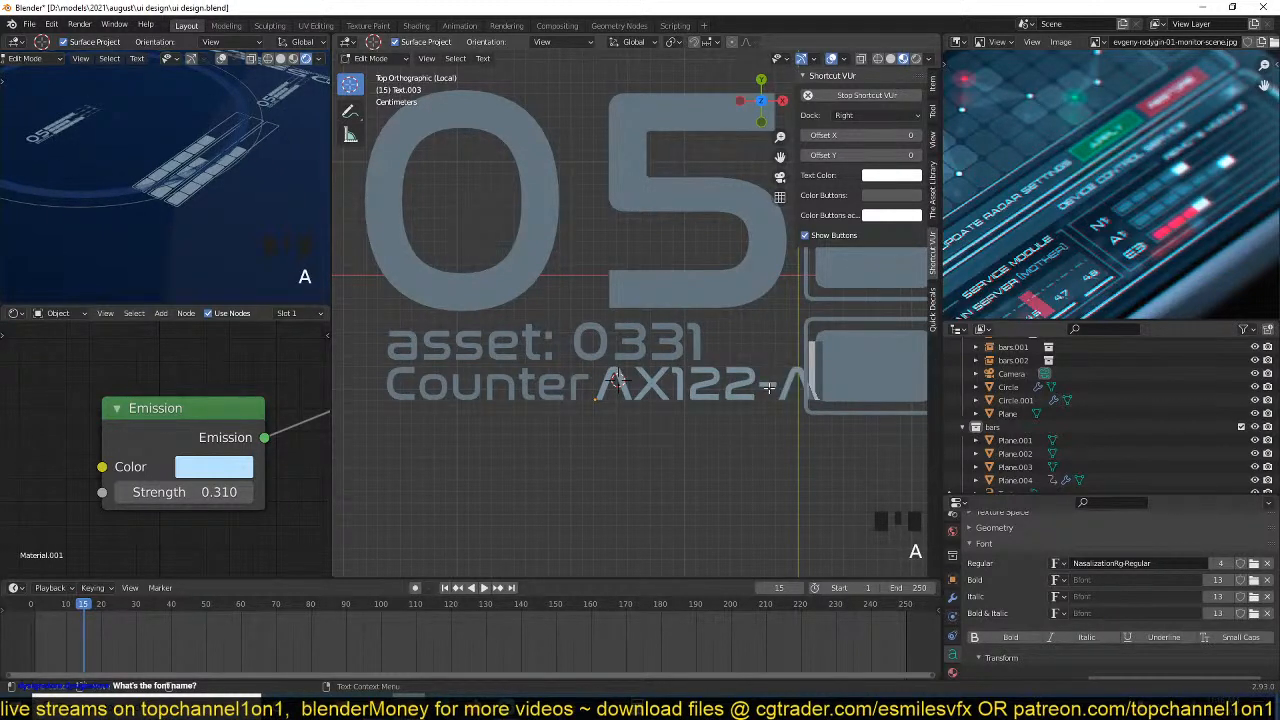
key("Tab")
key("s")
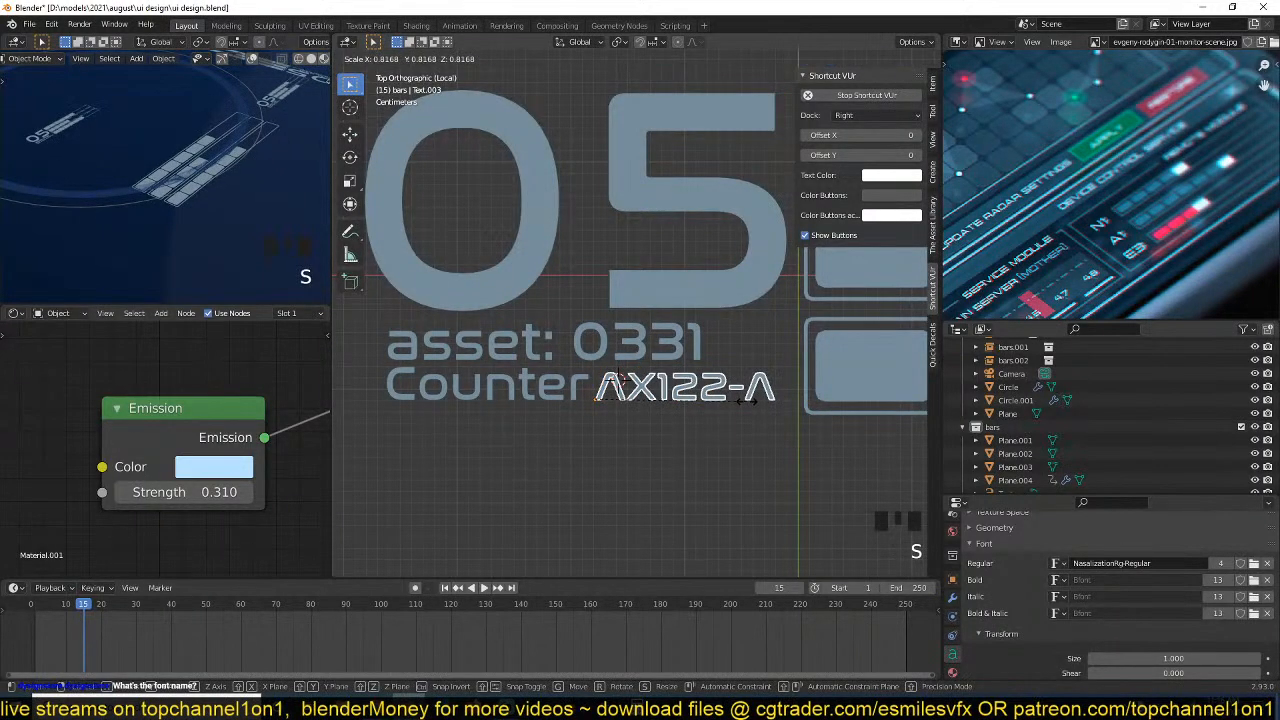
left_click(748, 405)
Examine how the new text labels look on the instanced bars in the camera view.
scroll(232, 186, "up", 6)
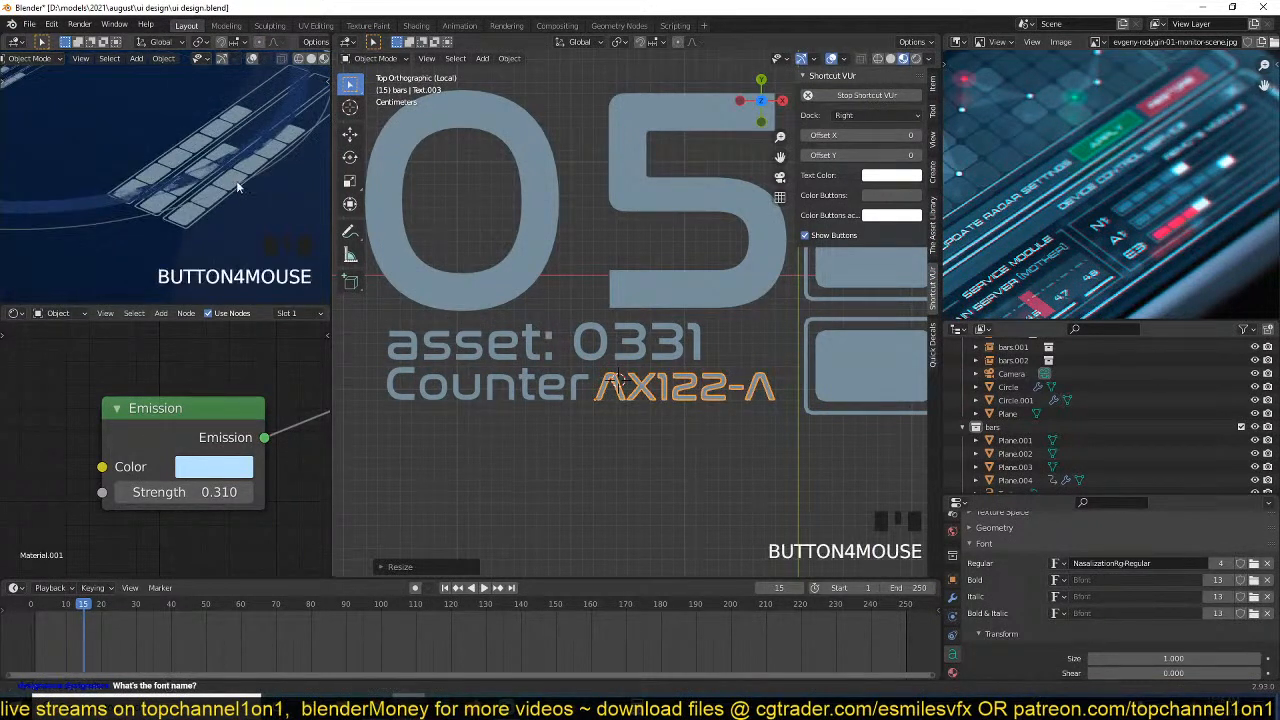
scroll(155, 201, "up", 2)
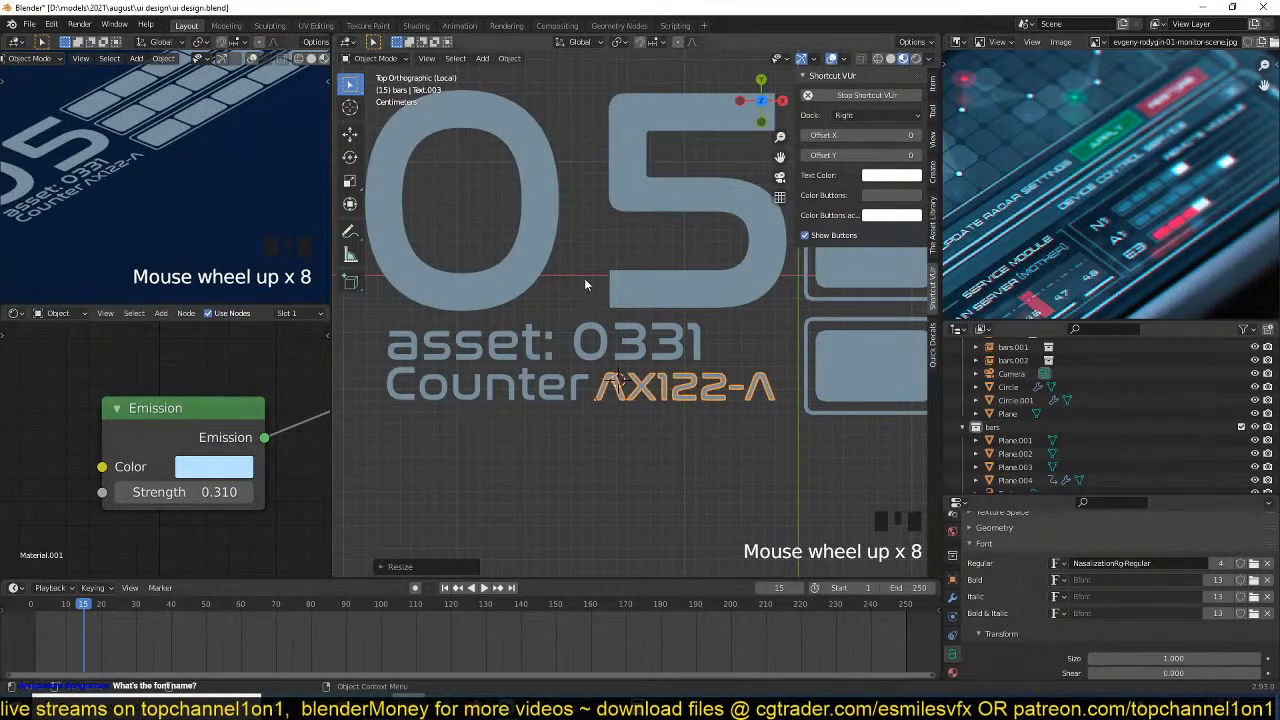
scroll(234, 243, "down", 7)
scroll(233, 243, "down", 3)
scroll(497, 254, "down", 3)
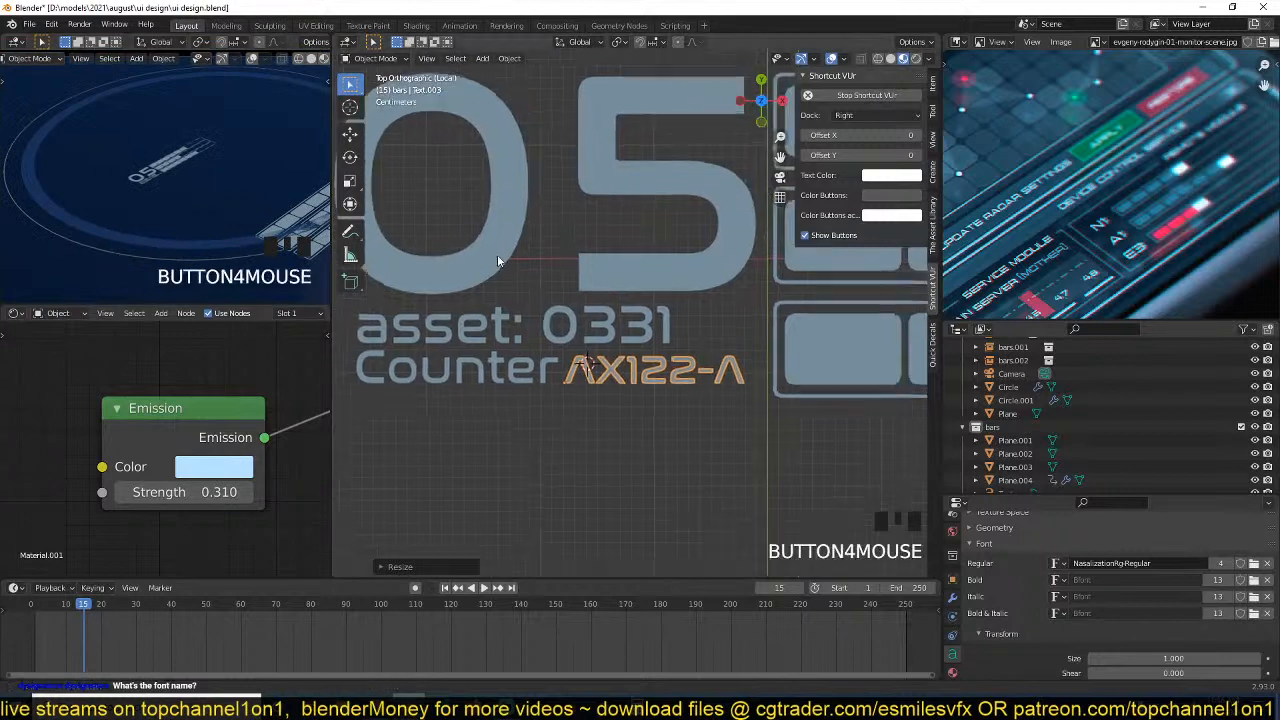
scroll(204, 241, "down", 3)
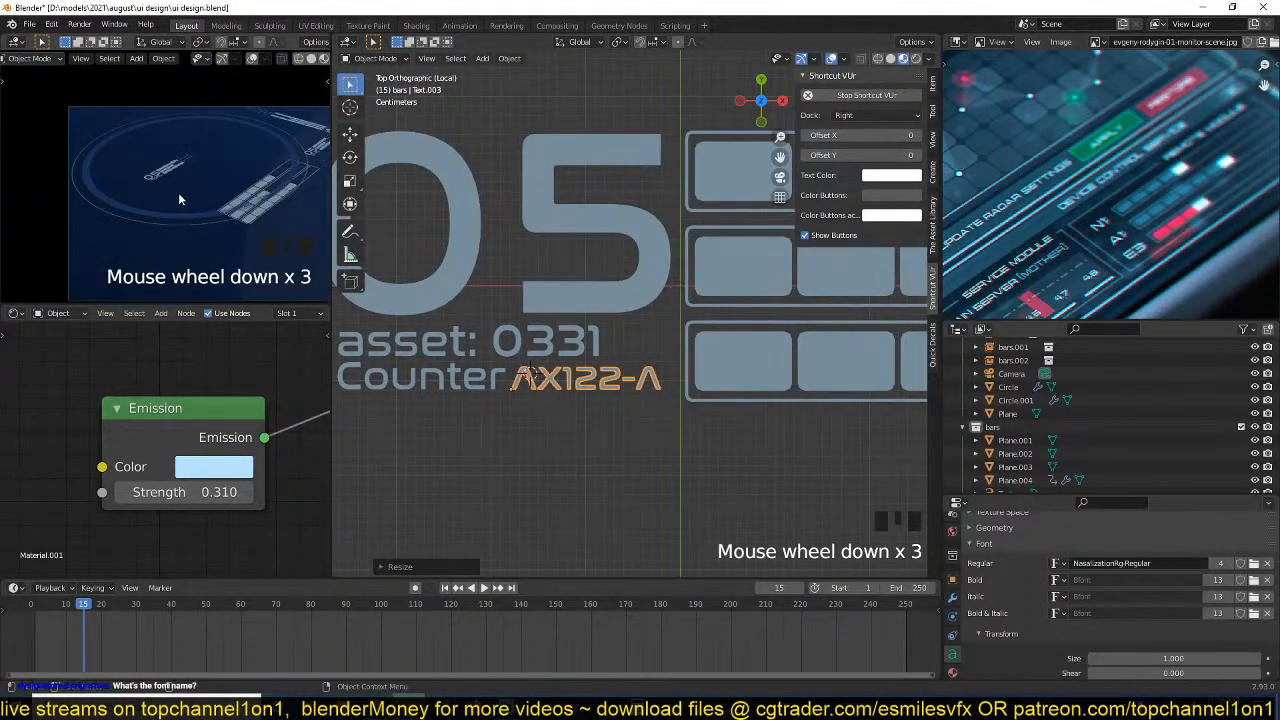
scroll(189, 187, "up", 2)
scroll(600, 272, "down", 4)
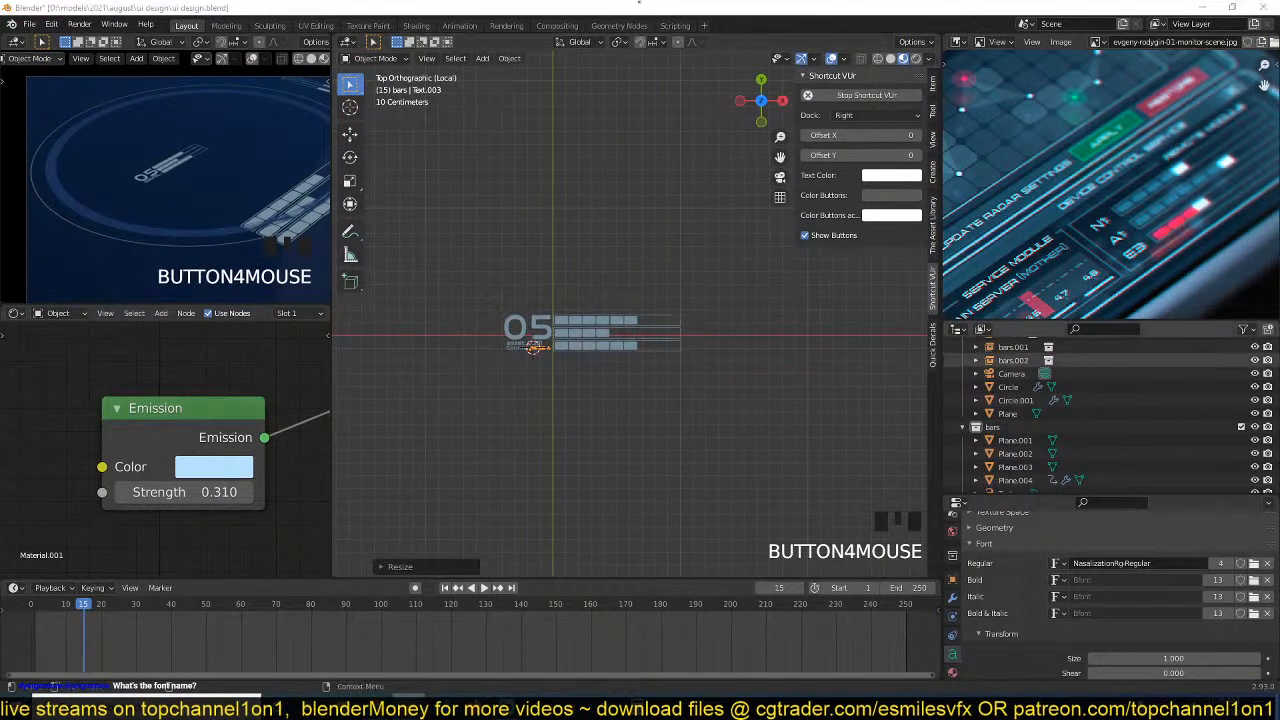
left_click(494, 306)
scroll(587, 302, "down", 5)
scroll(587, 302, "up", 5)
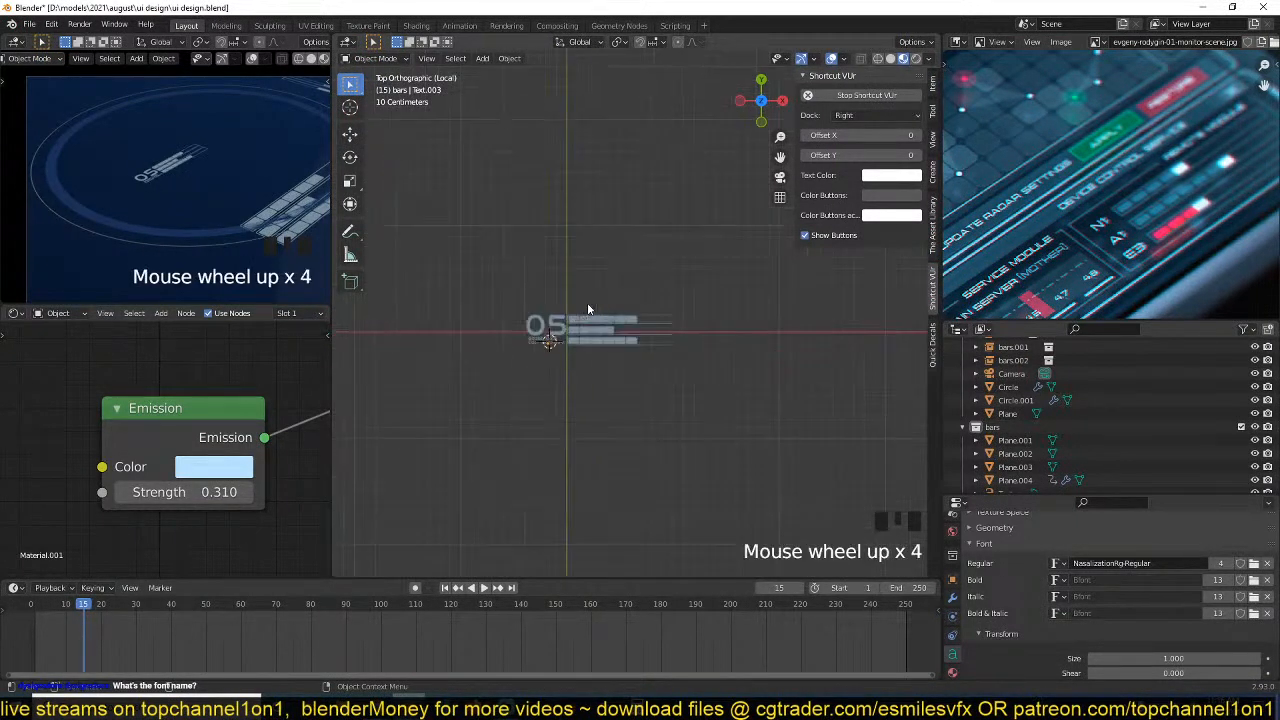
Exclude the bars source collection from the view layer and leave local view.
left_click(1241, 427)
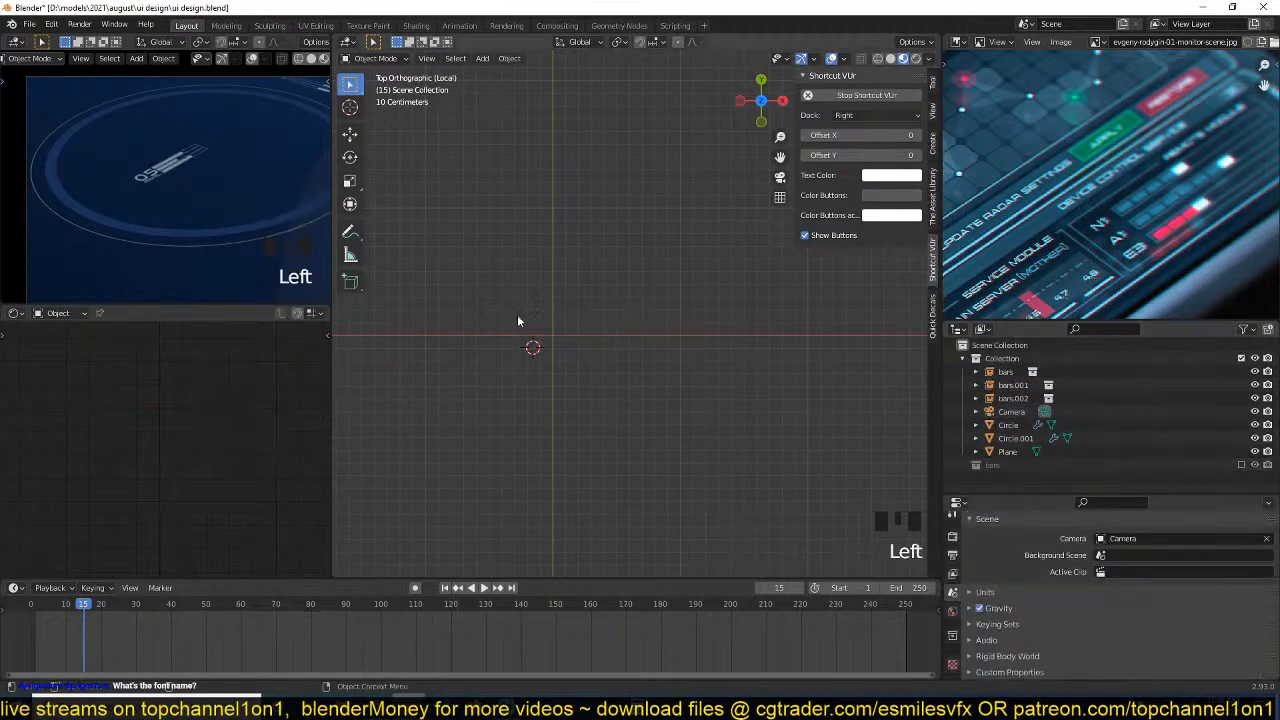
scroll(586, 280, "down", 8)
scroll(587, 284, "up", 3)
scroll(146, 200, "up", 4)
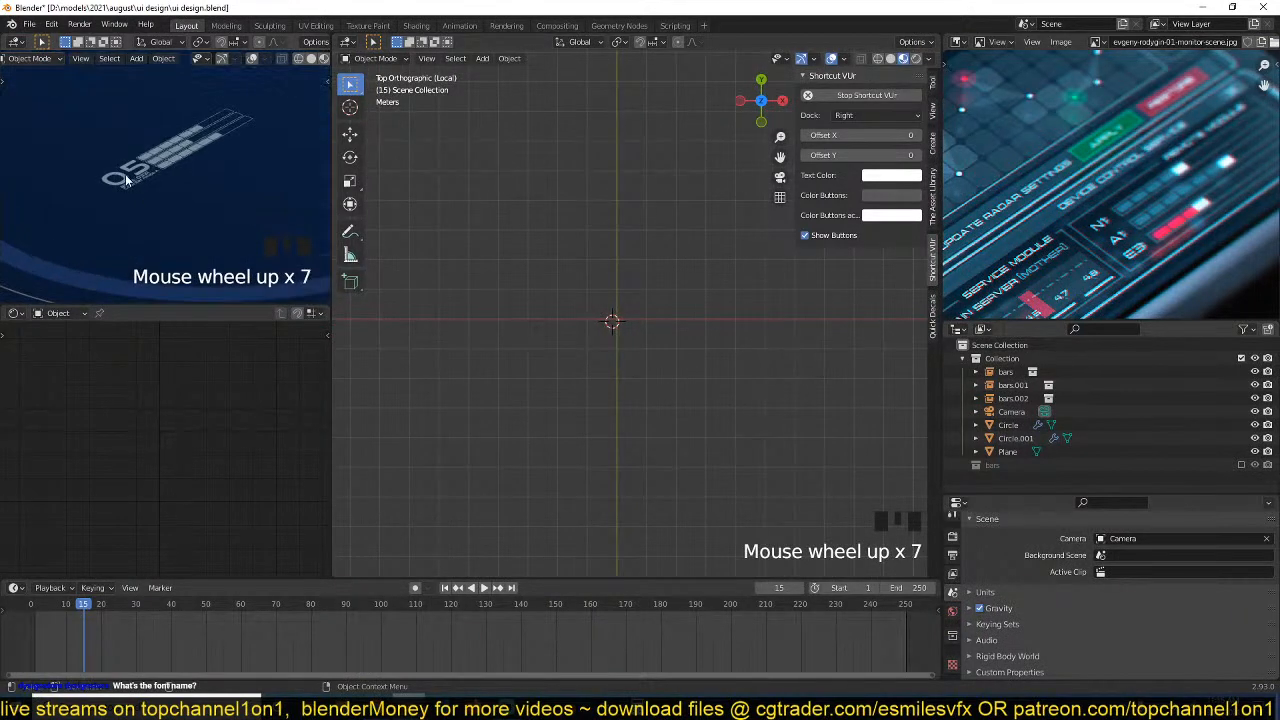
scroll(590, 234, "down", 12)
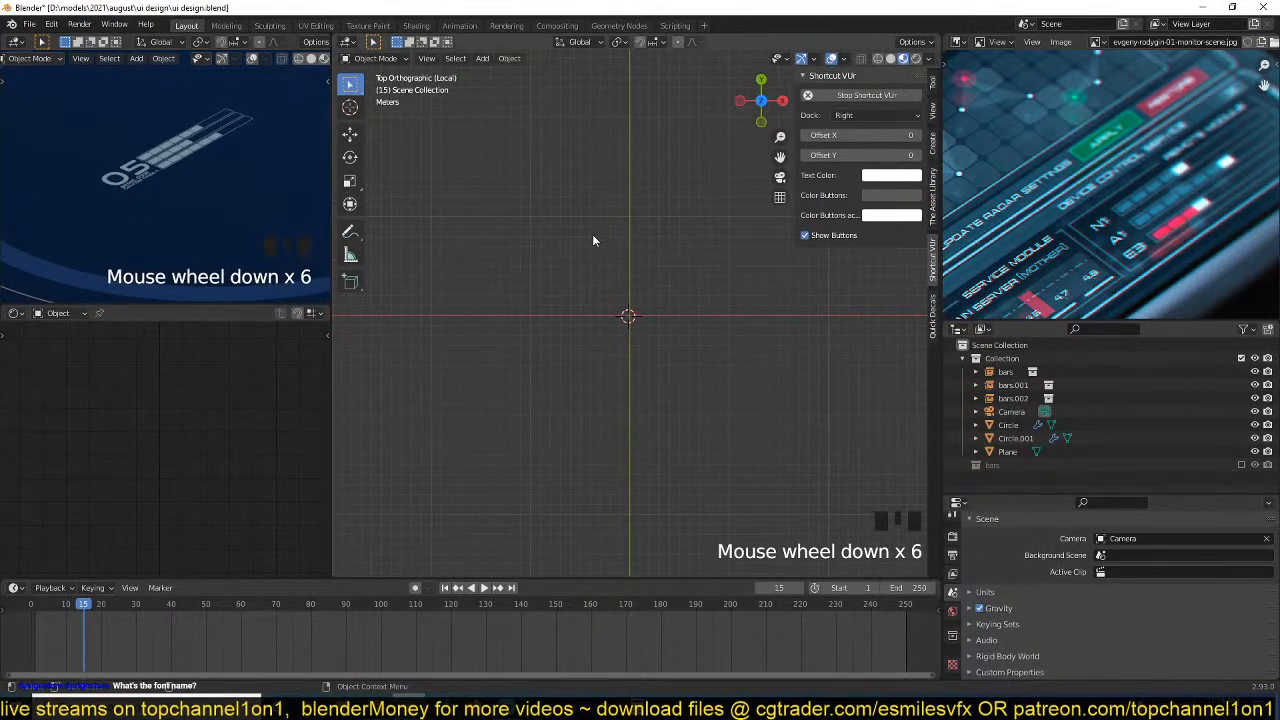
key("slash")
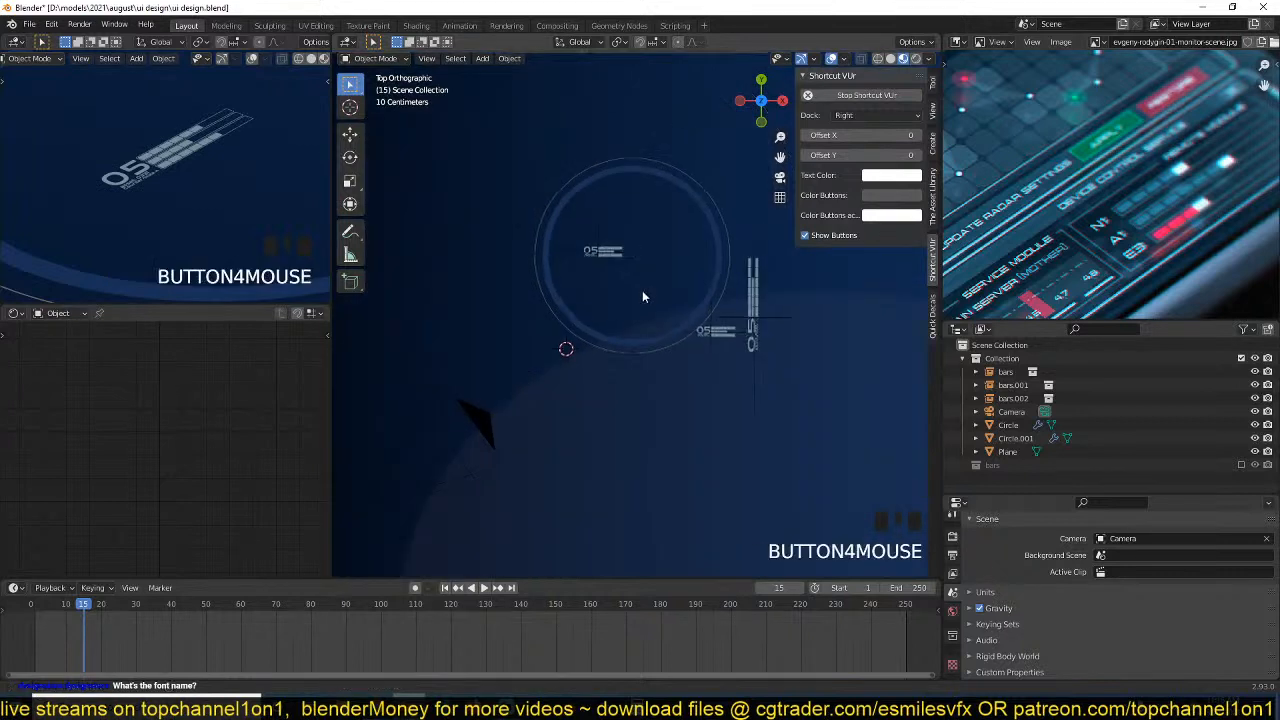
Save the UI design file.
scroll(630, 300, "up", 4)
key("ctrl+s")
scroll(592, 266, "up", 6)
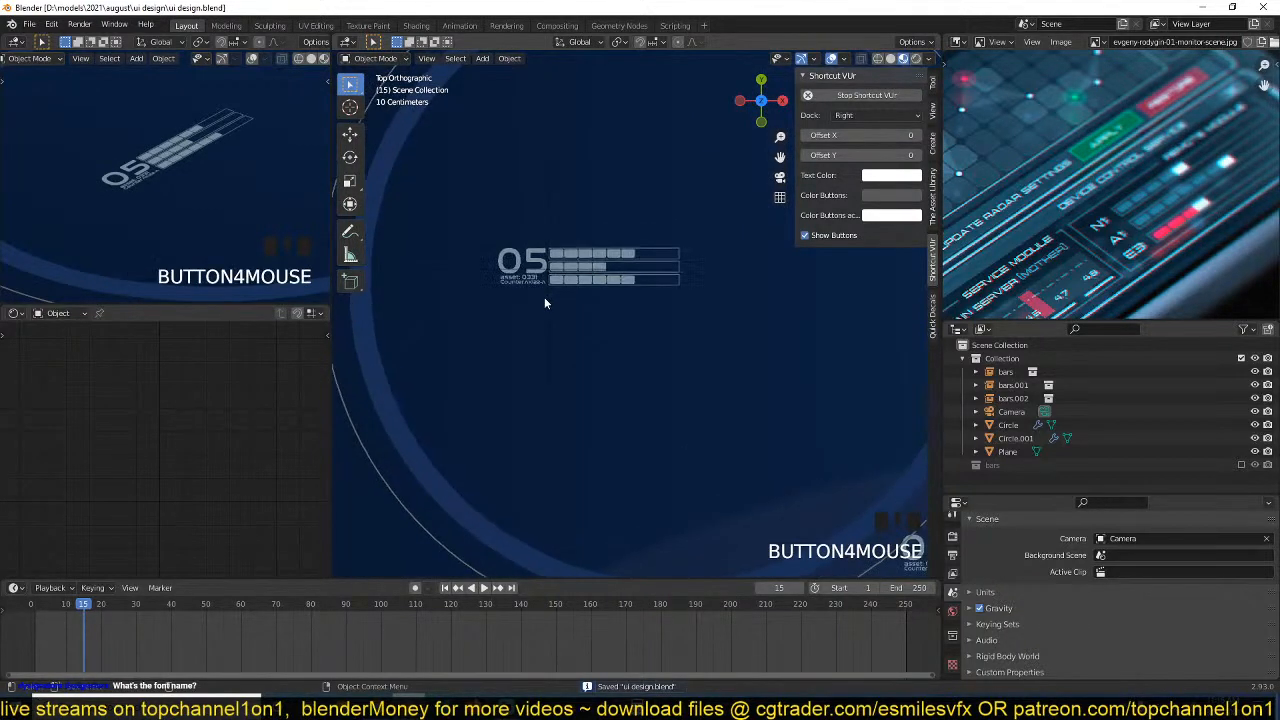
Place the 3D cursor just left of the ring's inner "05" label, add a plane there, and scale it down.
right_click(438, 245, "shift")
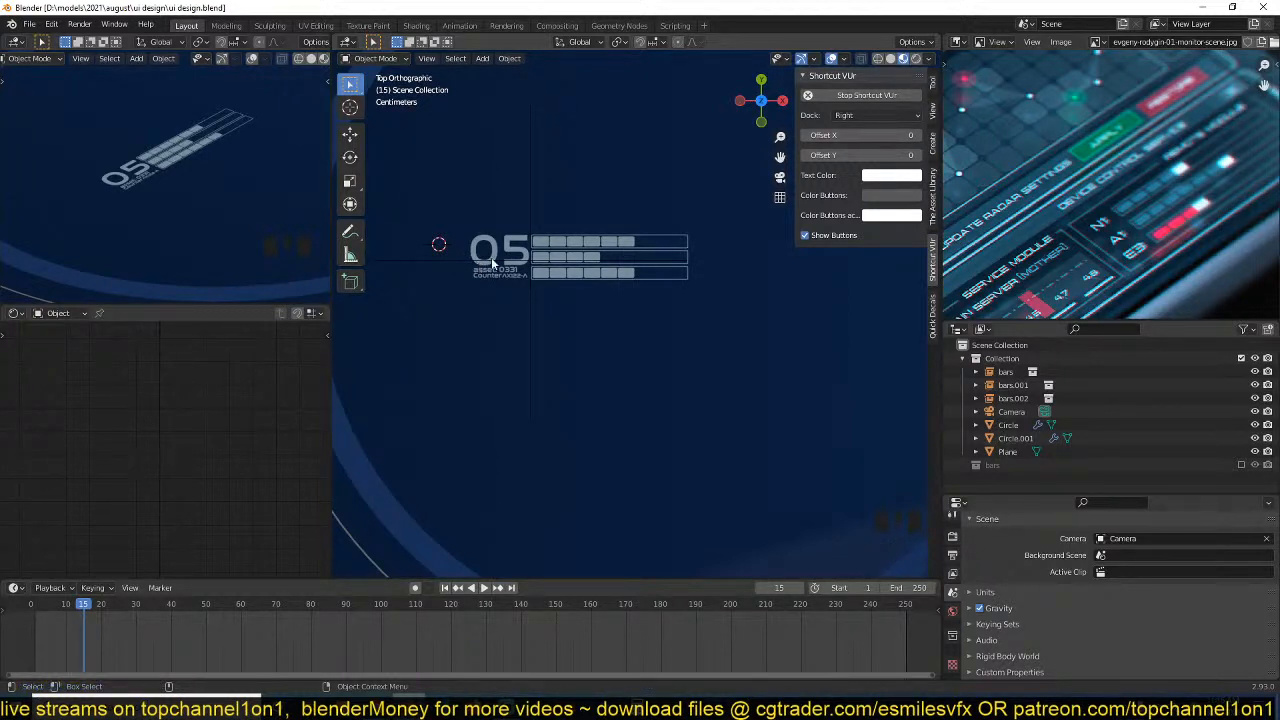
scroll(492, 230, "up", 2)
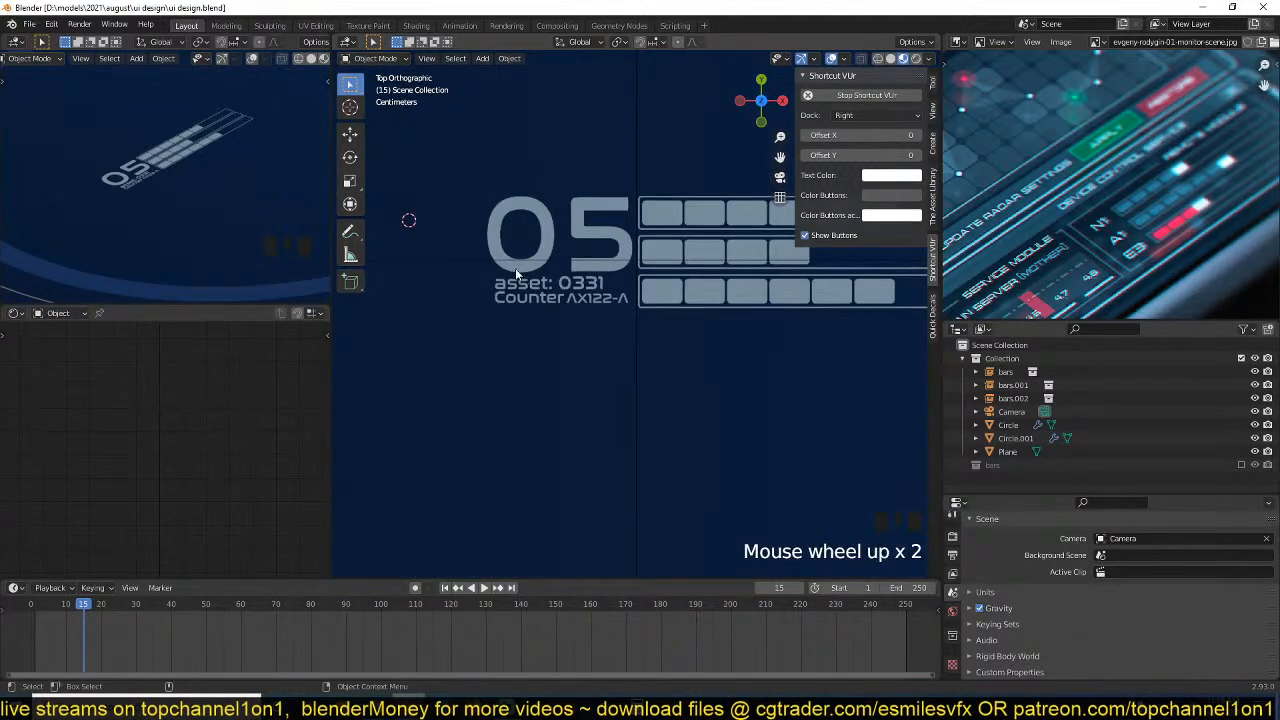
scroll(508, 258, "down", 2)
key("shift+a")
mouse_move(500, 188)
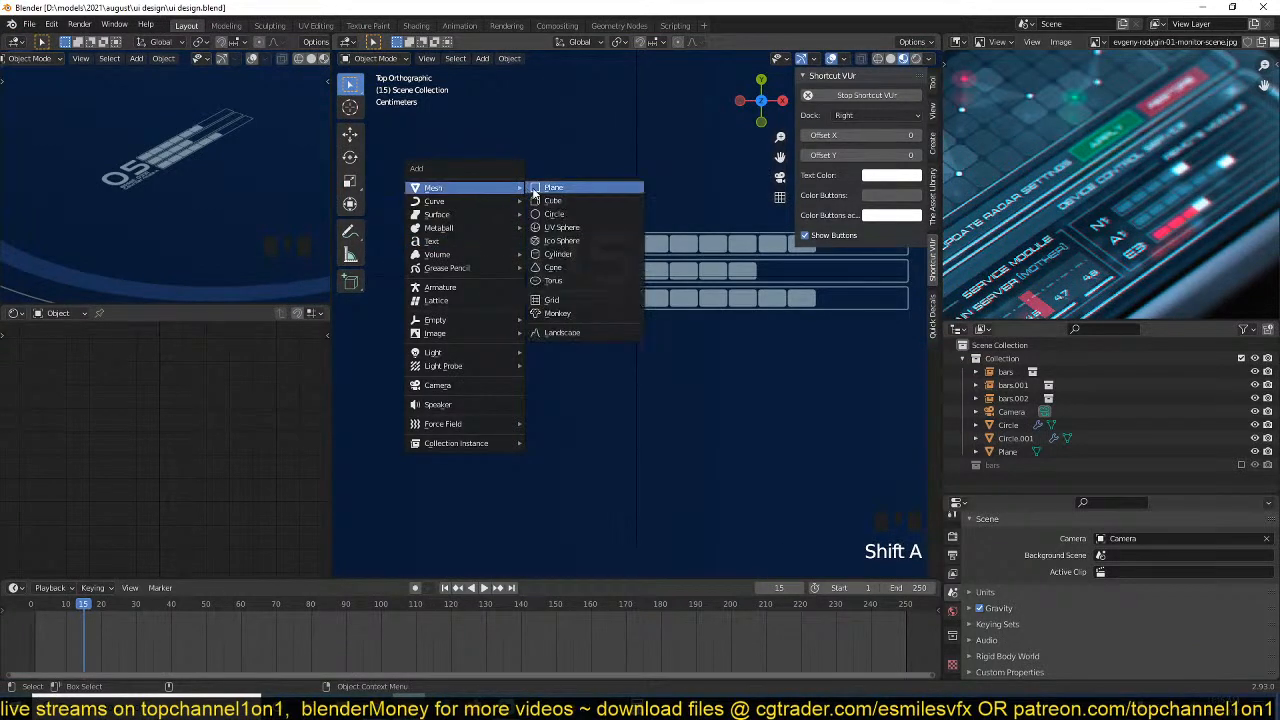
left_click(547, 192)
key("s")
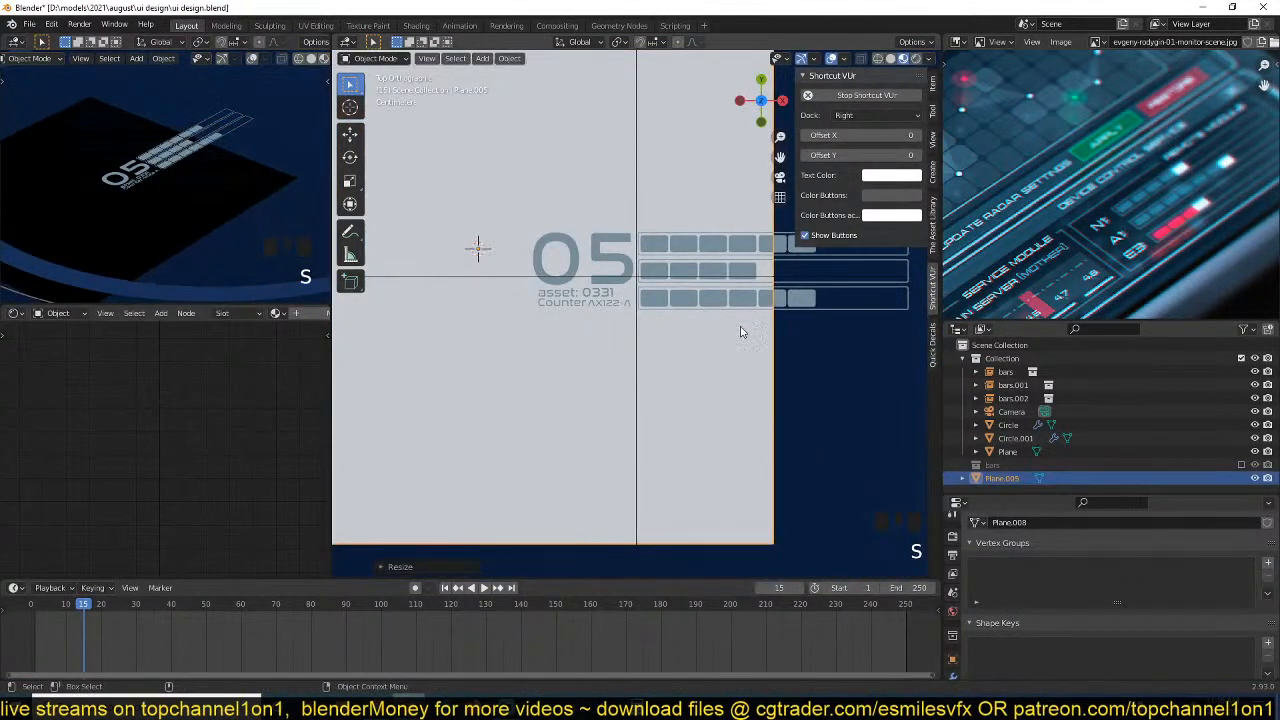
key("s")
left_click(556, 282)
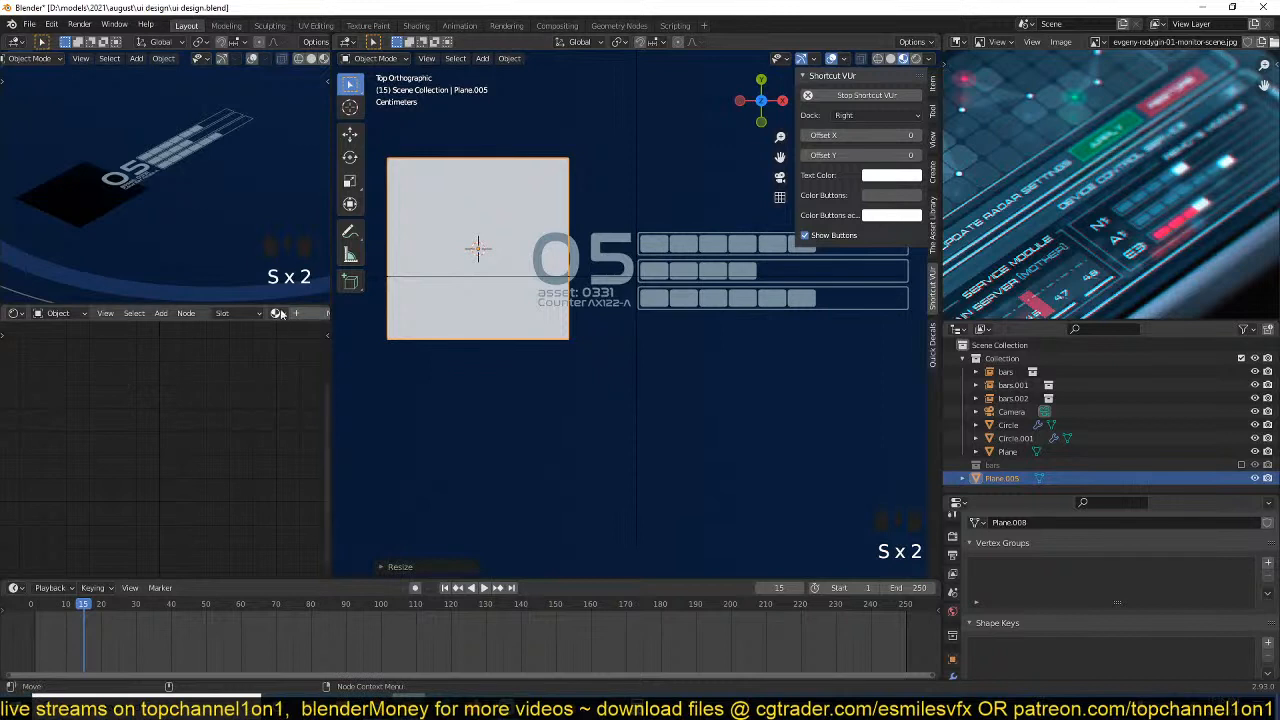
Assign the Material.001 emission material to the new plane and scale it down to a small square.
left_click(277, 313)
left_click(395, 337)
scroll(440, 300, "up", 3)
key("s")
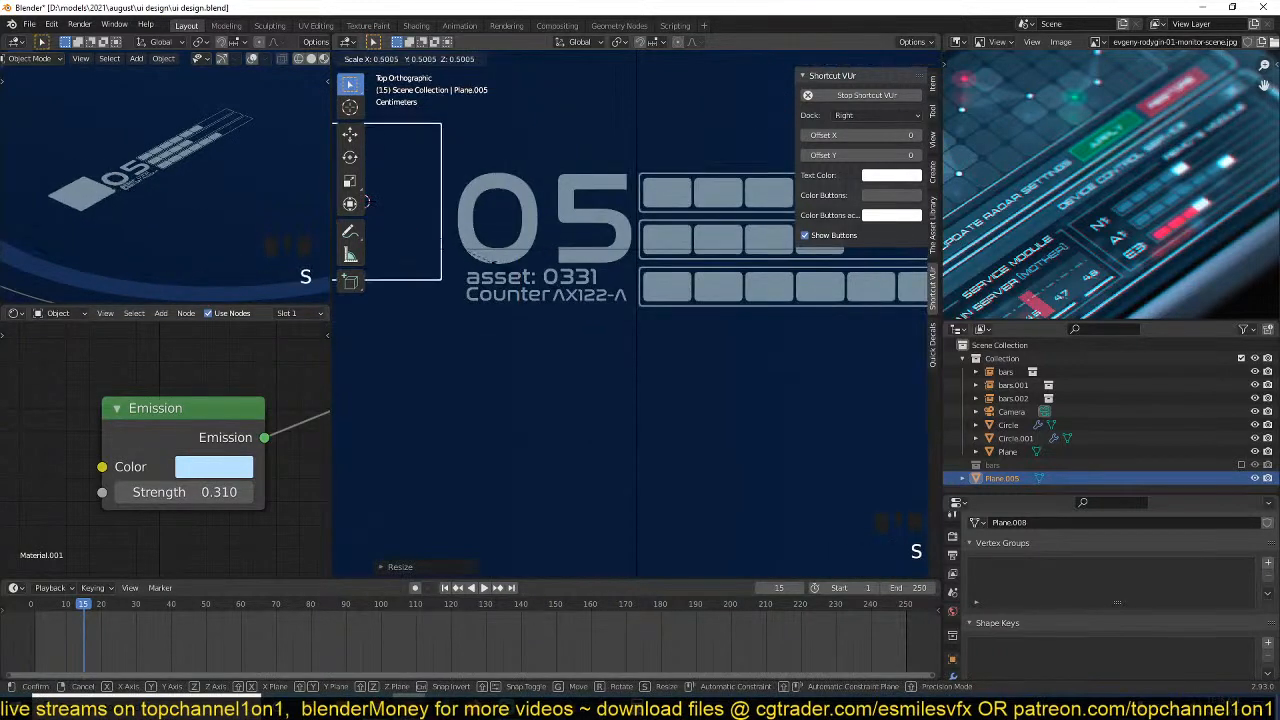
left_click(430, 248)
middle_click_drag(500, 255, 750, 335, "shift")
scroll(755, 332, "up", 1)
key("s")
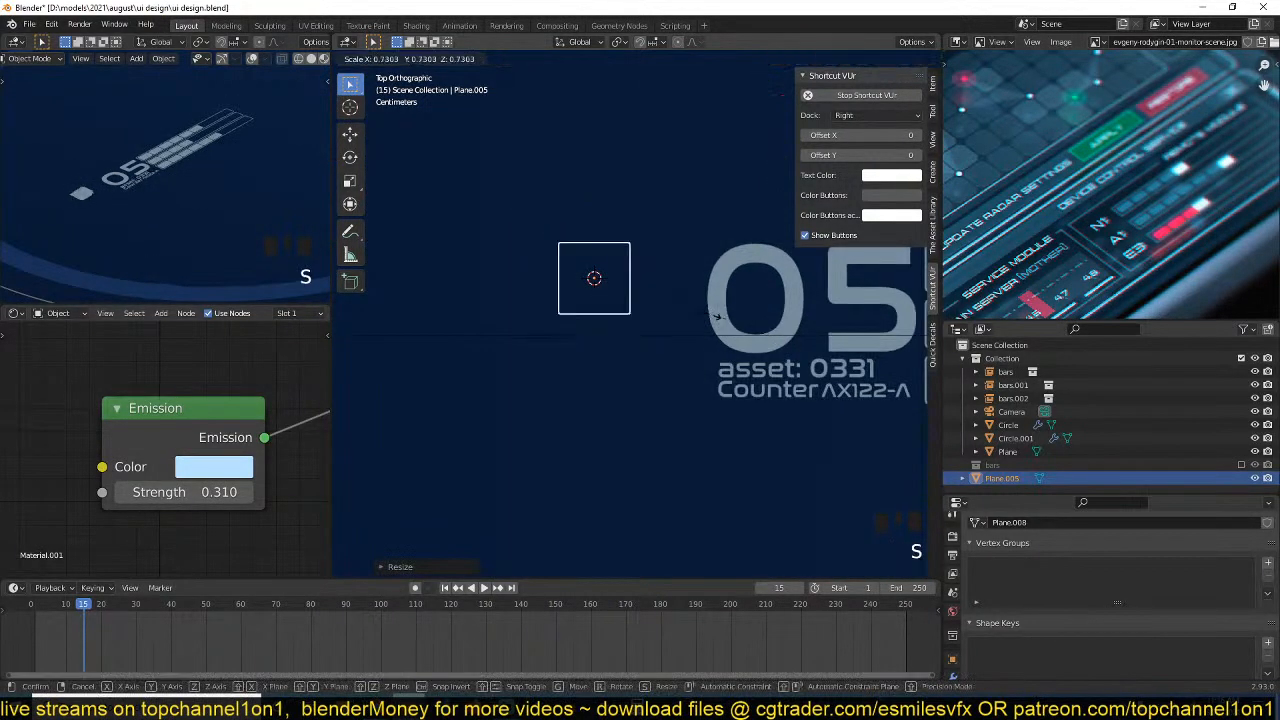
left_click(648, 291)
Move the small square just left of the zero in "05" and adjust its height along the Z axis.
key("g")
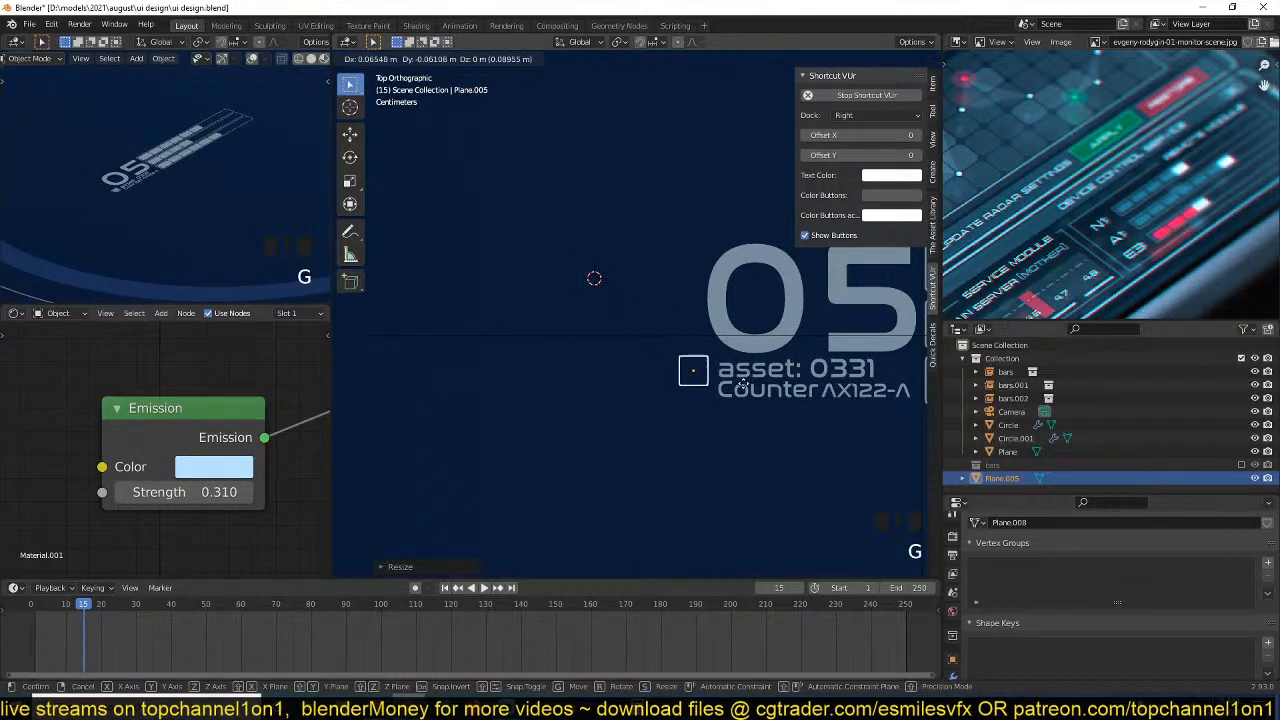
left_click(725, 351)
middle_click_drag(725, 351, 686, 331)
scroll(686, 331, "up", 2)
key("g")
key("z")
left_click(688, 324)
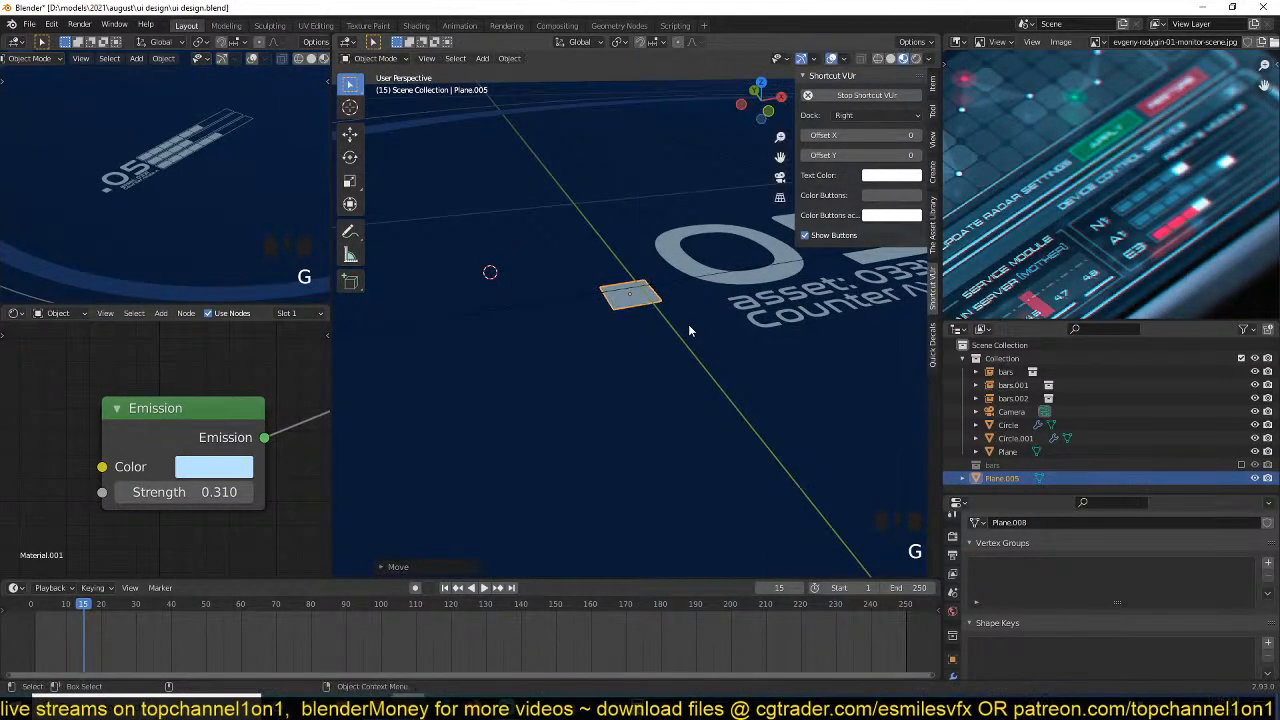
key("KP_7")
scroll(584, 347, "down", 2)
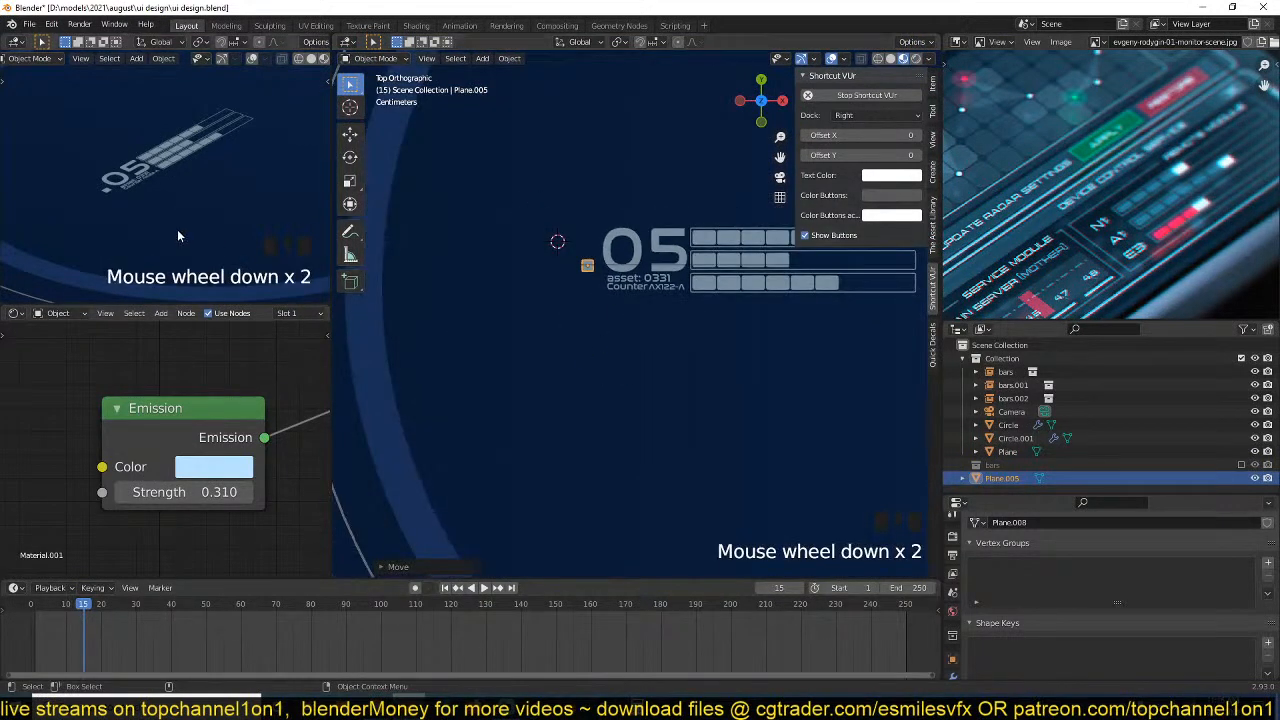
scroll(177, 229, "down", 3)
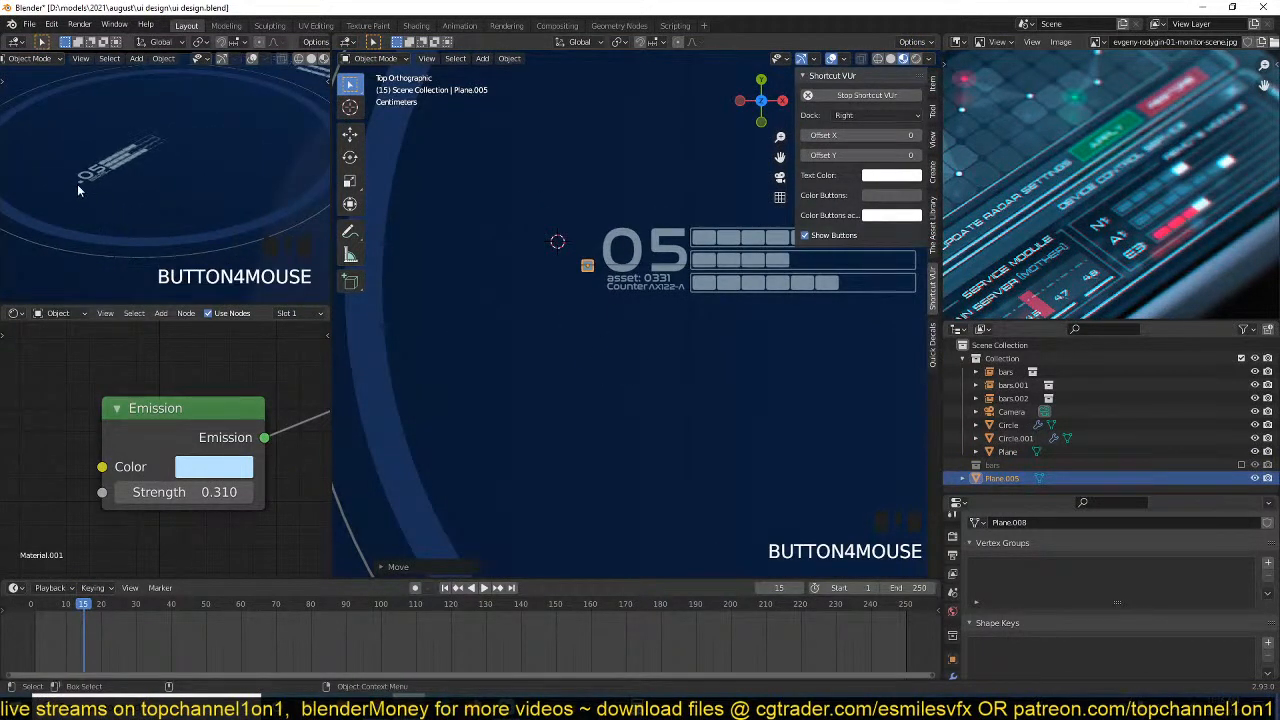
scroll(628, 226, "up", 5)
middle_click_drag(628, 226, 647, 283, "shift")
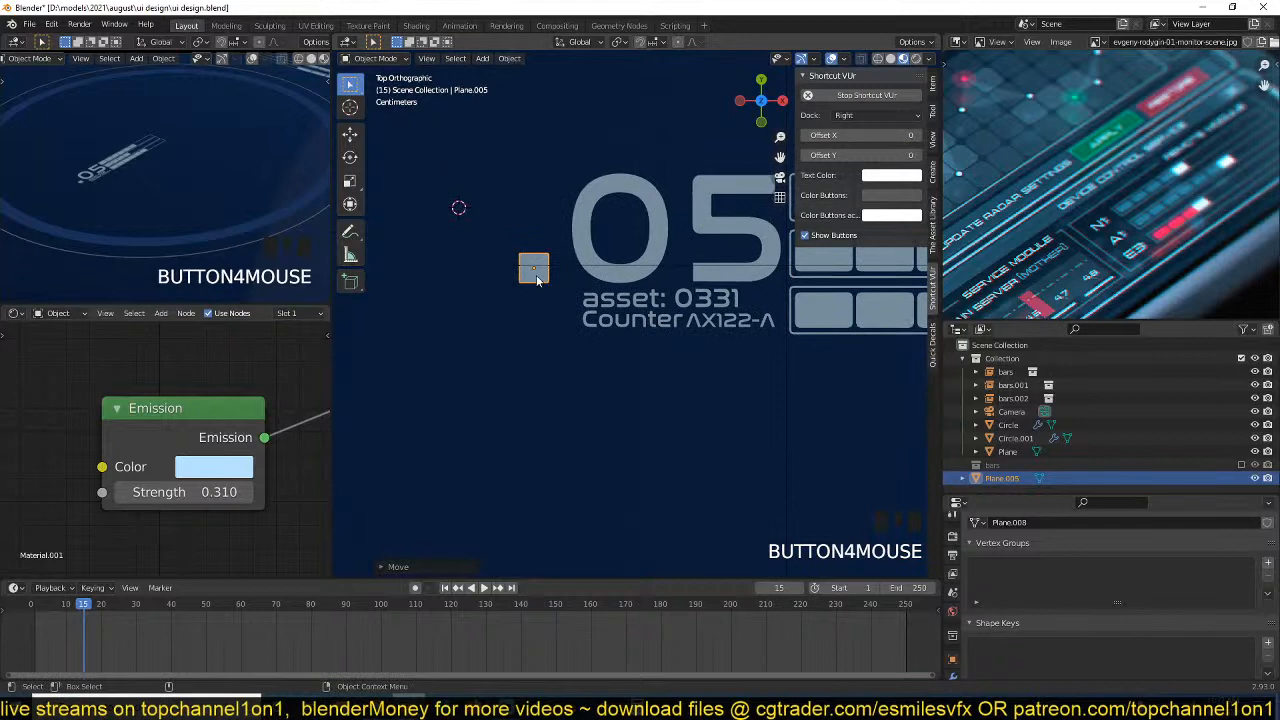
key("g")
key("Escape")
left_click(651, 210)
key("g")
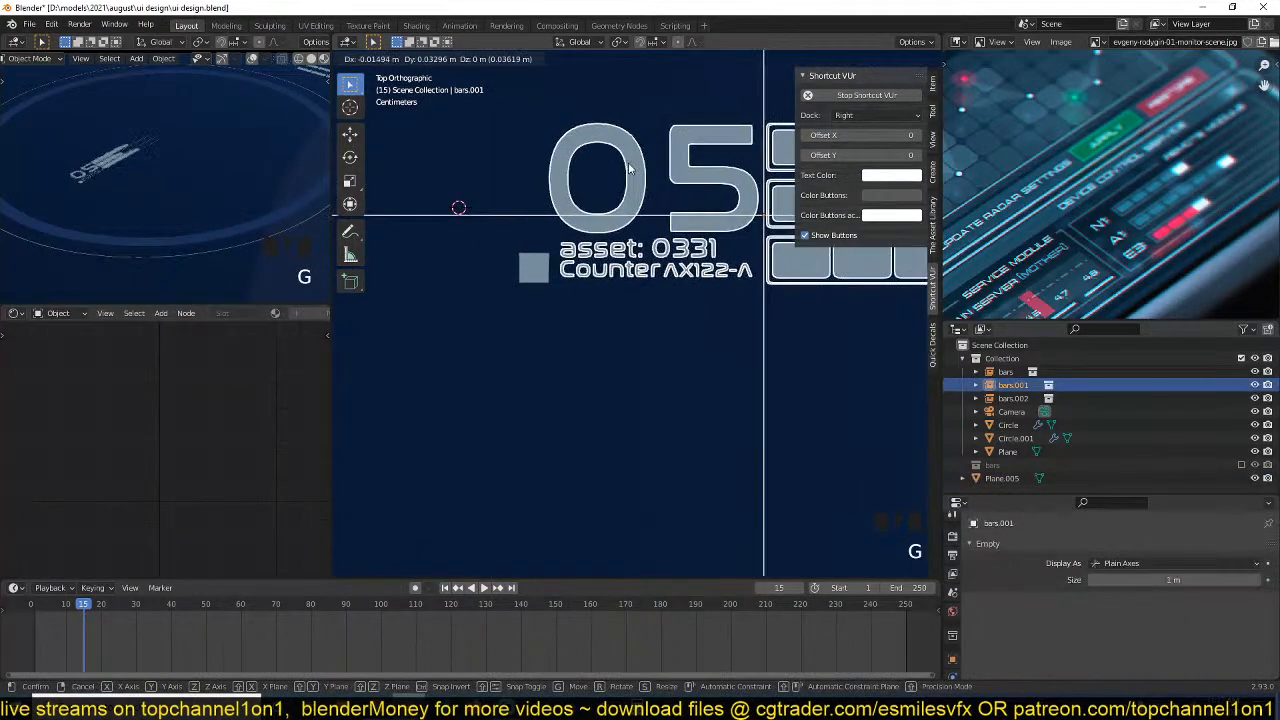
right_click(629, 169)
Examine the layout of the bars and ring, and compare it with the circular radar graphics in the reference image.
scroll(614, 270, "down", 1)
scroll(562, 301, "down", 1)
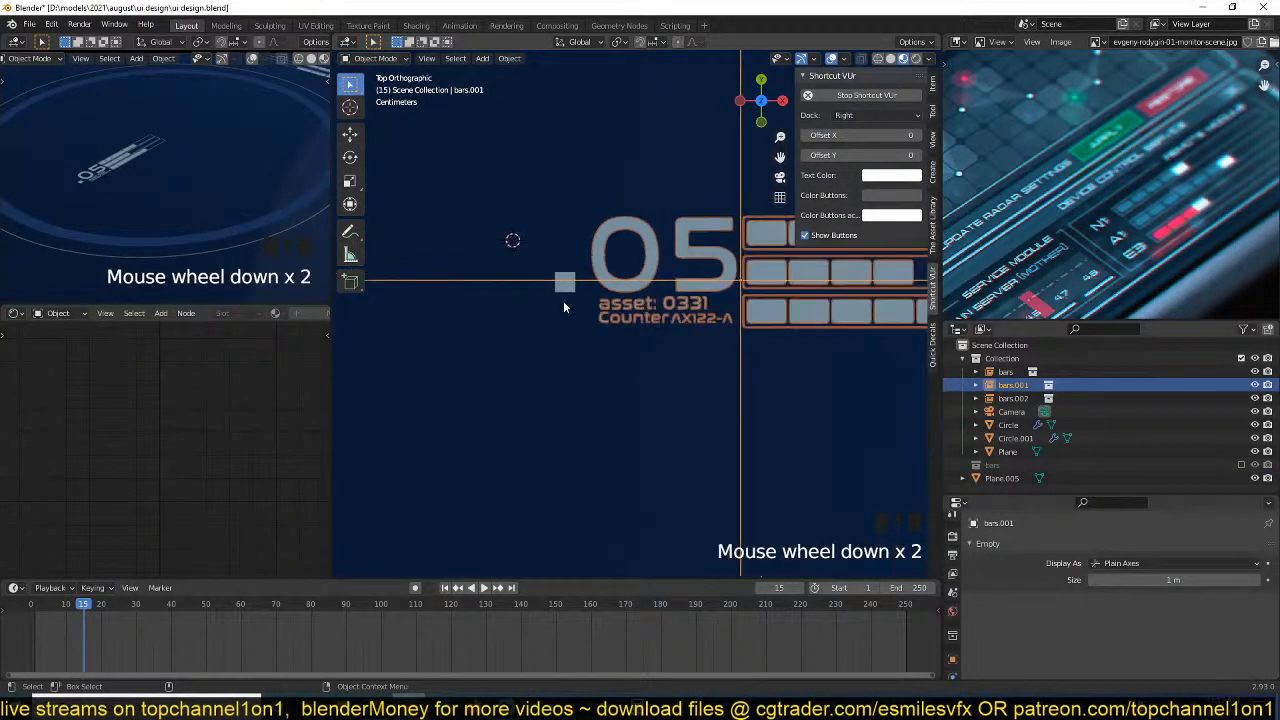
scroll(563, 302, "down", 3)
middle_click_drag(597, 314, 608, 264, "shift")
scroll(610, 268, "up", 2)
scroll(630, 386, "down", 3)
scroll(630, 386, "down", 2)
middle_click_drag(630, 386, 580, 256, "shift")
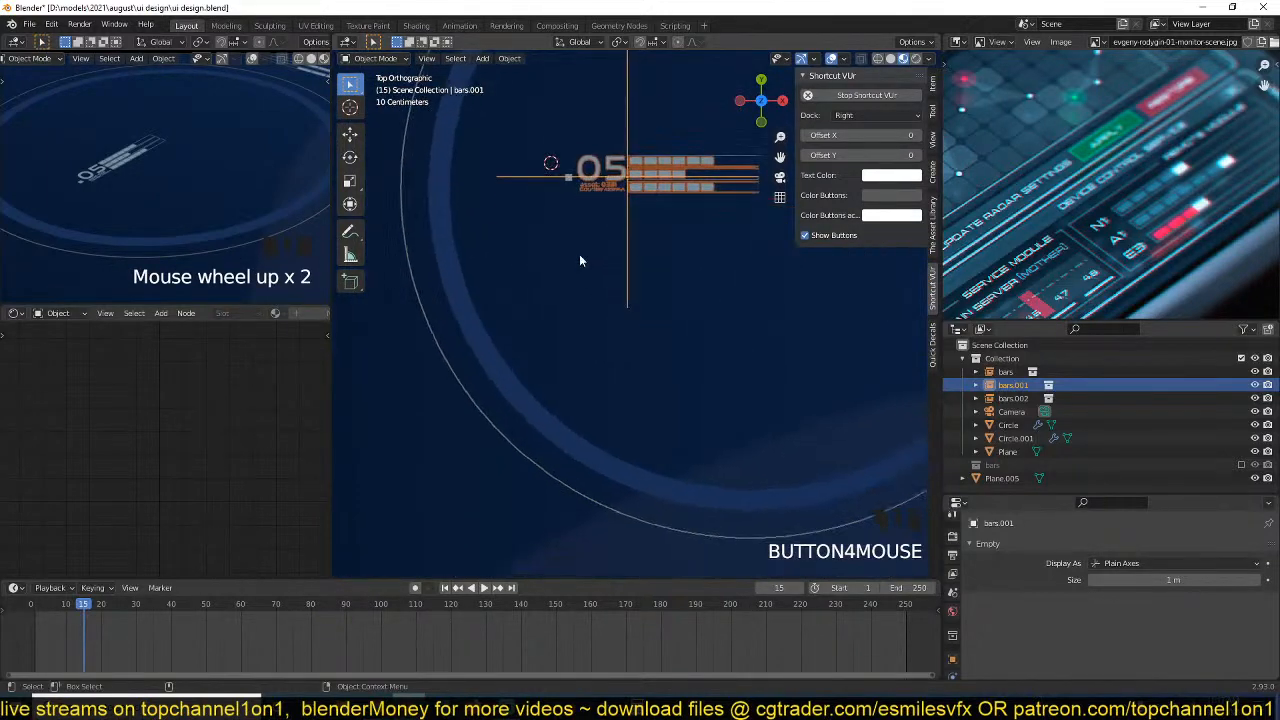
scroll(580, 260, "down", 3)
middle_click_drag(664, 369, 584, 395, "shift")
scroll(1200, 185, "down", 6)
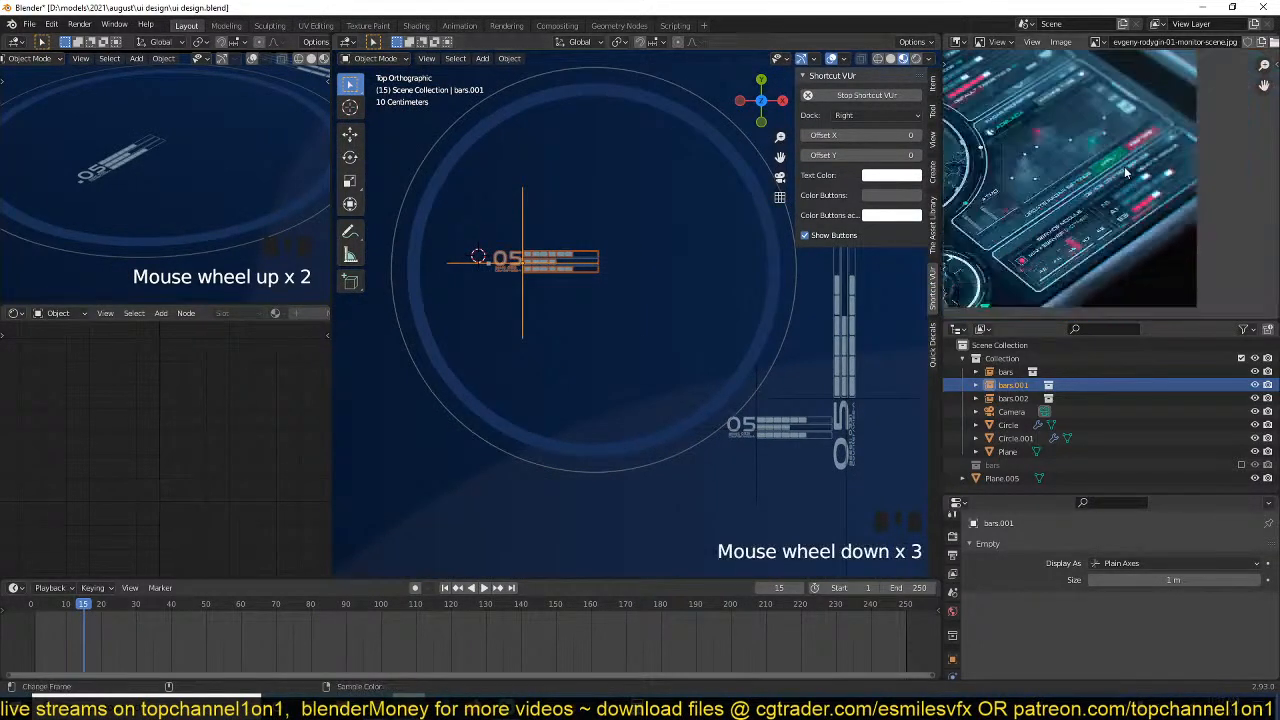
scroll(1200, 185, "up", 6)
middle_click_drag(1201, 186, 1235, 188)
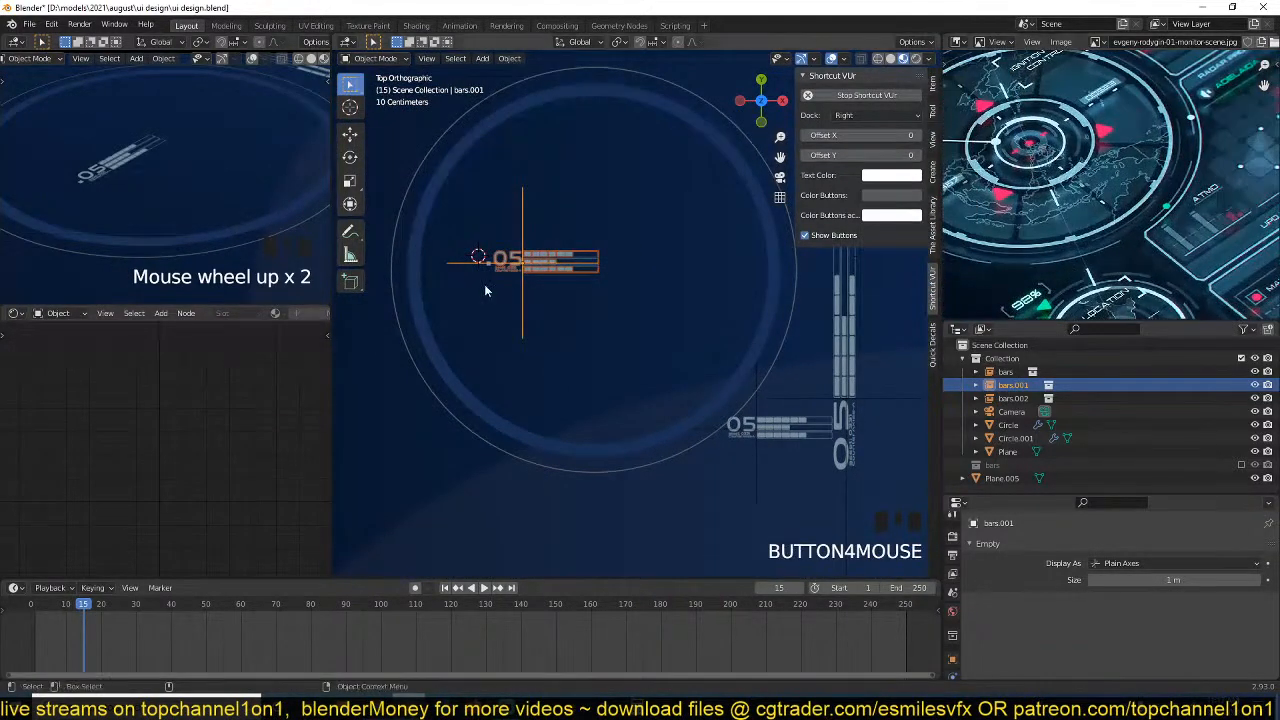
scroll(485, 284, "up", 4)
middle_click_drag(485, 284, 641, 308, "shift")
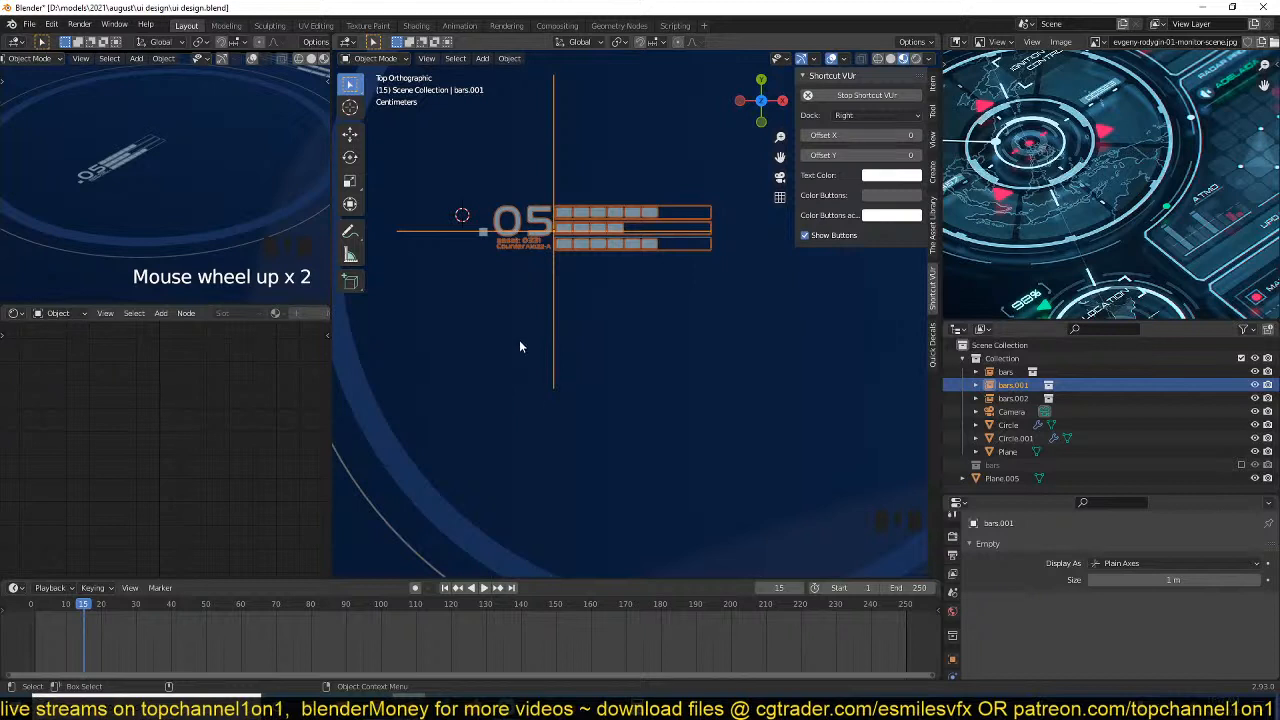
scroll(519, 334, "up", 3)
middle_click_drag(622, 260, 845, 308, "shift")
scroll(639, 224, "up", 3)
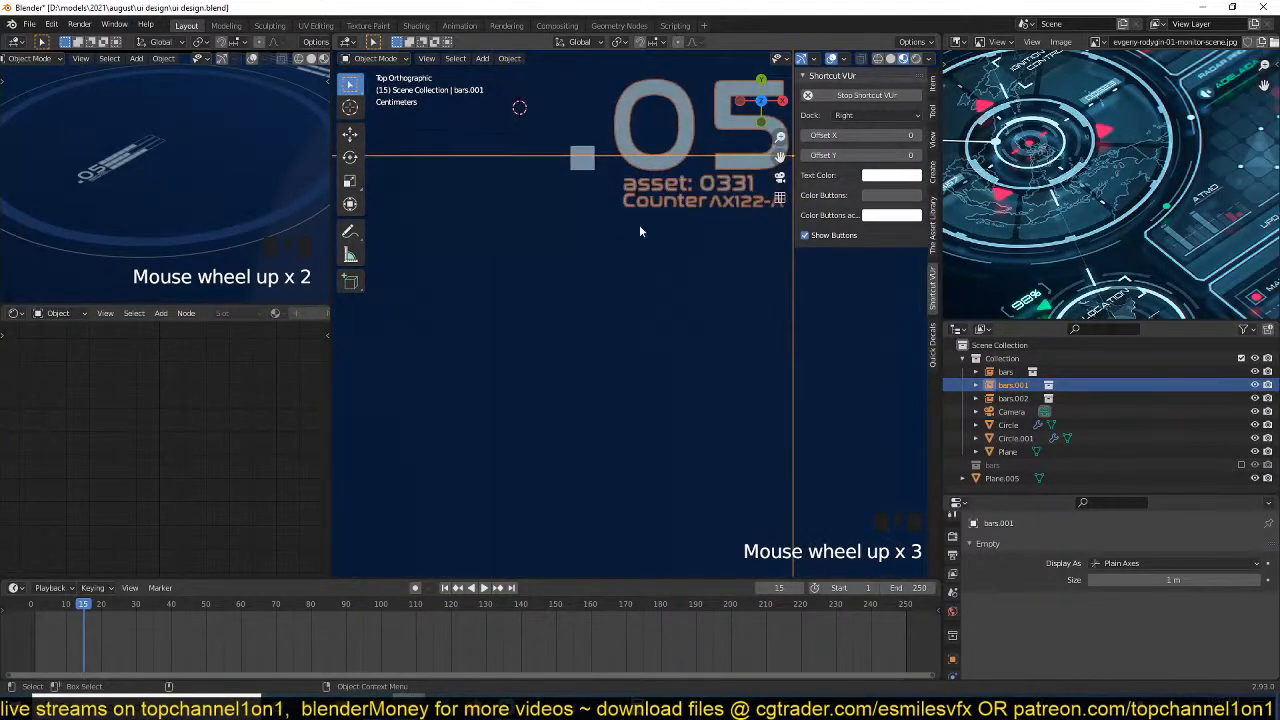
Add a Bezier curve at the small square beside the ring's "05" label and scale it down.
middle_click_drag(639, 226, 616, 327, "shift")
scroll(616, 327, "up", 2)
scroll(616, 334, "up", 2)
key("shift+a")
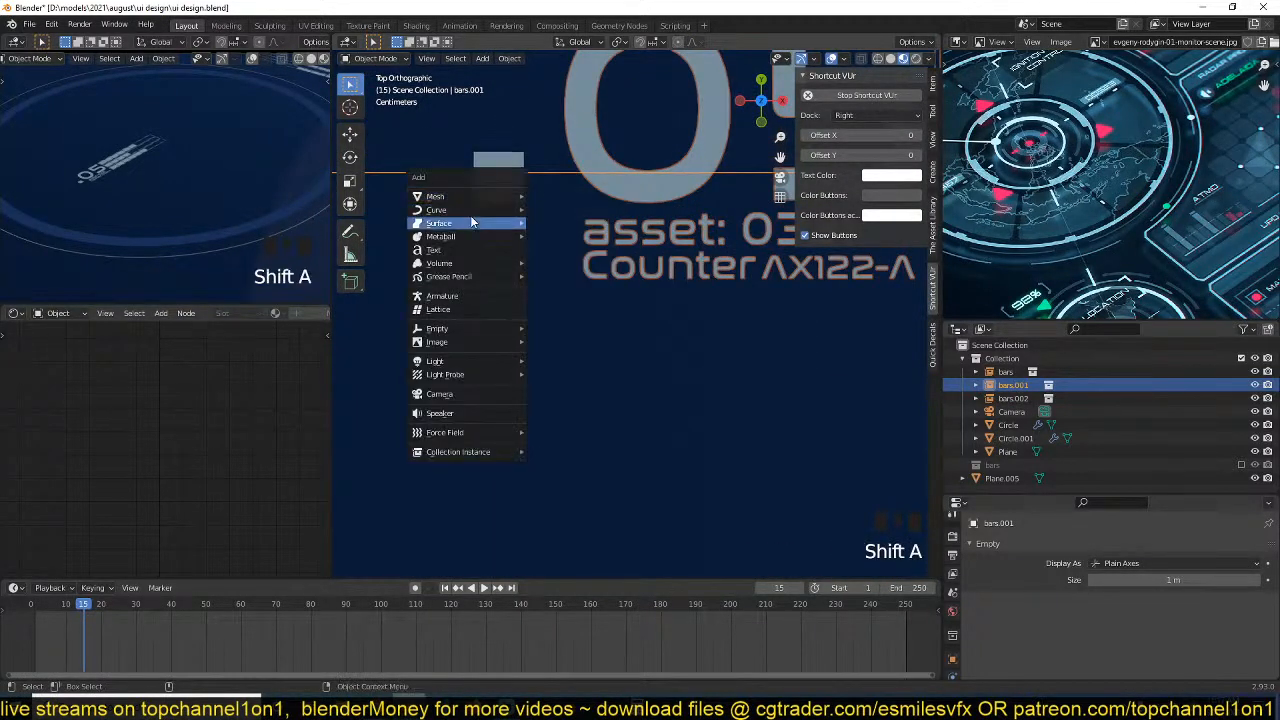
mouse_move(491, 218)
left_click(580, 209)
key("s")
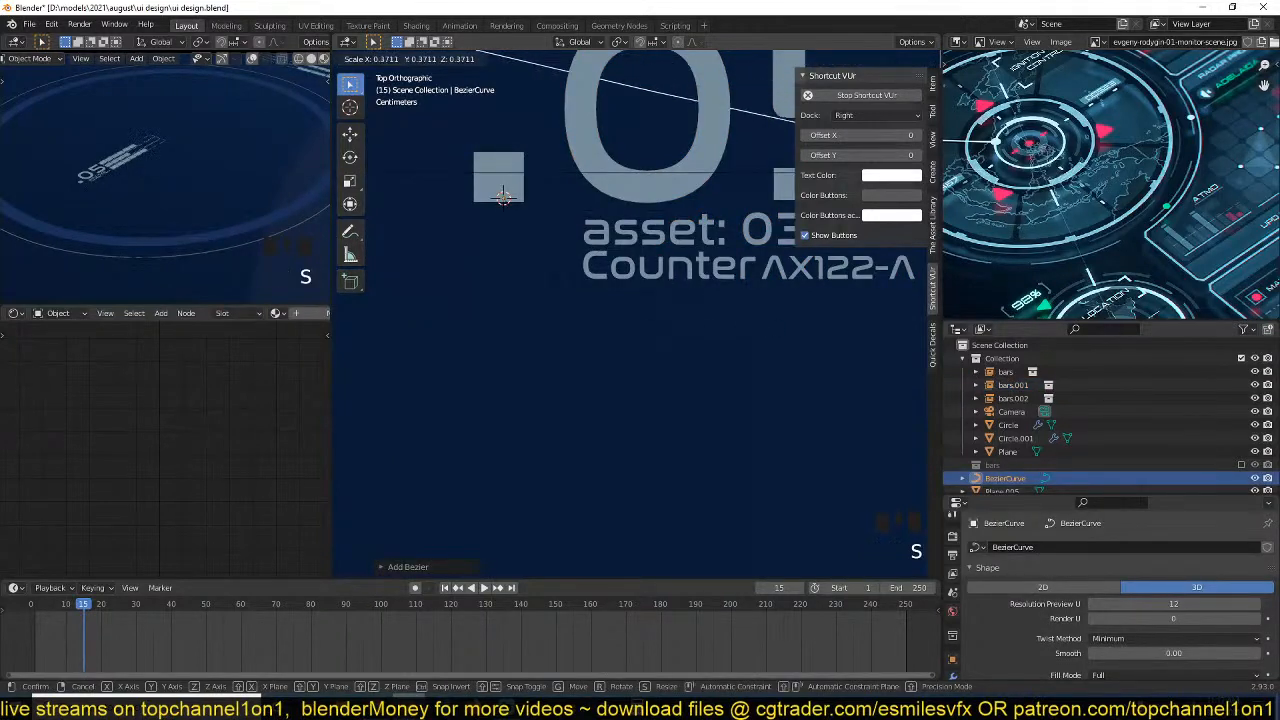
key("s")
left_click(548, 278)
Straighten the Bezier curve by setting its control point handles to Vector.
key("Tab")
key("v")
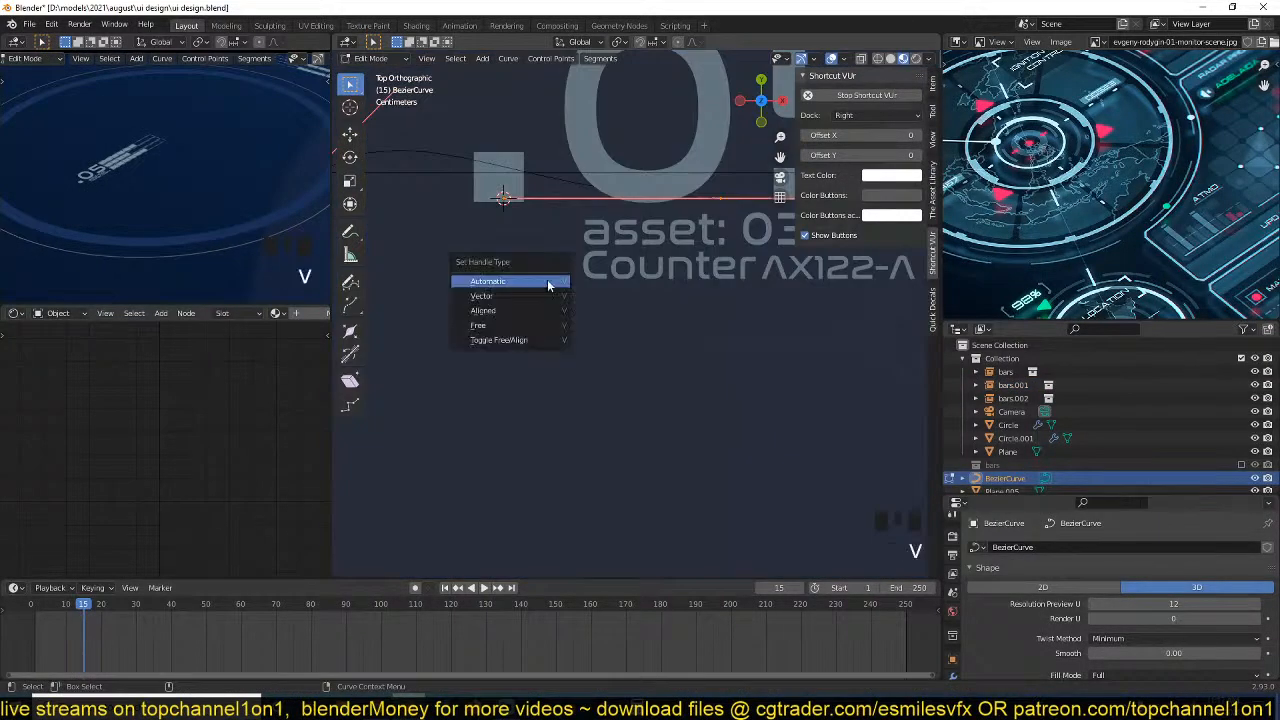
left_click(548, 296)
key("Tab")
Give the straight curve a round bevel with a depth of 0.002 m.
scroll(1040, 600, "down", 2)
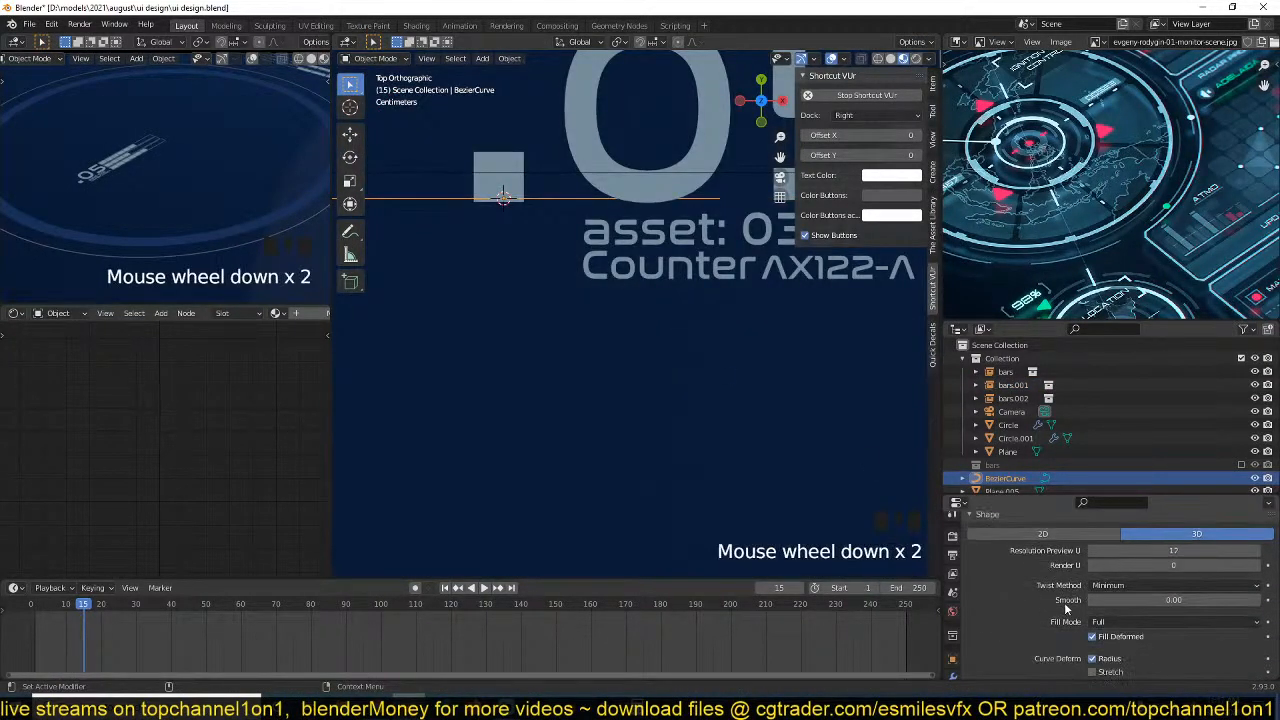
scroll(1064, 602, "down", 6)
left_click(1064, 603)
scroll(1065, 606, "down", 4)
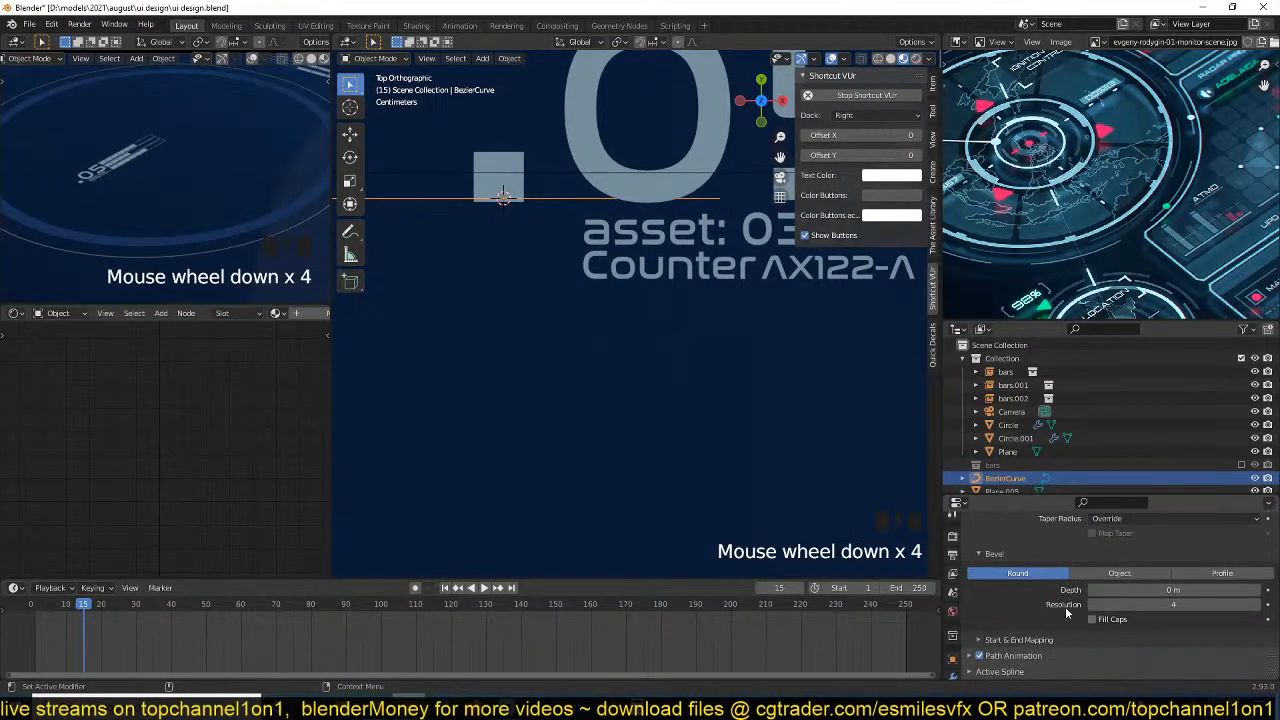
left_click(1120, 577)
left_click(1048, 576)
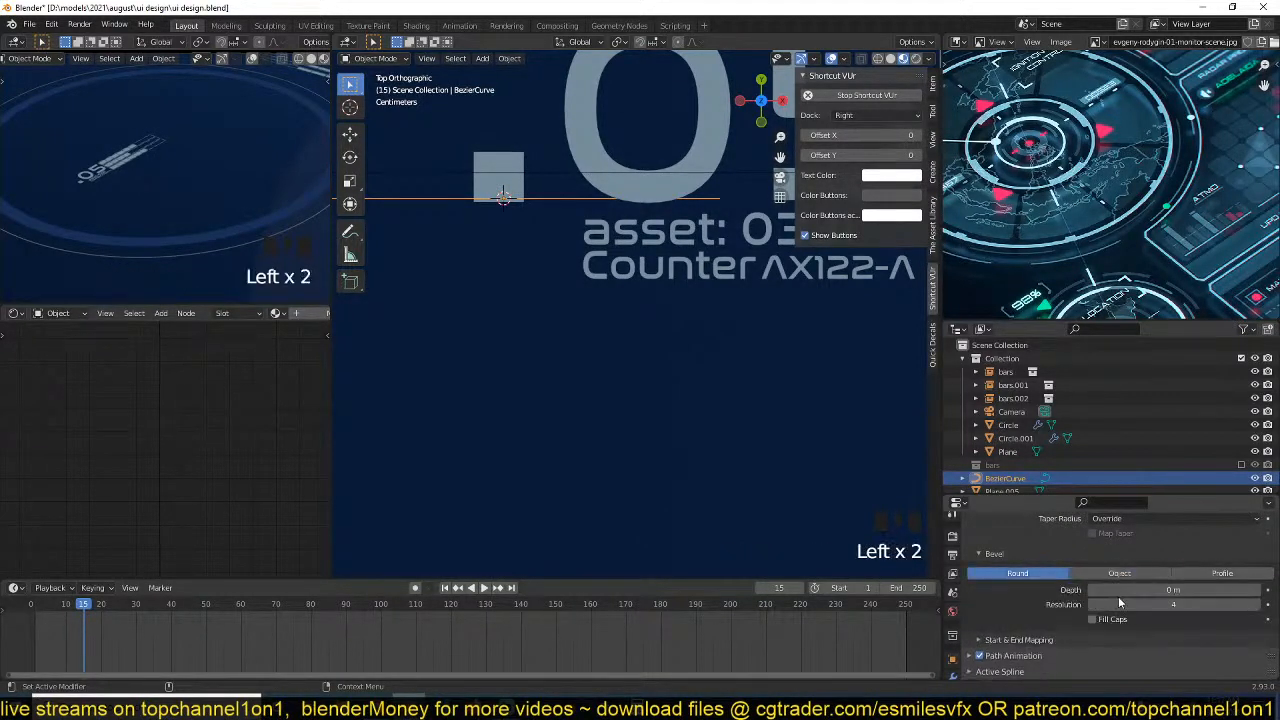
left_click_drag(1172, 589, 1185, 589)
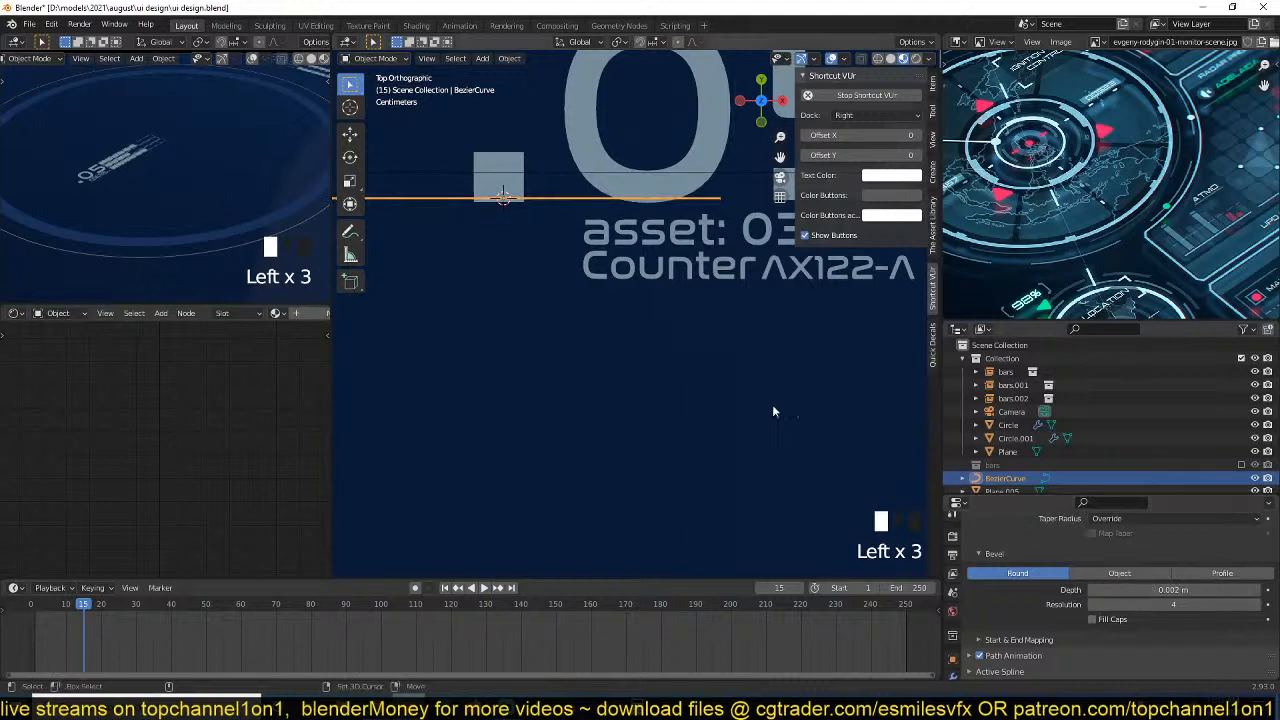
Assign the Material.001 emission material to the thin curve line.
left_click(654, 182, "shift")
left_click(596, 197)
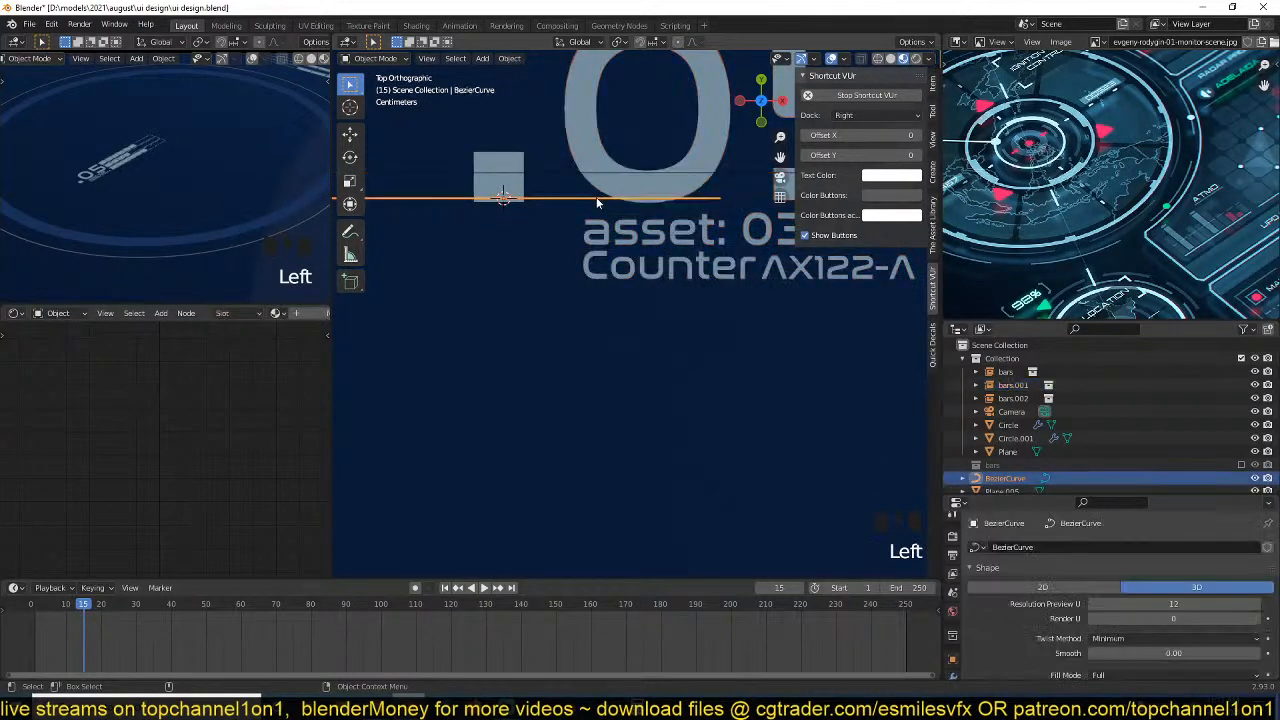
left_click(276, 313)
left_click(276, 345)
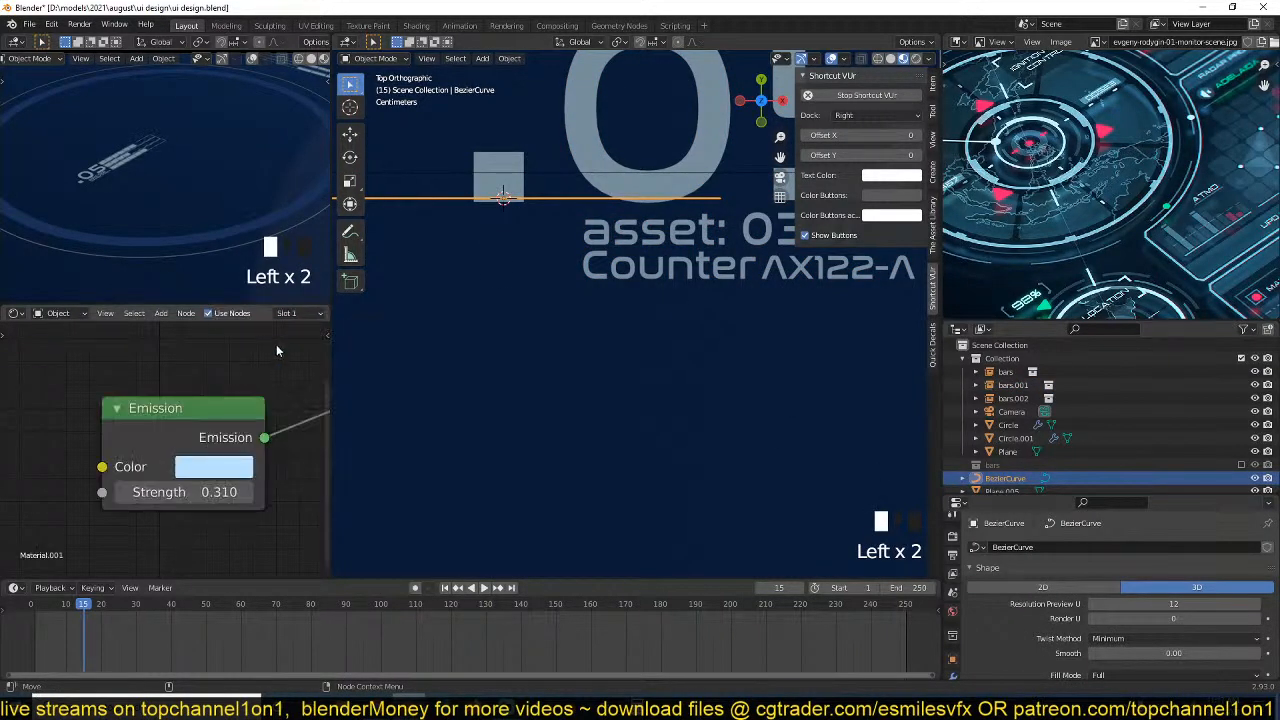
Move the curve's control points so the line runs from the small square straight down towards the ring's lower edge.
scroll(630, 254, "down", 4)
key("Tab")
left_click(682, 258)
key("g")
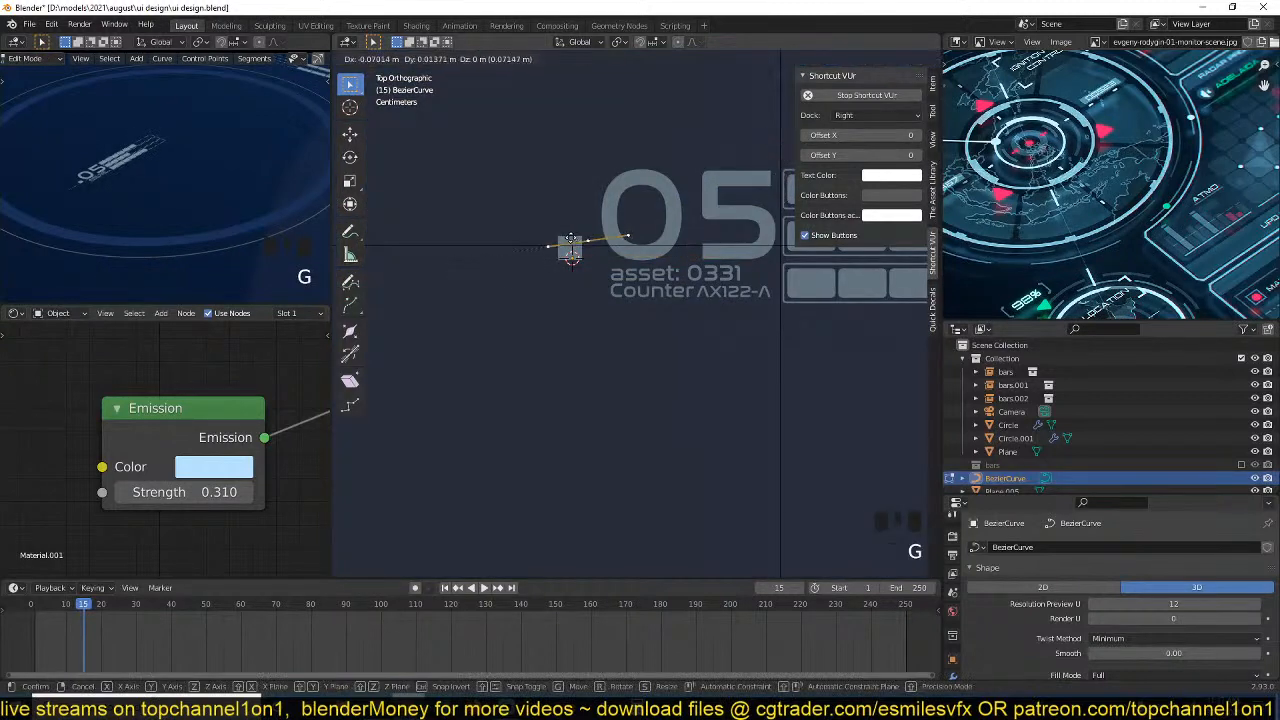
left_click(558, 247)
scroll(600, 320, "down", 4)
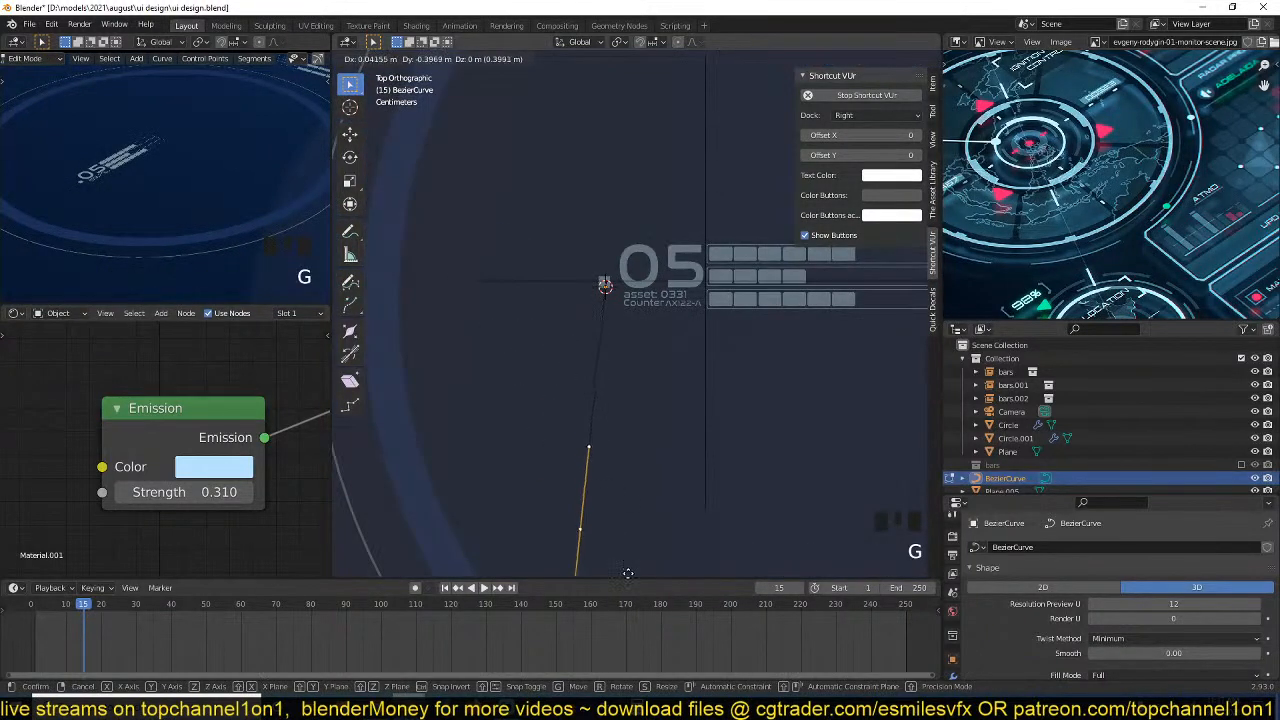
scroll(629, 150, "down", 2)
key("g")
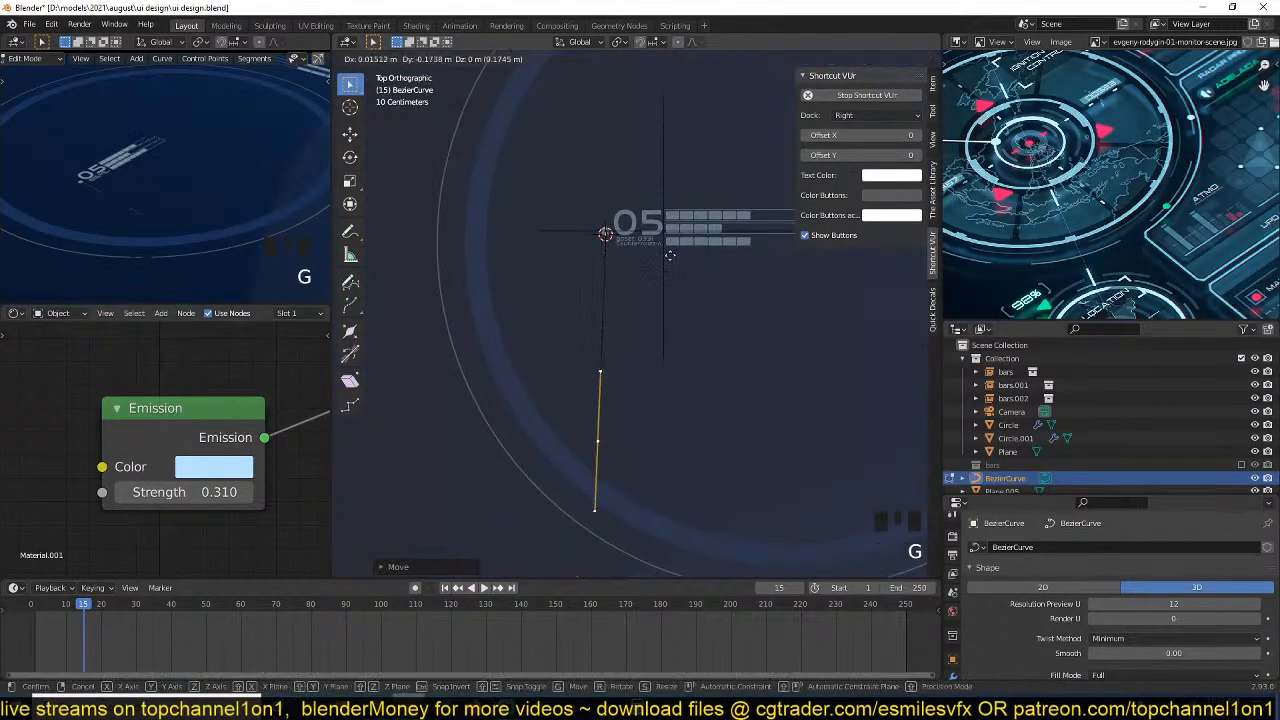
left_click(598, 261)
Examine the small square and its connecting line in a maximized rendered view.
scroll(116, 201, "up", 5)
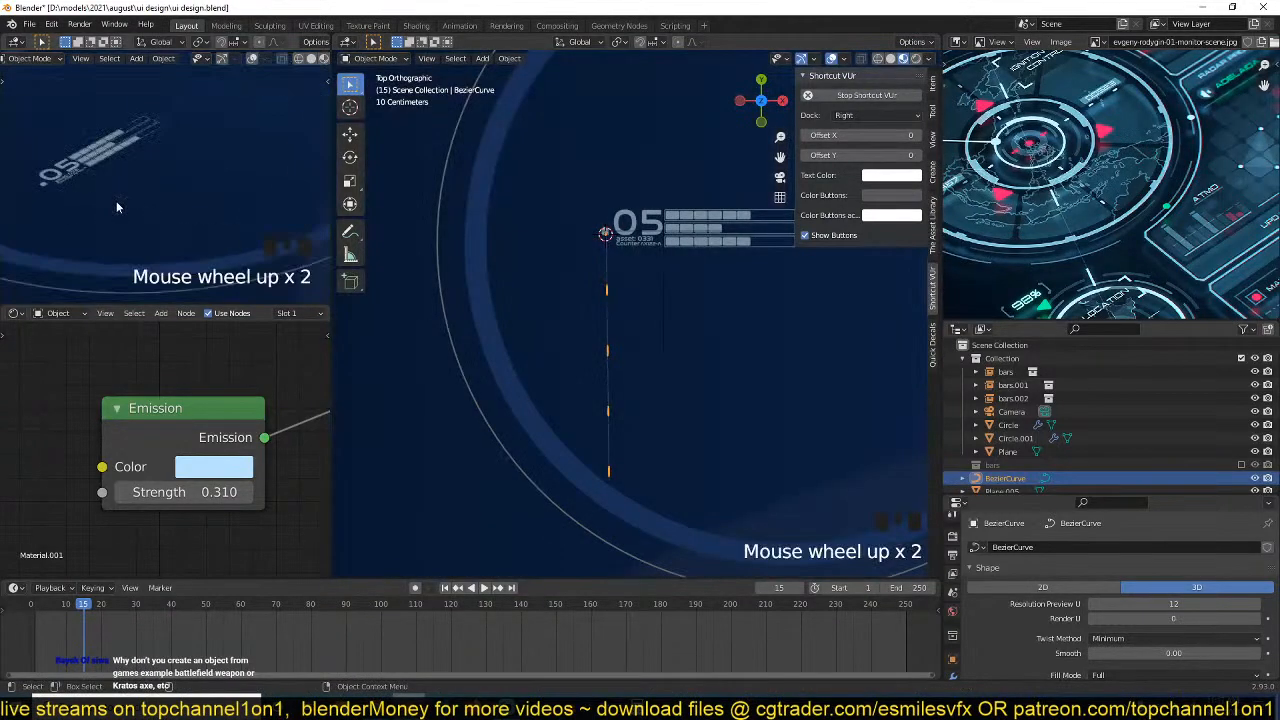
scroll(196, 147, "up", 2)
key("ctrl+space")
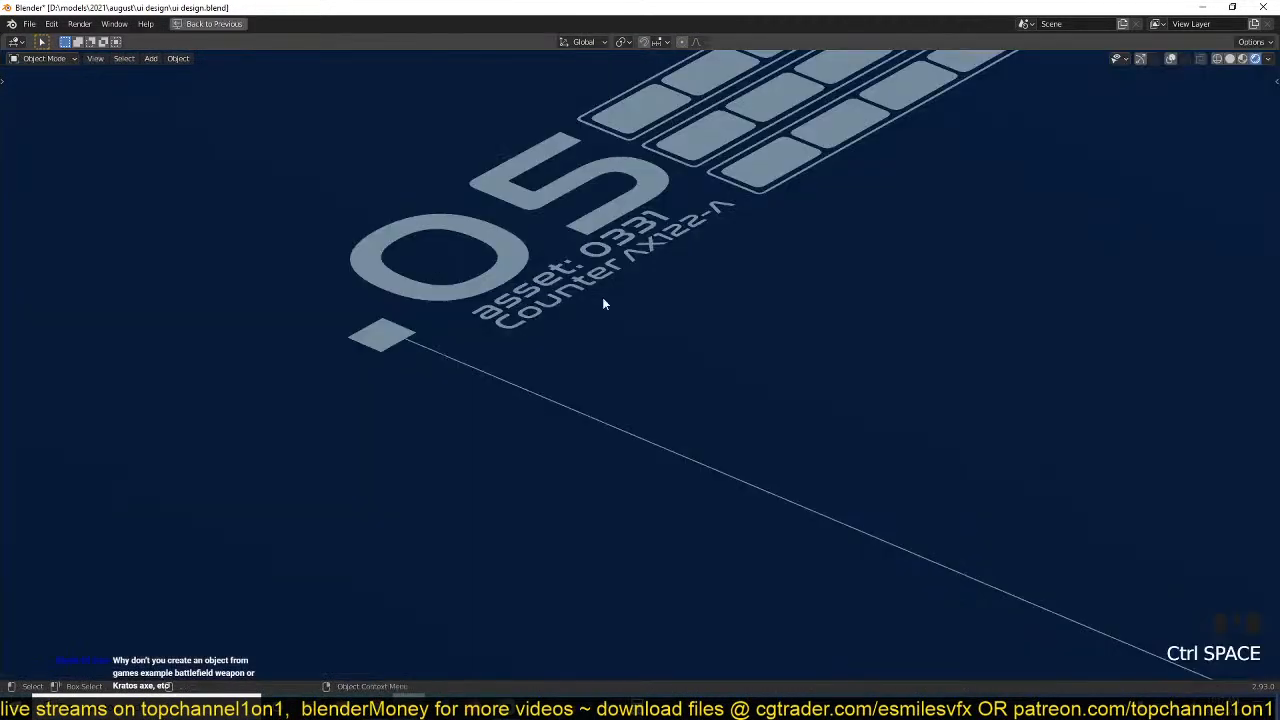
scroll(602, 297, "down", 3)
scroll(652, 252, "down", 3)
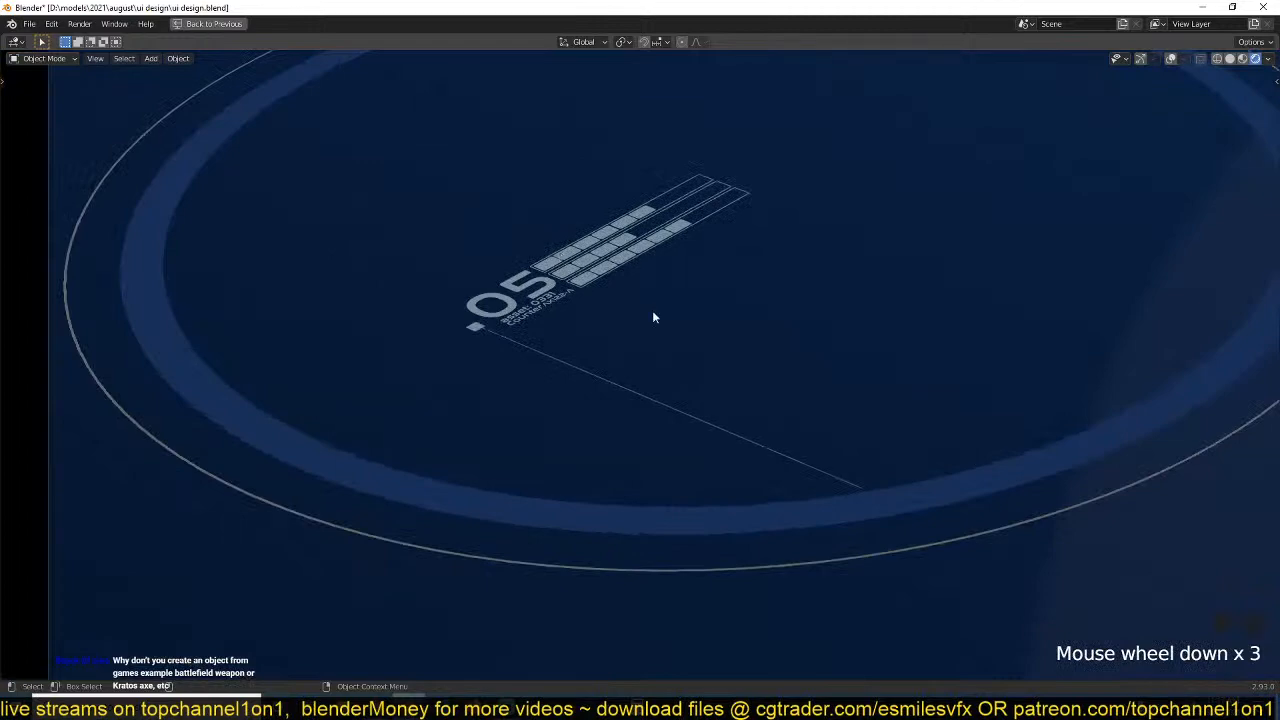
scroll(657, 317, "down", 5)
scroll(640, 350, "up", 4)
key("ctrl+space")
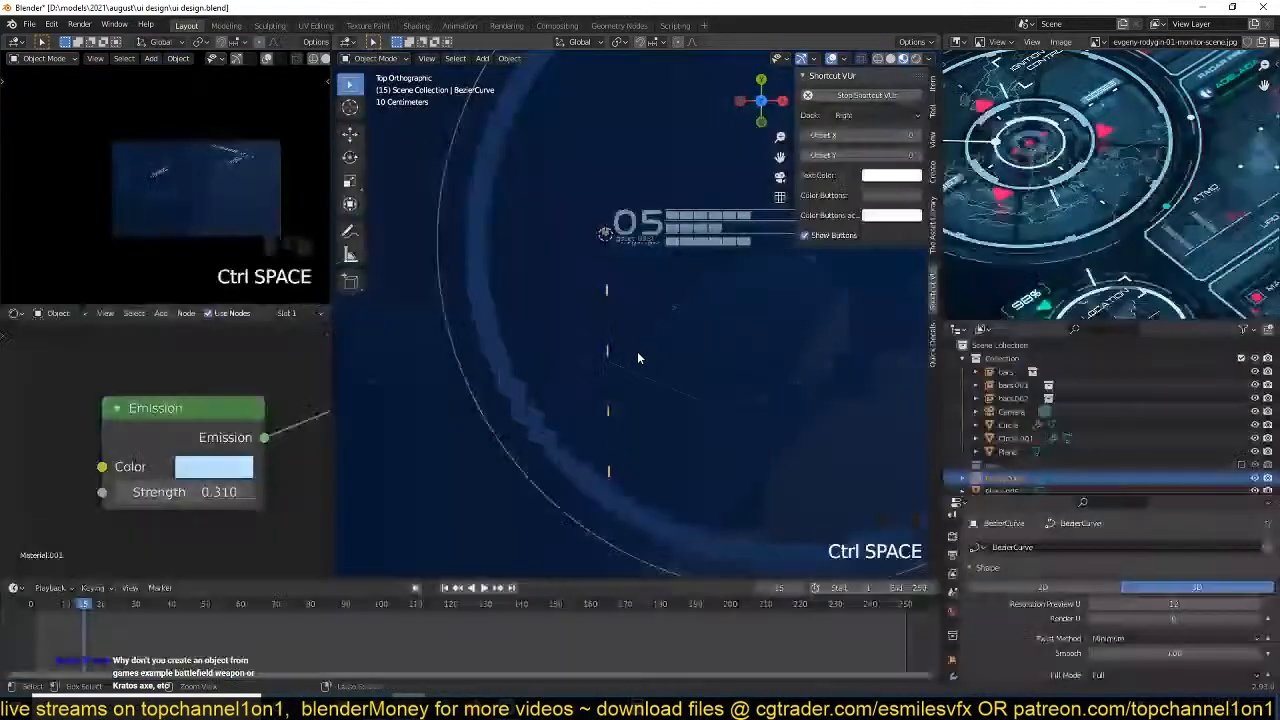
Save the file.
scroll(1027, 250, "down", 5)
scroll(1027, 253, "up", 2)
scroll(1027, 247, "up", 1)
scroll(642, 351, "down", 2)
left_click(642, 351)
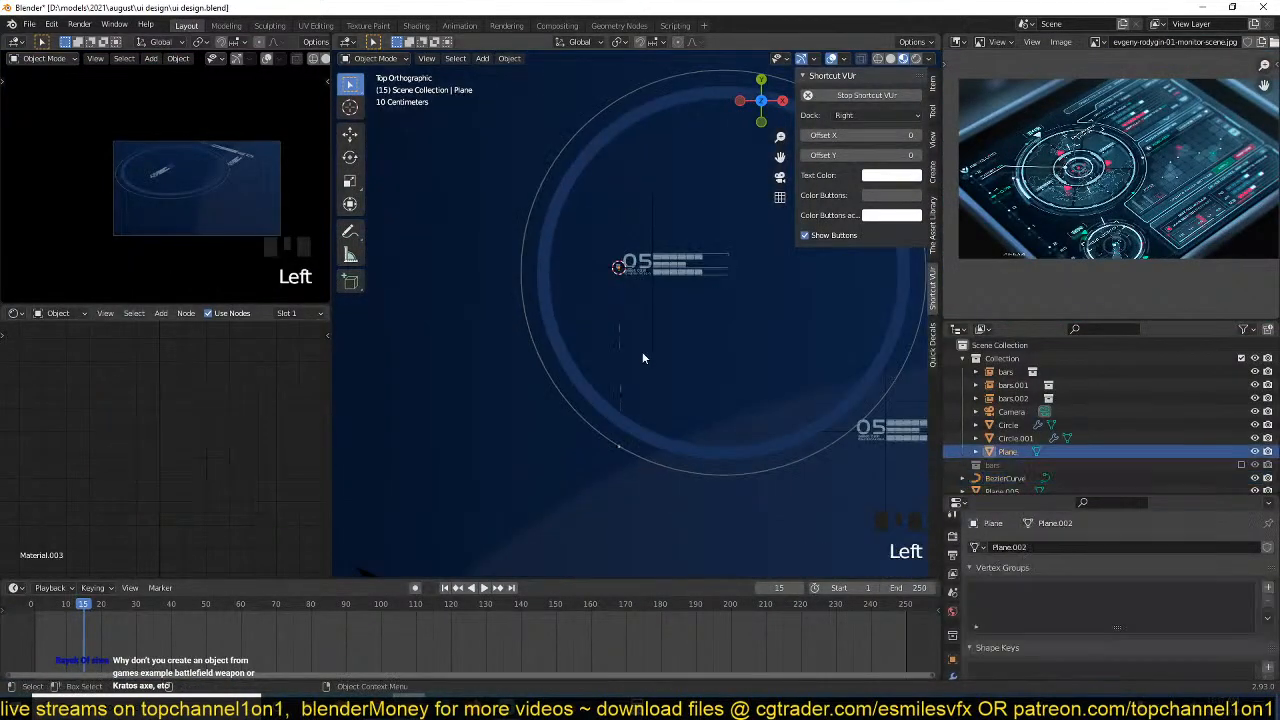
key("ctrl+s")
Scale down the background plane and move it so that it sits more closely around the ring and bars.
scroll(1050, 184, "up", 2)
middle_click_drag(1050, 184, 1083, 226)
scroll(546, 280, "down", 2)
scroll(544, 280, "down", 8)
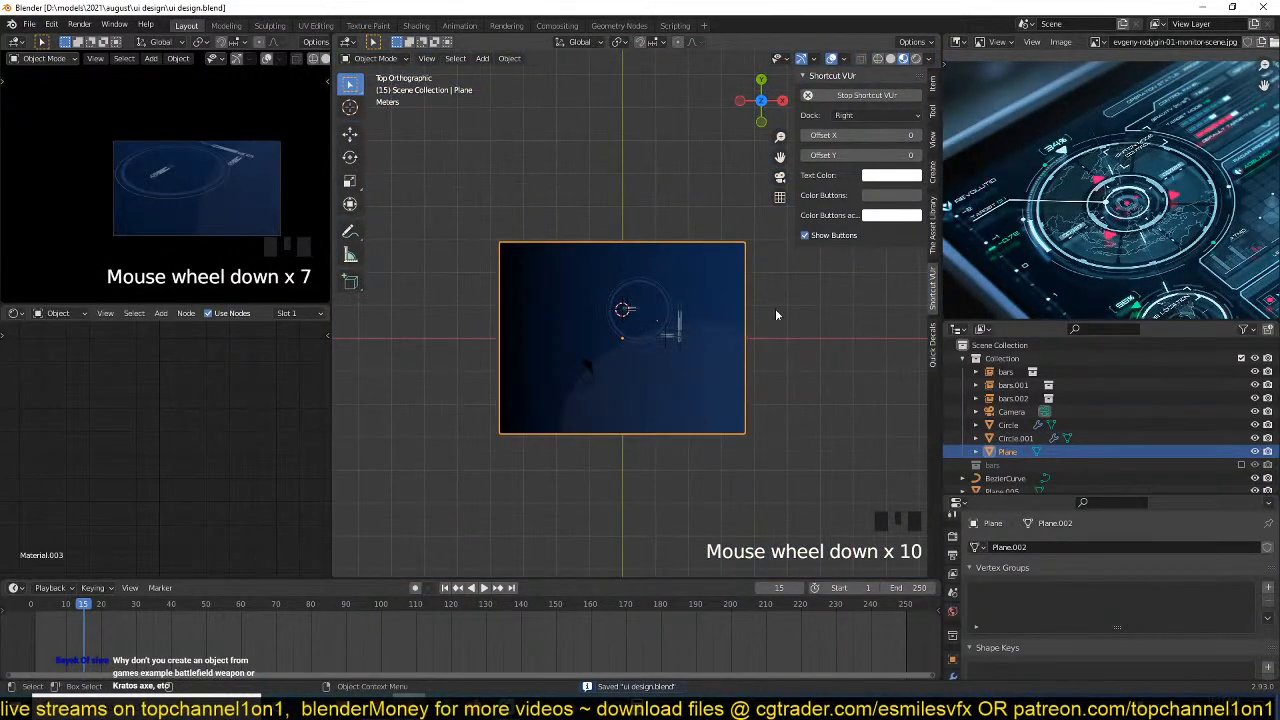
left_click(631, 337)
left_click(741, 360)
key("s")
left_click(709, 352)
key("g")
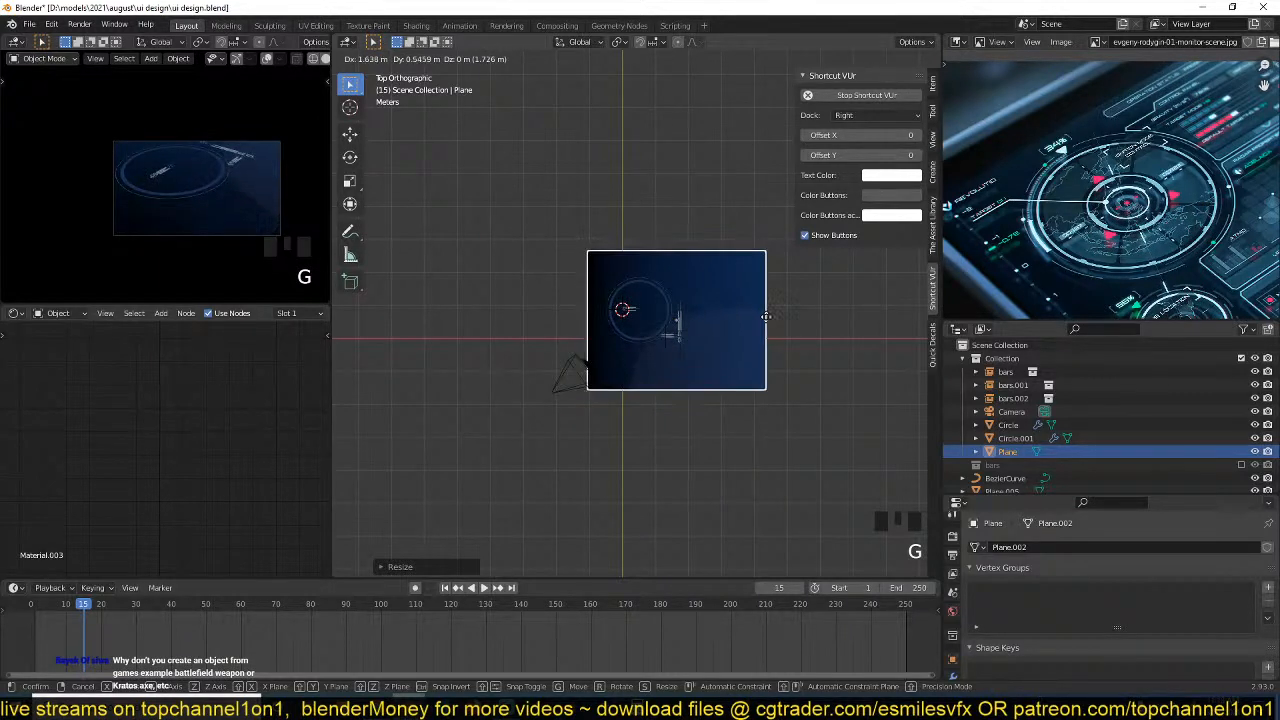
left_click(766, 322)
Shrink the background plane along the Y axis into a wider rectangle.
scroll(242, 218, "up", 3)
middle_click_drag(242, 218, 190, 198)
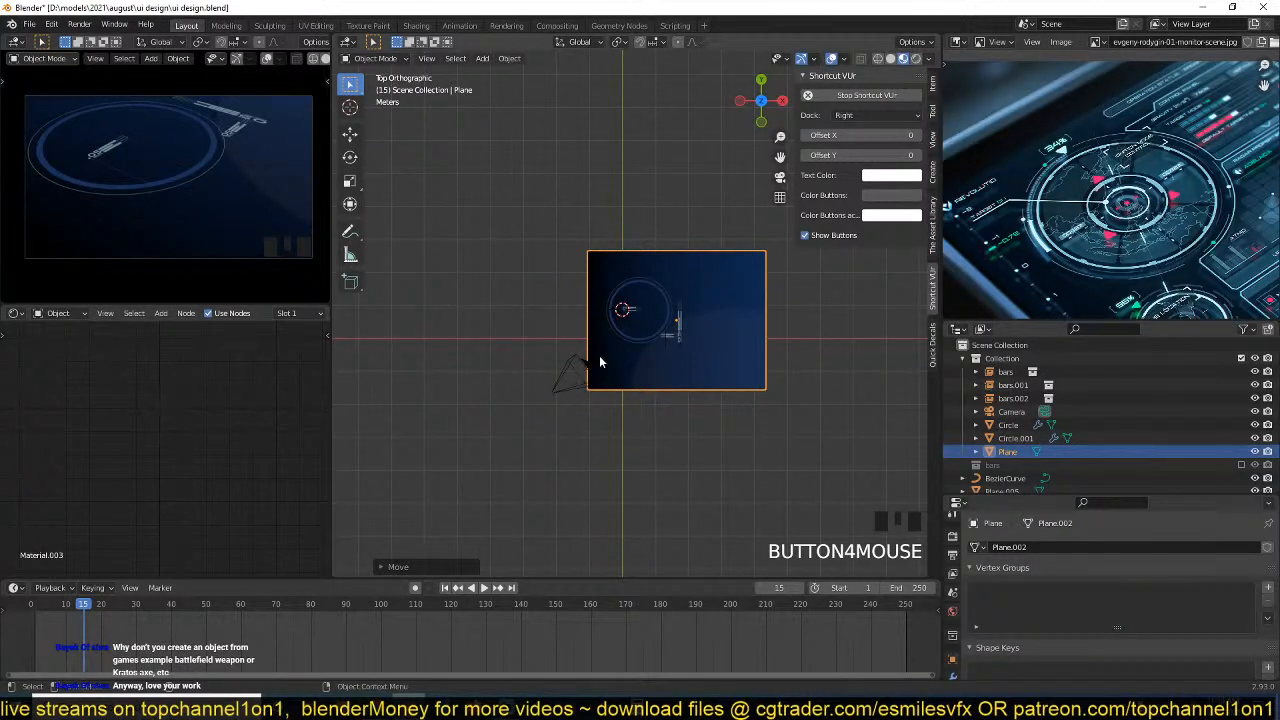
left_click(632, 371)
scroll(632, 371, "up", 4)
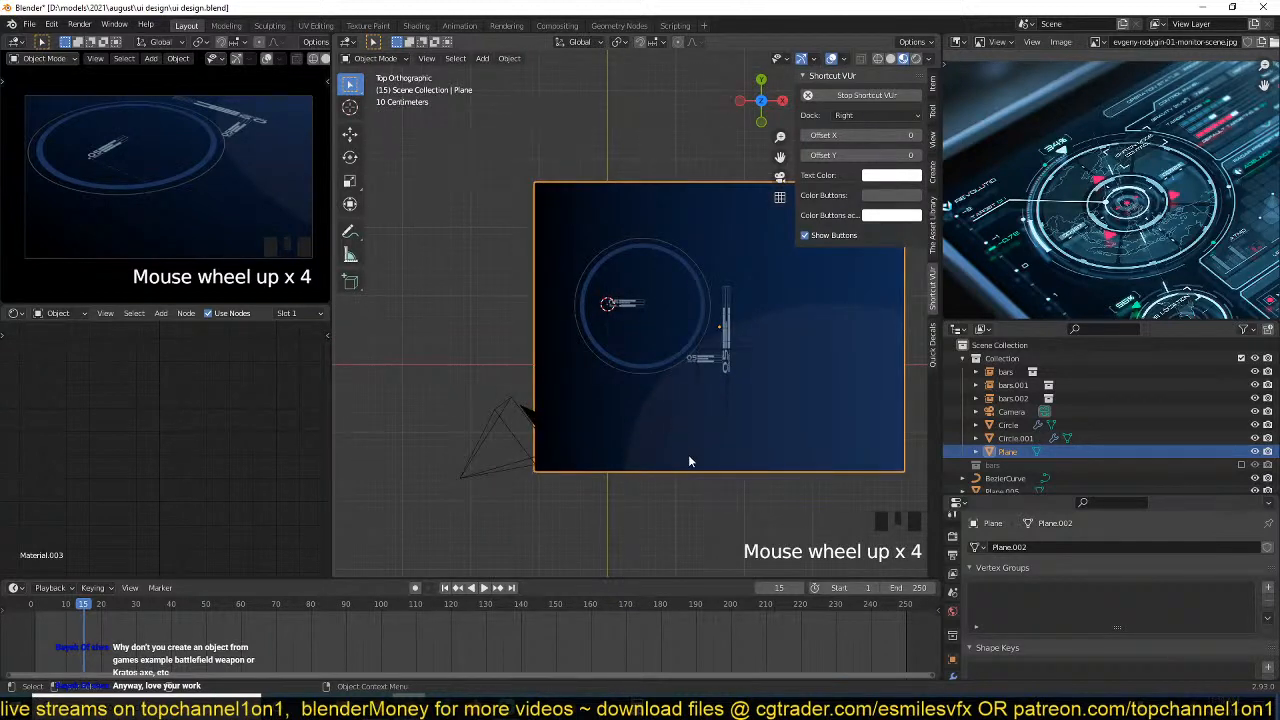
key("s")
left_click(678, 448)
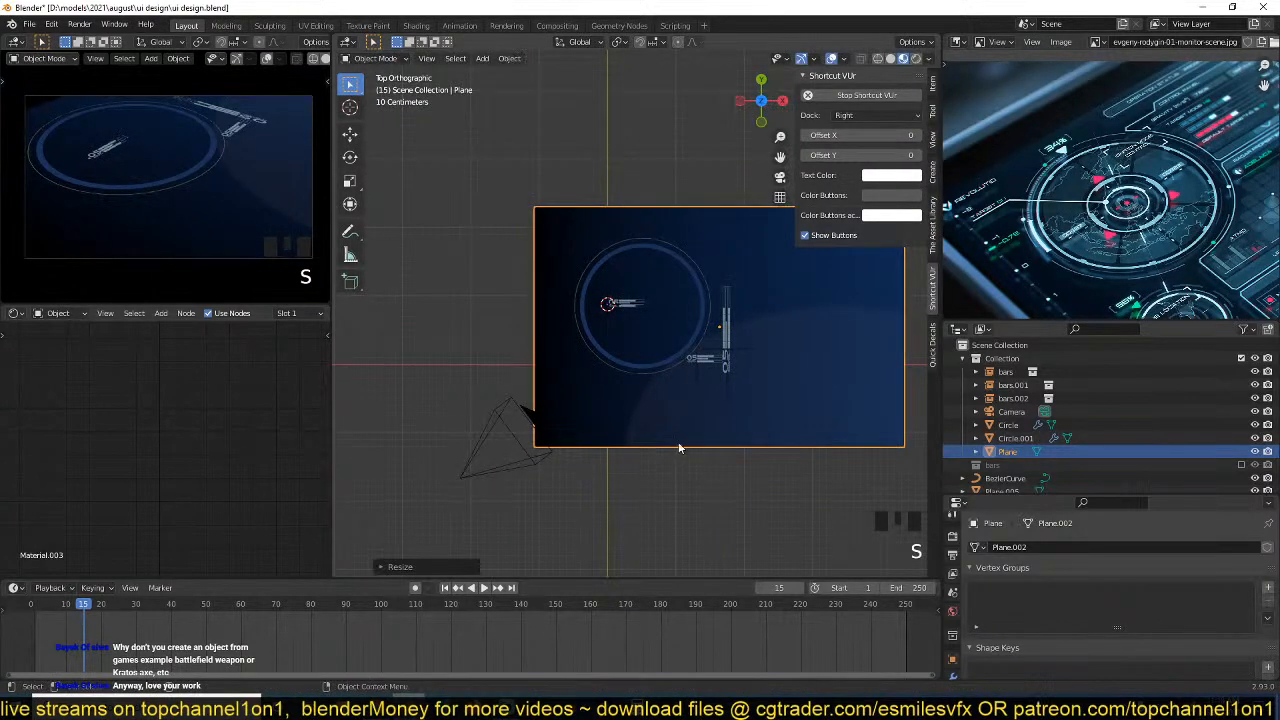
Shift the background plane slightly upward and adjust its overall scale, saving the file with the refitted background.
key("g")
left_click(694, 425)
key("s")
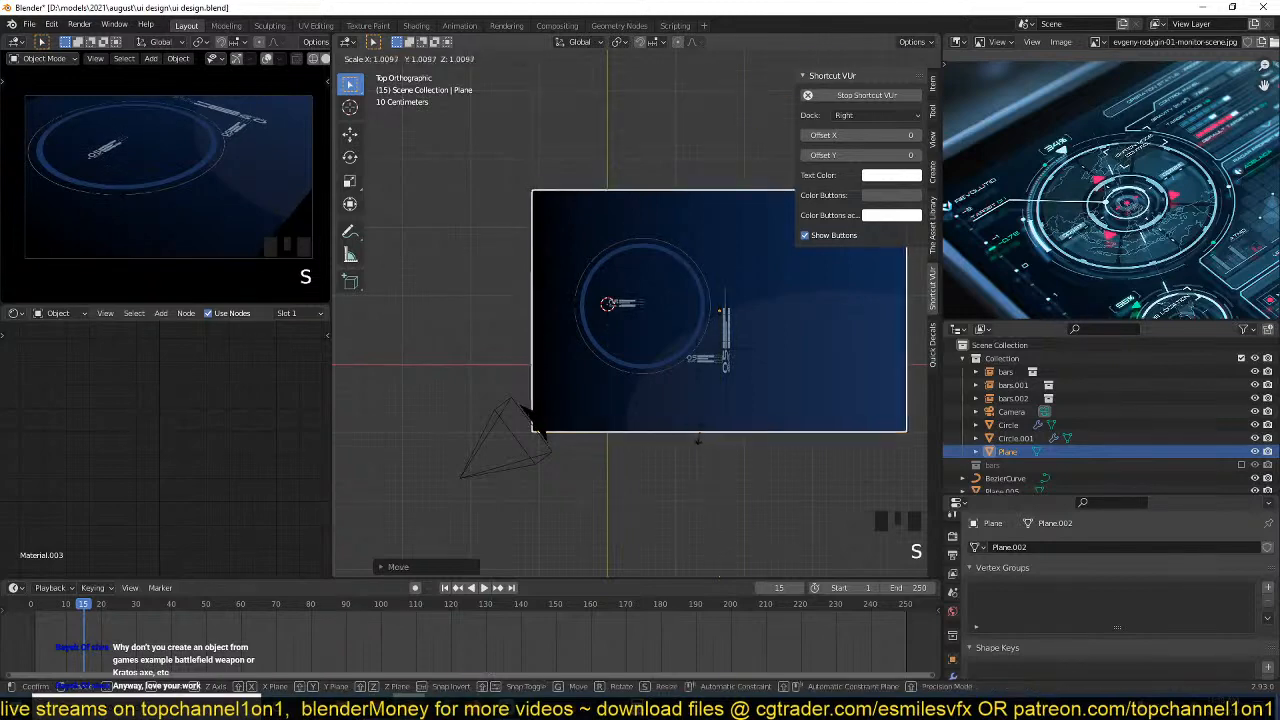
left_click(699, 412)
scroll(700, 410, "up", 5)
key("ctrl+s")
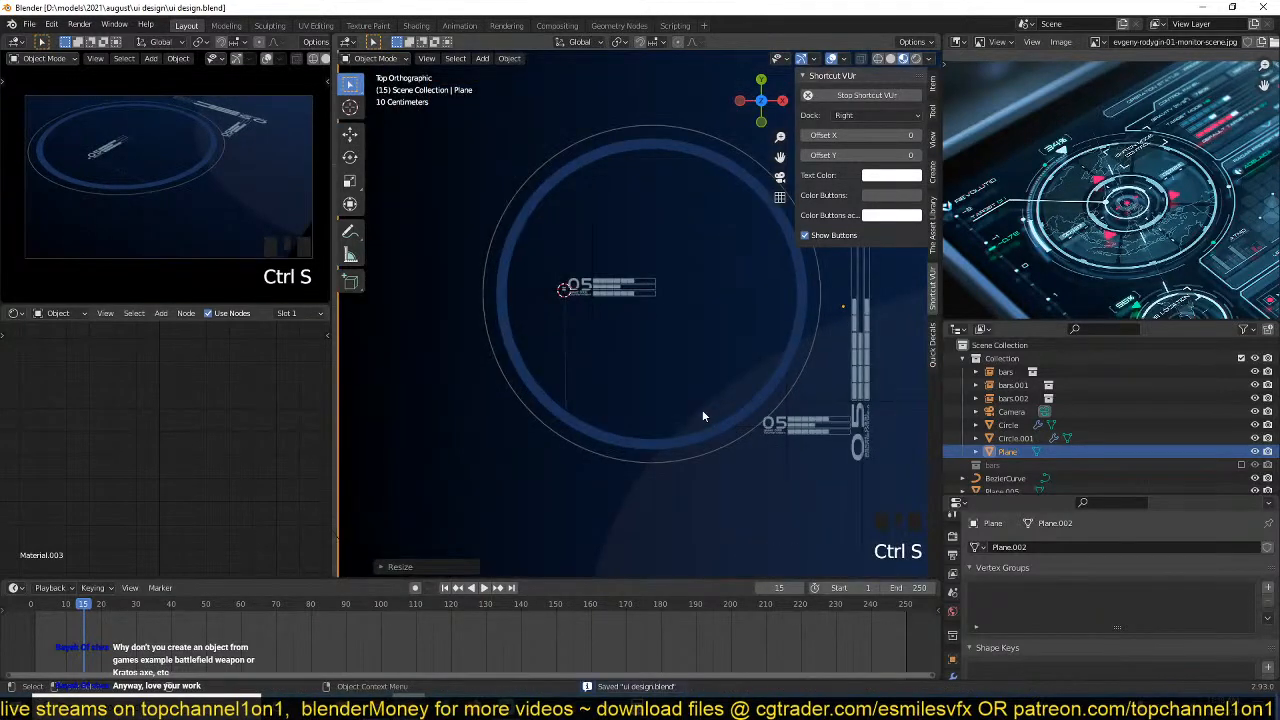
Examine the rings and bars against the resized background plane.
middle_click_drag(702, 409, 654, 428)
key("alt+a")
middle_click_drag(714, 373, 654, 386)
scroll(731, 346, "down", 3)
scroll(632, 319, "down", 2)
scroll(632, 319, "up", 3)
scroll(672, 340, "up", 3)
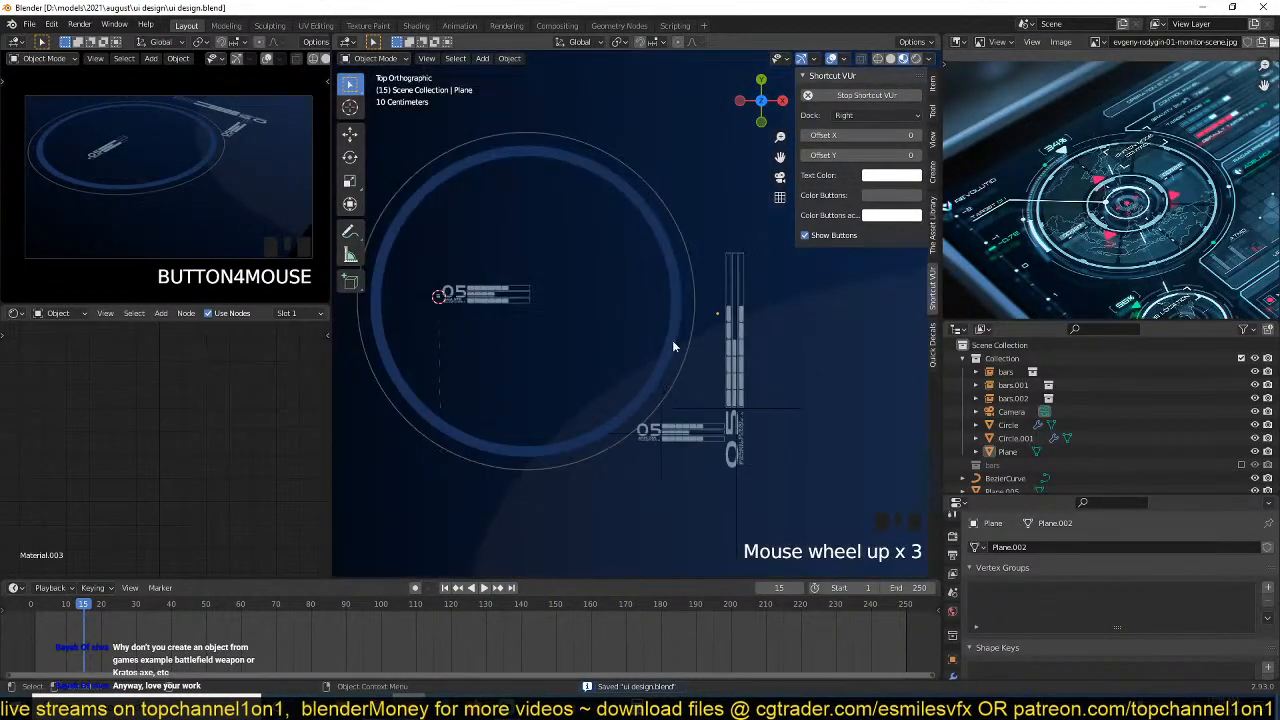
left_click(677, 336)
scroll(676, 331, "down", 3)
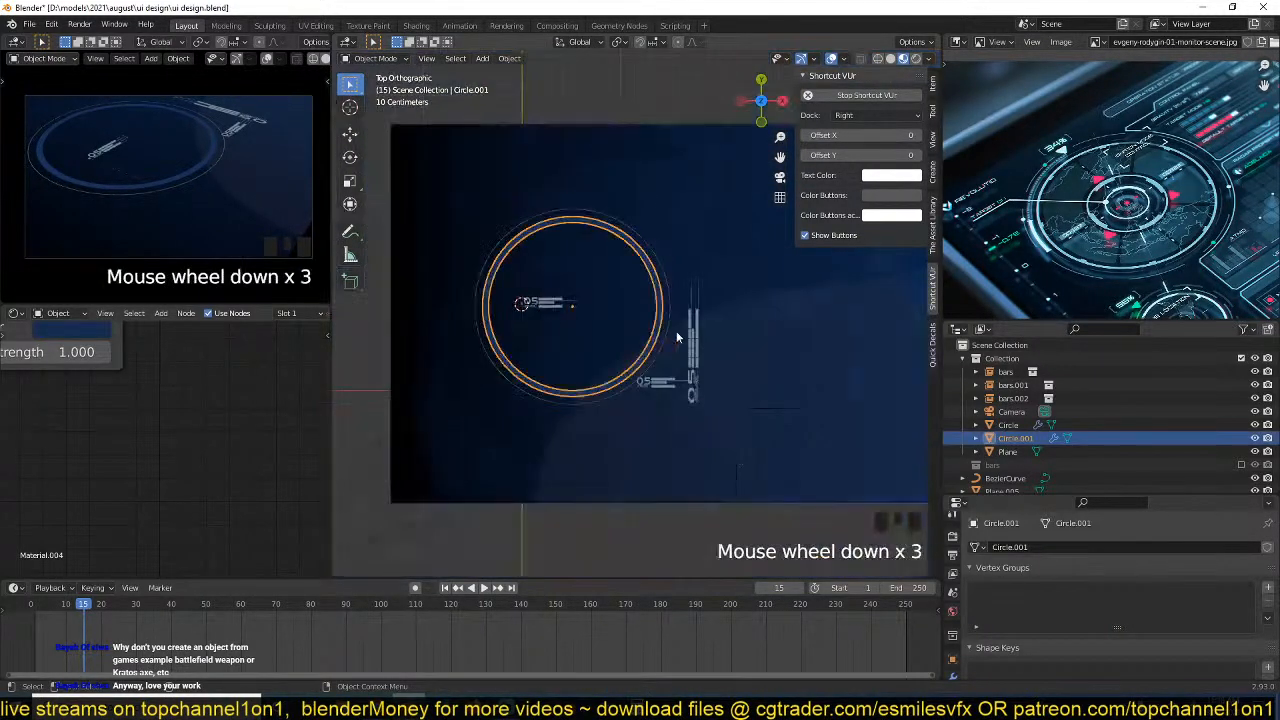
Save the current UI layout file.
middle_click_drag(676, 331, 633, 205)
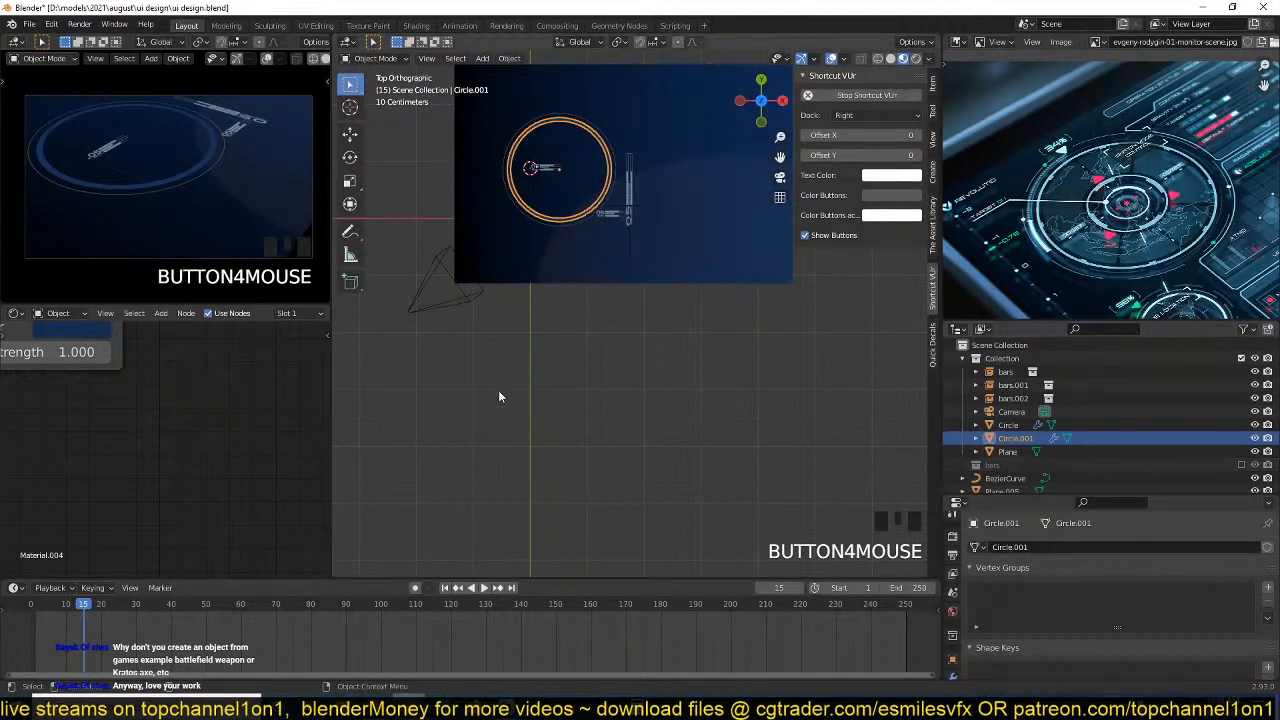
scroll(505, 383, "up", 3)
middle_click_drag(510, 375, 601, 373)
key("ctrl+s")
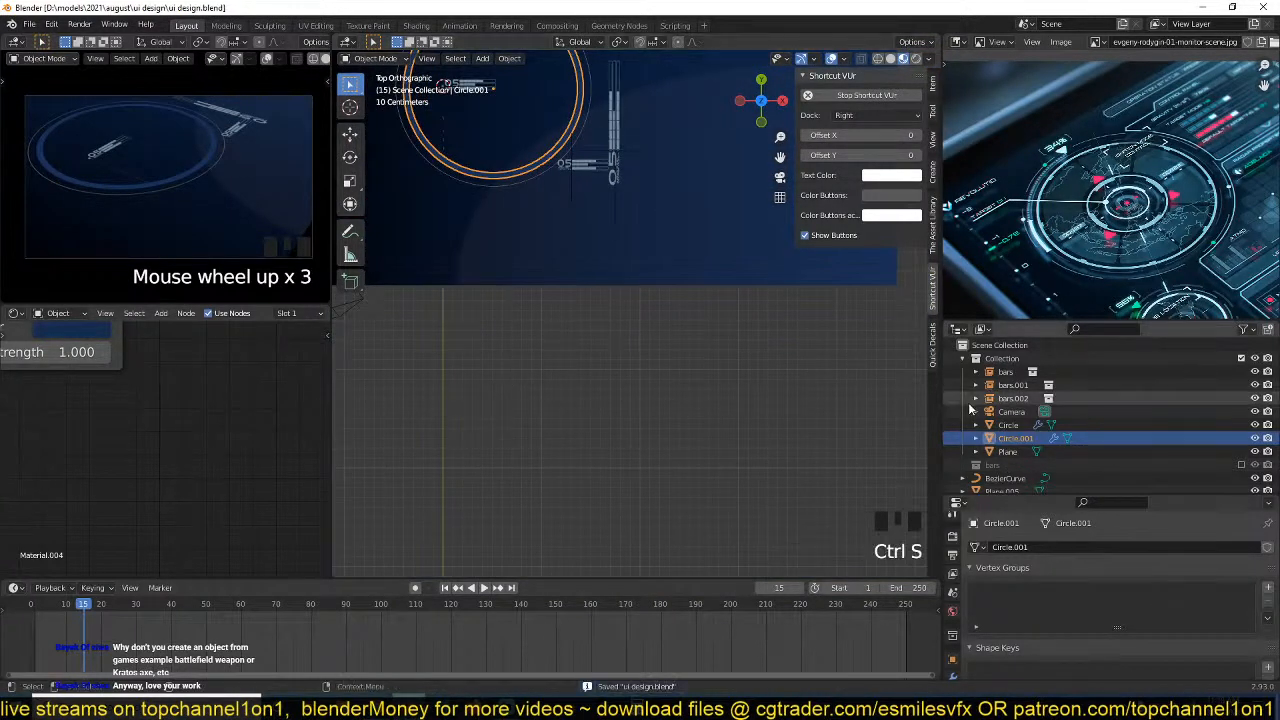
Examine the concentric radar rings in the reference image and the free area below the background plane.
scroll(556, 427, "up", 1)
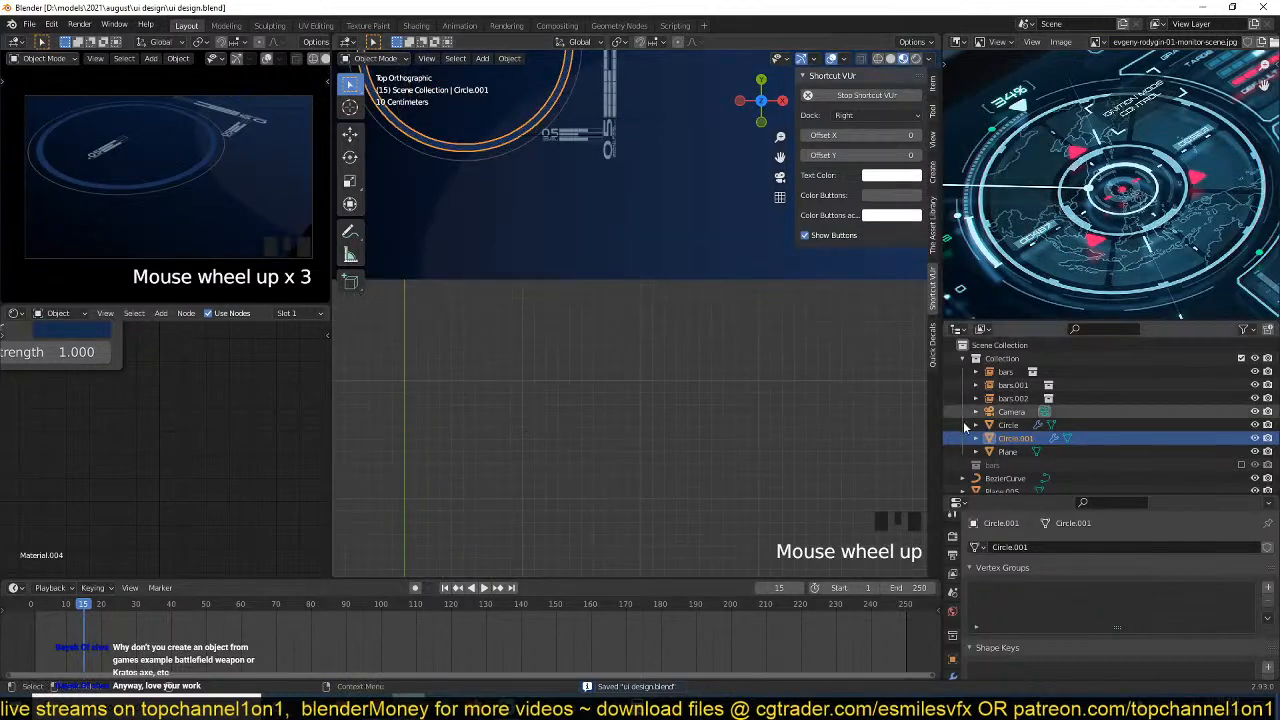
scroll(746, 448, "down", 4)
scroll(737, 418, "down", 2)
scroll(1014, 457, "down", 4)
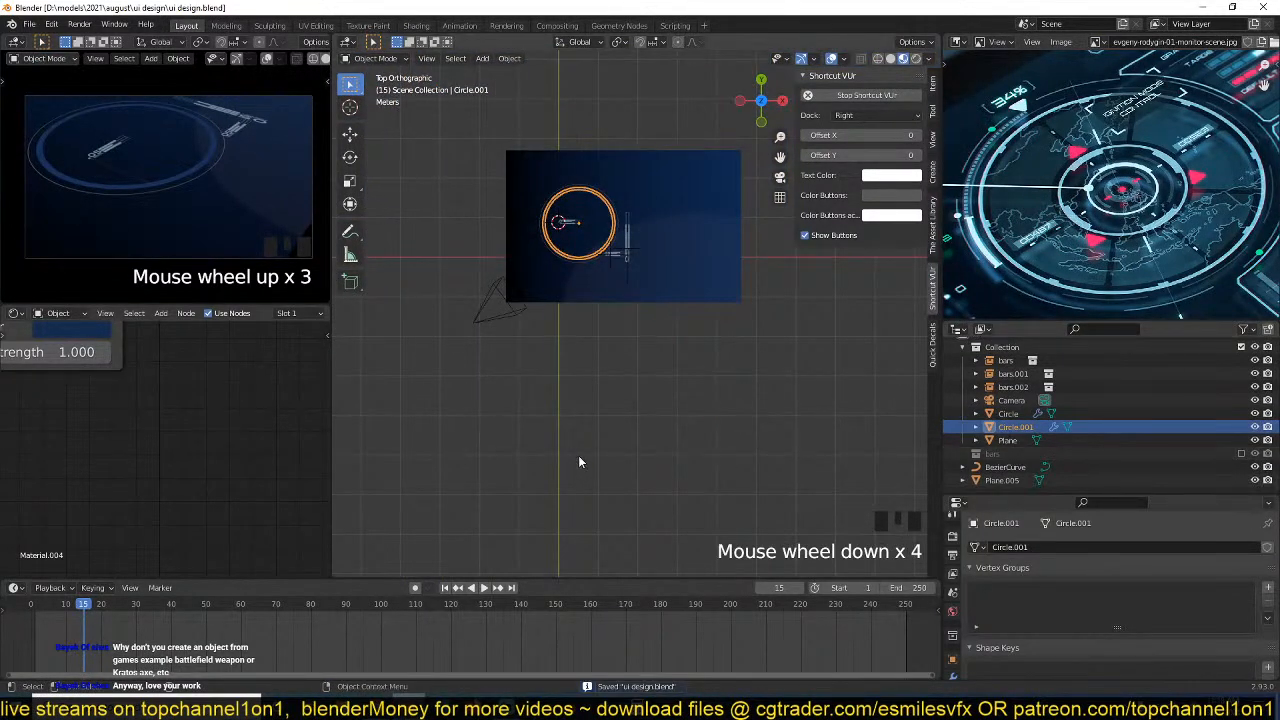
left_click(512, 397)
key("shift+a")
scroll(701, 211, "up", 6)
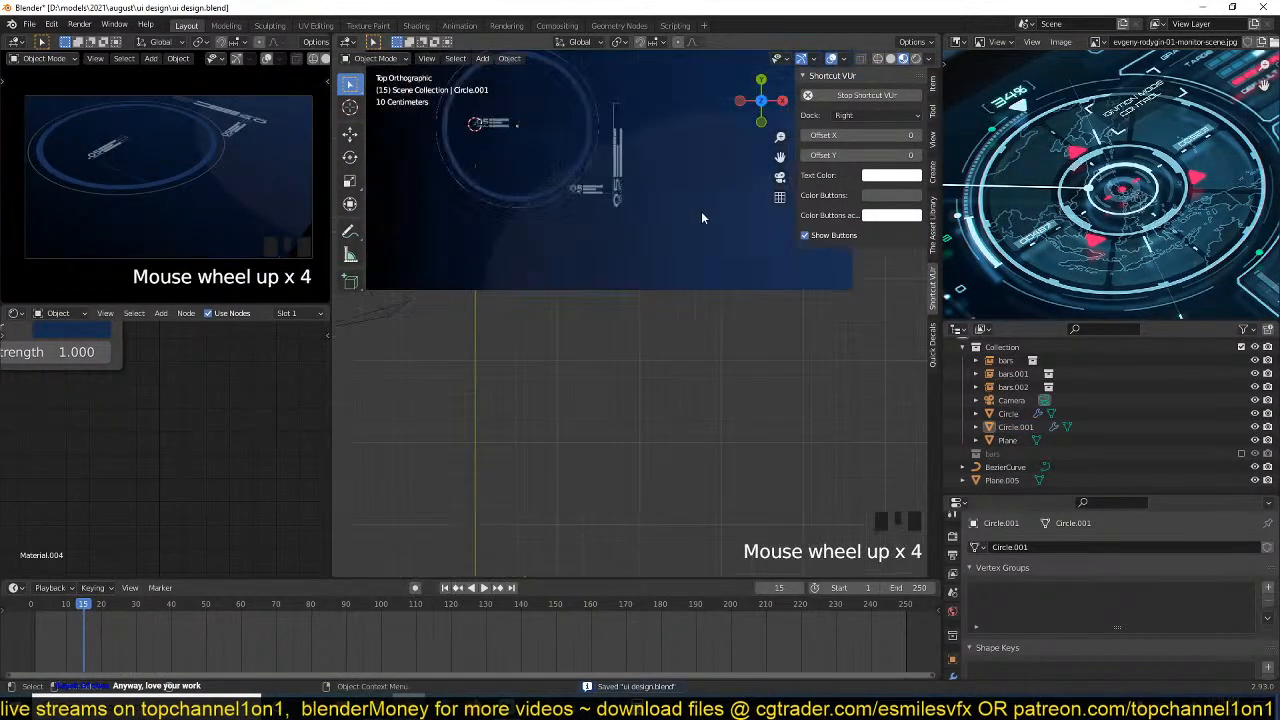
Duplicate the thick blue ring and place the copy in the empty area below the background plane.
left_click(601, 128)
key("shift+d")
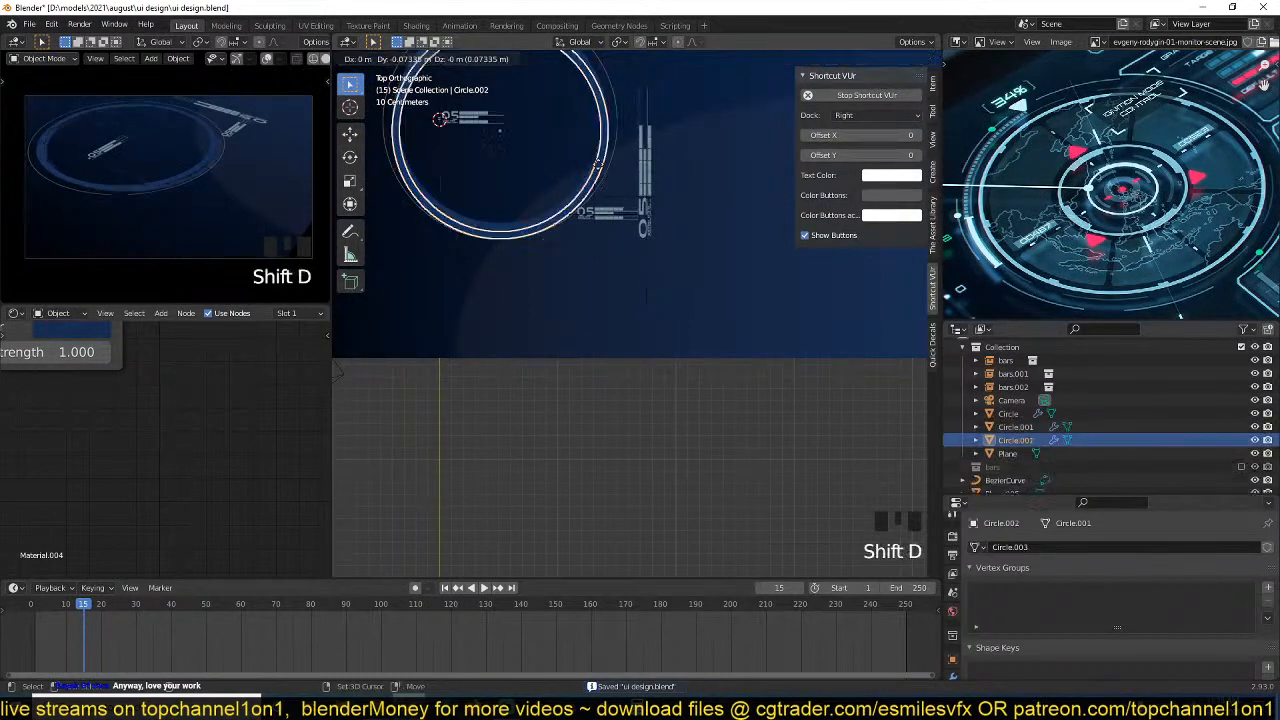
left_click(622, 472)
middle_click_drag(631, 425, 669, 329, "shift")
key("KP_Decimal")
key("g")
left_click(646, 334)
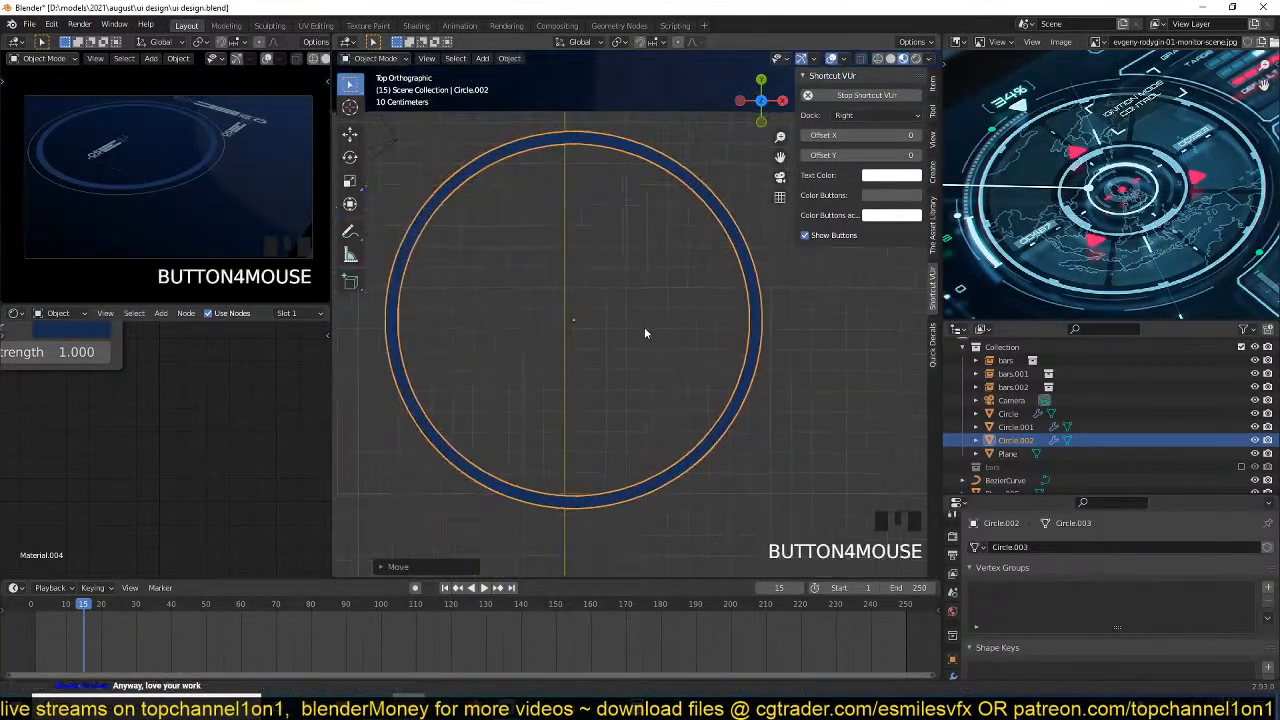
Reset to frame 0 and add a small scaled-down plane to the copied ring's mesh, placed inside the ring just below its top.
right_click(33, 622, "shift")
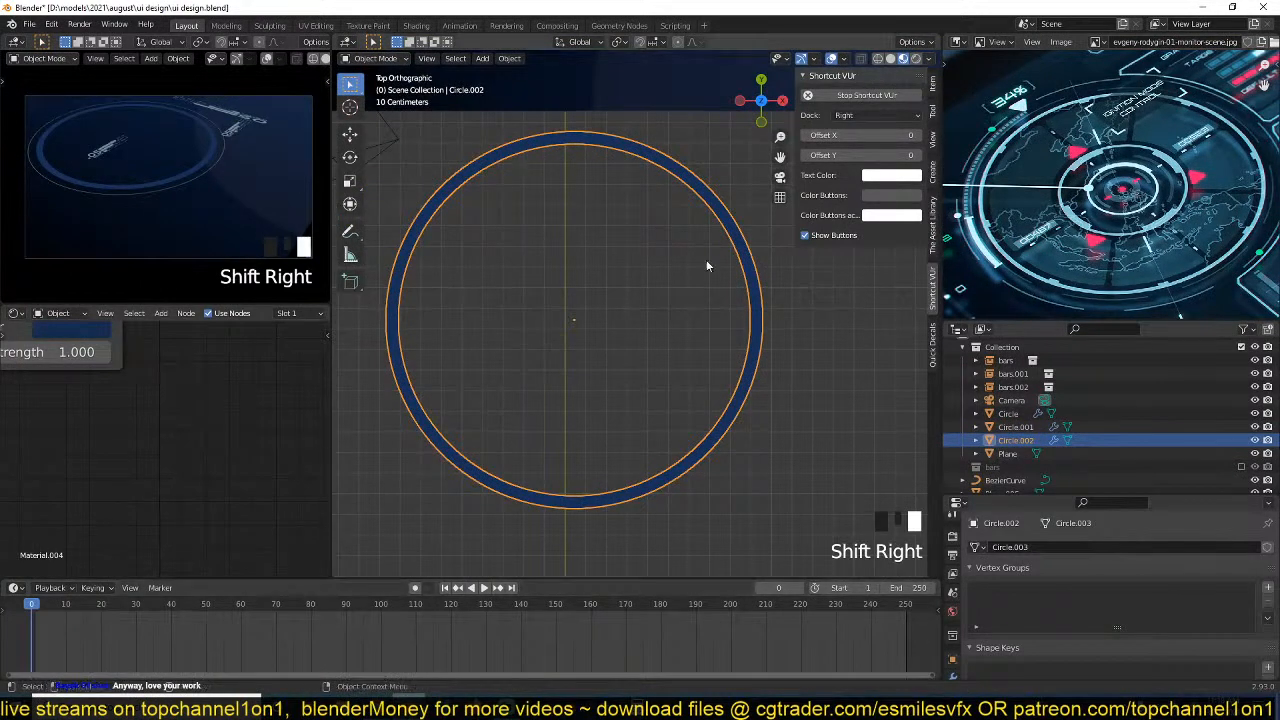
key("Tab")
scroll(619, 208, "up", 4)
middle_click_drag(619, 208, 580, 249, "shift")
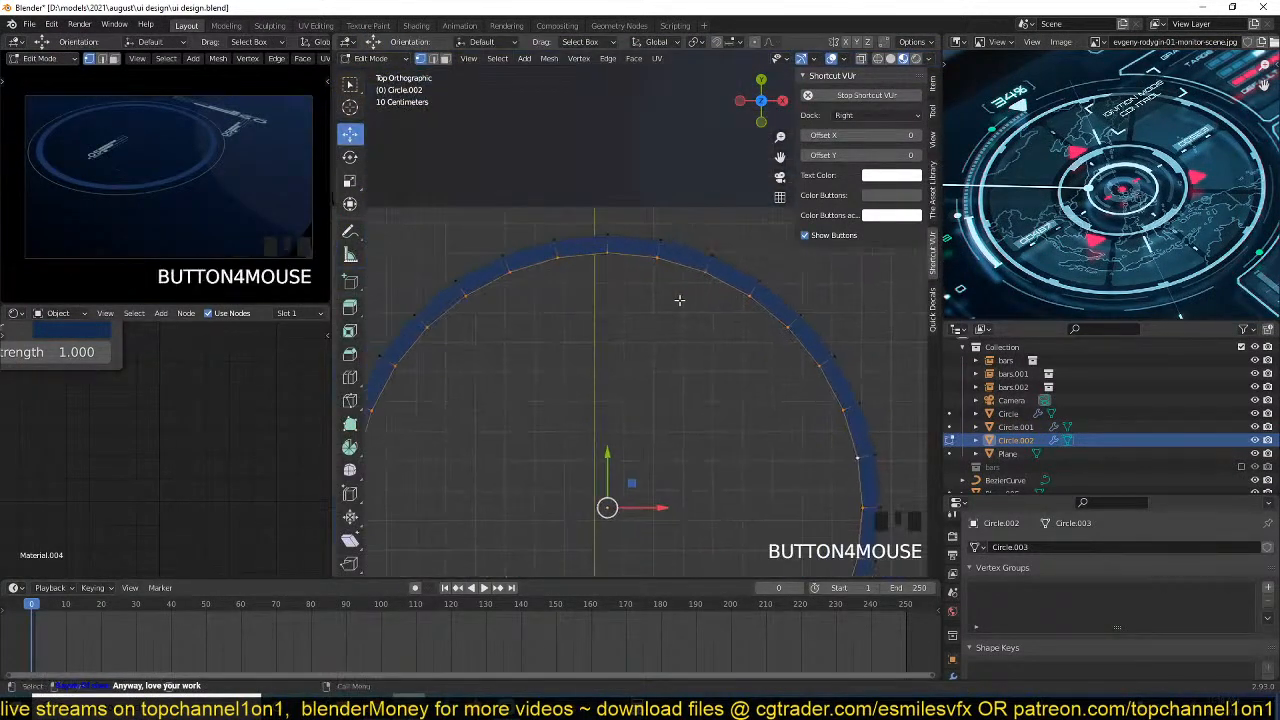
scroll(580, 249, "up", 2)
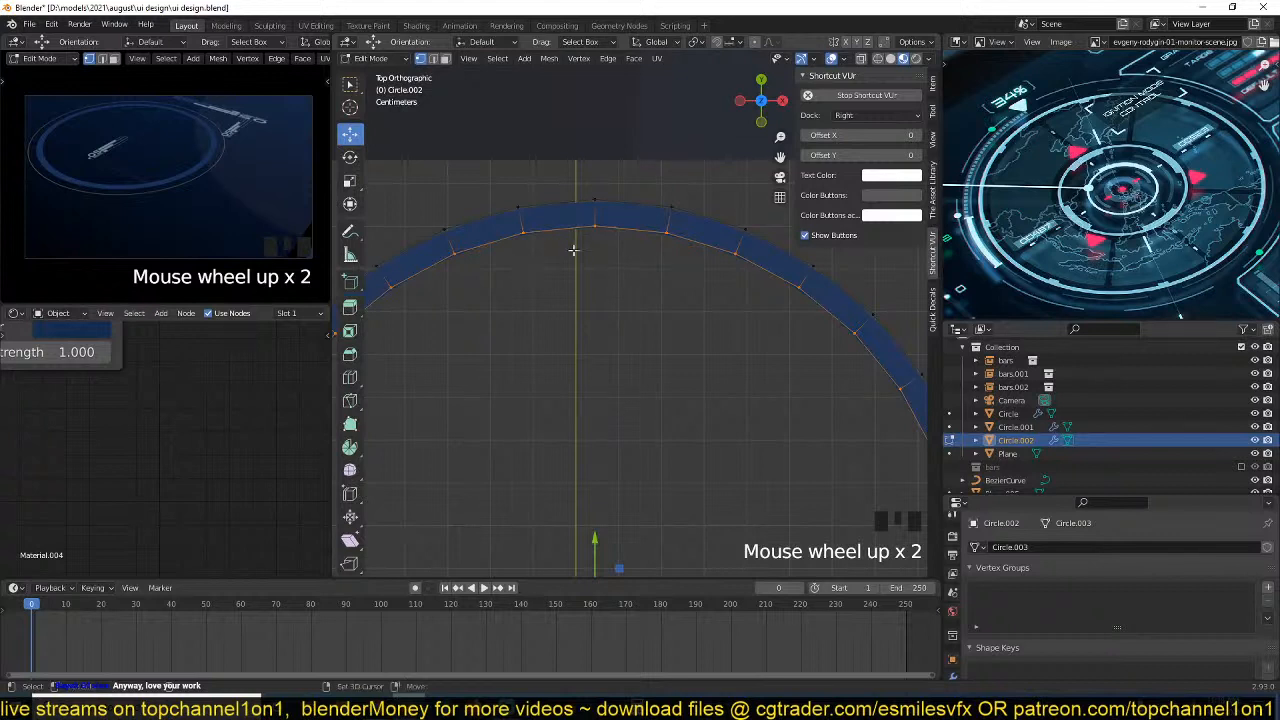
right_click(594, 266, "shift")
key("shift+a")
left_click(594, 266)
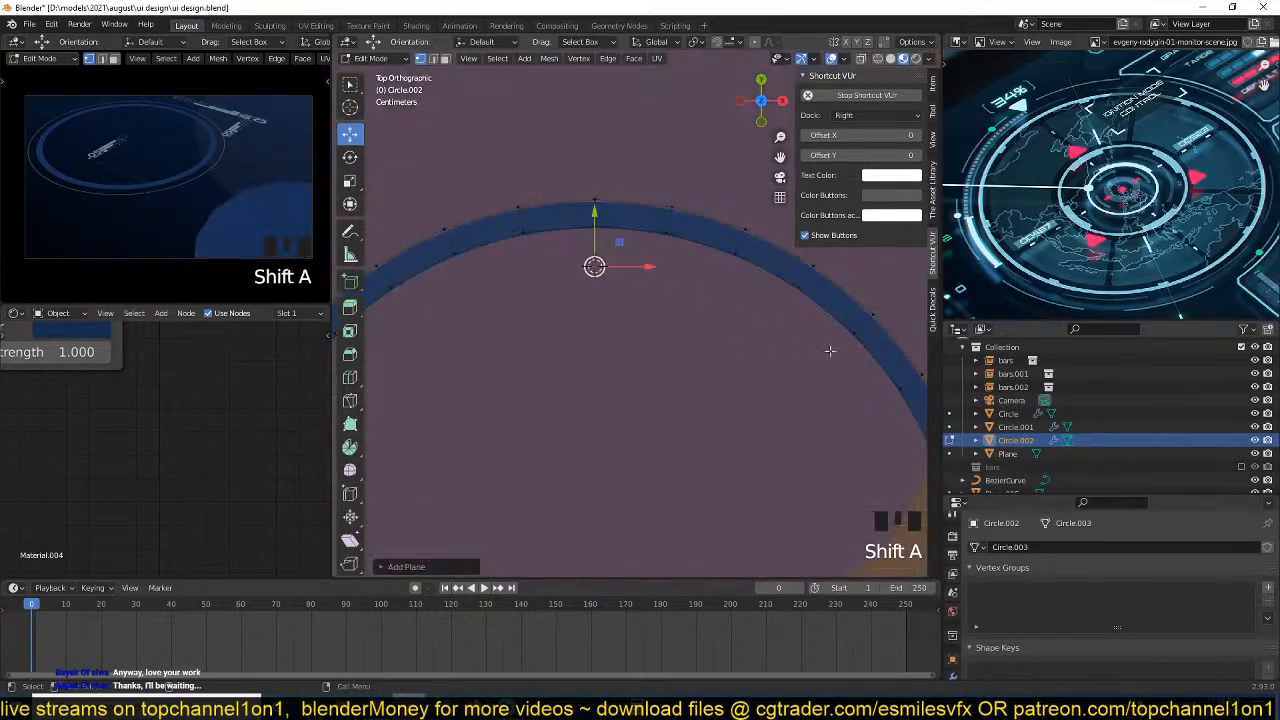
key("s")
left_click(594, 313)
key("g")
left_click(666, 308)
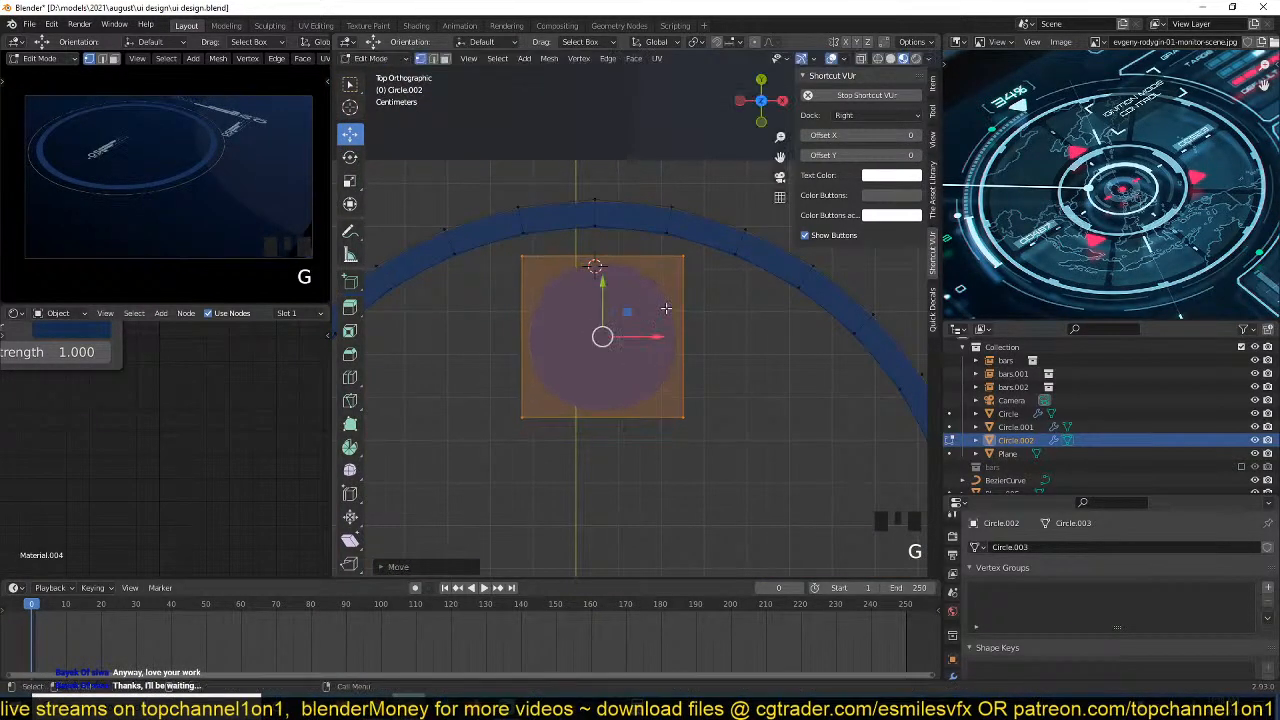
Taper the new plane into a downward-pointing wedge by narrowing its bottom edge and widening its top edge.
left_click(543, 399)
left_click(710, 414, "shift")
key("s")
left_click(665, 411)
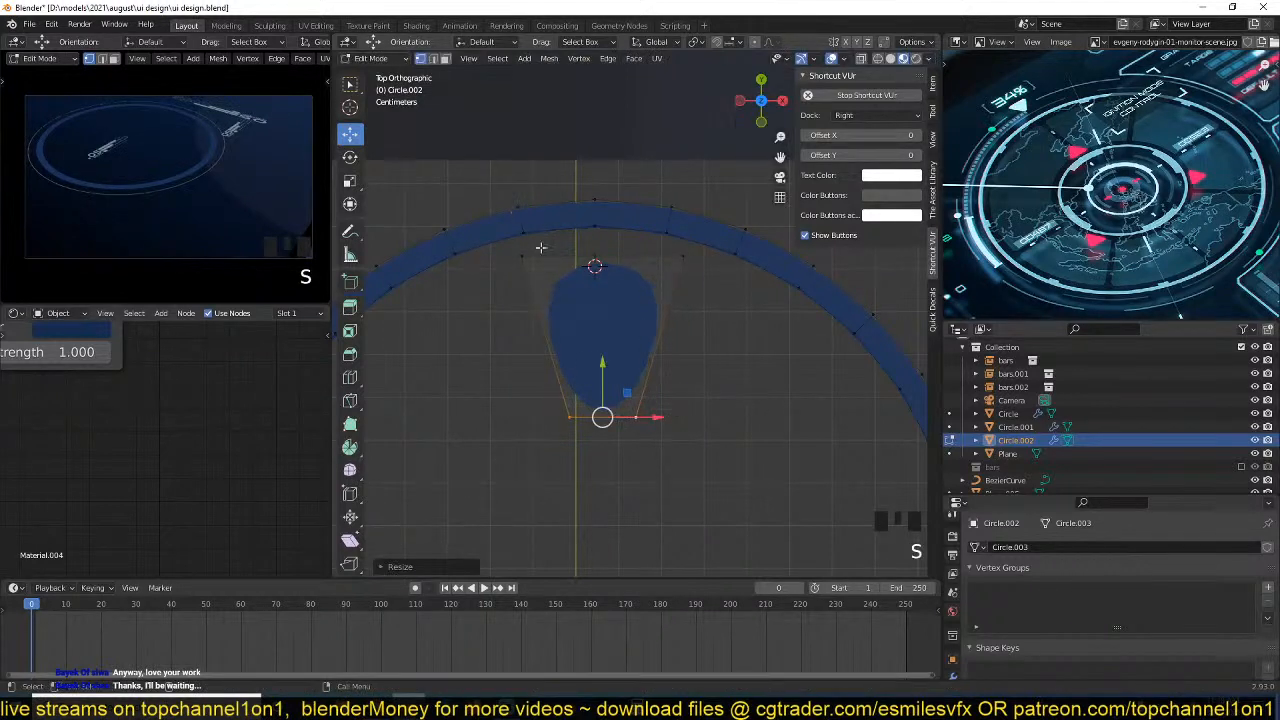
left_click(541, 245)
left_click(678, 256)
left_click(524, 256, "shift")
key("s")
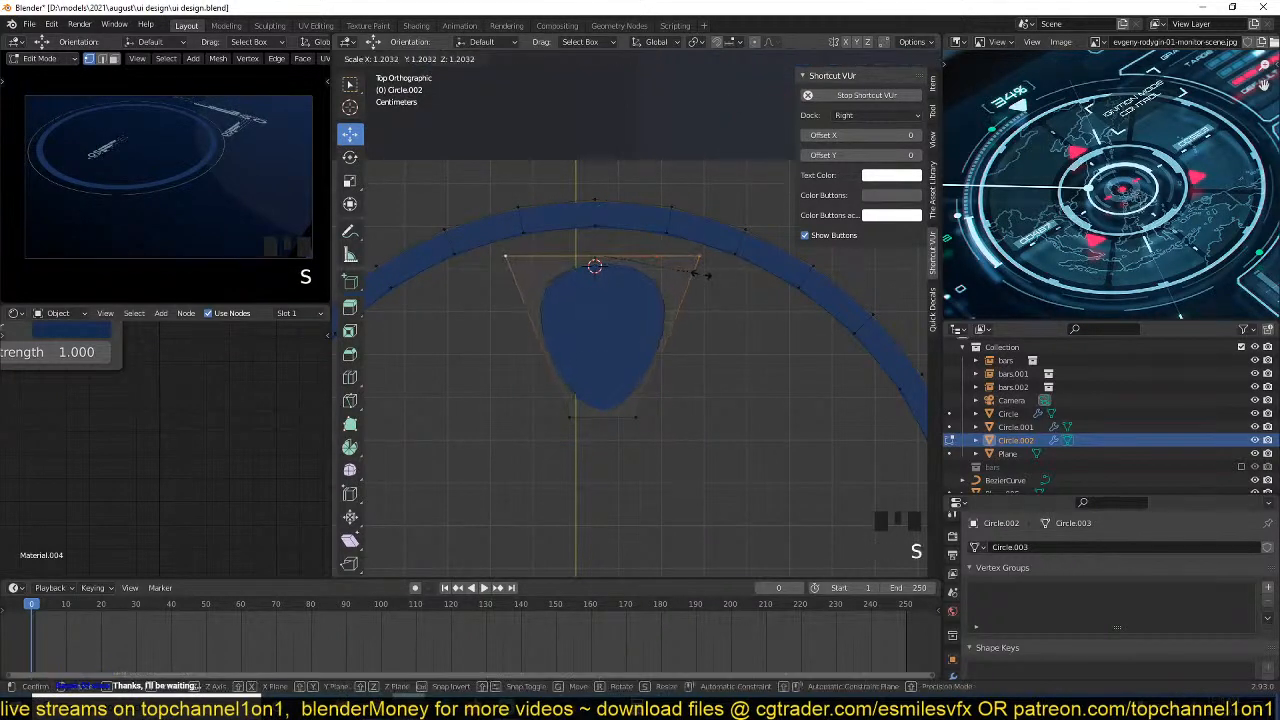
left_click(698, 278)
Round the wedge's top and bottom corners with vertex bevels, narrowing the bottom edge further to form a rounded triangle.
key("ctrl+shift+b")
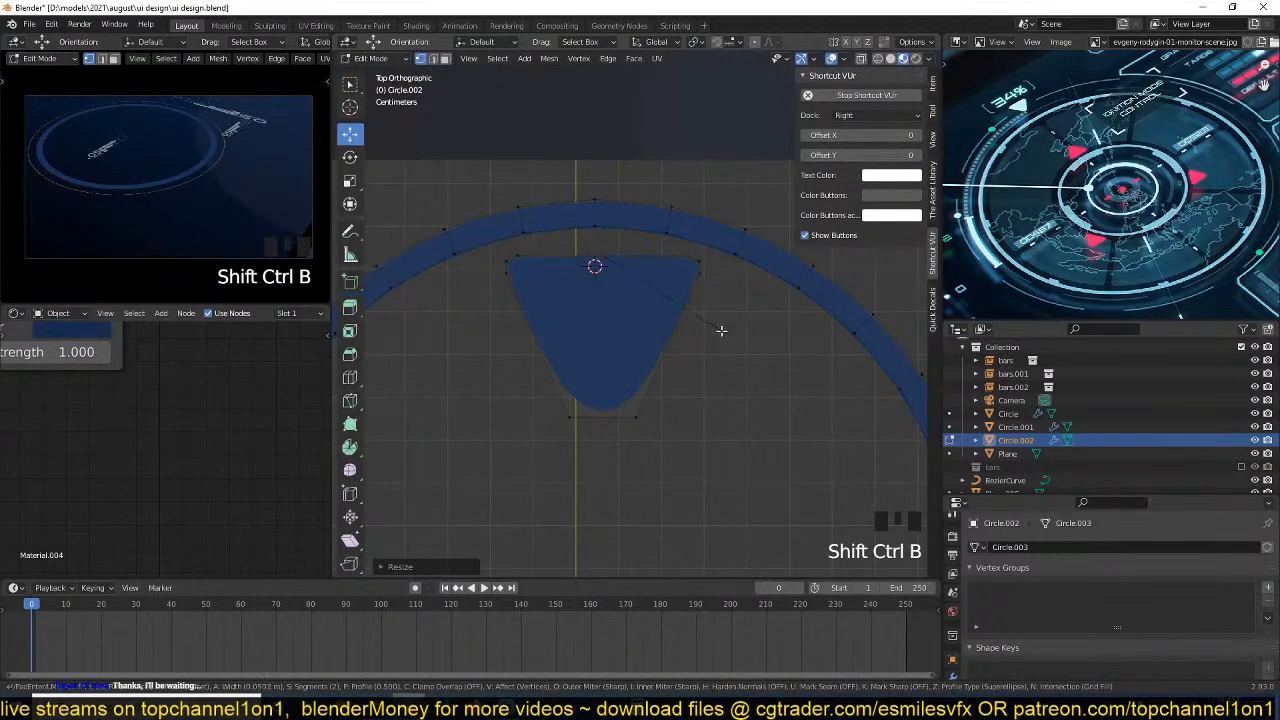
left_click(720, 331)
left_click(566, 411)
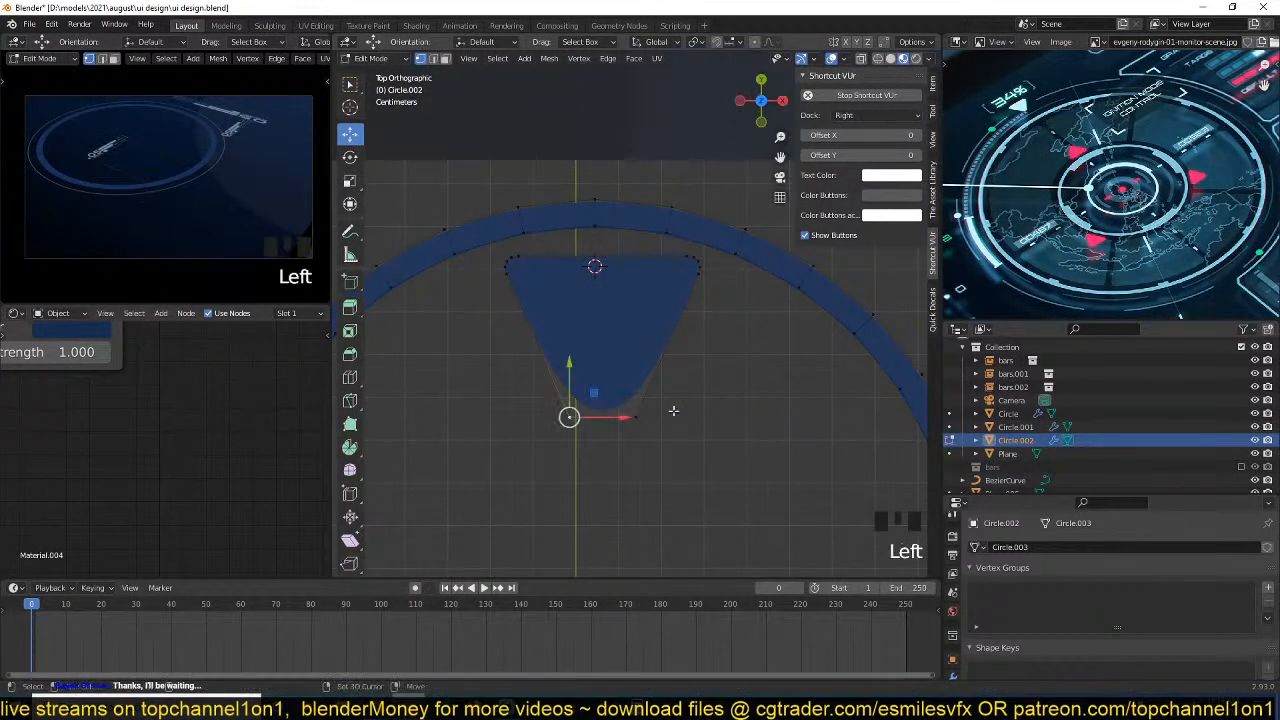
left_click(674, 409, "shift")
key("s")
left_click(665, 411)
key("ctrl+shift+b")
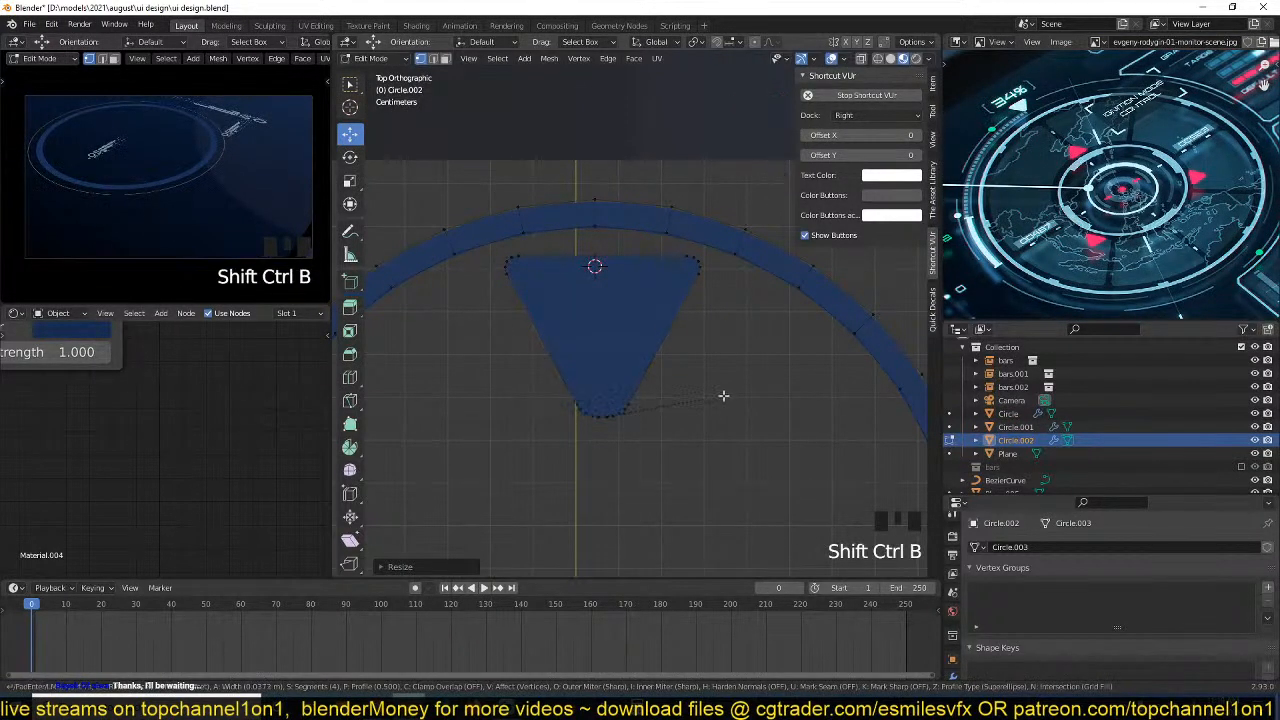
left_click(714, 395)
key("Tab")
scroll(655, 358, "down", 3)
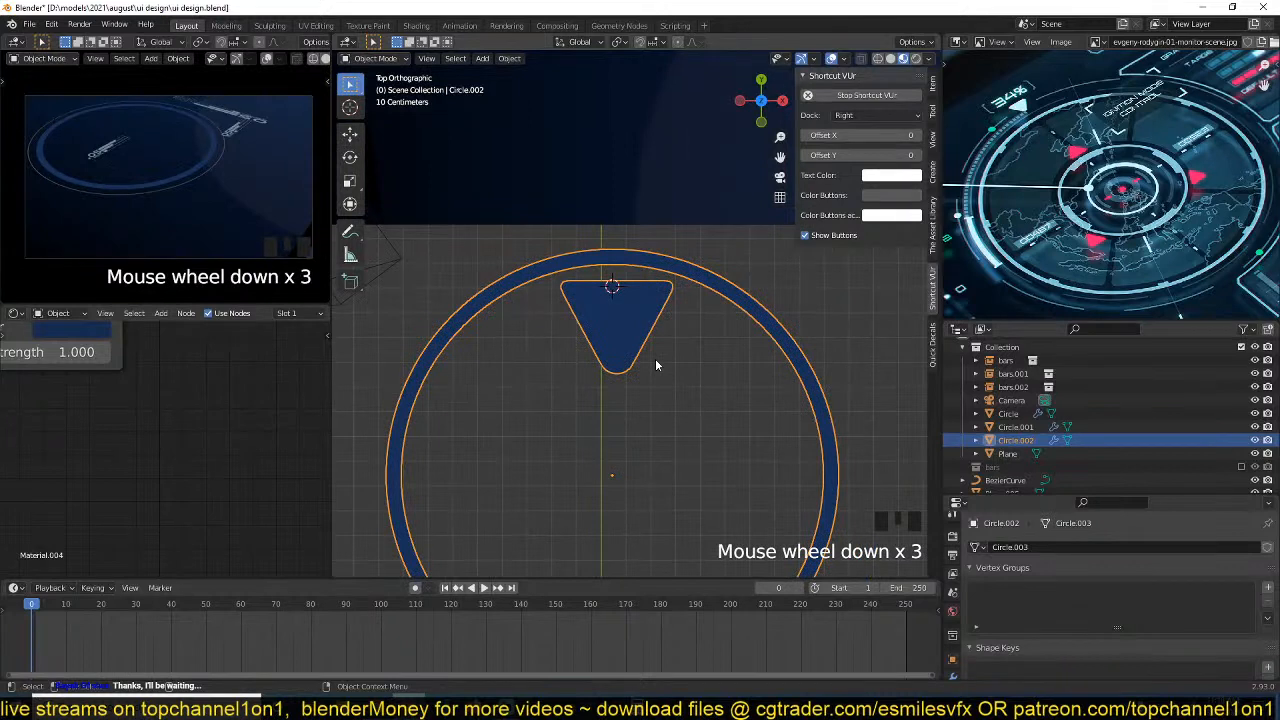
Scale down the rounded triangle and shift it slightly up along Y inside the ring.
key("Tab")
left_click(617, 336)
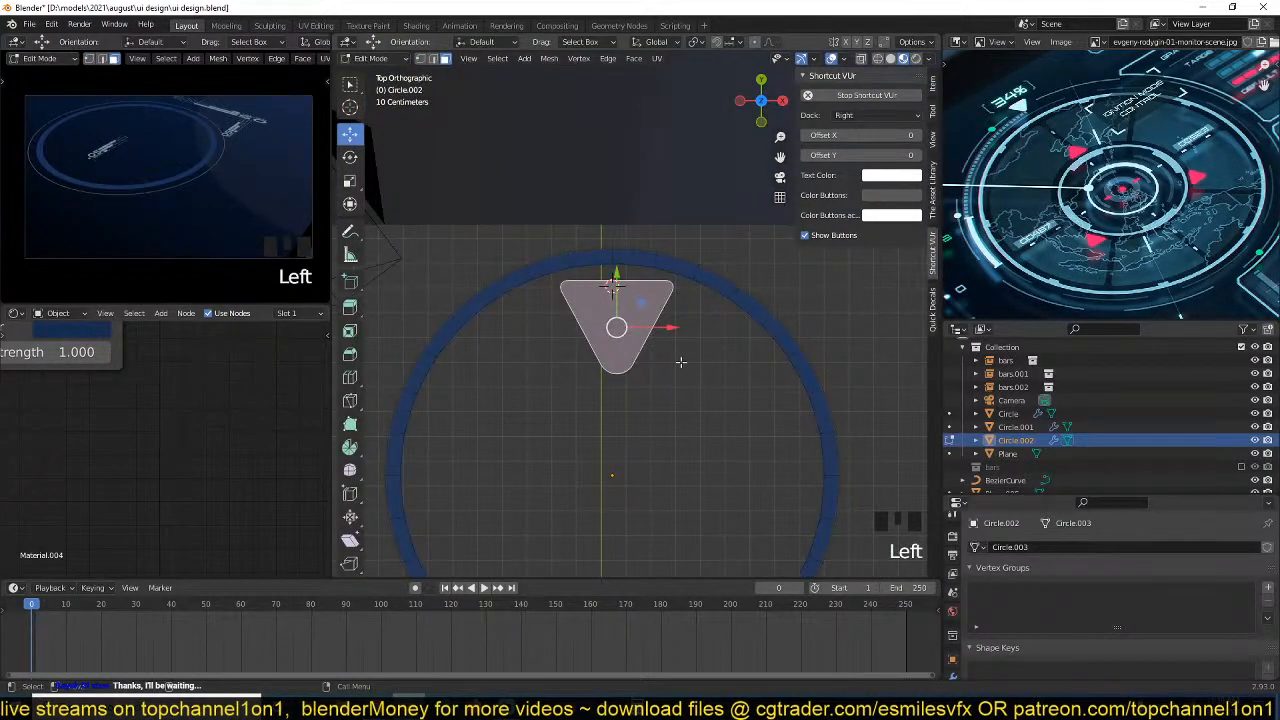
key("s")
left_click(659, 326)
key("g")
key("y")
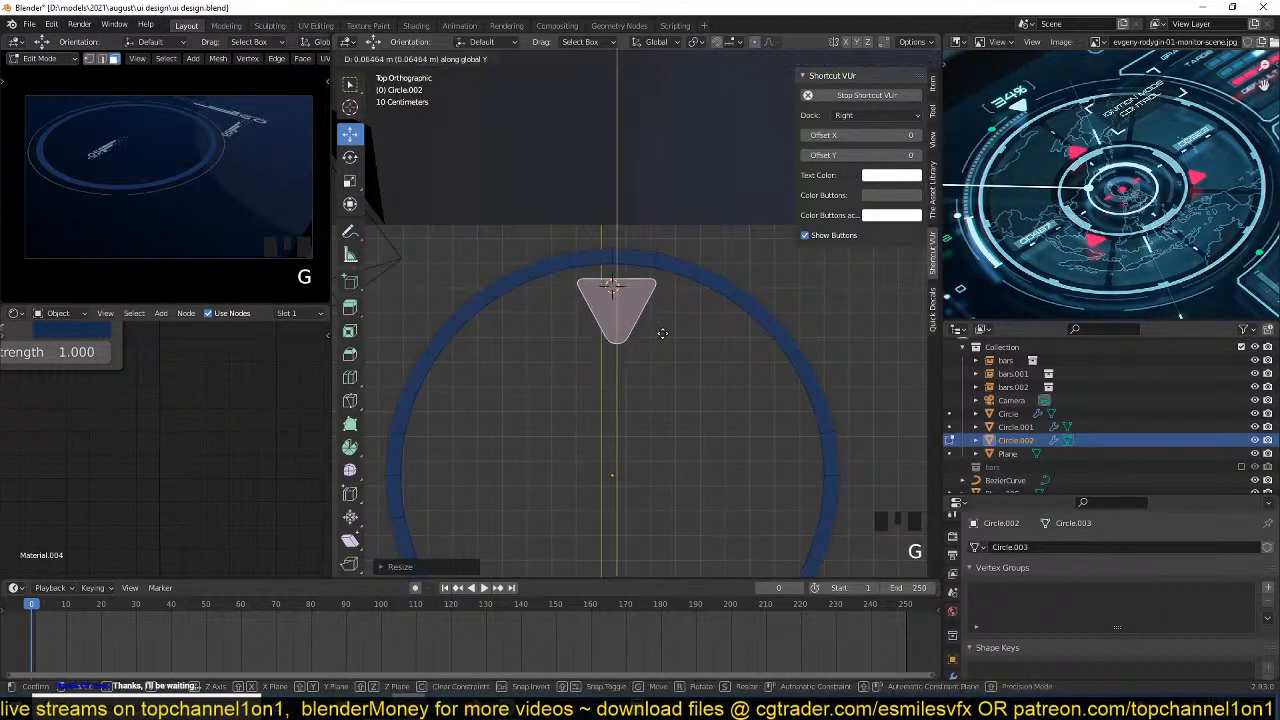
left_click(663, 330)
Shrink the triangle a little more, move it closer to the ring's inner edge along Y and adjust its centring along X.
key("s")
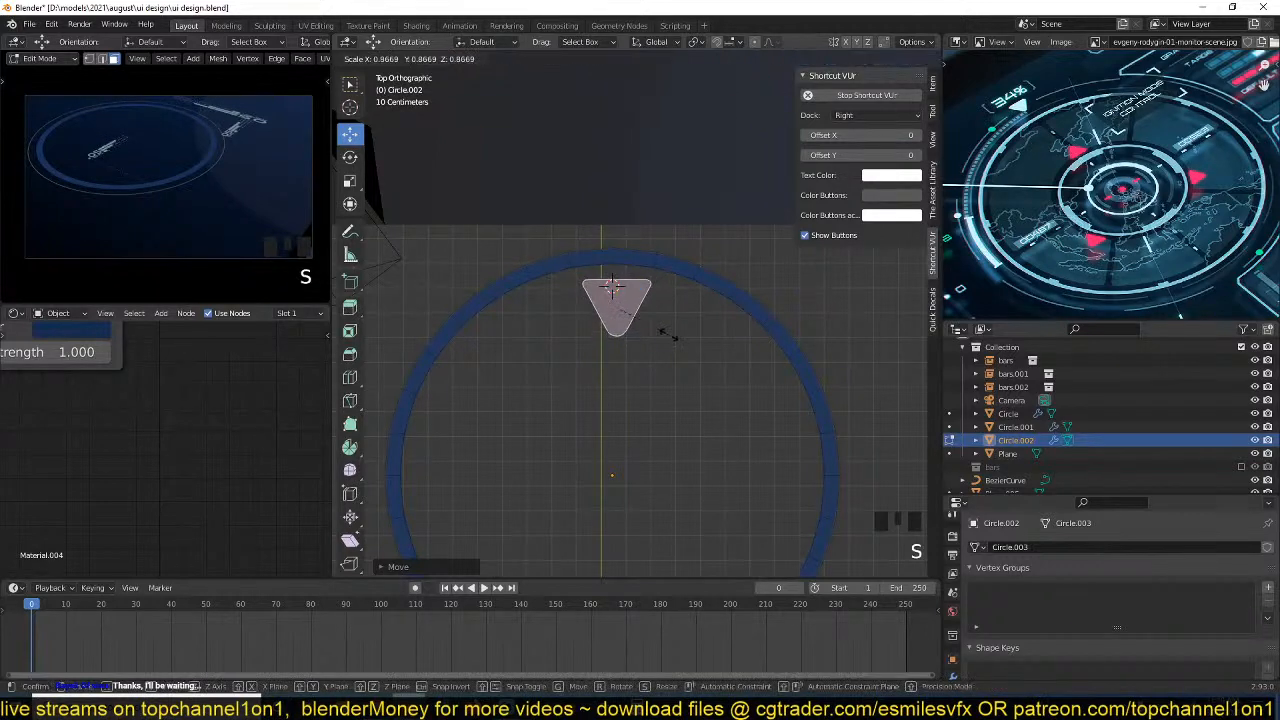
left_click(665, 330)
key("g")
key("y")
left_click(670, 324)
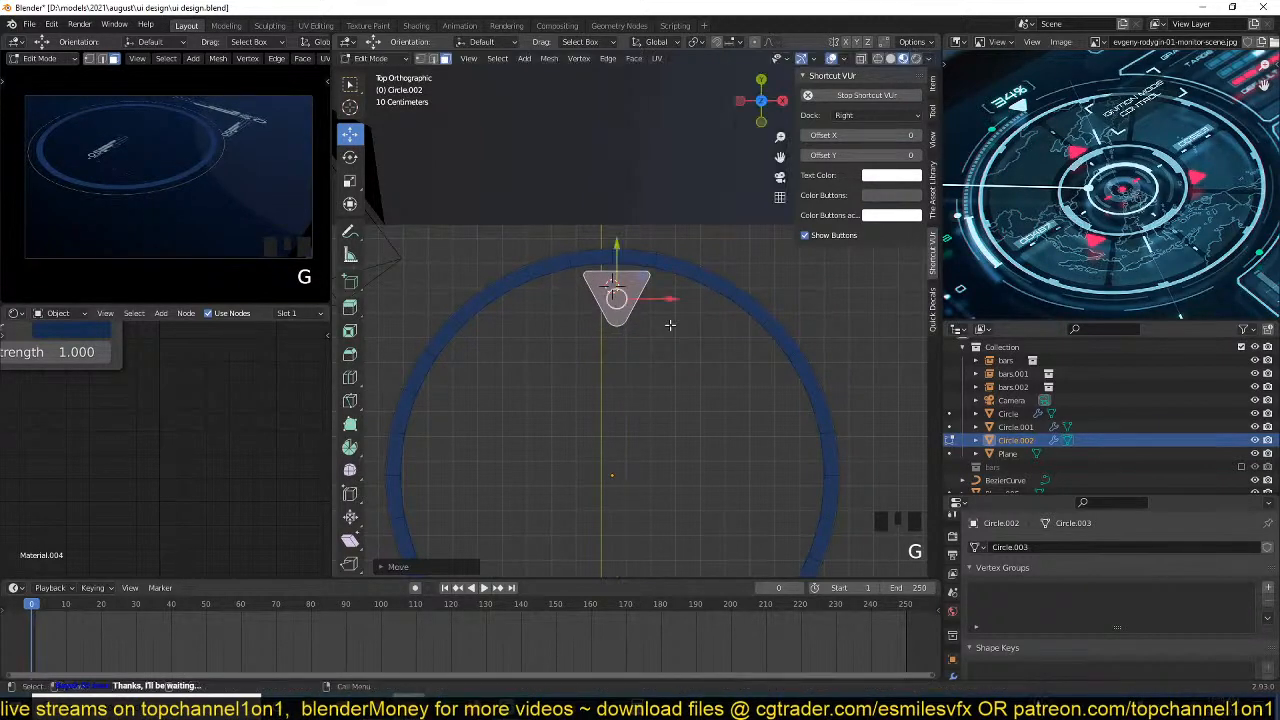
scroll(669, 323, "up", 2)
left_click(658, 320)
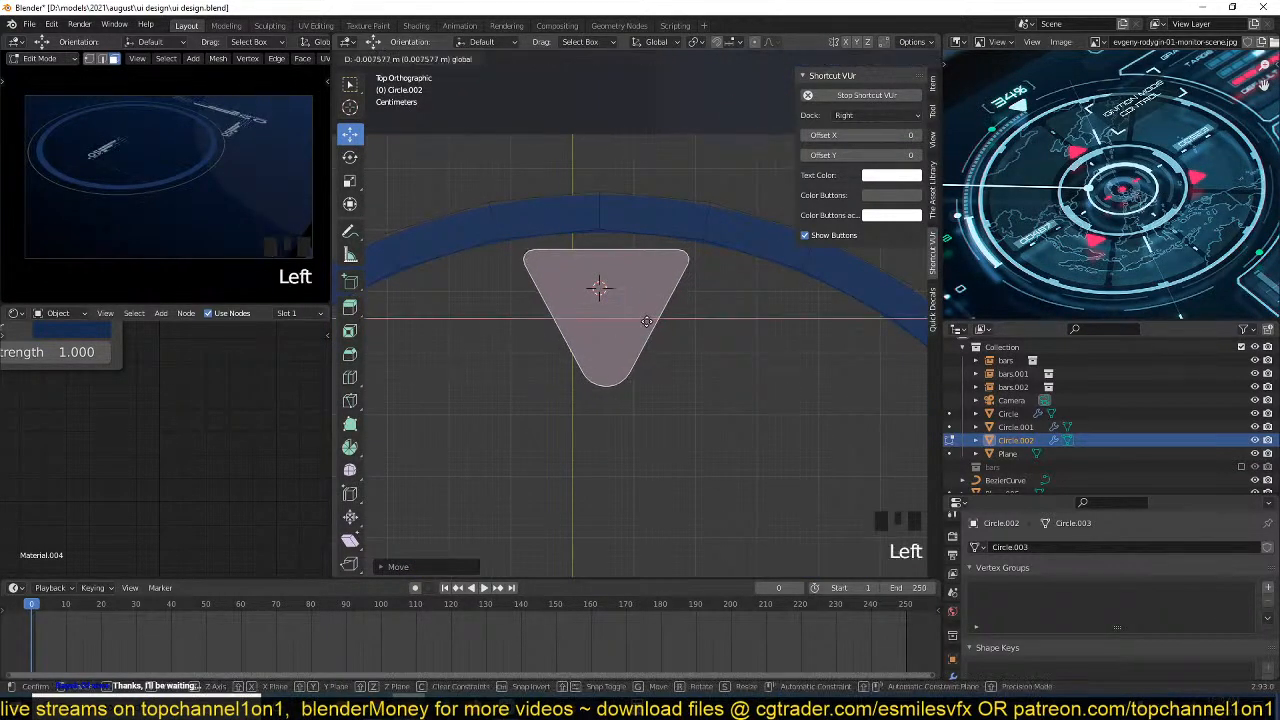
key("Tab")
scroll(660, 340, "down", 8)
key("r")
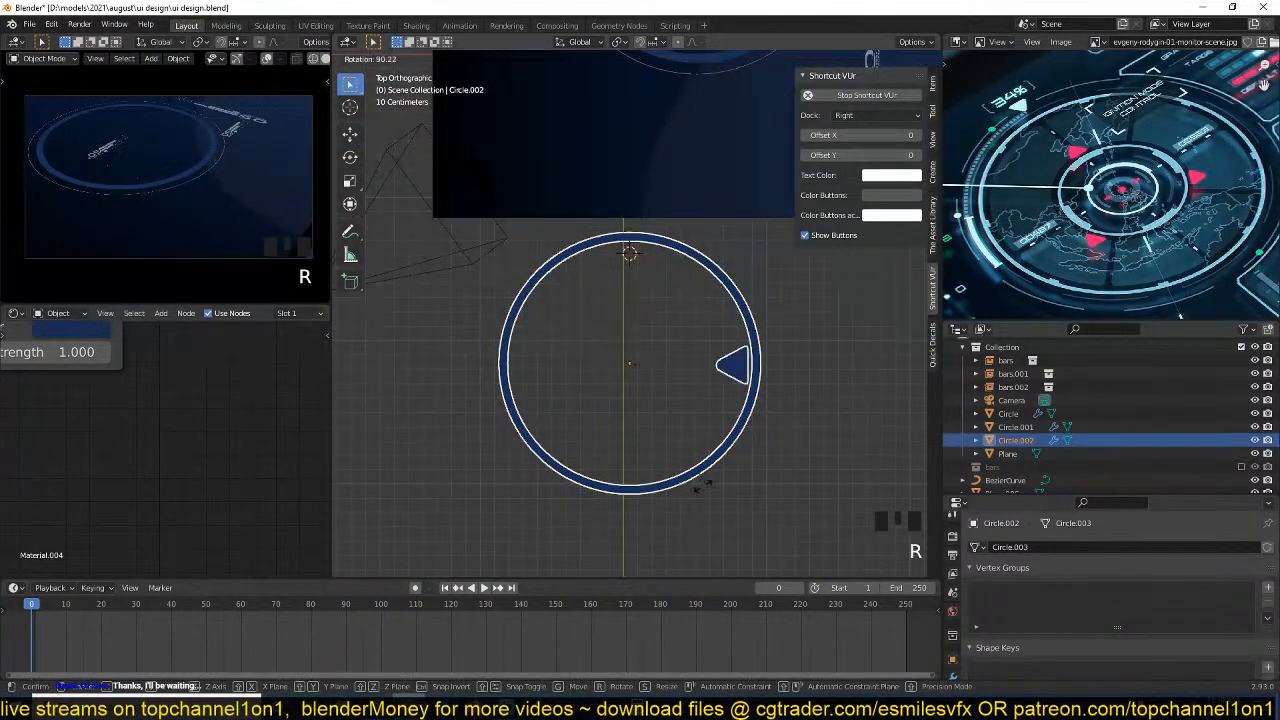
right_click(601, 400)
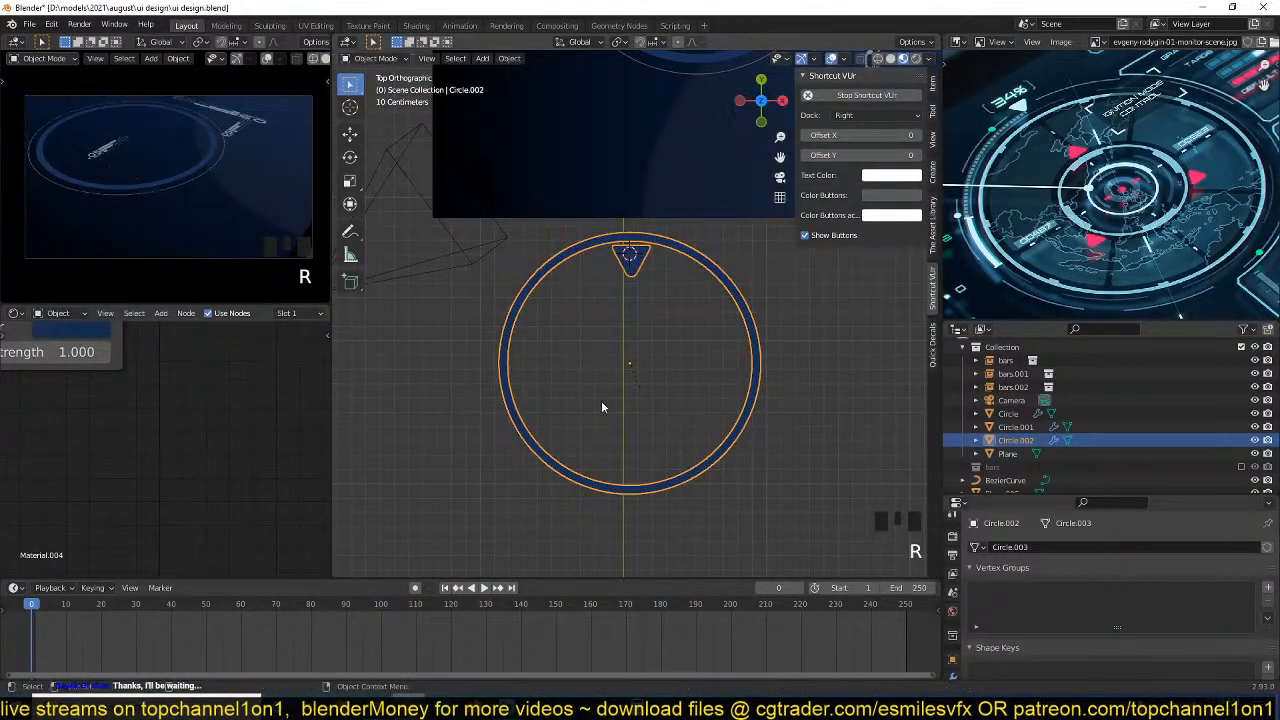
Save the file with auto keying turned on and record a starting keyframe for the ring at frame 0.
key("ctrl+s")
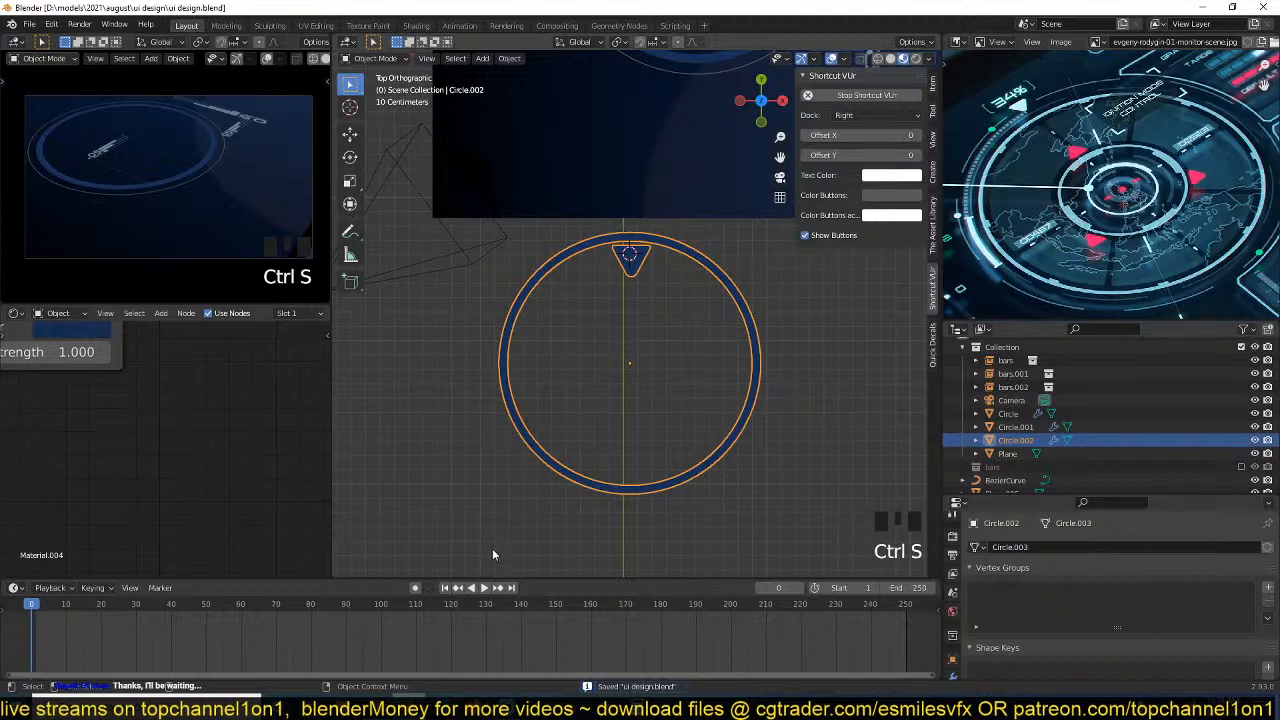
left_click_drag(460, 579, 426, 524)
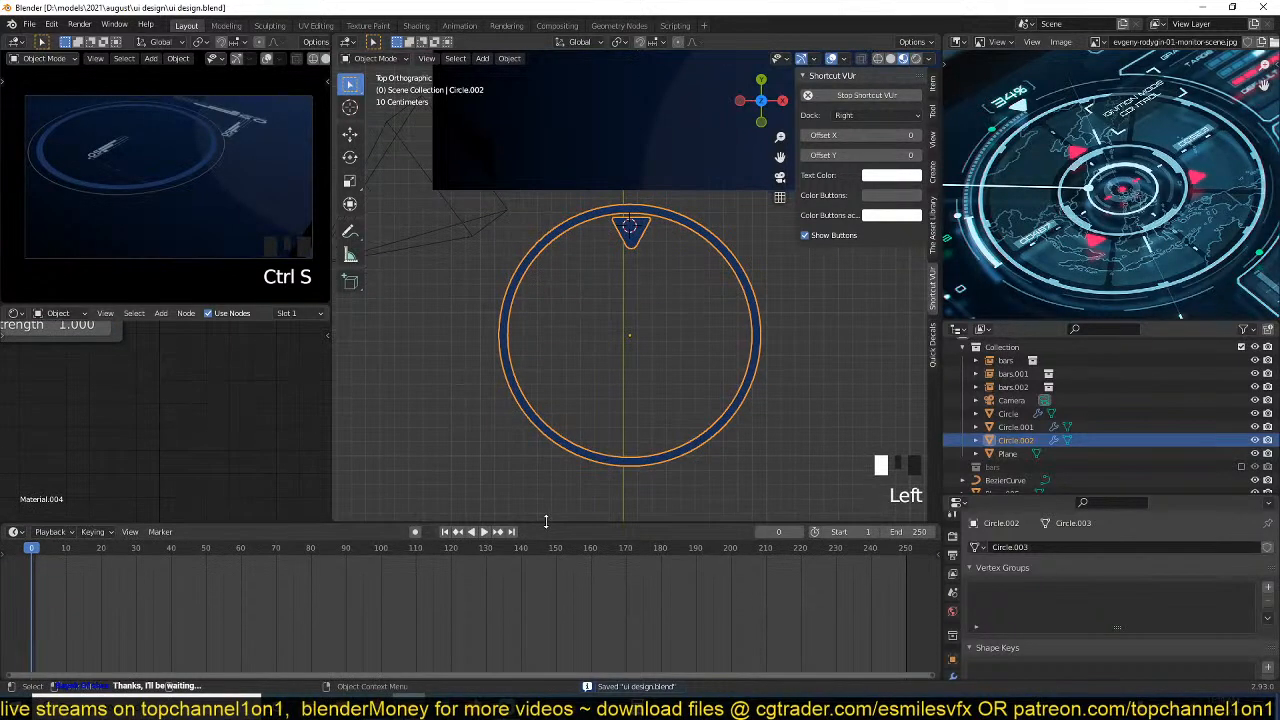
left_click(415, 531)
key("ctrl+s")
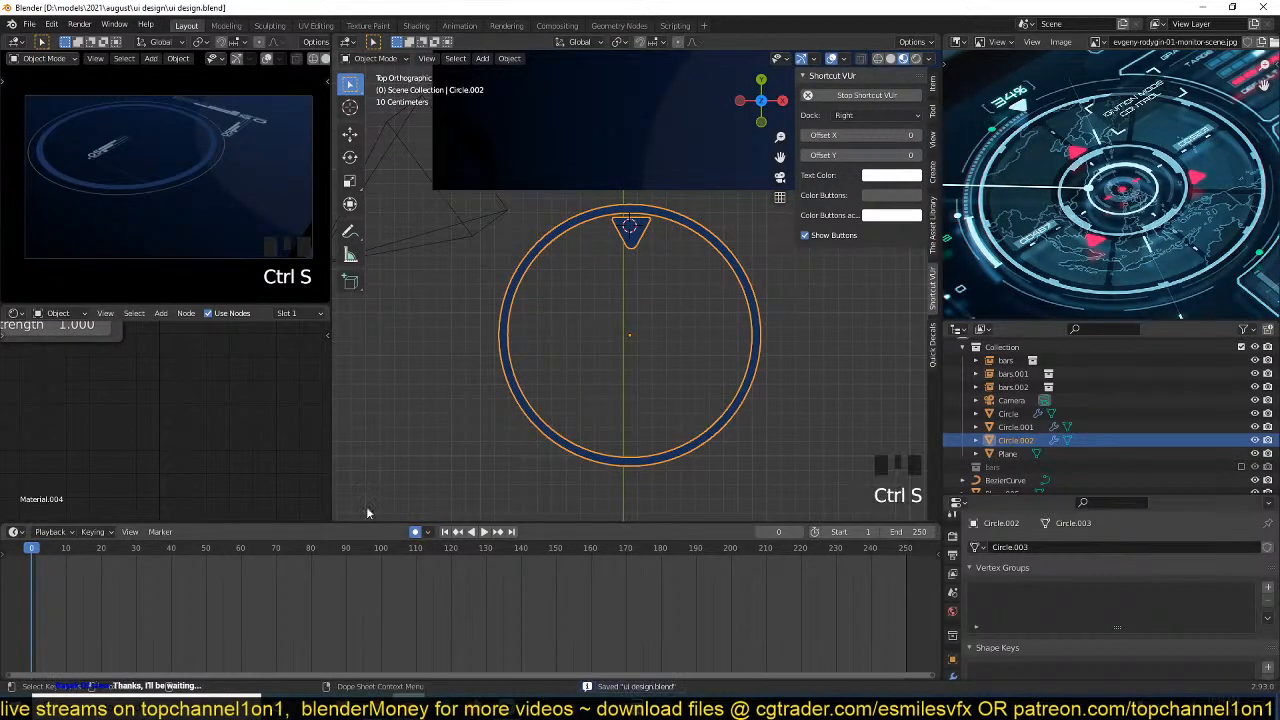
key("g")
left_click(675, 324)
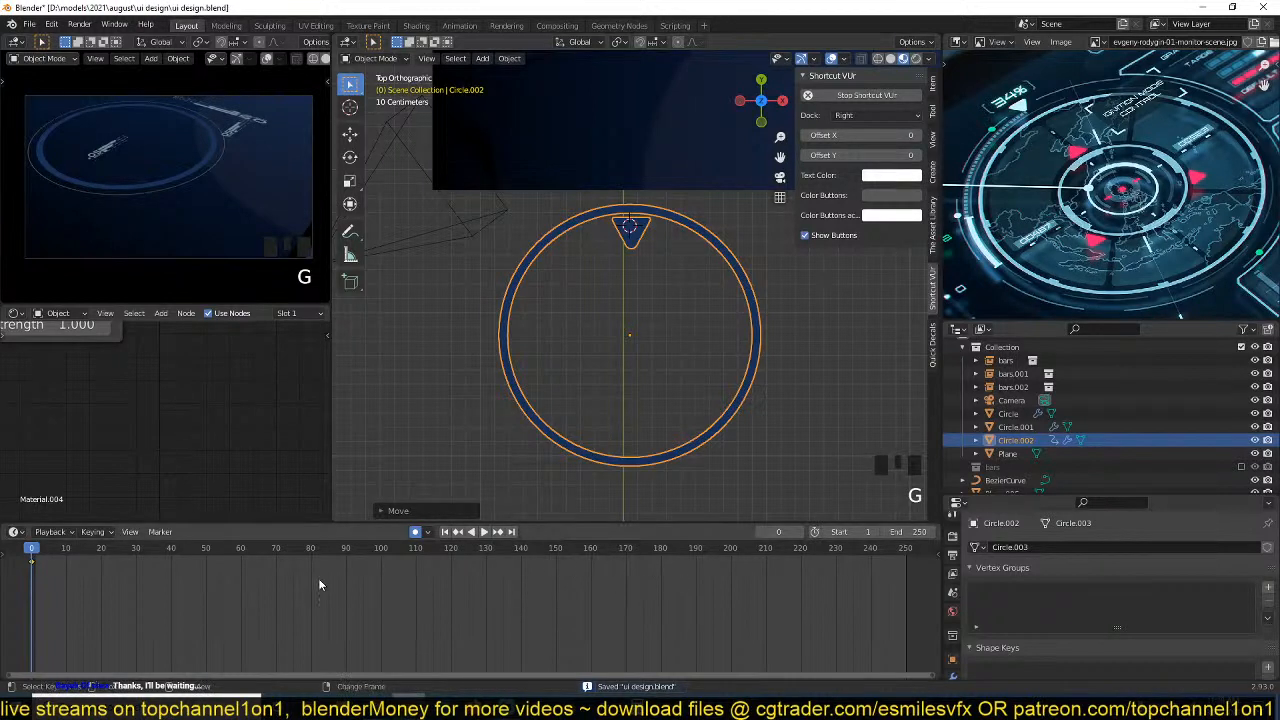
Rotate the ring at frame 30 to record a second keyframe and play the animation back.
right_click(134, 576, "shift")
key("r")
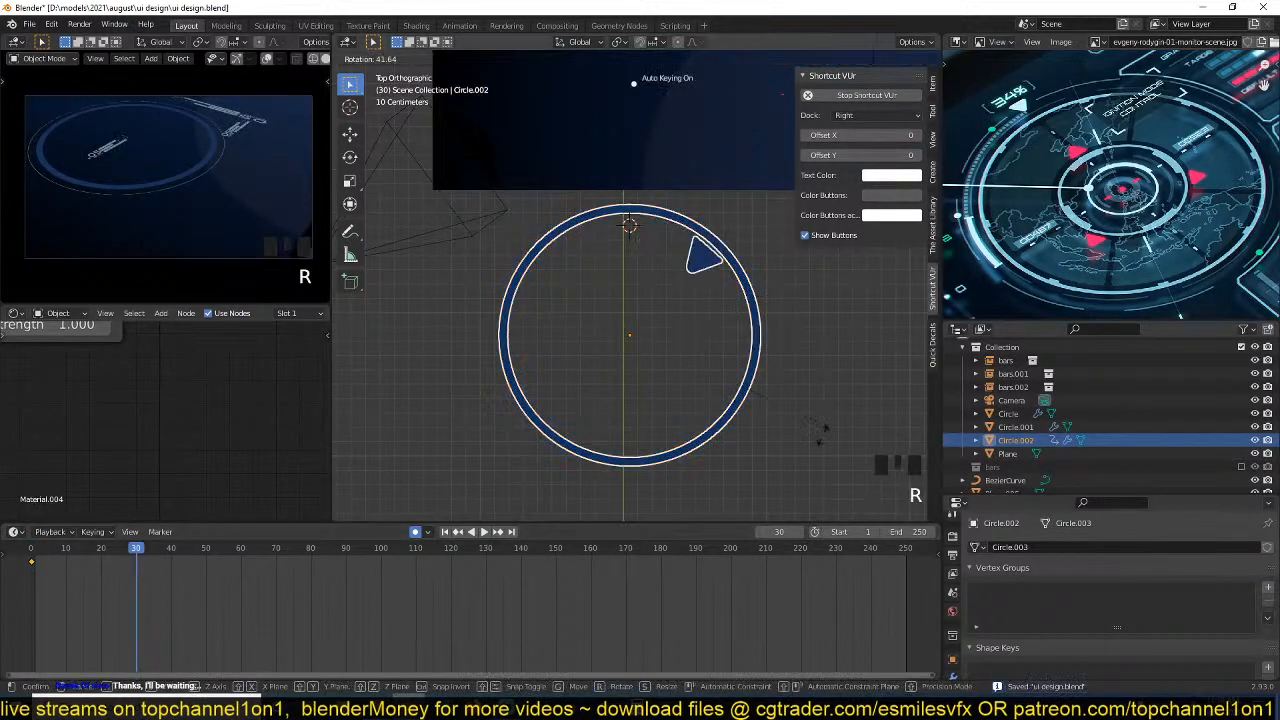
left_click(567, 388)
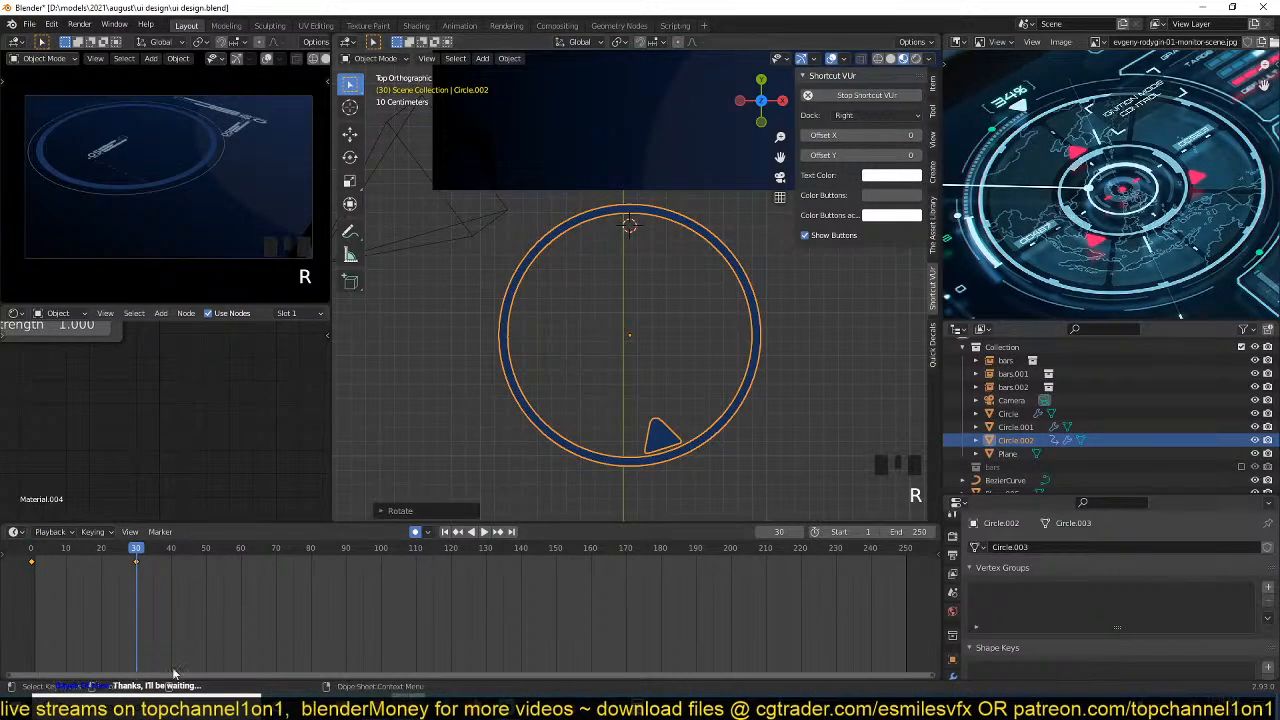
right_click(30, 620, "shift")
key("space")
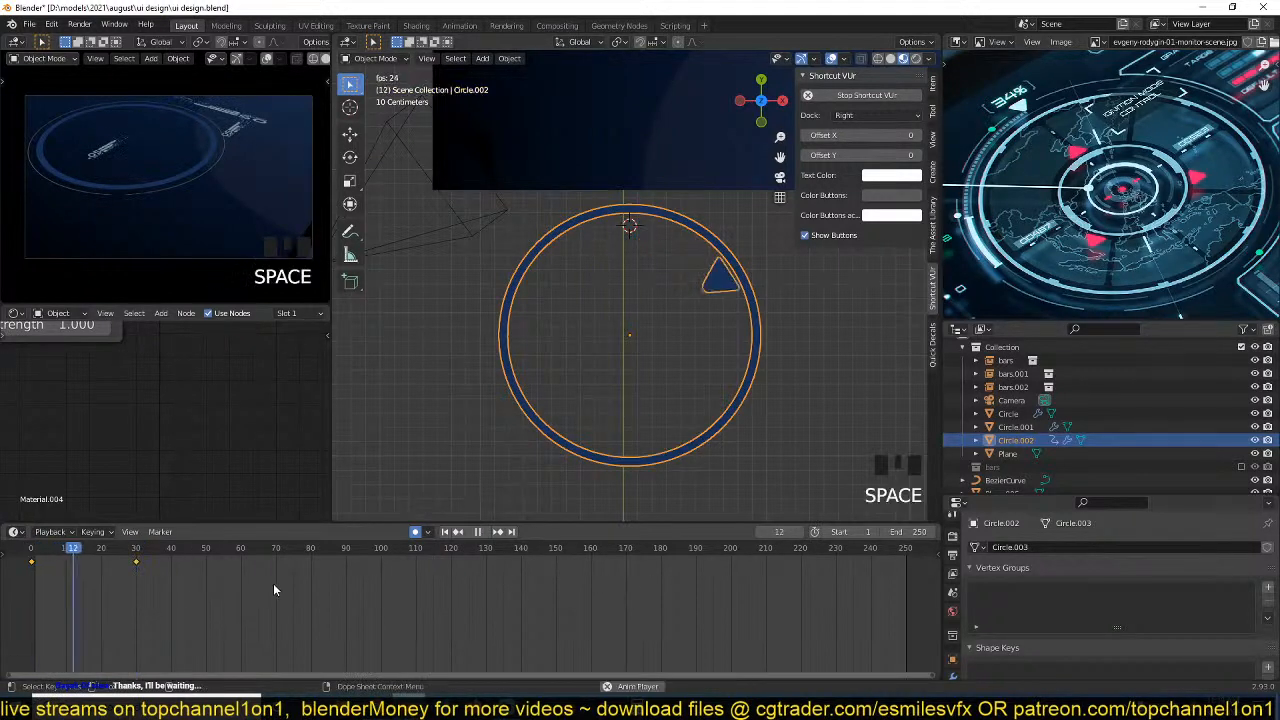
key("space")
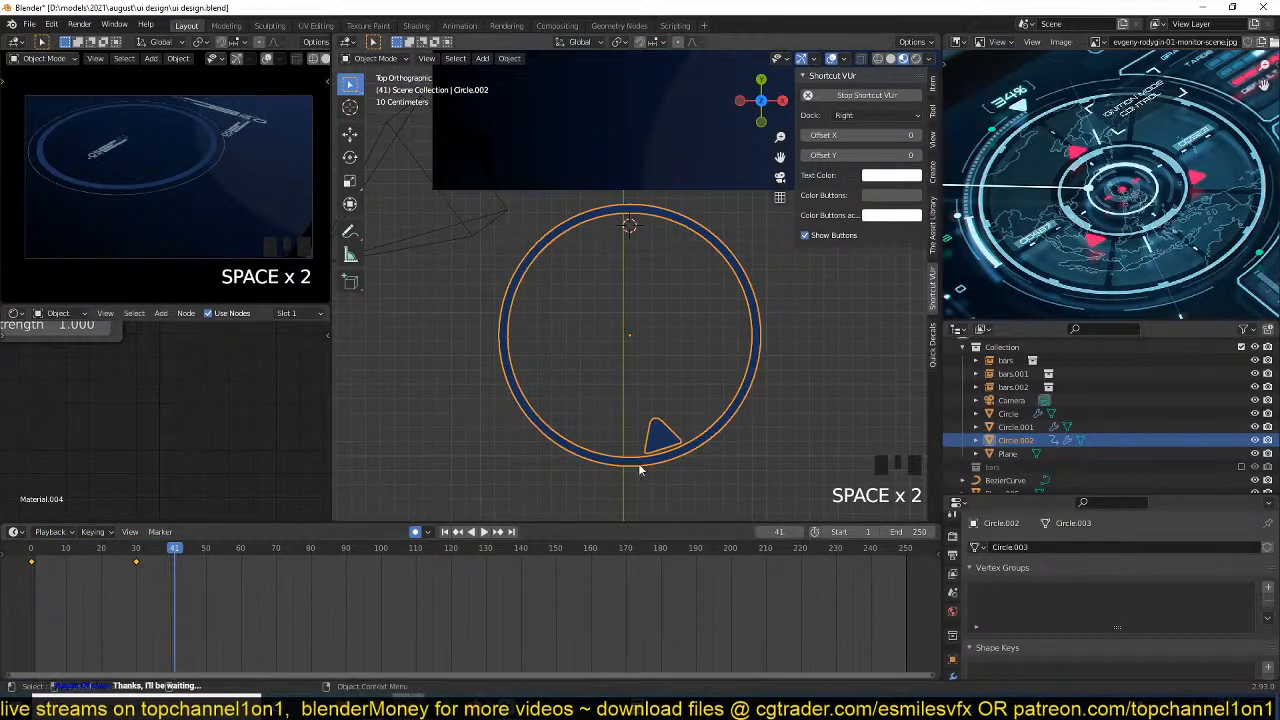
Try another rotation keyframe at frame 41, and delete the ring's keyframes at frames 30 and 41.
key("r")
left_click(735, 455)
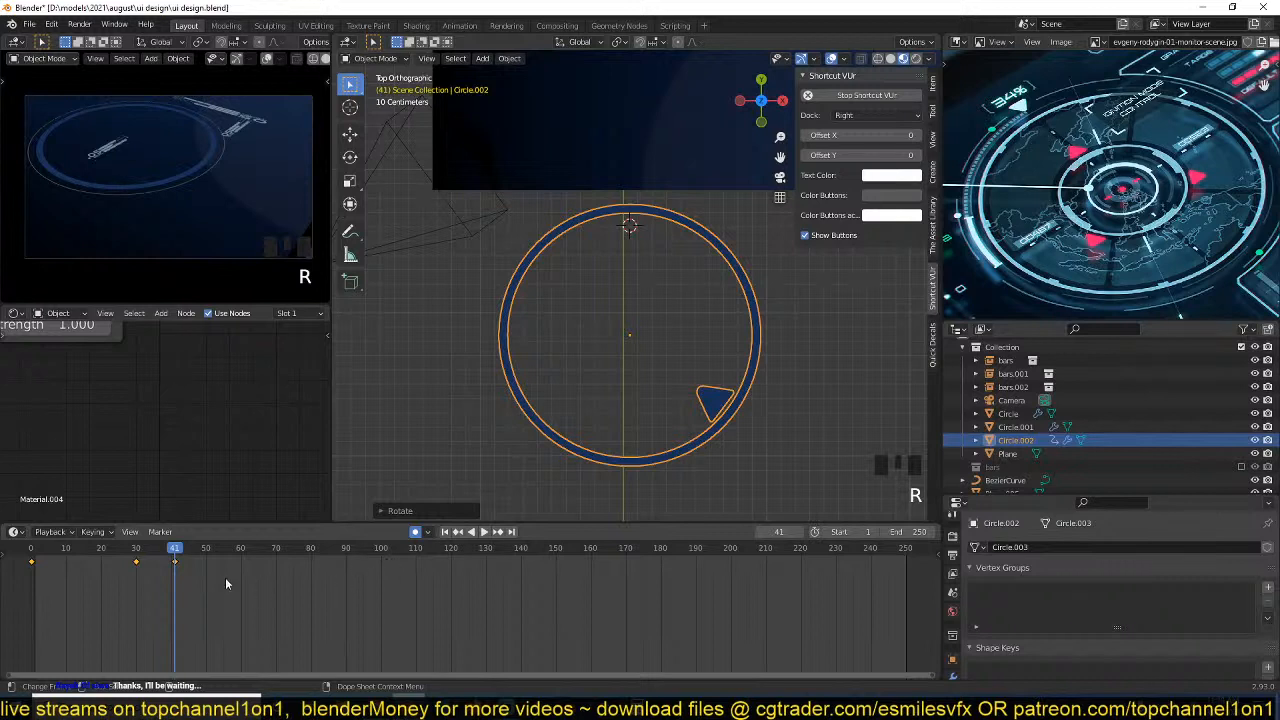
left_click_drag(395, 521, 395, 487)
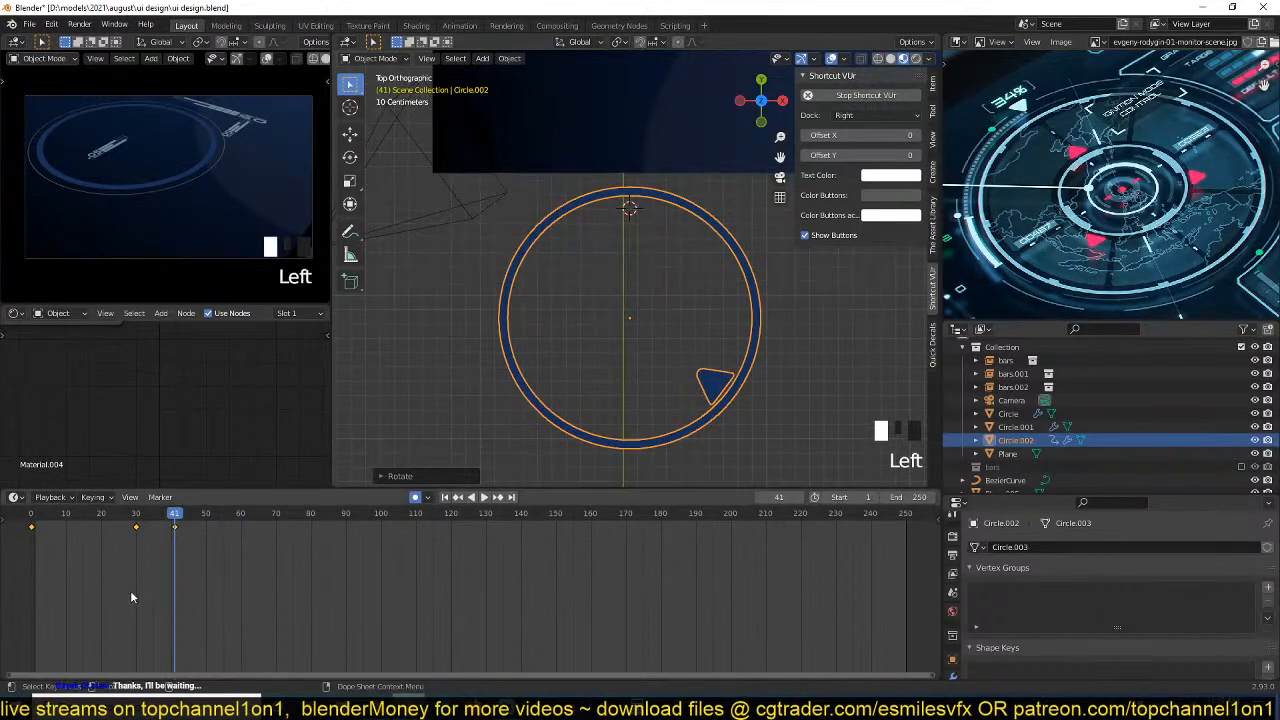
left_click_drag(130, 590, 216, 518)
key("x")
left_click(222, 555)
Change the timeline to the Graph Editor, expand the ring's object transforms and go through its individual location, rotation and scale channels.
key("ctrl+Tab")
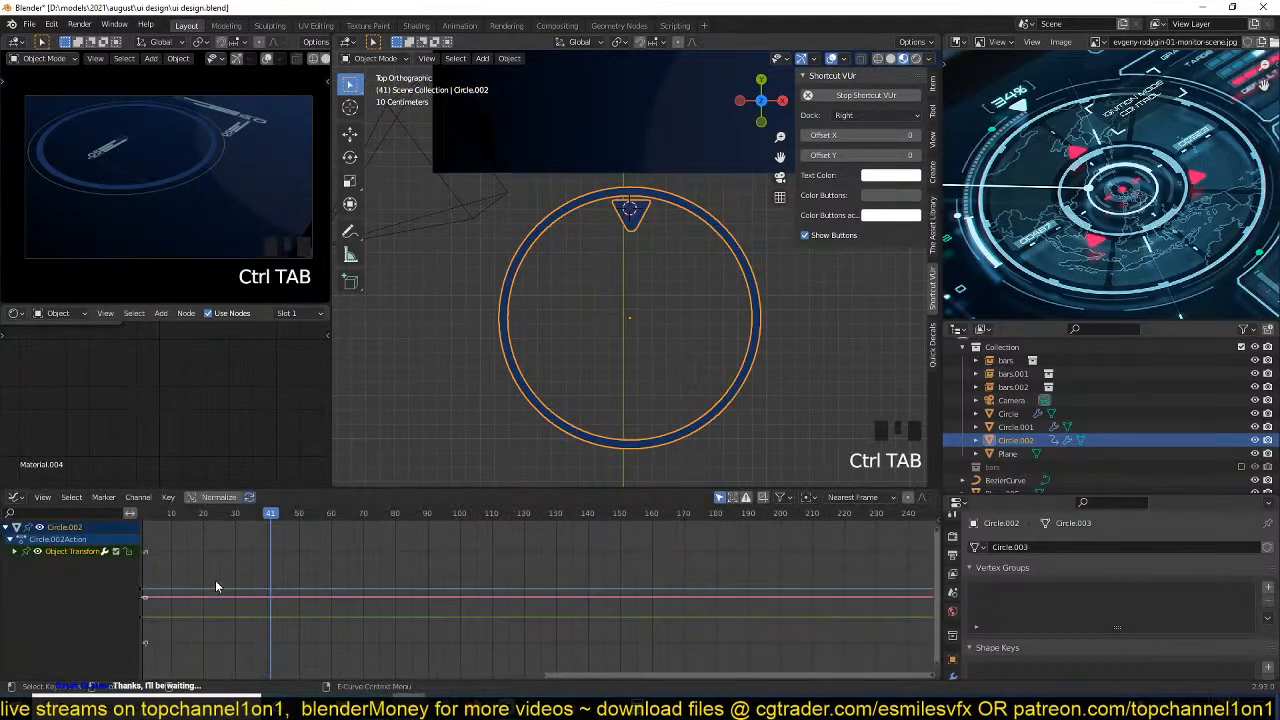
left_click(16, 552)
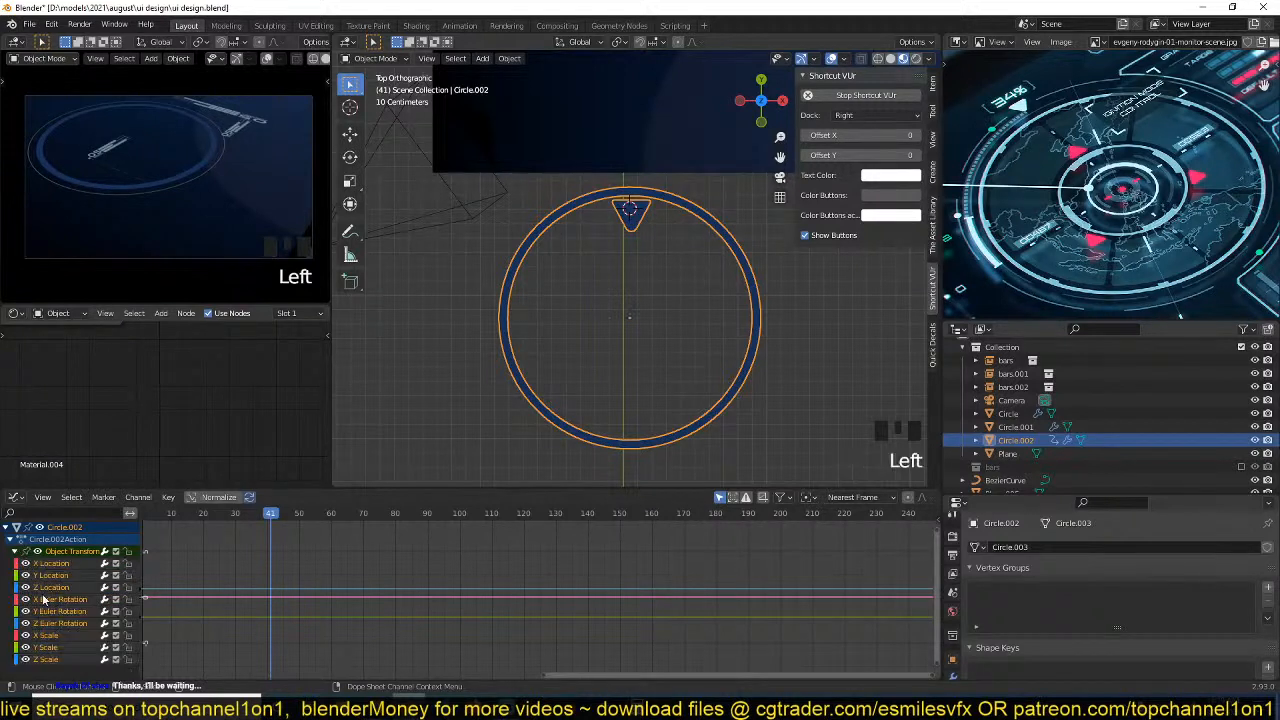
left_click(64, 565)
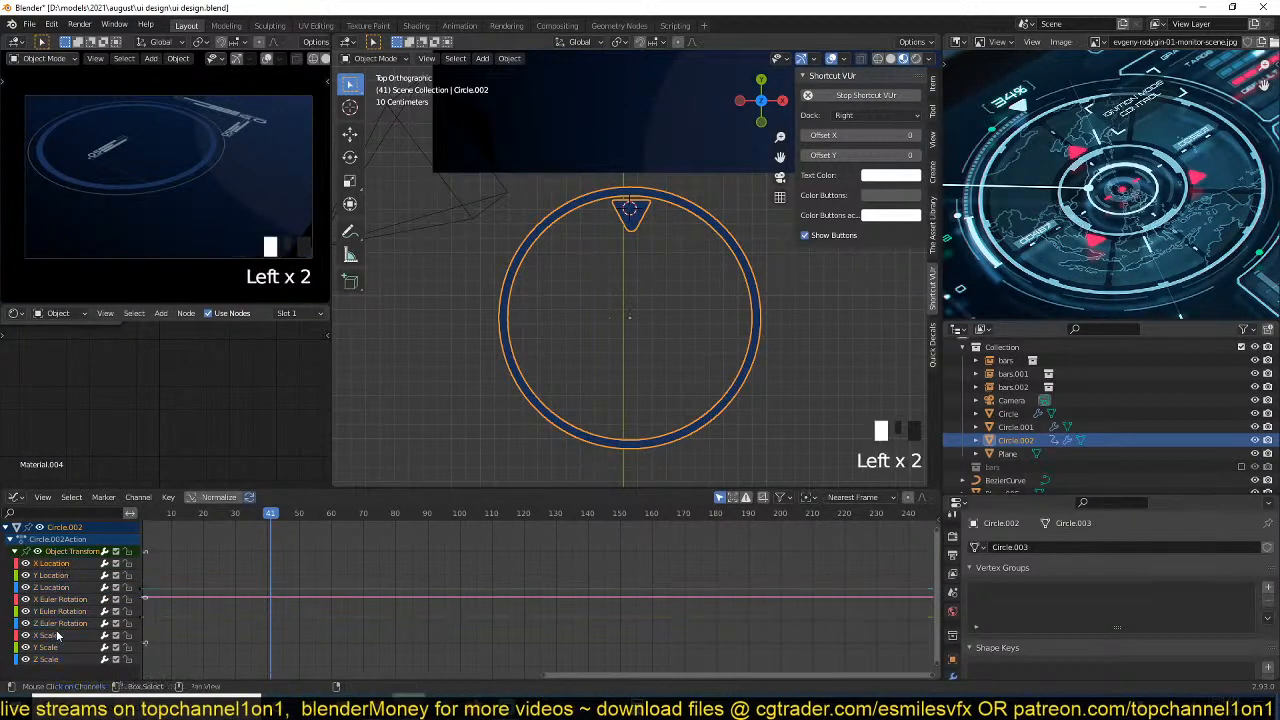
left_click(62, 611, "shift")
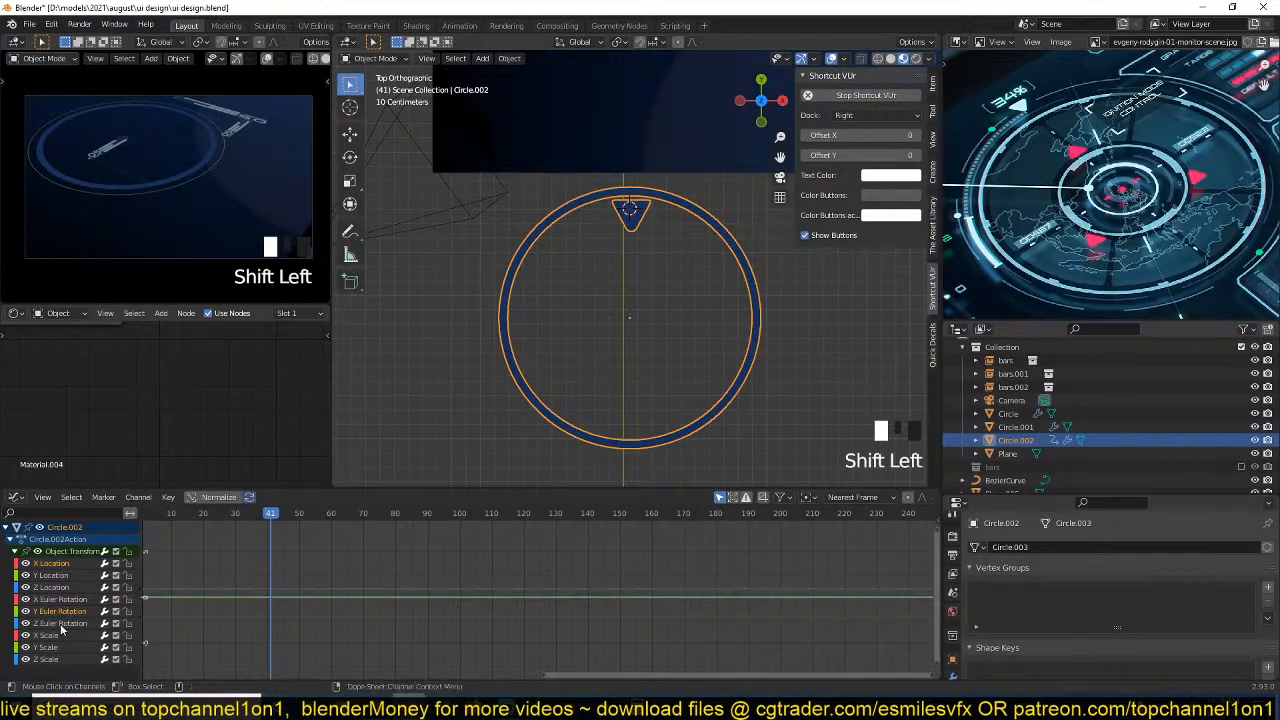
left_click(60, 624, "shift")
left_click(57, 636, "shift")
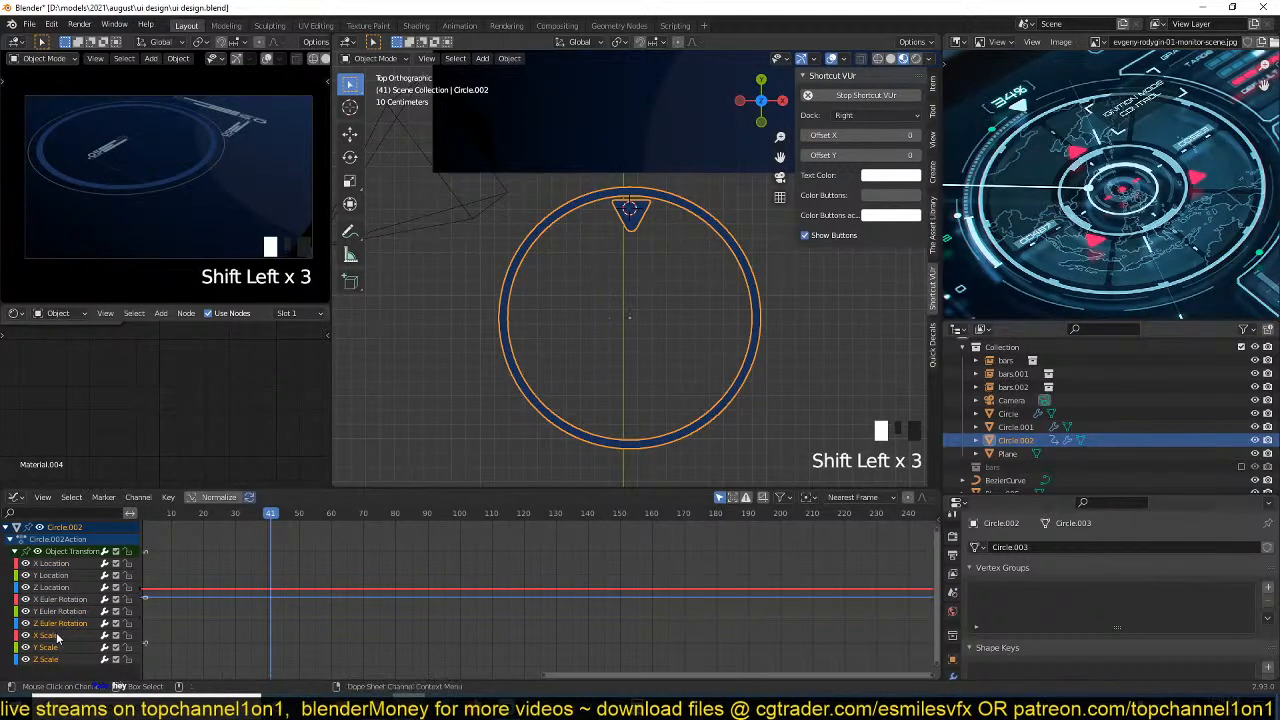
Delete the ring's X, Y and Z Location, X and Y Euler Rotation, and X Scale animation channels.
left_click(71, 612)
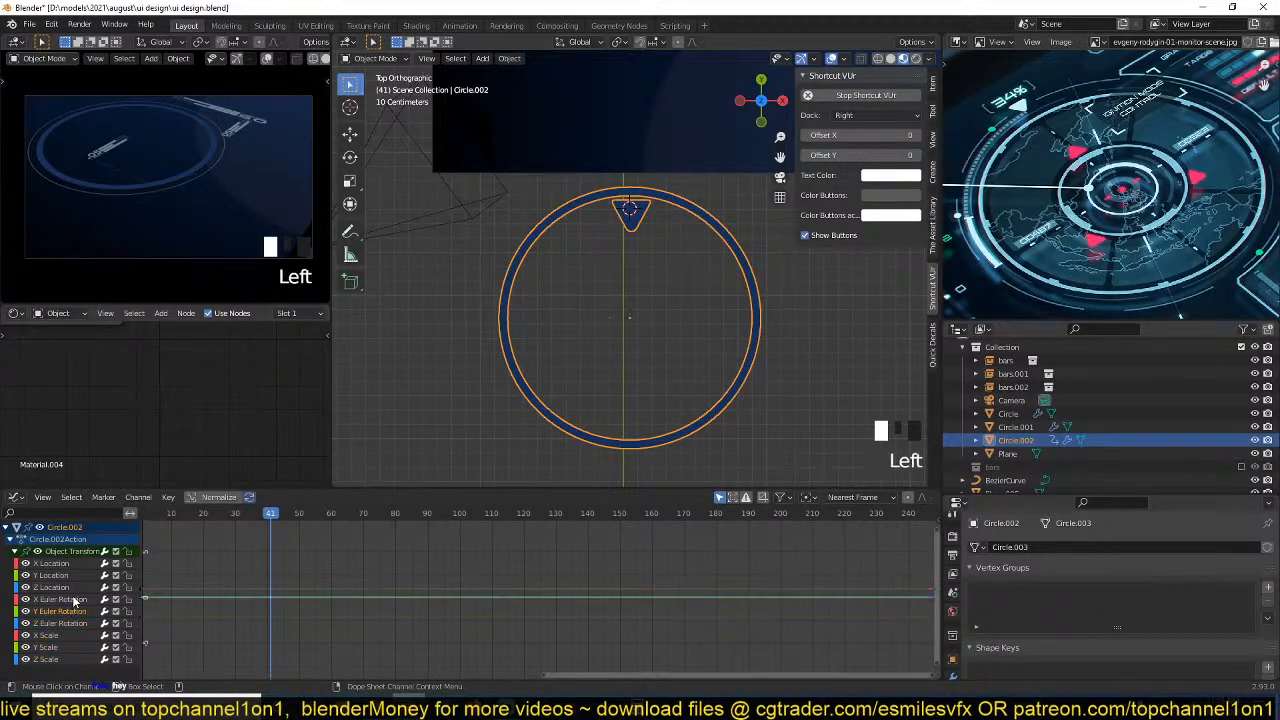
left_click(71, 567, "shift")
key("x")
left_click(67, 568)
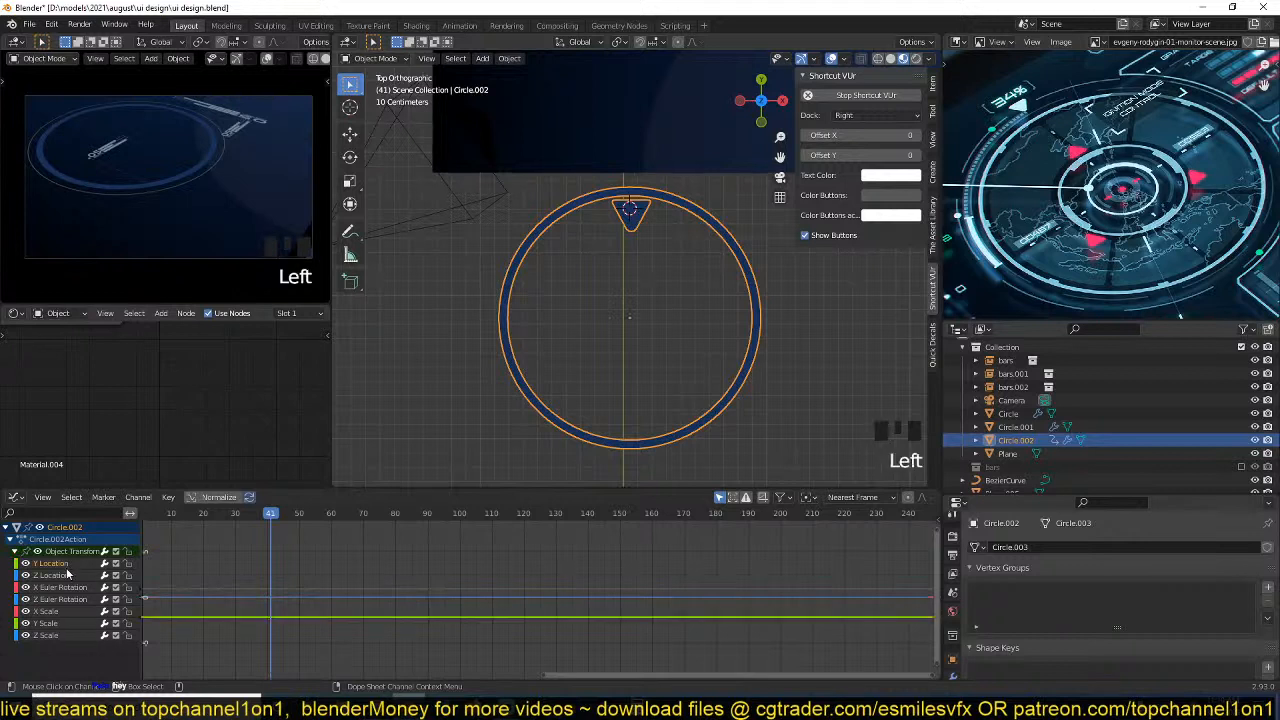
key("x")
left_click(64, 577)
key("Delete")
left_click(50, 576)
key("Delete")
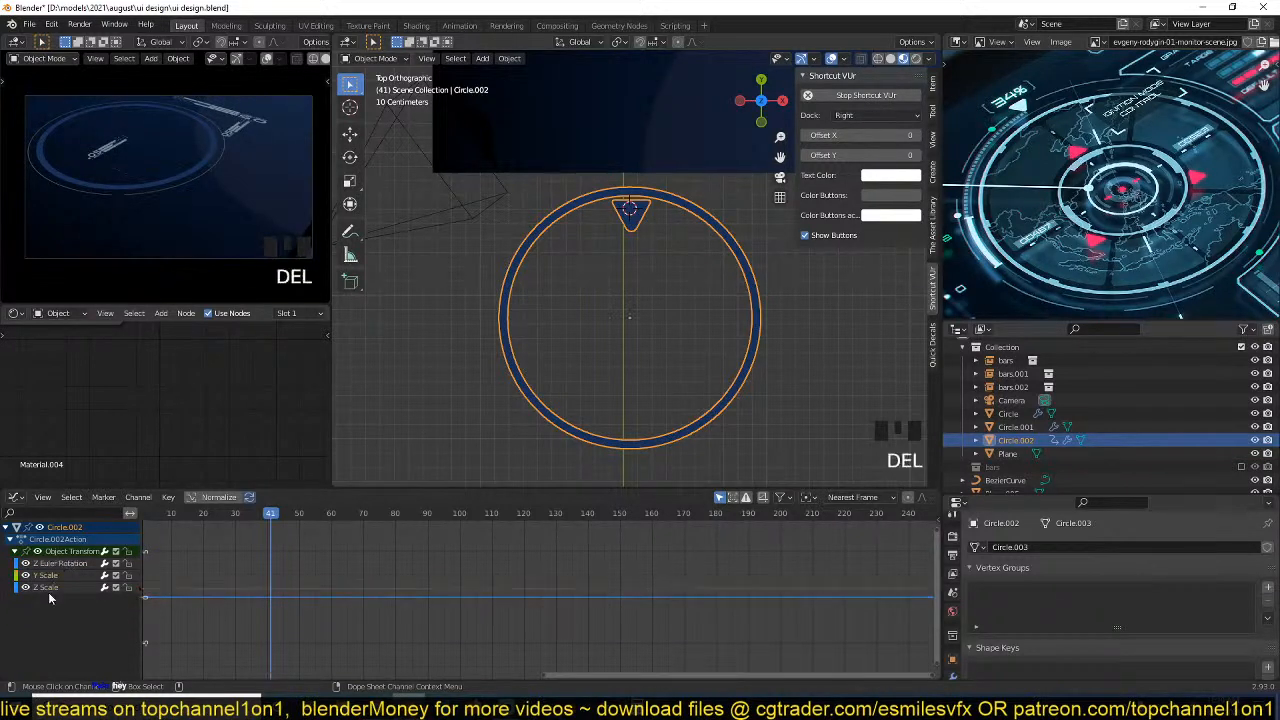
Delete the Z Scale and Y Scale channels, select the Z Euler Rotation channel and save the file.
left_click(55, 588)
key("Delete")
left_click(54, 577)
key("Delete")
left_click(54, 566)
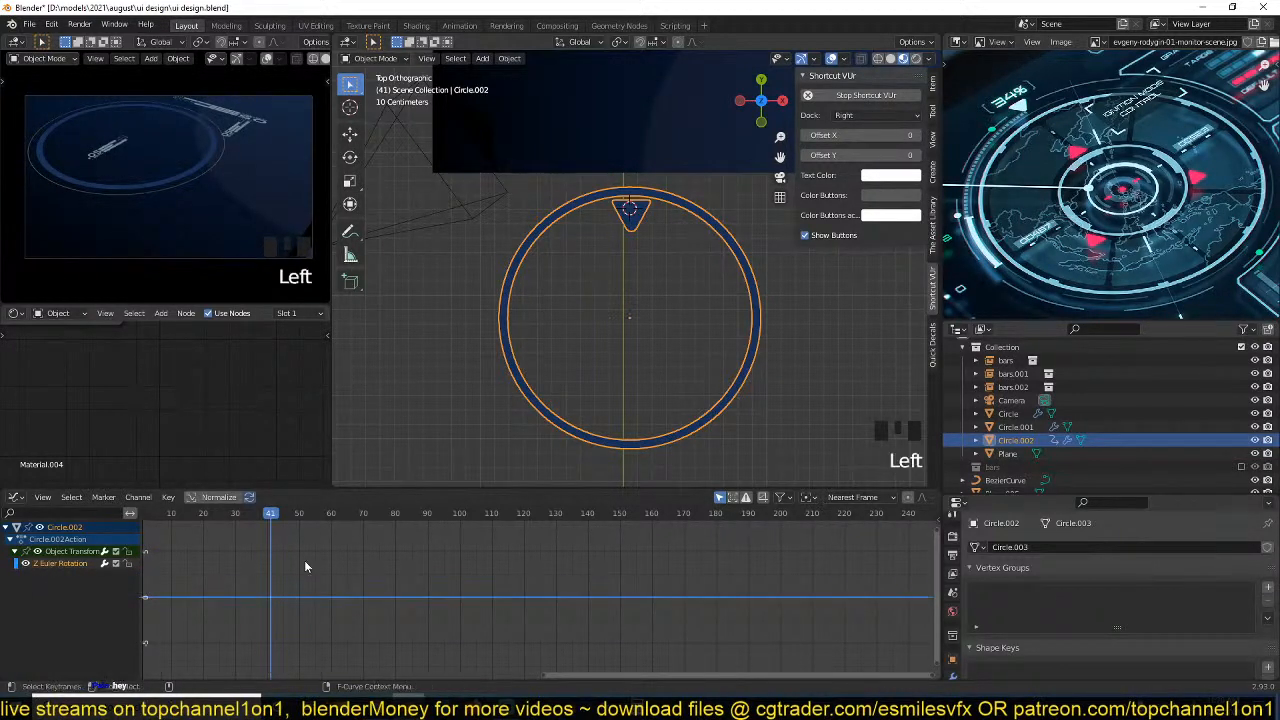
key("ctrl+s")
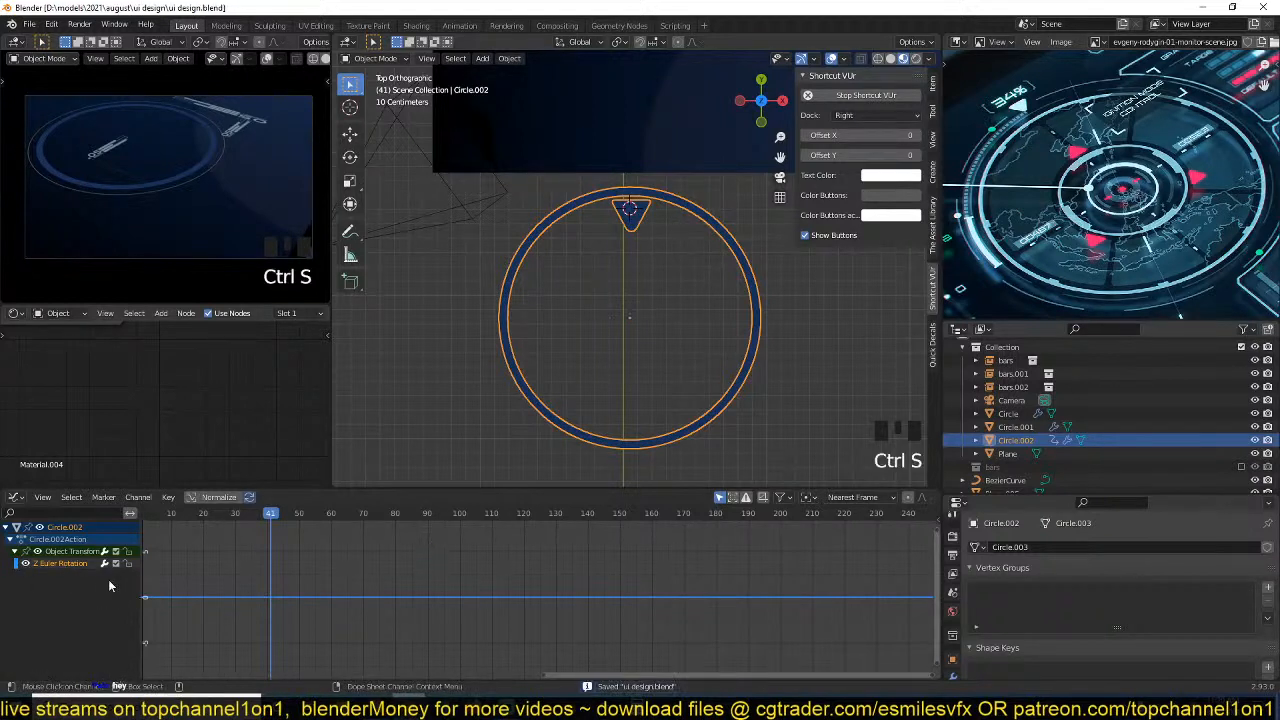
Add a Noise F-Curve modifier to the ring's Z Euler Rotation channel and play the animation.
key("n")
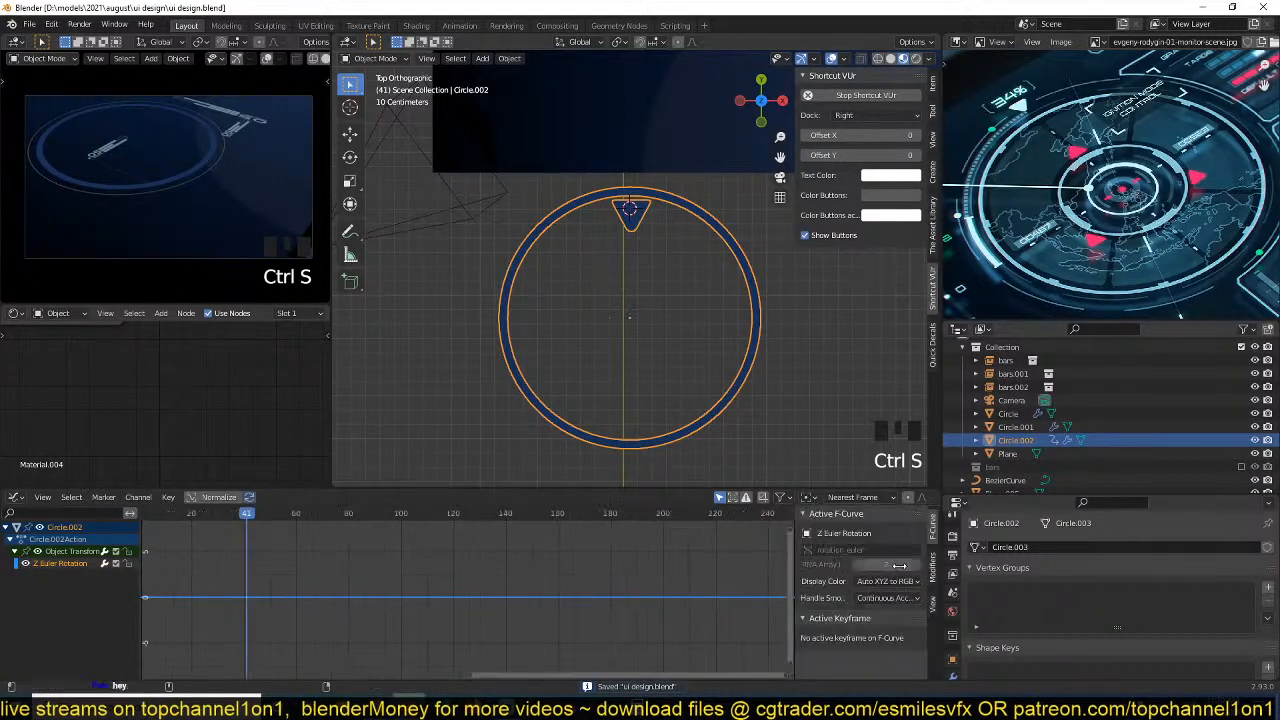
left_click(932, 574)
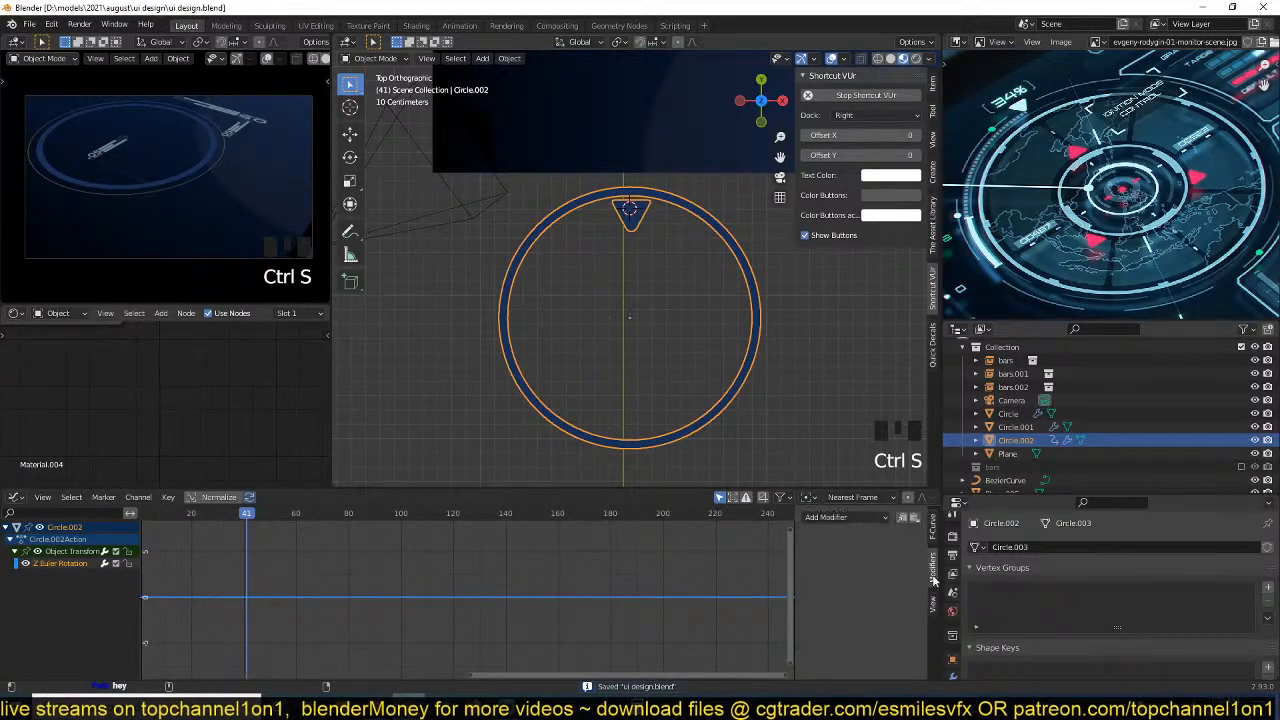
left_click(845, 517)
left_click(850, 590)
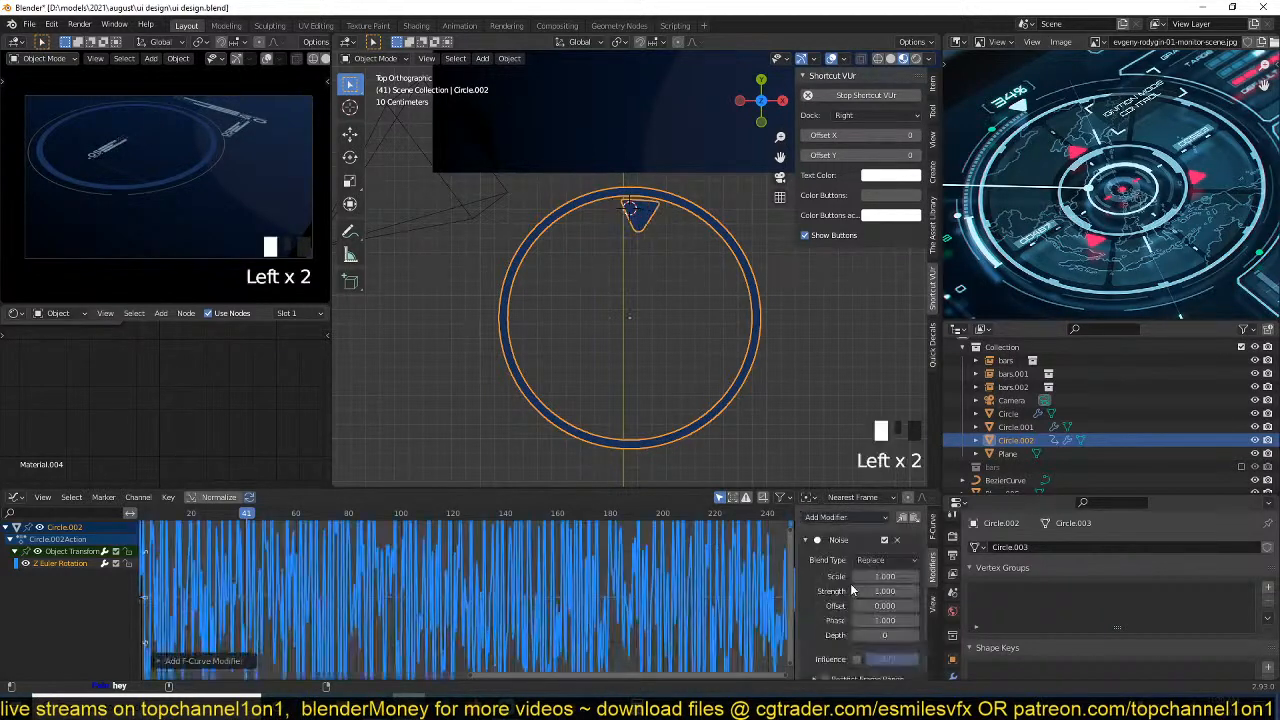
key("space")
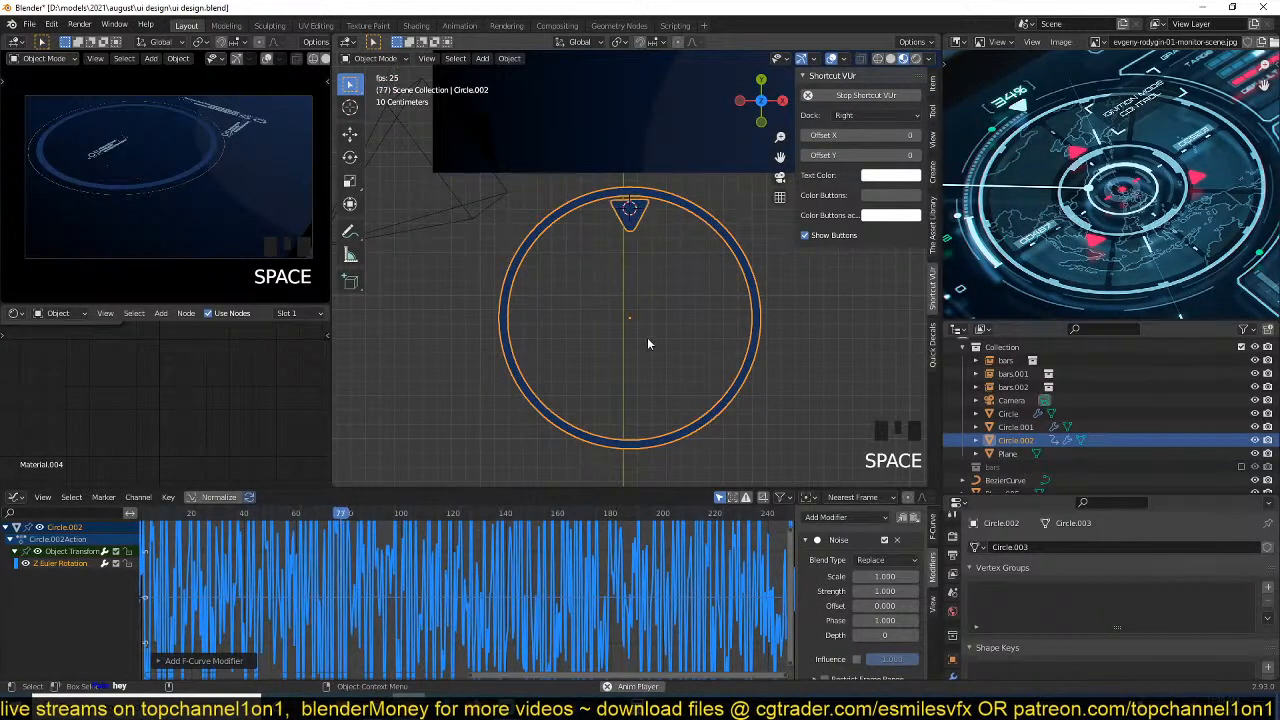
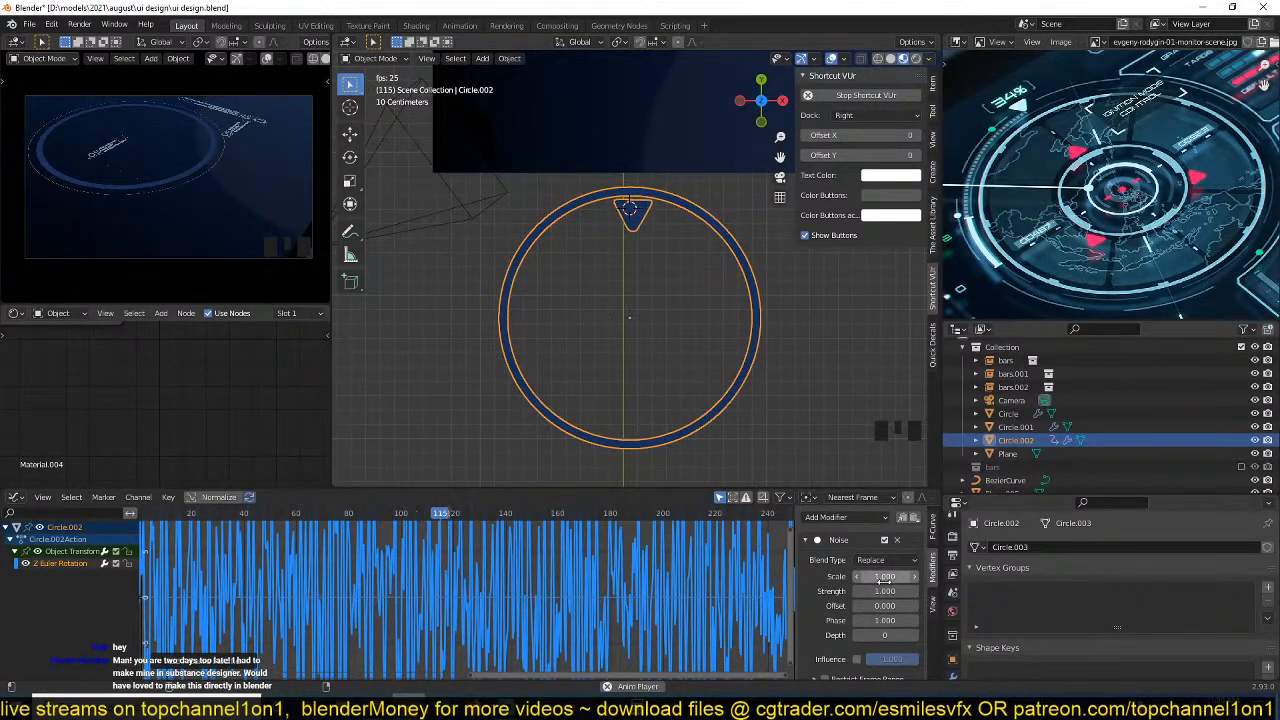
Set the Noise modifier's Scale to 38.3 and Strength to 19.1 on the ring's Z rotation and stop playback.
left_click_drag(888, 578, 862, 592)
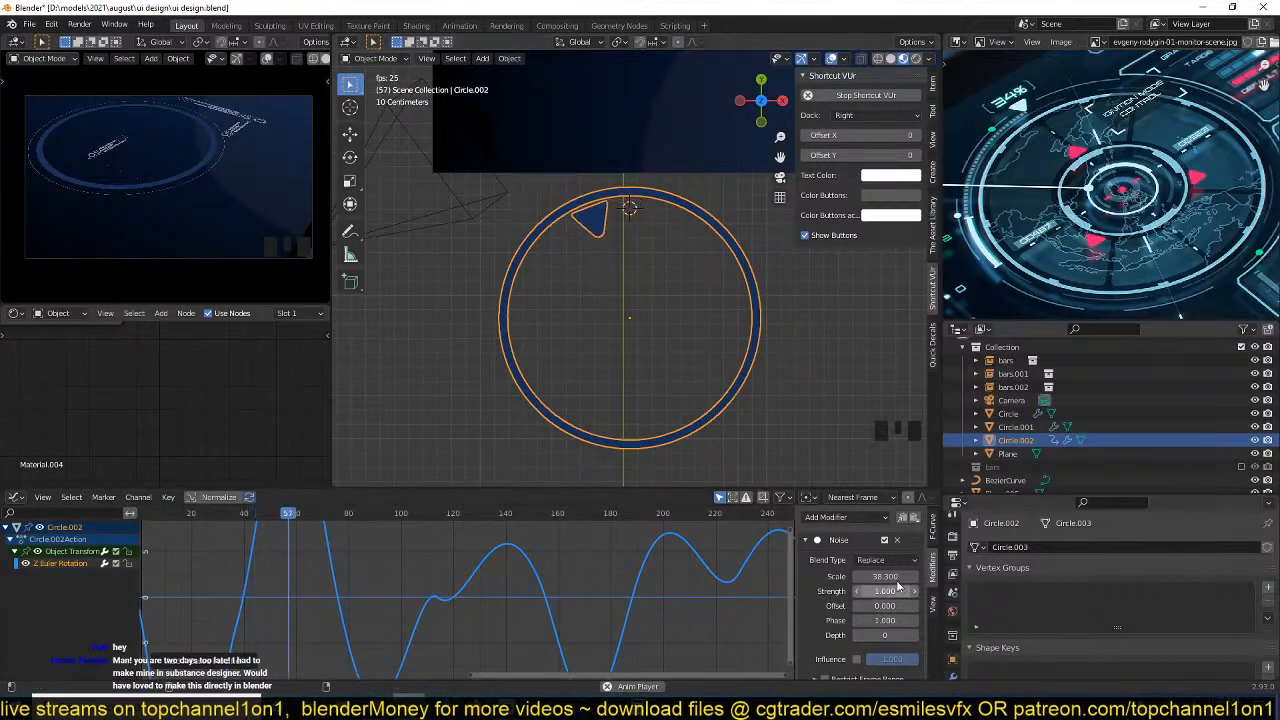
left_click_drag(870, 593, 650, 596)
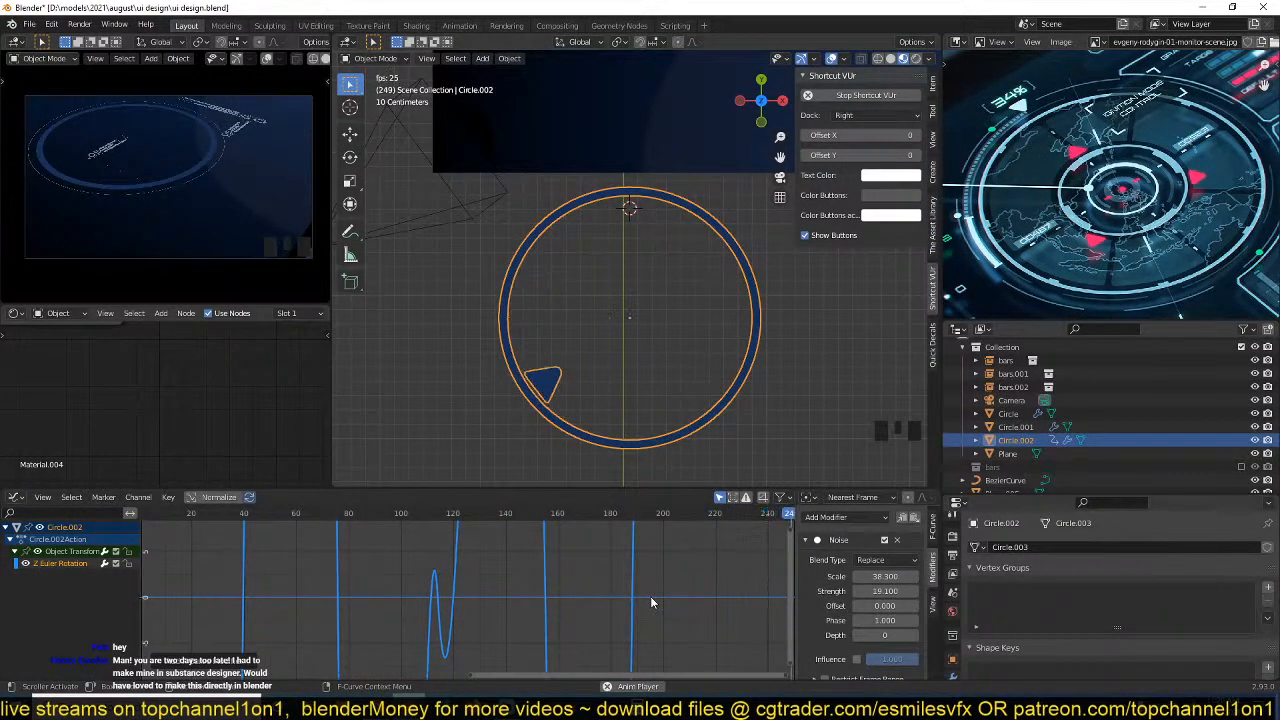
key("space")
scroll(640, 335, "down", 3)
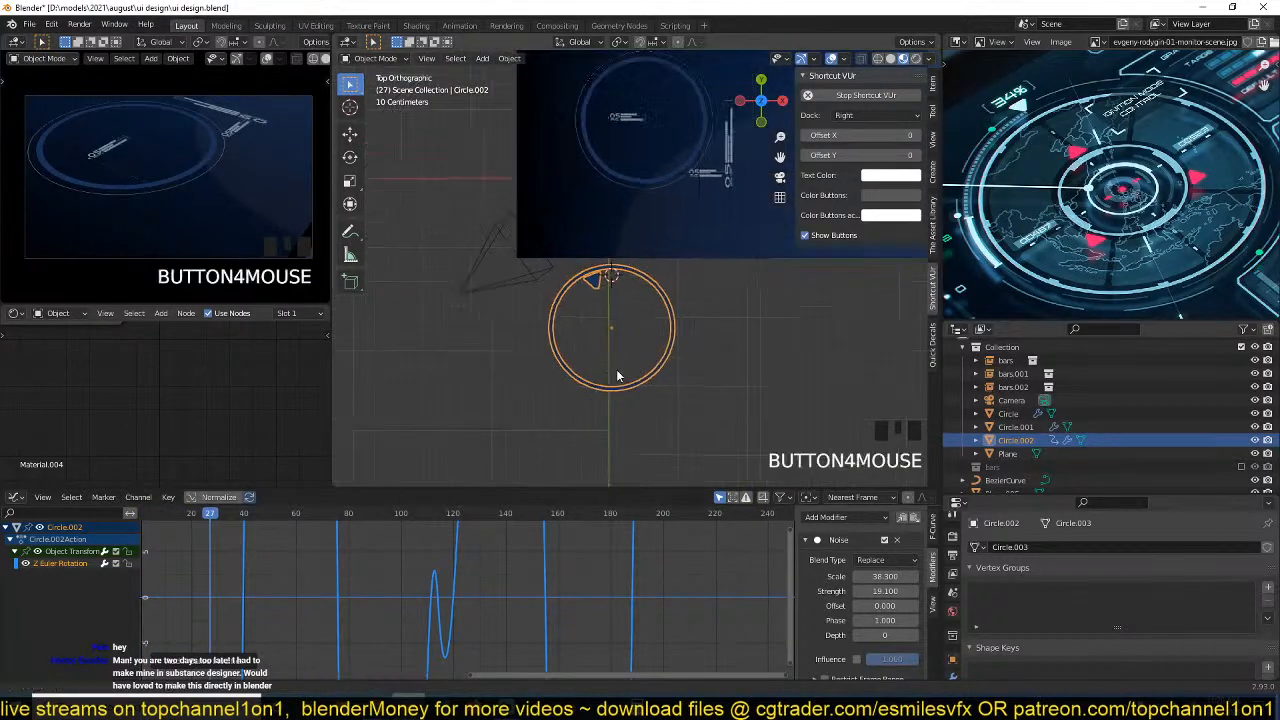
scroll(620, 370, "up", 4)
key("g")
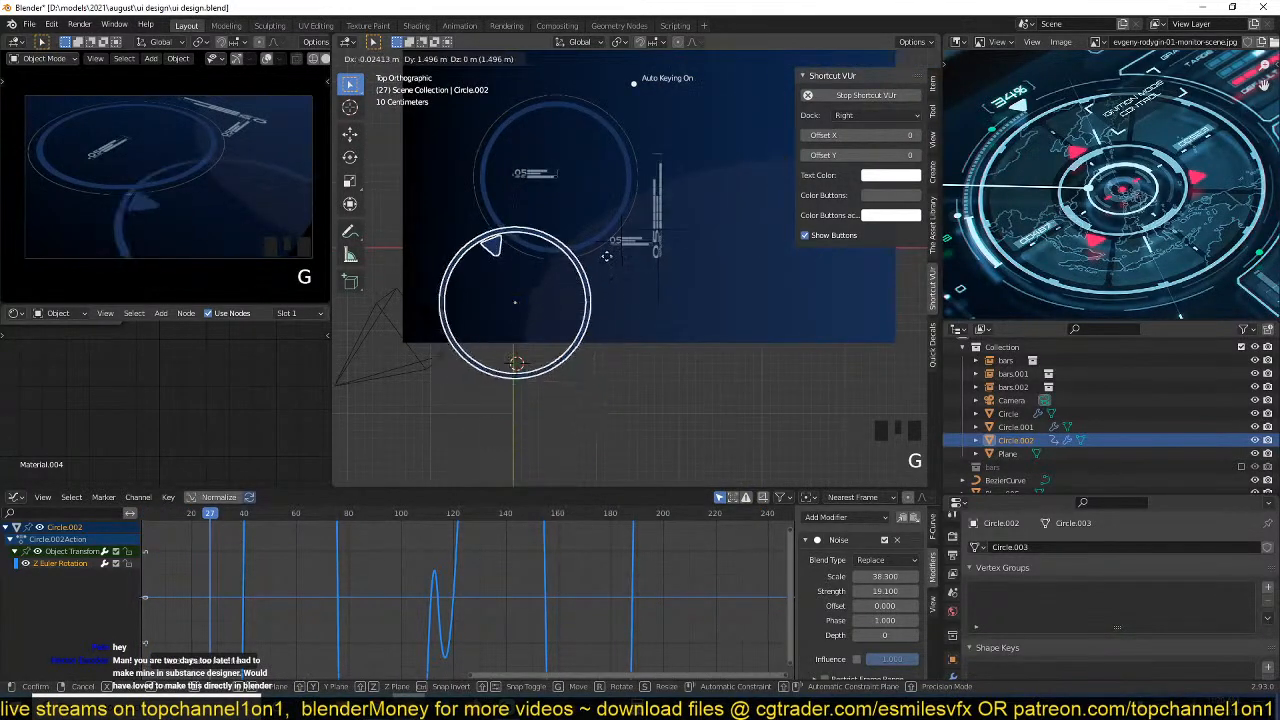
right_click(614, 253)
Return the Graph Editor to the Timeline with auto keying off, clear the triangle-marked ring's location and save the file.
key("ctrl+Tab")
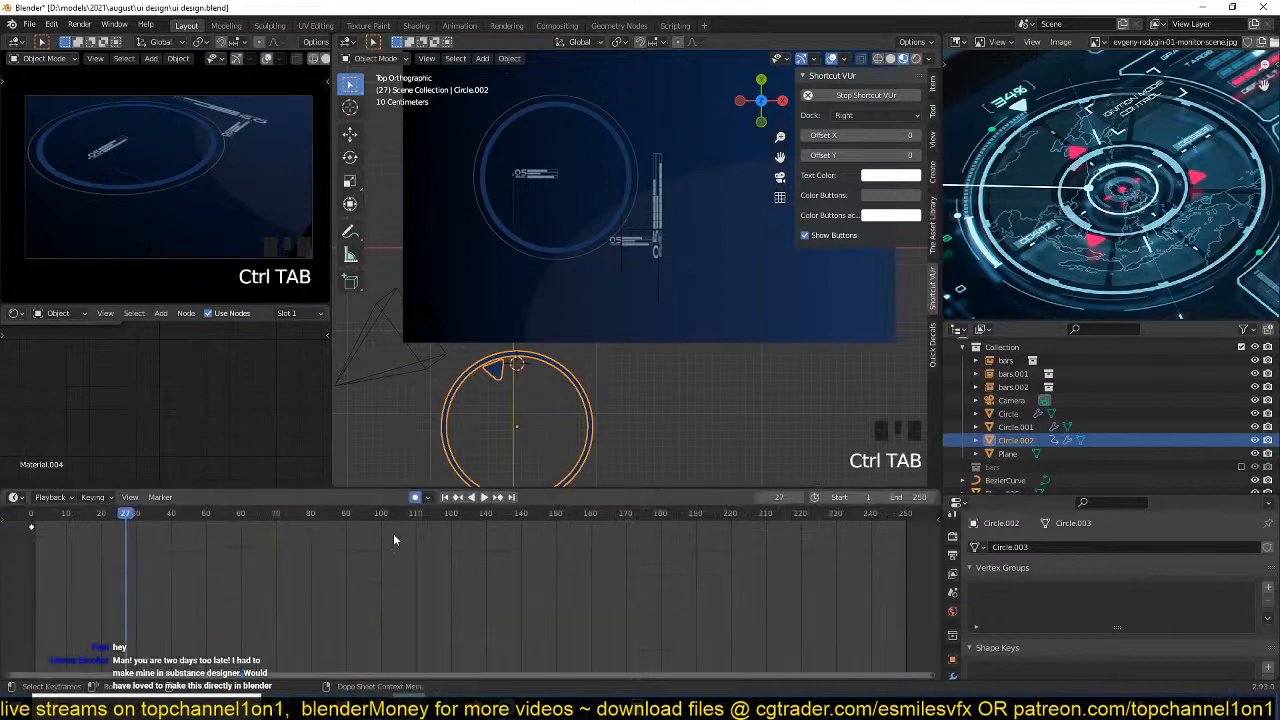
left_click(624, 362)
key("alt+g")
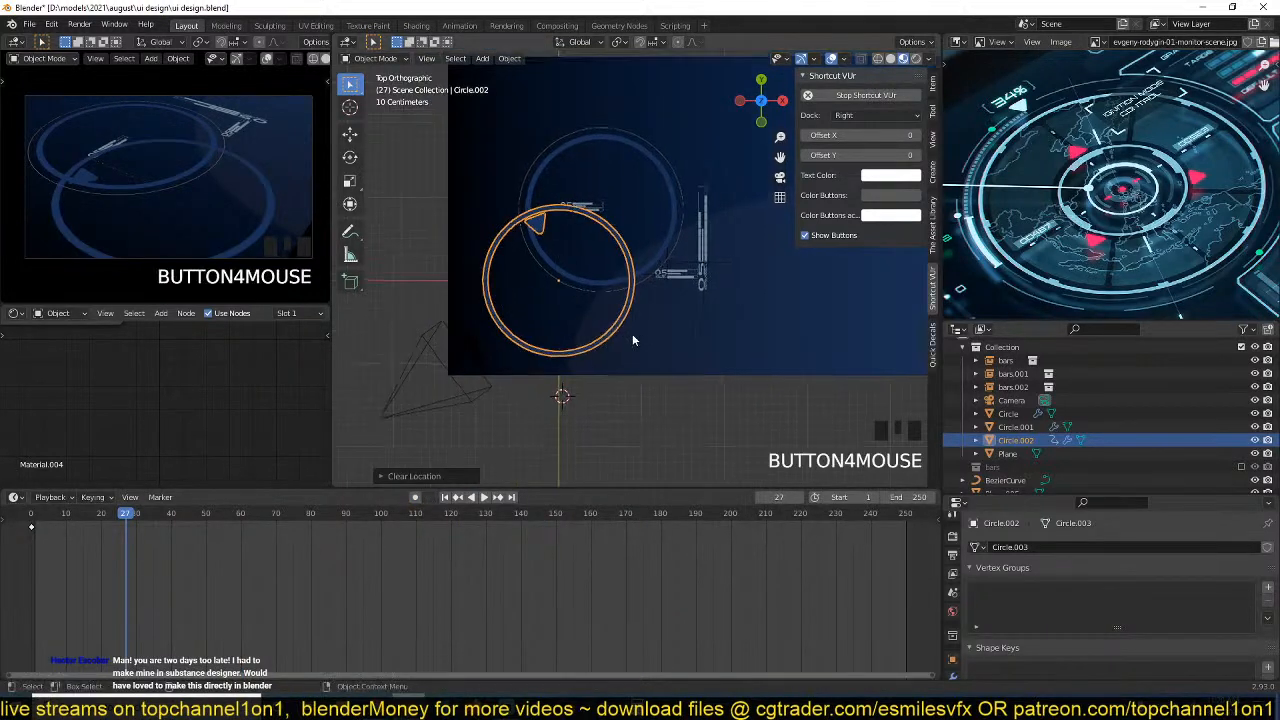
key("ctrl+s")
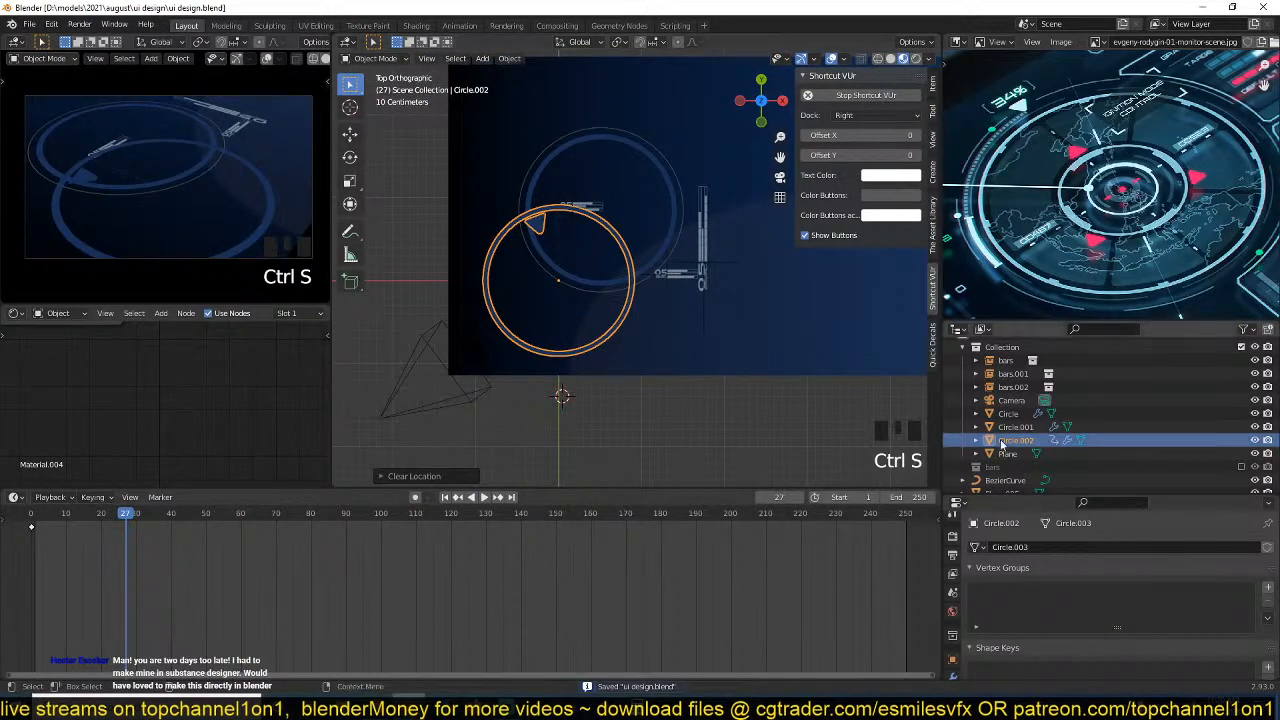
Move the triangle-marked ring into a new collection named RING_1 and save the file.
key("m")
left_click(586, 366)
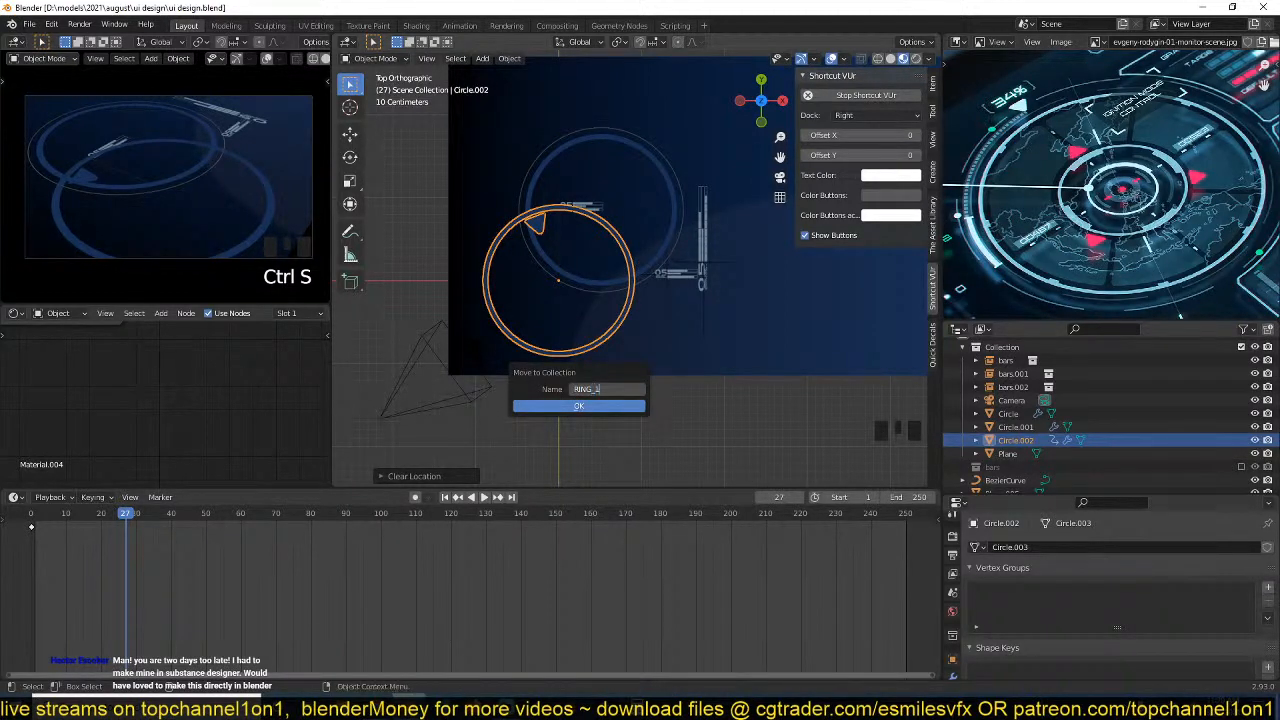
type("RING_1")
key("Return")
key("ctrl+s")
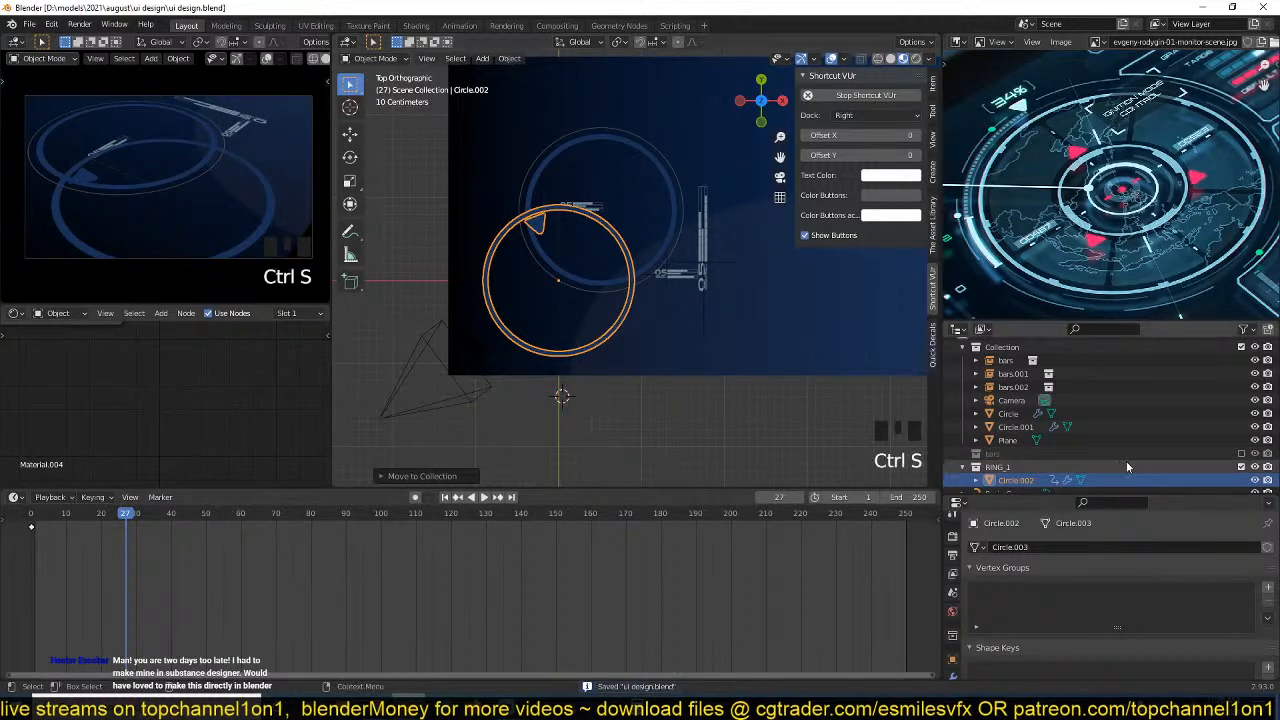
View the triangle-marked ring alone in local view and return to the full scene.
scroll(1126, 467, "down", 2)
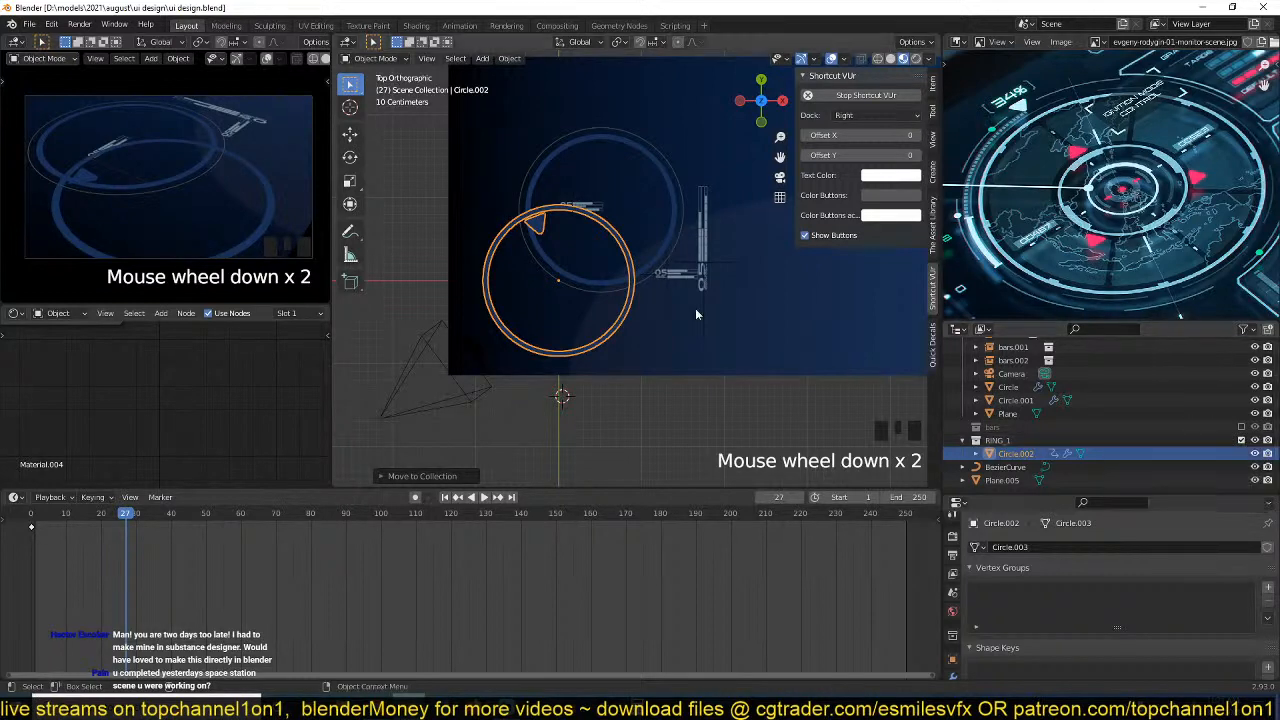
key("slash")
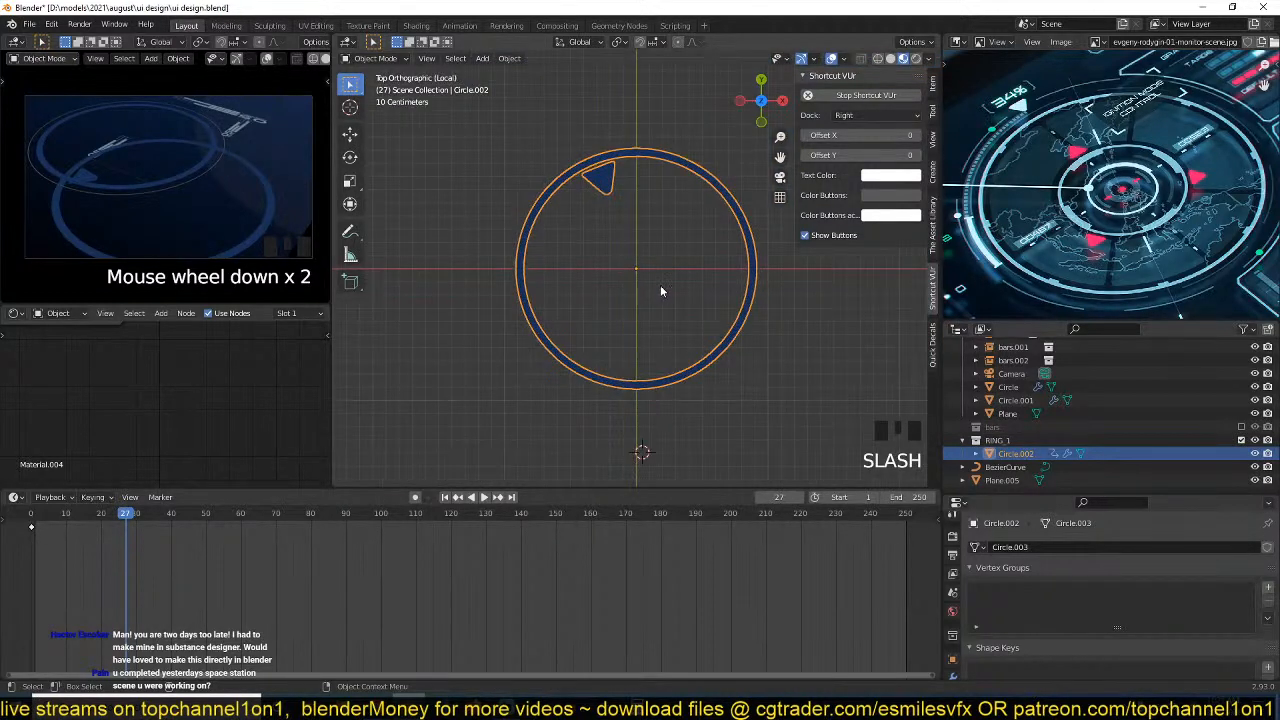
key("slash")
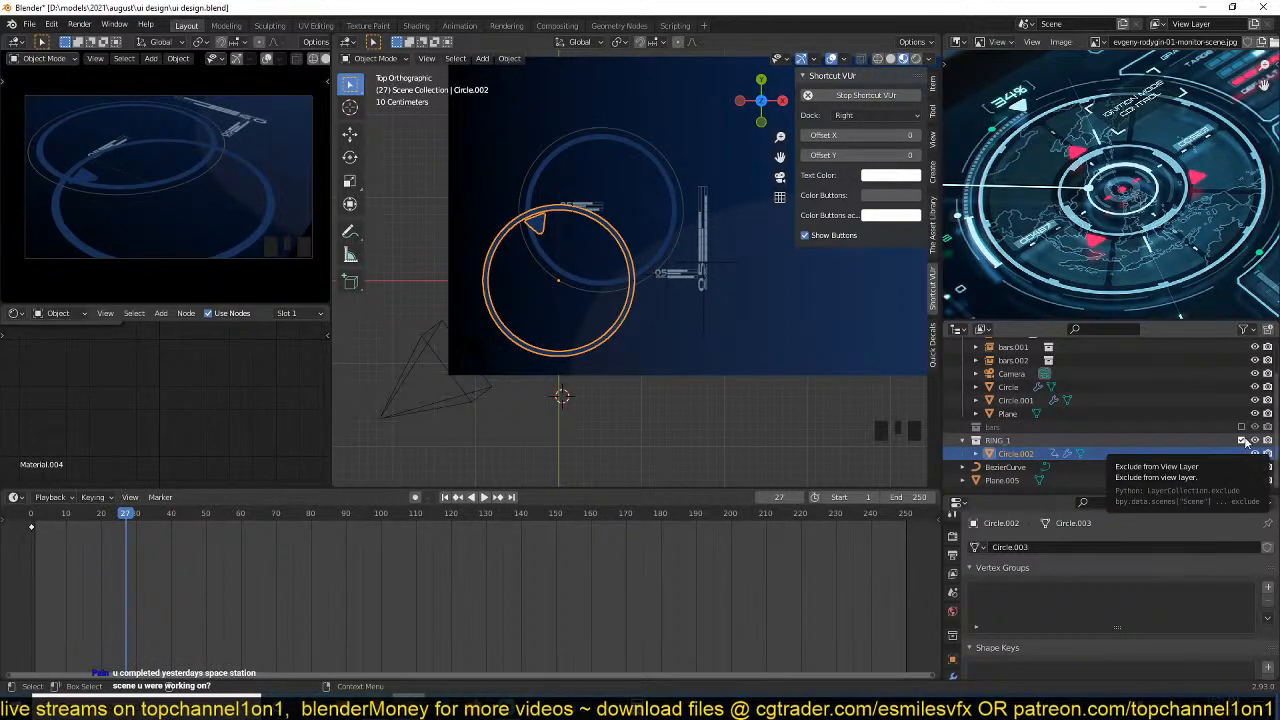
Deselect the ring, save the file and open the recent file scifi corrido.blend in a second, maximized Blender window.
left_click(758, 401)
key("ctrl+s")
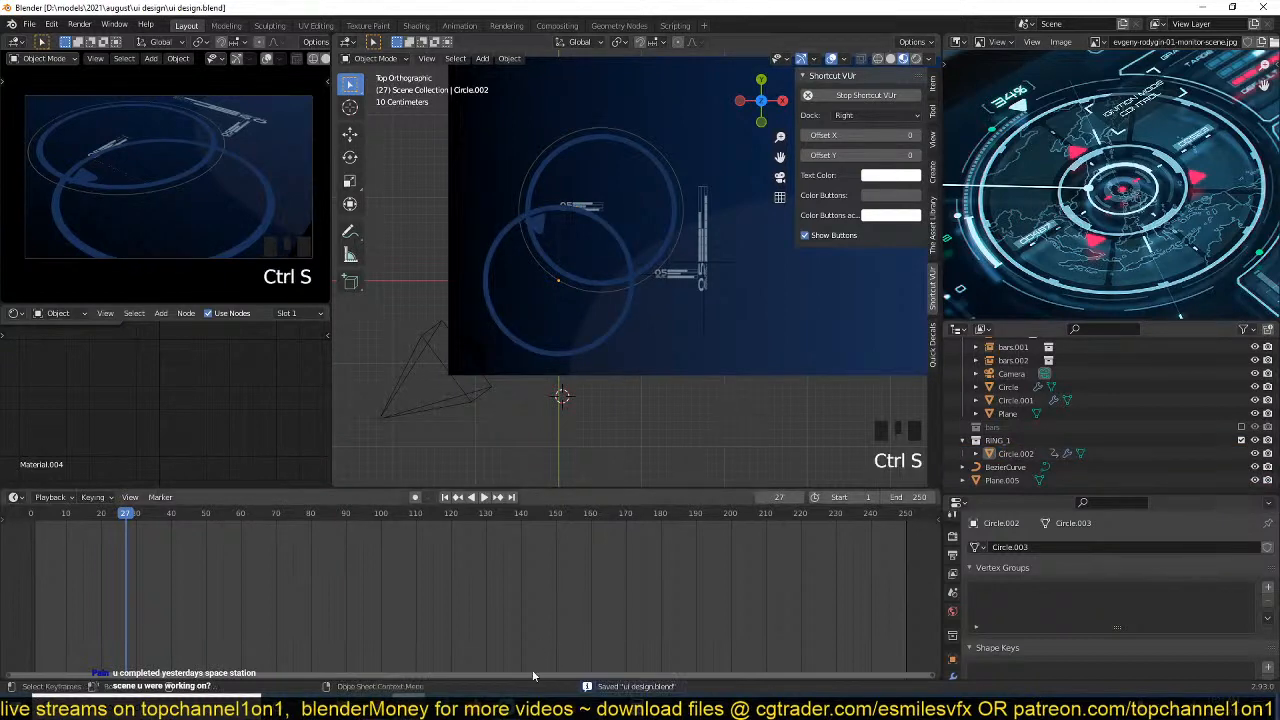
right_click(409, 703)
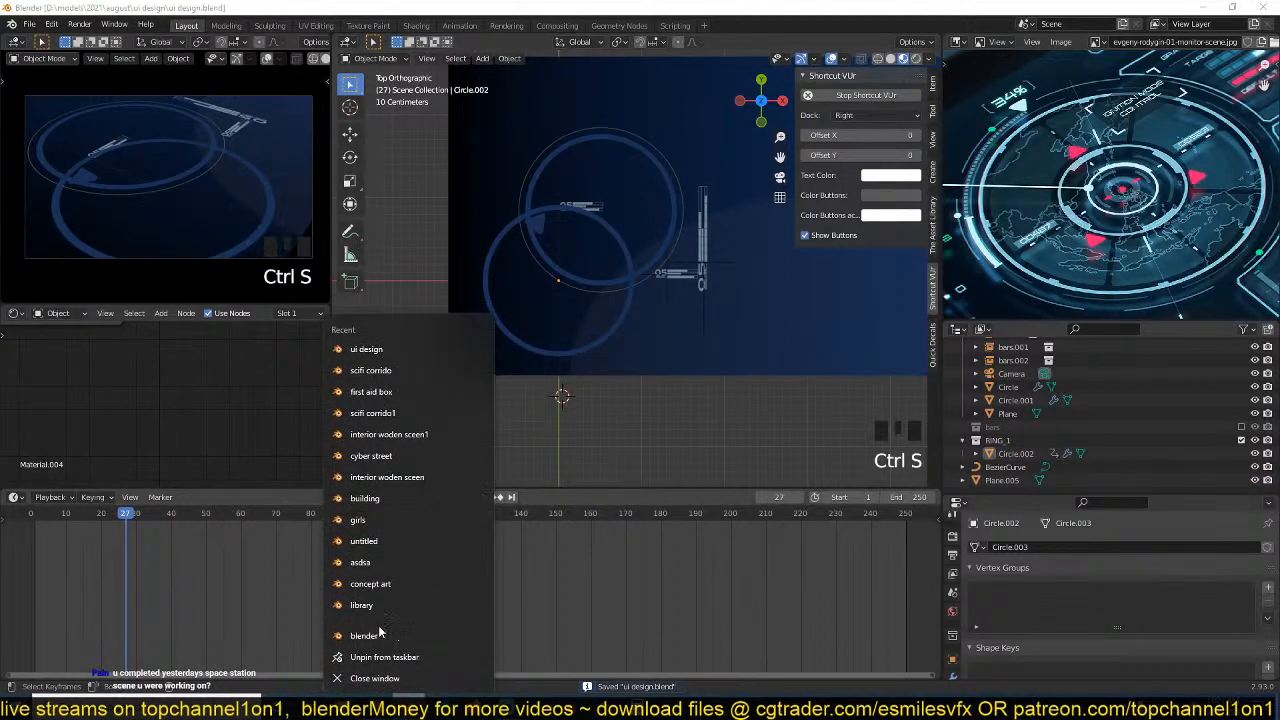
left_click(380, 634)
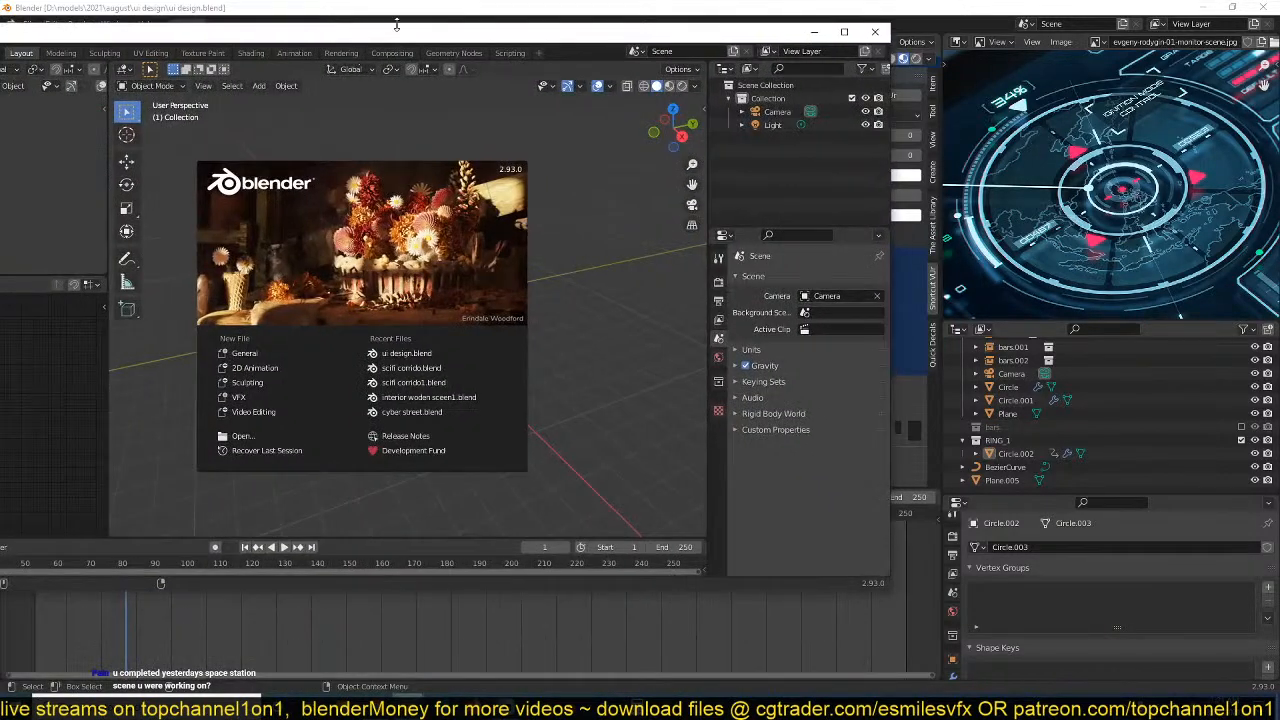
left_click_drag(415, 40, 654, 1)
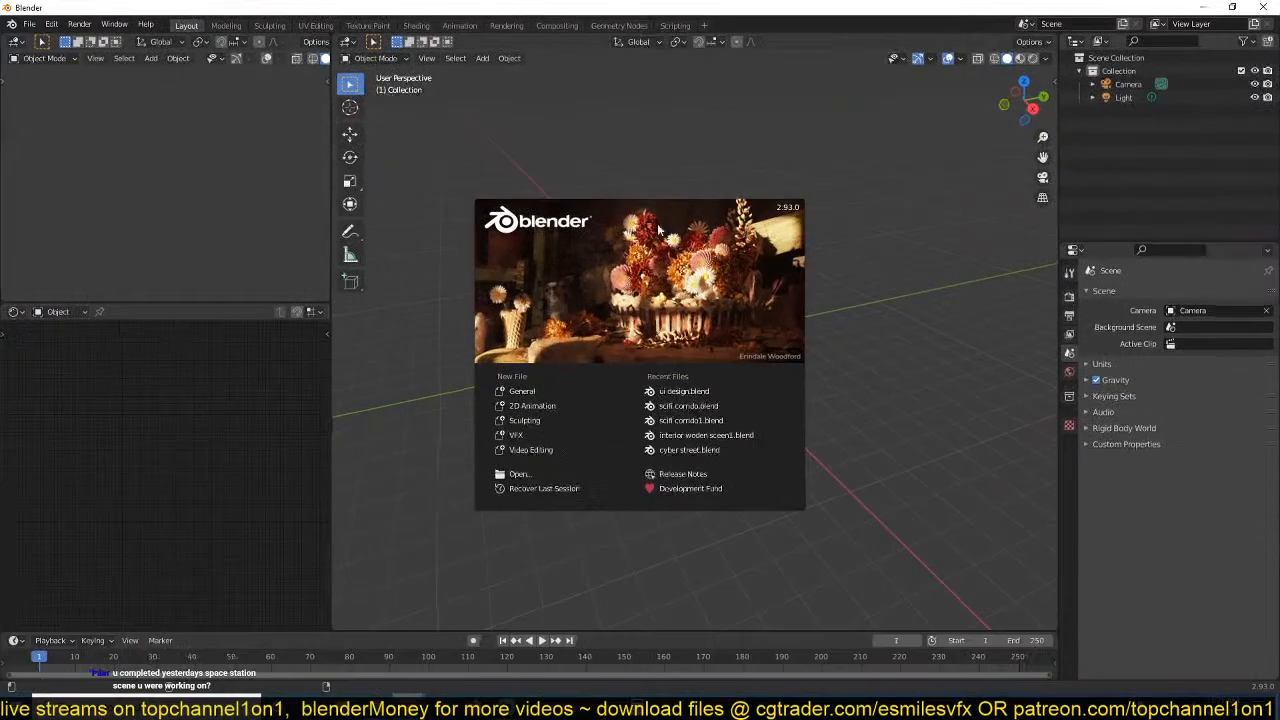
left_click(663, 408)
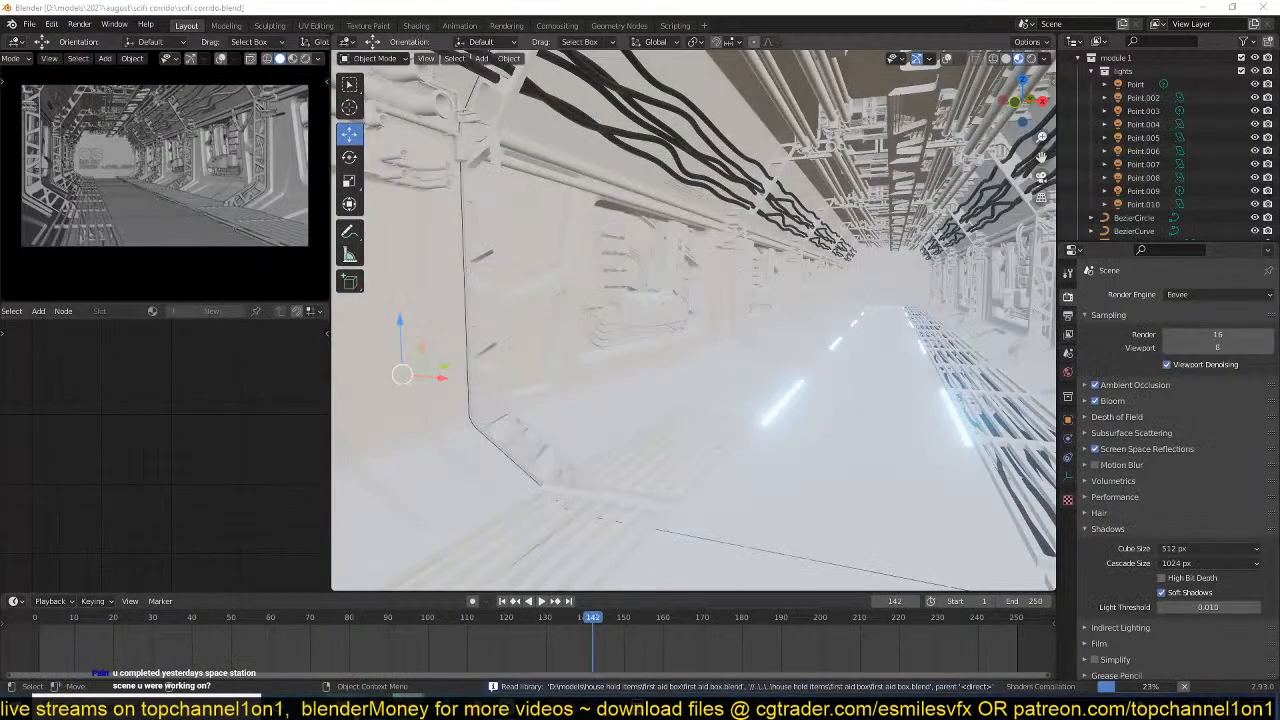
Switch to File Explorer, open the tutorials finished folder and minimize its window.
left_click(344, 705)
left_click_drag(403, 92, 782, 118)
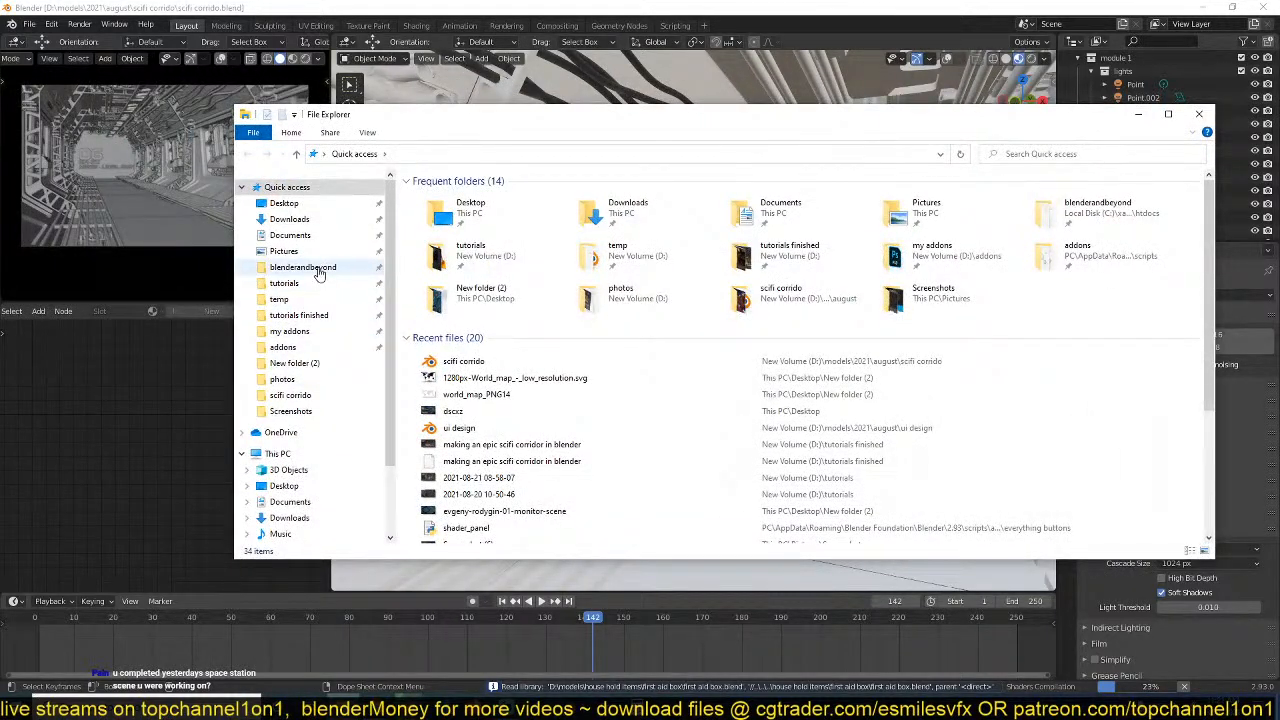
left_click(320, 318)
left_click_drag(606, 118, 32, 225)
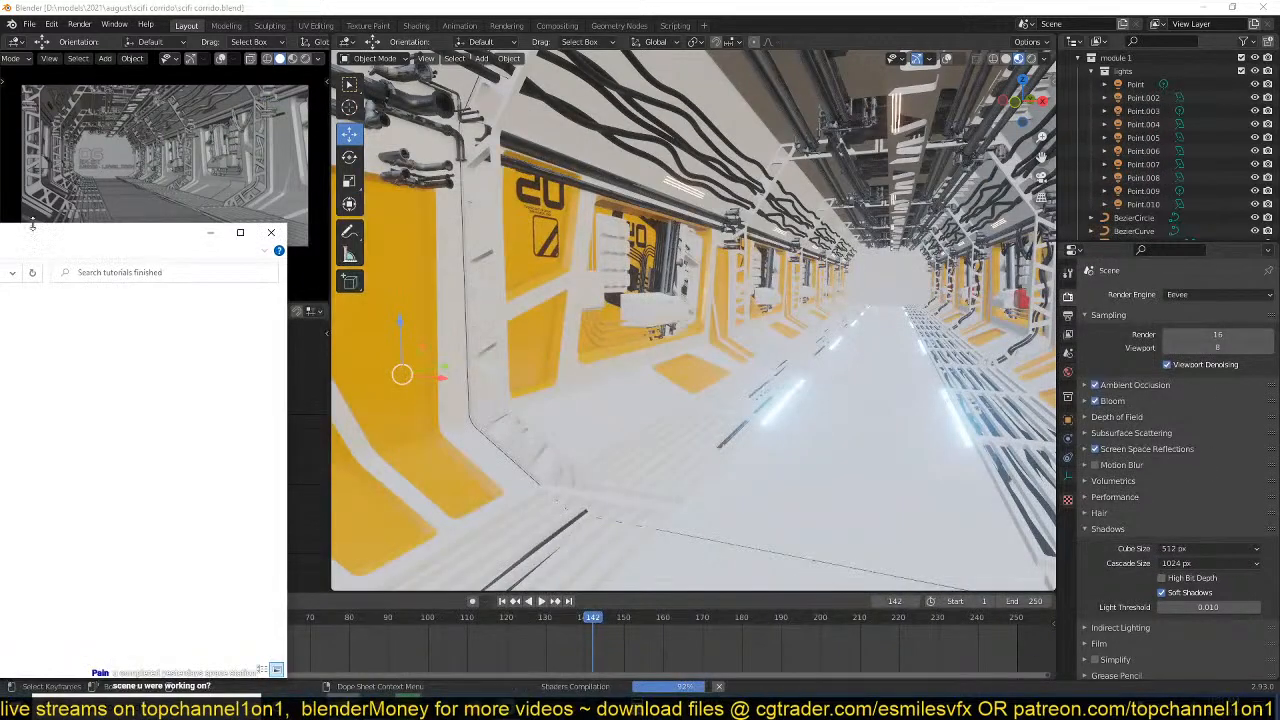
left_click(210, 232)
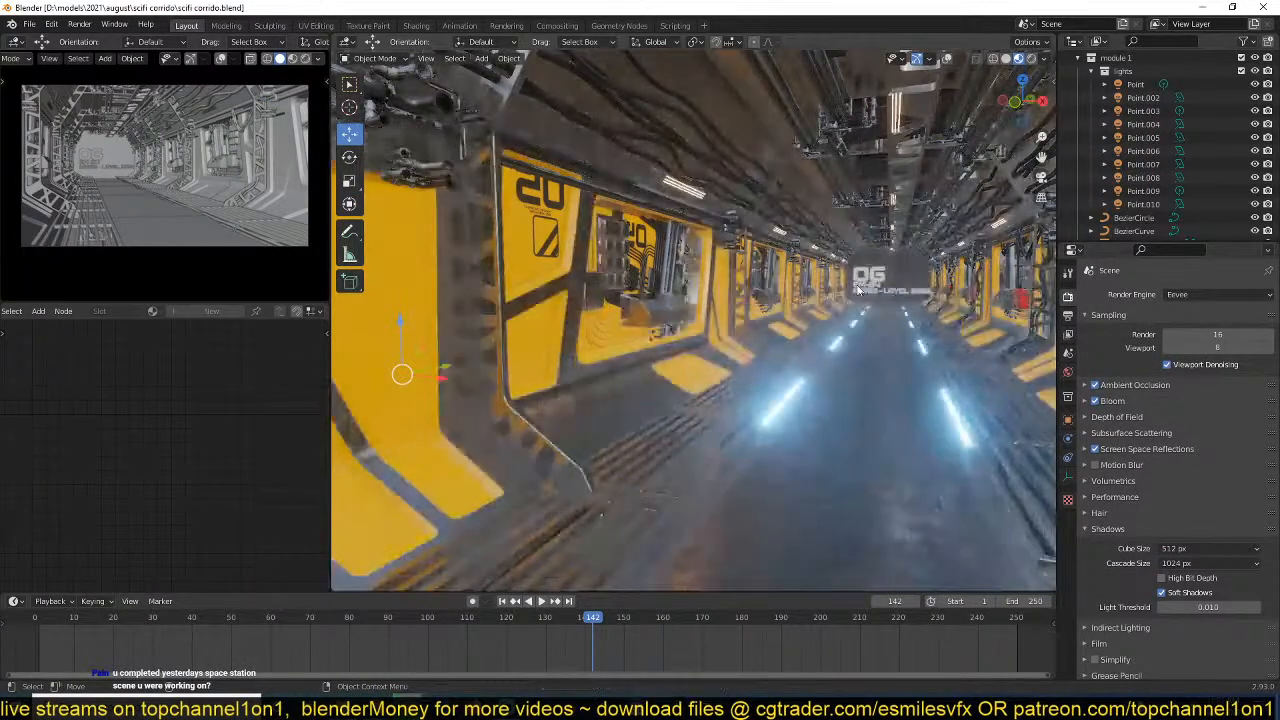
Check the viewport shading options and look along the sci-fi corridor from its centre.
left_click(1045, 59)
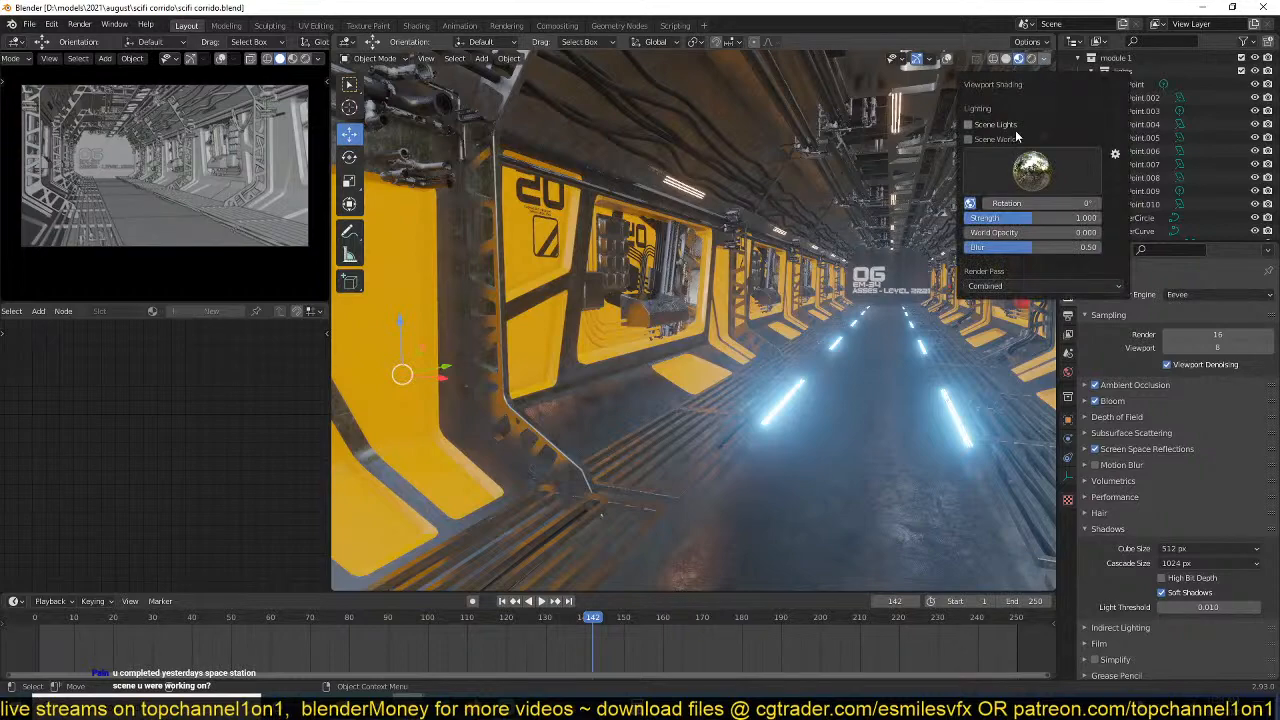
middle_click_drag(850, 335, 867, 329)
scroll(724, 382, "down", 2)
middle_click_drag(724, 382, 738, 398)
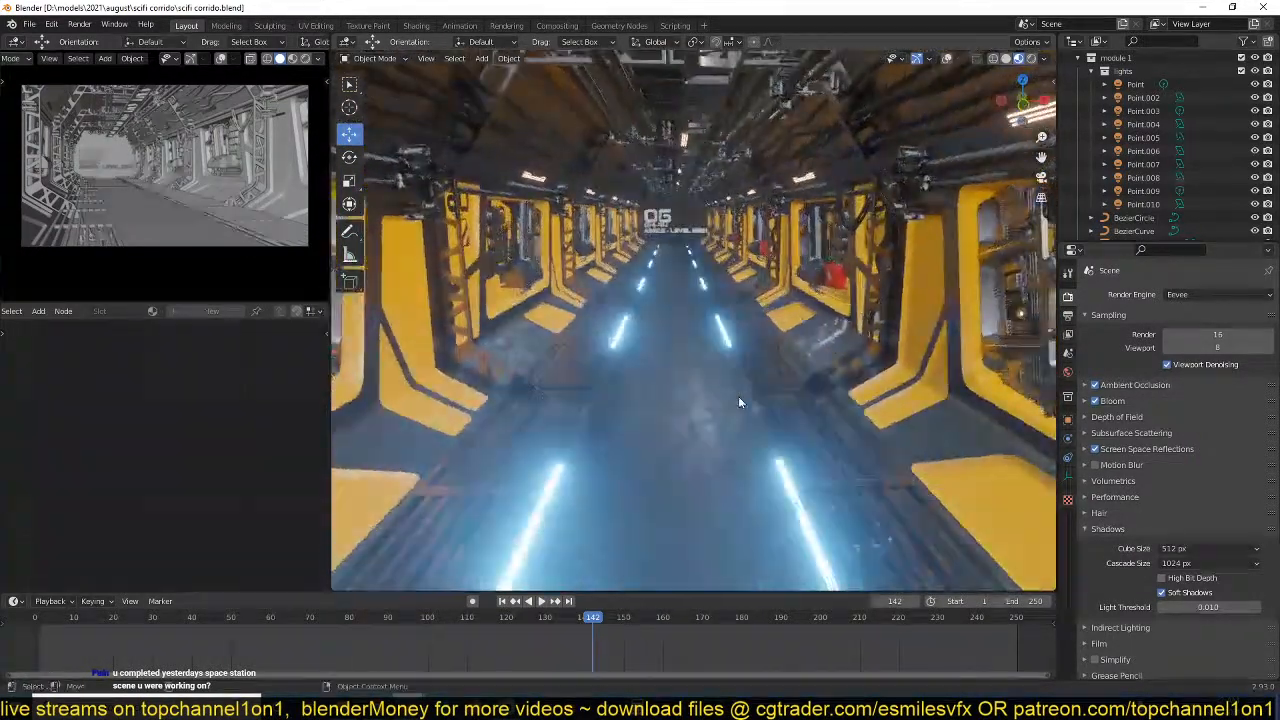
scroll(752, 392, "down", 6)
scroll(753, 397, "up", 6)
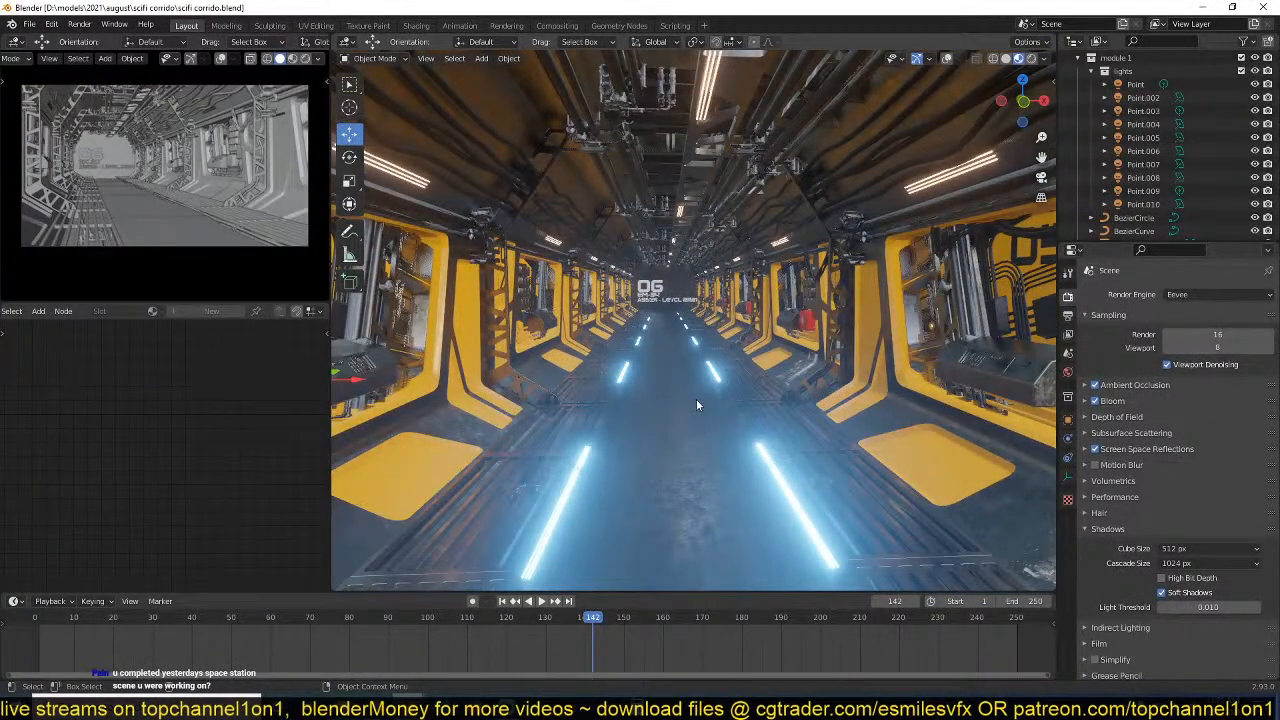
Use Walk Navigation to examine the corridor's side bays, ceiling pipes, floor lights and end wall, finishing with a view from outside.
key("F3")
type("walk")
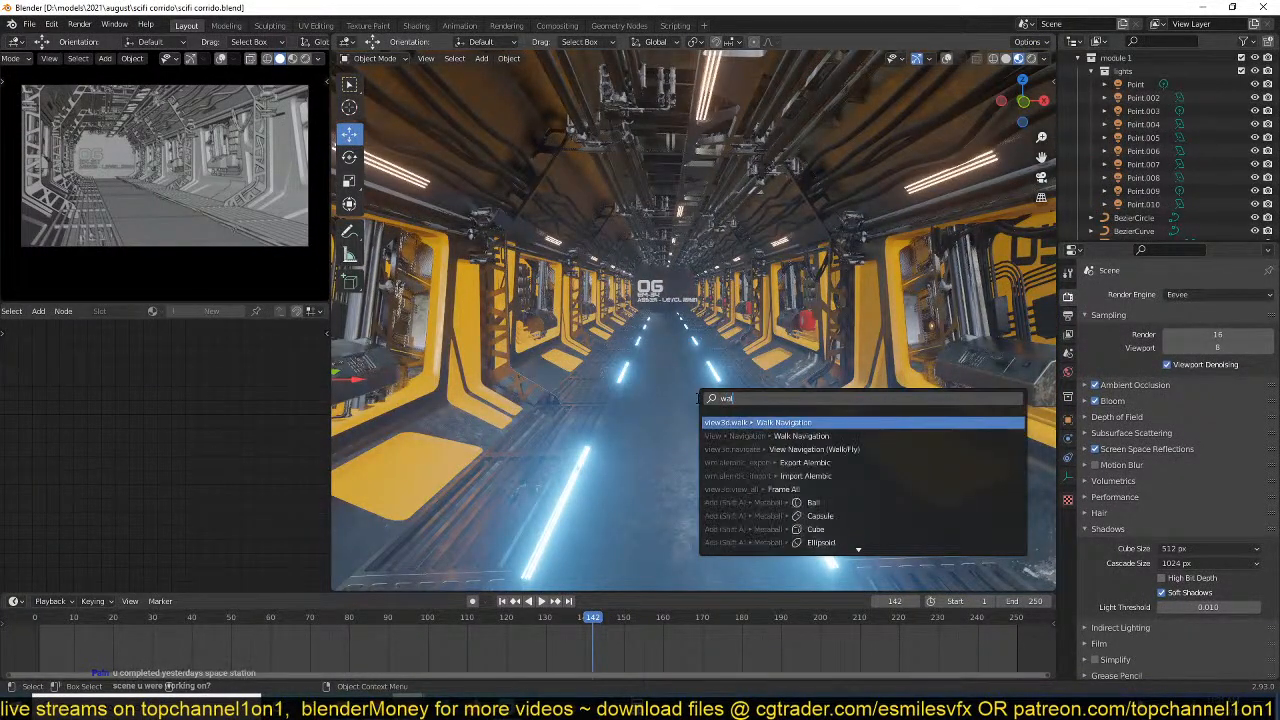
left_click(831, 423)
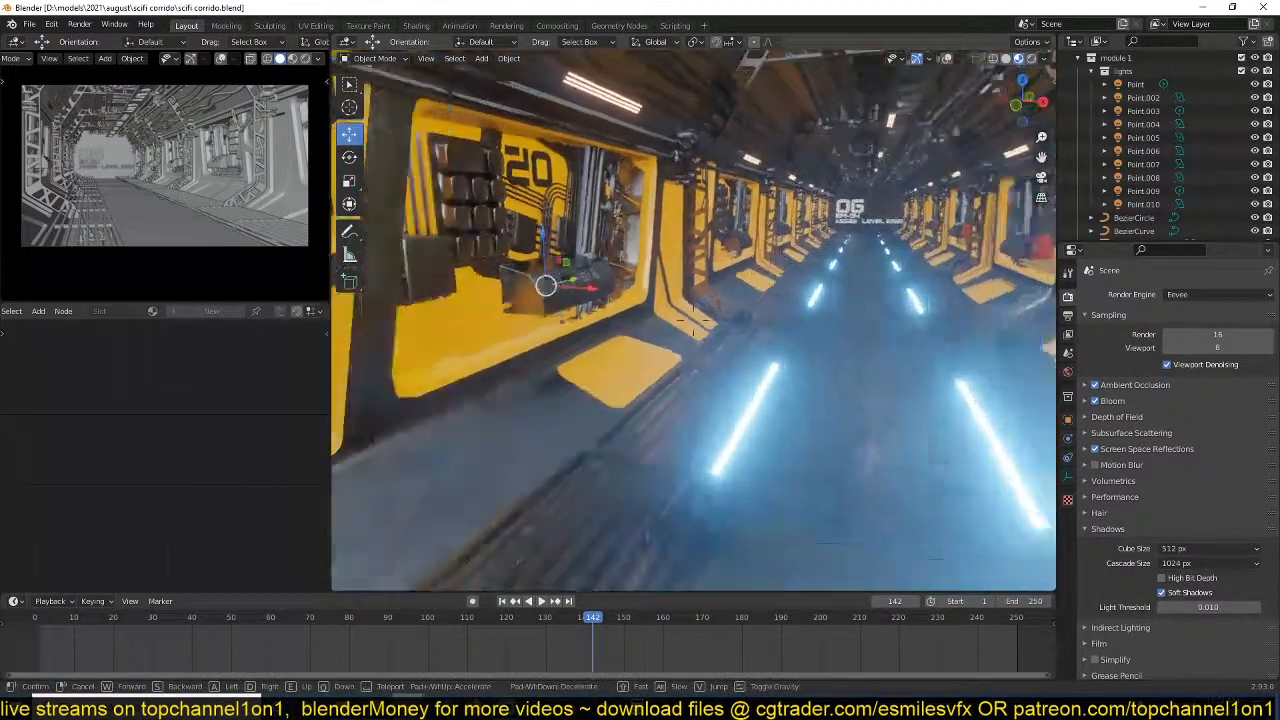
key("w")
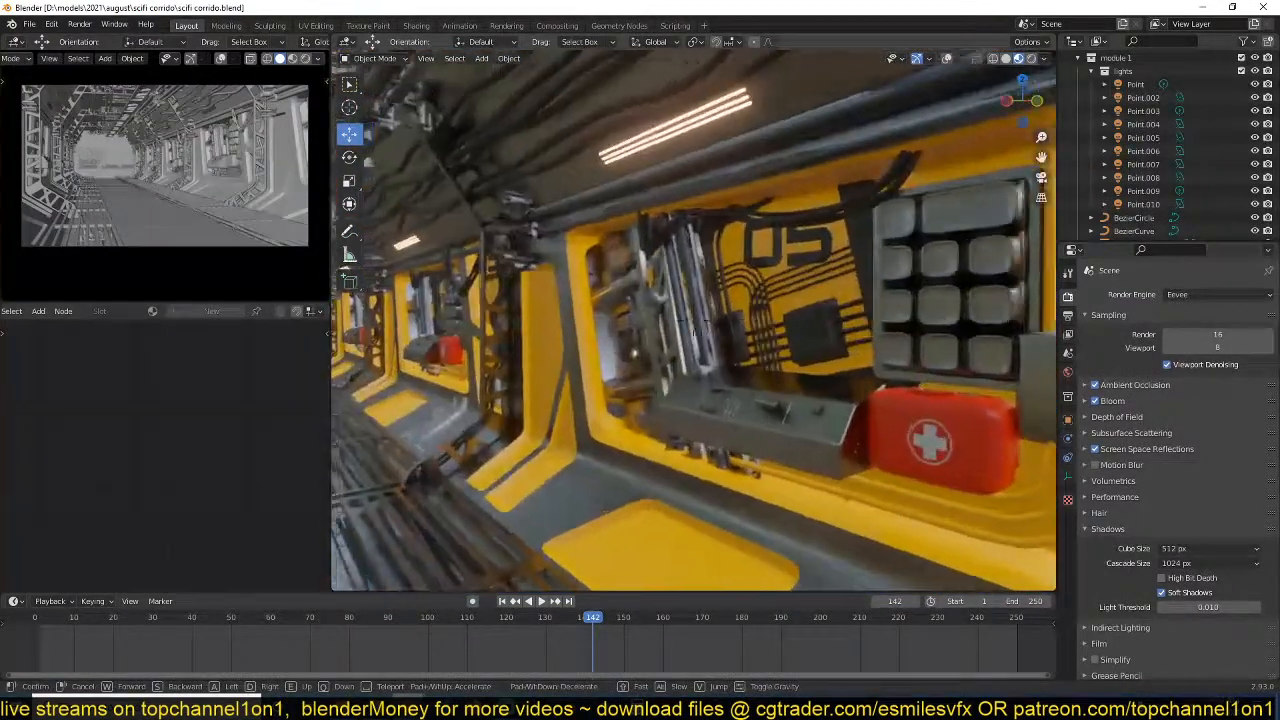
key("s")
key("s")
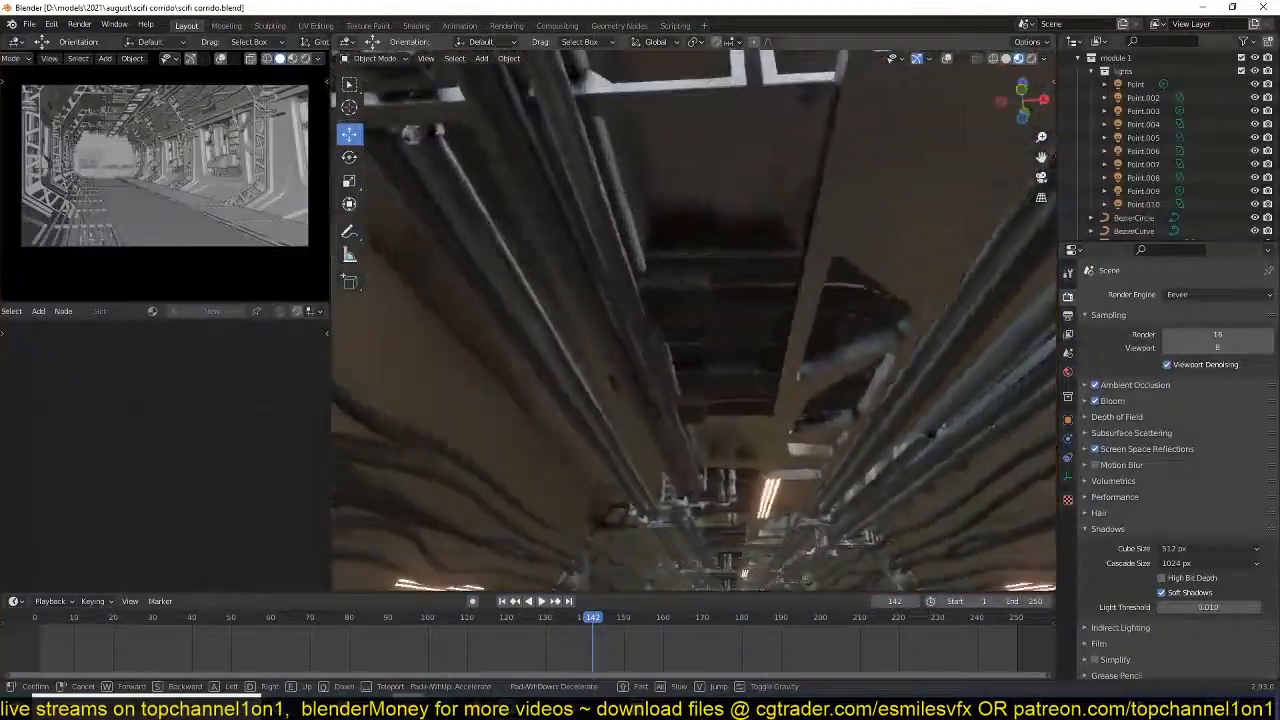
key("w")
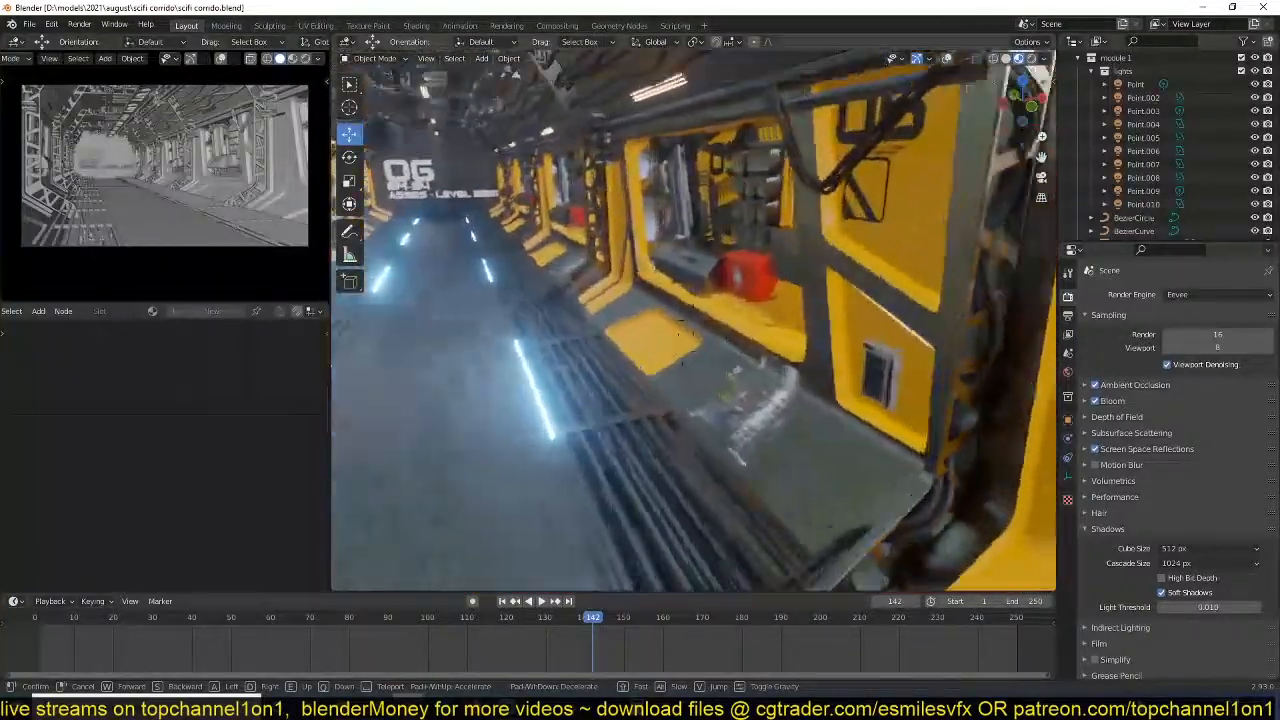
key("s")
key("w")
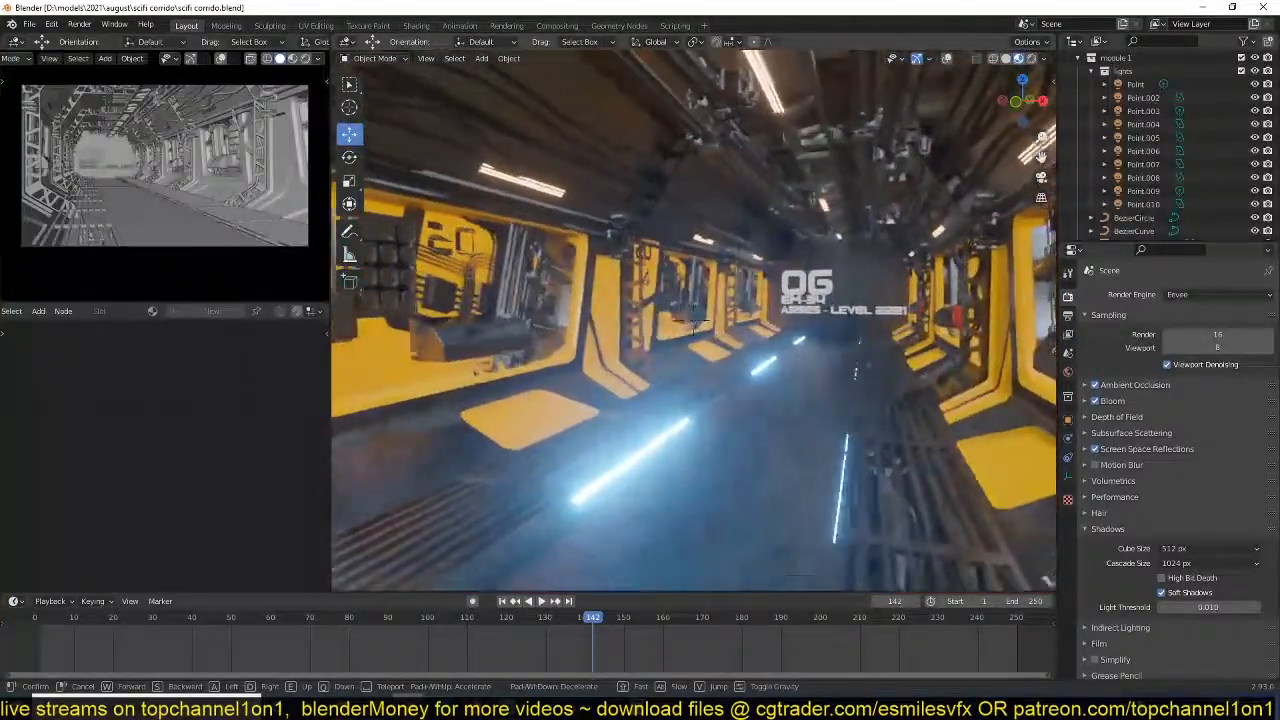
key("w")
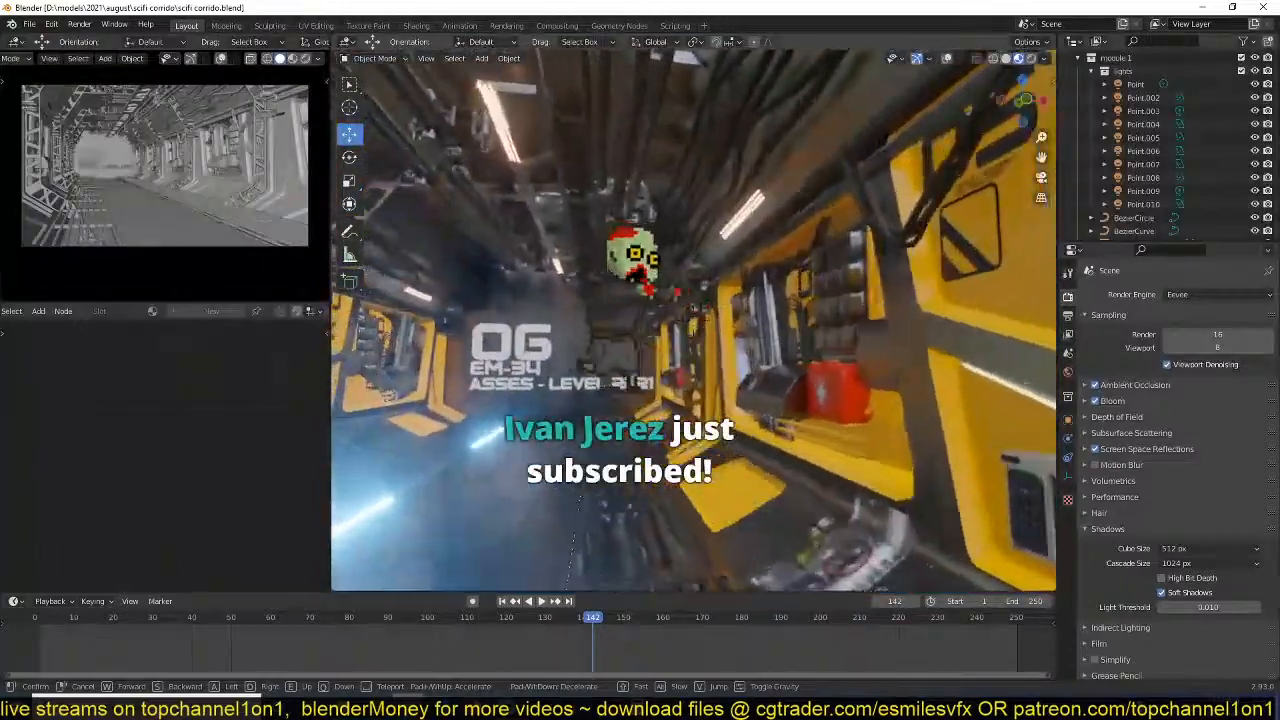
key("w")
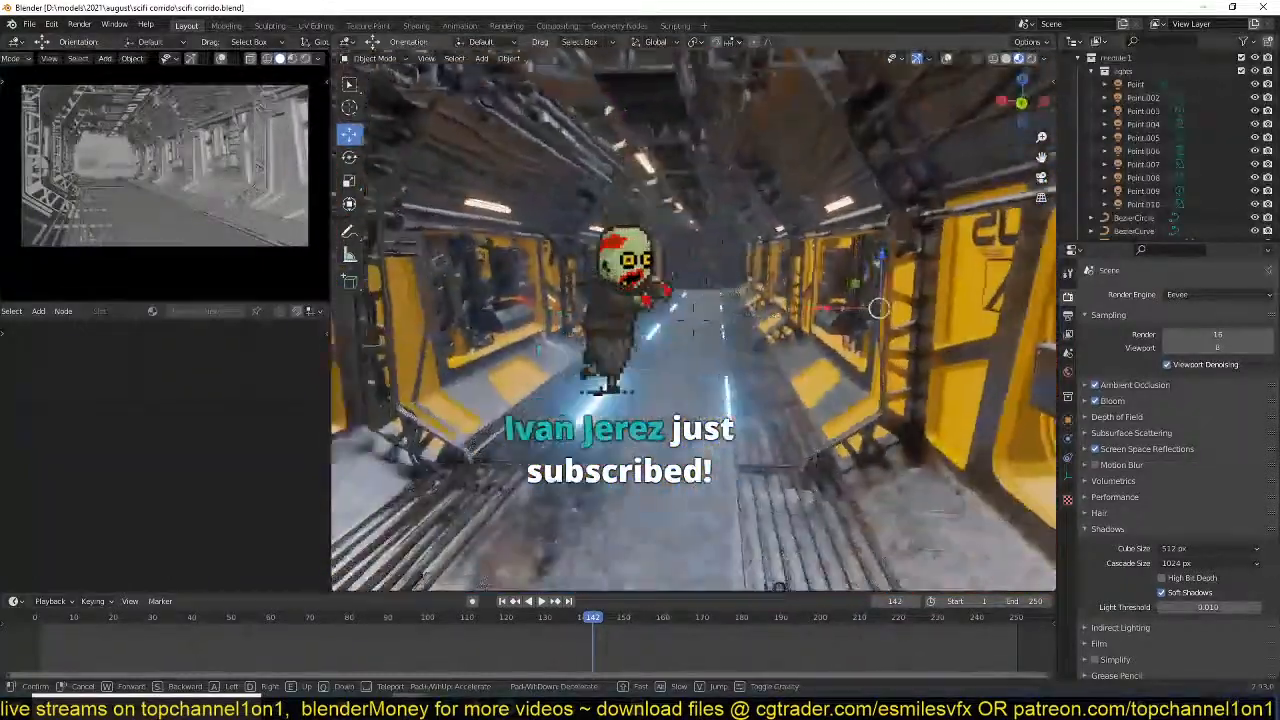
key("w")
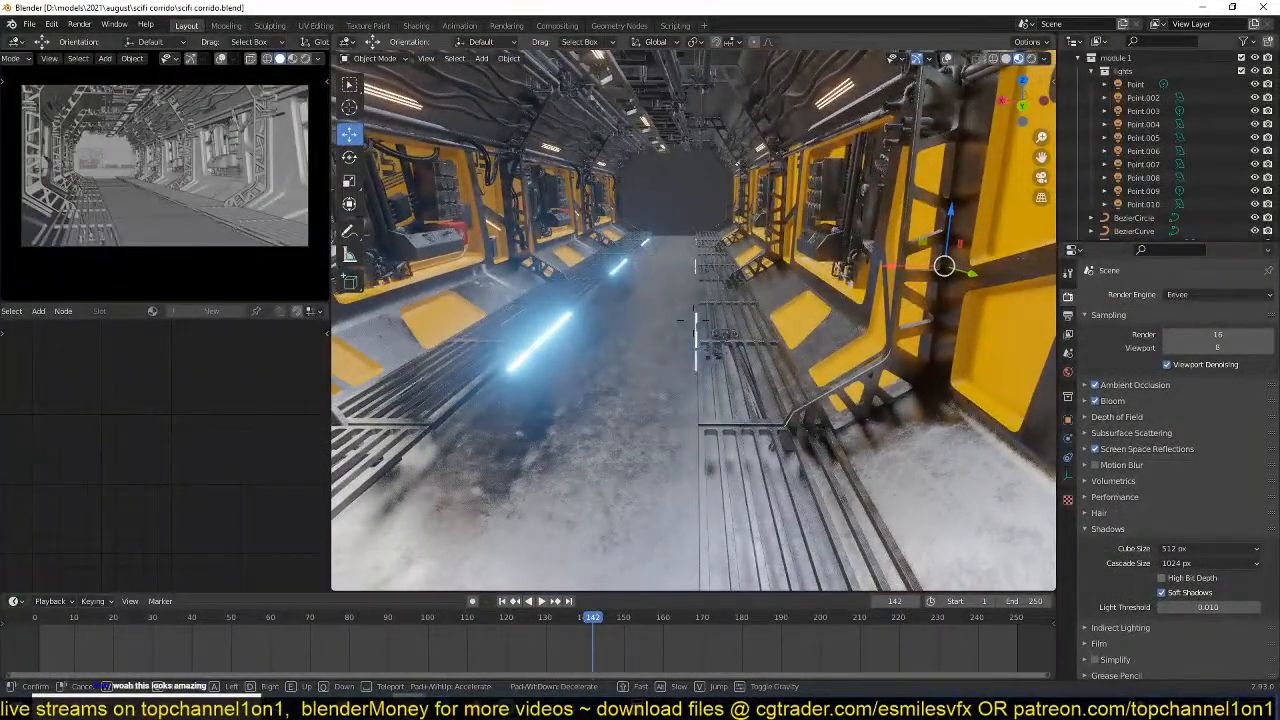
key("w")
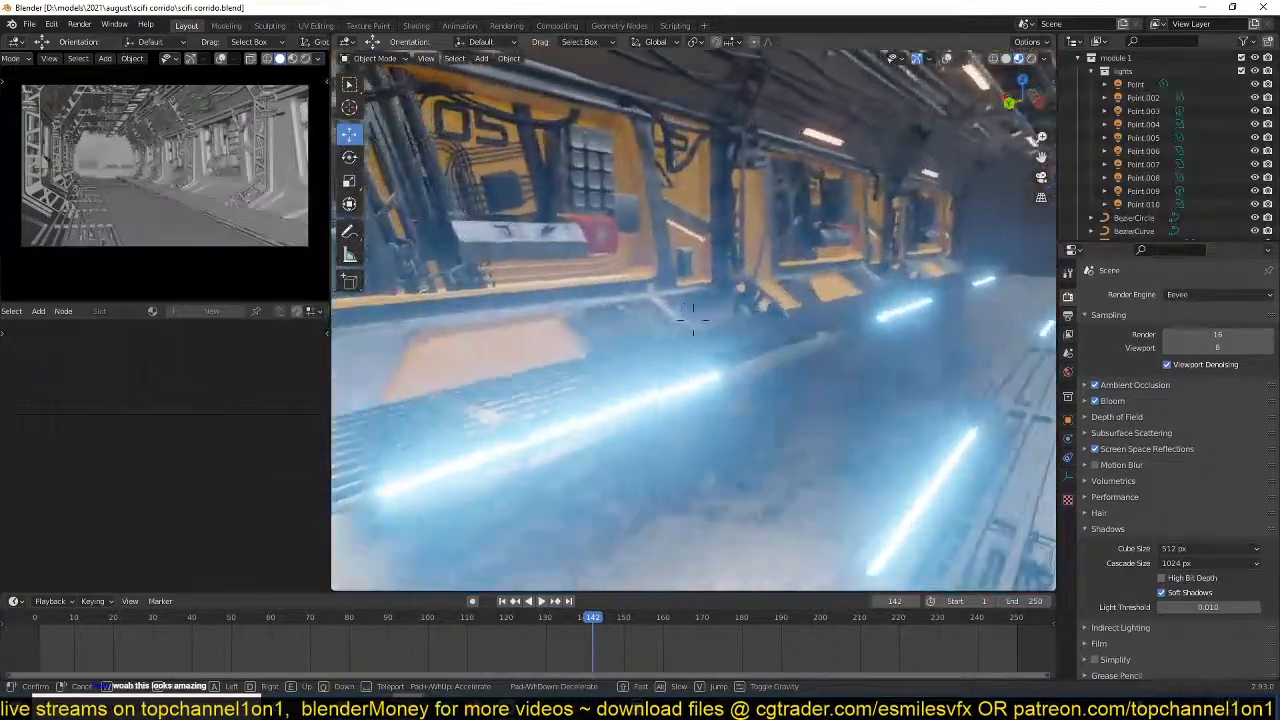
key("w")
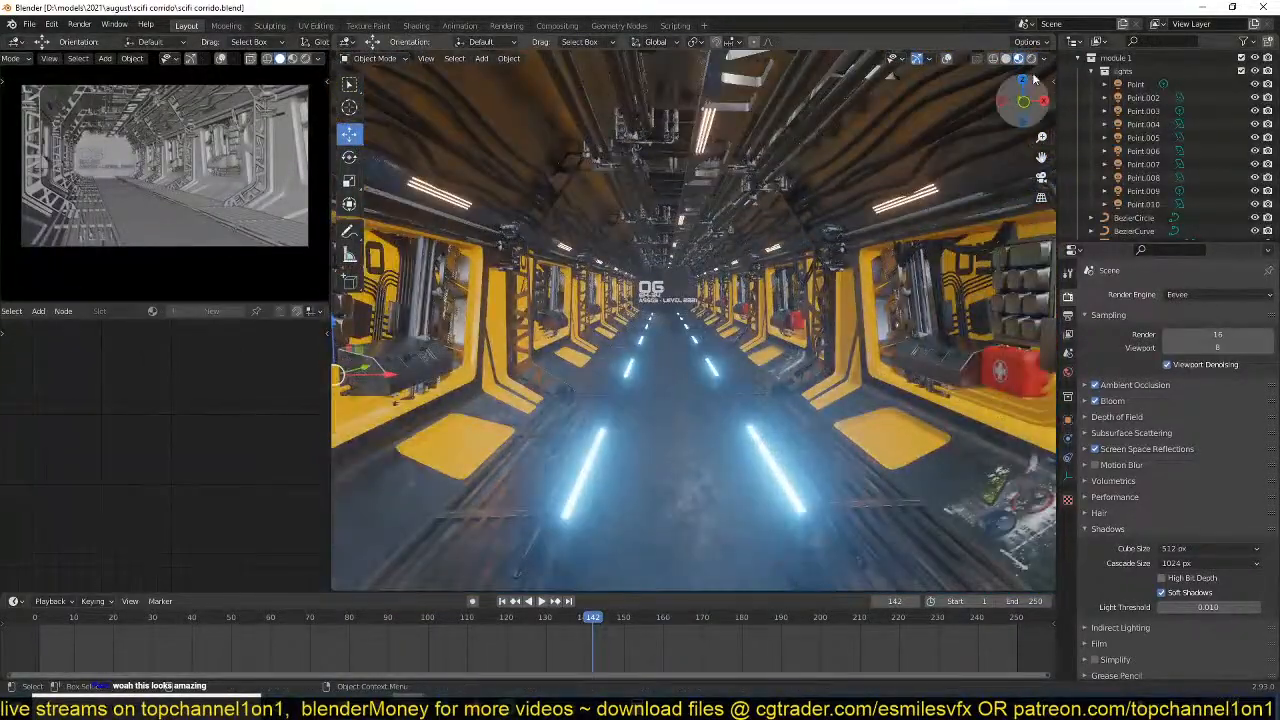
left_click(846, 225)
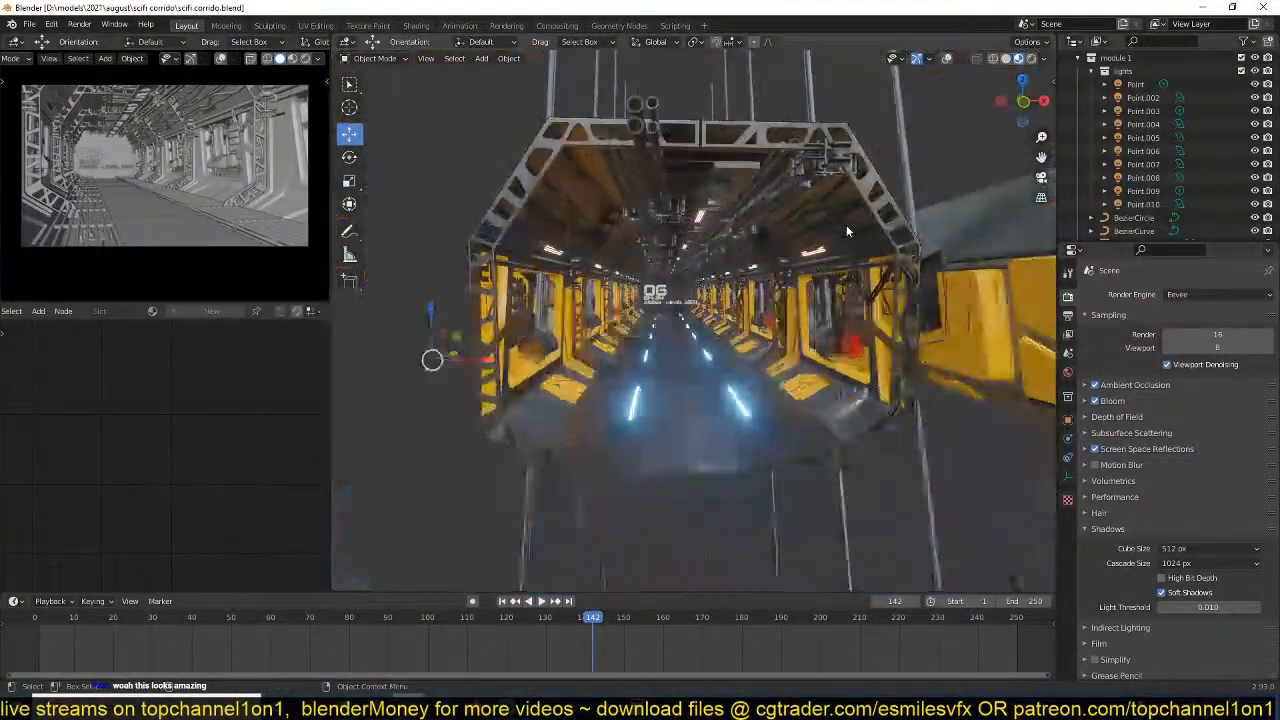
Look through the corridor scene's camera in Rendered and then Solid shading, and close that scene to return to ui design.blend.
key("KP_0")
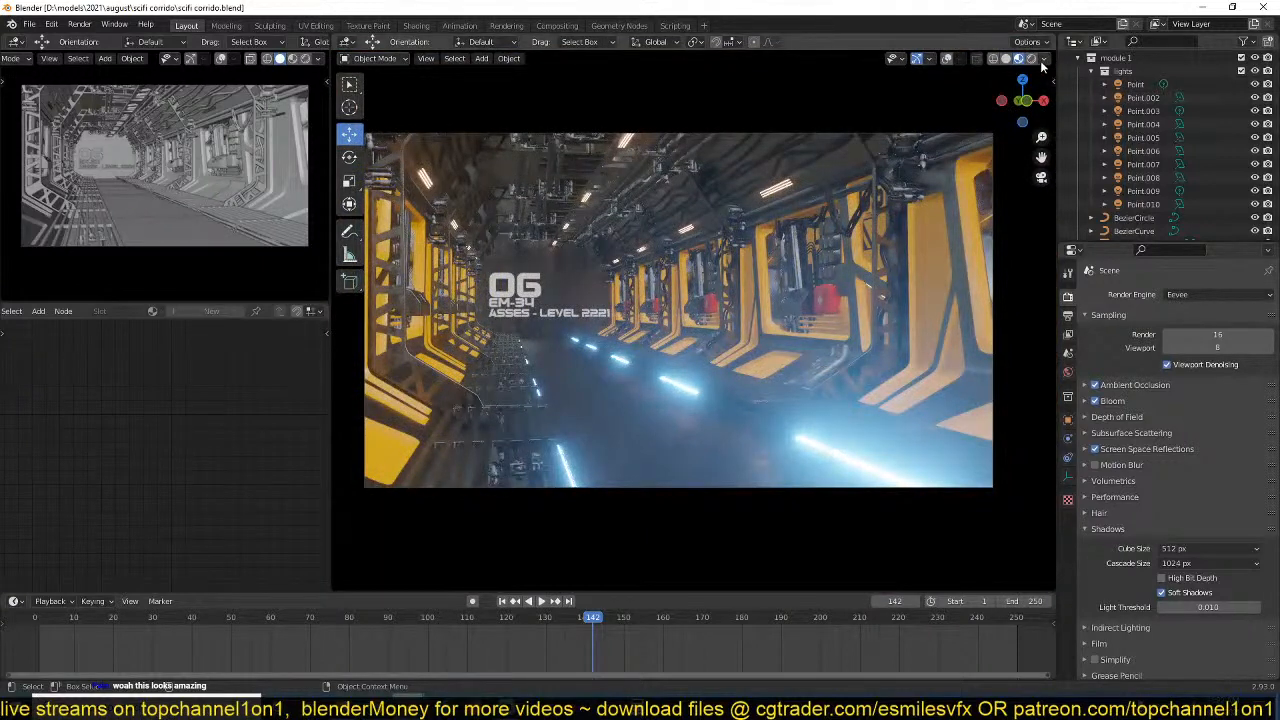
left_click(1031, 59)
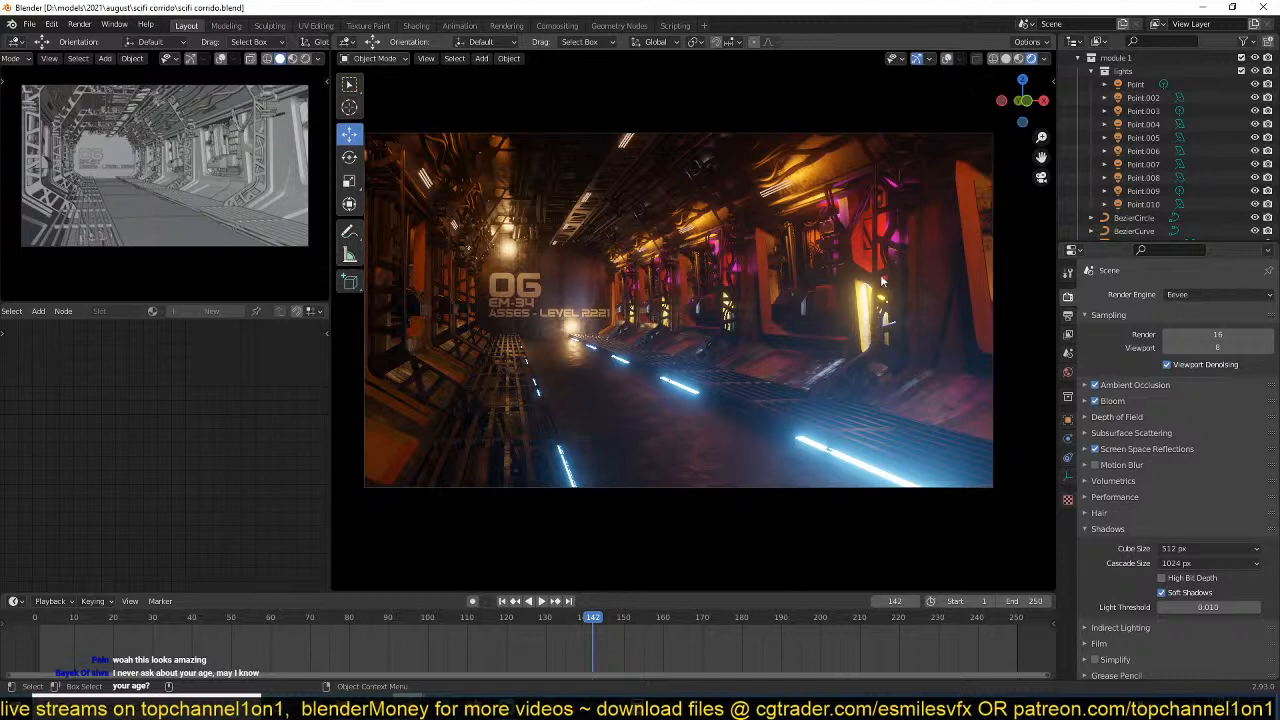
left_click(1006, 58)
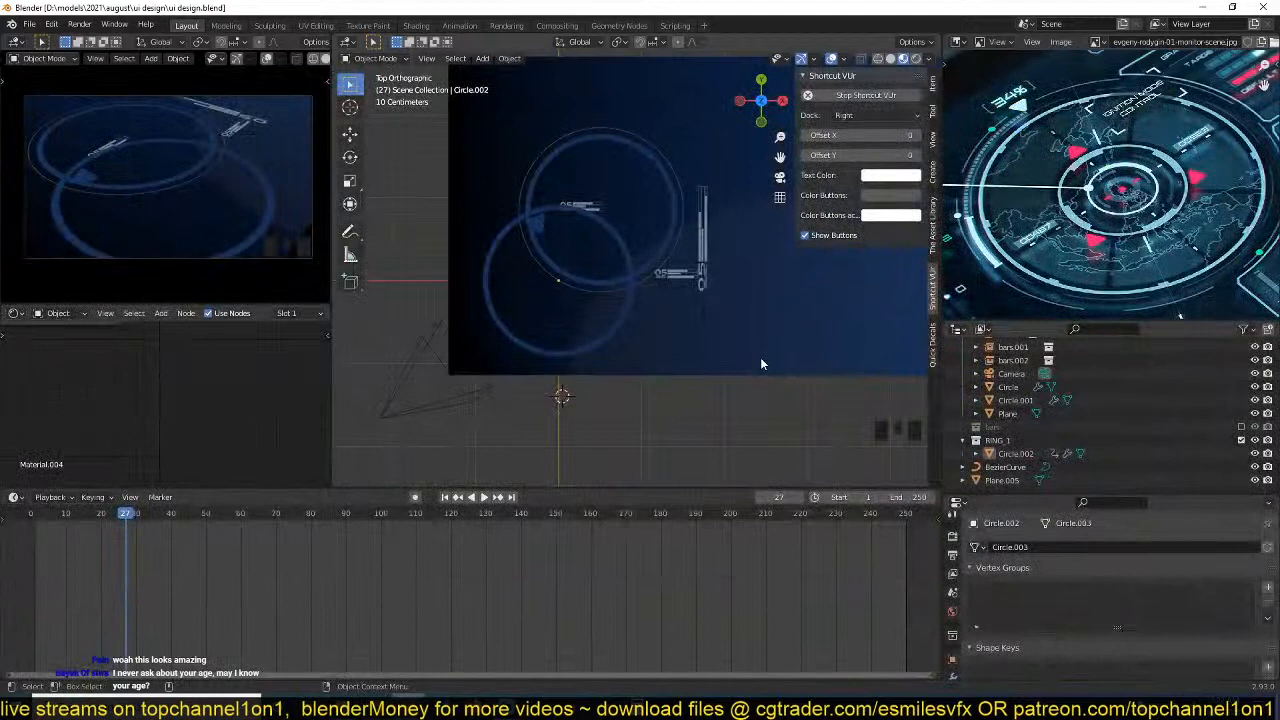
left_click(708, 353)
Add a collection instance of RING_1 to the UI design scene.
scroll(610, 284, "up", 2)
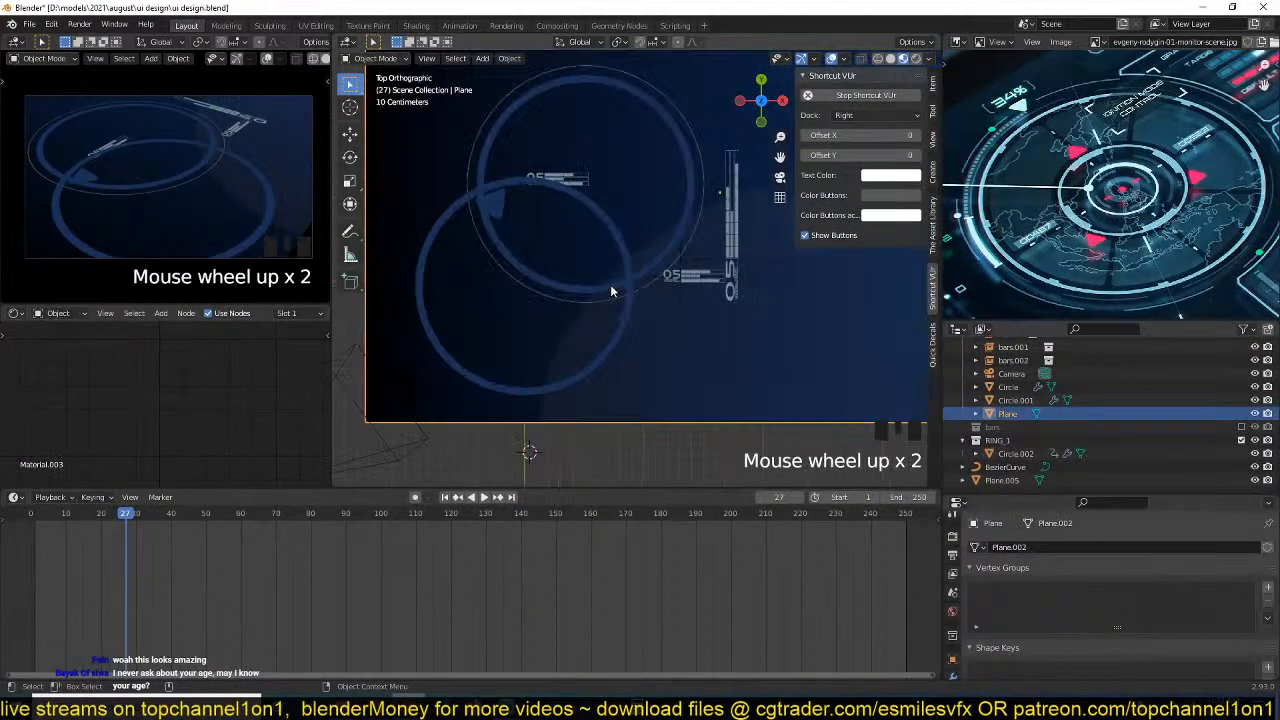
left_click(643, 325)
left_click(633, 322)
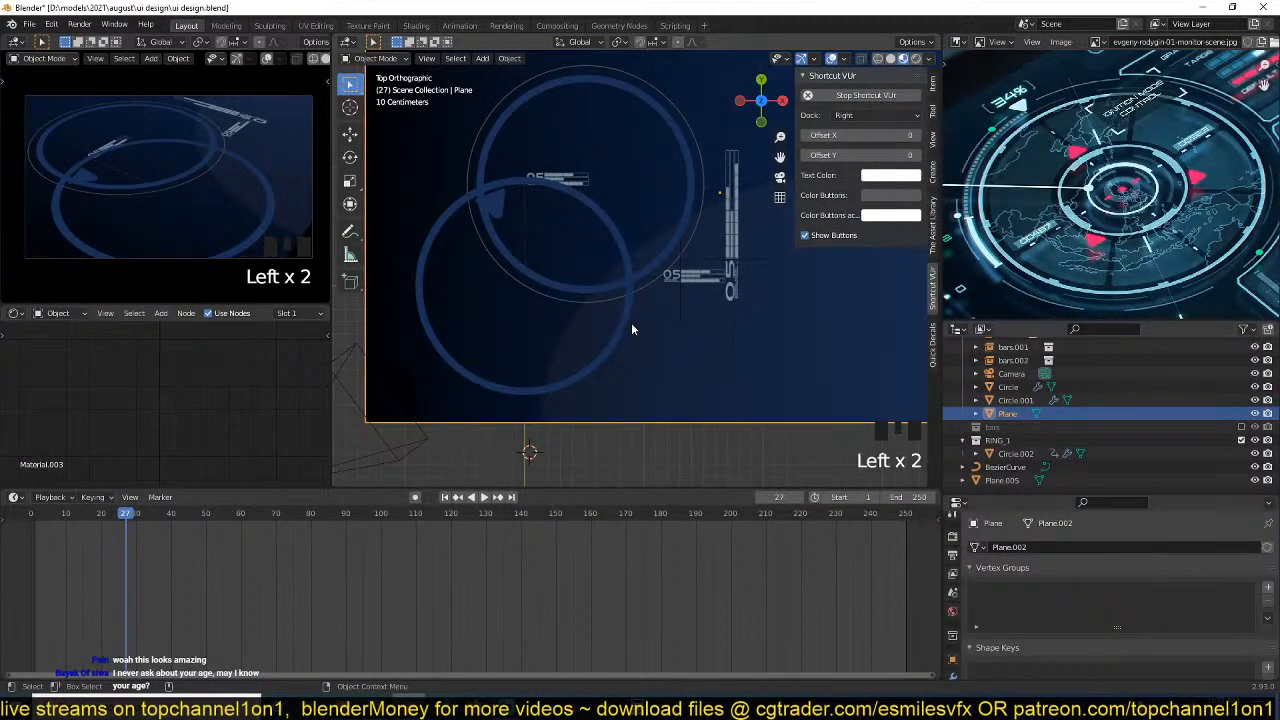
scroll(631, 322, "down", 2)
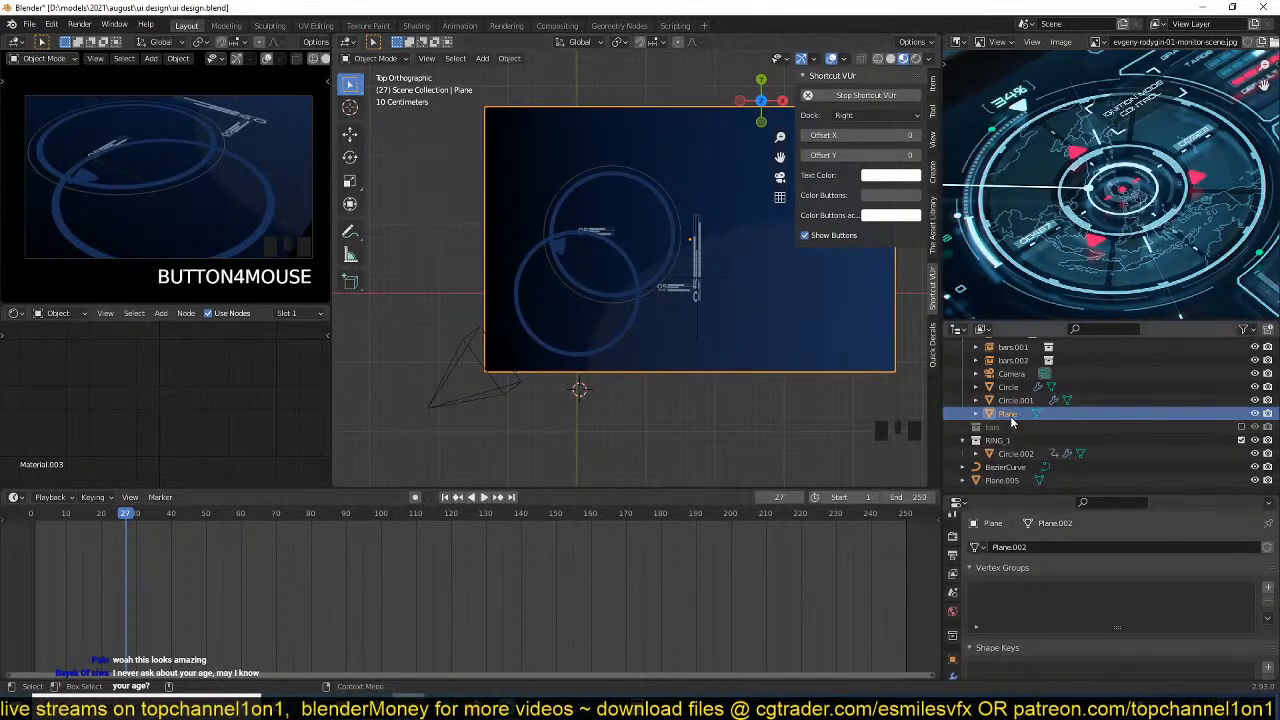
key("shift+a")
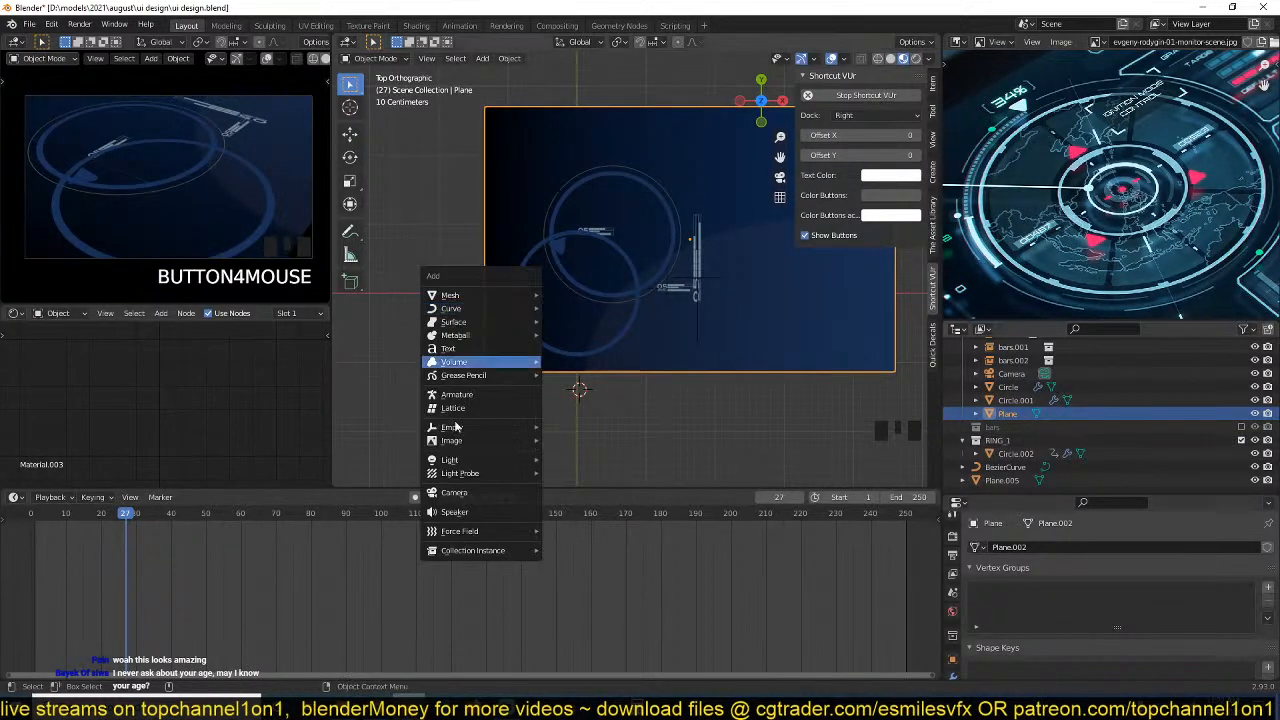
mouse_move(464, 554)
left_click(596, 560)
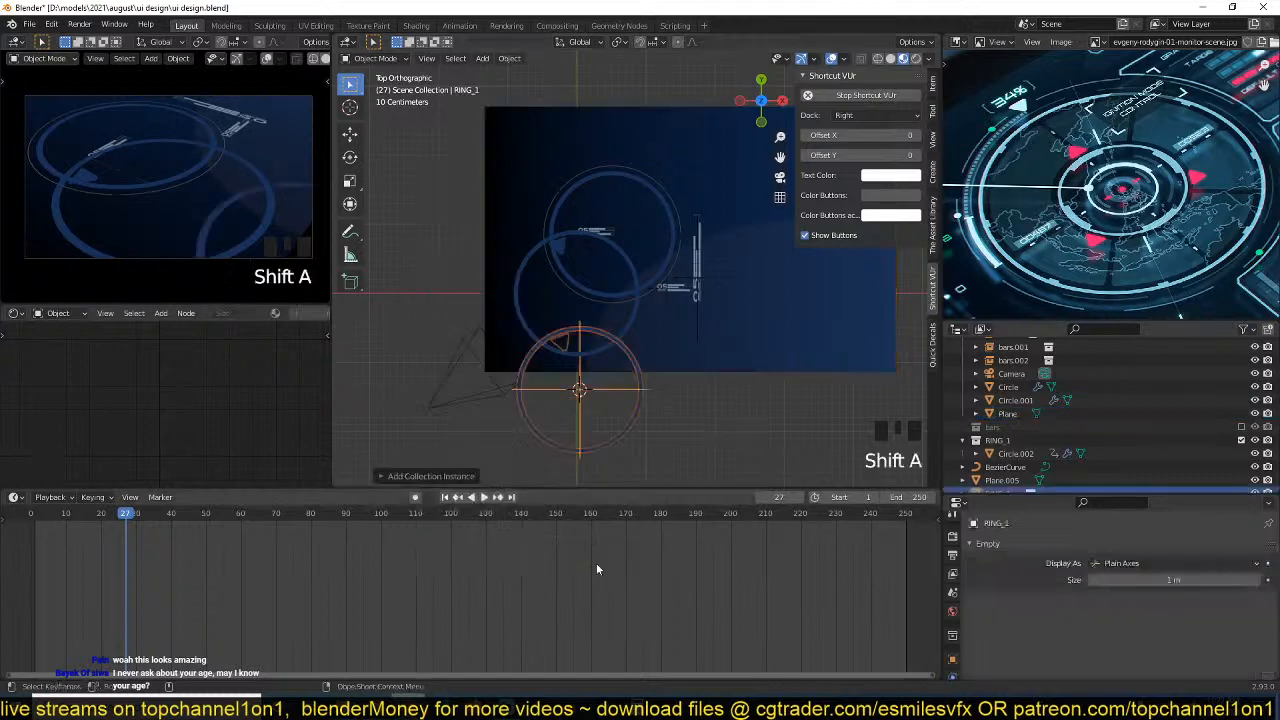
Scale down the new RING_1 instance and move it onto the blue plane, where the two large rings overlap.
key("s")
left_click(638, 377)
key("g")
left_click(811, 214)
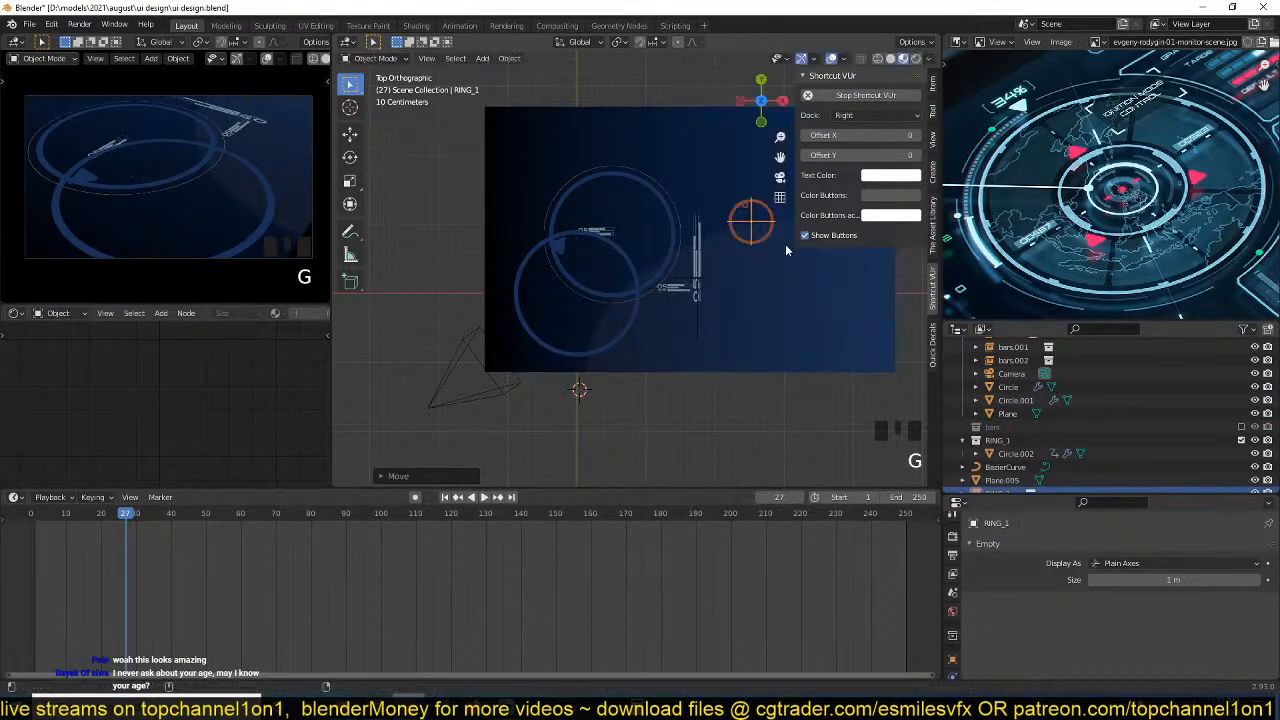
middle_click_drag(744, 264, 618, 290, "shift")
key("g")
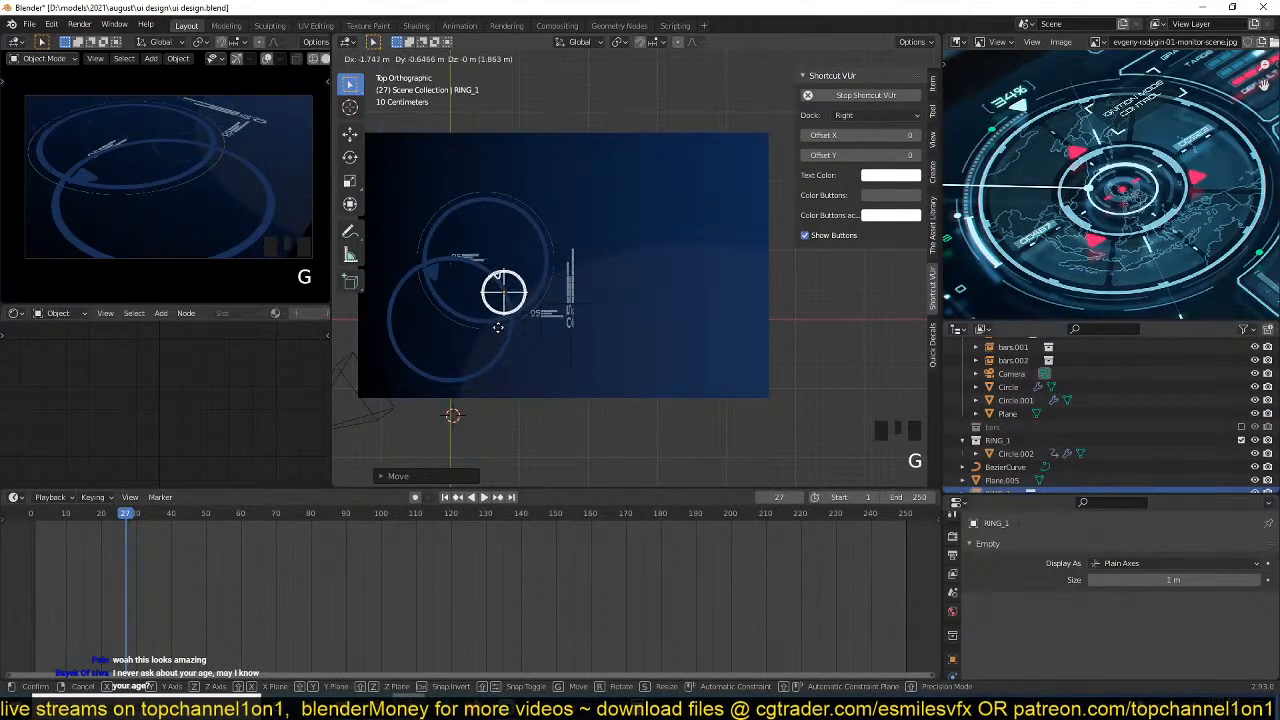
left_click(504, 322)
scroll(599, 334, "up", 3)
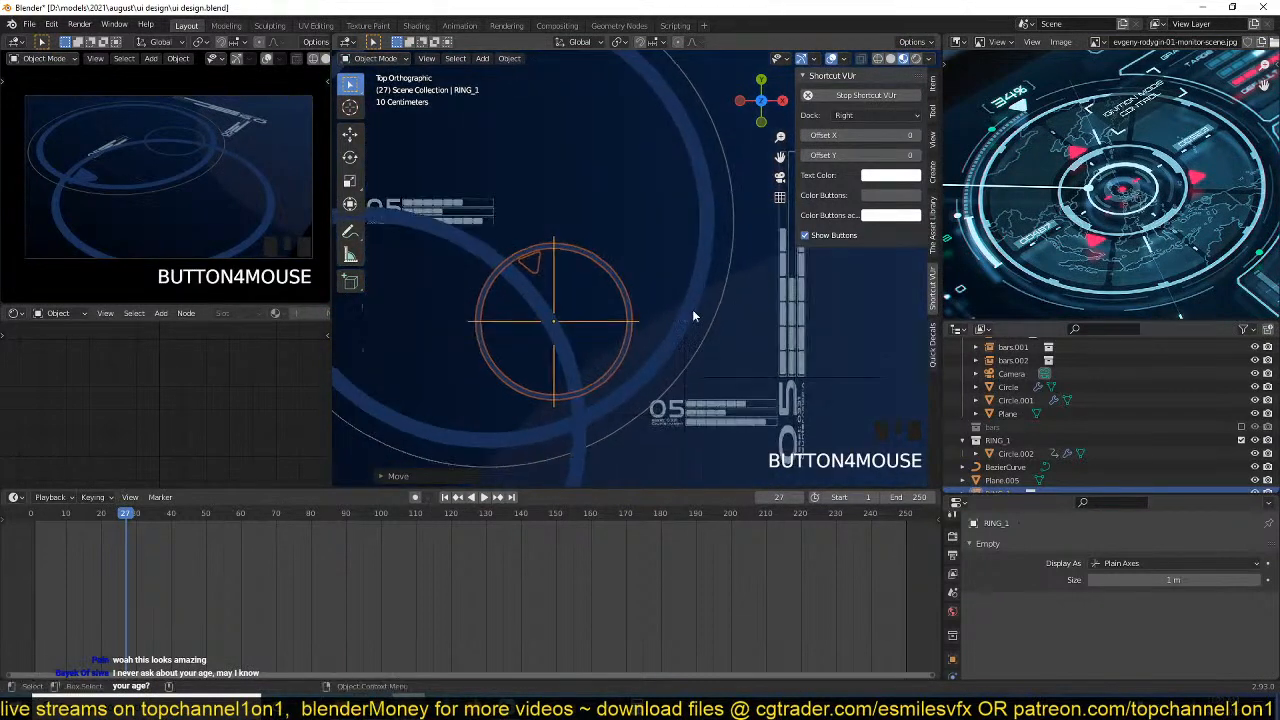
Shrink the RING_1 instance to a tiny icon and place it just before the digits of the upper 05 label.
key("s")
left_click(560, 329)
scroll(707, 358, "up", 2)
key("s")
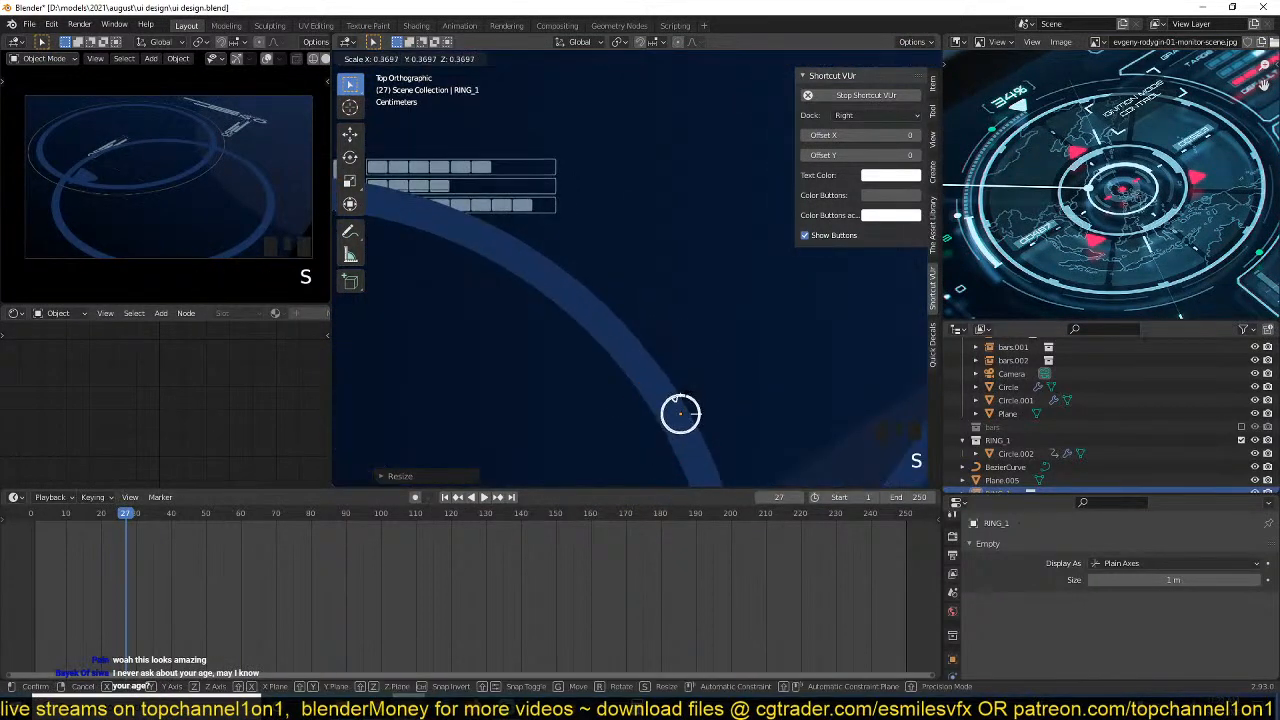
key("g")
left_click(388, 128)
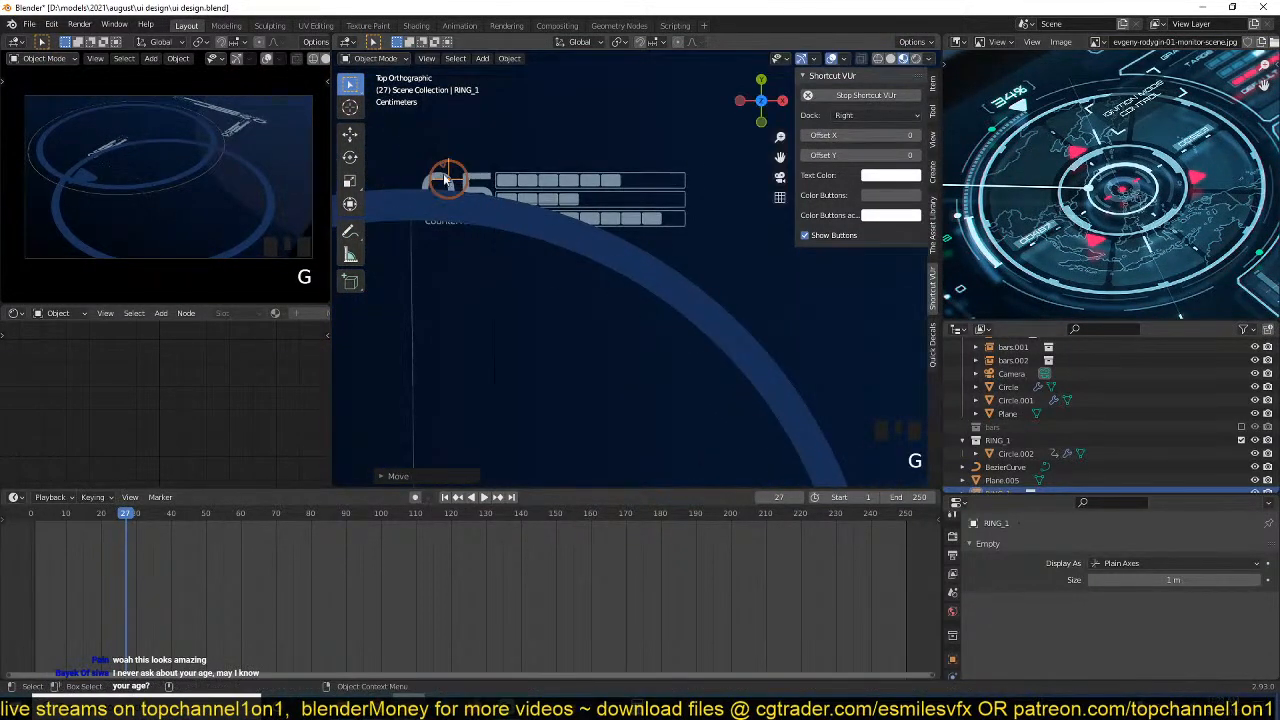
scroll(652, 257, "up", 3)
key("s")
key("g")
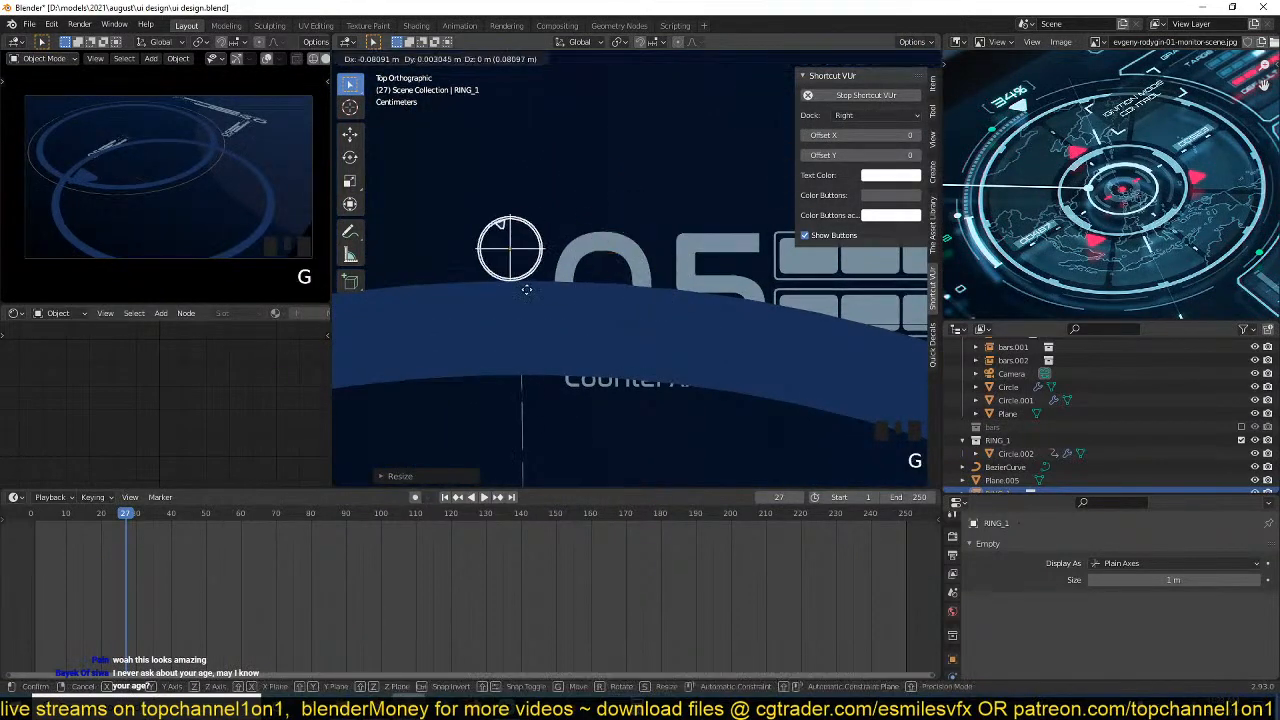
left_click(540, 289)
Parent the tiny RING_1 instance to the bars.001 label instance.
left_click(601, 247, "shift")
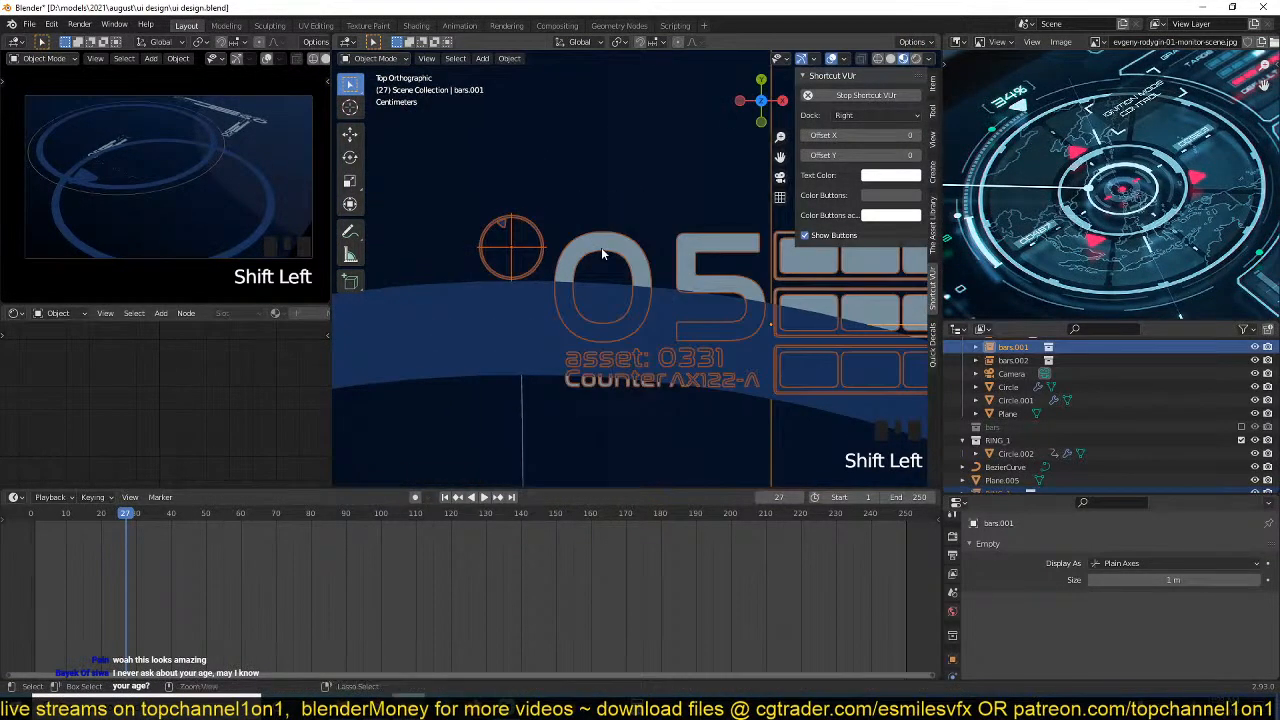
key("ctrl+bracketleft")
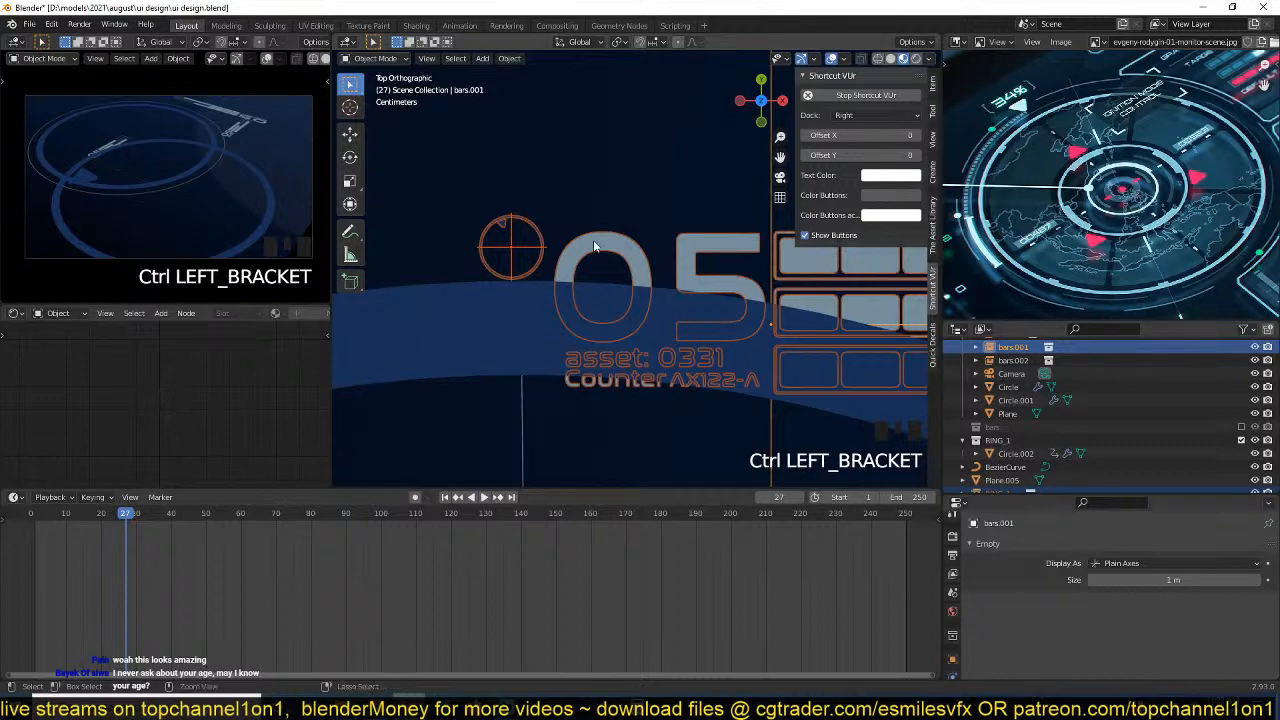
key("ctrl+p")
left_click(617, 252)
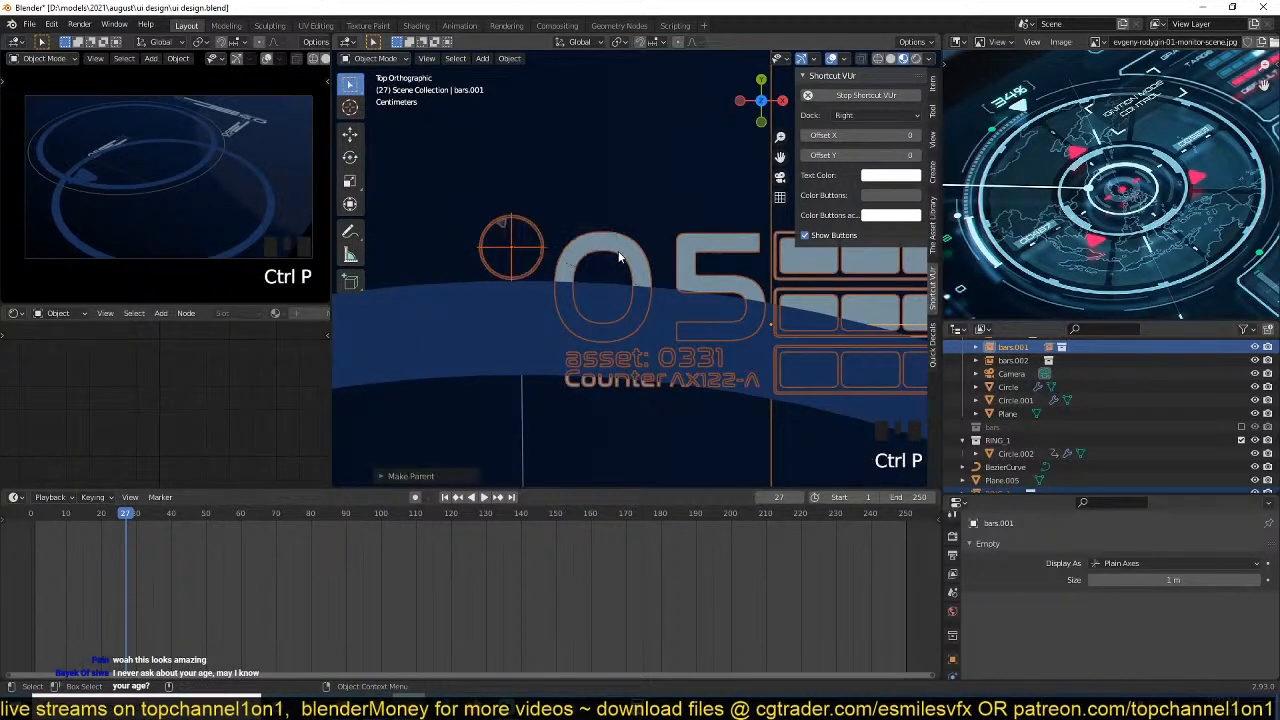
Try moving the bars.001 label on its own to test how the parented ring follows.
left_click(618, 257)
scroll(625, 273, "down", 1)
left_click(631, 252)
key("g")
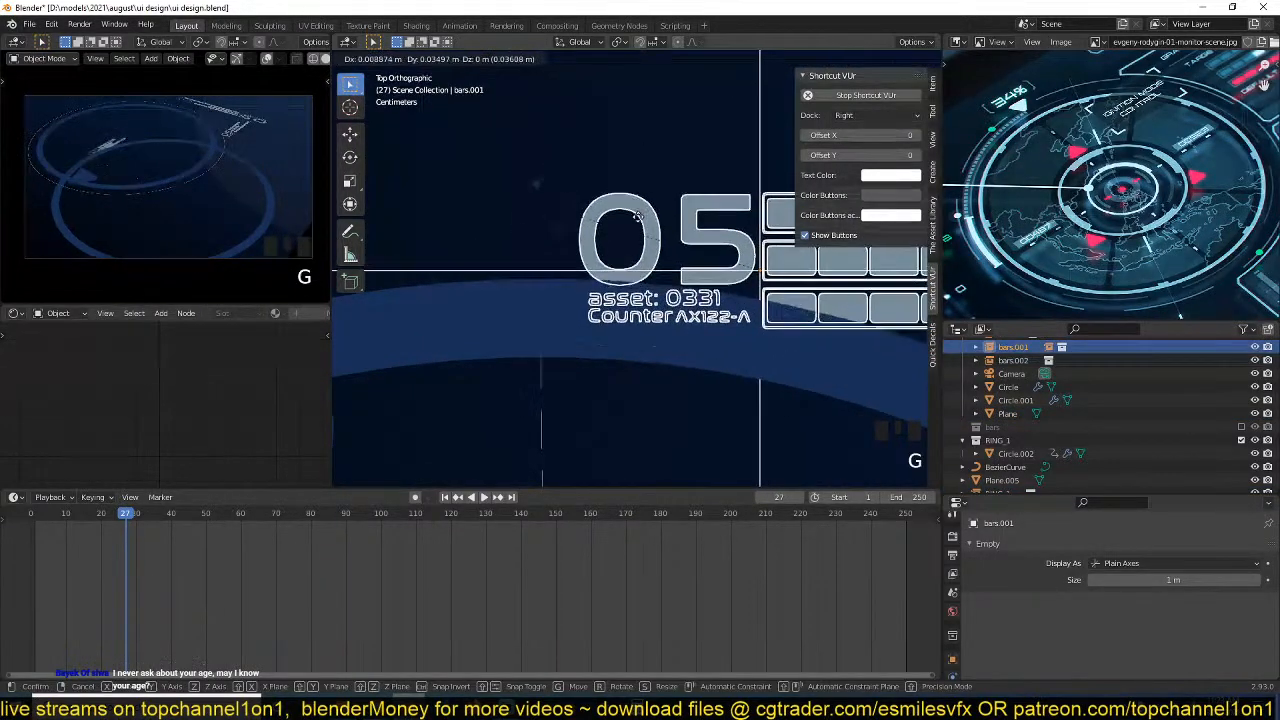
left_click(673, 256)
scroll(720, 339, "down", 3)
scroll(693, 322, "up", 1)
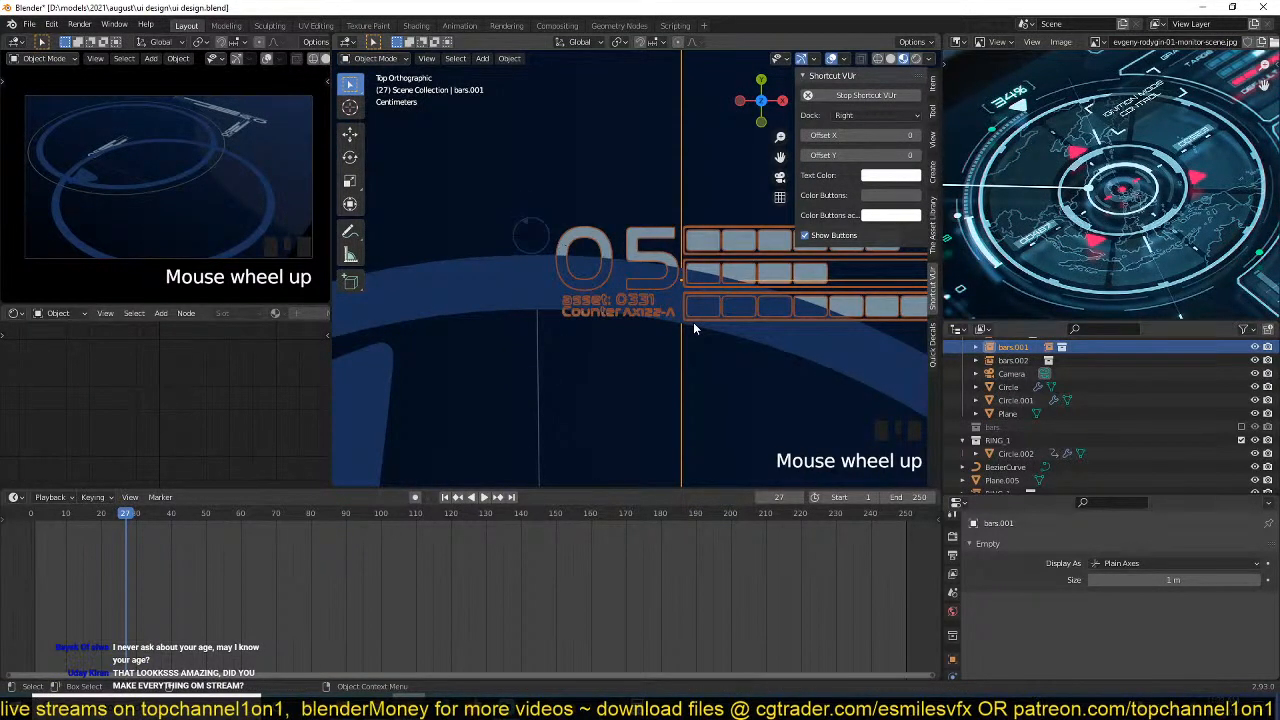
scroll(642, 350, "down", 1)
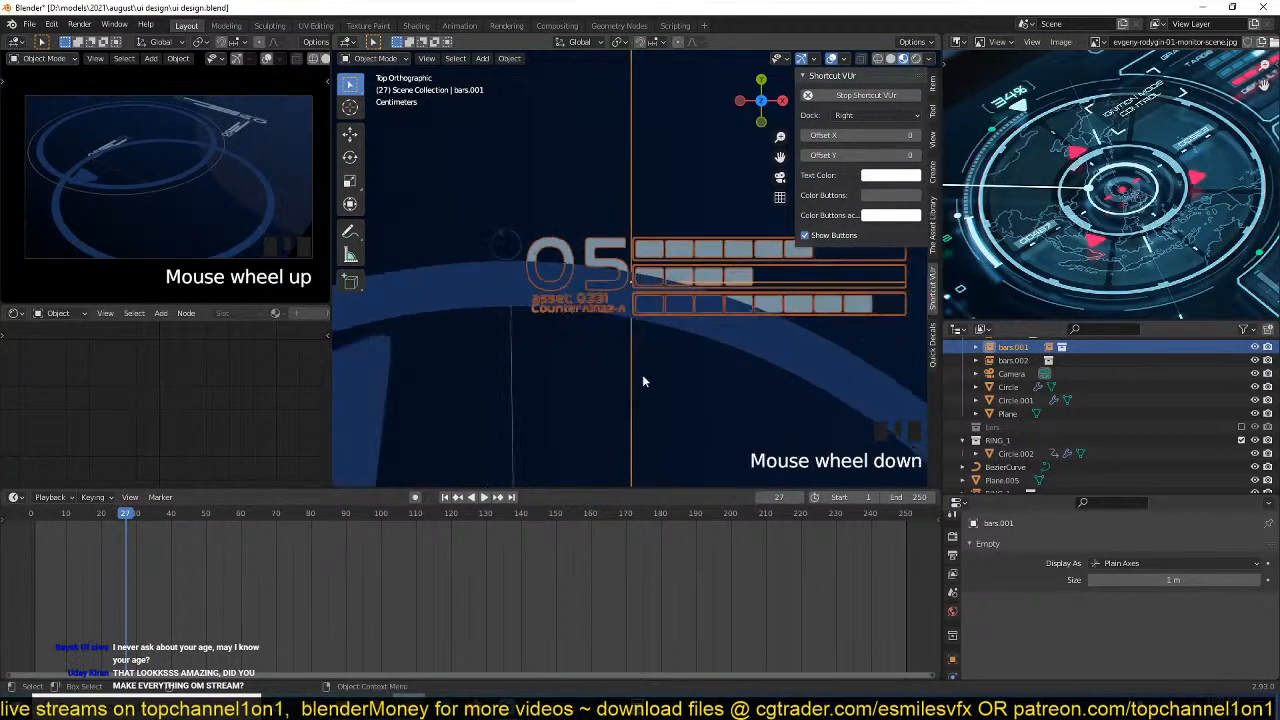
Save the changes to ui design.blend.
key("ctrl+s")
scroll(680, 362, "down", 2)
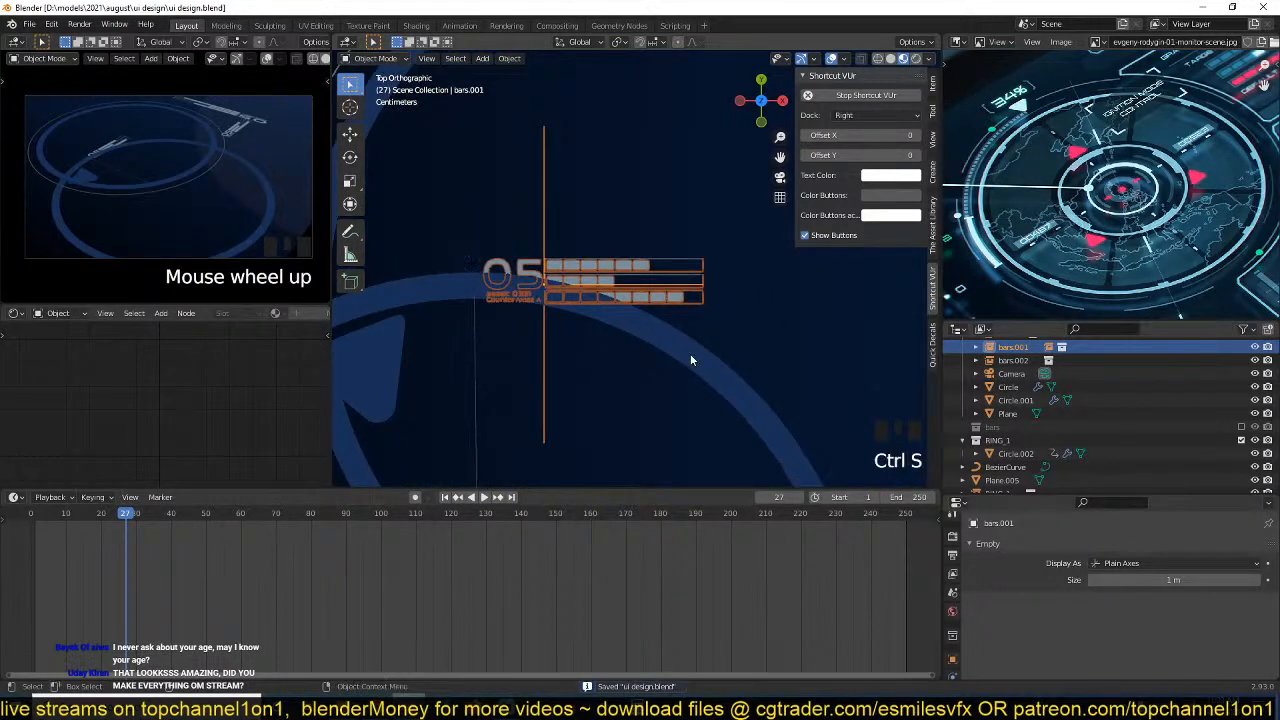
key("ctrl+s")
scroll(600, 306, "down", 3)
middle_click_drag(656, 316, 589, 309, "shift")
key("ctrl+s")
Delete the vertical 05 bars label beside the large ring and save the file.
scroll(603, 320, "down", 2, "ctrl")
scroll(610, 318, "down", 2)
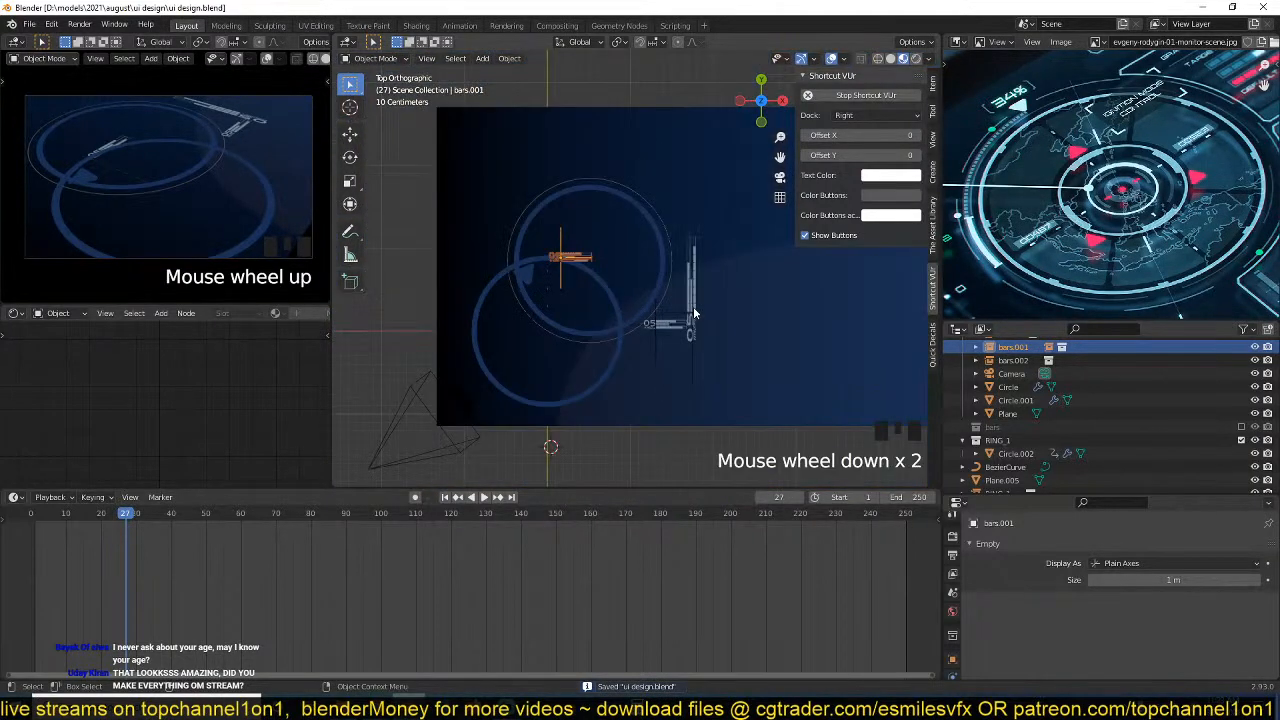
scroll(661, 320, "down", 1)
scroll(661, 320, "down", 2)
scroll(661, 320, "up", 5)
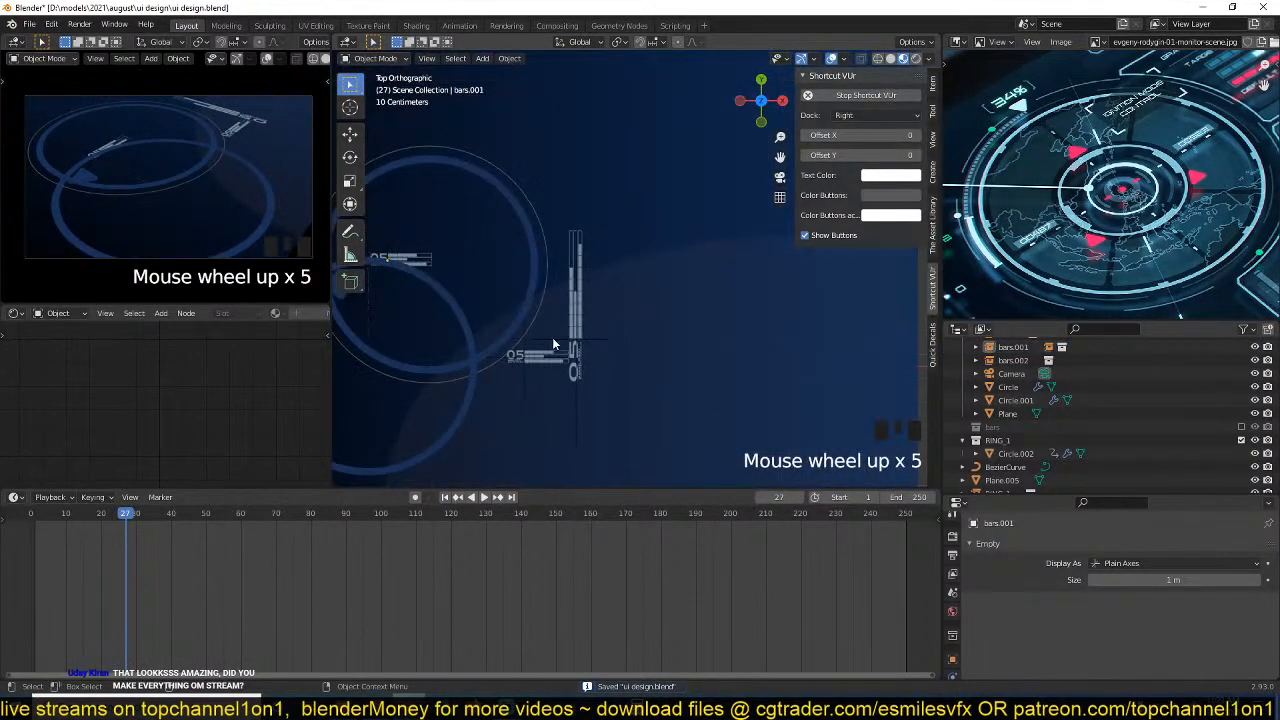
left_click(571, 345)
key("x")
left_click(573, 337)
scroll(573, 337, "down", 3)
key("ctrl+s")
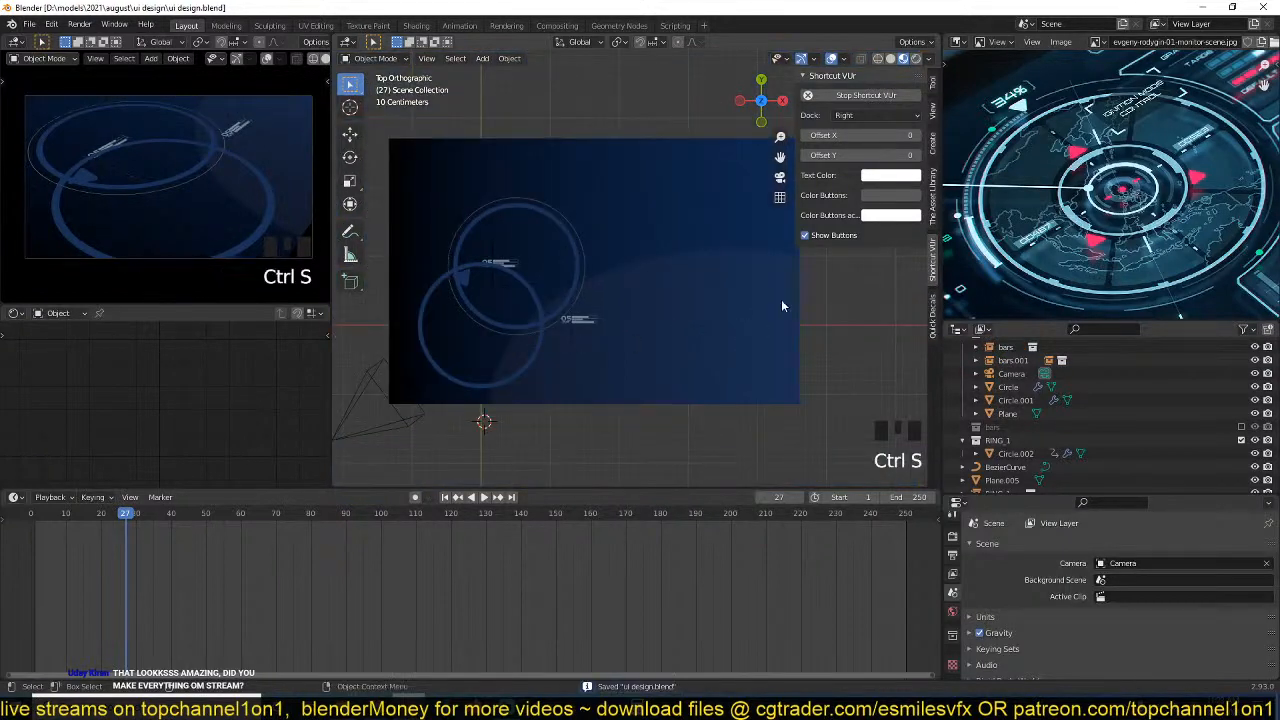
Duplicate the tiny ring beside the upper 05 label, place the copy above the lower 05 label and enlarge it.
middle_click_drag(781, 299, 698, 275, "shift")
scroll(526, 346, "up", 5)
left_click(380, 348)
scroll(803, 294, "down", 3)
scroll(698, 275, "up", 3)
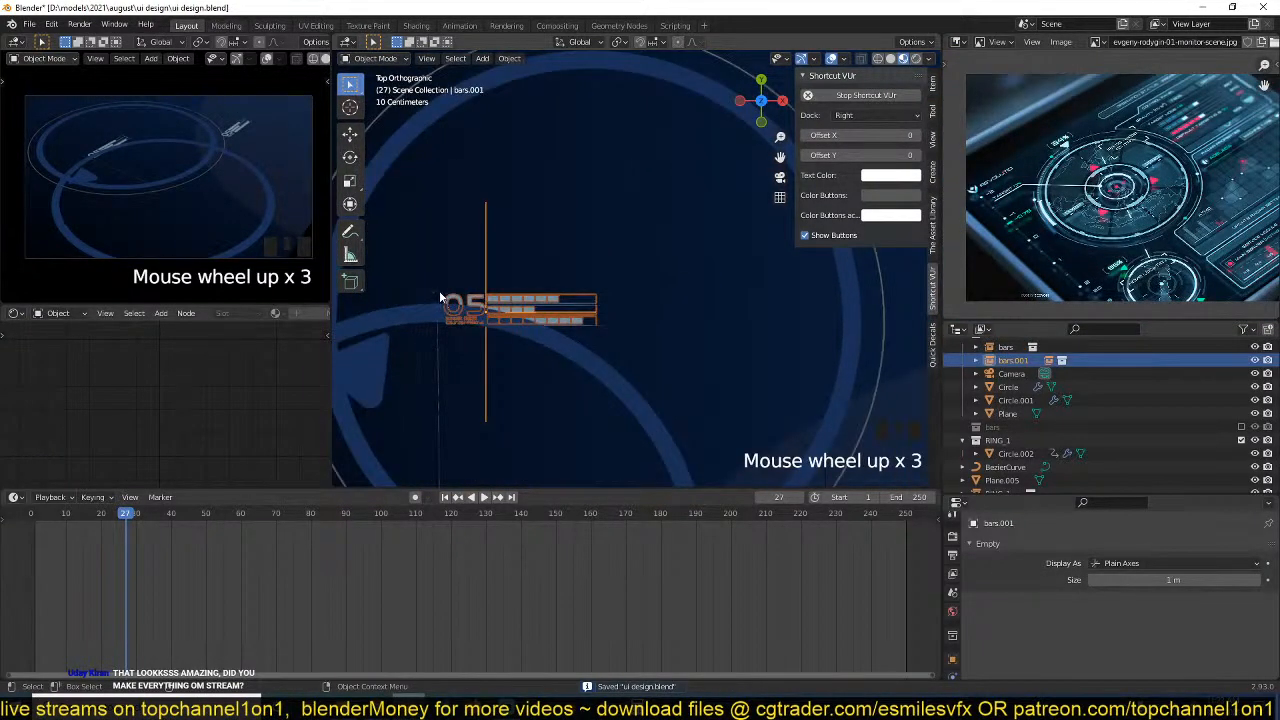
left_click(439, 297)
middle_click_drag(637, 320, 600, 251, "shift")
key("shift+d")
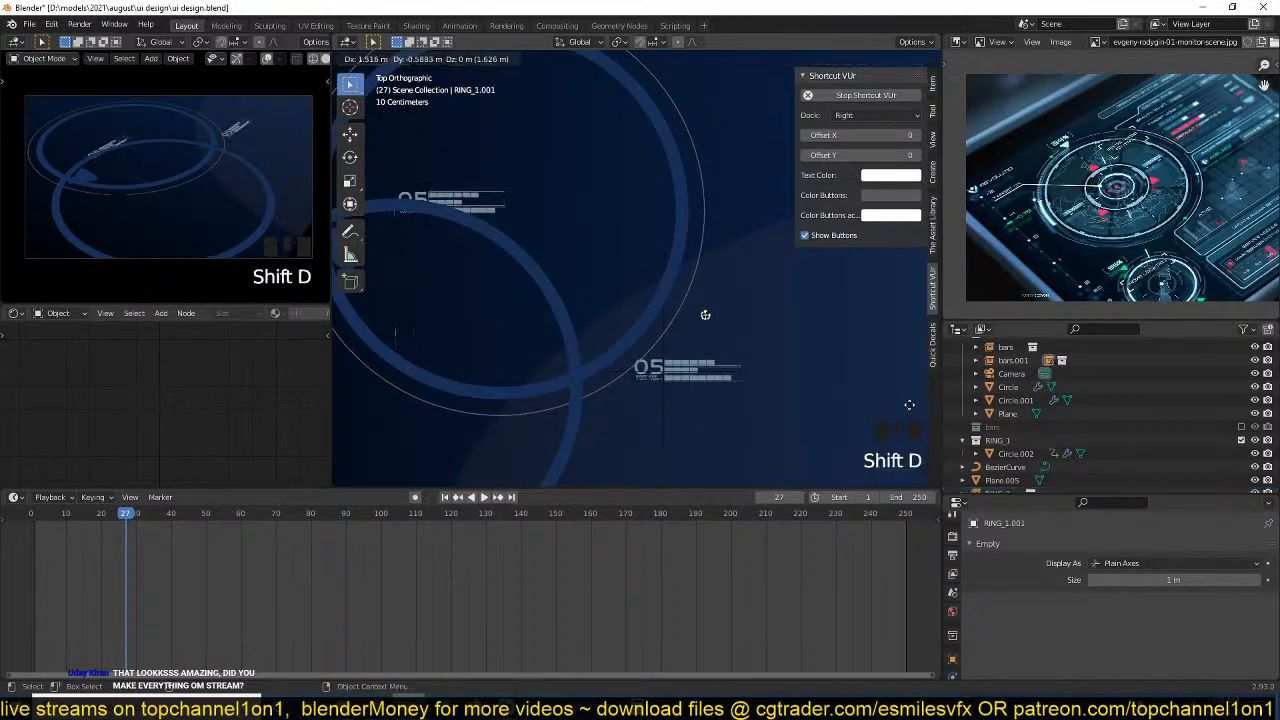
left_click(705, 315)
key("s")
left_click(900, 366)
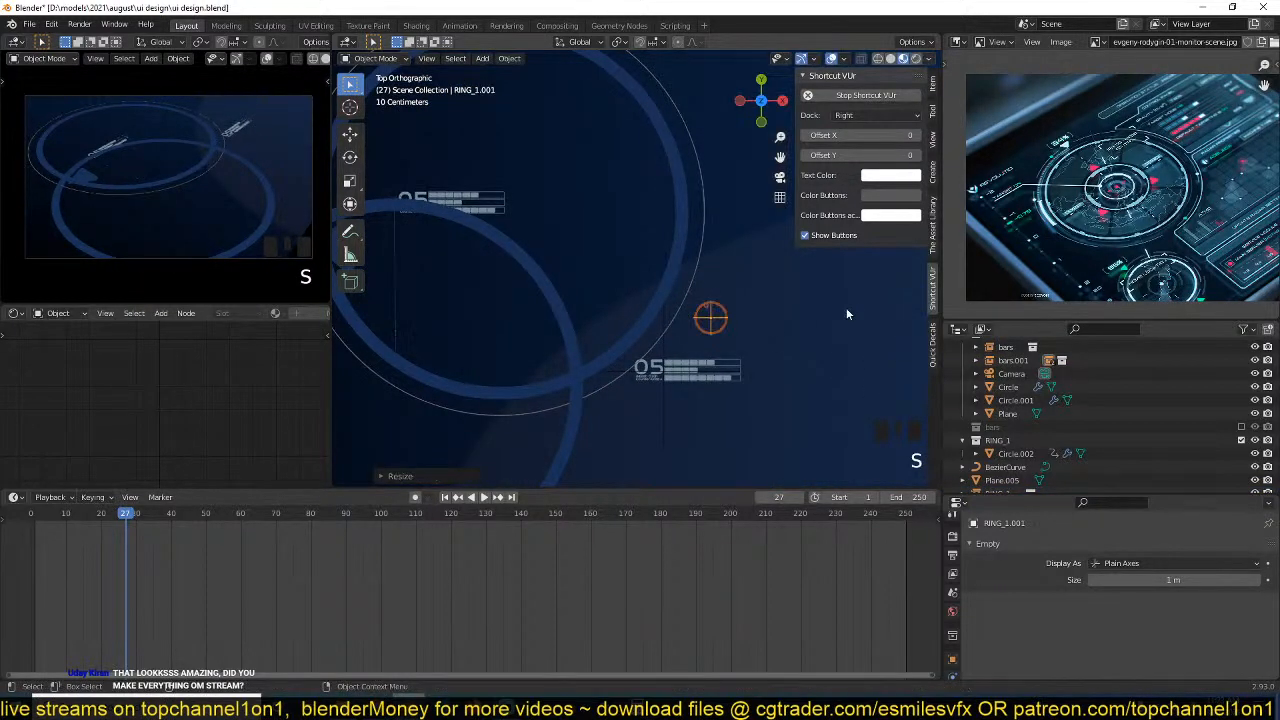
Clear the duplicated ring's parent and move it just outside the large outlined ring, on the side away from the upper label.
key("alt+p")
left_click(846, 307)
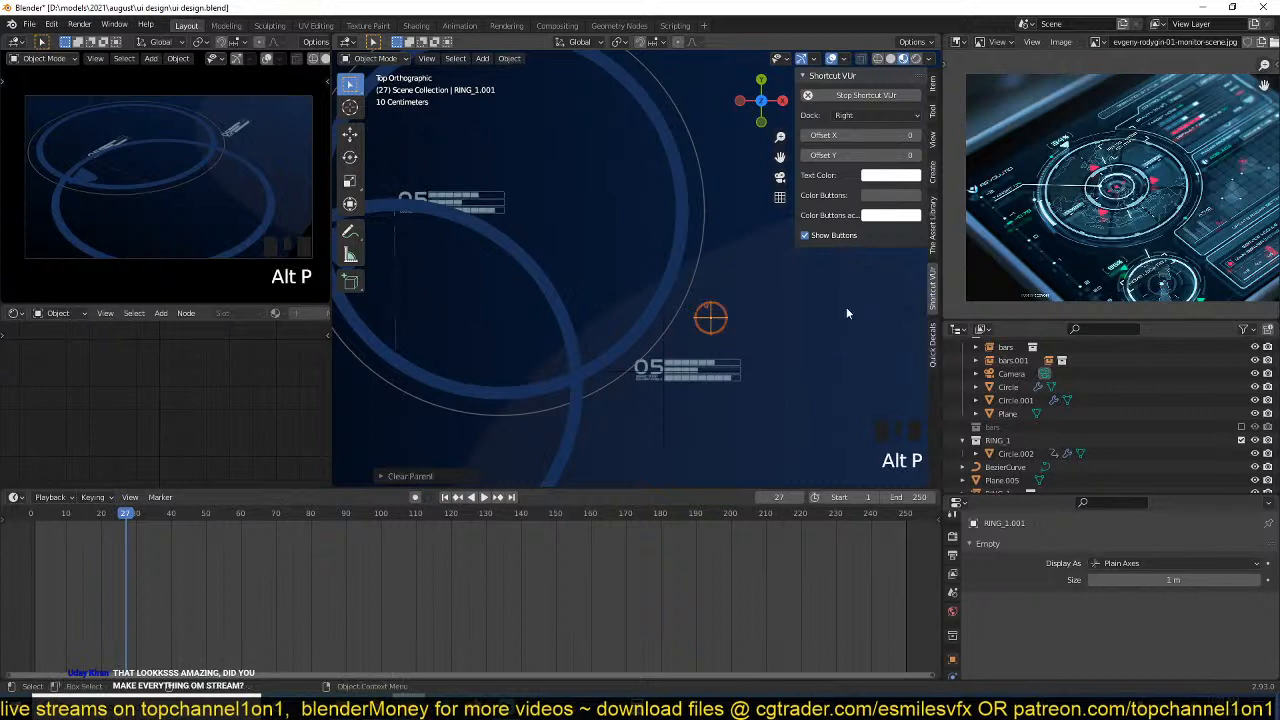
scroll(846, 307, "down", 3)
key("g")
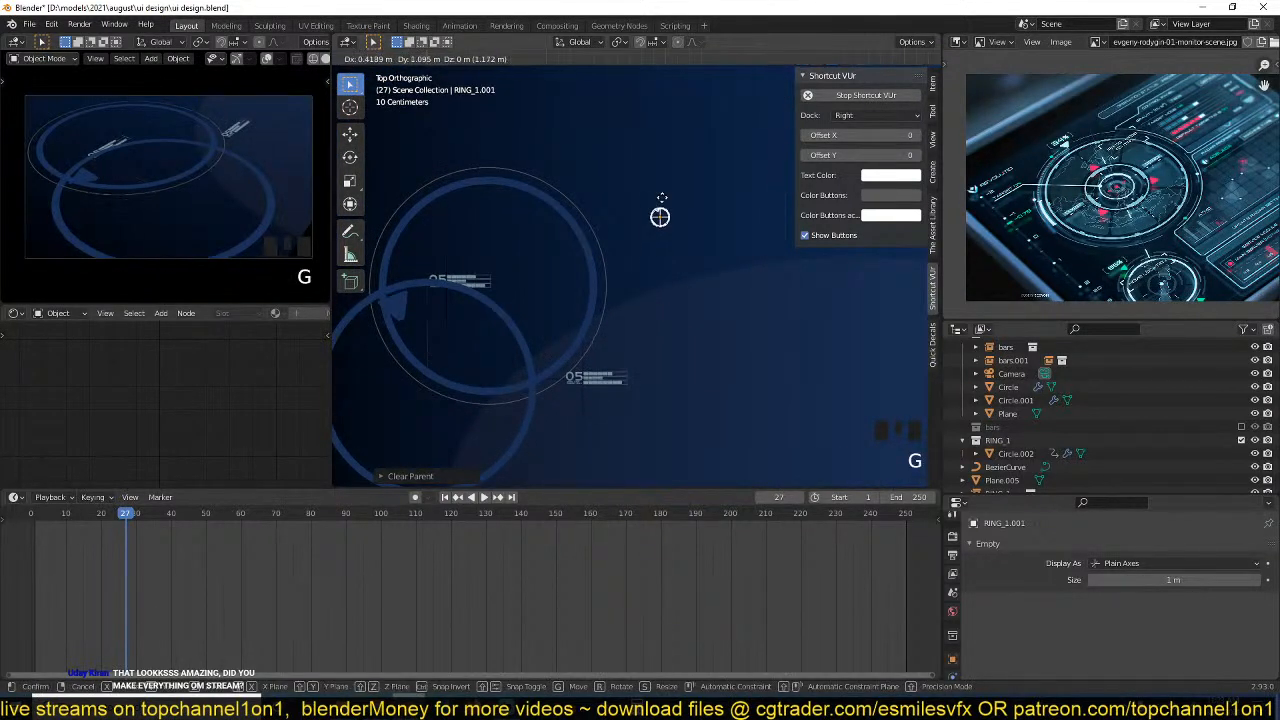
left_click(627, 152)
key("g")
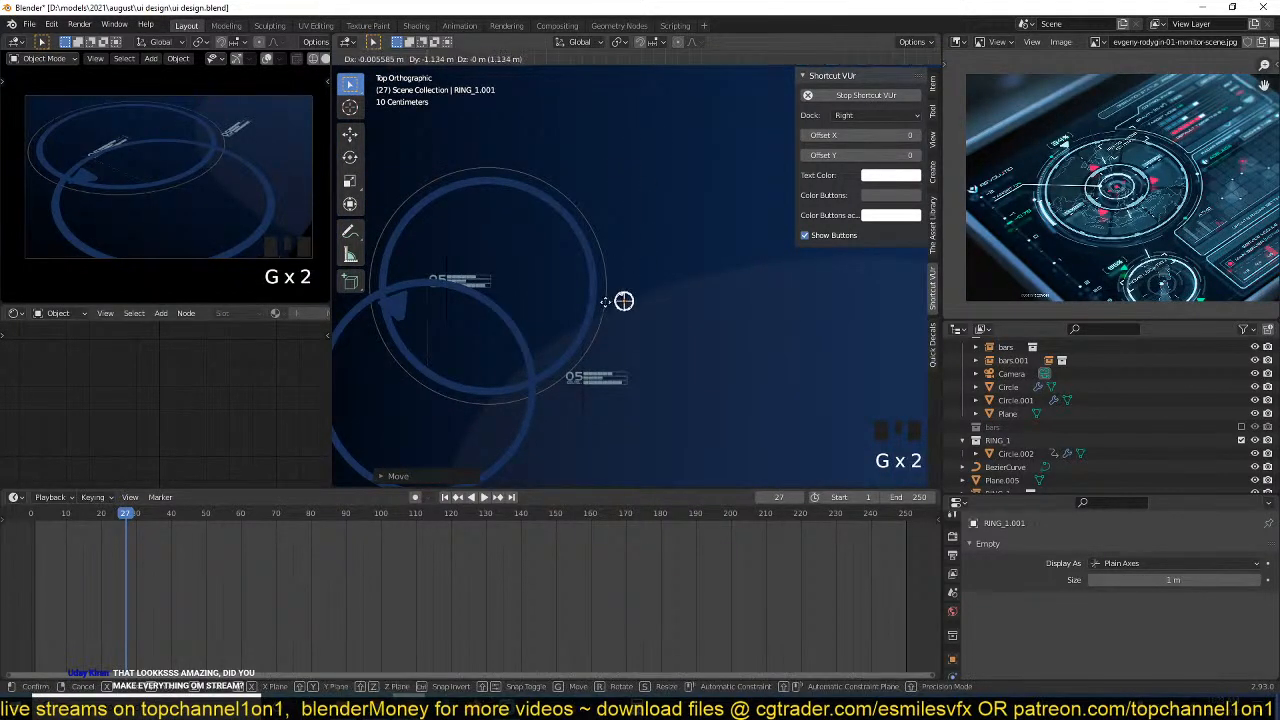
left_click(620, 290)
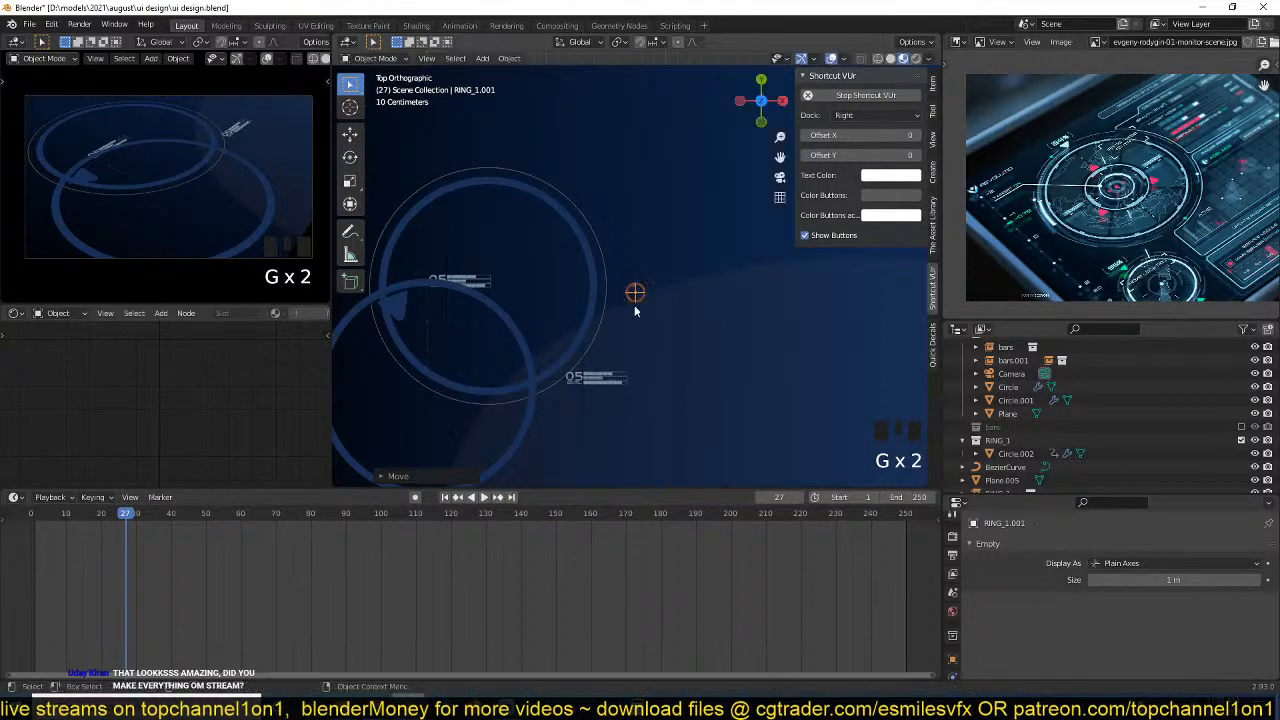
Play the animation to check the rotation of the rings.
key("space")
scroll(698, 347, "up", 4)
scroll(640, 338, "down", 7)
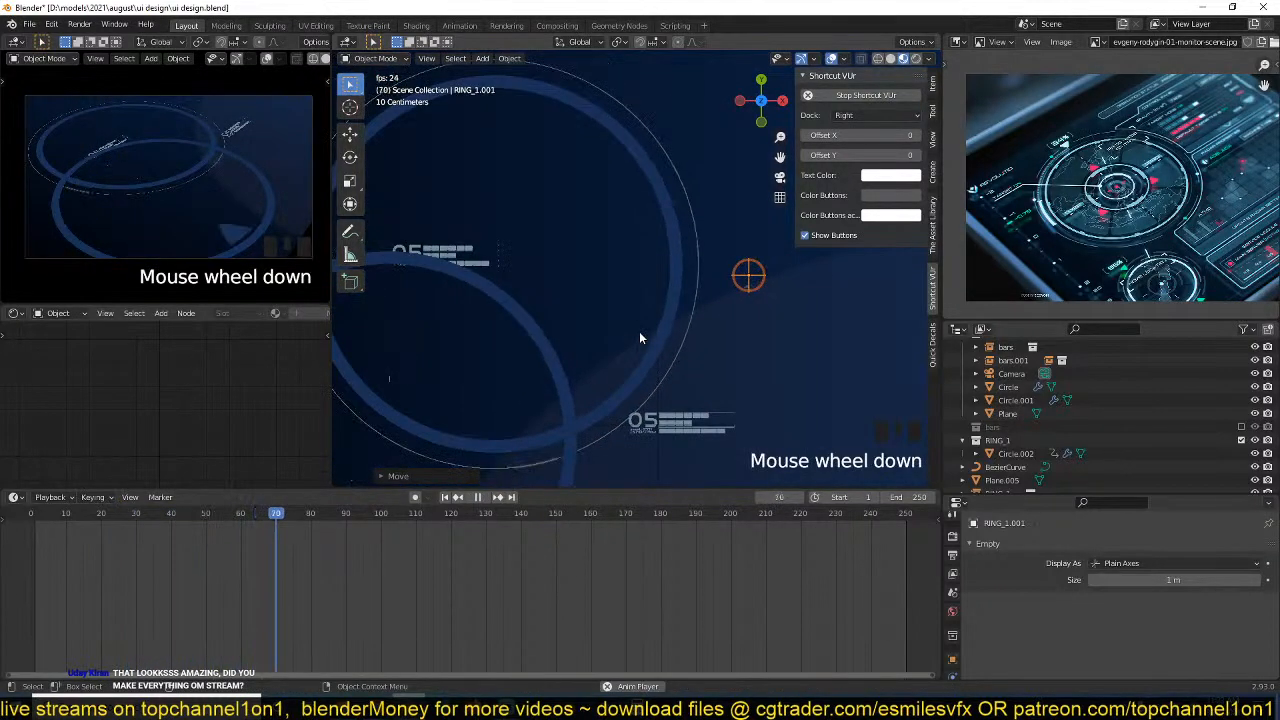
Isolate the Circle.002 ring with its triangle marker in Local View and frame it for comparison with the reference image.
left_click(610, 350)
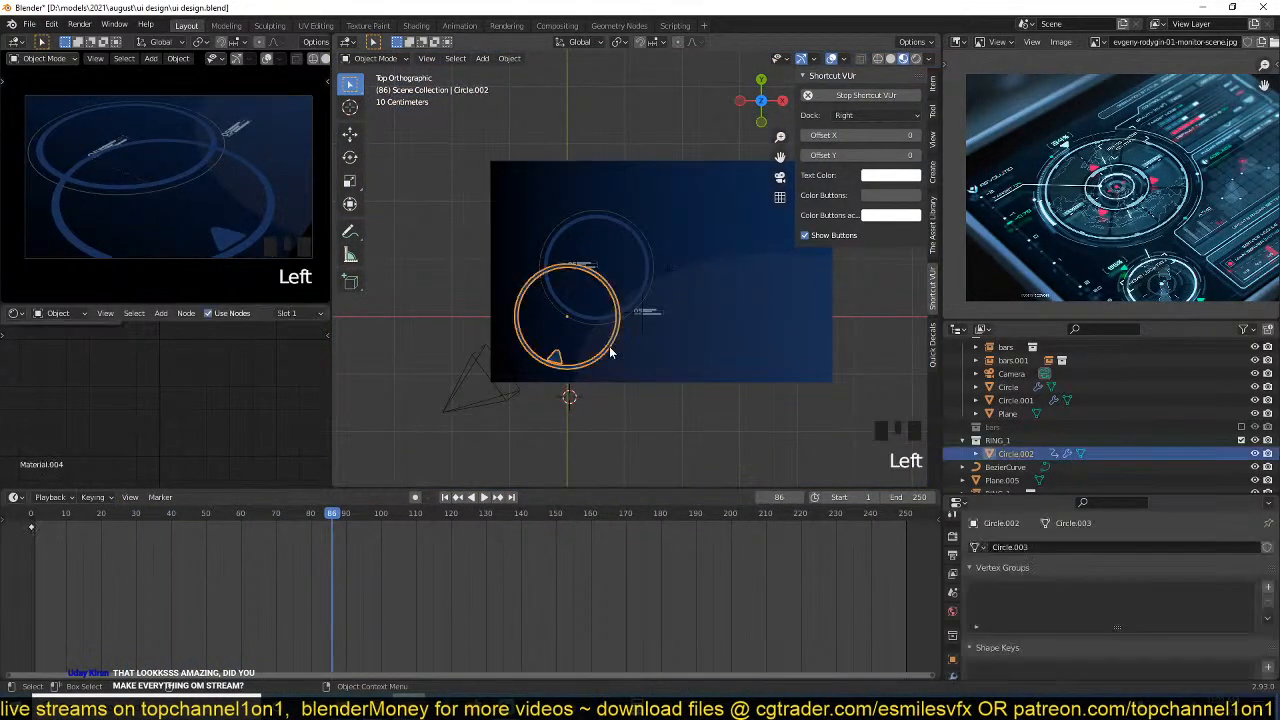
key("KP_Divide")
scroll(543, 296, "up", 7)
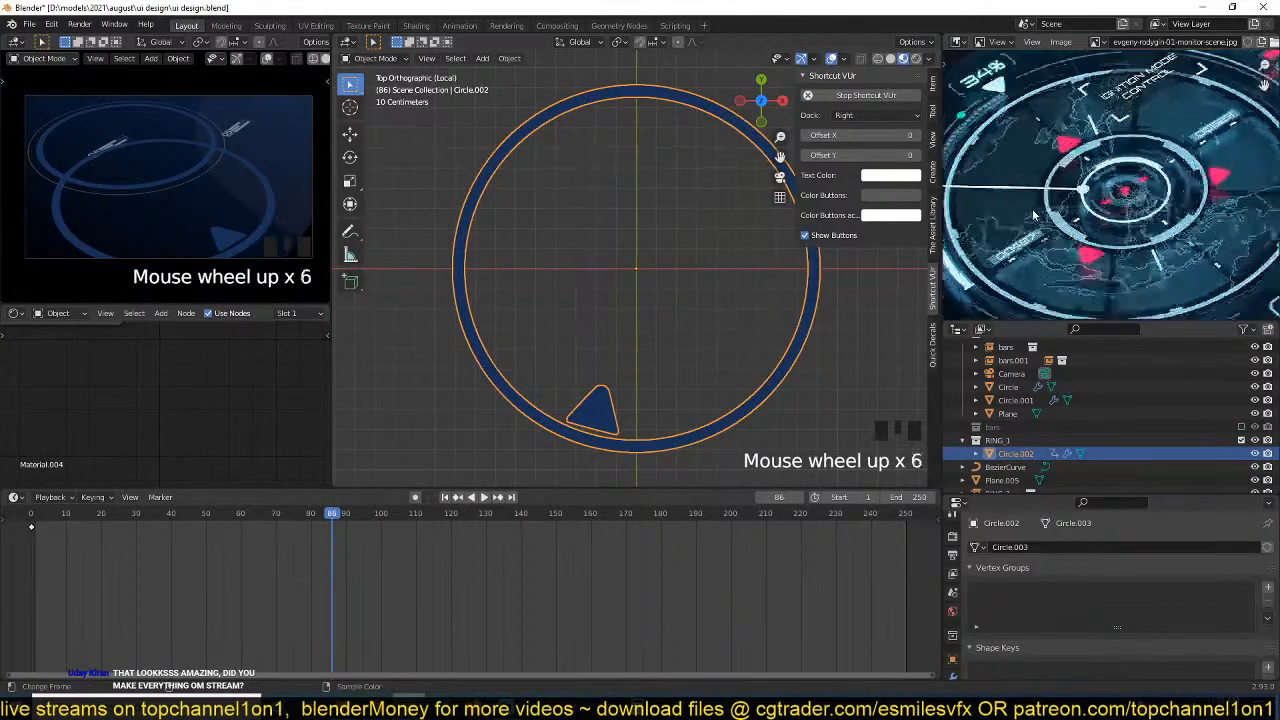
middle_click_drag(543, 296, 468, 306, "shift")
scroll(650, 250, "down", 1)
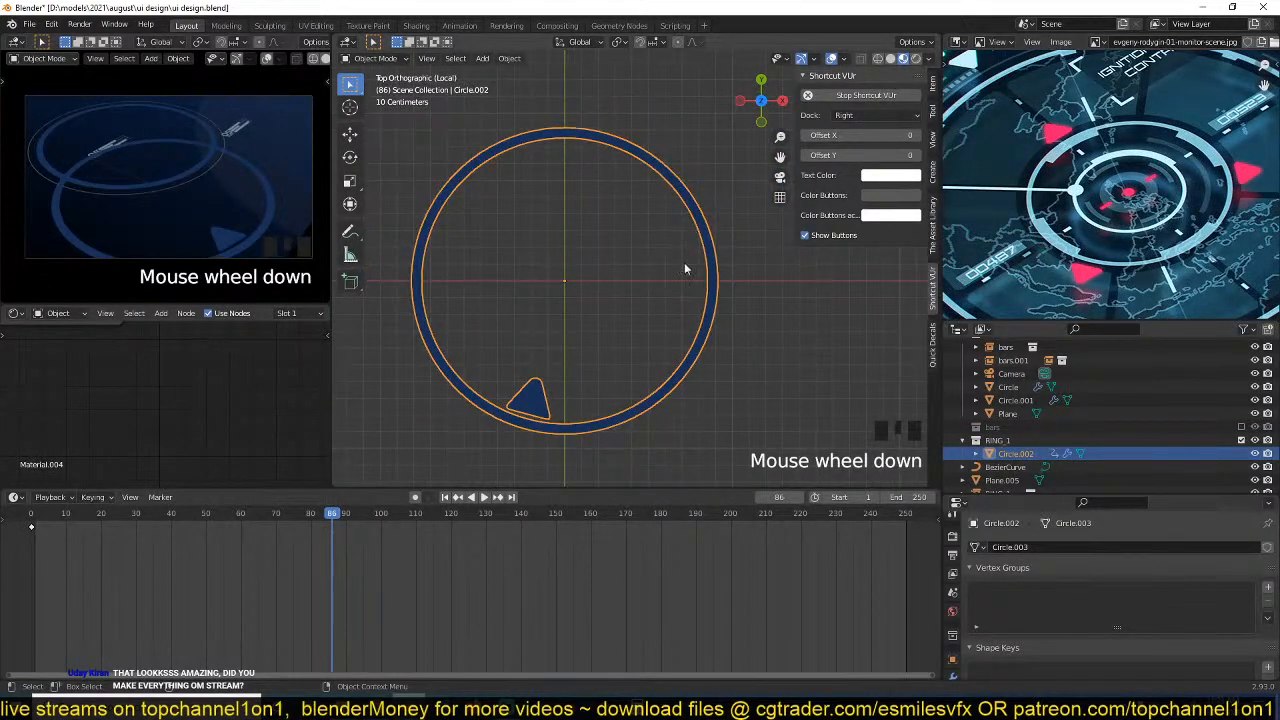
Duplicate the ring with its triangle marker in place and scale the copy up so it surrounds the original.
key("shift+d")
right_click(672, 318)
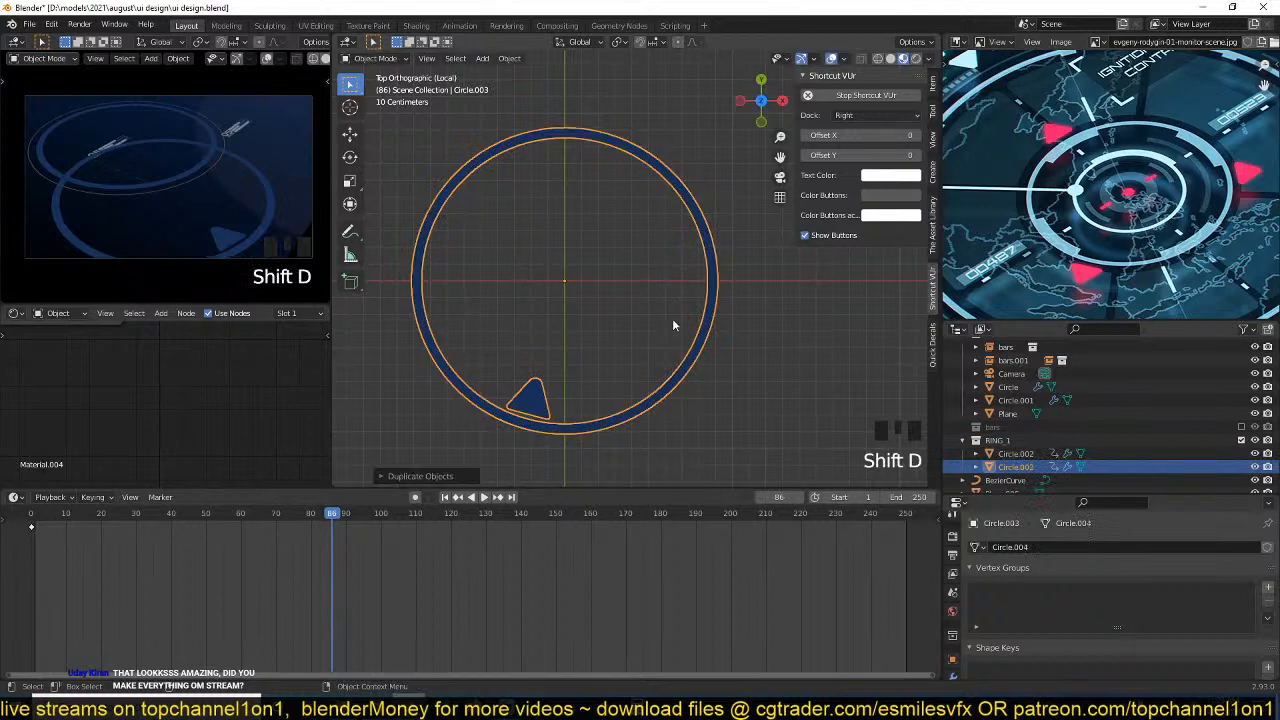
key("s")
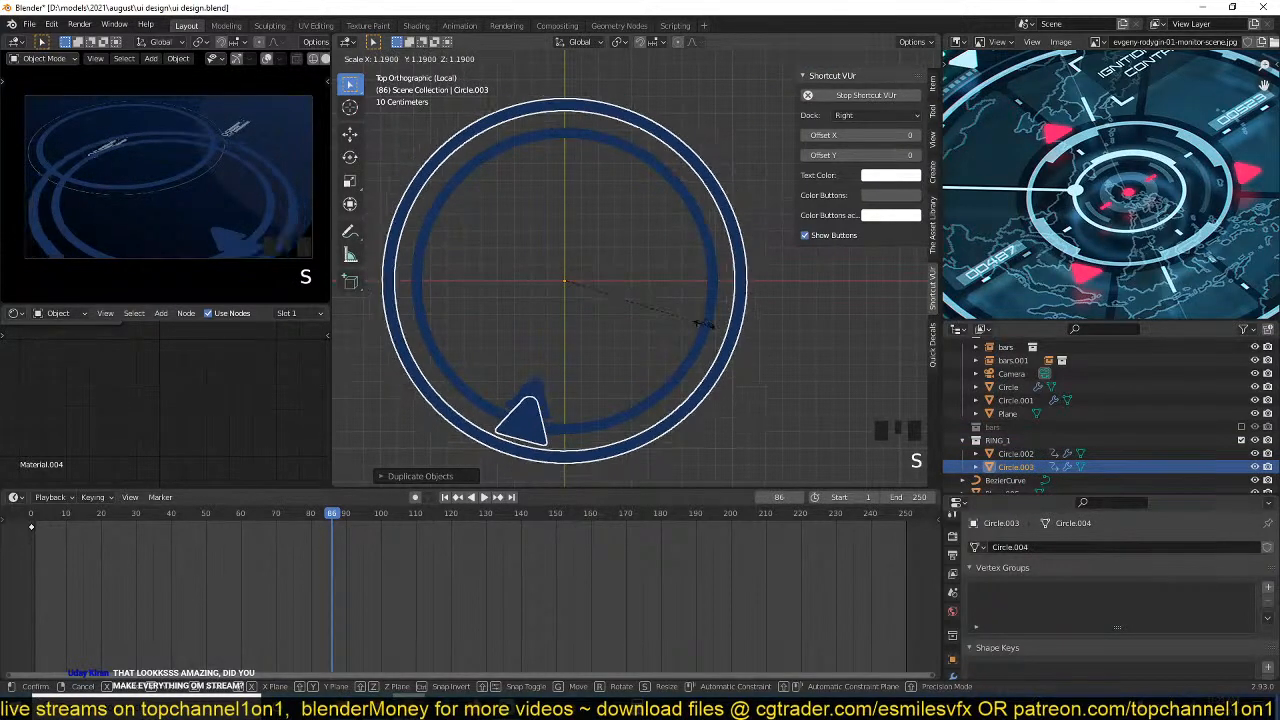
left_click(728, 335)
Thin the outer ring's band by scaling its inner edge vertices outward.
key("Tab")
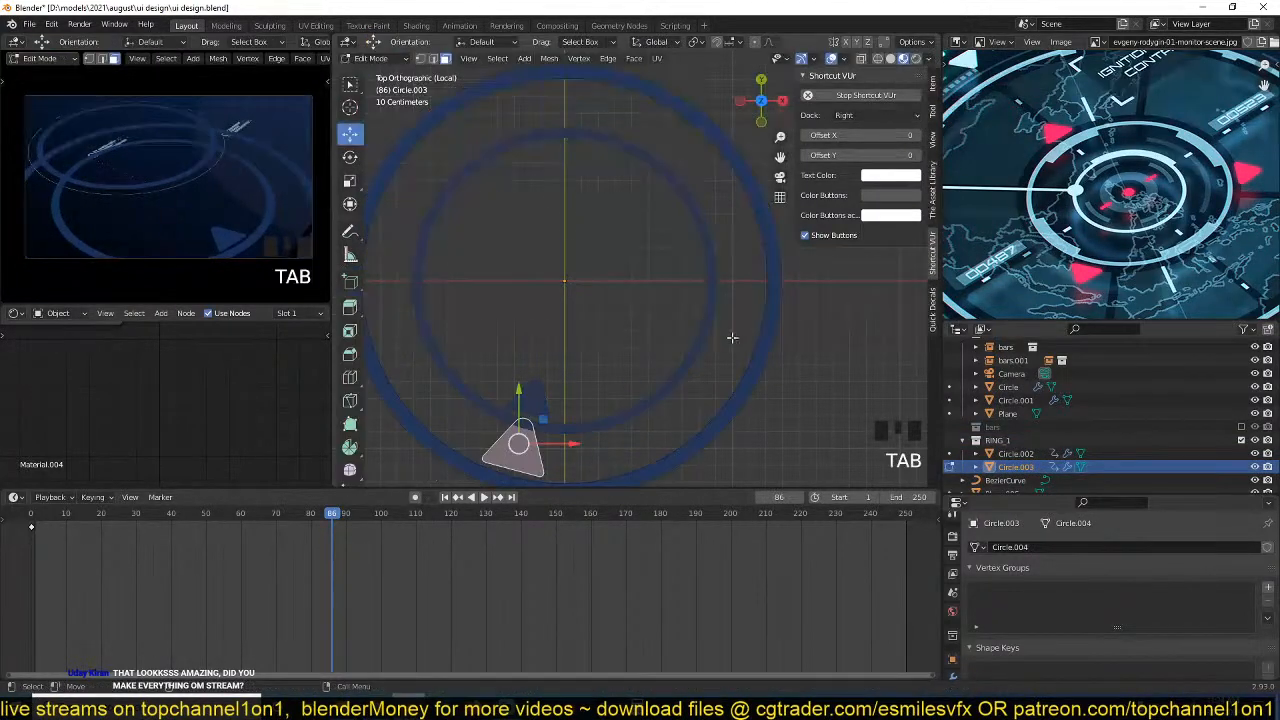
key("1")
left_click(785, 331, "alt")
key("s")
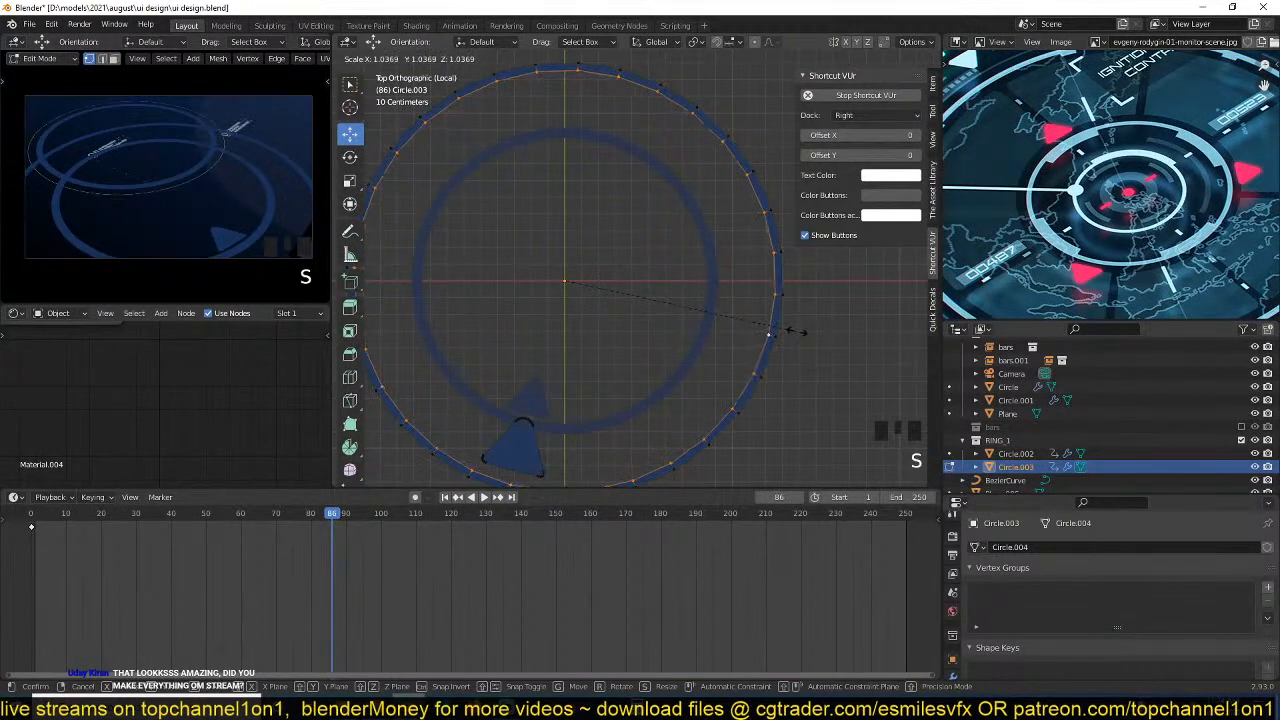
left_click(797, 333)
Snap the 3D cursor to the outer ring's origin and have its triangle marker face selected for editing.
key("3")
left_click(517, 438)
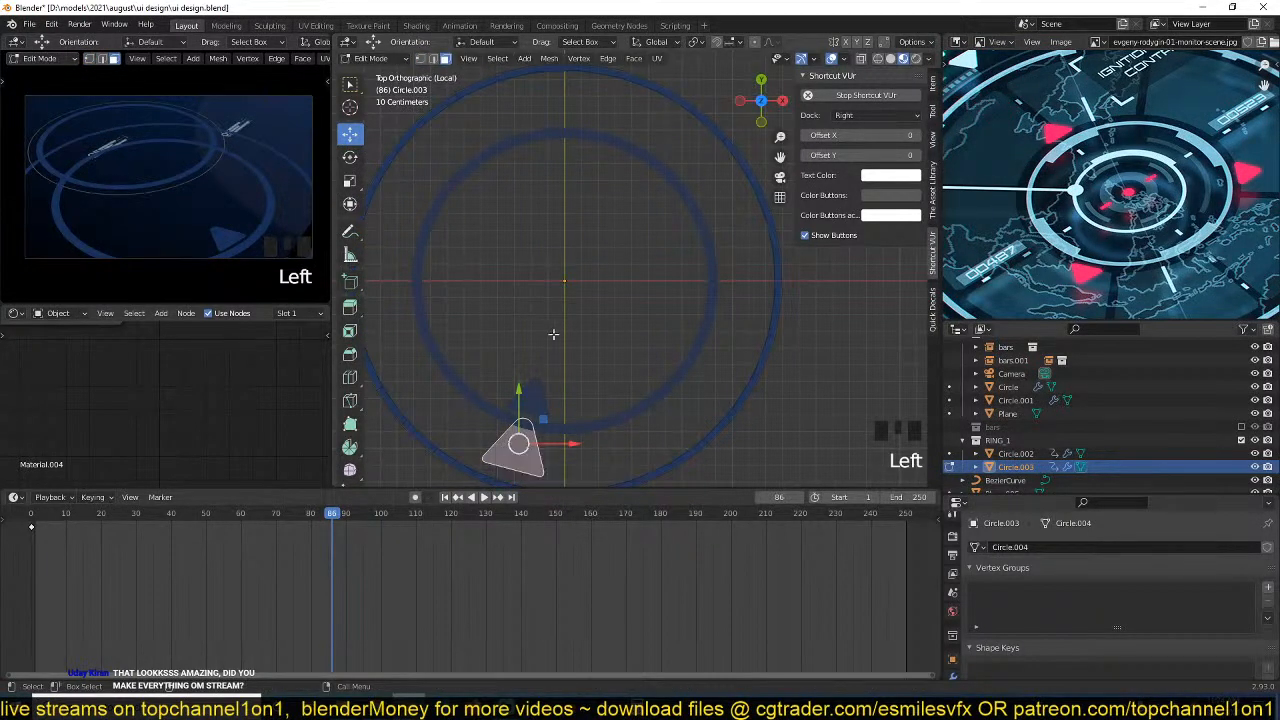
key("Tab")
key("shift+s")
left_click(564, 446)
key("Tab")
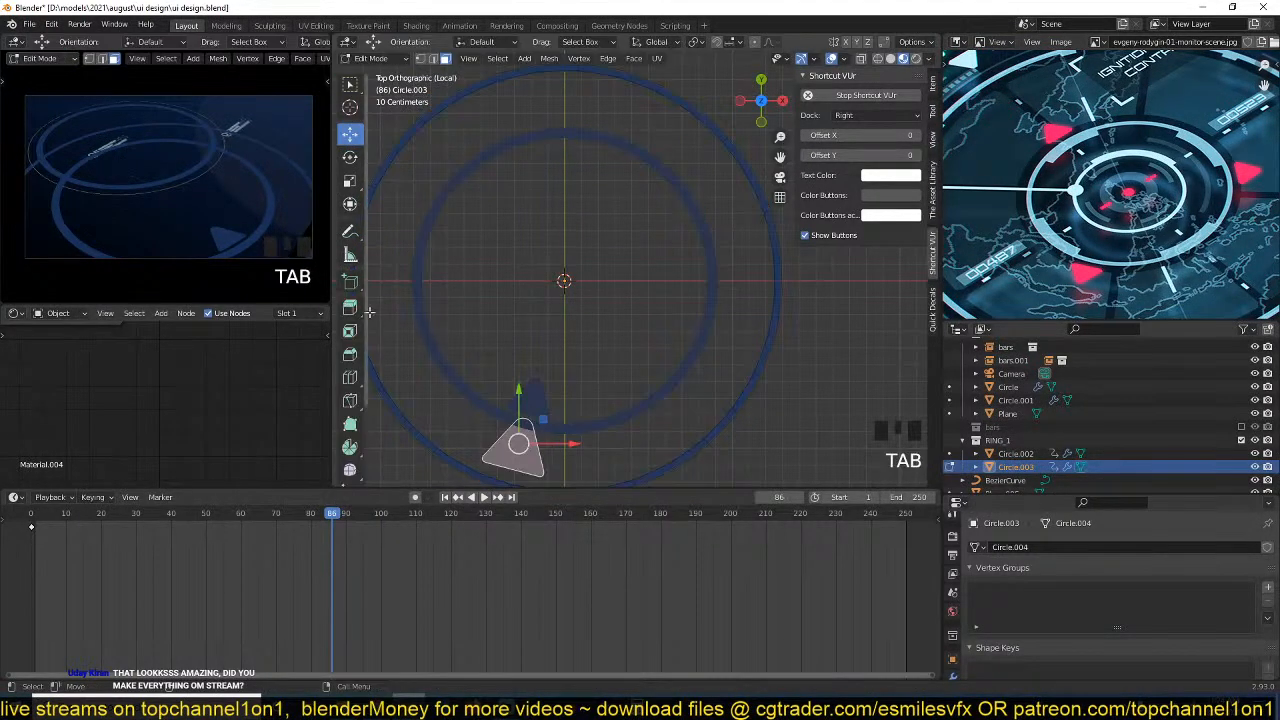
Shrink the outer ring's triangle marker and move it outward, close to the thin band.
key("s")
left_click(552, 434)
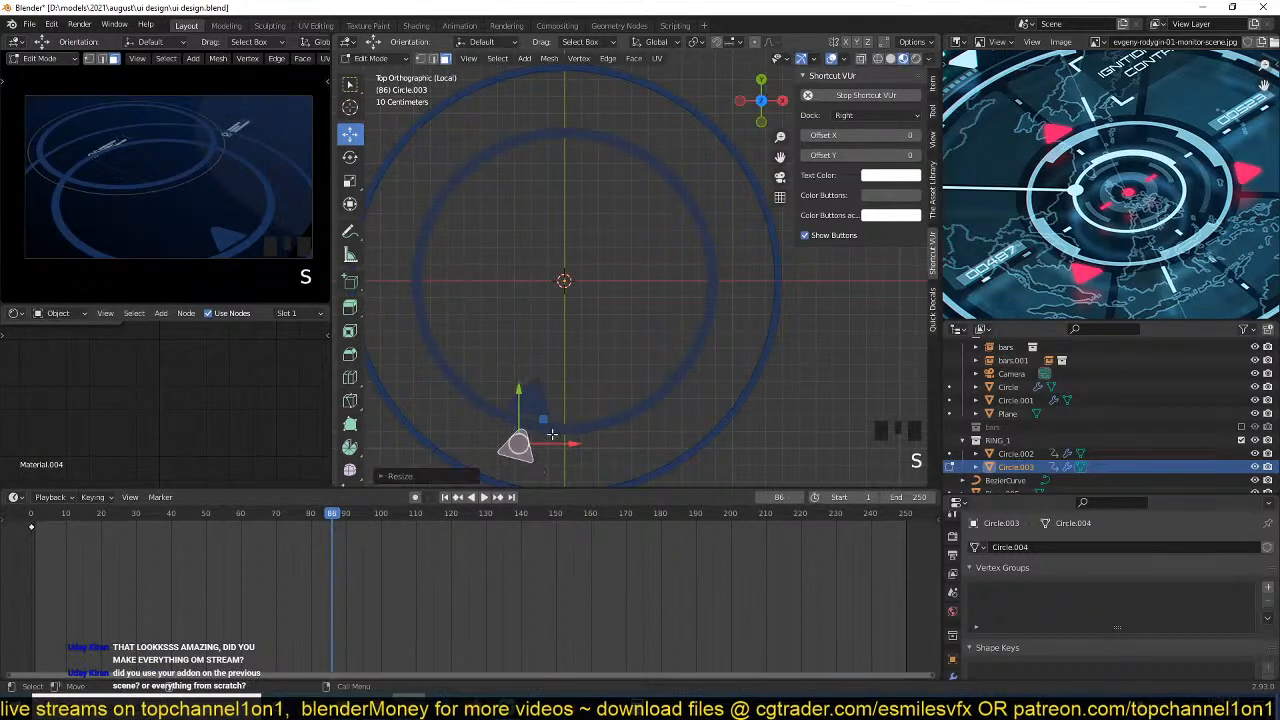
key("g")
left_click(537, 417)
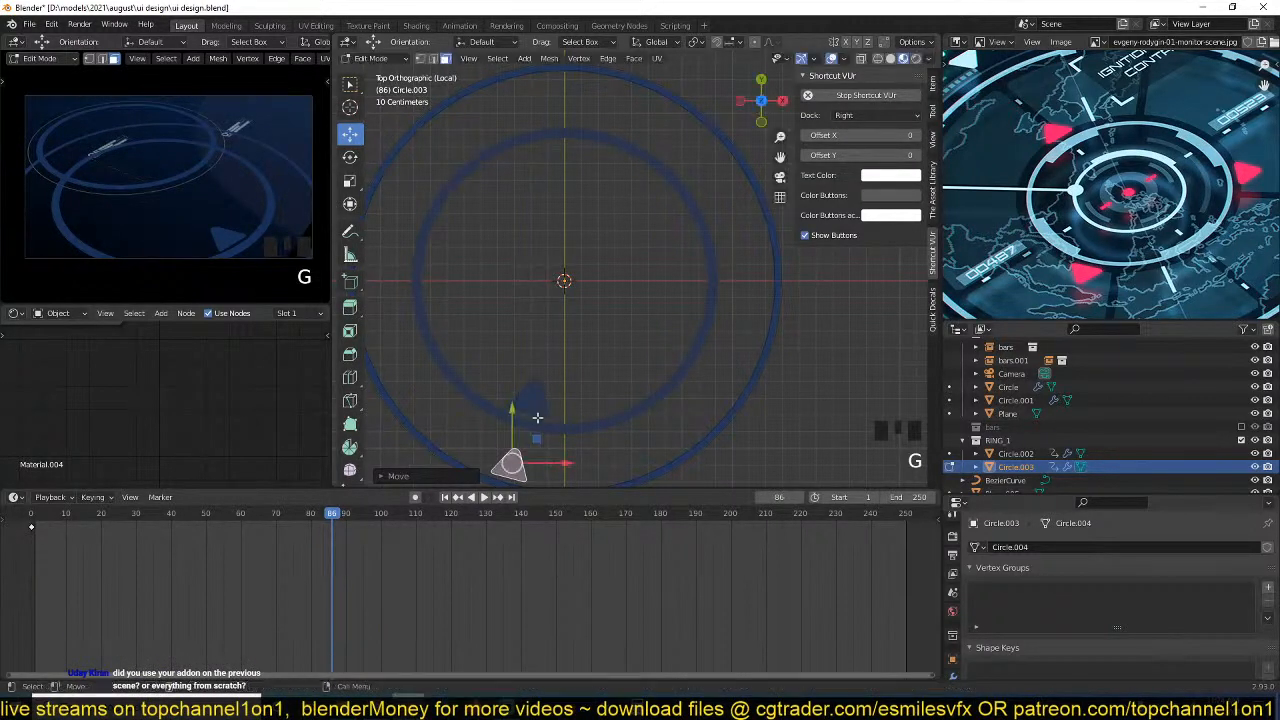
Spin the triangle marker around the ring's centre as 12 separate duplicates over an angle of -341°.
scroll(349, 400, "down", 3)
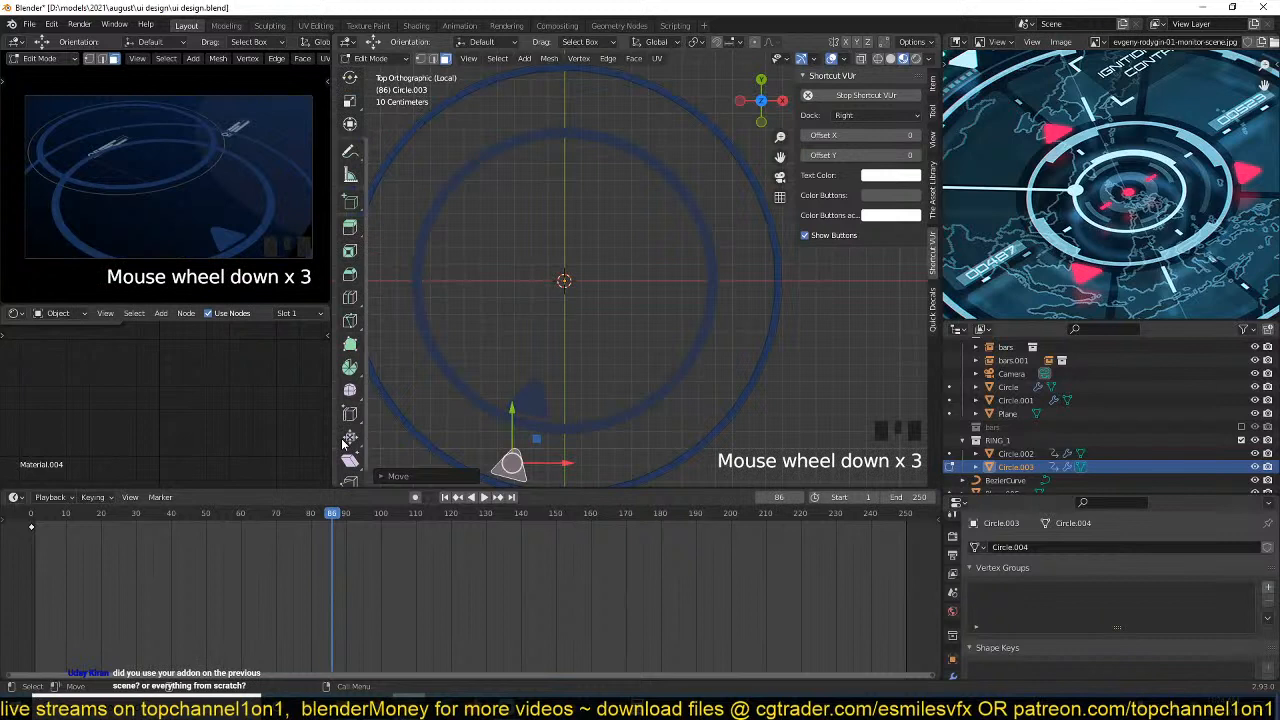
left_click(349, 367)
left_click_drag(460, 290, 400, 336)
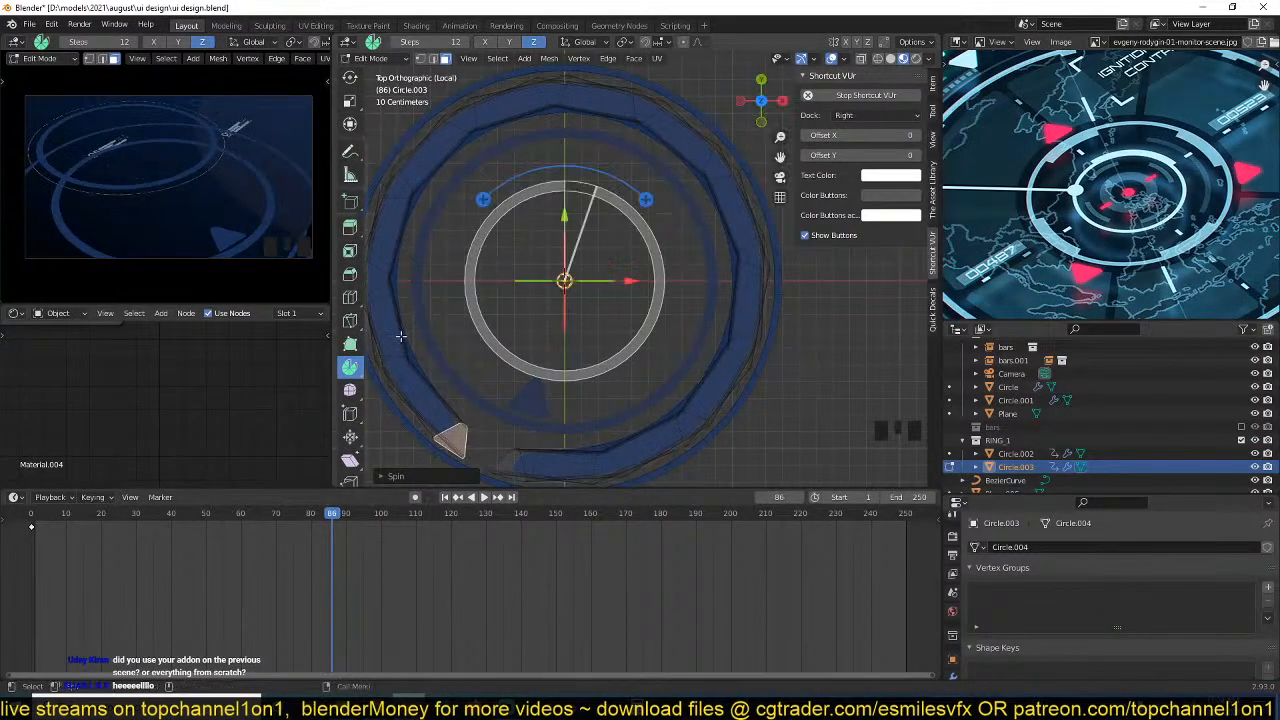
left_click(410, 476)
left_click(460, 345)
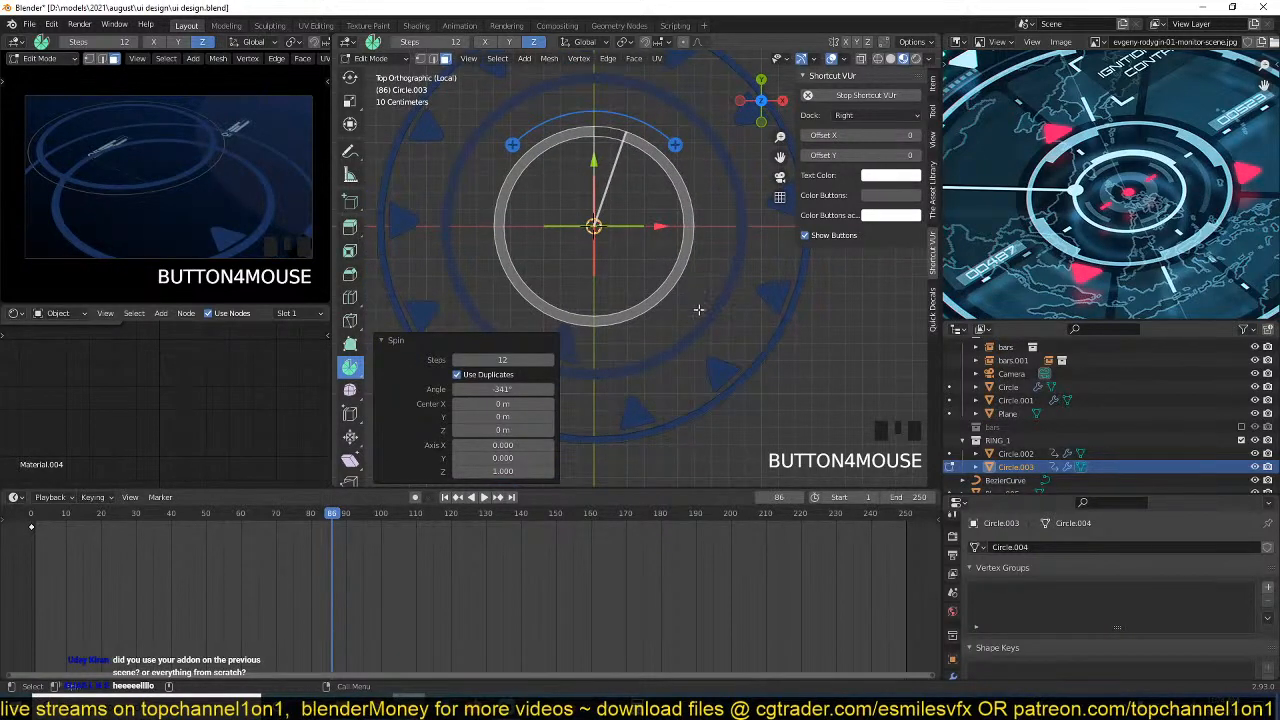
middle_click_drag(698, 310, 696, 315, "shift")
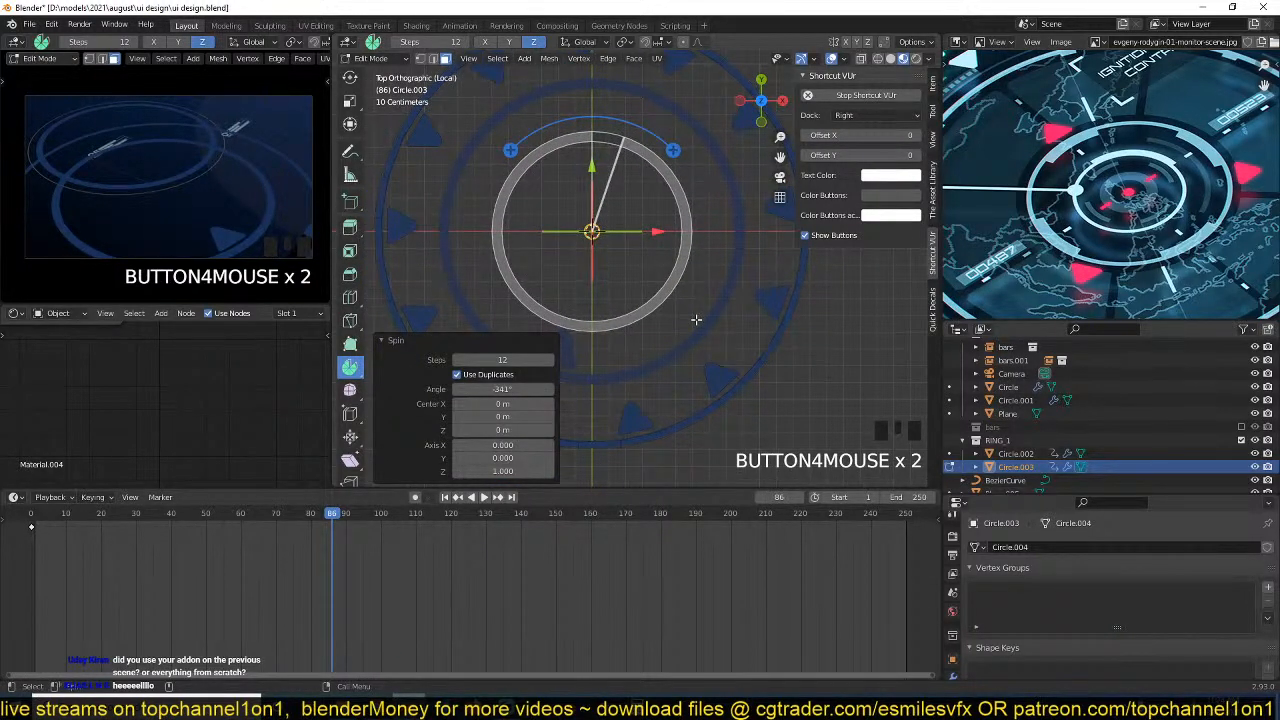
scroll(696, 319, "down", 3)
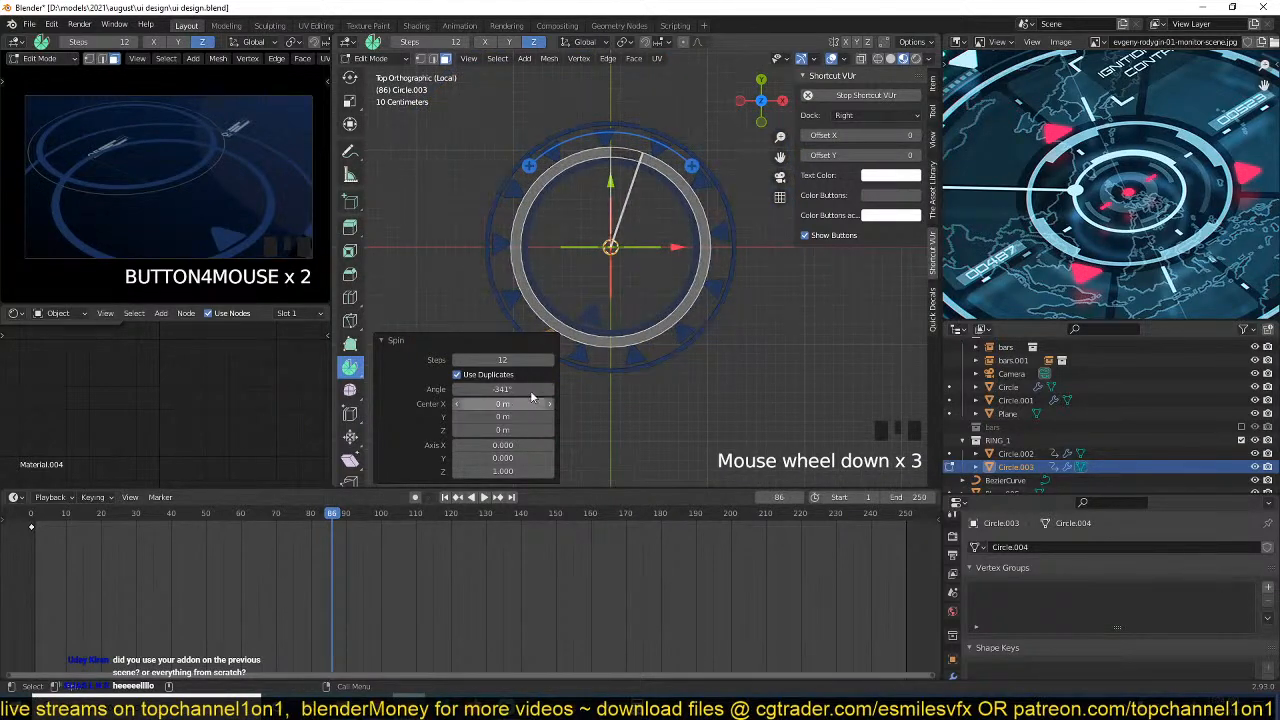
scroll(625, 275, "down", 2)
scroll(573, 318, "up", 3)
middle_click_drag(672, 307, 630, 286, "shift")
scroll(633, 317, "down", 1)
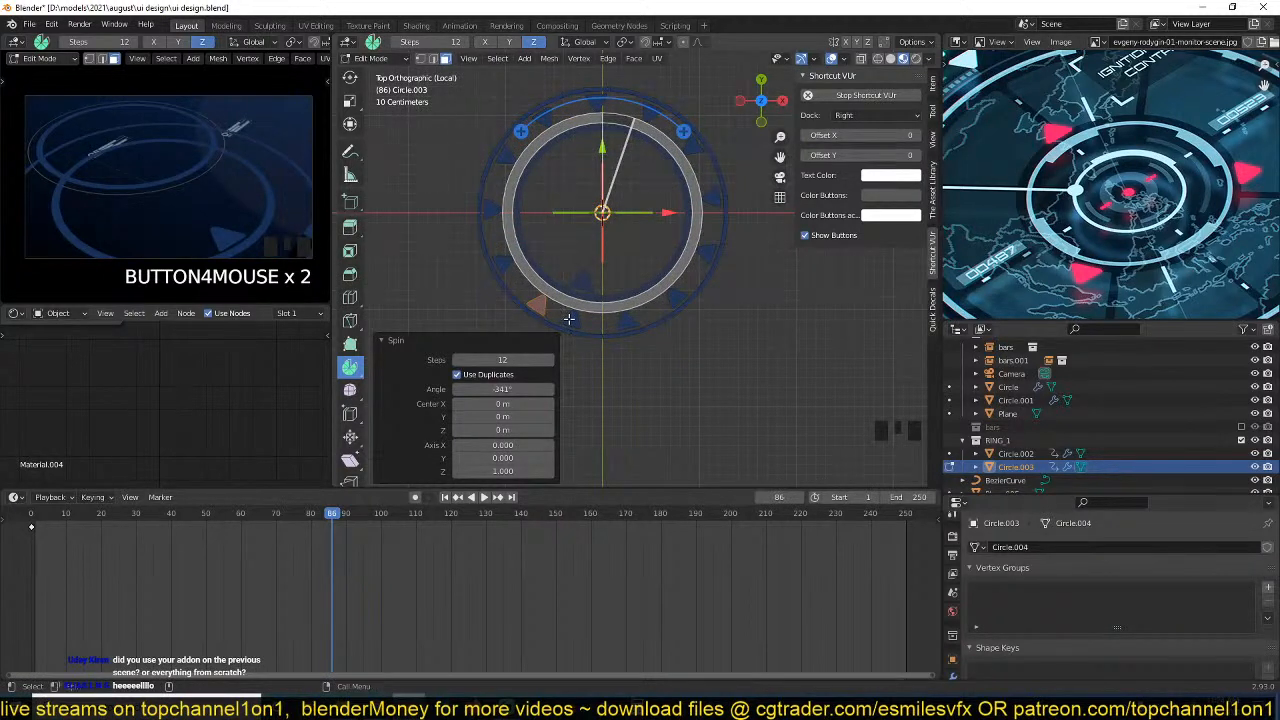
Select all triangle markers by similar area and scale them down around their individual origins.
scroll(351, 103, "up", 3)
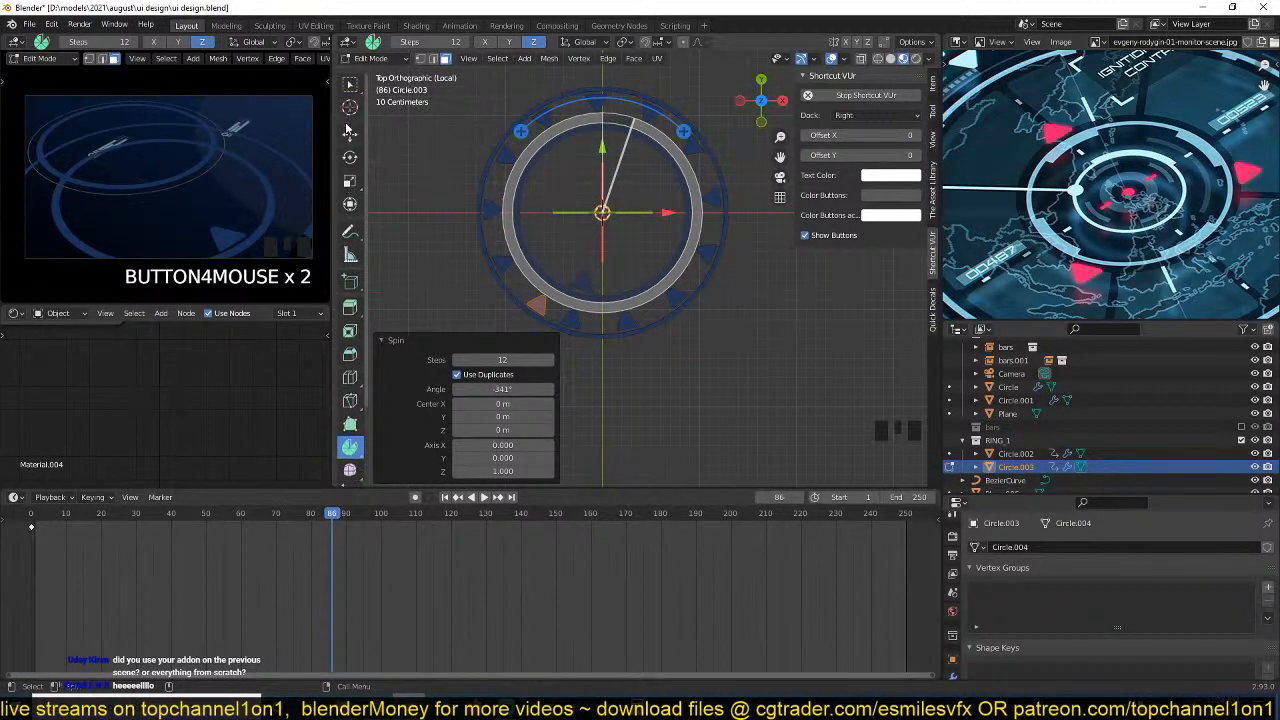
left_click(350, 134)
key("shift+g")
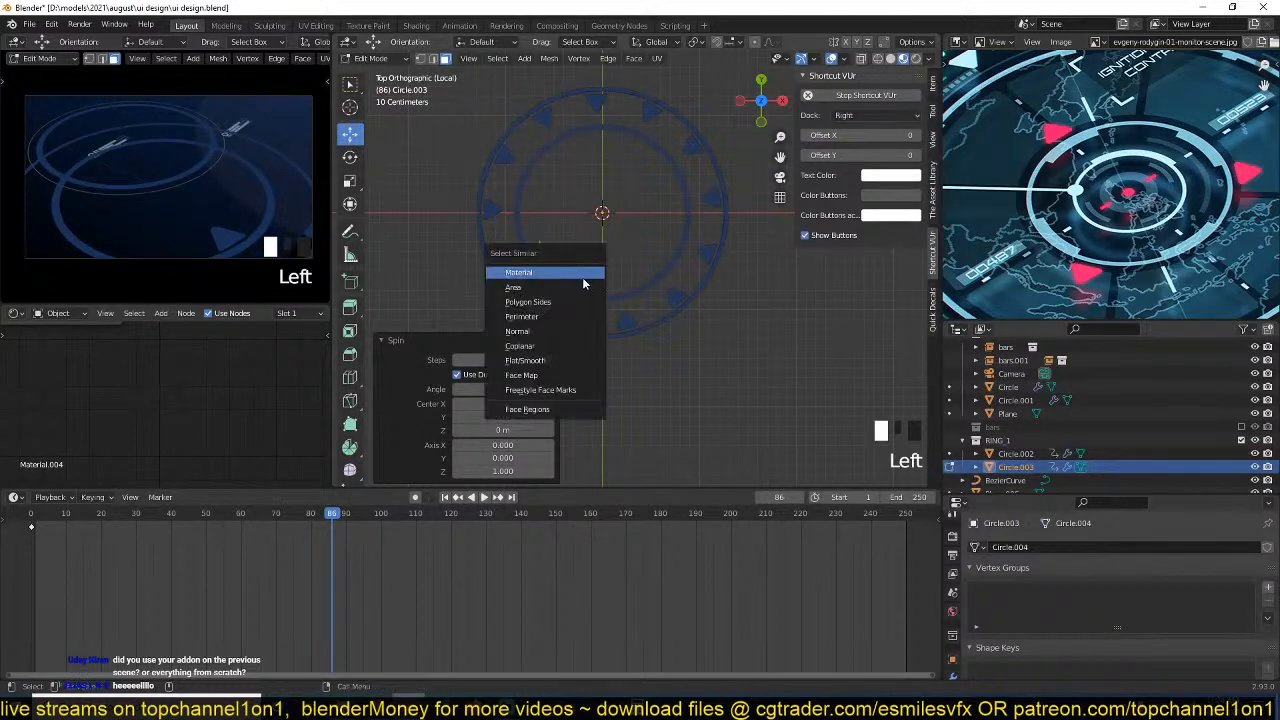
left_click(580, 287)
key("period")
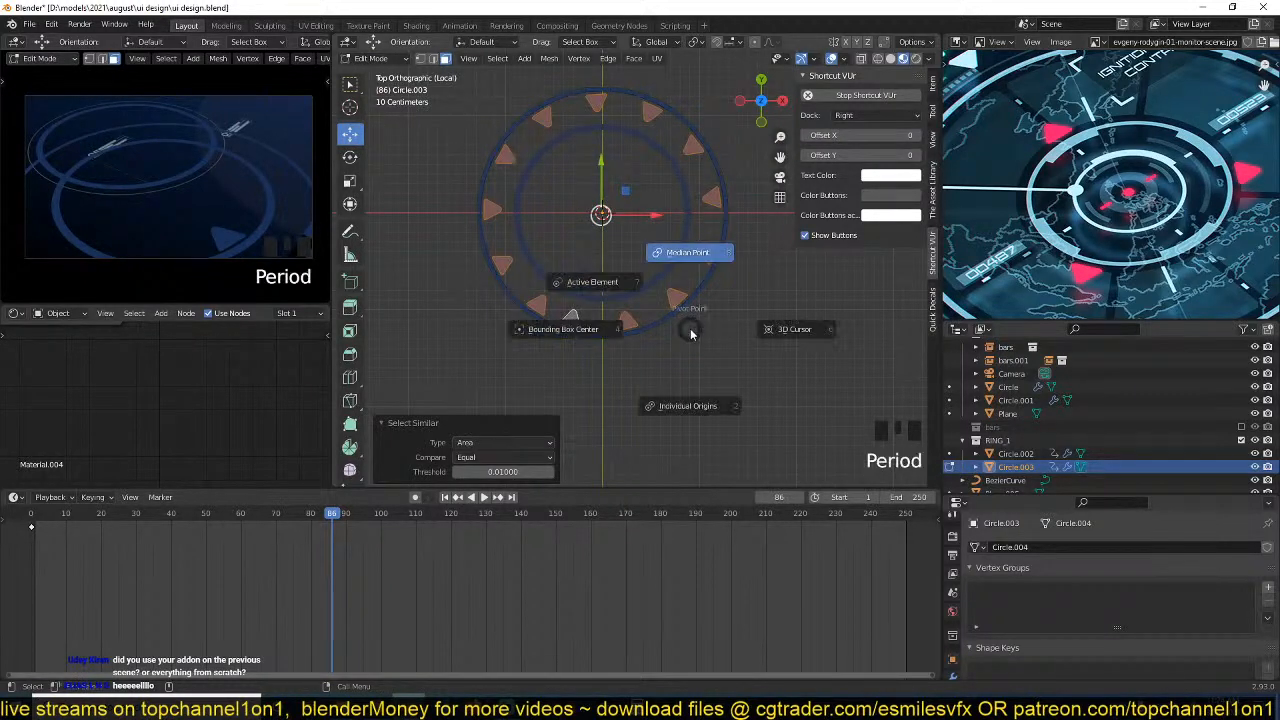
left_click(689, 405)
key("s")
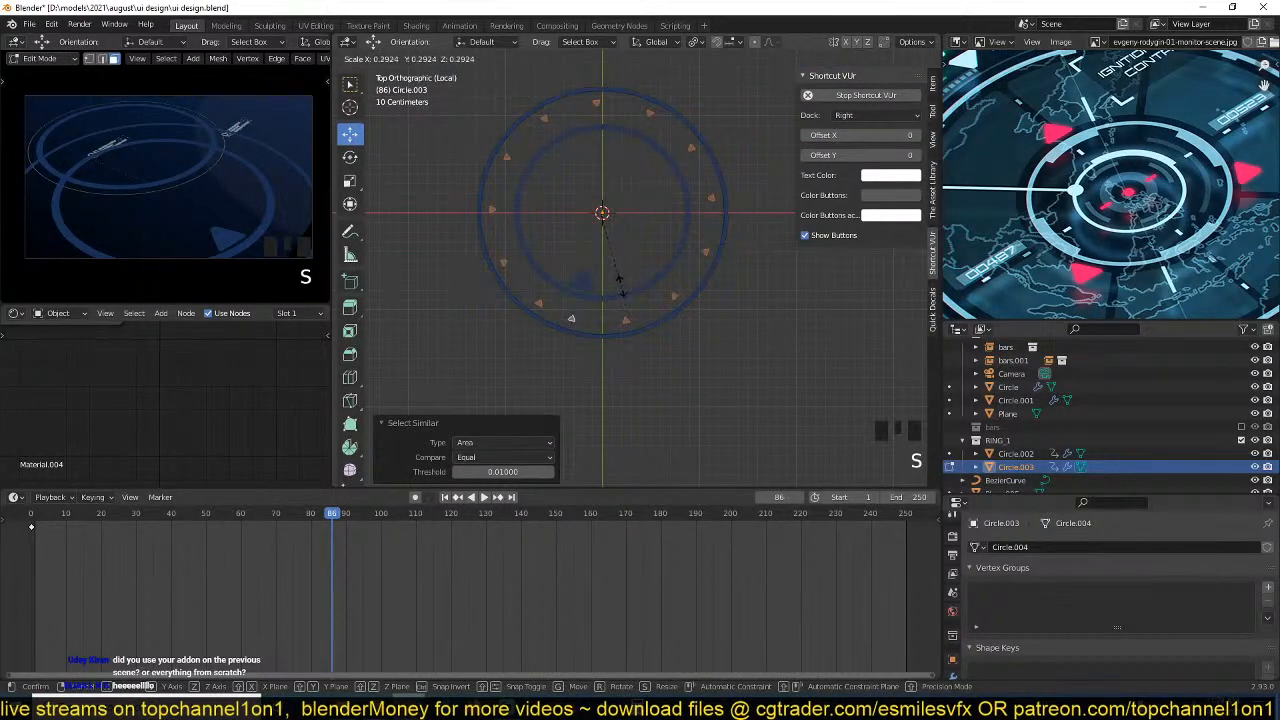
left_click(621, 288)
key("Tab")
Play the animation to check how the outer ring with its small markers rotates around the inner ring.
key("space")
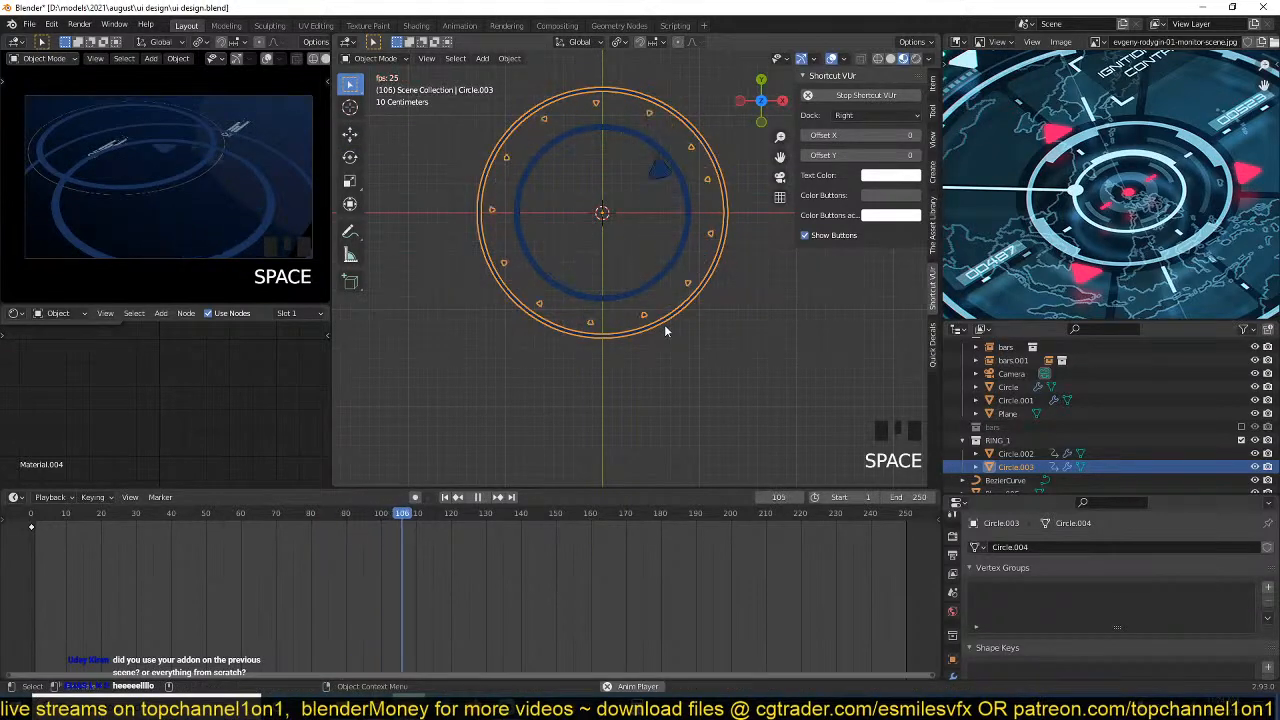
key("space")
scroll(676, 149, "up", 3)
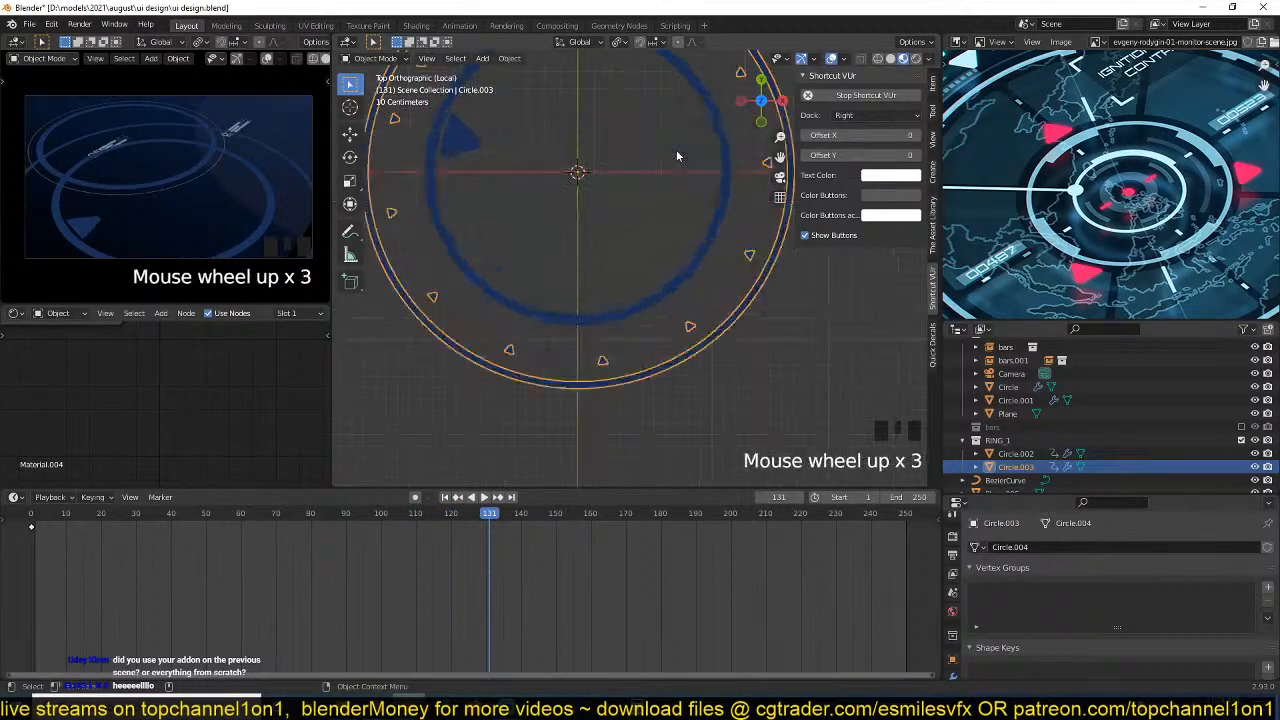
middle_click_drag(676, 149, 660, 243)
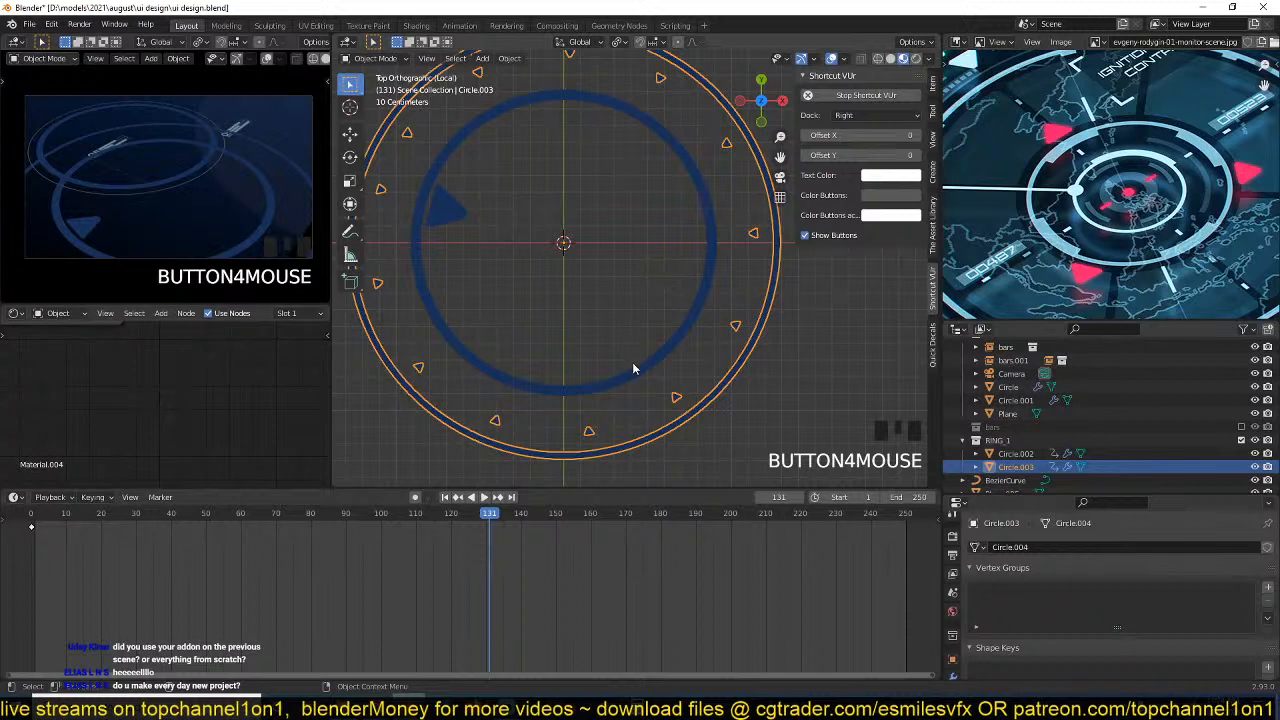
Give the outer ring its own independent copy of Material.004, frame its nodes and save the file.
scroll(275, 315, "down", 4)
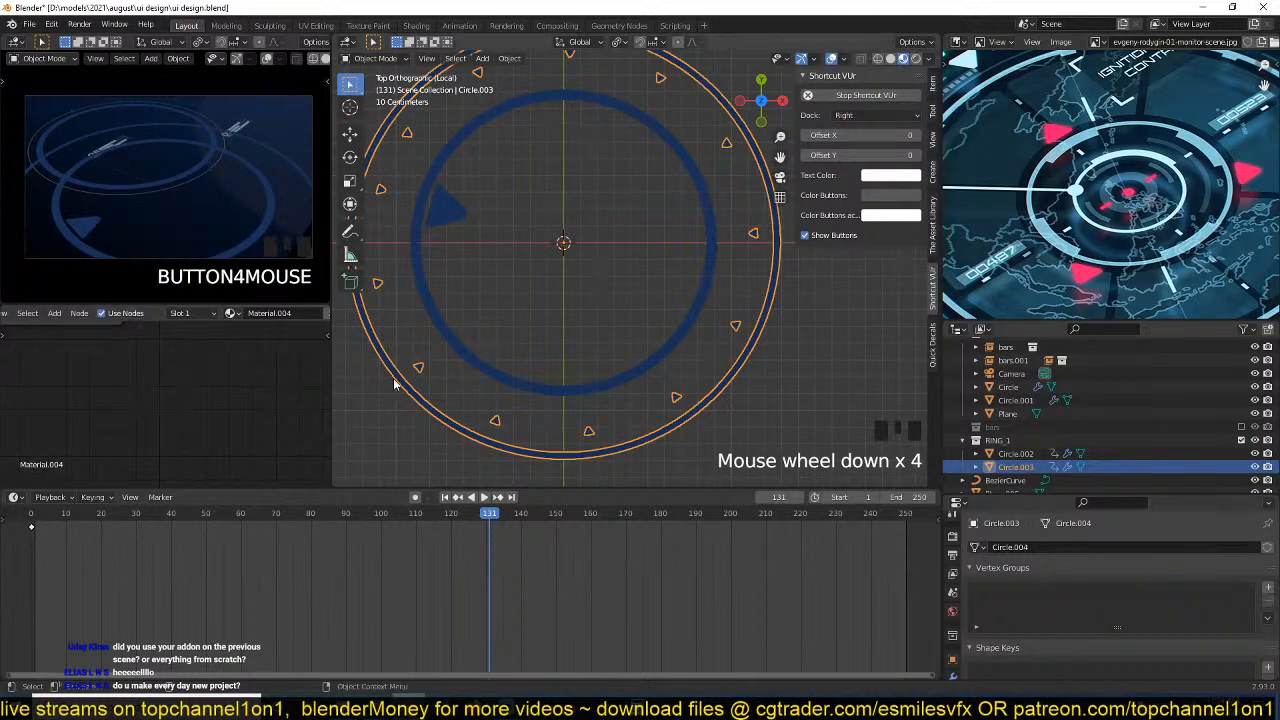
left_click(230, 314)
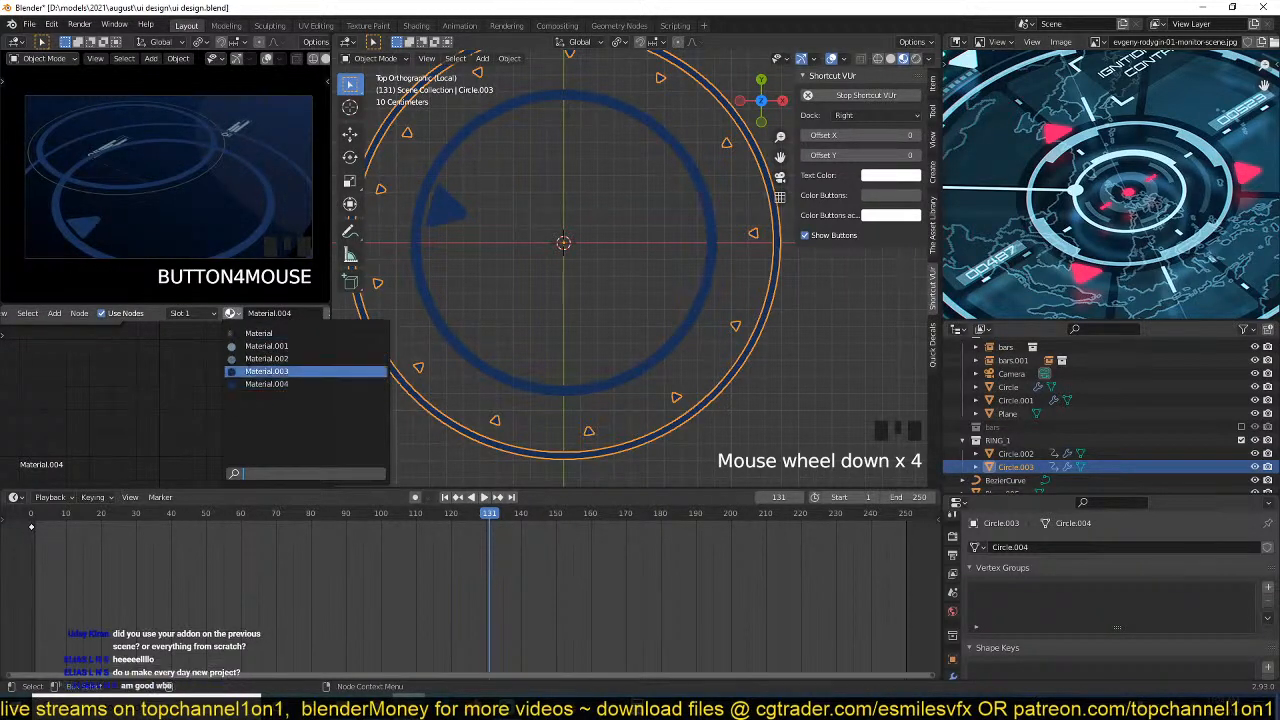
scroll(271, 319, "down", 3)
left_click(264, 314)
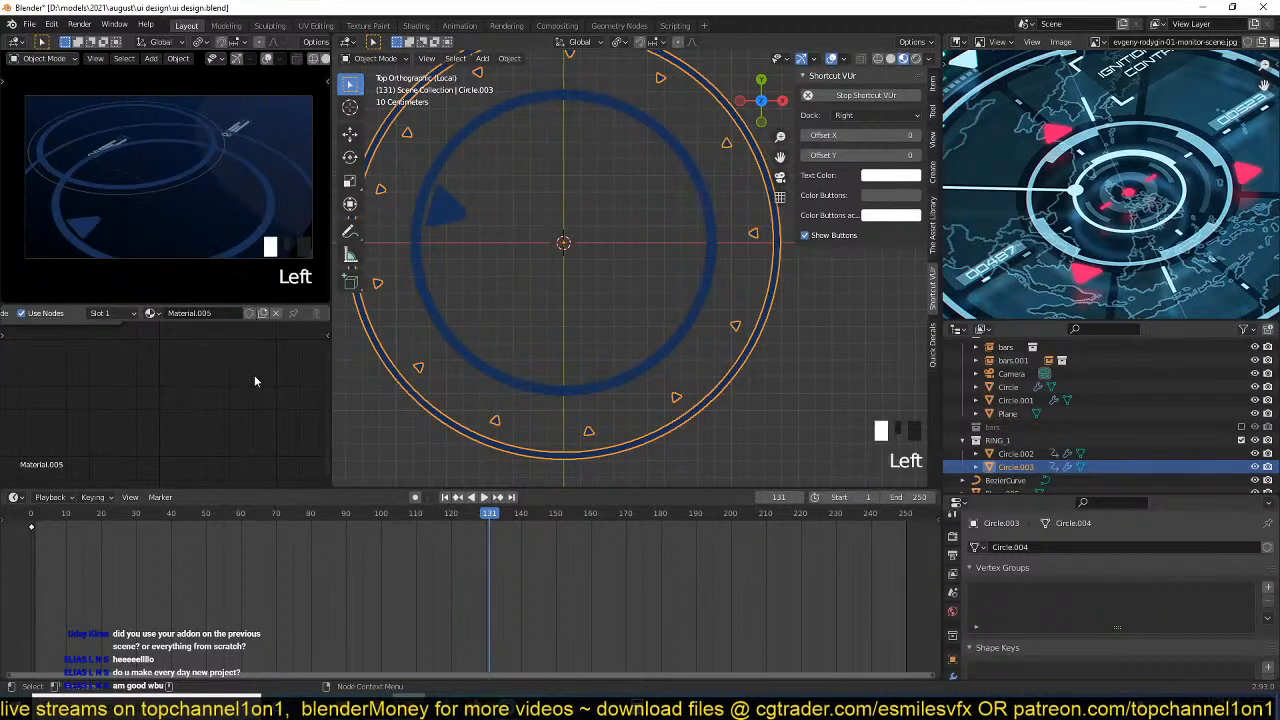
key("a")
key("KP_Decimal")
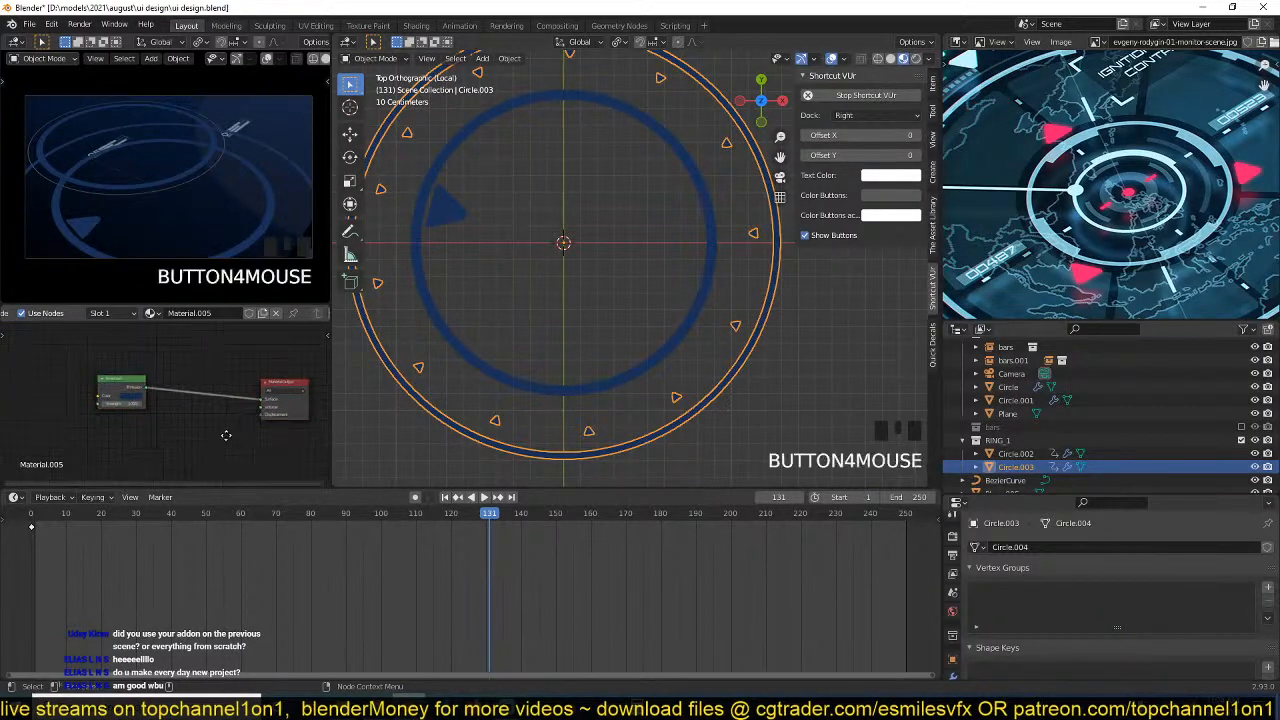
scroll(226, 441, "up", 6)
key("ctrl+s")
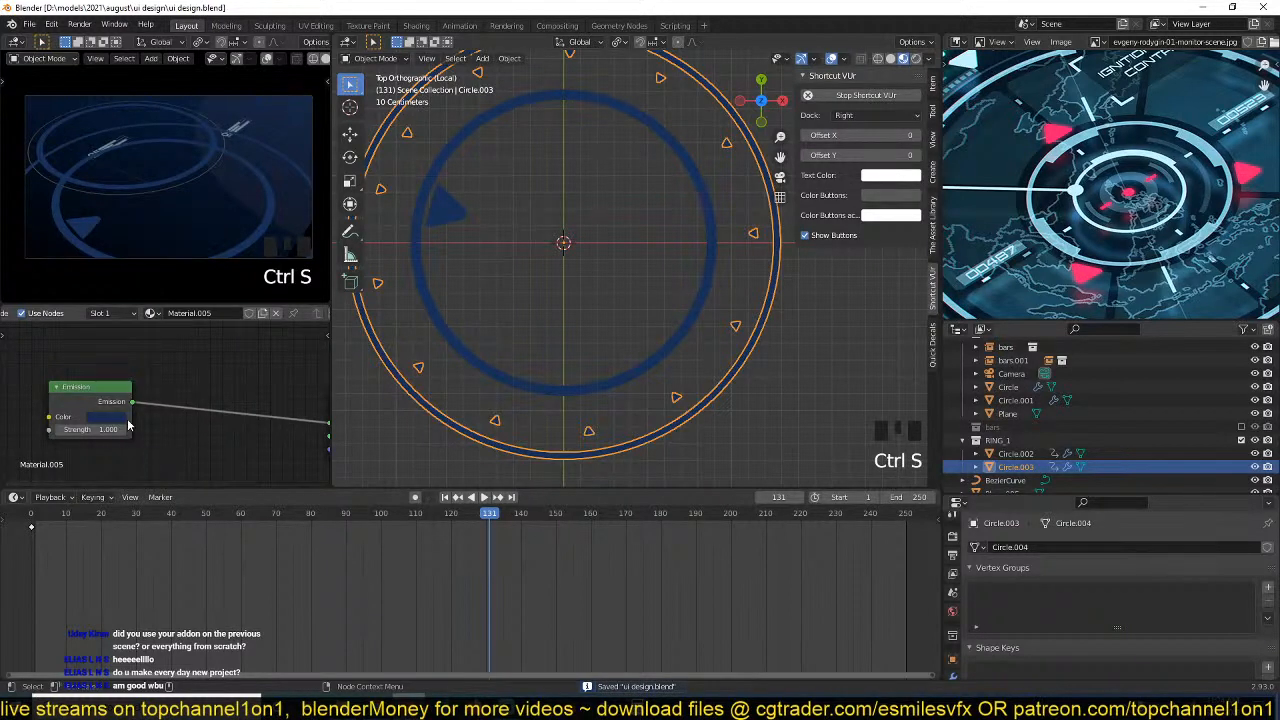
Set the outer ring's emission colour to a pale cream, about H 0.153, S 0.261, V 0.794, and save the file.
scroll(195, 428, "up", 2)
left_click(182, 426)
left_click(204, 251)
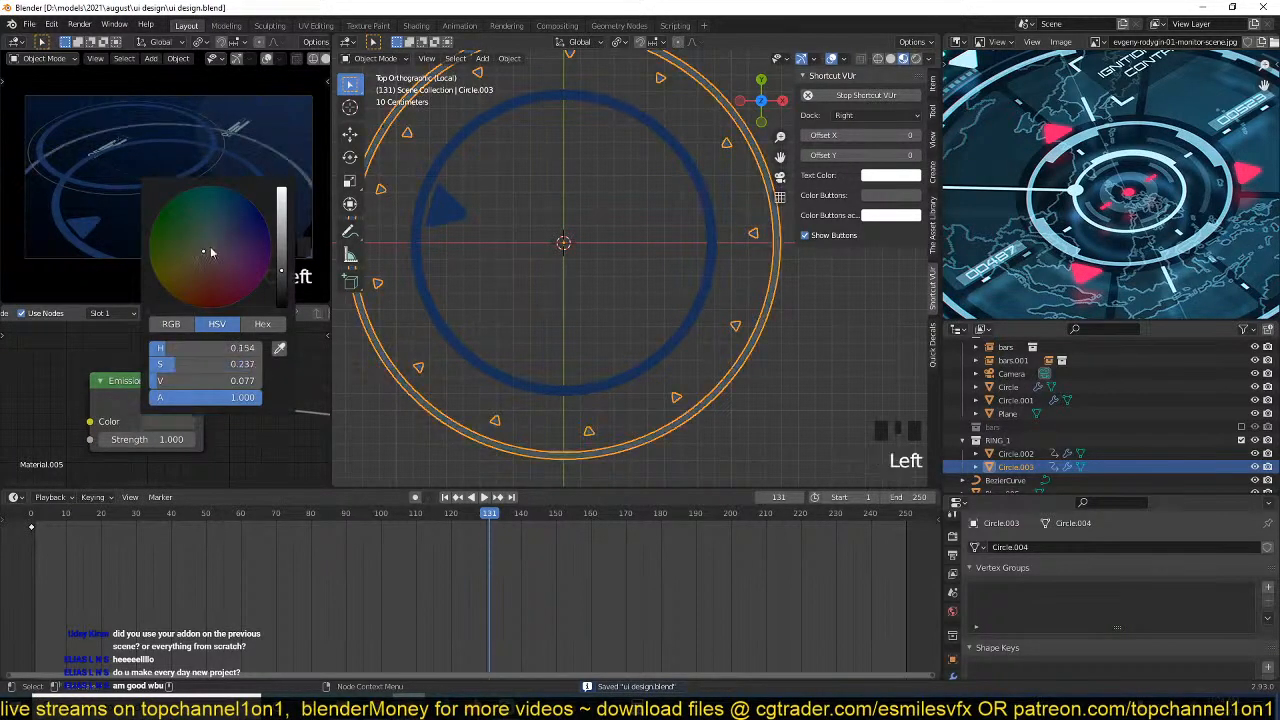
mouse_move(281, 229)
left_mouse_down()
mouse_move(281, 187)
mouse_move(281, 205)
left_mouse_up()
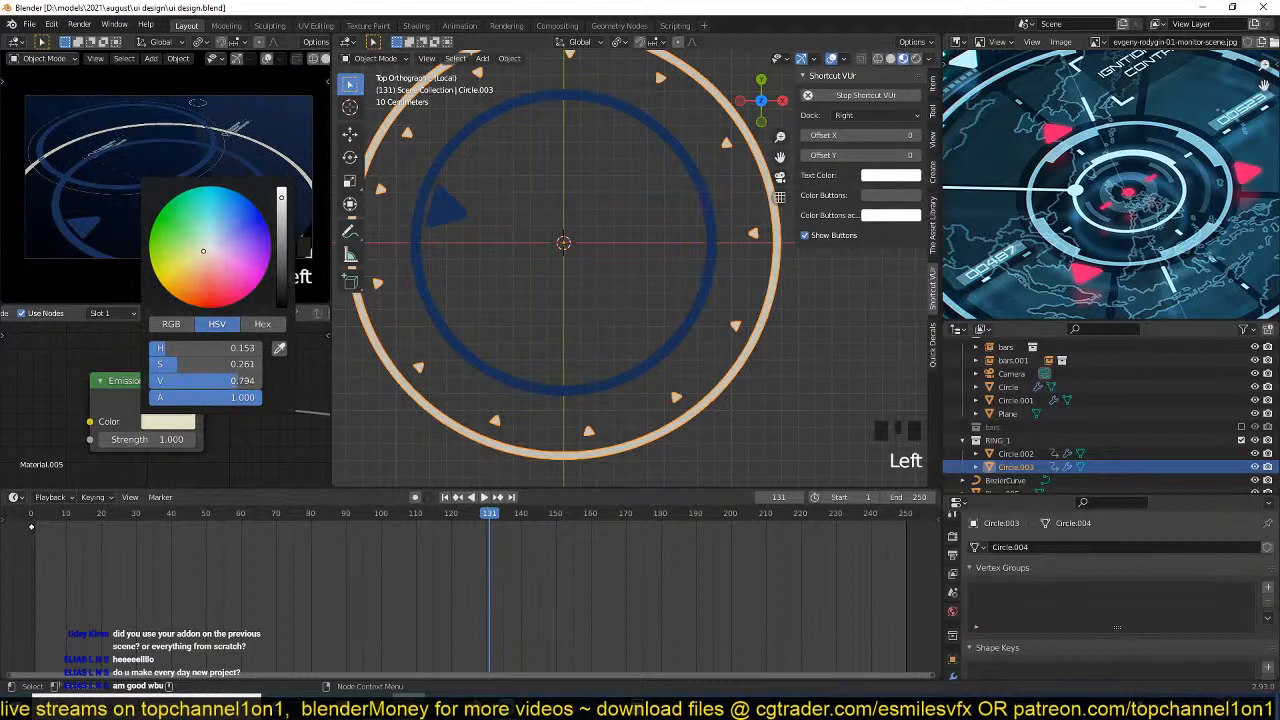
left_click(253, 430)
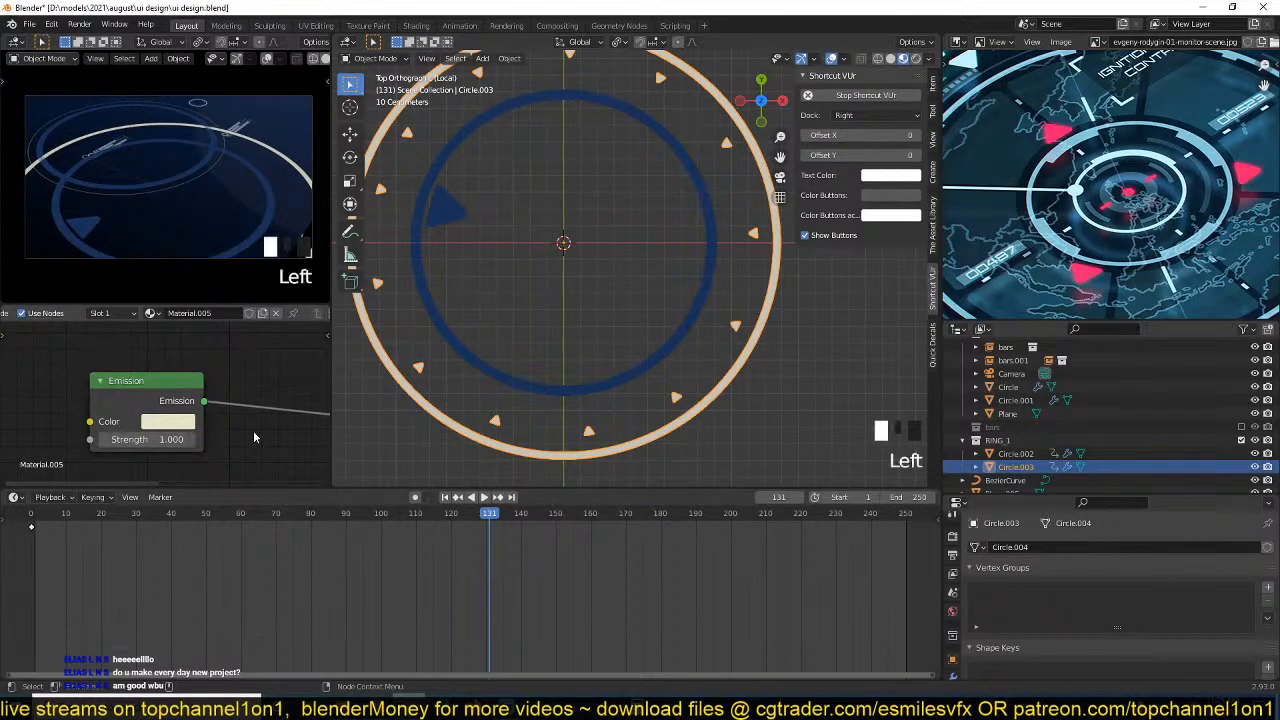
key("ctrl+s")
left_click(659, 443)
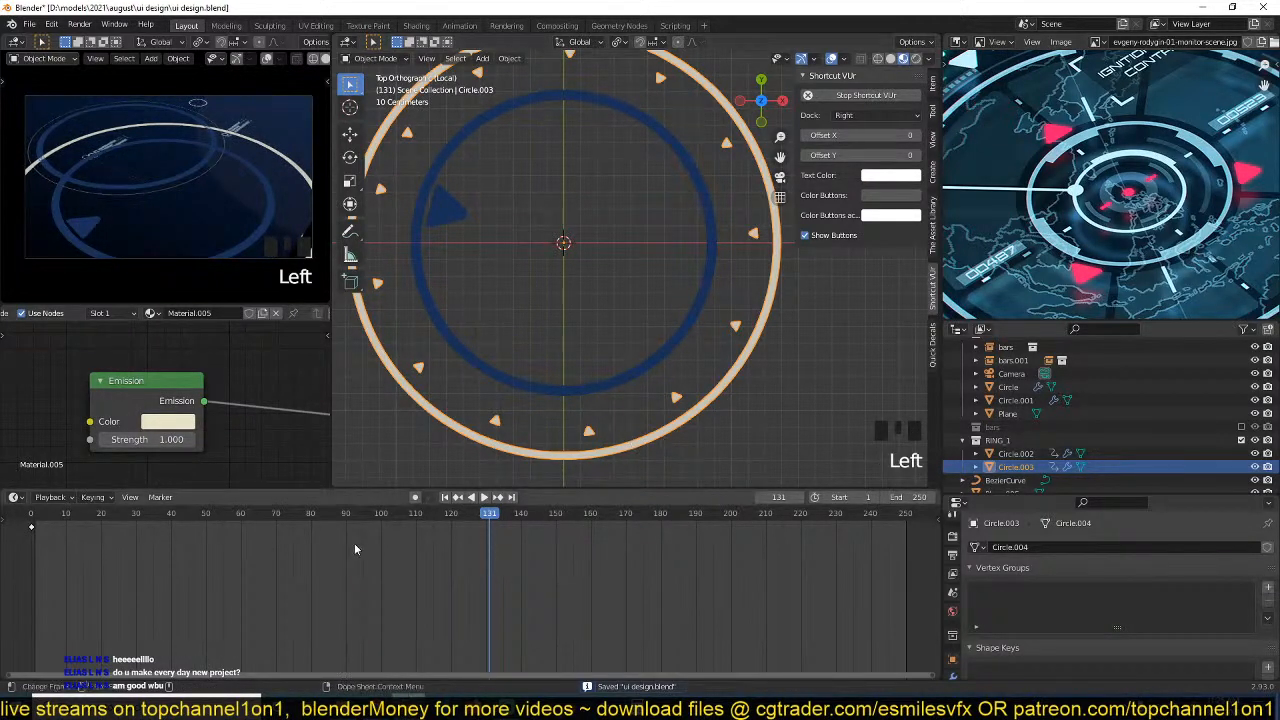
Set the Noise modifier's phase to 2.9 on the outer ring's Z rotation curve and play the animation to compare both rings.
key("ctrl+Tab")
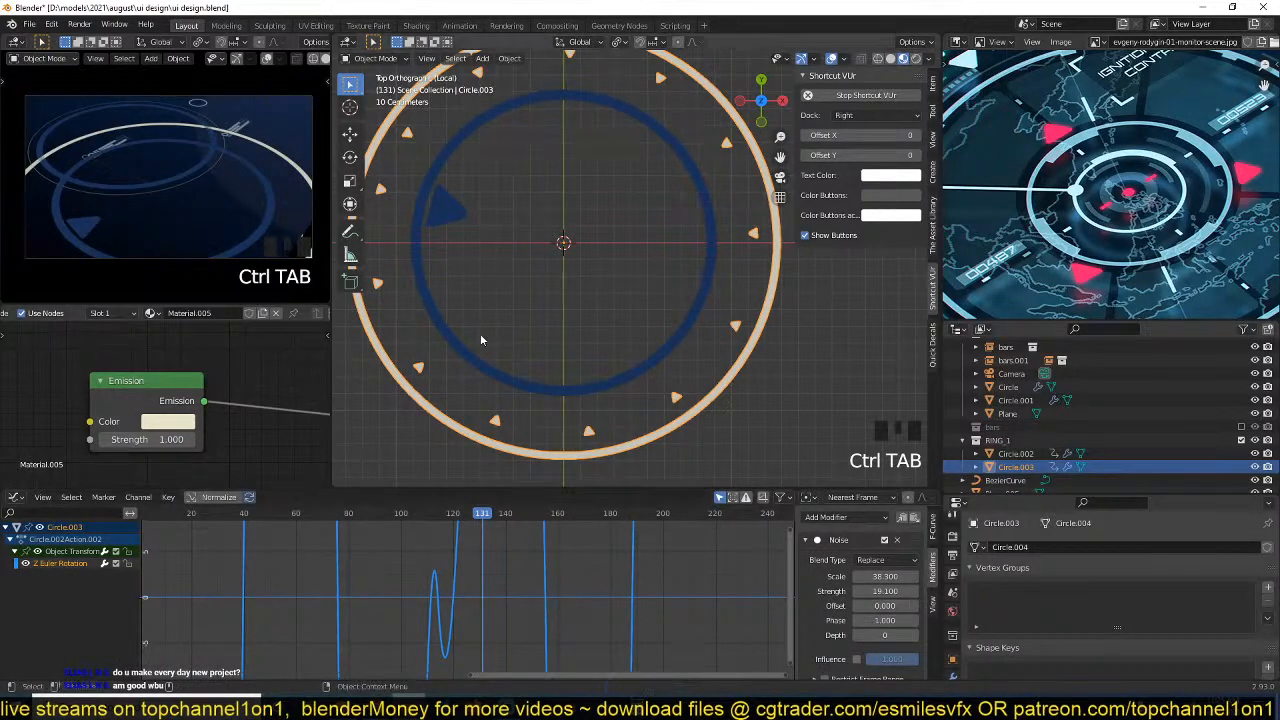
scroll(480, 333, "down", 3)
key("space")
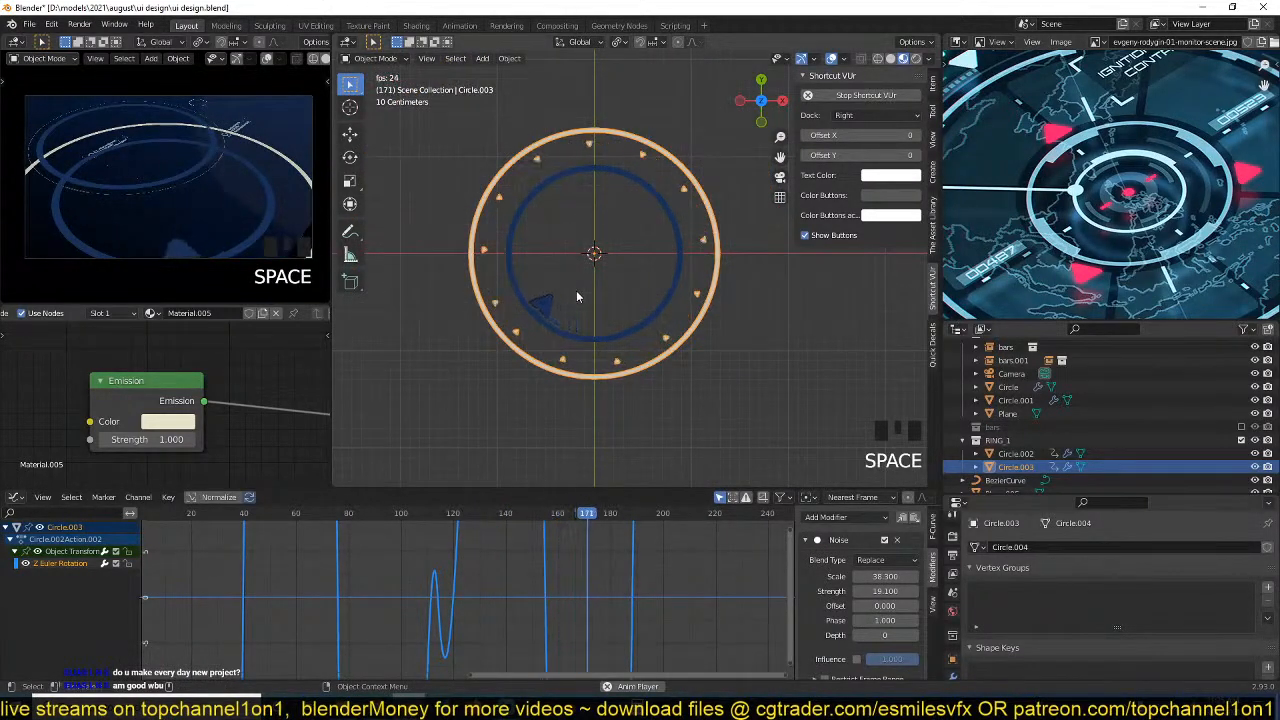
key("space")
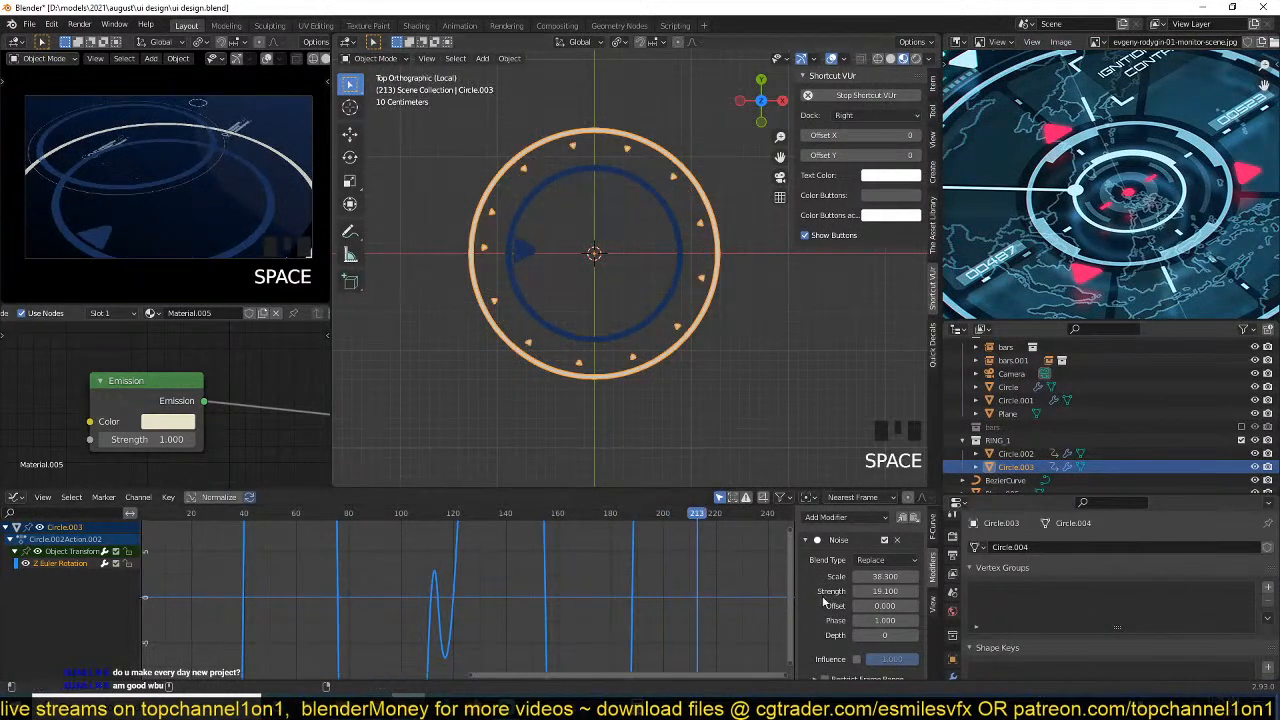
scroll(871, 640, "down", 3)
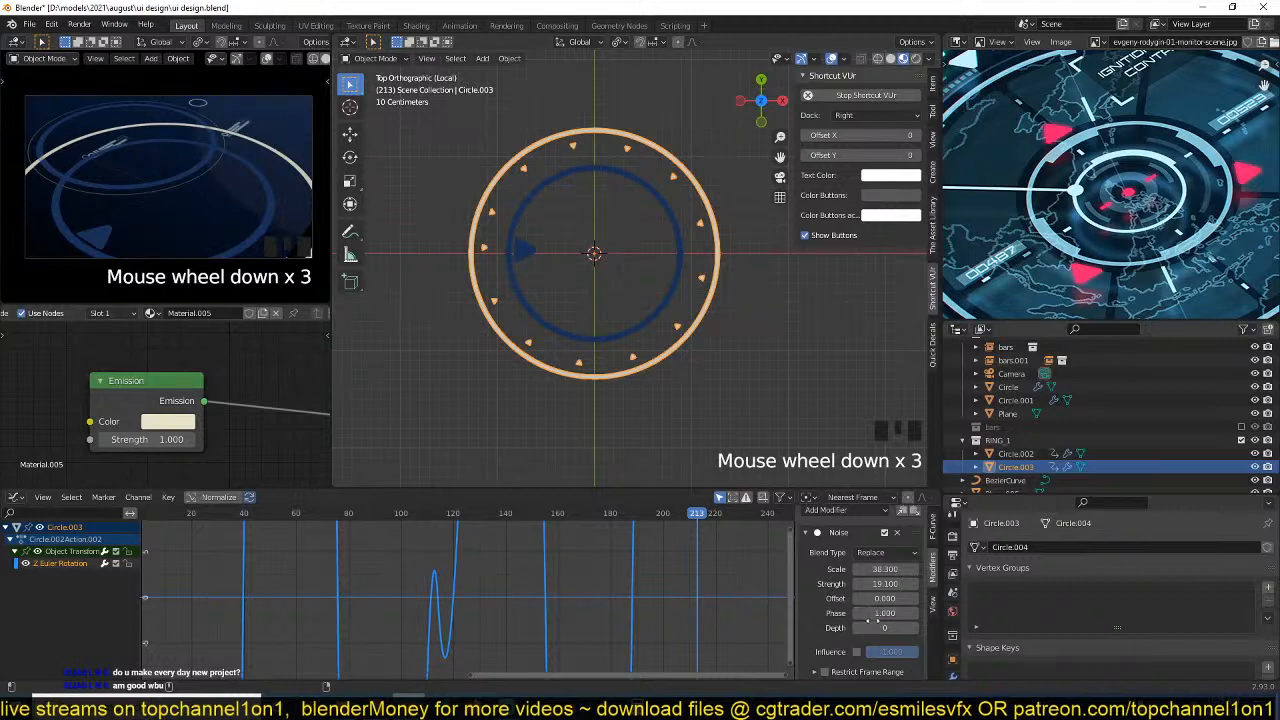
left_click_drag(884, 612, 915, 612)
key("space")
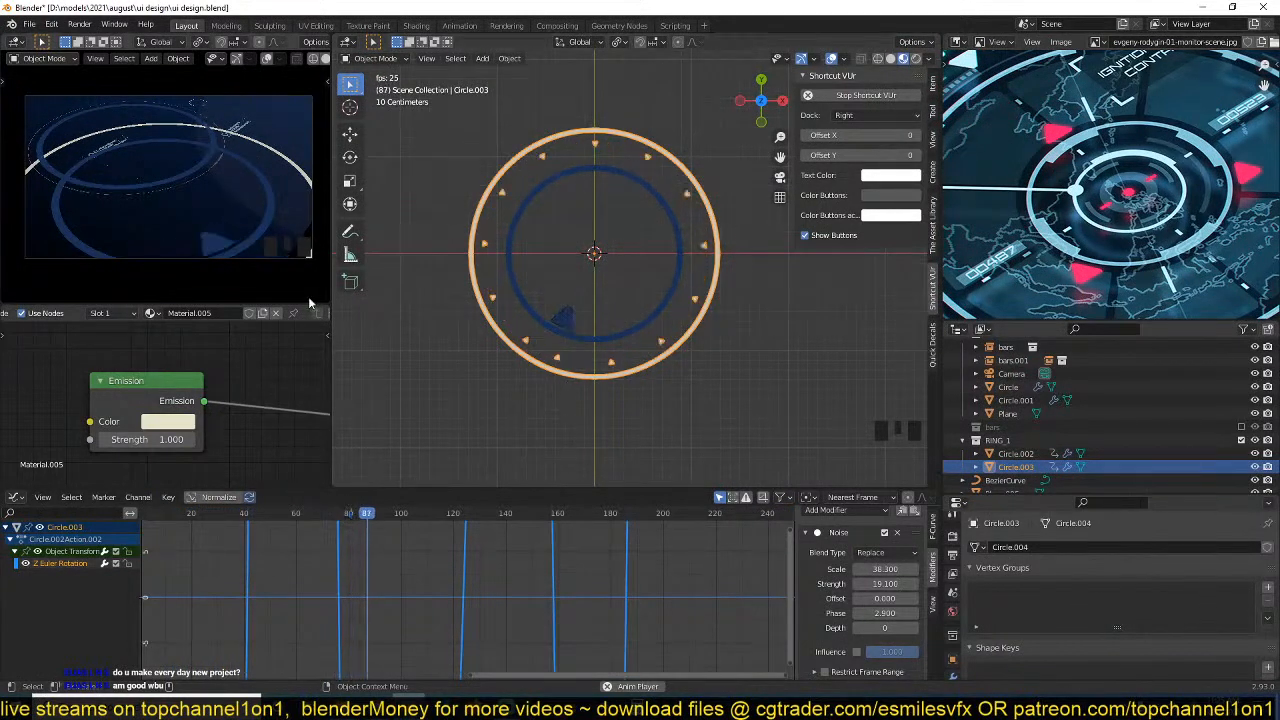
Stop playback and scale the outer ring's outer edge loop inward to about 0.97 to make its band thinner.
key("space")
scroll(657, 350, "up", 2)
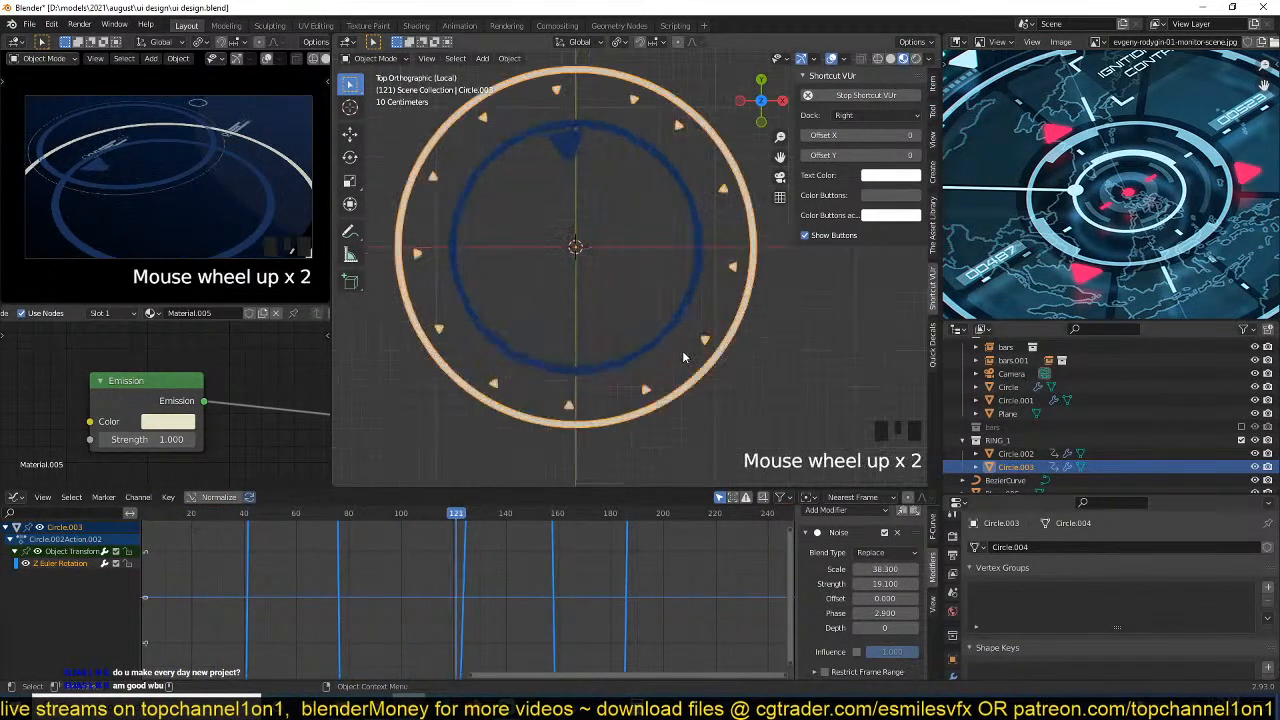
key("Tab")
left_click(749, 347, "alt")
key("s")
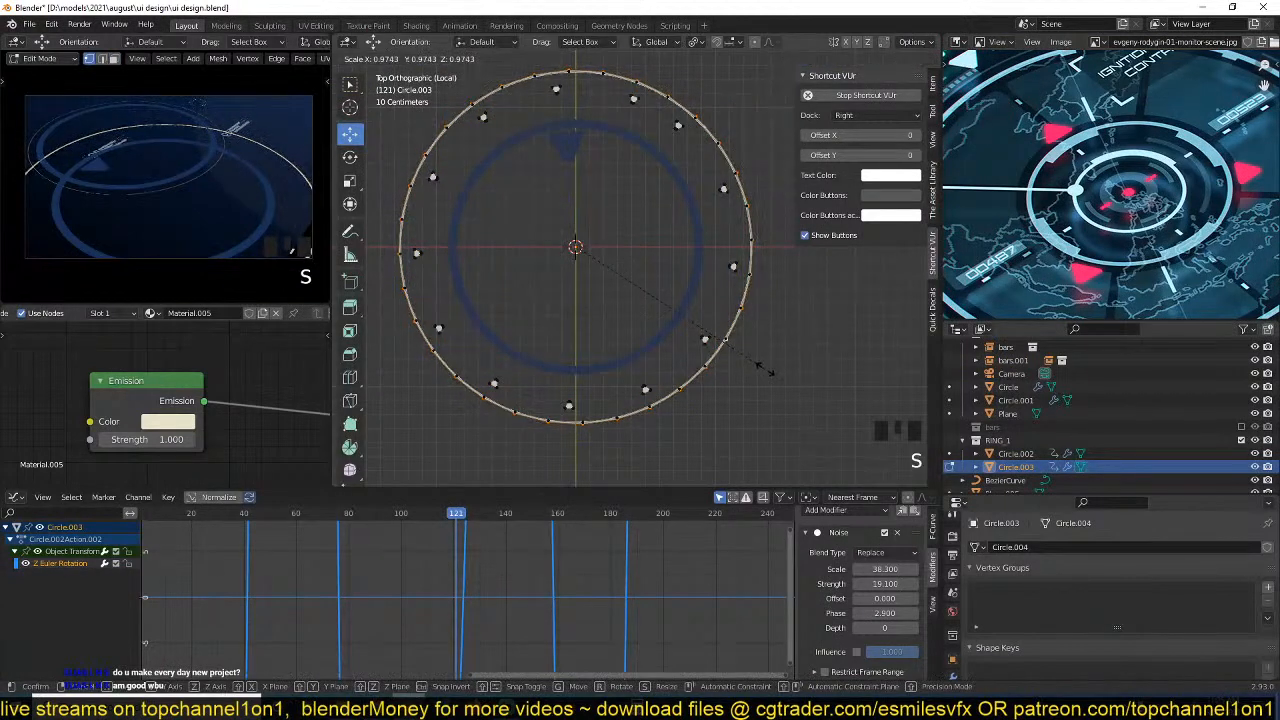
left_click(760, 365)
key("Tab")
Move the outer ring slightly along the global Z axis and play the animation to check it from an angled view.
key("grave")
middle_click_drag(709, 361, 609, 317)
scroll(610, 319, "up", 2)
key("g")
key("z")
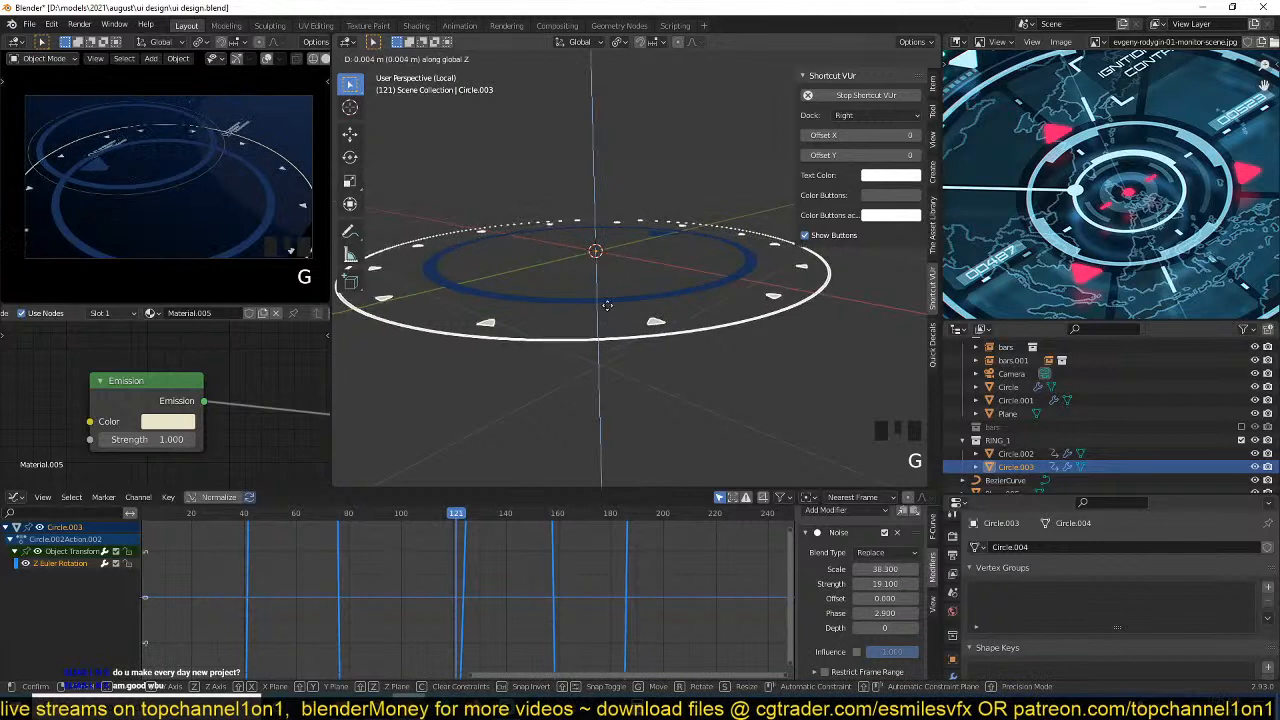
left_click(606, 319)
key("alt+a")
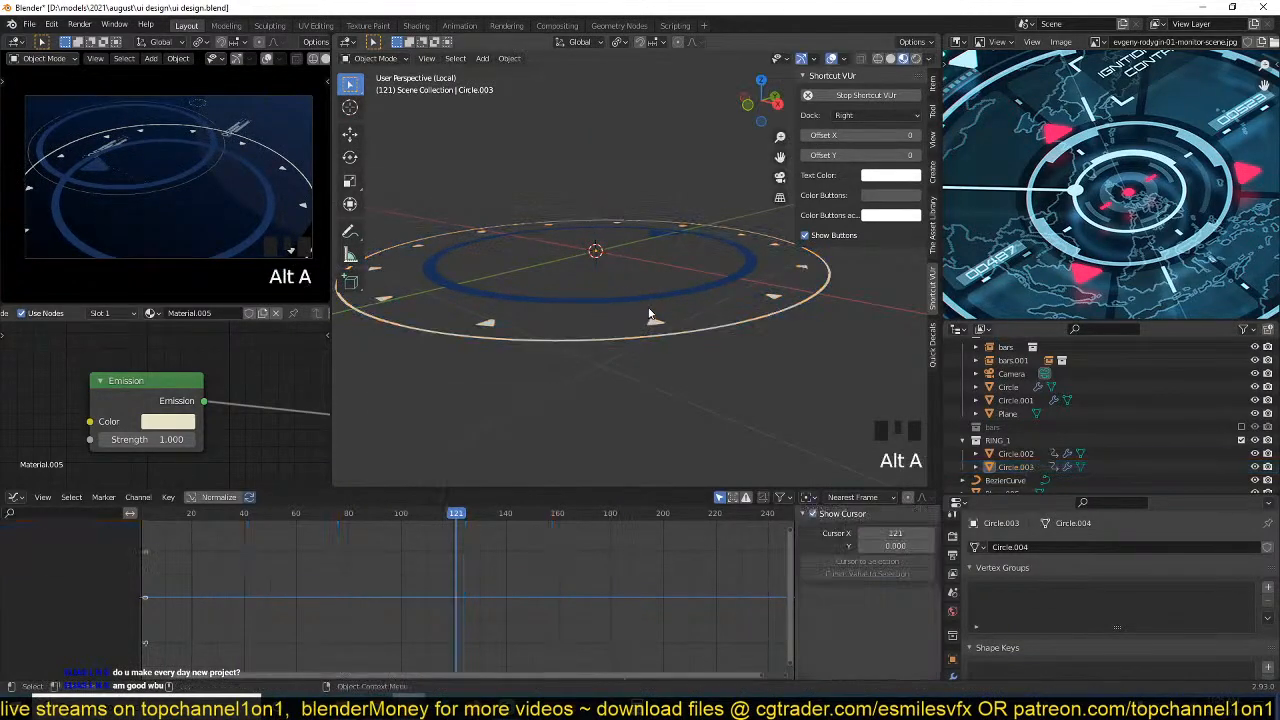
key("space")
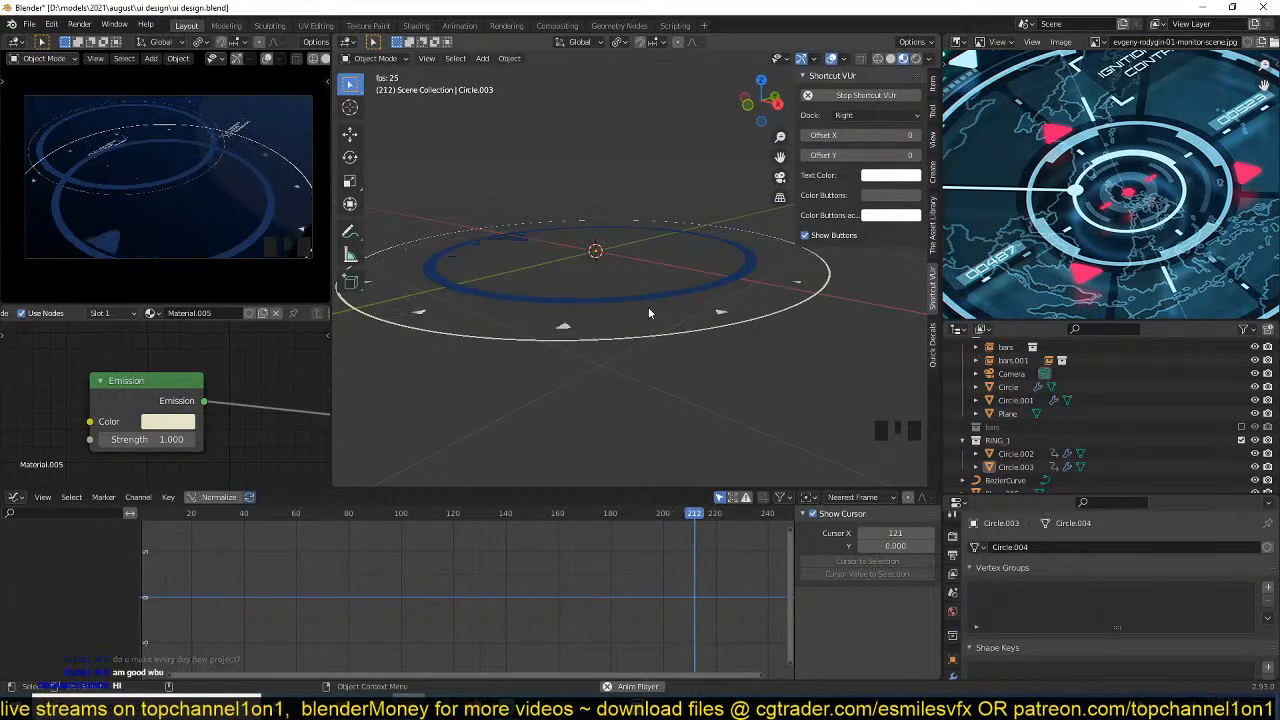
key("space")
Set the Noise modifier's scale to 38.62 and strength to 19.14 on the outer ring's Z rotation curve, playing the animation to check.
left_click(671, 325)
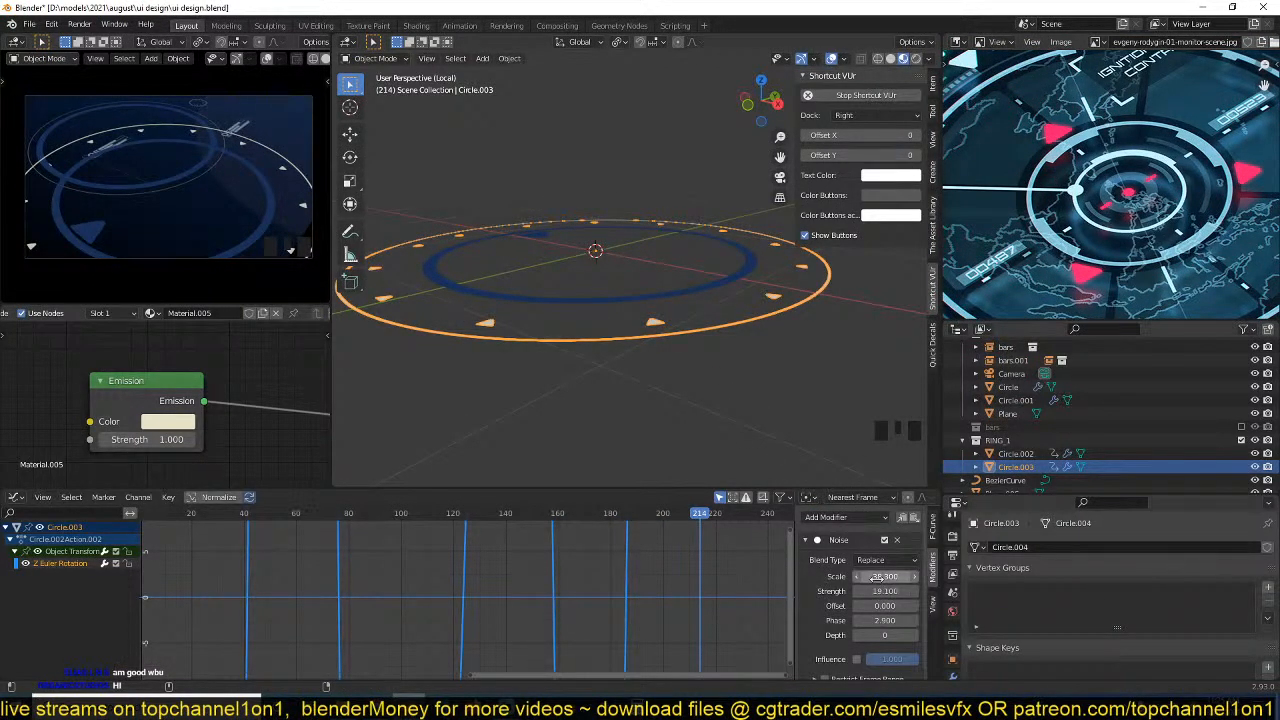
left_click_drag(885, 577, 880, 591, "shift")
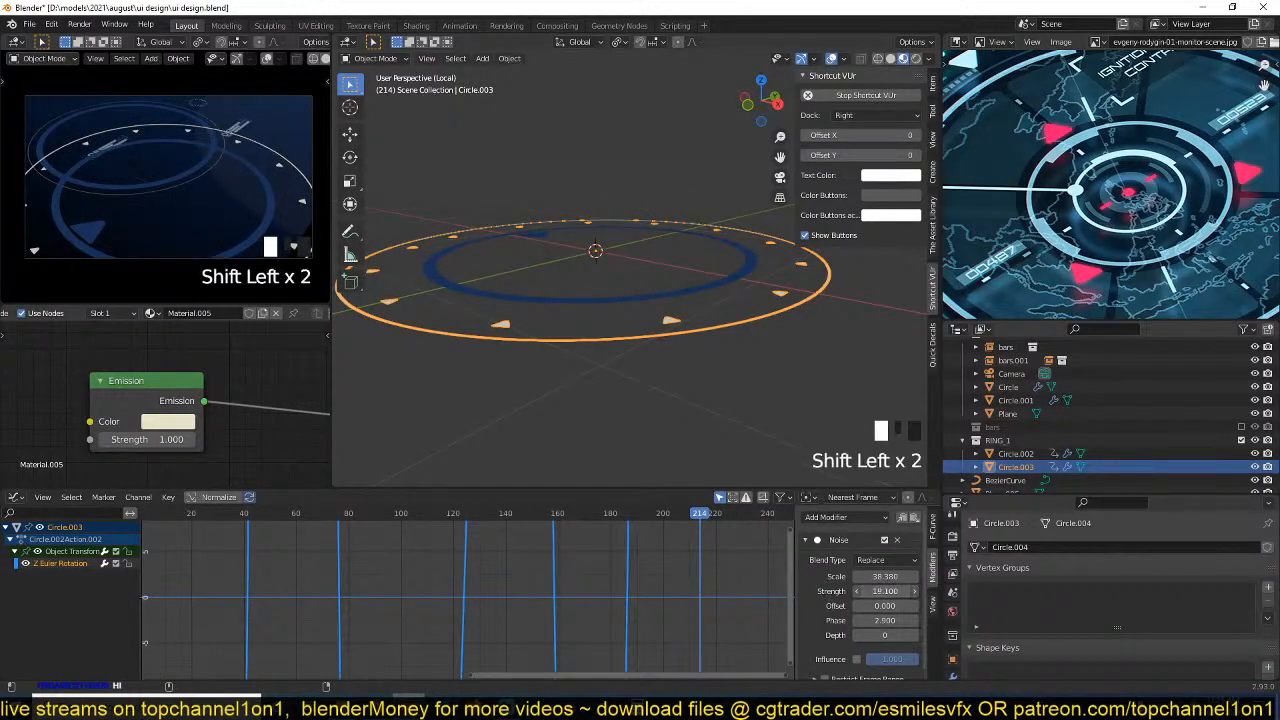
key("space")
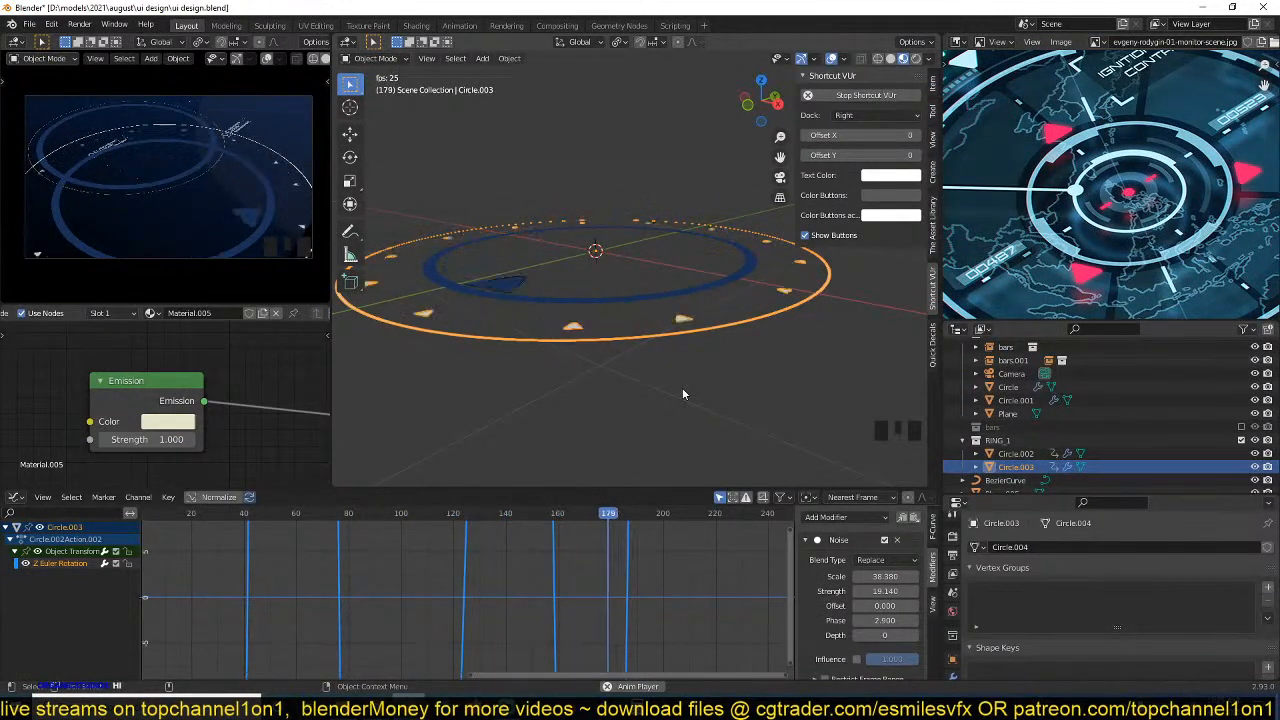
key("space")
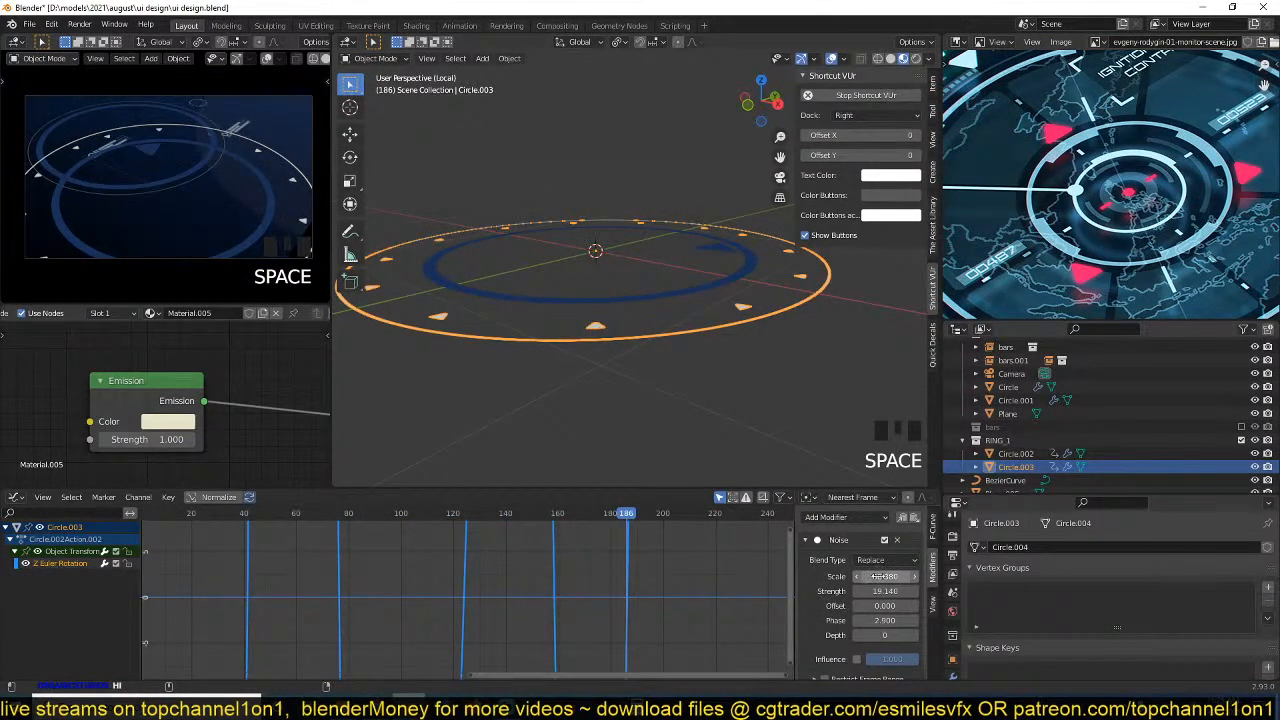
left_click_drag(877, 577, 906, 577, "shift")
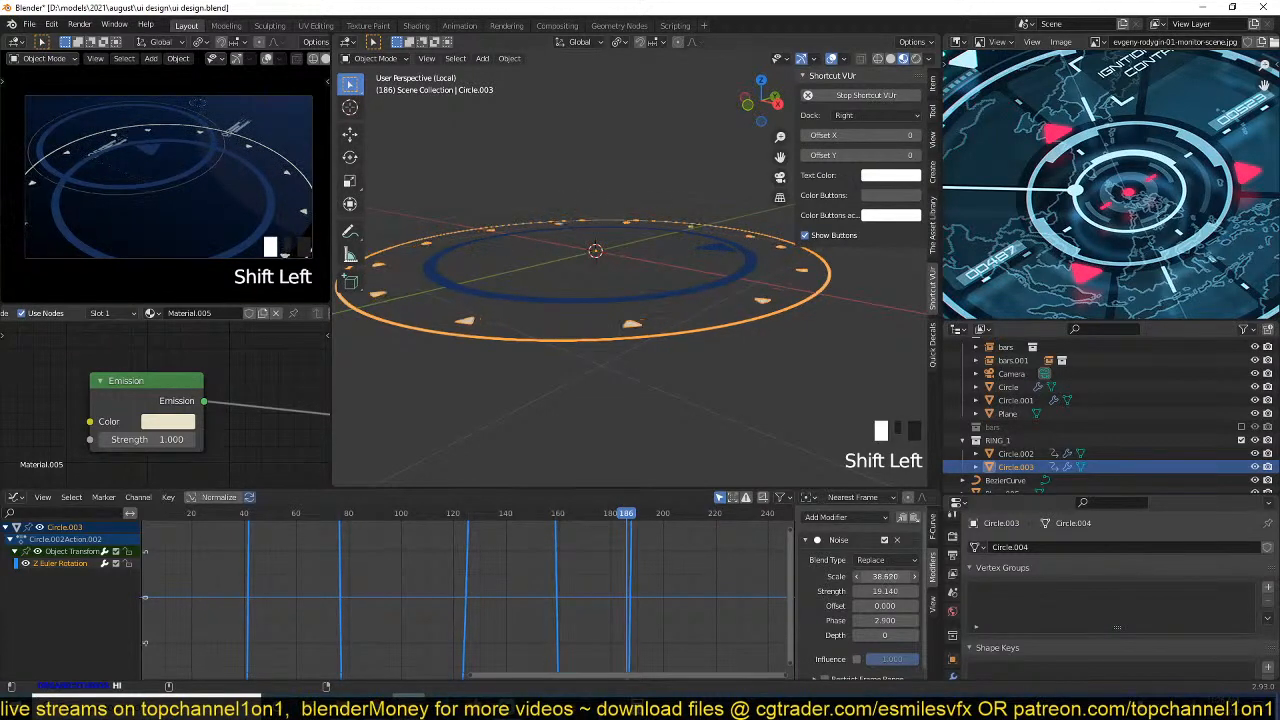
key("space")
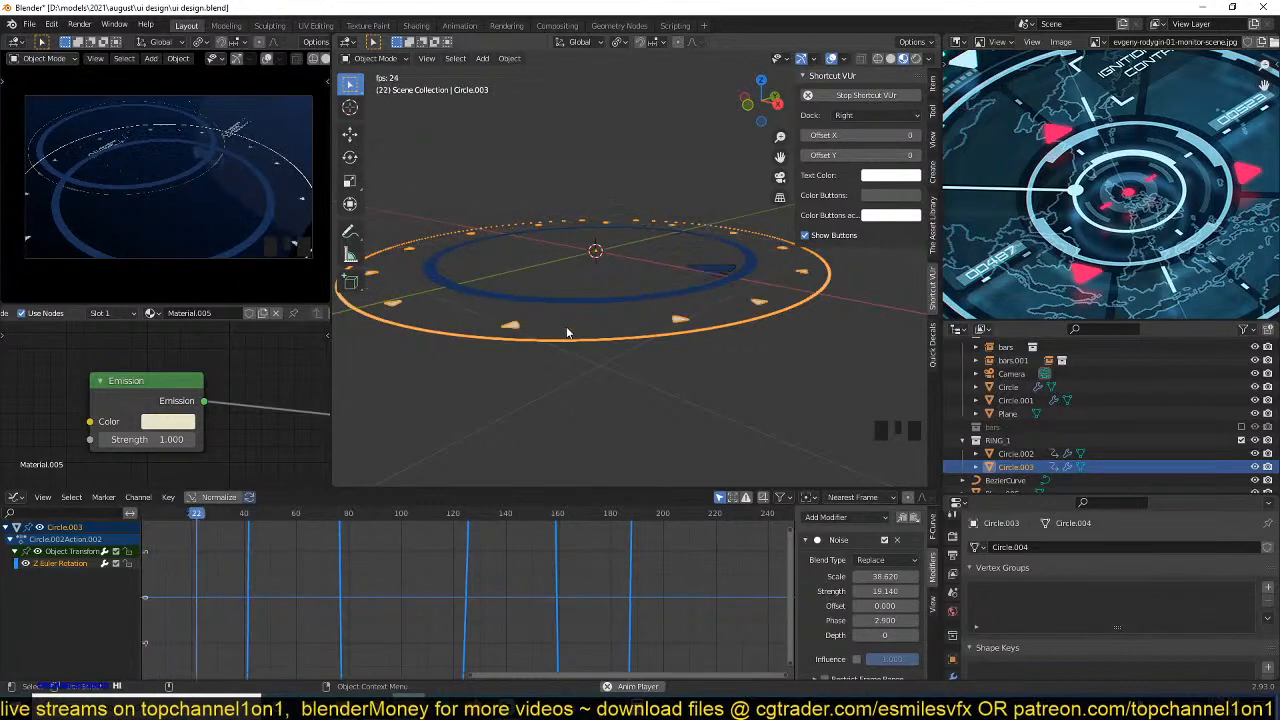
key("space")
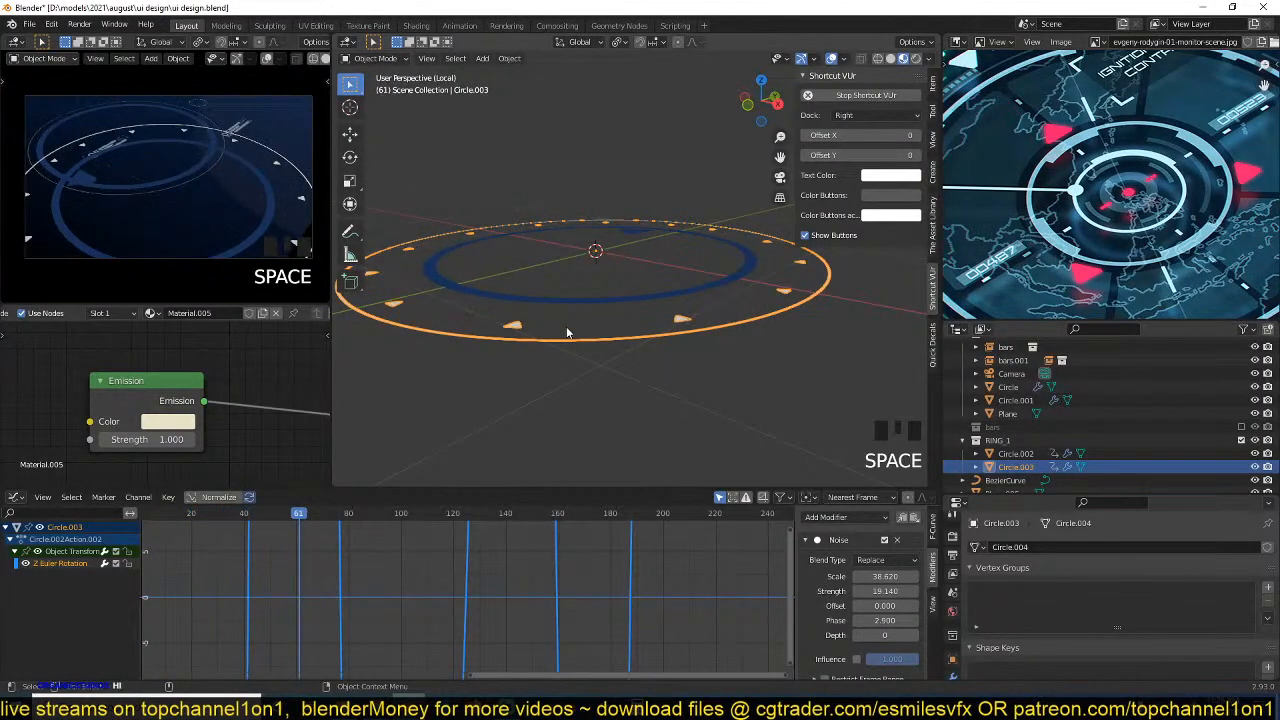
From the top view, assign the existing Material.002 to the inner ring and deselect it.
key("KP_7")
key("alt+a")
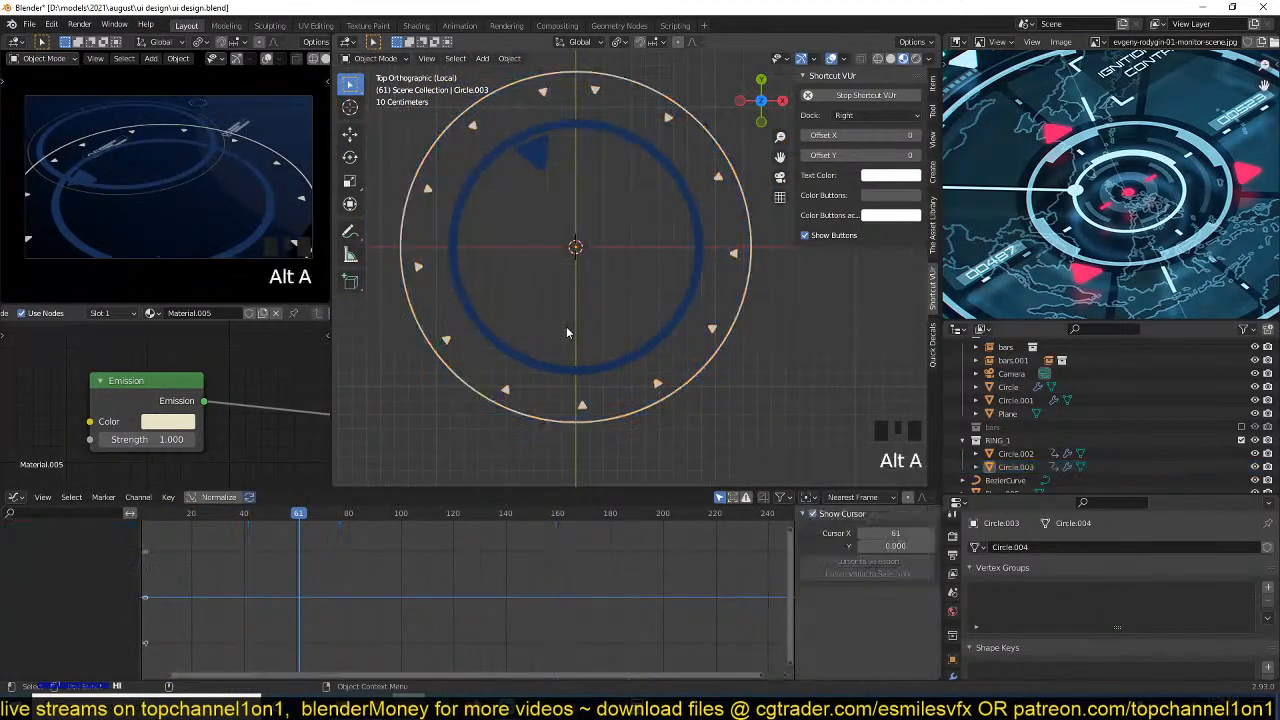
middle_click_drag(566, 330, 594, 346, "shift")
scroll(585, 342, "up", 2)
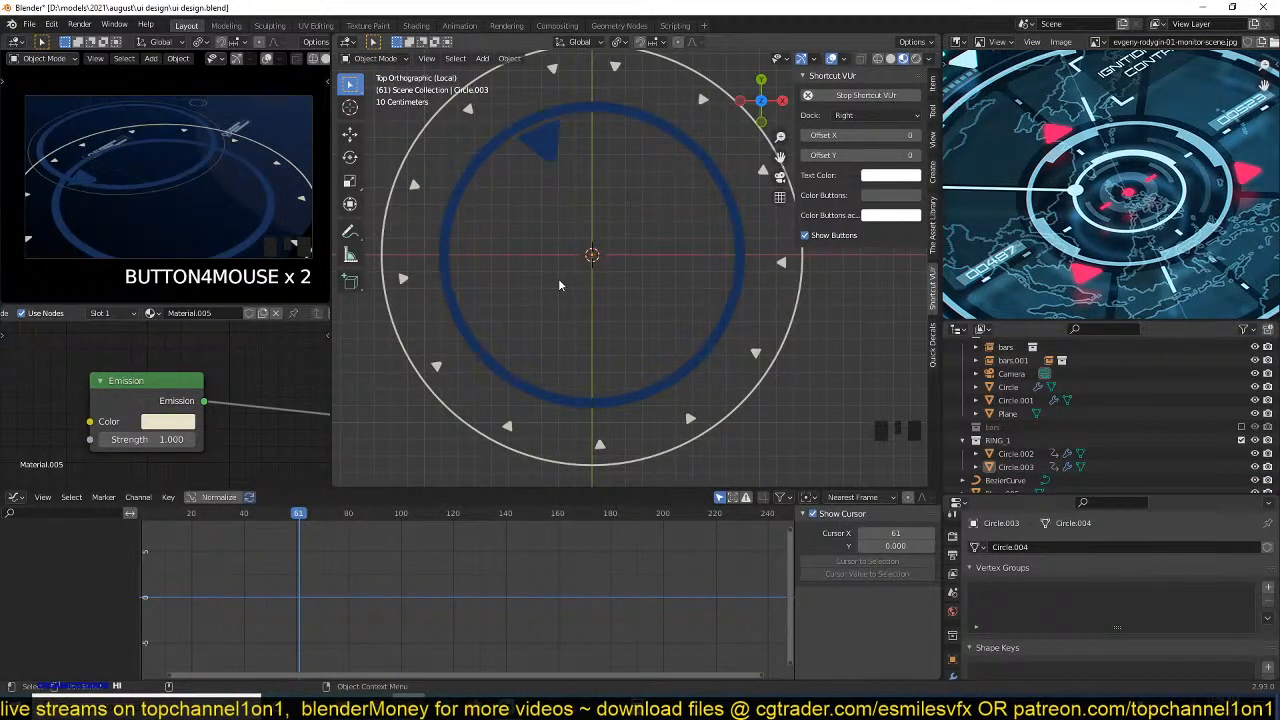
middle_click_drag(547, 299, 543, 300, "shift")
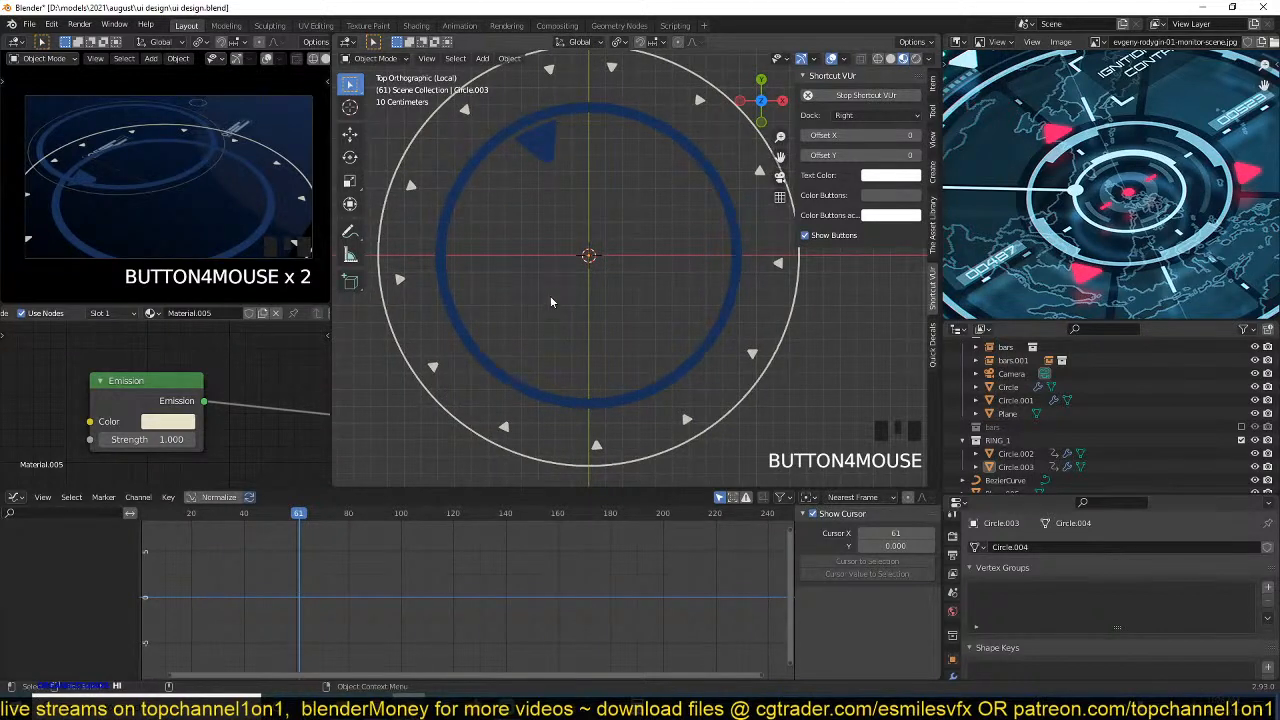
scroll(550, 301, "down", 1)
left_click(550, 386)
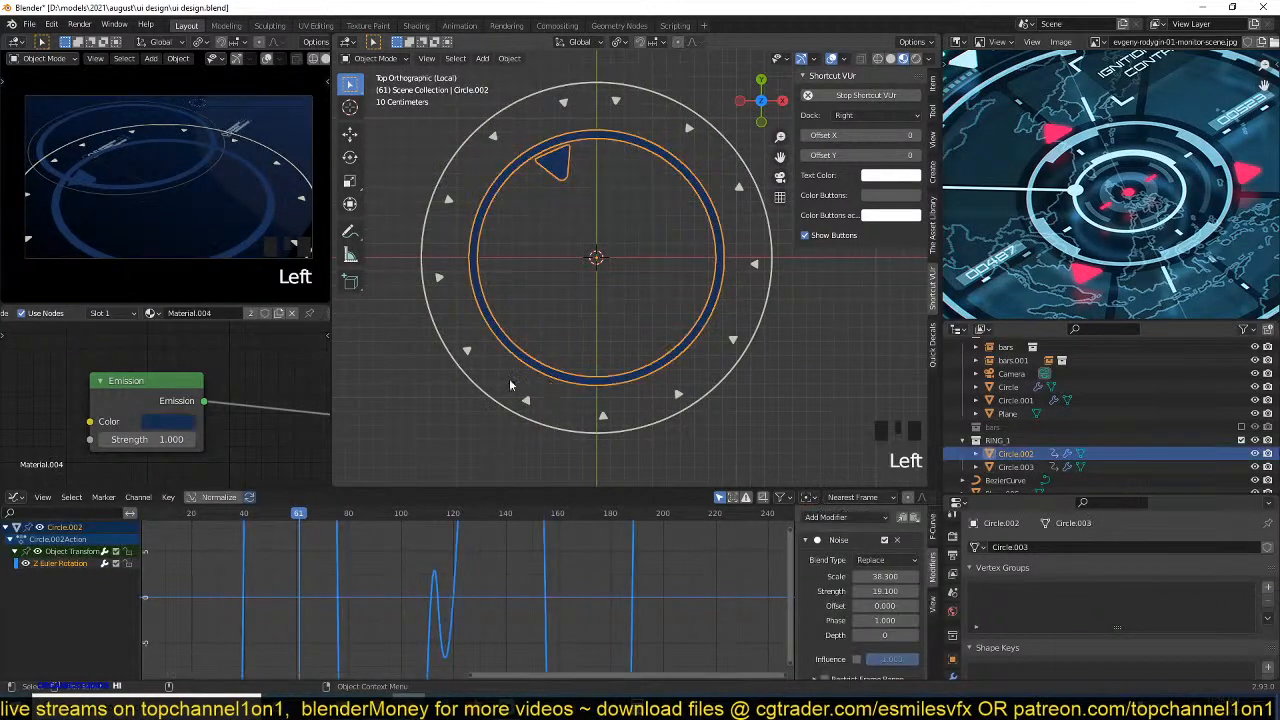
left_click_drag(158, 316, 177, 367)
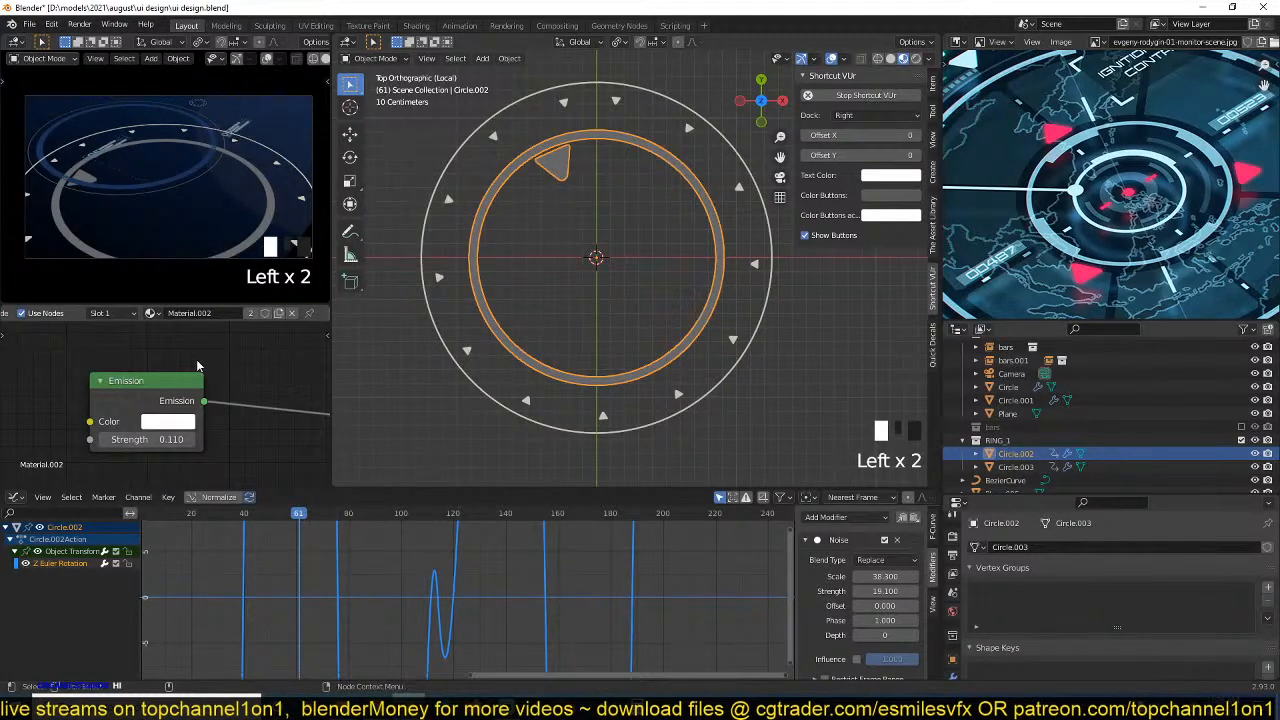
key("alt+a")
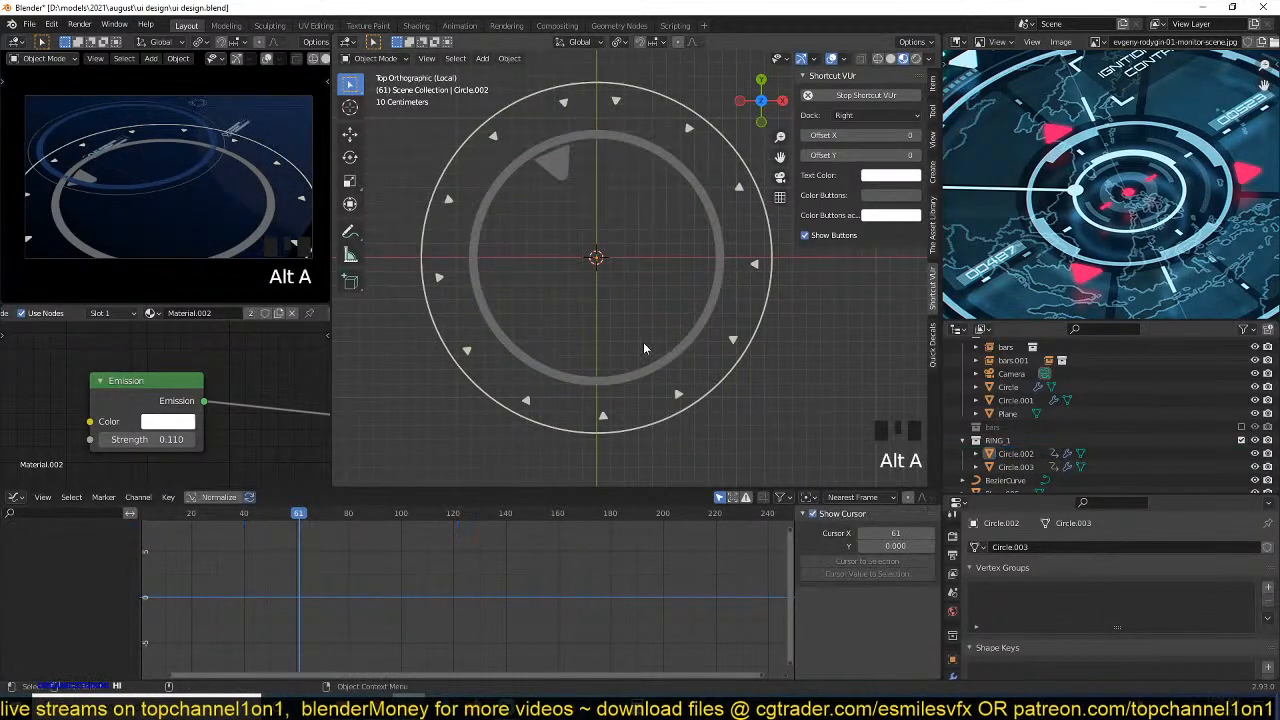
Add a text object at the centre of the rings.
scroll(628, 247, "up", 2)
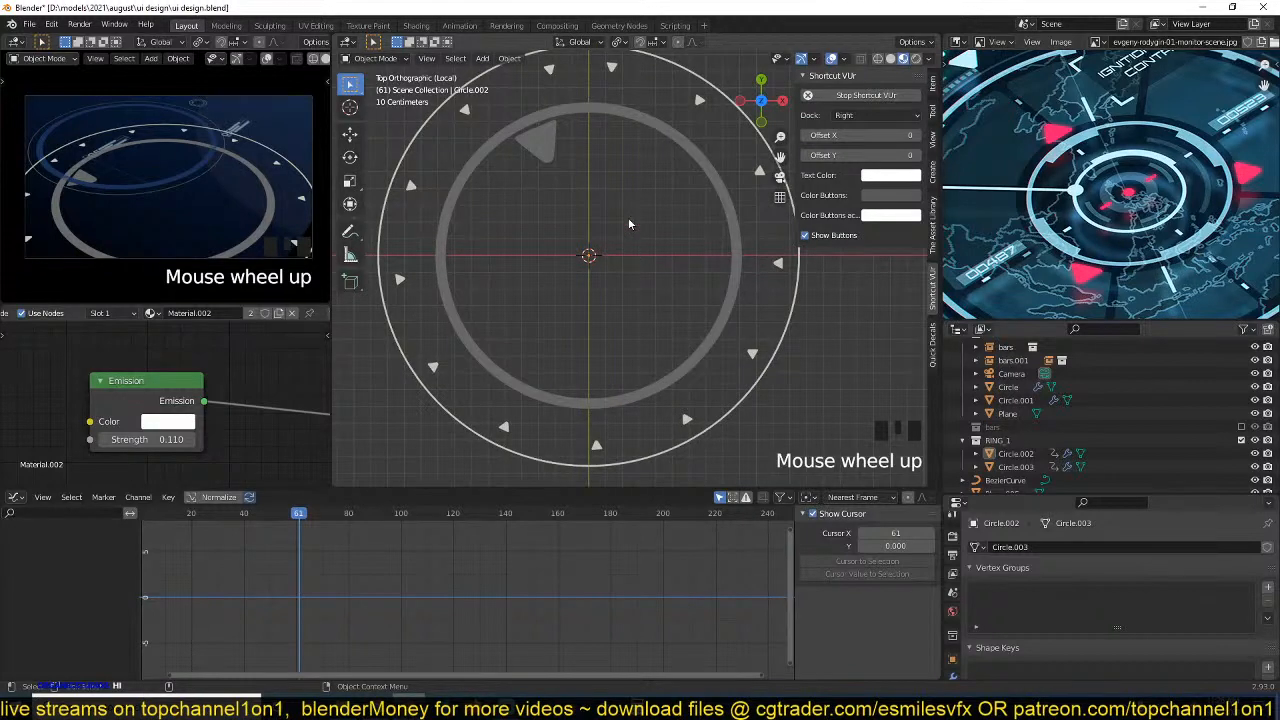
scroll(628, 217, "up", 1)
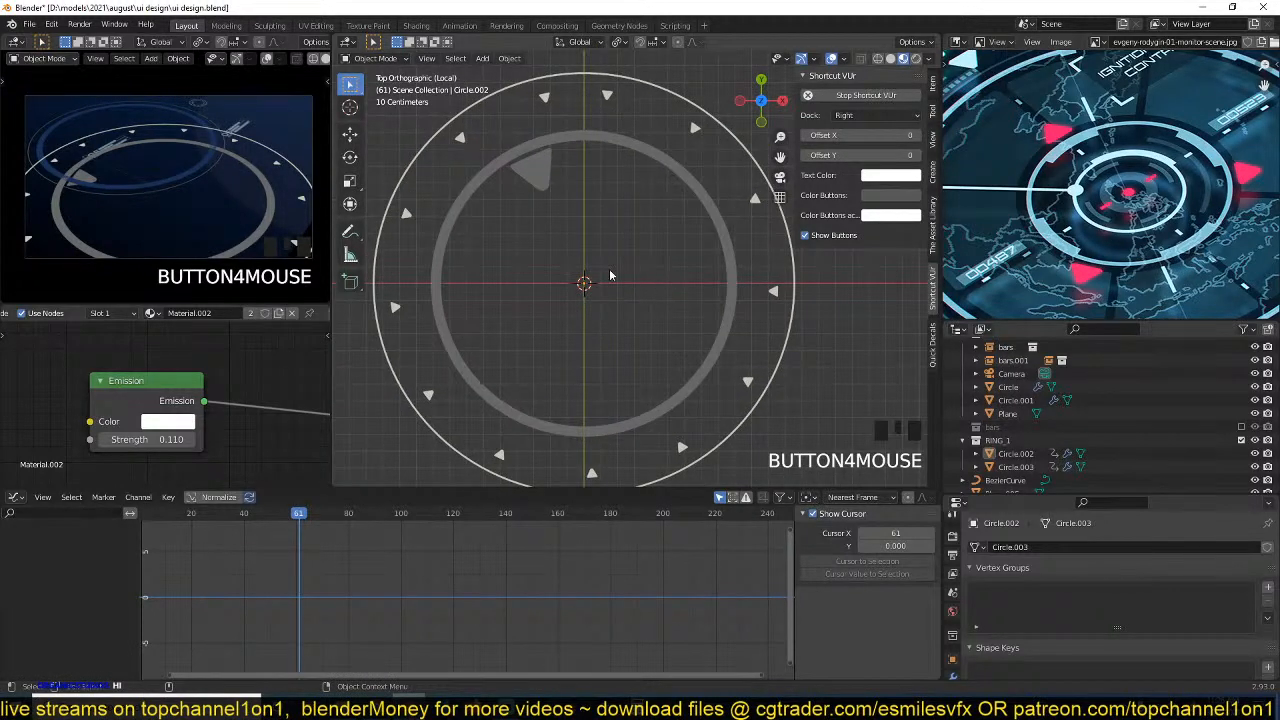
key("shift+a")
scroll(455, 323, "down", 5)
scroll(552, 306, "up", 3)
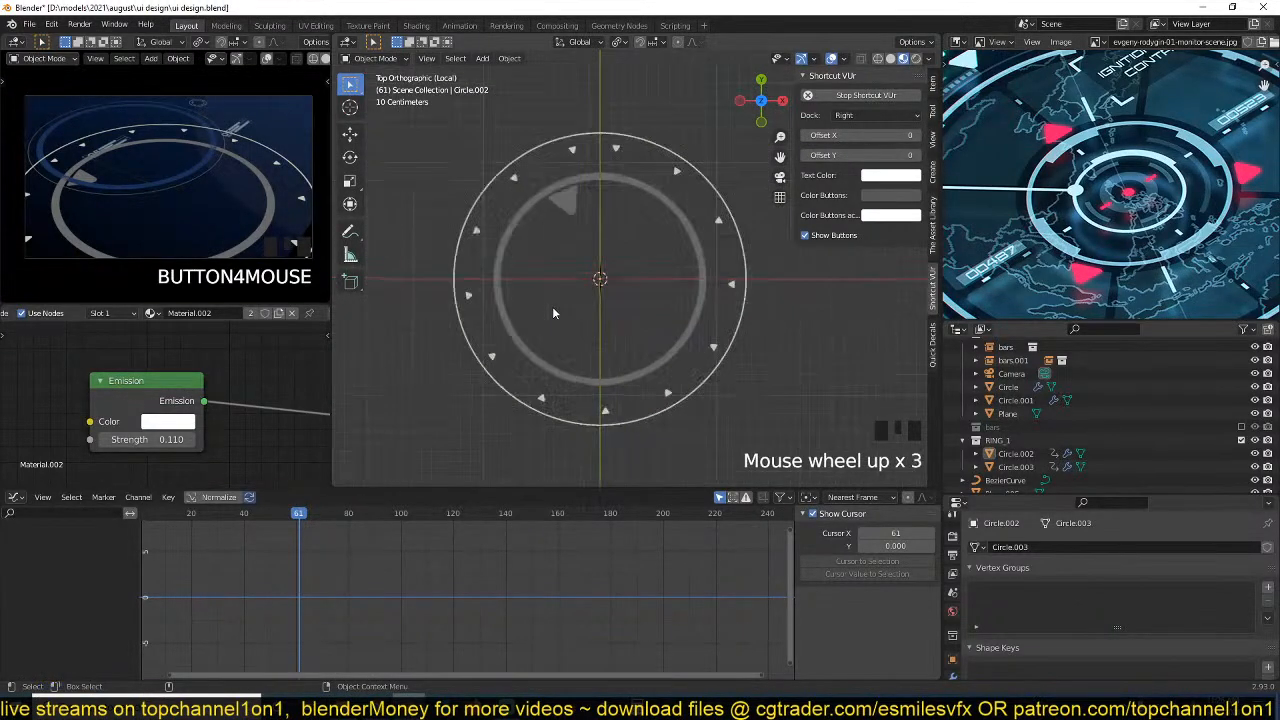
key("shift+a")
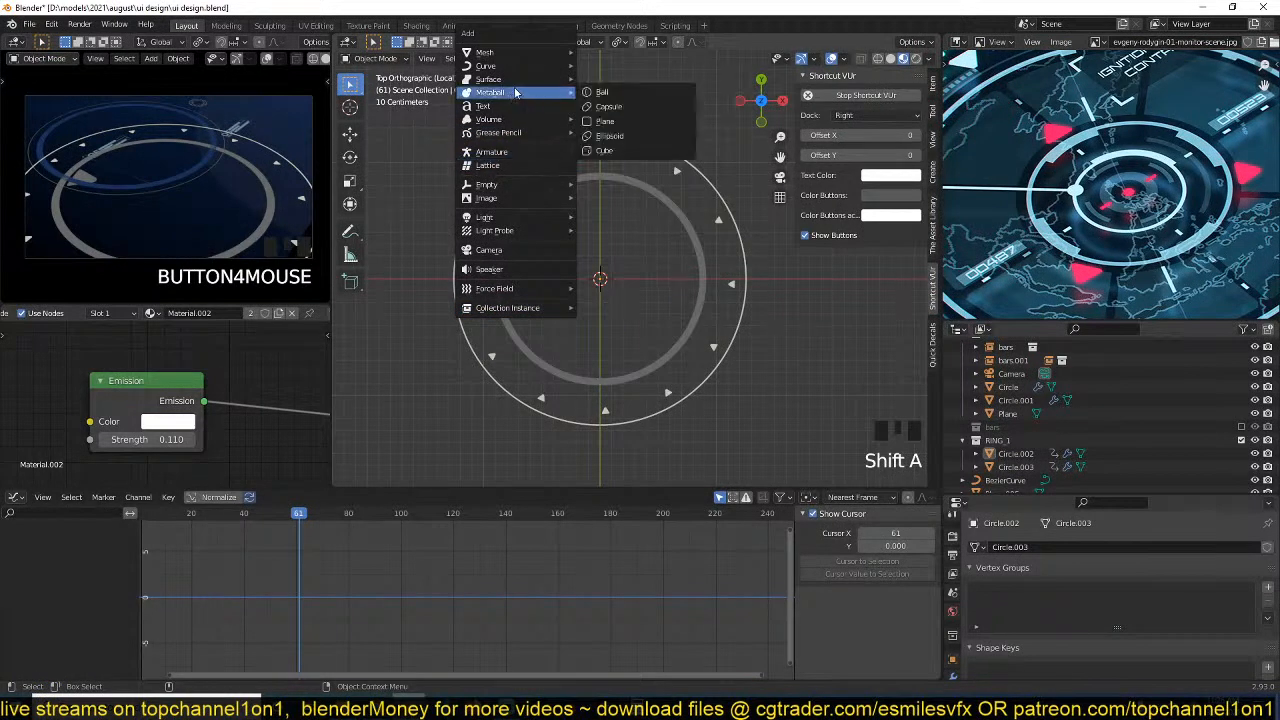
left_click(485, 105)
Try abnes.otf from the D:\fonts folder as the text's regular font, looking through the other fonts there too.
scroll(1022, 612, "down", 10)
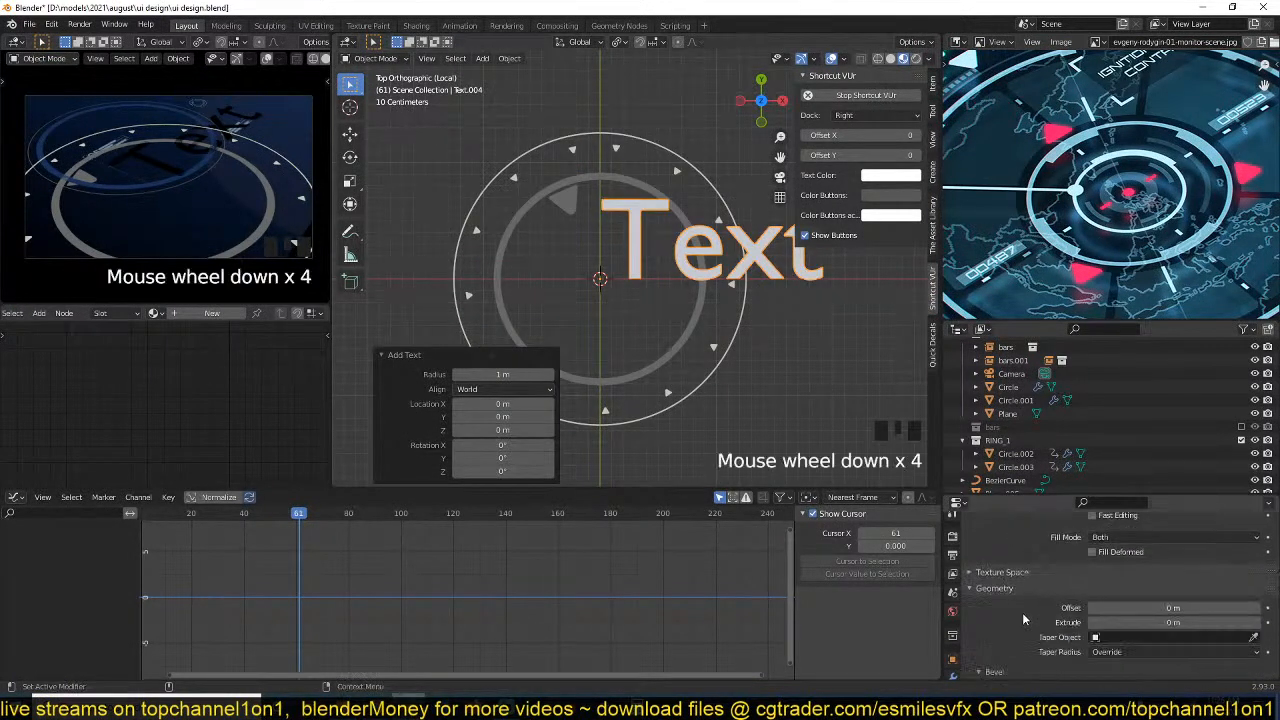
scroll(1025, 614, "up", 4)
scroll(1025, 617, "down", 10)
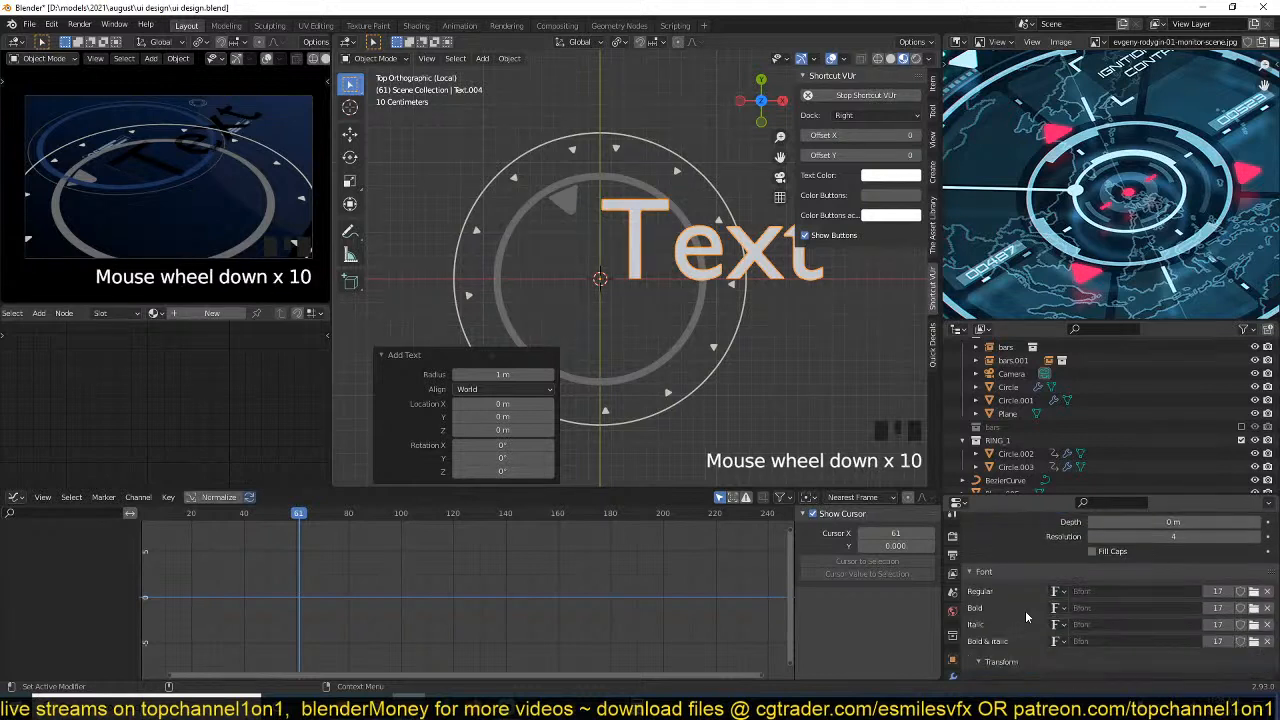
scroll(1026, 612, "up", 3)
scroll(1026, 612, "down", 4)
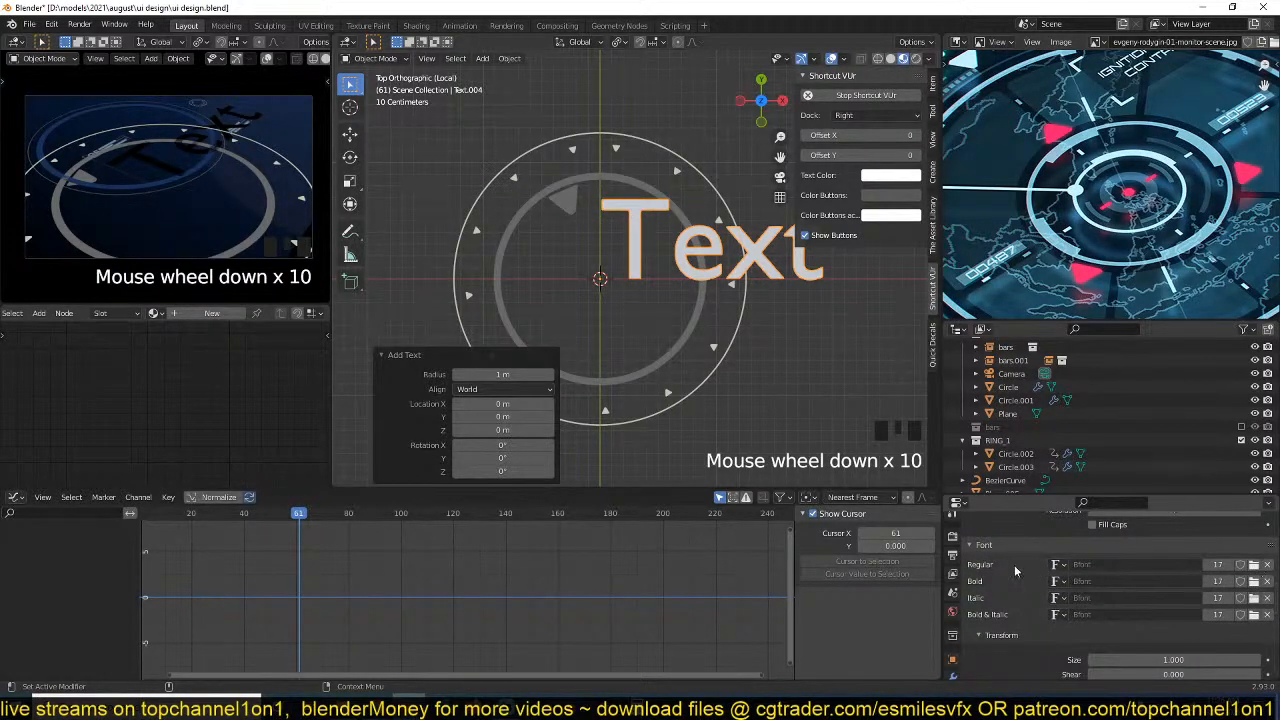
left_click(1250, 575)
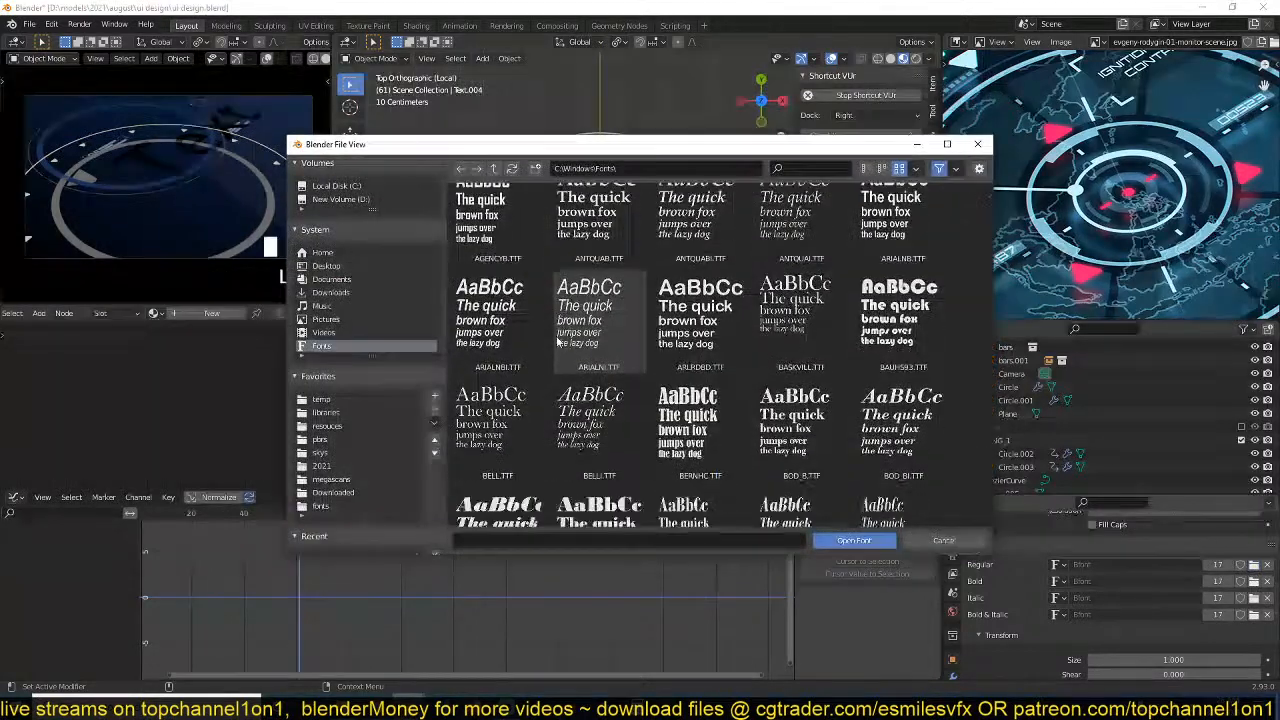
left_click(321, 505)
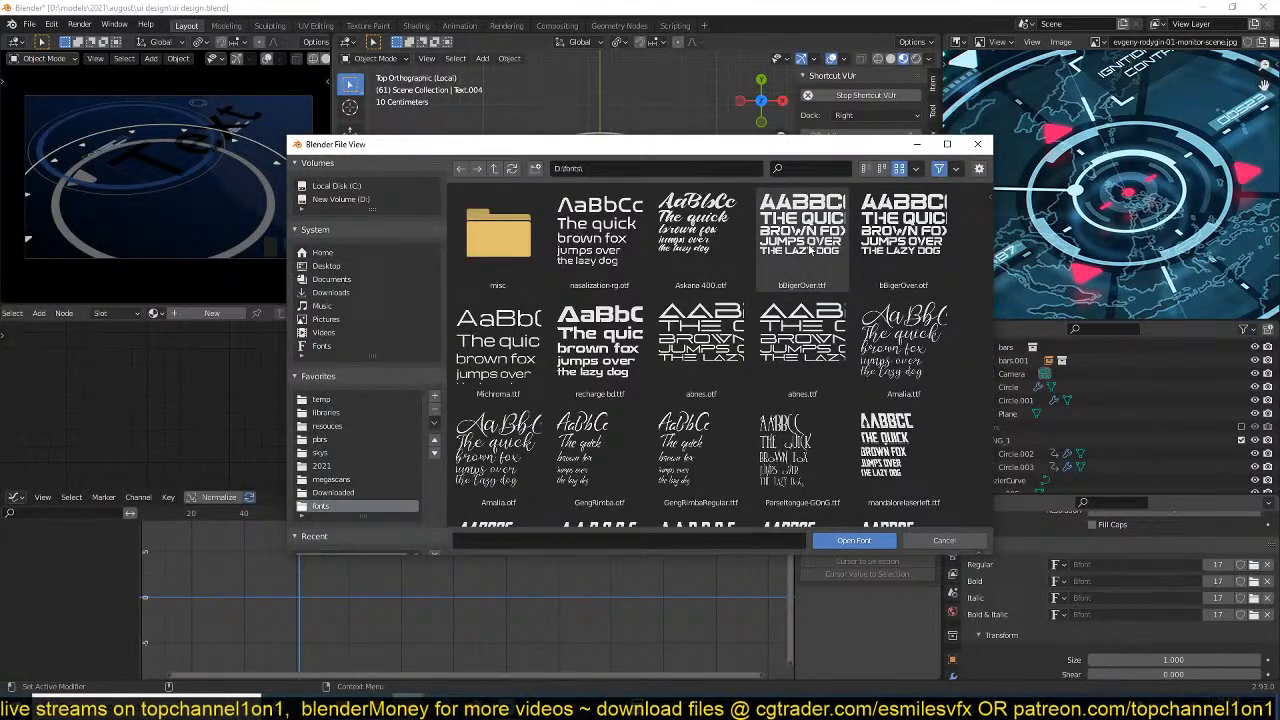
double_click(701, 345)
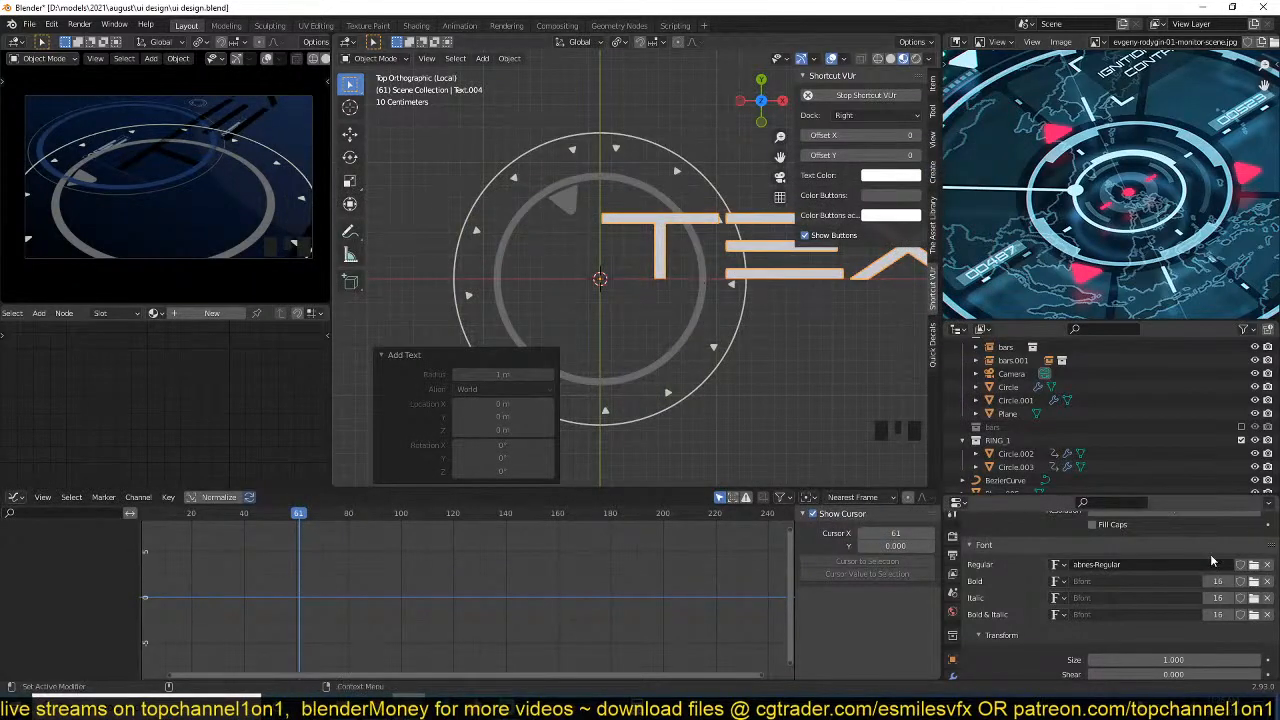
left_click(1254, 565)
scroll(790, 420, "down", 5)
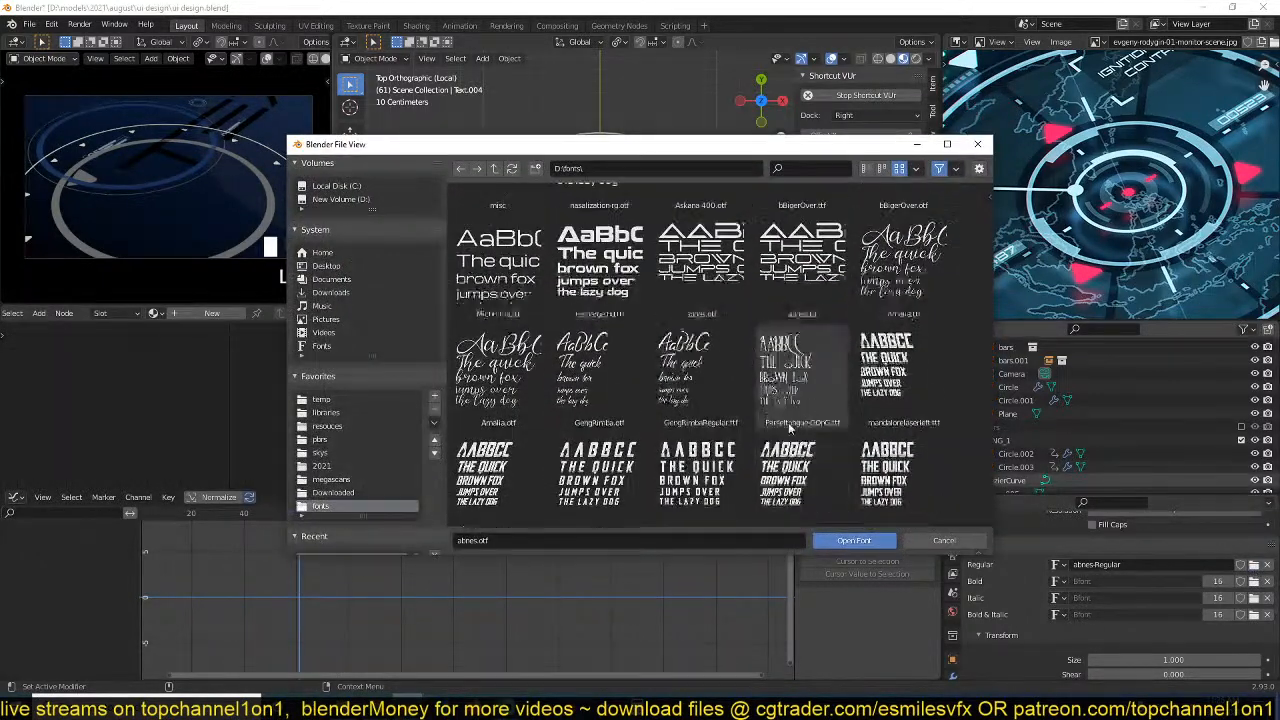
scroll(790, 427, "down", 2)
scroll(790, 427, "up", 8)
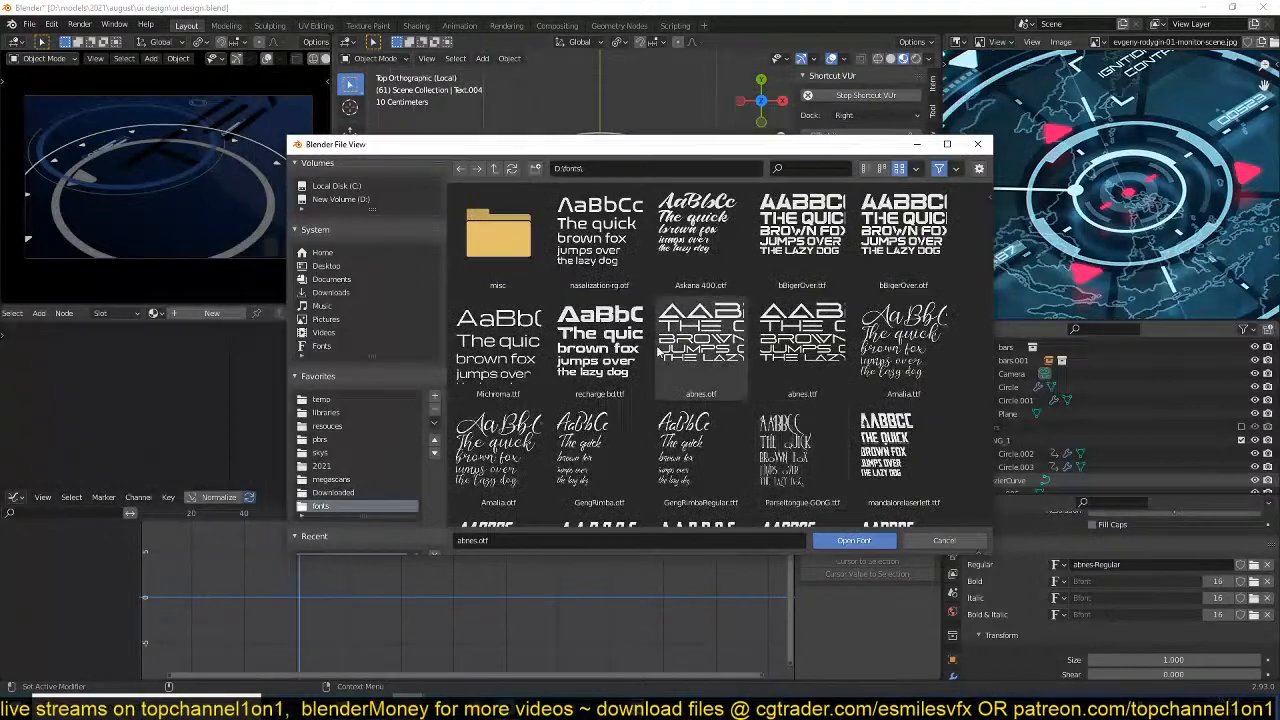
double_click(708, 335)
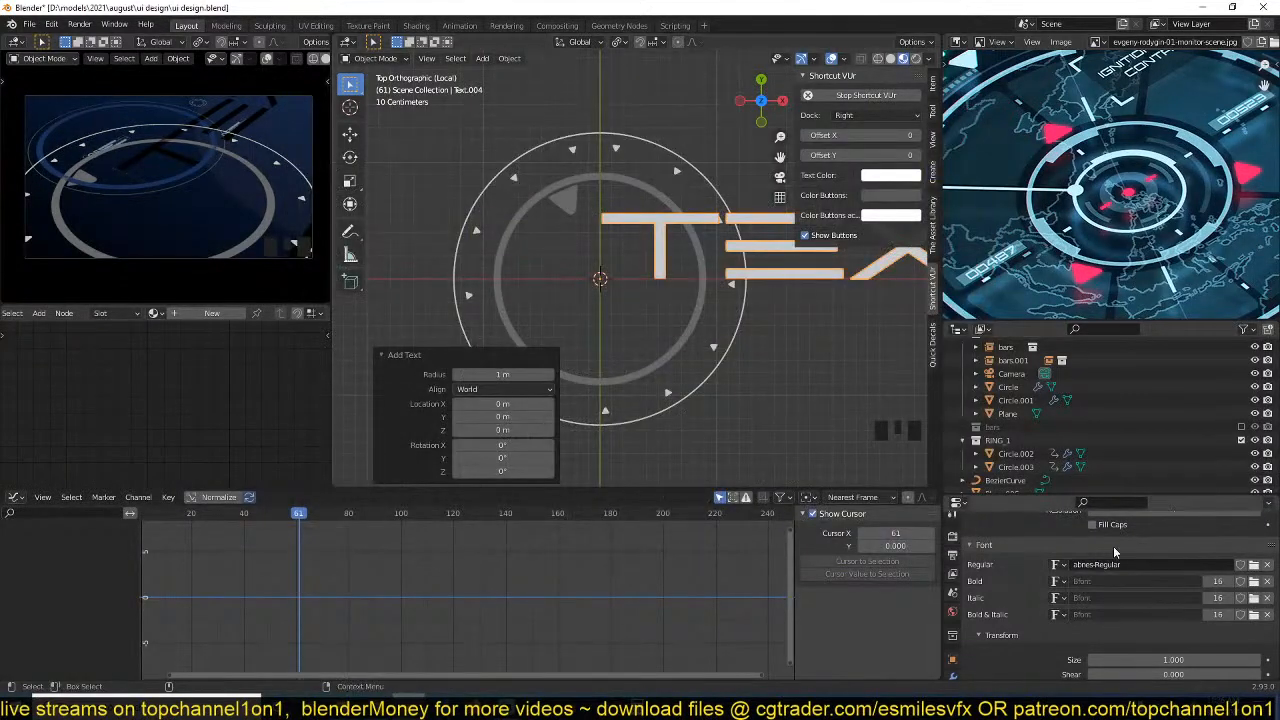
Switch the text's regular font to the loaded NasalizationRg-Regular and replace its content with 01.
left_click(1060, 565)
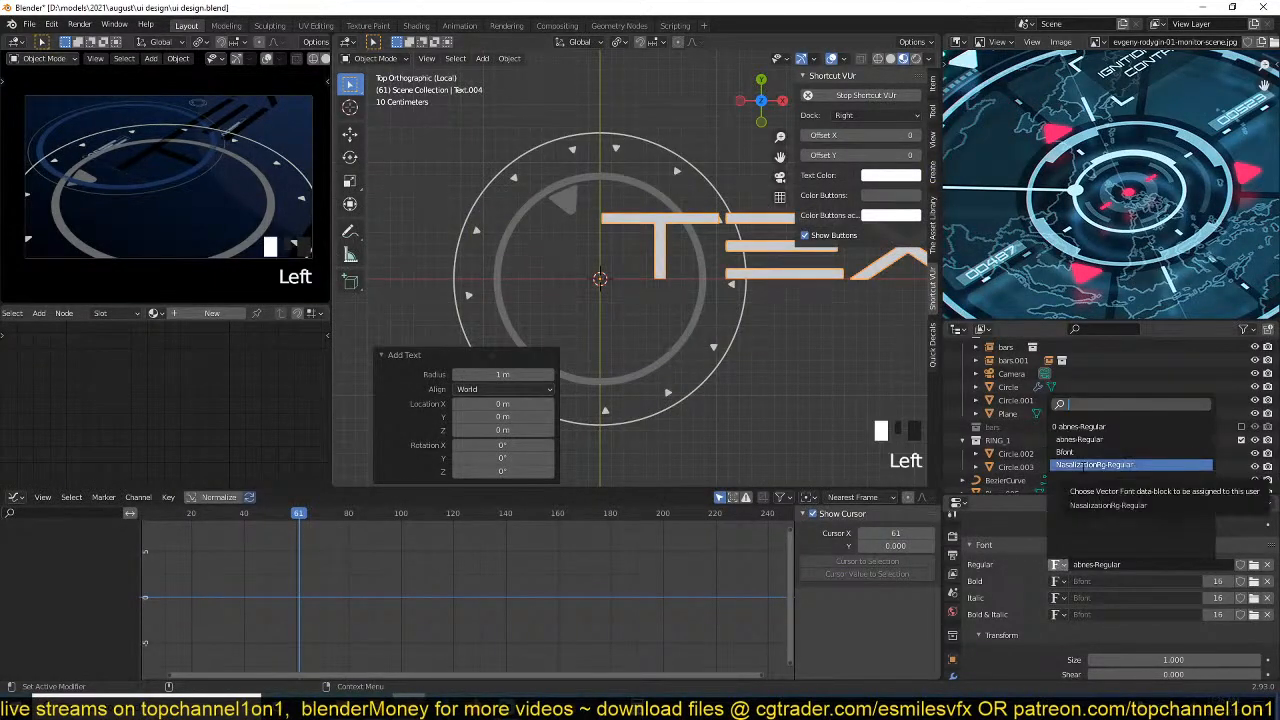
left_click(1110, 528)
scroll(727, 304, "up", 3)
key("Tab")
key("ctrl+a")
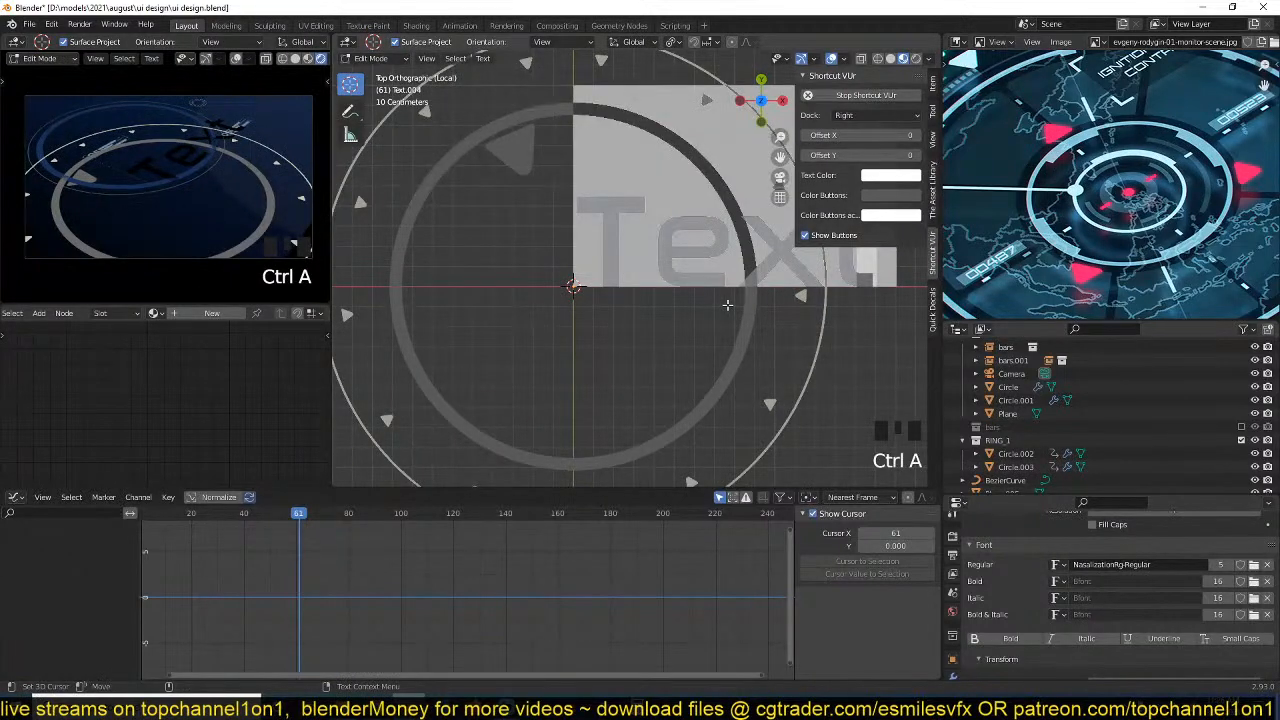
type("01")
key("Tab")
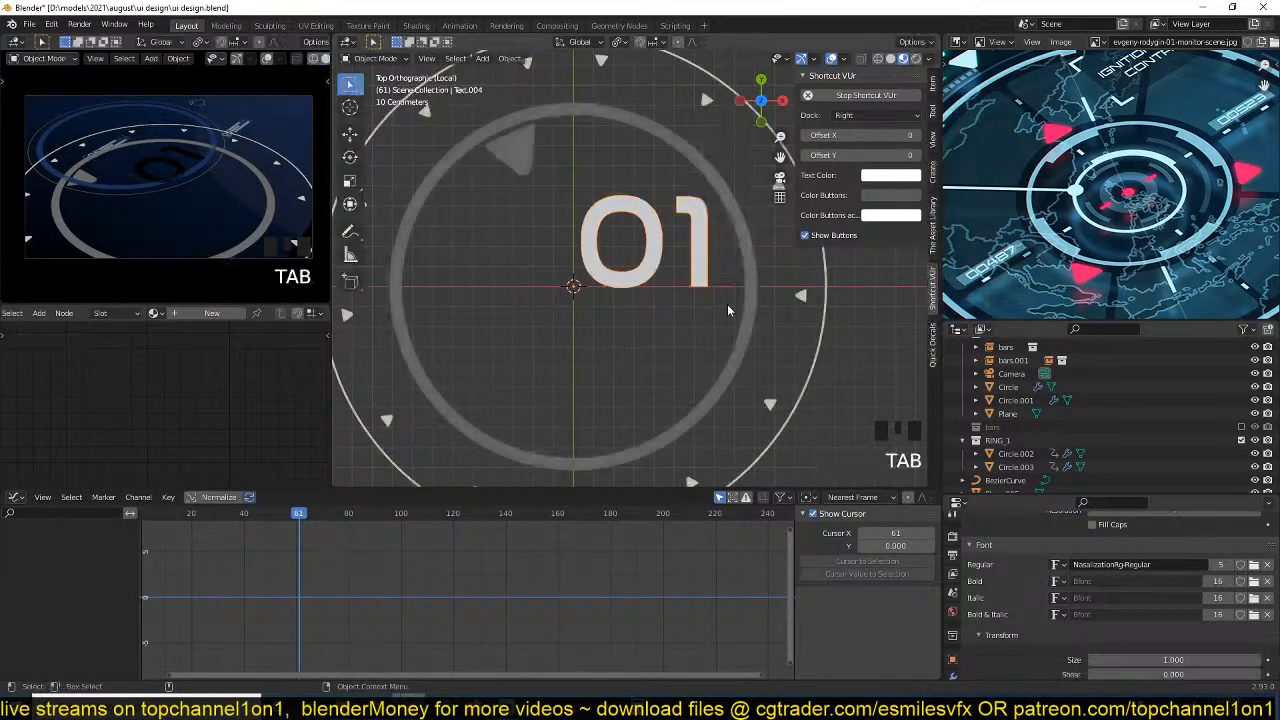
Enlarge the 01 text and move it about -0.38 m in X and -0.05 m in Y inside the inner ring.
key("s")
left_click(775, 328)
key("g")
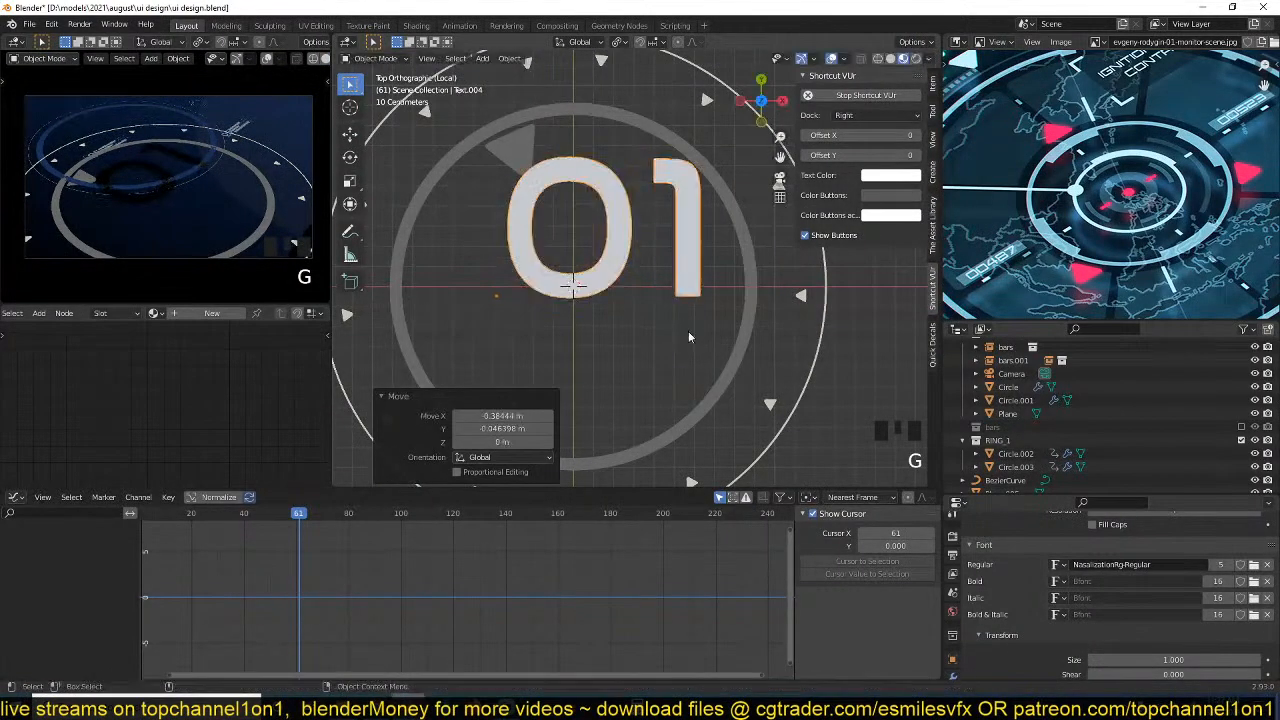
Resize the 01 text to fit inside the inner ring, placing its lower-left corner just above the rings' centre.
key("s")
left_click(588, 300)
key("g")
key("s")
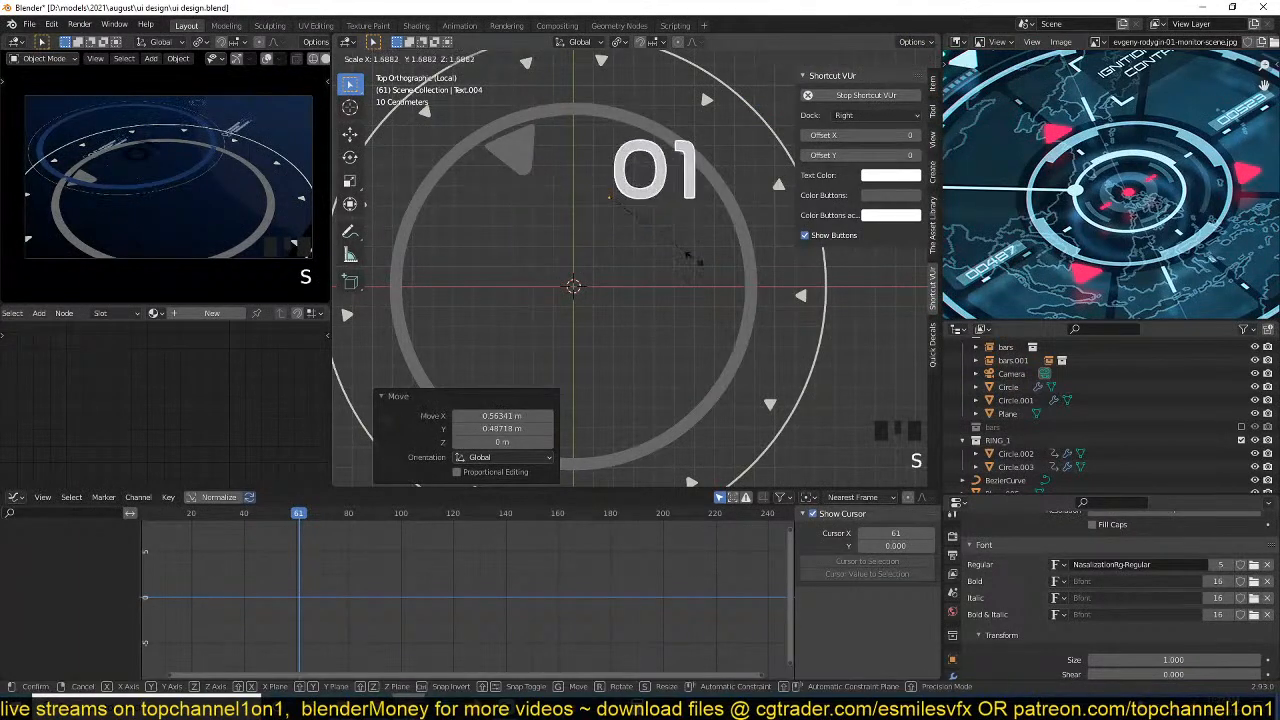
left_click(688, 252)
key("g")
left_click(632, 350)
key("s")
left_click(699, 360)
key("g")
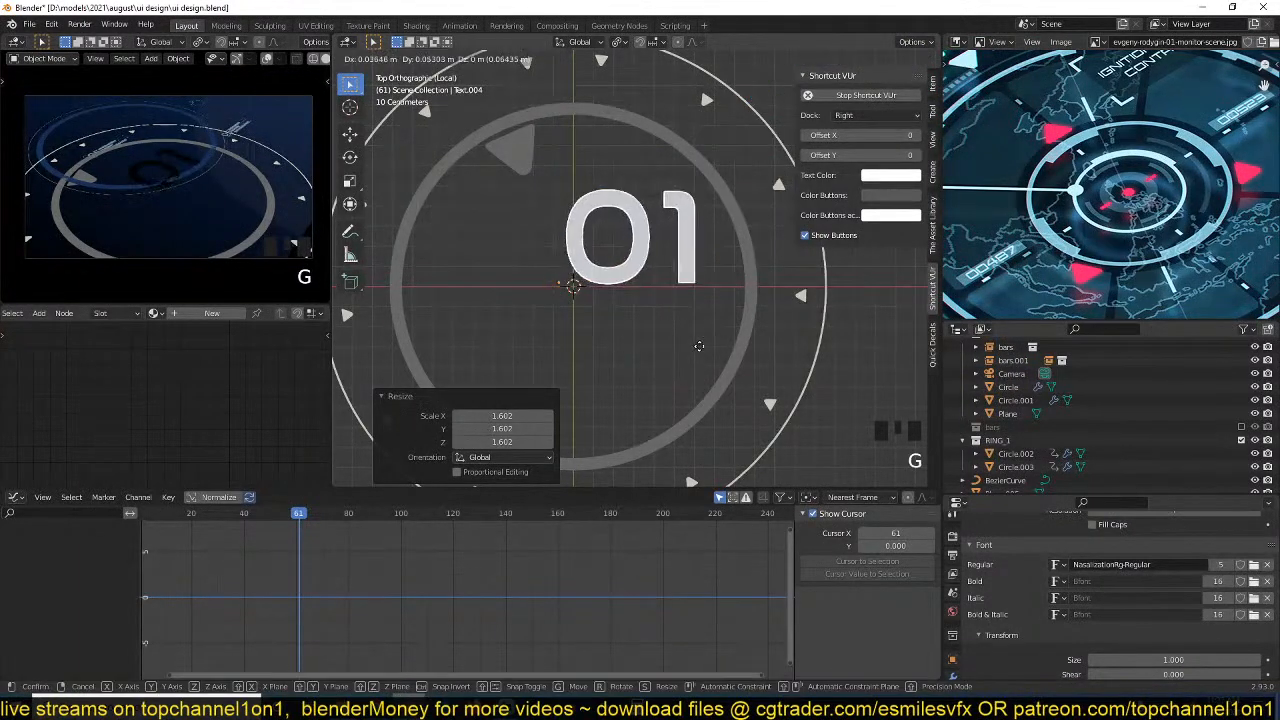
left_click(706, 351)
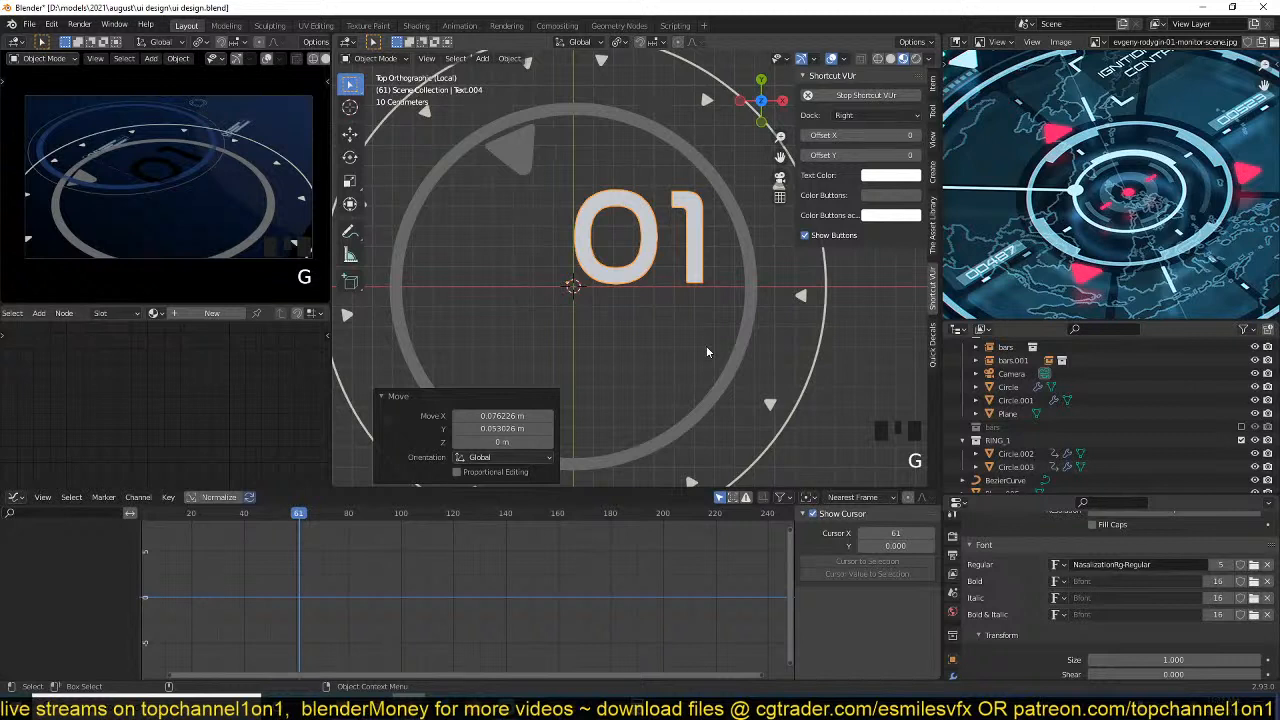
Assign Material.002 to the 01 text, set its emission strength to 0.280 and save the file.
scroll(540, 370, "up", 1)
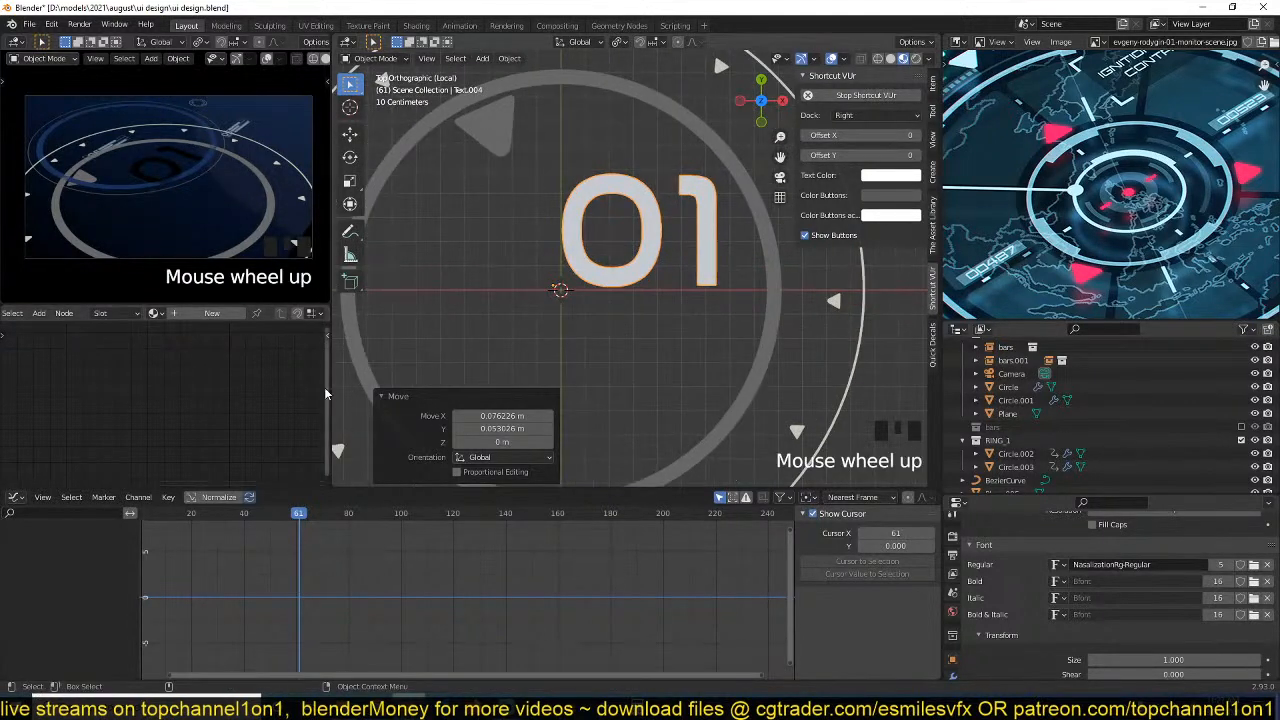
left_click(155, 313)
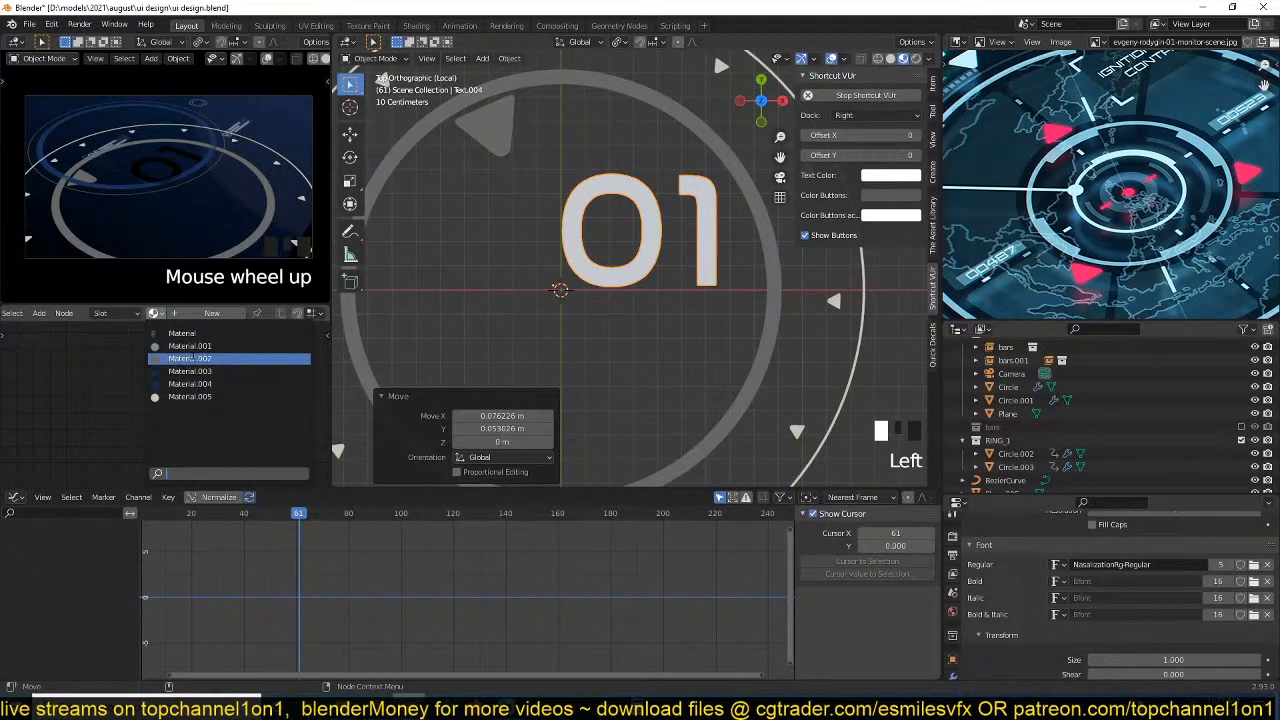
left_click(190, 358)
scroll(652, 327, "down", 1)
scroll(652, 327, "up", 3)
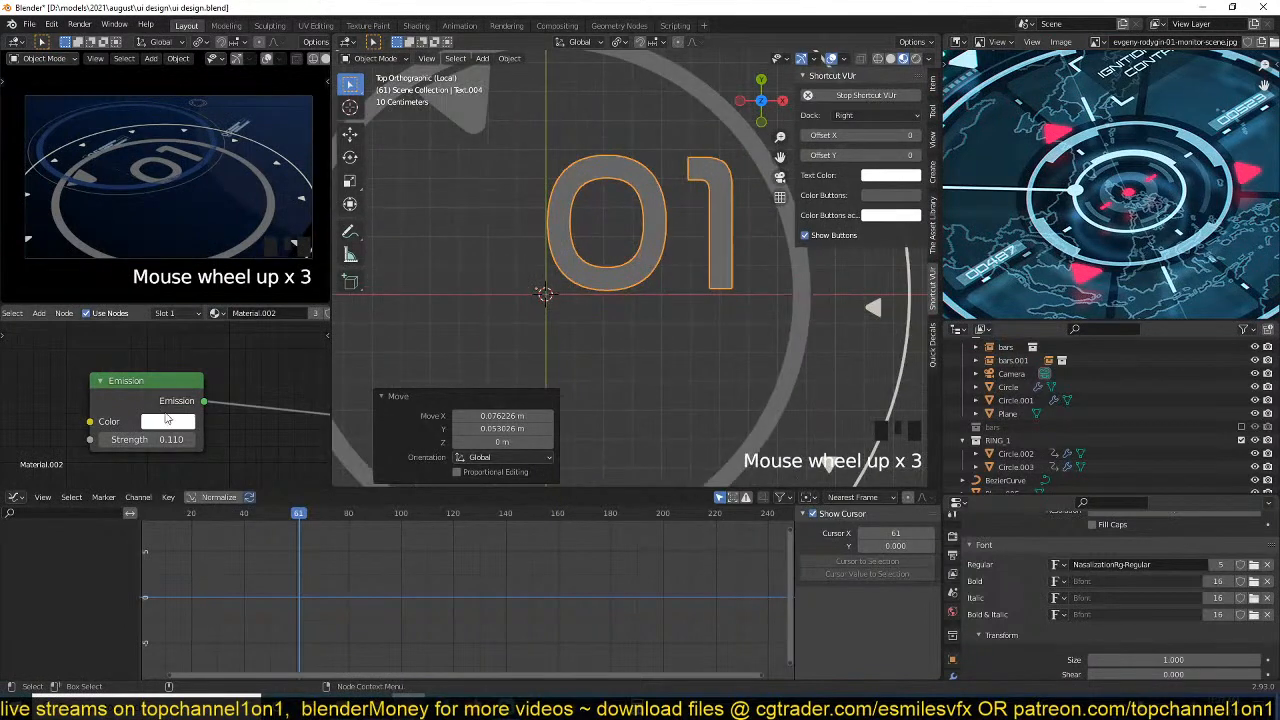
left_click_drag(150, 439, 182, 439)
scroll(726, 337, "down", 3)
key("ctrl+s")
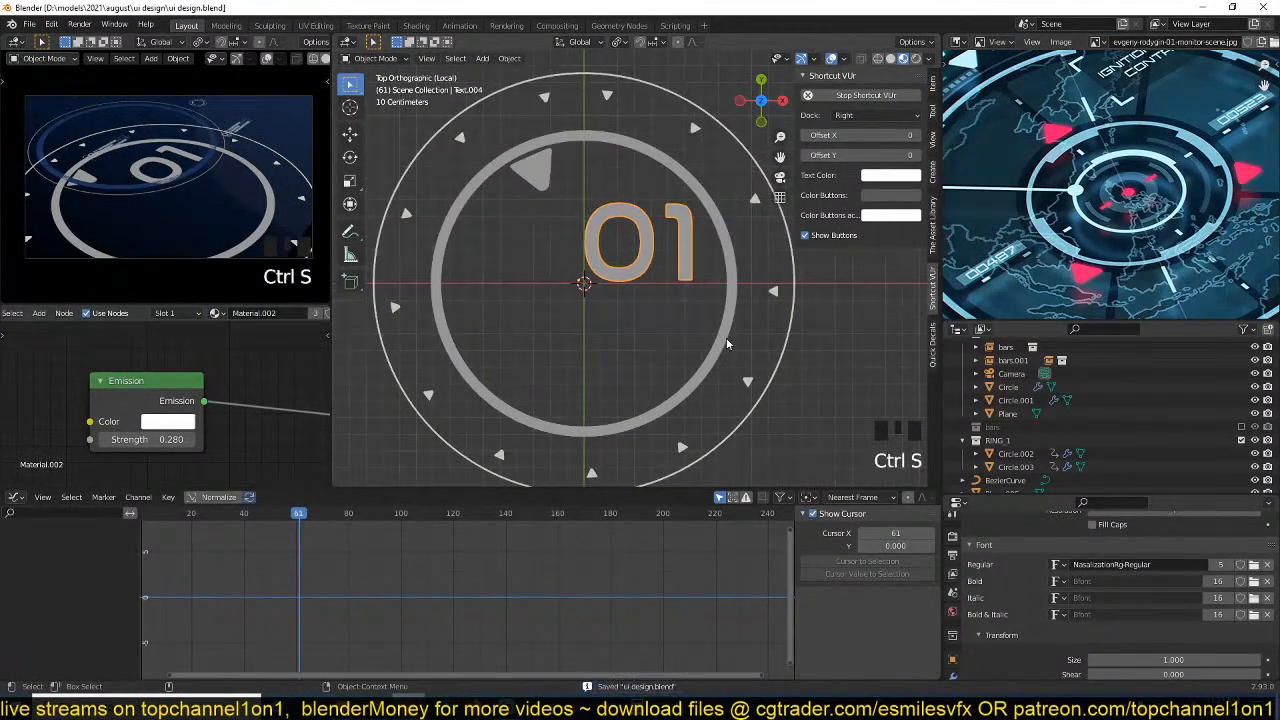
Add a centred edge loop around the inner ring Circle.002 and bevel it with a width of about 0.0168 m.
scroll(725, 329, "up", 3)
middle_click_drag(755, 308, 664, 373, "shift")
key("Tab")
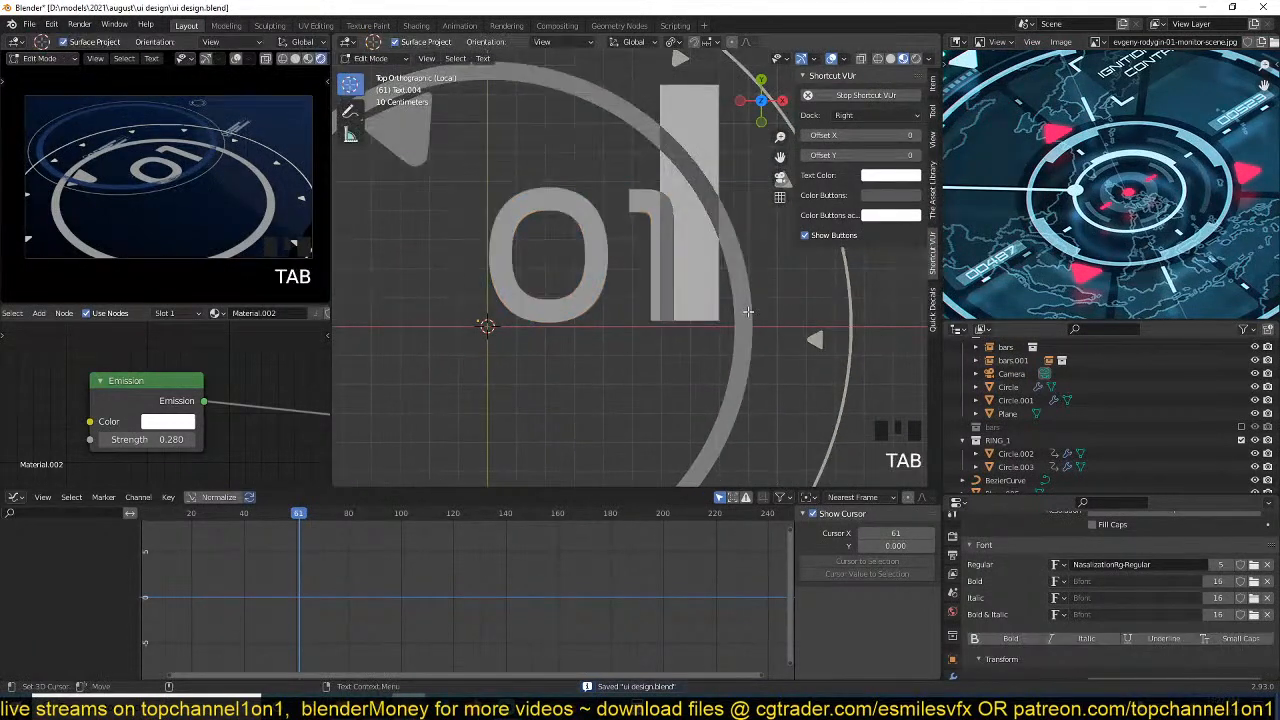
key("Tab")
left_click(748, 313)
key("Tab")
scroll(753, 307, "up", 3)
key("ctrl+r")
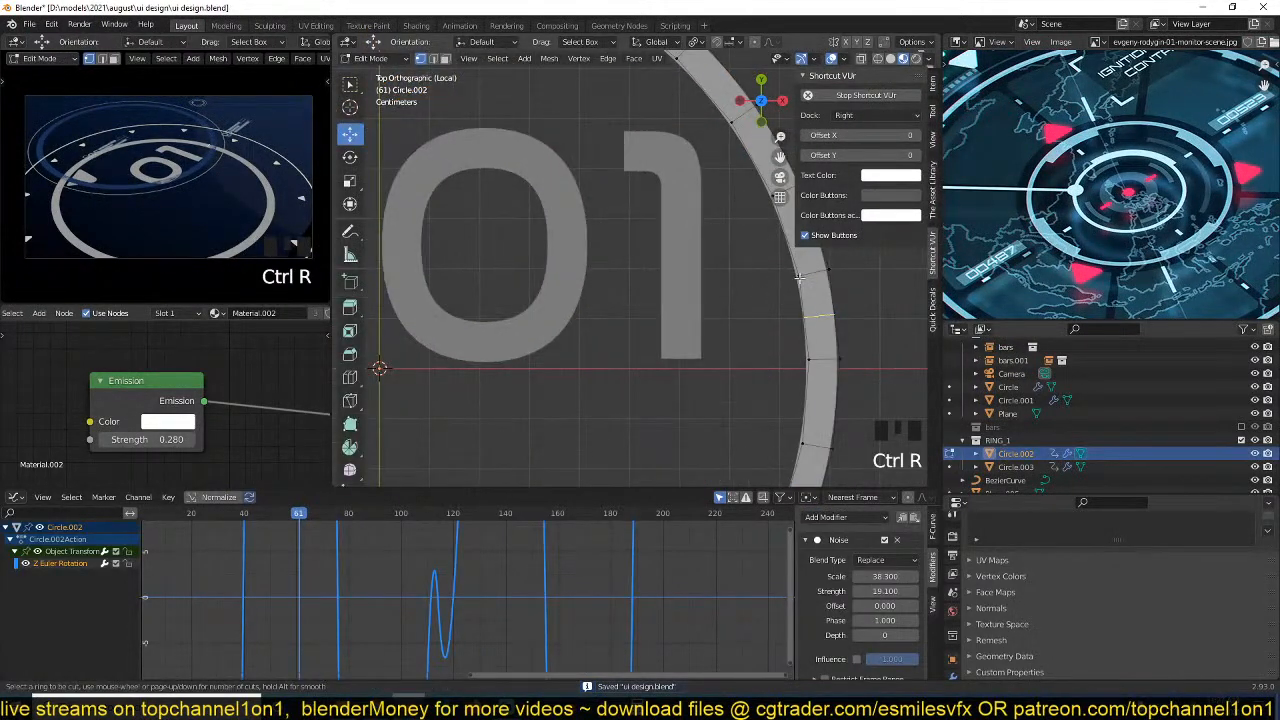
left_click(807, 272)
right_click(807, 272)
key("ctrl+b")
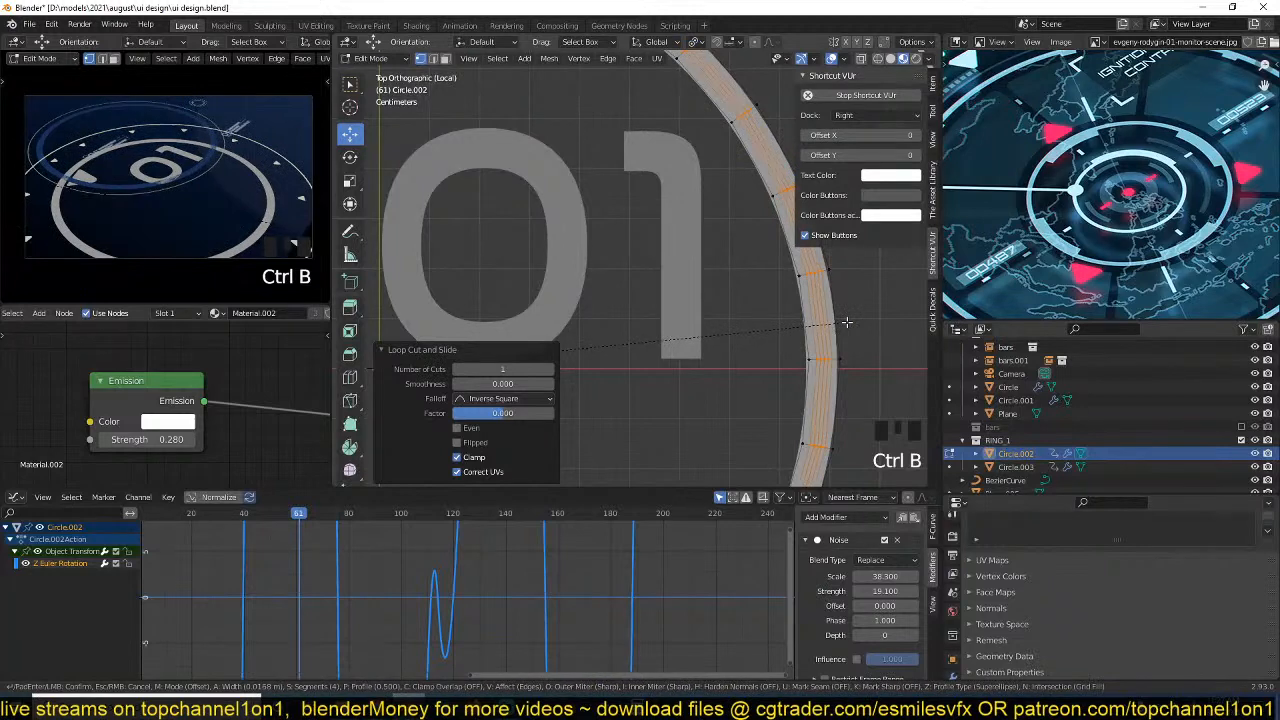
left_click(847, 322)
Delete the beveled strip of faces to split the inner ring into two concentric bands.
key("x")
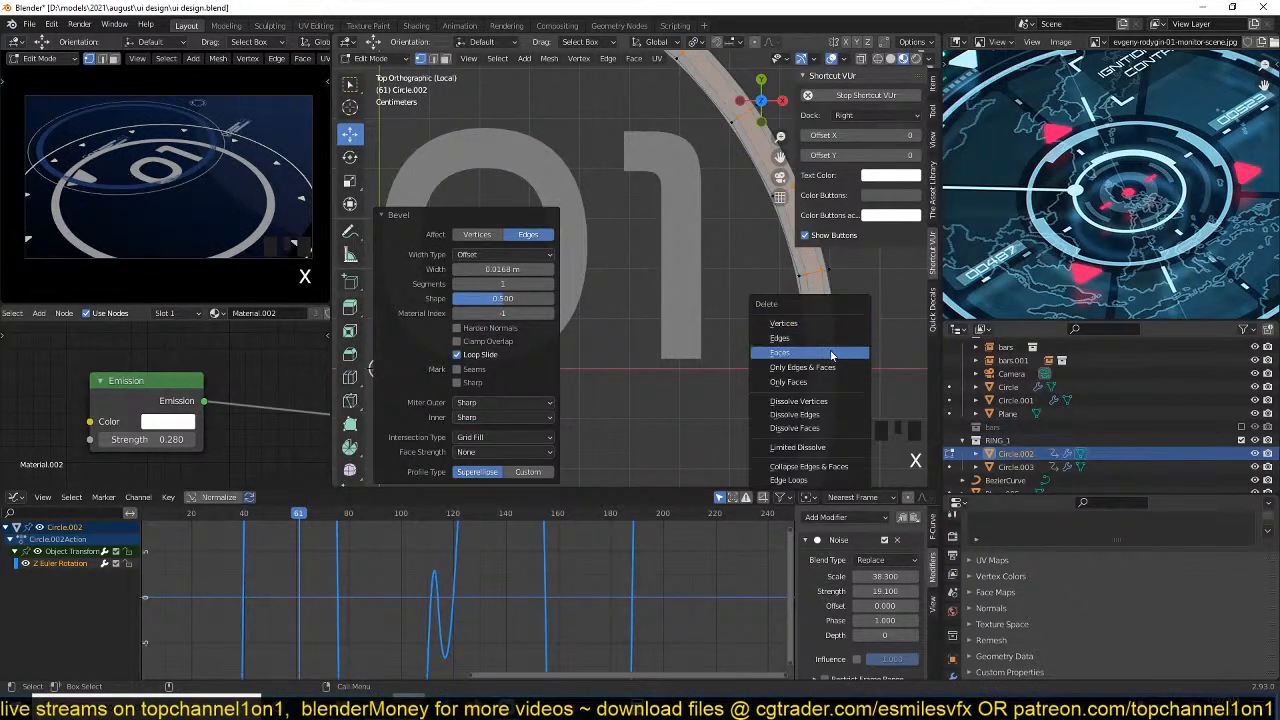
left_click(831, 353)
middle_click_drag(819, 338, 795, 355, "shift")
key("Tab")
key("Tab")
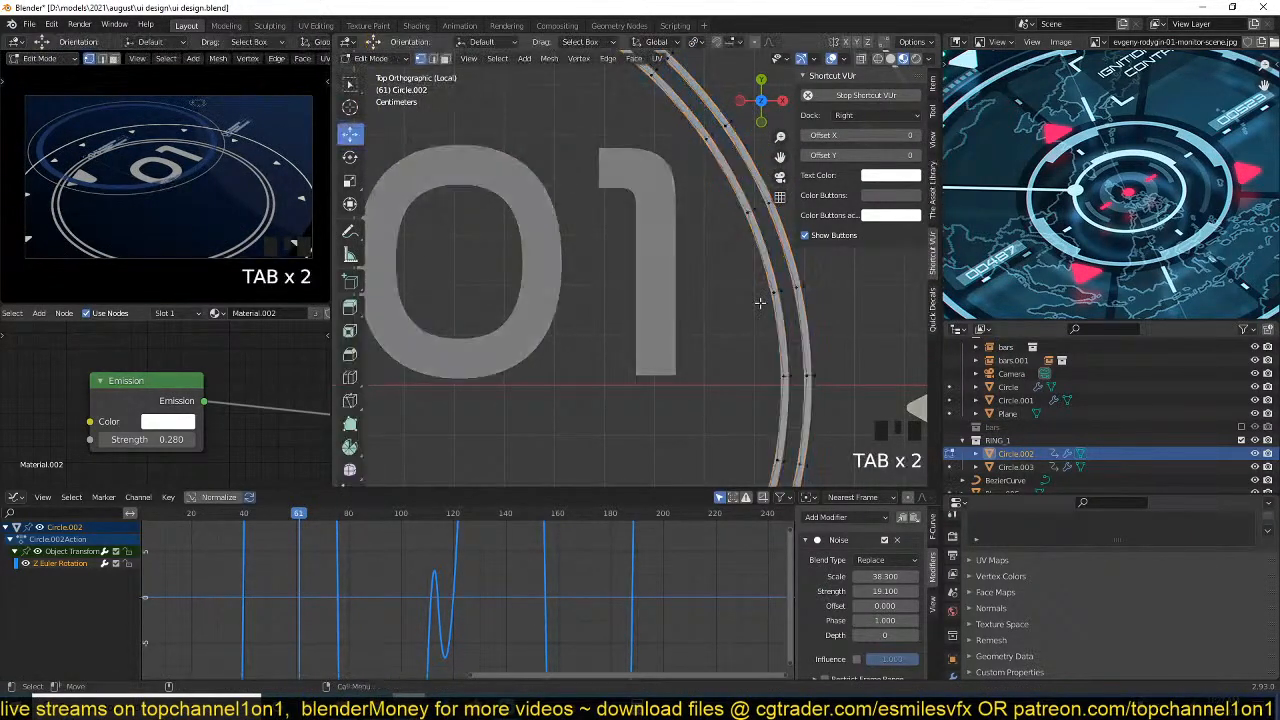
Thin the inner band of the split ring by scaling its edge loop by about 1.009.
left_click(797, 345, "alt")
key("s")
left_click(822, 332)
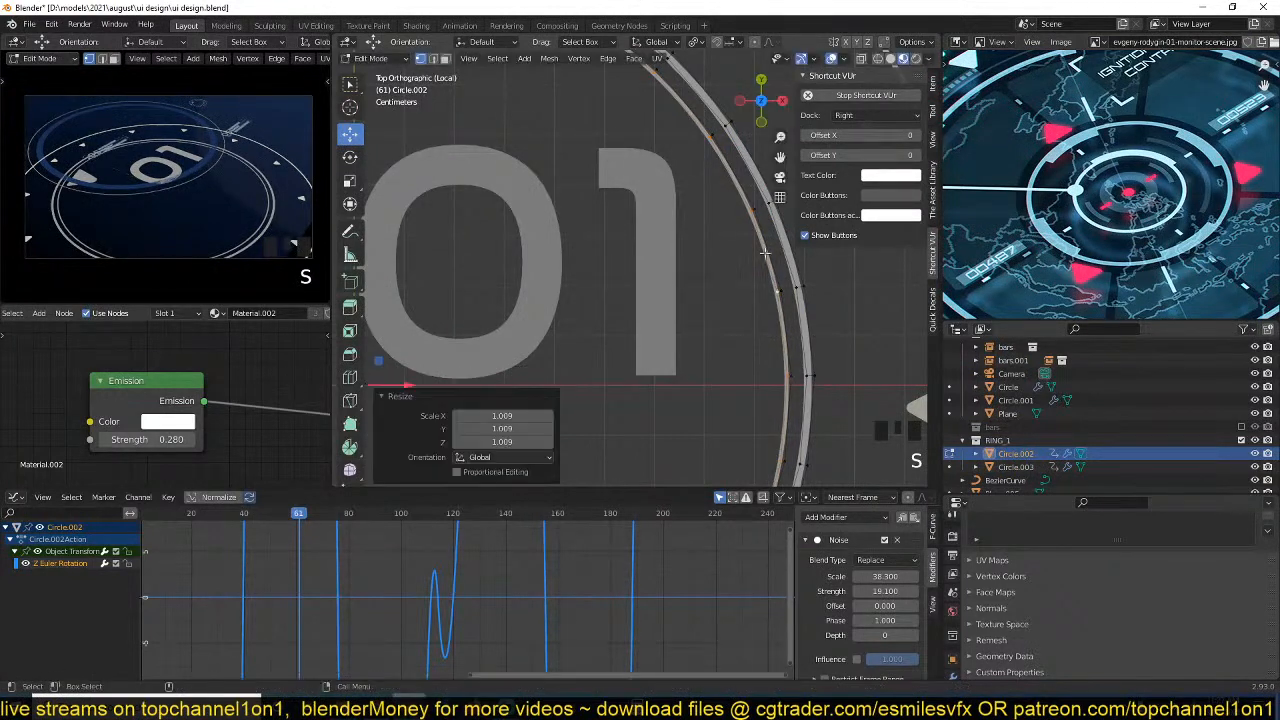
Select a face segment on the thin inner band and apply the Subdivision modifier of Circle.002.
key("3")
left_click(743, 193)
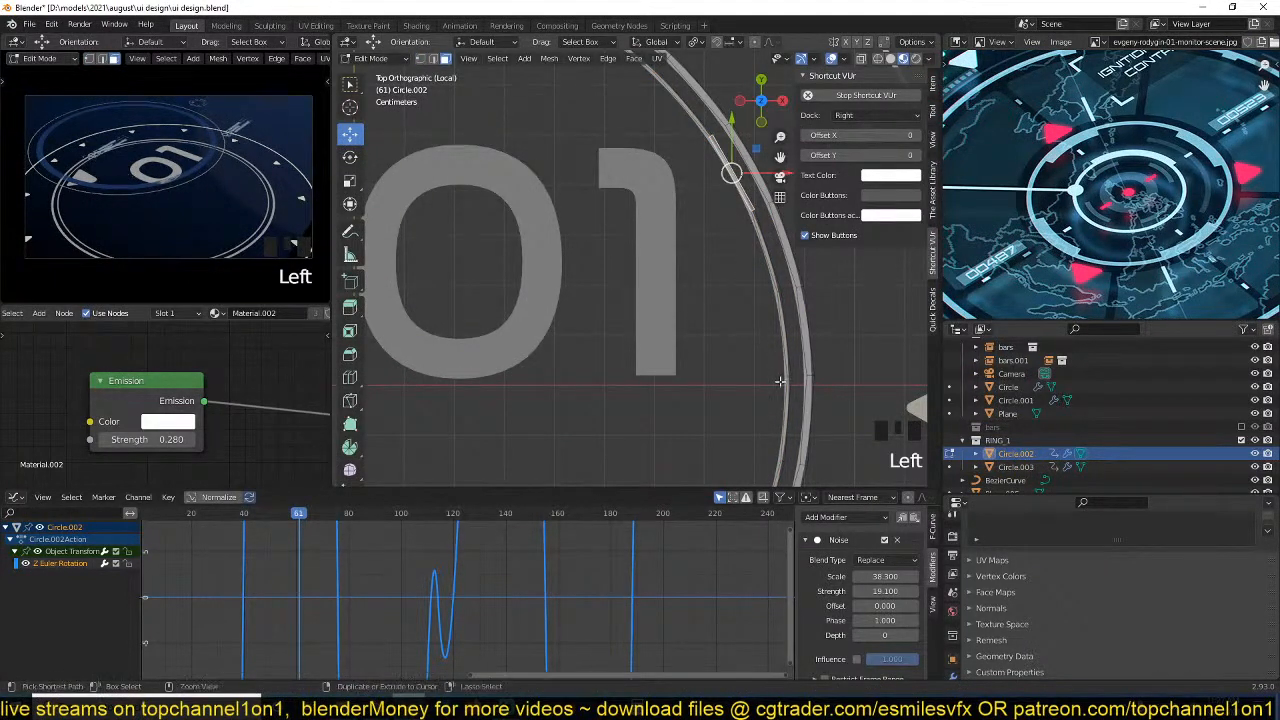
scroll(781, 389, "down", 3)
key("Tab")
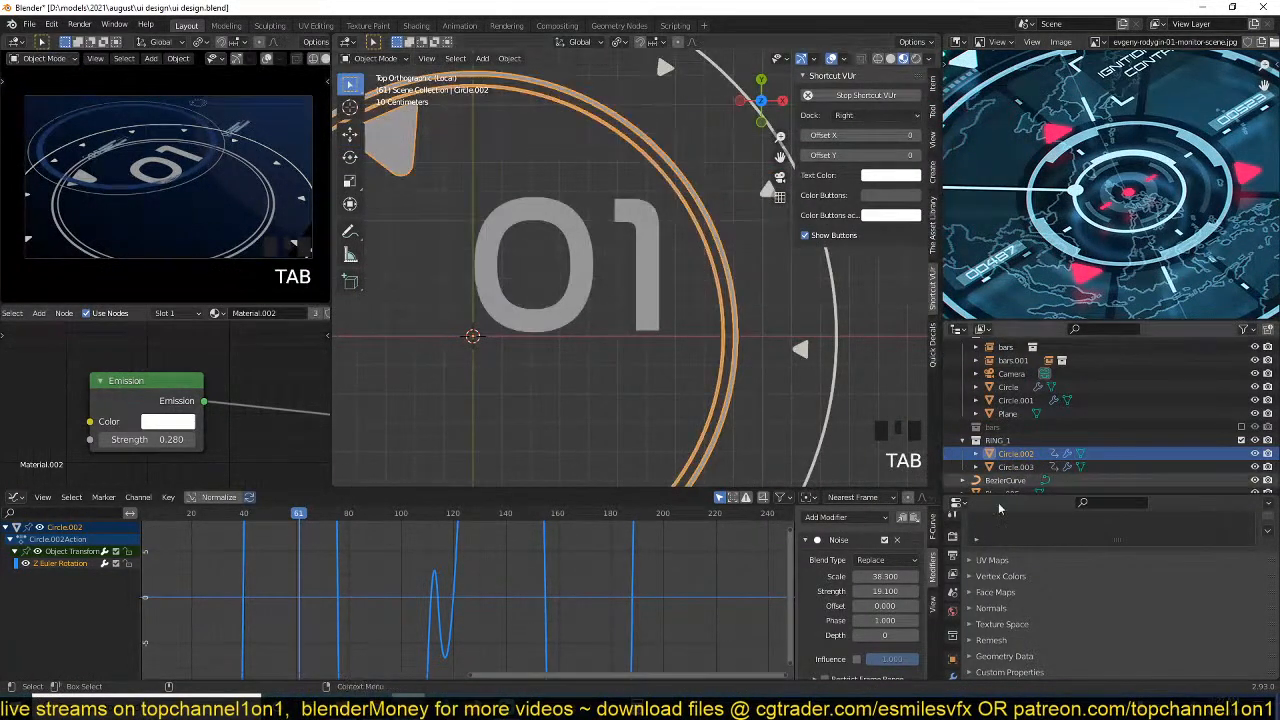
scroll(955, 610, "down", 4)
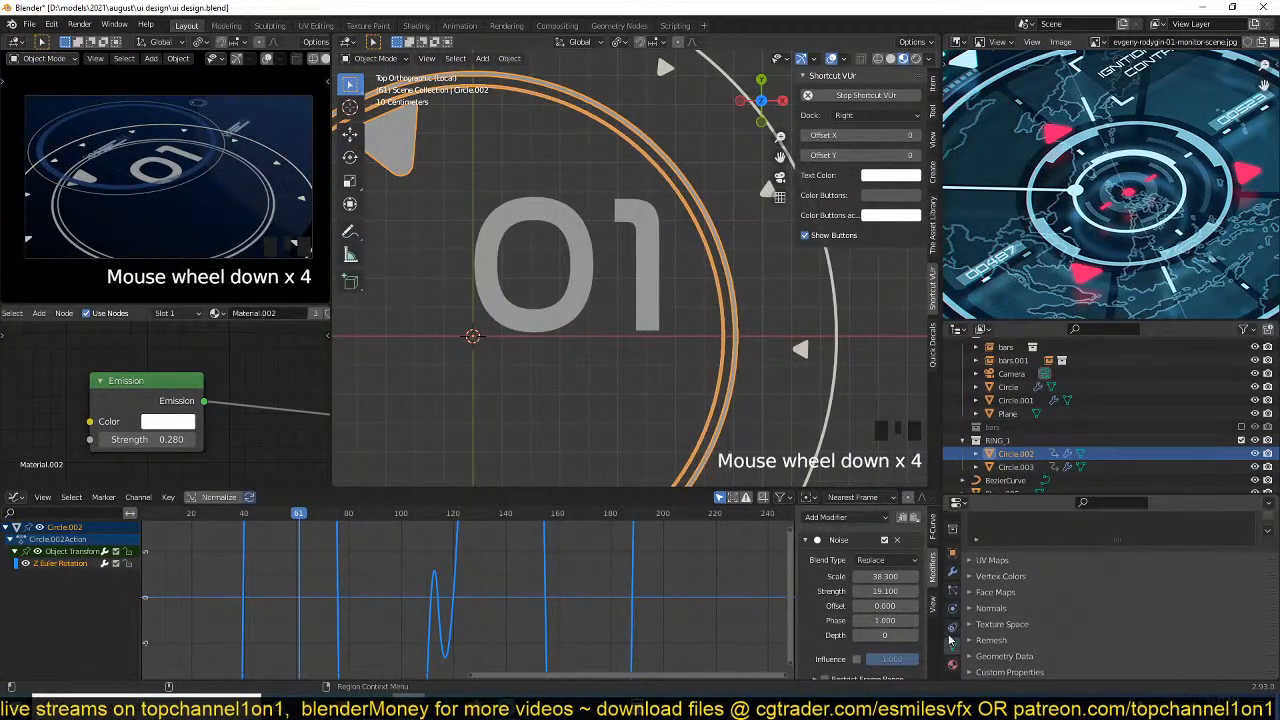
left_click(953, 573)
key("ctrl+a")
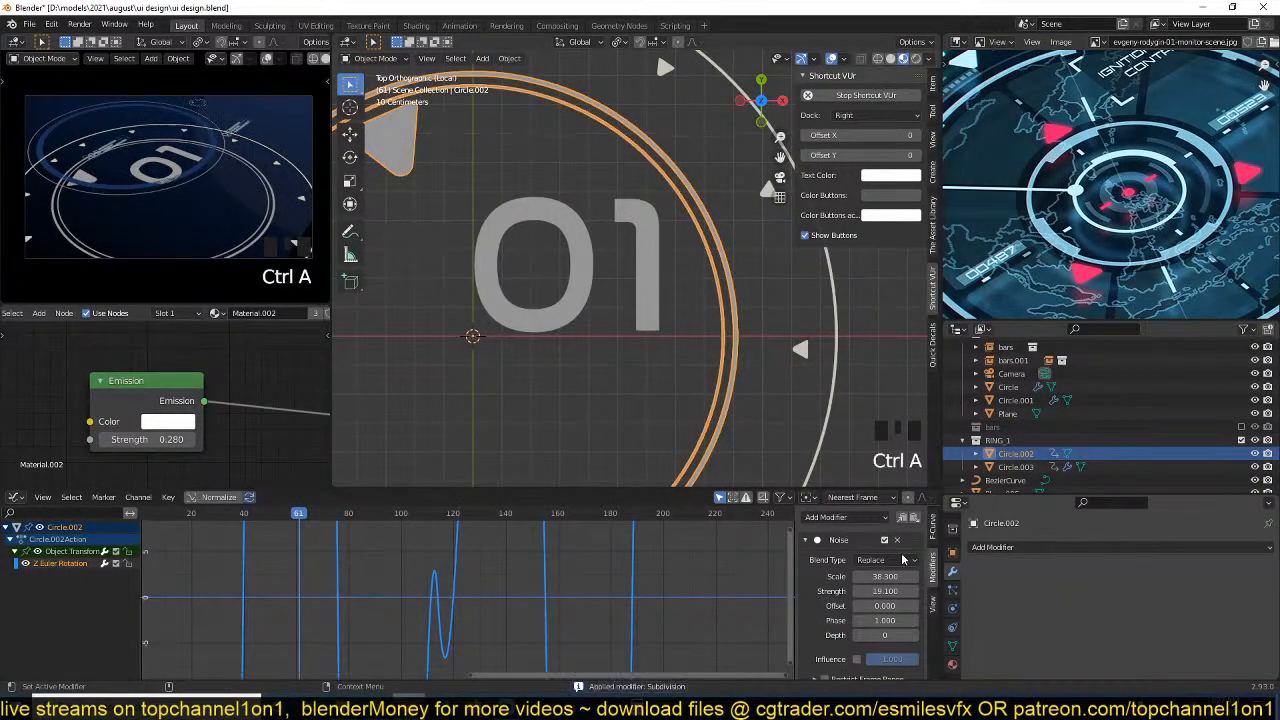
Delete a short arc of faces from the upper-right part of the thin inner band to leave a gap.
key("Tab")
scroll(691, 317, "up", 3)
middle_click_drag(691, 317, 600, 394, "shift")
scroll(638, 374, "up", 3)
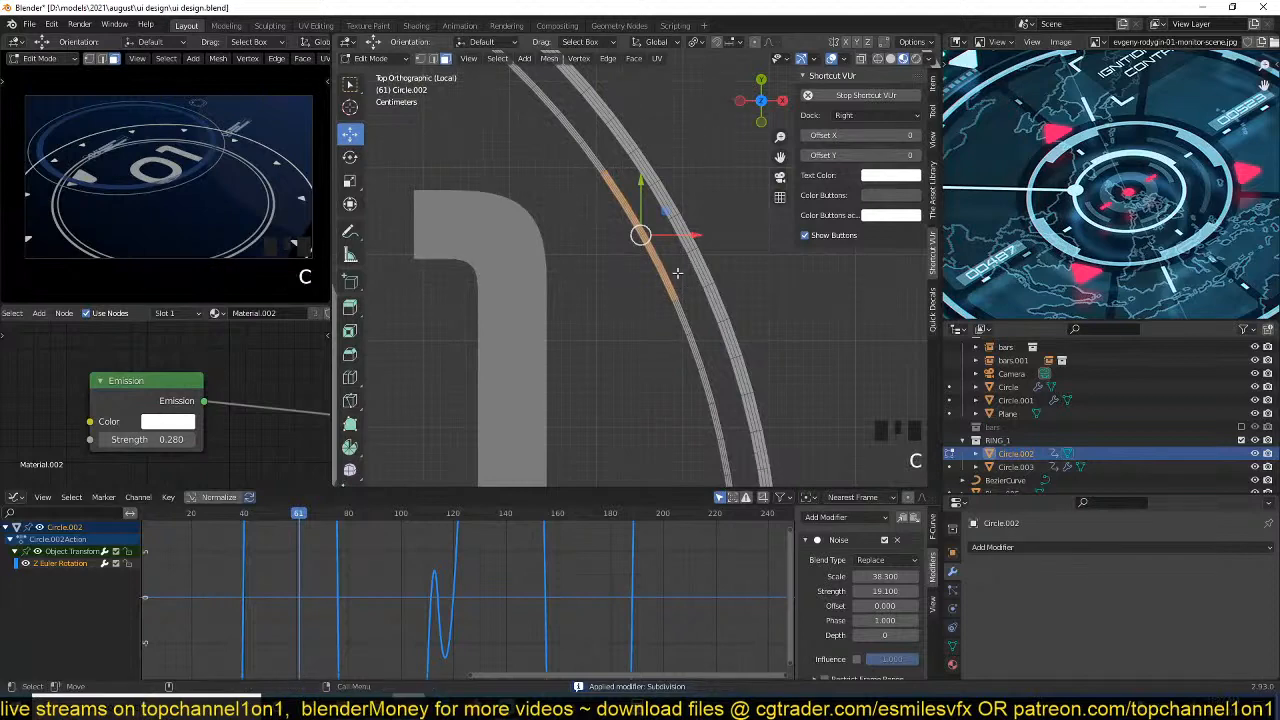
key("x")
left_click(668, 274)
key("Tab")
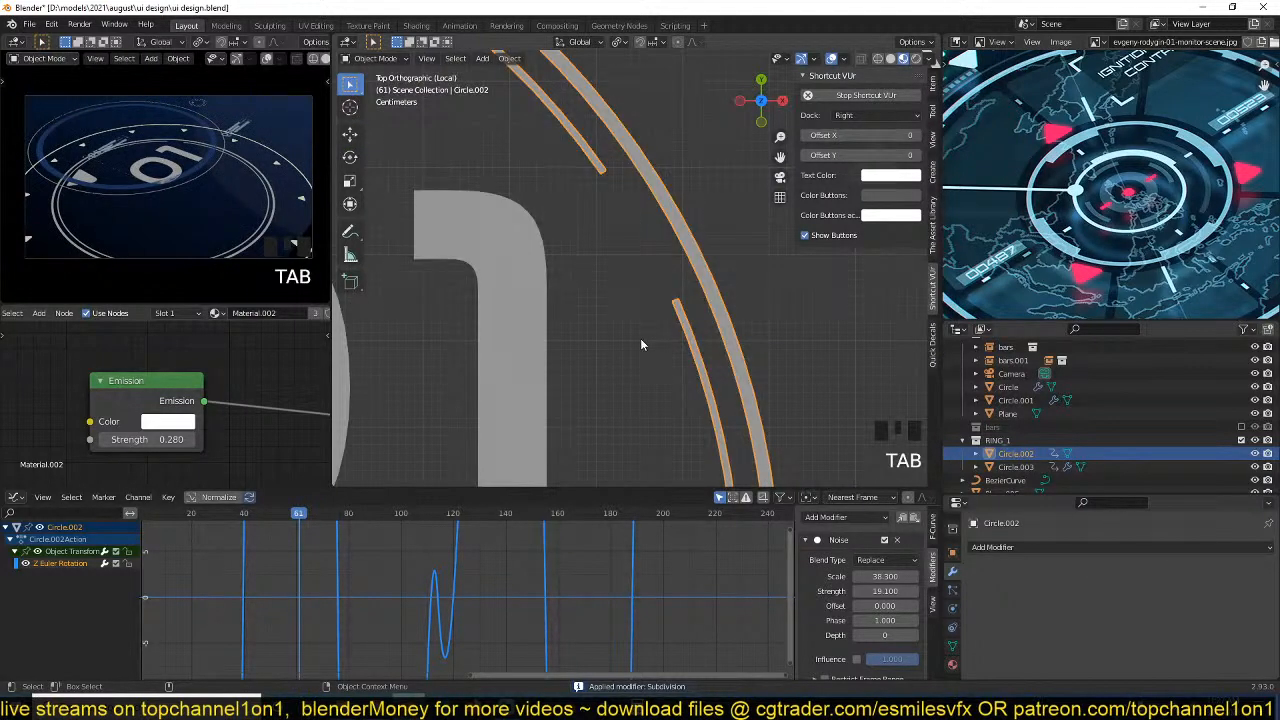
Circle-select an arc of faces on the lower-left part of the thin inner band and delete it for a second gap.
scroll(652, 348, "down", 4)
scroll(749, 314, "down", 3)
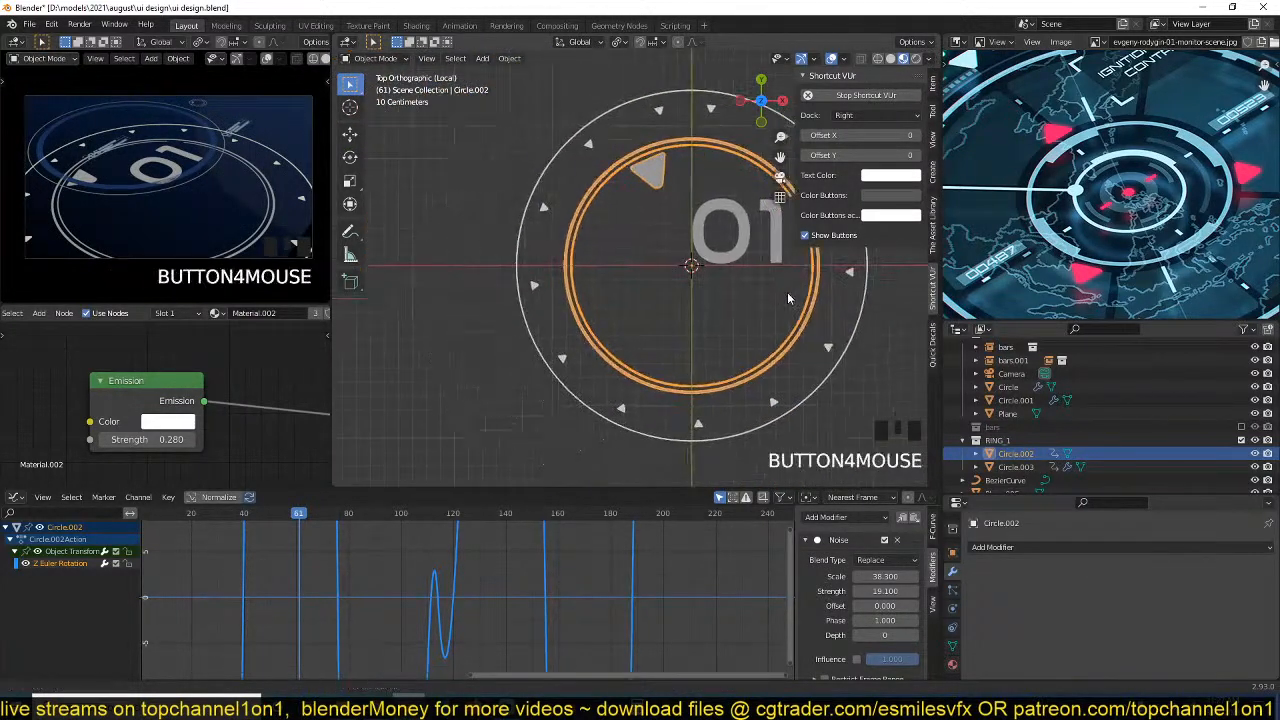
key("Tab")
scroll(532, 350, "up", 4)
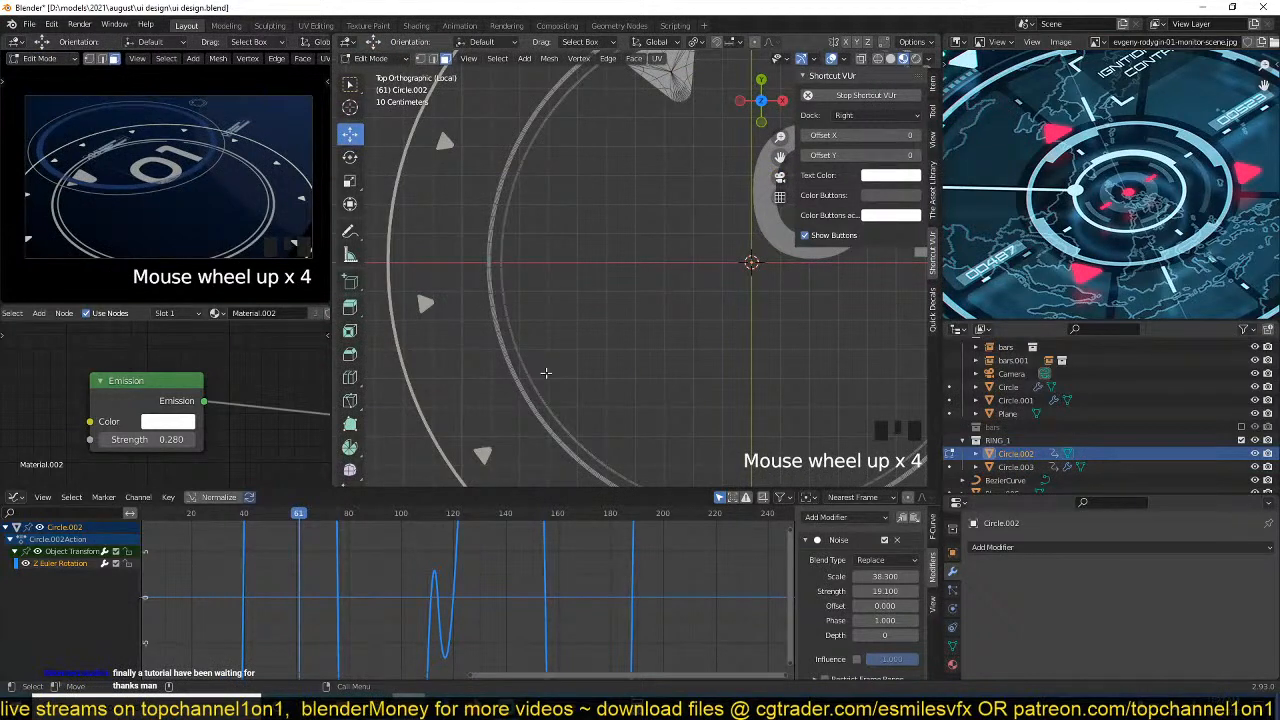
key("c")
left_click_drag(549, 387, 580, 434)
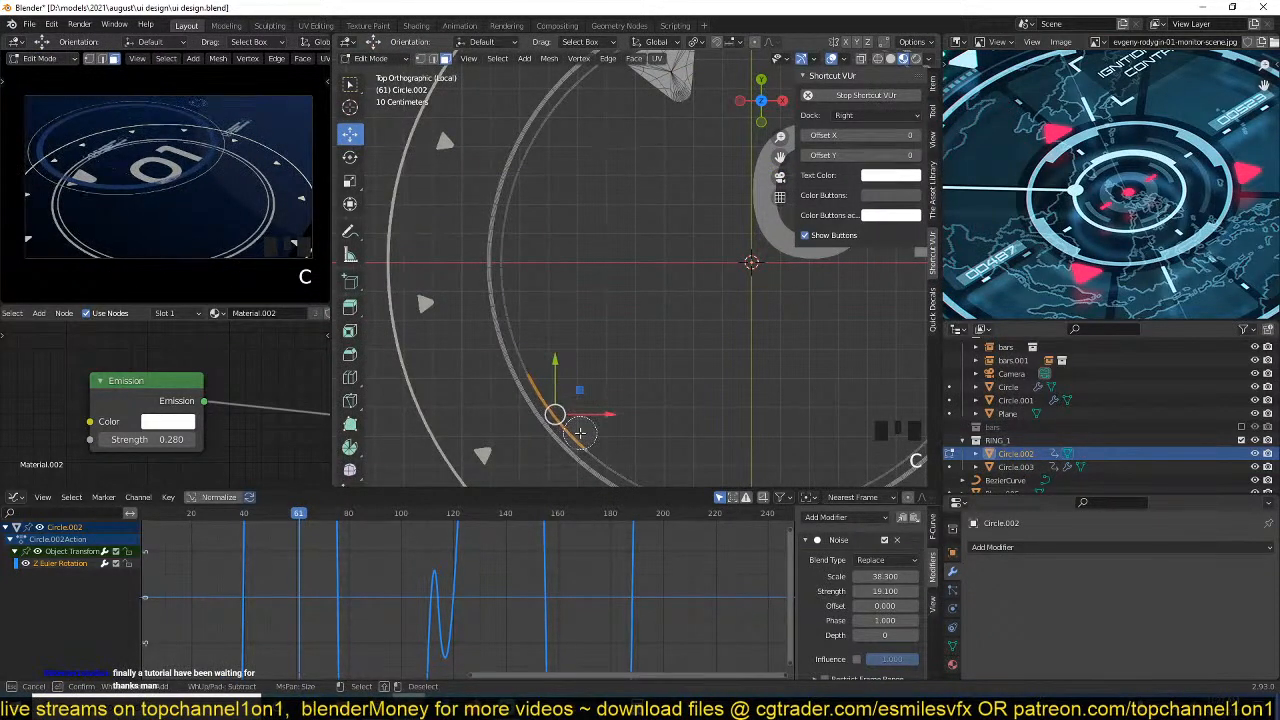
right_click(580, 434)
key("x")
left_click(618, 372)
key("Tab")
Play back the animation to check the rotating ring with its gaps, and save the file.
key("space")
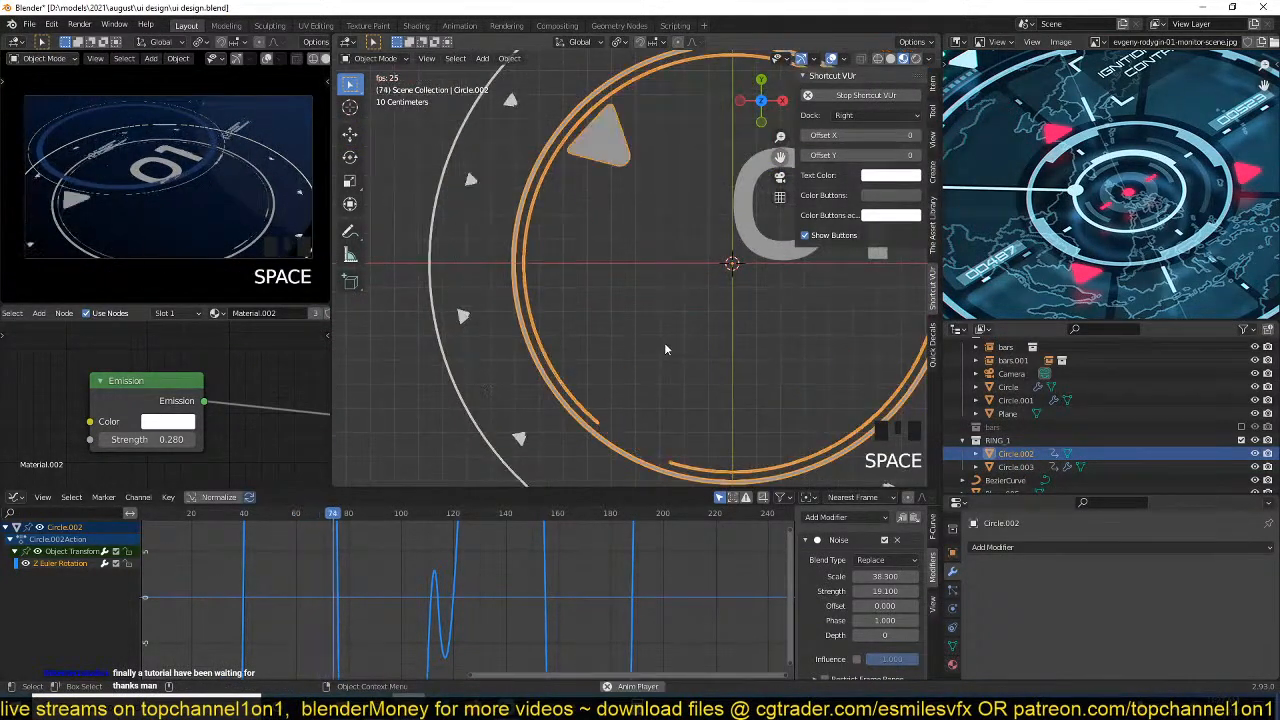
key("space")
key("space")
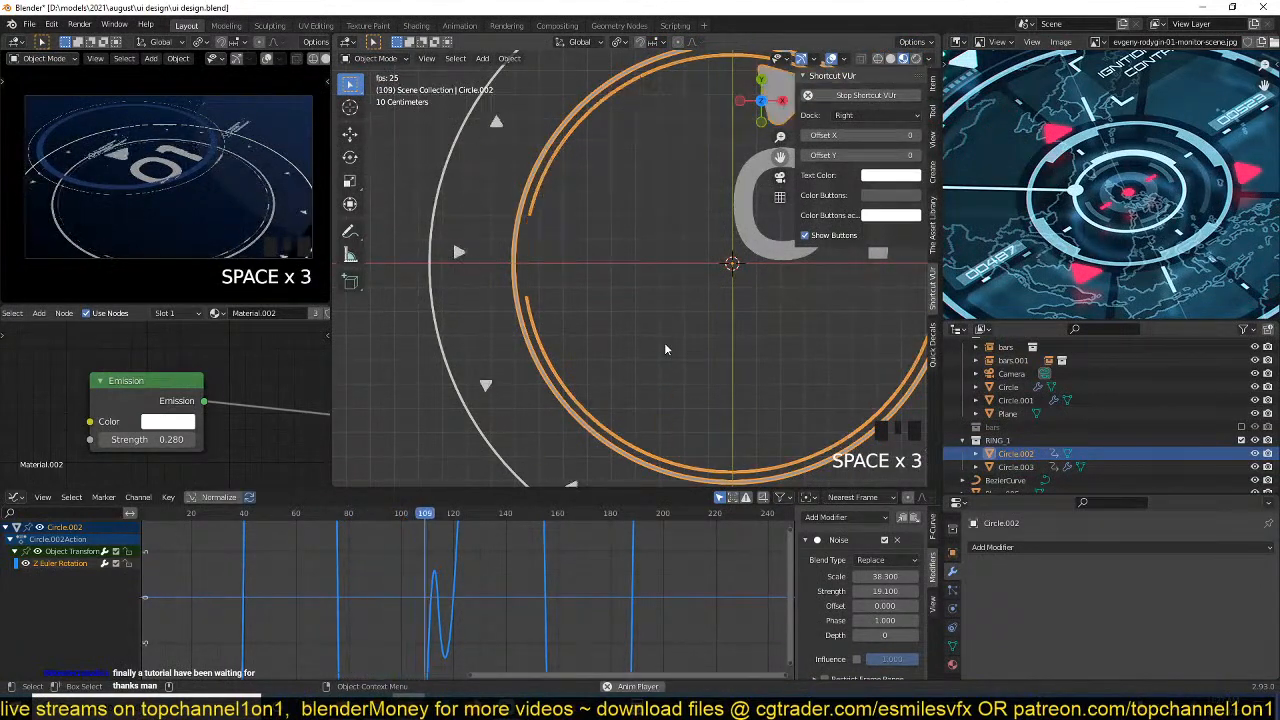
key("space")
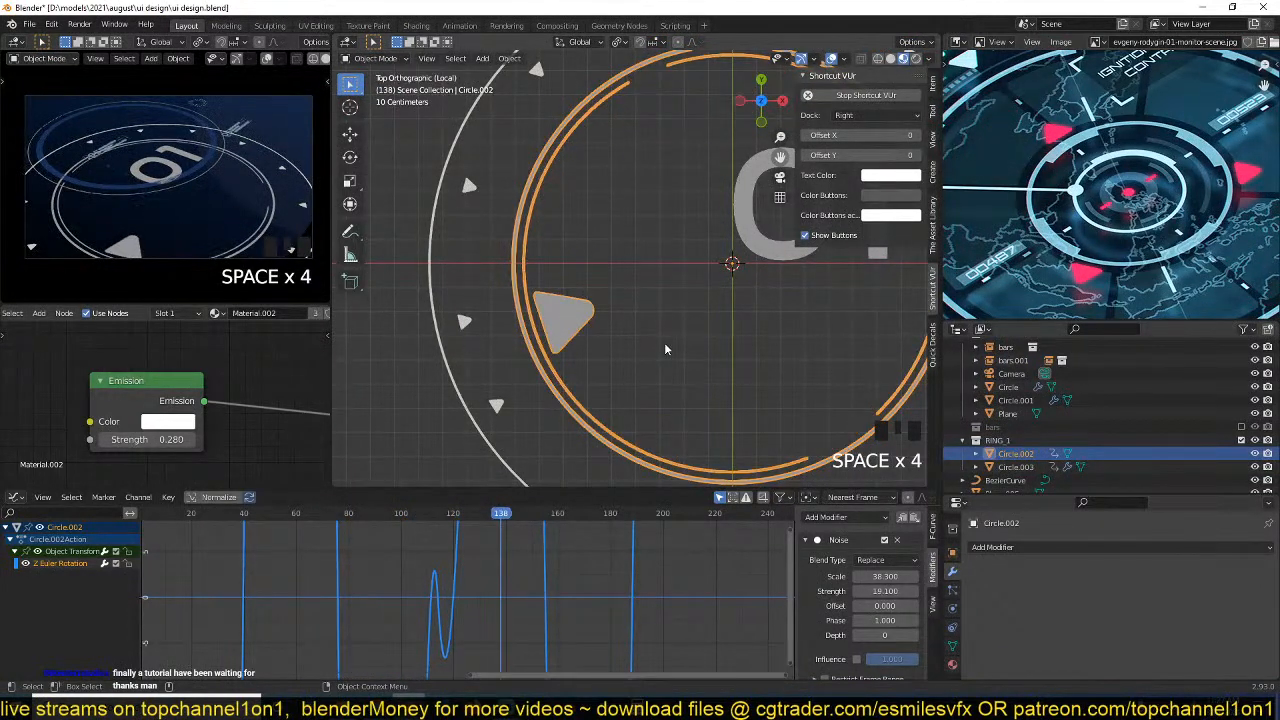
scroll(665, 349, "down", 3)
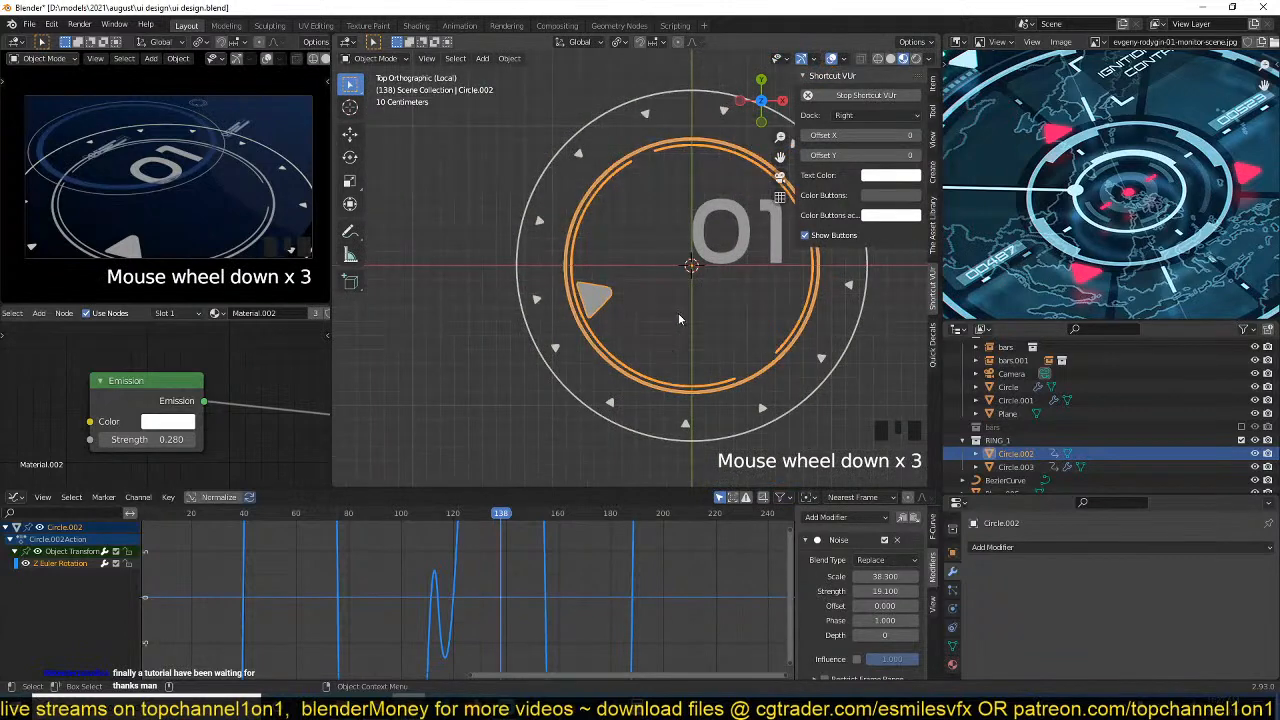
key("ctrl+s")
Deselect everything, inspect the inner ring's mesh in Edit Mode and play back the ring animation.
scroll(662, 312, "down", 1)
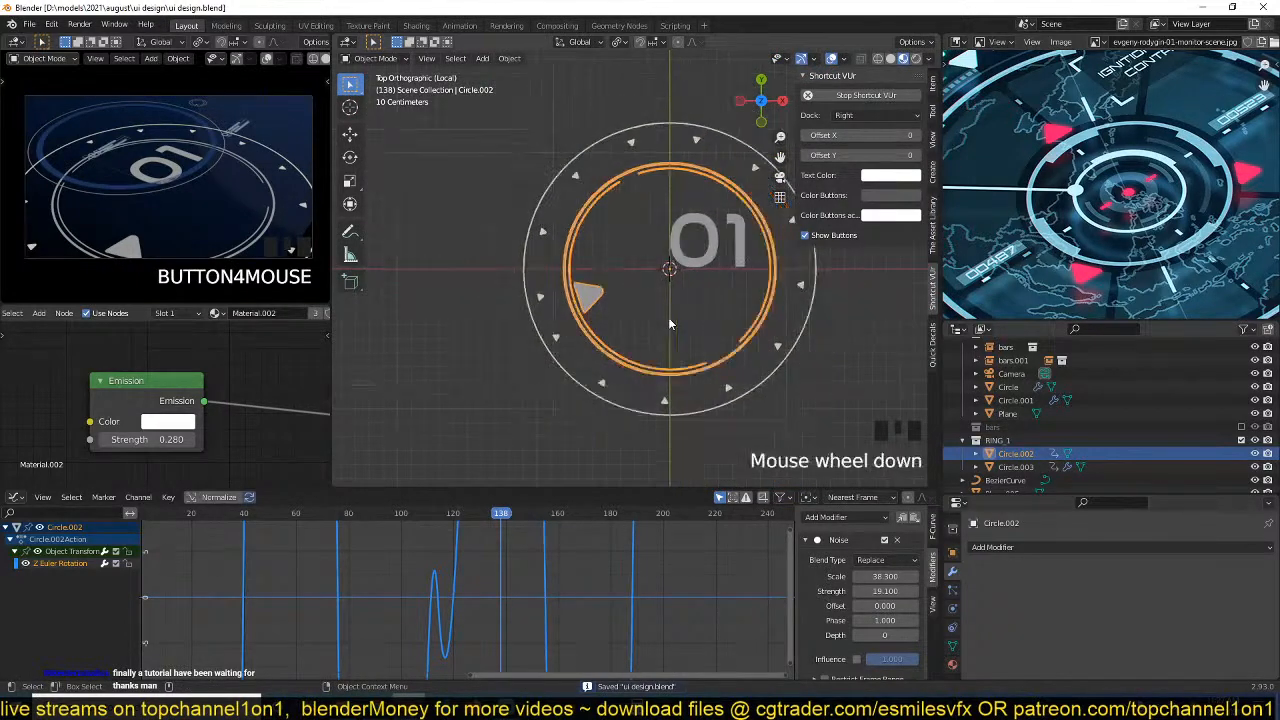
key("alt+a")
scroll(625, 319, "up", 4)
key("Tab")
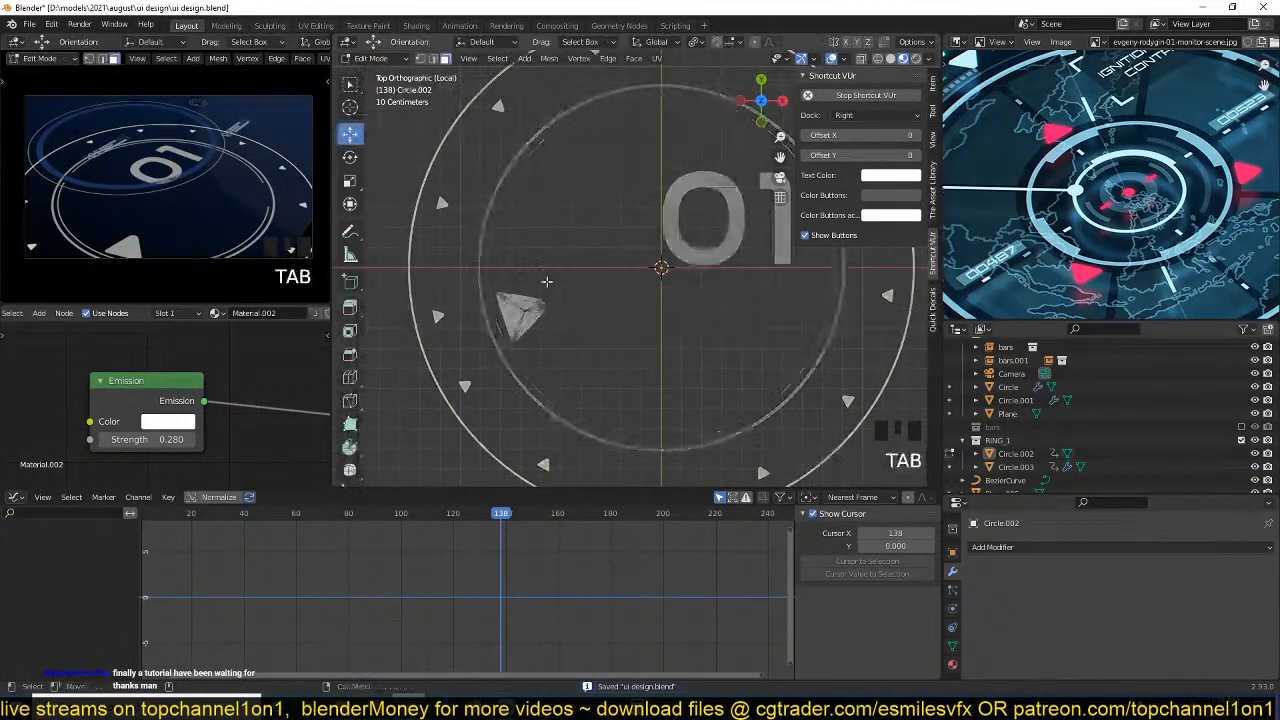
scroll(620, 325, "up", 2)
scroll(630, 330, "down", 3)
scroll(646, 336, "up", 3)
scroll(643, 336, "down", 2)
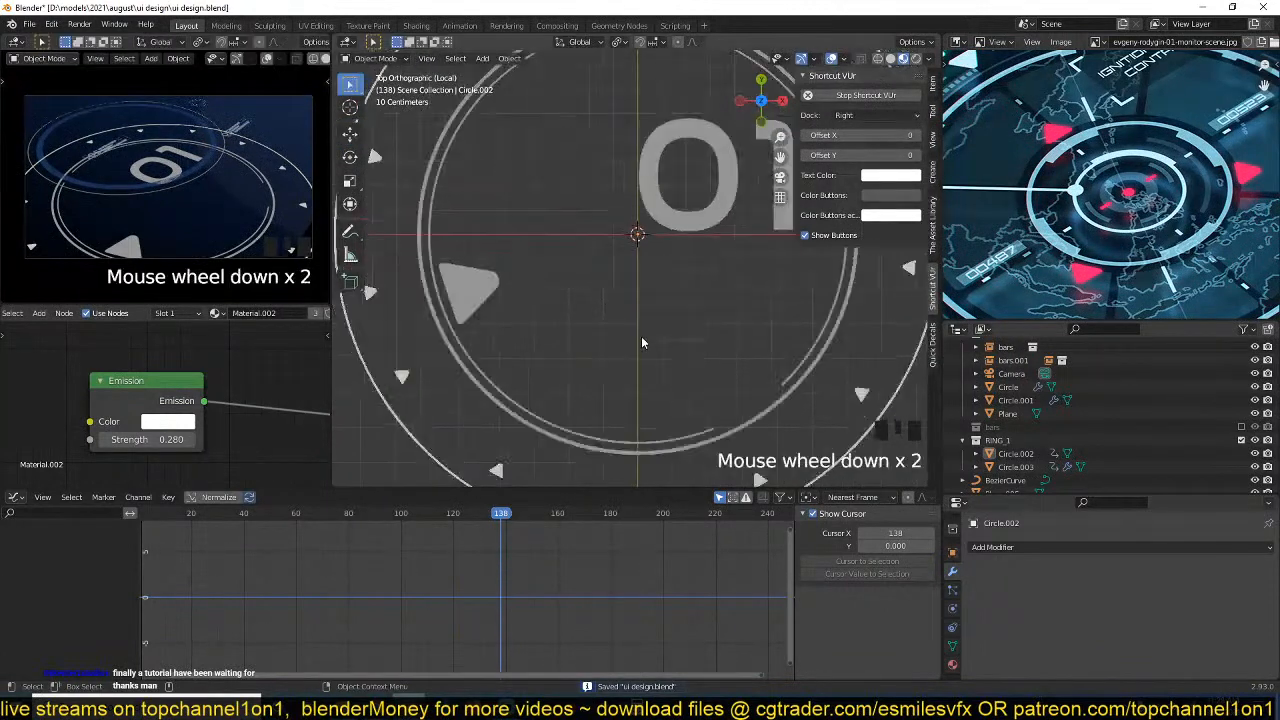
key("Tab")
key("space")
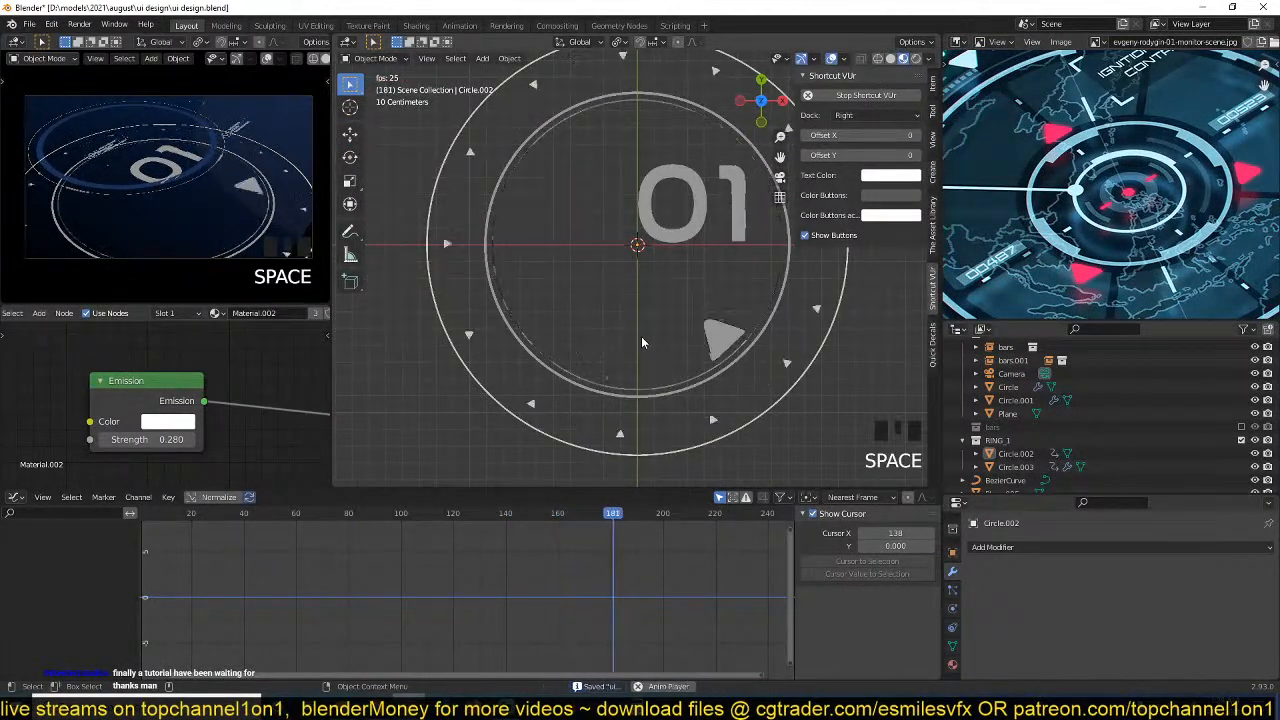
key("space")
Select the 01 text, replay the animation to frame 28 and save the file.
left_click(703, 232)
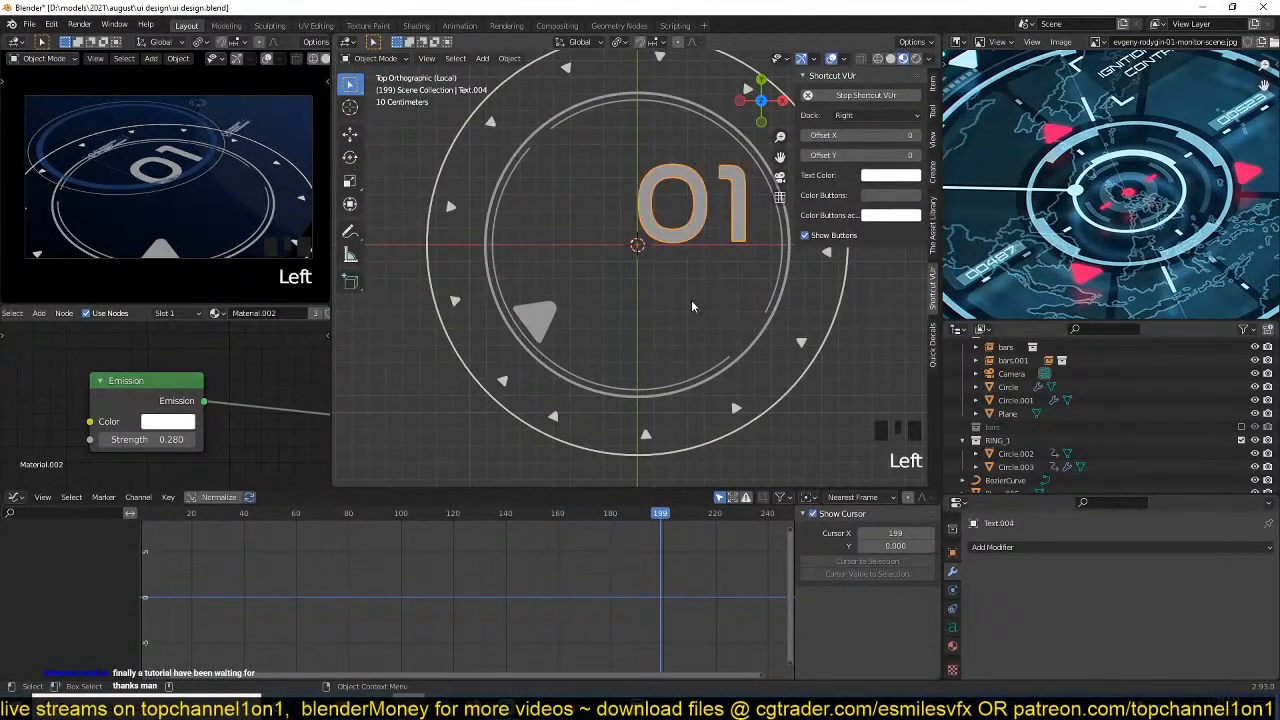
middle_click_drag(704, 244, 681, 270, "shift")
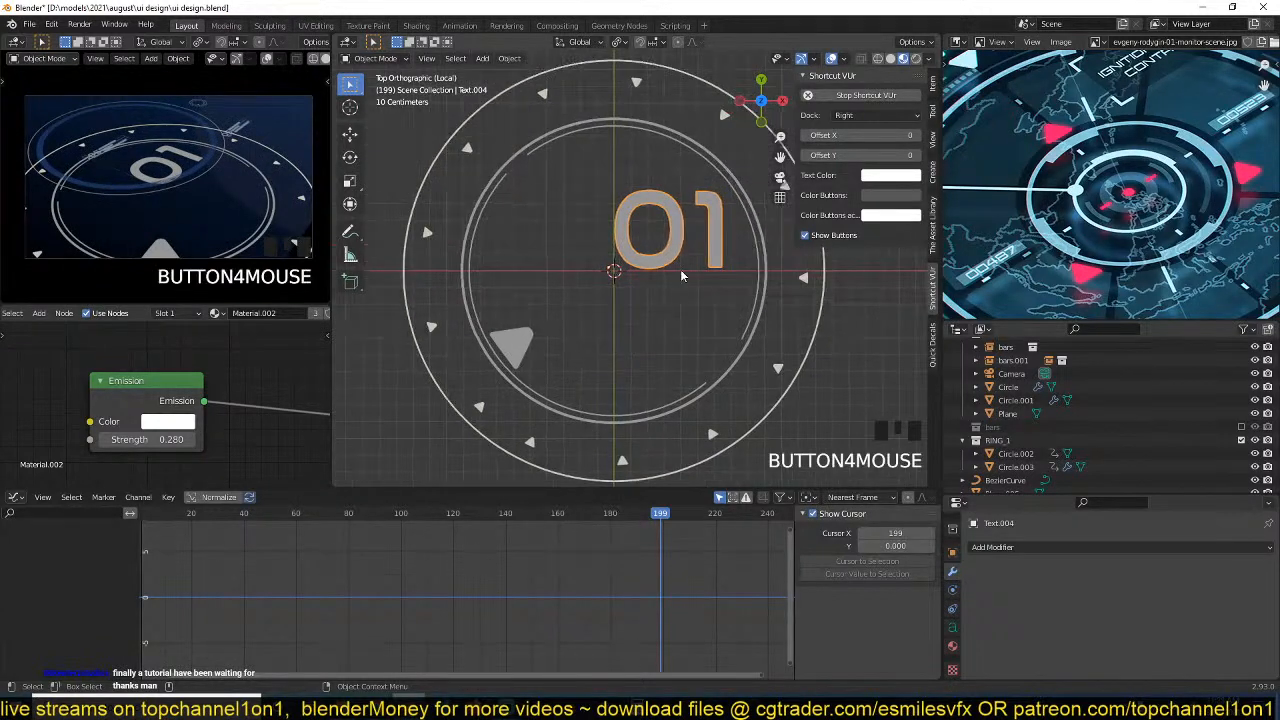
key("Tab")
key("Tab")
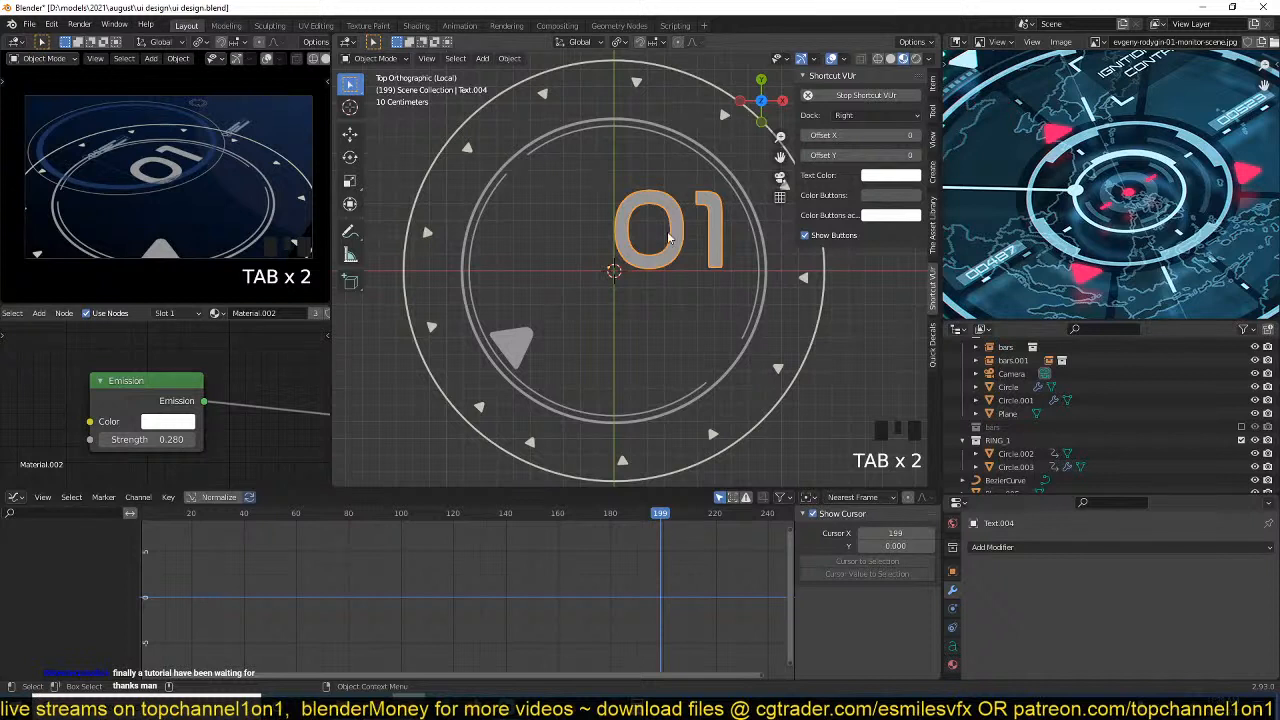
key("space")
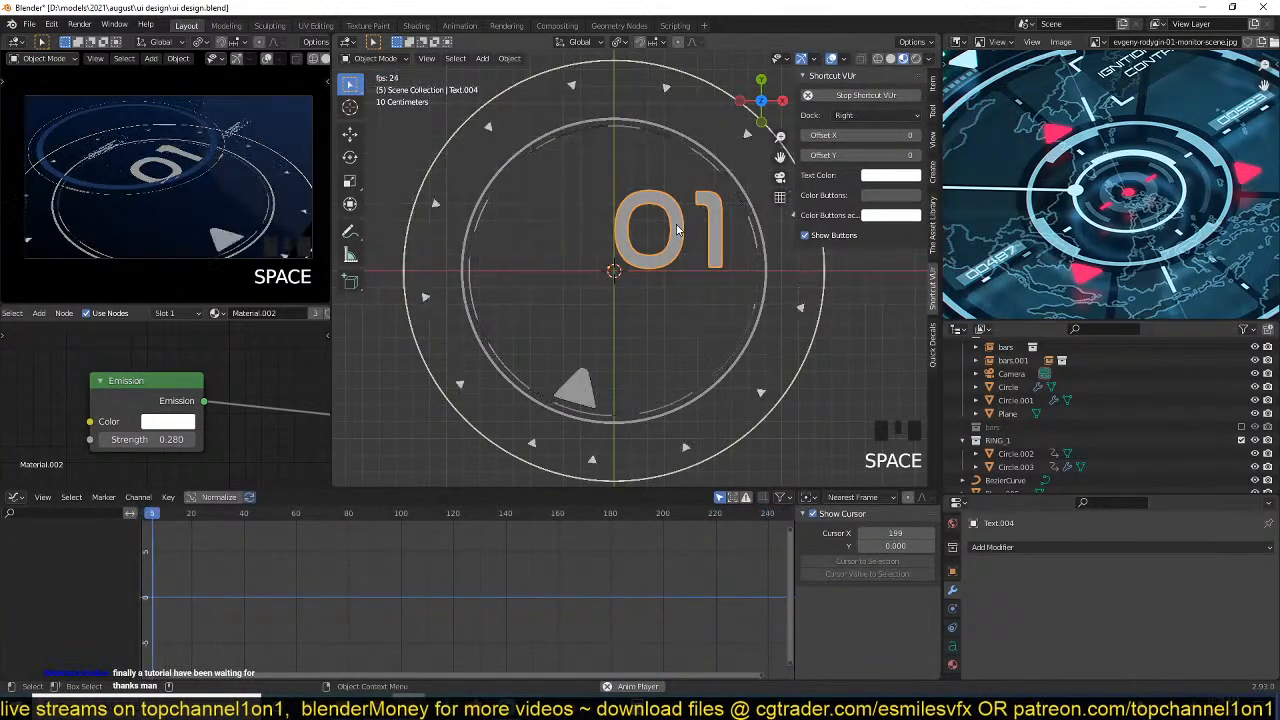
key("space")
key("ctrl+s")
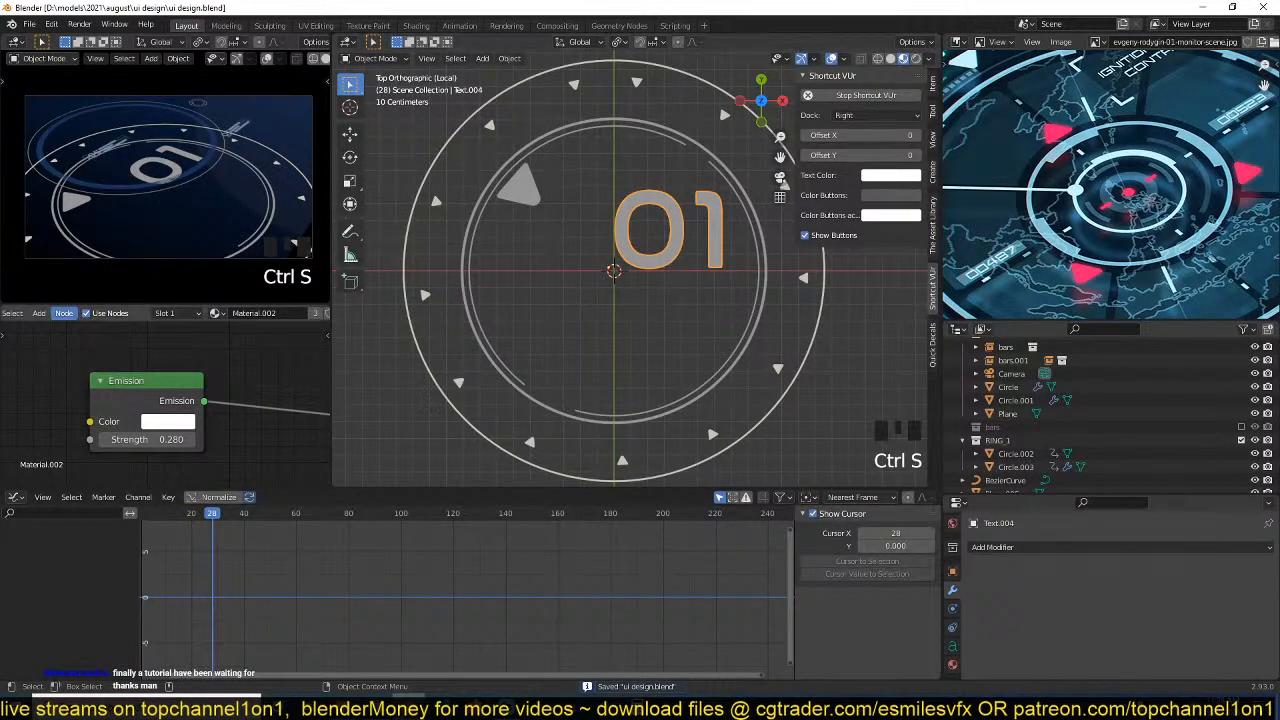
Switch to the Chrome browser and search Google for bpy frame_change_pre.
left_click(14, 708)
left_click(249, 152)
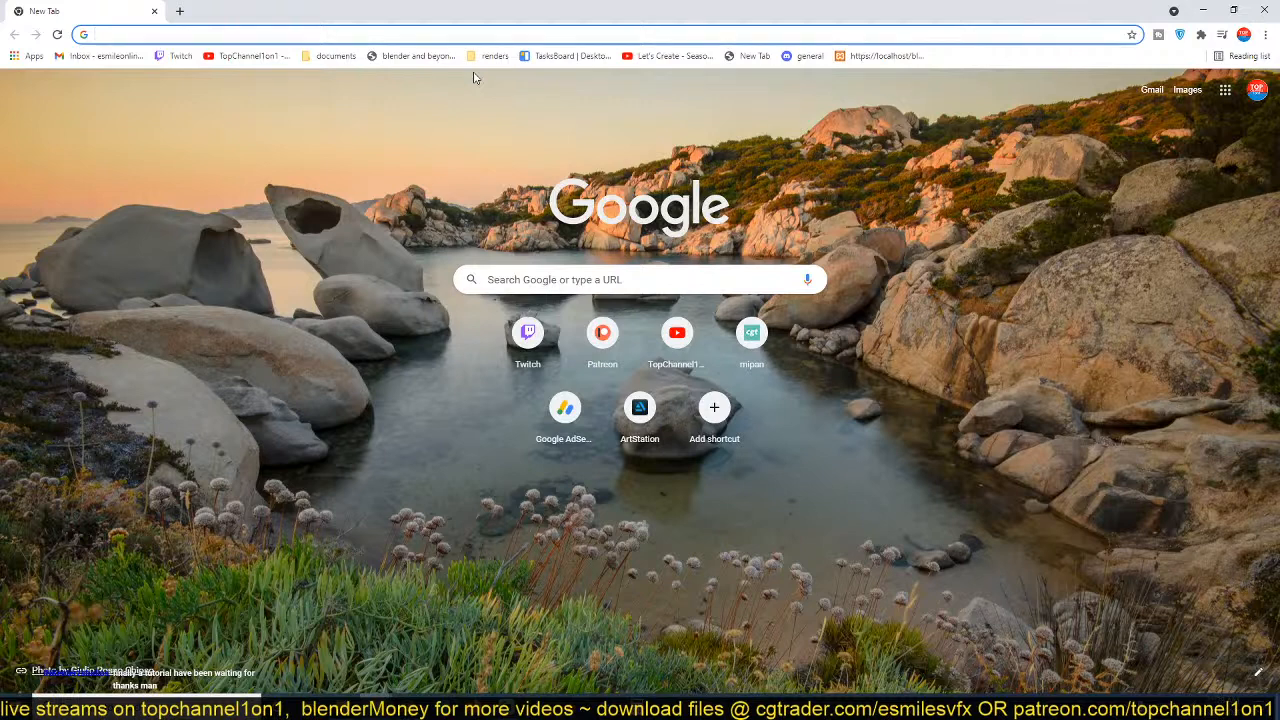
type("bpy")
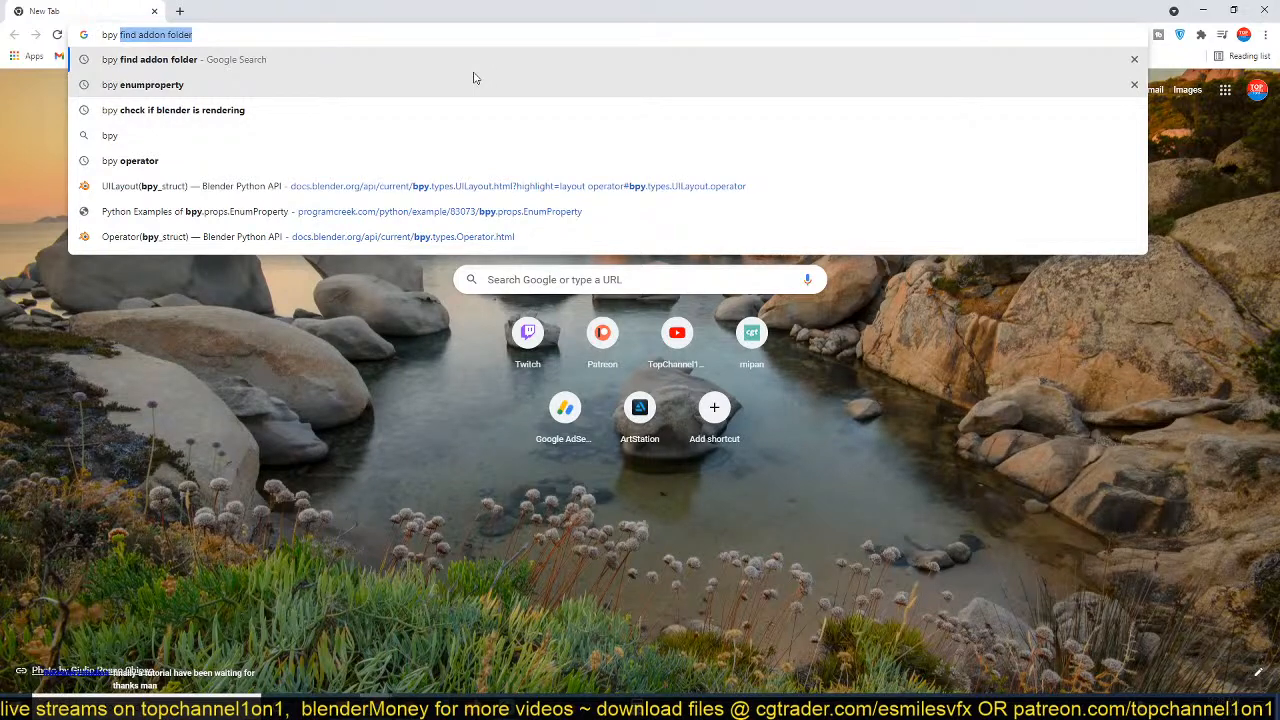
type(" frame")
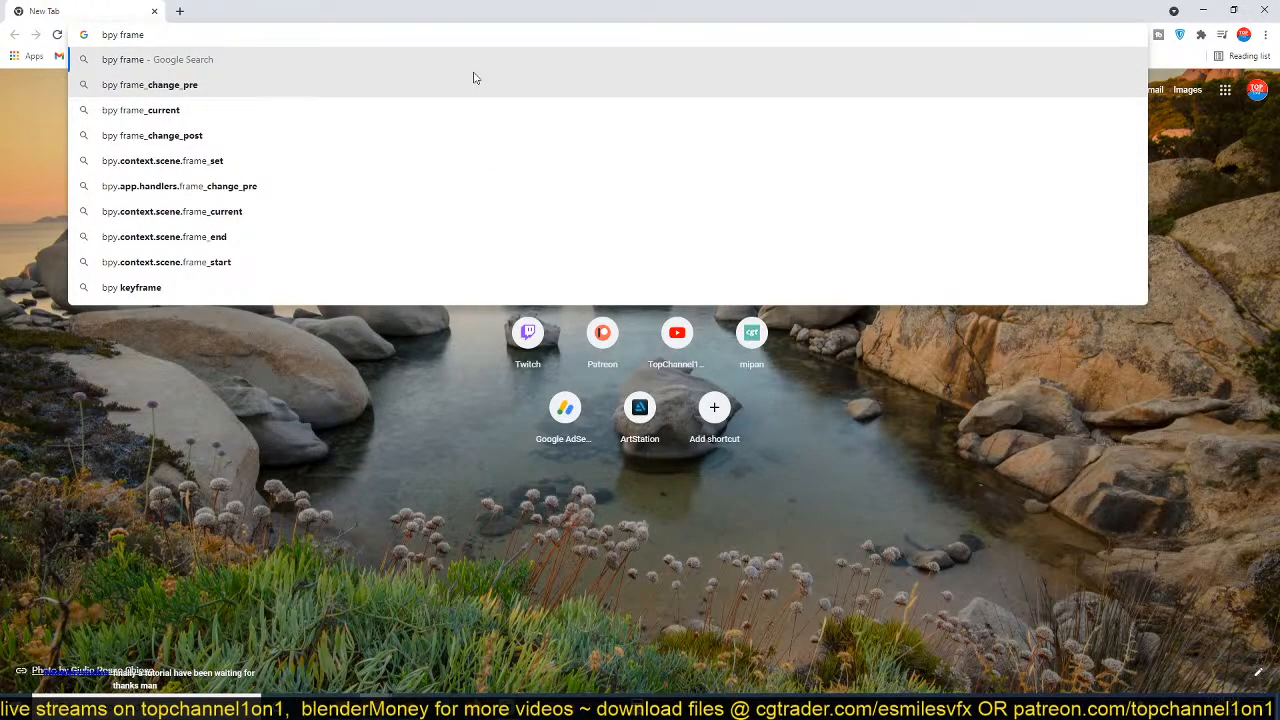
left_click(198, 96)
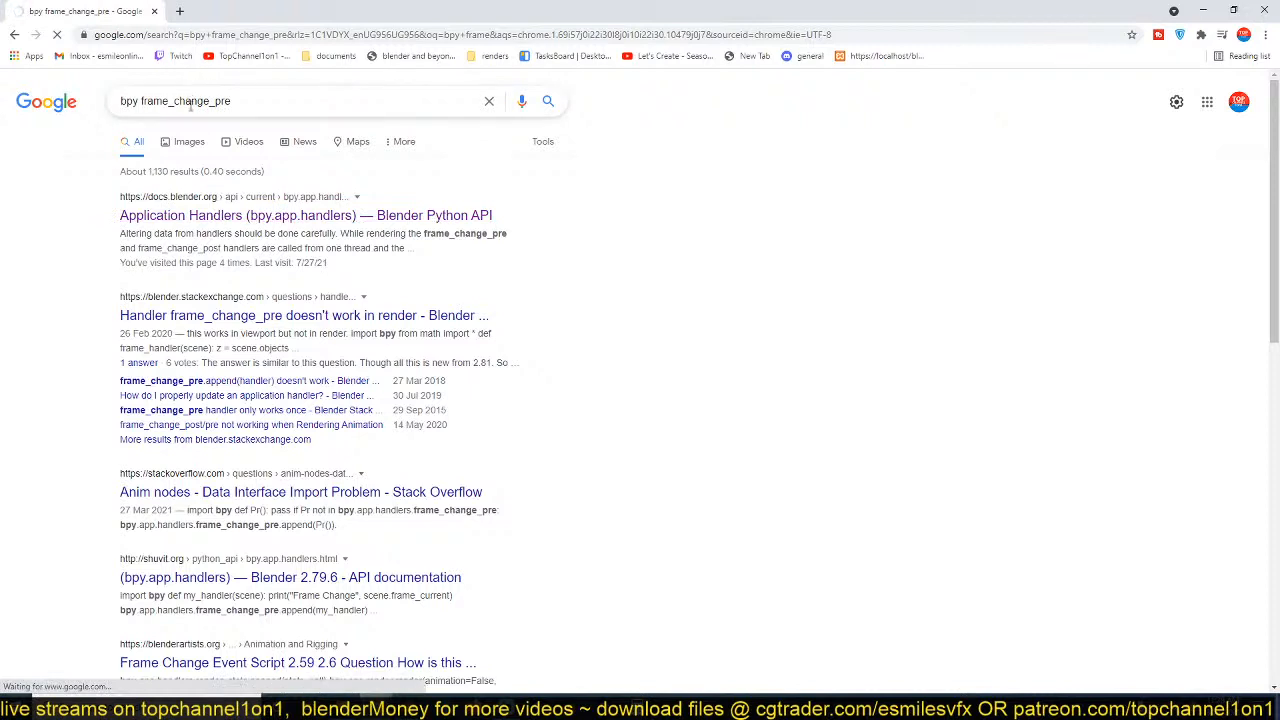
Open the Application Handlers page of the Blender Python API, copy the Basic Handler Example code and return to Blender.
left_click(270, 222)
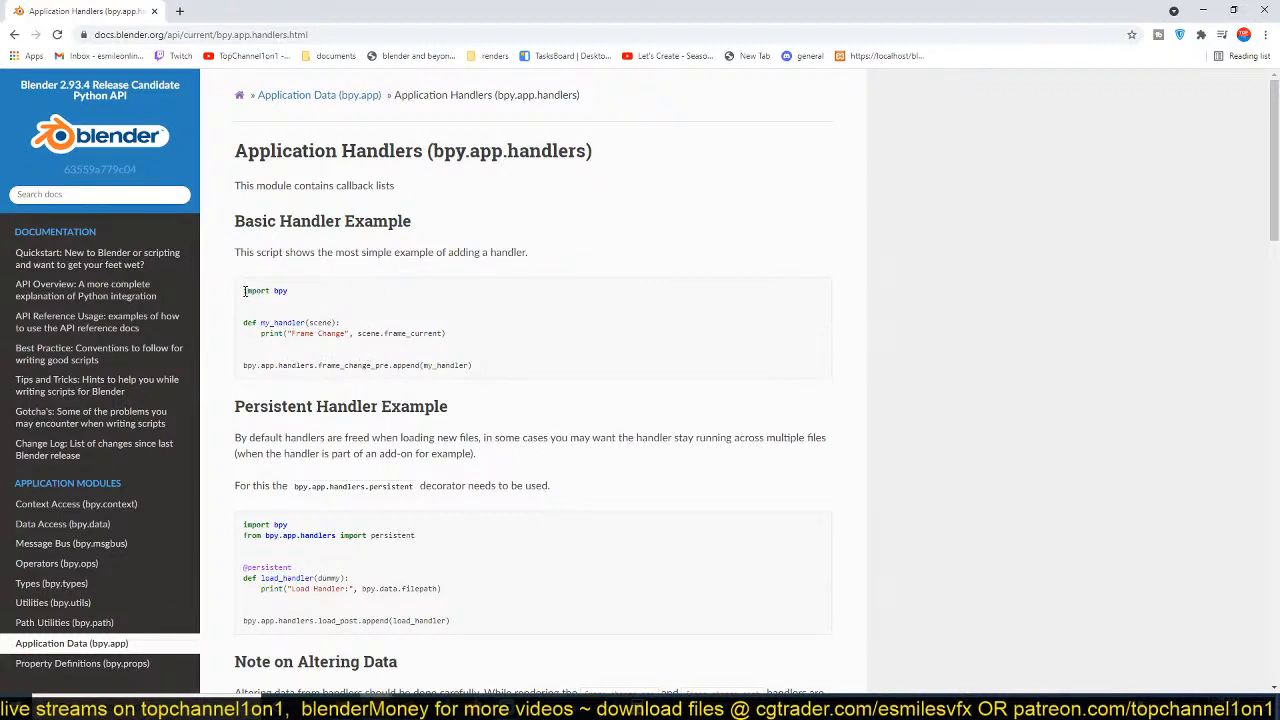
left_click_drag(244, 291, 461, 368)
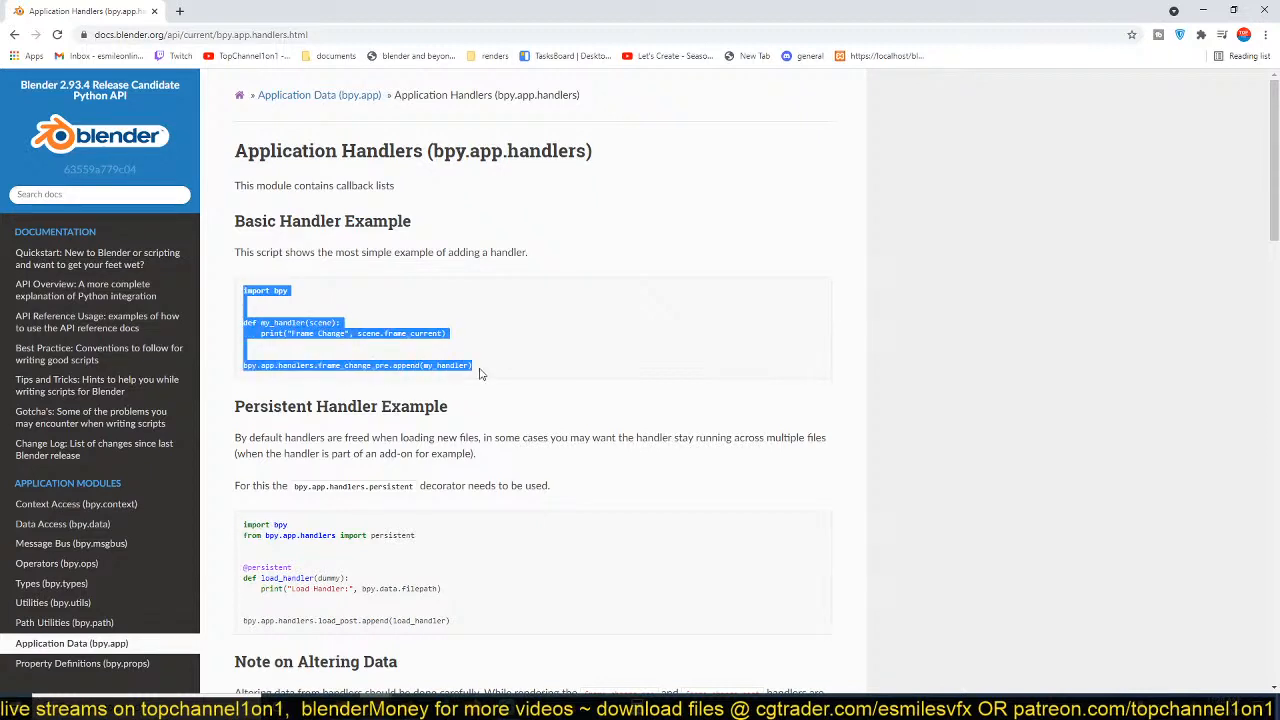
left_click(1203, 10)
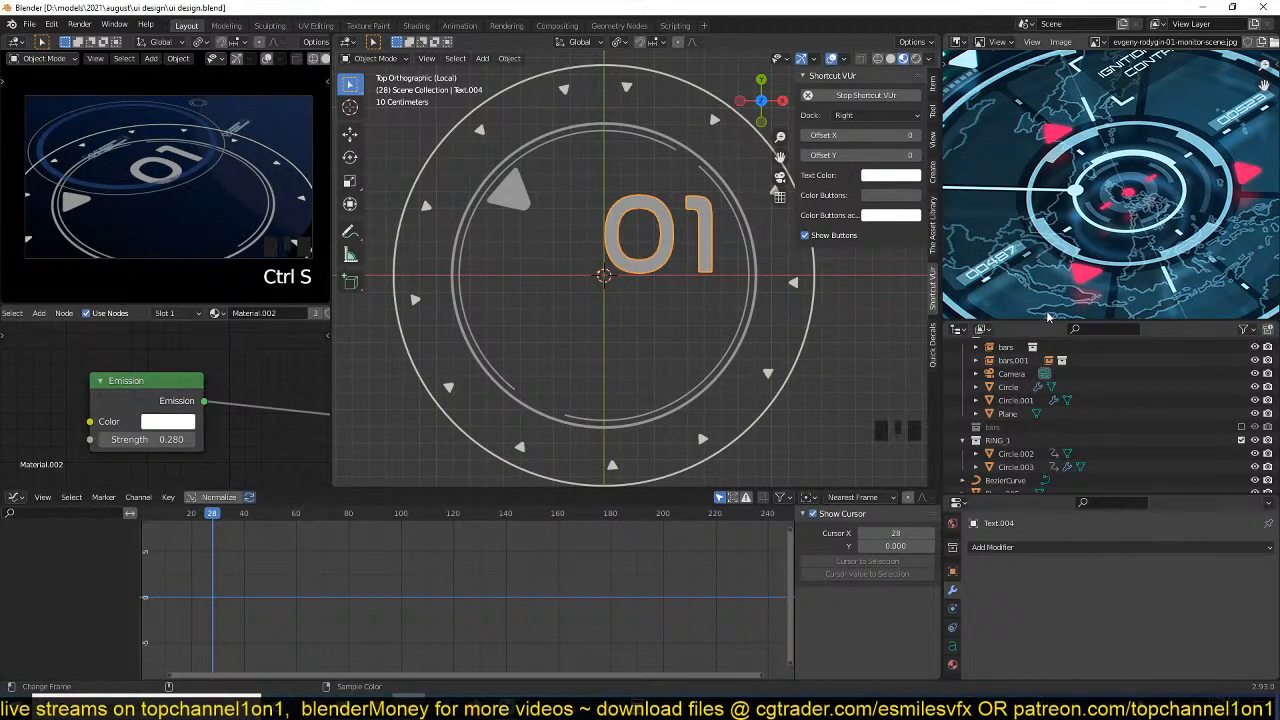
Enlarge the Outliner, split the Graph Editor into two areas and turn the new one into a Text Editor.
left_click_drag(1038, 322, 1038, 288)
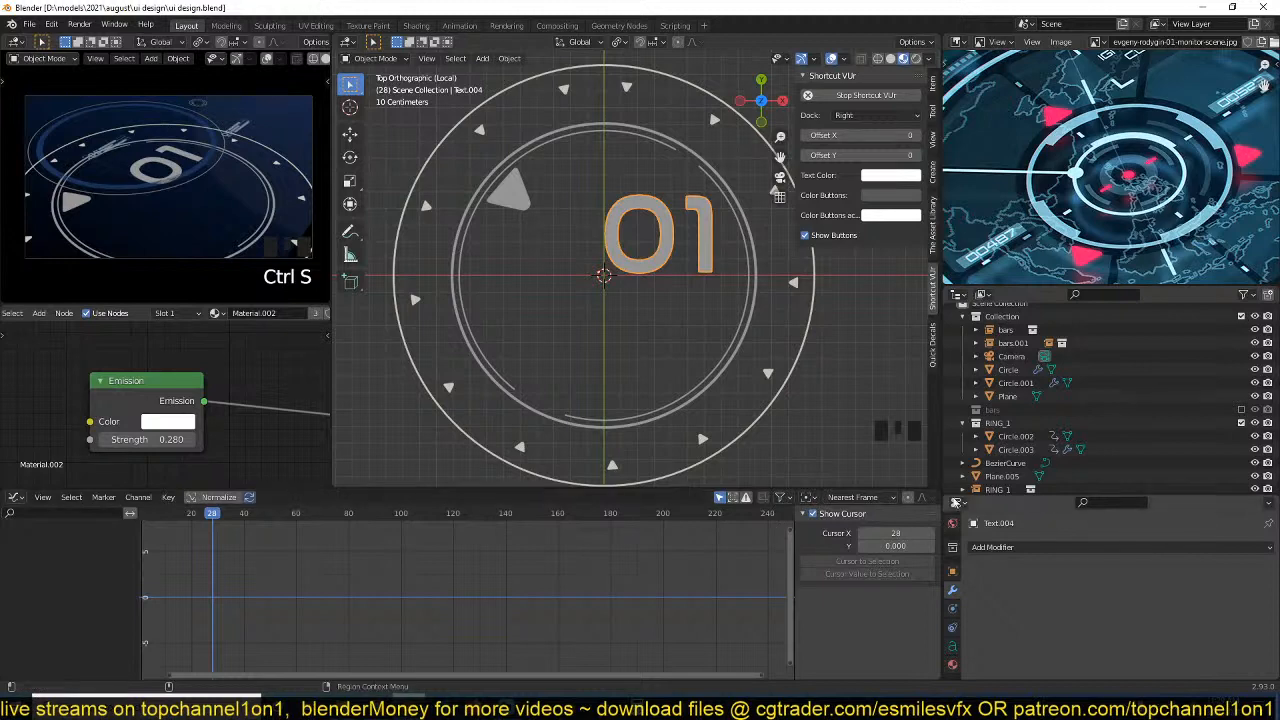
left_click_drag(938, 493, 594, 493)
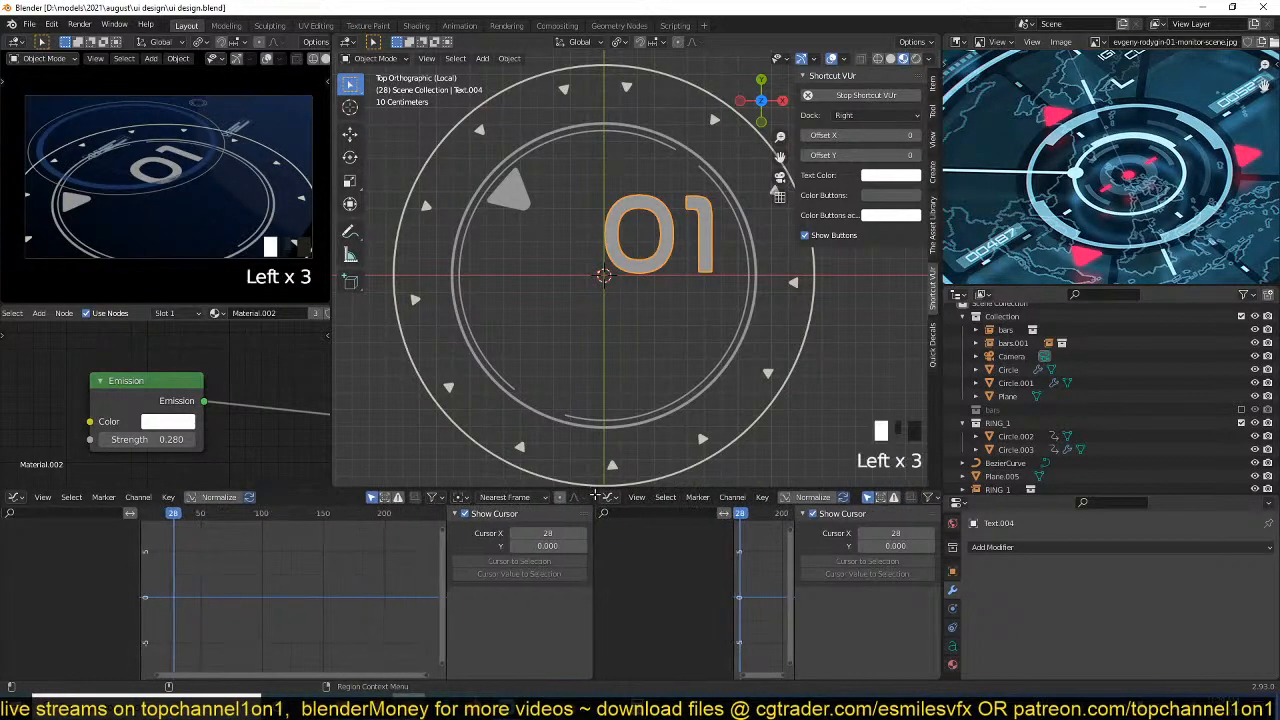
left_click(609, 498)
left_click(610, 498)
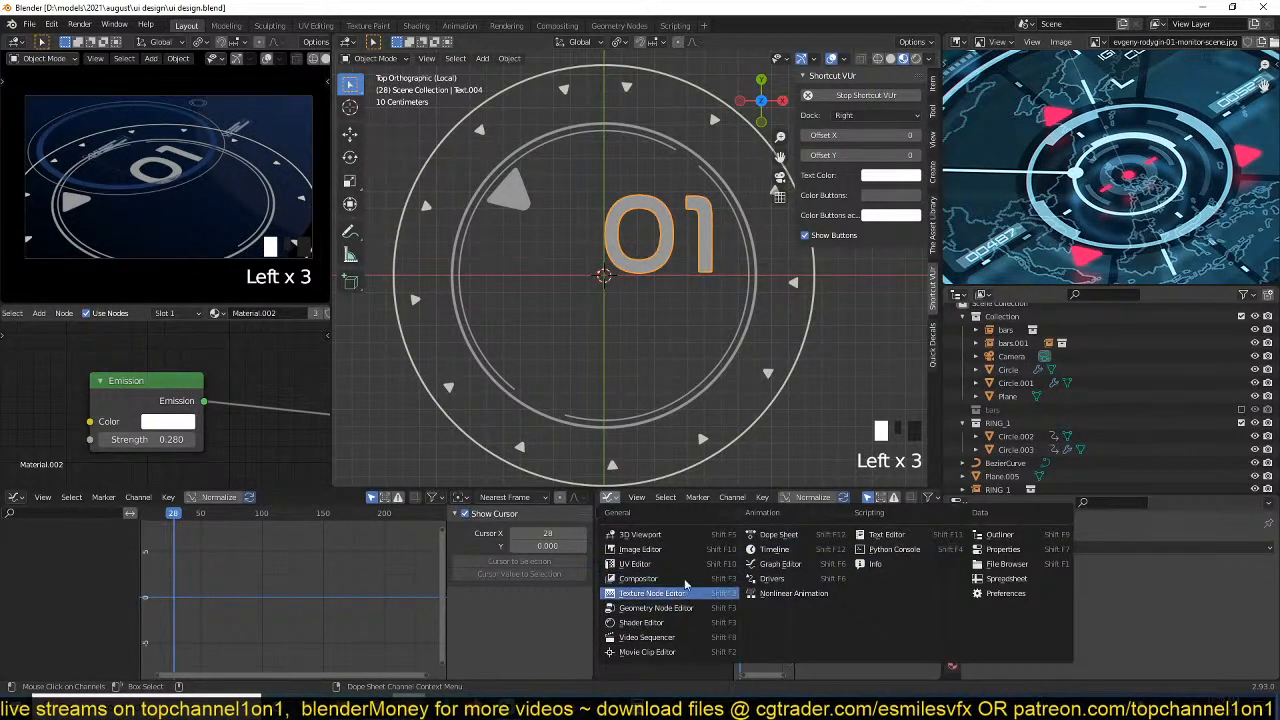
left_click(906, 543)
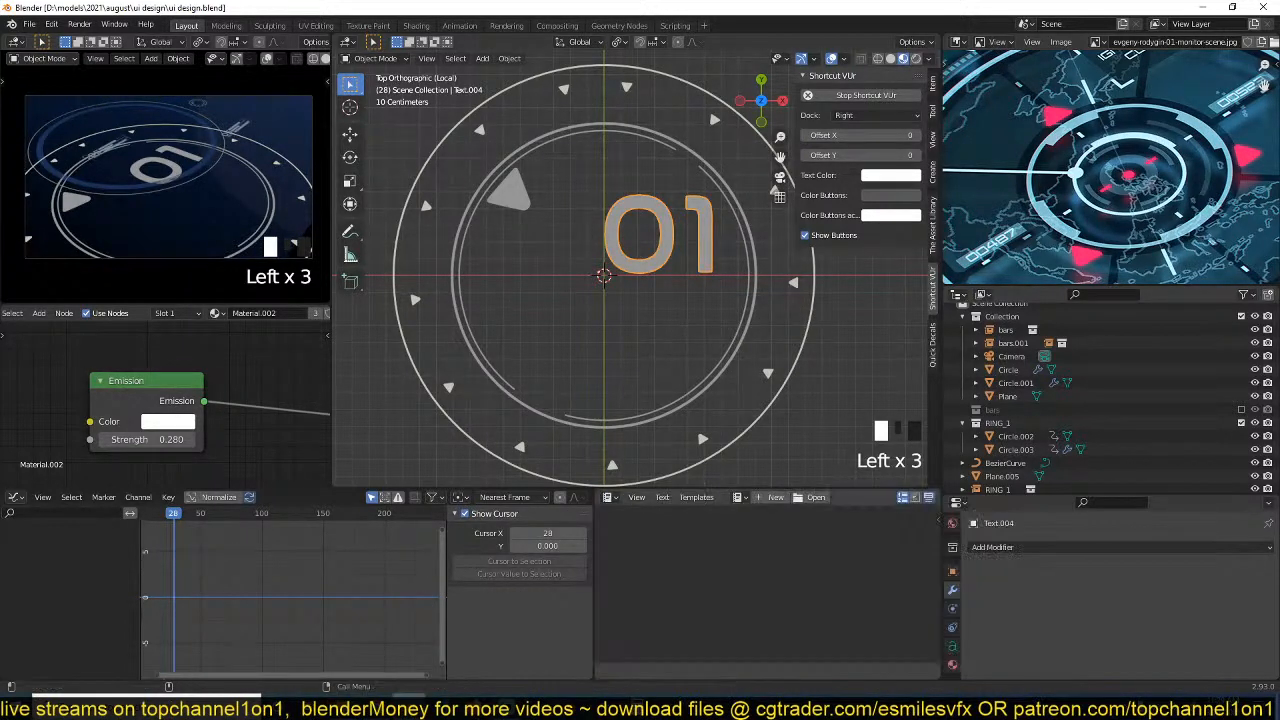
Create a new text block with the copied frame-change handler code, save the file and run the script.
left_click(776, 497)
type("import bpy   def my_handler(scene):     print(\"Frame Change\", scene.frame_current)   bpy.app.handlers.frame_change_pre.append(my_handler)")
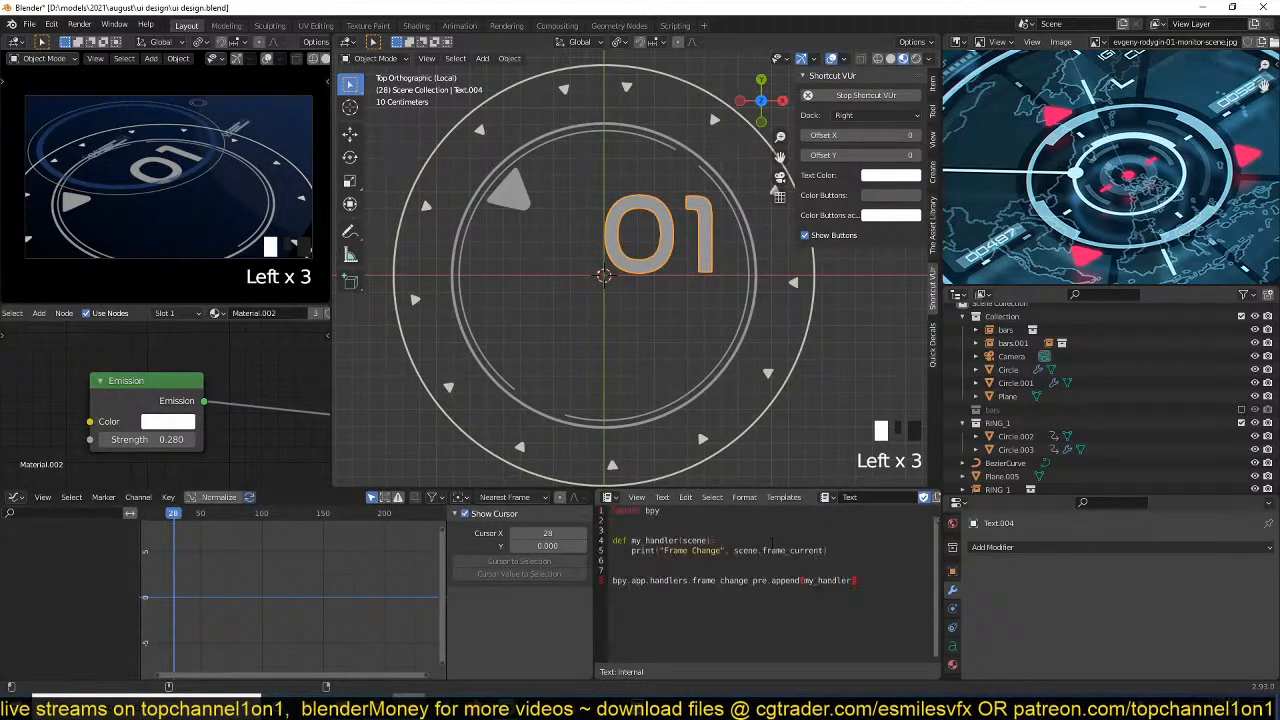
key("ctrl+s")
scroll(868, 503, "down", 3)
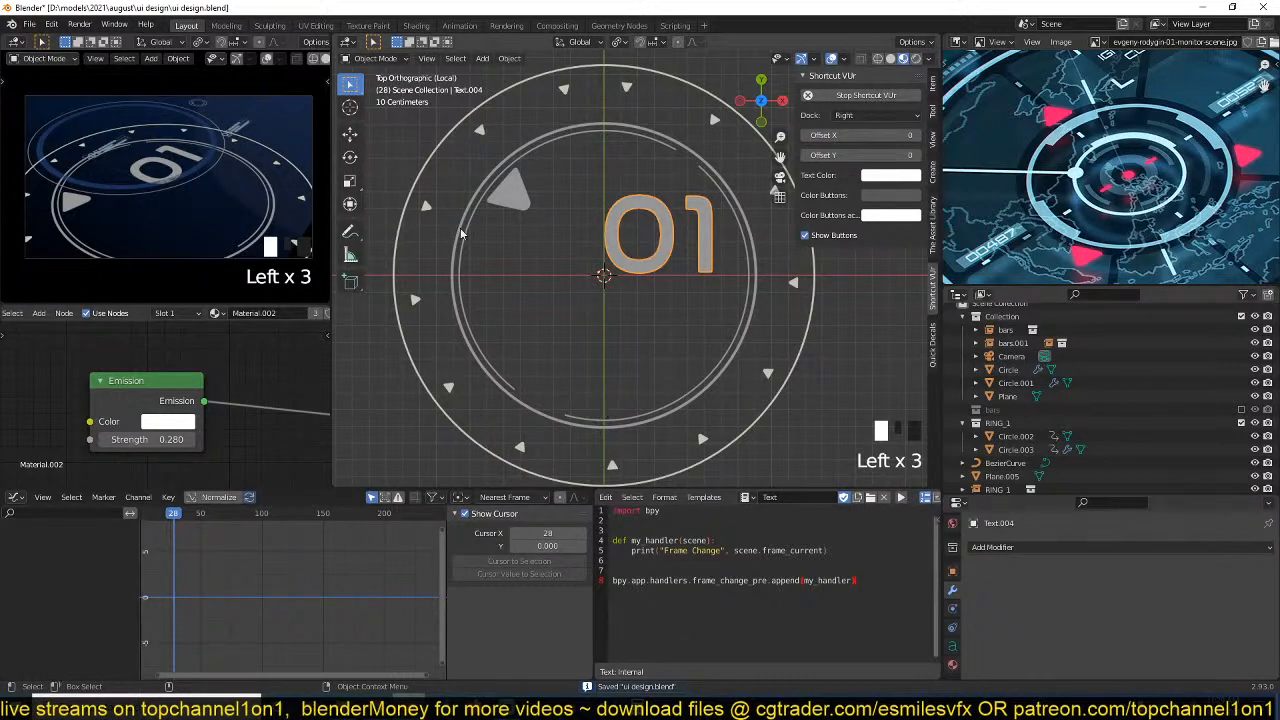
left_click(650, 560)
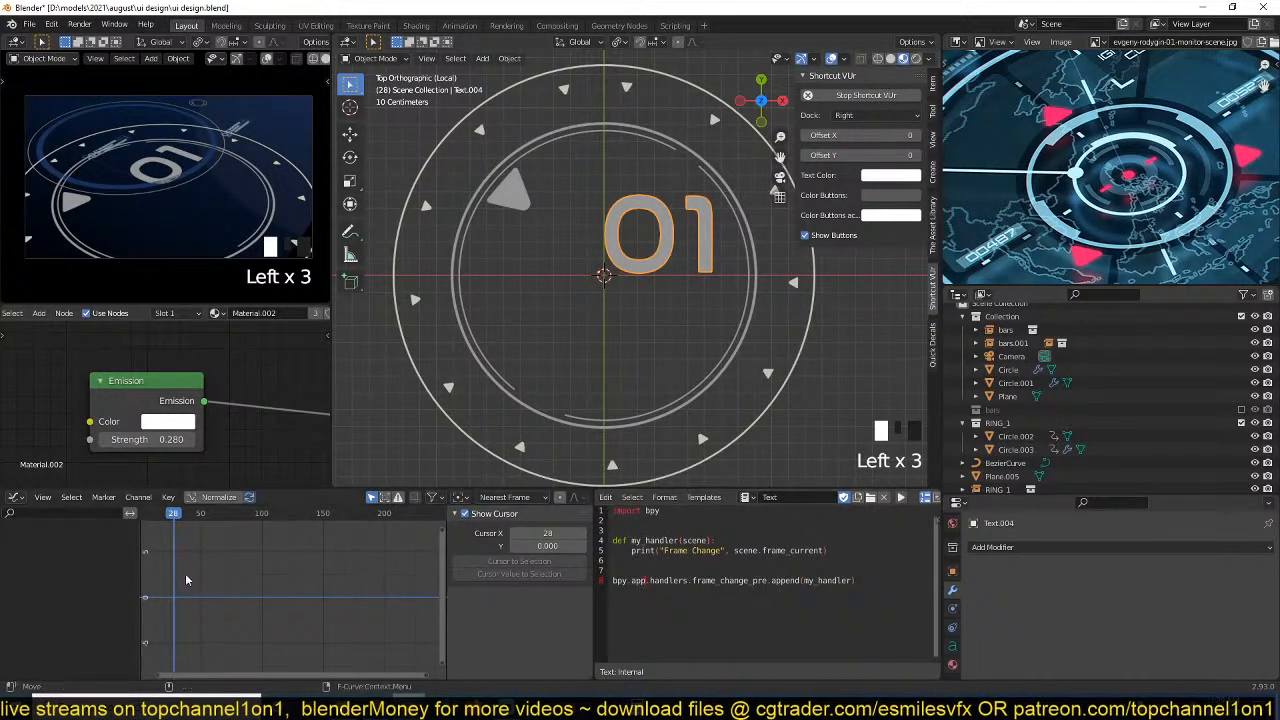
Change the remaining Graph Editor to a Timeline and scrub back to frame 12.
key("shift+F12")
left_click(81, 521, "shift")
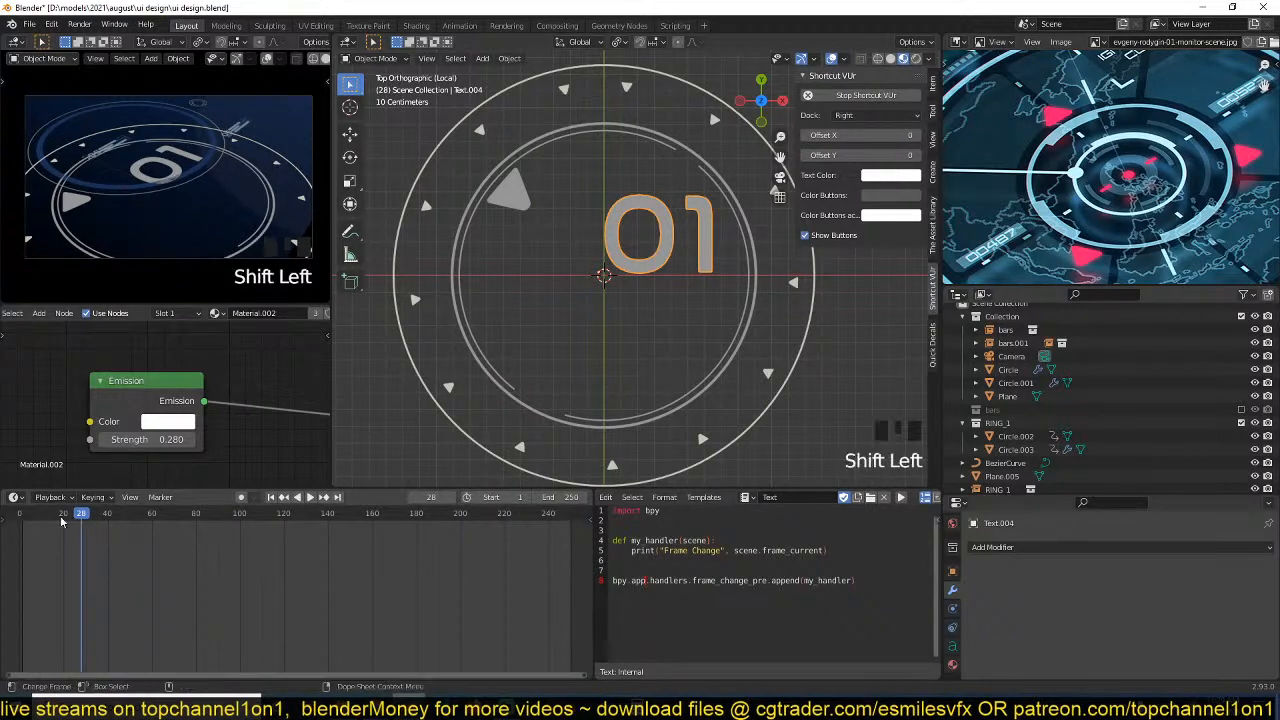
left_click_drag(66, 521, 46, 521)
Highlight the print statement inside my_handler to review what the script outputs.
left_click_drag(631, 550, 790, 558)
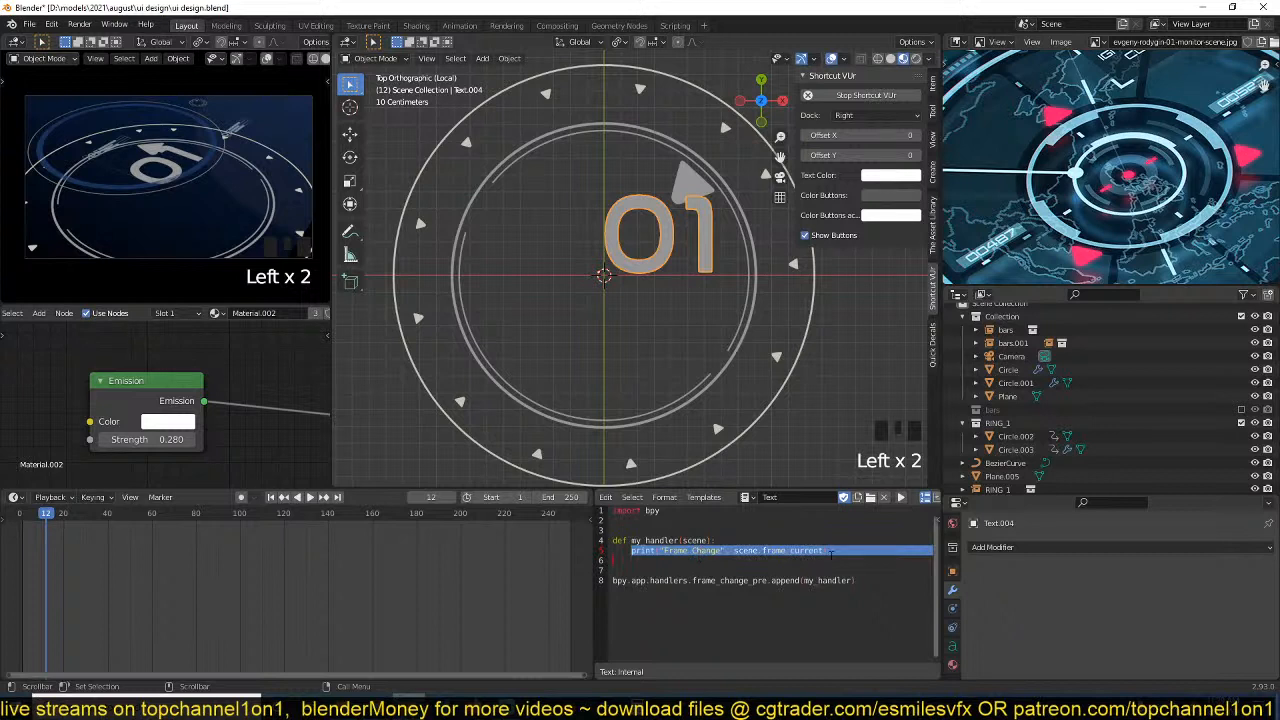
key("Left")
left_click_drag(631, 550, 830, 551)
left_click(762, 550)
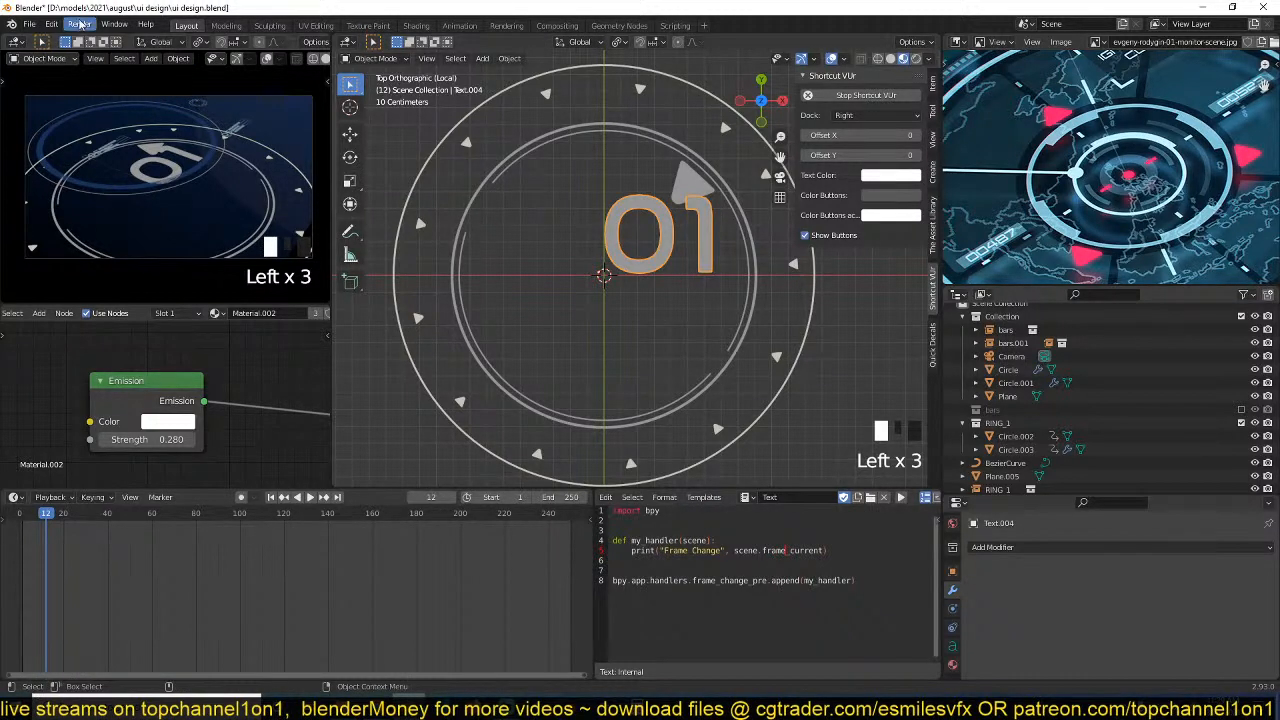
Save the file, show the system console and scrub the timeline to frame 17 to check the handler's output.
key("ctrl+s")
left_click(114, 24)
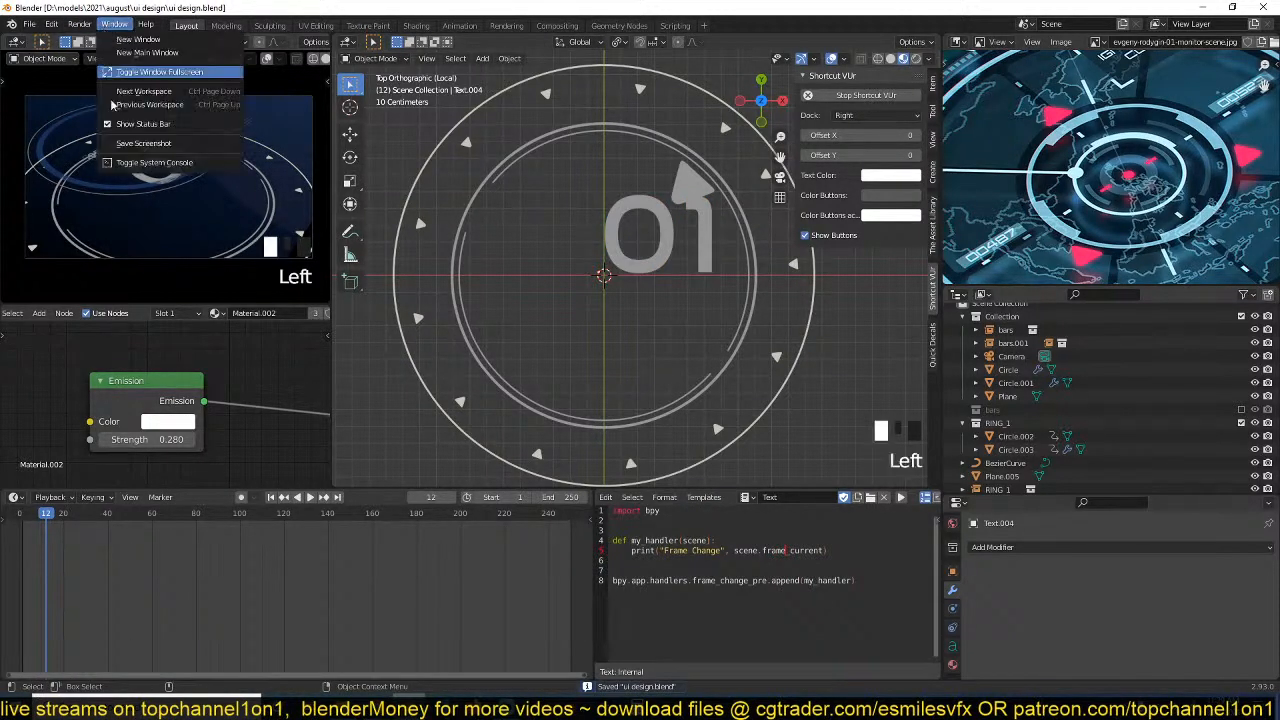
left_click(130, 162)
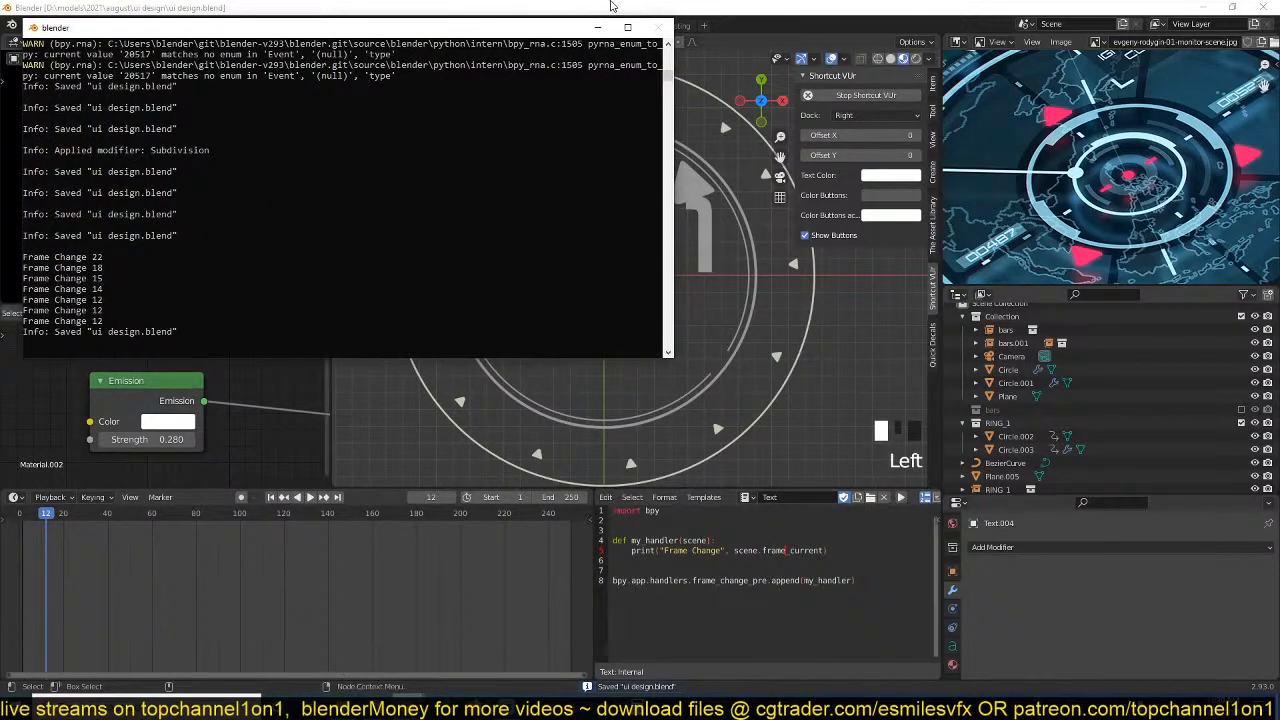
double_click(712, 6)
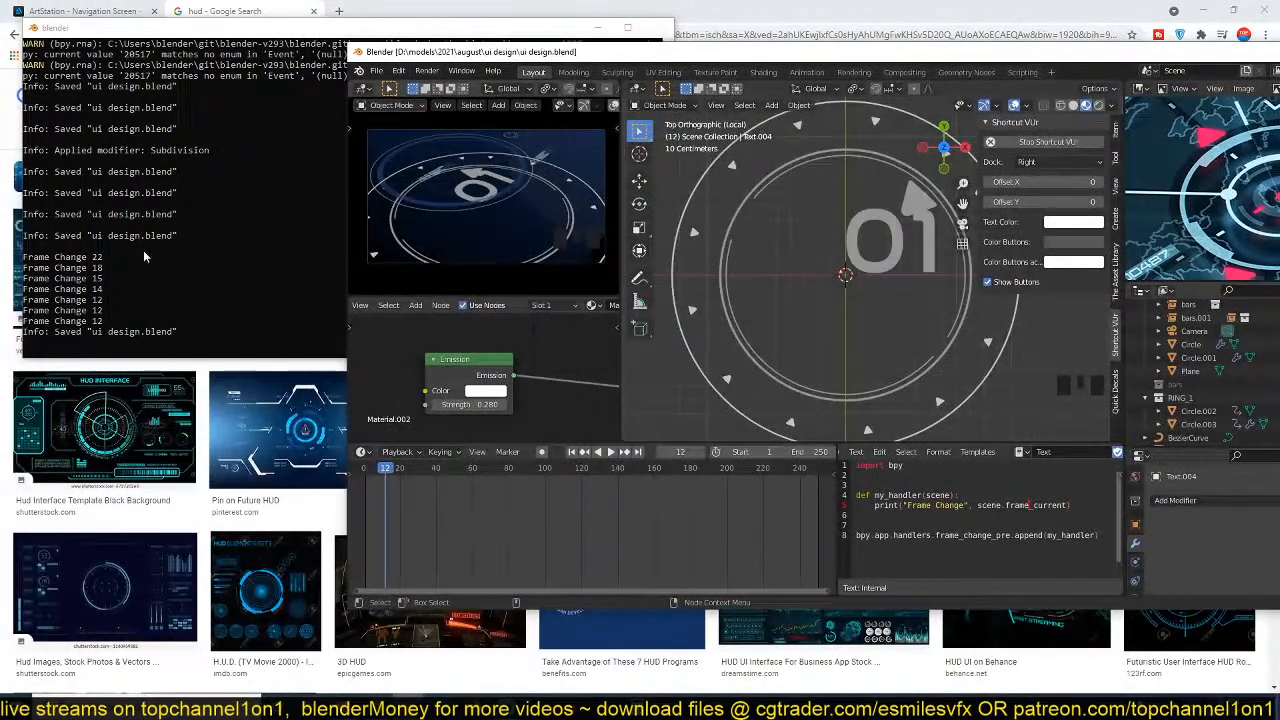
left_click_drag(391, 468, 378, 465)
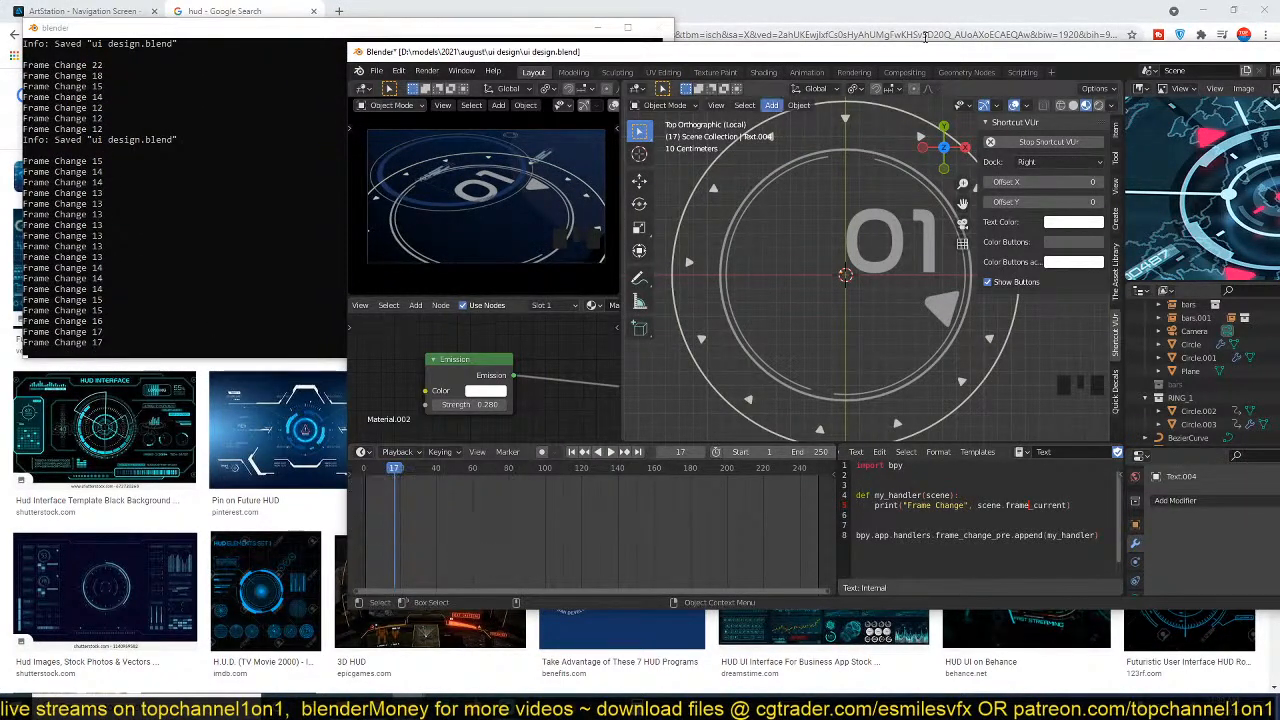
double_click(917, 54)
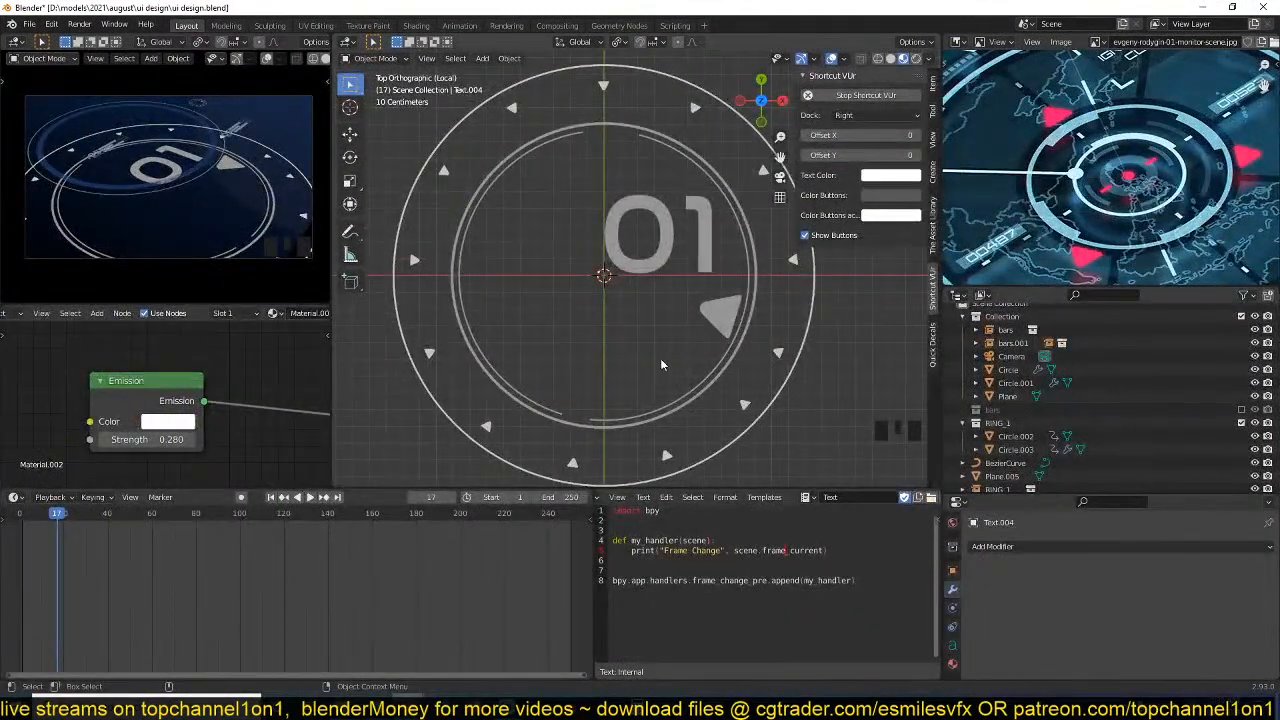
Select the 01 text and add a bpy.data.objects[] line above the print statement in my_handler.
left_click(665, 258)
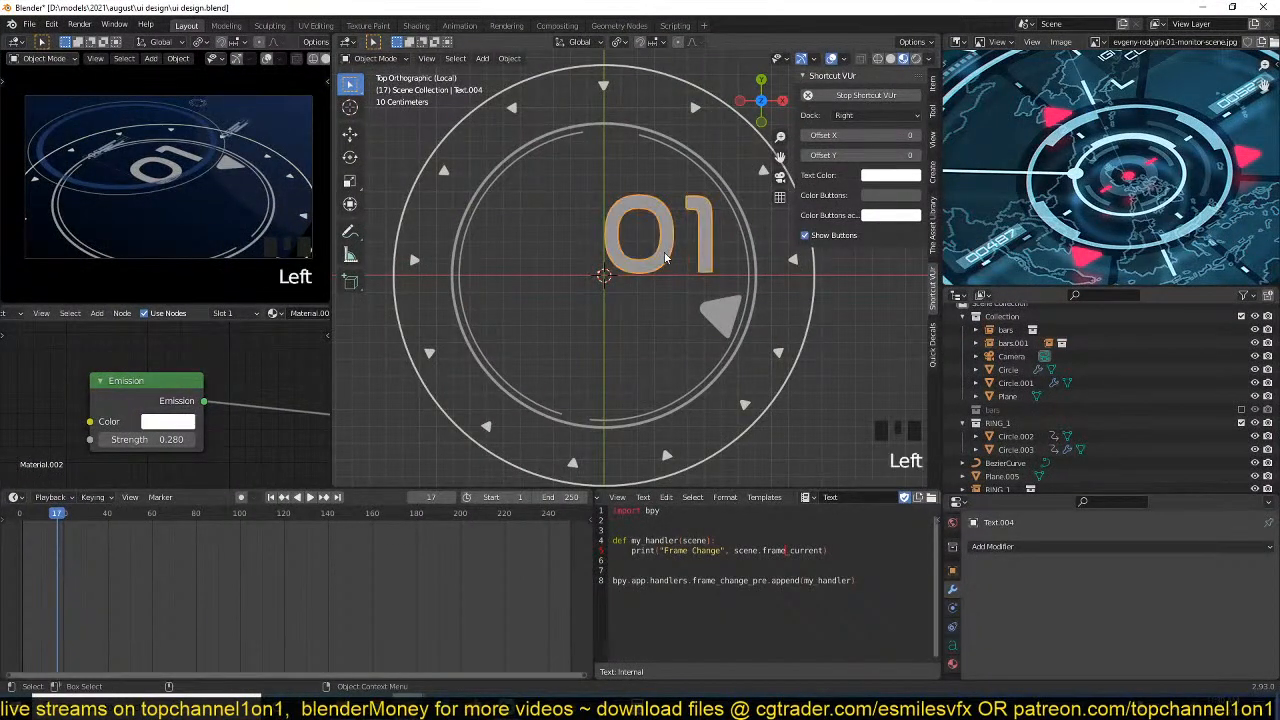
scroll(638, 262, "up", 2)
middle_click_drag(617, 279, 582, 297, "shift")
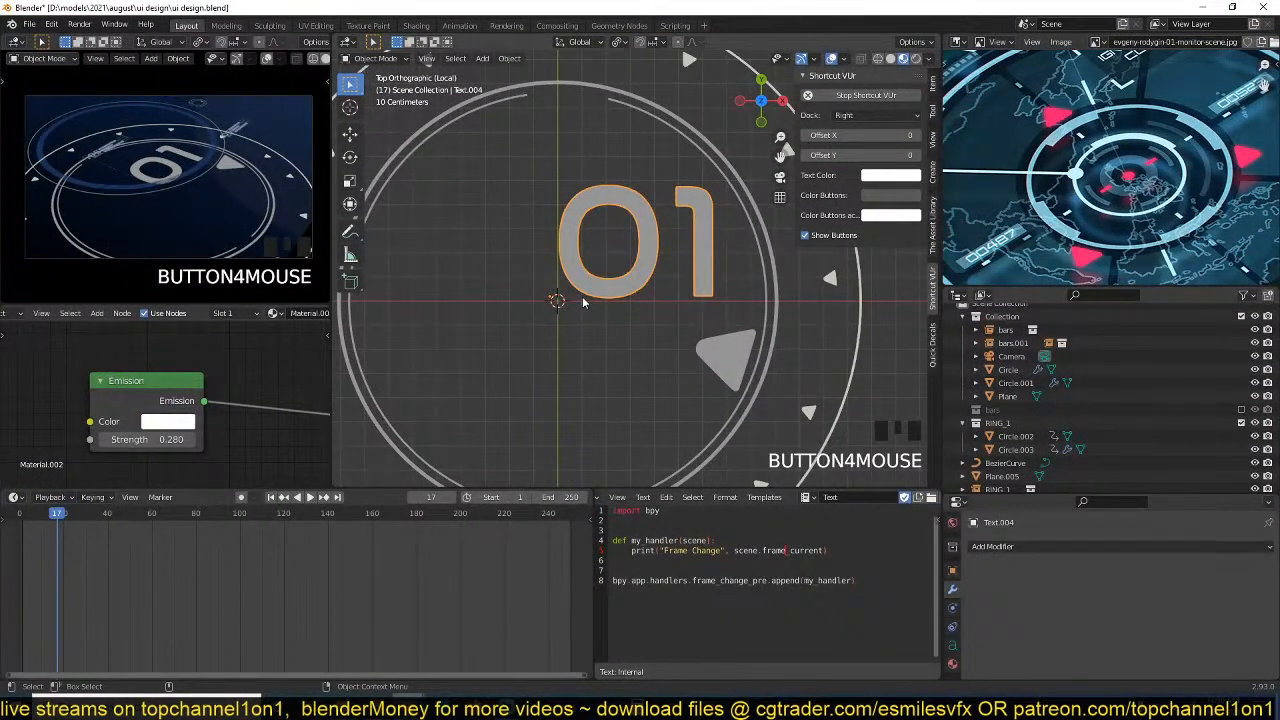
middle_click_drag(620, 230, 594, 250, "shift")
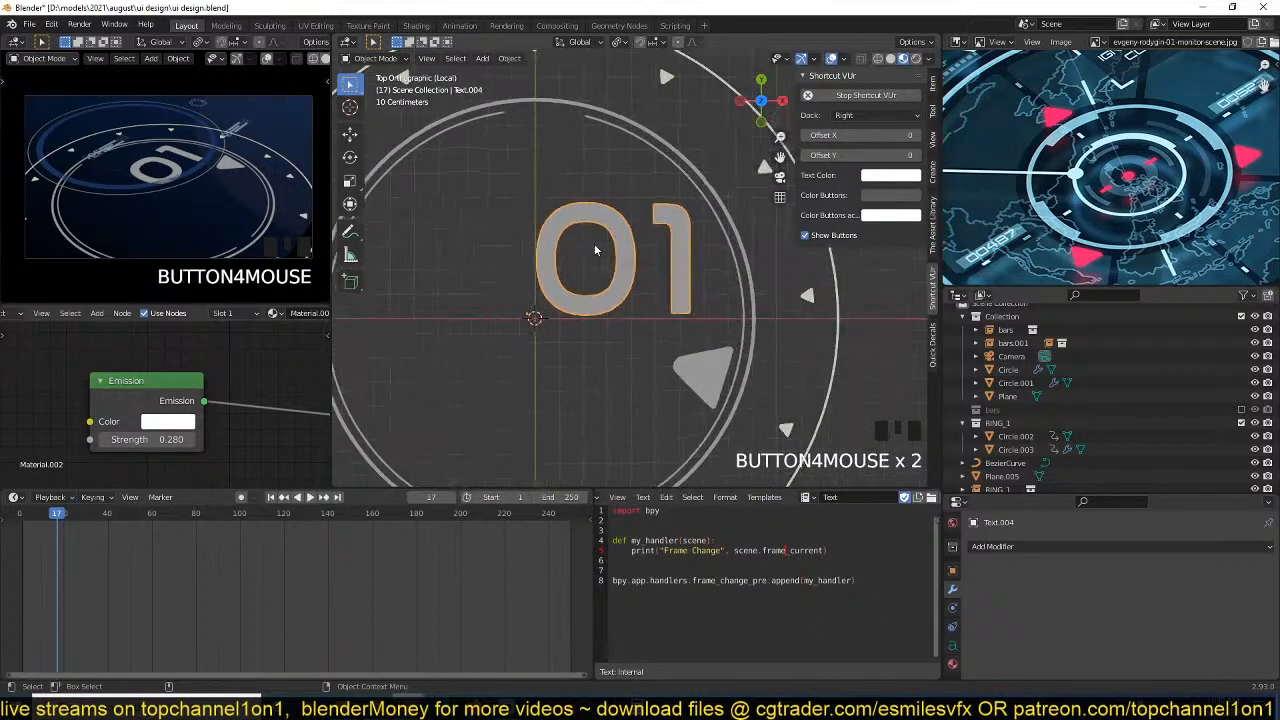
scroll(590, 246, "up", 2)
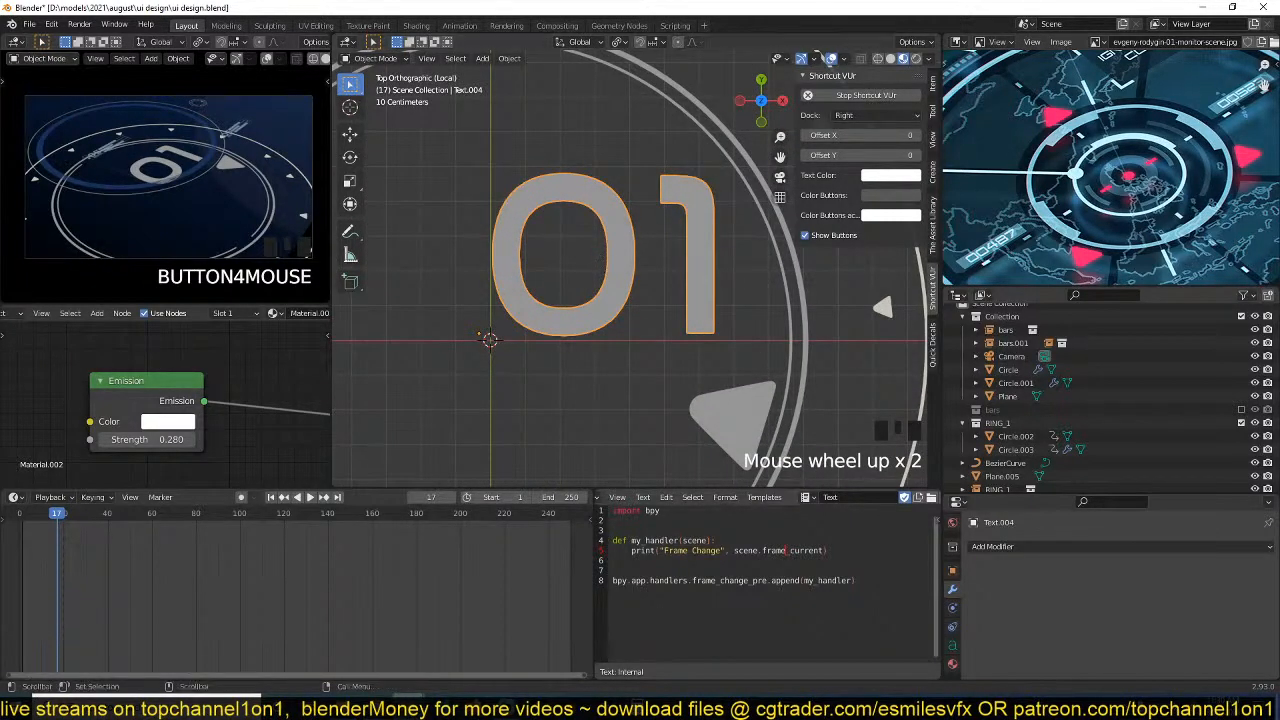
scroll(593, 258, "up", 3)
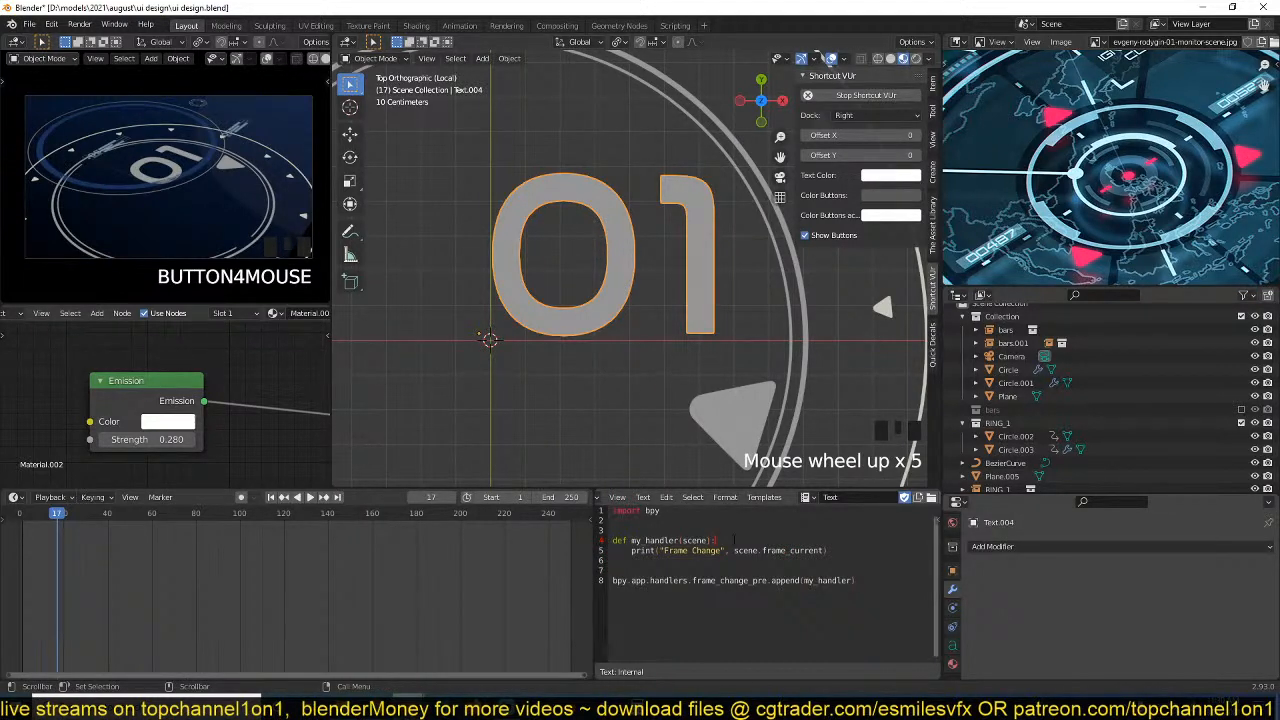
key("Return")
type("bpy")
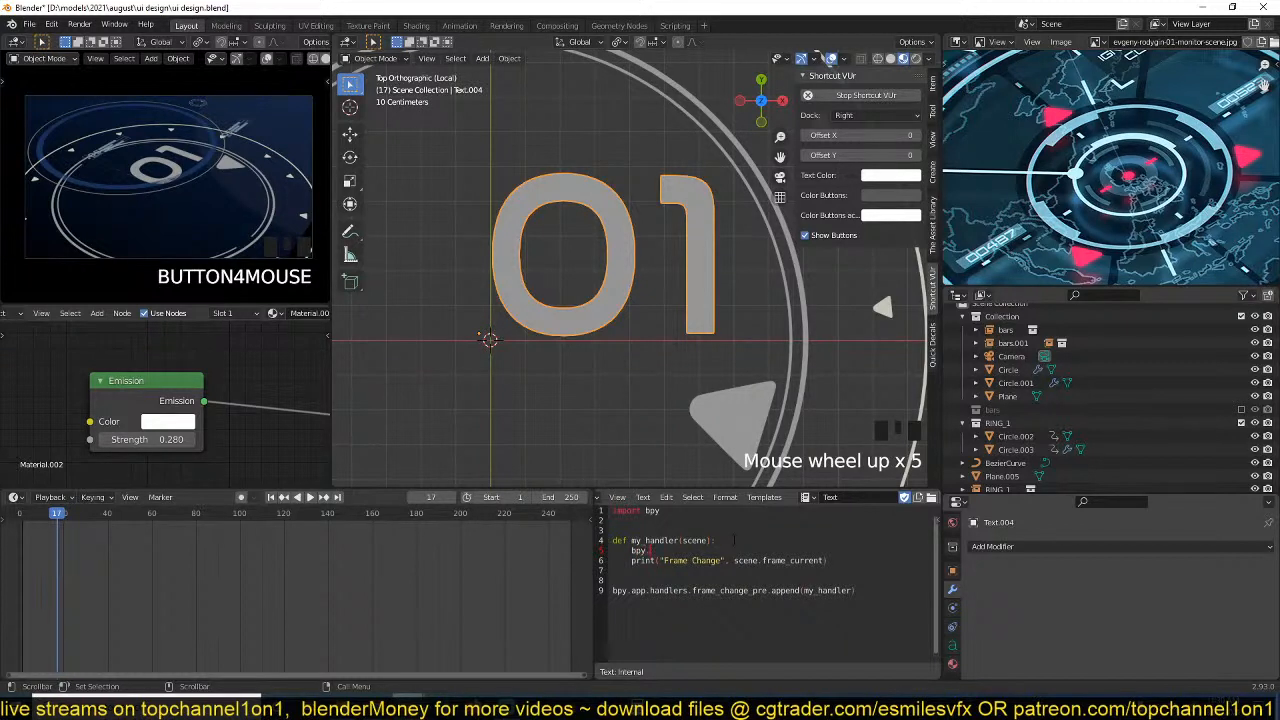
type(".data.objects[")
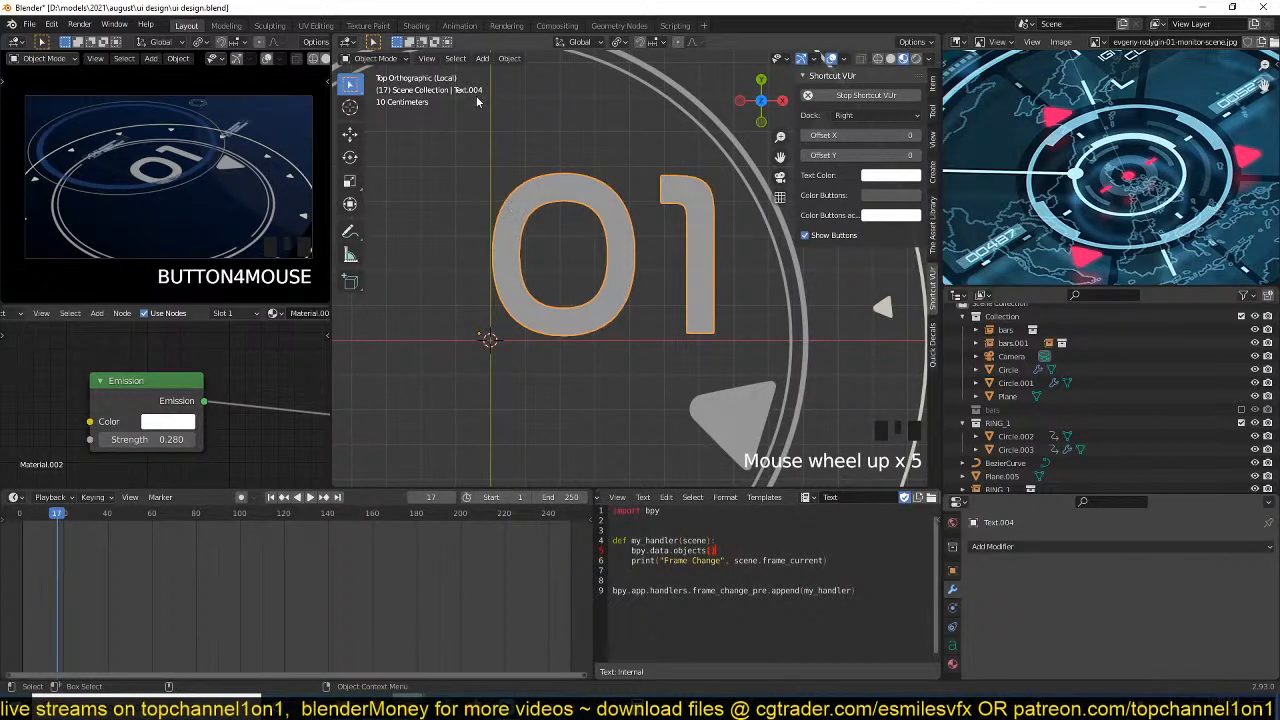
Rename the 01 text object from Text.004 to anim_1 in the Outliner.
scroll(1012, 410, "down", 3)
left_click(1000, 479)
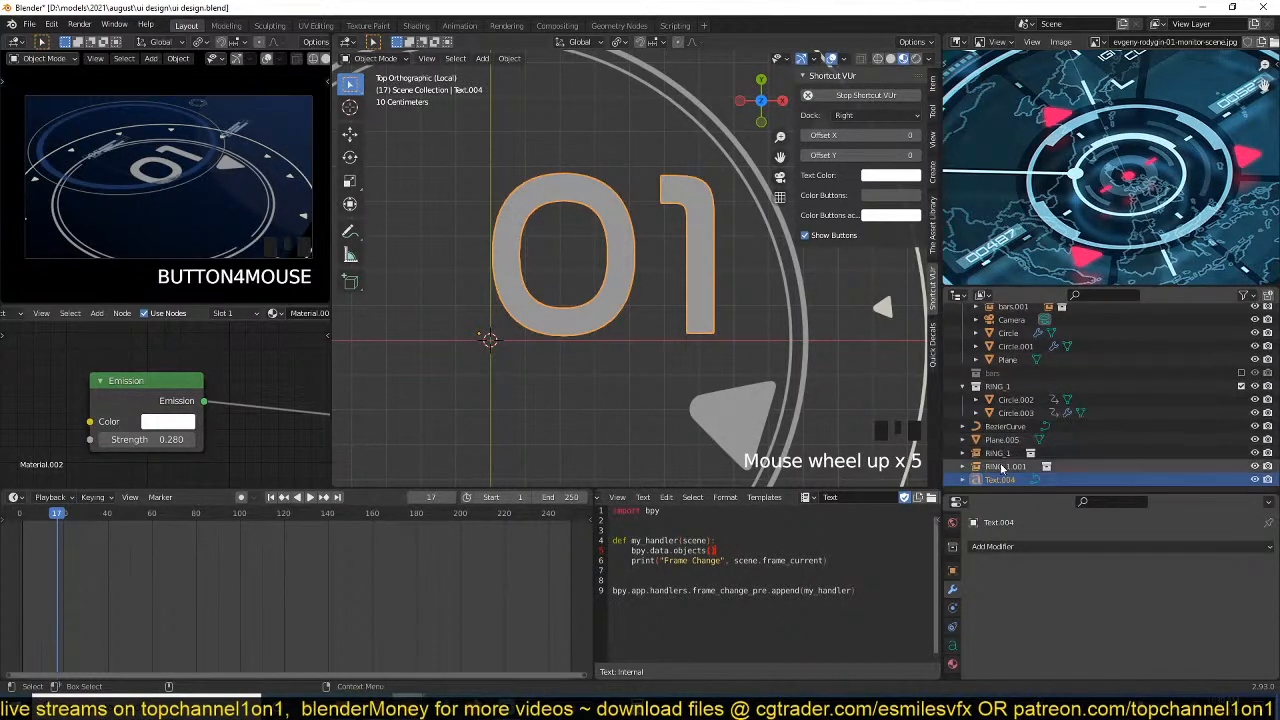
double_click(1000, 479)
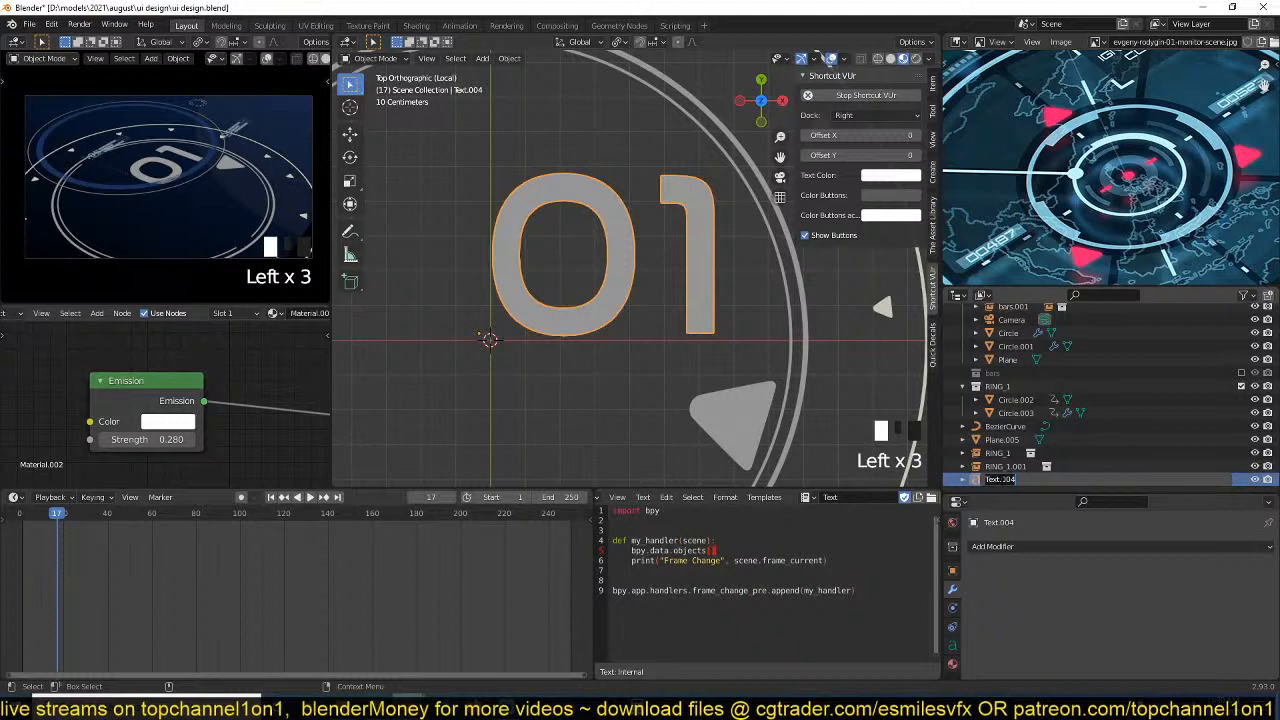
type("anim")
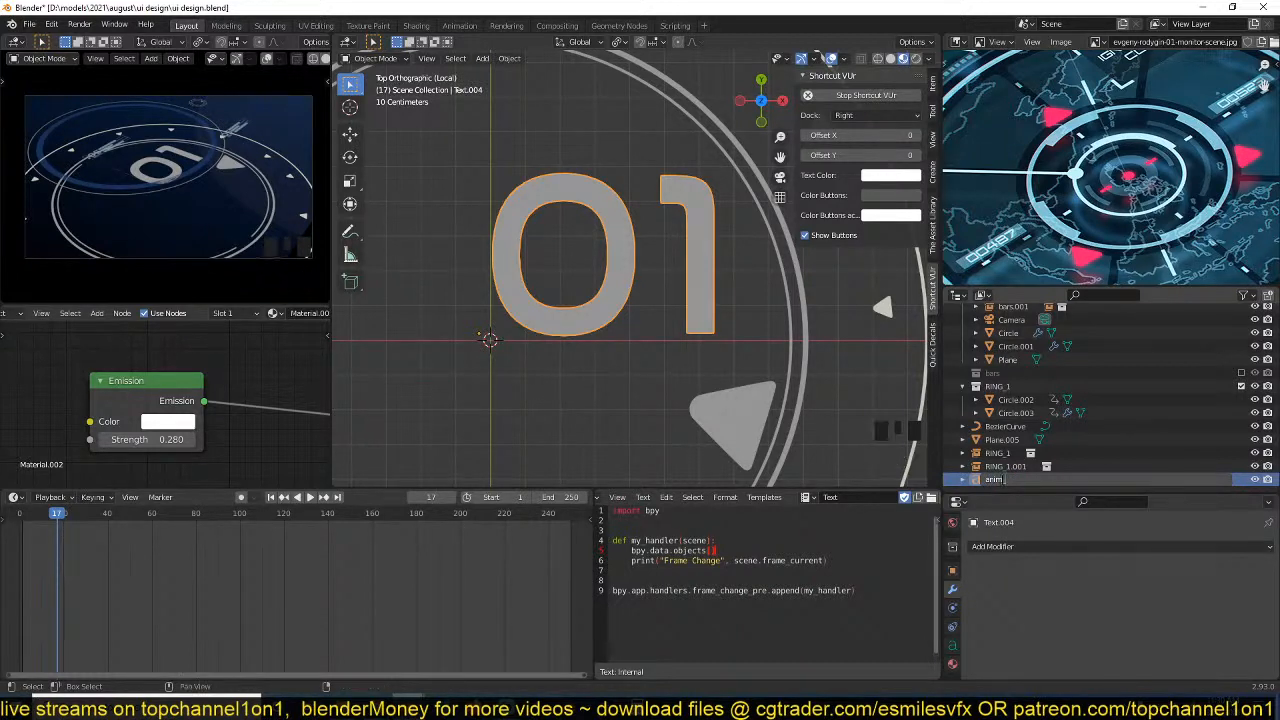
type("_1")
key("Return")
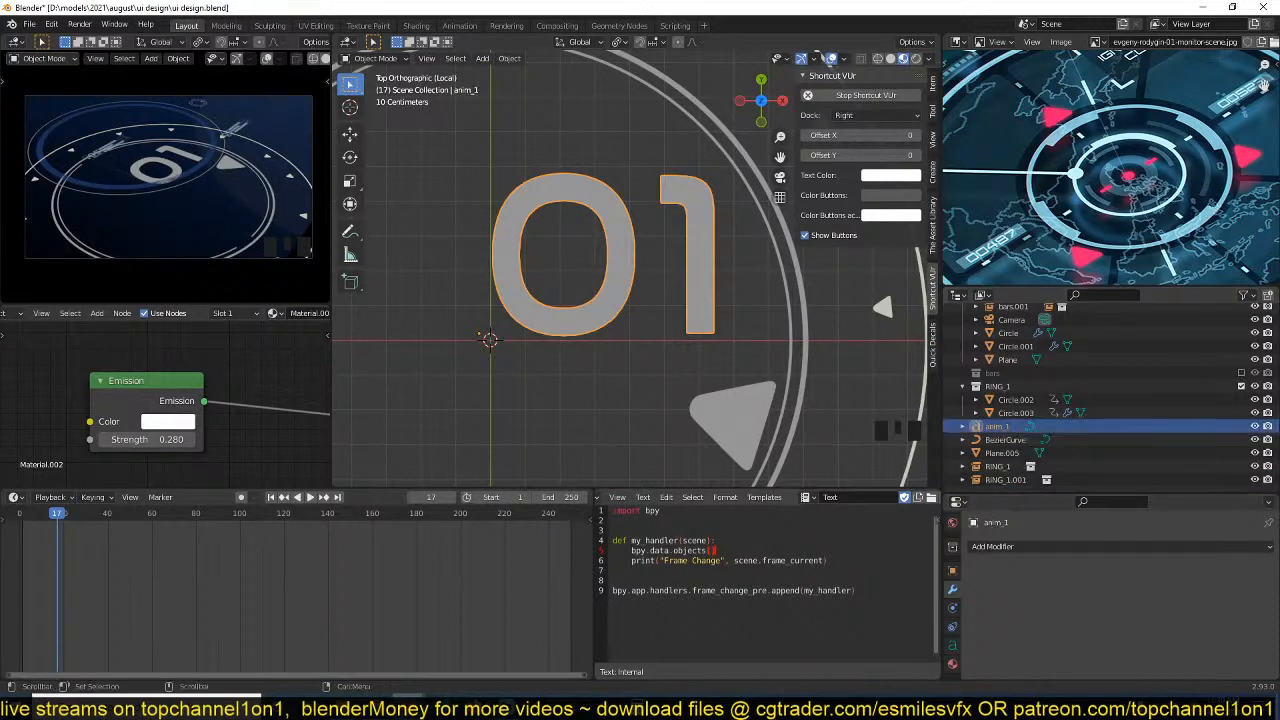
Complete the new script line as bpy.data.objects['anim_1'] and save the file.
key("Left")
key("Left")
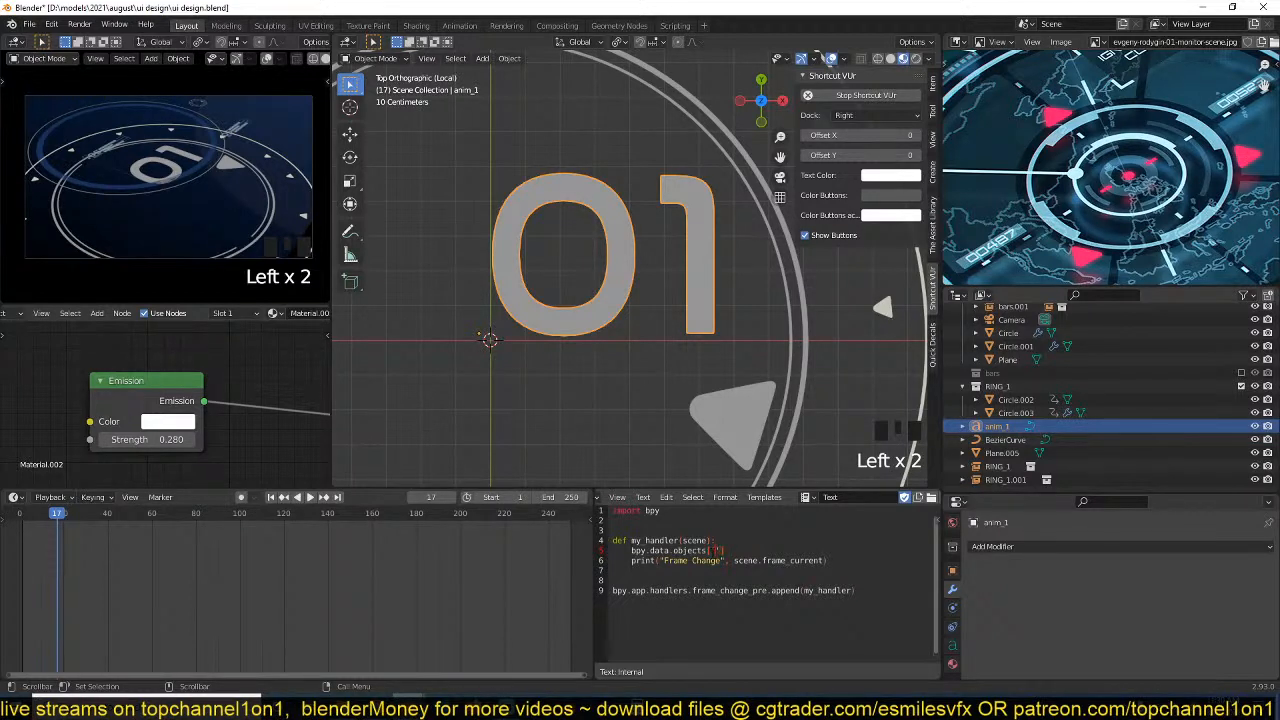
type("anim_1")
key("ctrl+s")
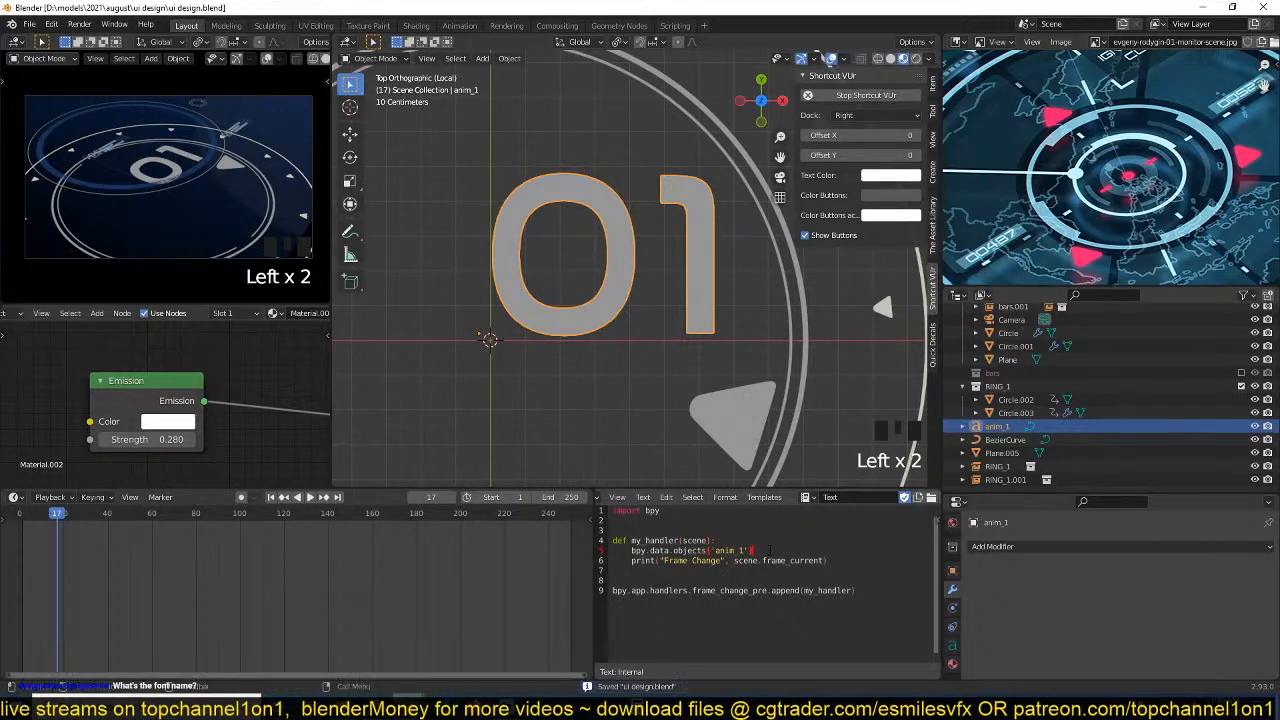
Save the file and change the Shader Editor area into a Python Console.
type(".")
key("ctrl+s")
scroll(25, 318, "left", 3)
left_click(15, 313)
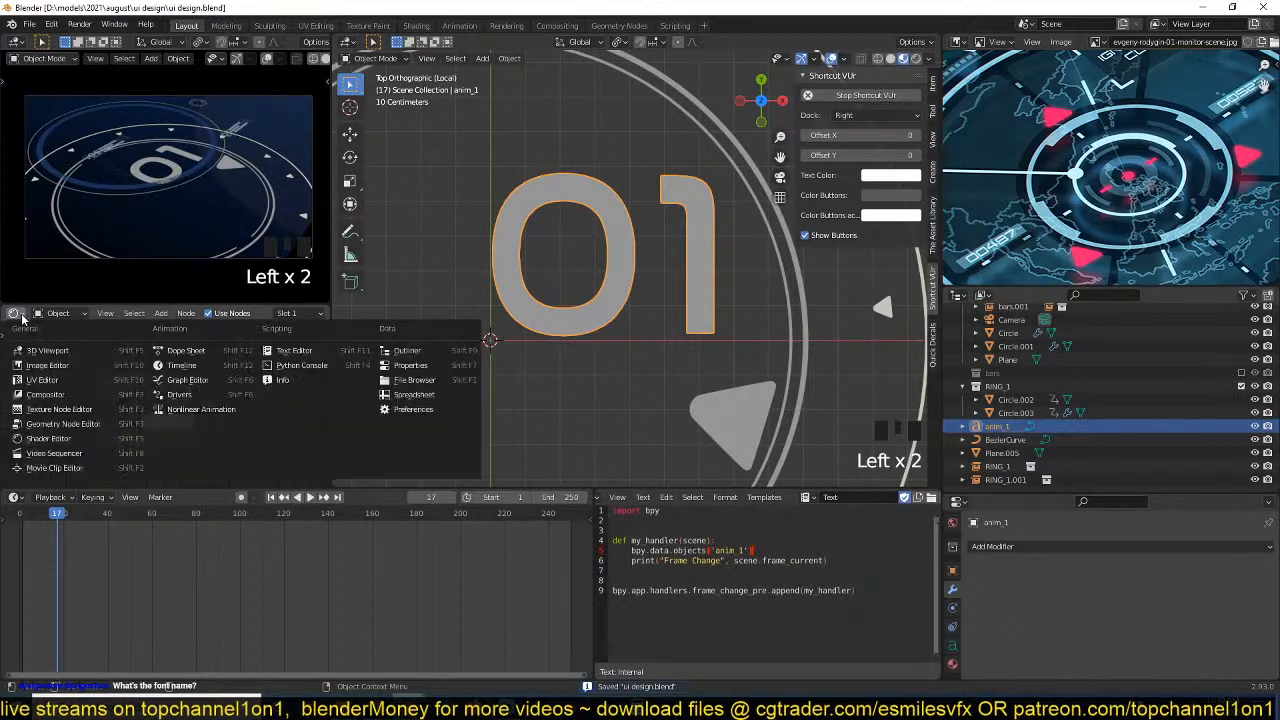
left_click(18, 315)
left_click(18, 315)
left_click(297, 374)
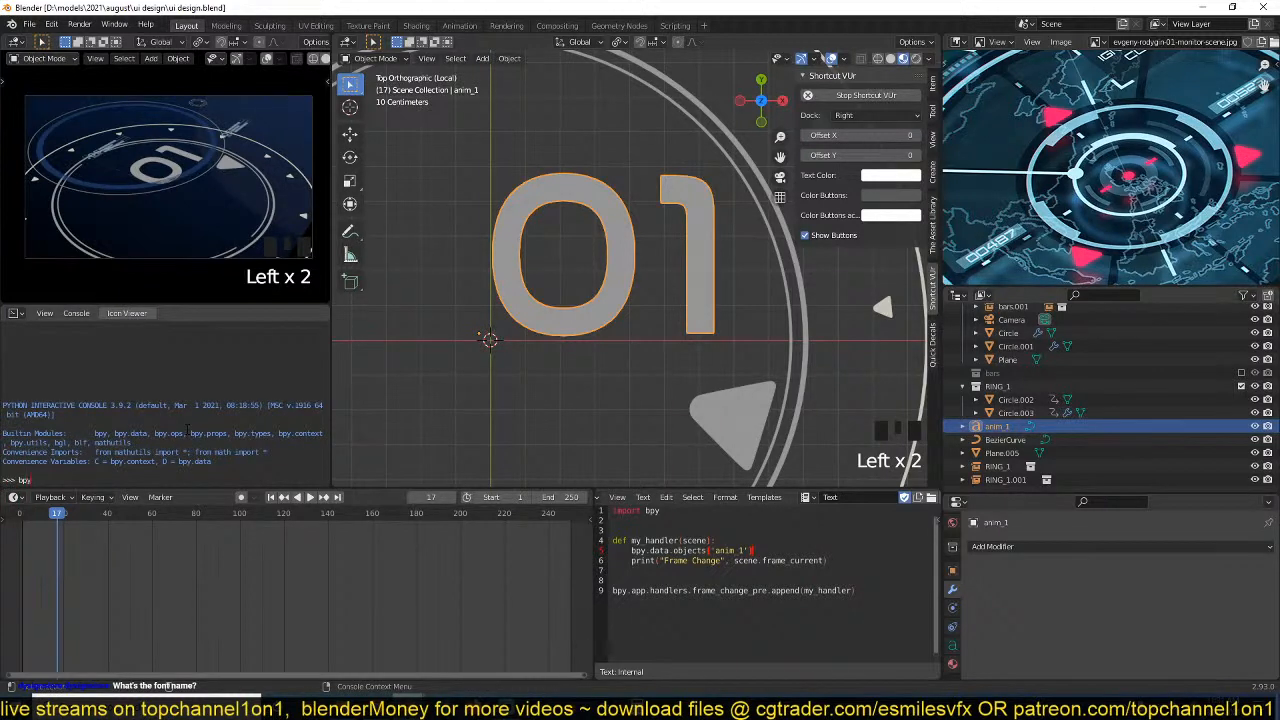
Enter bpy.data.objects[ in the Python Console and list the object names through autocomplete.
type("bpy.data.objects")
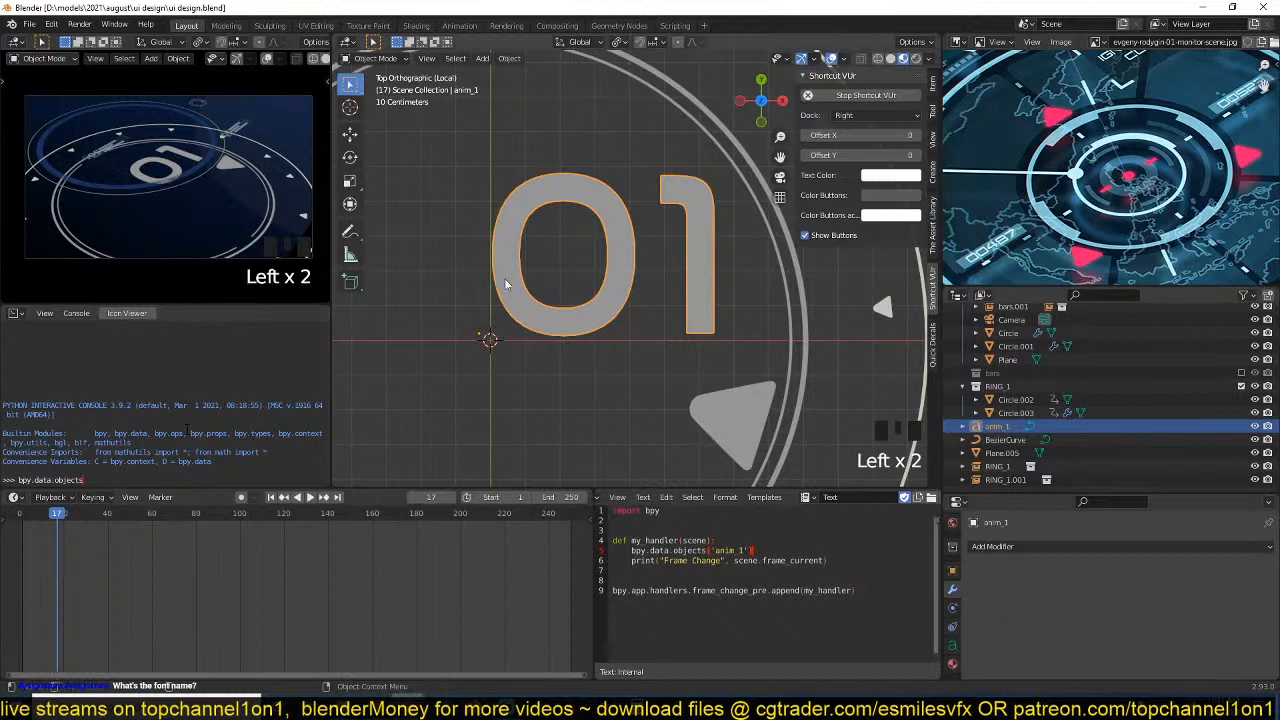
type("[")
key("ctrl+space")
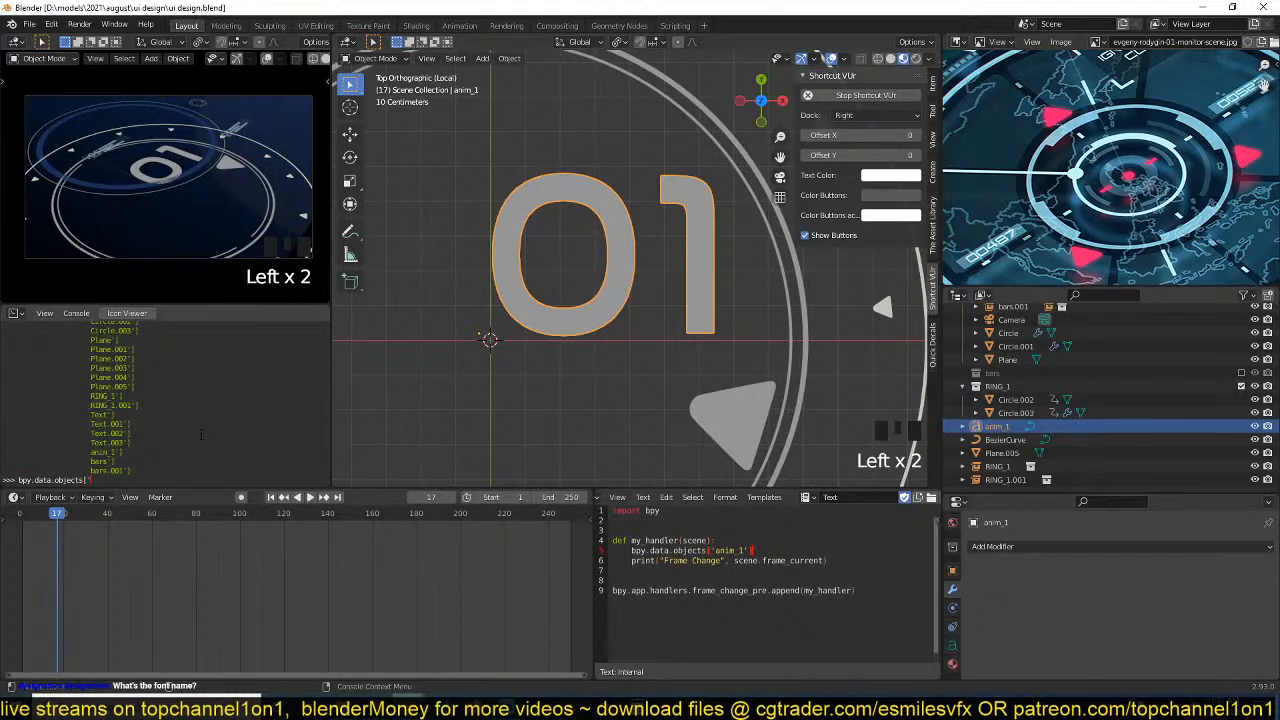
Extend the console line to bpy.data.objects['anim_1']., list the object's attributes through autocomplete and examine them in the maximized console.
type("anim_1']")
type(".")
key("ctrl+space")
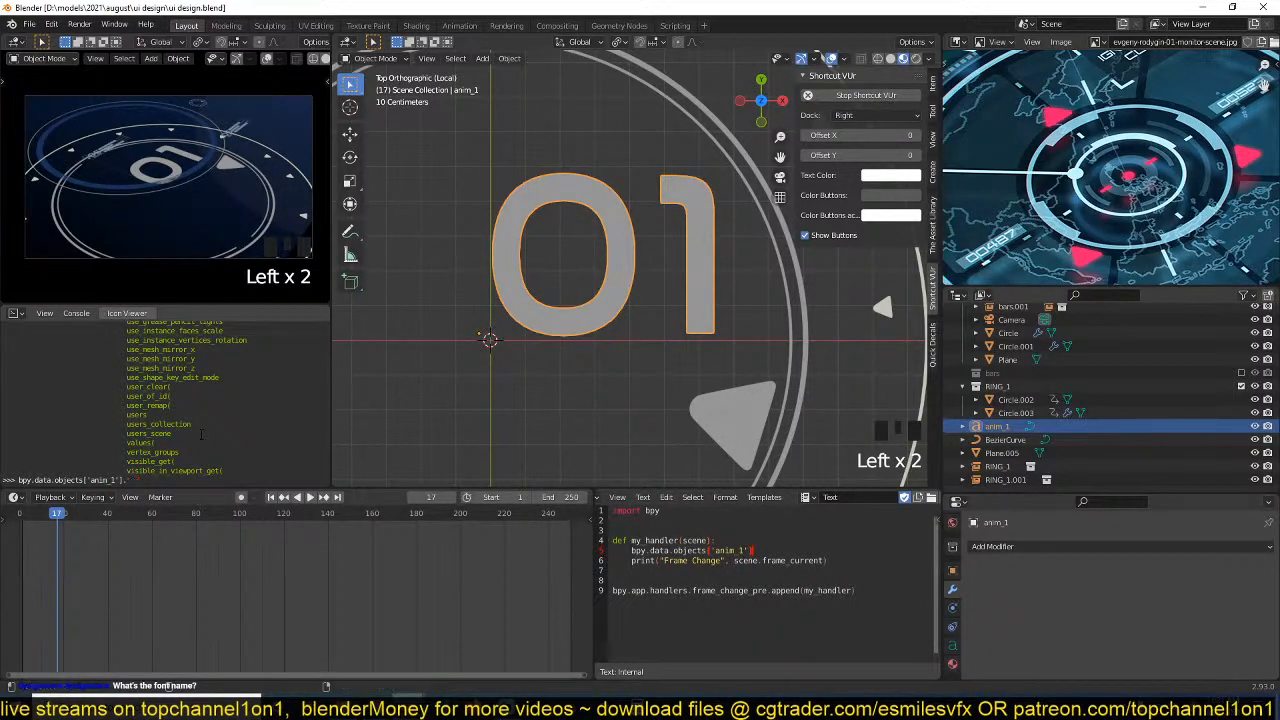
key("ctrl+space")
scroll(201, 435, "up", 6)
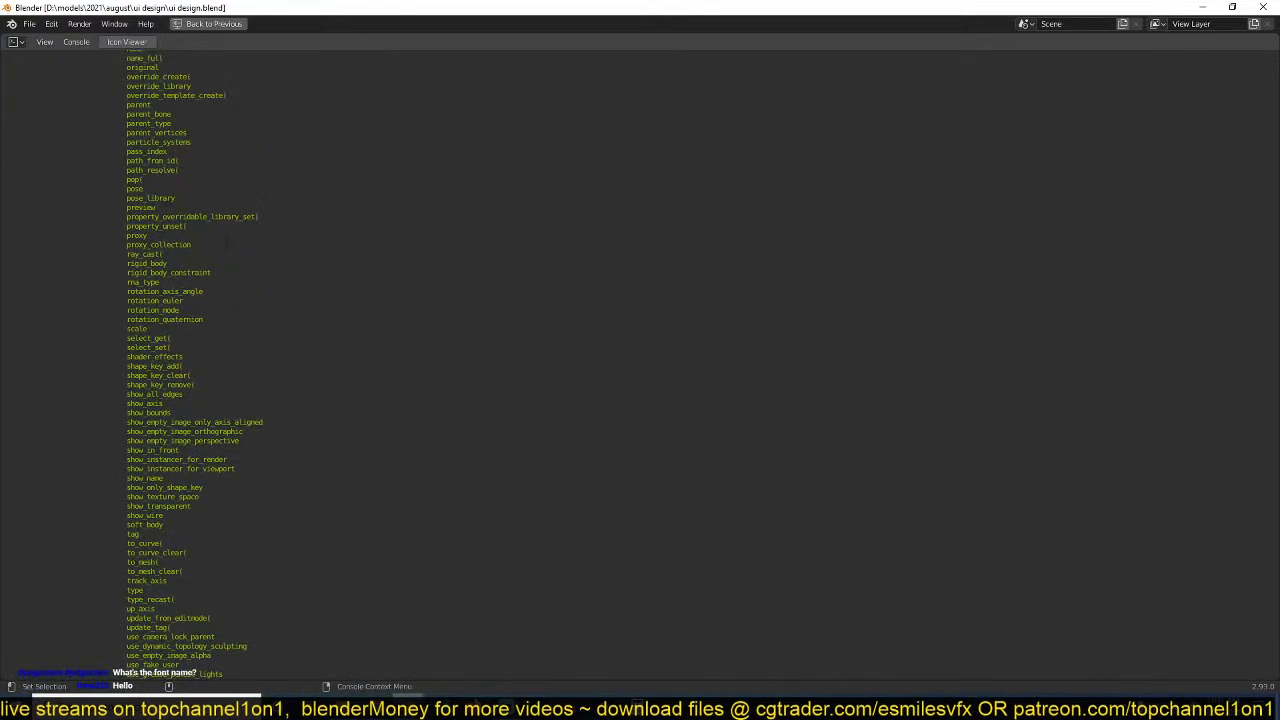
scroll(226, 245, "down", 6)
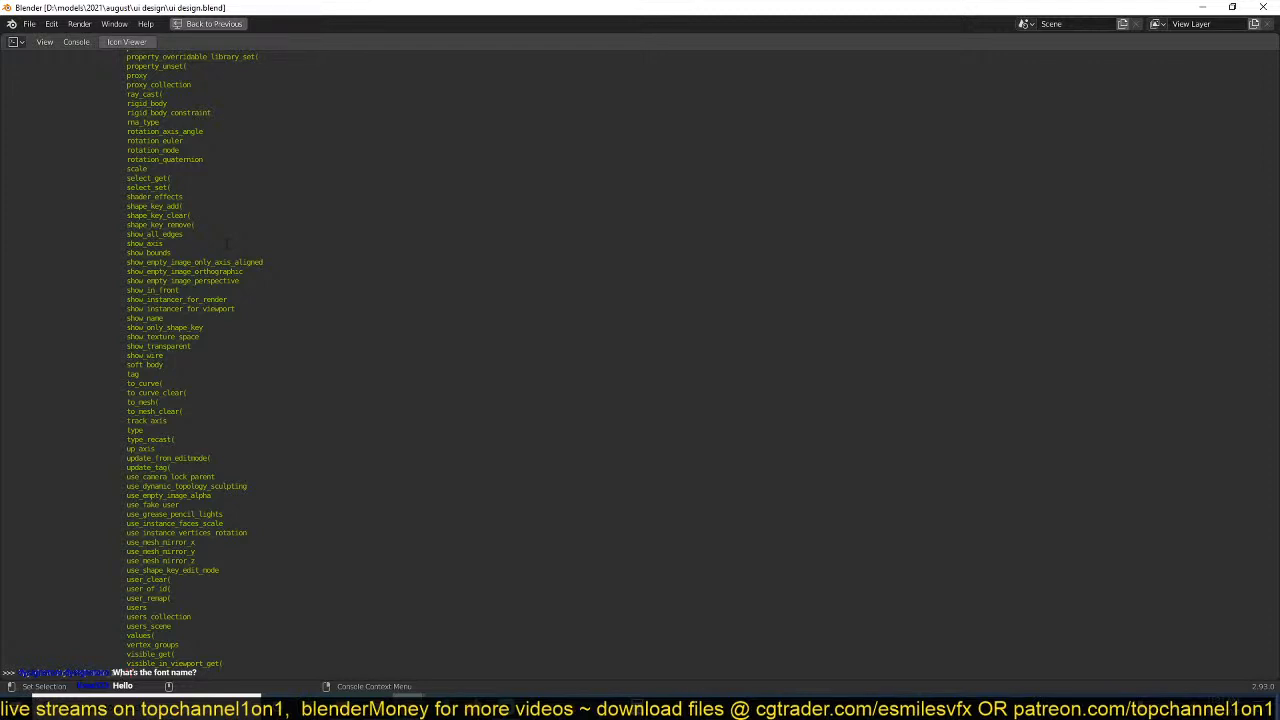
Restore the maximized console to its normal size, switch to Chrome and open a new browser tab.
scroll(227, 244, "up", 10)
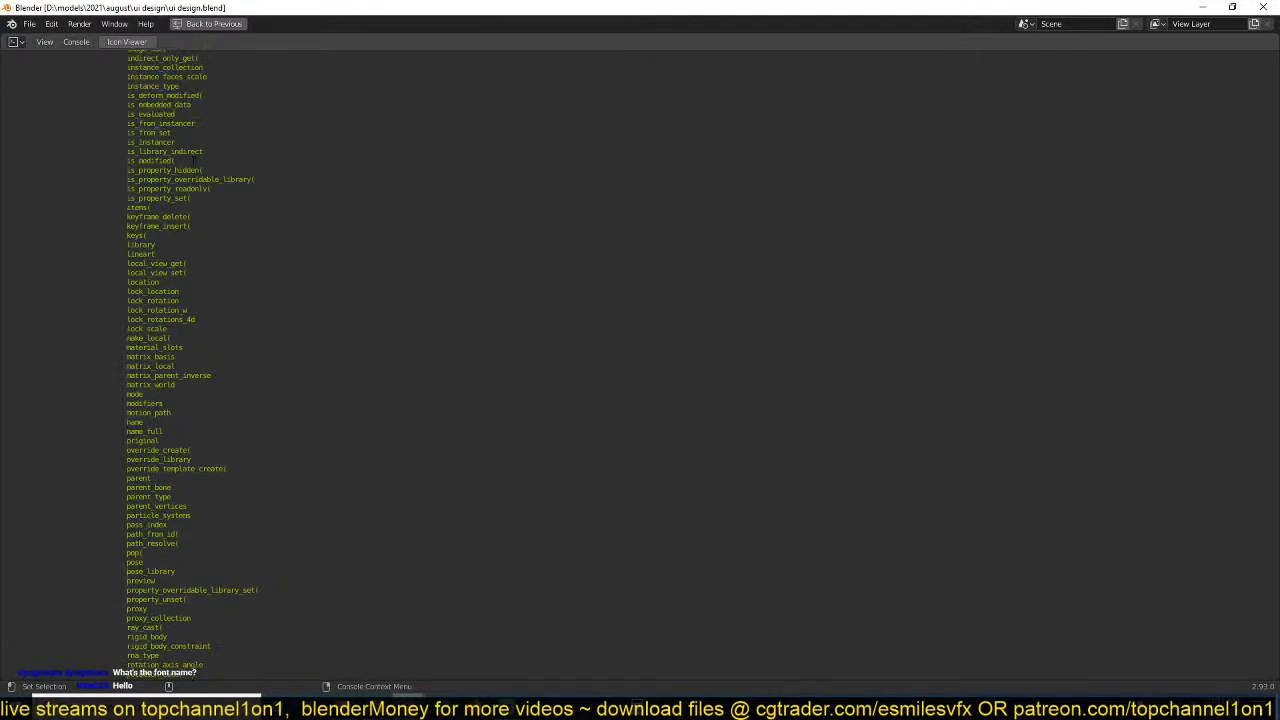
key("ctrl+space")
left_click(382, 704)
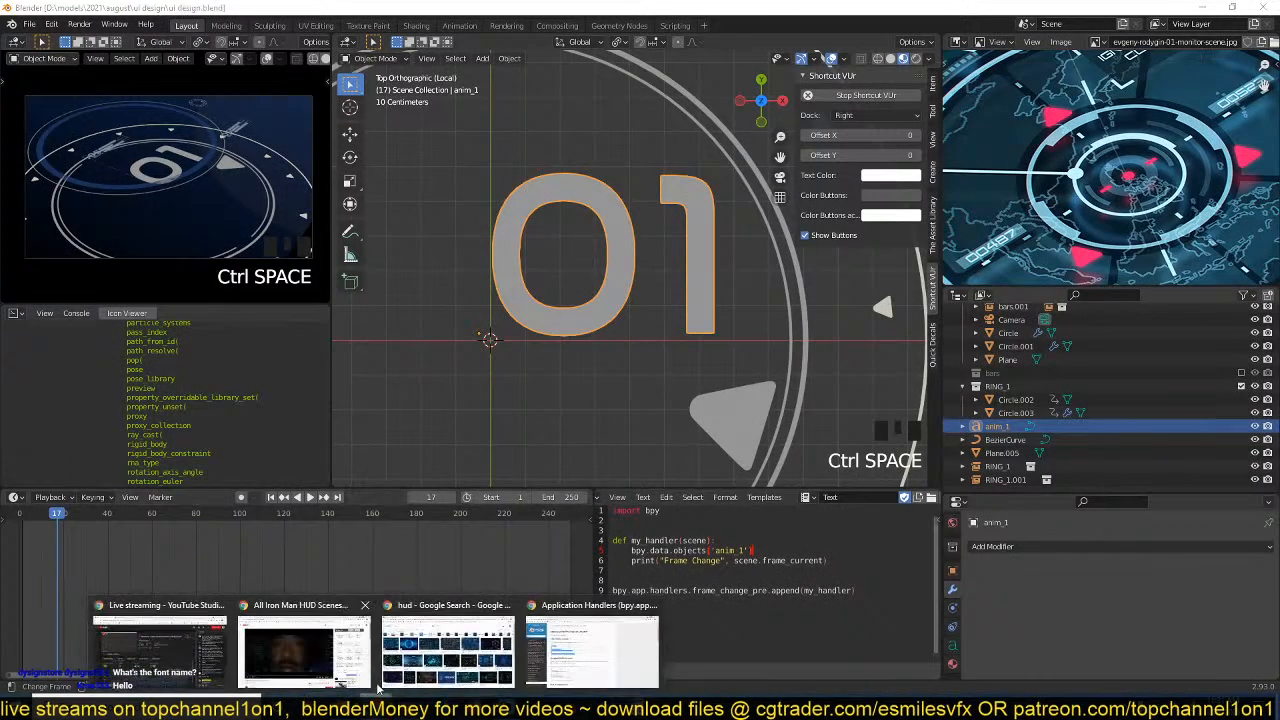
left_click(553, 658)
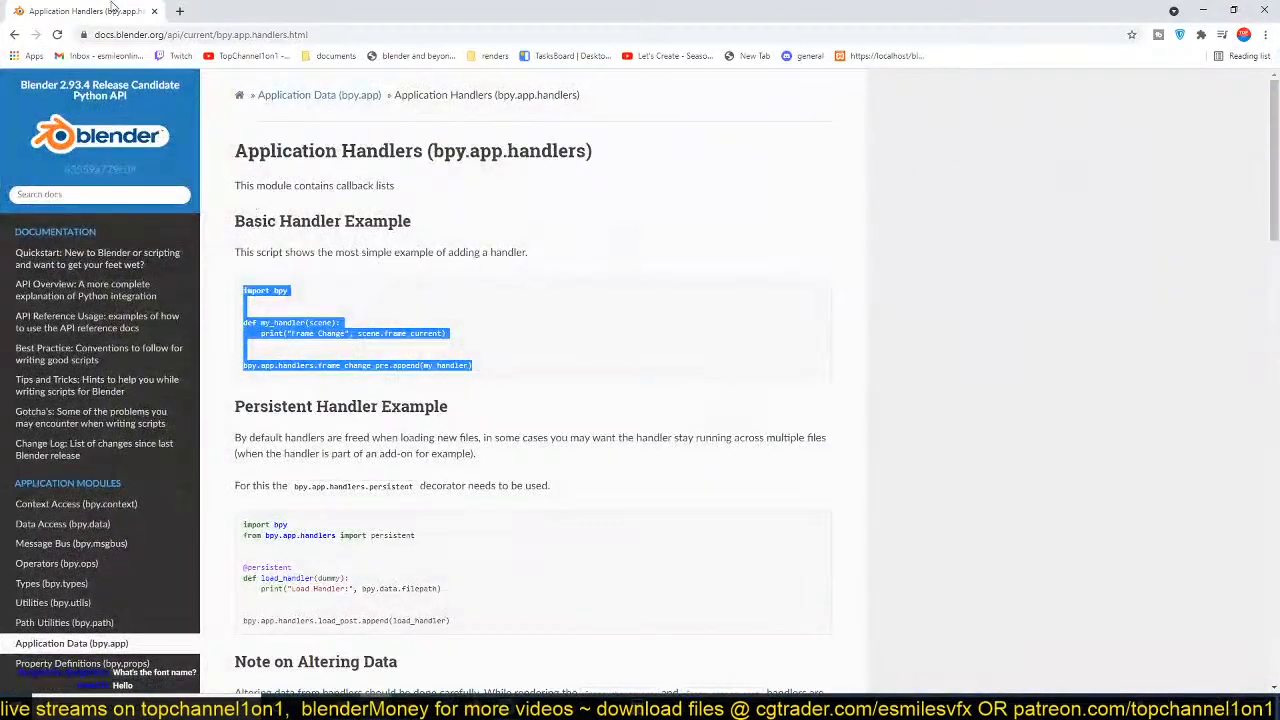
left_click(179, 11)
Search Google for "bpy how to get text object text".
type("how to get")
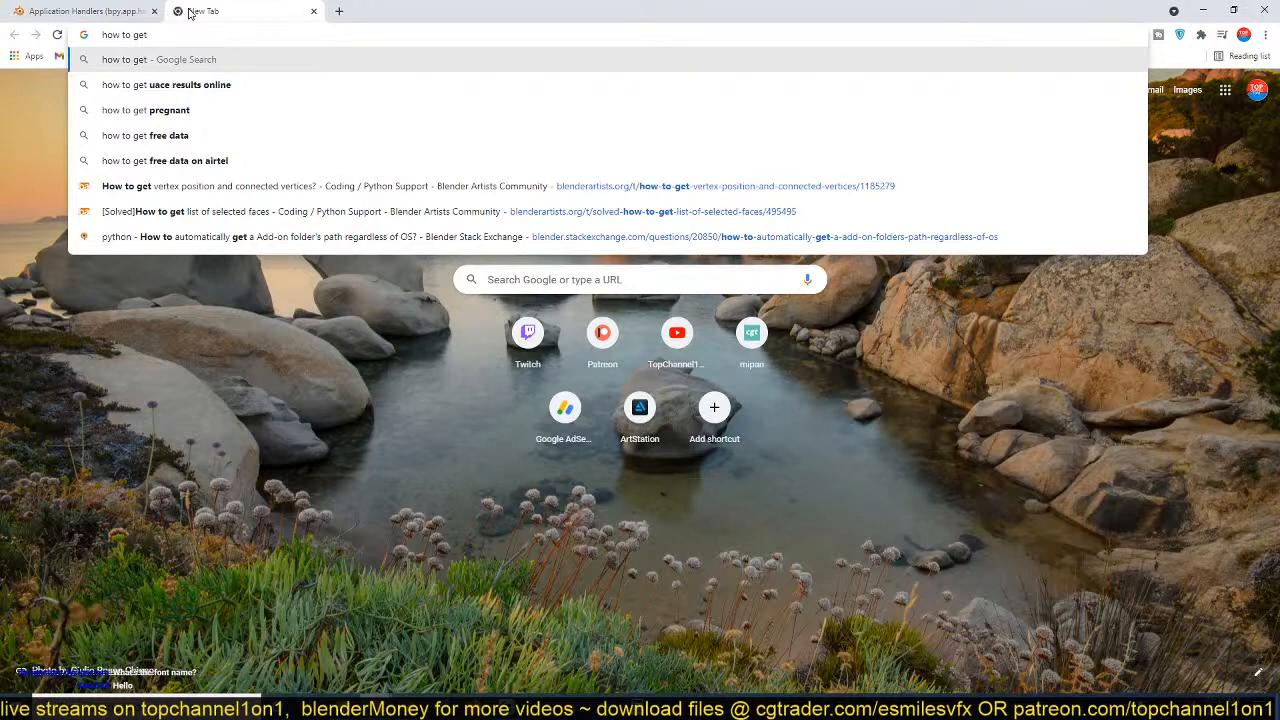
key("ctrl+a")
type("bpy")
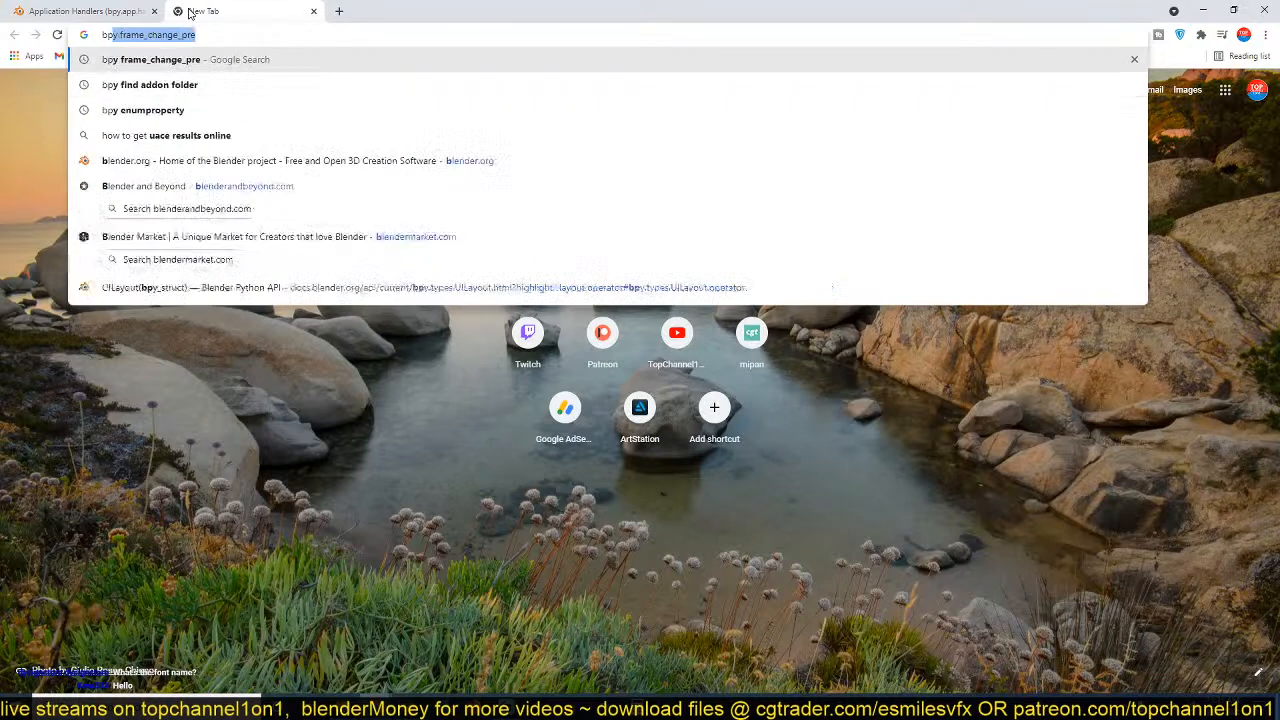
type(" how to ")
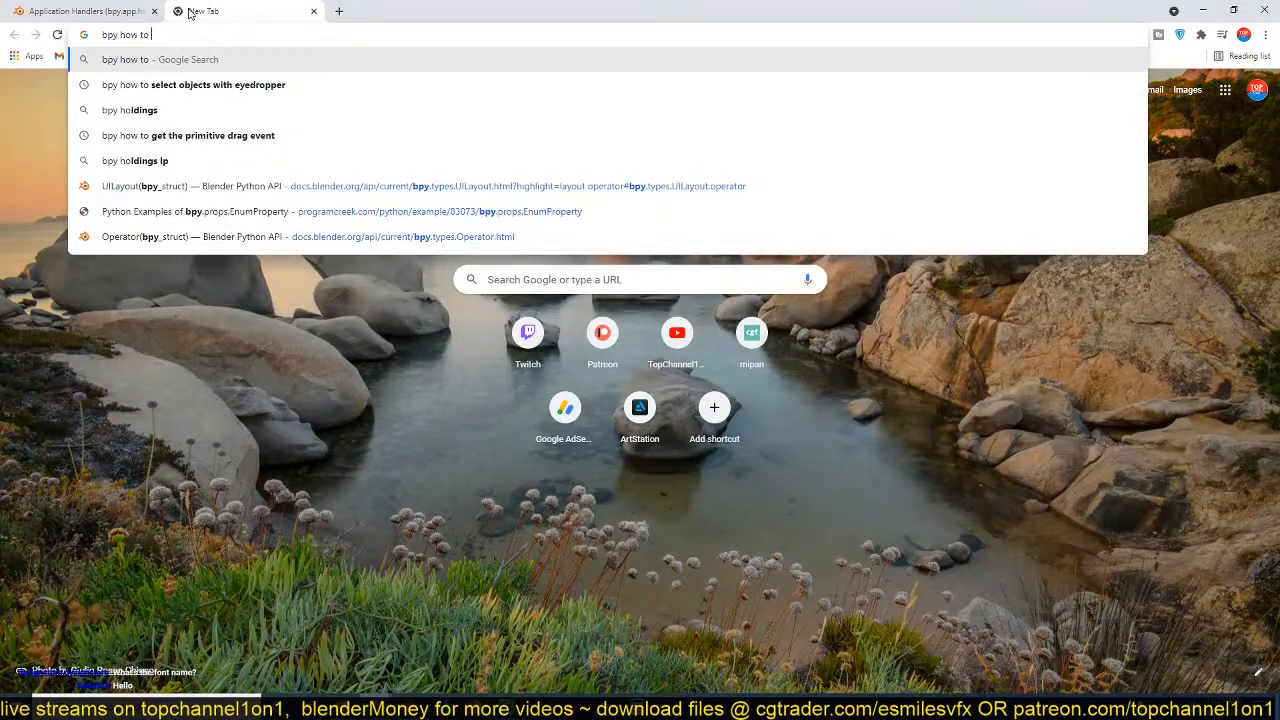
type("get text")
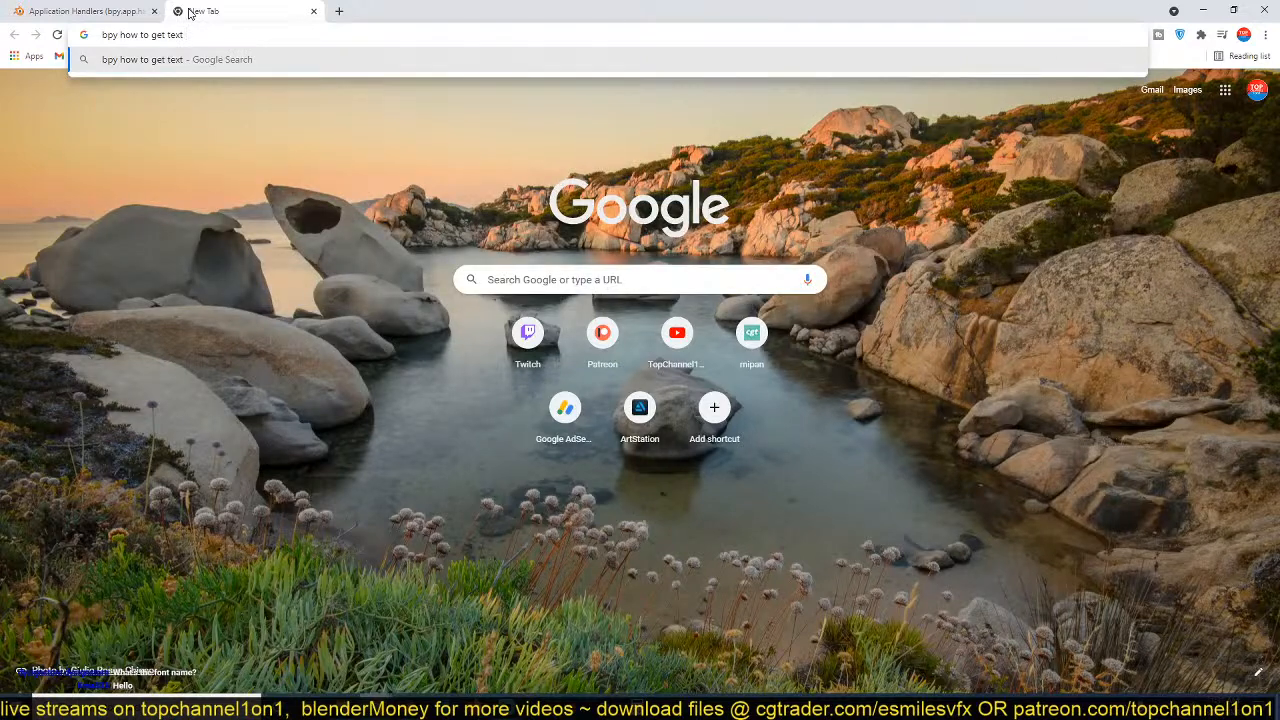
type(" o")
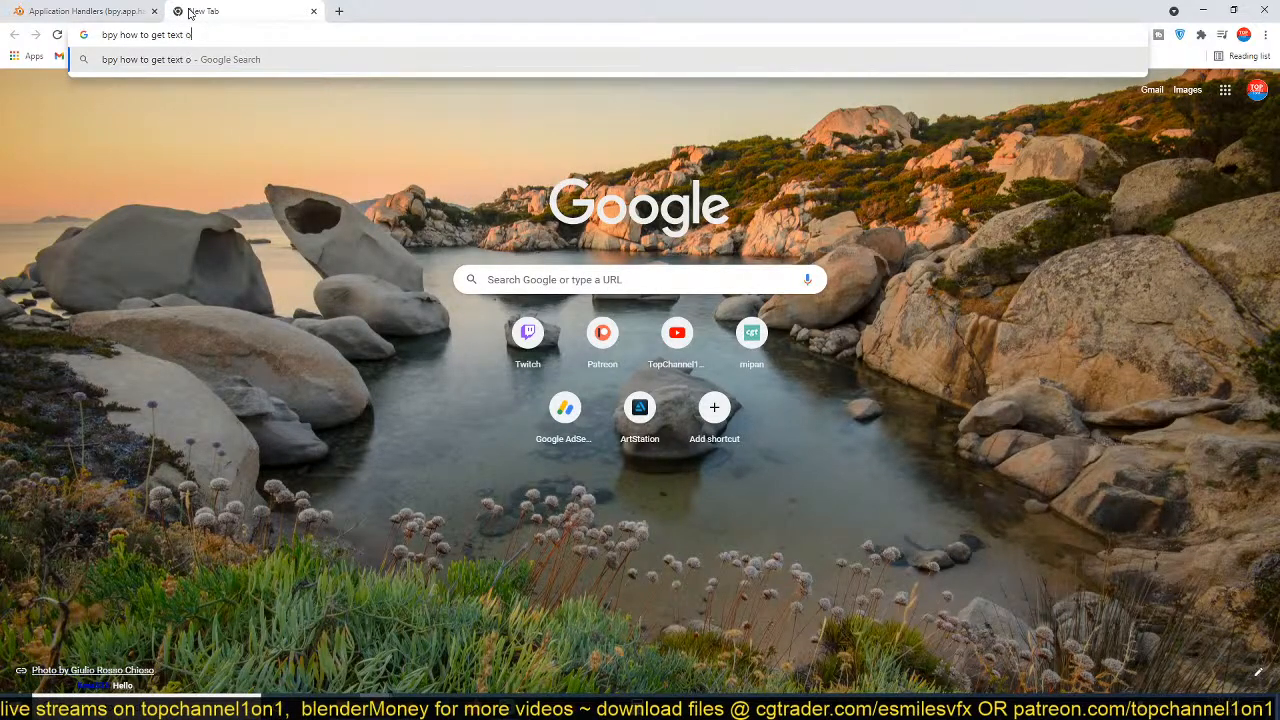
type("bject tex")
type("t")
key("Return")
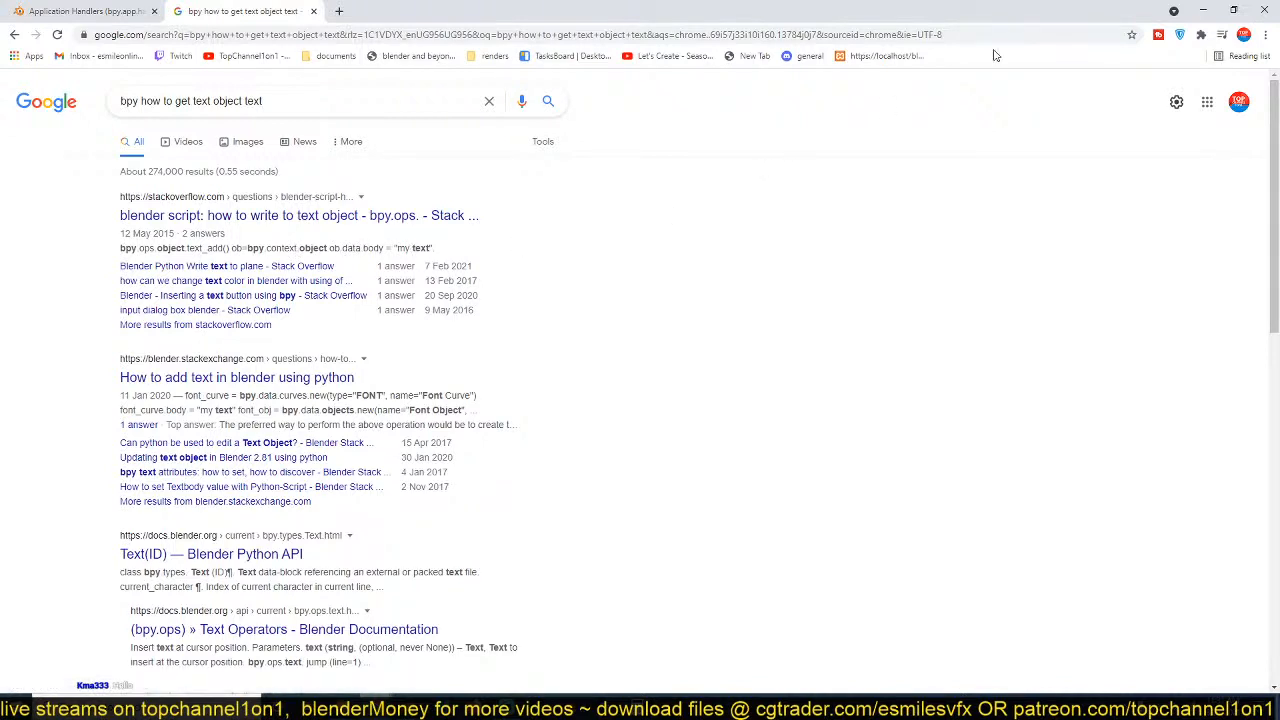
Return to Blender and extend the console line to bpy.data.objects['anim_1'].data.body using autocomplete.
left_click(1203, 9)
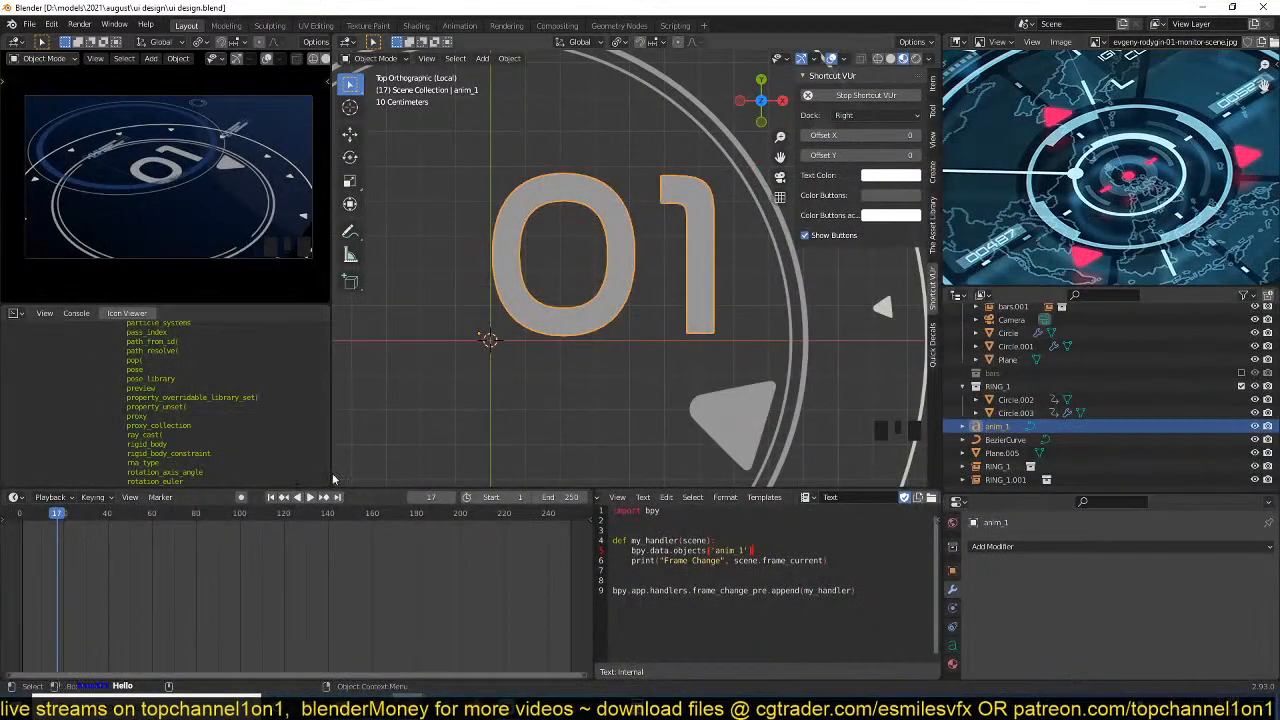
scroll(252, 458, "down", 8)
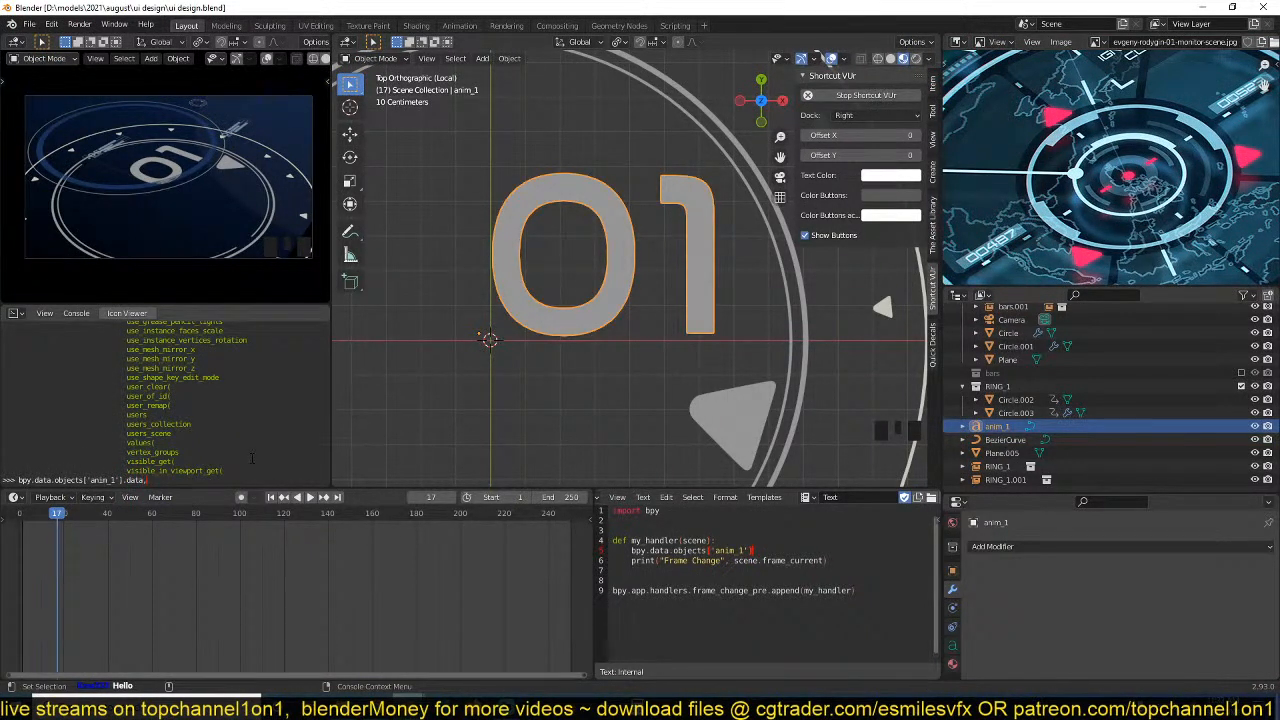
key("Tab")
type("bo")
key("Tab")
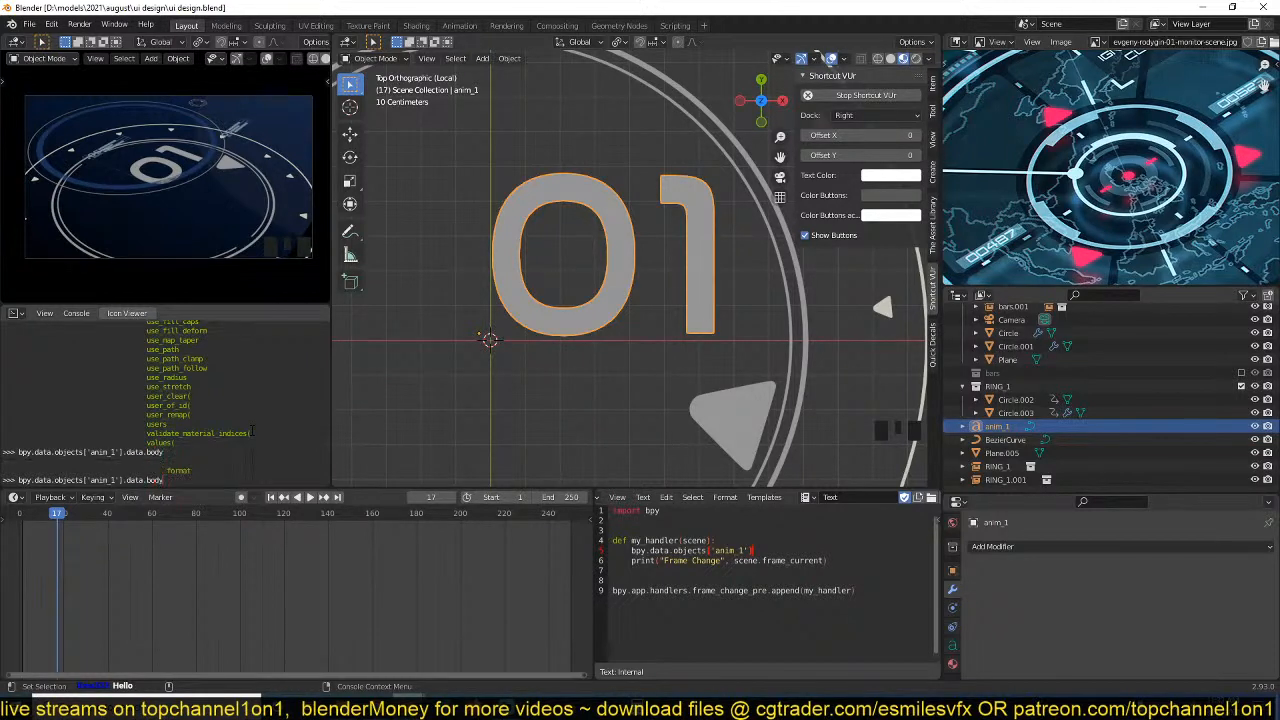
List the attributes of body through autocomplete, then evaluate bpy.data.objects['anim_1'].data.body in the console.
type(".")
key("Tab")
type("t")
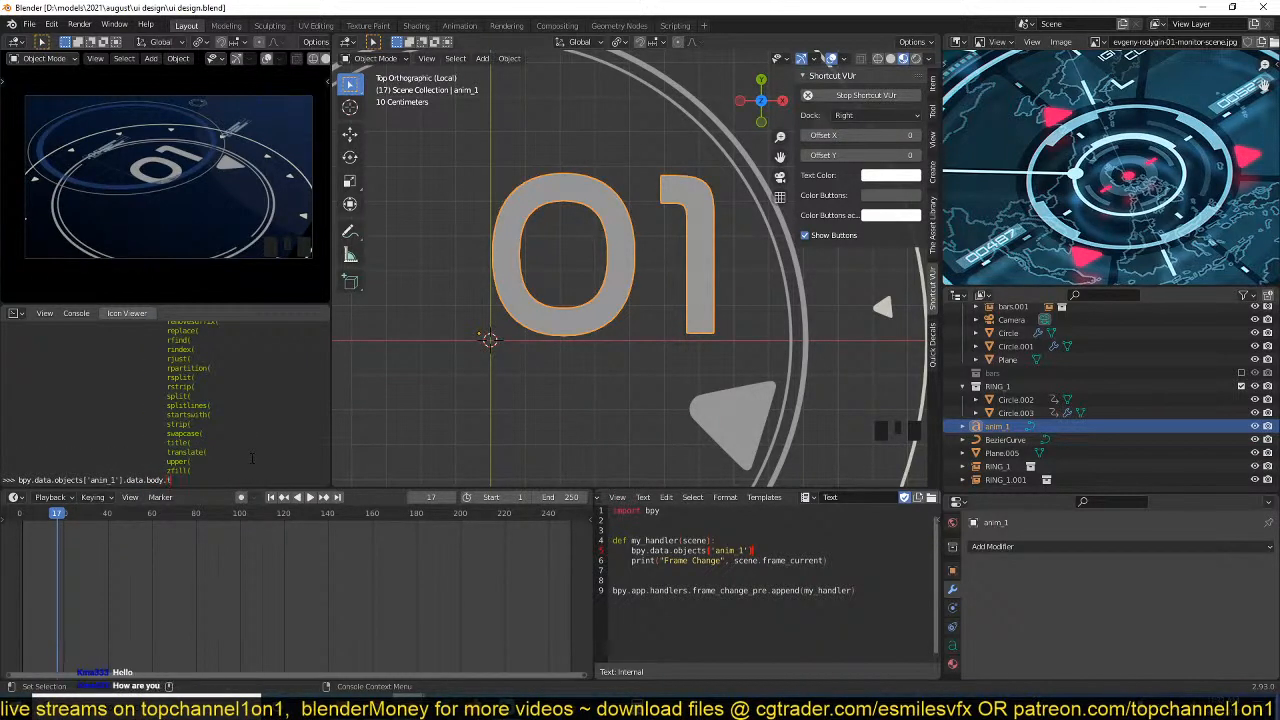
key("BackSpace")
key("BackSpace")
key("Return")
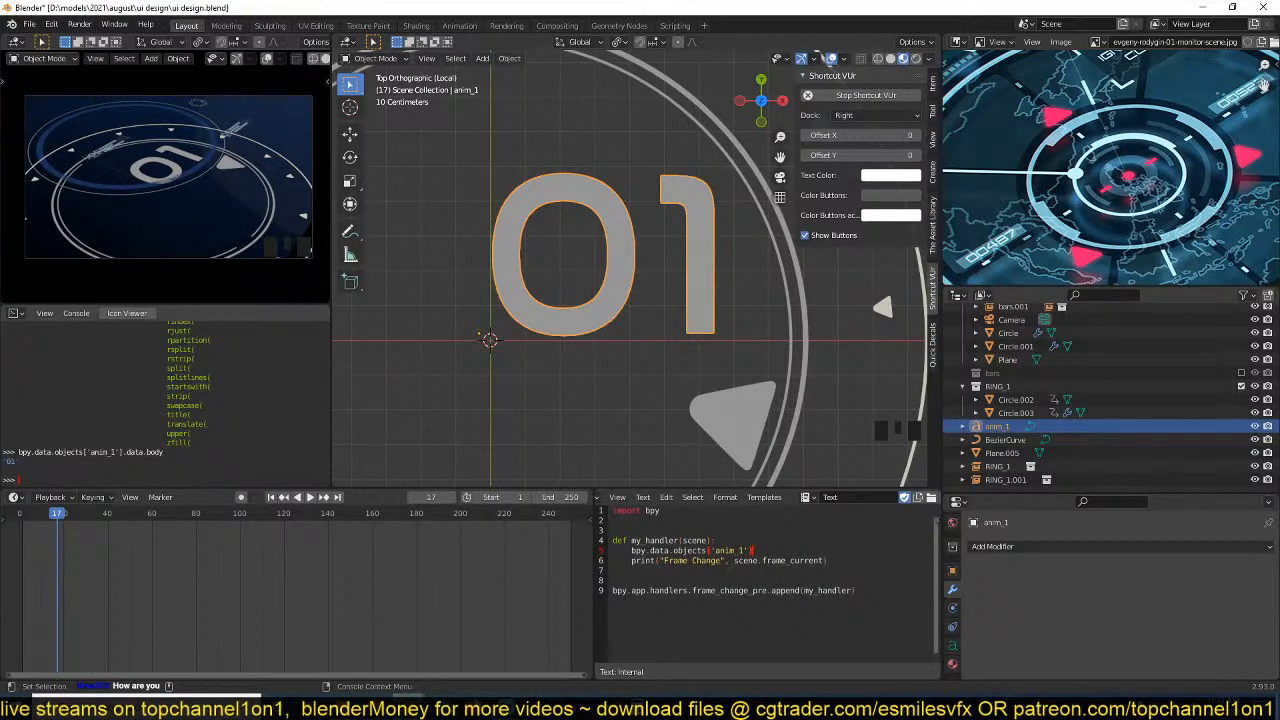
Copy the evaluated expression bpy.data.objects['anim_1'].data.body from the Python Console.
left_click_drag(15, 452, 162, 453)
left_click(163, 453)
left_click_drag(18, 452, 163, 452)
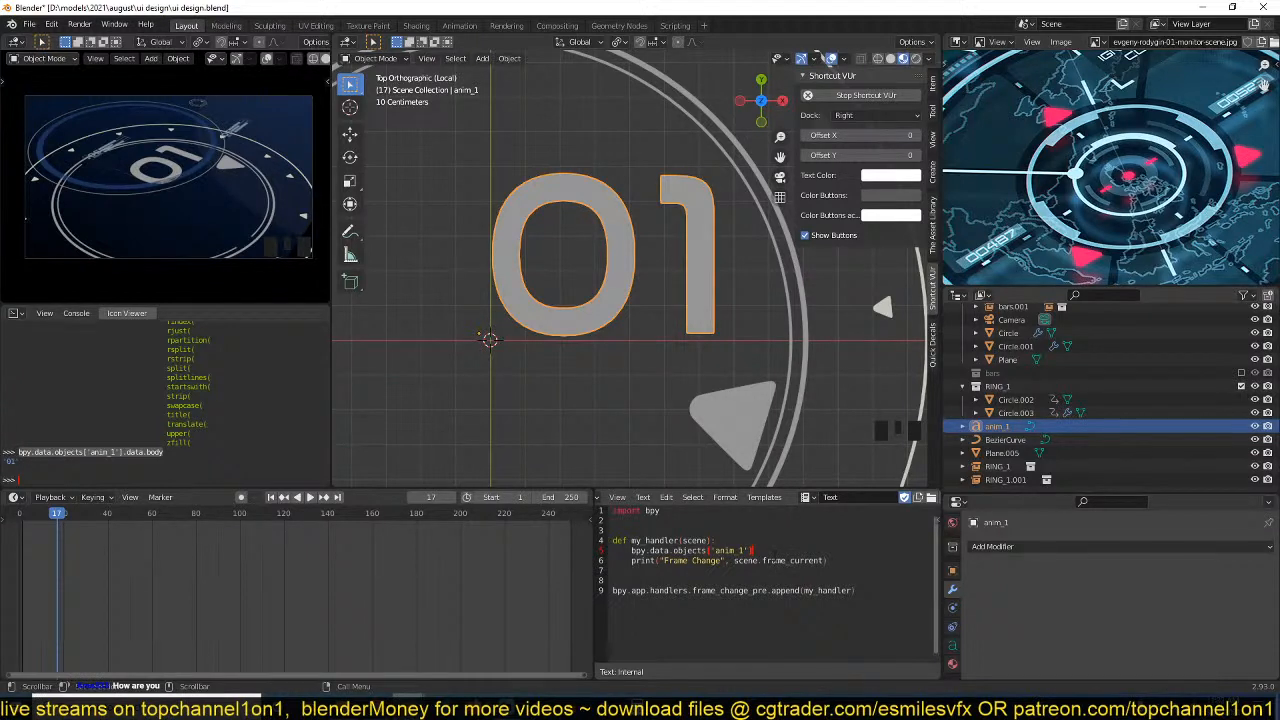
Replace the handler's body with the single line bpy.data.objects['anim_1'].data.body = scene.frame_current and save the file.
left_click_drag(632, 553, 756, 552)
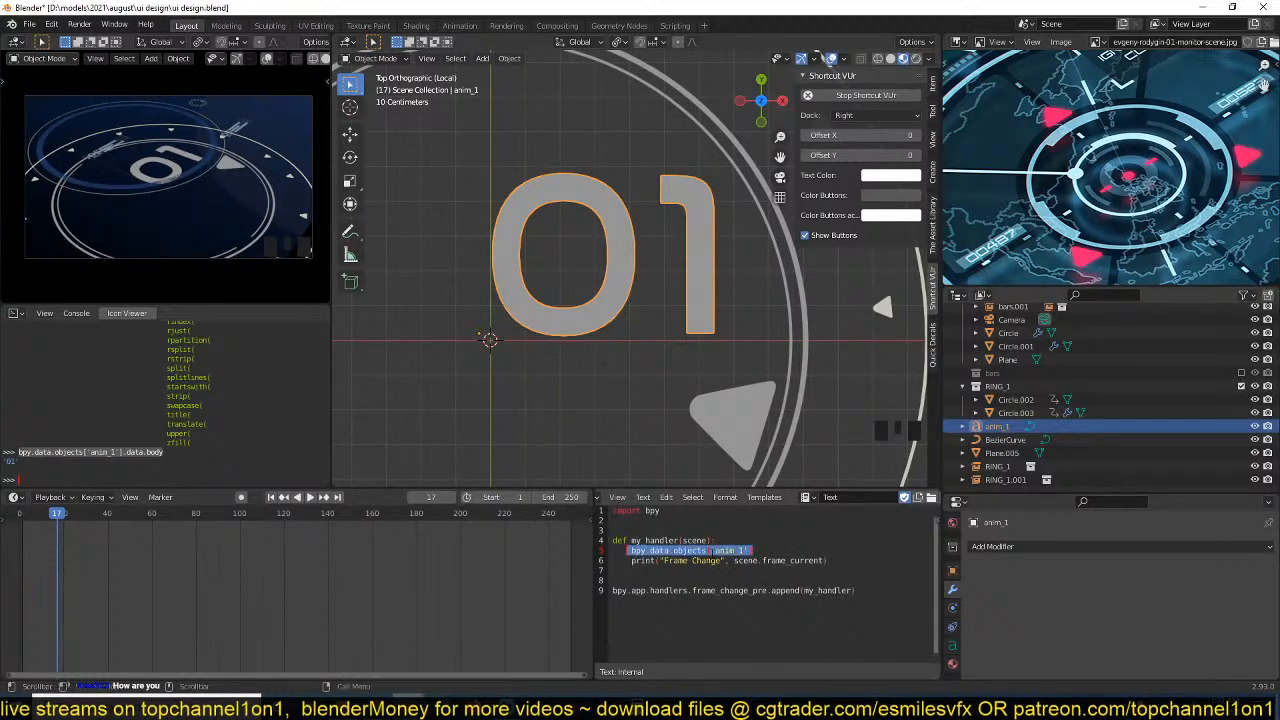
left_click(744, 552)
left_click_drag(632, 554, 817, 553)
type("bpy.data.objects['anim_1'].data.body")
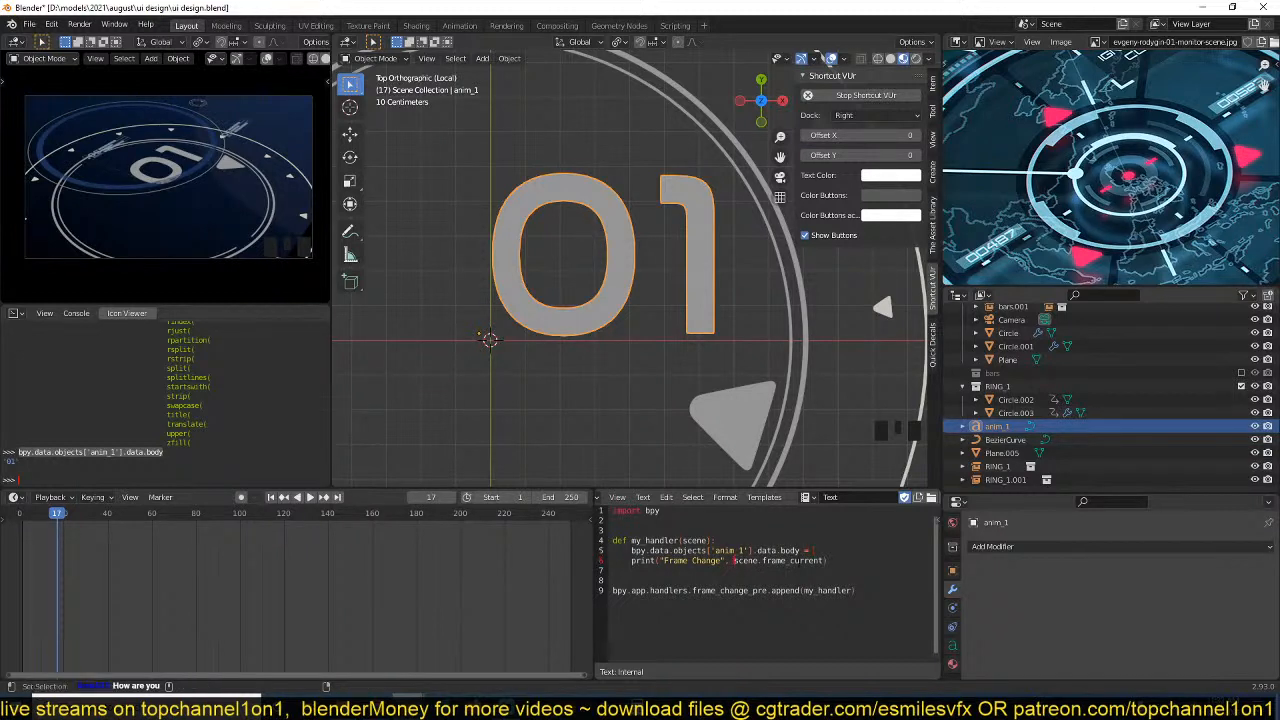
left_click_drag(733, 561, 824, 561)
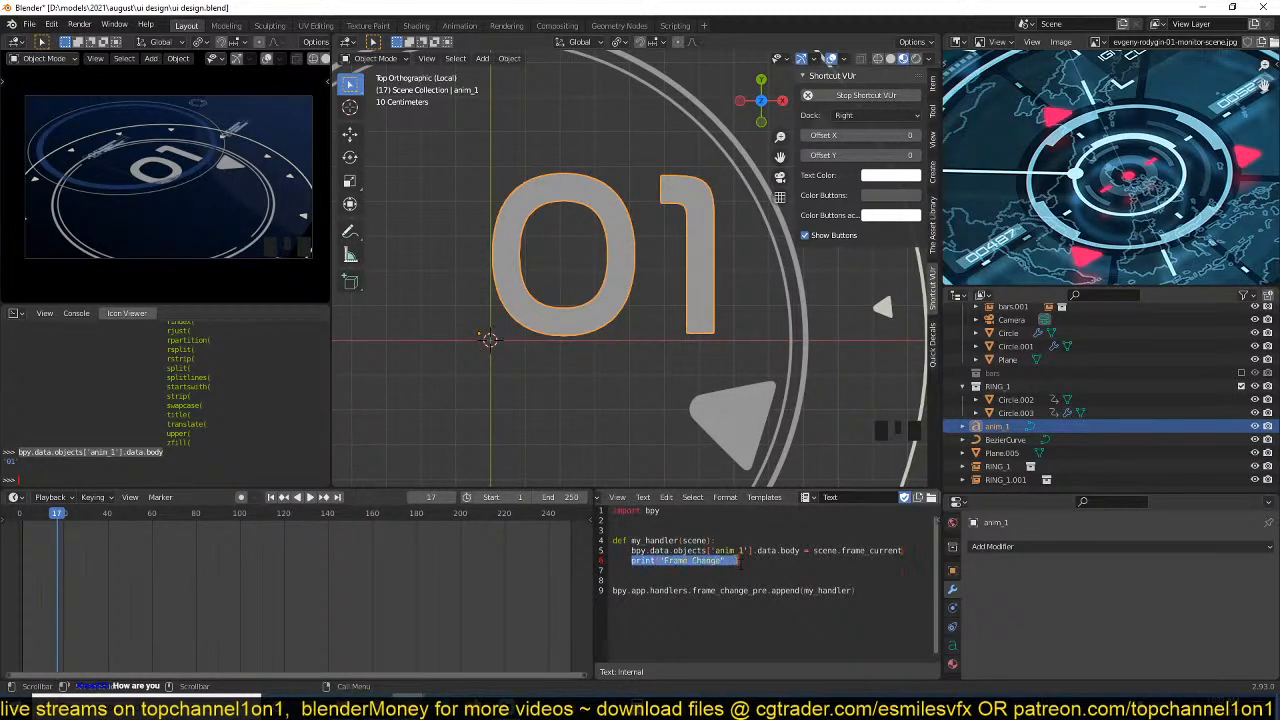
key("ctrl+s")
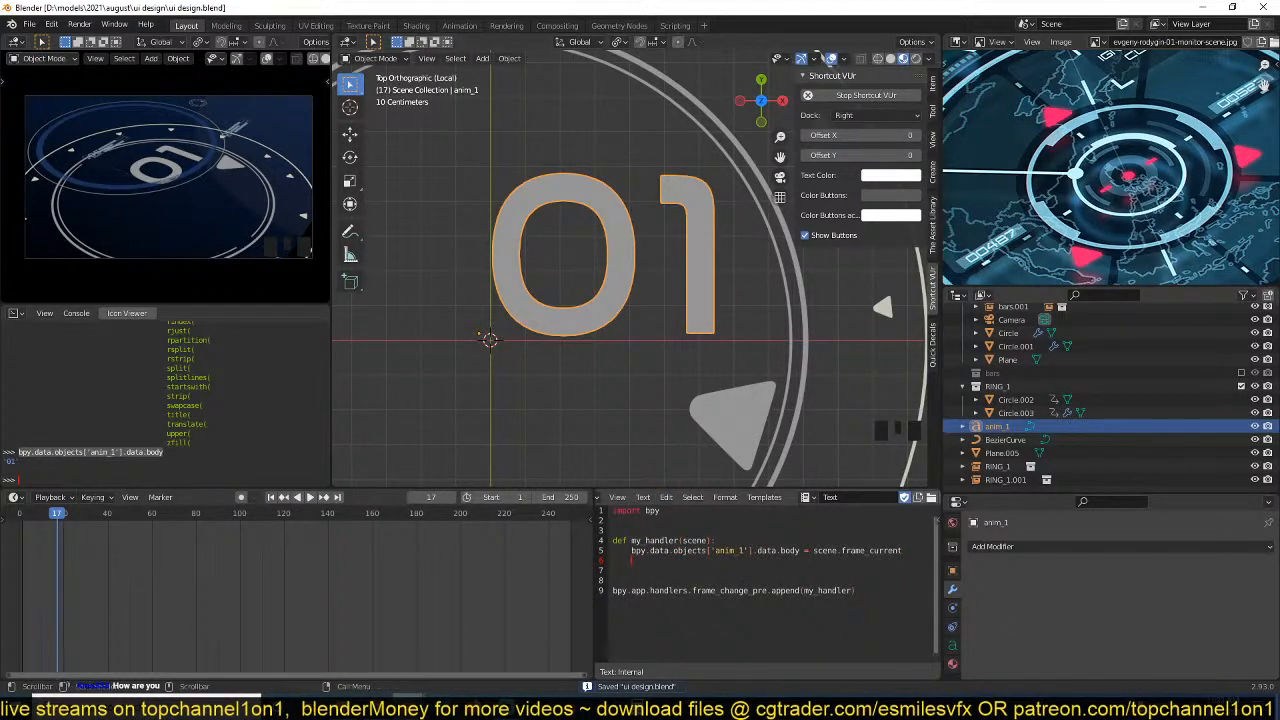
Play the animation to test whether the text label follows the frame number, saving the file in between.
scroll(900, 509, "right", 3)
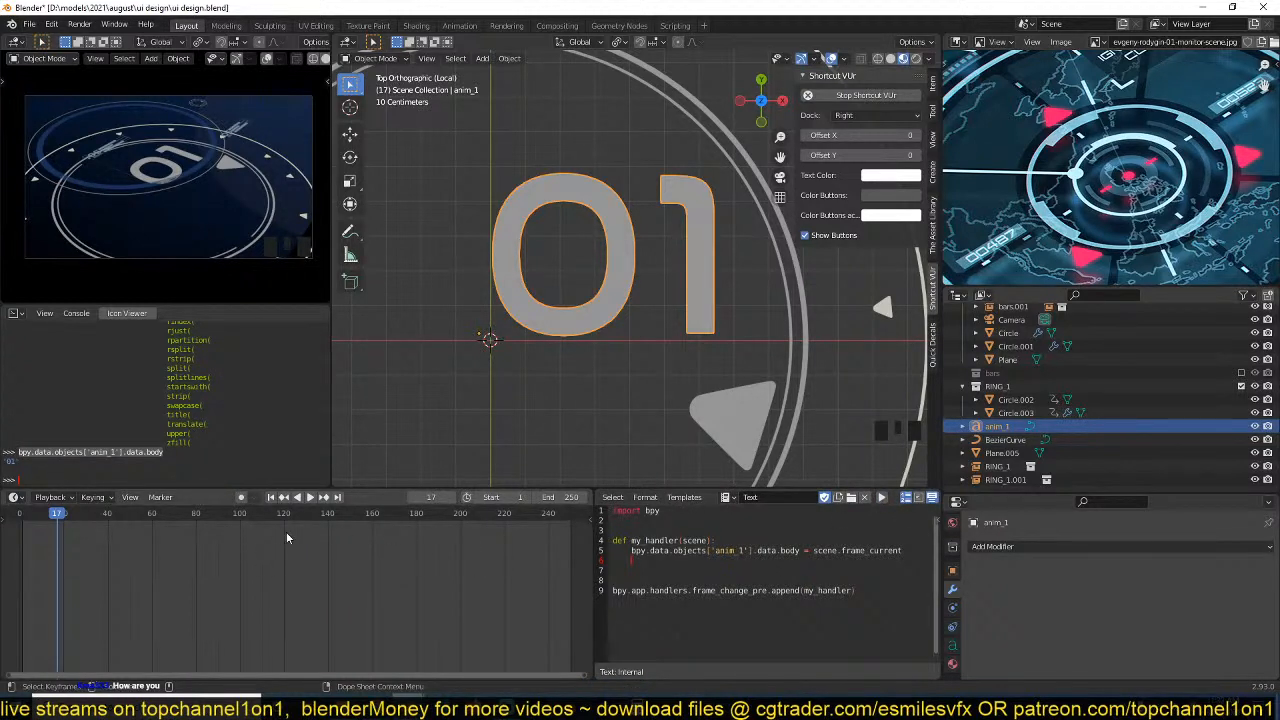
double_click(311, 504)
left_click(311, 504)
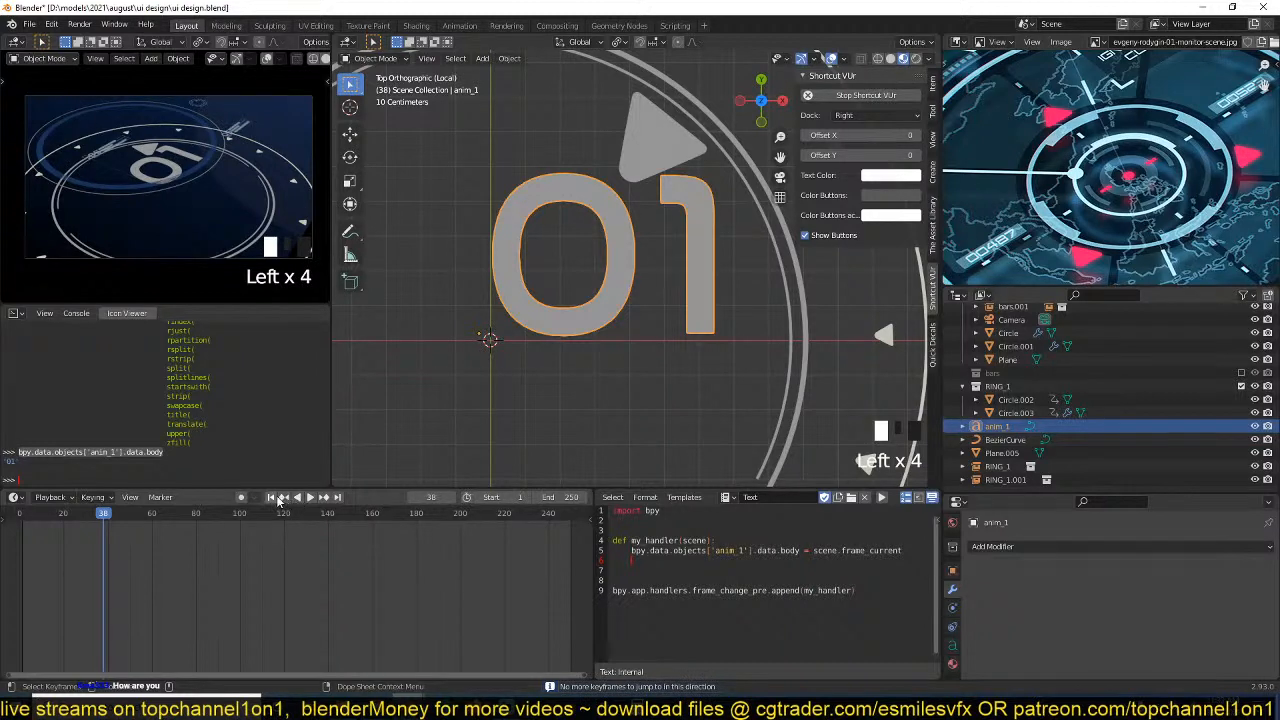
left_click(271, 498)
key("ctrl+s")
left_click(309, 501)
key("space")
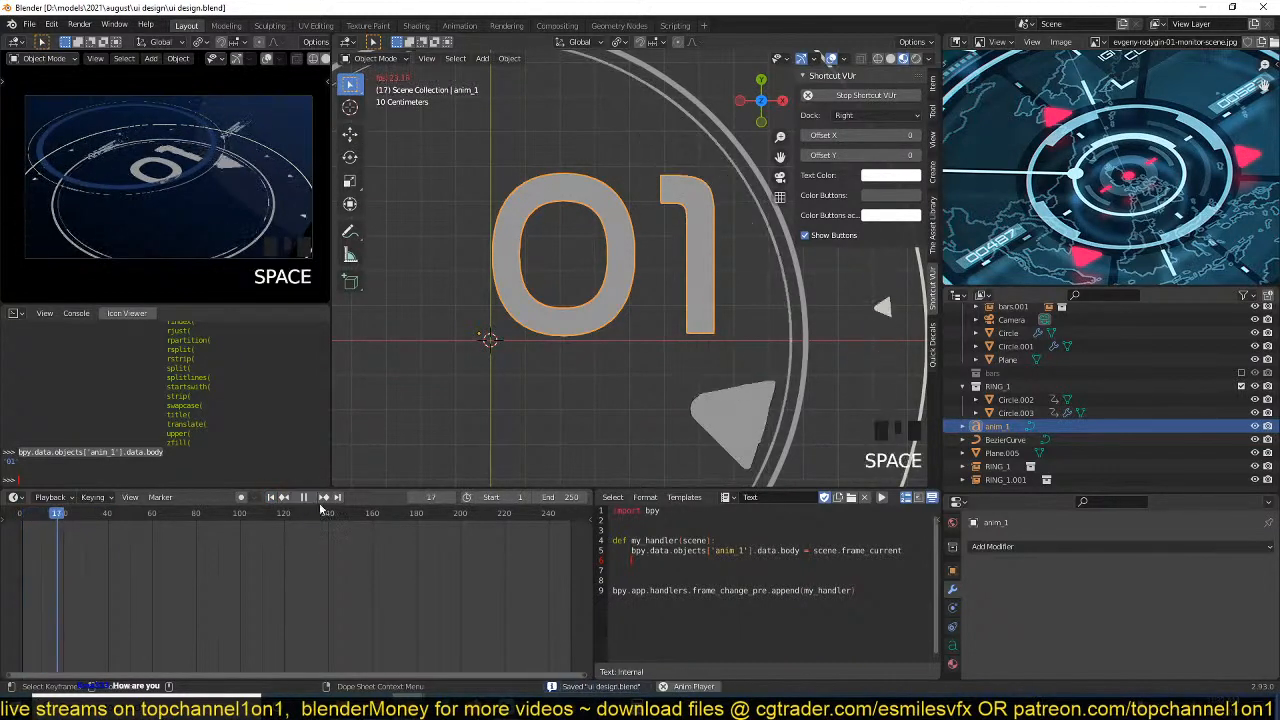
key("space")
left_click(321, 505)
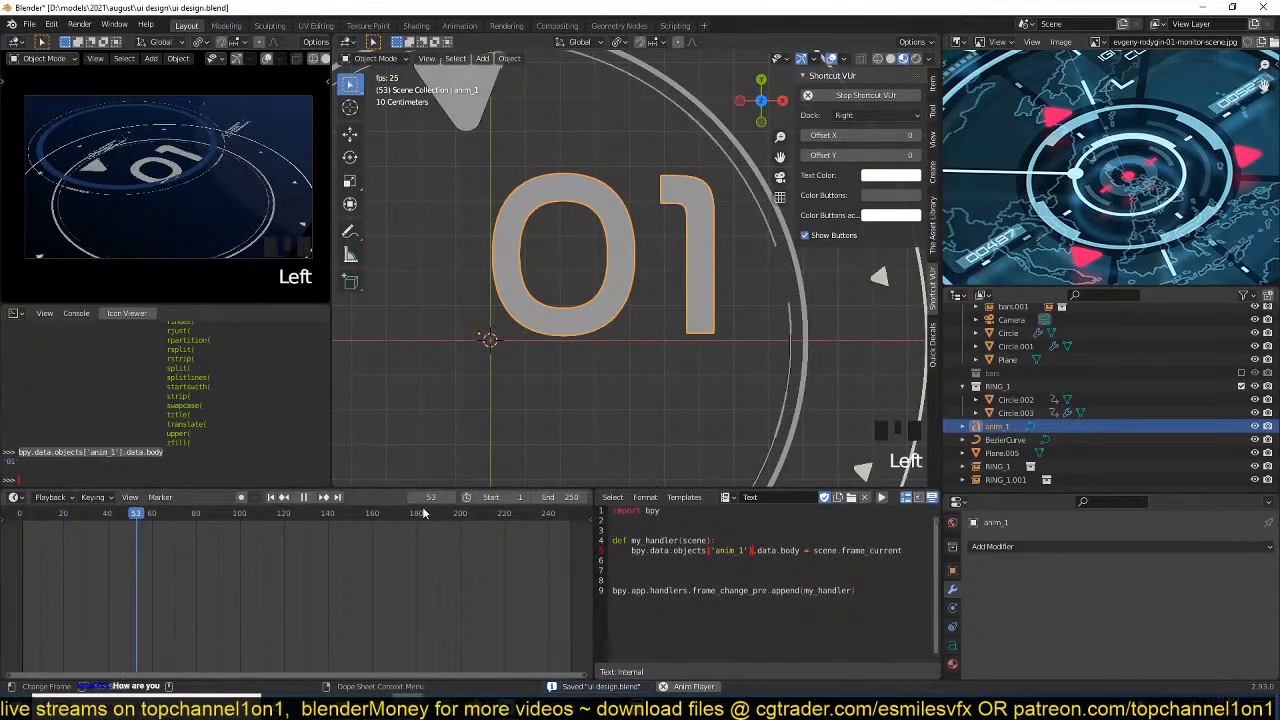
Stop the playback, save the file and examine the handler's output in the system console.
left_click(304, 503)
key("ctrl+s")
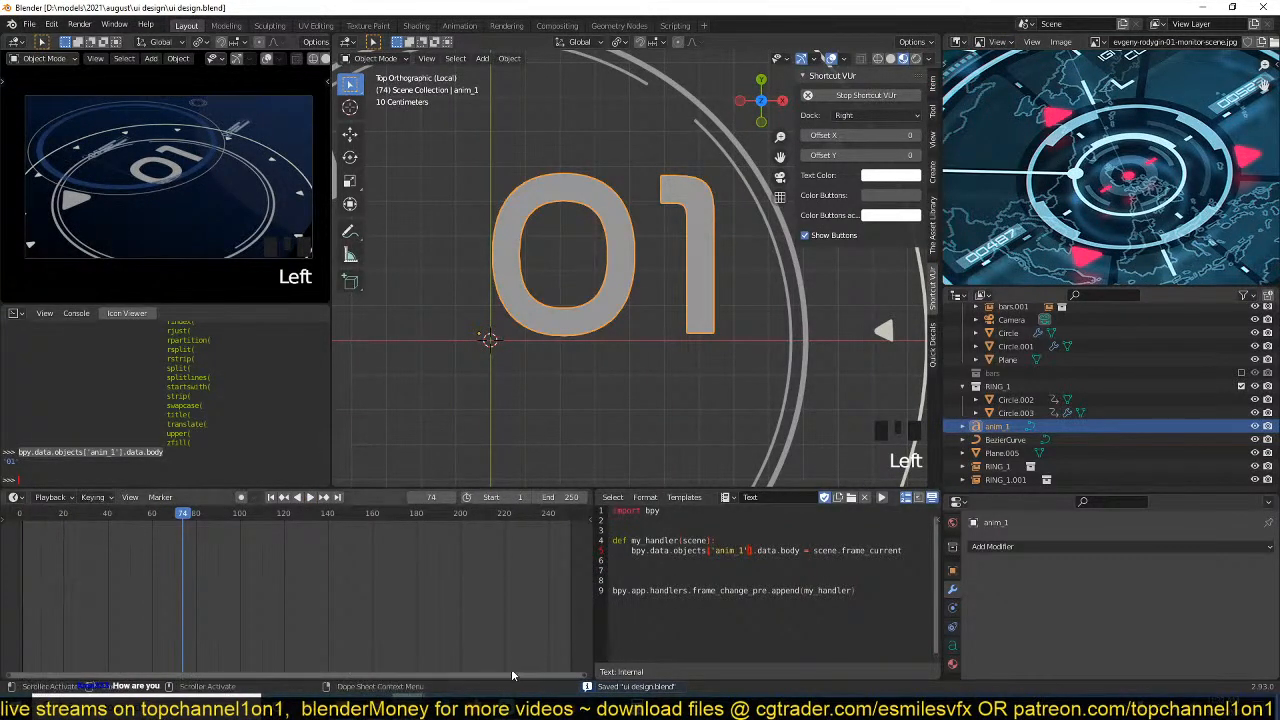
left_click(410, 708)
left_click(478, 665)
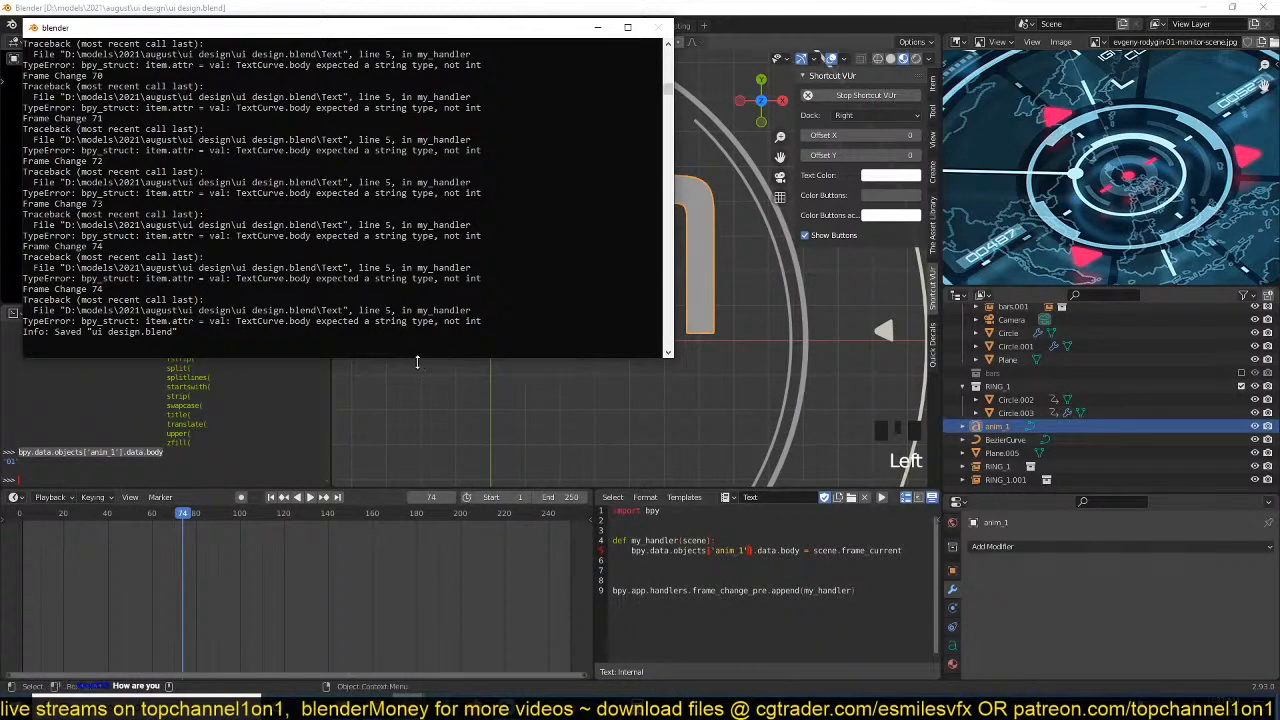
Wrap the assigned value as str(scene.frame_current) in the handler line and save the file.
left_click(821, 570)
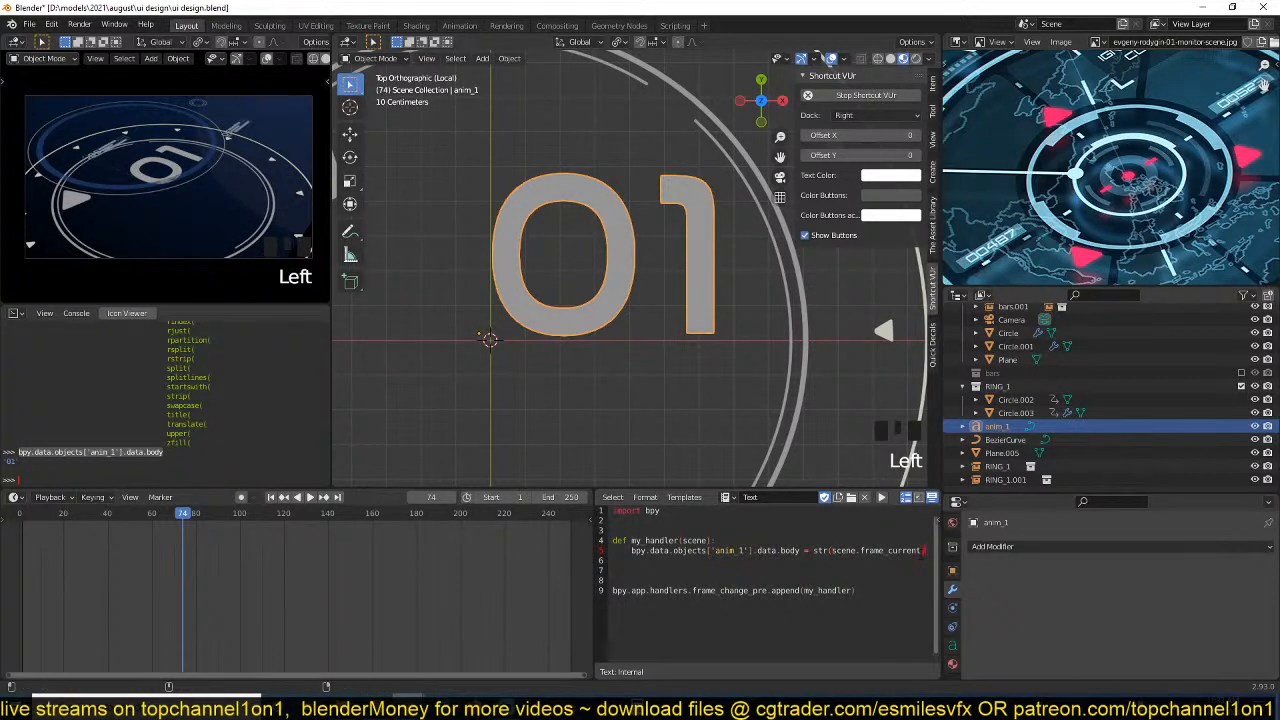
key("ctrl+s")
Play the animation from the first frame to test the label again, then return to frame 1.
left_click(270, 498)
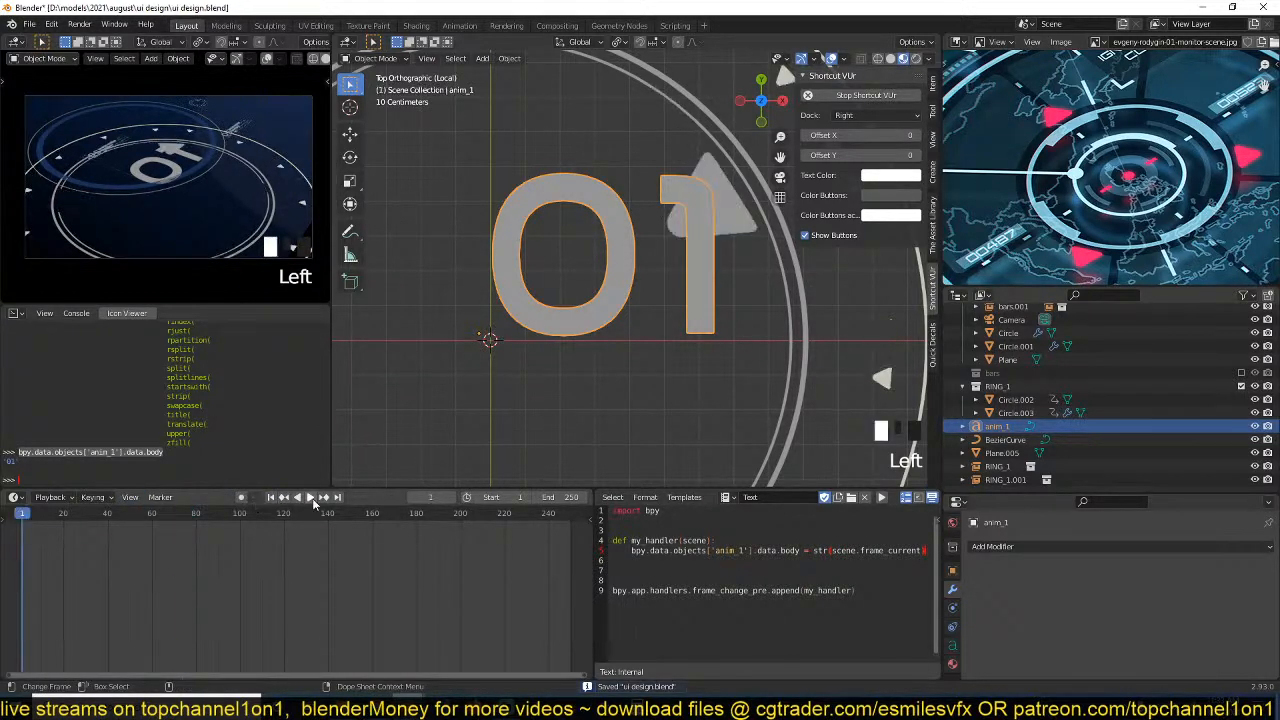
left_click(310, 497)
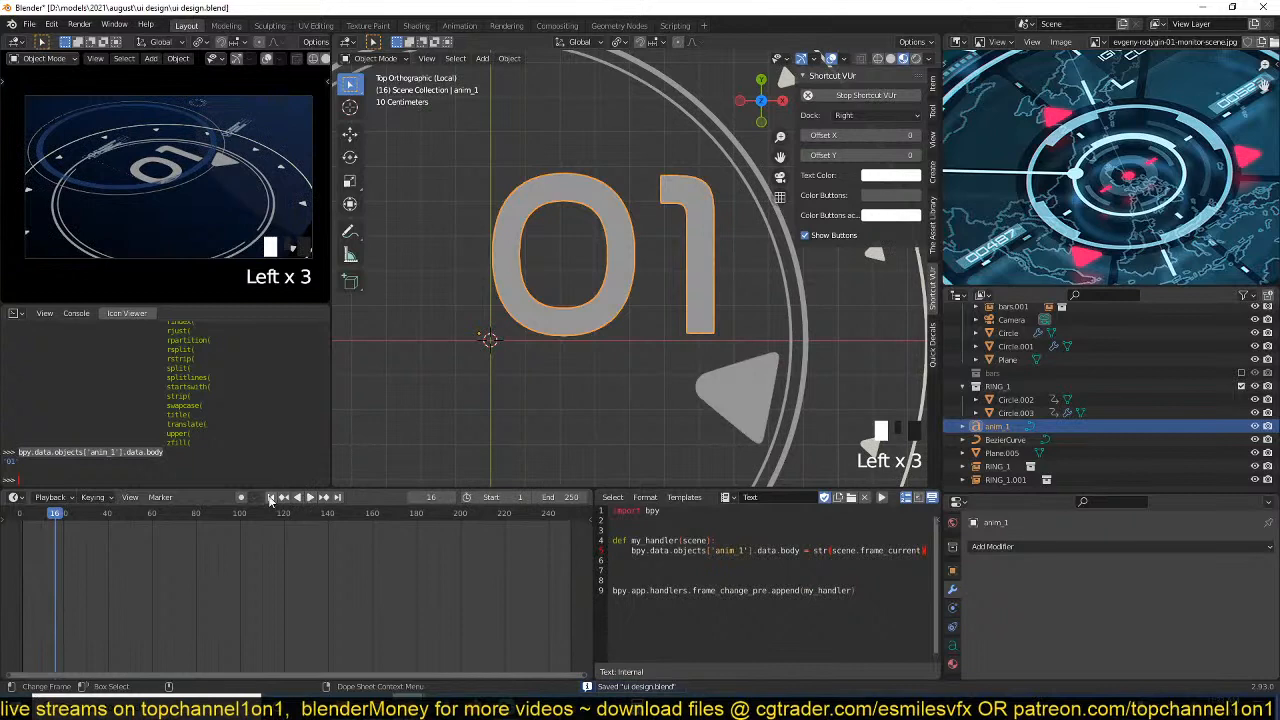
left_click(270, 498)
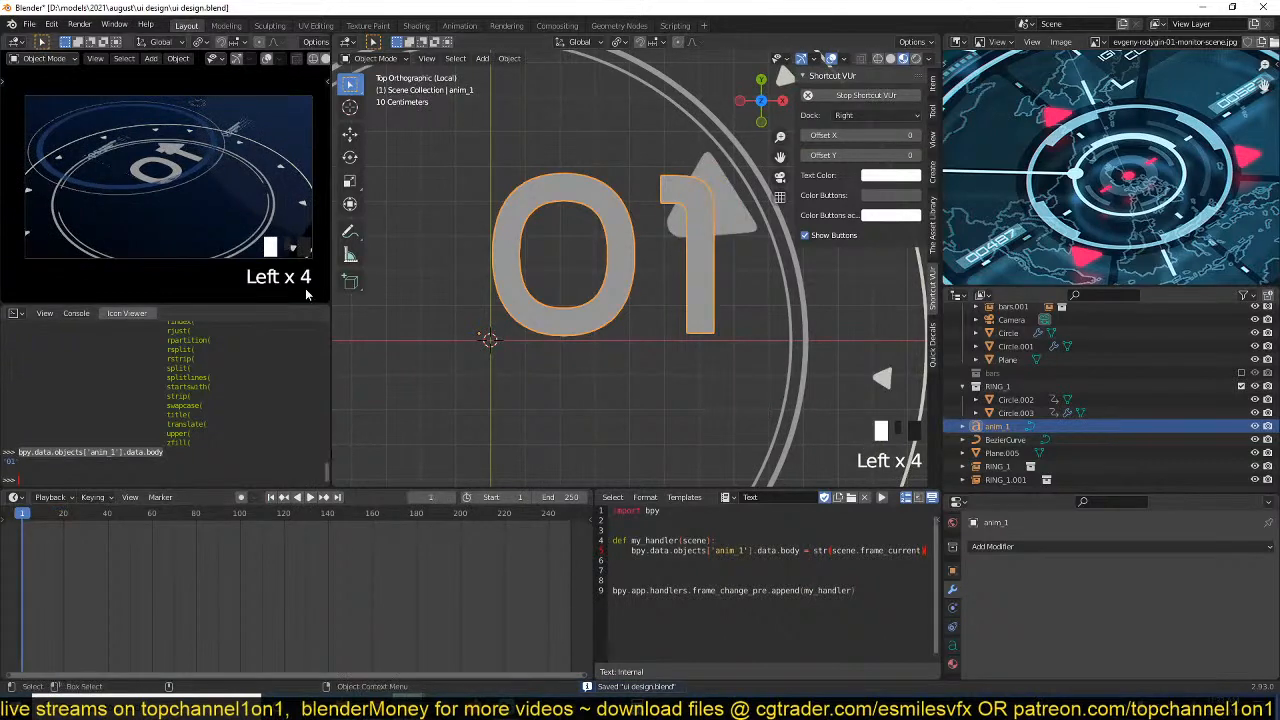
Reopen the system console to examine the latest handler output, then return to the str(scene.frame_current) line and save.
left_click(101, 24)
left_click(154, 163)
left_click(115, 24)
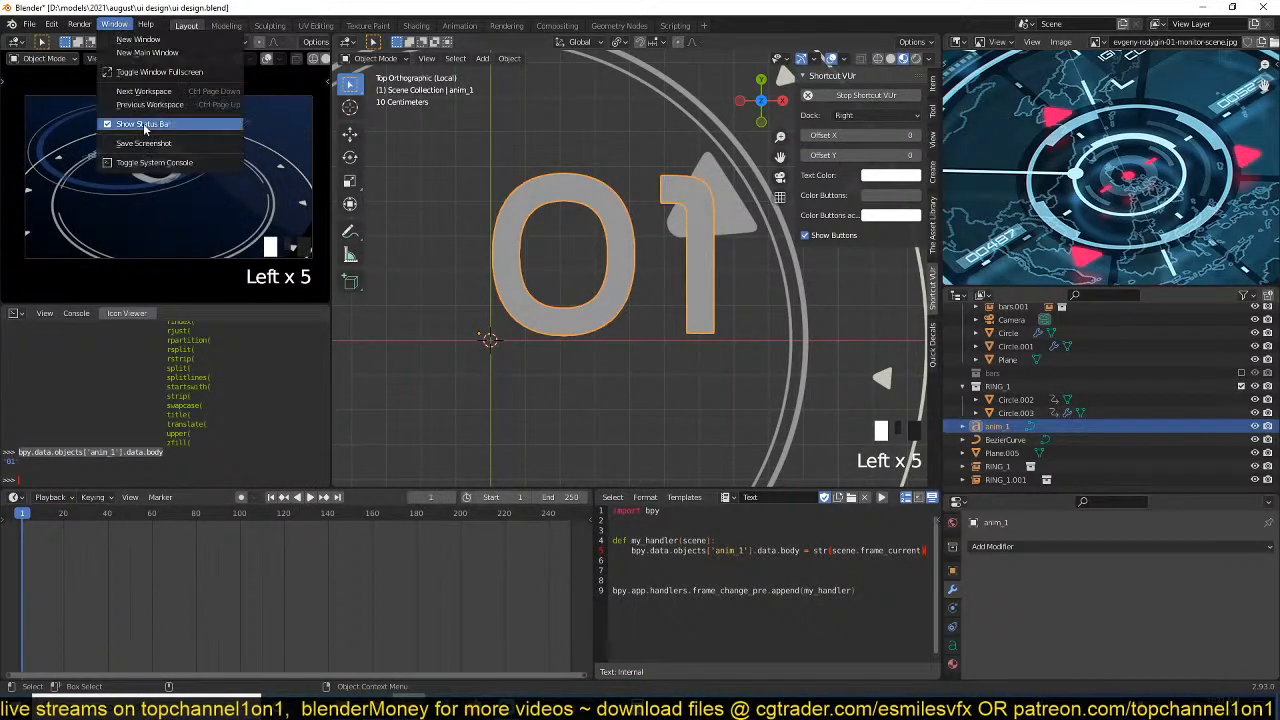
left_click(154, 163)
scroll(354, 335, "down", 1)
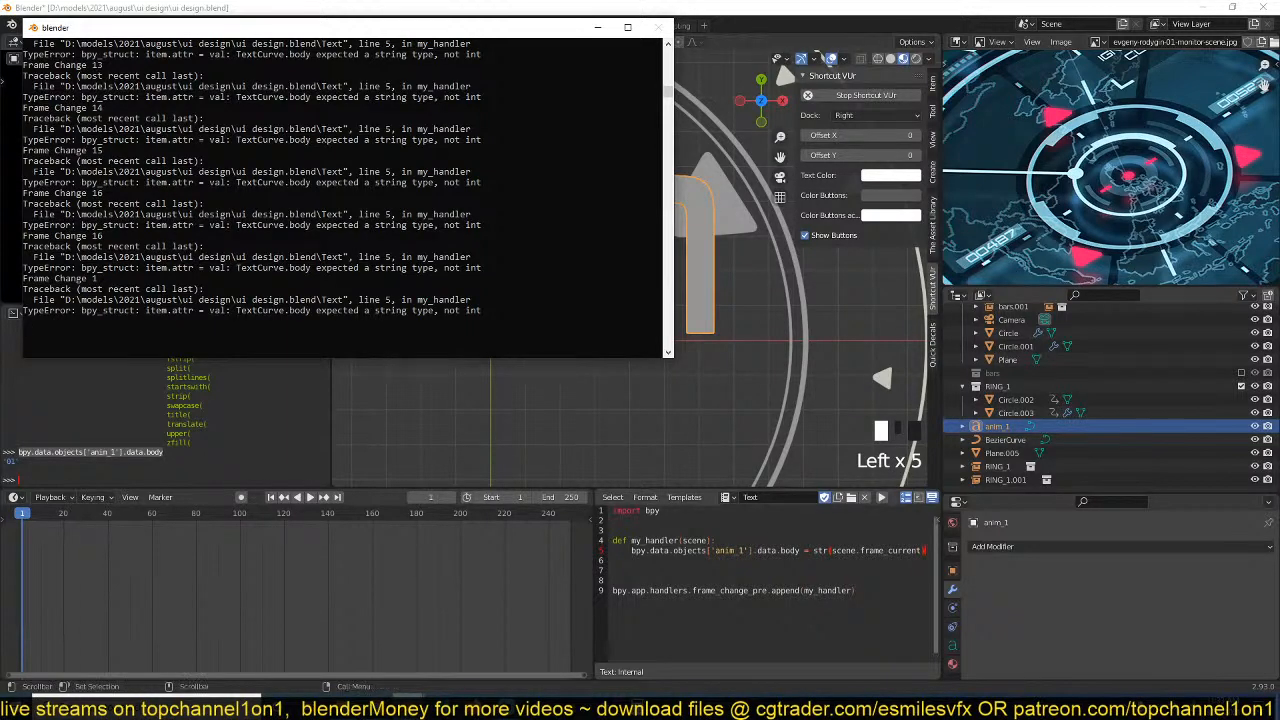
left_click(834, 558)
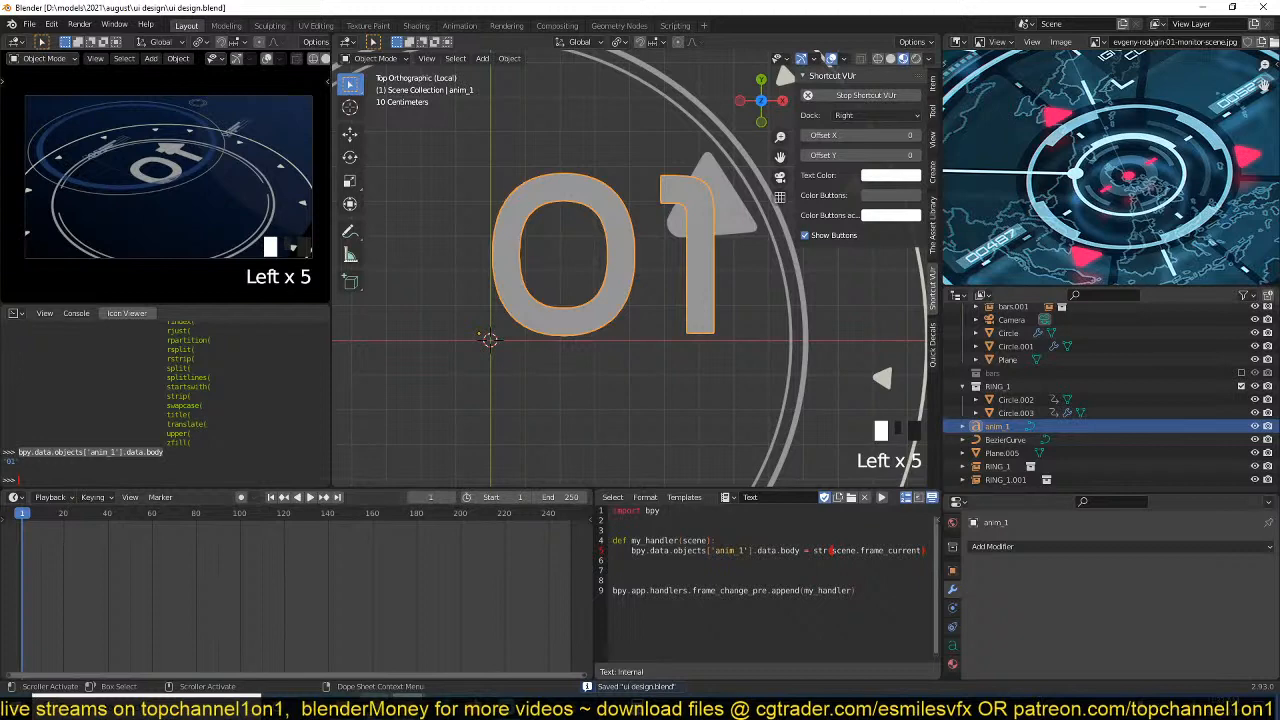
Switch to the browser, search Google for "python int to string" to check the conversion syntax, and return to Blender.
mouse_move(376, 710)
left_click(622, 665)
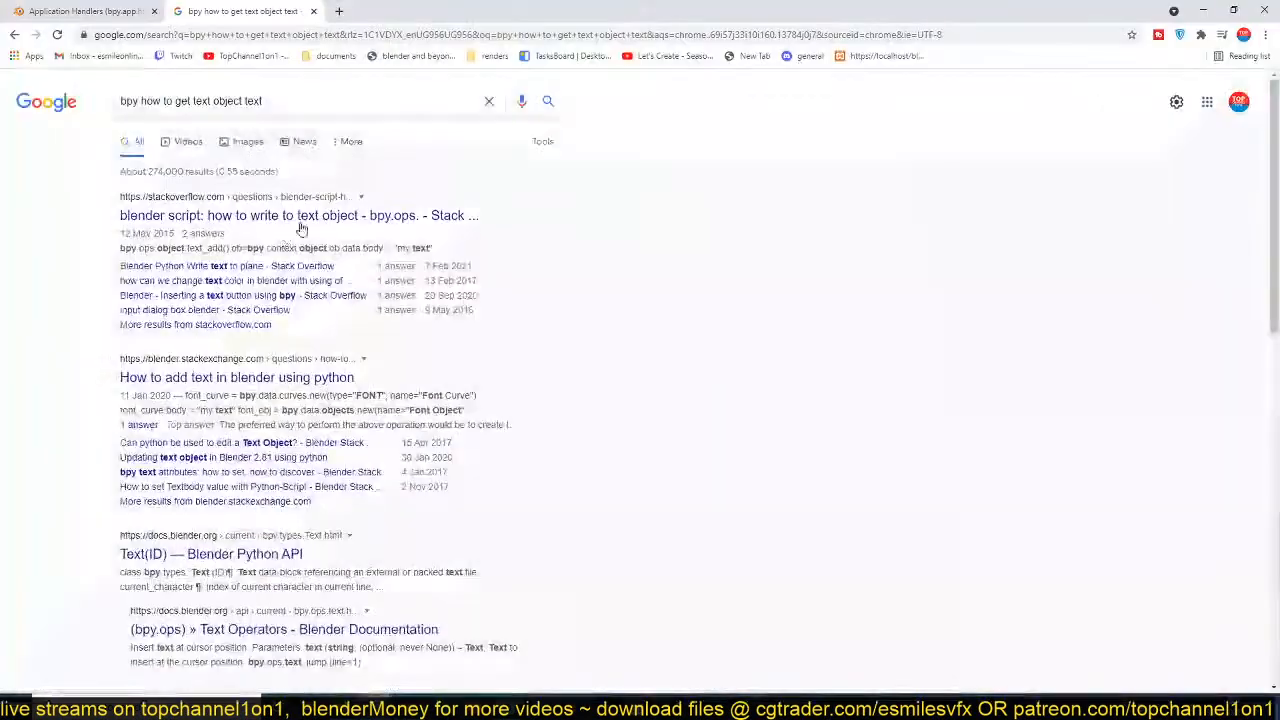
triple_click(331, 100)
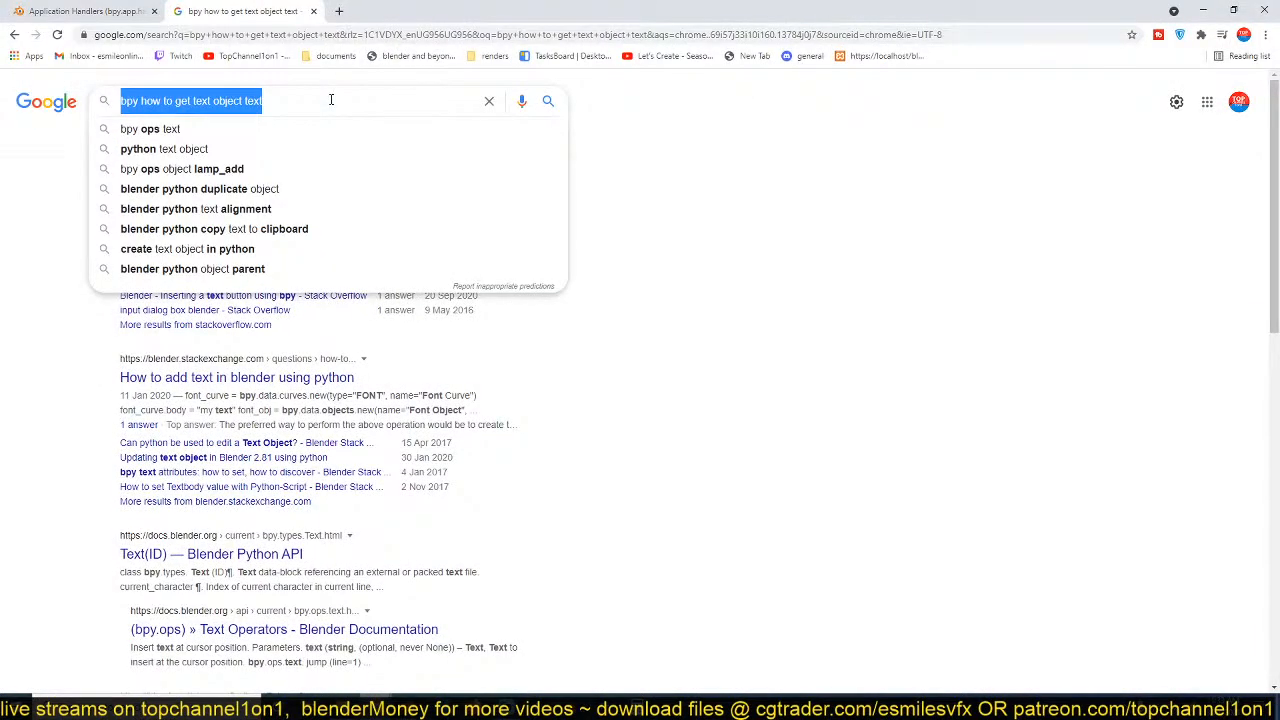
type("python s")
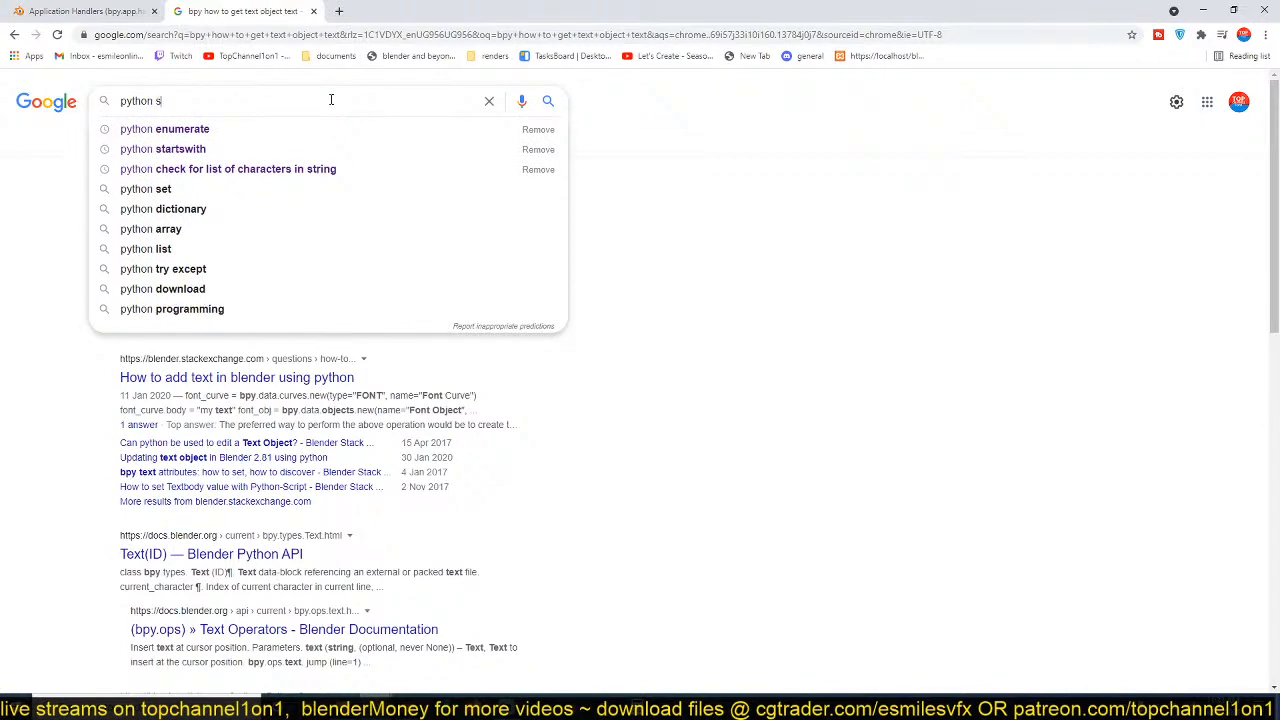
key("BackSpace")
type("int to st")
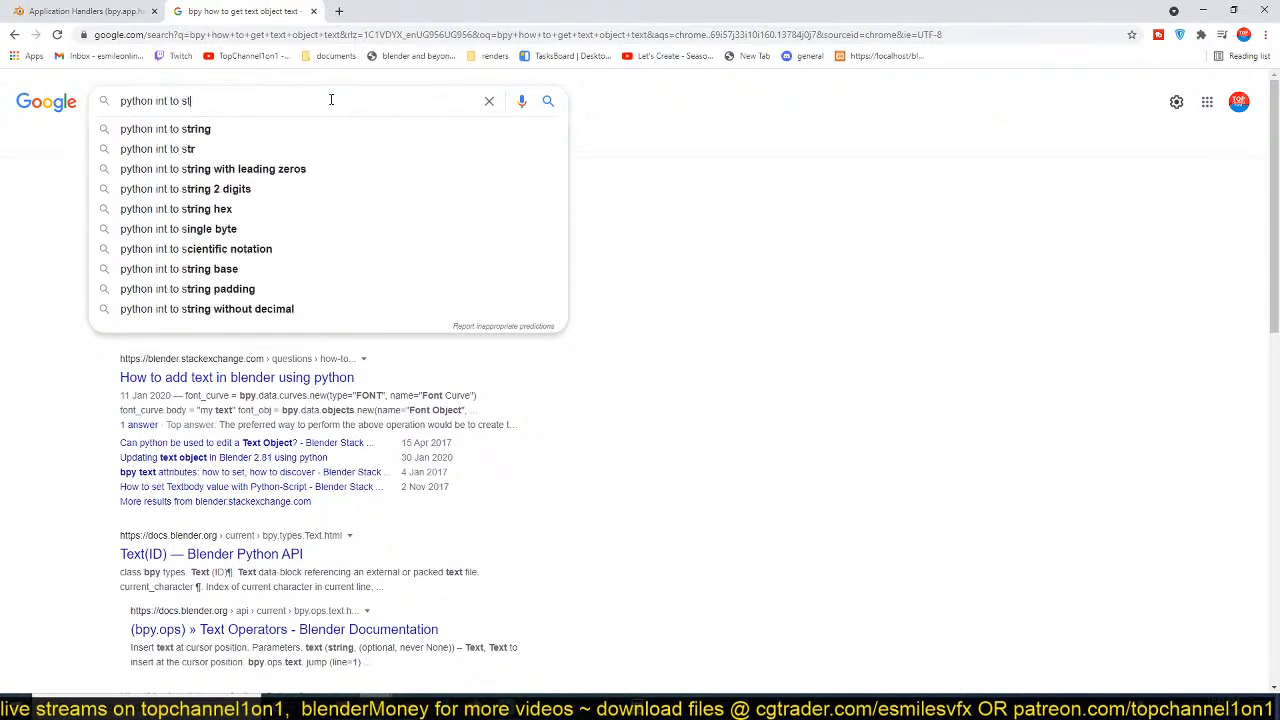
type("ring")
key("Return")
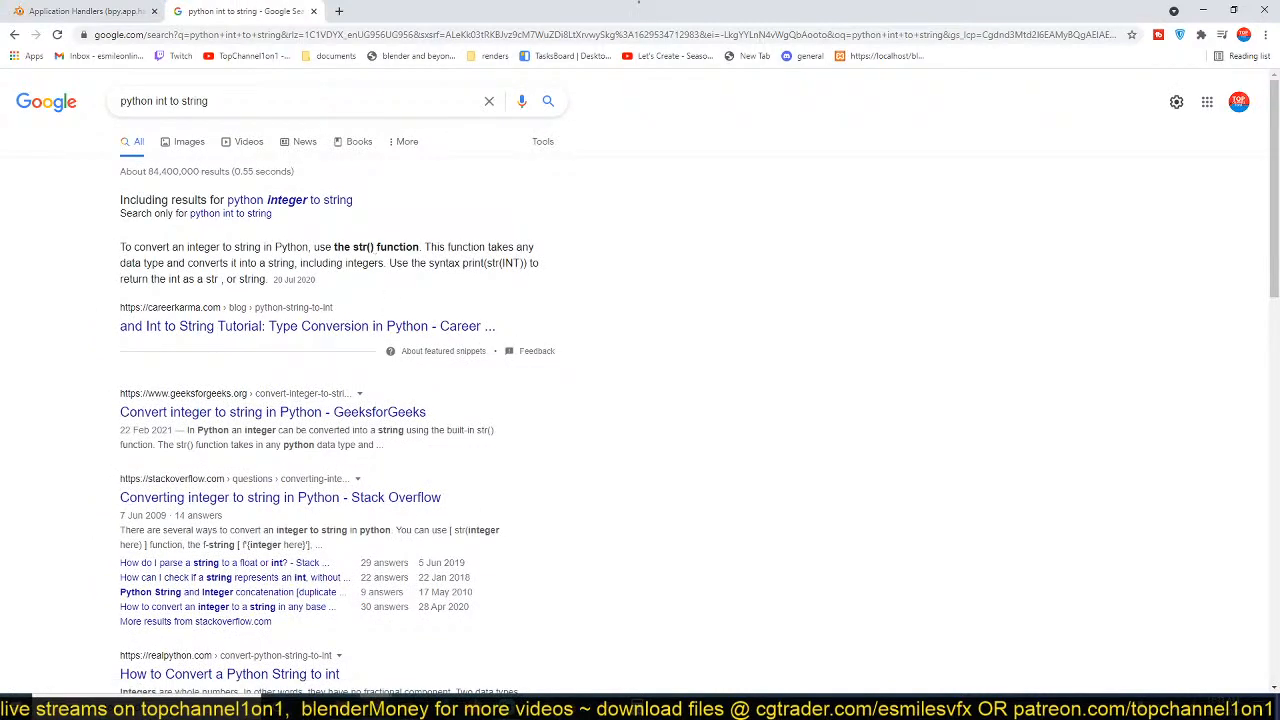
left_click(1203, 12)
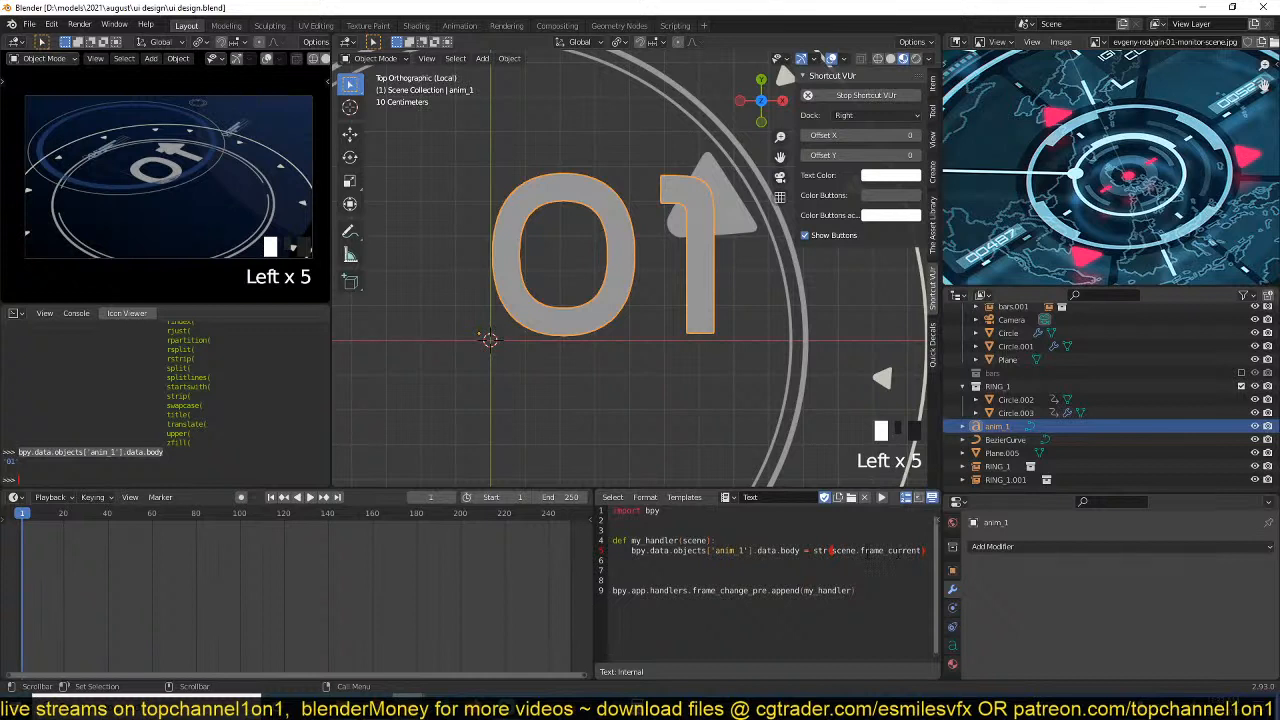
Save the file and play the animation to check the anim_1 number against the current frame.
key("ctrl+s")
left_click(309, 497)
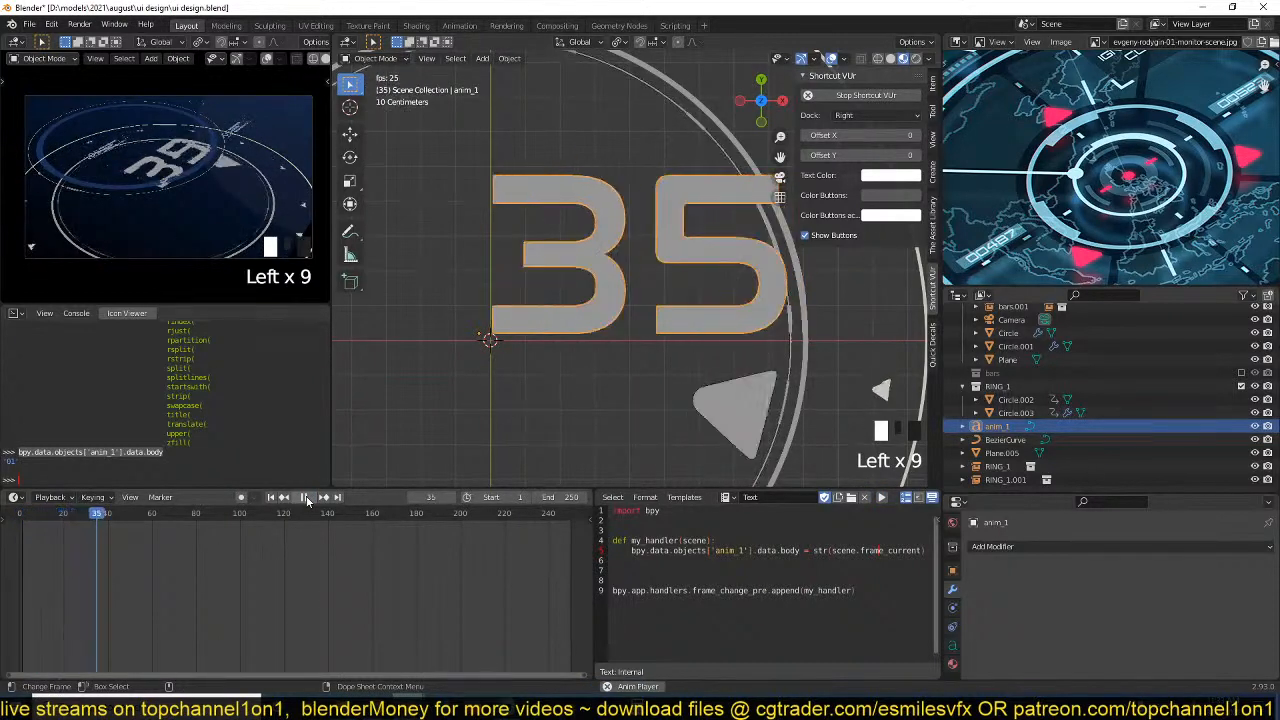
scroll(758, 360, "down", 5)
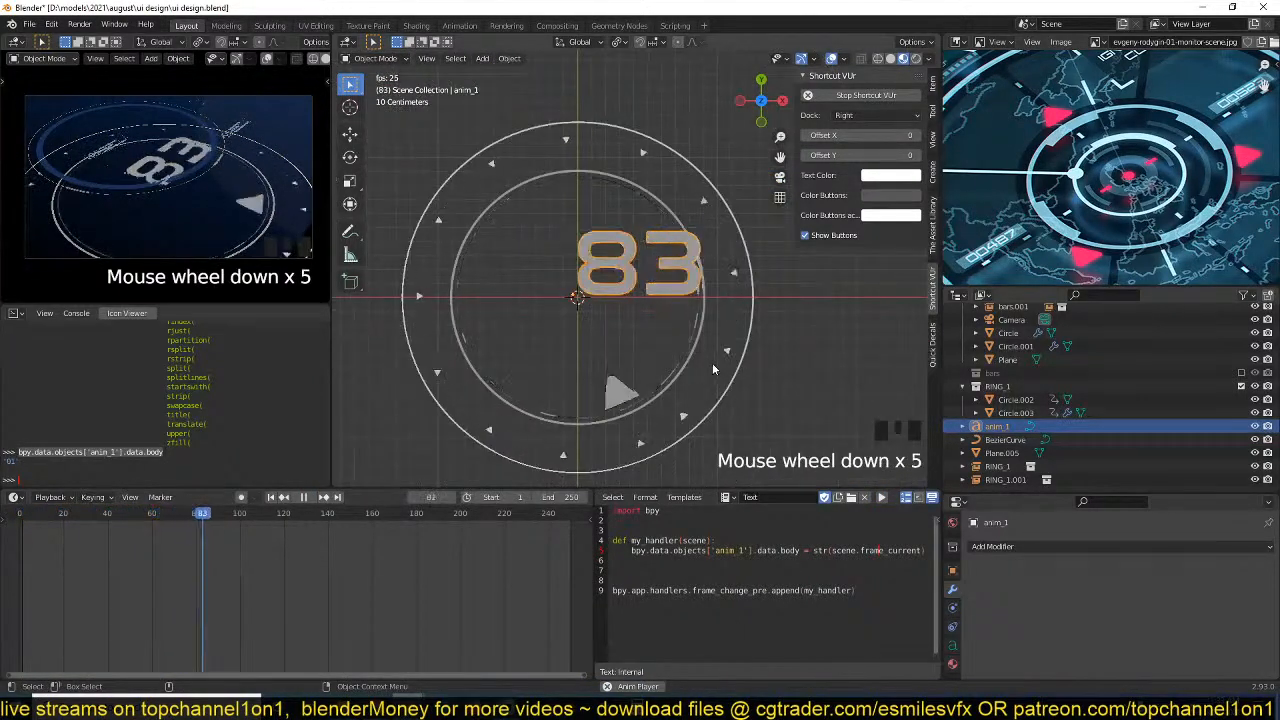
scroll(712, 365, "up", 1)
left_click(620, 570)
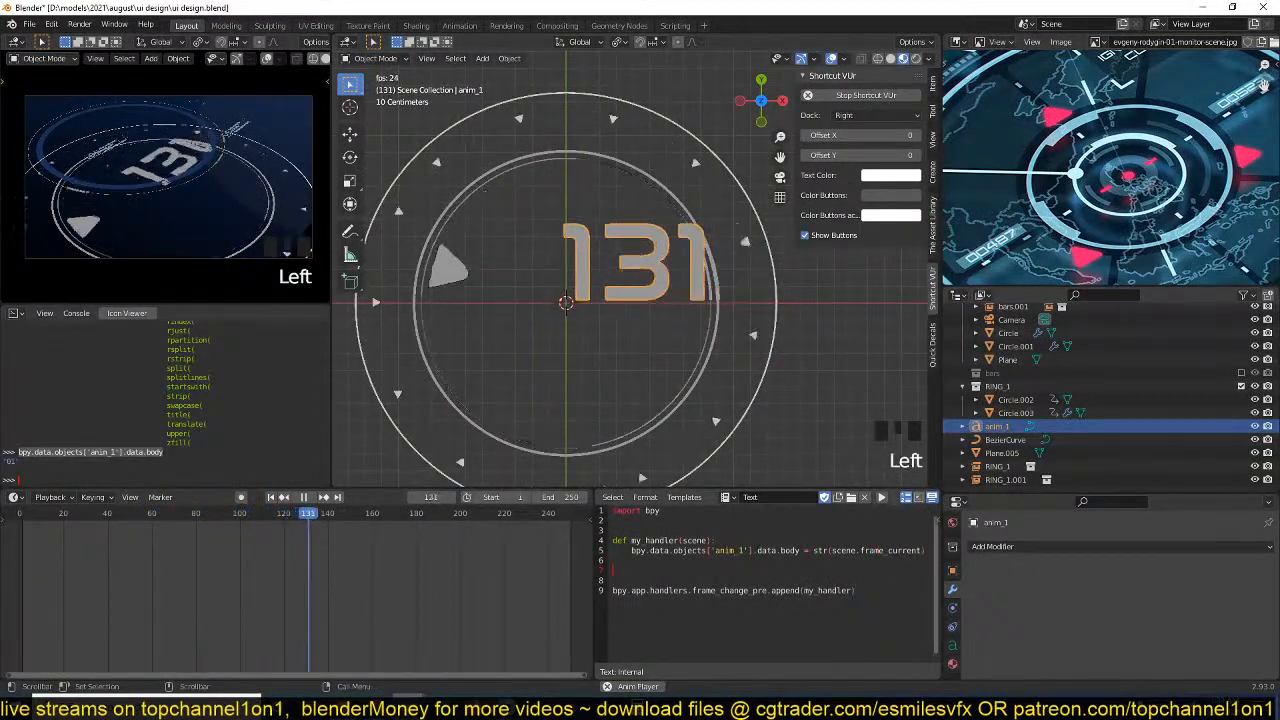
scroll(718, 557, "up", 3)
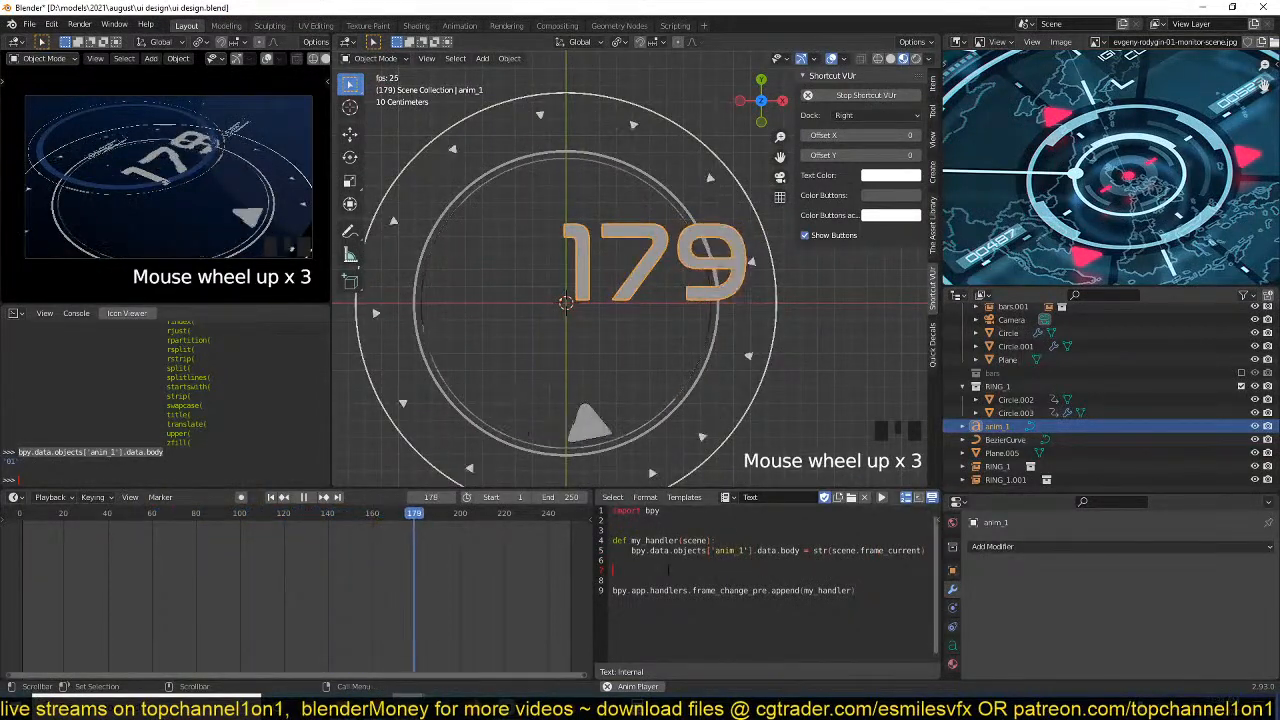
Review the handler code and its data.body line against the changing number while the animation plays.
left_click_drag(644, 530, 856, 590)
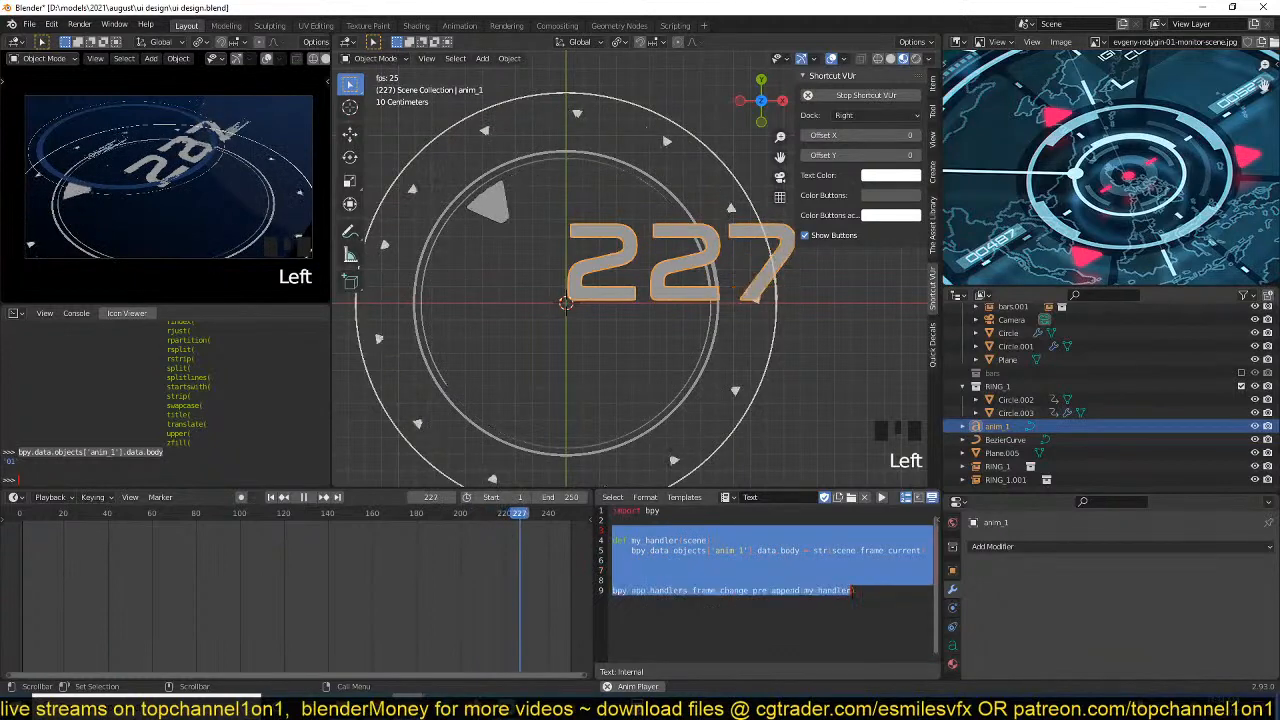
left_click(856, 588)
left_click_drag(640, 530, 868, 598)
left_click(627, 253)
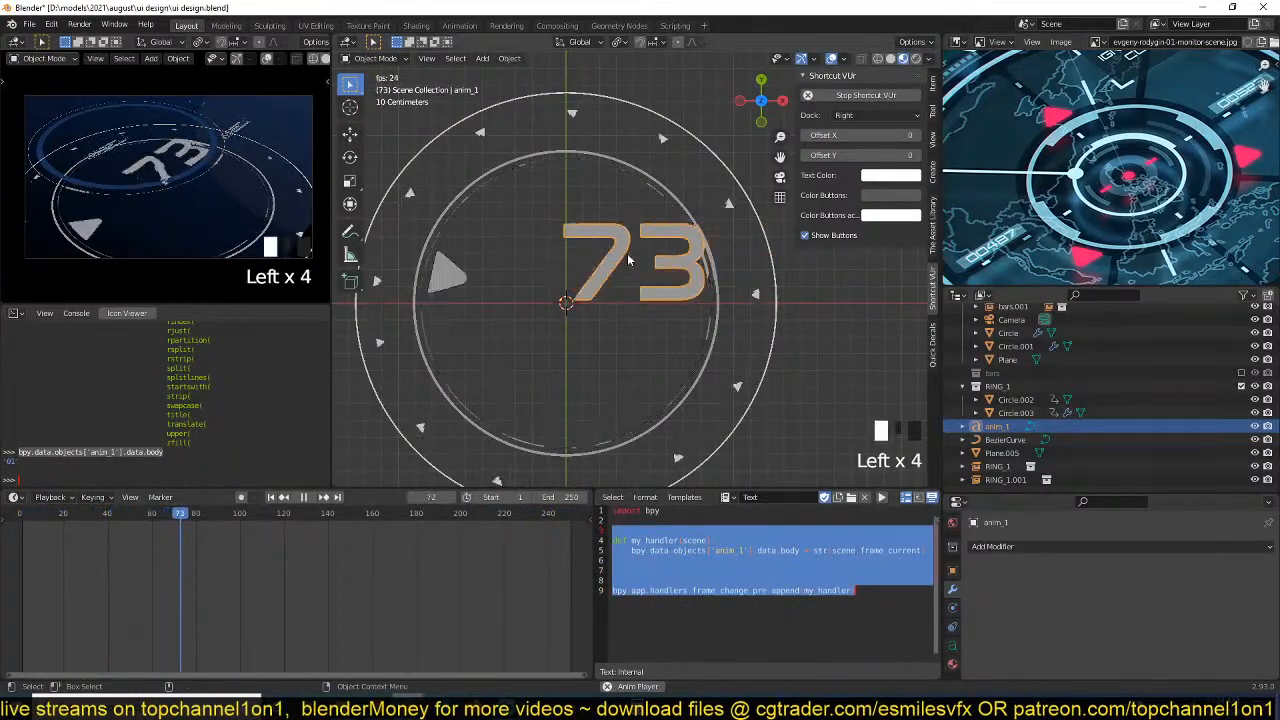
left_click(628, 285)
left_click(668, 294)
left_click(774, 556)
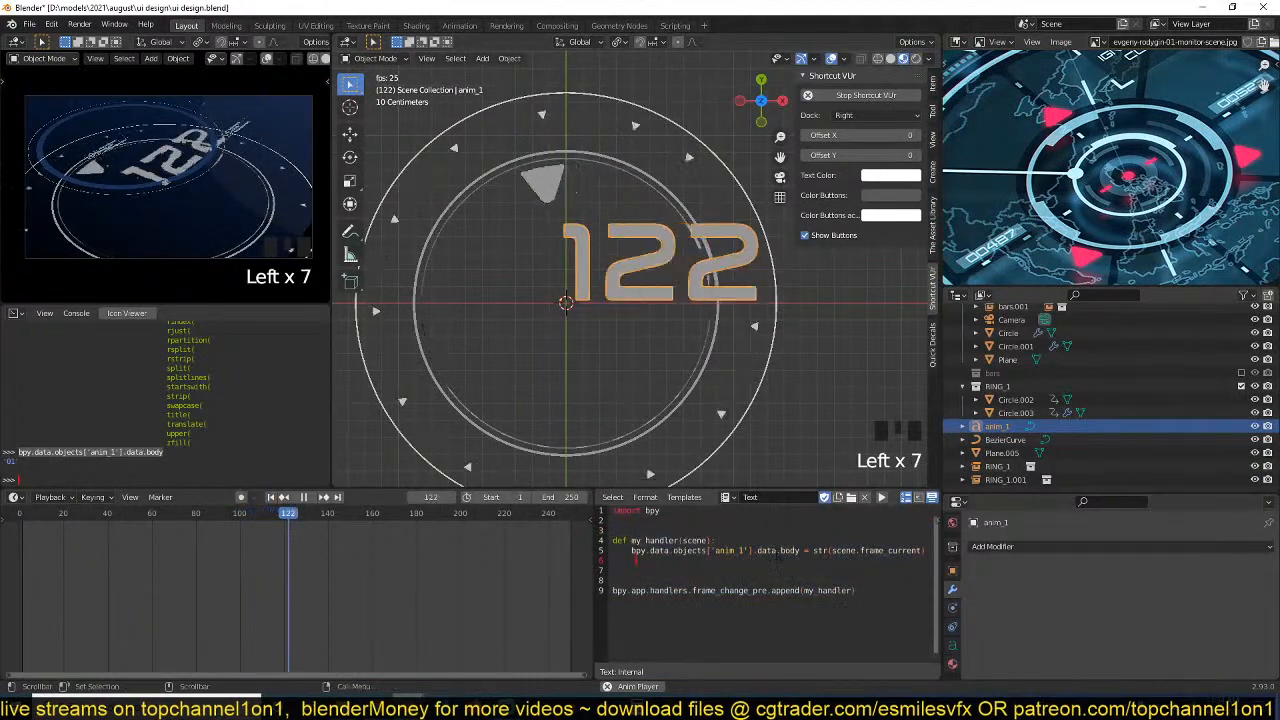
left_click(776, 553)
left_click(694, 318)
left_click(672, 258)
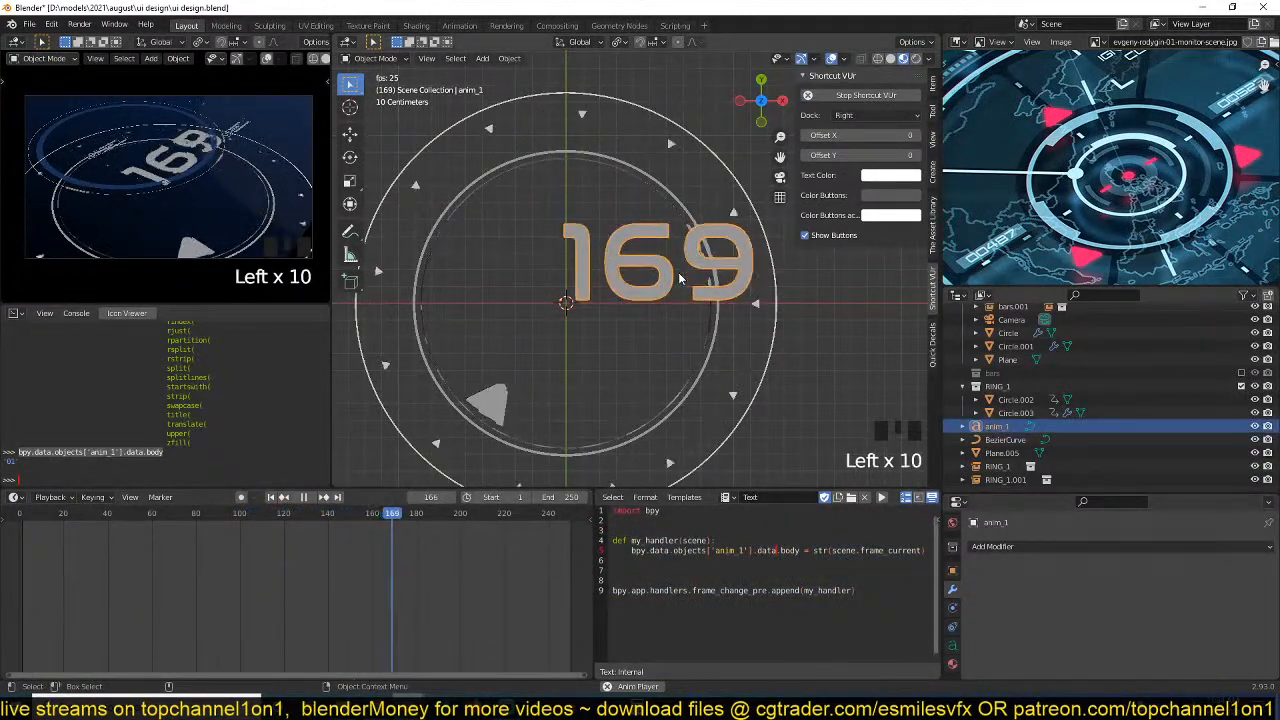
Halt the playback at frame 21 and scale the anim_1 number down to about 0.362.
key("Escape")
key("space")
key("space")
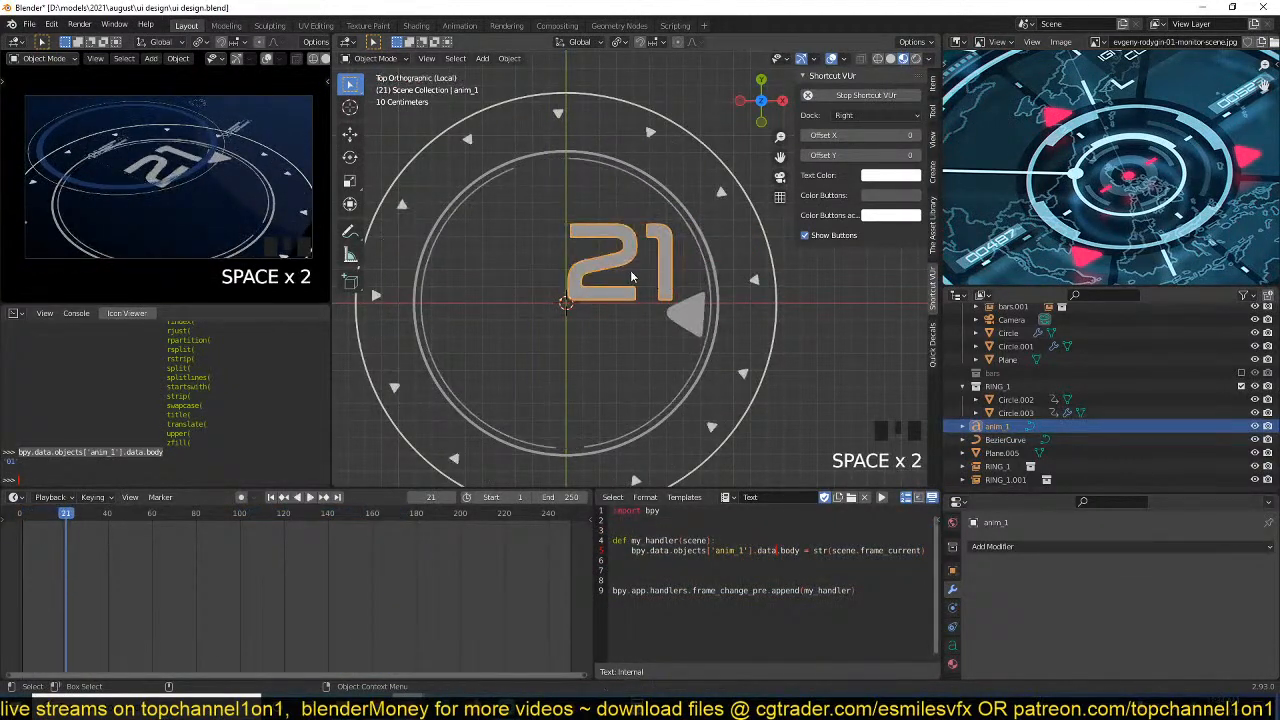
key("s")
left_click(618, 298)
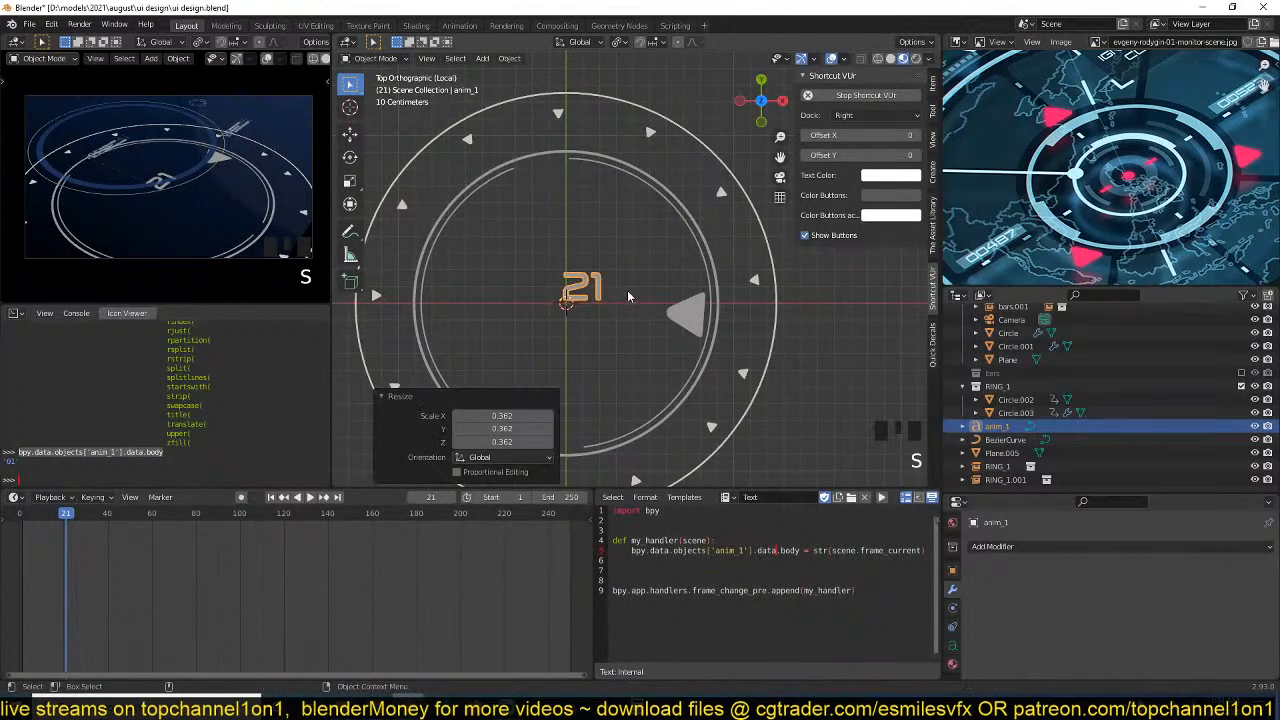
Add a new text object at the 3D cursor beside the number and scale it down to a small label.
scroll(628, 296, "up", 5)
key("shift+a")
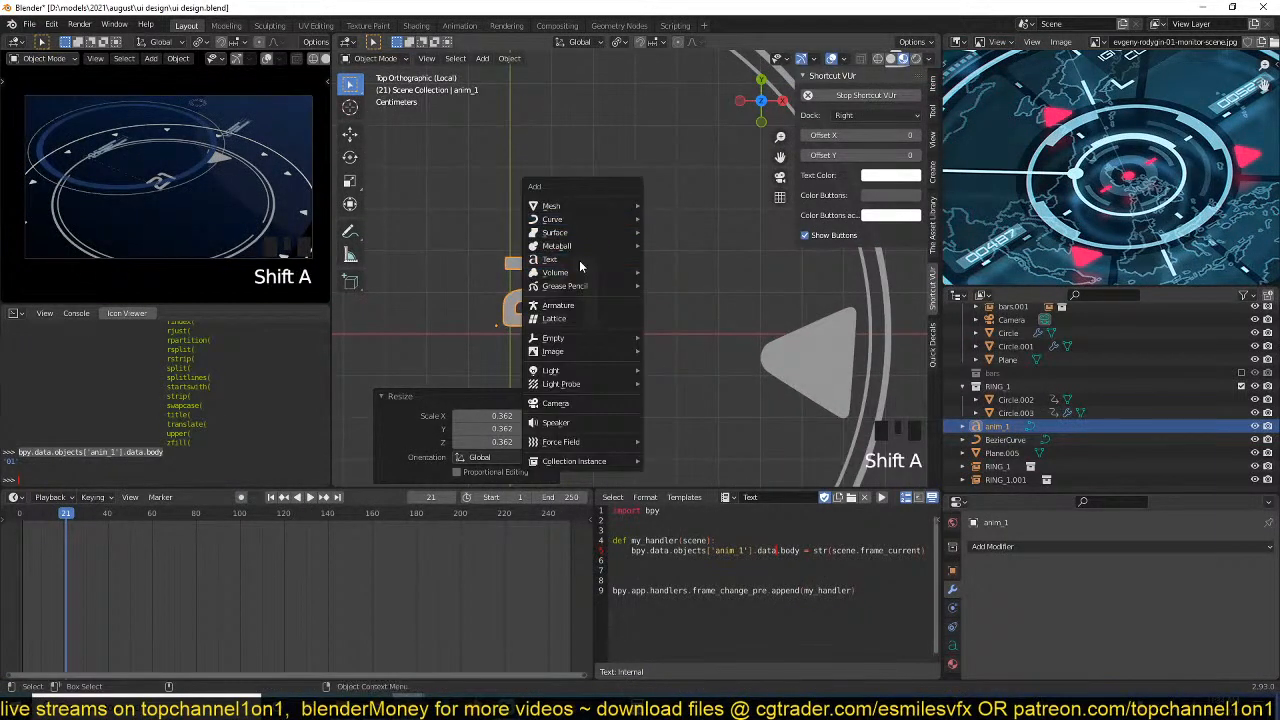
left_click(635, 262)
scroll(775, 306, "down", 3)
key("s")
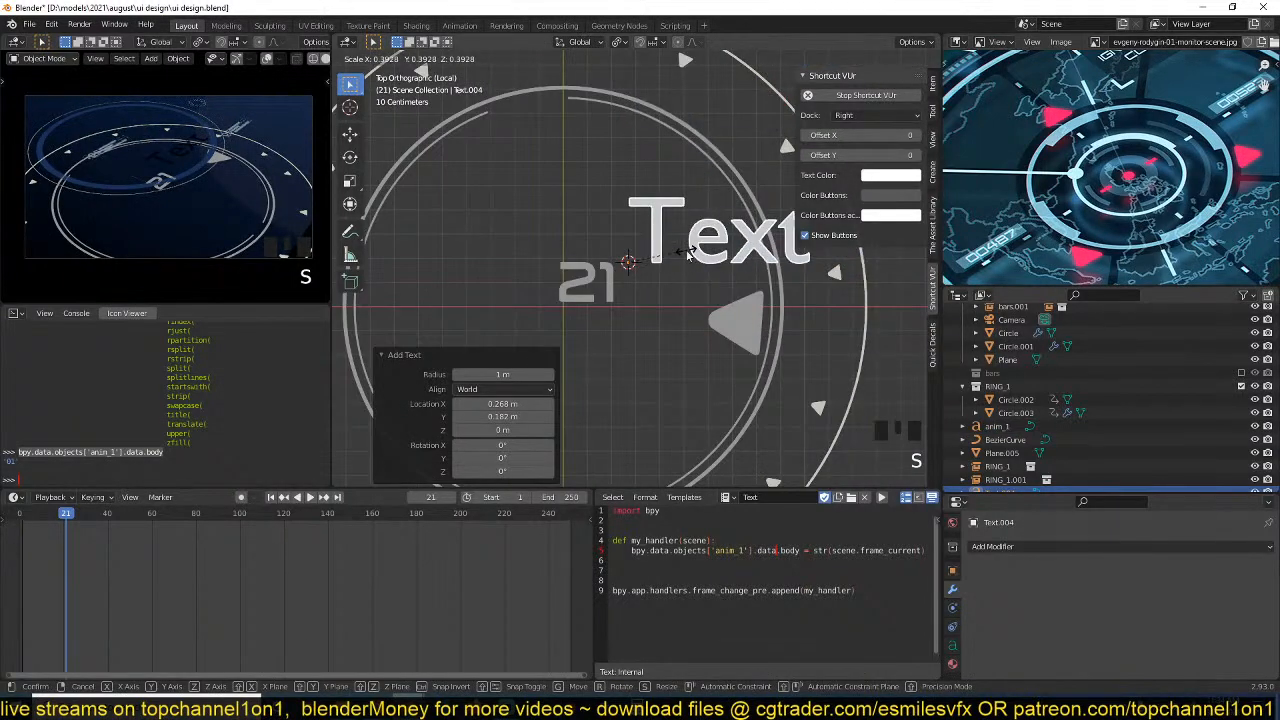
left_click(690, 268)
key("s")
left_click(700, 264)
Replace the new text's content with a degree symbol and nudge it about 0.036 m closer to the number.
key("Tab")
key("ctrl+a")
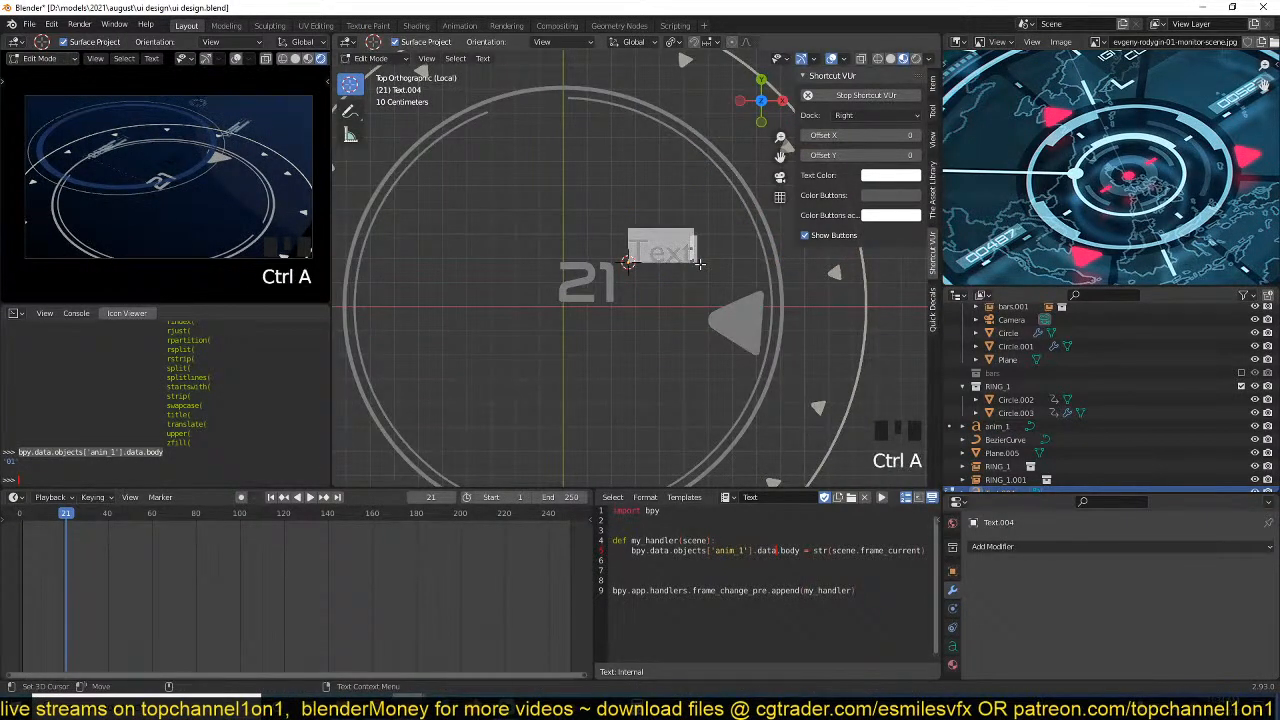
key("BackSpace")
key("Tab")
key("g")
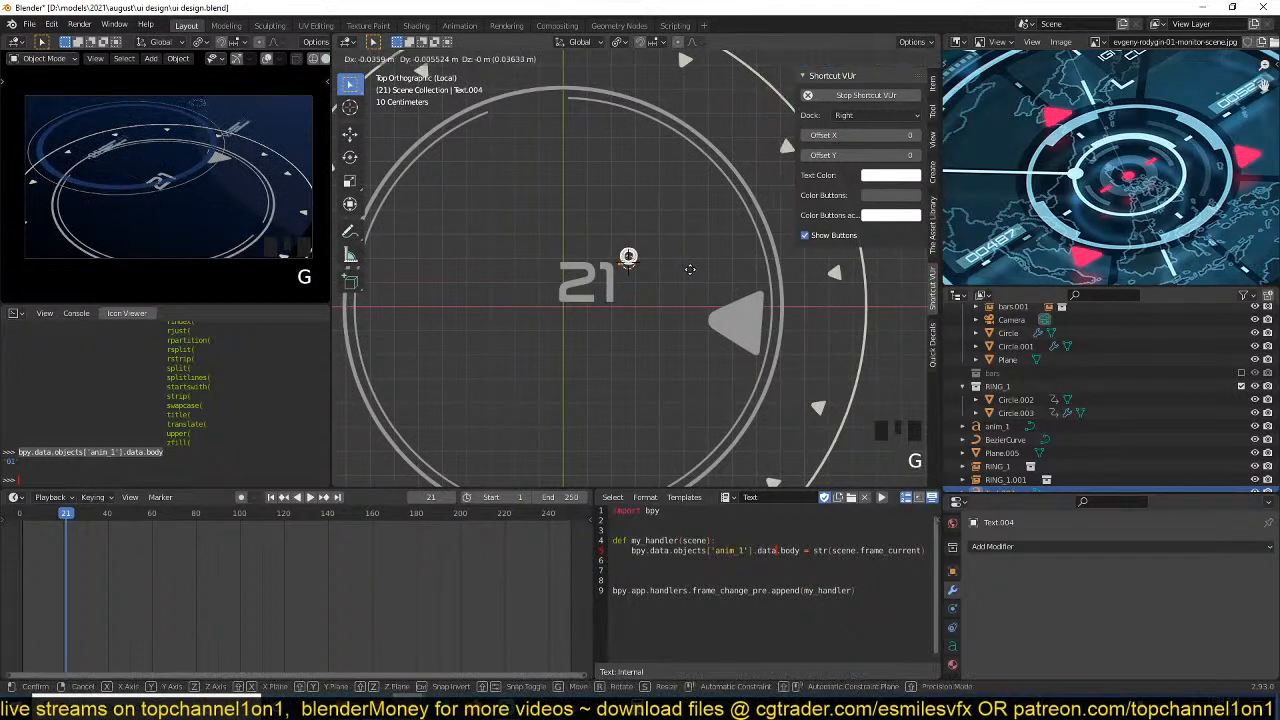
left_click(690, 269)
scroll(745, 286, "up", 1)
scroll(758, 306, "down", 6)
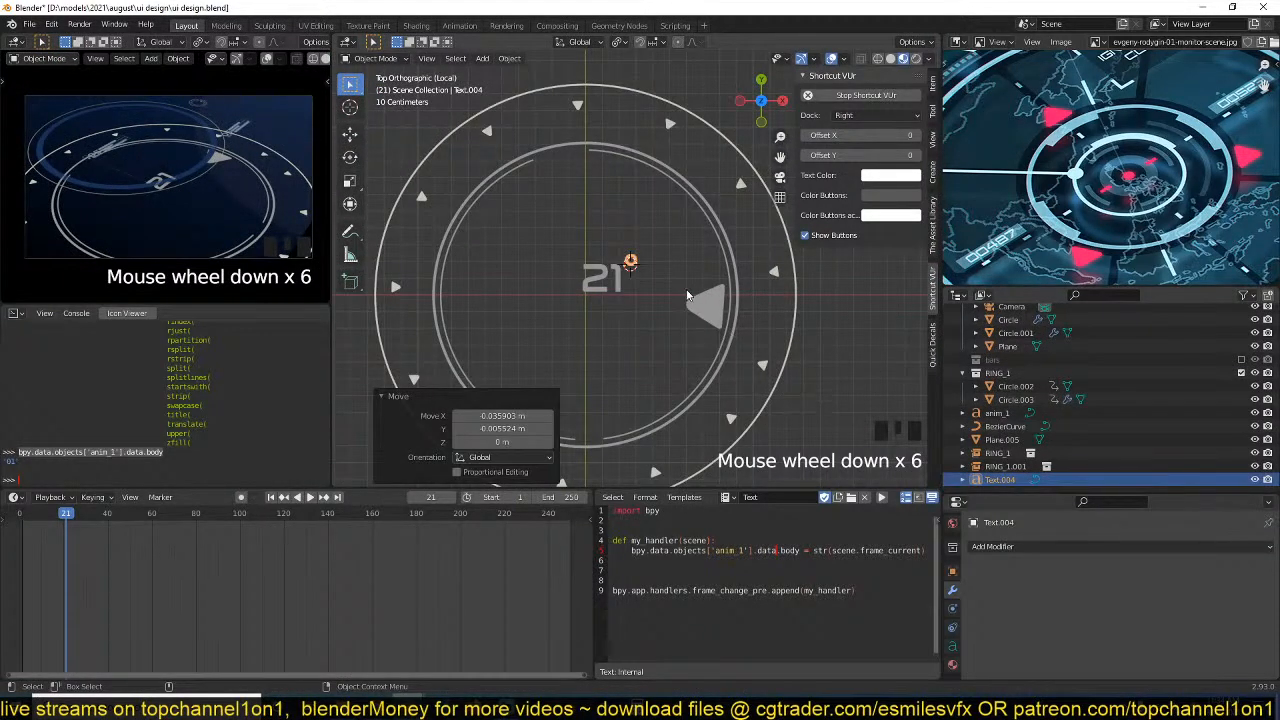
Move the degree symbol Text.004 into the RING_1 collection and save the file.
key("x")
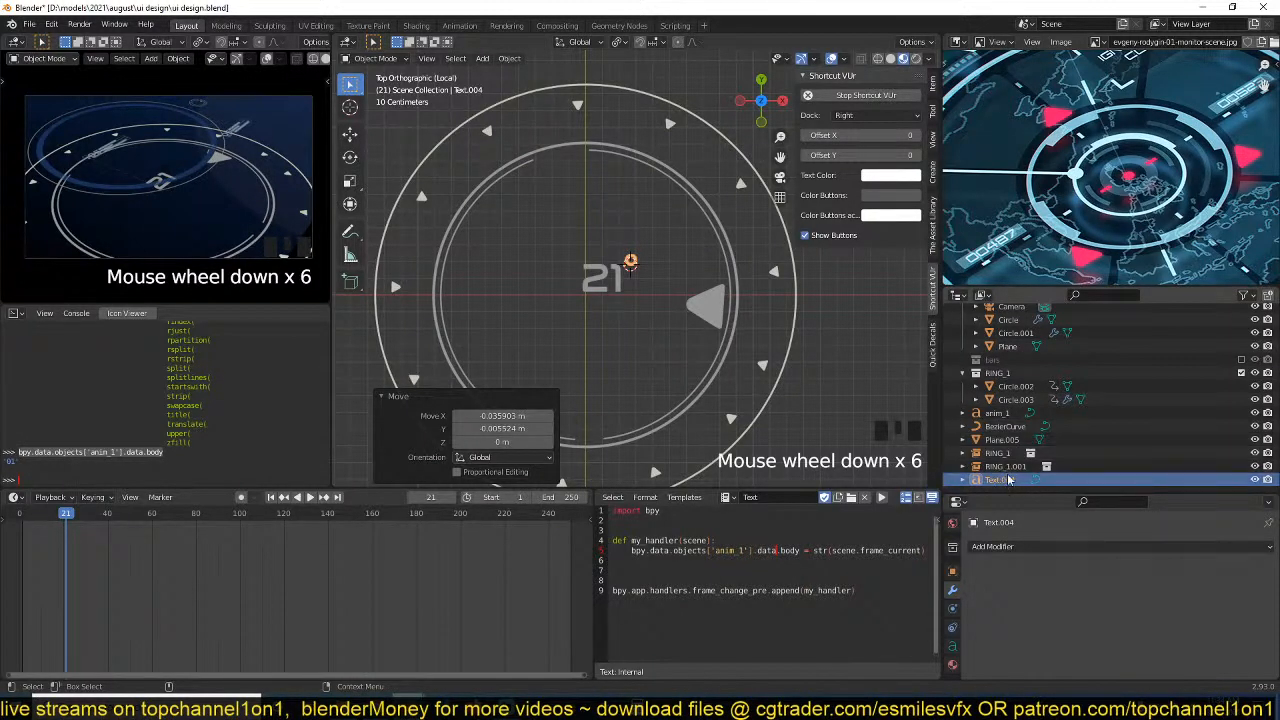
left_click_drag(1000, 480, 997, 373)
scroll(632, 294, "down", 4)
left_click(636, 283)
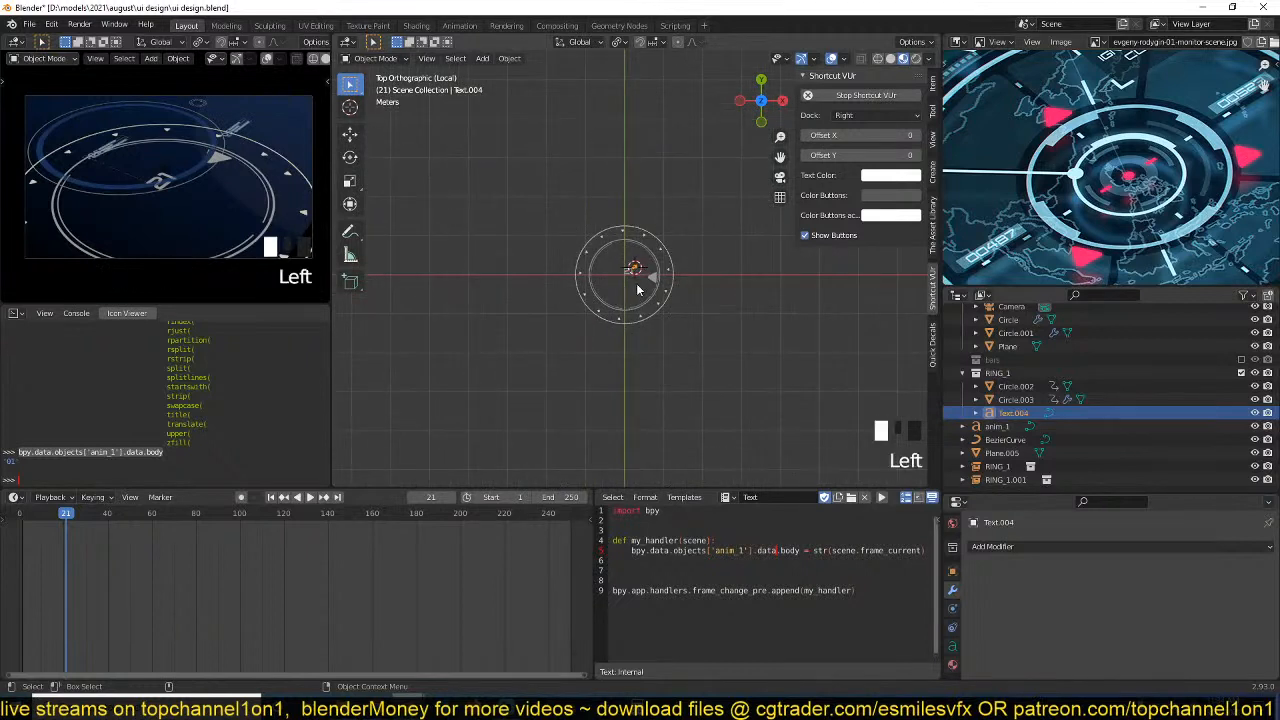
key("ctrl+s")
Link the anim_1 number's material to the degree symbol, clear the selection and save the file.
scroll(630, 340, "up", 6)
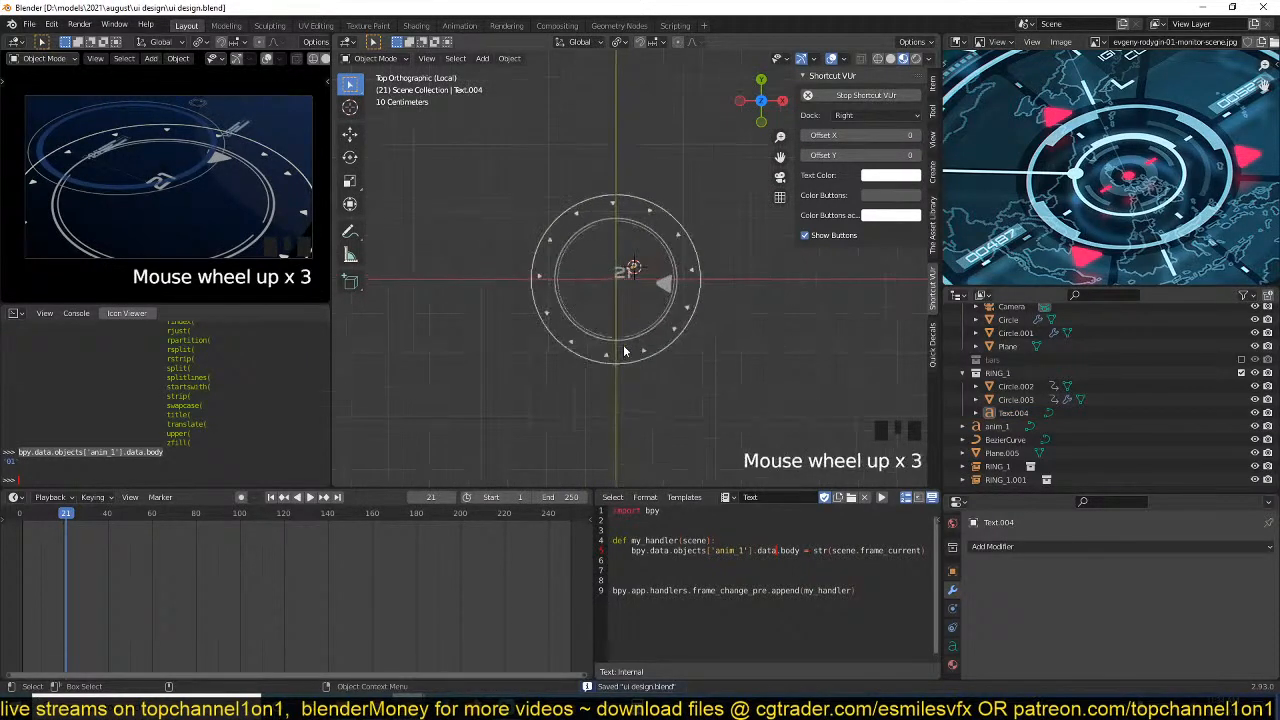
left_click(617, 280, "shift")
left_click(617, 280, "shift")
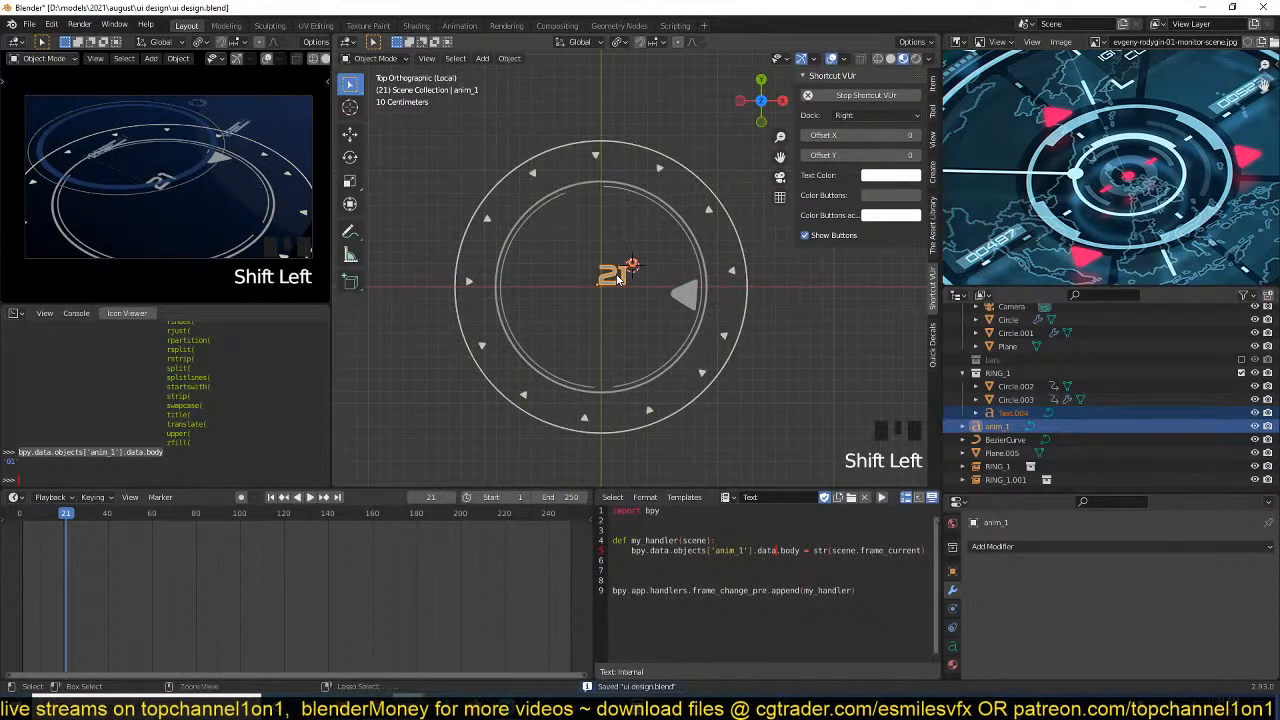
key("ctrl+l")
left_click(620, 280)
key("alt+a")
key("ctrl+s")
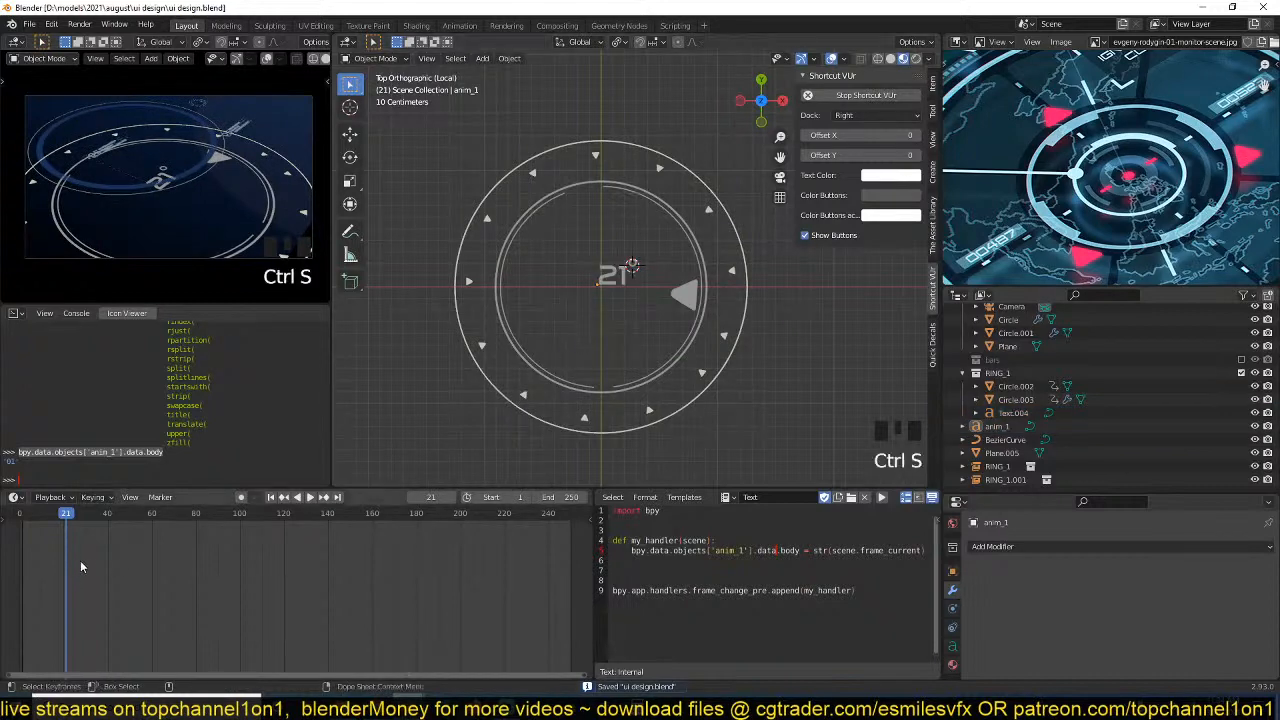
Leave the local view and toggle the RING_1 collection off and on to check which elements it contains.
scroll(632, 363, "down", 4)
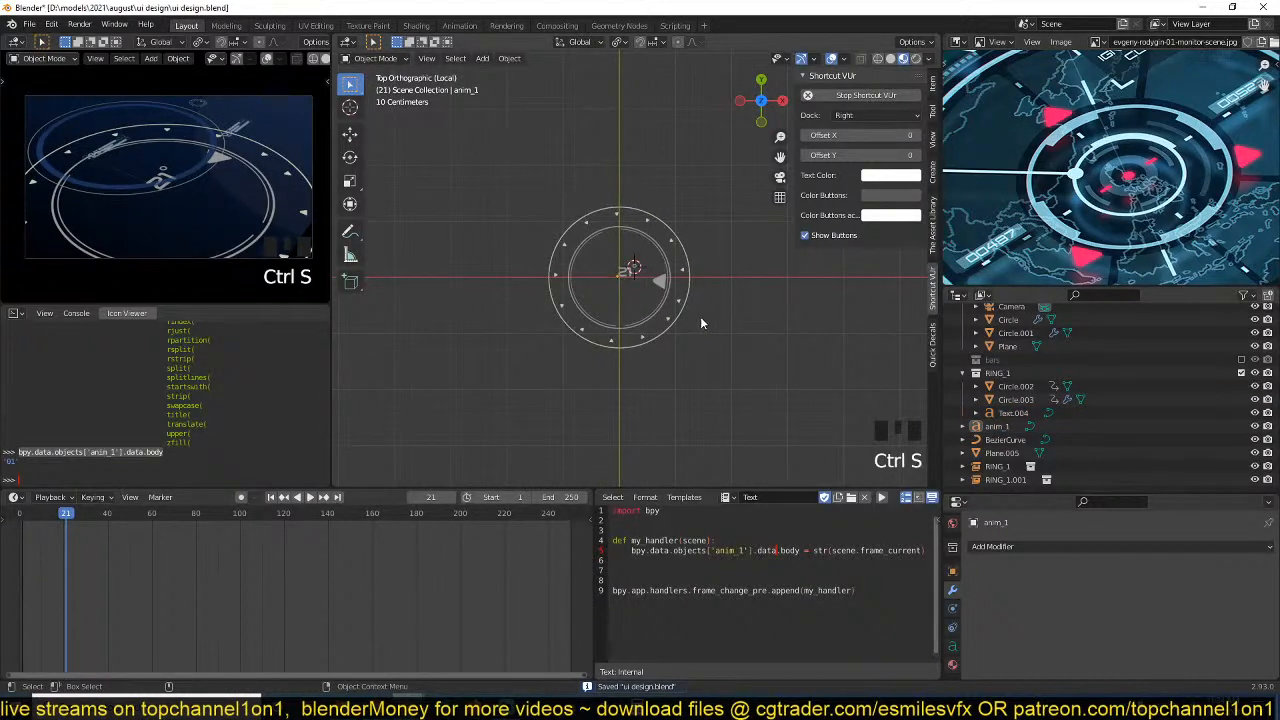
key("slash")
scroll(661, 380, "up", 4)
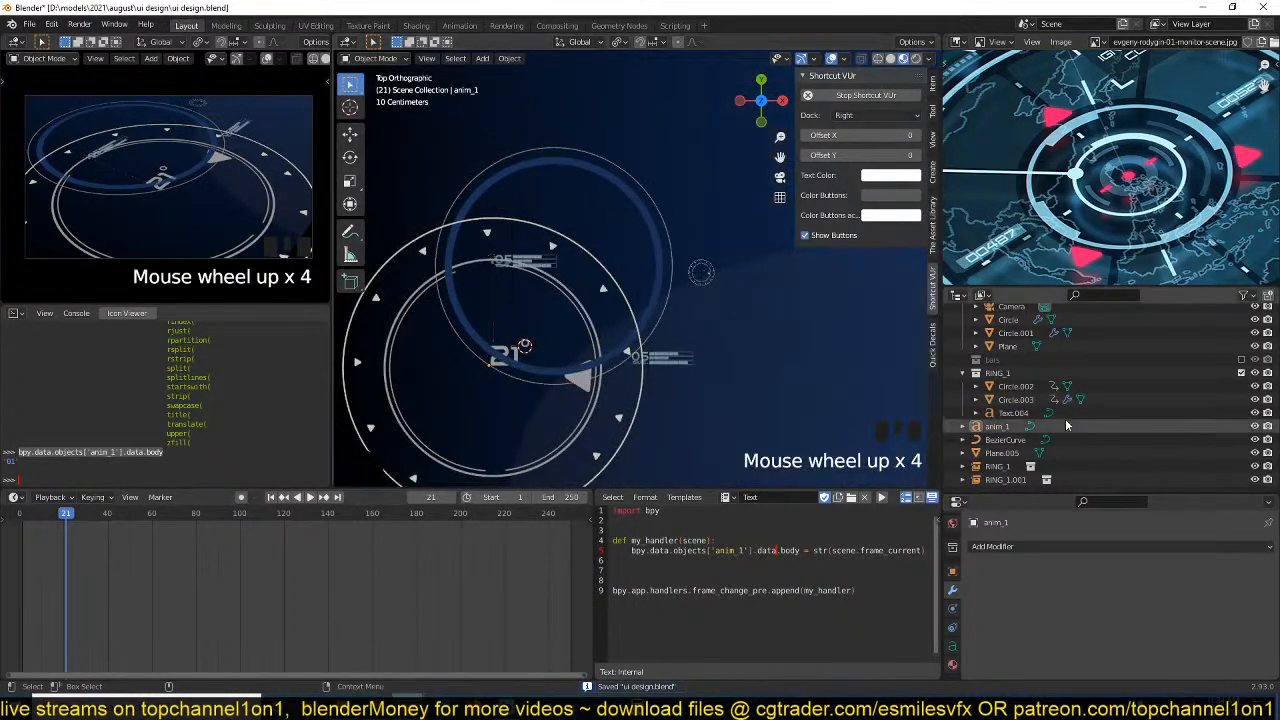
left_click(1243, 373)
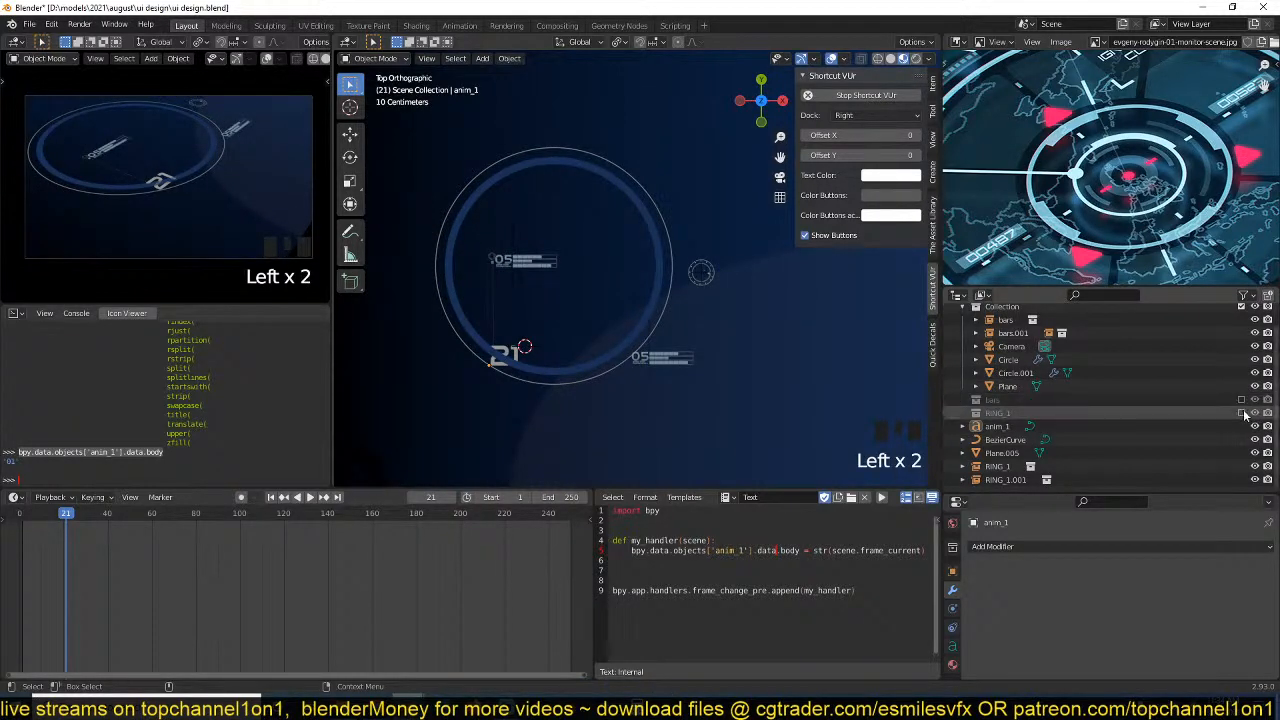
left_click(1241, 413)
Move the anim_1 number into the RING_1 collection, exclude that collection from the view layer and save the file.
scroll(478, 404, "up", 3)
left_click(430, 415)
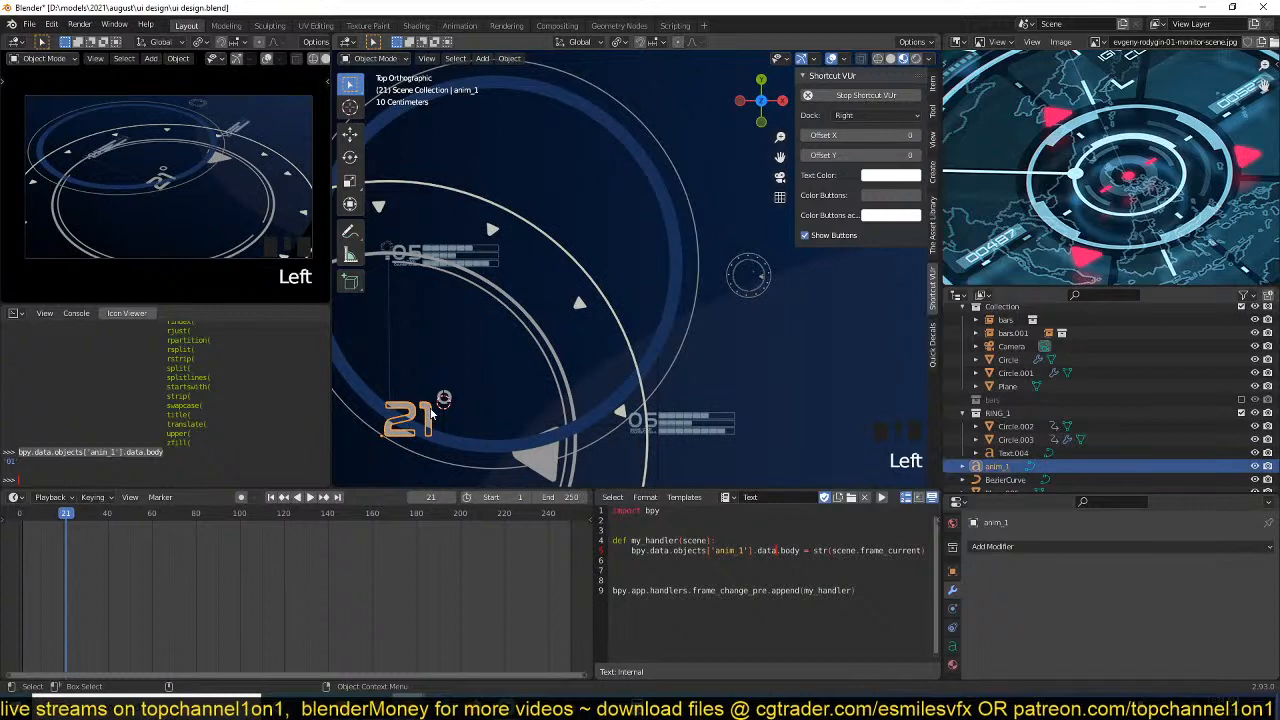
key("m")
left_click(430, 466)
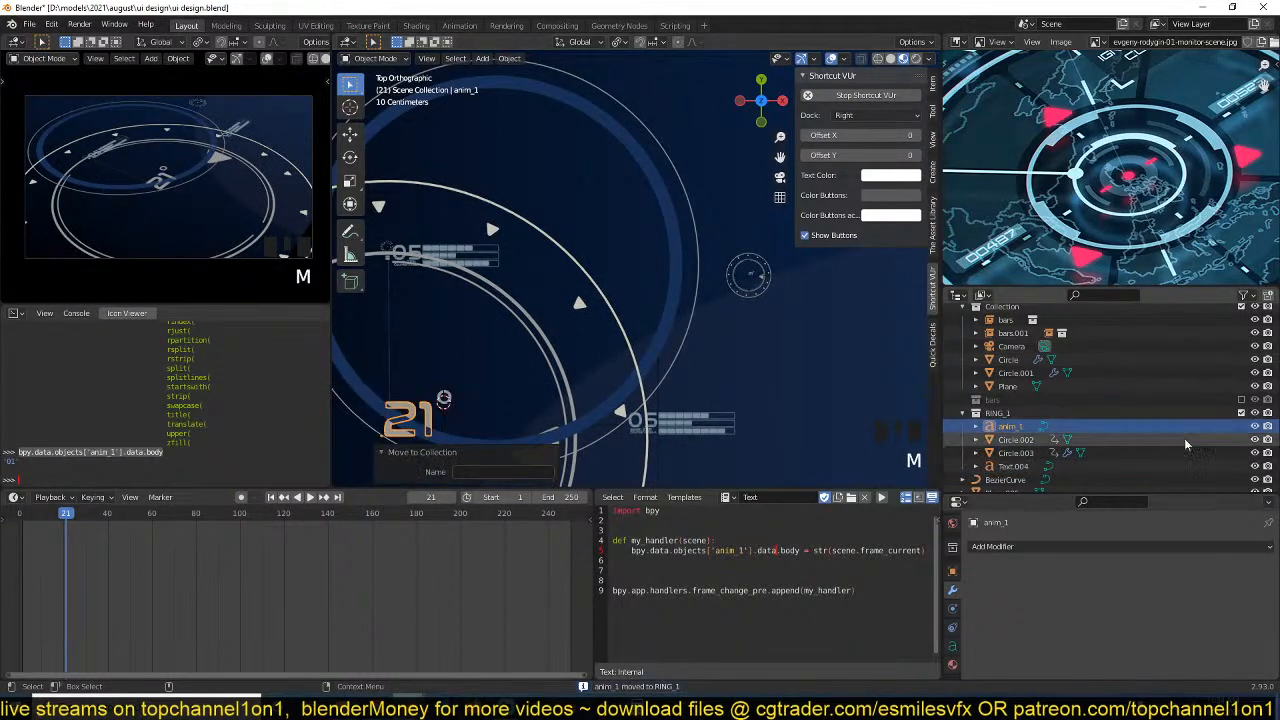
left_click(1241, 413)
scroll(692, 313, "down", 2)
key("ctrl+s")
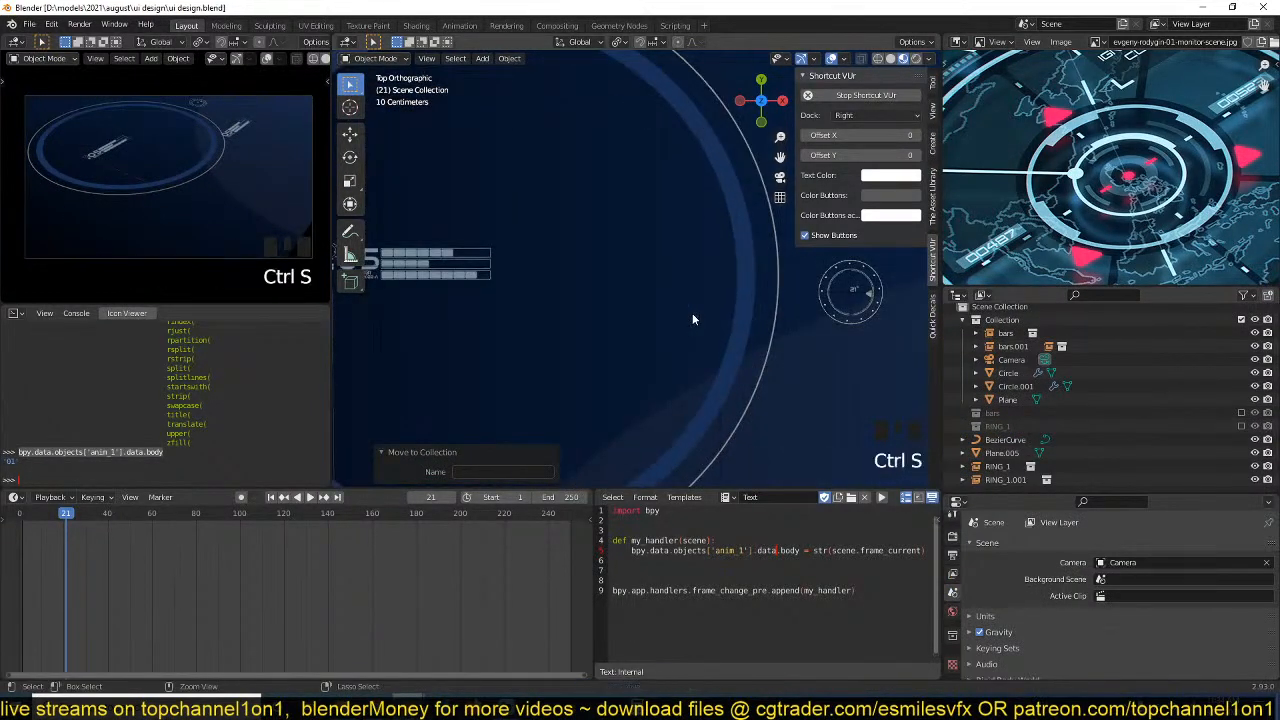
Examine the .05 bar readout and its small labels inside the large blue ring up close.
middle_click_drag(672, 313, 771, 303, "shift")
scroll(771, 303, "up", 1)
key("shift+a")
key("Escape")
middle_click_drag(449, 261, 465, 261, "shift")
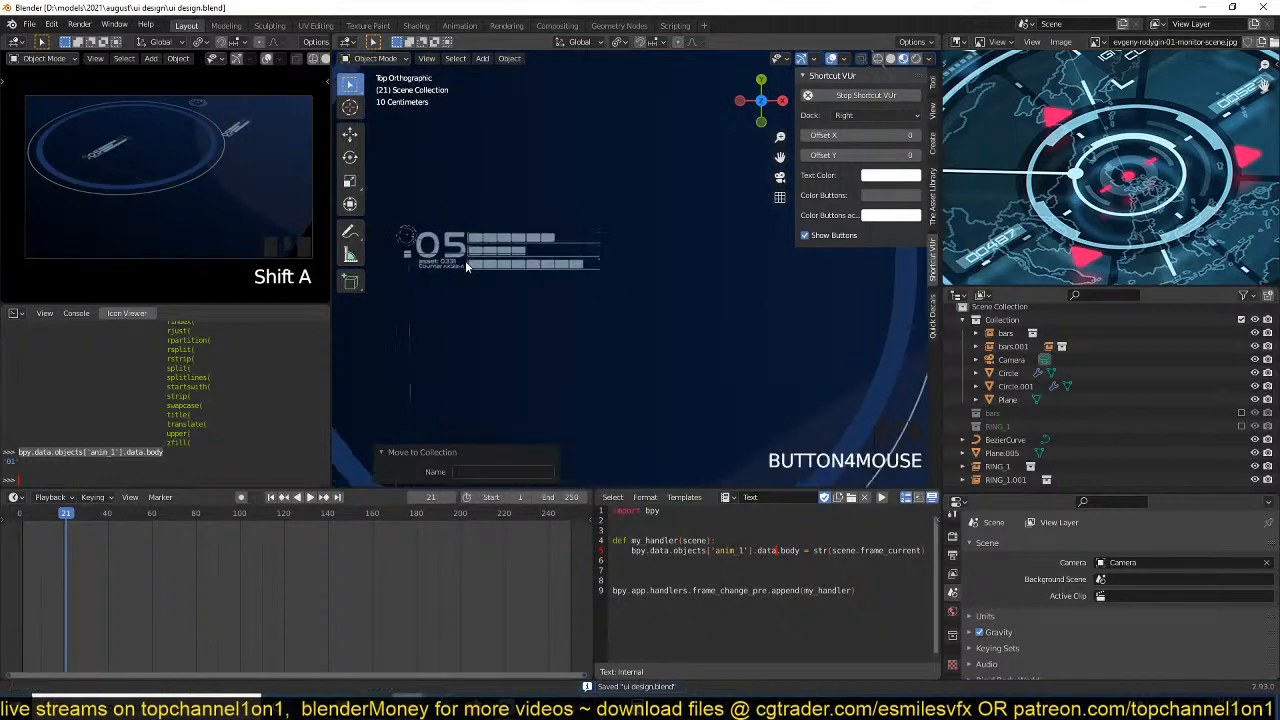
scroll(465, 261, "up", 10)
scroll(590, 185, "down", 8)
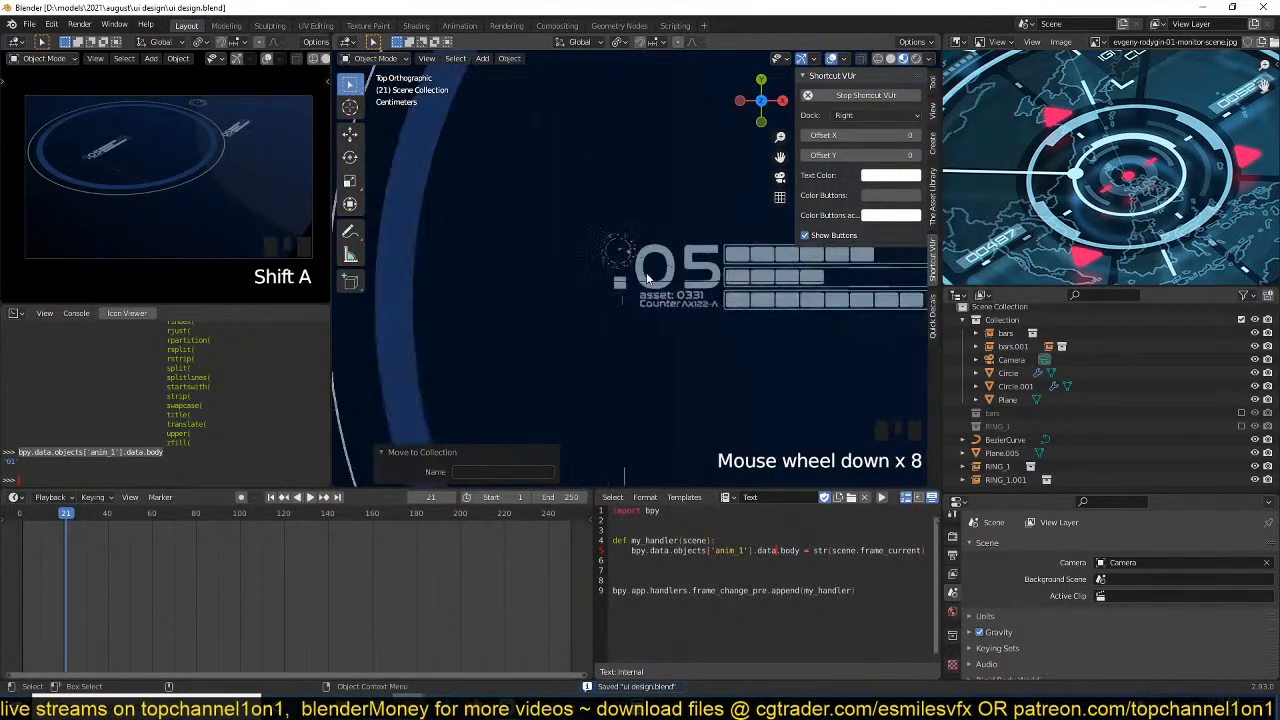
Play the animation and check the frame number and pointer inside the small ring beside the .05 readout.
middle_click_drag(646, 288, 716, 265, "shift")
key("space")
scroll(505, 305, "up", 5)
scroll(542, 303, "up", 6)
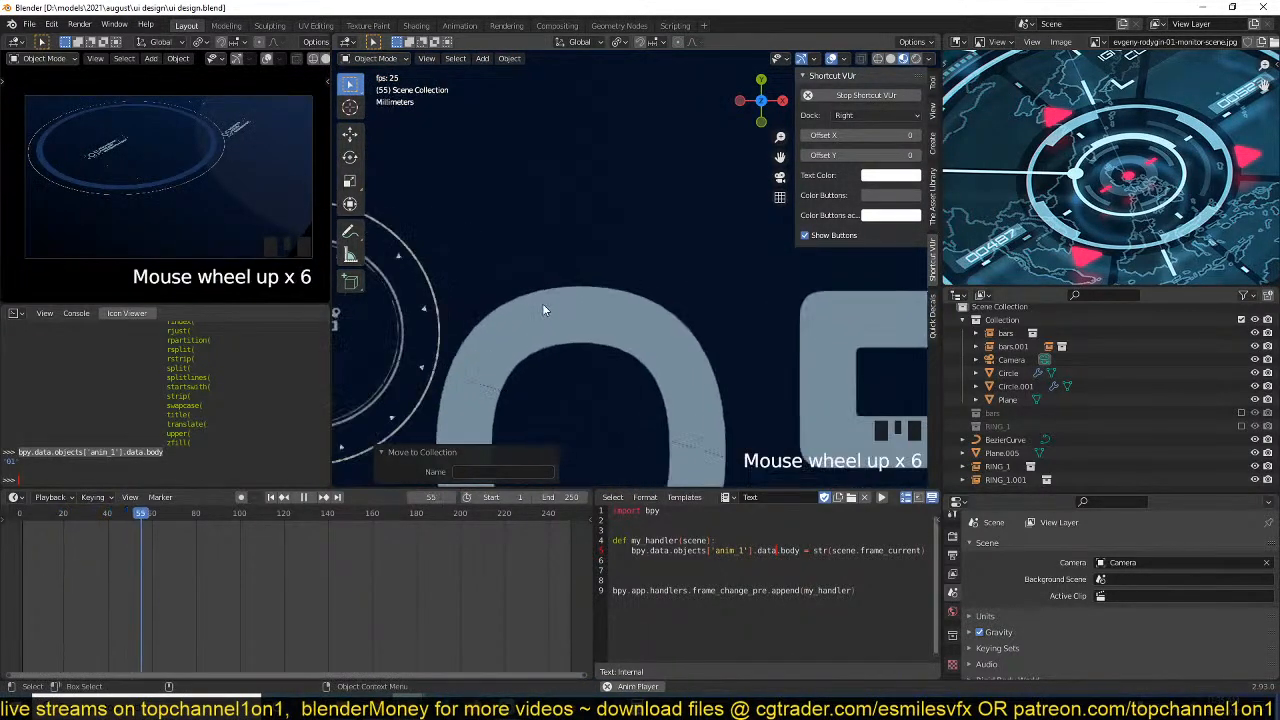
middle_click_drag(542, 303, 780, 263, "shift")
scroll(692, 281, "down", 3)
scroll(199, 176, "up", 1)
scroll(199, 176, "down", 4)
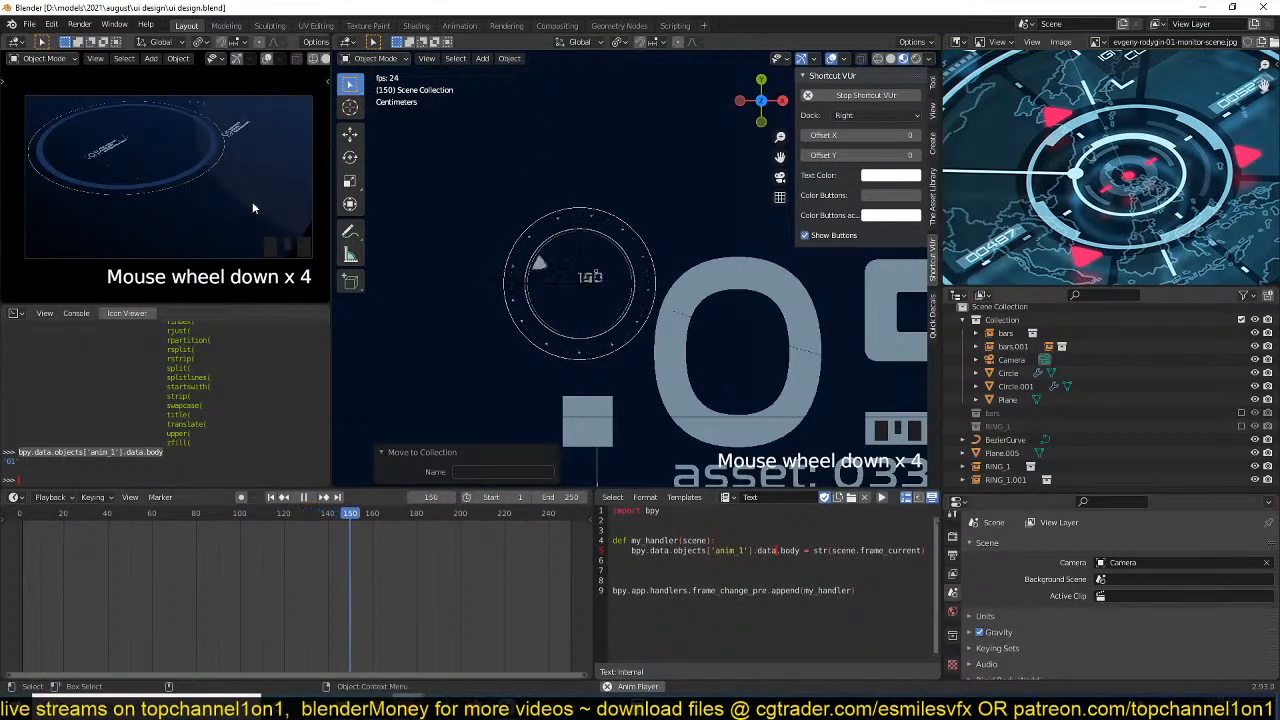
key("space")
Examine the rings and the .05 readout in the maximised rendered viewport, restore the layout and save the file.
scroll(187, 208, "up", 7)
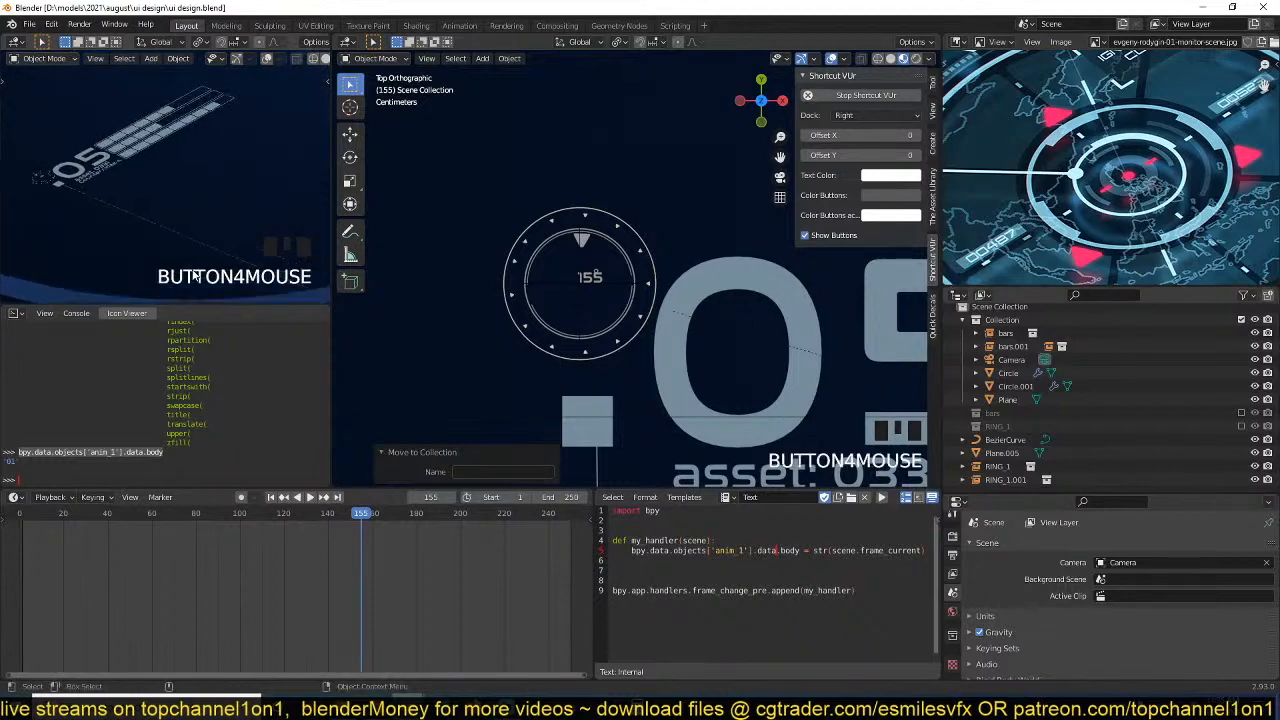
scroll(159, 220, "up", 3)
key("ctrl+space")
scroll(508, 277, "down", 4)
scroll(508, 277, "down", 4)
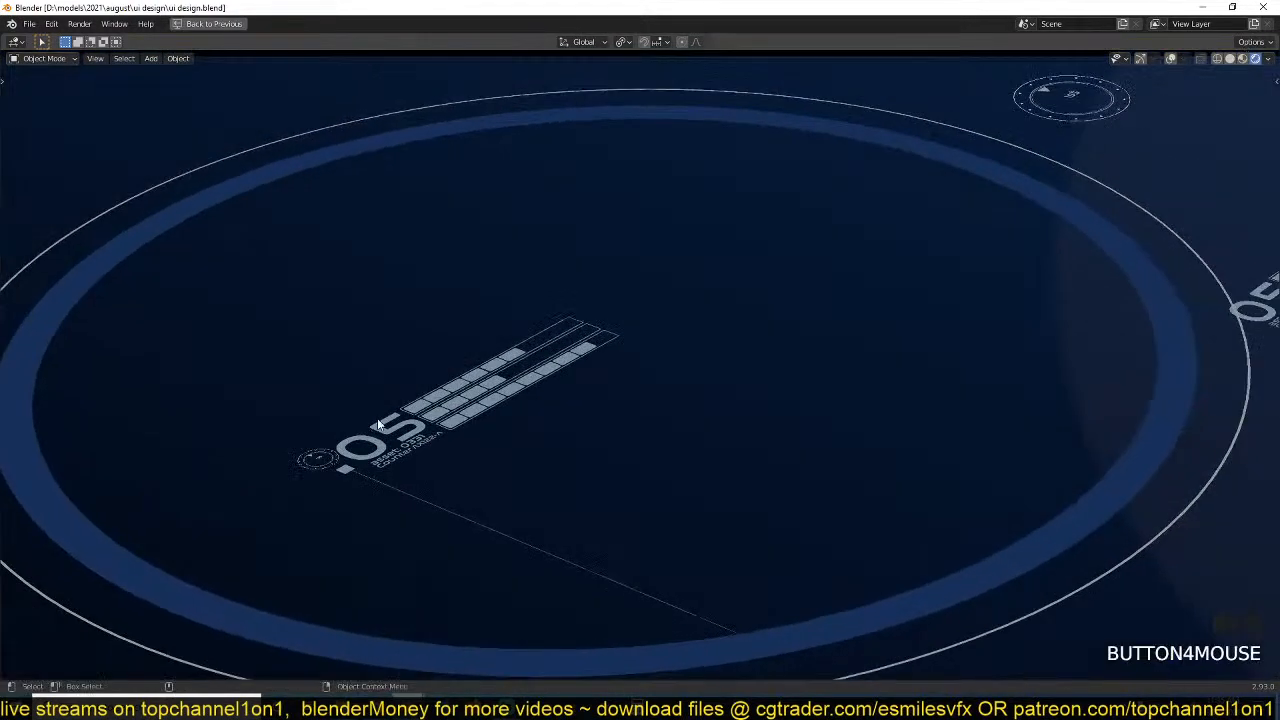
scroll(410, 387, "down", 4)
scroll(410, 390, "up", 3)
key("ctrl+space")
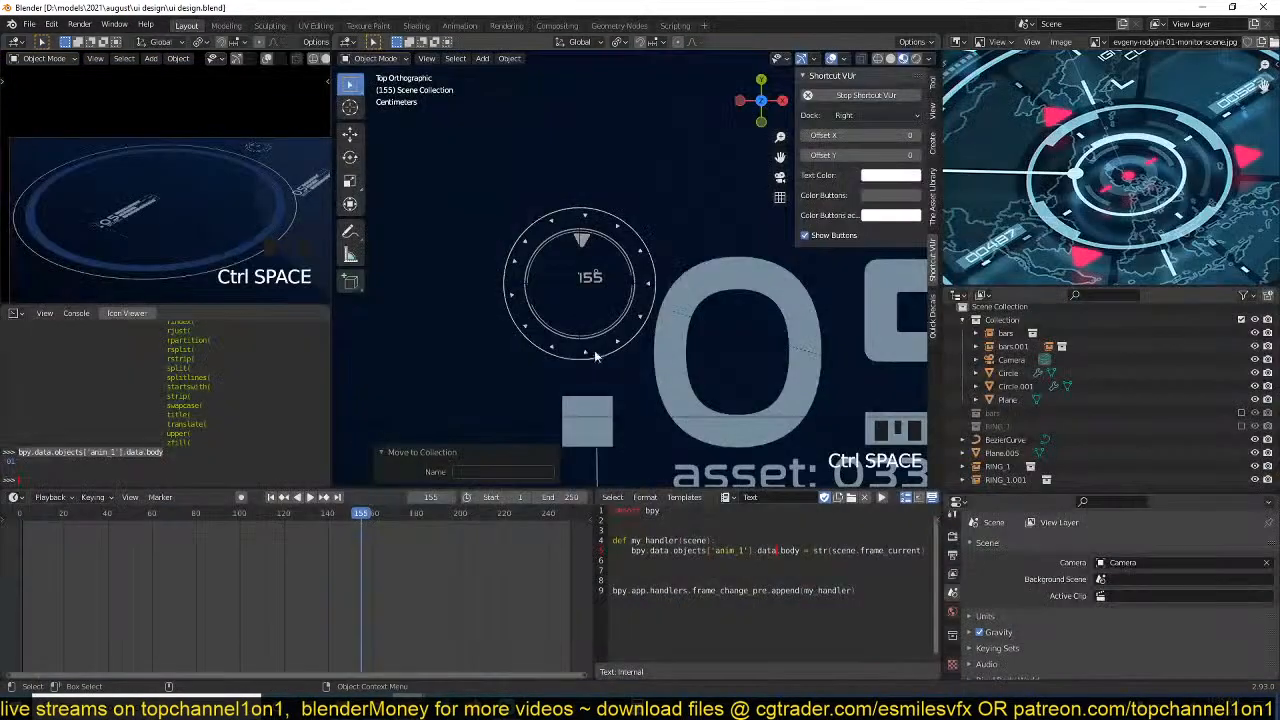
key("ctrl+s")
Inspect the small ring and its frame number from angled perspective views and save the file.
scroll(651, 318, "up", 4)
middle_click_drag(651, 318, 723, 243)
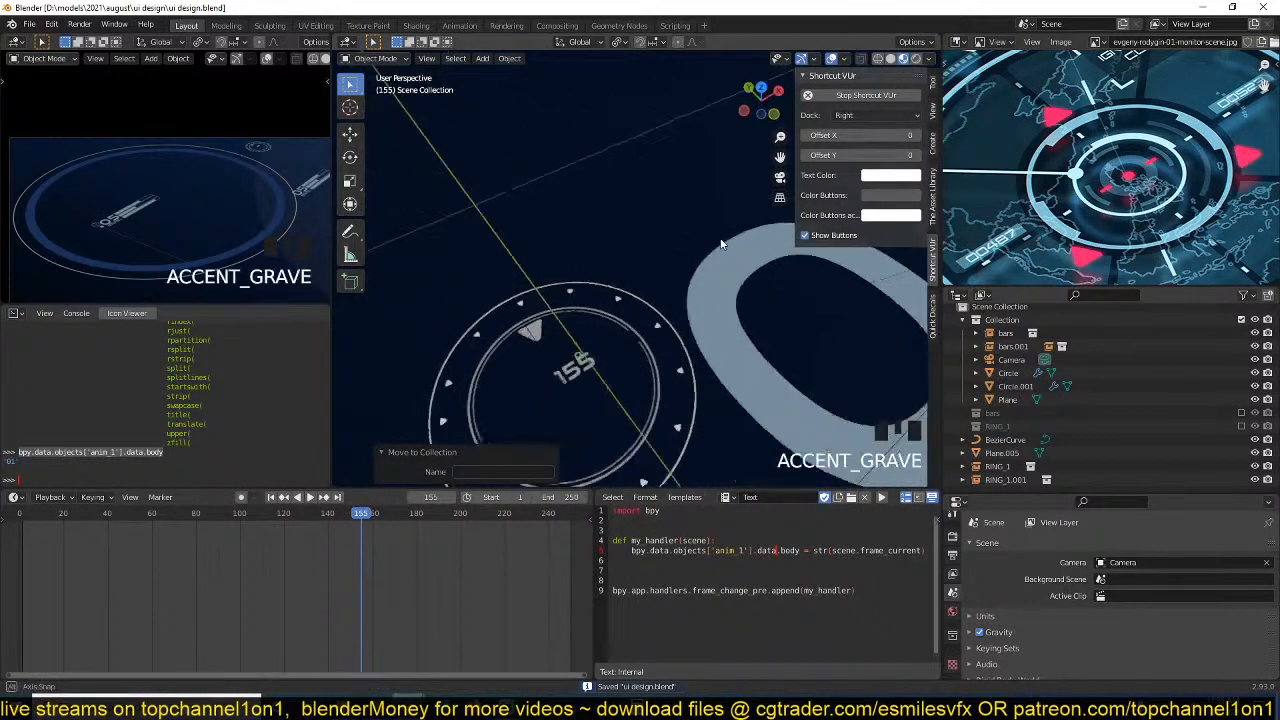
middle_click_drag(640, 345, 603, 321, "shift")
scroll(824, 376, "down", 13)
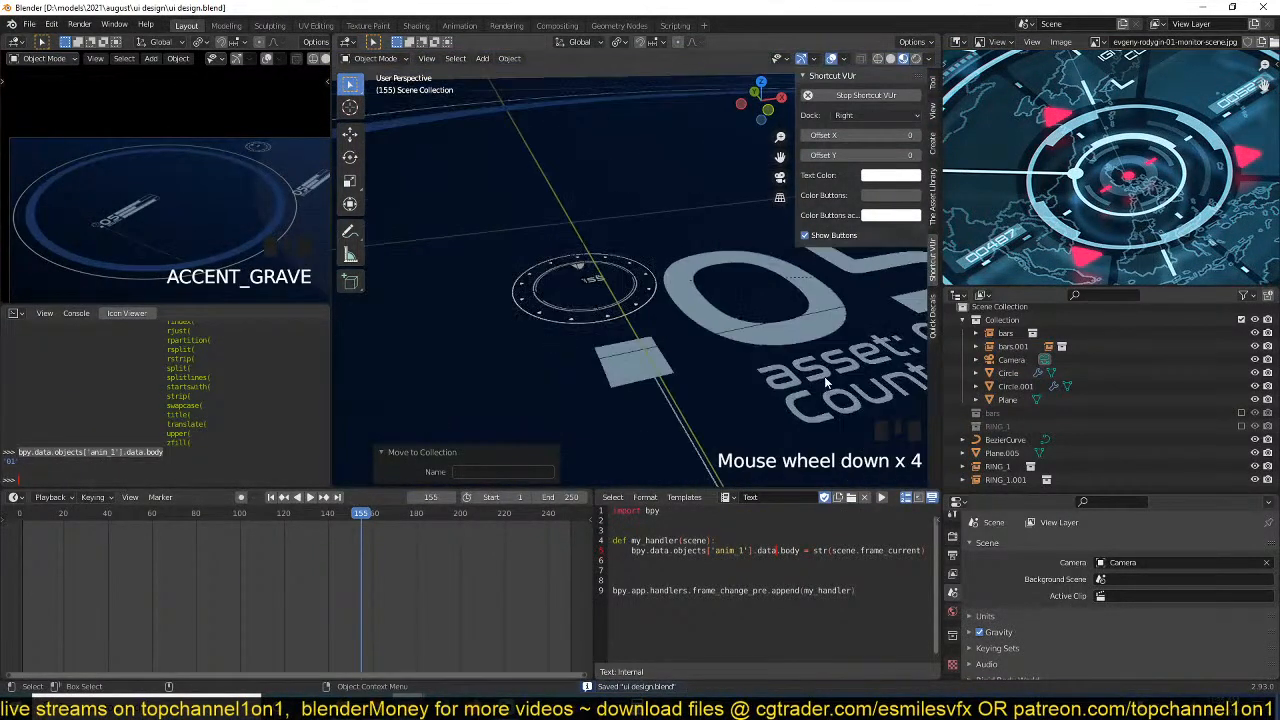
middle_click_drag(824, 378, 603, 282)
key("ctrl+s")
Add a UV sphere with 32 segments, 16 rings and 1 m radius, and scale it to about 0.558.
scroll(580, 285, "up", 3)
key("shift+a")
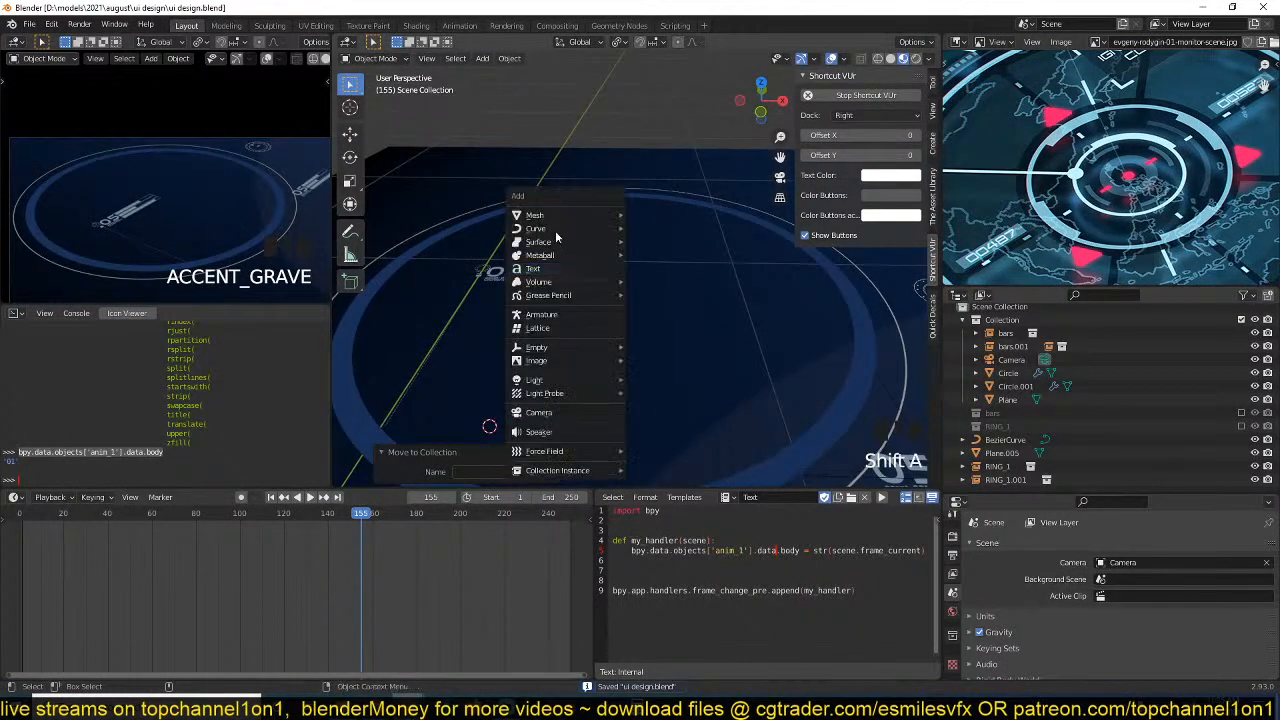
mouse_move(593, 215)
left_click(663, 254)
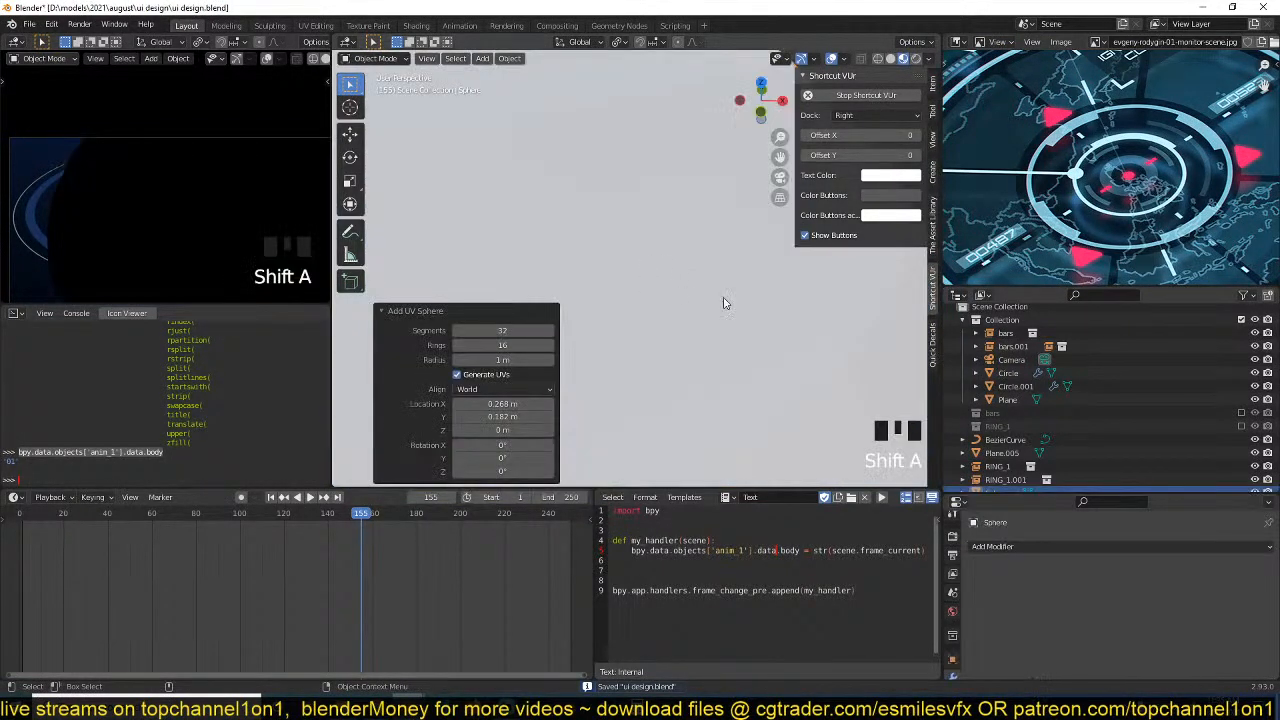
scroll(824, 318, "down", 4)
key("s")
left_click(706, 328)
Centre the sphere inside the large blue ring in top view, scaling it by about 0.925, and save the file.
key("grave")
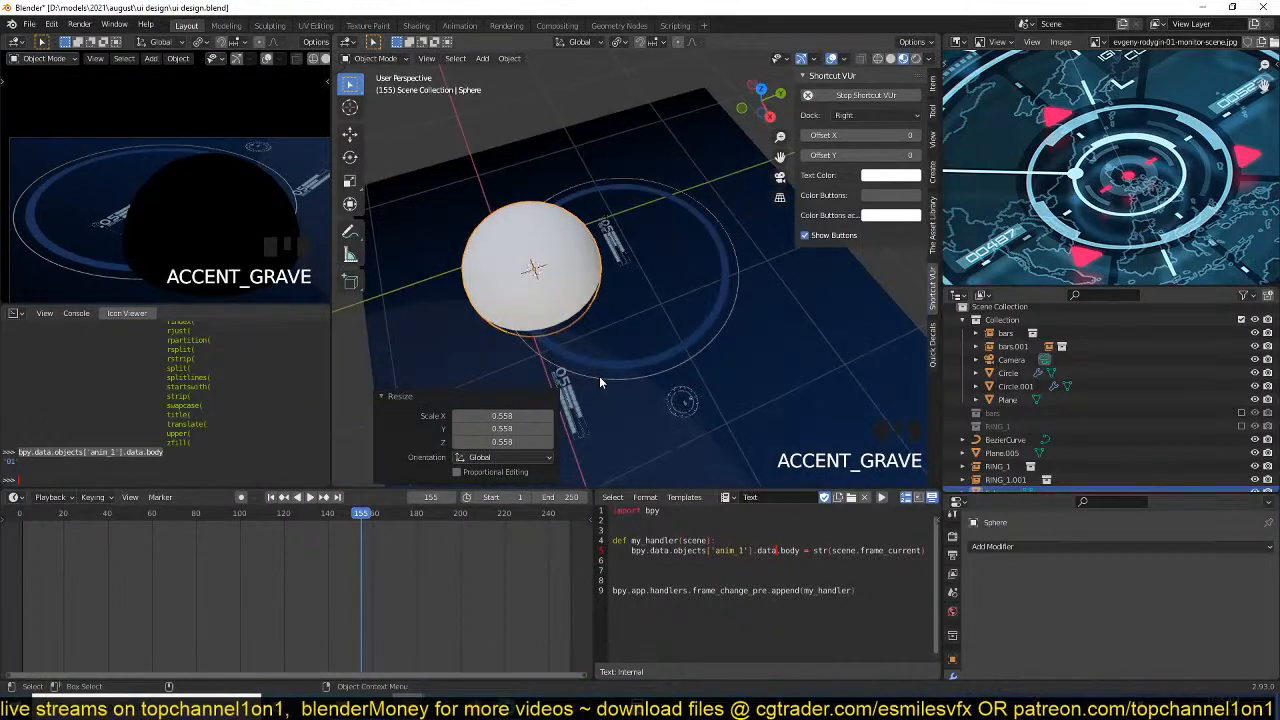
key("KP_7")
right_click(604, 376)
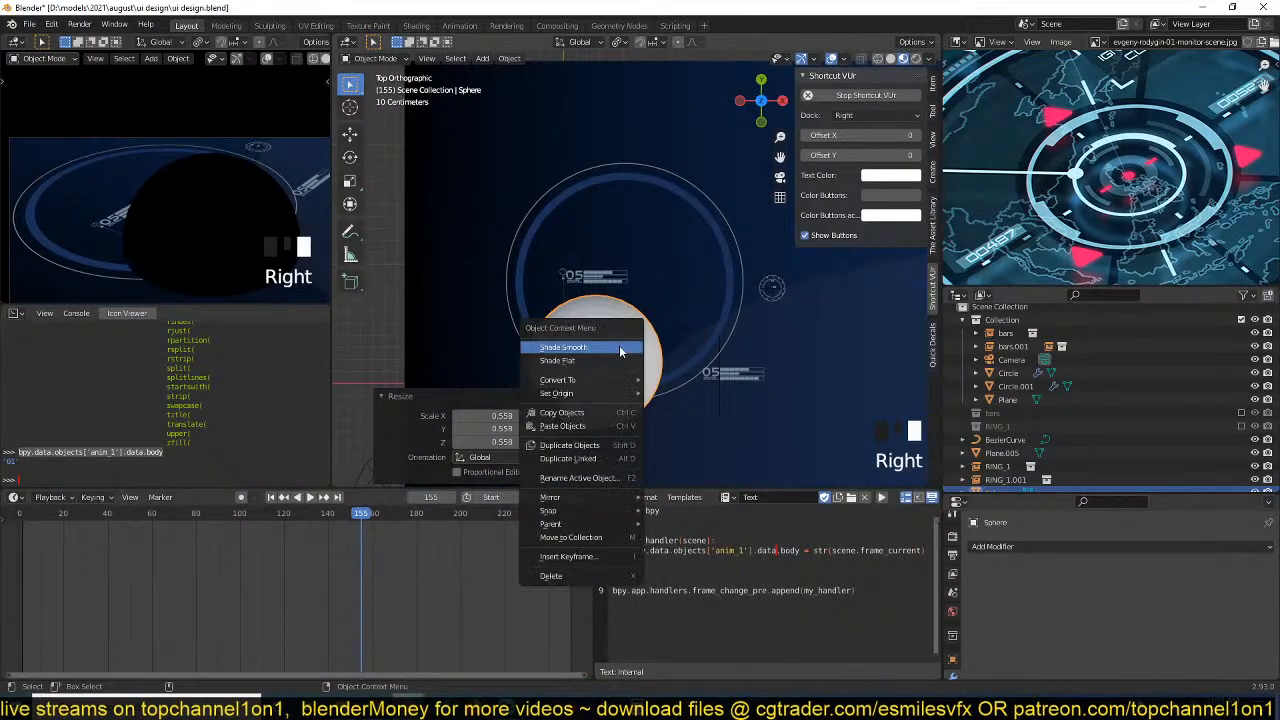
right_click(643, 374)
key("g")
left_click(686, 267)
key("s")
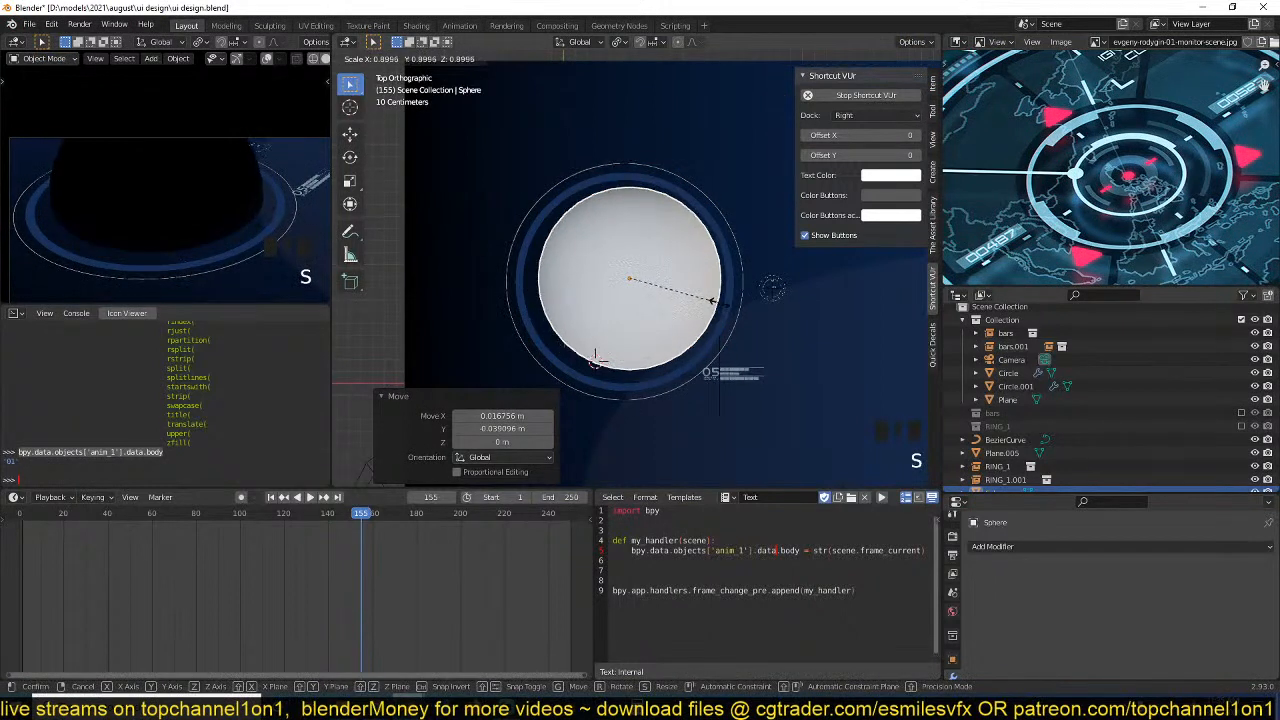
left_click(724, 309)
key("g")
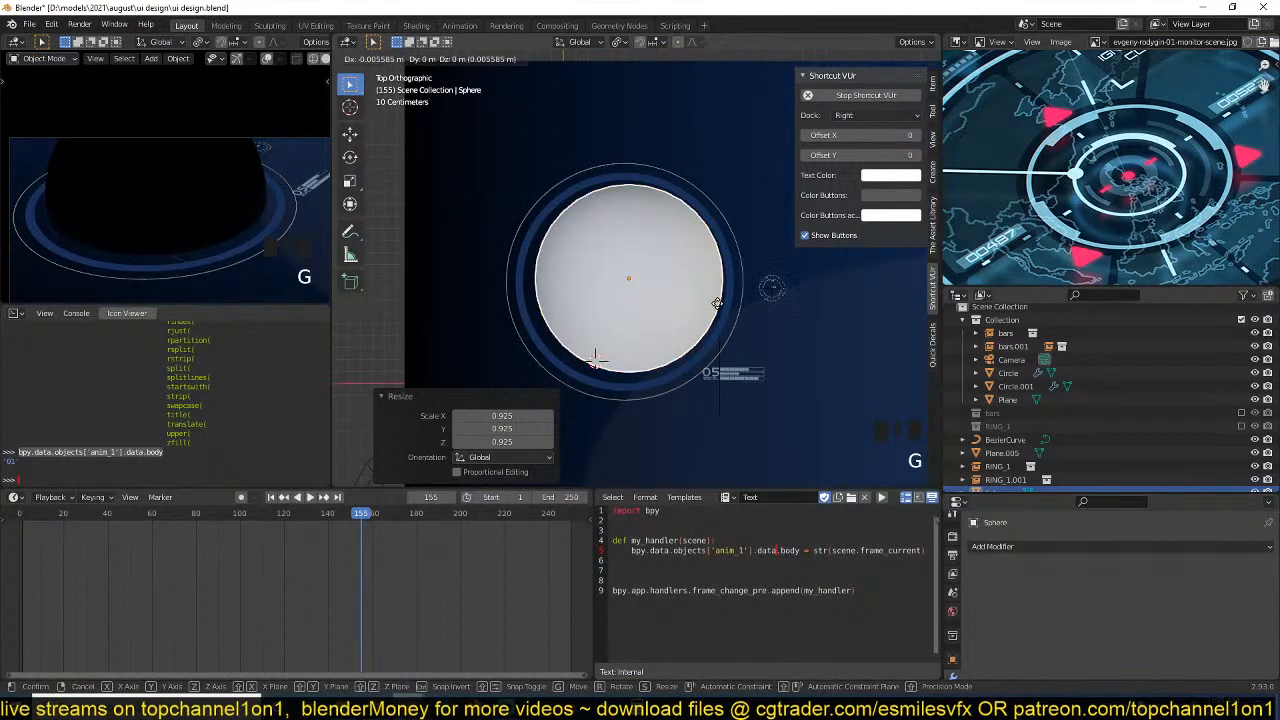
left_click(717, 302)
key("ctrl+s")
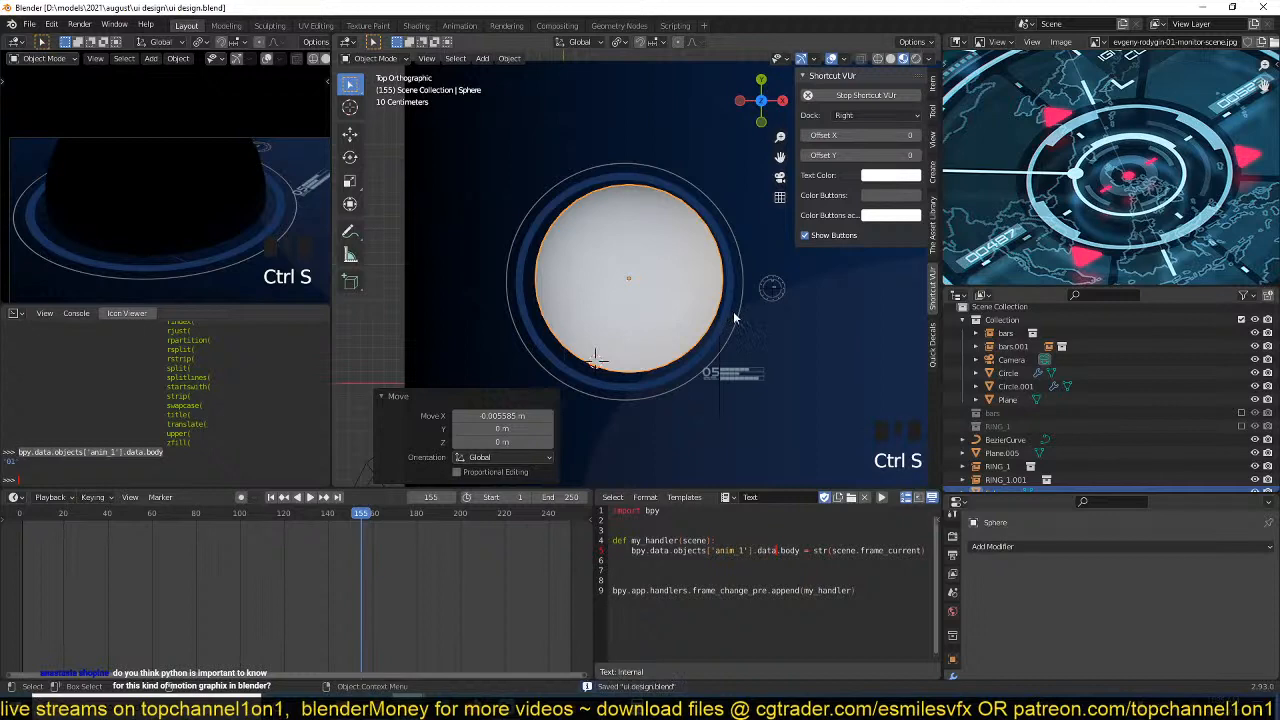
Hide the sphere and play the animation to check the small ring's frame number up close.
key("h")
scroll(686, 375, "up", 4)
middle_click_drag(686, 375, 692, 312, "shift")
scroll(730, 349, "up", 4)
scroll(693, 318, "up", 7)
key("space")
scroll(602, 306, "up", 1)
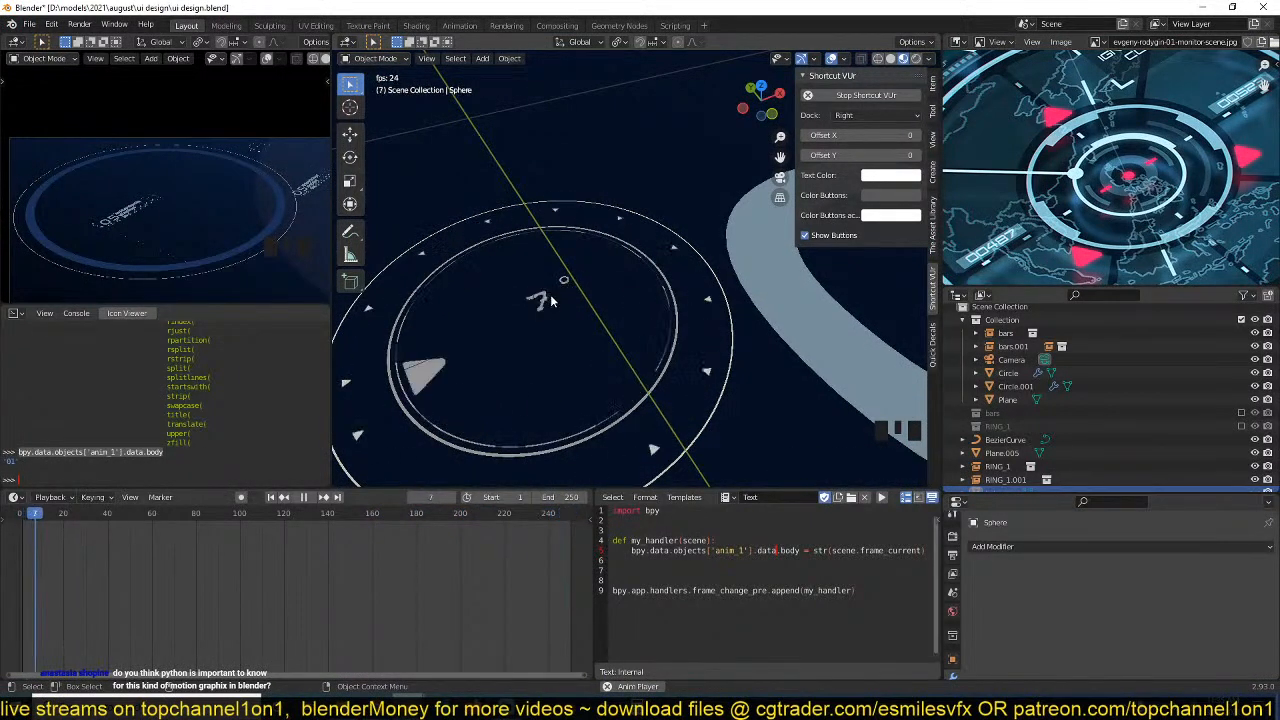
scroll(556, 298, "up", 3)
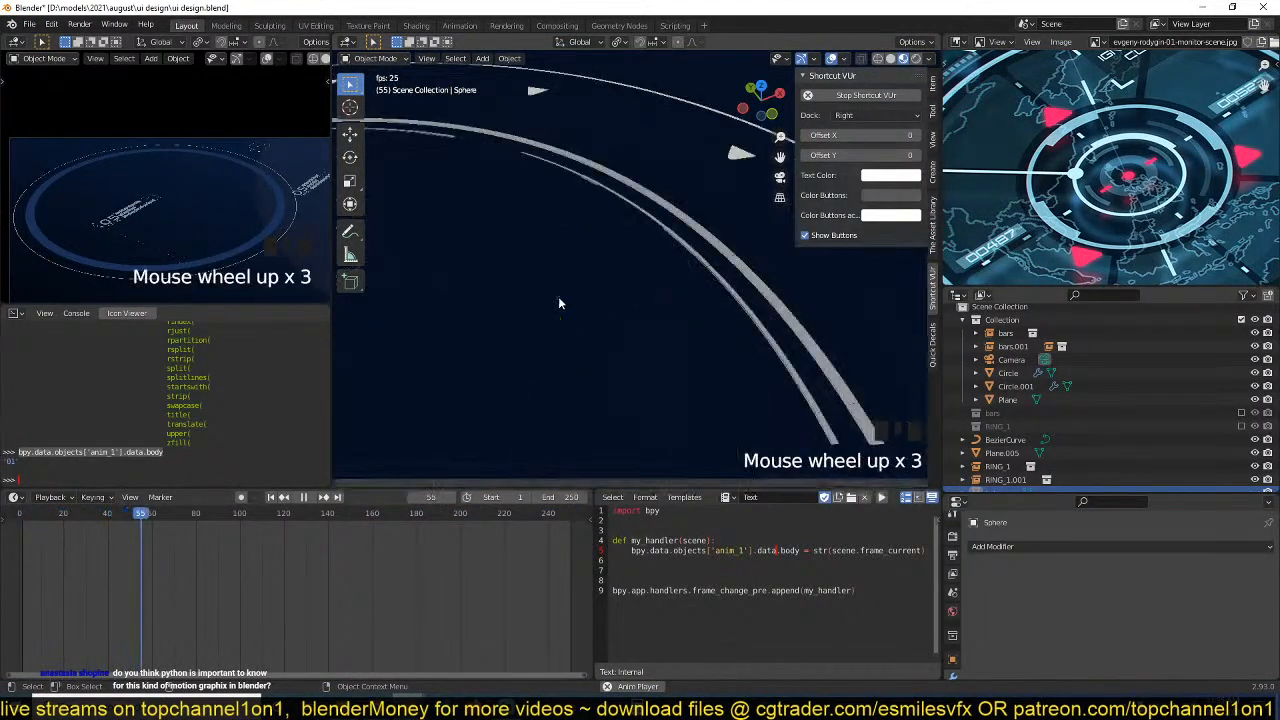
scroll(550, 305, "down", 2)
scroll(556, 300, "down", 2)
scroll(628, 300, "down", 3)
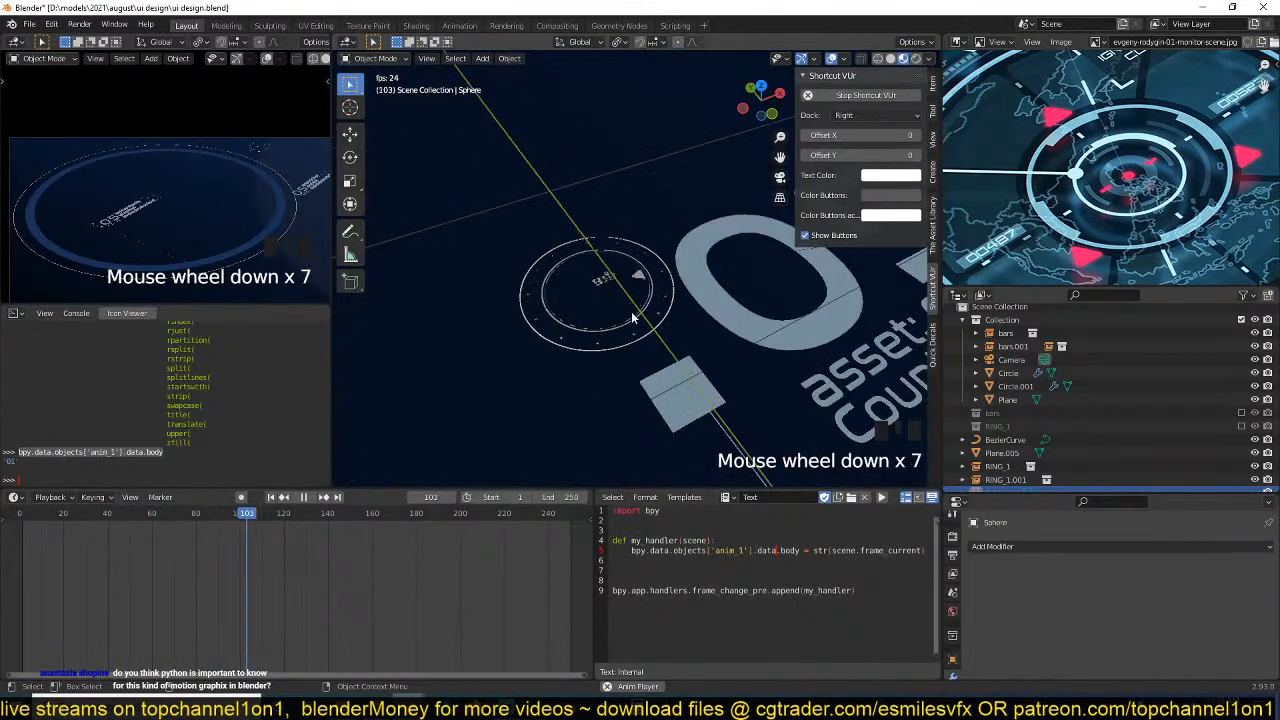
scroll(731, 335, "down", 3)
middle_click_drag(731, 335, 587, 362, "shift")
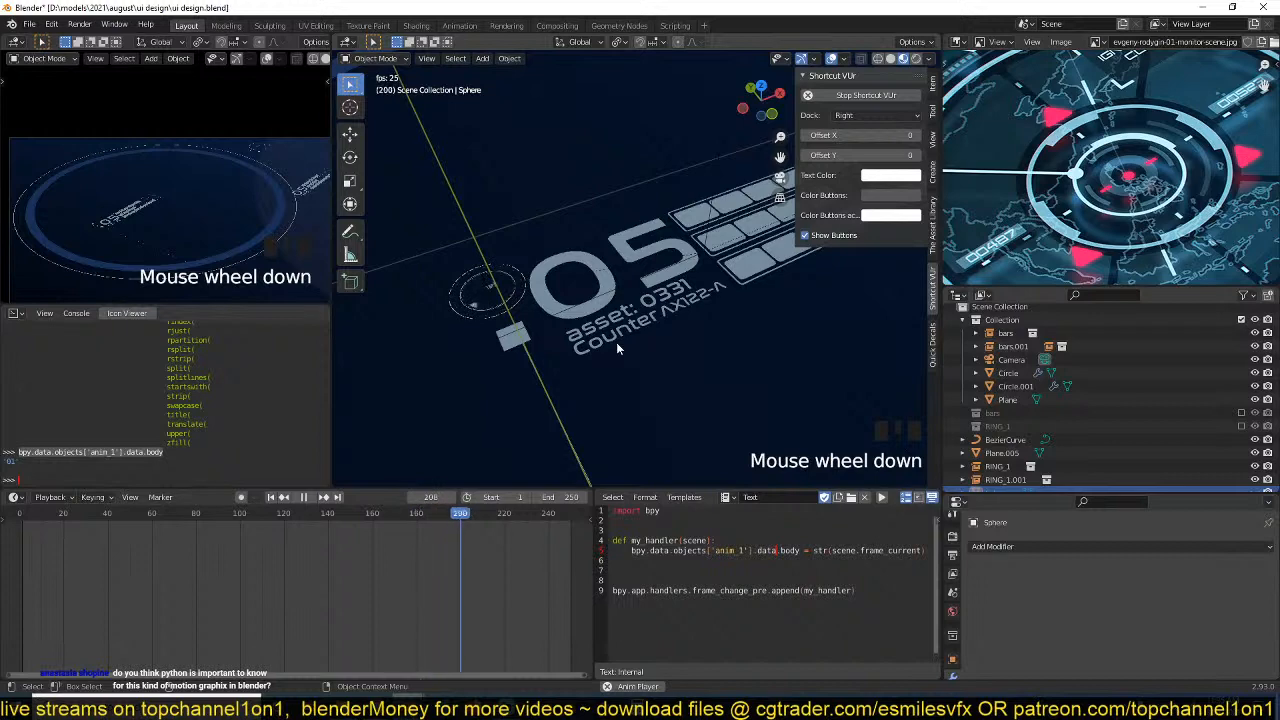
key("space")
Cycle the selection from the RING_1 instance to the Plane beneath it and save the file.
middle_click_drag(463, 313, 588, 301, "shift")
scroll(529, 313, "up", 5)
left_click(588, 301)
left_click(584, 299)
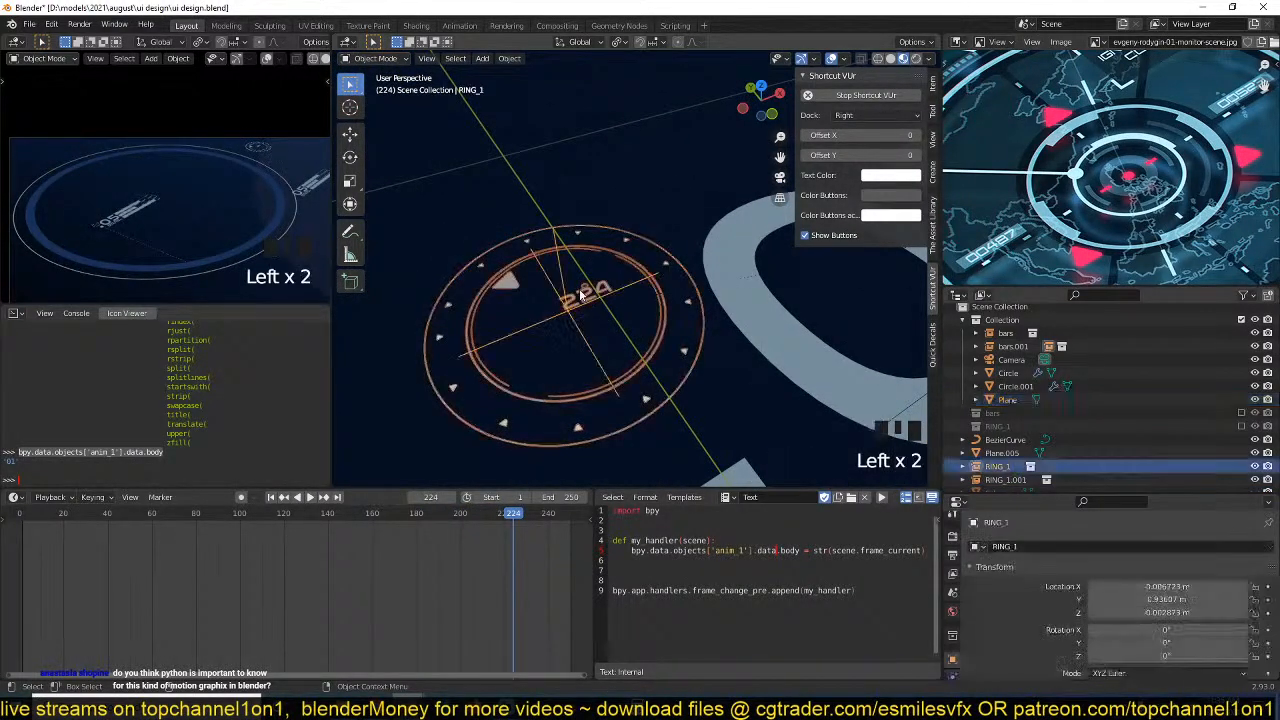
left_click(579, 296)
scroll(708, 360, "down", 5)
key("ctrl+s")
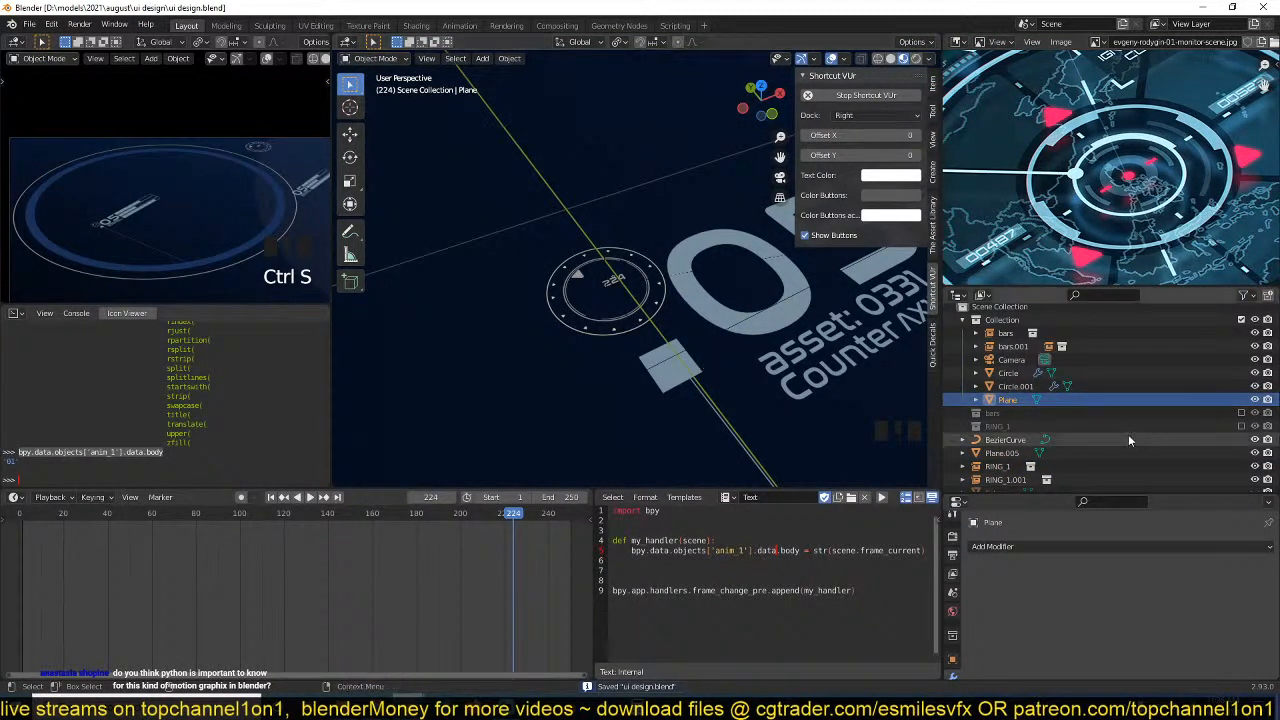
Select the RING_1 instance, play the animation to check its changing number and save the file.
scroll(572, 308, "up", 4)
left_click(568, 310)
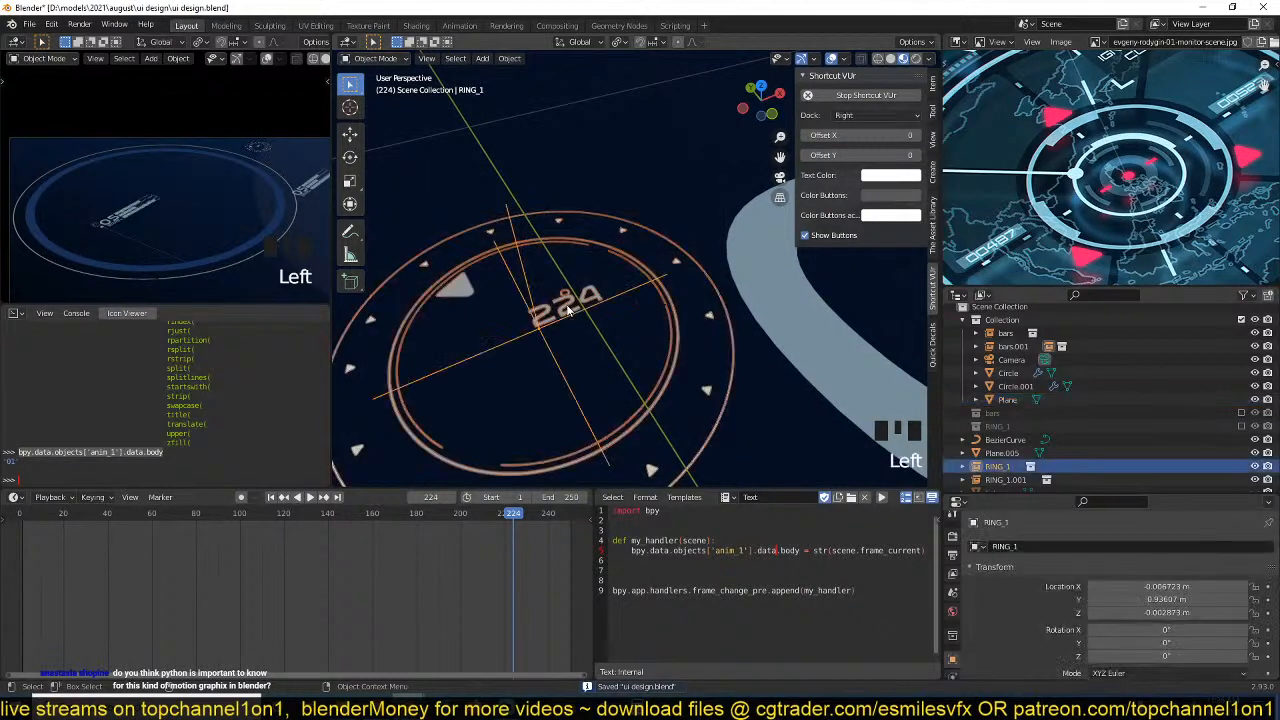
scroll(616, 376, "down", 4)
key("space")
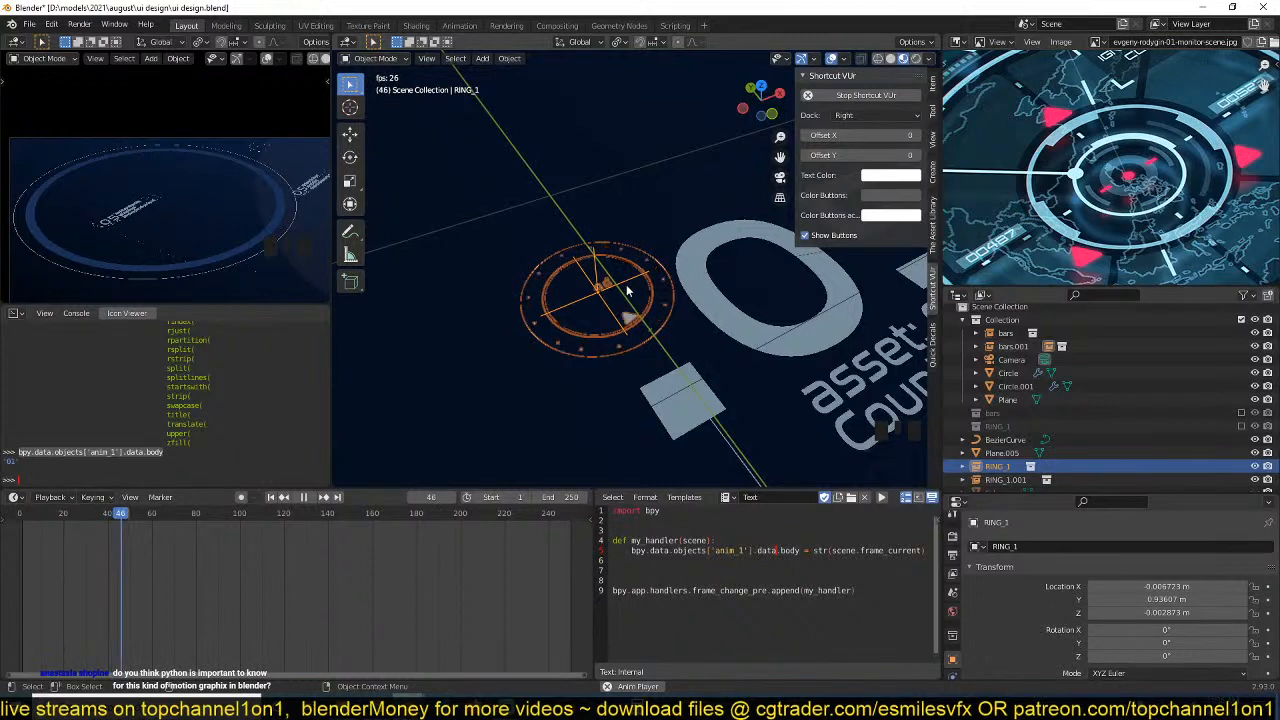
key("space")
key("ctrl+s")
key("space")
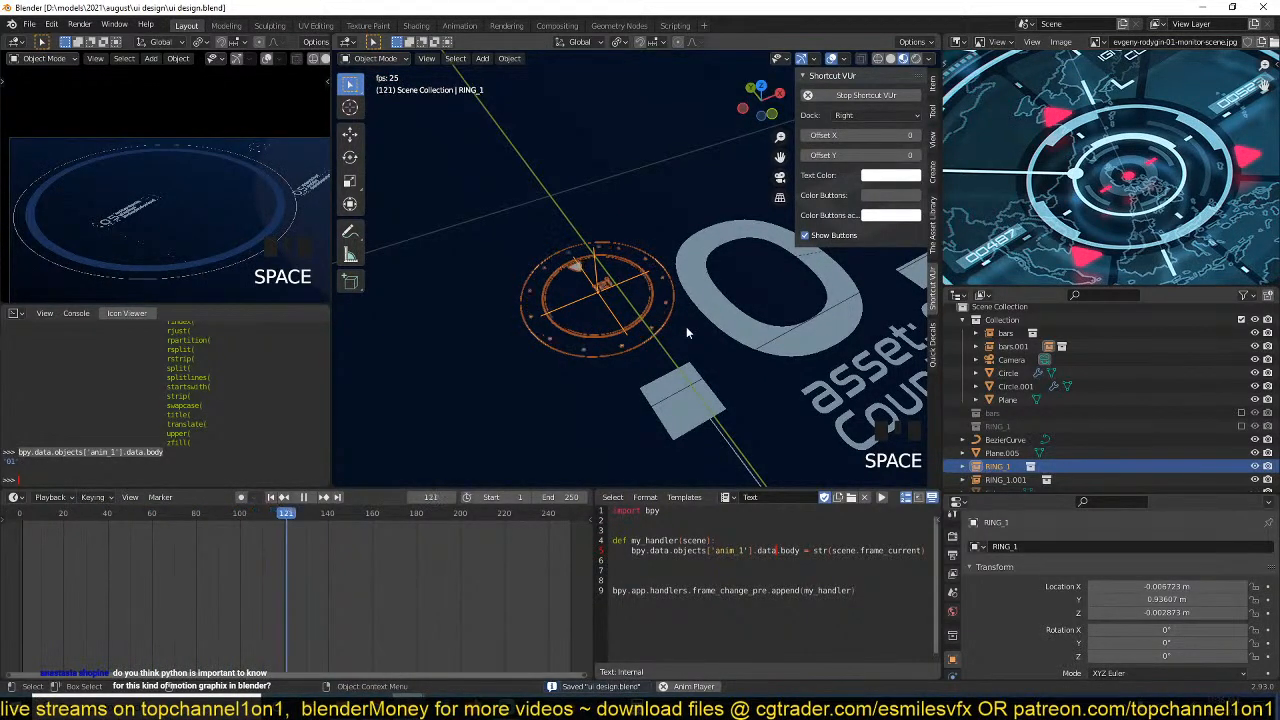
key("space")
Save the file and play short stretches of the animation to review the large ring and .05 readout together.
scroll(780, 368, "down", 3)
scroll(676, 430, "up", 1)
key("ctrl+s")
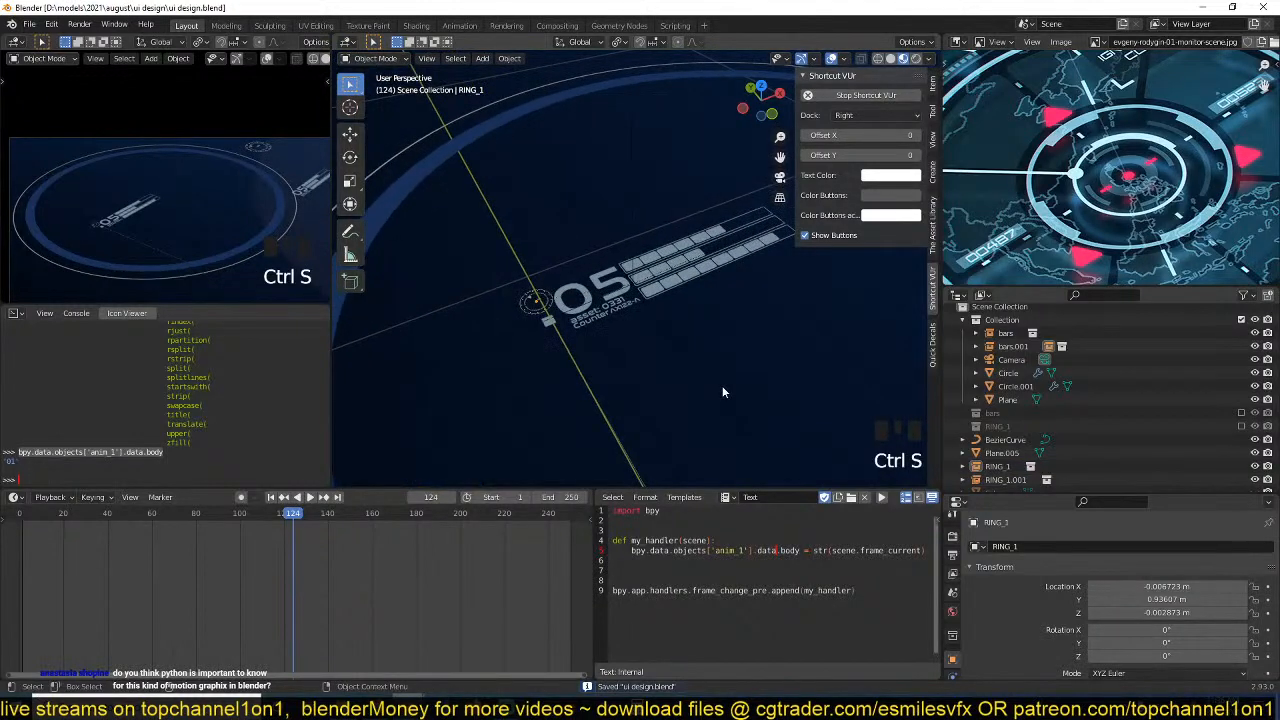
scroll(760, 375, "down", 2)
scroll(650, 398, "up", 1)
key("space")
key("space")
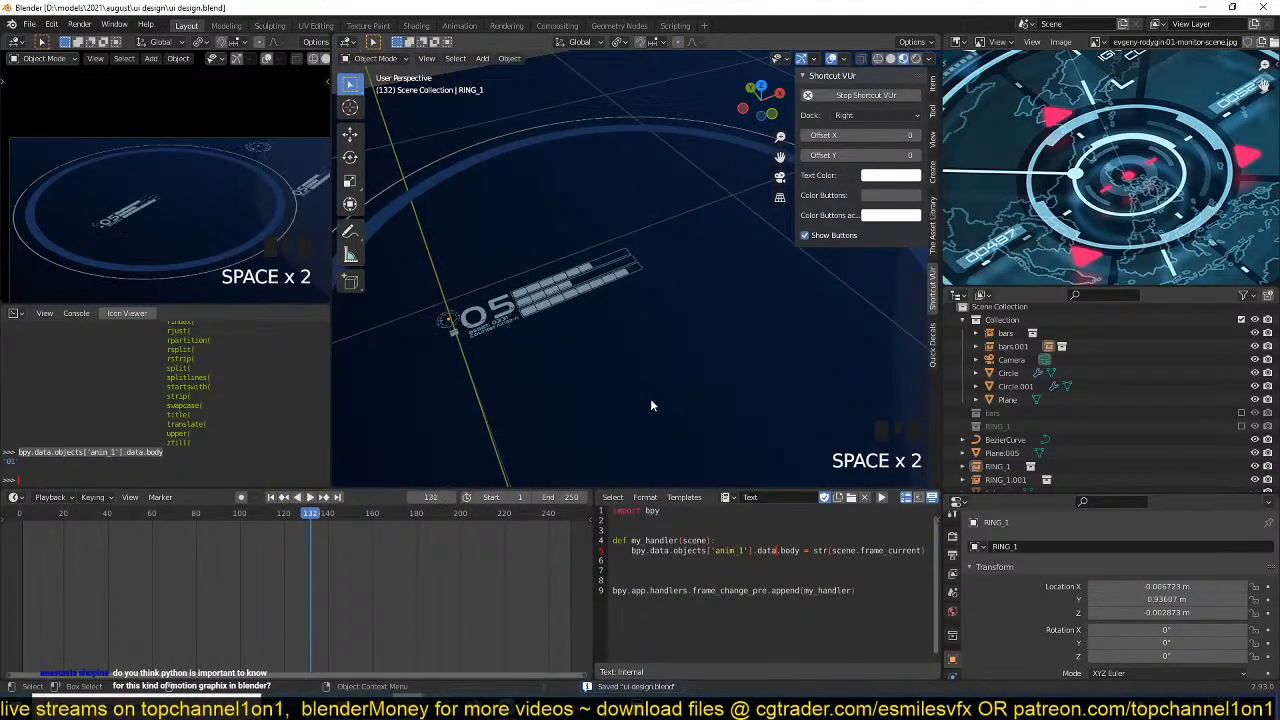
scroll(650, 400, "down", 5)
key("space")
key("space")
Add a collection instance of RING_1 to the scene and scale it to about 0.525.
scroll(604, 349, "up", 3)
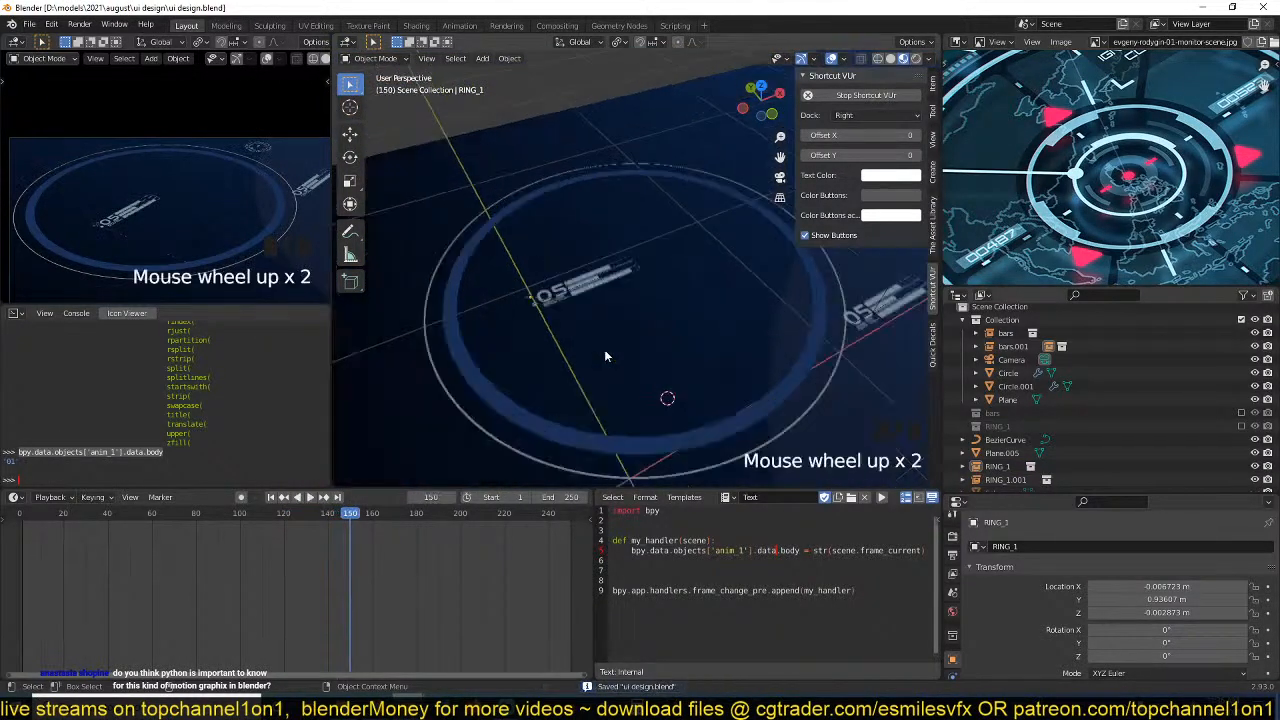
key("shift+a")
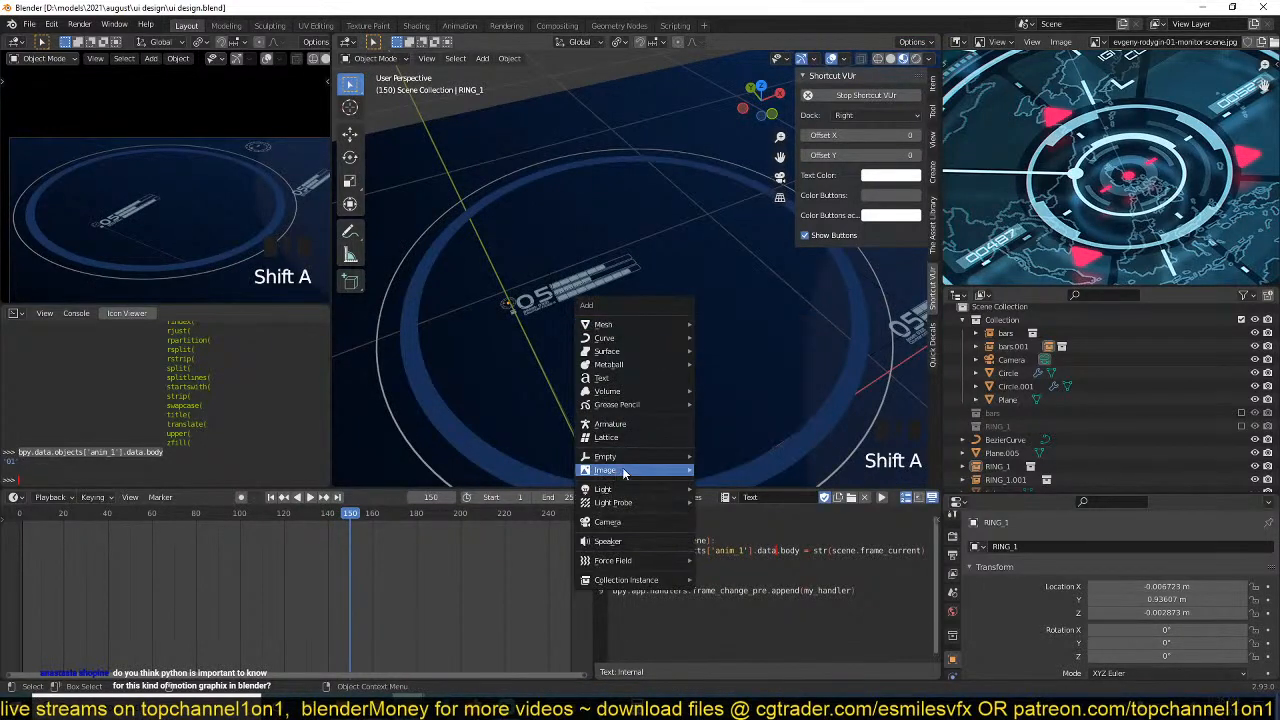
mouse_move(636, 460)
mouse_move(660, 580)
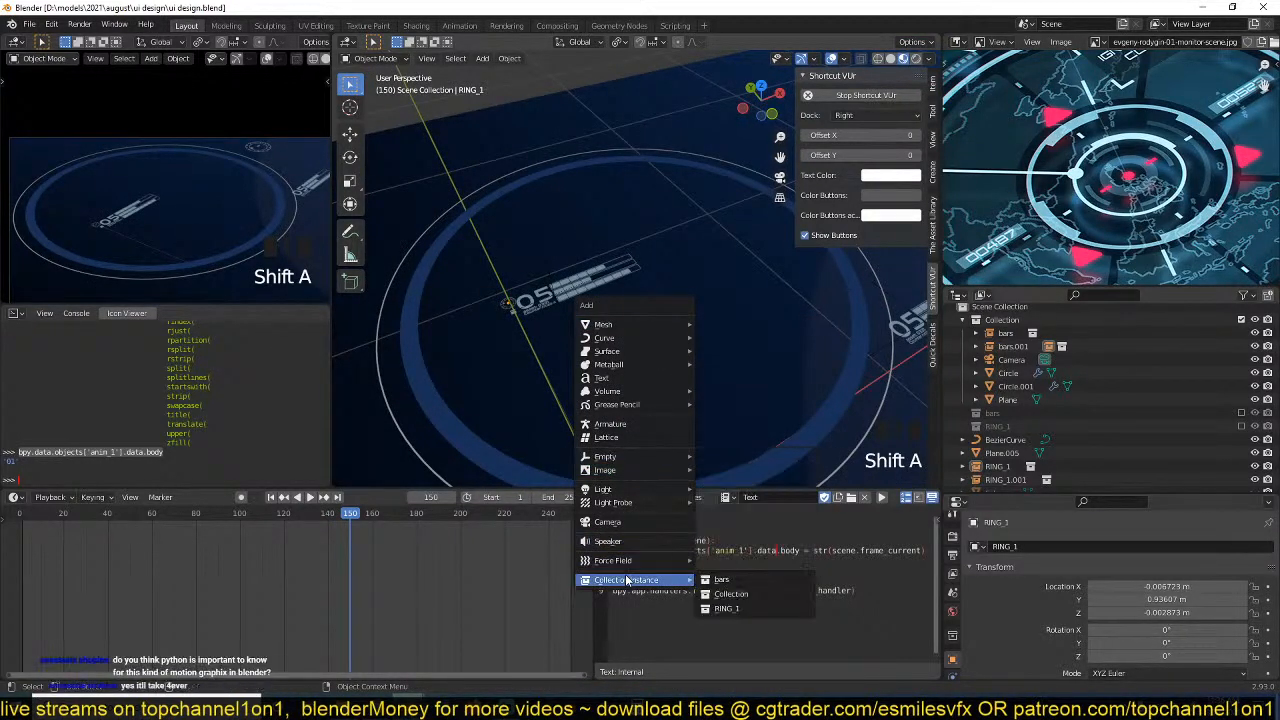
left_click(763, 606)
scroll(784, 382, "down", 2)
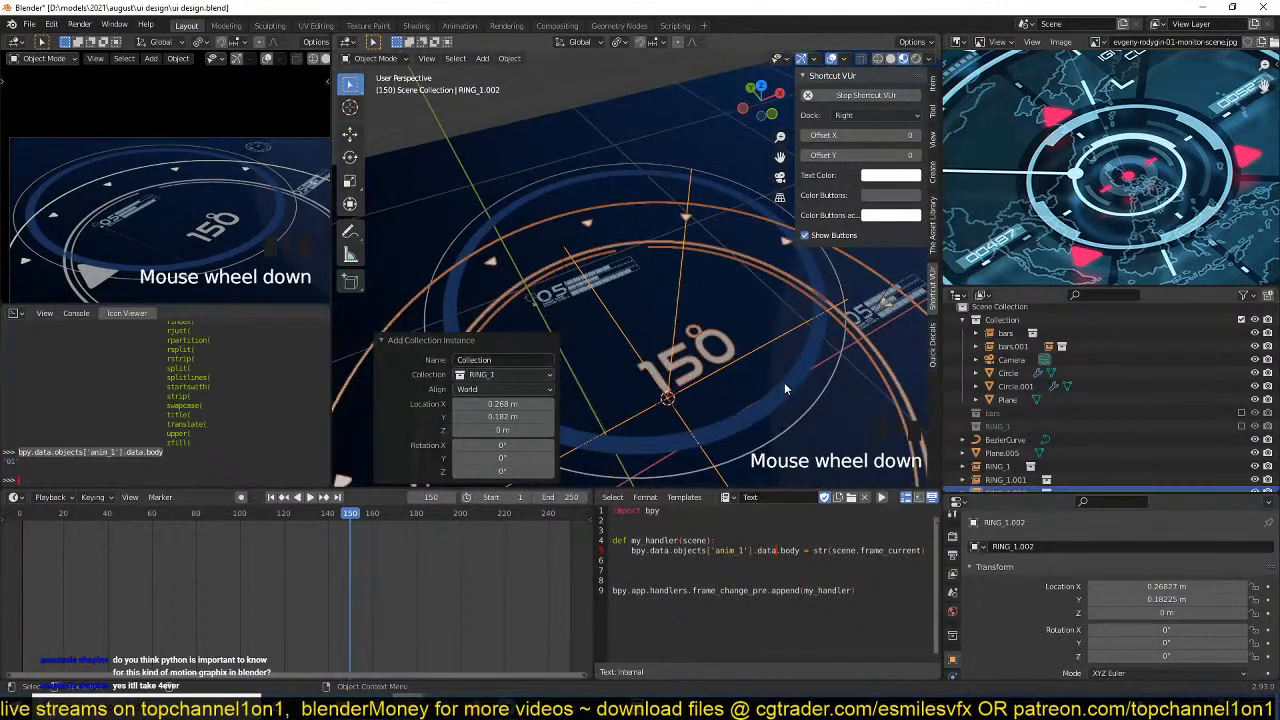
key("s")
left_click(742, 387)
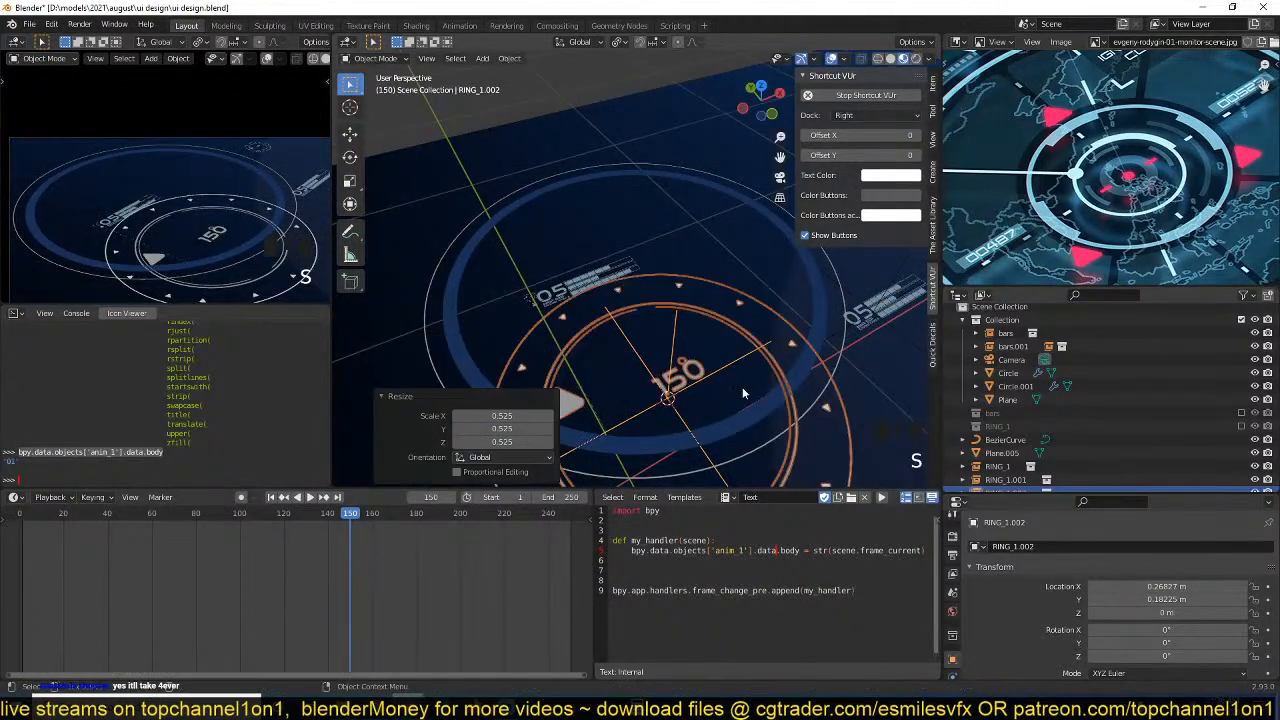
Move the new RING_1 instance about 0.063 m in X and 0.373 m in Y, and scale it by about 0.395.
key("g")
key("shift+z")
left_click(704, 302)
key("s")
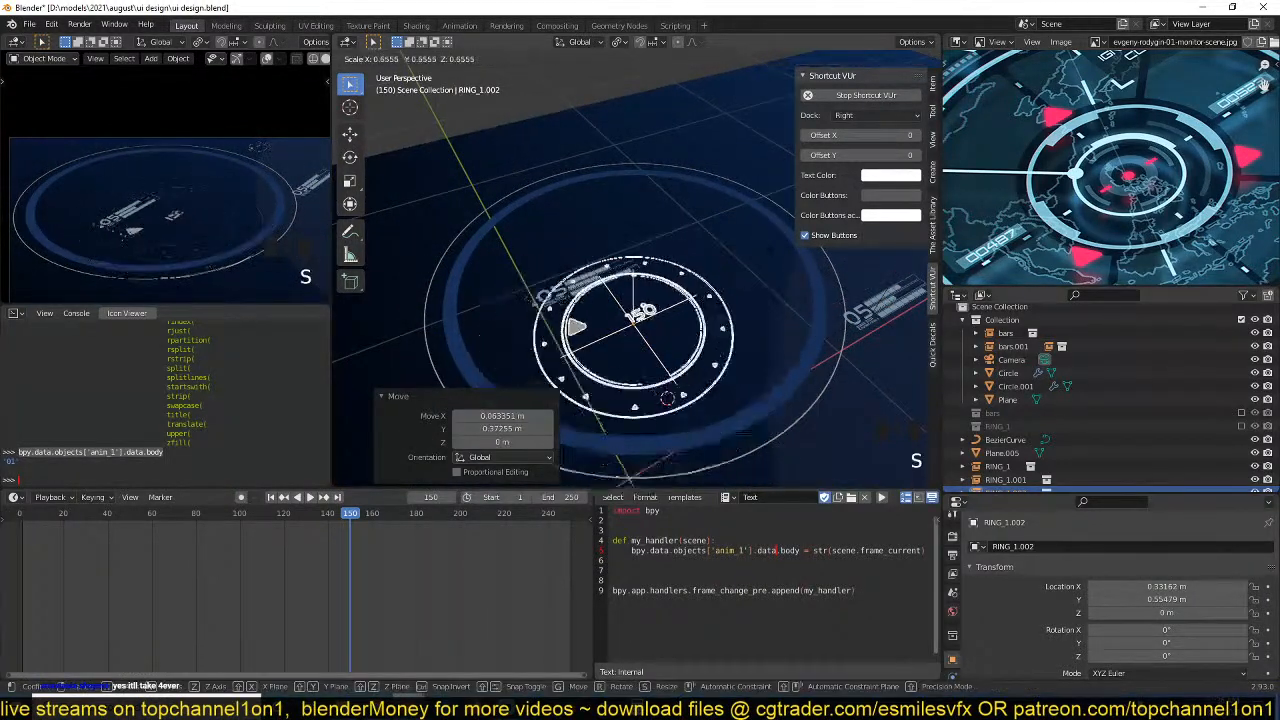
left_click(736, 281)
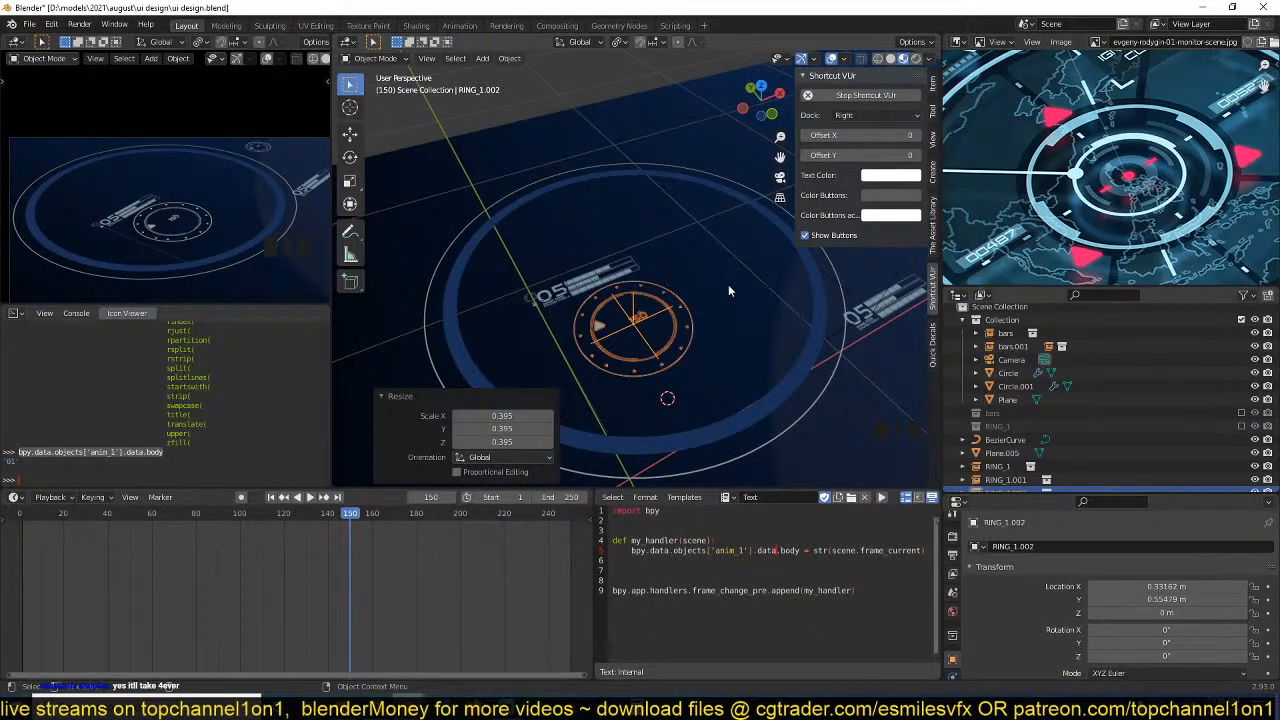
key("g")
key("shift+z")
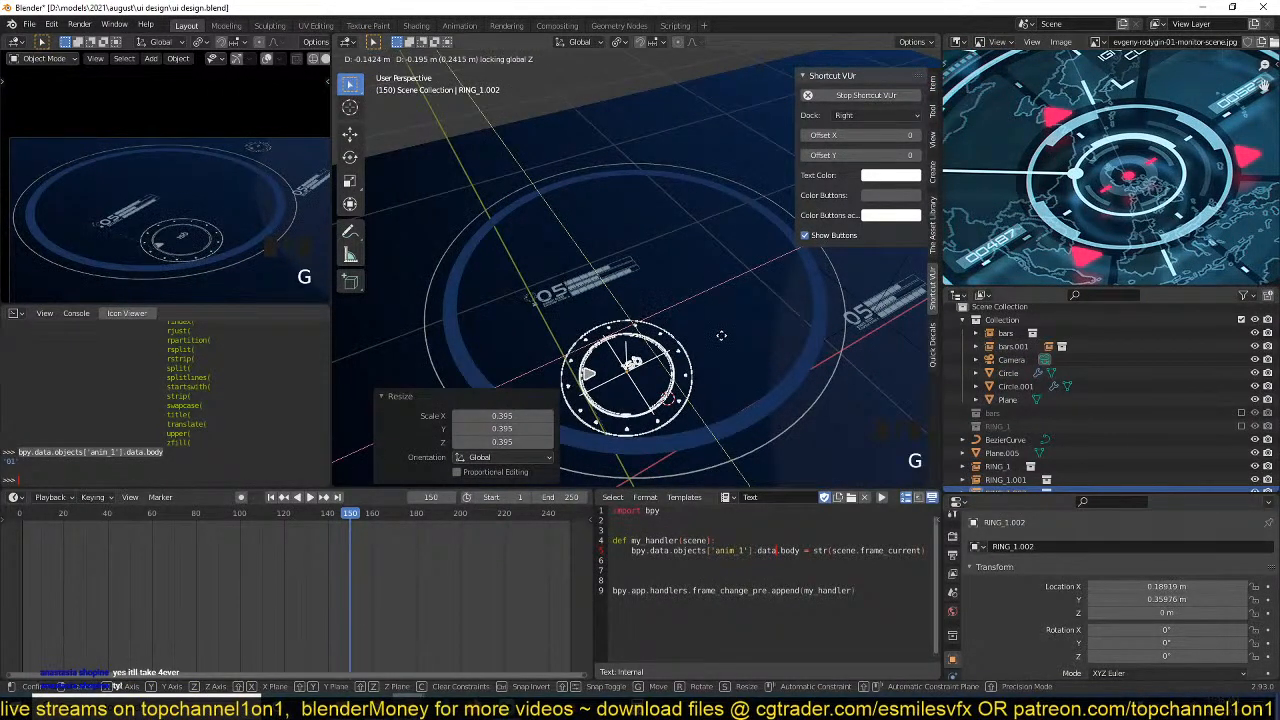
right_click(720, 265)
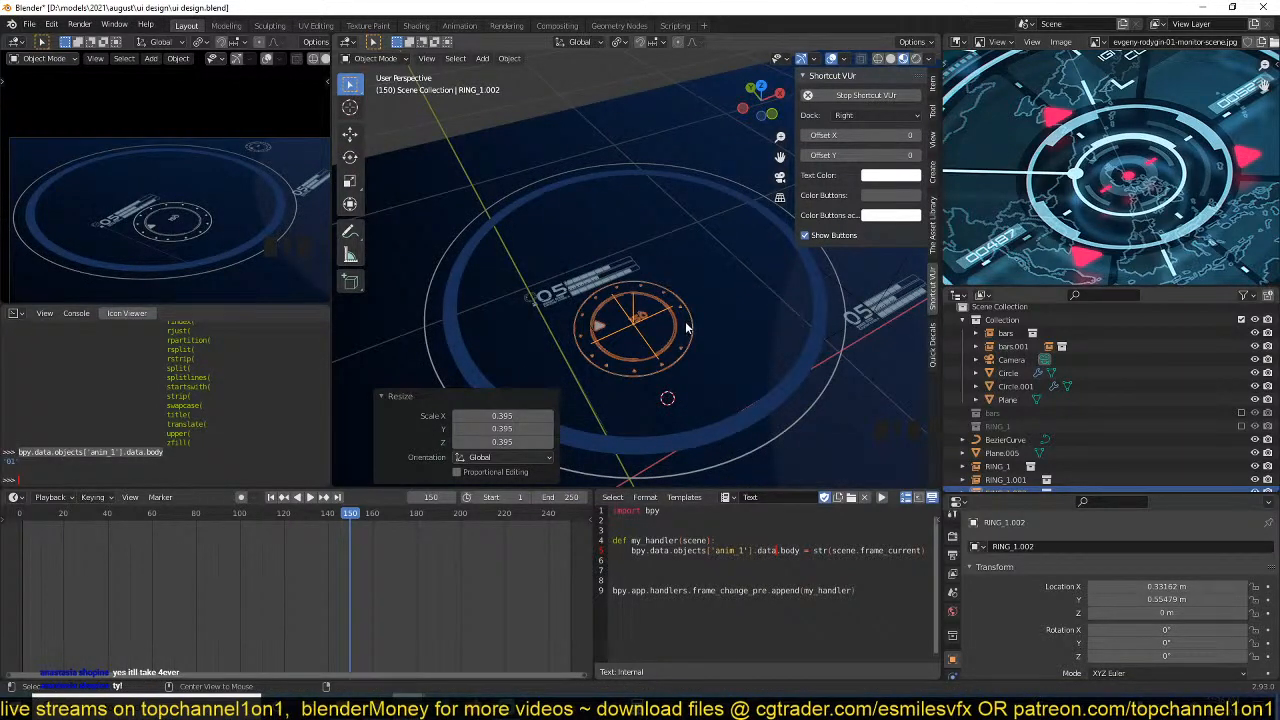
From the top view, enlarge the RING_1.002 instance and move it about 0.212 m in X and 0.279 m in Y.
key("KP_7")
key("s")
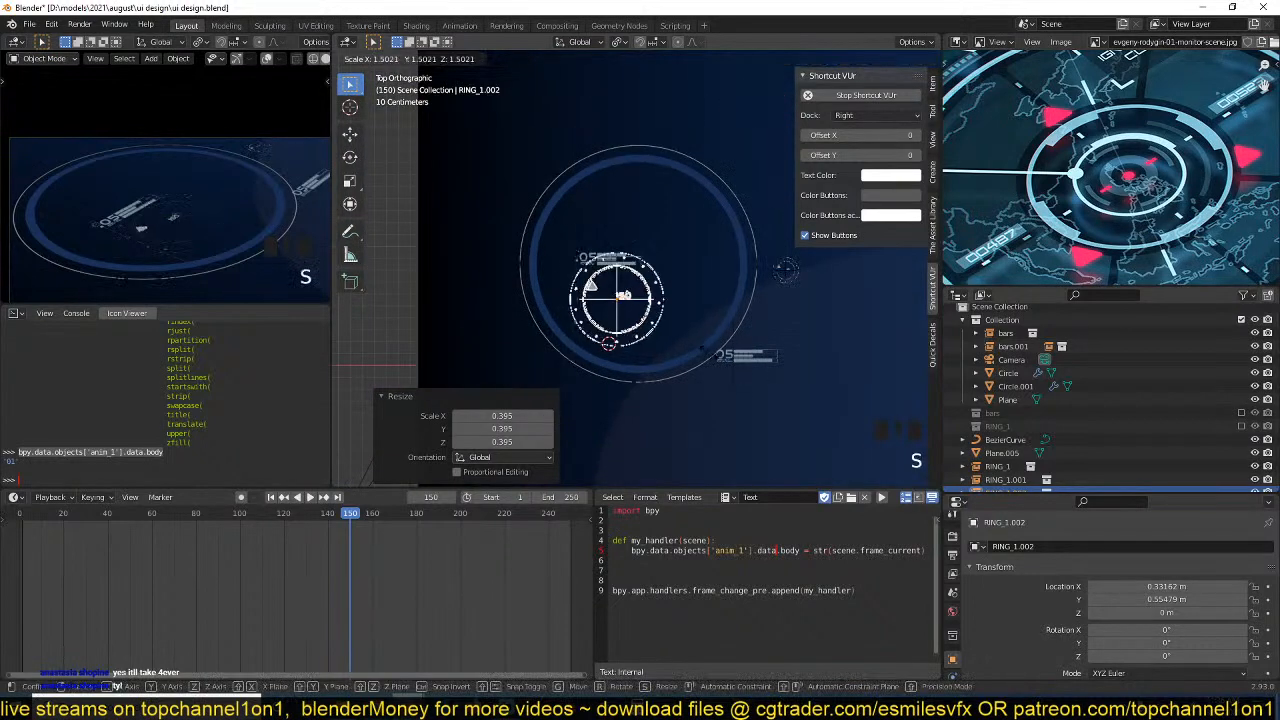
left_click(754, 354)
key("g")
left_click(747, 314)
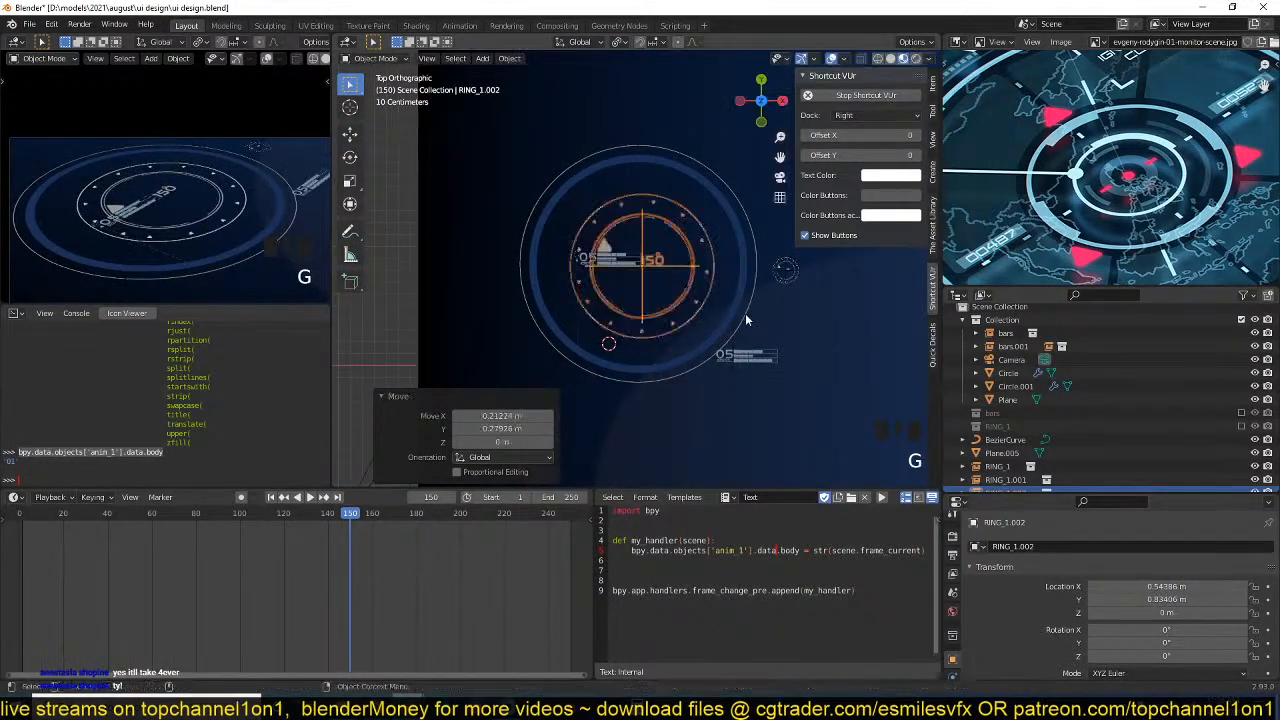
Scale the RING_1.002 instance by 1.34 and center it inside the large blue ring at about X 0.499 m, Y 0.851 m.
key("s")
left_click(775, 327)
key("g")
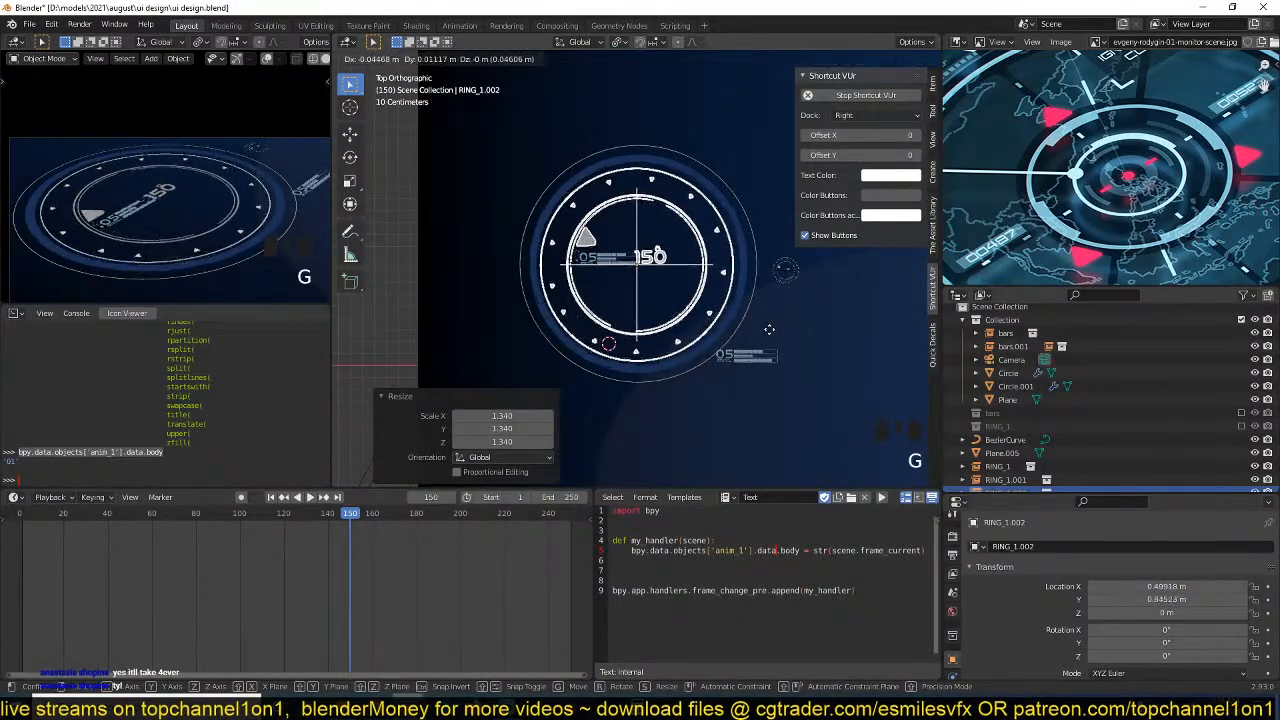
Play a stretch of the animation to check the enlarged ring instance, and save the file.
key("space")
key("alt+a")
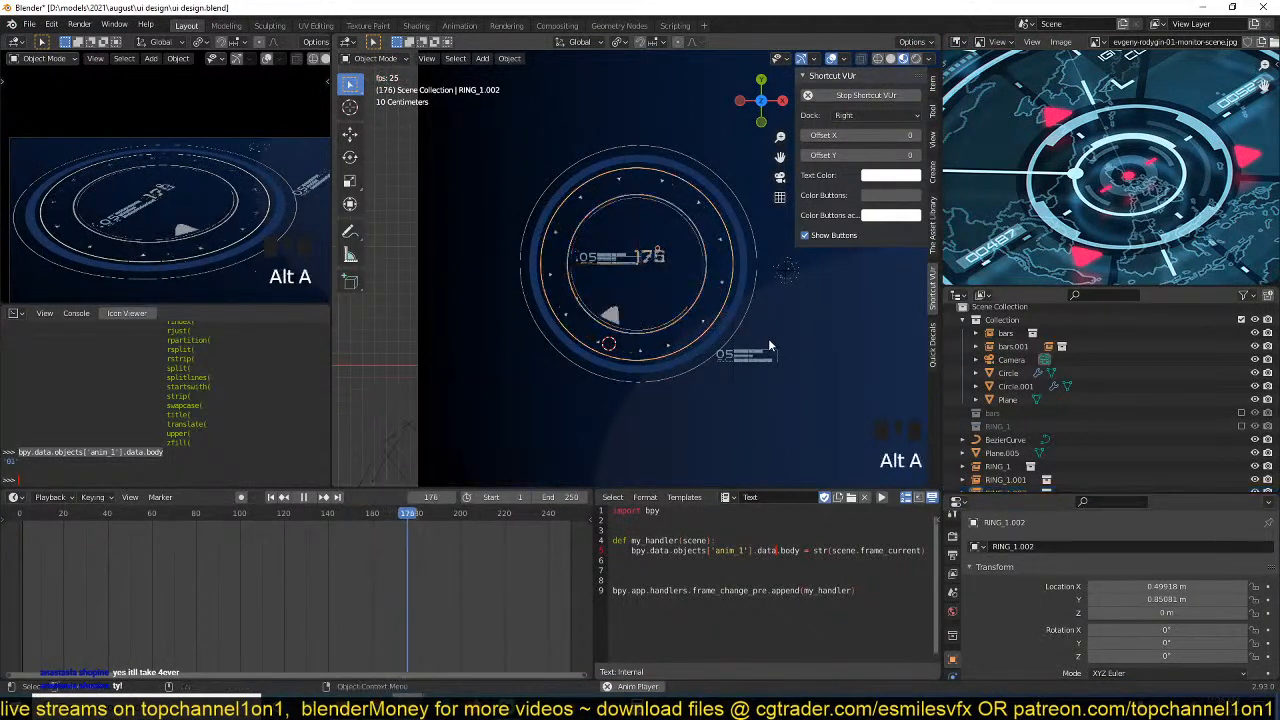
key("space")
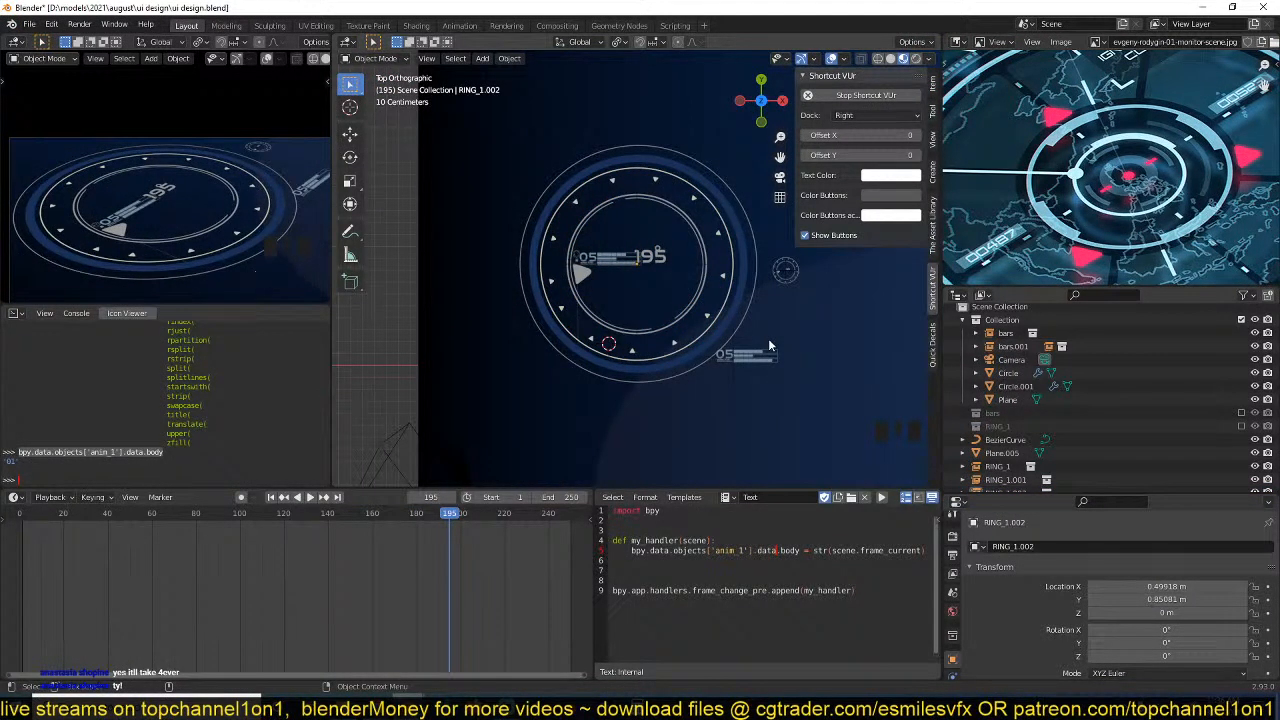
middle_click_drag(733, 324, 726, 337)
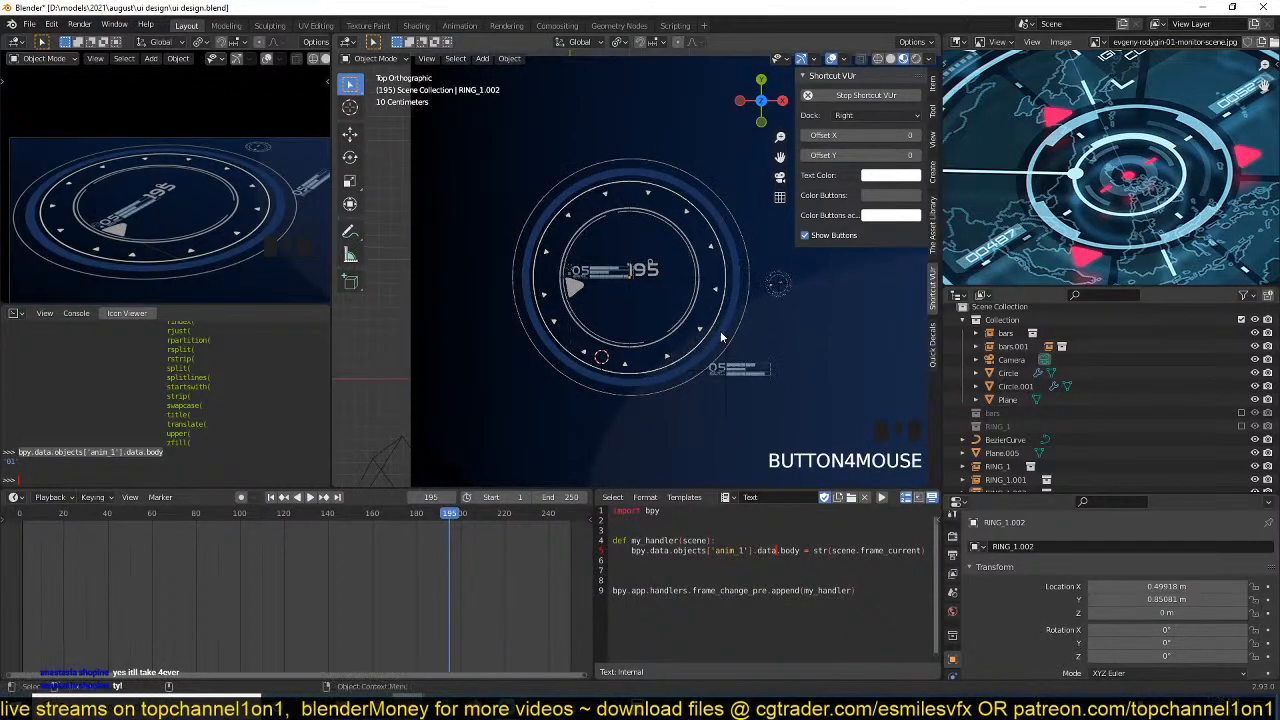
key("ctrl+s")
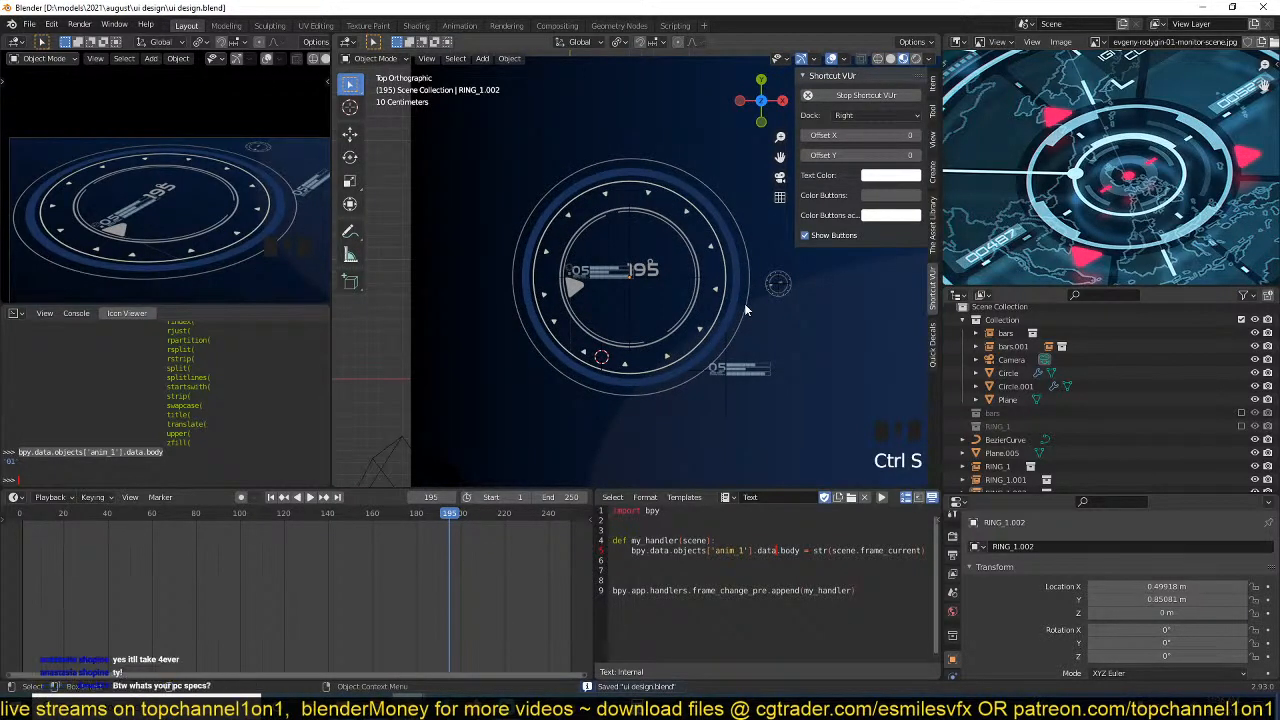
scroll(745, 315, "up", 2)
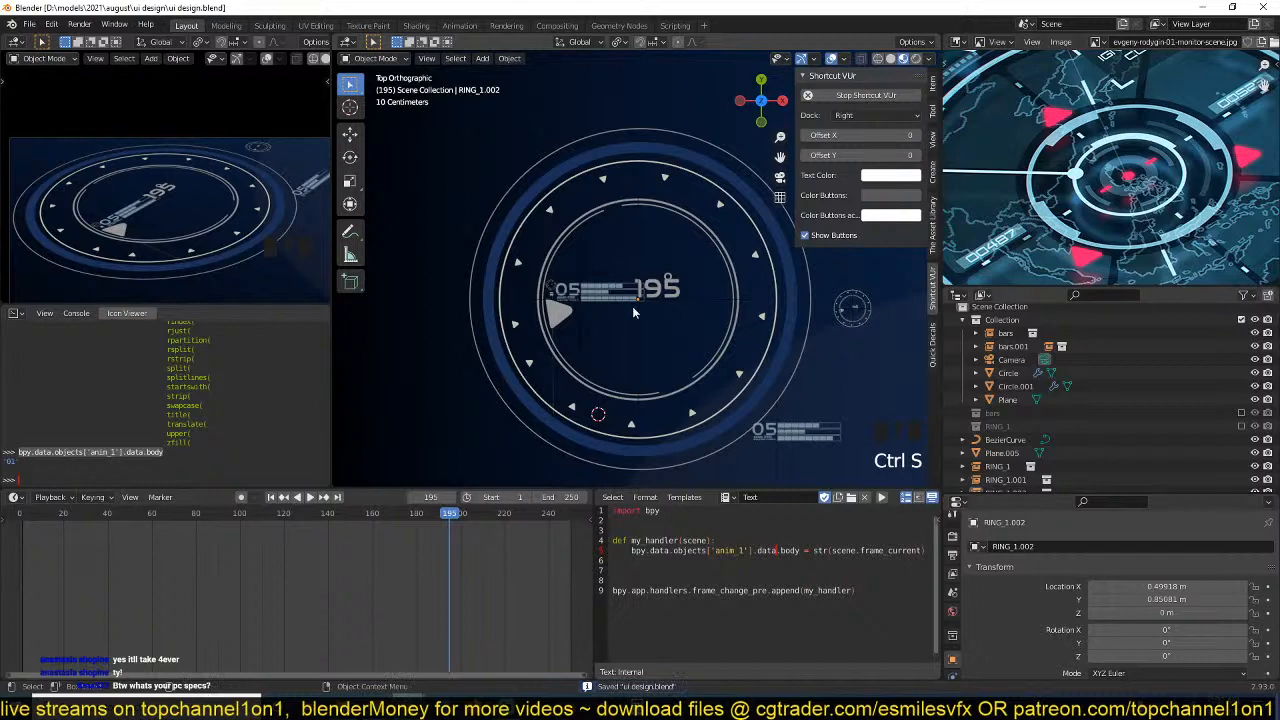
scroll(632, 313, "up", 3)
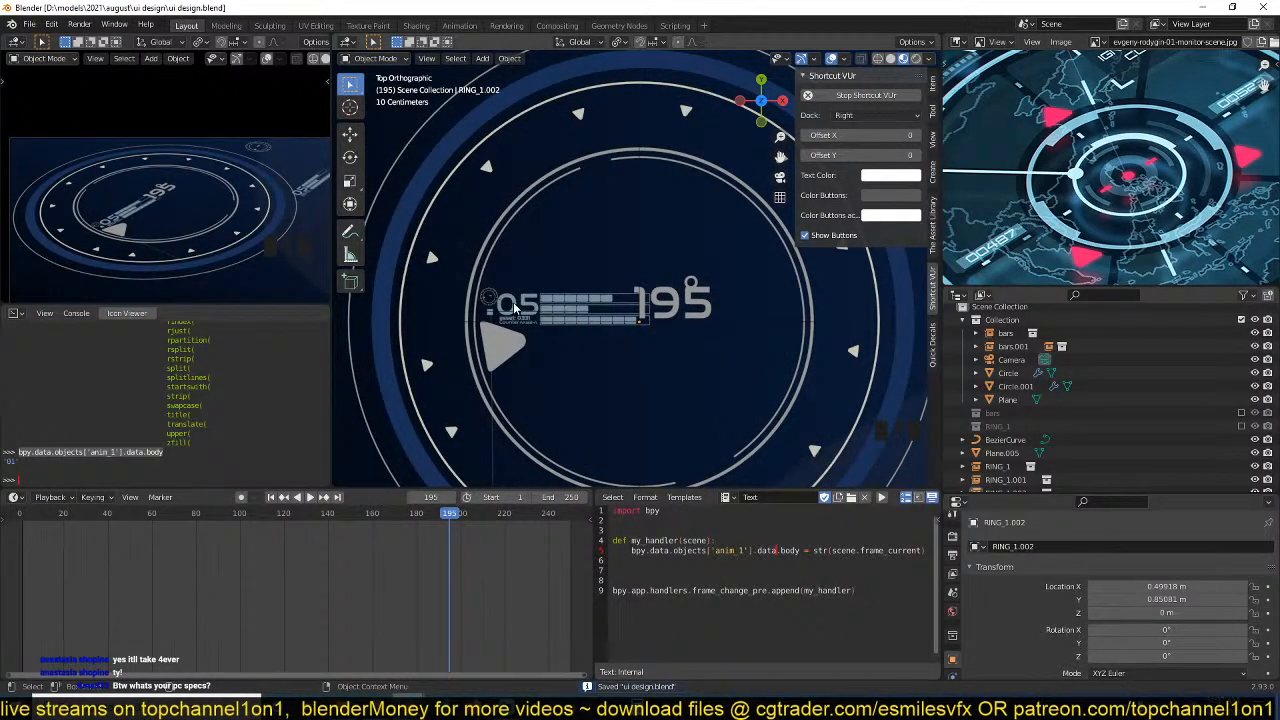
scroll(513, 302, "up", 3)
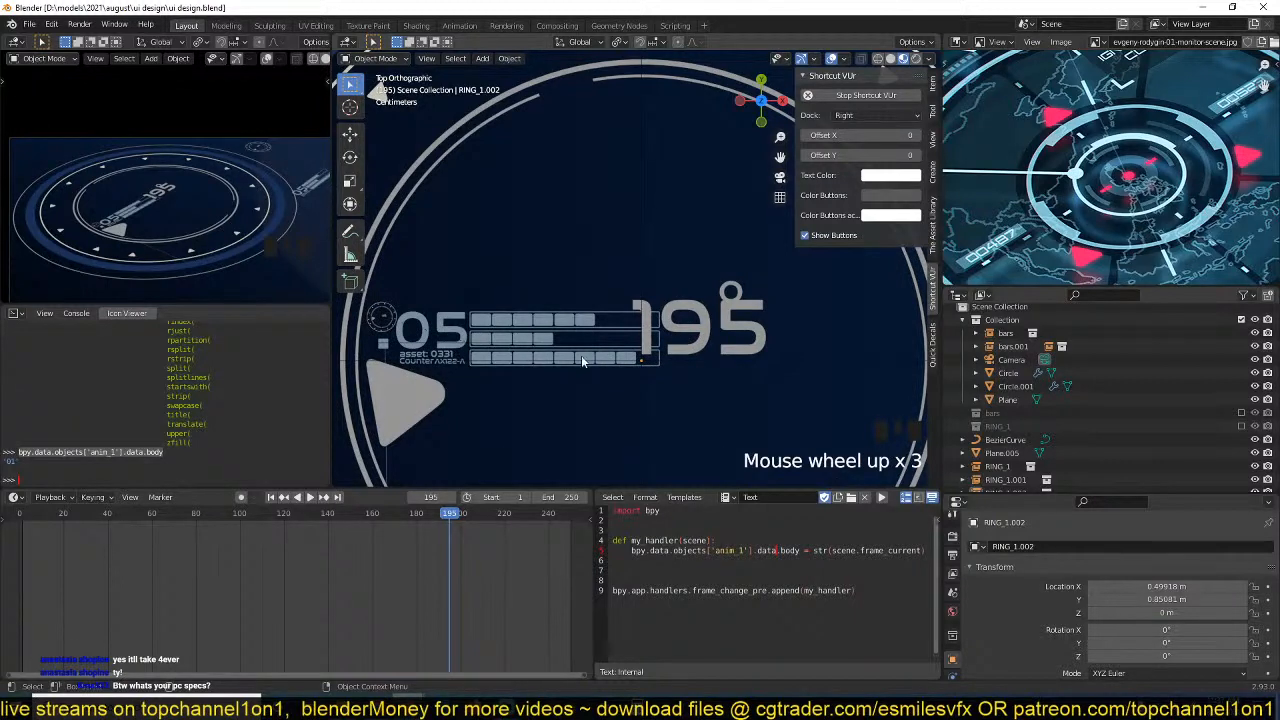
Switch to Task Manager, review the computer's CPU, memory and GPU performance details, and close it.
right_click(868, 711)
left_click(858, 661)
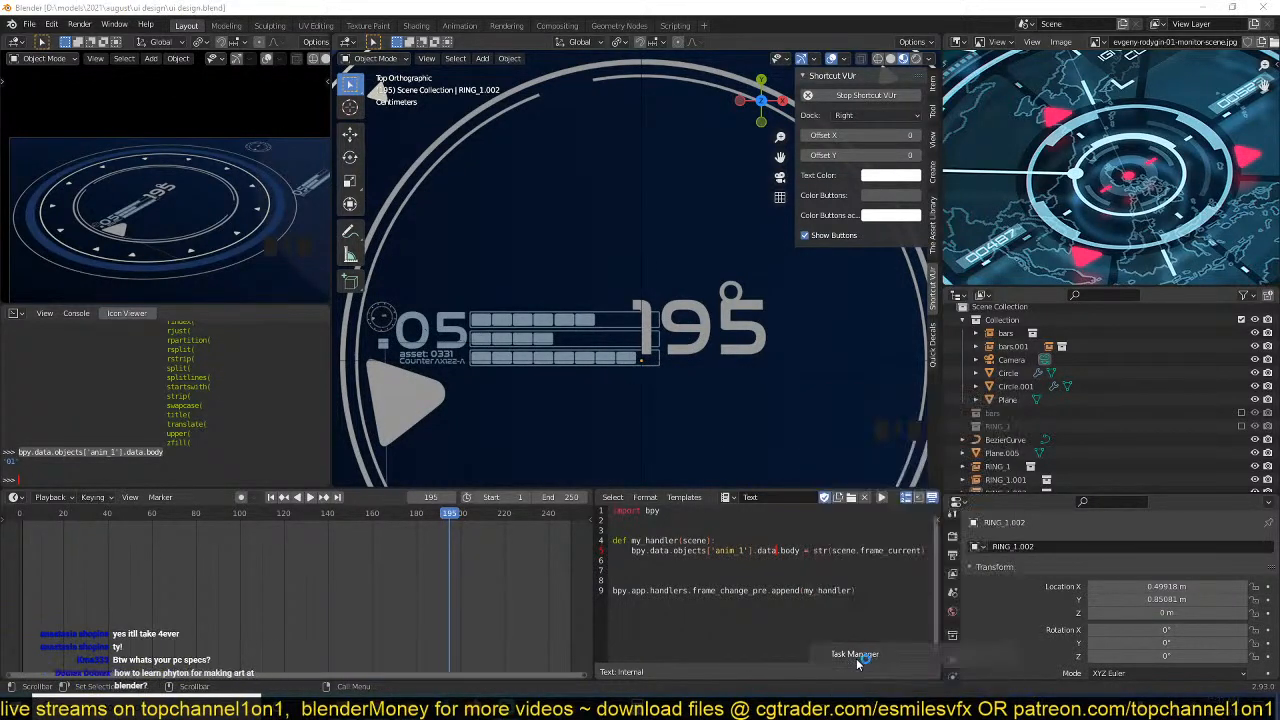
left_click(110, 244)
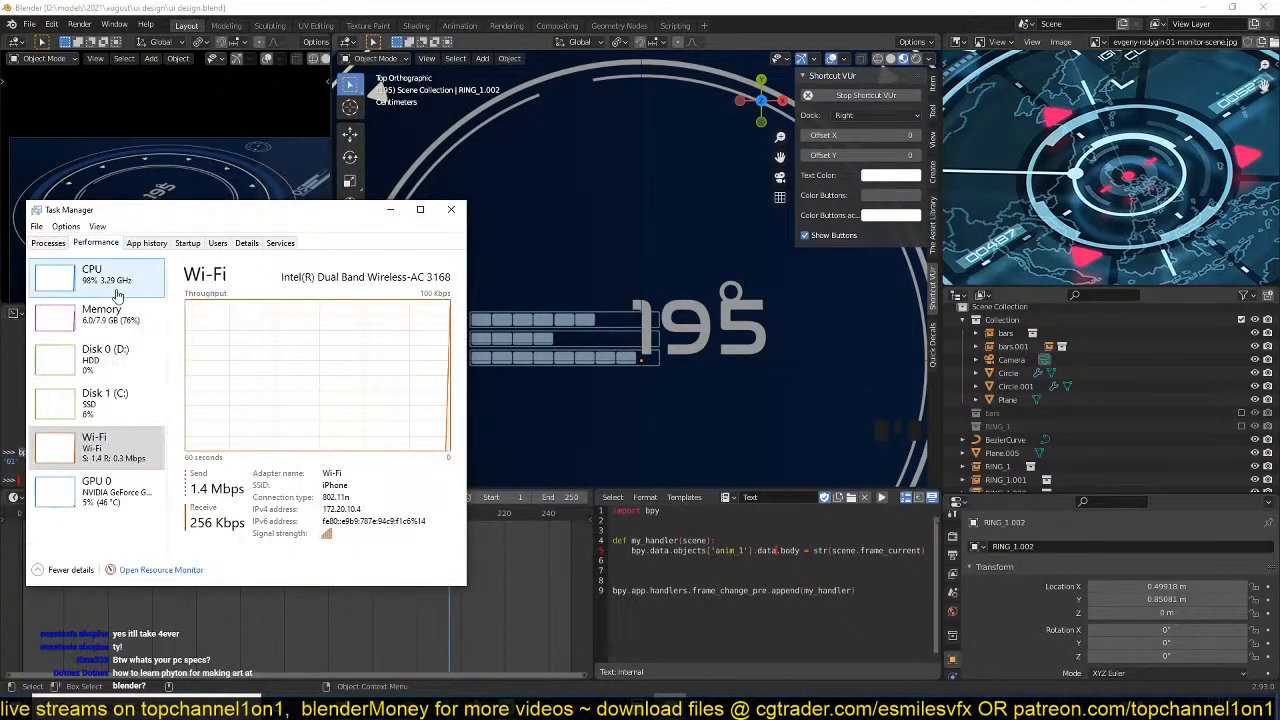
left_click(116, 292)
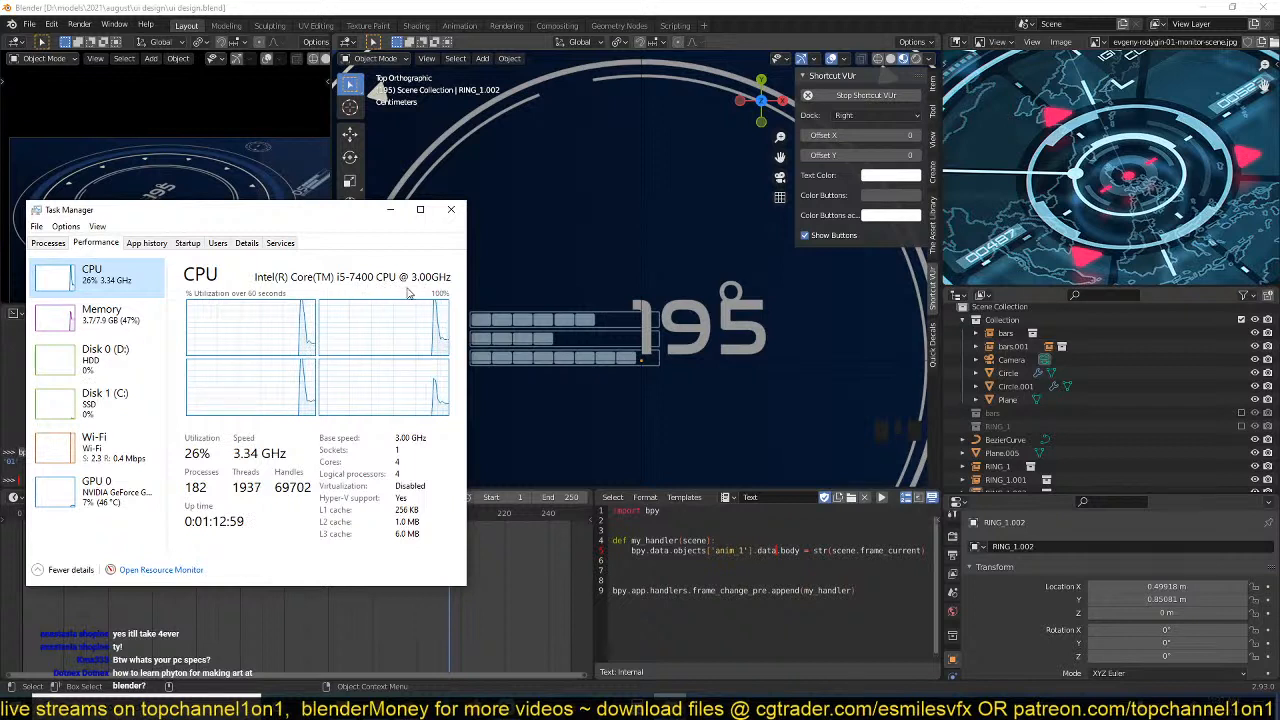
left_click(142, 327)
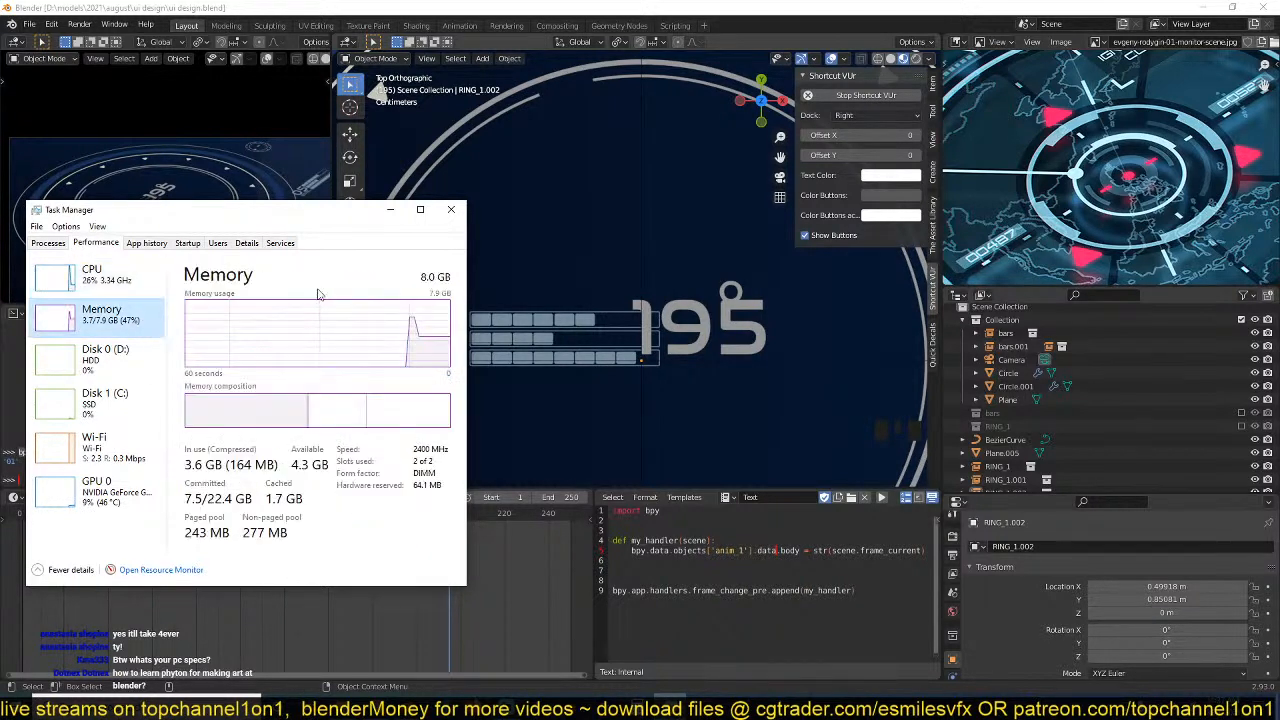
left_click(106, 493)
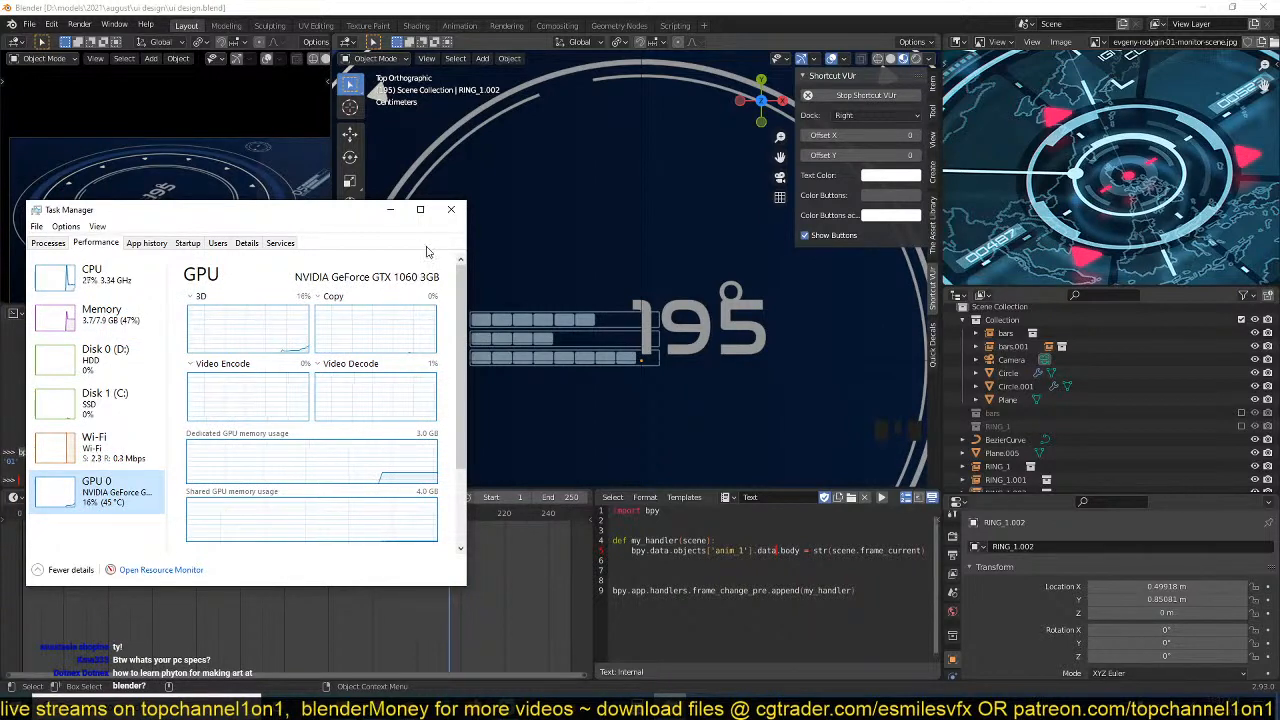
left_click(452, 218)
Play a short stretch of the animation to review the frame number and .05 bar readout up close.
scroll(718, 276, "down", 3)
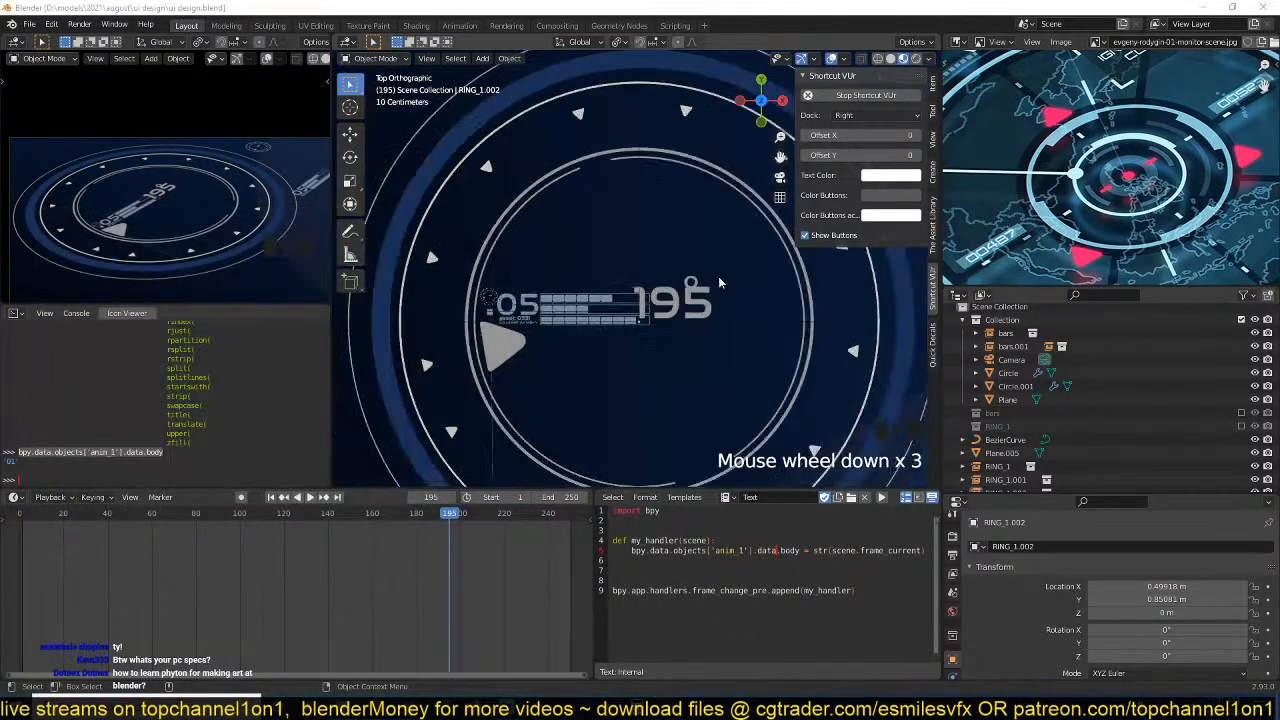
scroll(700, 290, "up", 1)
key("space")
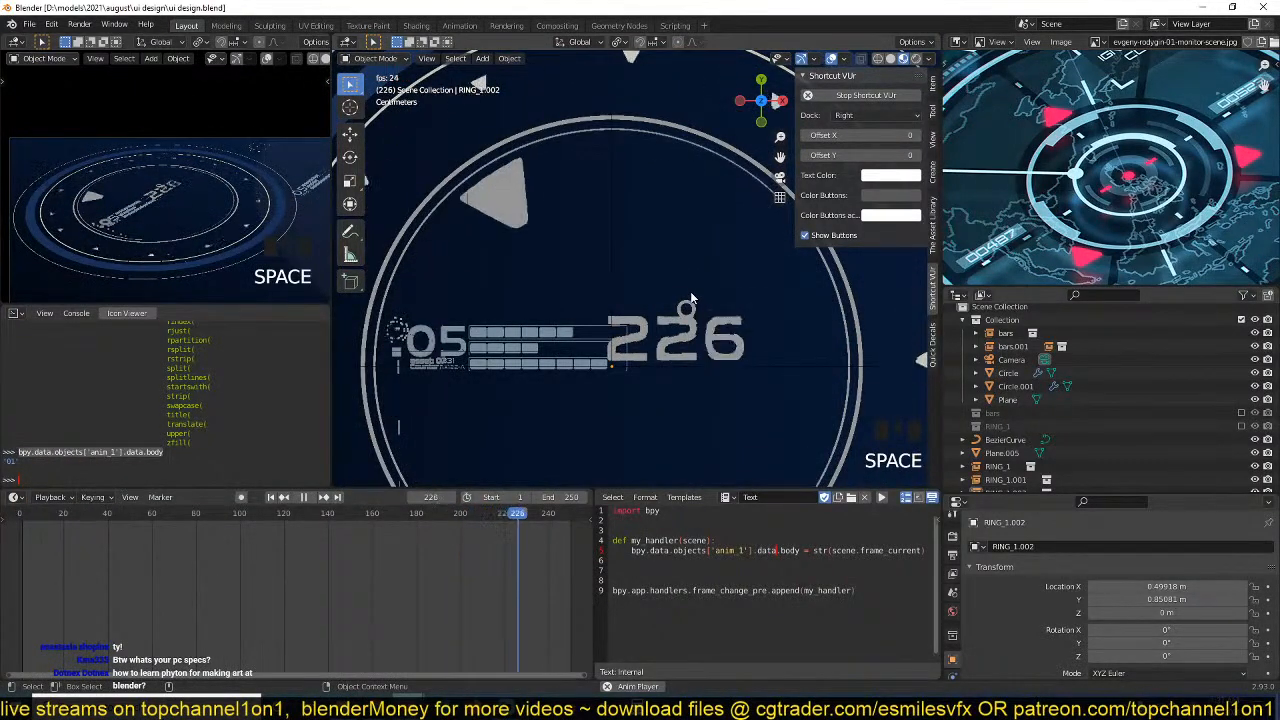
key("space")
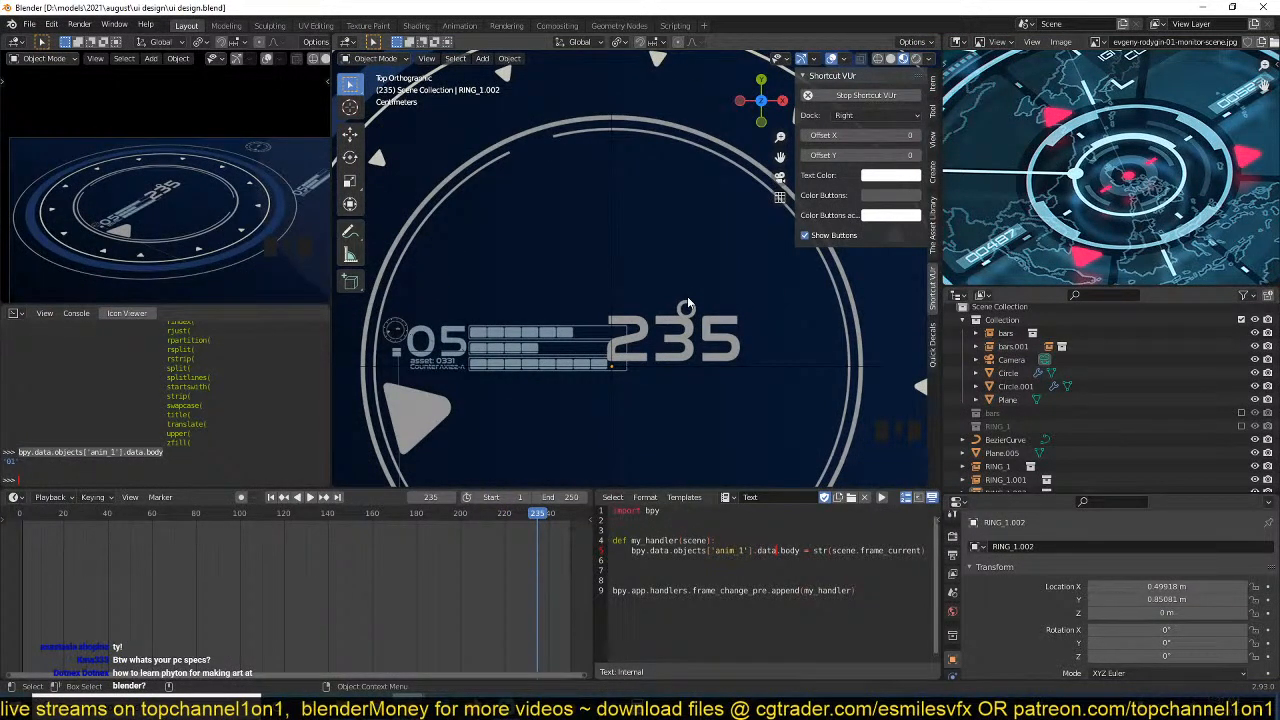
Select the background plane behind the rings and save the file.
scroll(687, 298, "down", 3)
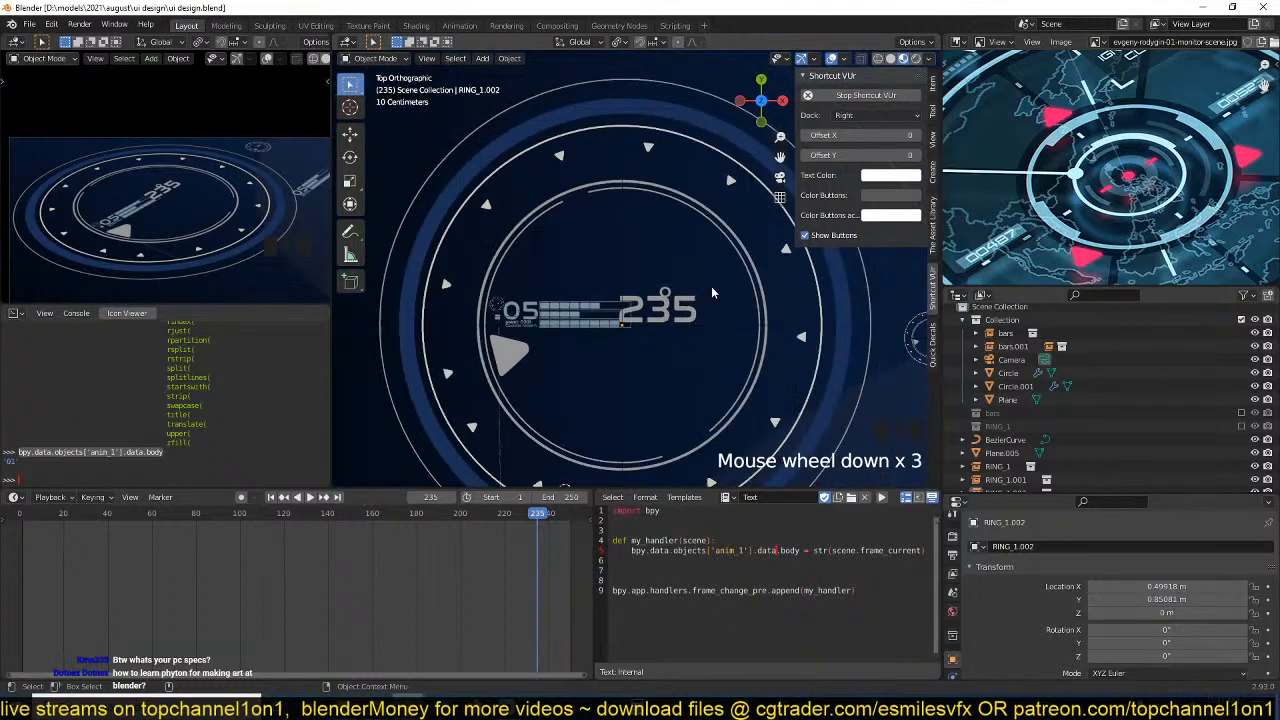
middle_click_drag(712, 288, 694, 270, "shift")
scroll(694, 270, "down", 2)
left_click(694, 270)
key("ctrl+s")
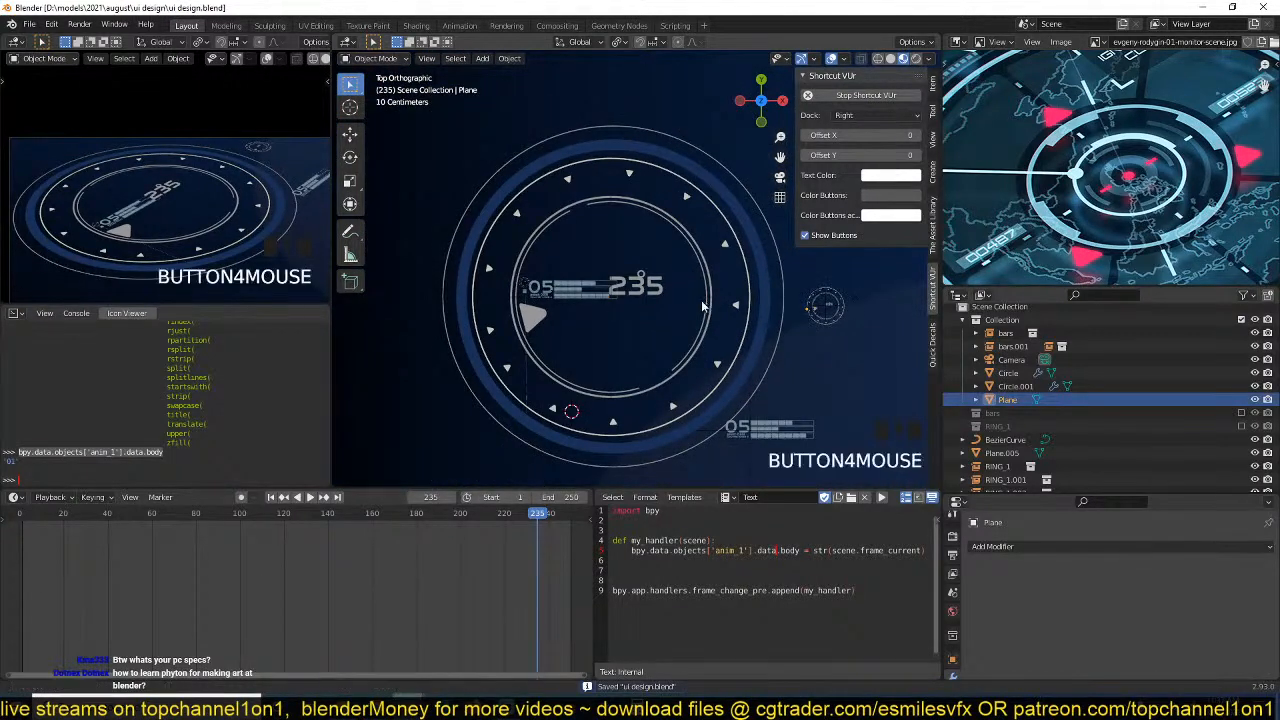
Compare the ring layout with the sci-fi monitor reference image, examining its central target rings, and save the file along the way.
scroll(688, 300, "down", 3)
key("ctrl+s")
scroll(737, 280, "up", 4)
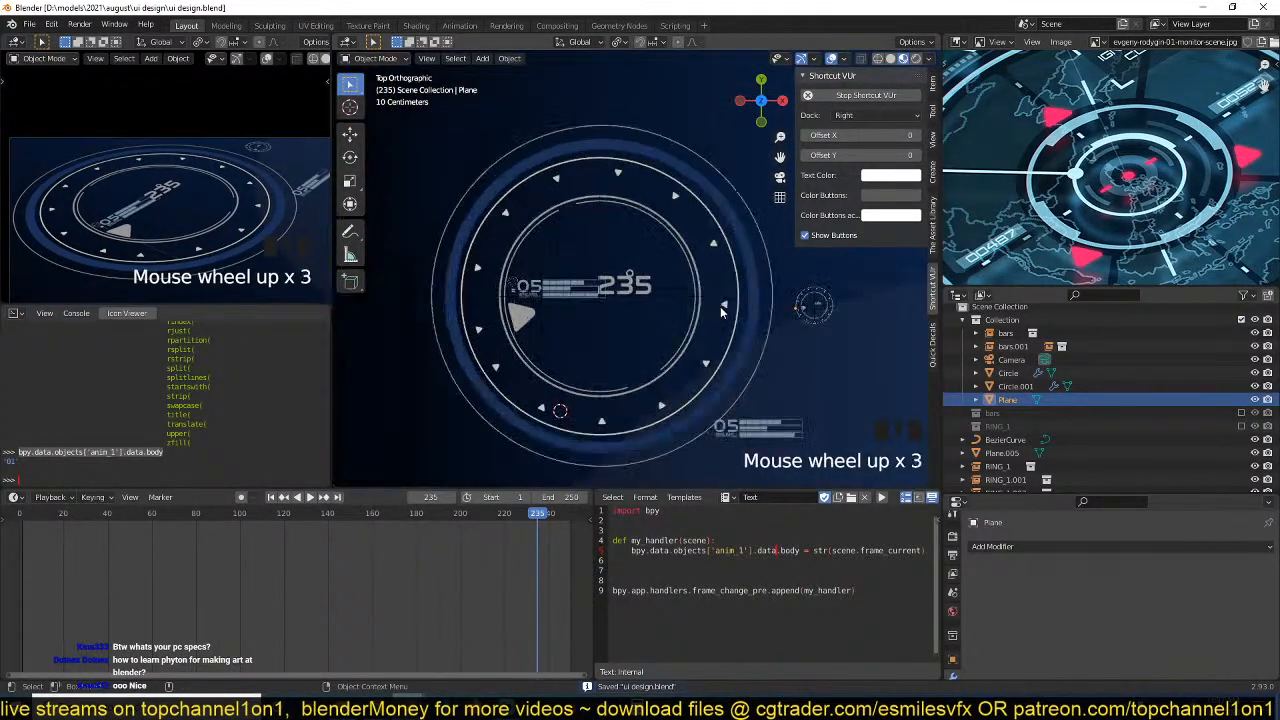
scroll(993, 215, "down", 3)
scroll(993, 215, "down", 3)
scroll(993, 215, "up", 5)
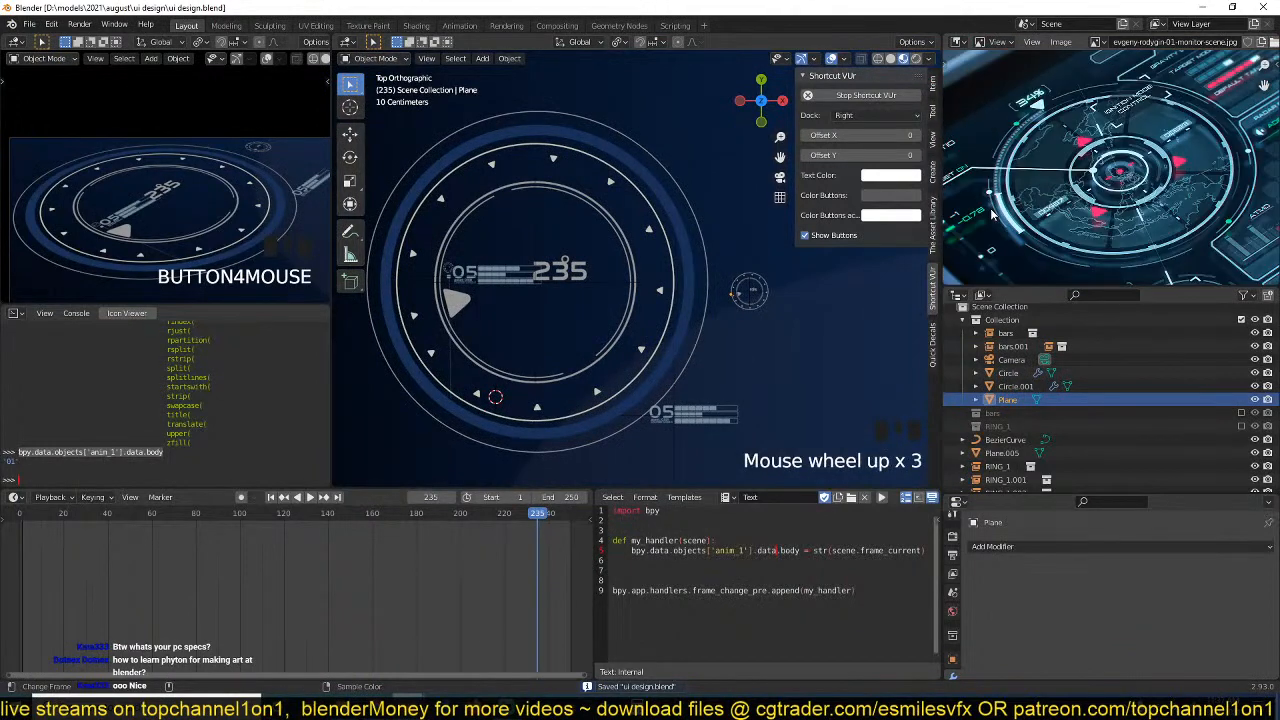
scroll(1050, 180, "down", 2)
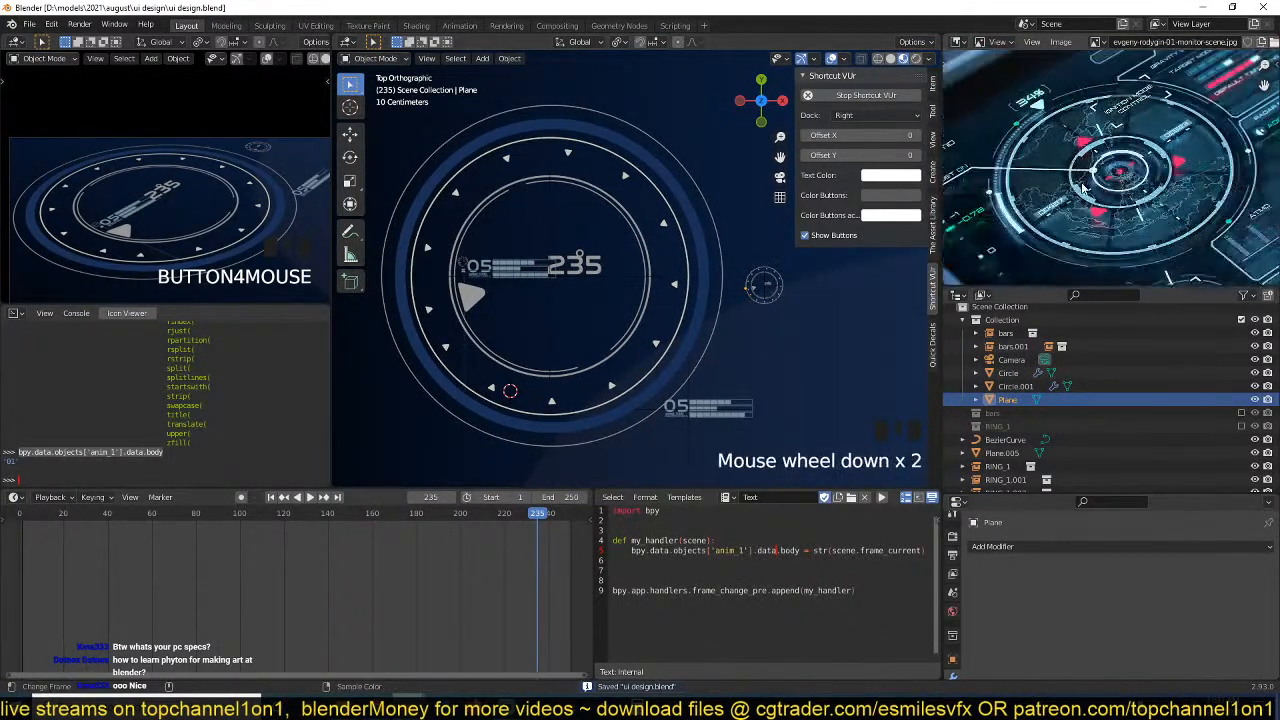
scroll(590, 328, "up", 1)
scroll(624, 308, "up", 2)
scroll(624, 308, "down", 3)
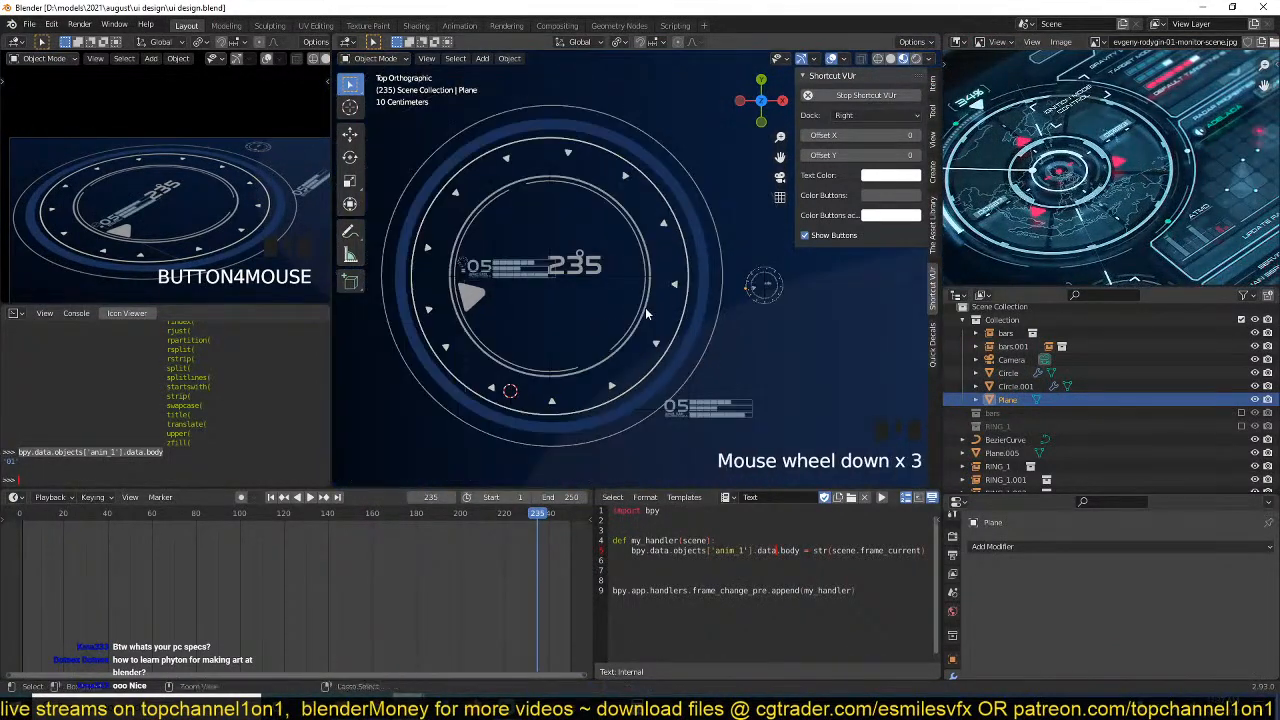
key("ctrl+s")
scroll(1027, 213, "down", 2)
scroll(1027, 213, "up", 2)
scroll(1027, 213, "up", 3)
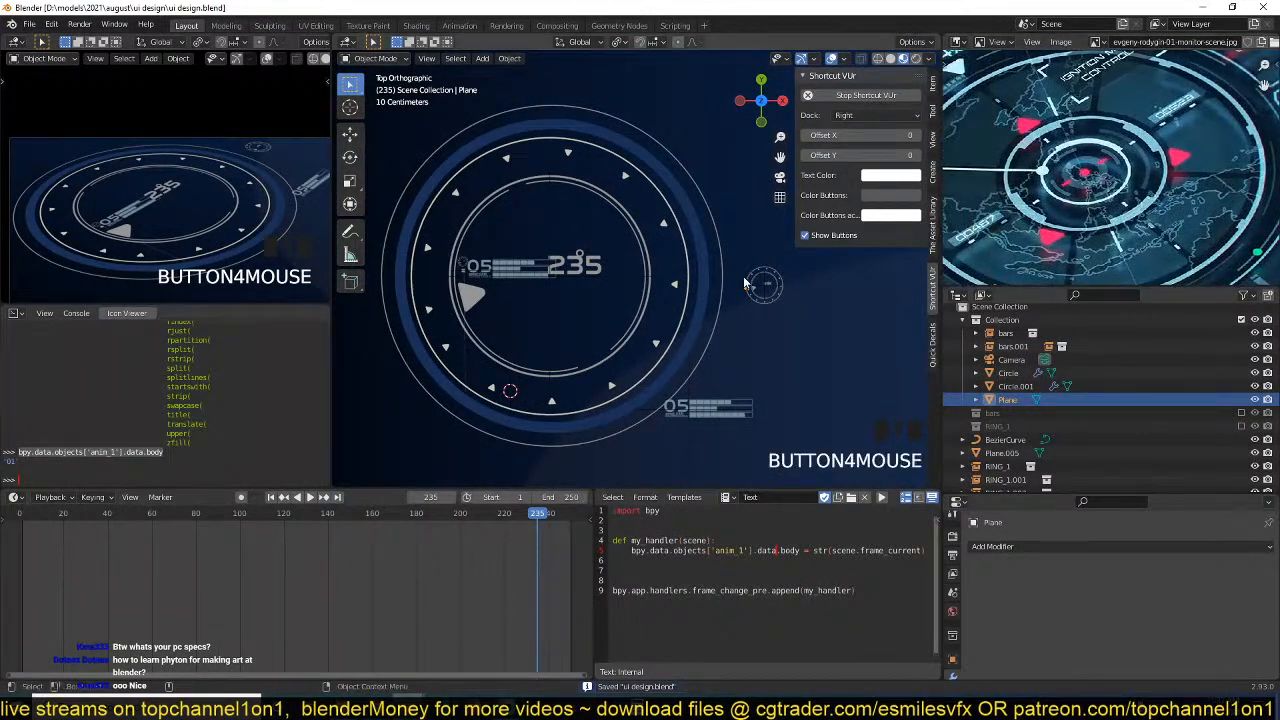
scroll(642, 258, "up", 2)
key("ctrl+s")
scroll(642, 258, "down", 6)
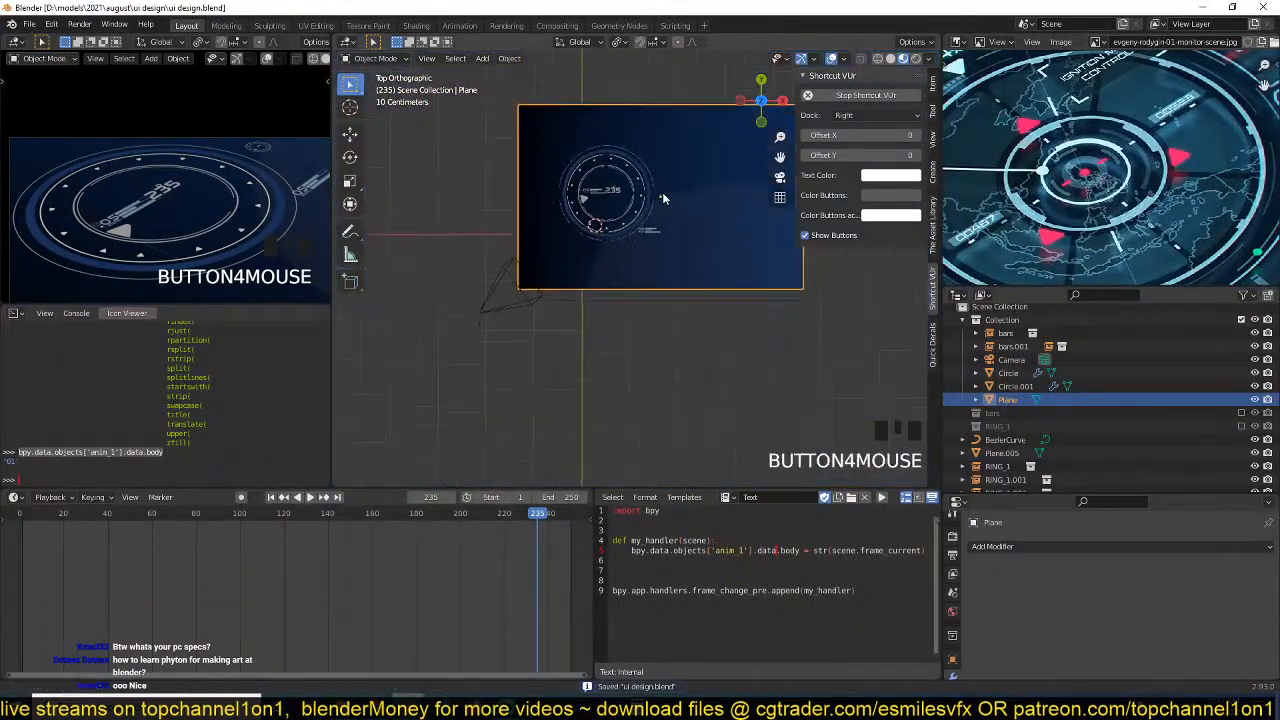
Unhide the hidden Sphere in the scene, leaving it selected over the ring.
scroll(1132, 428, "down", 4)
left_click(1030, 400)
scroll(569, 330, "up", 3)
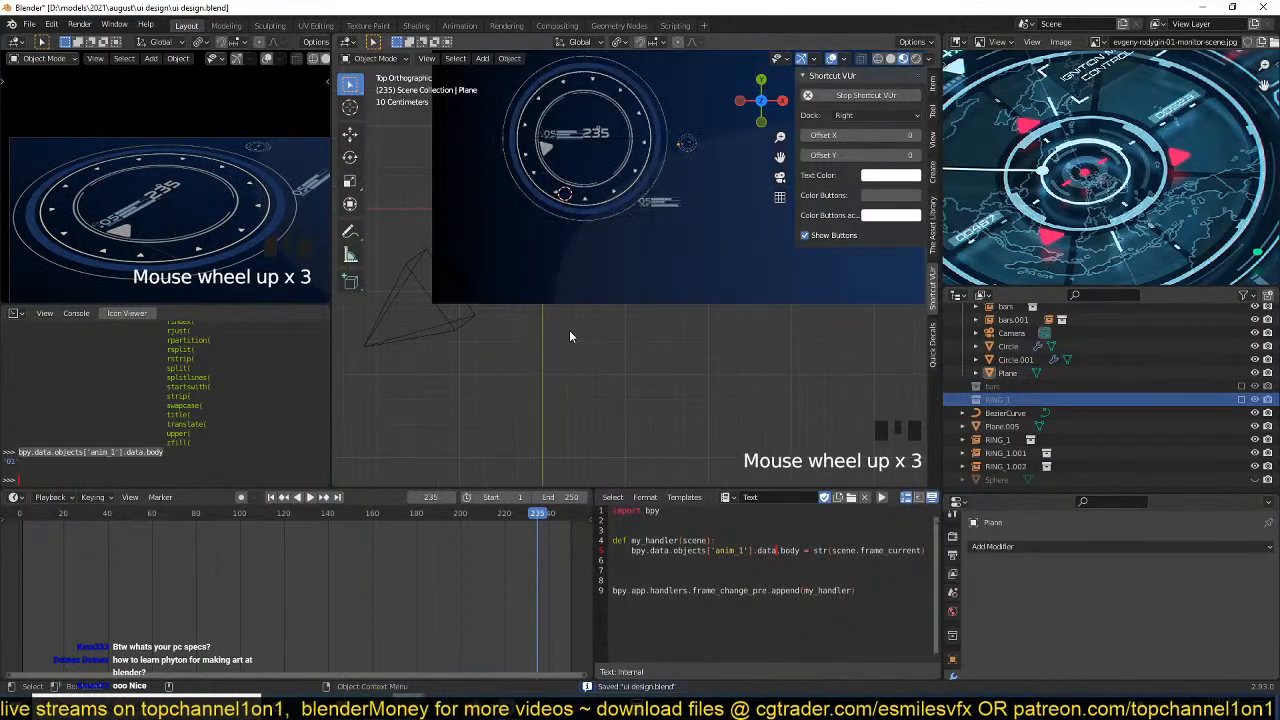
scroll(517, 300, "down", 2)
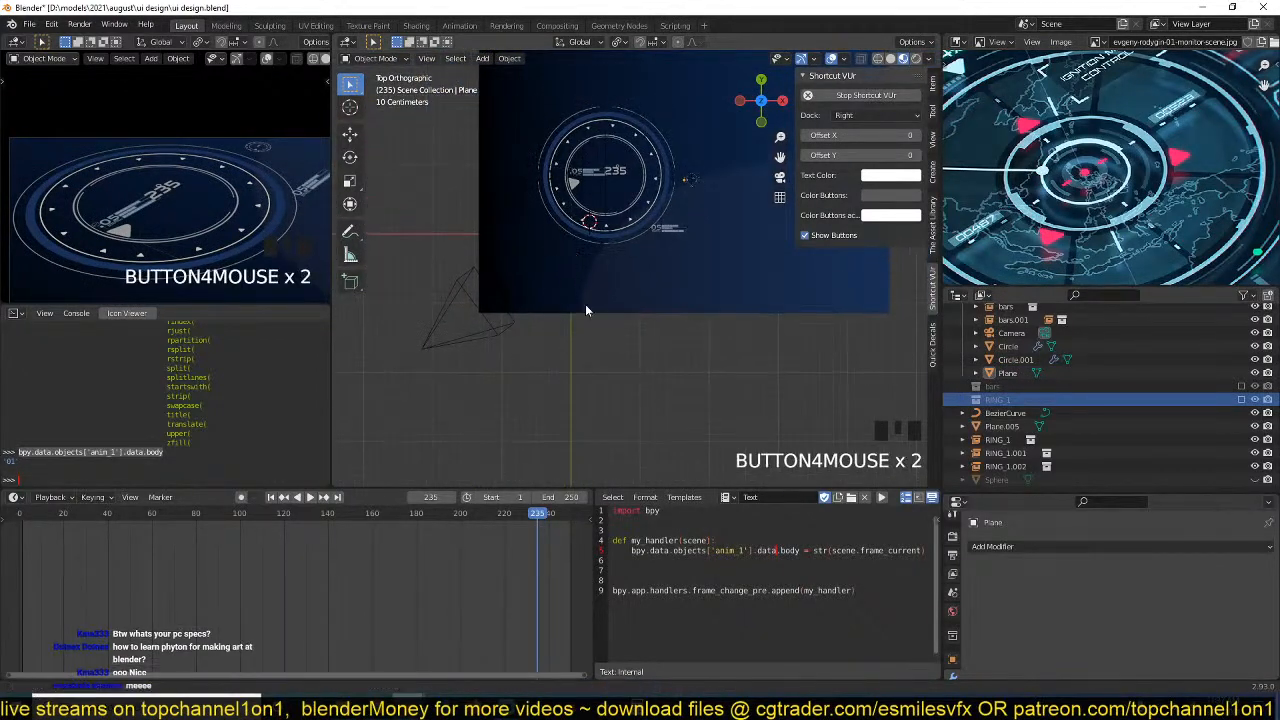
key("alt+h")
scroll(676, 246, "up", 3)
left_click(646, 227)
scroll(646, 227, "down", 1)
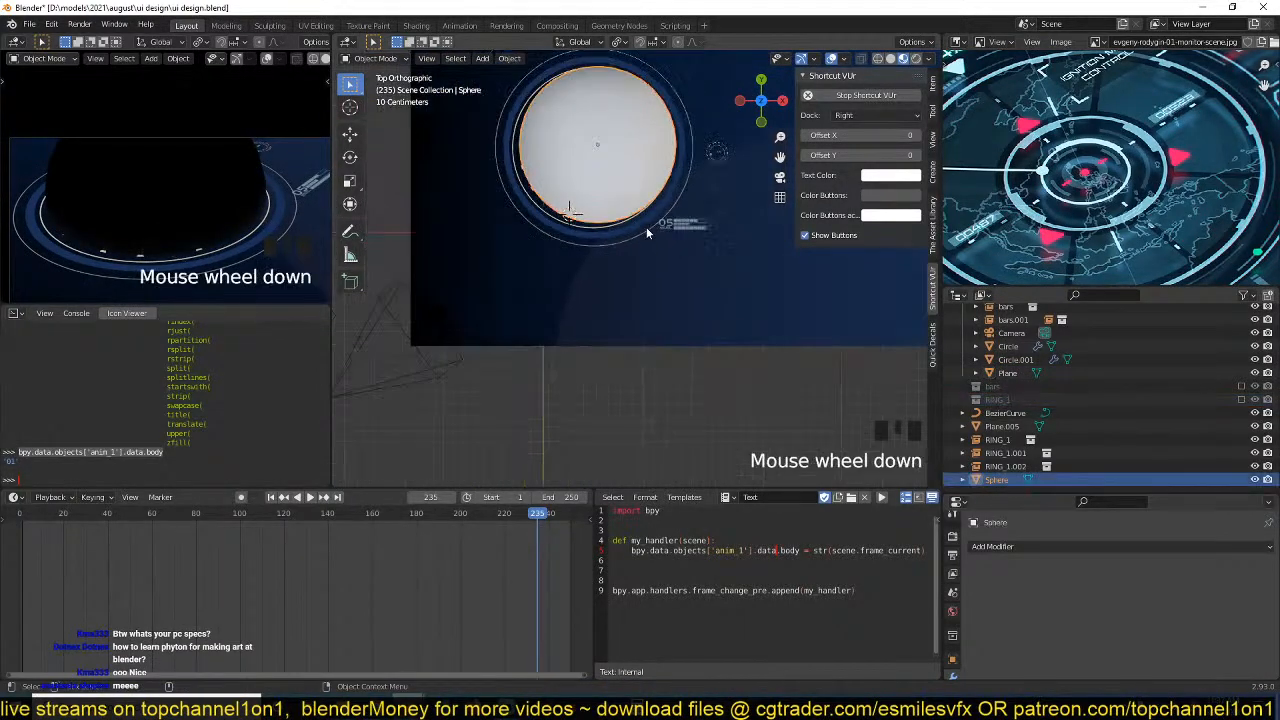
Scale the sphere to about 0.955, move it about -0.037 m in X and -0.019 m in Y within the ring, and save.
scroll(741, 266, "up", 2)
key("s")
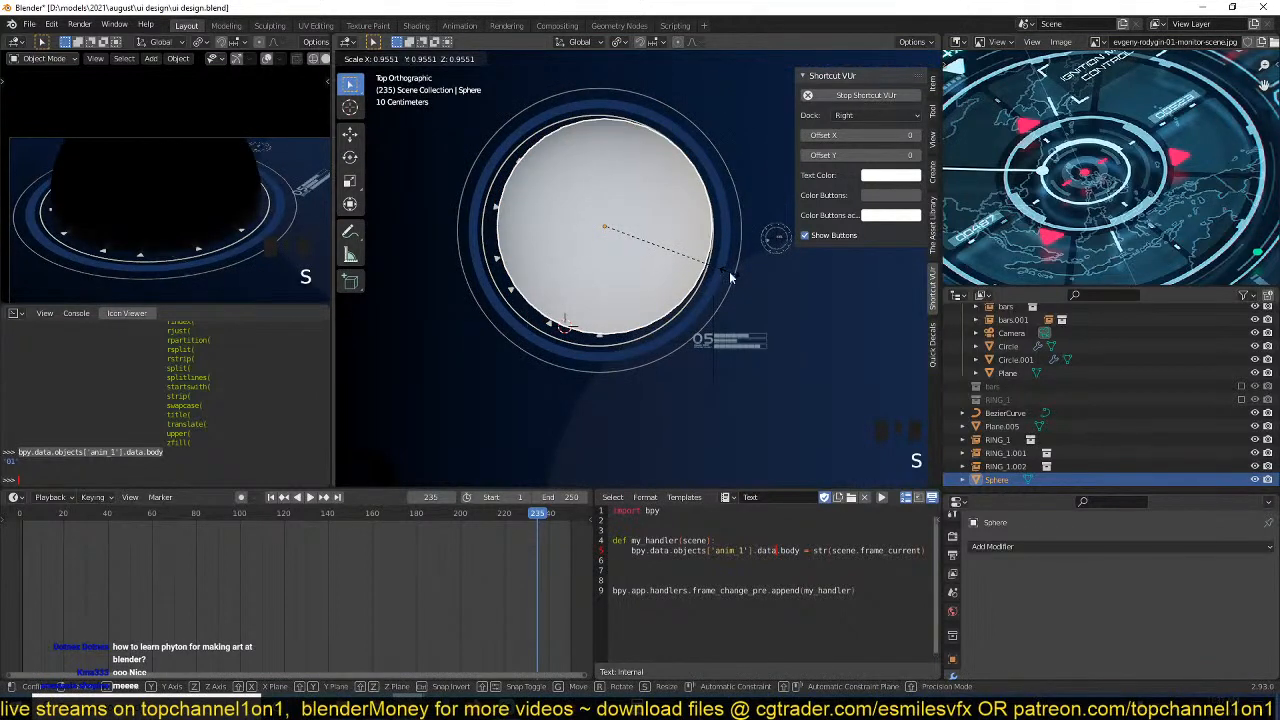
left_click(729, 271)
key("g")
left_click(704, 287)
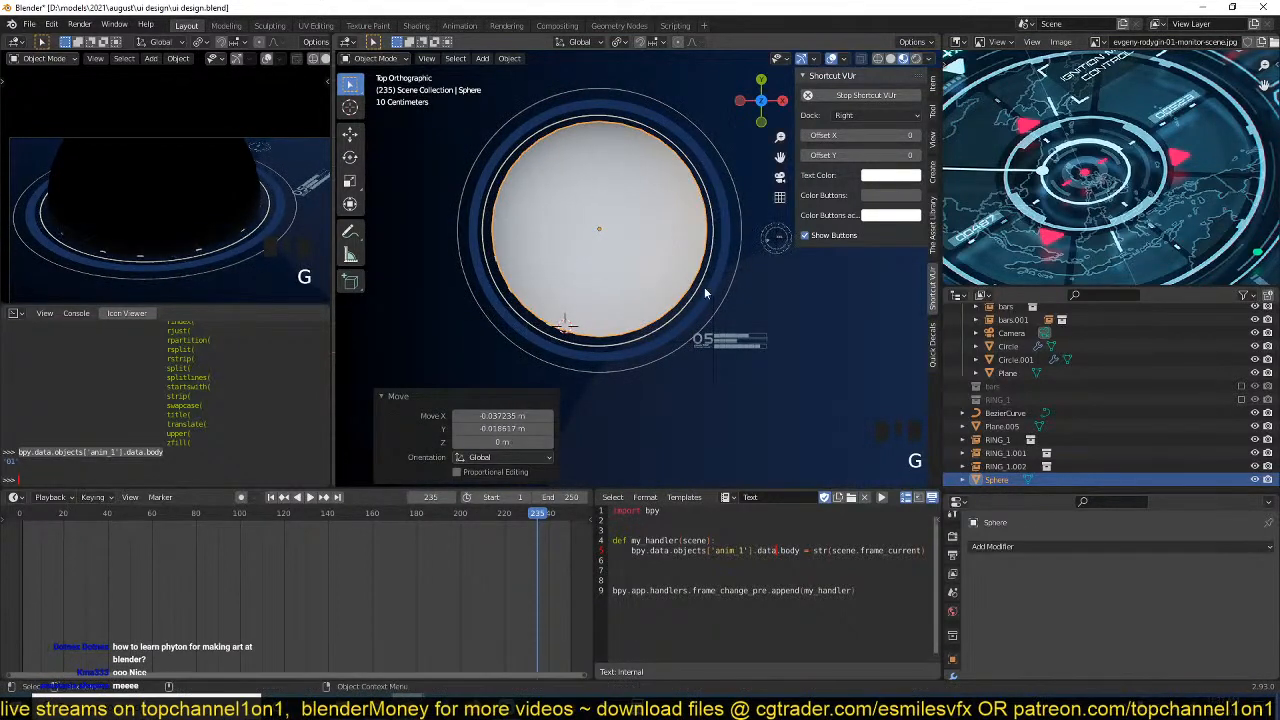
key("ctrl+s")
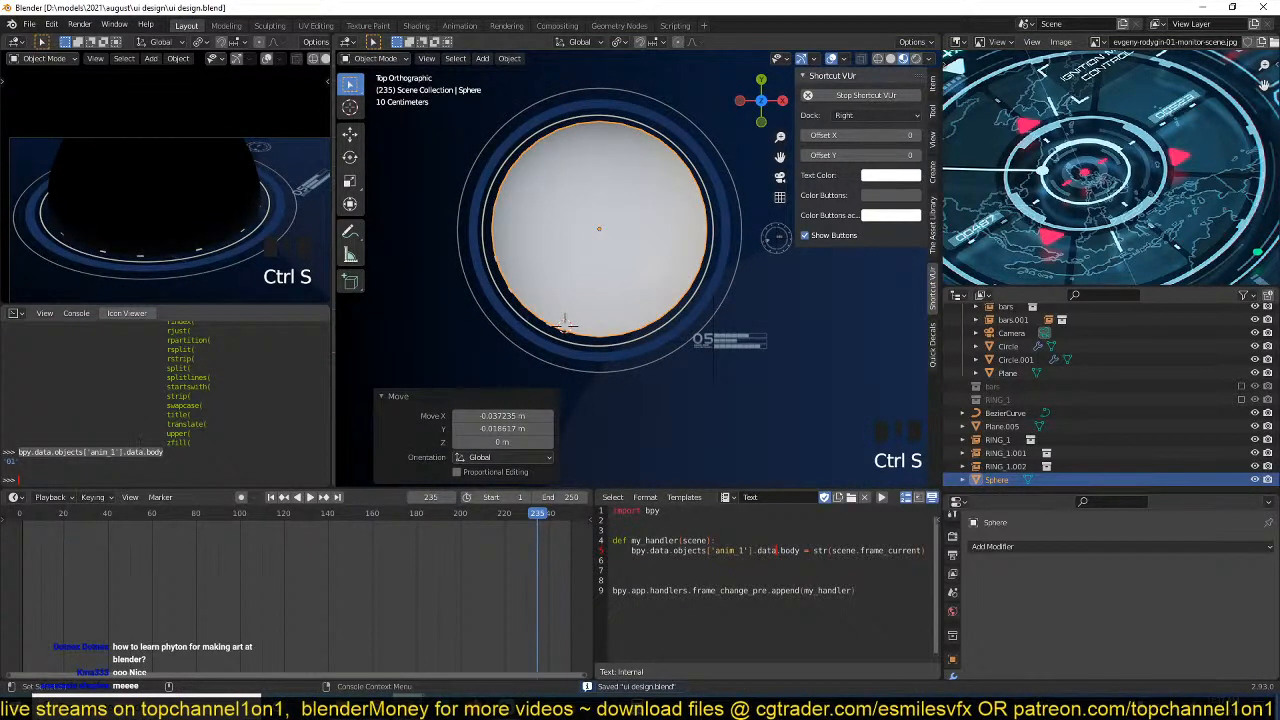
Change the Python Console area to the Shader Editor for the selected sphere.
key("Left")
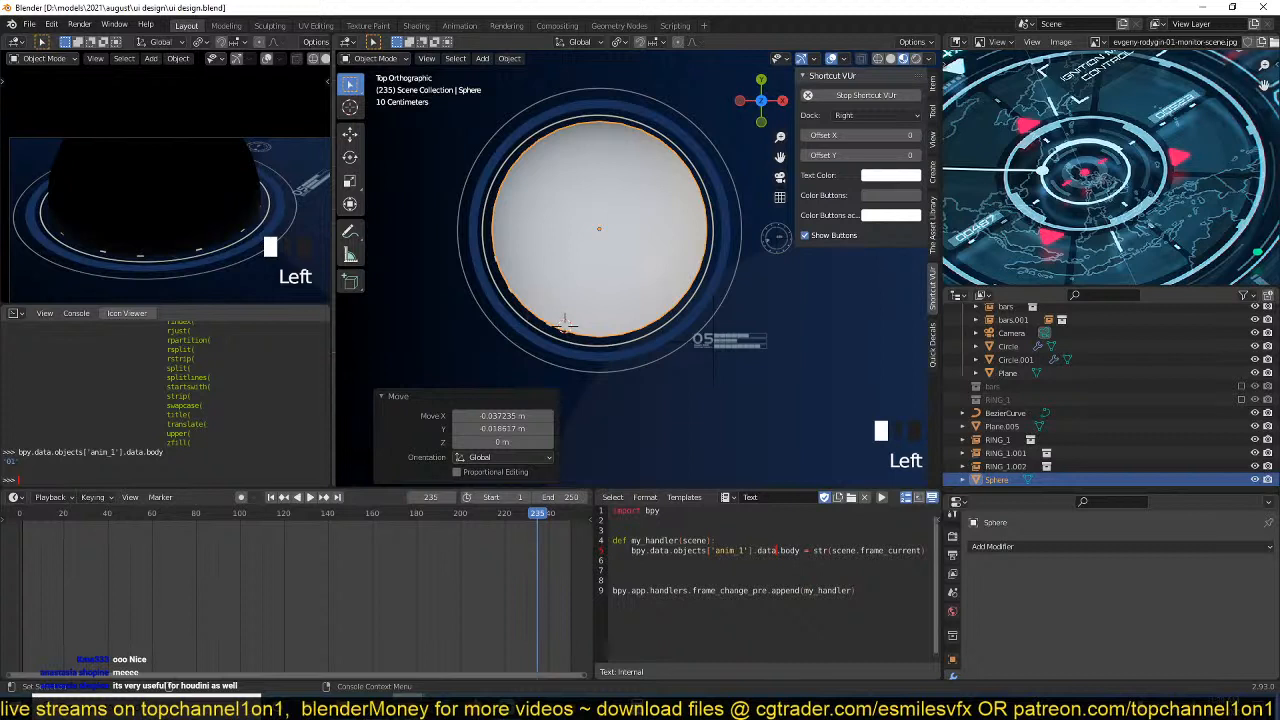
left_click(16, 314)
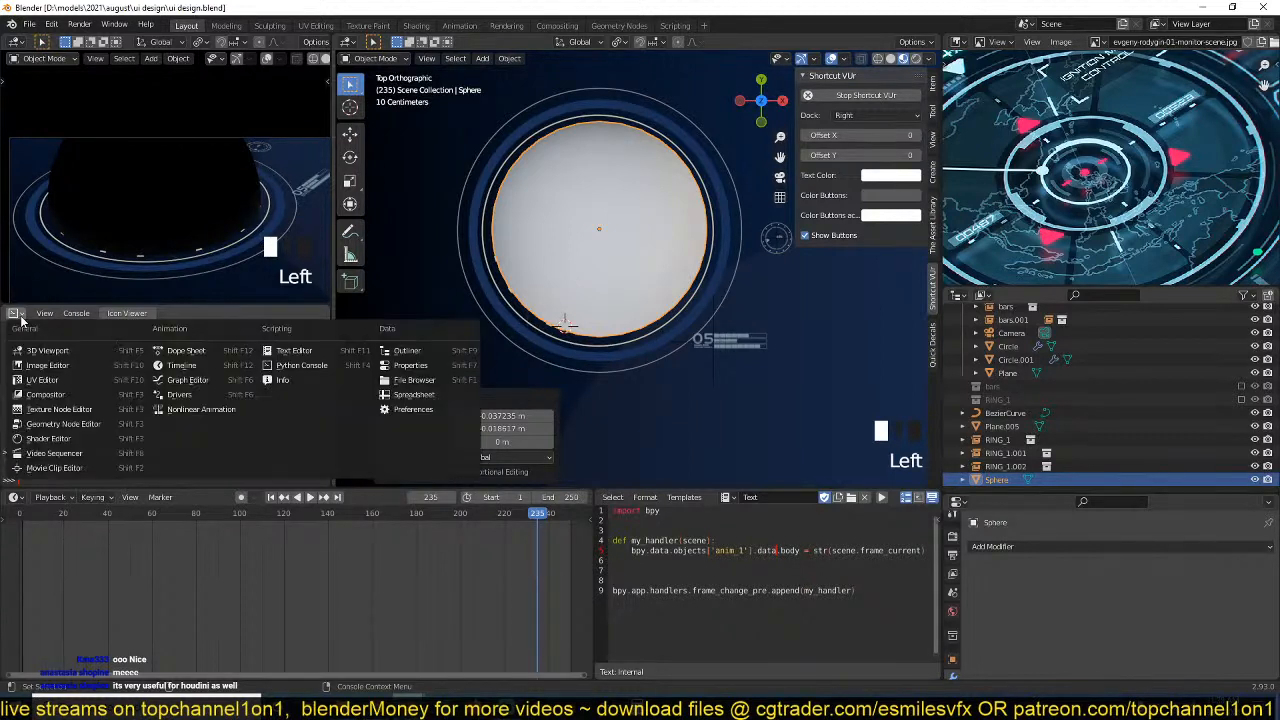
left_click(48, 438)
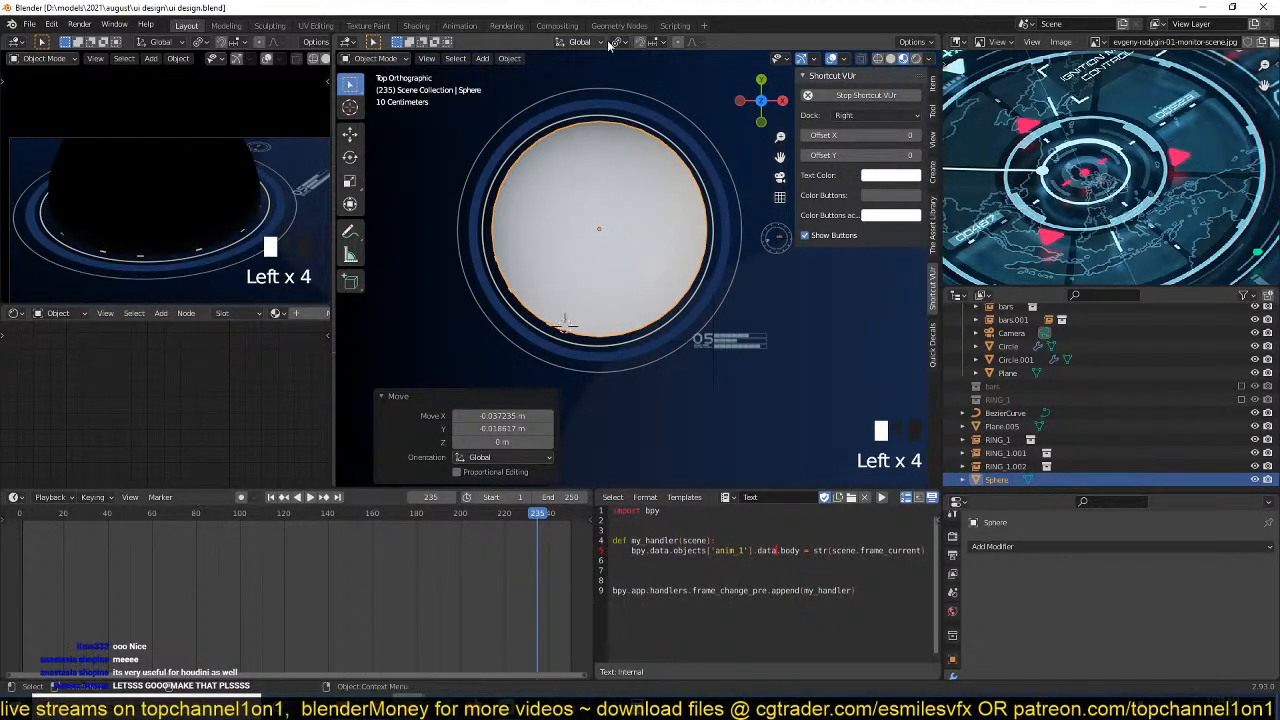
Nudge the sphere toward the ring's centre, scale it up to 1.029, and save the file.
key("g")
left_click(673, 200)
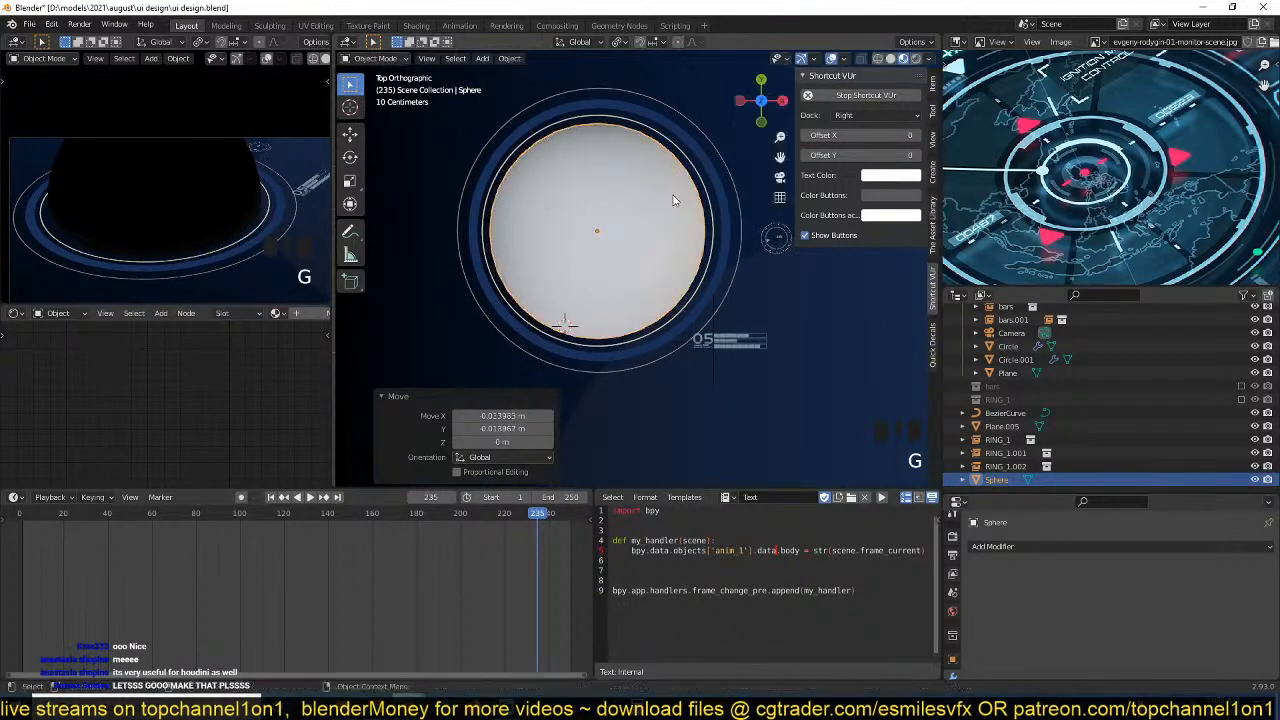
key("s")
left_click(695, 231)
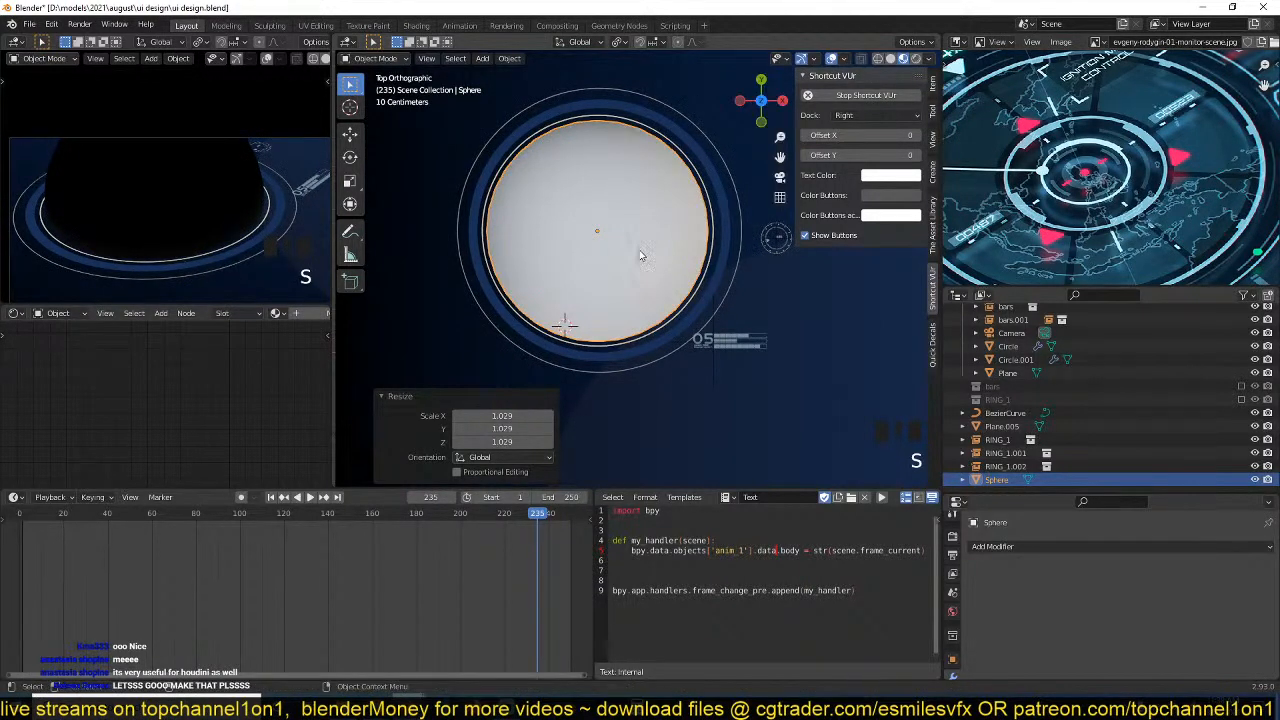
key("ctrl+s")
Create a new material for the selected sphere in the Shader Editor and save the file.
scroll(285, 367, "down", 3)
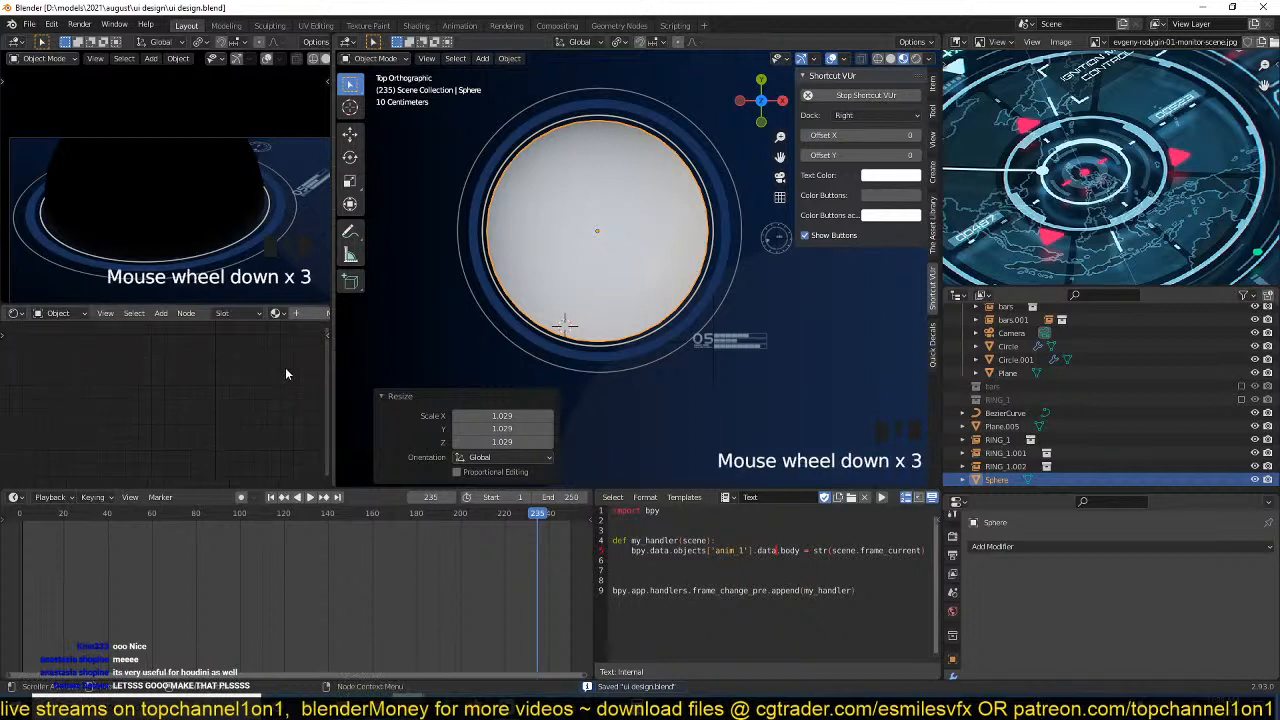
scroll(285, 367, "down", 3)
left_click(304, 314)
middle_click_drag(264, 399, 168, 376)
key("ctrl+s")
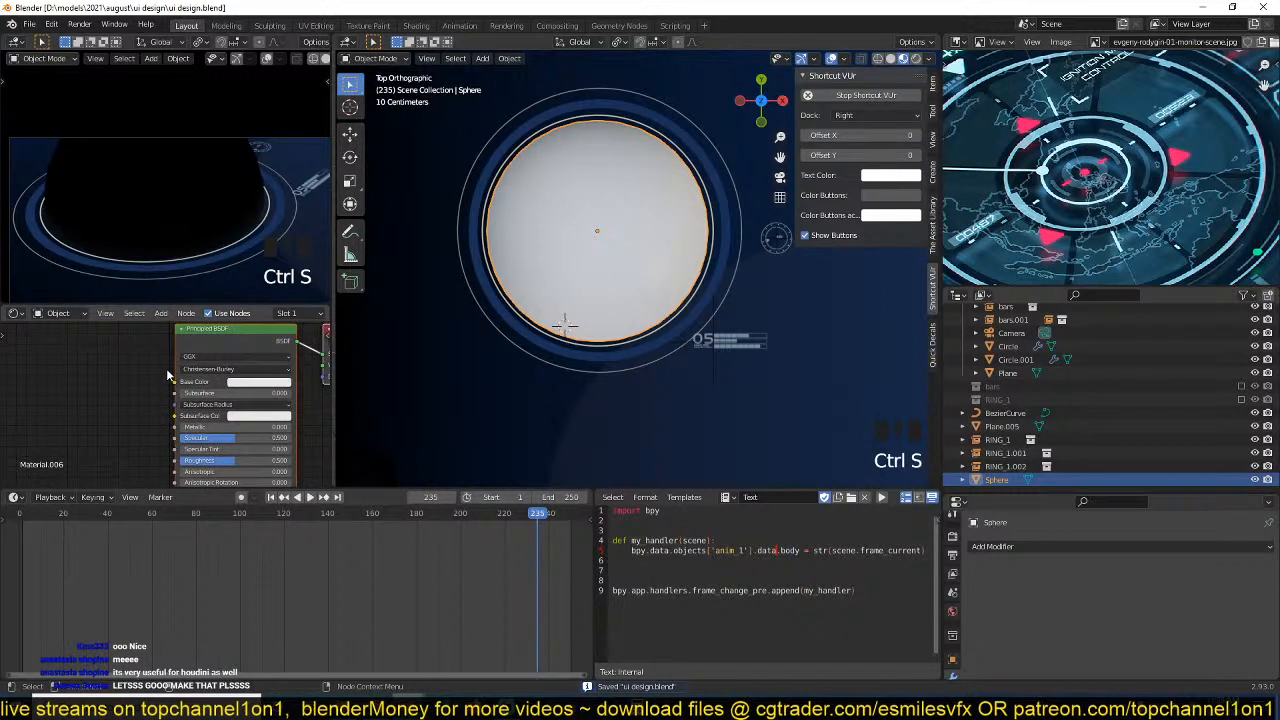
middle_click_drag(77, 407, 104, 400)
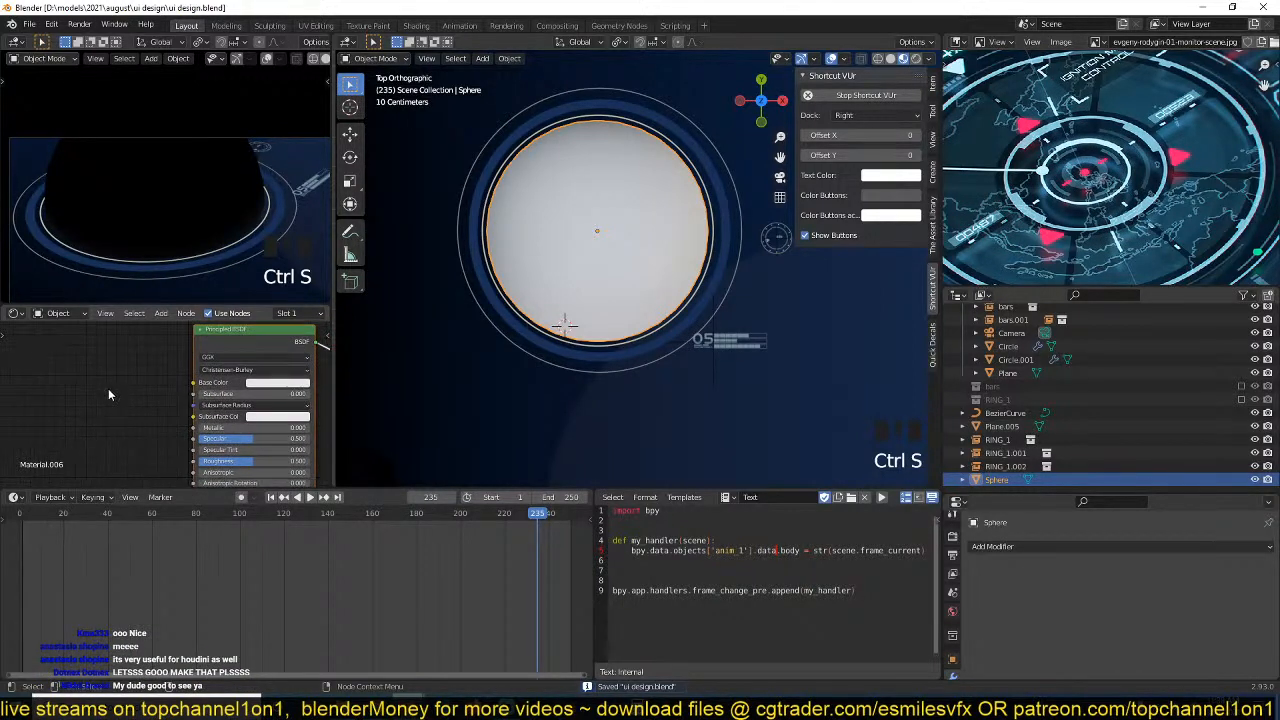
scroll(114, 388, "up", 1)
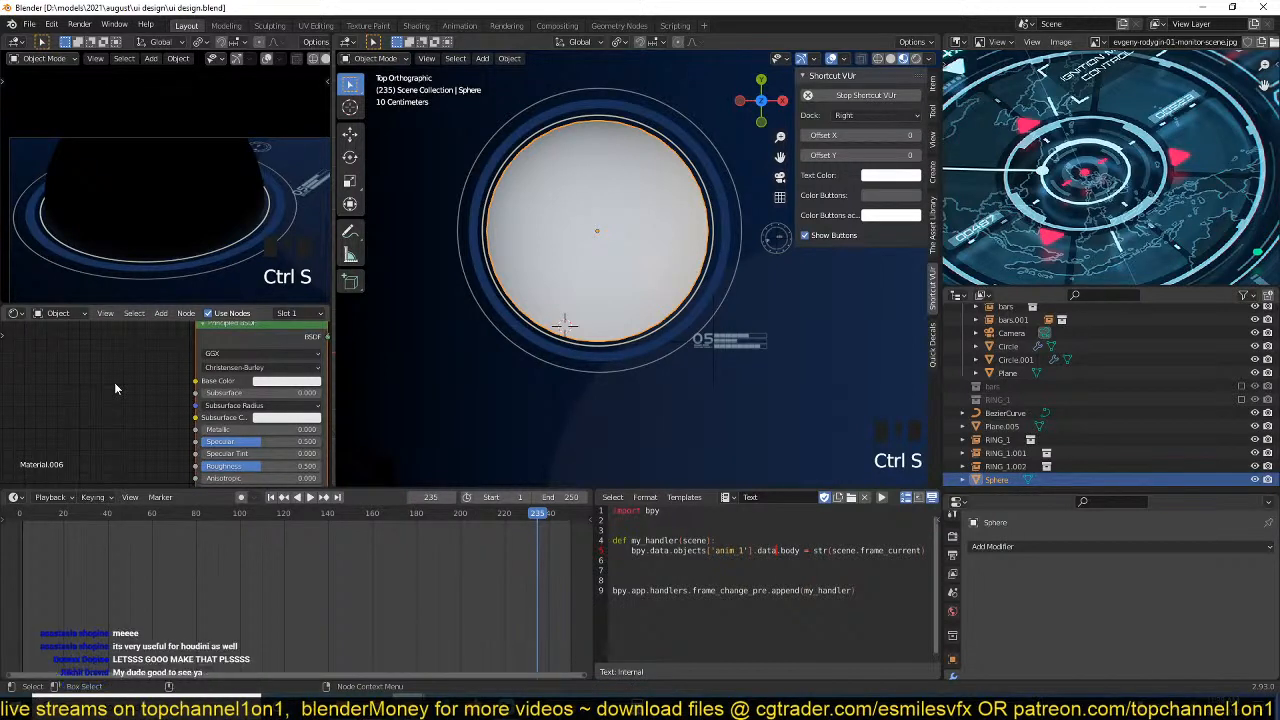
scroll(115, 385, "up", 2)
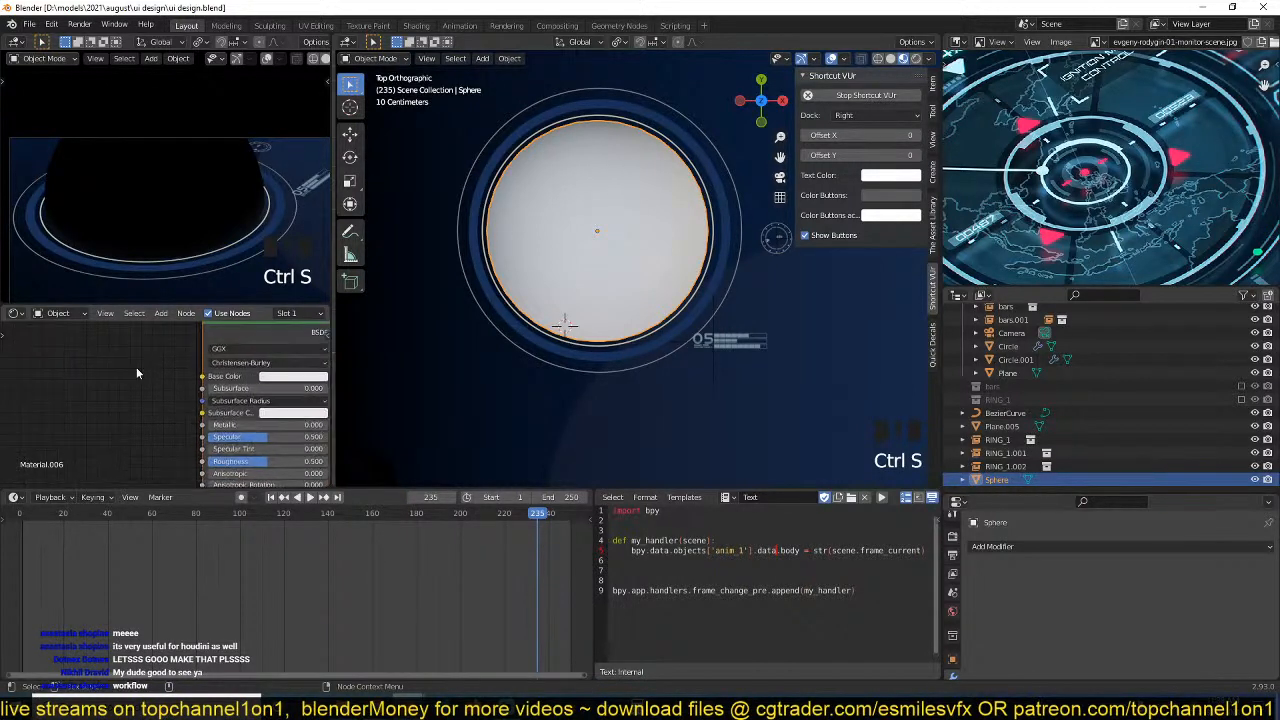
scroll(124, 378, "up", 1)
middle_click_drag(124, 378, 131, 377)
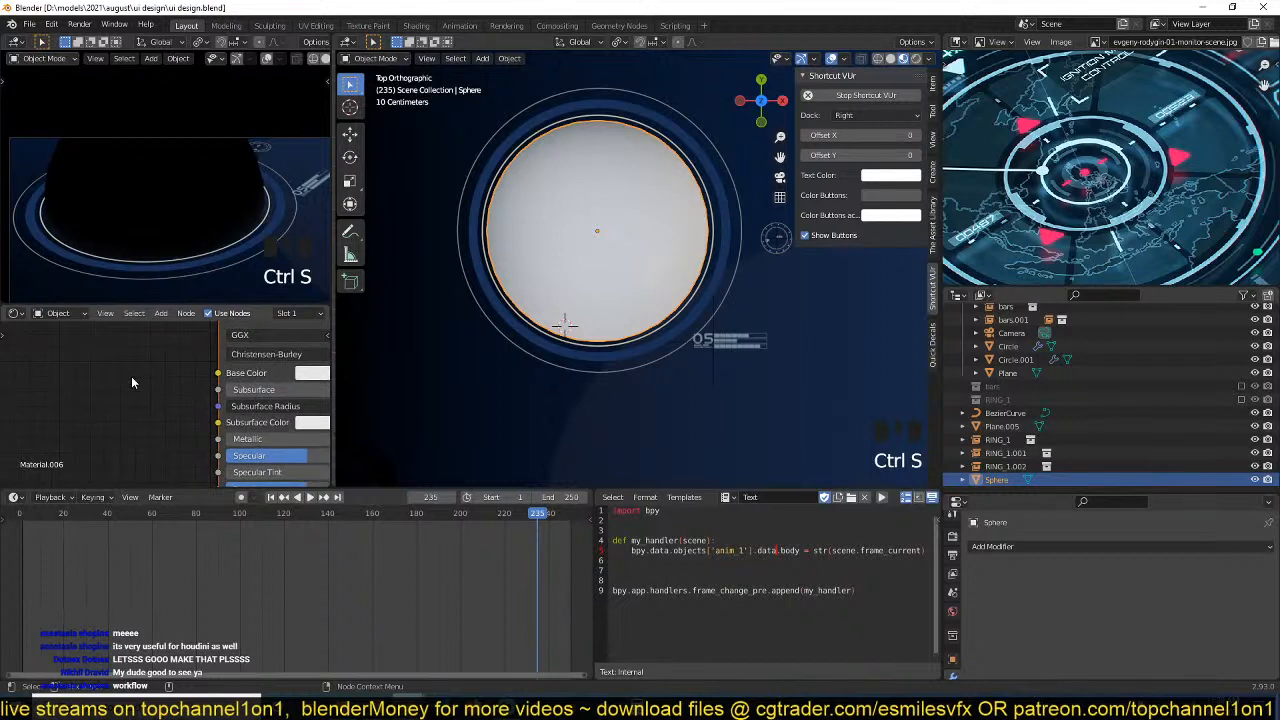
scroll(126, 378, "down", 1)
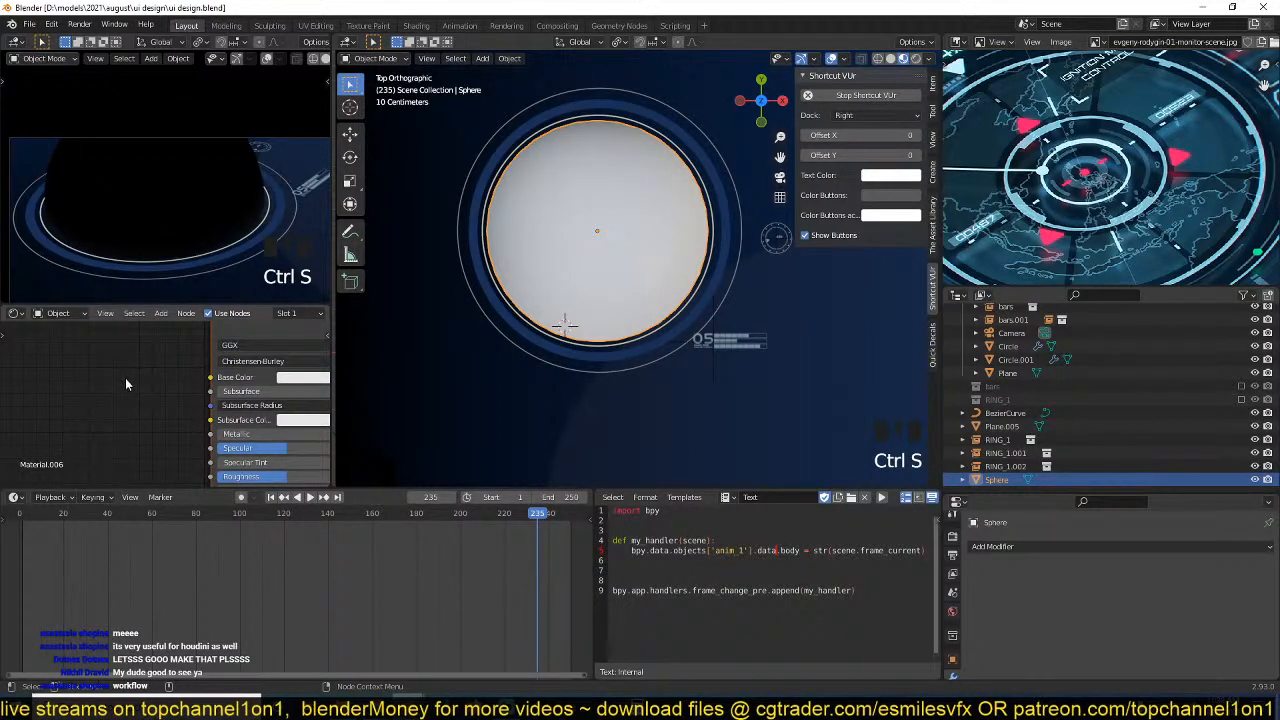
middle_click_drag(125, 378, 140, 372)
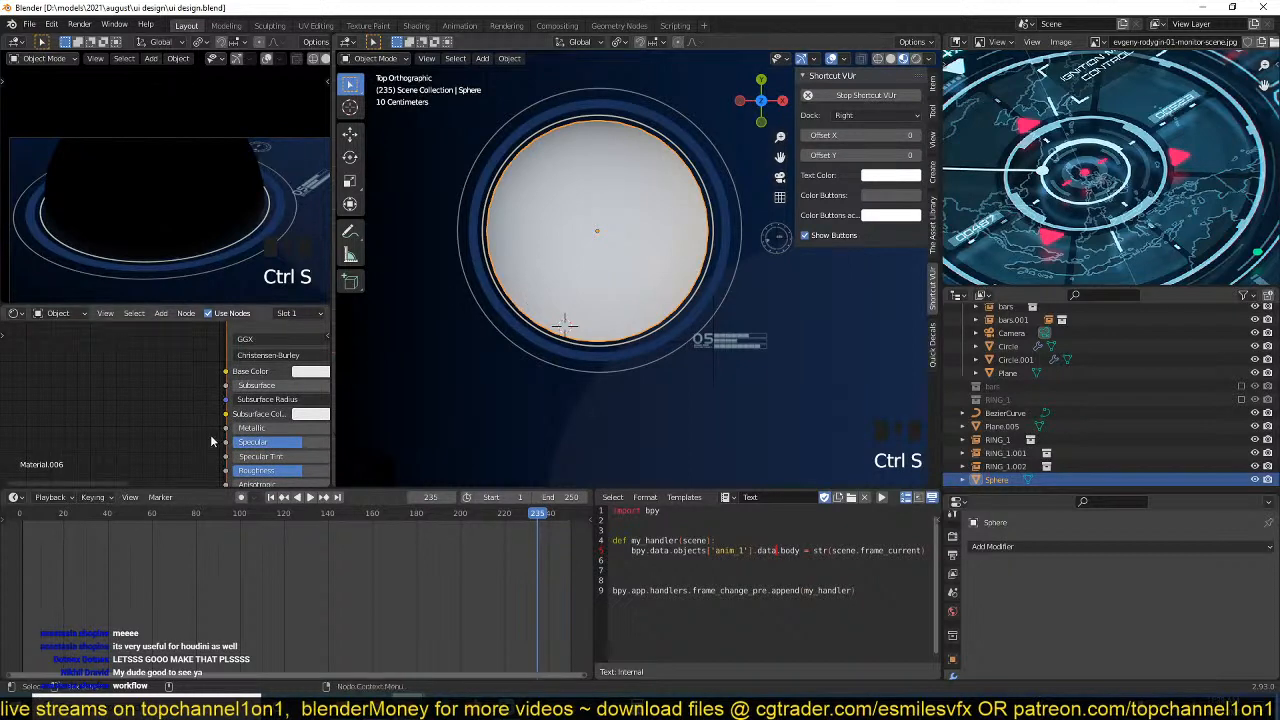
Smooth the sphere with a level 2 Subdivision modifier and save the file.
key("grave")
middle_click_drag(600, 277, 550, 200)
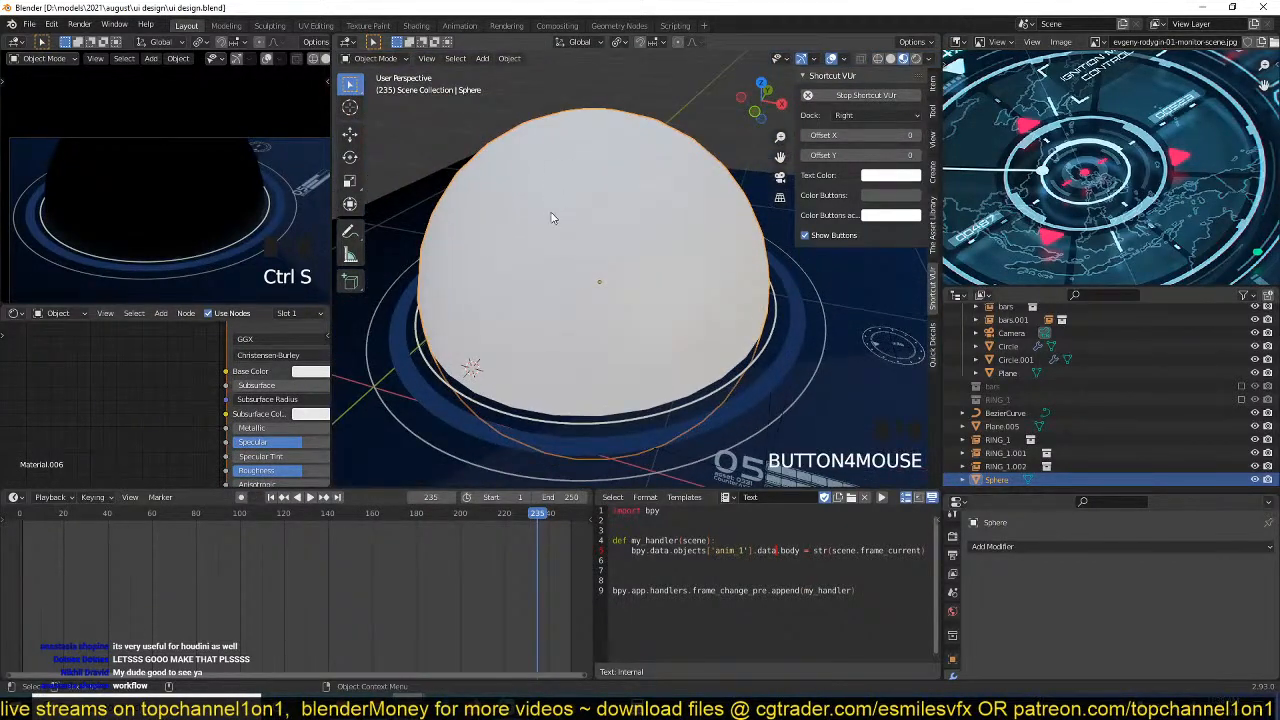
key("ctrl+2")
key("ctrl+s")
Add a Wireframe input node to the sphere's material and preview its output on the sphere.
scroll(158, 398, "down", 7)
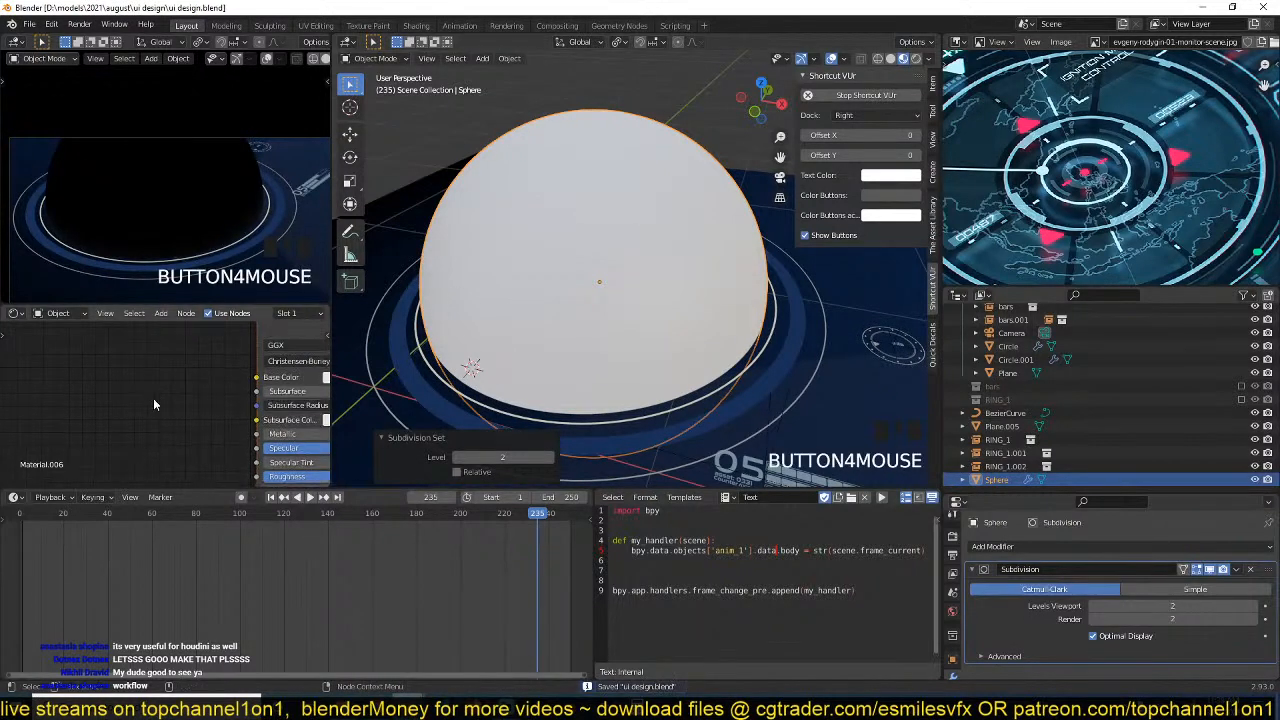
key("shift+a")
mouse_move(130, 427)
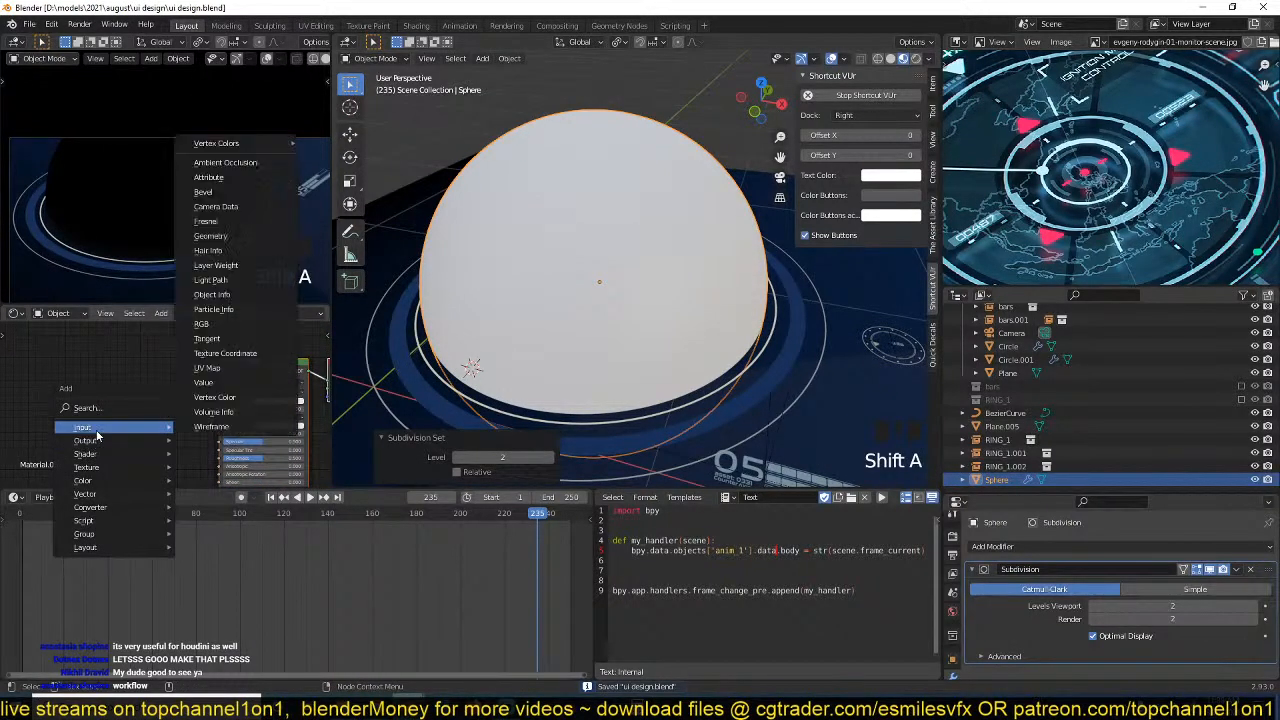
left_click(213, 426)
left_click(120, 405, "ctrl+shift")
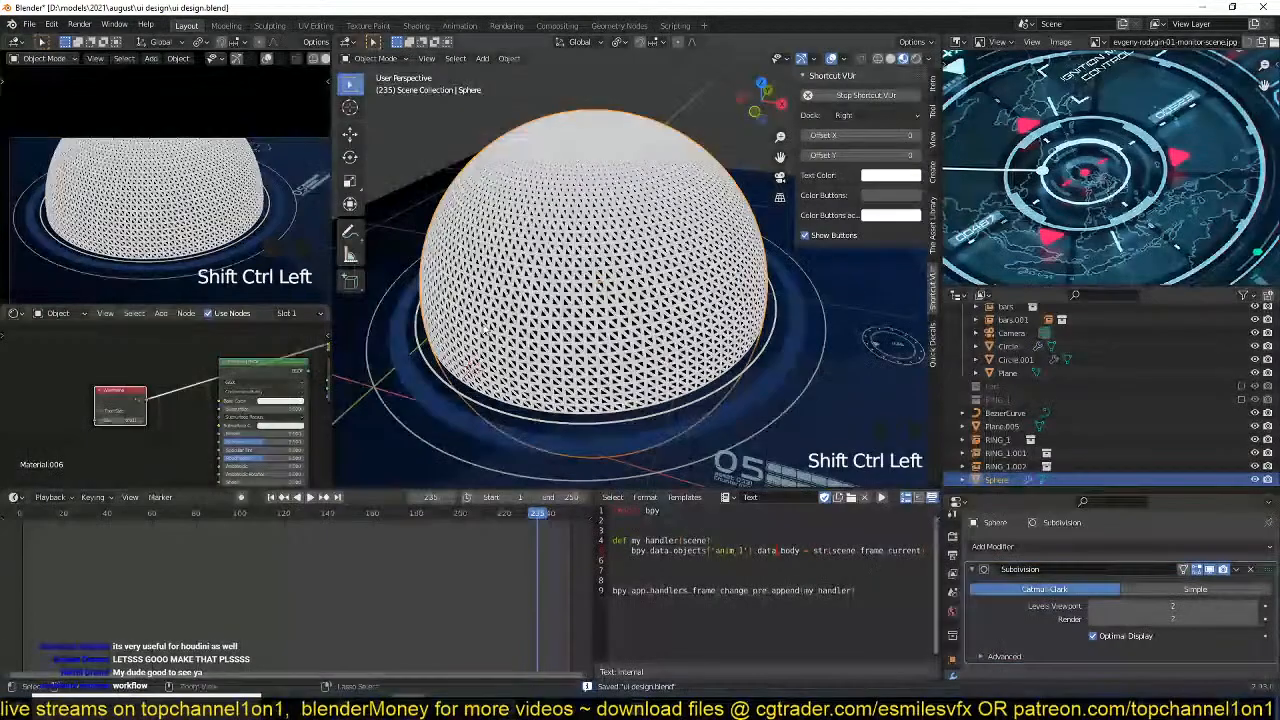
Enable Pixel Size on the Wireframe node and set its Size to 0.080.
scroll(513, 327, "up", 3)
key("grave")
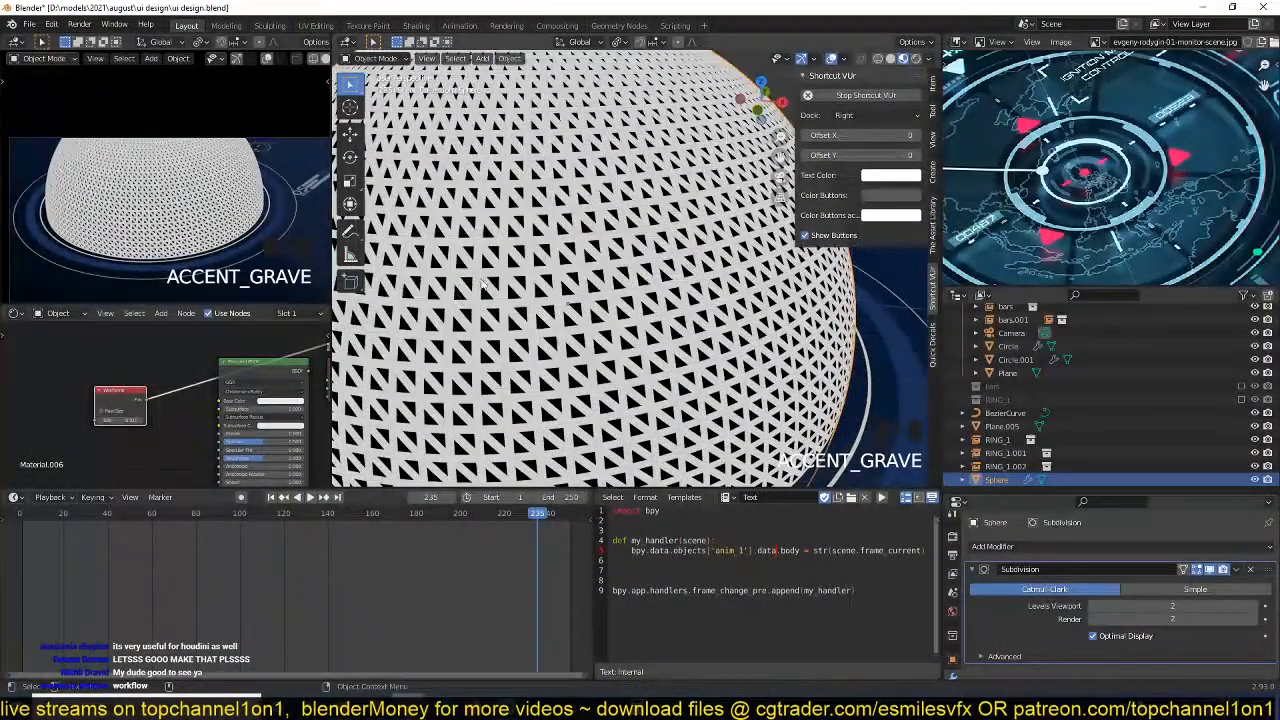
middle_click_drag(240, 400, 280, 405)
scroll(175, 415, "up", 7)
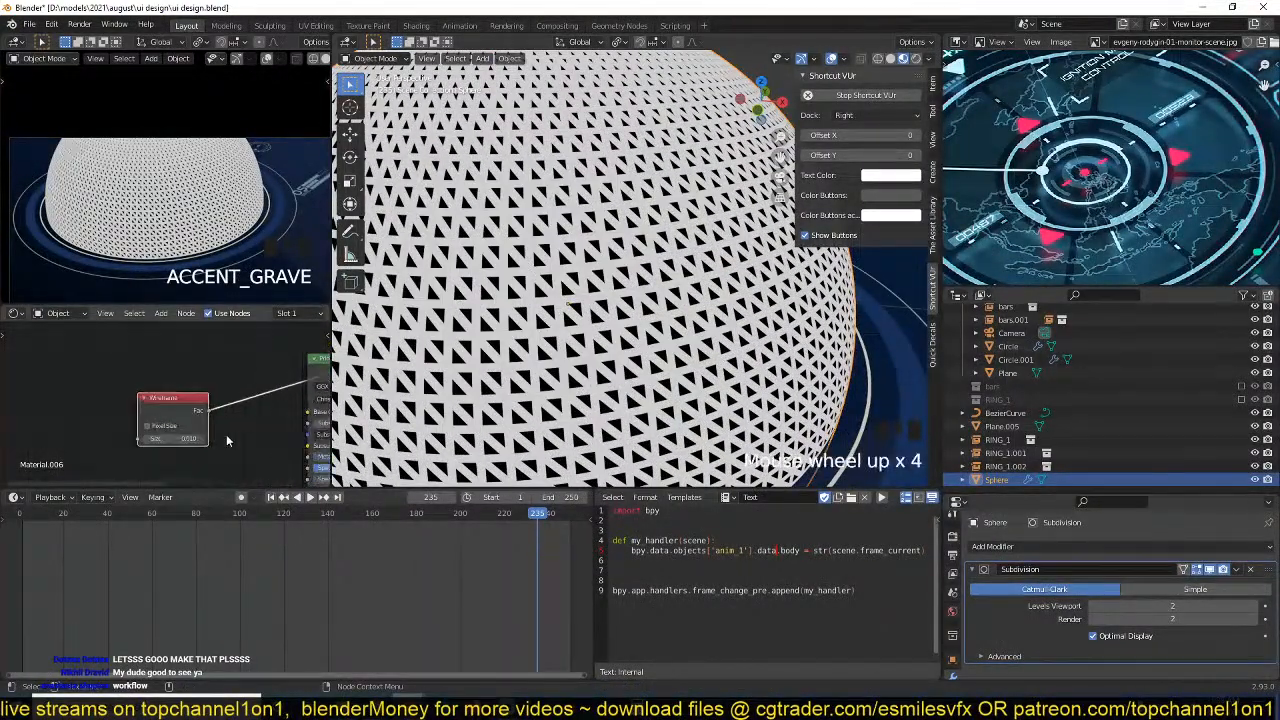
key("shift+Left")
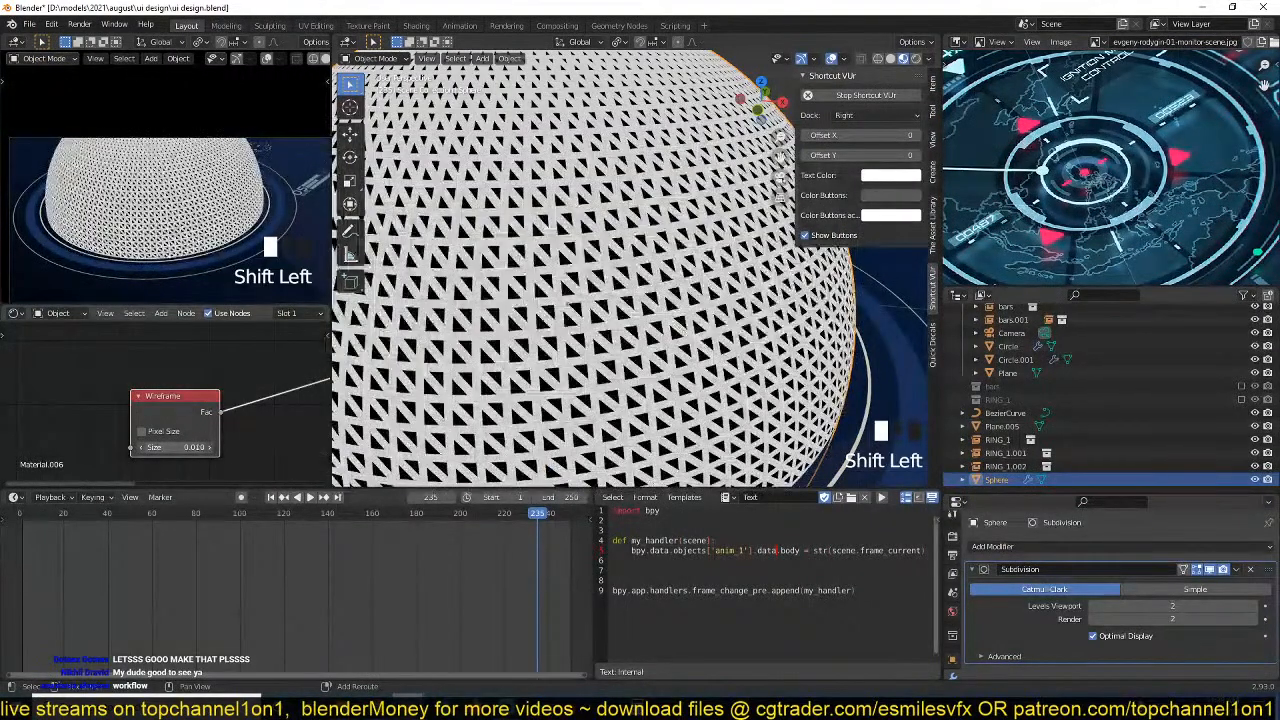
left_click(141, 431)
scroll(560, 305, "up", 2)
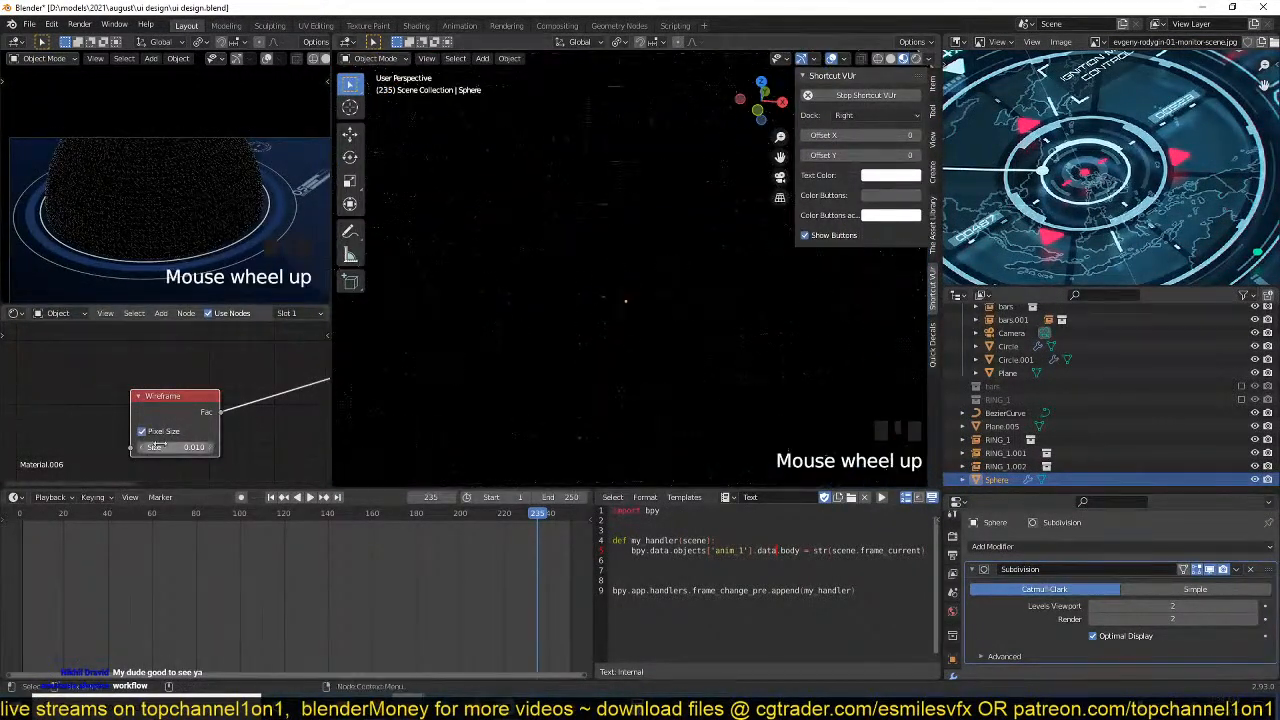
key("shift+Left")
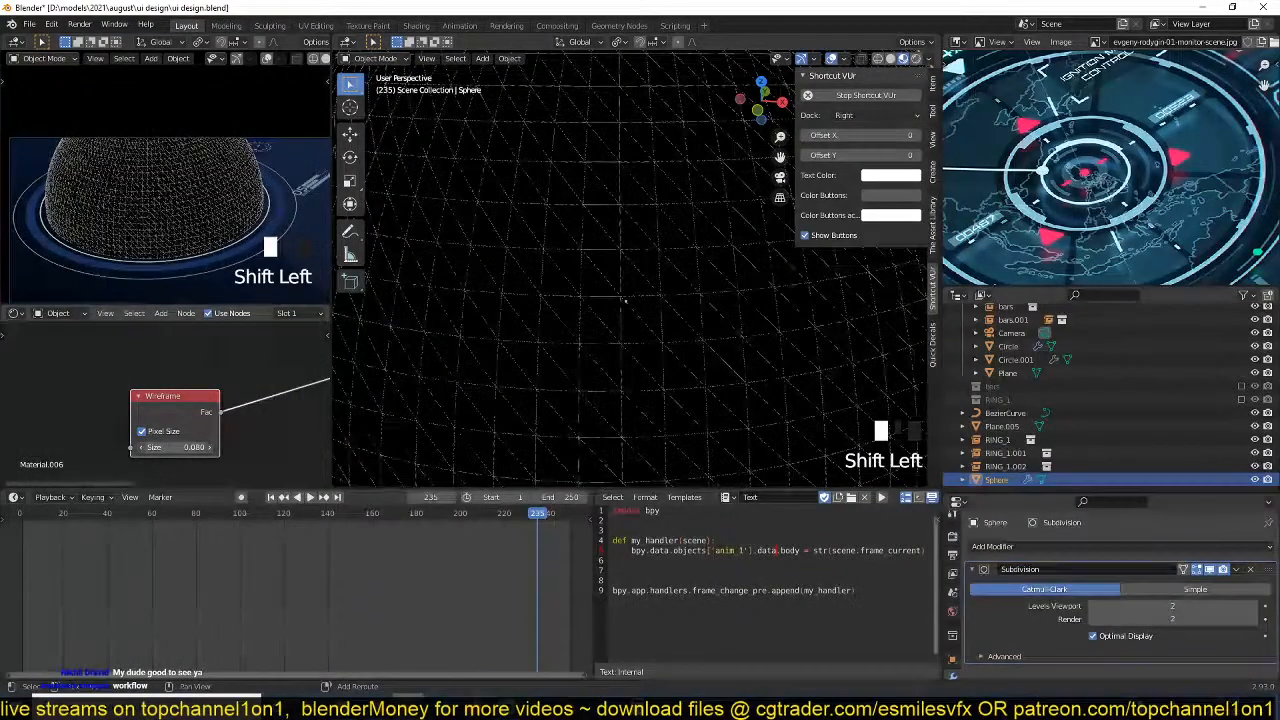
Examine the thin wireframe lines on the sphere from several angles, both close up and from farther away.
scroll(709, 292, "up", 2)
scroll(709, 292, "down", 3)
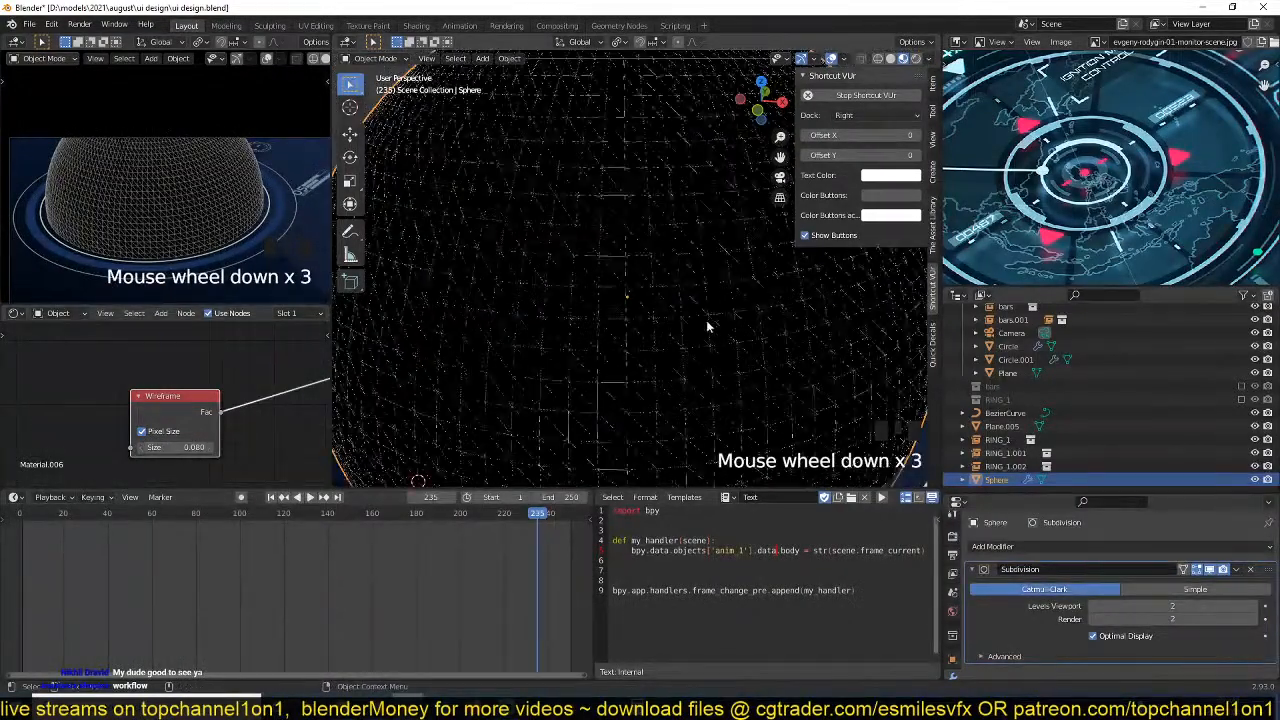
key("grave")
scroll(680, 337, "up", 3)
scroll(677, 338, "up", 1)
key("grave")
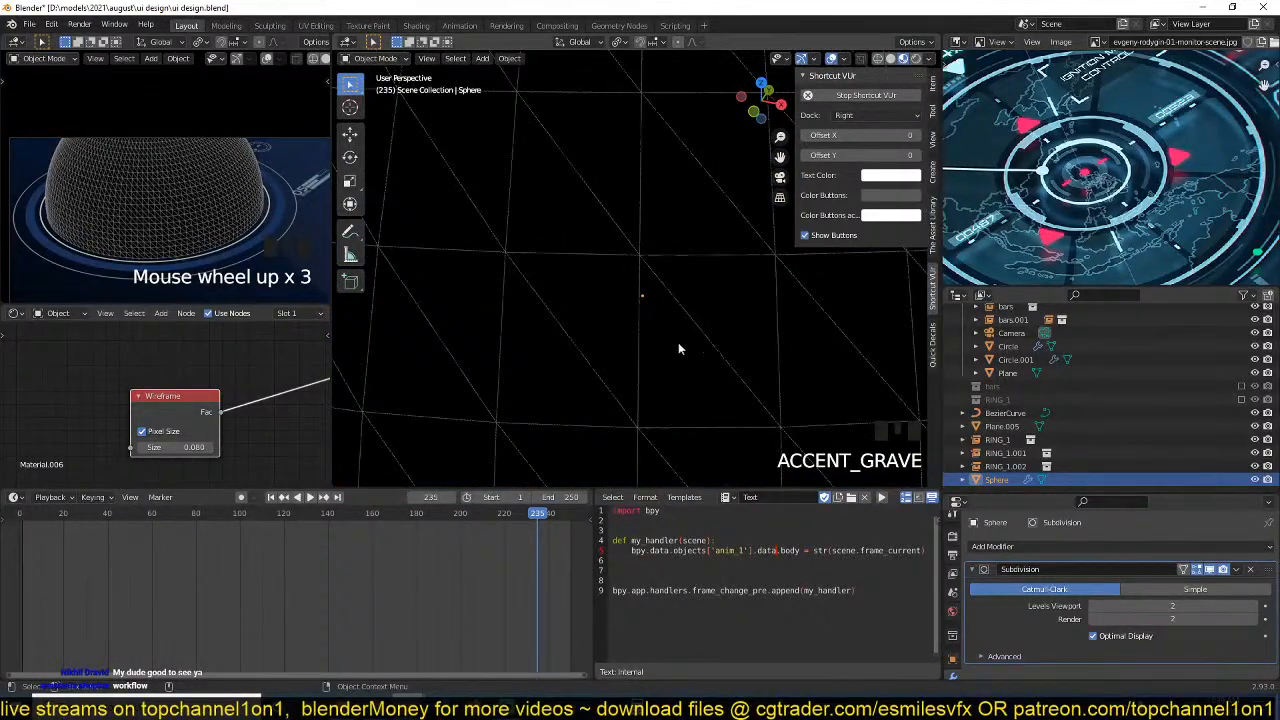
key("grave")
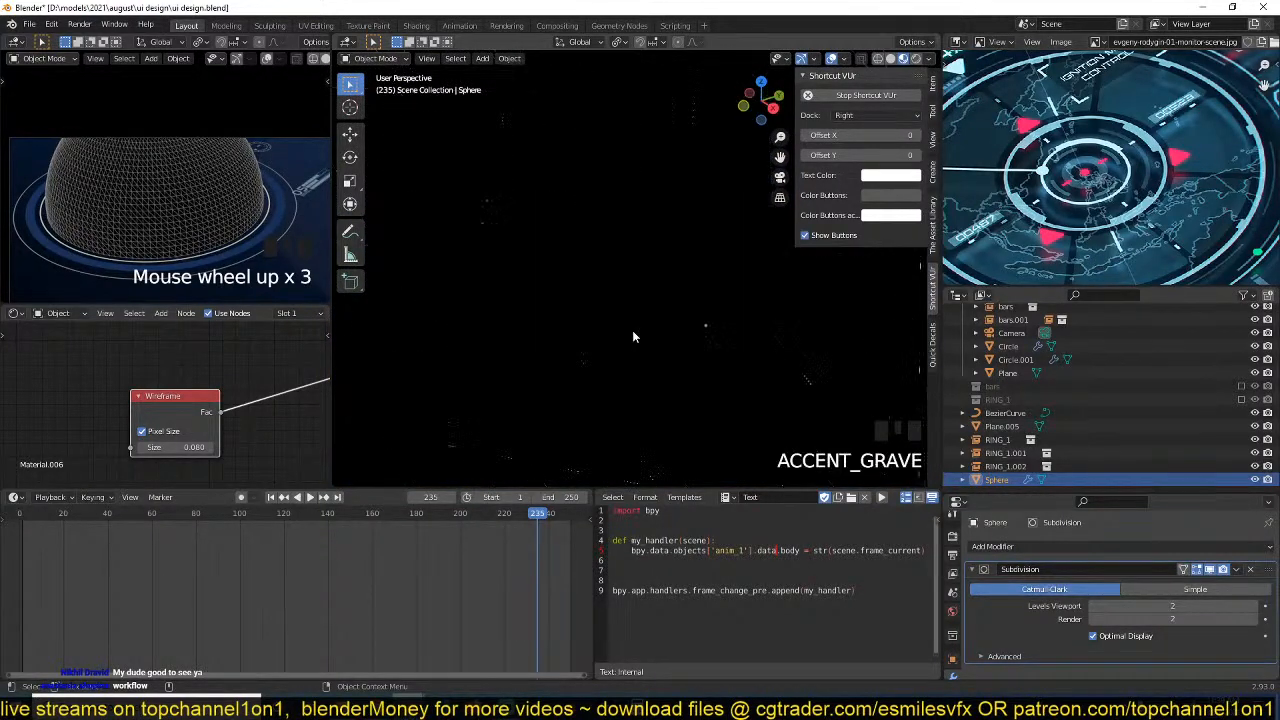
scroll(712, 345, "down", 4)
key("grave")
scroll(686, 329, "up", 3)
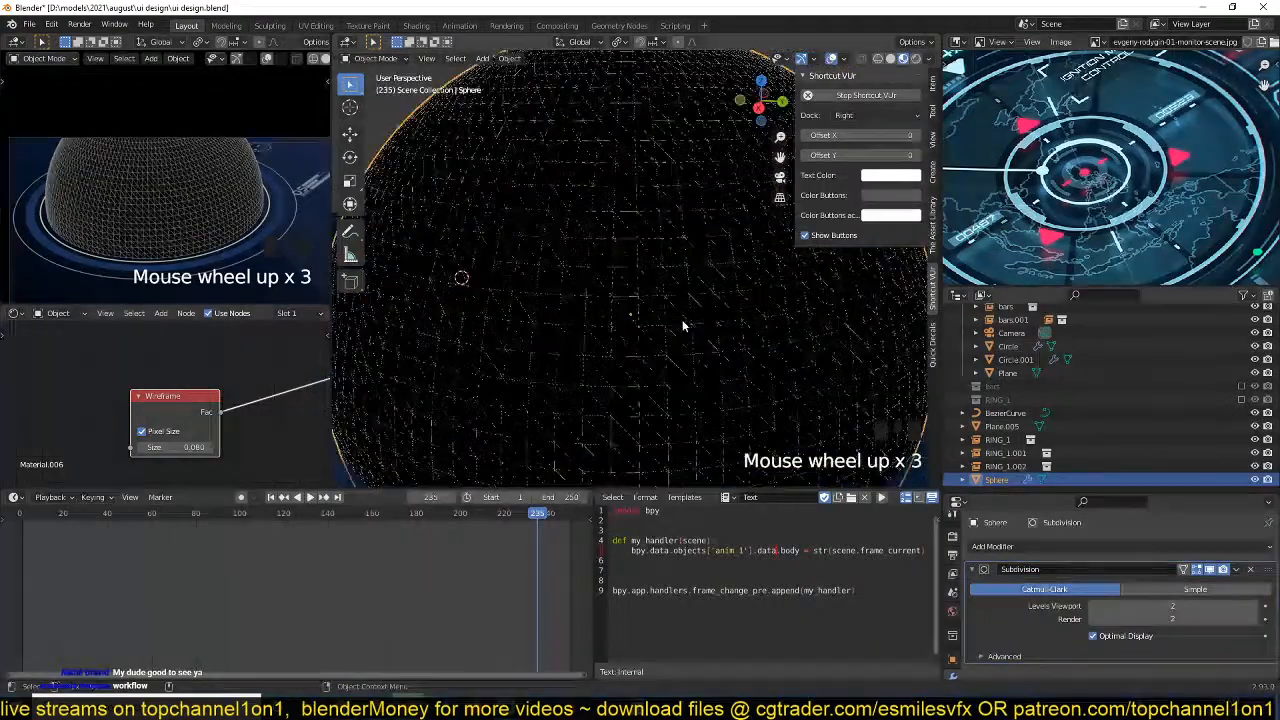
key("grave")
scroll(650, 300, "up", 2)
scroll(694, 326, "down", 3)
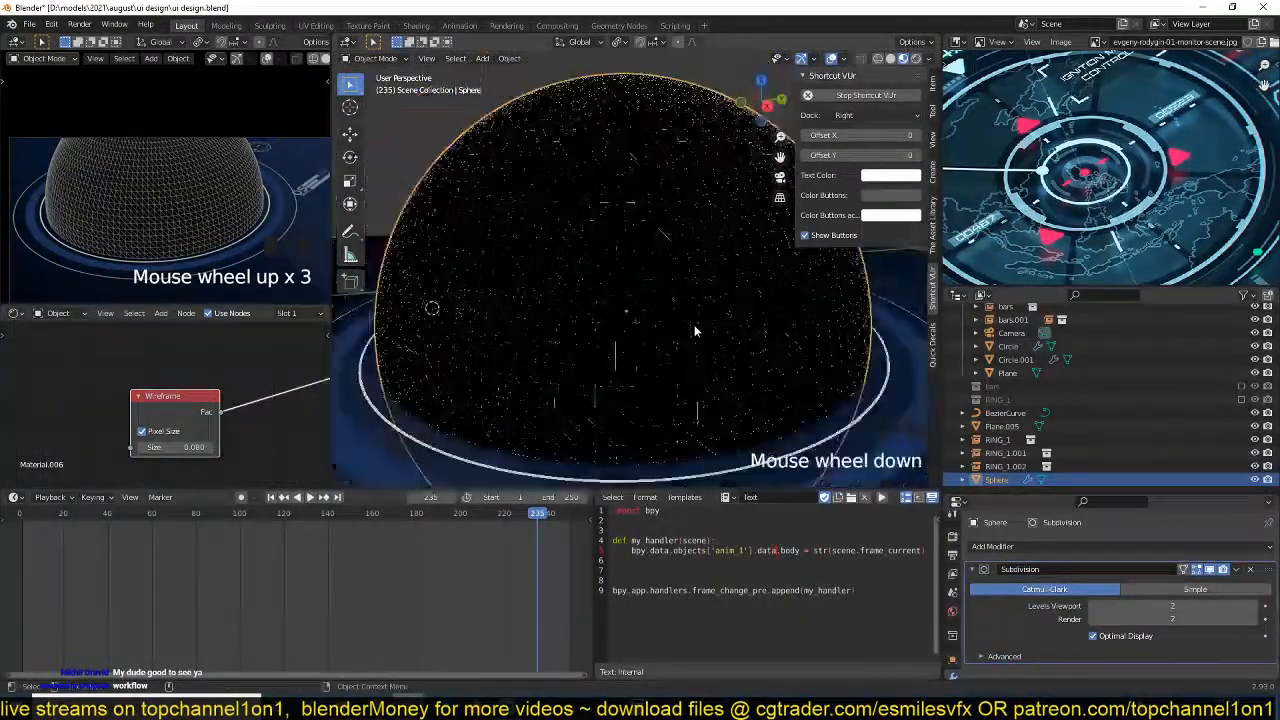
scroll(754, 323, "up", 5)
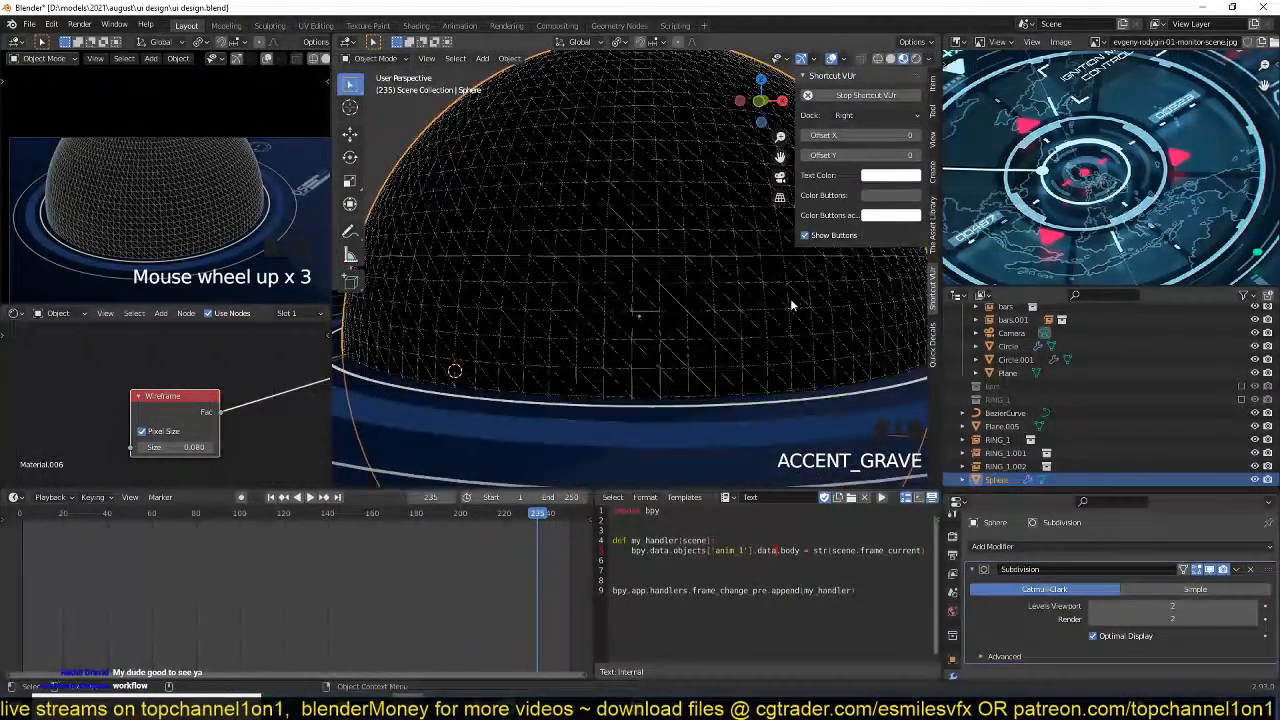
key("grave")
scroll(656, 336, "up", 2)
scroll(690, 335, "down", 3)
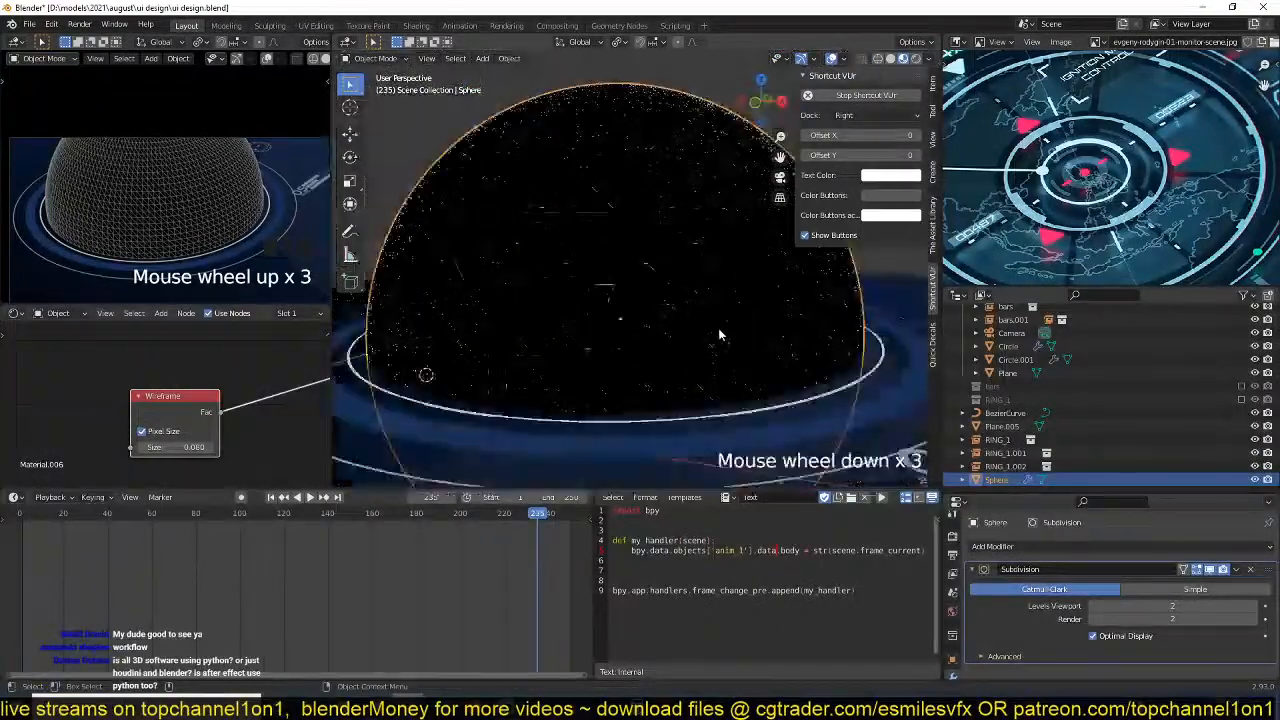
key("grave")
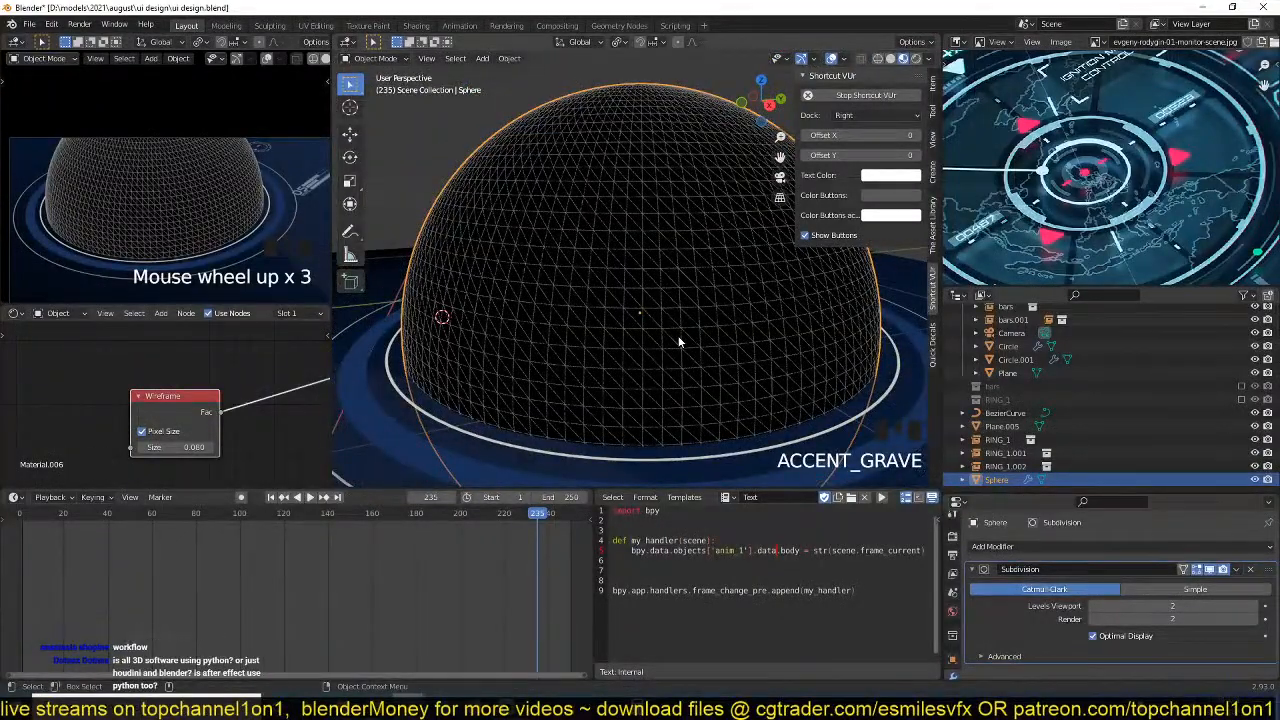
scroll(270, 392, "up", 3)
scroll(274, 391, "down", 3)
Delete the Principled BSDF node from the sphere's material and save the file.
mouse_move(256, 382)
middle_mouse_down()
mouse_move(169, 374)
mouse_move(266, 379)
middle_mouse_up()
scroll(190, 376, "down", 2)
scroll(240, 377, "down", 3)
middle_click_drag(168, 374, 120, 371)
left_click(229, 361)
key("Delete")
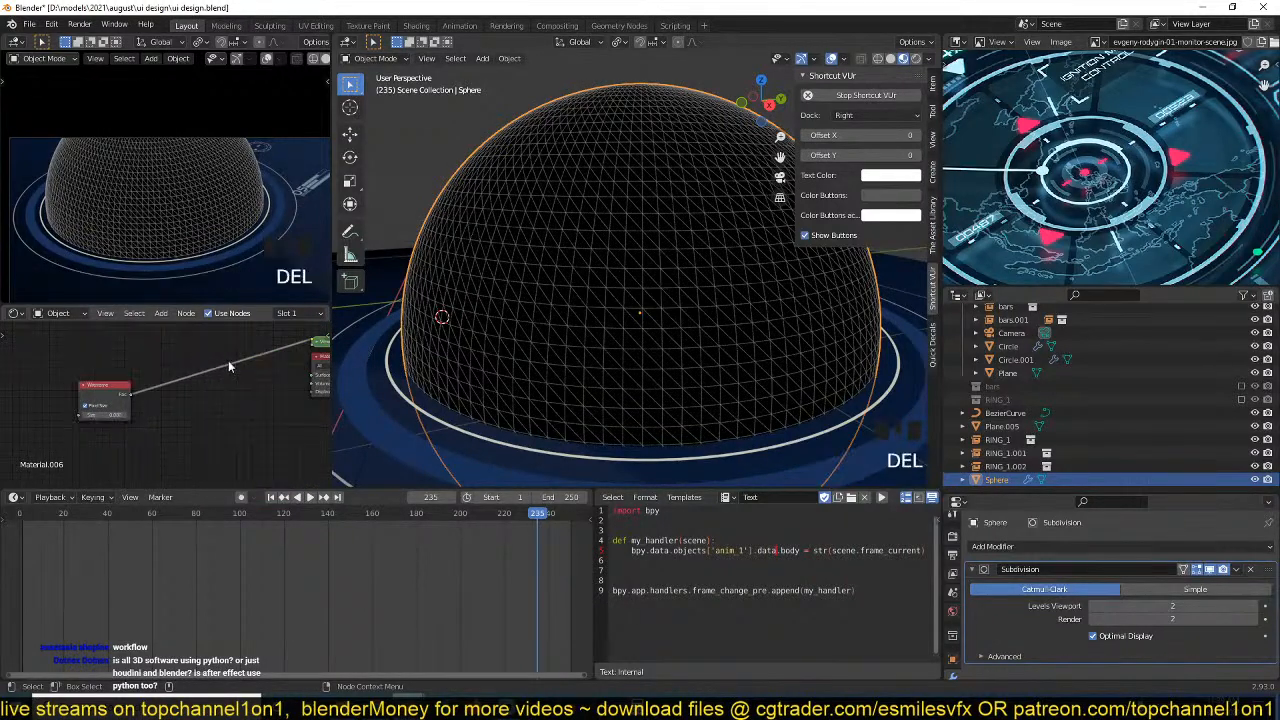
middle_click_drag(209, 377, 219, 394)
middle_click_drag(118, 403, 133, 403)
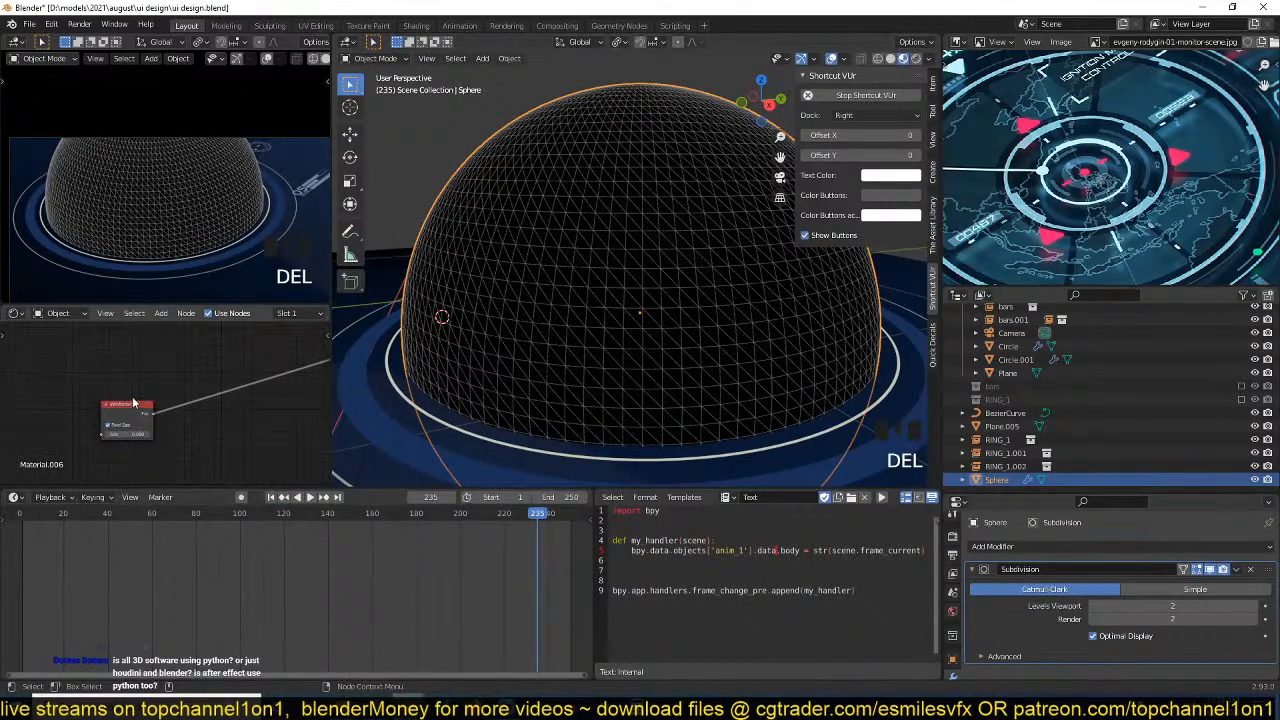
scroll(133, 403, "up", 3)
key("ctrl+s")
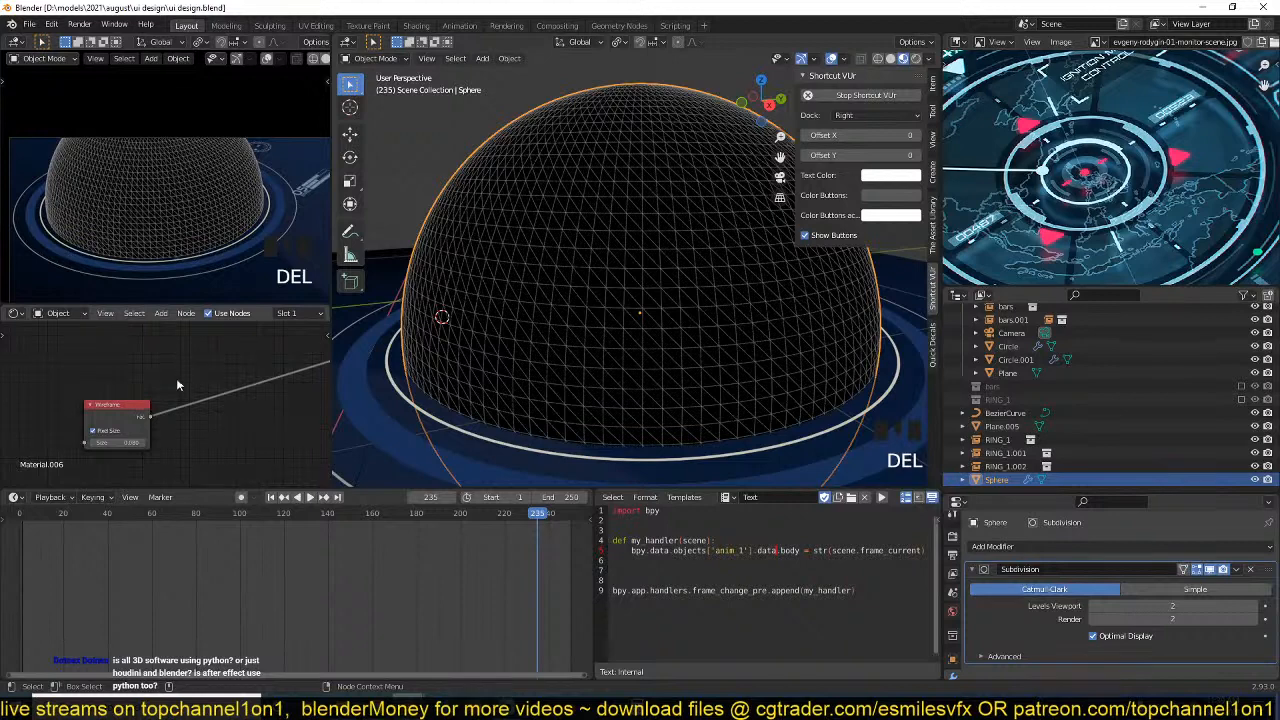
Move the Wireframe node farther from the output nodes to make room for more nodes, and save the file.
middle_click_drag(177, 384, 207, 378)
left_click_drag(155, 410, 86, 392)
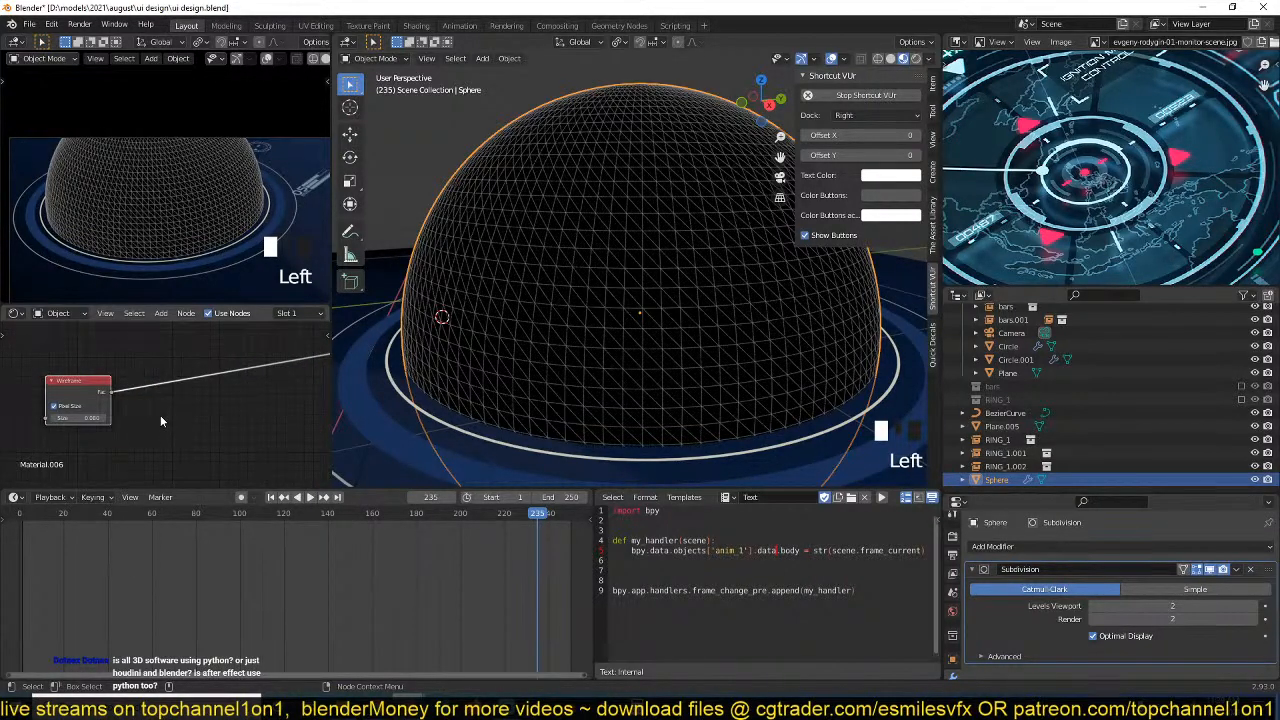
scroll(565, 306, "up", 5)
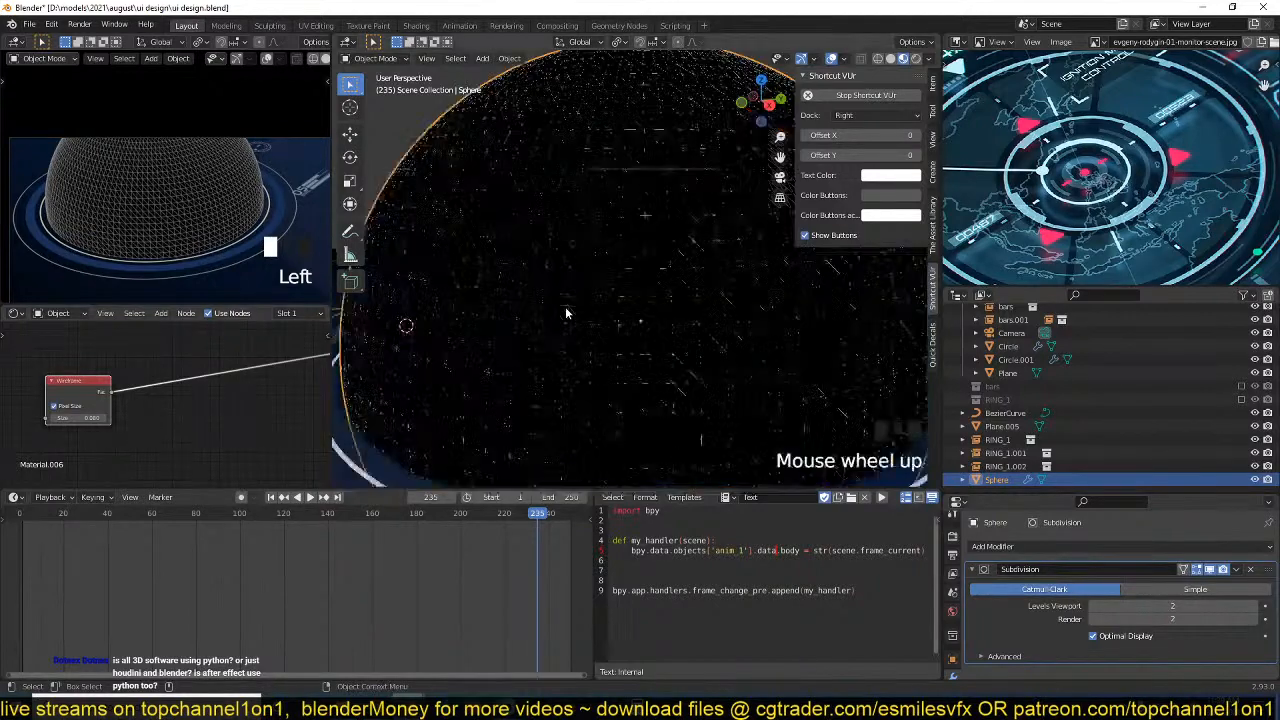
key("ctrl+s")
middle_click_drag(593, 315, 580, 343)
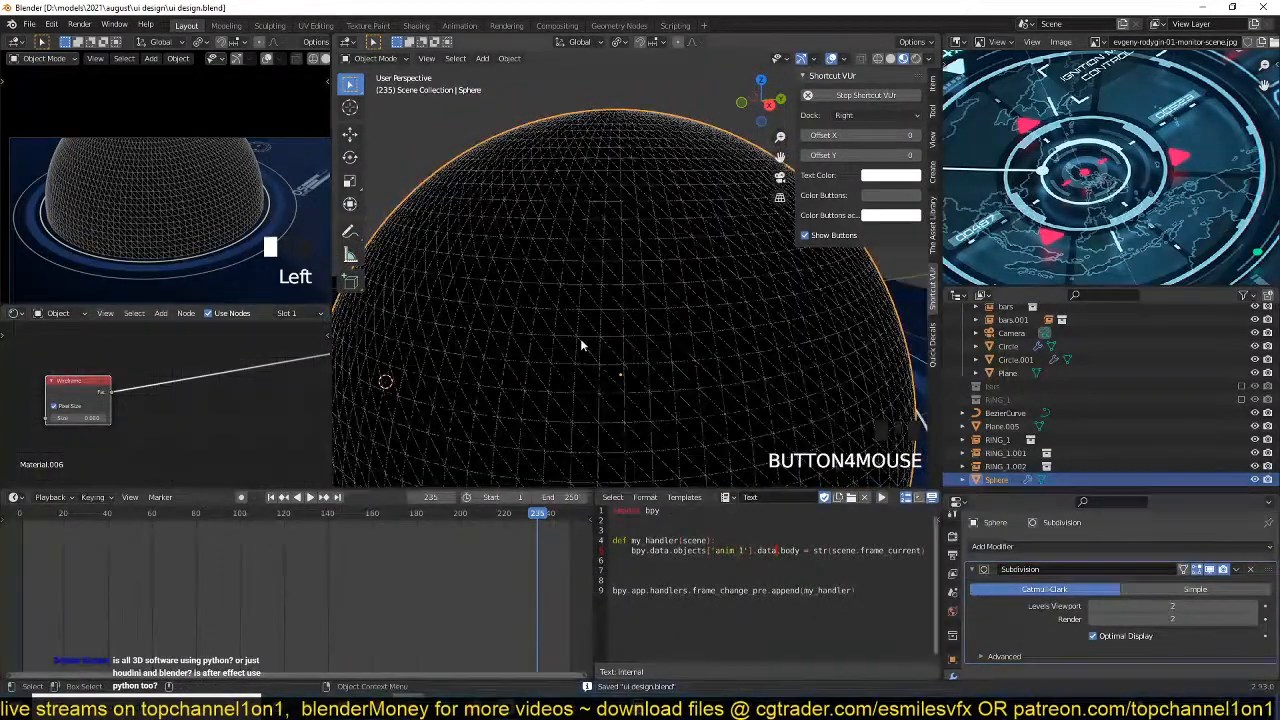
middle_click_drag(189, 380, 209, 370)
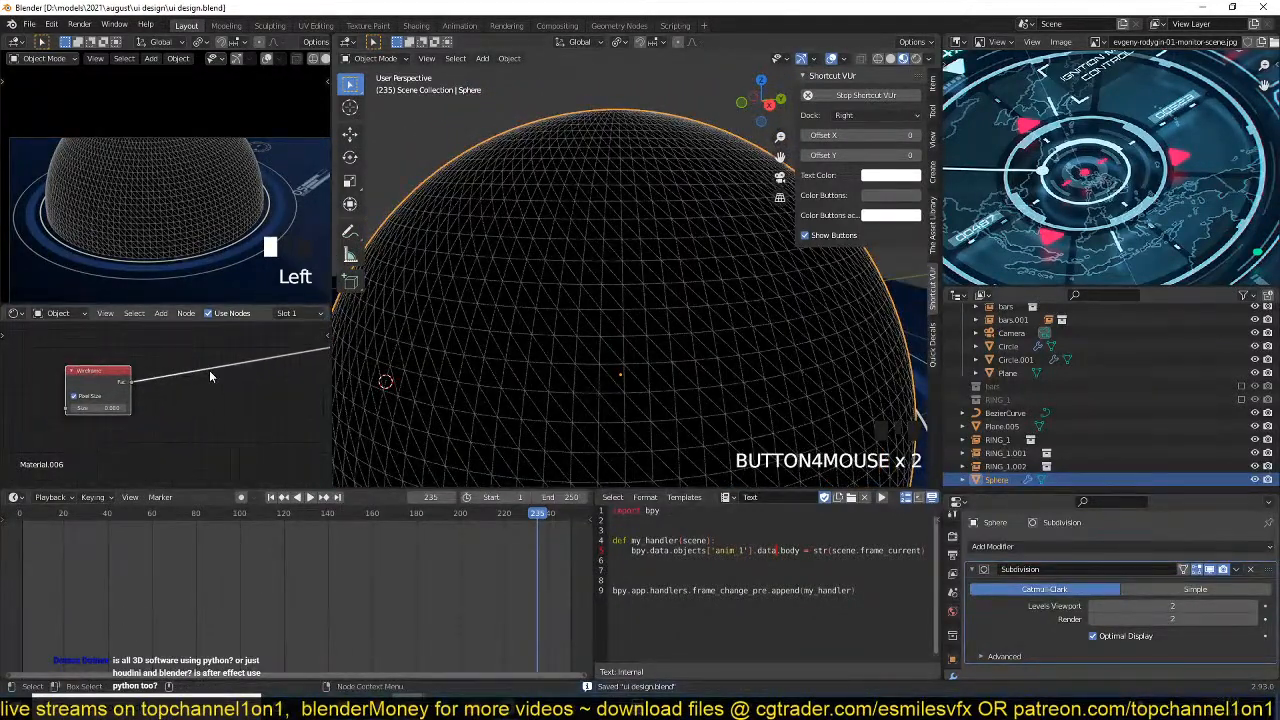
middle_click_drag(132, 390, 149, 403)
left_click_drag(128, 396, 119, 368)
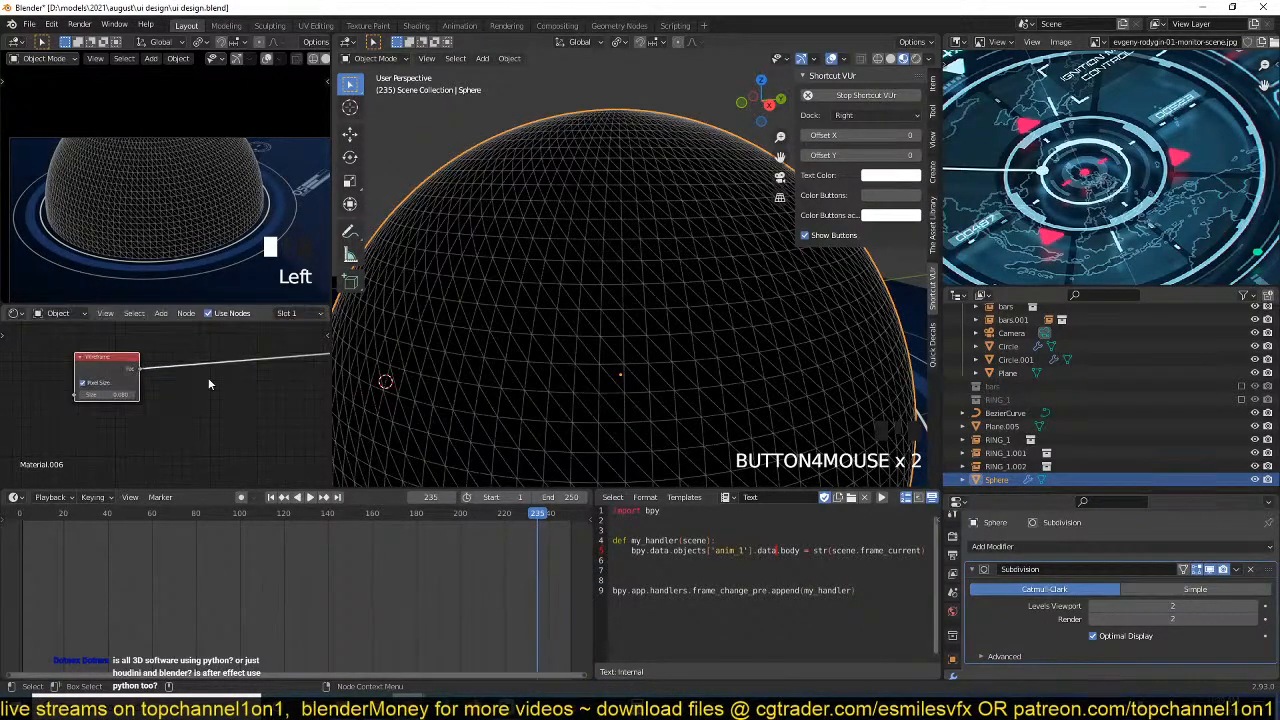
Examine the wireframe lines on the sphere from several angles and distances, and save the file.
scroll(656, 309, "down", 4)
middle_click_drag(640, 312, 601, 341)
scroll(590, 343, "up", 2)
key("ctrl+s")
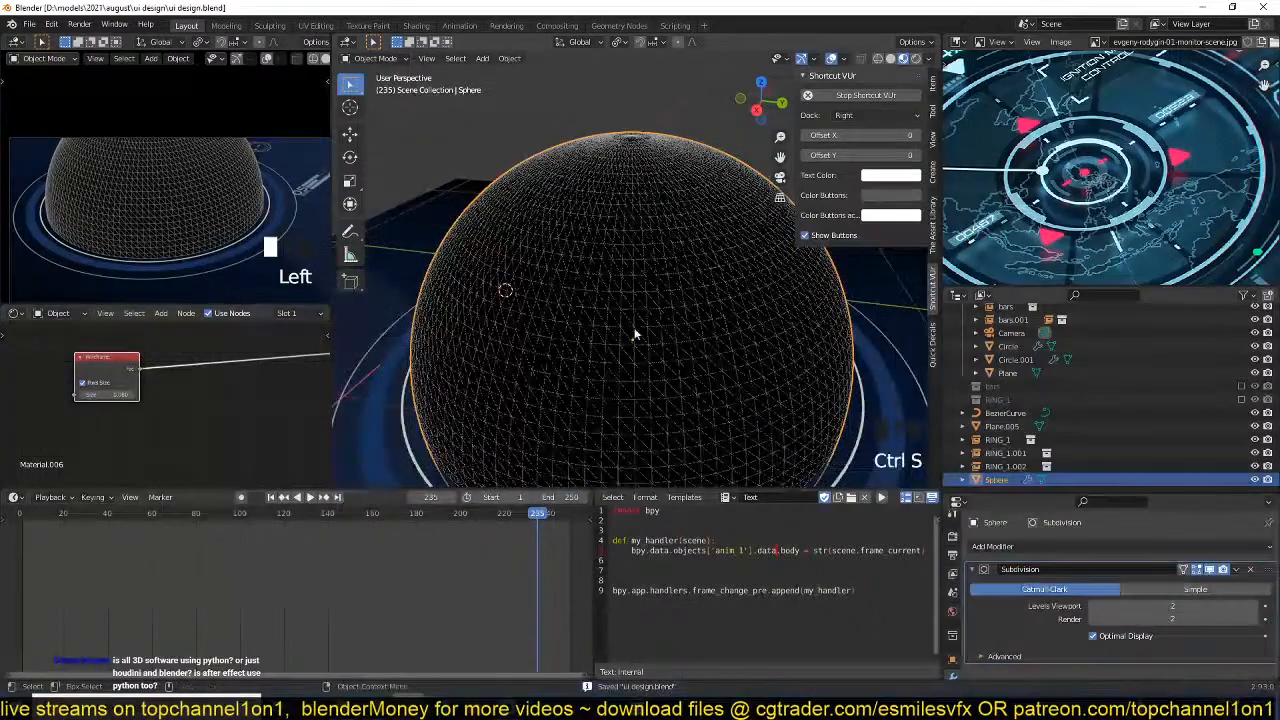
key("grave")
scroll(601, 320, "up", 1)
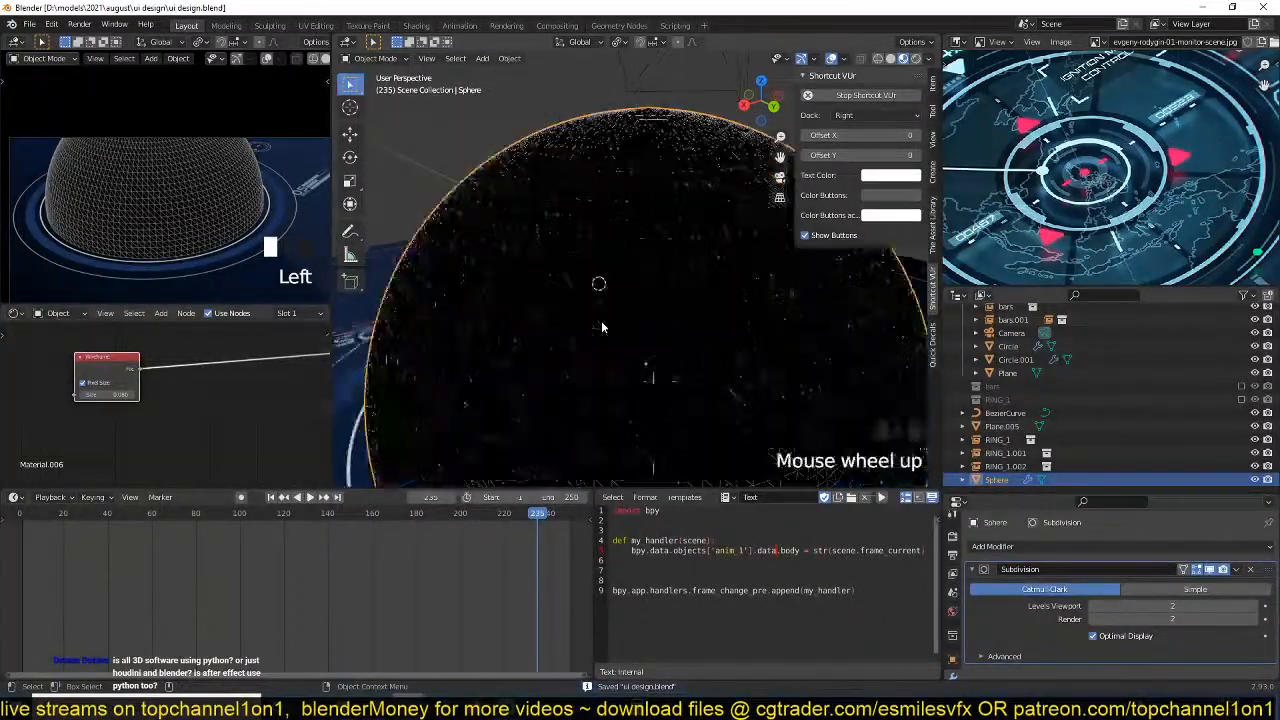
key("grave")
middle_click_drag(601, 320, 651, 283)
key("grave")
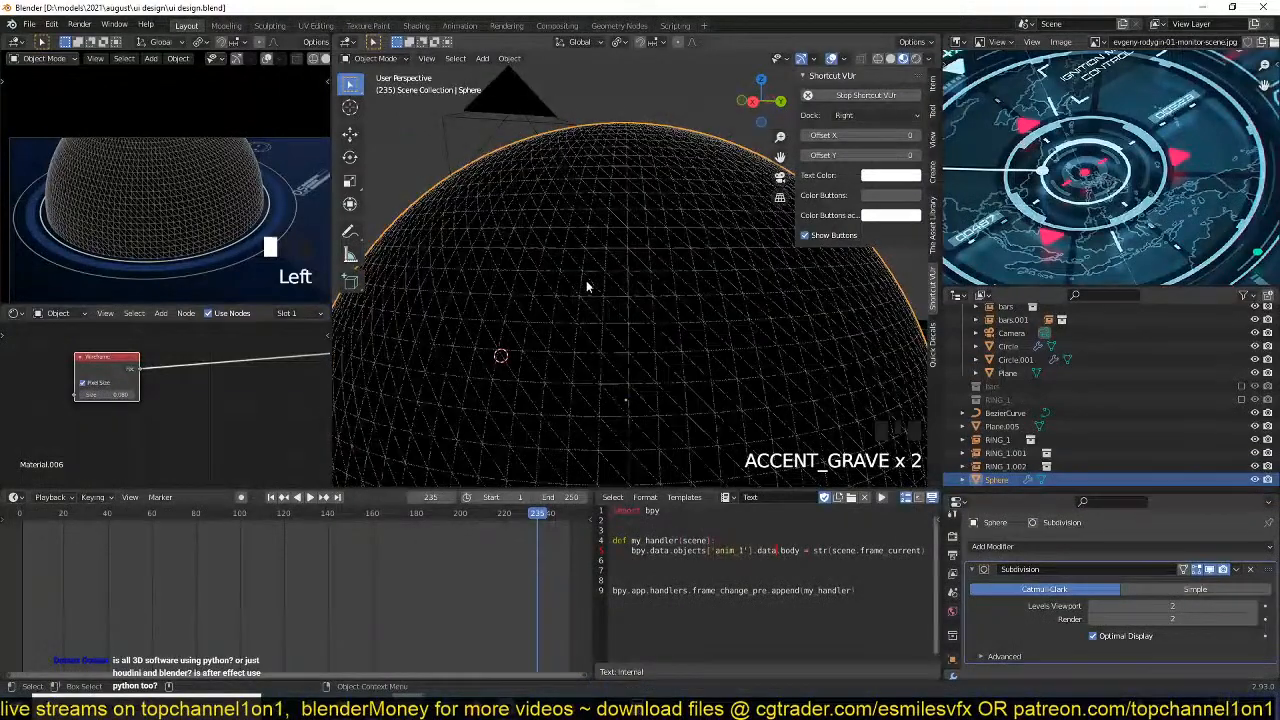
Add a Transparent BSDF node to the sphere's material and place it beside the Wireframe node.
scroll(170, 395, "down", 3)
middle_click_drag(171, 405, 121, 405)
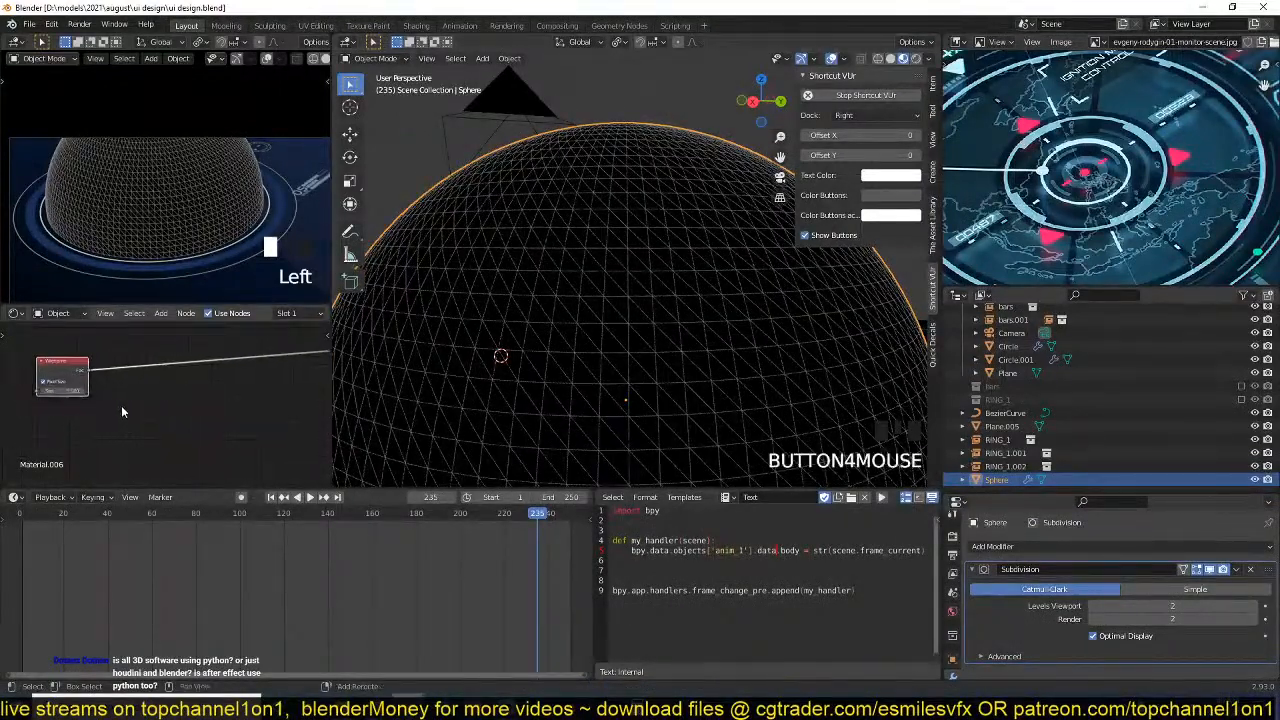
key("shift+a")
mouse_move(88, 439)
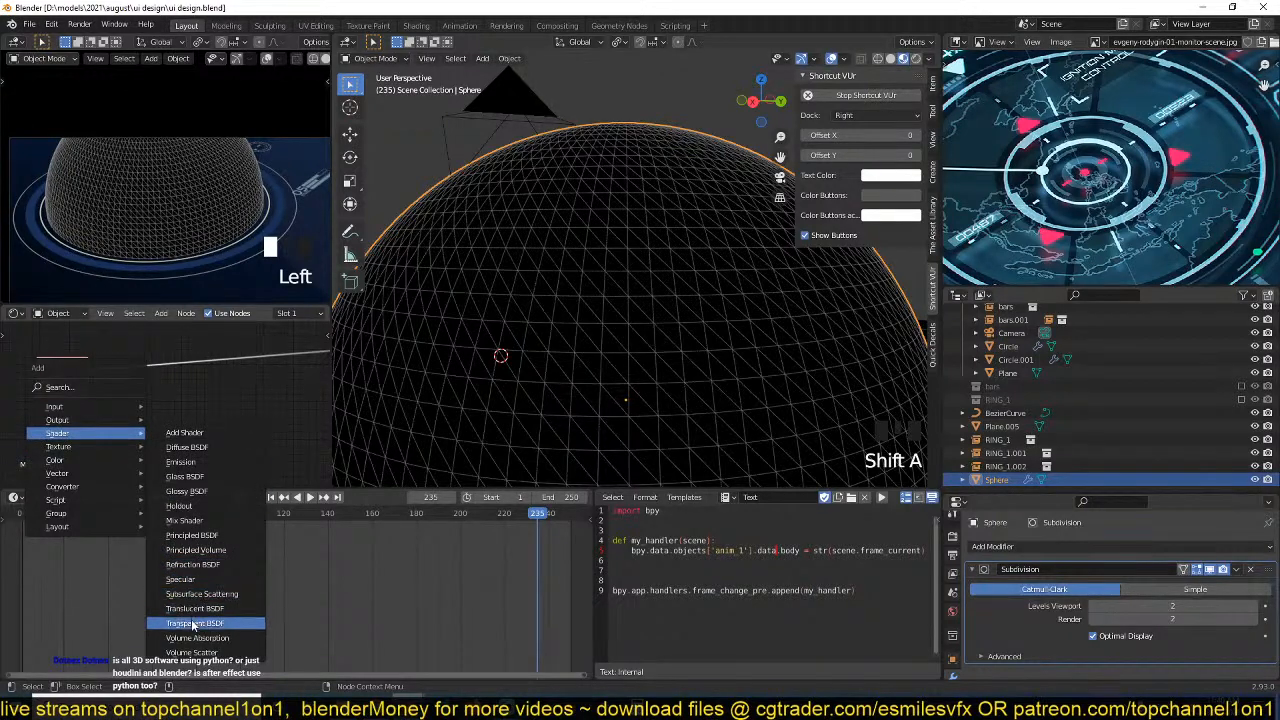
left_click(192, 623)
left_click(168, 422)
scroll(168, 422, "up", 1)
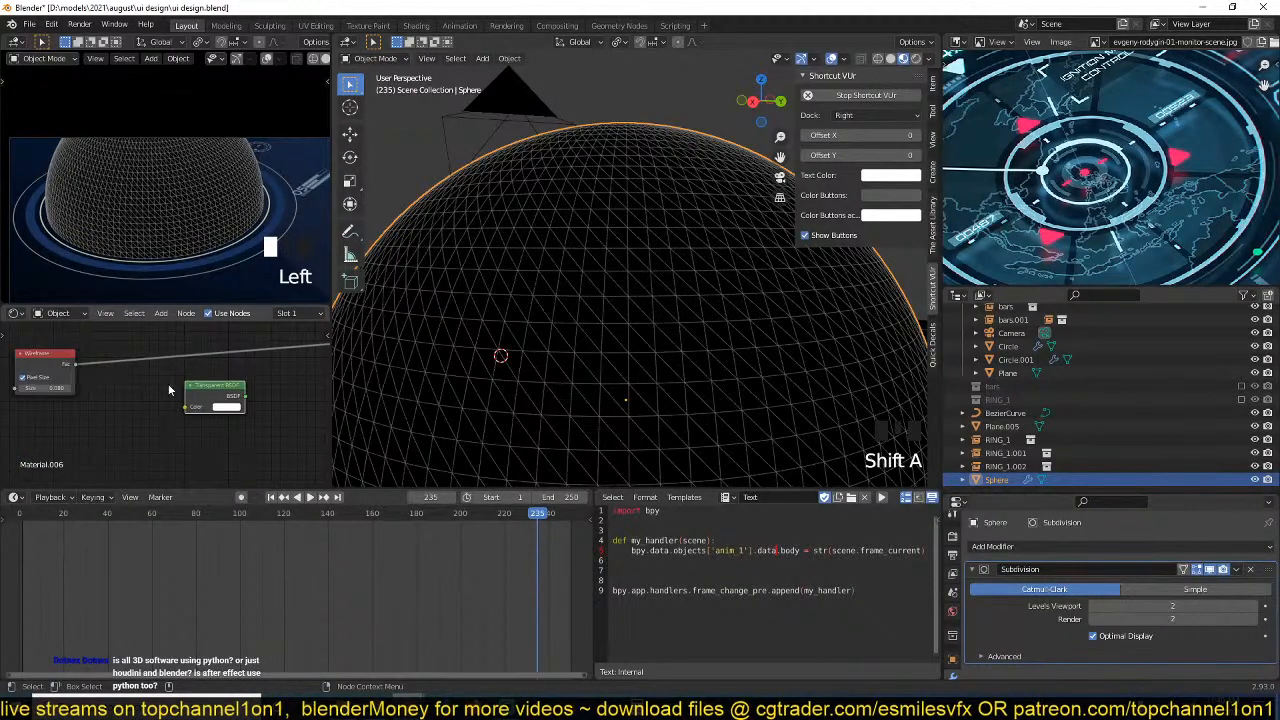
left_click_drag(214, 395, 182, 380)
Add an Emission node below the Transparent BSDF and combine the two shaders with a Mix Shader.
key("shift+a")
mouse_move(146, 396)
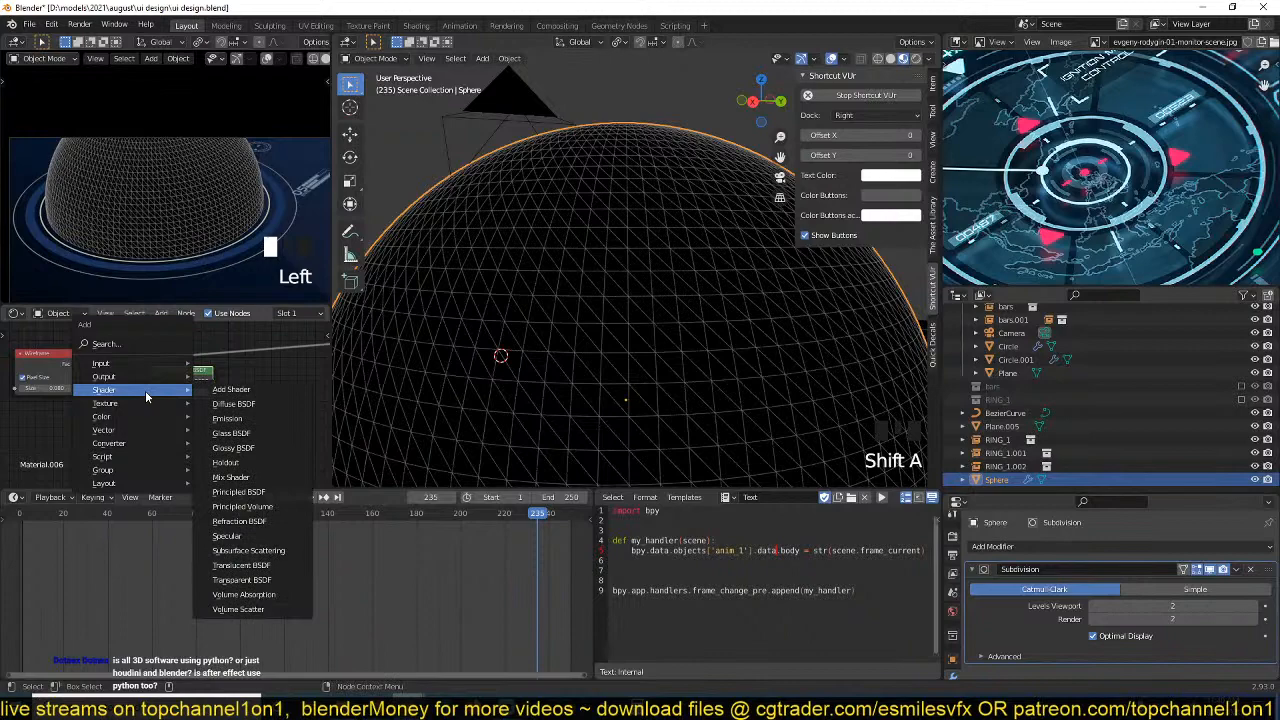
left_click(227, 418)
left_click(182, 425)
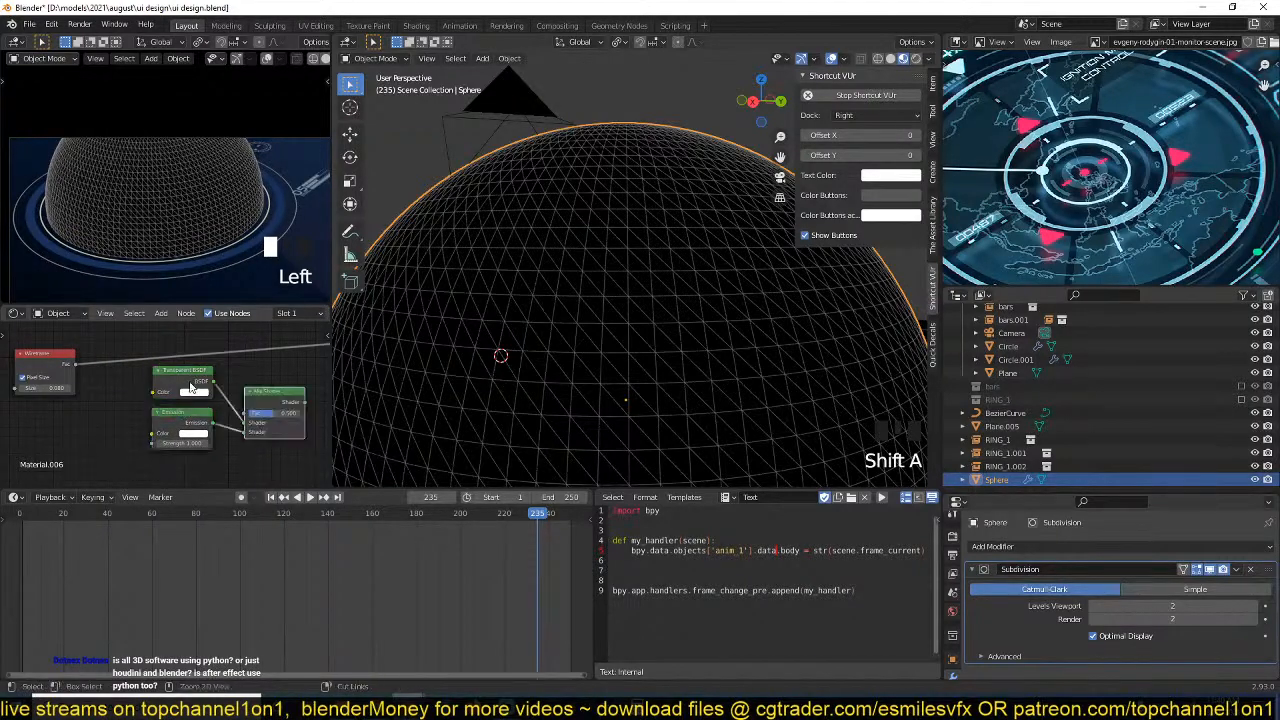
Connect the Wireframe output to the Mix Shader's Fac, route the Mix Shader to the material output and save the file.
left_click_drag(75, 364, 245, 412)
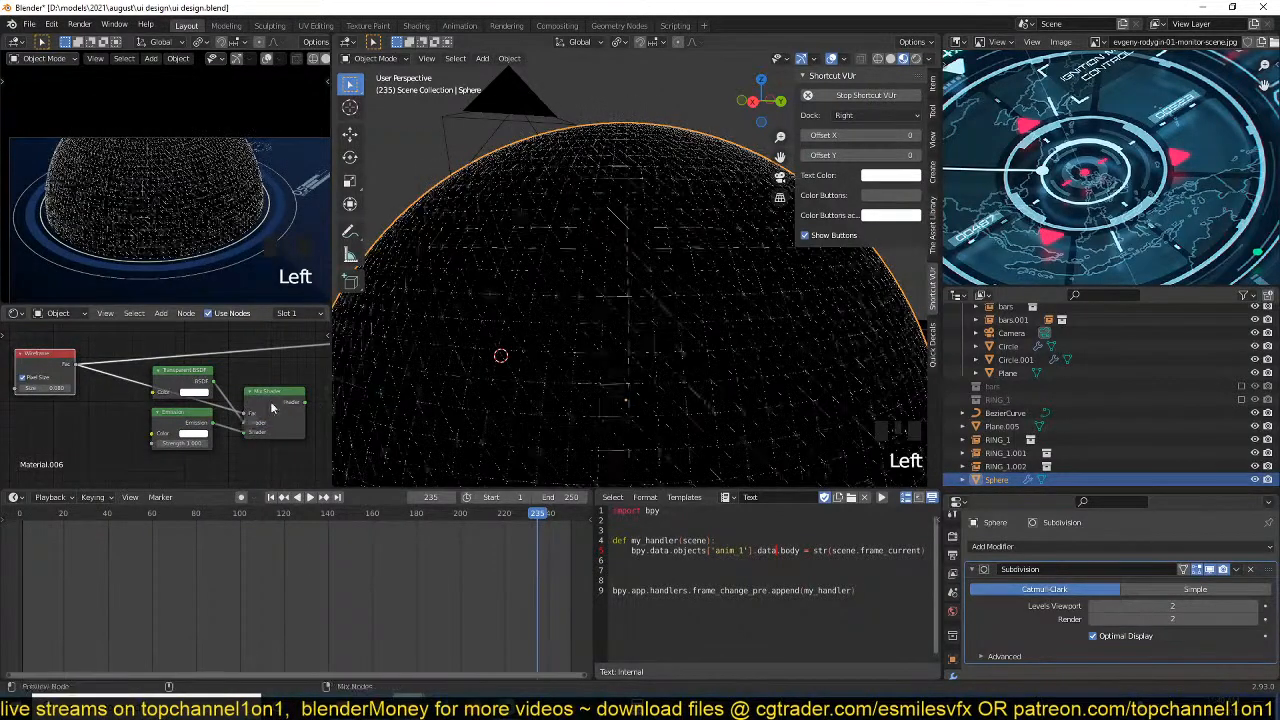
left_click(271, 407, "ctrl+shift")
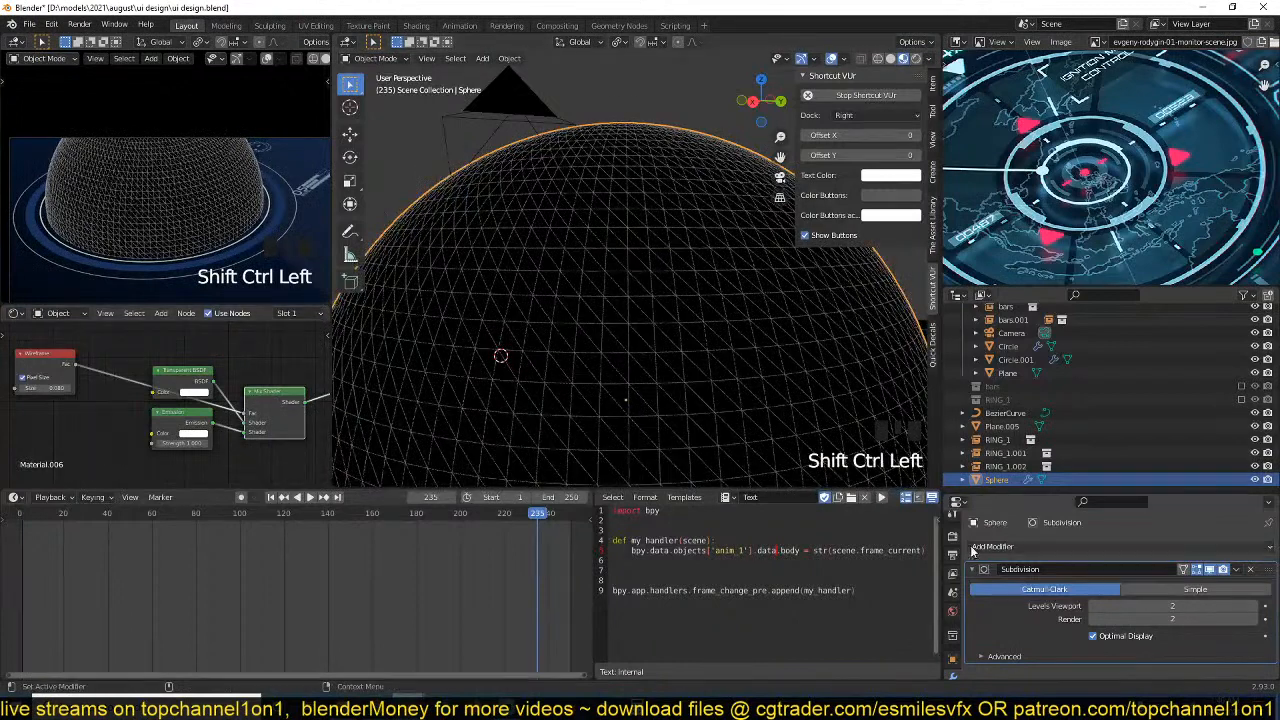
key("ctrl+s")
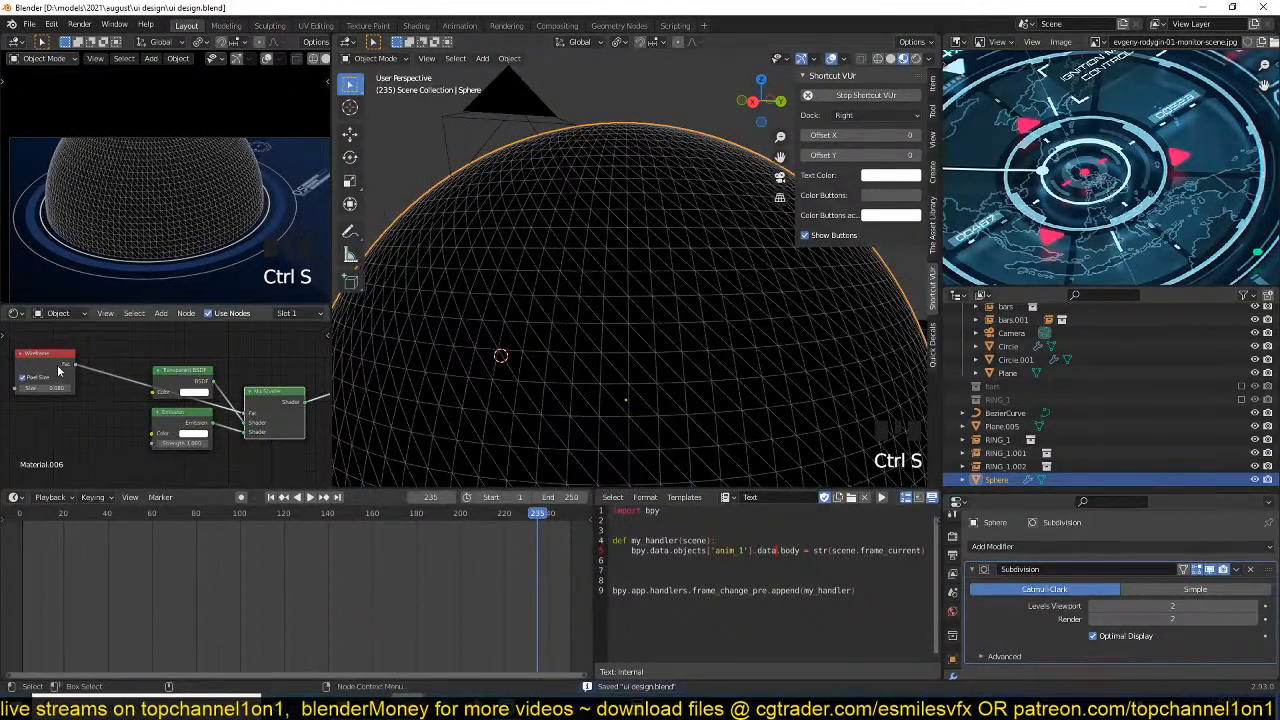
Set the sphere material's Blend Mode to Alpha Blend and check the see-through sphere in the viewport.
left_click(953, 641)
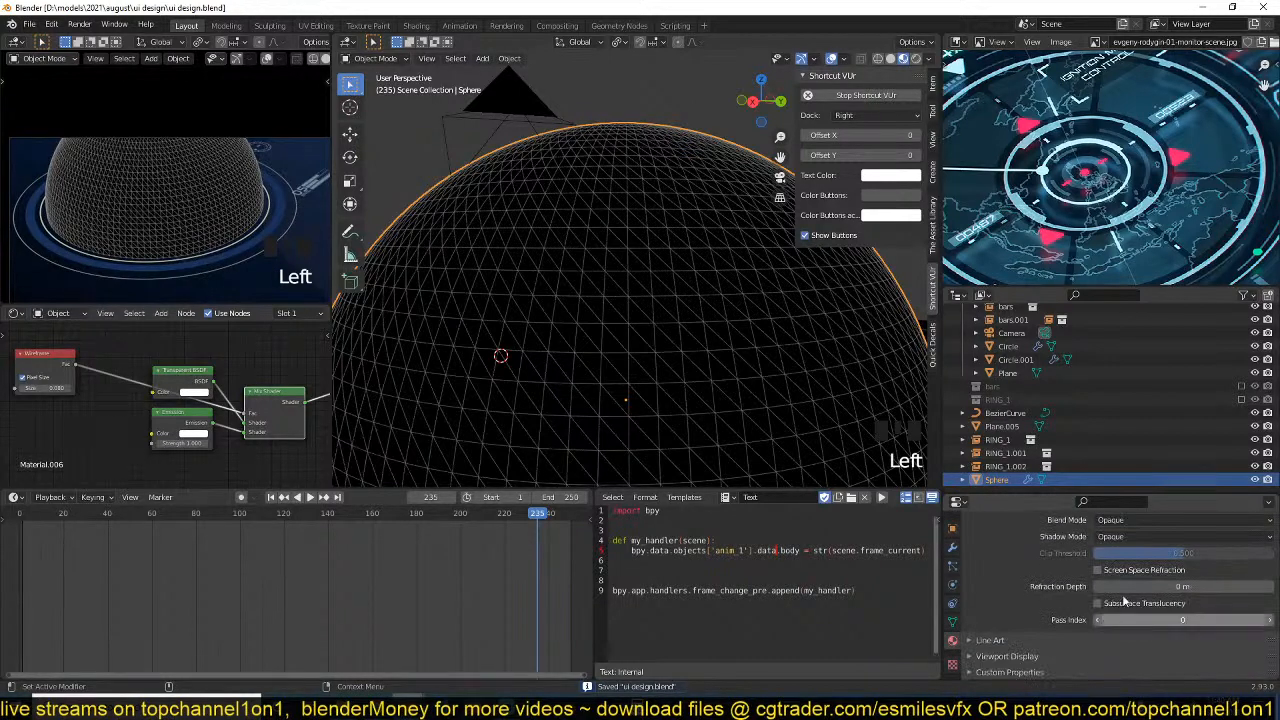
scroll(1149, 573, "up", 2)
left_click(1150, 576)
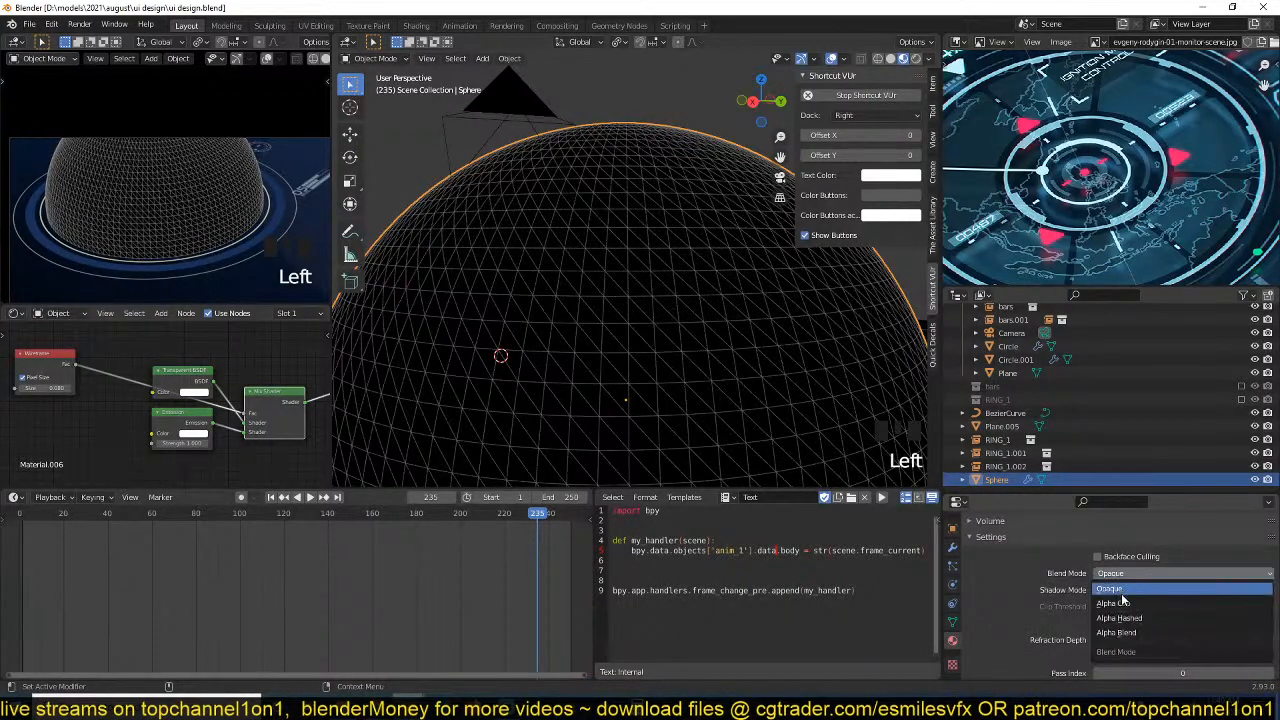
left_click(1118, 633)
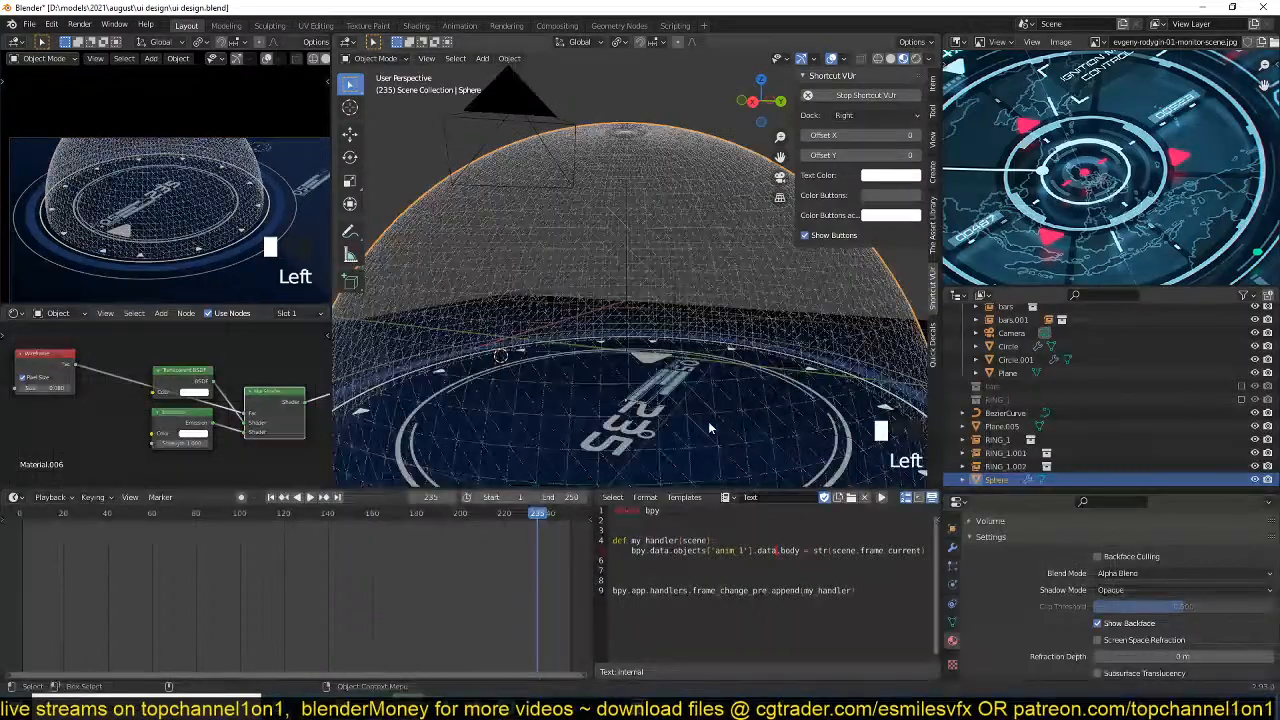
key("grave")
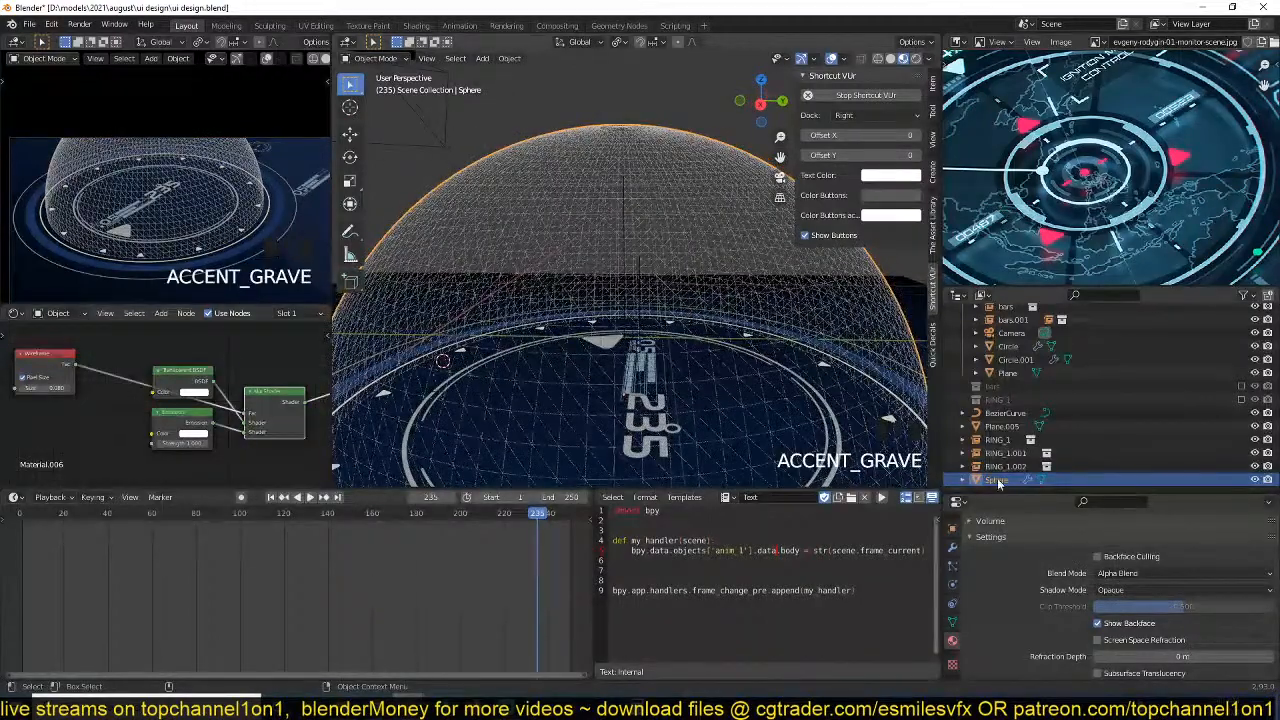
Set the sphere material's Shadow Mode to None and save the file.
left_click(1152, 590)
left_click(1134, 601)
key("ctrl+s")
Set the Emission node's Strength to 3, inspect the transparent wireframe sphere from nearby and afar, and save the file.
scroll(211, 410, "up", 3)
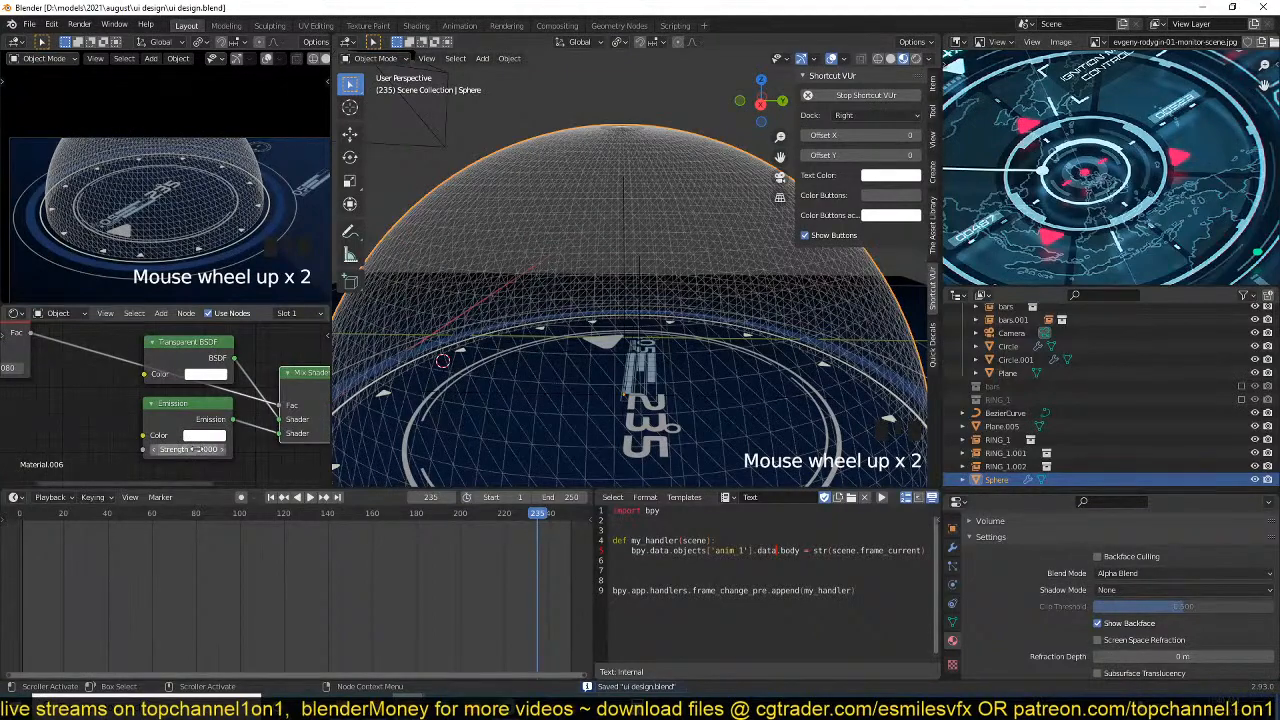
left_click(199, 449)
type("3")
key("Return")
scroll(200, 449, "down", 1)
key("grave")
middle_click_drag(572, 394, 615, 378)
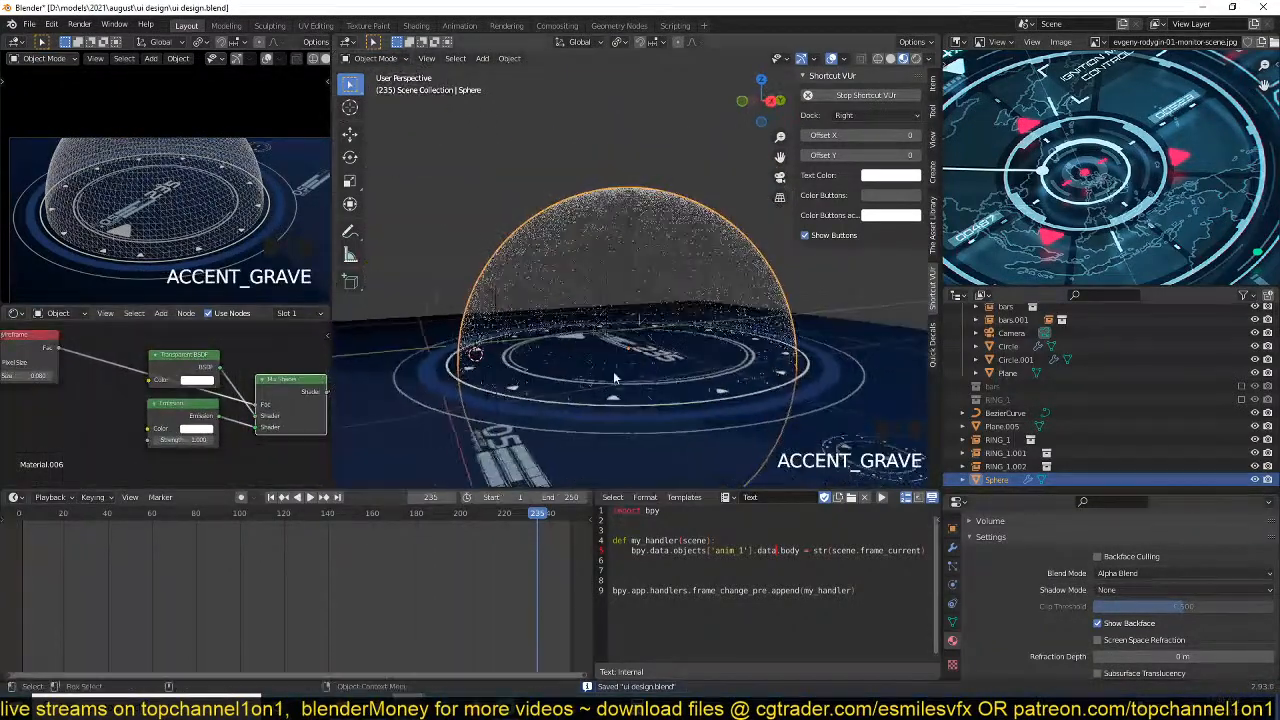
scroll(615, 378, "up", 3)
key("grave")
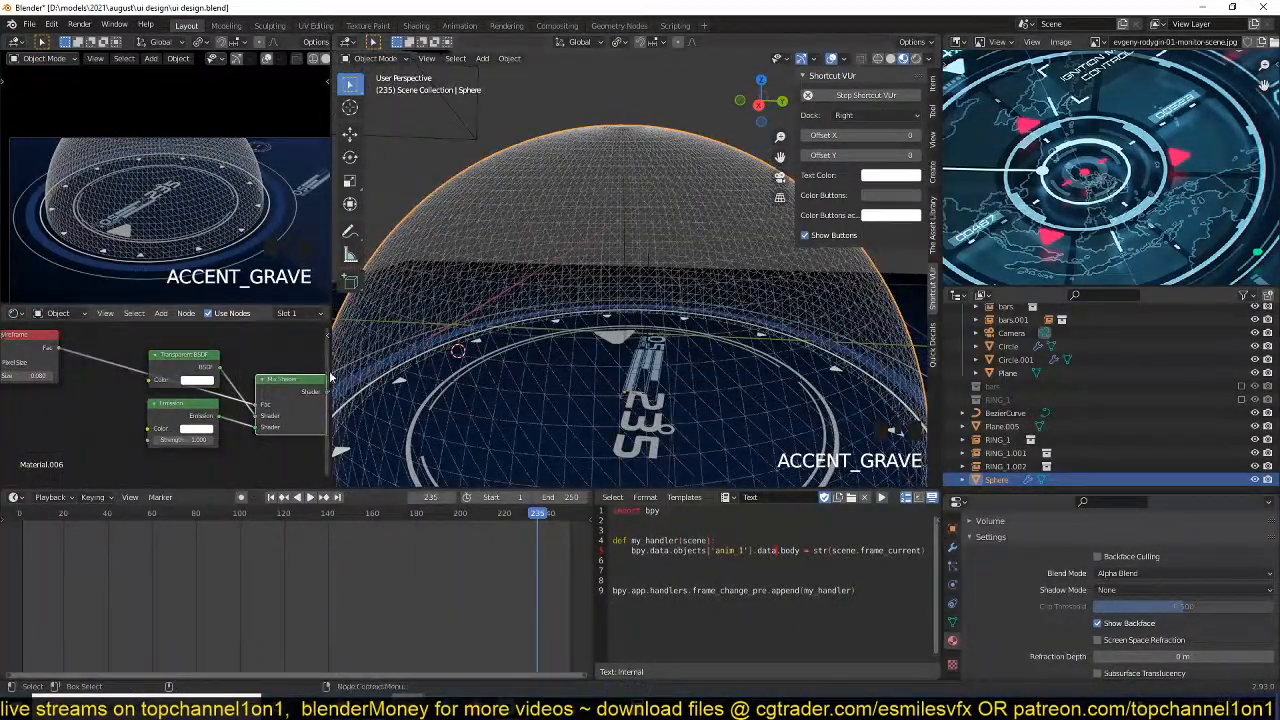
scroll(234, 355, "down", 3)
key("ctrl+s")
Add a Layer Weight node to the sphere's material and place it above the Wireframe node.
scroll(172, 386, "up", 2)
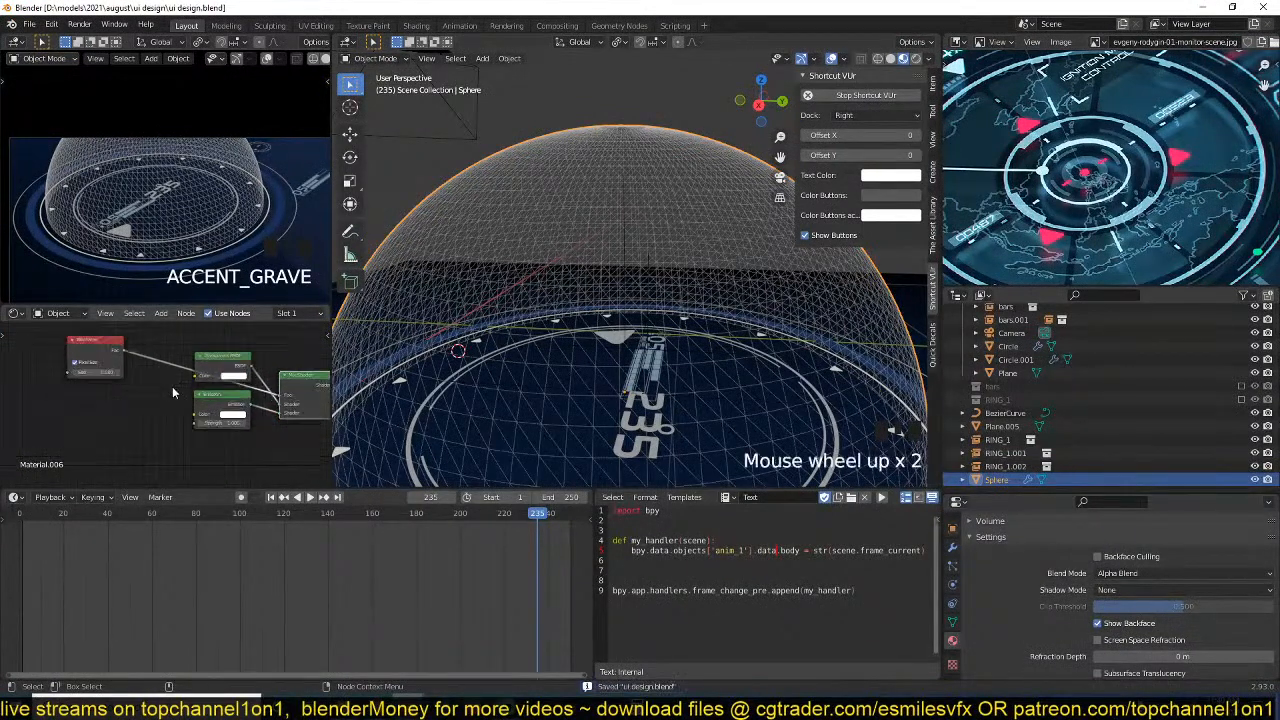
mouse_move(172, 387)
middle_mouse_down()
mouse_move(227, 380)
mouse_move(174, 382)
middle_mouse_up()
scroll(190, 376, "up", 1)
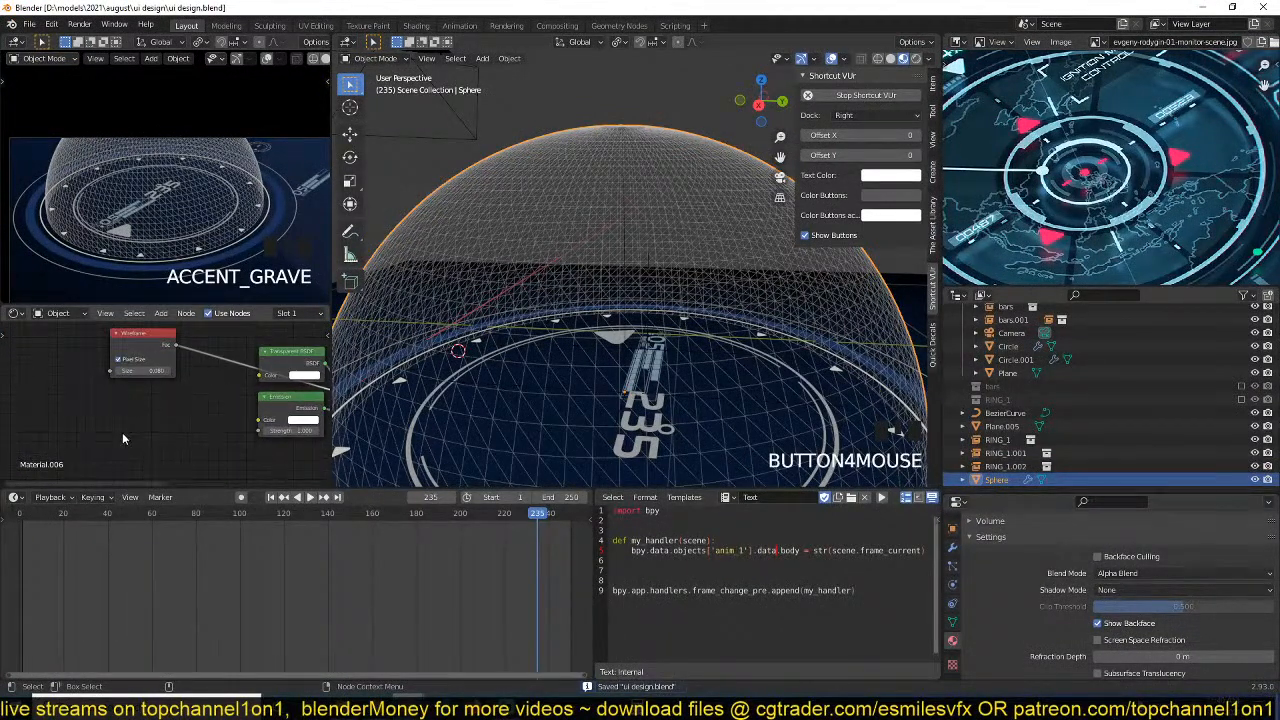
scroll(122, 438, "down", 1)
key("shift+a")
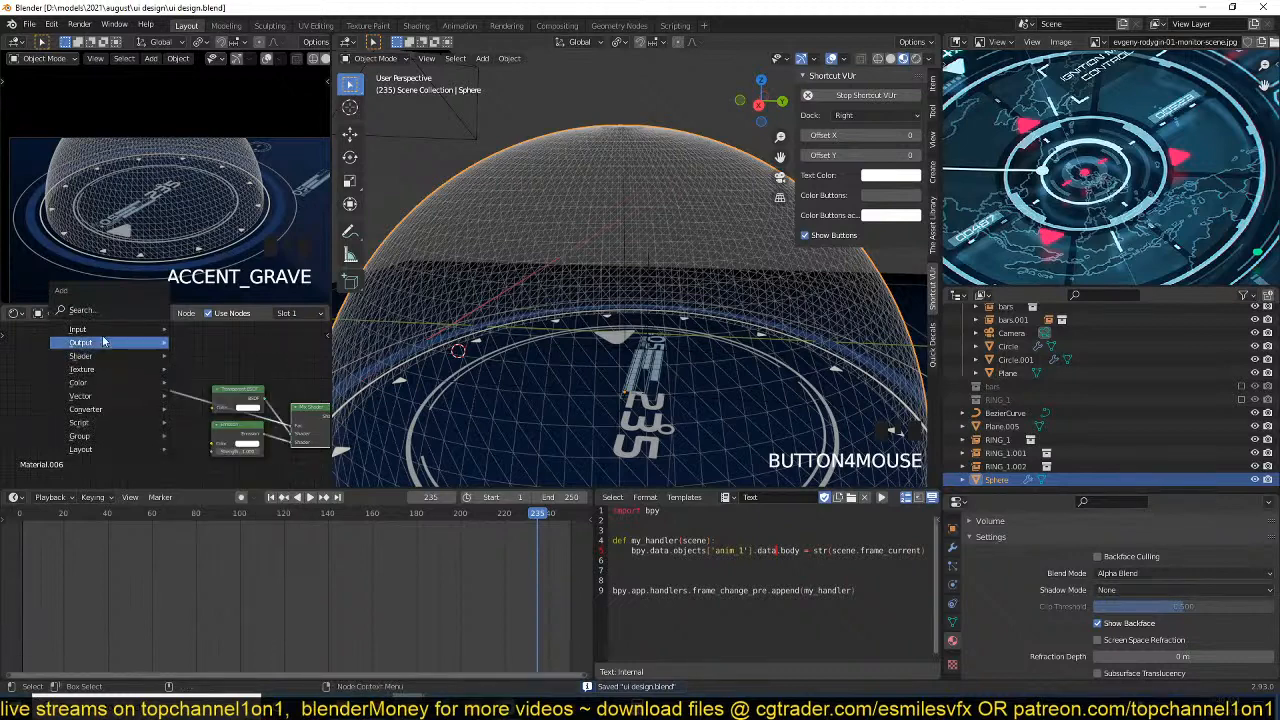
mouse_move(115, 330)
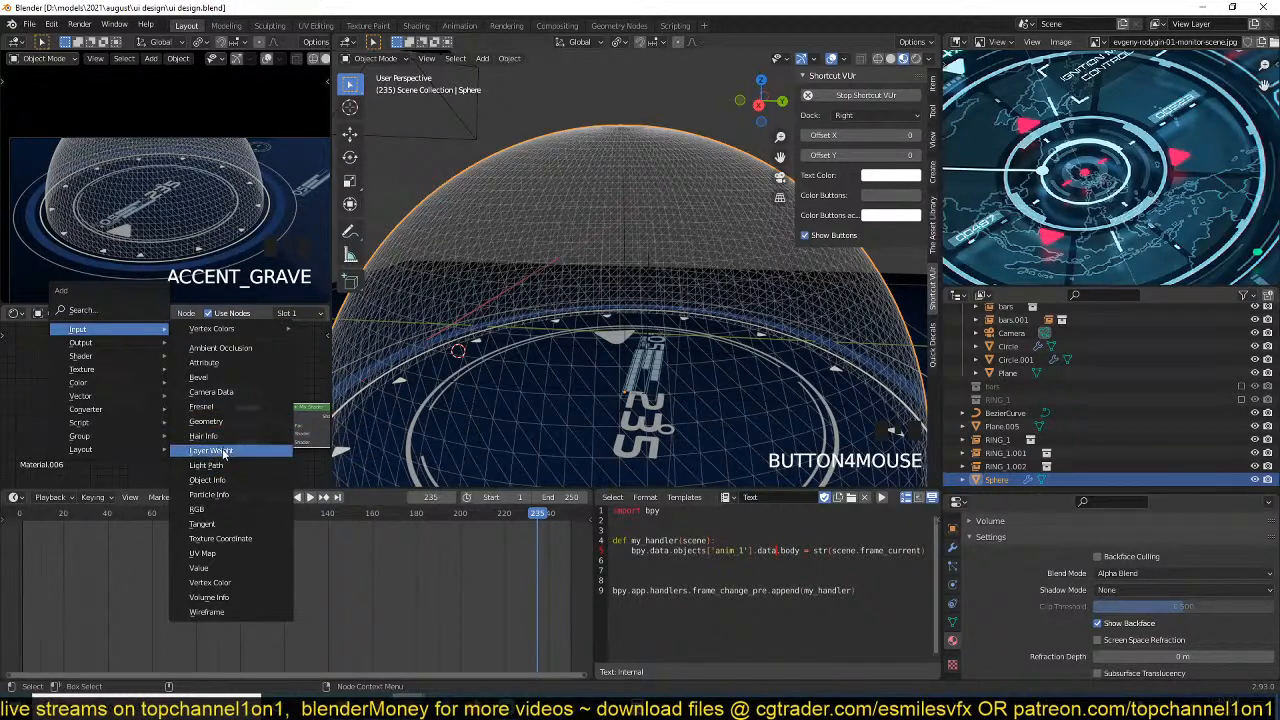
left_click(224, 450)
left_click(135, 331)
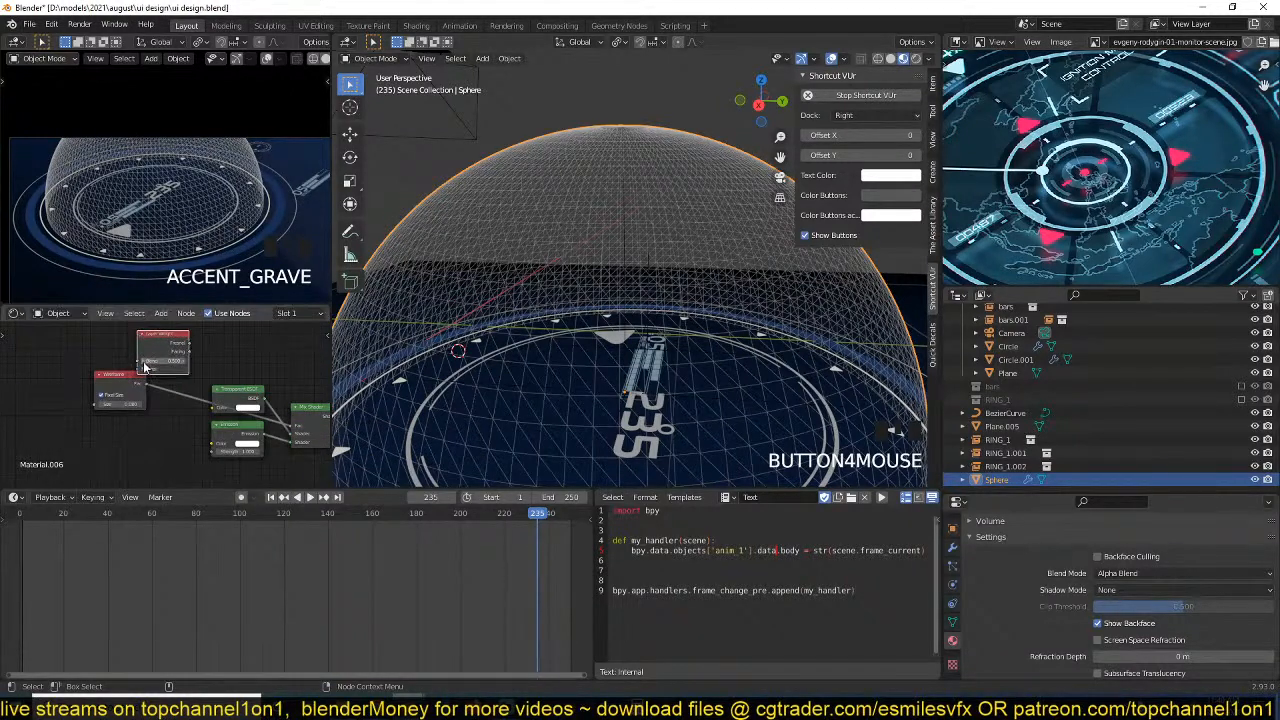
scroll(172, 387, "up", 3)
left_click_drag(178, 386, 125, 381)
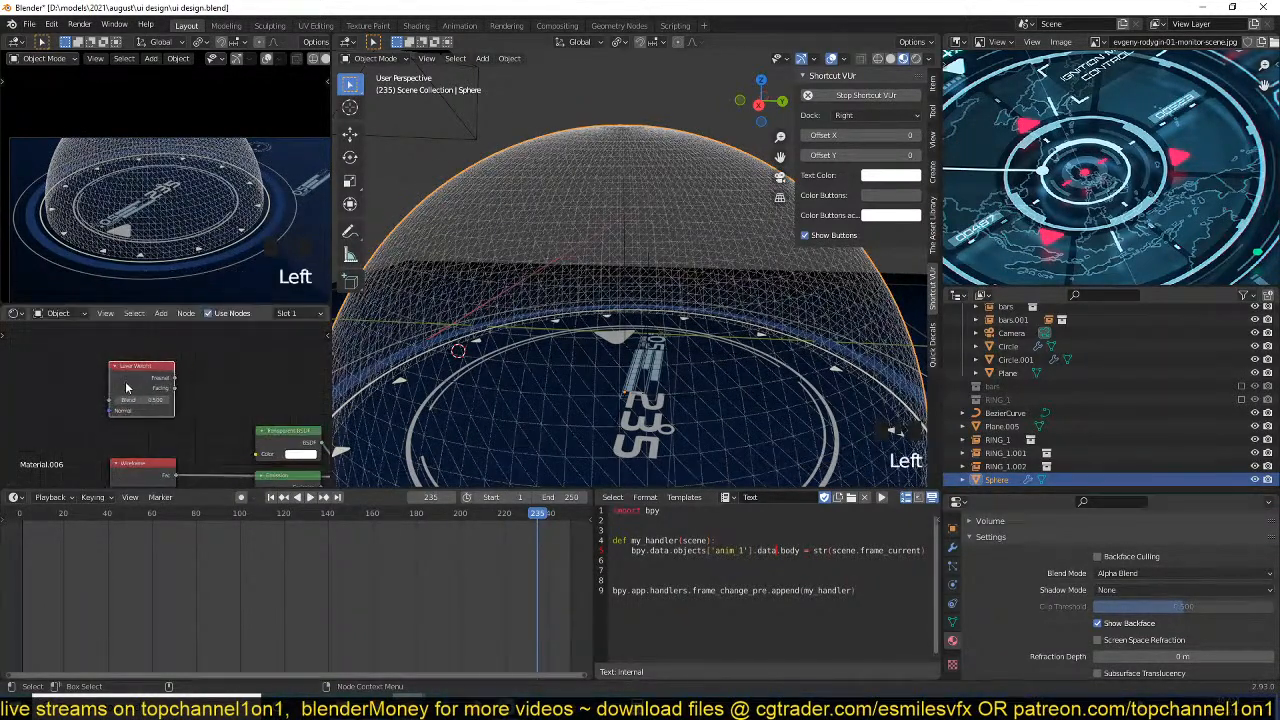
Preview the Layer Weight node's Fresnel output and its Facing output on the sphere.
scroll(155, 390, "up", 1)
left_click(155, 381, "ctrl+shift")
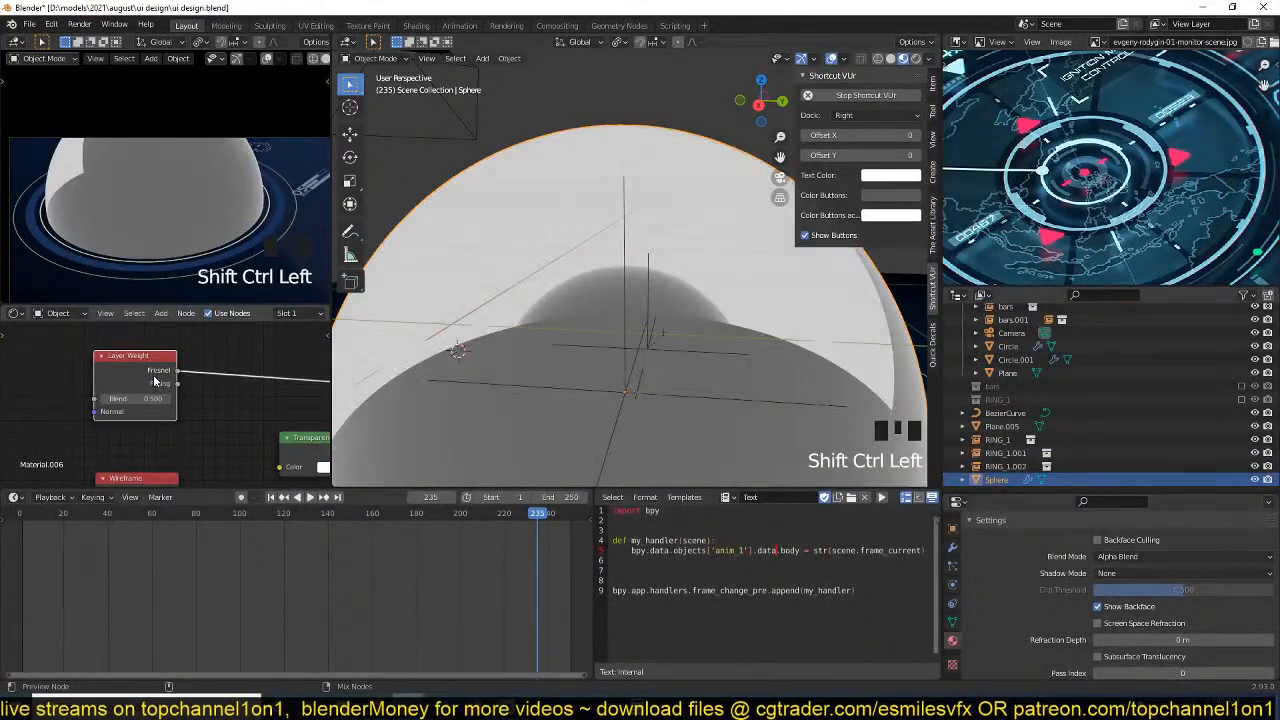
left_click(157, 387, "ctrl+shift")
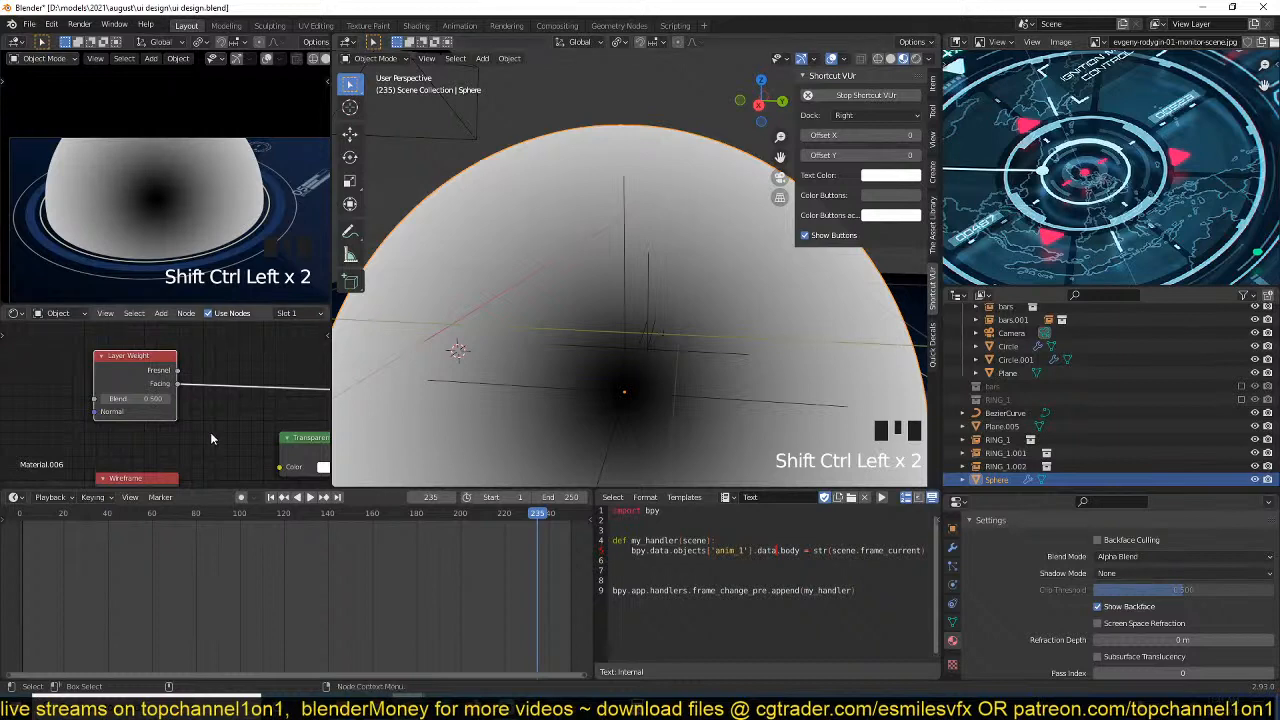
Lower the Layer Weight node's Blend to 0.010 and check the edge falloff on the sphere.
scroll(162, 404, "up", 2)
left_click_drag(148, 399, 107, 399)
scroll(591, 325, "down", 2)
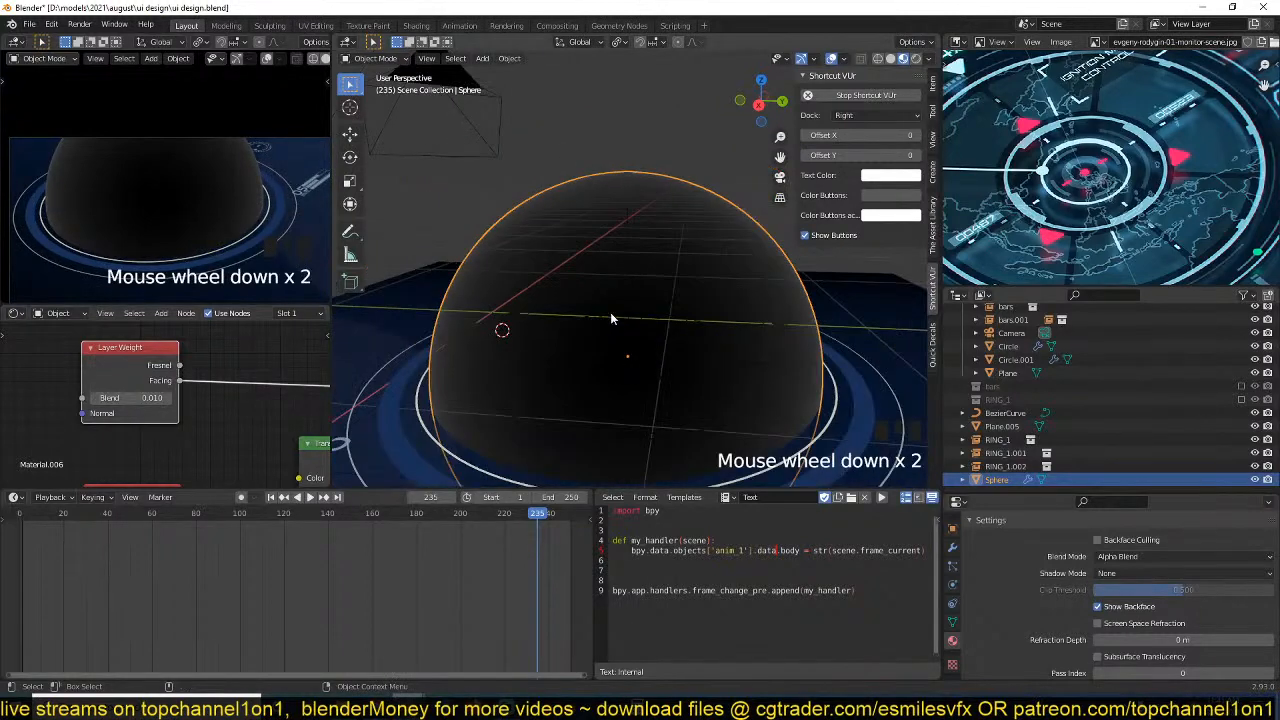
middle_click_drag(610, 312, 523, 280)
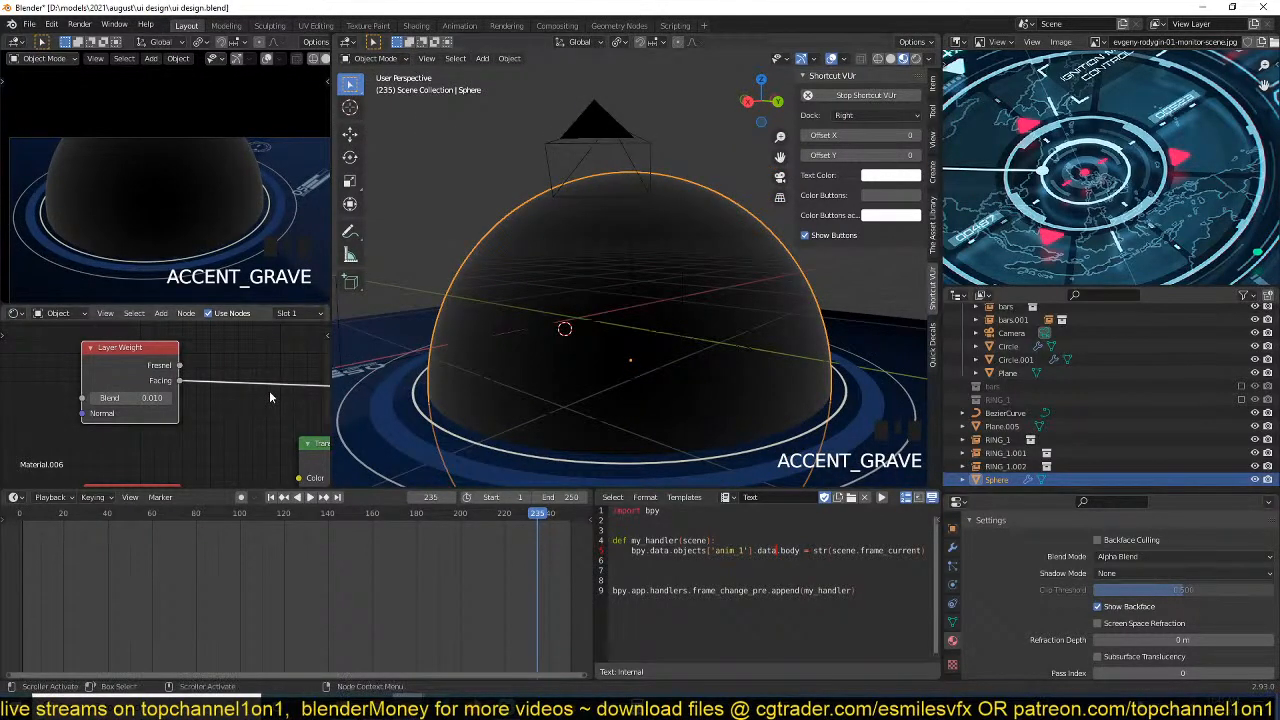
Preview the Wireframe node, and move it and the Layer Weight node farther away from the shader nodes.
scroll(252, 415, "down", 3)
scroll(247, 428, "down", 3)
middle_click_drag(246, 434, 233, 406)
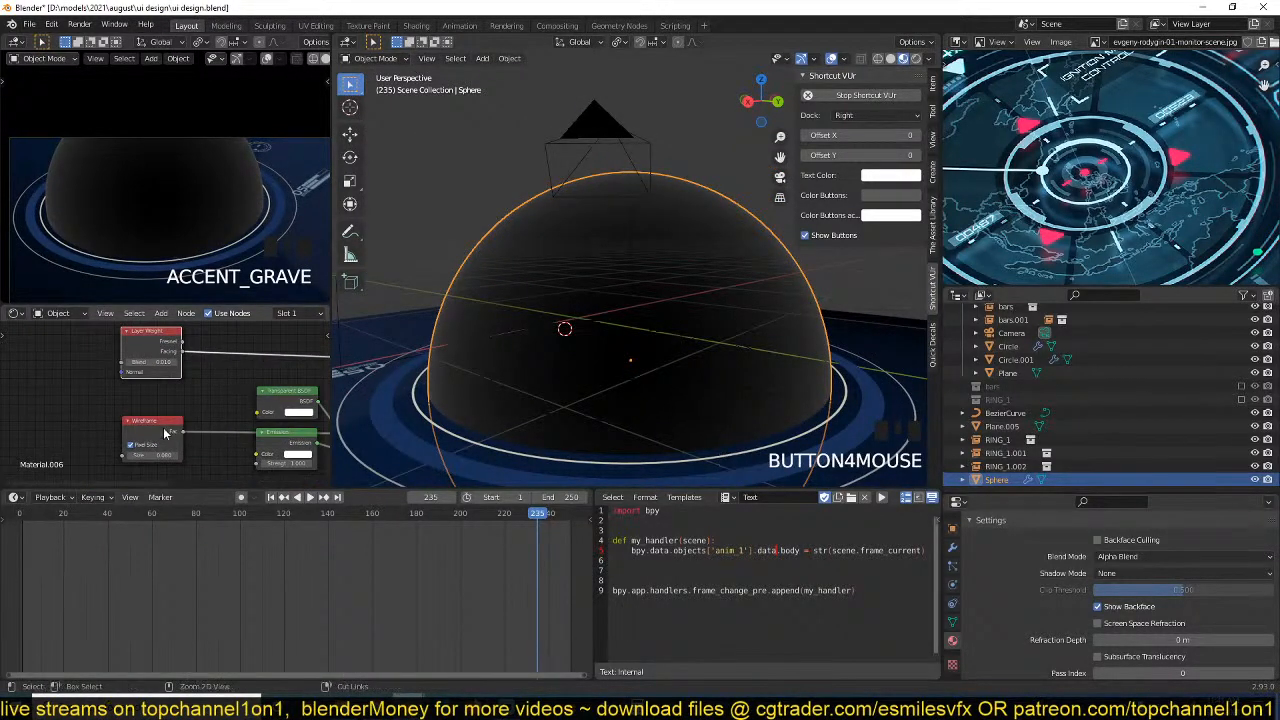
left_click(165, 432, "ctrl+shift")
left_click_drag(165, 432, 96, 432)
left_click_drag(150, 348, 75, 347)
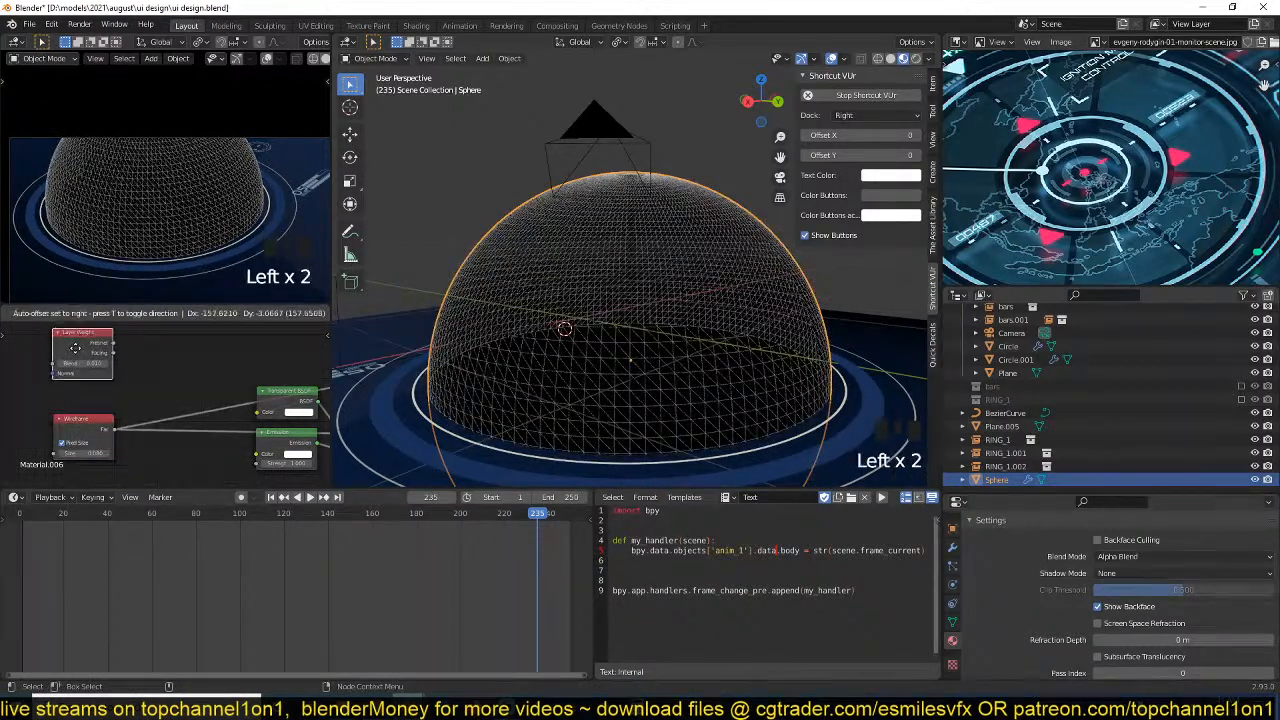
scroll(75, 347, "up", 2)
Add a MixRGB node between the input nodes and the shader nodes.
key("shift+a")
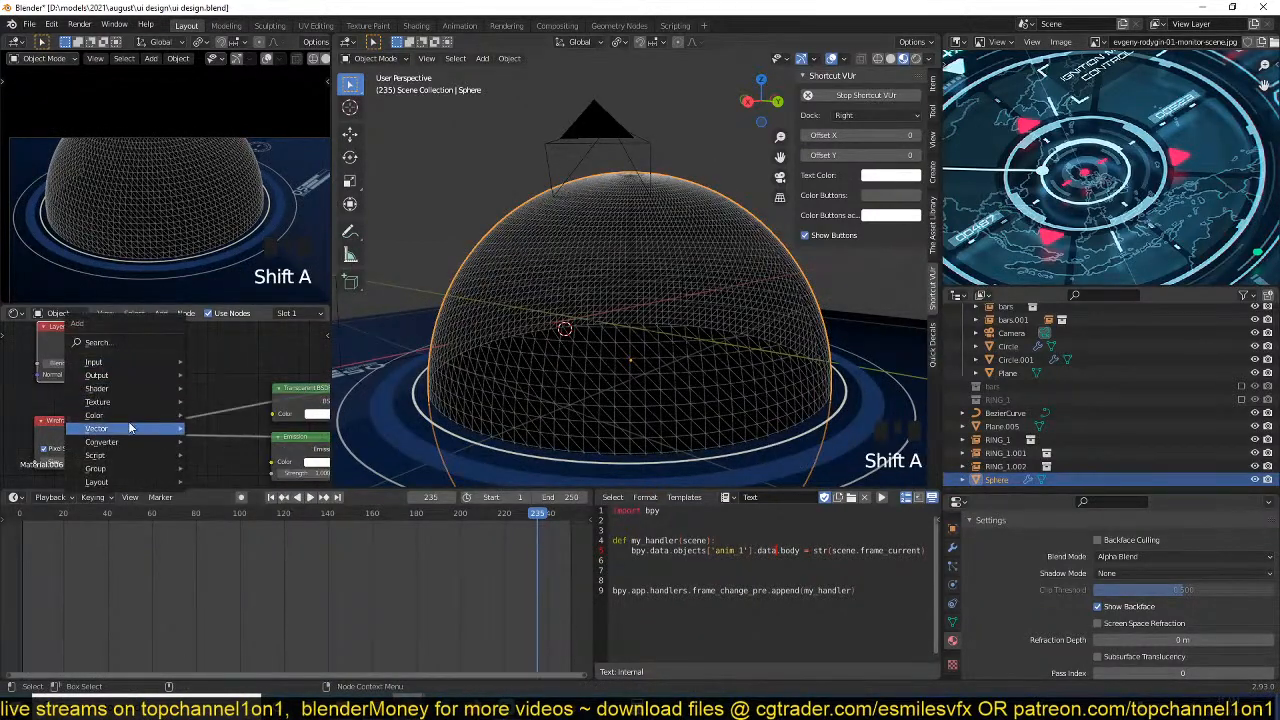
mouse_move(94, 415)
left_click(220, 480)
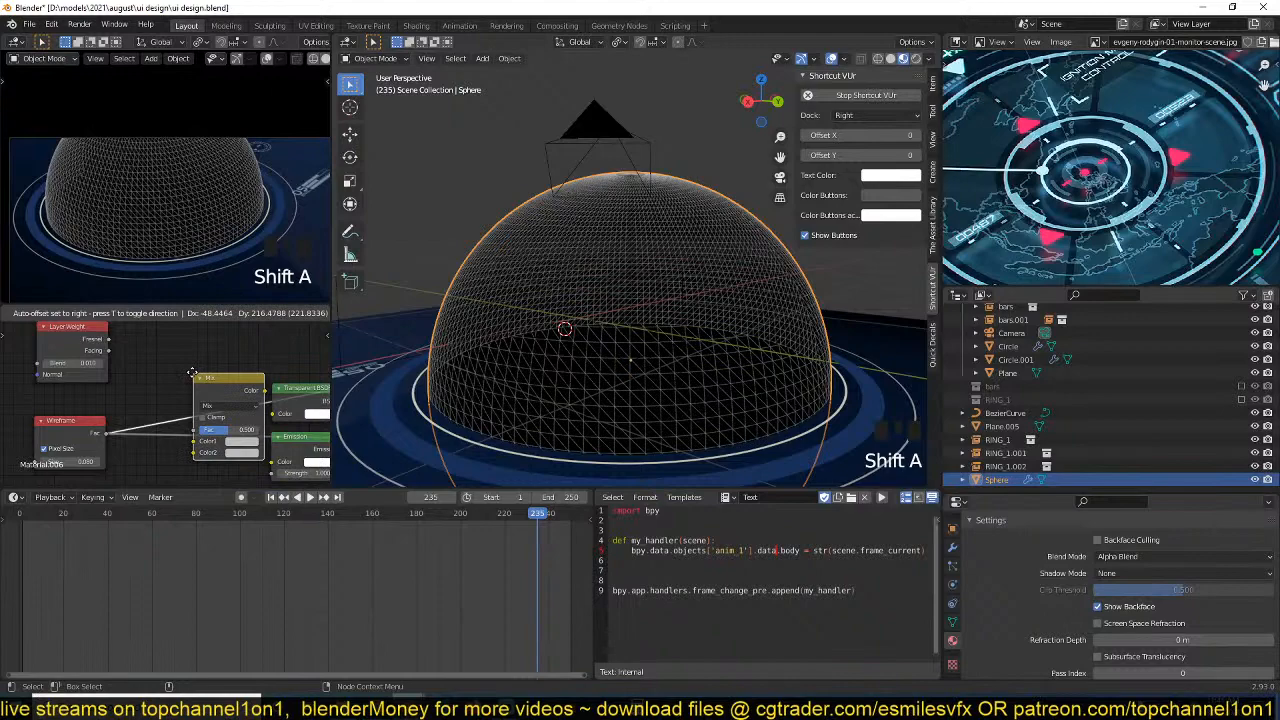
left_click(179, 483)
Connect Layer Weight's Facing to the Mix node's Color1 and the Wireframe output to Color2, and preview the mix.
left_click_drag(117, 361, 184, 398)
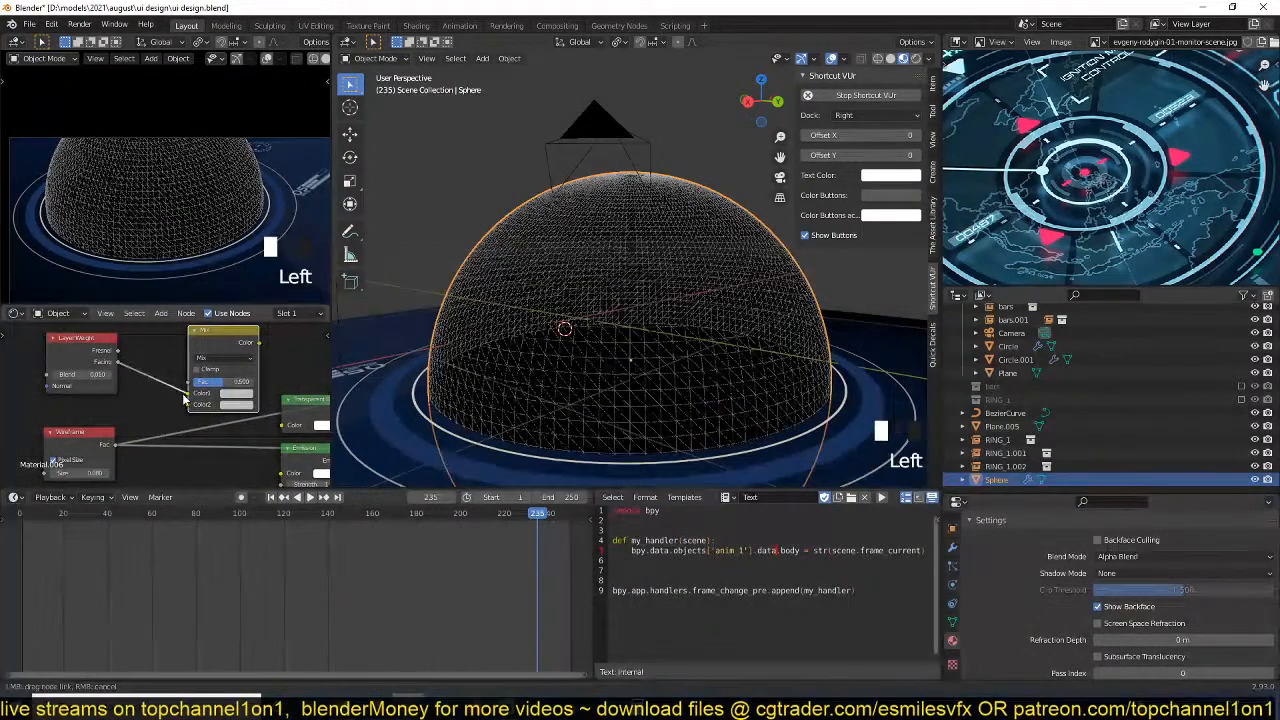
left_click_drag(118, 443, 188, 404)
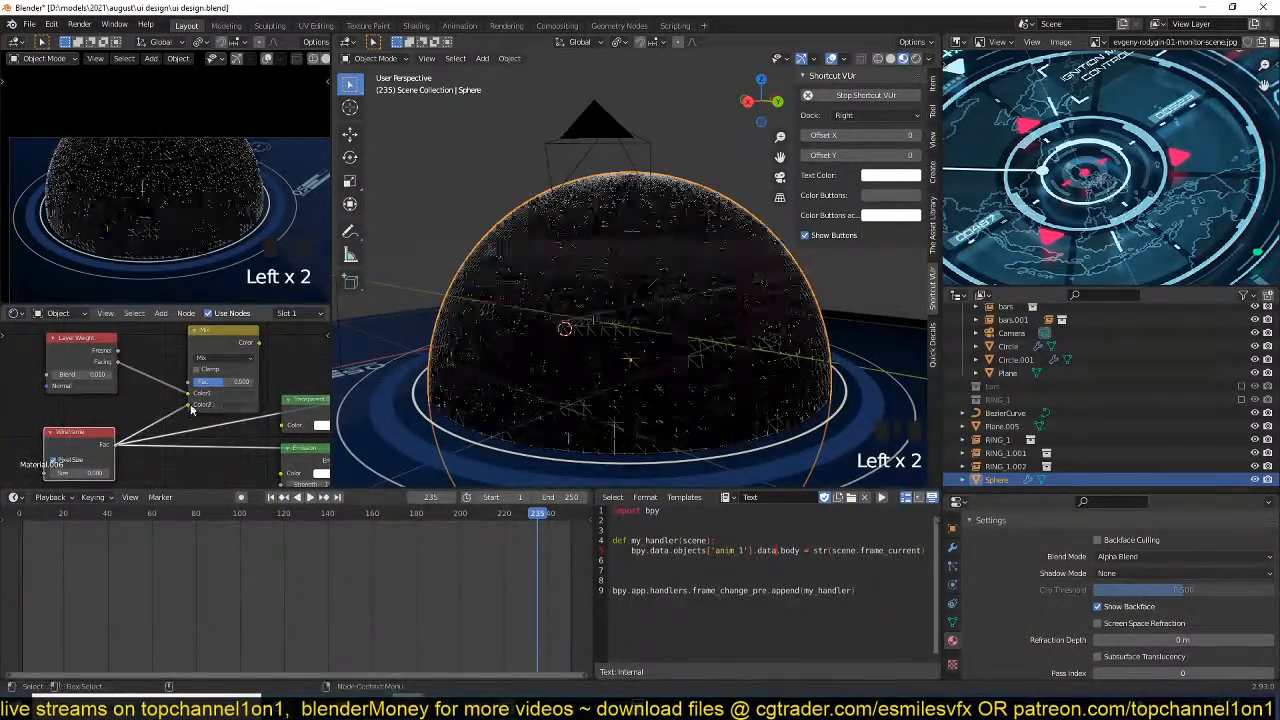
scroll(231, 365, "up", 2)
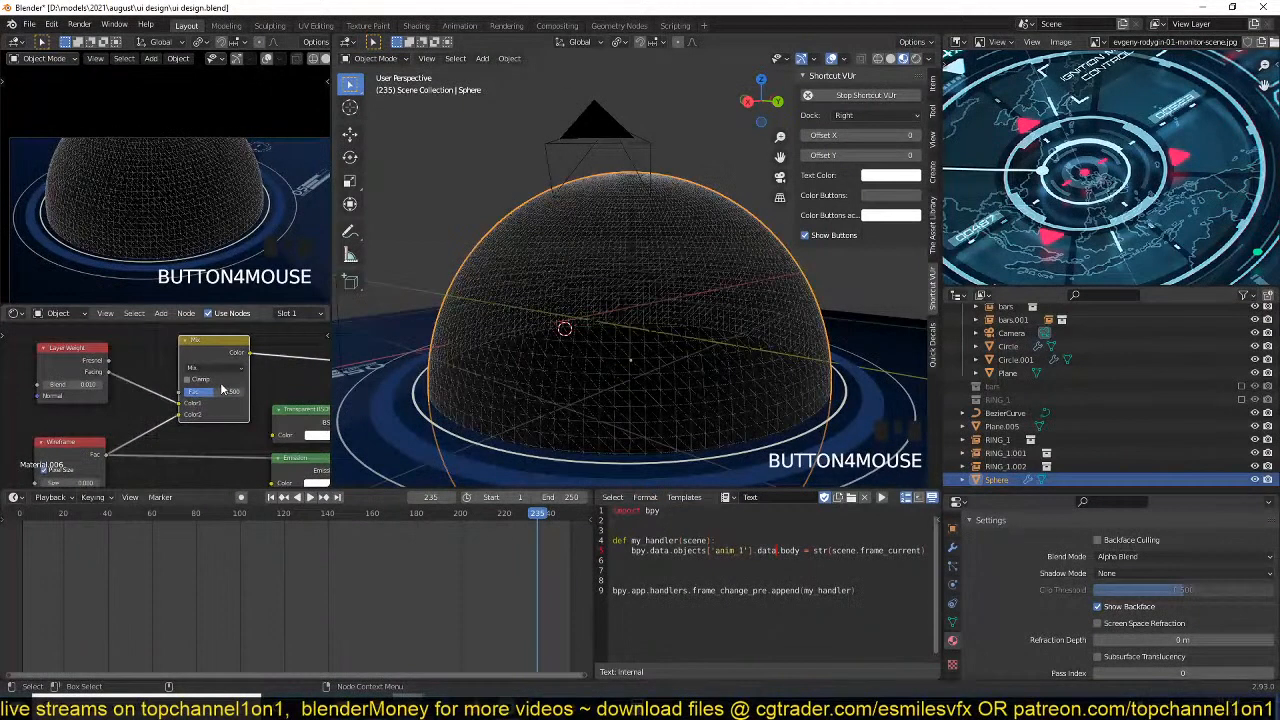
Change the Mix node's blend mode to Color Dodge and set its factor to 1.000.
left_click(231, 364)
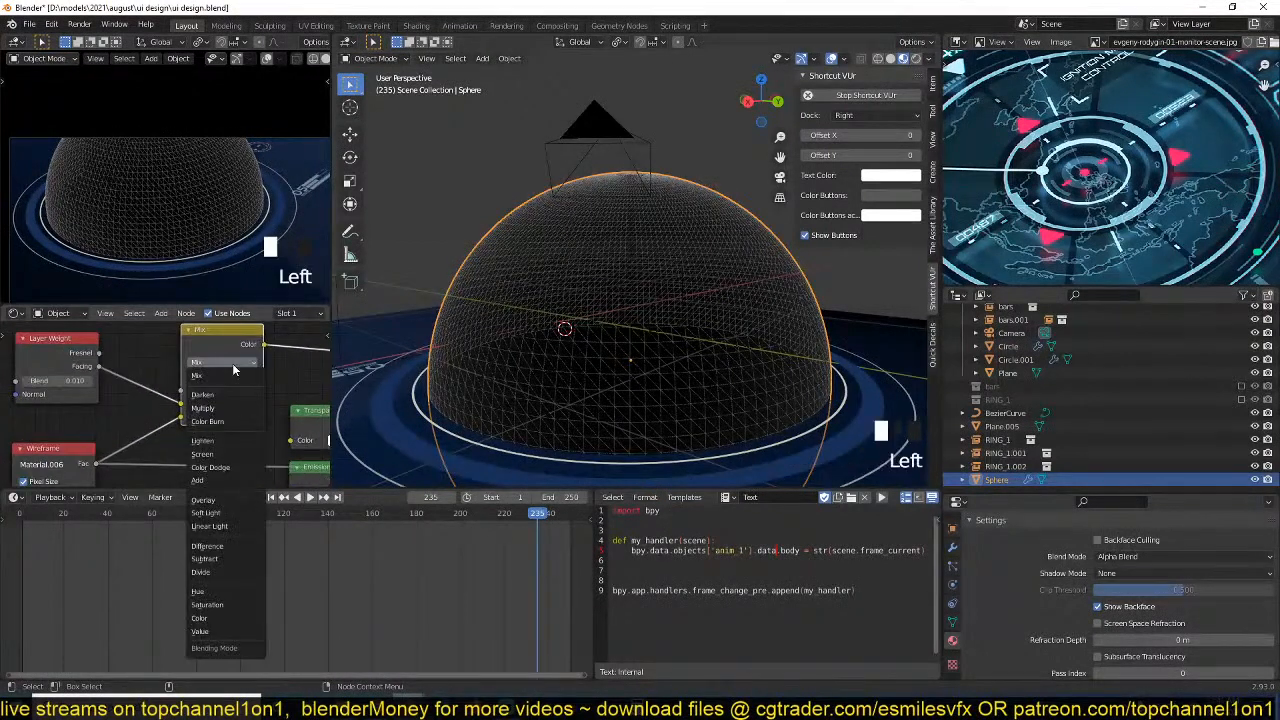
left_click(226, 469)
key("grave")
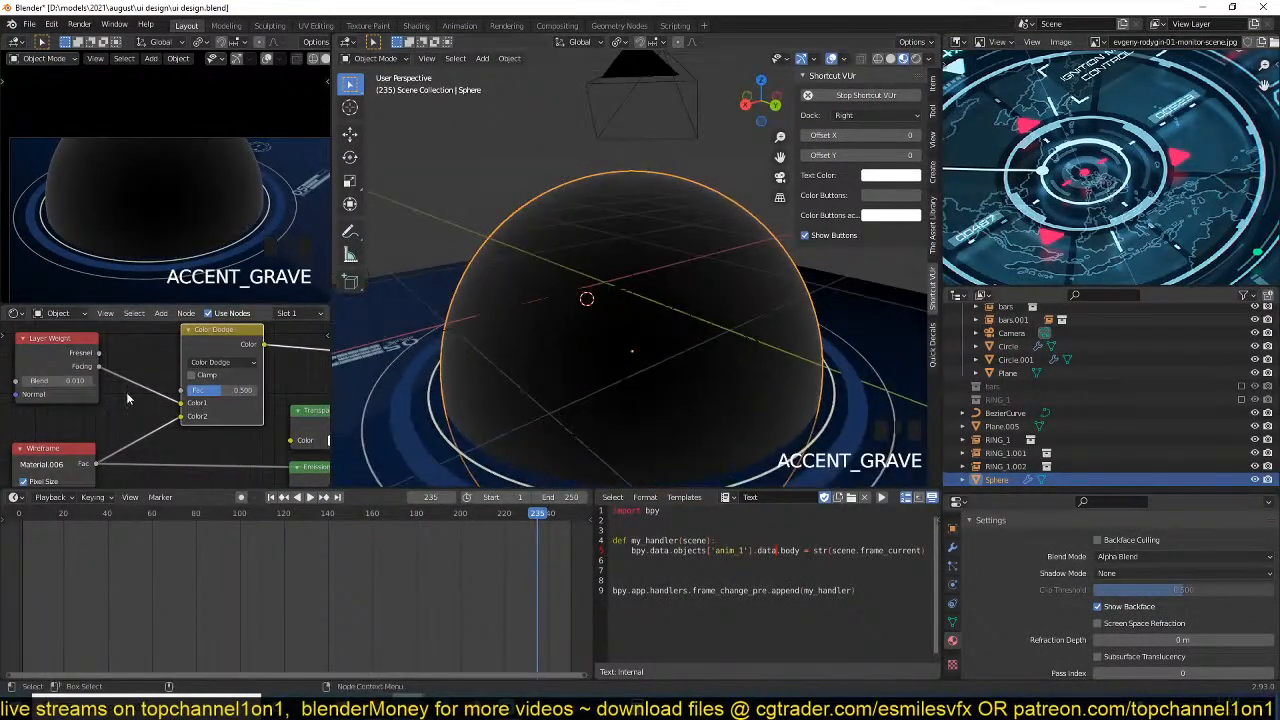
scroll(126, 392, "up", 3)
mouse_move(214, 395)
left_mouse_down()
mouse_move(233, 397)
mouse_move(188, 408)
mouse_move(209, 390)
mouse_move(264, 390)
left_mouse_up()
key("grave")
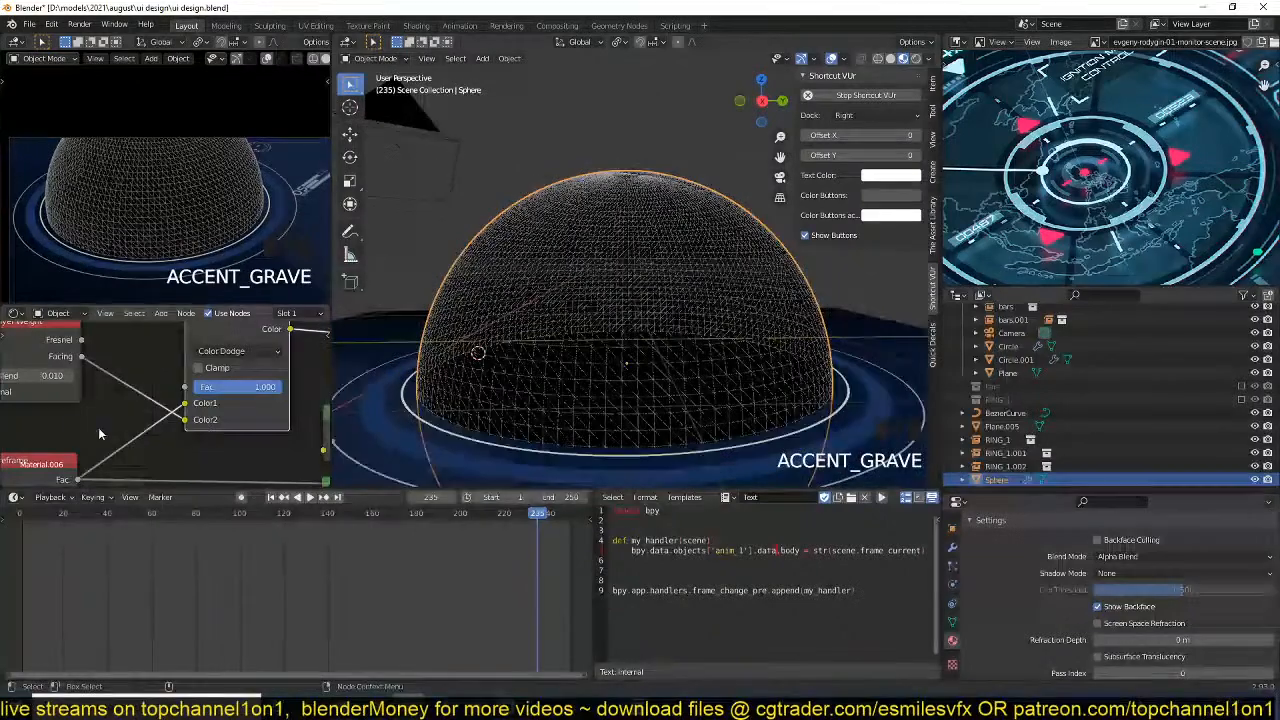
Preview the Color Dodge node's output on the sphere and save the file.
mouse_move(98, 434)
middle_mouse_down()
mouse_move(112, 417)
mouse_move(117, 438)
middle_mouse_up()
scroll(118, 438, "down", 1)
left_click(256, 356, "ctrl+shift")
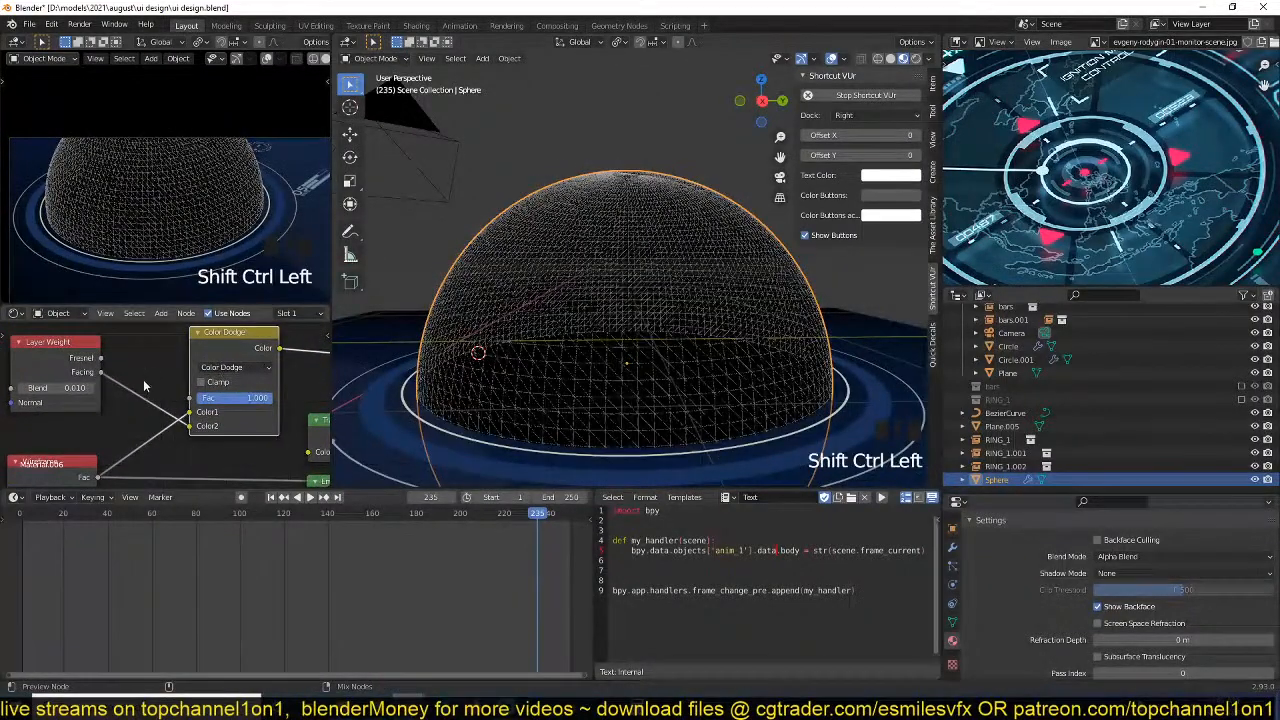
middle_click_drag(143, 384, 170, 386)
key("ctrl+s")
Lower the Layer Weight node's Blend to 0.000.
left_click_drag(118, 402, 60, 406)
middle_click_drag(62, 408, 78, 399)
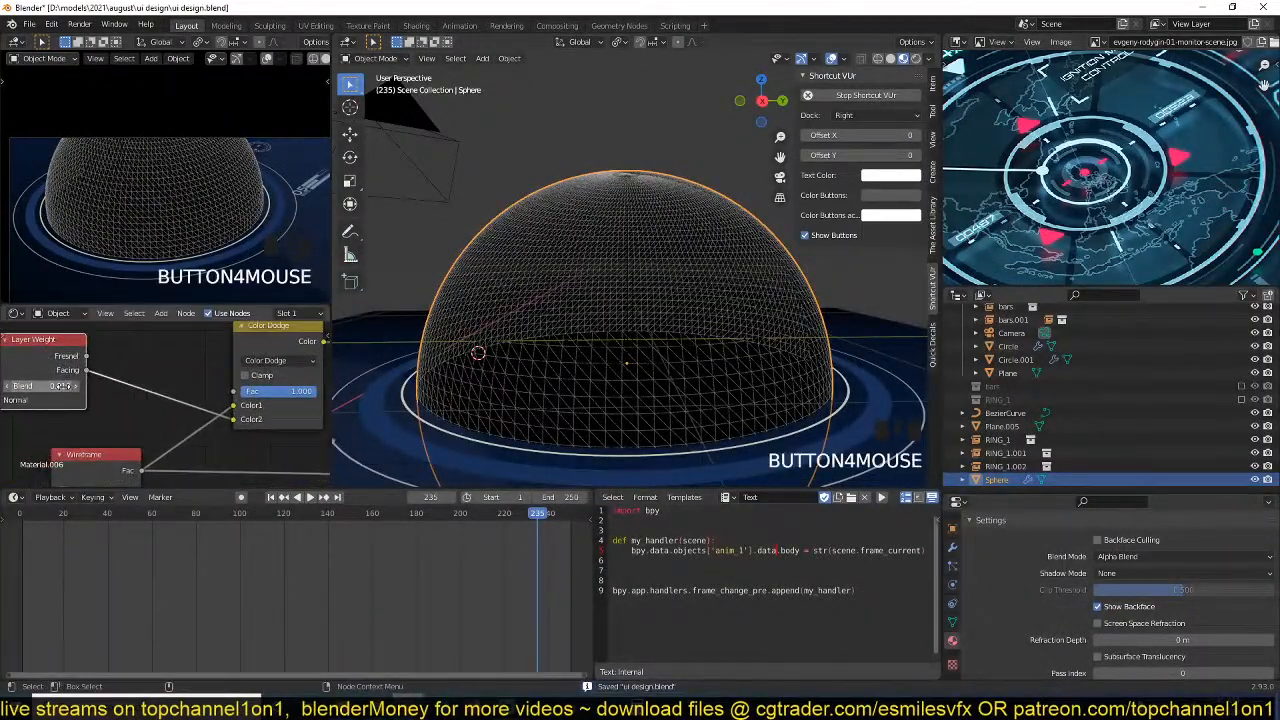
left_click(62, 386)
Insert a Math node set to Power between Layer Weight's Facing output and the Color Dodge node, and save the file.
key("shift+a")
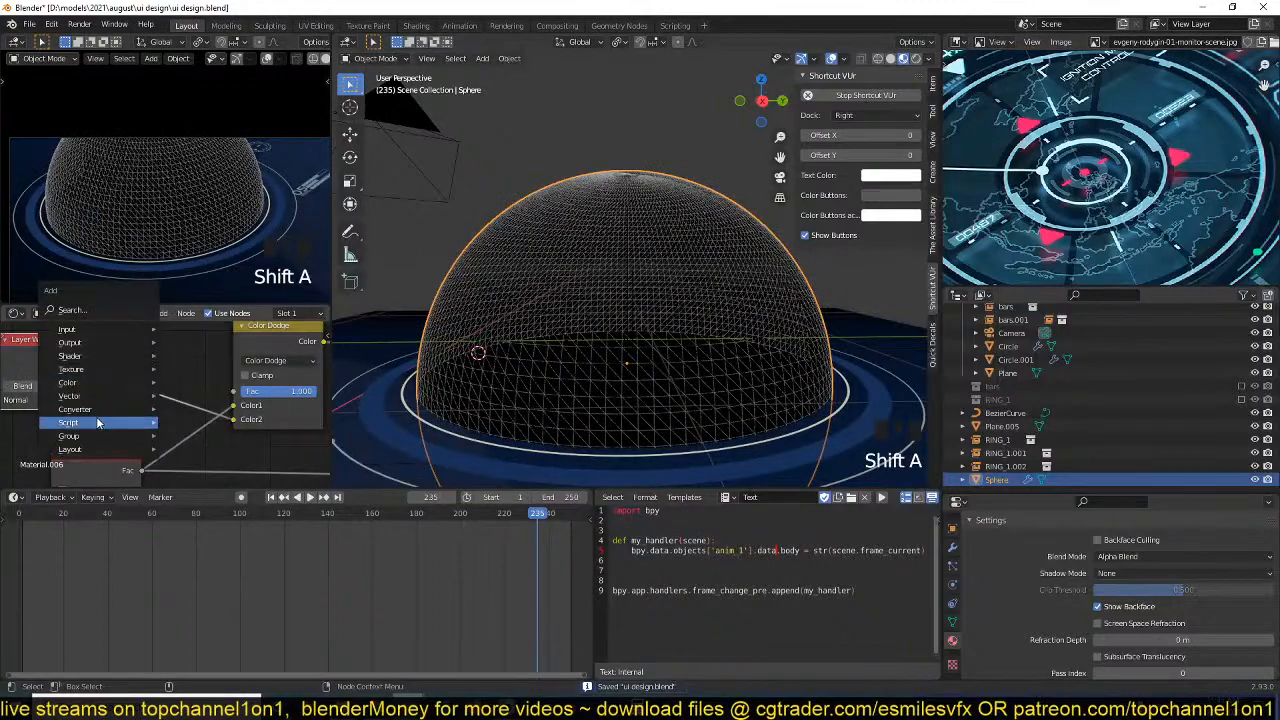
mouse_move(114, 409)
left_click(187, 512)
left_click(180, 378)
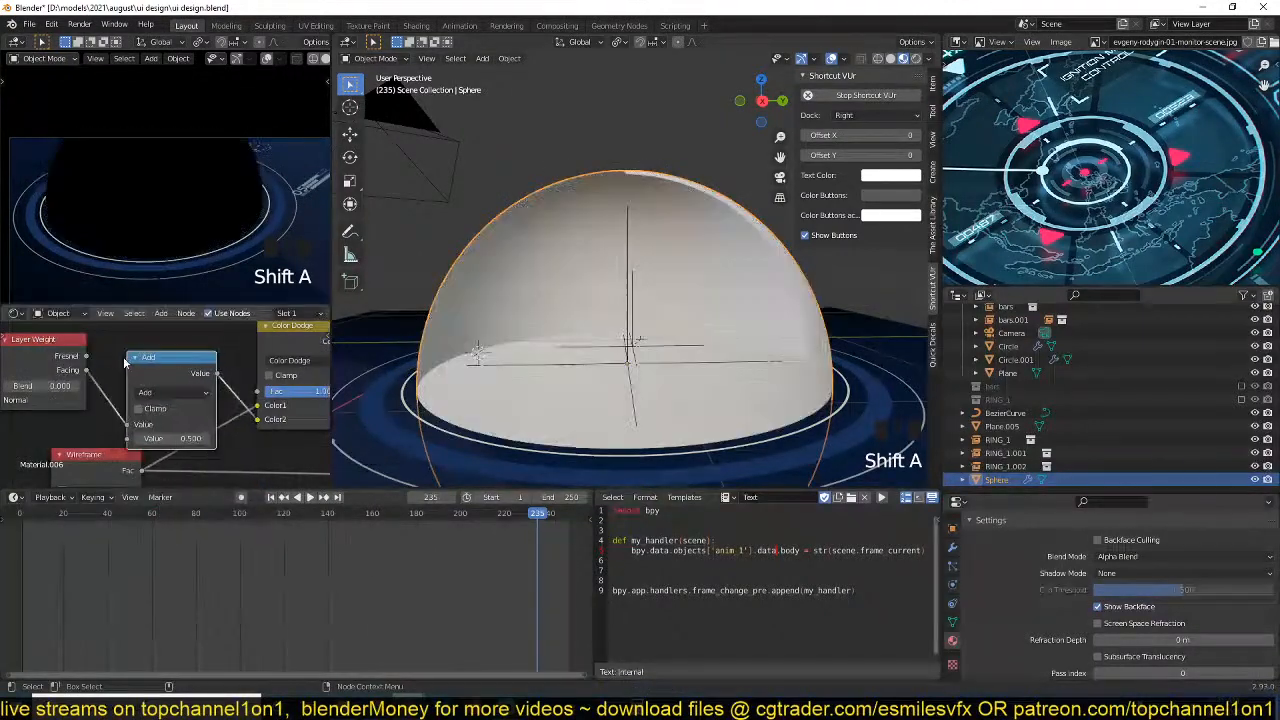
left_click(183, 392)
left_click(160, 506)
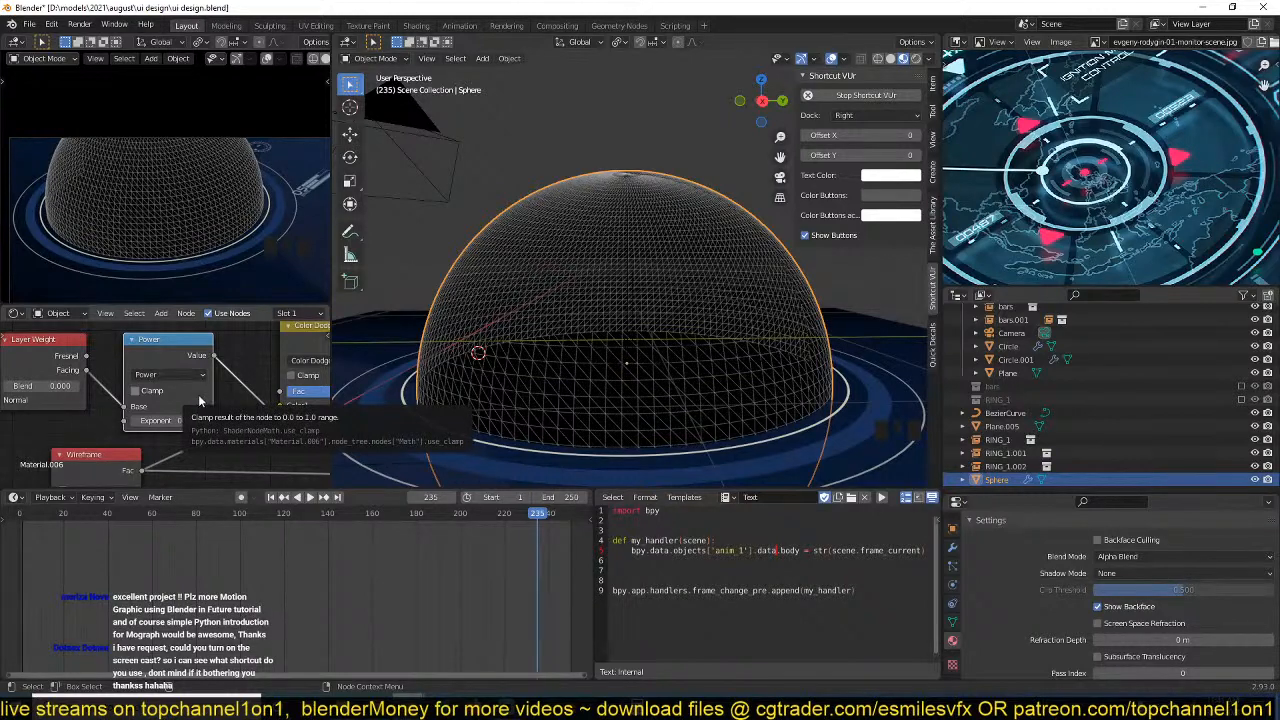
key("ctrl+s")
Preview the Power node and try exponents of 0.000 and -0.120.
middle_click_drag(211, 389, 208, 396)
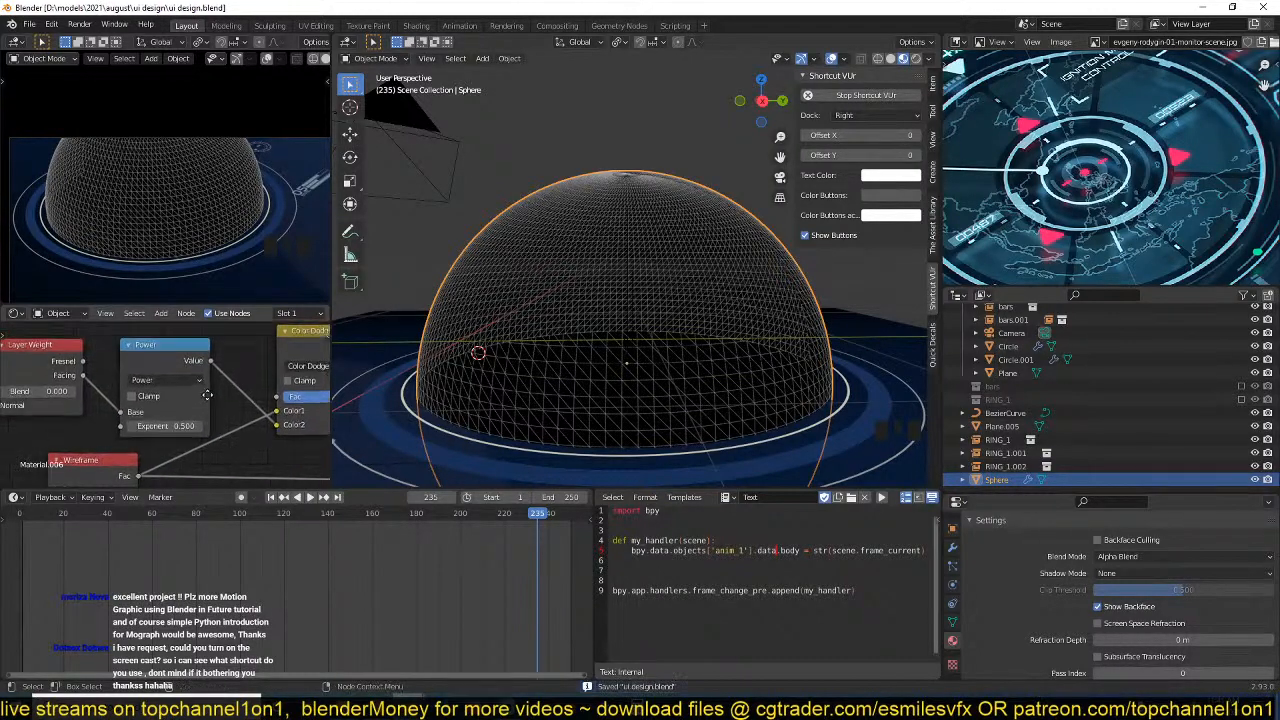
left_click_drag(184, 427, 150, 427)
left_click(193, 404, "ctrl+shift")
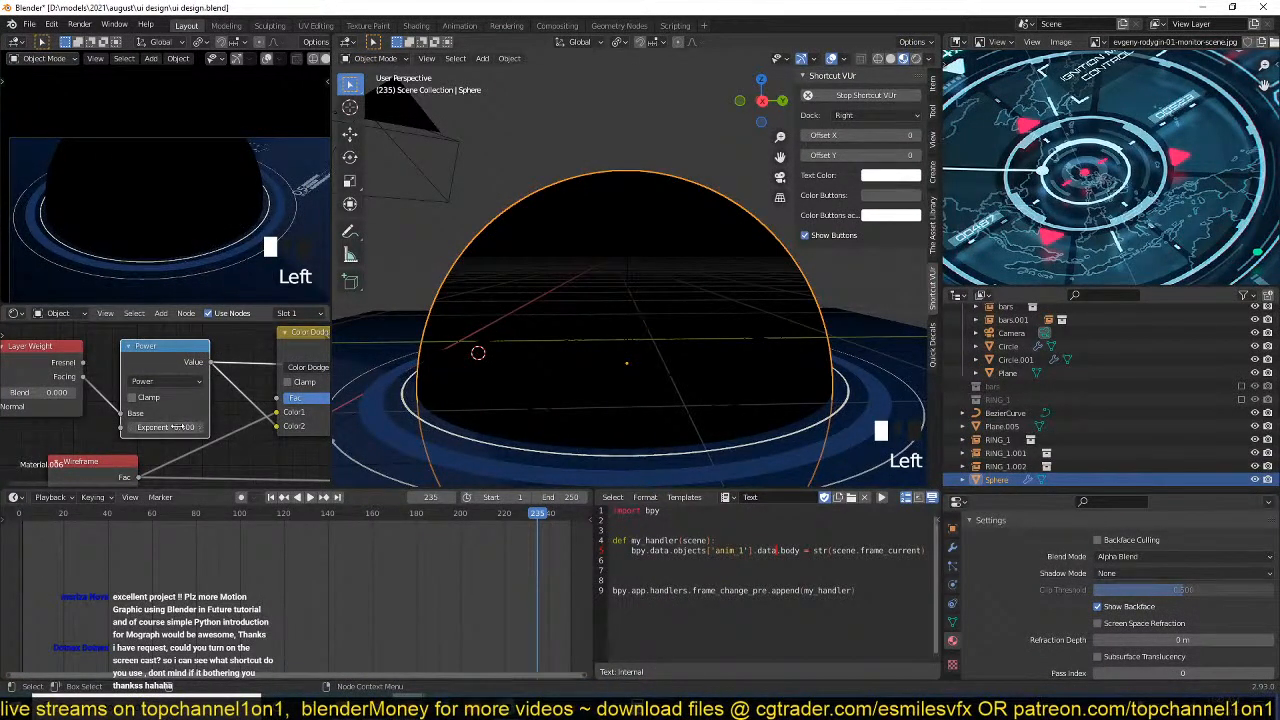
left_click_drag(175, 427, 207, 414)
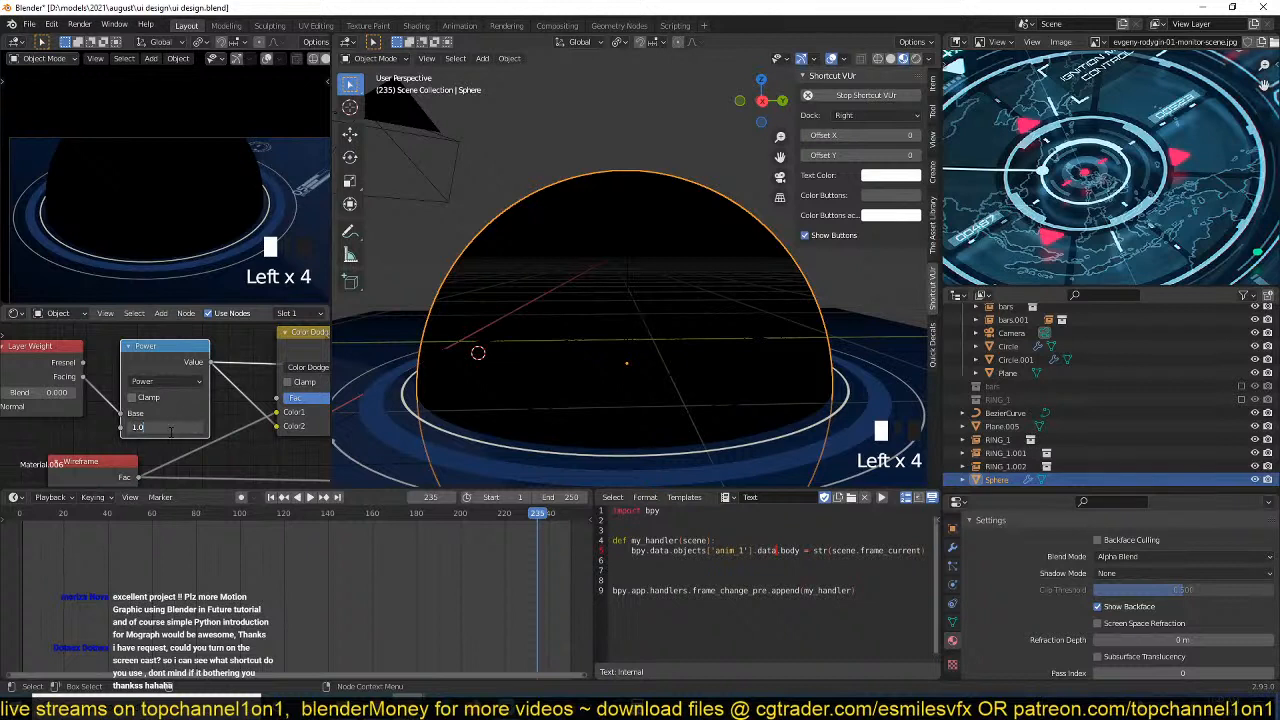
key("Return")
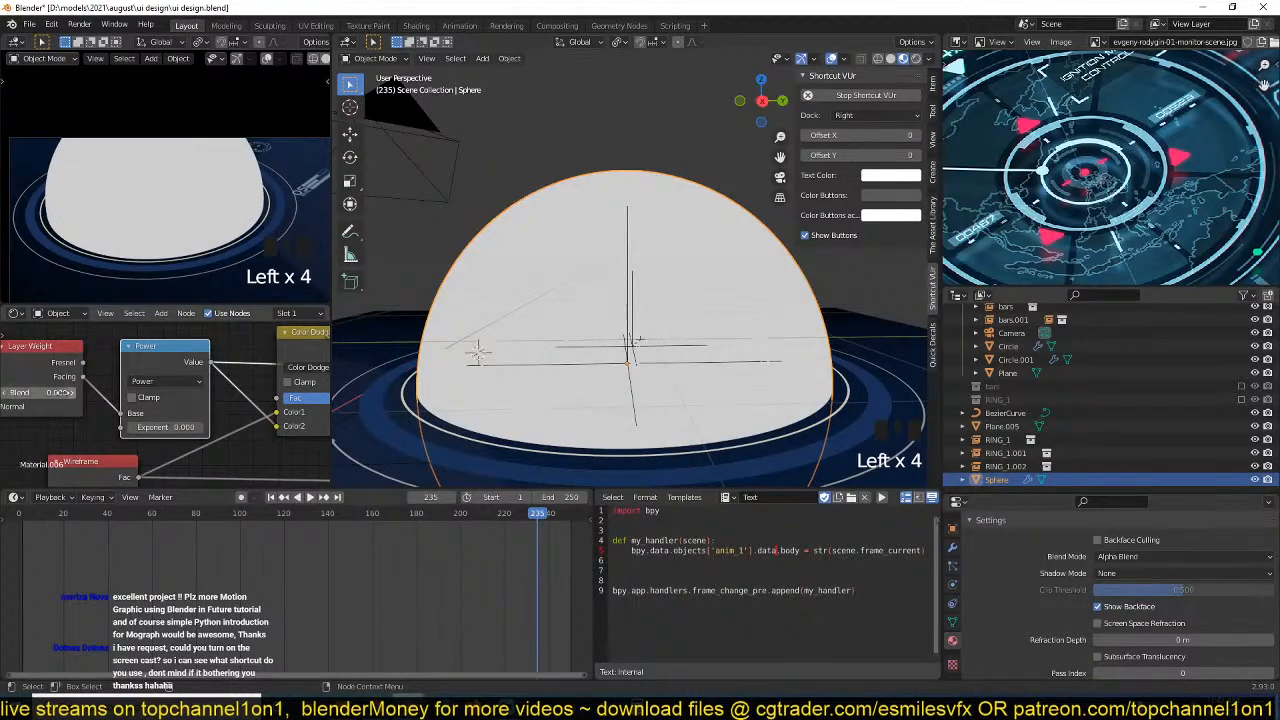
middle_click_drag(92, 388, 153, 386)
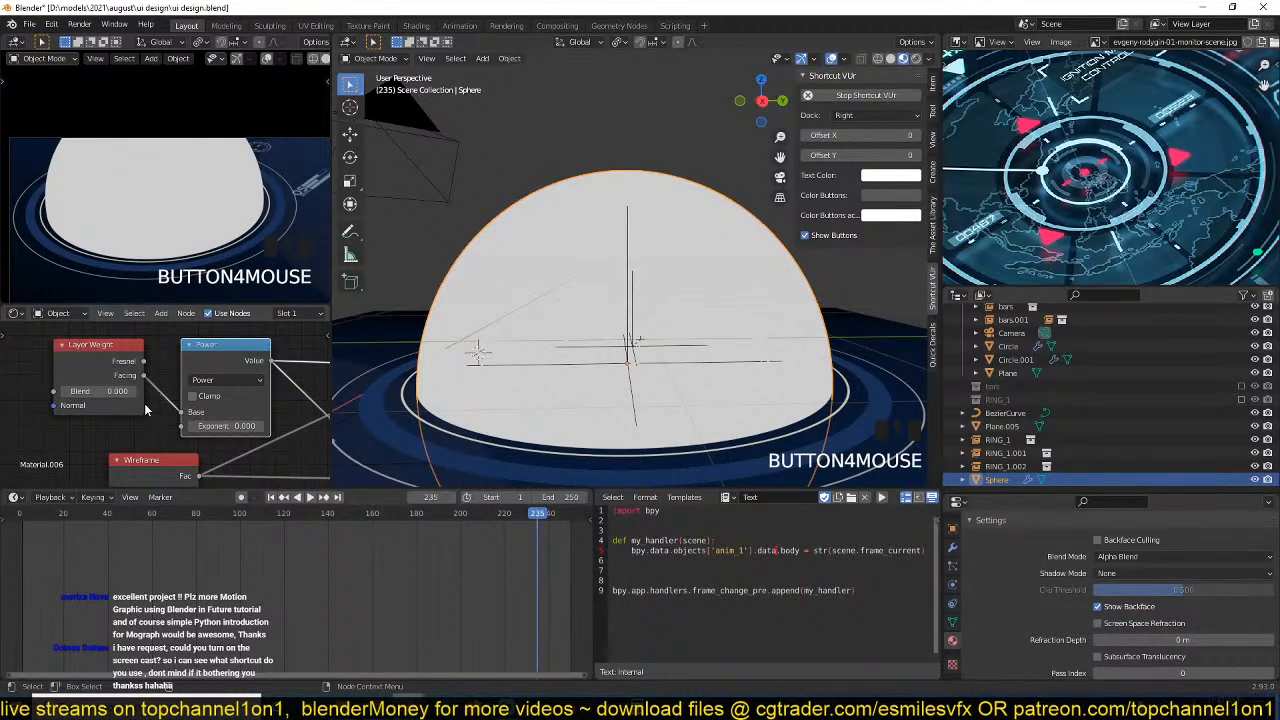
mouse_move(228, 426)
left_mouse_down("shift")
mouse_move(244, 426)
mouse_move(226, 426)
left_mouse_up("shift")
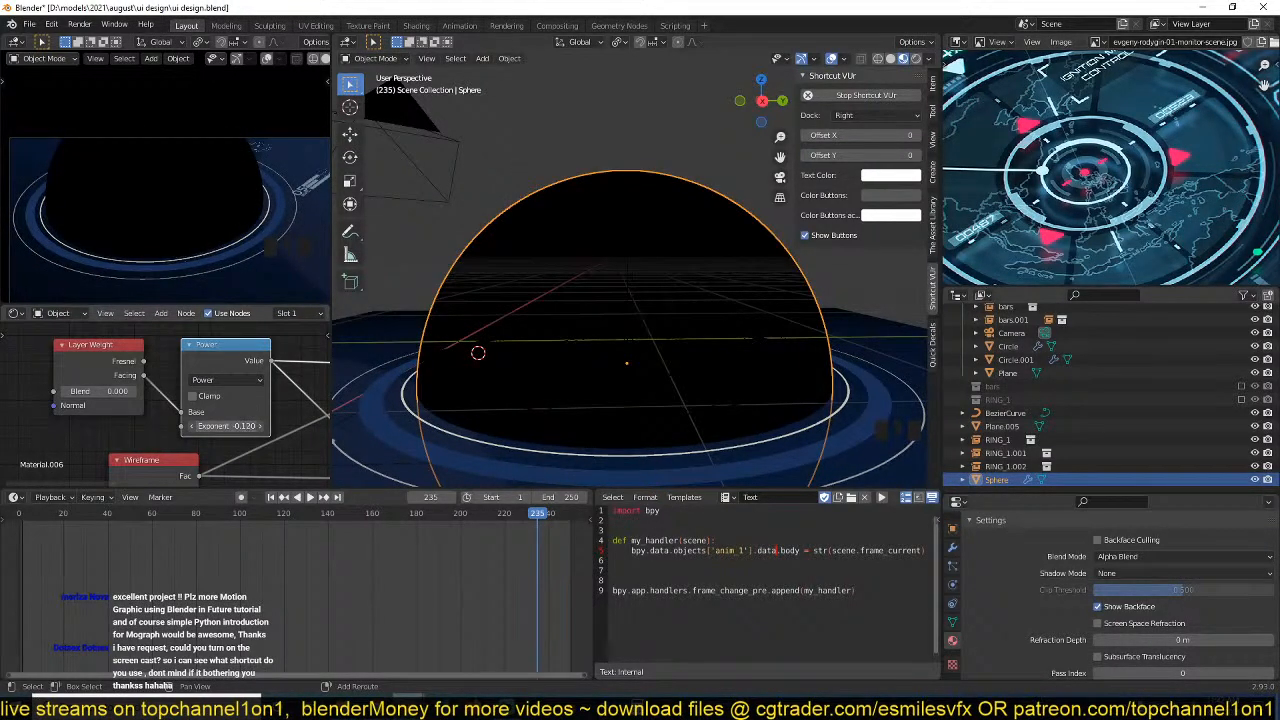
Preview the Layer Weight node and raise its Blend to 0.030.
left_click(89, 365, "ctrl+shift")
left_click(89, 365, "ctrl+shift")
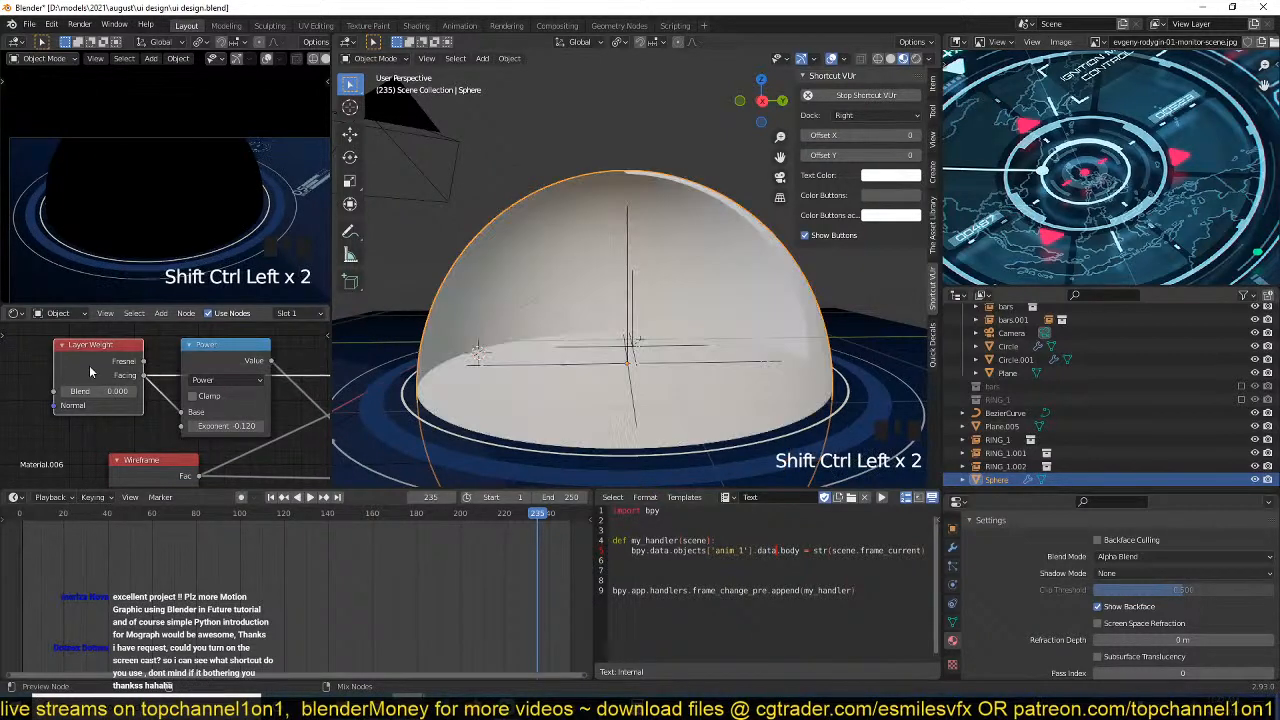
key("grave")
middle_click_drag(895, 325, 700, 428)
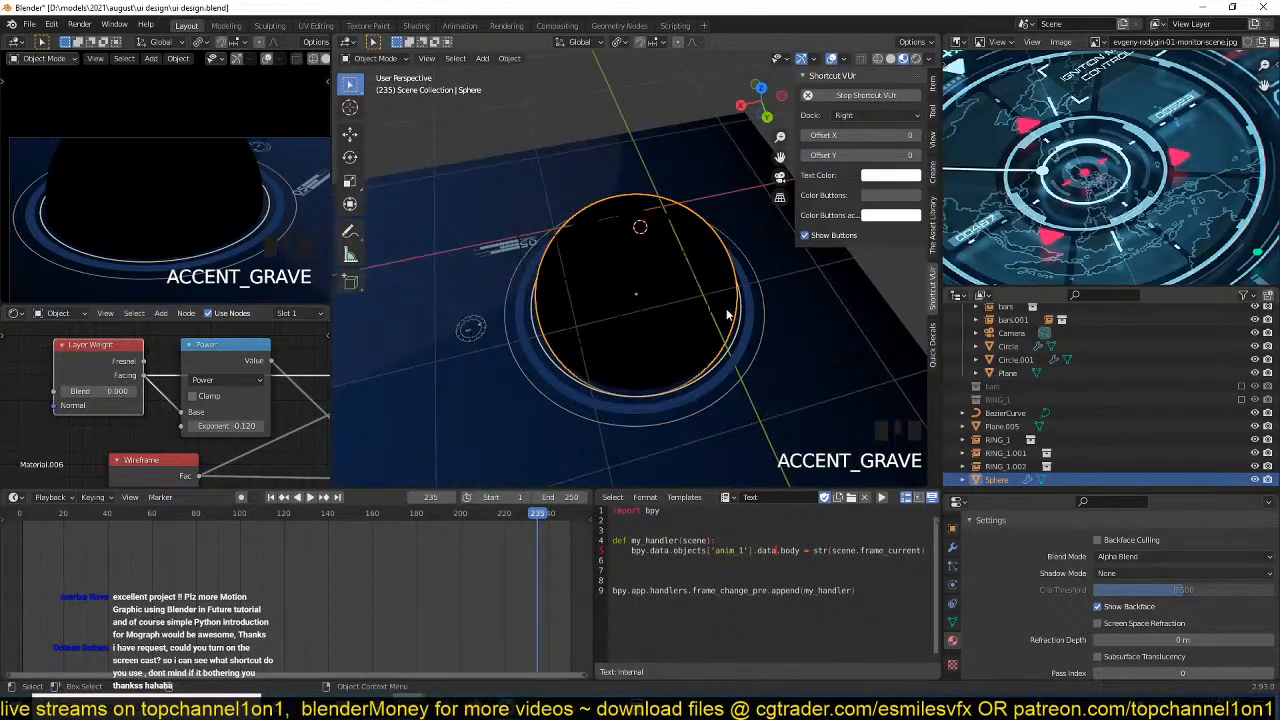
mouse_move(103, 392)
left_mouse_down()
mouse_move(130, 392)
mouse_move(108, 391)
left_mouse_up()
Preview the Power node and set its Exponent to 1.500, checking the edge falloff around the sphere.
left_click(241, 363, "ctrl+shift")
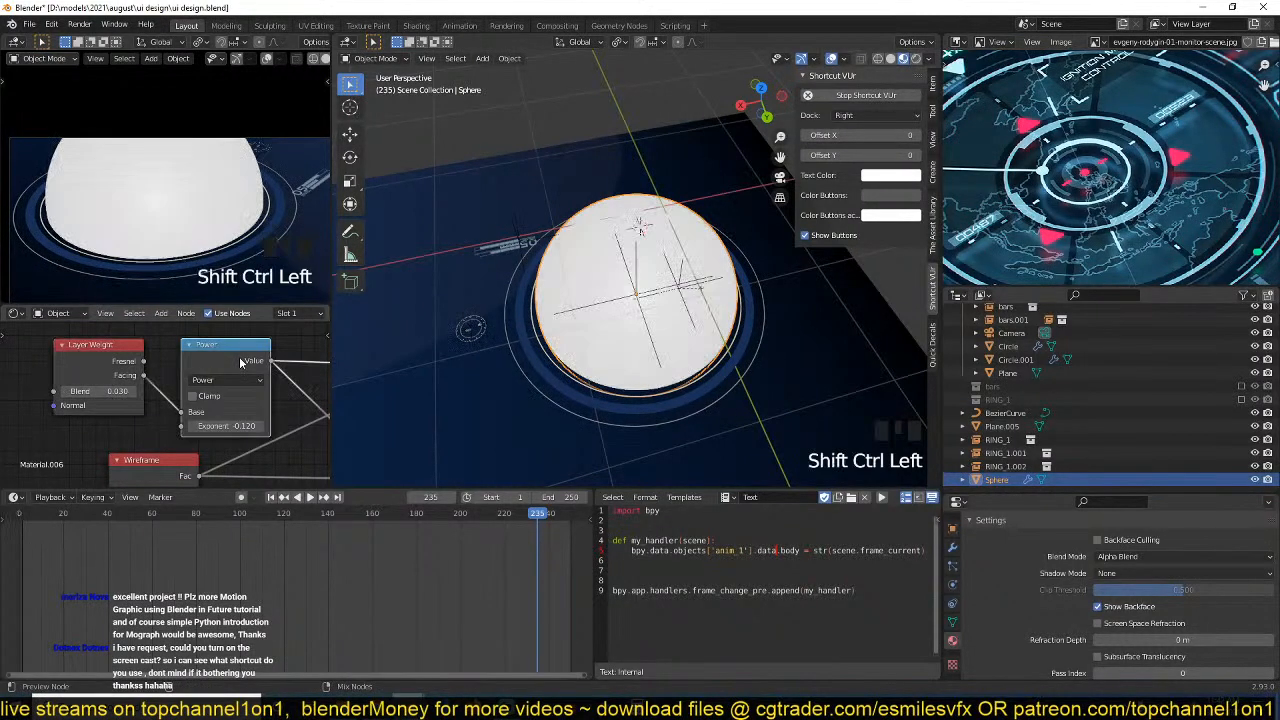
key("grave")
middle_click_drag(715, 286, 768, 270)
mouse_move(249, 421)
left_mouse_down()
mouse_move(236, 426)
mouse_move(278, 426)
mouse_move(242, 426)
left_mouse_up()
type("-0.12")
key("Return")
middle_click_drag(692, 320, 563, 272)
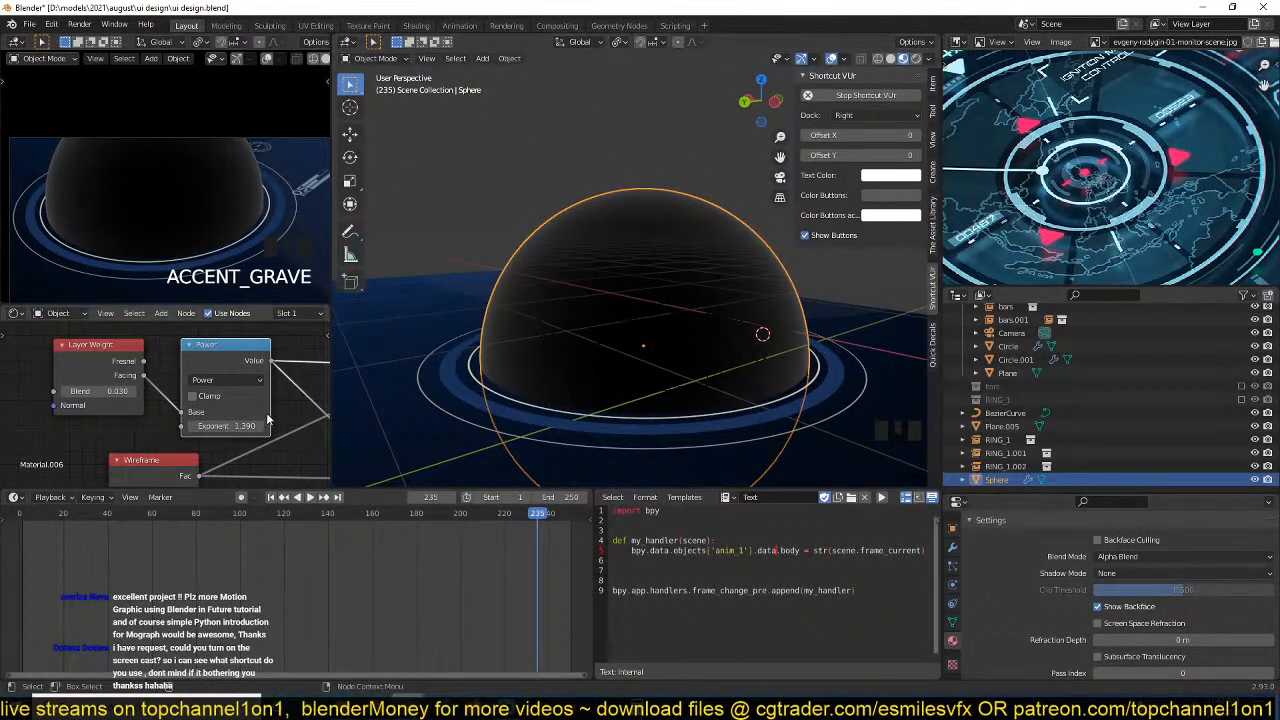
mouse_move(267, 419)
middle_mouse_down()
mouse_move(104, 405)
mouse_move(145, 411)
middle_mouse_up()
middle_click_drag(198, 407, 233, 401)
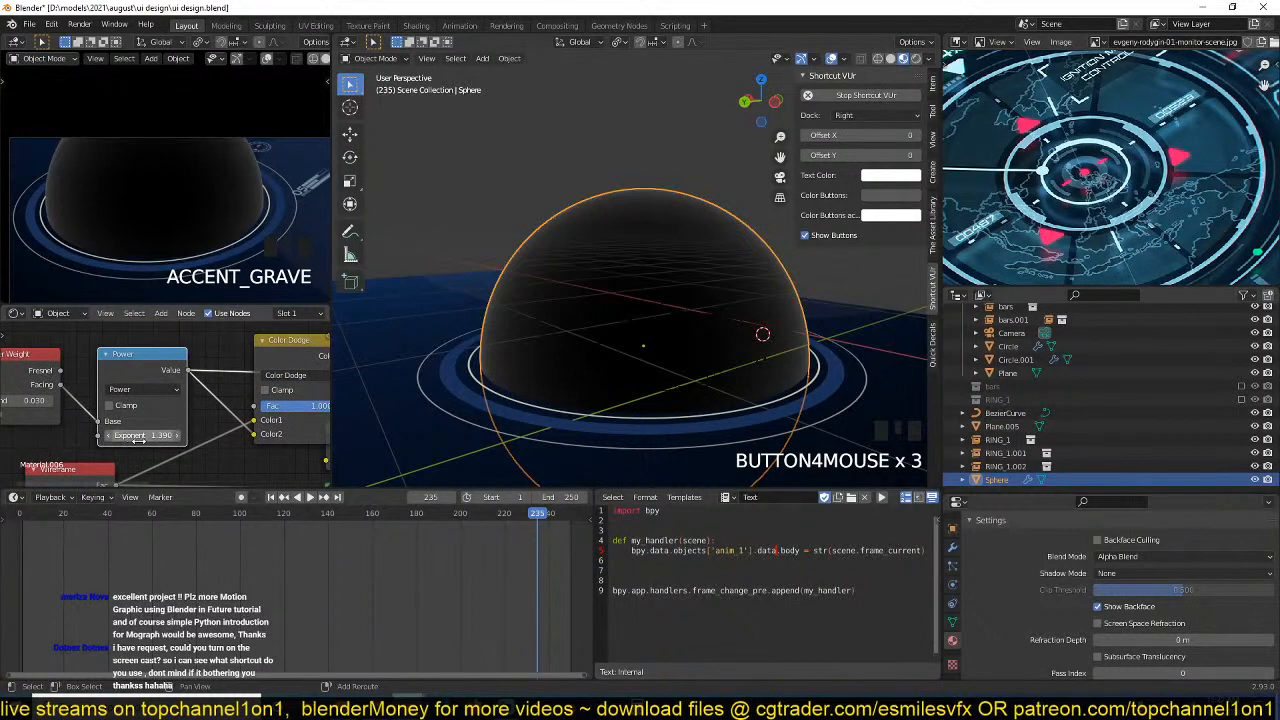
left_click_drag(140, 436, 158, 436, "shift")
Preview the Color Dodge node and compare it with a preview of the Wireframe node alone.
left_click(312, 357, "ctrl+shift")
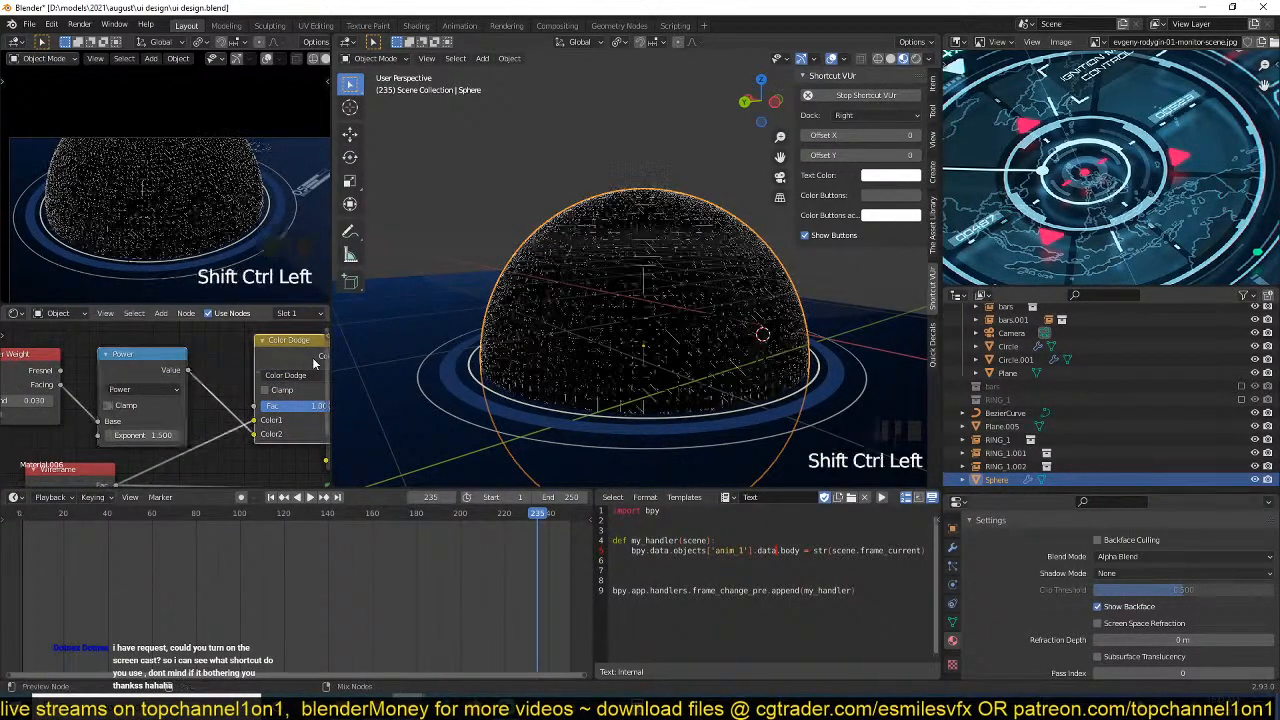
middle_click_drag(268, 448, 247, 438)
scroll(248, 437, "down", 1)
middle_click_drag(81, 473, 115, 438)
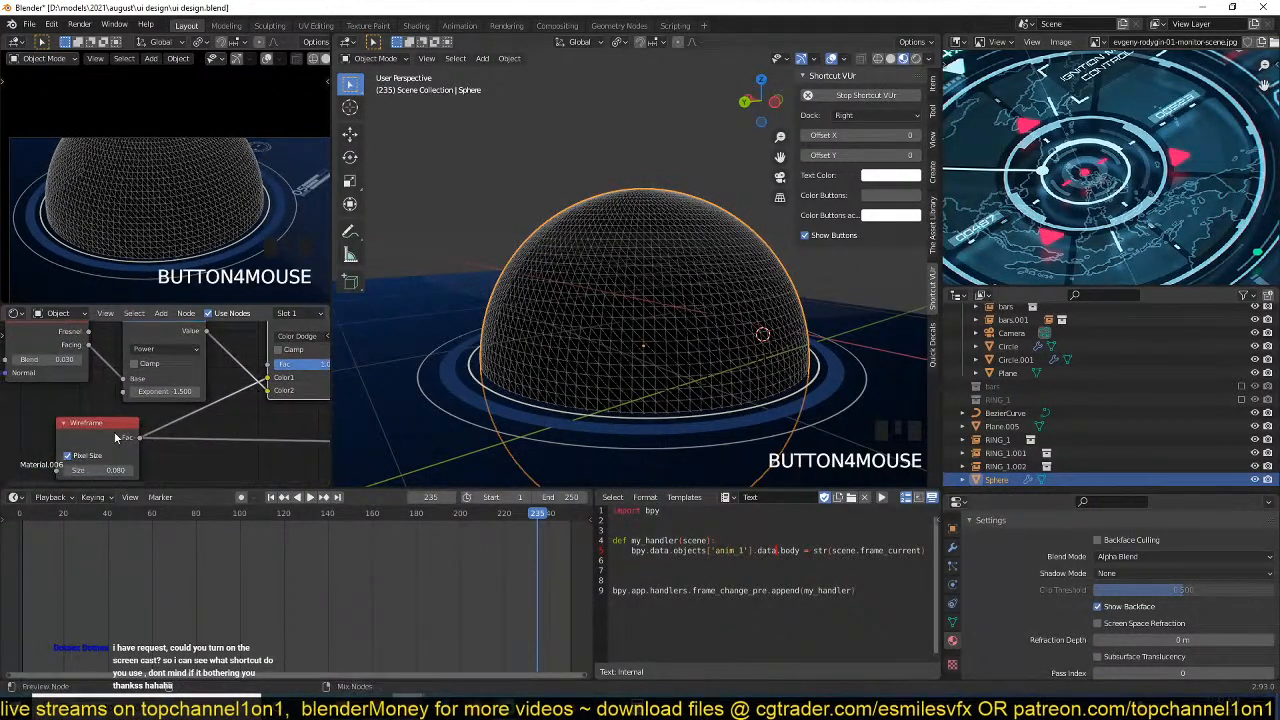
left_click(117, 437, "ctrl+shift")
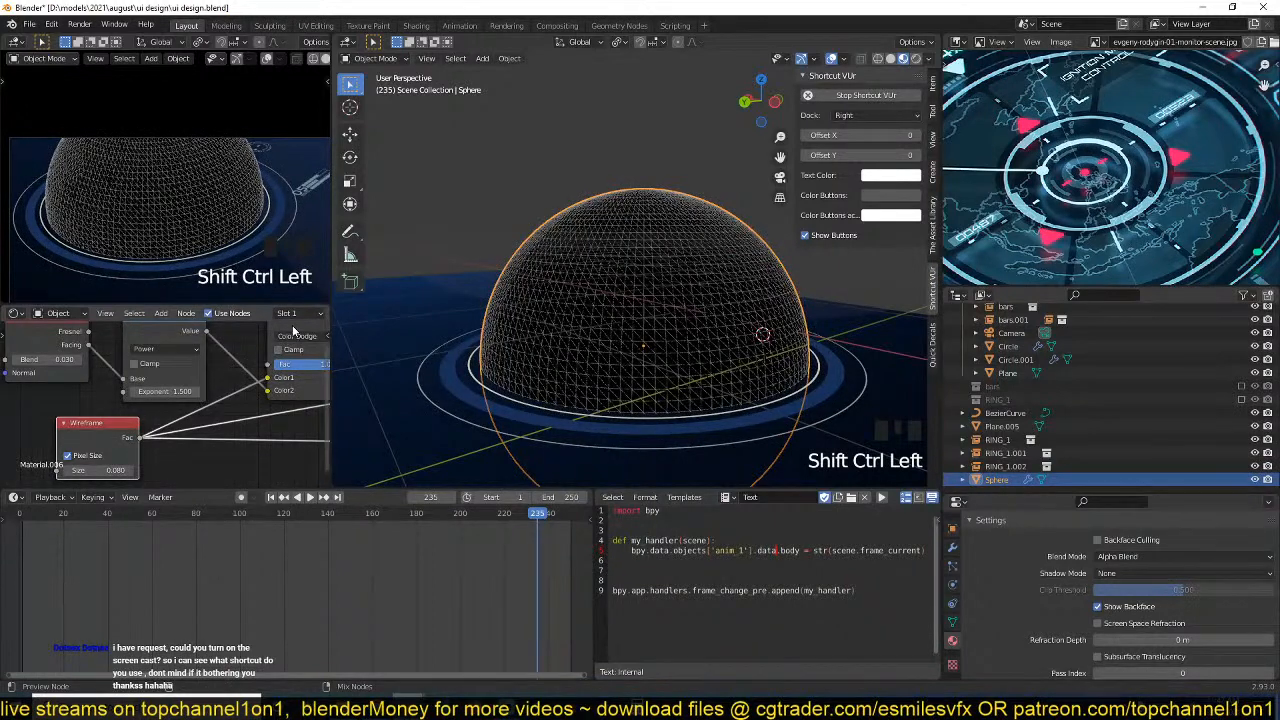
Preview the Color Dodge node again, try the Color Burn blend mode, and set it to Multiply.
middle_click_drag(268, 354, 230, 395)
left_click(238, 383)
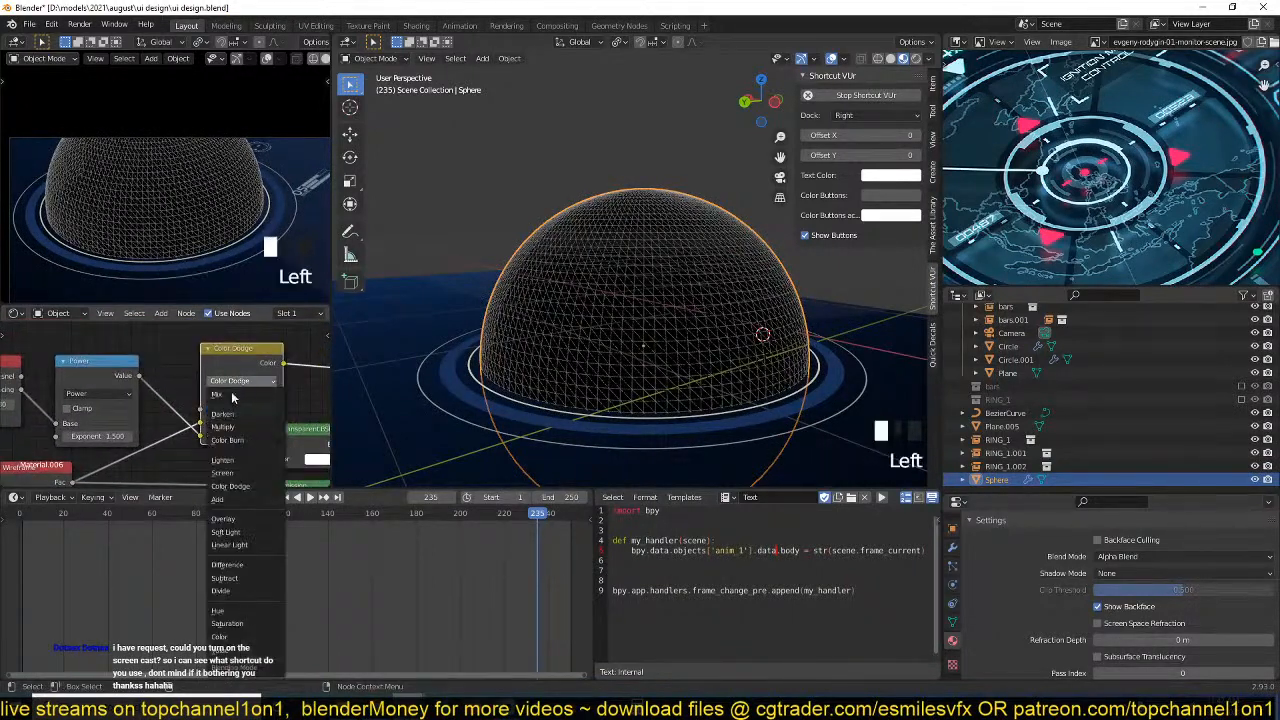
left_click(243, 442)
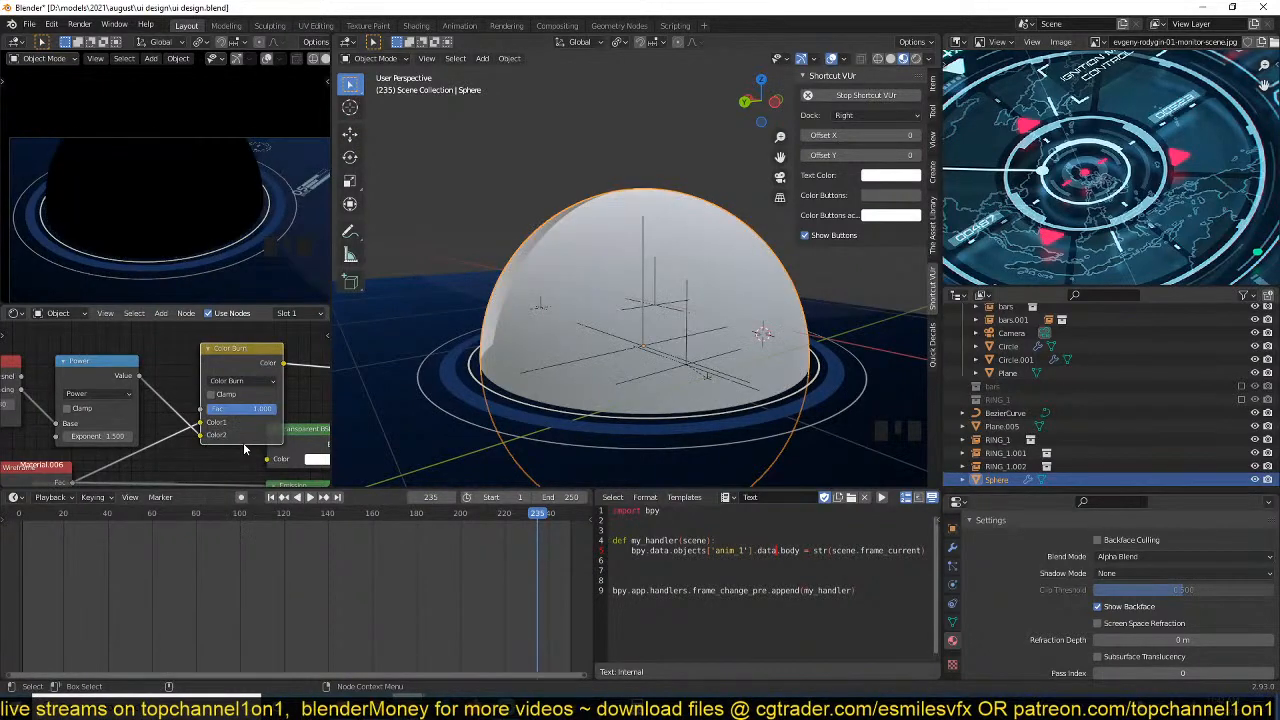
left_click(241, 381)
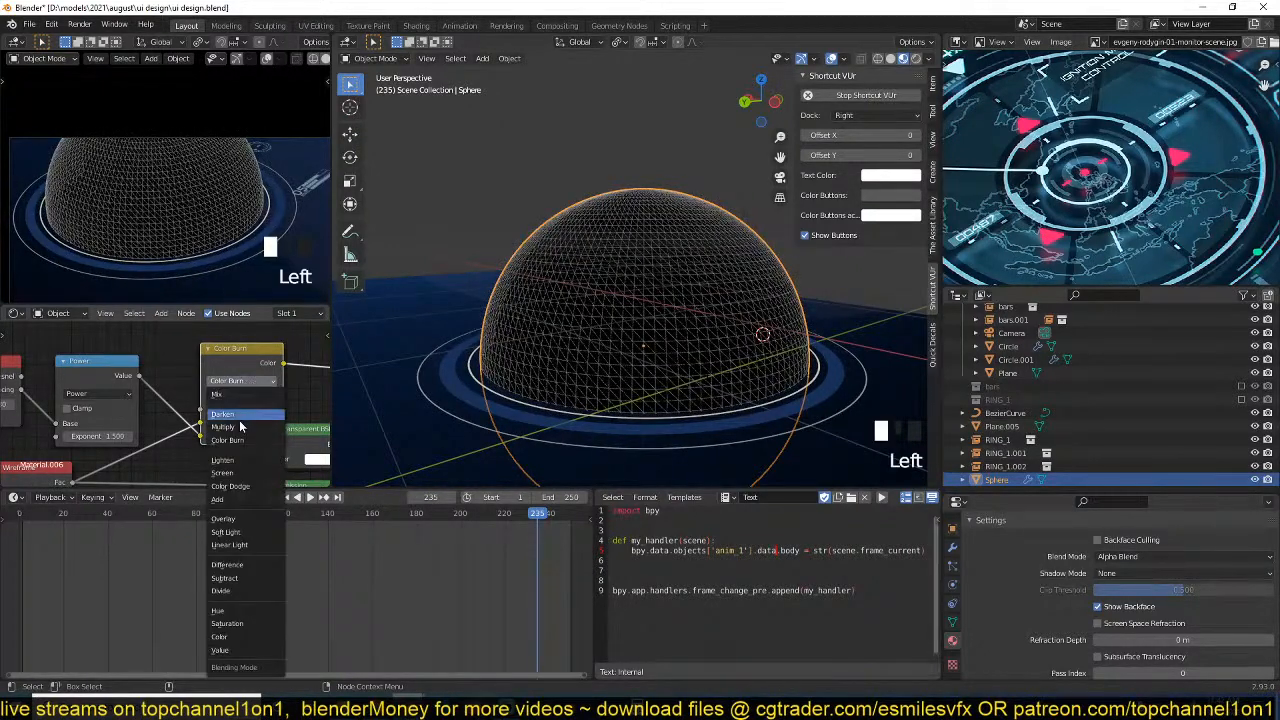
left_click(240, 427)
Isolate the sphere in local view and examine its multiplied wireframe up close.
key("grave")
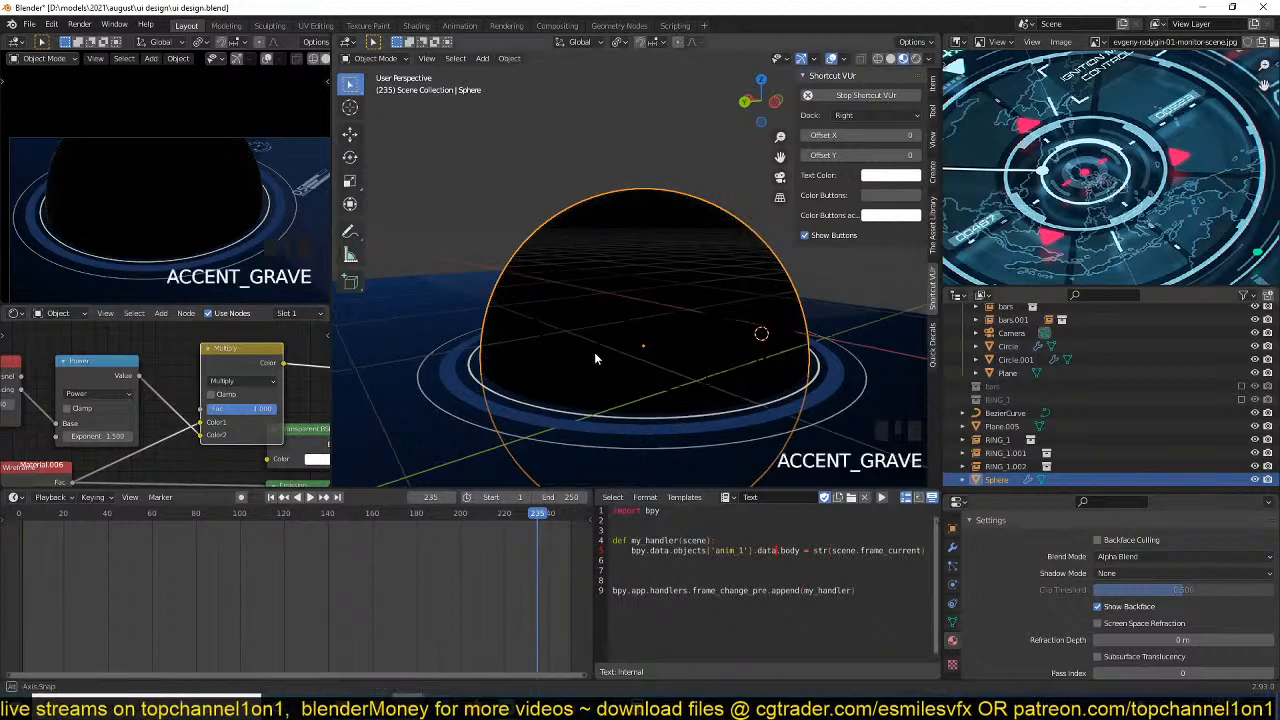
scroll(482, 420, "up", 3)
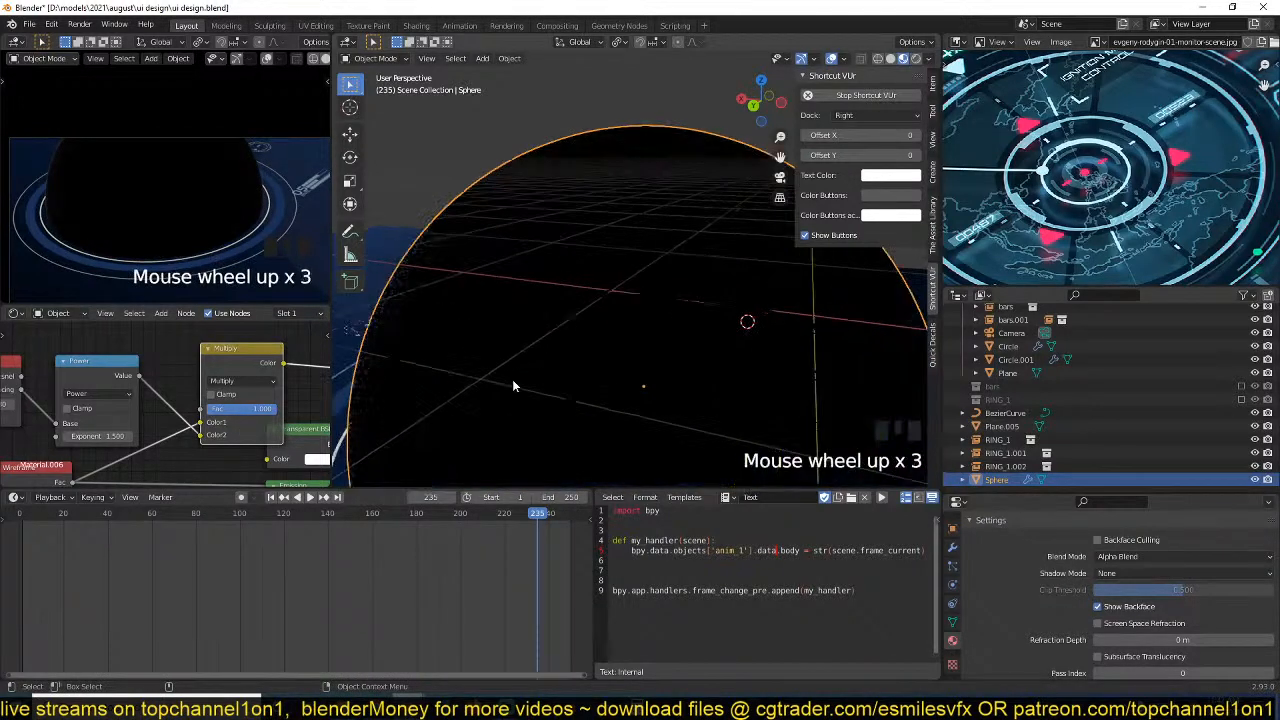
key("slash")
scroll(534, 348, "up", 3)
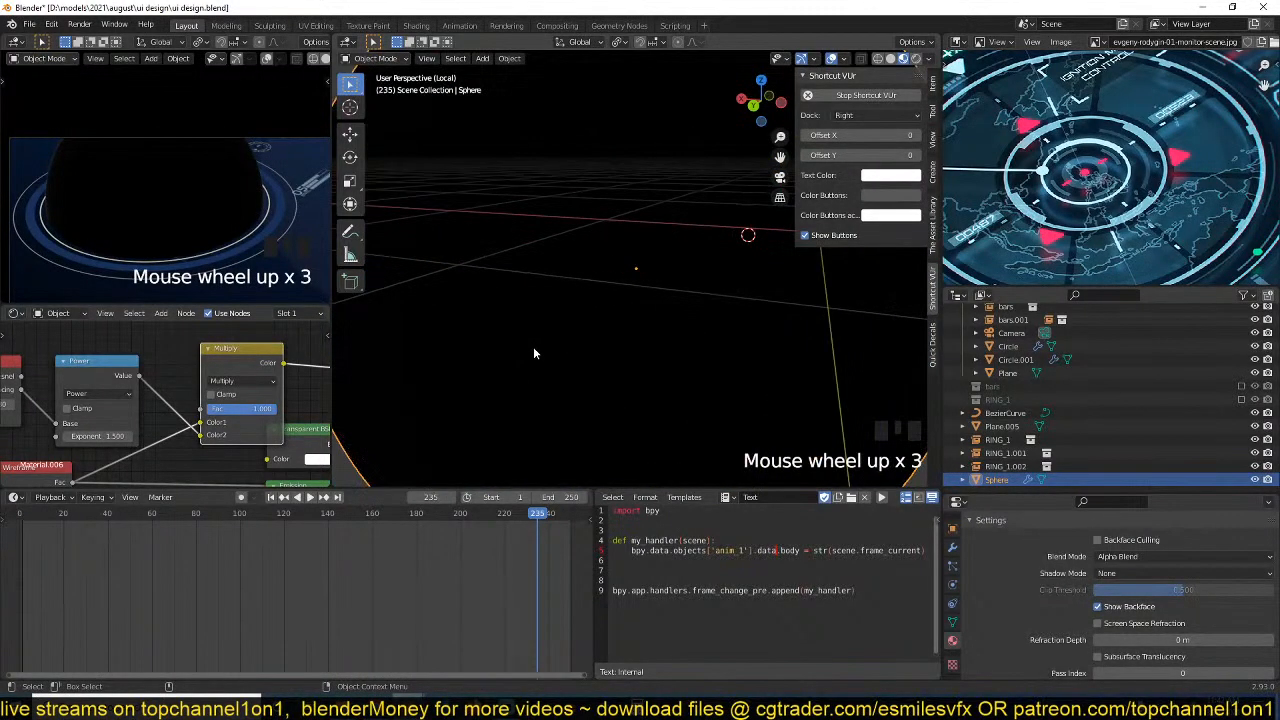
middle_click_drag(533, 348, 509, 478, "shift")
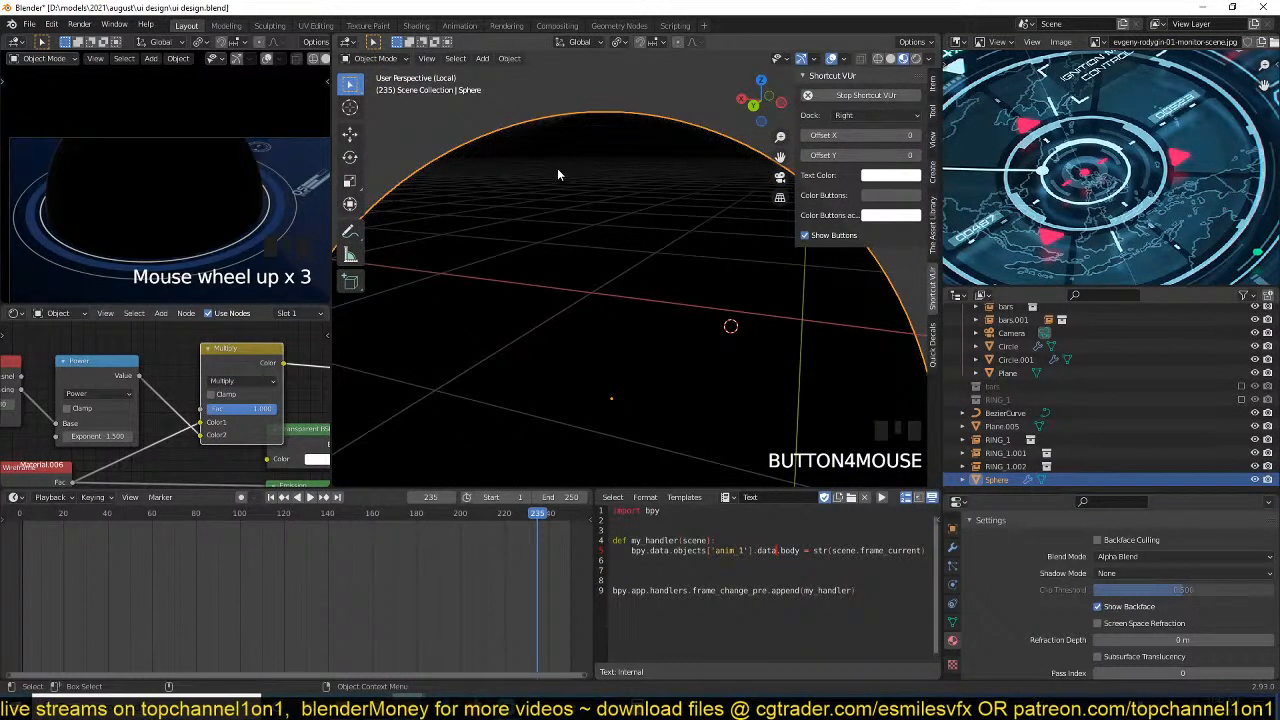
Increase the Wireframe node's Size to 0.650 and check the lines around the isolated sphere.
middle_click_drag(149, 453, 233, 389)
left_click_drag(132, 450, 160, 450, "shift")
key("grave")
middle_click_drag(618, 317, 596, 299)
key("grave")
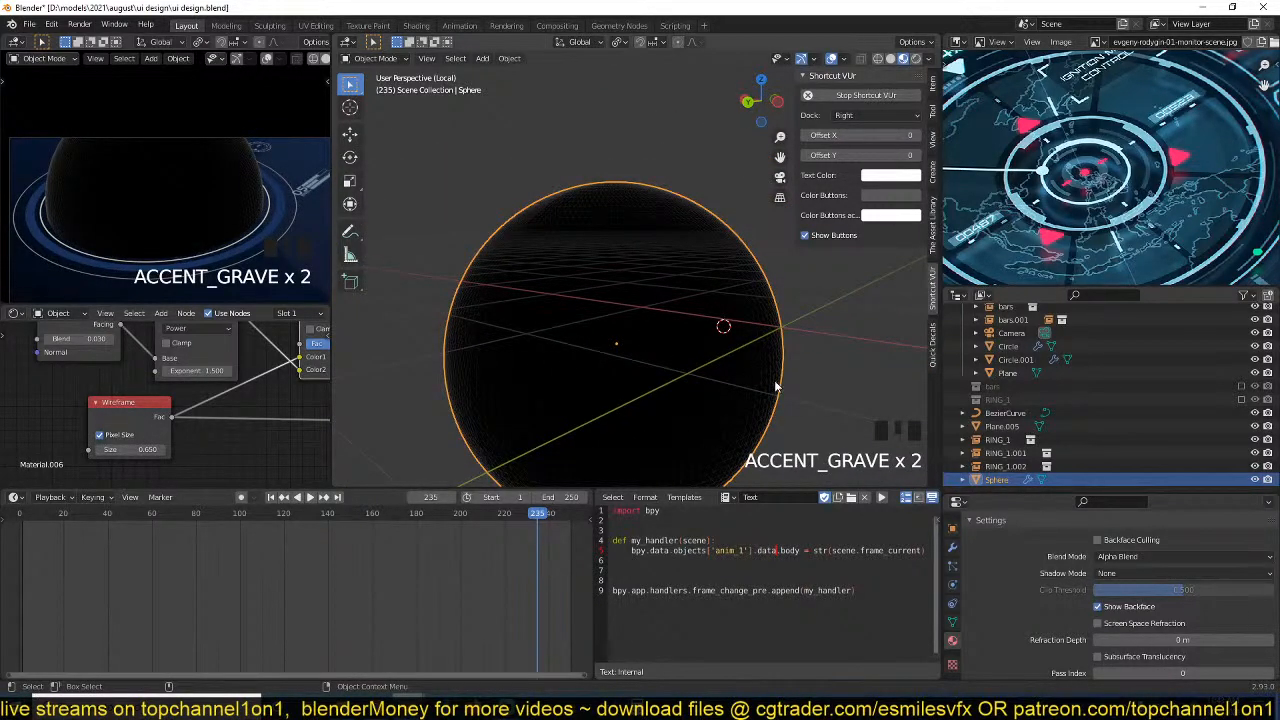
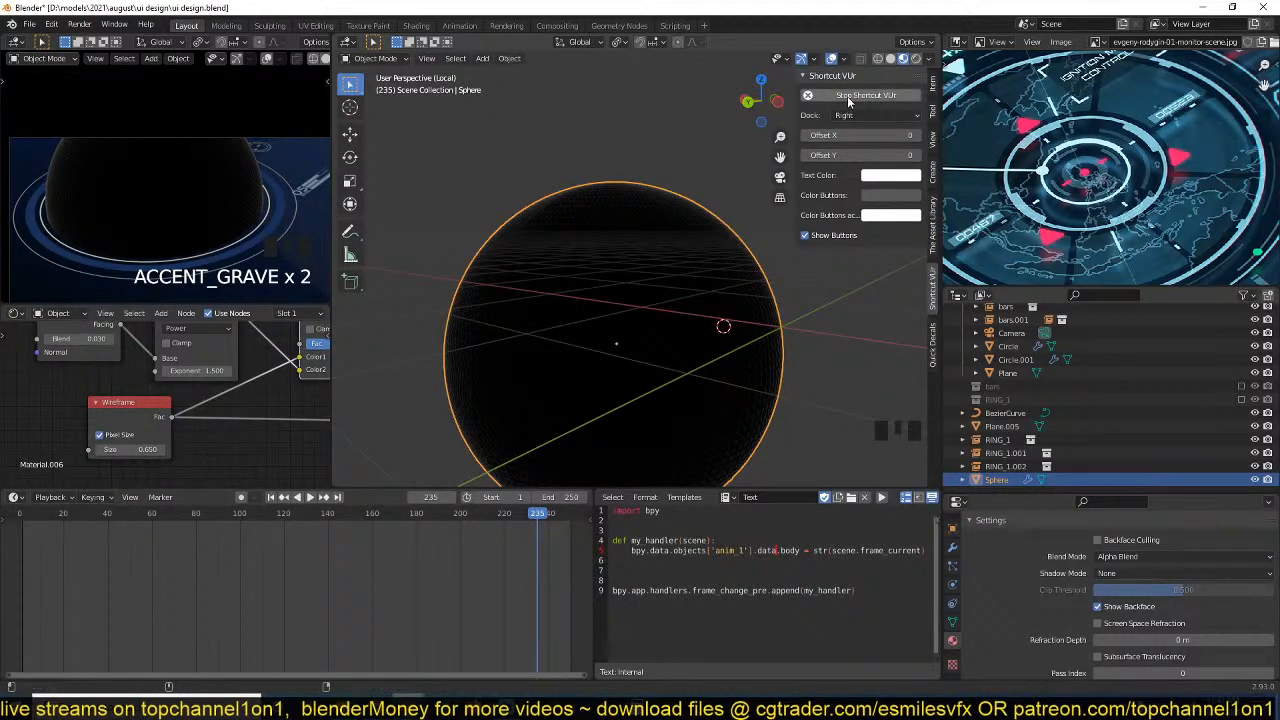
Deselect the sphere and save the ui design file.
left_click(754, 195)
left_click(850, 312)
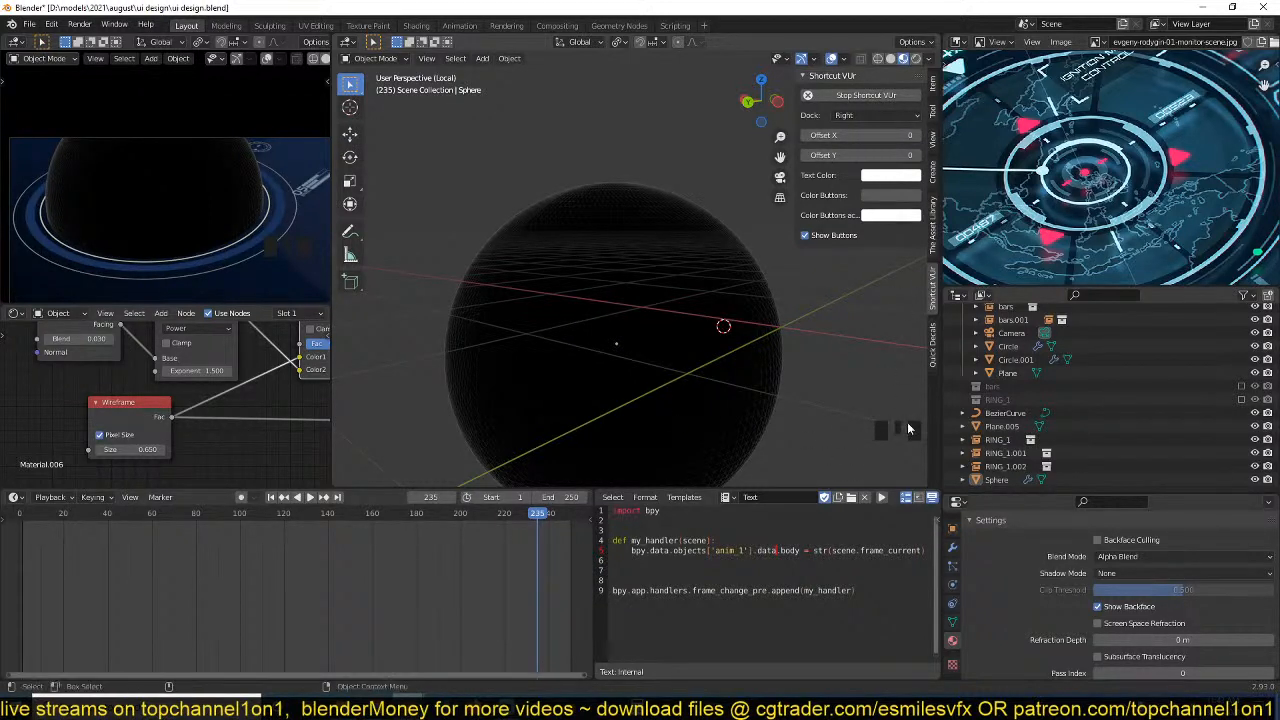
left_click(254, 402)
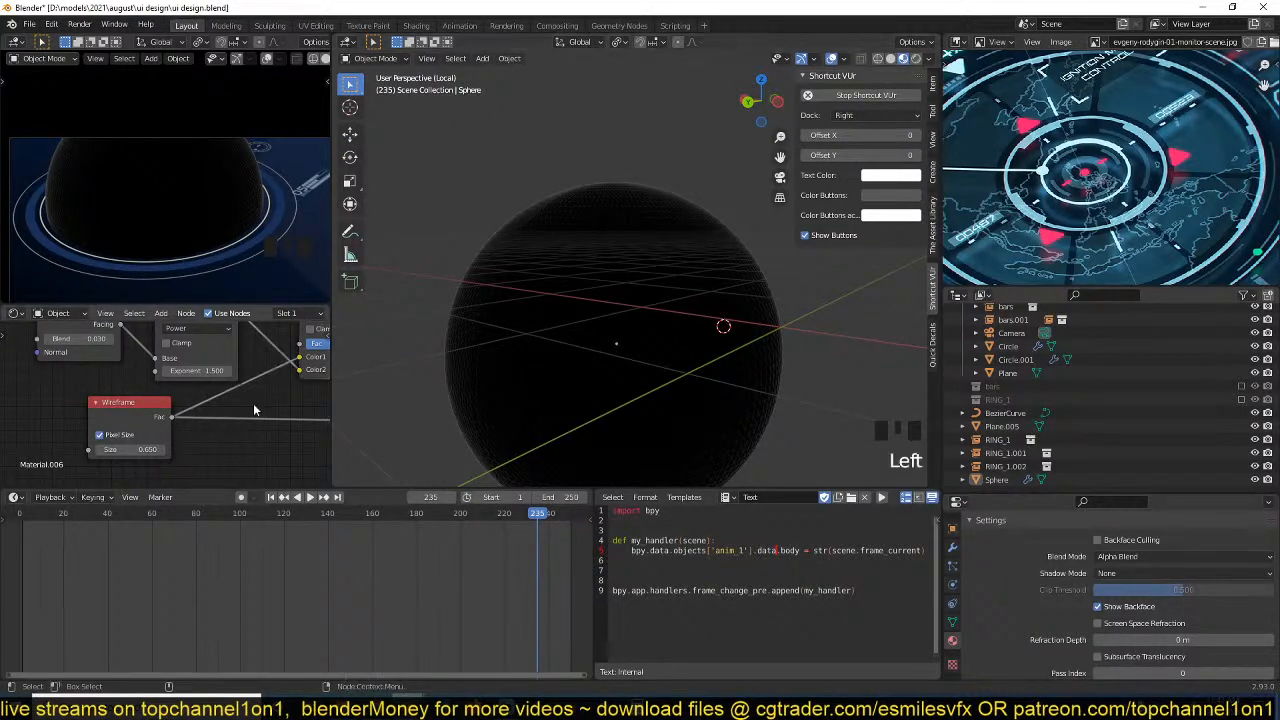
scroll(256, 401, "down", 3)
middle_click_drag(256, 401, 209, 424)
key("ctrl+s")
Move the Transparent BSDF, Emission and Mix Shader nodes clear of the Multiply node.
middle_click_drag(284, 383, 187, 383)
scroll(228, 384, "down", 3)
left_click_drag(250, 403, 163, 468)
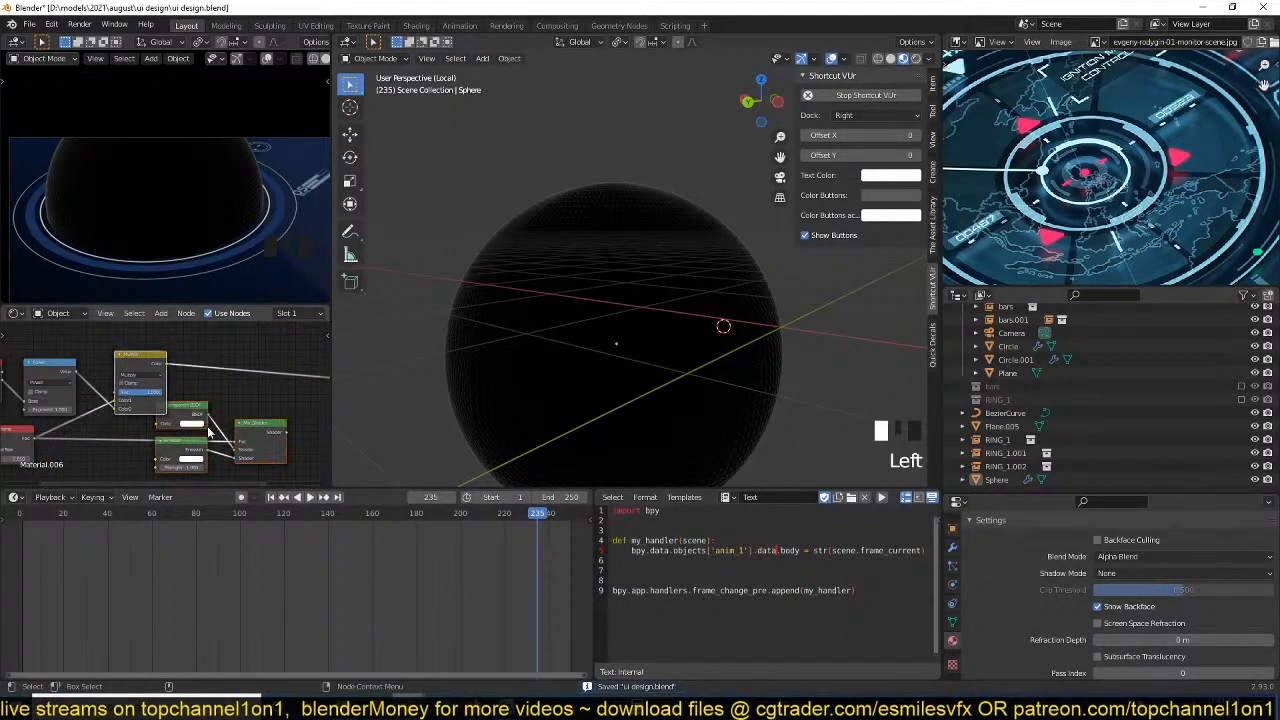
left_click_drag(254, 426, 324, 413)
left_click(278, 386)
left_click_drag(230, 360, 165, 373)
scroll(180, 395, "up", 3)
left_click(212, 364, "ctrl+shift")
Try to add a ColorRamp node after the Multiply node in the sphere's material.
key("shift+a")
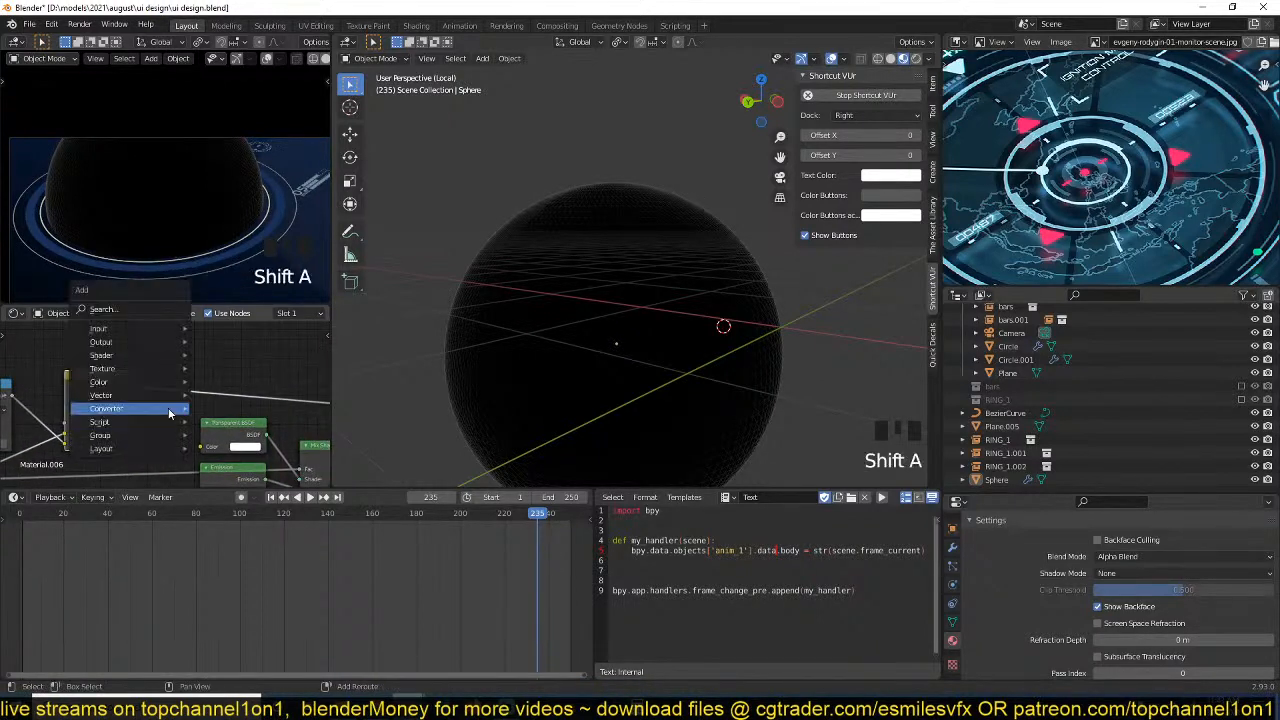
mouse_move(138, 421)
mouse_move(106, 408)
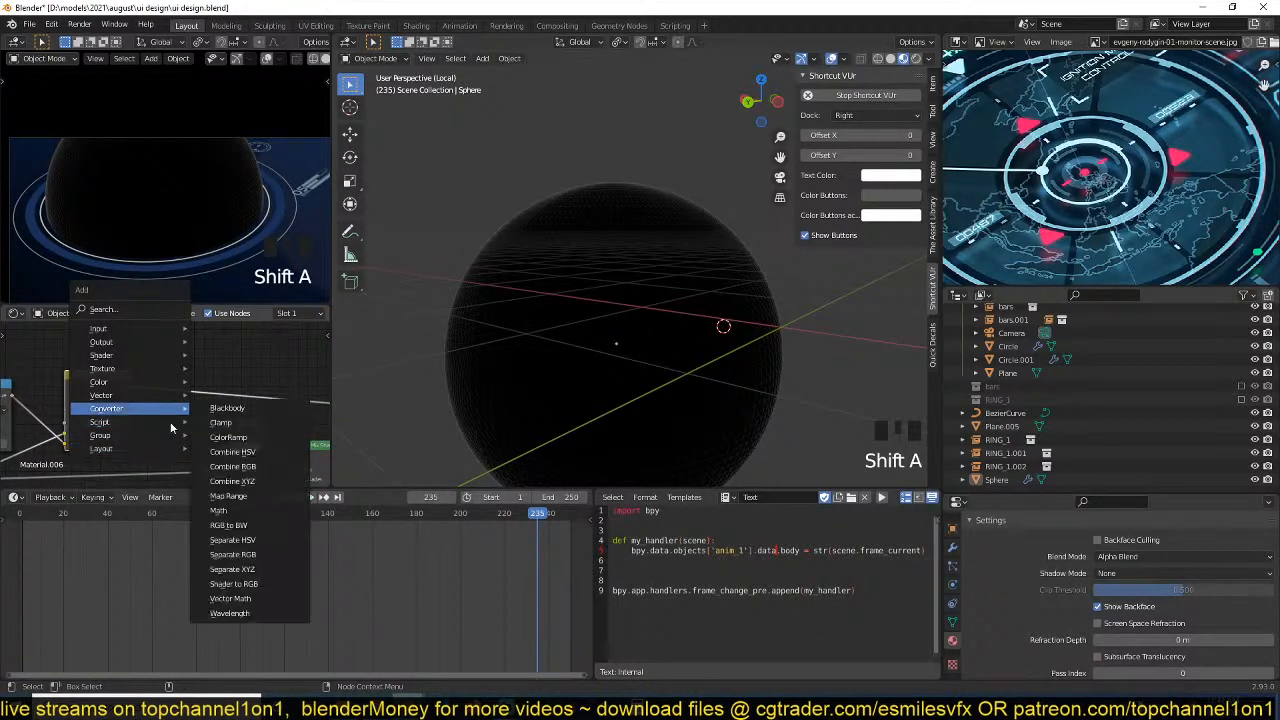
left_click(232, 439)
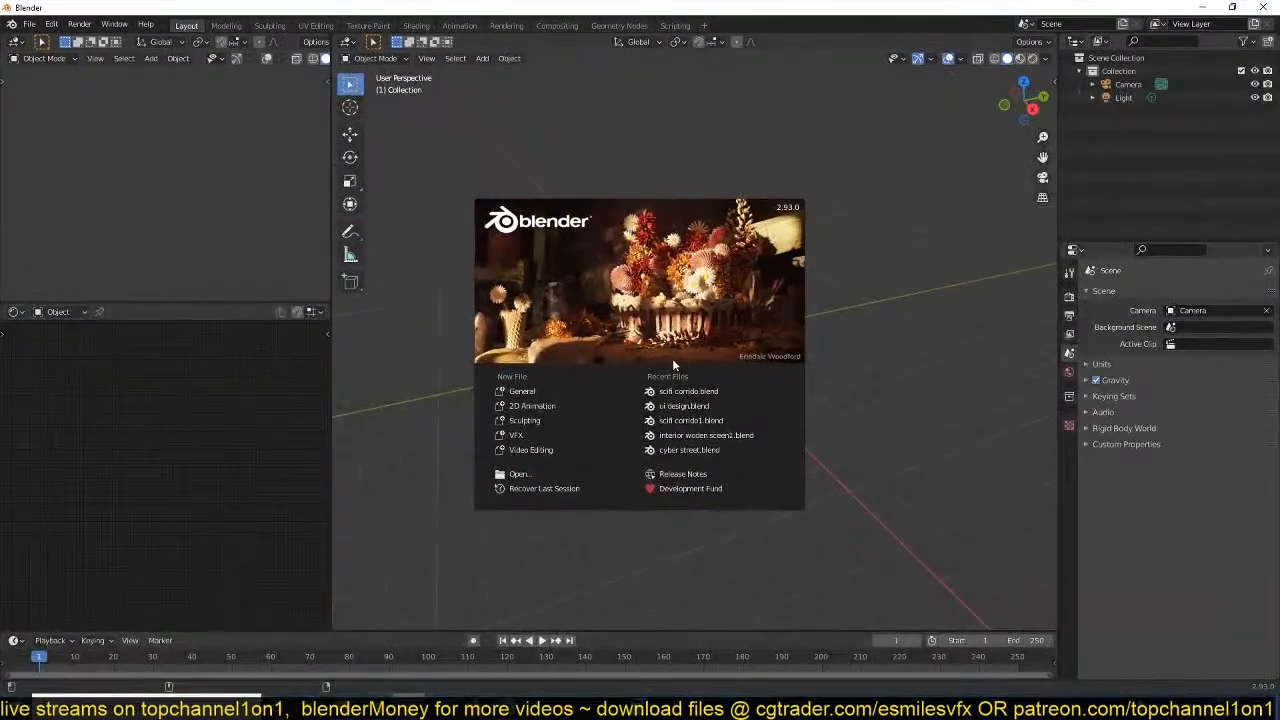
Open the recent file ui design.blend.
left_click(686, 392)
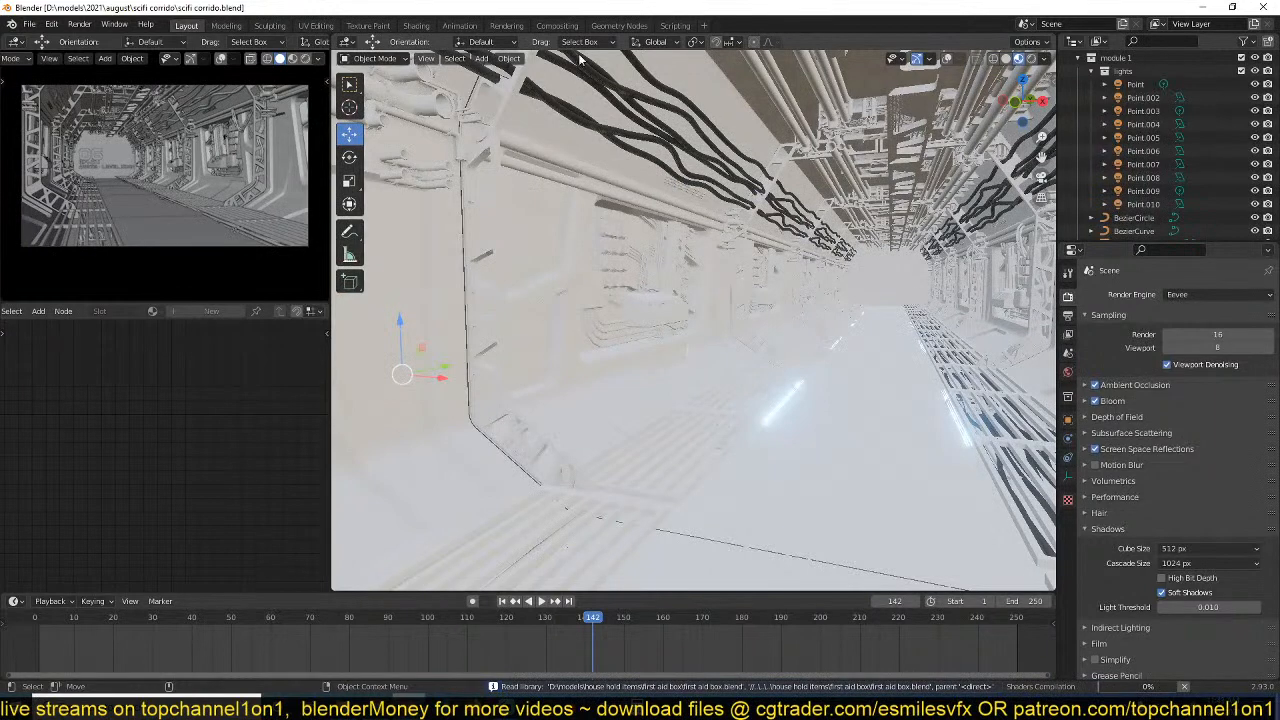
left_click(30, 24)
mouse_move(70, 66)
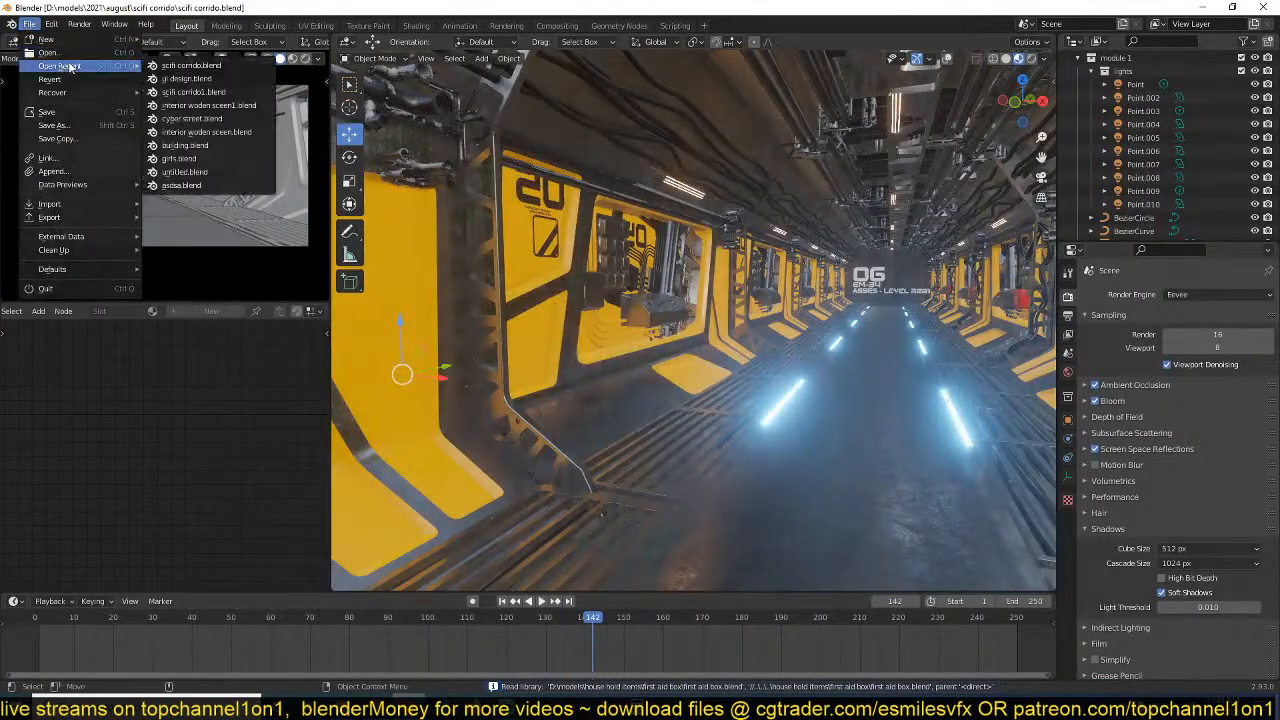
left_click(192, 78)
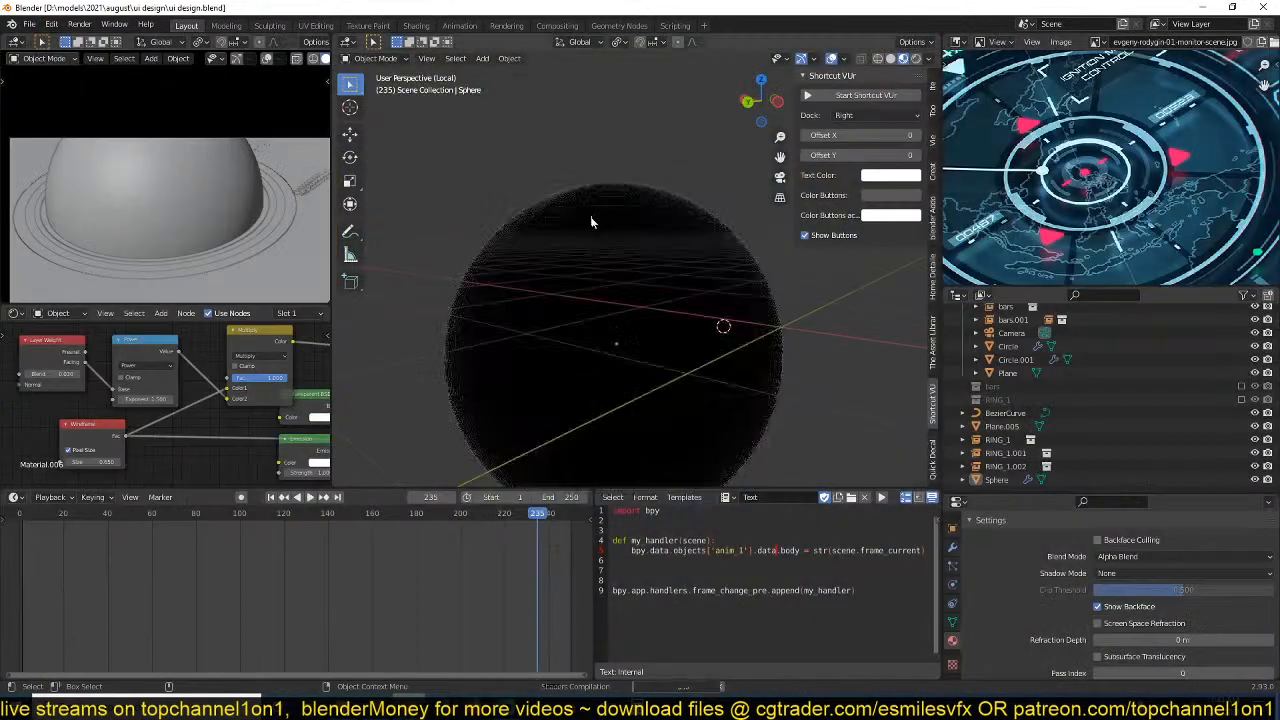
Select the sphere and save the reopened ui design file.
left_click(593, 225)
key("ctrl+s")
scroll(600, 300, "down", 2)
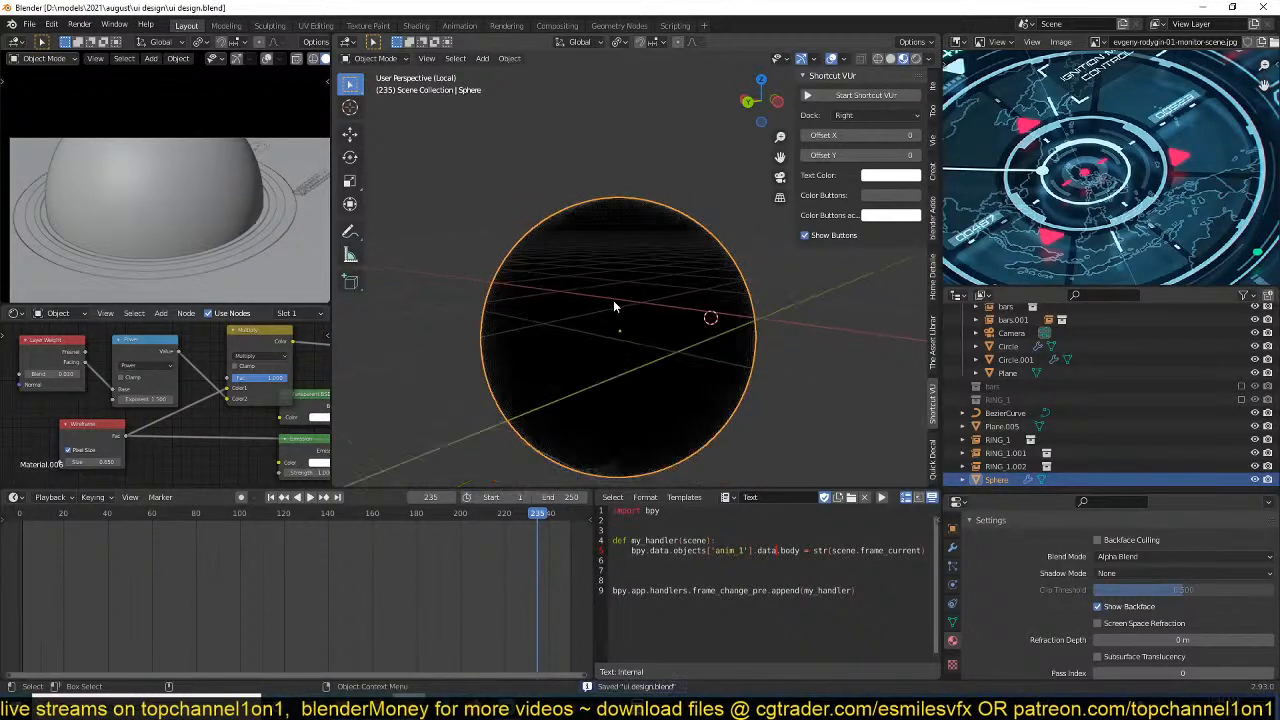
middle_click_drag(232, 398, 160, 398)
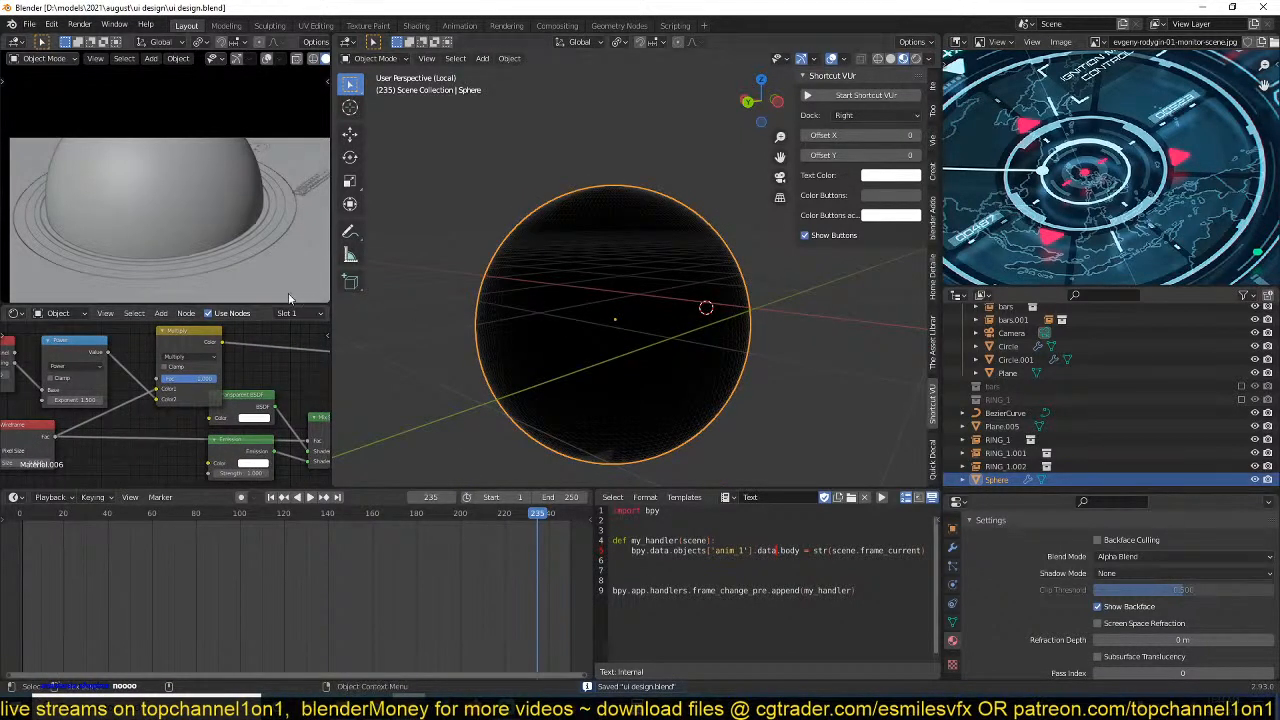
middle_click_drag(220, 154, 191, 119, "shift")
scroll(202, 123, "down", 1)
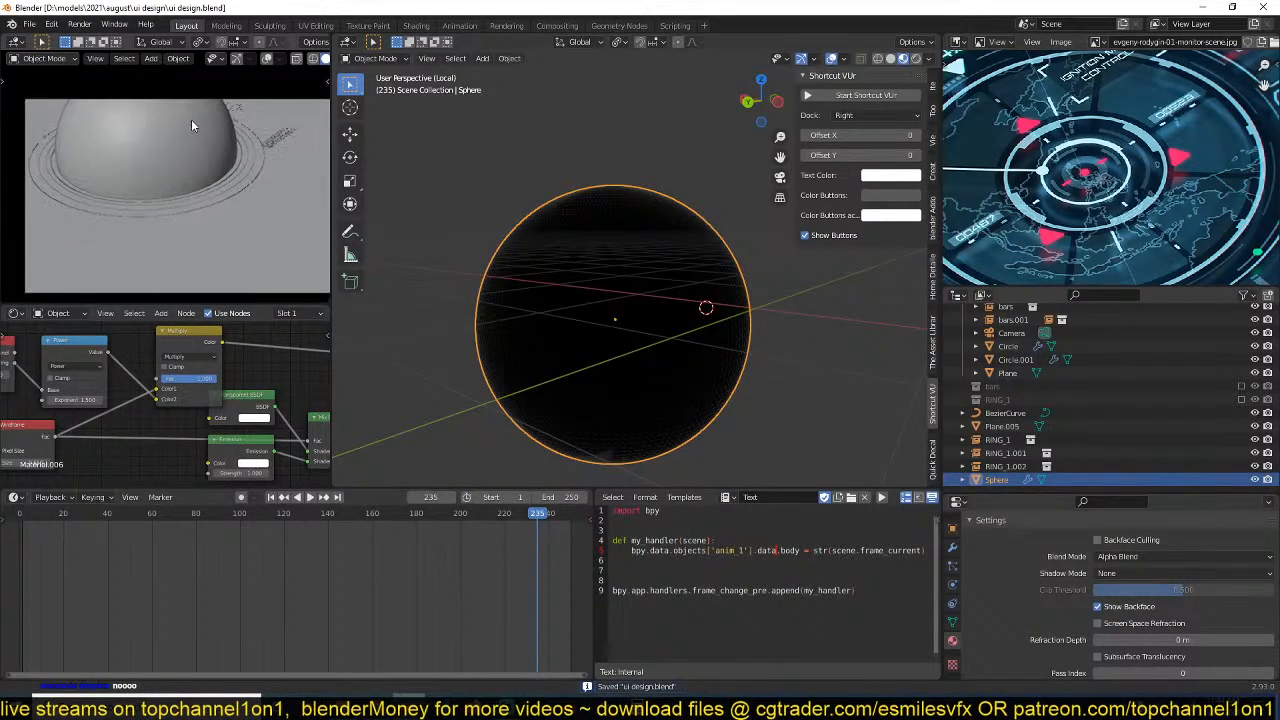
scroll(238, 155, "down", 1)
scroll(242, 162, "up", 2)
scroll(215, 160, "up", 1)
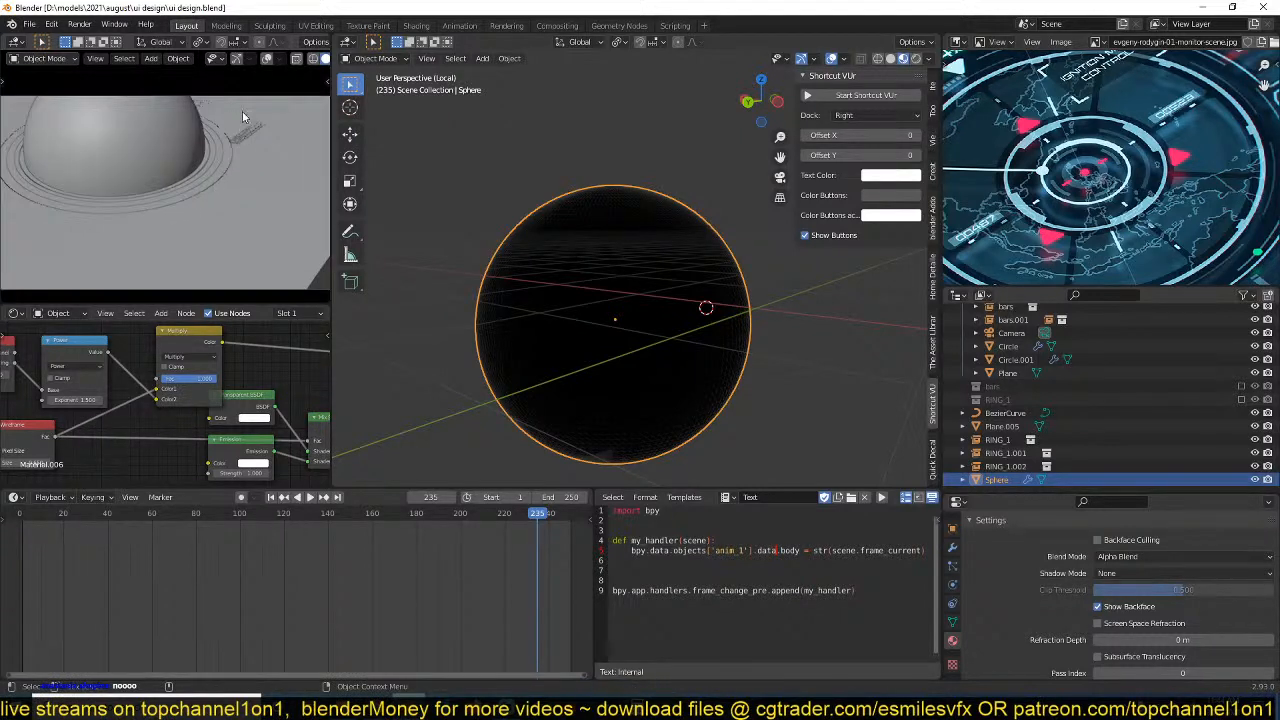
key("ctrl+s")
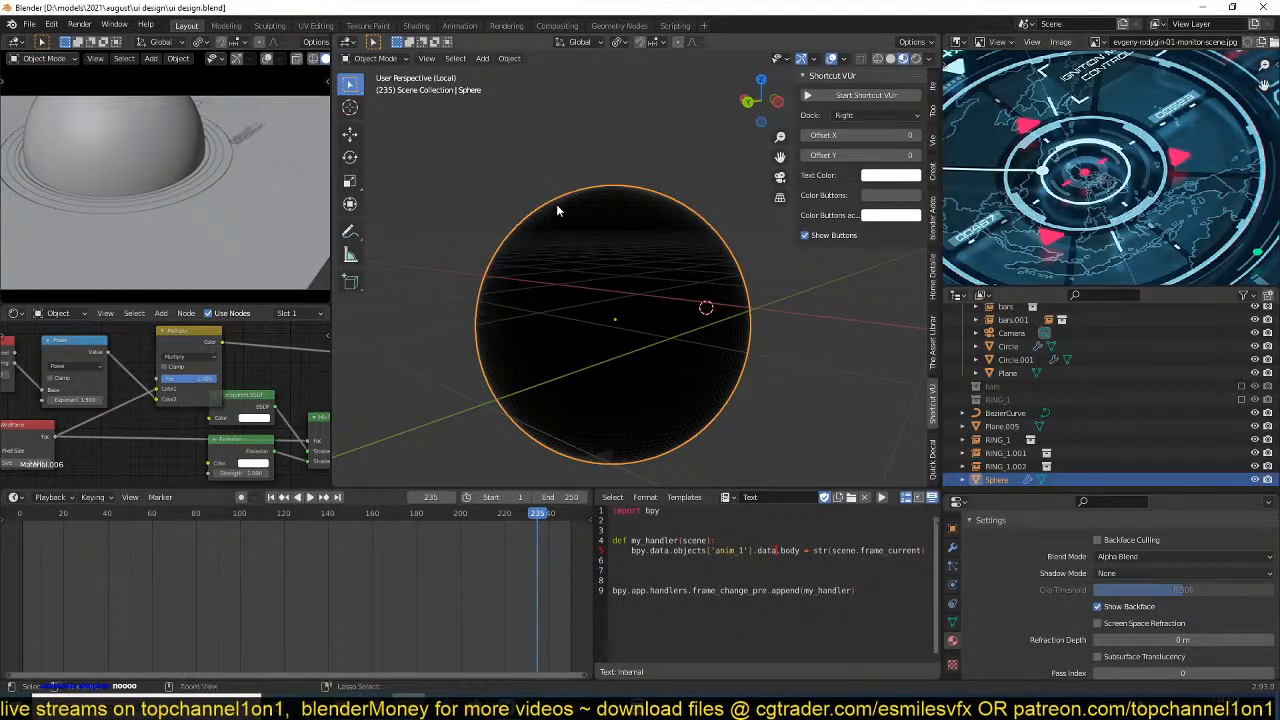
scroll(232, 159, "down", 2)
scroll(217, 172, "up", 2)
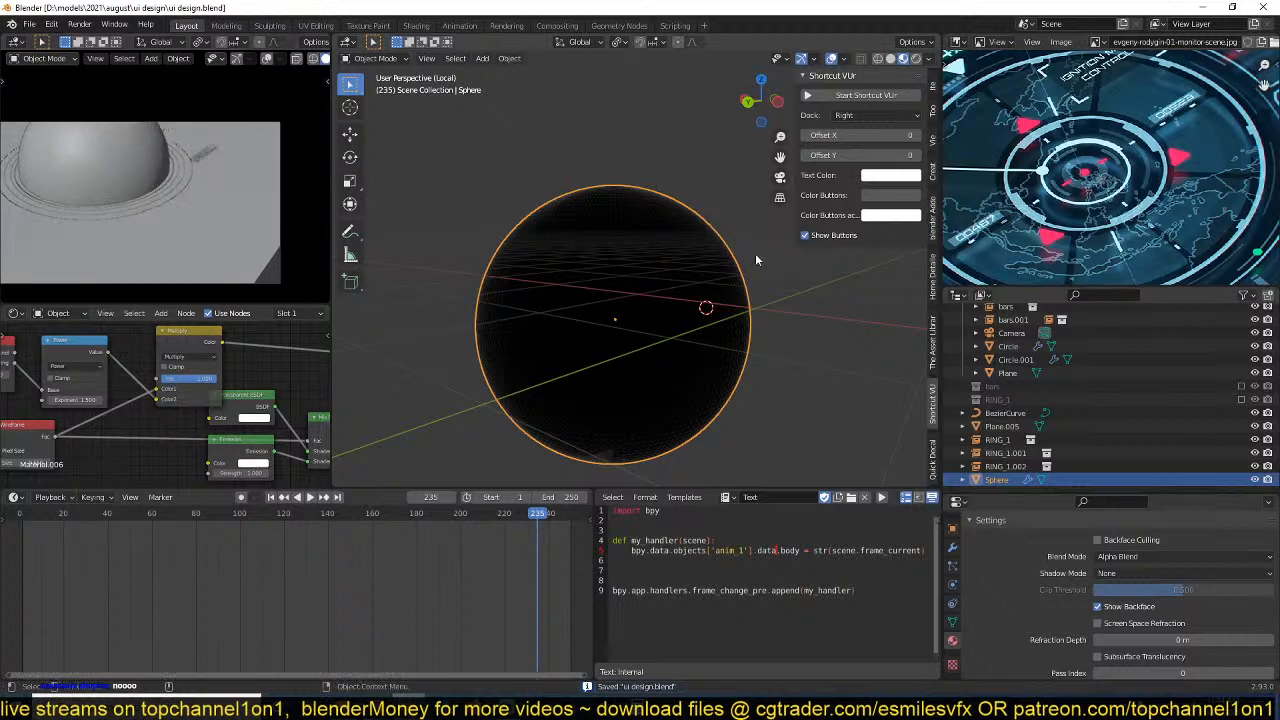
Deselect the sphere, start Shortcut VUr and switch the camera viewport to rendered shading.
left_click(783, 247)
left_click(866, 95)
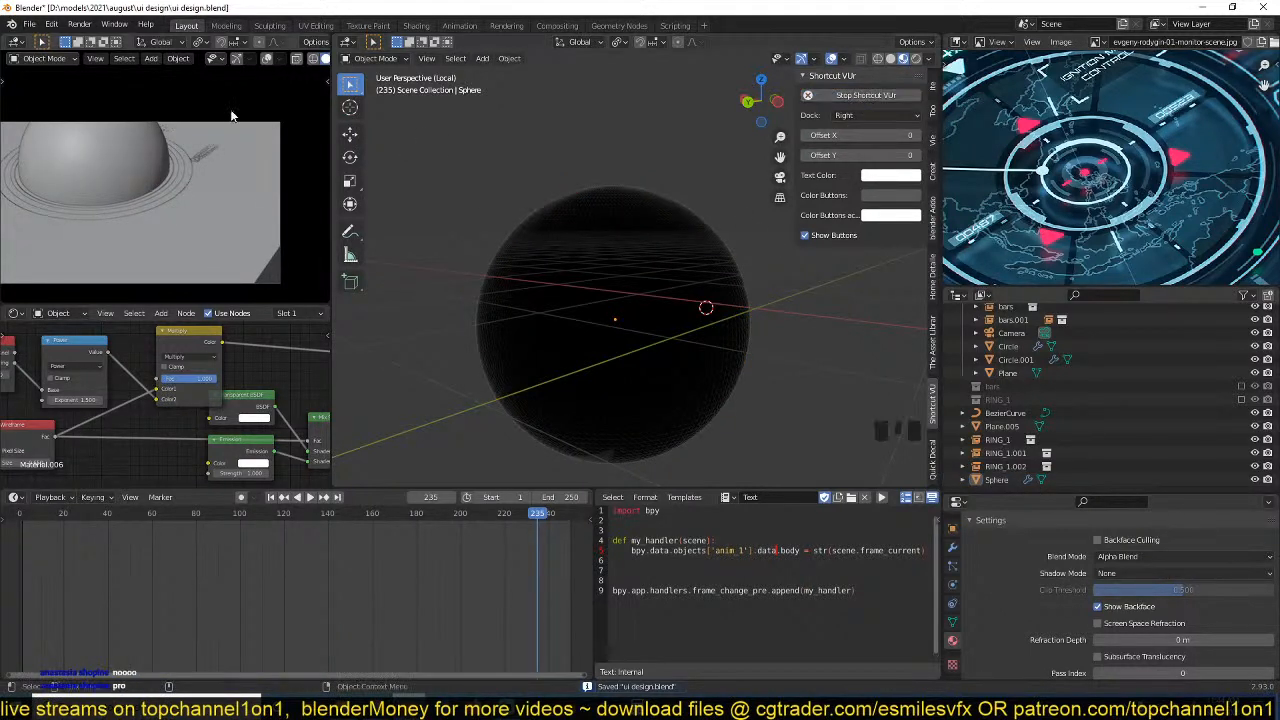
scroll(270, 58, "down", 6)
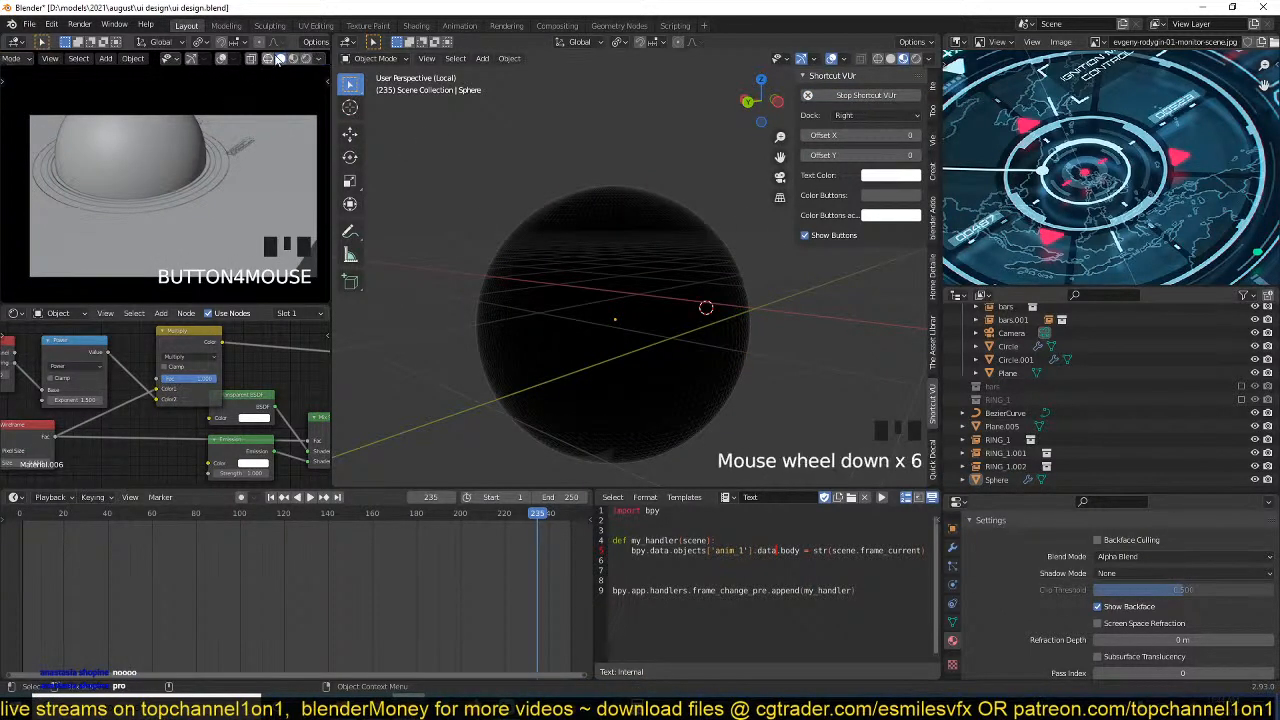
left_click(292, 58)
left_click(307, 58)
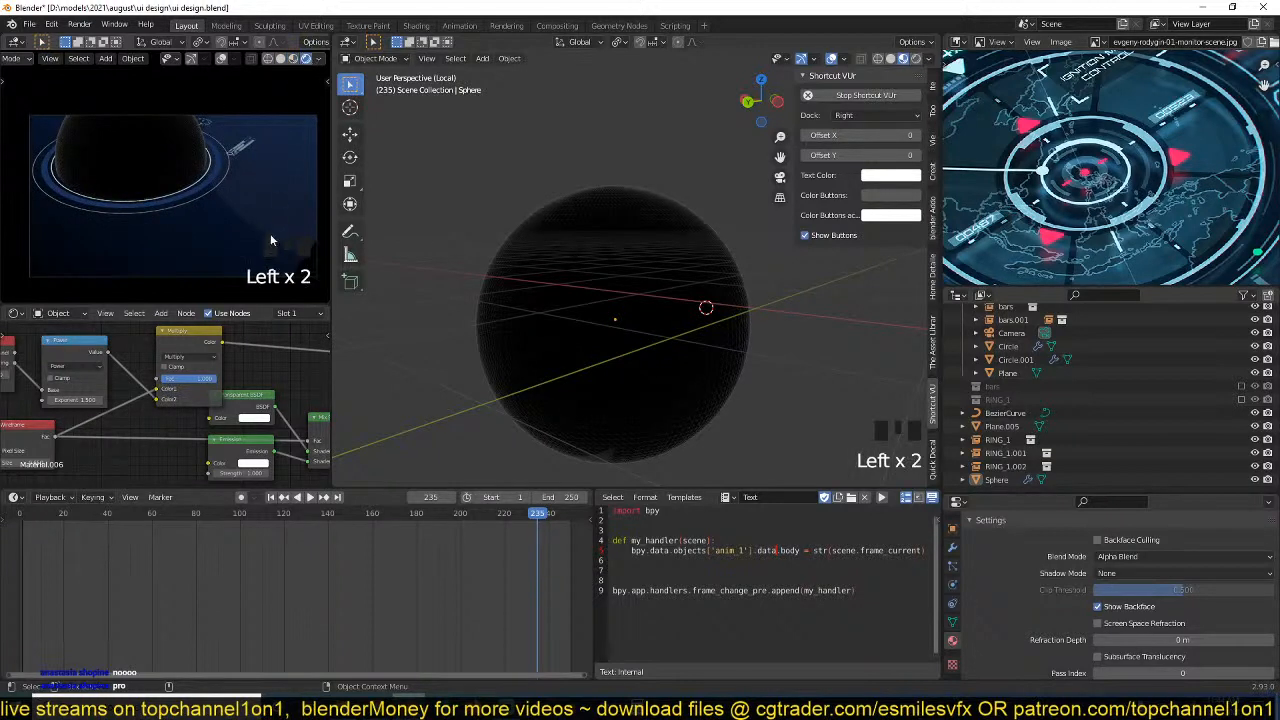
Try to insert a ColorRamp node on the Multiply node's output link.
scroll(264, 361, "up", 2)
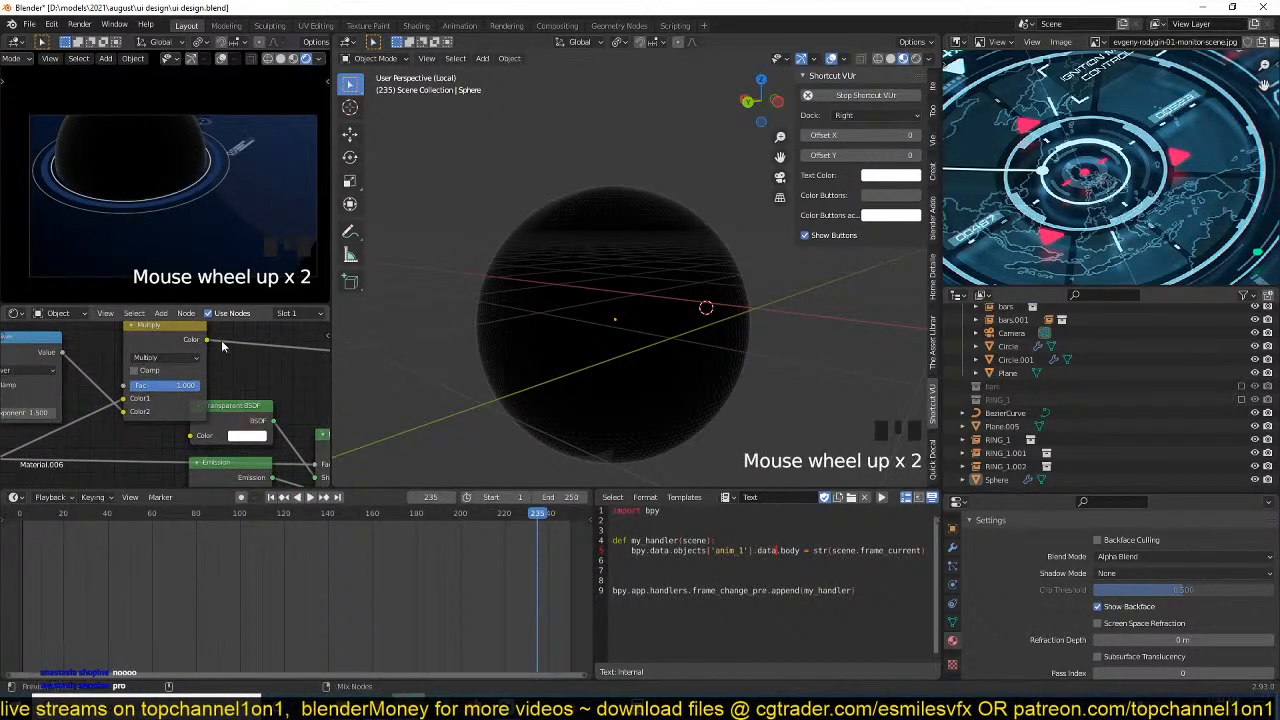
key("shift+a")
mouse_move(163, 474)
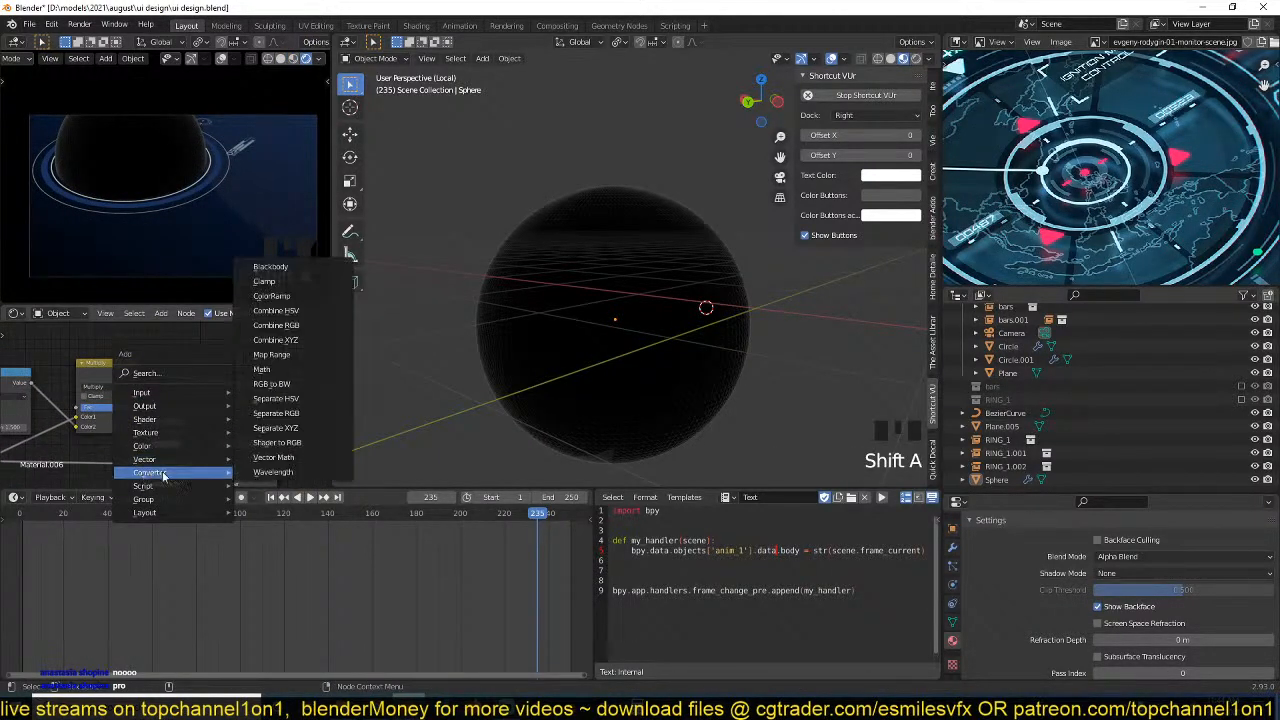
left_click(271, 296)
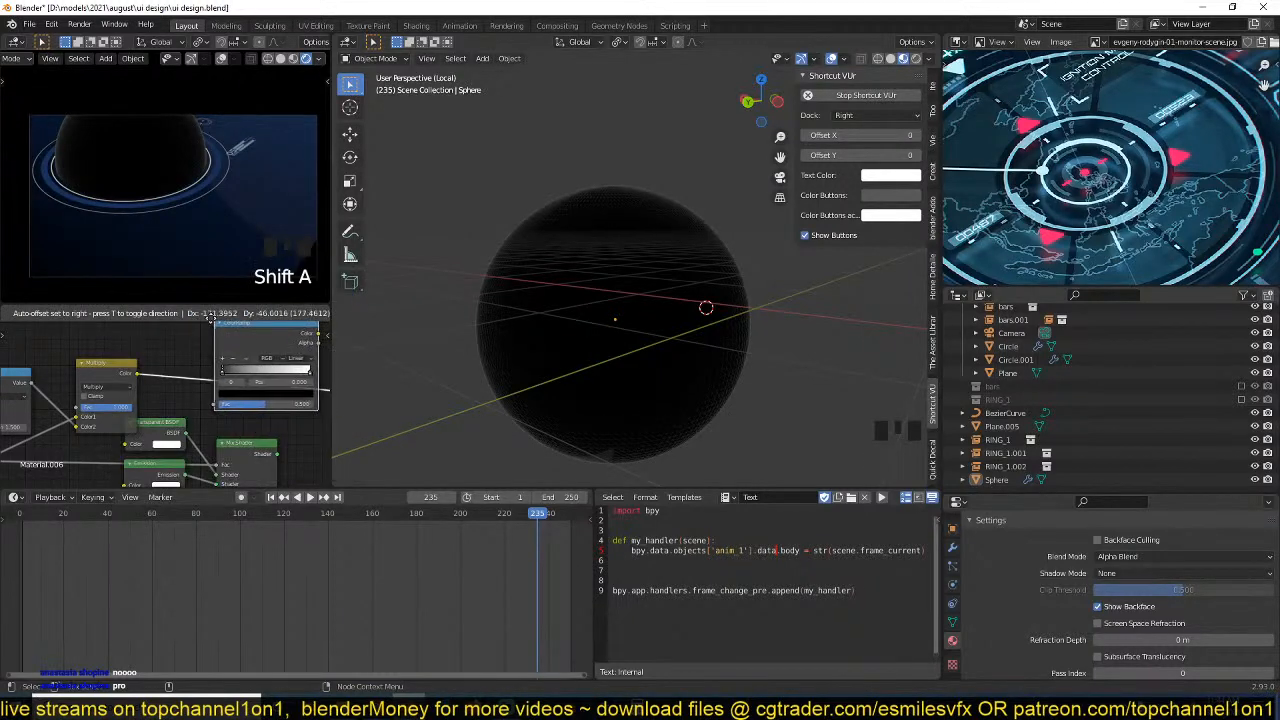
Restart Blender in a maximized window and open the recent file ui design.blend.
key("alt+Tab")
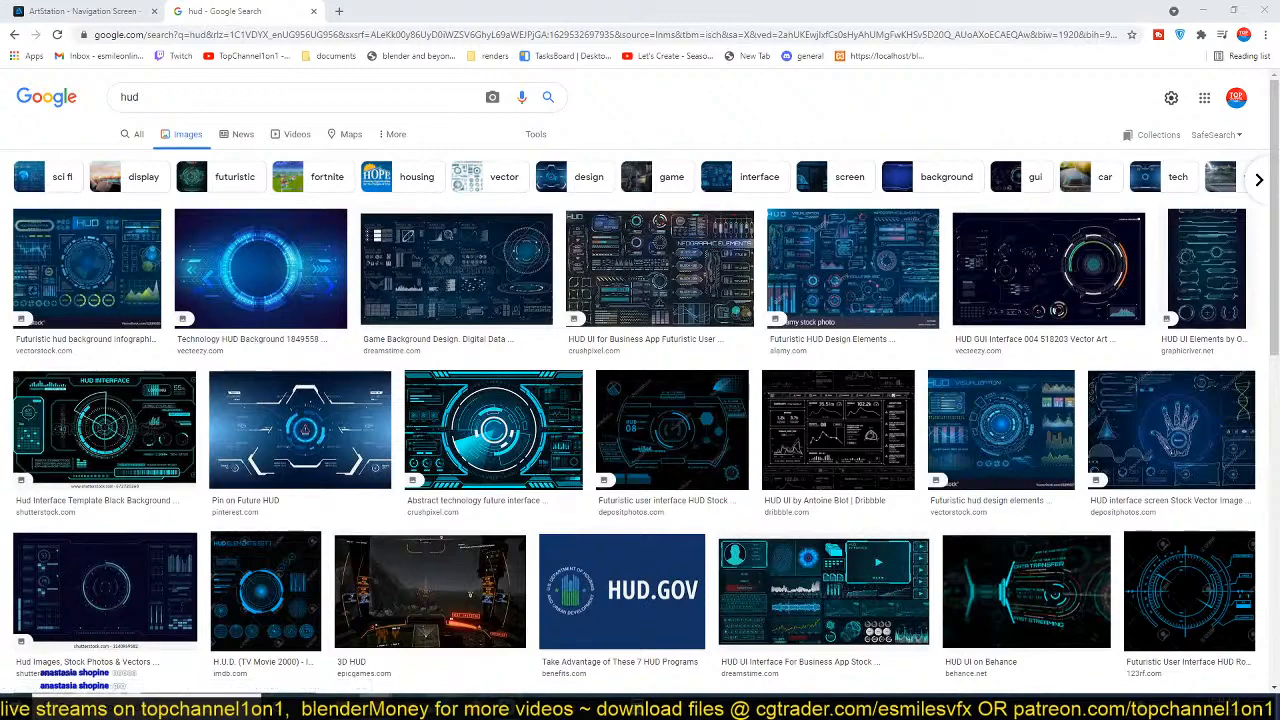
left_click(408, 706)
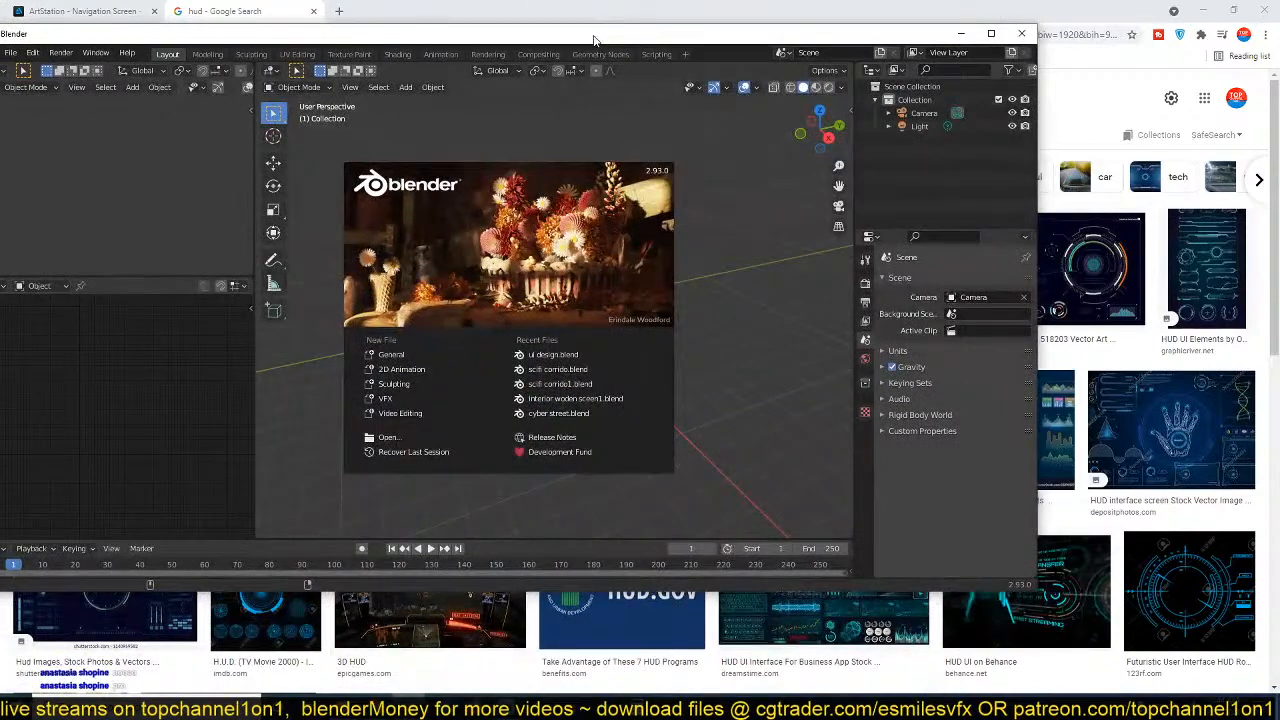
double_click(593, 36)
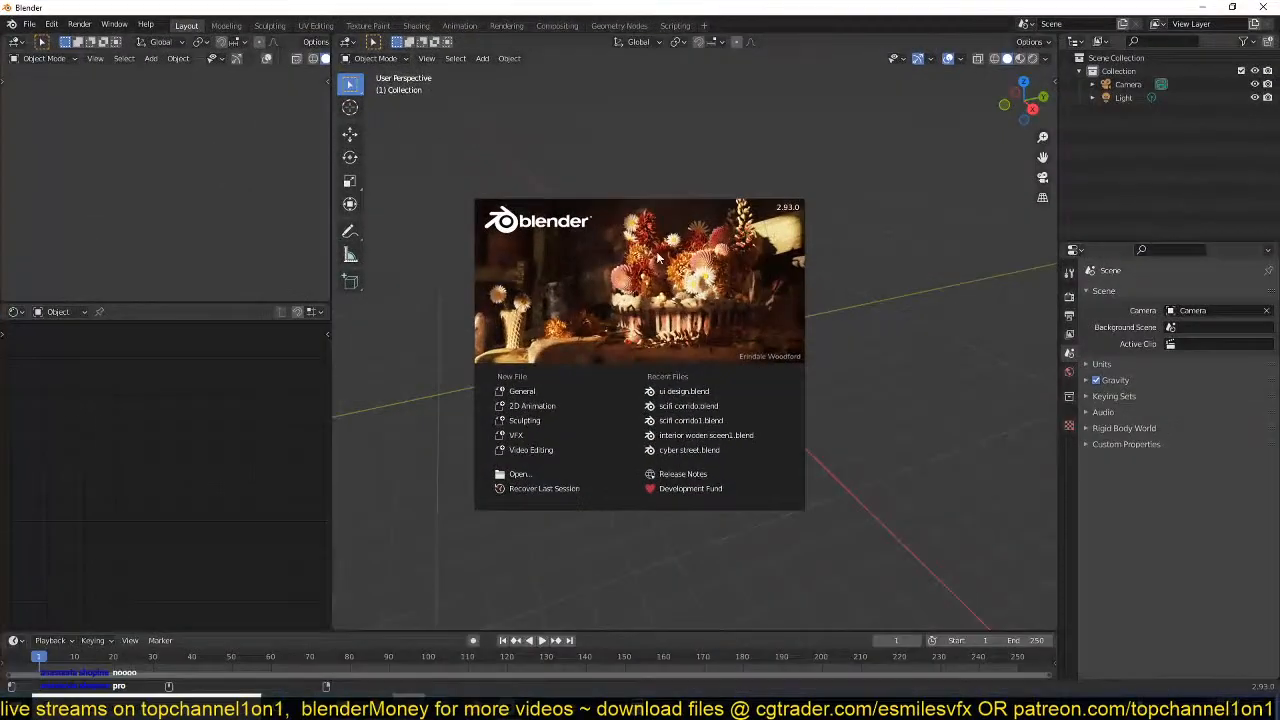
left_click(689, 392)
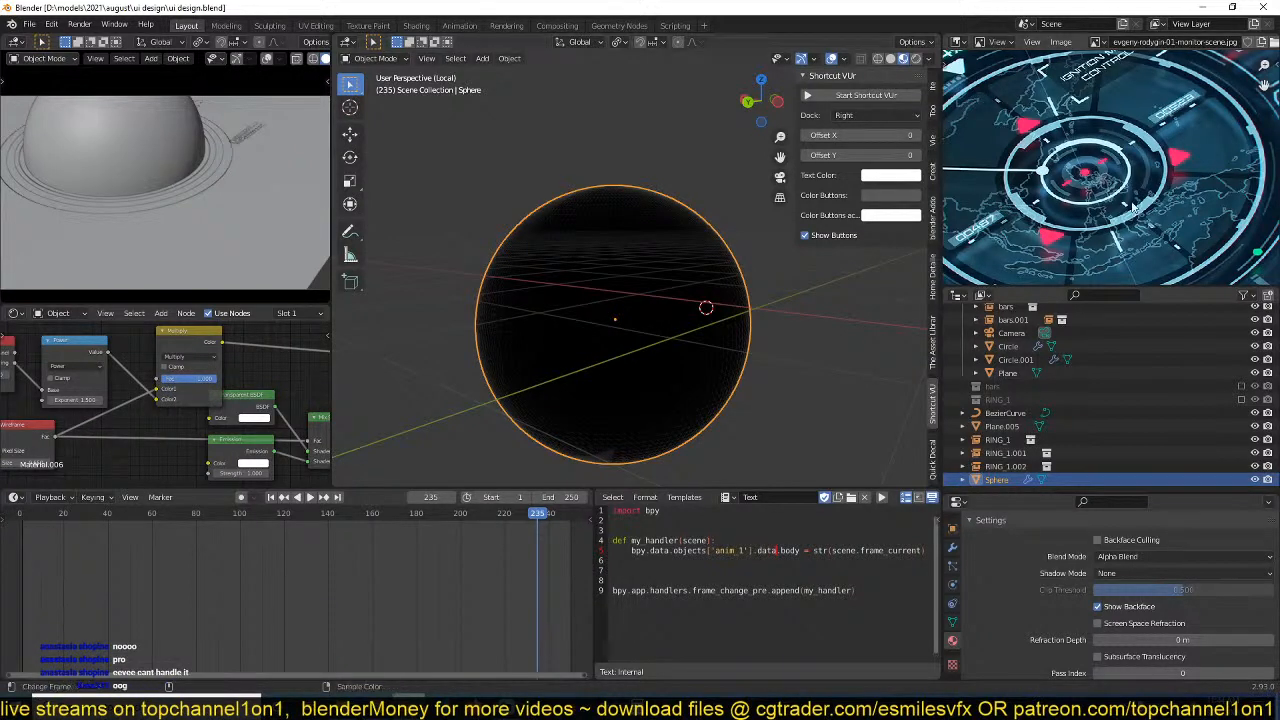
Duplicate the Multiply node onto its output link and set the copy's blending mode to Color.
scroll(683, 336, "down", 1)
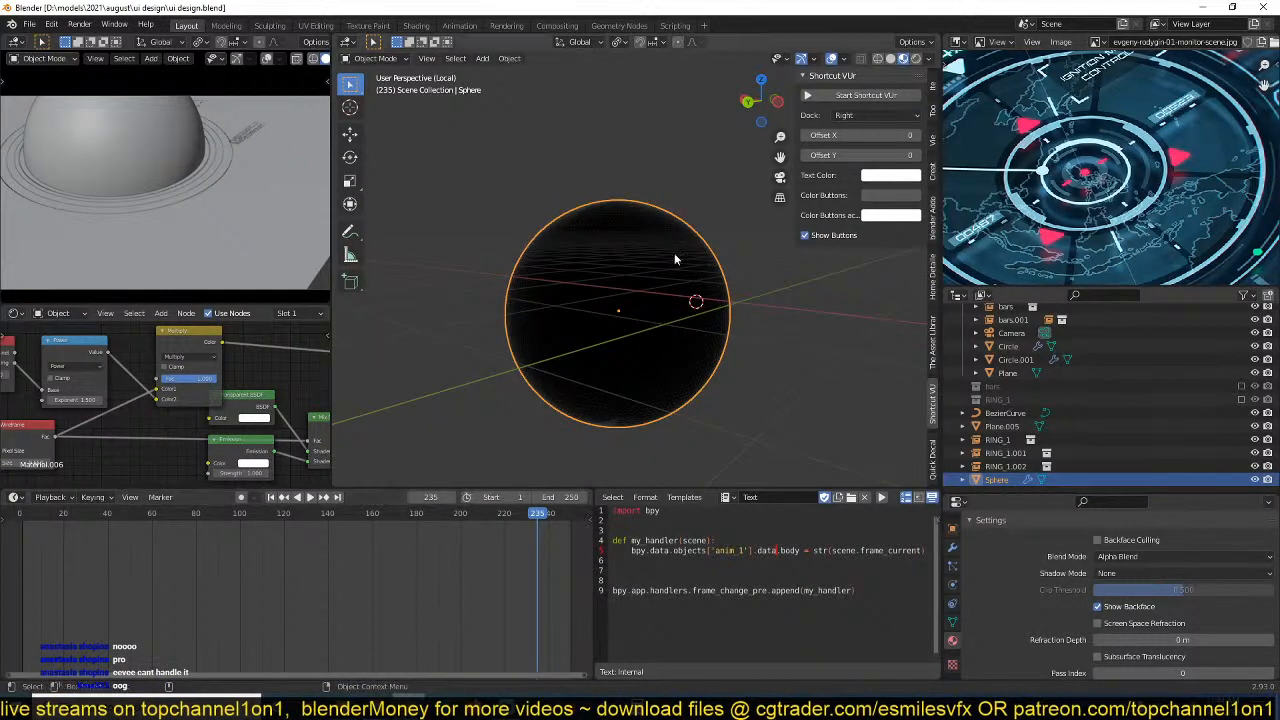
scroll(674, 258, "up", 2)
middle_click_drag(241, 405, 181, 400)
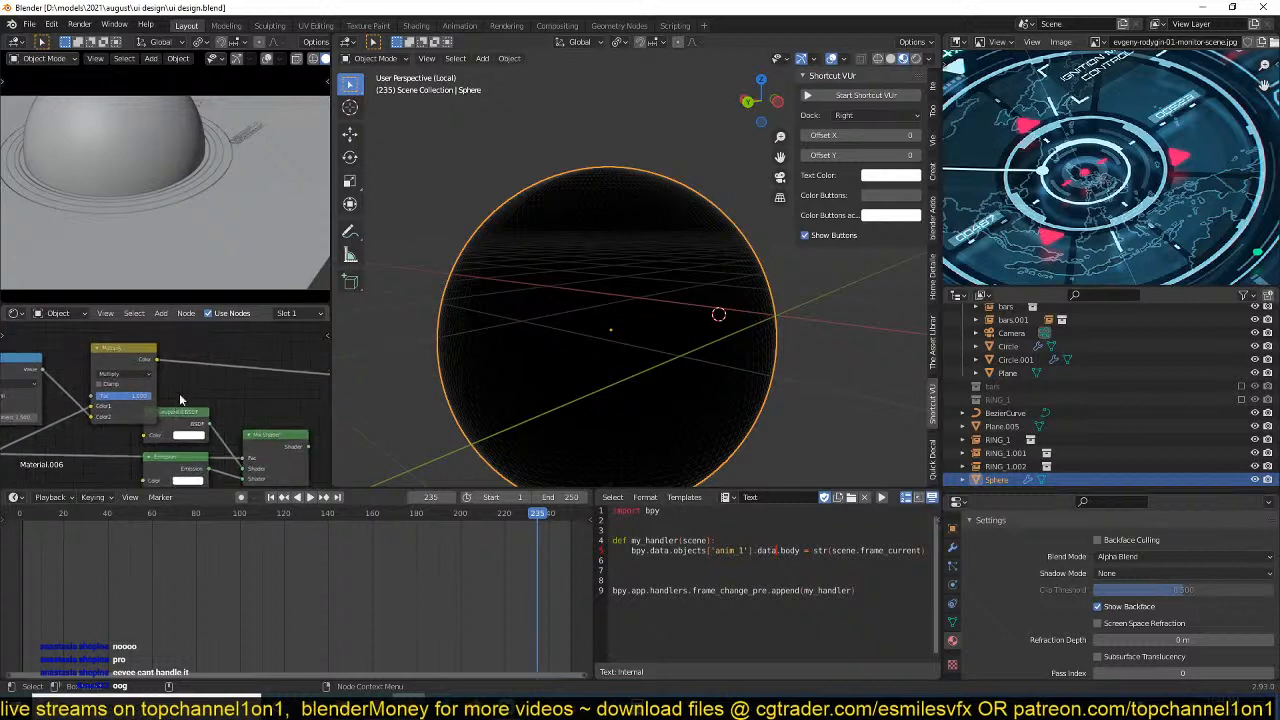
key("shift+d")
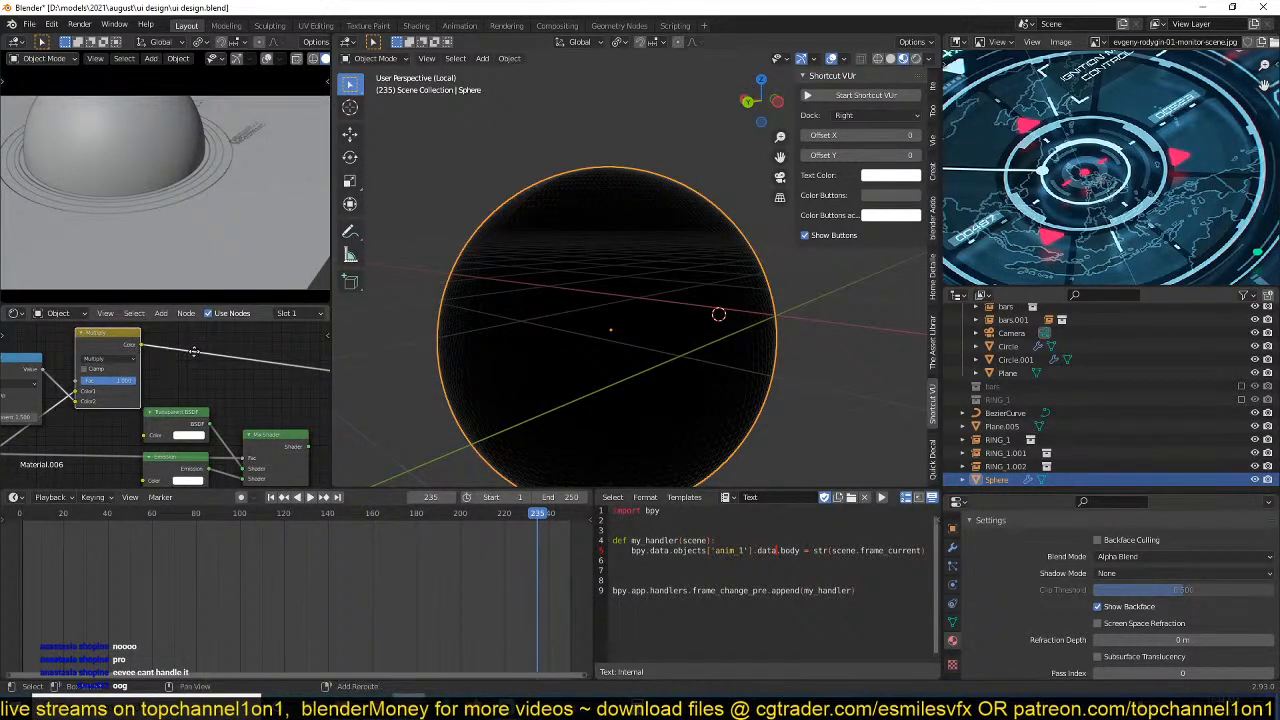
left_click(241, 344)
left_click(210, 357)
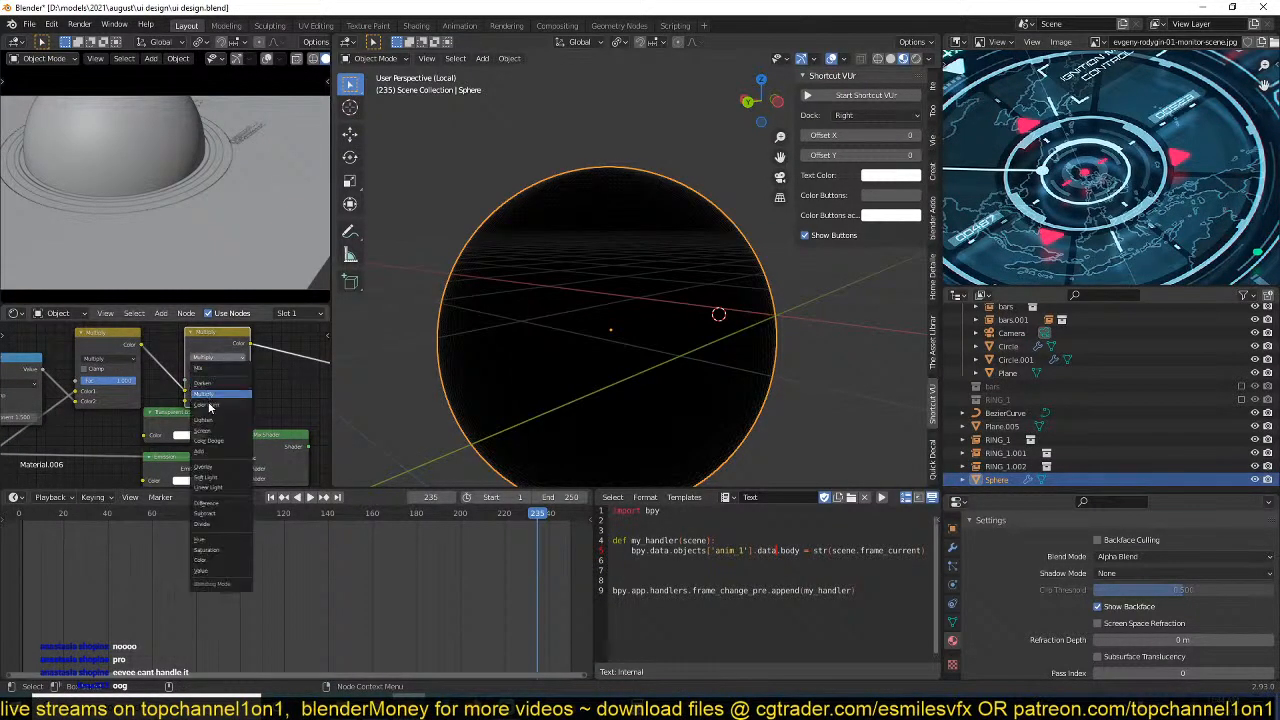
left_click(208, 560)
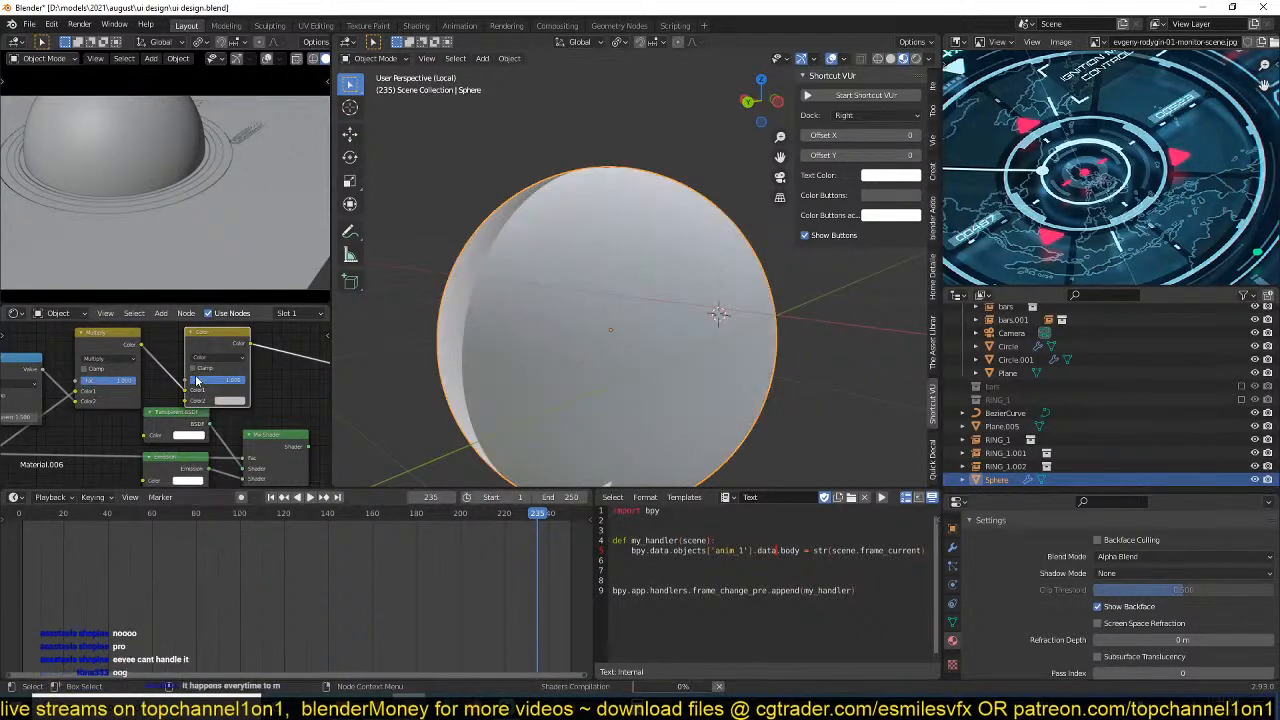
left_click_drag(219, 340, 229, 338)
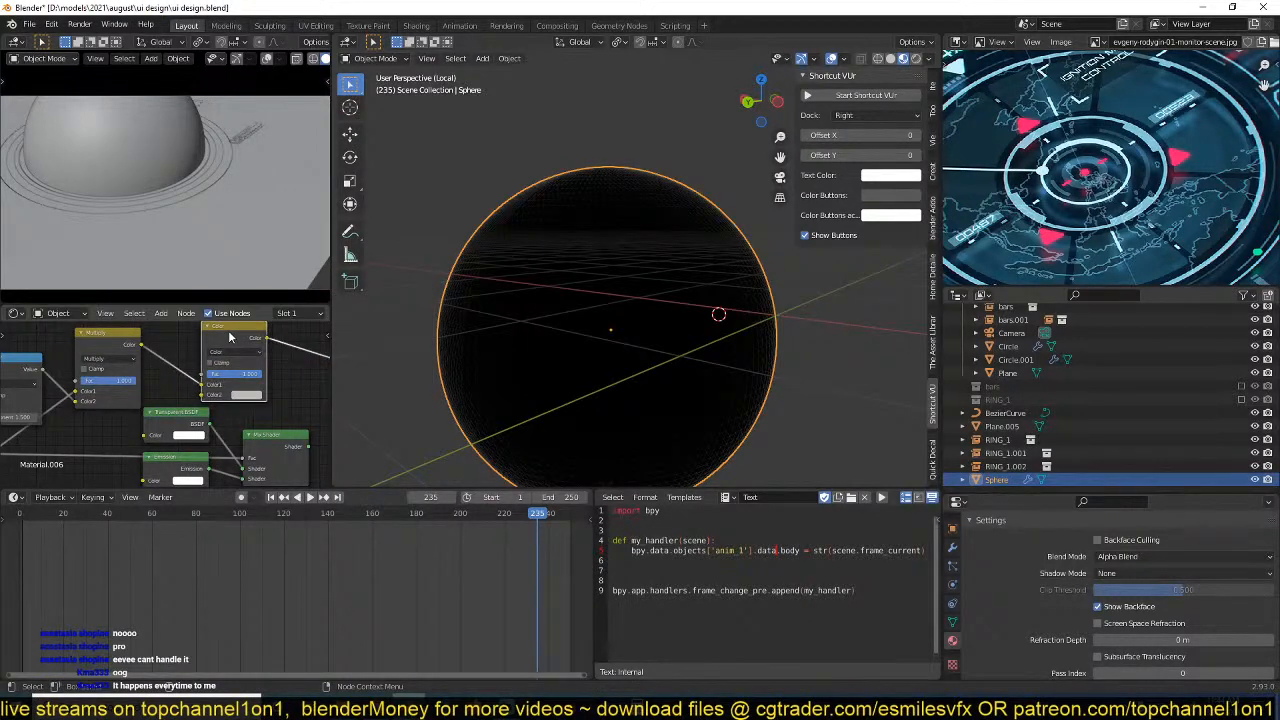
Set the Color node's Color2 to blue with a hue of 0.577 and save the file.
left_click(246, 396)
left_click_drag(286, 297, 275, 273)
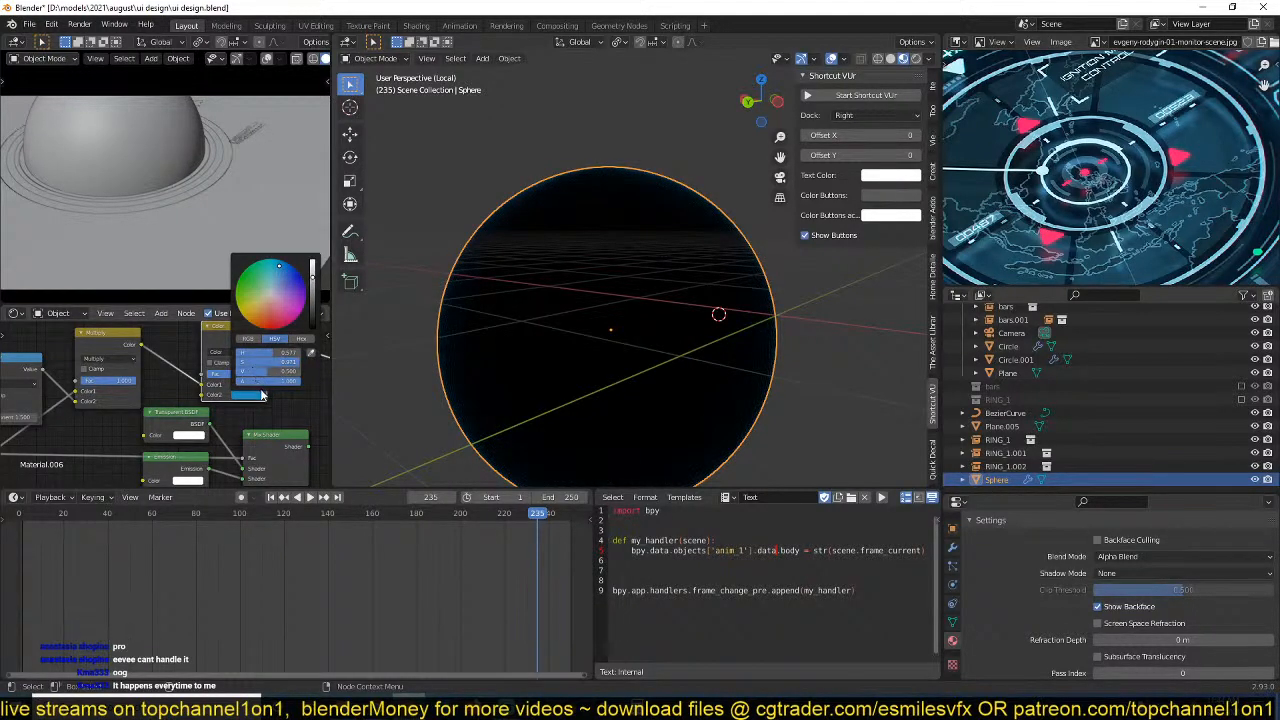
middle_click_drag(250, 405, 178, 395)
scroll(224, 395, "down", 2)
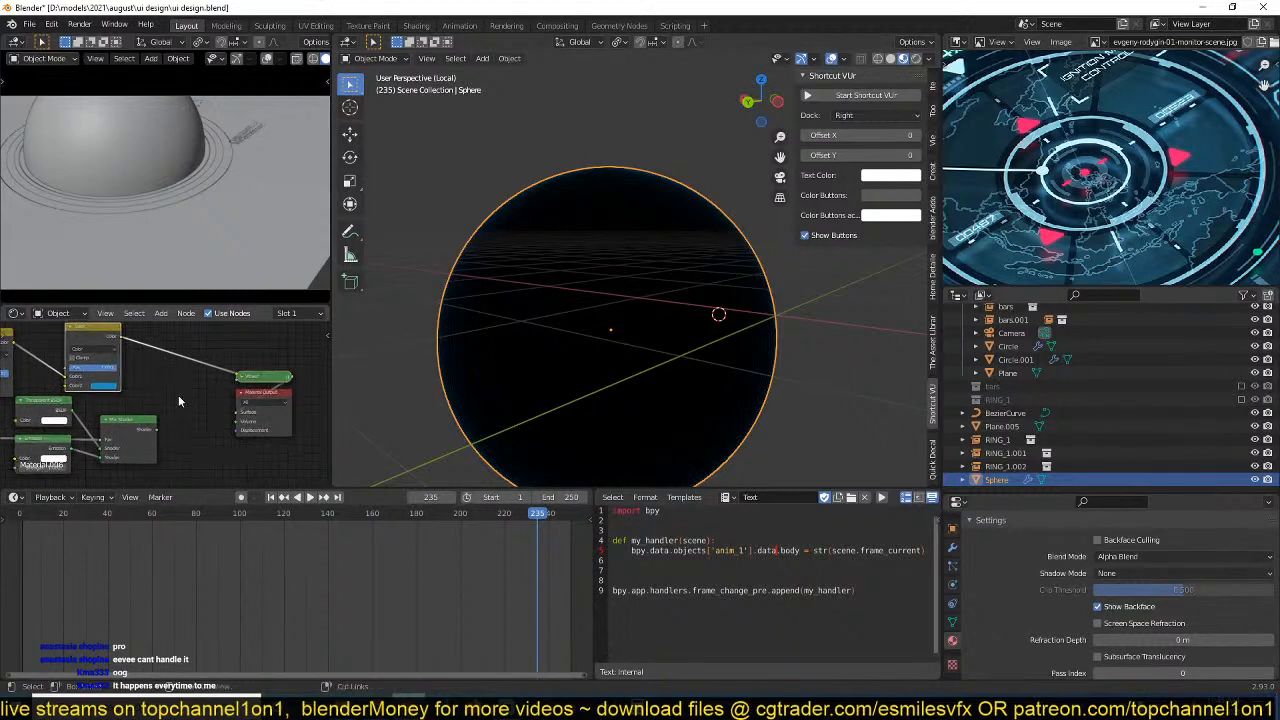
key("ctrl+s")
Move the Transparent BSDF, Emission and Mix Shader nodes between the Color node and the output nodes, spacing the output nodes farther away.
left_click_drag(203, 385, 72, 450)
left_click_drag(171, 405, 60, 458)
key("g")
left_click(165, 440)
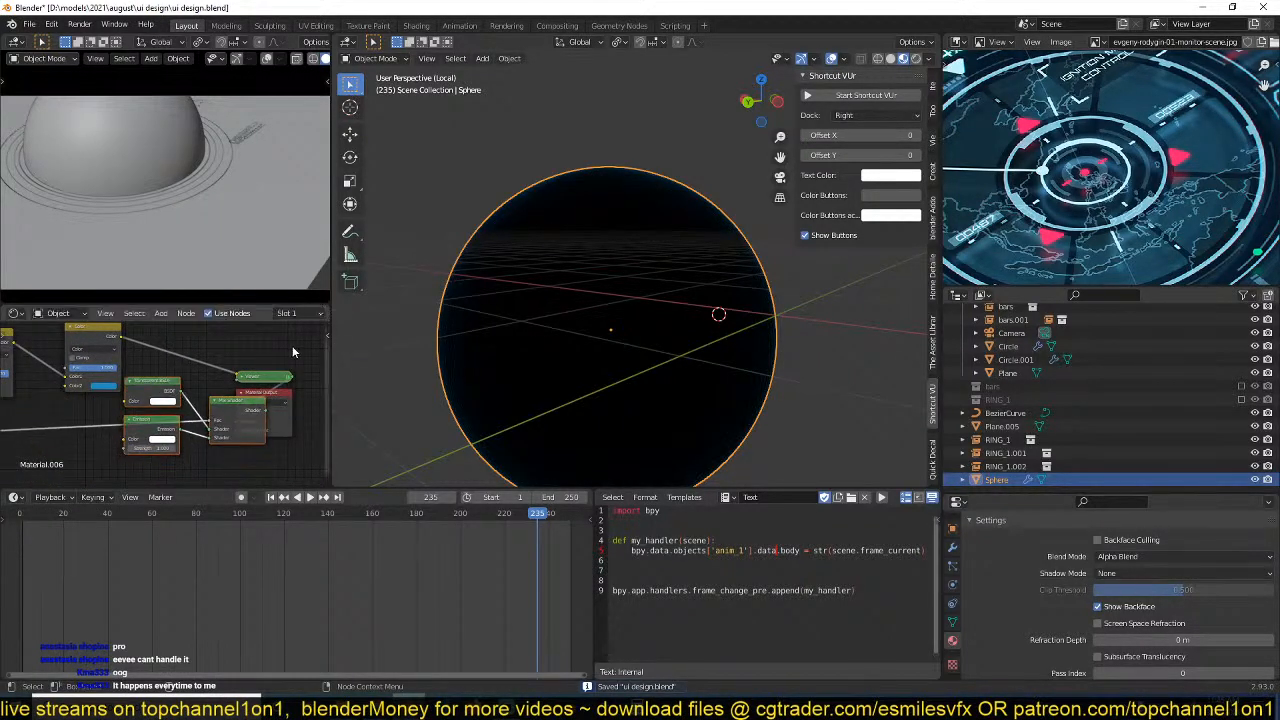
key("g")
left_click(281, 402)
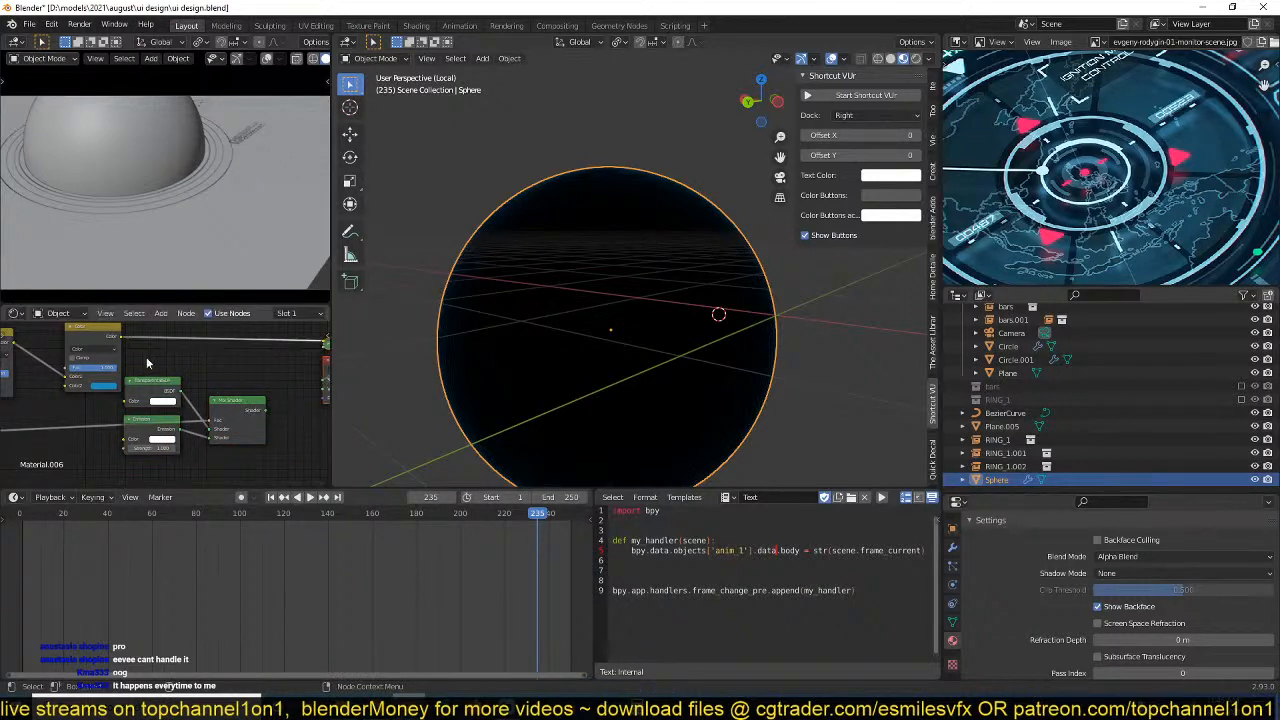
left_click_drag(215, 401, 157, 448)
key("g")
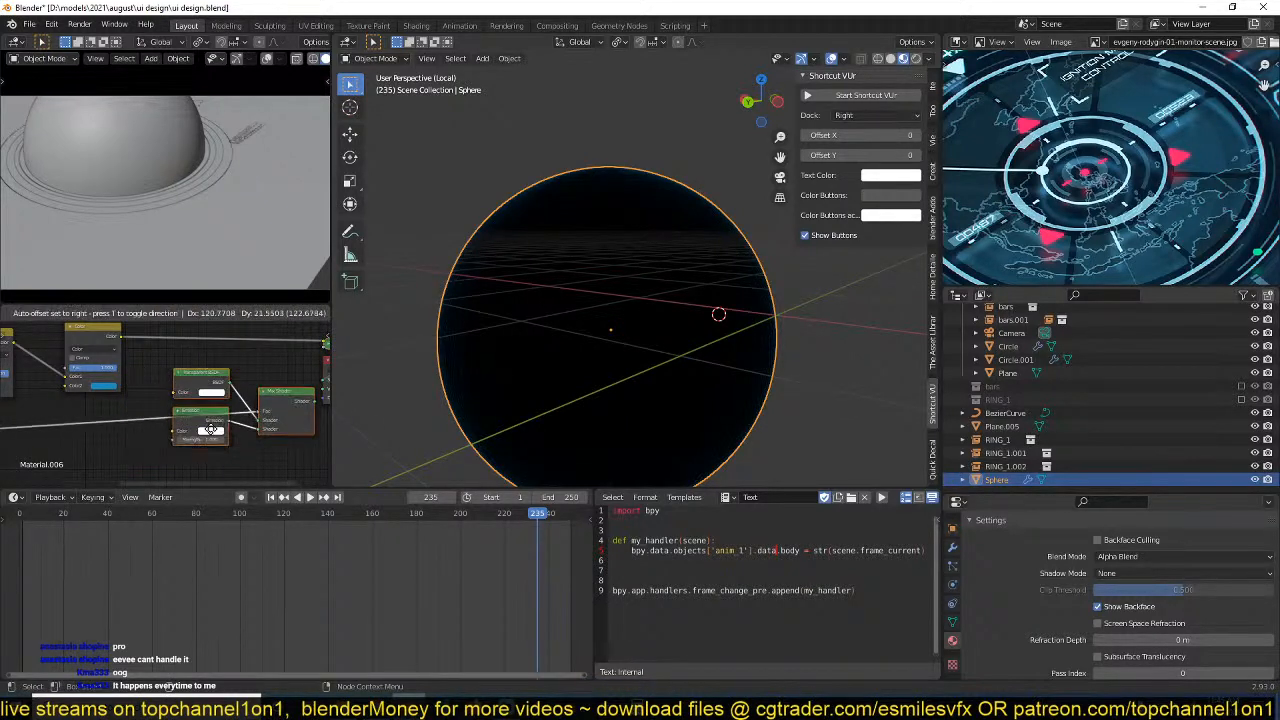
left_click(250, 406)
left_click(178, 376)
Connect the Color node's output to the Emission color and the Mix Shader factor, and link the Mix Shader to the Material Output.
left_click_drag(120, 341, 185, 429)
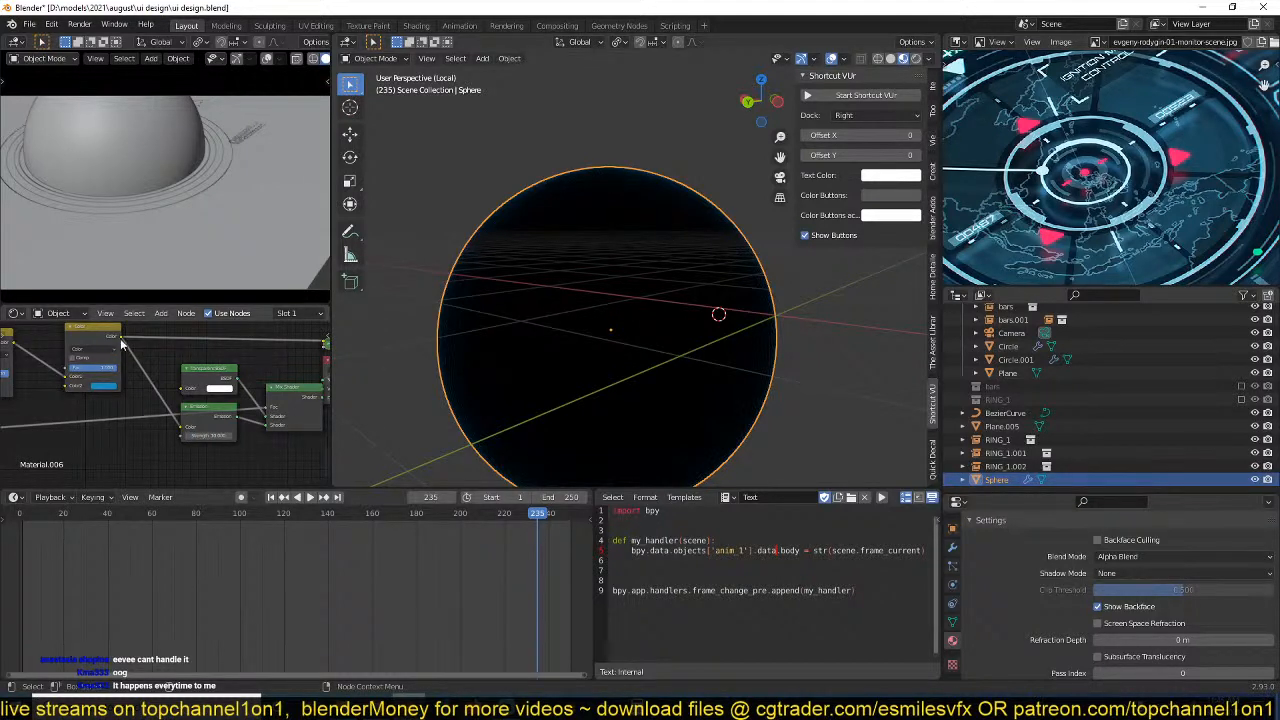
left_click_drag(121, 339, 268, 408)
left_click(281, 399, "ctrl+shift")
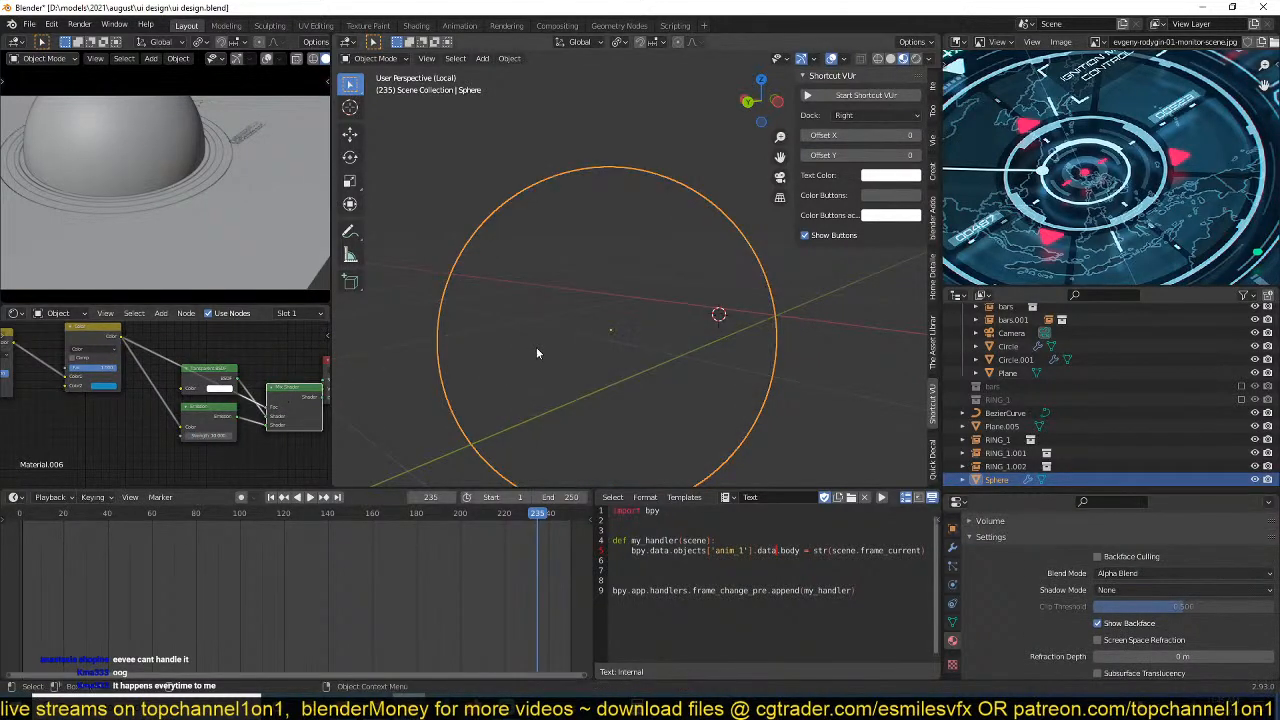
Set the Emission node's strength to 12.2 and save the file.
scroll(284, 420, "up", 1)
middle_click_drag(286, 420, 268, 422)
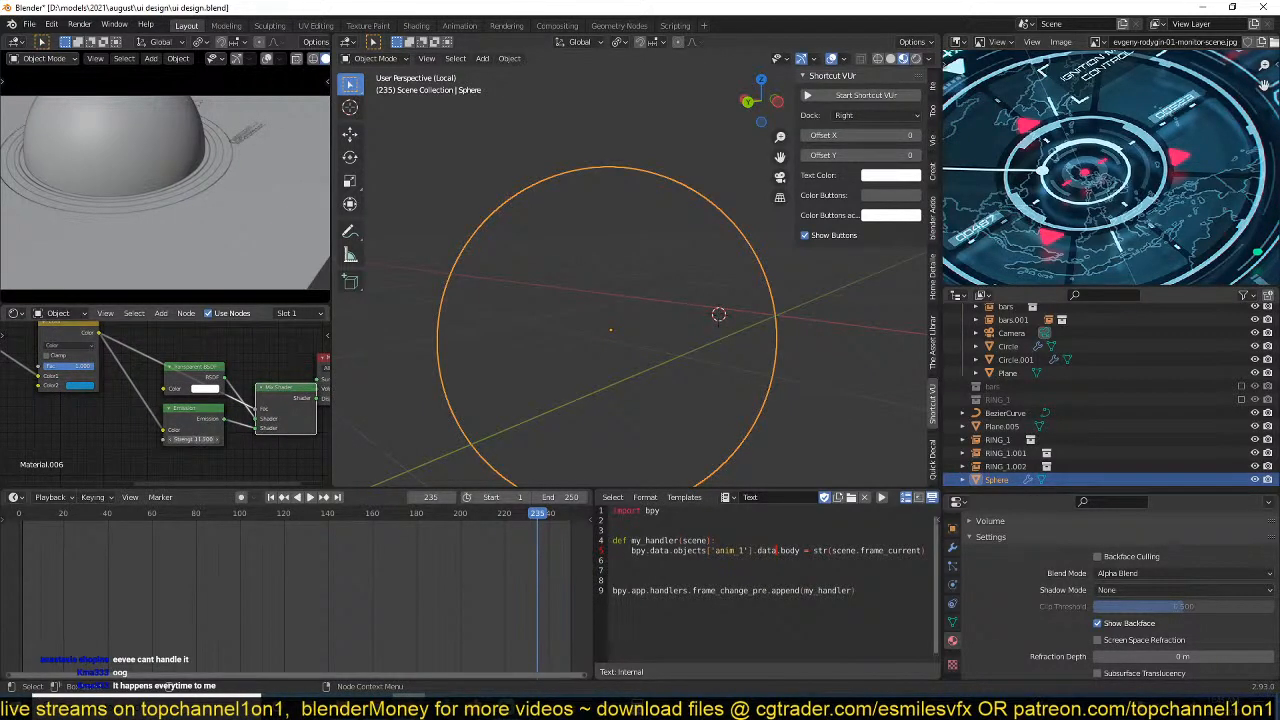
left_click_drag(193, 439, 202, 439)
scroll(691, 288, "up", 4)
scroll(690, 289, "down", 2)
middle_click_drag(674, 295, 592, 305)
key("ctrl+s")
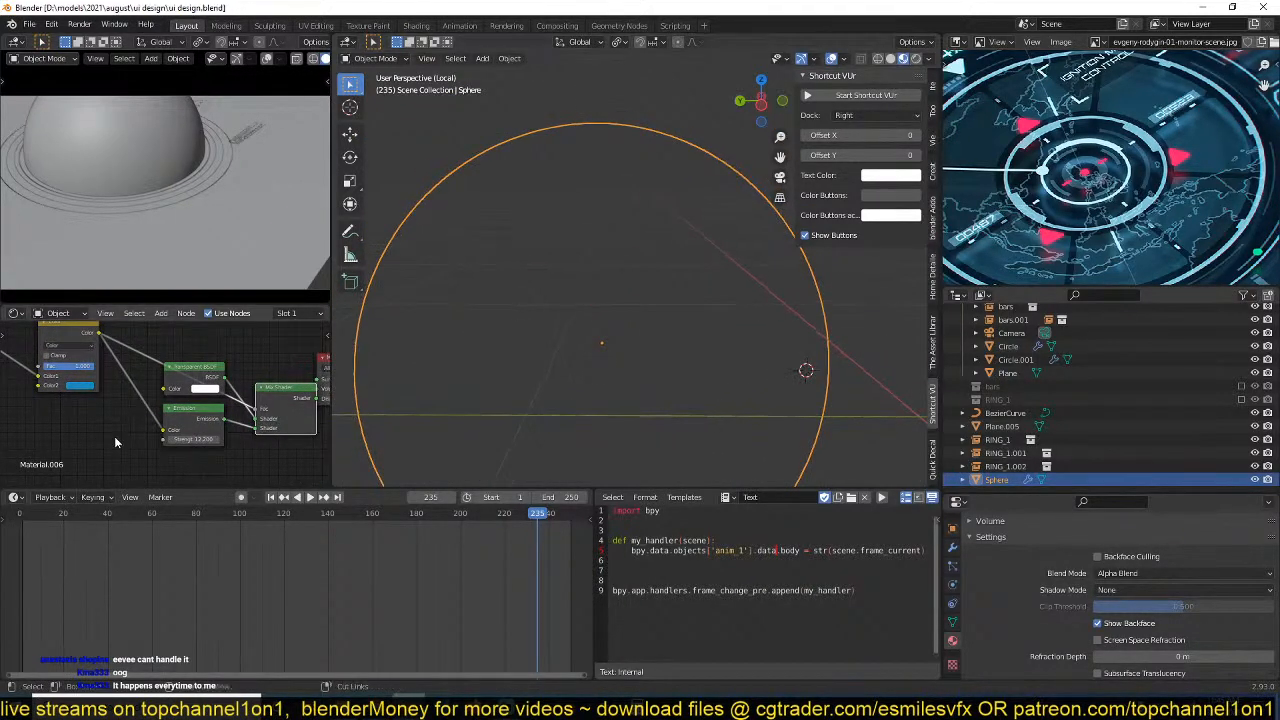
Set the Layer Weight node's Blend to 0.230 to widen the sphere's glowing rim, and save the file.
middle_click_drag(115, 442, 247, 451)
scroll(207, 396, "up", 1)
middle_click_drag(122, 400, 297, 403)
scroll(170, 404, "down", 1)
scroll(186, 408, "up", 3)
middle_click_drag(115, 415, 198, 411)
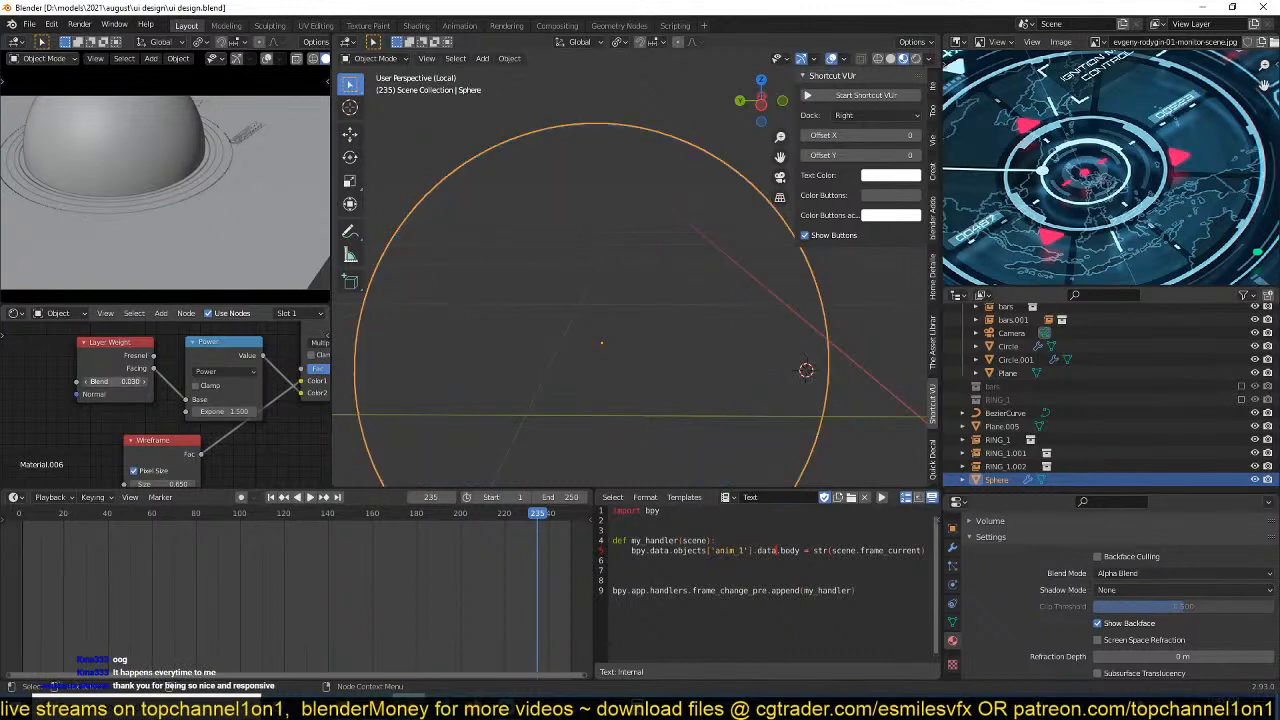
left_click_drag(115, 381, 136, 381)
scroll(713, 266, "down", 3)
left_click(768, 240)
middle_click_drag(770, 240, 684, 289)
scroll(684, 289, "up", 3)
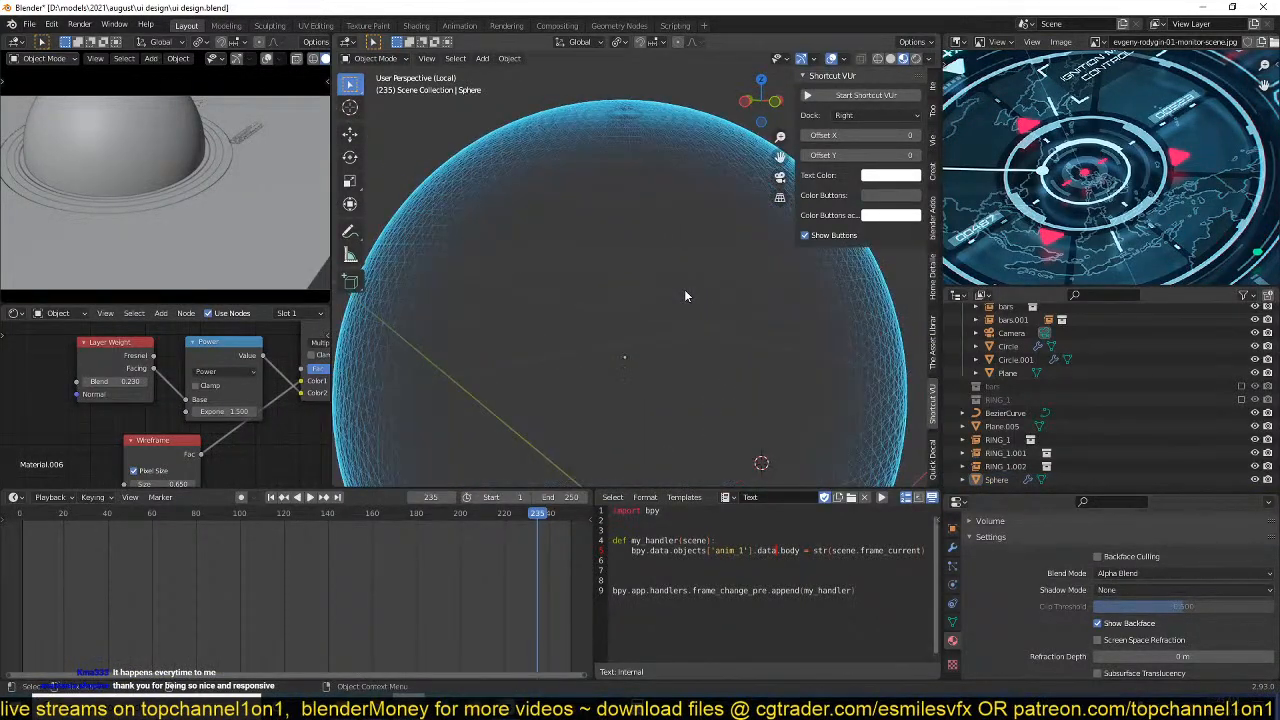
scroll(684, 296, "down", 3)
left_click(715, 223)
middle_click_drag(715, 223, 688, 232)
key("ctrl+s")
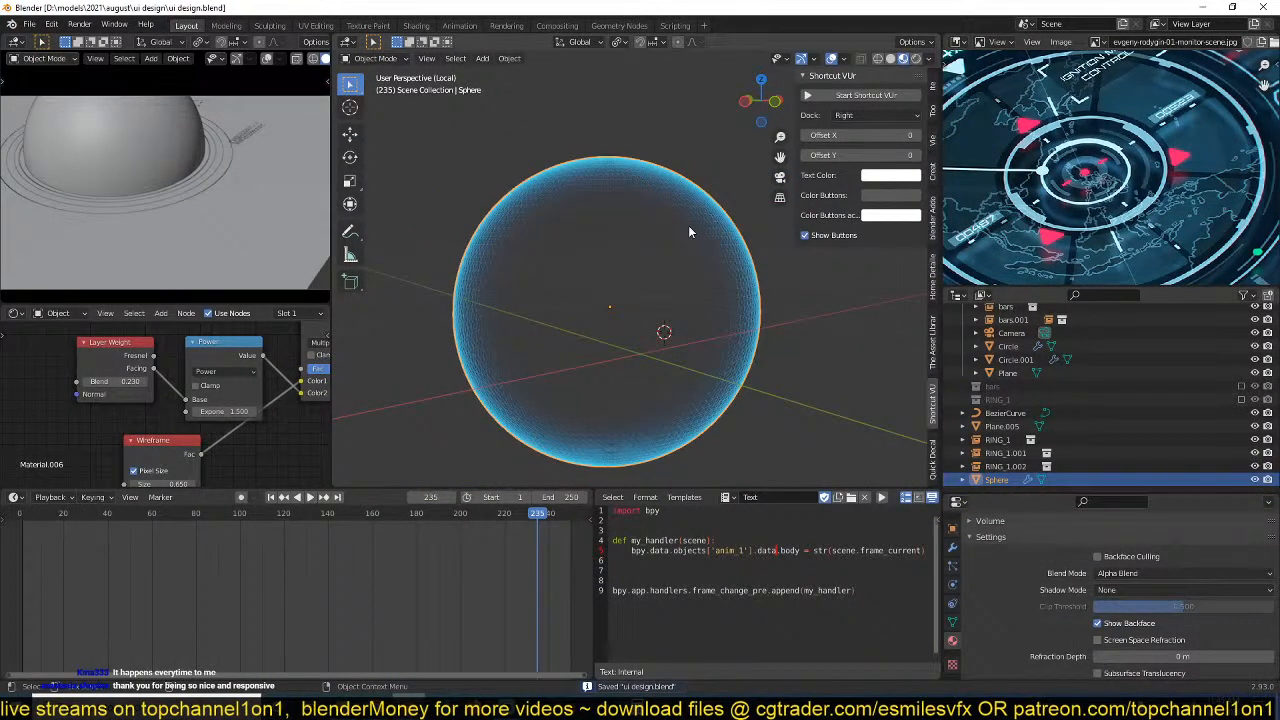
Switch the small viewport to rendered shading with the full camera frame in view, and save the file.
scroll(688, 231, "up", 3)
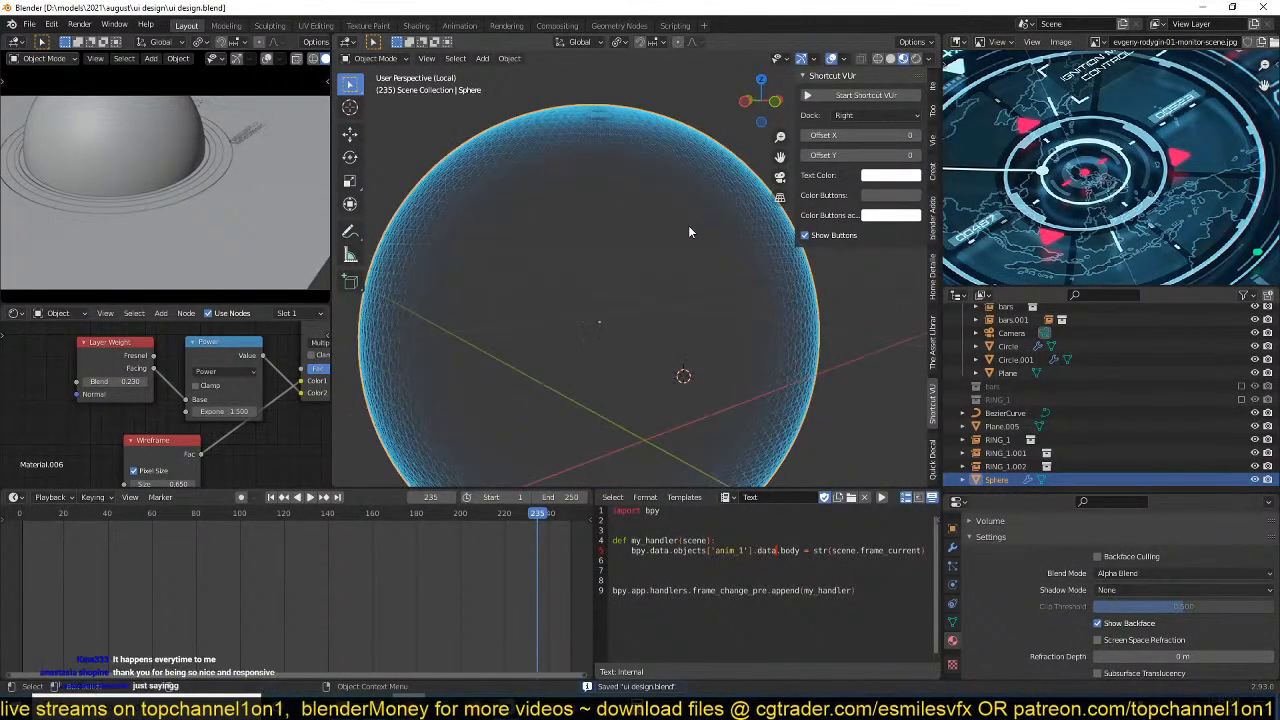
scroll(727, 255, "down", 2)
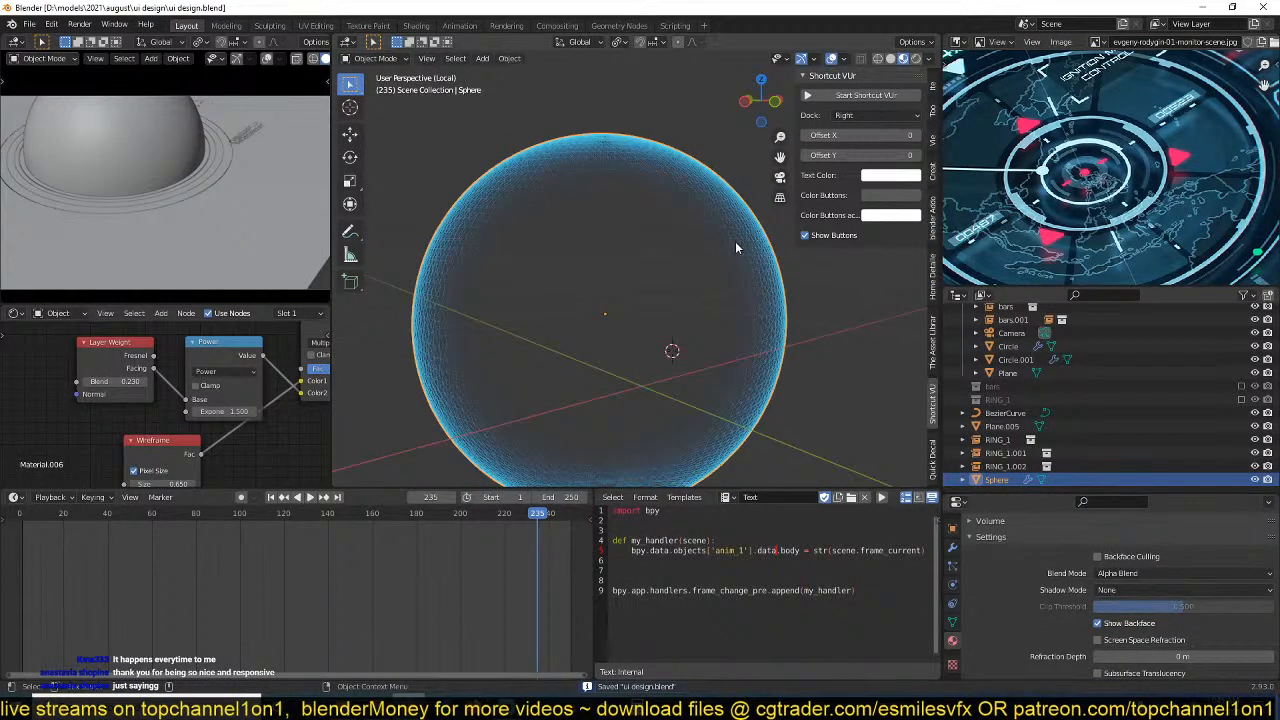
middle_click_drag(737, 246, 457, 194)
scroll(268, 60, "down", 2)
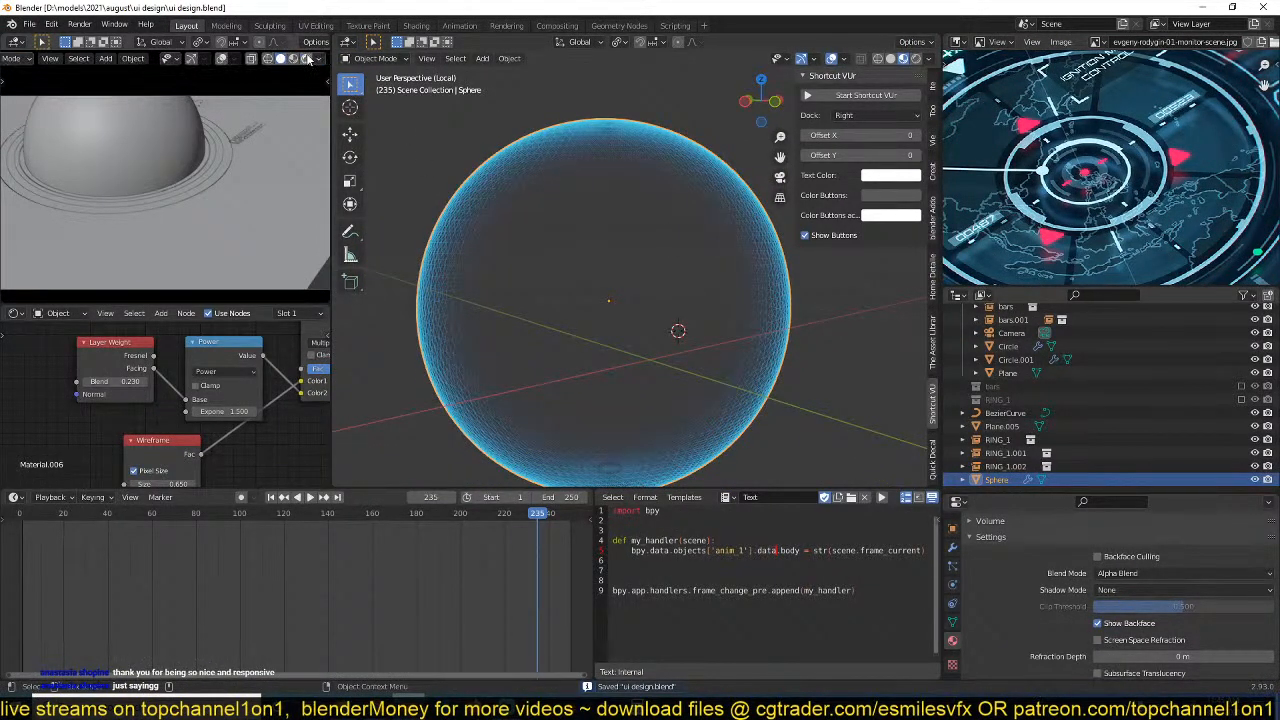
left_click(306, 58)
key("KP_0")
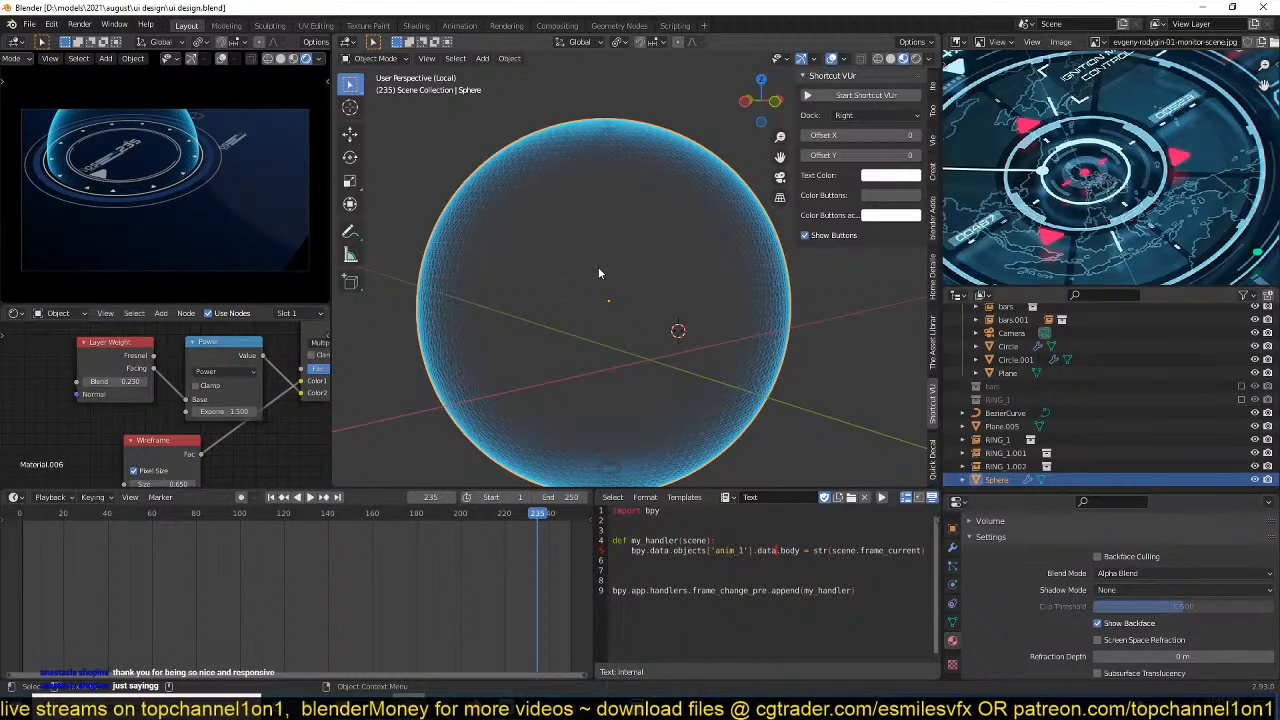
middle_click_drag(638, 247, 609, 288)
key("ctrl+s")
scroll(612, 295, "up", 2)
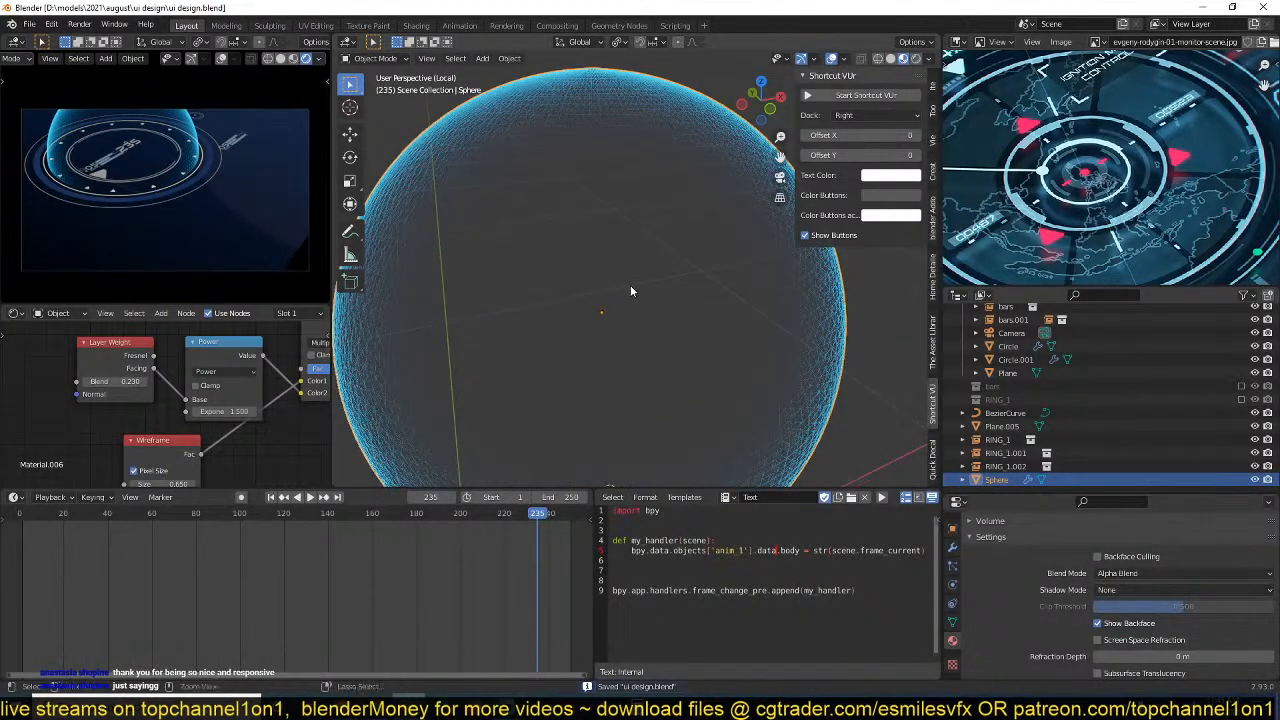
scroll(655, 306, "down", 3)
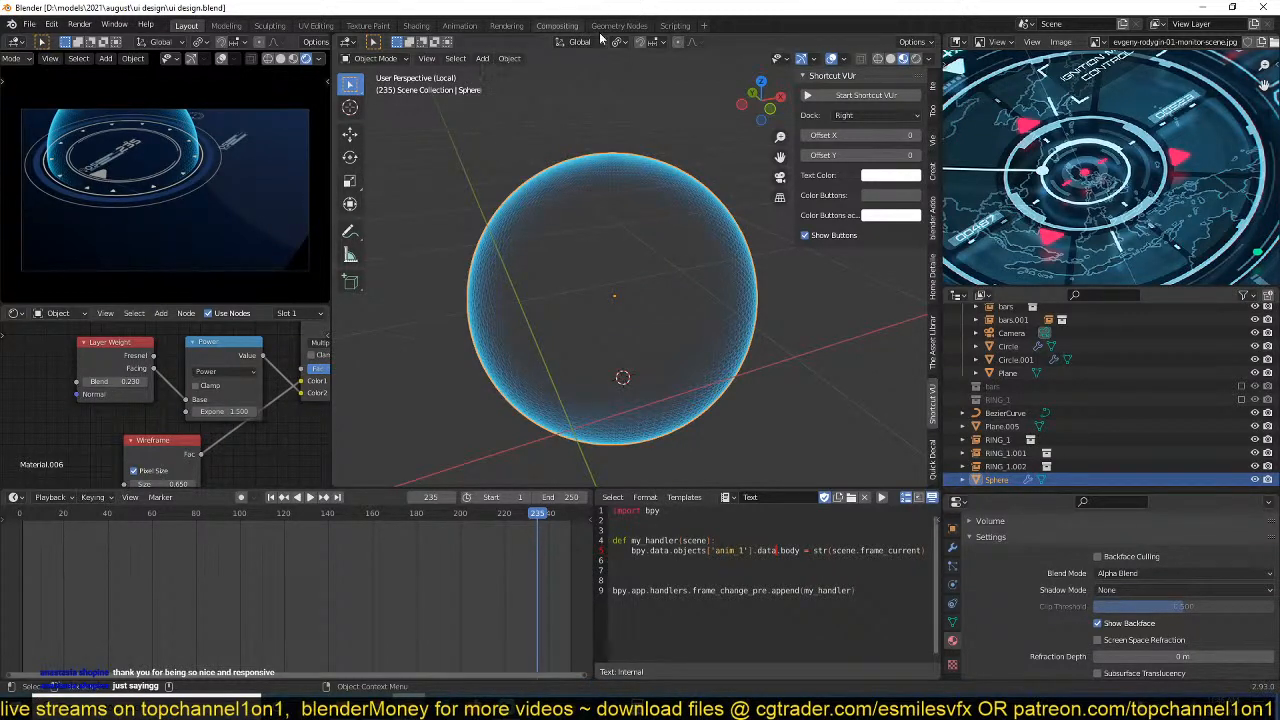
key("ctrl+s")
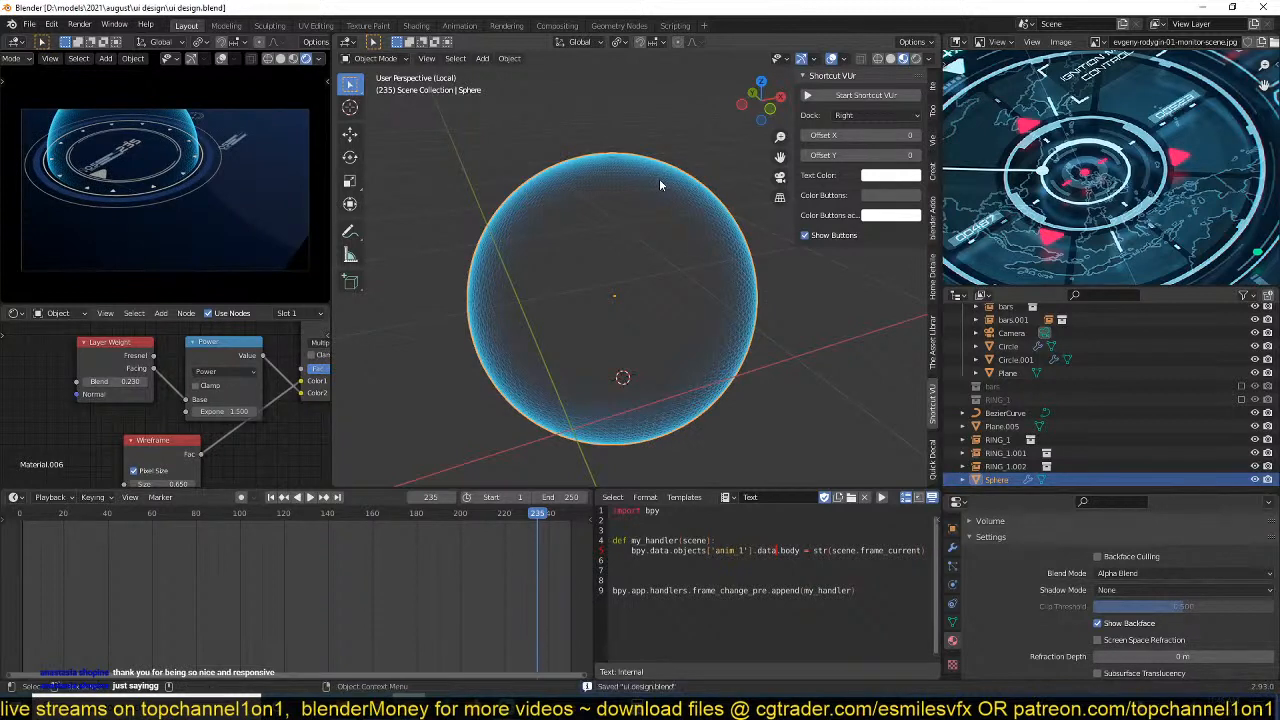
Change the Color node's Color2 to a paler, less saturated blue.
middle_click_drag(250, 397, 117, 420)
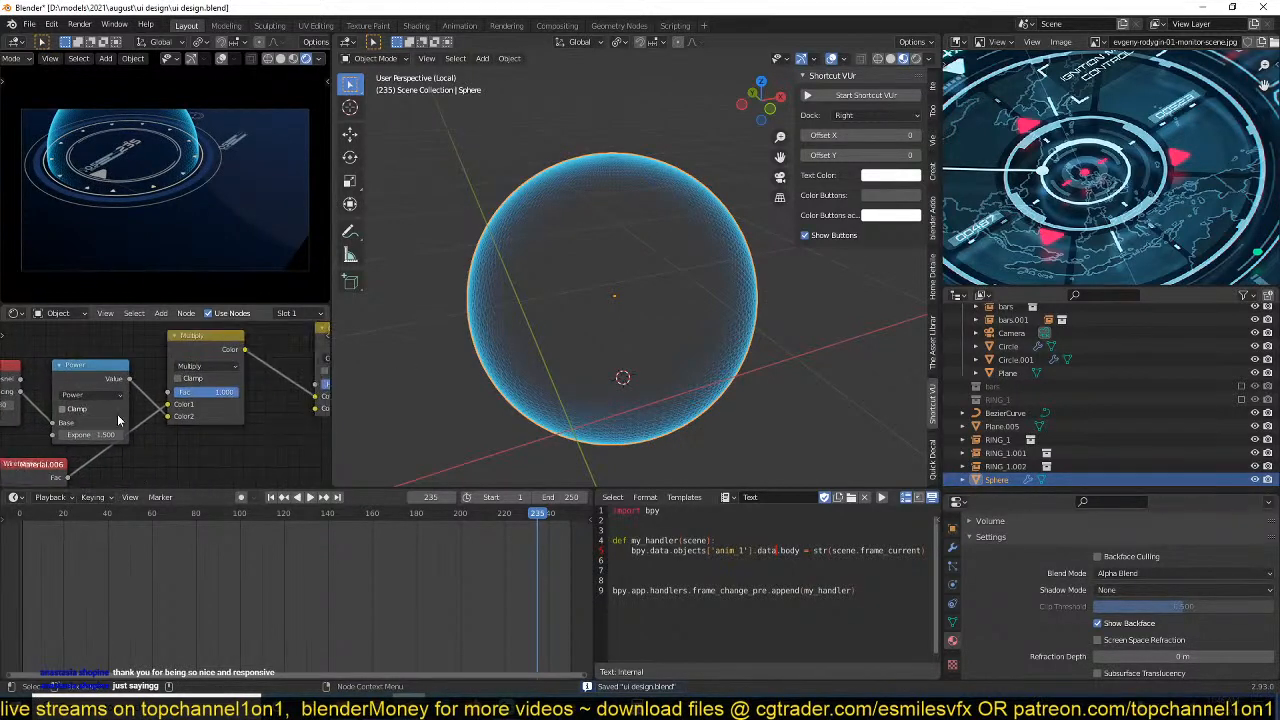
middle_click_drag(237, 418, 265, 416)
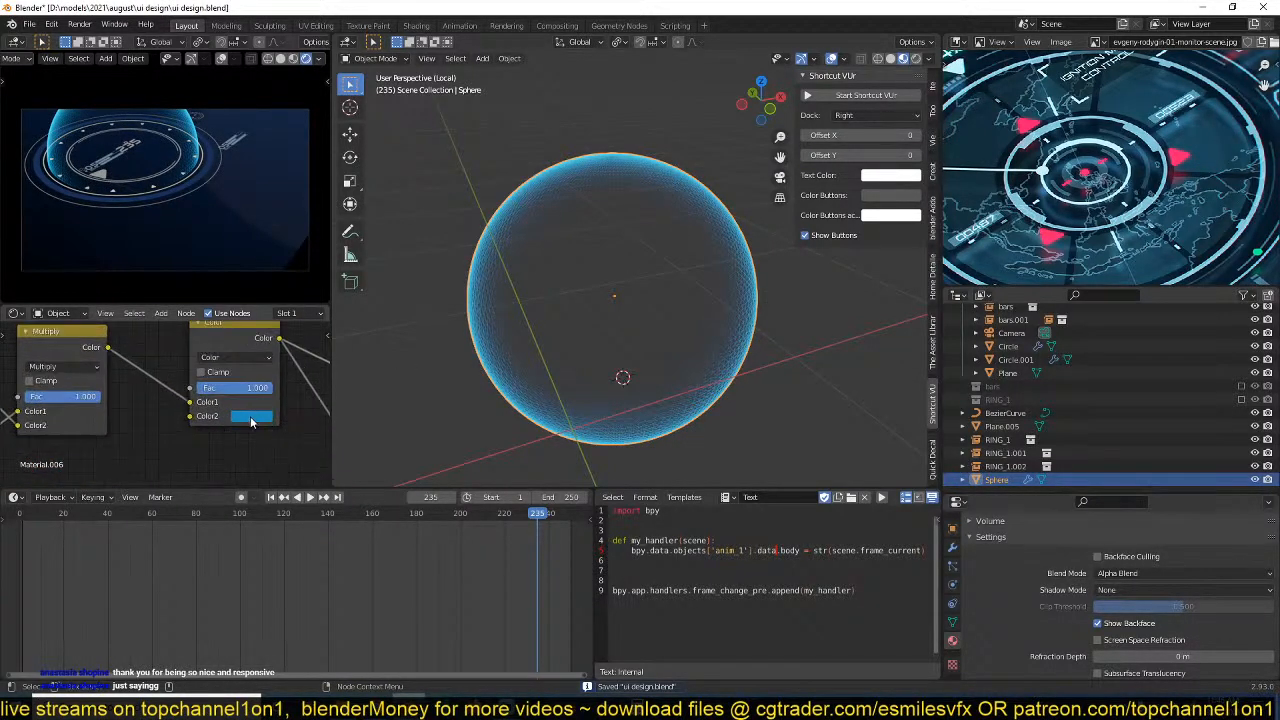
left_click(256, 417)
mouse_move(297, 263)
left_mouse_down()
mouse_move(310, 248)
mouse_move(294, 252)
left_mouse_up()
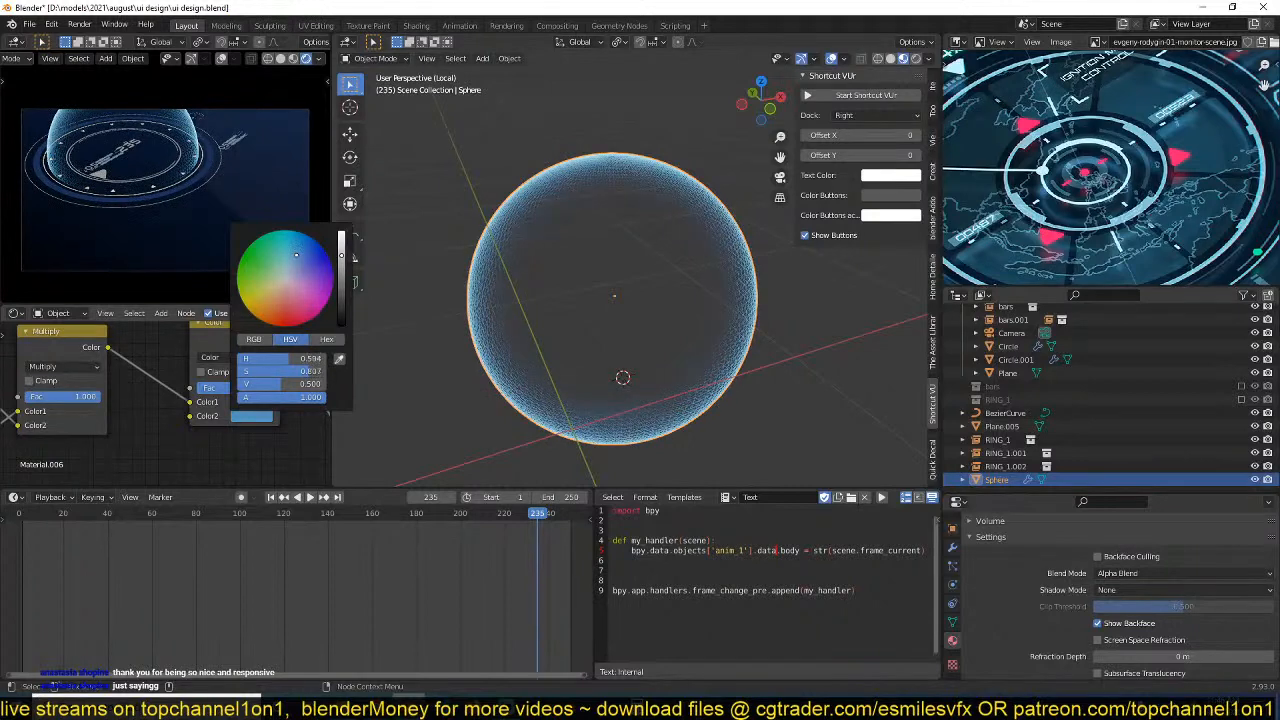
scroll(662, 249, "up", 1)
scroll(662, 249, "down", 1)
scroll(673, 244, "up", 2)
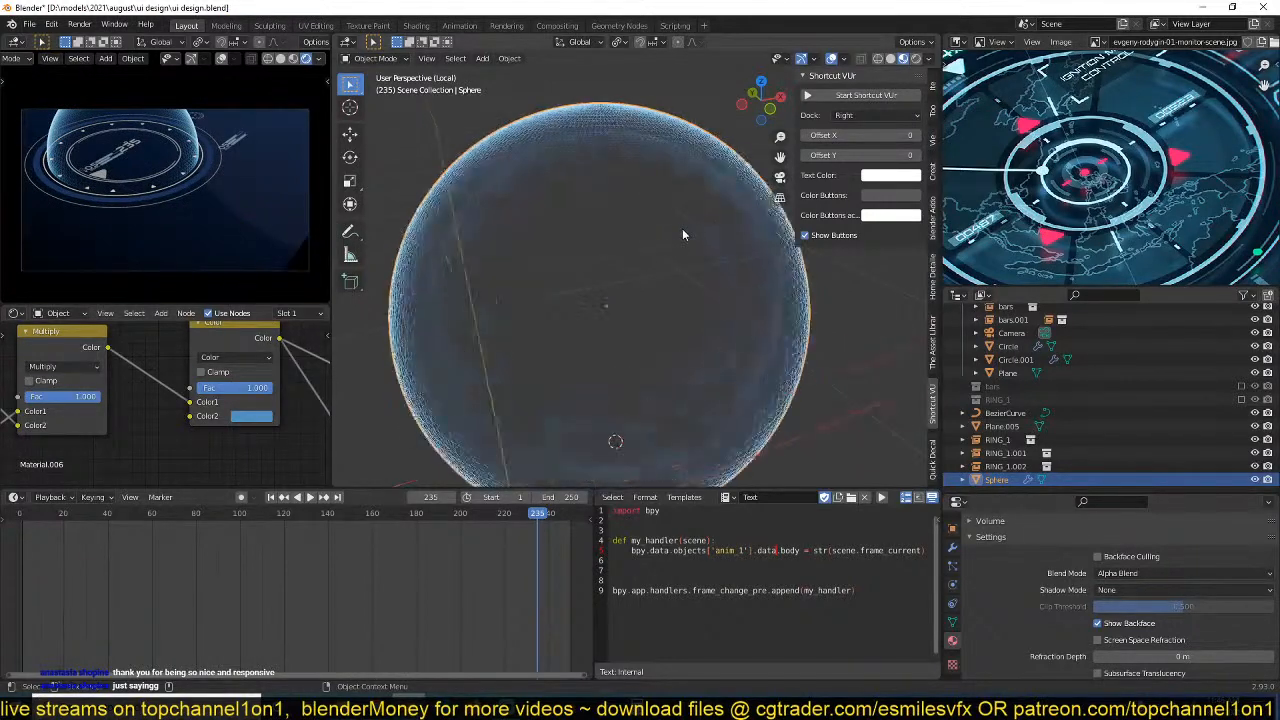
left_click(682, 228)
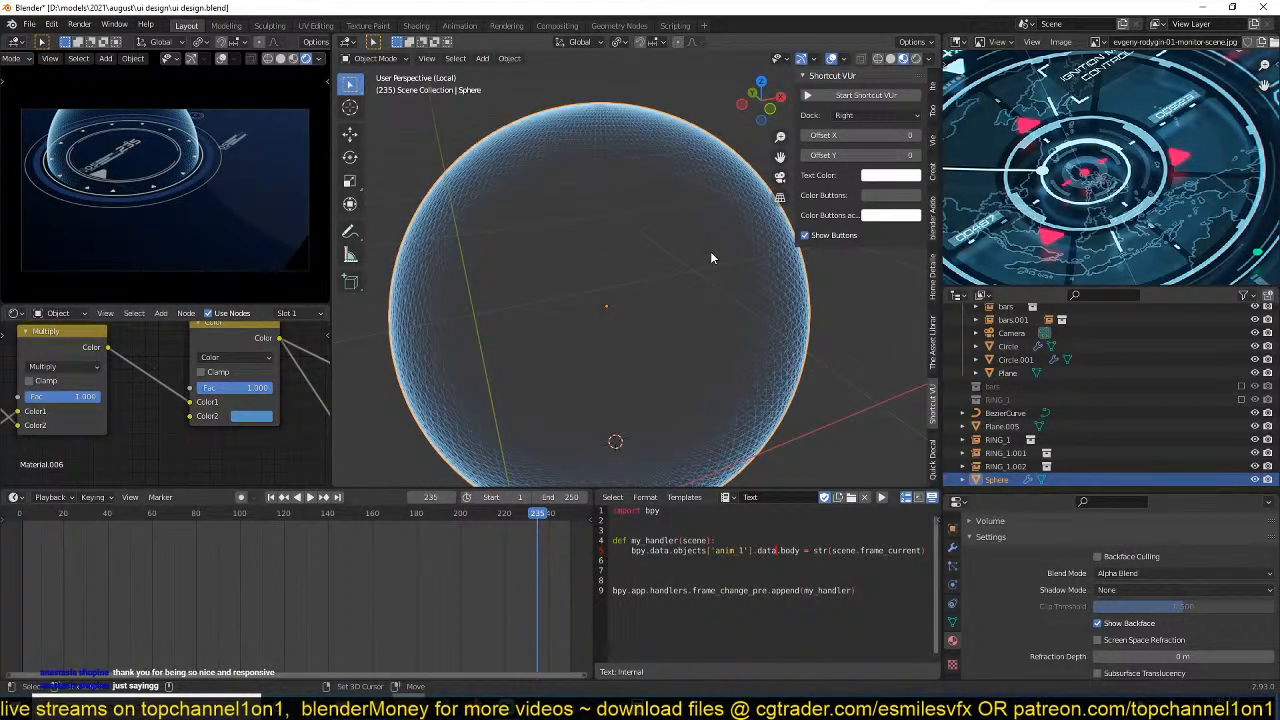
key("shift+s")
key("Escape")
key("g")
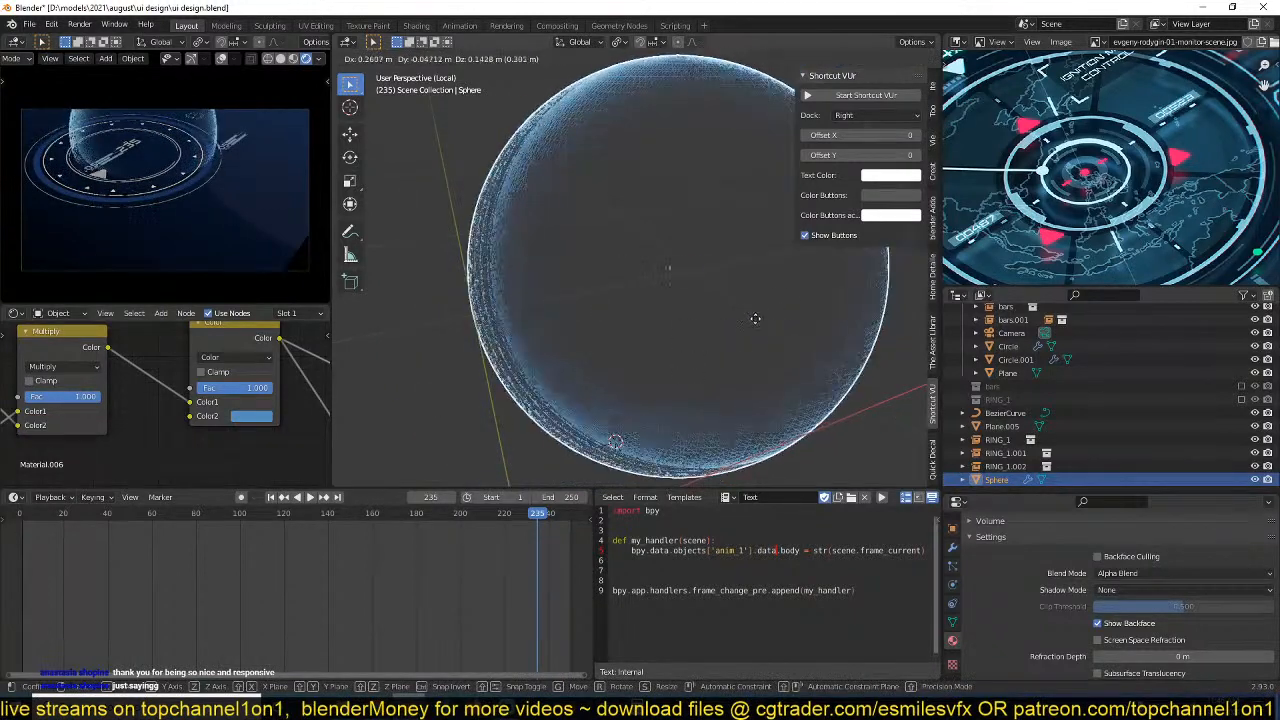
right_click(765, 318)
Duplicate the sphere in place, scale the copy uniformly to 0.968, and save the file.
key("shift+d")
right_click(765, 318)
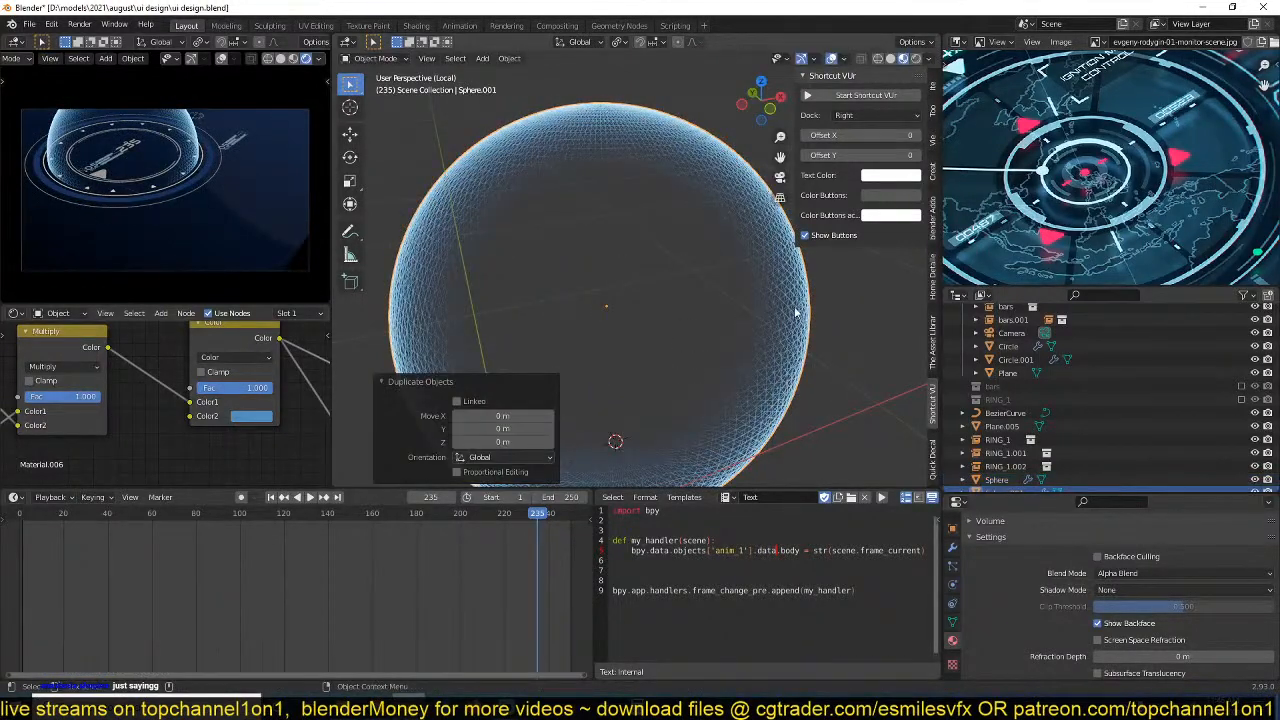
key("s")
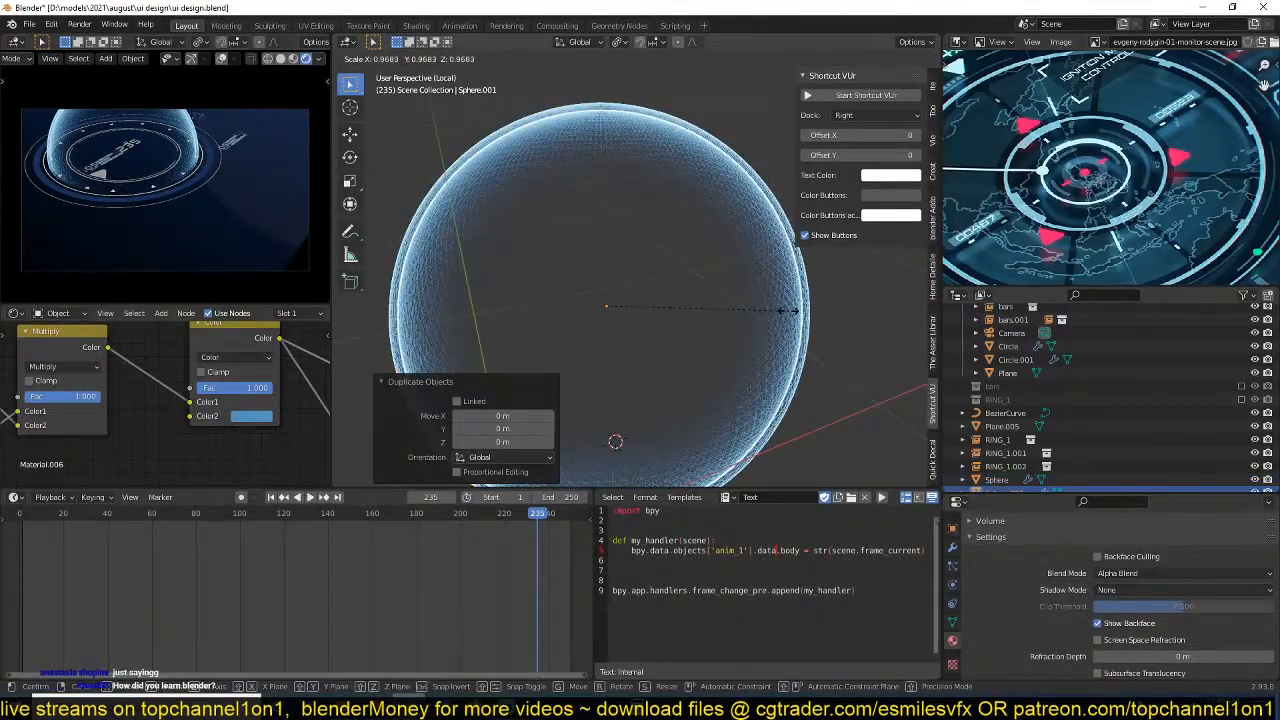
left_click(790, 314)
key("ctrl+s")
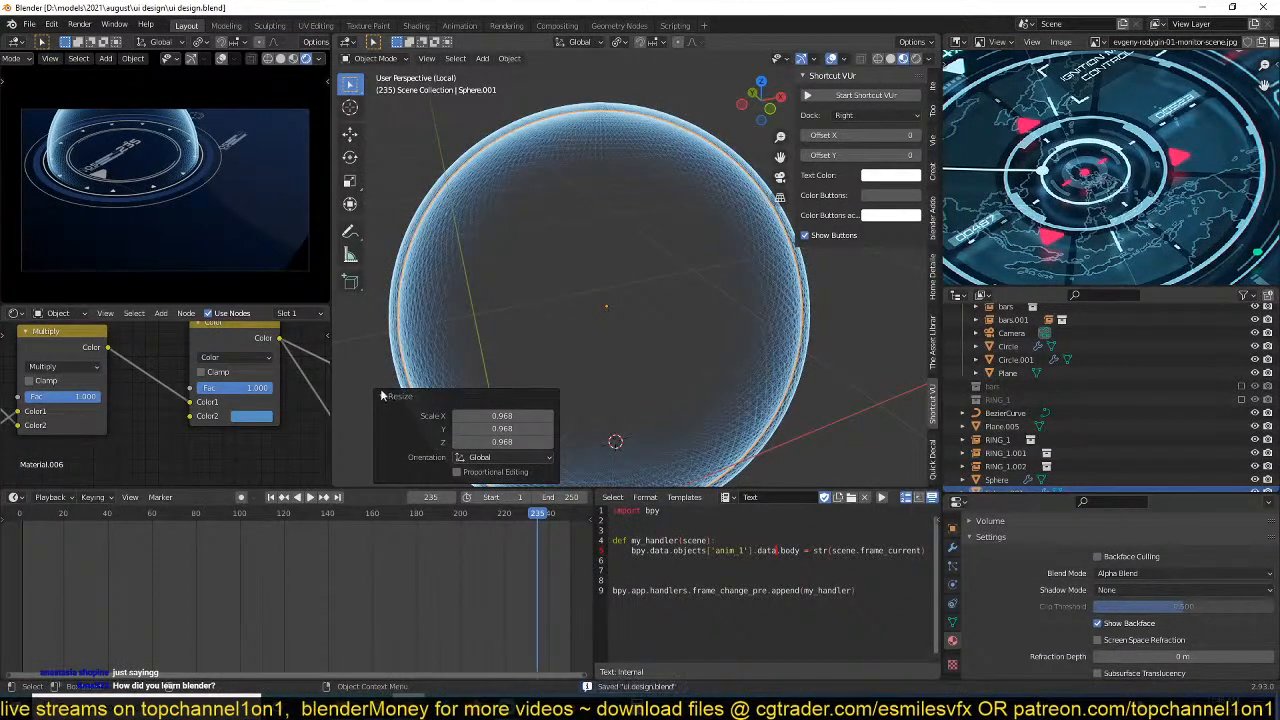
Make the inner sphere's material a single-user copy of Material.006.
scroll(290, 340, "down", 2)
middle_click_drag(286, 344, 179, 356)
scroll(300, 313, "down", 7)
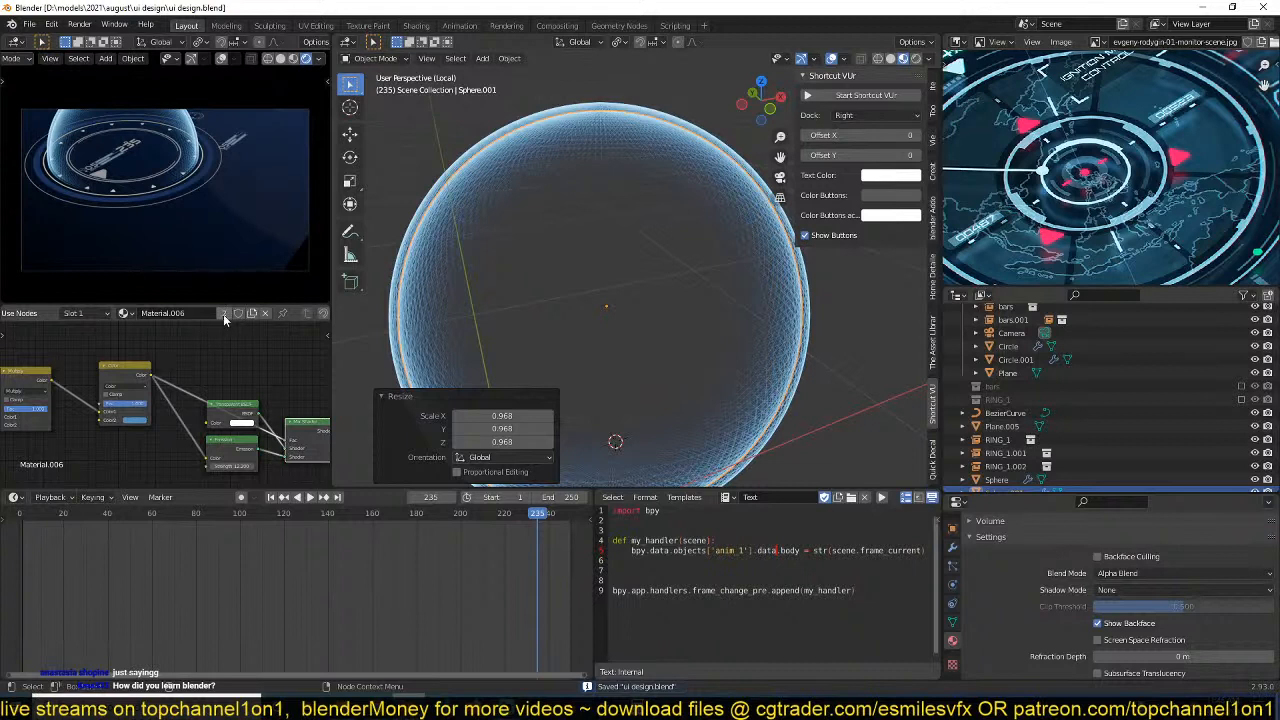
left_click(223, 314)
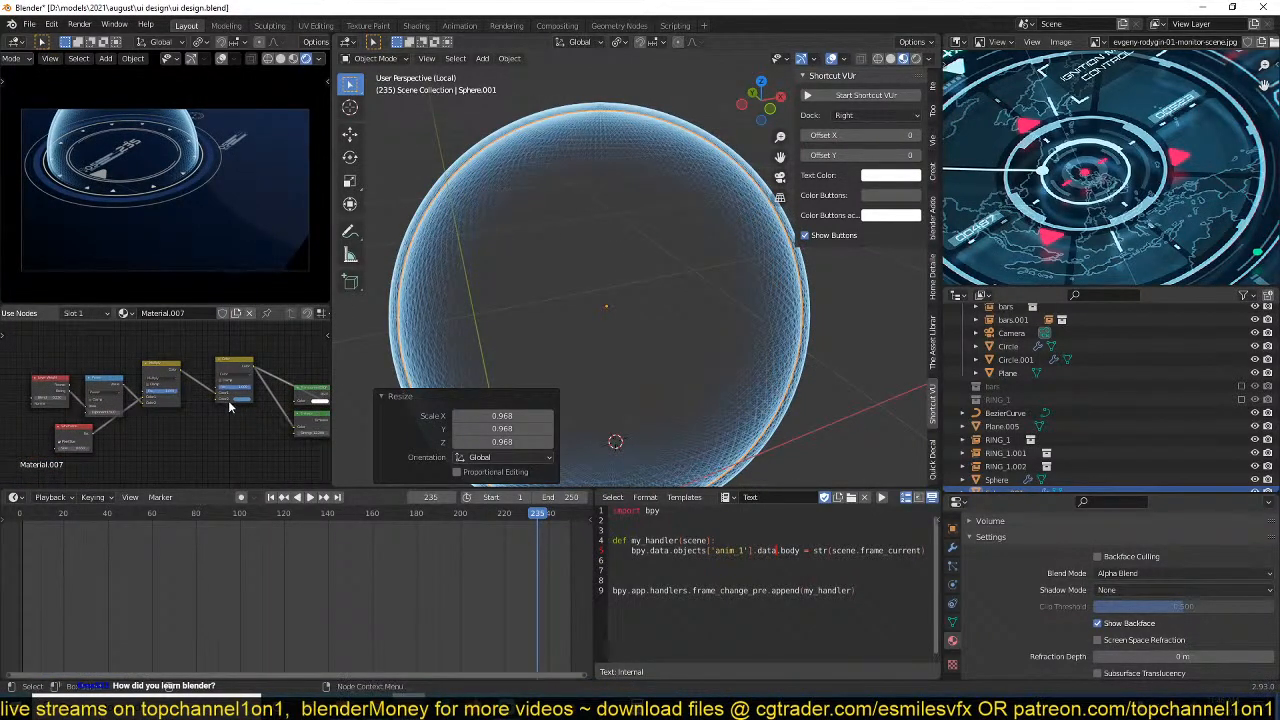
Add an Image Texture node above the Multiply node in Material.007.
middle_click_drag(210, 402, 114, 430)
scroll(180, 420, "down", 3)
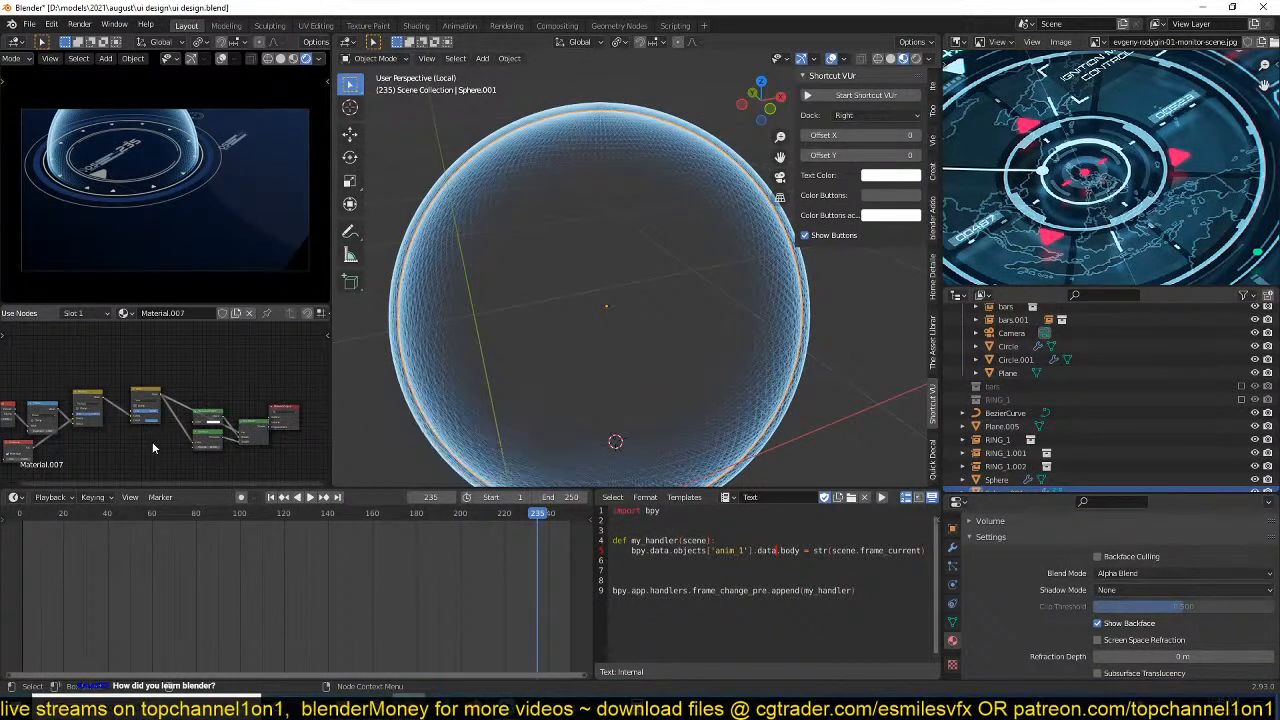
key("shift+a")
mouse_move(100, 438)
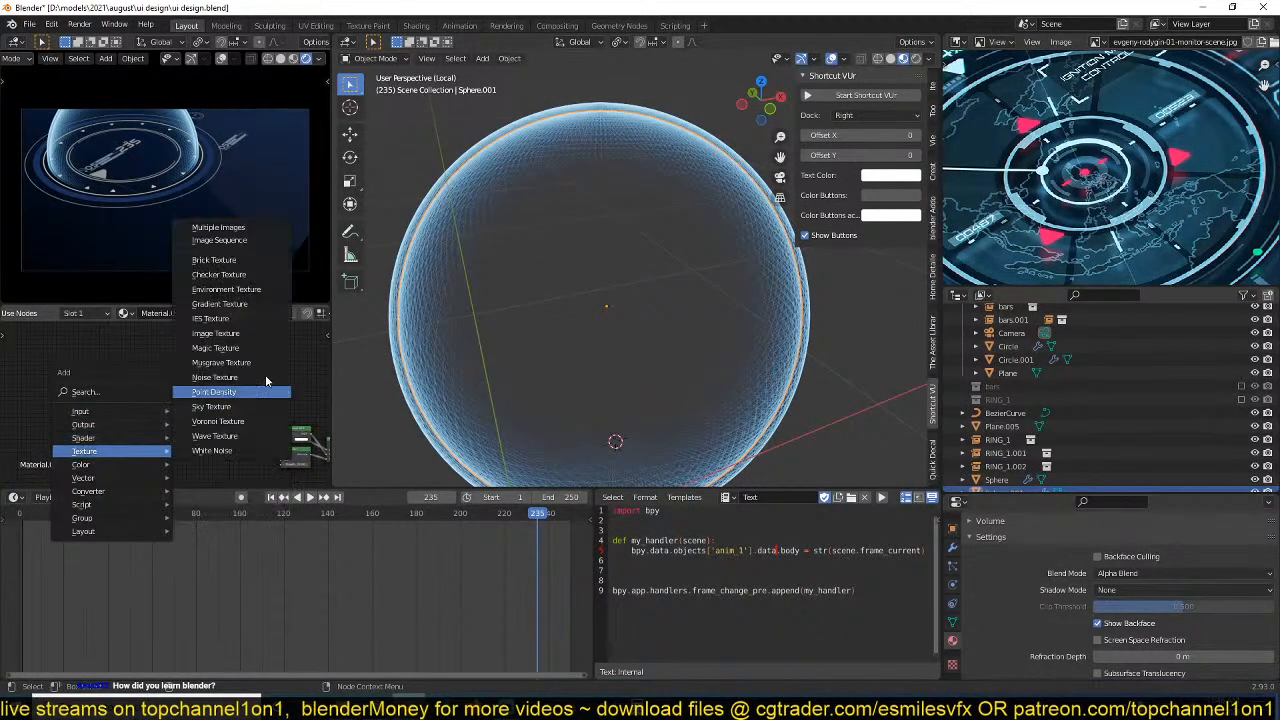
left_click(215, 338)
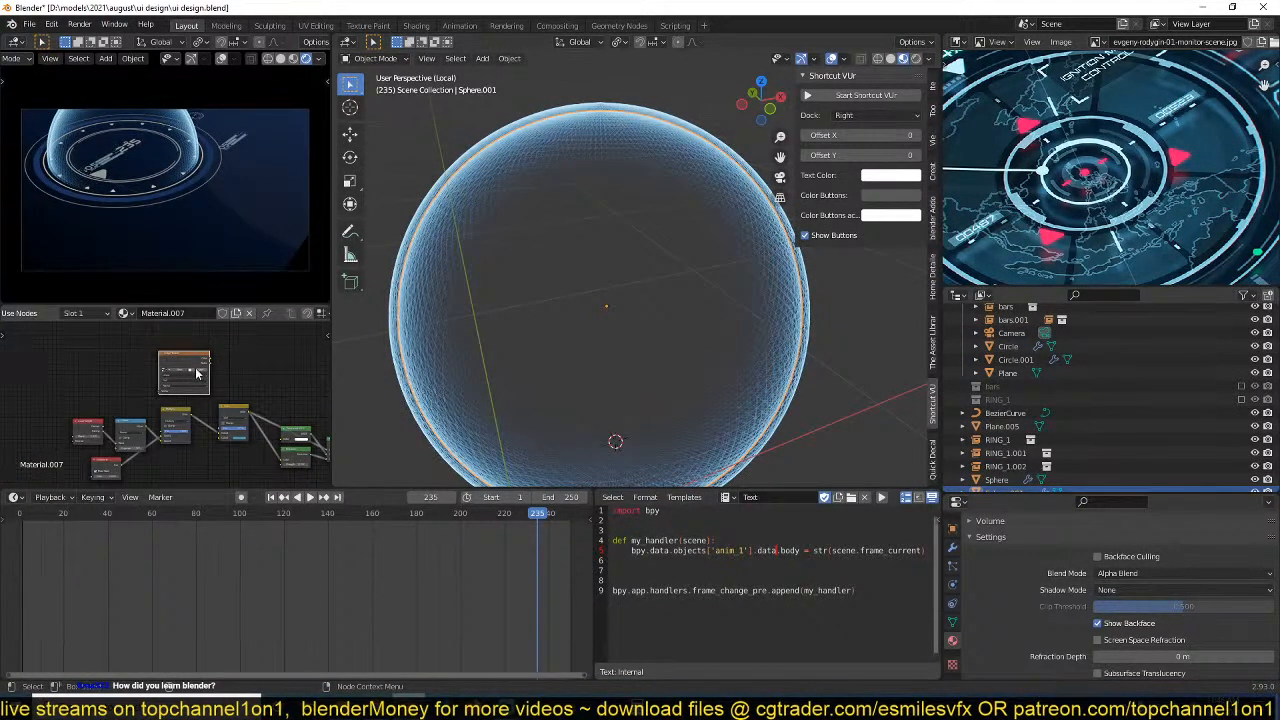
Load the world map image from the details folder in D:\resouces into the Image Texture node.
left_click(197, 372)
left_click(330, 426)
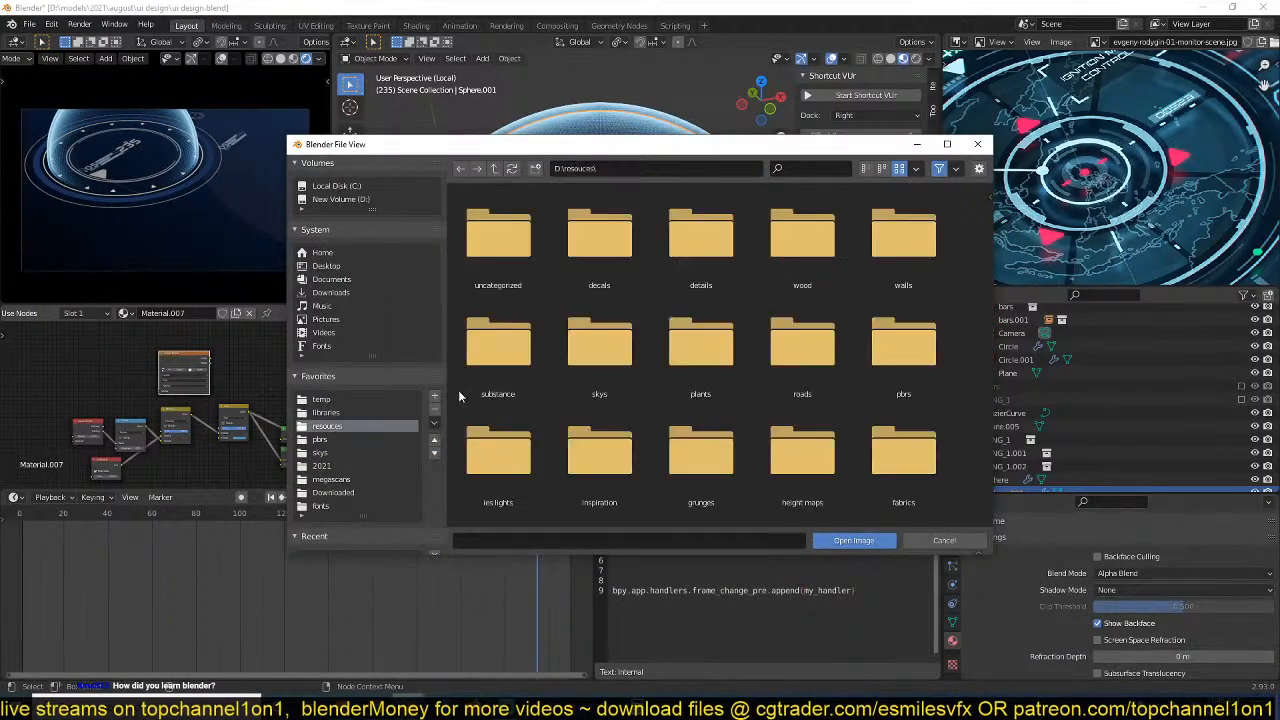
double_click(700, 240)
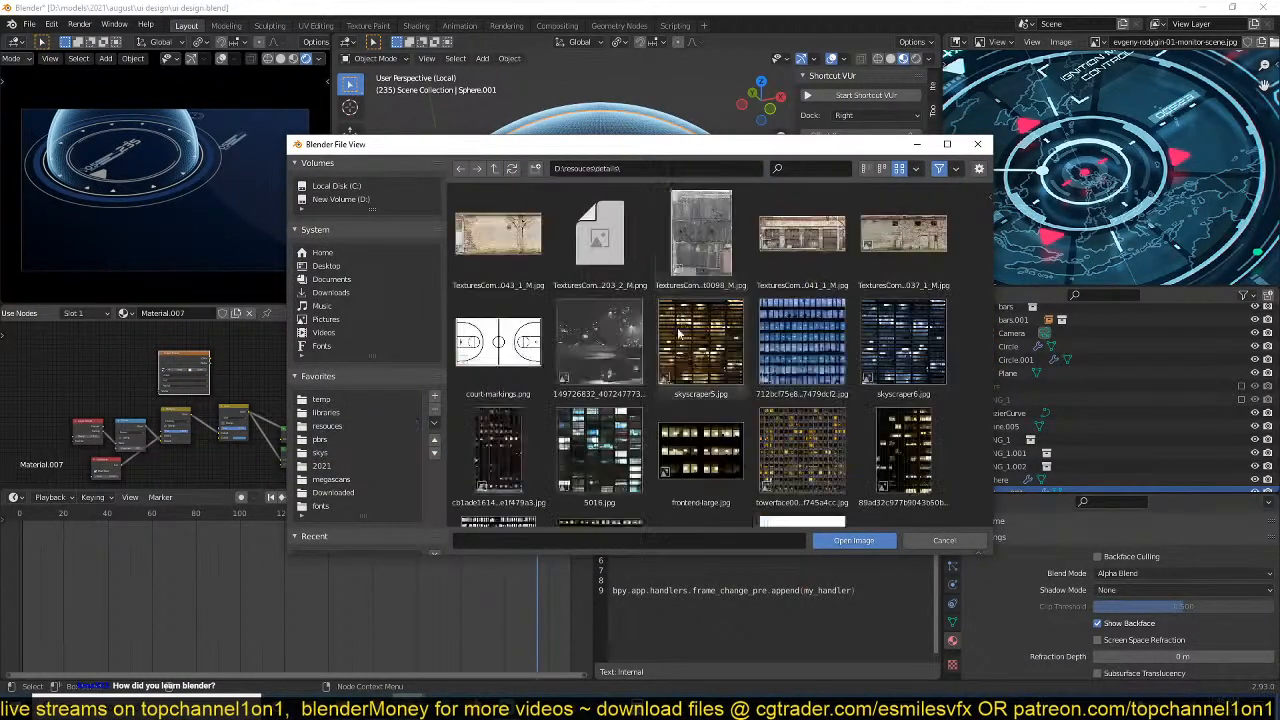
scroll(637, 461, "down", 5)
scroll(636, 455, "up", 3)
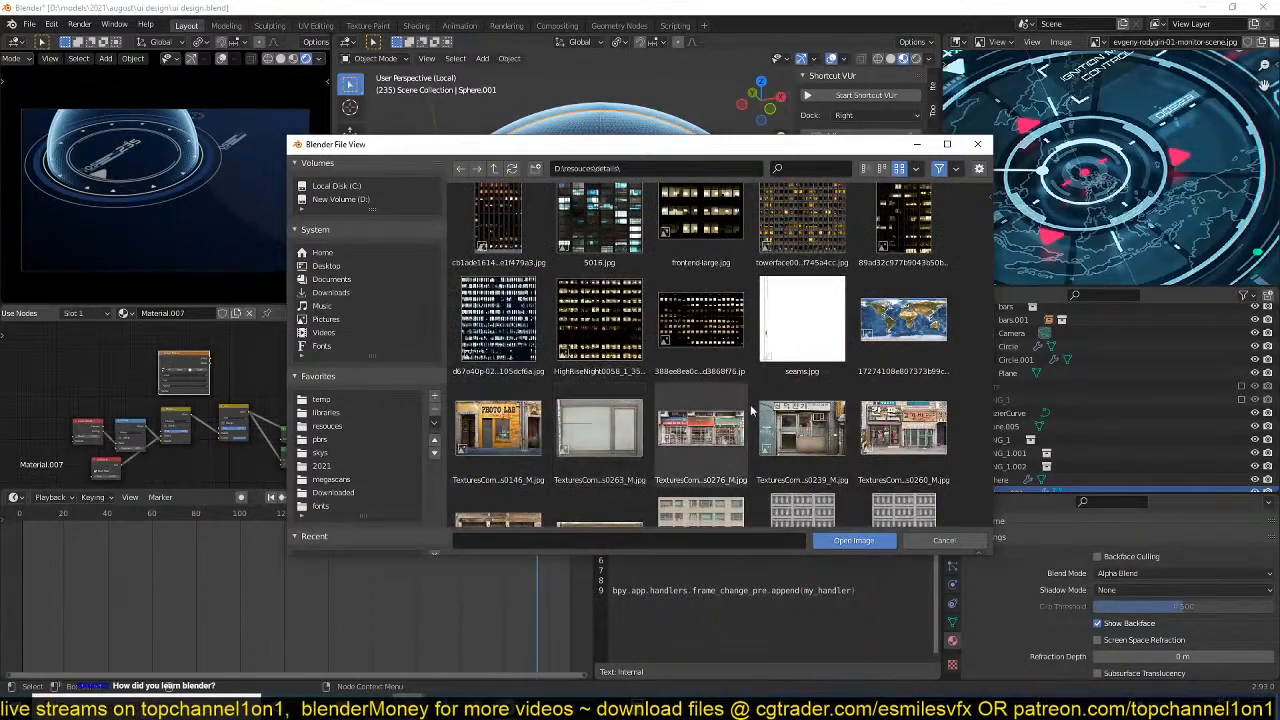
left_click(895, 337)
scroll(841, 432, "down", 12)
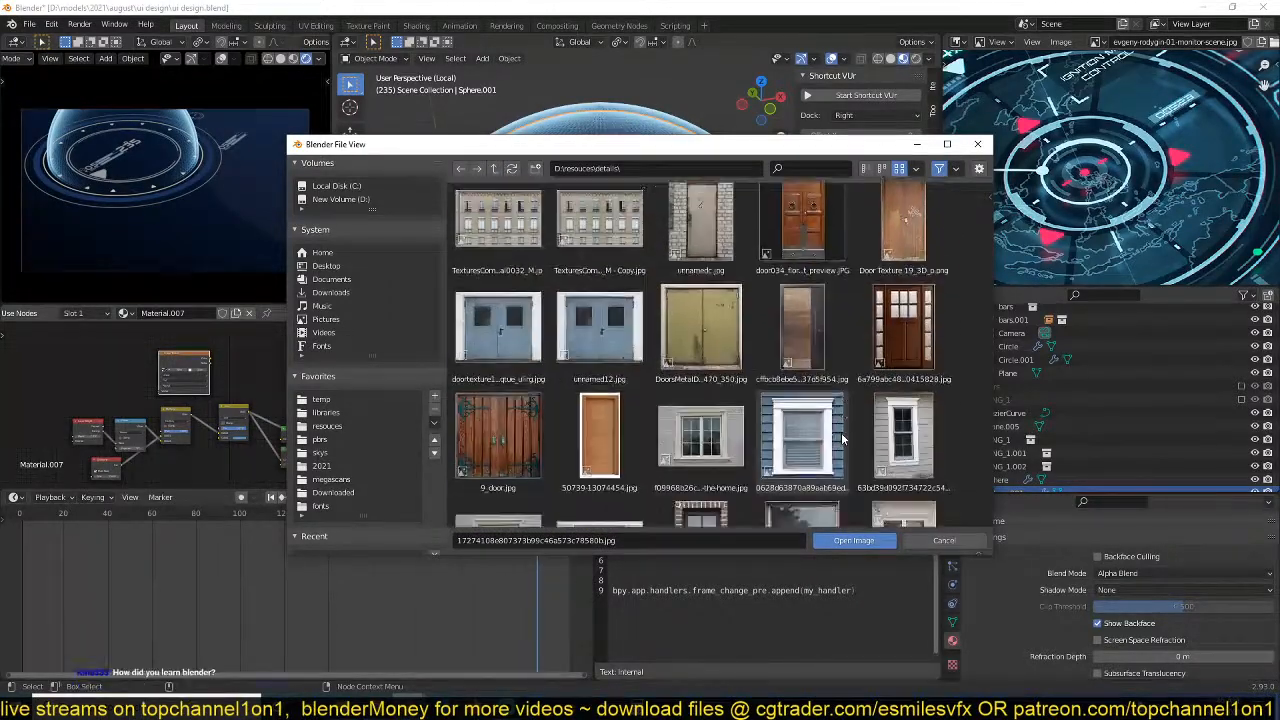
scroll(843, 438, "down", 12)
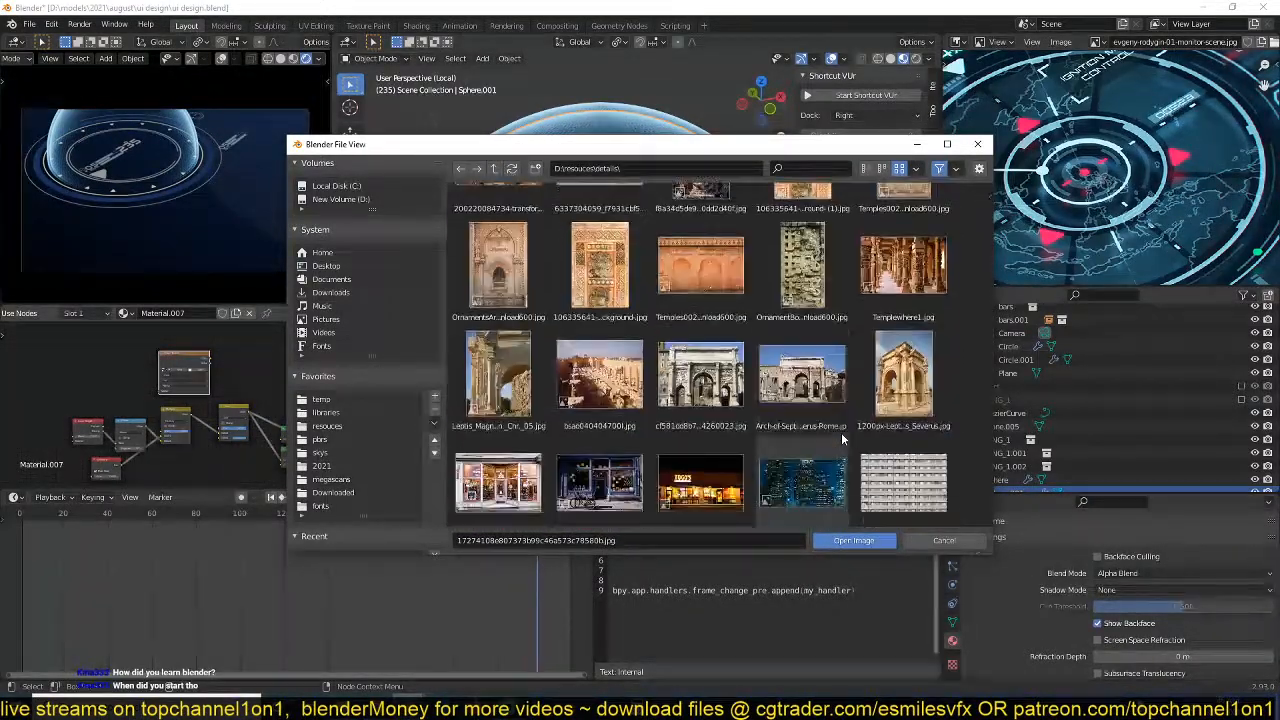
scroll(843, 438, "down", 12)
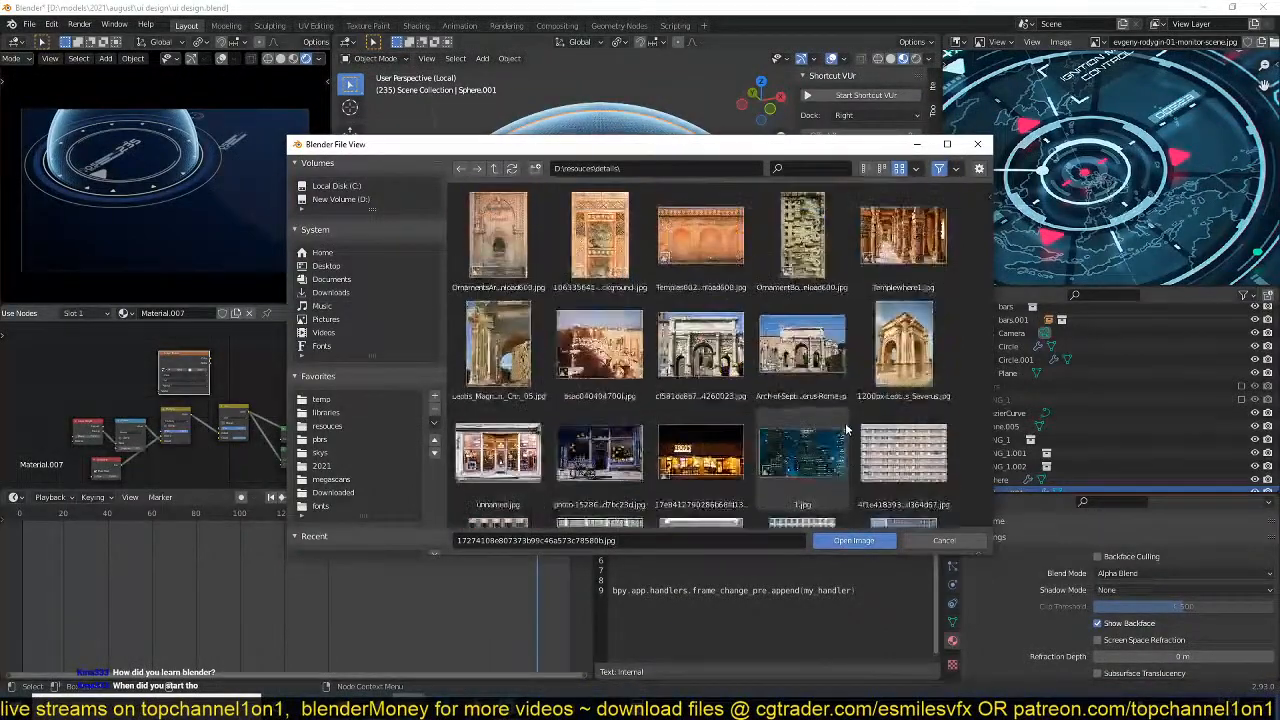
scroll(898, 353, "down", 12)
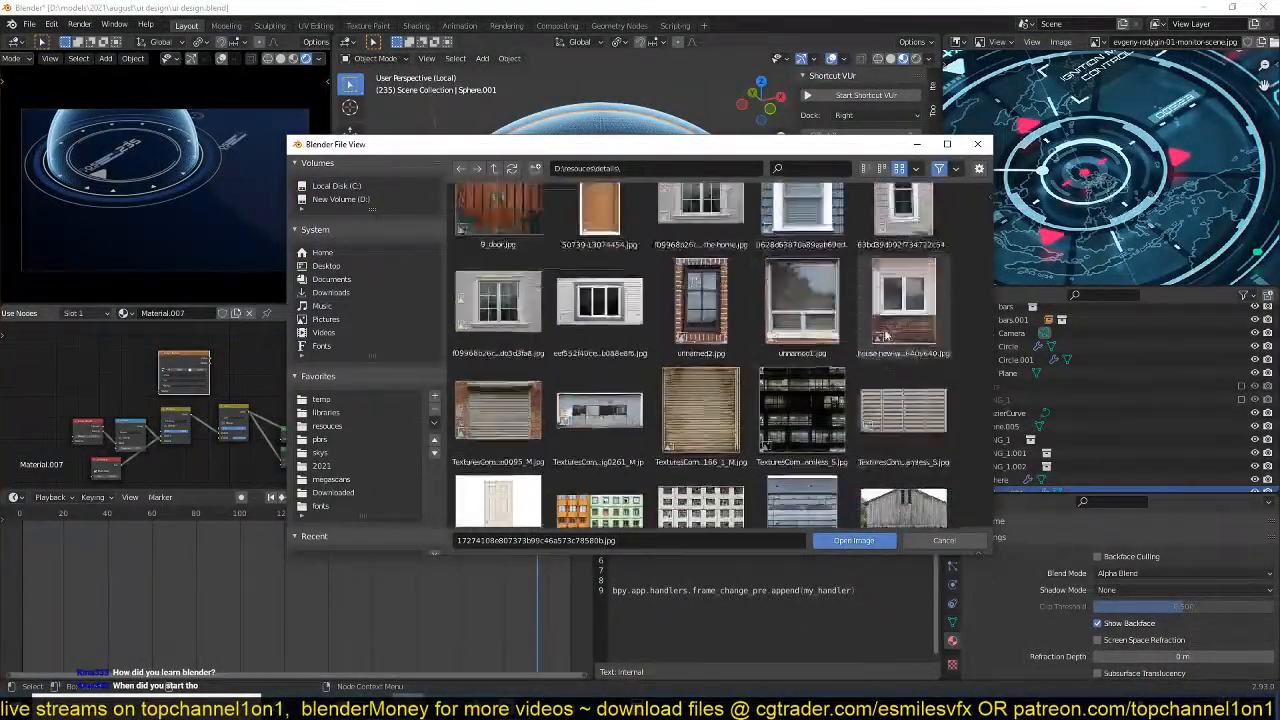
scroll(835, 400, "up", 8)
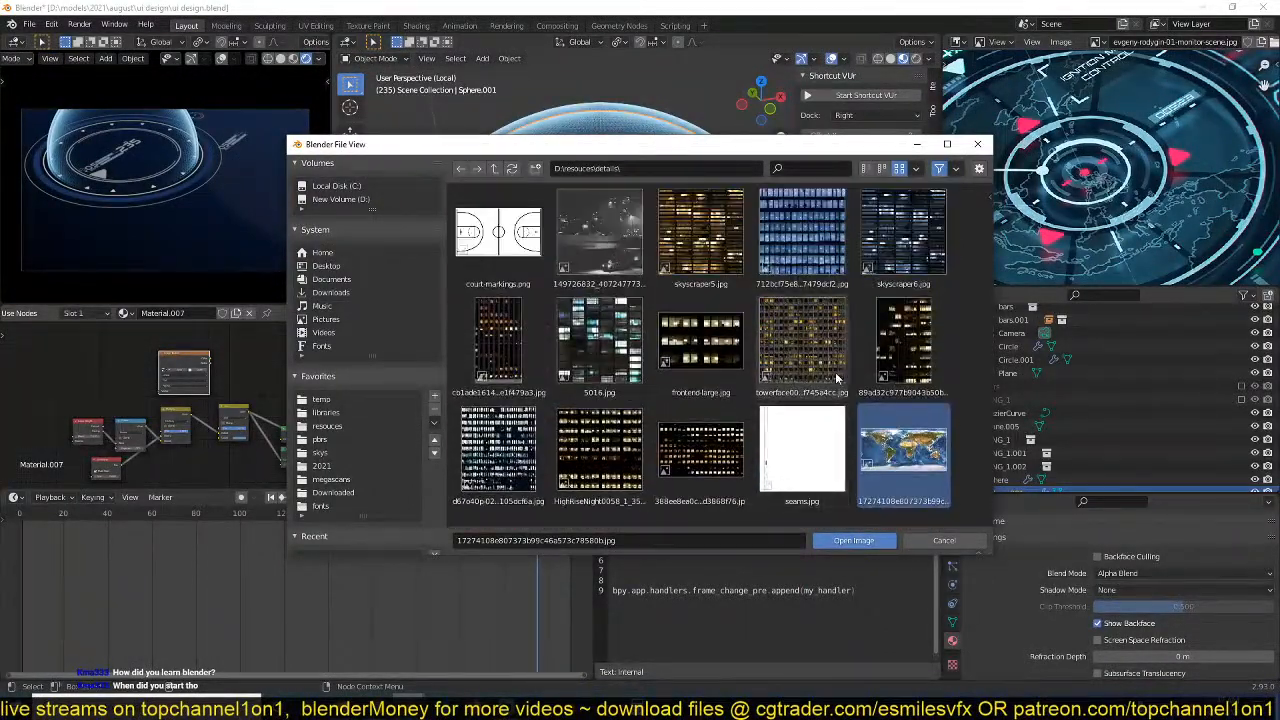
scroll(830, 460, "down", 4)
scroll(831, 463, "down", 2)
scroll(831, 463, "up", 2)
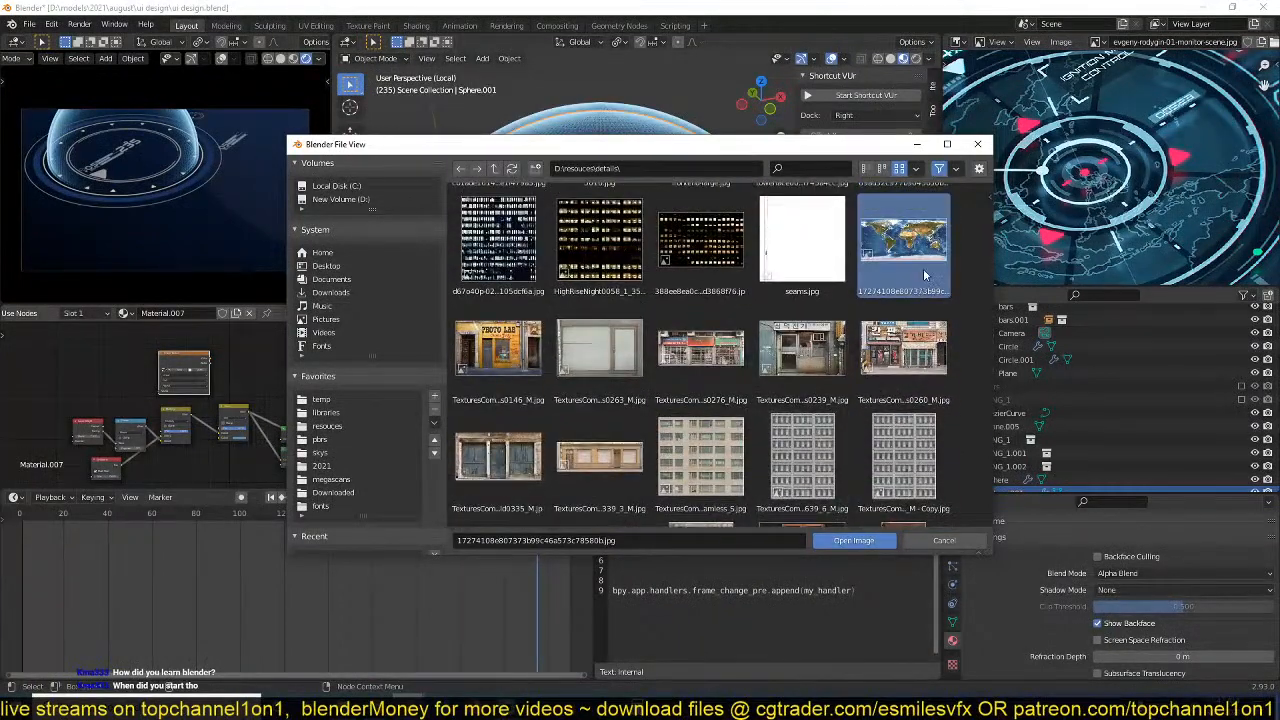
double_click(923, 268)
Preview the Image Texture node's output on the inner sphere and inspect the mapping in the viewport.
scroll(175, 405, "up", 4)
left_click(184, 354, "ctrl+shift")
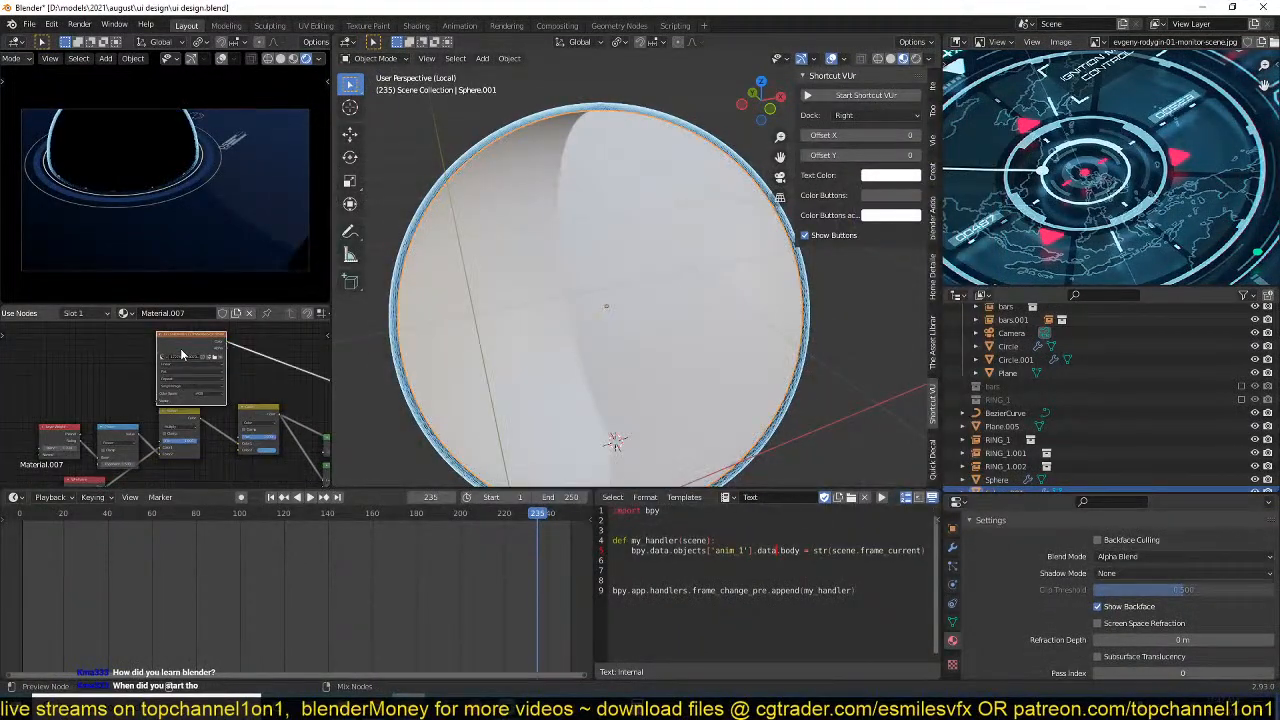
middle_click_drag(685, 255, 545, 228)
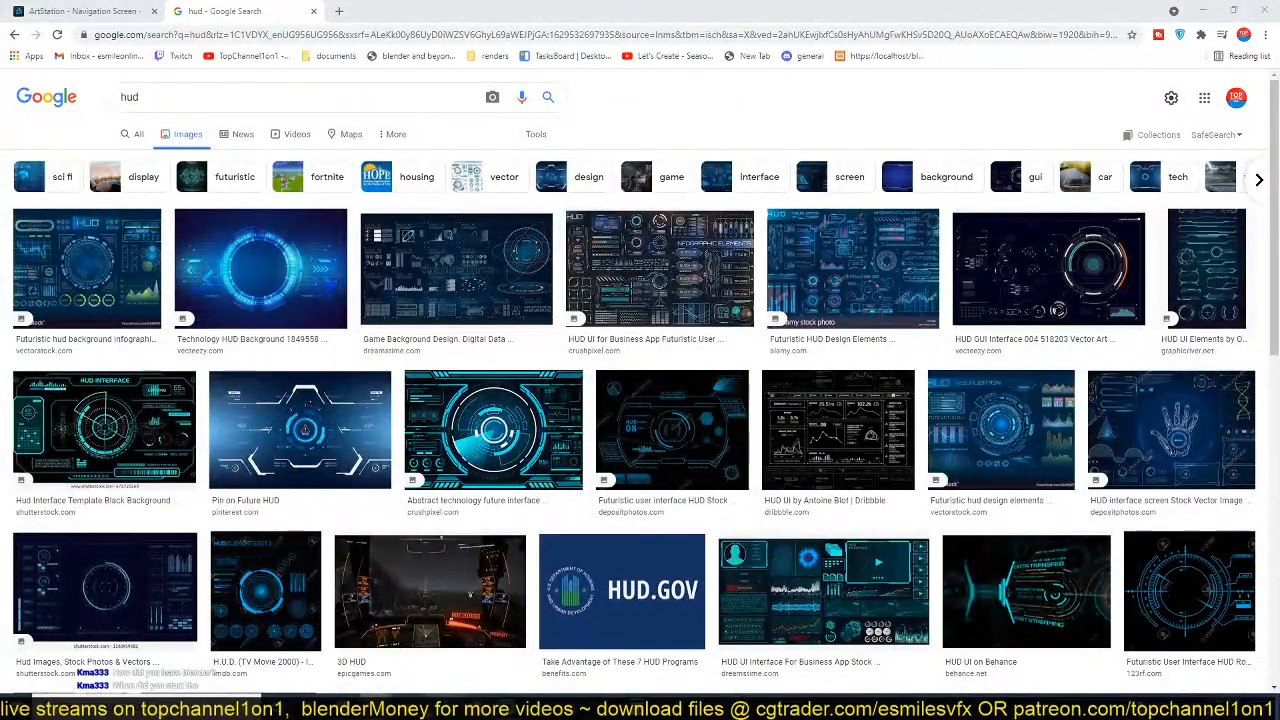
Relaunch Blender, reopen the recent file ui design.blend, and save it.
left_click(410, 706)
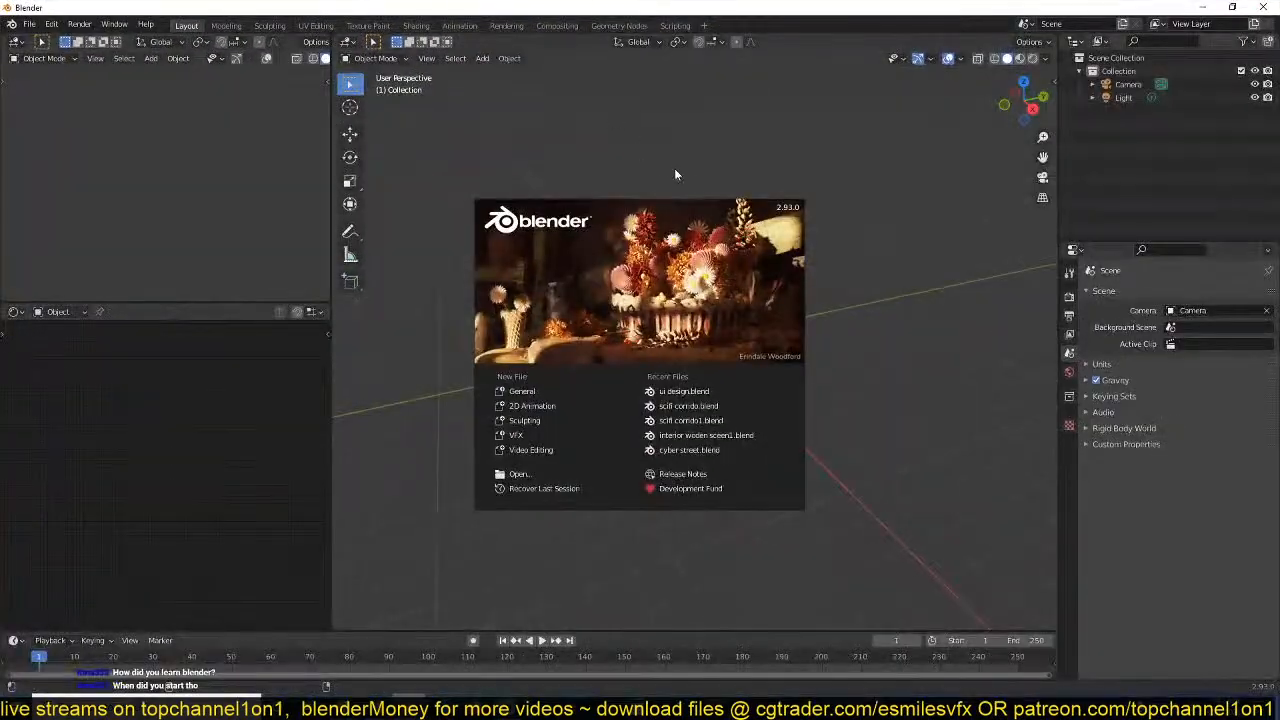
left_click(684, 392)
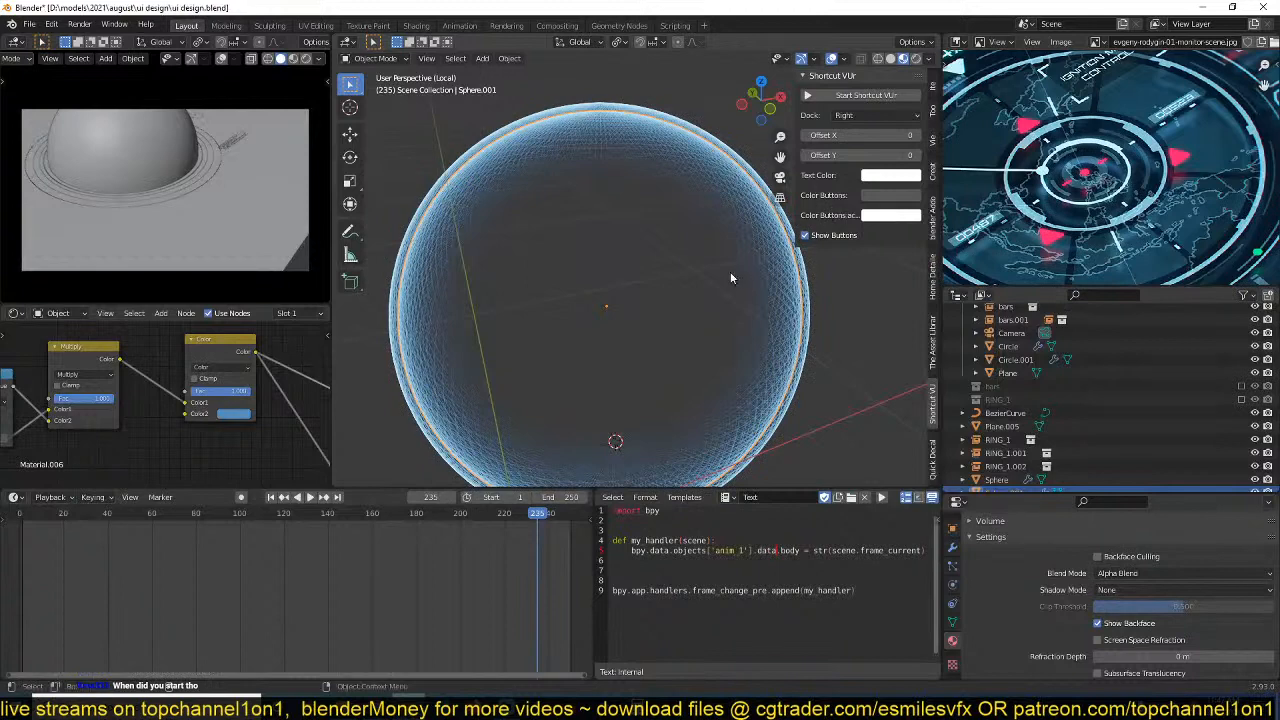
key("ctrl+s")
Check system load in Task Manager by sorting the processes by network, CPU and memory use, and close it.
right_click(797, 708)
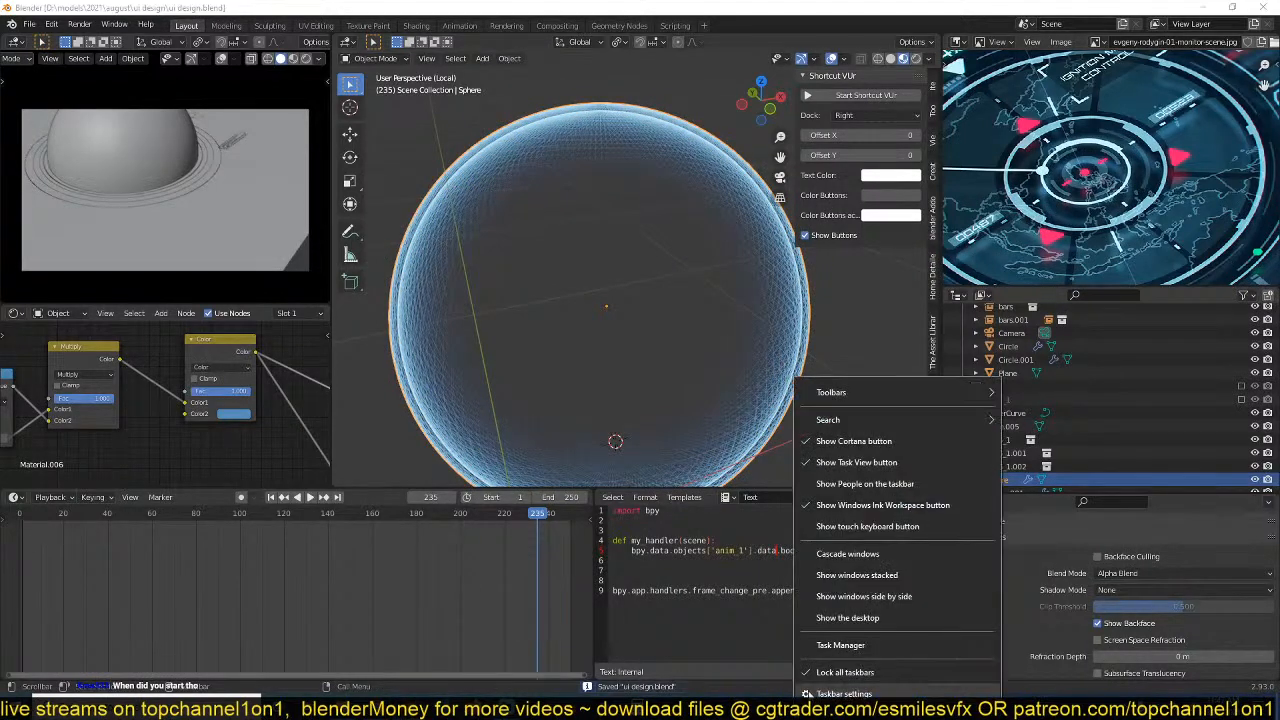
left_click(845, 648)
left_click(432, 272)
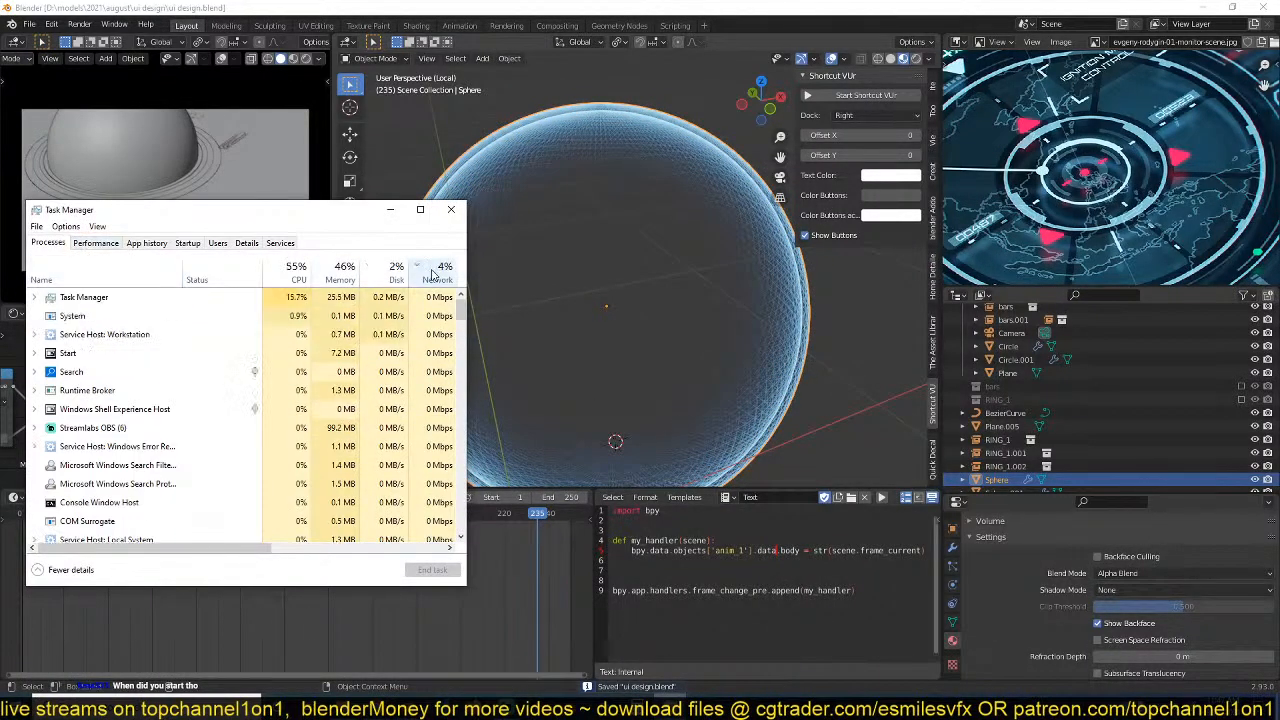
left_click(306, 276)
left_click(306, 278)
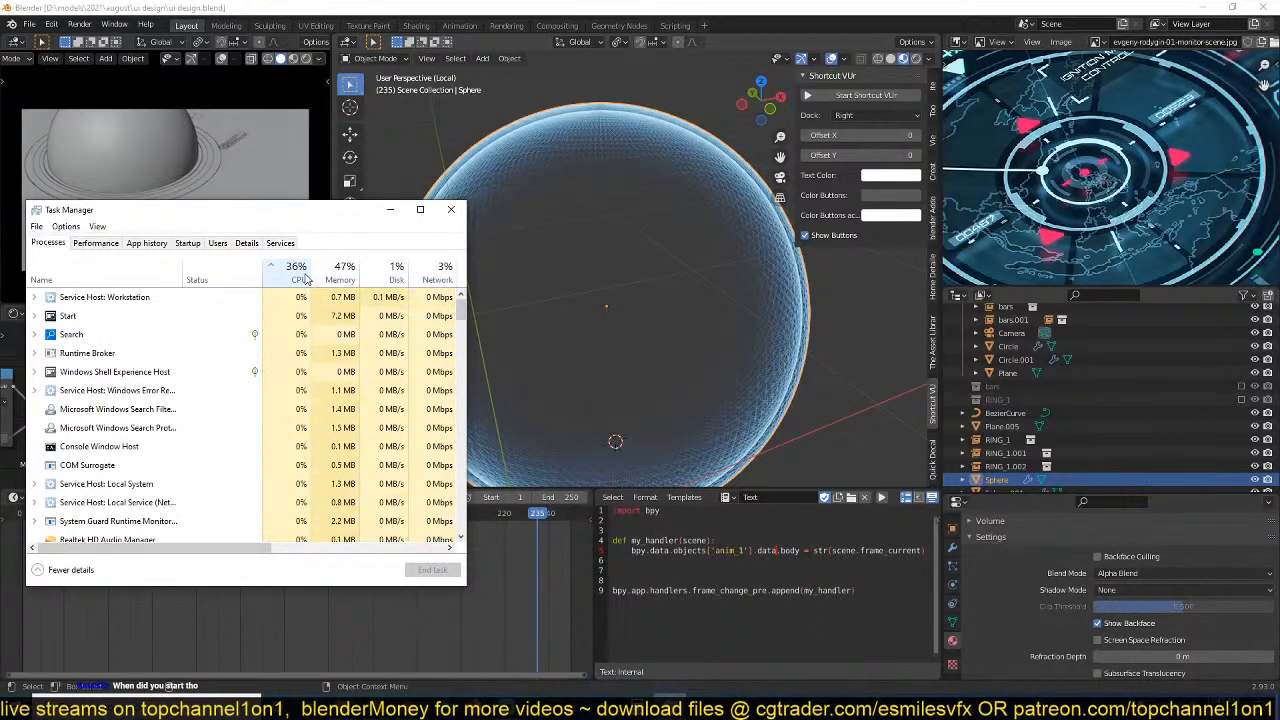
left_click(306, 278)
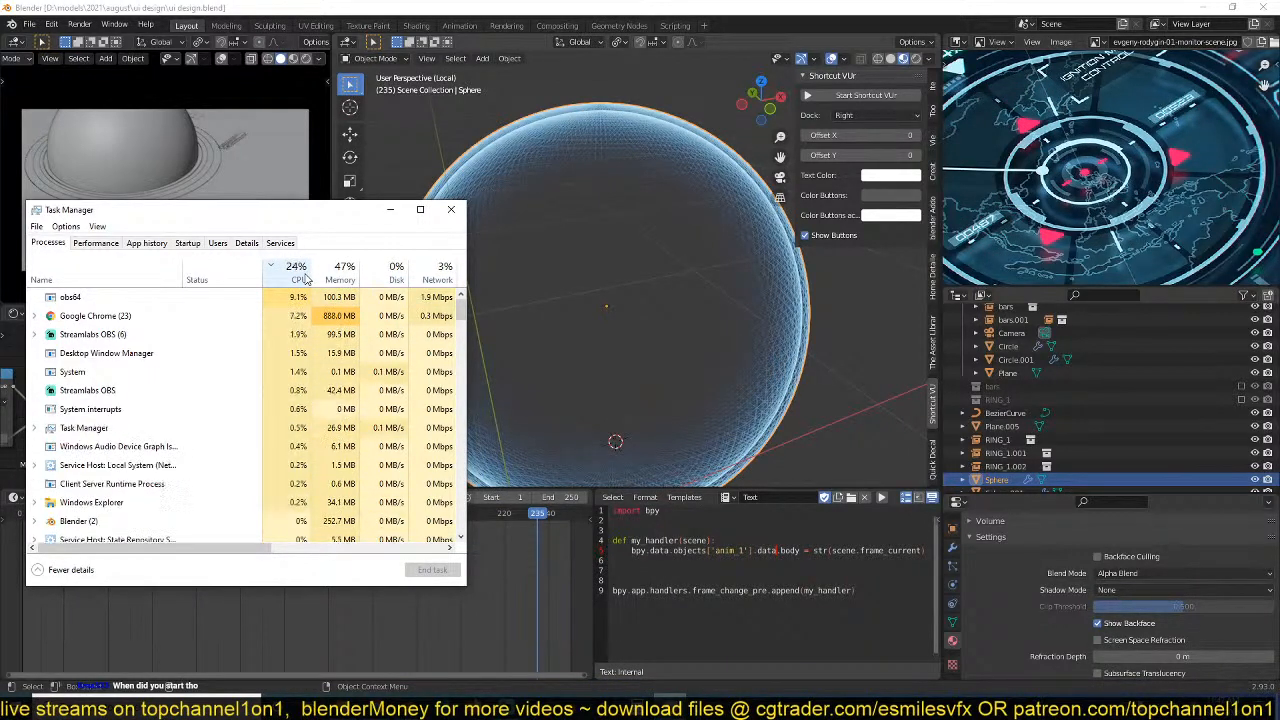
left_click(356, 276)
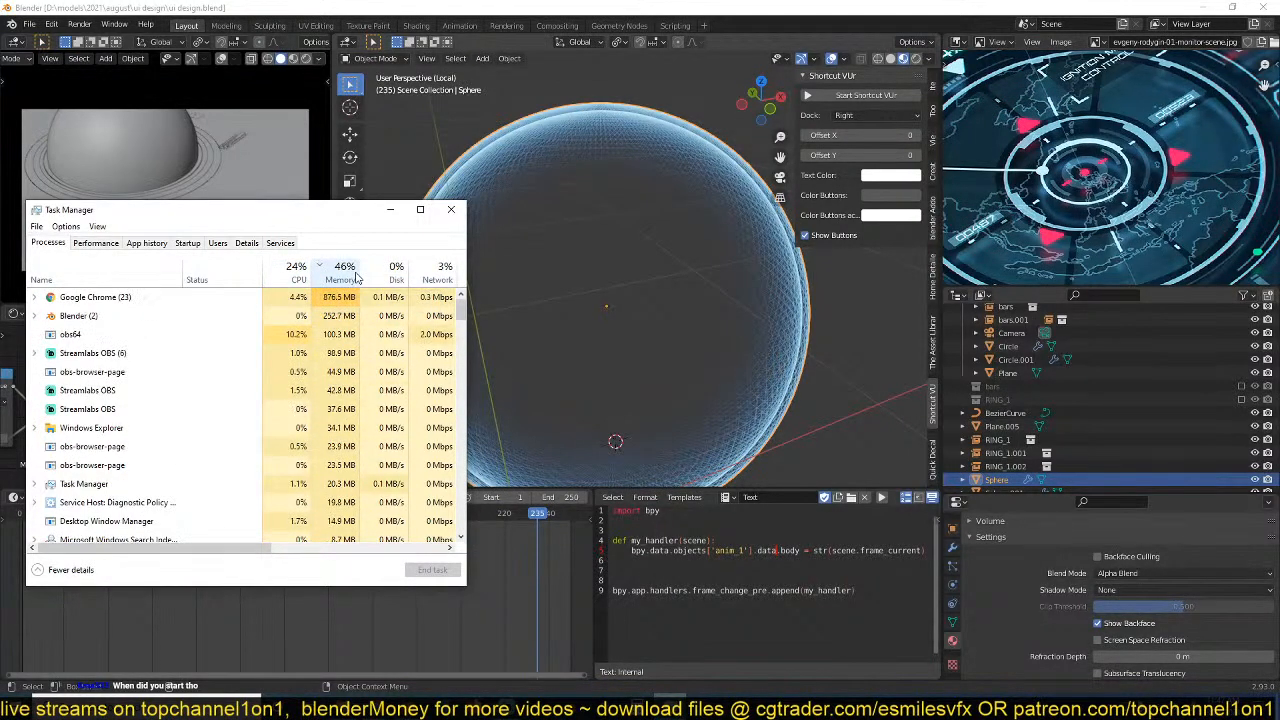
left_click(451, 210)
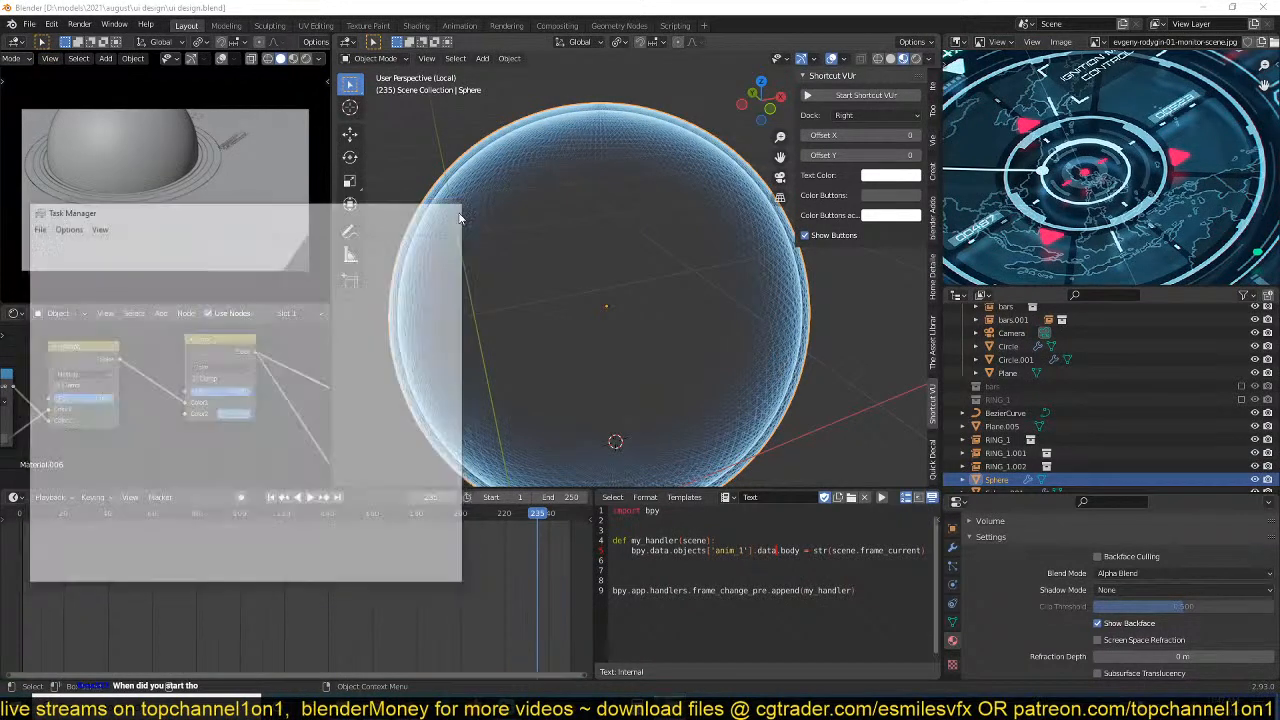
UV-map the whole inner sphere with Cylinder Projection from the front orthographic view and save the file.
left_click(545, 173)
middle_click_drag(224, 396, 240, 432)
scroll(246, 409, "down", 2)
key("ctrl+s")
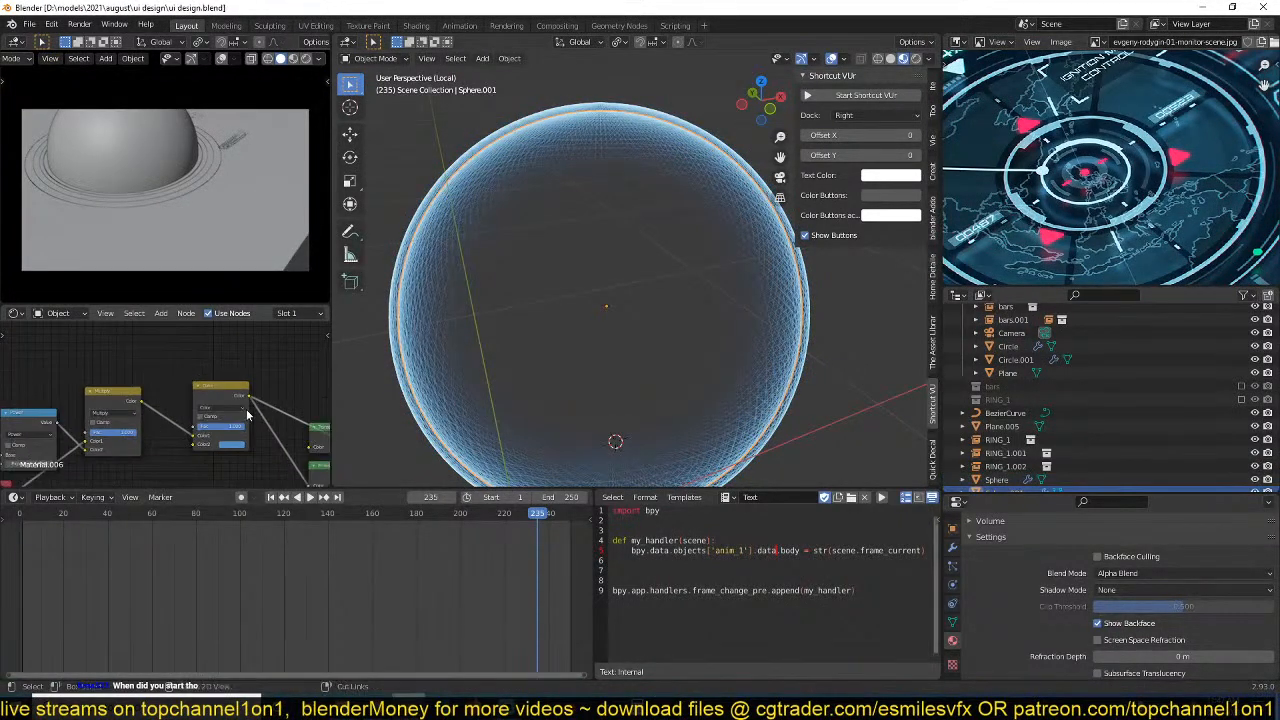
key("Tab")
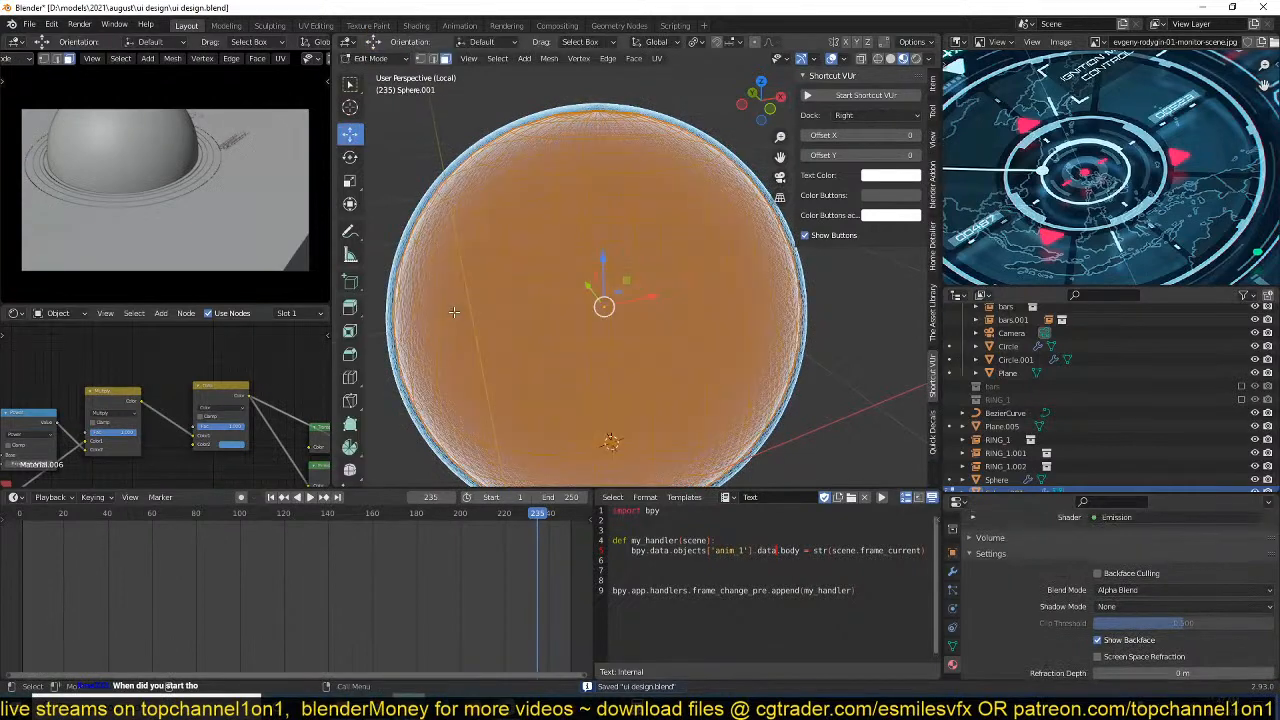
scroll(521, 303, "down", 3)
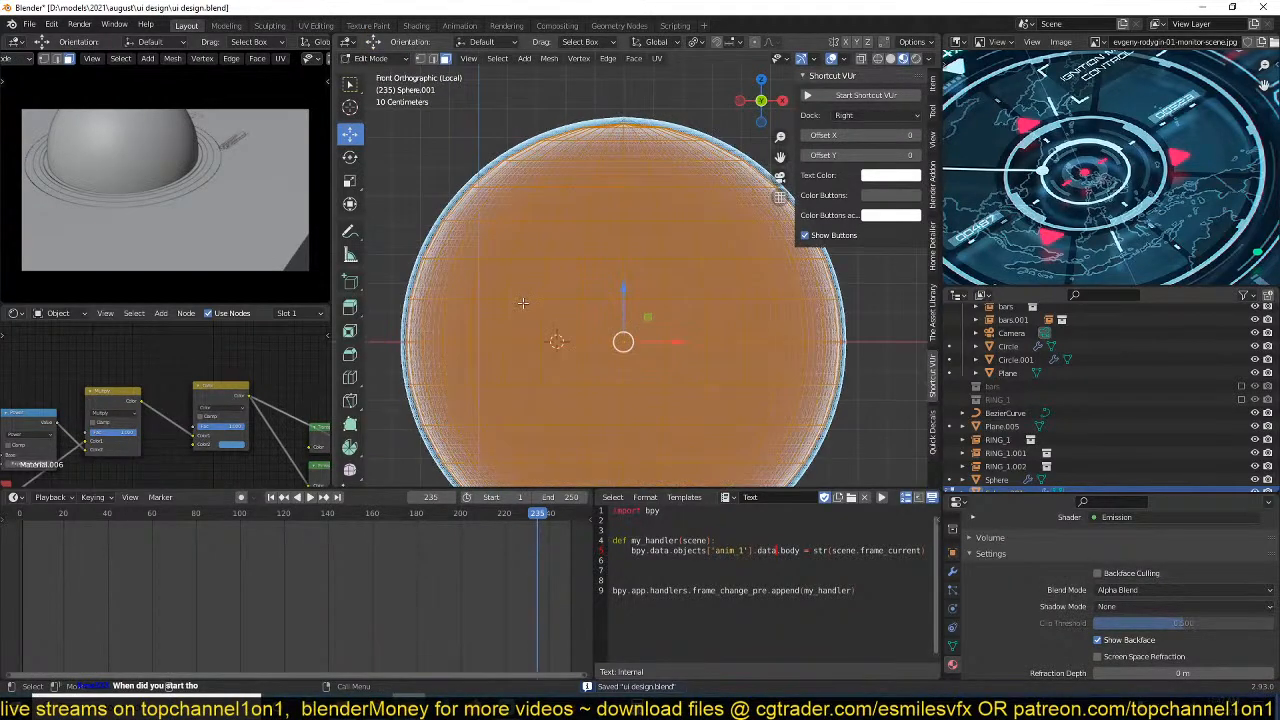
key("KP_1")
key("u")
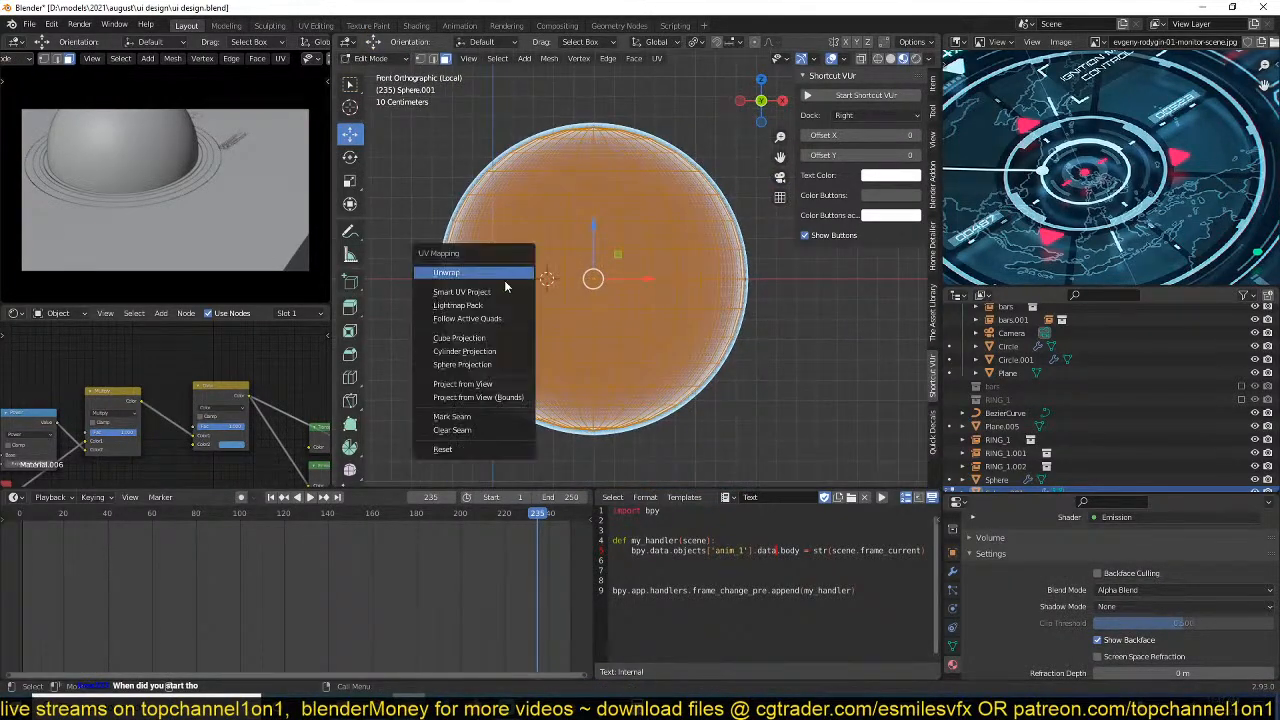
left_click(488, 352)
key("Tab")
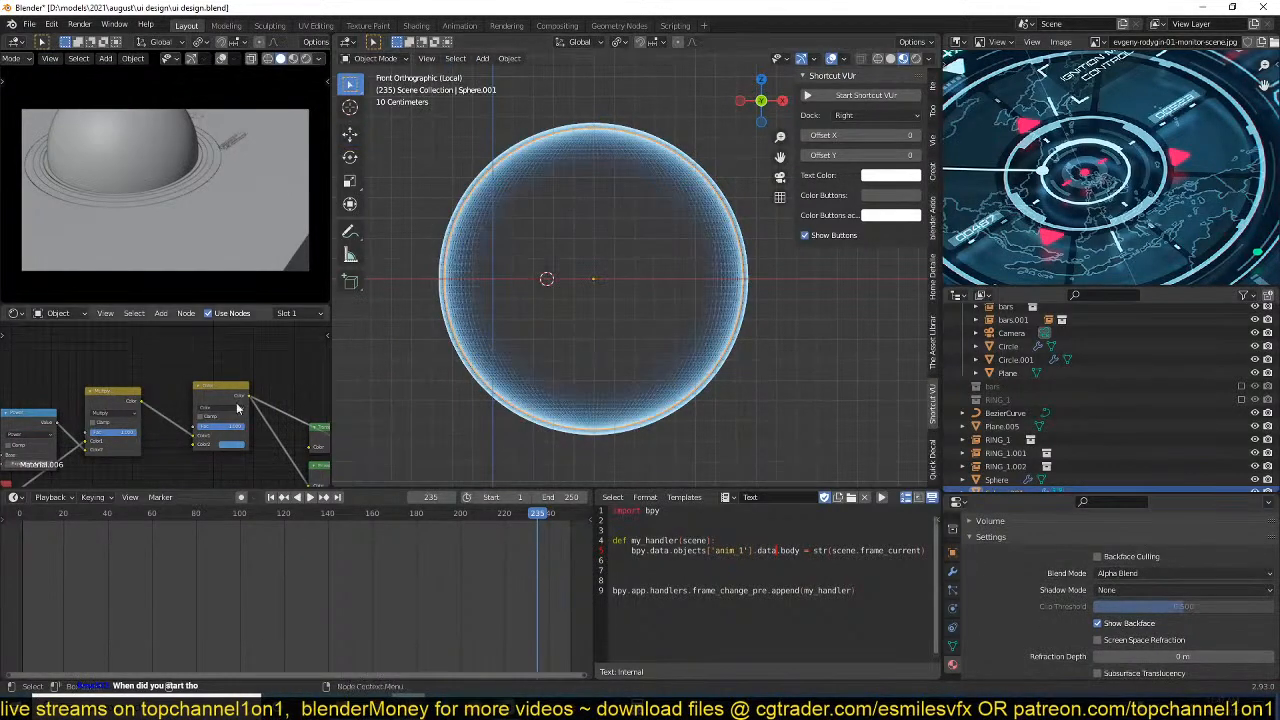
key("ctrl+s")
Add an Image Texture node above the Multiply and Color nodes in Material.006.
key("shift+a")
mouse_move(140, 409)
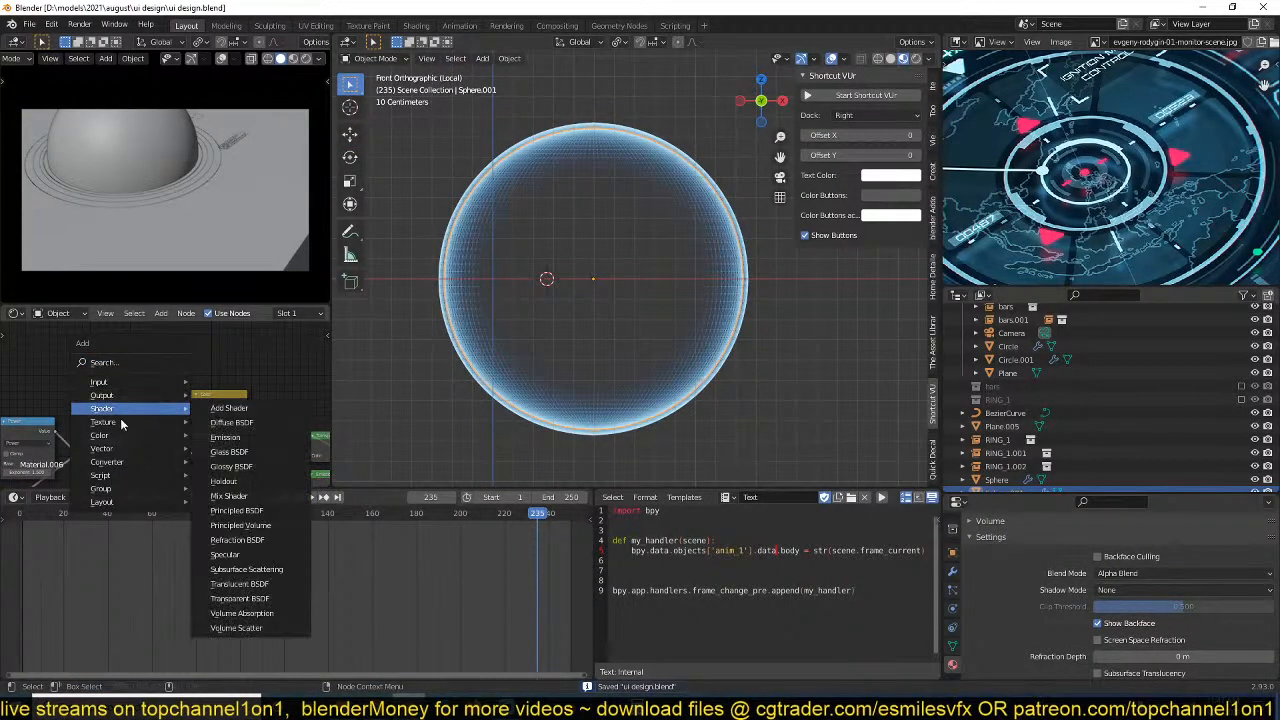
left_click(229, 528)
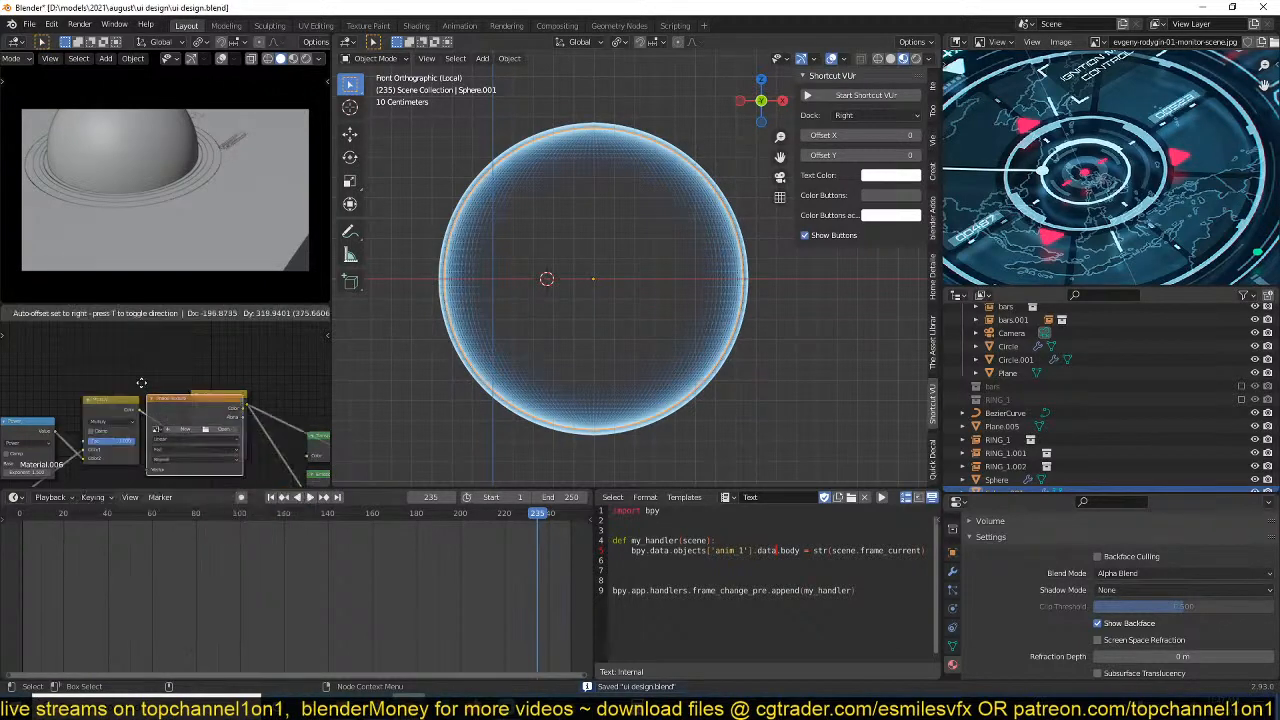
left_click(140, 305)
scroll(196, 345, "up", 2)
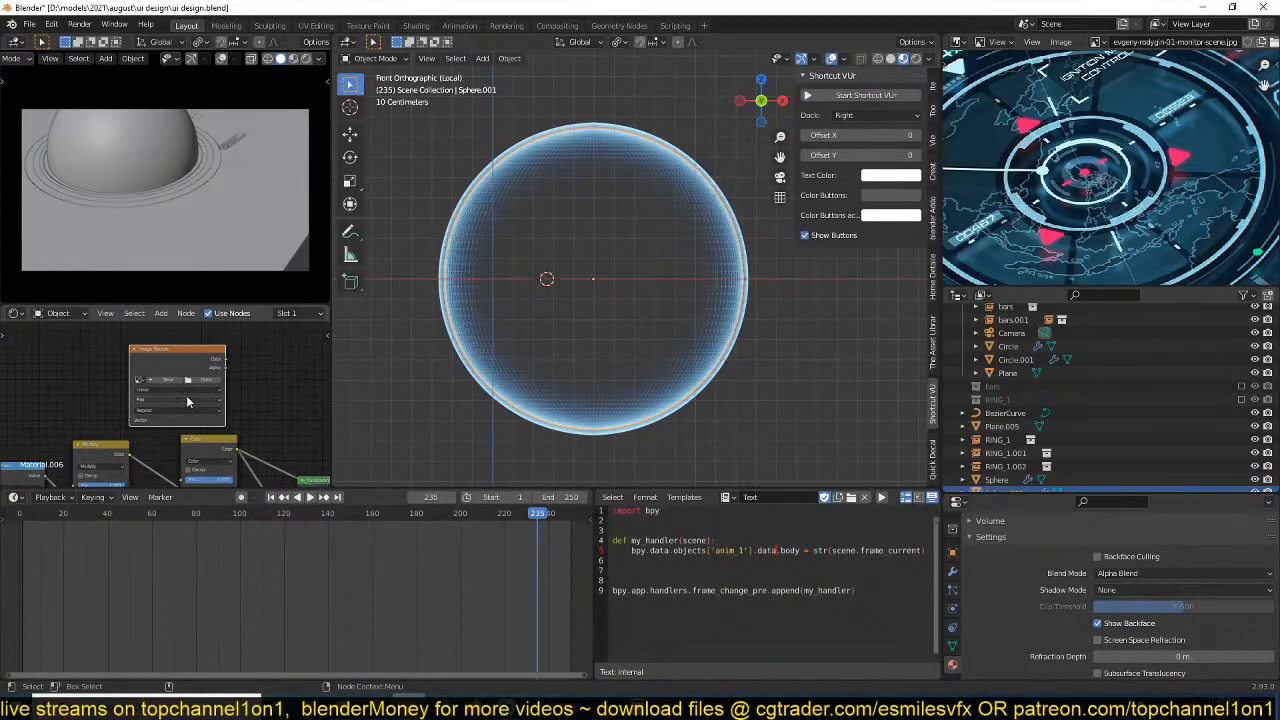
Browse the decals folder in D:\resouces for a world map image to load into the Image Texture node.
left_click(224, 378)
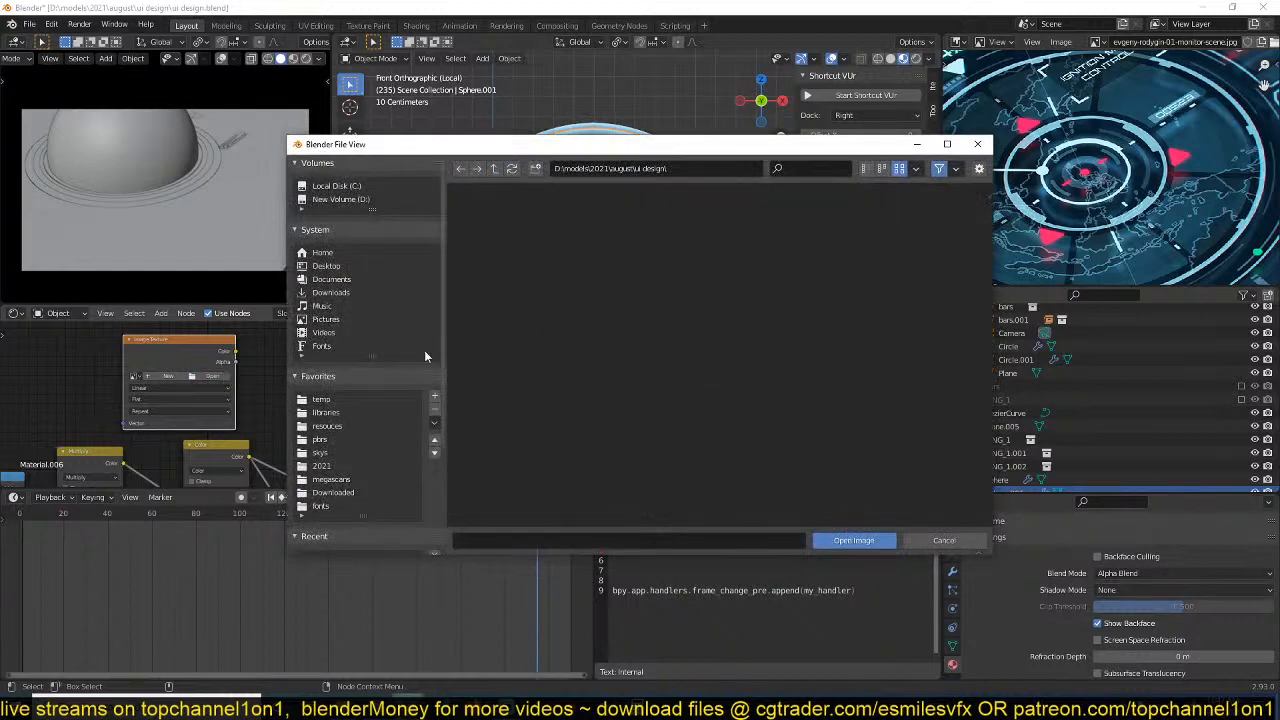
left_click(963, 541)
left_click(342, 427)
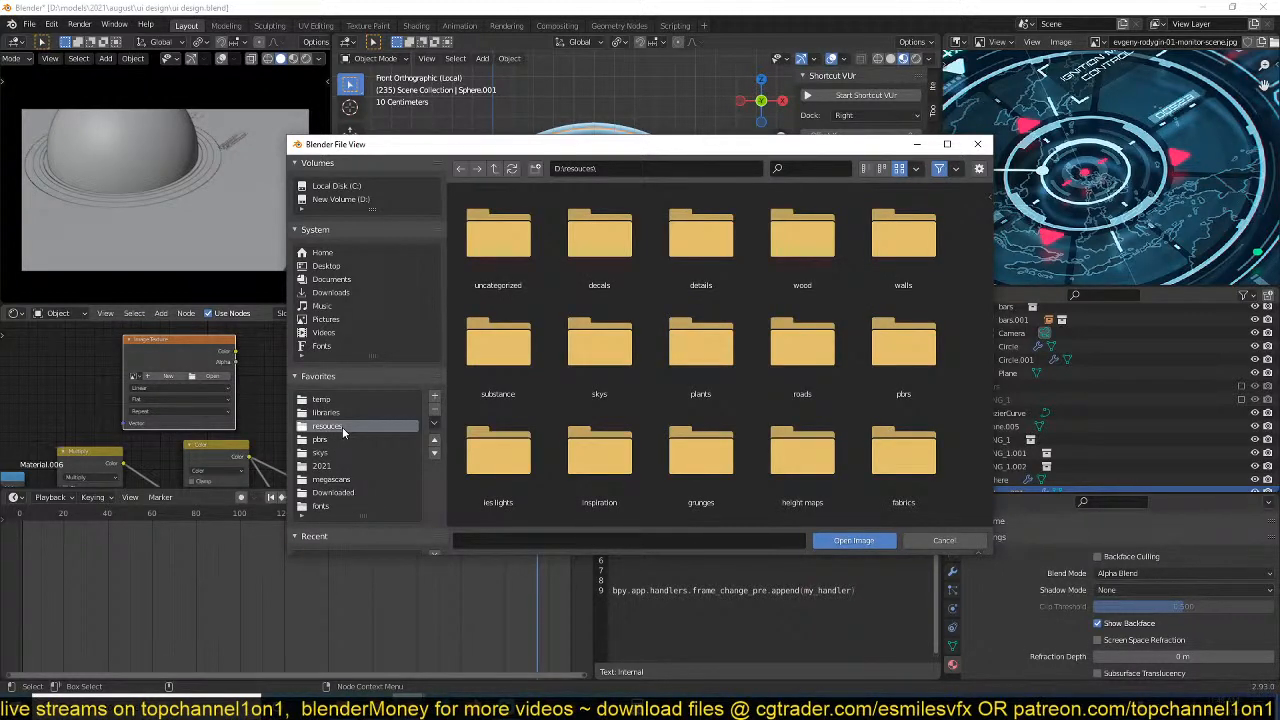
double_click(641, 253)
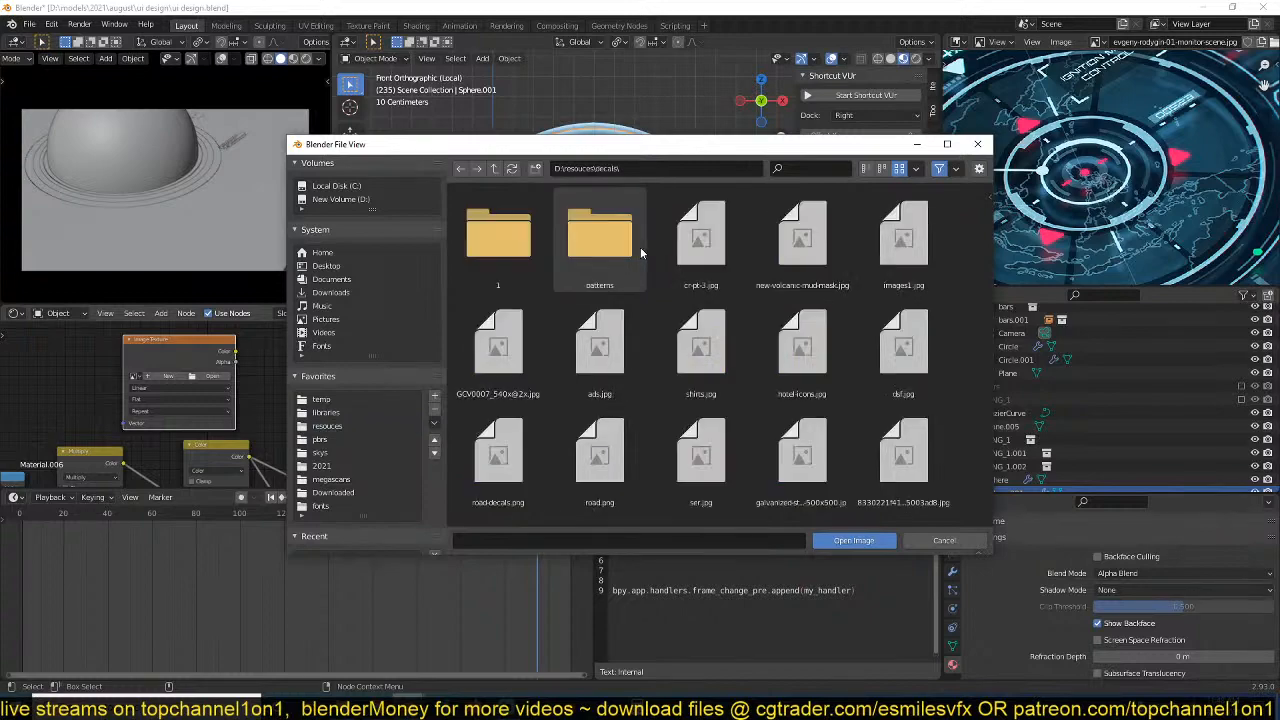
scroll(644, 370, "down", 4)
scroll(644, 370, "down", 3)
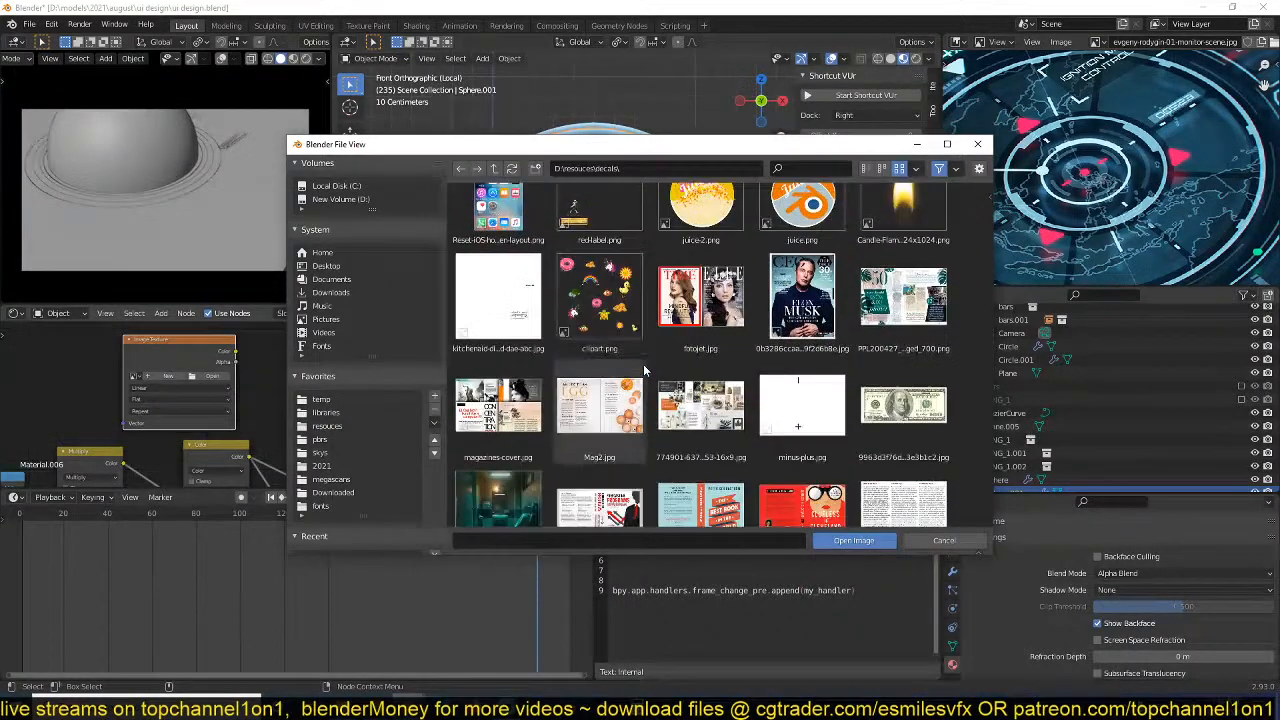
scroll(644, 370, "up", 5)
scroll(643, 364, "up", 3)
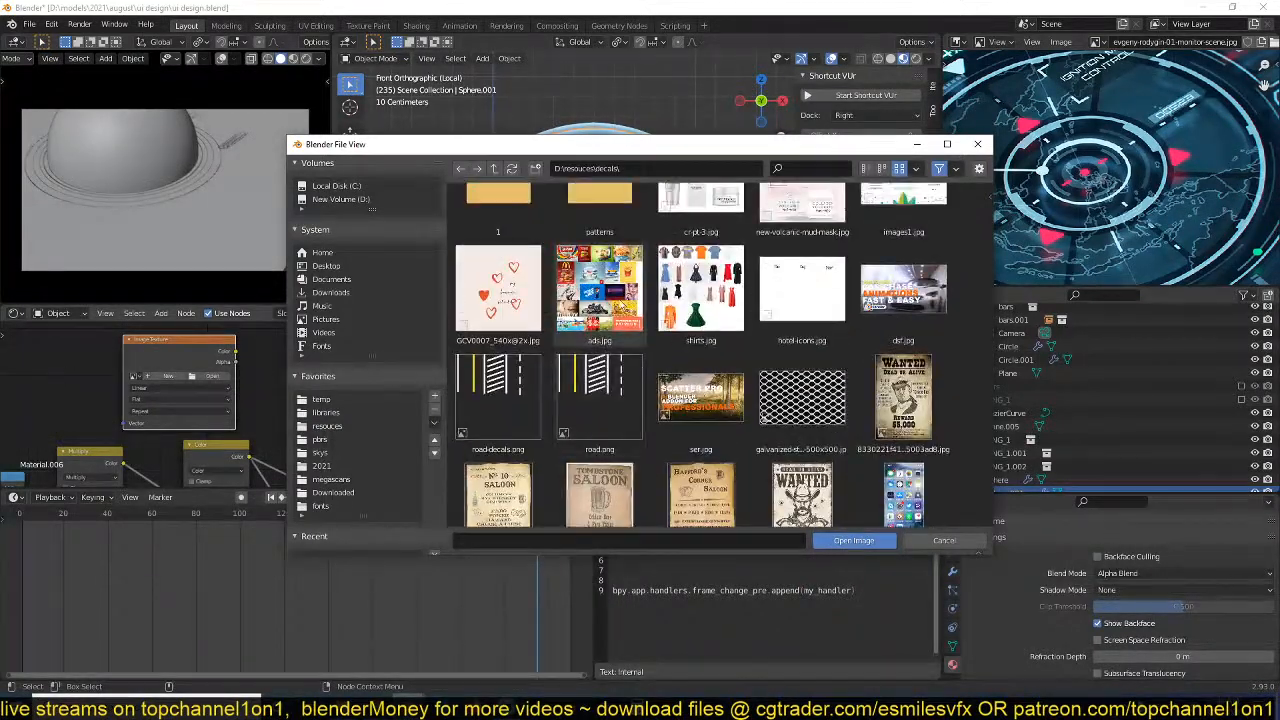
left_click(496, 168)
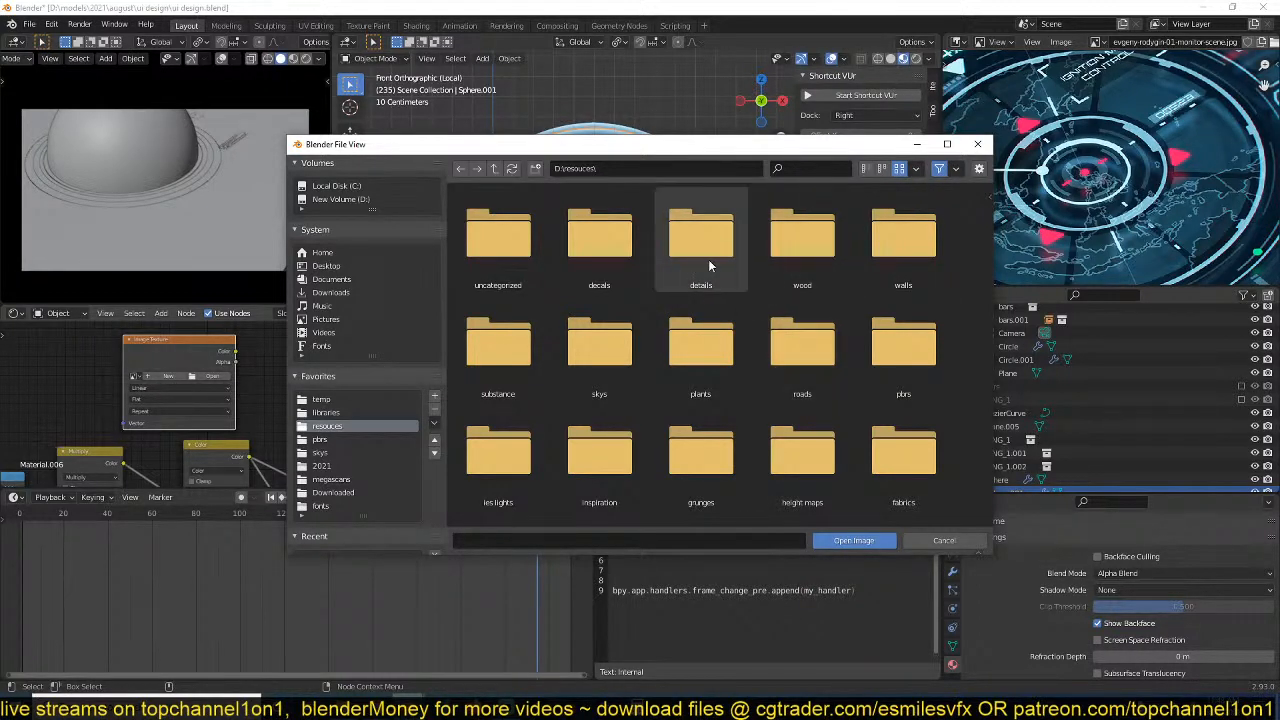
double_click(595, 282)
scroll(681, 313, "down", 15)
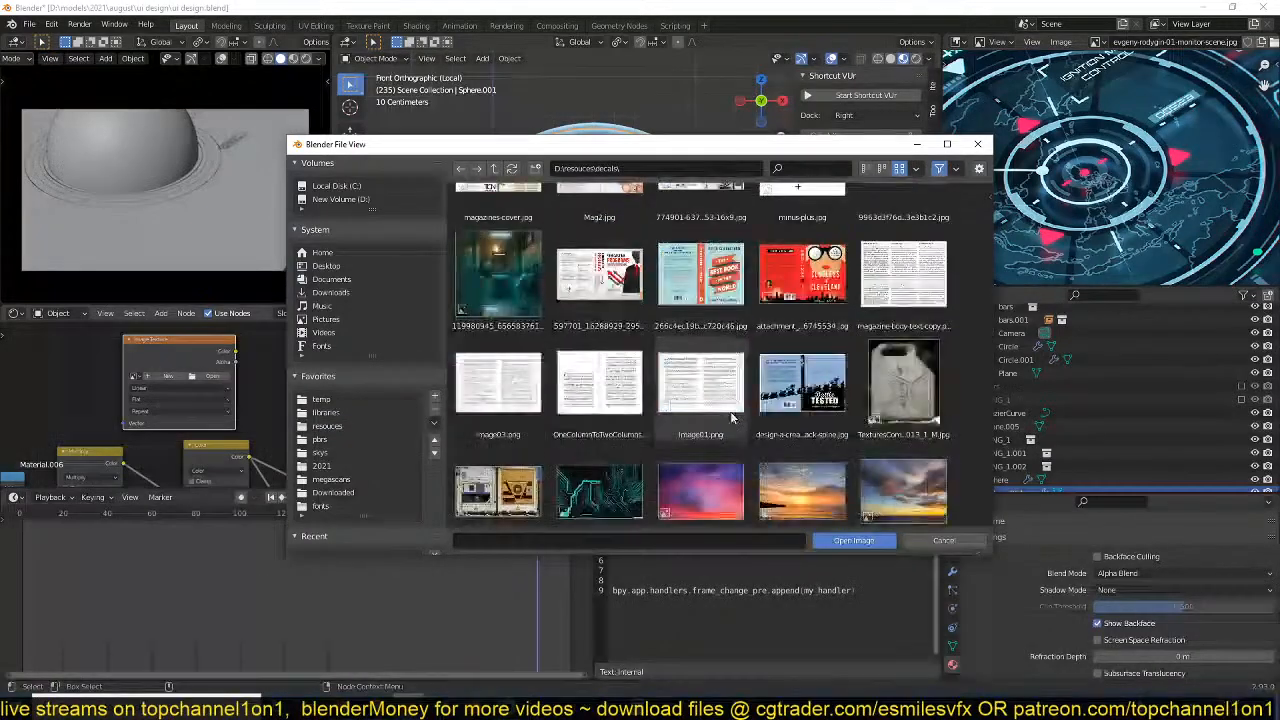
scroll(731, 418, "down", 15)
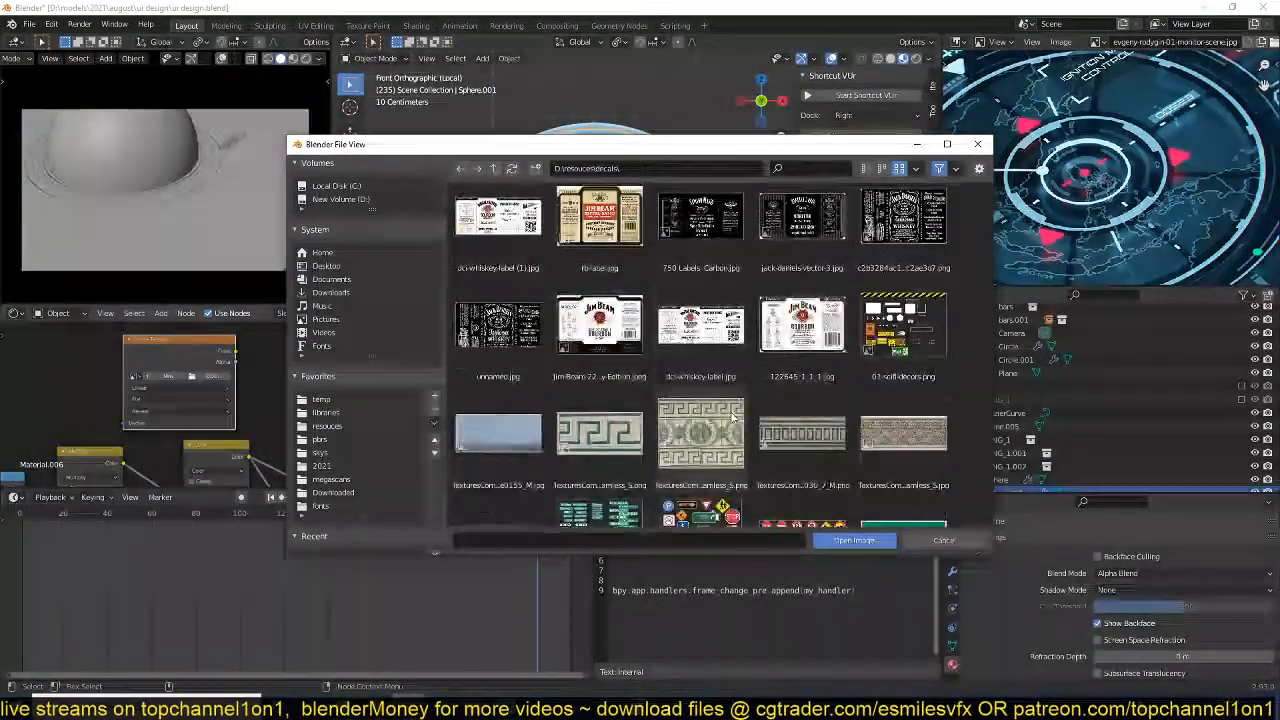
scroll(731, 418, "down", 10)
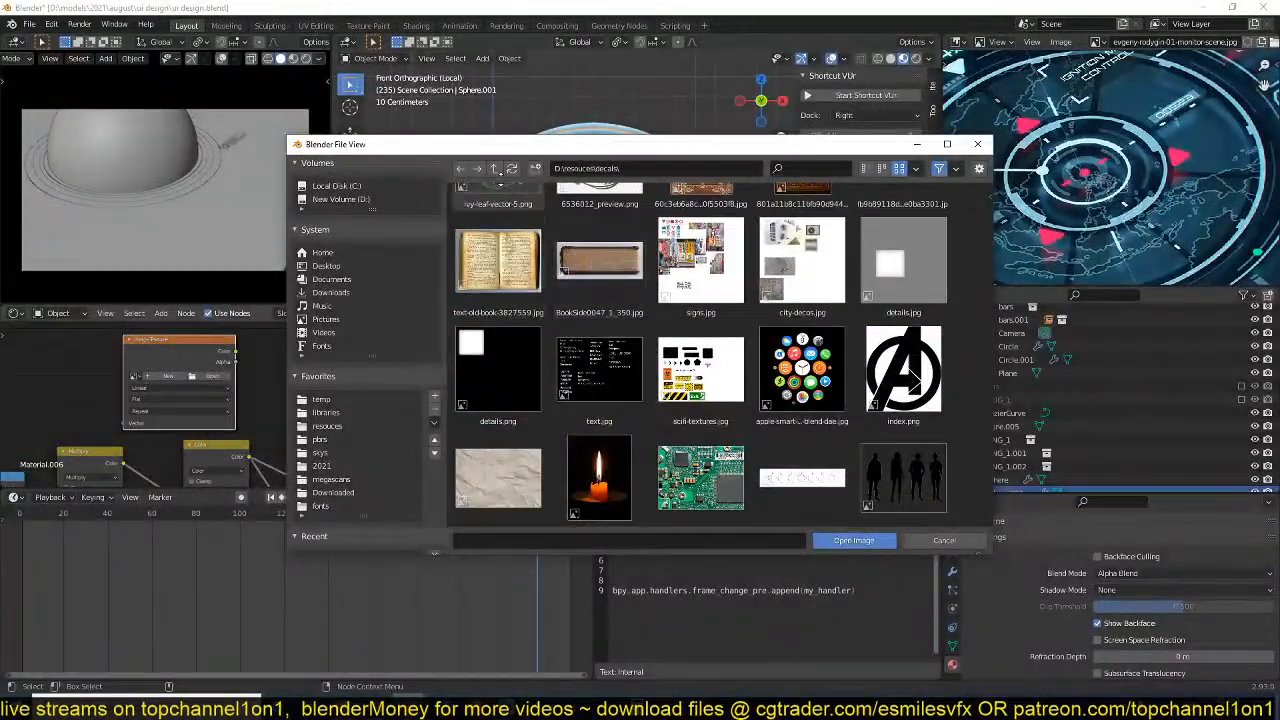
Load the Earth map image from the details folder into the Image Texture node and preview it on the inner sphere.
left_click(494, 169)
double_click(790, 238)
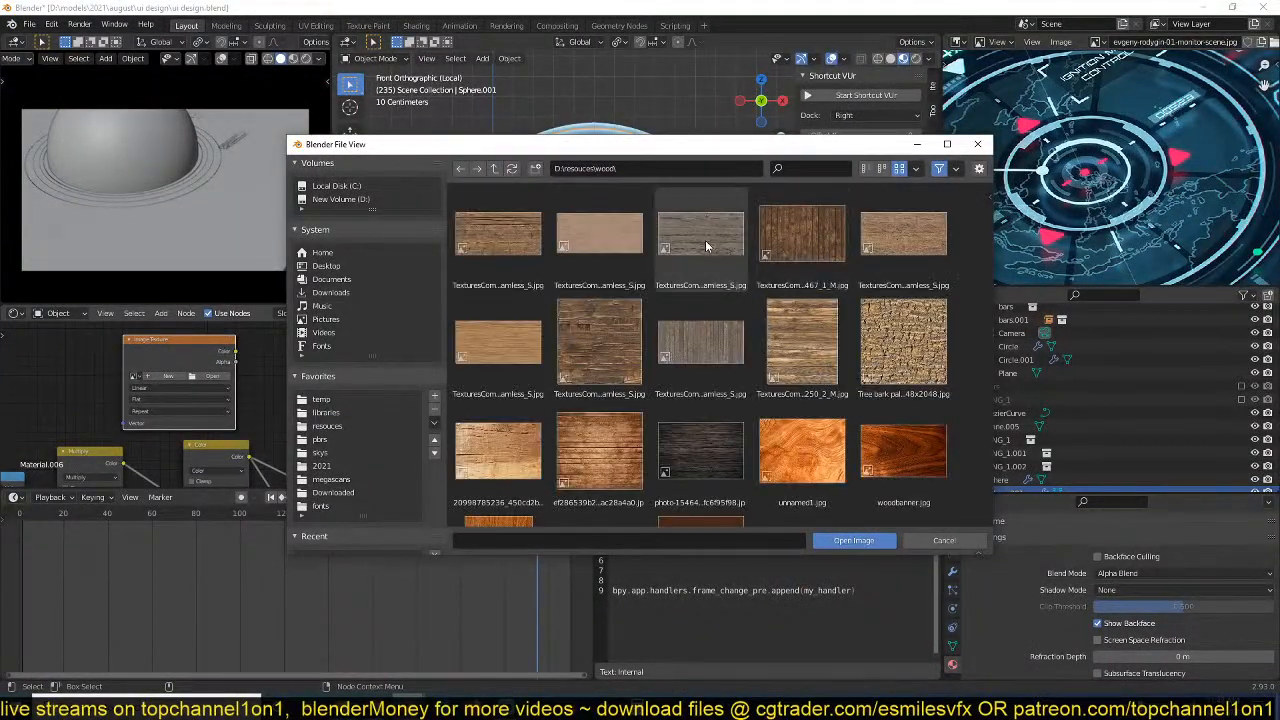
key("BackSpace")
double_click(706, 240)
scroll(900, 320, "down", 5)
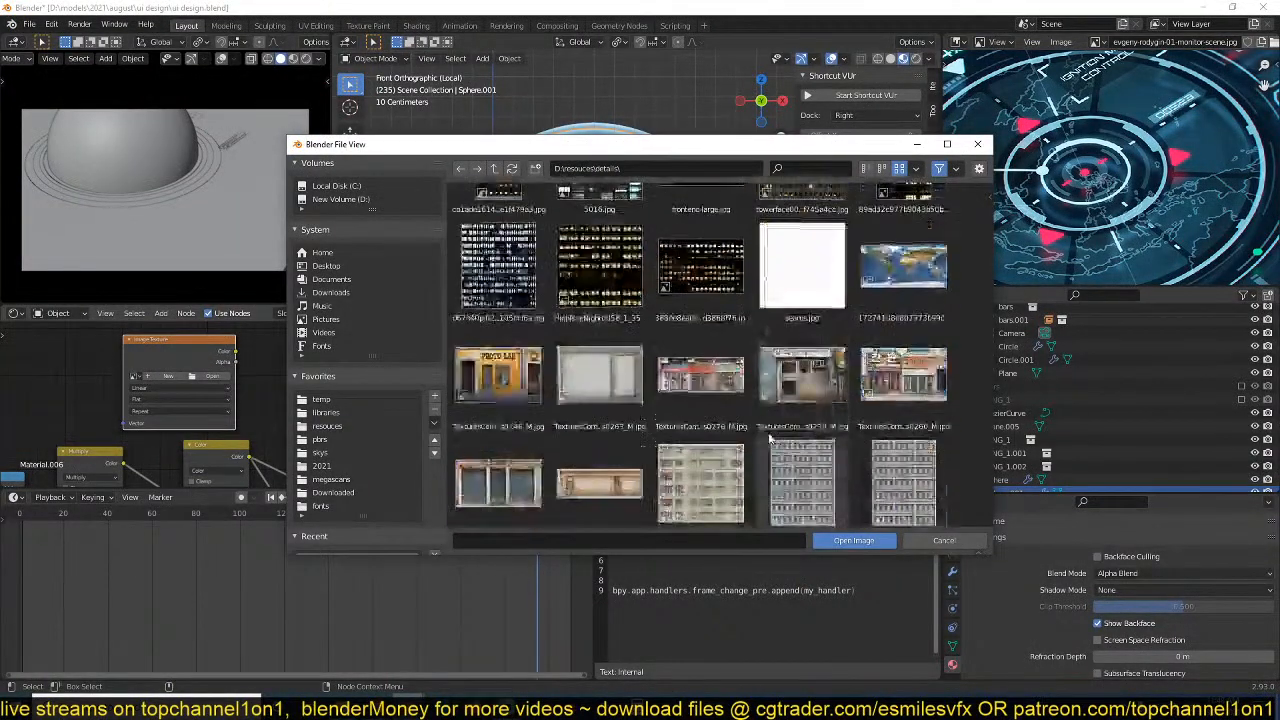
left_click(933, 296)
double_click(933, 296)
left_click(222, 355, "ctrl+shift")
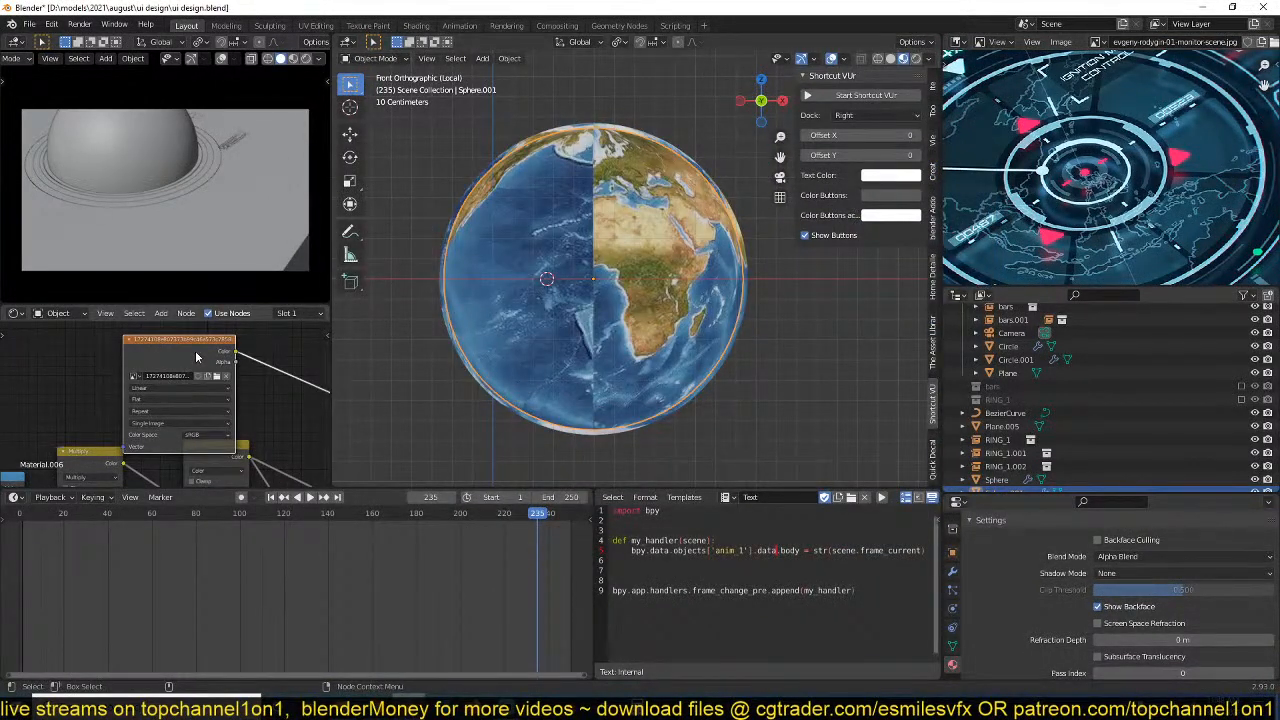
Set the image texture's projection to Box and feed it Object coordinates through added Texture Coordinate and Mapping nodes.
middle_click_drag(196, 357, 208, 333)
left_click(116, 380)
left_click(96, 403)
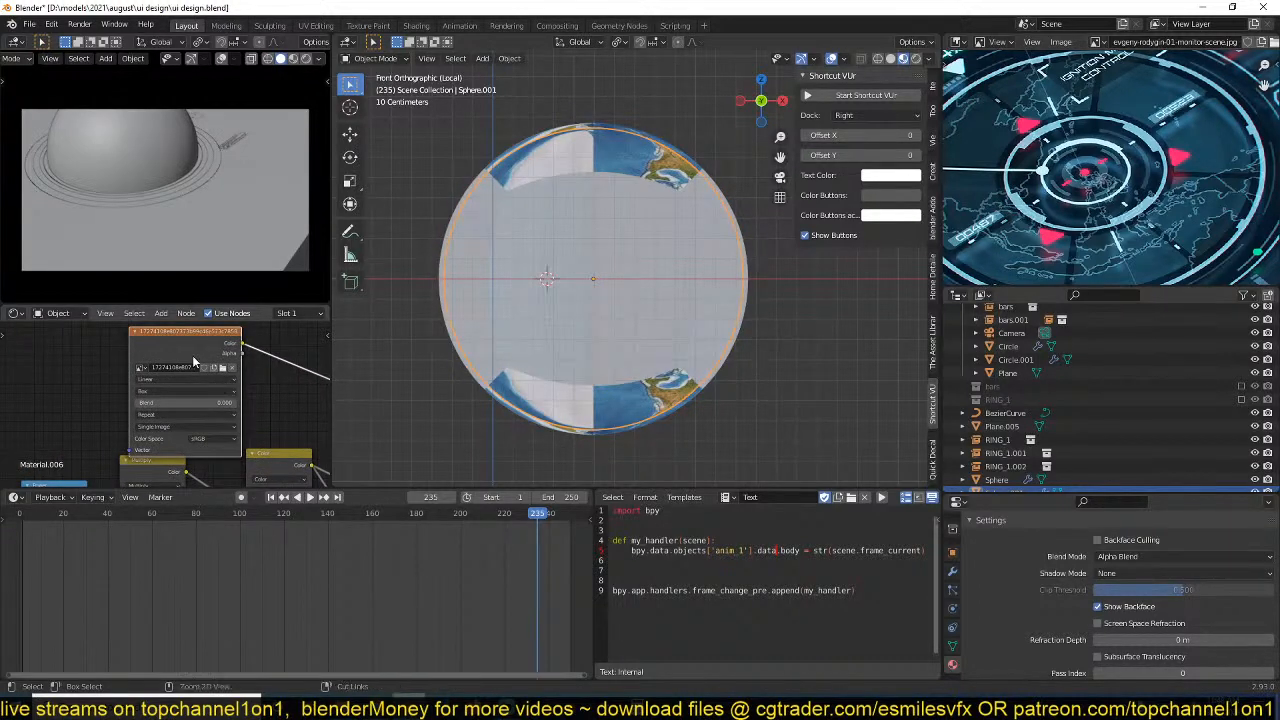
key("ctrl+t")
middle_click_drag(135, 386, 256, 355)
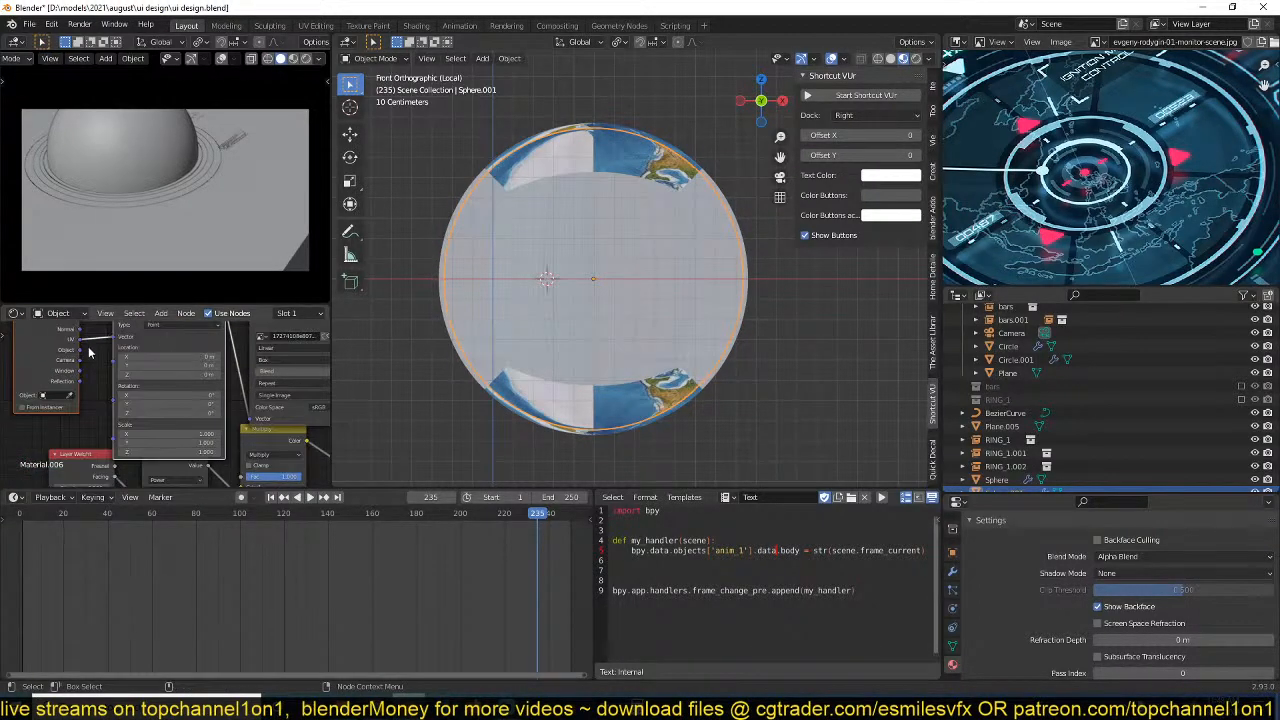
left_click_drag(120, 343, 120, 342)
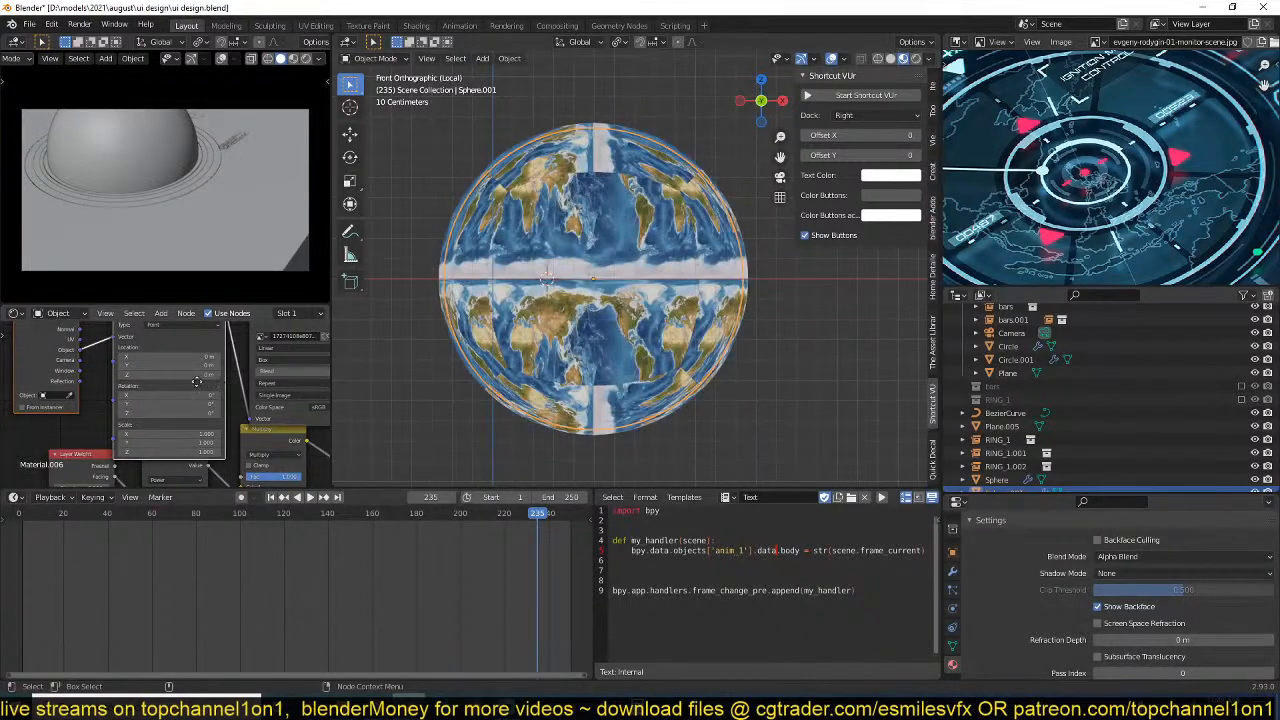
middle_click_drag(220, 384, 98, 400)
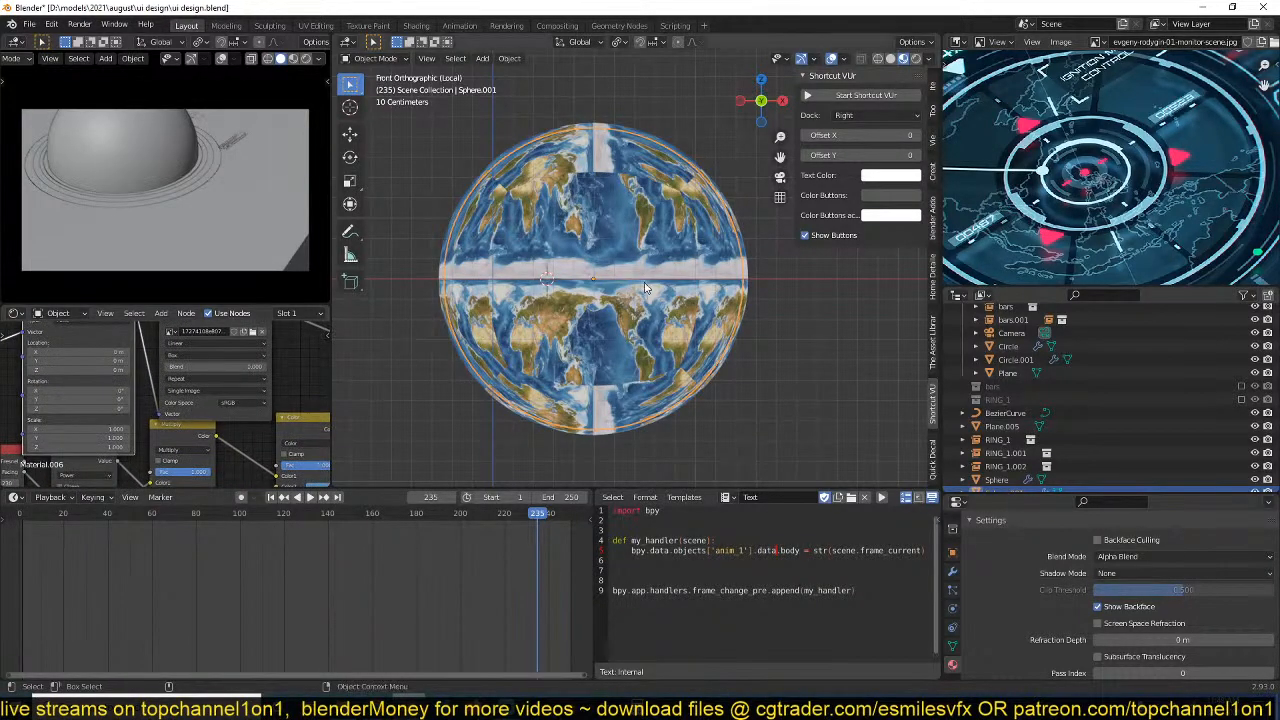
Apply the inner sphere's scale.
middle_click_drag(656, 278, 638, 289, "shift")
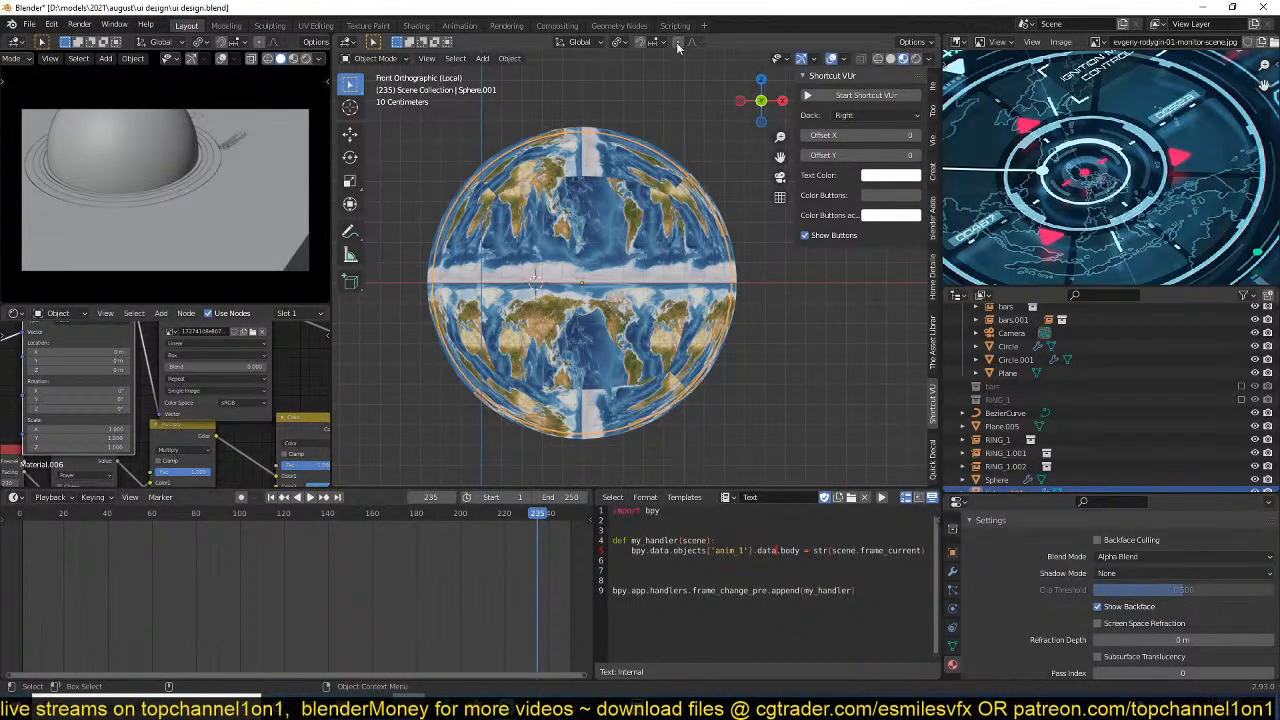
key("ctrl+a")
left_click(621, 248)
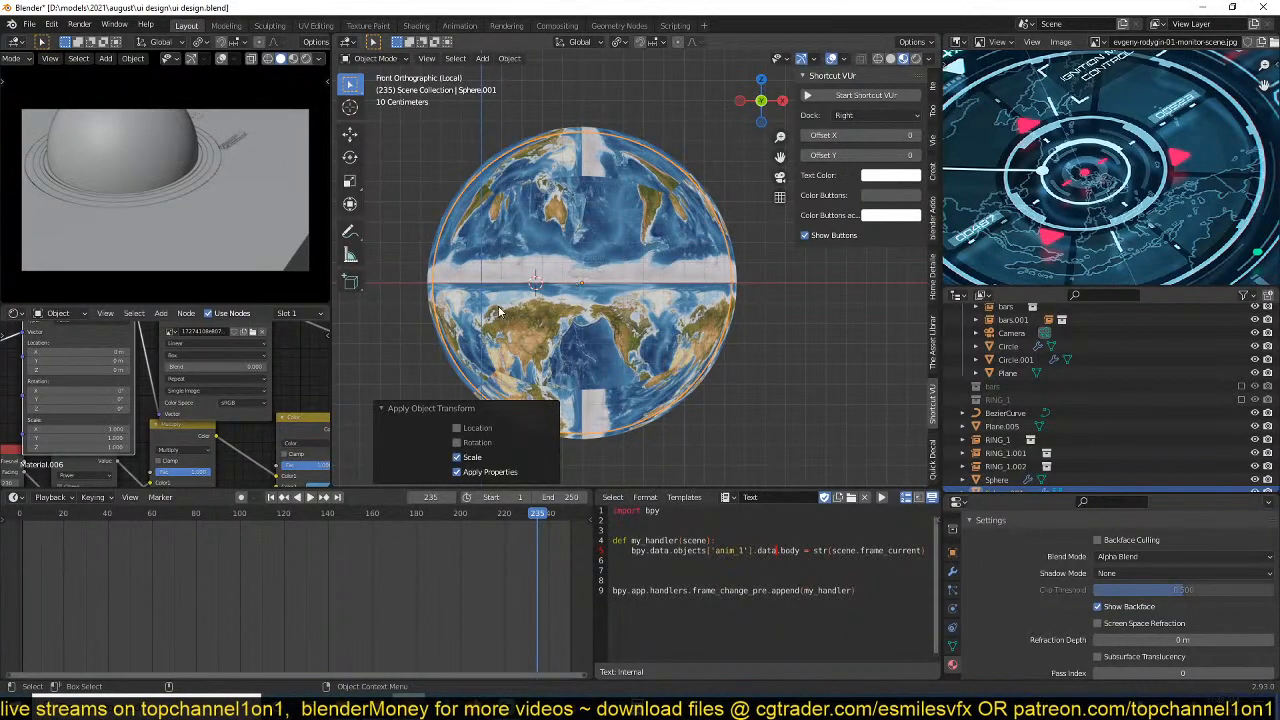
middle_click_drag(499, 311, 598, 342)
Set the Earth image texture's projection to Sphere and save the file.
middle_click_drag(231, 378, 300, 372)
left_click(282, 378)
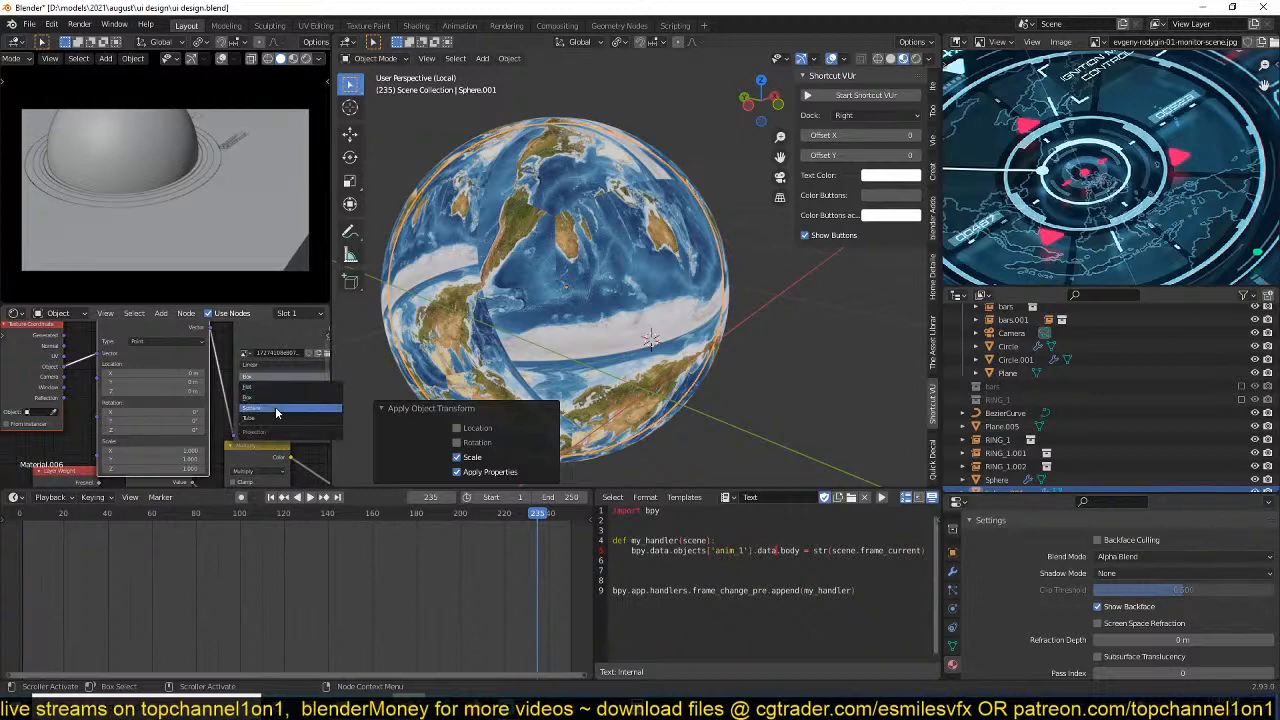
left_click(275, 406)
middle_click_drag(640, 272, 621, 292)
key("ctrl+s")
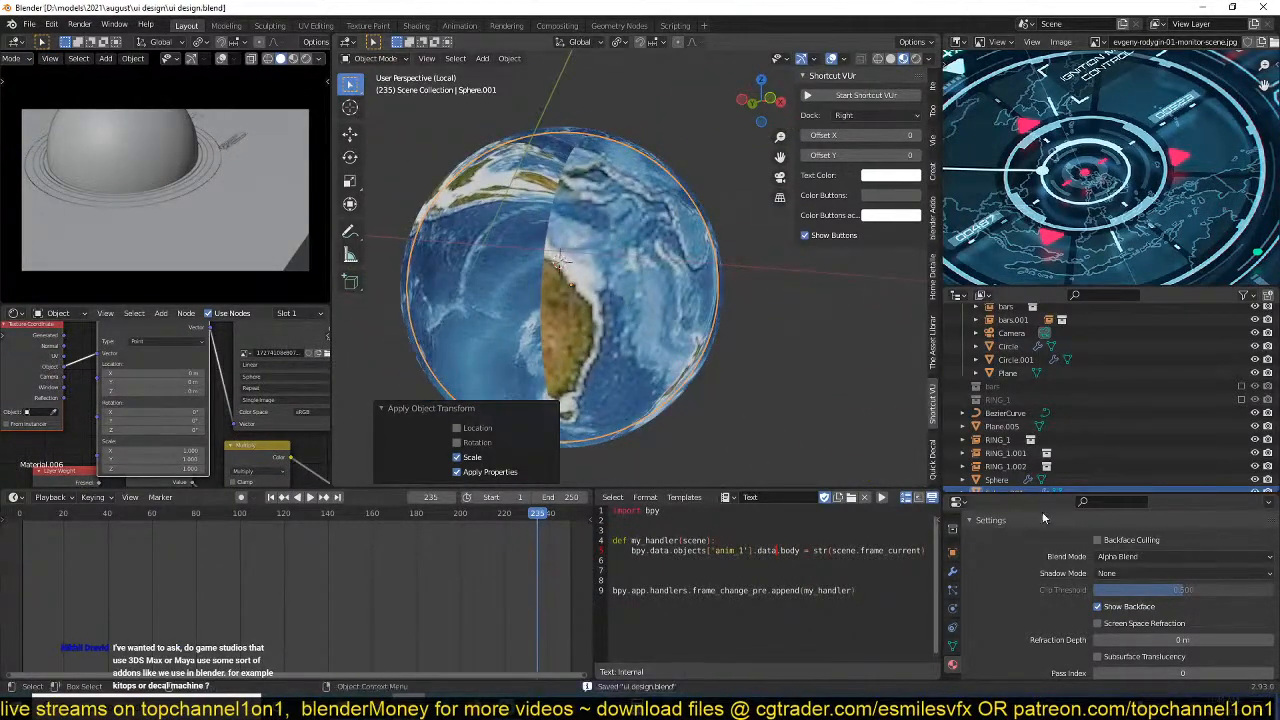
Turn off Show Backface for the globe material and save the file.
left_click(1097, 607)
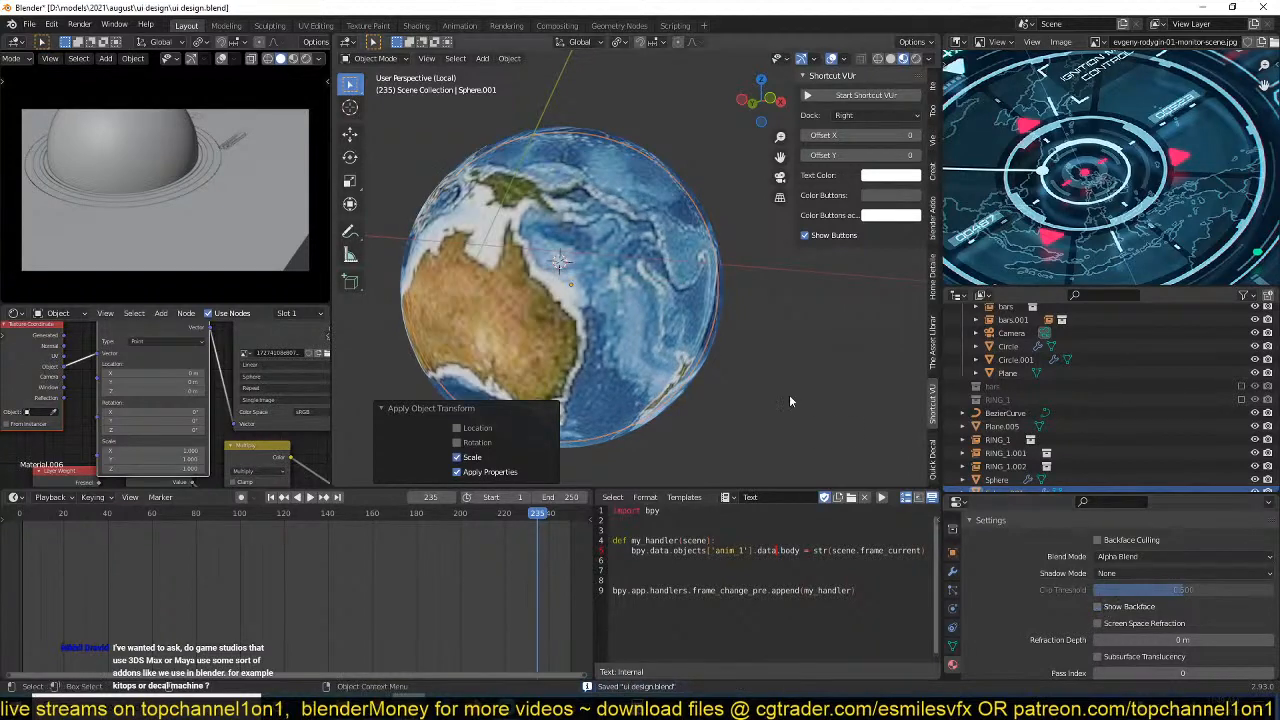
mouse_move(789, 394)
middle_mouse_down()
mouse_move(608, 354)
mouse_move(770, 395)
mouse_move(700, 299)
mouse_move(756, 382)
mouse_move(773, 378)
middle_mouse_up()
scroll(250, 370, "up", 3)
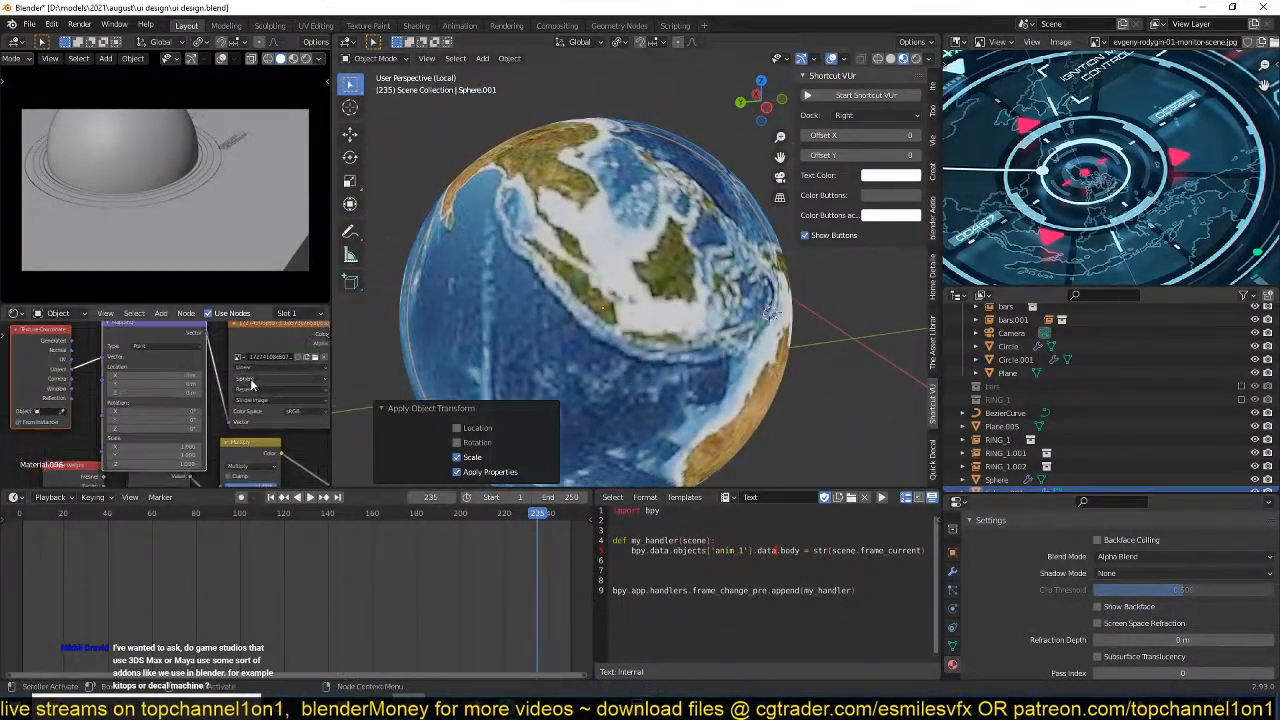
key("ctrl+s")
Replace the Earth texture with the 1280px world map PNG from New folder (2) on the Desktop.
left_click(260, 366)
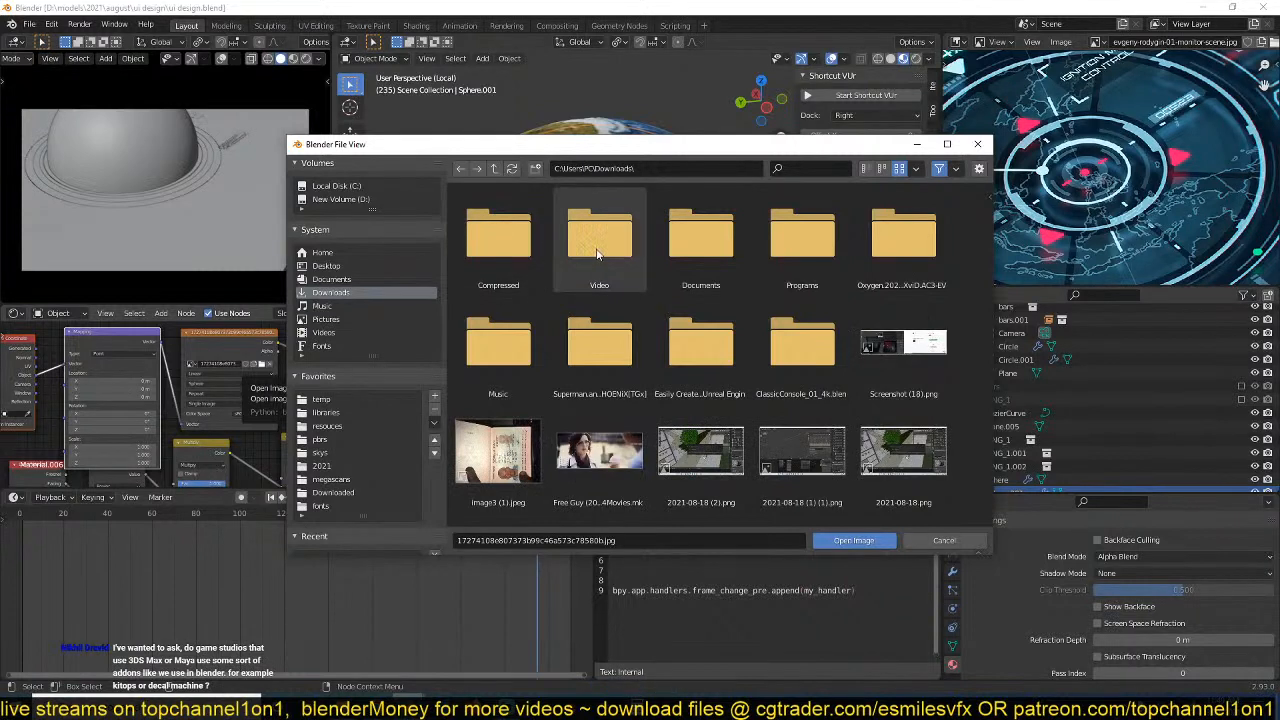
left_click(341, 270)
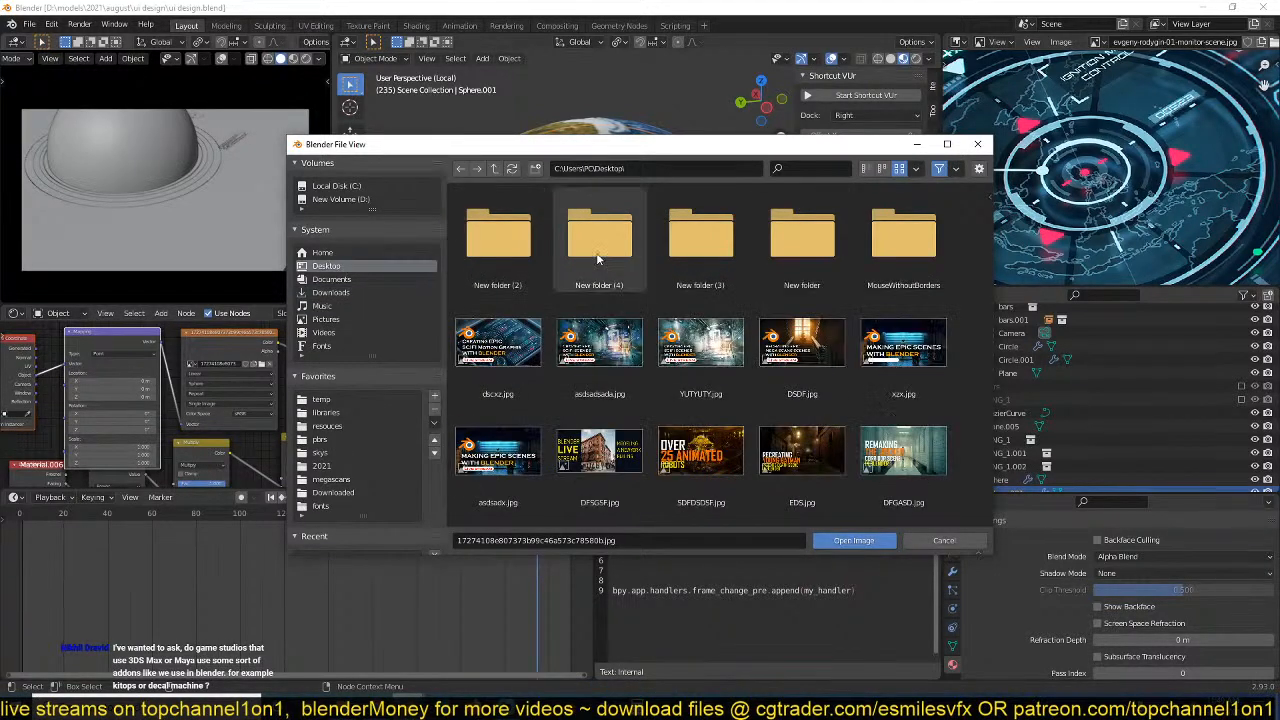
left_click(498, 235)
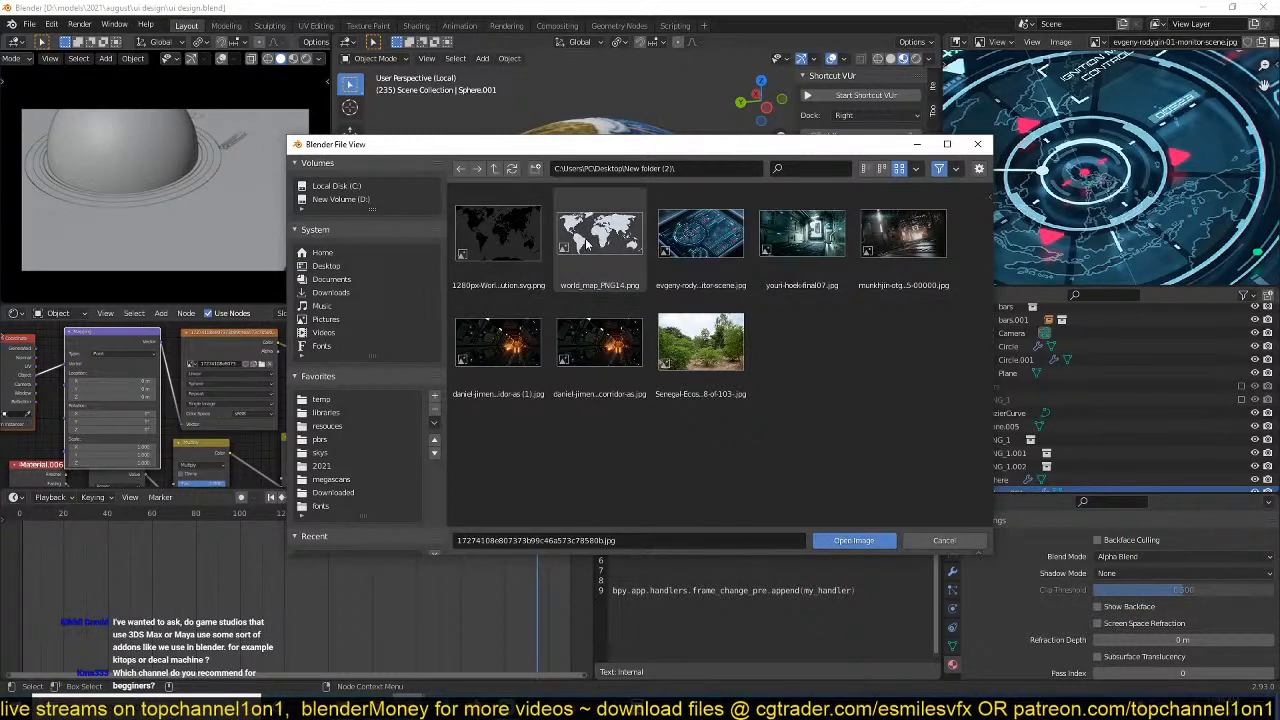
double_click(482, 252)
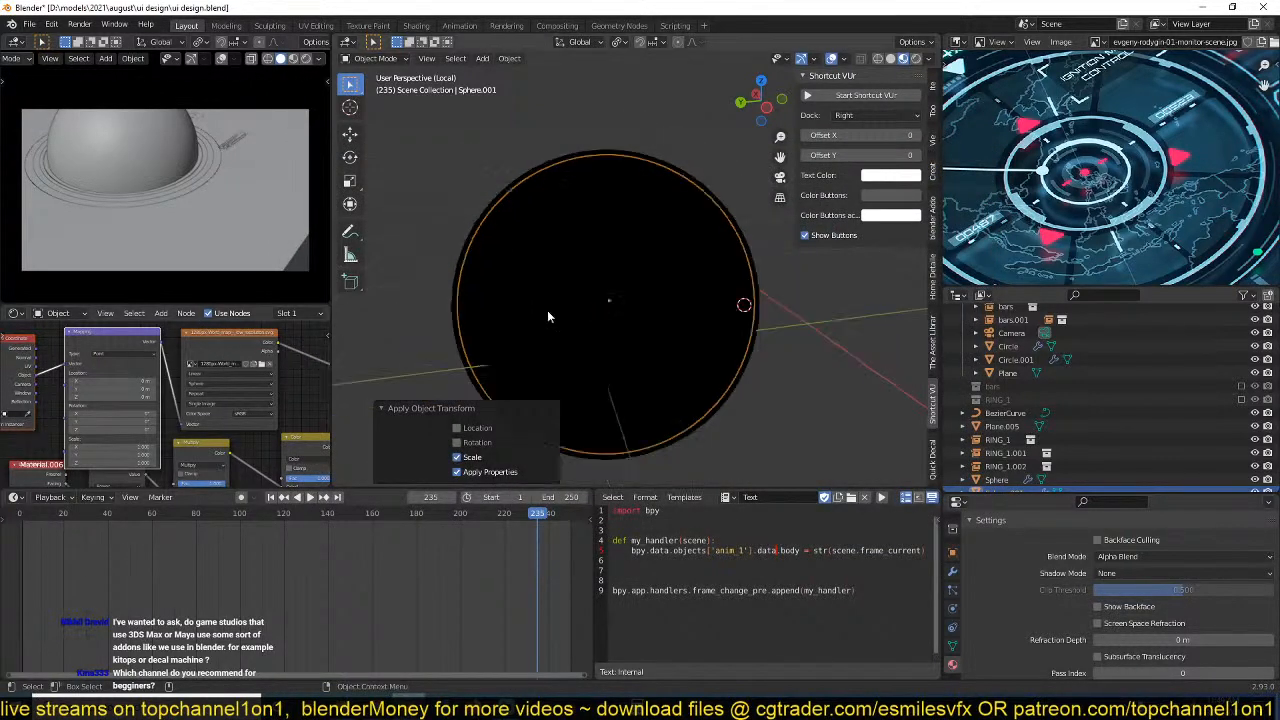
Switch the camera preview viewport to Rendered shading and save the file.
key("KP_Divide")
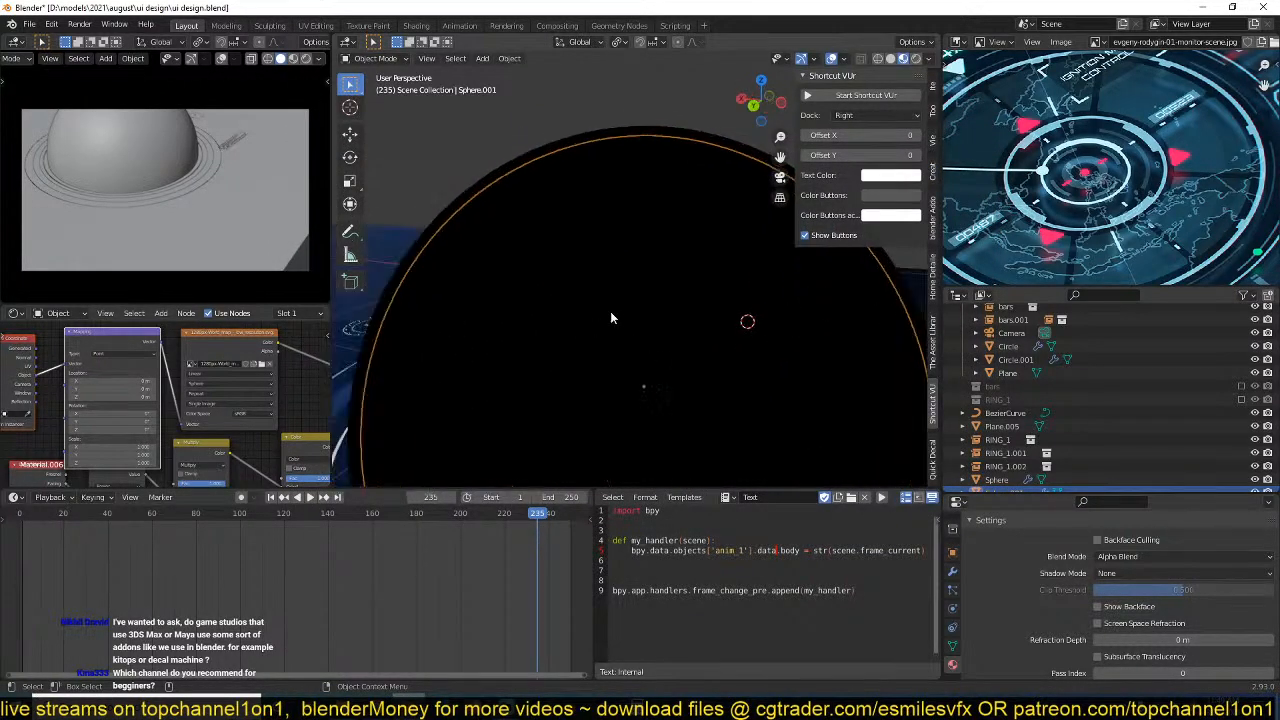
key("KP_Divide")
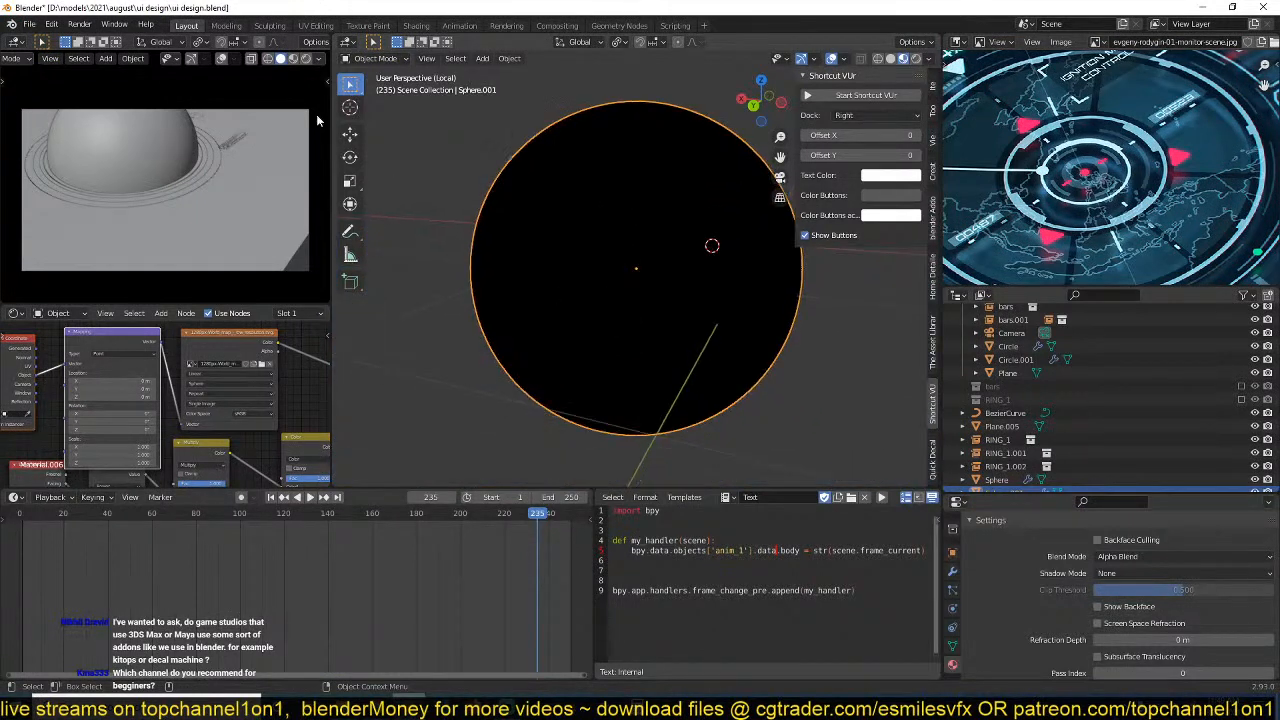
left_click(309, 59)
middle_click_drag(530, 271, 532, 287, "shift")
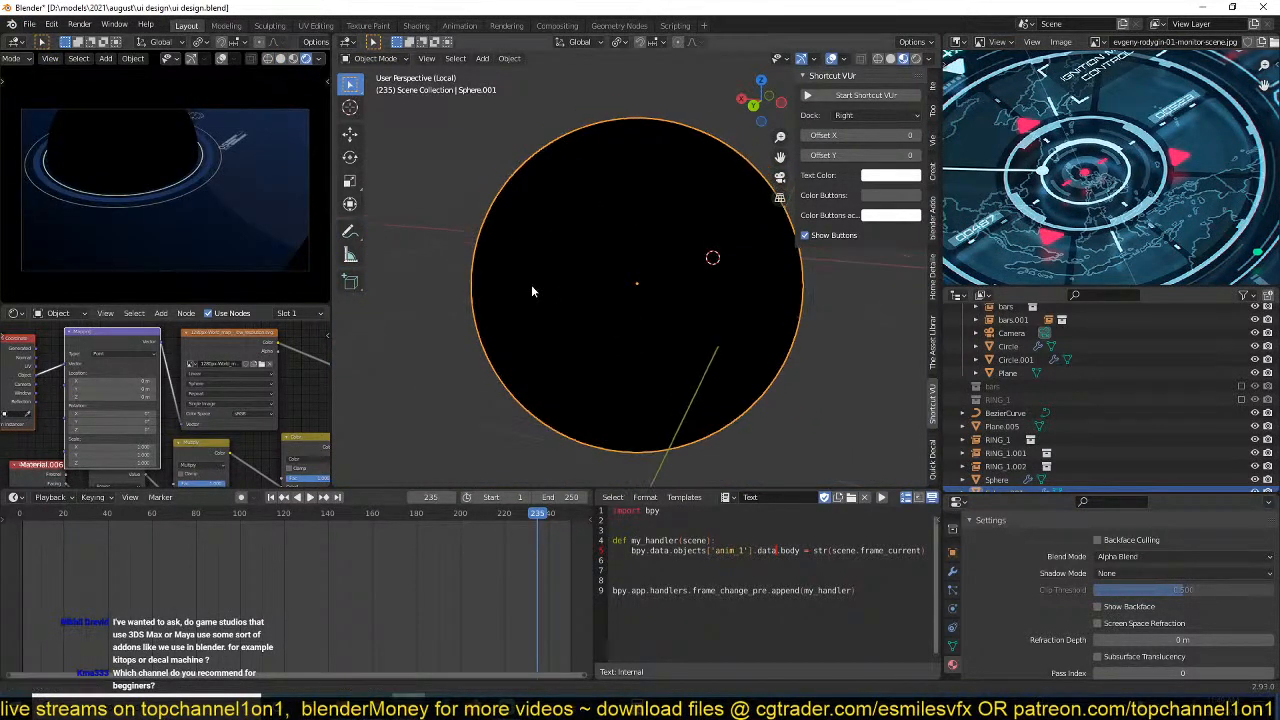
key("ctrl+s")
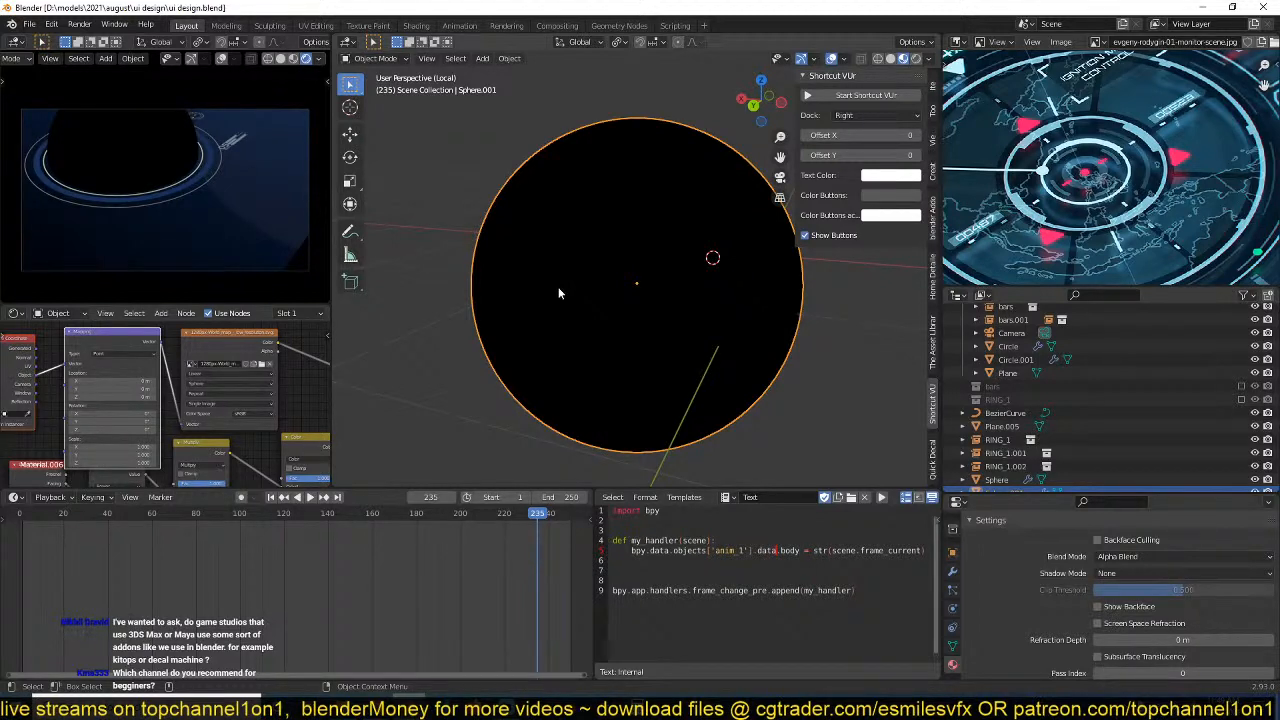
Save the file again and exit the sphere's local view to show it within the full HUD scene.
middle_click_drag(558, 287, 556, 238, "shift")
key("ctrl+s")
key("KP_Divide")
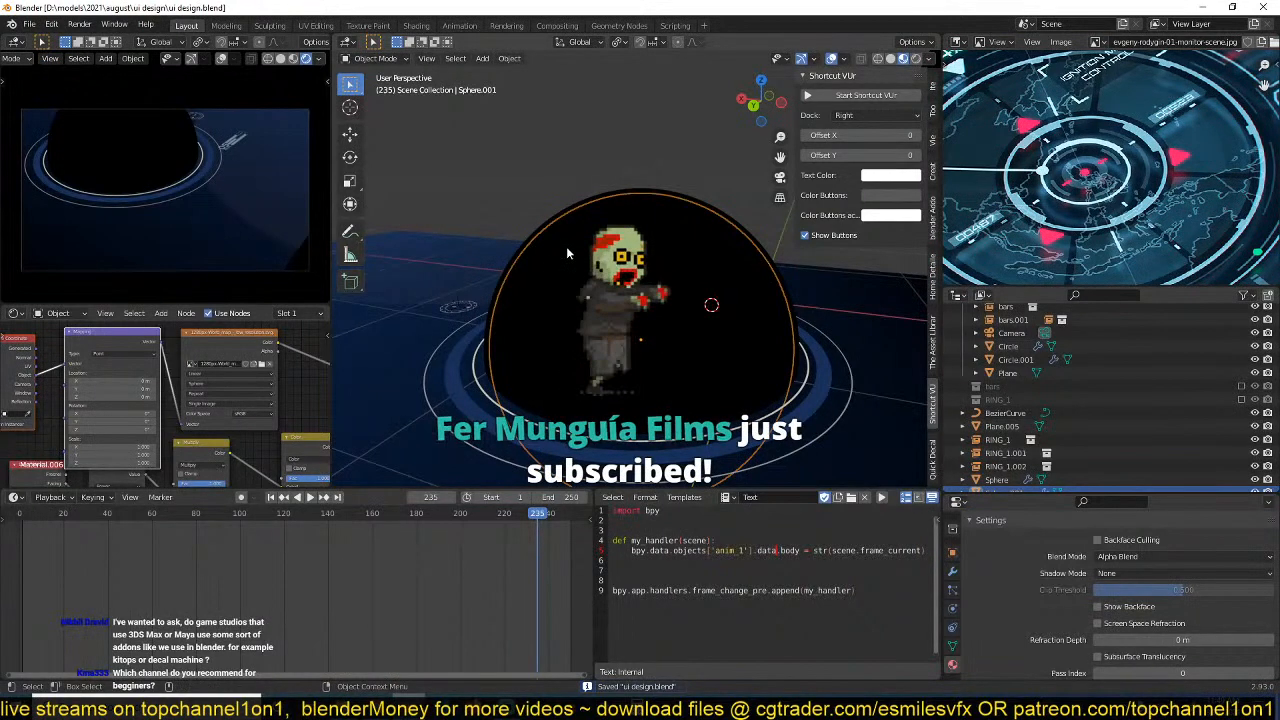
middle_click_drag(508, 274, 479, 278, "shift")
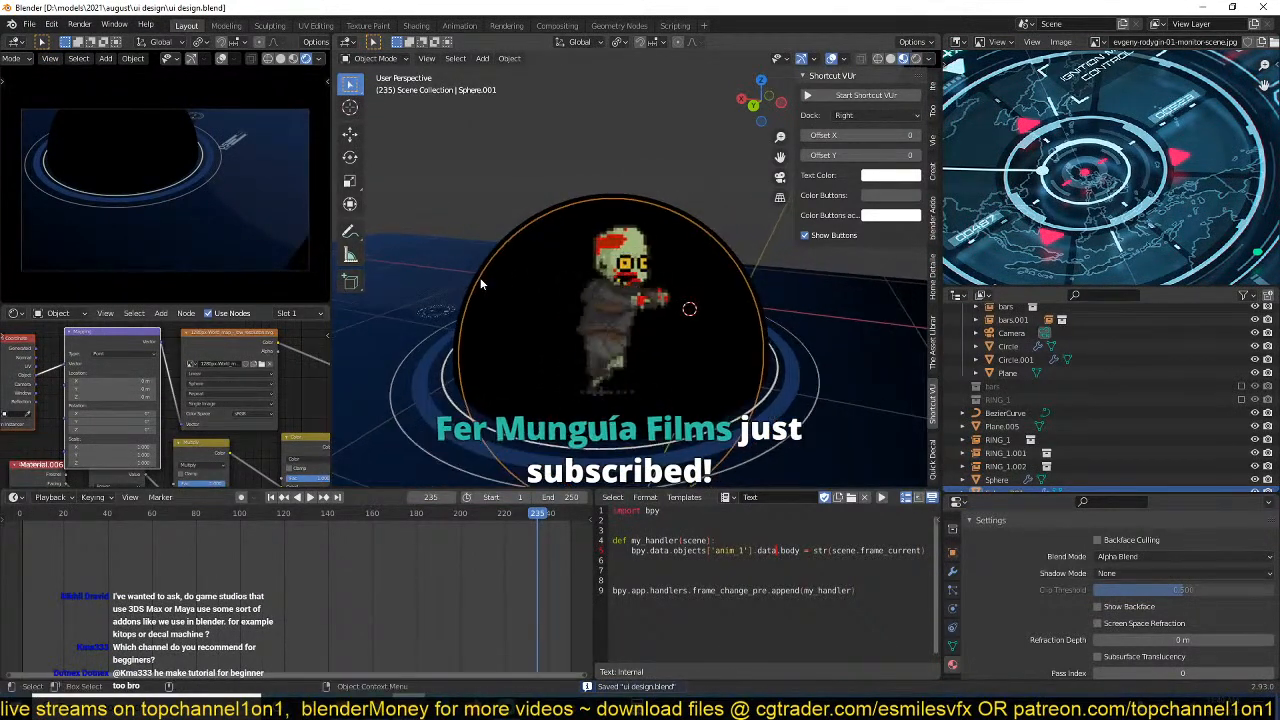
Move the world map image texture node beside the Mapping node in the globe material and save the file.
middle_click_drag(249, 373, 252, 373)
scroll(254, 378, "down", 2)
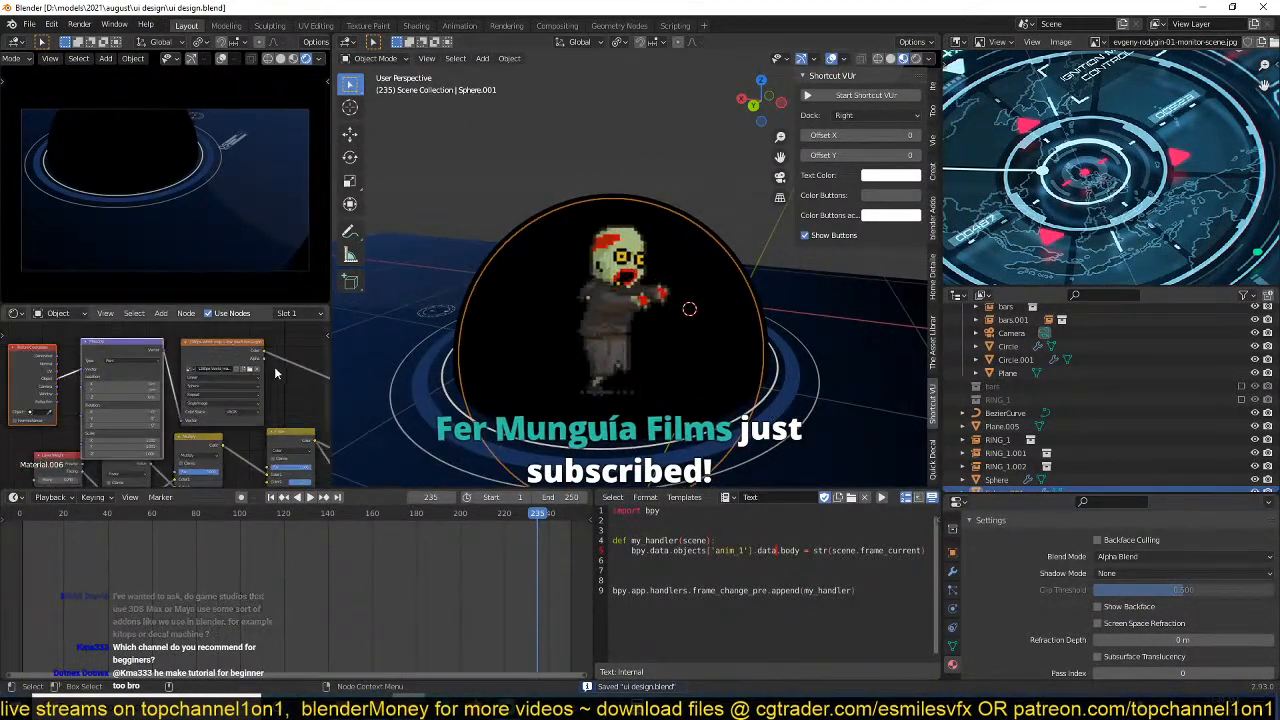
left_click_drag(276, 372, 34, 345)
key("g")
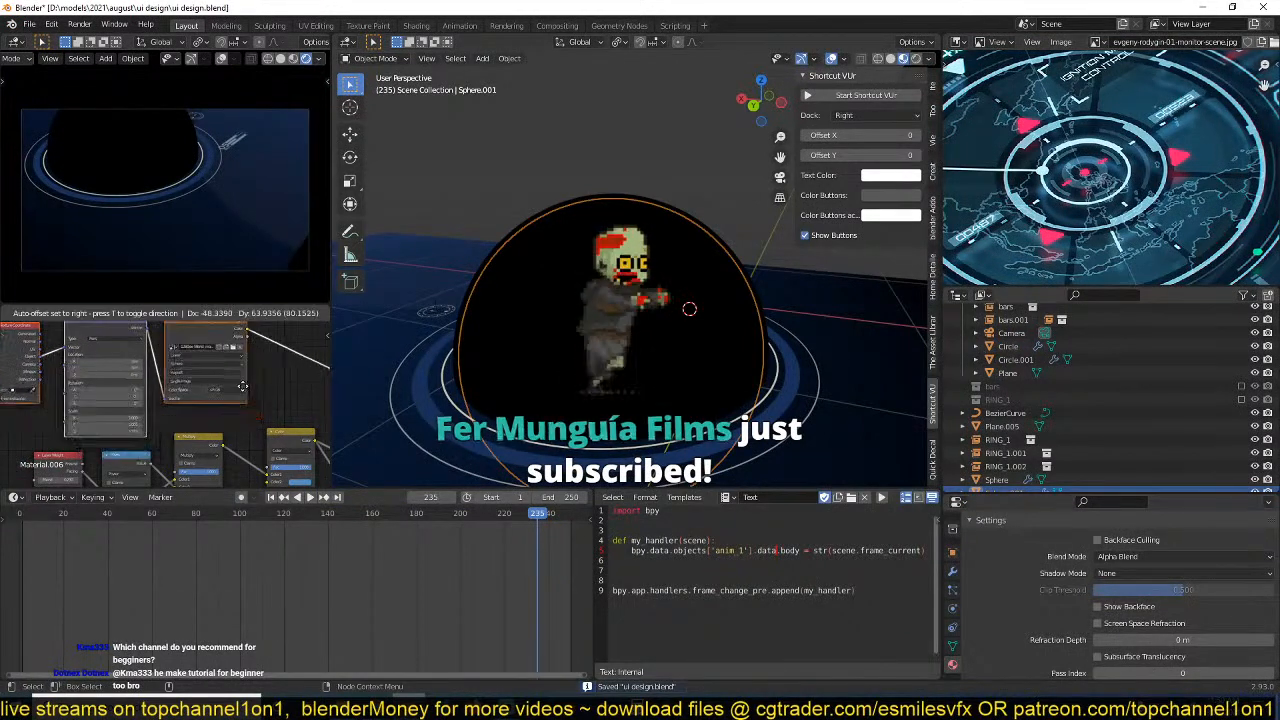
left_click(245, 387)
left_click(267, 358)
middle_click_drag(256, 362, 252, 390)
key("ctrl+s")
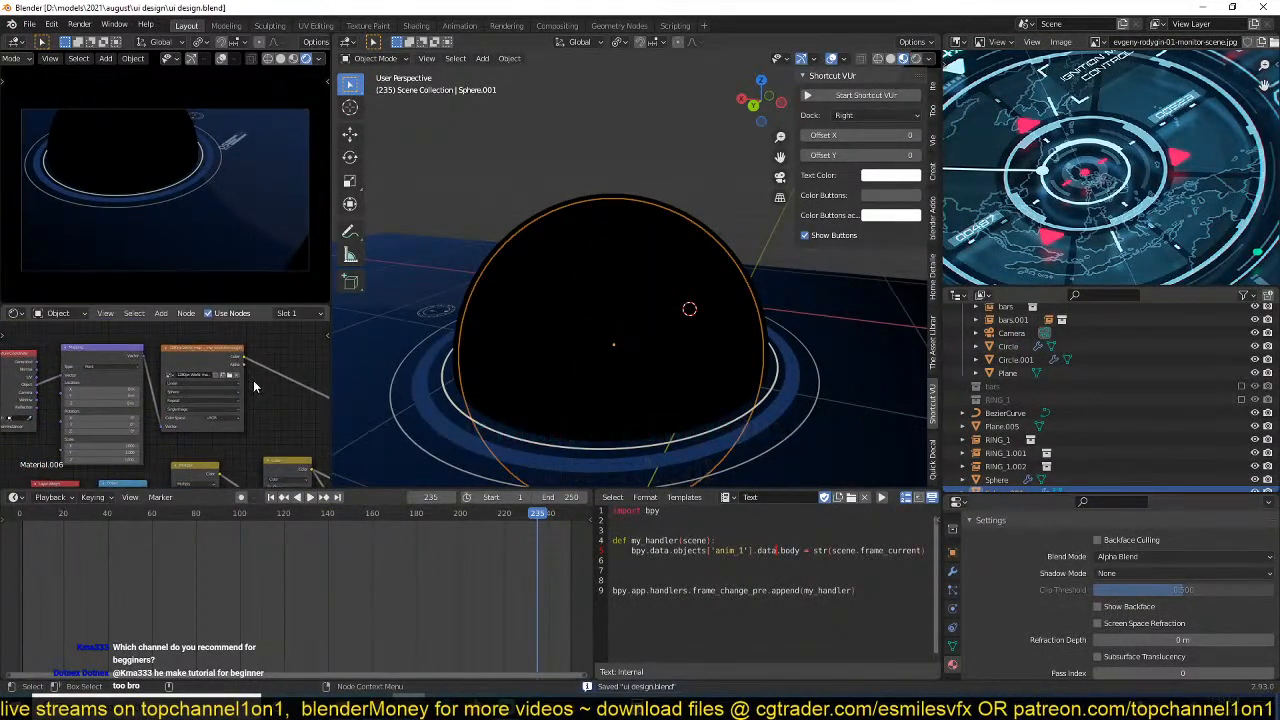
Preview the world map texture's Alpha output on the globe and save the file.
key("KP_Divide")
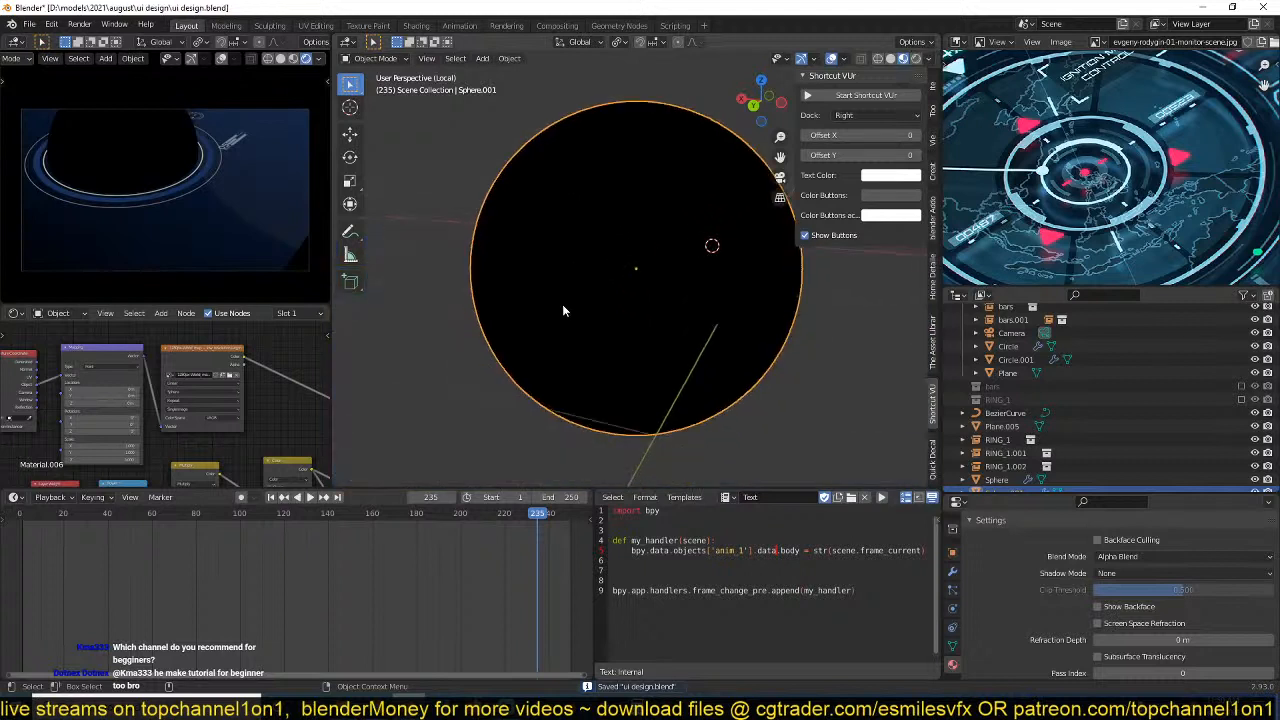
key("KP_Divide")
middle_click_drag(252, 356, 127, 385)
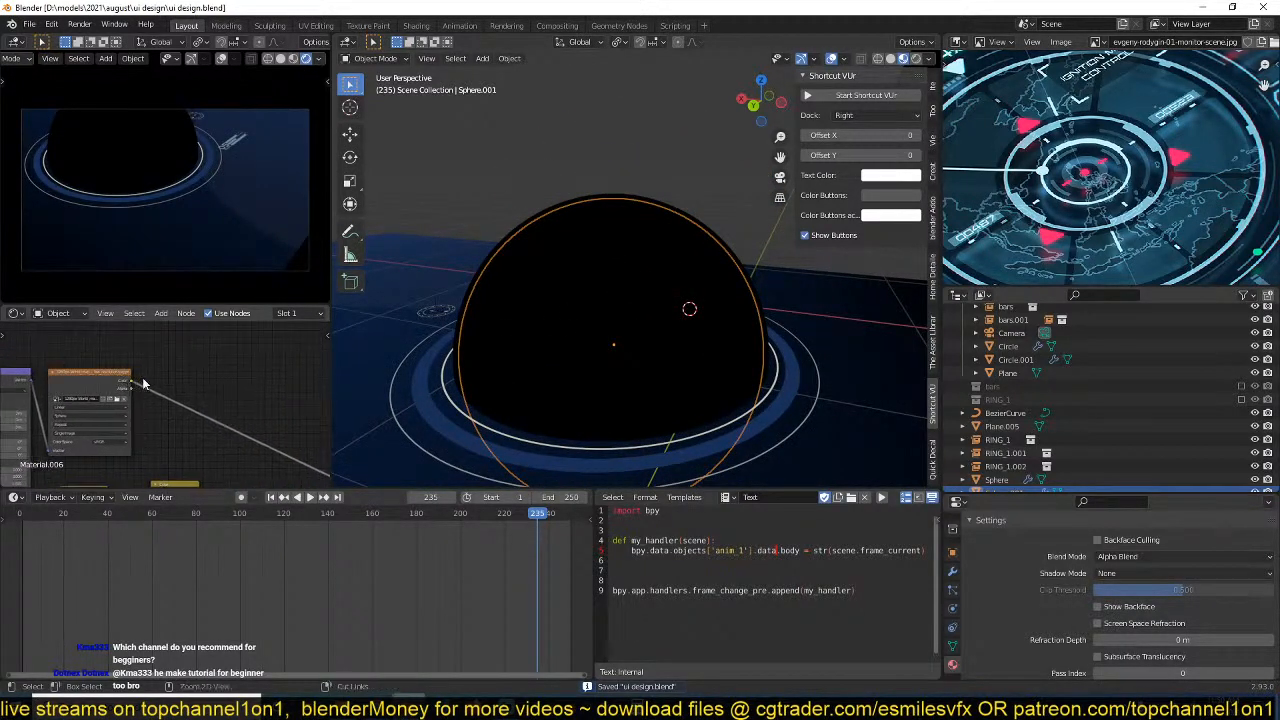
scroll(143, 383, "up", 1)
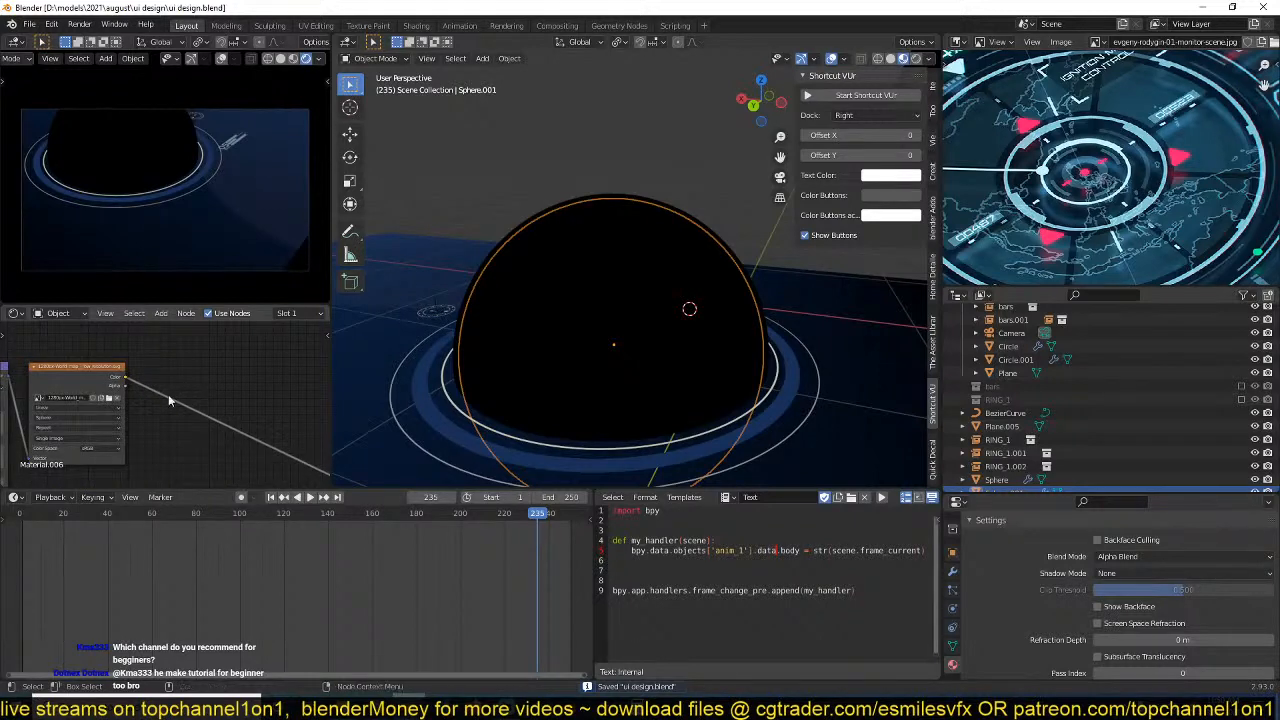
left_click(113, 382, "ctrl+shift")
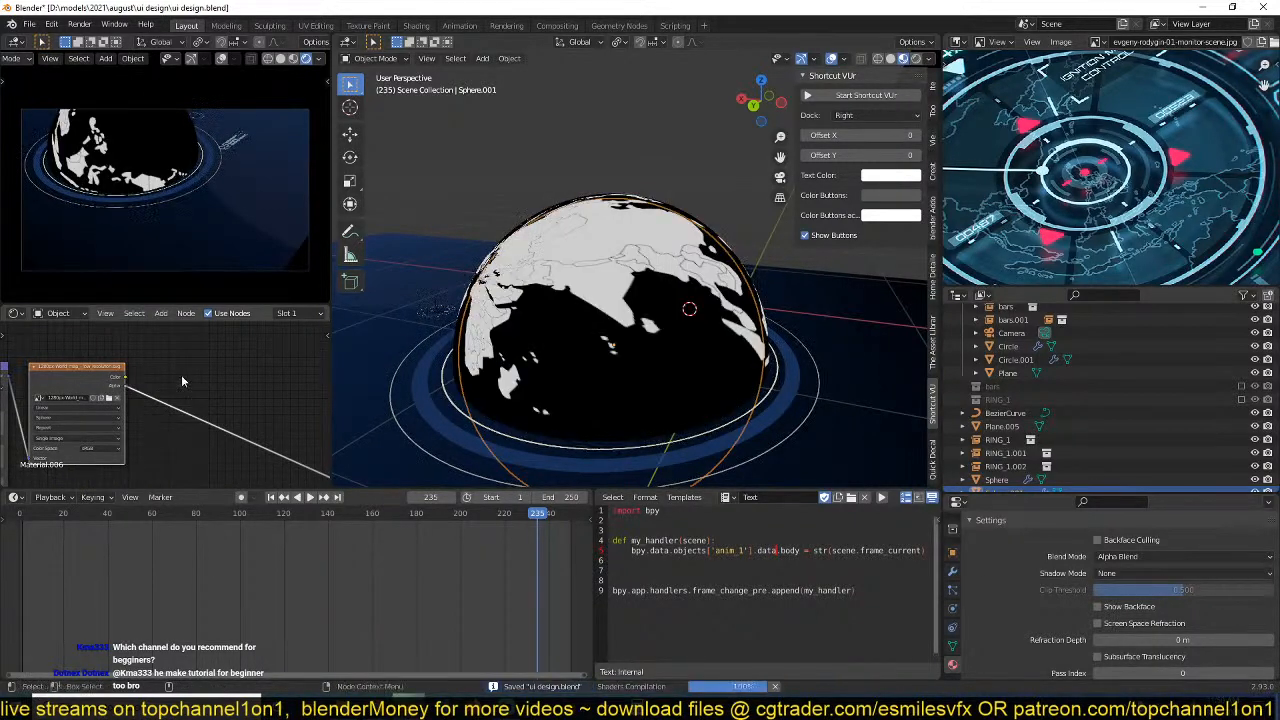
middle_click_drag(618, 324, 676, 346)
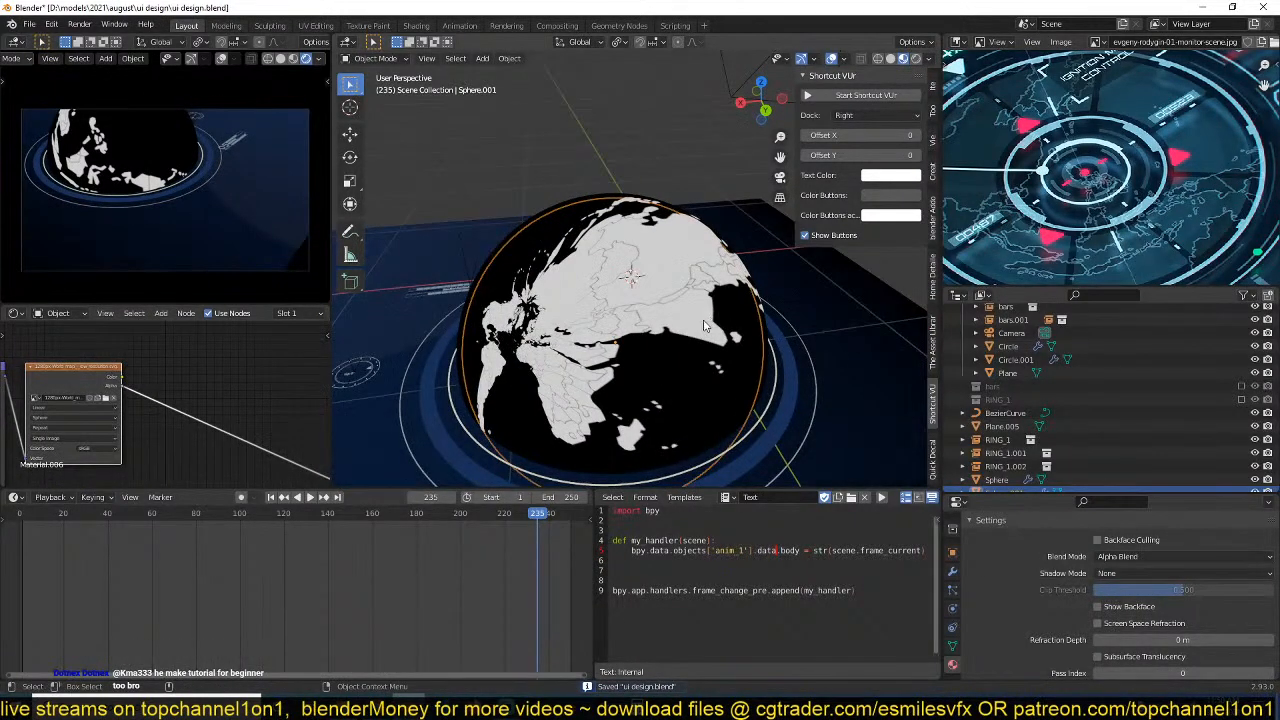
scroll(105, 432, "up", 5)
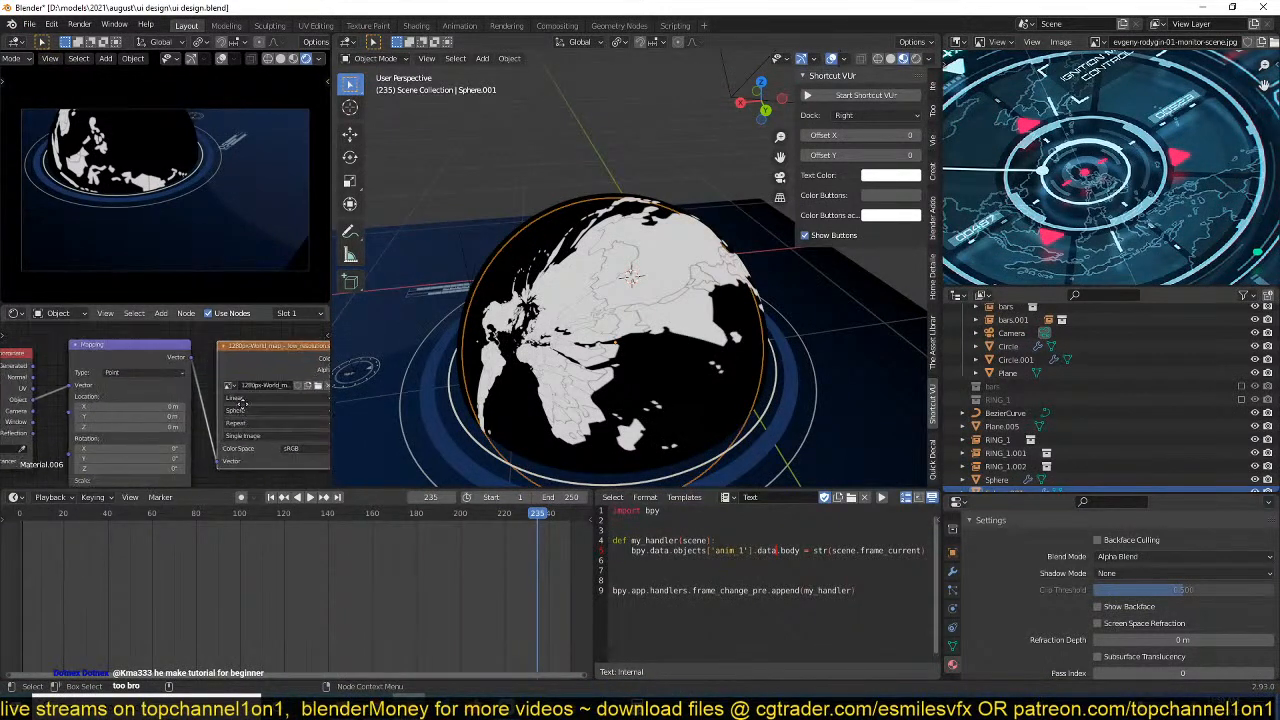
key("ctrl+s")
Try Box projection with a raised blend on the world map texture, and undo the Mapping X scale change.
mouse_move(204, 404)
middle_mouse_down()
mouse_move(222, 408)
mouse_move(190, 412)
middle_mouse_up()
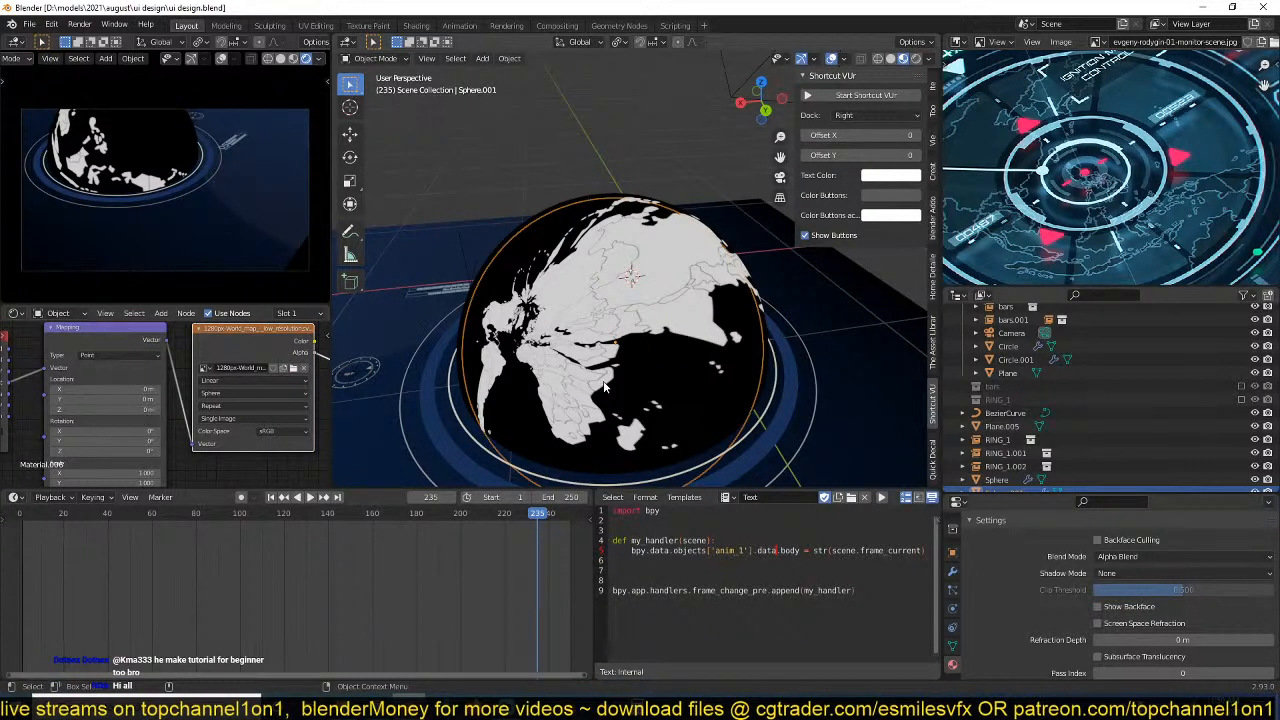
left_click(278, 393)
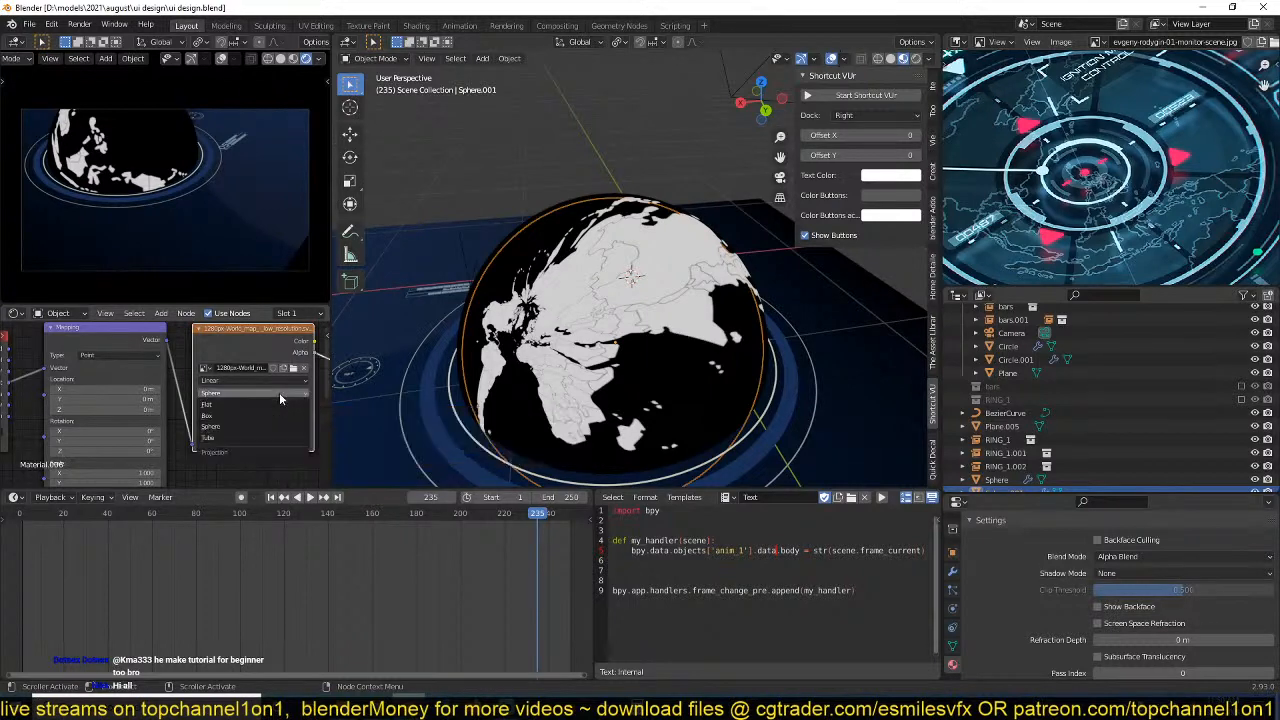
left_click(259, 406)
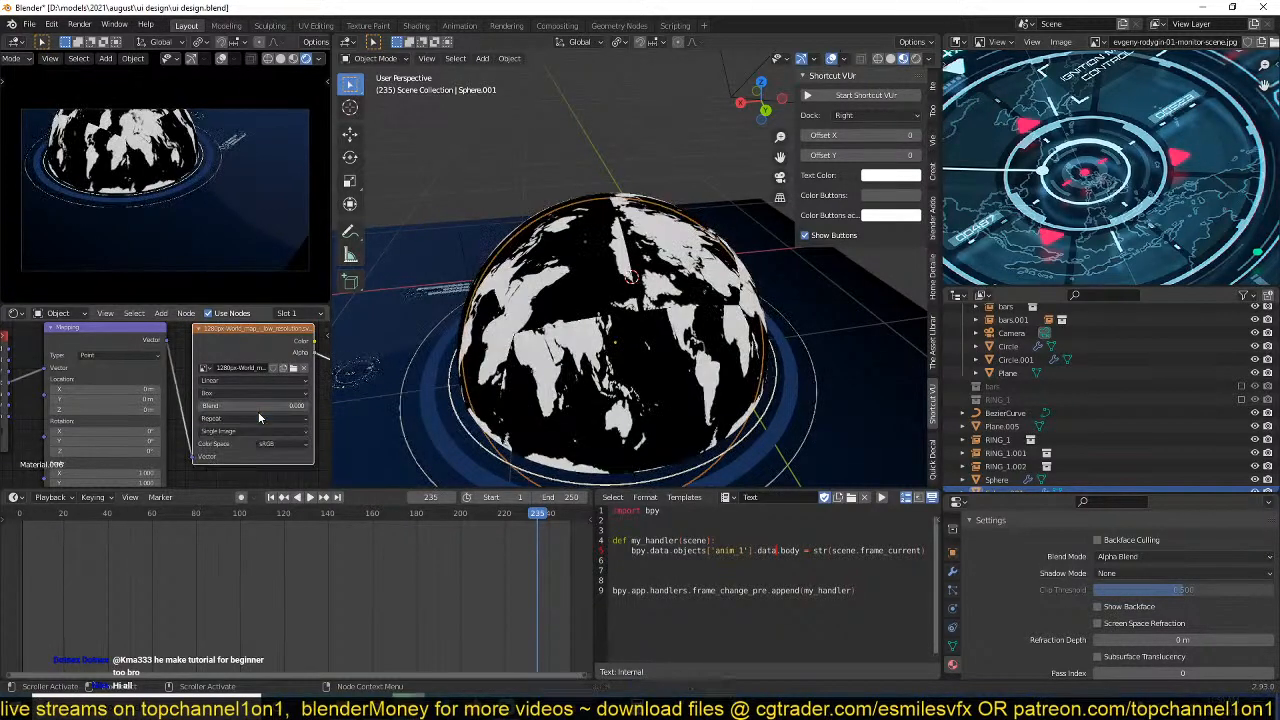
middle_click_drag(215, 410, 247, 388)
left_click_drag(249, 387, 270, 387)
middle_click_drag(168, 411, 176, 403)
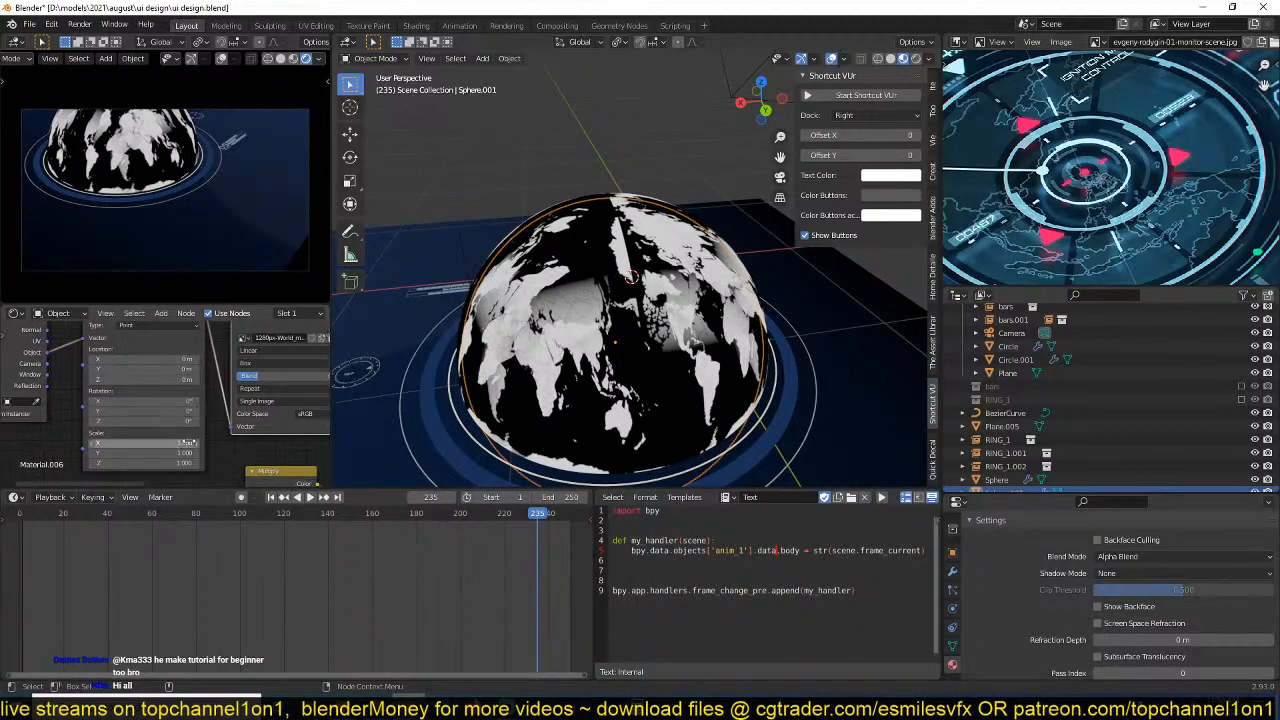
left_click_drag(184, 443, 192, 443)
key("ctrl+z")
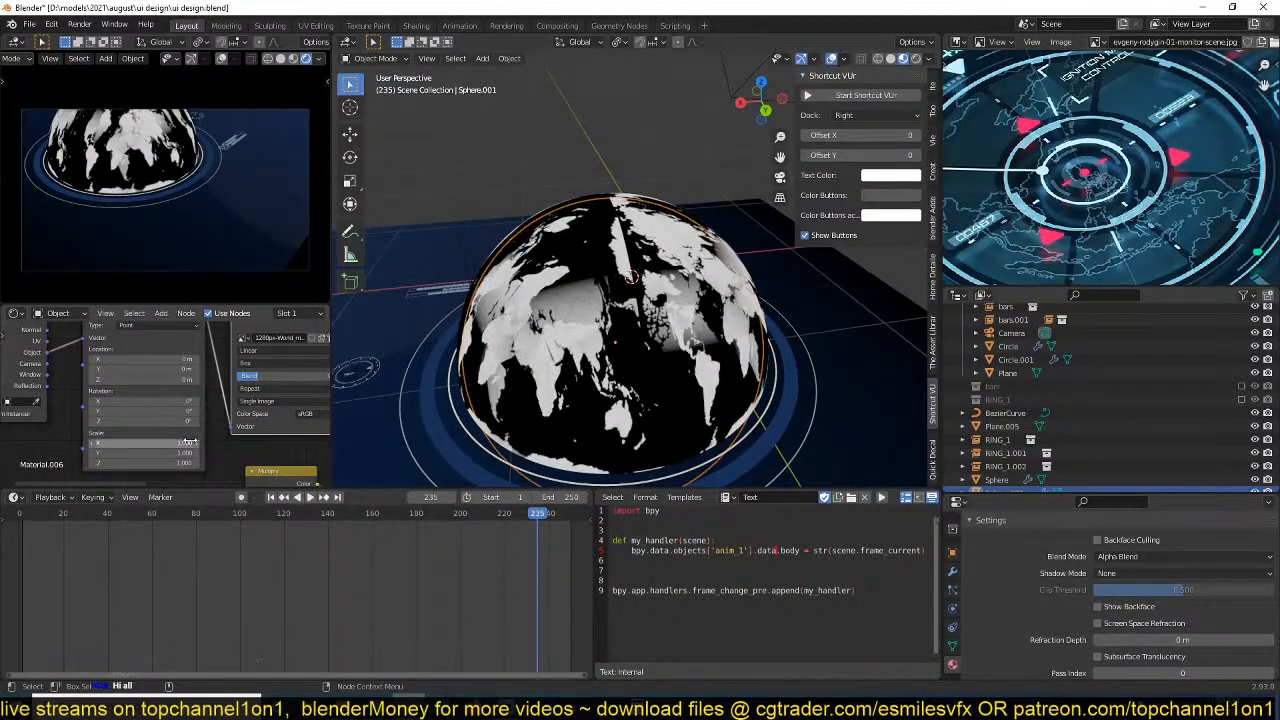
Connect the Texture Coordinate node's UV output to the Mapping node's Vector input and save the file.
middle_click_drag(93, 400, 105, 426)
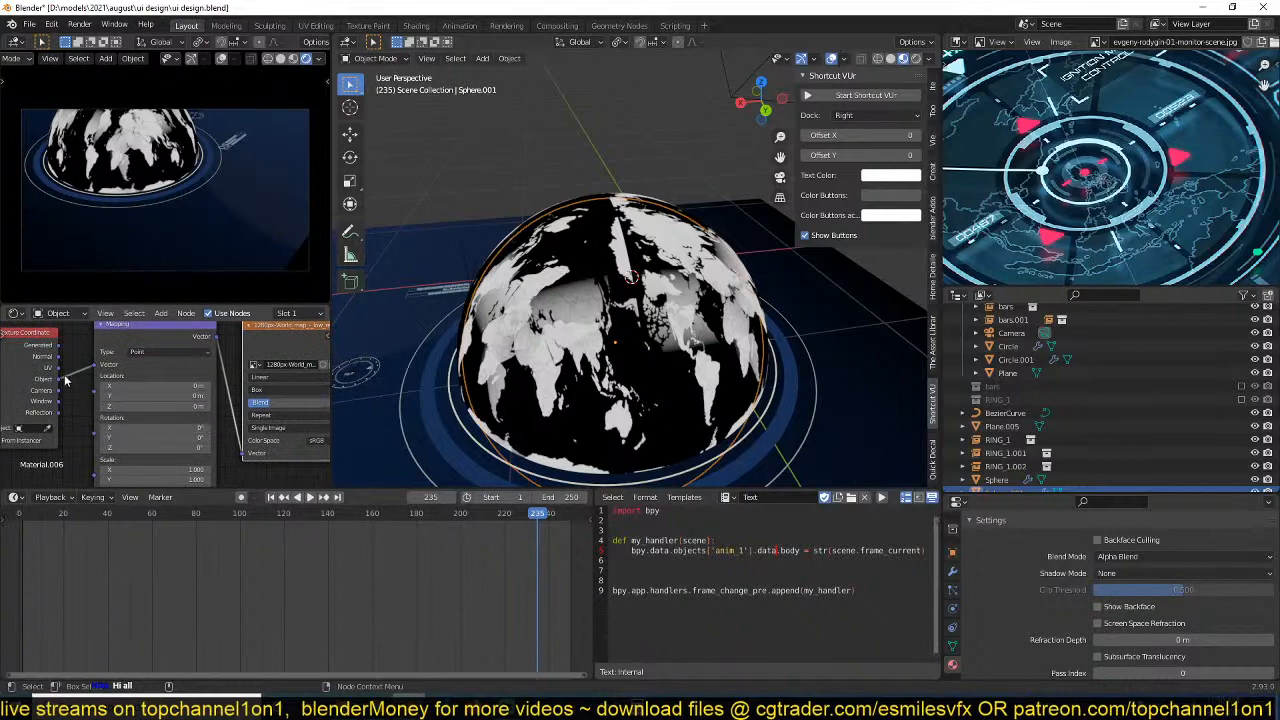
left_click_drag(59, 368, 94, 364)
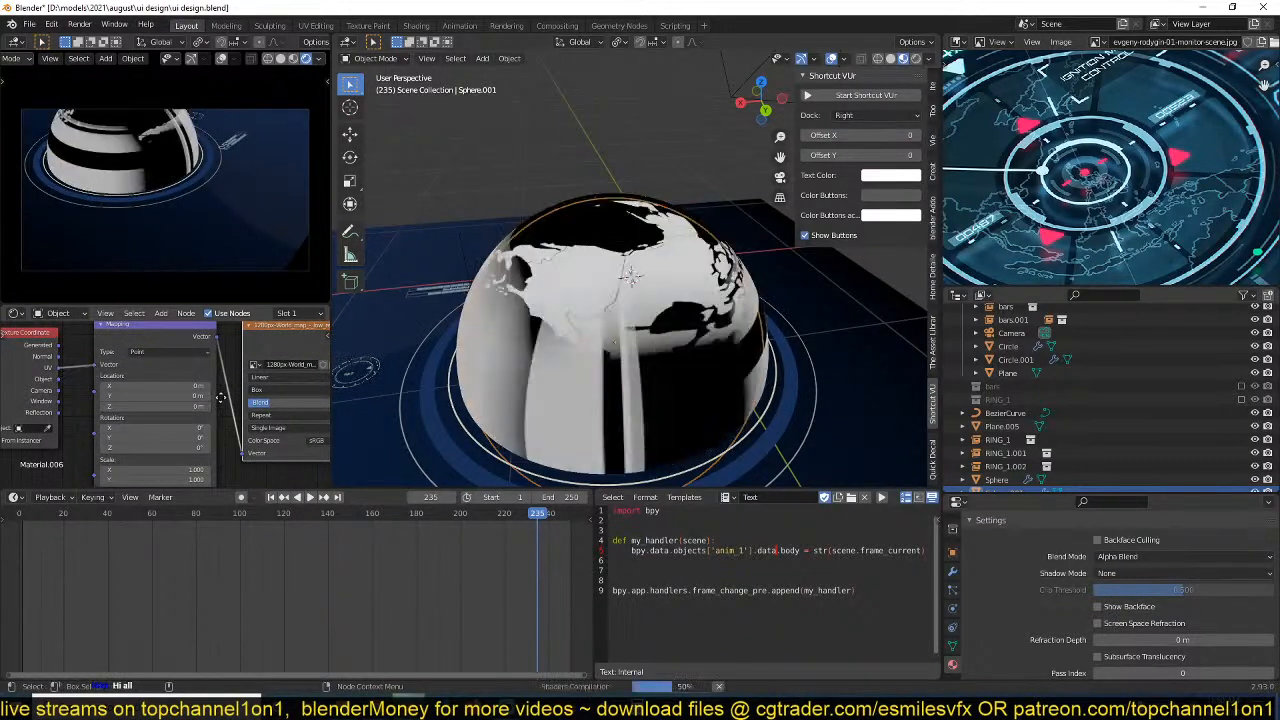
middle_click_drag(211, 400, 129, 403)
key("ctrl+s")
Set the world map texture's projection to Flat, check the globe from another side, and save the file.
left_click(203, 392)
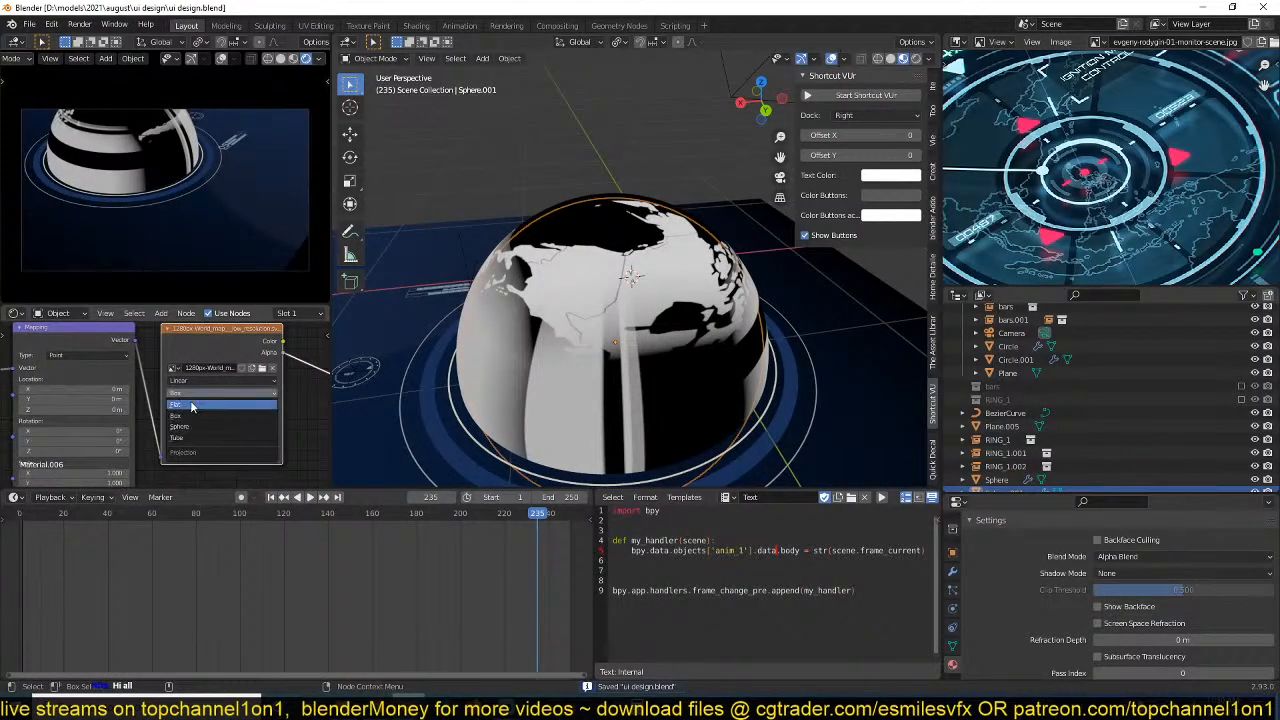
left_click(190, 400)
middle_click_drag(336, 400, 745, 350)
key("ctrl+s")
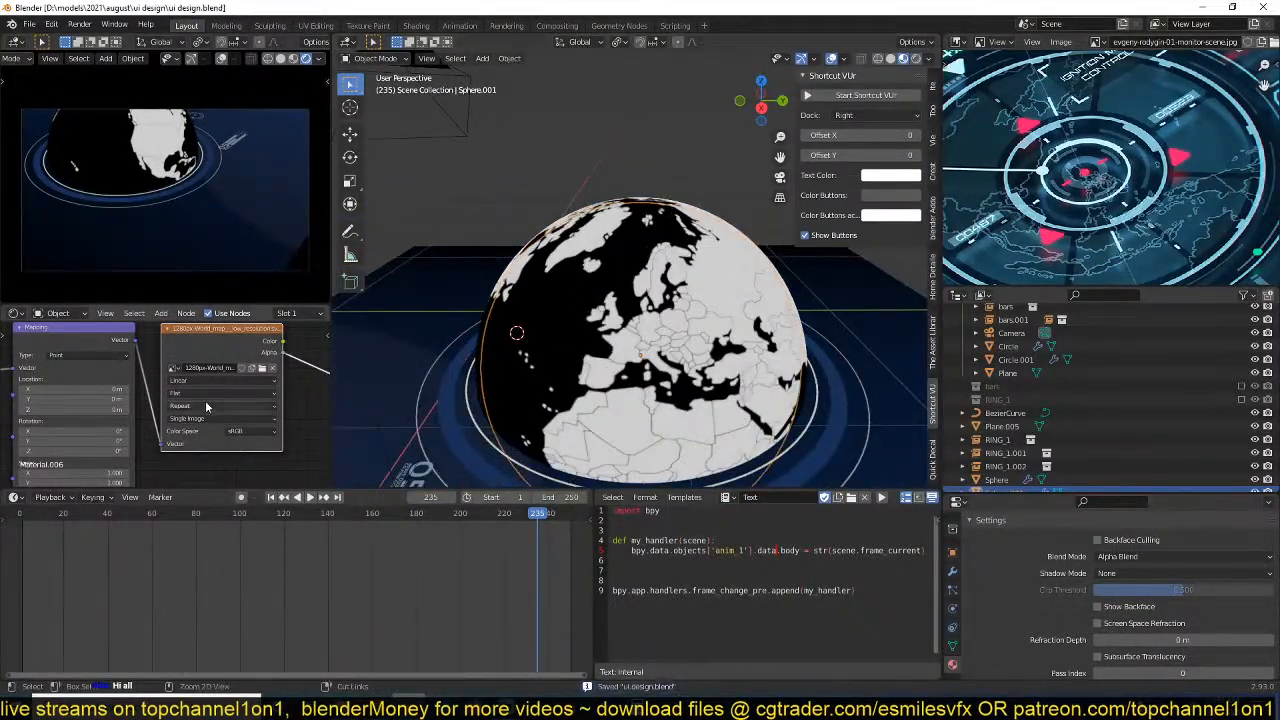
Preview the world map's Color and Alpha outputs and the wireframe's Multiply node on the globe to compare them.
scroll(240, 417, "down", 2)
middle_click_drag(240, 417, 214, 397)
scroll(154, 399, "down", 2)
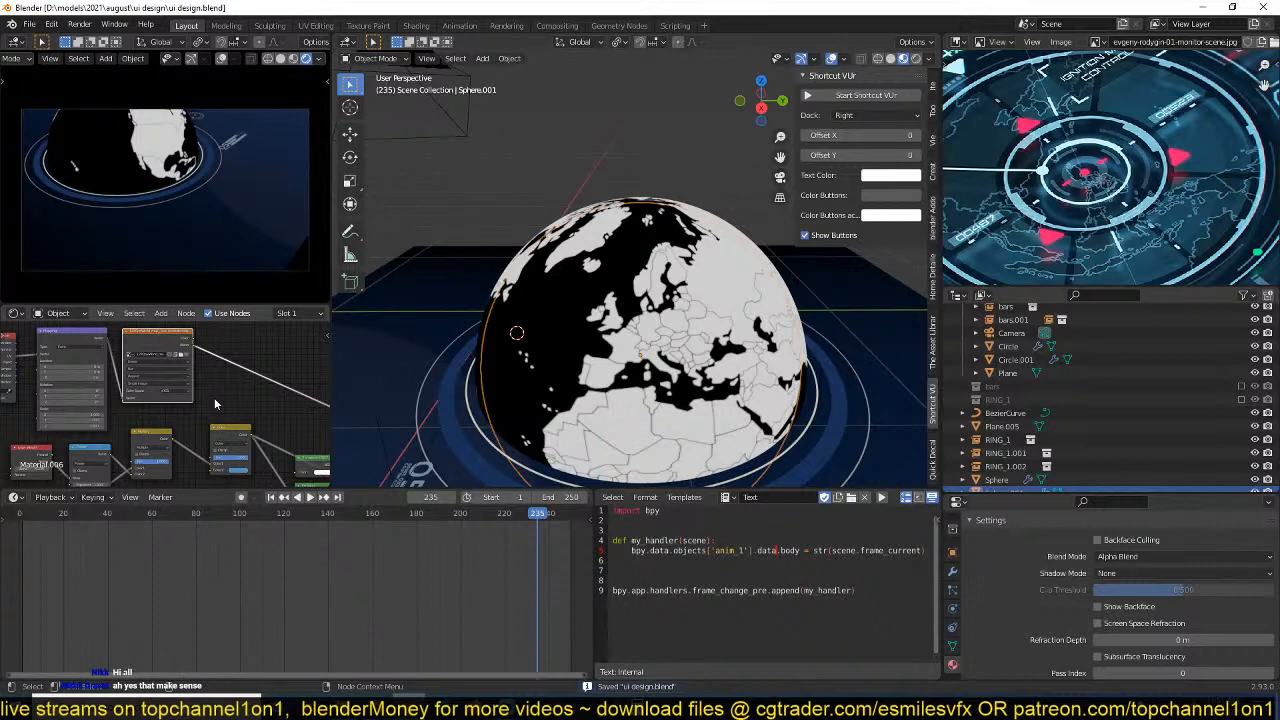
scroll(214, 397, "up", 1)
middle_click_drag(152, 428, 145, 430)
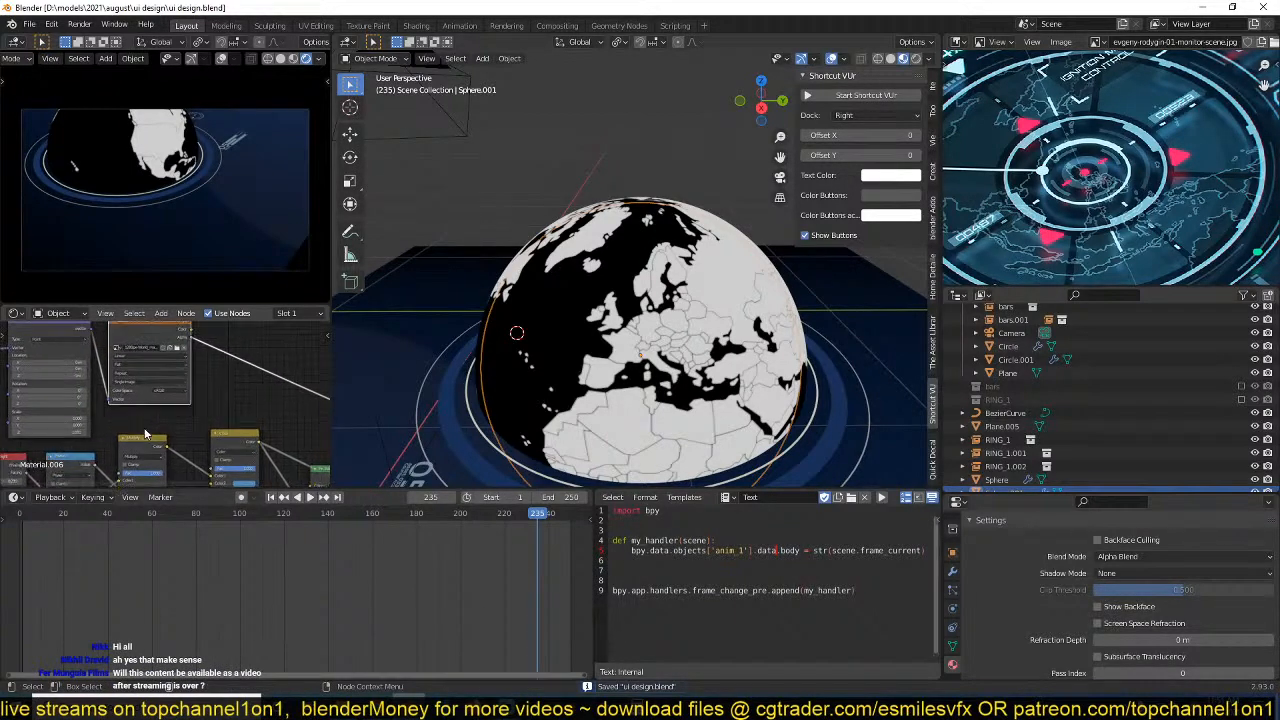
left_click(177, 332, "ctrl+shift")
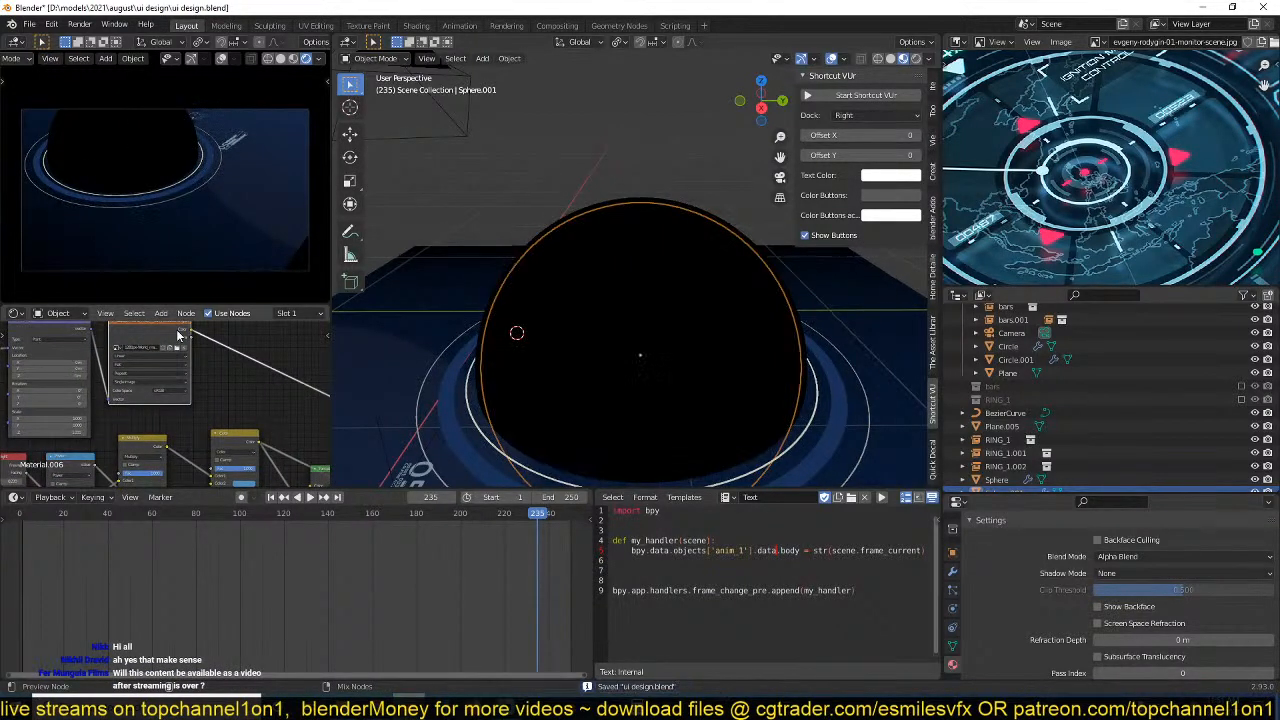
left_click(177, 332, "ctrl+shift")
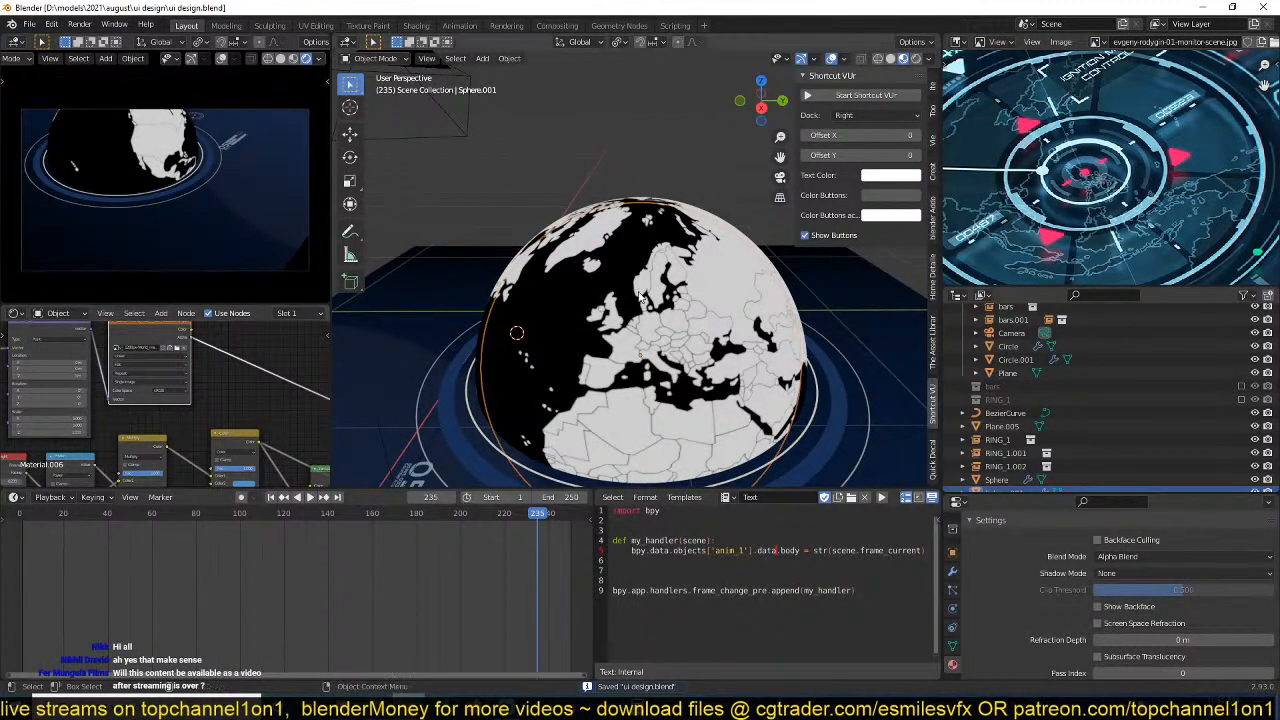
left_click(135, 447, "ctrl+shift")
left_click(135, 447, "ctrl+shift")
left_click(135, 447, "ctrl+shift")
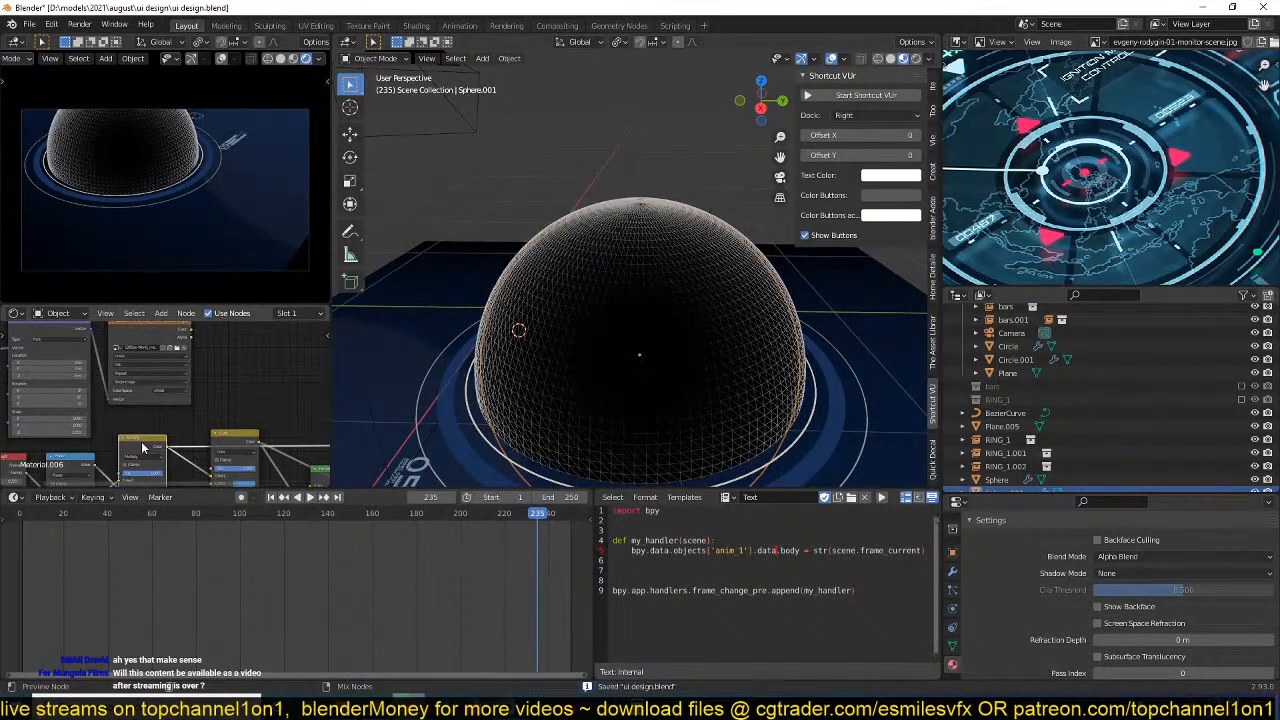
Add a MixRGB node fed by the wireframe's Multiply node and the world map's Color output, and preview it.
key("shift+a")
mouse_move(178, 390)
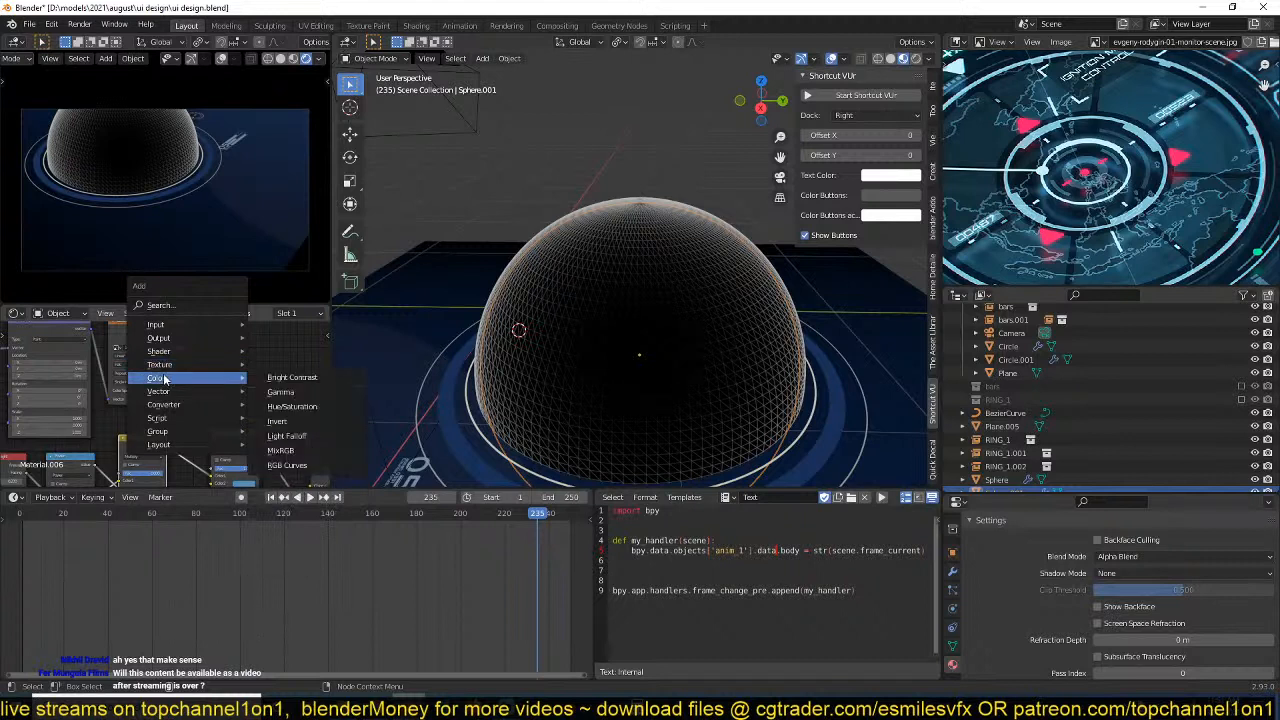
left_click(275, 452)
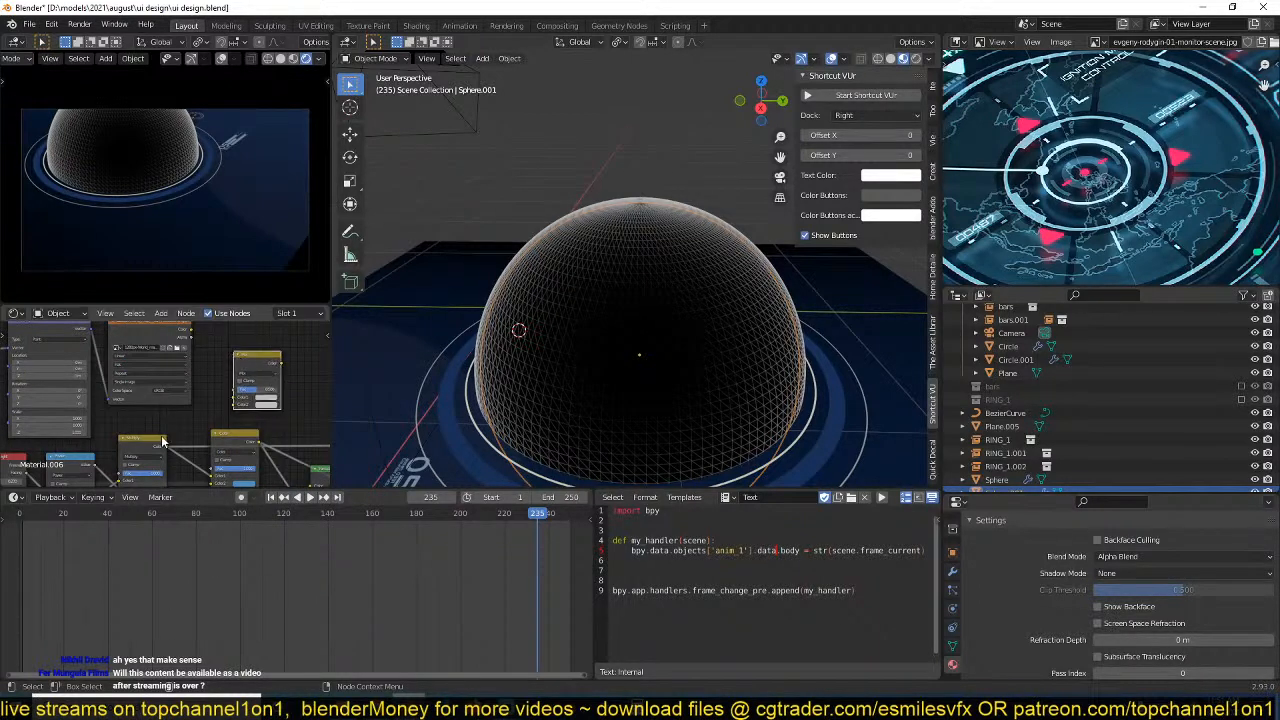
left_click_drag(163, 441, 237, 397)
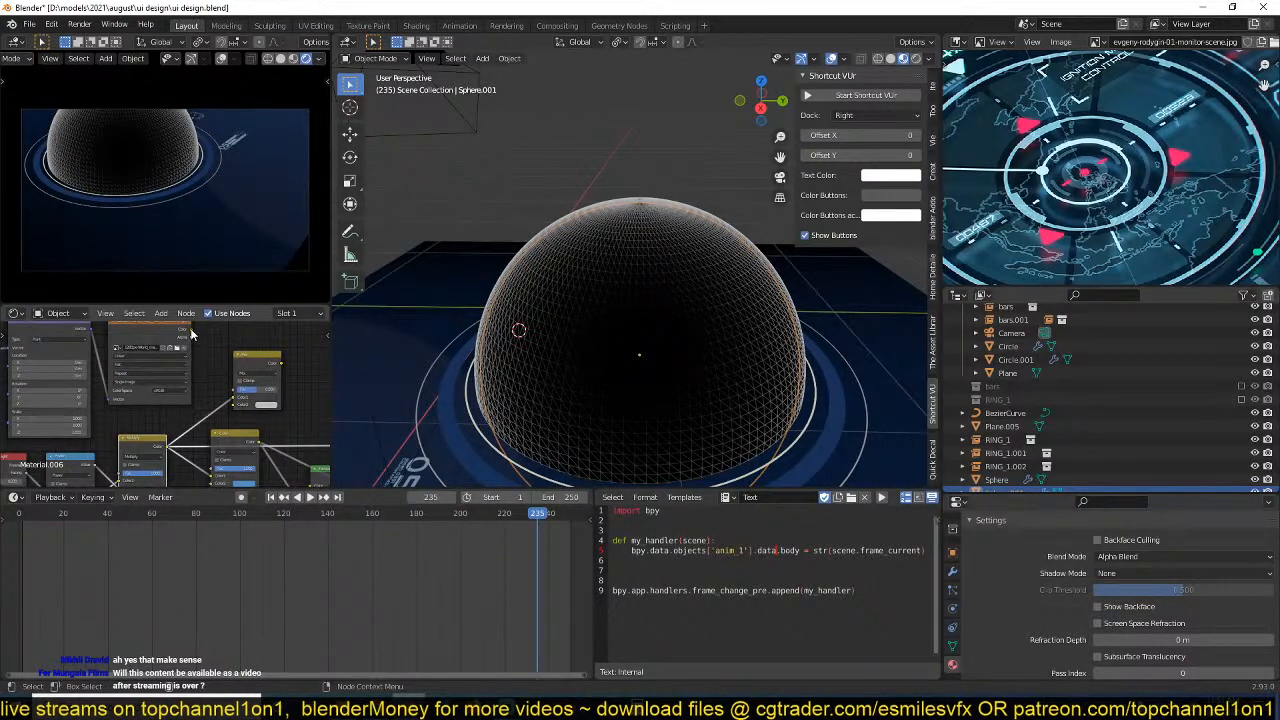
left_click_drag(191, 330, 236, 405)
left_click(262, 366, "ctrl+shift")
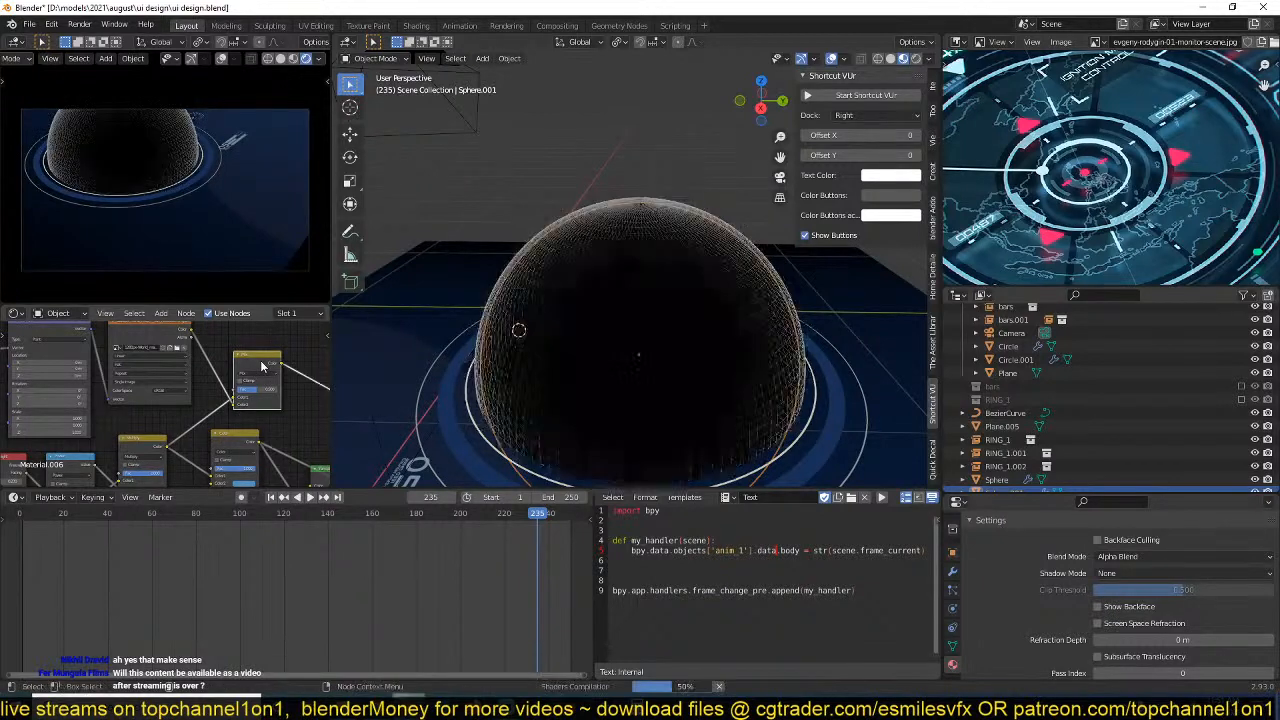
Isolate the sphere in local view and set the Mix node's factor to 0.
scroll(262, 366, "up", 4)
middle_click_drag(614, 347, 646, 308)
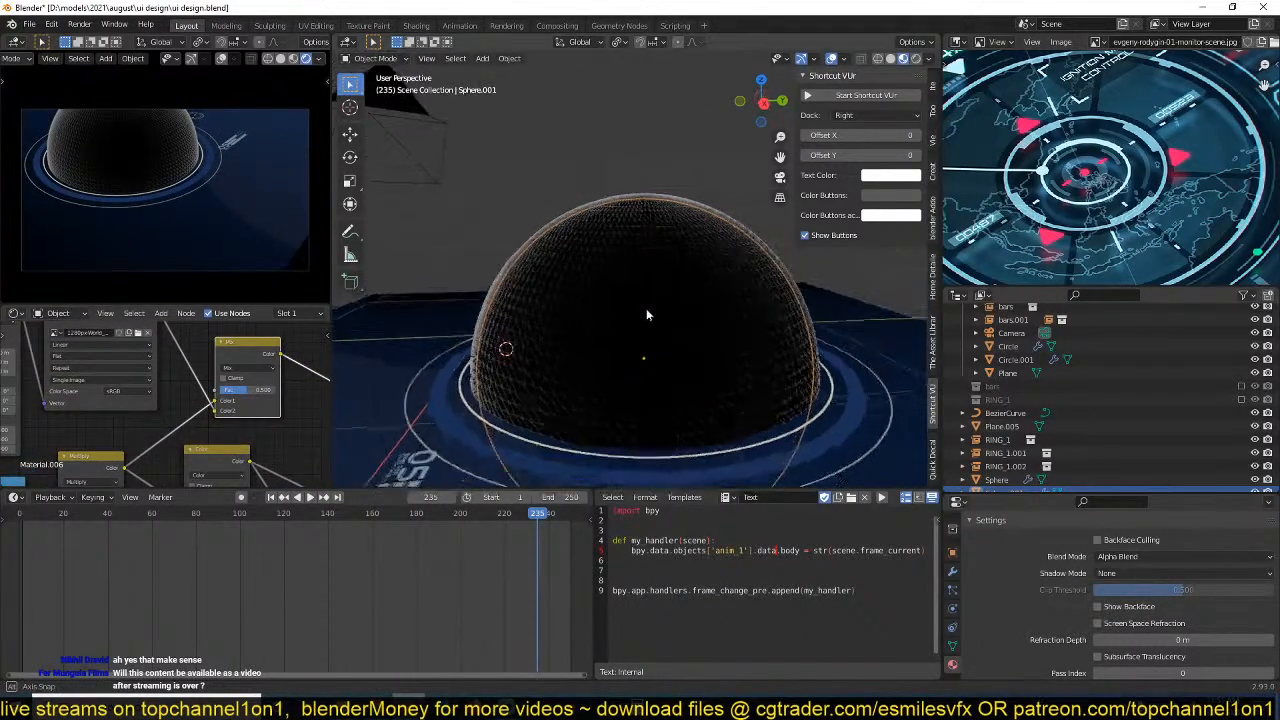
key("KP_Divide")
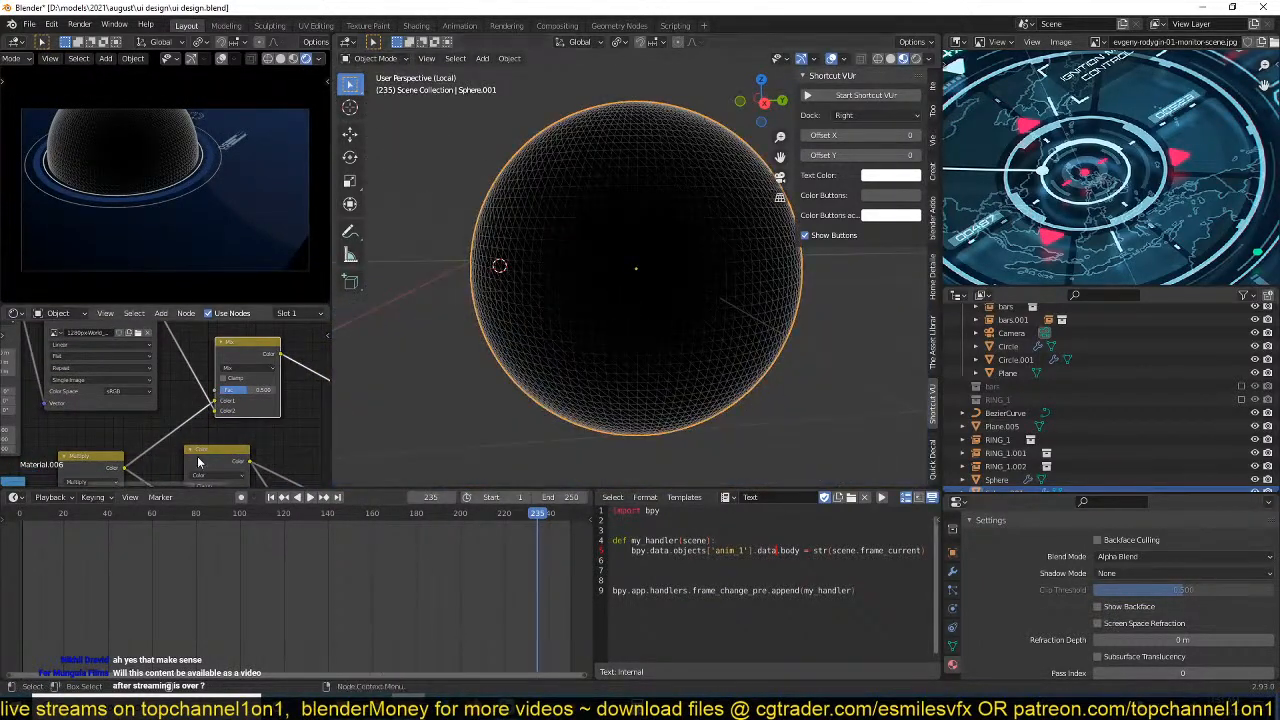
mouse_move(246, 367)
left_mouse_down()
mouse_move(308, 390)
mouse_move(246, 390)
left_mouse_up()
middle_click_drag(140, 358, 132, 396)
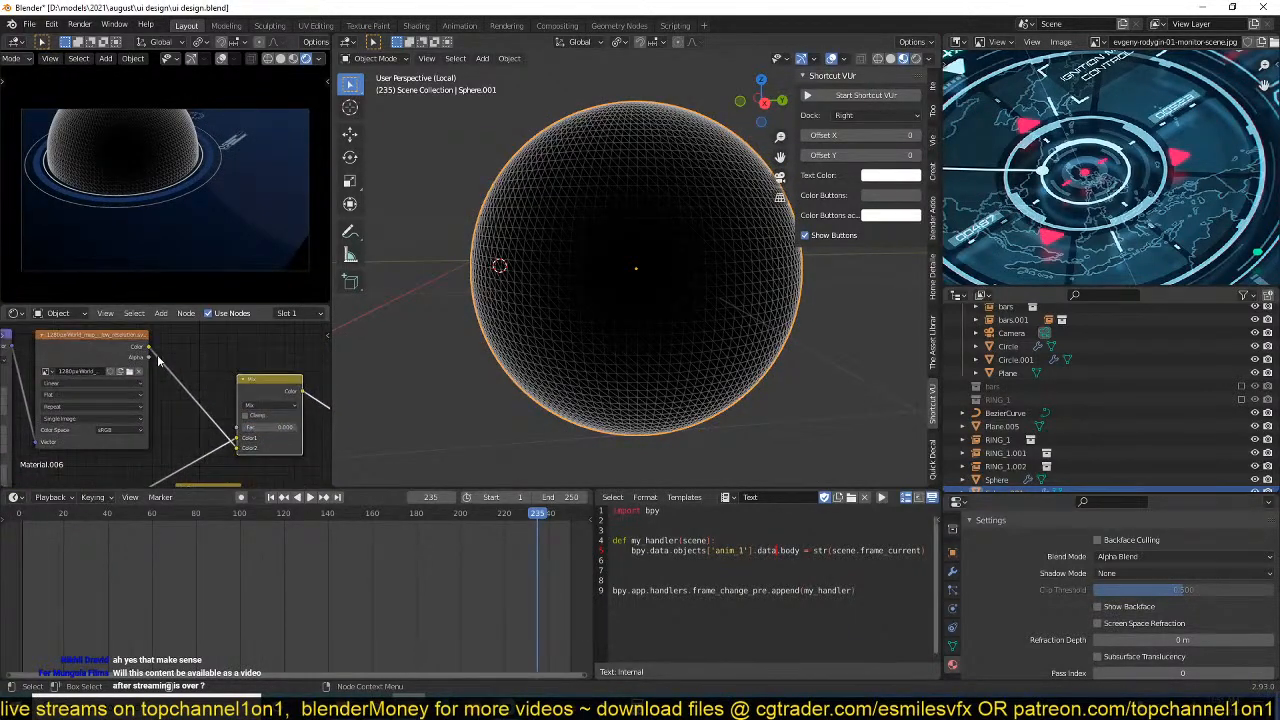
Connect the world map's Alpha output to the Mix node's Color2 in place of Color, and save the file.
left_click_drag(149, 352, 237, 447)
middle_click_drag(237, 447, 193, 422)
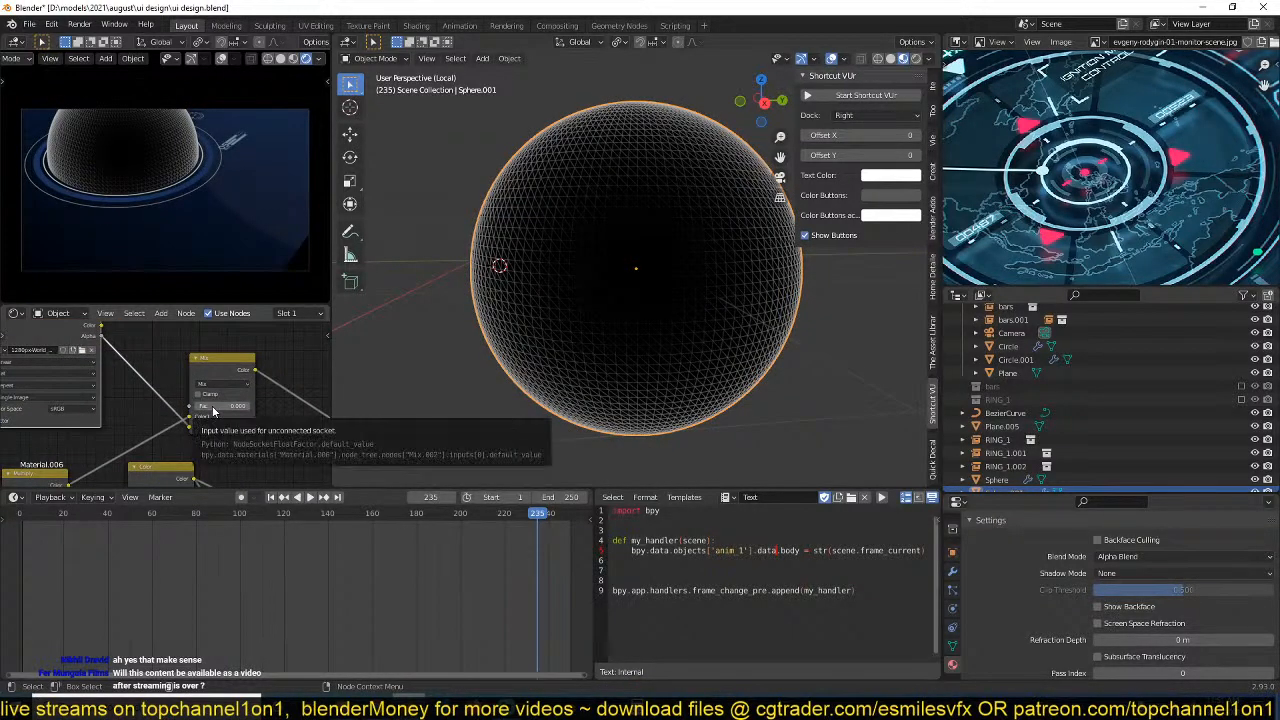
middle_click_drag(224, 411, 198, 406)
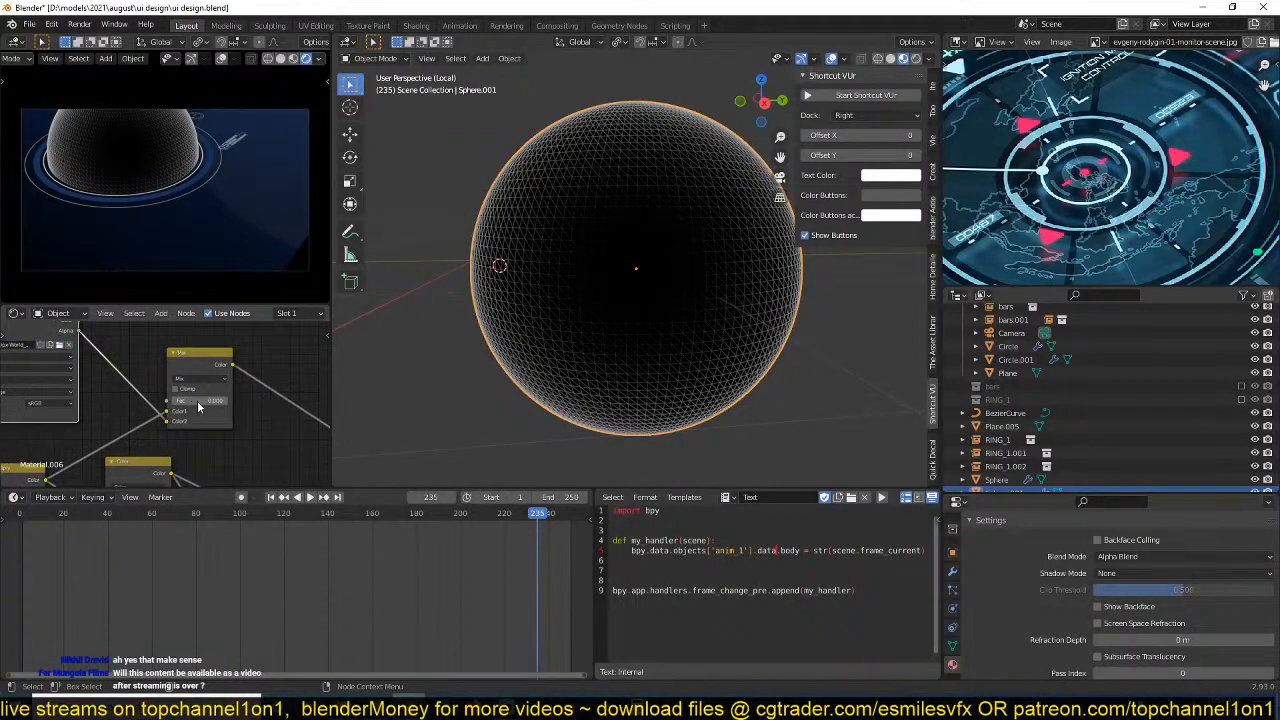
key("ctrl+s")
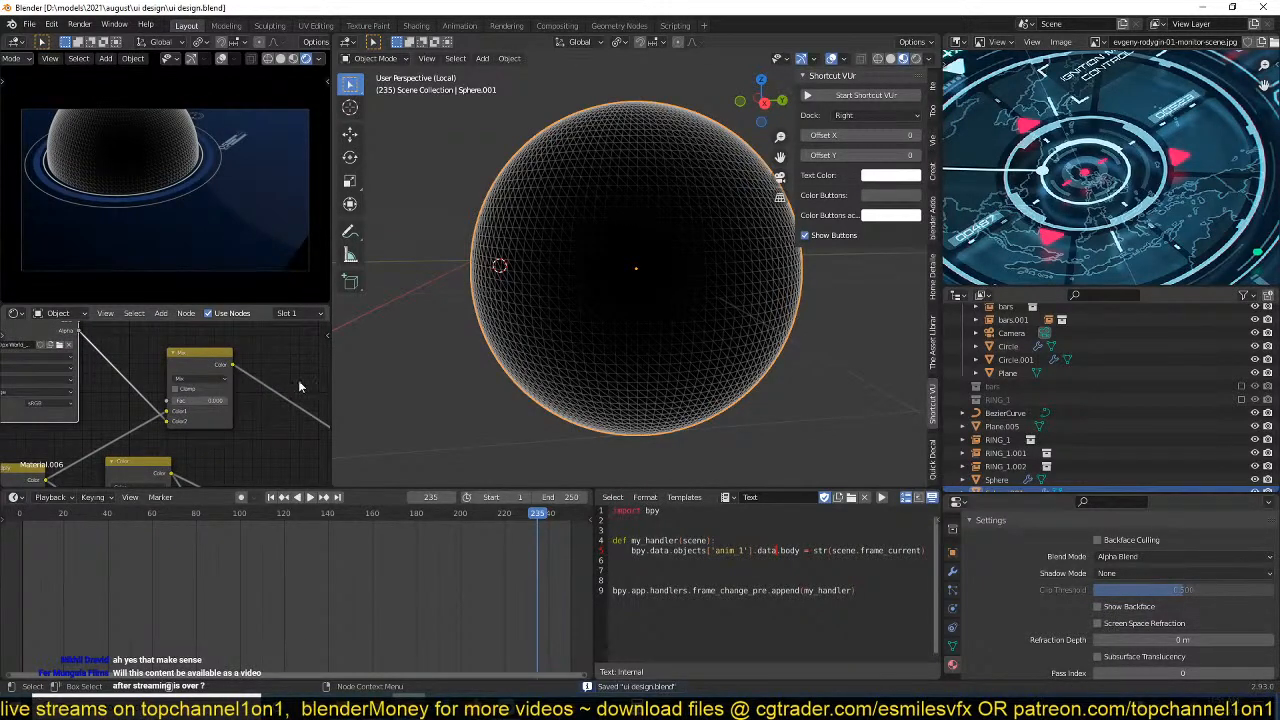
Raise the Mix node's factor to about 0.467 to blend the continents with the wireframe, and inspect the globe.
left_click_drag(205, 400, 255, 400)
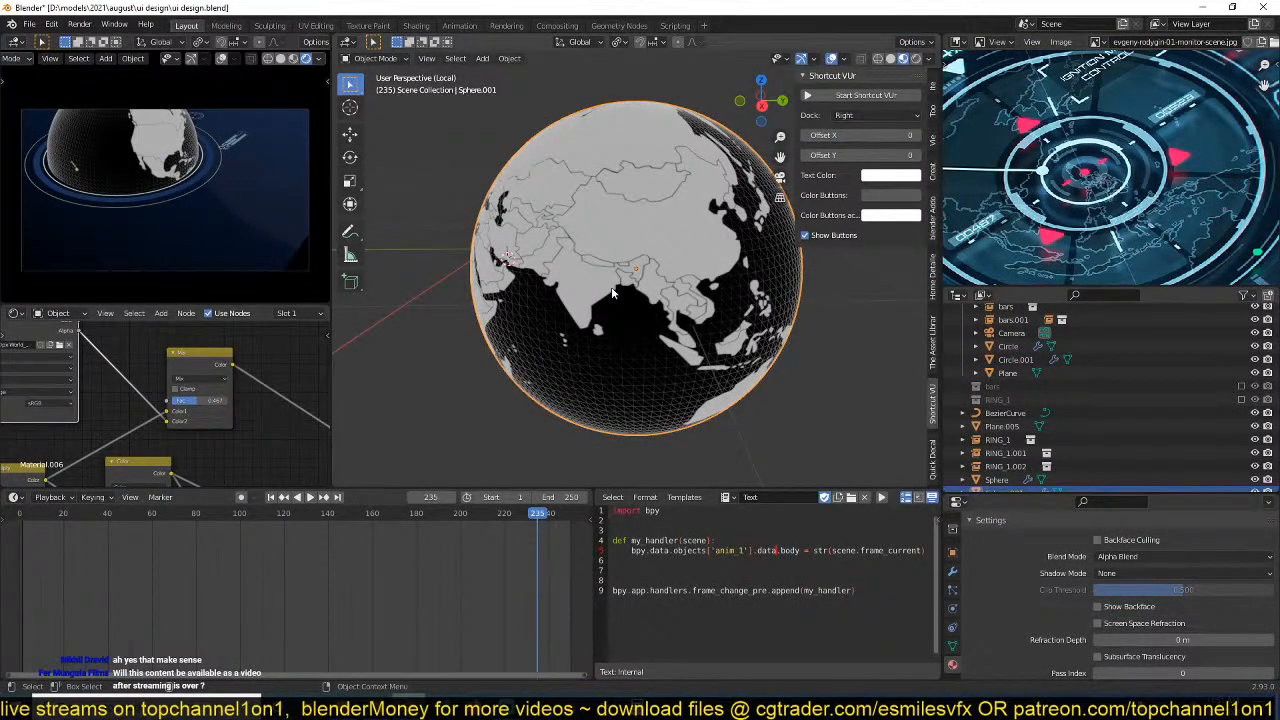
middle_click_drag(609, 346, 570, 338)
middle_click_drag(220, 404, 239, 395)
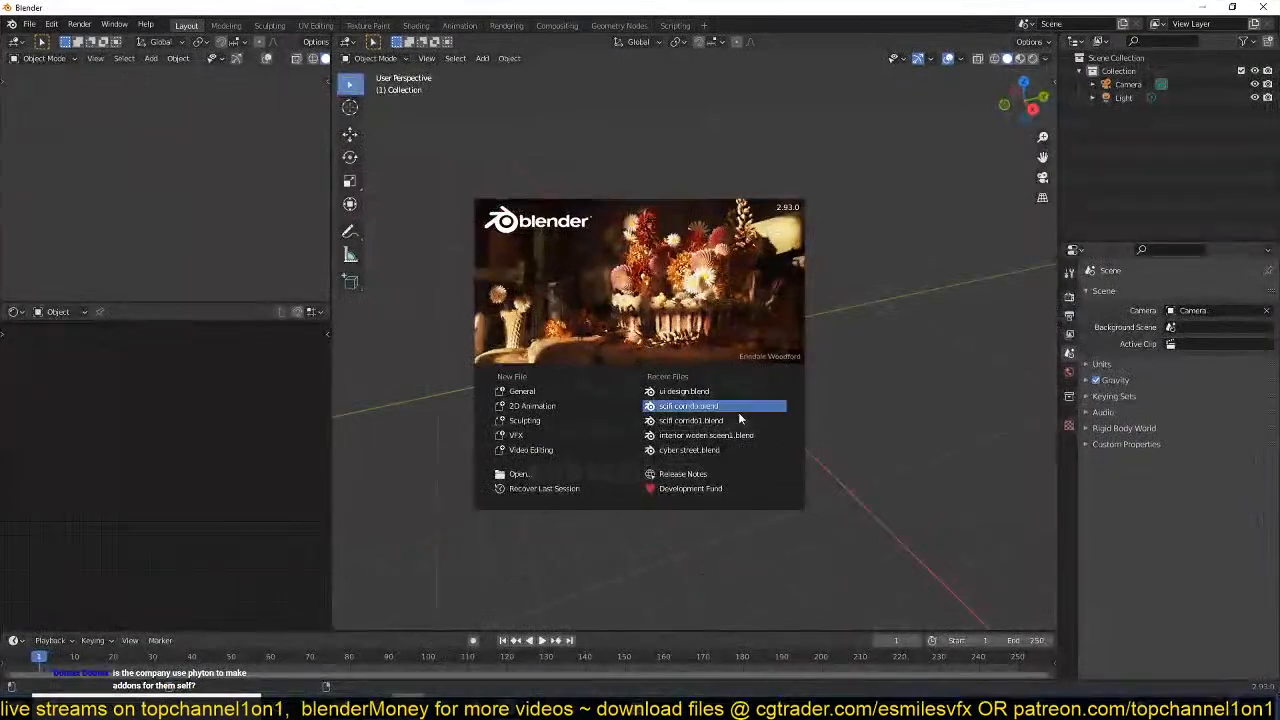
Open the recent file ui design.blend, select the wireframe sphere and save the file.
left_click(758, 392)
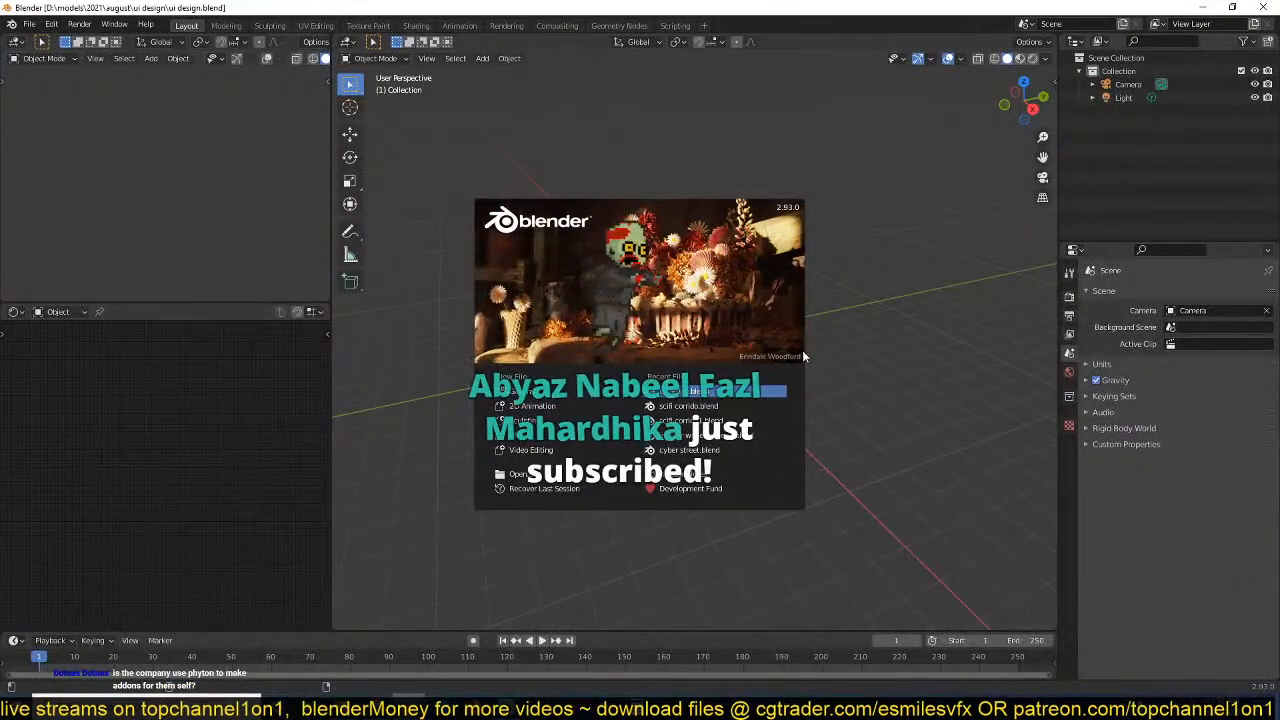
key("ctrl+s")
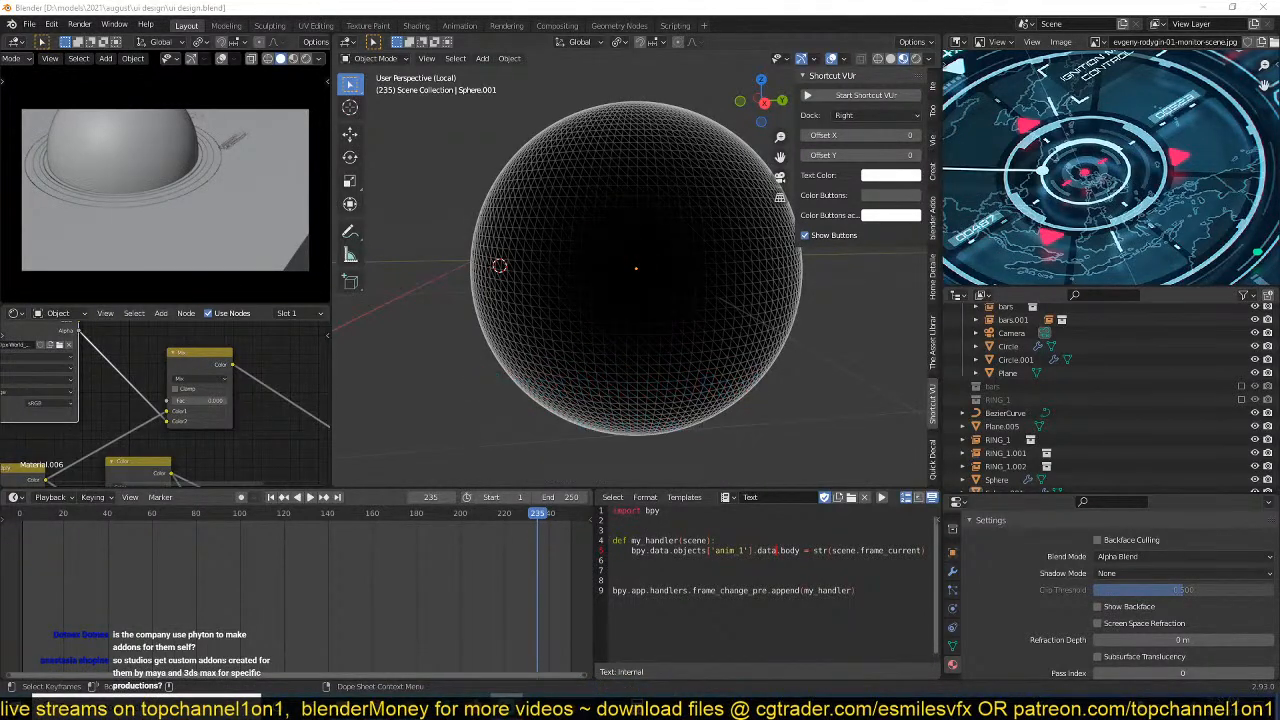
left_click(500, 287)
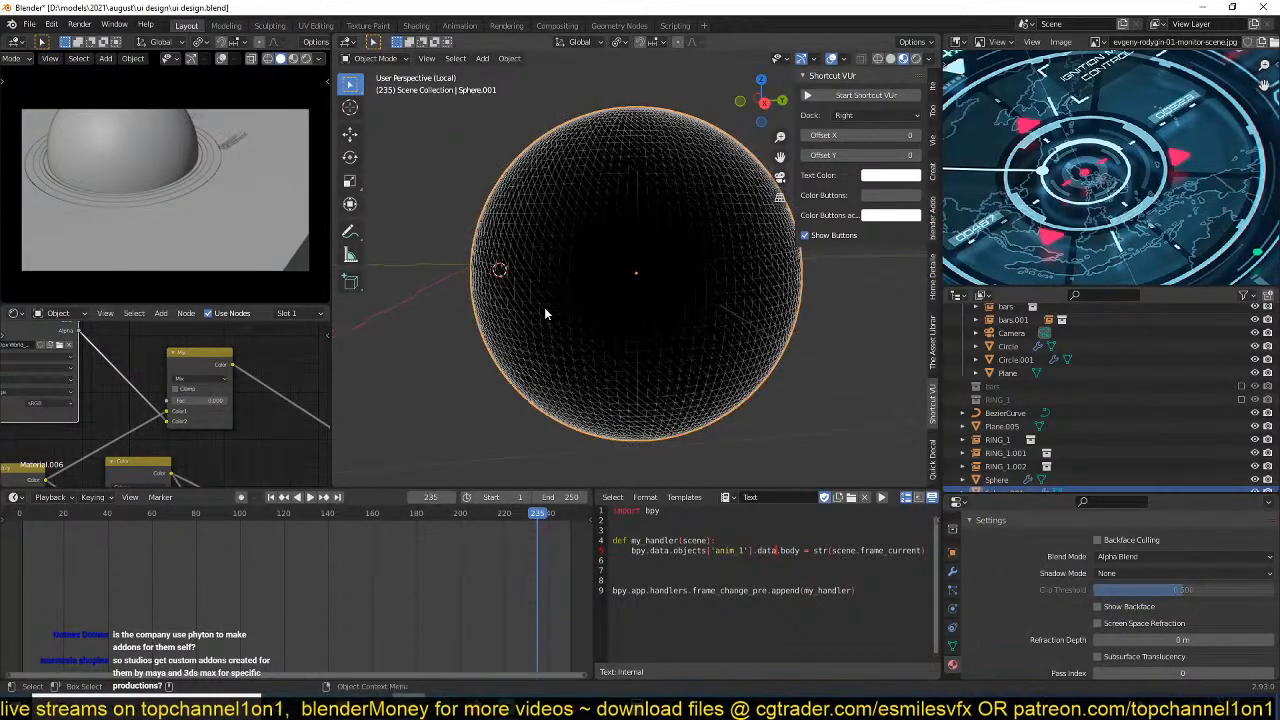
key("ctrl+s")
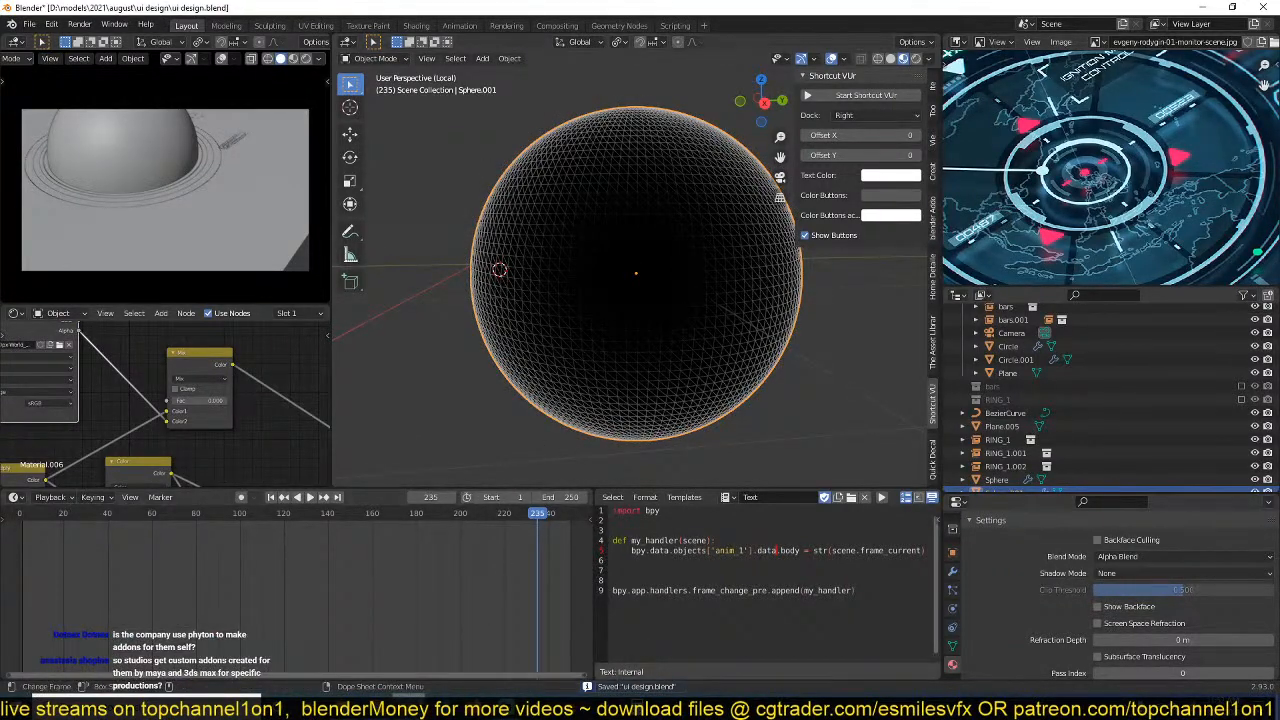
Switch to the web browser and go to the blender.org website.
left_click(428, 640)
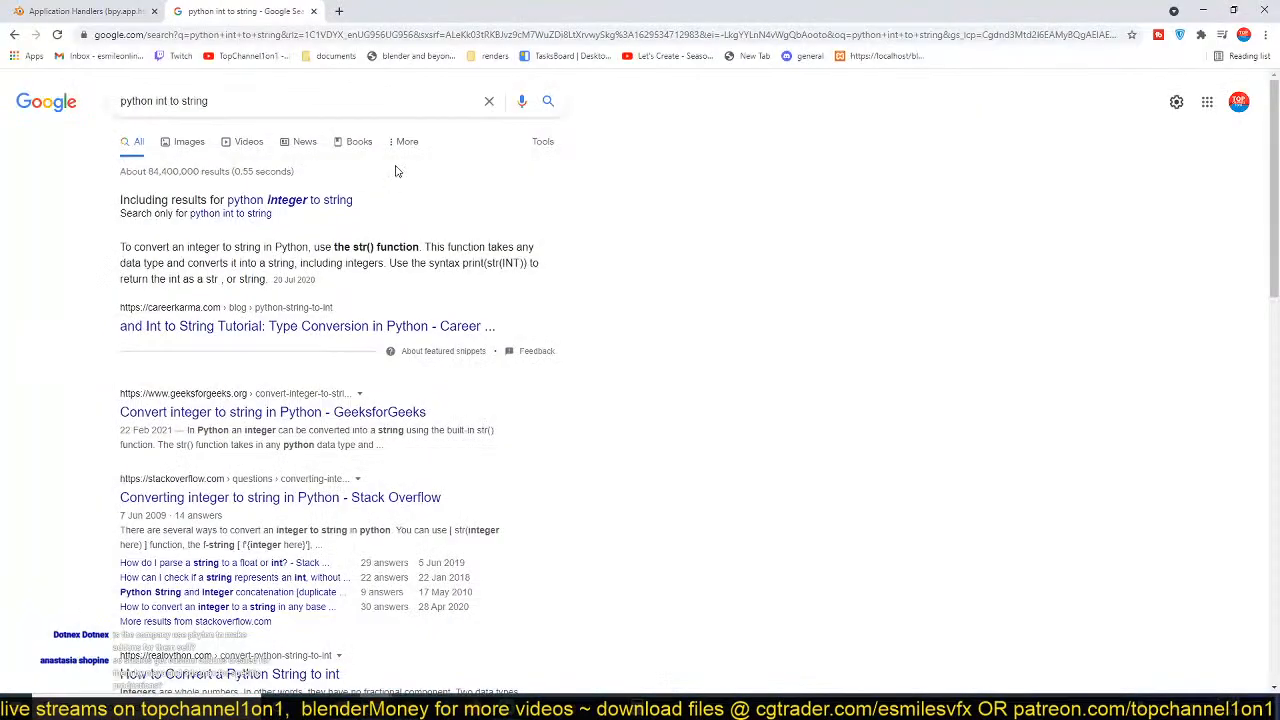
left_click(467, 34)
type("bl")
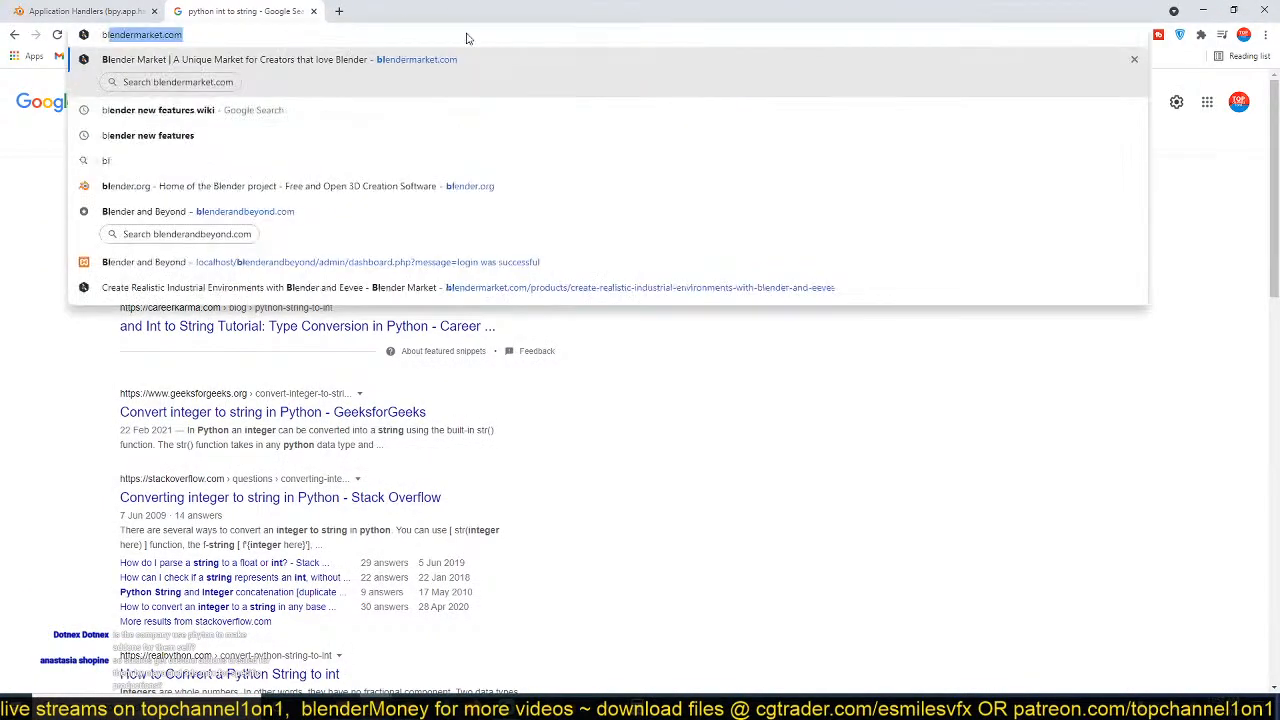
type("ender.or")
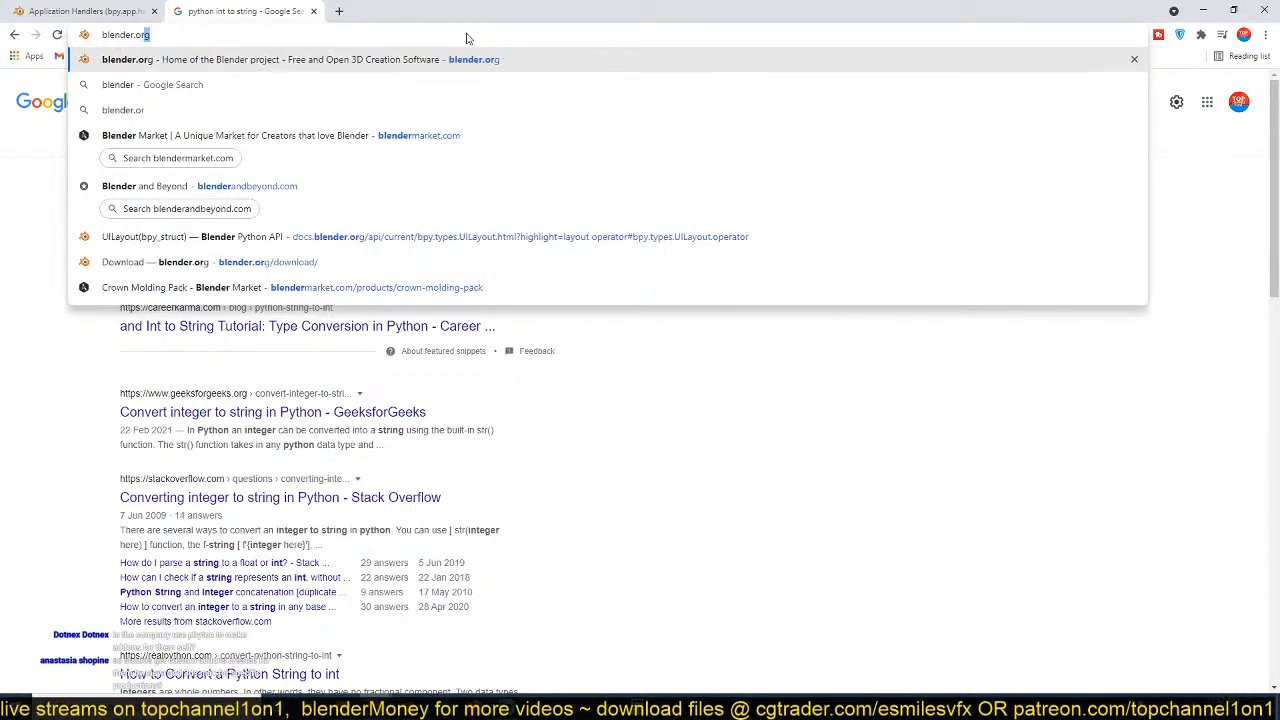
key("Return")
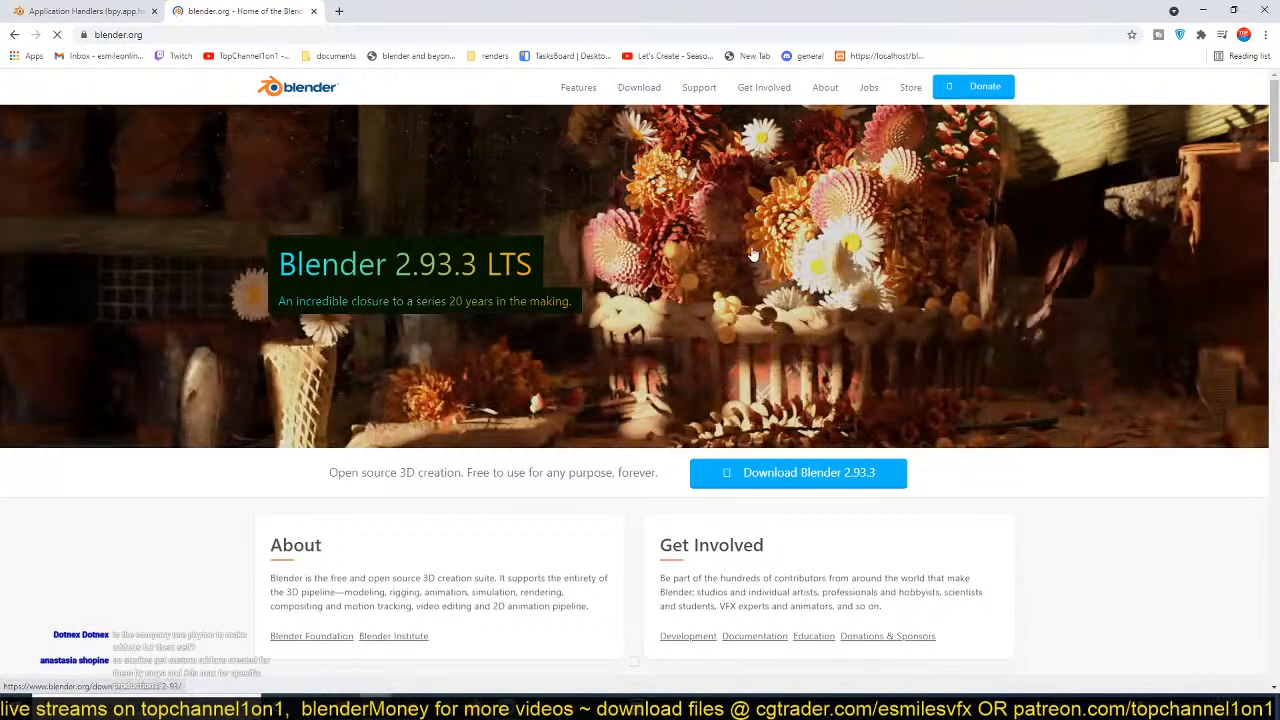
Start downloading the Blender 2.93.3 Windows installer and return to the Blender scene.
left_click(854, 476)
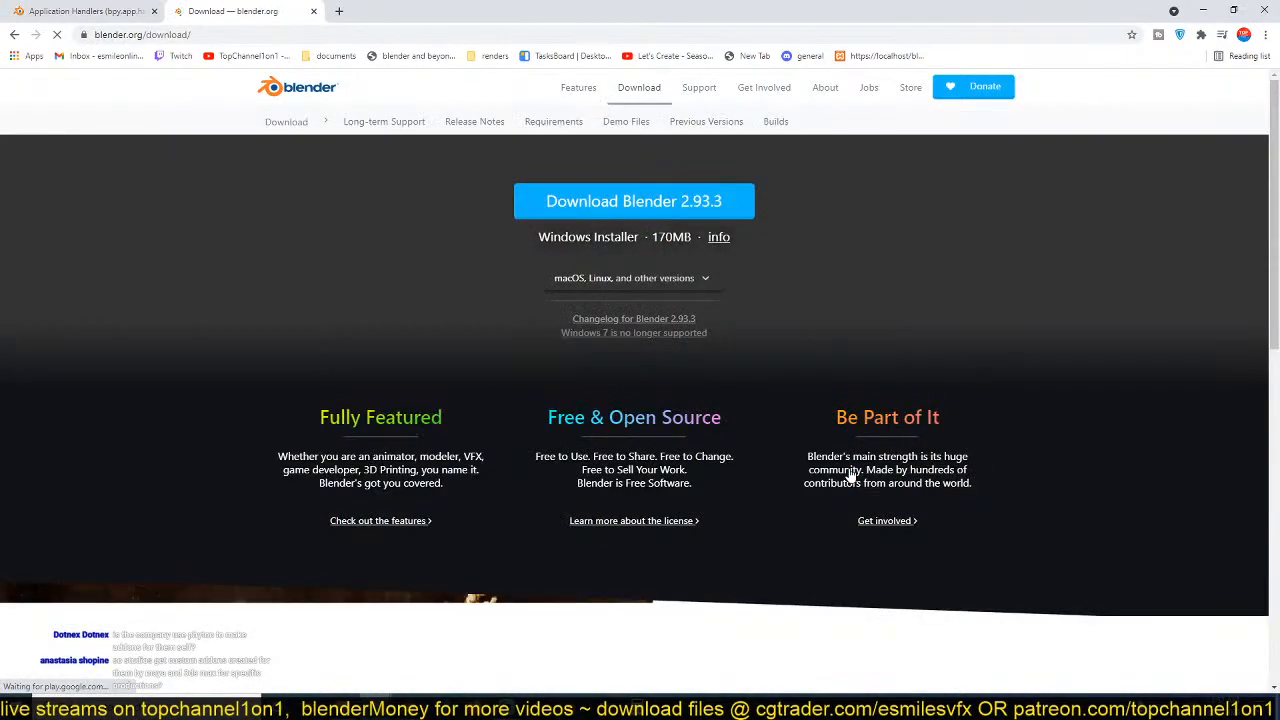
left_click(688, 209)
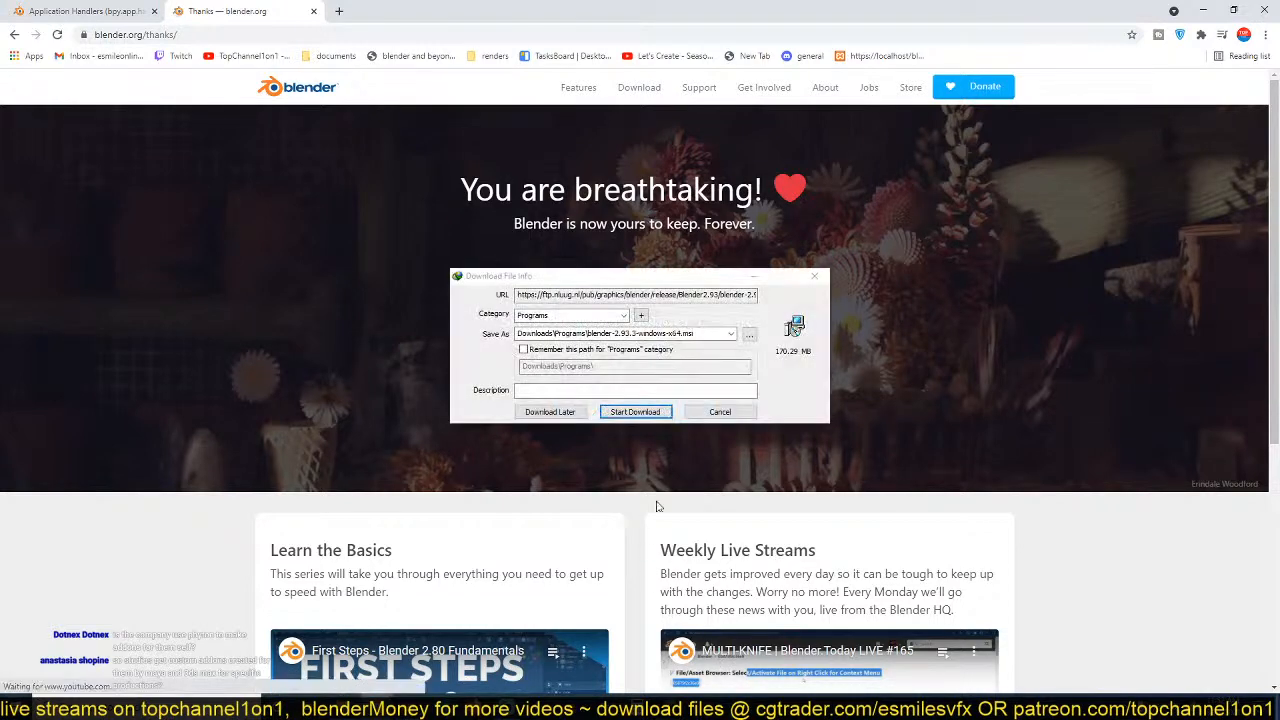
left_click(635, 411)
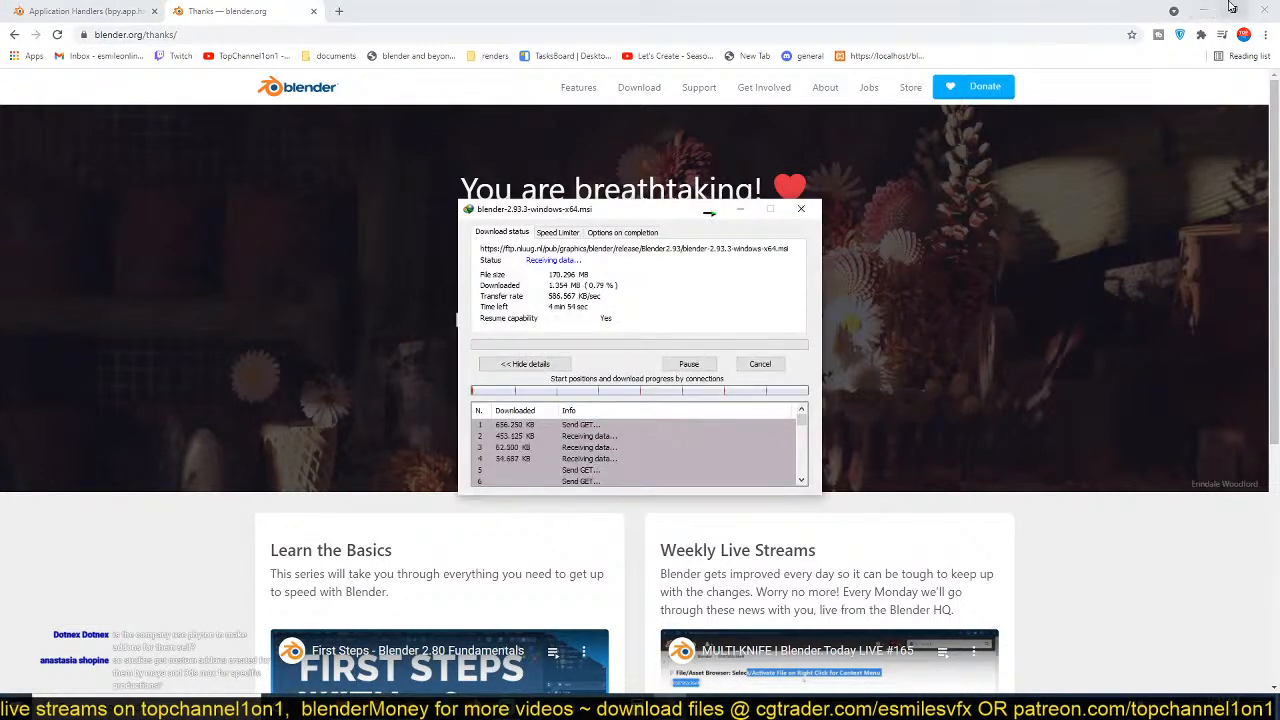
left_click(1204, 10)
left_click_drag(627, 214, 923, 484)
left_click(1004, 479)
Reconnect the world map's Alpha output to the Mix node's Fac input instead of Color2.
scroll(600, 318, "up", 2)
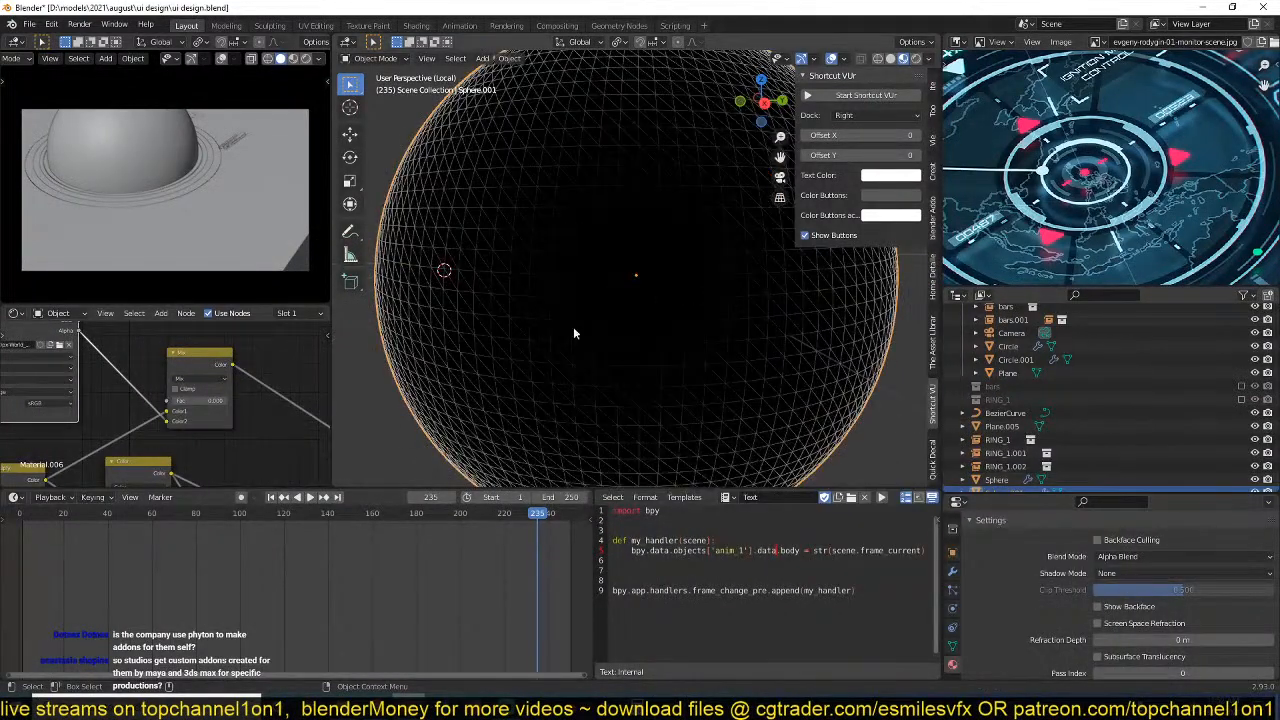
scroll(243, 408, "down", 2)
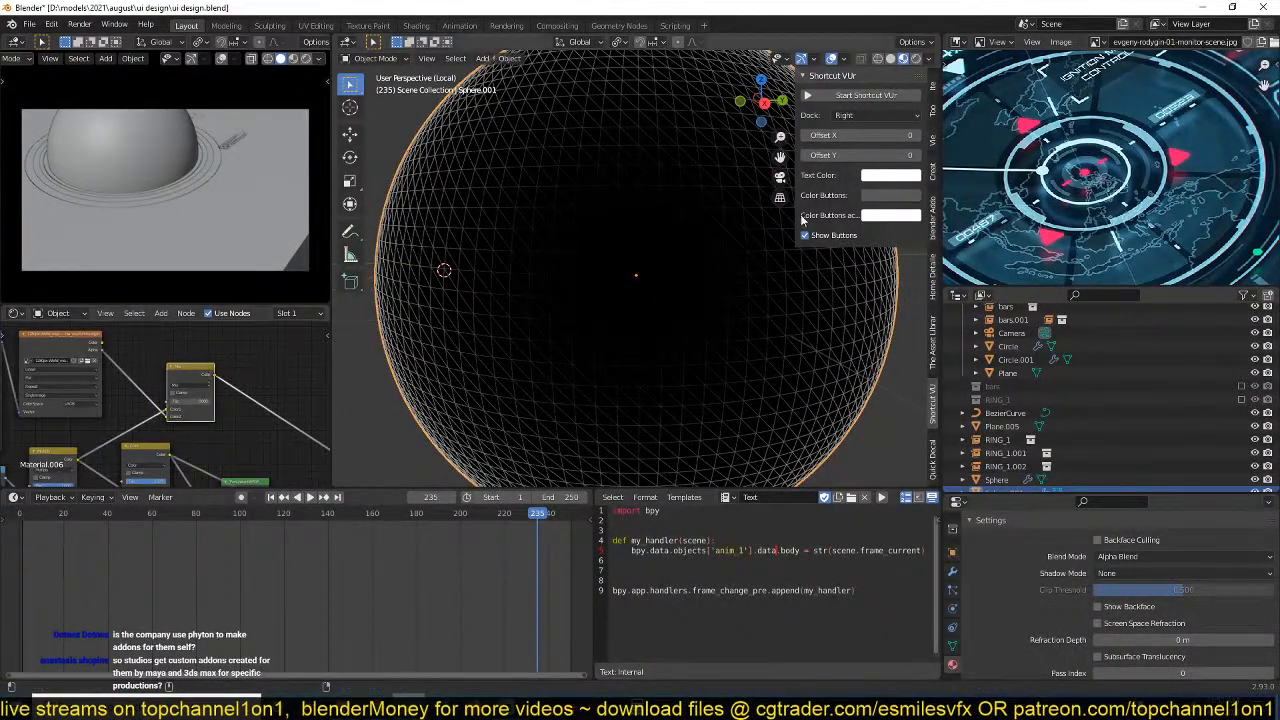
scroll(640, 280, "down", 4)
scroll(200, 388, "up", 2)
mouse_move(195, 406)
left_mouse_down()
mouse_move(240, 406)
mouse_move(184, 404)
left_mouse_up()
scroll(175, 410, "up", 2)
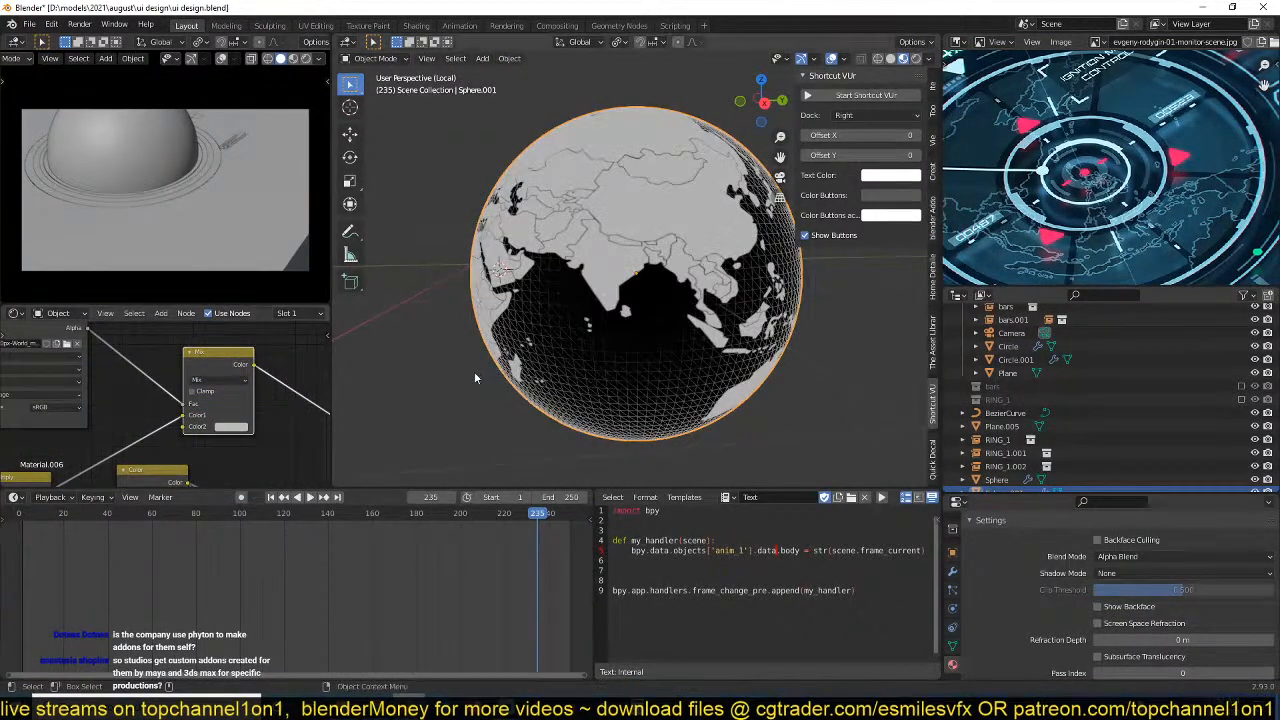
scroll(560, 300, "up", 2)
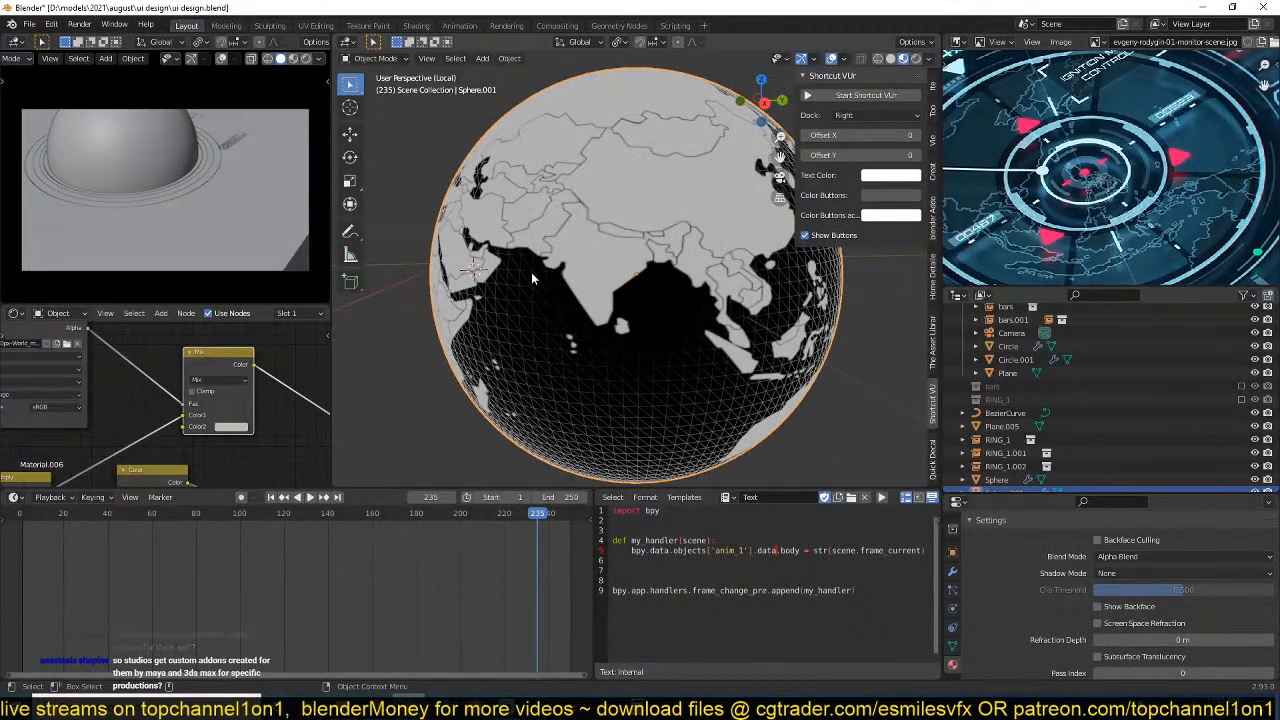
Save the file and review the links between the world map, Multiply and Mix nodes.
middle_click_drag(136, 430, 208, 405)
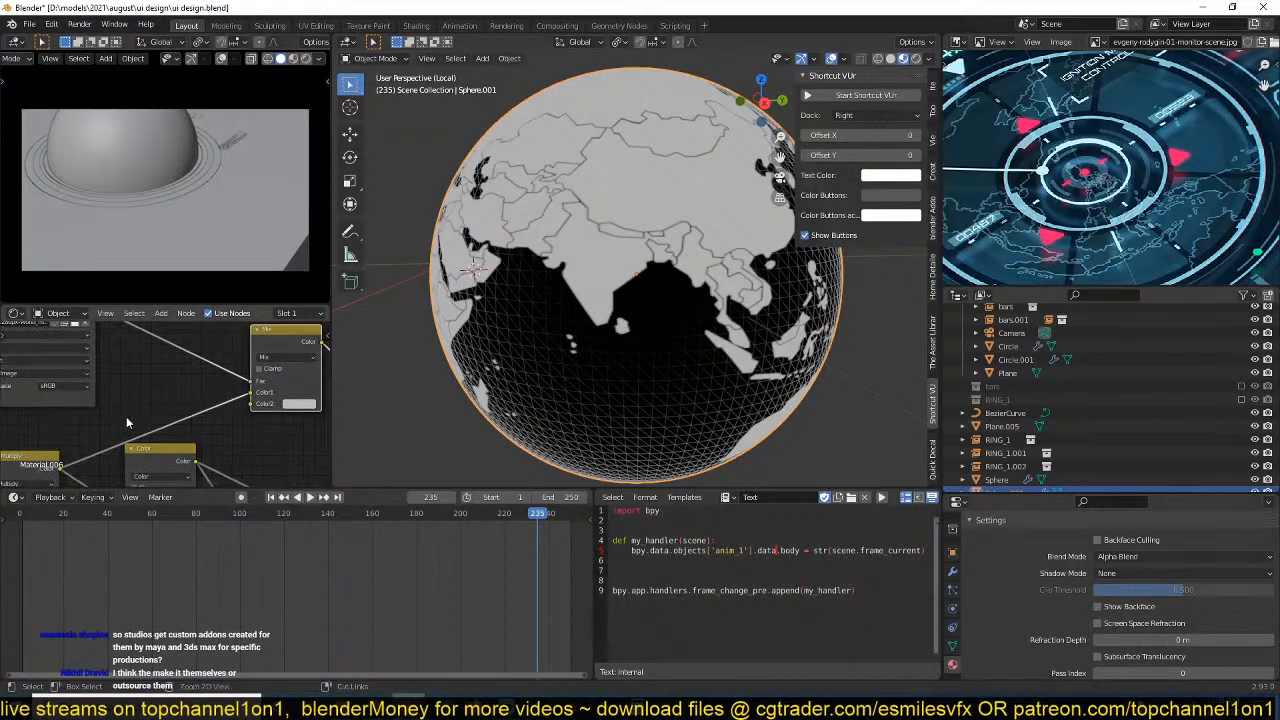
key("ctrl+s")
middle_click_drag(137, 409, 97, 410)
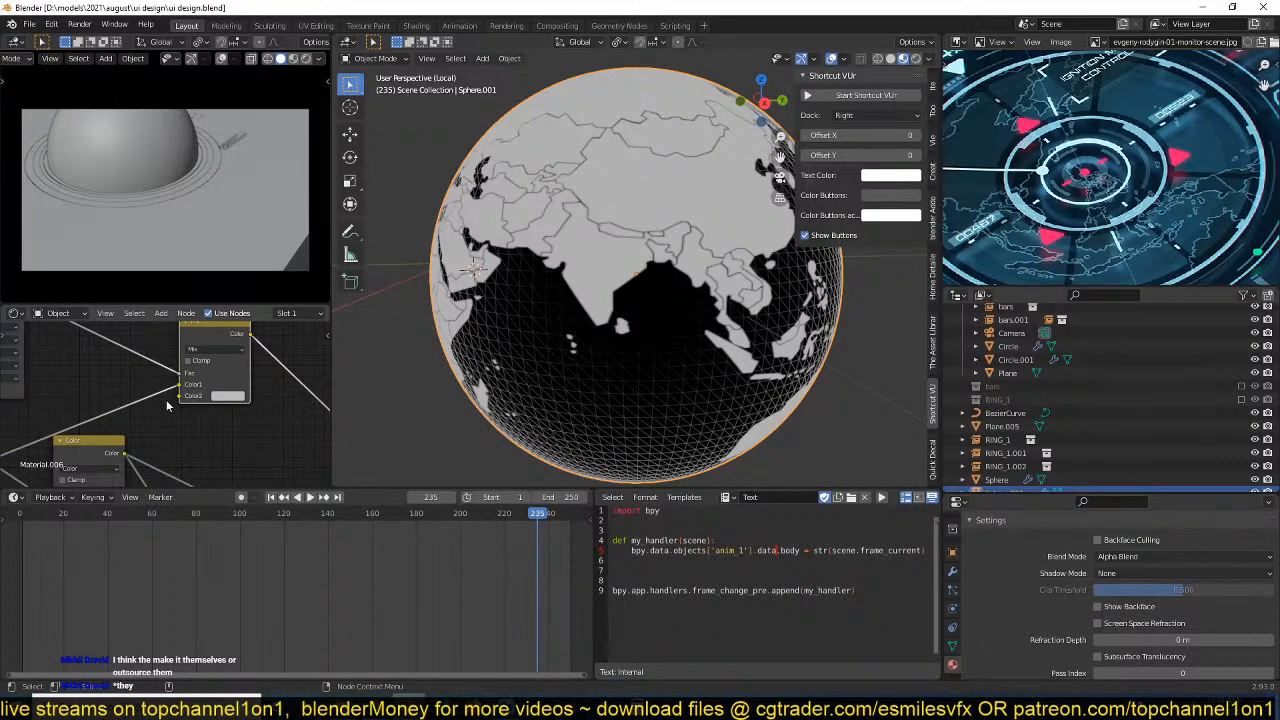
scroll(194, 403, "down", 1)
middle_click_drag(188, 406, 162, 417)
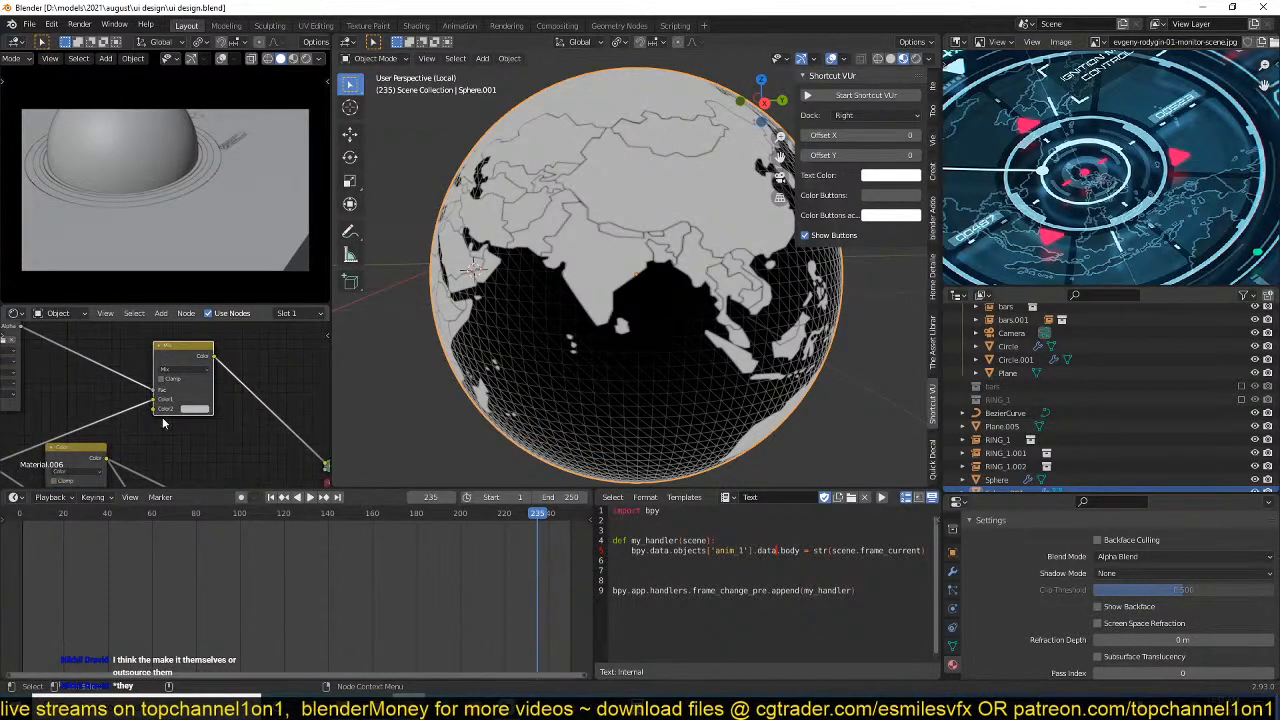
left_click_drag(85, 452, 181, 463)
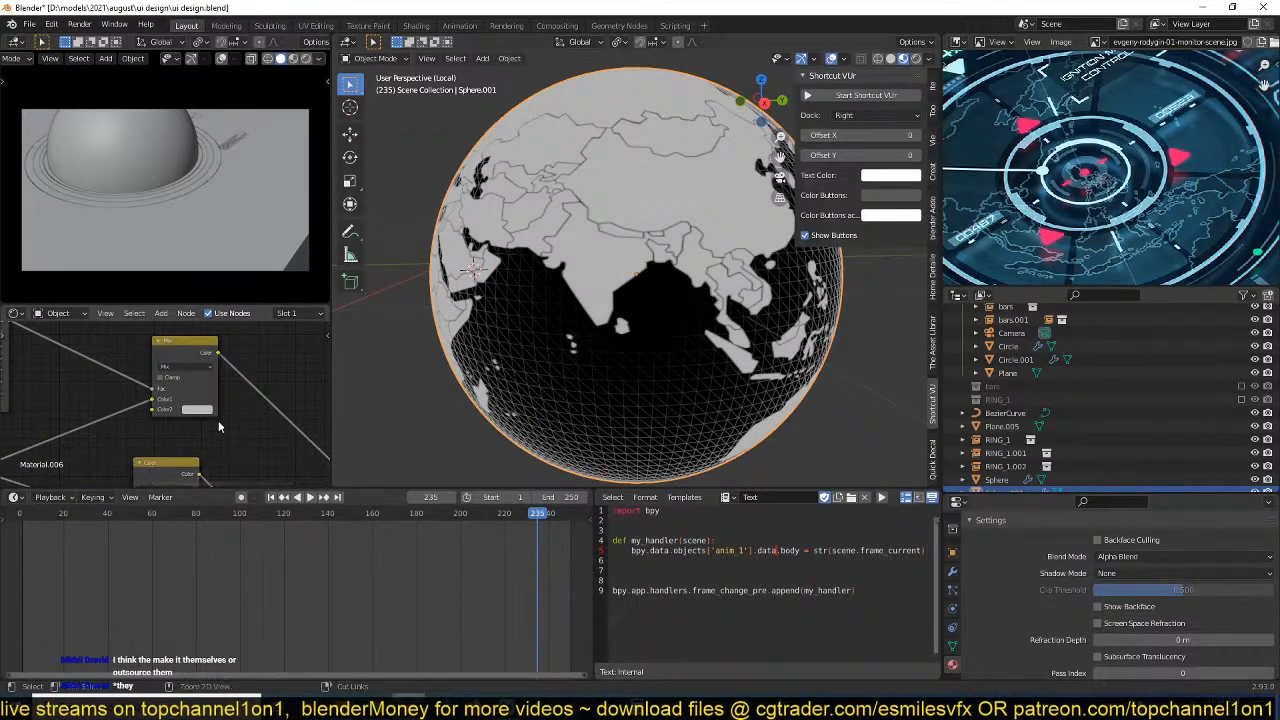
key("ctrl+s")
left_click_drag(194, 355, 182, 333)
middle_click_drag(189, 345, 253, 372, "shift")
scroll(186, 365, "down", 3)
left_click_drag(87, 360, 66, 356)
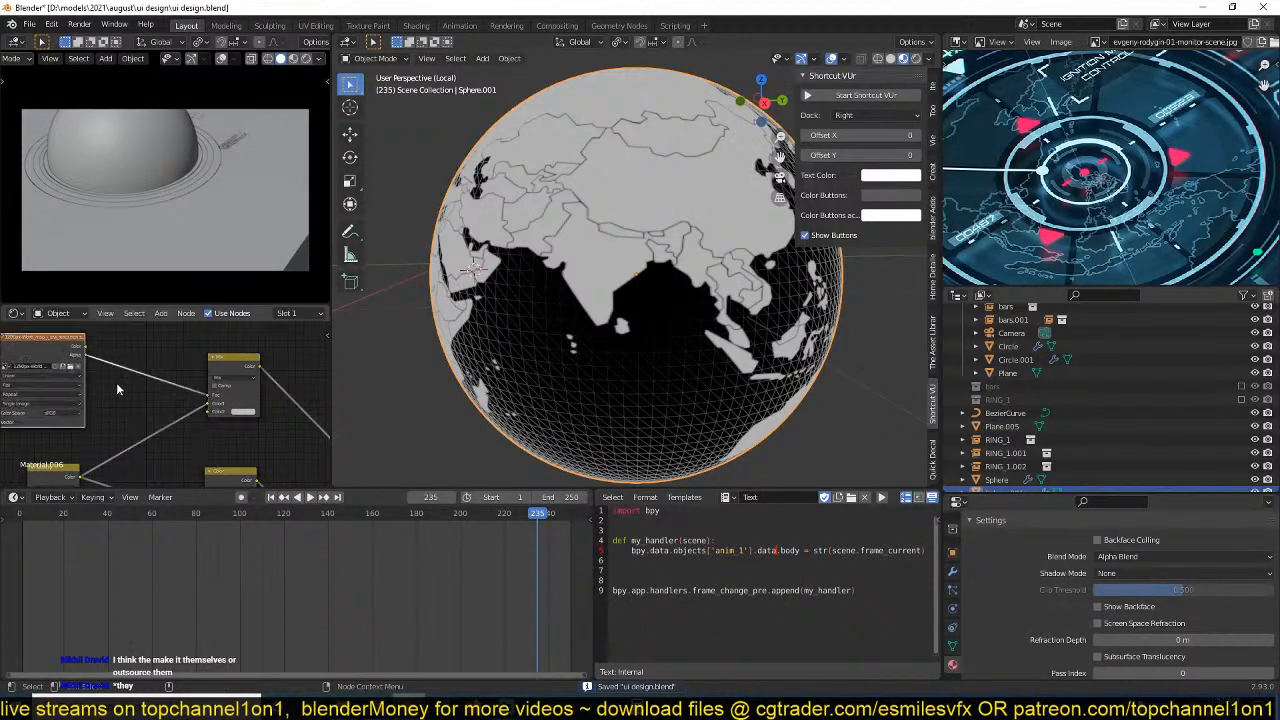
Move the Mix node slightly farther from the world map texture node and examine the globe.
left_click_drag(216, 367, 235, 358)
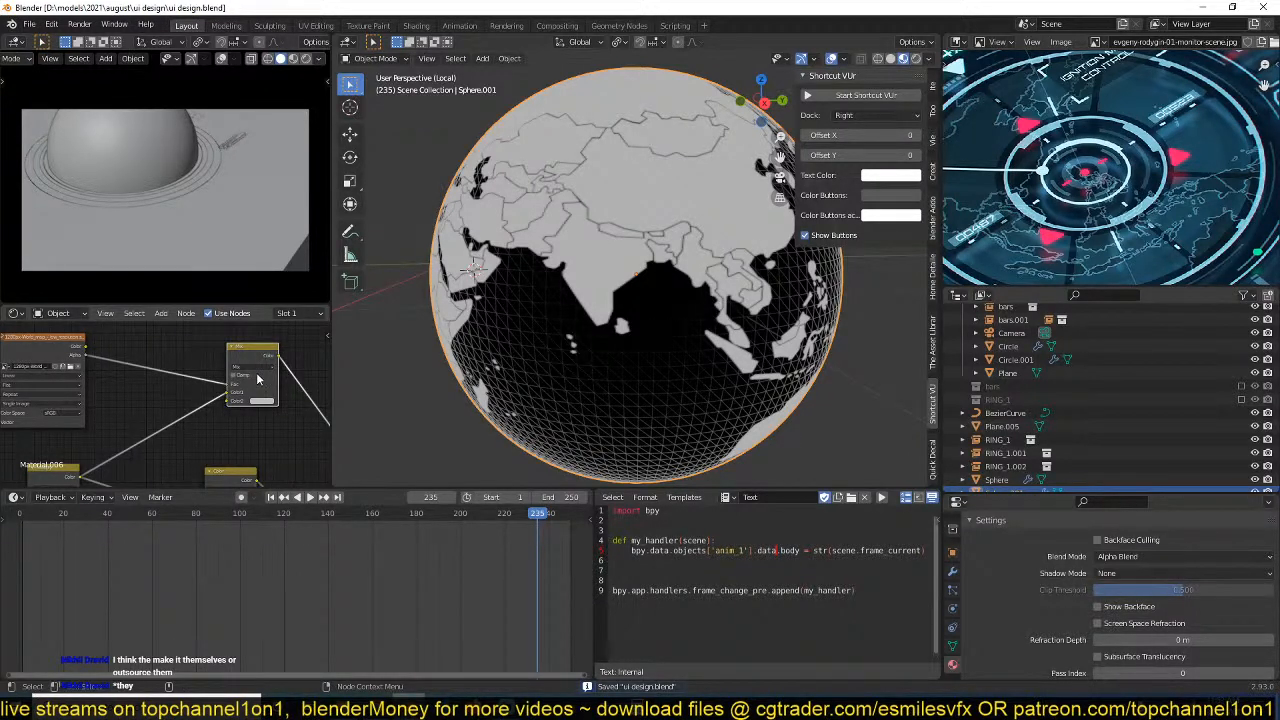
scroll(257, 379, "up", 1)
middle_click_drag(125, 426, 153, 405)
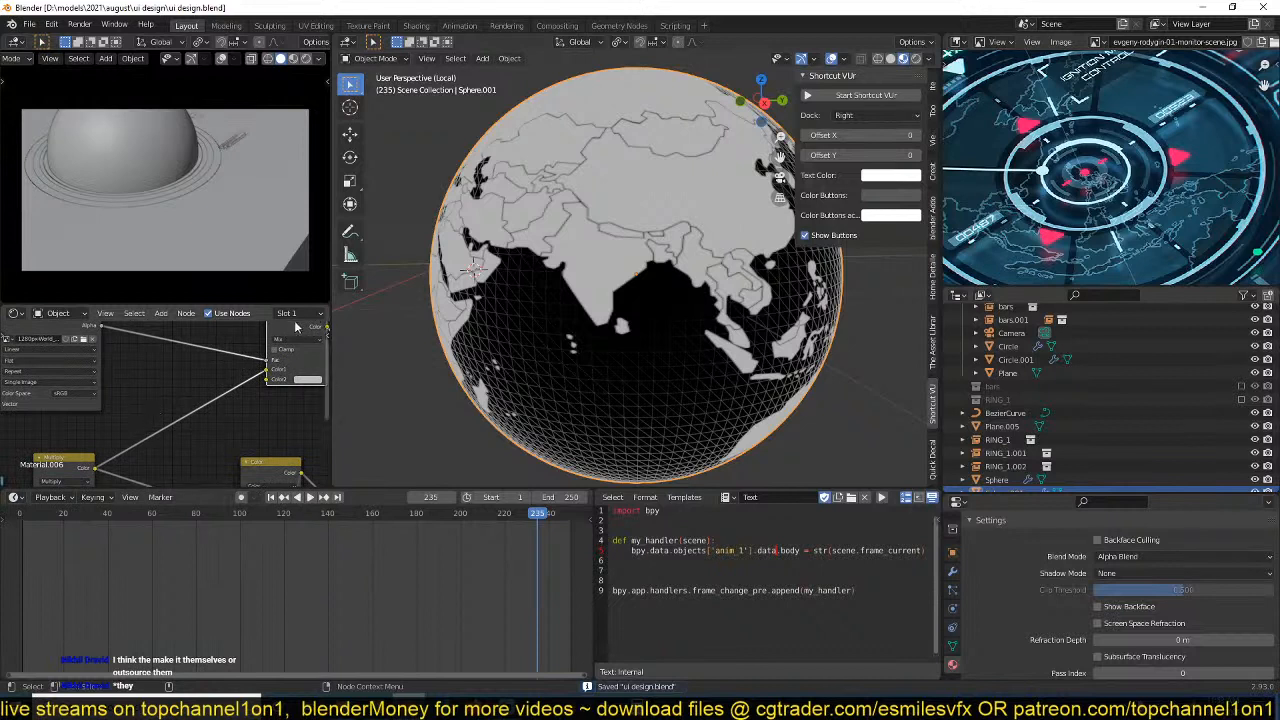
middle_click_drag(214, 367, 198, 381)
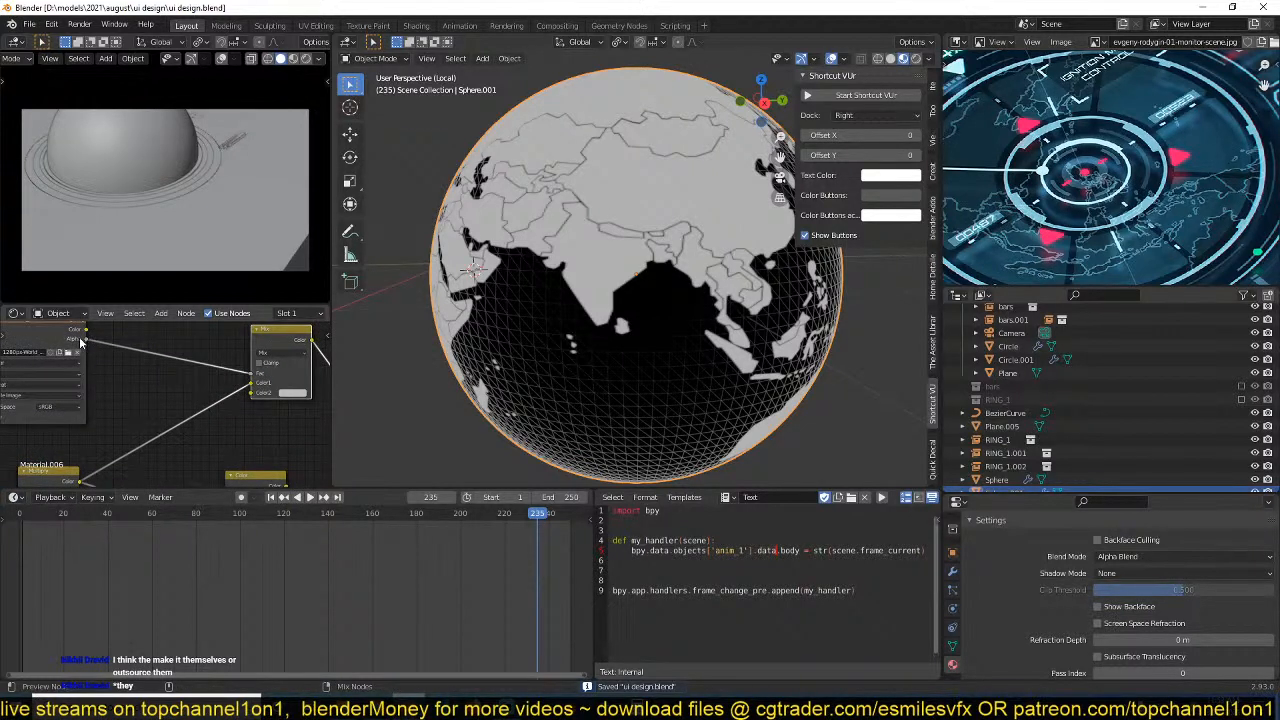
scroll(163, 395, "down", 1)
scroll(160, 405, "down", 1)
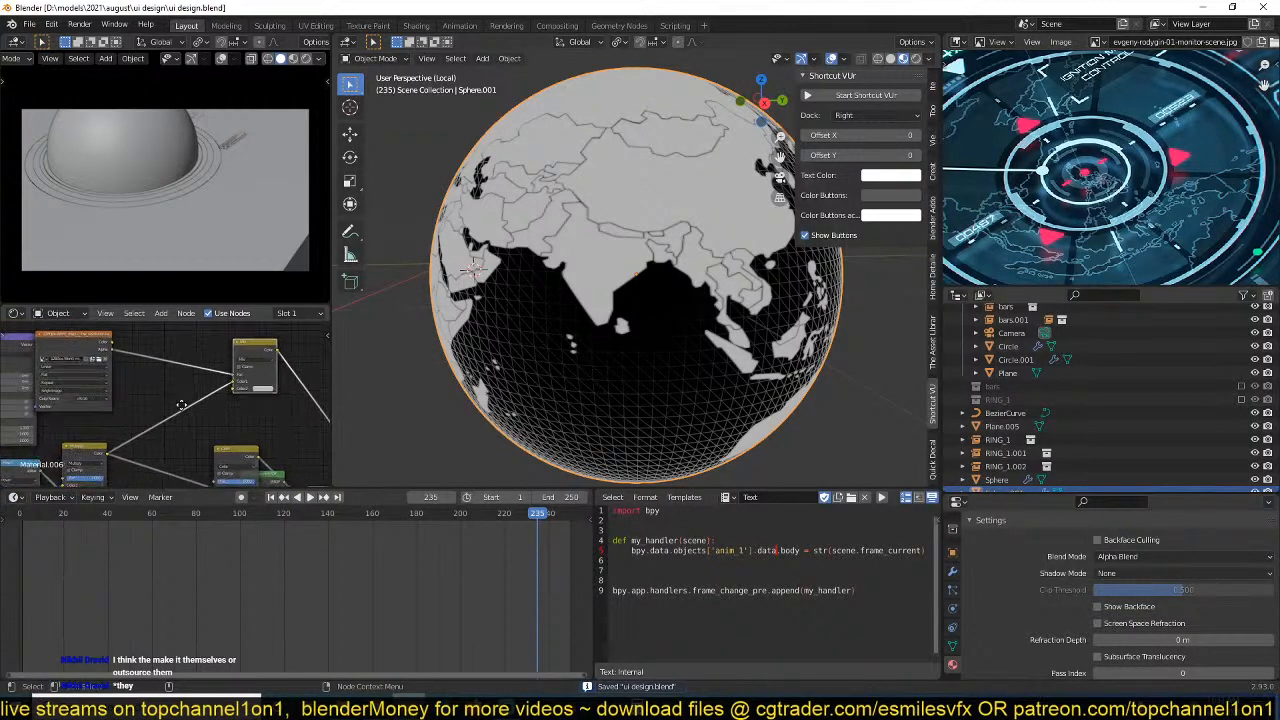
left_click(262, 355, "ctrl+shift")
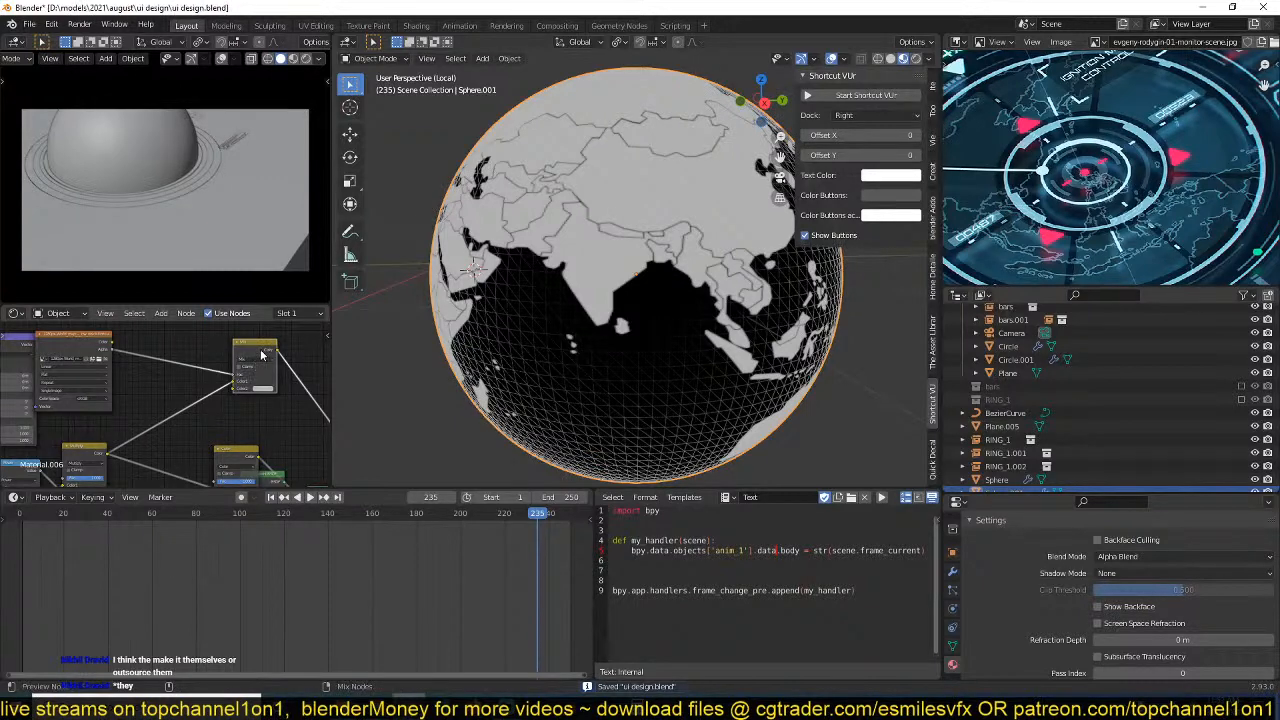
middle_click_drag(420, 378, 460, 320)
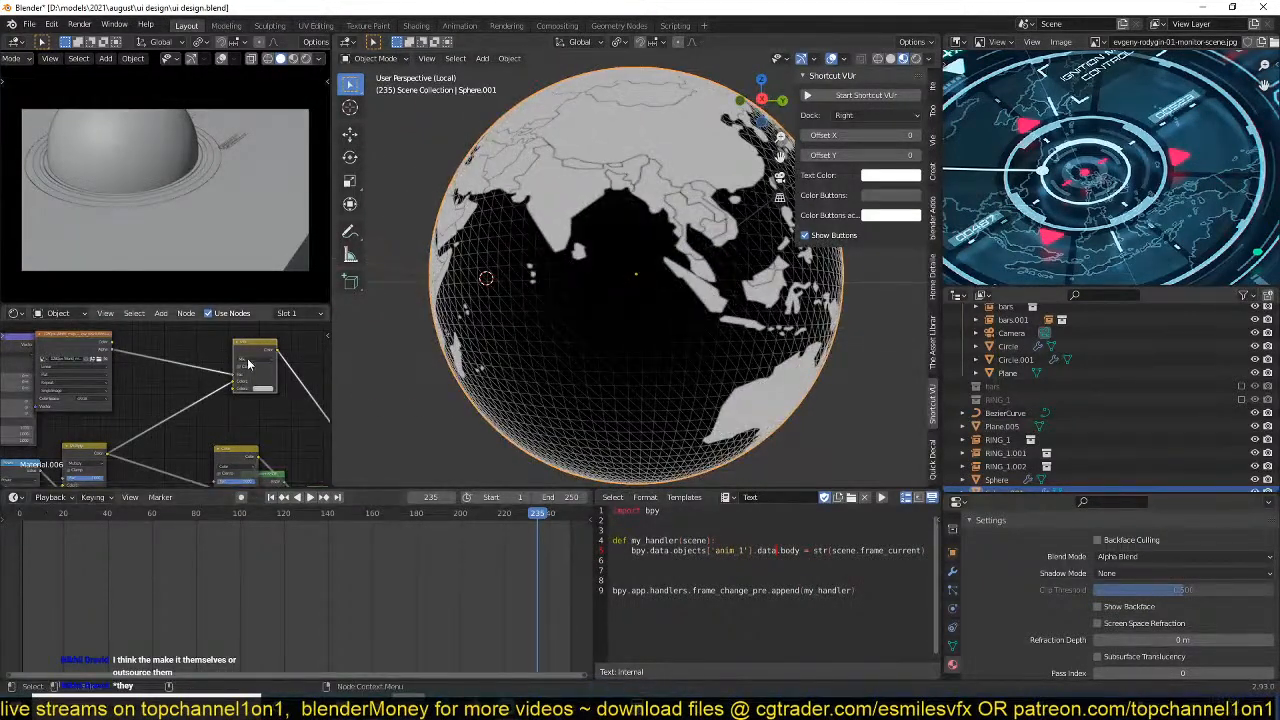
Add a ColorRamp node fed by the world map's Alpha output, preview it and shift its black stop toward white.
key("shift+a")
mouse_move(111, 482)
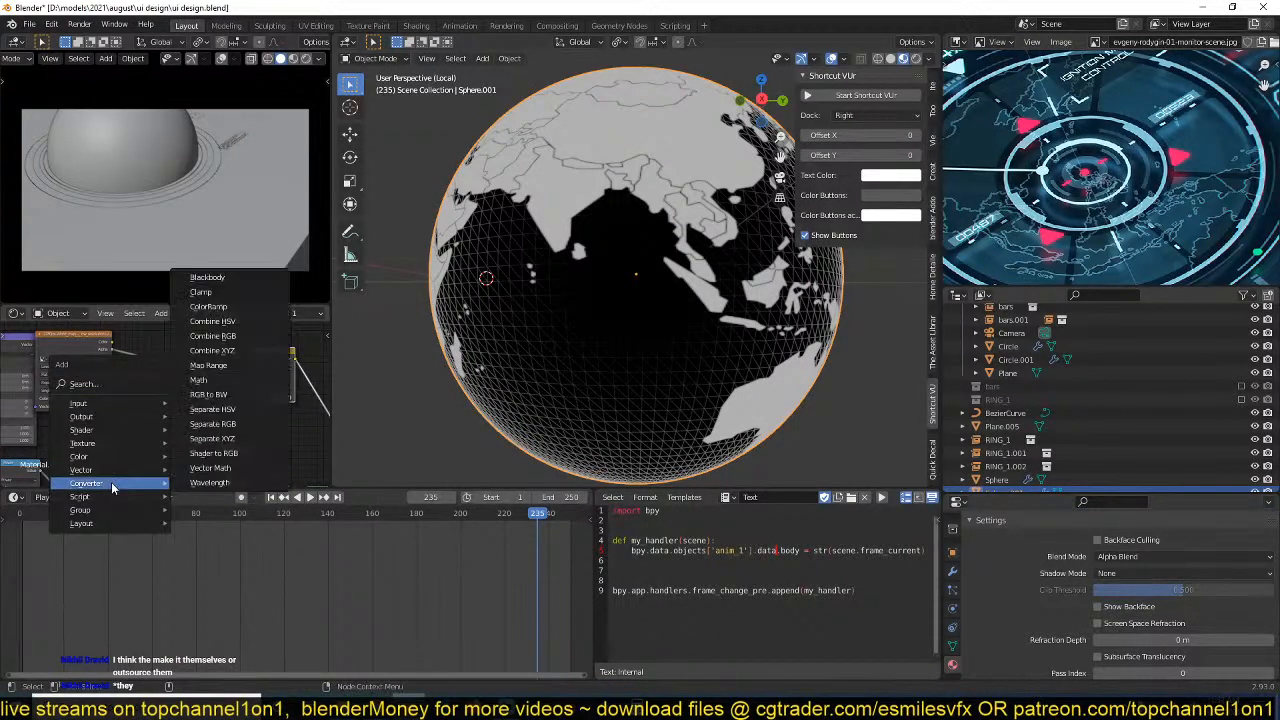
left_click(235, 308)
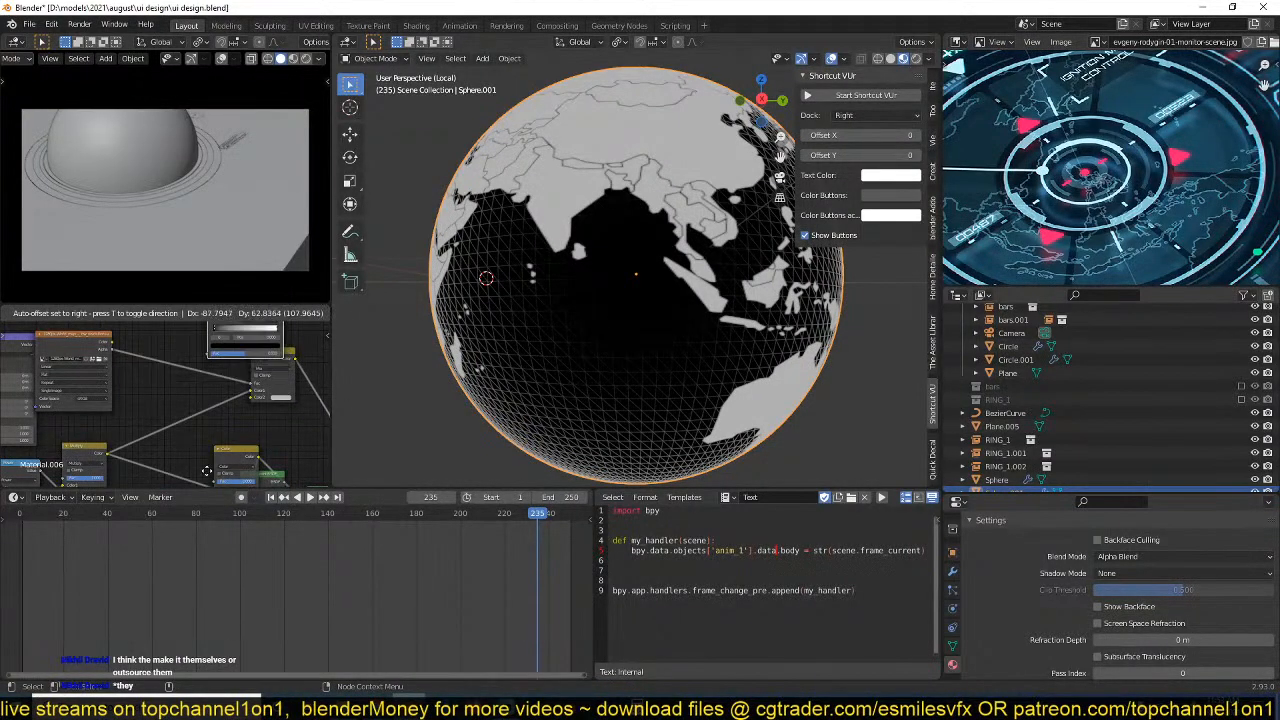
left_click(211, 423)
middle_click_drag(183, 407, 189, 451)
left_click_drag(118, 393, 216, 399)
middle_click_drag(244, 395, 224, 425)
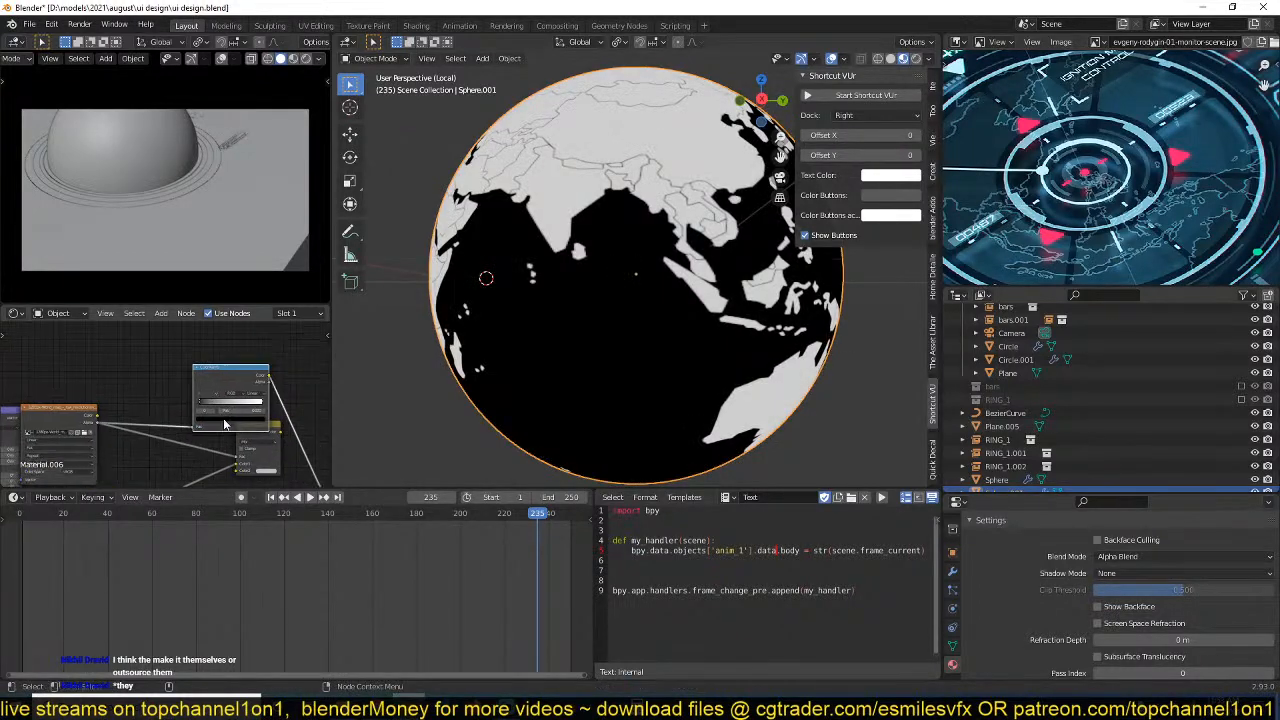
left_click_drag(204, 404, 216, 404)
middle_click_drag(176, 443, 212, 385)
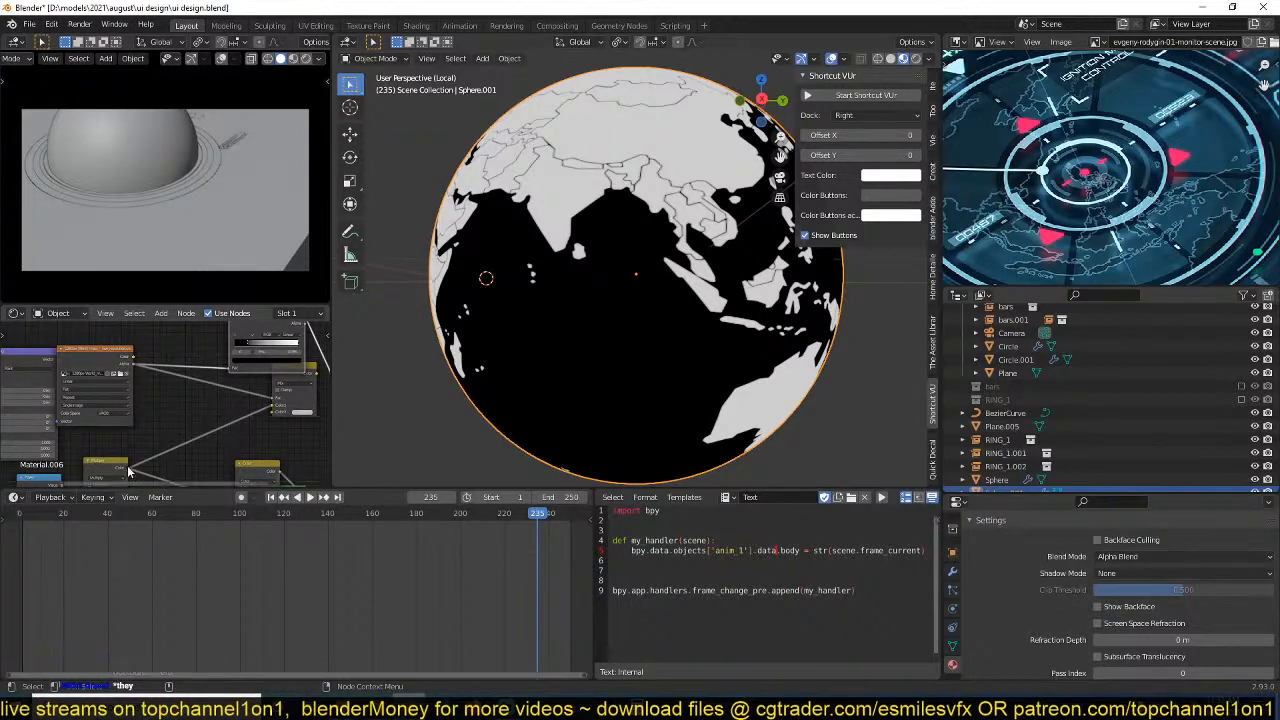
Feed the Multiply node's output into the ColorRamp in place of the map's Alpha, and readjust the ramp's stops.
left_click_drag(127, 468, 234, 367)
scroll(234, 367, "up", 2)
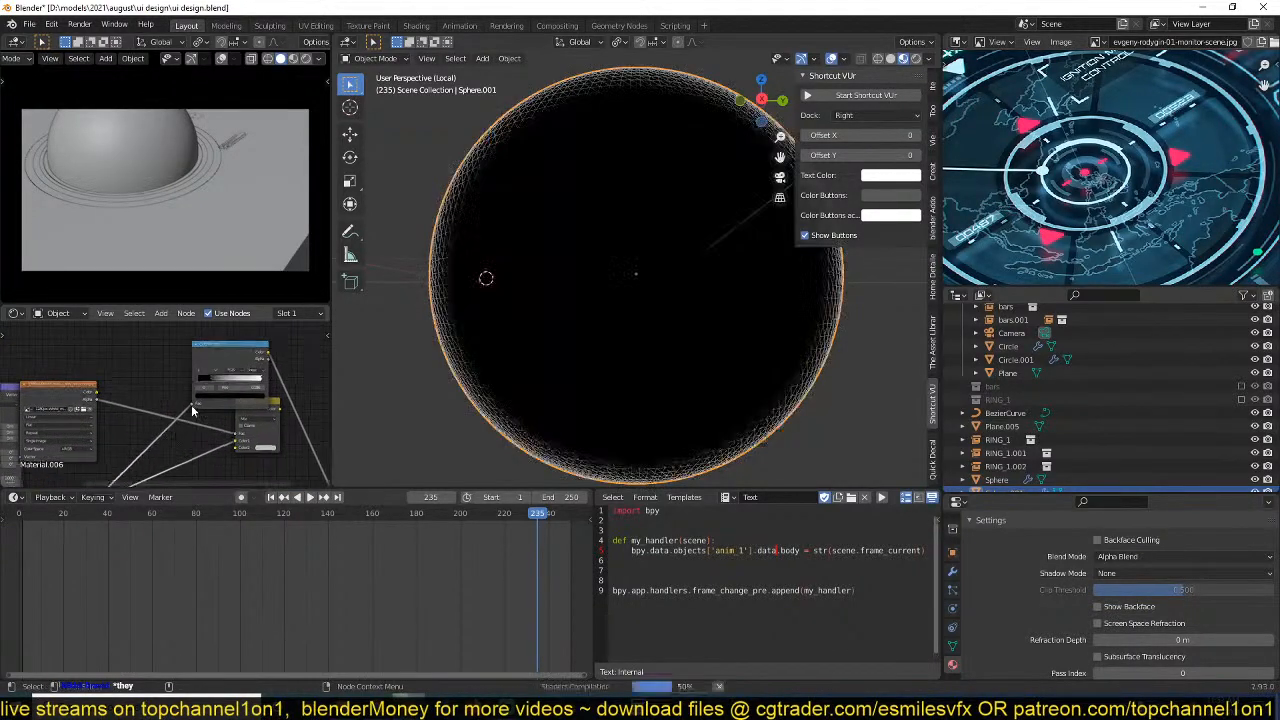
scroll(233, 402, "up", 3)
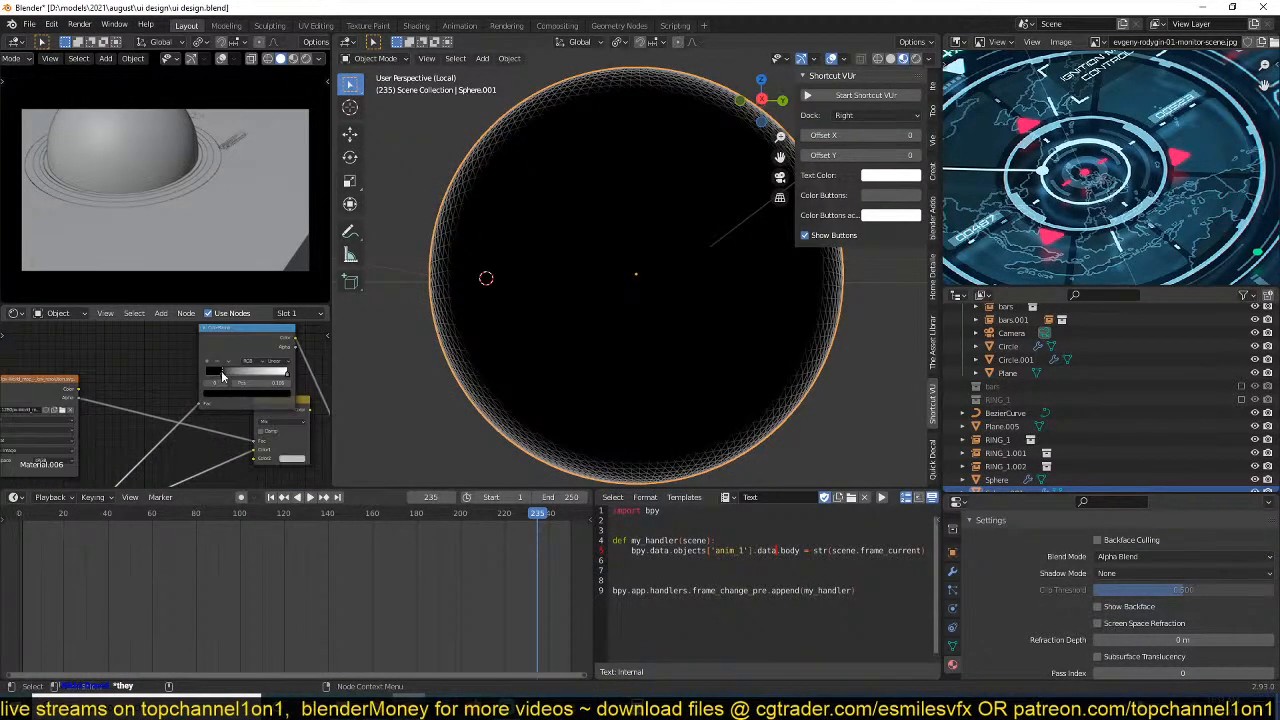
left_click_drag(220, 374, 293, 378)
middle_click_drag(214, 422, 231, 398)
Insert an Invert node on the link between the Multiply node and the ColorRamp.
key("shift+a")
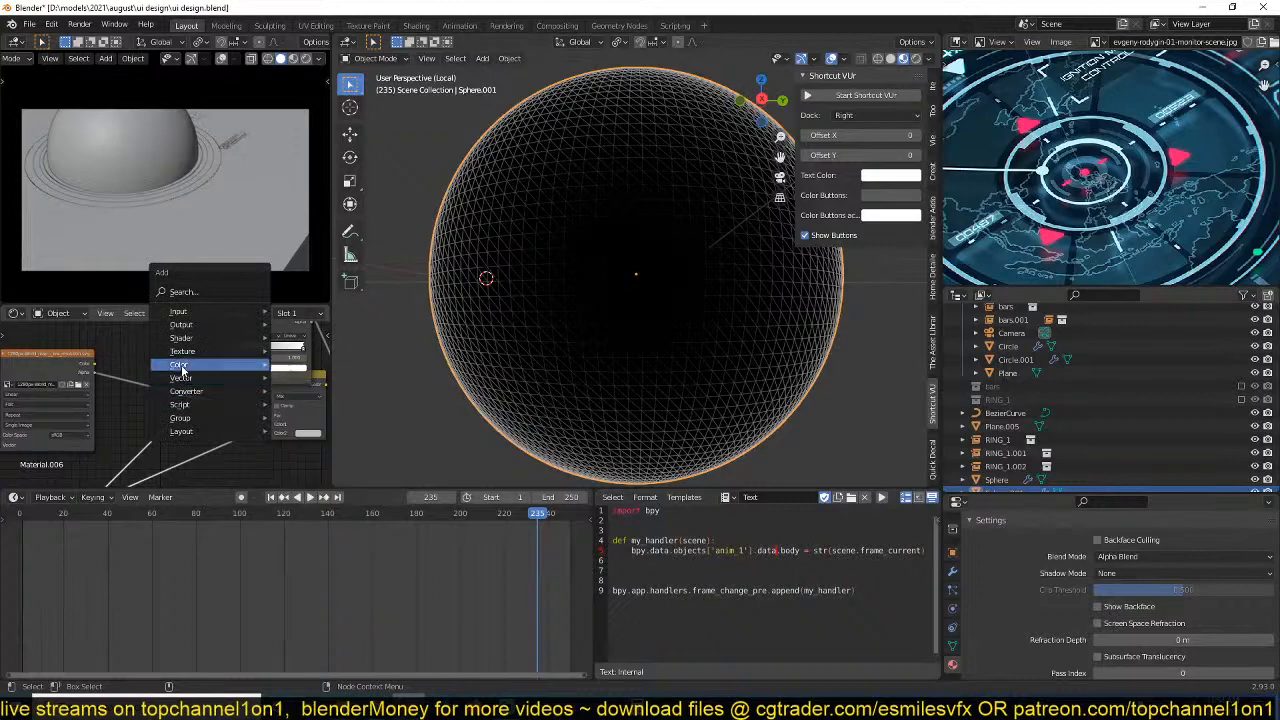
mouse_move(224, 394)
left_click(313, 414)
left_click(127, 423)
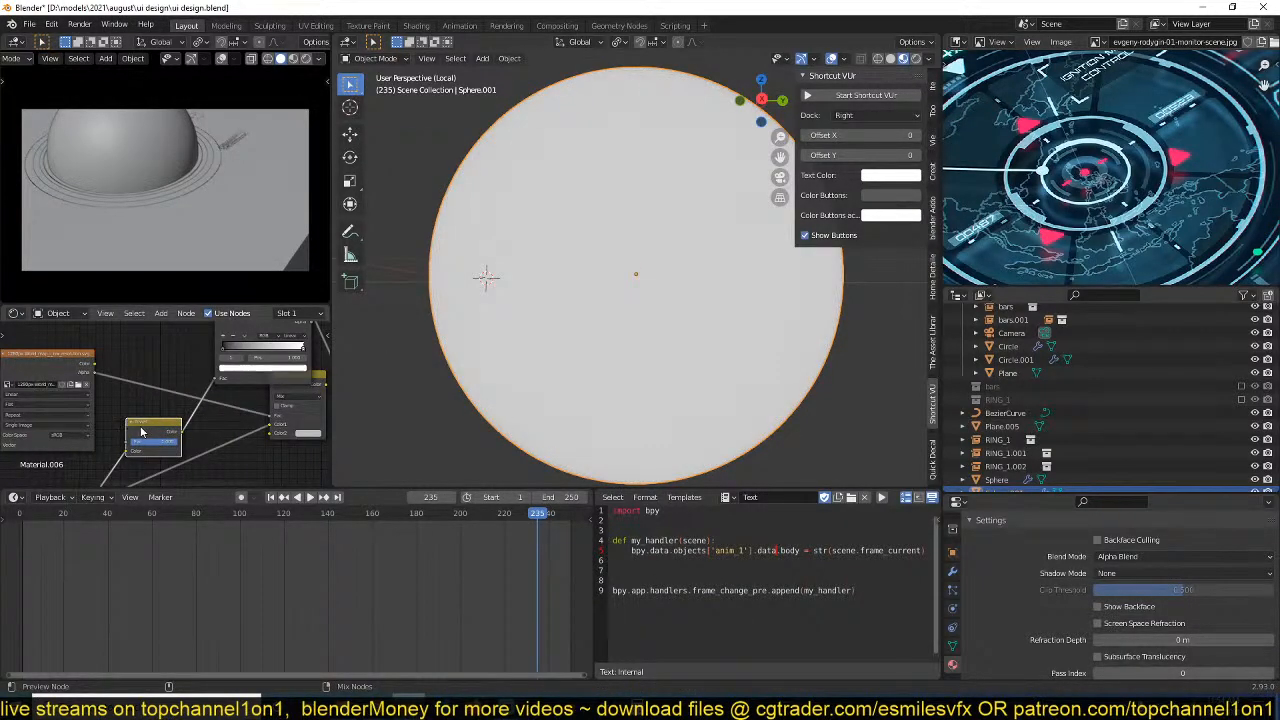
scroll(233, 341, "up", 2)
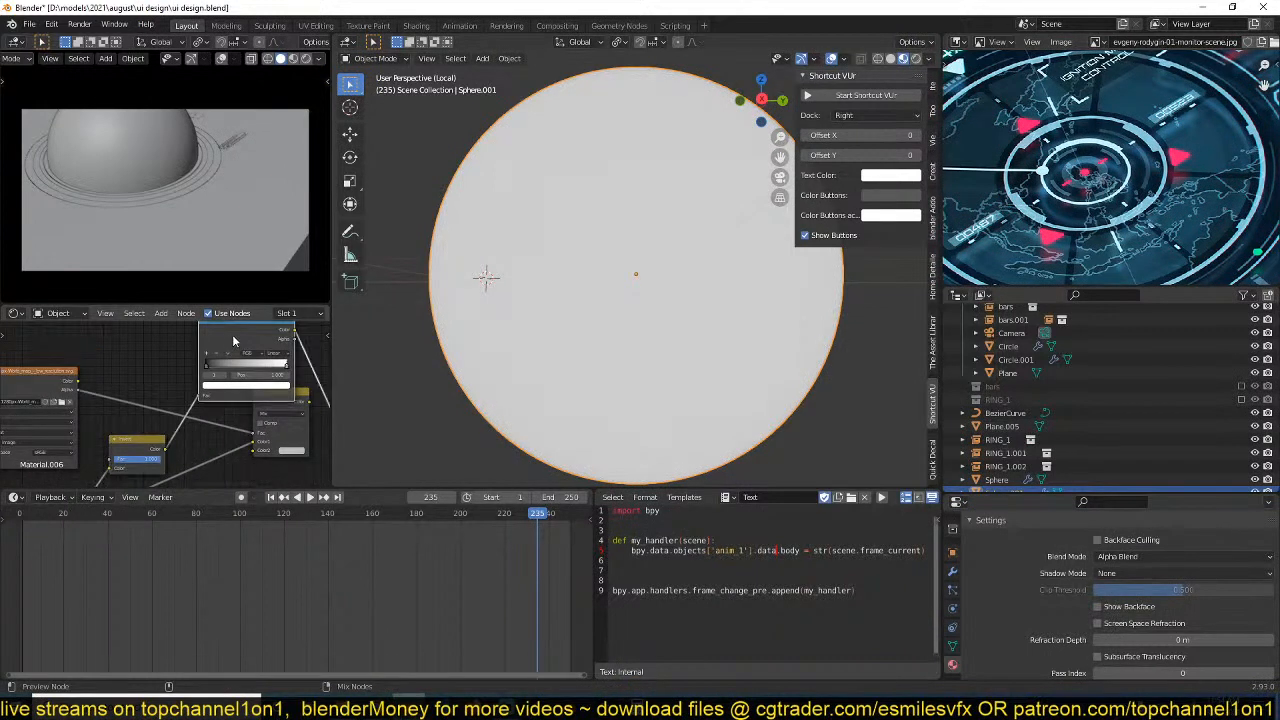
Preview the Invert node's output on the globe and save the file.
middle_click_drag(233, 341, 187, 337)
key("ctrl+s")
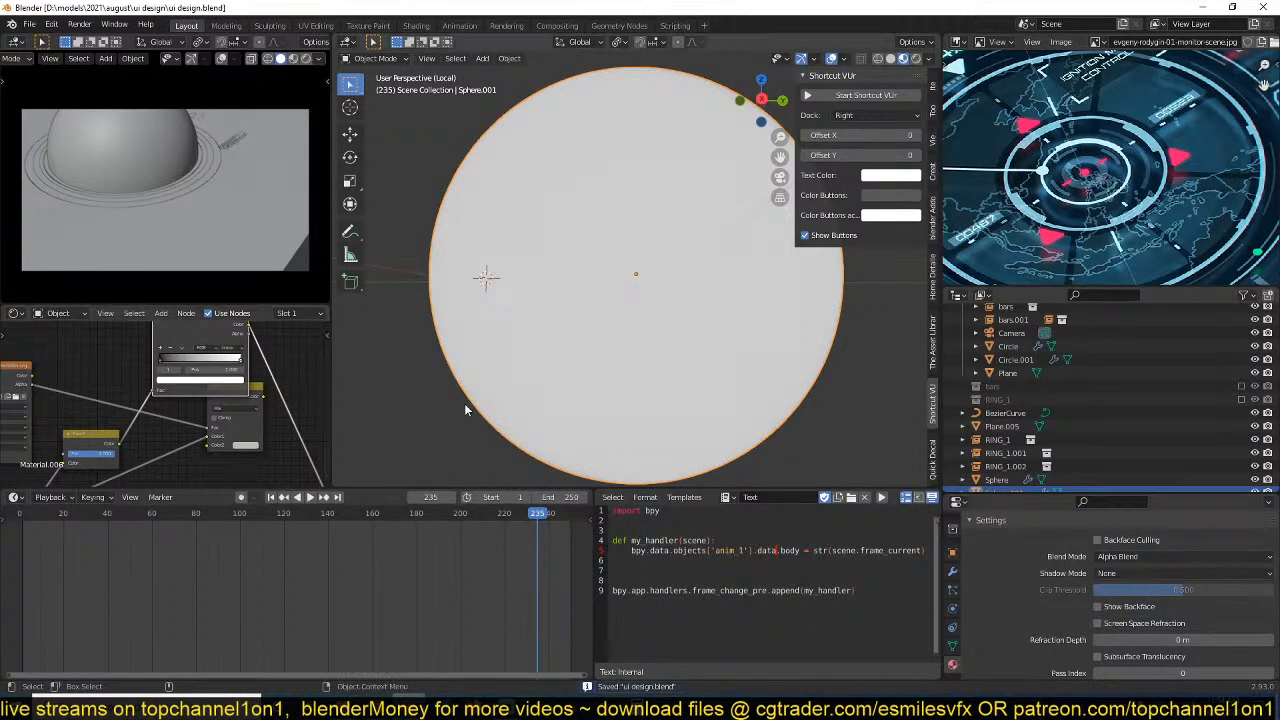
scroll(190, 418, "down", 1)
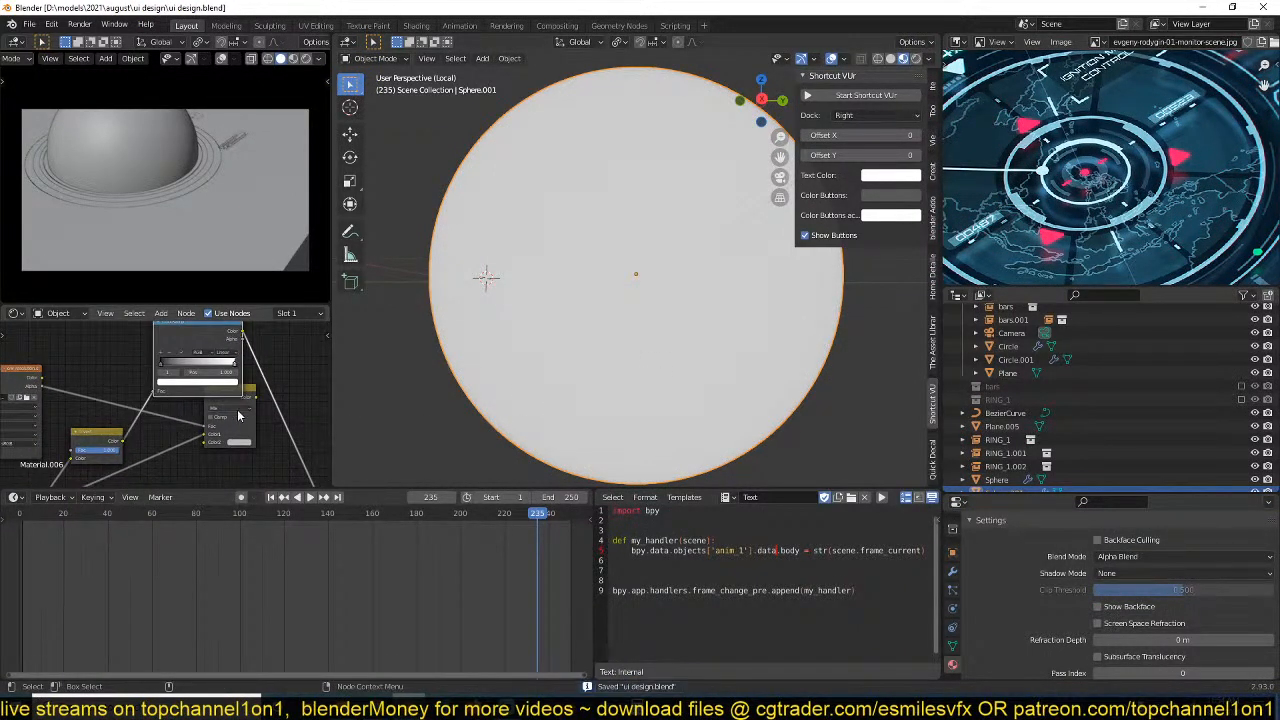
middle_click_drag(238, 415, 246, 417)
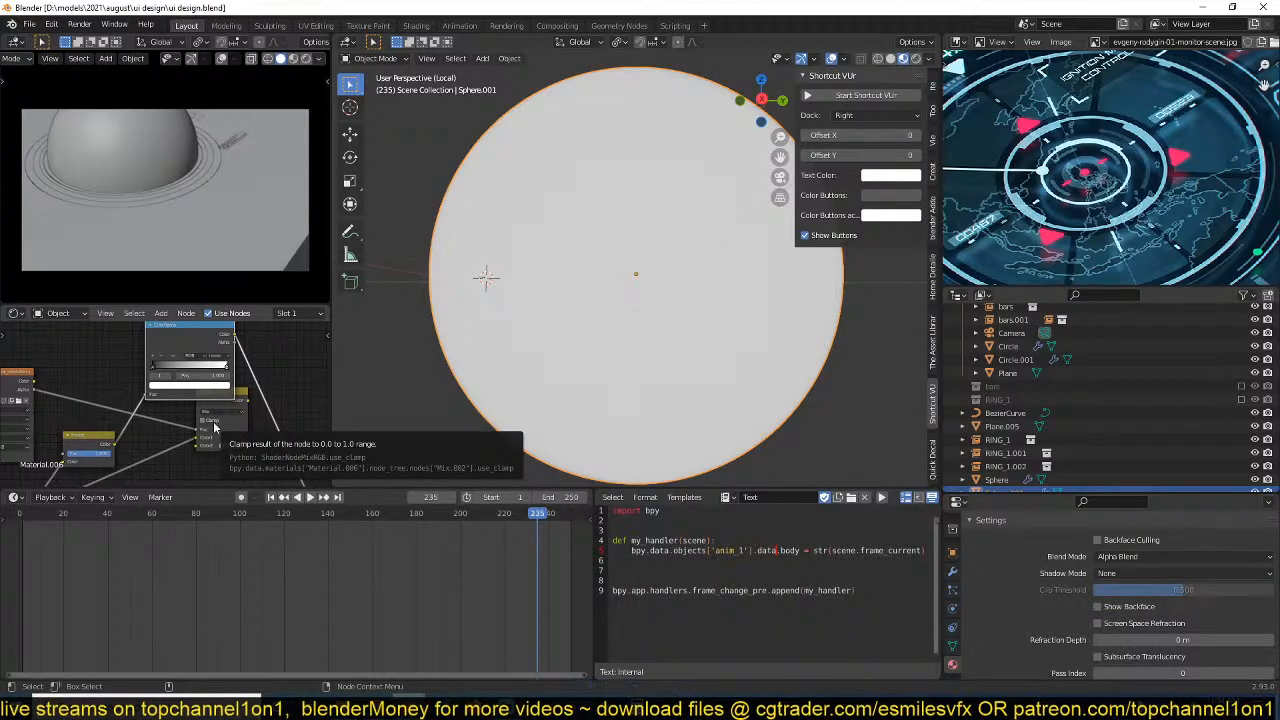
middle_click_drag(198, 430, 224, 422)
middle_click_drag(152, 449, 211, 422)
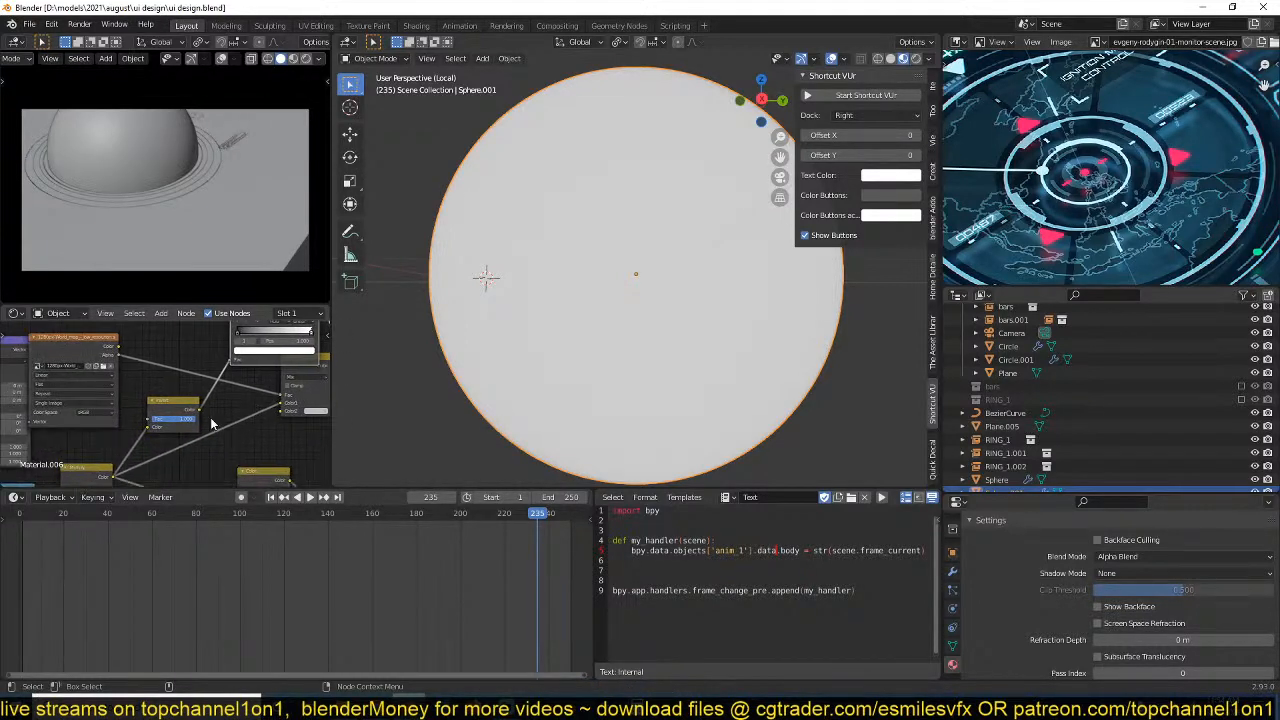
scroll(182, 425, "up", 3)
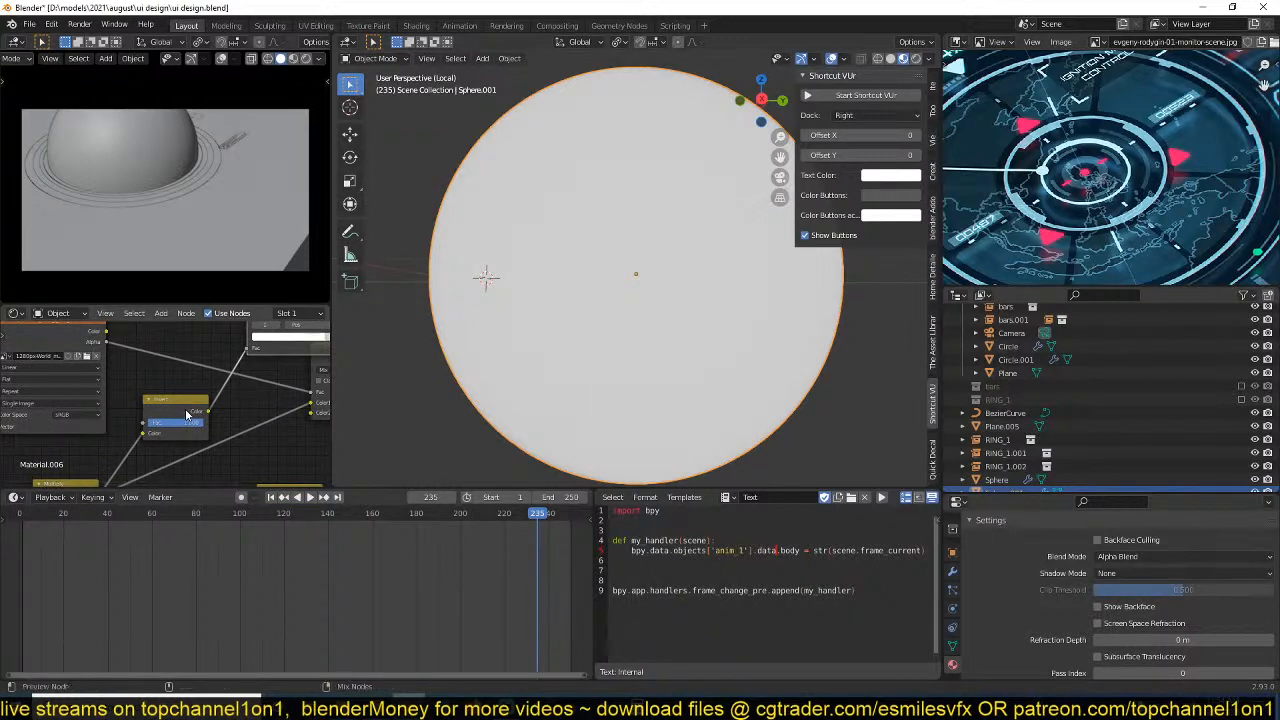
left_click(185, 408)
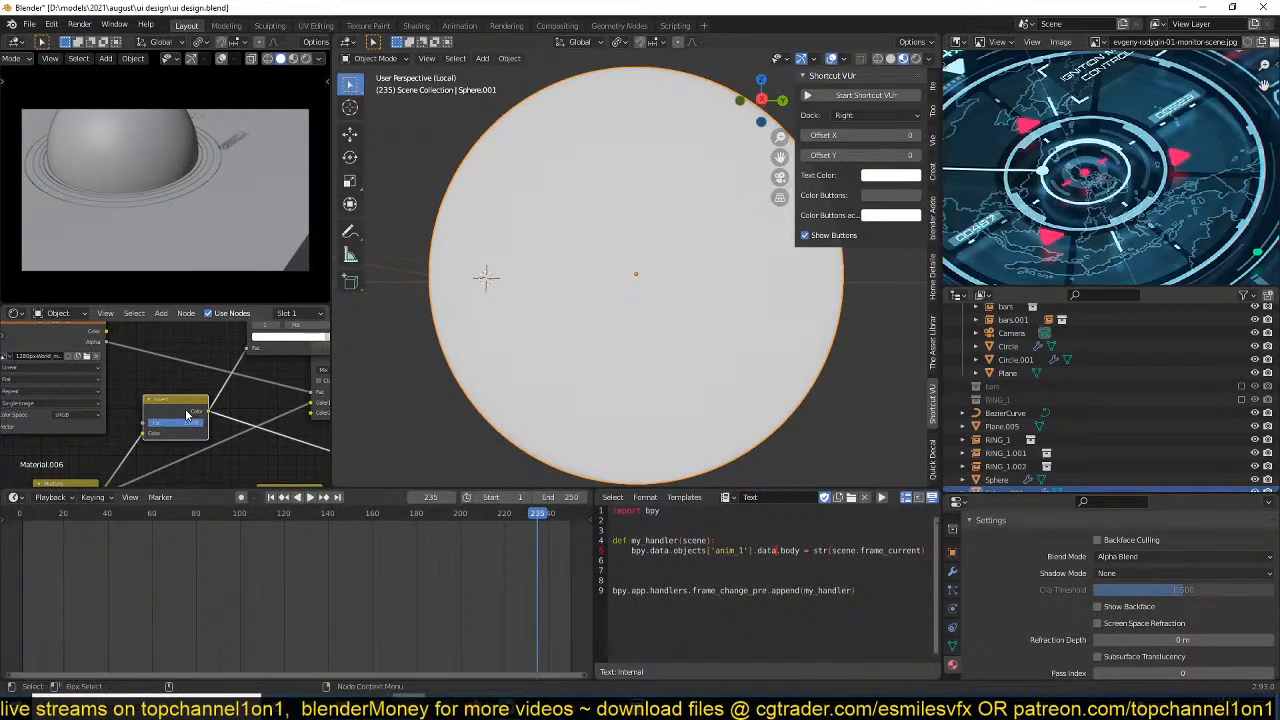
scroll(185, 408, "up", 2)
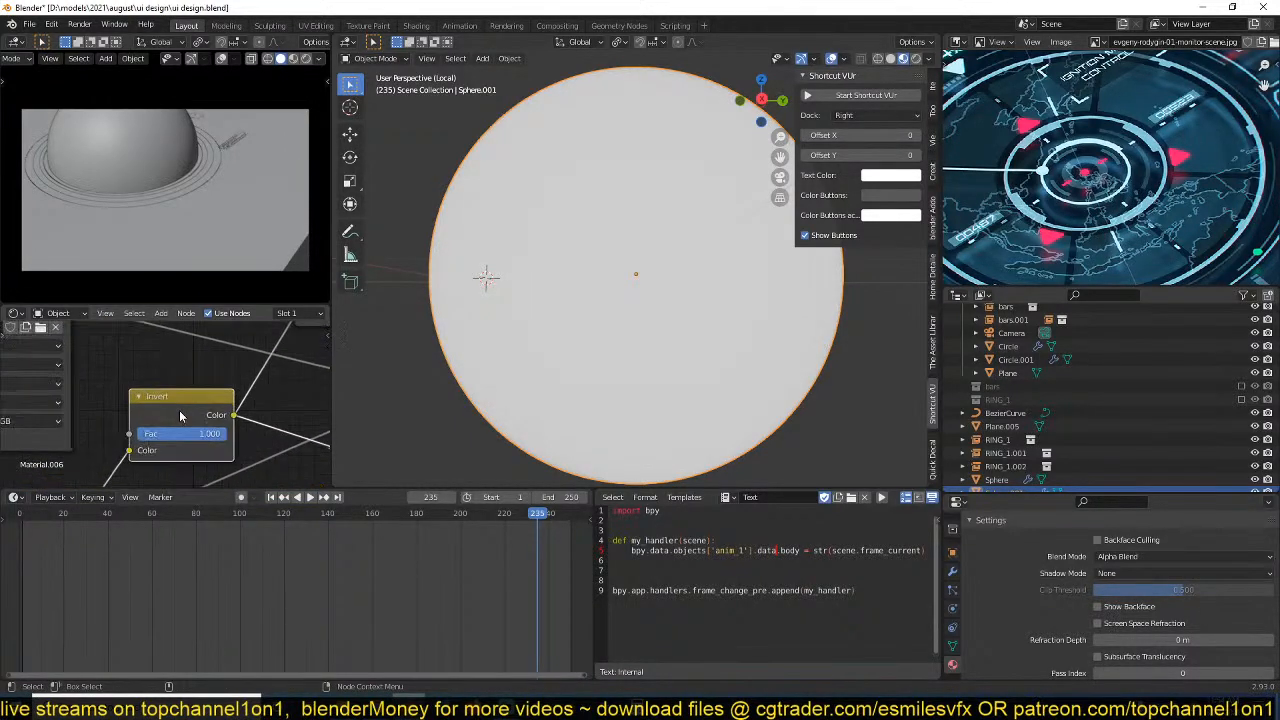
scroll(198, 440, "down", 1, "shift")
key("ctrl+s")
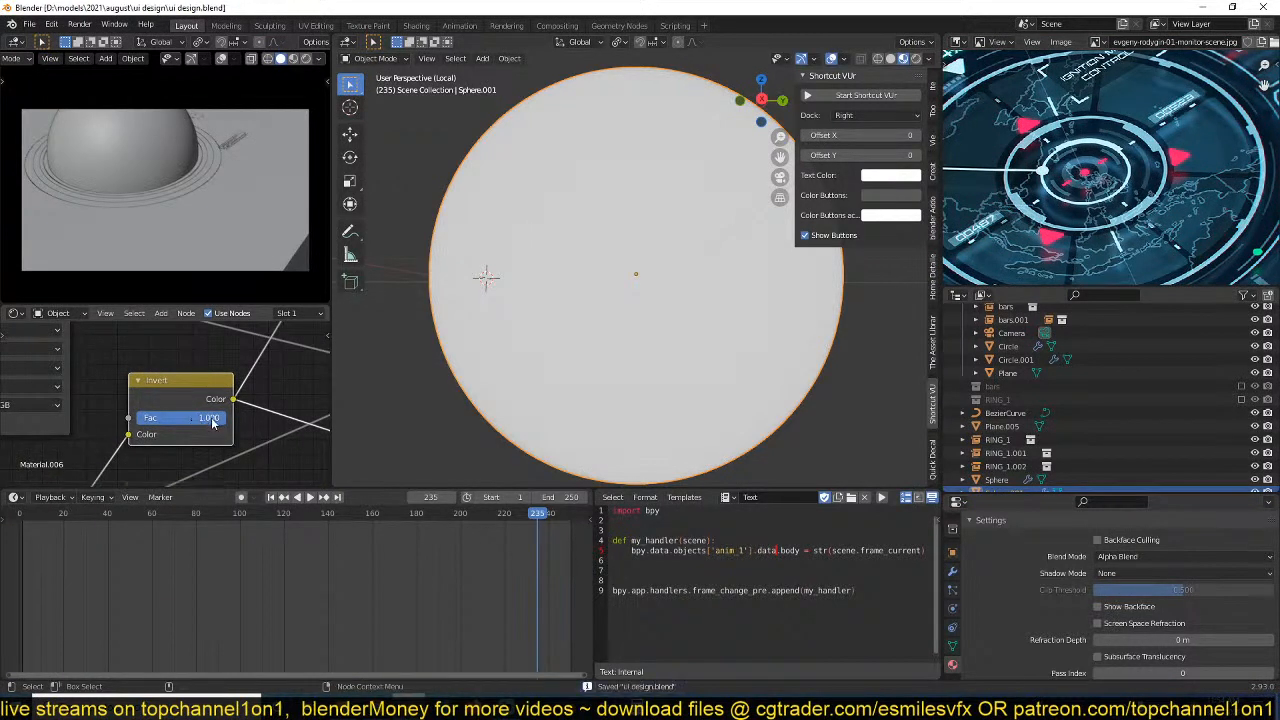
Try adjusting the Invert node's factor and shift the ColorRamp's white stop toward black.
left_click_drag(220, 418, 132, 420)
scroll(218, 379, "down", 3)
middle_click_drag(220, 390, 151, 446)
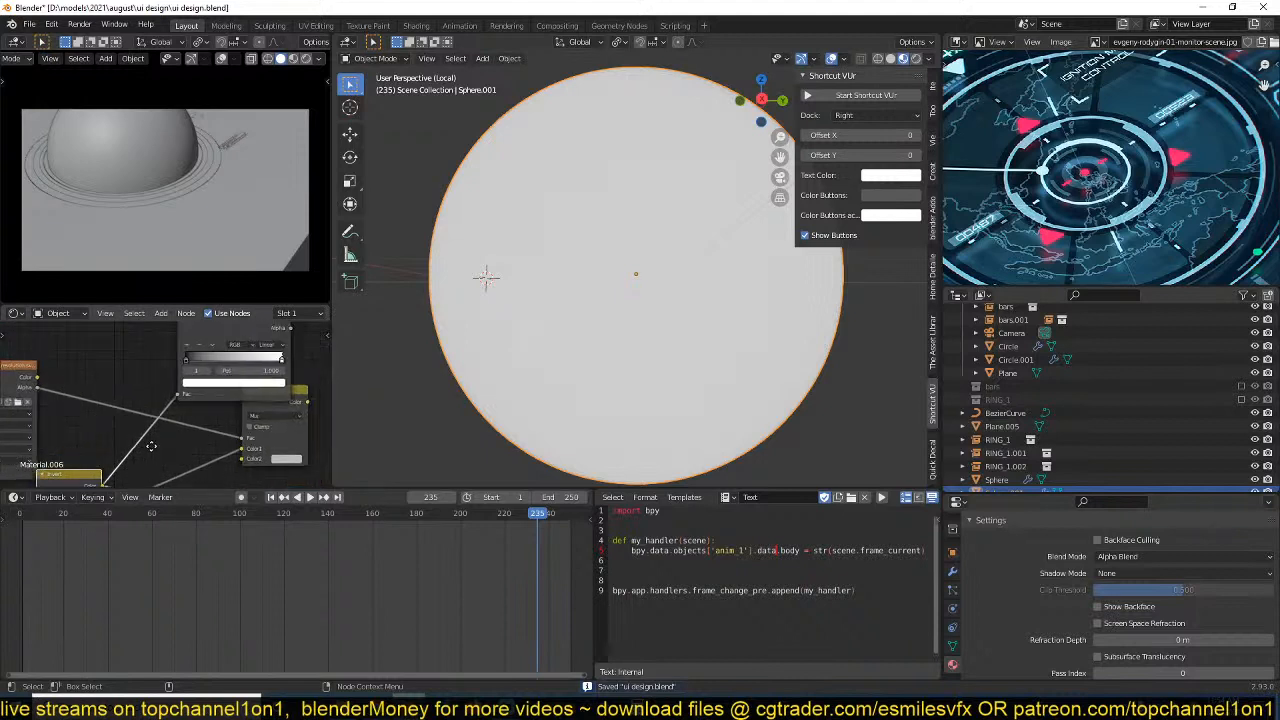
left_click_drag(196, 360, 165, 366)
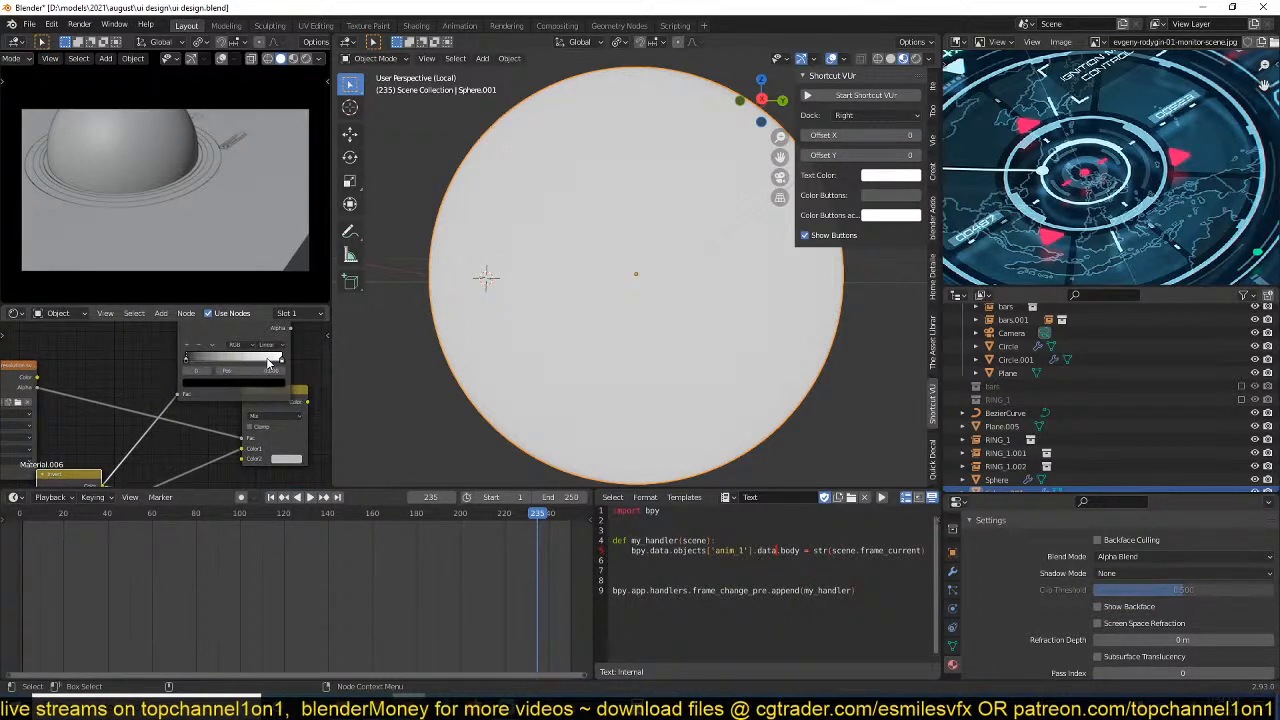
left_click_drag(279, 361, 235, 366)
middle_click_drag(178, 388, 188, 368)
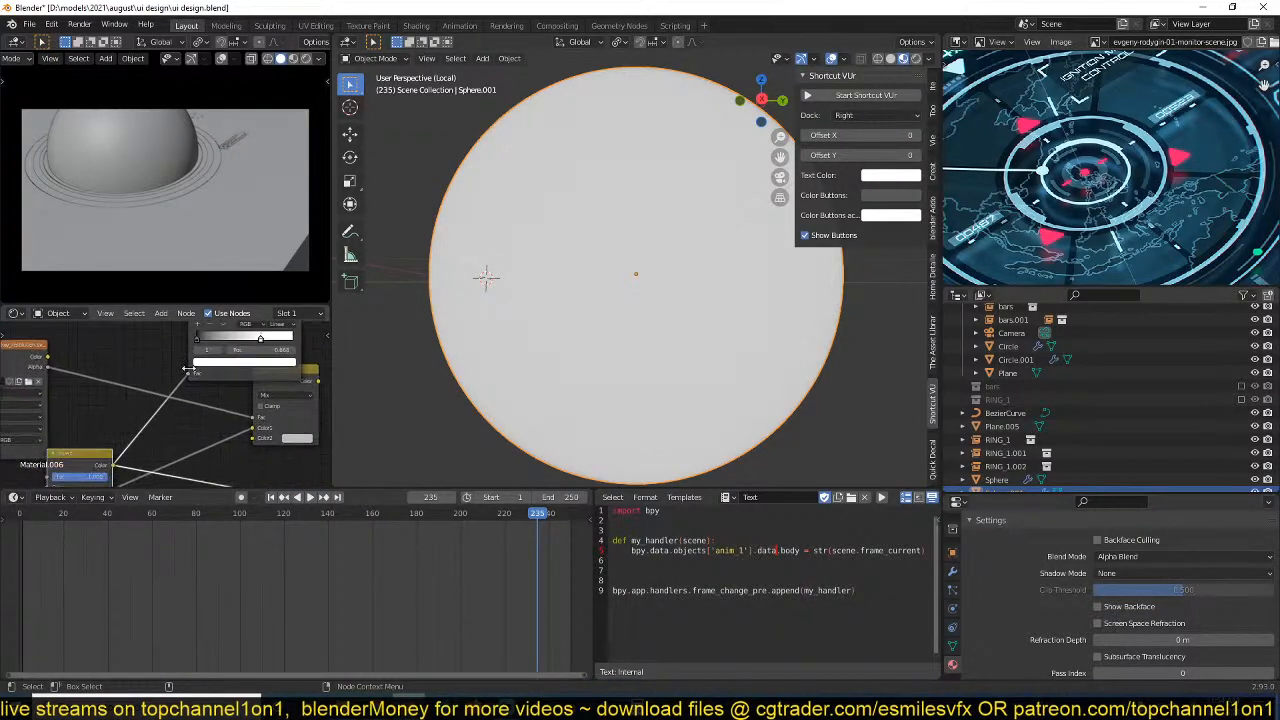
Add a Math node and insert it on the link between the Invert node and the ColorRamp.
key("shift+a")
mouse_move(160, 400)
left_click(265, 496)
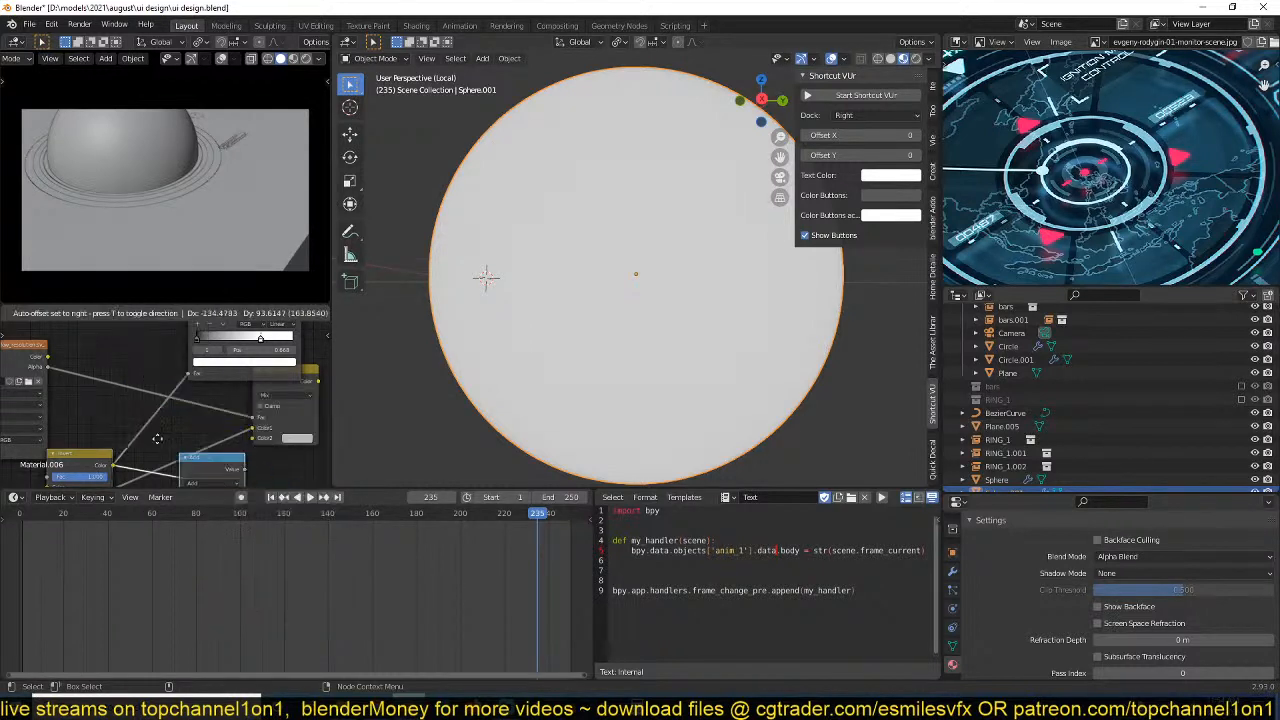
left_click(100, 386)
middle_click_drag(182, 442, 164, 422)
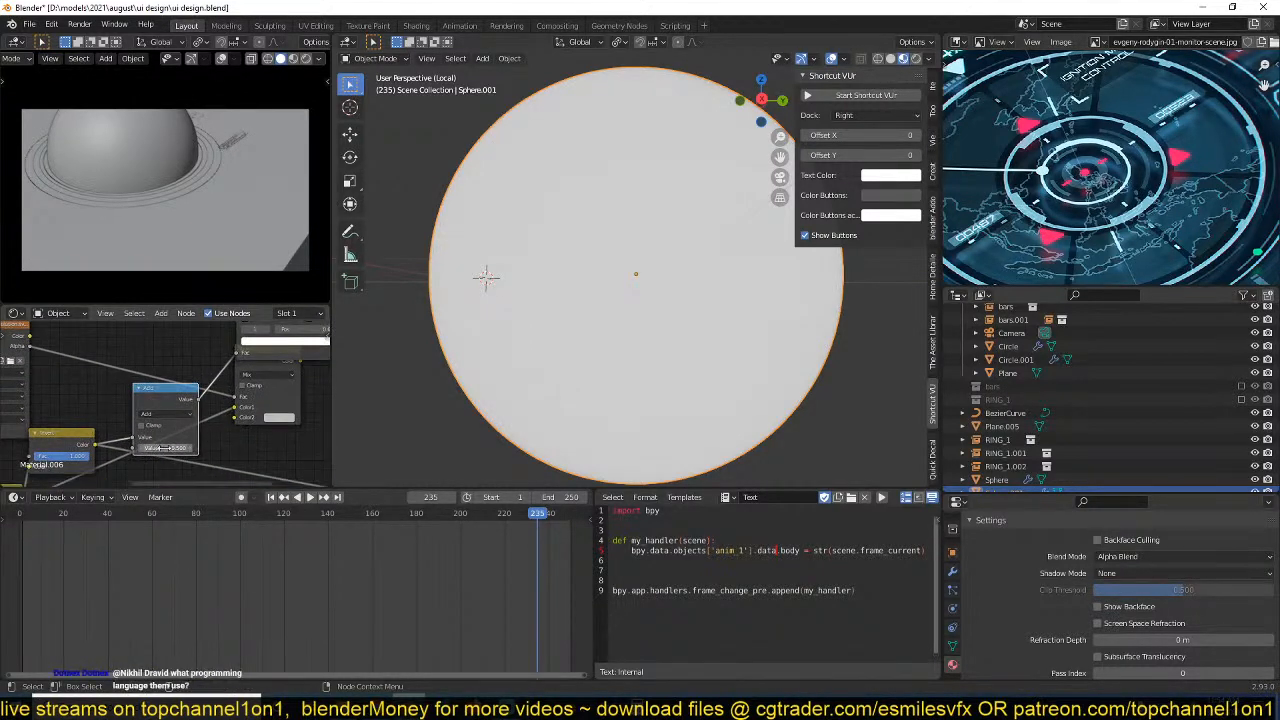
Set the Math node's operation to Power, preview its output and vary the exponent.
left_click(166, 413)
left_click(160, 506)
left_click(190, 395, "ctrl+shift")
left_click_drag(182, 450, 128, 450)
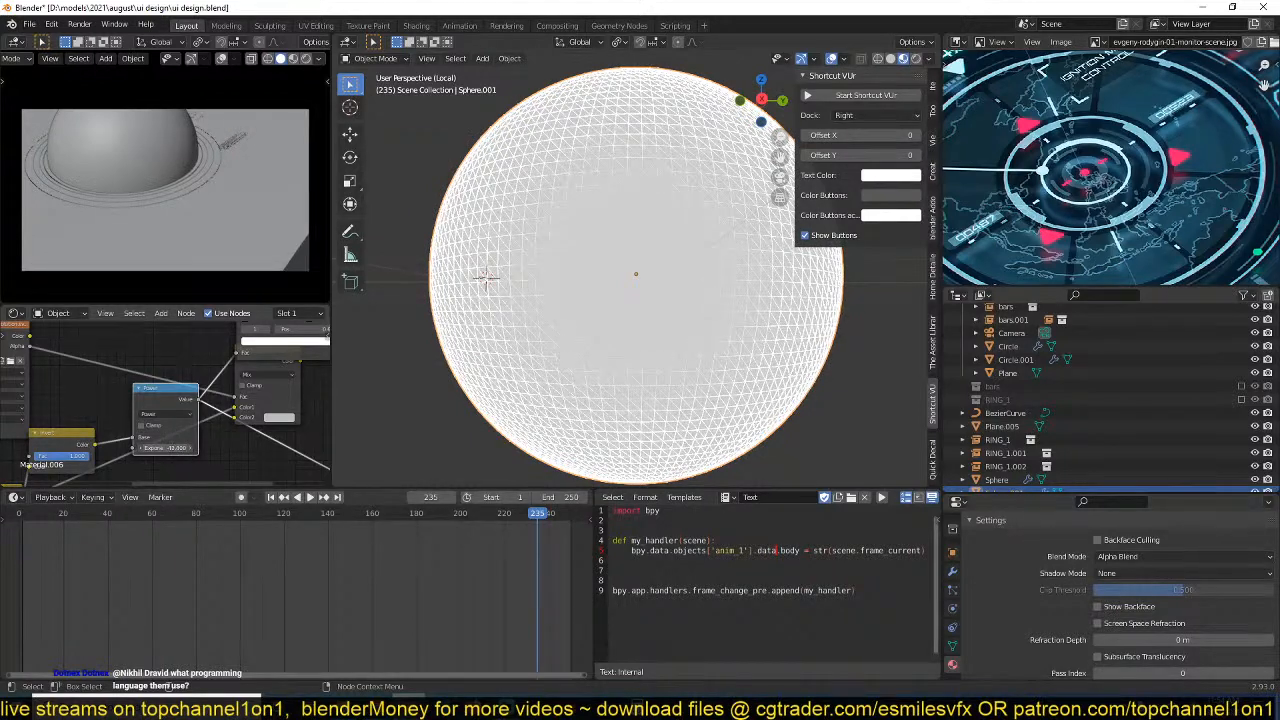
Preview the ColorRamp, shift its black stop toward white and fine-tune the Power node's exponent.
scroll(186, 430, "down", 2)
middle_click_drag(198, 417, 152, 453)
left_click(230, 338, "ctrl+shift")
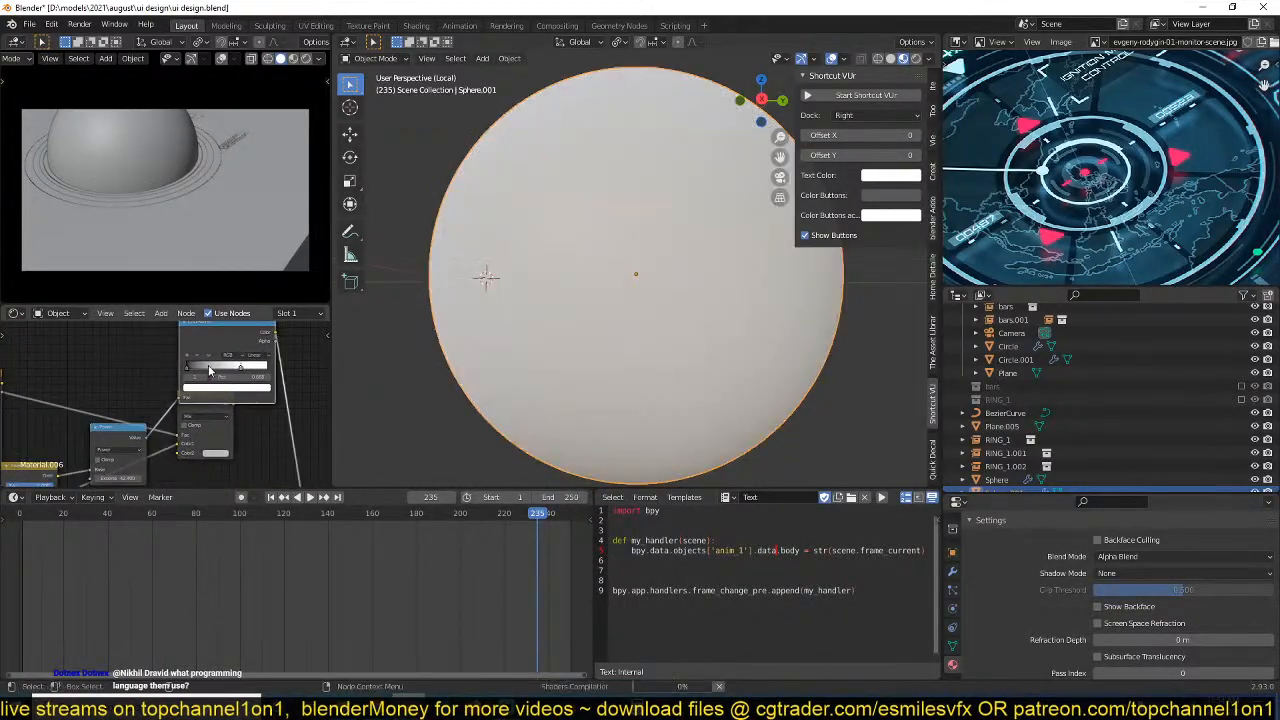
left_click_drag(189, 368, 202, 371)
left_click(128, 429, "ctrl+shift")
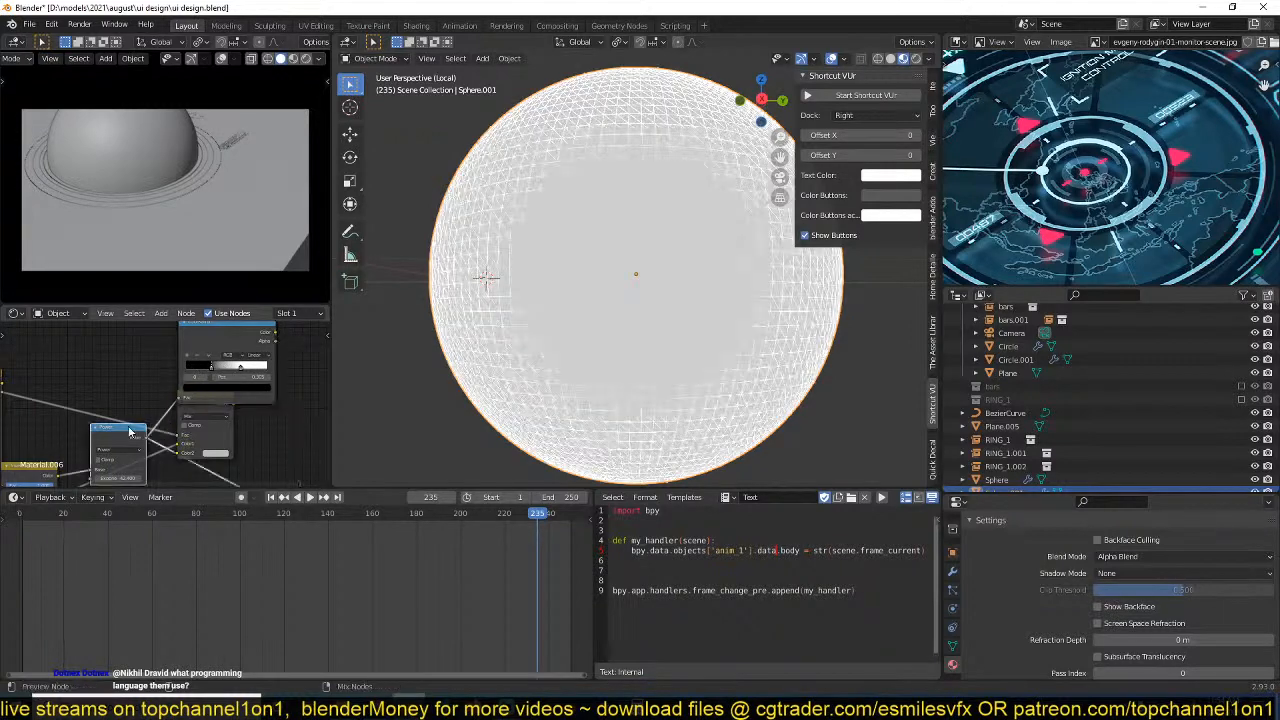
scroll(131, 440, "down", 3)
left_click_drag(134, 462, 158, 462)
scroll(170, 457, "down", 1)
left_click(200, 347, "shift")
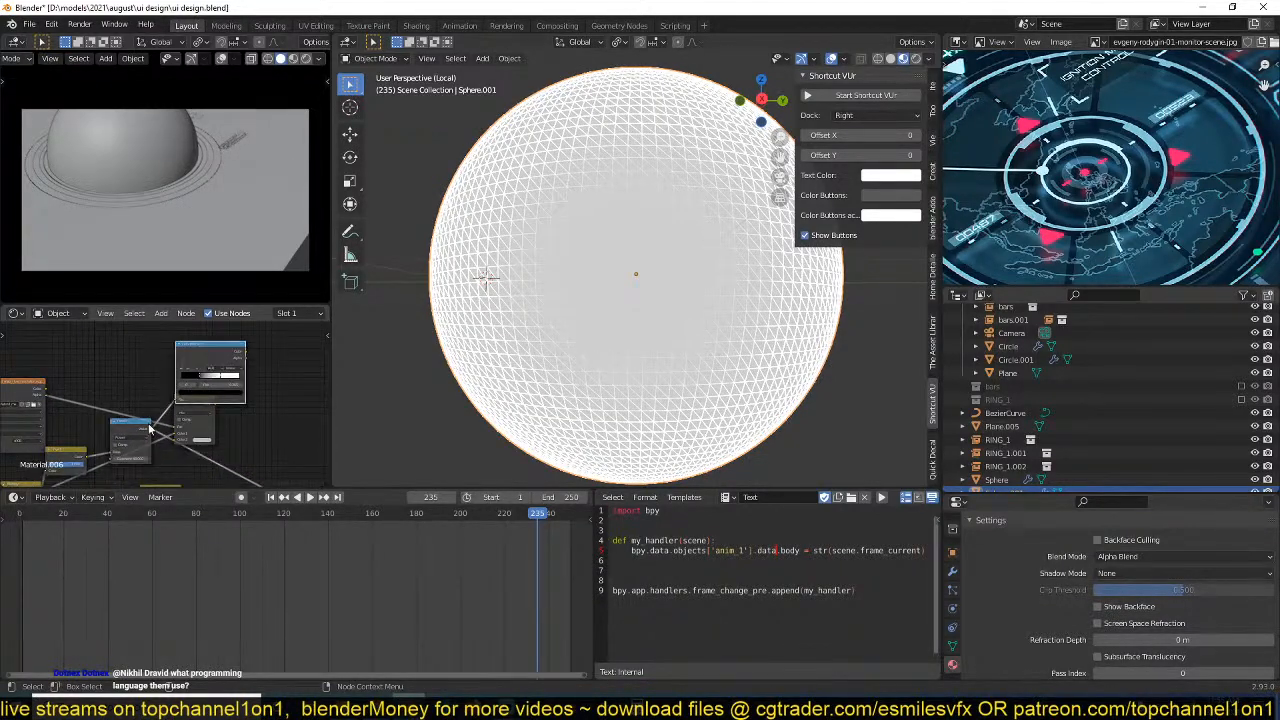
Delete the Power, ColorRamp and Invert nodes and preview the Mix node's output on the globe.
left_click(138, 433, "shift")
key("x")
middle_click_drag(90, 452, 124, 422)
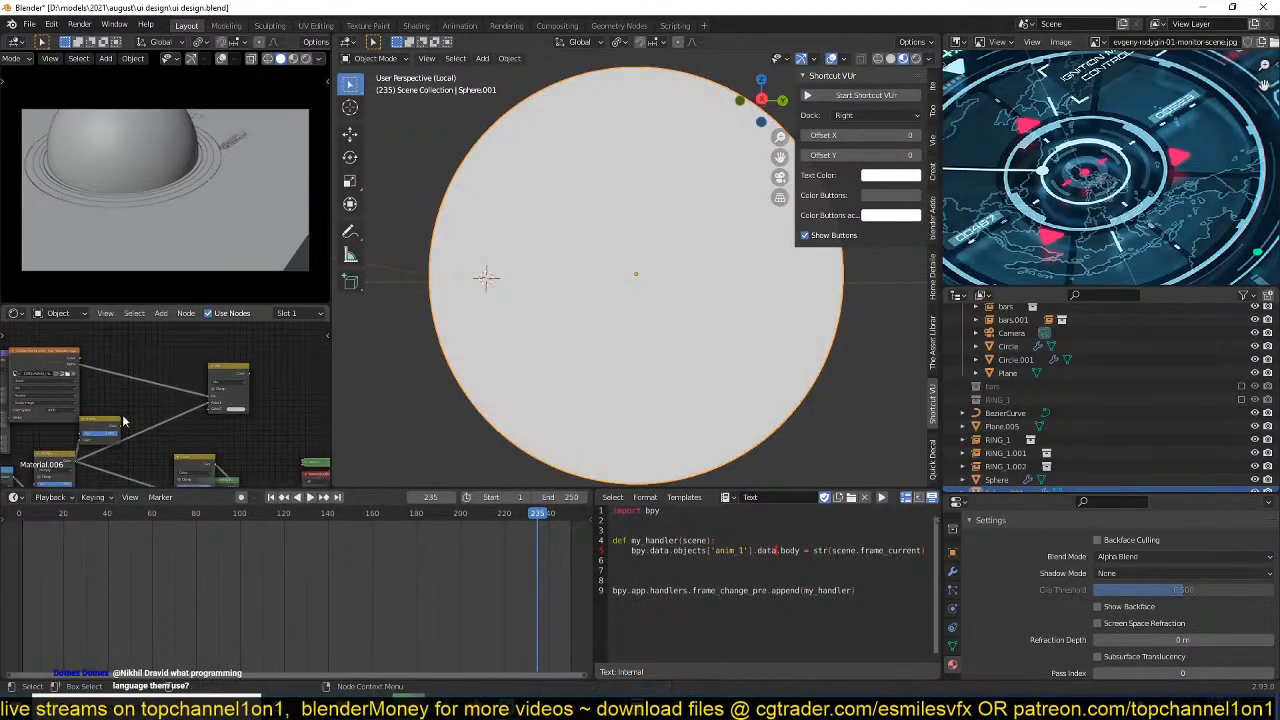
key("ctrl+x")
left_click(231, 377, "ctrl+shift")
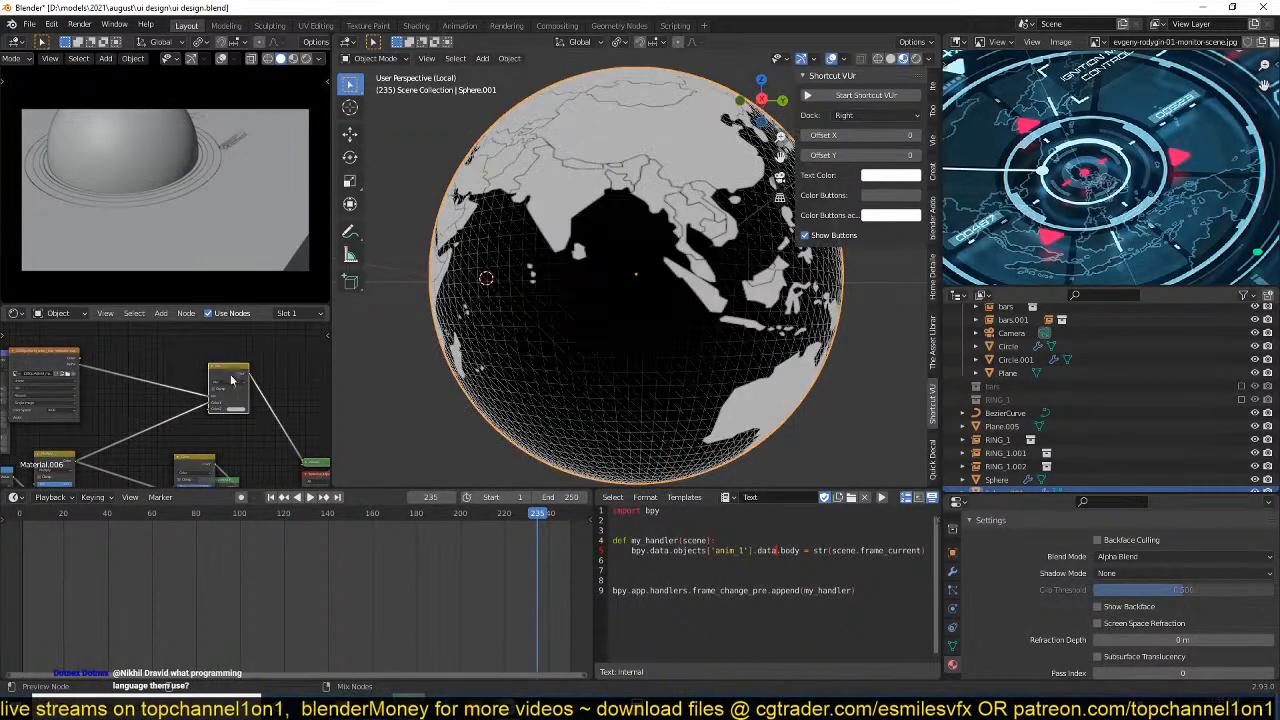
scroll(231, 380, "down", 1)
scroll(567, 320, "down", 3)
middle_click_drag(567, 320, 651, 361)
scroll(189, 417, "up", 2)
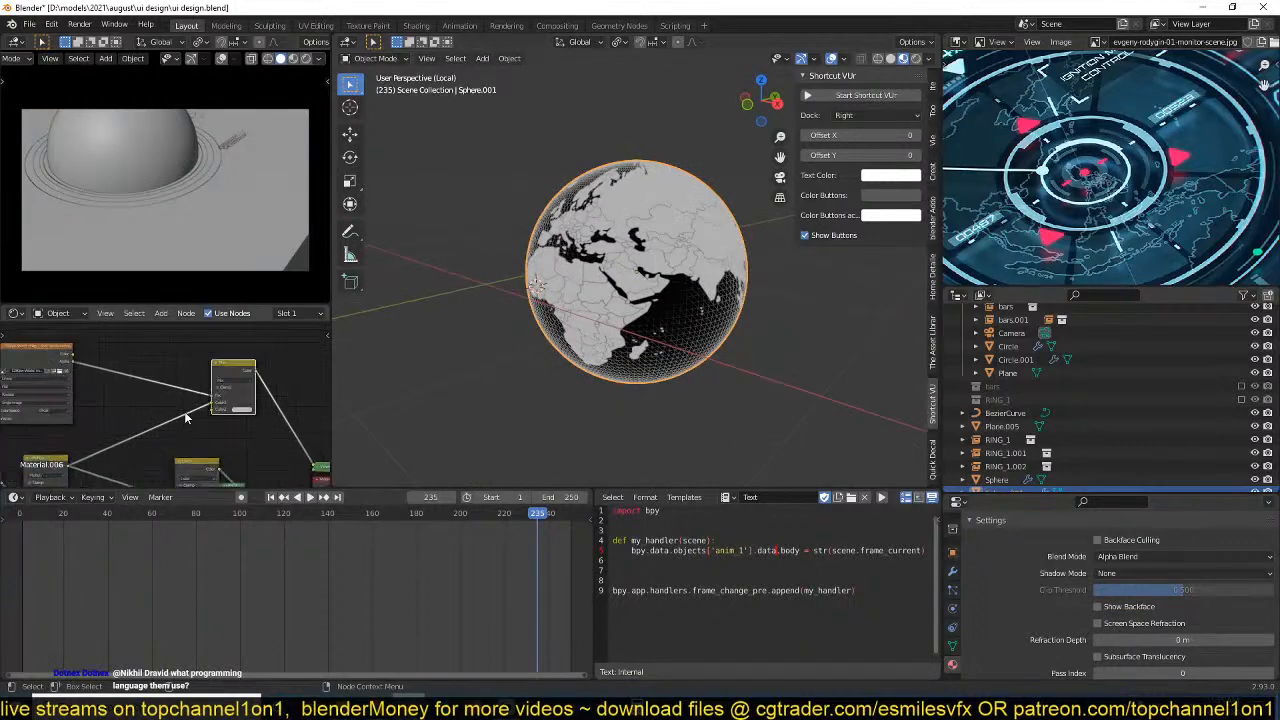
Space the shader nodes farther from the blue Color node to make room in the node tree.
middle_click_drag(189, 417, 170, 375)
left_click_drag(211, 333, 95, 355)
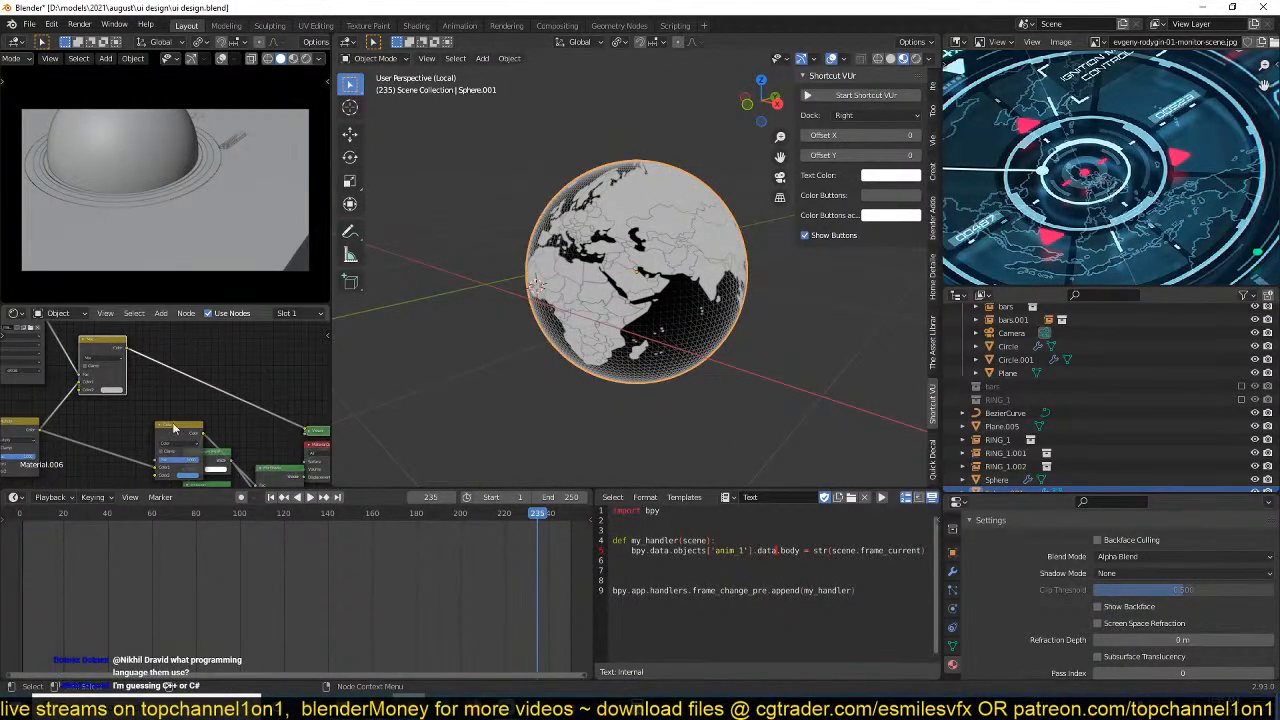
scroll(247, 432, "down", 2)
middle_click_drag(247, 432, 145, 371)
left_click_drag(281, 363, 126, 463)
left_click_drag(122, 390, 290, 360)
middle_click_drag(199, 396, 307, 439)
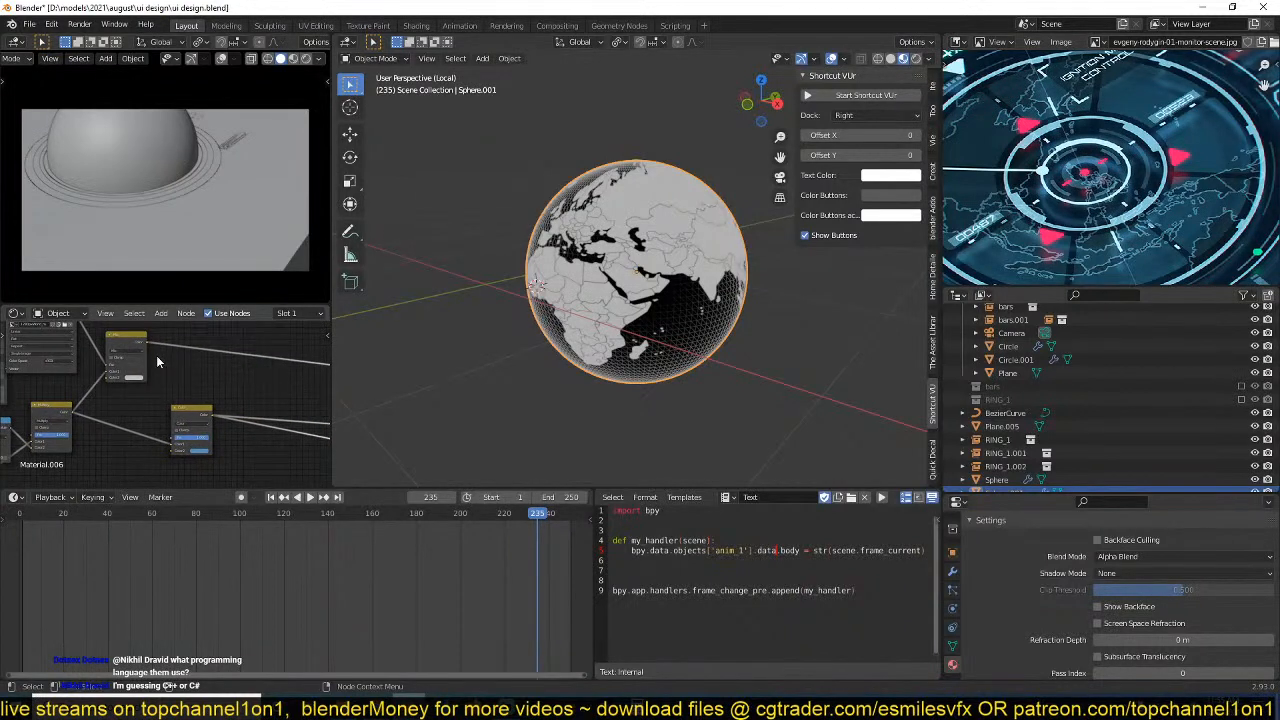
Connect the Mix node's output to the Color node's Color1 input, preview the Color node and save the file.
left_click_drag(148, 343, 152, 464)
scroll(219, 468, "up", 1)
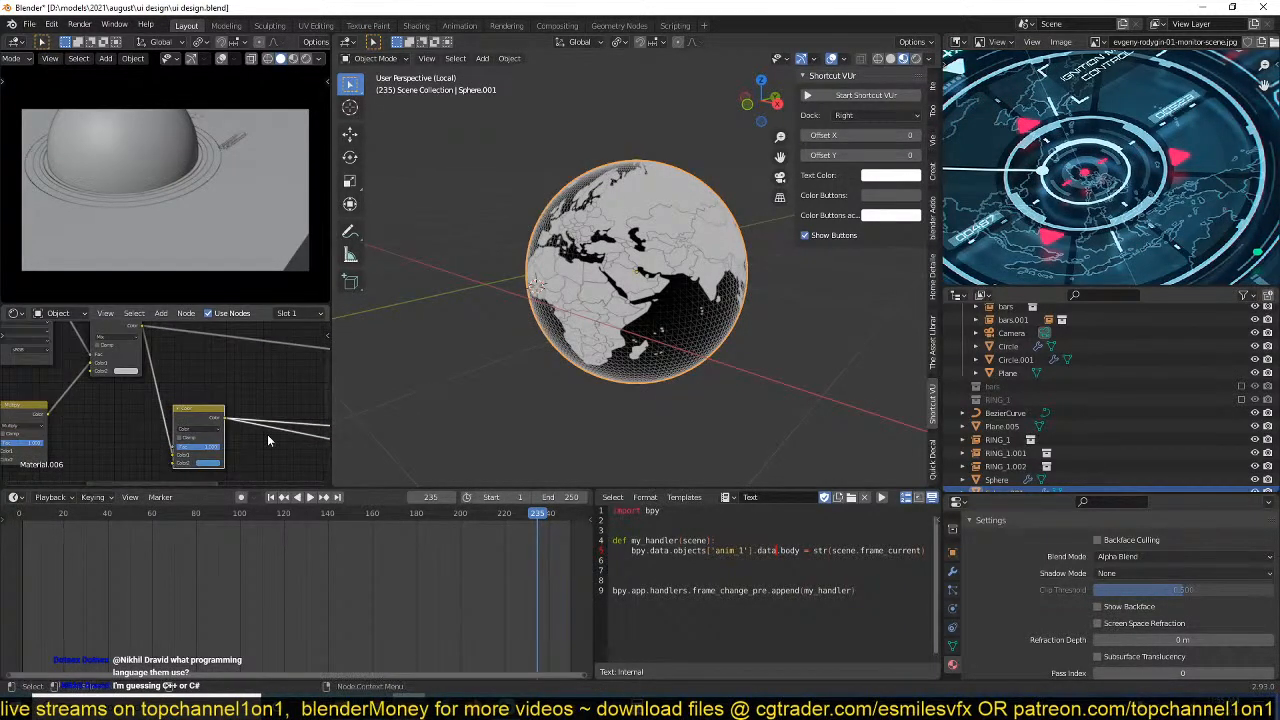
left_click(213, 421, "ctrl+shift")
middle_click_drag(318, 430, 287, 405)
key("ctrl+s")
Adjust the Color2 swatch of the Mix node fed by the world map.
middle_click_drag(97, 416, 230, 459)
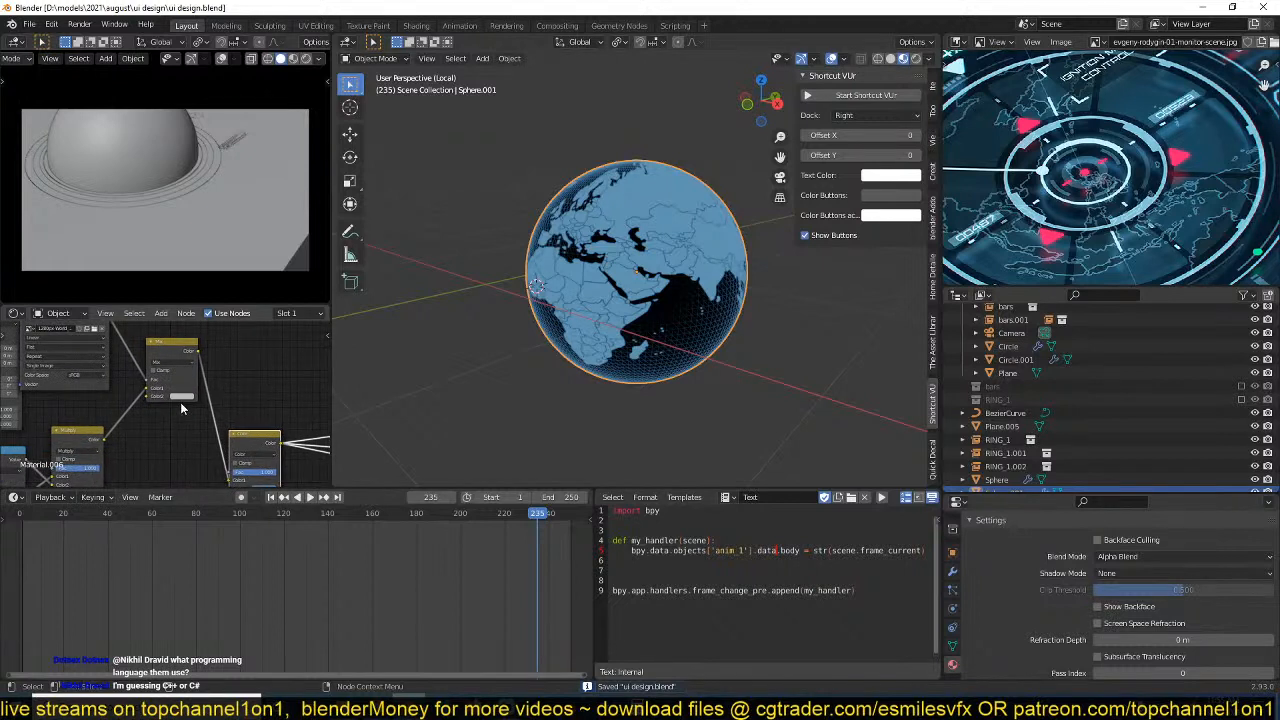
left_click(183, 398)
mouse_move(202, 312)
left_mouse_down()
mouse_move(233, 318)
mouse_move(233, 340)
mouse_move(233, 318)
left_mouse_up()
Preview the final Mix Shader on the globe and save the file.
middle_click_drag(286, 415, 52, 386)
scroll(138, 400, "down", 1)
left_click(281, 402, "ctrl+shift")
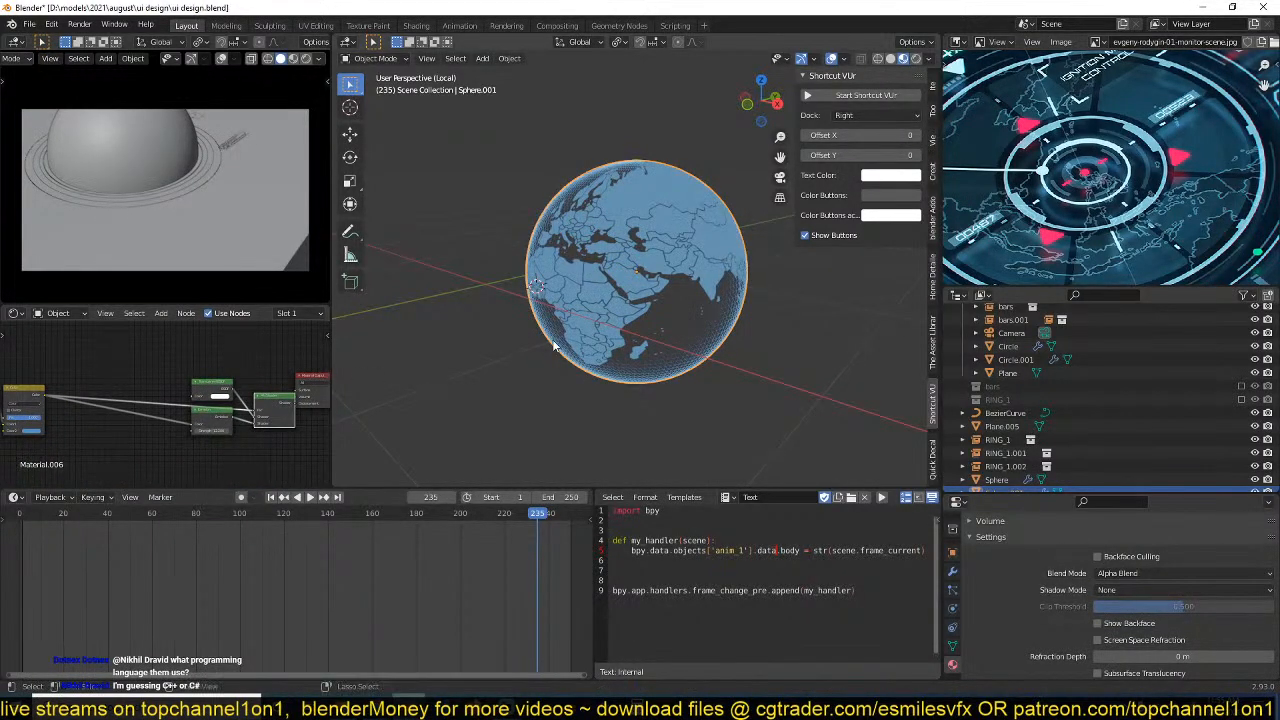
key("ctrl+s")
mouse_move(552, 339)
middle_mouse_down()
mouse_move(571, 287)
mouse_move(551, 318)
middle_mouse_up()
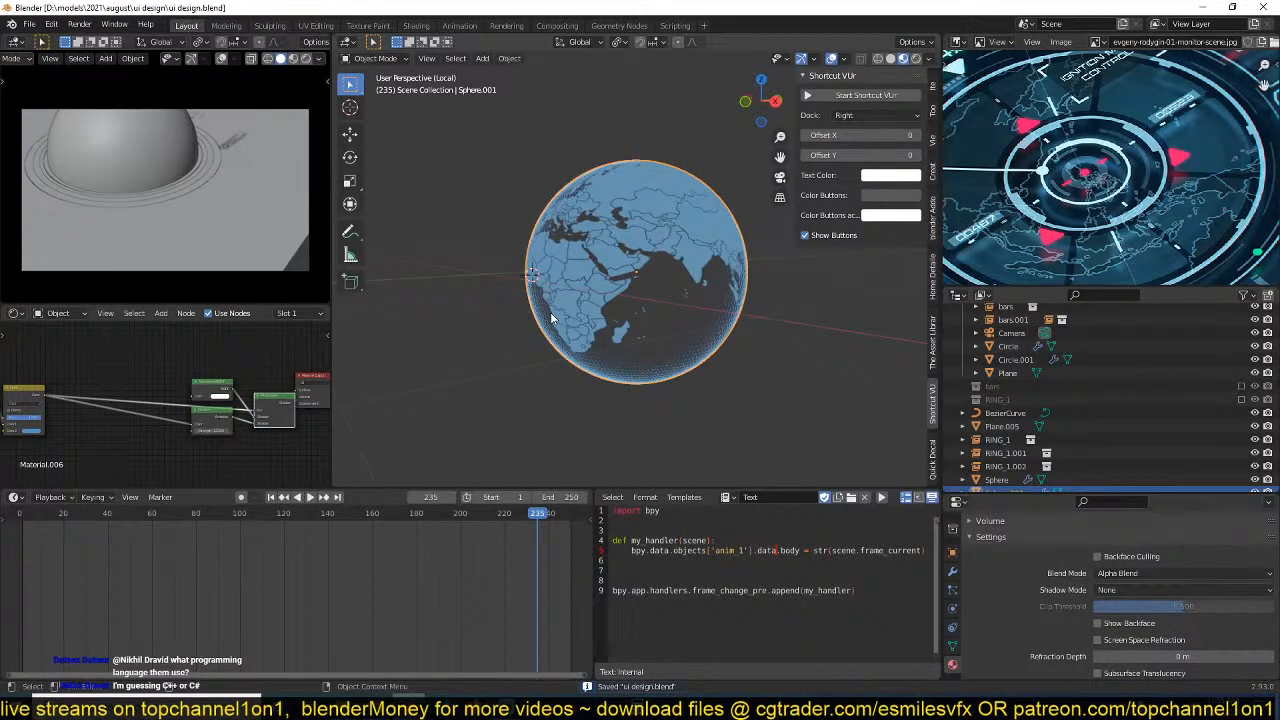
Leave local view for the full scene, test-scale the original Sphere and hide it.
key("KP_Divide")
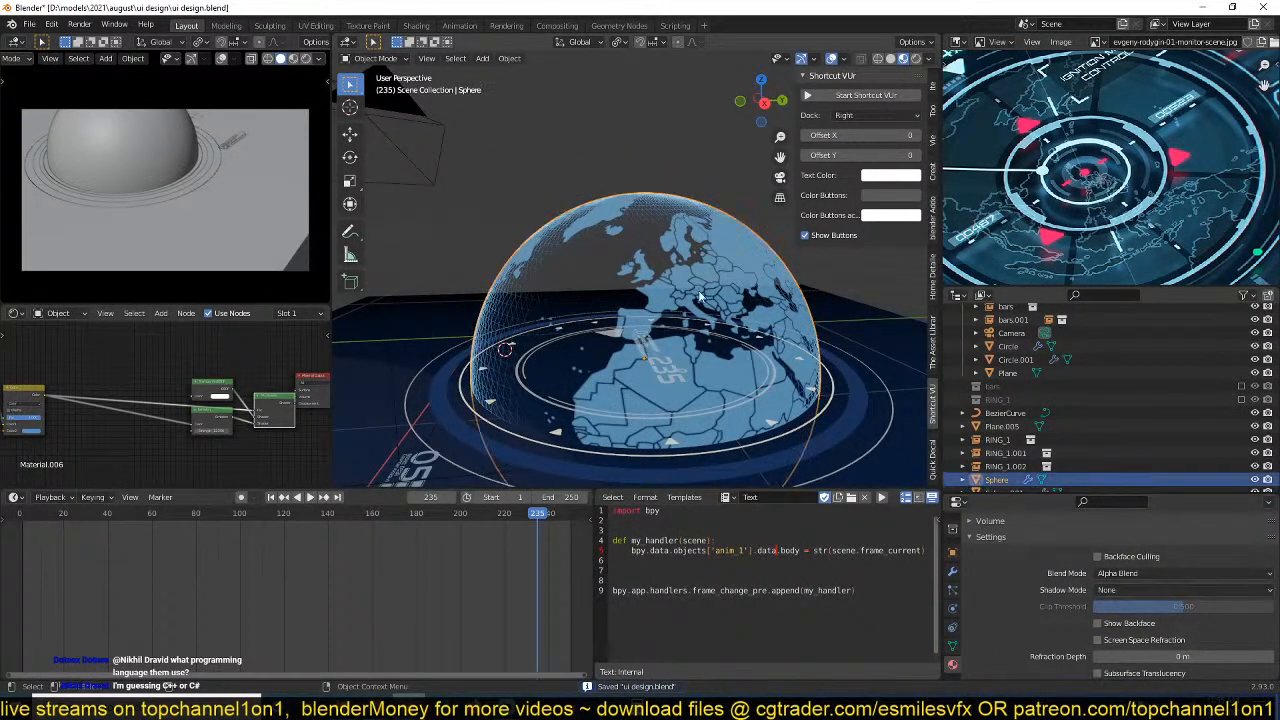
key("s")
left_click(735, 313)
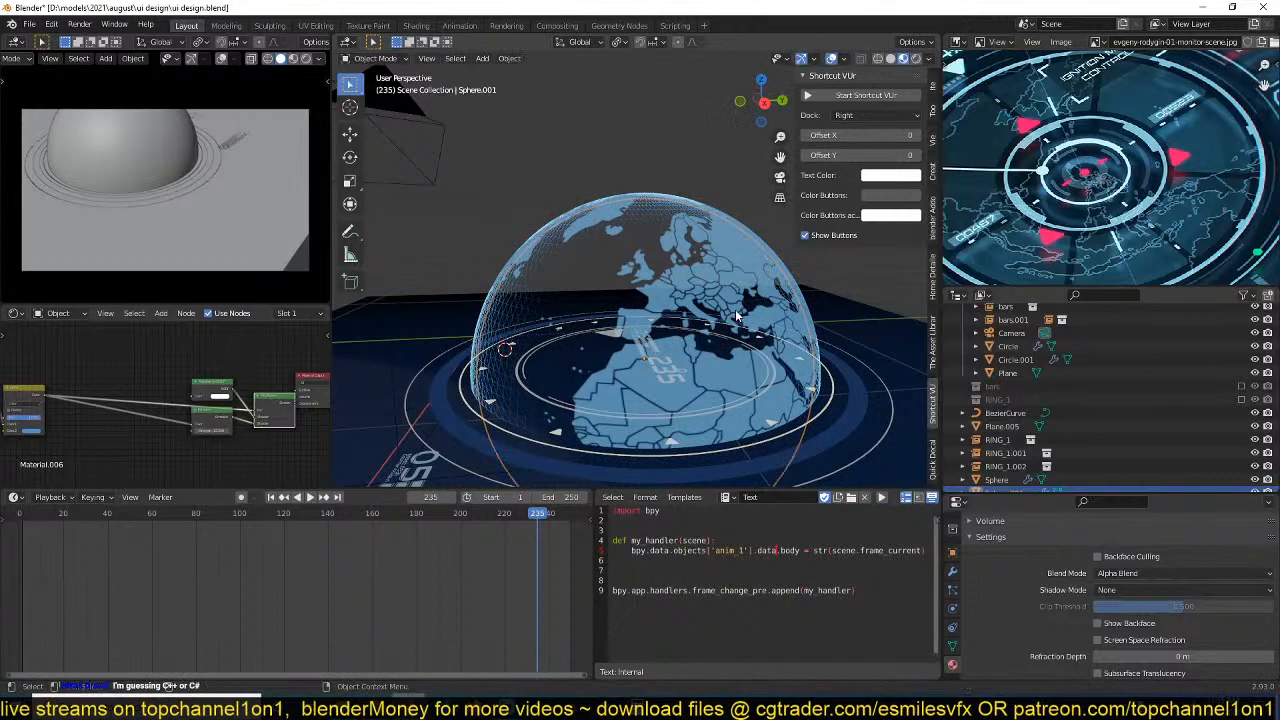
left_click(742, 248)
key("s")
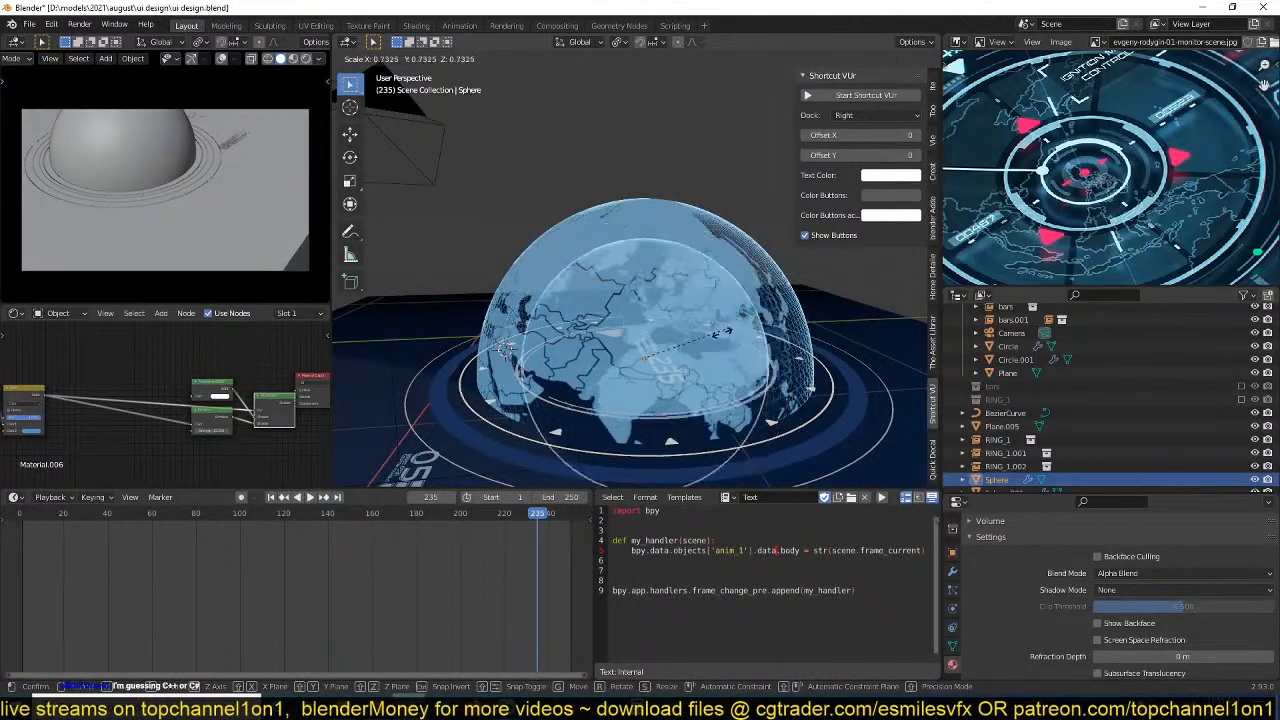
left_click(725, 244)
key("h")
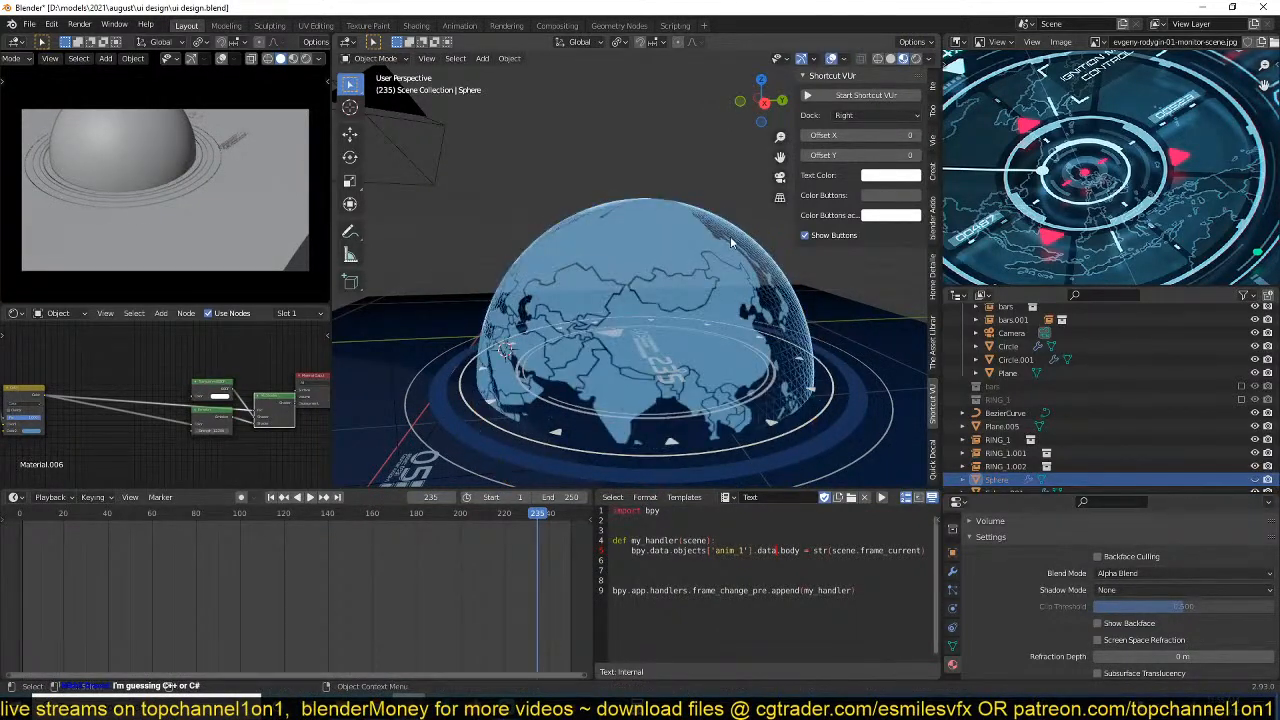
Select the world map globe and preview the Multiply node's wireframe output on it.
left_click(732, 238)
scroll(143, 421, "down", 3)
middle_click_drag(122, 424, 235, 413)
scroll(148, 392, "up", 4)
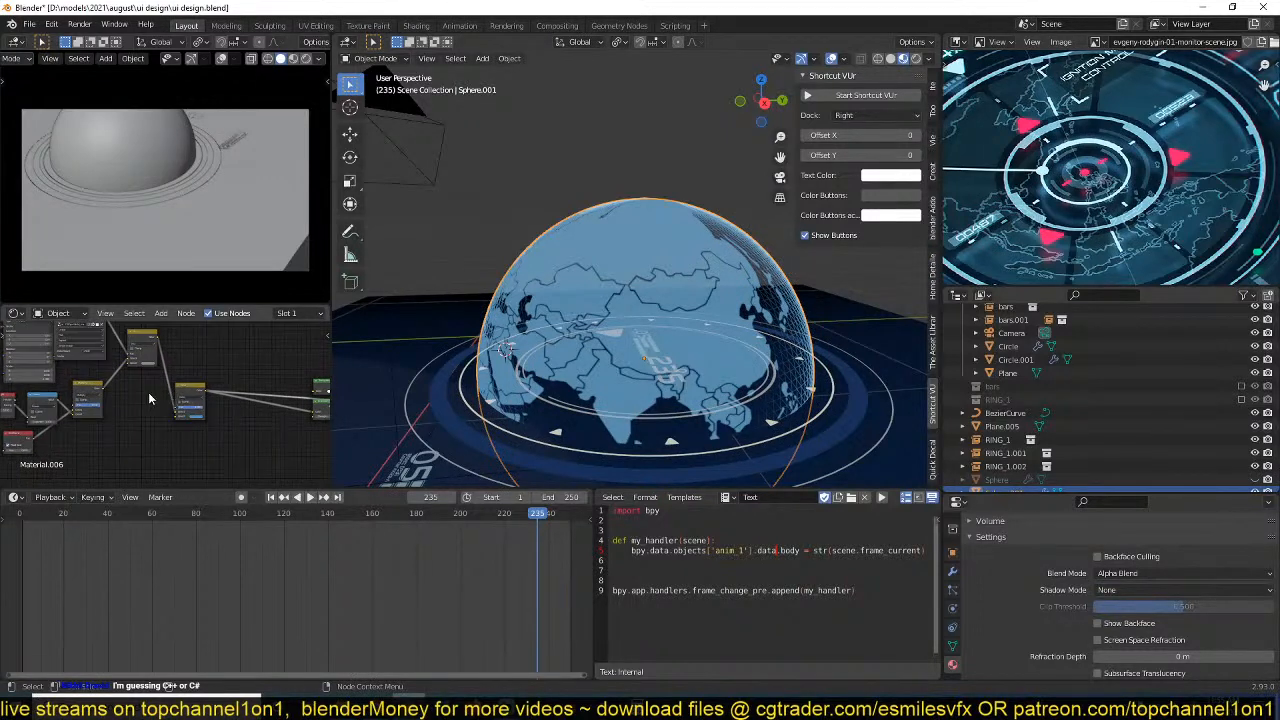
middle_click_drag(136, 390, 188, 390)
scroll(165, 394, "up", 2)
left_click(145, 392, "ctrl+shift")
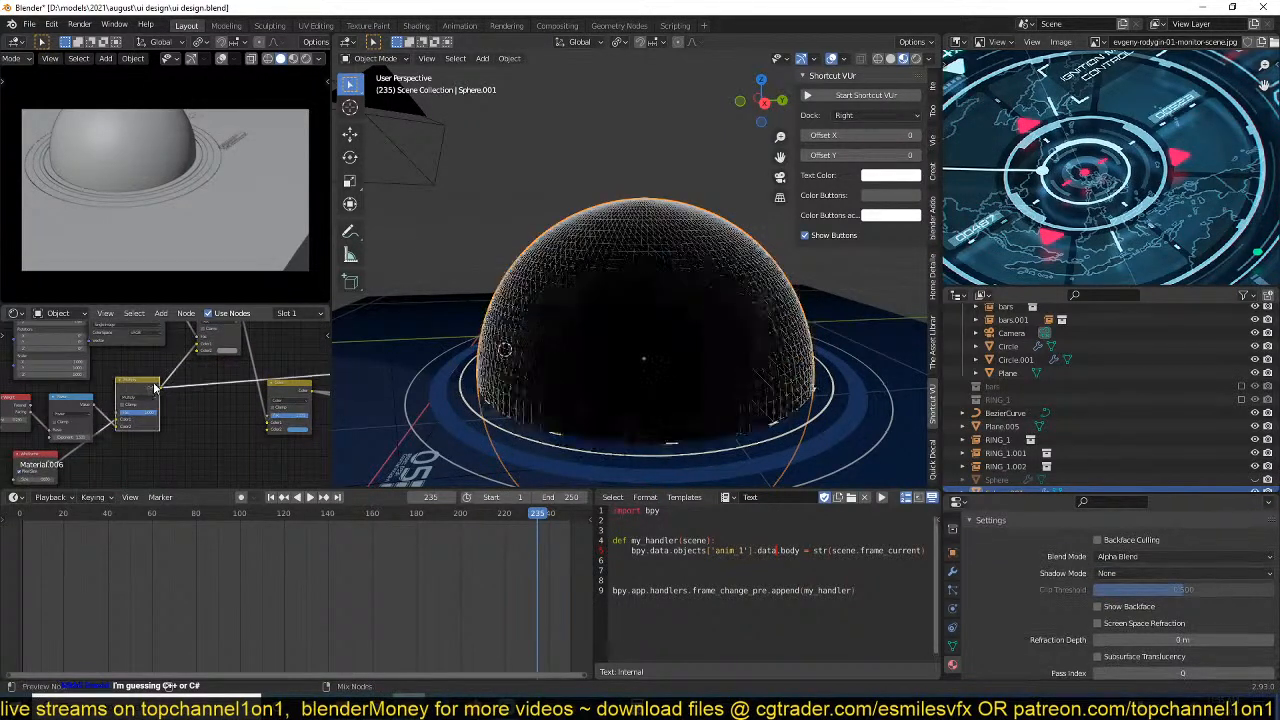
Link the Multiply output to Color1 of the Color mix node and preview the final Mix Shader on the globe.
left_click_drag(266, 427, 268, 423)
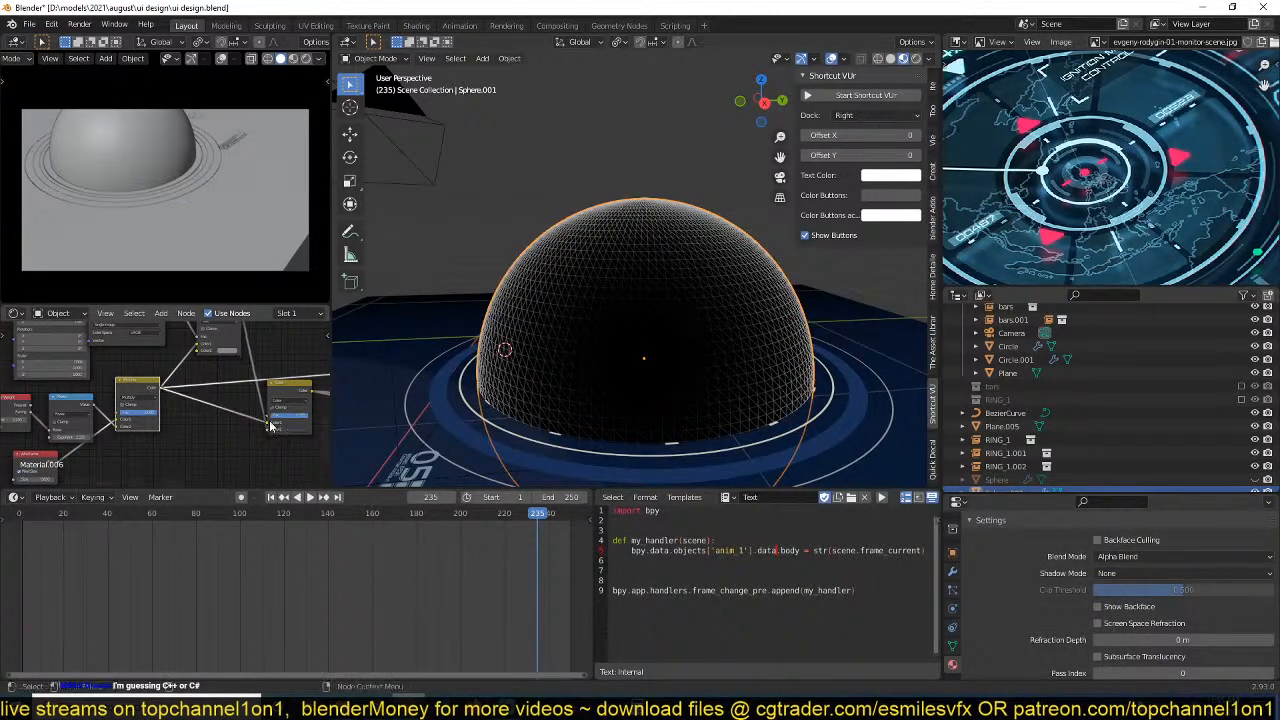
middle_click_drag(254, 421, 123, 420)
scroll(229, 426, "down", 4)
middle_click_drag(229, 426, 121, 436)
scroll(215, 428, "up", 3)
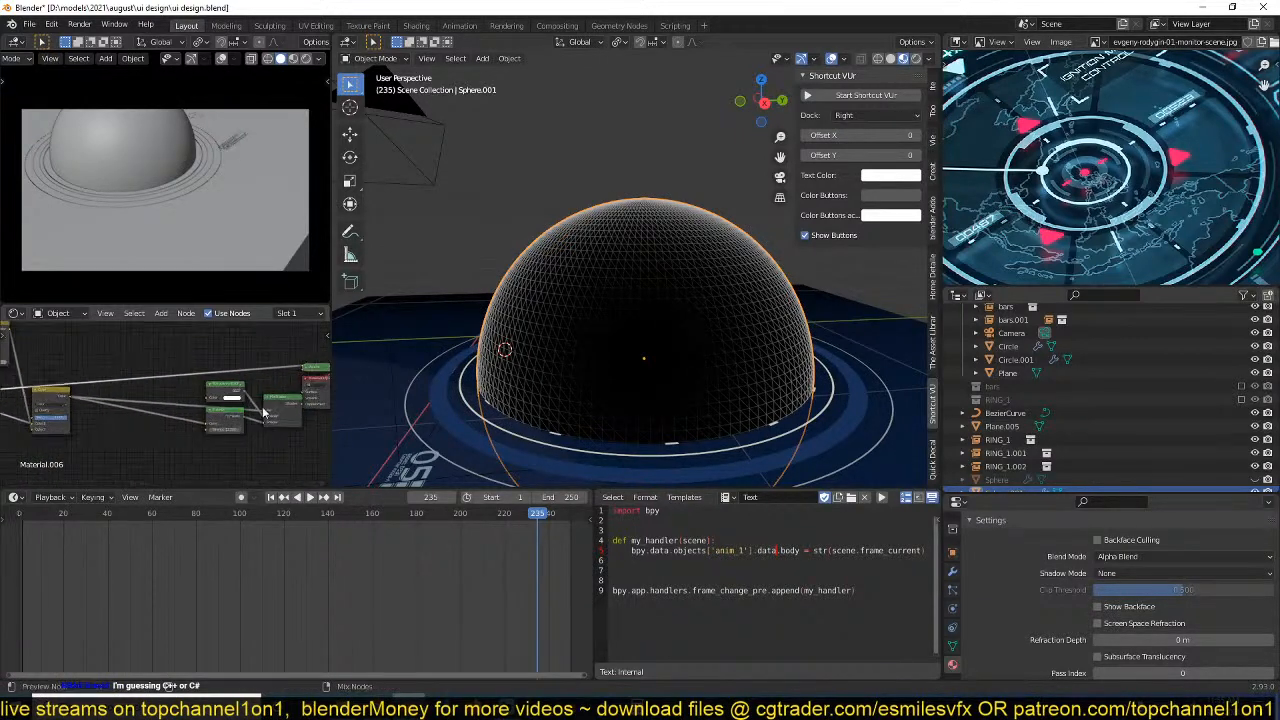
left_click(274, 407, "ctrl+shift")
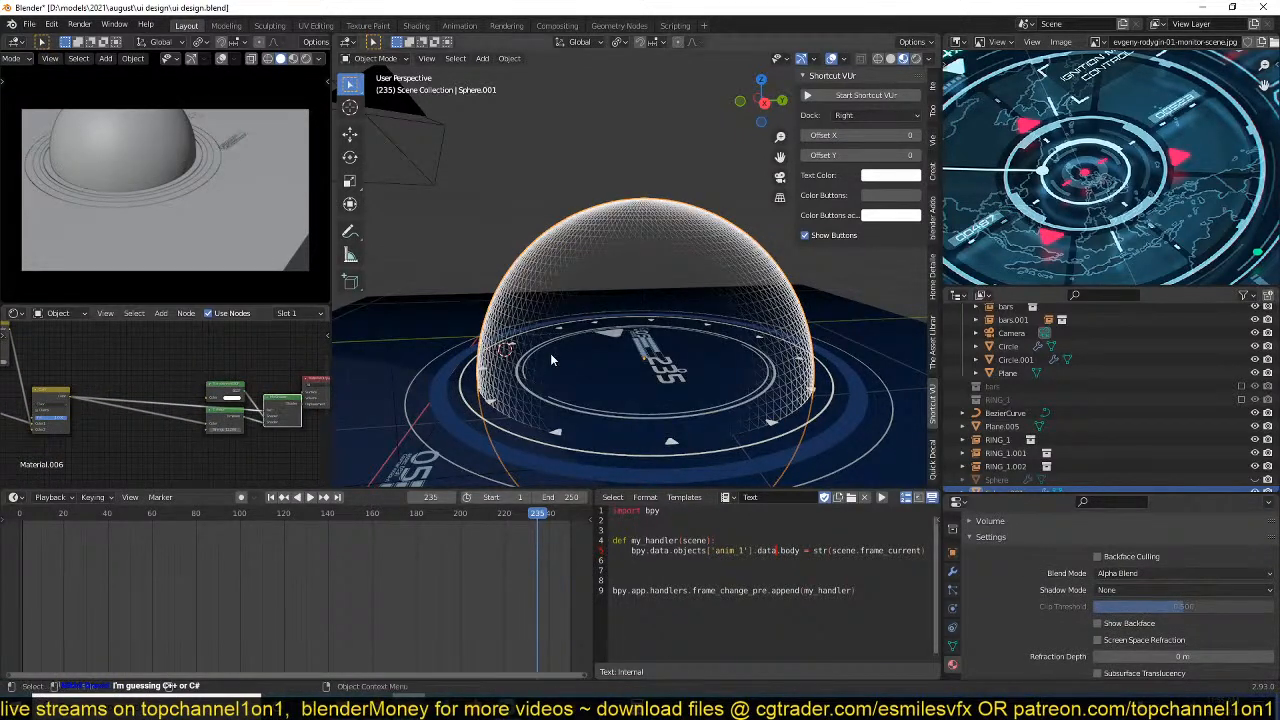
Unhide and select the original Sphere, and move the Color mix node in its Material.007 away from the Mix node.
left_click(698, 241)
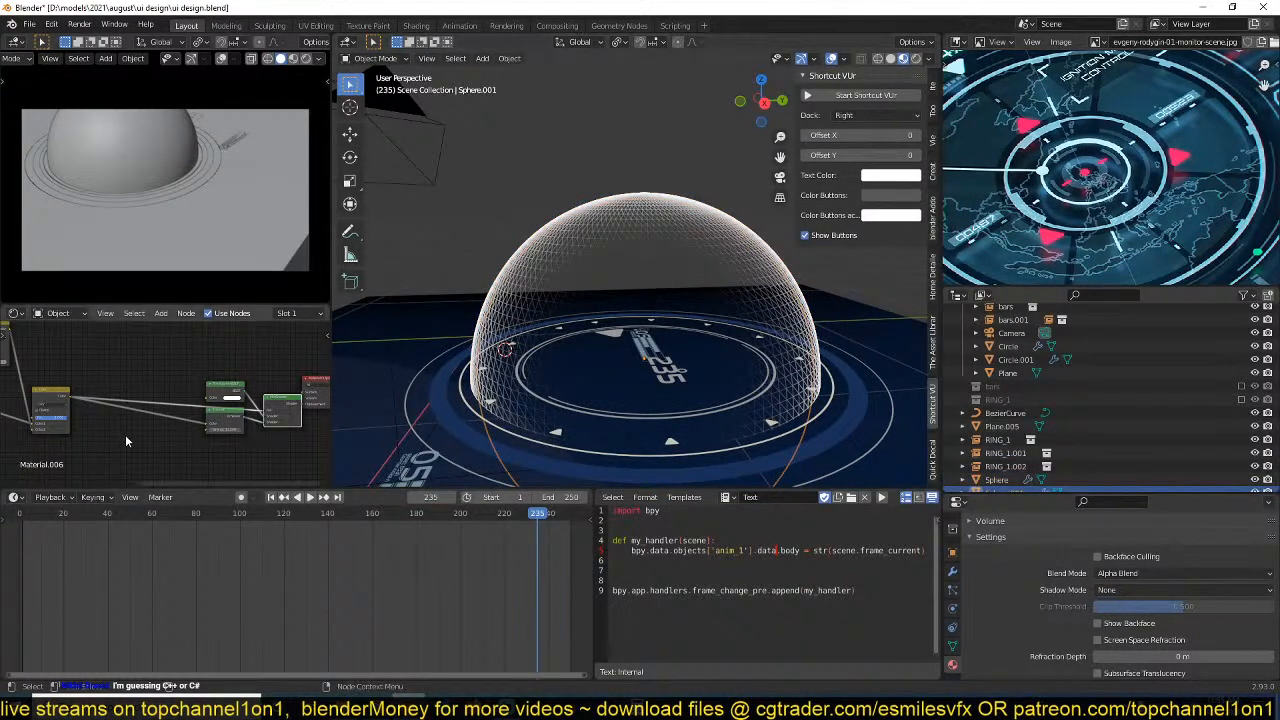
middle_click_drag(126, 441, 208, 437)
left_click(670, 238)
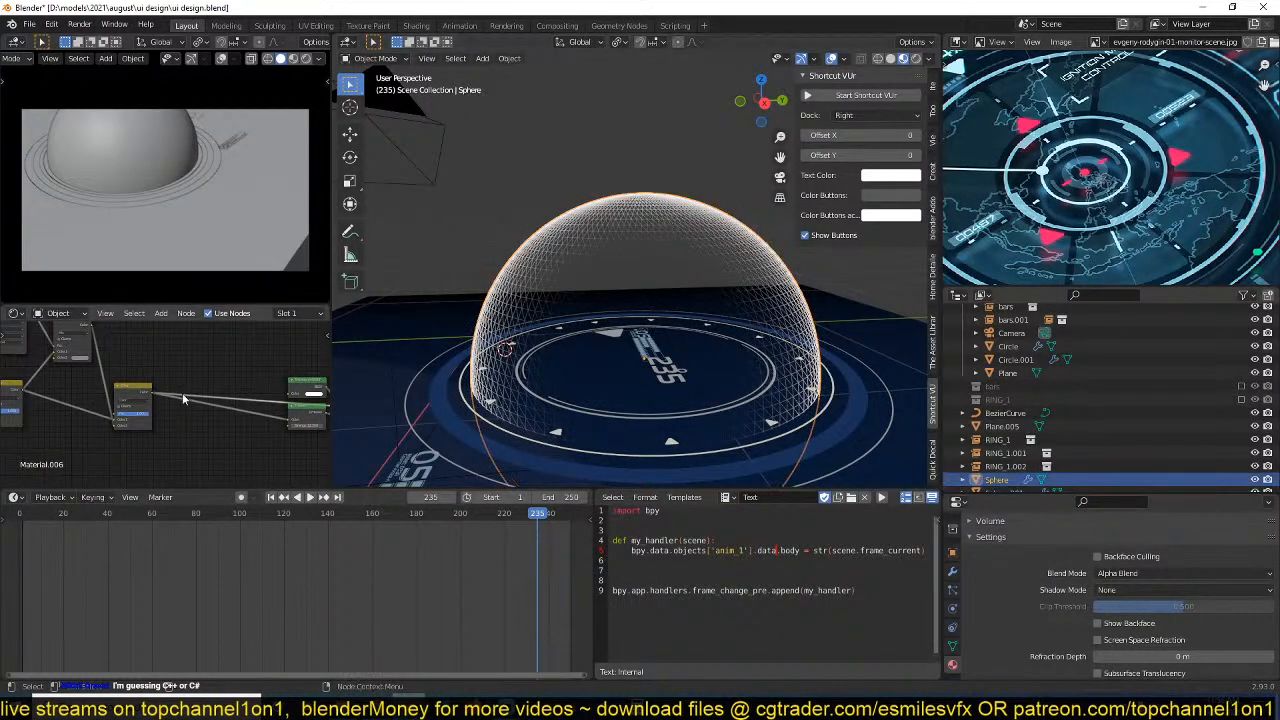
middle_click_drag(157, 389, 127, 407)
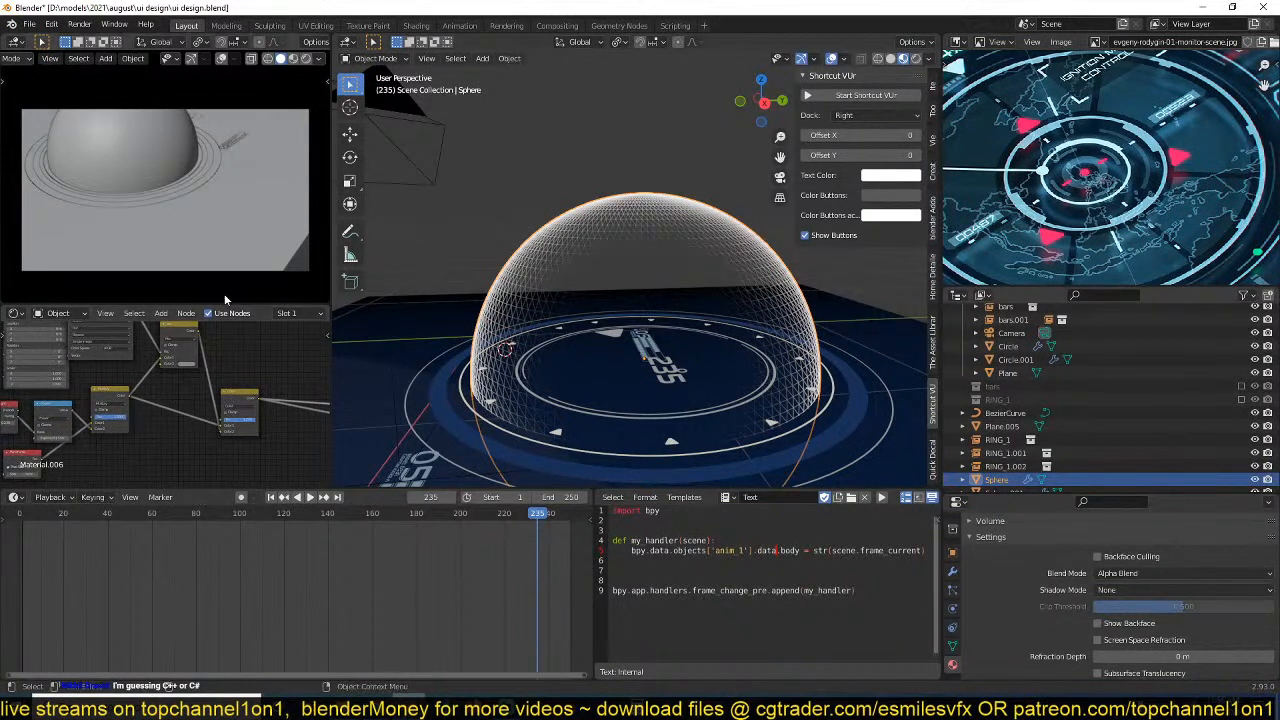
scroll(230, 313, "down", 5)
left_click(250, 313)
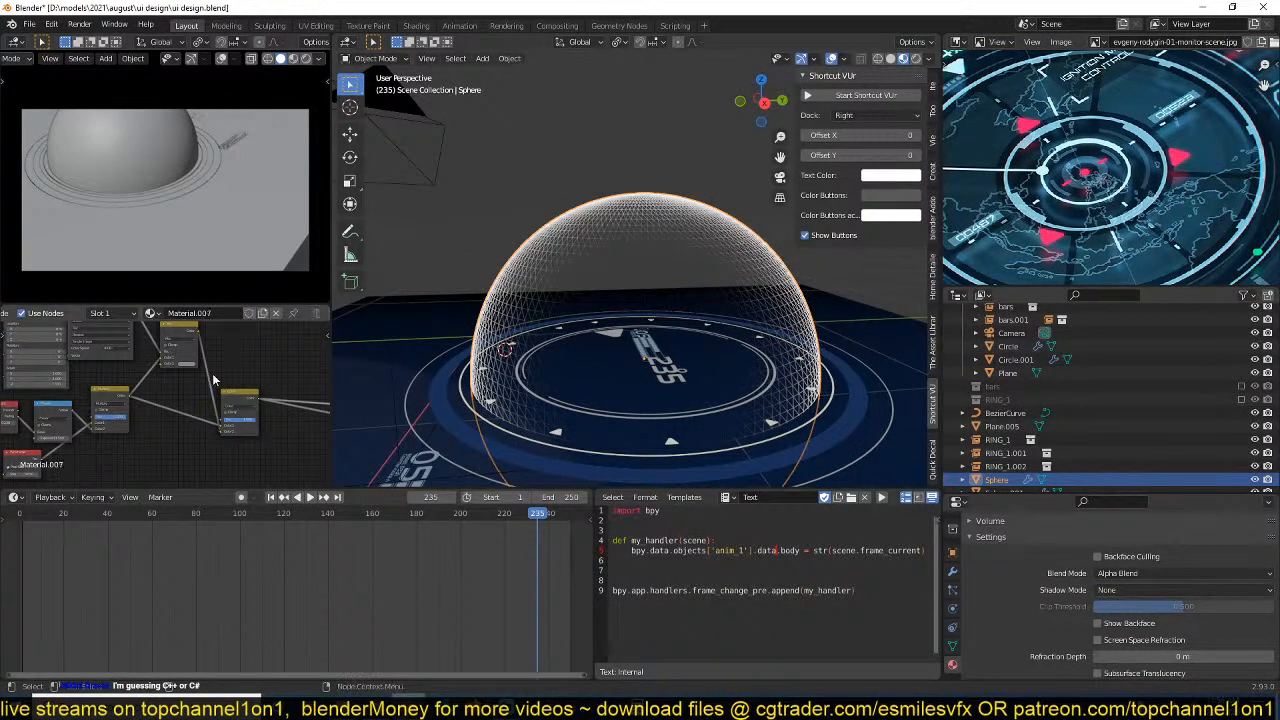
scroll(150, 418, "up", 2)
scroll(190, 426, "down", 3)
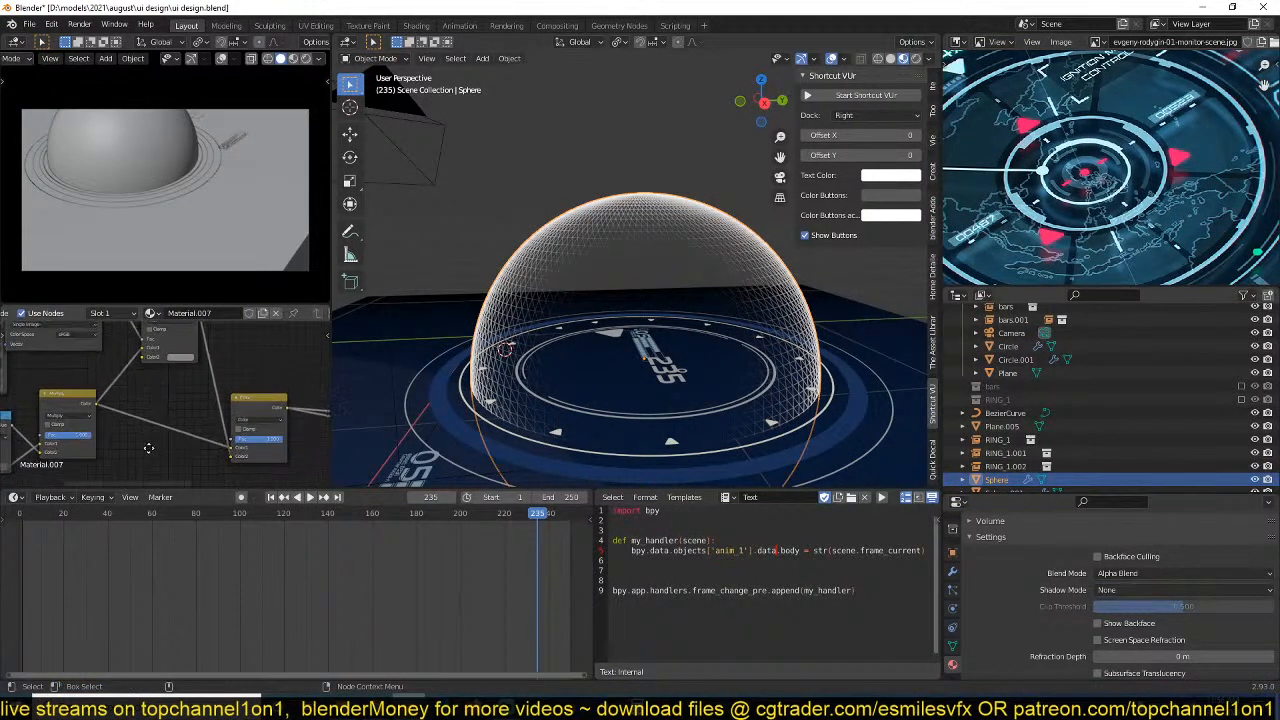
left_click_drag(230, 402, 289, 381)
scroll(150, 430, "down", 3)
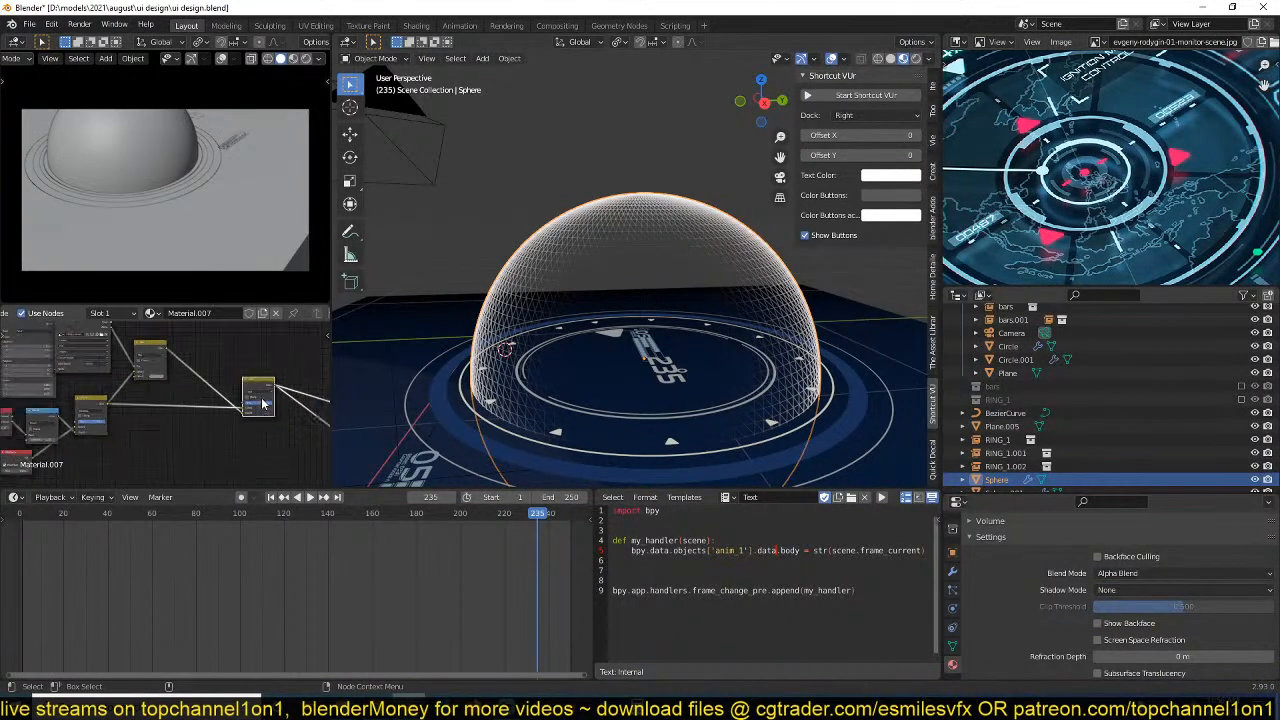
Return to the world map globe, move its Color mix node farther from the Mix node and save the file.
left_click(643, 223)
scroll(185, 436, "up", 2)
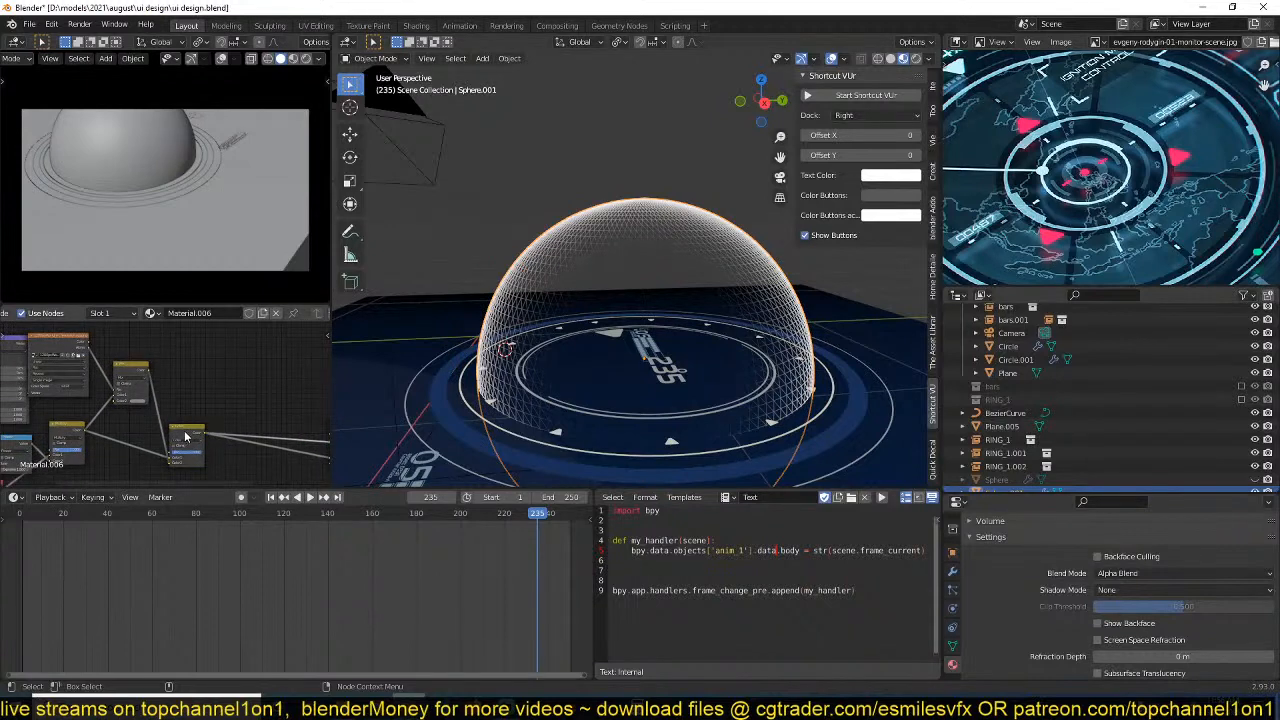
left_click_drag(185, 436, 248, 401)
scroll(230, 432, "up", 3)
key("ctrl+s")
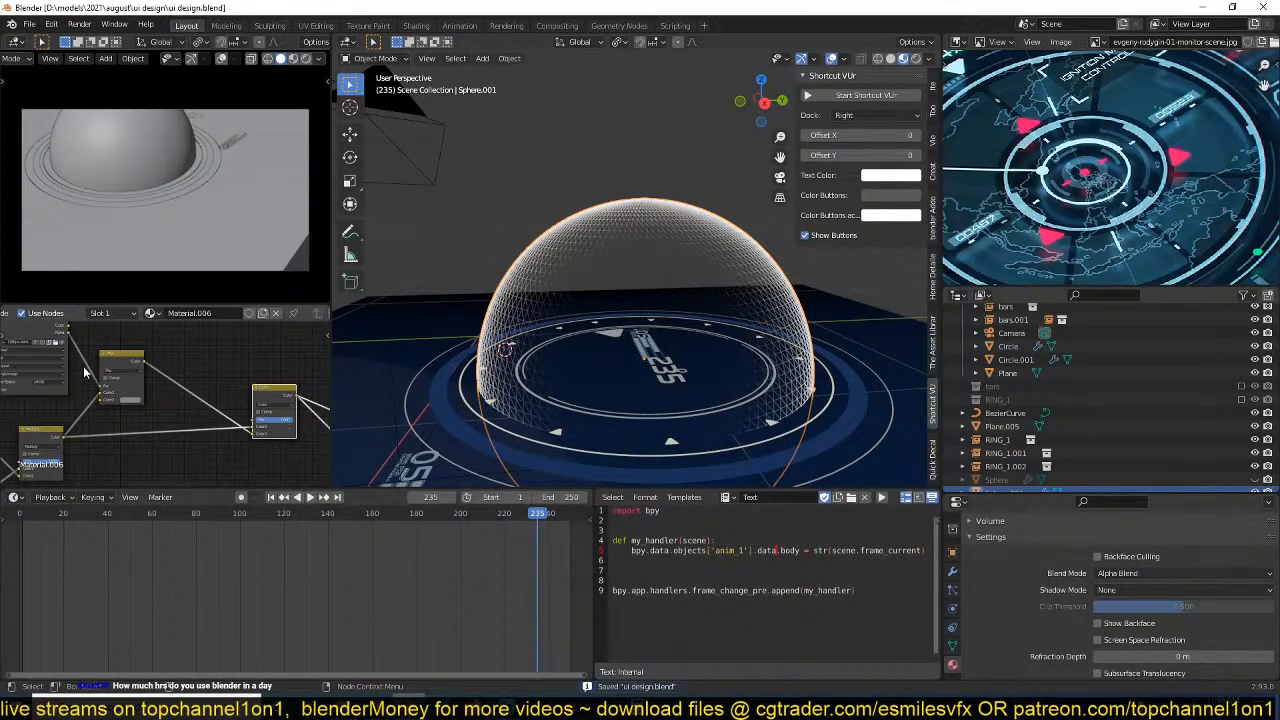
Compare the Mix and Color mix node outputs on the globe, restore the final Mix Shader preview and save the file.
left_click(115, 375, "ctrl+shift")
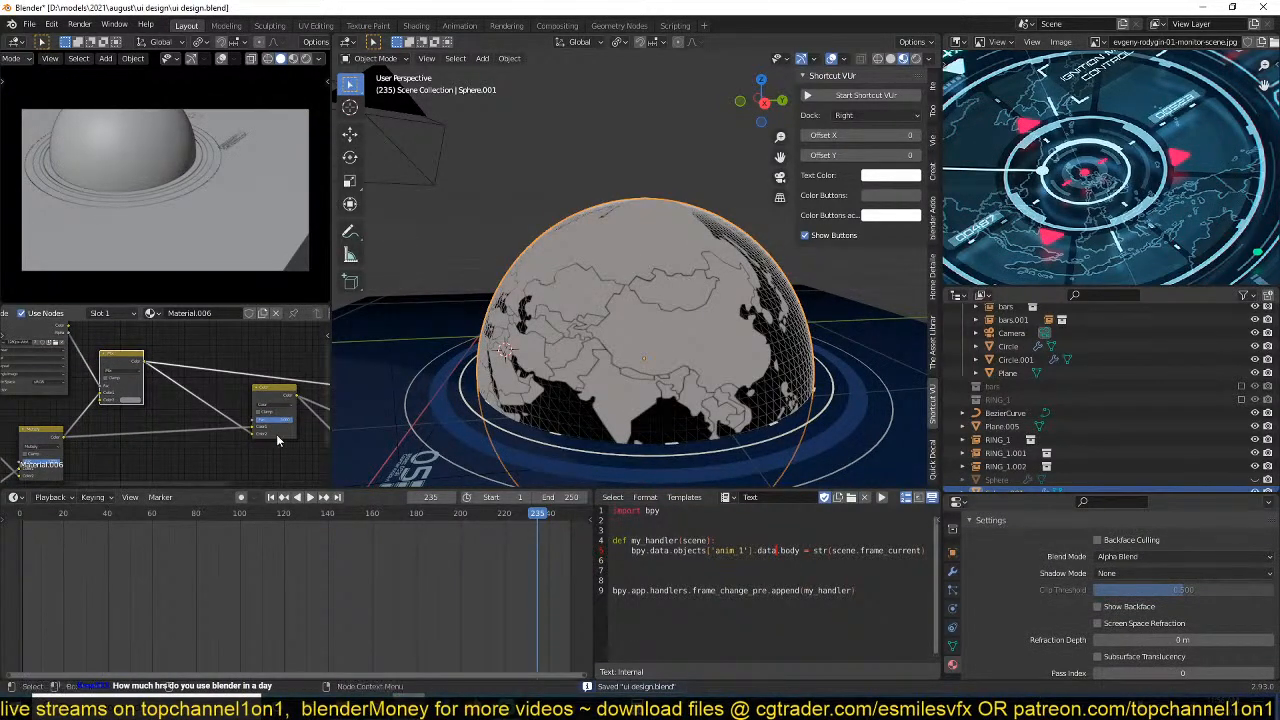
left_click(279, 399, "ctrl+shift")
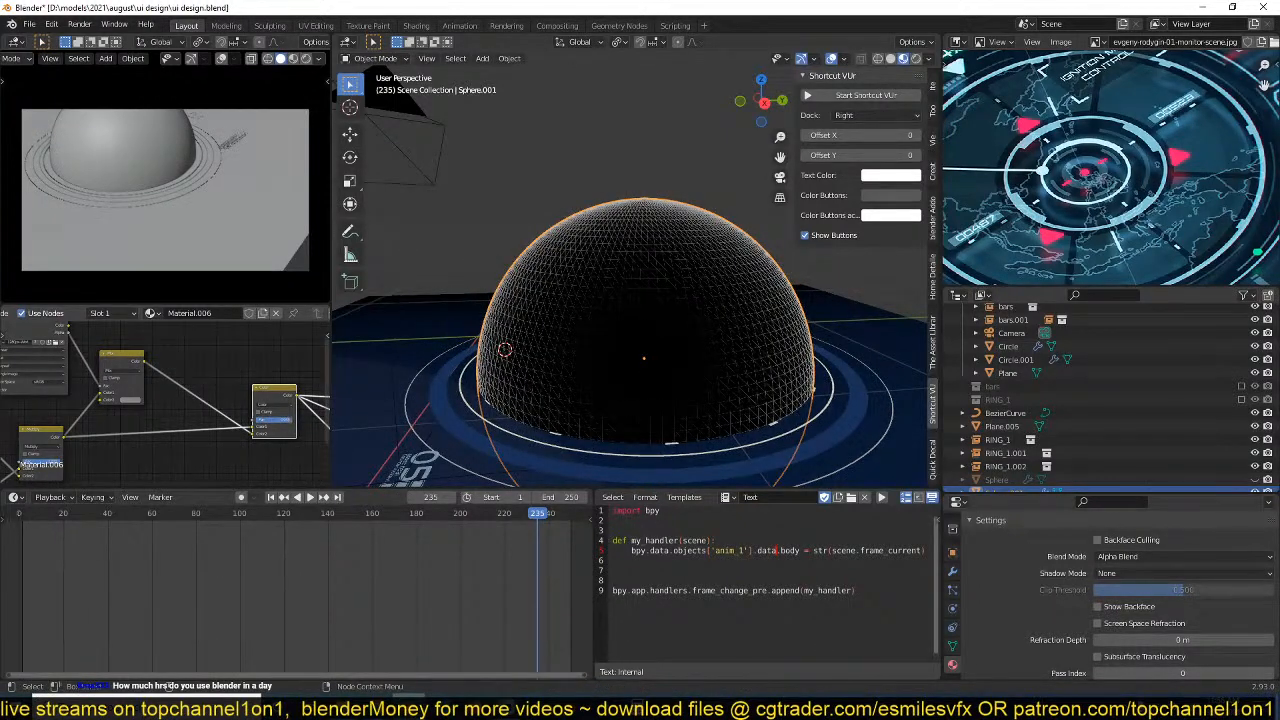
middle_click_drag(248, 400, 258, 428)
left_click(270, 432, "ctrl+shift")
key("ctrl+s")
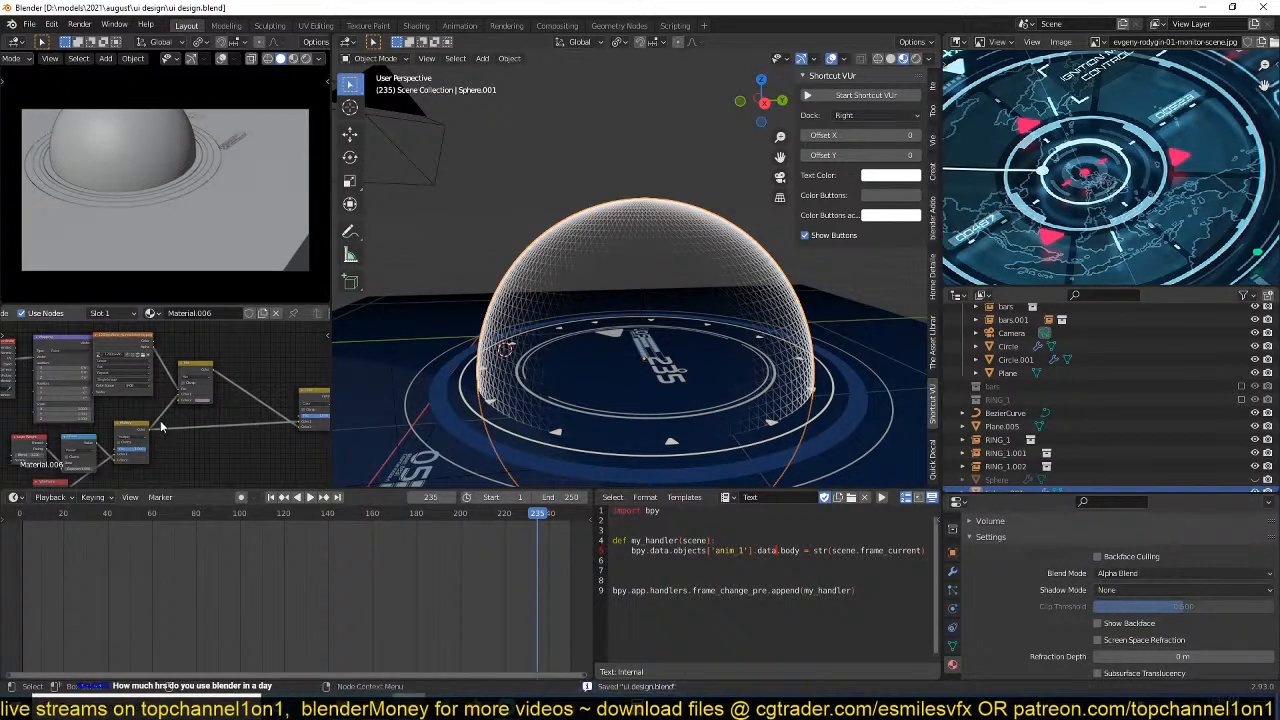
Rearrange the world map texture, Multiply and Mix nodes in Material.006 so their links are easier to follow.
scroll(200, 422, "up", 2)
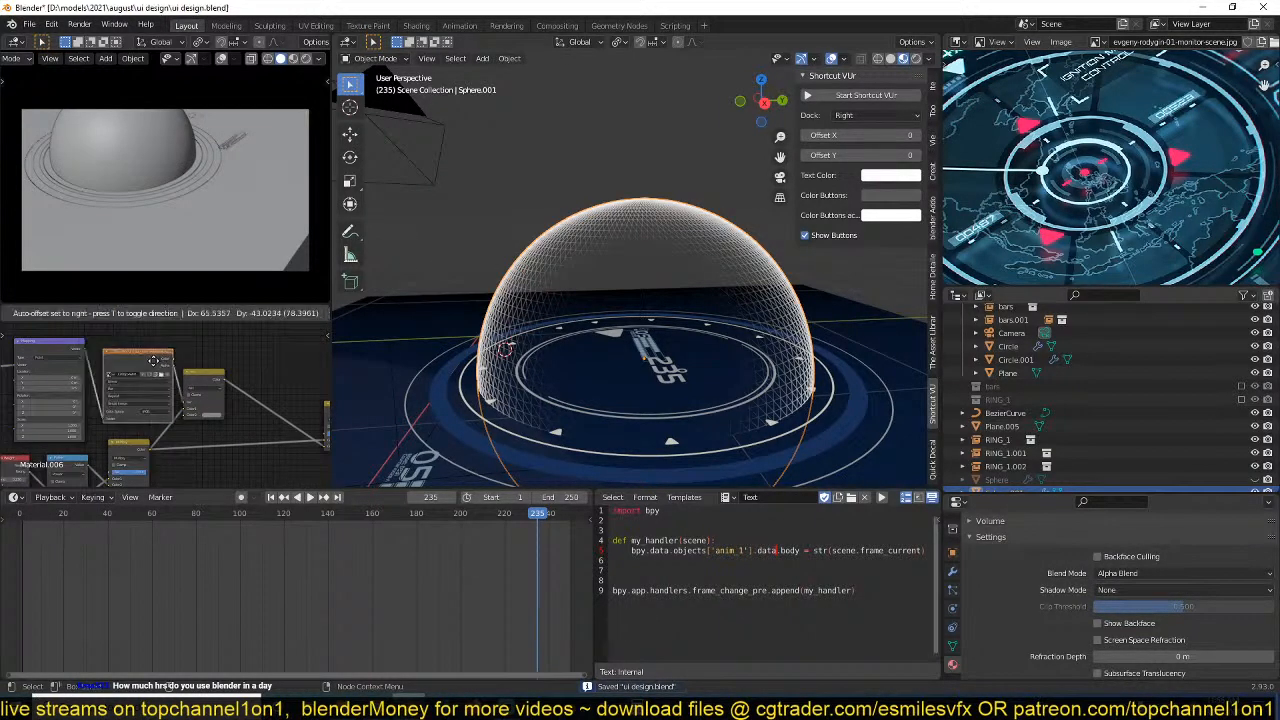
scroll(188, 418, "up", 2)
left_click_drag(116, 435, 145, 425)
middle_click_drag(170, 446, 214, 415)
scroll(196, 427, "up", 2)
scroll(196, 427, "up", 1)
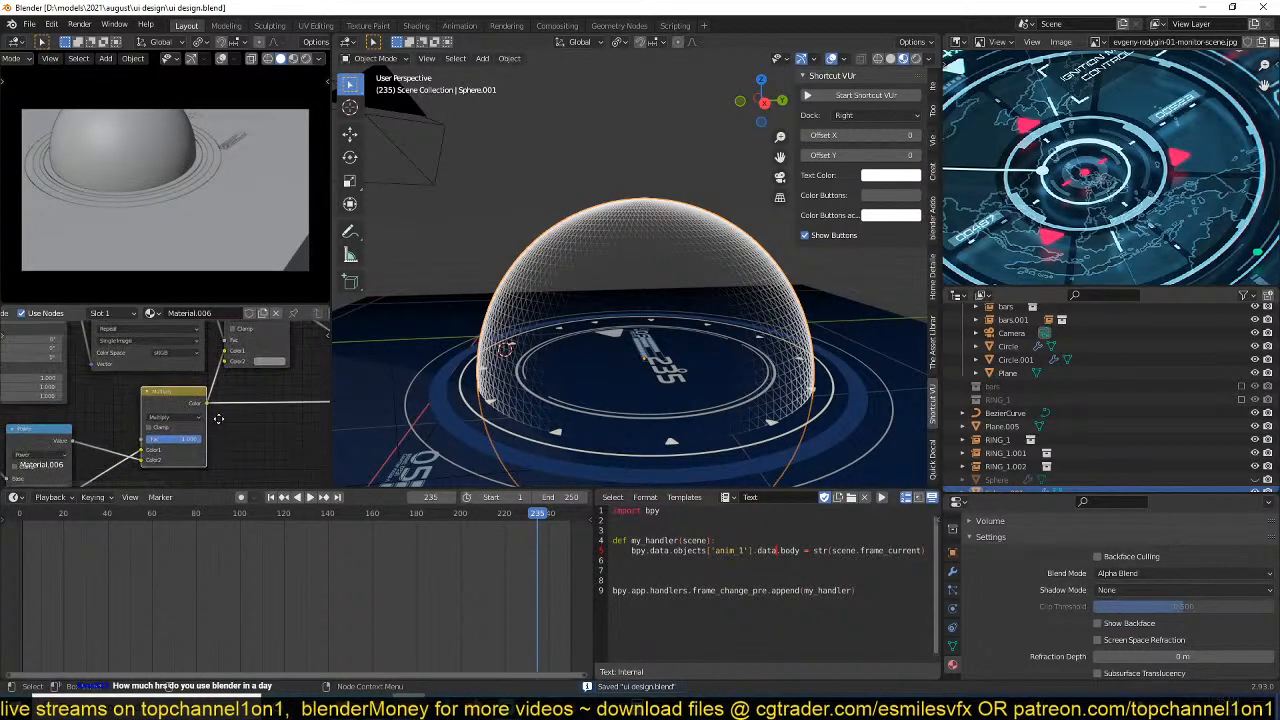
middle_click_drag(264, 369, 189, 433)
left_click_drag(193, 368, 232, 373)
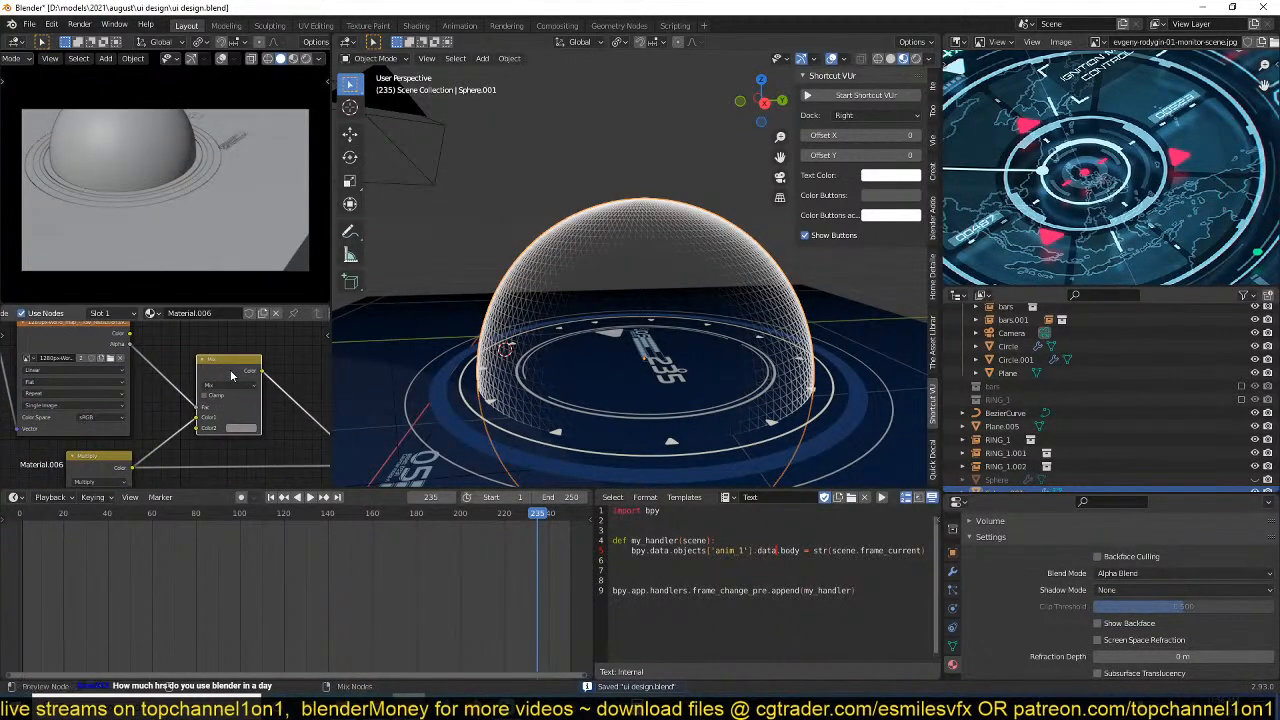
Preview the world map Mix node, link its output to the Color mix node's Fac and preview the Color mix node.
middle_click_drag(232, 405, 132, 406)
scroll(146, 421, "down", 1)
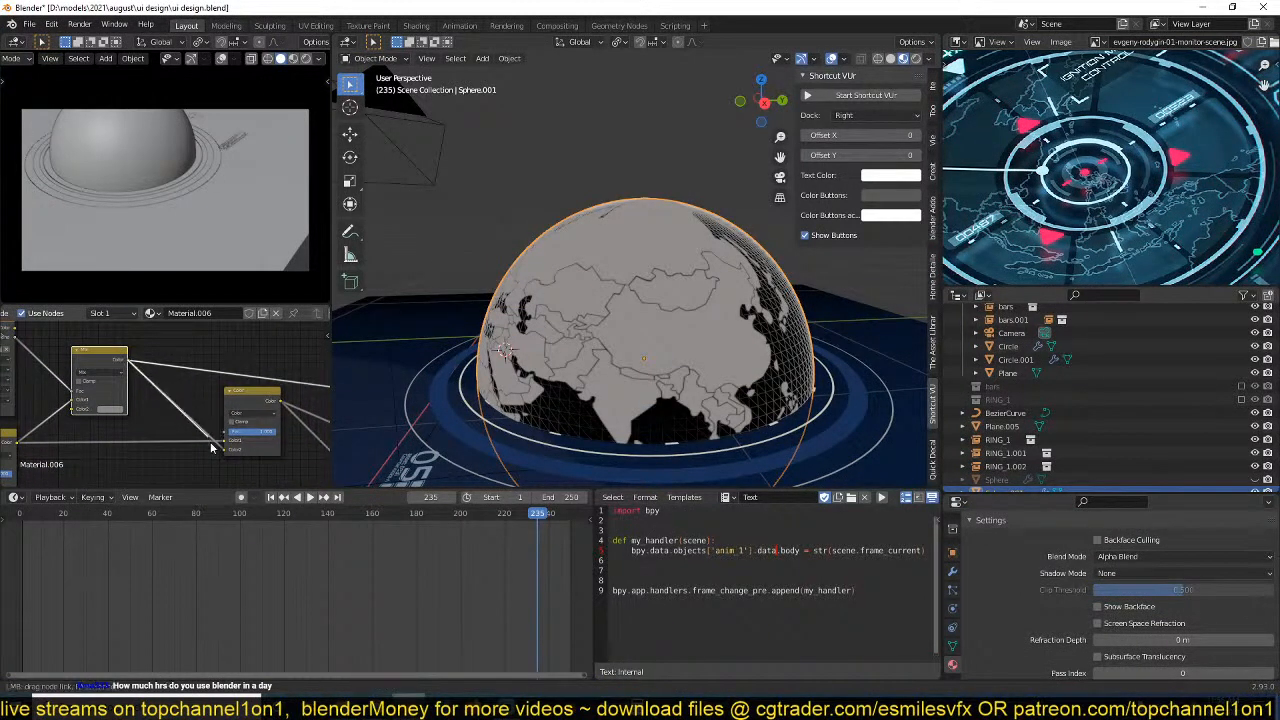
left_click_drag(226, 451, 227, 450)
left_click(254, 405, "ctrl+shift")
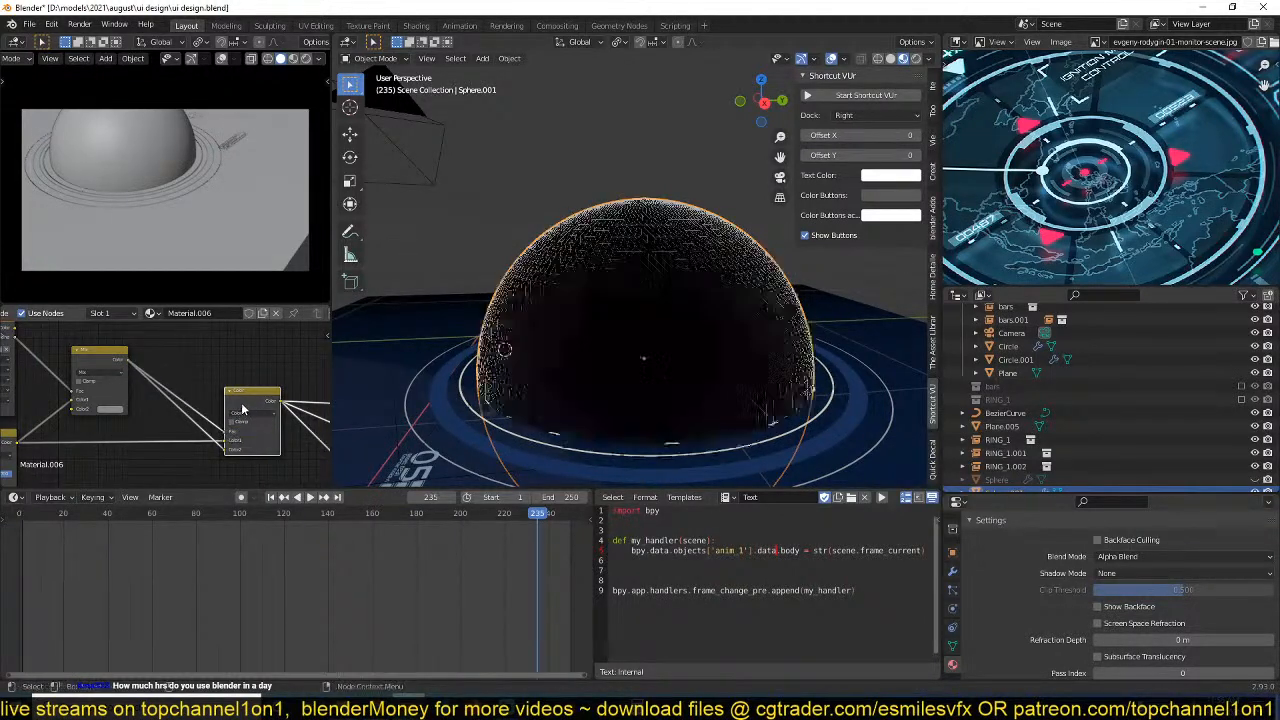
Detach the Color mix node's Color2 link and move the Mix output from Fac to Color1, replacing the Multiply link.
left_click_drag(224, 450, 209, 449)
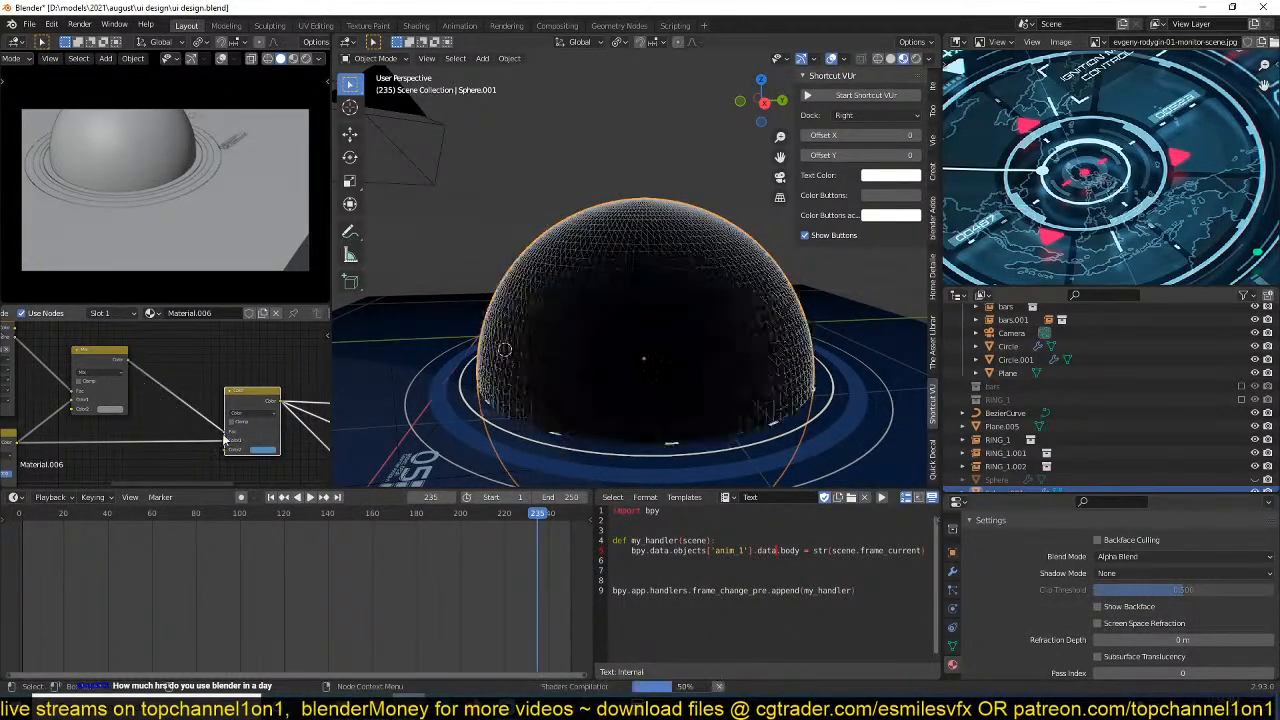
left_click(116, 370, "ctrl+shift")
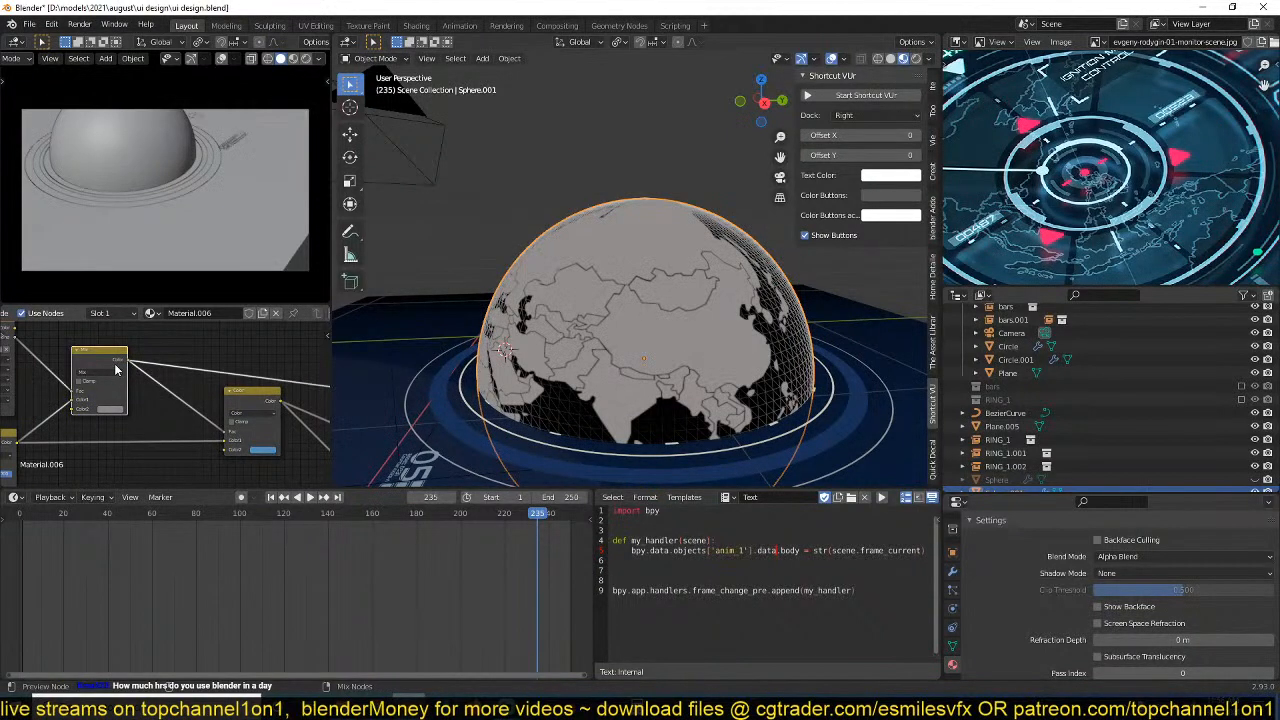
middle_click_drag(116, 370, 188, 403)
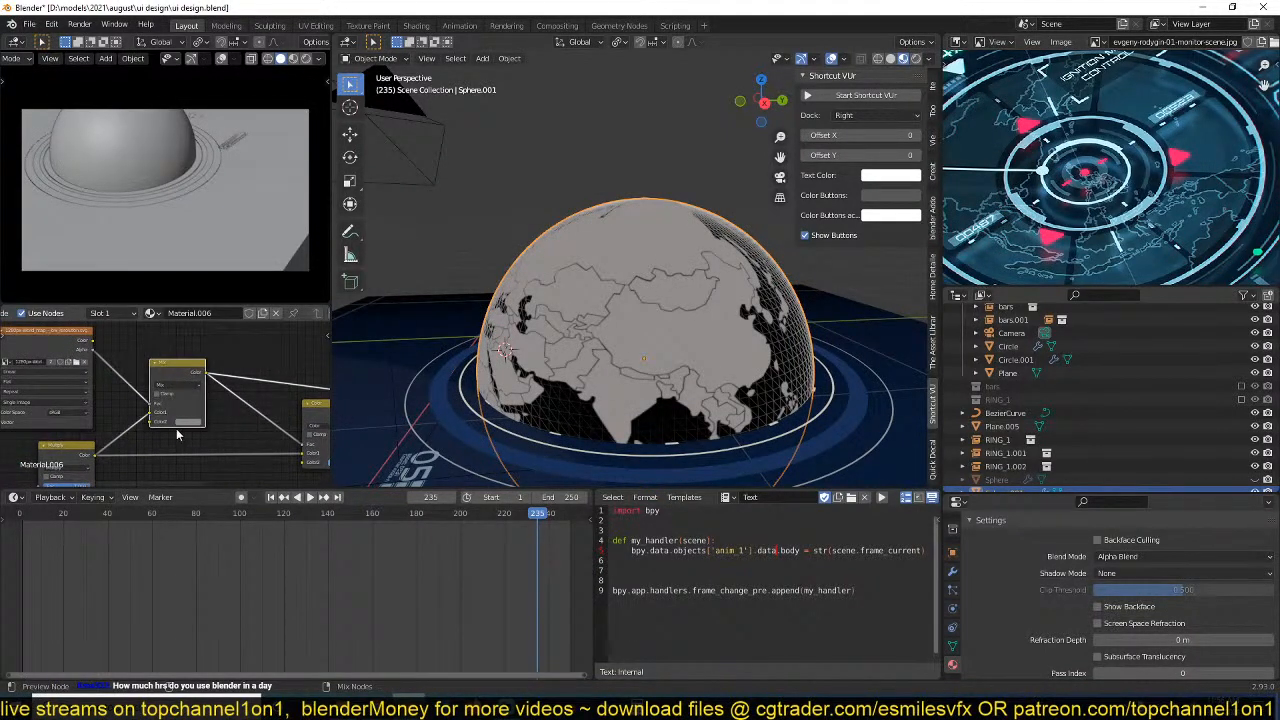
middle_click_drag(252, 437, 188, 415)
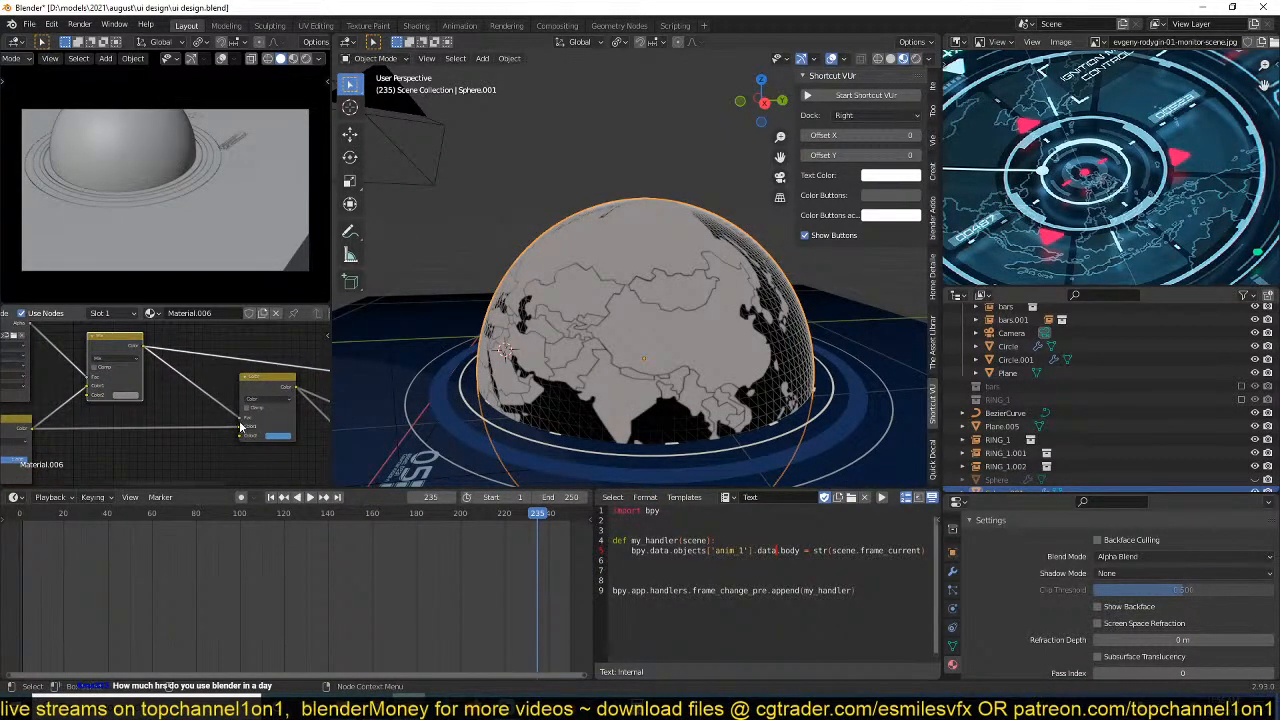
left_click_drag(239, 419, 222, 437)
left_click(262, 395, "ctrl+shift")
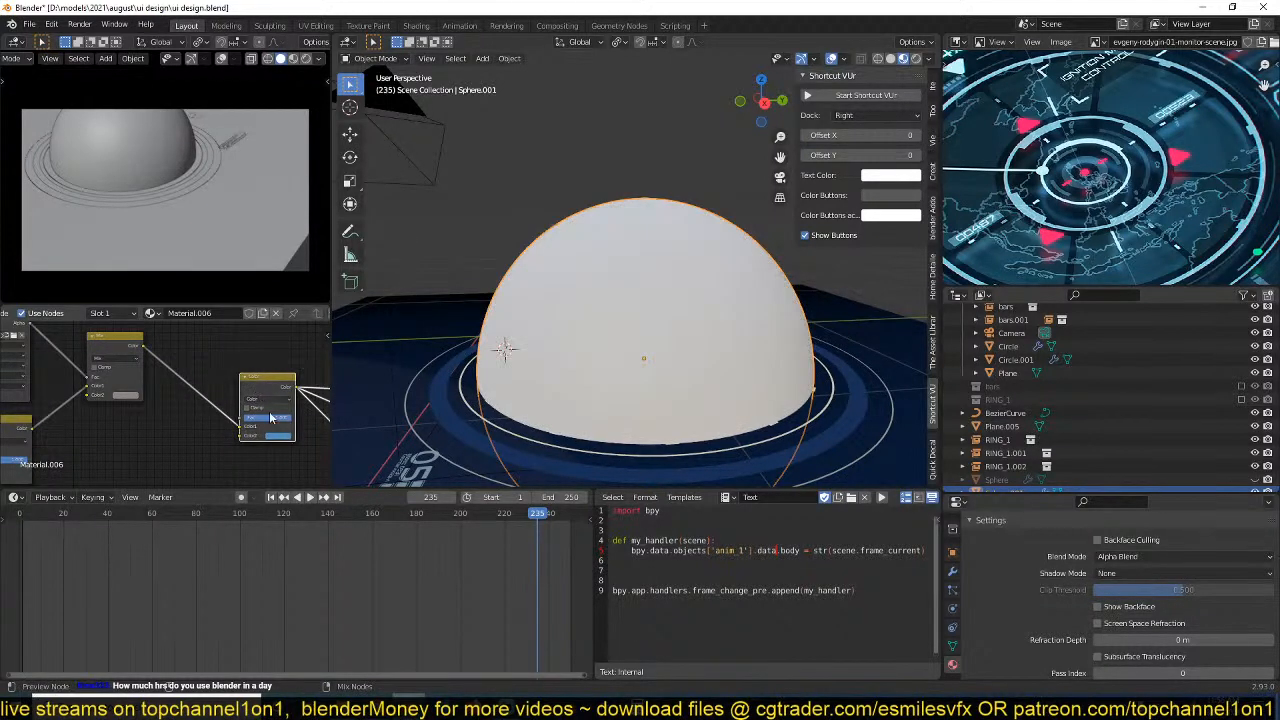
Preview the final Mix Shader on the globe, unhide the original Sphere and save the file.
middle_click_drag(271, 418, 132, 396)
middle_click_drag(221, 430, 98, 416)
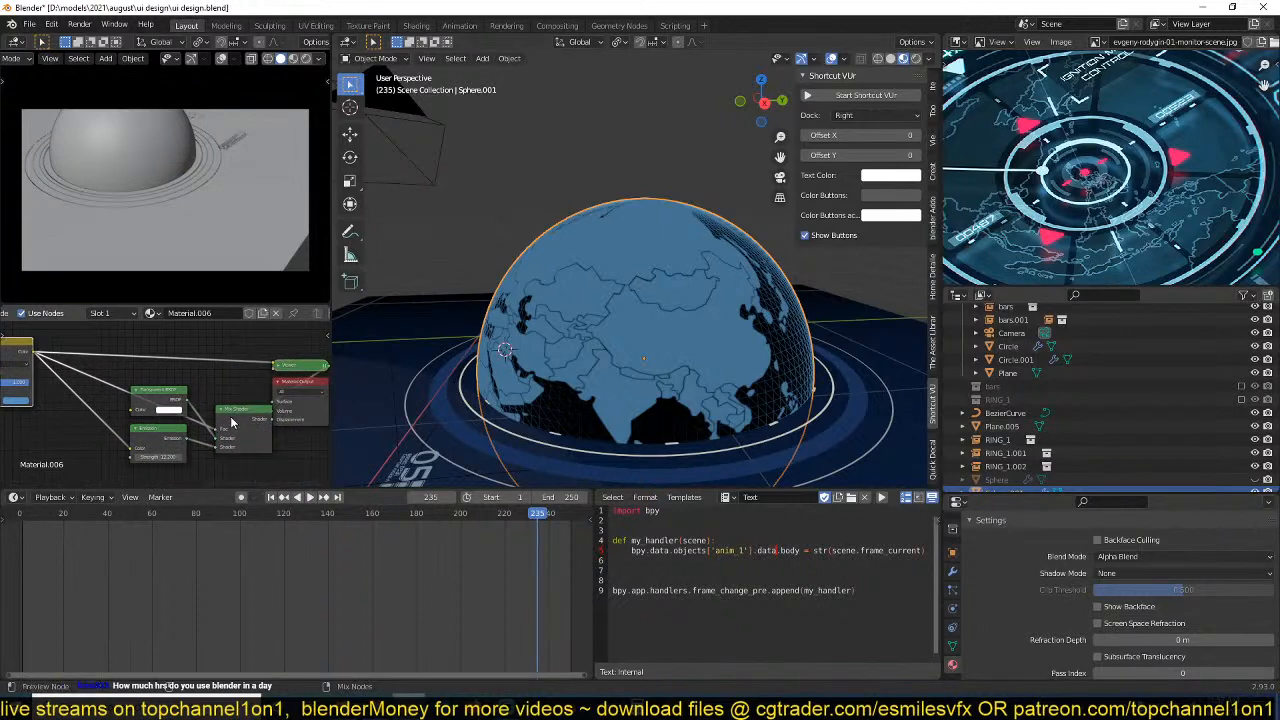
left_click(238, 428, "ctrl+shift")
left_click(629, 313)
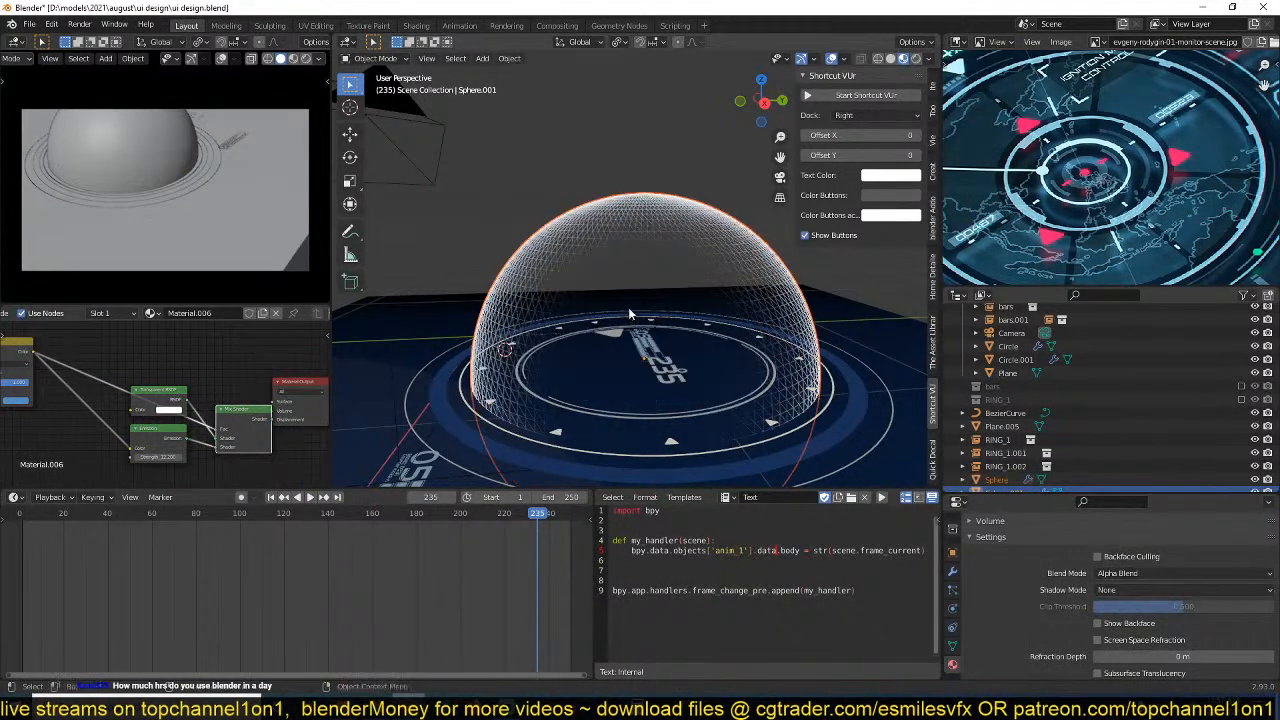
key("ctrl+s")
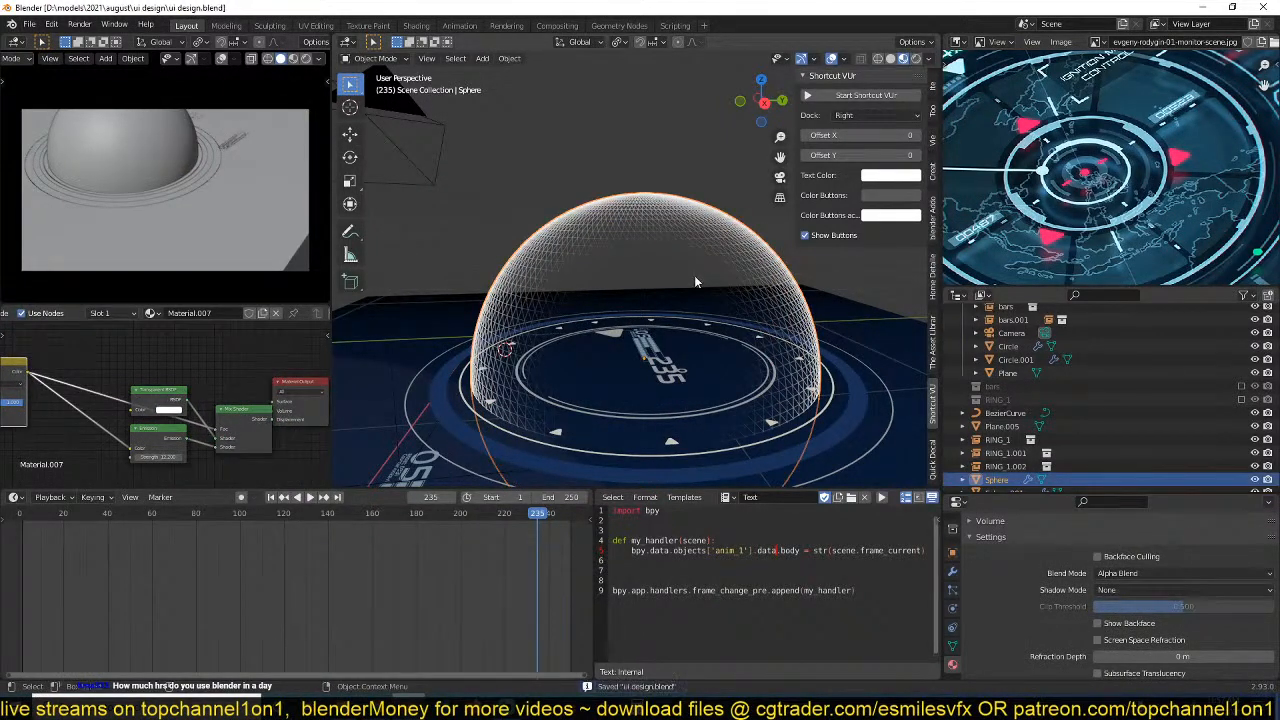
Select the world map globe and scale it up slightly to about 1.02.
left_click(694, 275)
key("s")
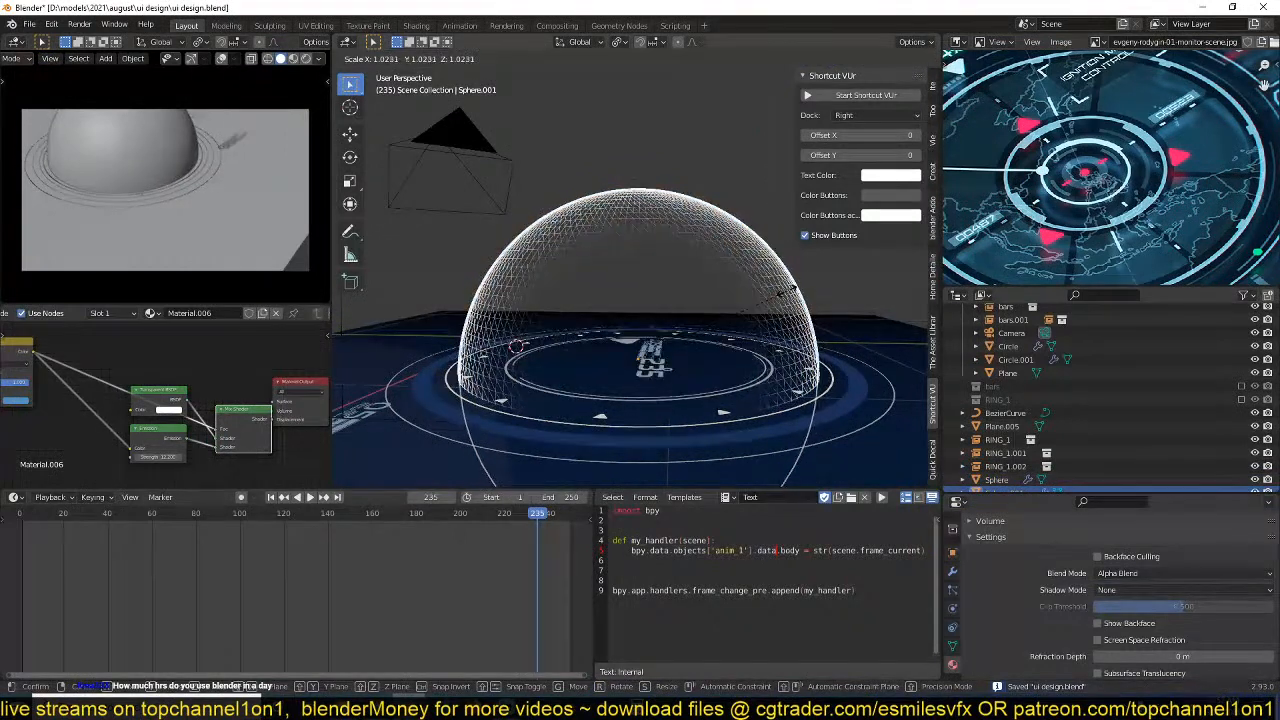
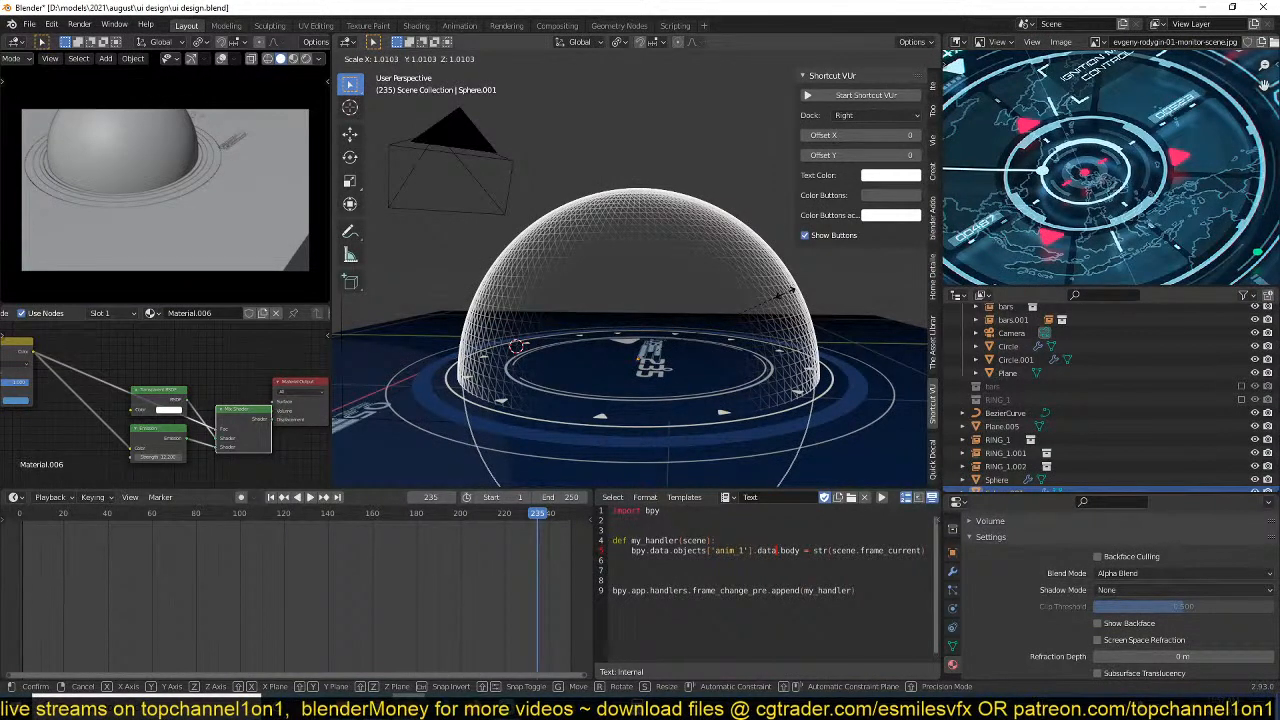
Scale the world map globe up by 1.010 and again by about 1.054, and turn off Show Backface in its material settings.
left_click(785, 297)
middle_click_drag(640, 235, 615, 350)
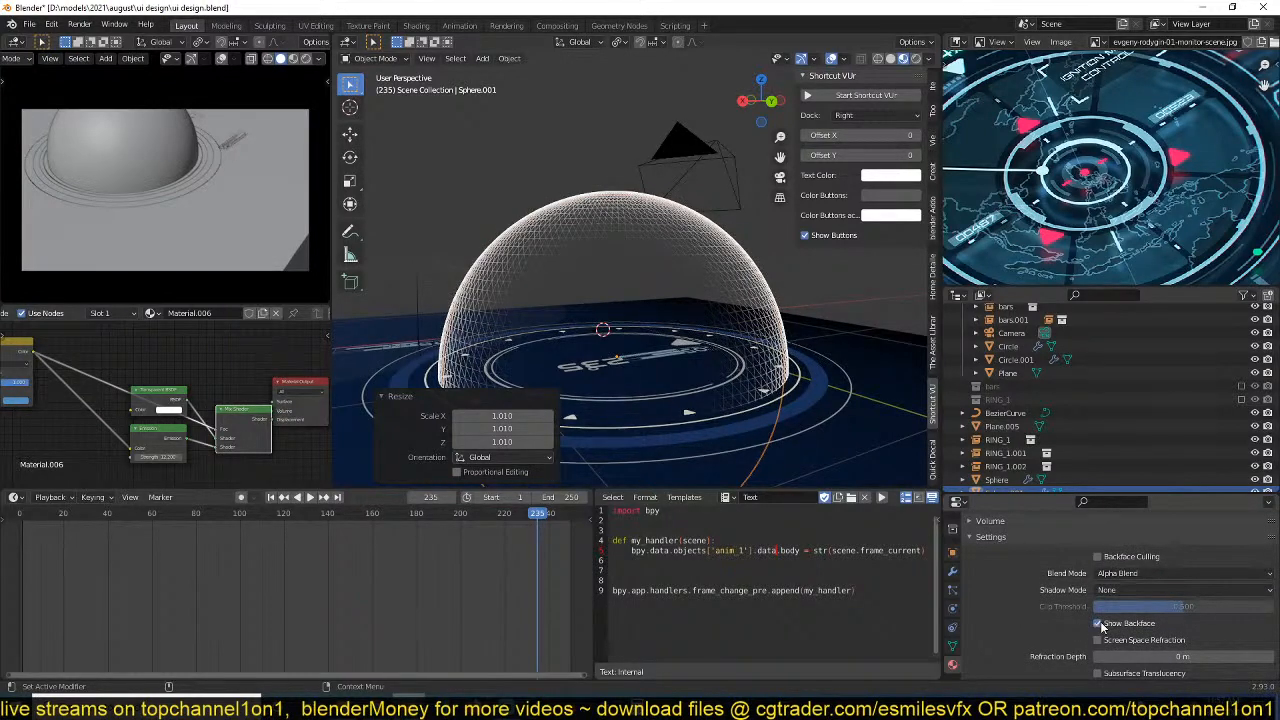
left_click(1098, 623)
key("s")
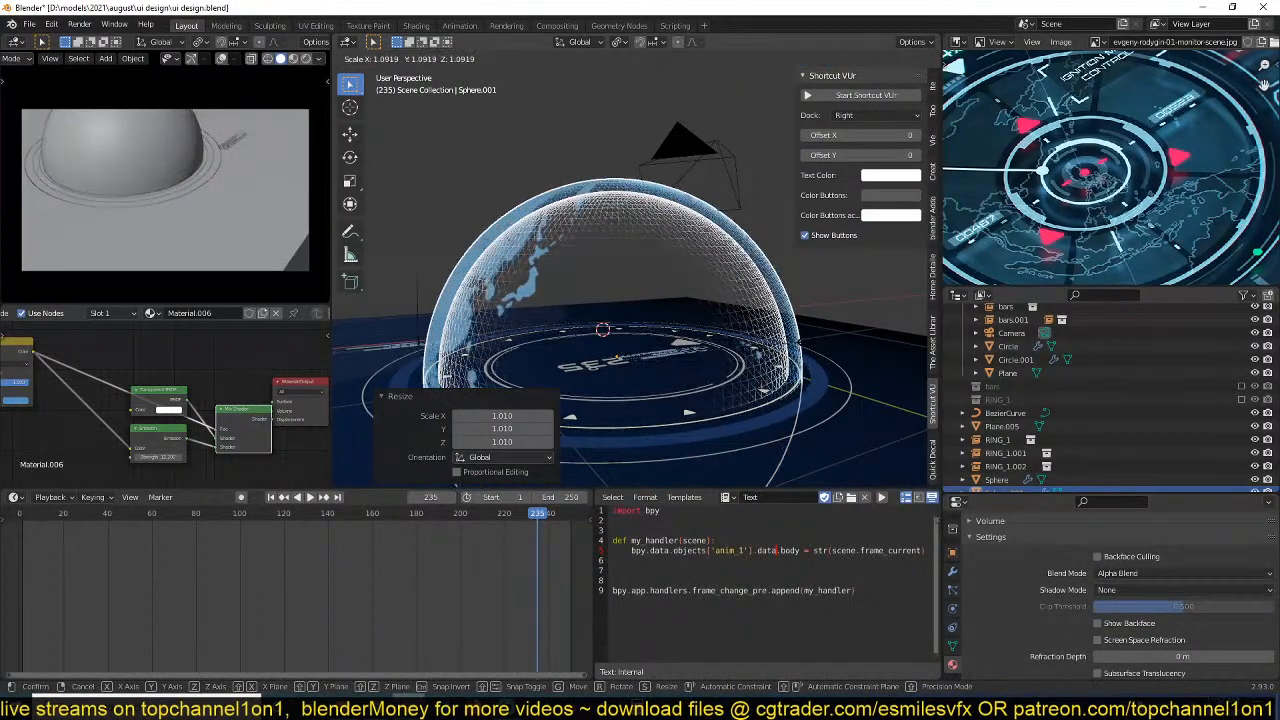
left_click(794, 346)
middle_click_drag(794, 346, 782, 375)
Switch the camera preview to rendered shading and save the file.
left_click(306, 58)
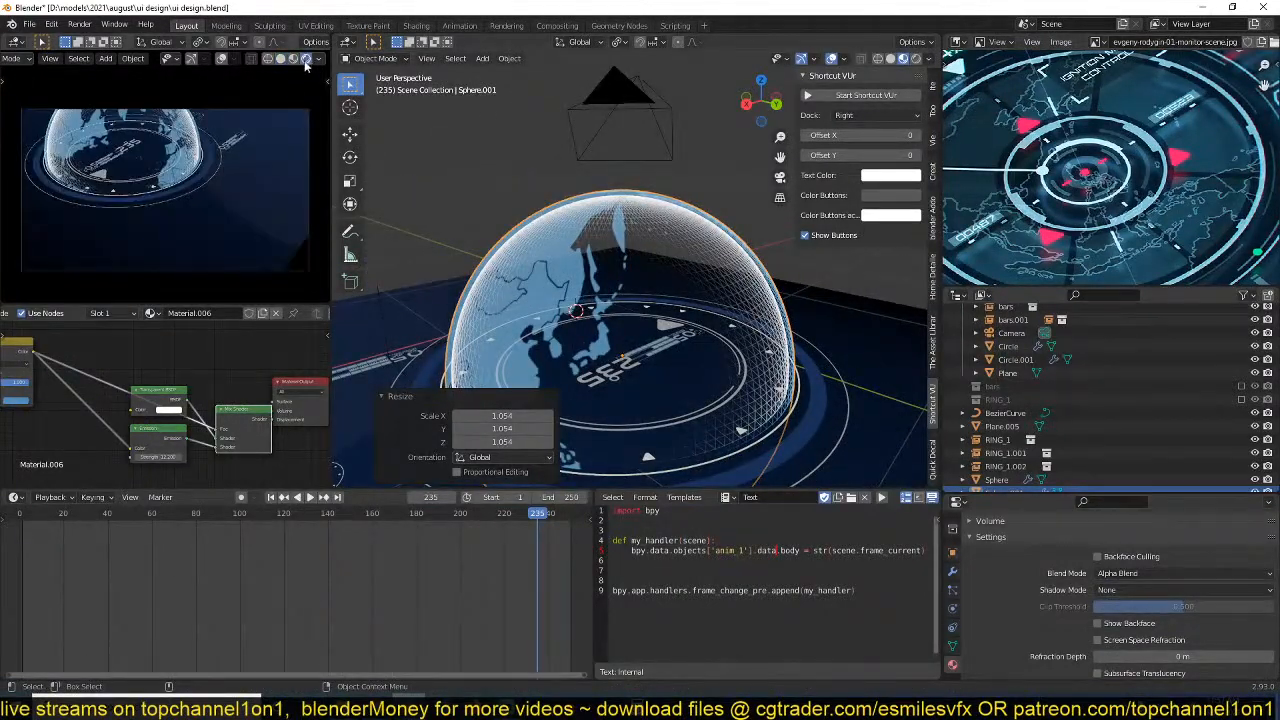
left_click(568, 183)
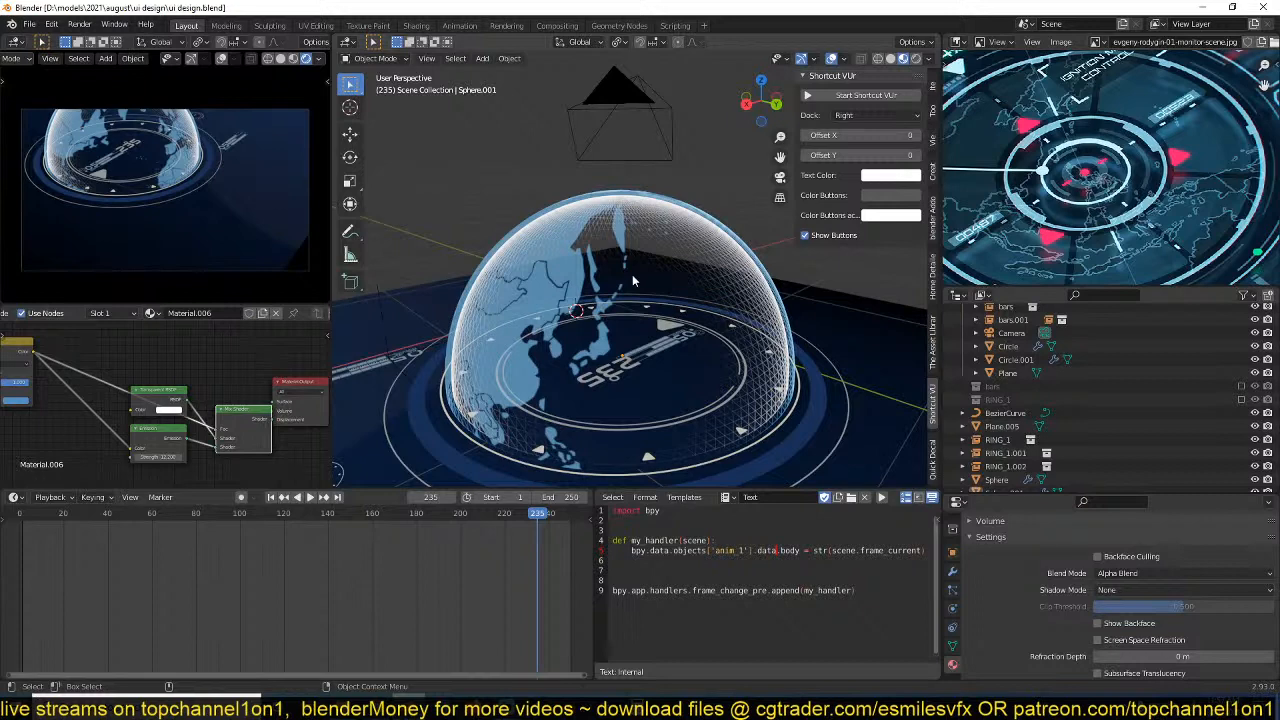
left_click(672, 258)
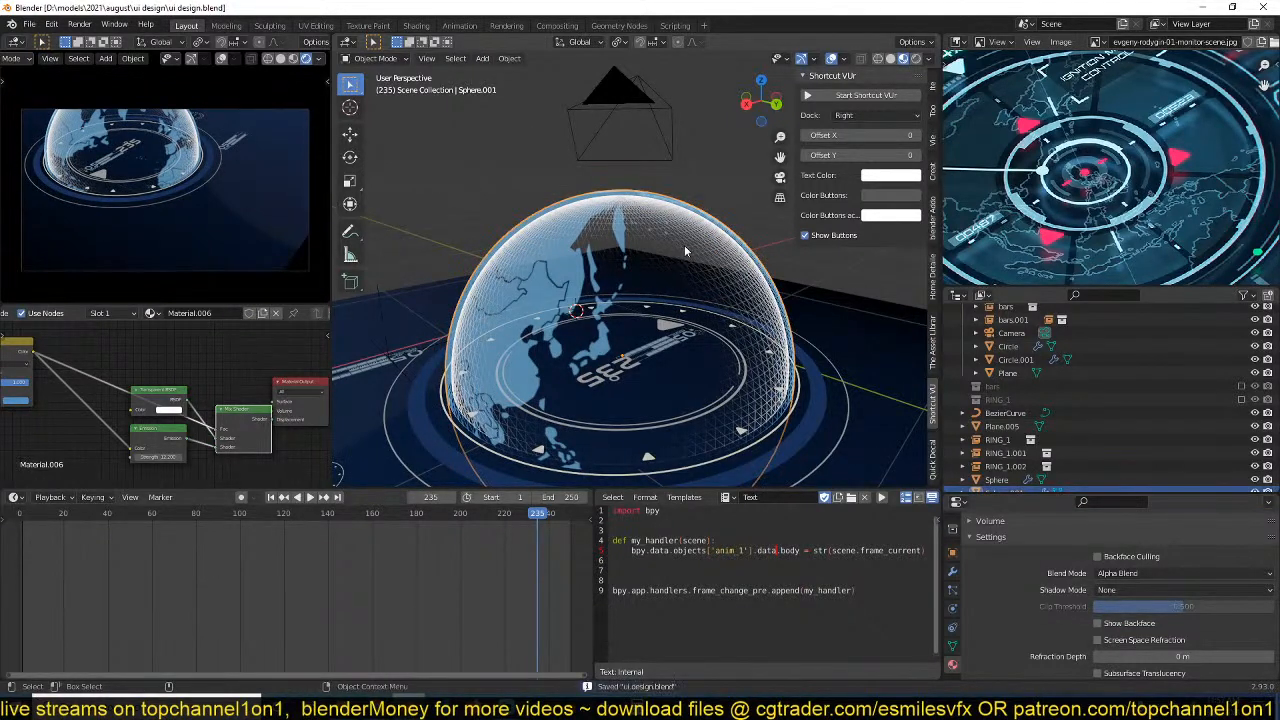
Compare the outer world map globe with the inner wireframe Sphere from the front, selecting each in turn.
left_click(697, 246)
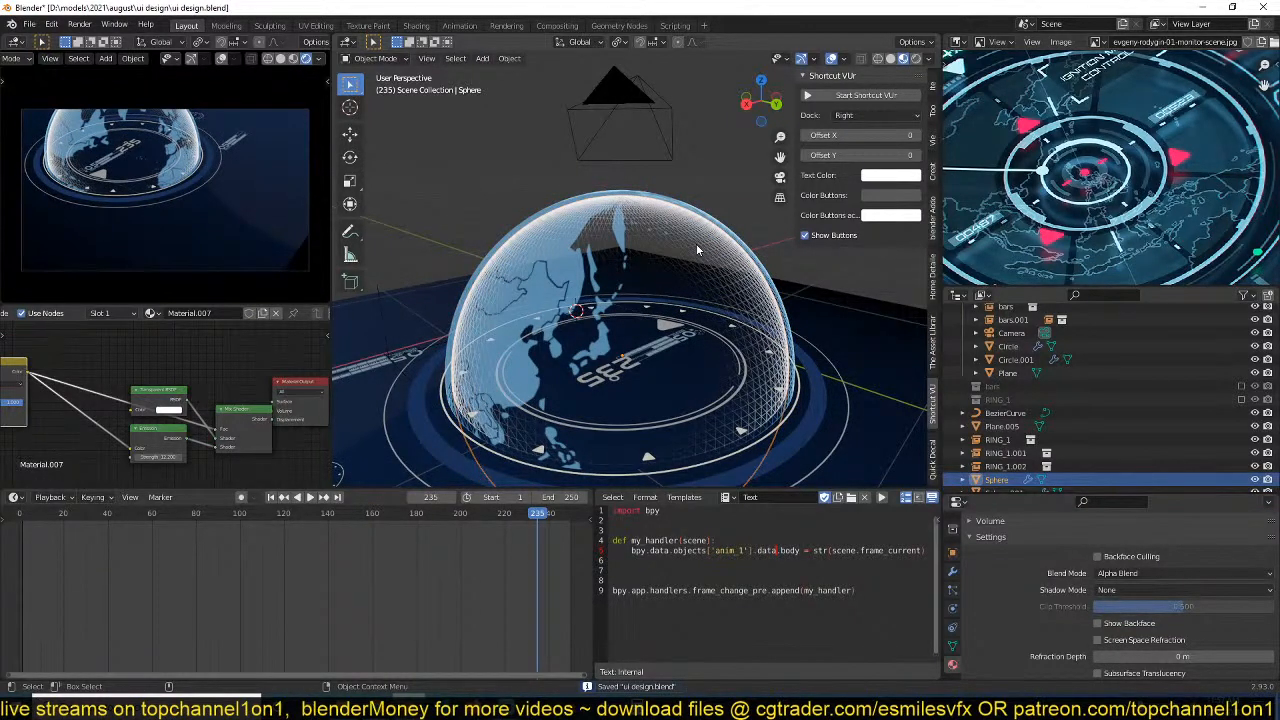
key("KP_1")
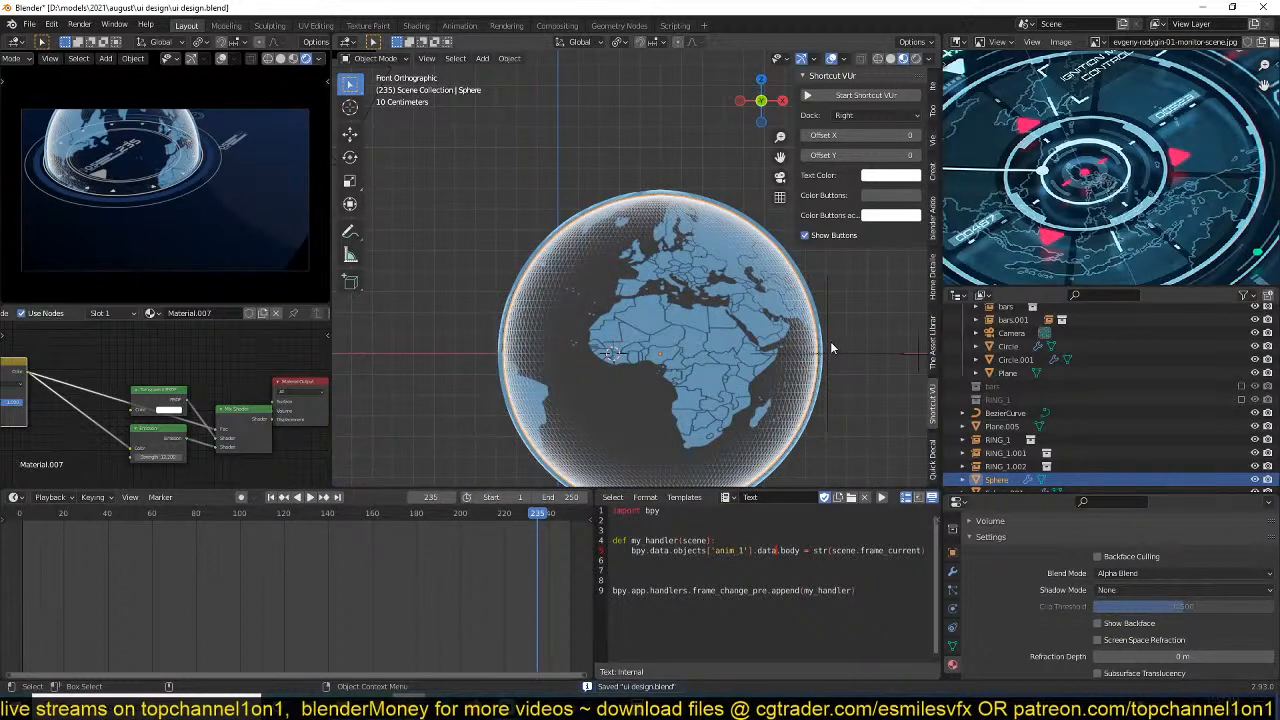
left_click(758, 241)
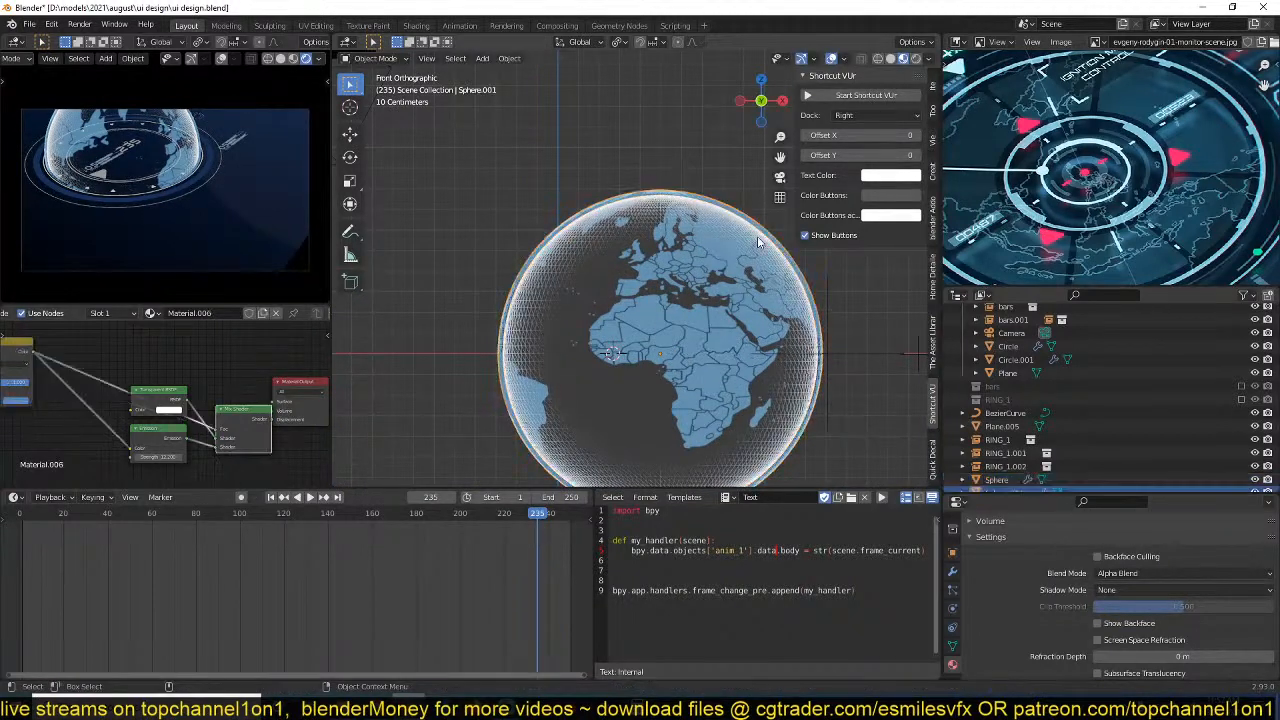
left_click(762, 250)
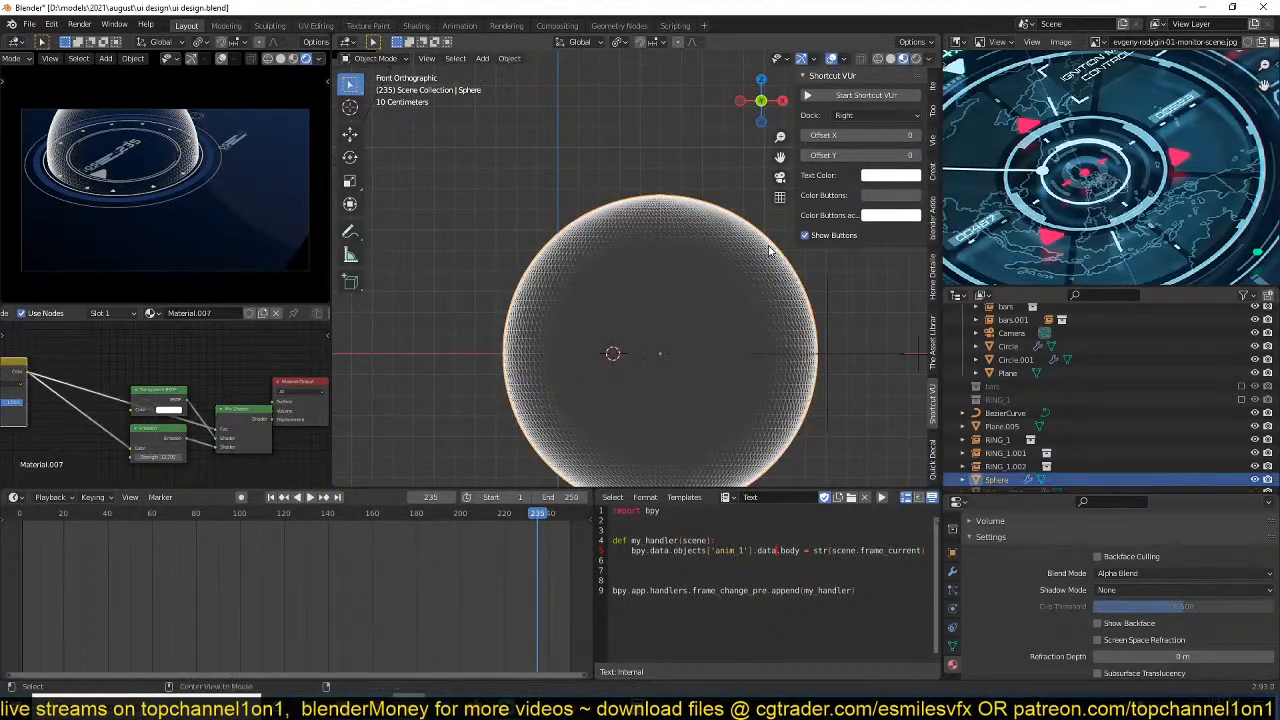
left_click(770, 250)
middle_click_drag(770, 252, 720, 288)
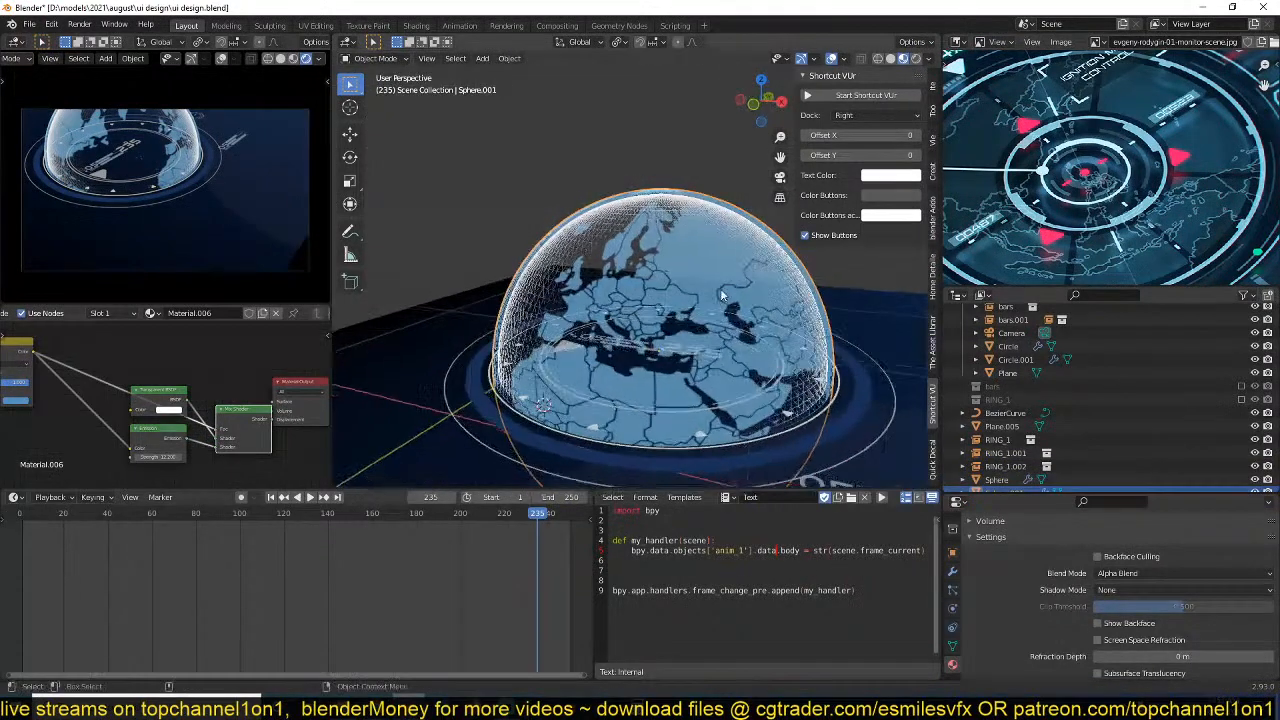
left_click(746, 262)
key("r")
key("r")
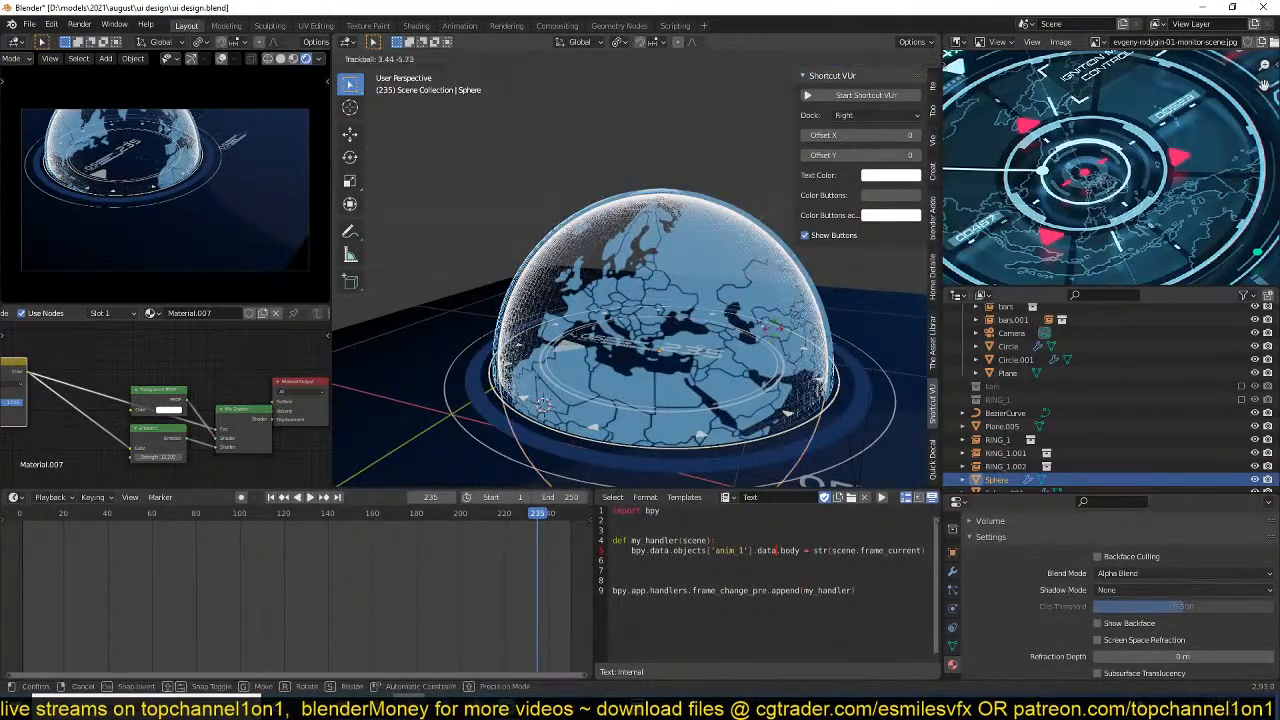
right_click(766, 250)
Hide the world map globe and the inner wireframe Sphere, and unhide both again.
left_click(765, 265)
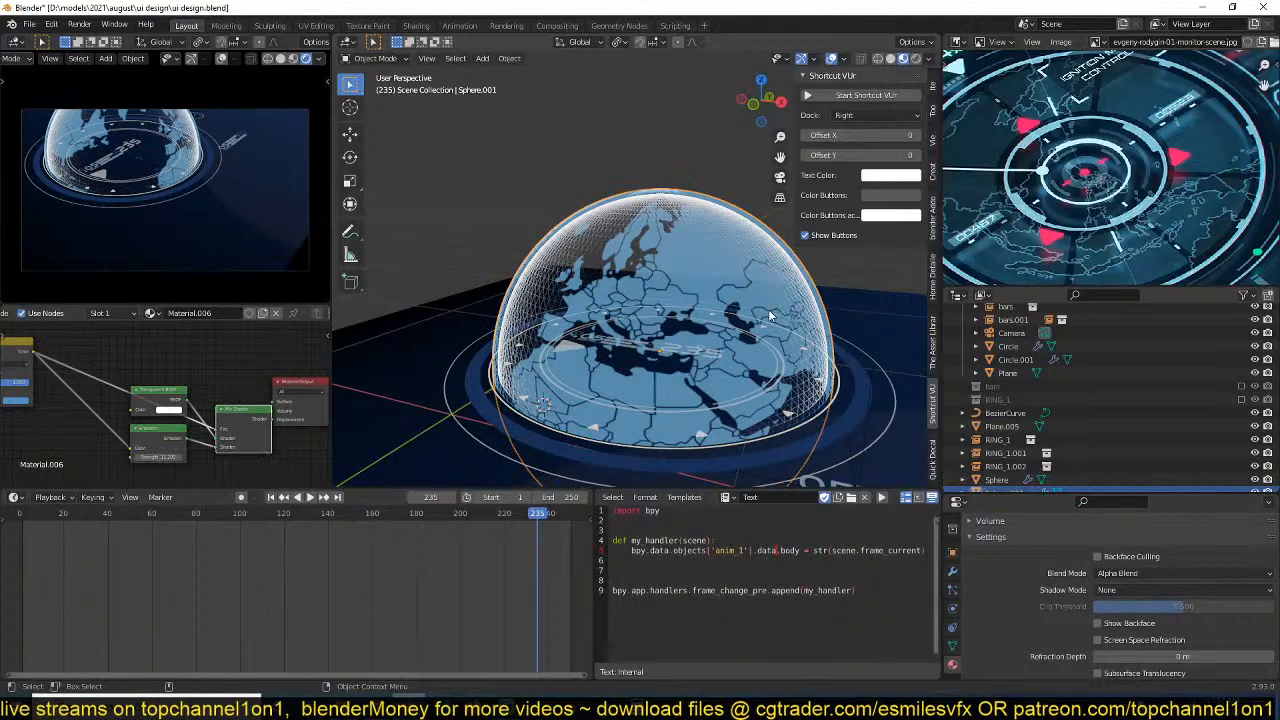
key("h")
left_click(754, 257)
key("h")
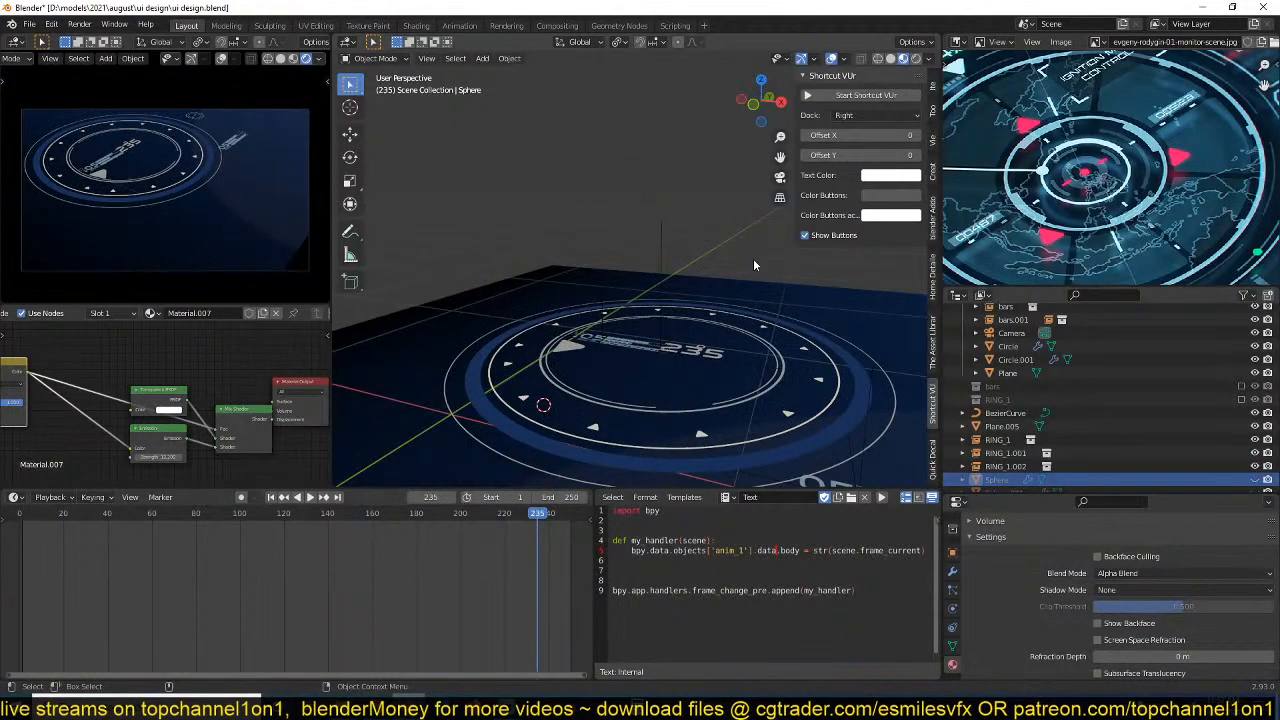
key("alt+h")
scroll(1000, 420, "down", 1)
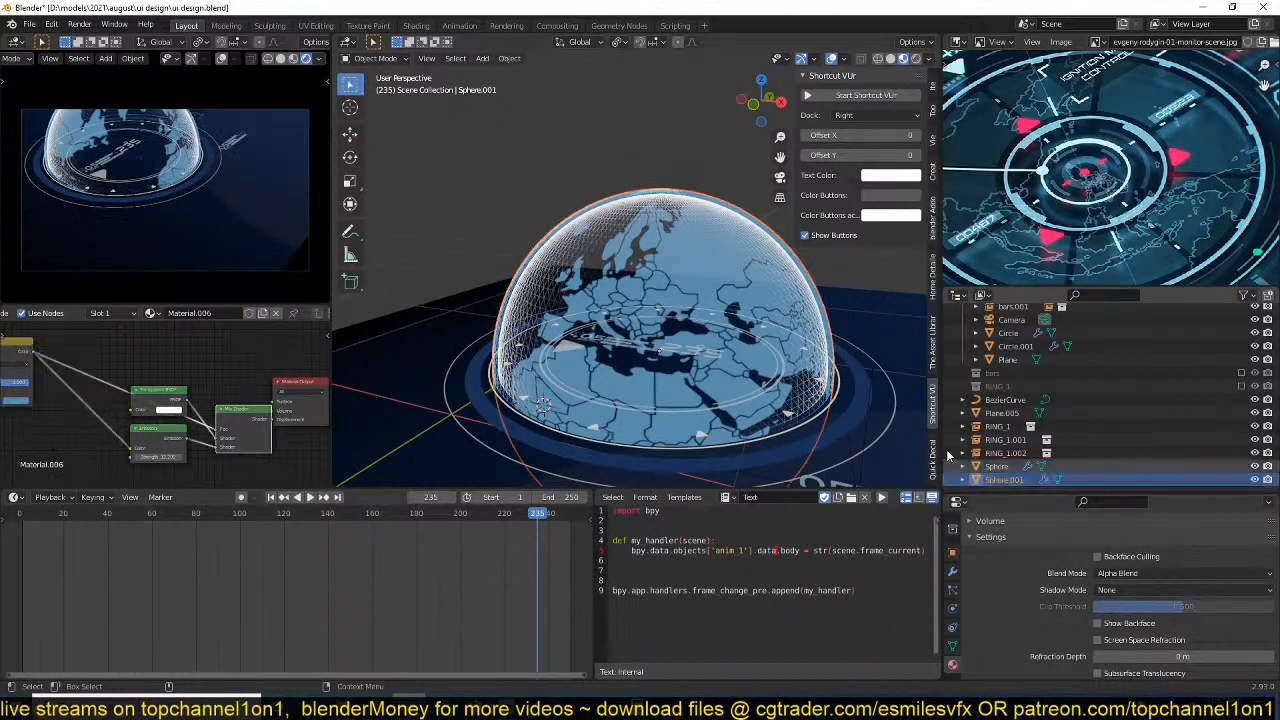
Tilt the world map globe in front view, finishing with a trackball rotation of about -20.6° and 13.8°.
key("KP_1")
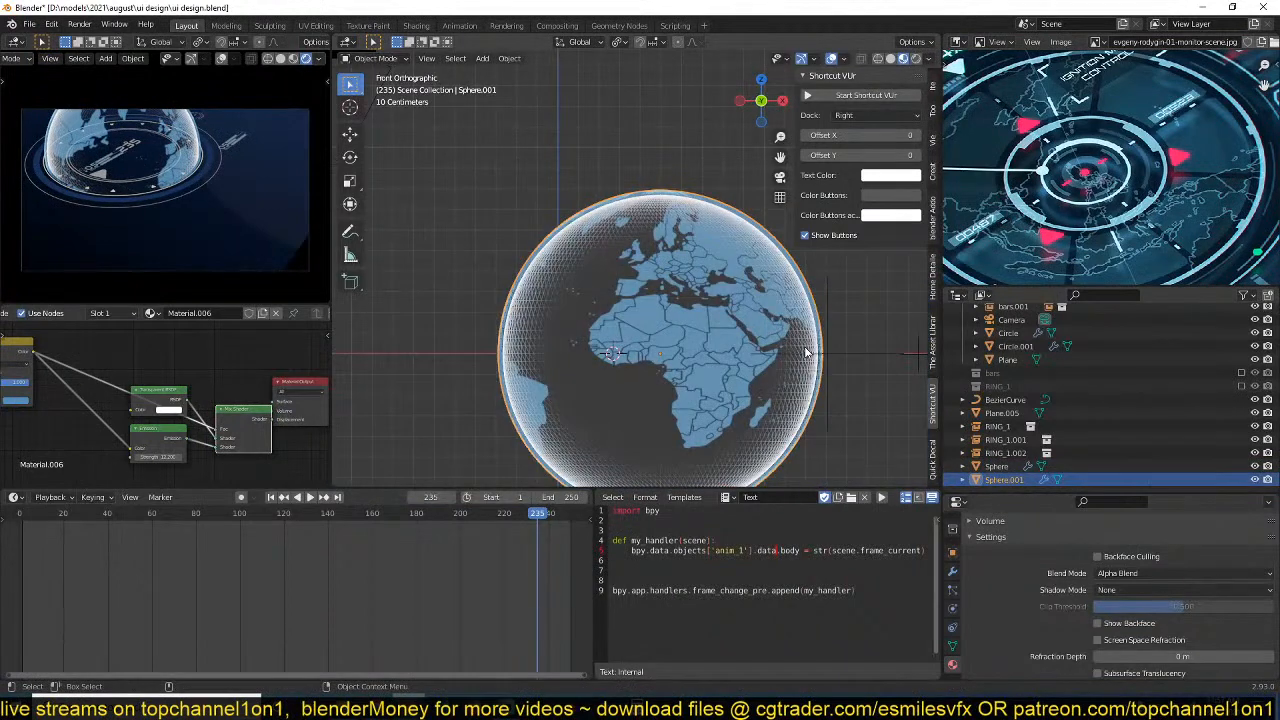
key("r")
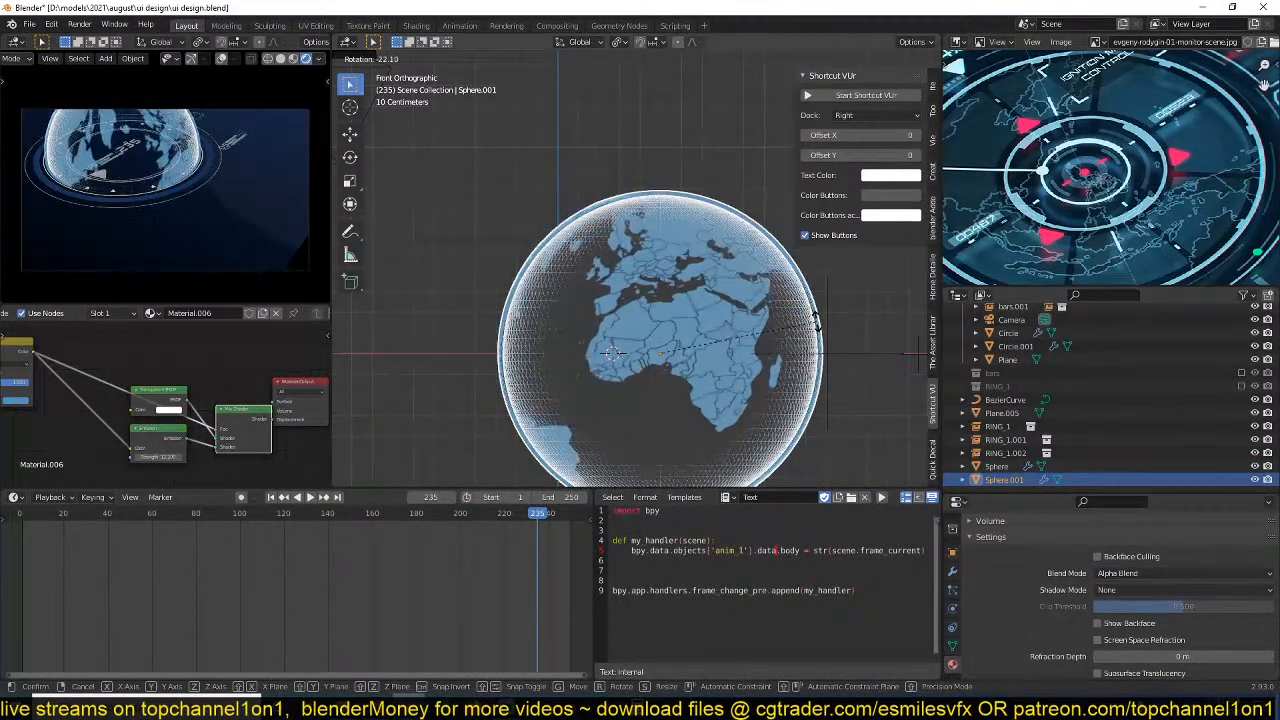
left_click(819, 350)
key("r")
key("r")
left_click(833, 328)
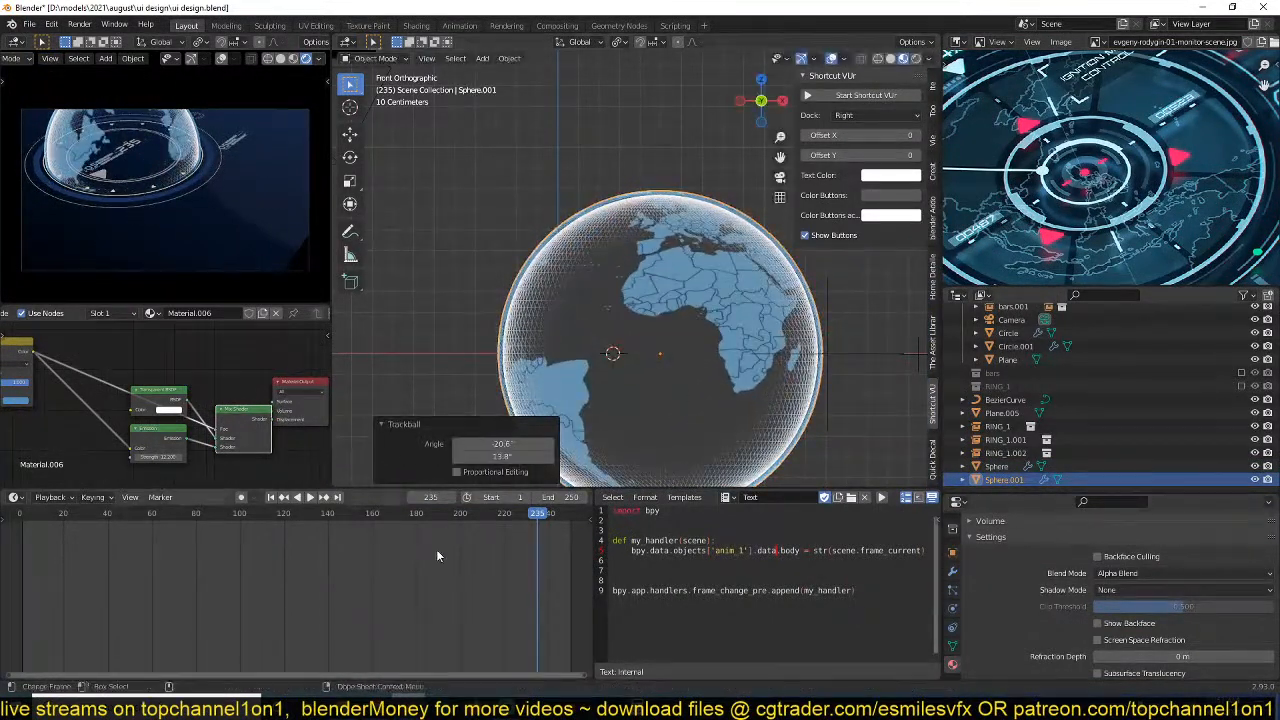
Enable auto keying and key the world map globe's starting rotation at frame 0, rotating it about -13.2° in front view.
scroll(28, 560, "down", 3)
left_click(77, 560)
key("r")
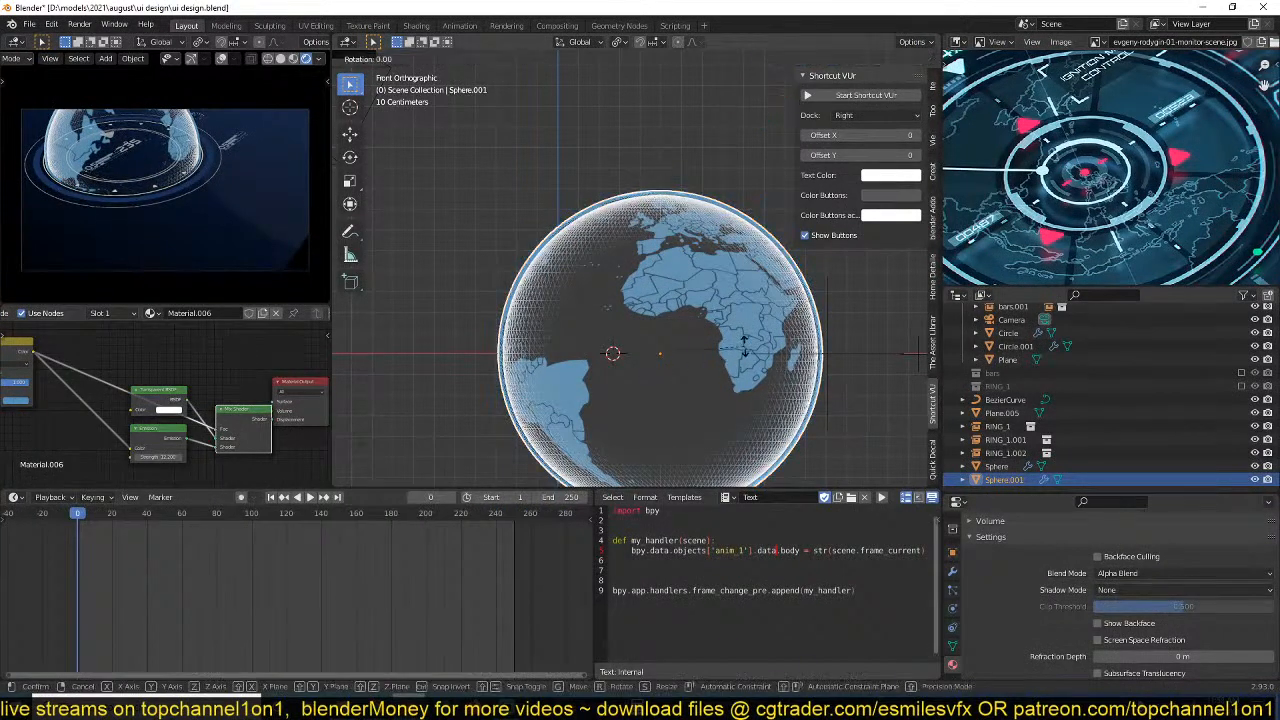
key("z")
key("z")
left_click(744, 345)
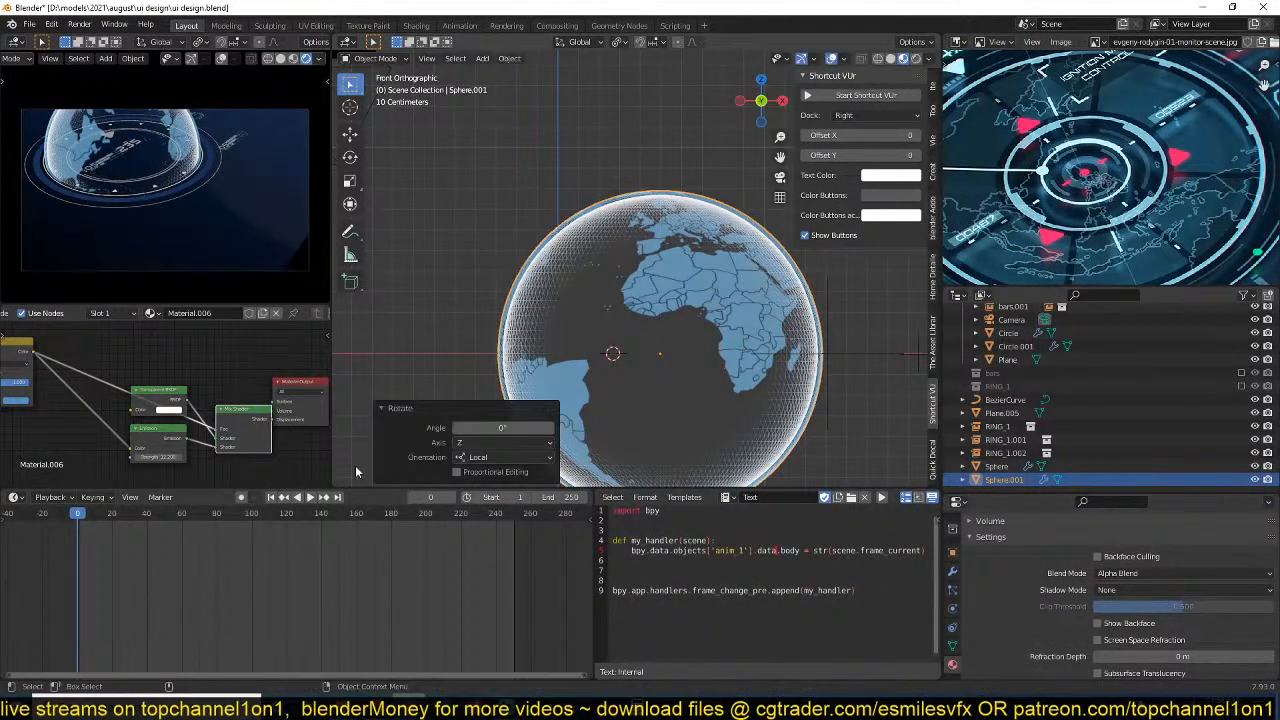
left_click(241, 497)
key("r")
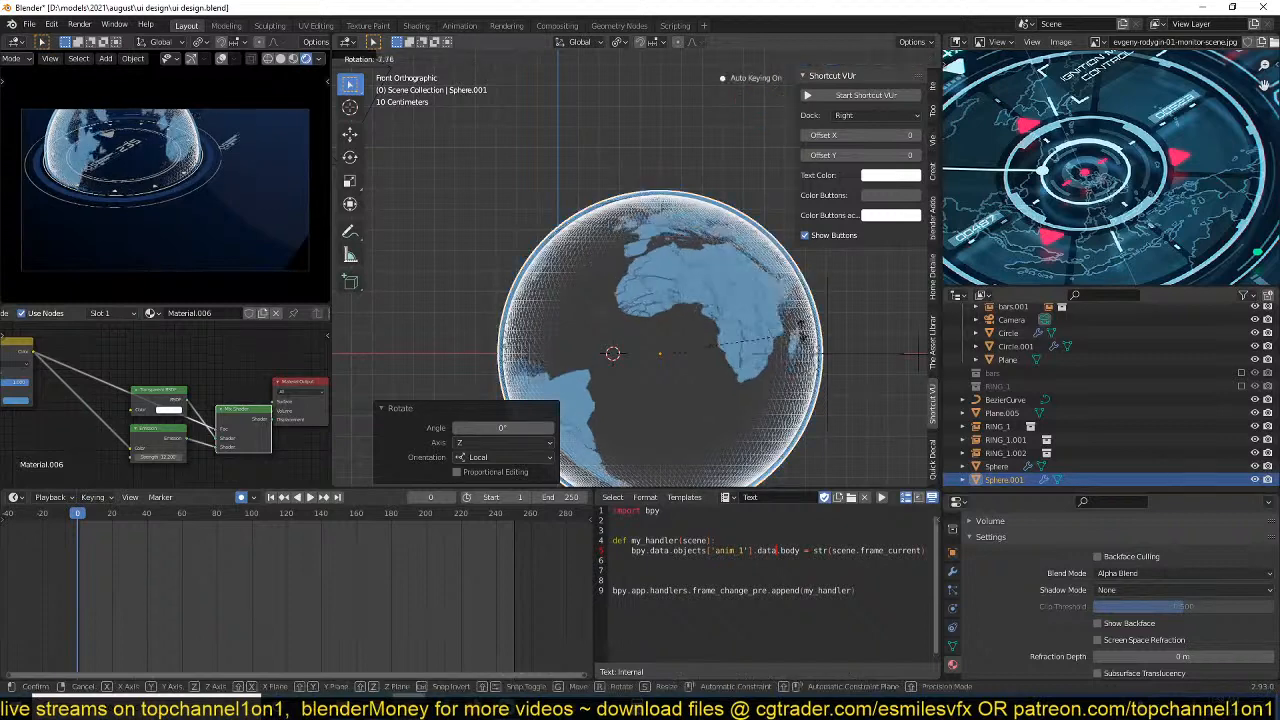
left_click(806, 323)
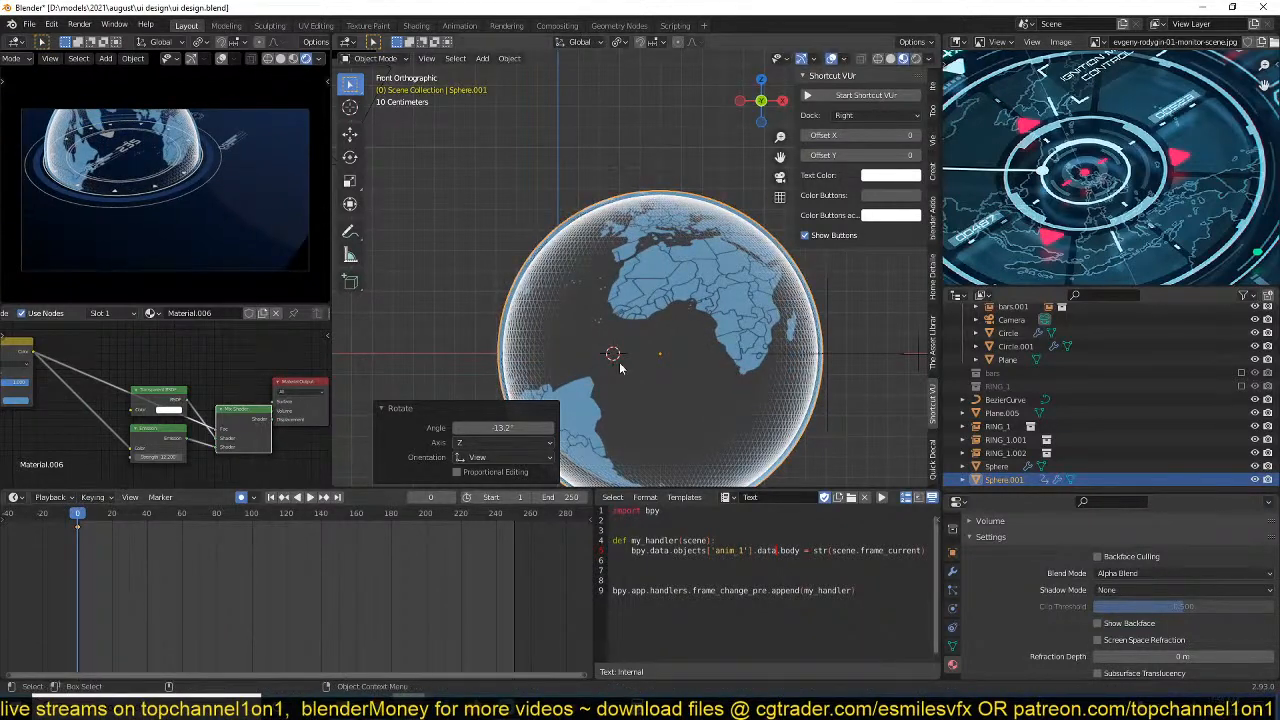
At frame 252, key the world map globe rotated about 233° around its local Z axis.
right_click_drag(505, 551, 517, 548, "shift")
key("r")
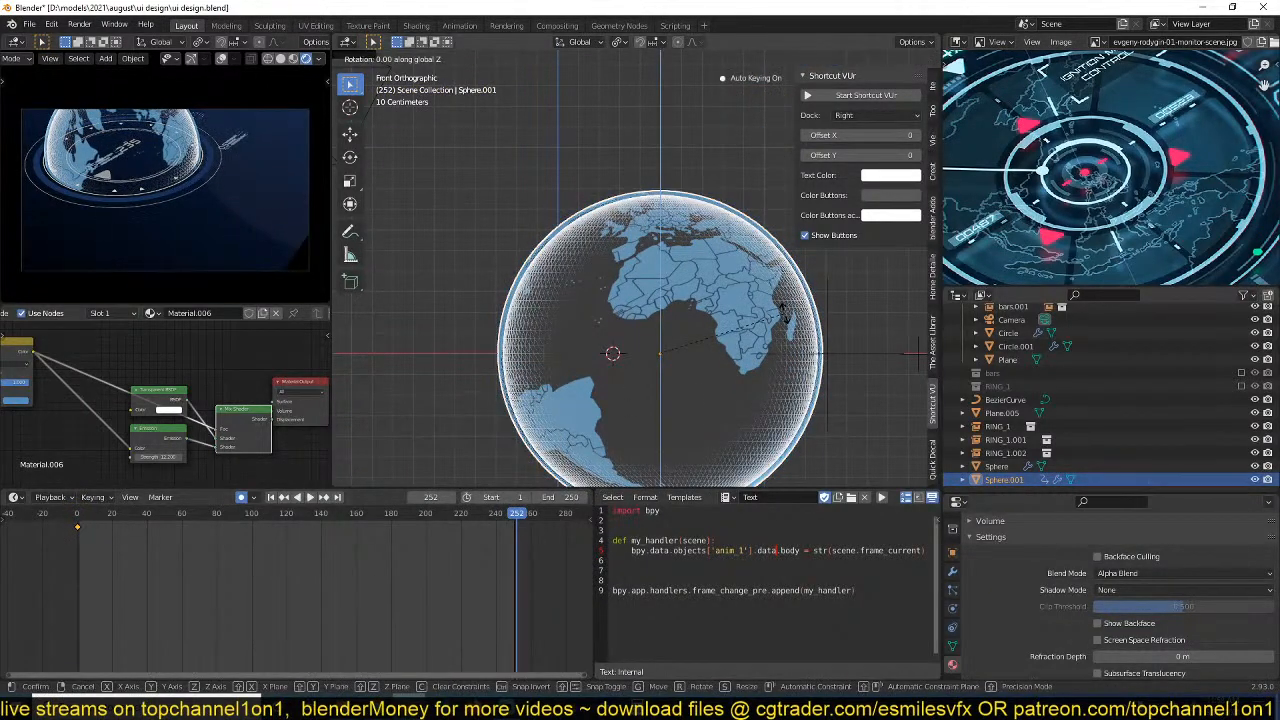
key("z")
key("z")
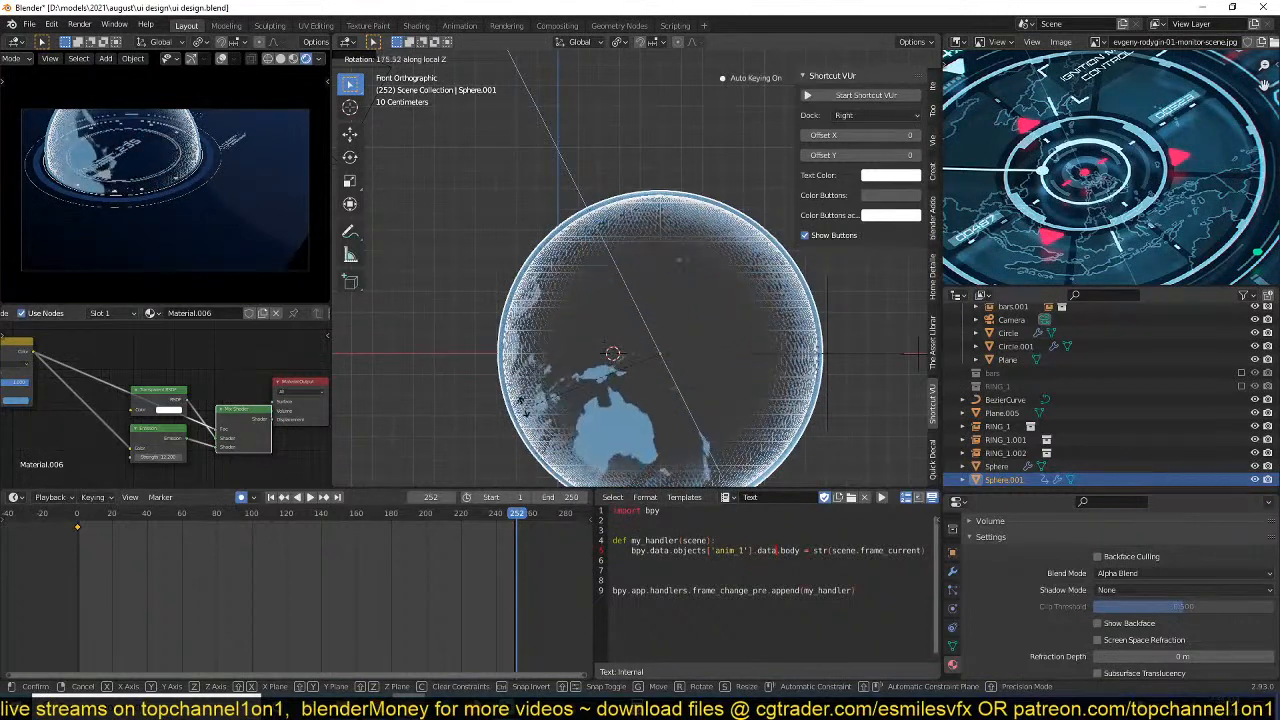
left_click(572, 285)
Change the handle type of the globe's rotation keyframes, save the file and play back the spin.
right_click(407, 612)
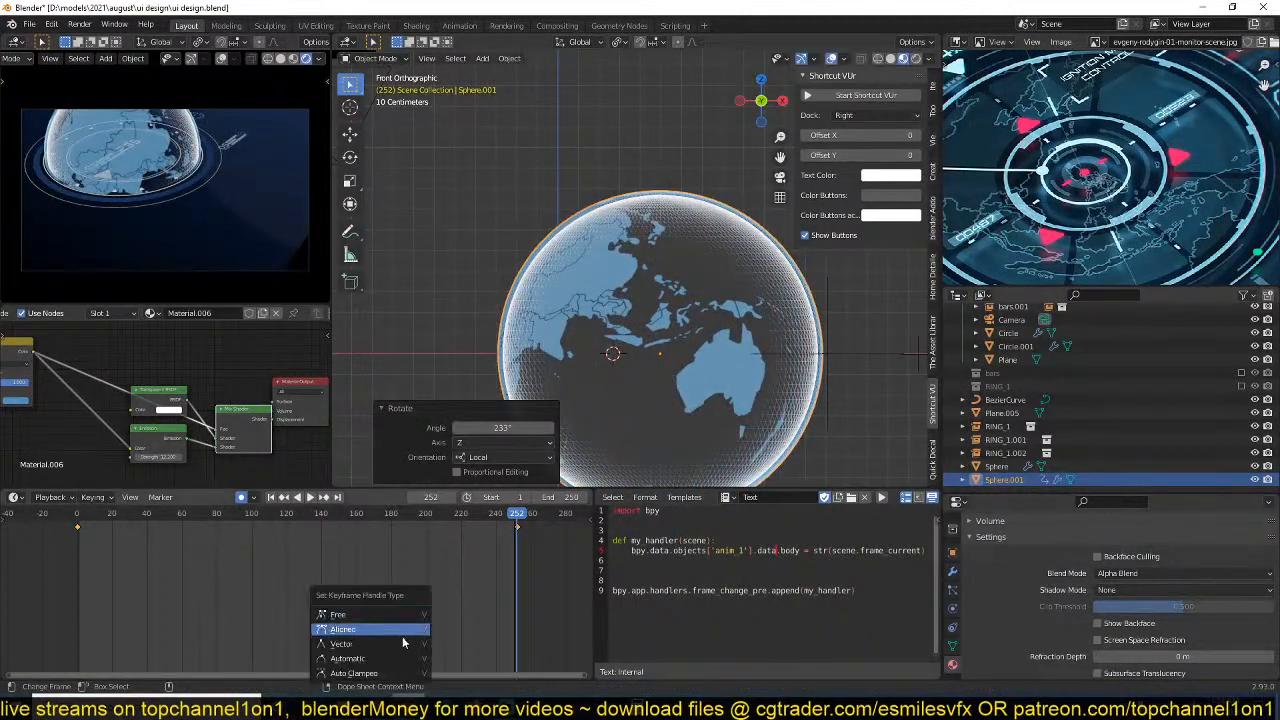
left_click(404, 637)
key("ctrl+s")
key("space")
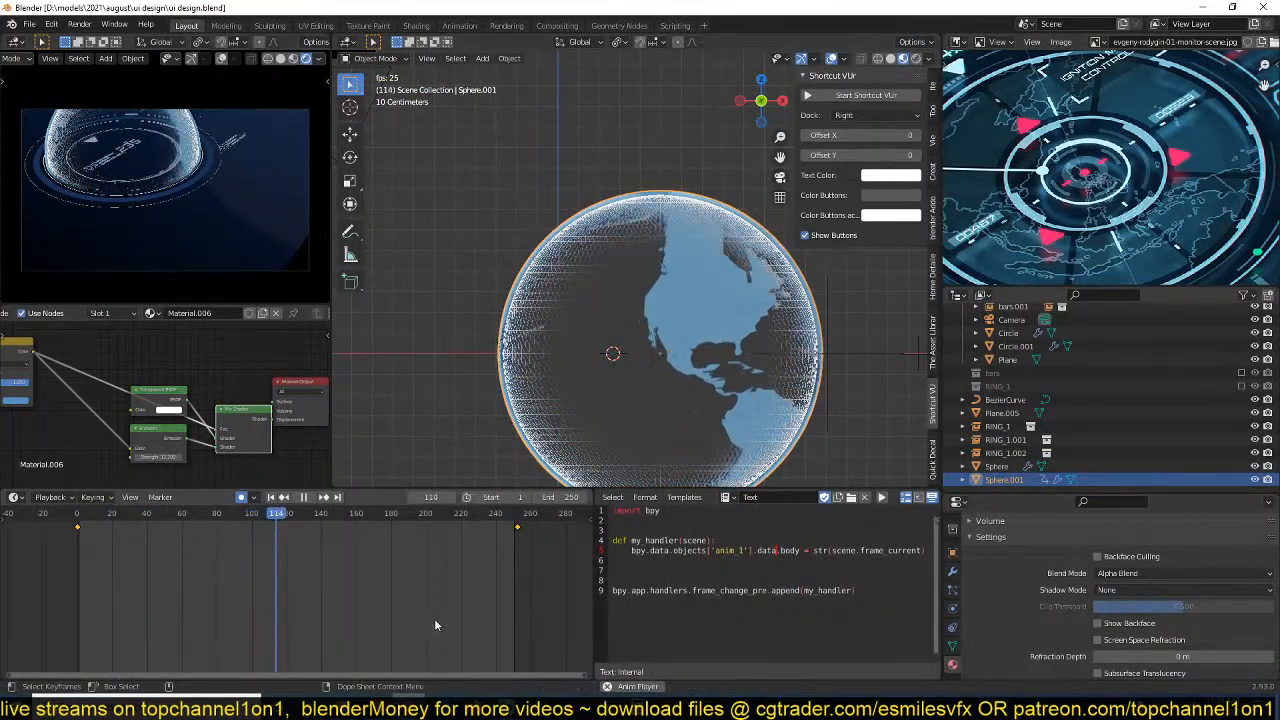
key("space")
Select the inner wireframe Sphere, try to resize it, and save the file.
left_click(553, 298)
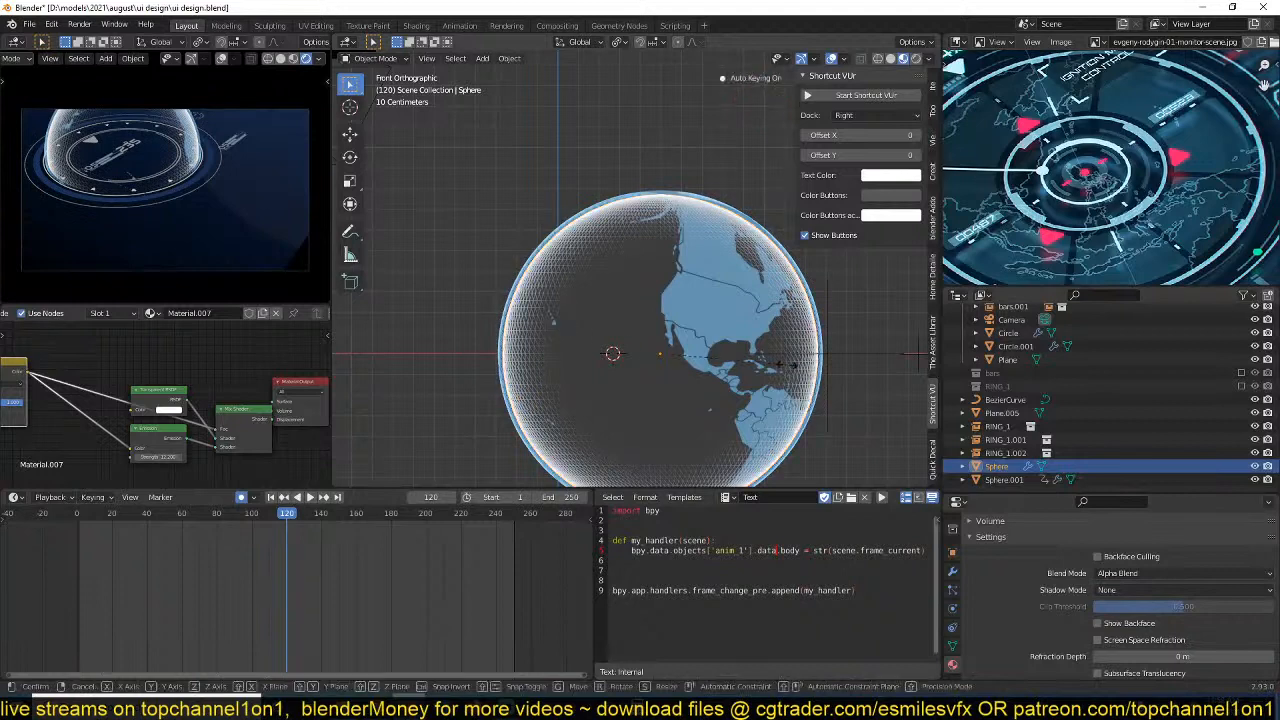
key("s")
left_click(790, 367)
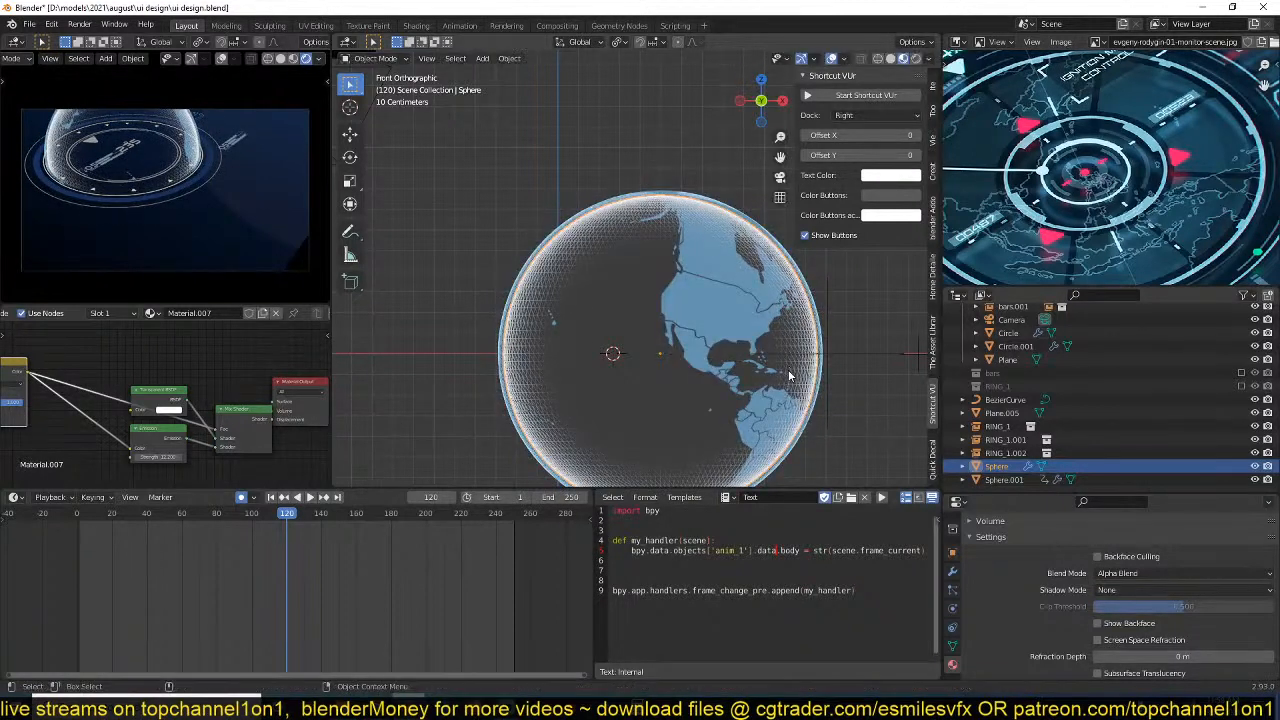
key("ctrl+s")
Key the inner wireframe Sphere's starting rotation at frame 0 with a 0° rotation.
left_click(64, 547)
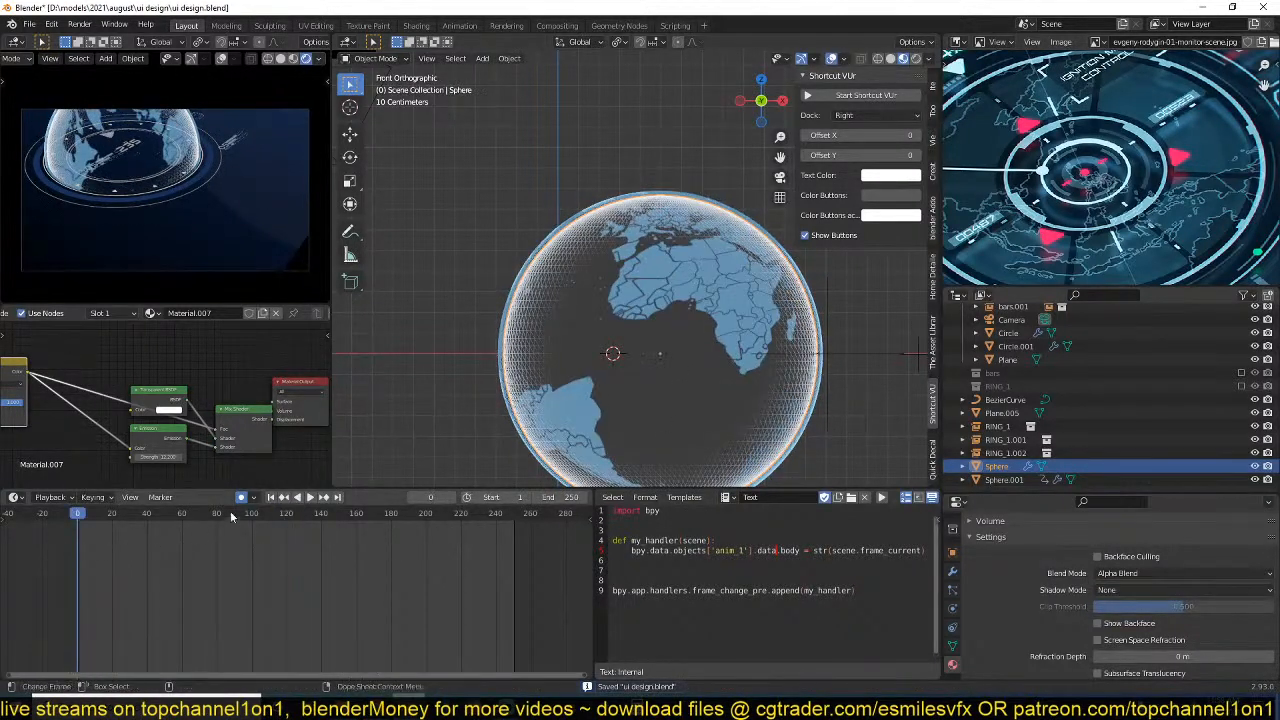
key("r")
left_click(812, 346)
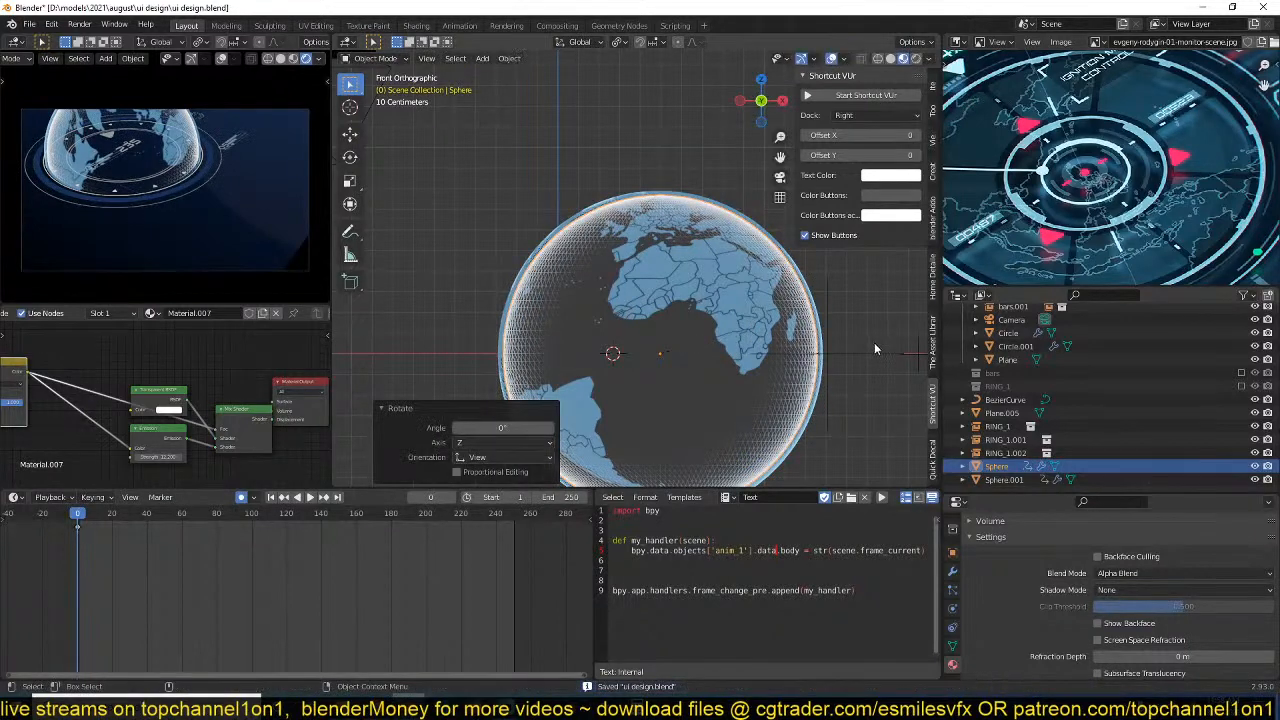
At frame 254, key the inner Sphere rotated about 309° around its local Z axis and play back the animation.
left_click(522, 566)
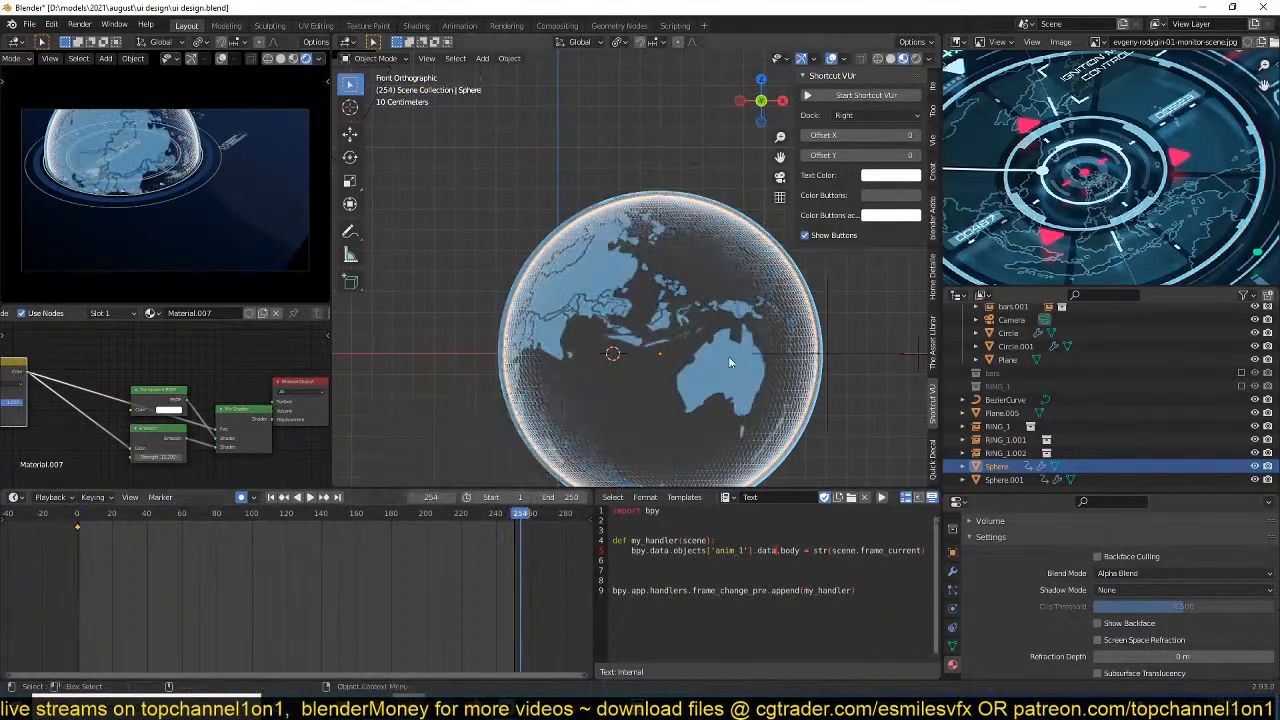
key("r")
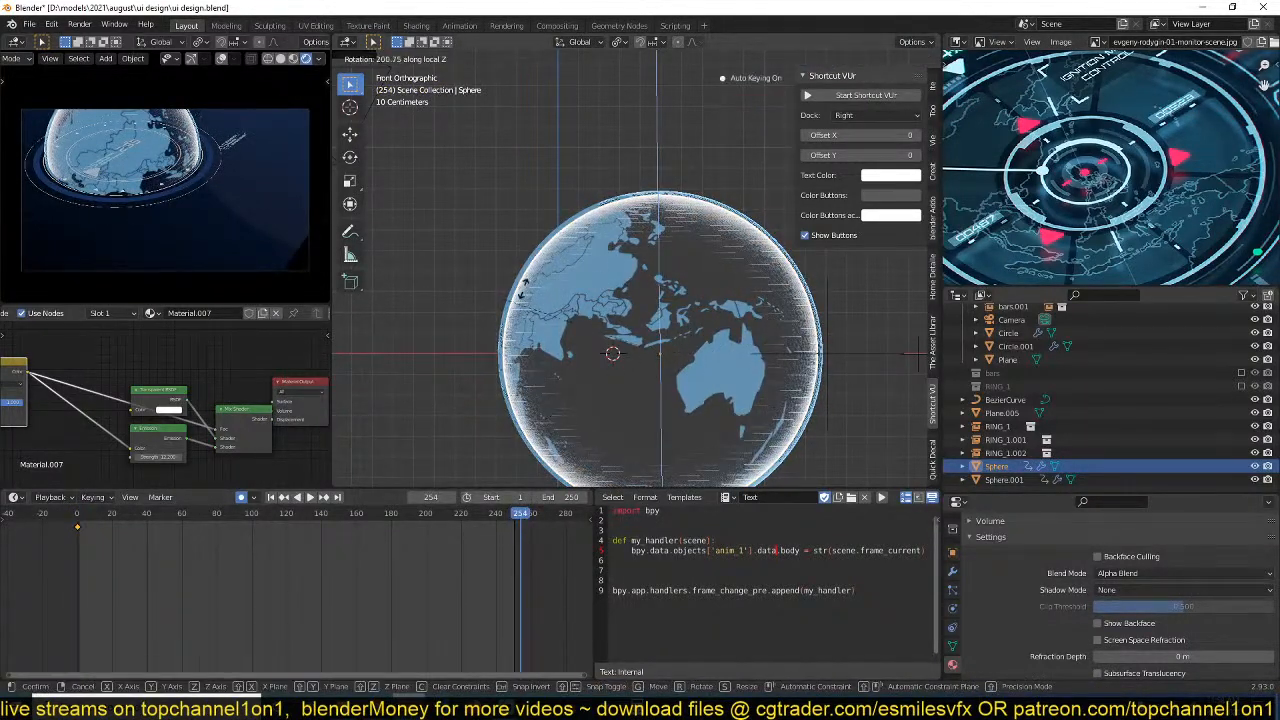
left_click(630, 400)
key("space")
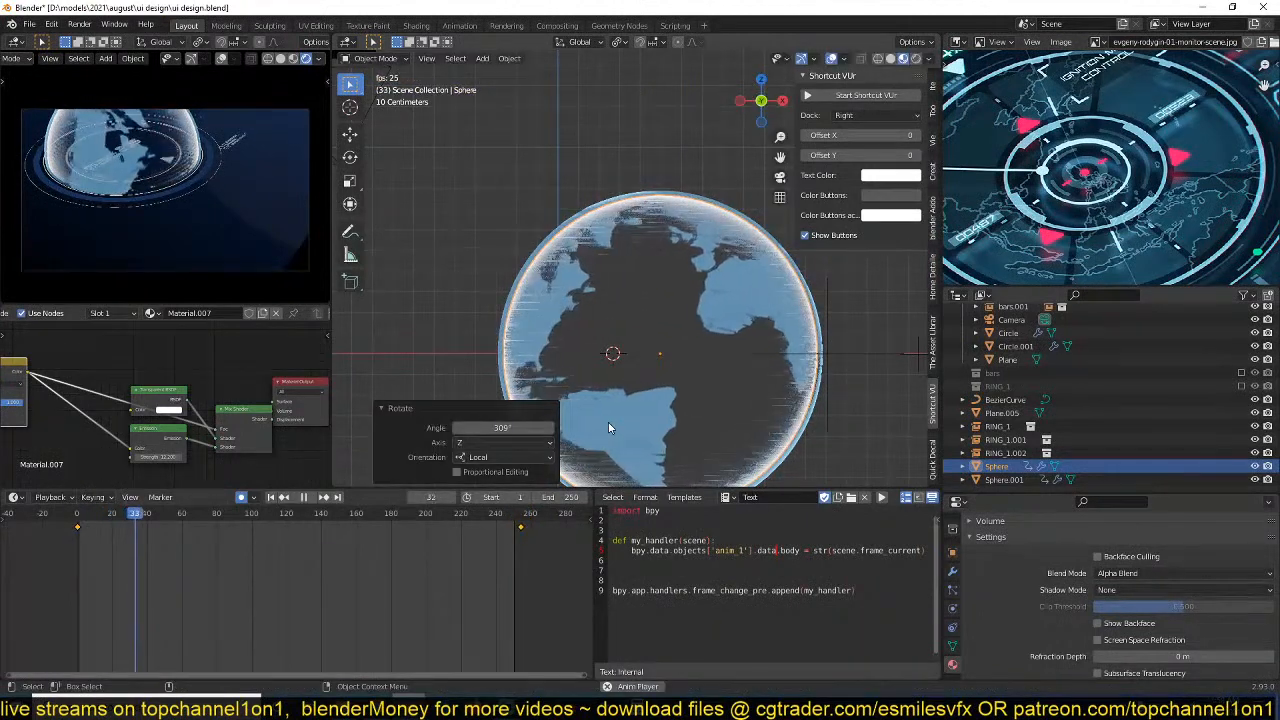
key("space")
Stop the playback, select Sphere.001 and reduce its Subdivision modifier to level 1 for both viewport and render.
left_click(497, 288)
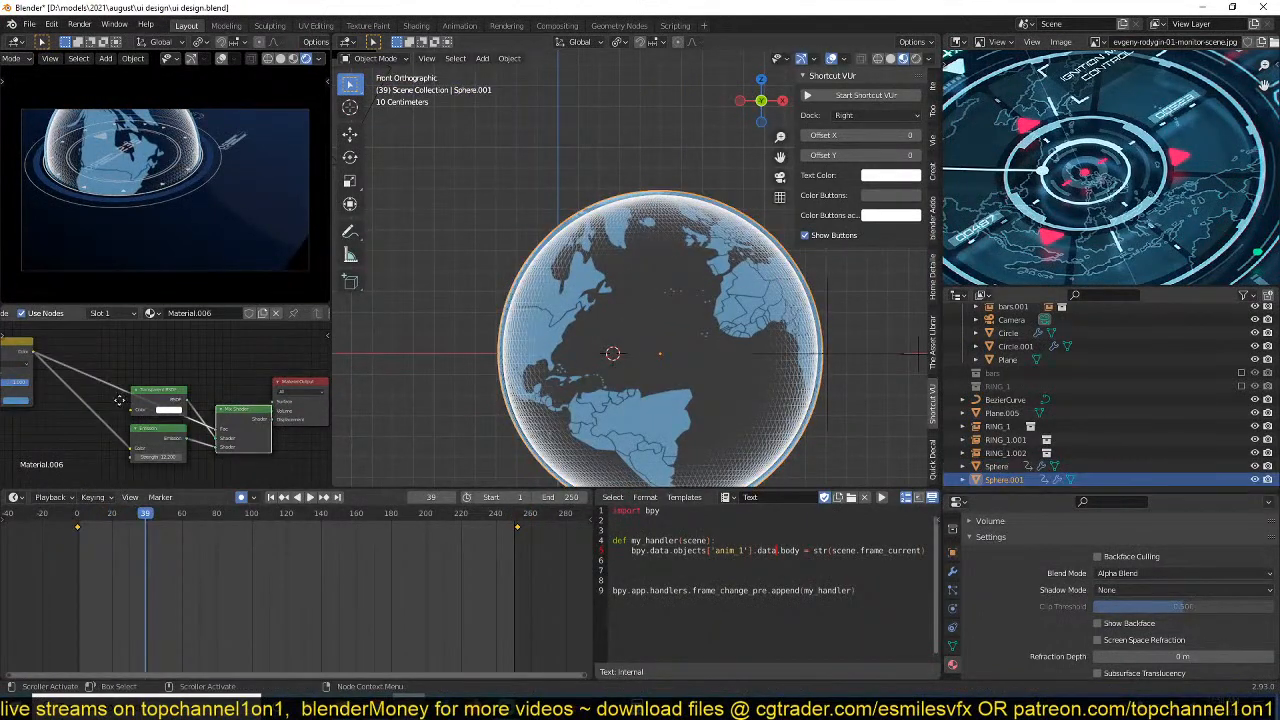
mouse_move(120, 400)
middle_mouse_down()
mouse_move(232, 388)
mouse_move(304, 358)
middle_mouse_up()
mouse_move(212, 388)
middle_mouse_down()
mouse_move(150, 430)
mouse_move(186, 397)
mouse_move(180, 409)
mouse_move(182, 374)
middle_mouse_up()
scroll(191, 396, "up", 2)
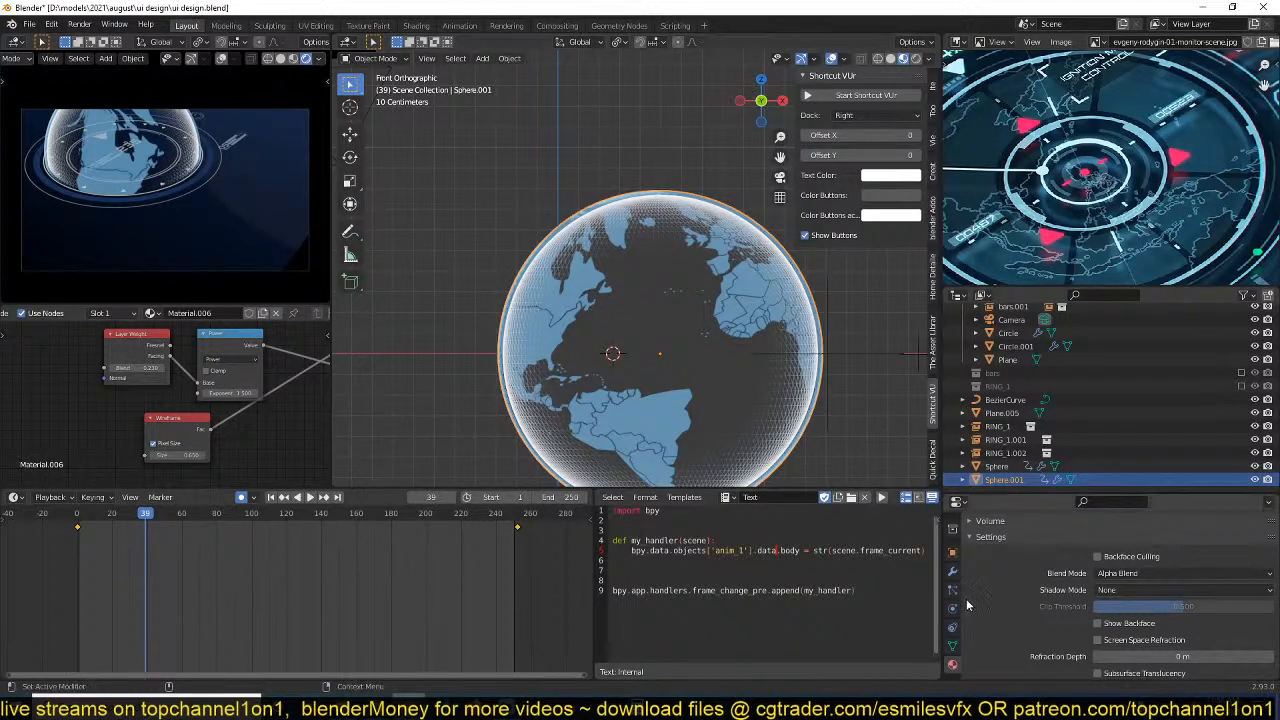
left_click(953, 573)
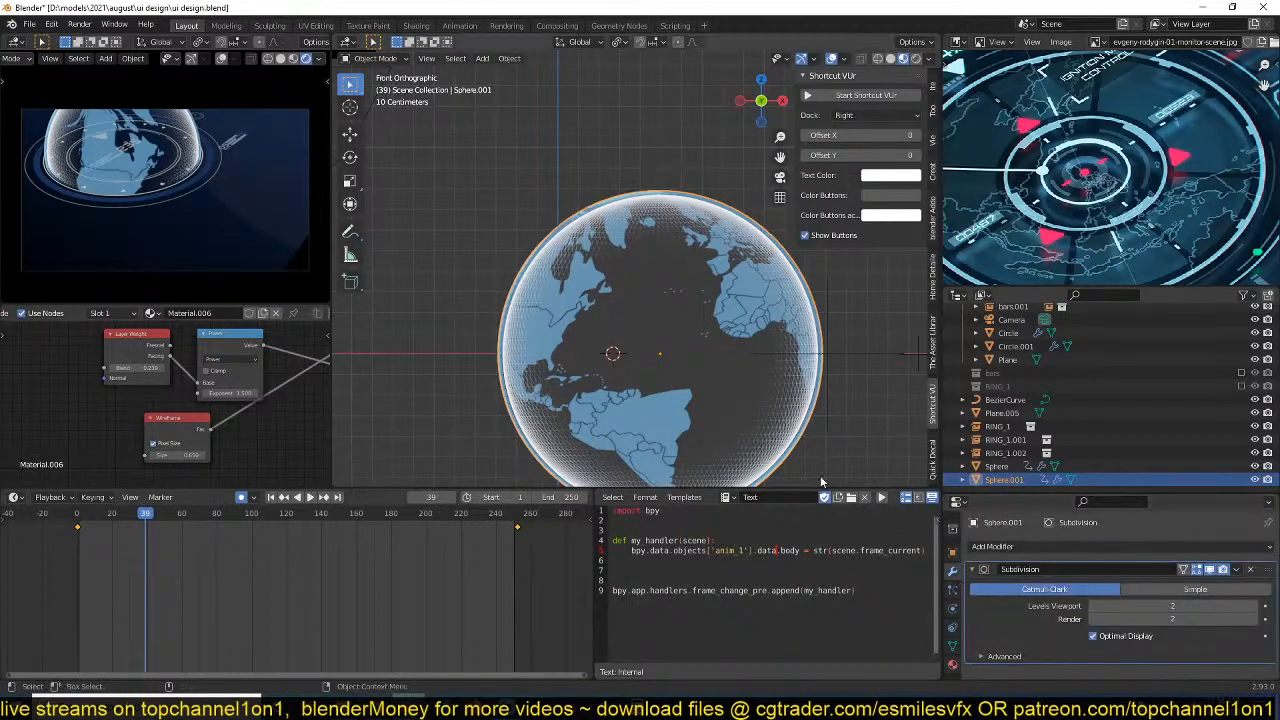
left_click(1094, 608)
left_click(1092, 619)
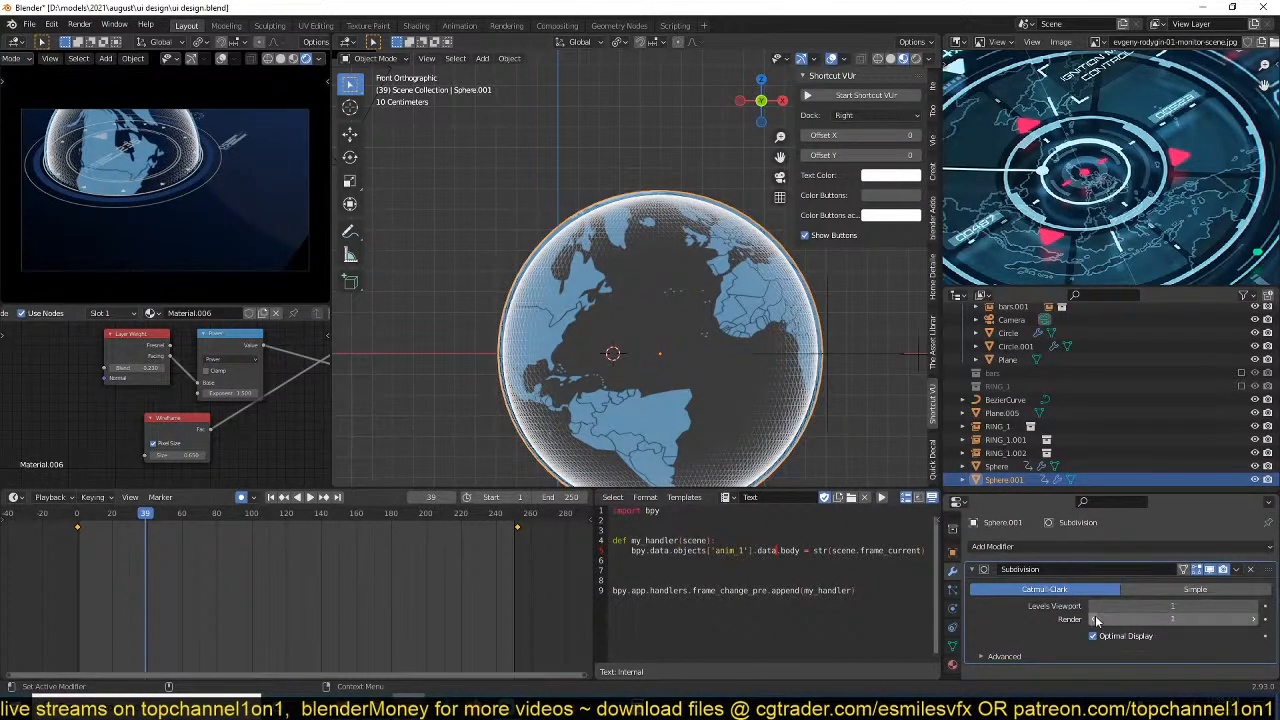
Compare Sphere.001 with and without its subdivision in the viewport, and inspect the object isolated from the scene.
left_click(1210, 570)
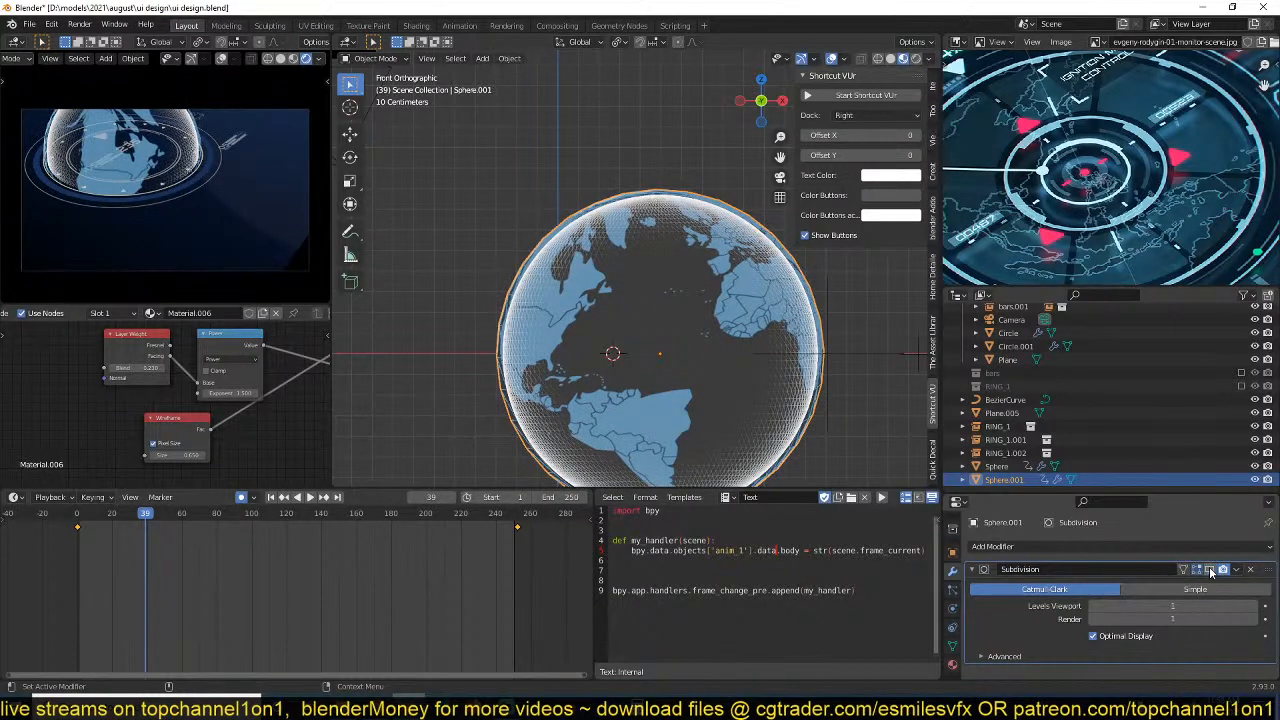
left_click(1210, 572)
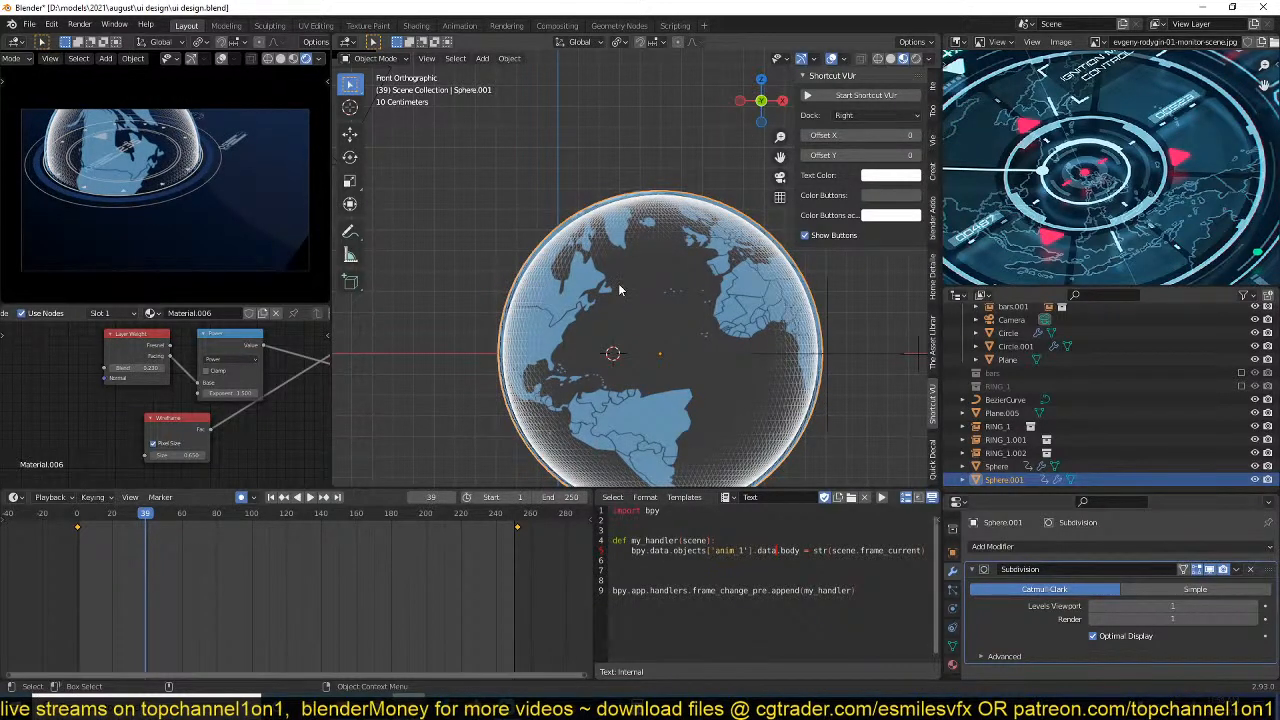
key("KP_Divide")
scroll(734, 361, "up", 3)
middle_click_drag(734, 361, 643, 330)
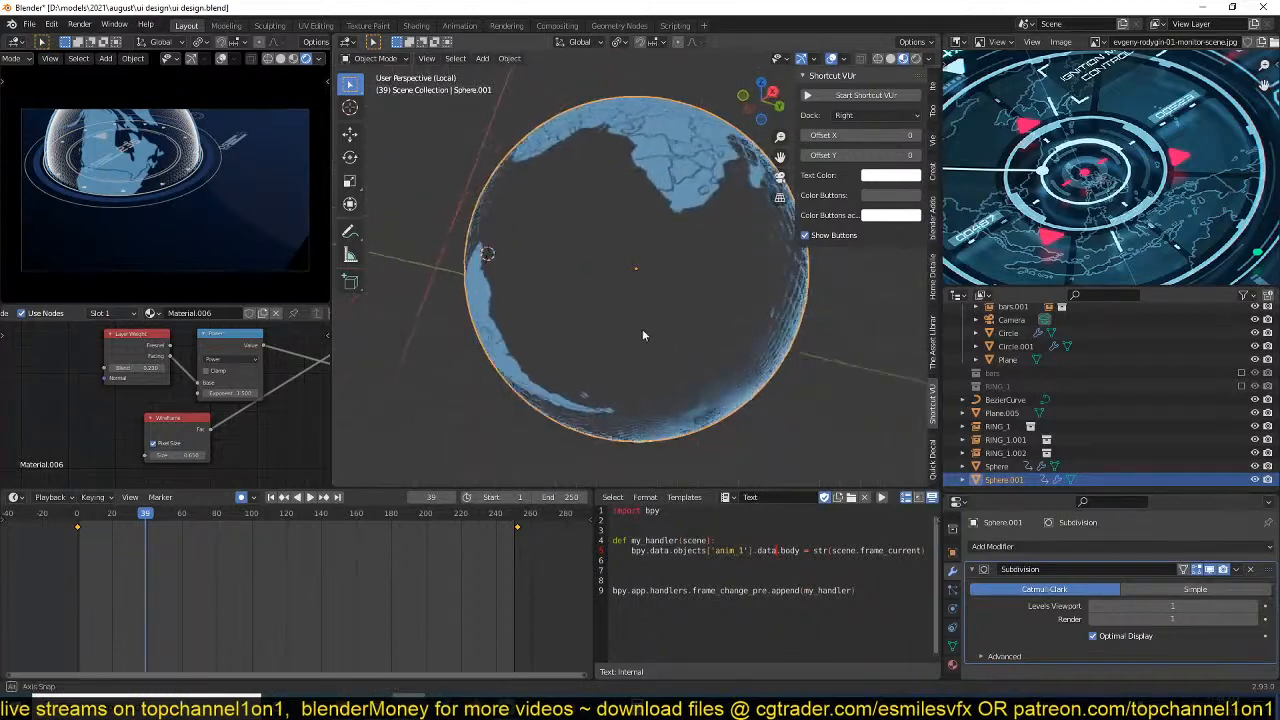
key("KP_Divide")
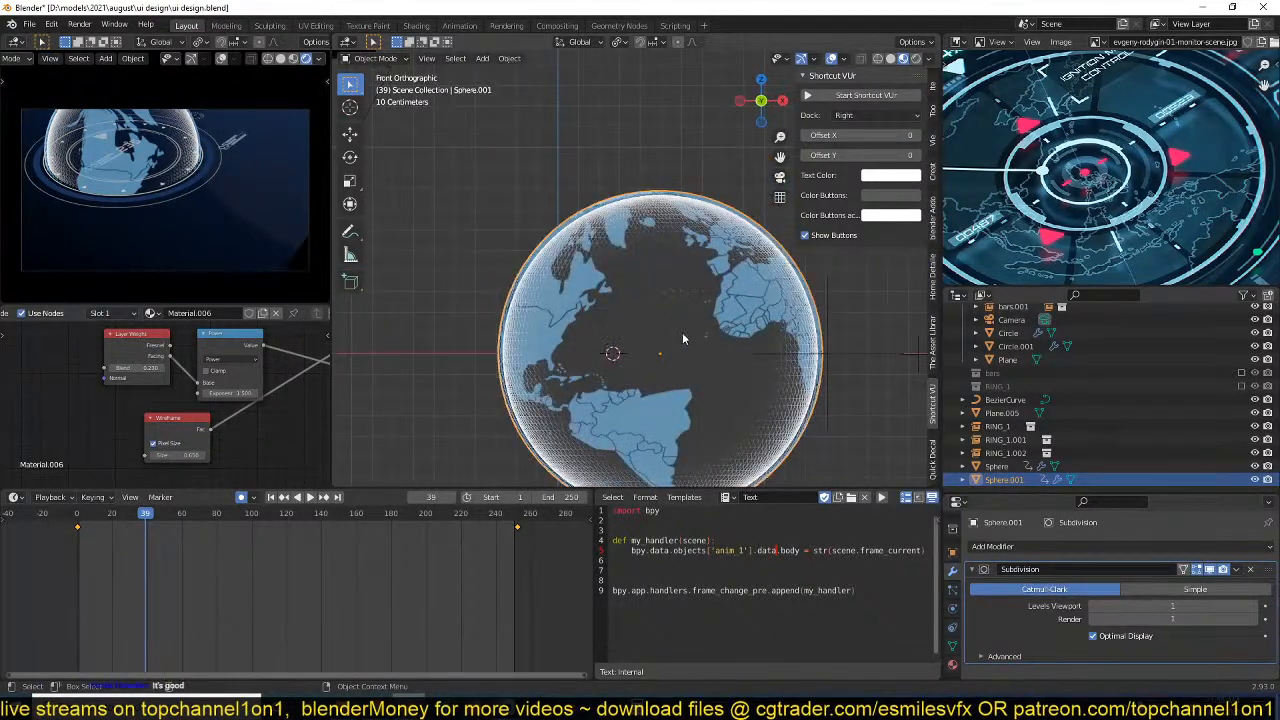
Hide the inner Sphere in the viewport, save the file and play back the animation.
left_click(708, 291)
key("h")
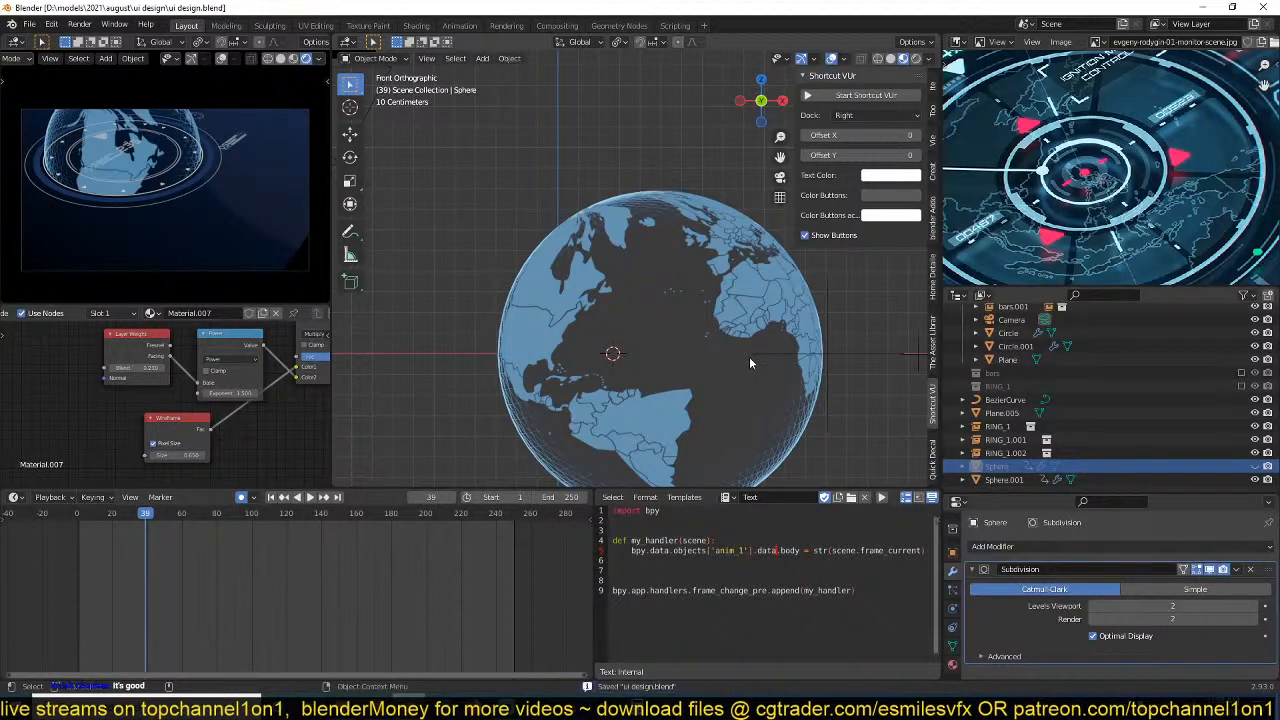
key("space")
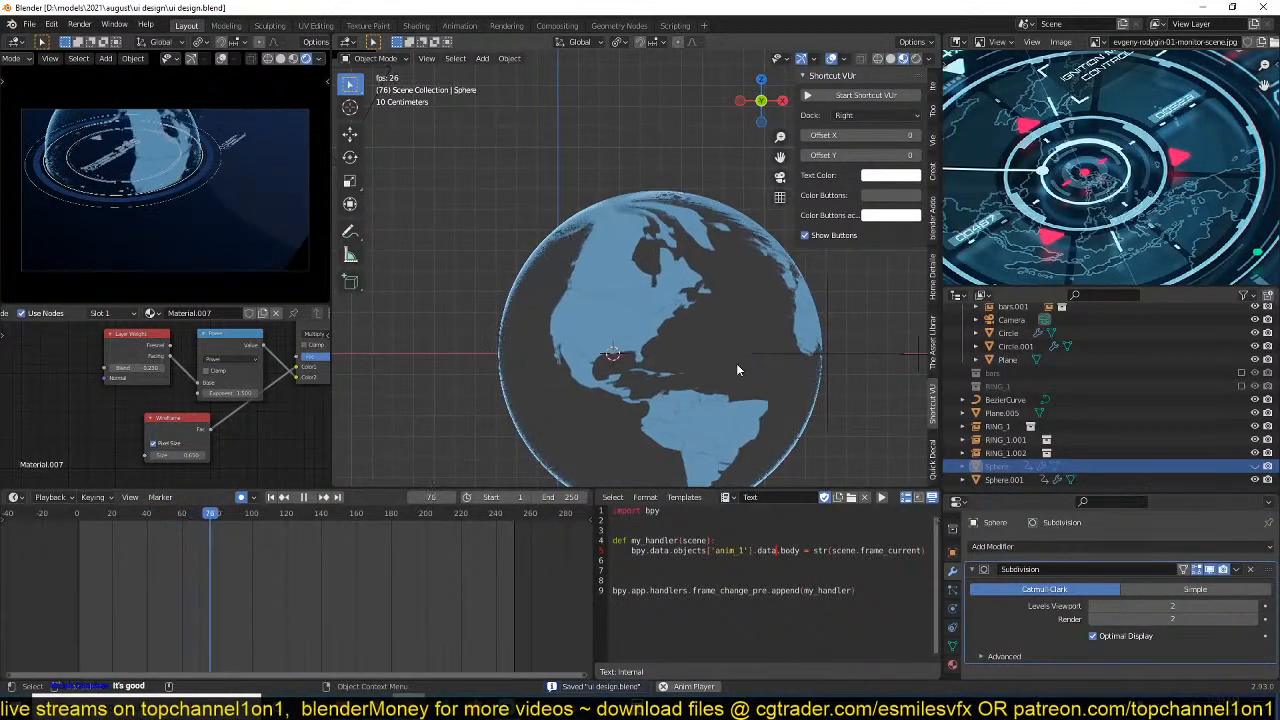
key("space")
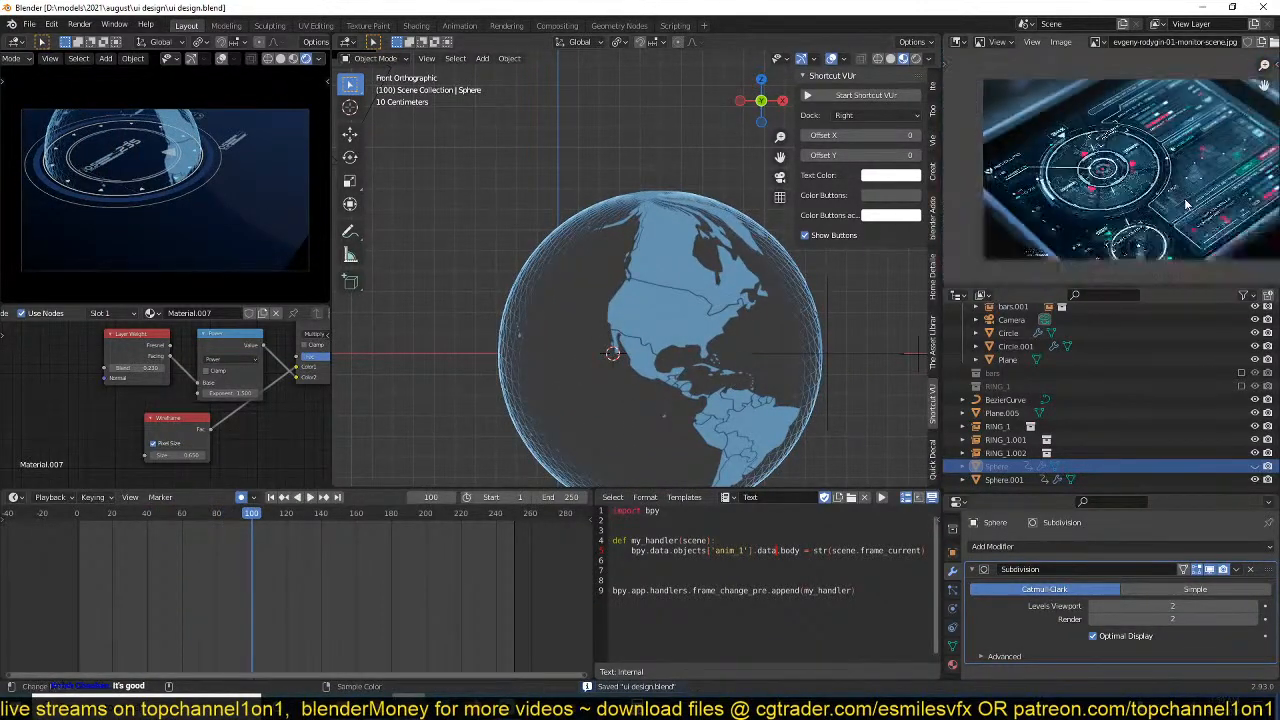
Compare the scene seen from above with the reference HUD image, and save the file.
scroll(1147, 240, "up", 2)
scroll(1041, 247, "down", 1)
scroll(524, 348, "down", 7)
key("KP_7")
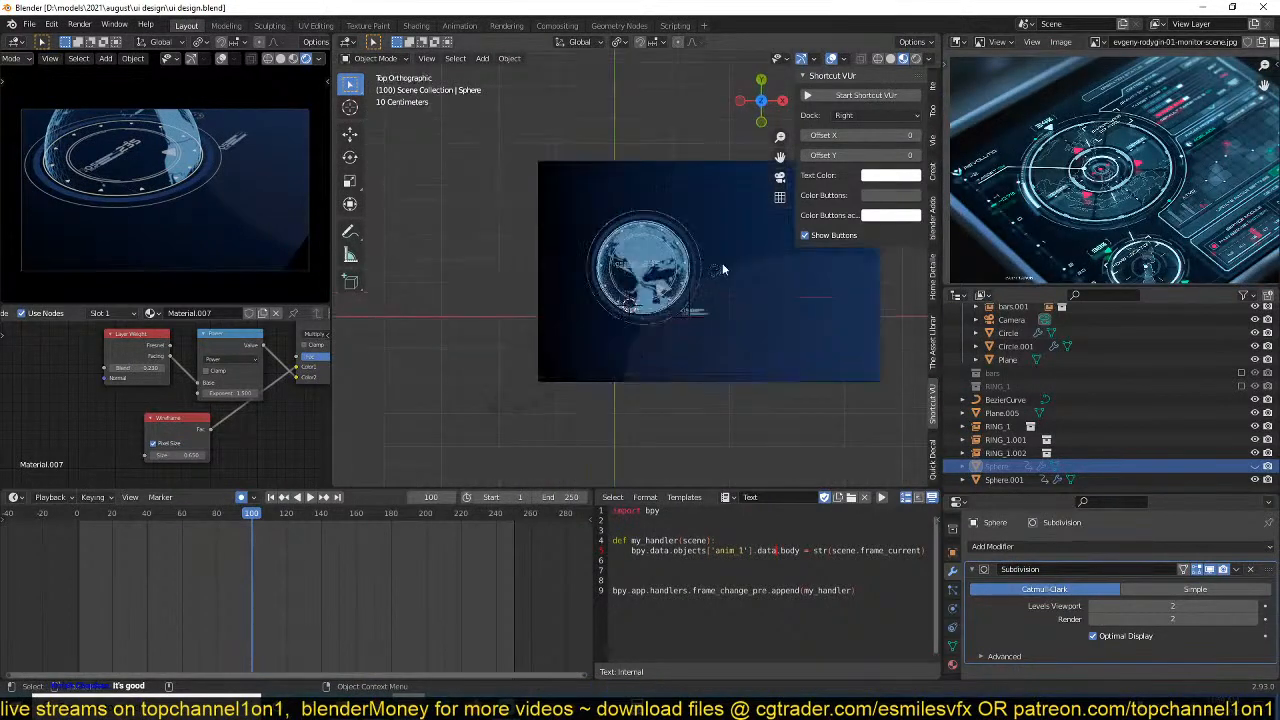
middle_click_drag(723, 264, 633, 261, "shift")
key("ctrl+s")
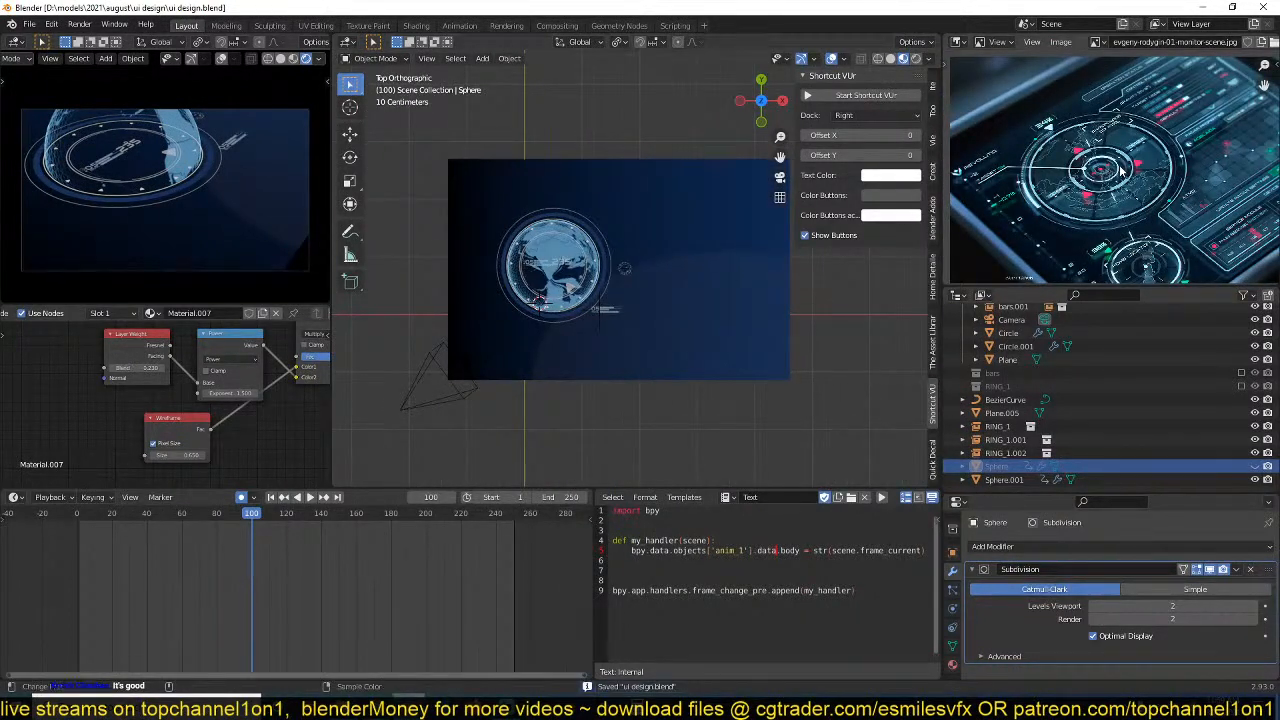
scroll(1121, 172, "up", 3)
scroll(655, 290, "up", 2)
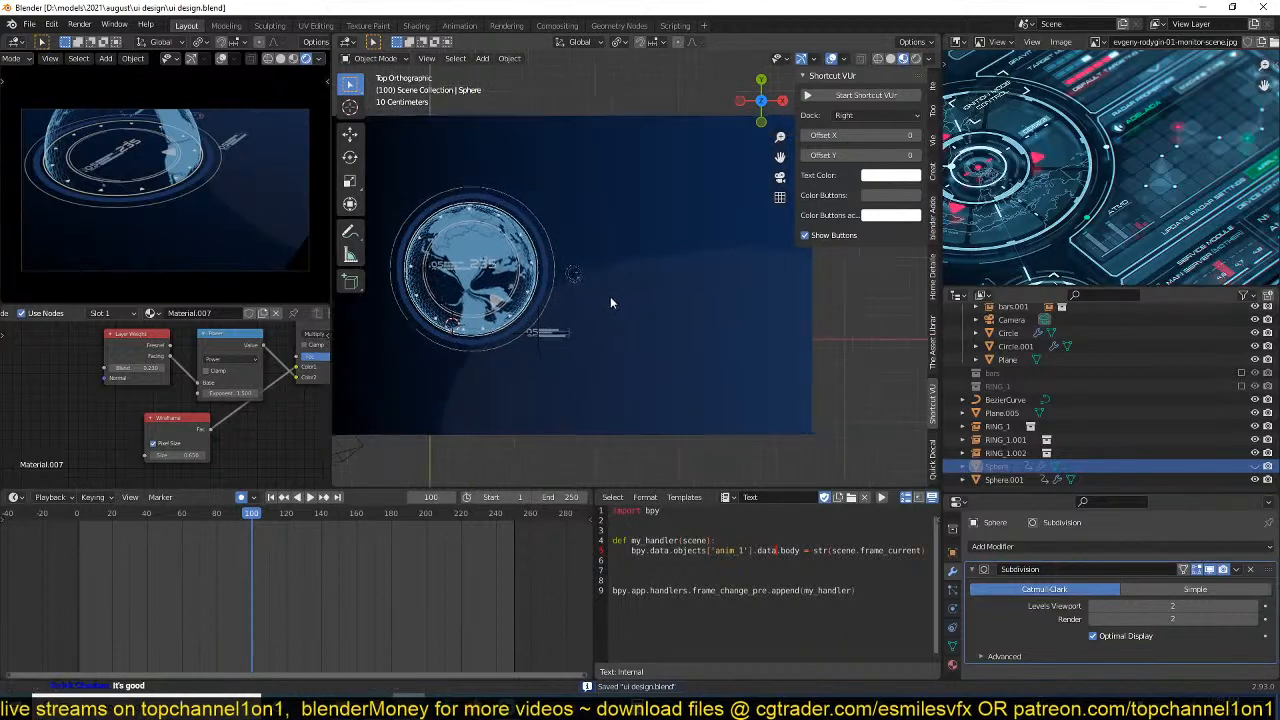
Place the 3D cursor on the background beside the globe, add a plane there and scale it by about 0.565.
right_click(584, 229, "shift")
key("shift+a")
middle_click_drag(1098, 208, 1112, 296)
key("shift+a")
mouse_move(577, 187)
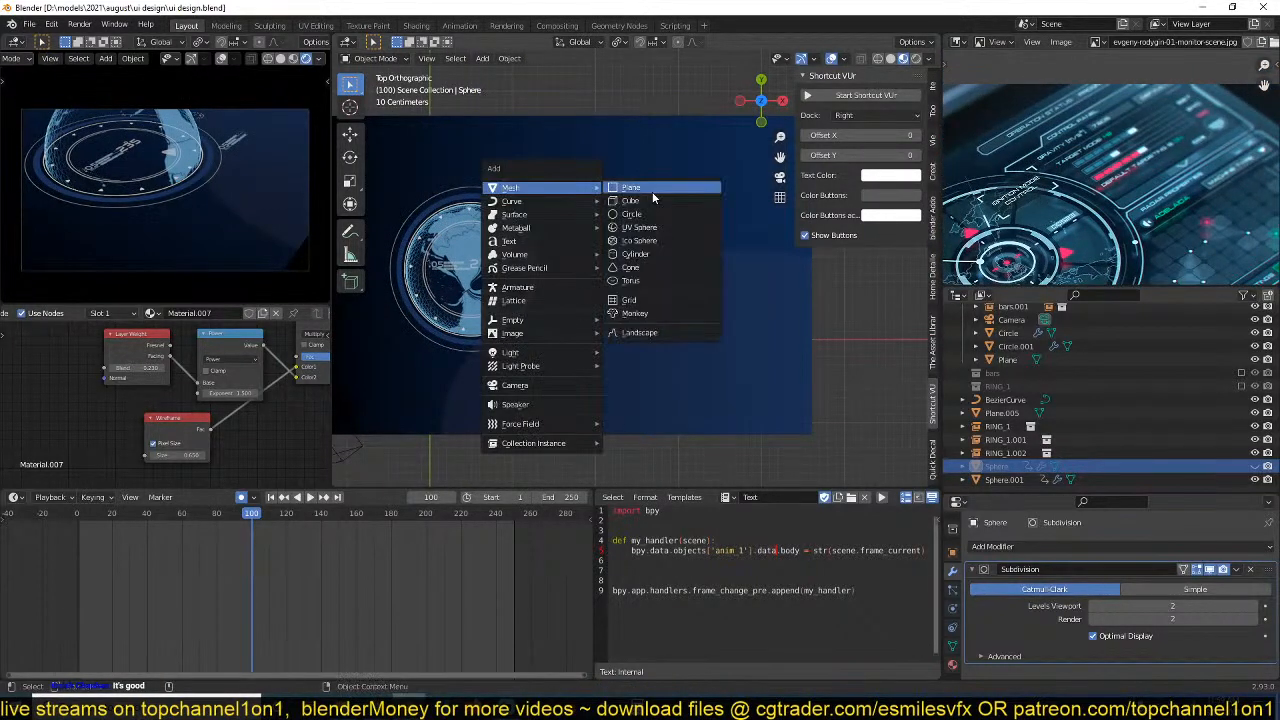
left_click(652, 191)
key("s")
left_click(607, 205)
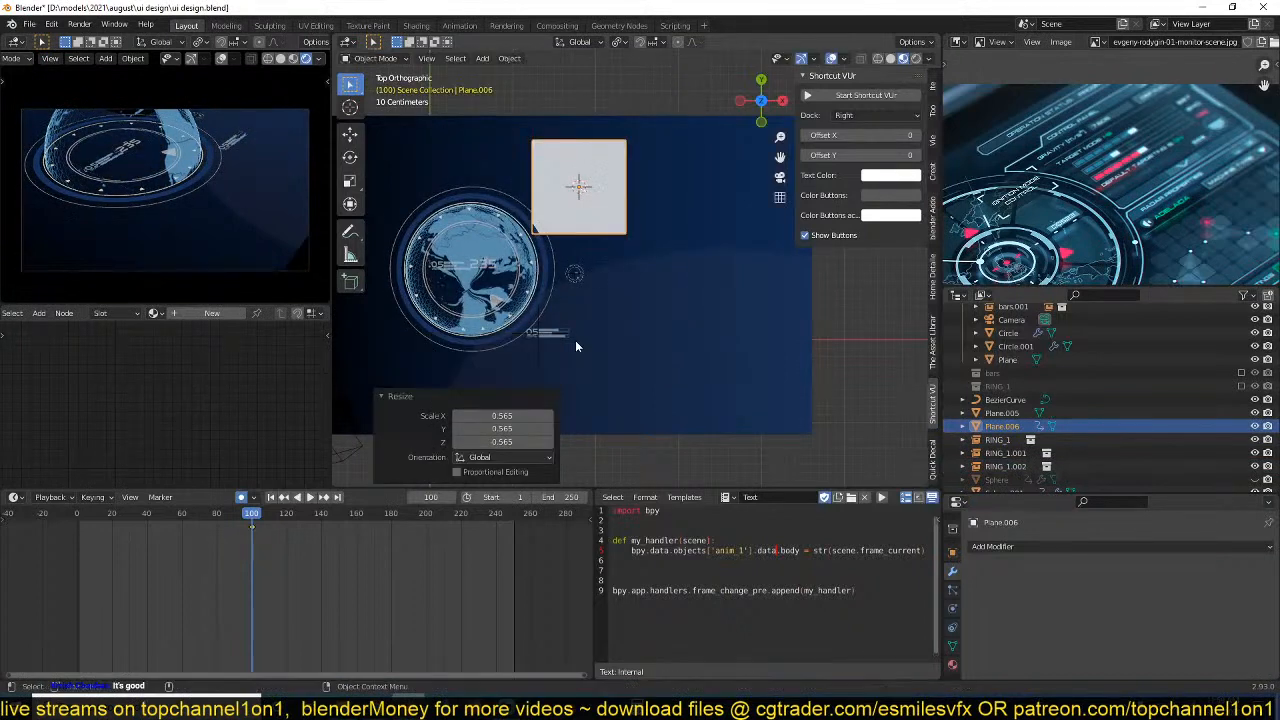
Assign the existing Material.001 to the new plane and frame the plane in the viewport.
left_click(155, 313)
scroll(570, 240, "up", 3)
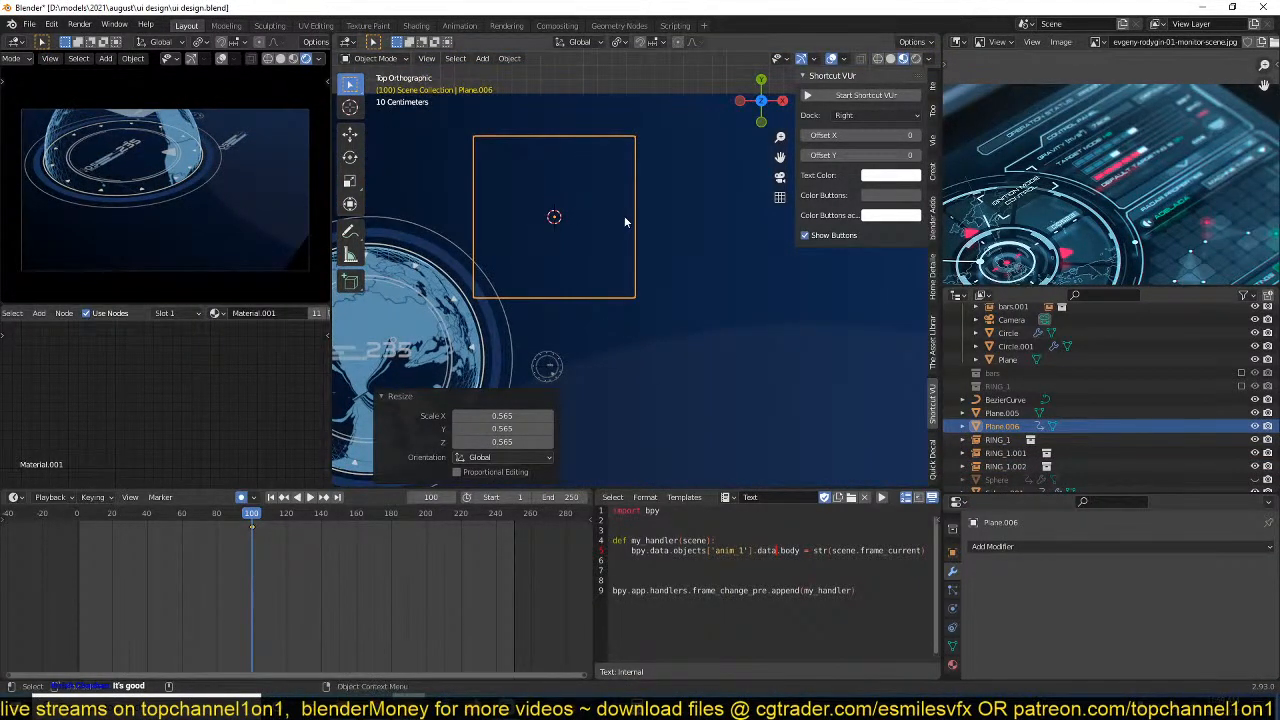
scroll(136, 315, "down", 5)
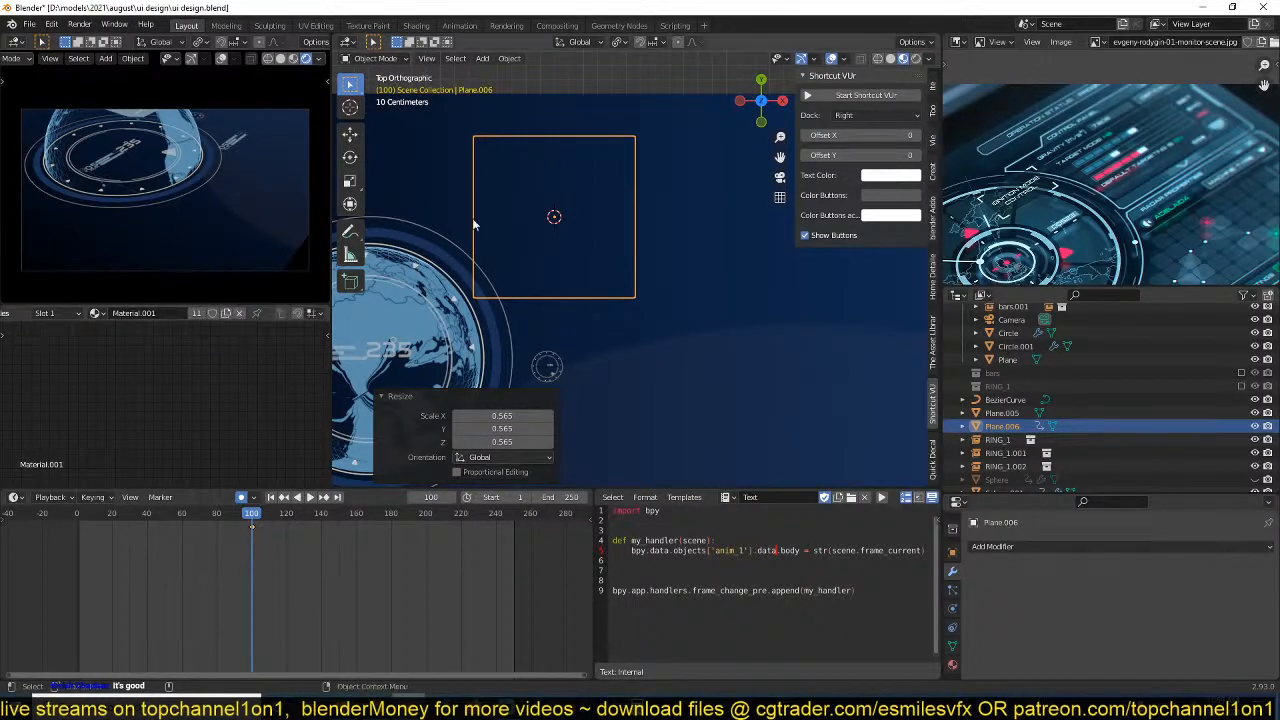
scroll(514, 208, "up", 1)
key("KP_Decimal")
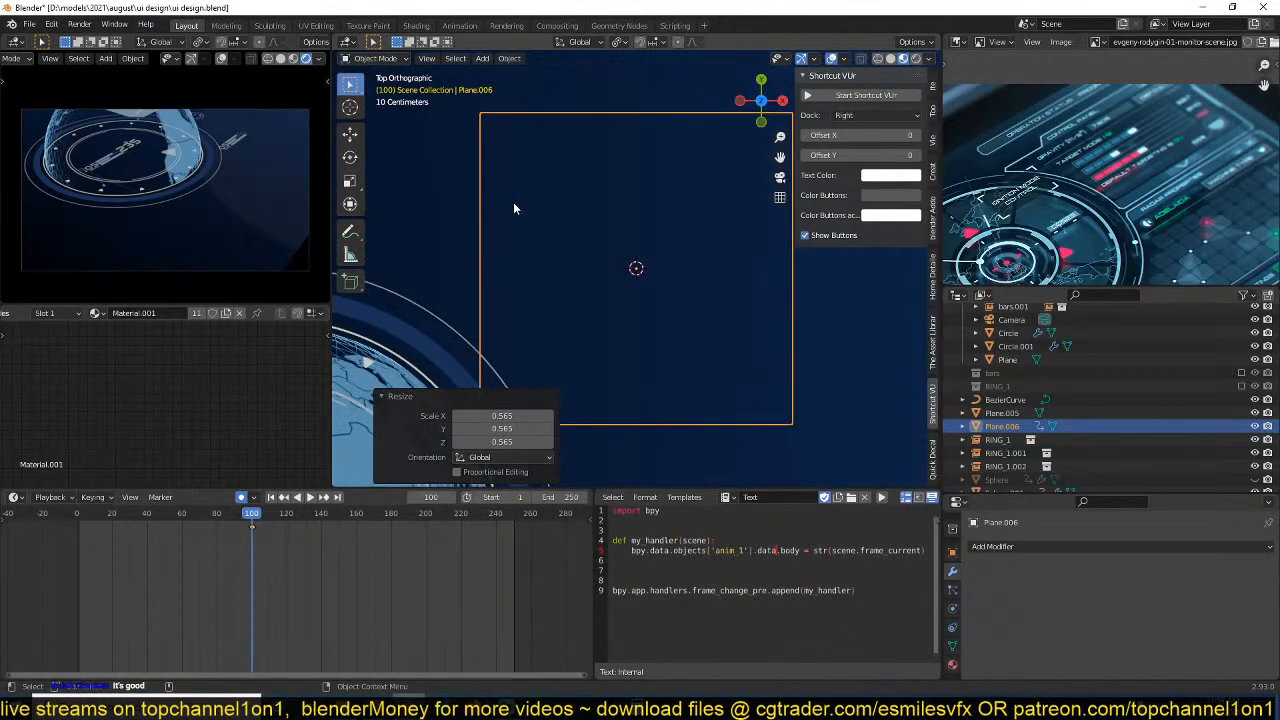
Raise the plane about 0.011 m along Z, delete its automatic keyframes and save the file.
middle_click_drag(628, 280, 628, 250)
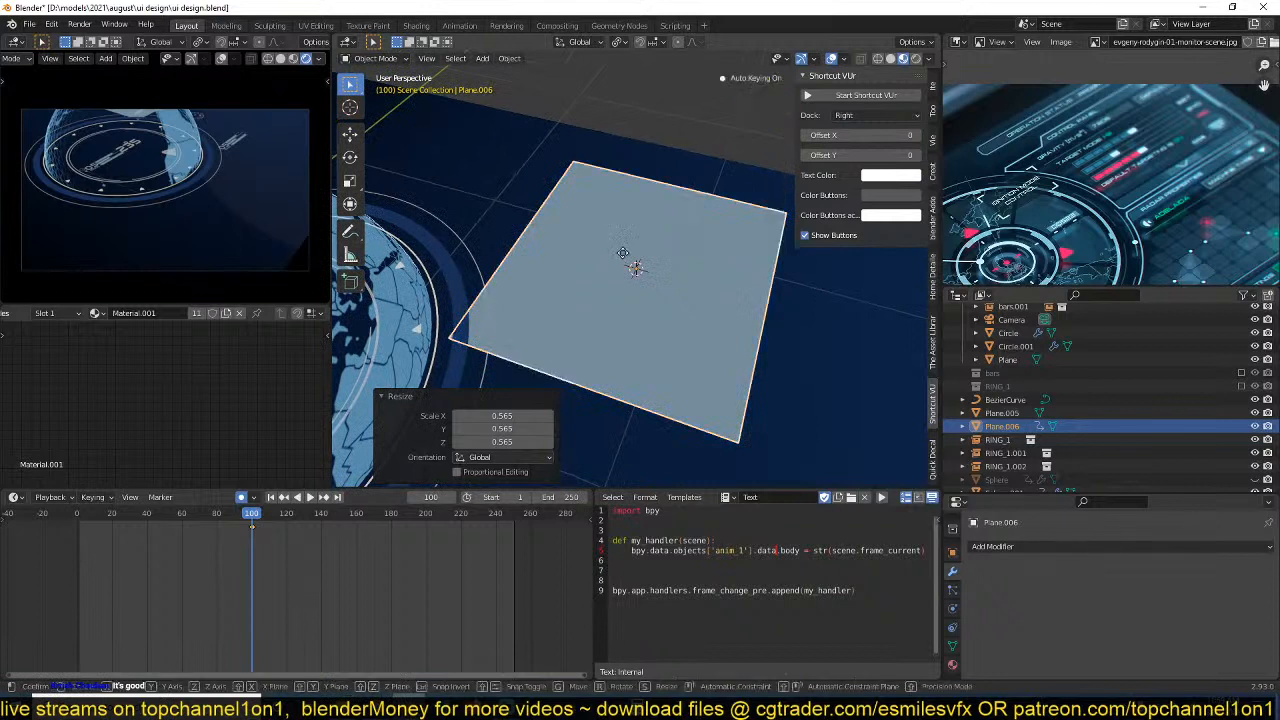
key("g")
key("z")
left_click(634, 241)
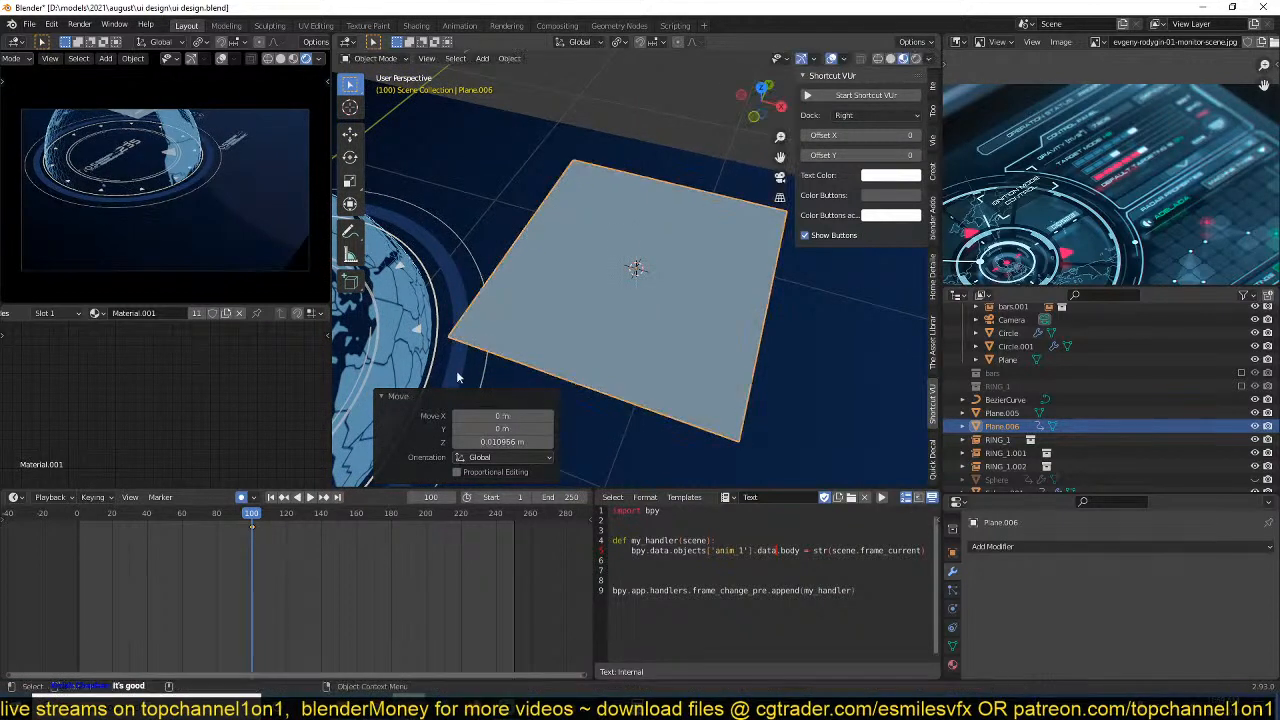
key("x")
left_click(277, 531)
key("ctrl+s")
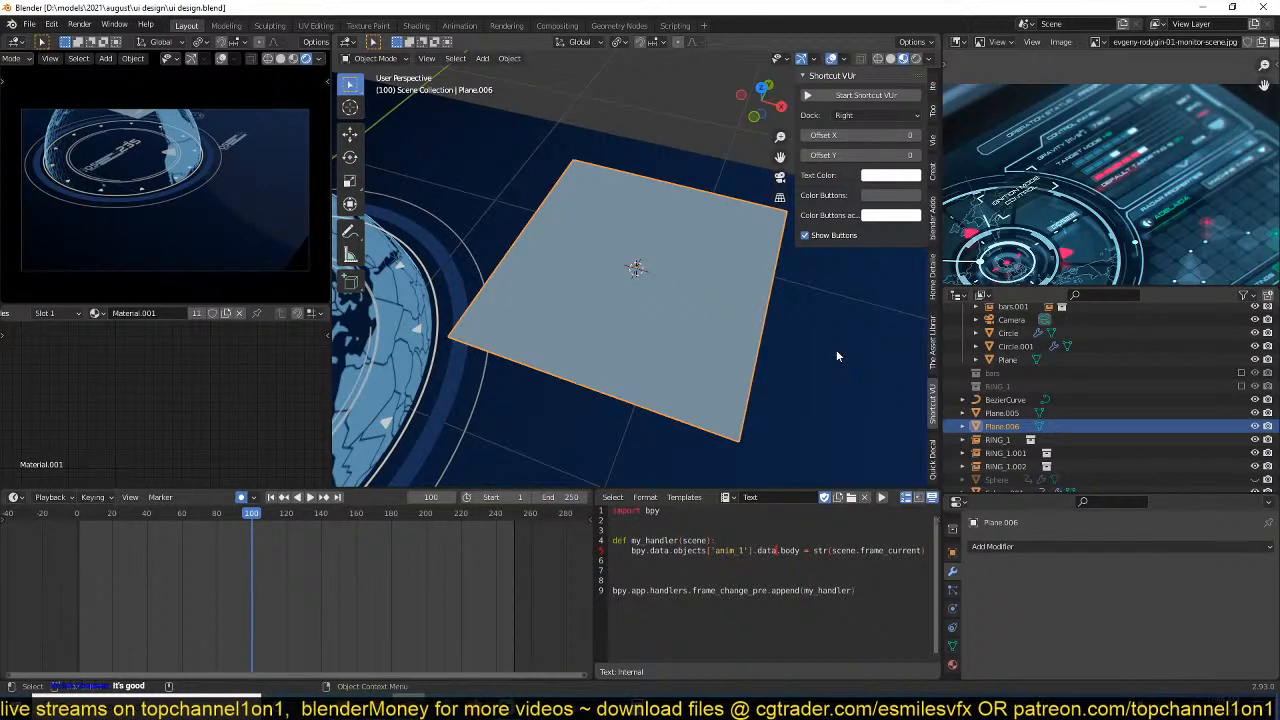
Save the file, check the plane from above and at an angle, and delete it.
key("KP_7")
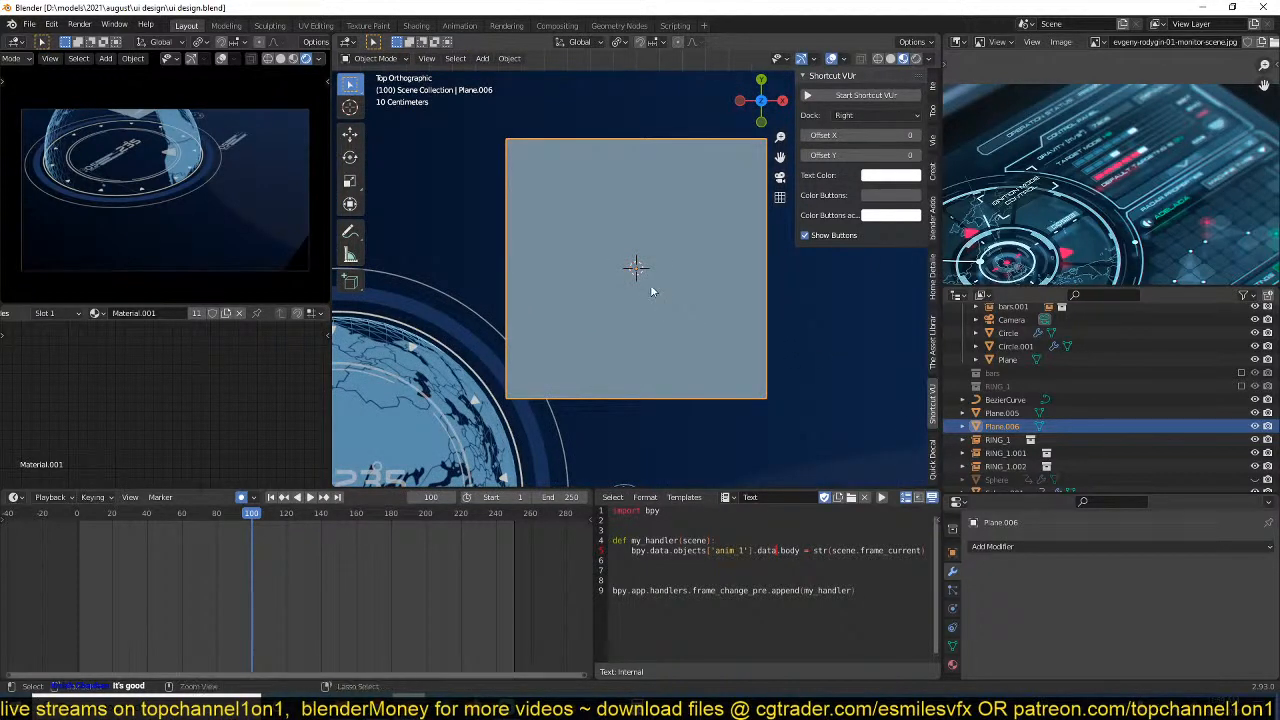
key("ctrl+s")
middle_click_drag(651, 291, 618, 216)
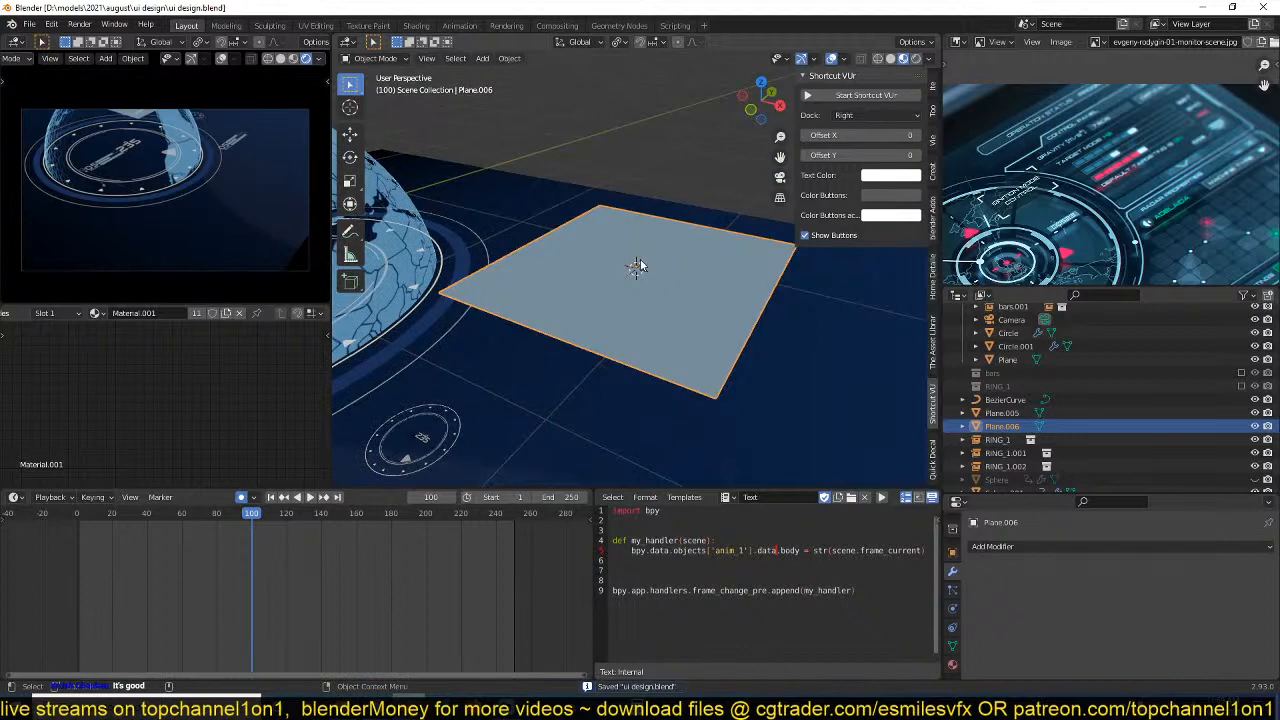
key("Delete")
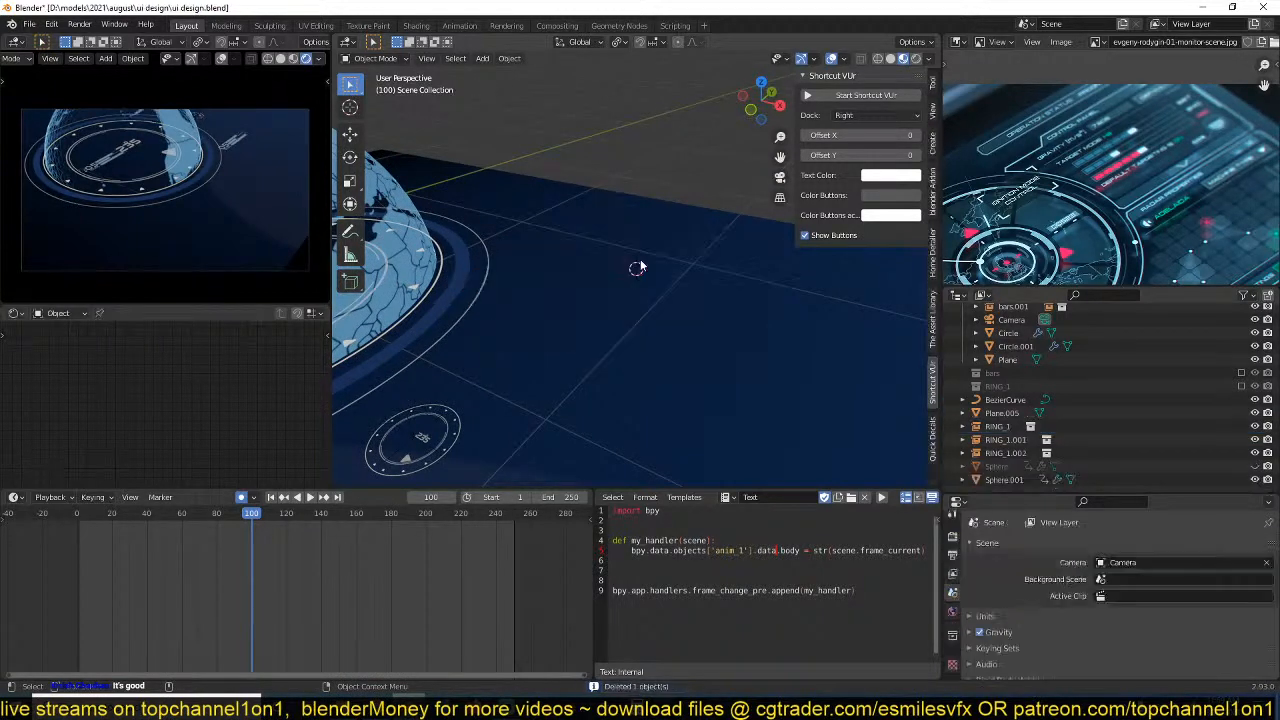
At frame 0, key the Camera's starting position at about X -2.12 m and Y -1.37 m.
key("KP_7")
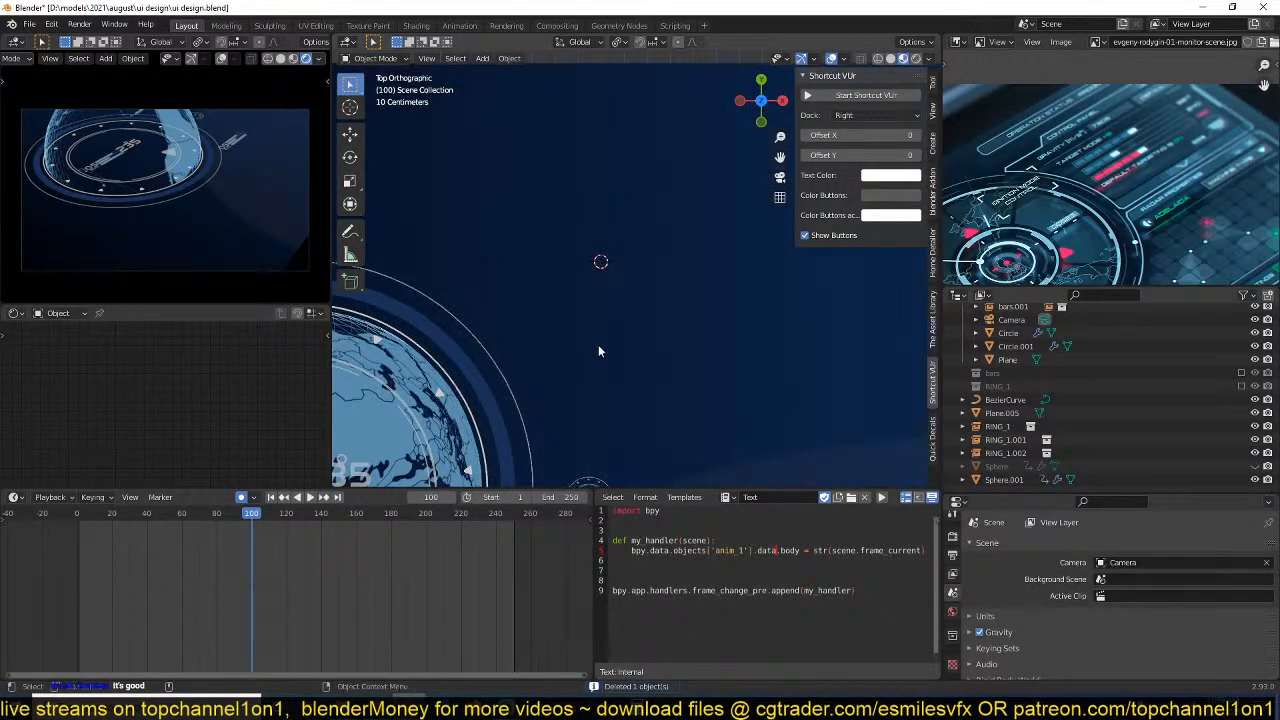
scroll(598, 350, "down", 6)
left_click(462, 435)
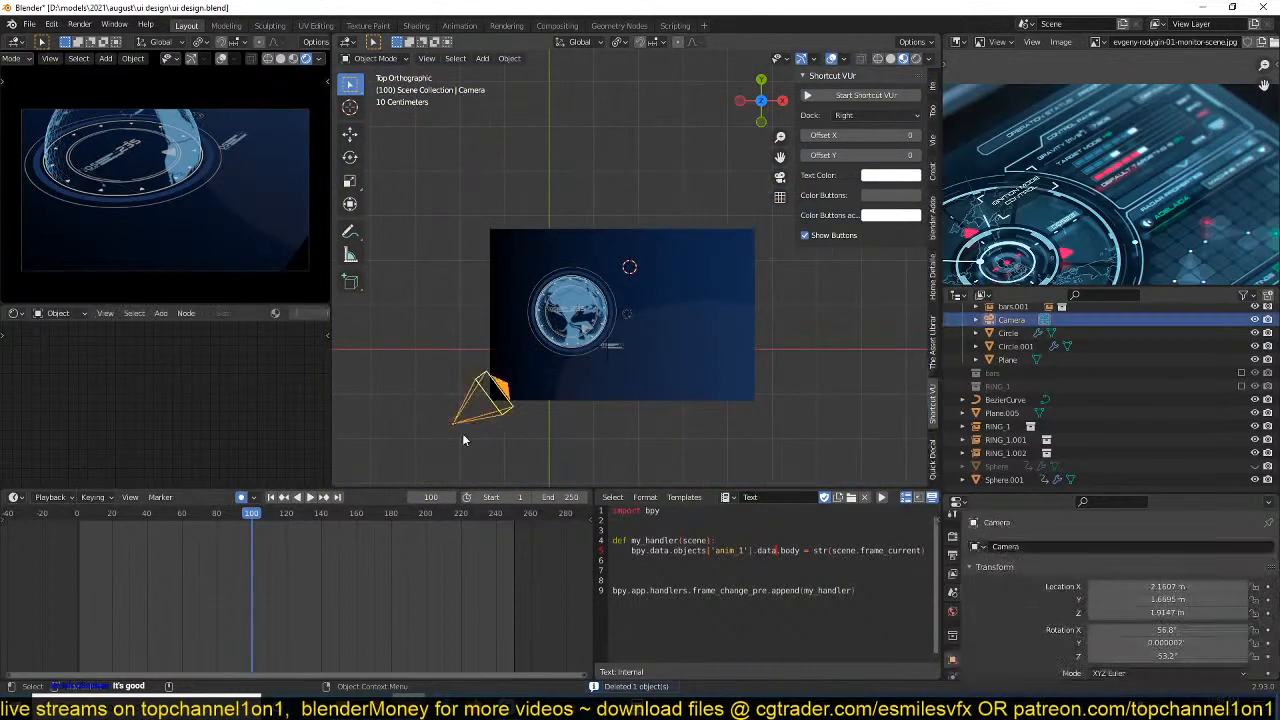
left_click(68, 560)
key("g")
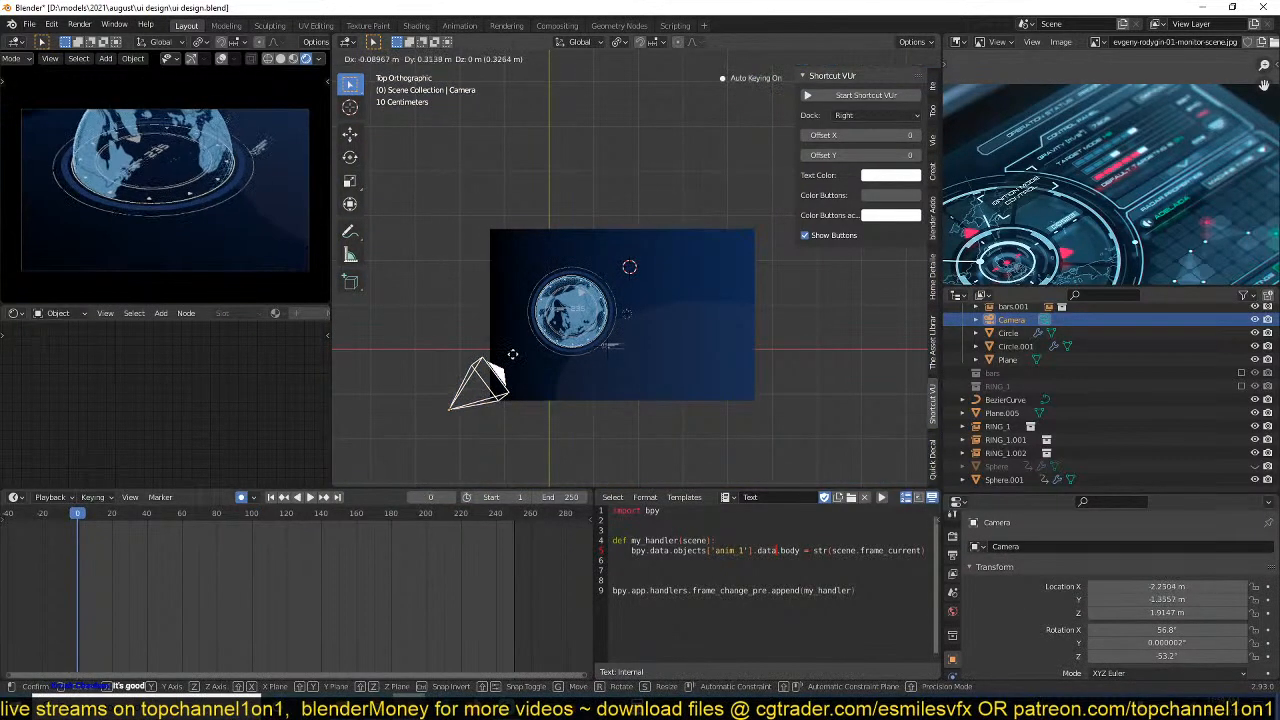
left_click(515, 360)
At frame 250, key the Camera moved about 0.717 m along X and 0.209 m along Y.
left_click(512, 535)
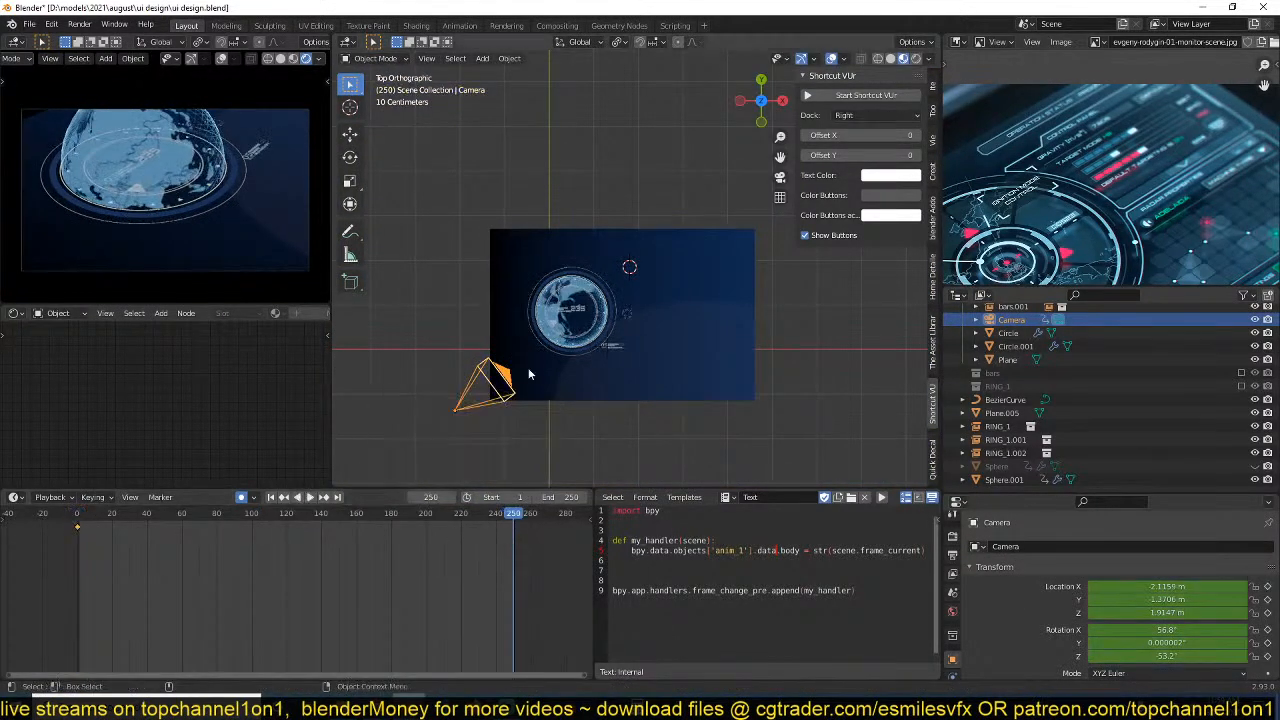
key("g")
left_click(565, 360)
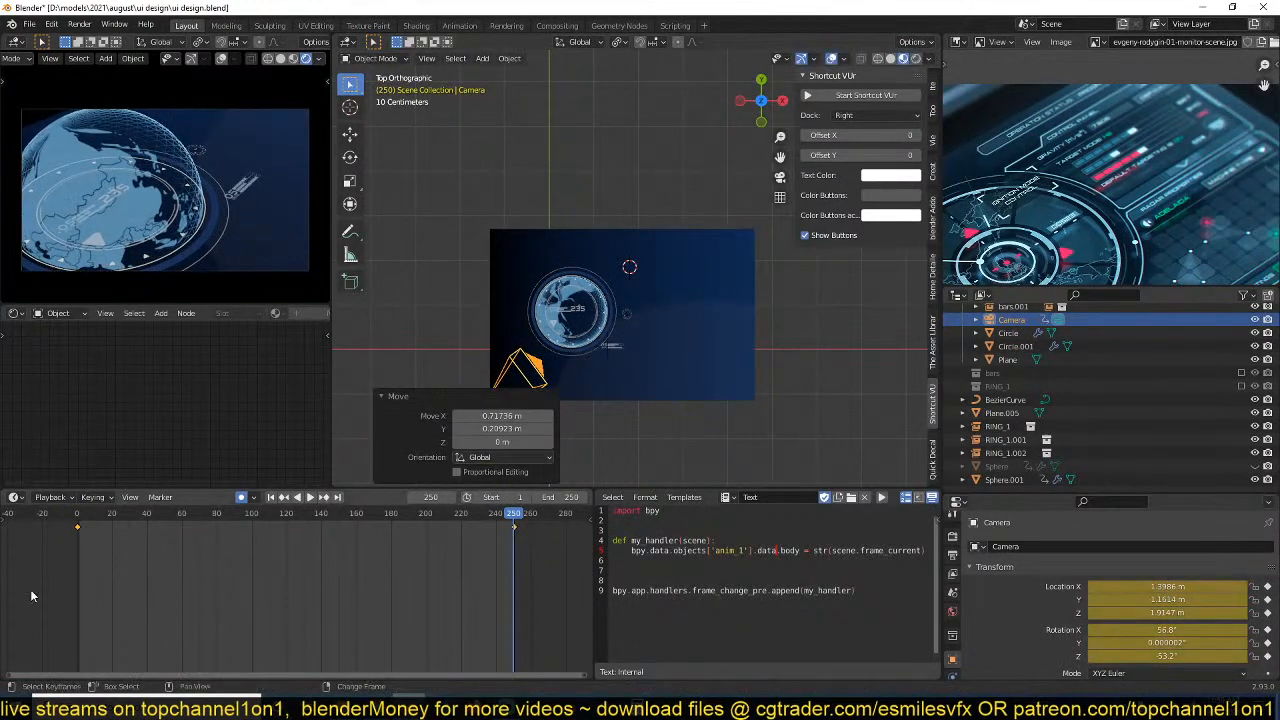
Set the Camera keyframes' handle type to Vector, play back the move and save the file.
key("space")
key("v")
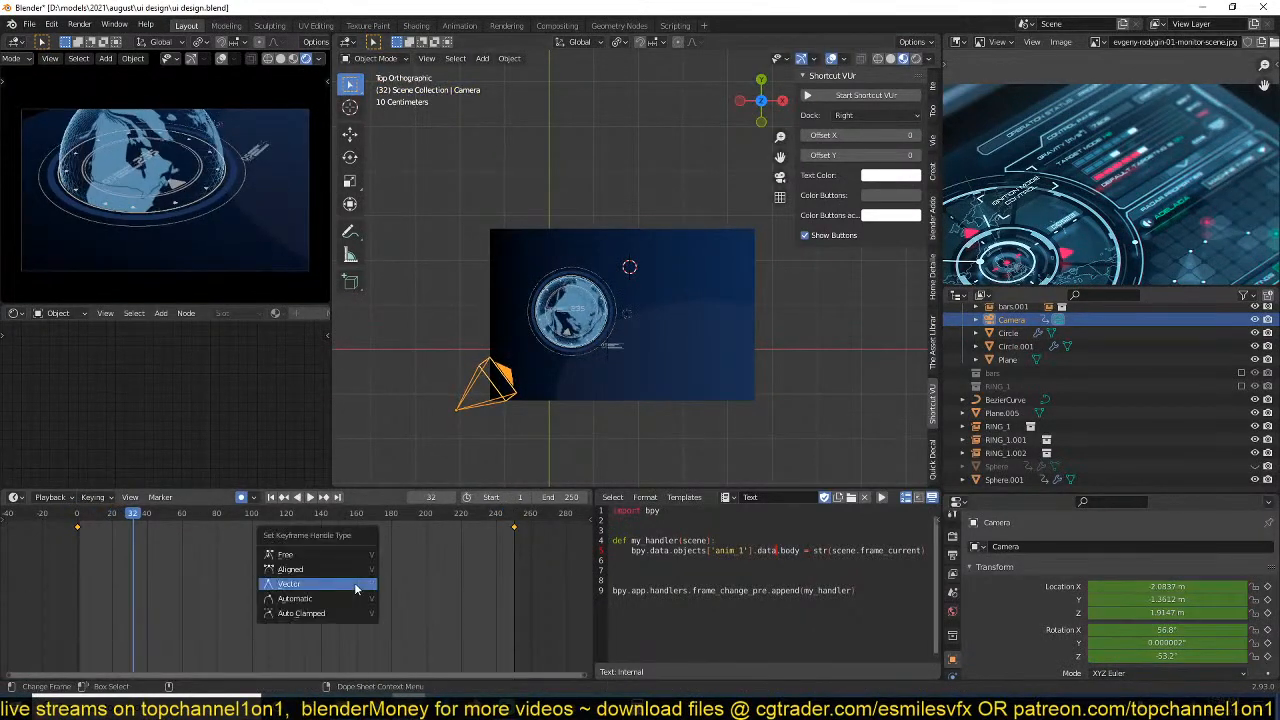
left_click(355, 588)
left_click(103, 514)
key("space")
key("space")
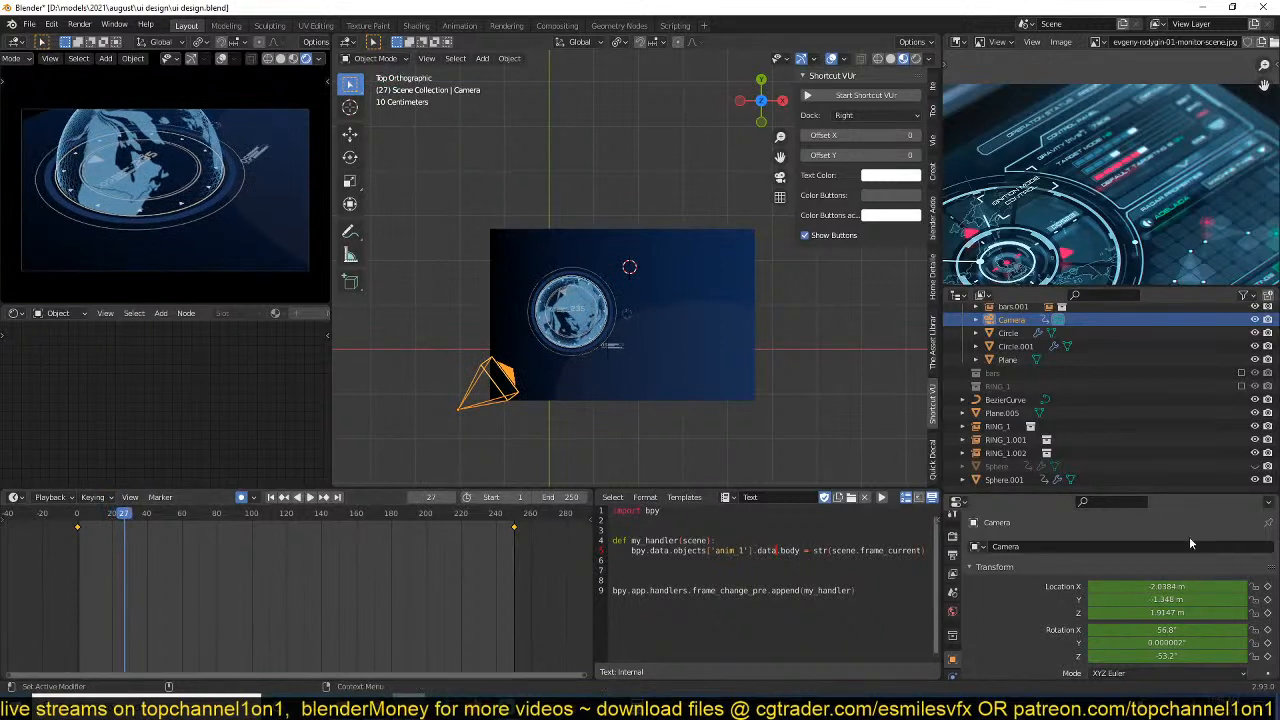
key("ctrl+s")
Enable Depth of Field for the Camera and expand its focus and aperture settings.
scroll(952, 640, "down", 3)
left_click(952, 641)
scroll(1060, 631, "down", 9)
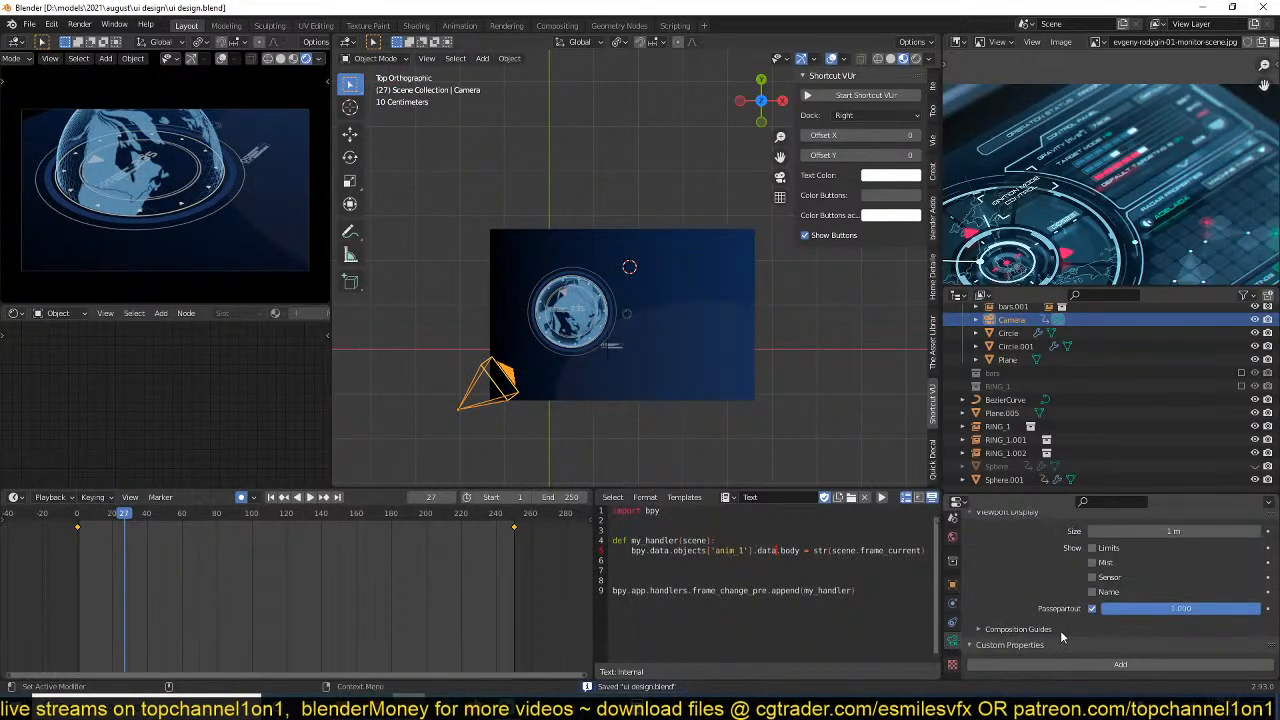
scroll(1060, 630, "up", 3)
scroll(1060, 623, "down", 3)
scroll(1073, 598, "up", 3)
left_click(1007, 545)
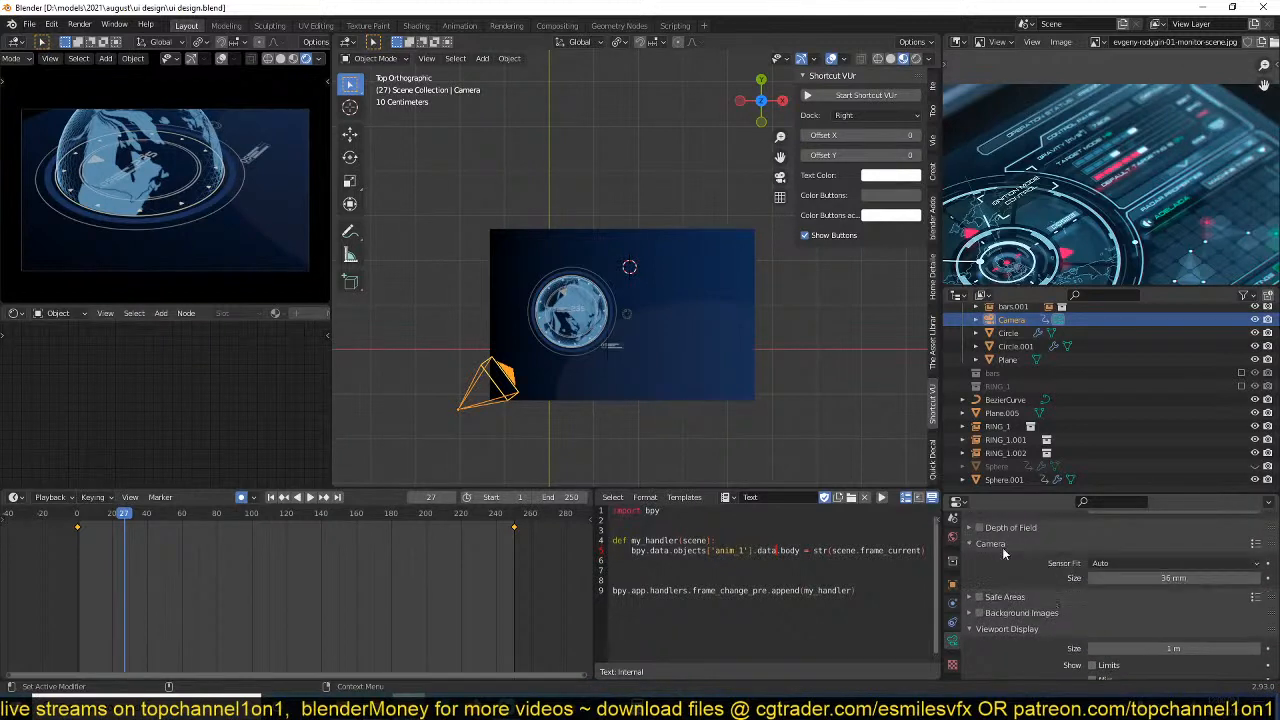
left_click(979, 528)
left_click(1010, 527)
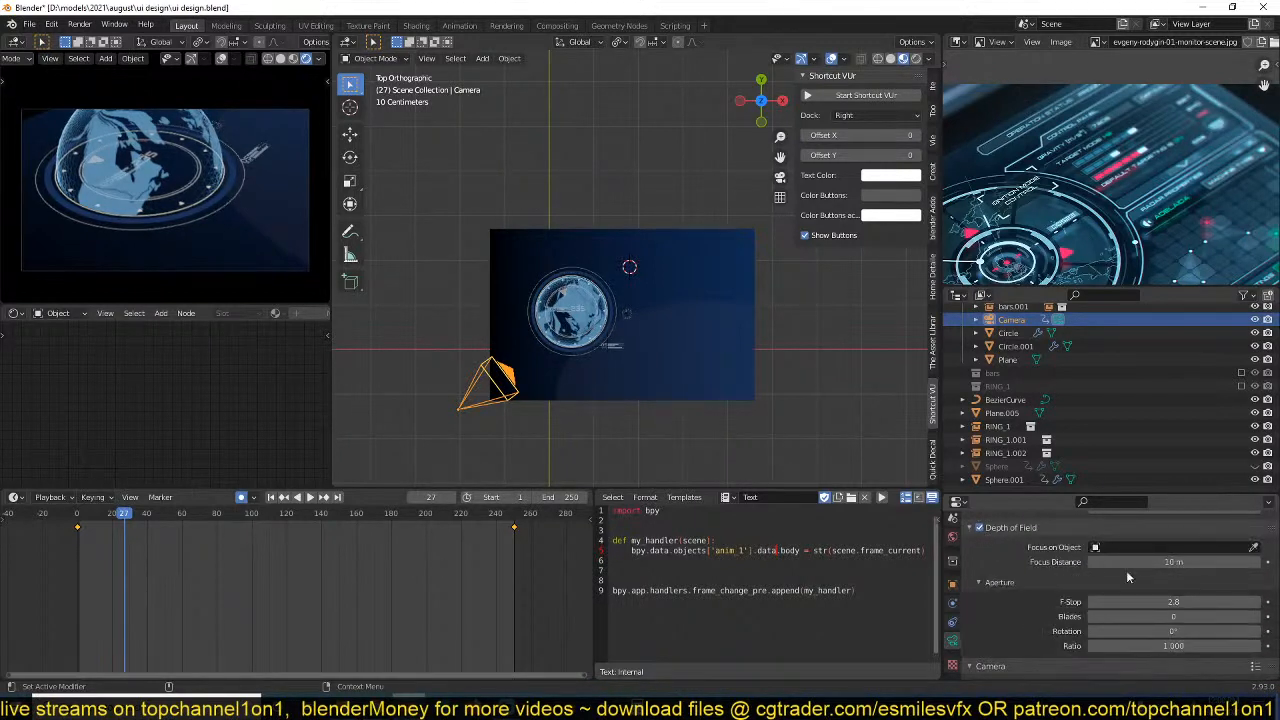
Set the Camera's depth-of-field F-Stop to 1.0.
left_click(1173, 601)
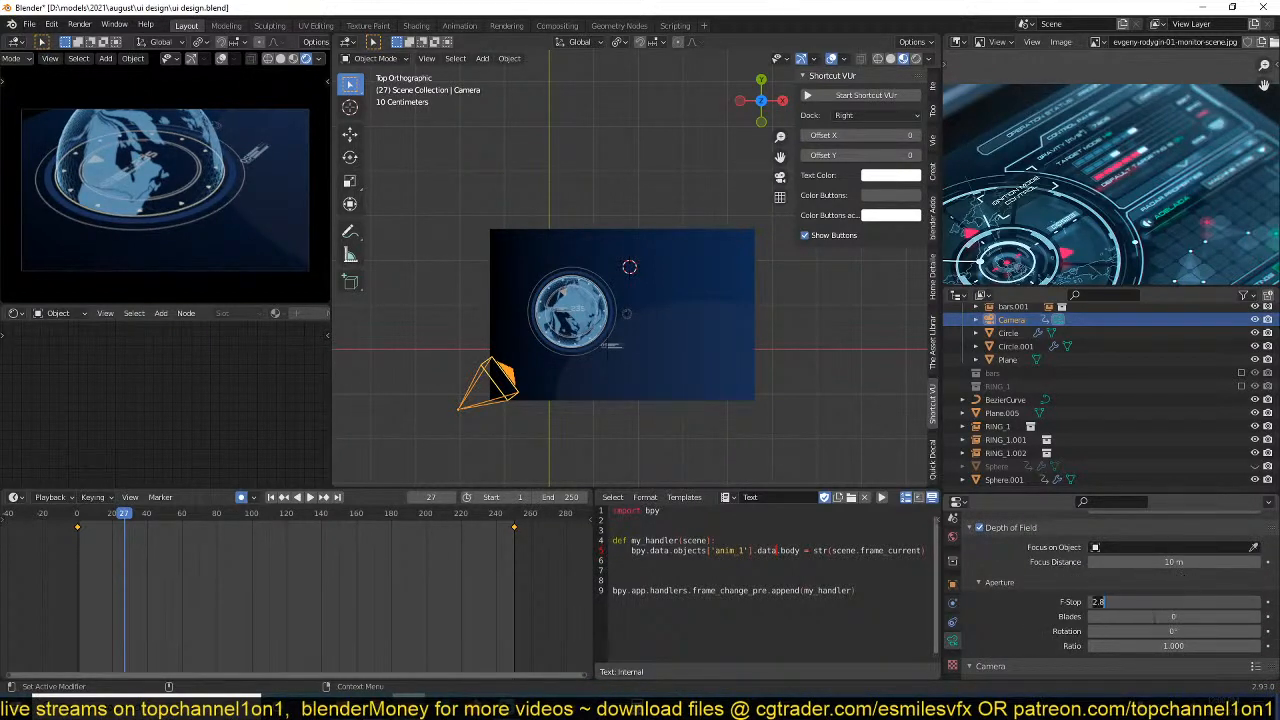
type("1")
key("Return")
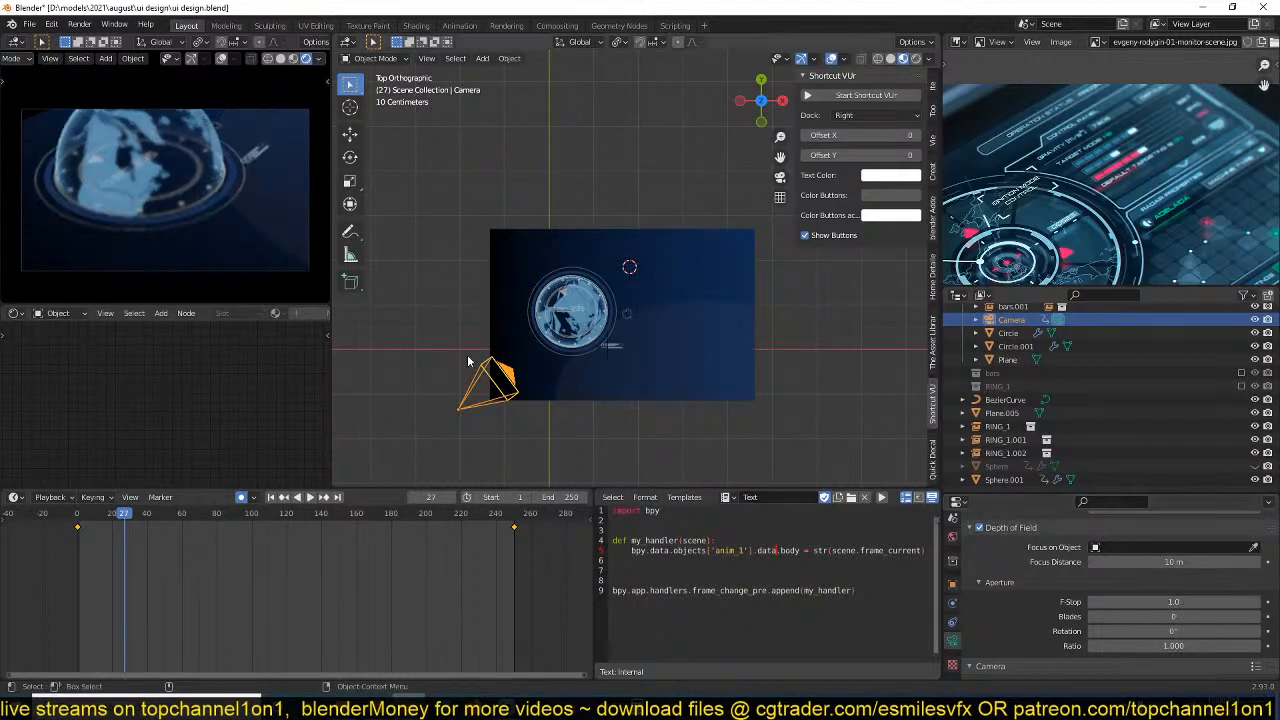
Set the Camera's depth-of-field focus distance to 1 m.
middle_click_drag(600, 240, 562, 295)
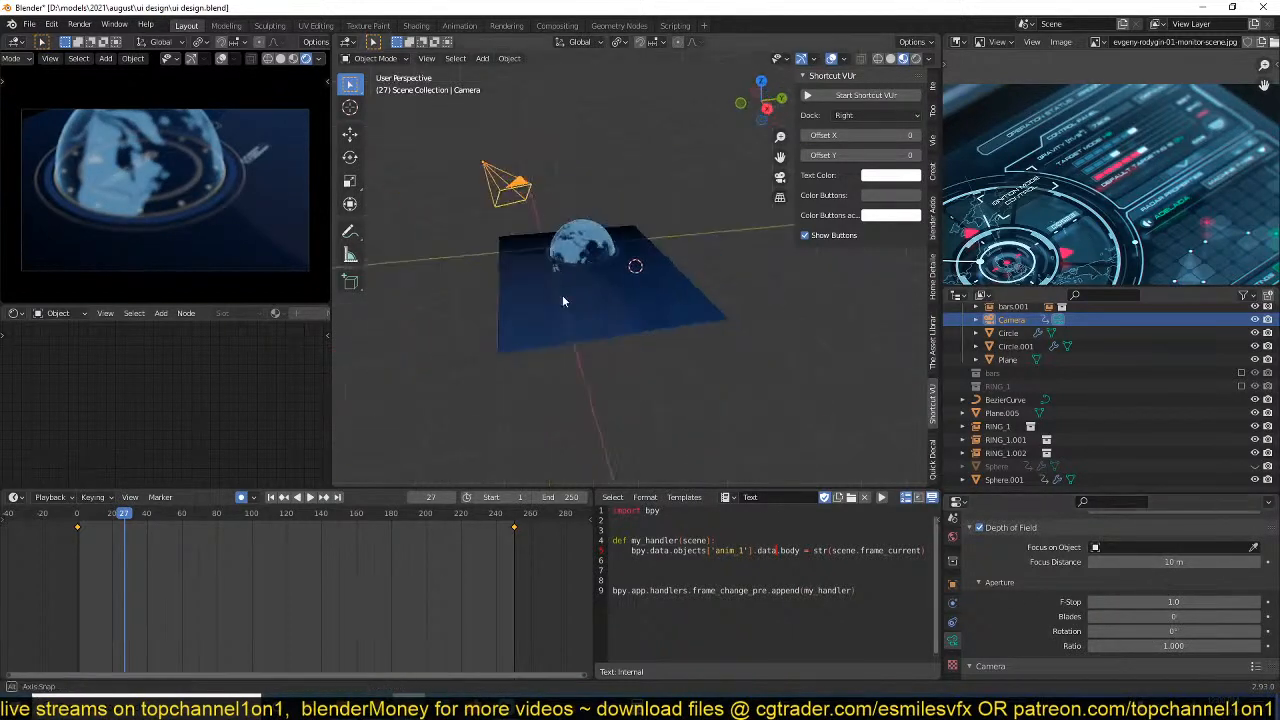
scroll(1146, 635, "down", 8)
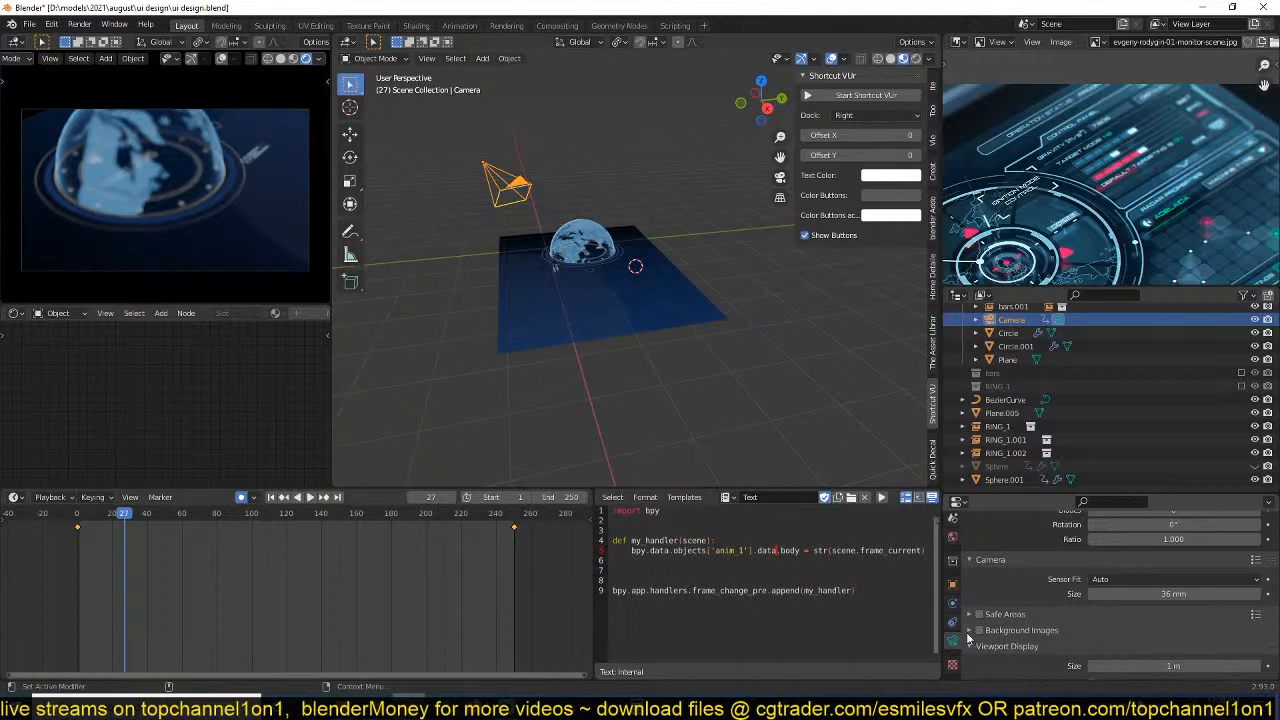
mouse_move(700, 345)
middle_mouse_down()
mouse_move(734, 295)
mouse_move(690, 325)
middle_mouse_up()
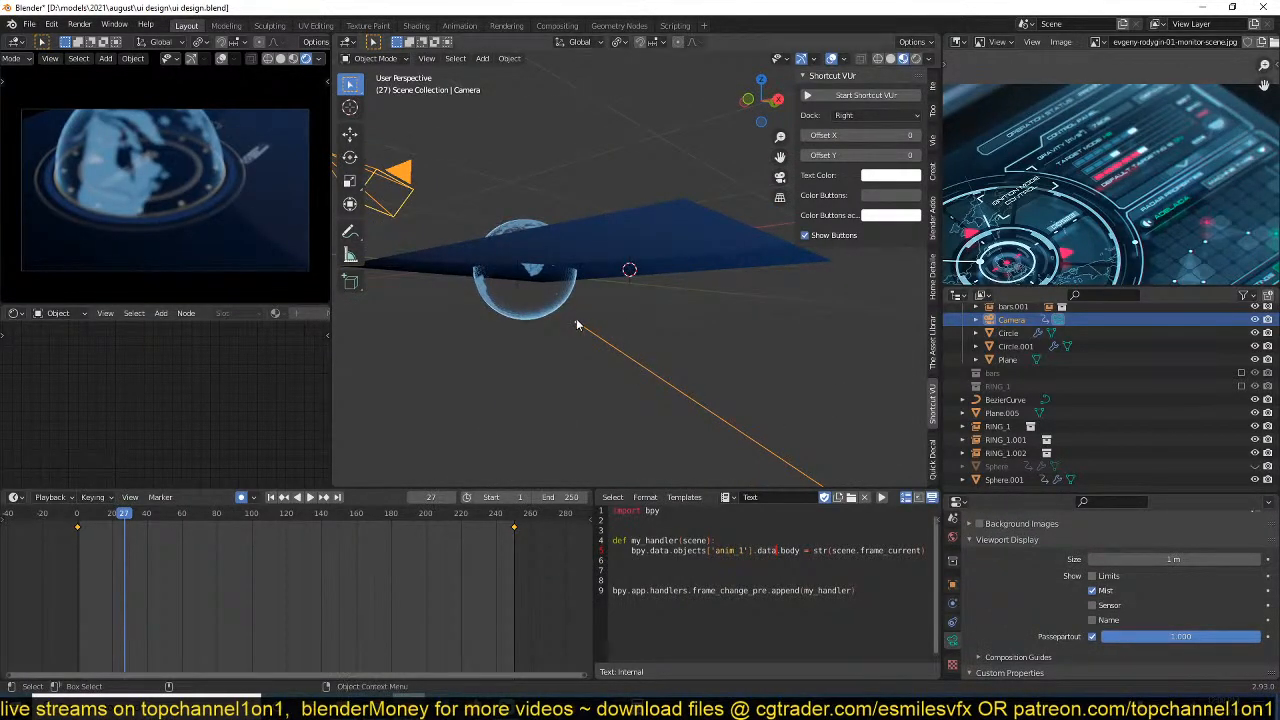
middle_click_drag(576, 325, 590, 300)
scroll(1155, 565, "up", 2)
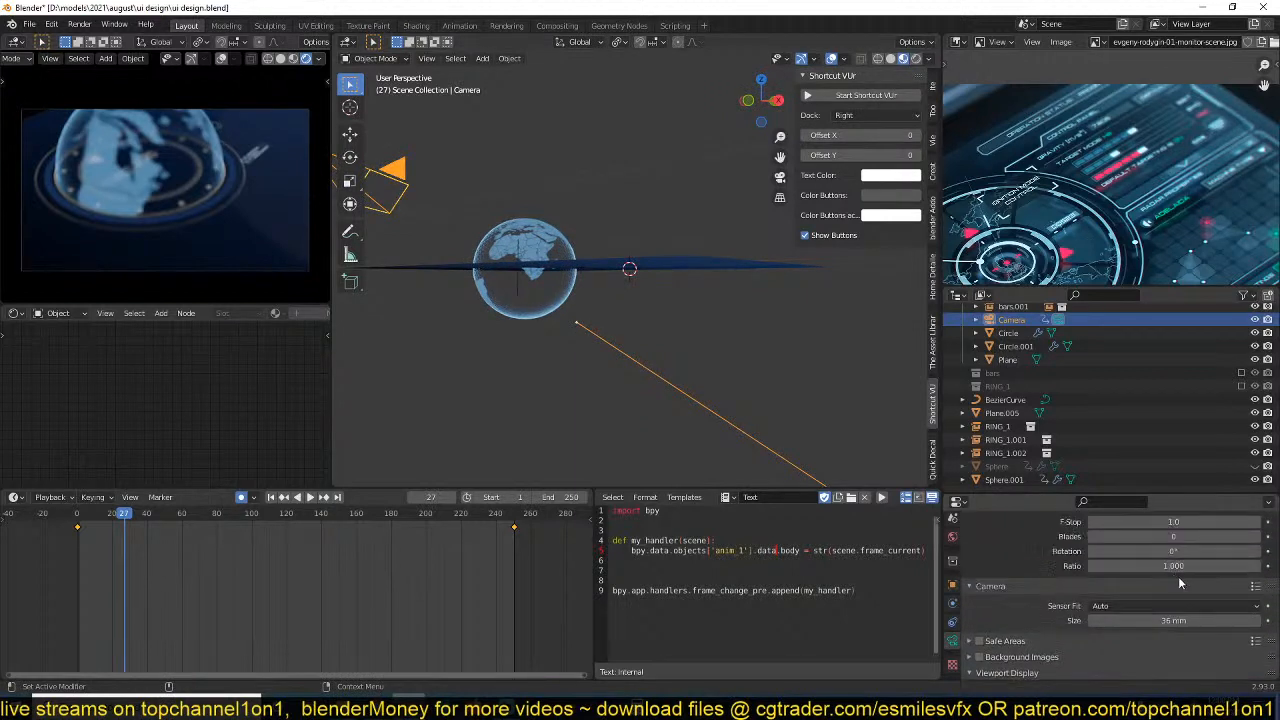
scroll(1170, 590, "up", 4)
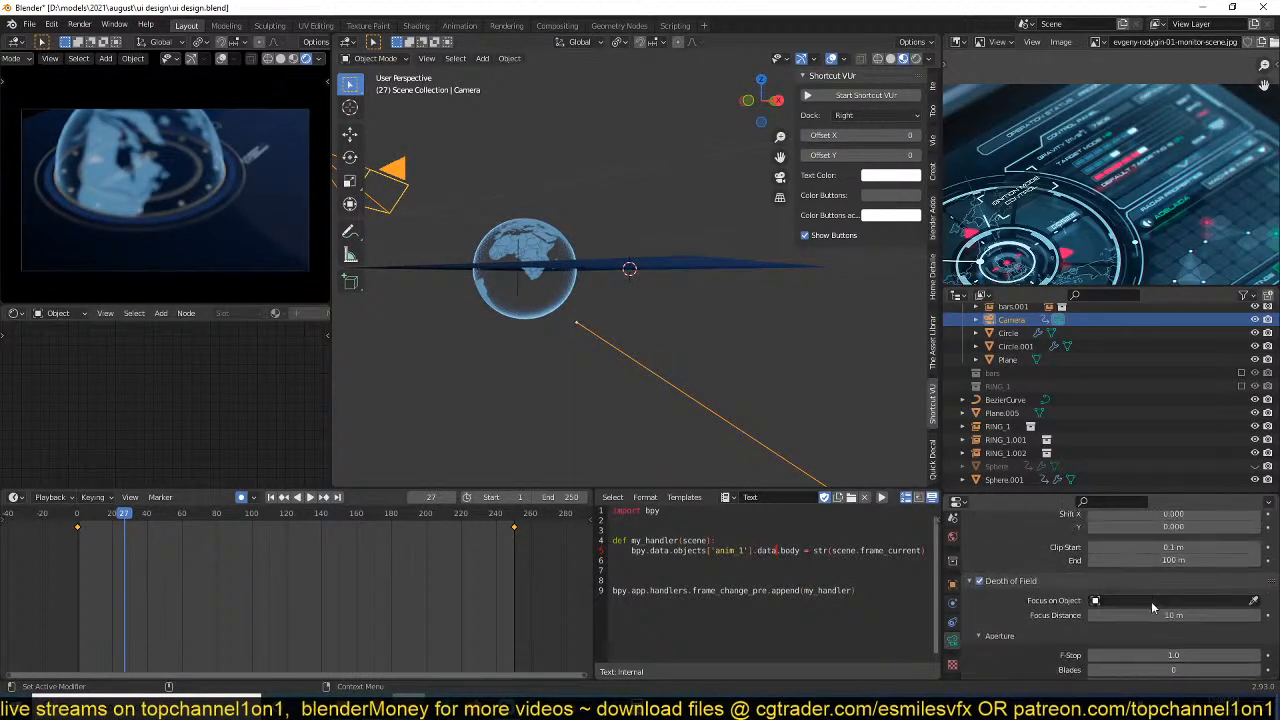
scroll(1154, 606, "down", 2)
left_click_drag(1184, 563, 1169, 563)
double_click(1184, 564)
type("1")
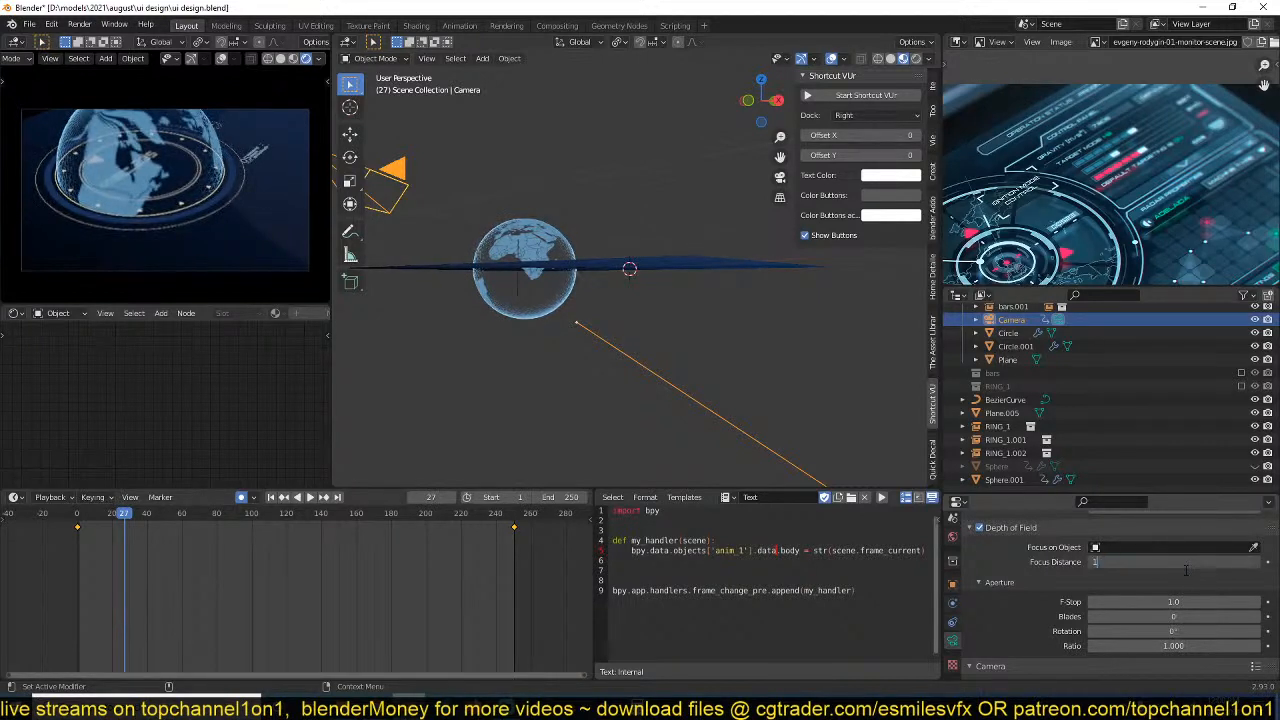
key("Return")
Increase the Camera's focus distance until the globe and its rings come into sharp focus.
scroll(627, 387, "down", 2)
middle_click_drag(627, 389, 620, 402)
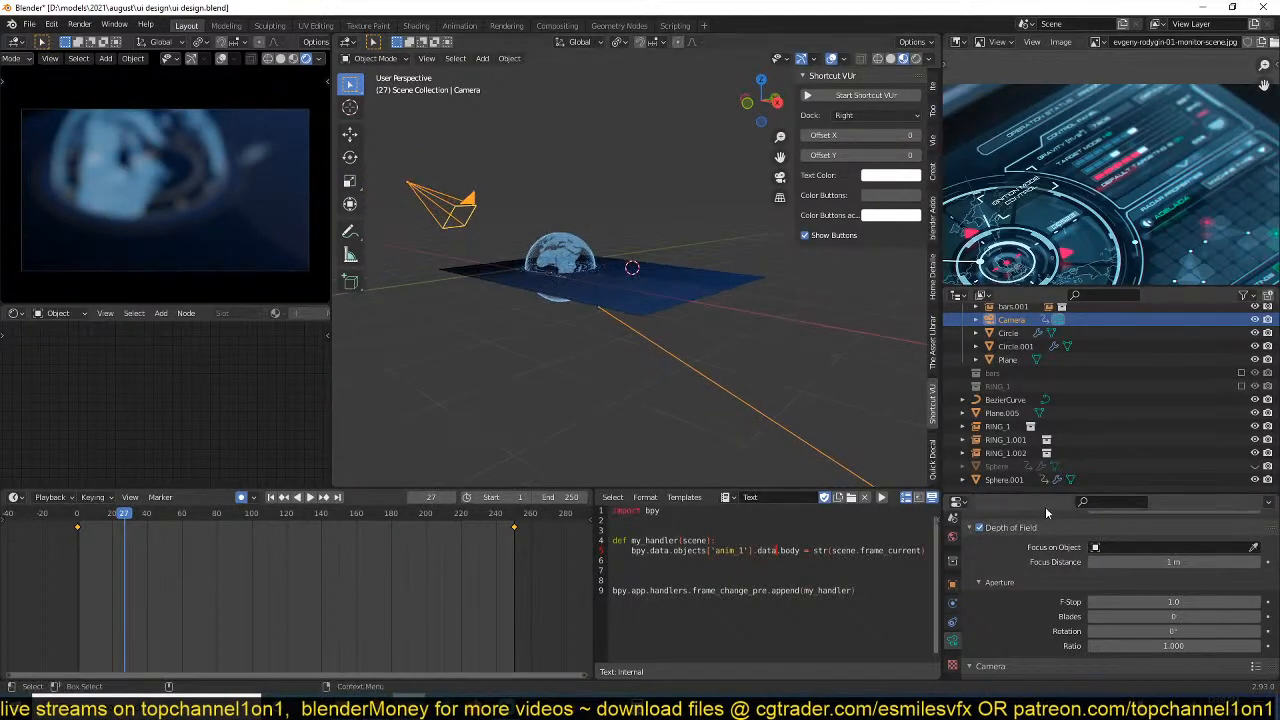
left_click_drag(1174, 562, 1200, 562)
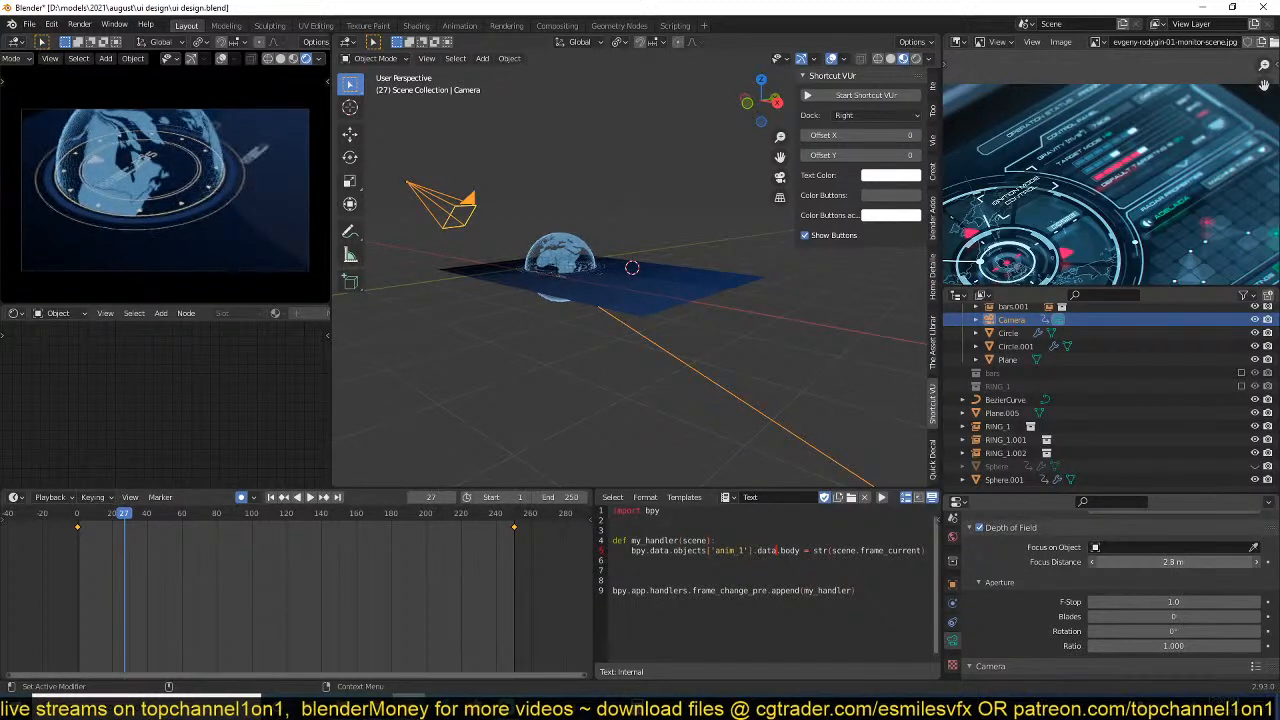
In the Camera's viewport display, turn on Limits and turn off Mist to show the focus point in the scene.
scroll(1132, 619, "down", 8)
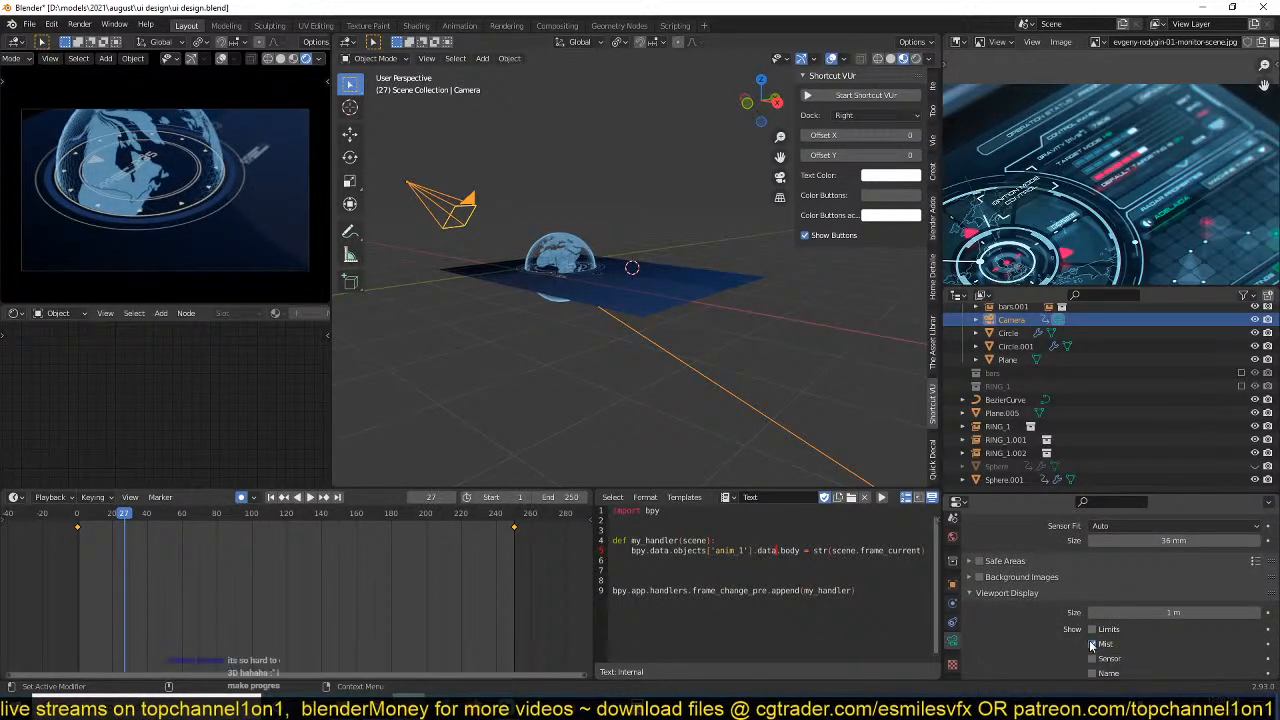
scroll(1092, 645, "down", 1)
left_click(1092, 602)
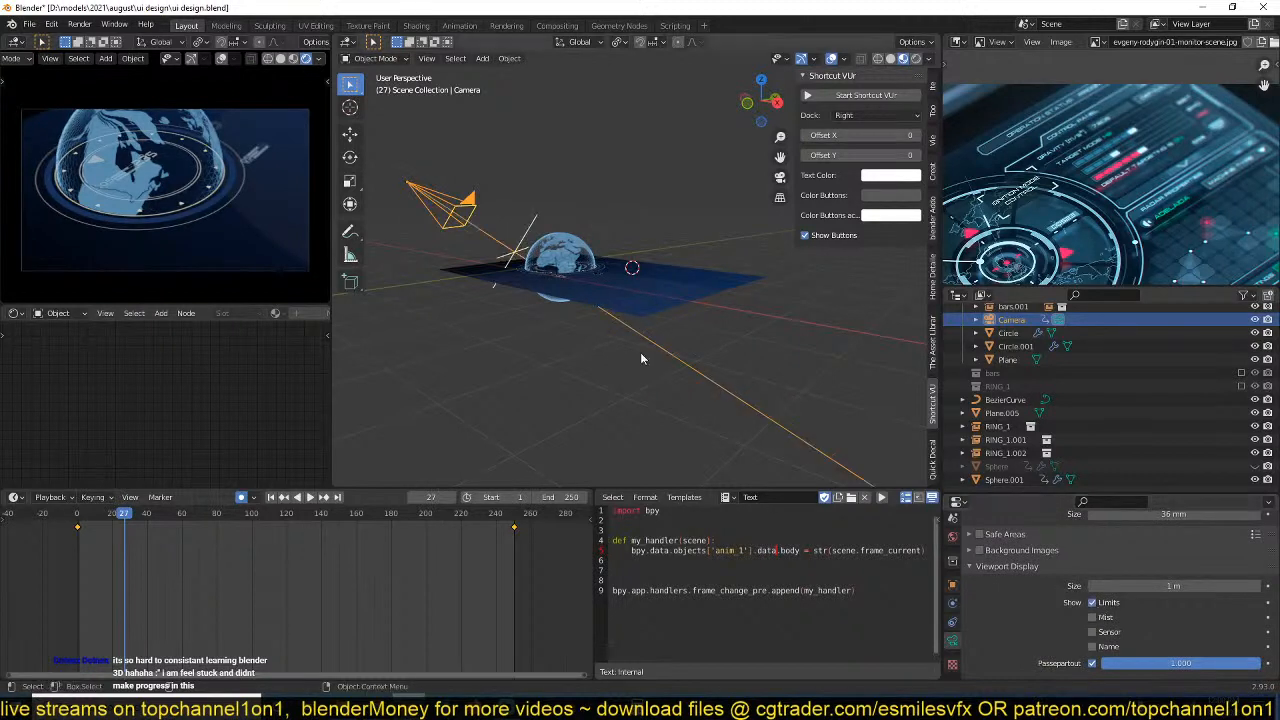
middle_click_drag(642, 358, 648, 378)
scroll(606, 323, "up", 3)
scroll(1102, 404, "up", 2)
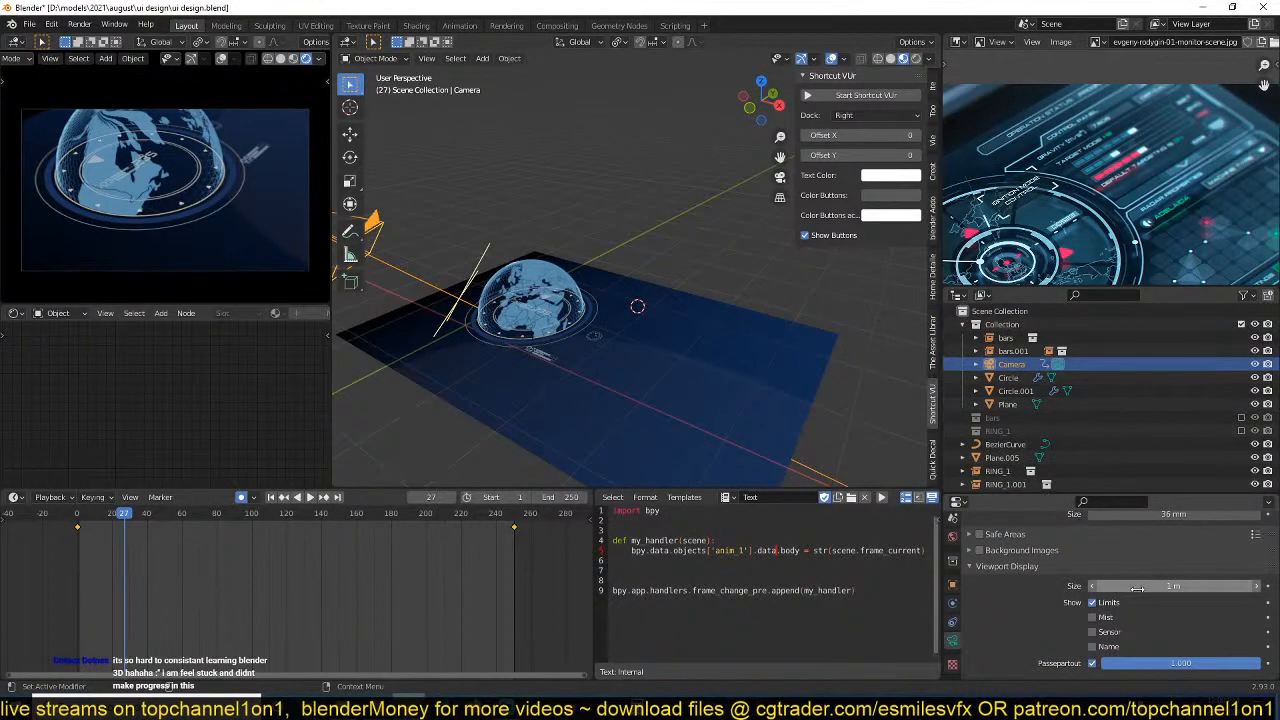
Reduce the Camera's sensor size to tighten the framing and set the F-Stop to 1.4.
scroll(1140, 585, "up", 2)
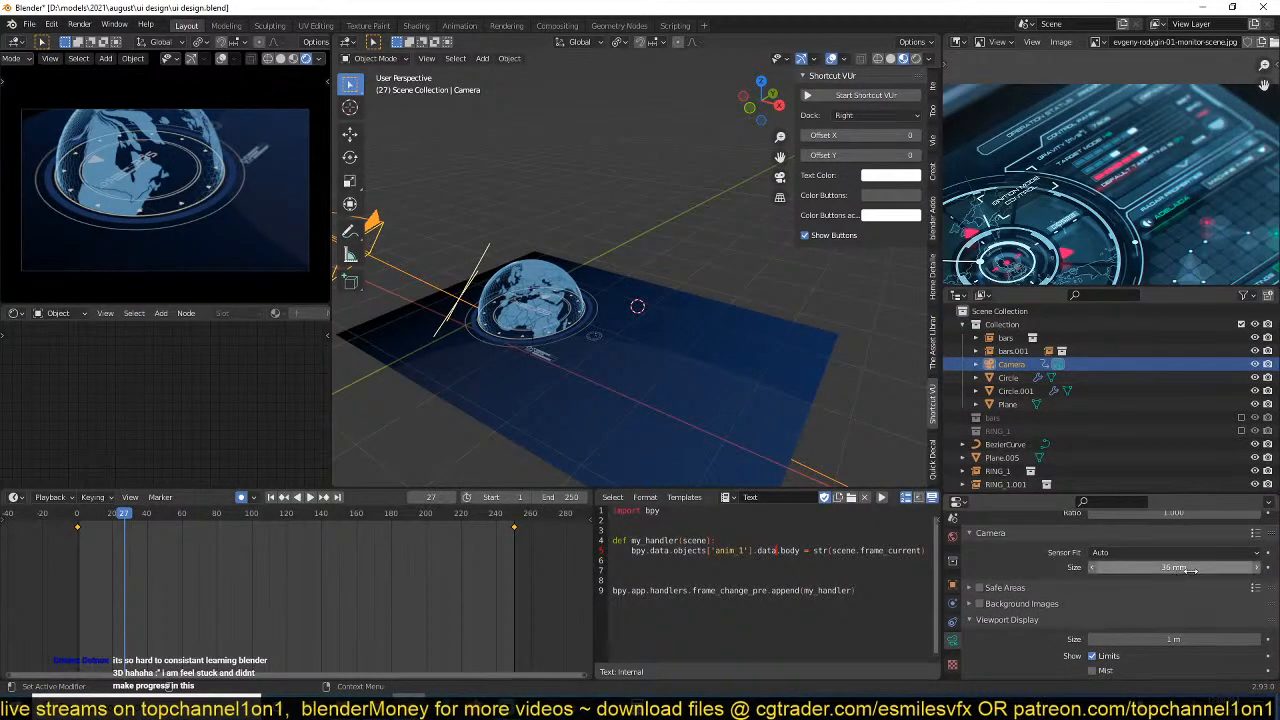
left_click_drag(1167, 567, 1094, 566)
scroll(1172, 564, "up", 3)
left_click_drag(1177, 549, 1212, 549)
scroll(1177, 560, "up", 3)
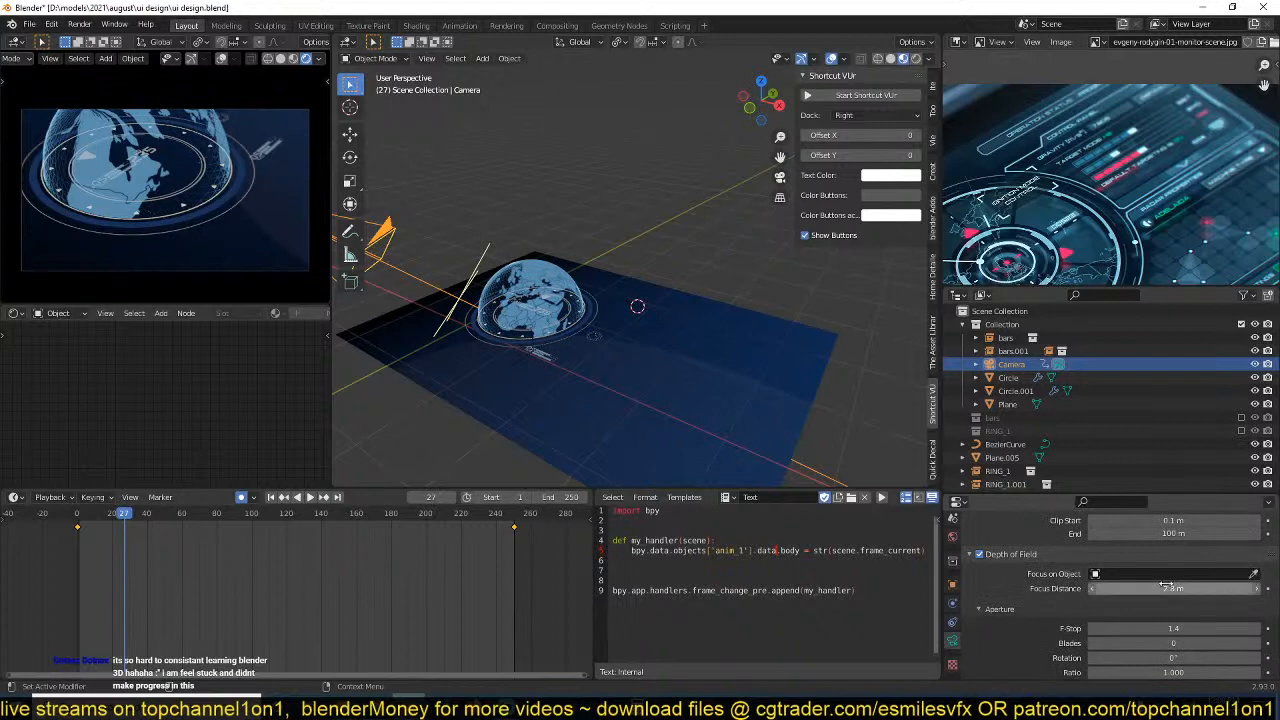
Set the Camera's focus distance to about 3.3 m and its F-Stop to 0.5.
left_click_drag(1163, 588, 1185, 588)
left_click(1165, 628)
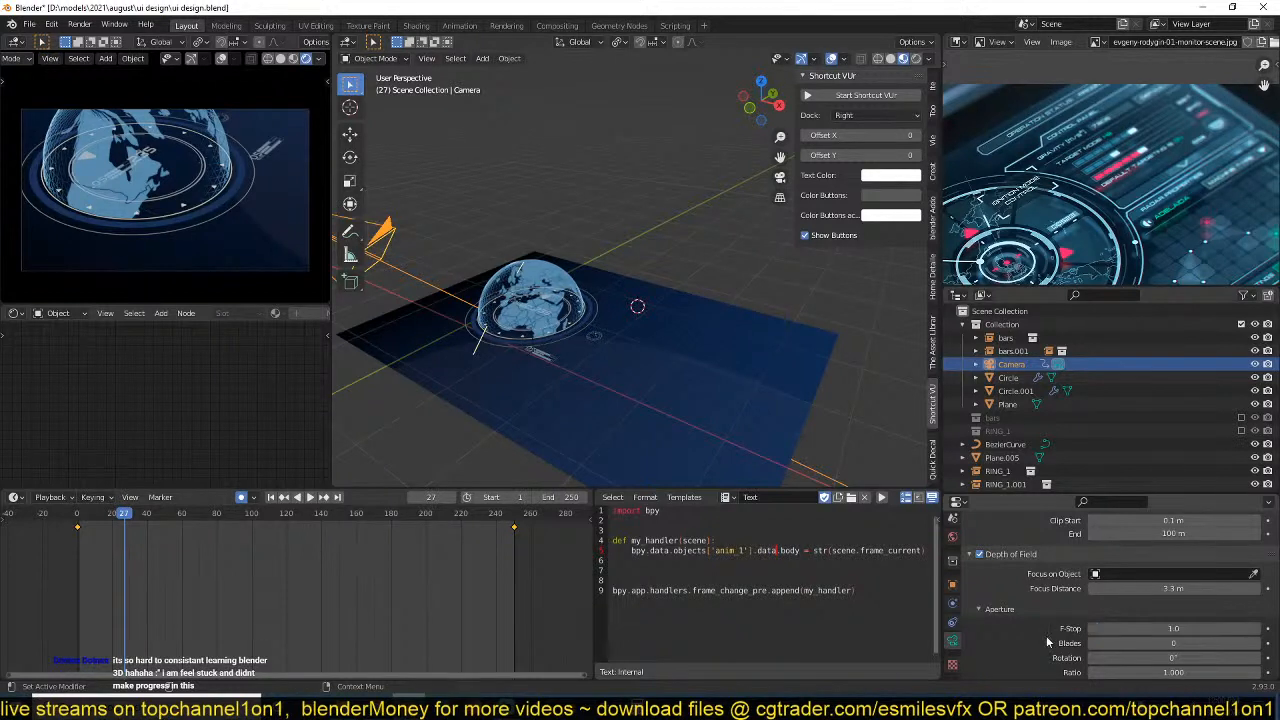
left_click(1182, 631)
key("BackSpace")
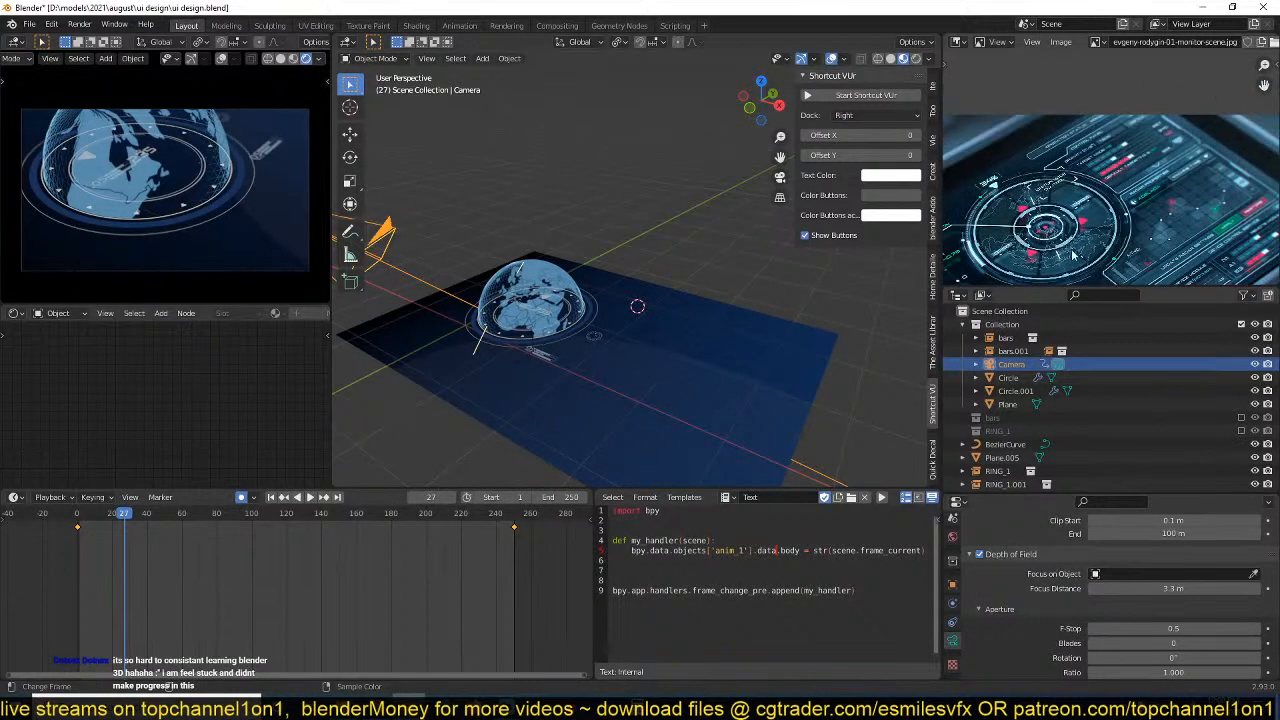
Save the file and play back the animation to check the camera's depth of field.
left_click(665, 246)
key("ctrl+s")
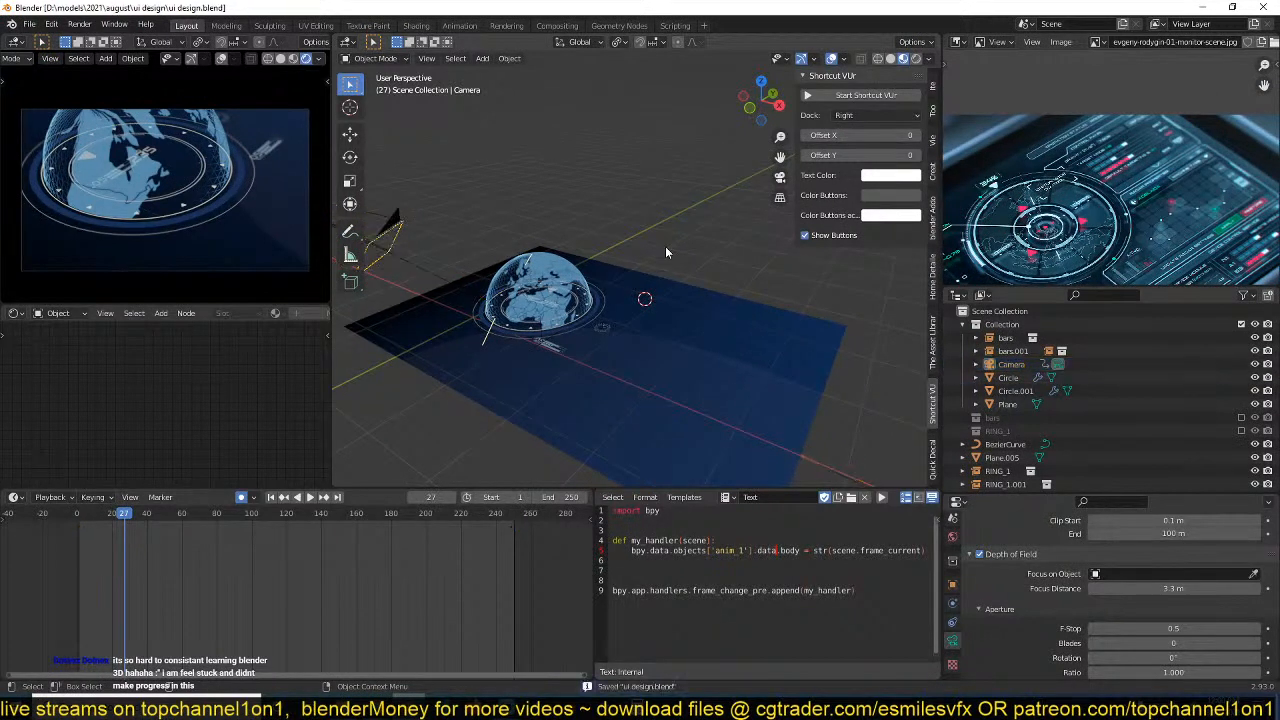
key("space")
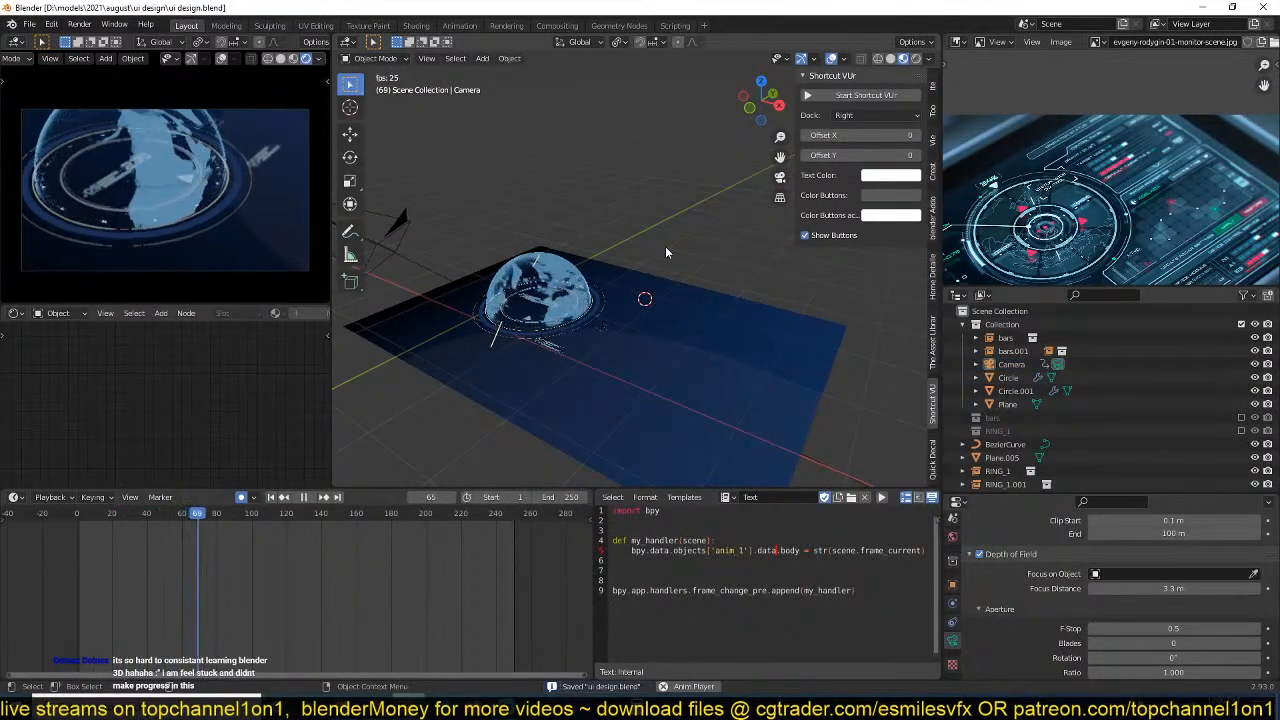
key("space")
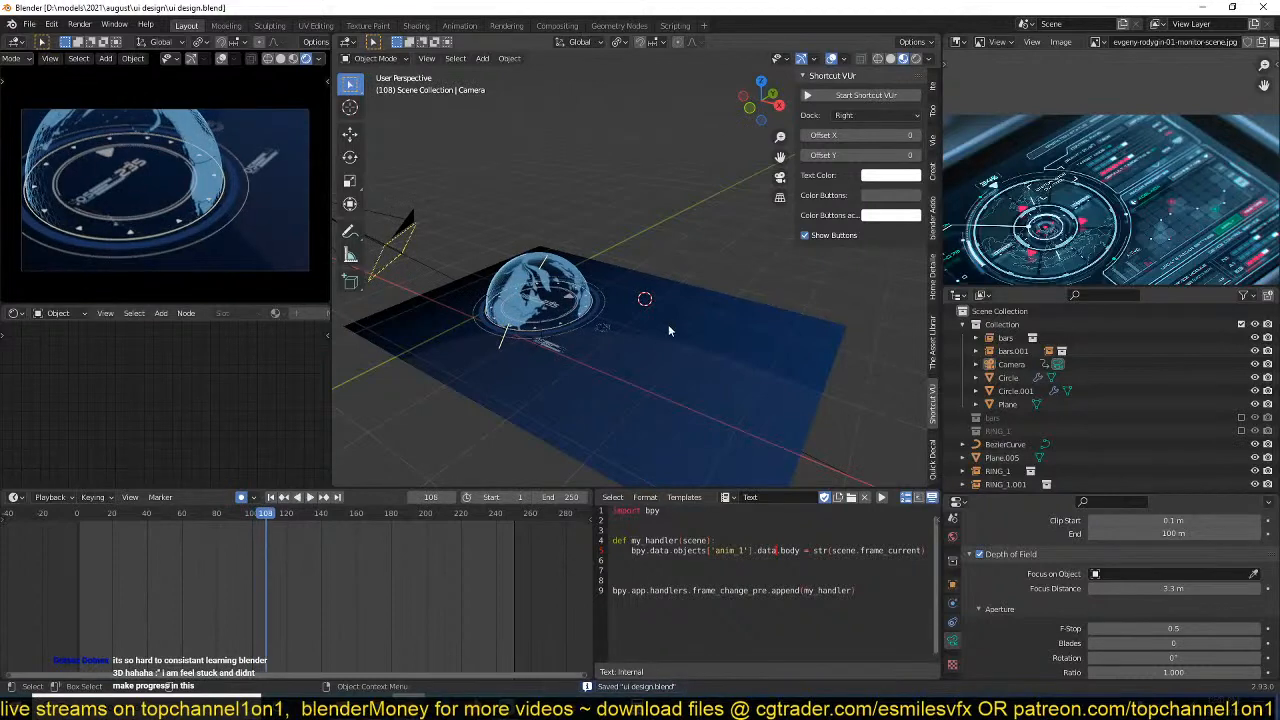
In top view, add a plane at the 3D cursor and scale it to about 0.364.
left_click(668, 324)
key("KP_7")
scroll(718, 302, "up", 3)
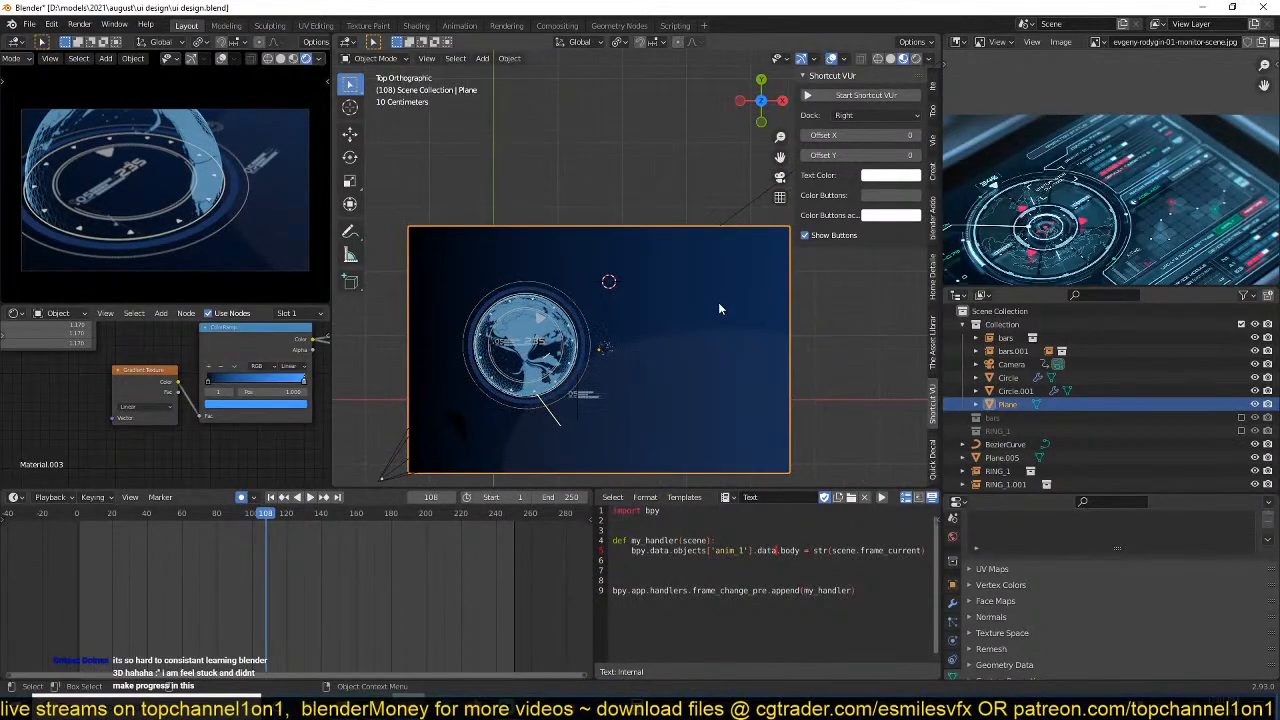
key("shift+a")
mouse_move(620, 318)
left_click(740, 316)
key("s")
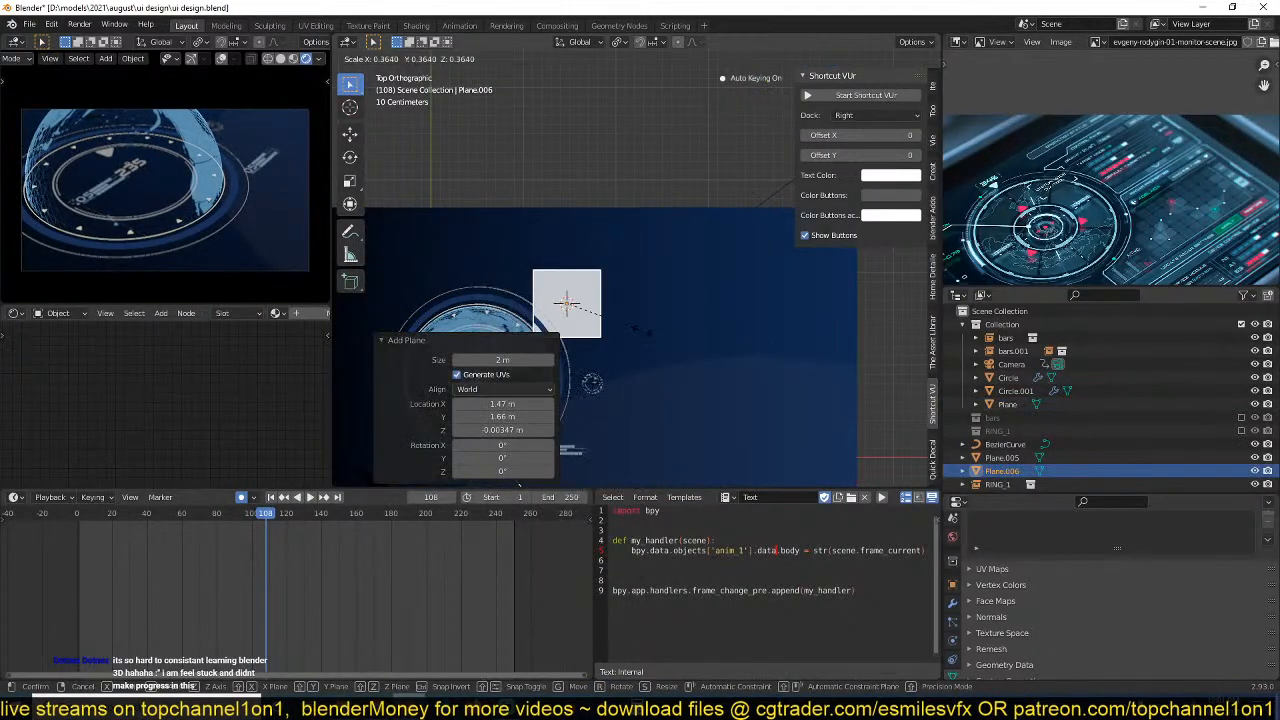
left_click(691, 302)
Link the large background plane's material to the new small plane.
left_click(691, 308, "shift")
key("ctrl+l")
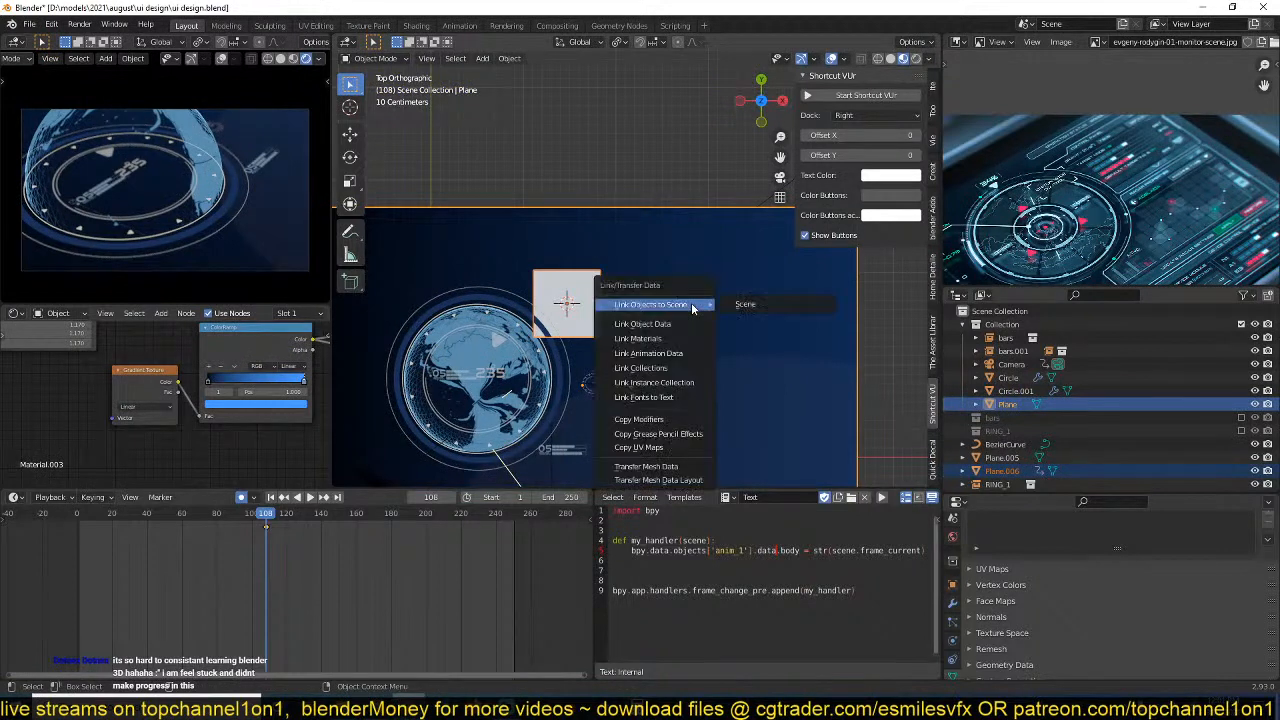
left_click(682, 338)
Move the small plane about 0.44 m along X and -0.12 m along Y.
left_click(587, 303)
key("g")
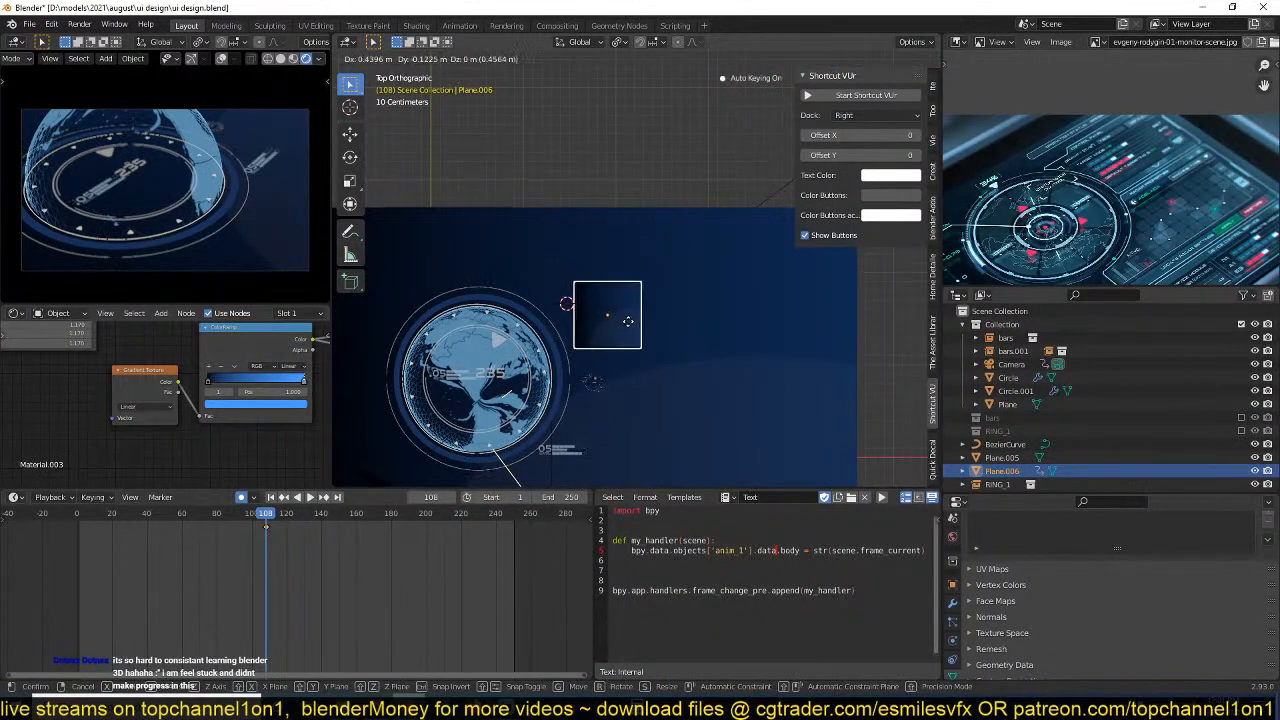
left_click(629, 322)
Stretch the small plane by about 1.755 along X and apply its scale.
key("s")
key("x")
left_click(646, 322)
key("ctrl+a")
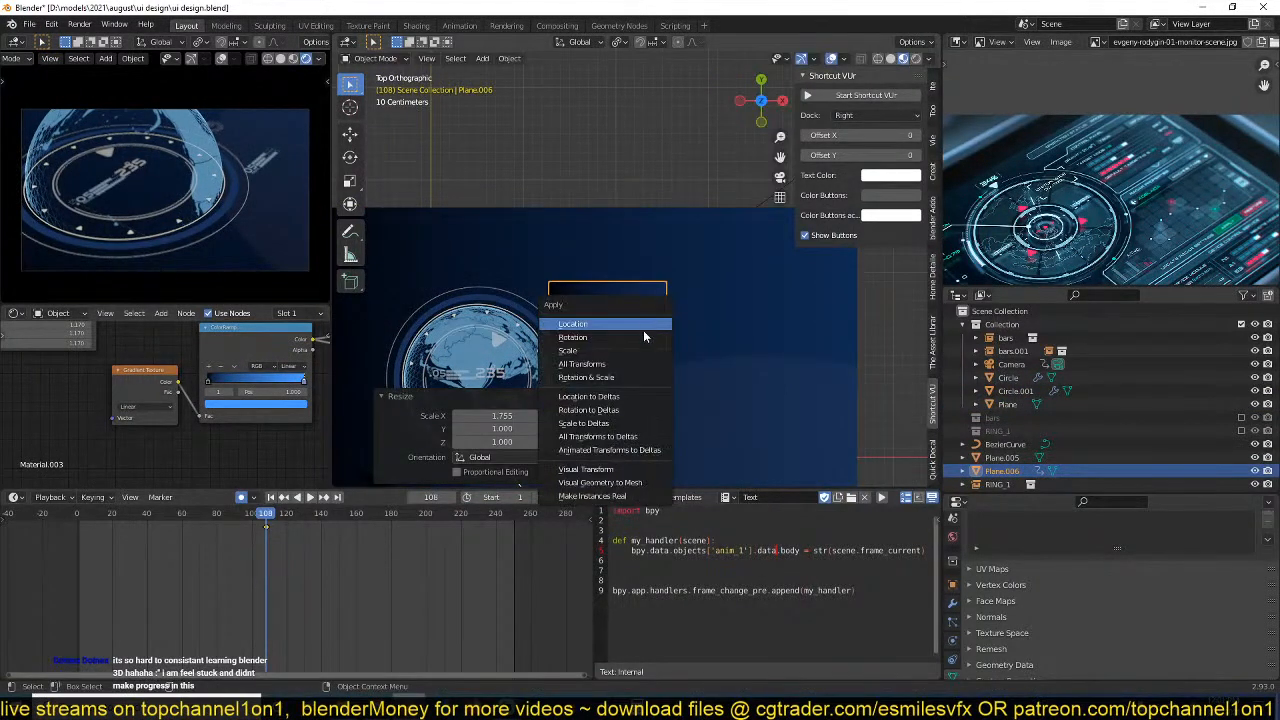
left_click(641, 352)
Add Texture Coordinate and Mapping nodes to the Gradient Texture and make the small plane's material a single-user copy.
scroll(644, 344, "up", 4)
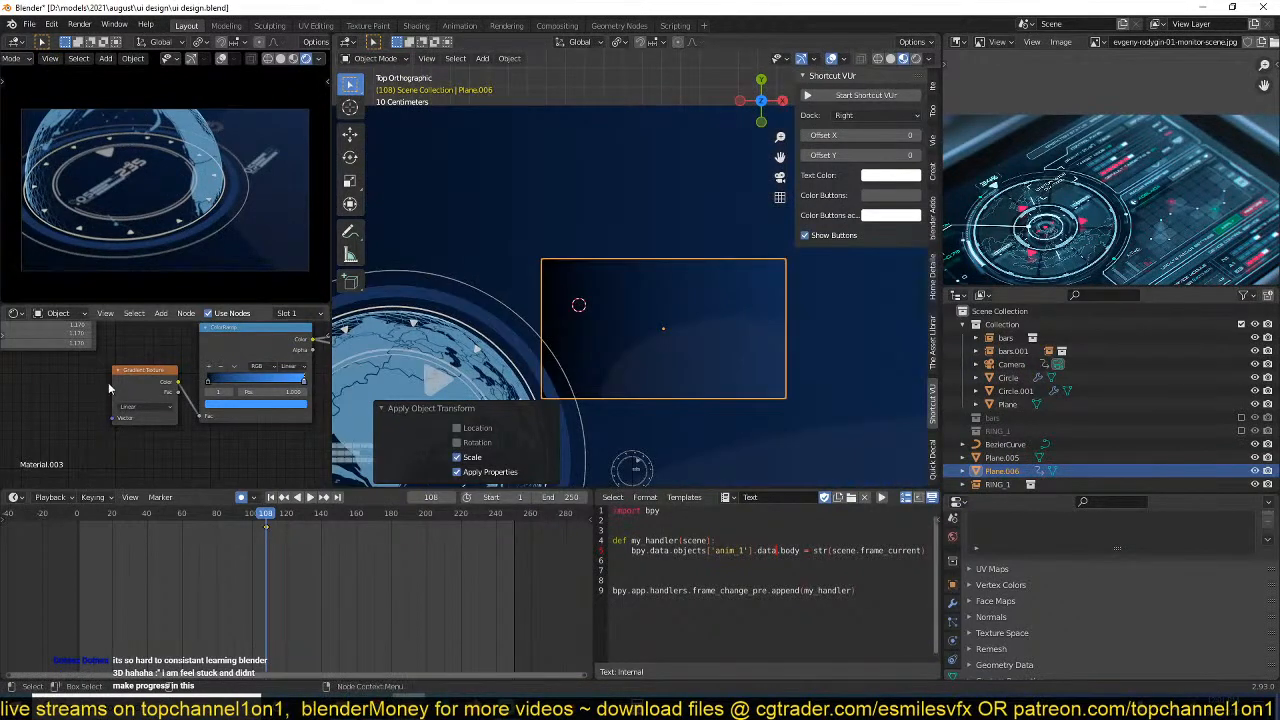
scroll(167, 430, "down", 2)
middle_click_drag(160, 420, 248, 354)
scroll(225, 422, "down", 1)
scroll(205, 384, "up", 1)
left_click(219, 443)
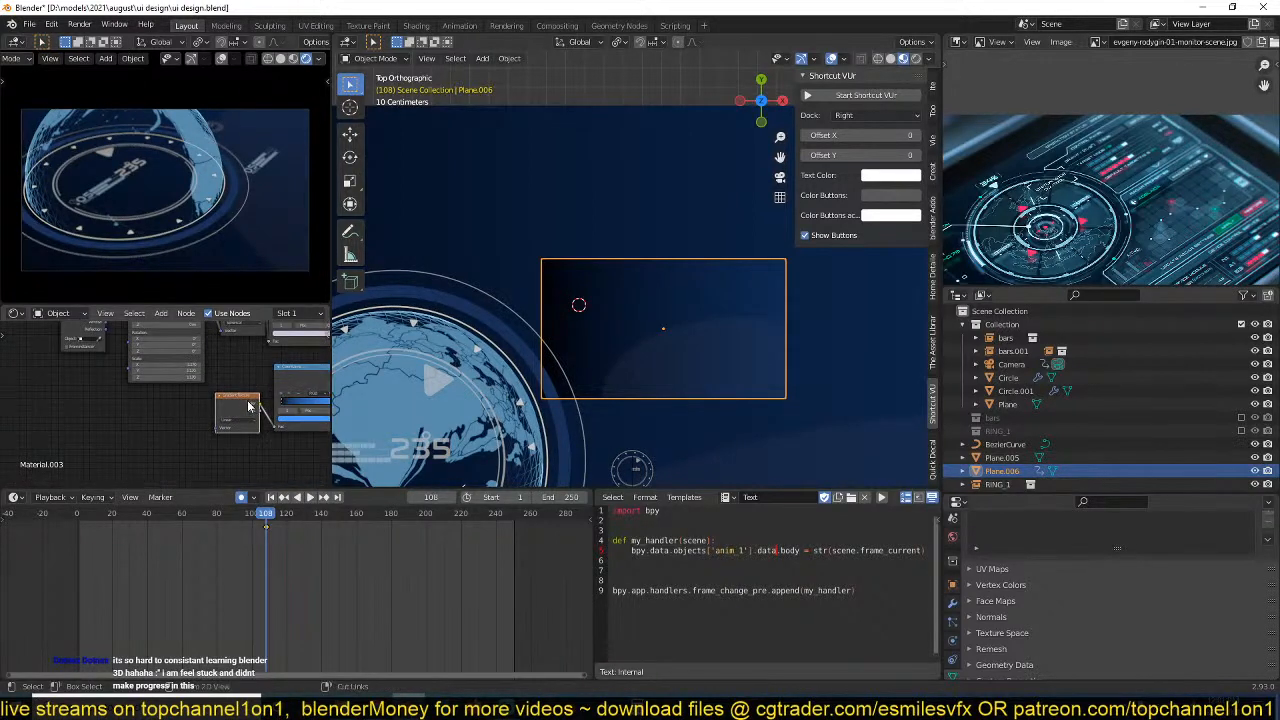
key("ctrl+t")
scroll(297, 315, "down", 4)
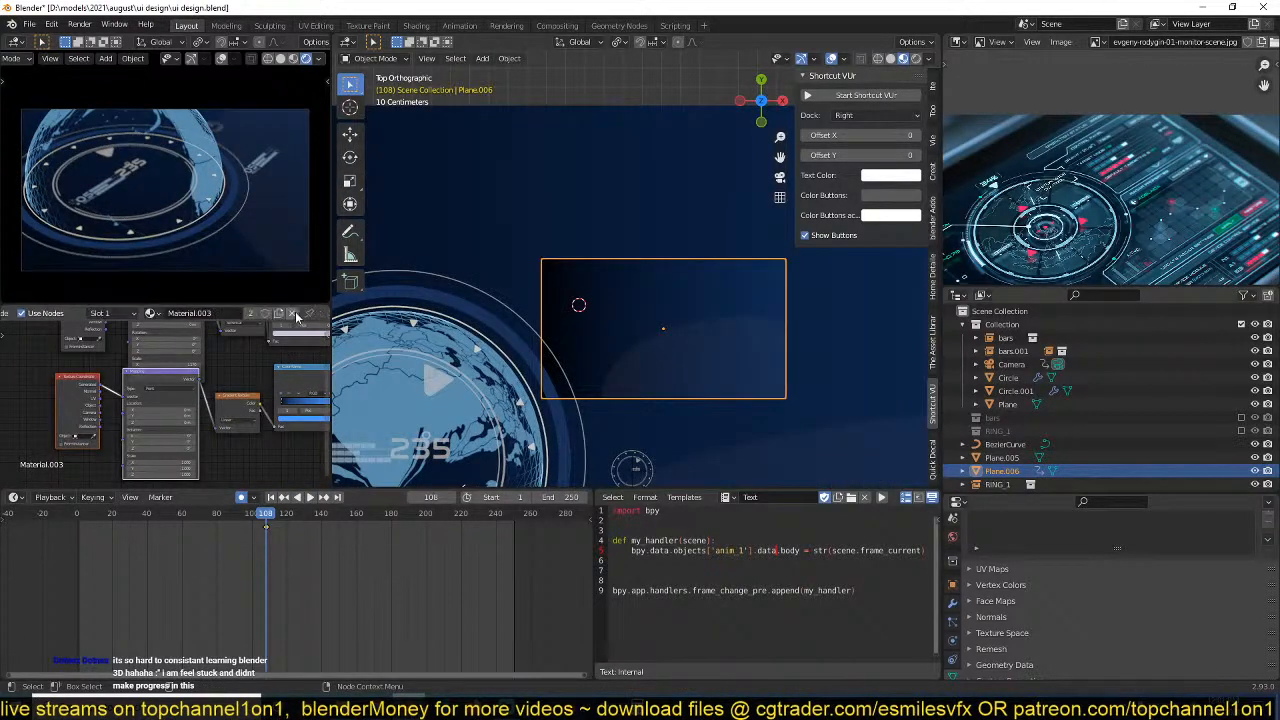
left_click(263, 318)
Connect the Texture Coordinate node's Object output to the Mapping node feeding the Gradient Texture.
scroll(215, 410, "up", 2)
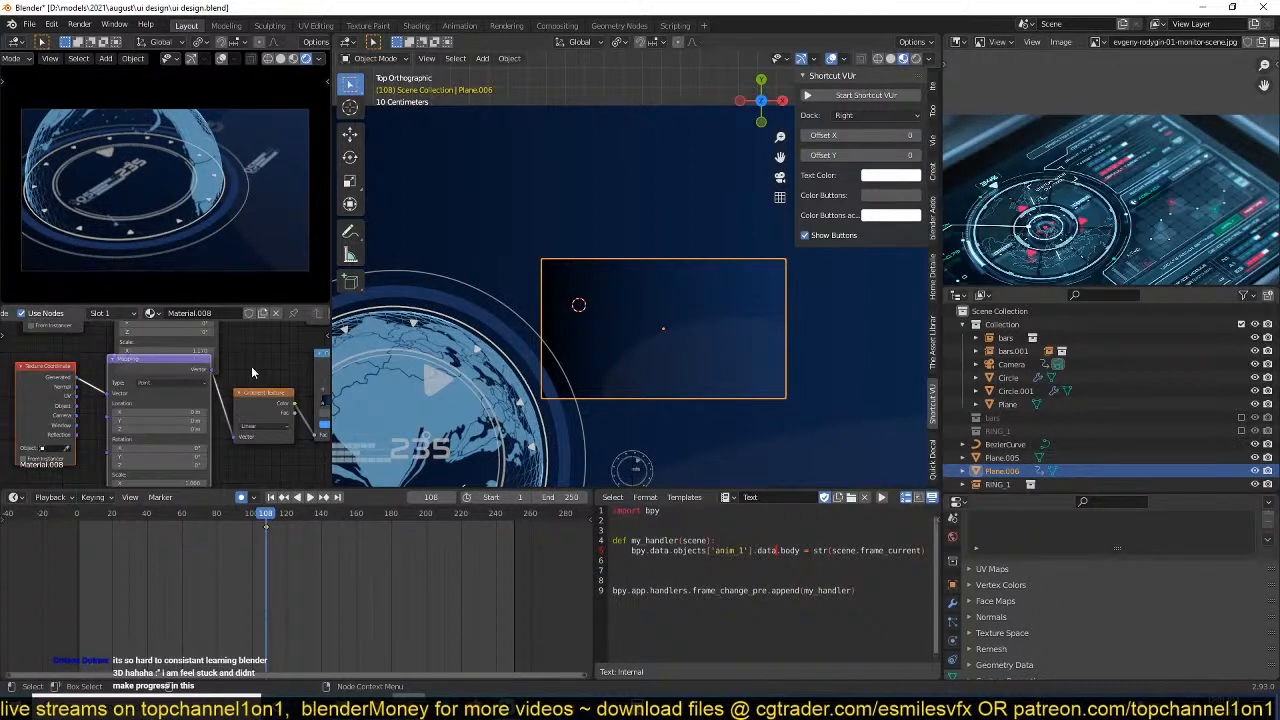
left_click_drag(45, 367, 93, 441)
middle_click_drag(74, 403, 125, 348)
left_click_drag(109, 425, 141, 406)
mouse_move(249, 404)
middle_mouse_down()
mouse_move(240, 424)
mouse_move(251, 387)
middle_mouse_up()
mouse_move(141, 367)
left_mouse_down()
mouse_move(129, 367)
mouse_move(141, 380)
left_mouse_up()
Set the Mapping node's X location to about 0.68 m and rotate it about Z so the gradient runs diagonally.
middle_click_drag(215, 430, 216, 398)
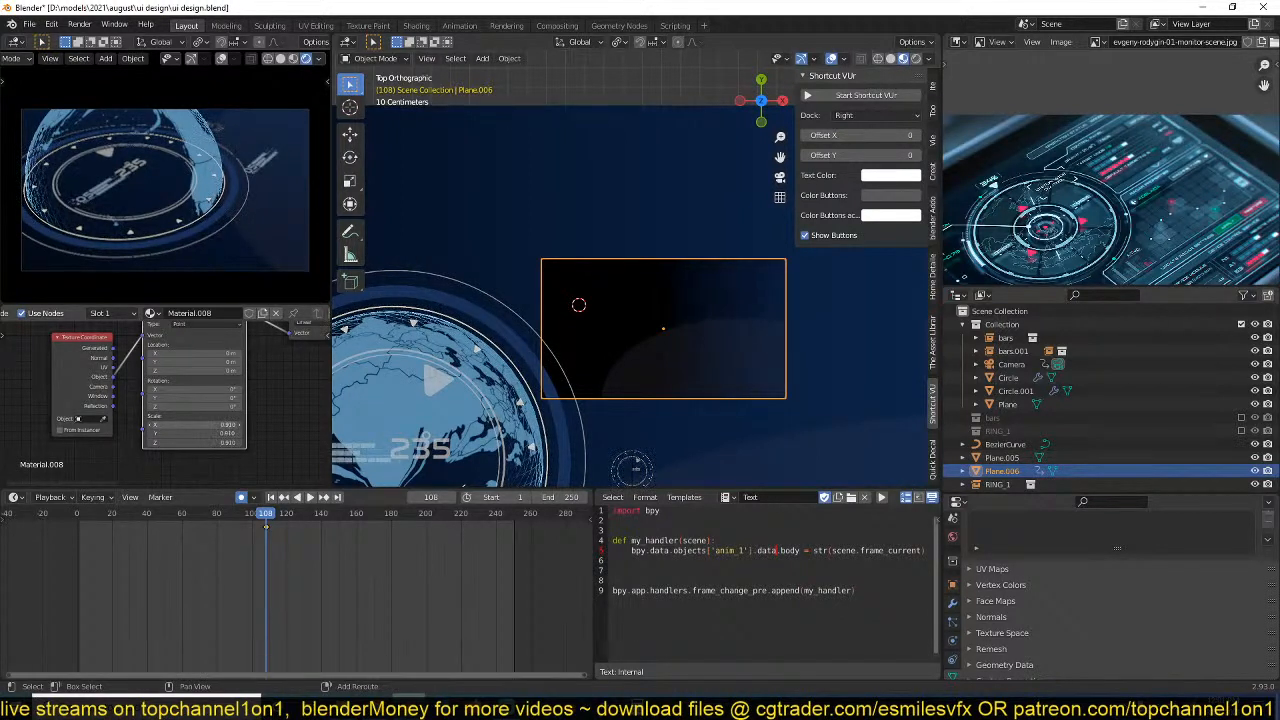
left_click_drag(229, 425, 237, 425)
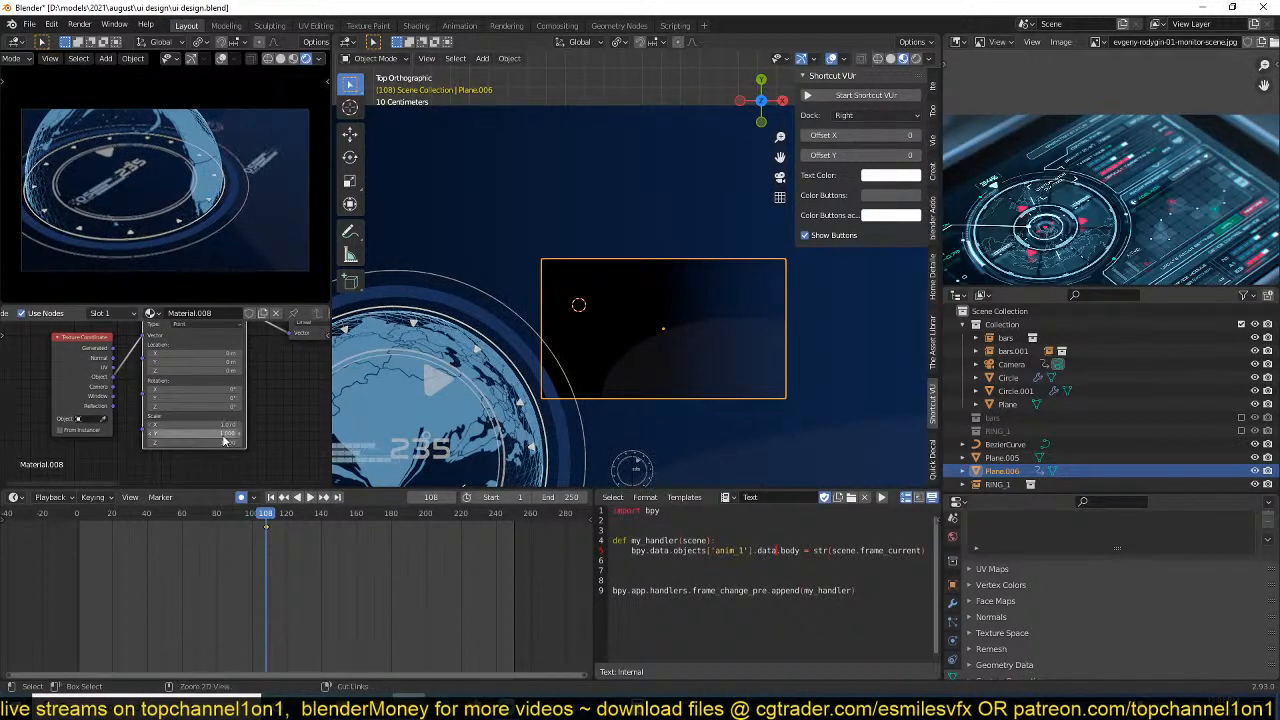
left_click_drag(229, 353, 248, 353)
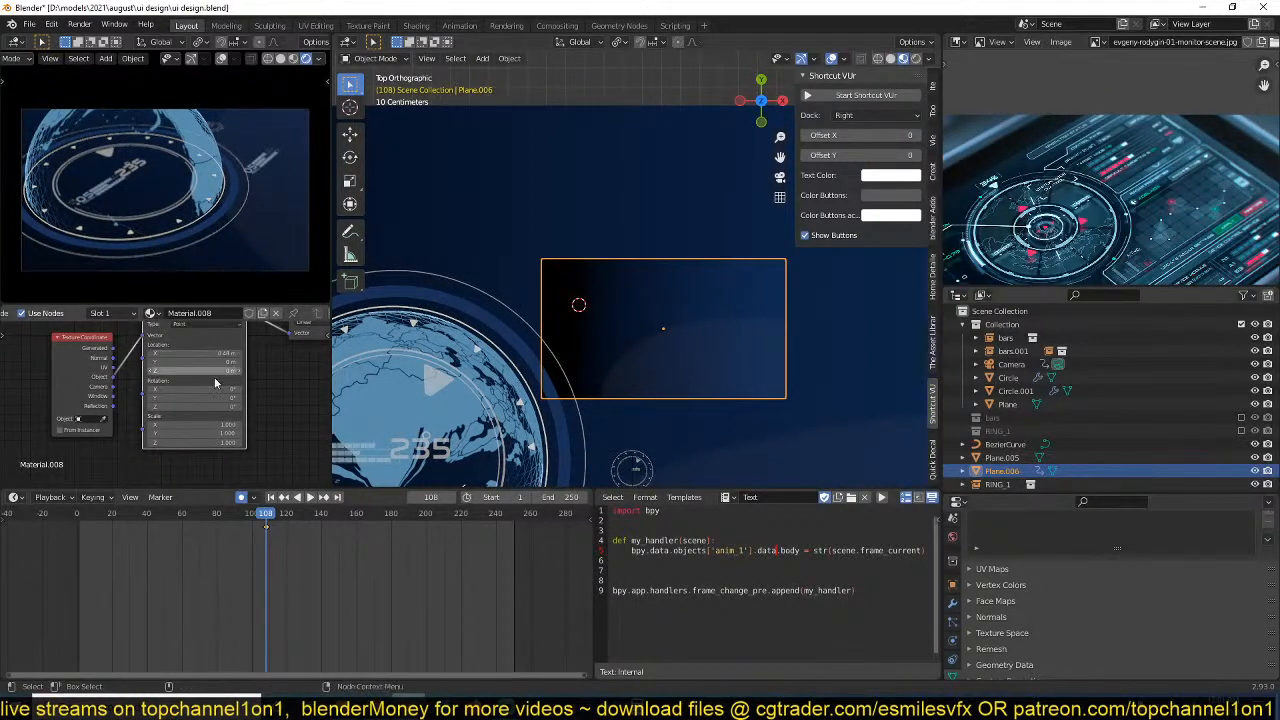
left_click_drag(216, 406, 218, 406)
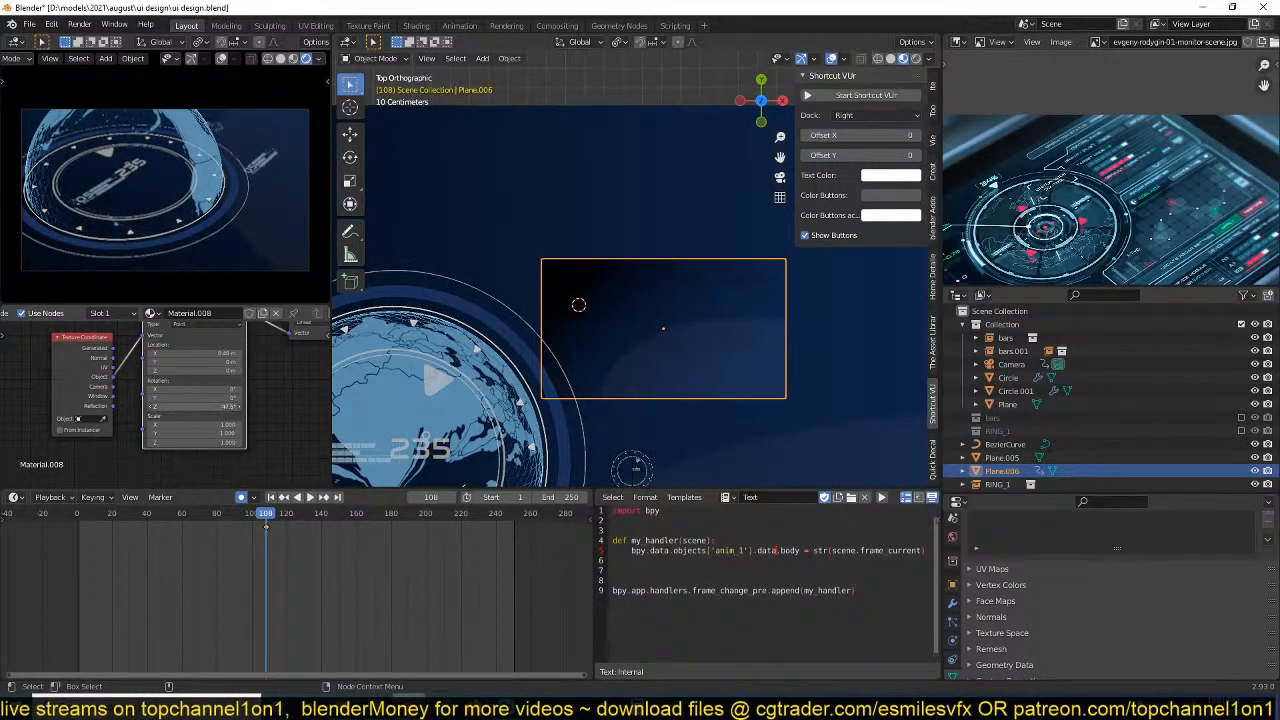
middle_click_drag(220, 390, 66, 445)
middle_click_drag(180, 421, 81, 446)
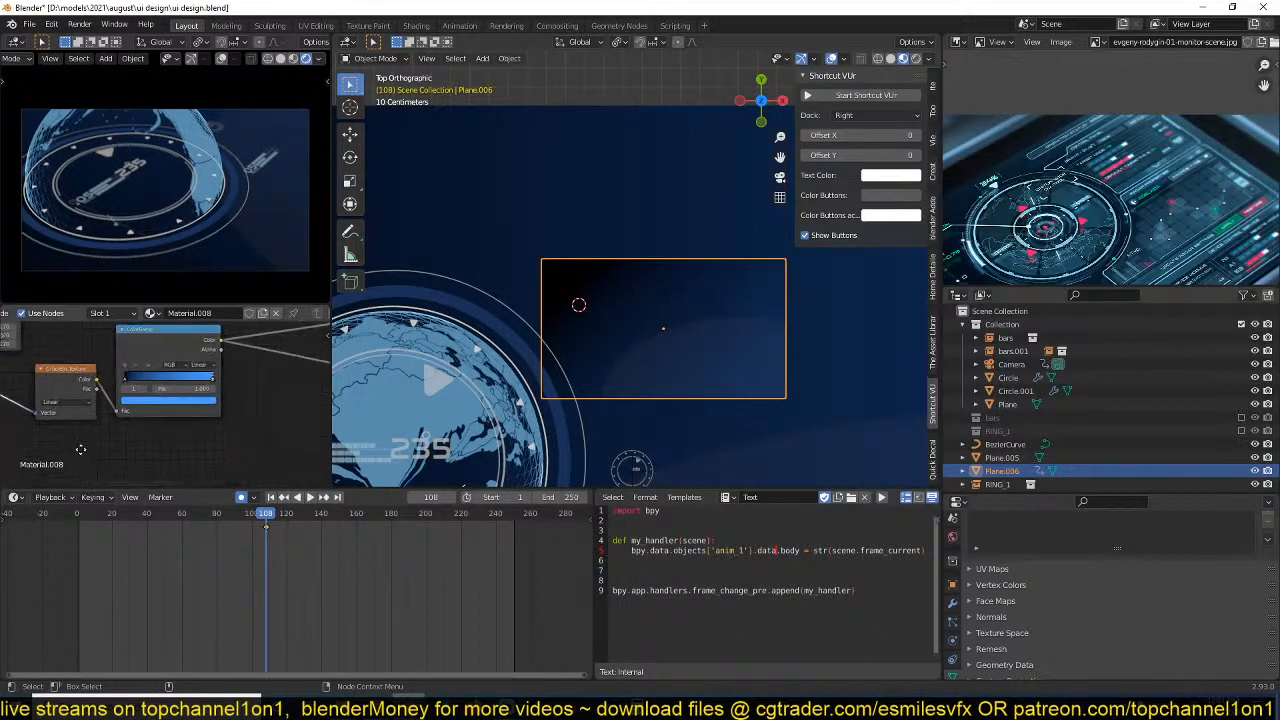
scroll(1183, 126, "up", 3)
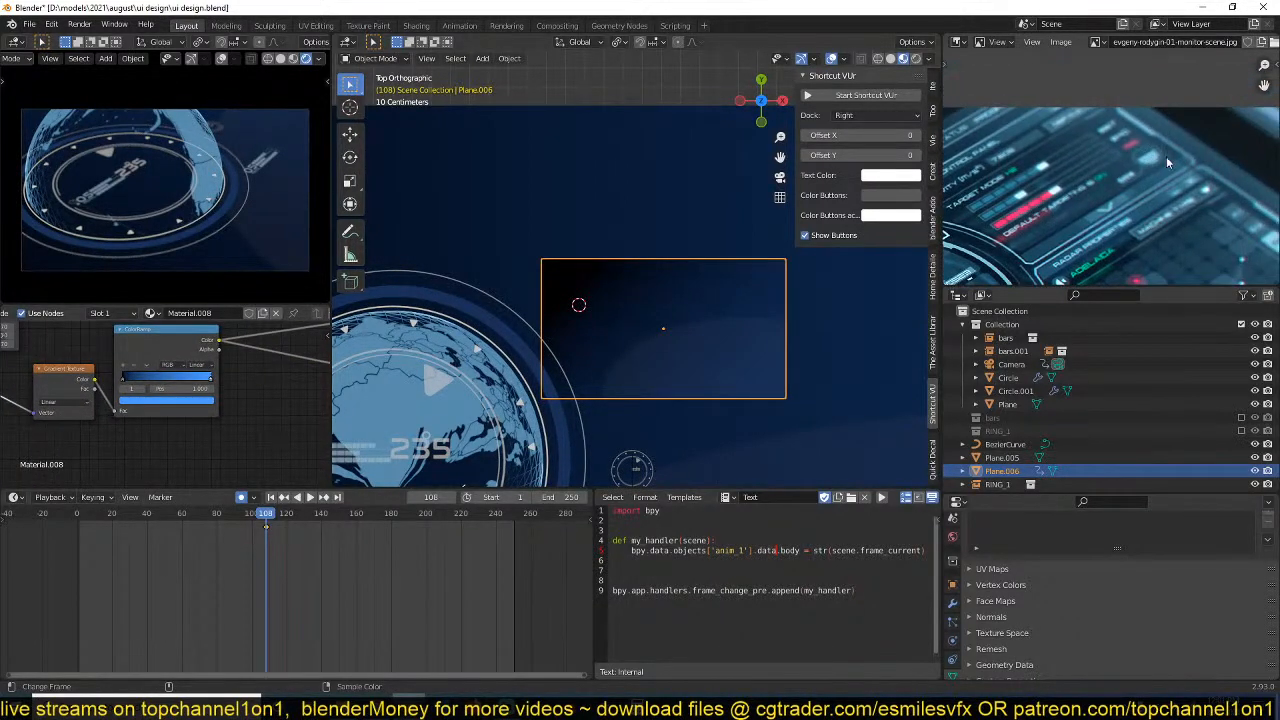
Recolour the ColorRamp's black stop to a pale teal, about H 0.439, S 0.374, V 0.709.
scroll(160, 402, "up", 1)
left_click(128, 376)
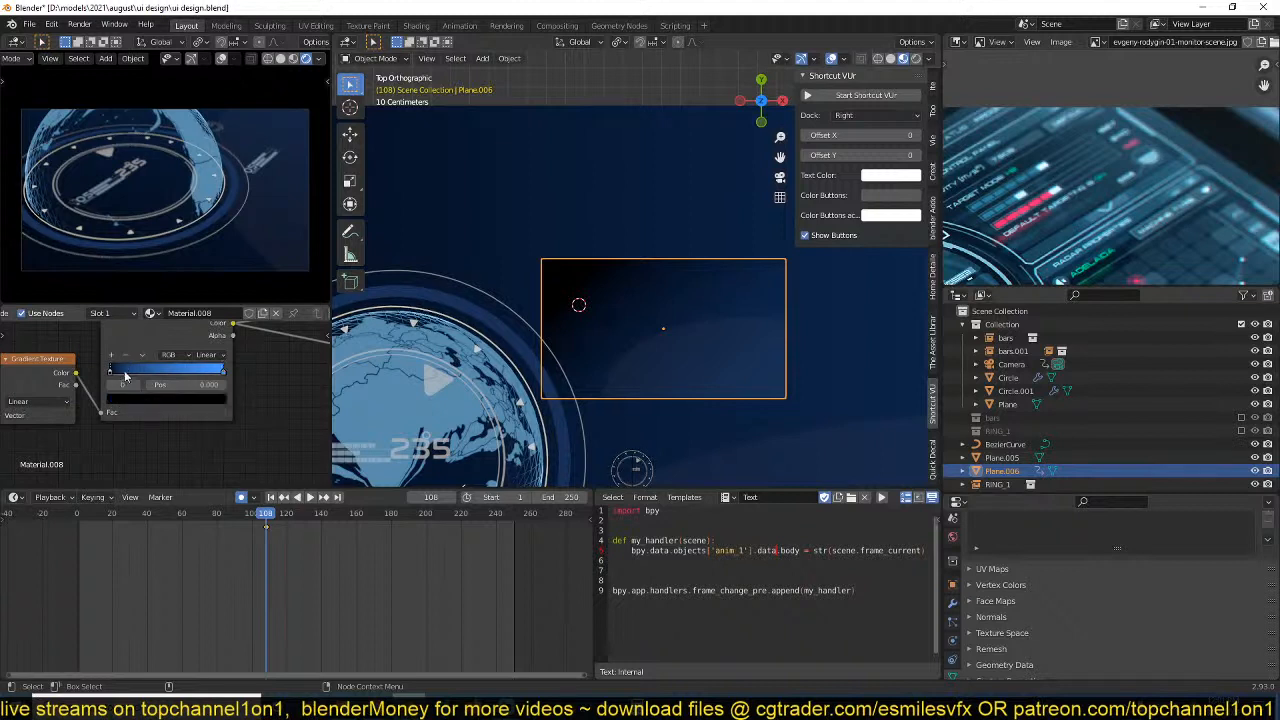
left_click(141, 399)
left_click_drag(202, 308, 202, 254)
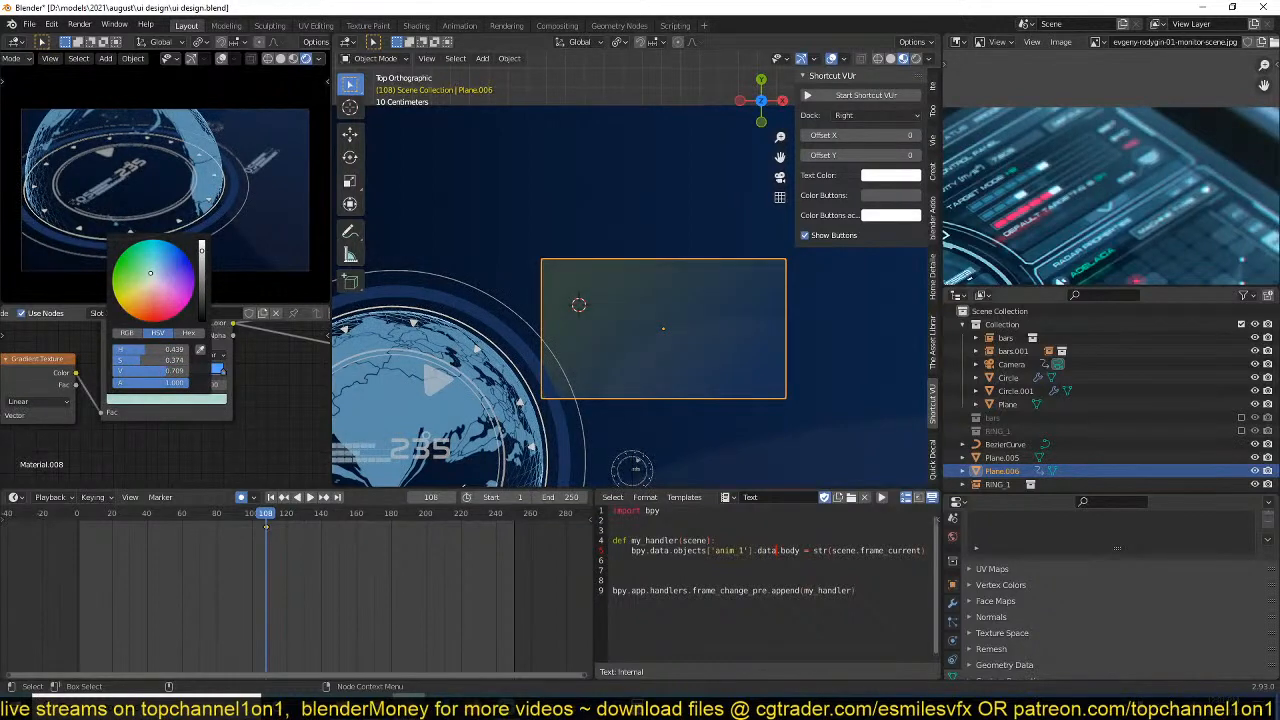
Turn off automatic keyframing and save the file.
scroll(692, 337, "down", 3)
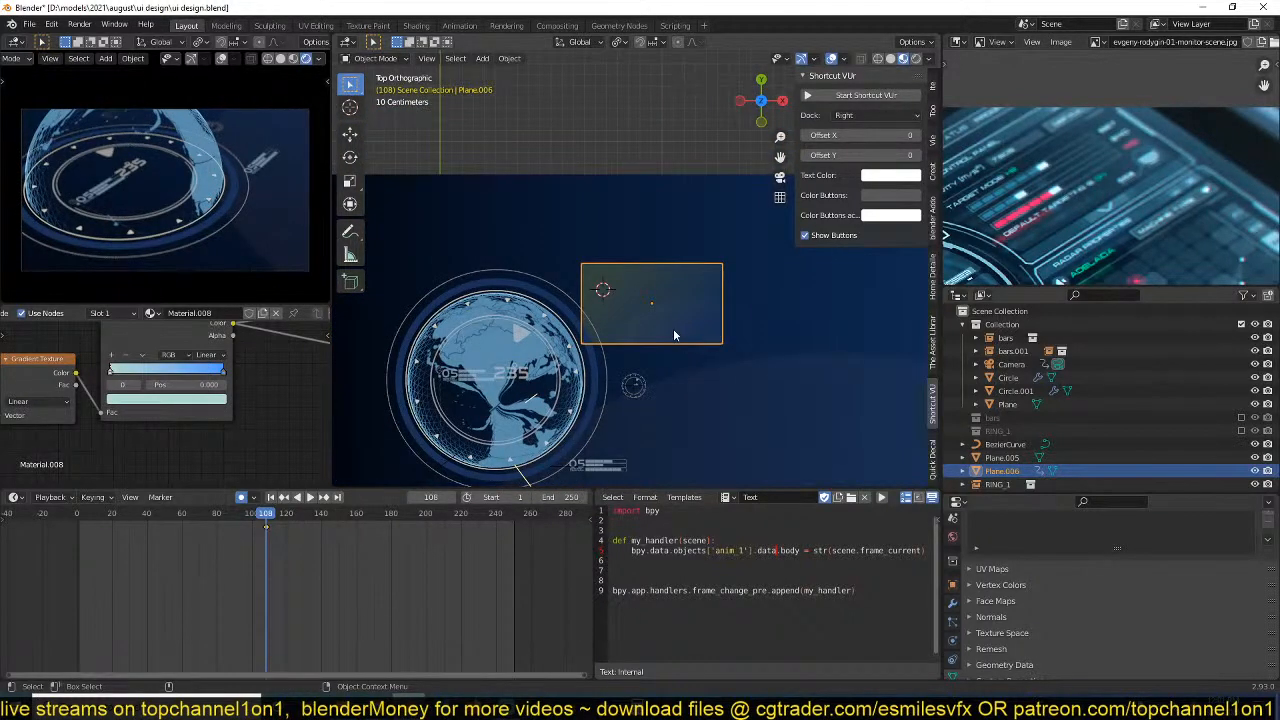
key("g")
right_click(713, 421)
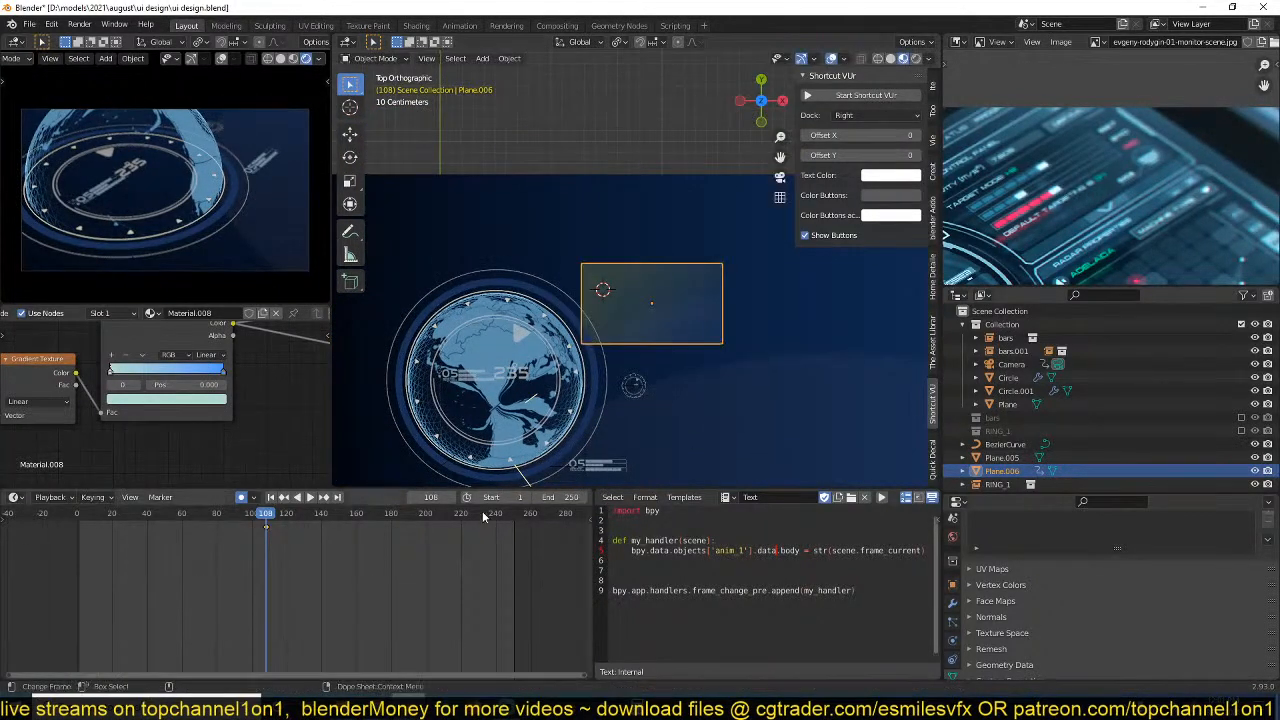
left_click(252, 498)
key("ctrl+s")
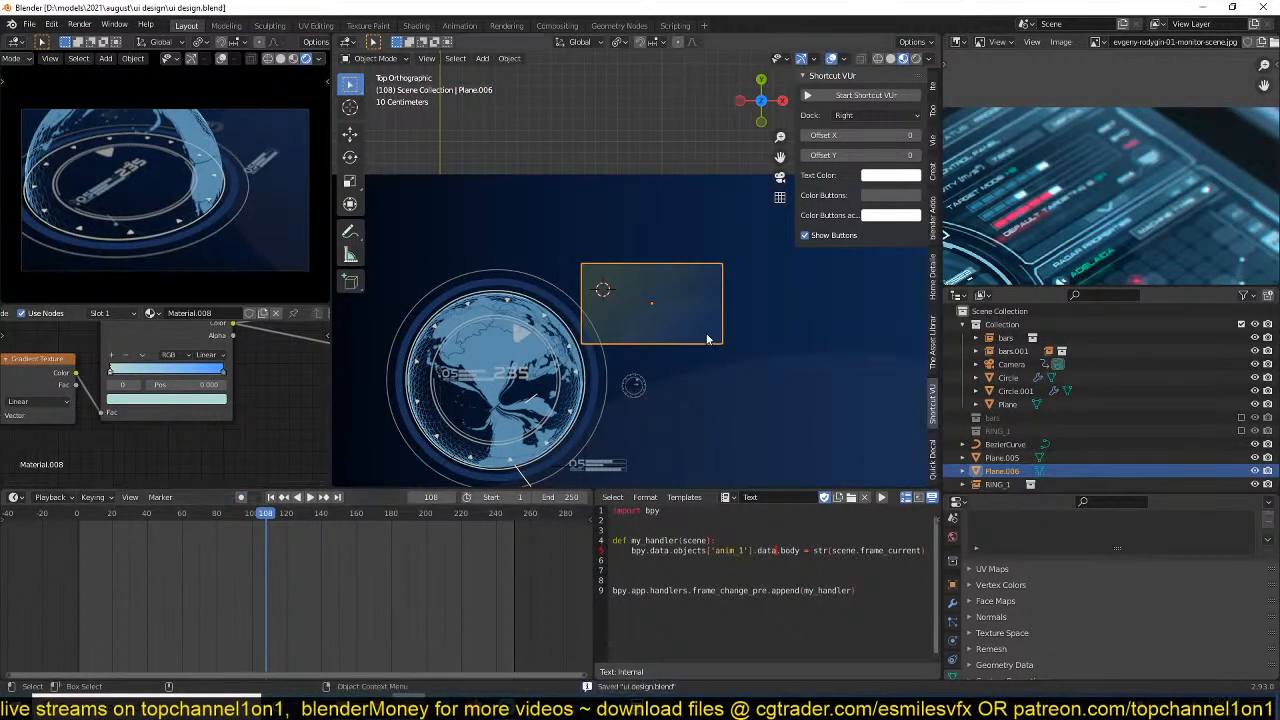
Raise the small gradient plane about 0.0006 m along Z.
middle_click_drag(590, 150, 631, 235)
key("g")
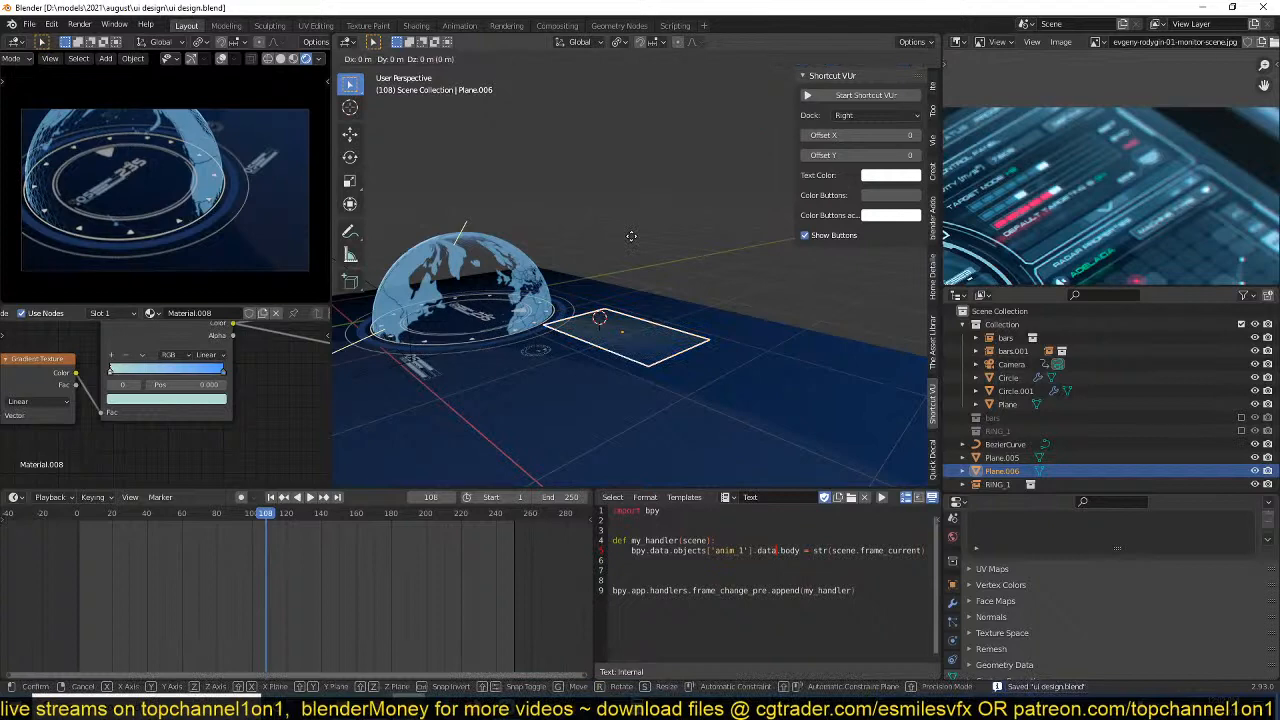
key("z")
left_click(633, 240)
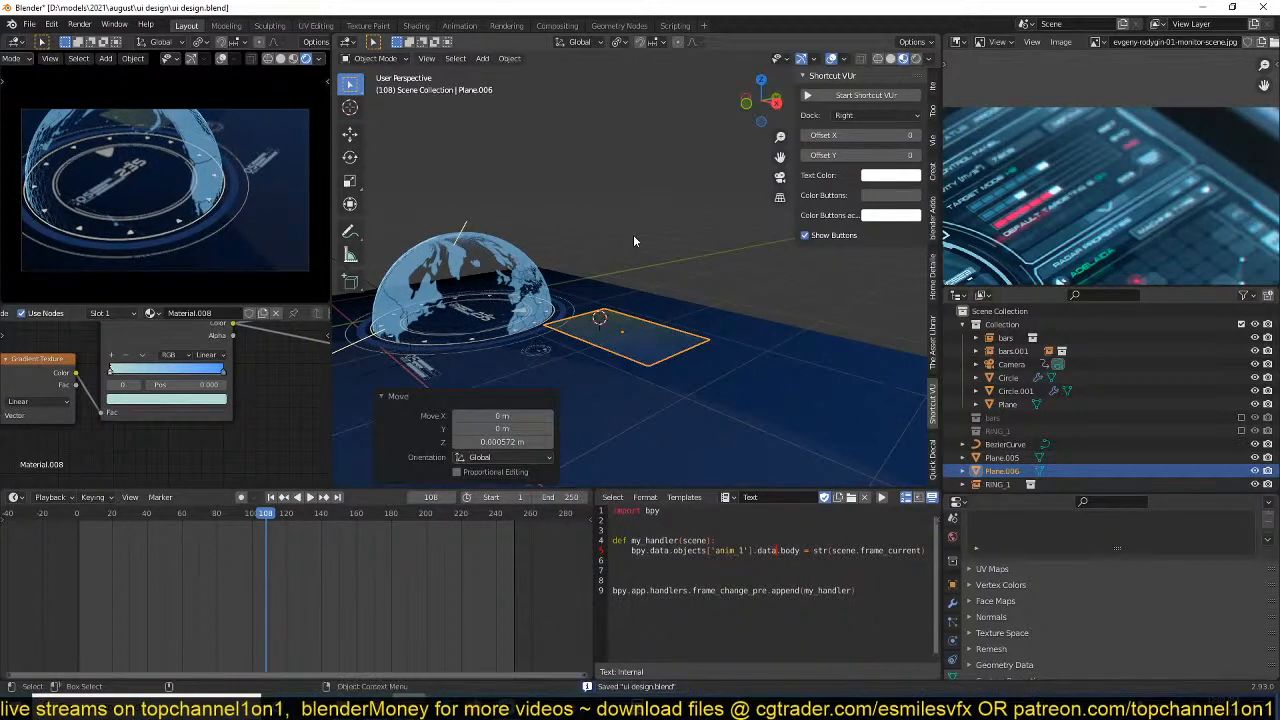
In top view, scale the gradient plane by about 1.829, reposition it overlapping the globe's outer ring, and save the file.
key("KP_7")
key("g")
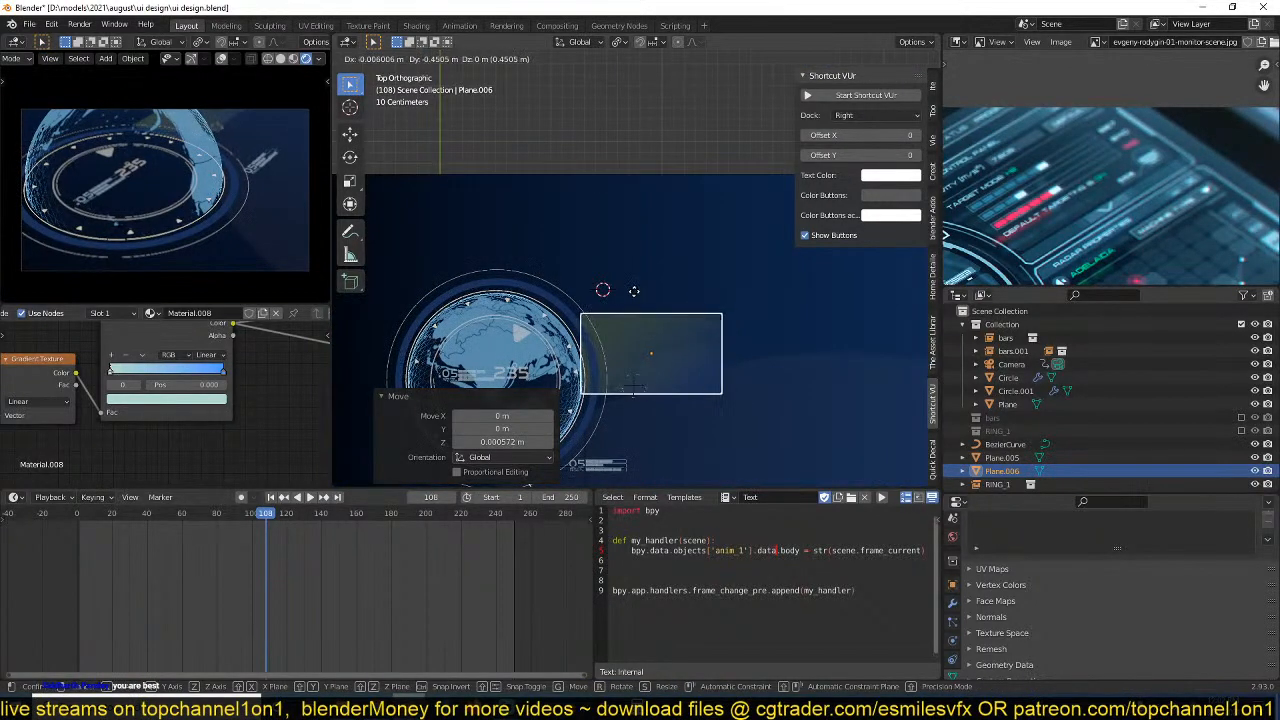
left_click(647, 289)
key("s")
left_click(786, 340)
key("g")
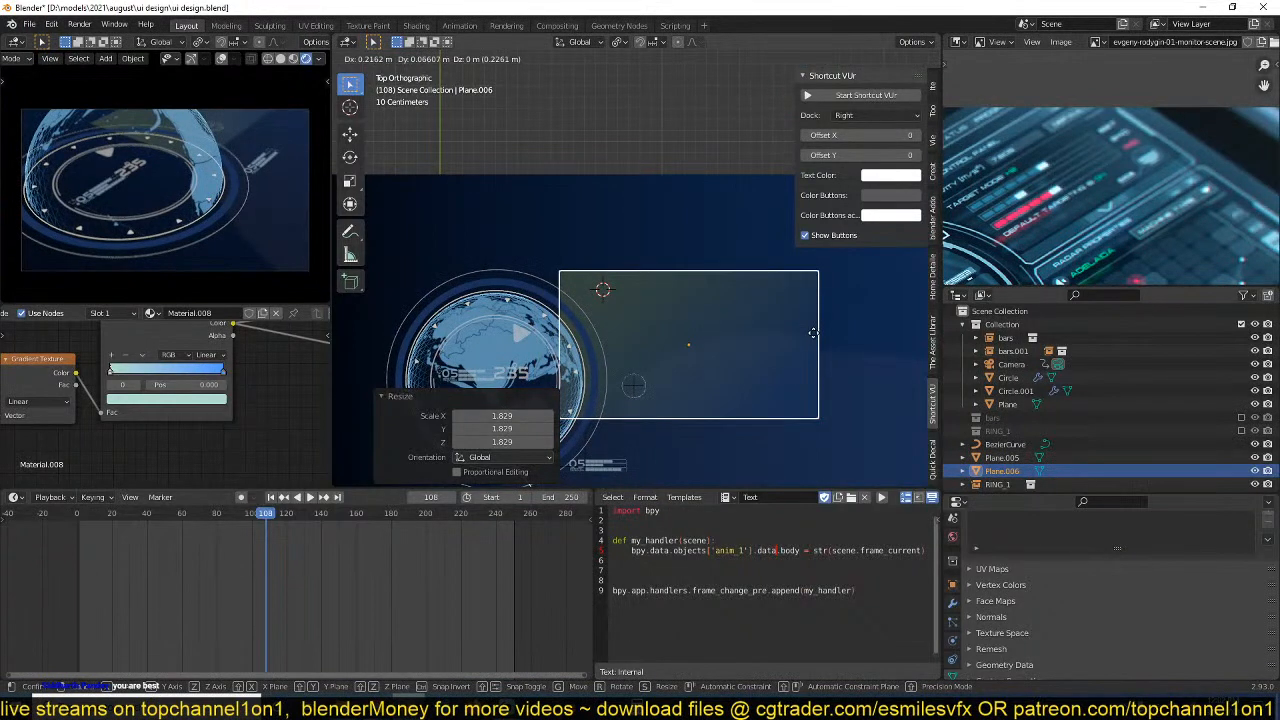
left_click(813, 333)
key("ctrl+s")
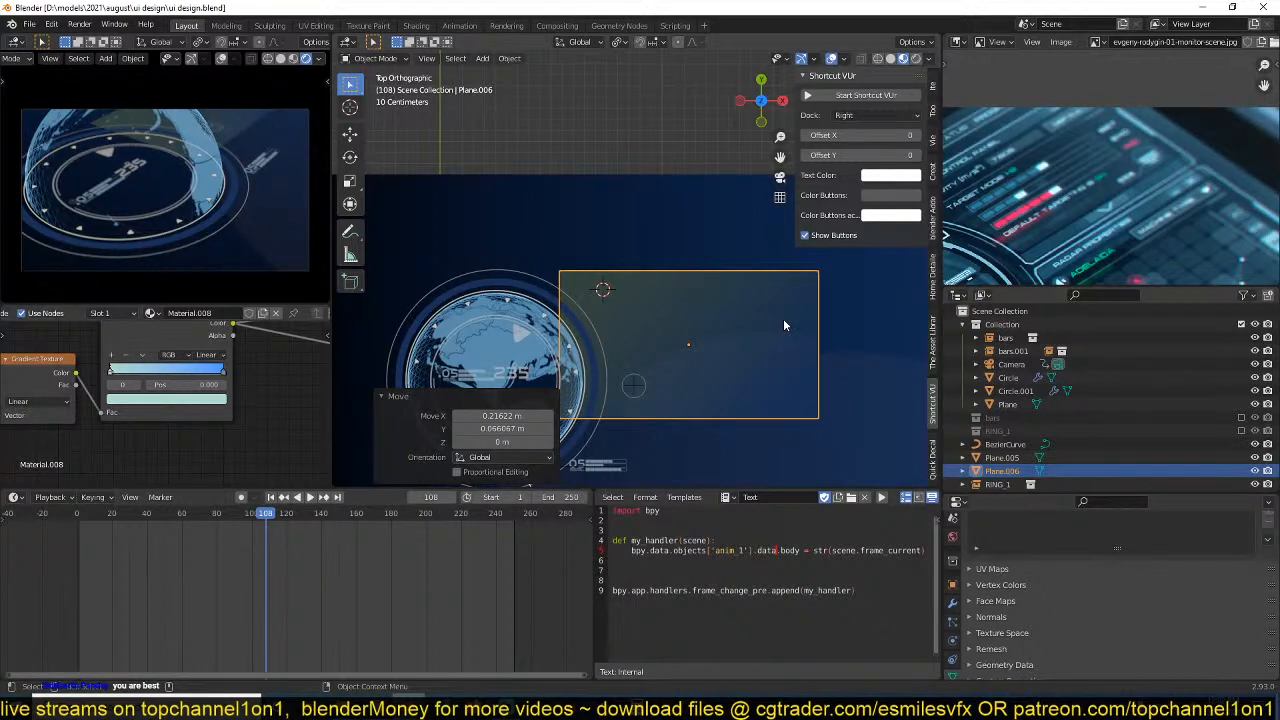
middle_click_drag(757, 343, 762, 310, "shift")
key("ctrl+s")
Route the gradient ColorRamp's color through the Emission node into the Material Output, leaving the Mix nodes out of the chain.
middle_click_drag(741, 369, 757, 342, "shift")
scroll(1033, 237, "down", 3)
scroll(1033, 237, "up", 4)
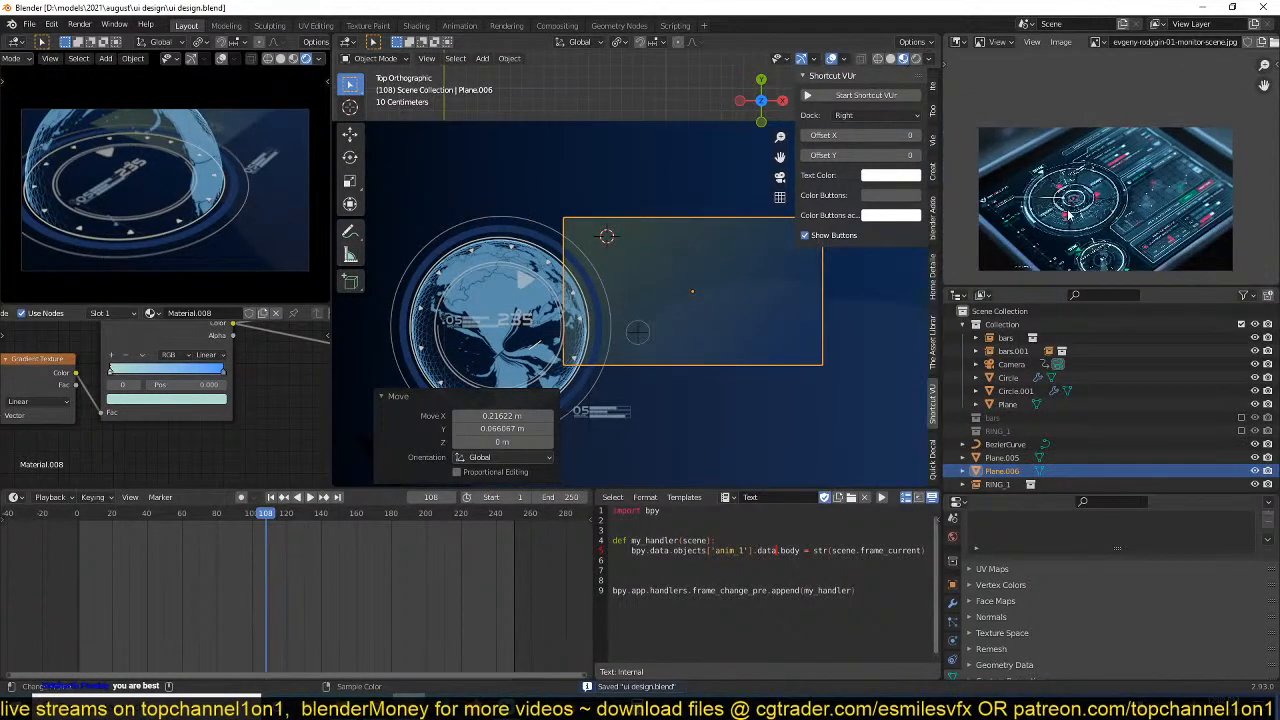
middle_click_drag(587, 318, 614, 296, "shift")
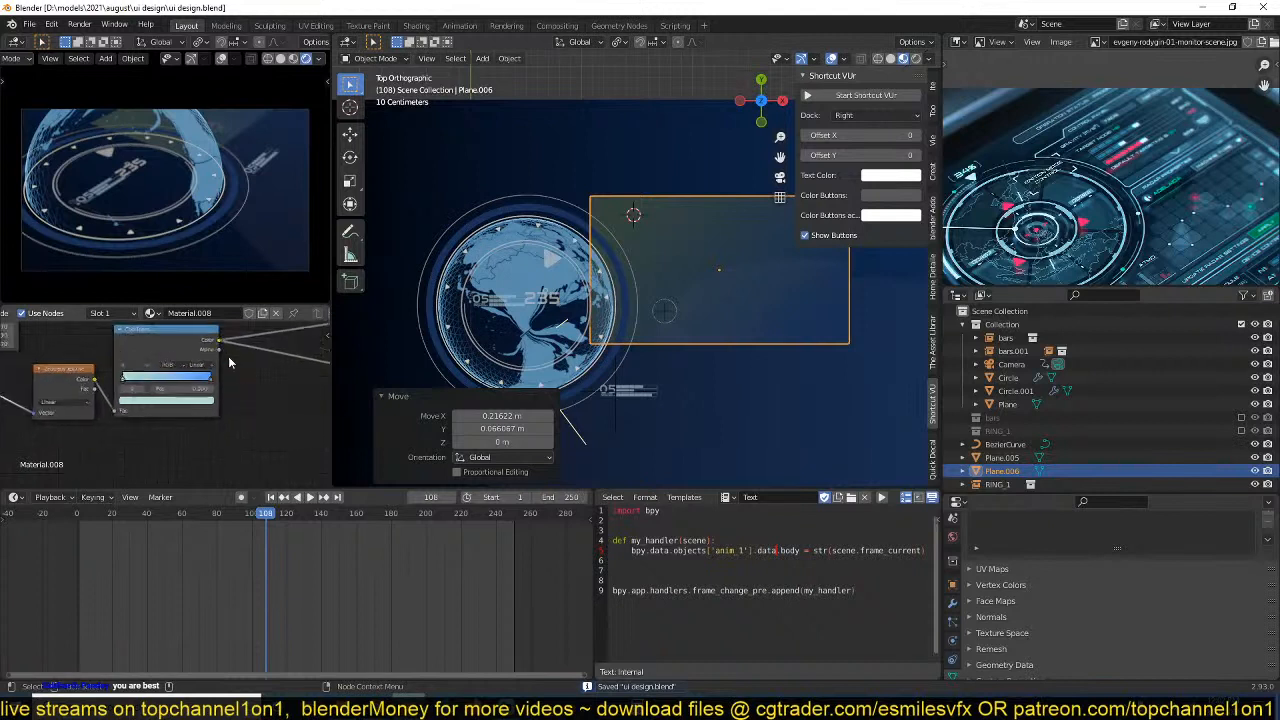
scroll(236, 369, "down", 6)
scroll(174, 424, "down", 3)
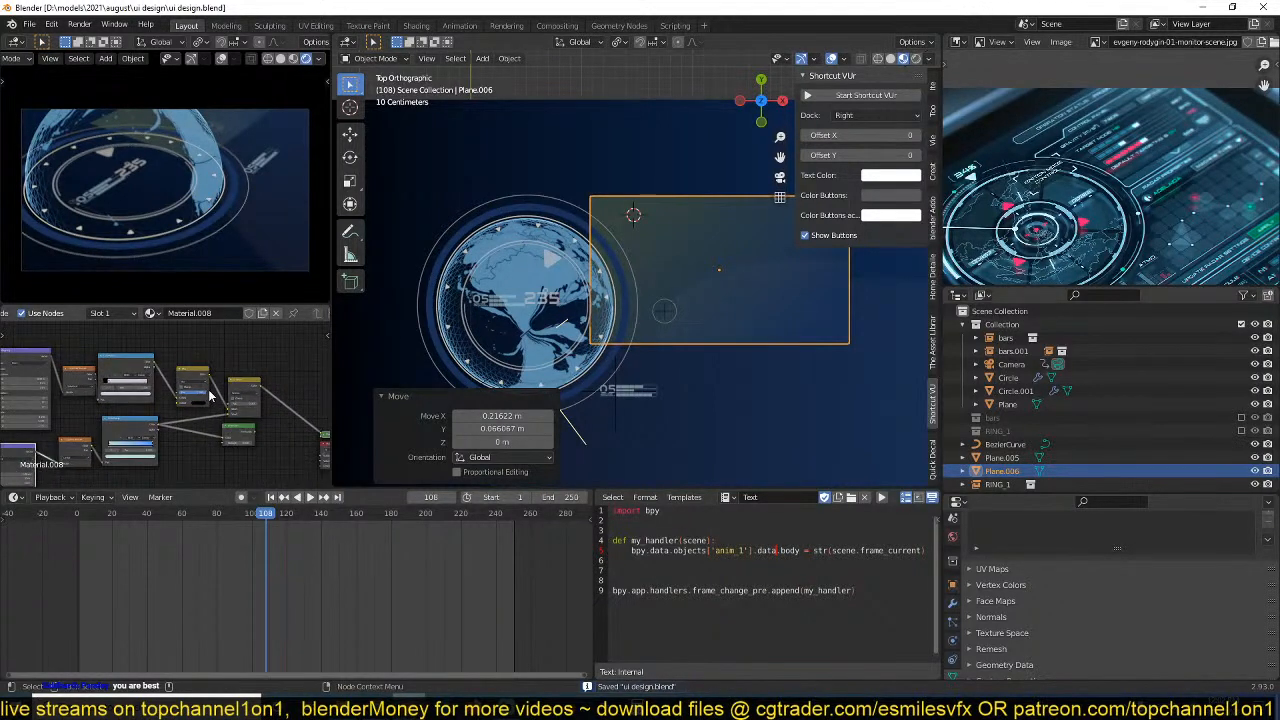
middle_click_drag(208, 390, 160, 387)
scroll(230, 402, "up", 3)
scroll(222, 414, "up", 1)
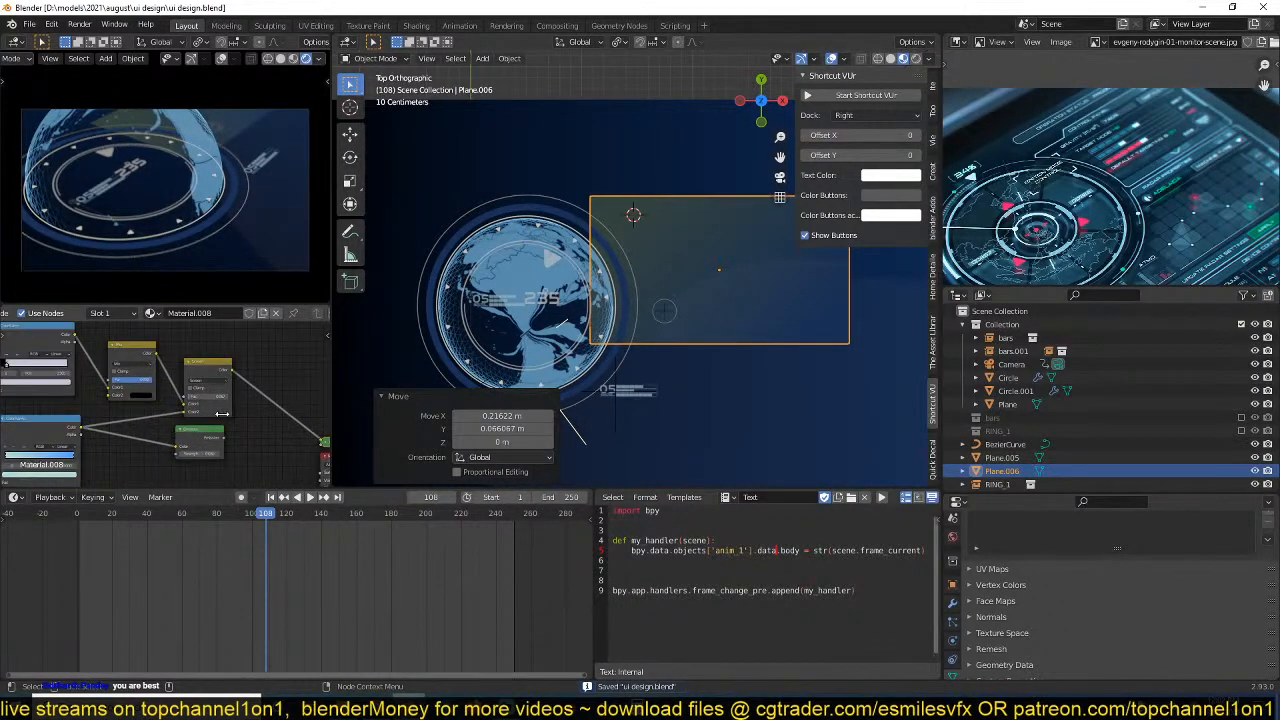
left_click_drag(204, 438, 264, 428)
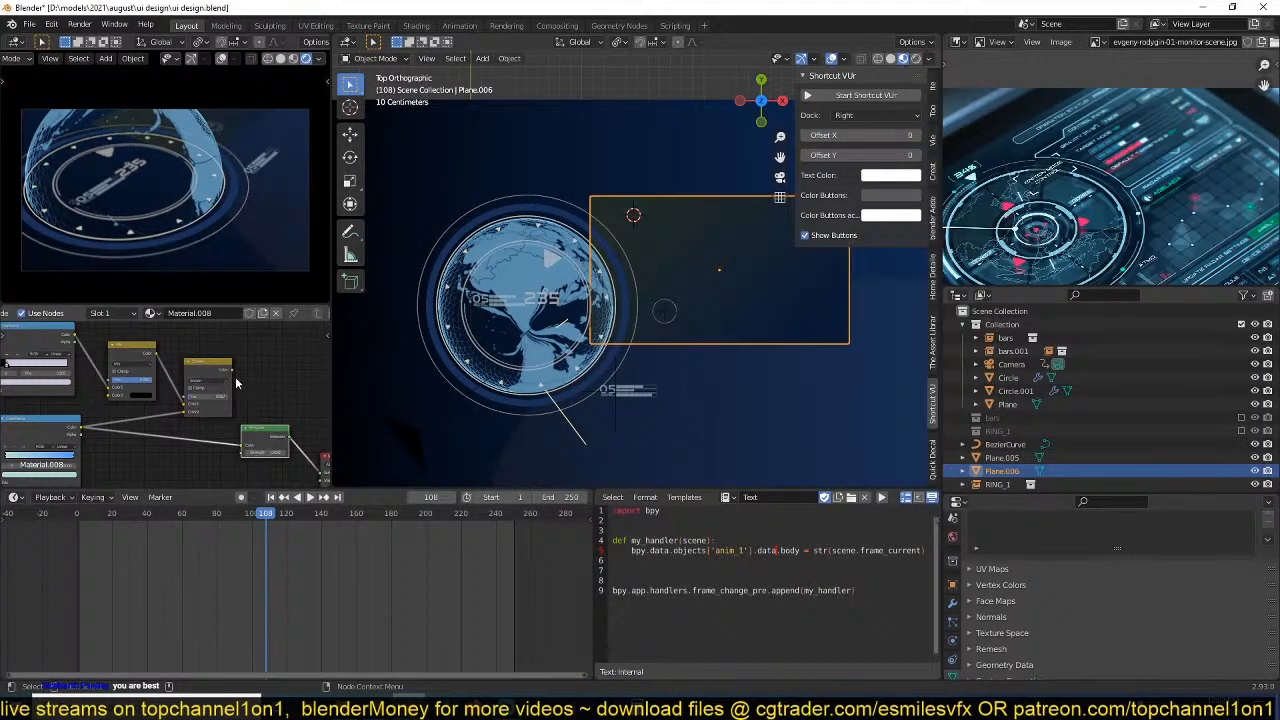
left_click_drag(241, 448, 241, 448)
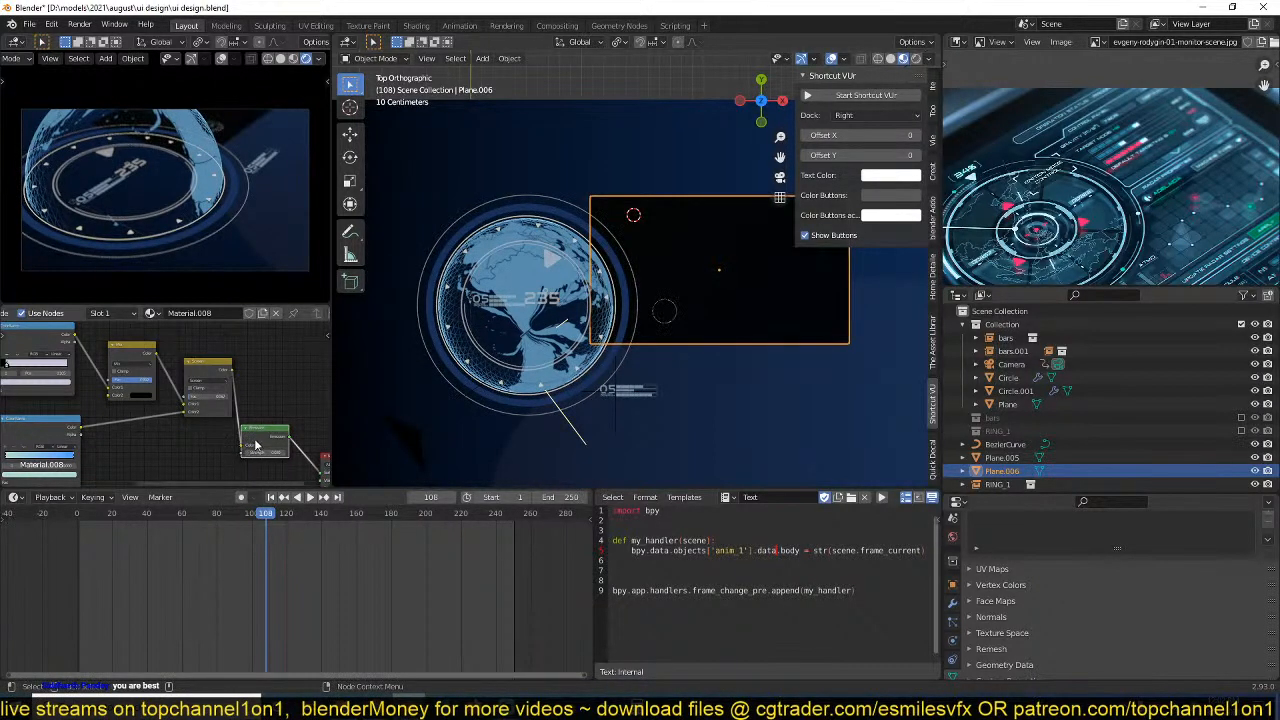
left_click_drag(83, 436, 246, 451)
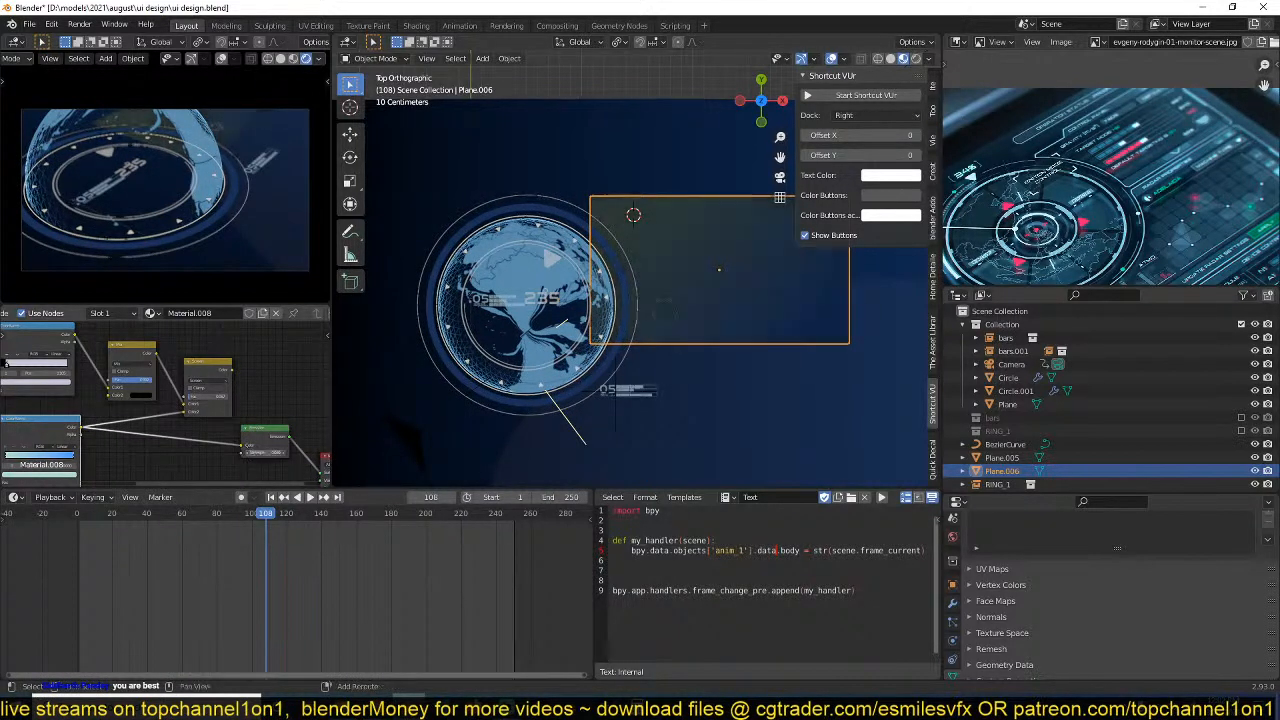
Save the scene file with the gradient plane's updated material.
scroll(621, 271, "up", 2)
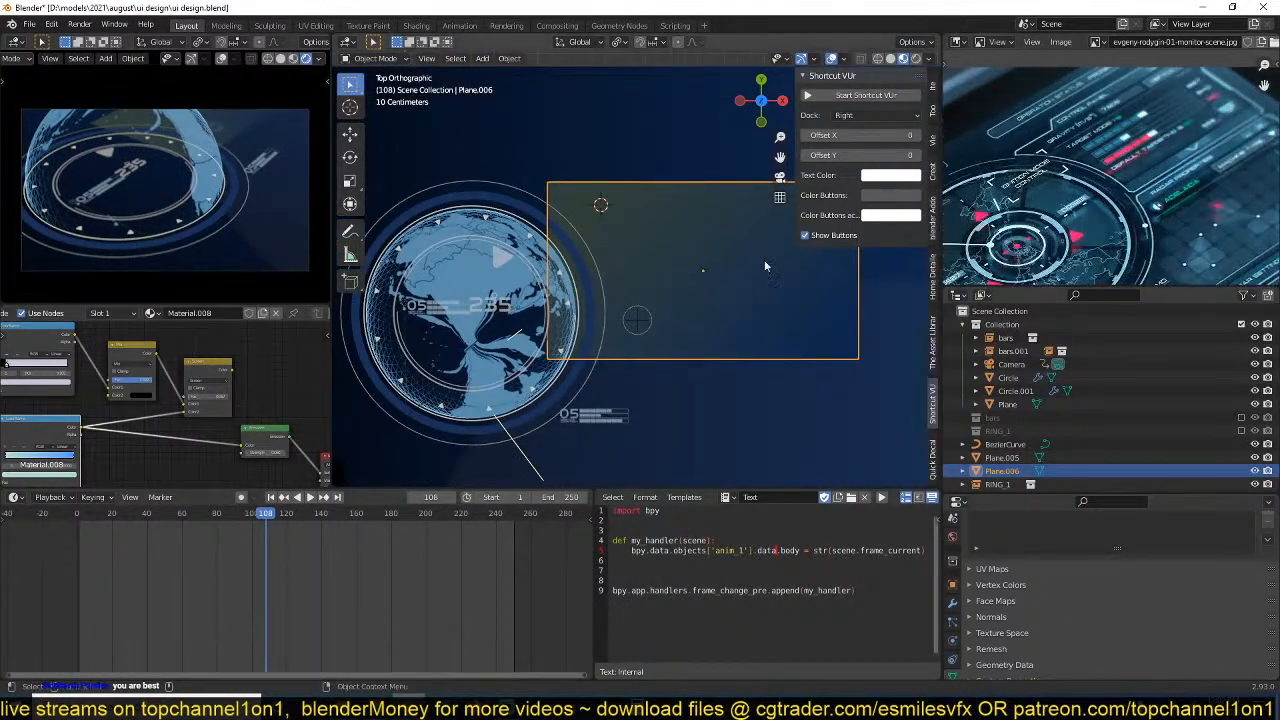
key("ctrl+s")
middle_click_drag(821, 330, 726, 340, "shift")
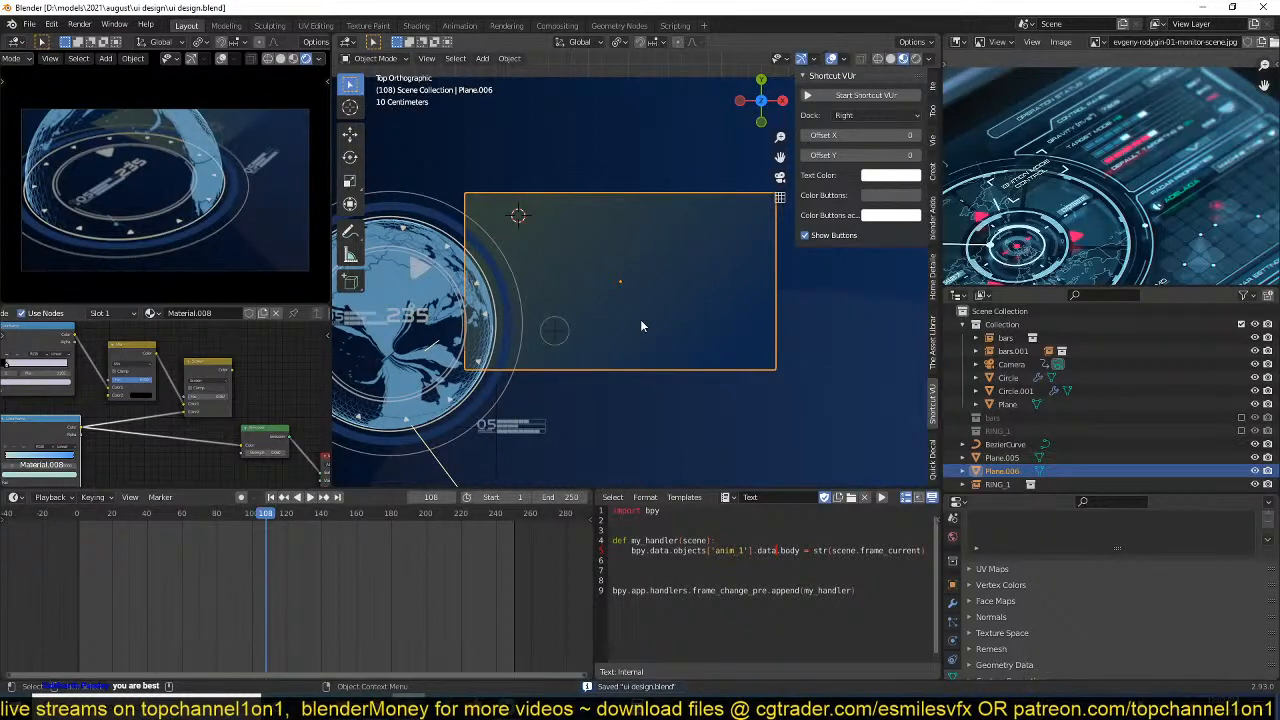
key("Tab")
scroll(725, 269, "up", 2)
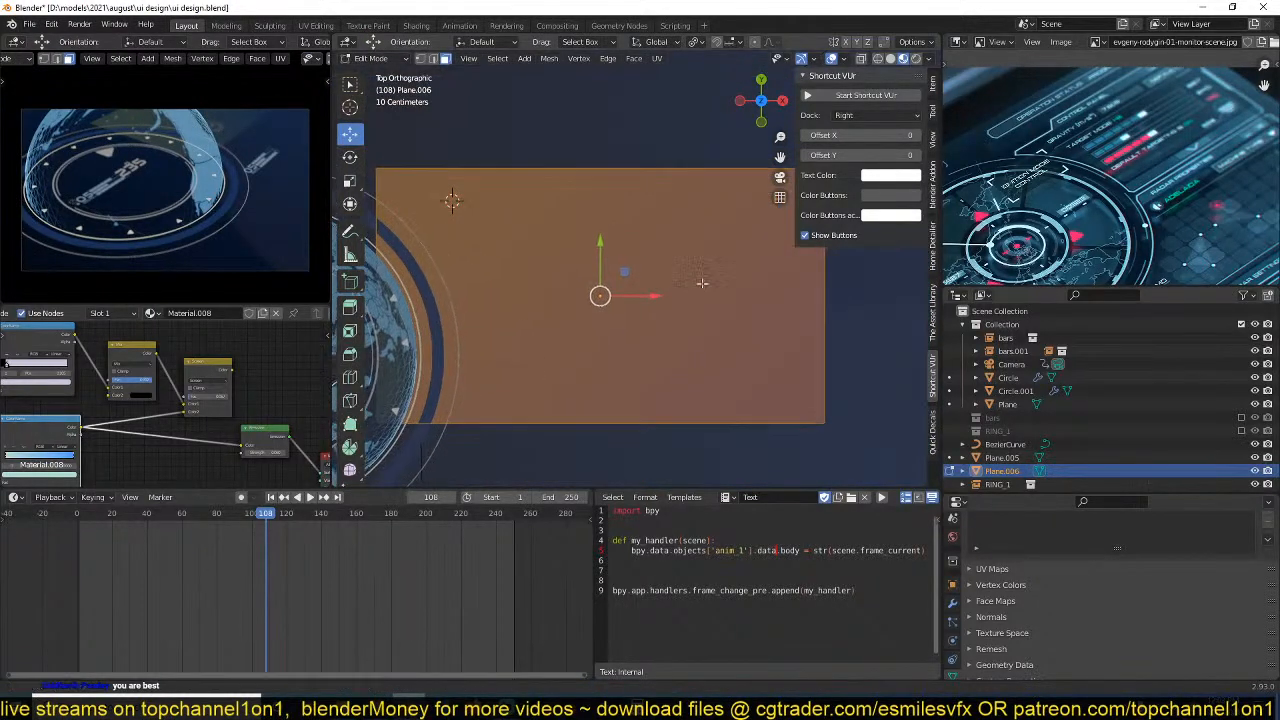
scroll(692, 294, "down", 2)
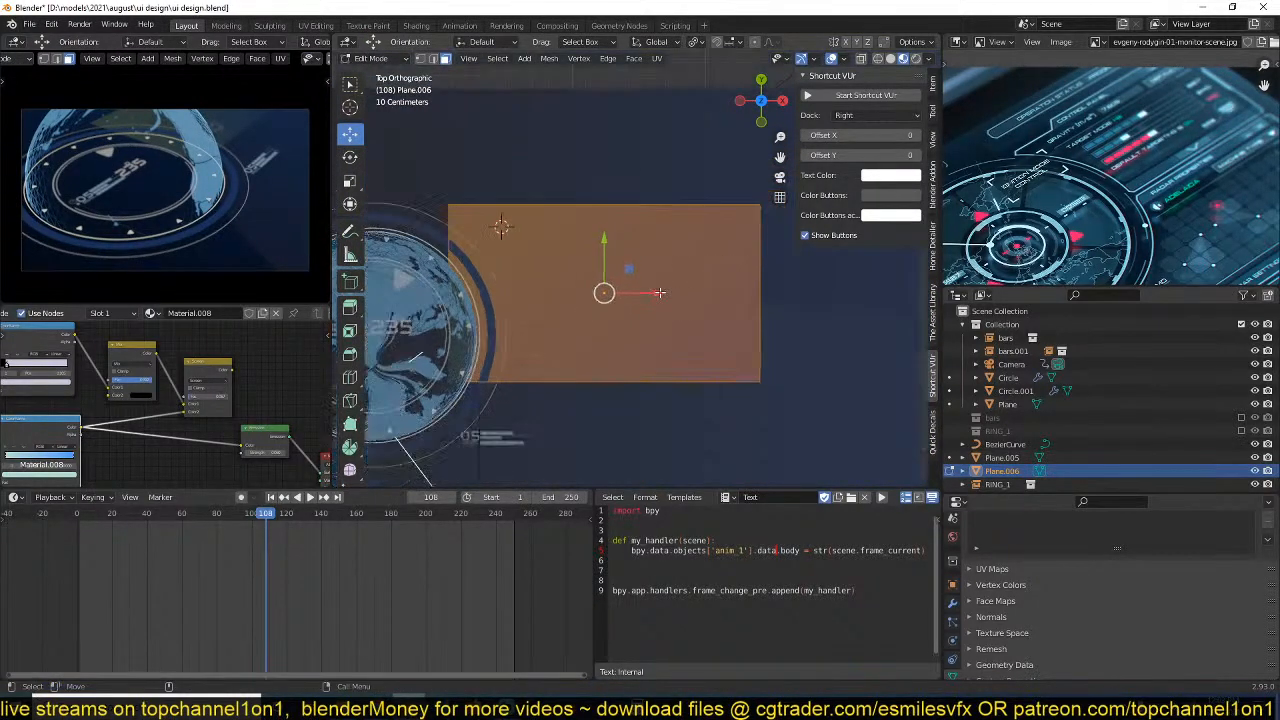
middle_click_drag(682, 276, 754, 263, "shift")
scroll(754, 263, "up", 1)
key("Tab")
key("ctrl+s")
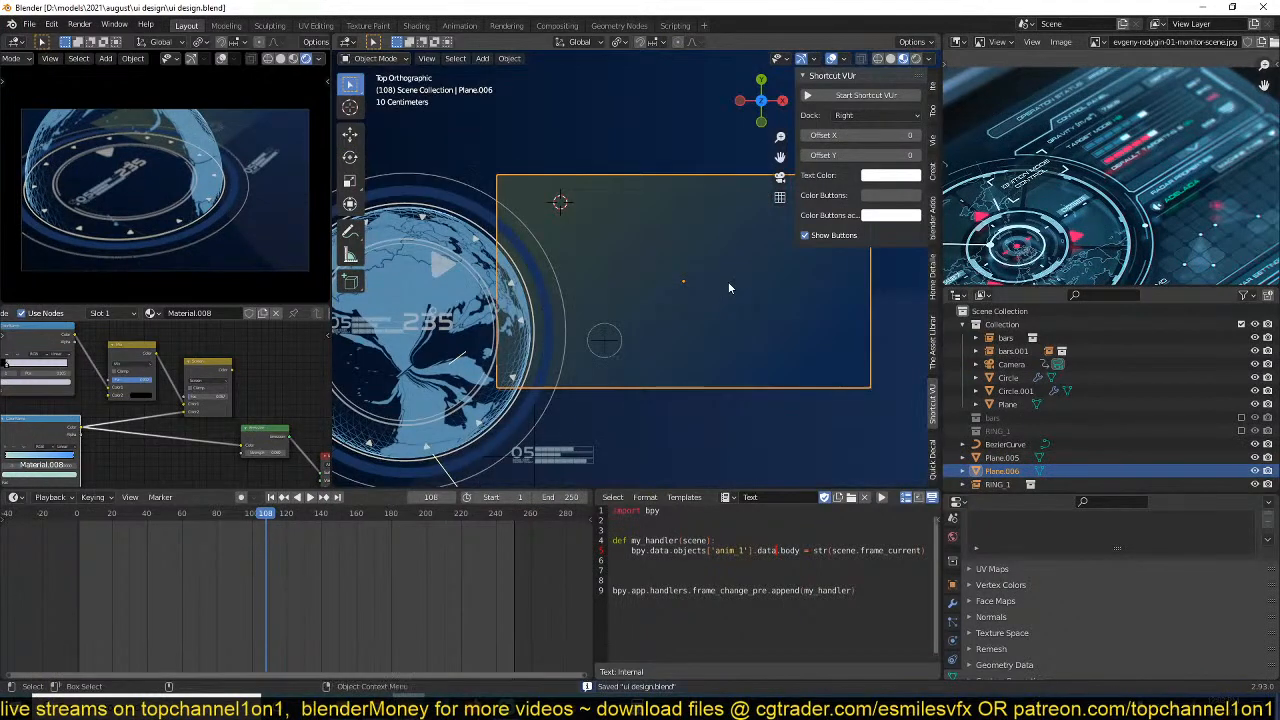
Bevel the plane's lower corner vertex nearest the globe about 1.08 m with 25 segments, reducing the profile shape to a concave arc.
key("Tab")
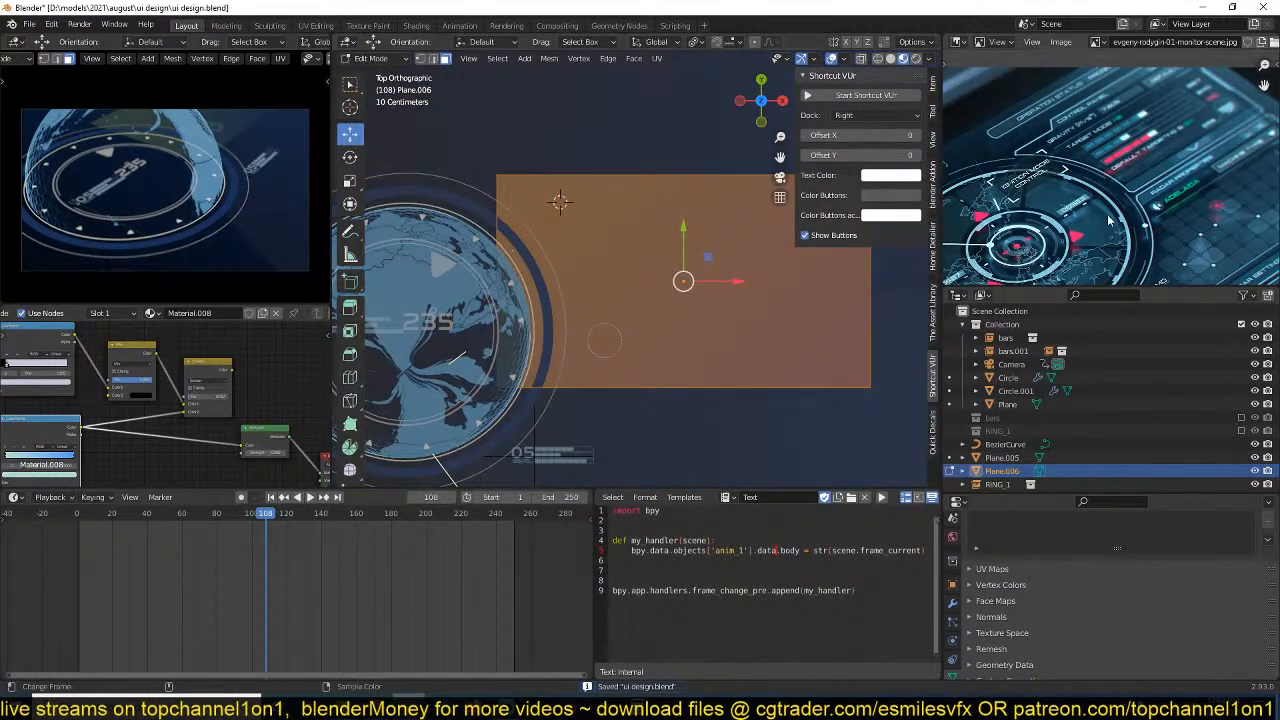
key("alt+a")
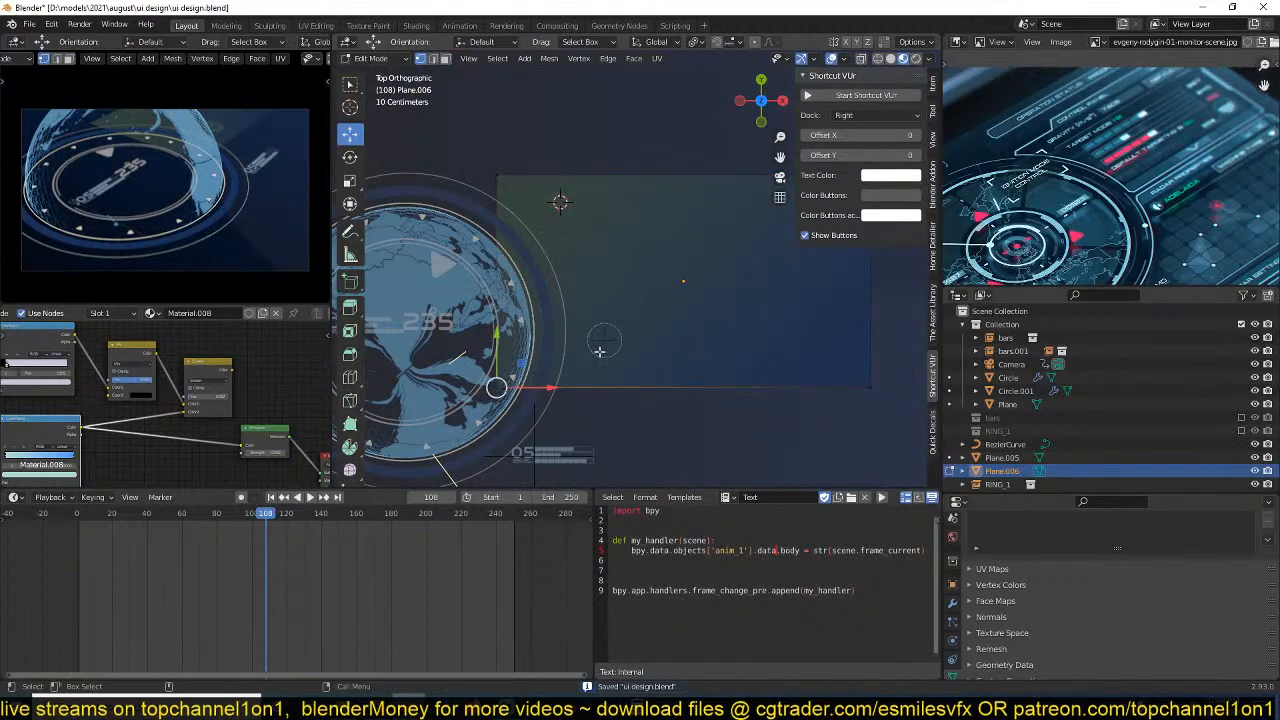
key("Tab")
right_click(609, 349)
key("Escape")
key("Tab")
key("ctrl+shift+b")
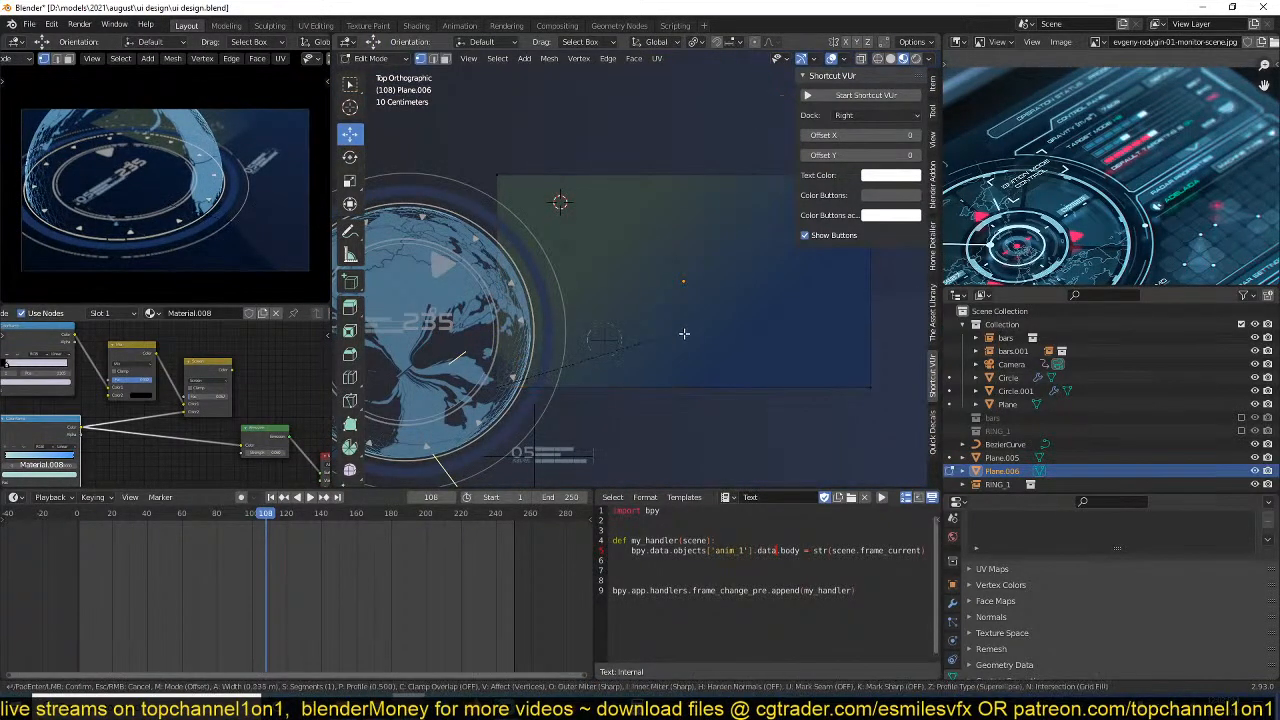
scroll(793, 311, "up", 16)
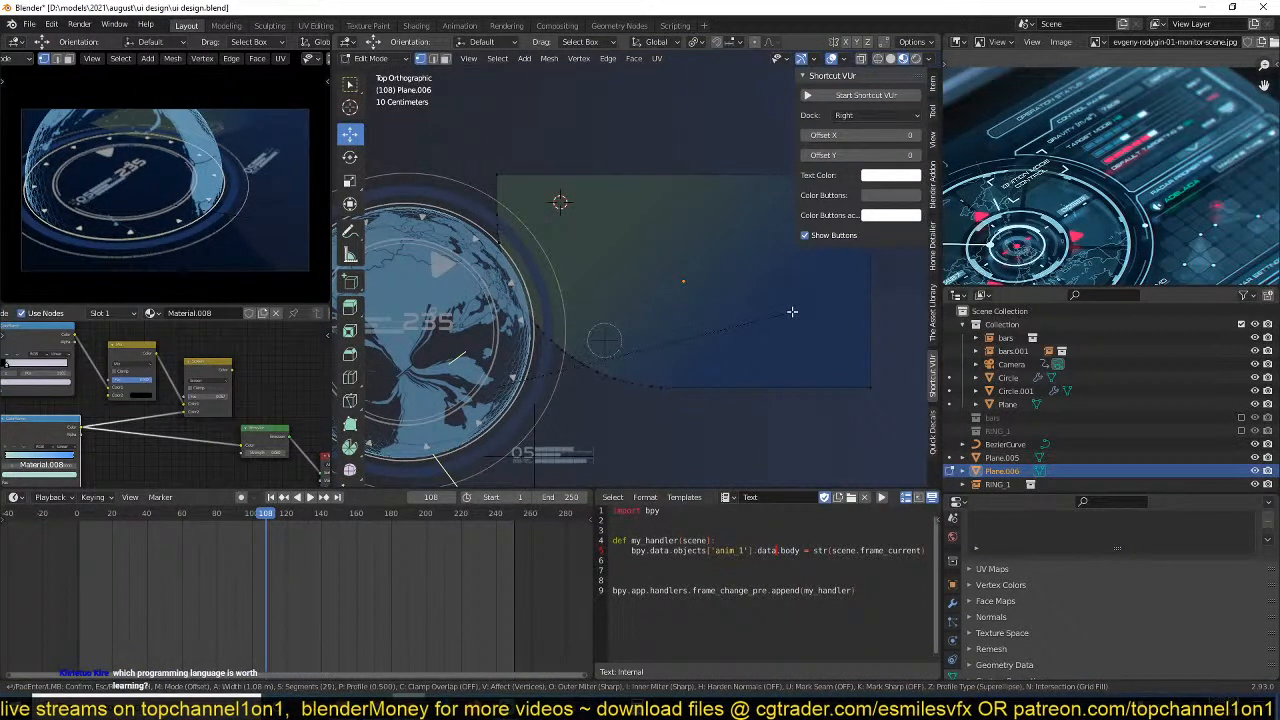
left_click(792, 311)
left_click_drag(502, 303, 461, 303)
key("Tab")
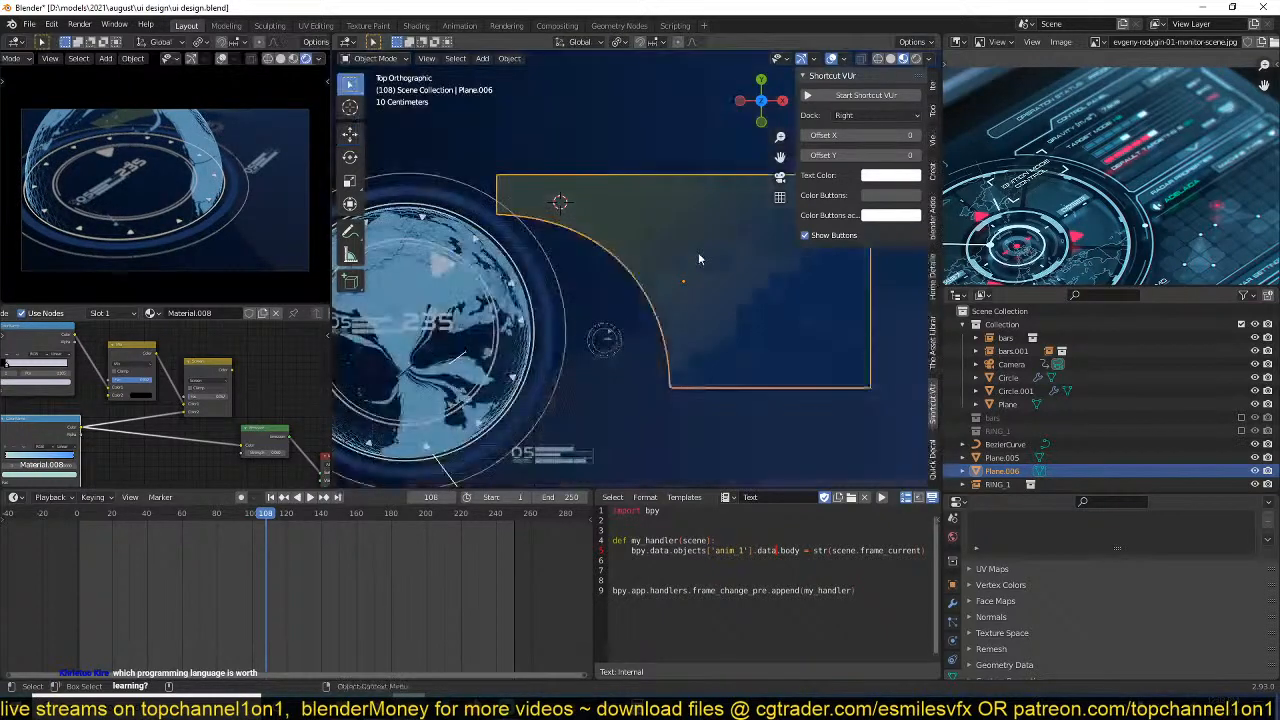
Move the panel about -0.513 m in X and 0.263 m in Y so its concave arc follows the globe's outer ring.
key("g")
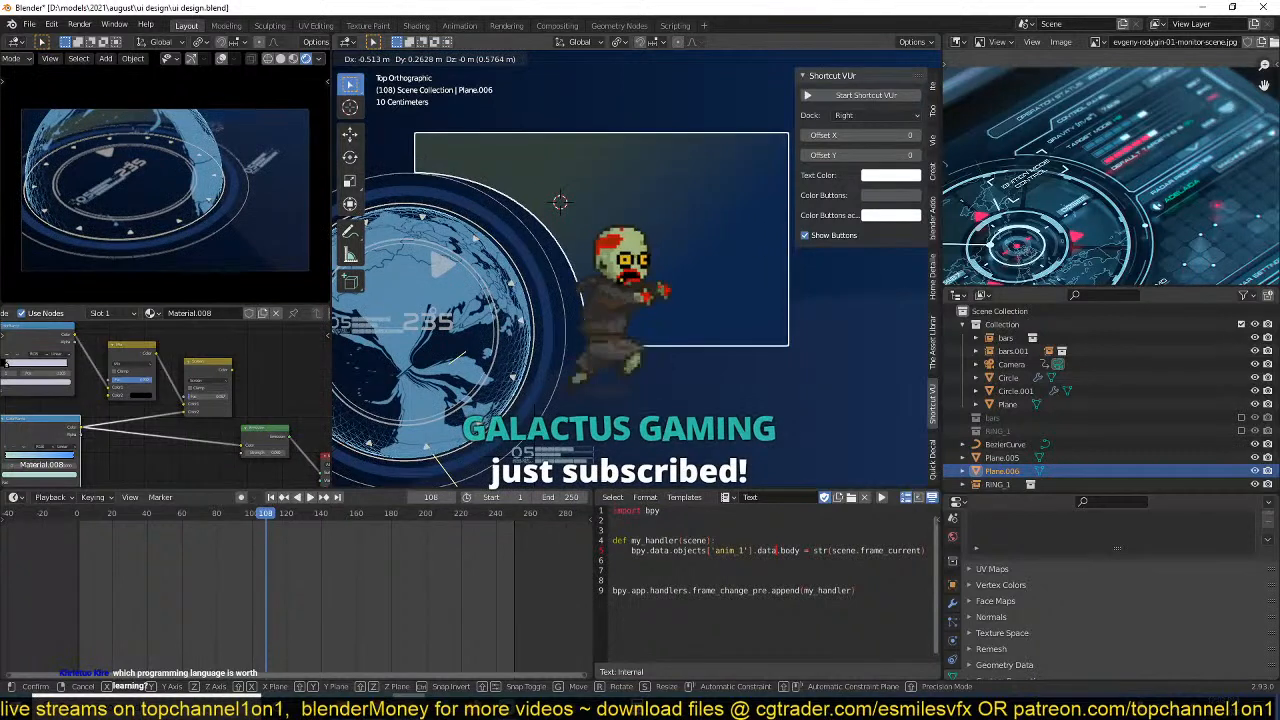
key("Return")
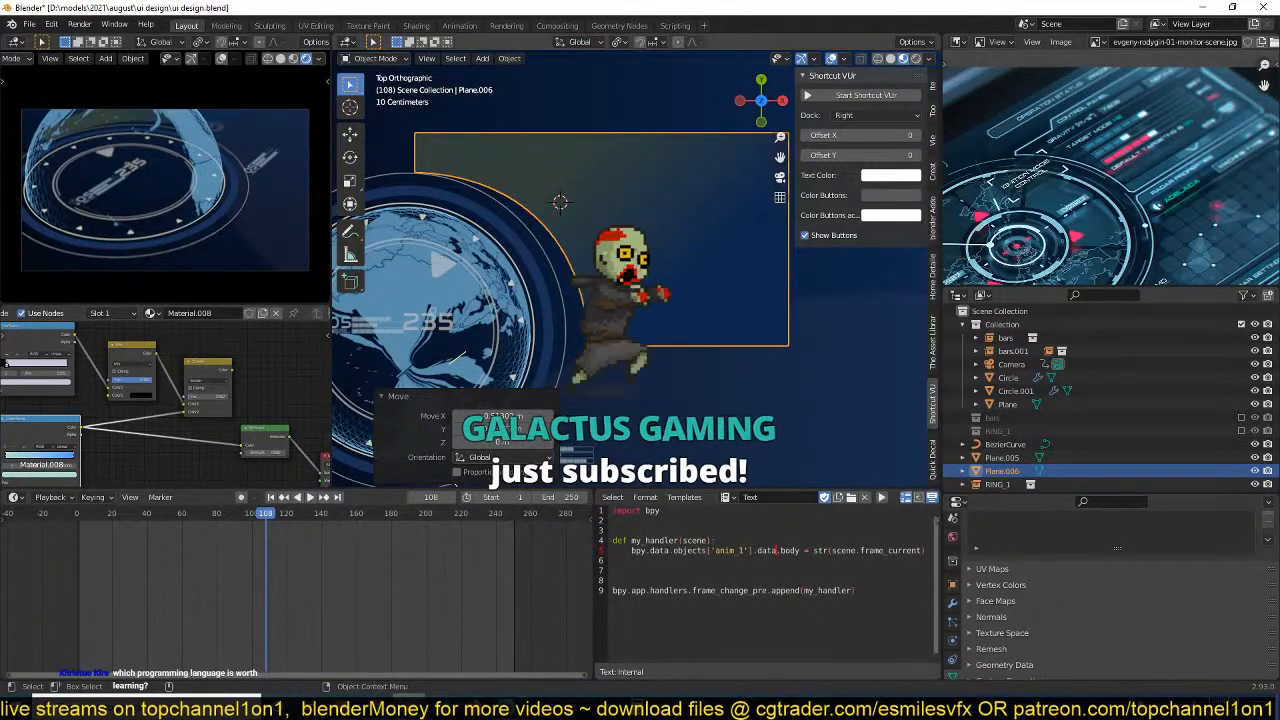
middle_click_drag(515, 306, 518, 334, "shift")
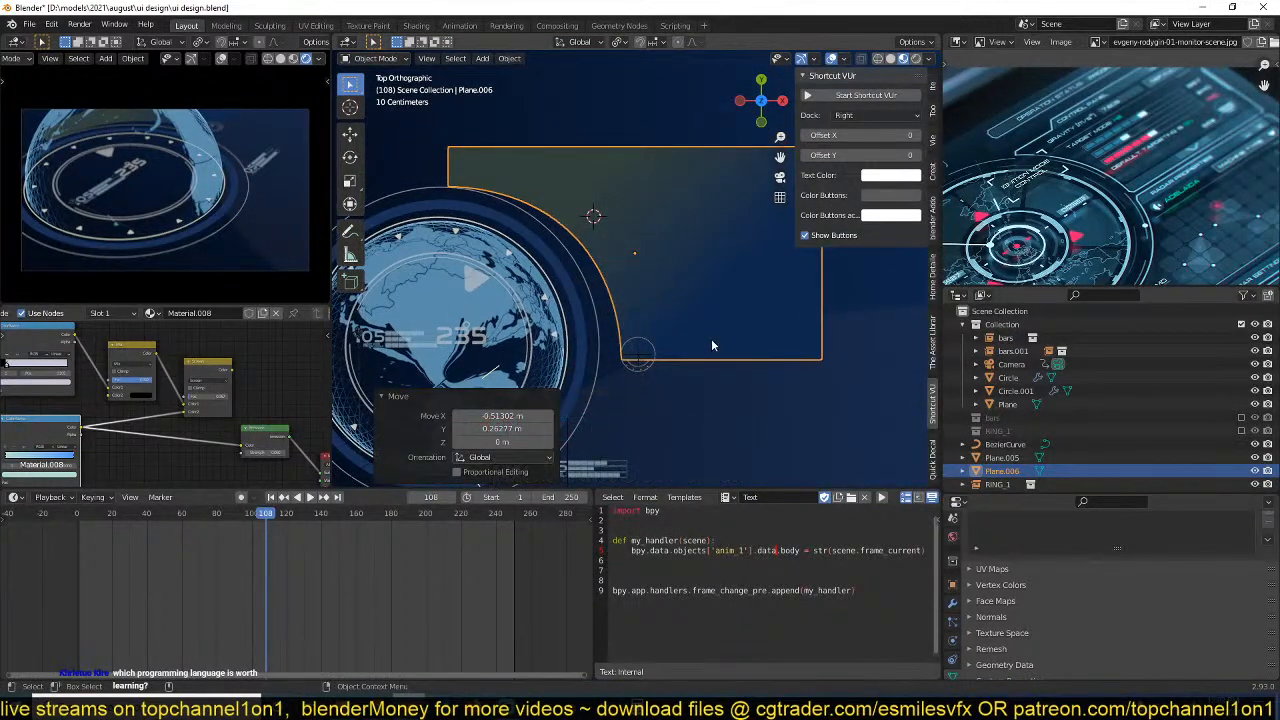
Inset the panel's face by about 0.016 m and save the file.
key("Tab")
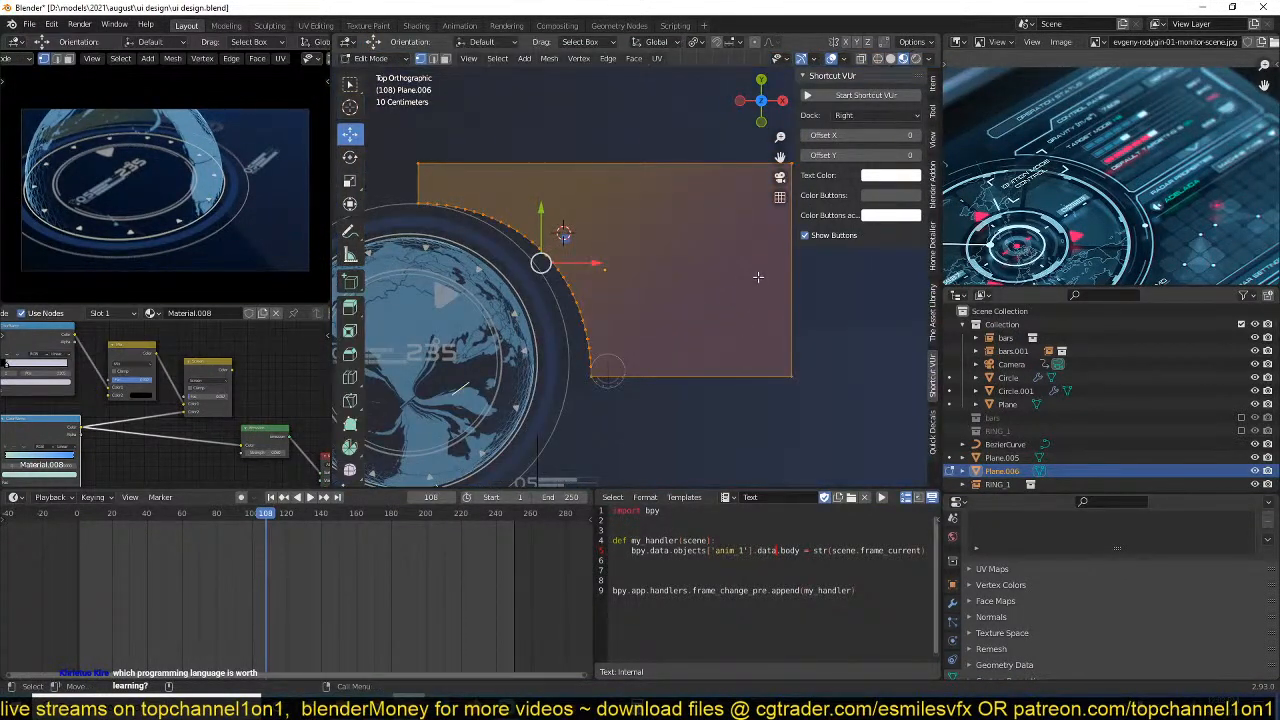
key("i")
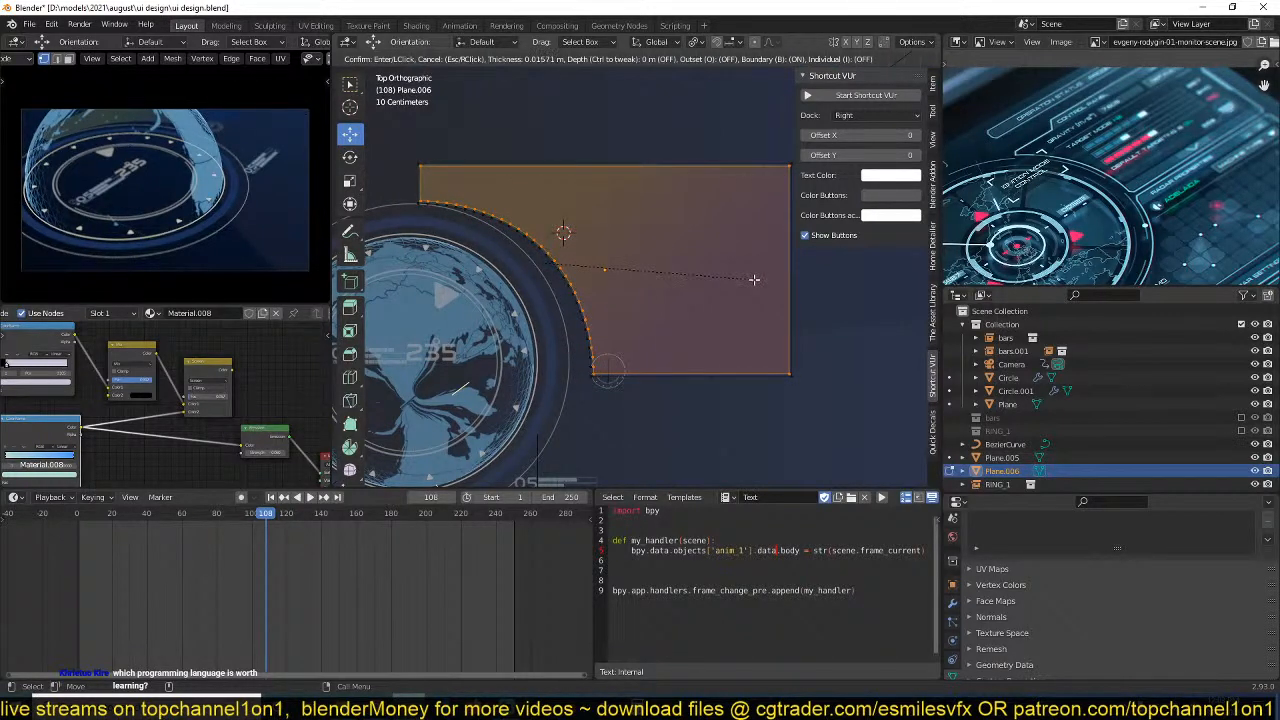
left_click(754, 280)
key("Tab")
middle_click_drag(741, 325, 736, 314, "shift")
key("ctrl+s")
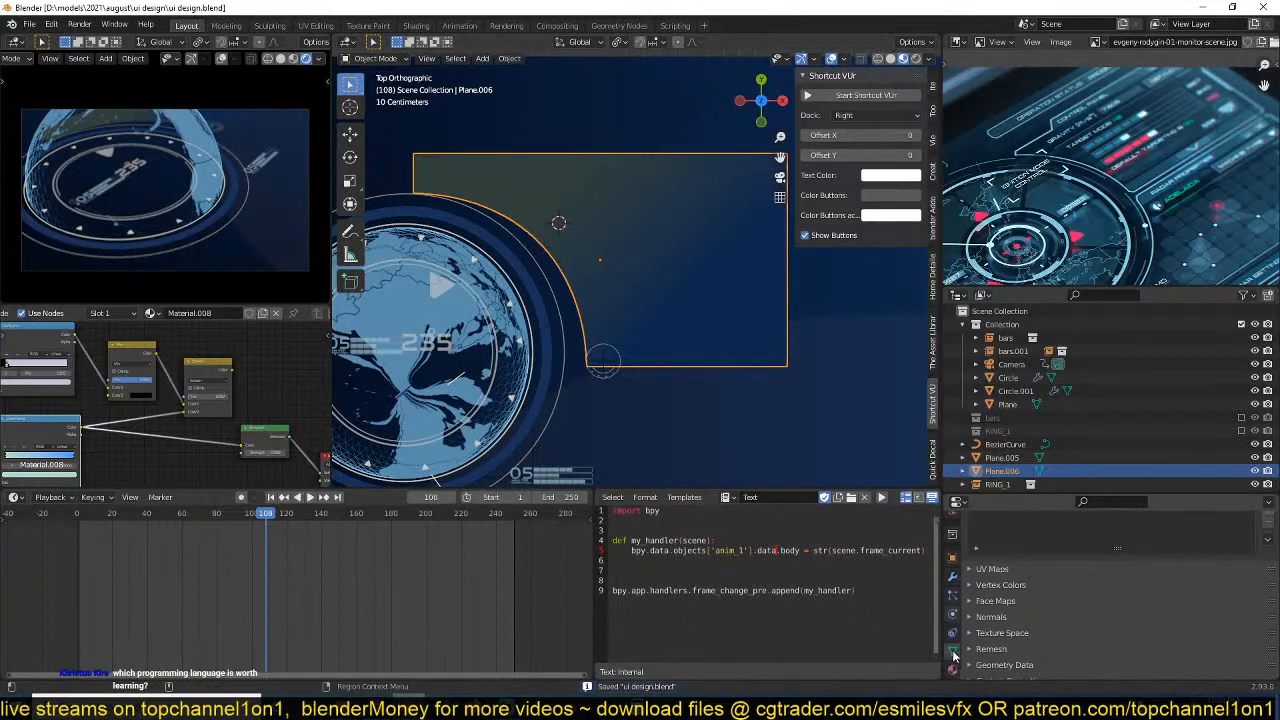
Add a second material slot to the panel with an independent copy of Material.008 and set its emission strength to 1.
left_click(953, 667)
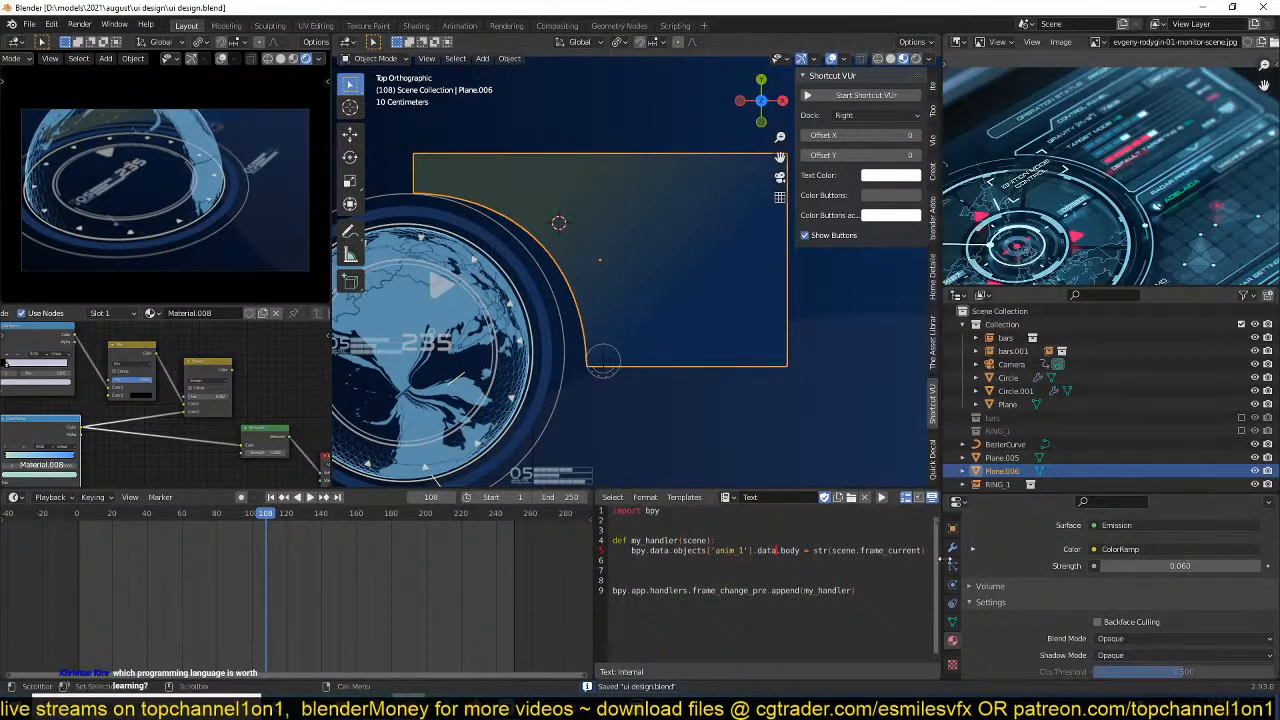
scroll(987, 611, "up", 1)
left_click(952, 548)
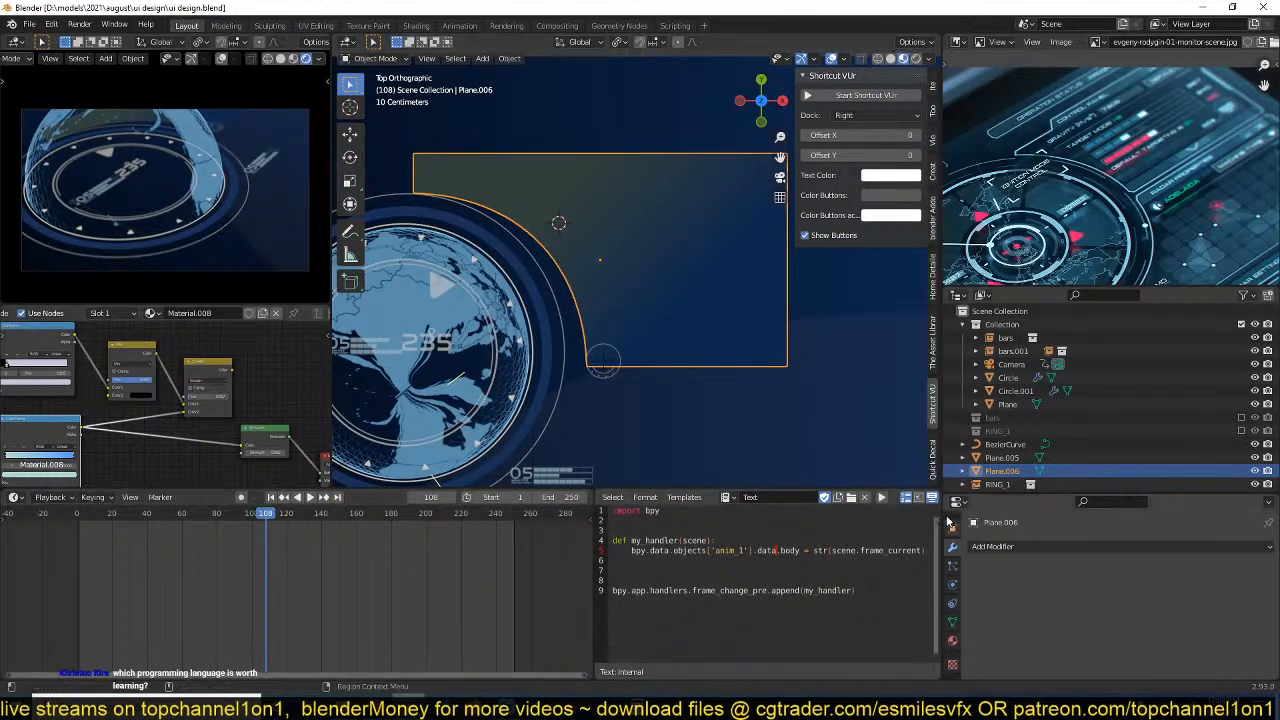
left_click(951, 643)
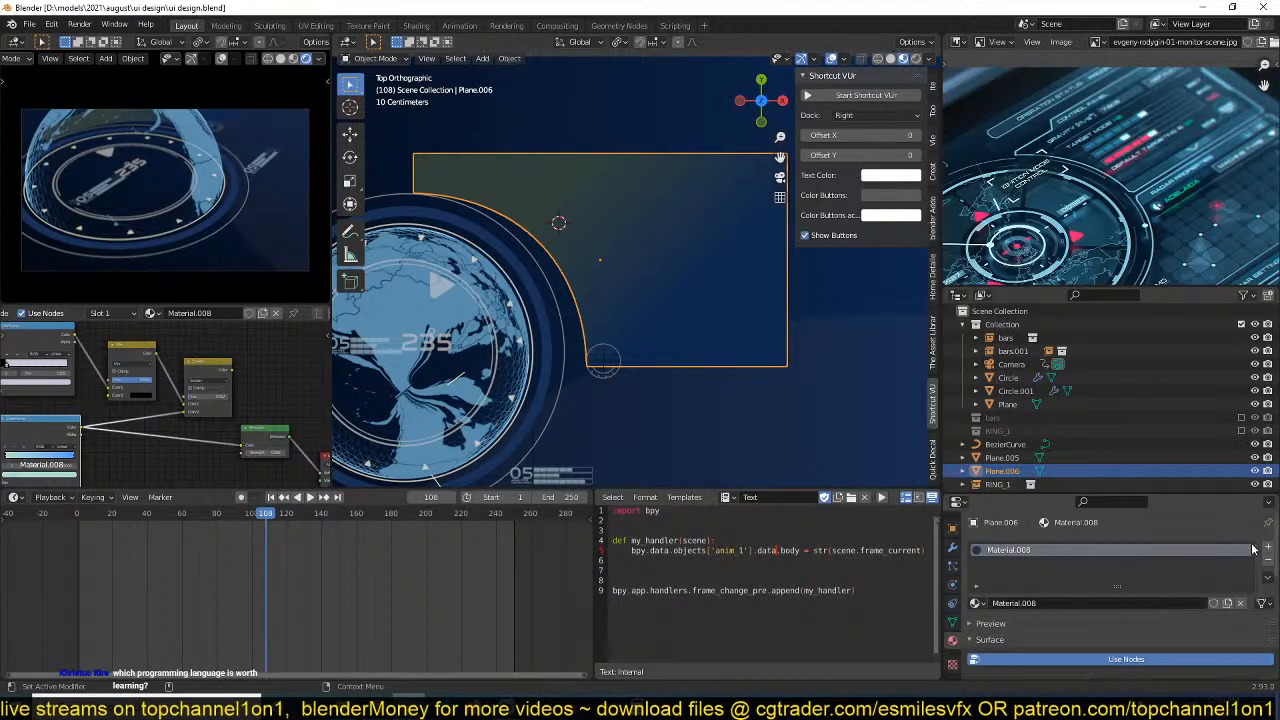
left_click(1267, 549)
left_click(975, 629)
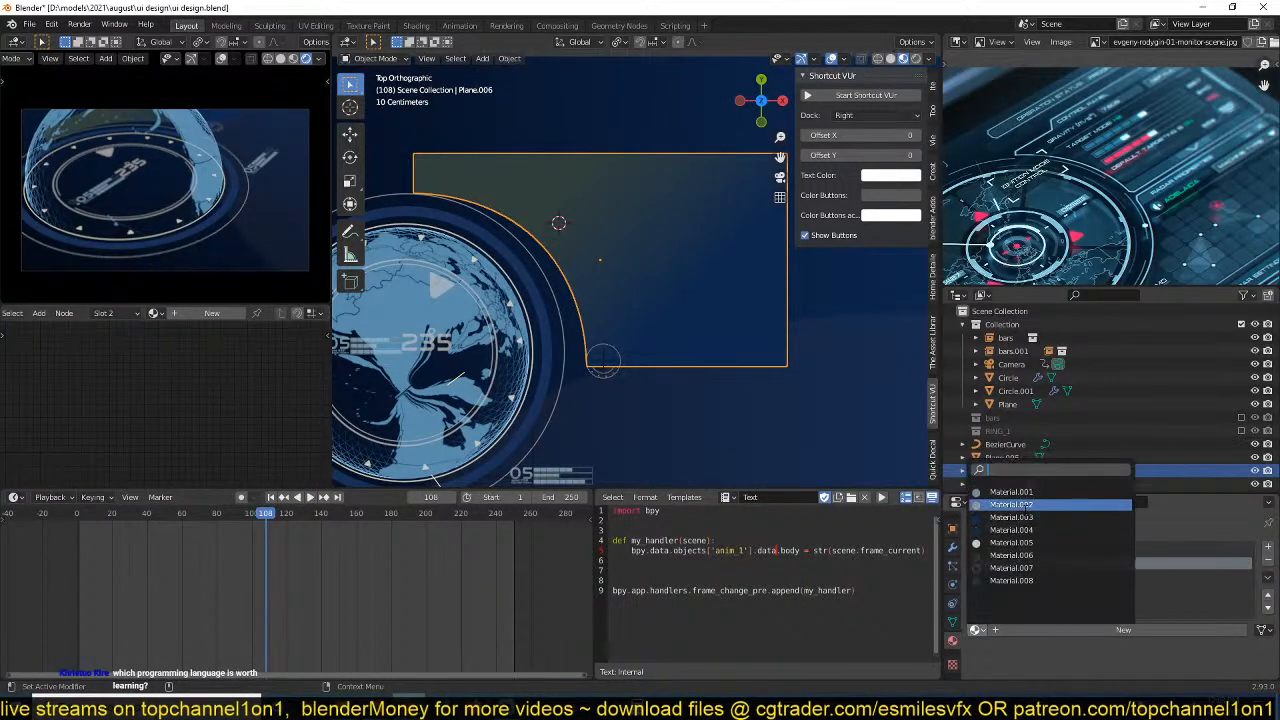
left_click(1016, 581)
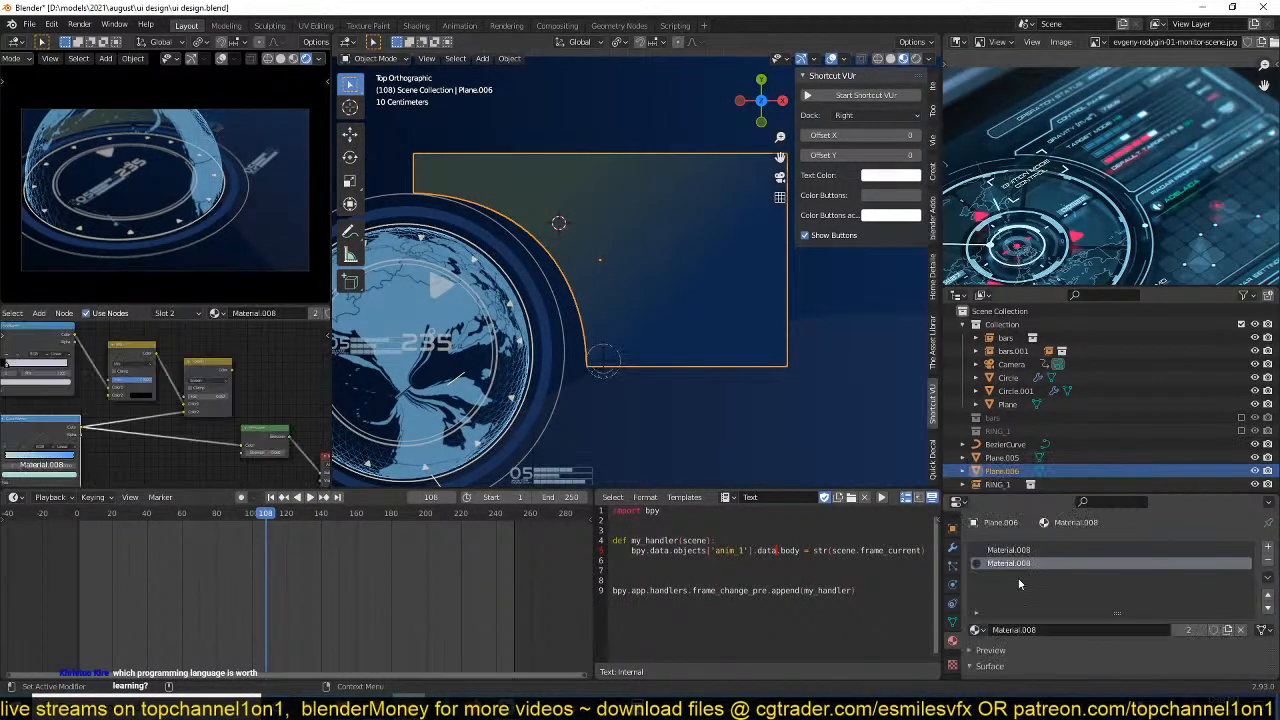
left_click(1188, 636)
scroll(147, 410, "up", 2)
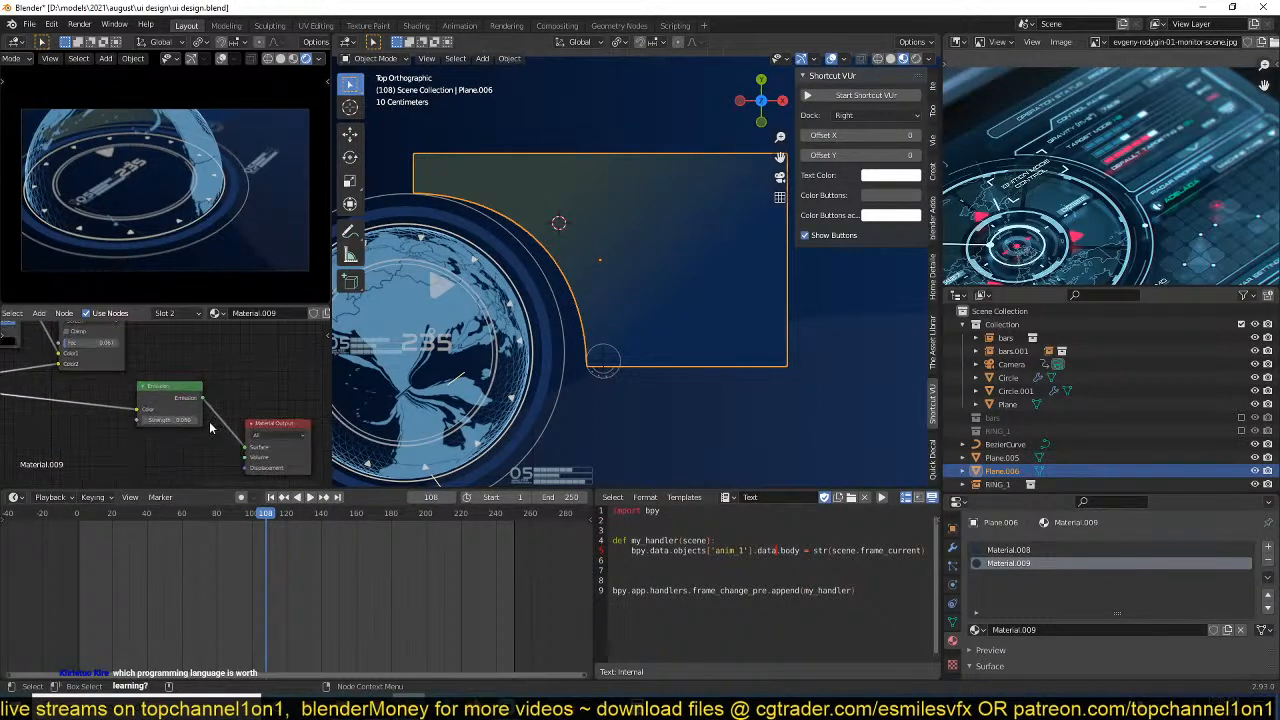
scroll(209, 426, "up", 1)
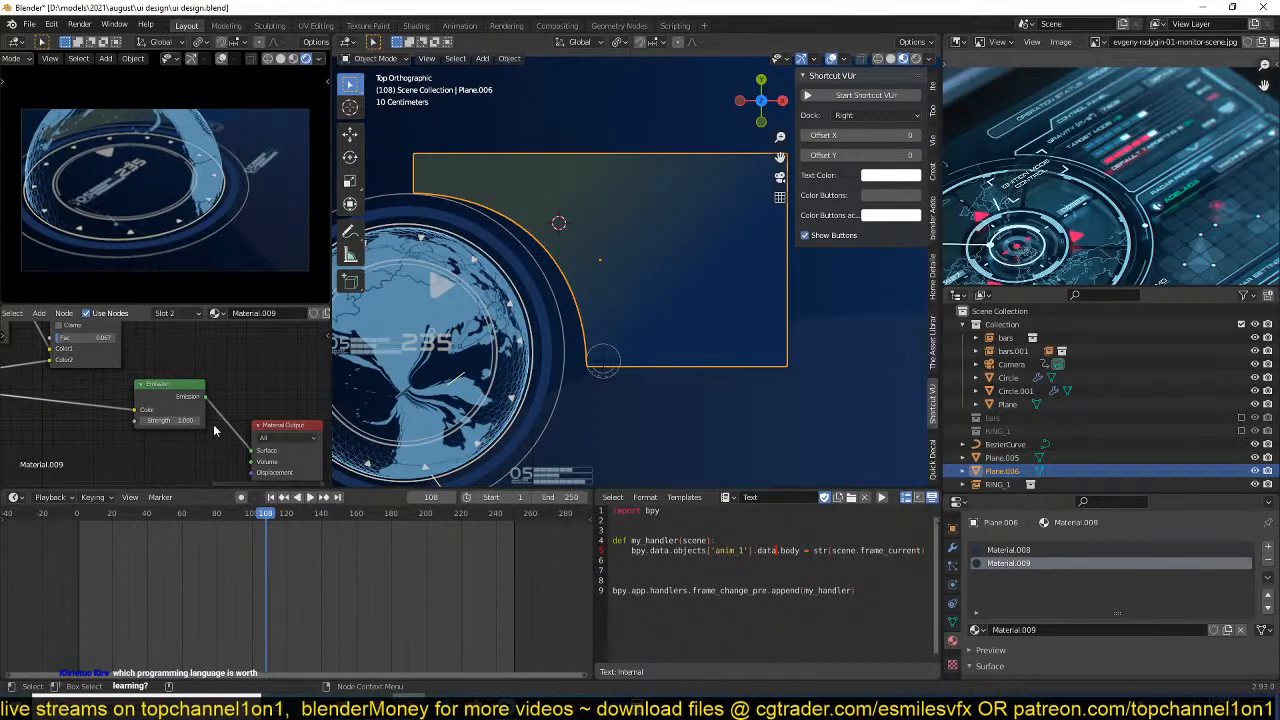
Select the panel's inset border faces in face mode and assign Material.008 to them.
key("Tab")
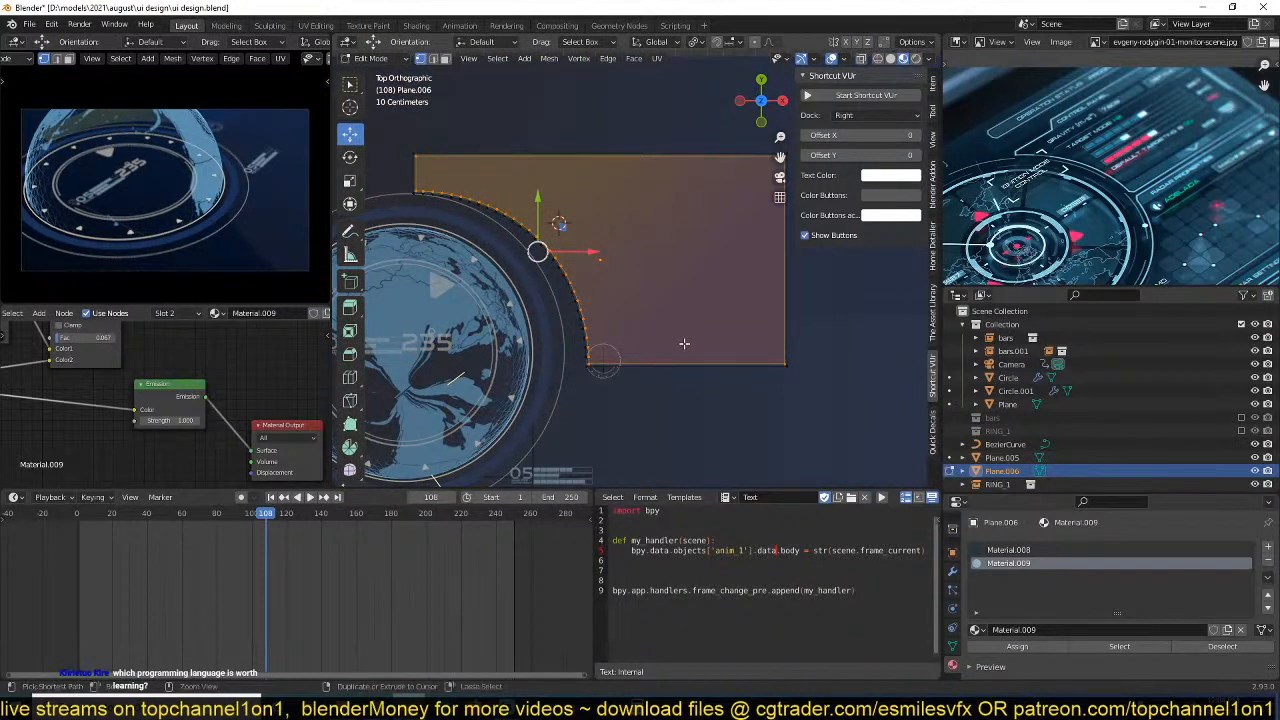
key("ctrl+i")
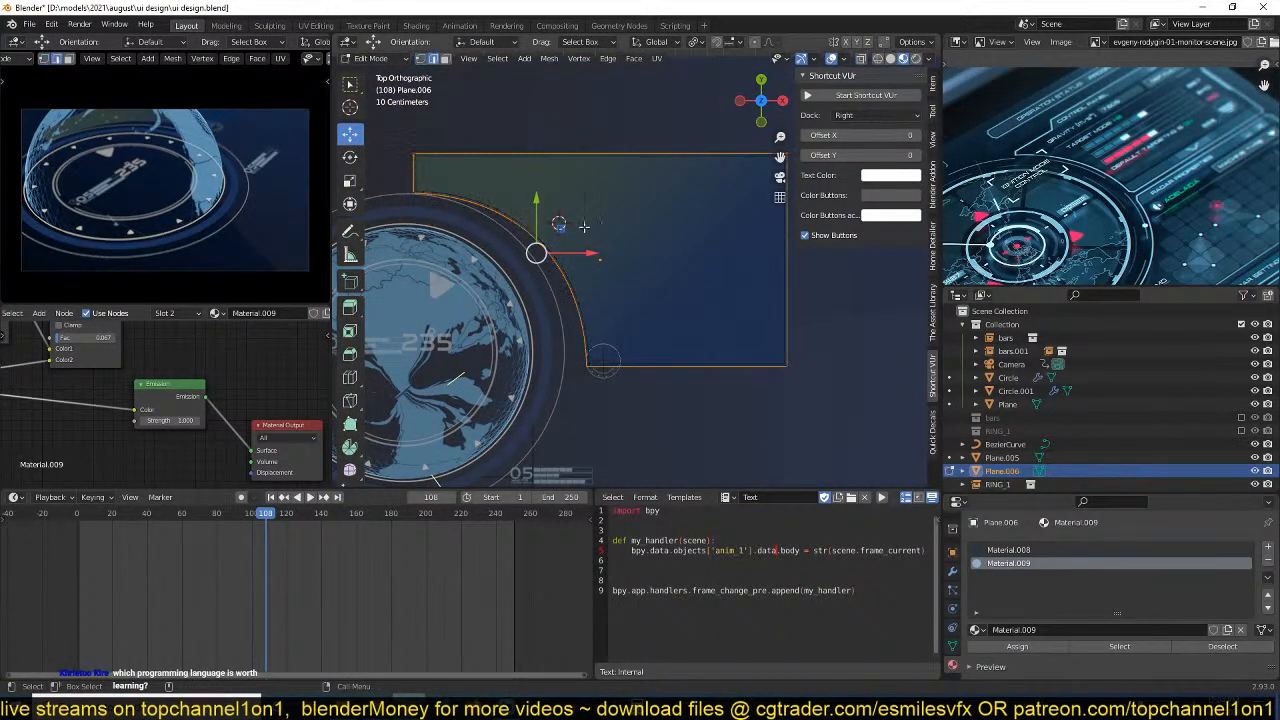
key("3")
left_click(641, 263)
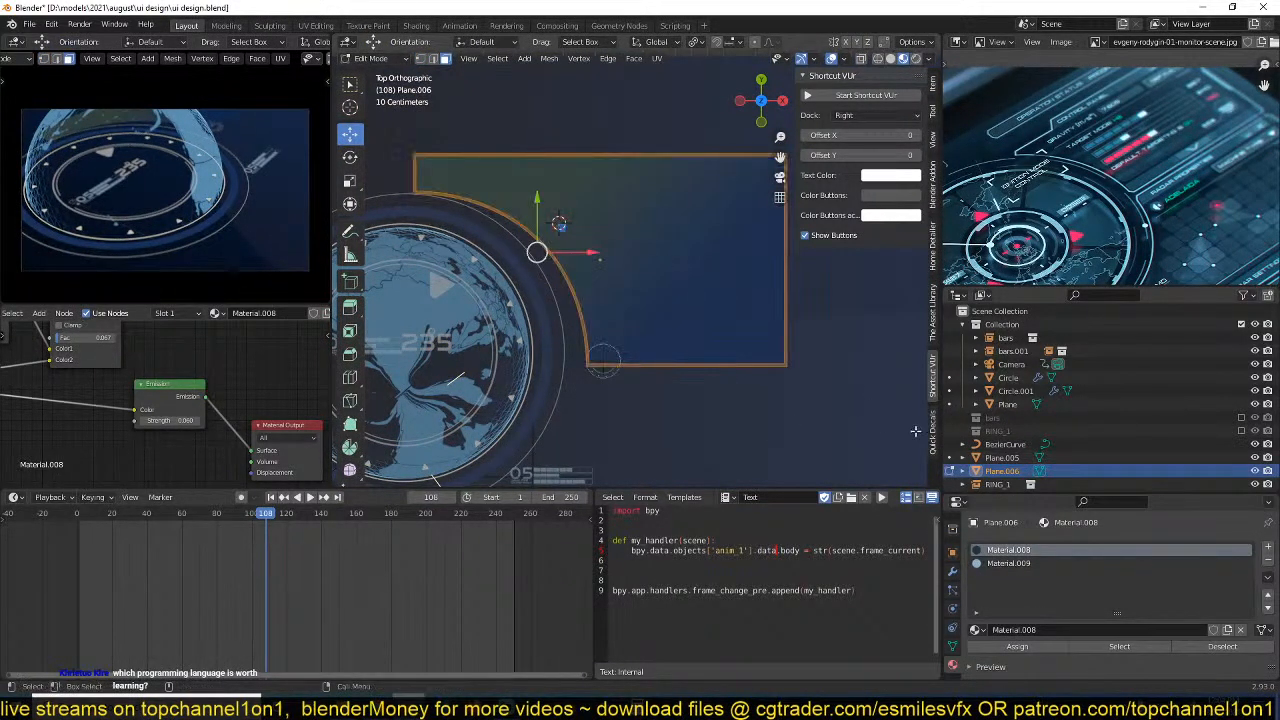
left_click(1031, 650)
key("Tab")
middle_click_drag(774, 369, 700, 345)
Assign the brighter Material.009 to the panel's selected border faces and save the file.
left_click(1011, 563)
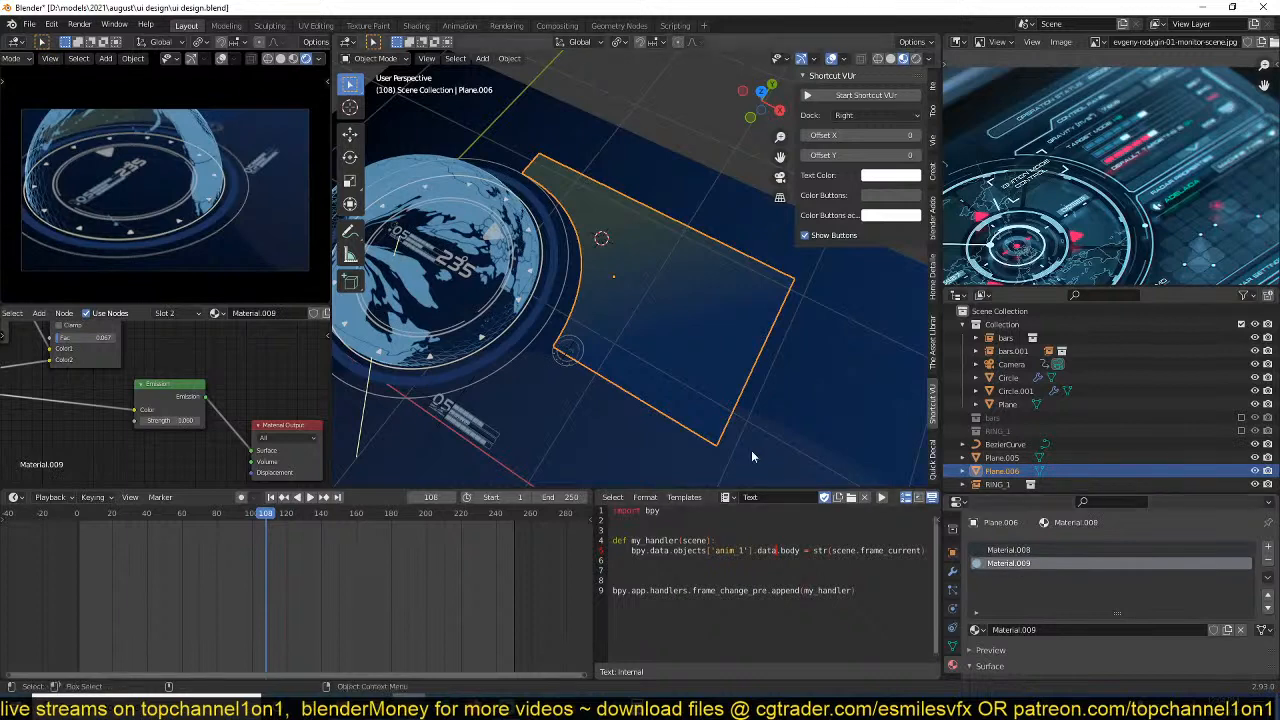
key("Tab")
left_click(1011, 646)
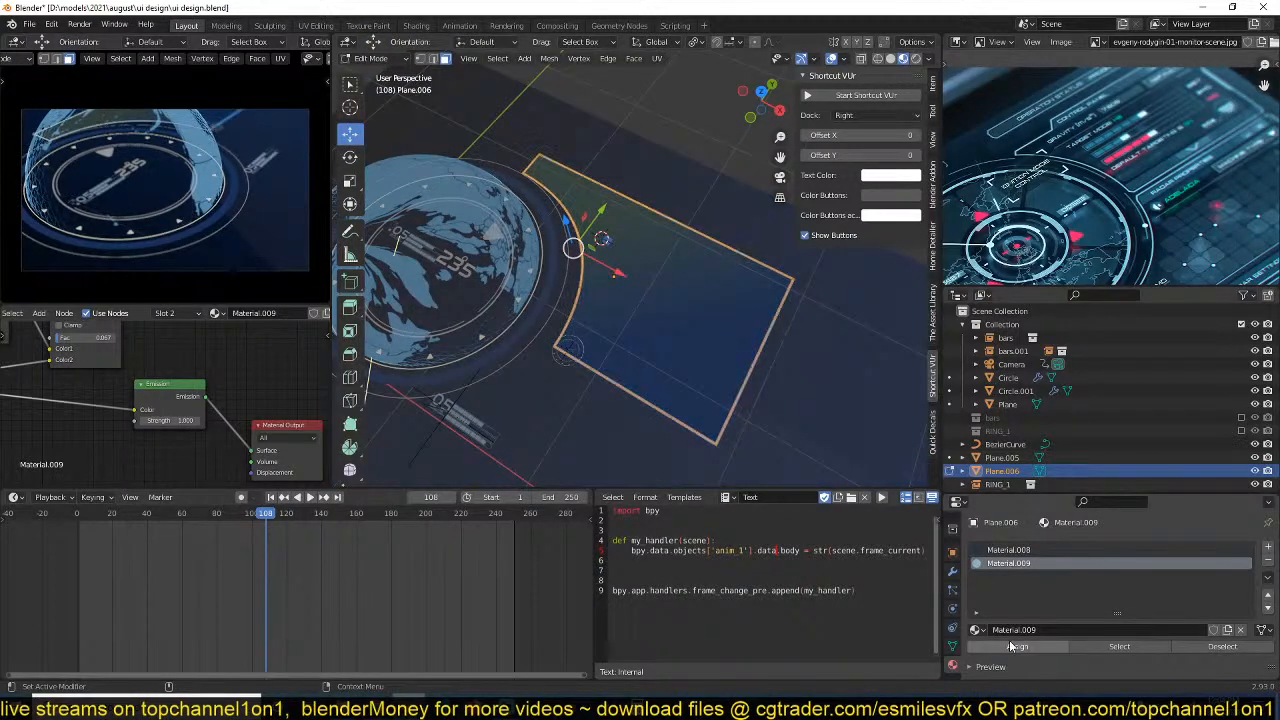
key("Tab")
left_click(735, 410)
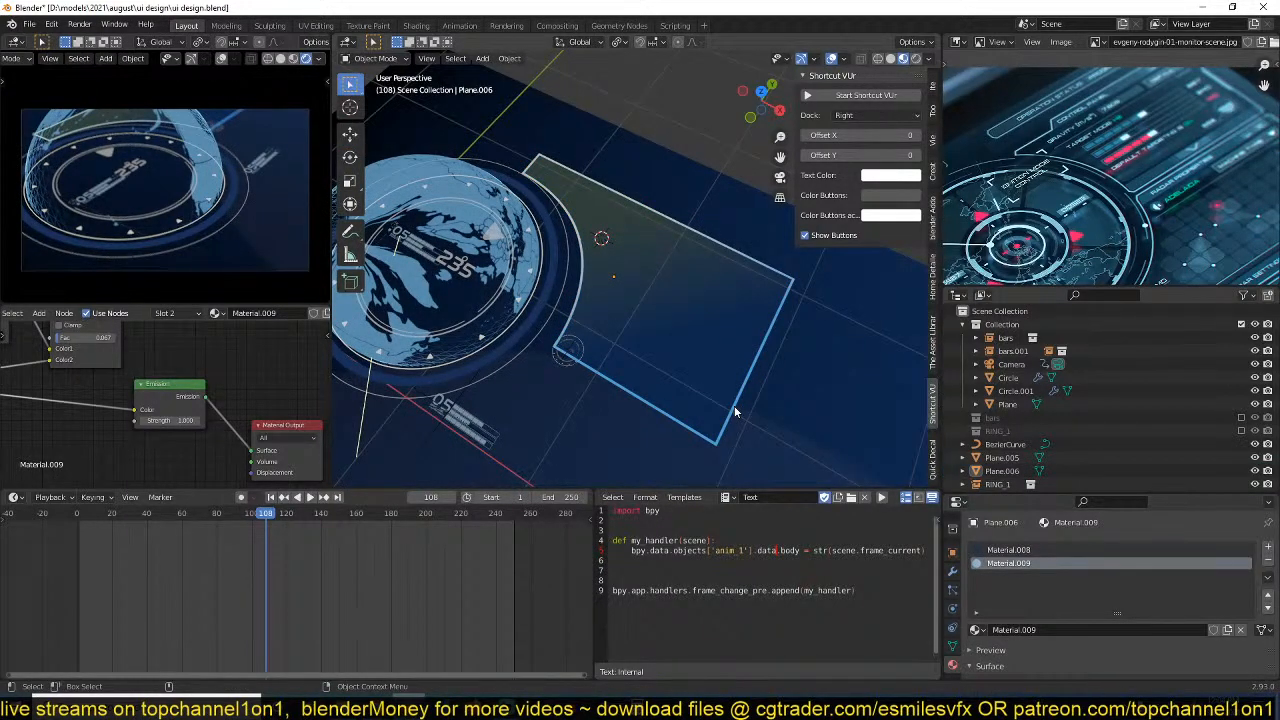
key("KP_7")
key("ctrl+s")
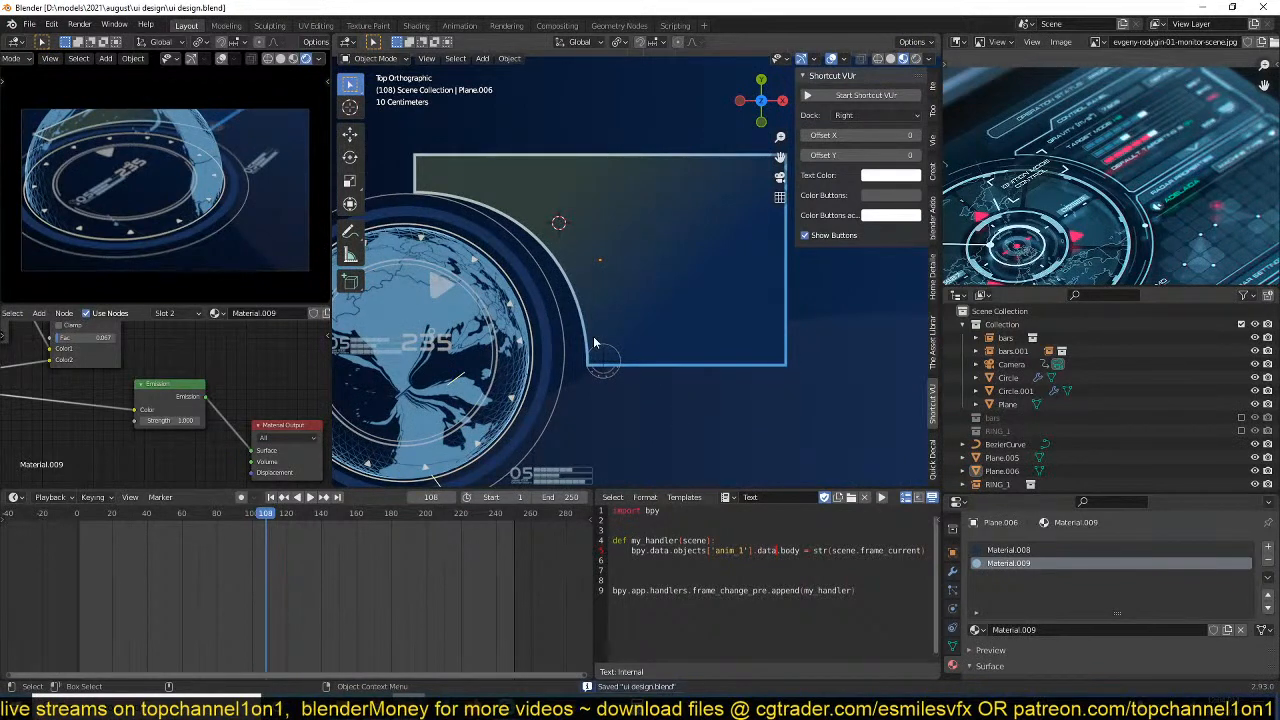
Add six evenly spaced loop cuts across the border along the panel's long straight edge opposite the globe.
middle_click_drag(709, 355, 705, 346, "shift")
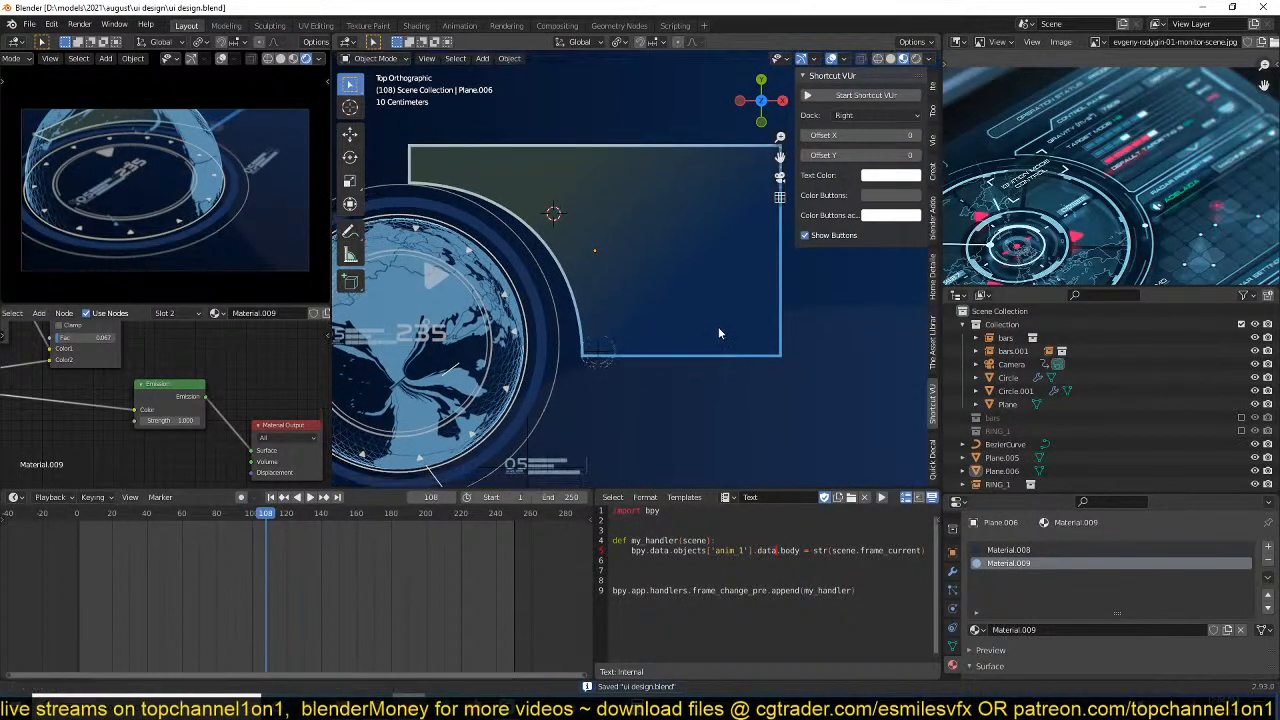
key("Tab")
middle_click_drag(626, 208, 643, 323, "shift")
key("1")
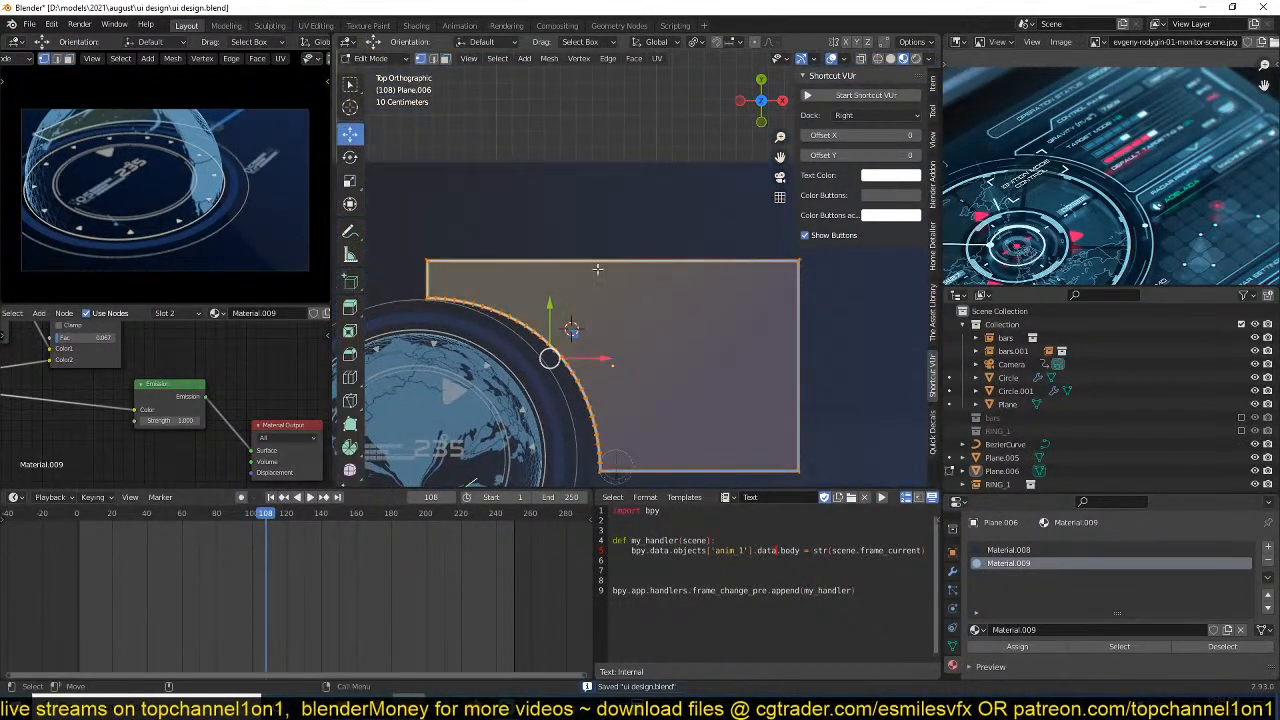
scroll(597, 270, "up", 3)
left_click(544, 286)
scroll(544, 286, "down", 1)
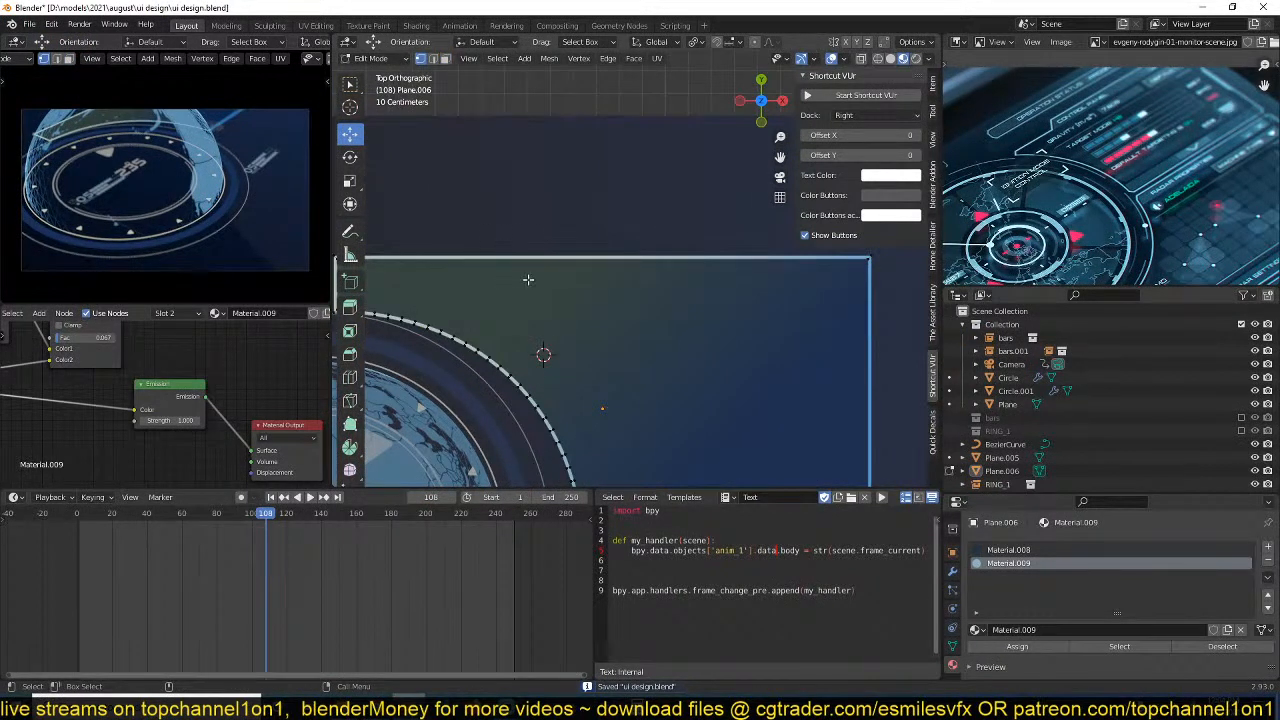
key("ctrl+r")
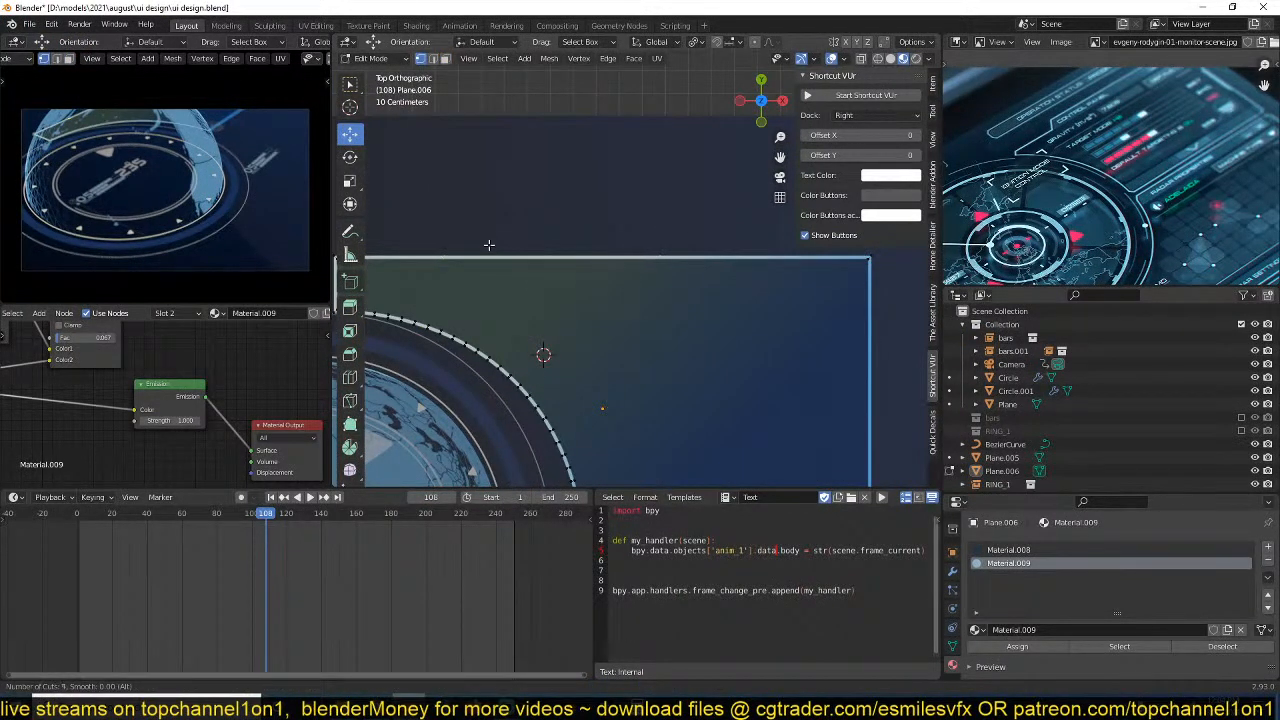
left_click(490, 244)
right_click(491, 244)
Raise the middle segments of the subdivided border outward to form a raised section with sloped sides.
mouse_move(511, 277)
middle_mouse_down("shift")
mouse_move(605, 277)
mouse_move(529, 272)
middle_mouse_up("shift")
left_click(514, 253)
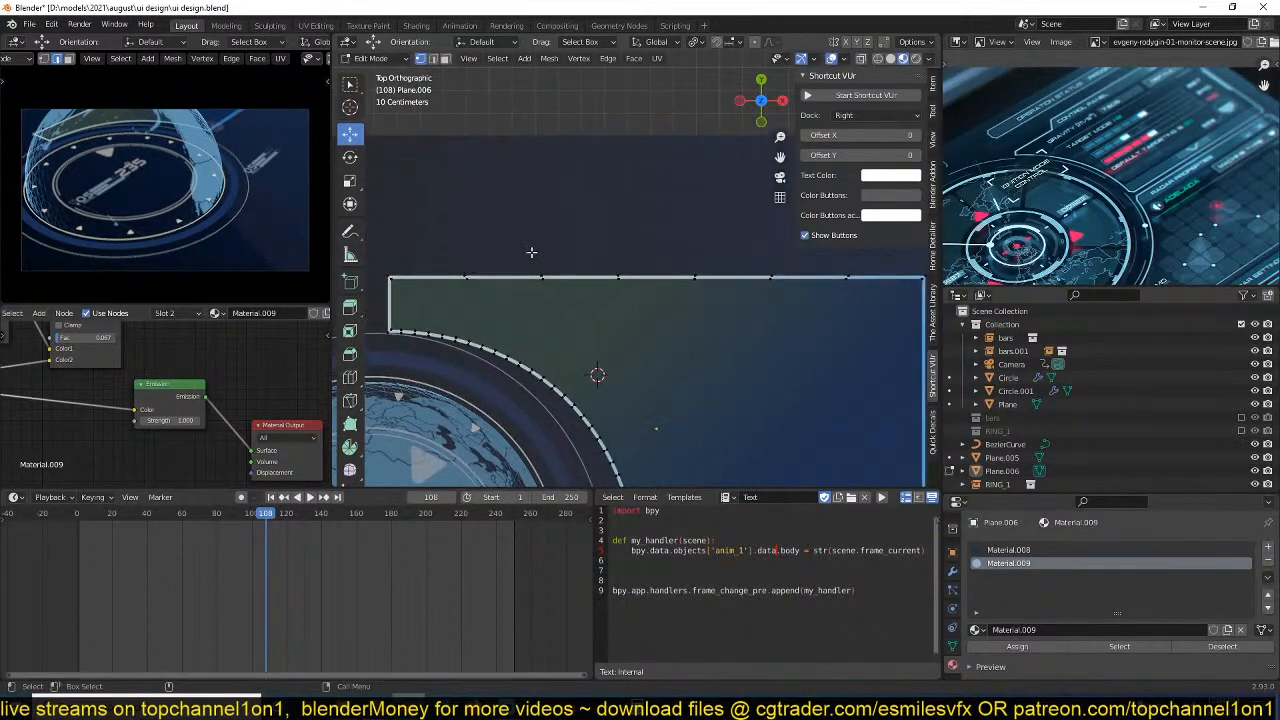
left_click_drag(526, 256, 792, 304)
left_click_drag(661, 227, 668, 183)
key("Tab")
scroll(669, 332, "down", 3)
Bevel the panel's lower outer corner by about 0.388 m with one segment to make a straight chamfer.
middle_click_drag(676, 350, 627, 304, "shift")
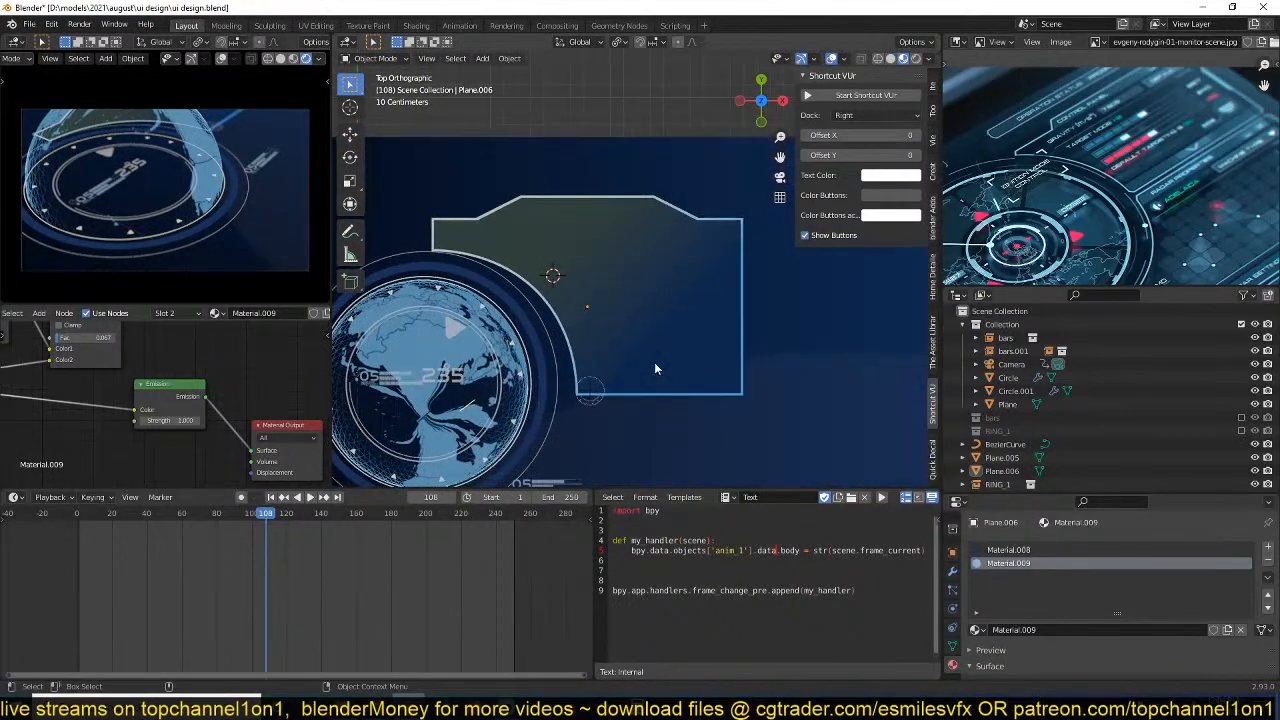
middle_click_drag(690, 370, 585, 340, "shift")
scroll(585, 340, "up", 2)
key("Tab")
scroll(642, 389, "up", 2)
middle_click_drag(642, 388, 637, 327, "shift")
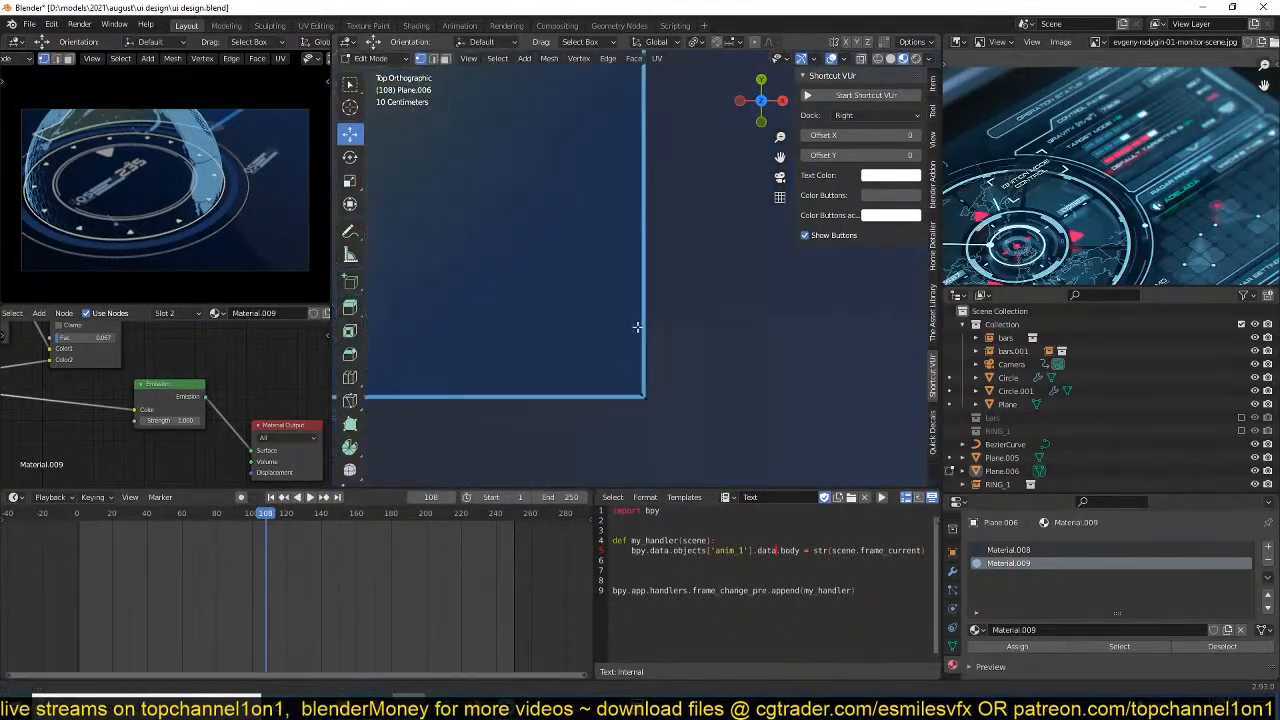
left_click(658, 402)
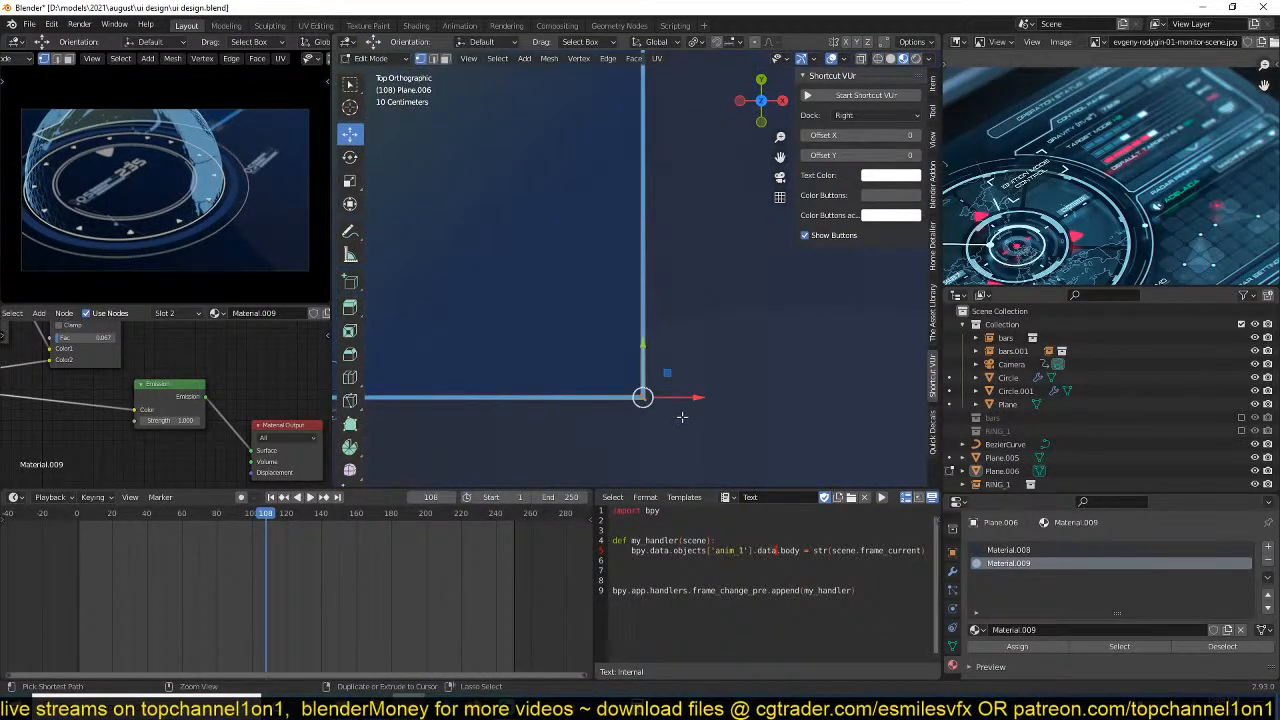
key("ctrl+shift+b")
scroll(732, 449, "down", 3)
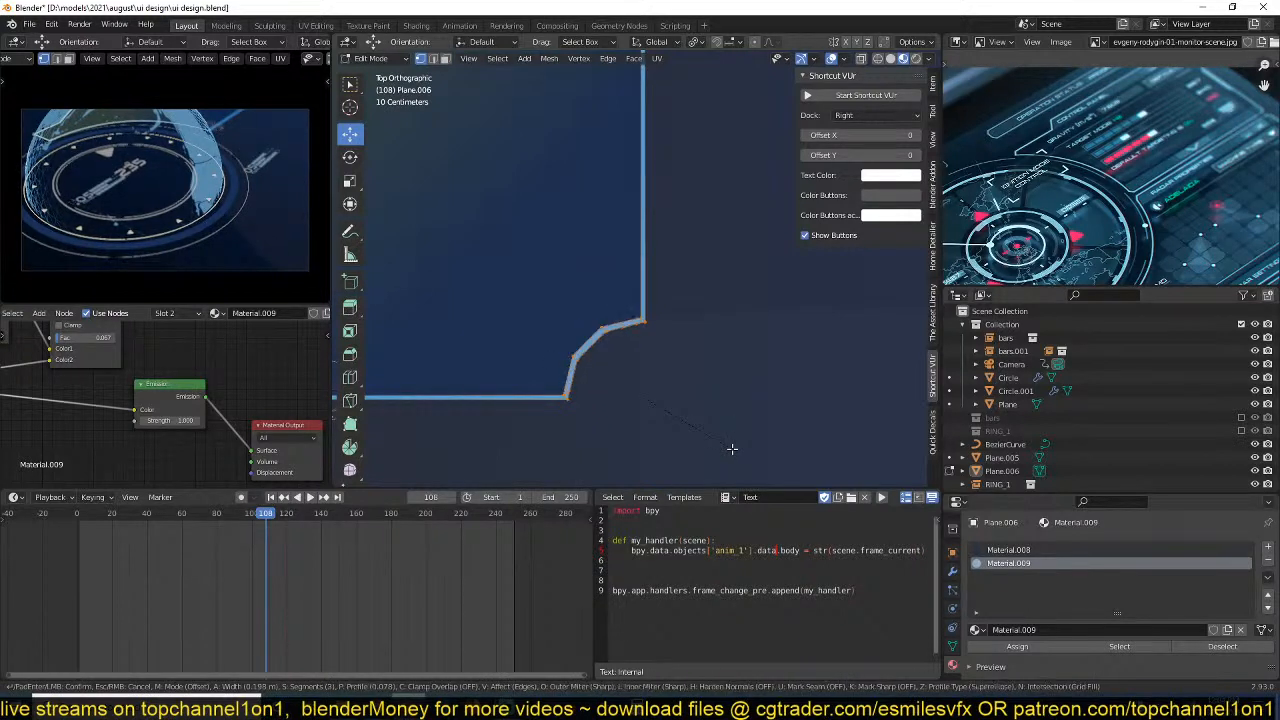
scroll(732, 449, "down", 2)
left_click(640, 305)
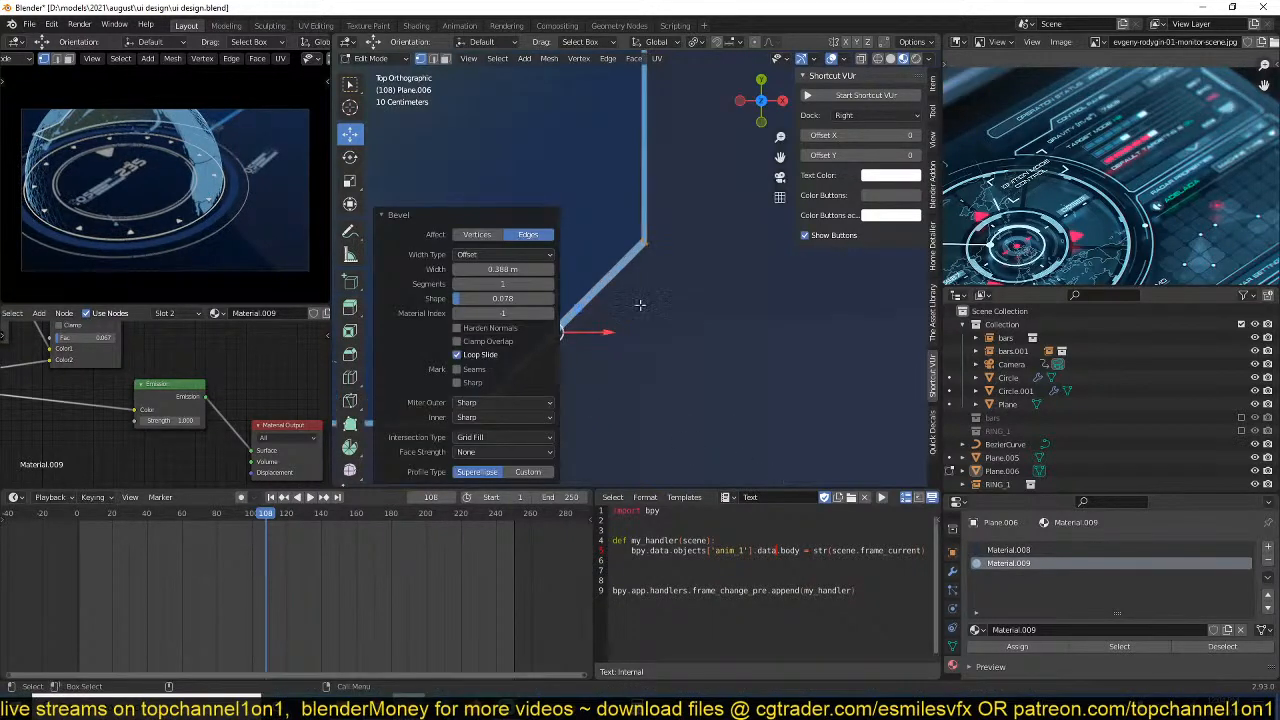
Bevel the border edges at both chamfer ends about 0.0325 m with 5 segments and shape 0.5, and save the file.
key("2")
scroll(694, 270, "up", 2)
middle_click_drag(640, 305, 751, 228, "shift")
left_click(724, 207)
left_click(519, 423)
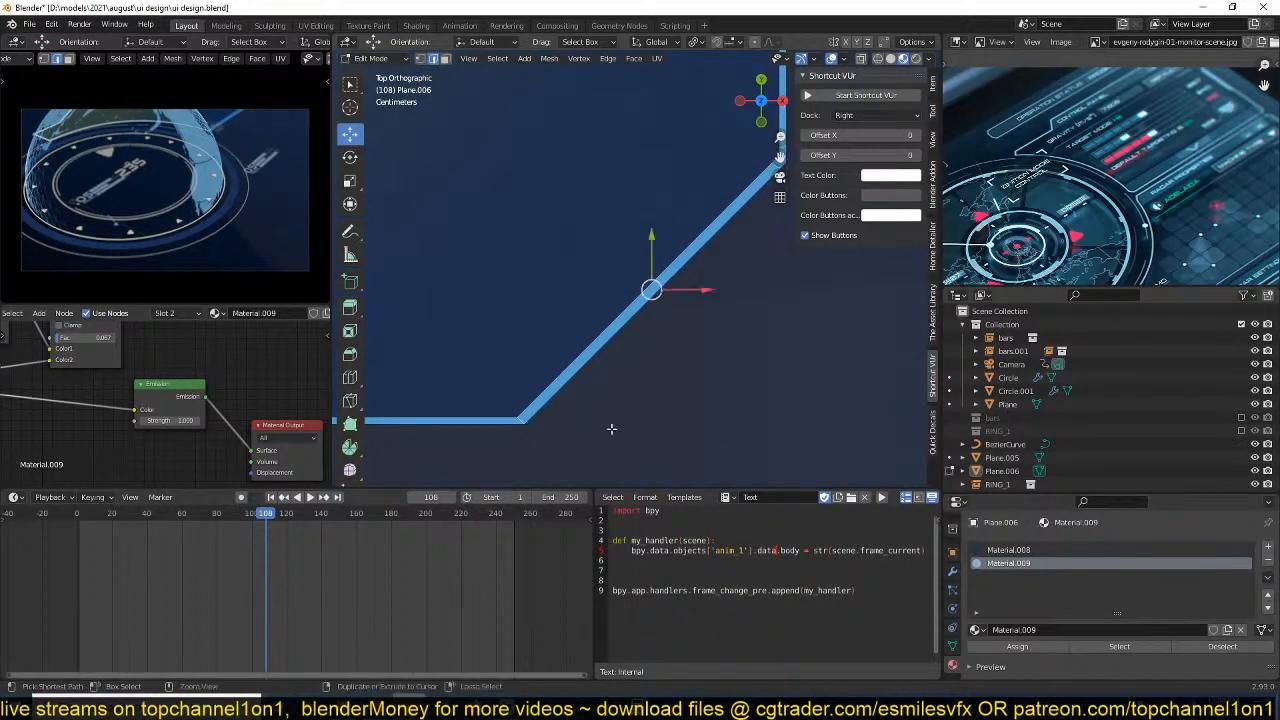
key("ctrl+b")
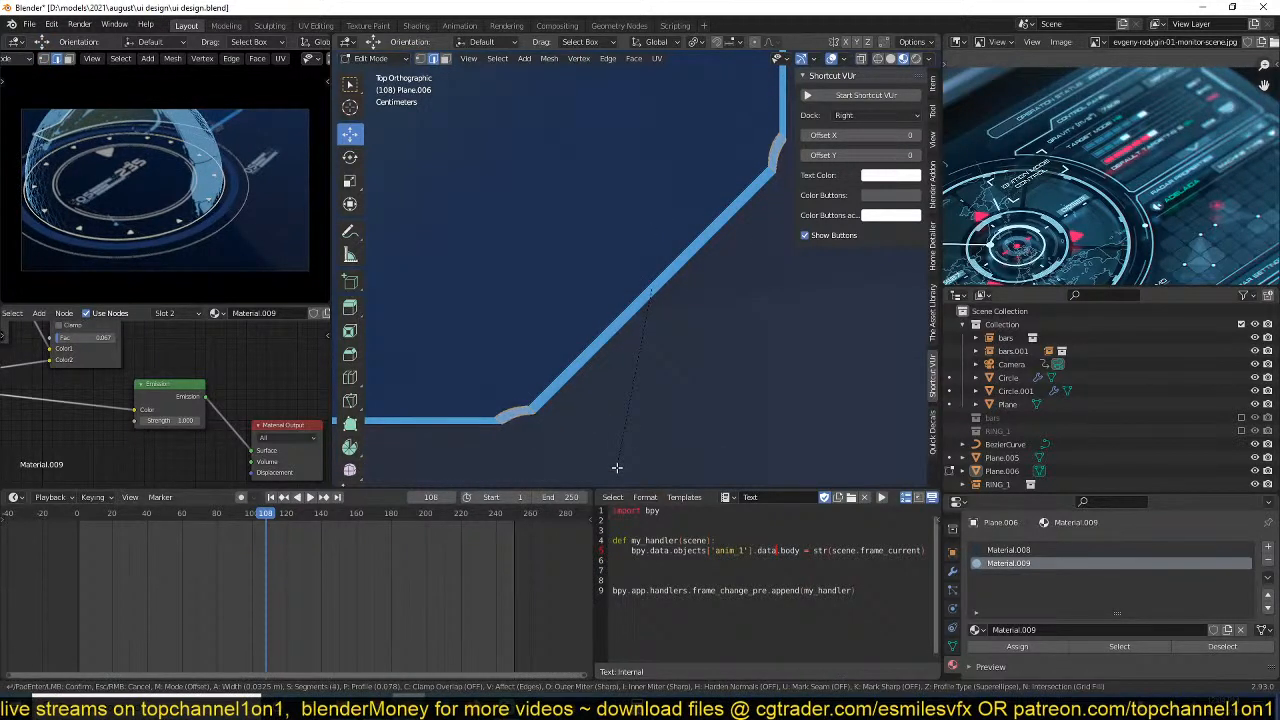
left_click(617, 467)
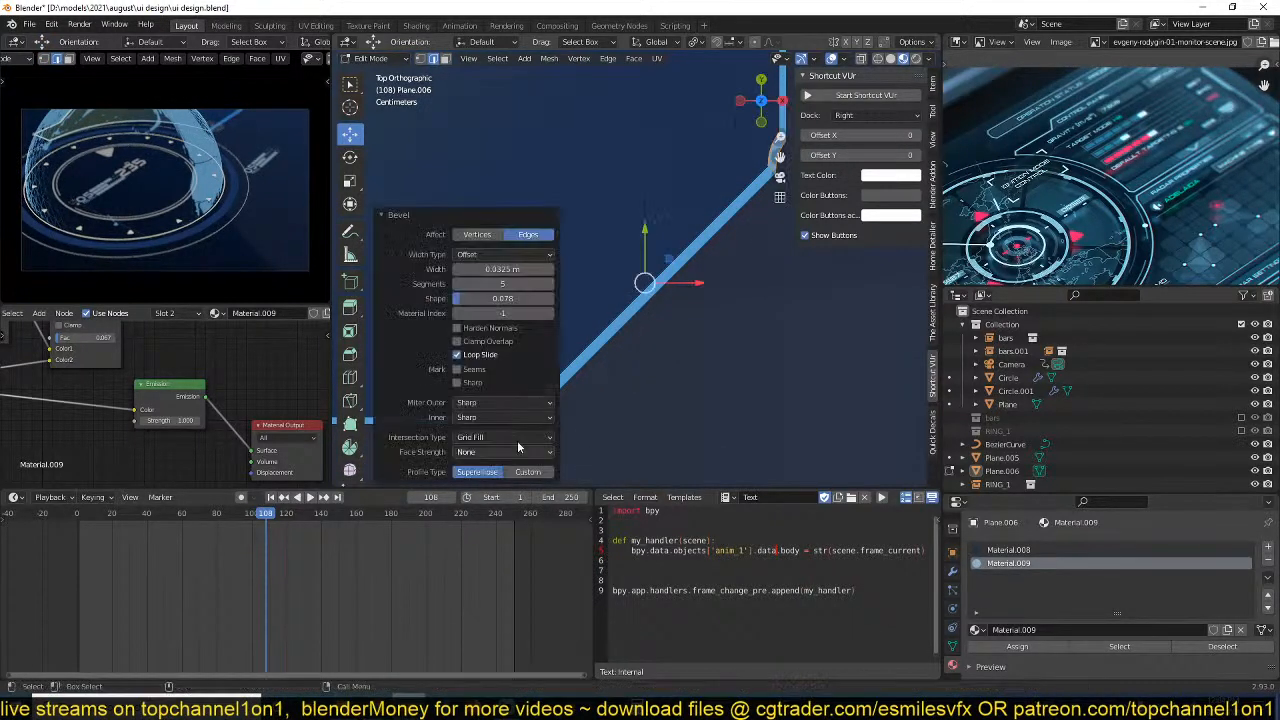
left_click(487, 297)
type(".5")
key("Return")
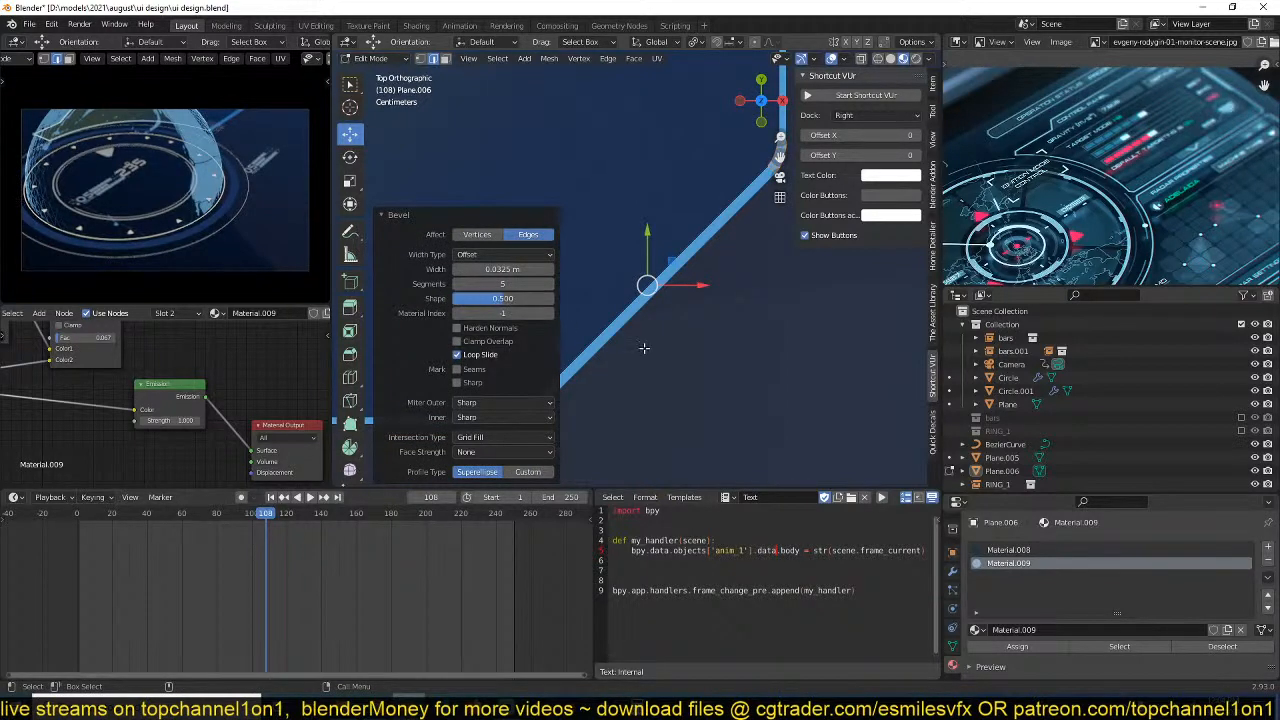
key("Tab")
scroll(709, 380, "down", 8)
key("ctrl+s")
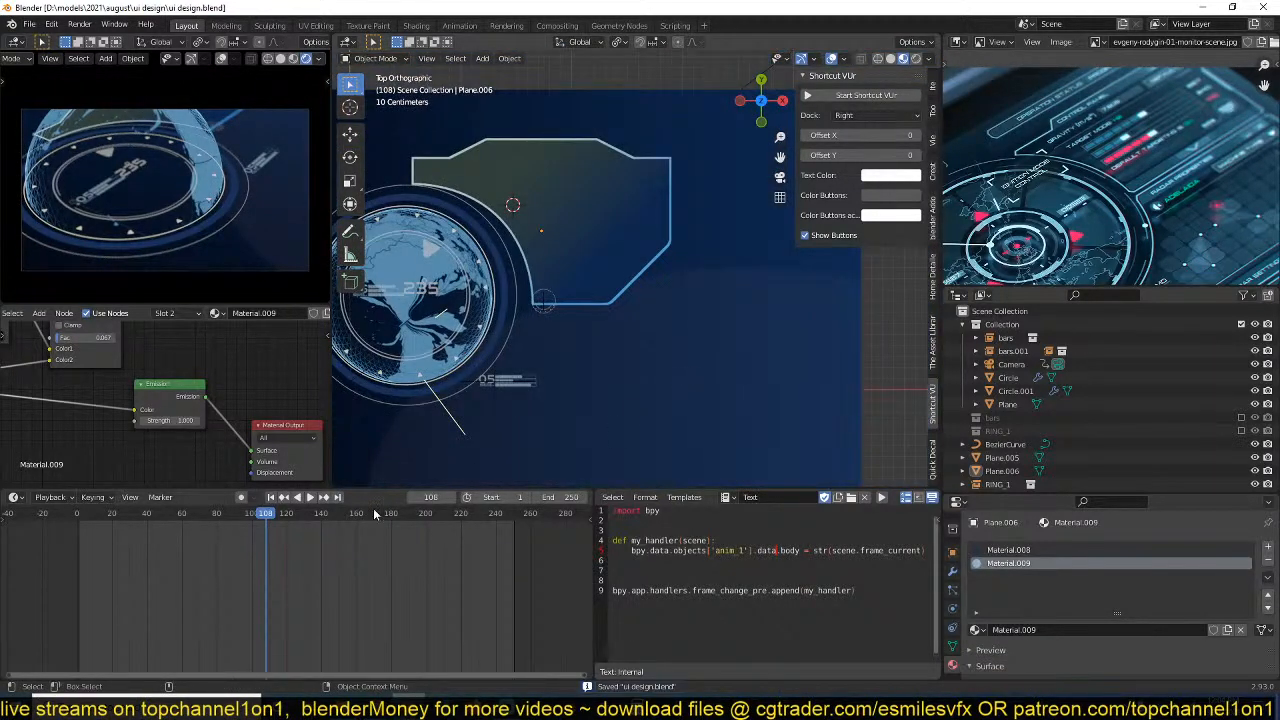
Go to frame 0 and select the camera in the top view.
left_click(66, 563)
scroll(511, 357, "down", 3)
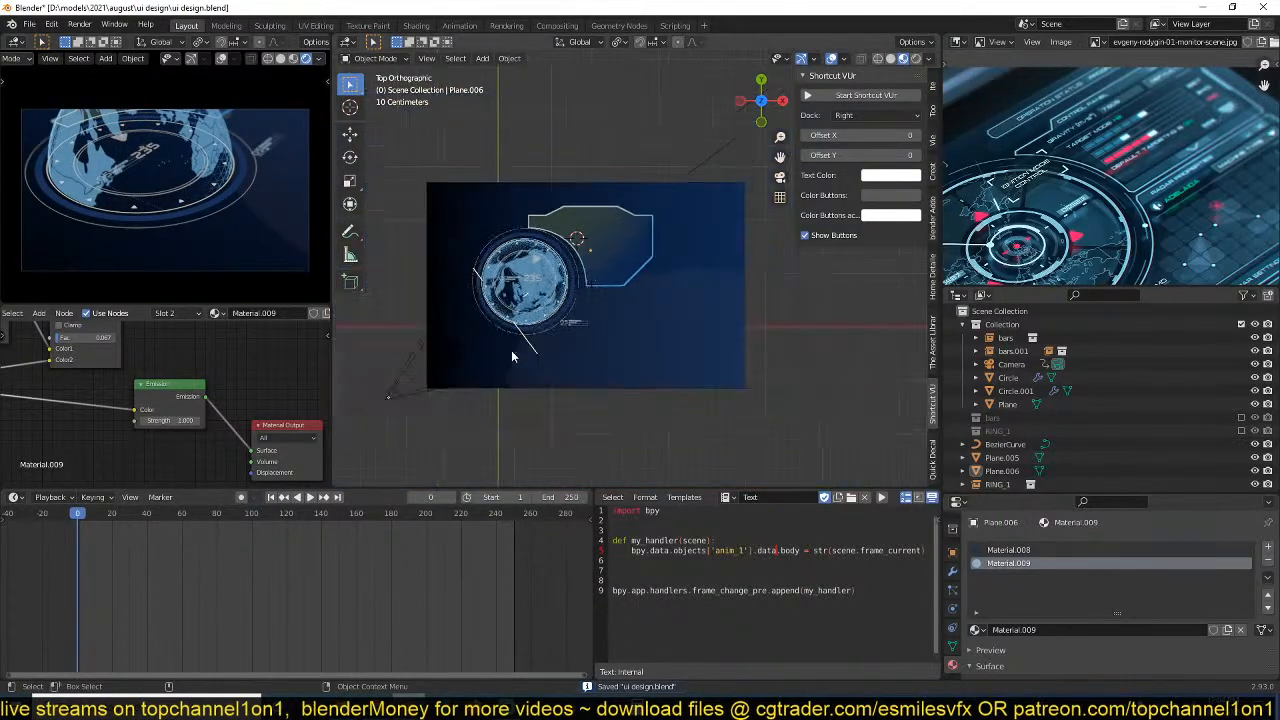
scroll(511, 357, "down", 2)
middle_click_drag(511, 357, 532, 345, "shift")
left_click(530, 344)
Try to re-aim the camera at frame 0 with a trackball rotation and preview the animation.
key("r")
key("r")
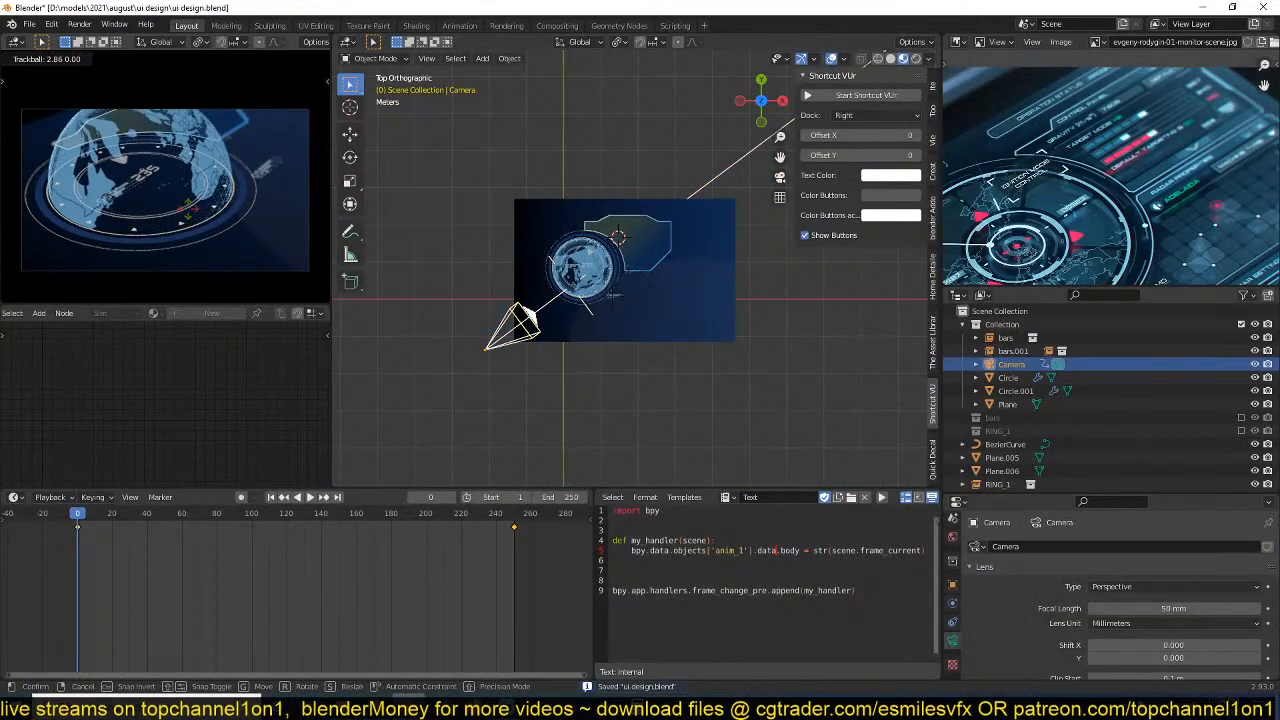
left_click(188, 209)
key("space")
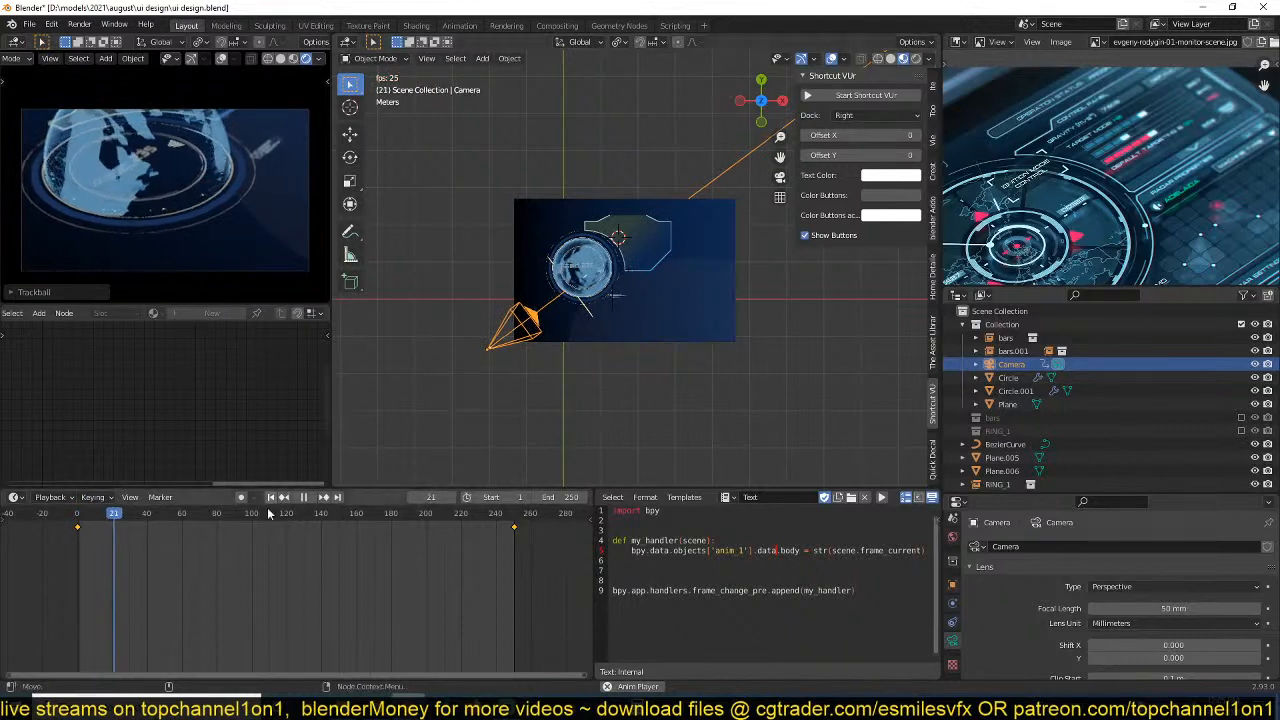
key("Escape")
Re-aim the camera at frame 0 with auto keying on to frame more of the dome, preview the animation, and save the file.
left_click(240, 499)
key("r")
key("r")
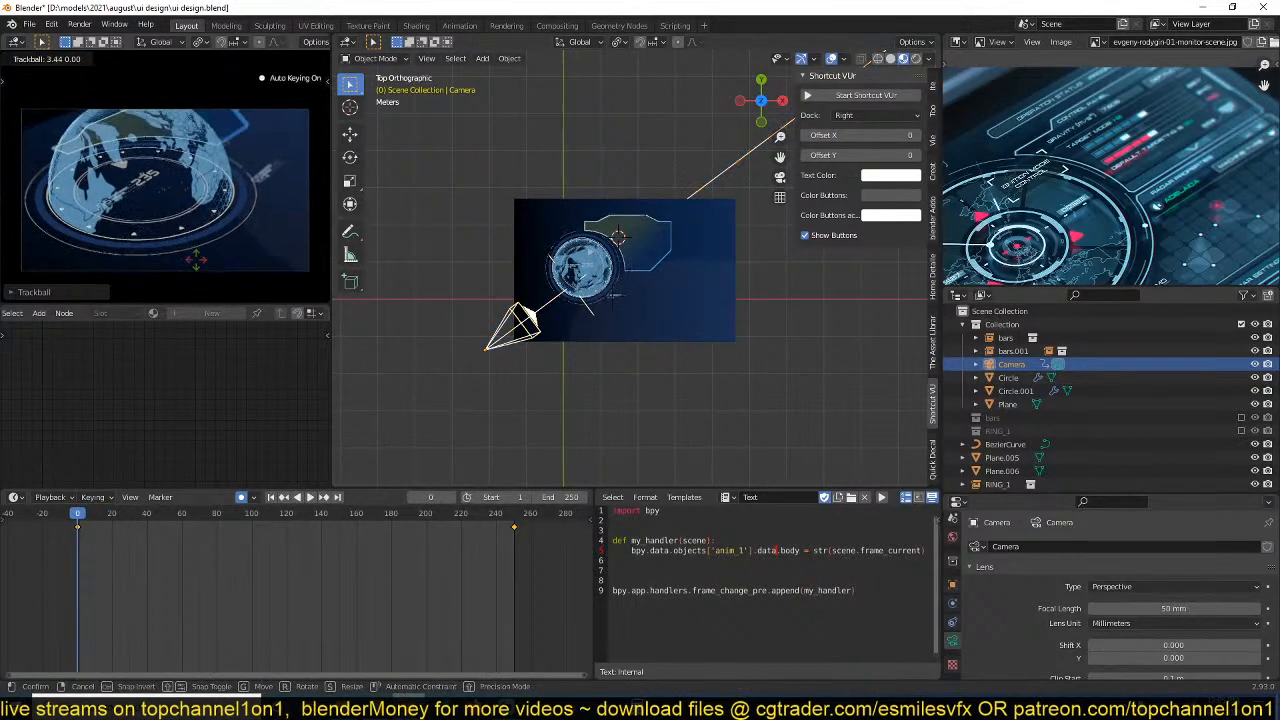
left_click(197, 264)
key("space")
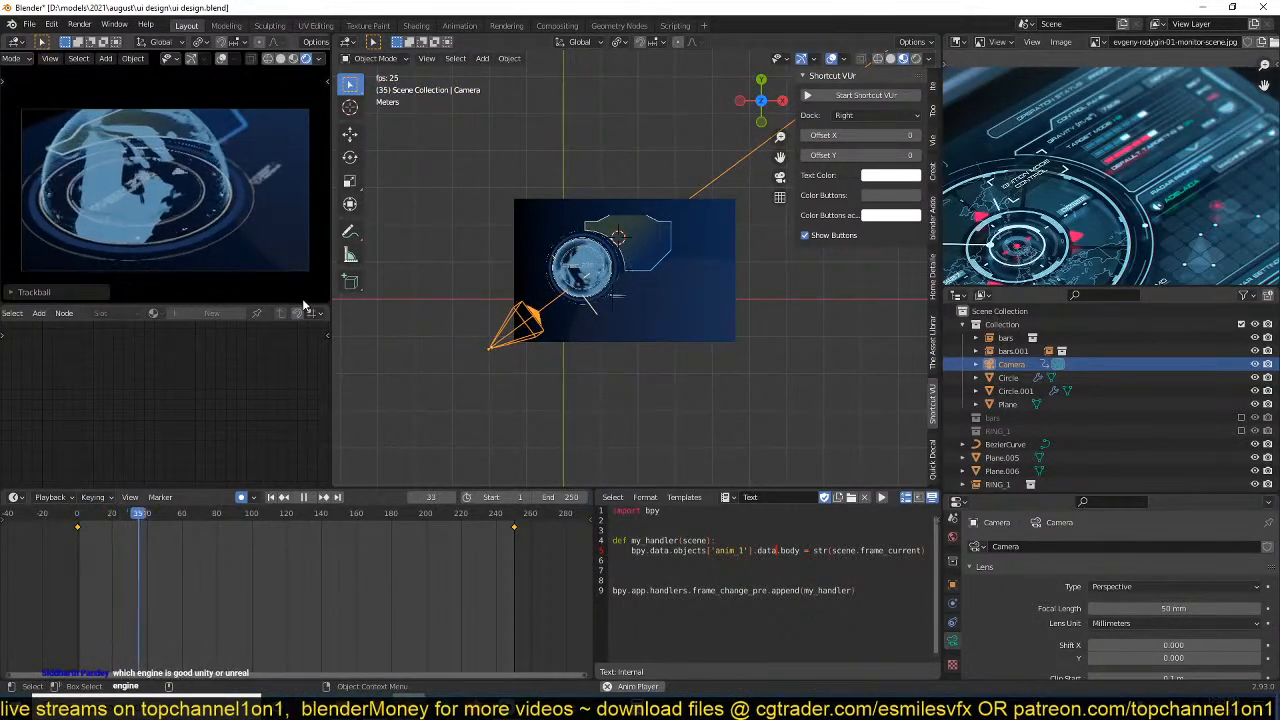
key("space")
key("ctrl+s")
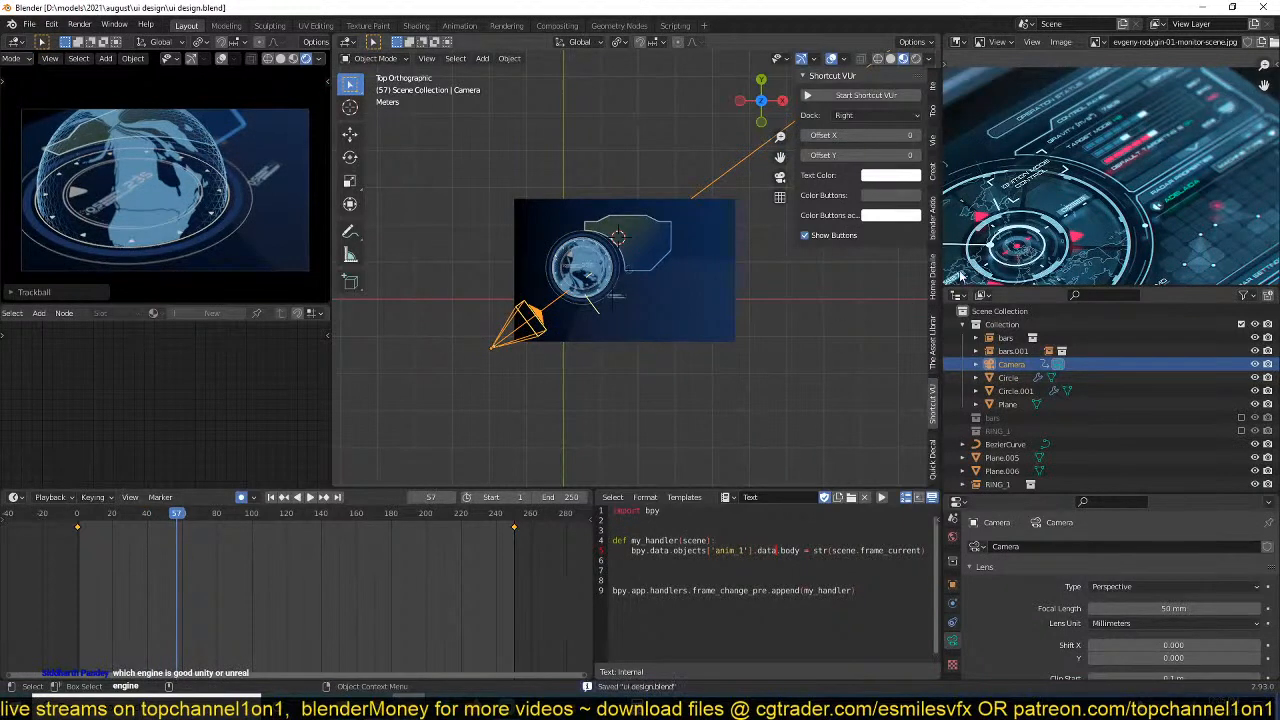
Select the background plane and compare the HUD scene with the details of the reference image.
scroll(1110, 180, "down", 2)
scroll(1110, 180, "up", 2)
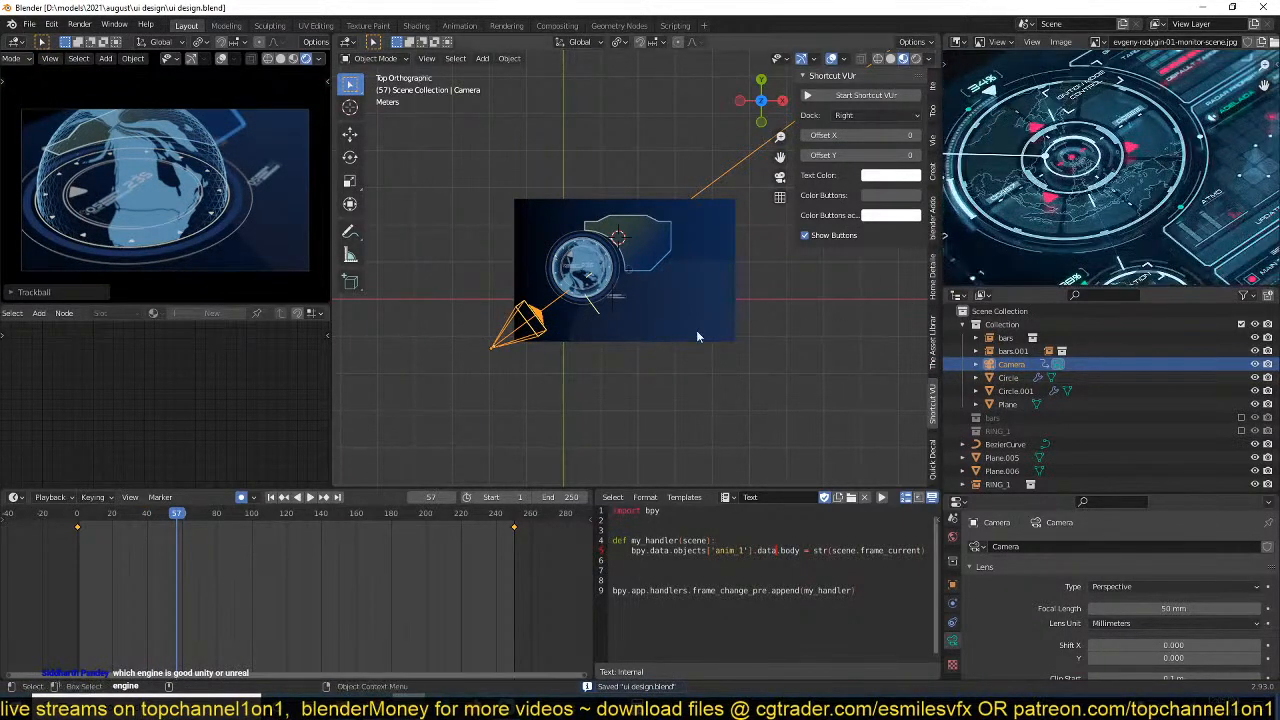
scroll(644, 322, "up", 4)
scroll(645, 328, "up", 2)
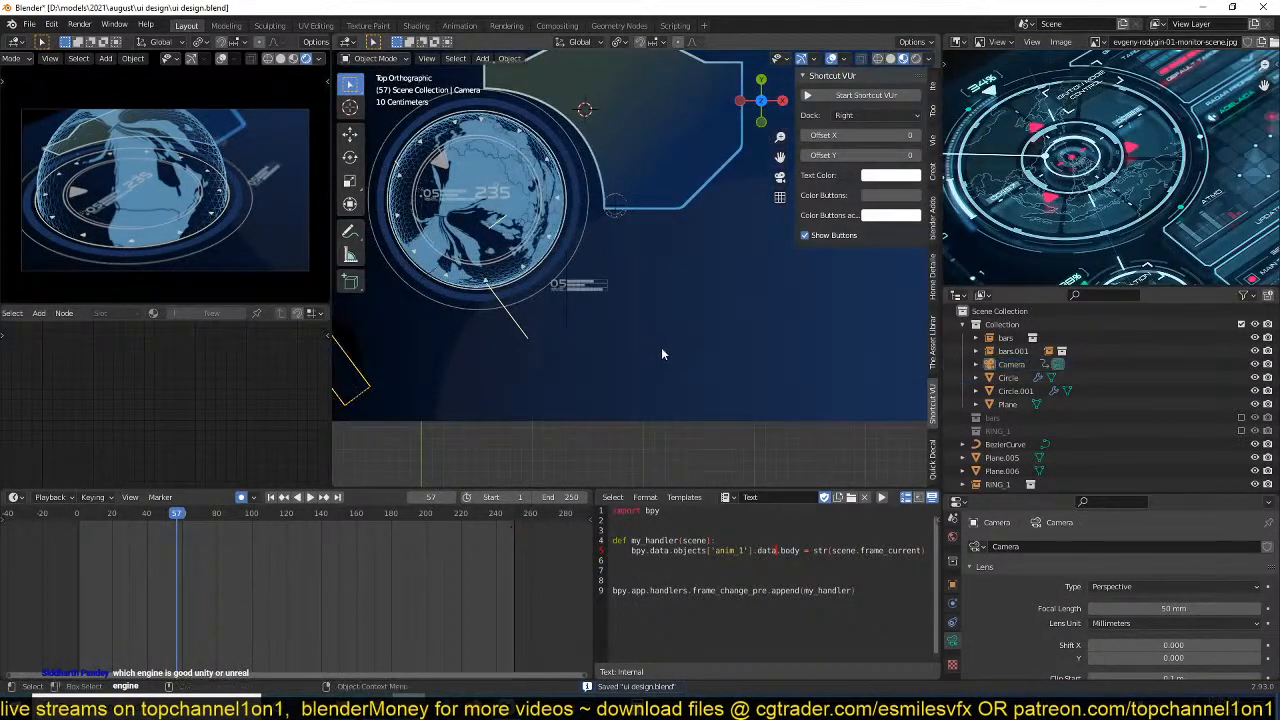
middle_click_drag(661, 354, 648, 387, "shift")
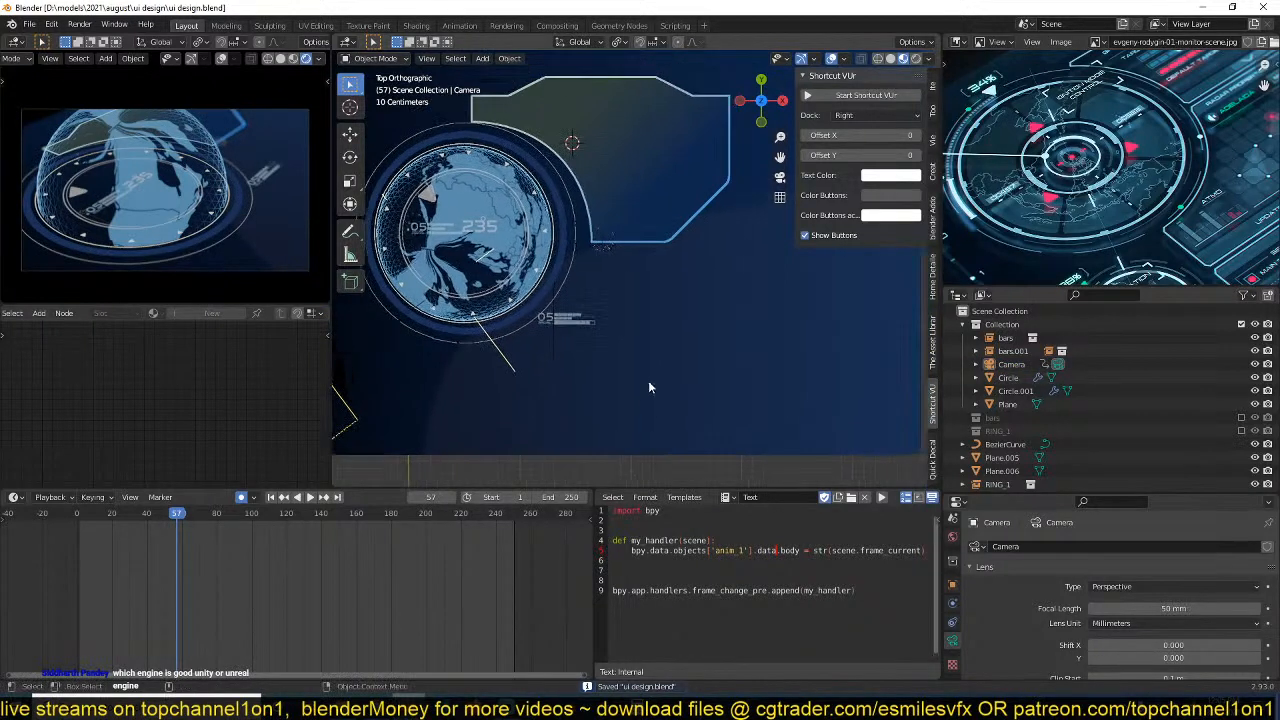
left_click(742, 354)
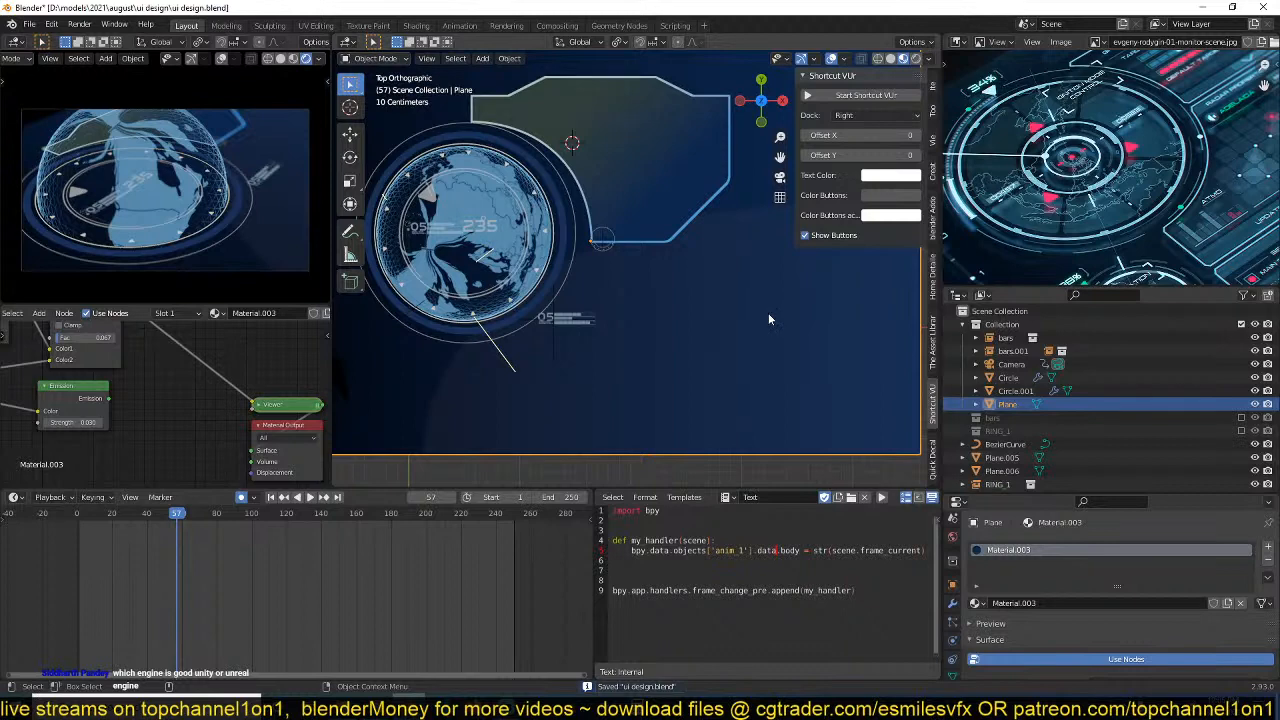
middle_click_drag(768, 313, 716, 336)
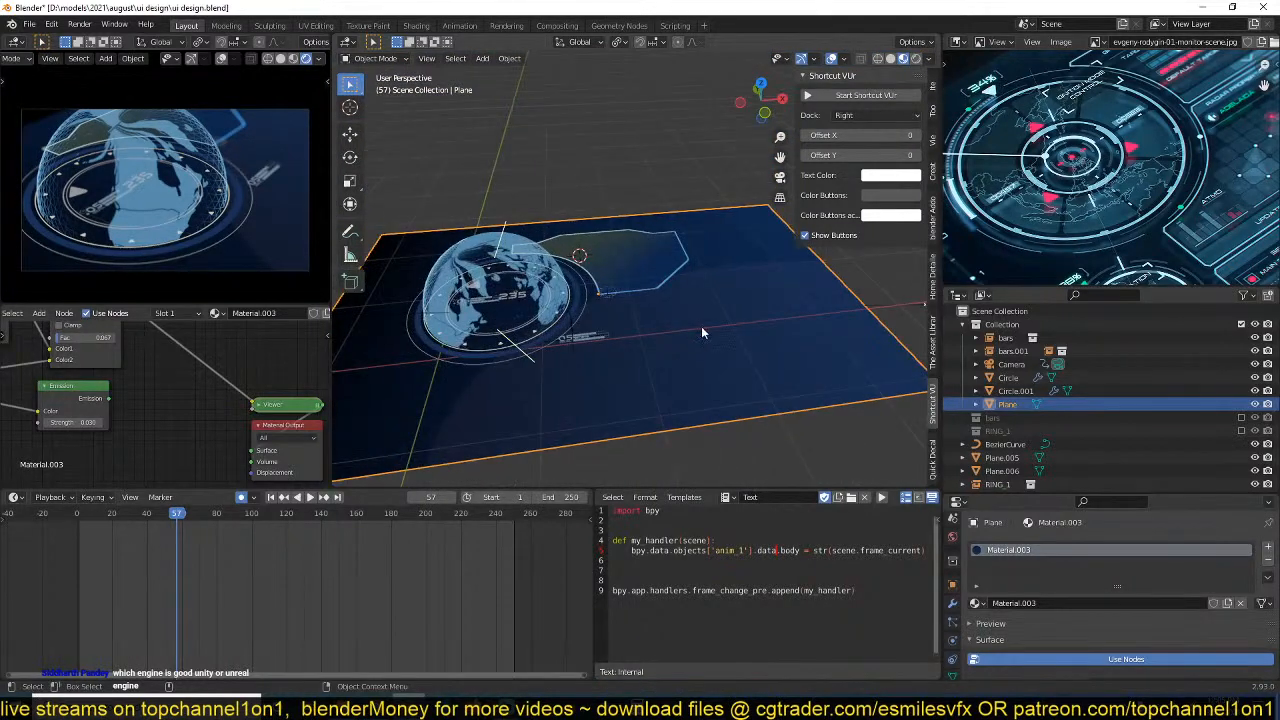
scroll(1080, 249, "up", 3)
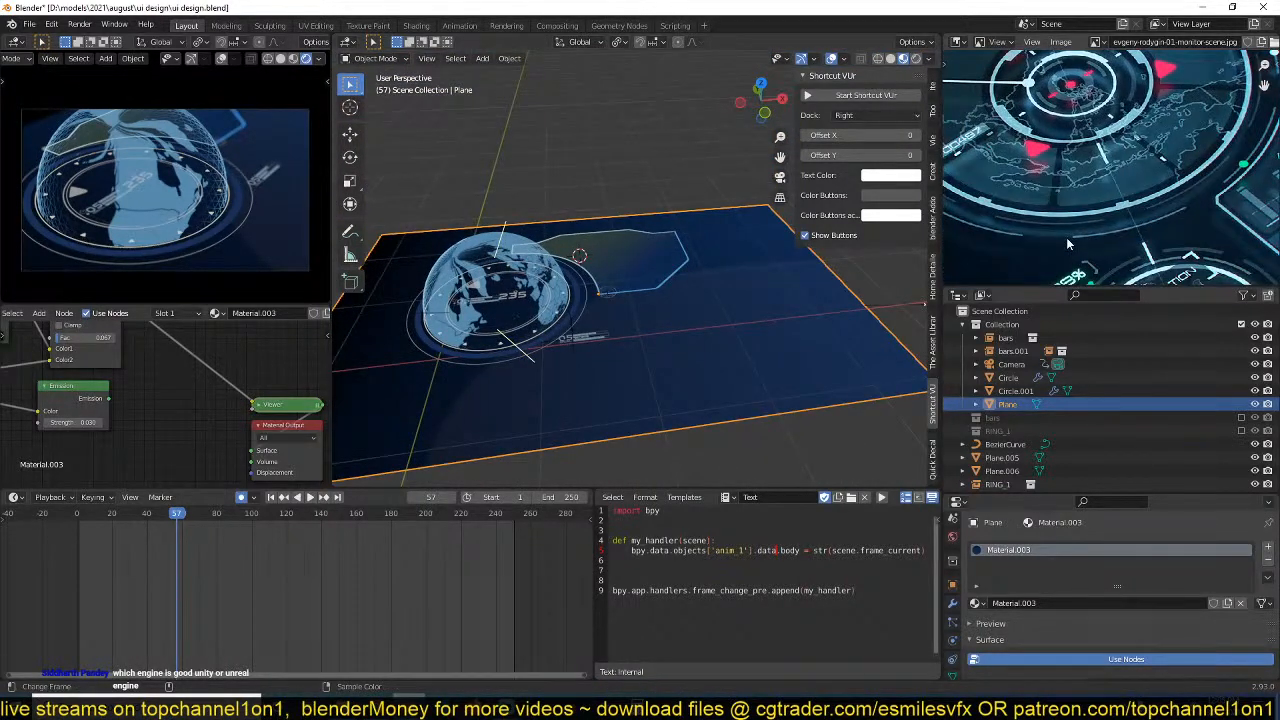
scroll(1060, 240, "down", 4)
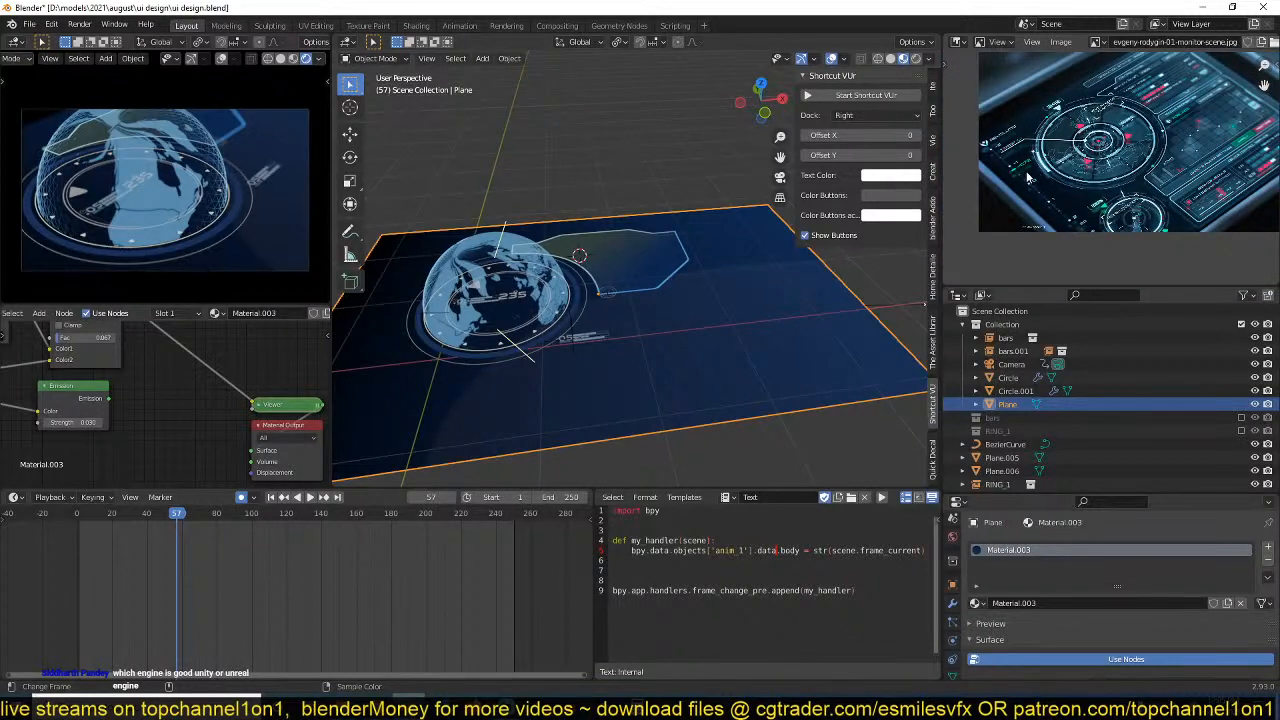
scroll(1030, 178, "up", 4)
scroll(292, 405, "down", 1)
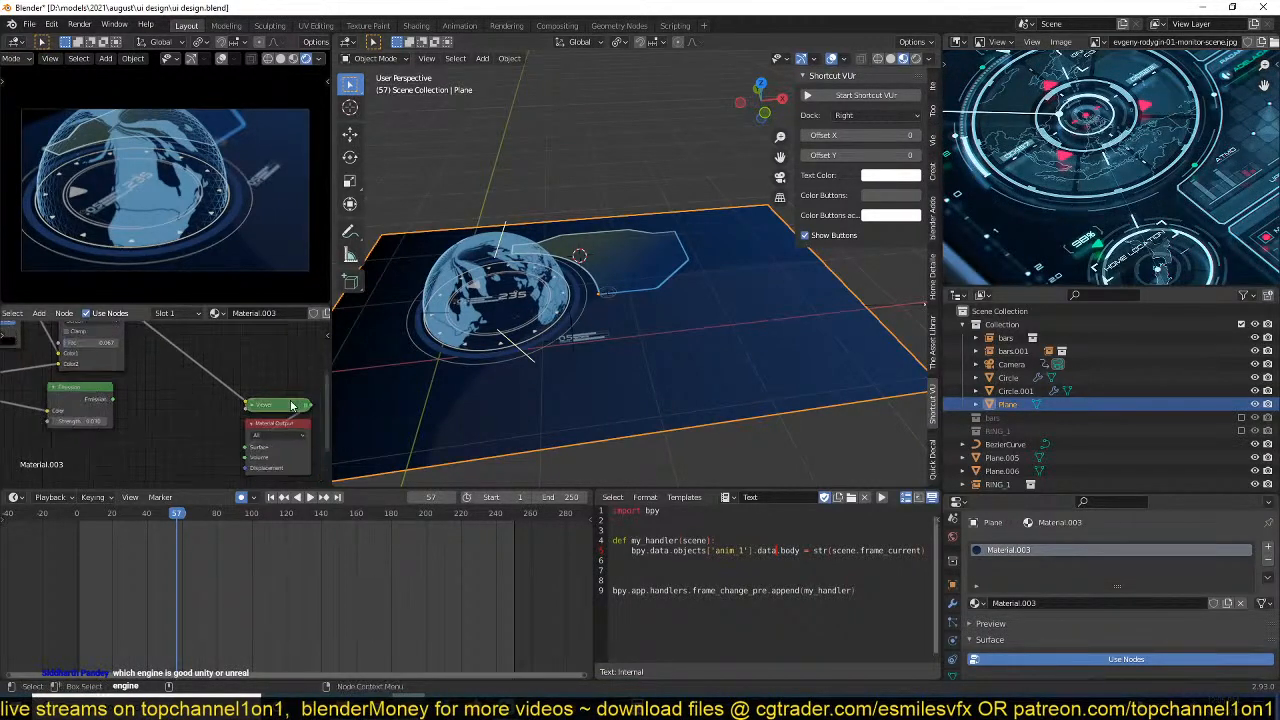
Insert a Principled BSDF before the plane's material output, feed its base color from the Screen mix node, and save the file.
scroll(250, 400, "down", 3)
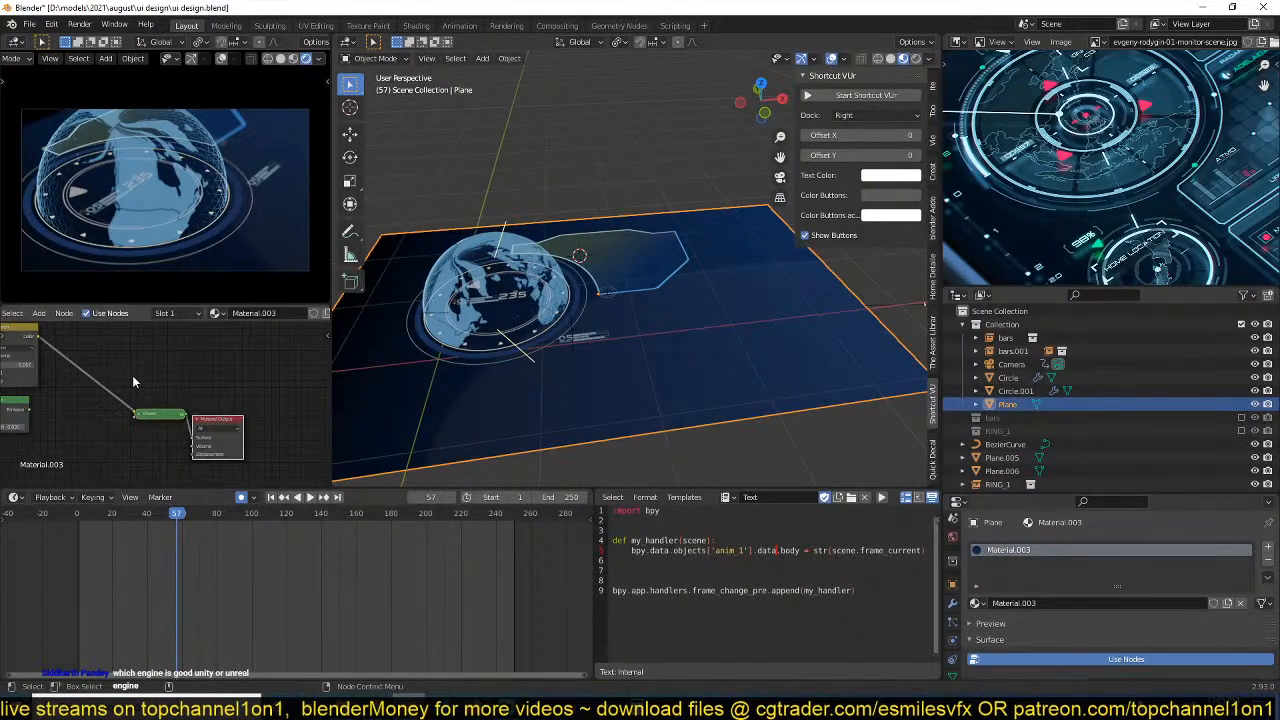
middle_click_drag(135, 382, 215, 407)
key("shift+a")
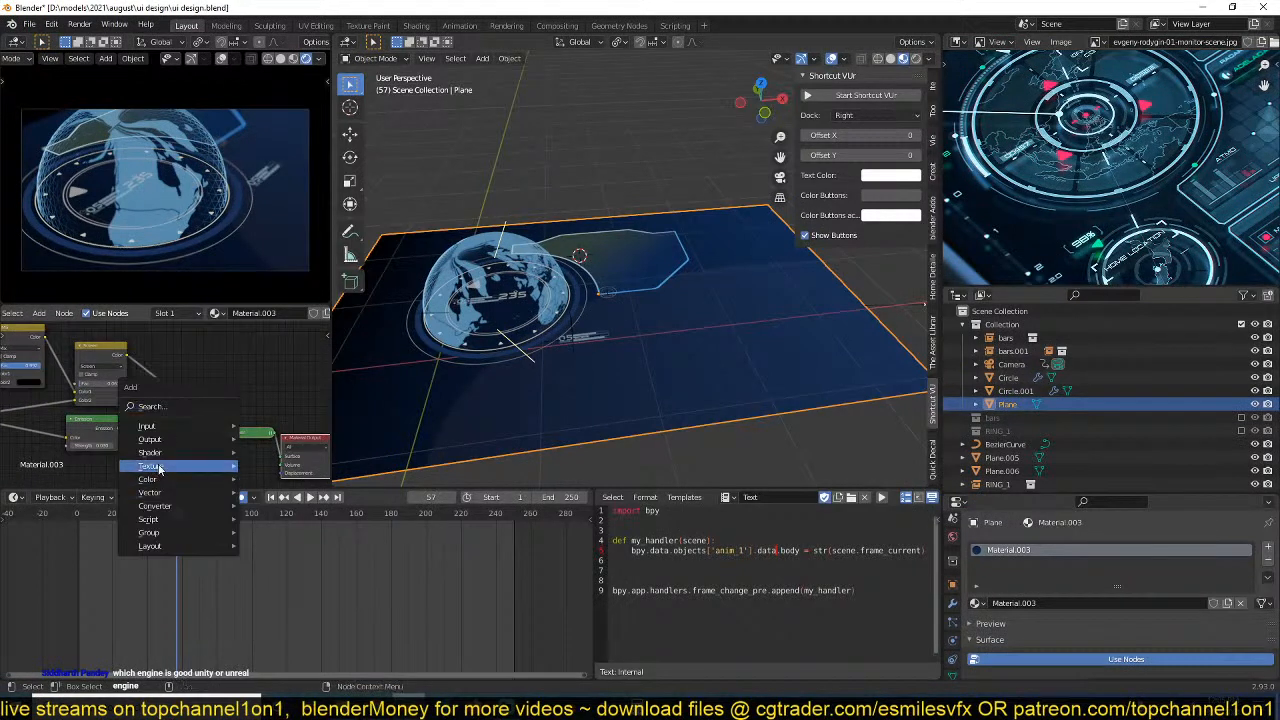
mouse_move(172, 456)
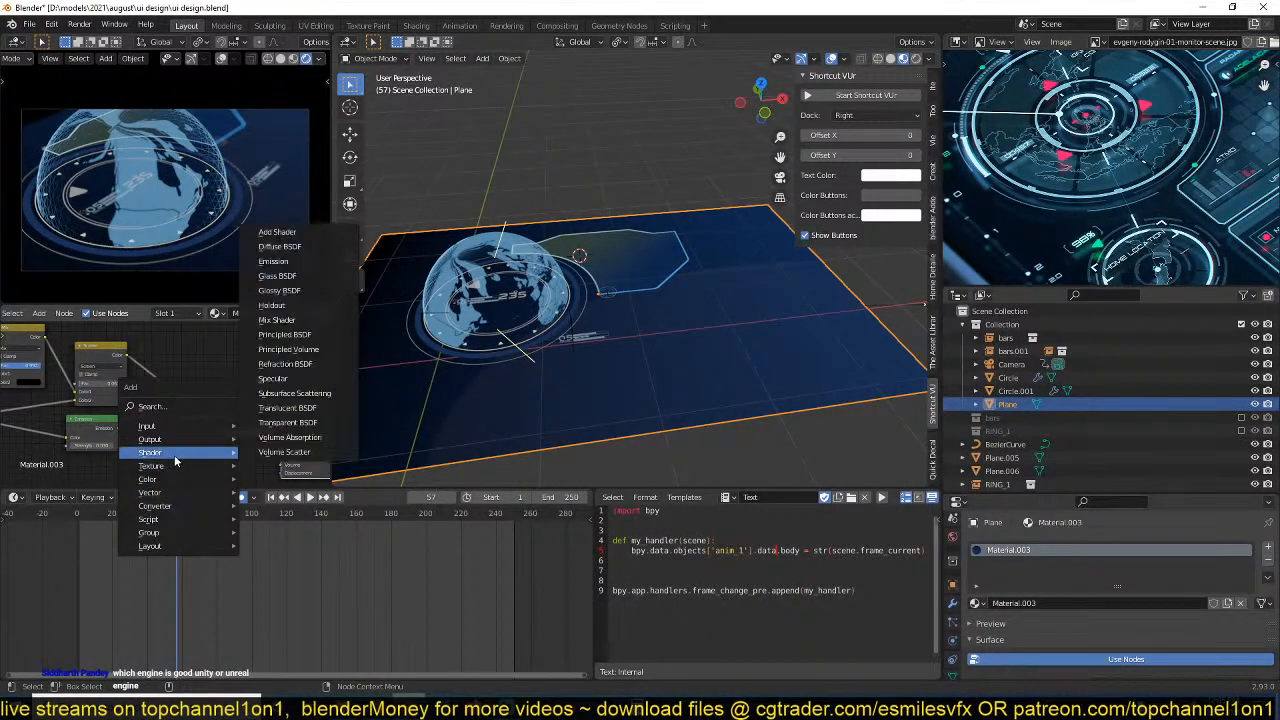
left_click(285, 334)
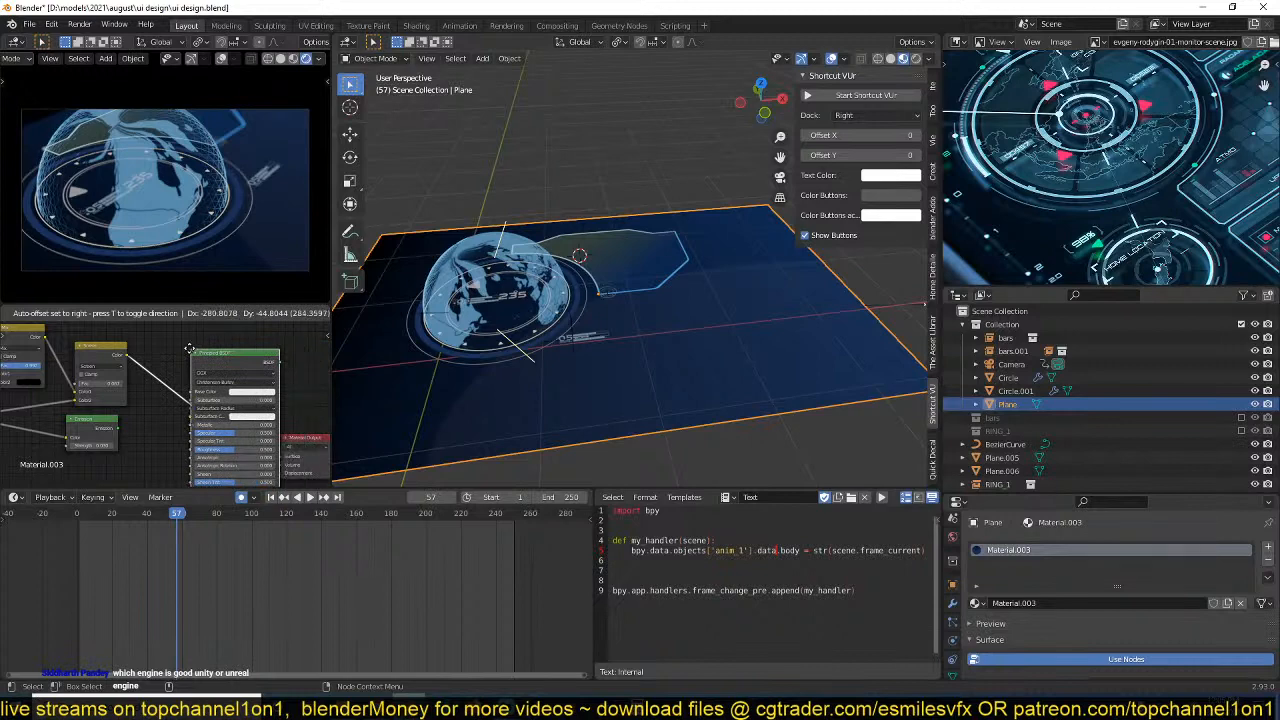
left_click(262, 415)
middle_click_drag(262, 415, 186, 399)
left_click(198, 347, "ctrl+shift")
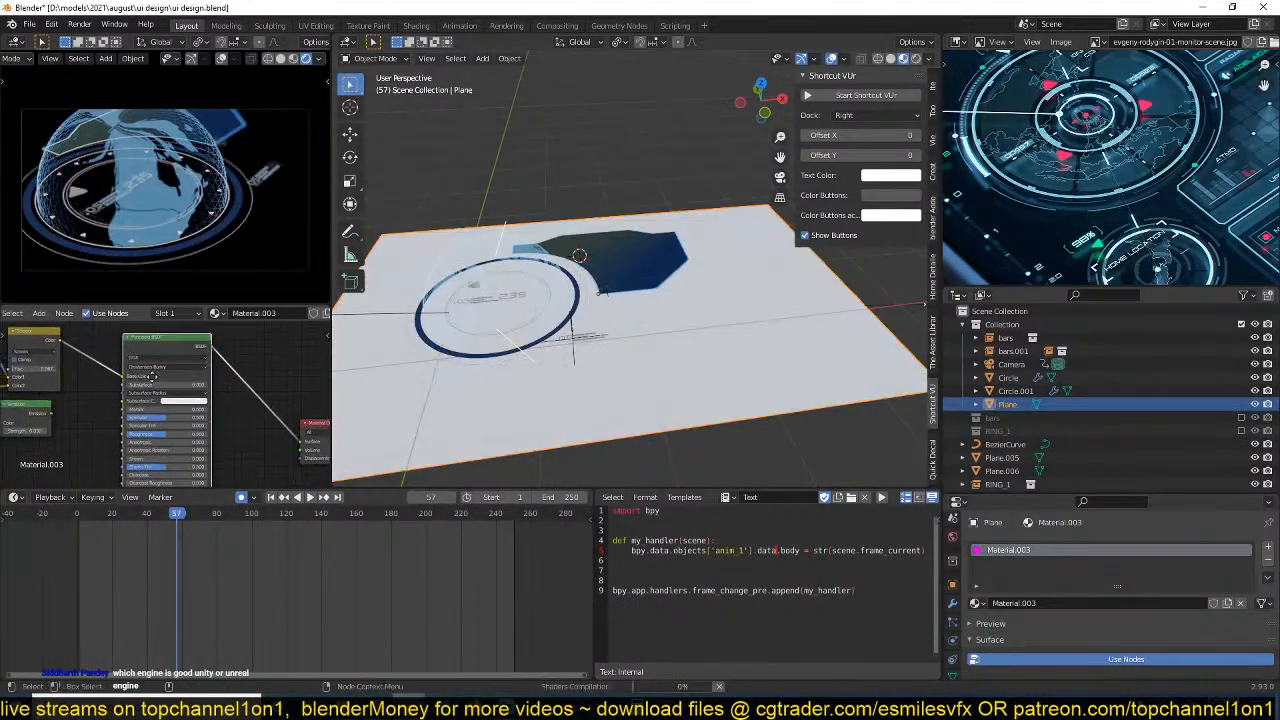
middle_click_drag(117, 372, 147, 422)
key("ctrl+s")
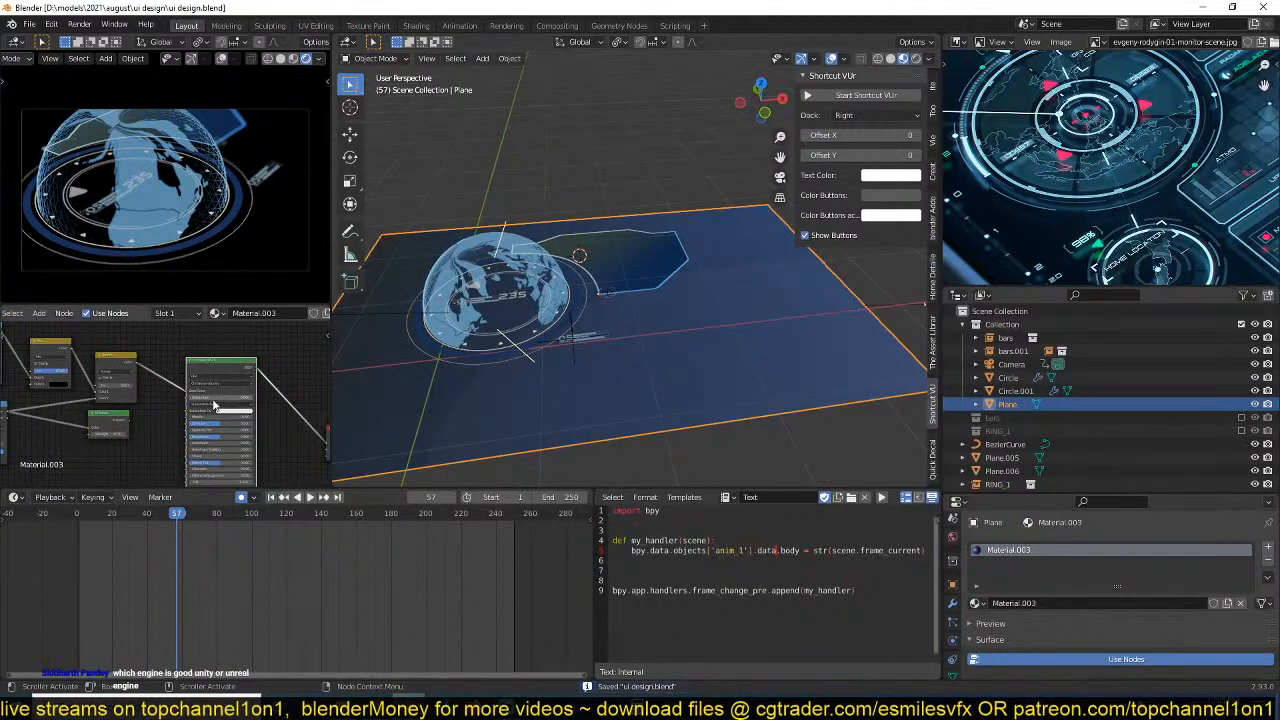
Set the plane's Principled BSDF transmission to 1 and roughness to about 0.491, and save the file.
middle_click_drag(215, 444, 203, 334)
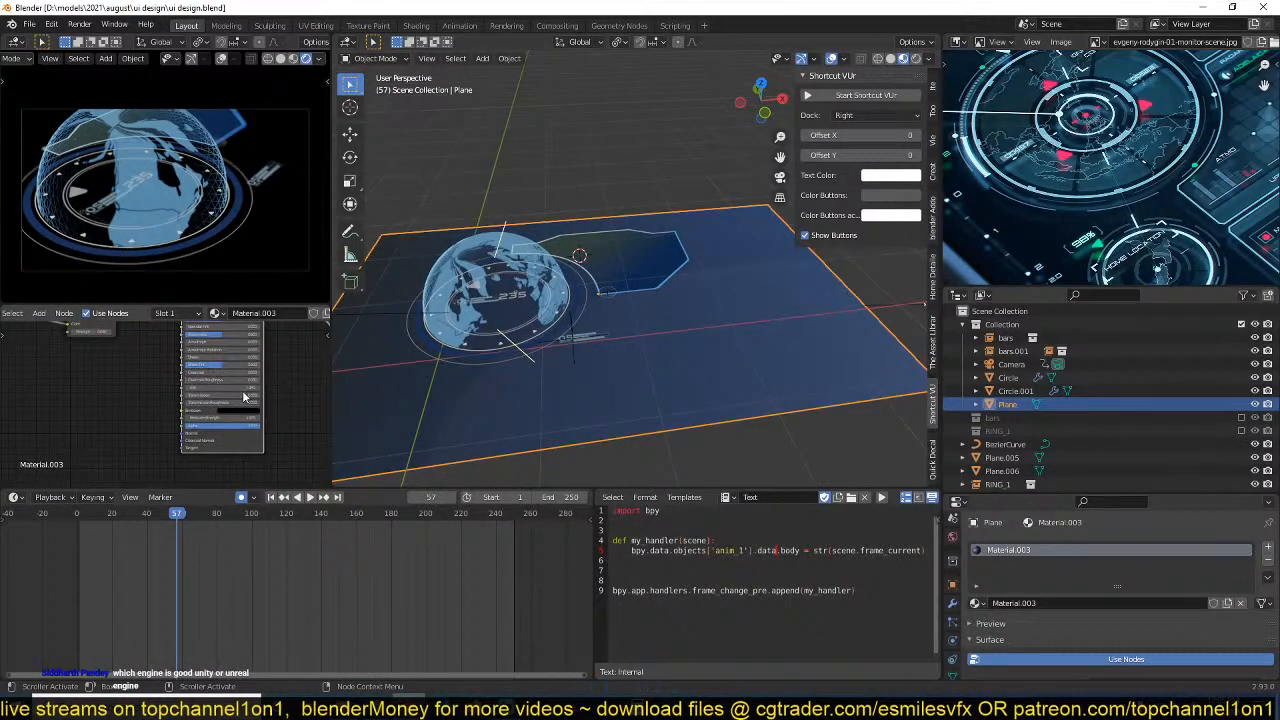
scroll(243, 397, "up", 3)
key("Return")
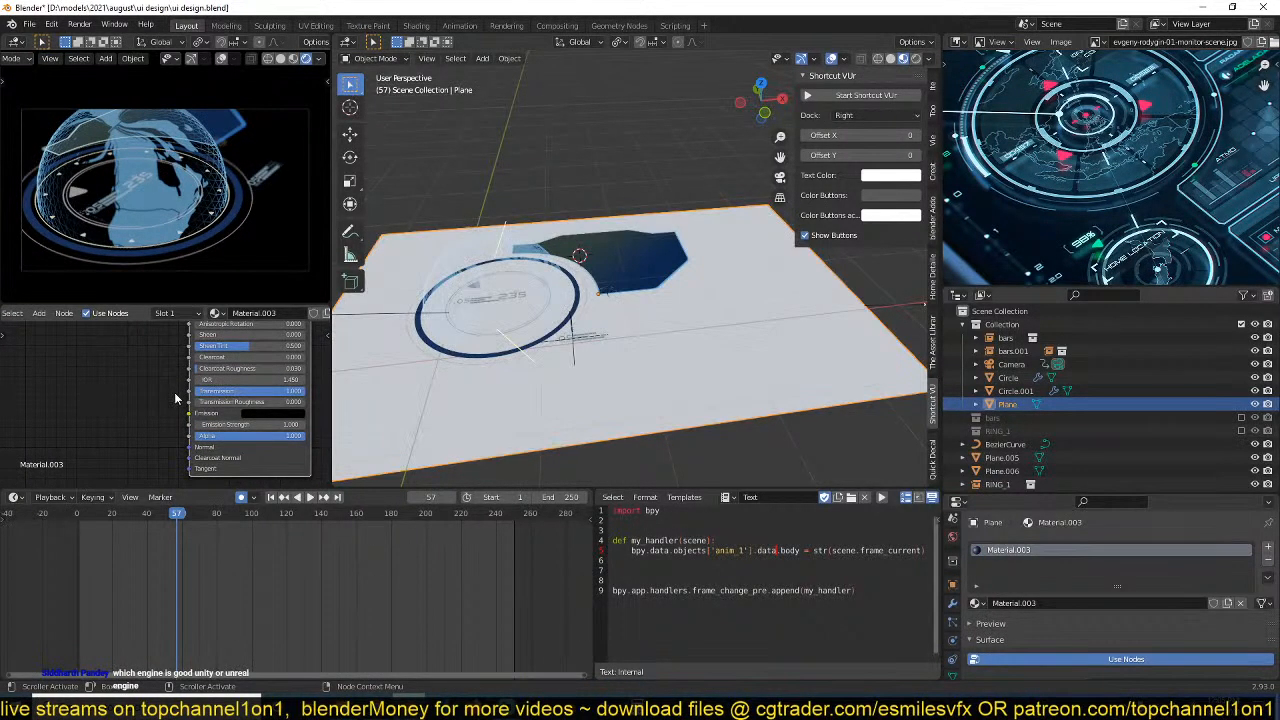
scroll(259, 404, "down", 1)
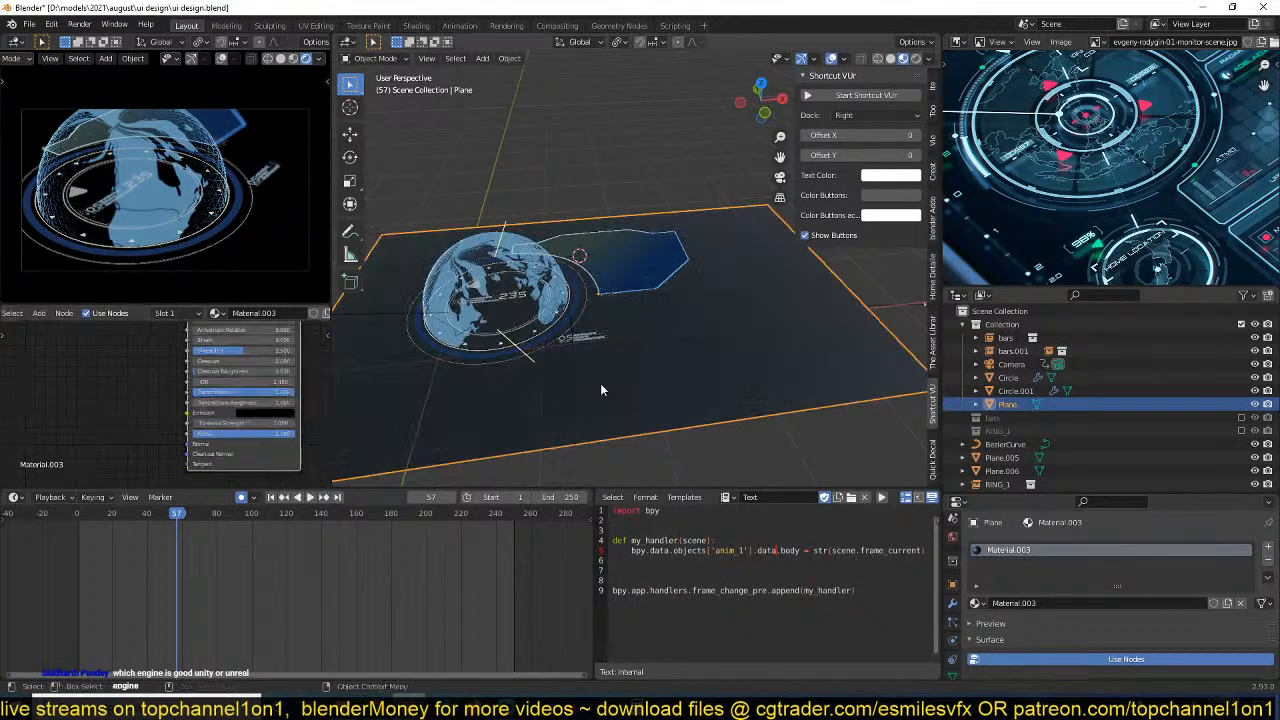
middle_click_drag(600, 383, 591, 408)
scroll(591, 408, "up", 2)
middle_click_drag(223, 396, 223, 448)
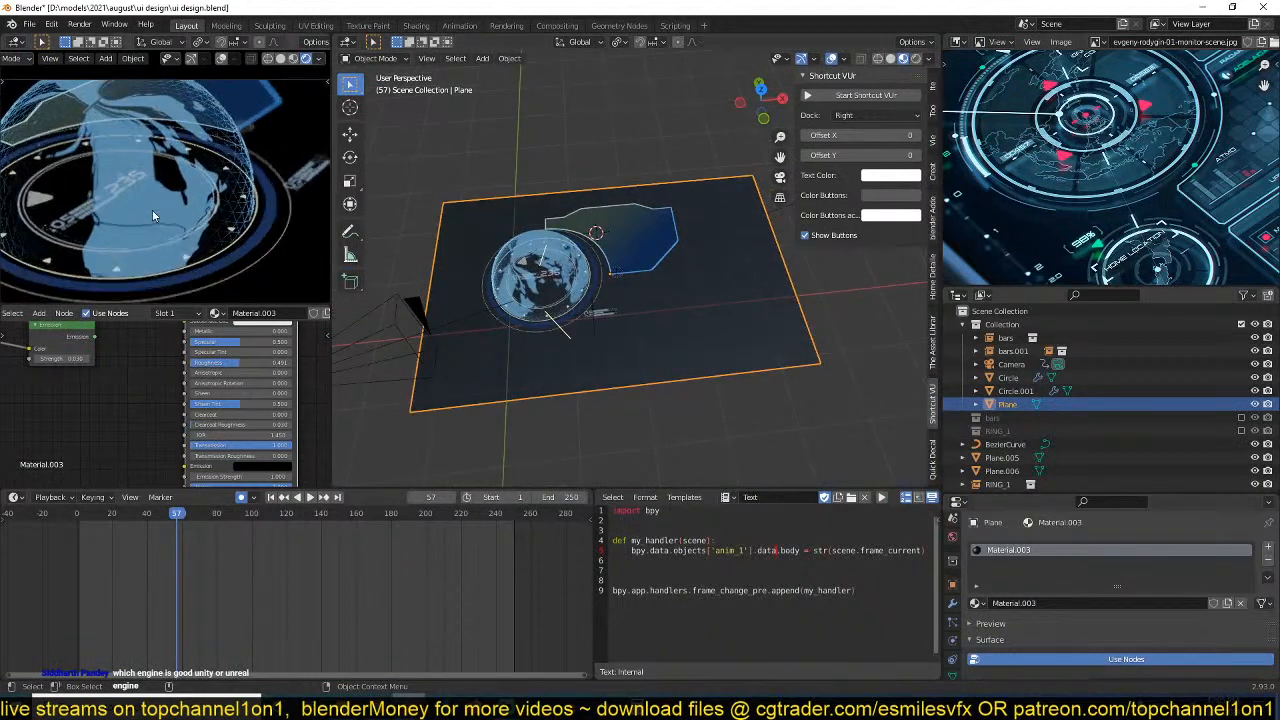
key("ctrl+s")
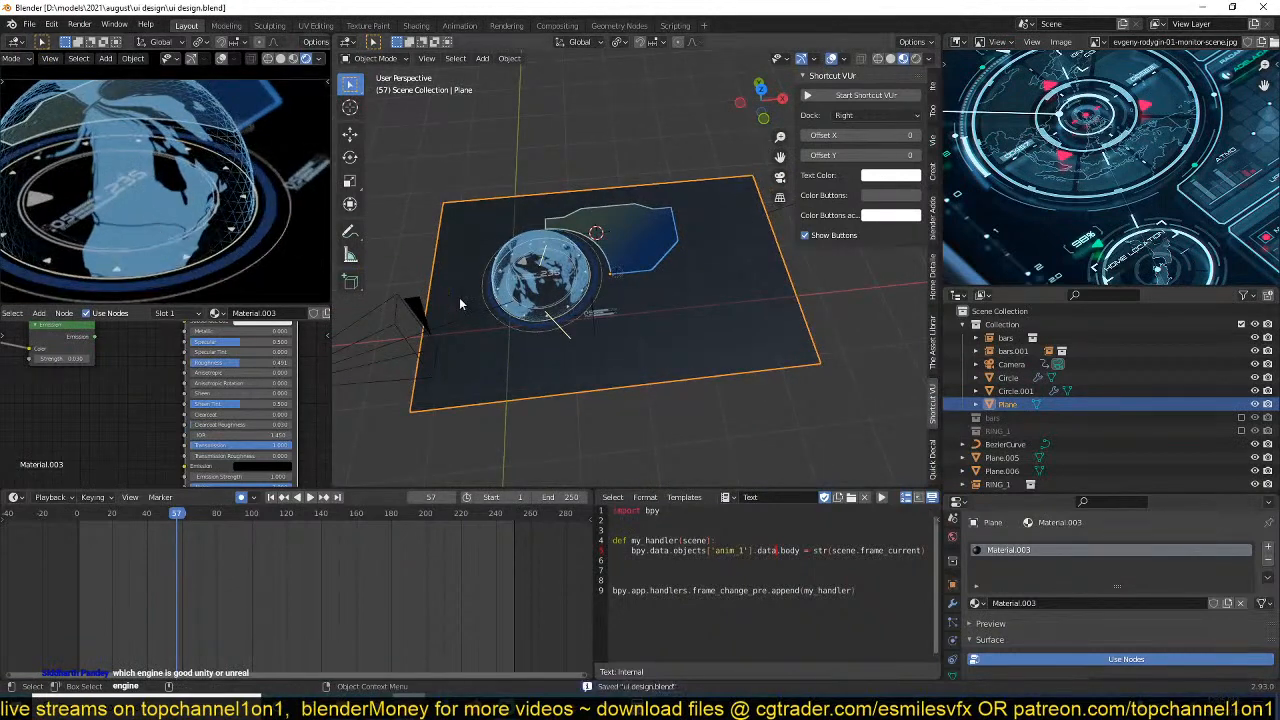
Connect the Screen mix node's output to the Principled BSDF's emission input in the plane's material.
middle_click_drag(264, 374, 258, 420)
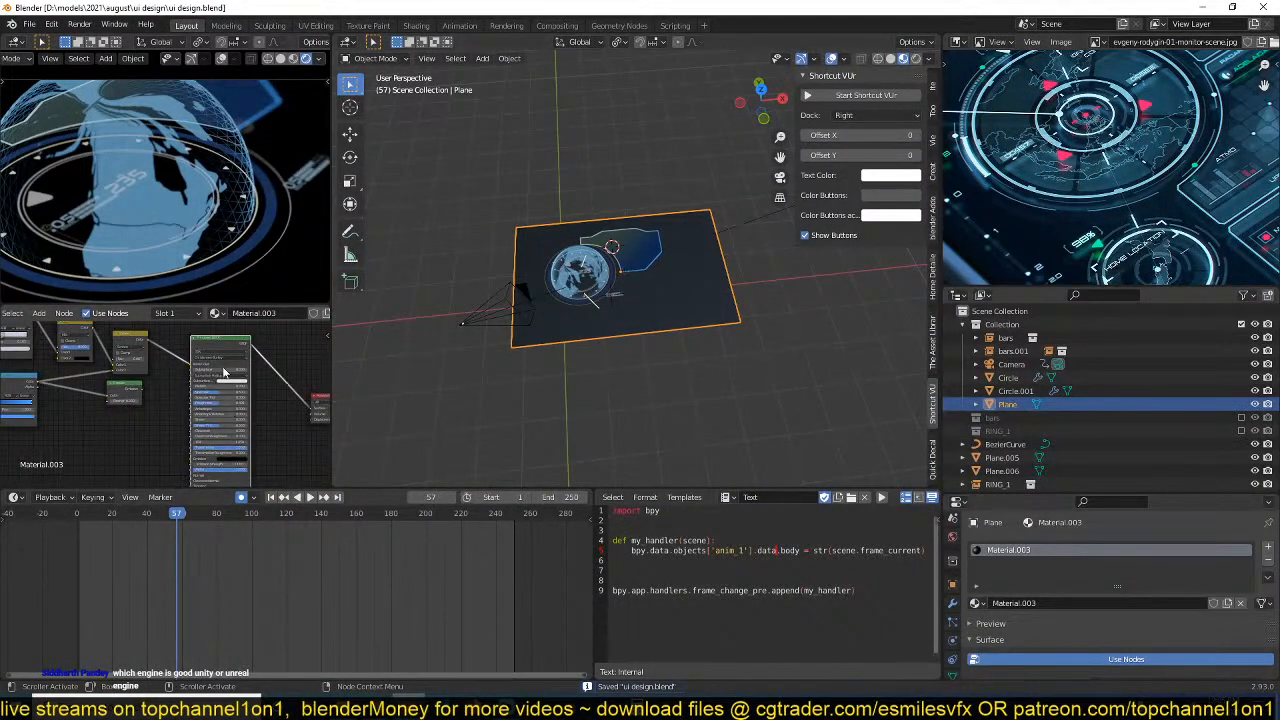
scroll(180, 355, "down", 4)
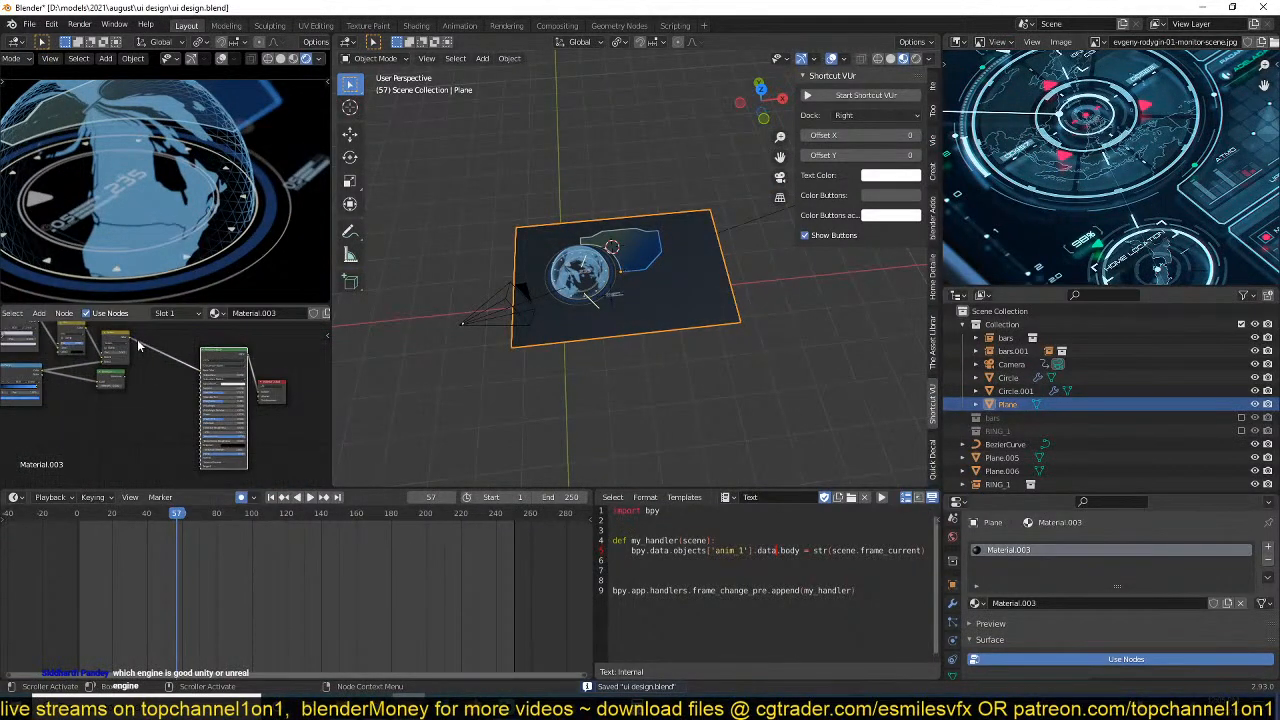
left_click_drag(131, 339, 200, 450)
scroll(460, 300, "up", 3)
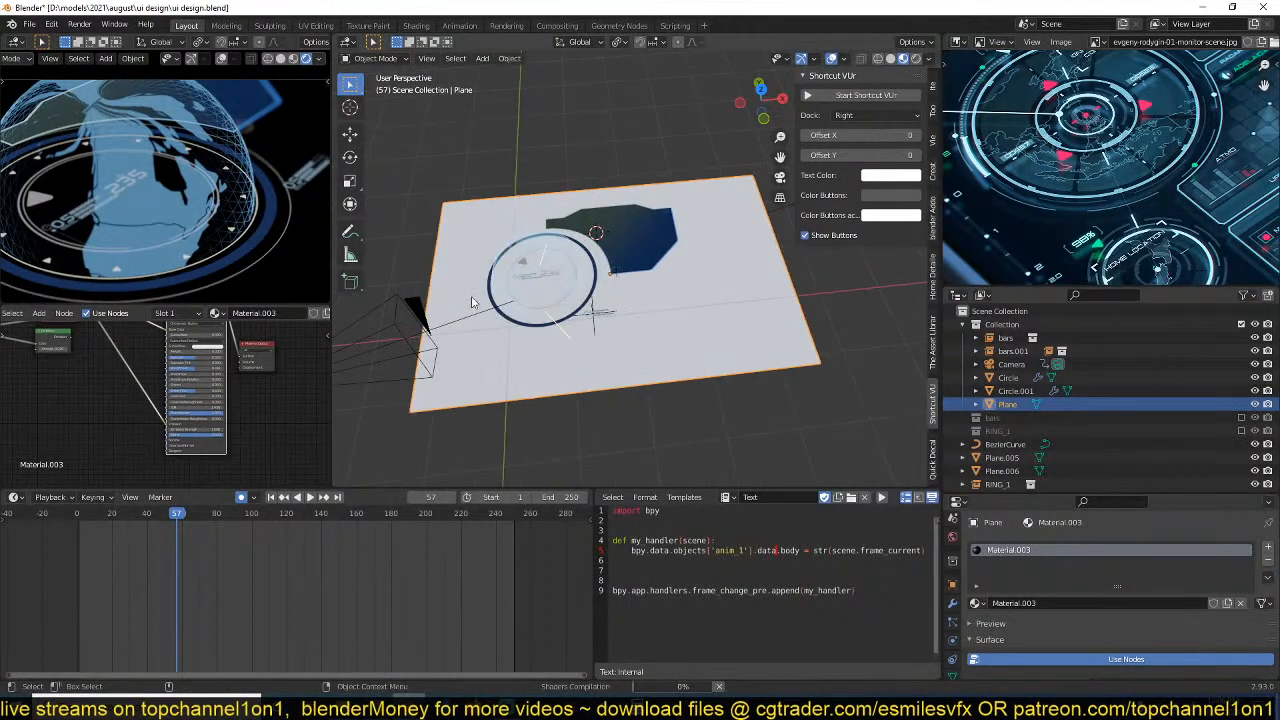
scroll(340, 445, "up", 2)
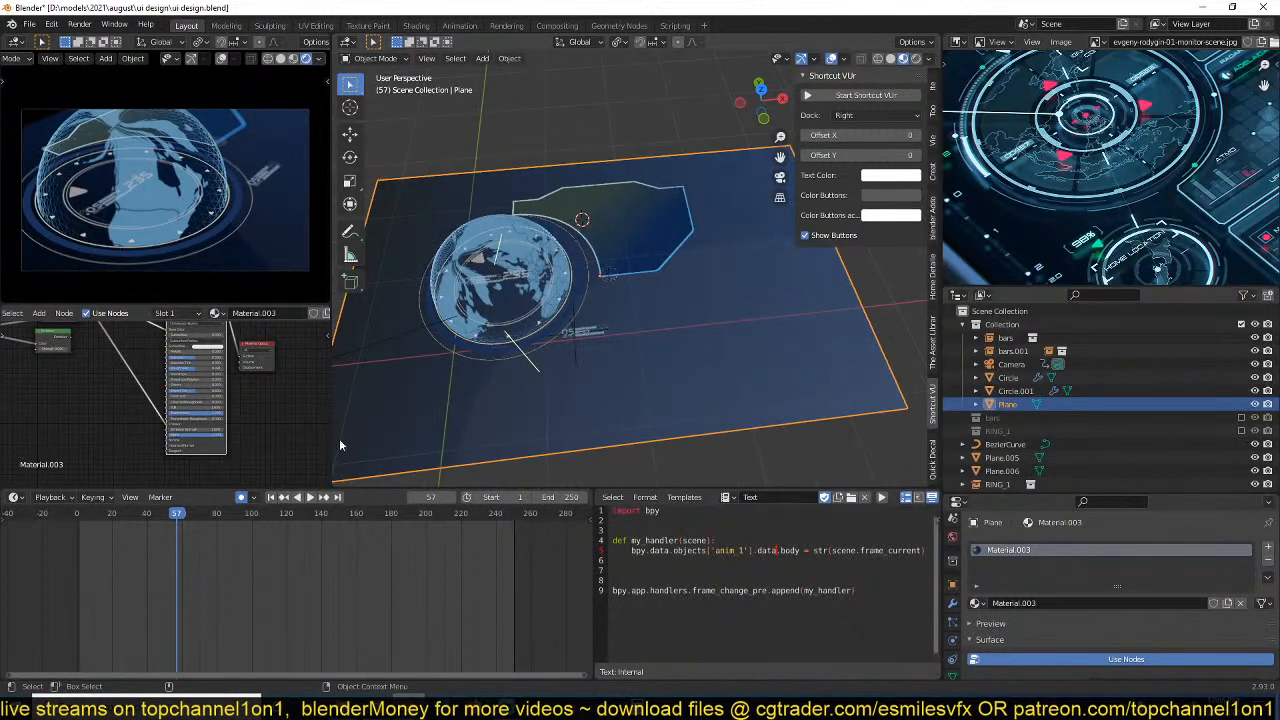
Set the plane material's transmission roughness to about 0.764, emission strength to 0.930 and alpha to about 0.236, and save the file.
scroll(235, 405, "up", 2)
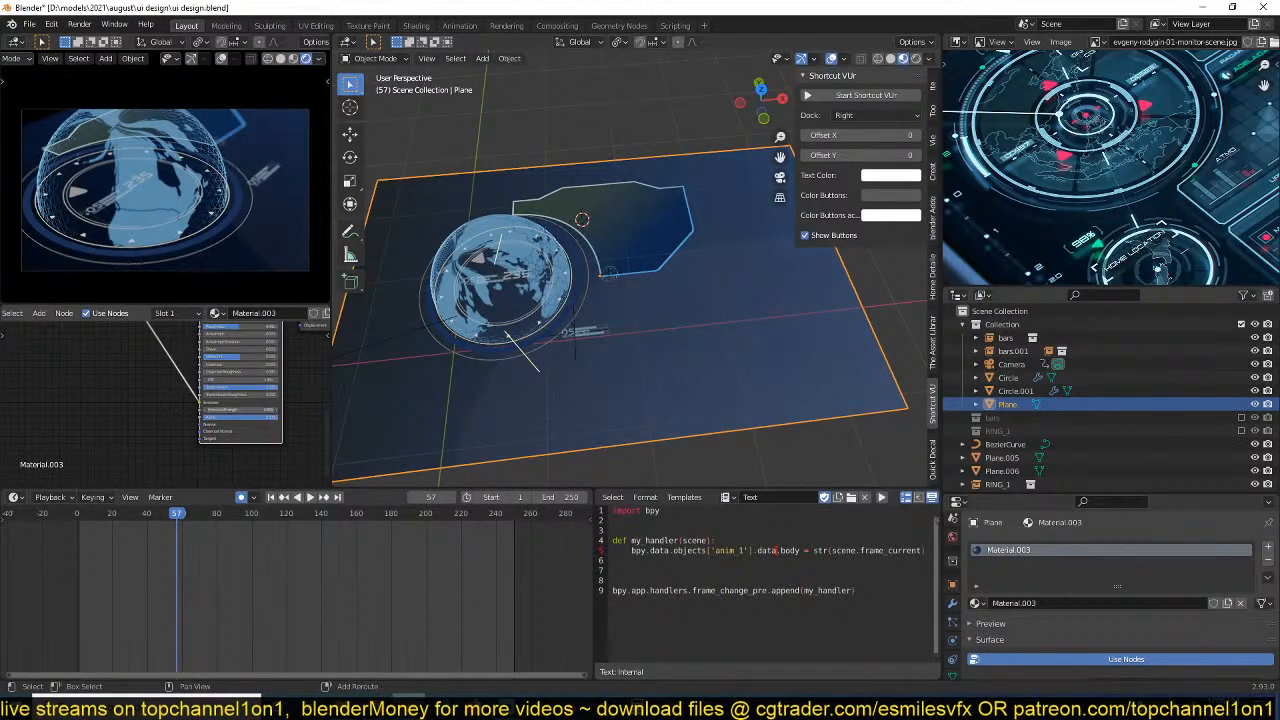
scroll(269, 425, "up", 2)
middle_click_drag(270, 437, 190, 432)
left_click_drag(227, 418, 238, 384)
scroll(183, 392, "up", 1)
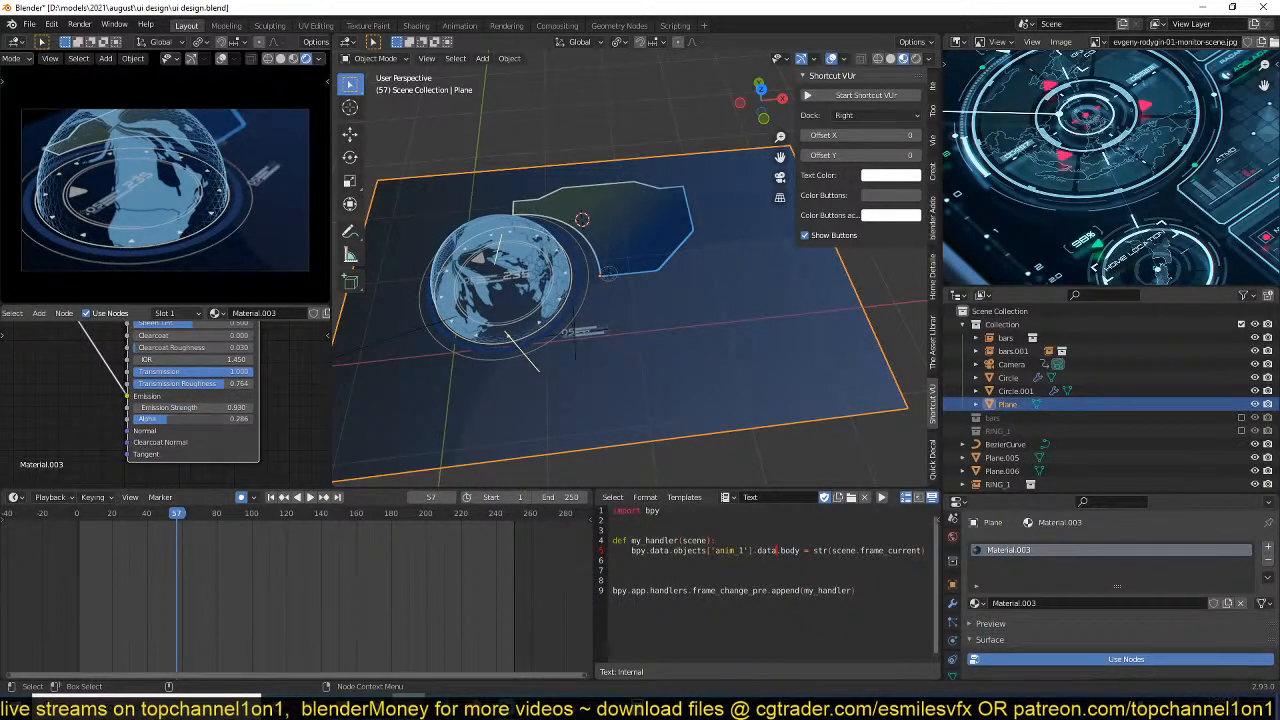
key("ctrl+s")
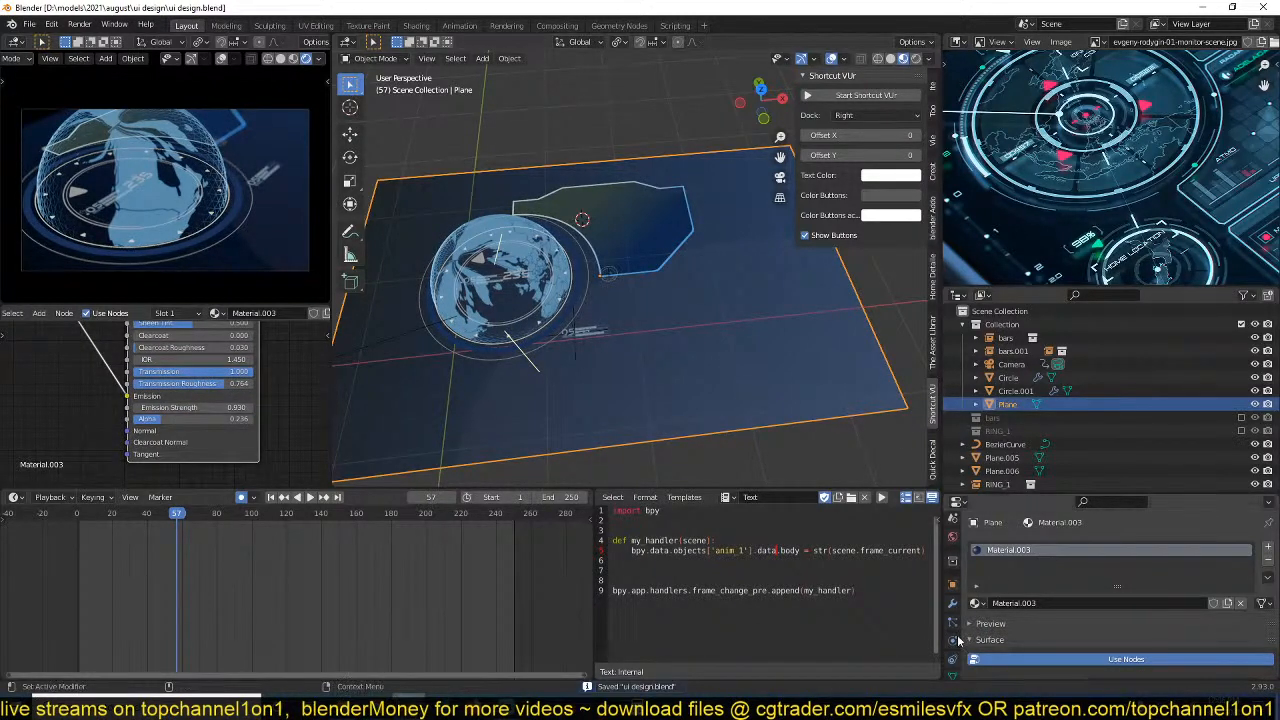
Set the plane material's blend mode to Alpha Blend and its shadow mode to None, and save the file.
scroll(954, 643, "down", 1)
scroll(993, 625, "down", 12)
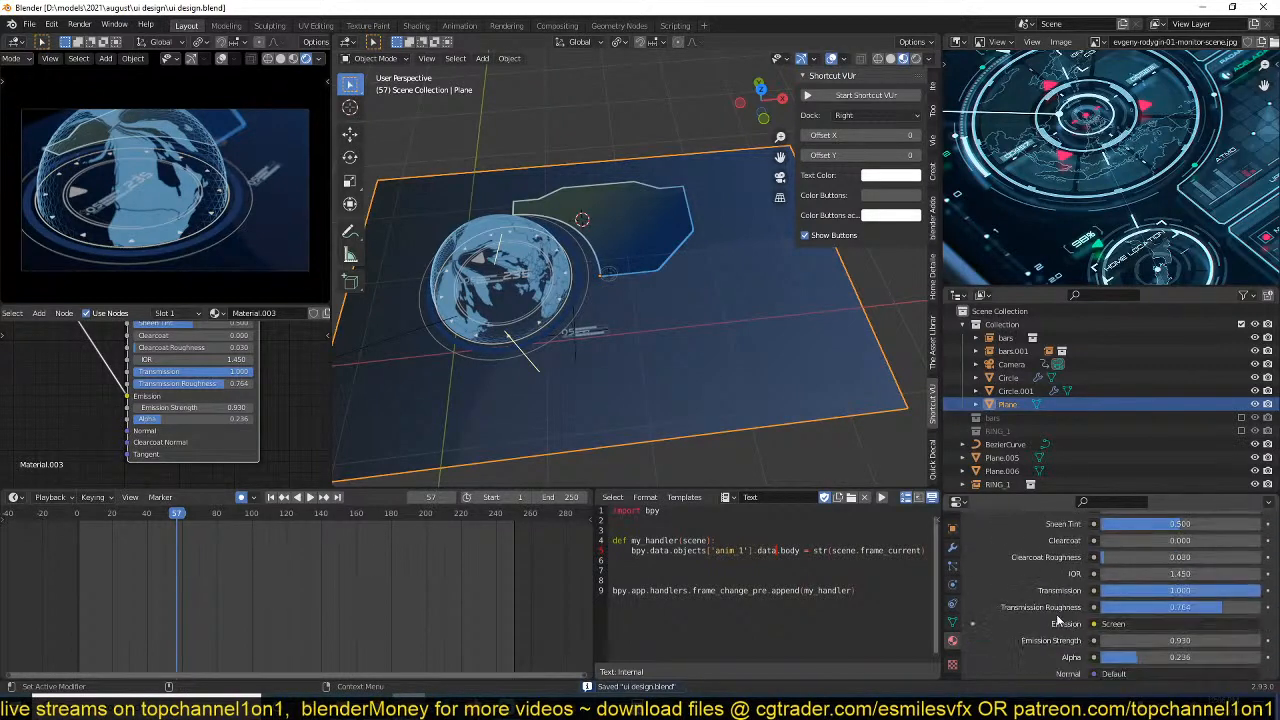
left_click(1163, 518)
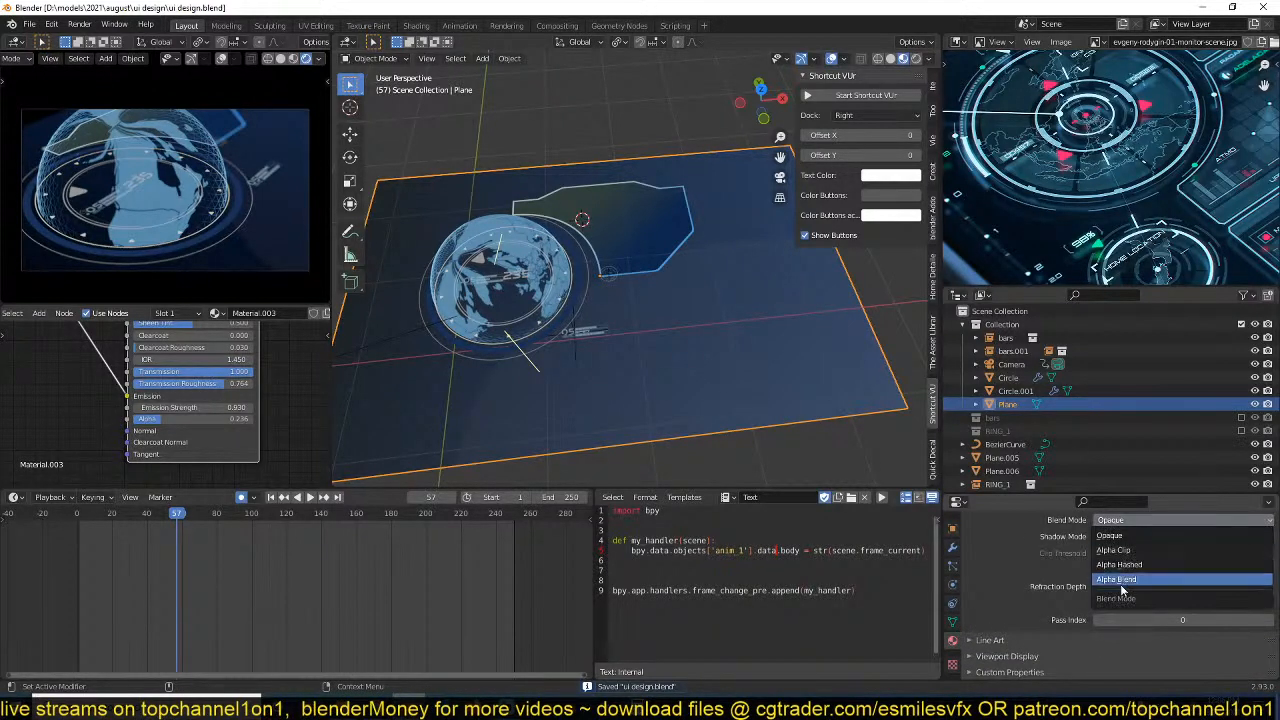
left_click(1127, 588)
left_click(1146, 538)
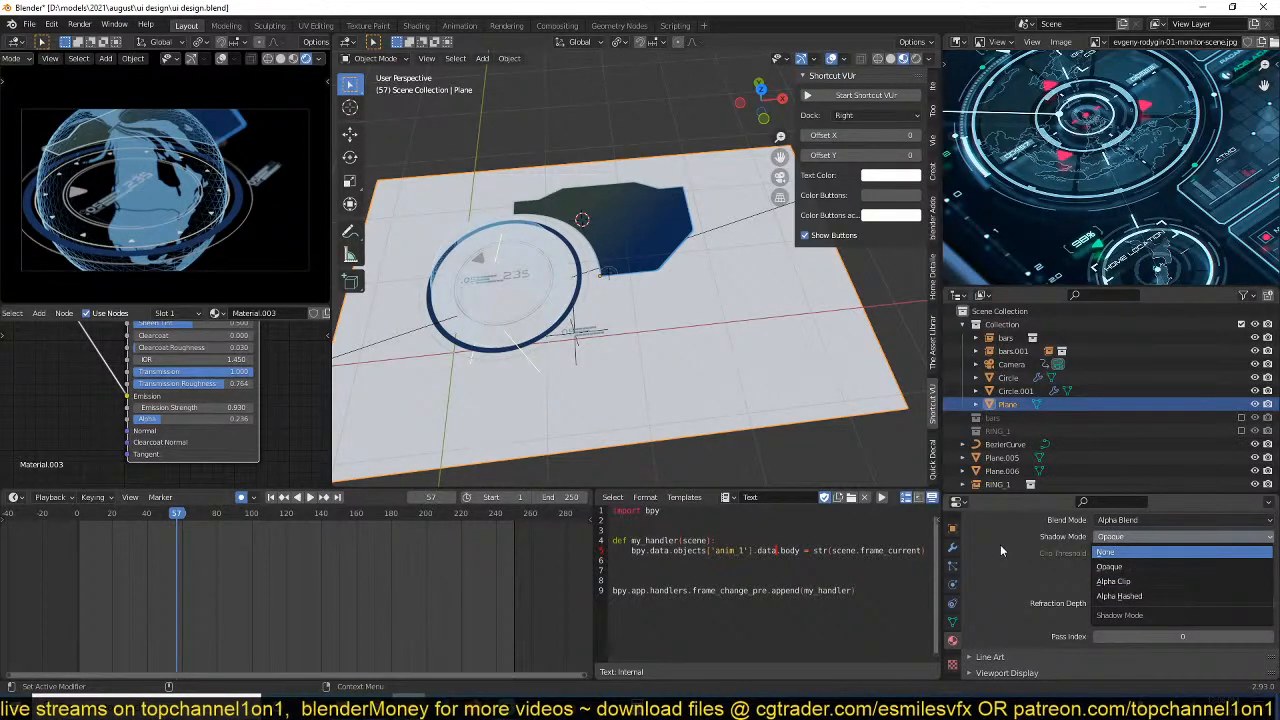
left_click(836, 459)
key("ctrl+s")
left_click(570, 432)
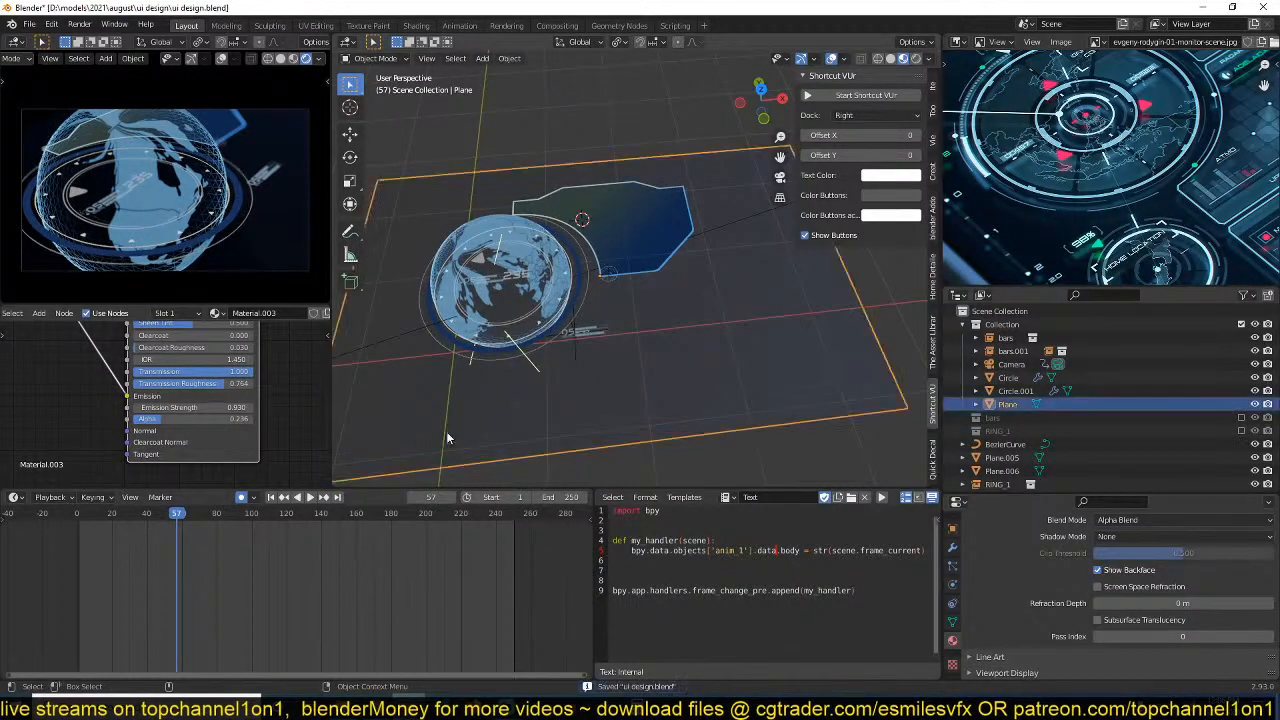
Raise the plane material's alpha to about 0.69 so the background is less transparent.
left_click_drag(158, 420, 216, 419)
middle_click_drag(635, 352, 600, 337)
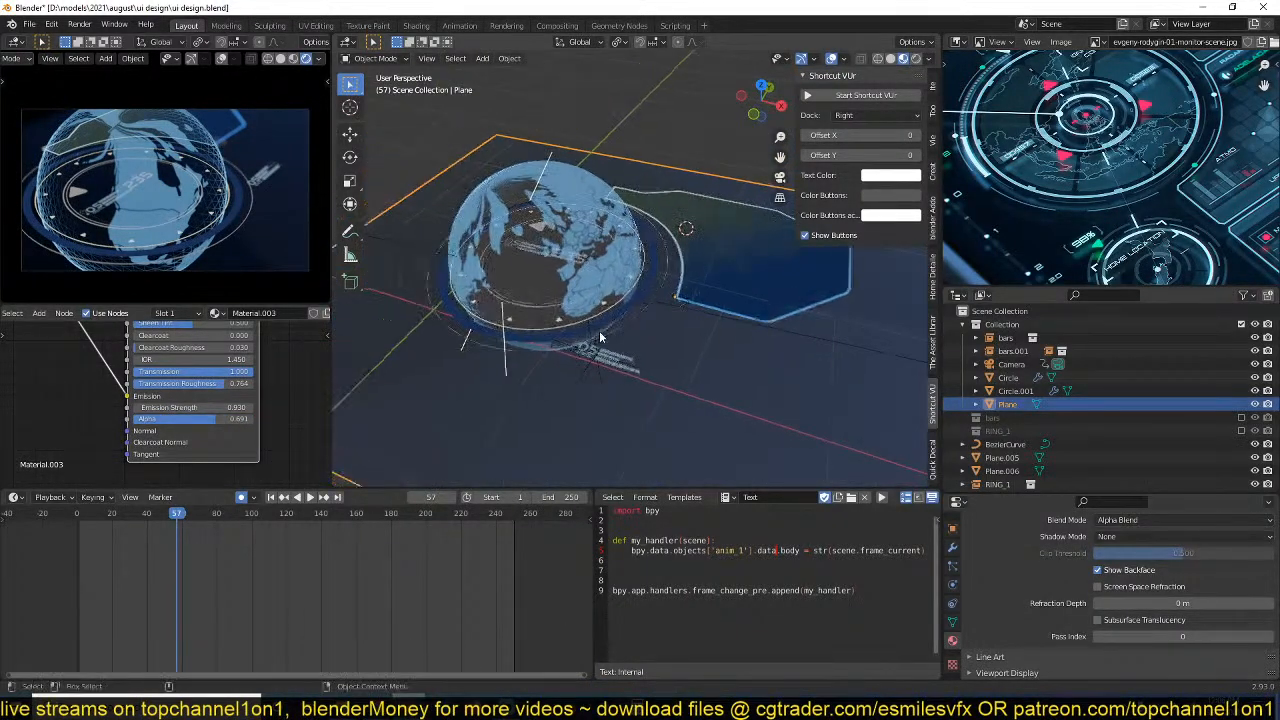
scroll(600, 337, "up", 2)
left_click(463, 249)
left_click(462, 248)
scroll(704, 390, "down", 2)
Add a collection instance of RING_1 at the 3D cursor over the chamfered panel and scale it to about 0.606.
key("shift+a")
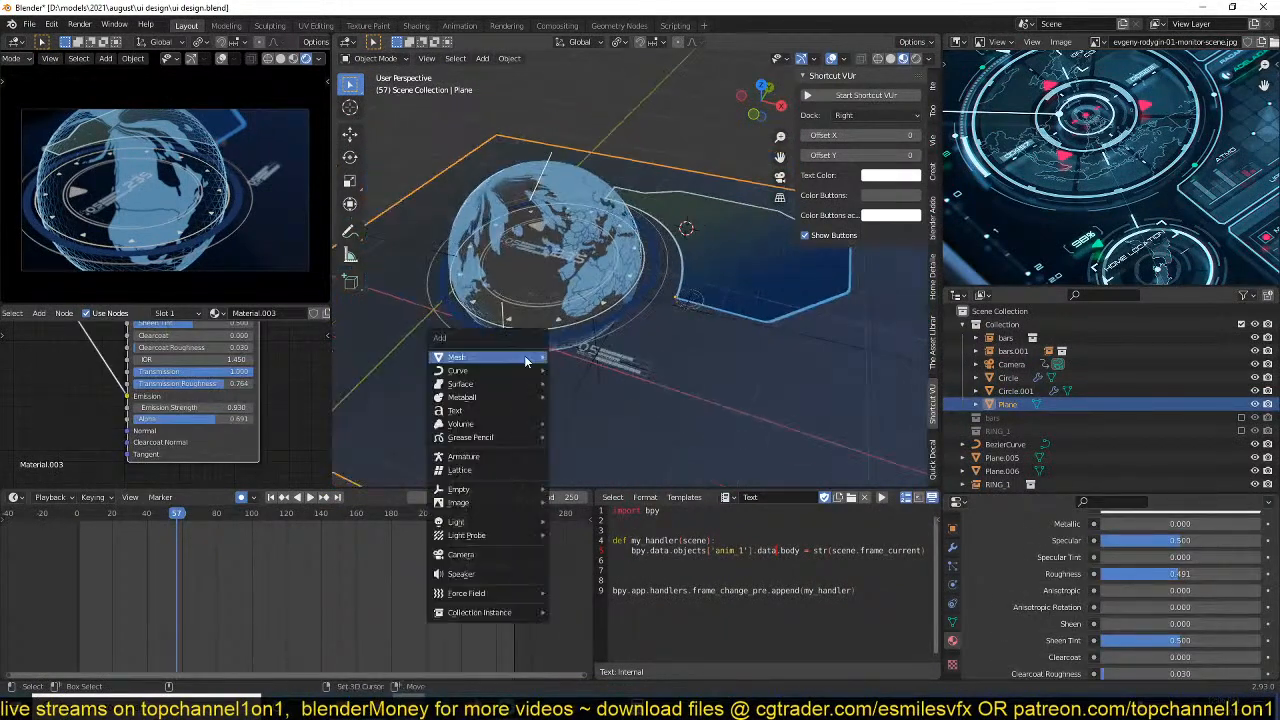
mouse_move(490, 594)
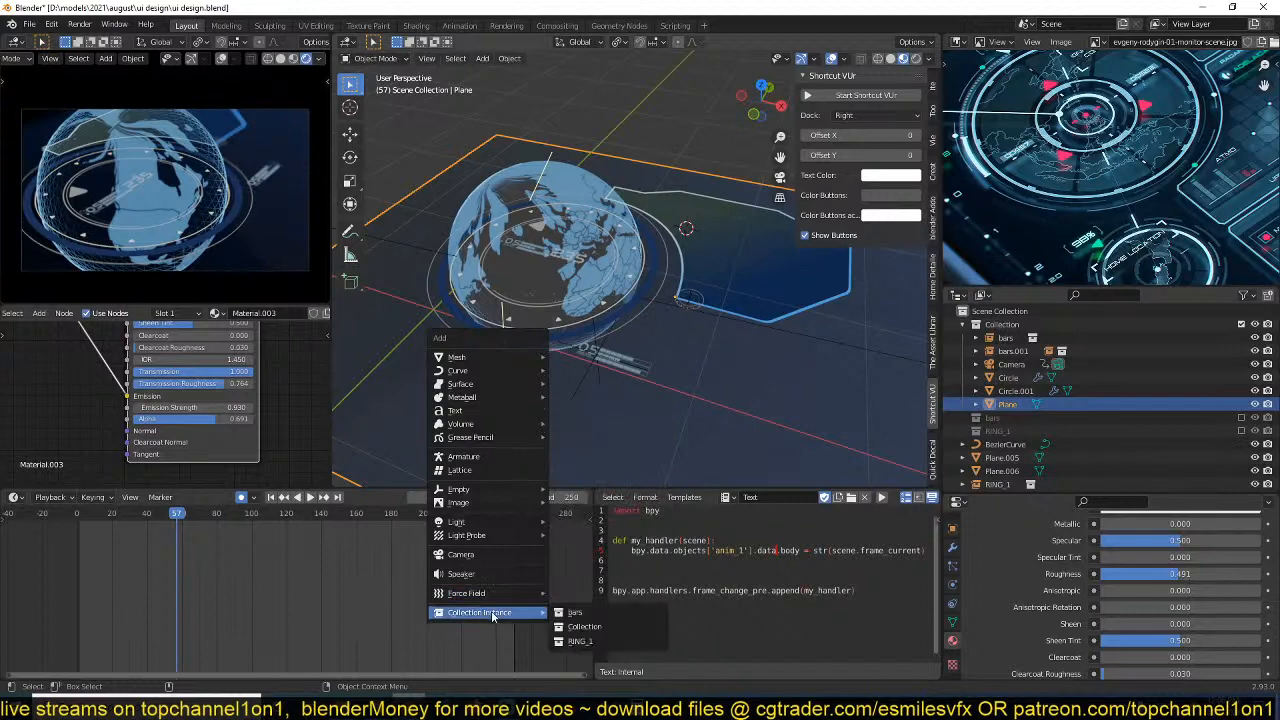
left_click(580, 640)
key("s")
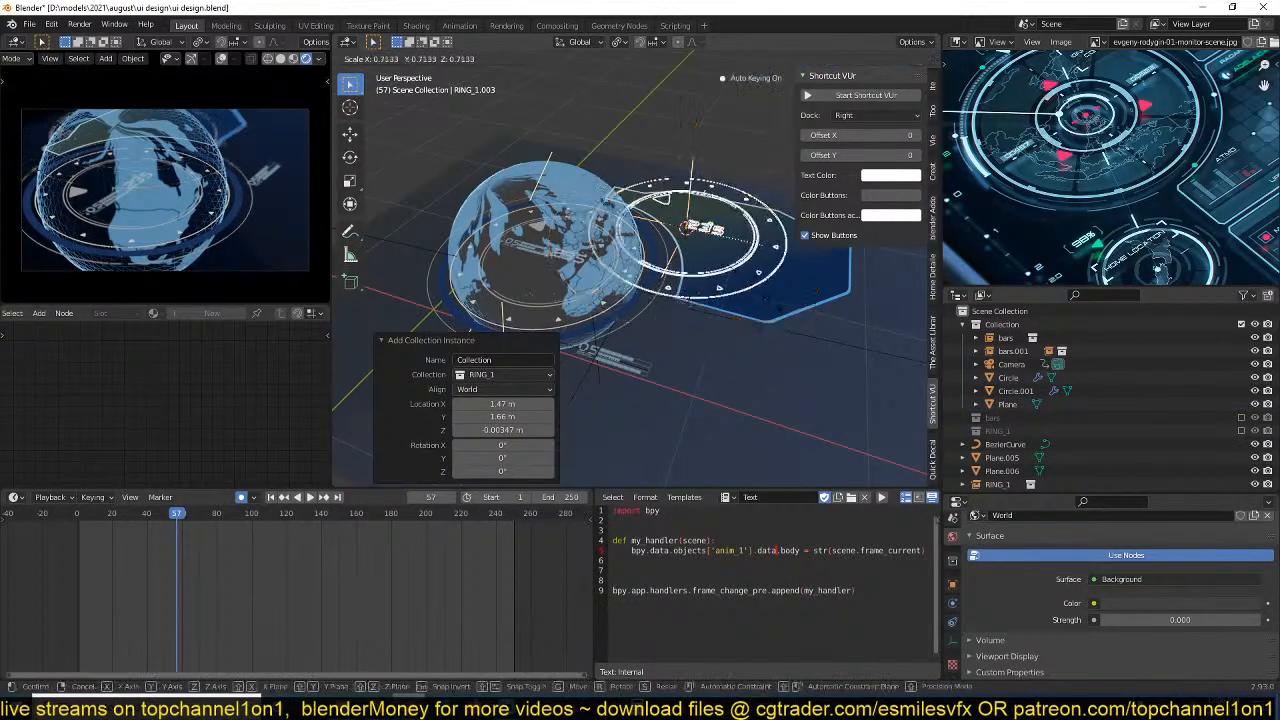
left_click(762, 278)
middle_click_drag(762, 278, 740, 242)
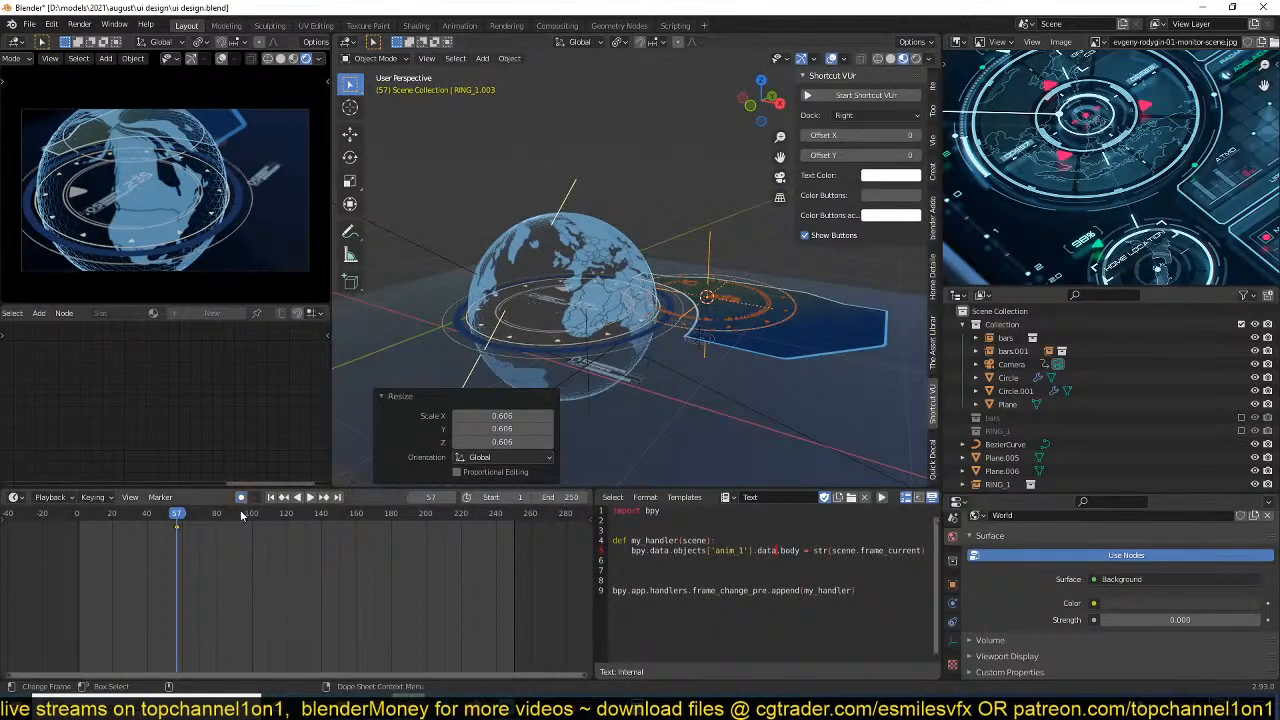
Lower the new RING_1 instance about 1.21 m along the Z axis.
key("g")
key("z")
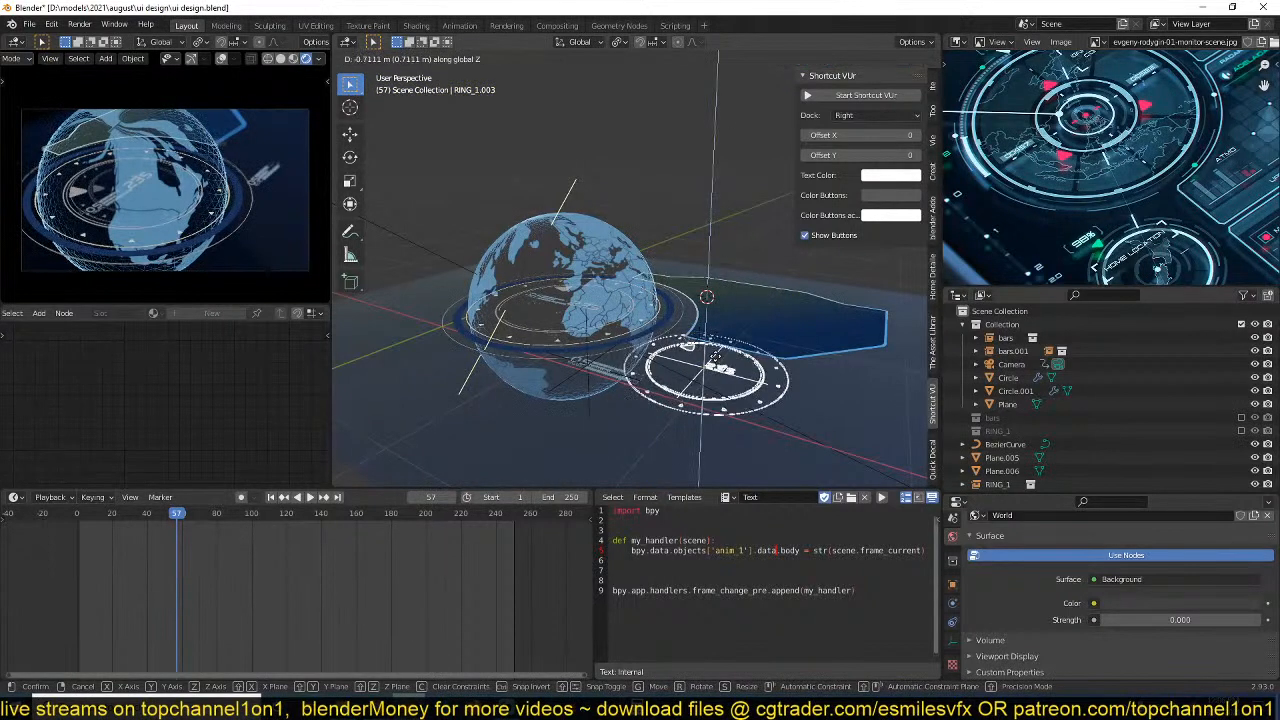
left_click(715, 400)
middle_click_drag(715, 400, 662, 334)
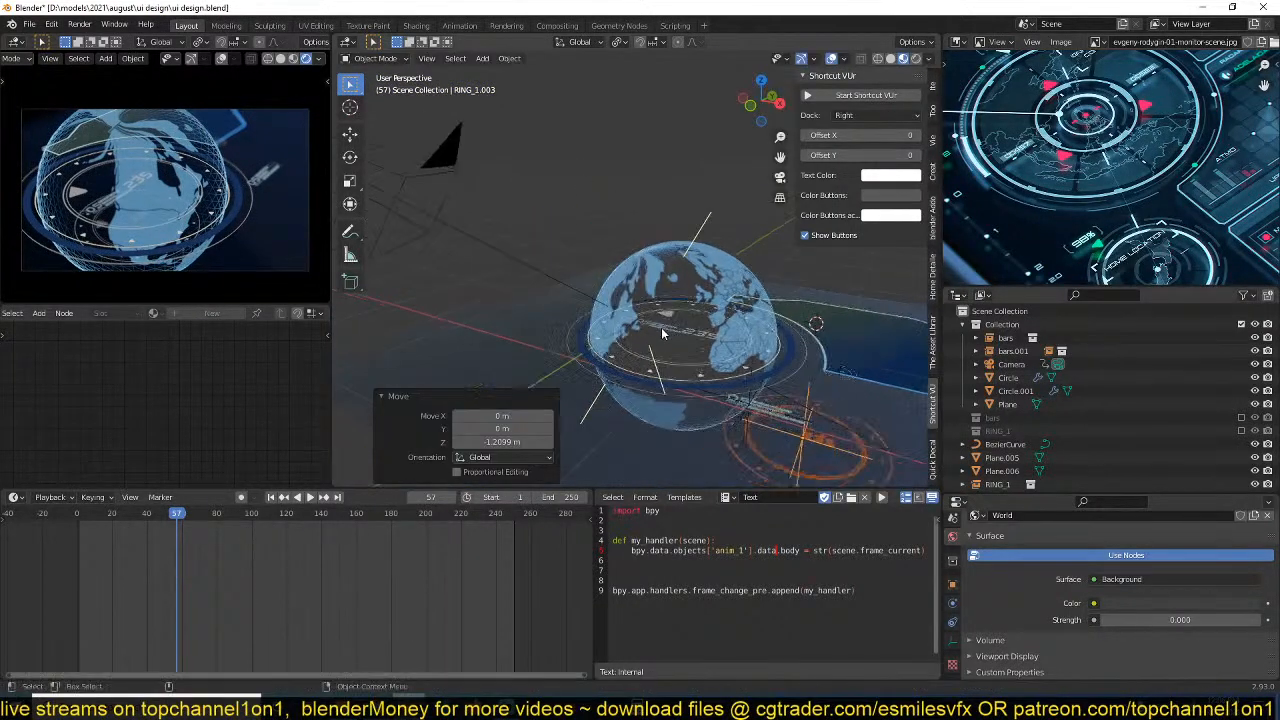
Set the camera's depth of field f-stop to 0.3.
left_click(506, 252)
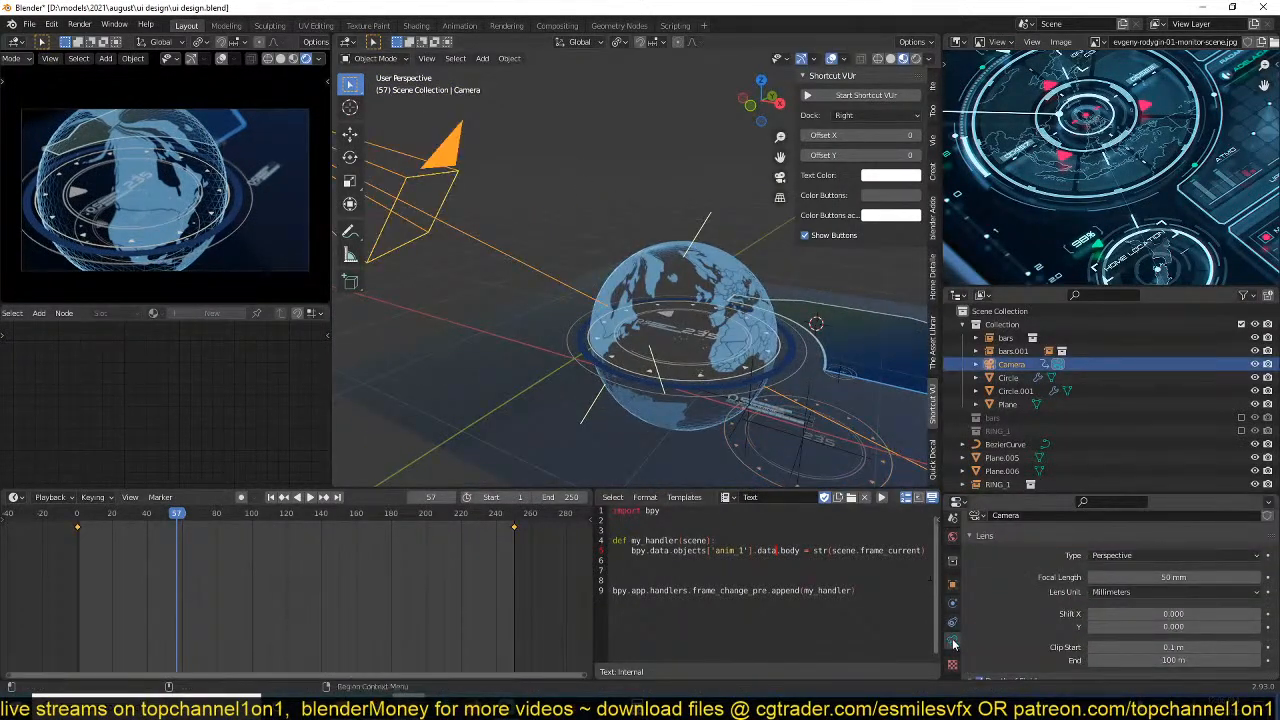
scroll(1160, 600, "down", 3)
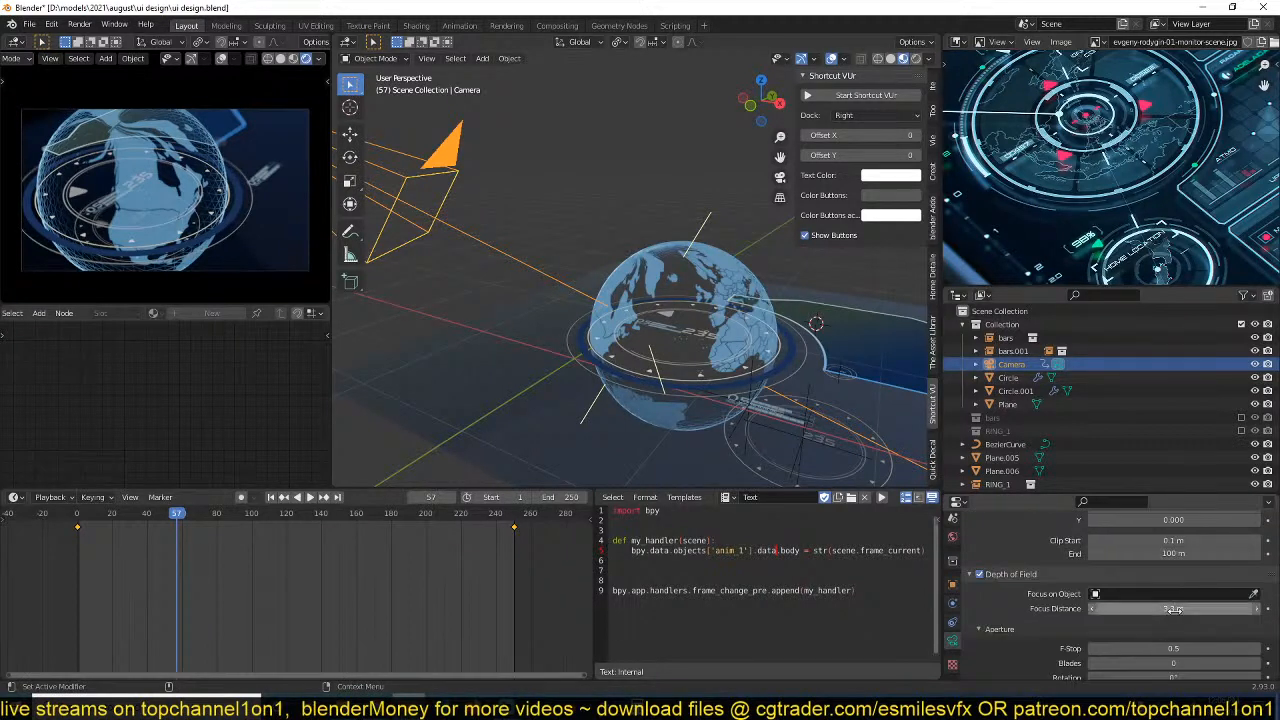
left_click(1162, 648)
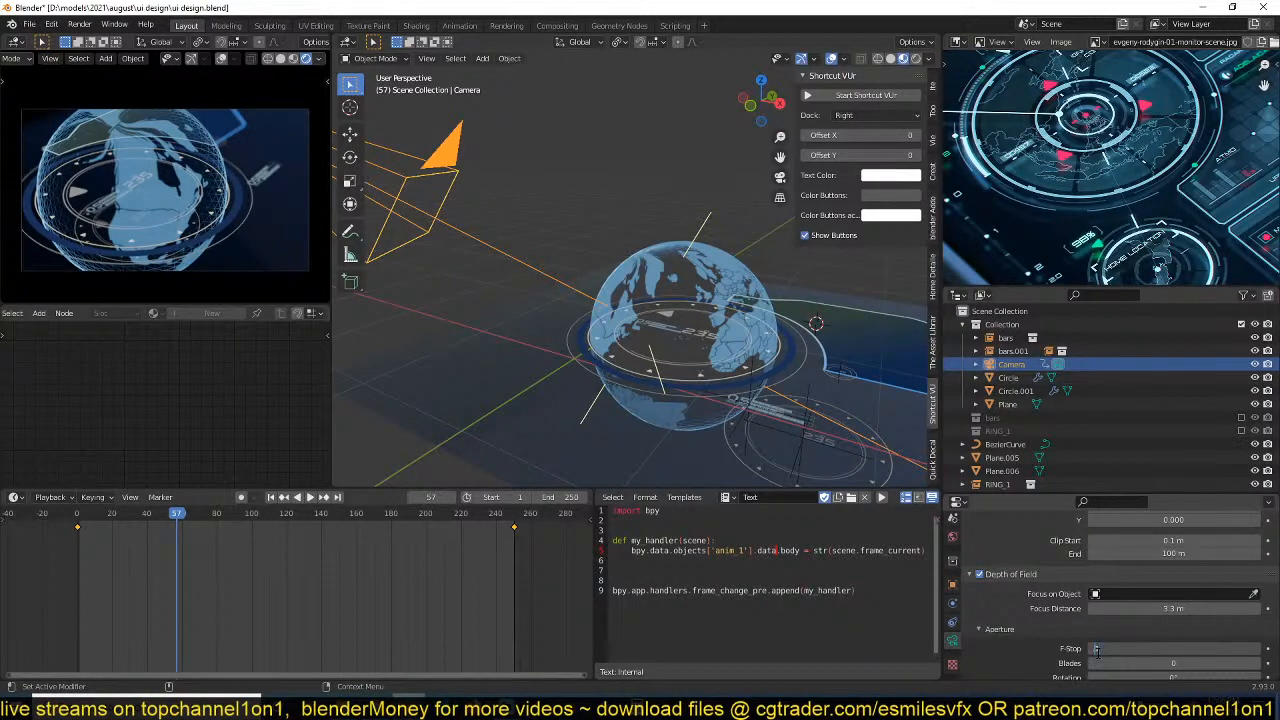
key("Return")
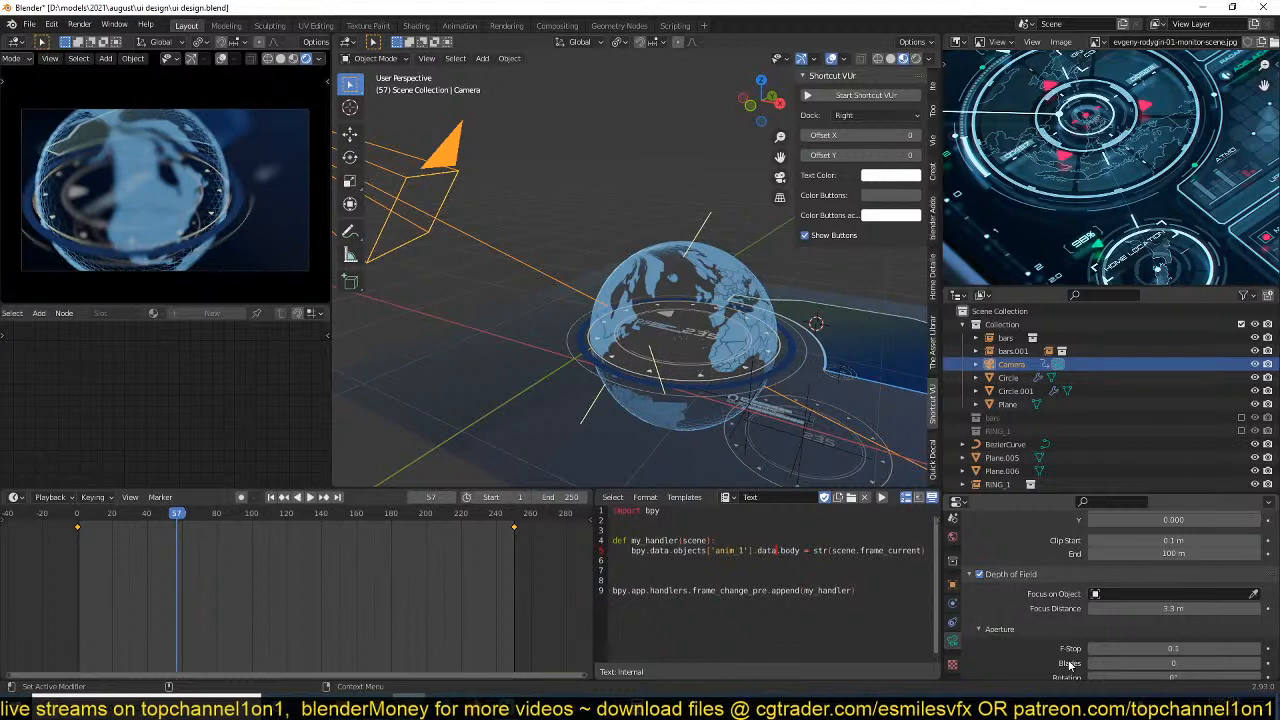
left_click(1166, 649)
key("Return")
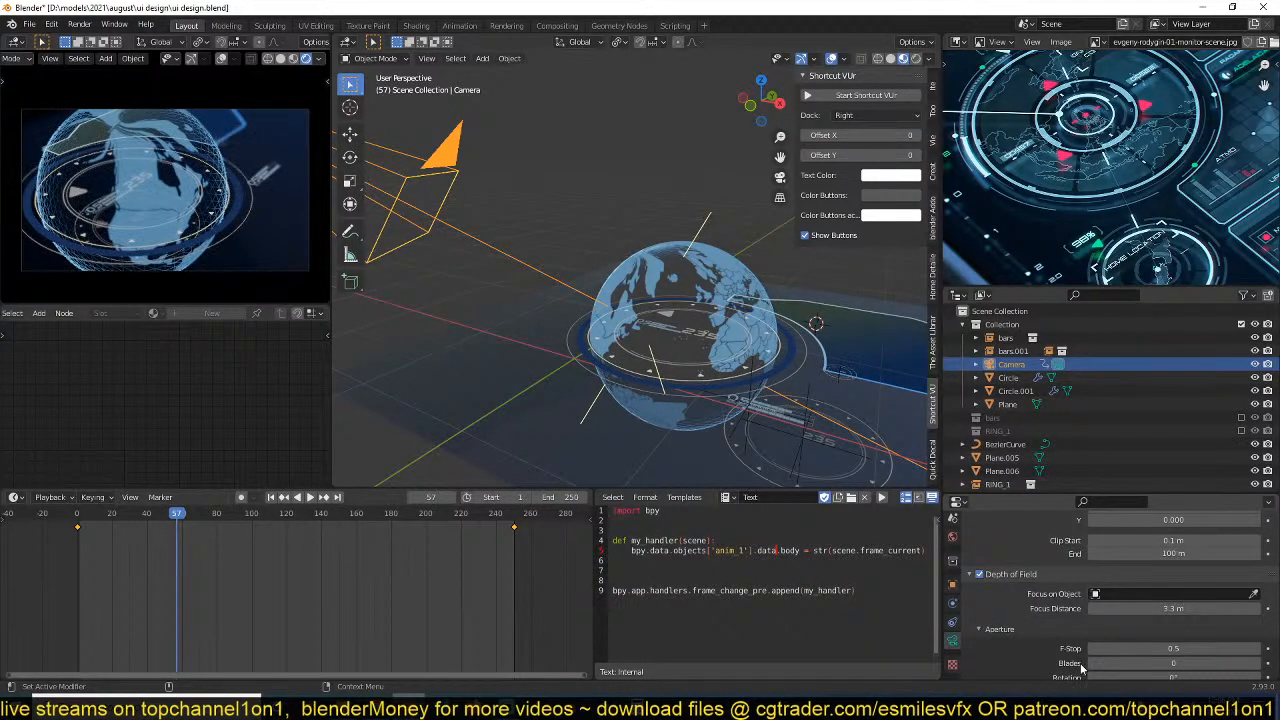
left_click(1173, 652)
key("BackSpace")
type("0.3")
key("Return")
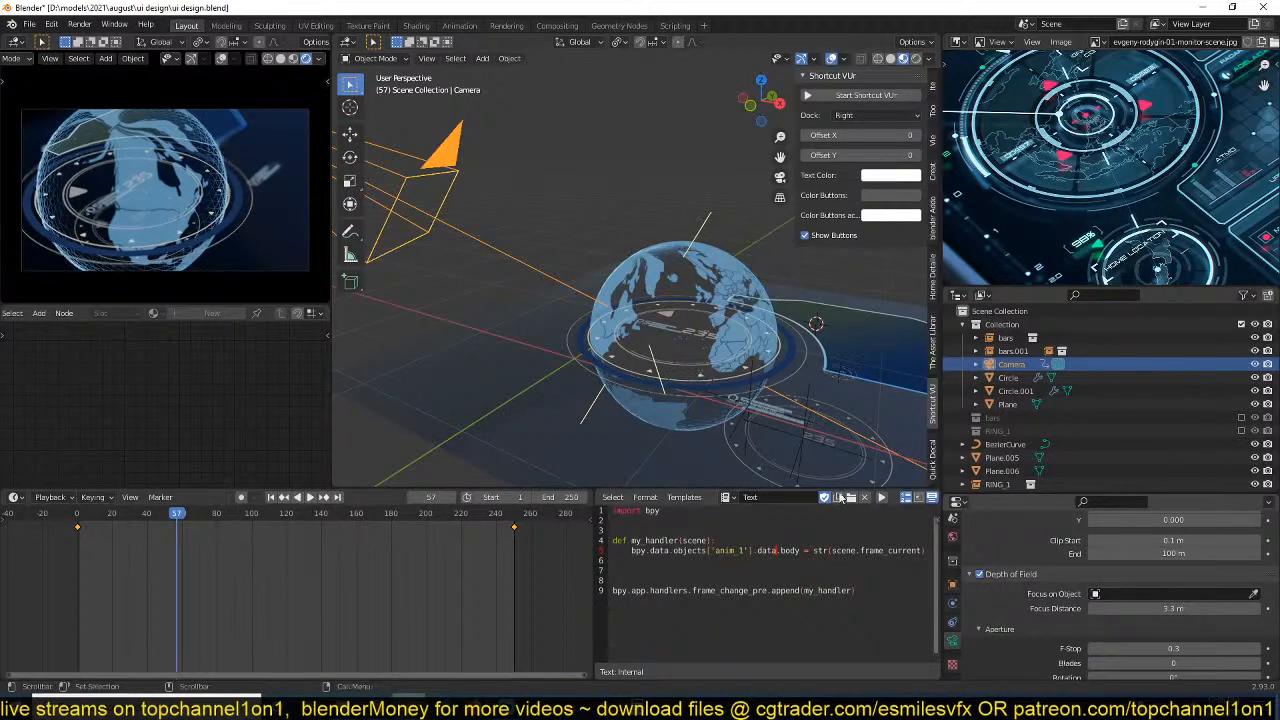
Move the lowered RING_1 instance in the top view so that it lies under the globe.
middle_click_drag(808, 440, 688, 424)
left_click(688, 424)
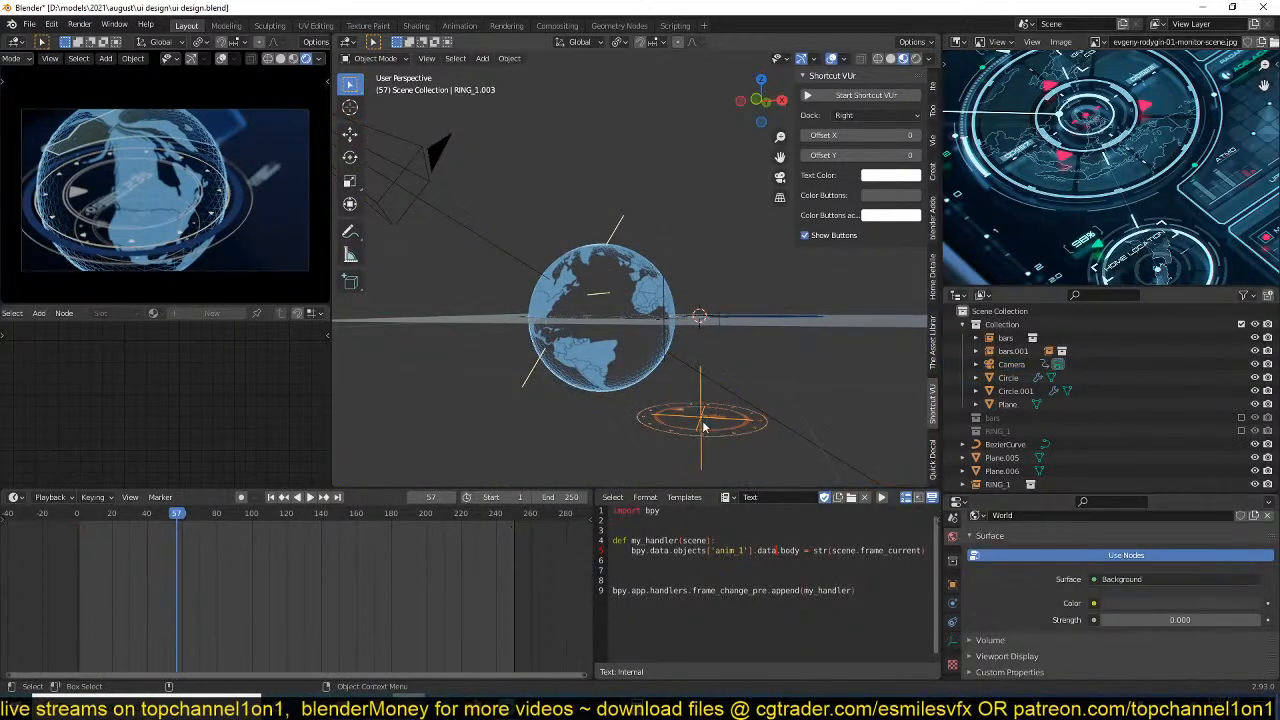
key("g")
key("z")
left_click(711, 390)
key("KP_7")
middle_click_drag(690, 308, 599, 397, "shift")
key("g")
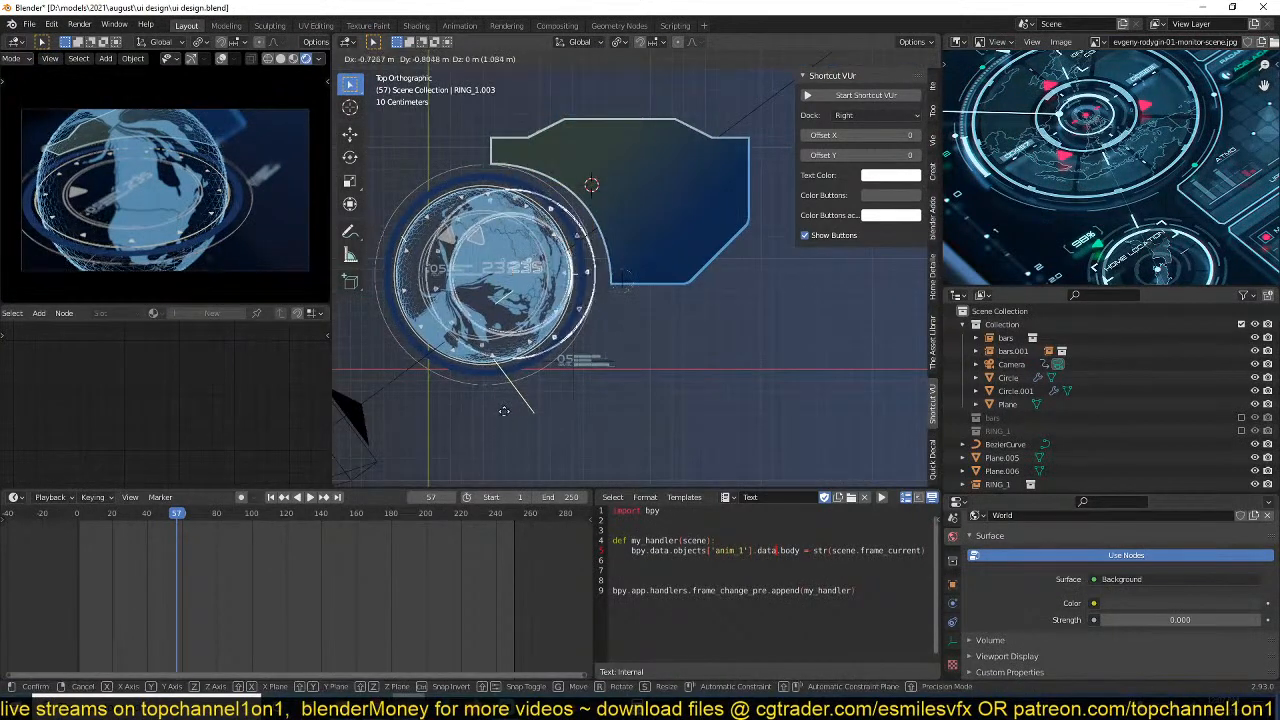
left_click(508, 402)
Enlarge the RING_1 instance under the globe by a factor of about 1.212.
key("s")
left_click(548, 422)
key("g")
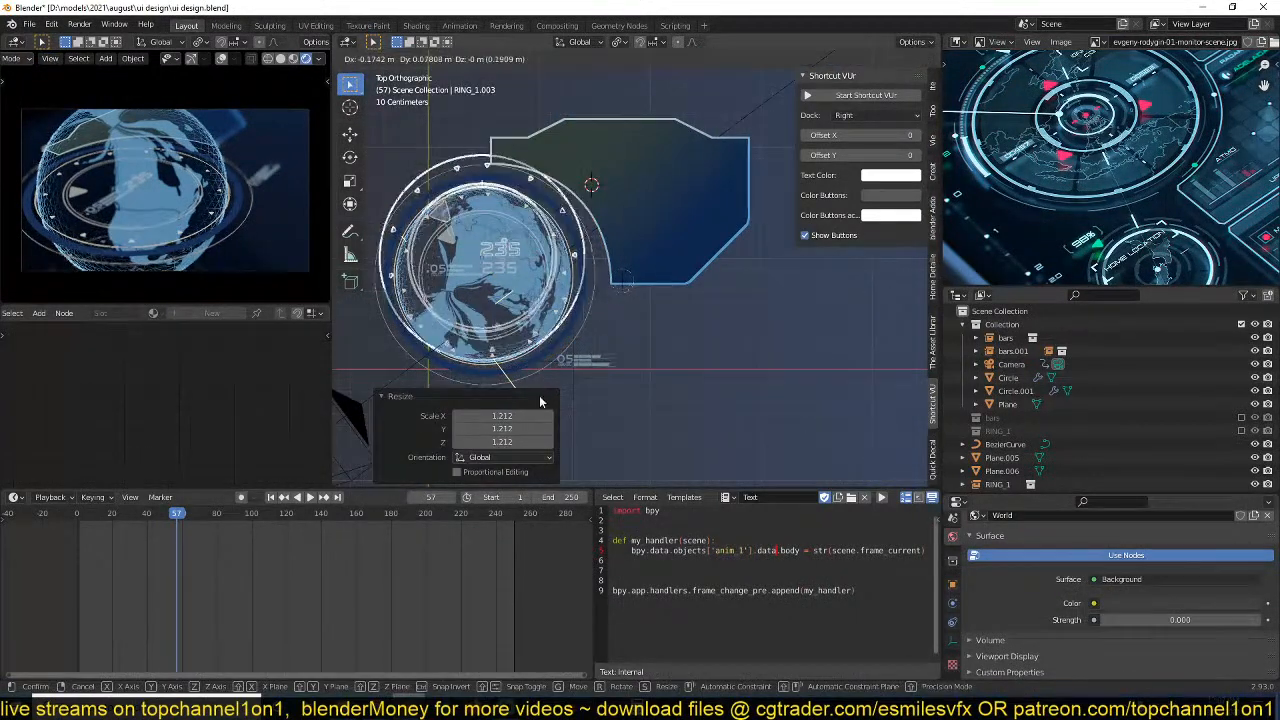
right_click(543, 400)
middle_click_drag(543, 400, 534, 298)
In the front view, raise the ring instance about 0.973 m and shift it about -0.162 m along X into the globe.
key("KP_1")
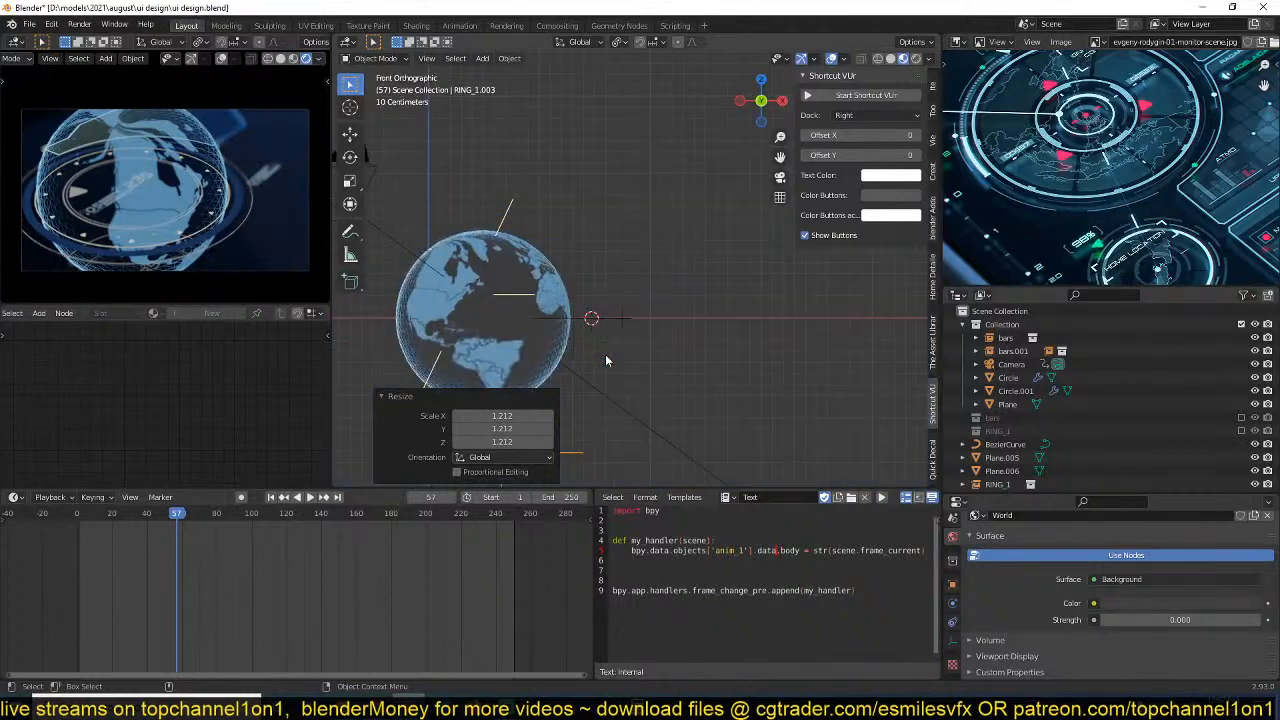
key("g")
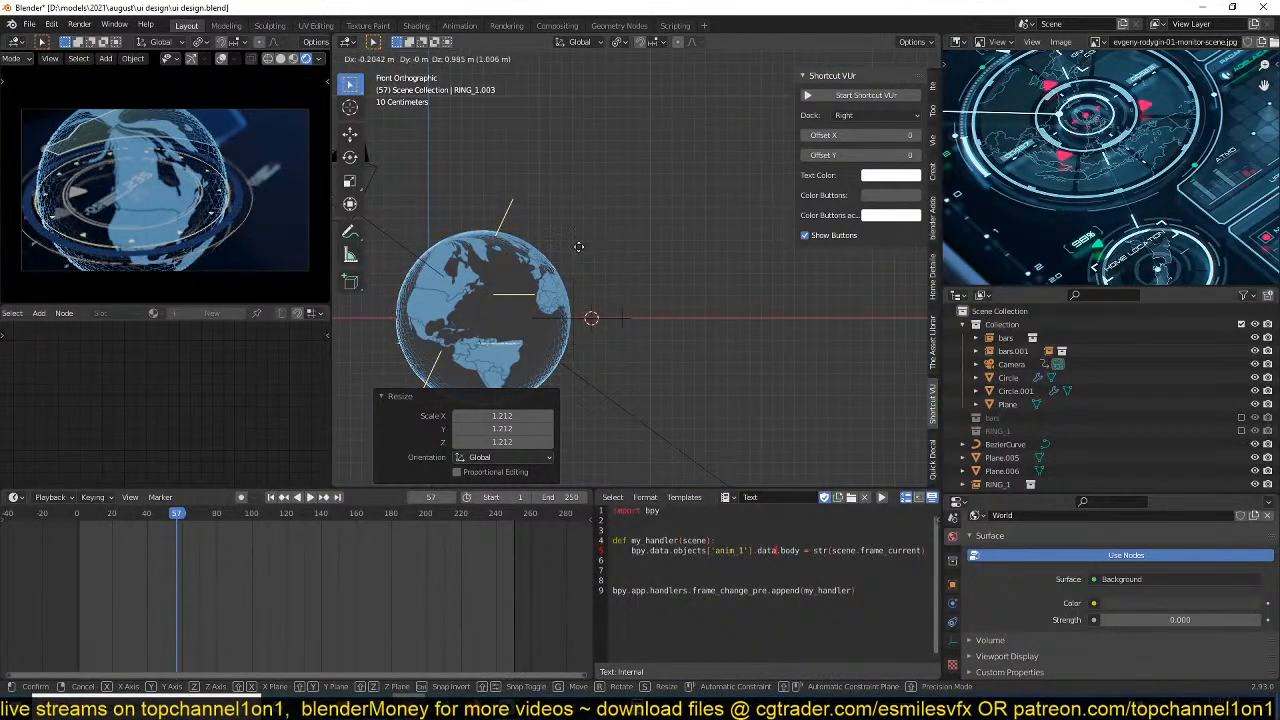
left_click(578, 251)
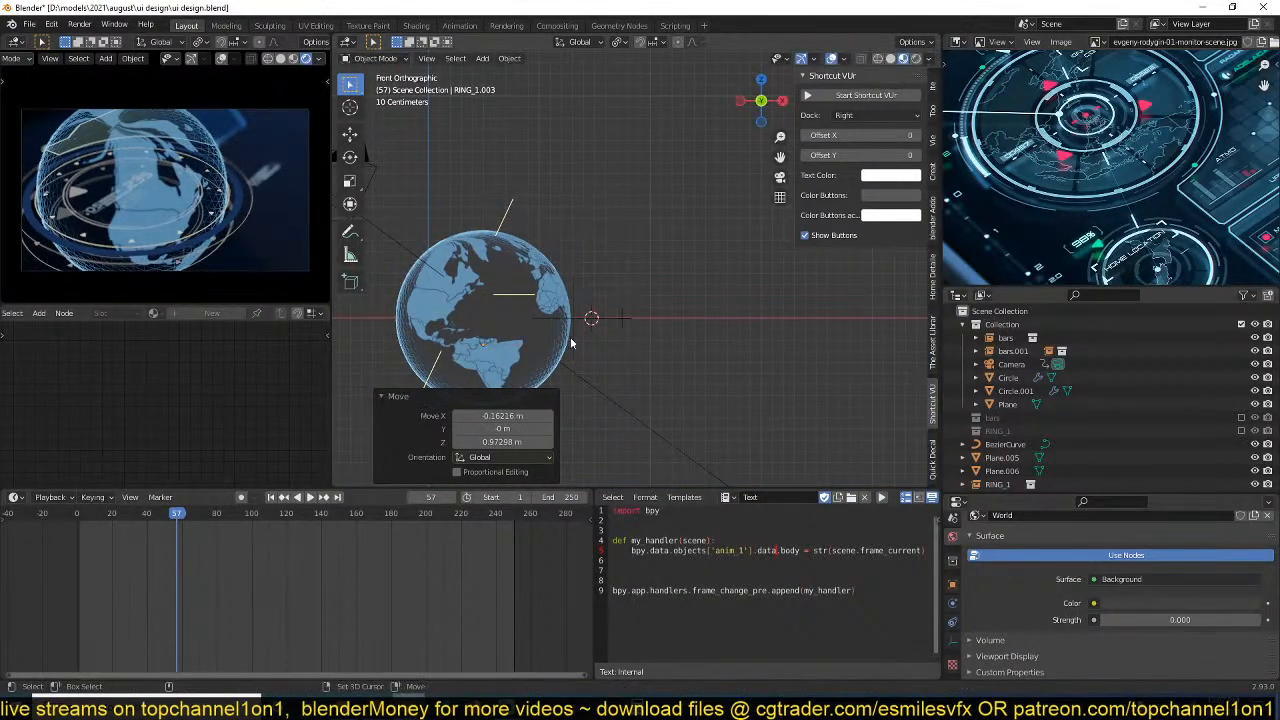
Duplicate the ring instance upward along Z inside the globe and scale the copy to about 1.117.
key("shift+d")
key("z")
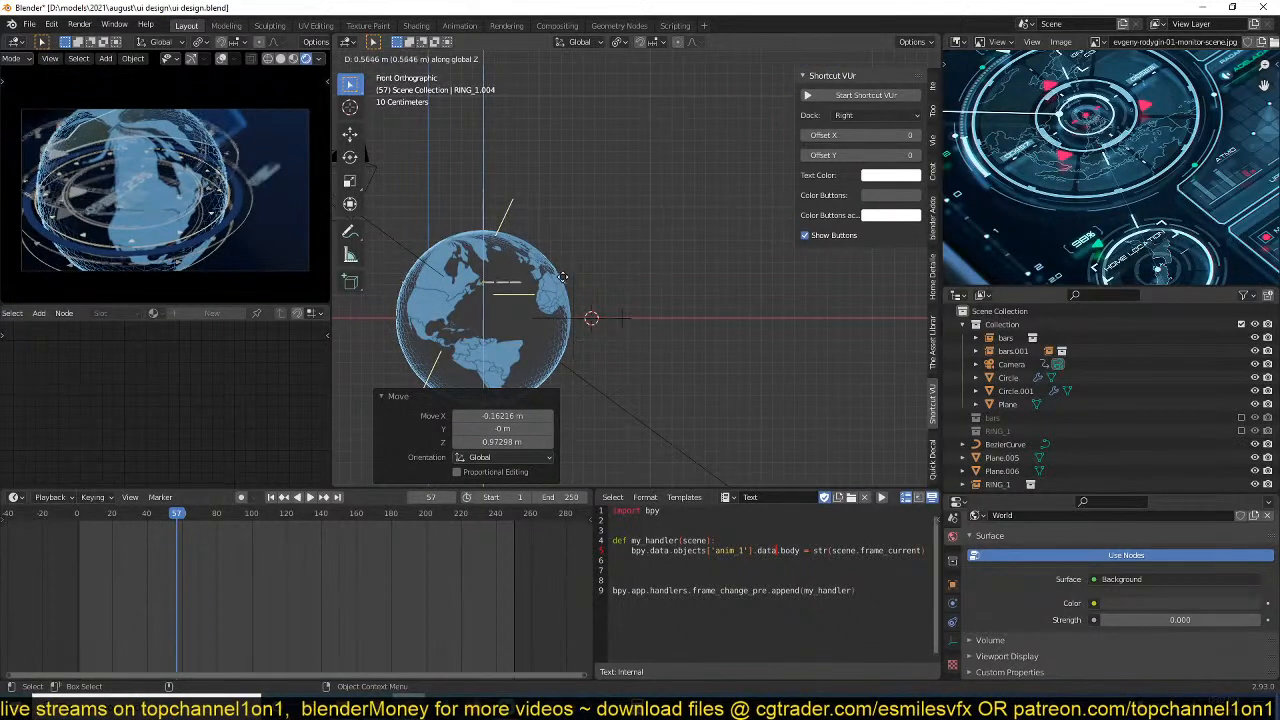
left_click(568, 286)
key("s")
left_click(575, 288)
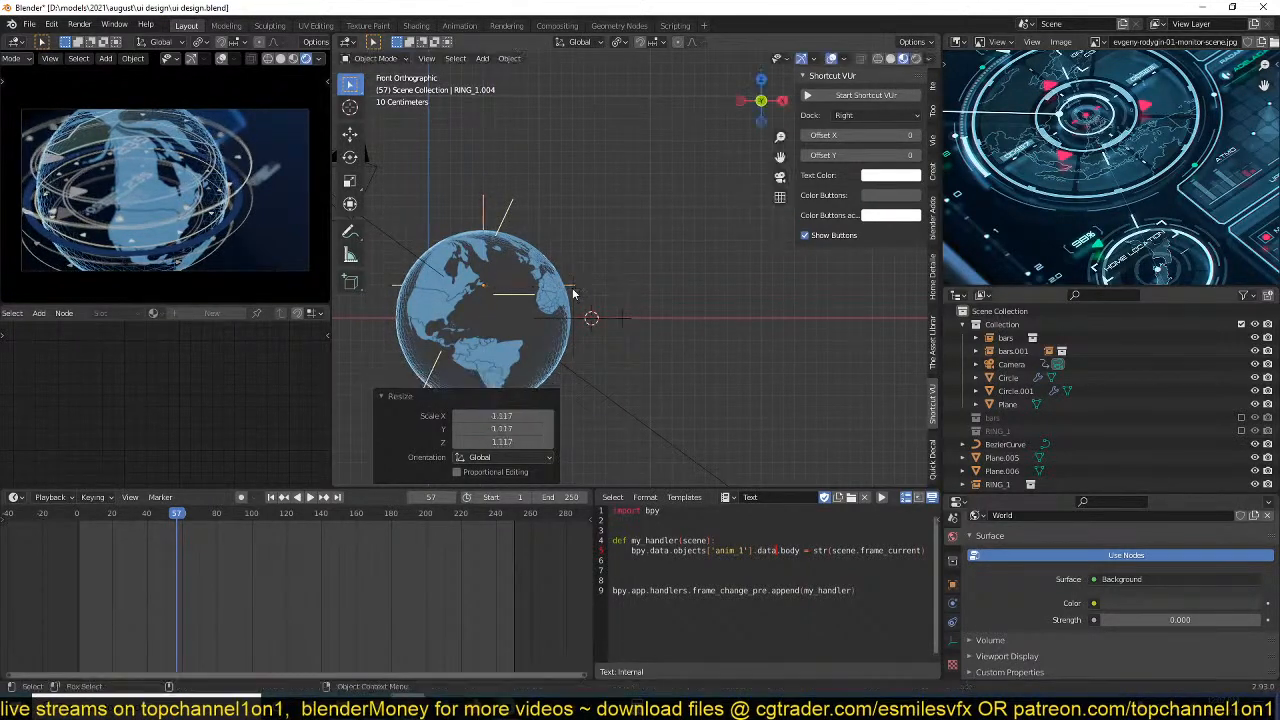
Preview the animation, delete the duplicated ring instance and save the file.
key("space")
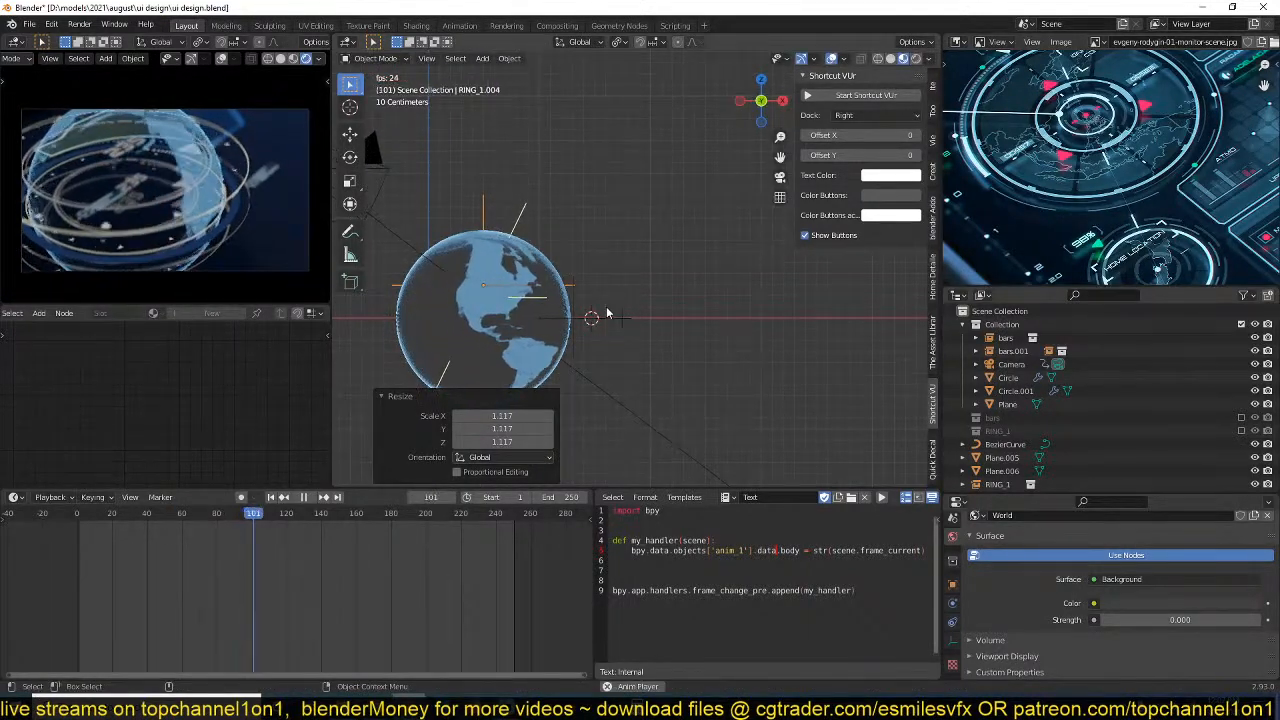
key("space")
key("x")
left_click(607, 313)
key("ctrl+s")
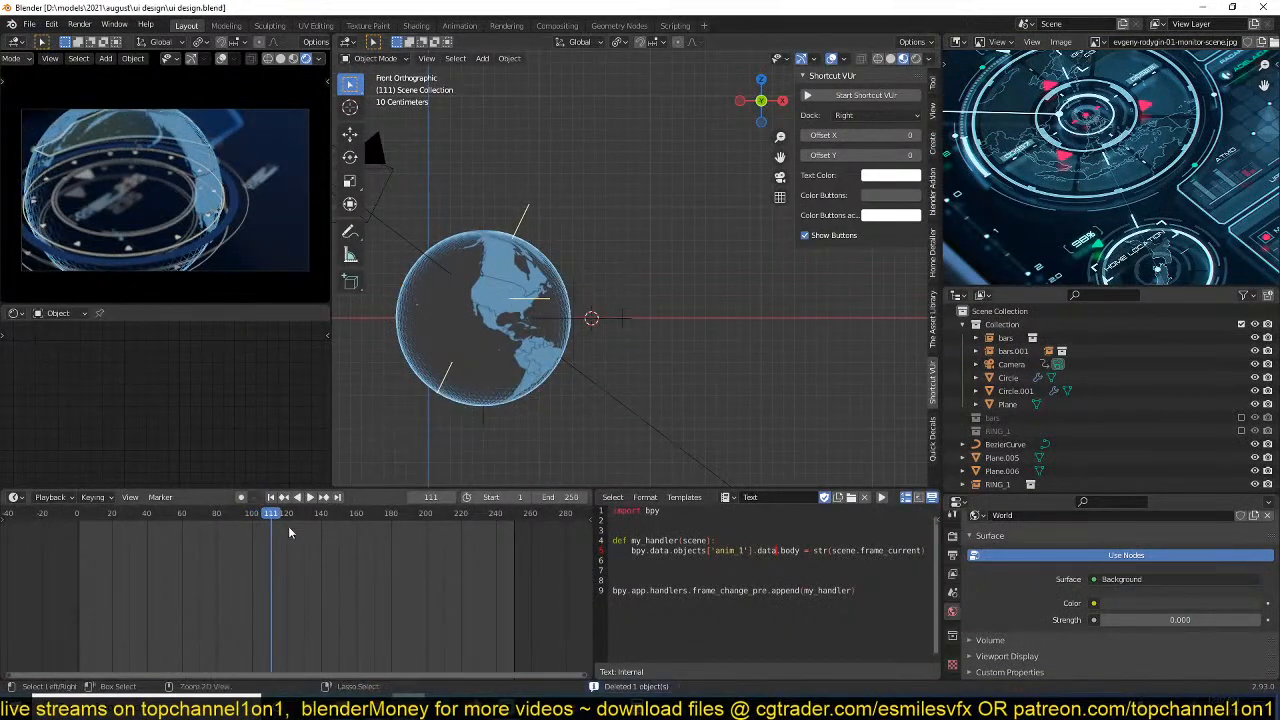
scroll(483, 269, "down", 2)
left_click(480, 240)
scroll(1034, 430, "down", 2)
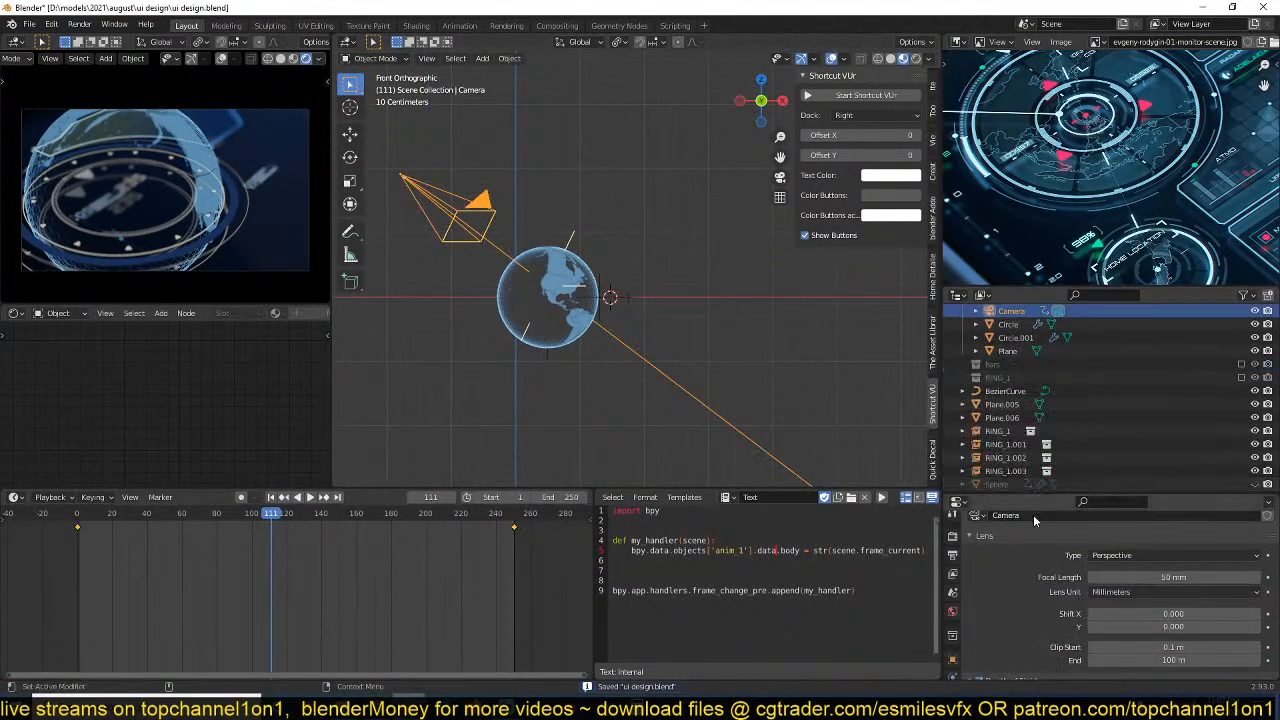
scroll(1033, 560, "down", 2)
middle_click_drag(676, 425, 684, 474)
scroll(644, 395, "up", 4)
scroll(652, 362, "down", 1)
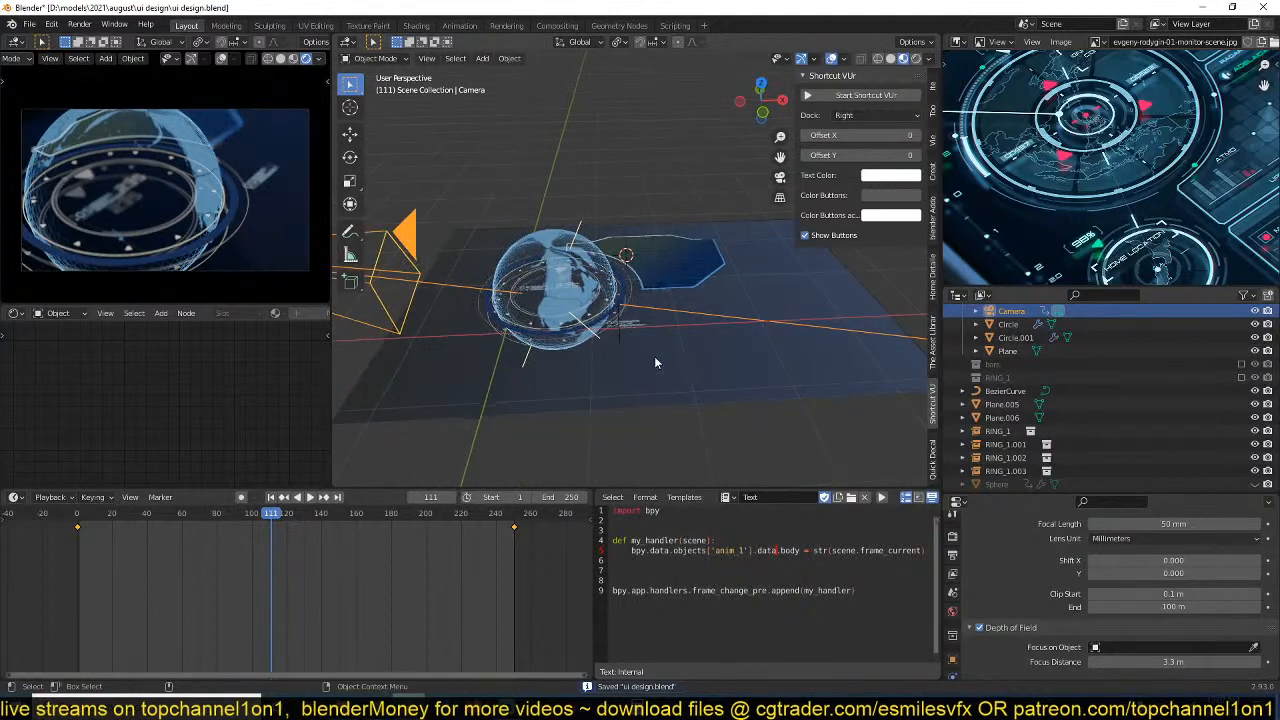
Add a point light at the globe and move it about -0.47 m in X, -0.127 m in Y and 1.179 m in Z.
right_click(509, 314, "shift")
key("shift+a")
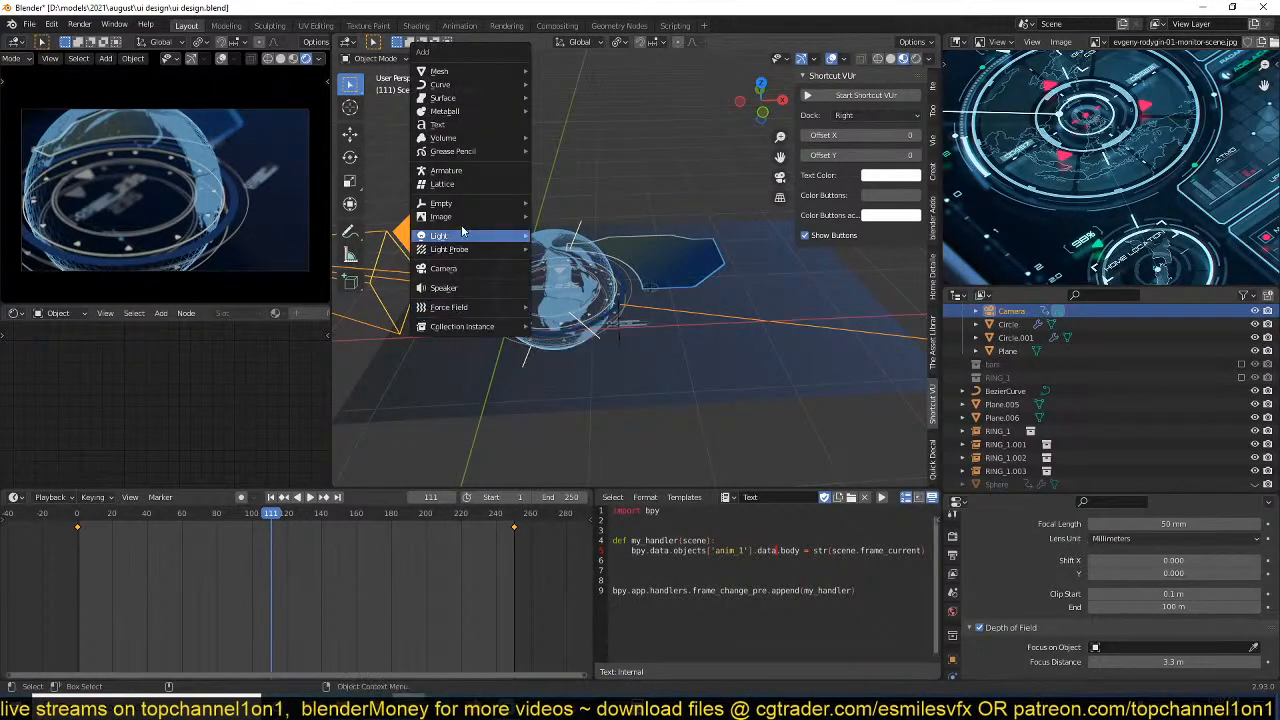
mouse_move(440, 236)
left_click(556, 235)
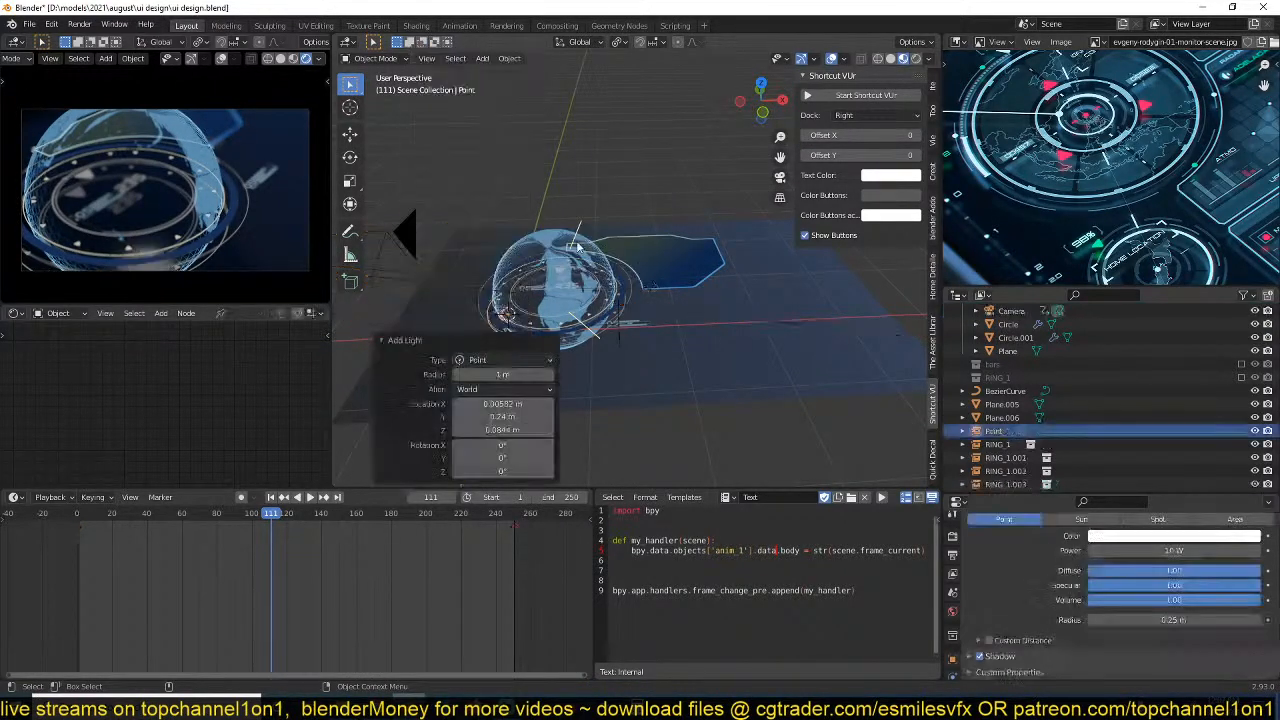
key("g")
left_click(518, 190)
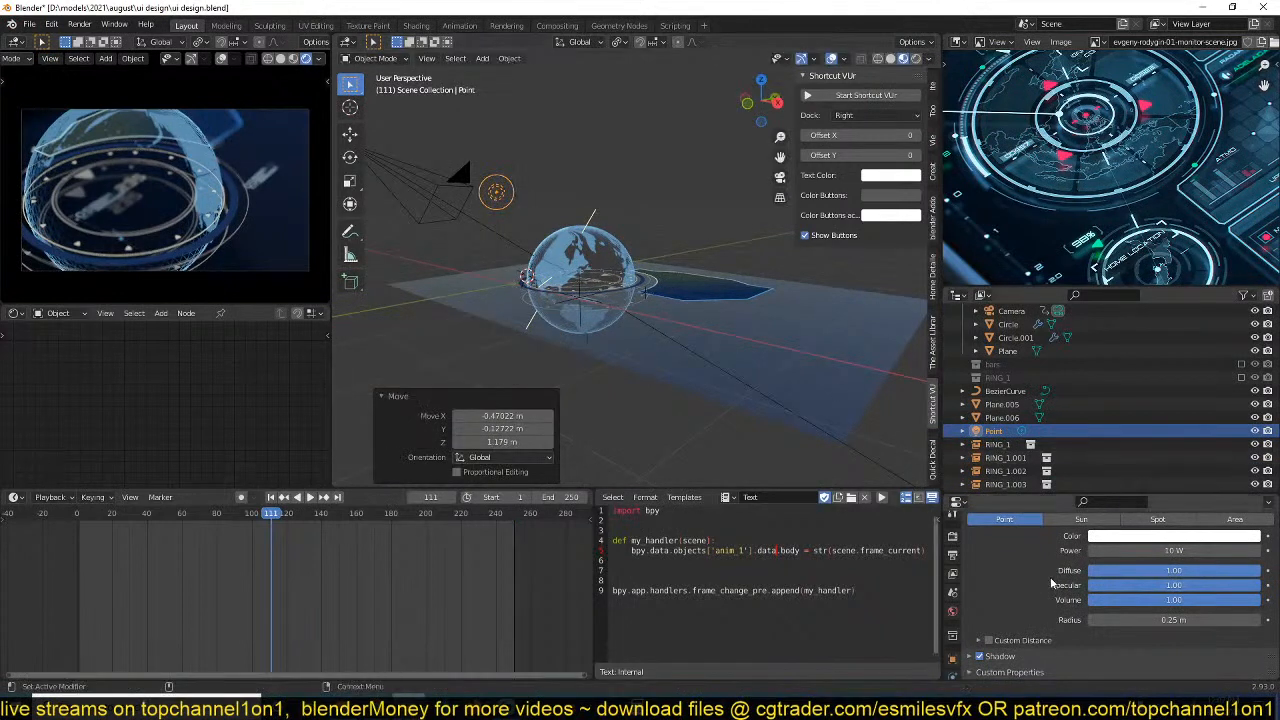
Set the point light's power to 1000 W and its color to light purple.
left_click(1170, 550)
type("1000")
key("Return")
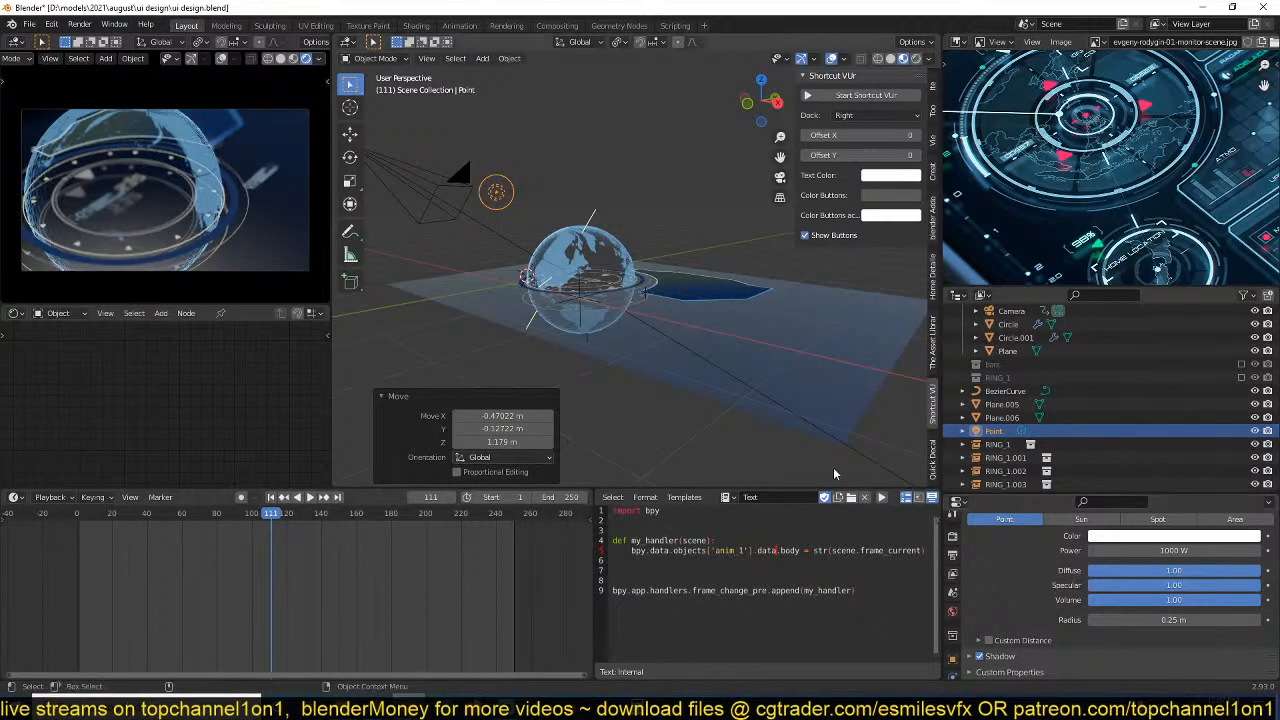
left_click(1157, 537)
mouse_move(1186, 396)
left_mouse_down()
mouse_move(1204, 392)
mouse_move(1180, 426)
mouse_move(1215, 405)
left_mouse_up()
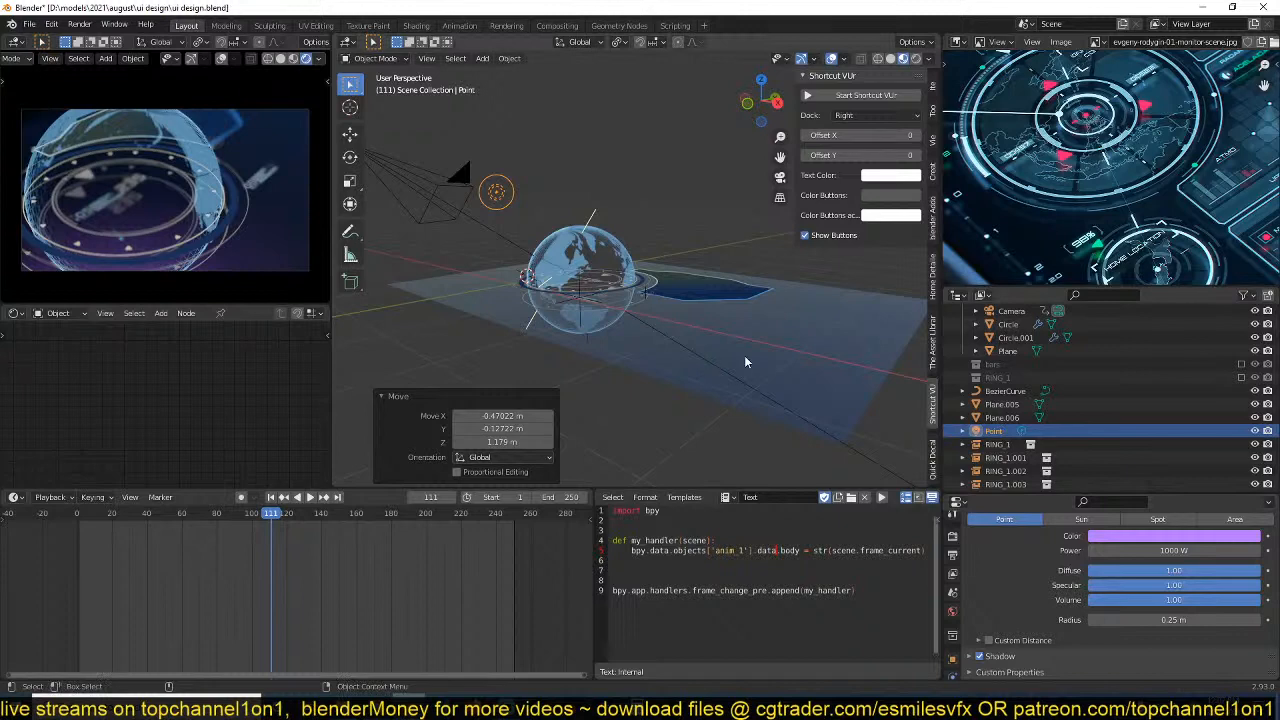
Select the background plane, inspect the lit globe scene up close and save the file.
middle_click_drag(744, 356, 780, 391)
left_click(694, 401)
key("ctrl+s")
middle_click_drag(694, 401, 692, 436)
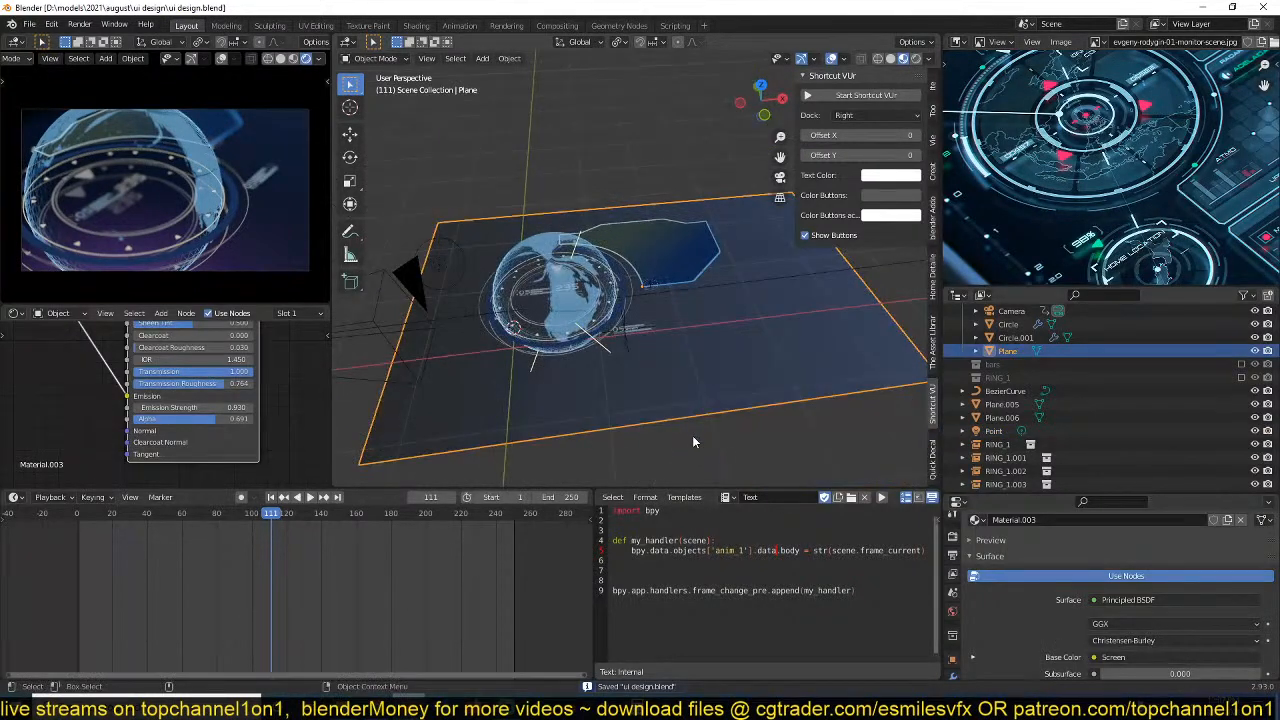
middle_click_drag(644, 400, 658, 378)
left_click(672, 378)
scroll(646, 392, "up", 5)
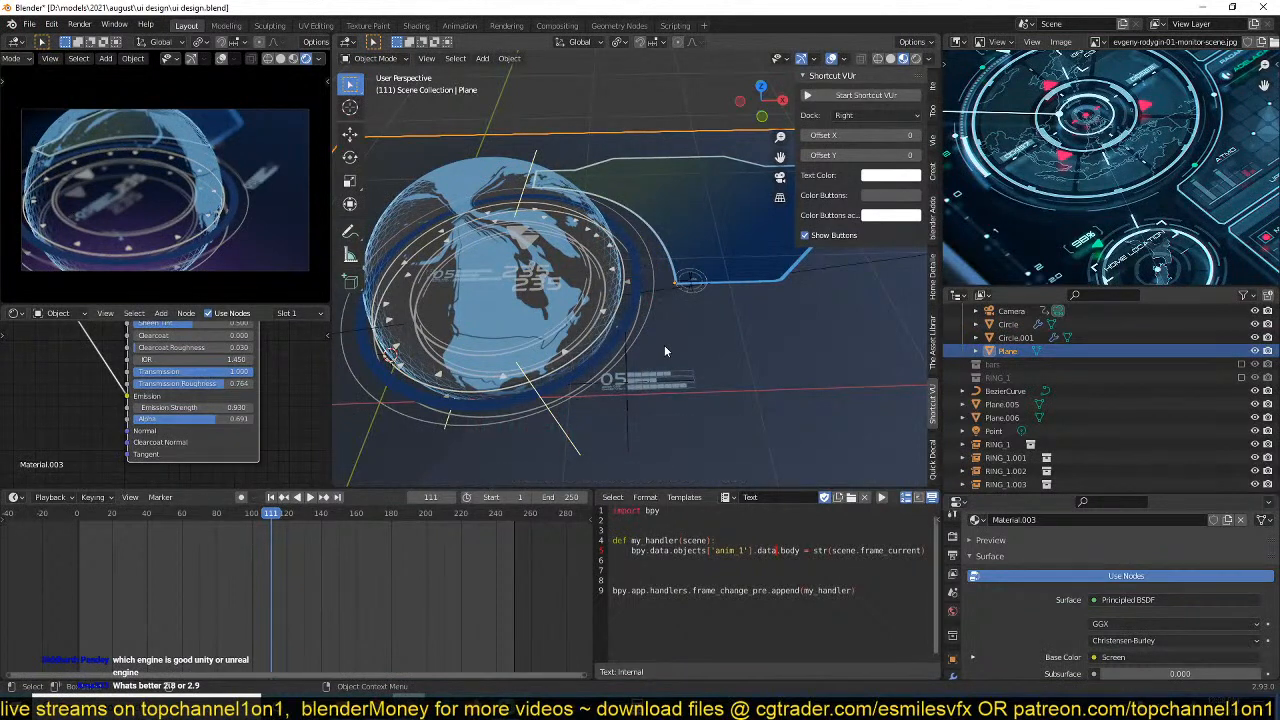
key("ctrl+s")
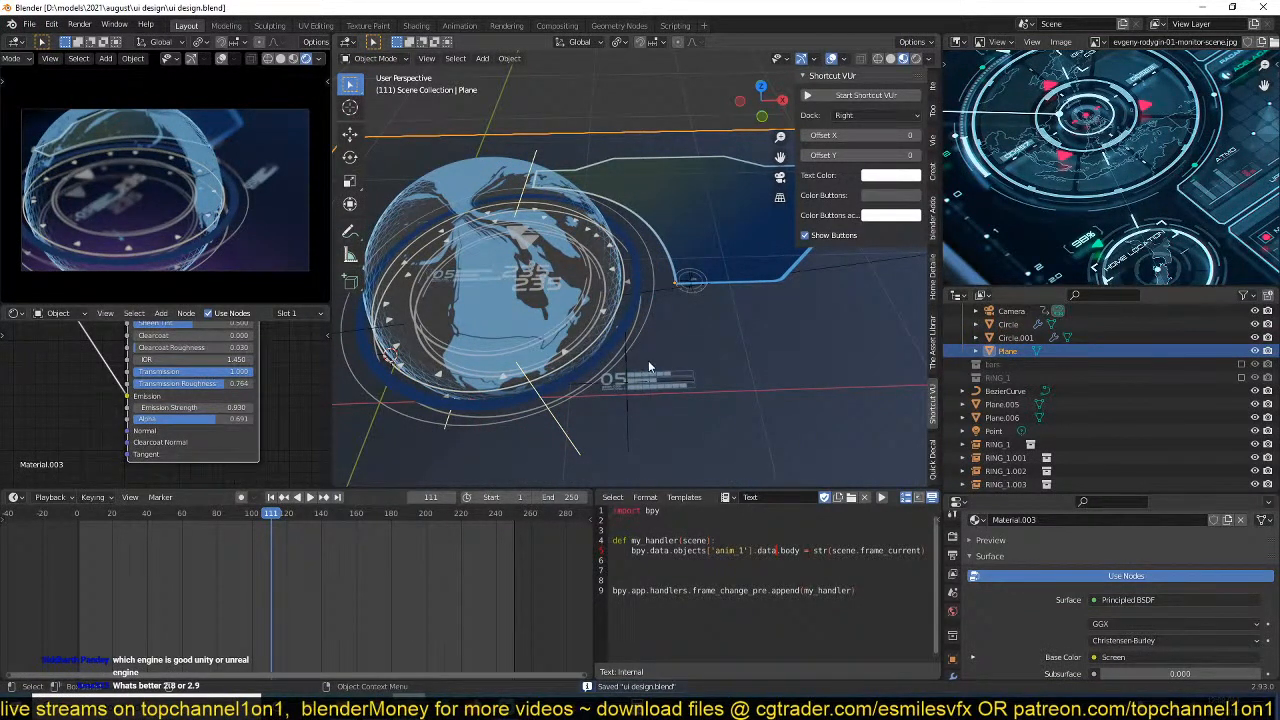
Play the animation to check the globe, rings and depth of field blur in the camera view.
middle_click_drag(620, 446, 653, 398, "shift")
key("space")
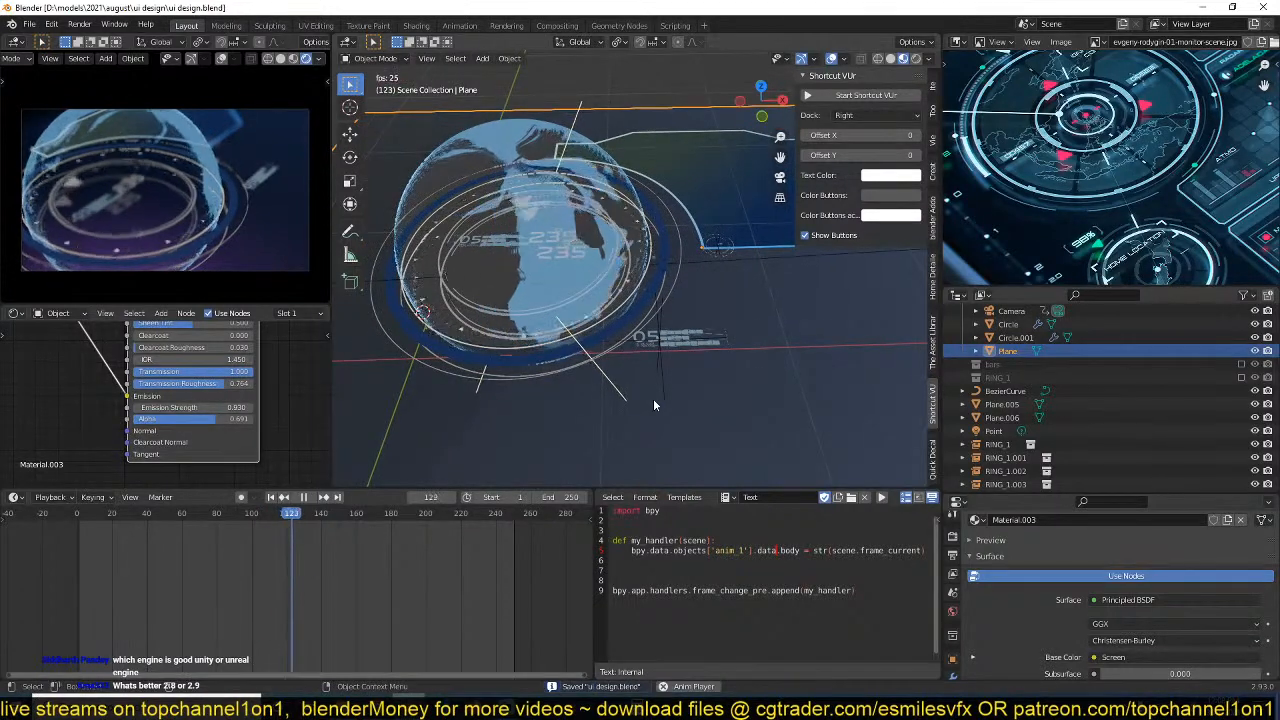
key("space")
left_click(654, 400)
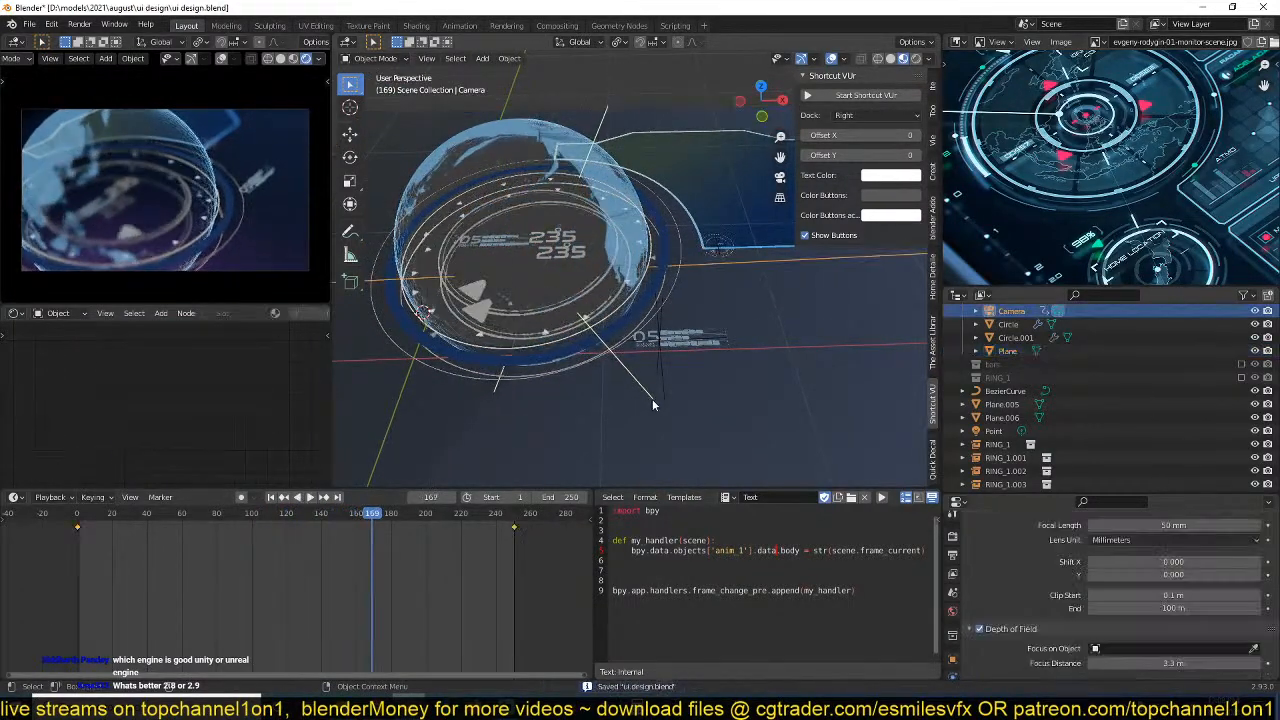
middle_click_drag(654, 400, 609, 409)
left_click(653, 314)
scroll(653, 317, "down", 4)
Set the camera's depth of field f-stop to 0.5 and save the file.
left_click(440, 120)
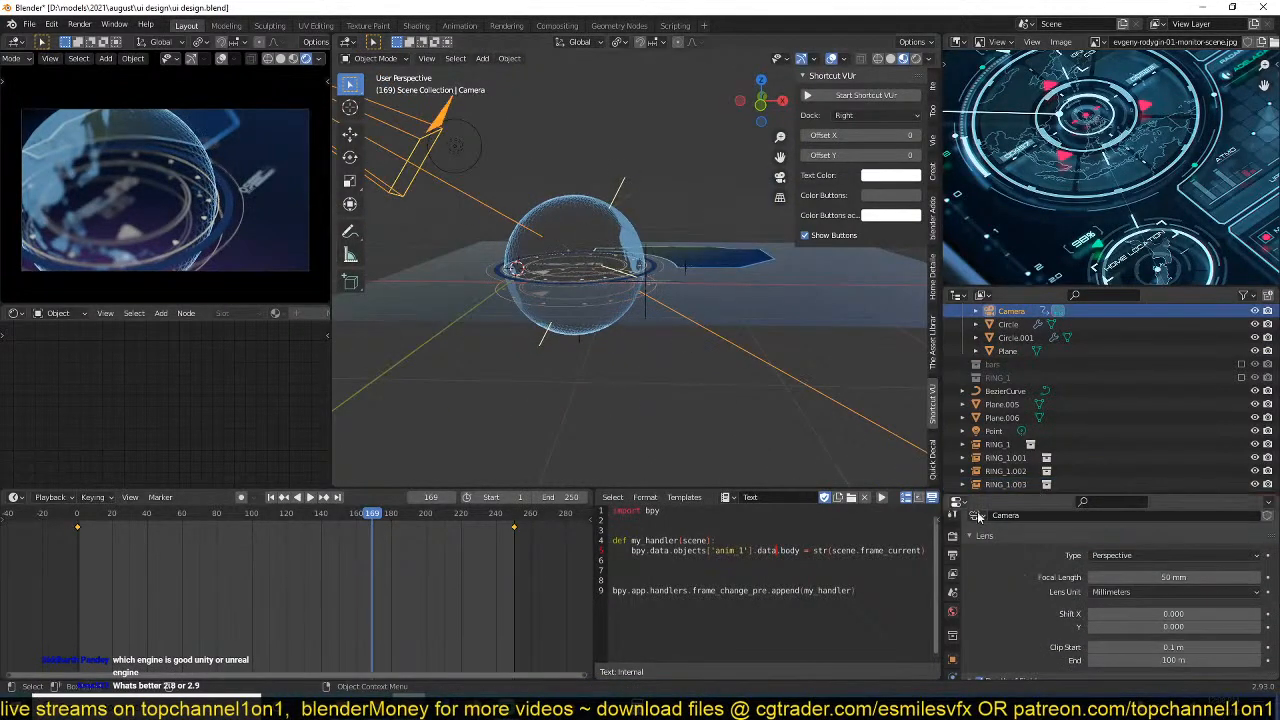
scroll(1045, 616, "down", 4)
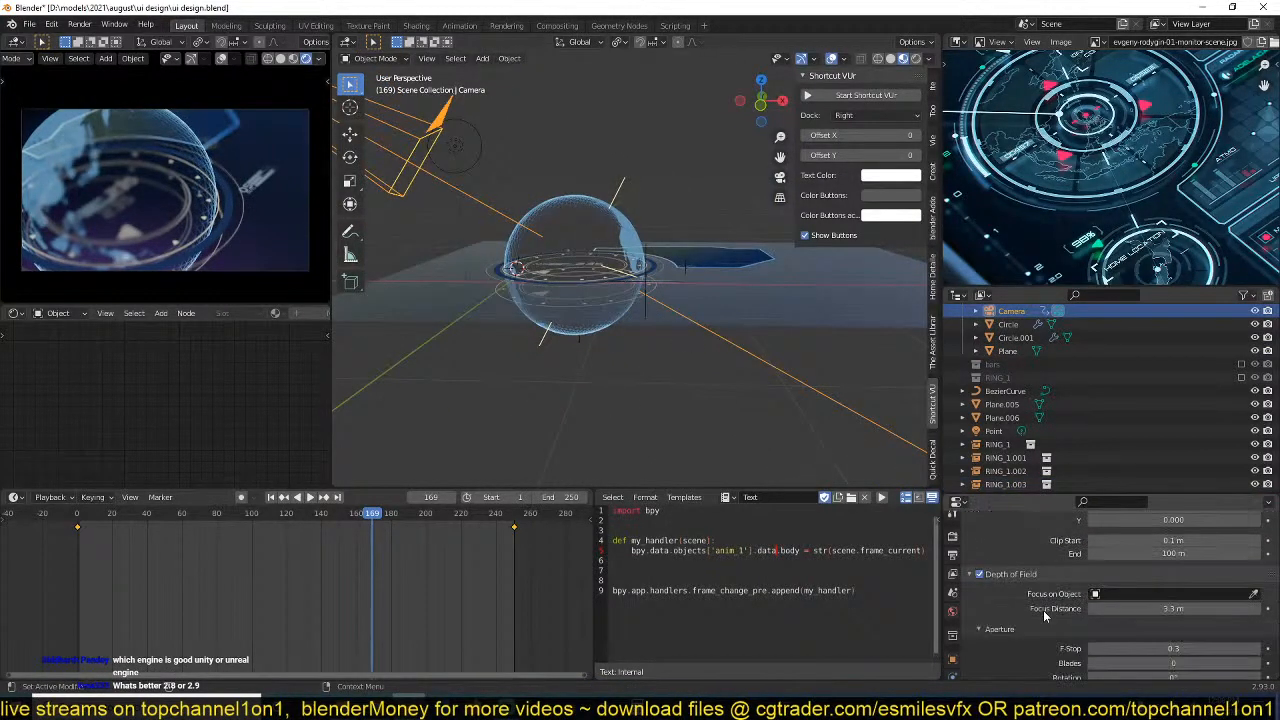
left_click(1150, 648)
type(".5")
key("Return")
key("ctrl+s")
Preview the animation and set the camera's focus distance to about 2.8 m.
middle_click_drag(712, 281, 754, 328)
scroll(655, 309, "up", 2)
key("space")
key("space")
scroll(840, 438, "down", 3)
middle_click_drag(766, 414, 730, 416)
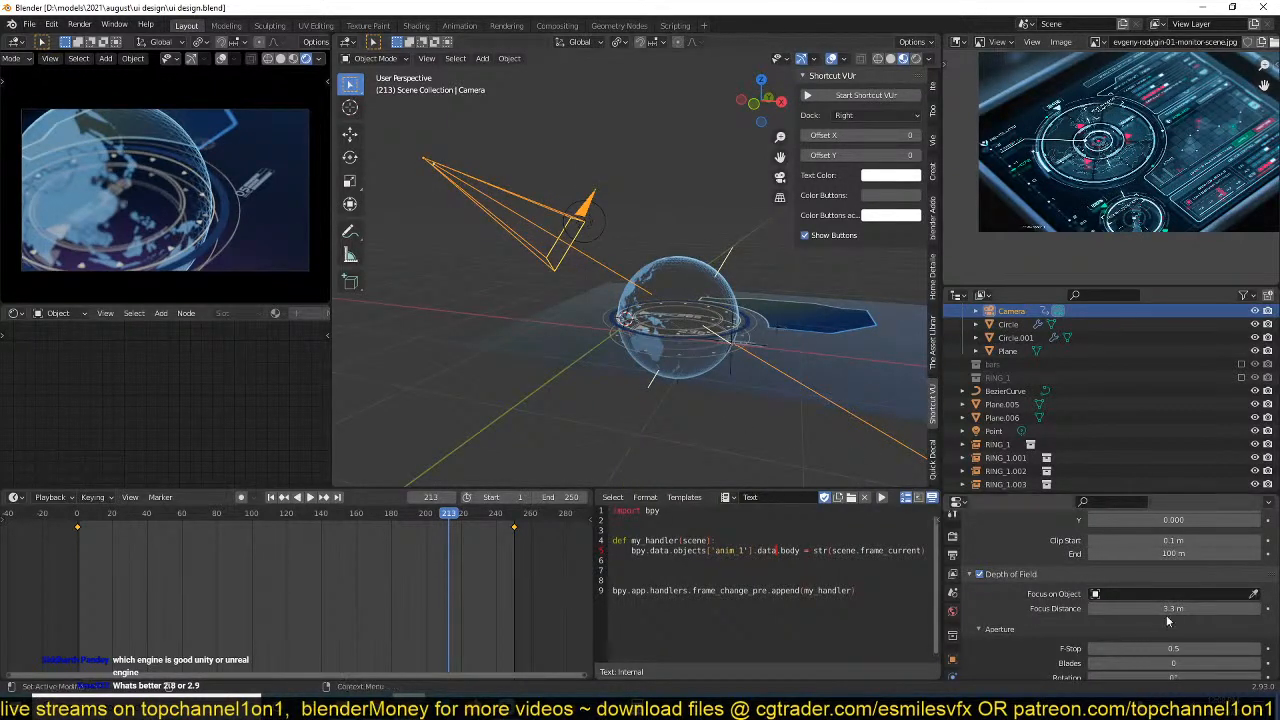
left_click_drag(1167, 608, 1212, 608)
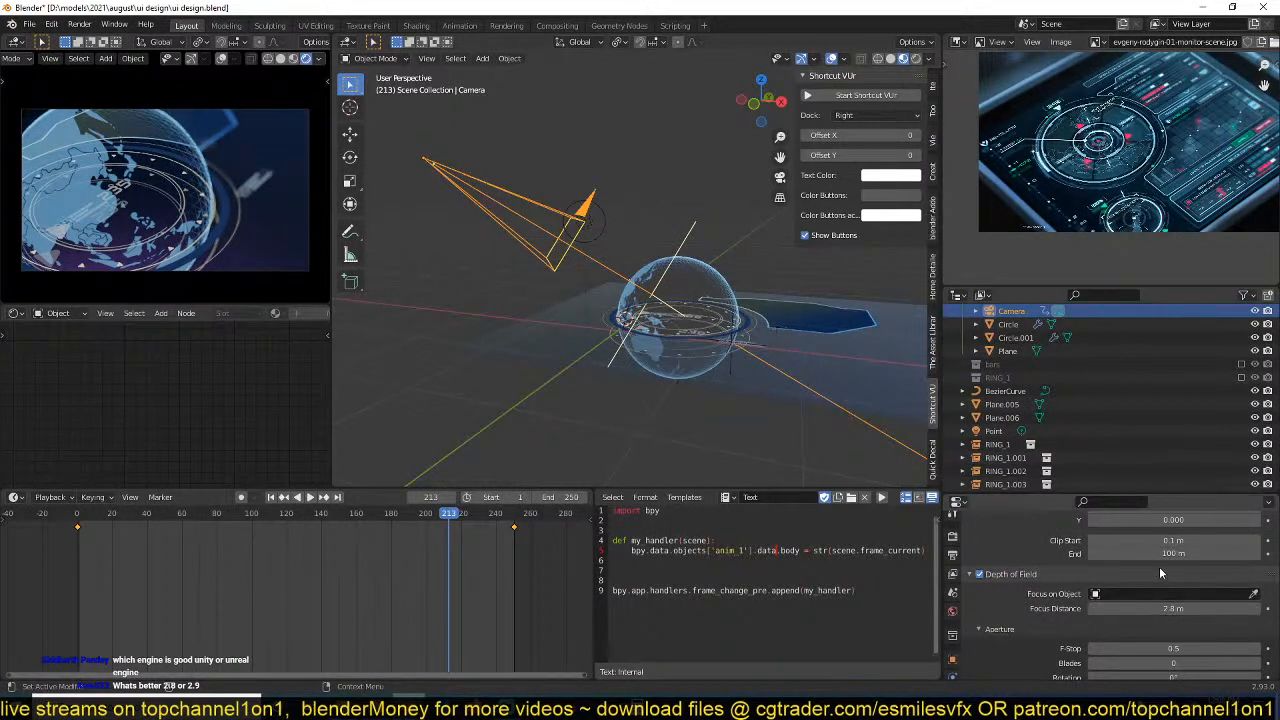
Set the camera's focal length to 30 mm and save the file.
scroll(1155, 586, "up", 5)
left_click_drag(1160, 608, 1072, 621)
key("ctrl+s")
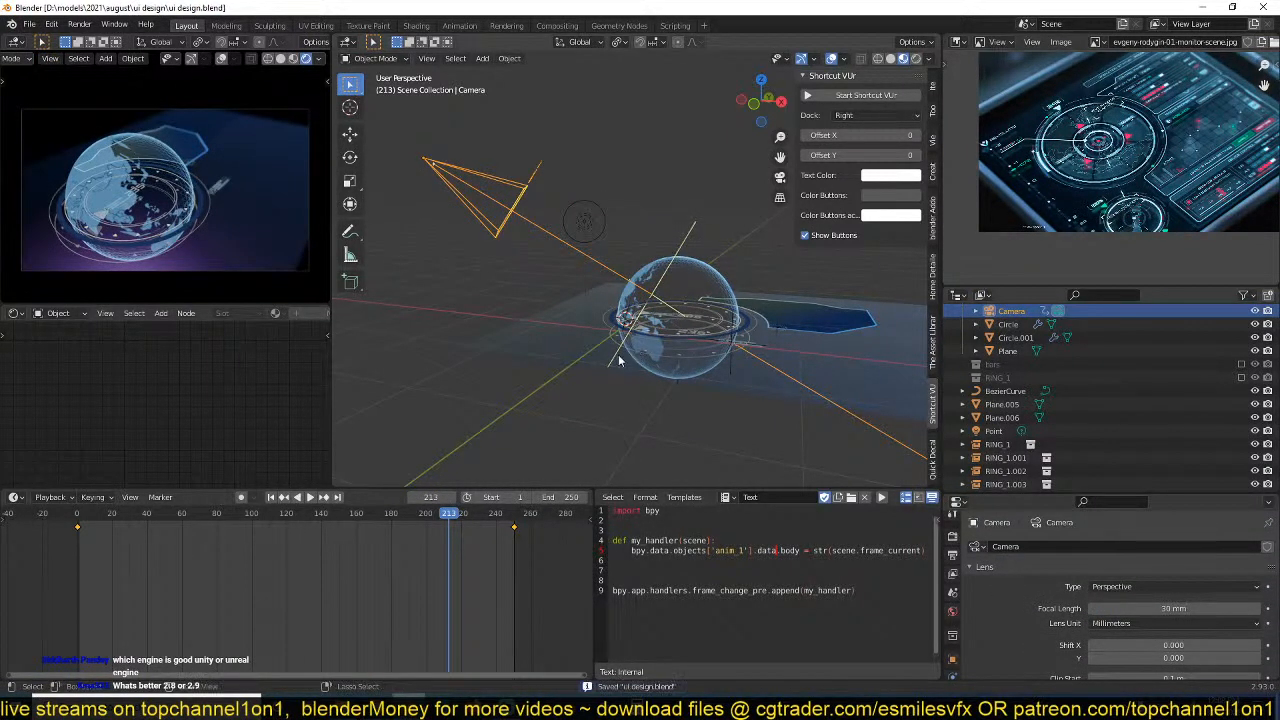
Examine the reference image up close and inspect the globe, rings and camera in top orthographic view.
scroll(1095, 126, "up", 4)
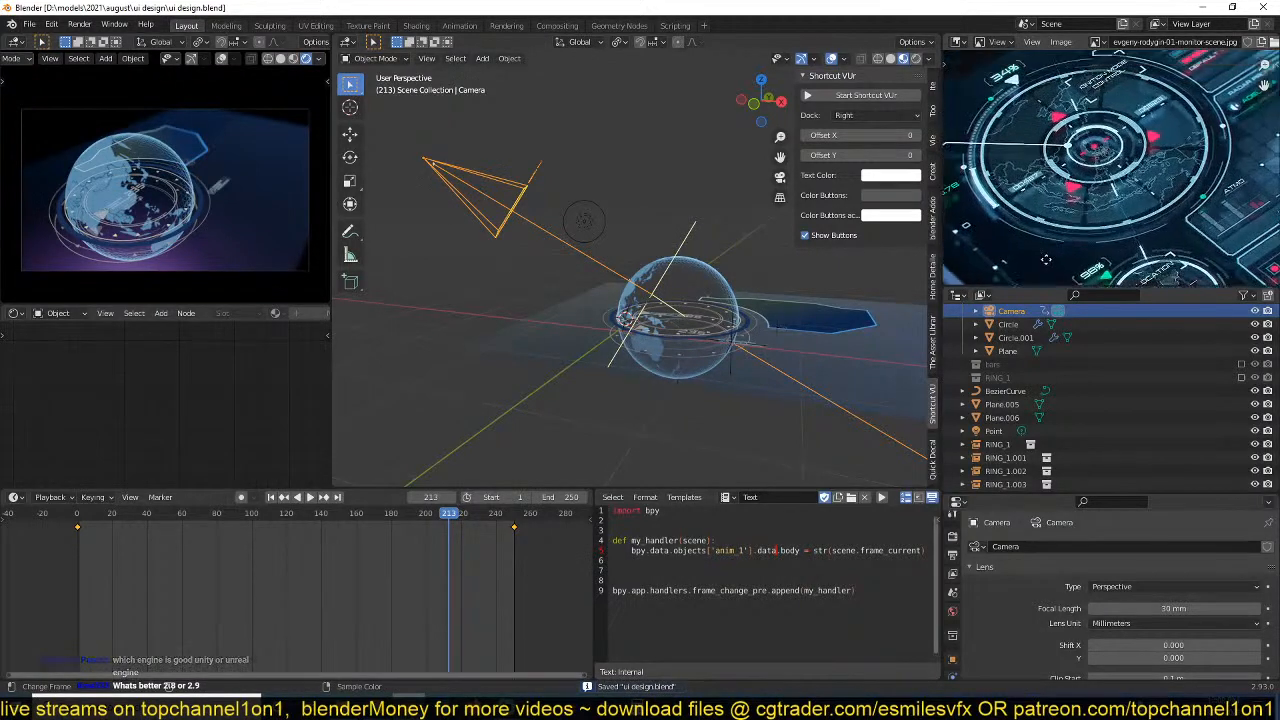
key("KP_7")
scroll(663, 363, "up", 5)
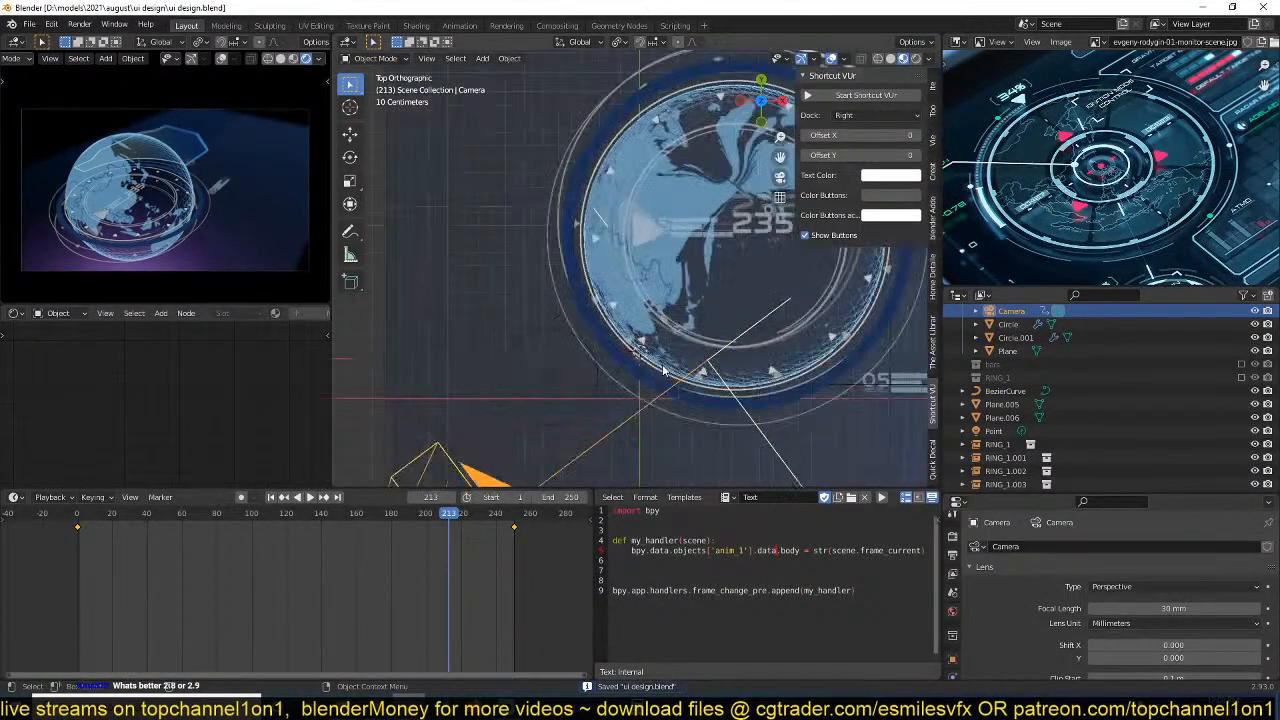
scroll(582, 375, "down", 3)
middle_click_drag(589, 439, 592, 356, "shift")
scroll(614, 401, "up", 4)
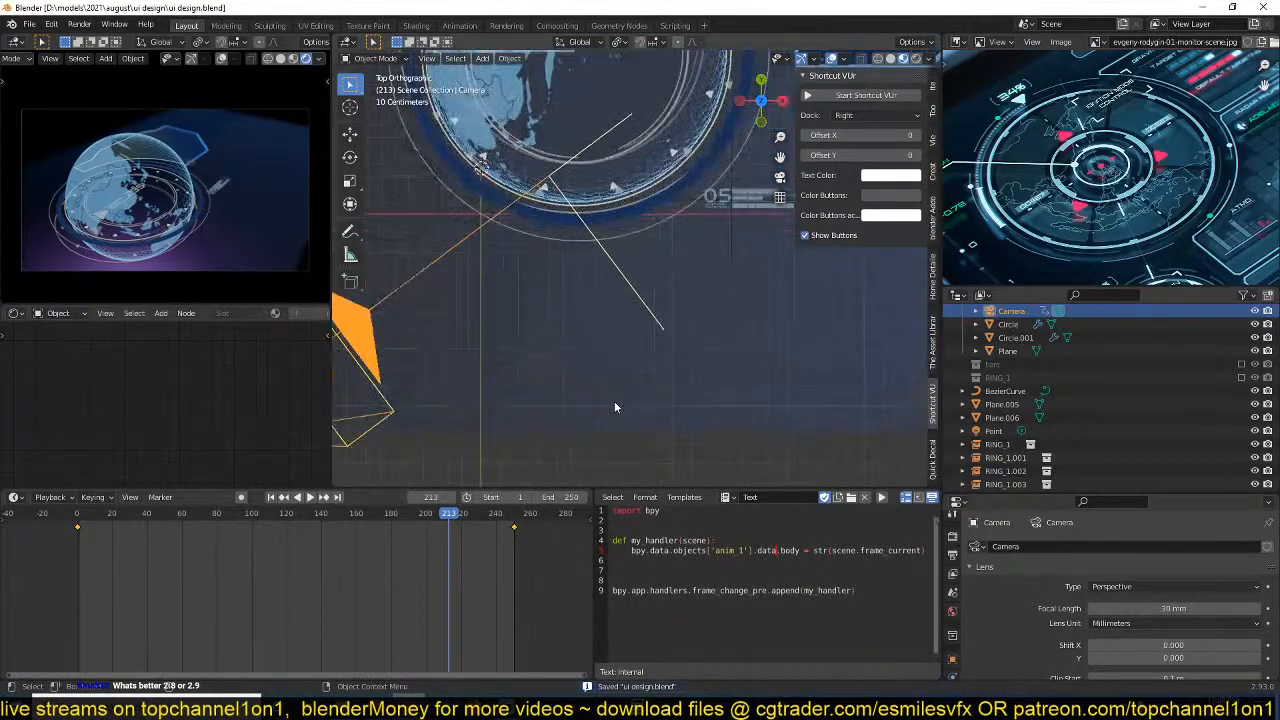
scroll(612, 400, "down", 3)
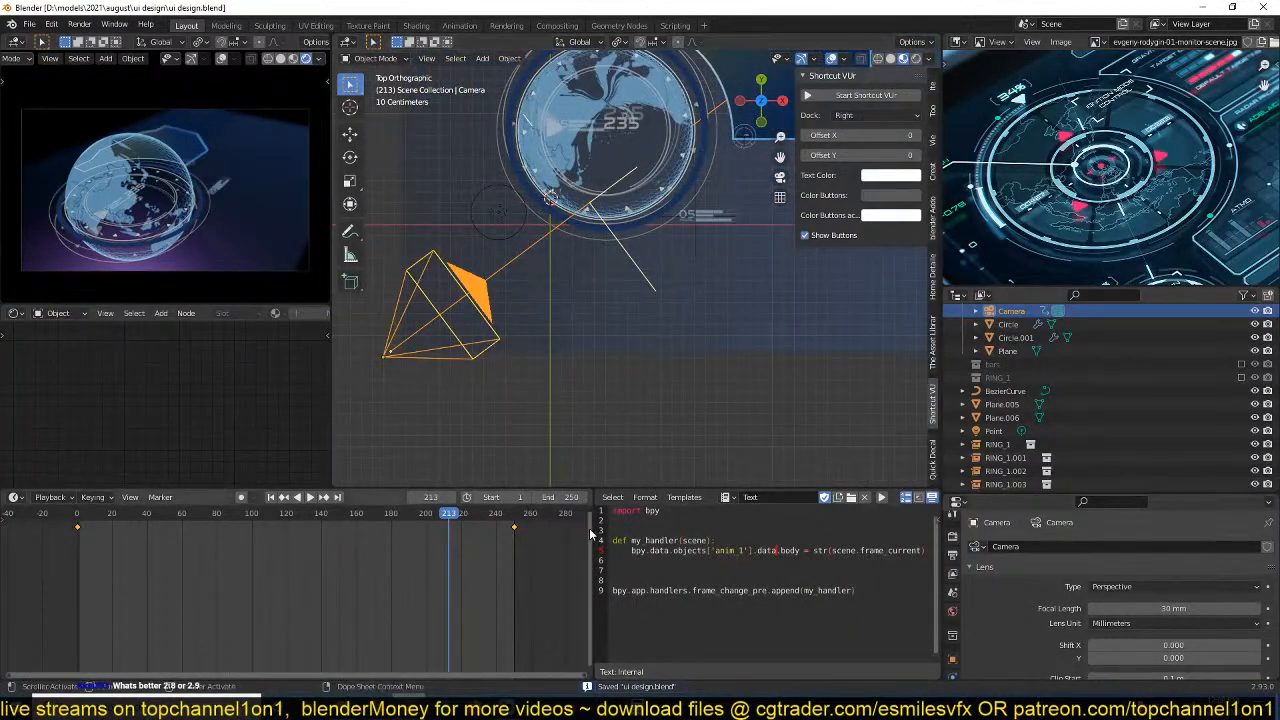
Duplicate the my_handler function with its anim_1 text body line below the original in the script.
left_click(722, 561)
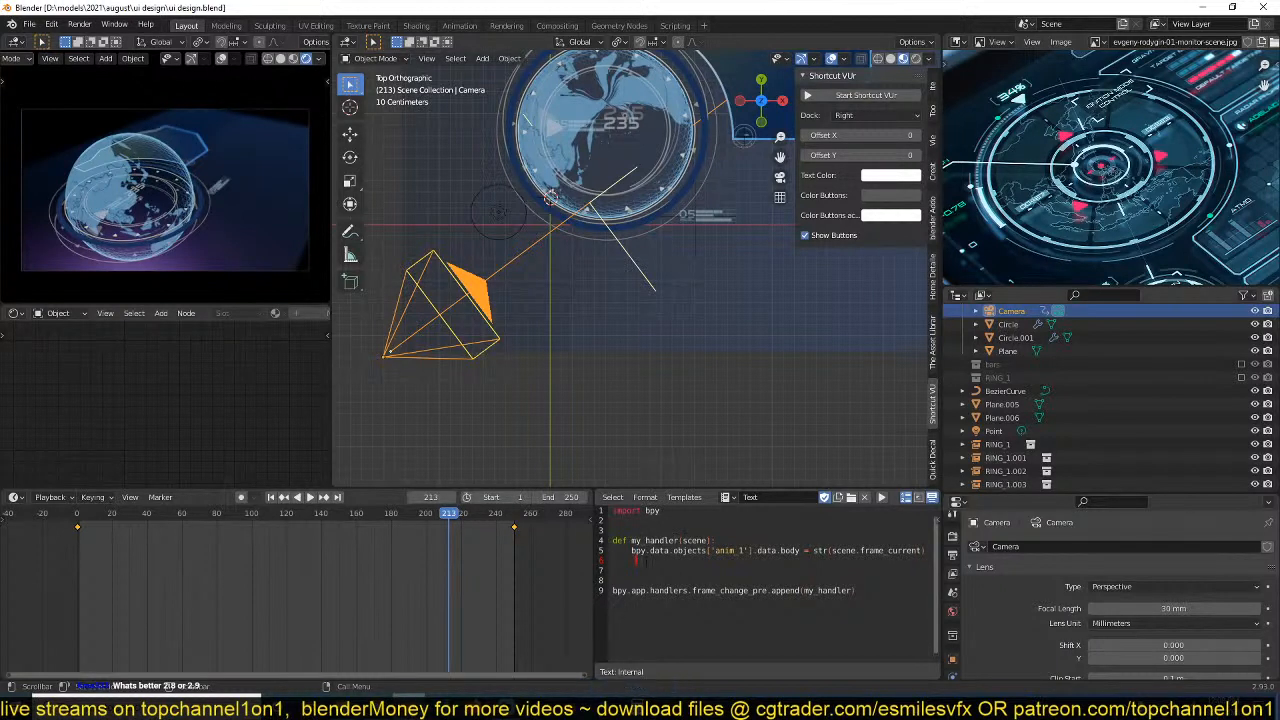
left_click_drag(636, 561, 613, 540)
key("ctrl+c")
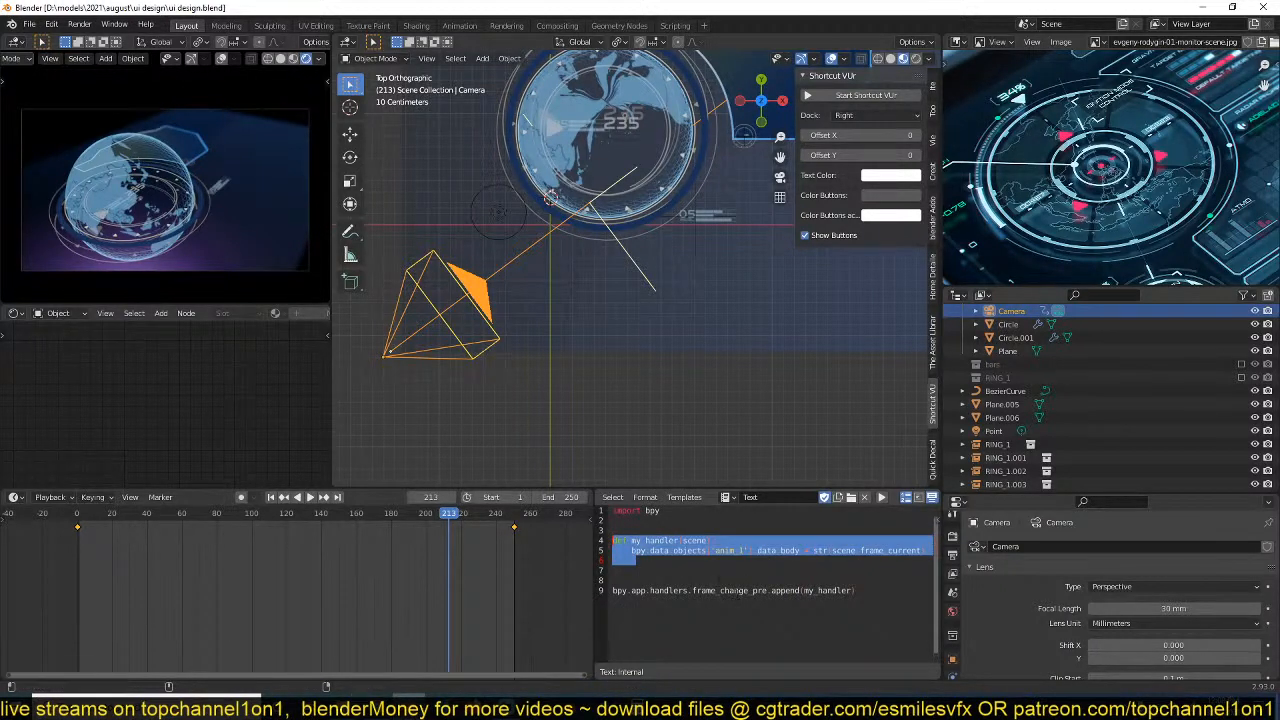
left_click(697, 573)
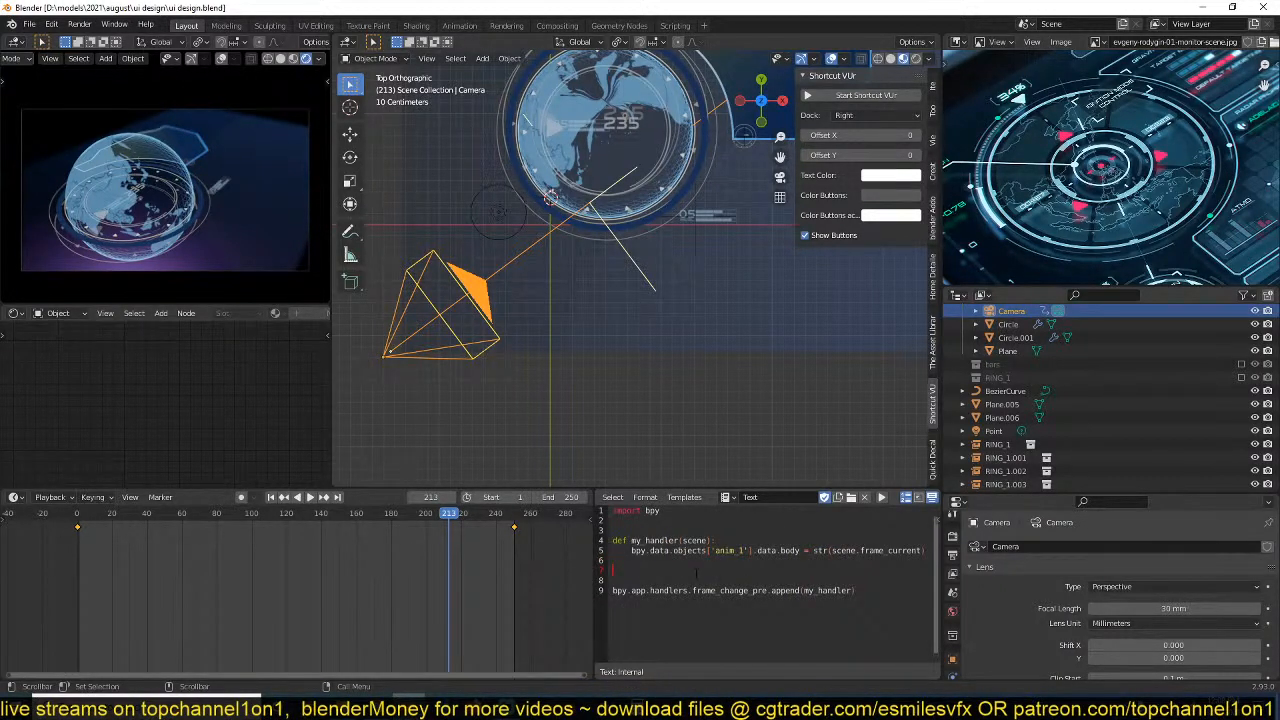
key("ctrl+v")
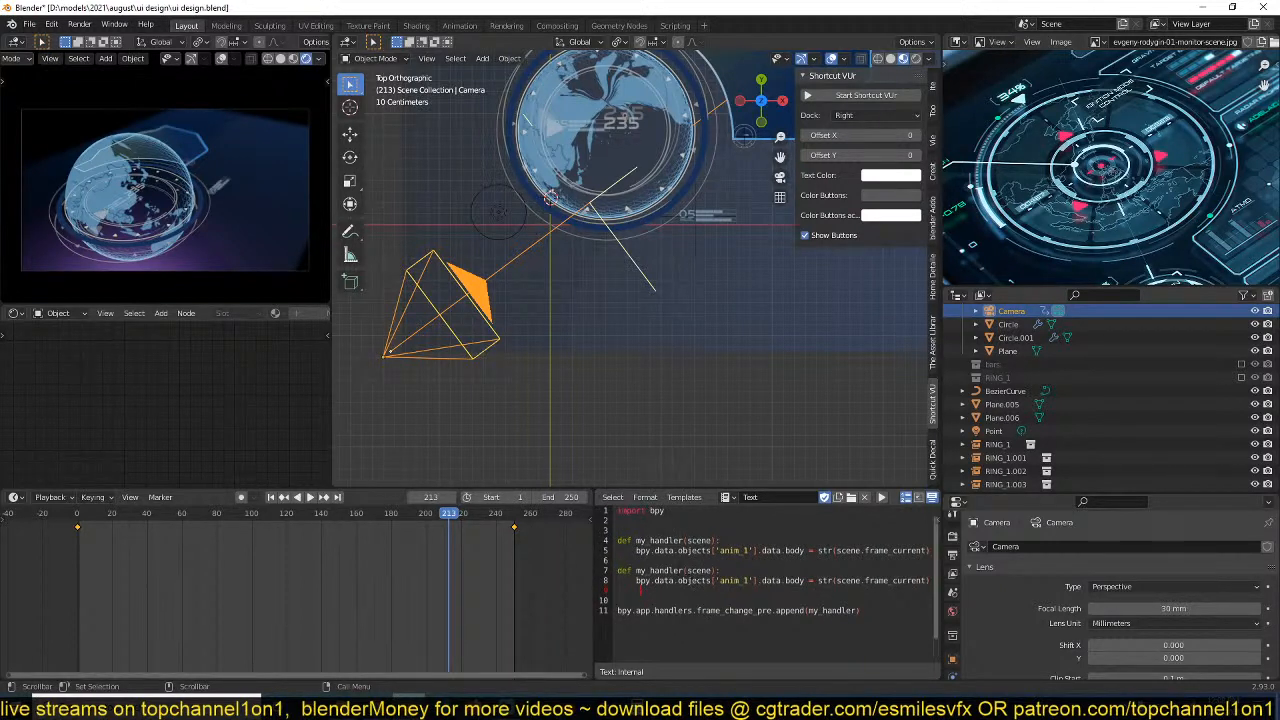
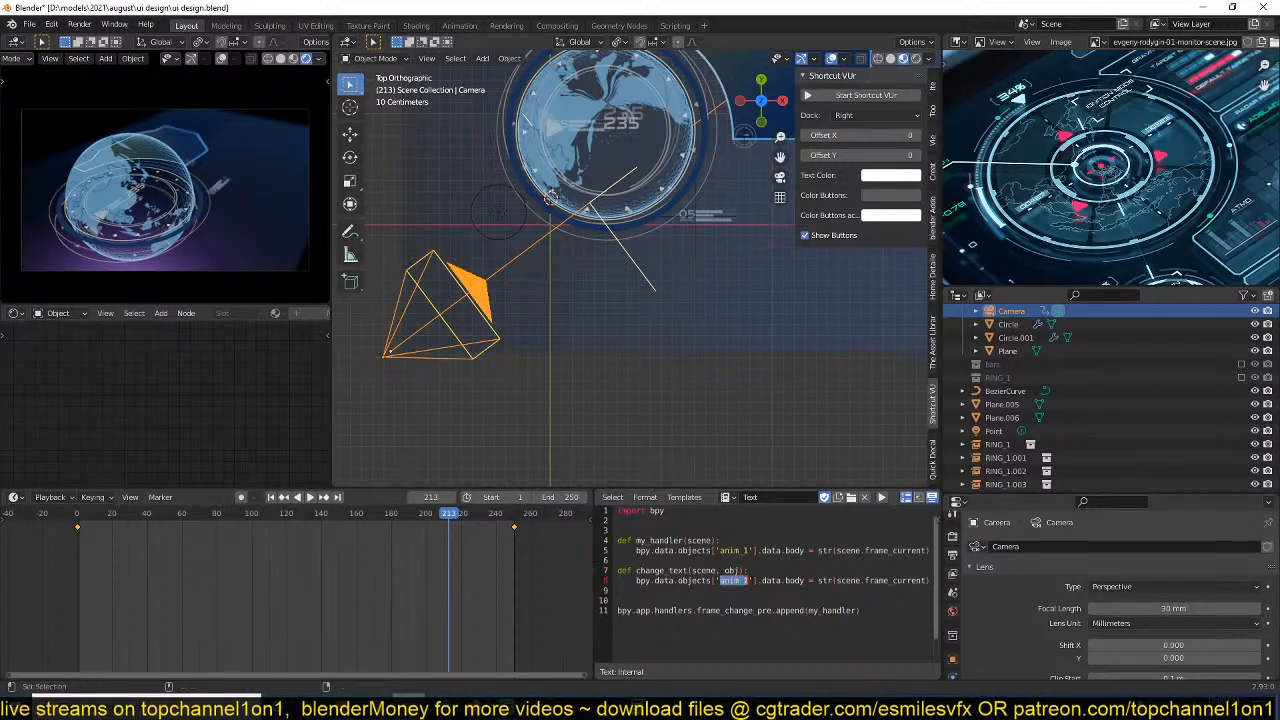
Rename the change_text function's second parameter to obj_name in the script and save the file.
key("Right")
key("Right")
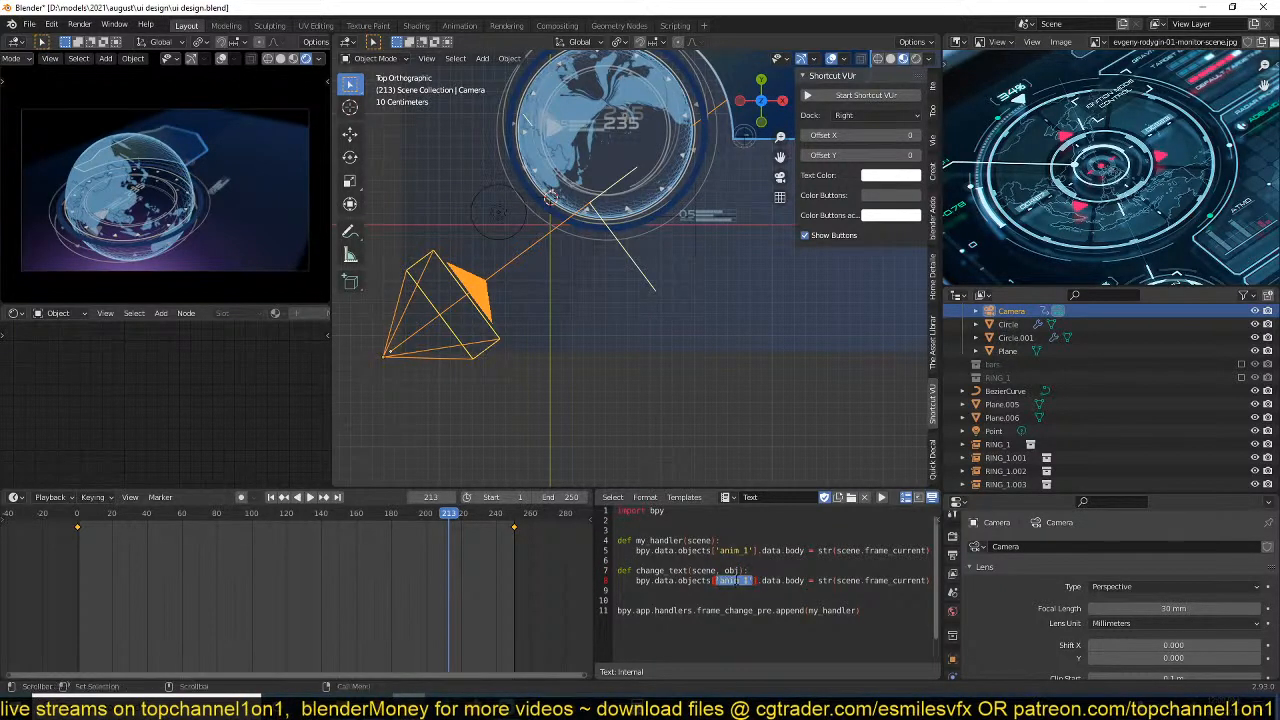
type("obj_name")
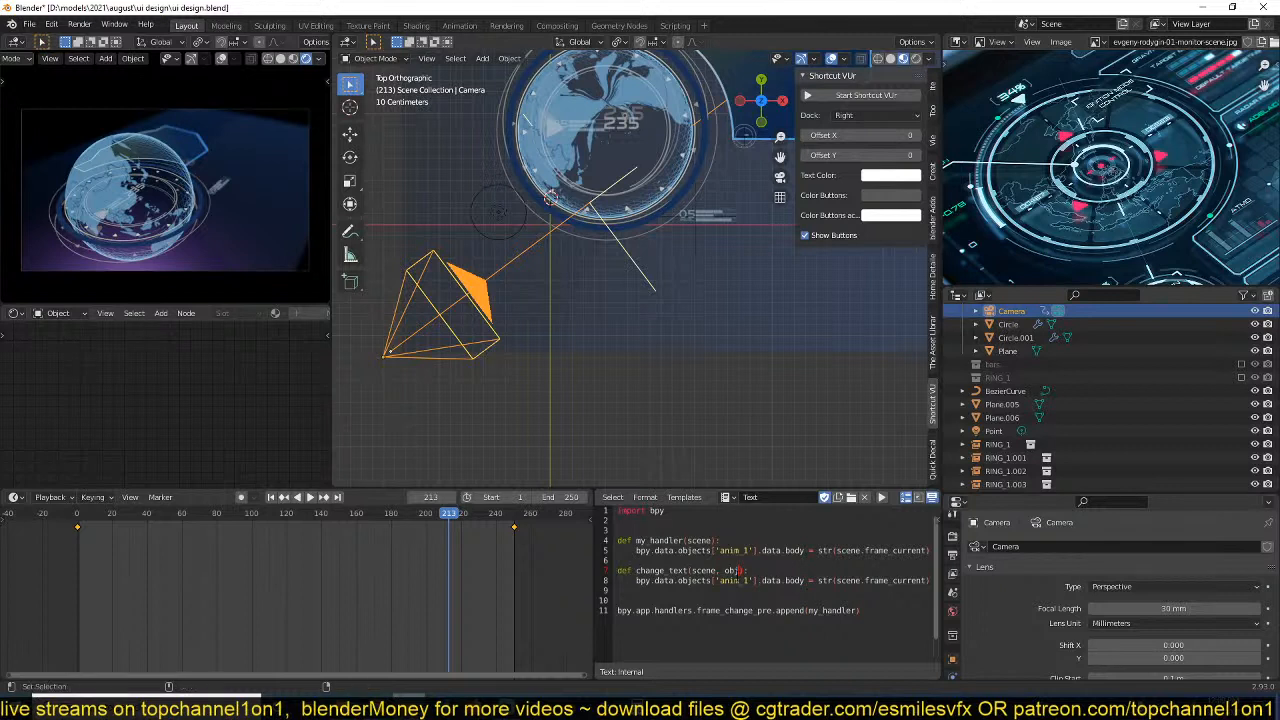
key("ctrl+s")
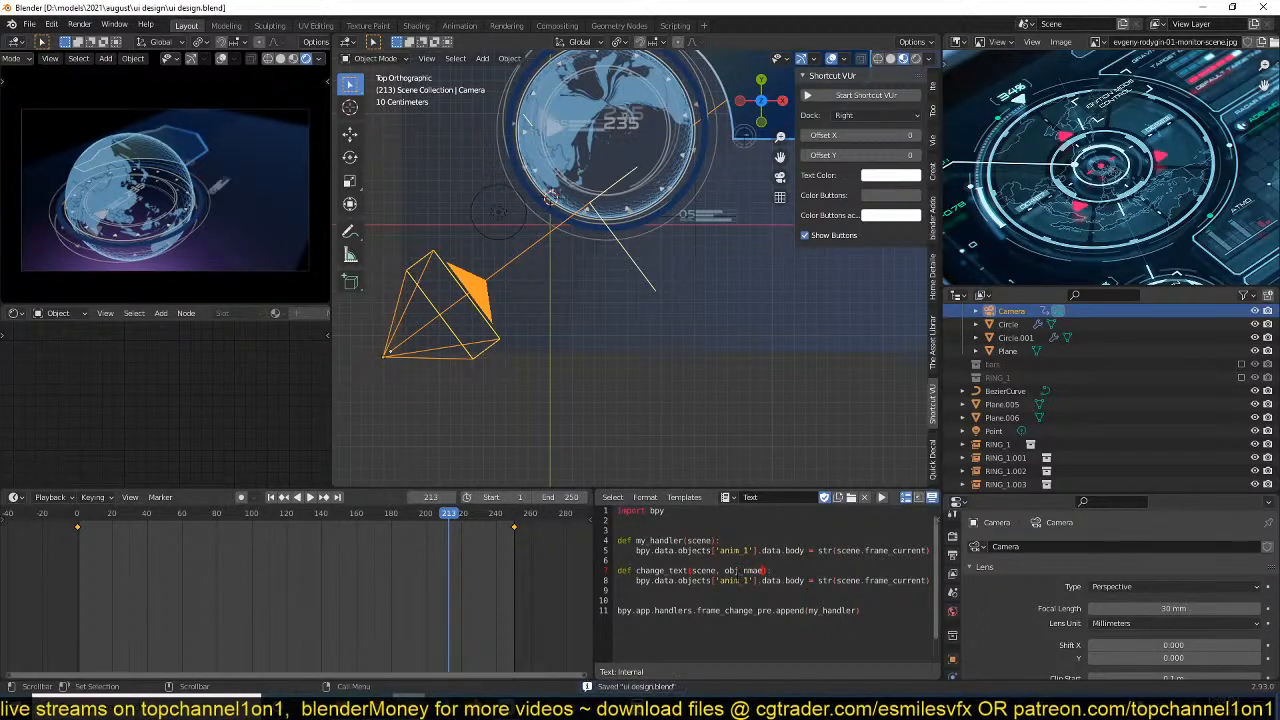
key("BackSpace")
key("BackSpace")
type("me")
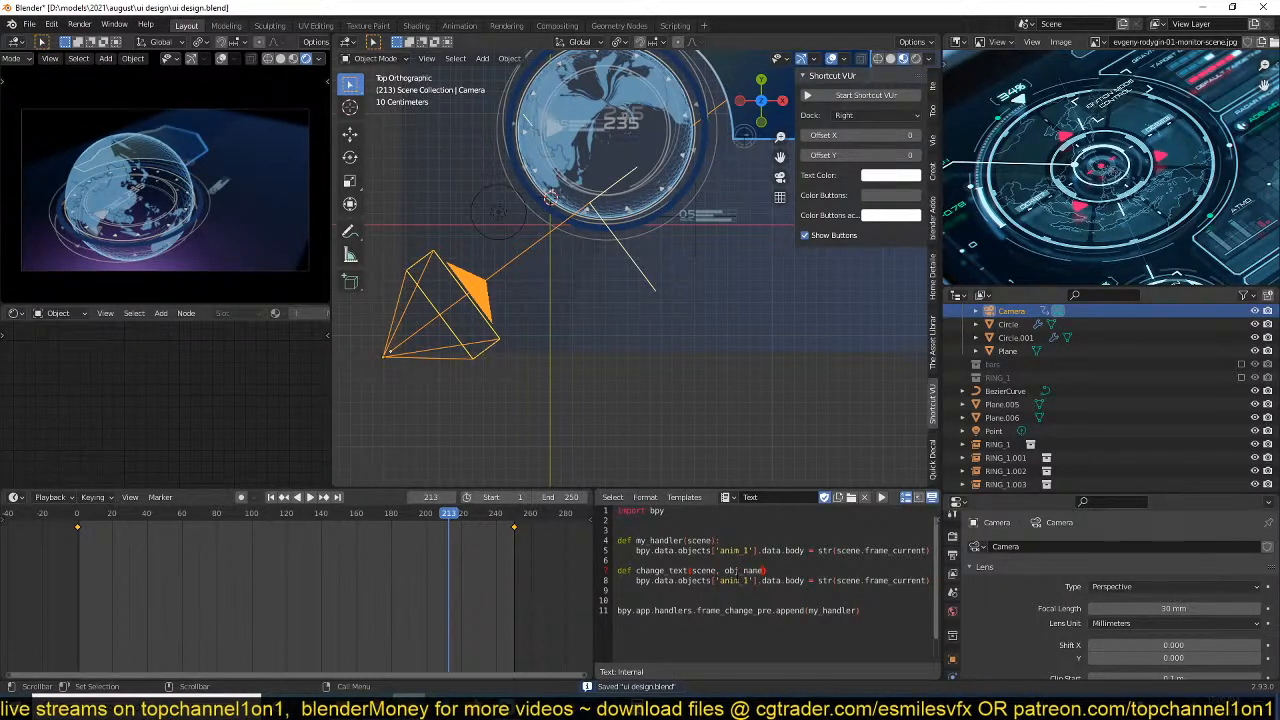
key("Down")
key("Down")
key("Down")
key("ctrl+s")
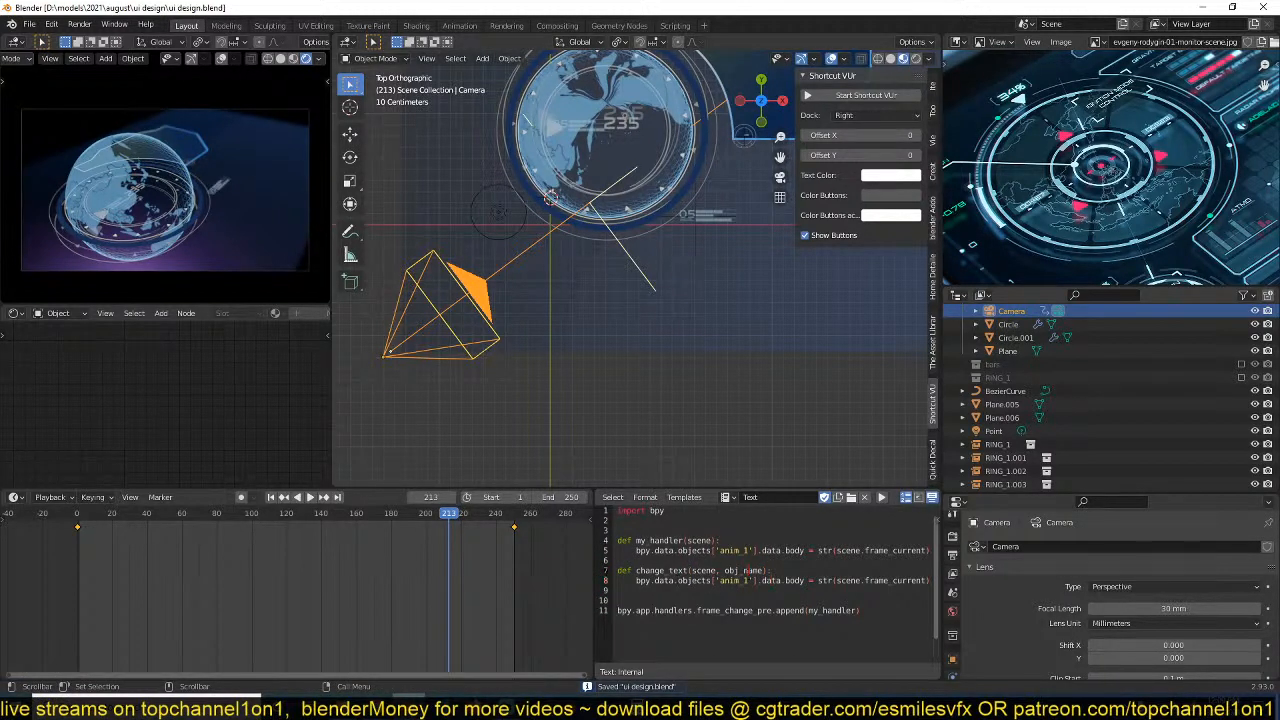
Replace the hard-coded 'anim_1' key in the change_text body with obj_name and save the file.
double_click(745, 570)
key("ctrl+c")
left_click(755, 580)
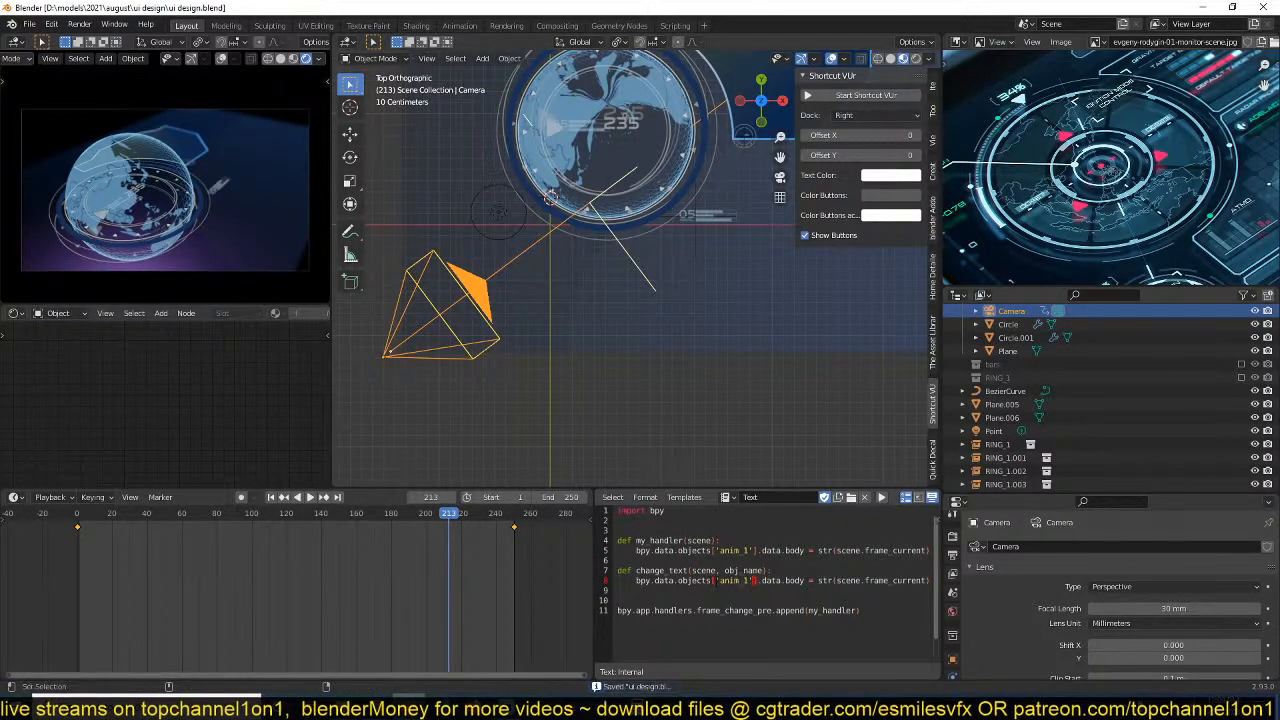
key("ctrl+v")
key("ctrl+s")
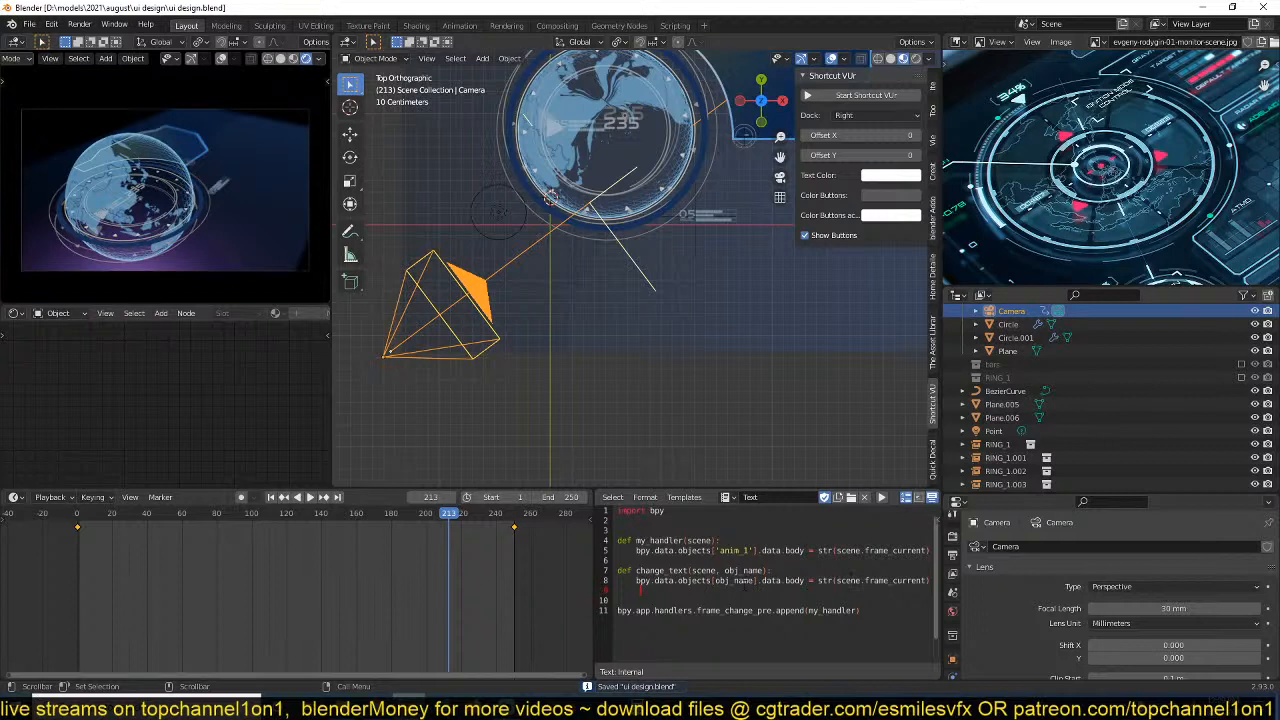
middle_click_drag(646, 348, 619, 361, "shift")
key("ctrl+s")
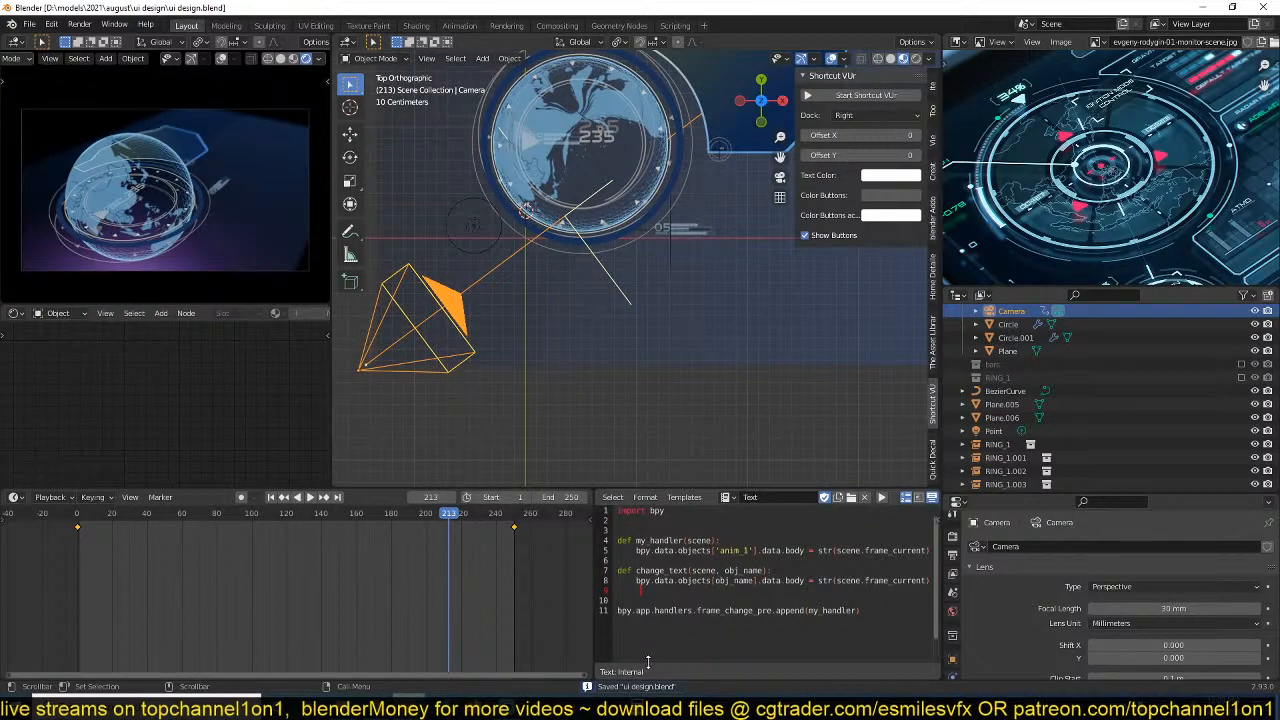
Wrap the frame number in change_text with "[" + before and + "%]" after the str call, and save the file.
left_click(928, 581)
left_click(932, 582)
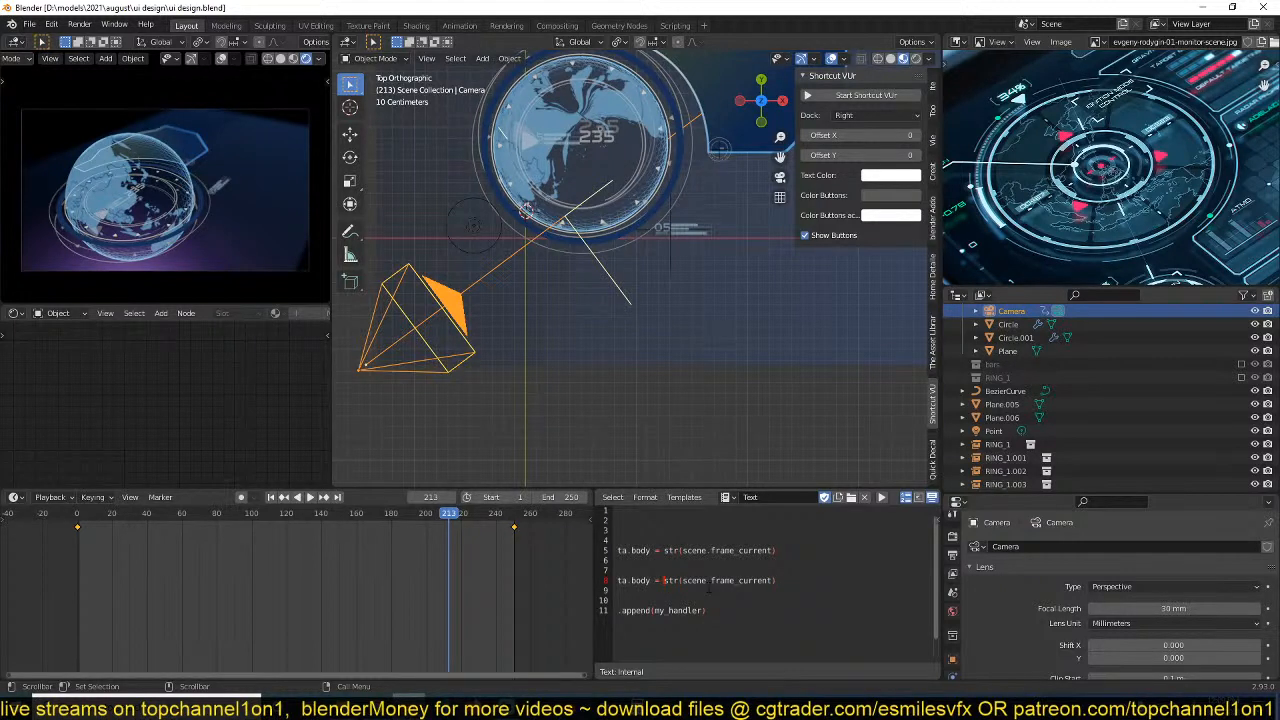
type("\"\"")
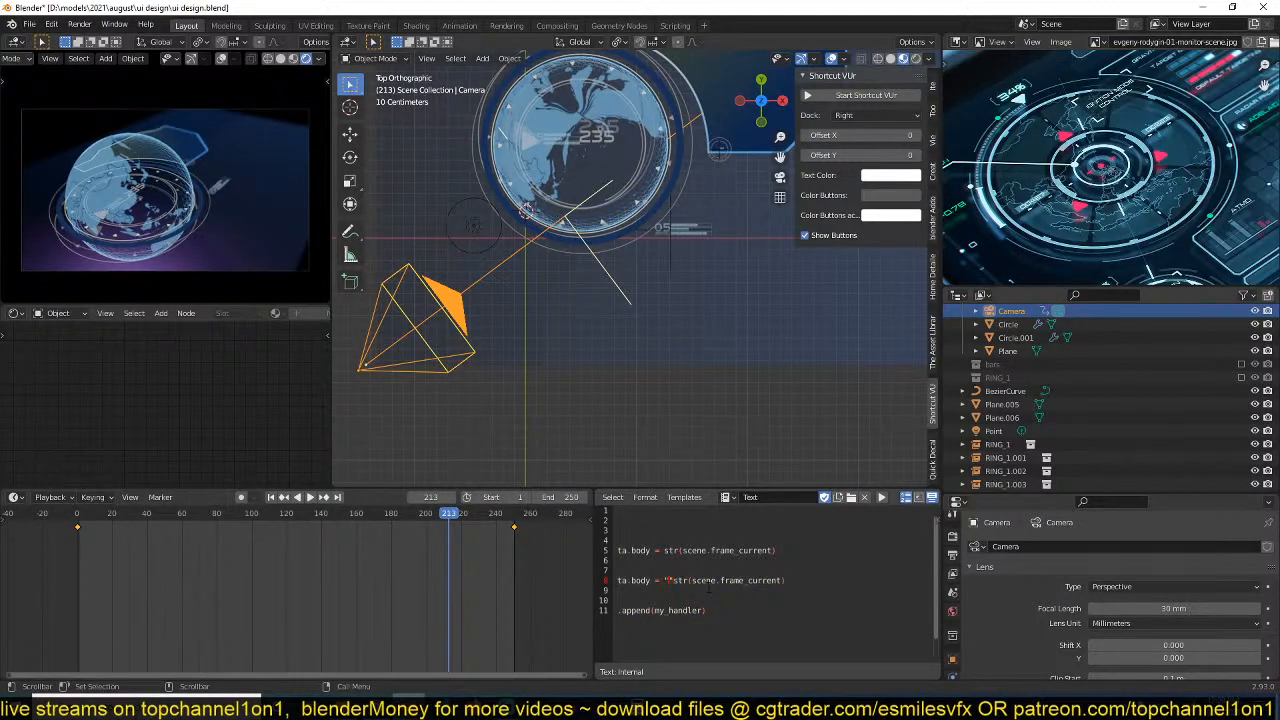
type("[")
key("Right")
type("+ ")
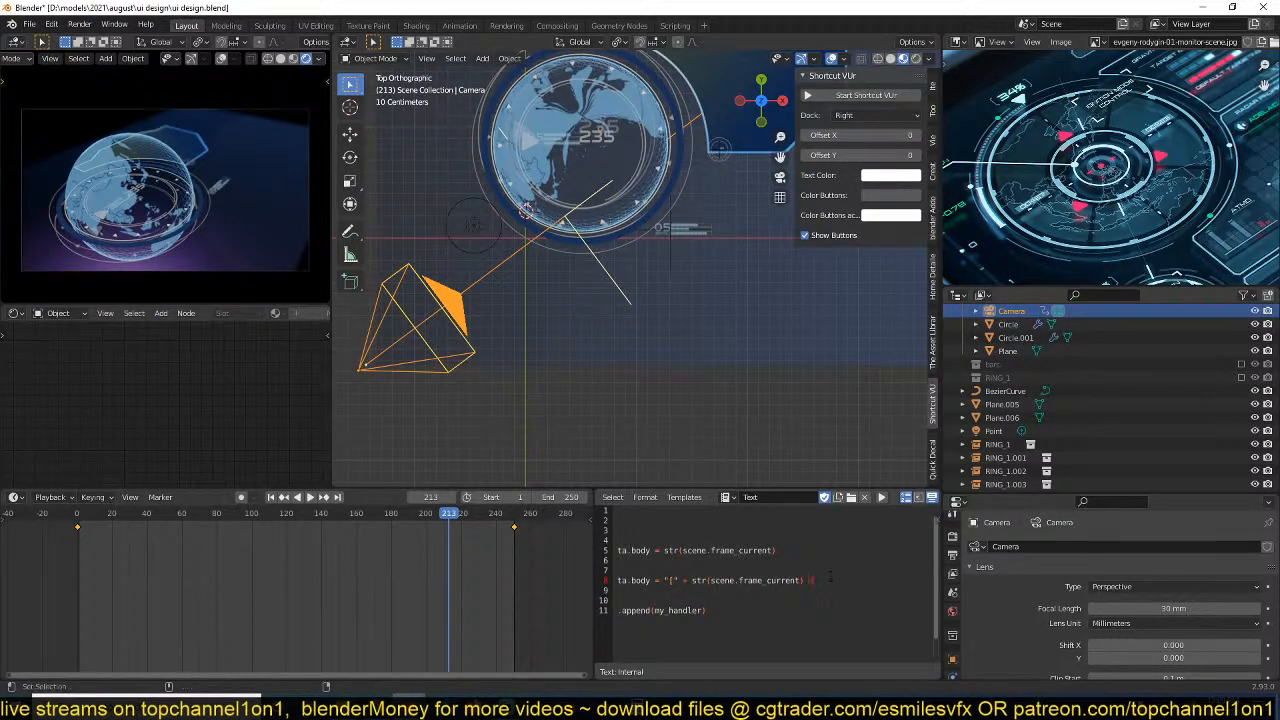
type("+ \"")
key("Left")
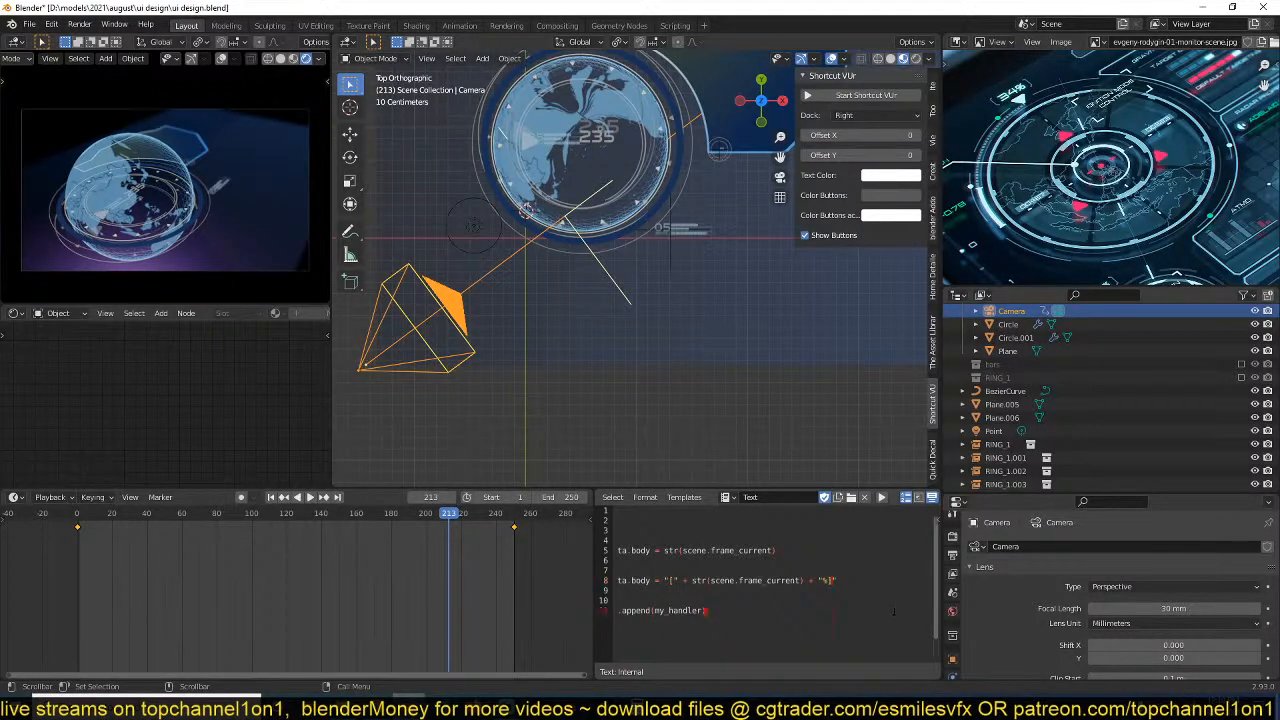
key("ctrl+s")
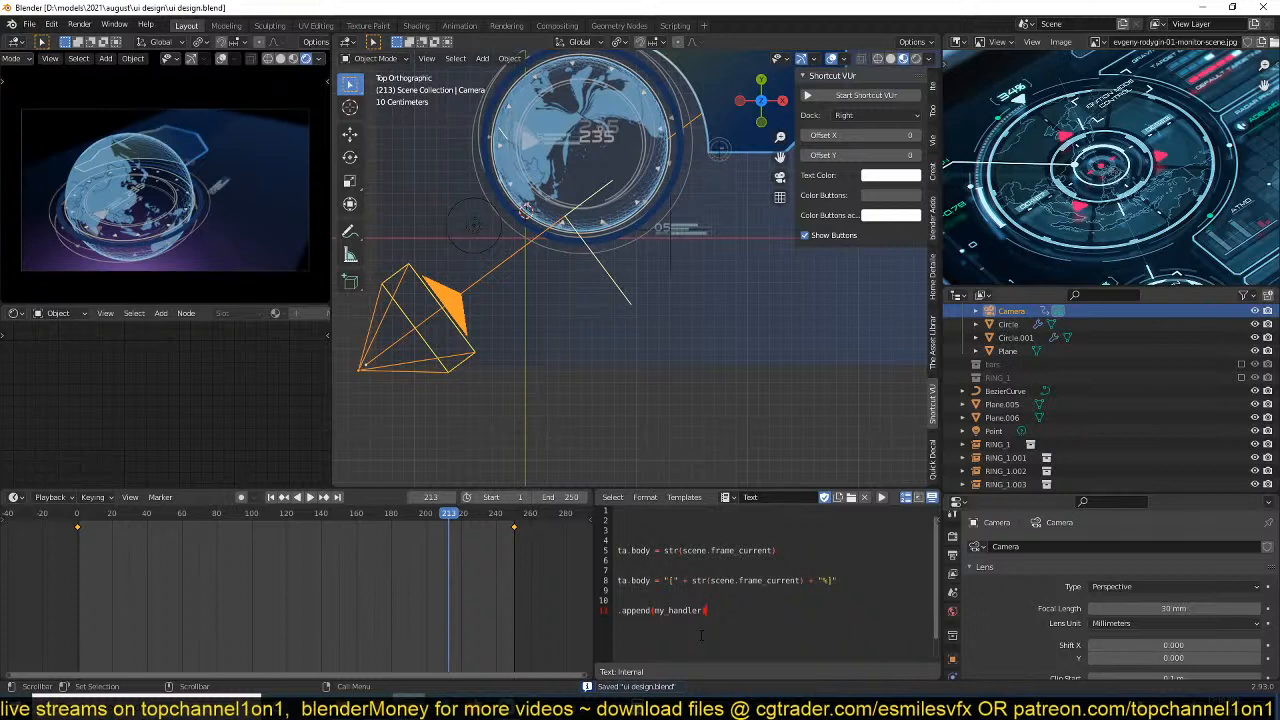
Widen the script editor area to fit the full code lines and save the file.
left_click_drag(595, 615, 525, 612)
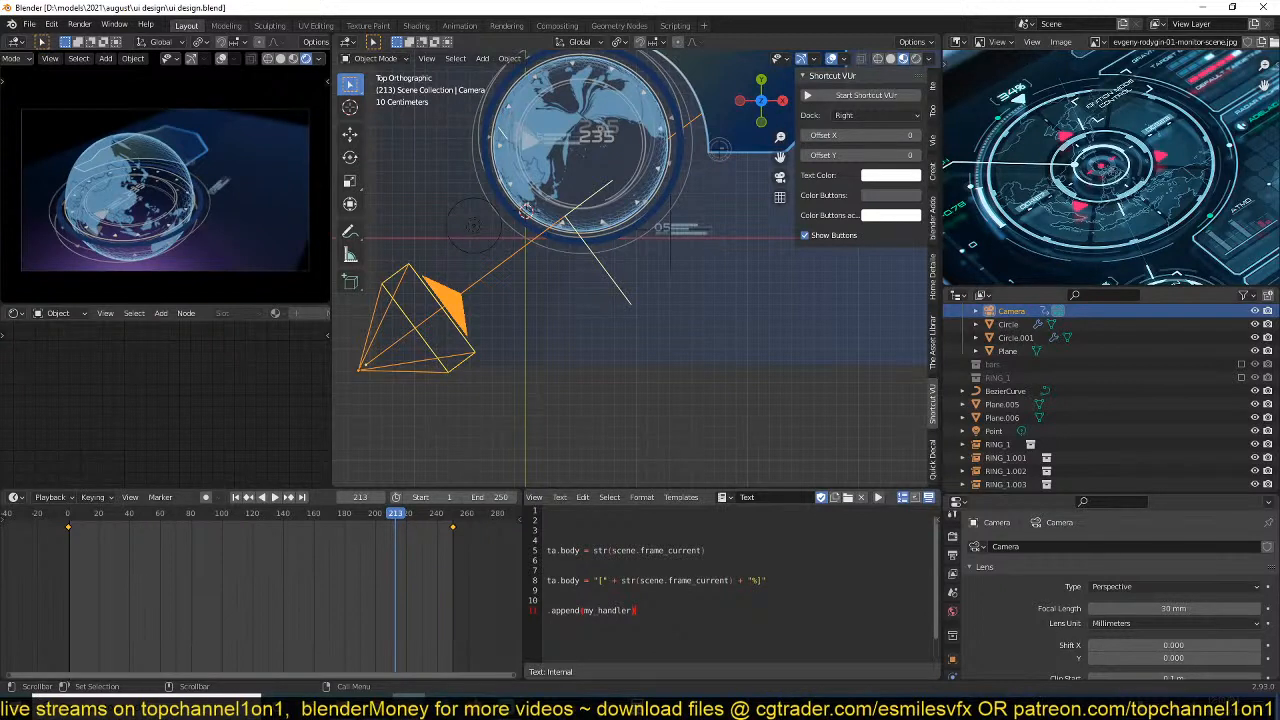
key("Up")
left_click(675, 560)
type("z")
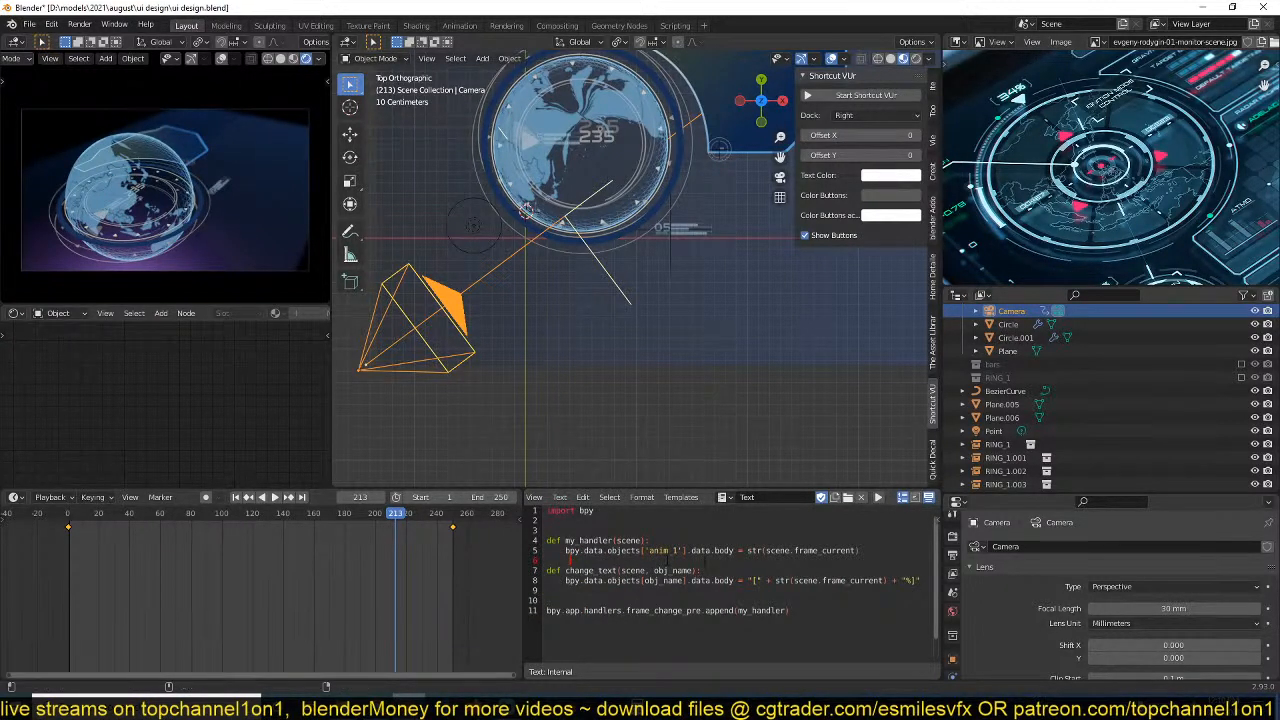
key("ctrl+s")
Add a text object below the globe and move it about -0.32 m in X and -0.44 m in Y.
scroll(609, 305, "up", 2)
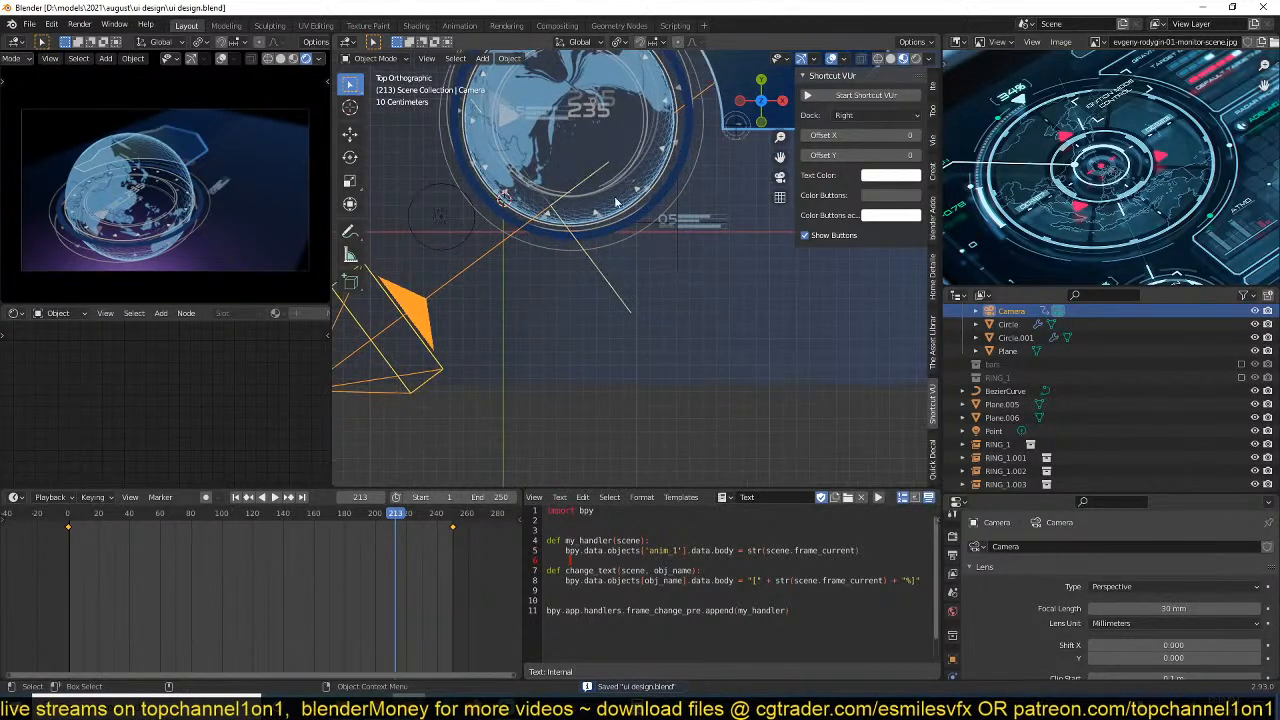
scroll(1000, 460, "down", 1)
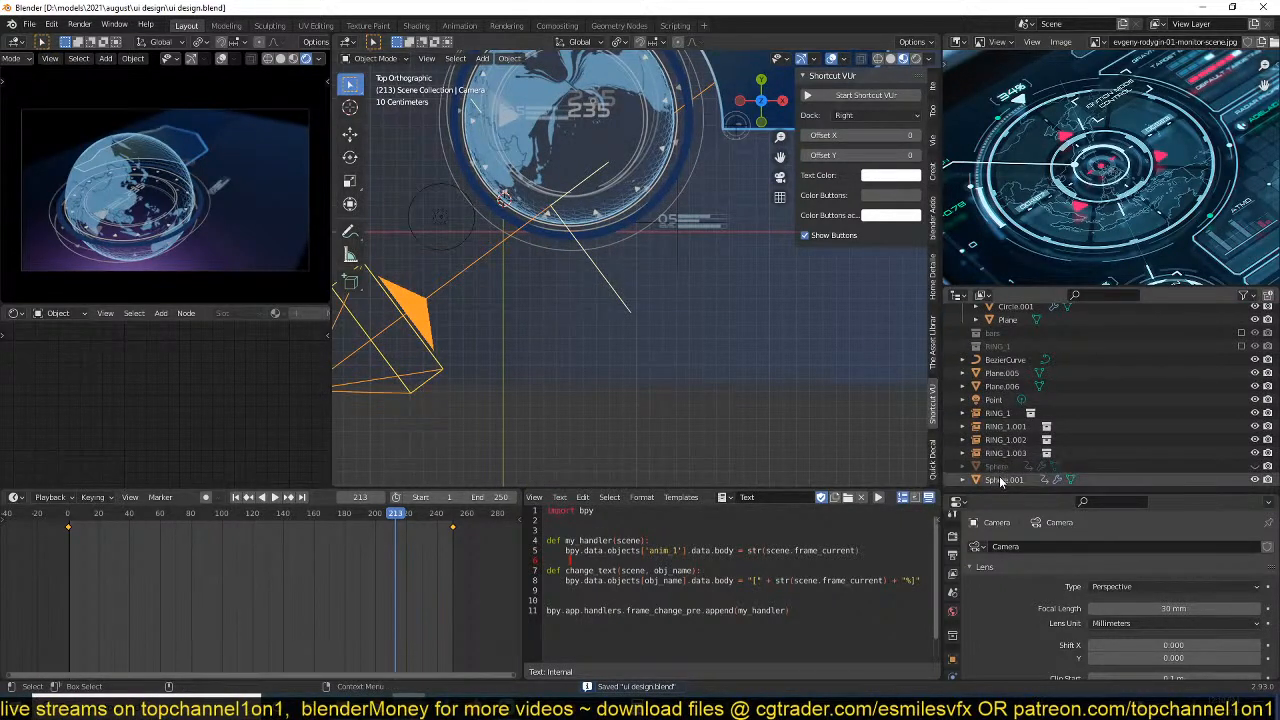
left_click(1005, 426)
middle_click_drag(598, 400, 598, 381, "shift")
right_click(597, 385, "shift")
key("shift+a")
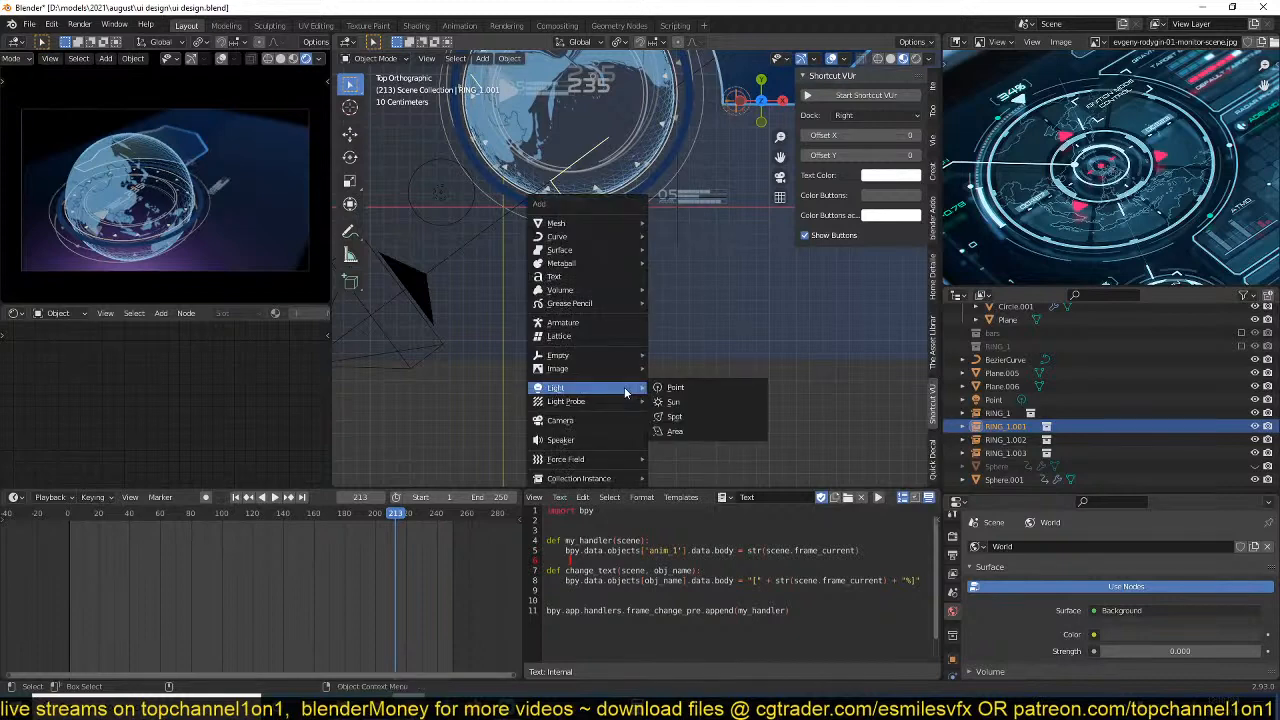
left_click(595, 277)
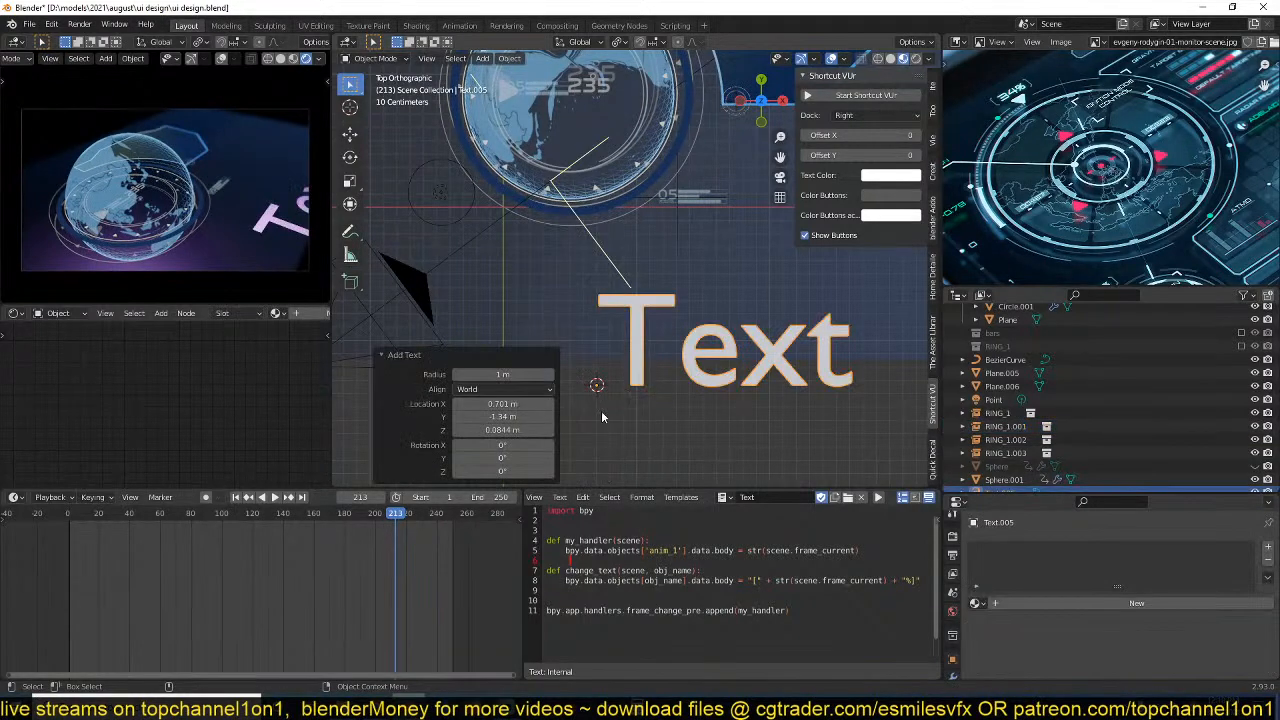
key("g")
left_click(786, 331)
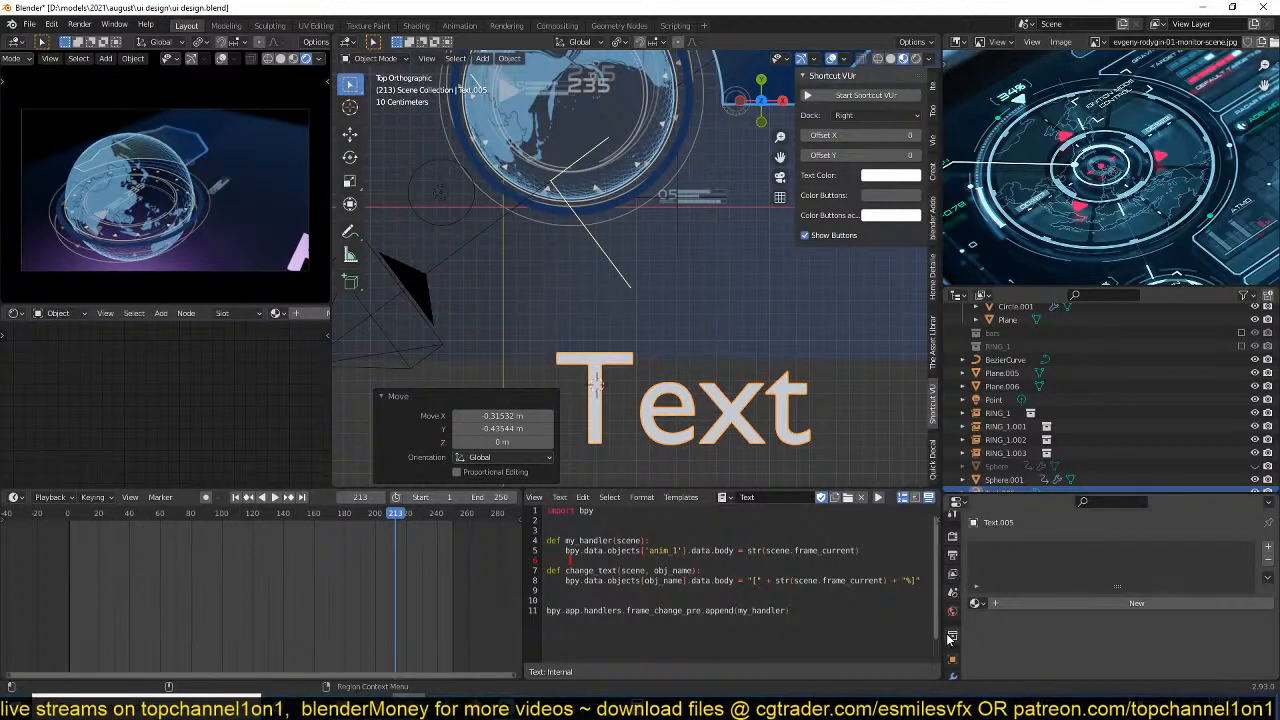
Rename the new text object as percent.
left_click(952, 659)
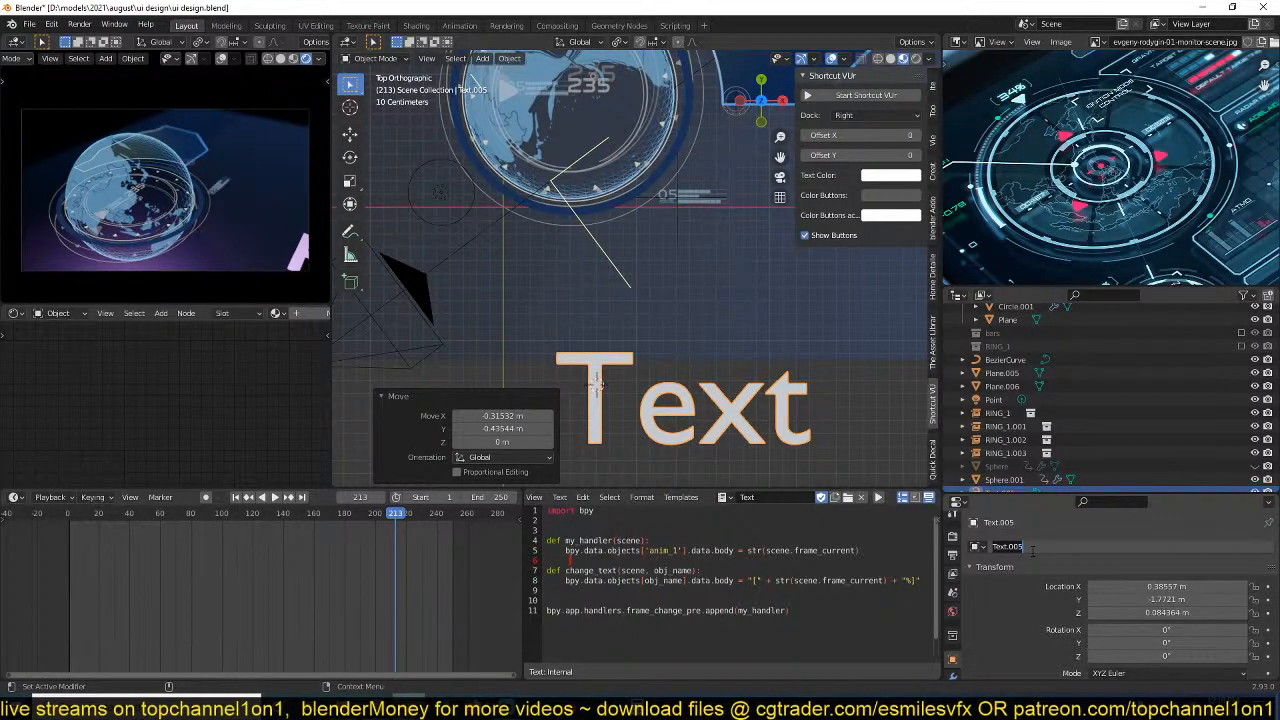
type("percent")
key("Return")
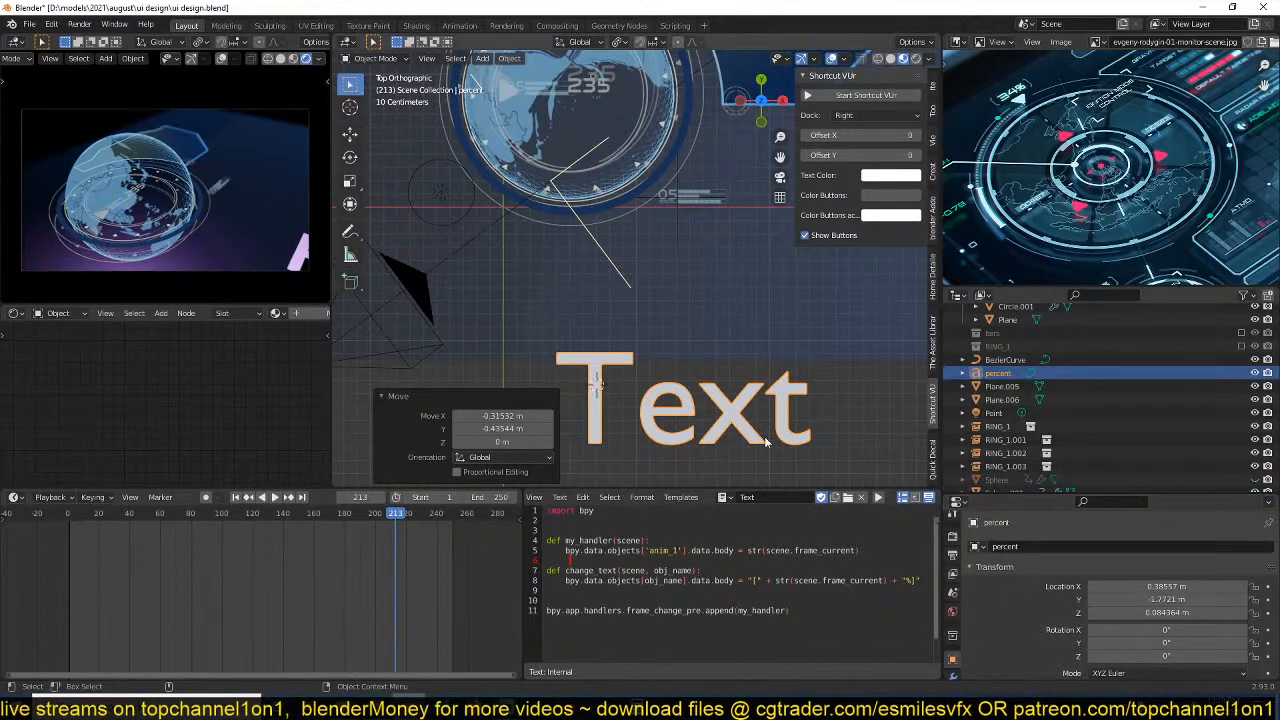
Move the percent text object into a new collection named percentage.
scroll(776, 375, "up", 3)
middle_click_drag(776, 375, 782, 348, "shift")
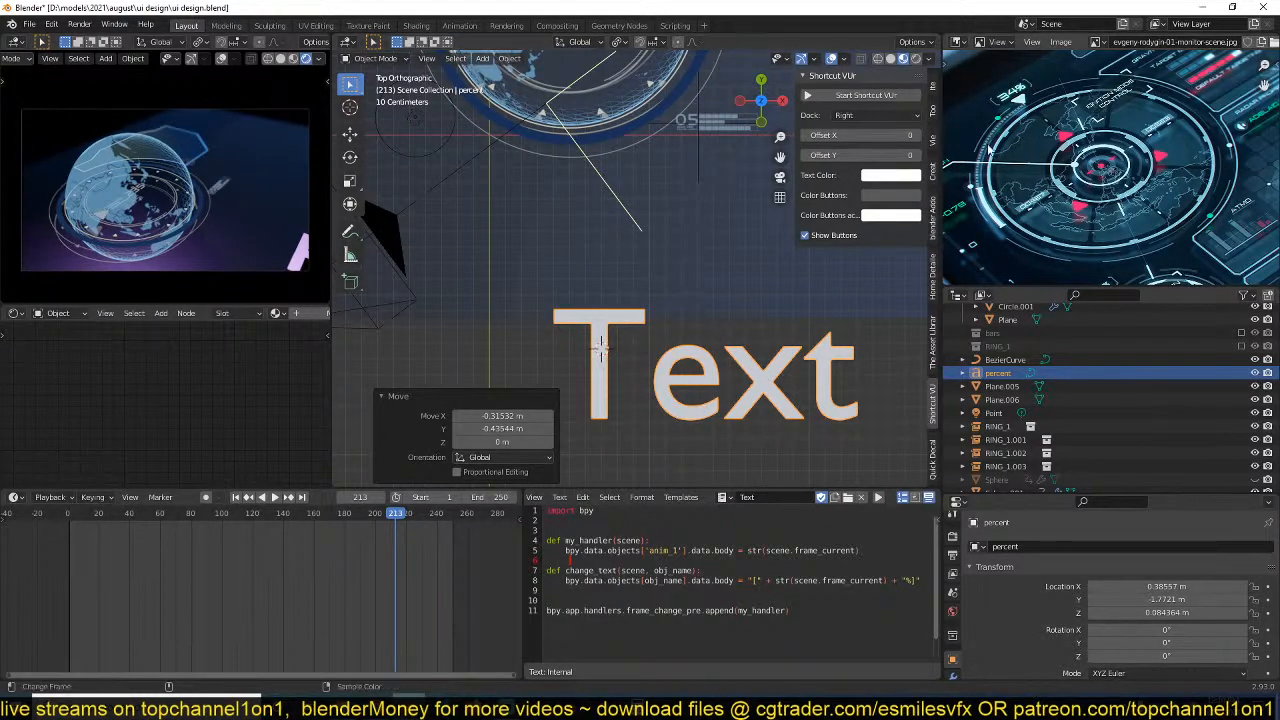
middle_click_drag(656, 278, 661, 422, "shift")
scroll(660, 416, "down", 2)
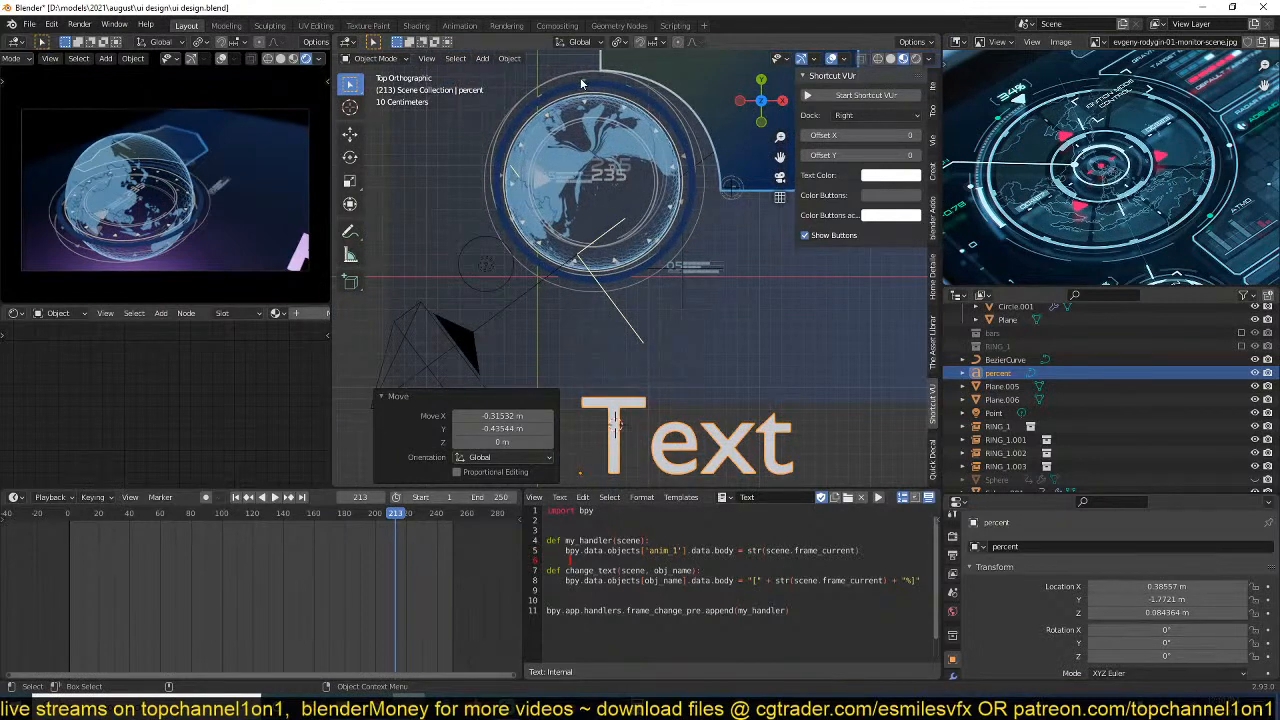
scroll(600, 310, "up", 3)
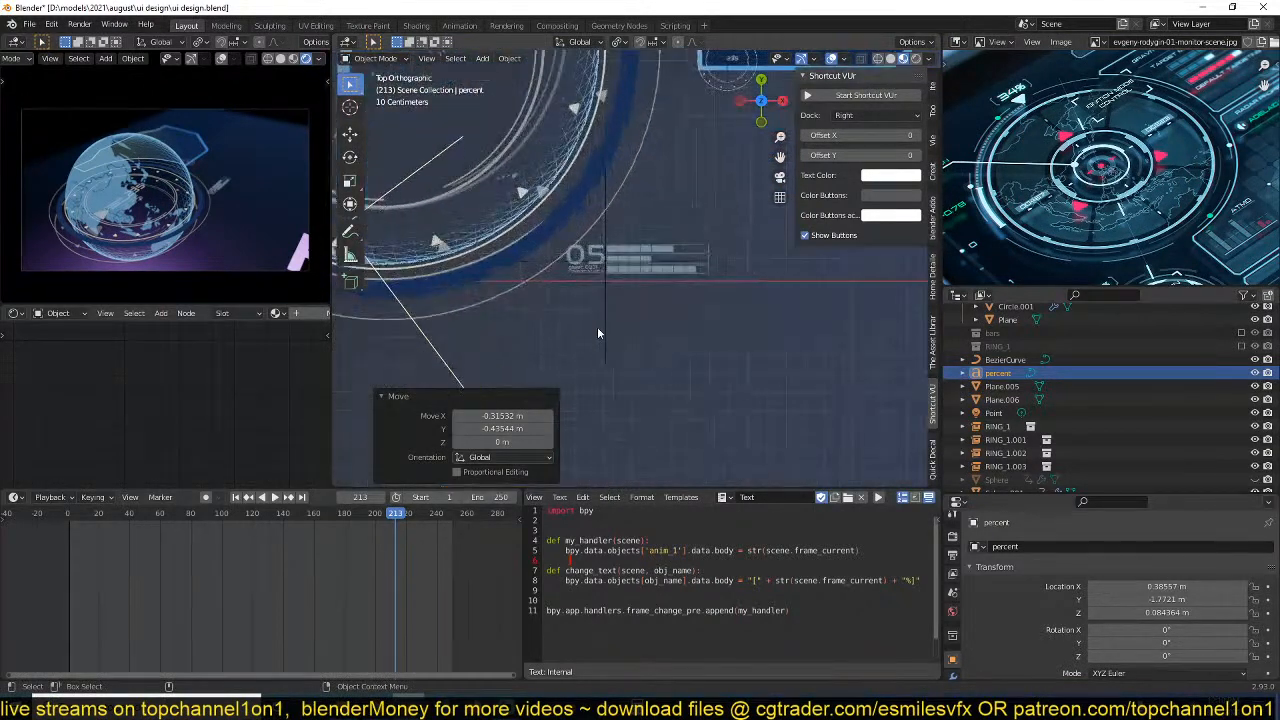
scroll(598, 333, "down", 4)
key("m")
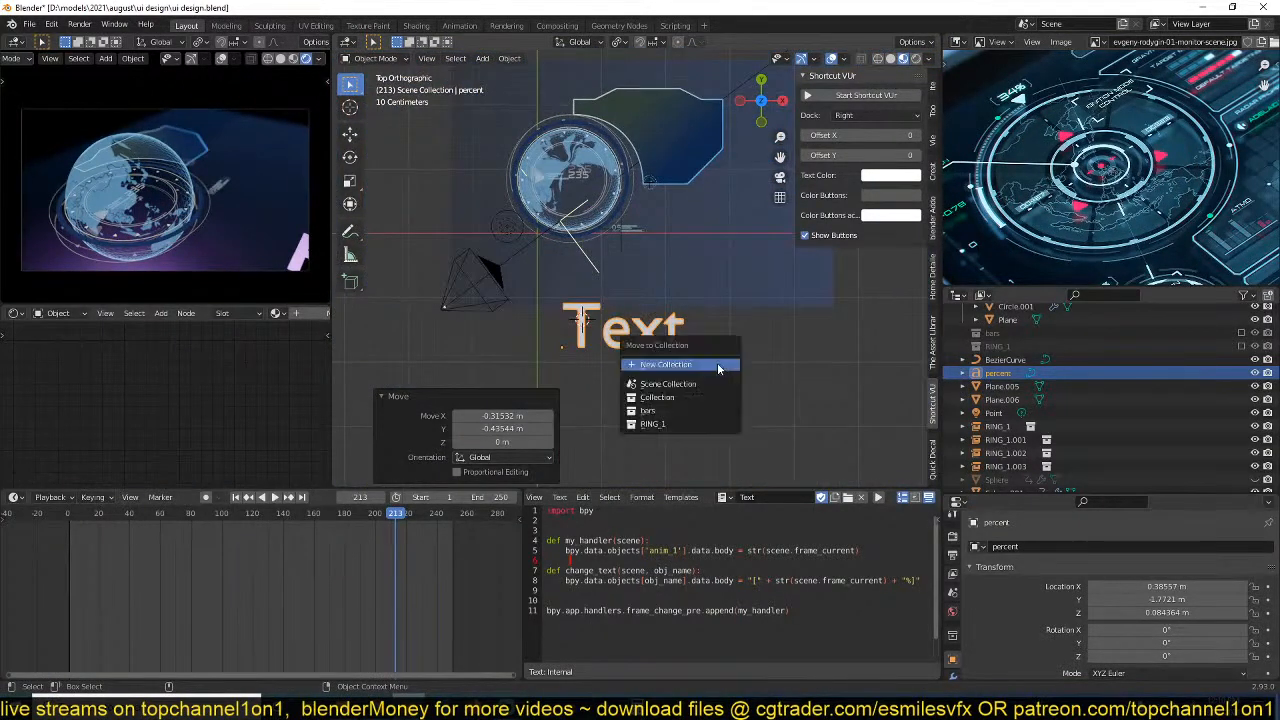
left_click(718, 366)
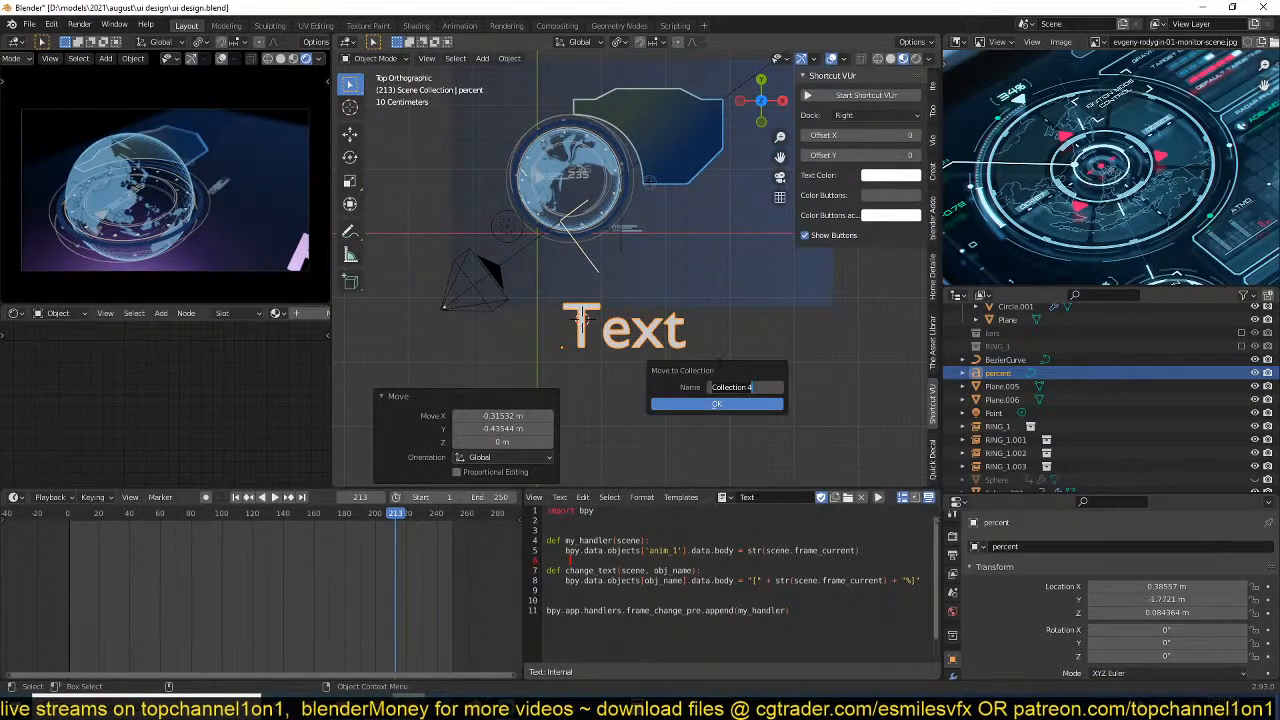
type("percentage")
left_click(707, 403)
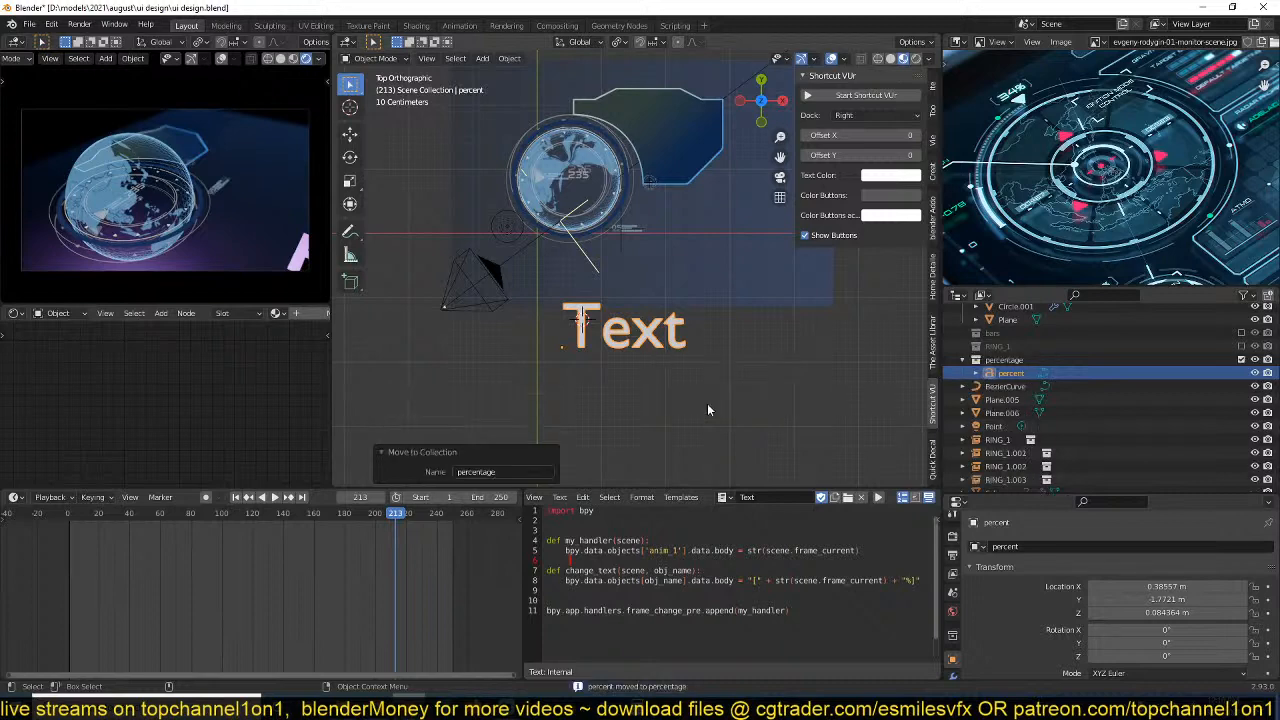
Save the file, scale the percent text by about 0.434 and assign Material.005 to it.
scroll(707, 403, "up", 2)
key("ctrl+s")
middle_click_drag(707, 403, 734, 385, "shift")
scroll(714, 406, "up", 2)
key("s")
left_click(680, 408)
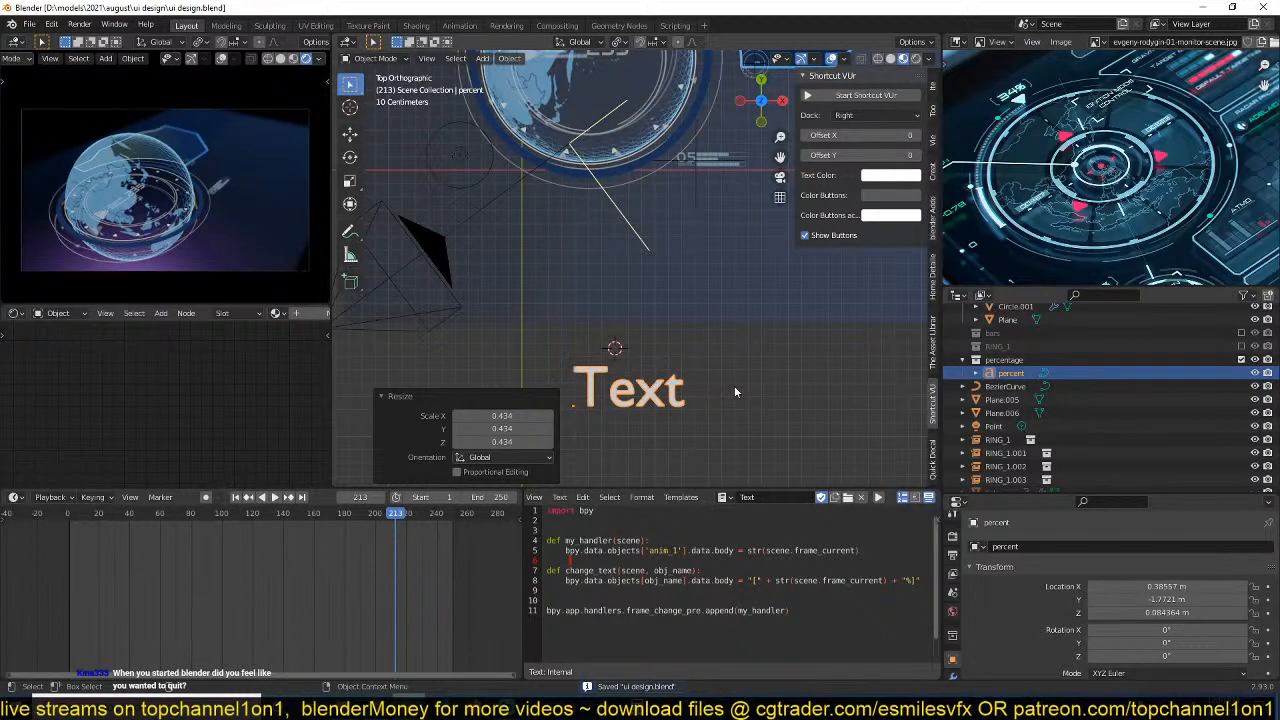
middle_click_drag(729, 390, 750, 350, "shift")
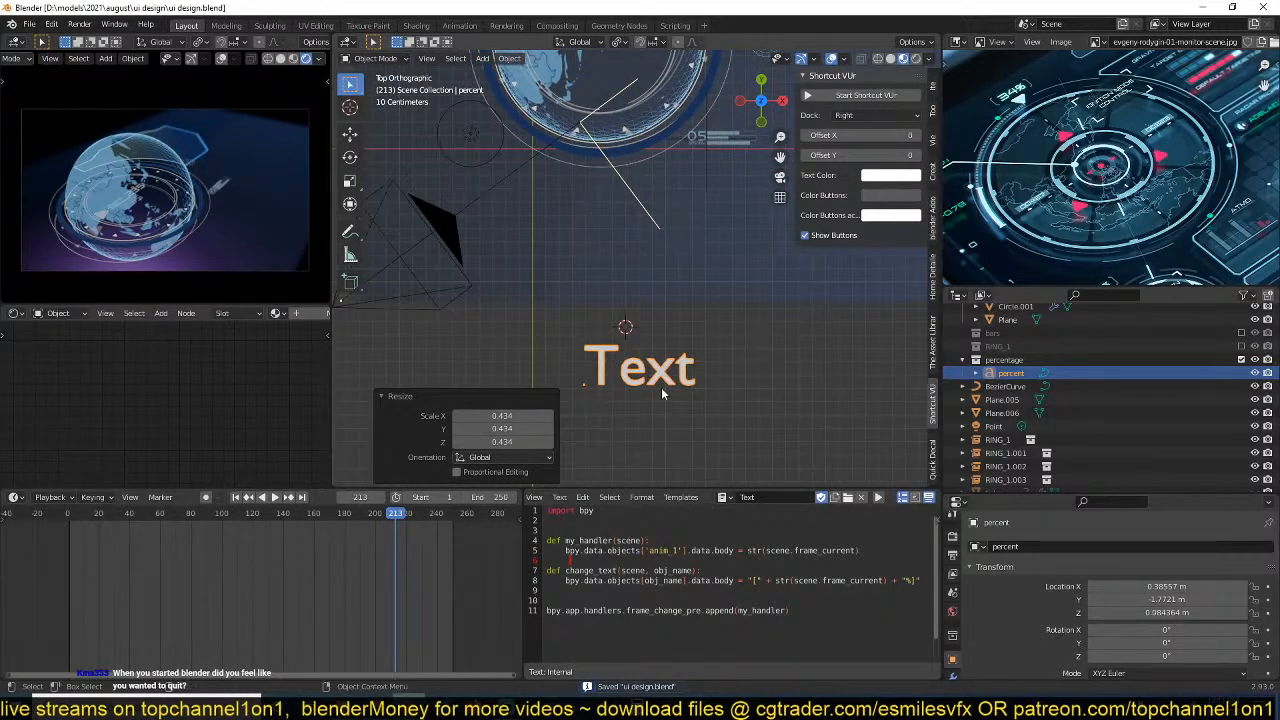
left_click(276, 313)
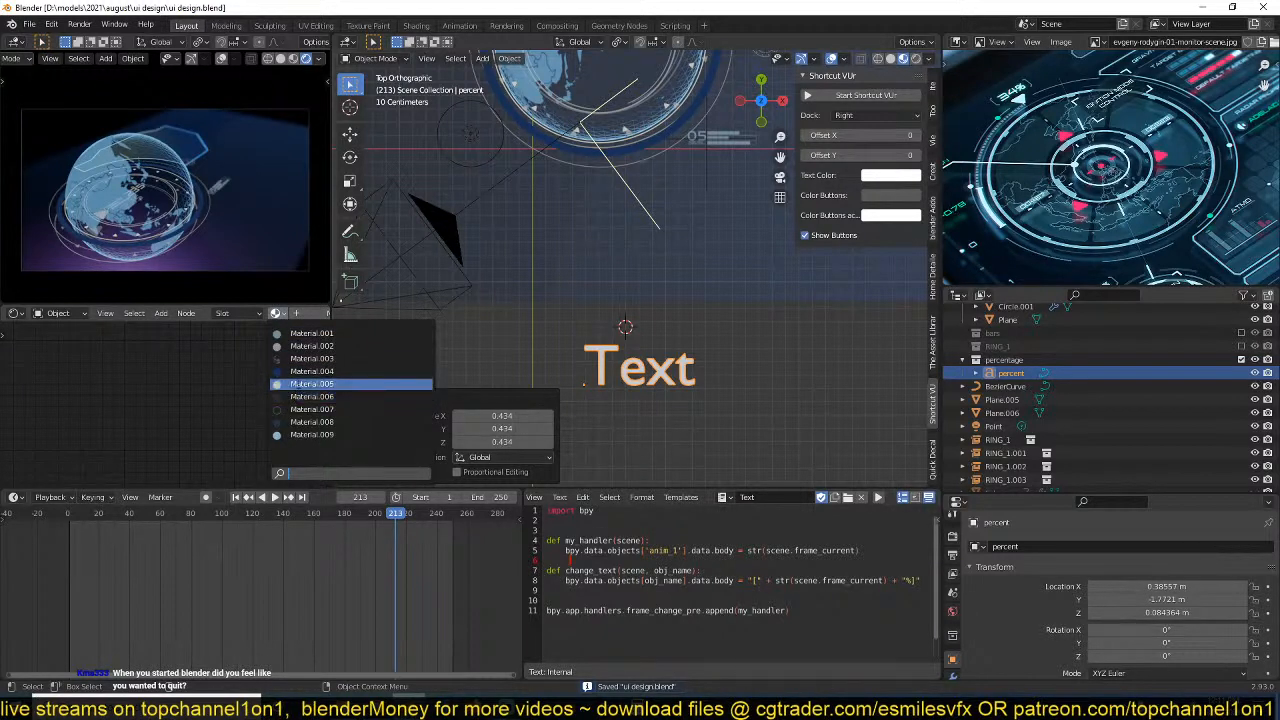
left_click(300, 384)
Add an instance of the percentage collection near the globe's lower edge and scale it by about 0.27.
middle_click_drag(577, 205, 456, 271, "shift")
key("shift+a")
mouse_move(575, 395)
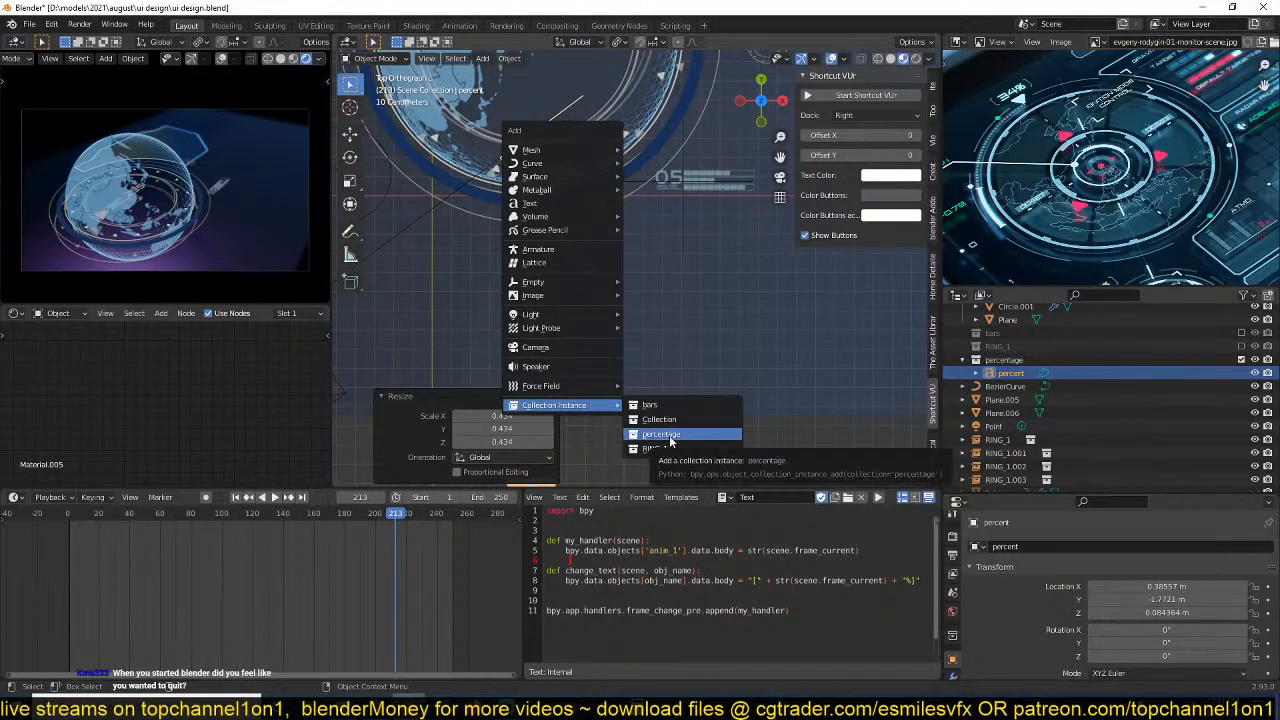
left_click(671, 441)
key("s")
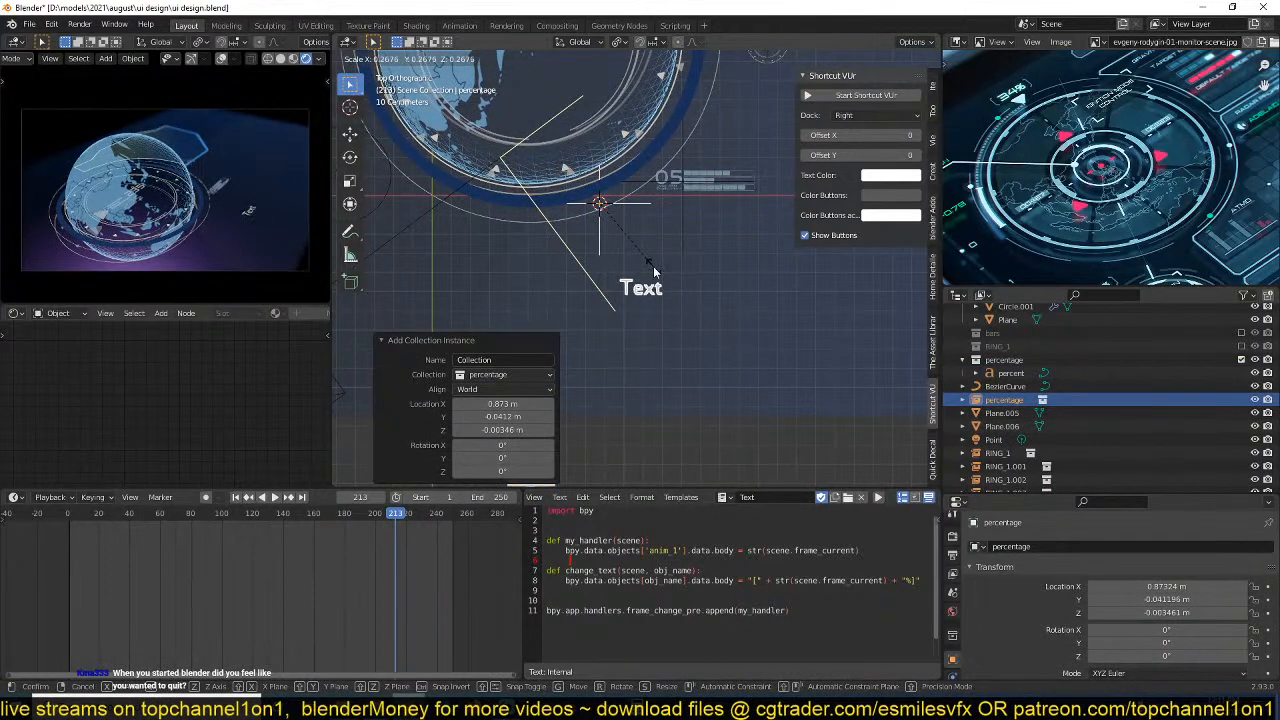
left_click(655, 272)
Scale the percent text by about 0.268, move it by about -0.384 m in X and 1.694 m in Y, and isolate it.
scroll(704, 367, "down", 3)
left_click(626, 418)
key("s")
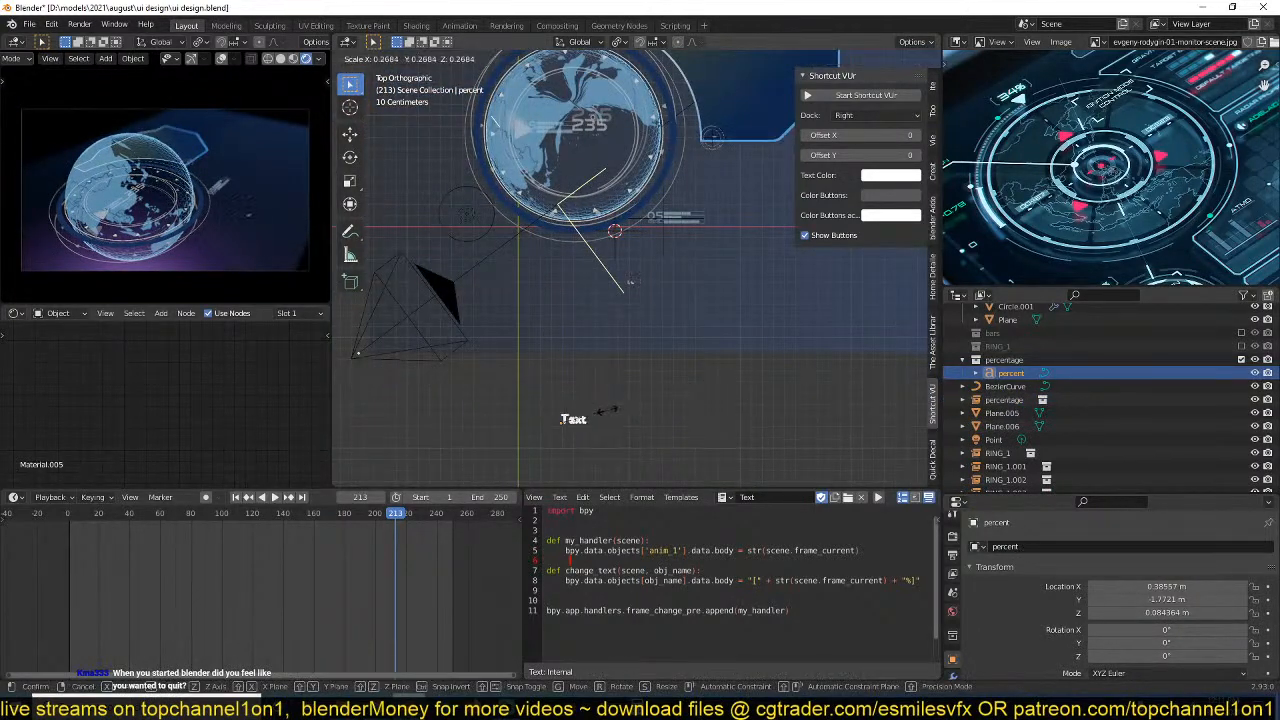
left_click(630, 281)
key("g")
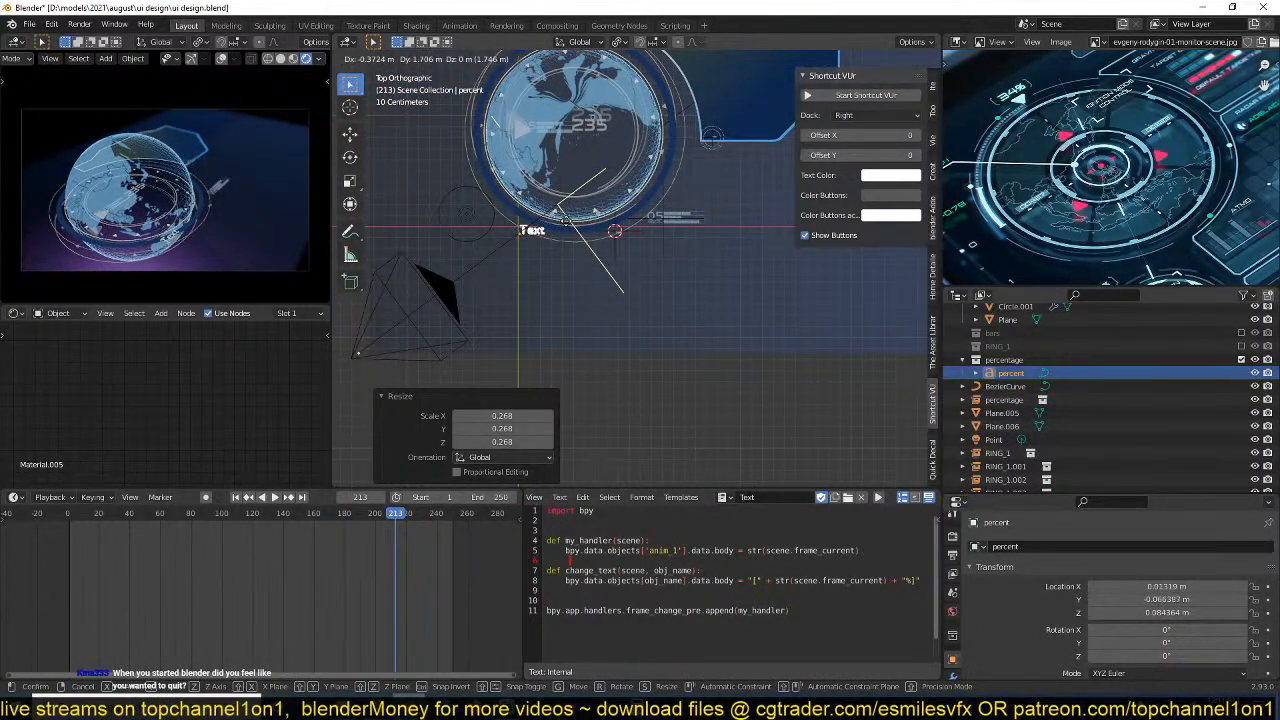
left_click(621, 291)
scroll(616, 302, "up", 4)
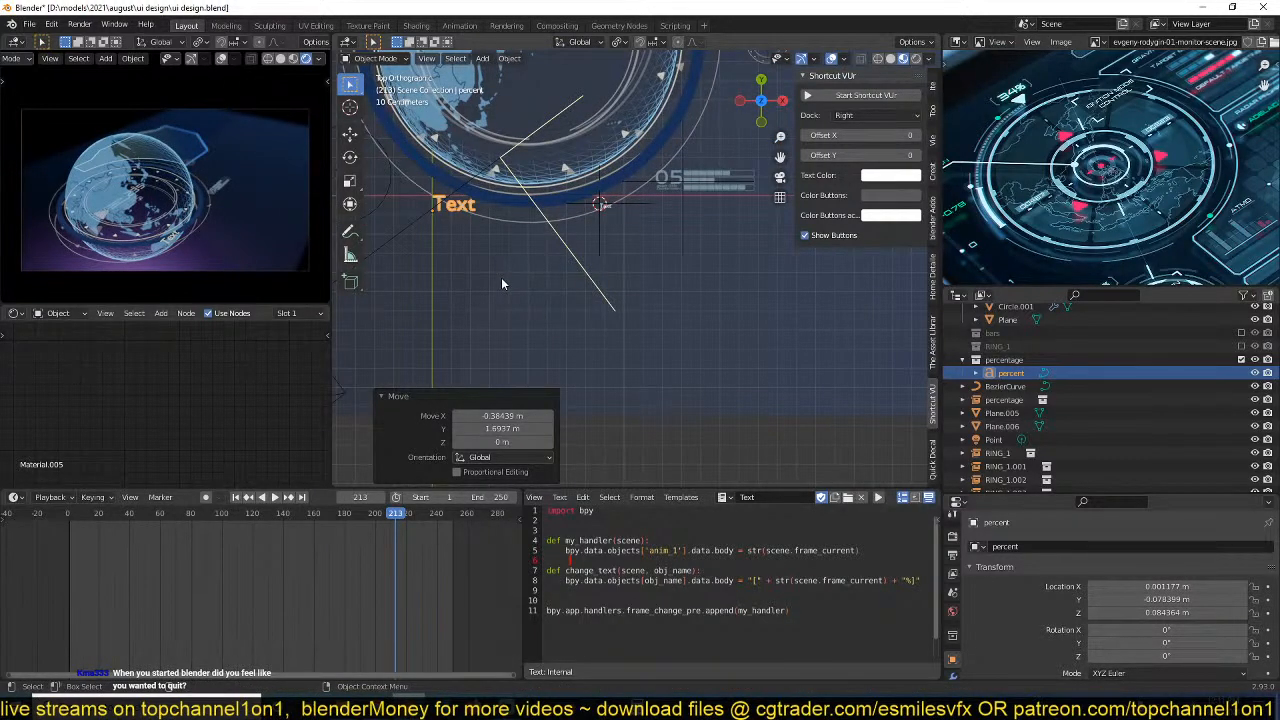
key("KP_Divide")
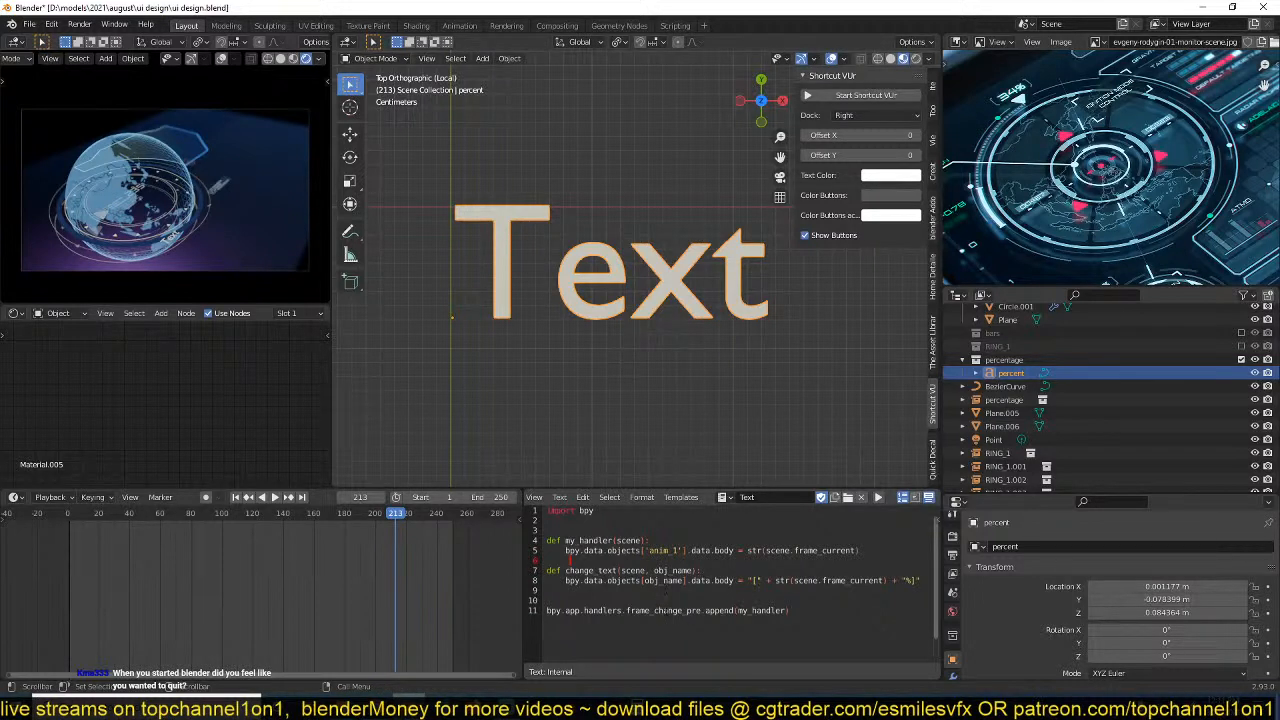
left_click_drag(790, 610, 546, 610)
key("ctrl+c")
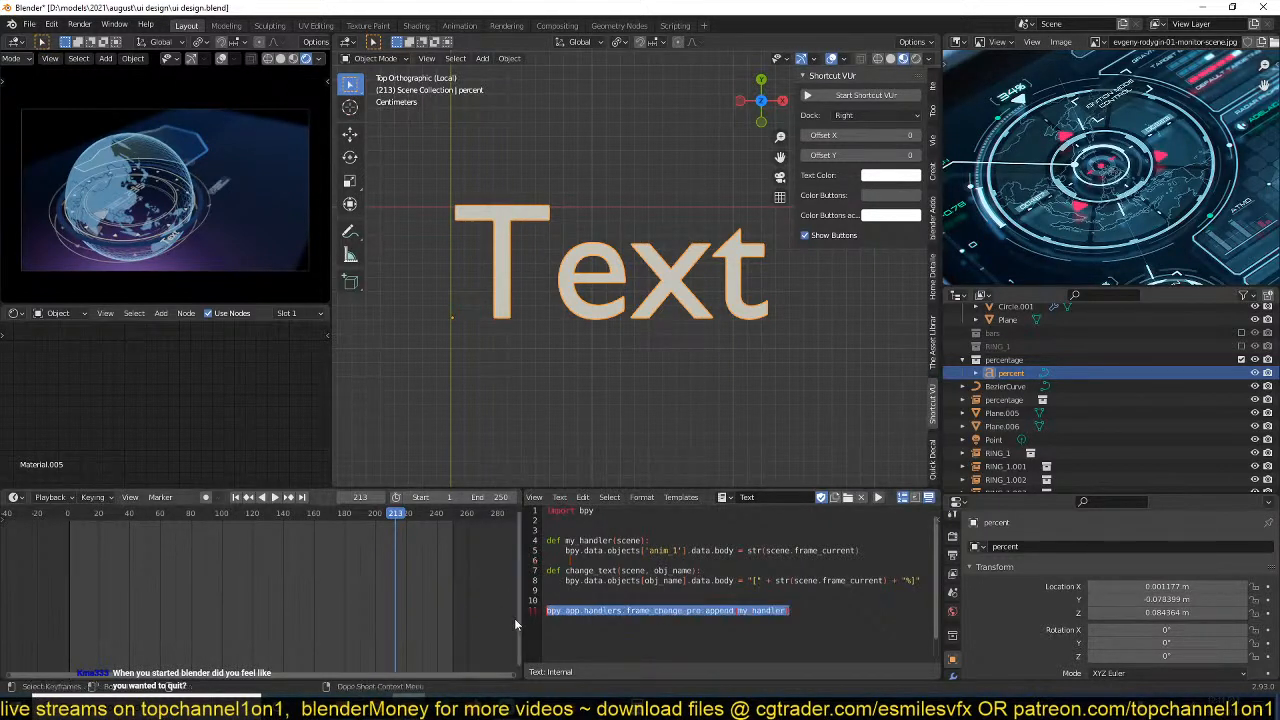
left_click(790, 611)
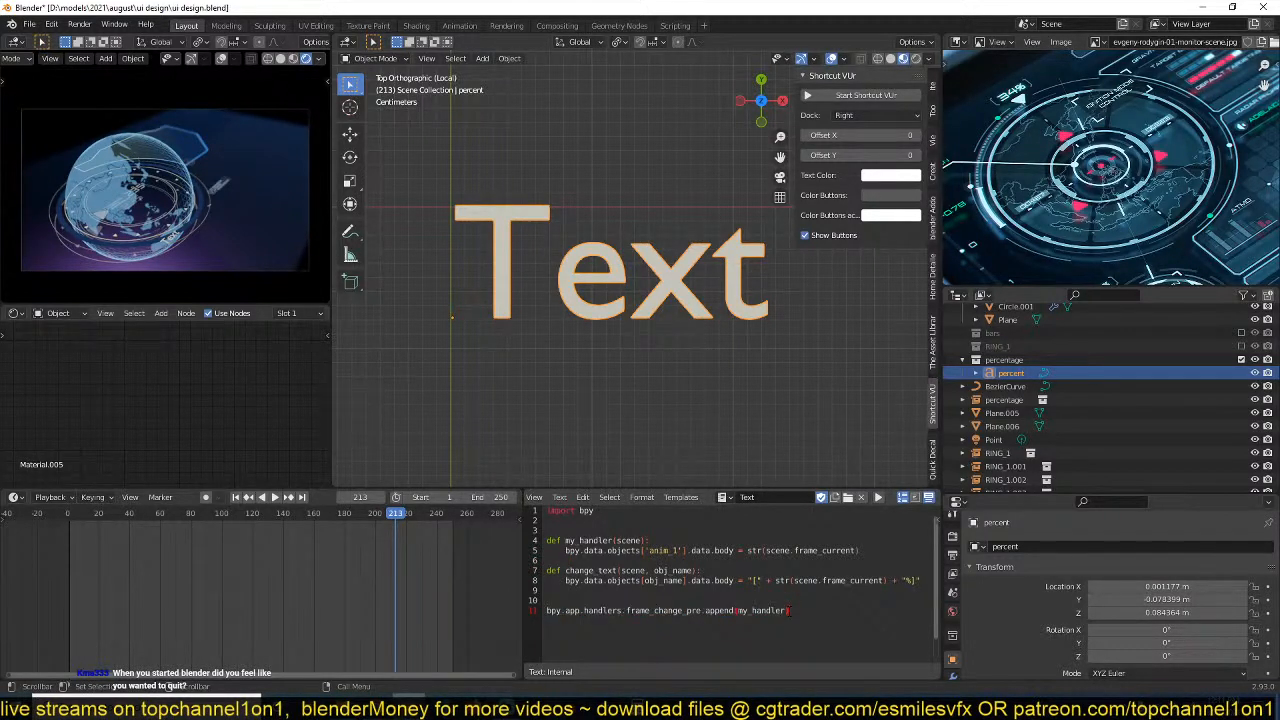
key("Return")
key("ctrl+v")
key("ctrl+z")
Add change_text as a second argument after my_handler in the script's append call and save the file.
double_click(592, 570)
key("ctrl+c")
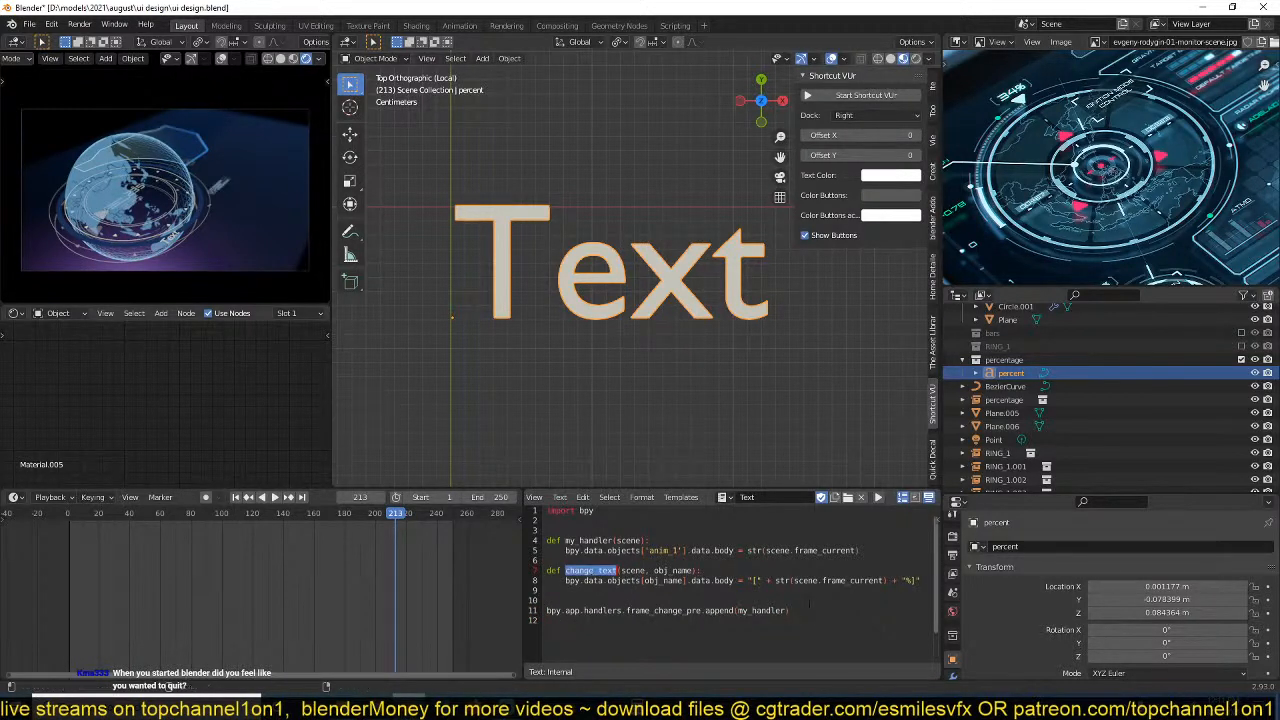
left_click(785, 611)
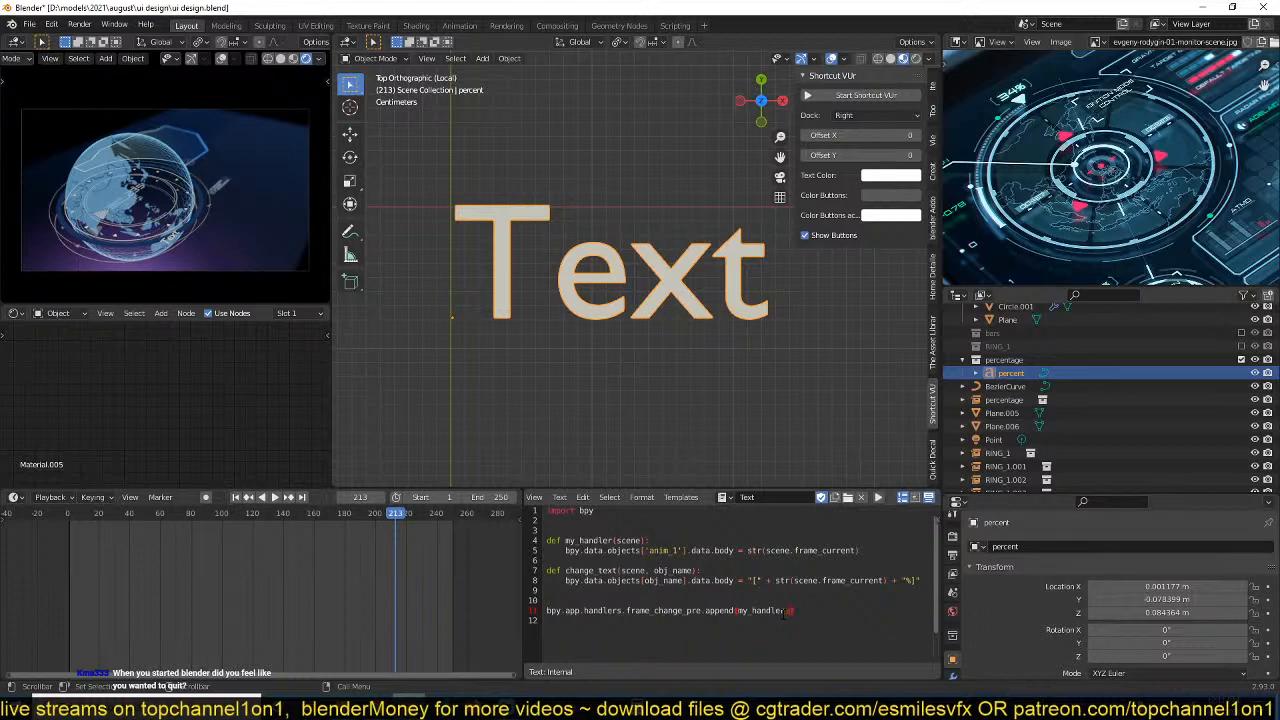
type(",")
key("ctrl+v")
key("ctrl+s")
key("Up")
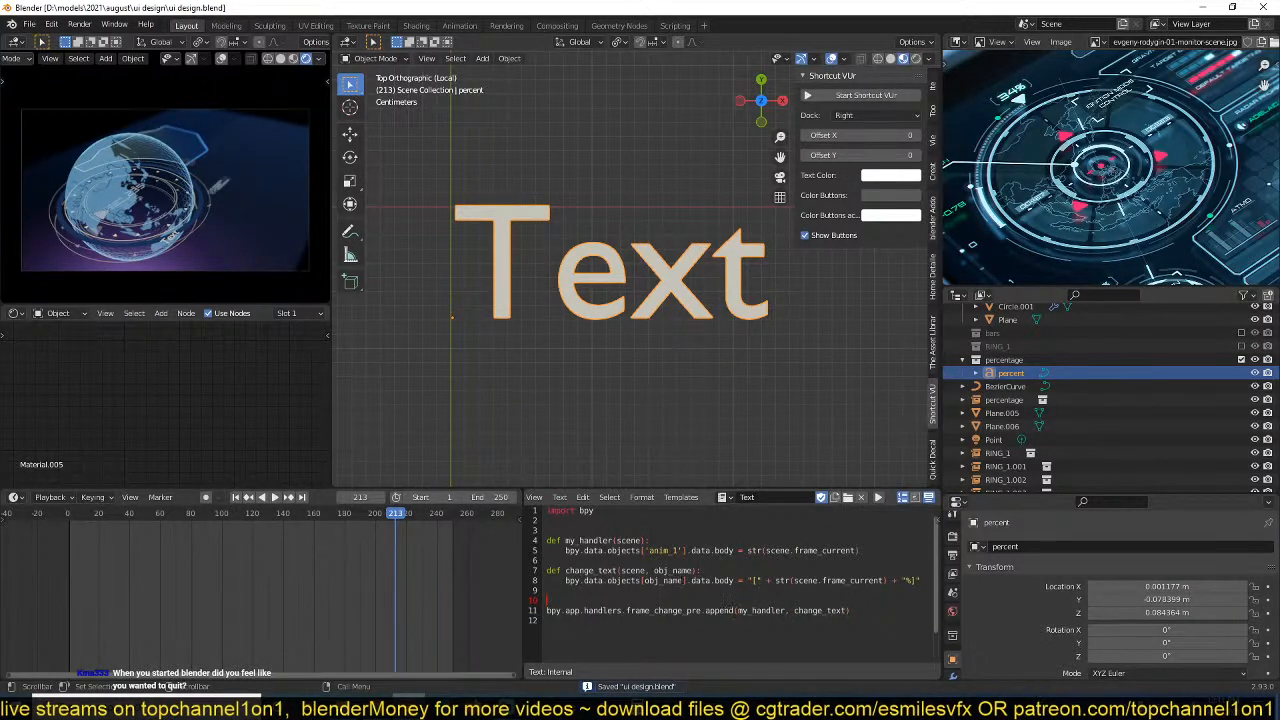
left_click(664, 580)
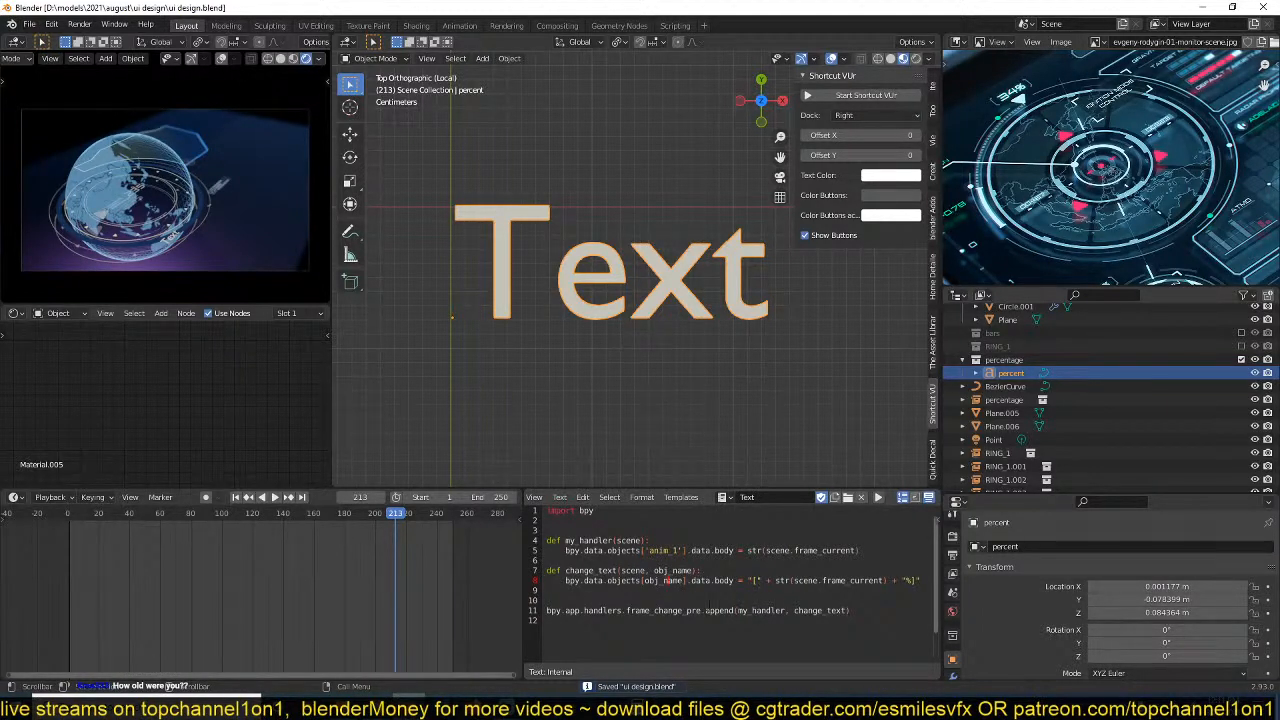
double_click(843, 610)
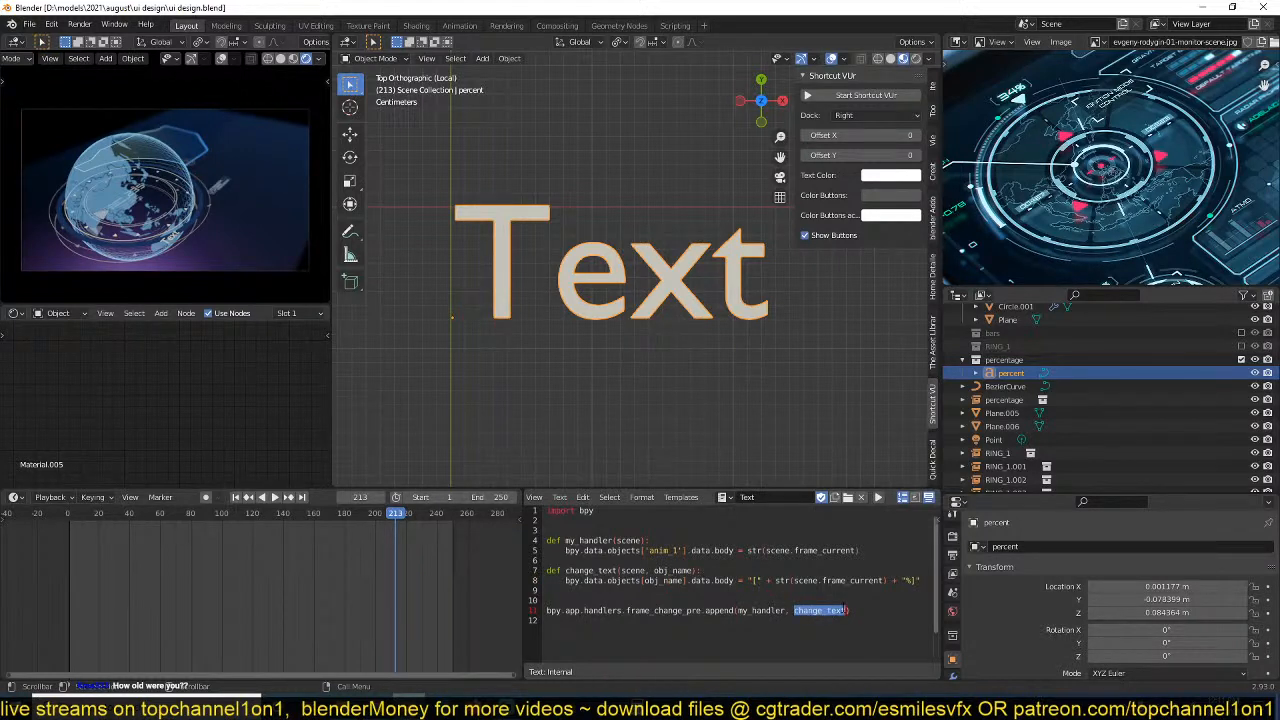
left_click(846, 610)
double_click(846, 610)
left_click(847, 610)
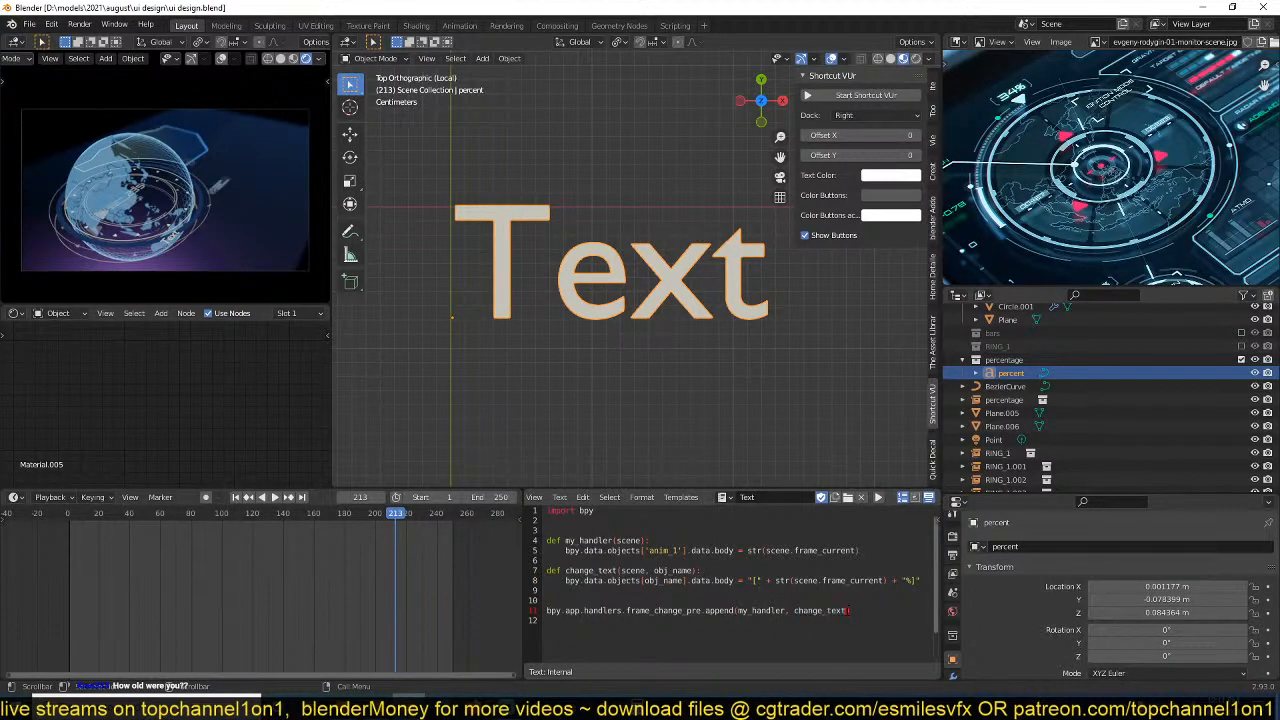
double_click(829, 610)
left_click(787, 610)
Scale the percent text by about 0.683, save the file, and return from the isolated view to the full scene.
key("ctrl+s")
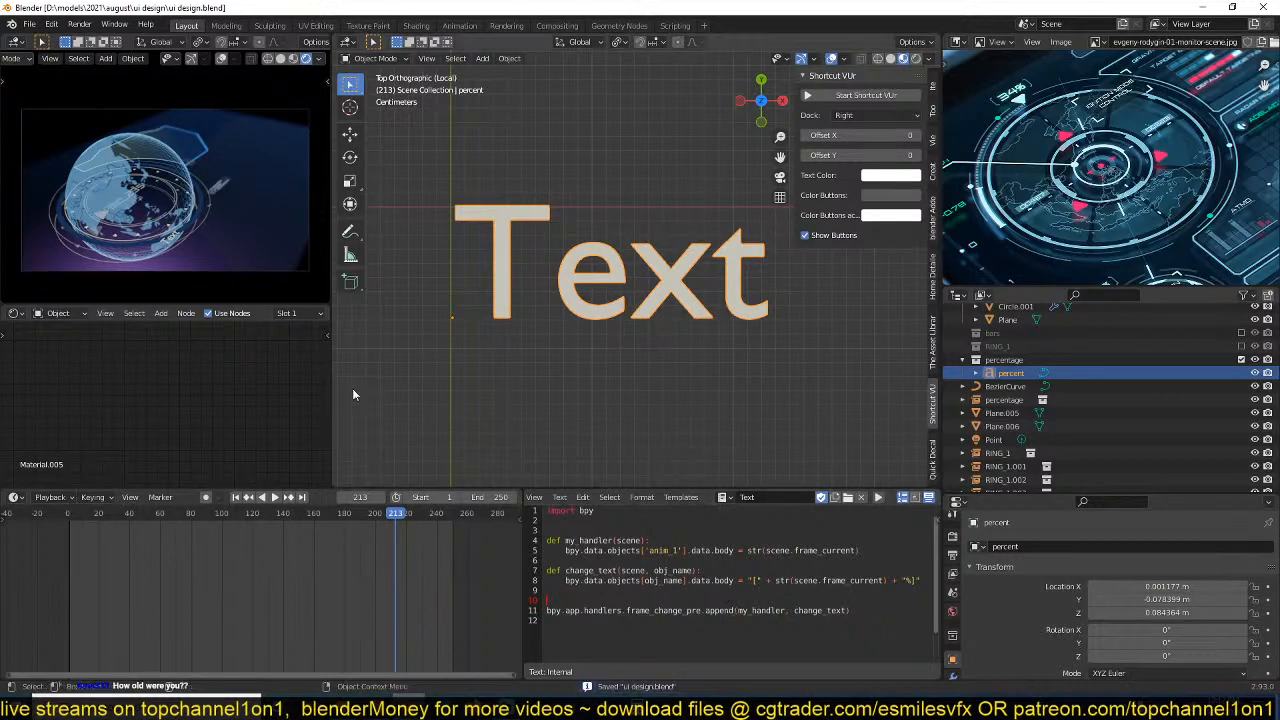
left_click(415, 348)
key("ctrl+s")
middle_click_drag(415, 348, 420, 360, "shift")
left_click(573, 344)
key("s")
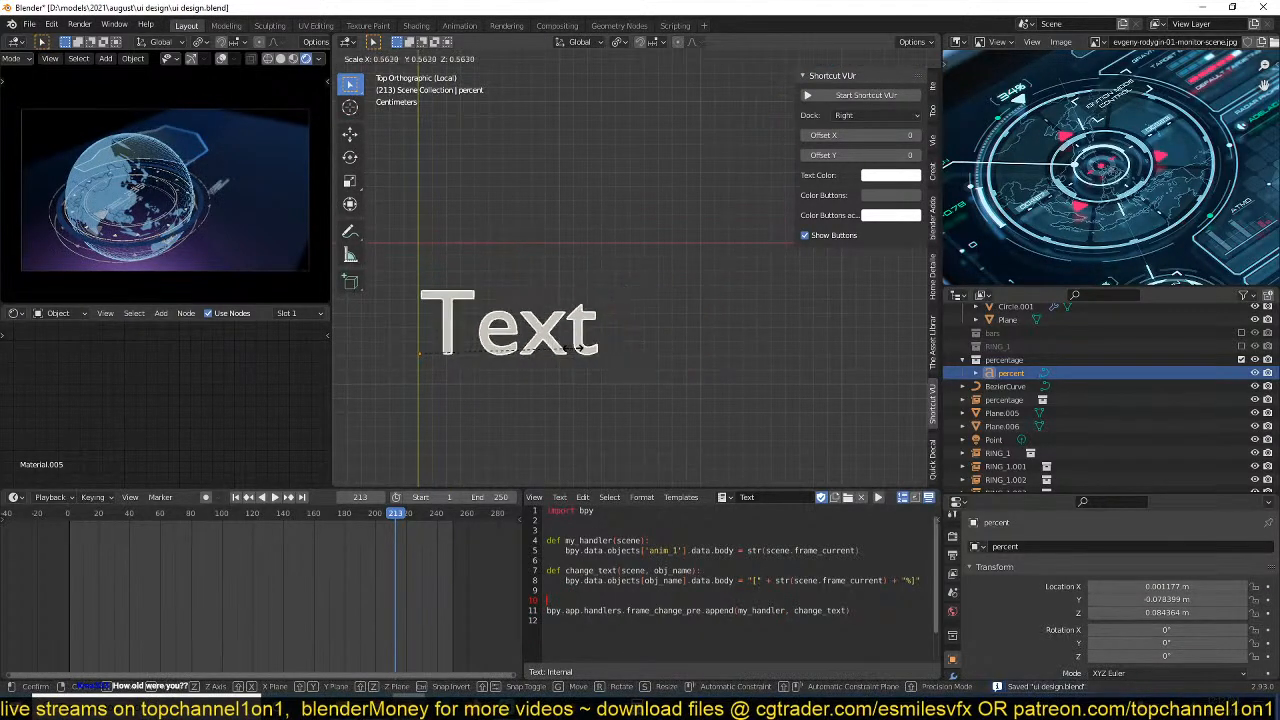
left_click(606, 352)
key("ctrl+s")
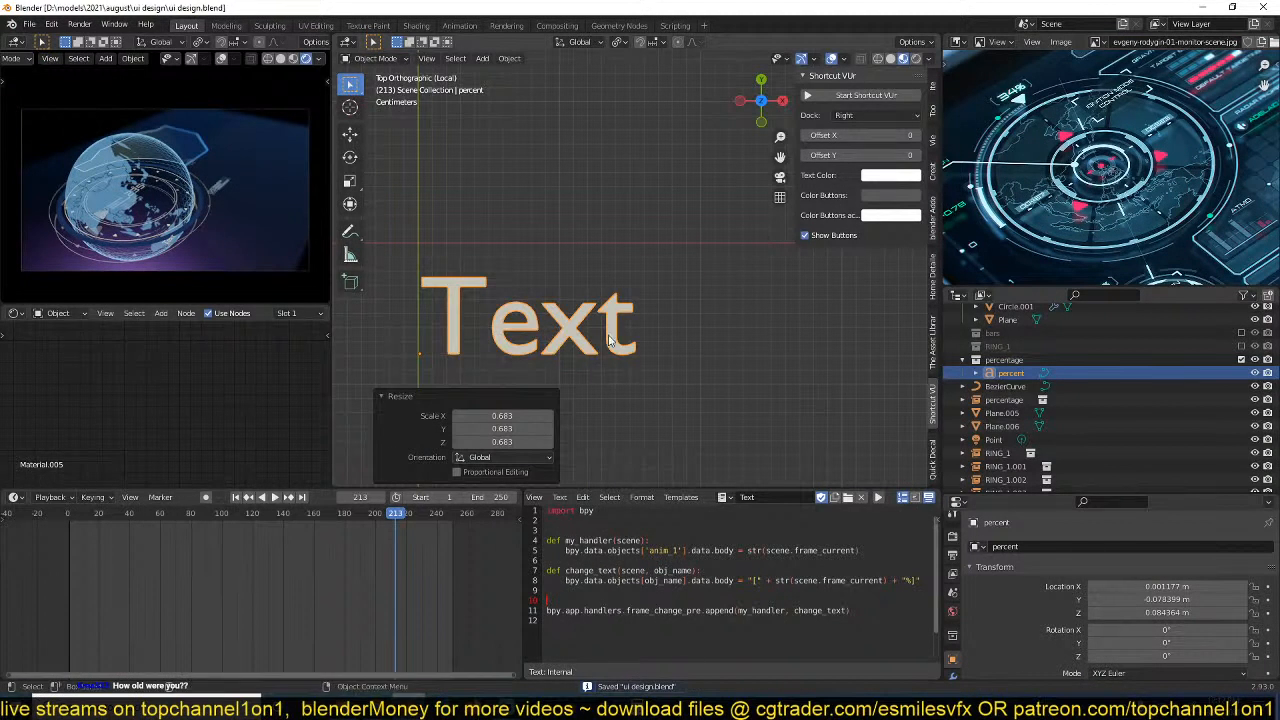
key("KP_Divide")
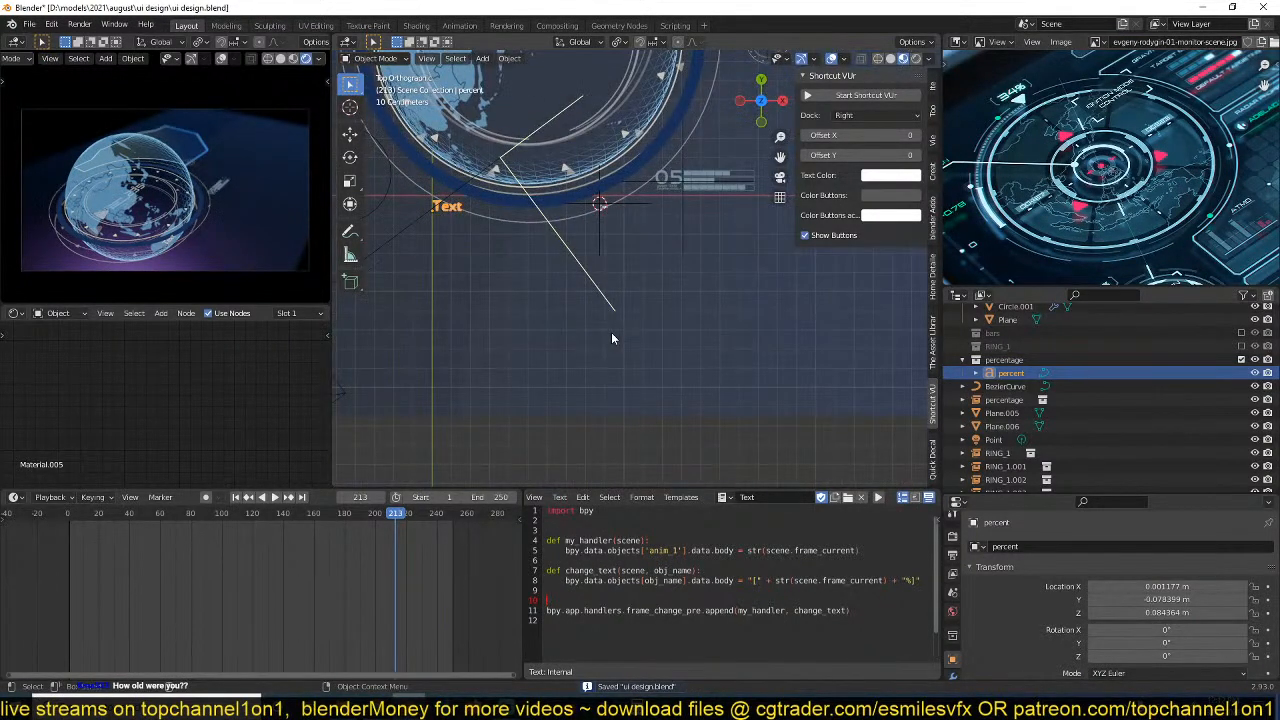
Move the percent text by about 1.175 m in X beside the 05 counter and snap it to the 3D cursor.
middle_click_drag(632, 297, 544, 312, "shift")
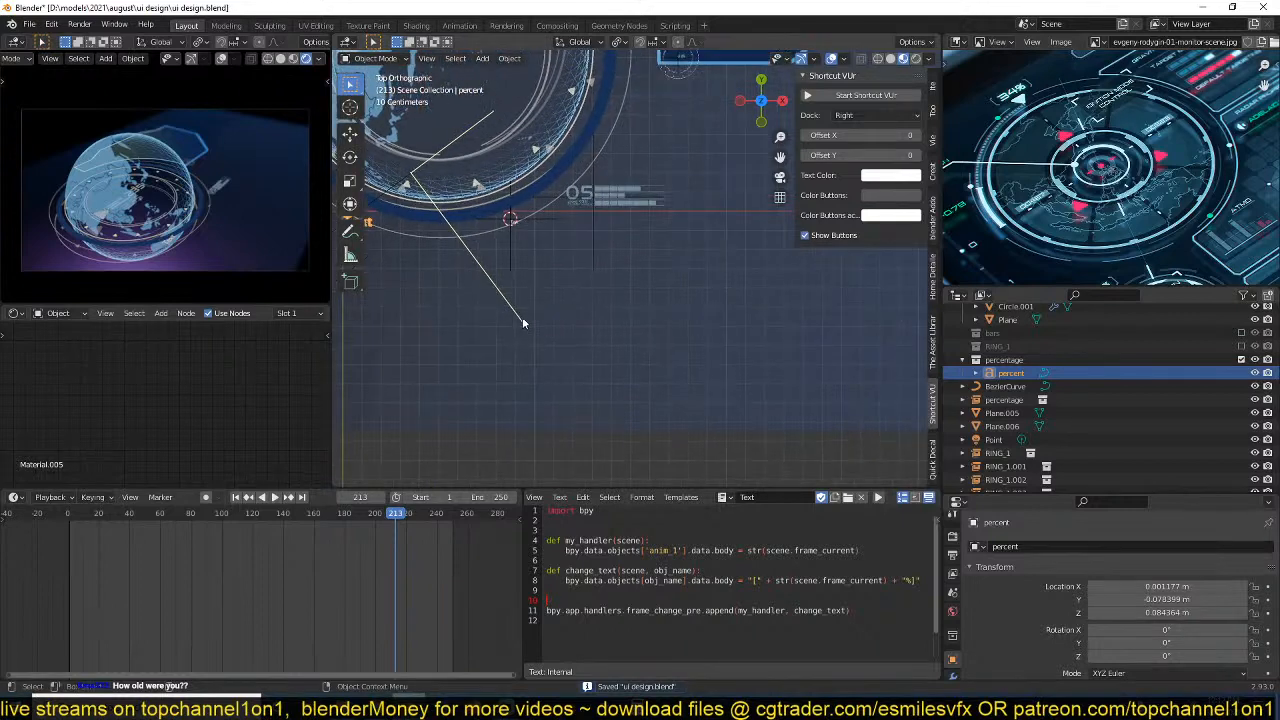
key("g")
left_click(752, 303)
key("KP_Decimal")
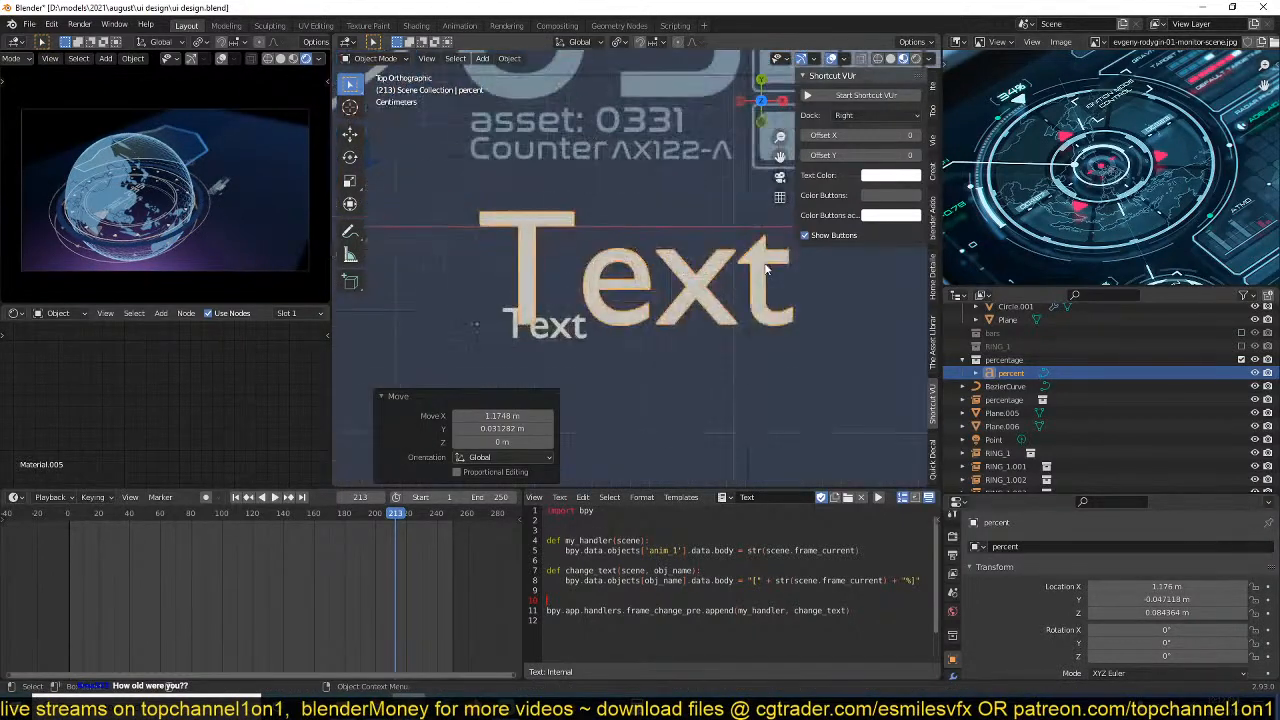
middle_click_drag(711, 340, 696, 318)
key("shift+s")
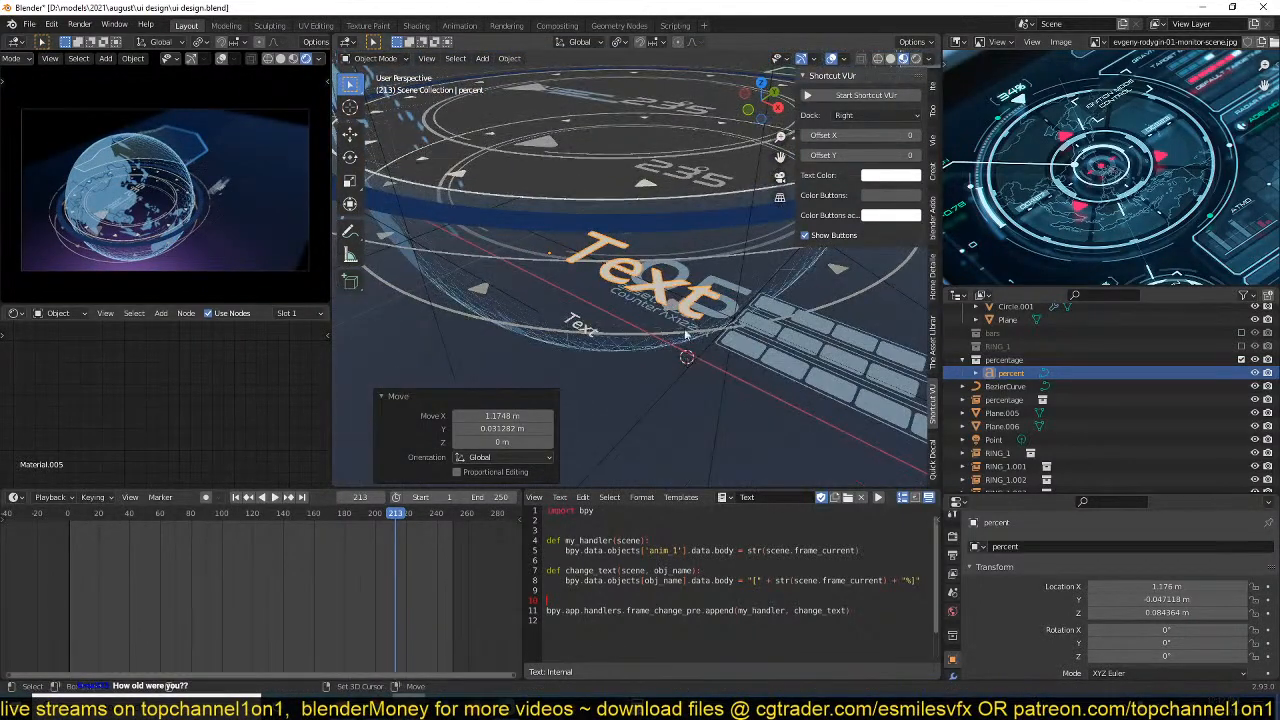
left_click(684, 212)
key("KP_7")
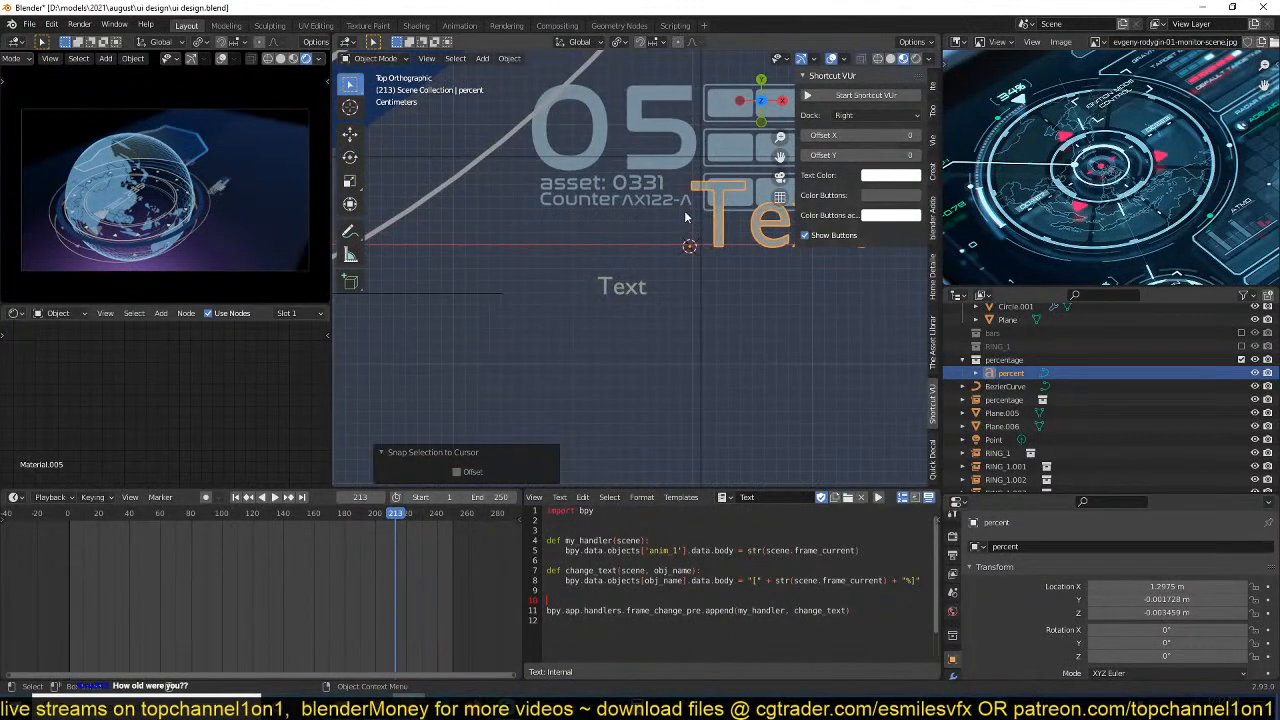
Move the percent text away from the 05 counter, finishing with a move of about -0.683 m in X and -1.114 m in Y.
key("g")
left_click(532, 357)
scroll(532, 357, "down", 8)
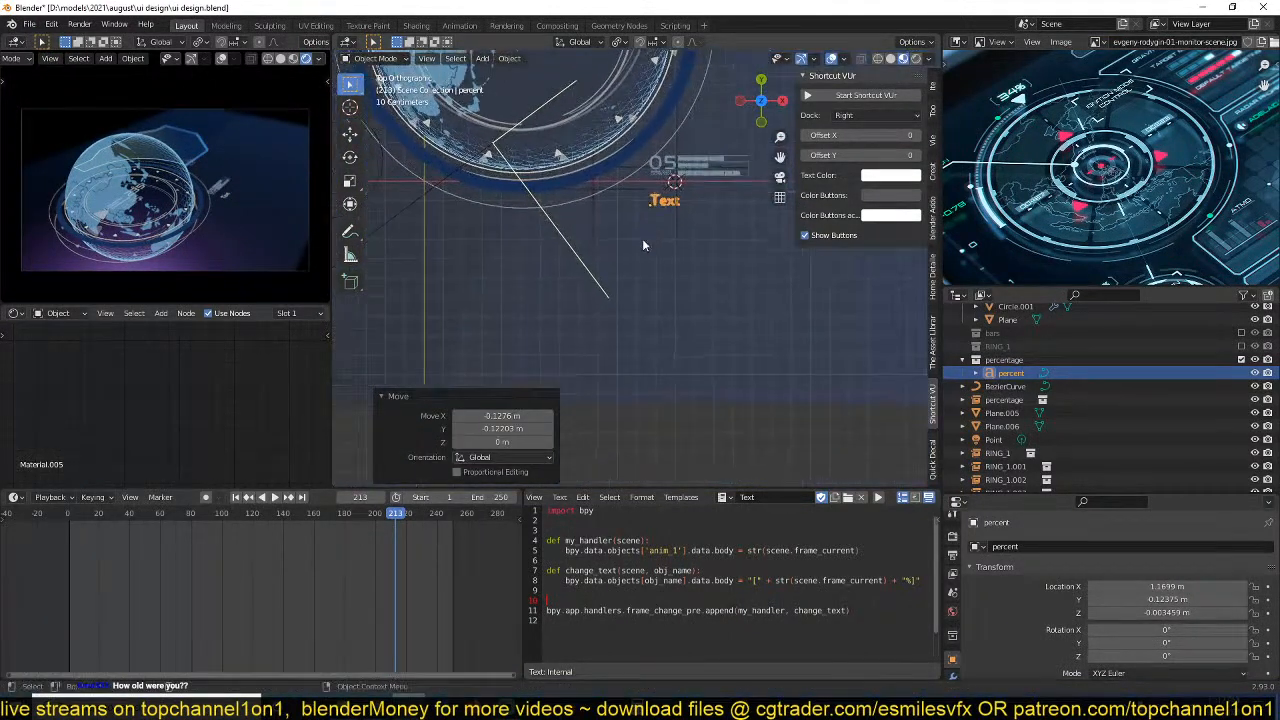
scroll(645, 245, "down", 1)
key("g")
left_click(548, 400)
scroll(546, 292, "up", 3)
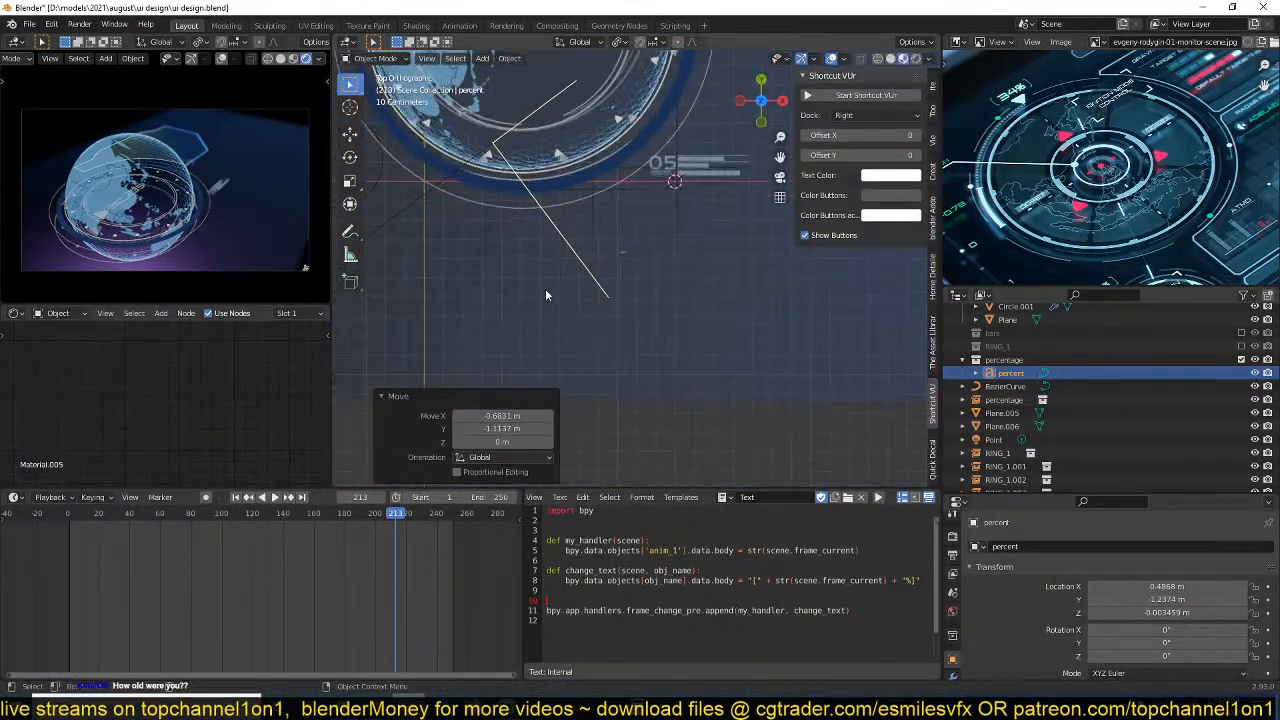
Clear the percent text's location so it sits at the world origin.
left_click(624, 261)
scroll(622, 268, "down", 3)
left_click(551, 398)
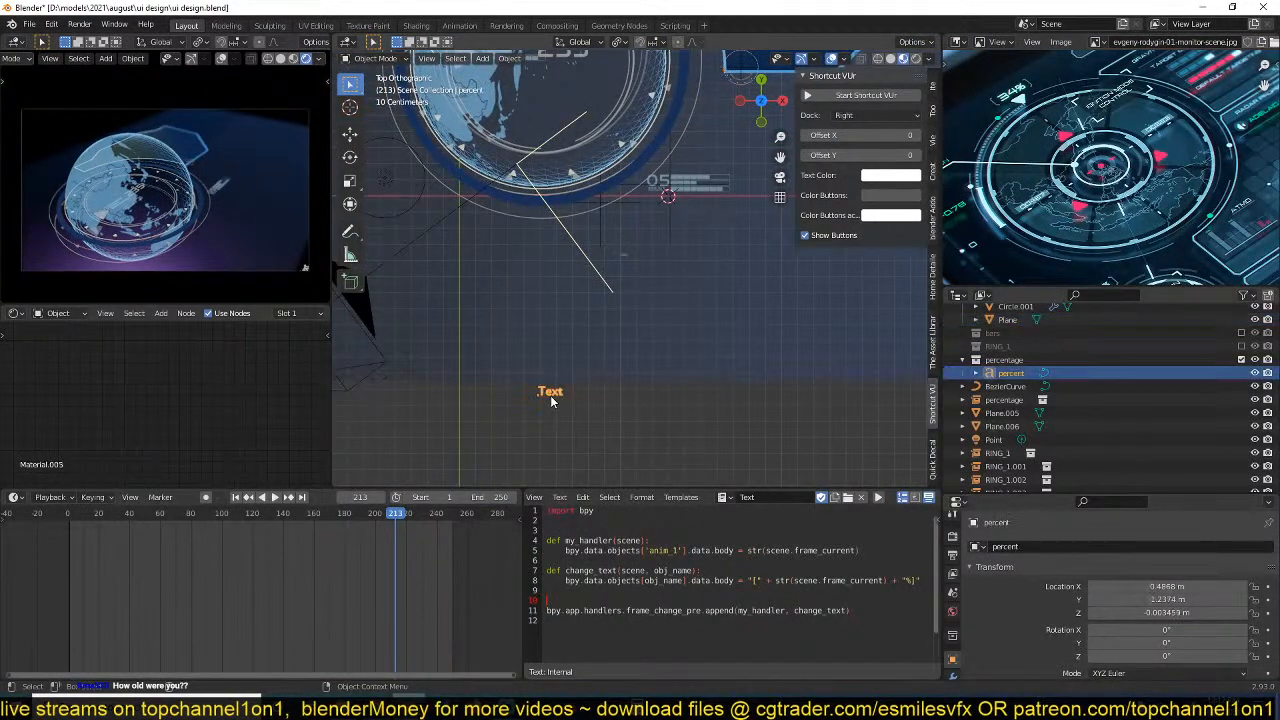
key("alt+g")
scroll(641, 262, "up", 2)
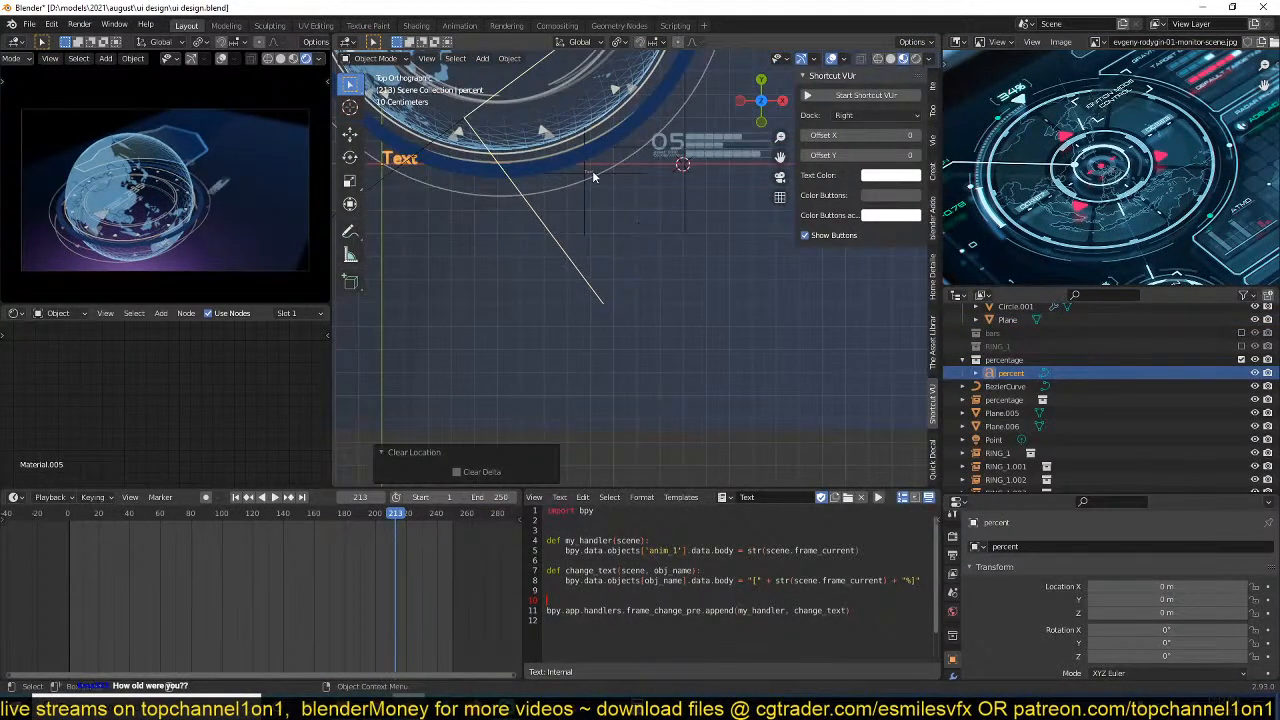
Scale the percentage collection instance by about 3.076 and move it about 0.30 m in X, just below the 05 counter.
left_click(593, 174)
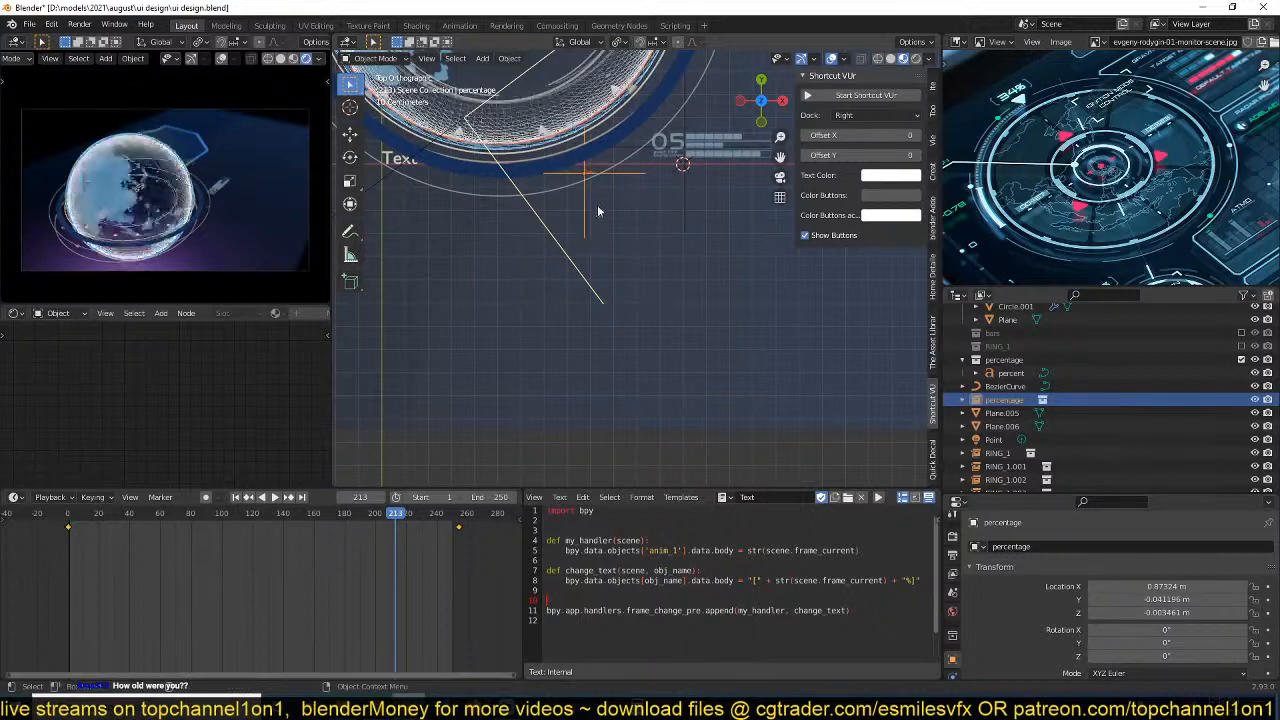
left_click(591, 186)
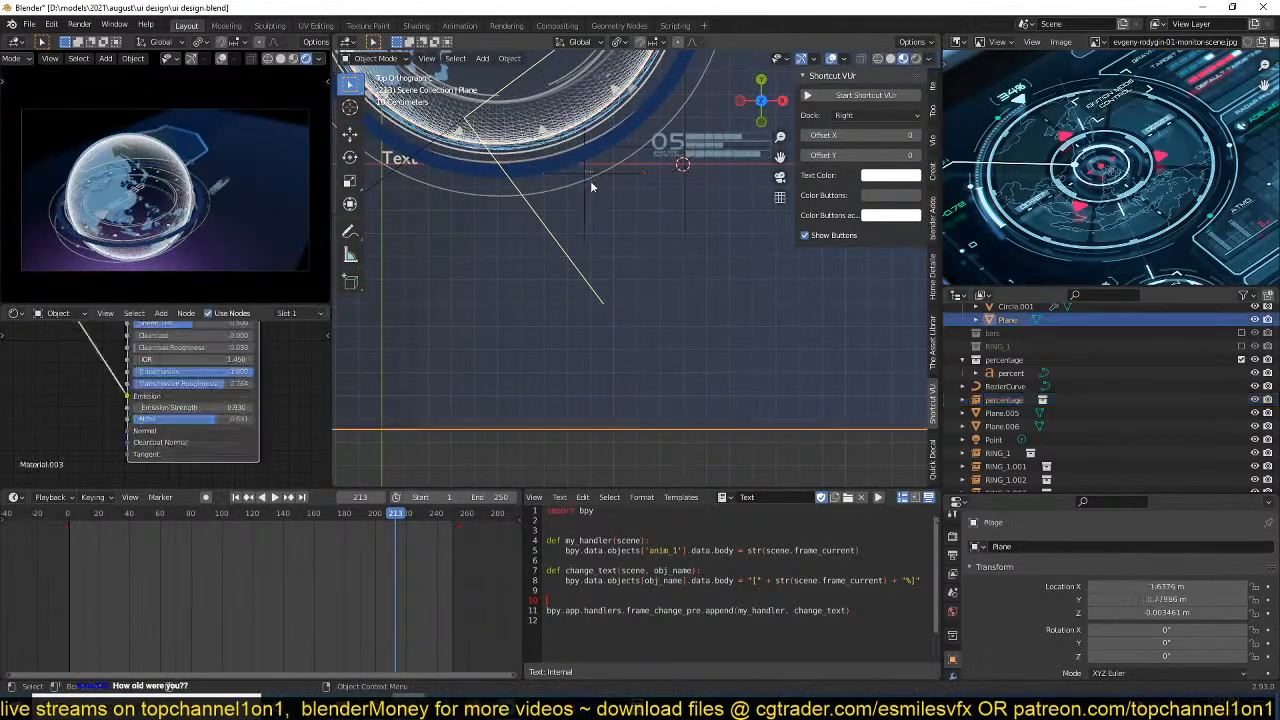
left_click(588, 177)
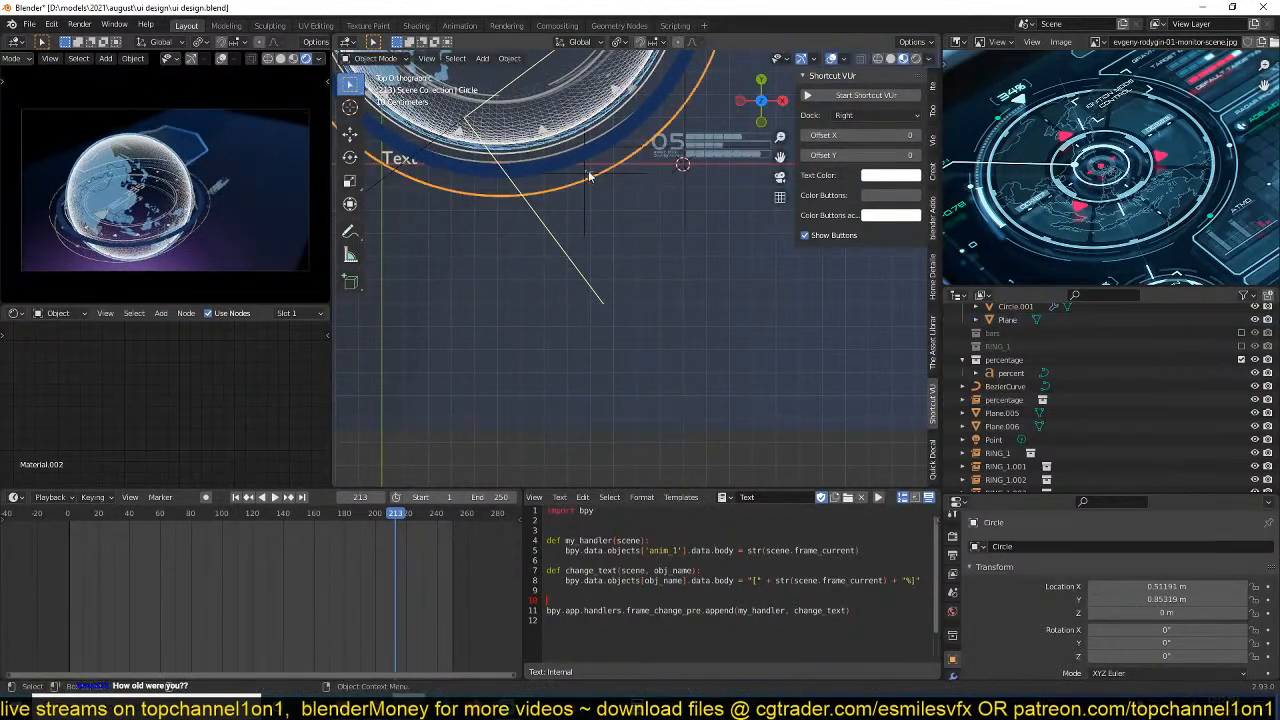
left_click(589, 176)
key("s")
left_click(598, 203)
key("g")
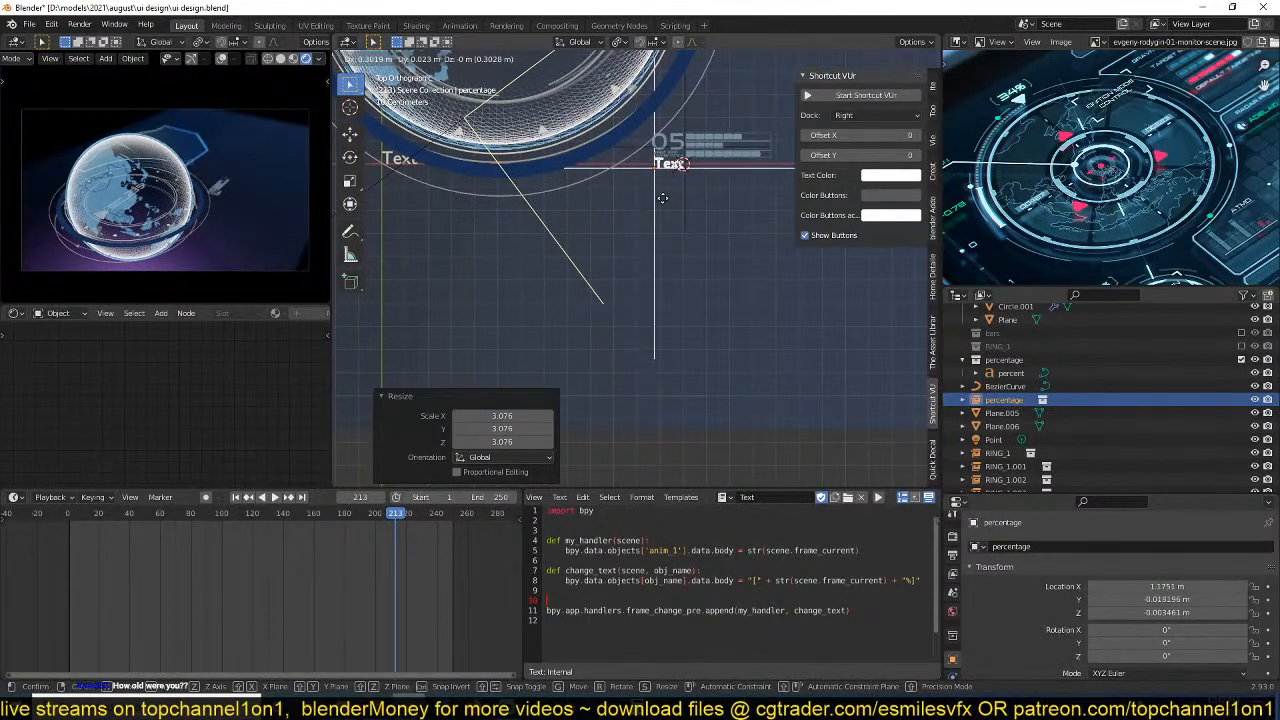
left_click(662, 199)
Scale the percentage instance by a further 1.236 and nudge it about -0.002 m in X and -0.02 m in Y.
scroll(670, 225, "up", 1)
left_click(704, 252)
key("g")
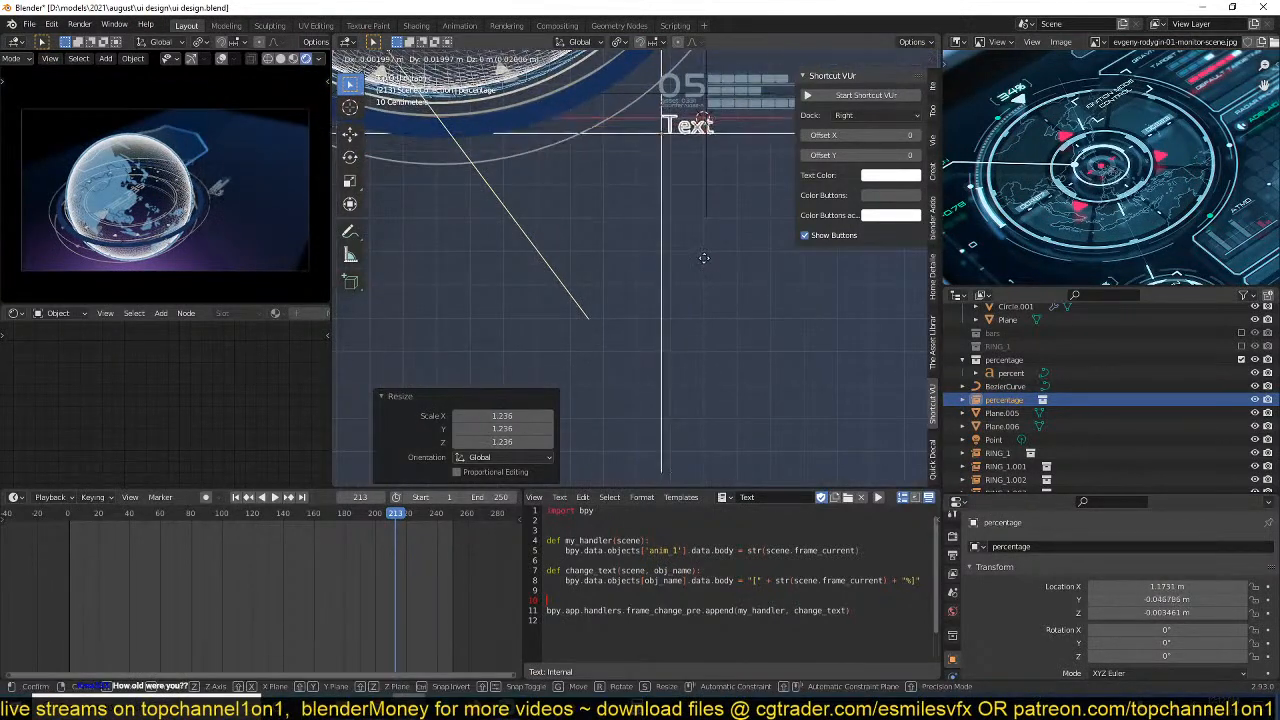
left_click(703, 261)
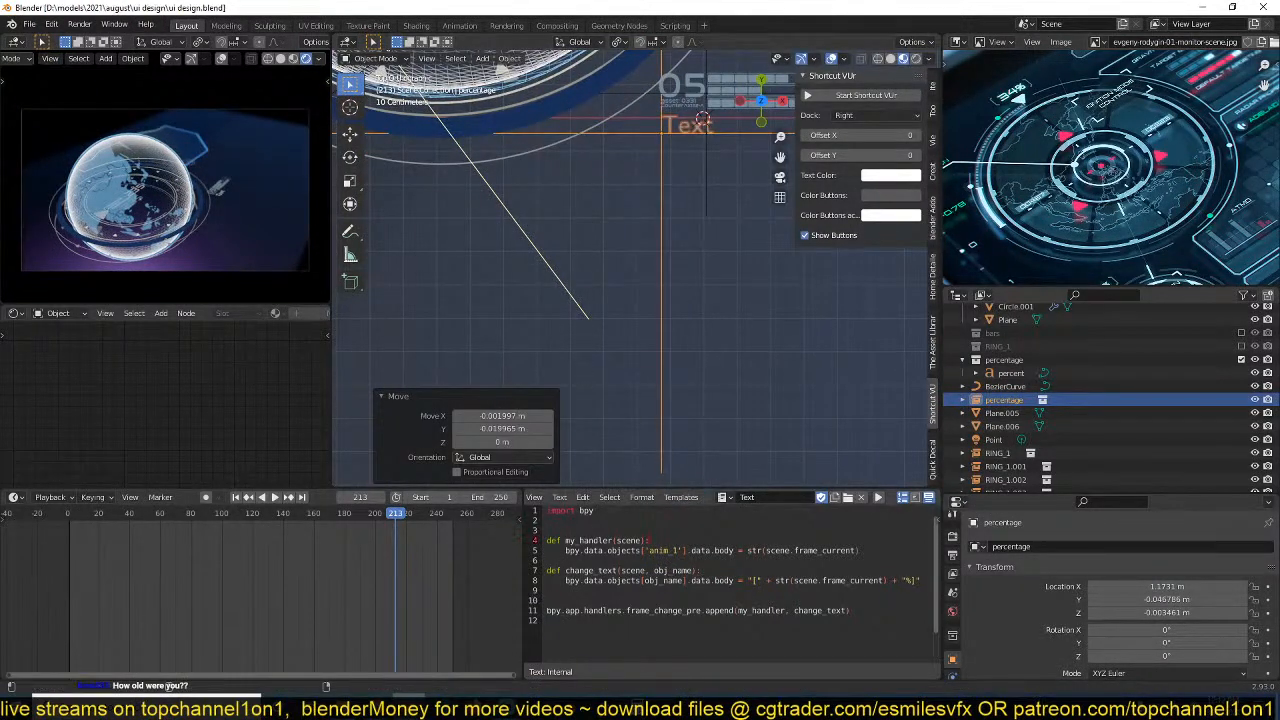
Run the frame-change script and open the system console to examine its output.
left_click(878, 497)
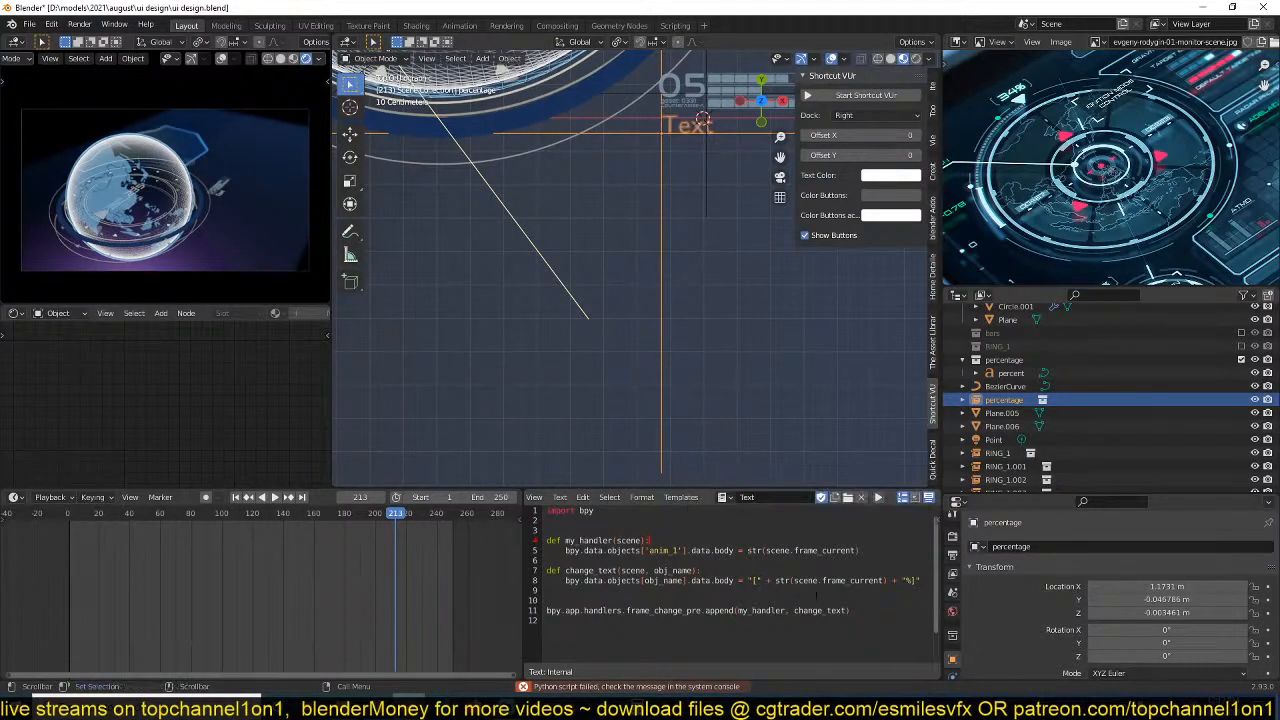
left_click(118, 24)
left_click(150, 163)
left_click(118, 24)
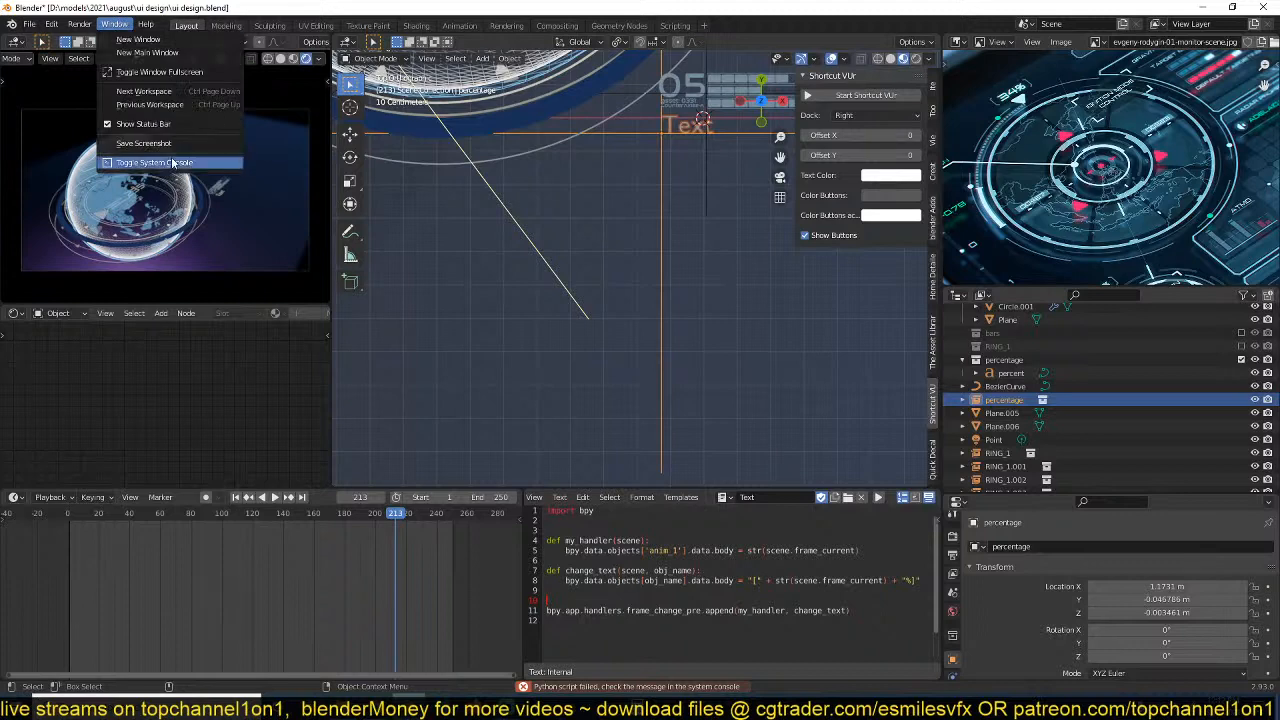
left_click(150, 163)
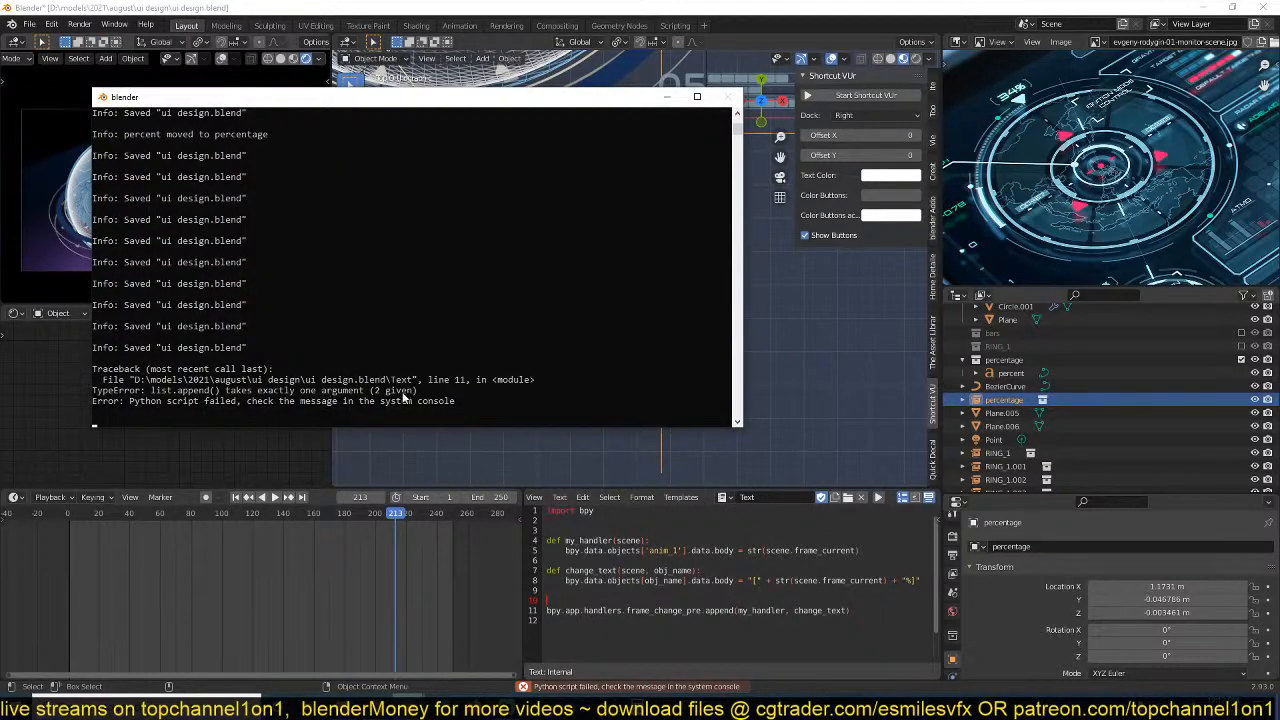
Remove the change_text argument from the append call, duplicate the append(my_handler) line beneath it, and save the file.
double_click(830, 610)
key("BackSpace")
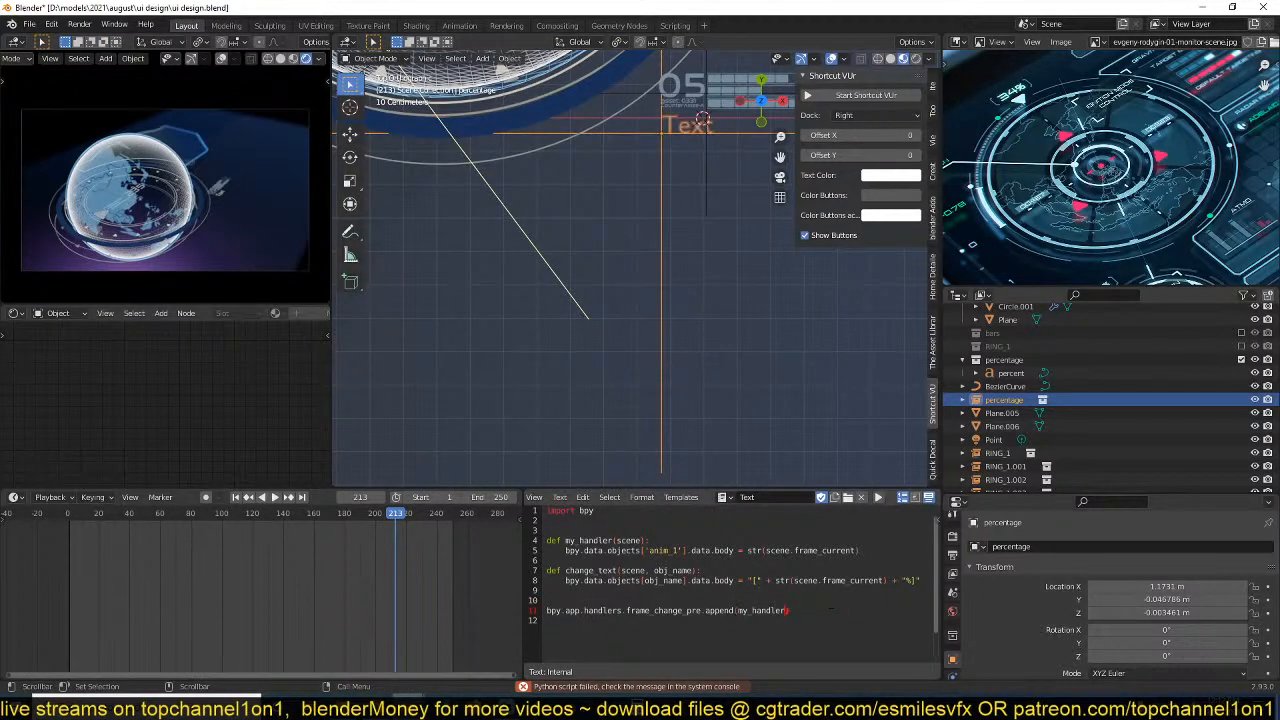
left_click_drag(830, 610, 544, 610)
key("ctrl+c")
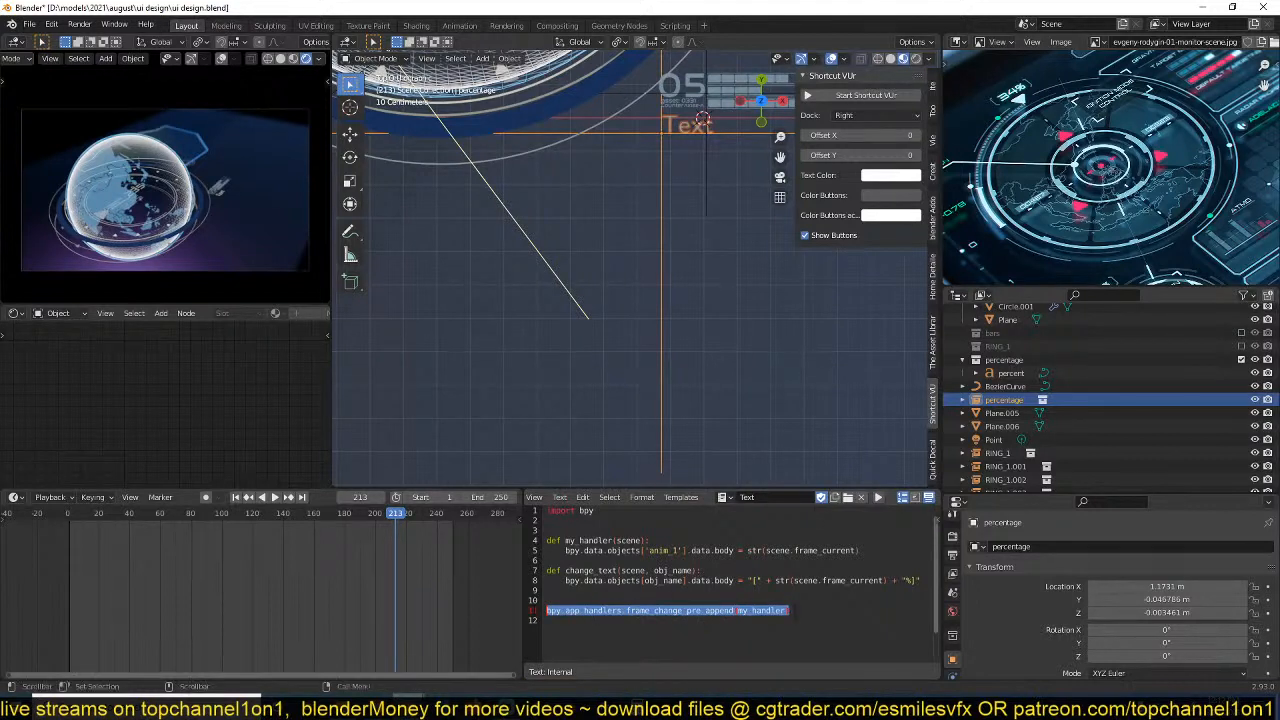
left_click(795, 613)
key("Return")
key("ctrl+v")
key("ctrl+s")
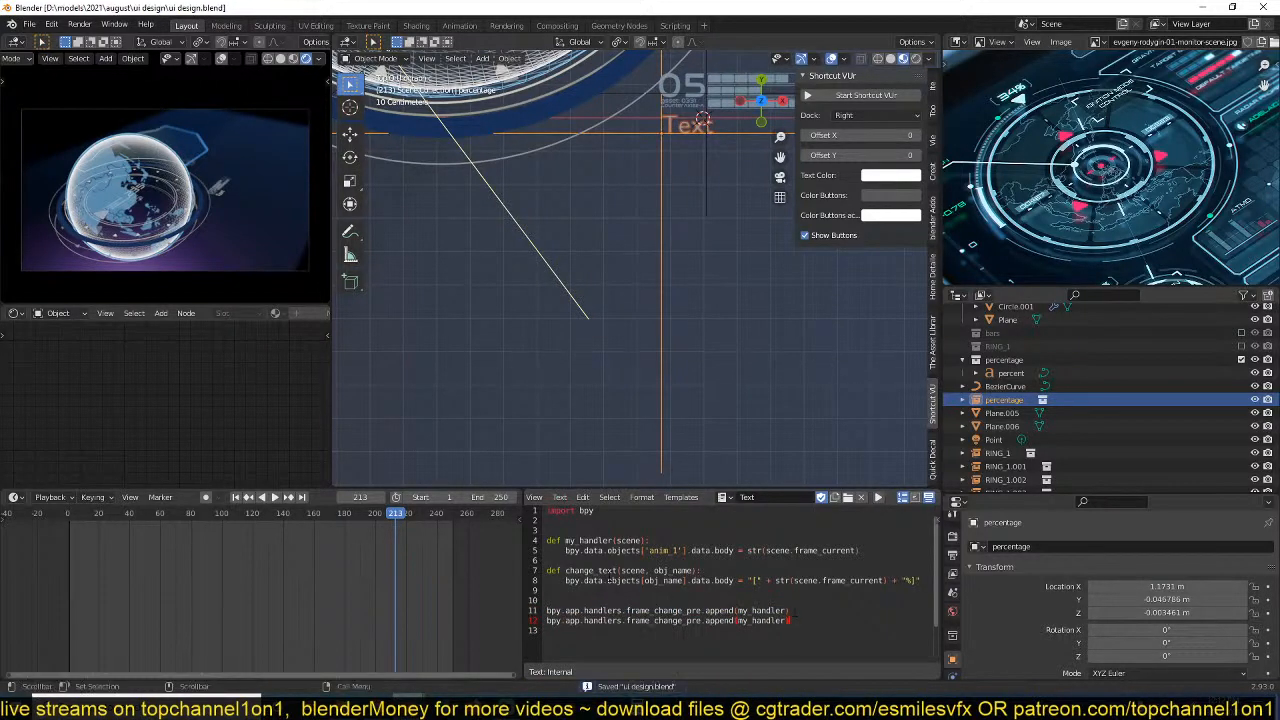
Replace my_handler with change_text in the second frame_change_pre.append line and save the file.
double_click(596, 571)
key("ctrl+c")
double_click(765, 621)
key("ctrl+v")
key("ctrl+s")
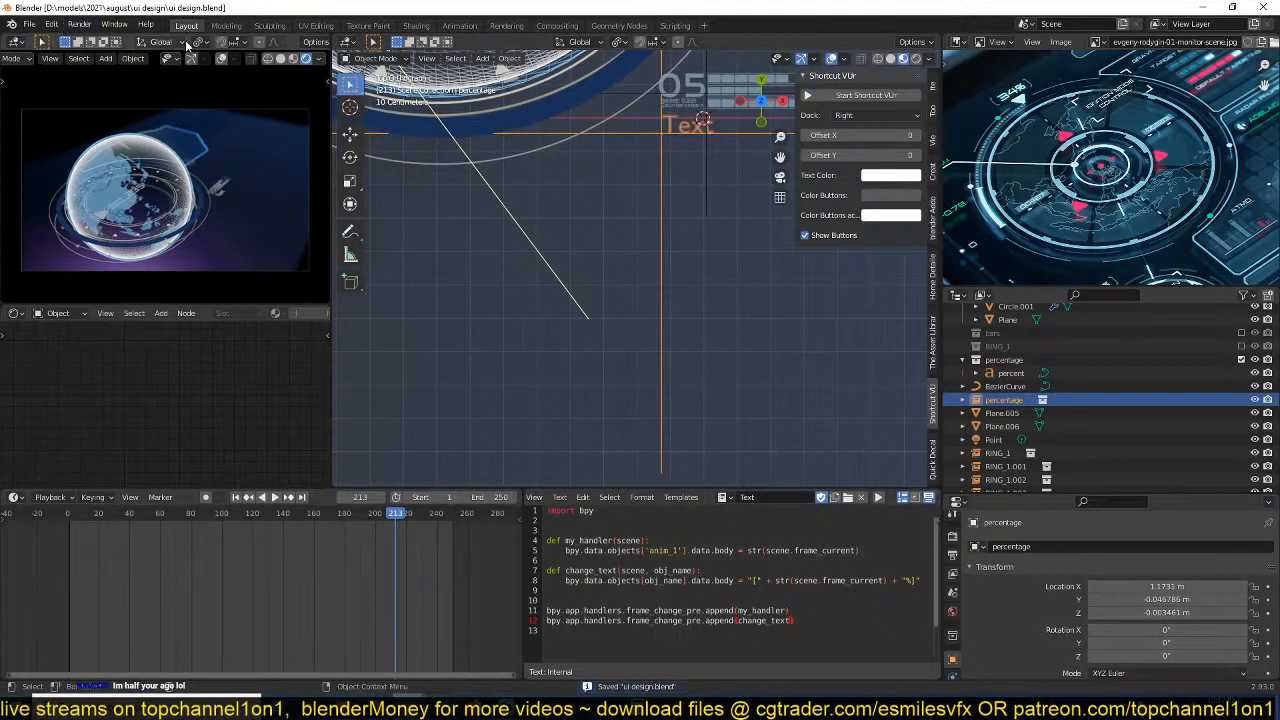
Run the edited script and play the animation briefly to test the frame-change handlers.
left_click(878, 498)
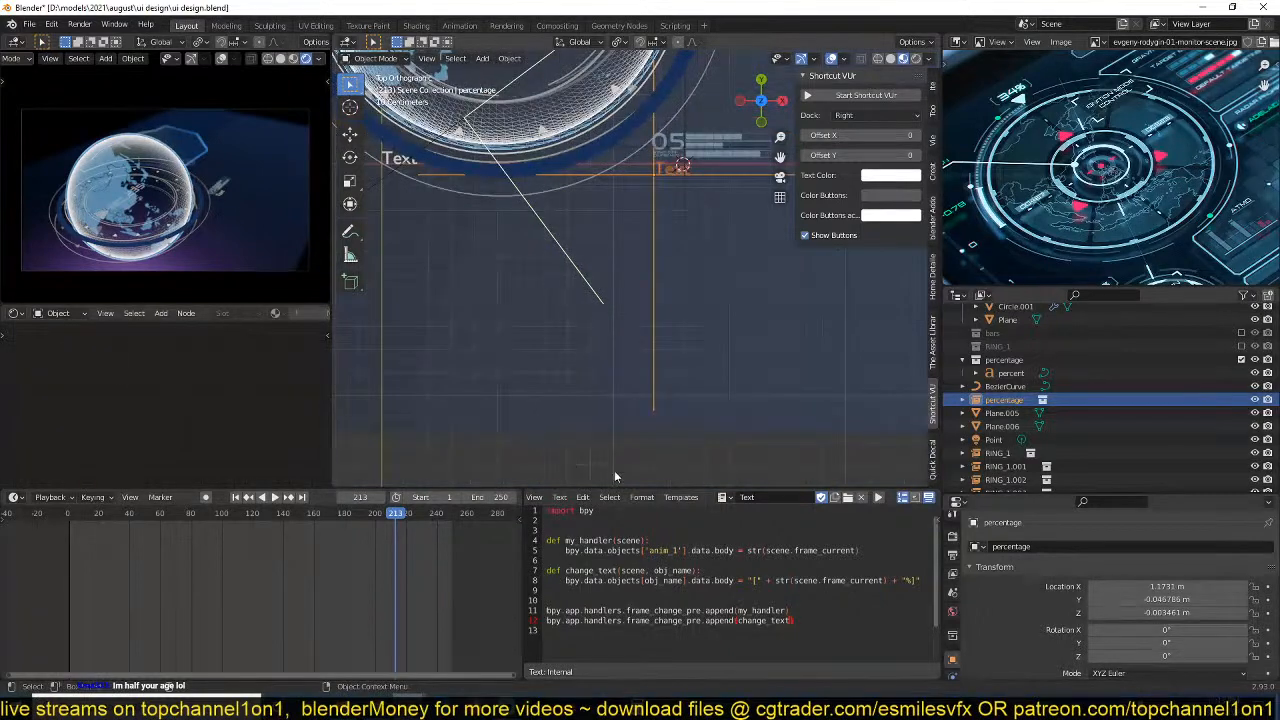
left_click(452, 588)
key("space")
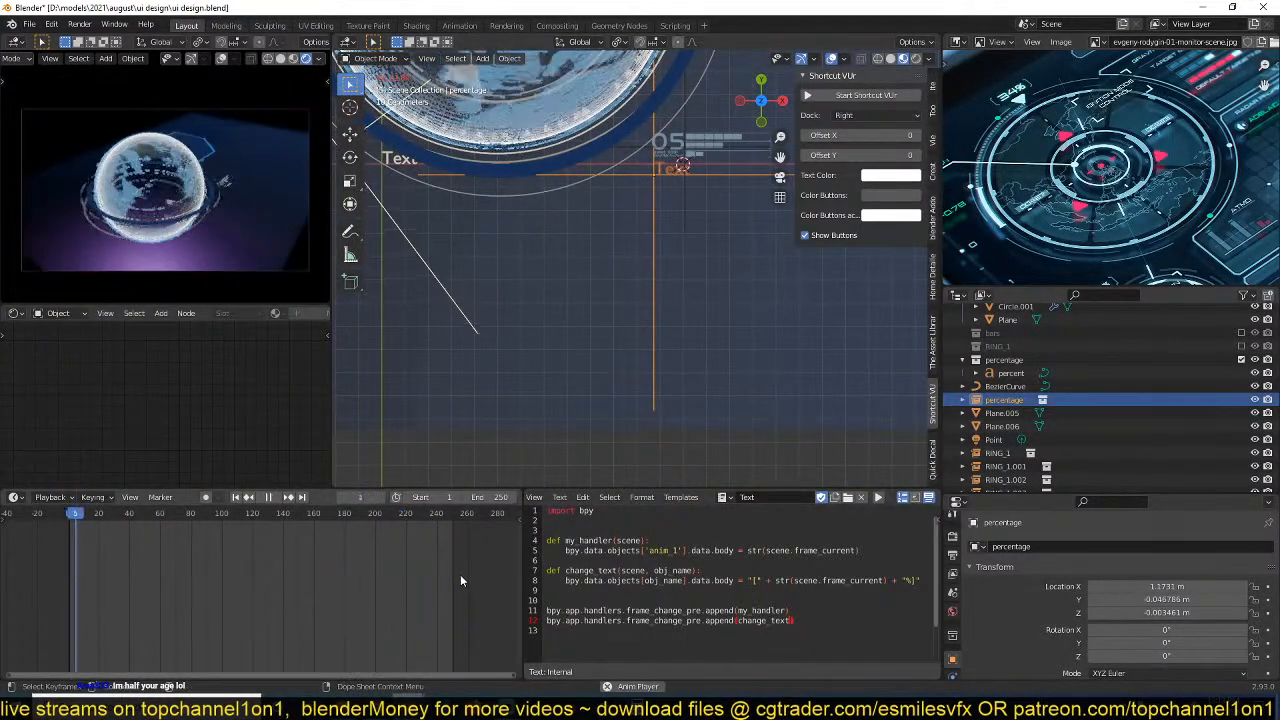
key("space")
Examine the system console output against the obj_name argument of change_text, minimize the console, and save the file.
left_click(113, 25)
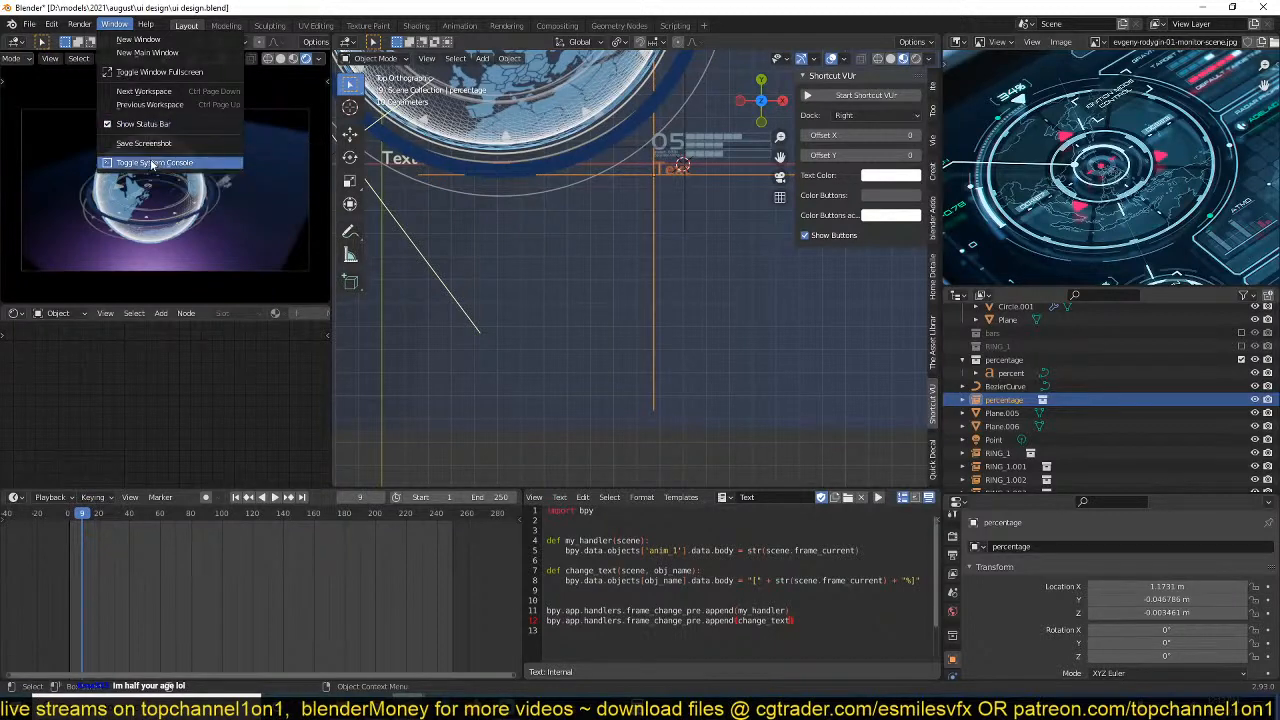
left_click(121, 27)
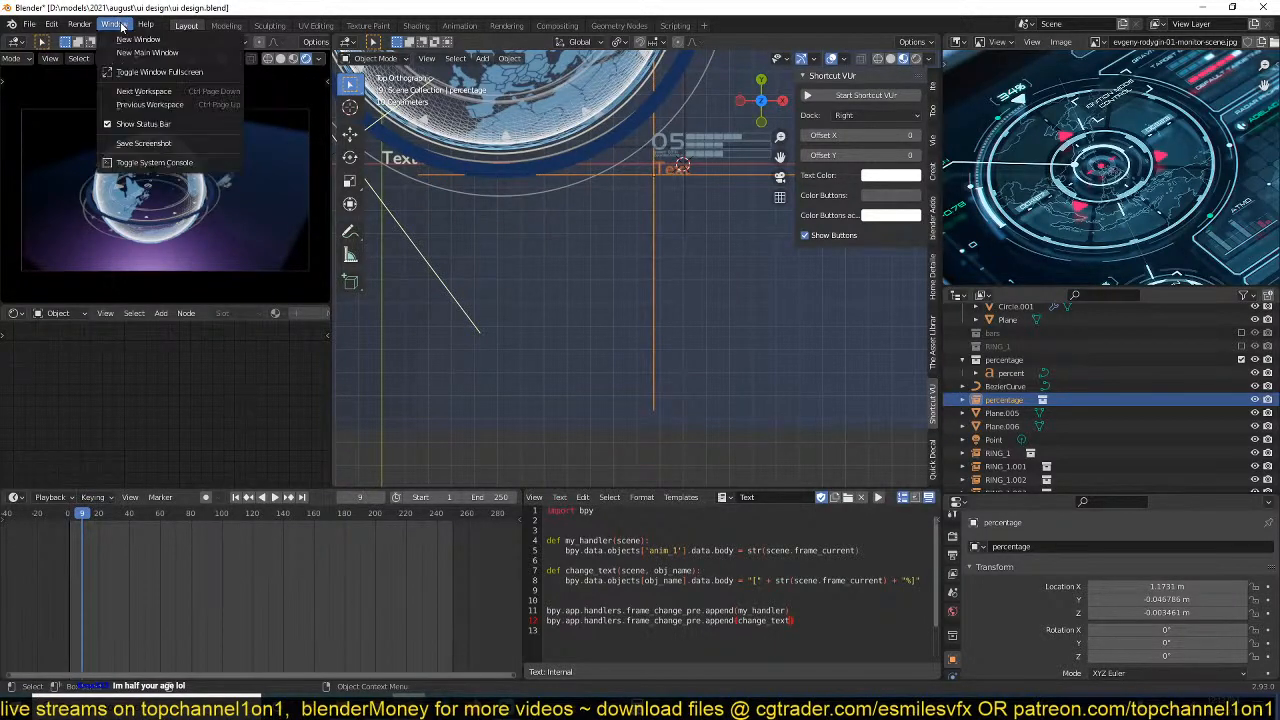
left_click(154, 162)
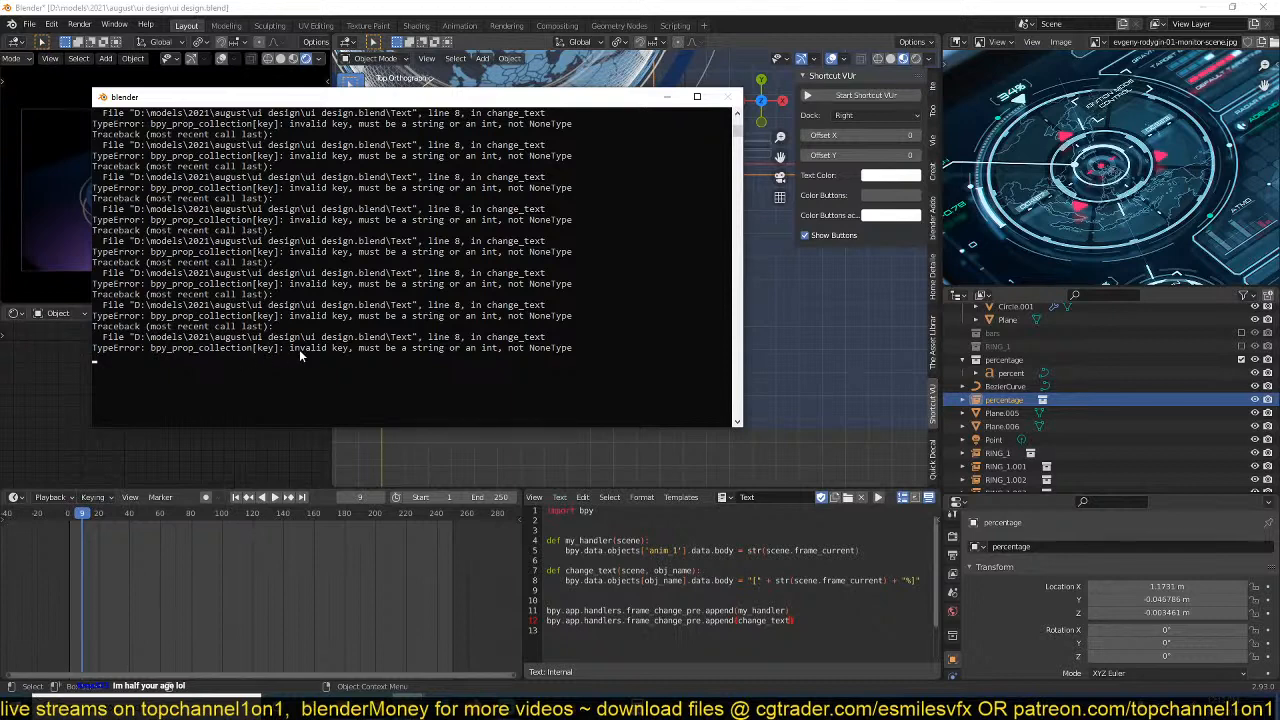
left_click(730, 602)
double_click(683, 572)
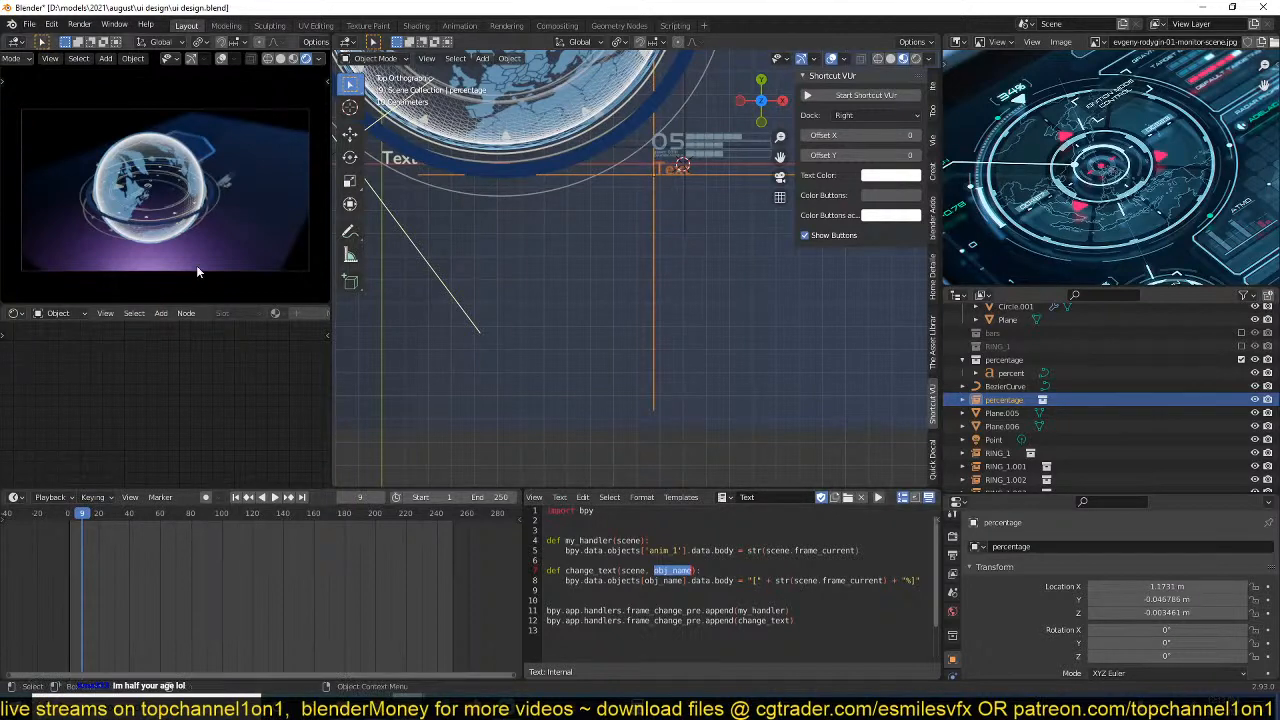
left_click(114, 24)
left_click(150, 163)
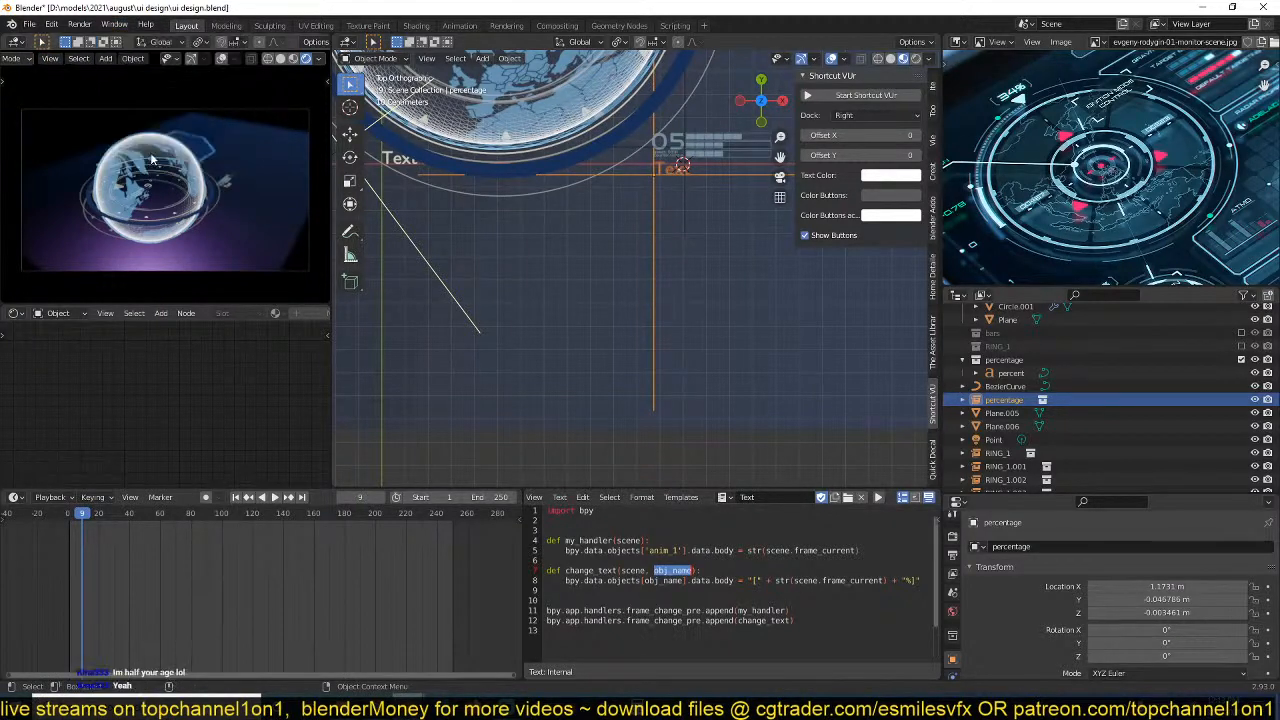
left_click(114, 24)
left_click(150, 162)
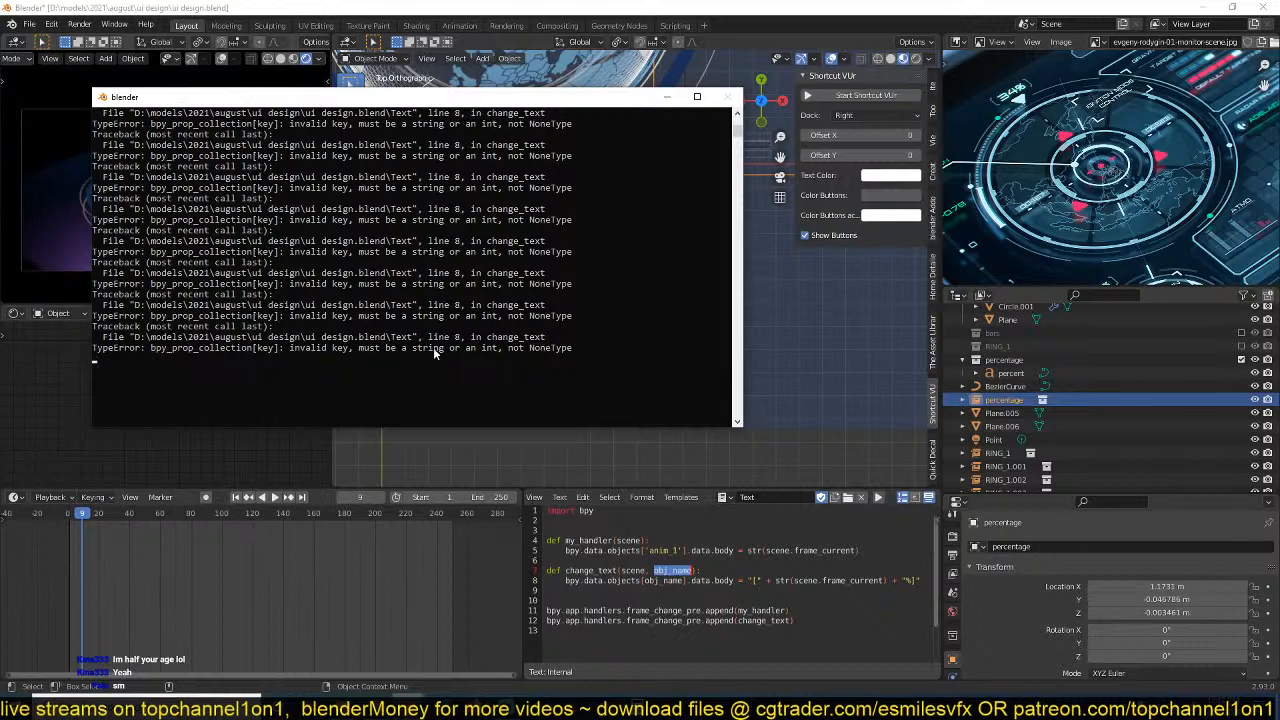
left_click(668, 96)
left_click(765, 591)
key("ctrl+s")
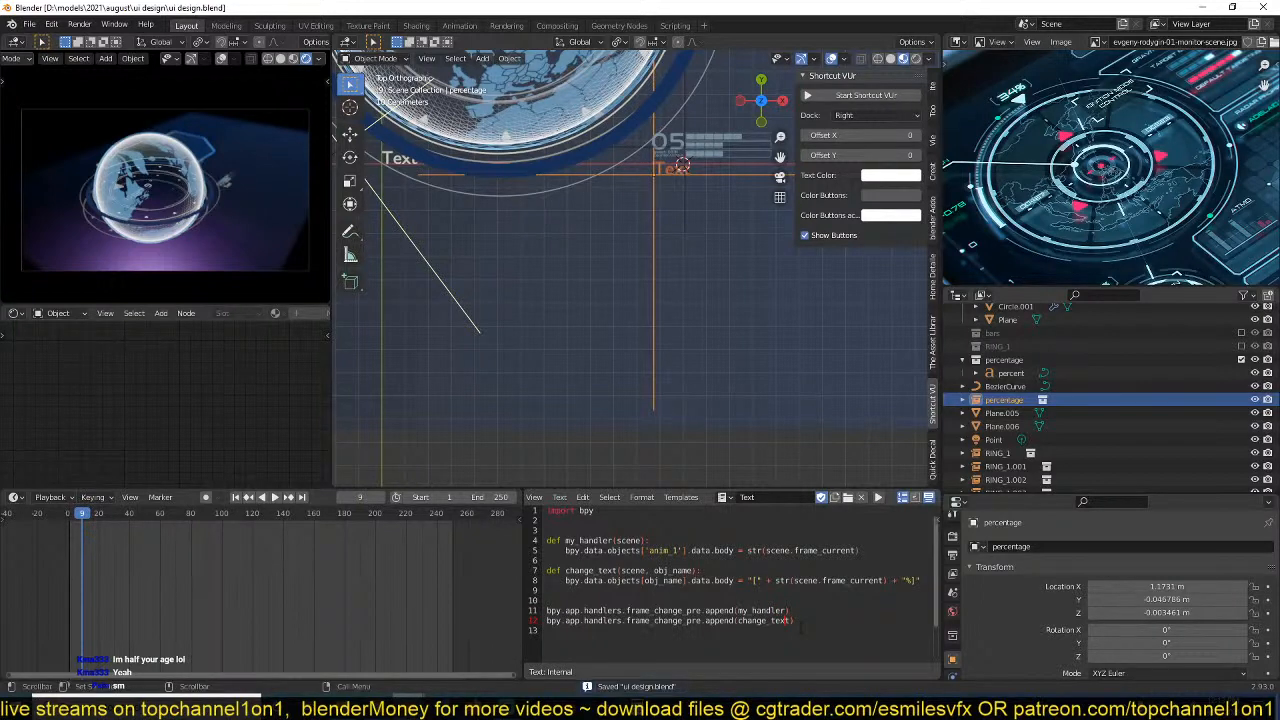
Raise the percentage collection instance by about 0.000208 m in Z and save the file.
scroll(680, 358, "up", 2)
middle_click_drag(624, 400, 584, 446, "shift")
scroll(582, 440, "up", 4)
middle_click_drag(598, 268, 606, 407, "shift")
scroll(606, 407, "up", 2)
middle_click_drag(723, 304, 633, 316)
scroll(721, 294, "up", 2)
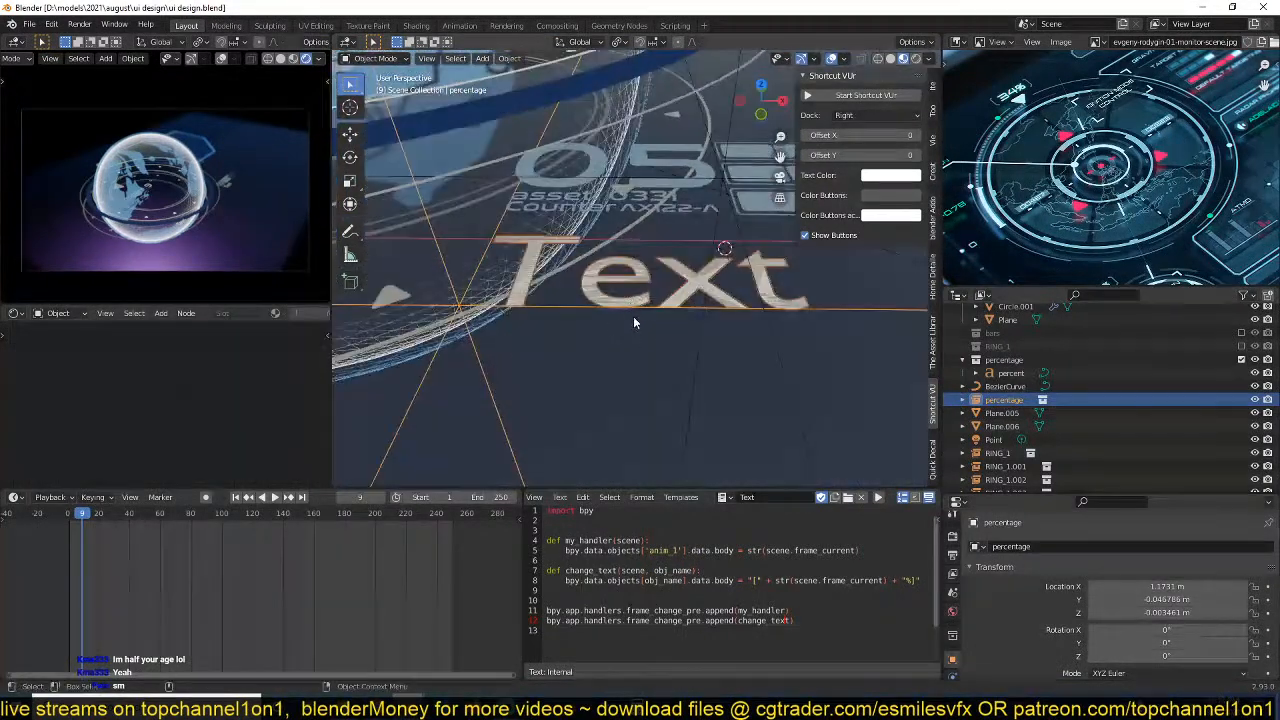
key("g")
key("z")
left_click(636, 319)
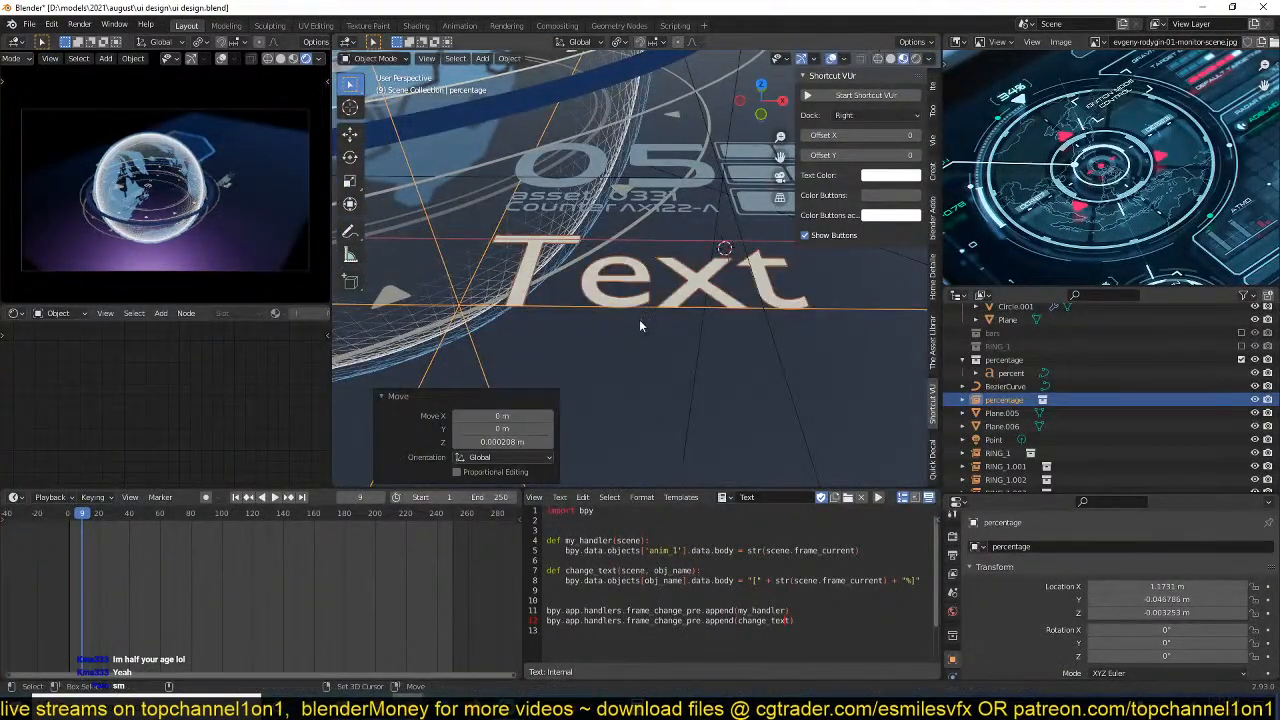
middle_click_drag(569, 392, 617, 342)
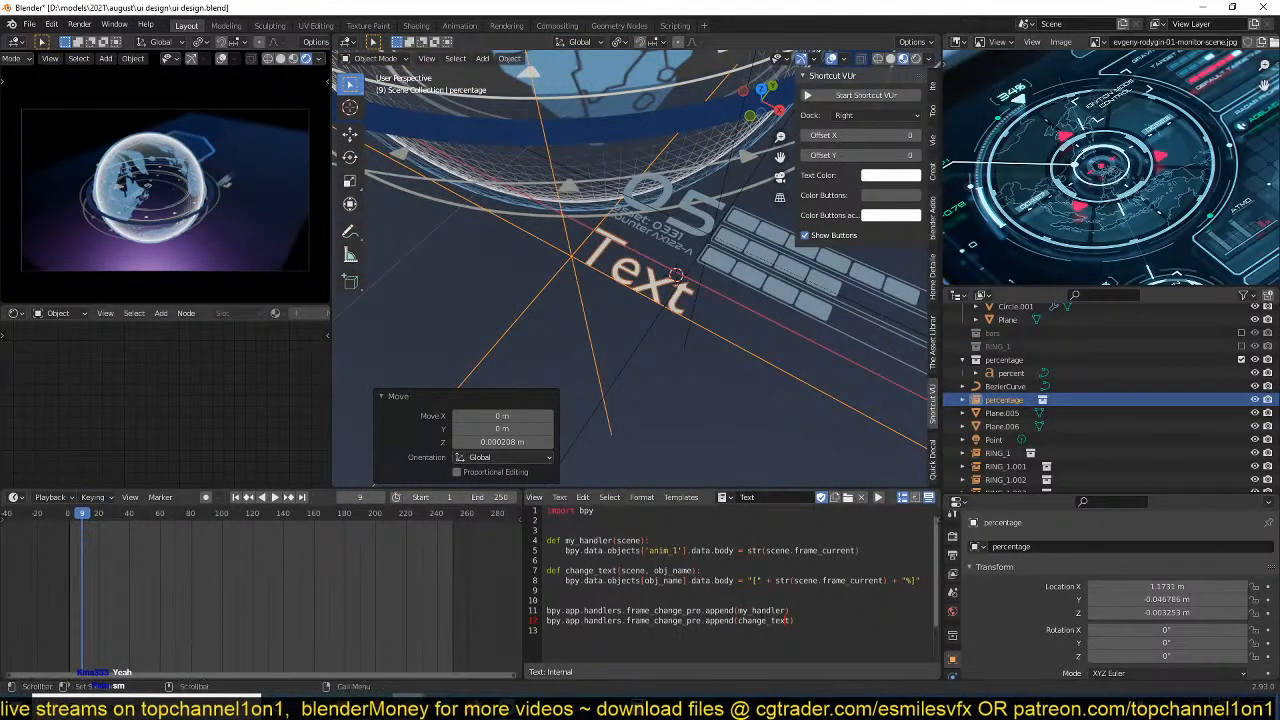
key("ctrl+s")
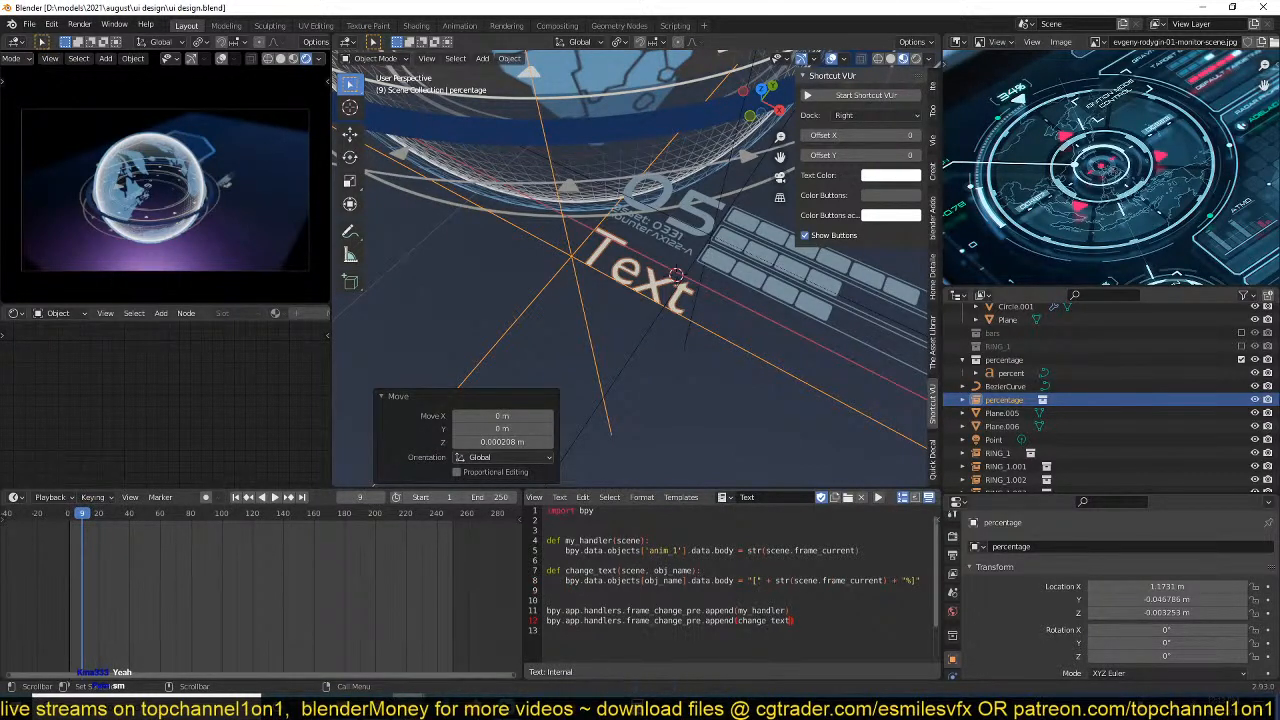
Switch to Chrome and search the web in a new tab for "bpy how to pass an attribute into a handler".
key("ctrl+shift+Left")
mouse_move(360, 712)
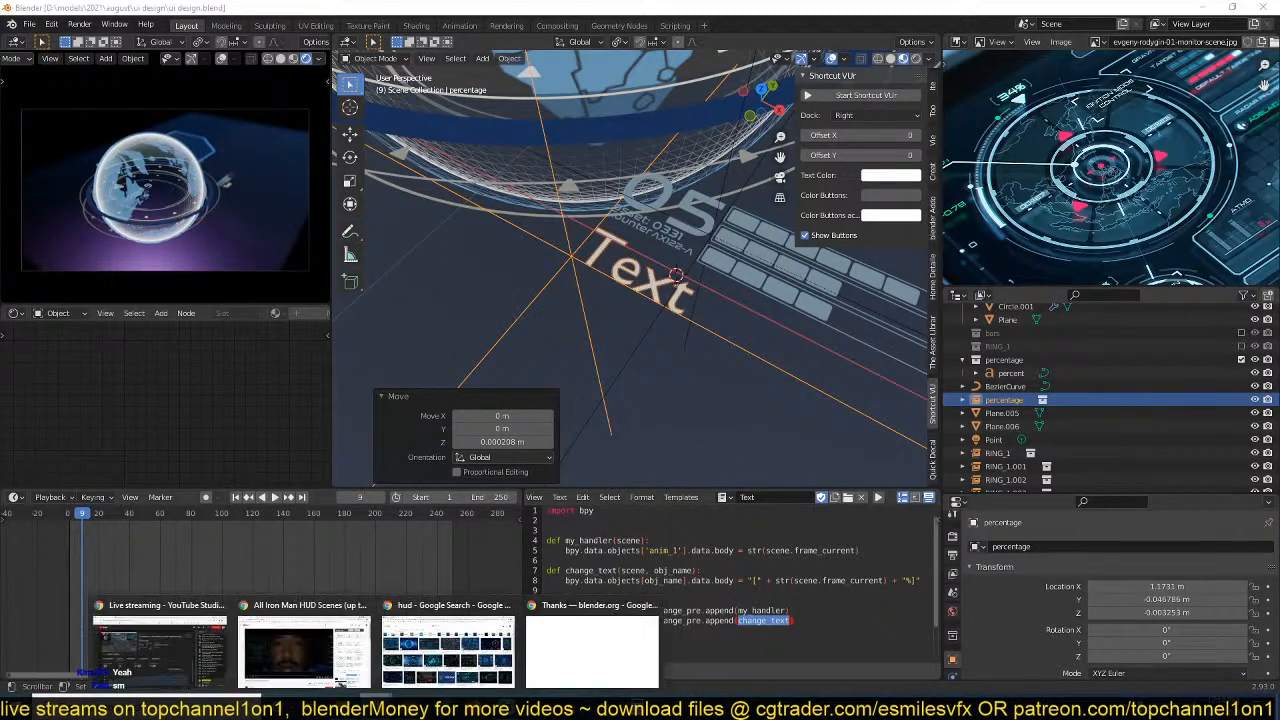
left_click(570, 657)
left_click(340, 10)
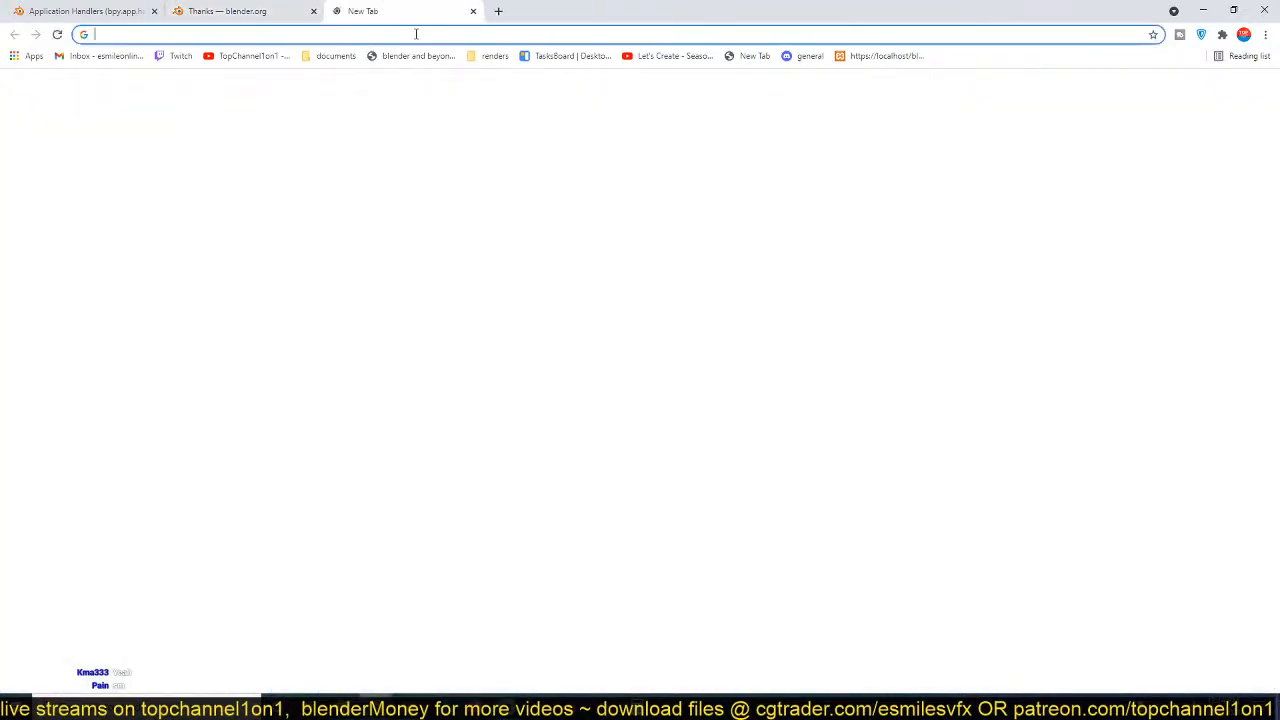
type("bpy")
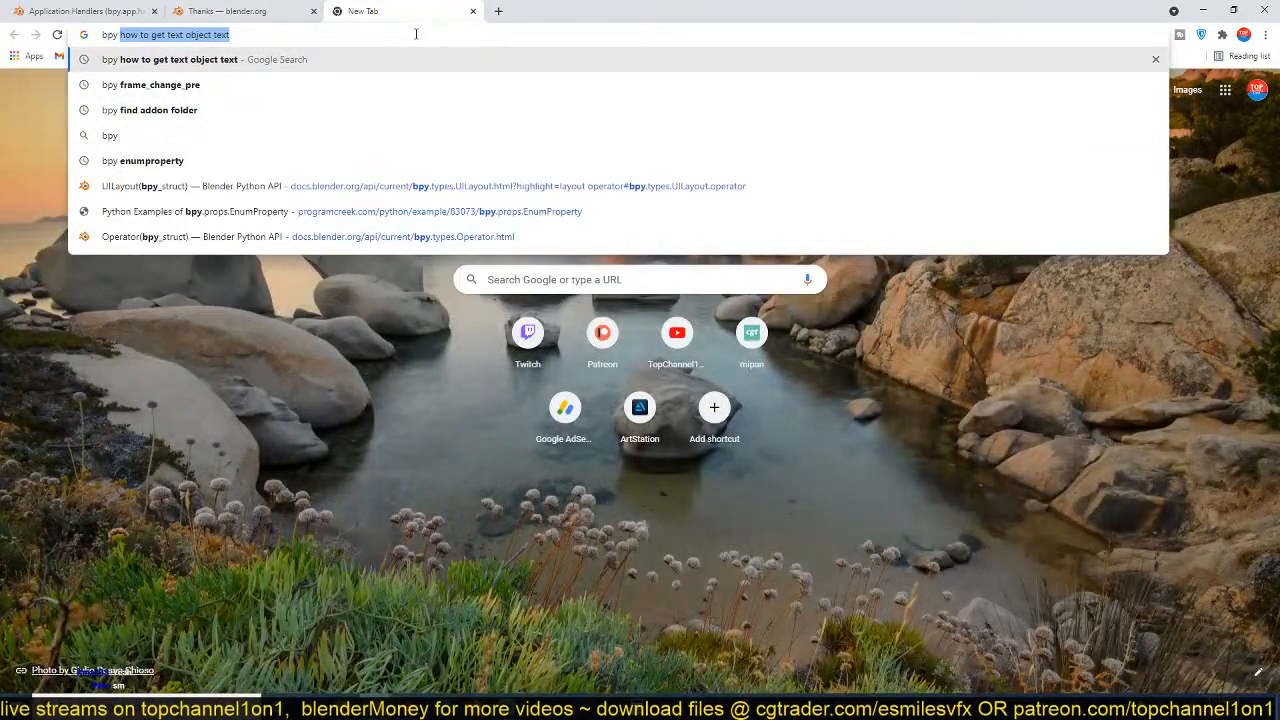
type(" how")
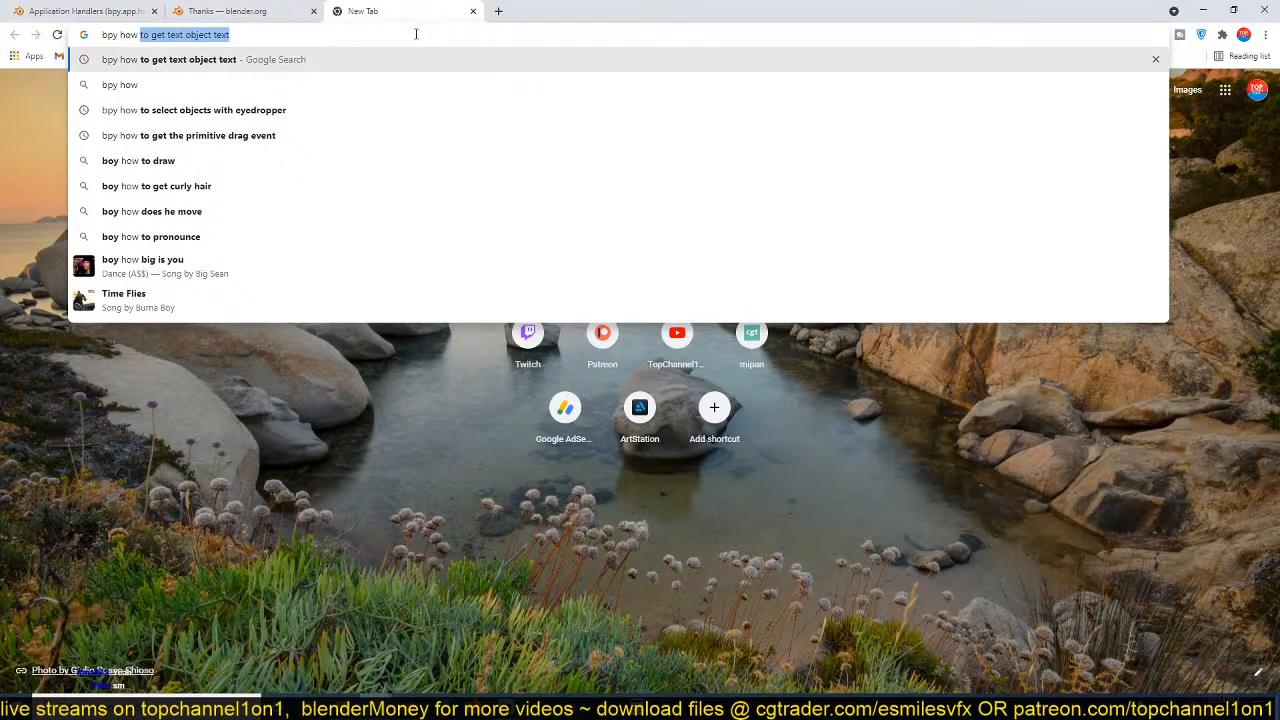
type("to pass ")
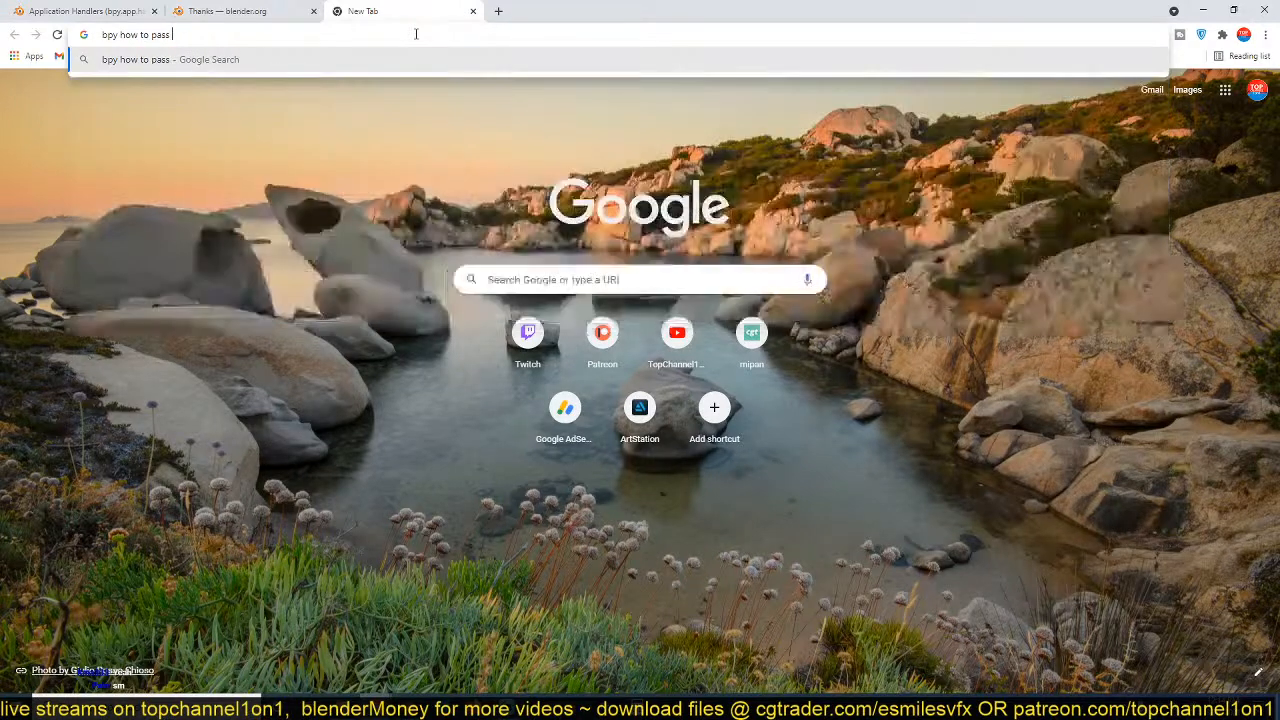
type("an attrivb")
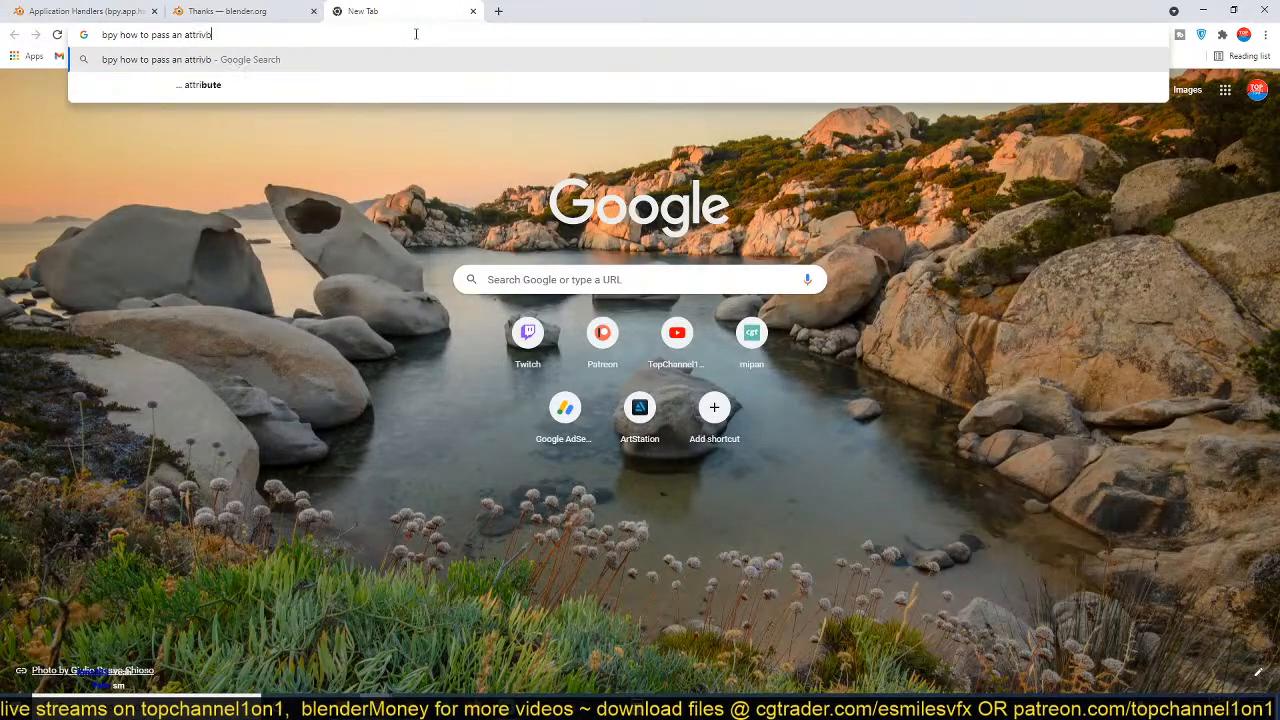
key("BackSpace")
key("BackSpace")
type("bute ")
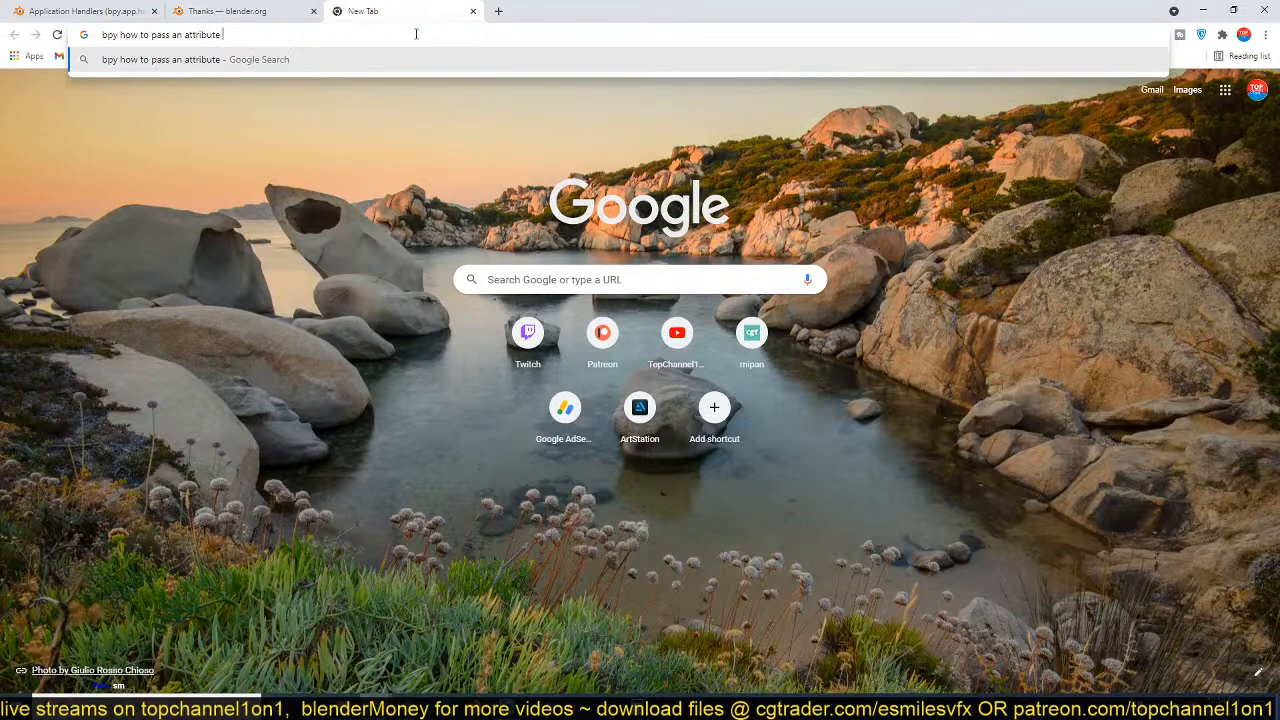
type("into a ")
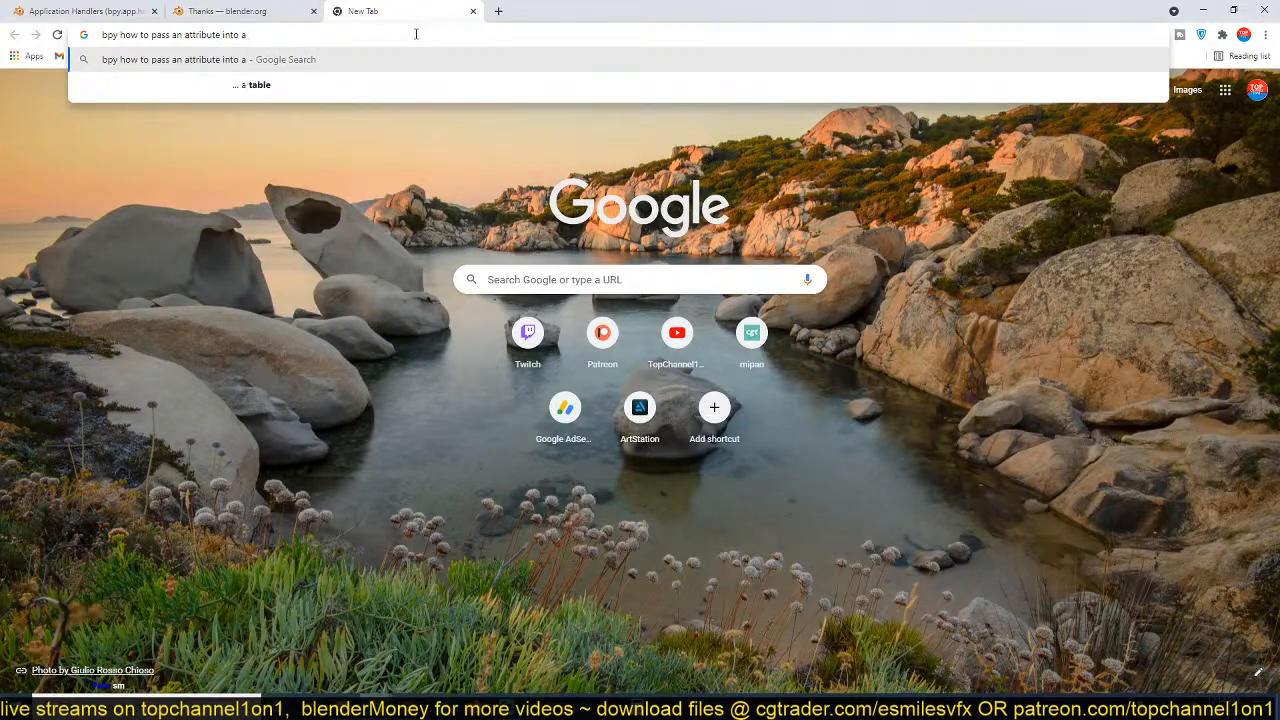
type("handler")
key("Return")
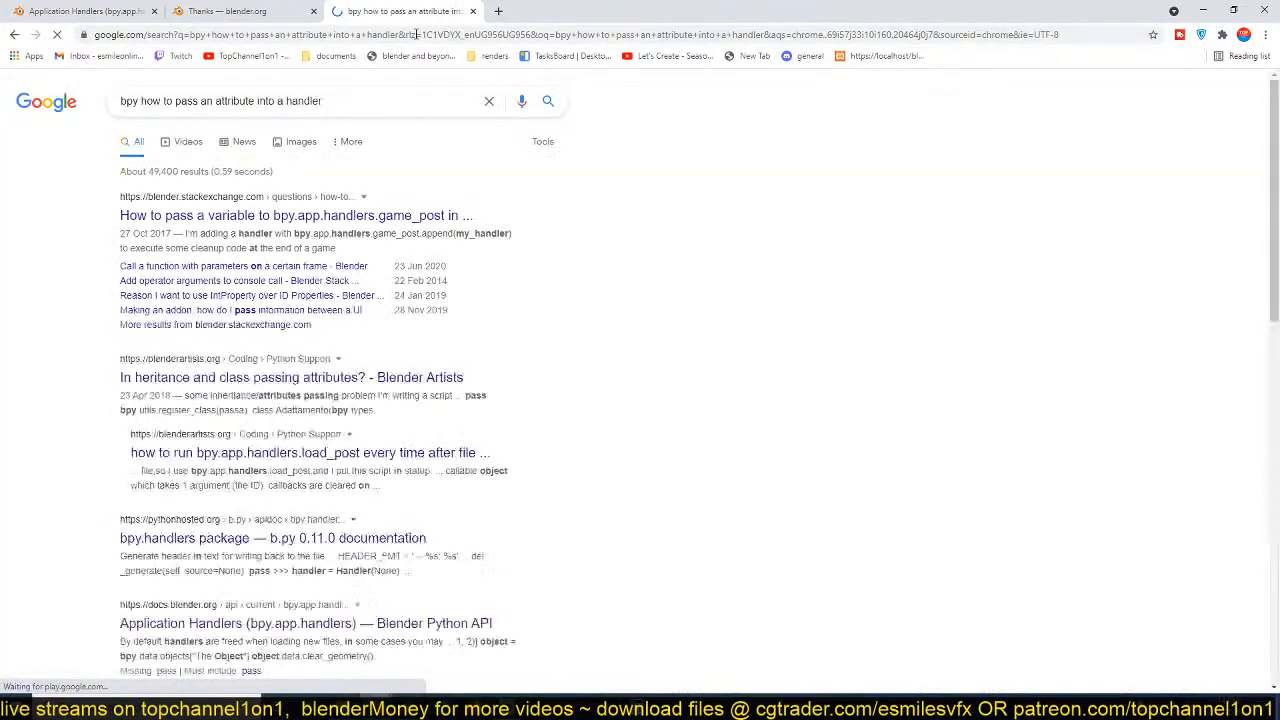
Read the Stack Exchange question on passing a variable to bpy.app.handlers.game_post, check the other search results, and return to Blender.
left_click(351, 219)
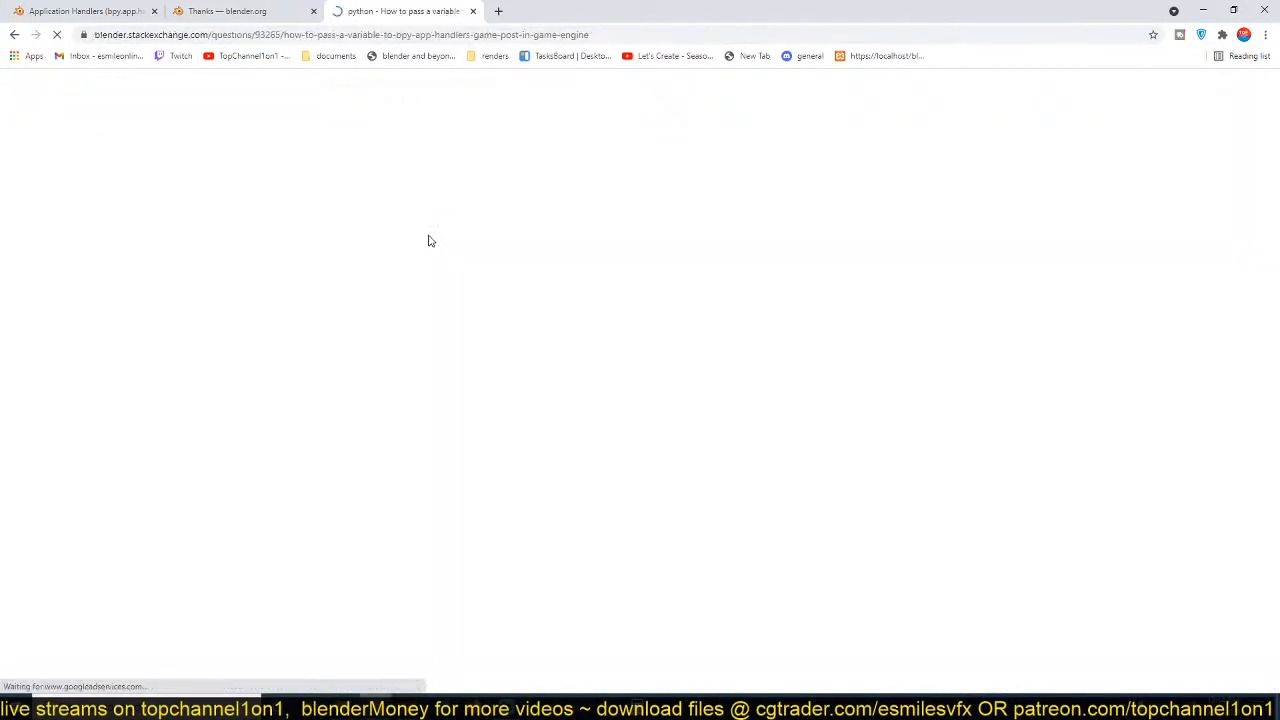
scroll(490, 460, "down", 15)
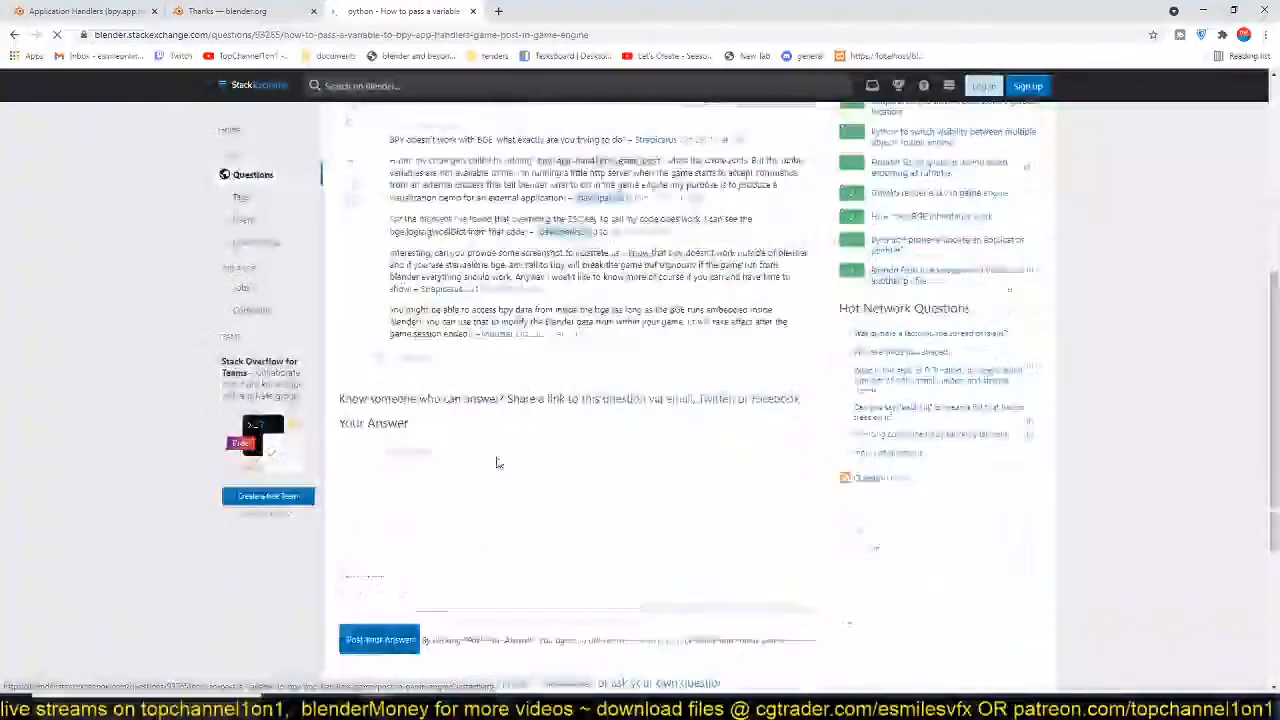
scroll(483, 455, "up", 8)
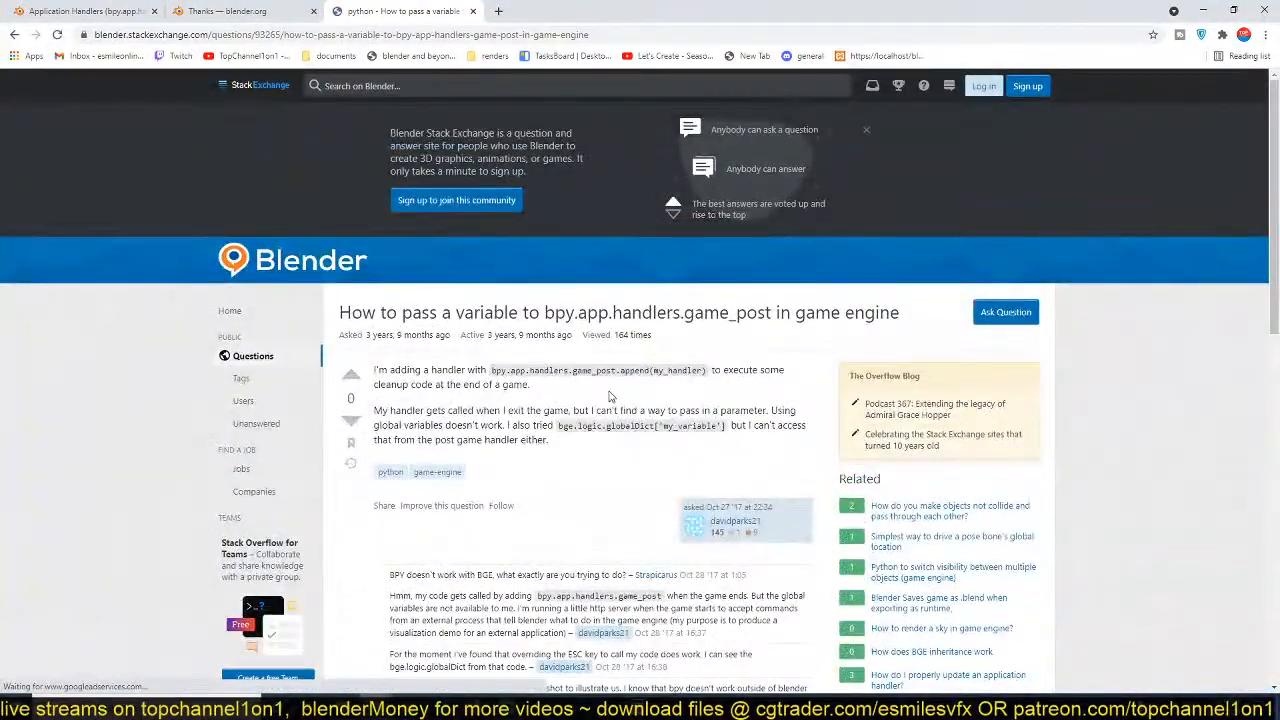
scroll(588, 430, "down", 2)
scroll(585, 434, "down", 1)
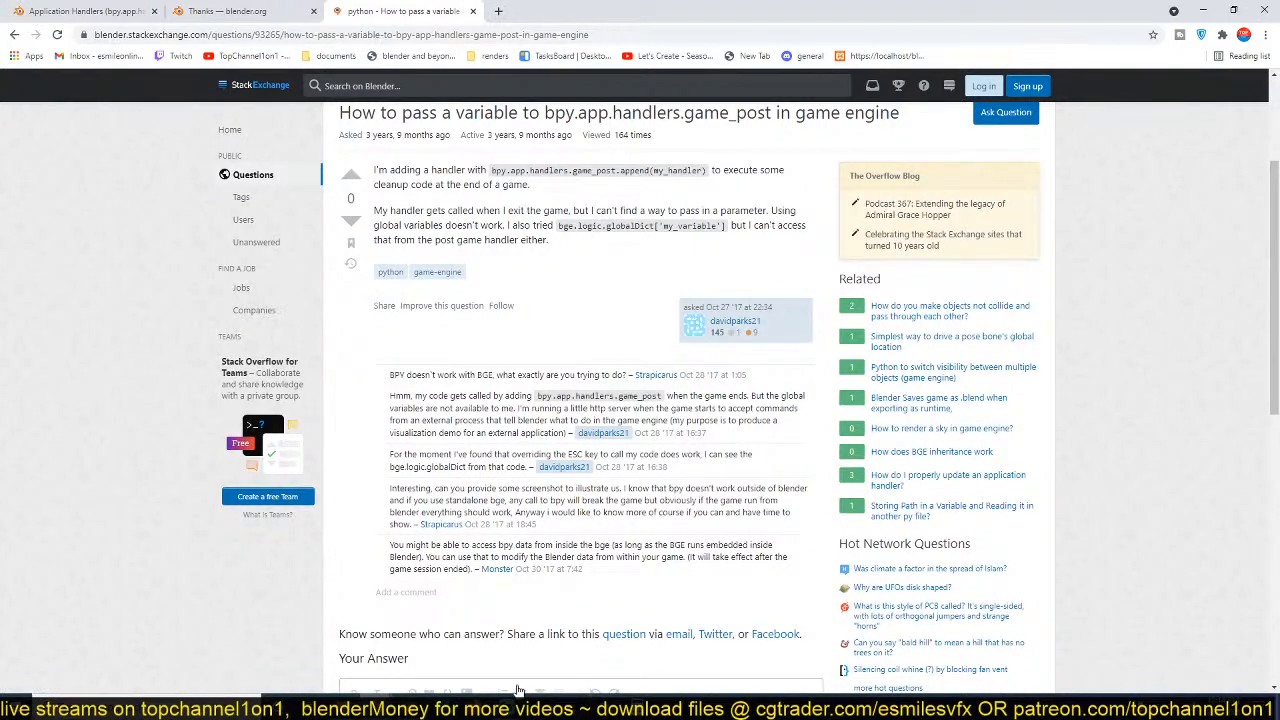
left_click(14, 34)
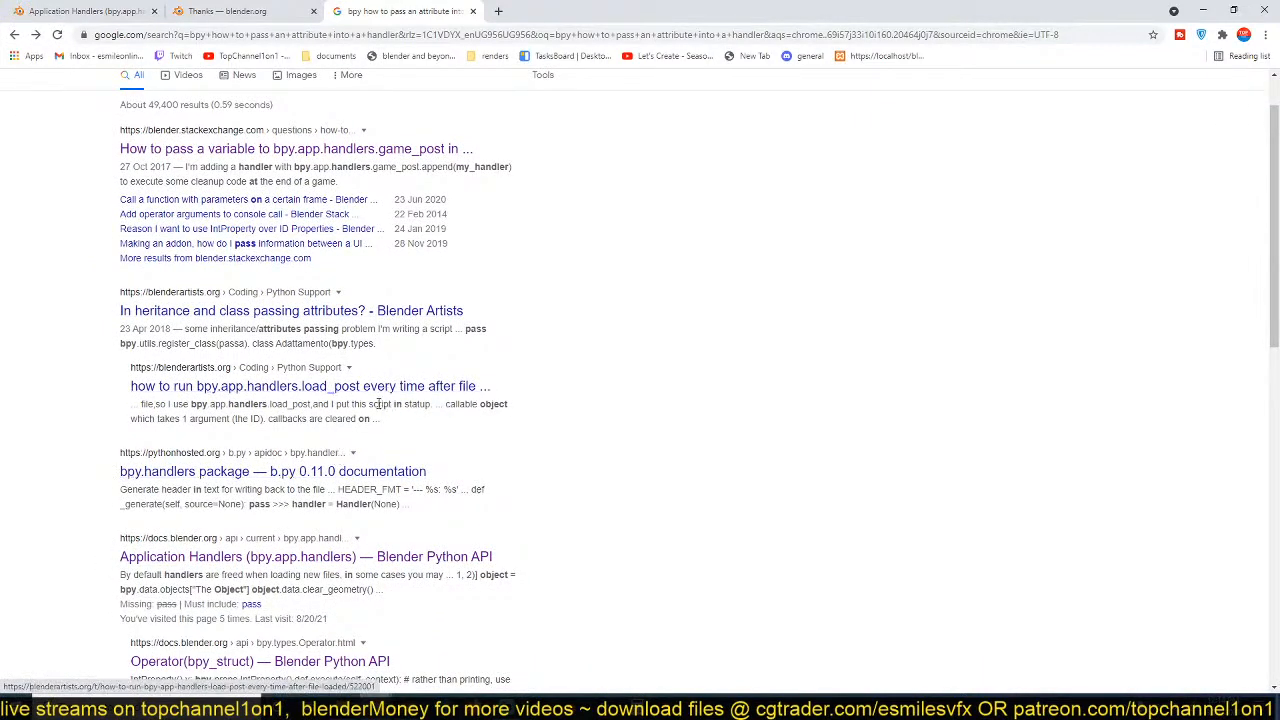
left_click(1201, 12)
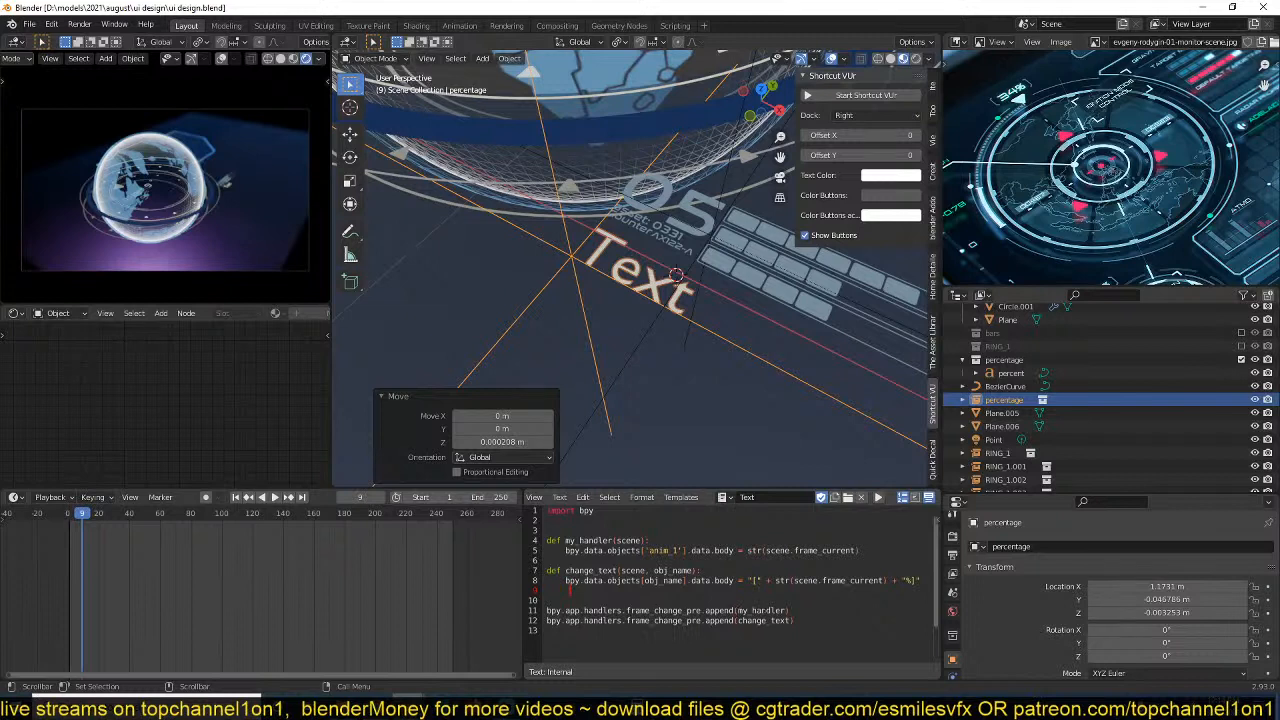
Try removing the change_text function from the script and undo the deletion.
key("shift+Up")
key("shift+Up")
key("shift+Home")
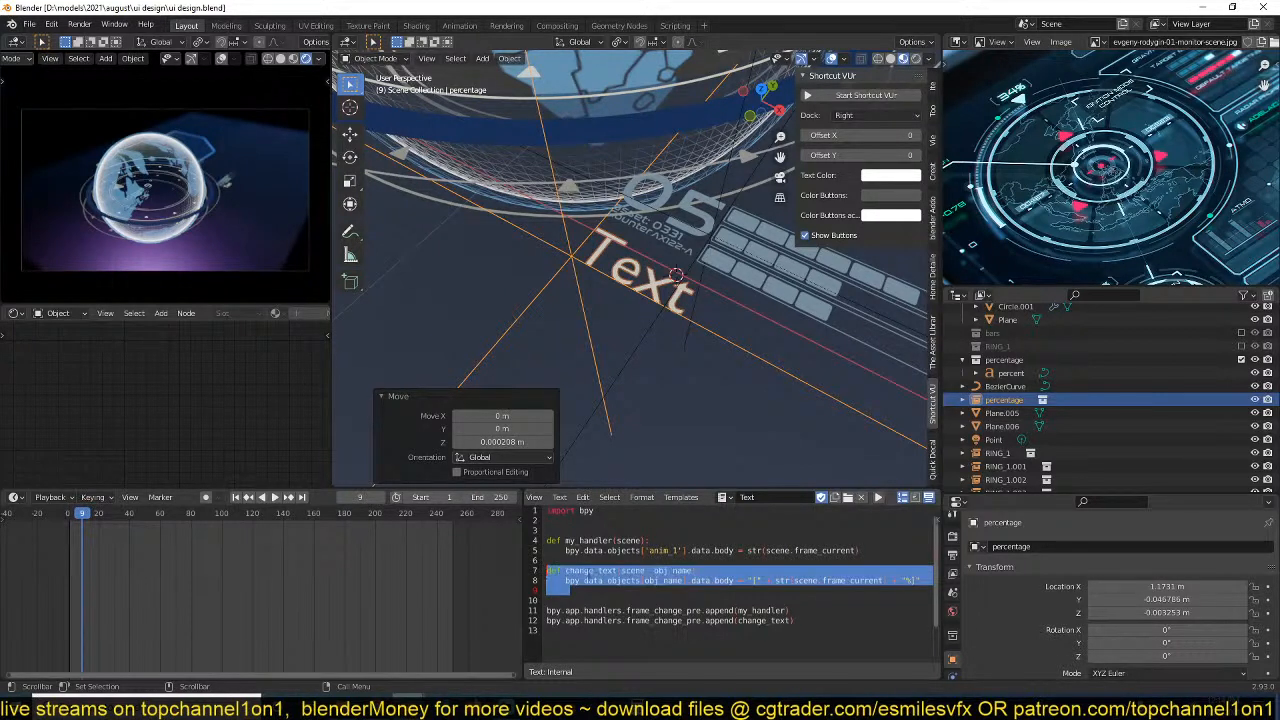
key("Delete")
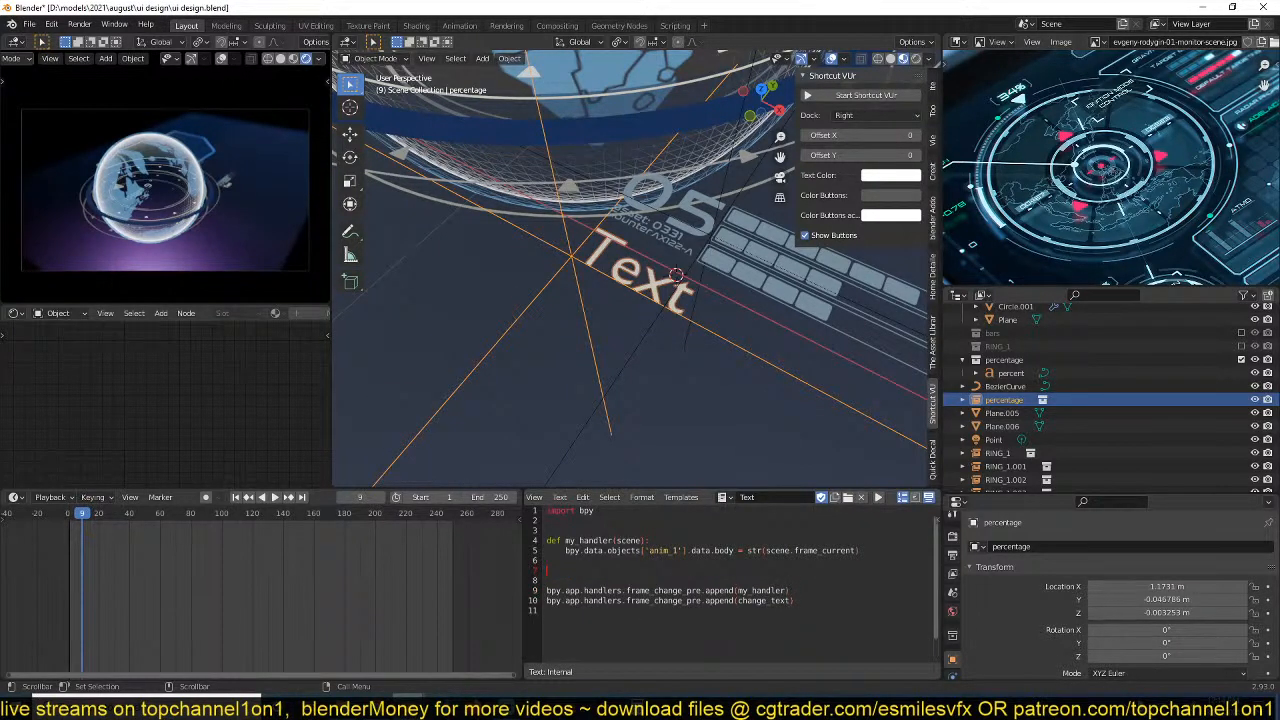
key("ctrl+s")
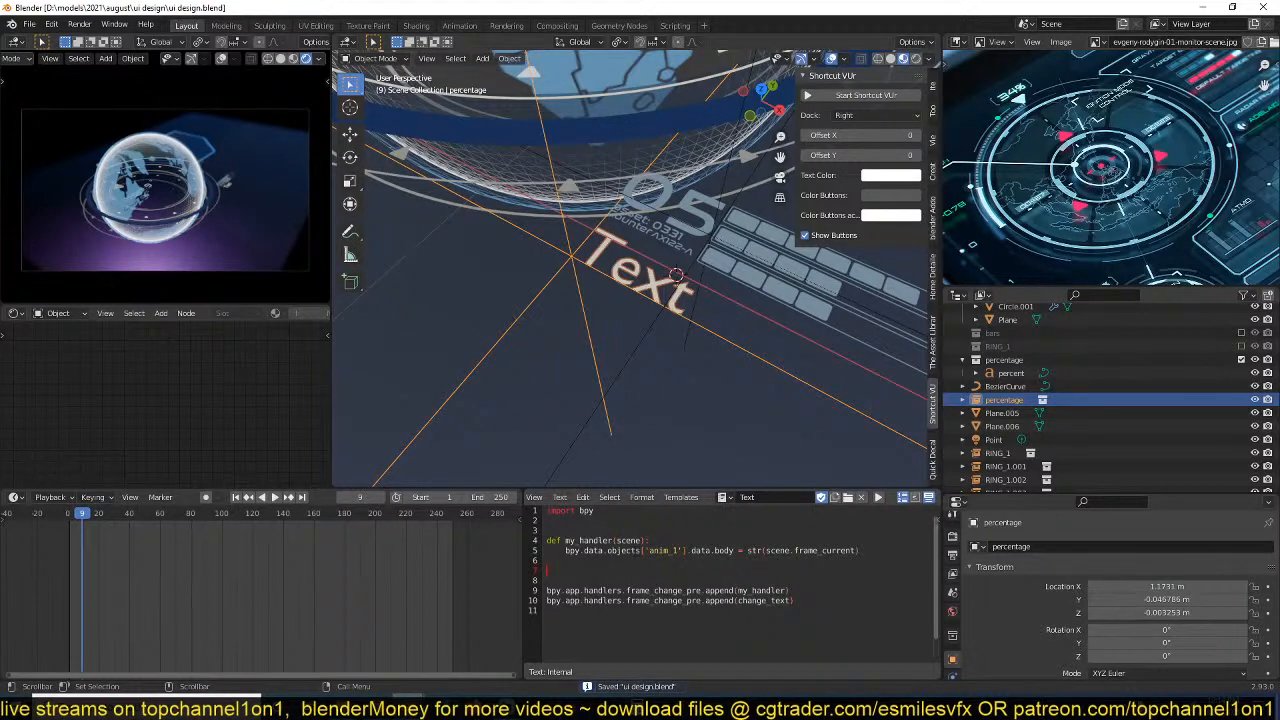
key("ctrl+z")
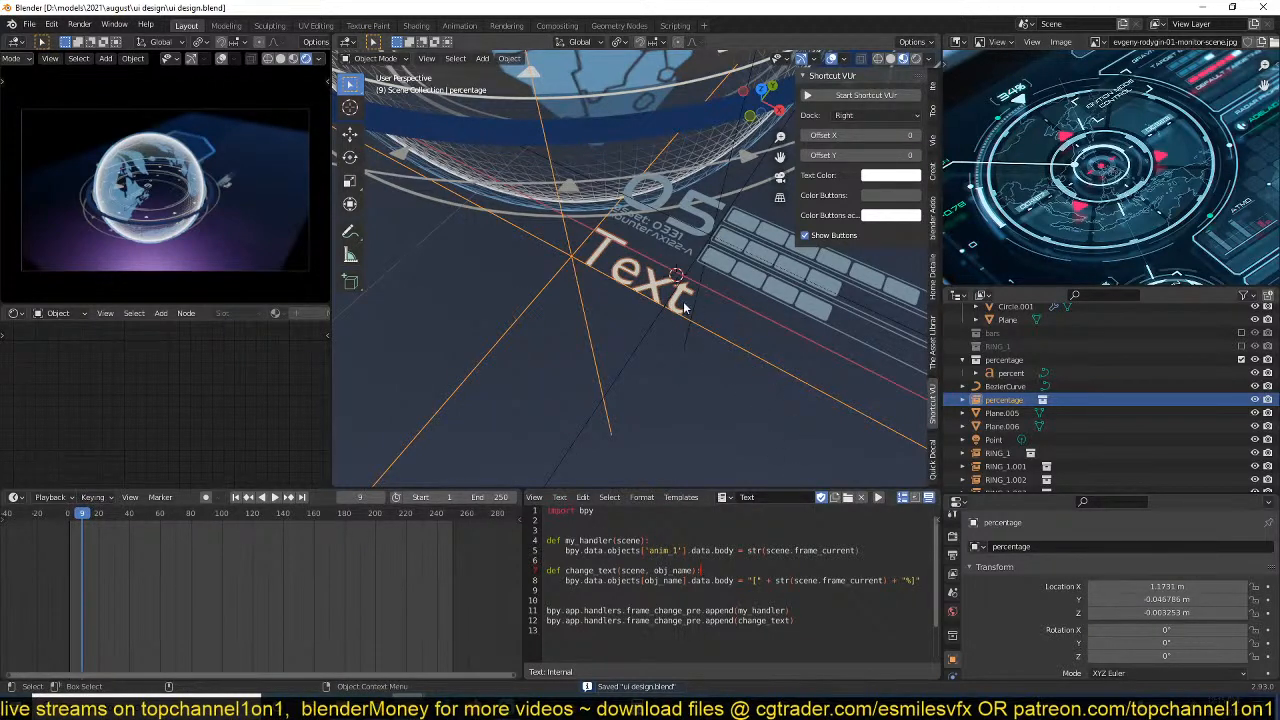
Inspect the percentage text beneath the 05 counter in the top orthographic view.
scroll(692, 367, "down", 9)
middle_click_drag(692, 367, 628, 303, "shift")
scroll(594, 383, "down", 5)
scroll(500, 319, "up", 4)
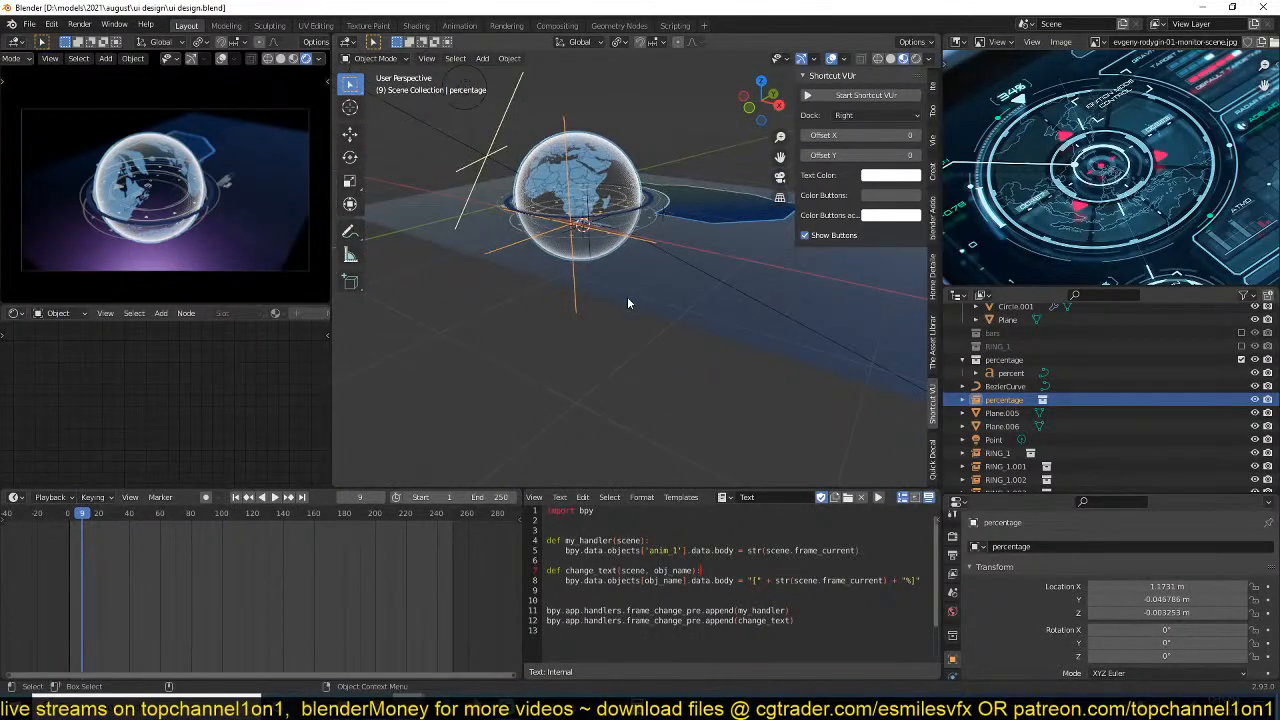
key("KP_7")
scroll(627, 296, "up", 6)
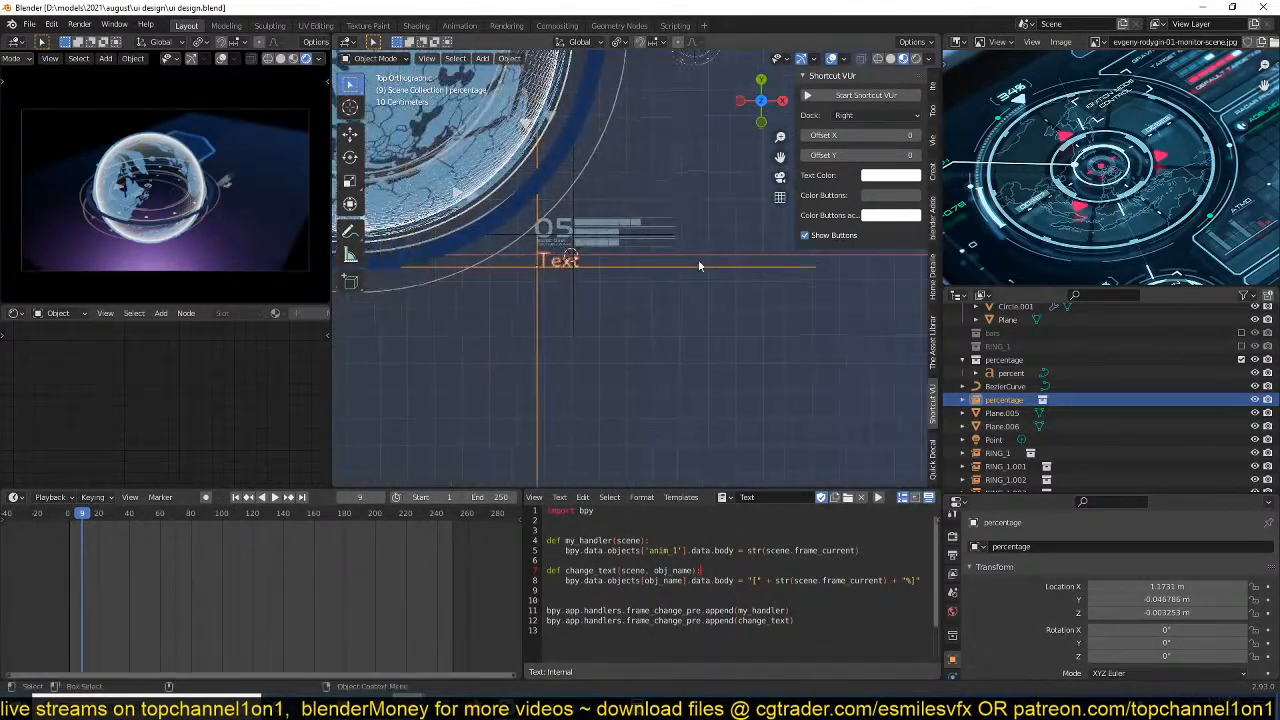
Select the original percent text object, remove the obj_name parameter from the change_text definition, and save the file.
scroll(699, 265, "up", 4)
scroll(580, 306, "down", 4)
middle_click_drag(466, 308, 692, 336, "shift")
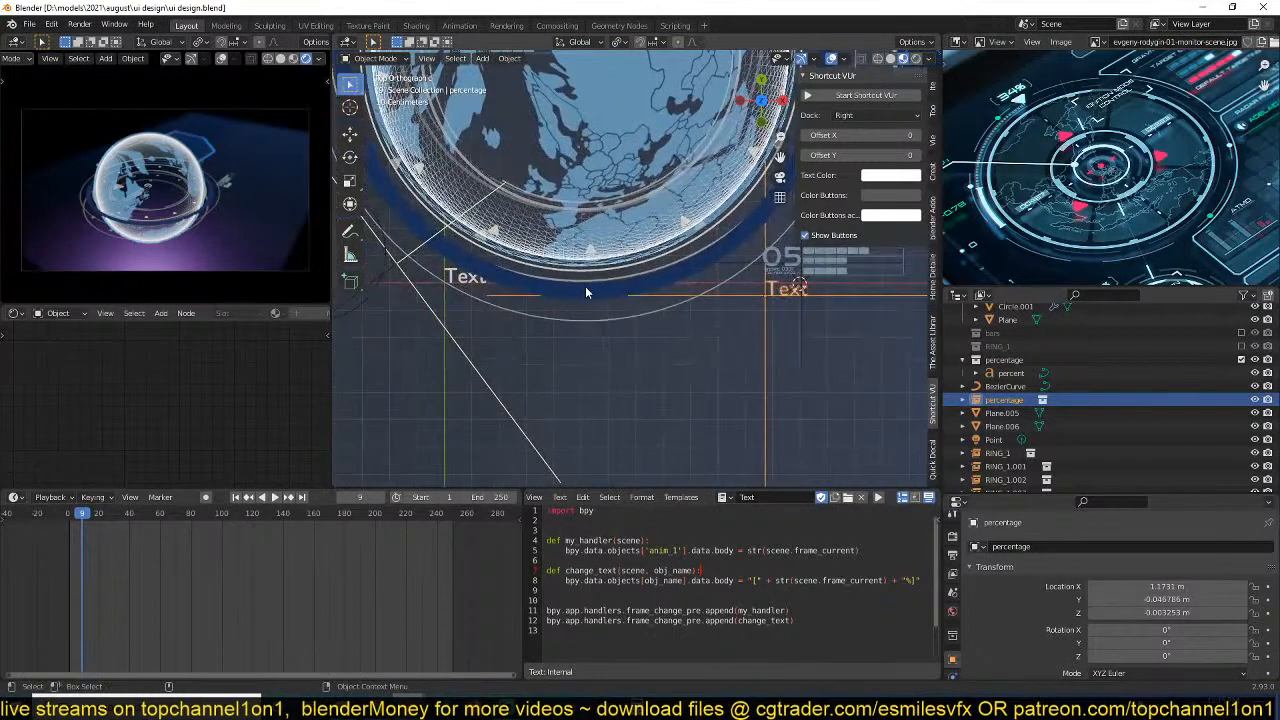
left_click(480, 282)
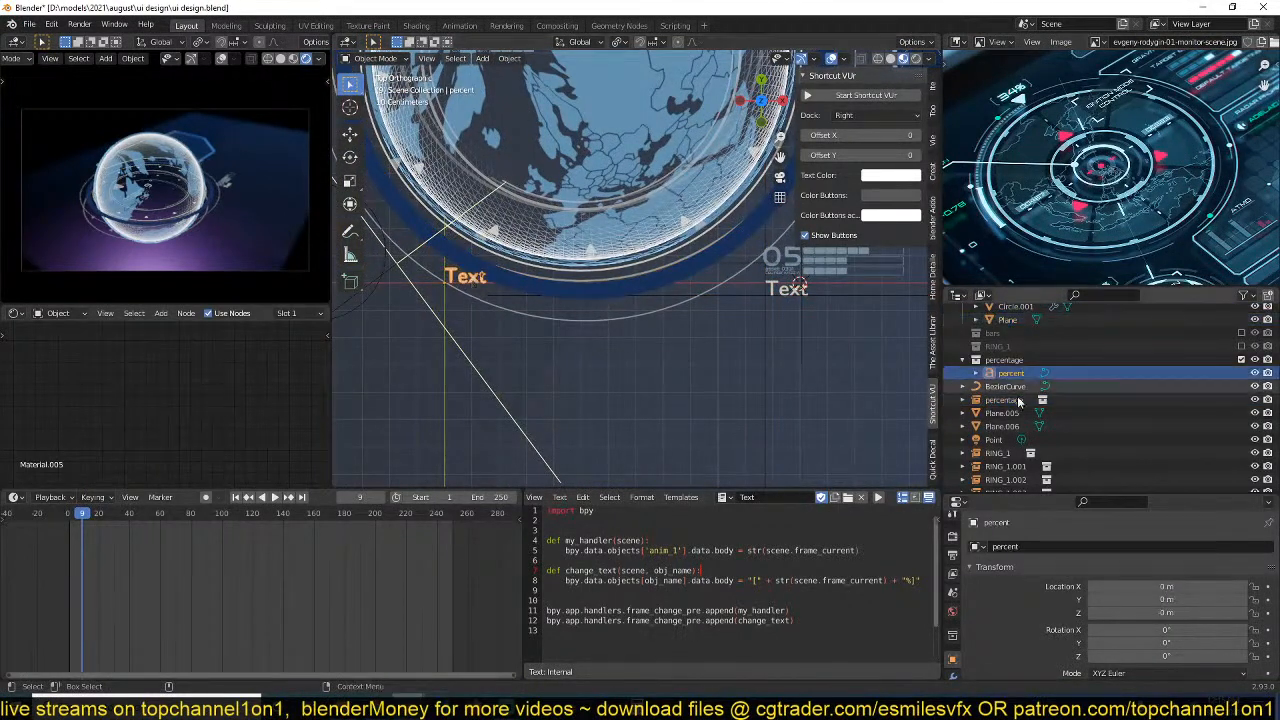
scroll(1019, 401, "up", 1)
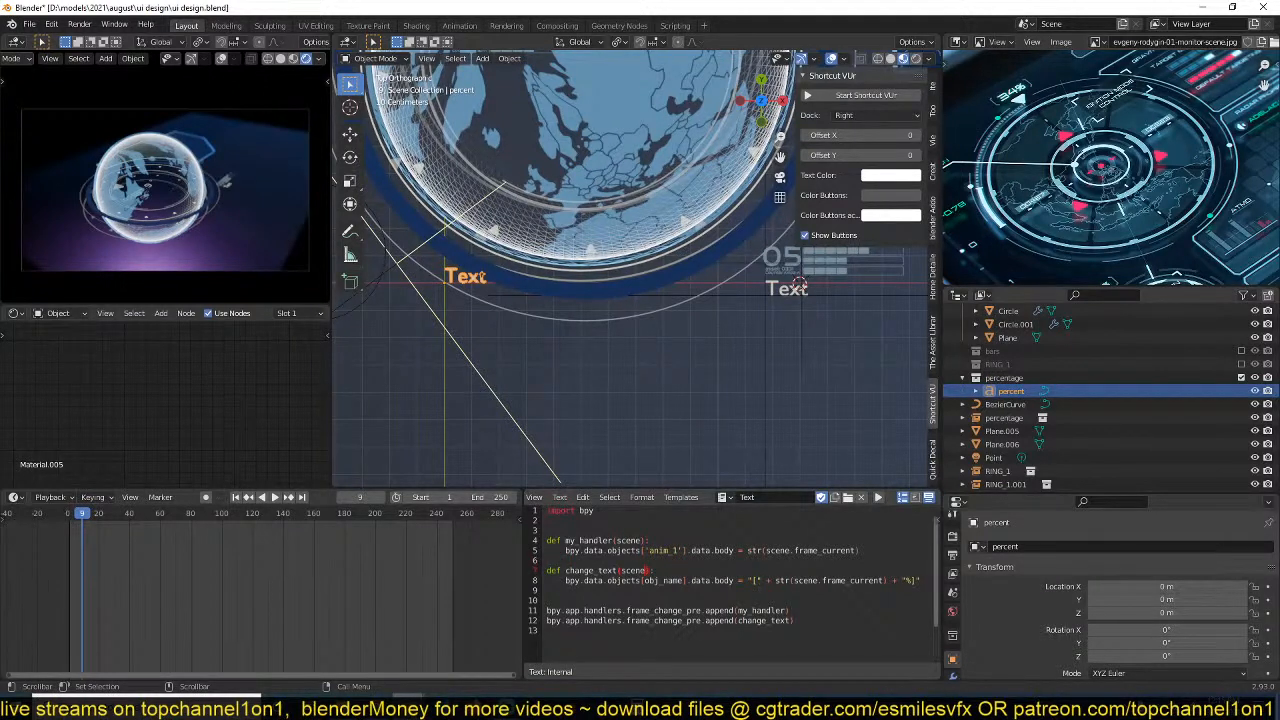
key("ctrl+s")
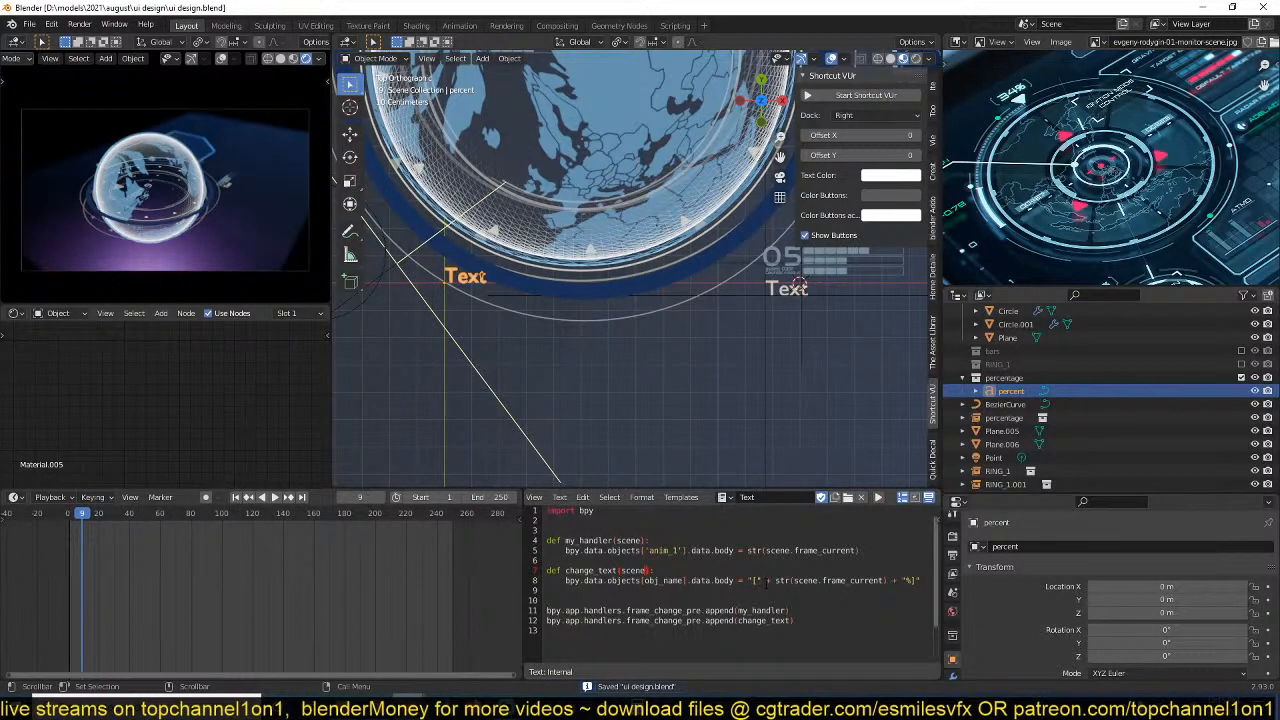
Replace obj_name with 'percent' as the object key in the change_text body and save the file.
double_click(665, 580)
type("'")
type("percent")
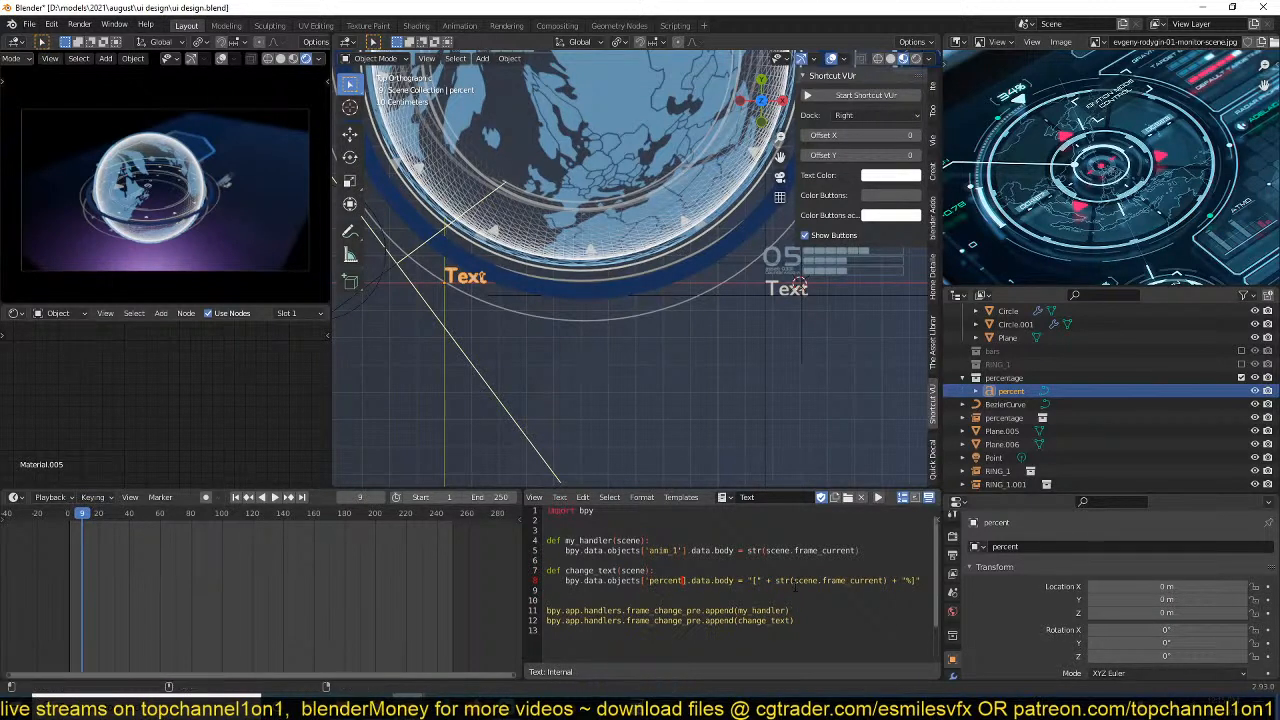
key("ctrl+z")
type("percent")
type("'")
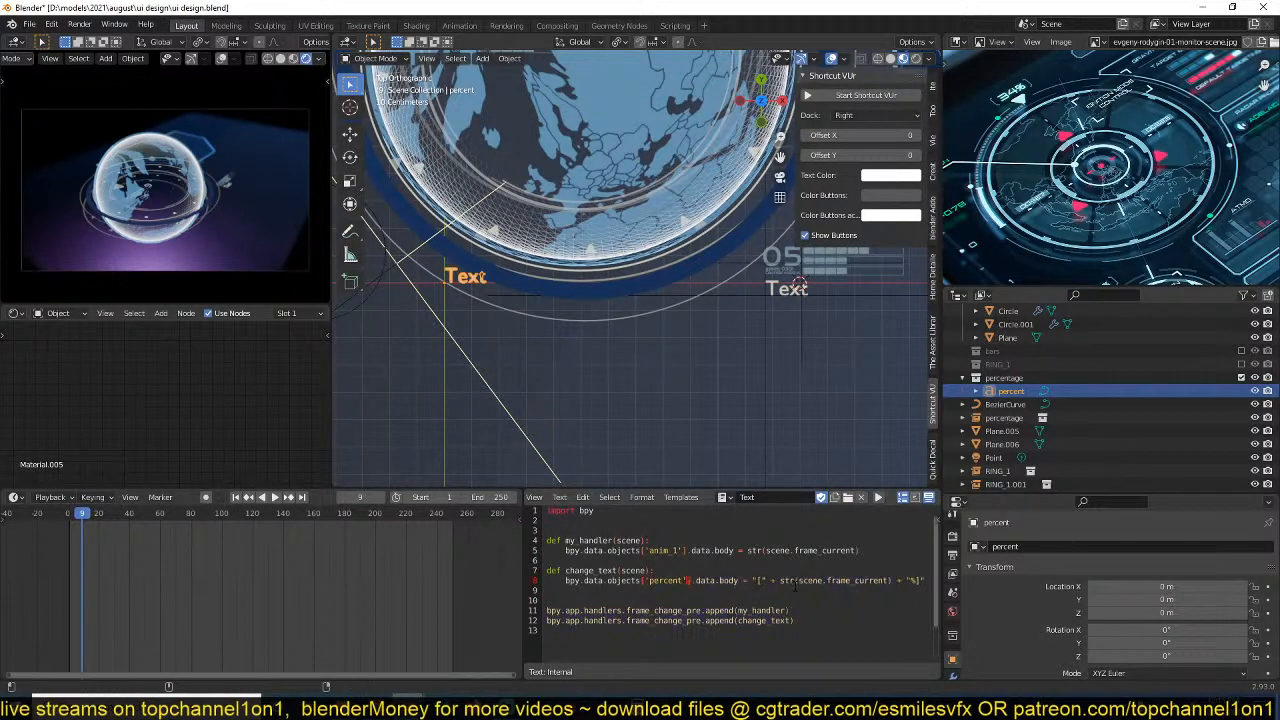
key("ctrl+s")
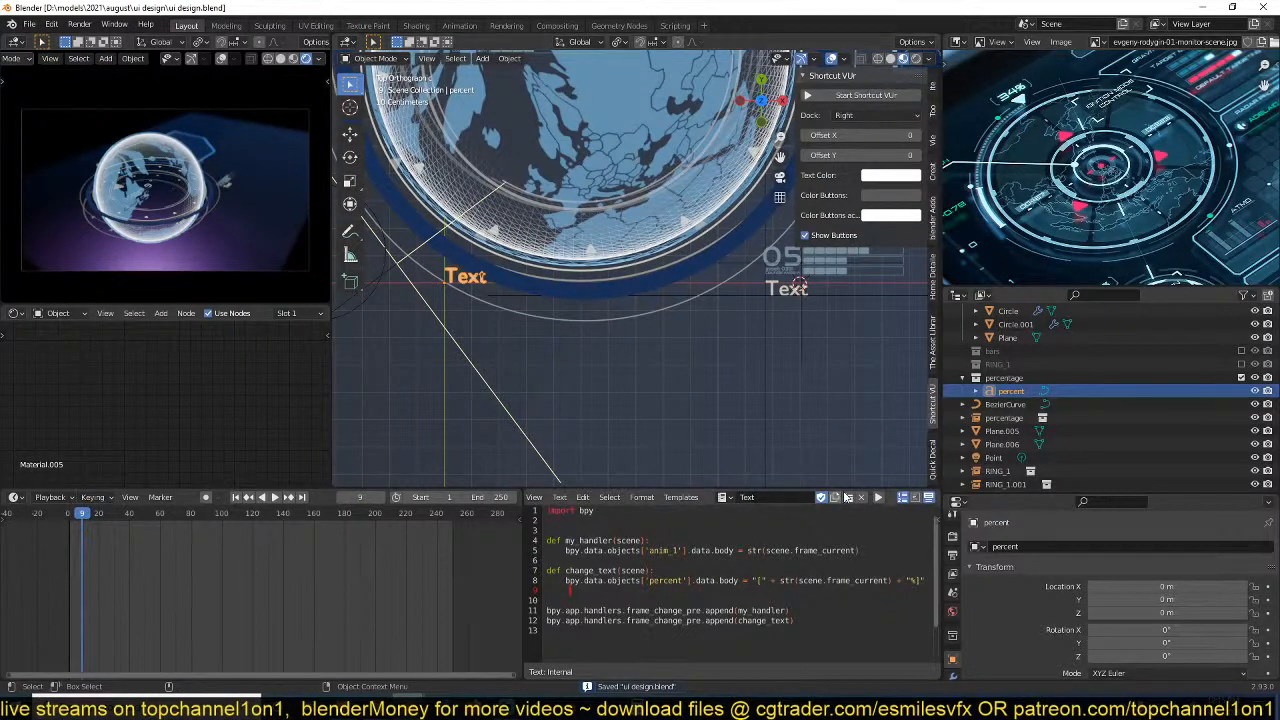
Run the script and play the animation to test the percent text, then return to the top orthographic view.
left_click(879, 498)
key("space")
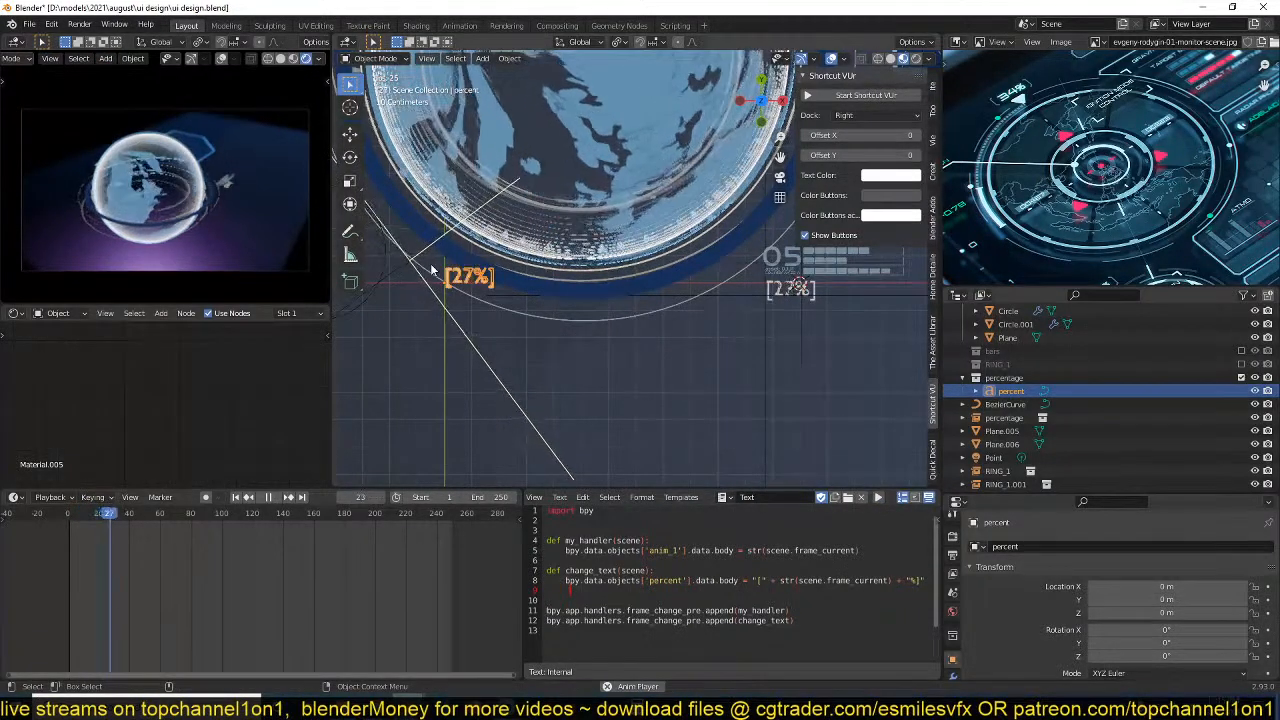
scroll(404, 284, "up", 3)
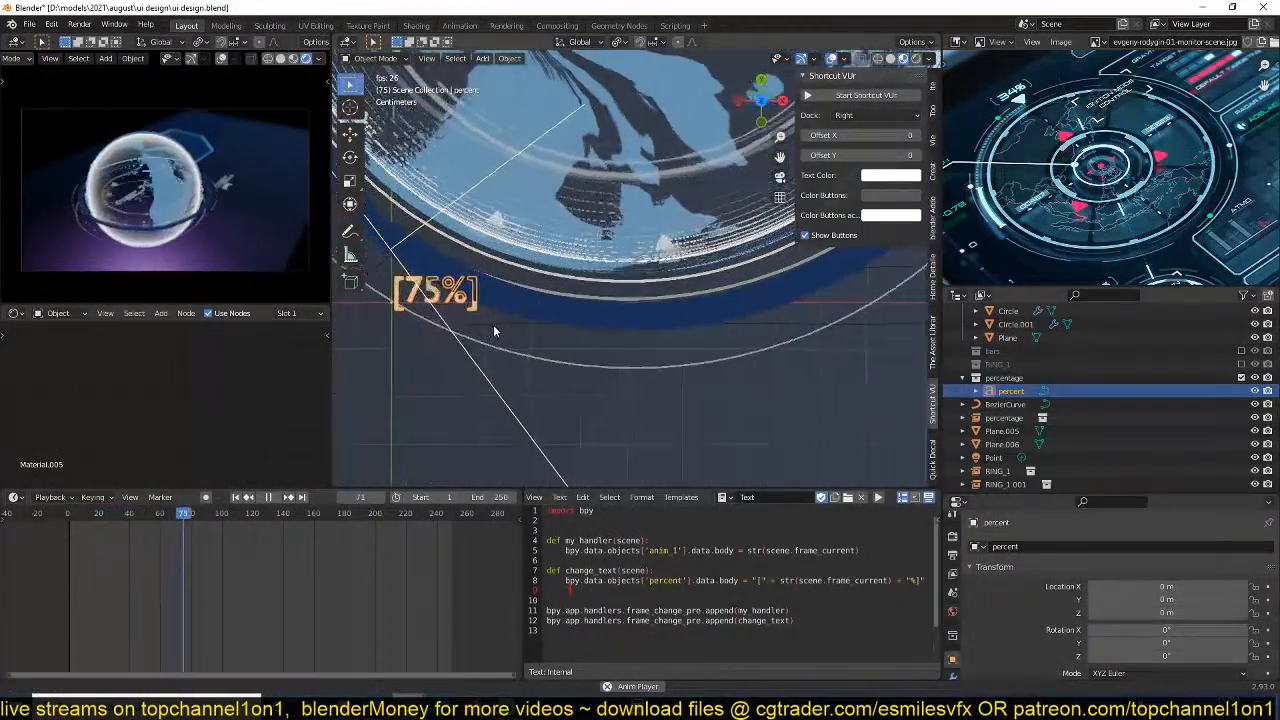
key("space")
key("KP_7")
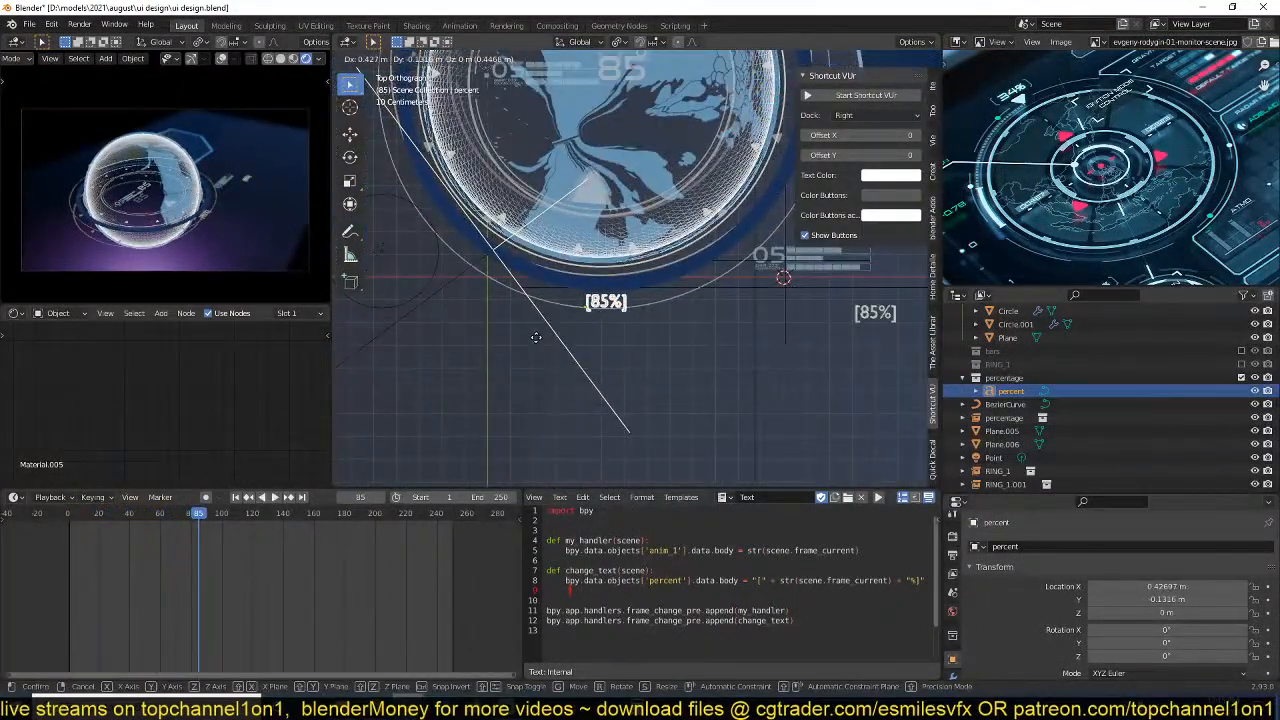
Select the percentage instance beneath the 05 counter, frame it closely, and save the file.
left_click(766, 281)
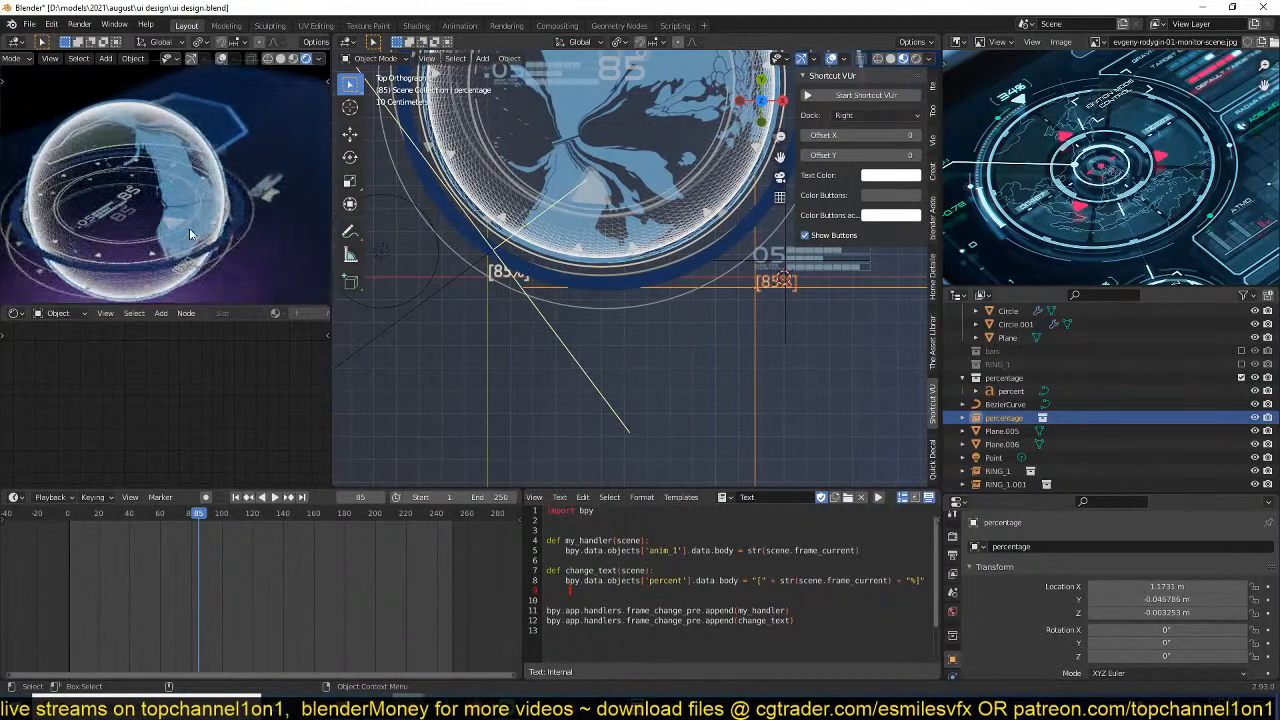
scroll(697, 354, "up", 3)
scroll(697, 354, "up", 1)
middle_click_drag(697, 354, 400, 346, "shift")
scroll(440, 348, "up", 2)
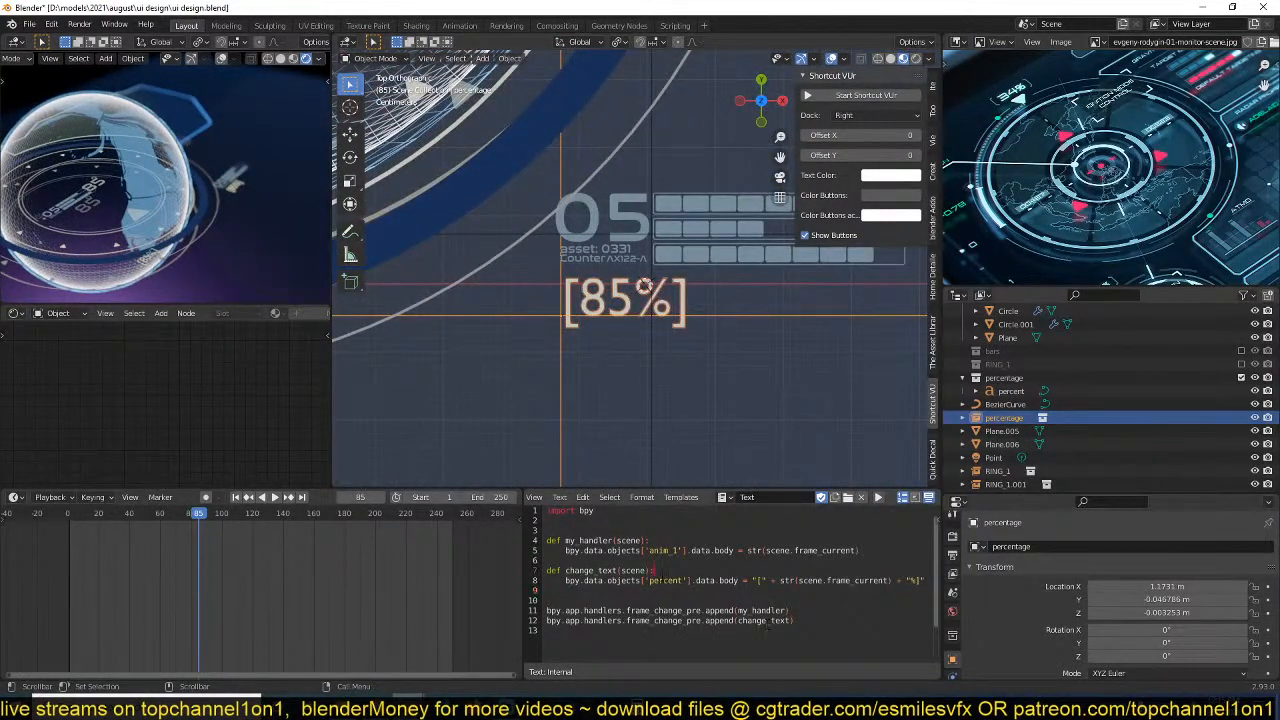
key("ctrl+s")
Play the animation briefly and scale the percentage instance beneath the 05 counter to about 0.623.
scroll(621, 340, "down", 2)
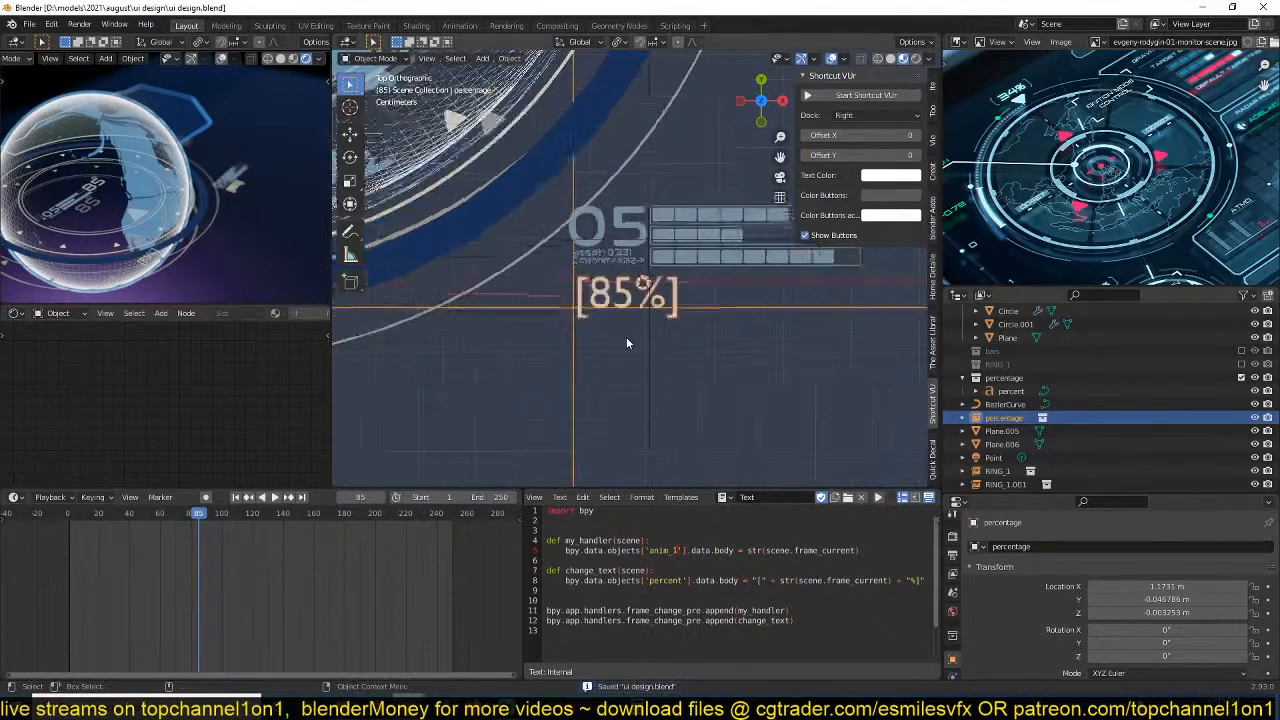
key("space")
key("space")
key("s")
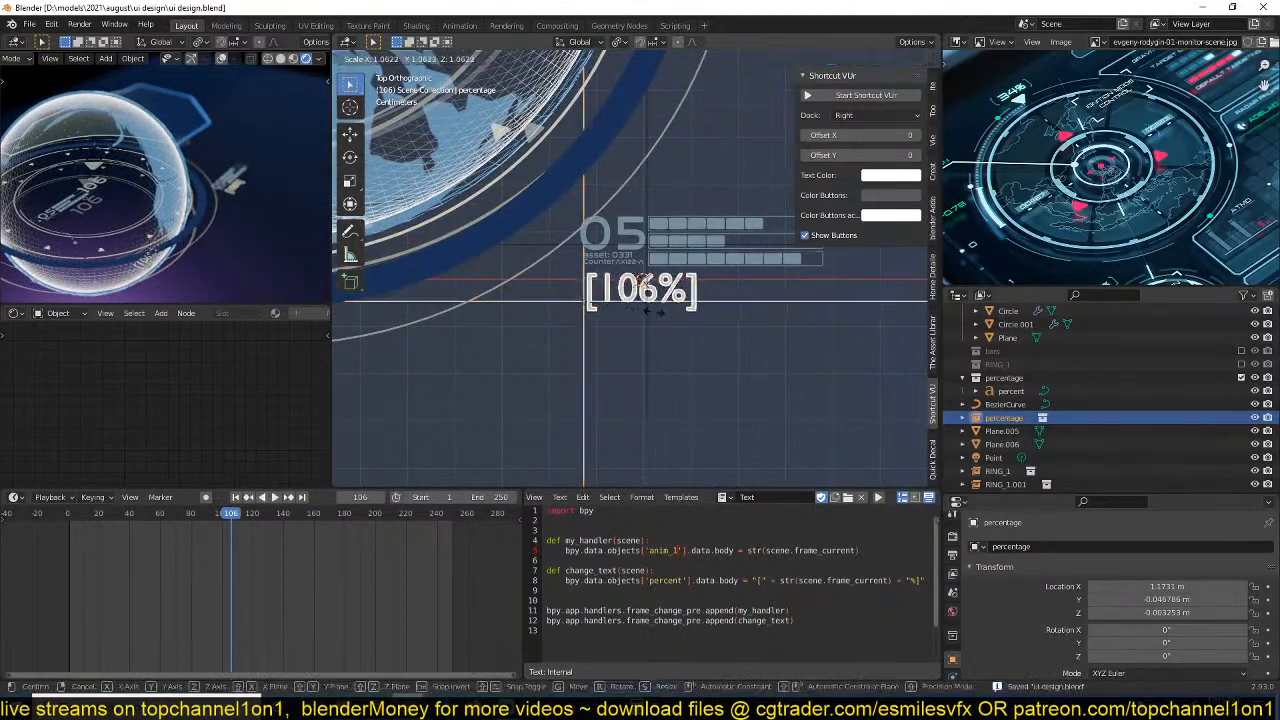
left_click(621, 308)
scroll(600, 335, "up", 3)
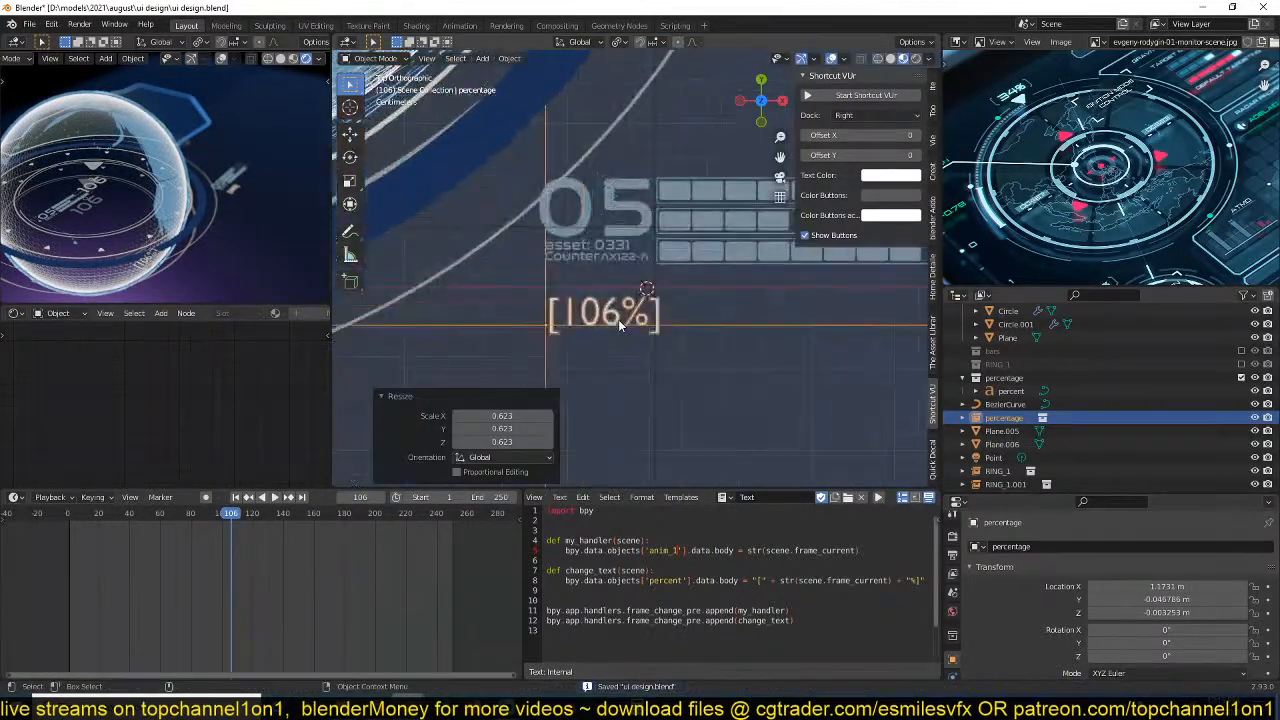
Isolate the original percent text in local view and frame it from the top.
scroll(600, 340, "down", 3)
scroll(600, 341, "down", 4)
middle_click_drag(611, 390, 690, 346, "shift")
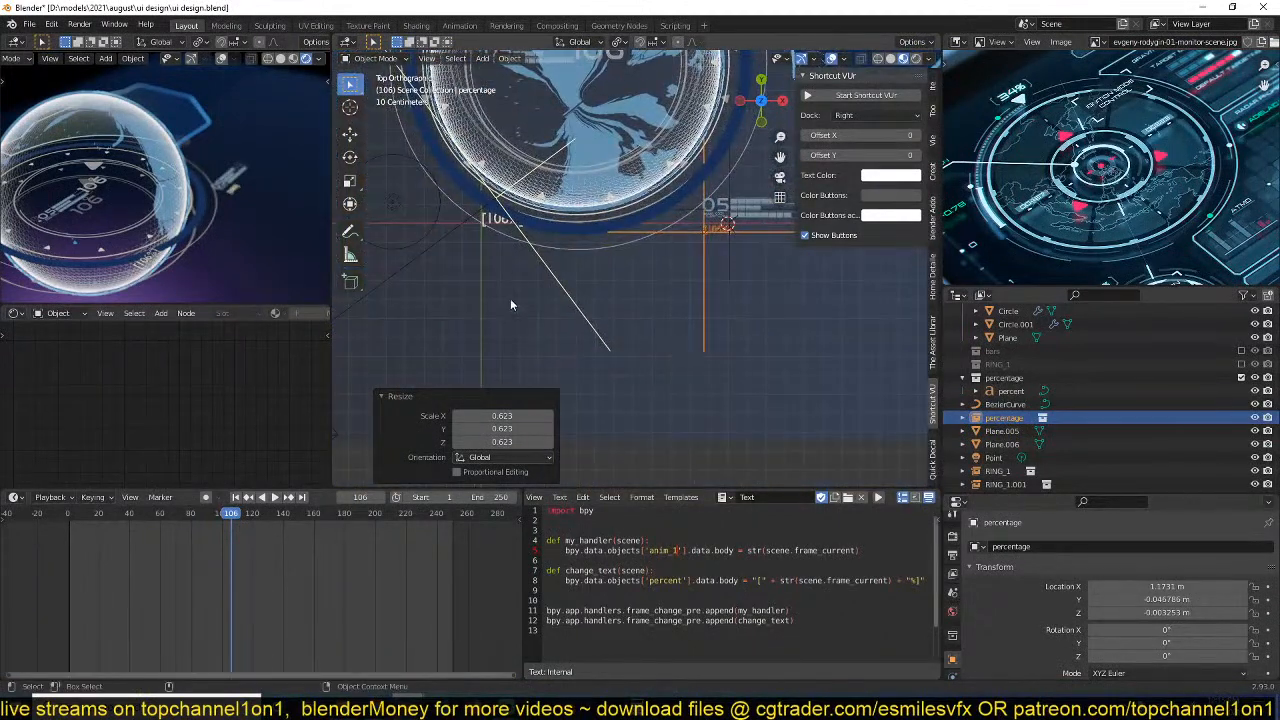
left_click(489, 222)
key("KP_Divide")
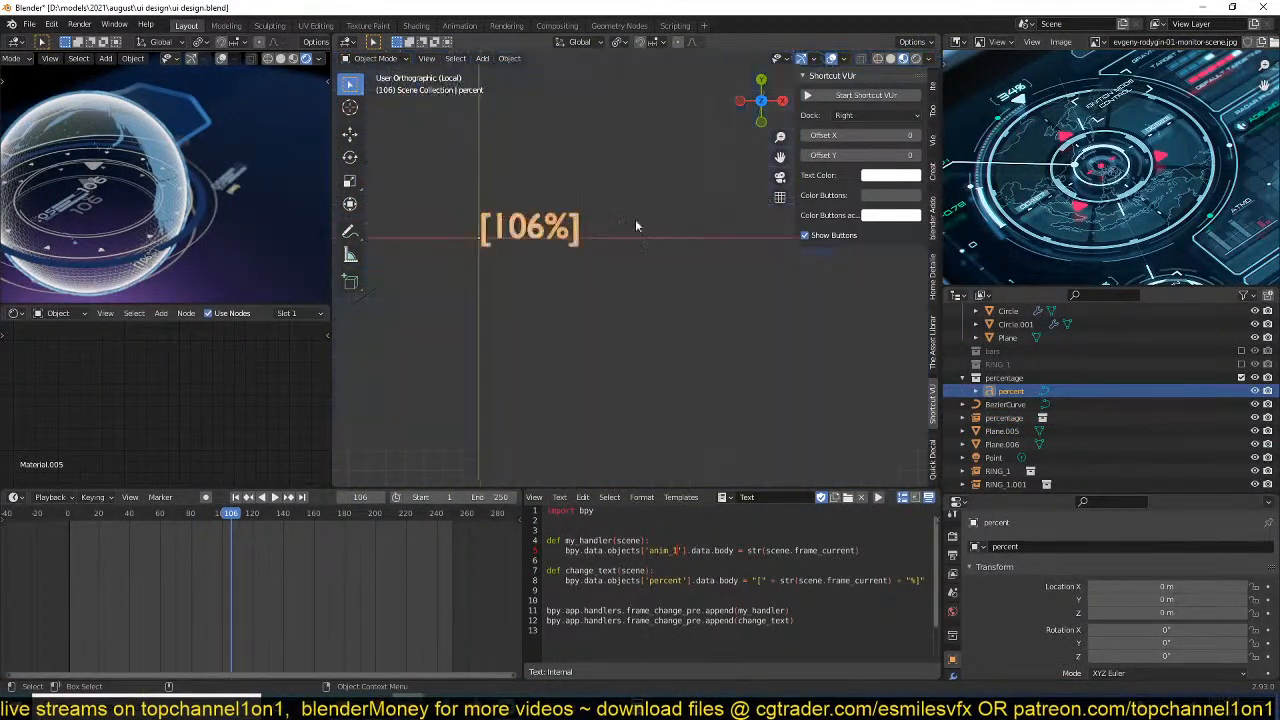
middle_click_drag(713, 309, 682, 309, "shift")
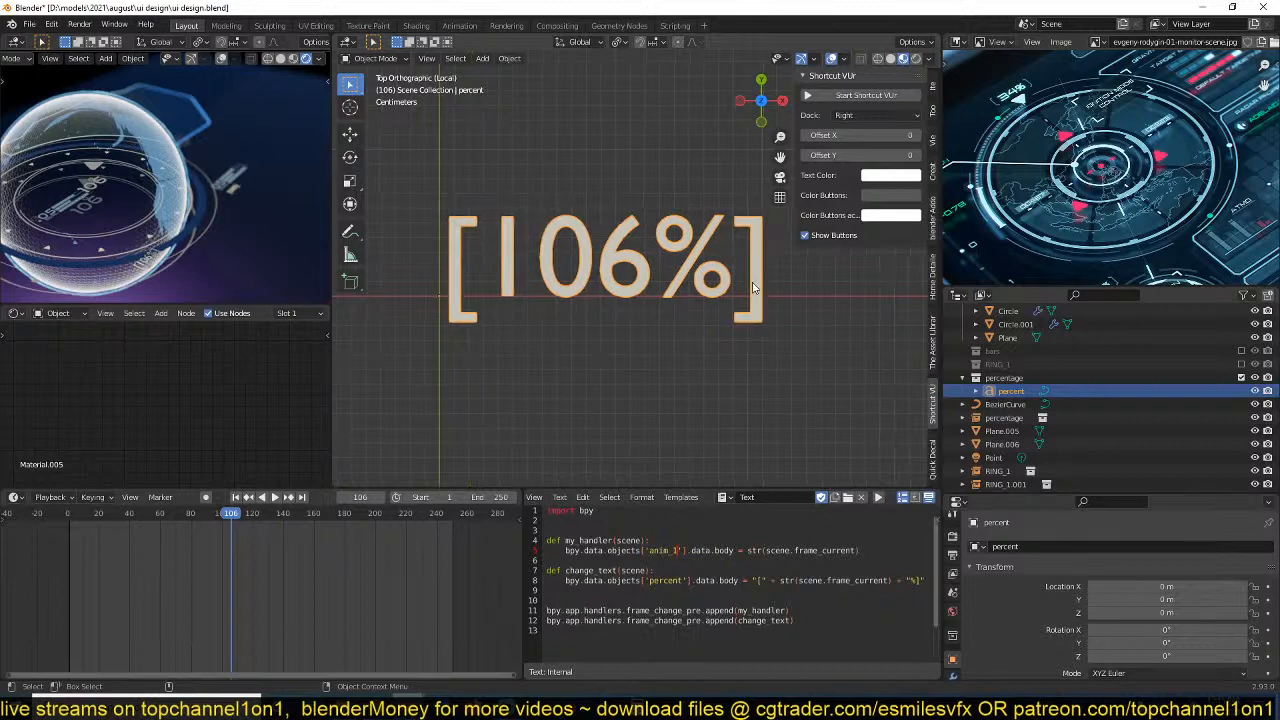
Strip the brackets and percent sign from the percent text by reducing its script value to str(scene.frame_current), and rerun the script.
key("Tab")
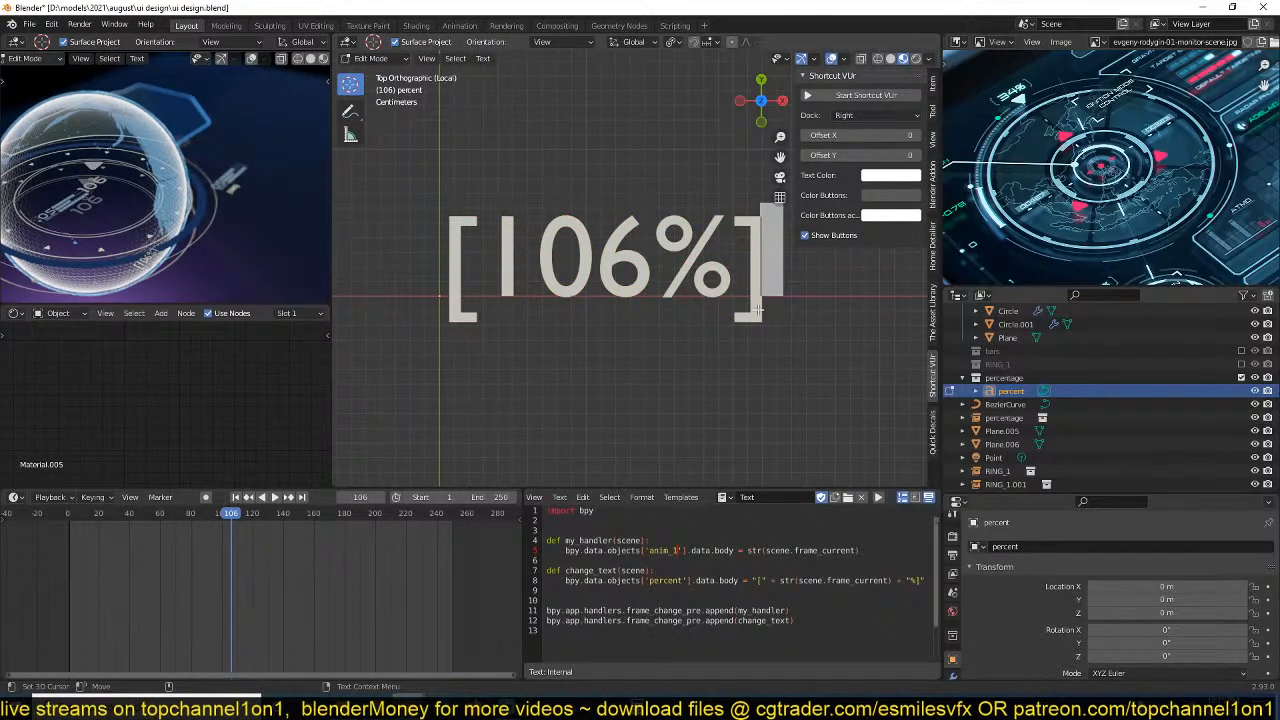
key("BackSpace")
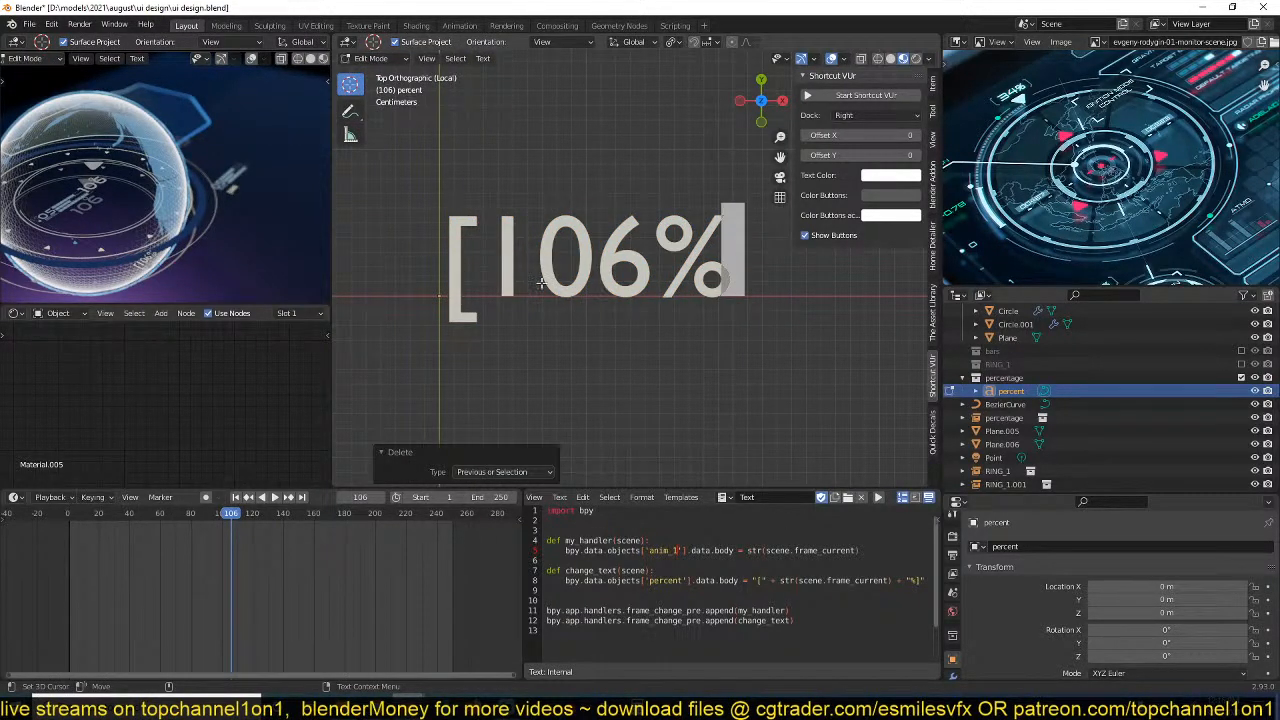
key("Tab")
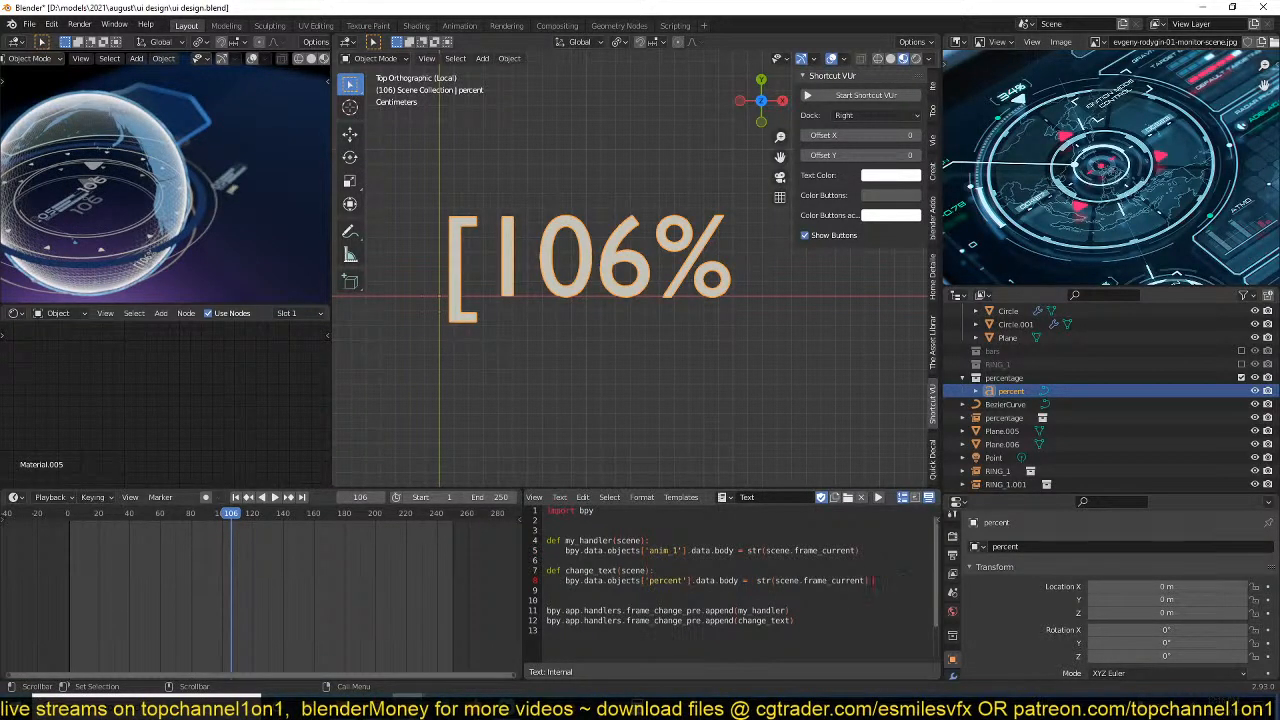
key("Tab")
key("Tab")
left_click(673, 322)
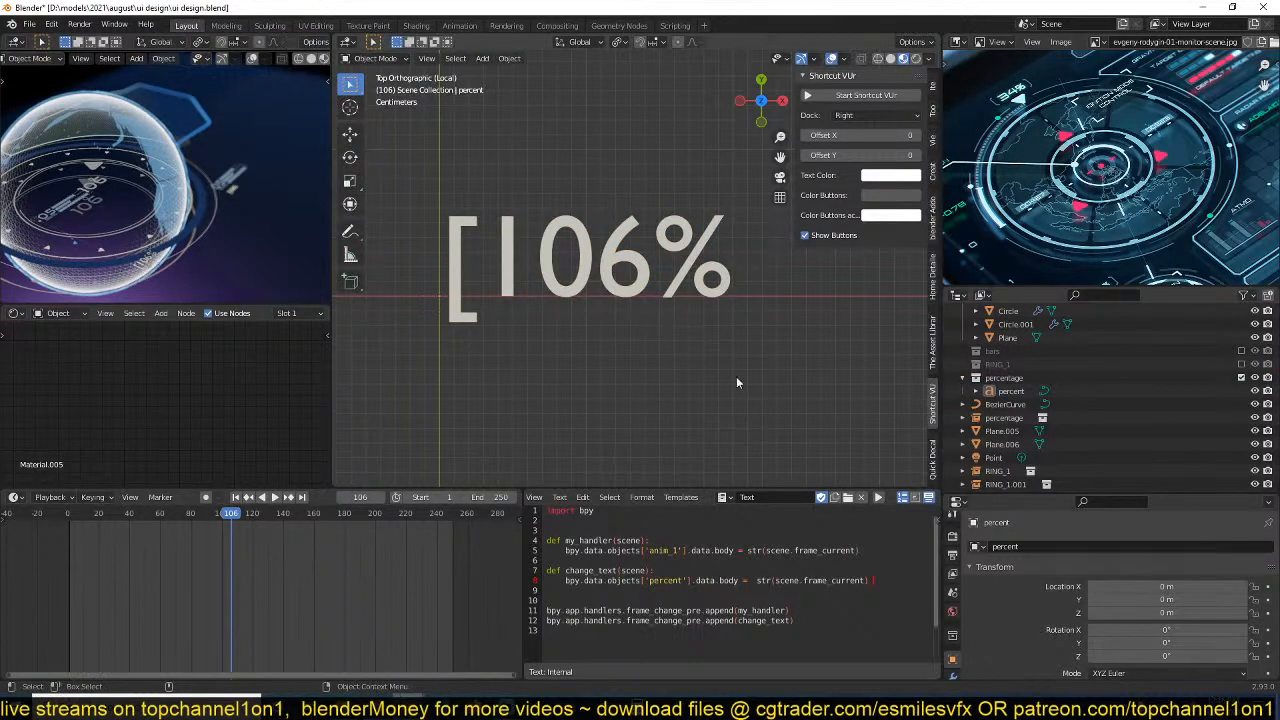
scroll(737, 378, "down", 8, "alt")
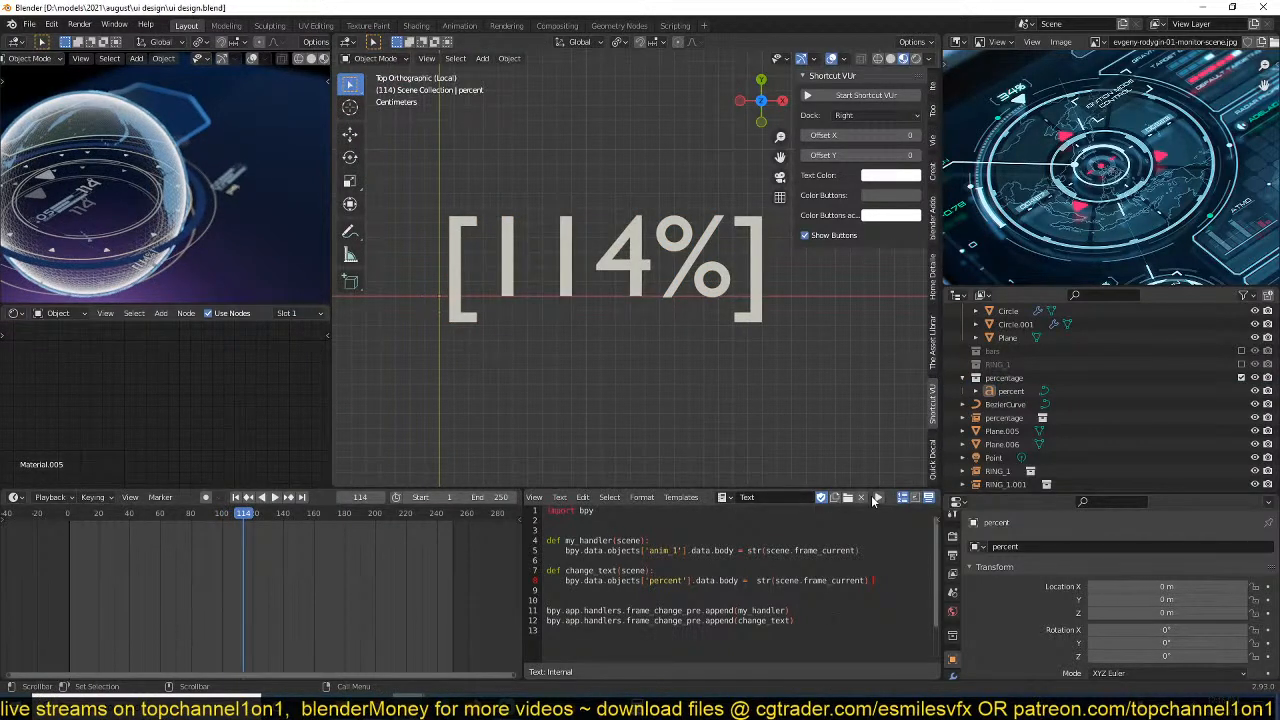
scroll(567, 391, "down", 12, "alt")
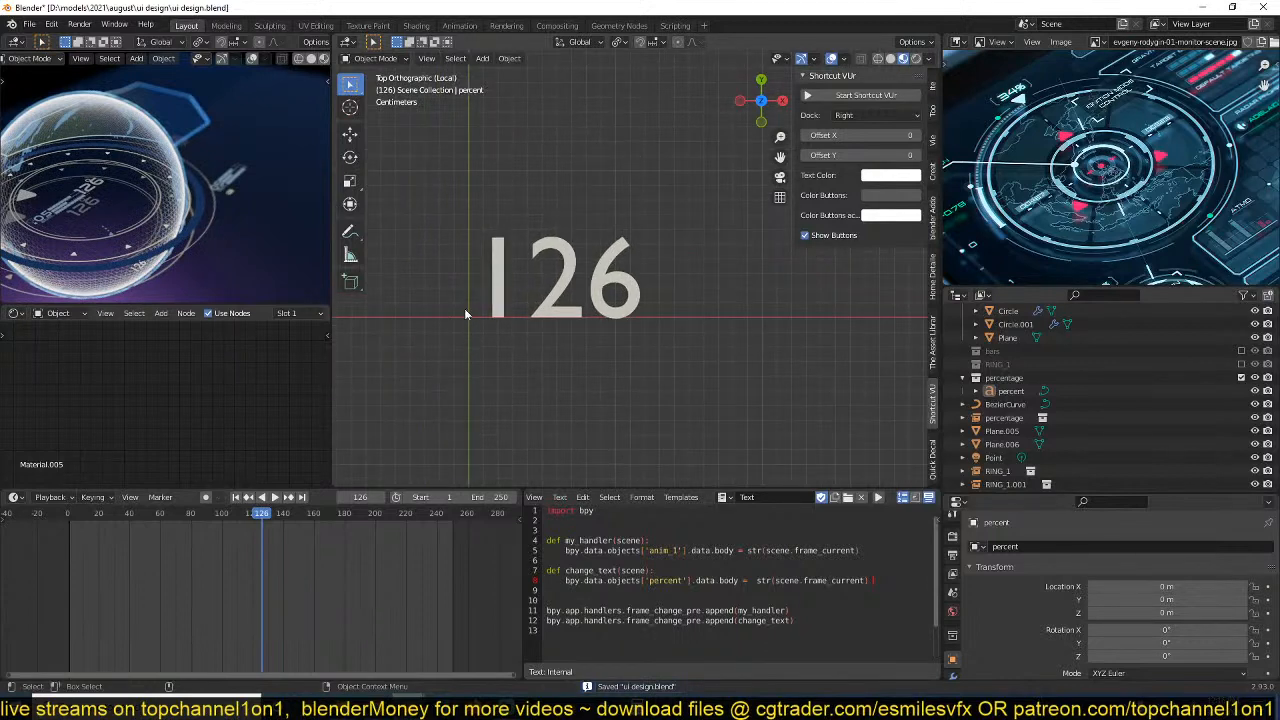
Add a mesh plane at the 3D cursor and scale it to about 0.251.
key("shift+a")
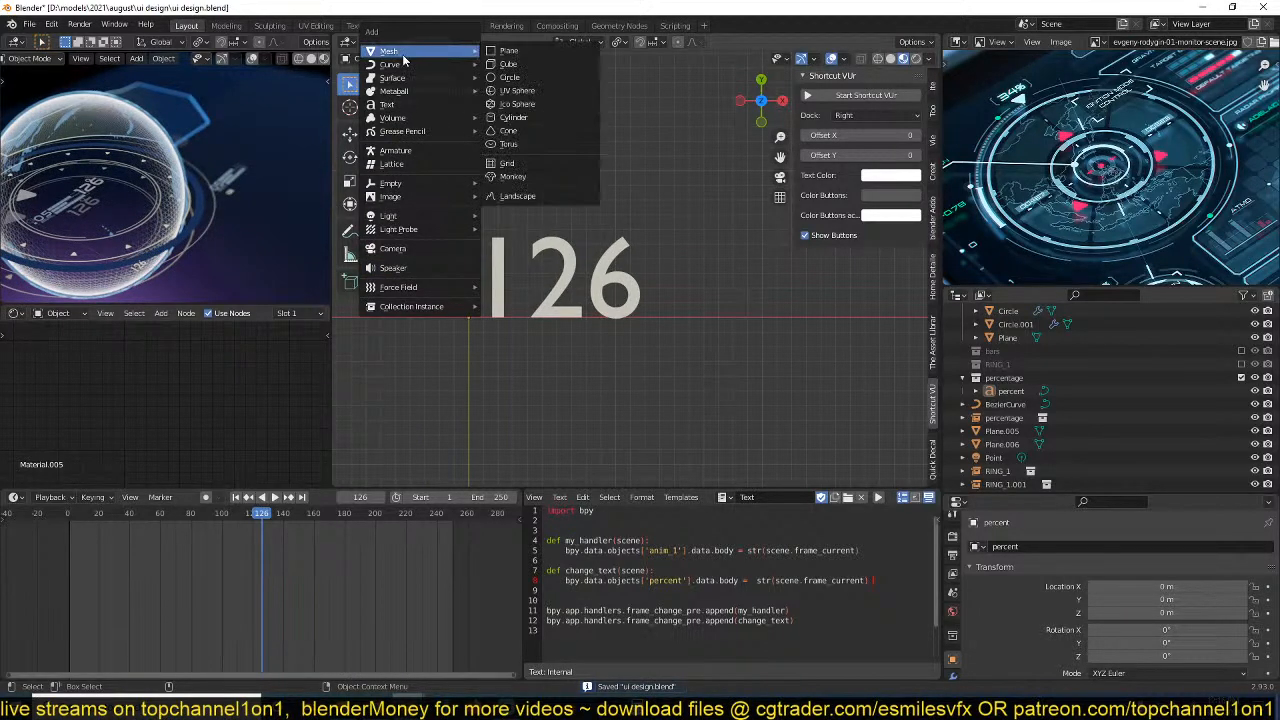
key("Escape")
key("shift+a")
mouse_move(418, 60)
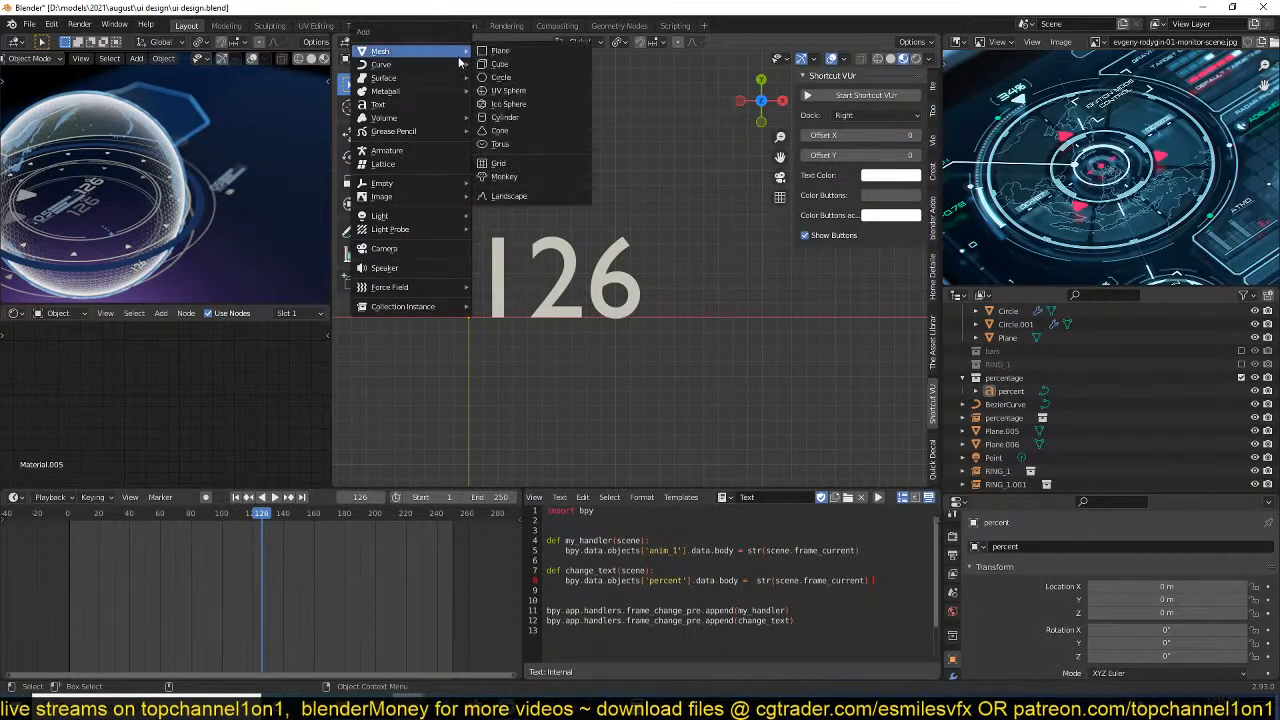
left_click(510, 55)
key("s")
left_click(577, 340)
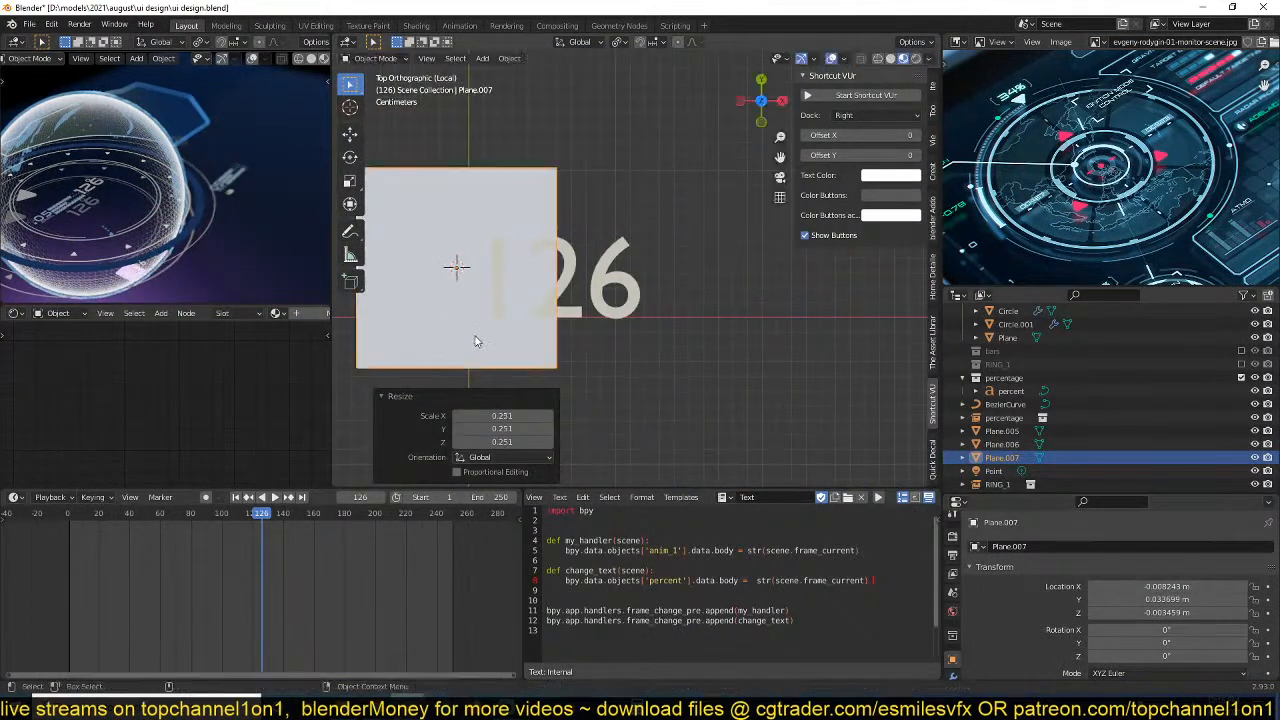
Shape the plane into a vertical bar by scaling X to about 0.342 and the whole to 0.596, and move it before the number.
key("s")
key("x")
left_click(500, 299)
key("s")
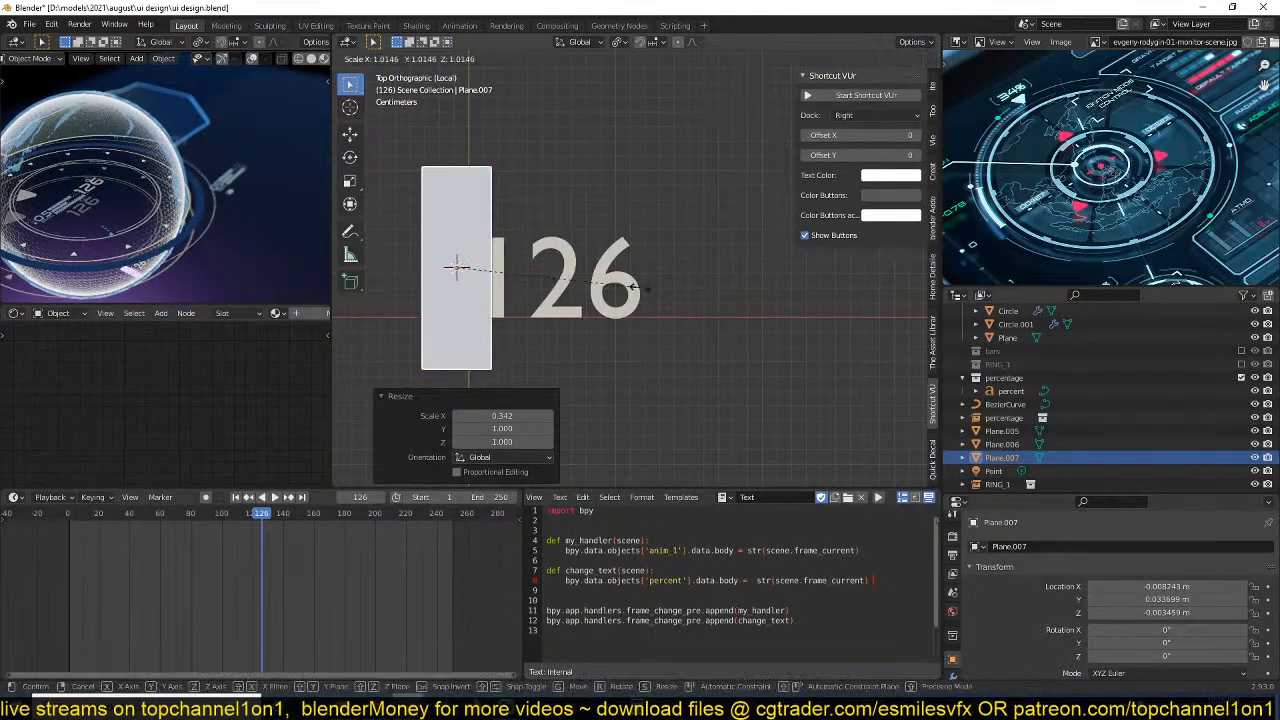
left_click(552, 282)
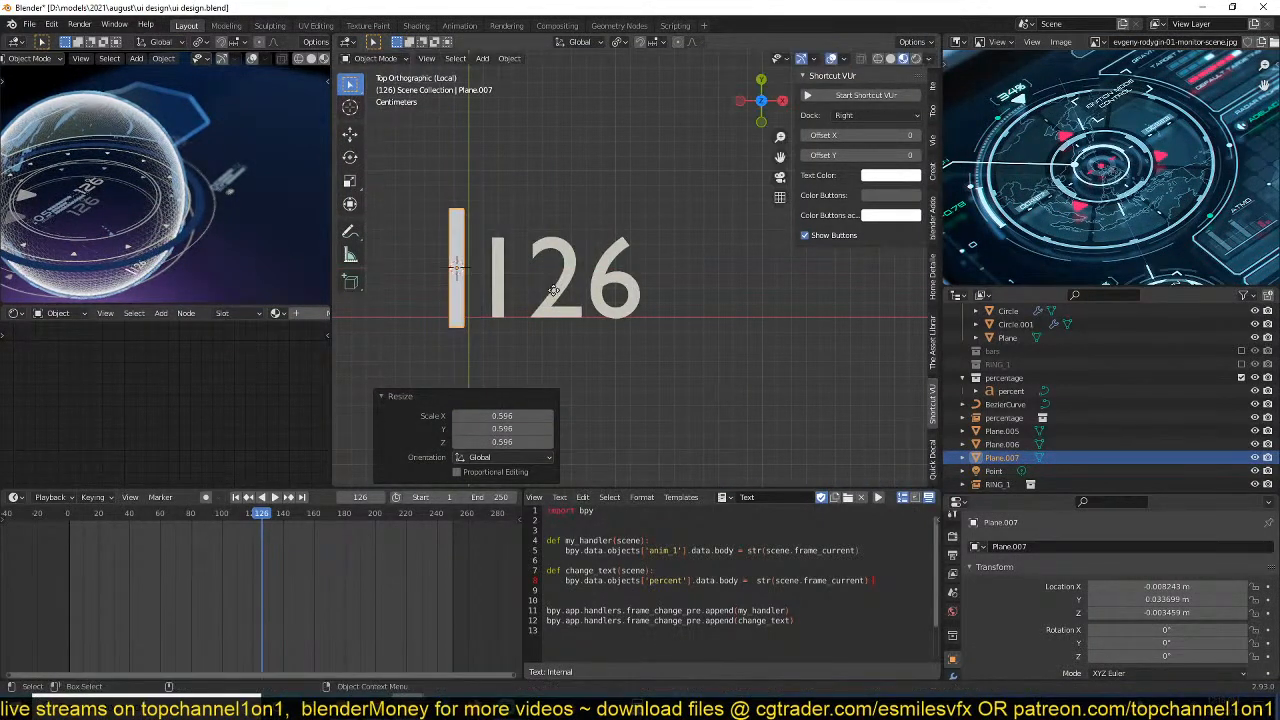
key("g")
left_click(563, 307)
Set the percent text's Regular font to NasalizationRg-Regular.
left_click(671, 314)
left_click(634, 302)
scroll(1063, 625, "down", 5)
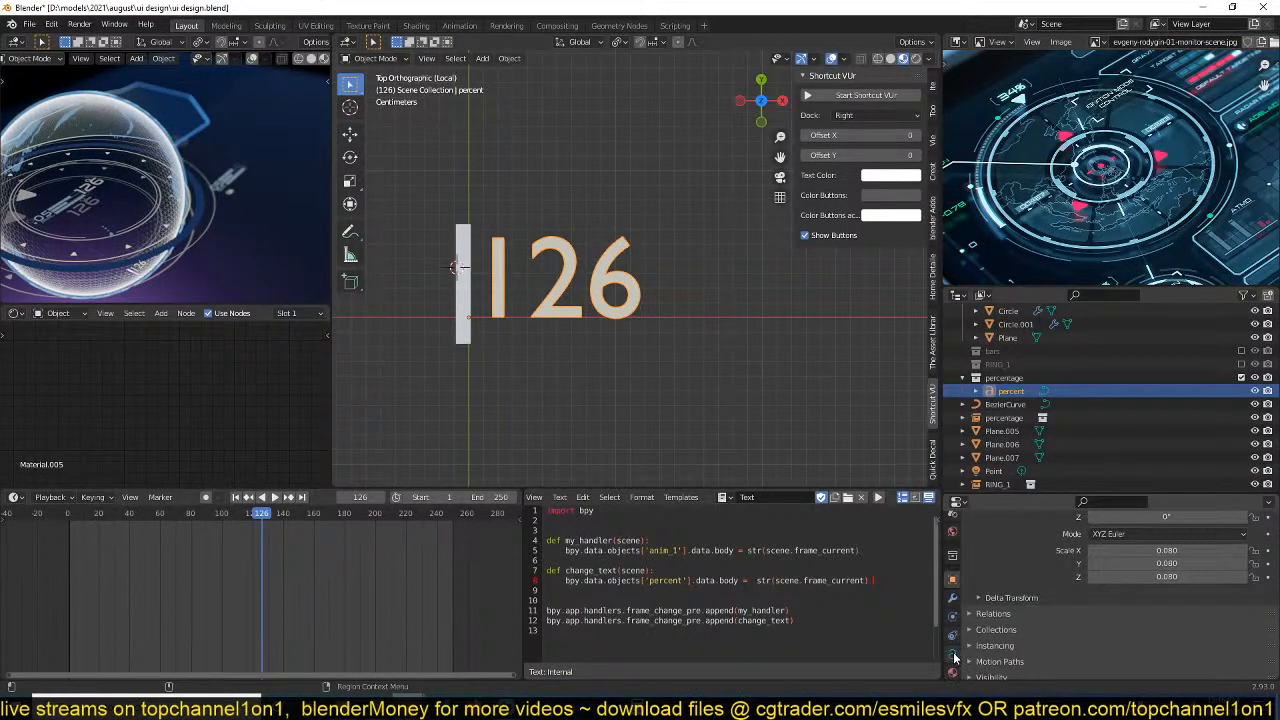
left_click(953, 655)
left_click(1058, 612)
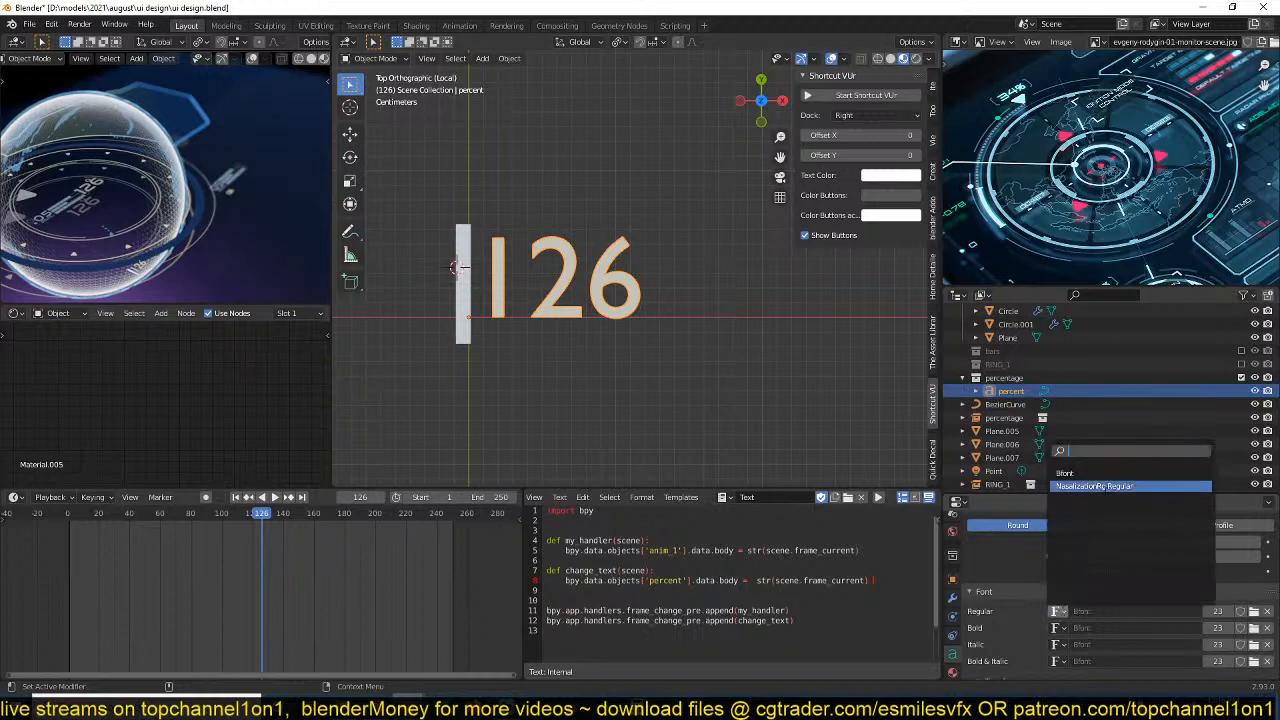
left_click(1107, 486)
Scale the vertical bar down to roughly the digits' height and reposition it just before the number.
scroll(433, 276, "up", 3)
middle_click_drag(433, 276, 586, 290, "shift")
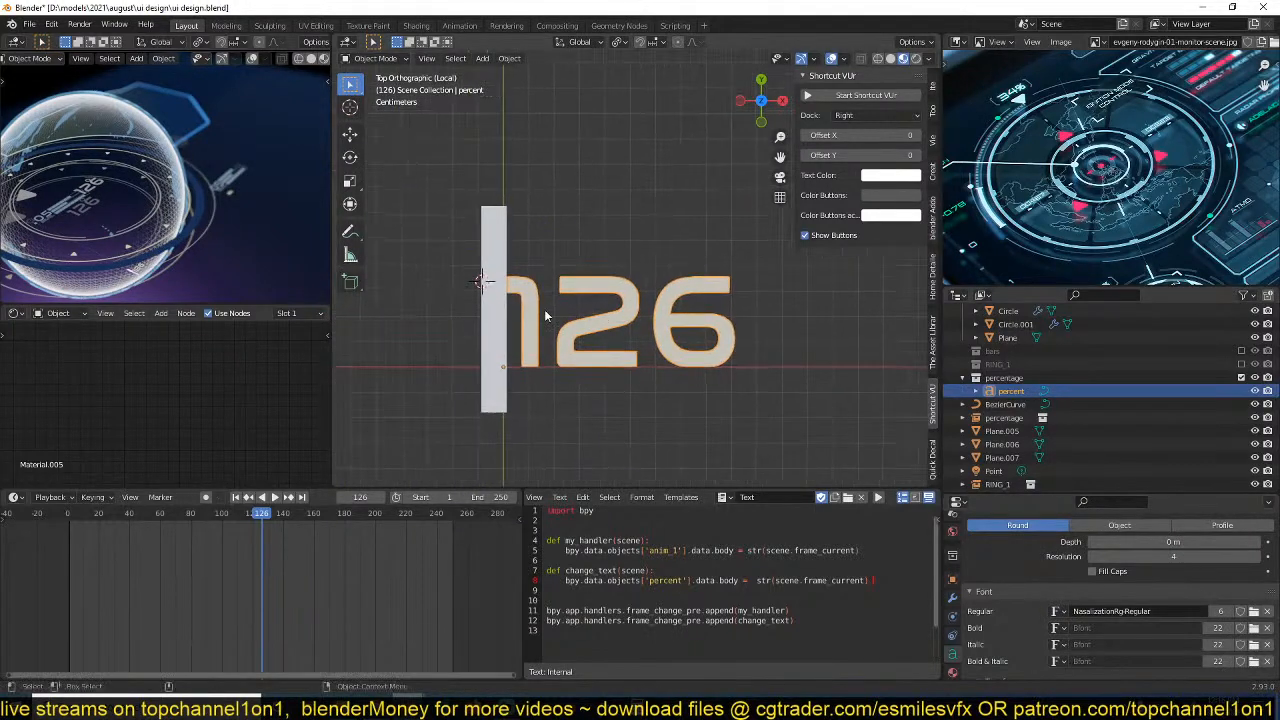
left_click(496, 332)
key("s")
left_click(527, 349)
key("g")
left_click(525, 355)
Narrow the bar's mesh along X into a thin line in Edit Mode and switch to vertex selection.
key("Tab")
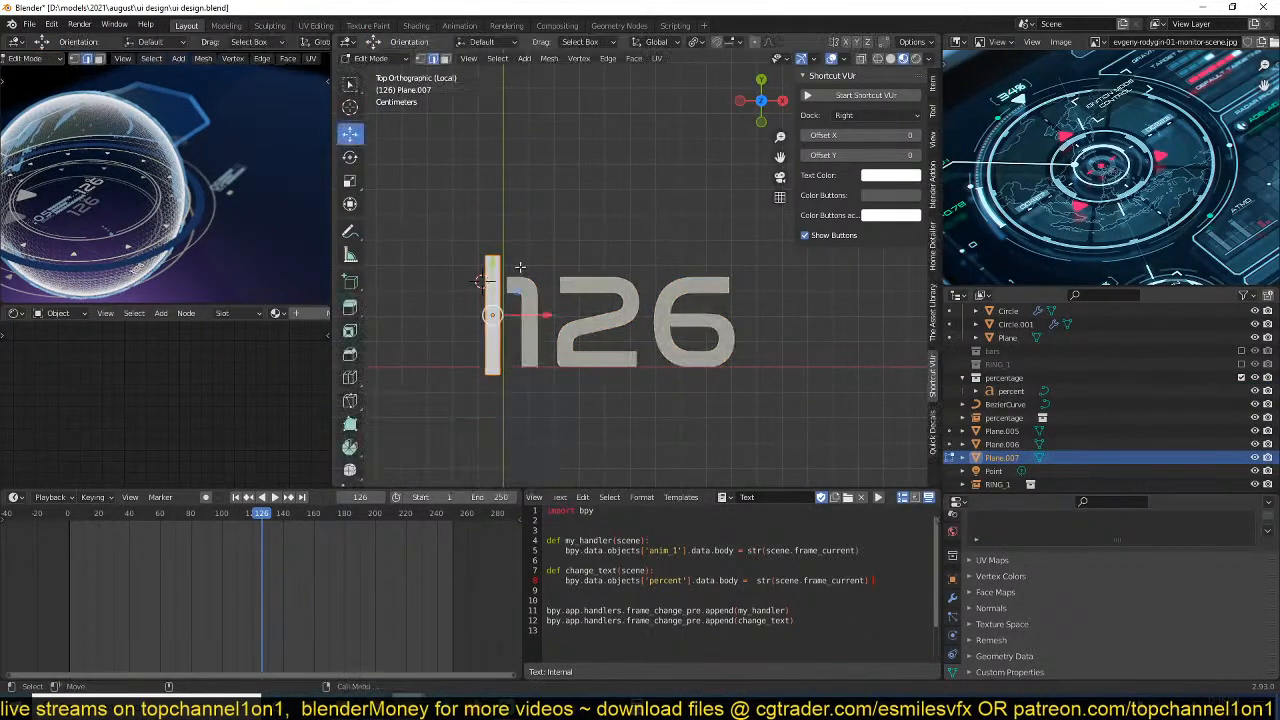
scroll(544, 300, "up", 2)
key("s")
key("x")
left_click(481, 331)
key("1")
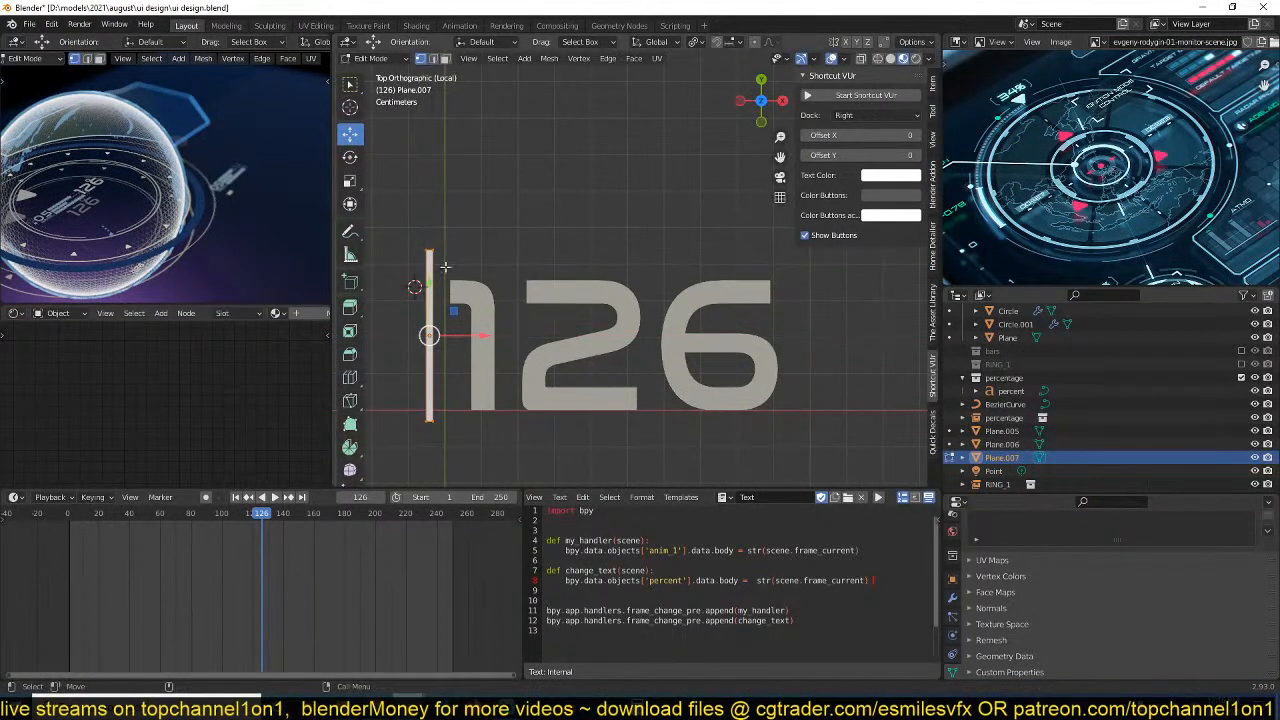
key("g")
left_click(436, 262)
key("ctrl+z")
Extrude the bar's upper vertices diagonally by about 0.0115 m in X and 0.008 m in Y.
left_click_drag(399, 212, 455, 267)
key("e")
left_click(500, 228)
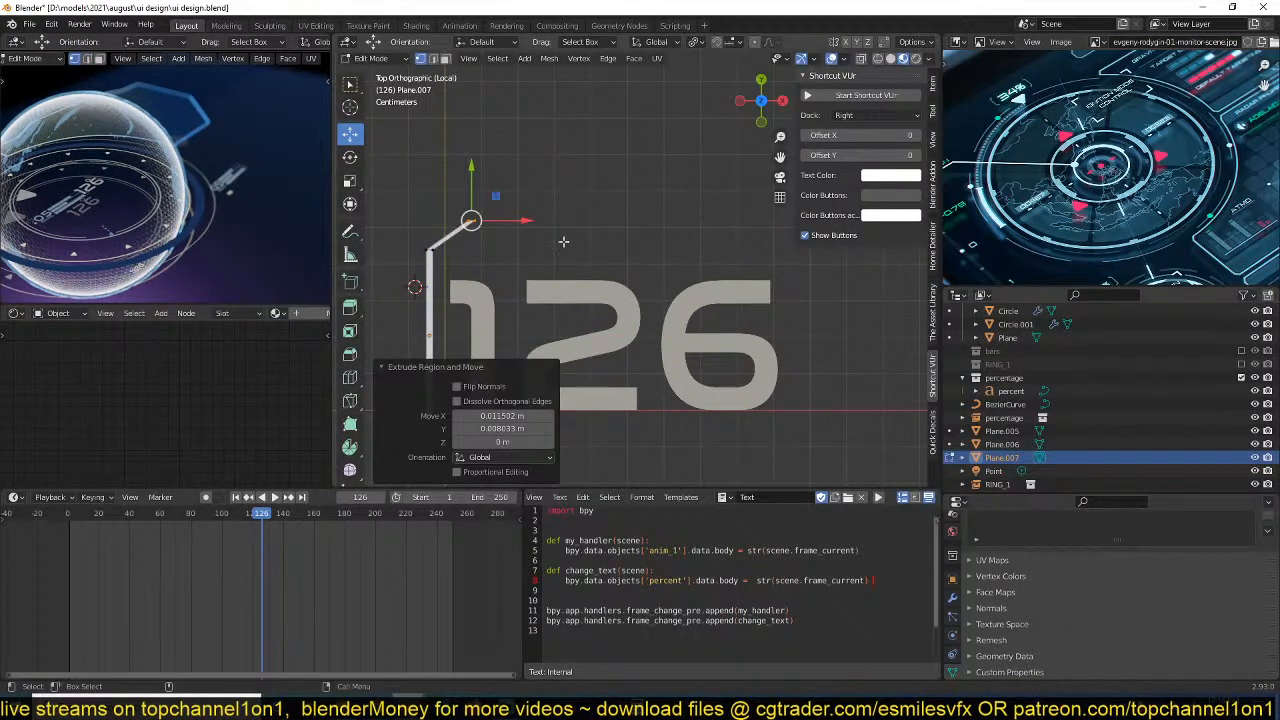
Extrude the bracket's upper end horizontally toward the number to form a short top segment.
key("g")
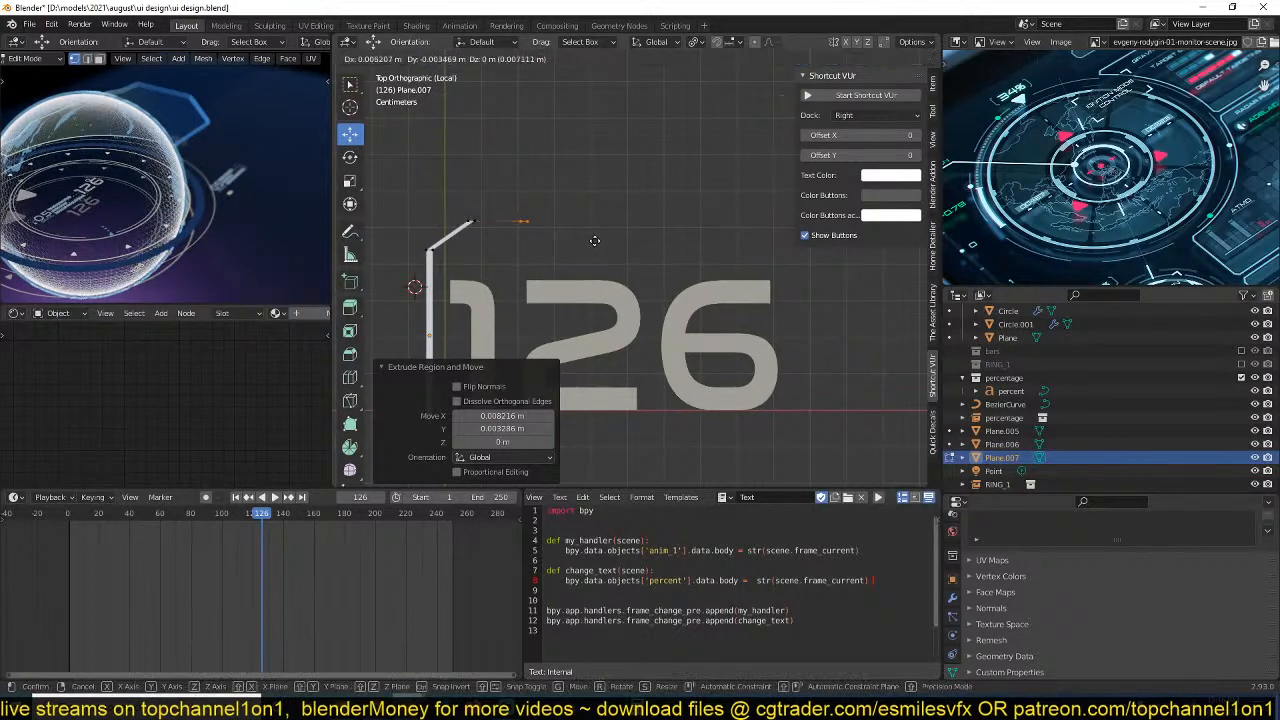
left_click(596, 241)
scroll(500, 237, "up", 4)
Rotate the vertex pairs at the top segment's joint by 86.8° and at its free end by 85° to give it thickness.
middle_click_drag(494, 237, 726, 251, "shift")
left_click_drag(500, 149, 649, 235)
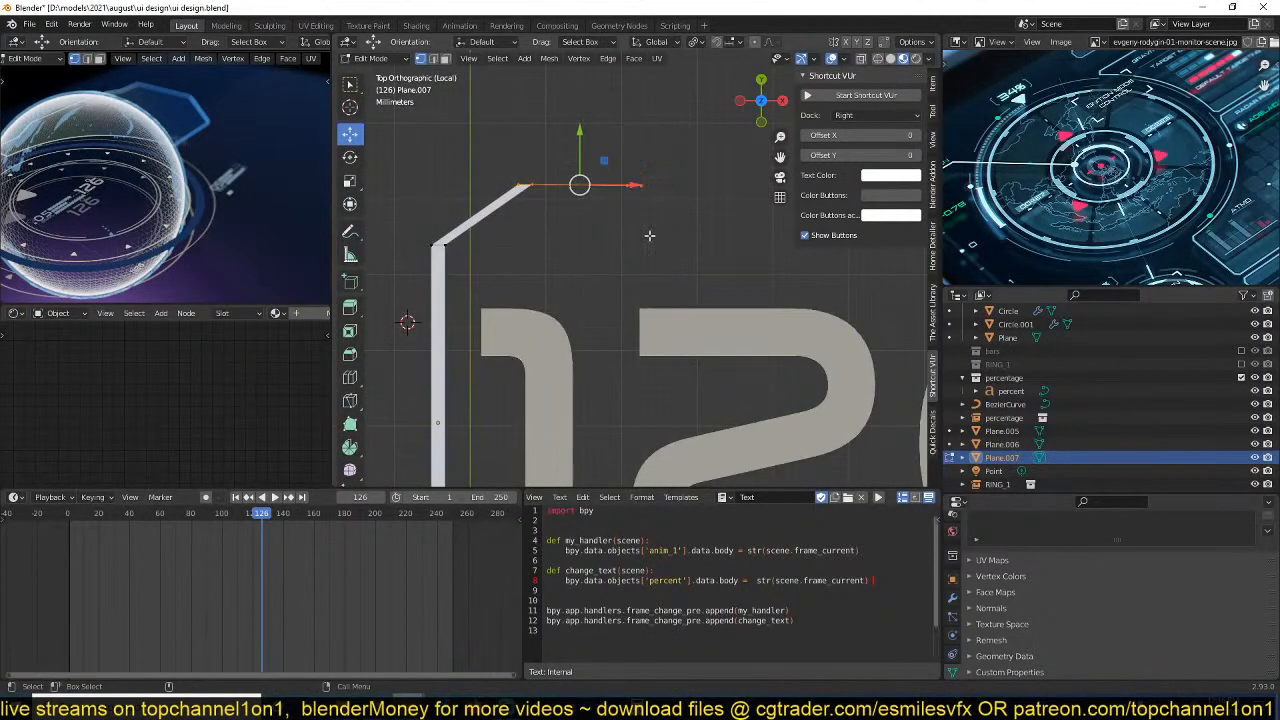
left_click_drag(492, 162, 577, 206)
key("r")
left_click(491, 244)
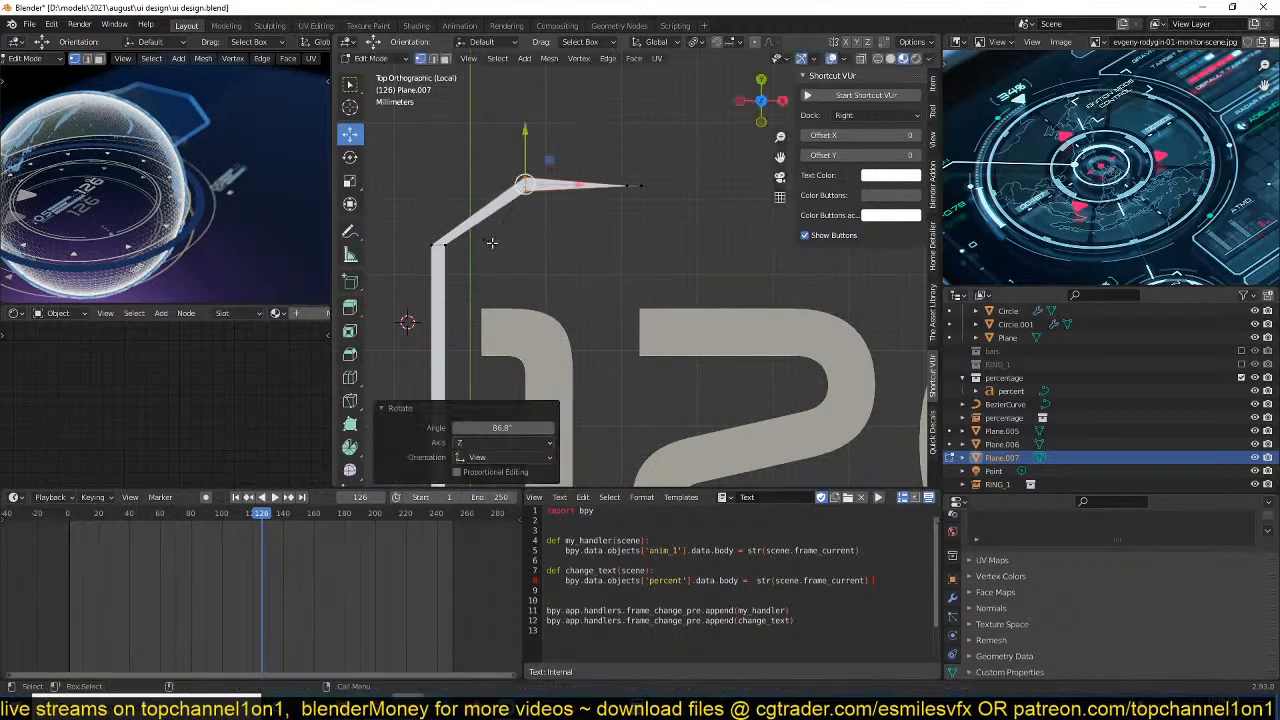
left_click_drag(597, 152, 683, 224)
key("r")
left_click(585, 258)
scroll(515, 198, "down", 4)
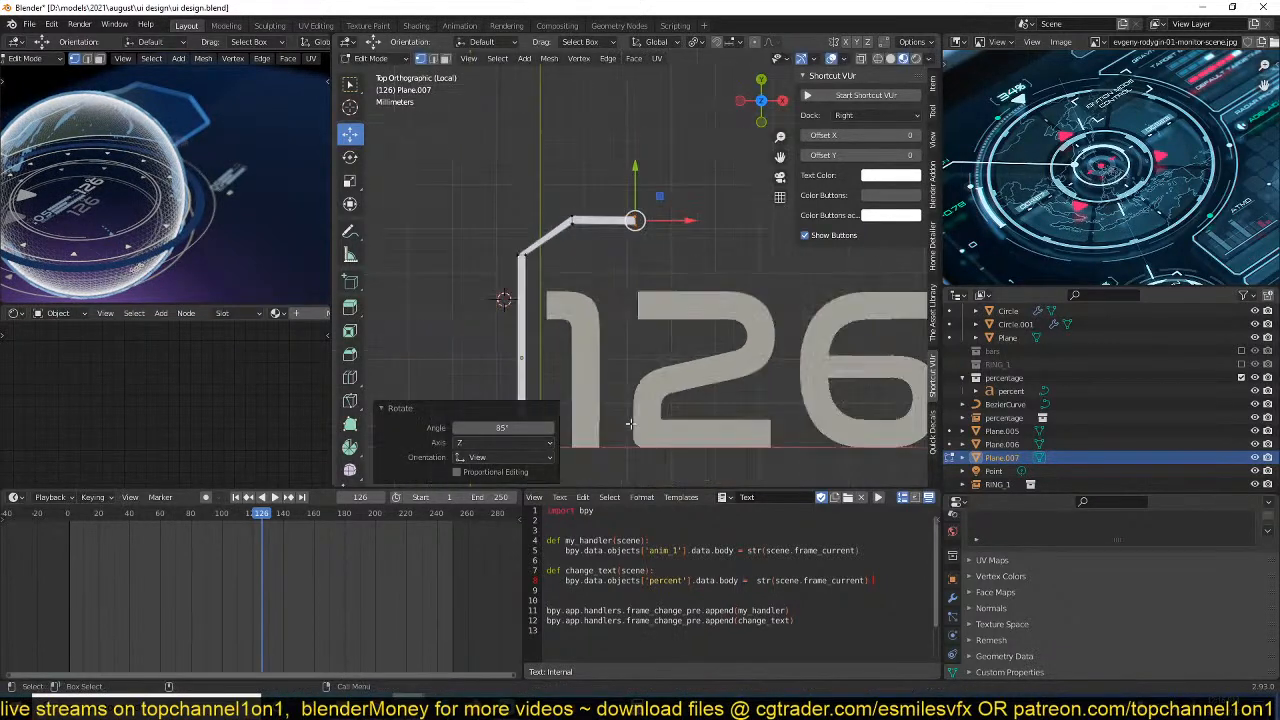
Cut the vertical bar across its middle and delete its lower end vertices, keeping the upper half of the bracket.
scroll(527, 259, "up", 2)
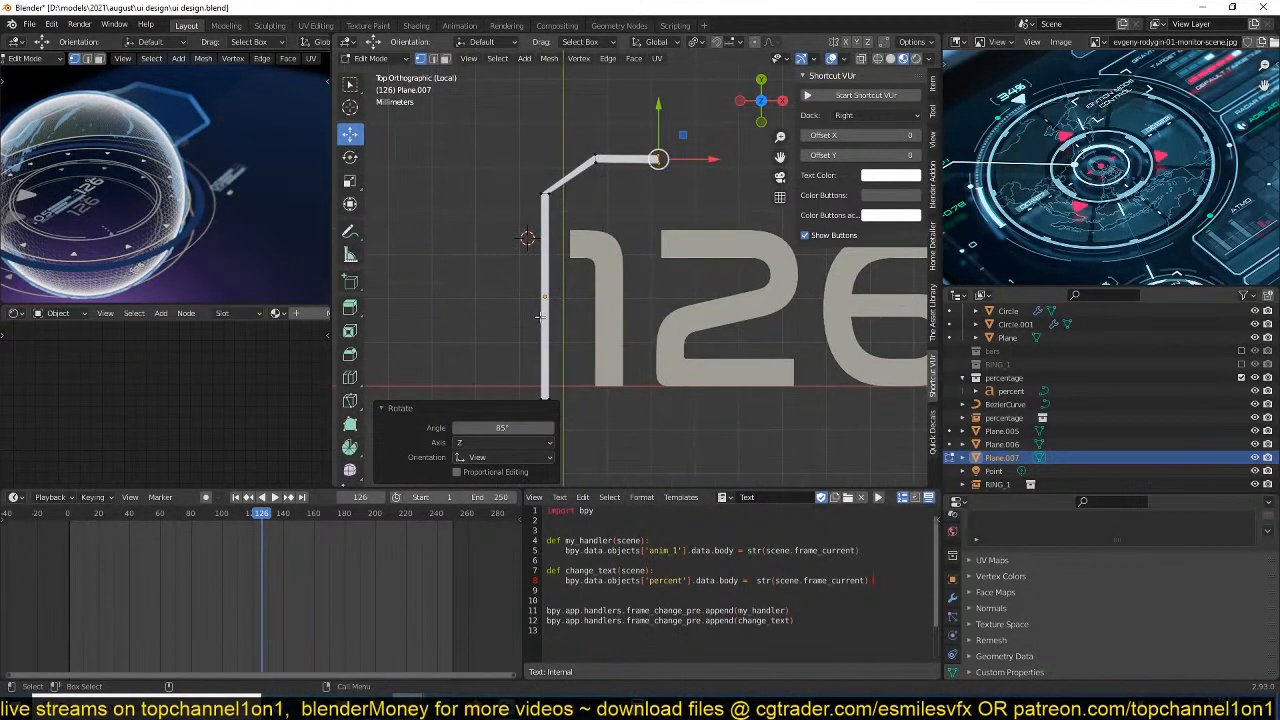
left_click(551, 288)
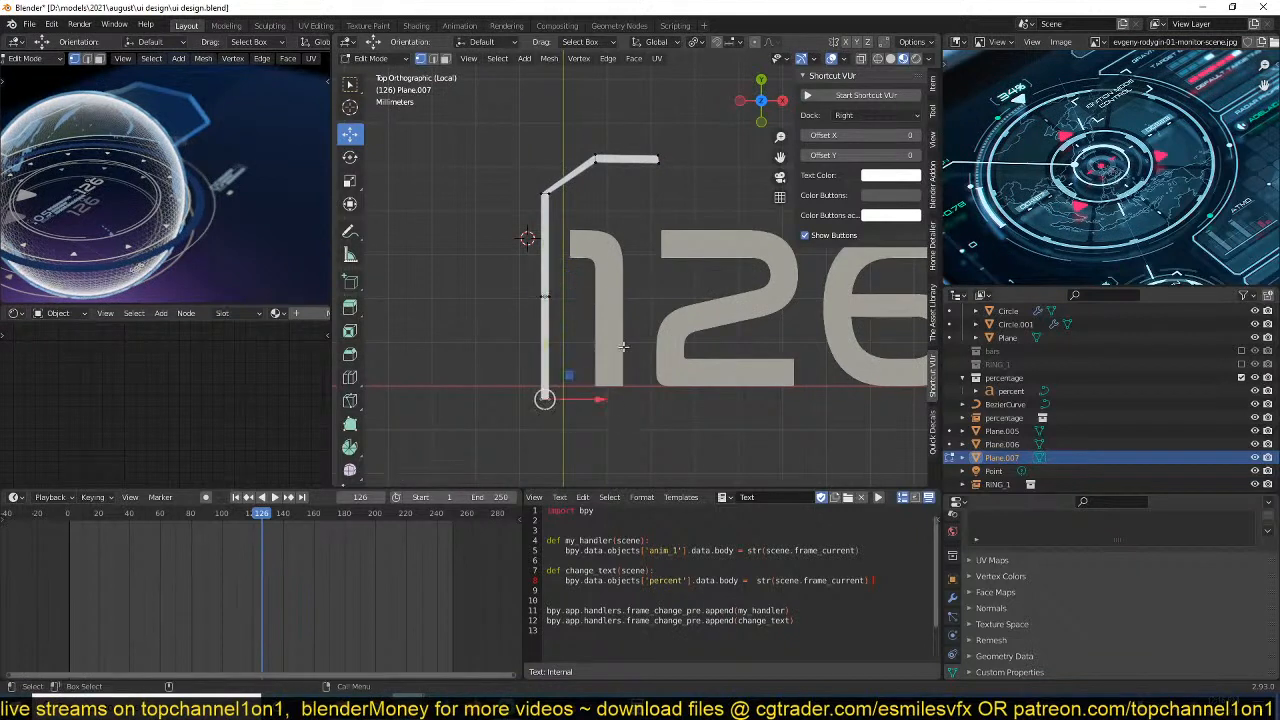
key("x")
left_click(618, 310)
Duplicate the half bracket in place, mirror the copy along Y and move it down along Y to complete the bracket.
right_click(617, 303)
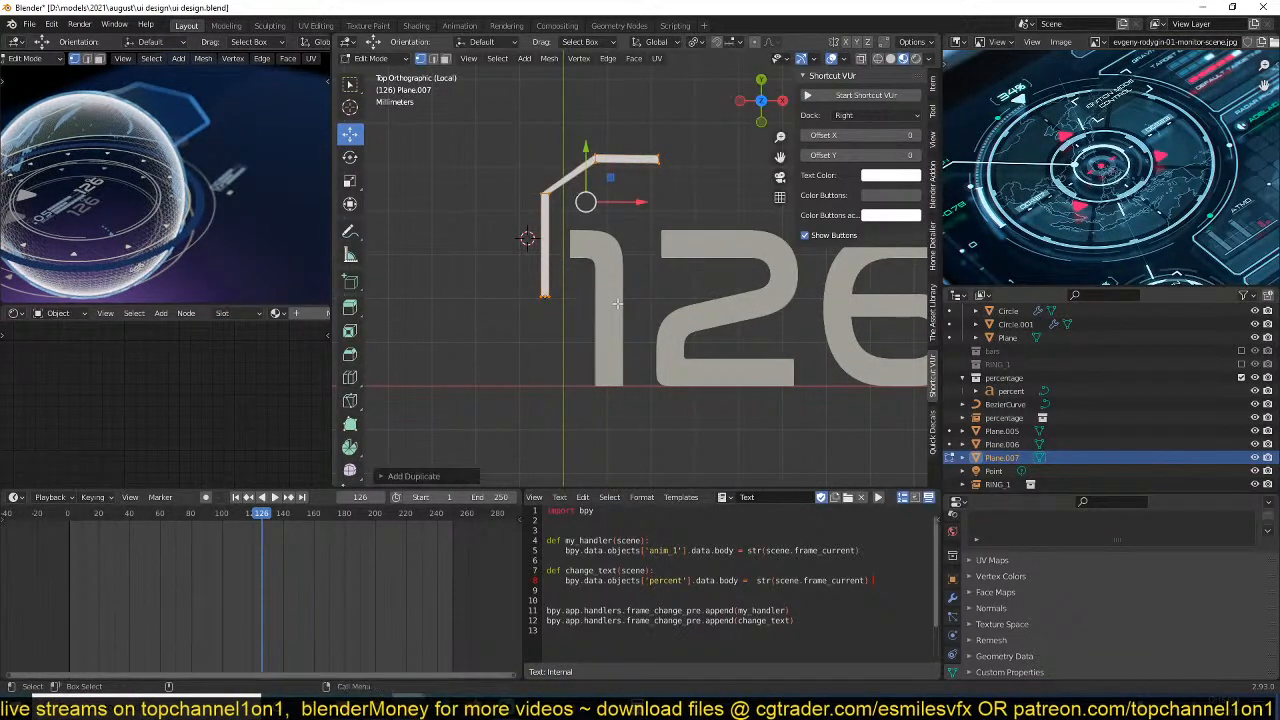
key("ctrl+m")
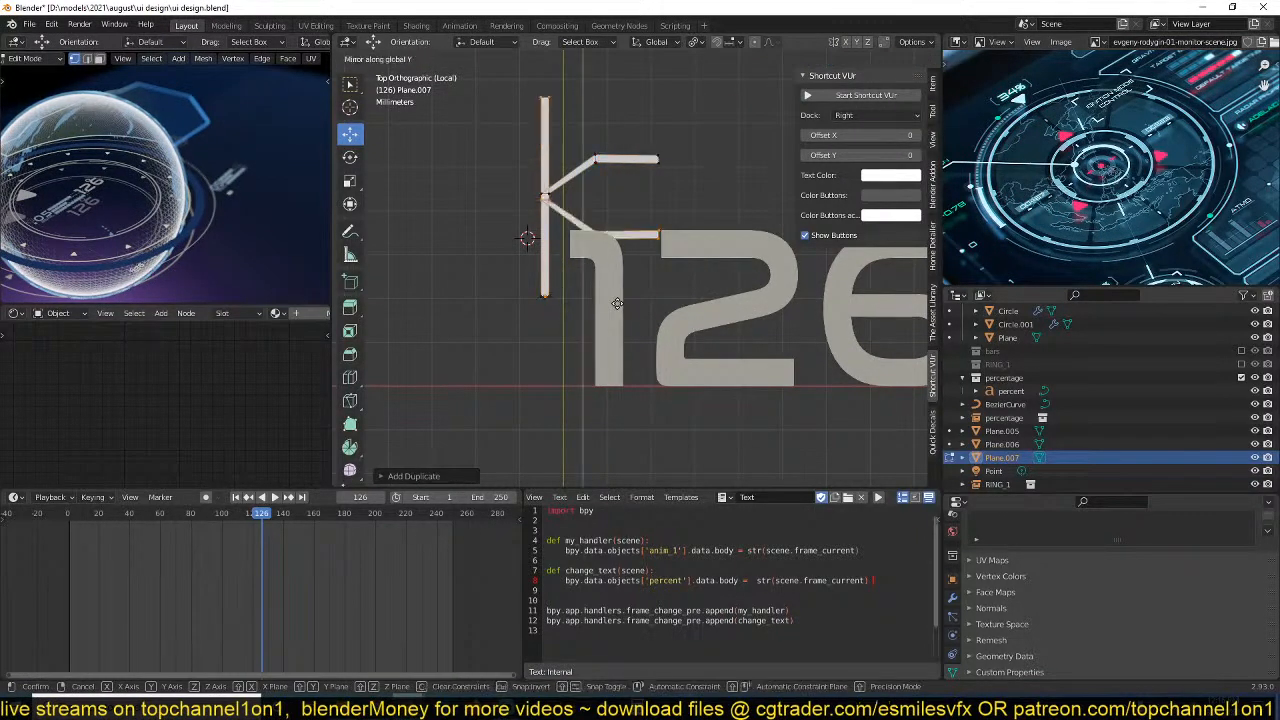
key("y")
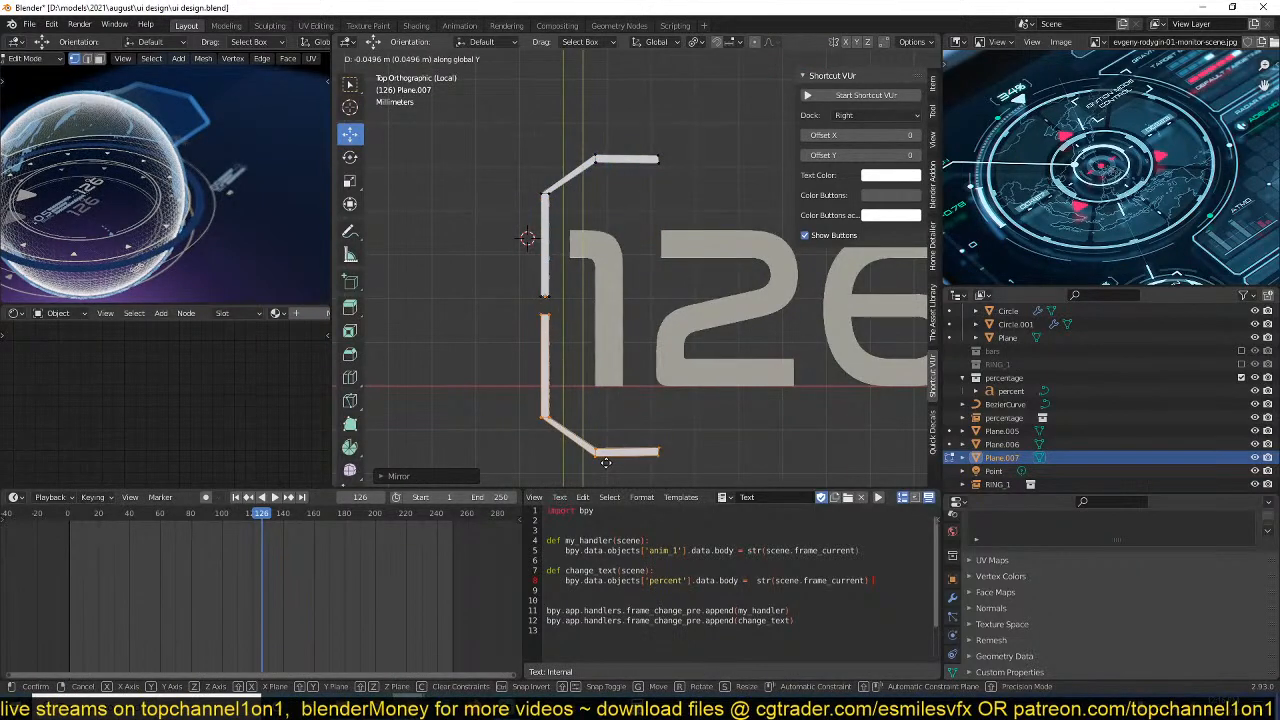
left_click(614, 446)
In Object Mode, duplicate the bracket about 0.11 m along X and mirror the copy on X to face the number.
key("Tab")
scroll(672, 361, "down", 4)
middle_click_drag(671, 360, 614, 361, "shift")
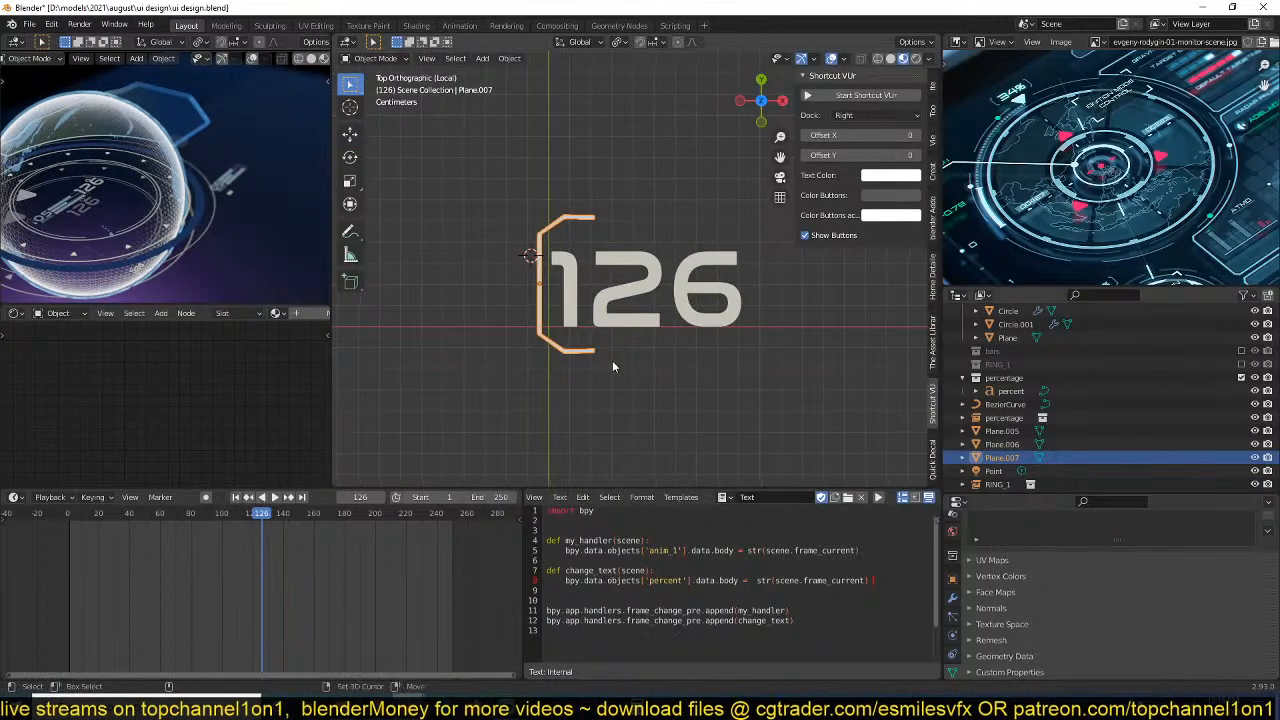
key("Tab")
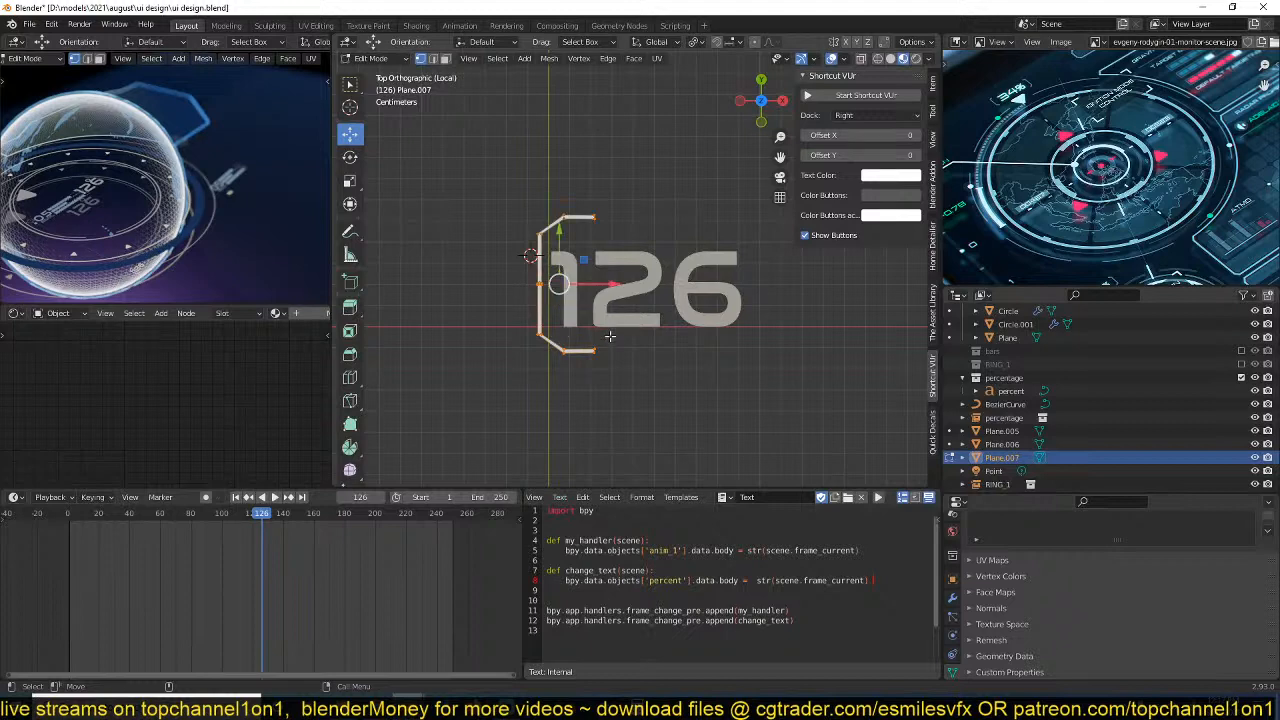
key("Tab")
key("shift+d")
key("x")
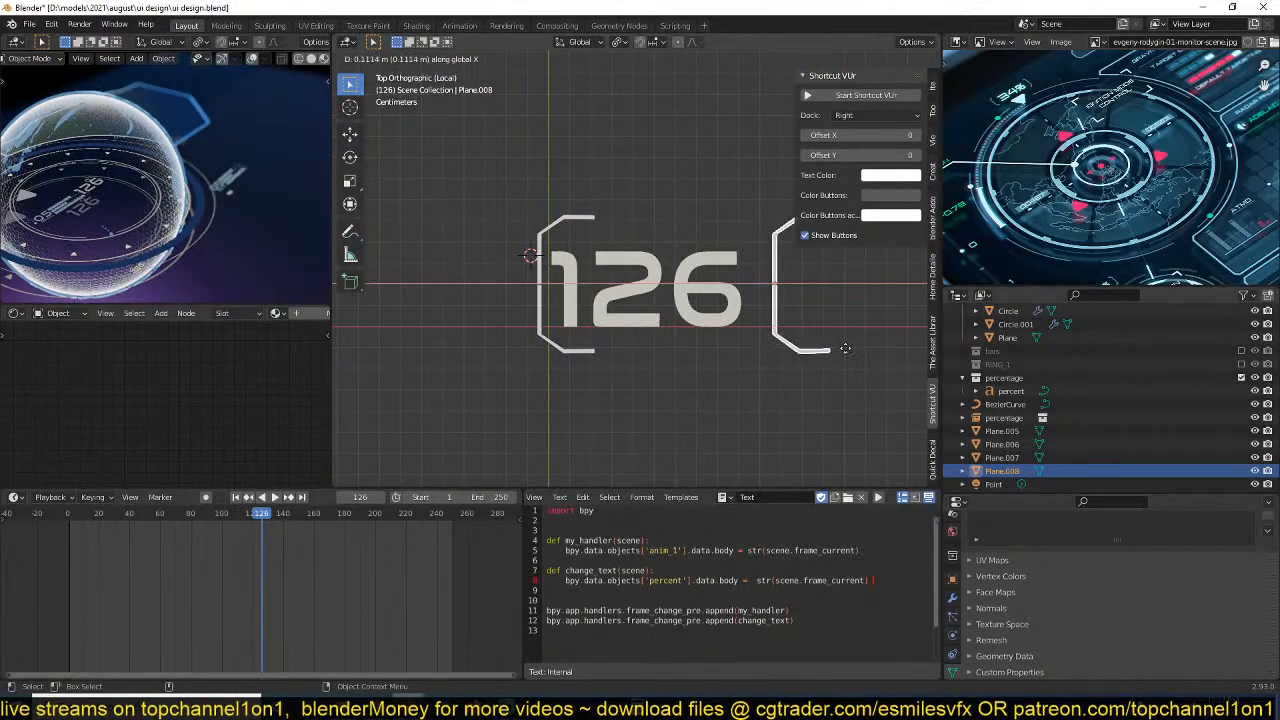
left_click(845, 348)
key("ctrl+m")
key("x")
left_click(843, 348)
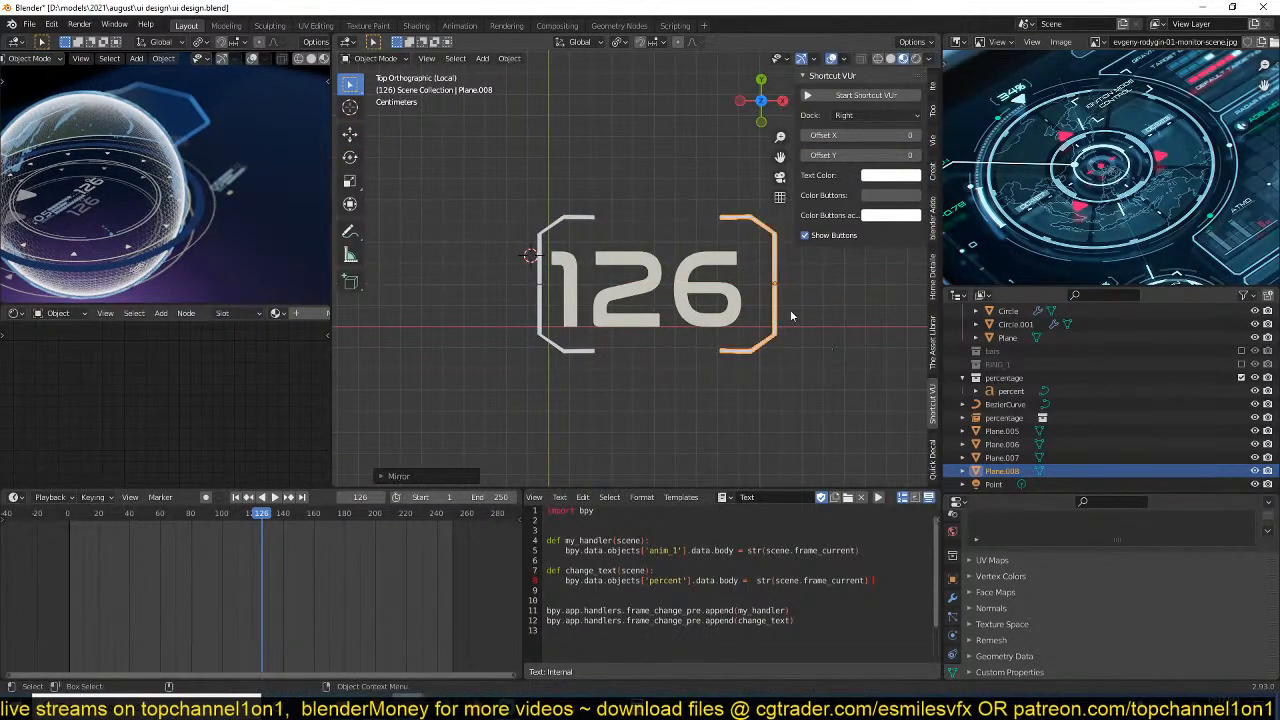
Save the file and move the mirrored bracket farther out along X to leave space after the number.
key("Tab")
key("Tab")
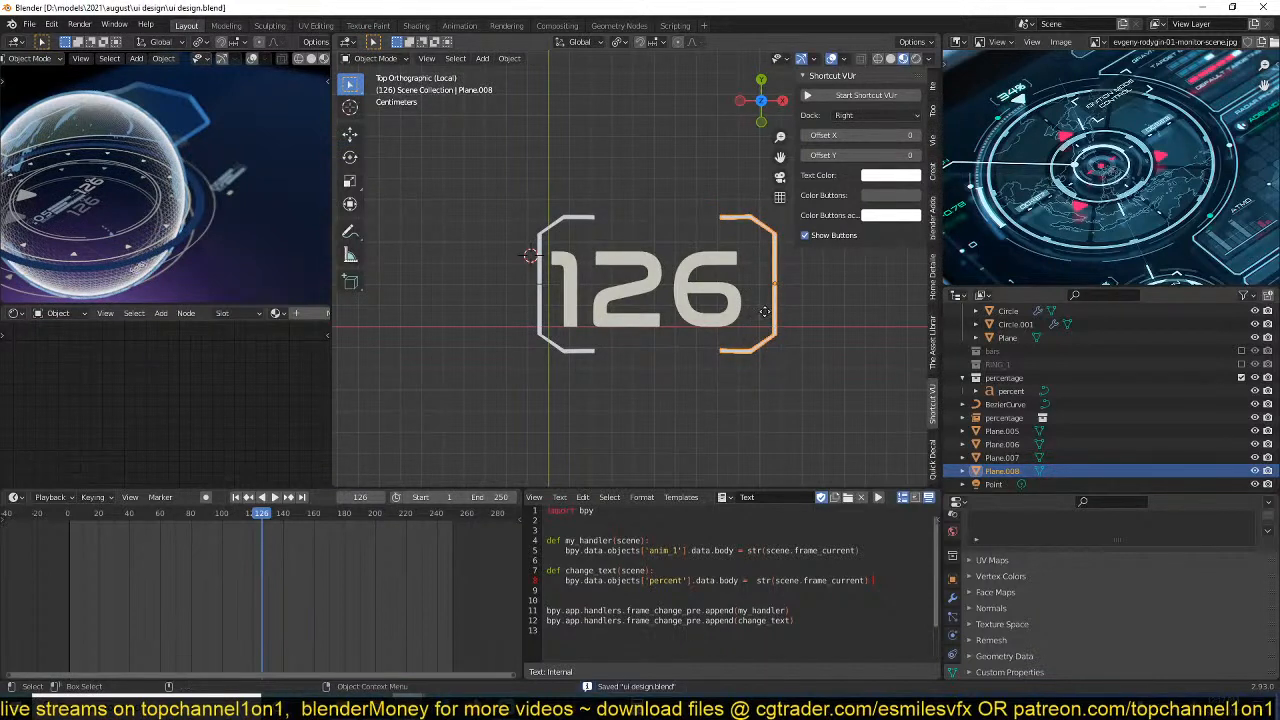
key("g")
key("x")
left_click(826, 314)
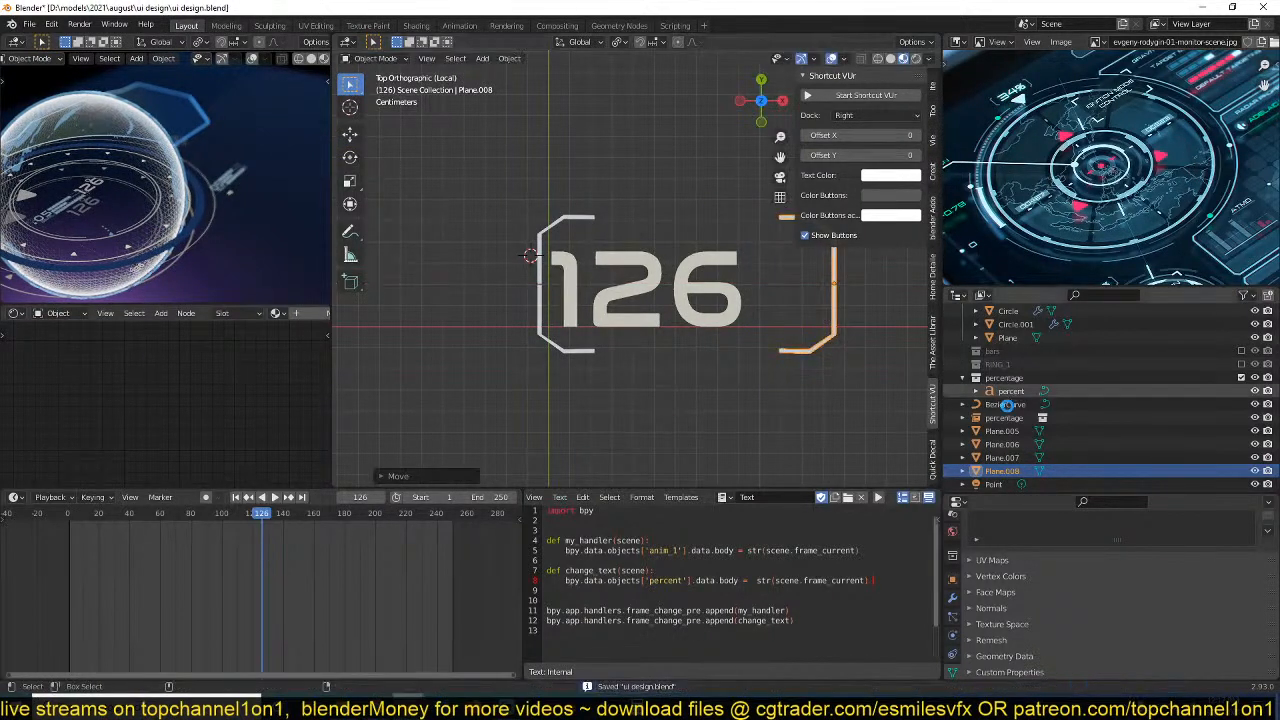
Select both brackets and move them into the percentage collection.
left_click(584, 352, "shift")
key("m")
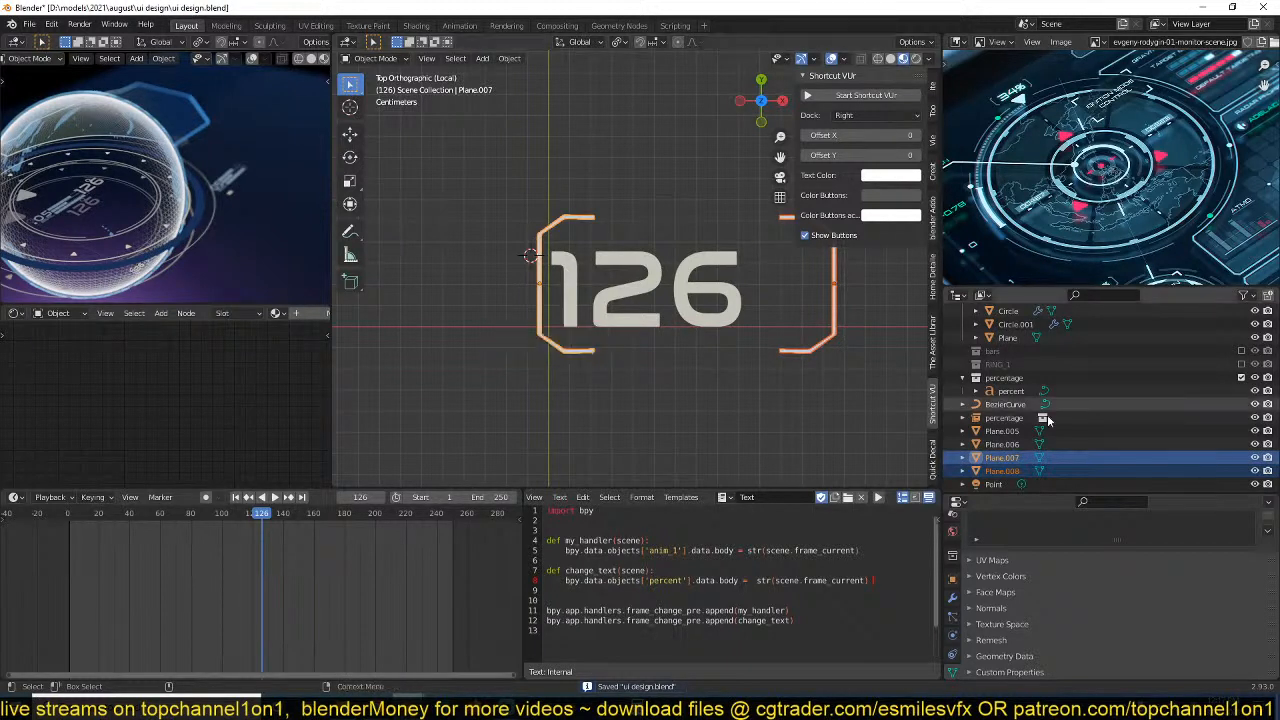
left_click_drag(1003, 457, 1011, 384)
Play the counter briefly, then append + '%' to the percent body's string in the change_text function.
scroll(730, 390, "down", 3)
key("space")
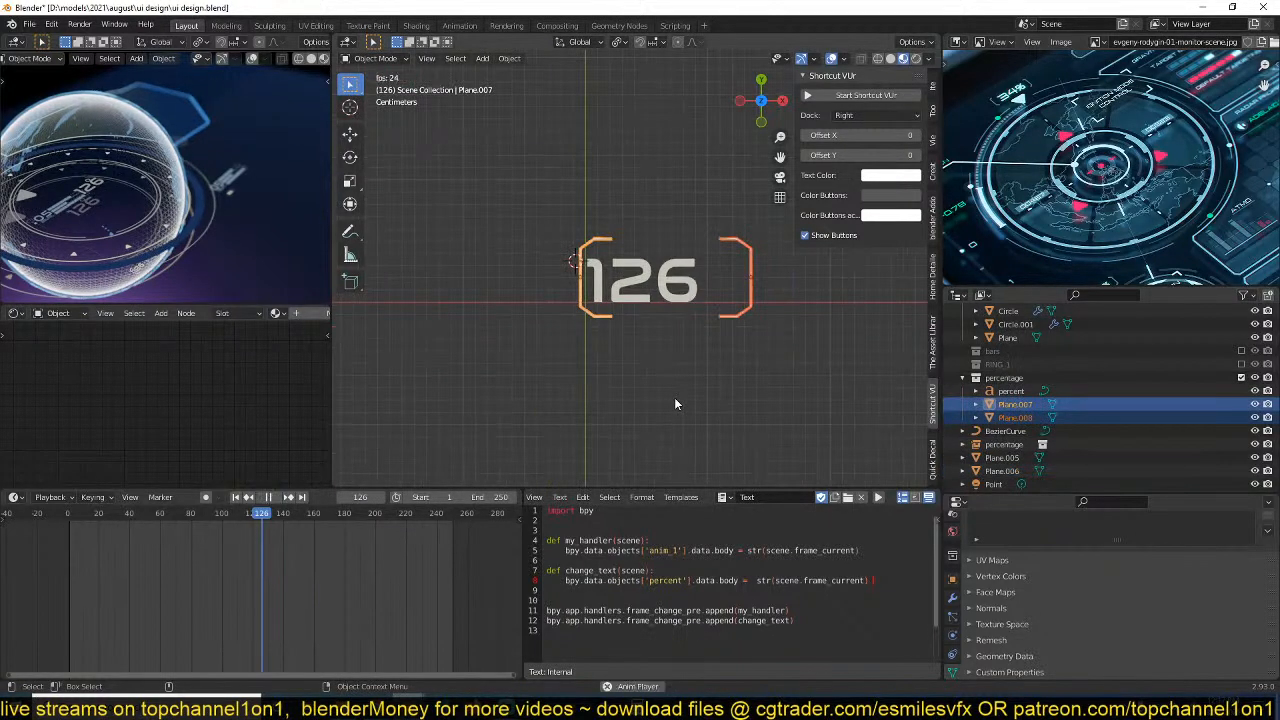
key("space")
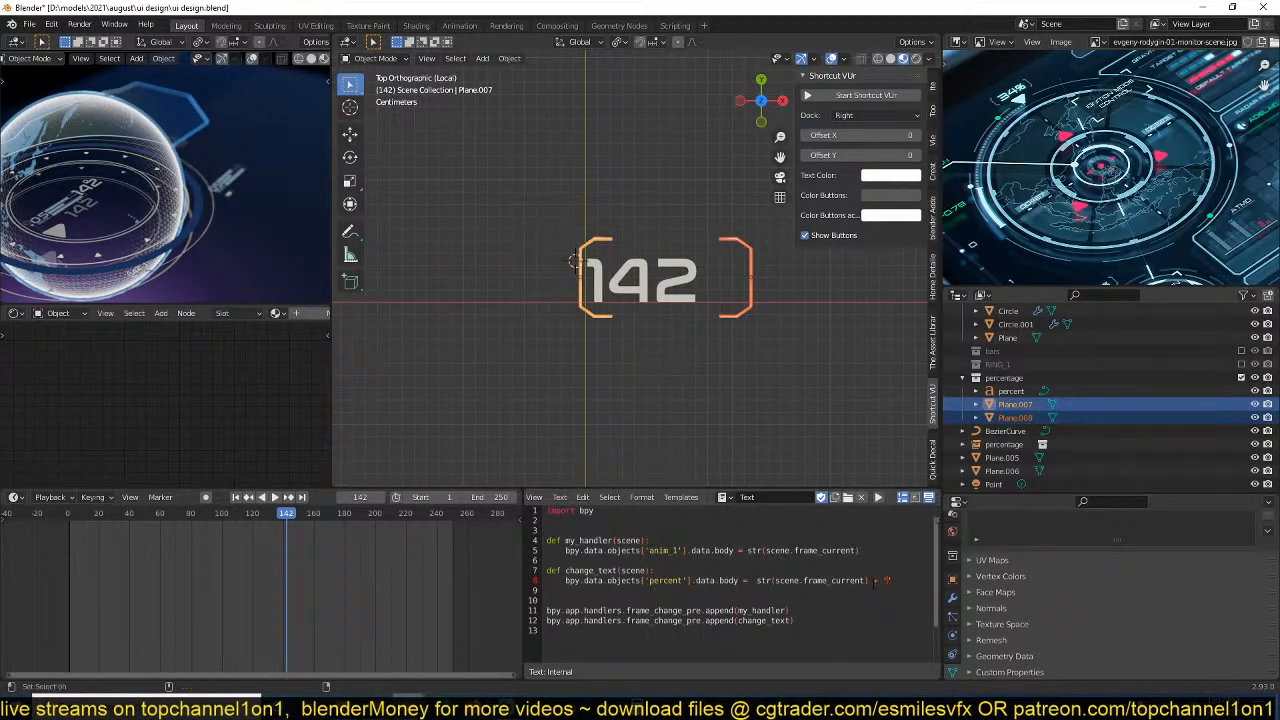
left_click(735, 382)
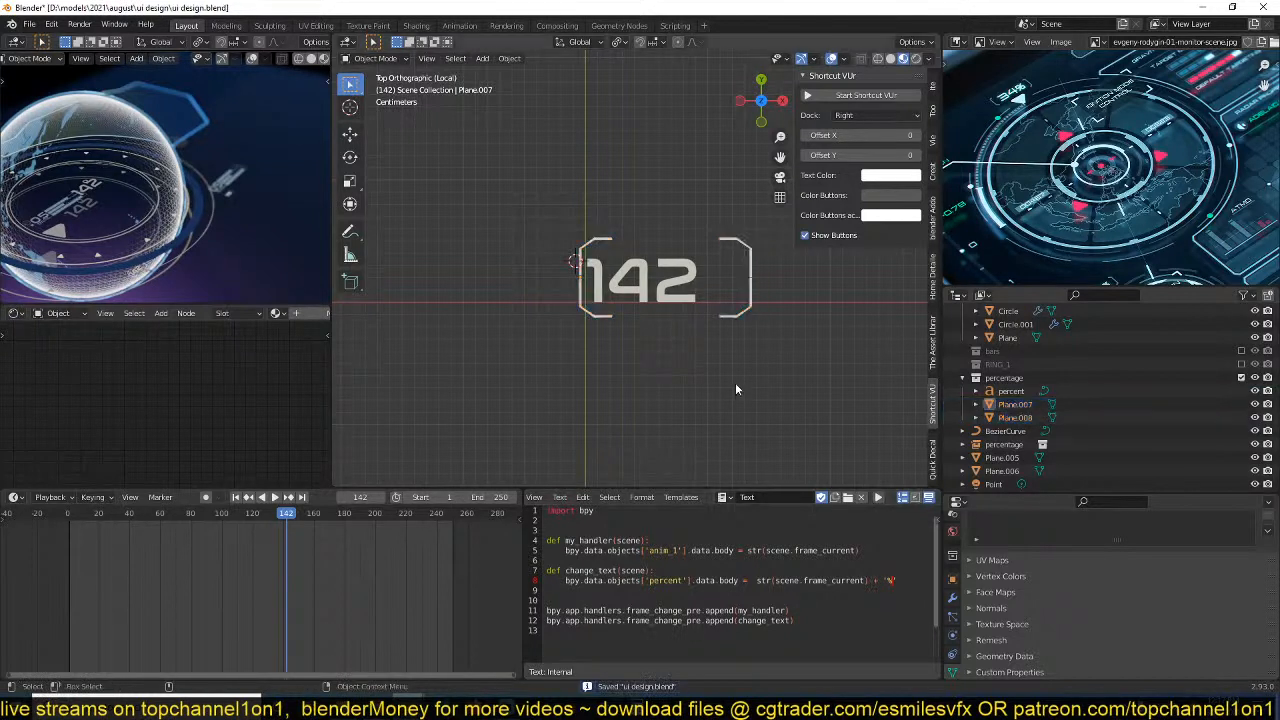
Run the edited script and play the animation to check the counter's percent sign between the brackets.
key("space")
key("space")
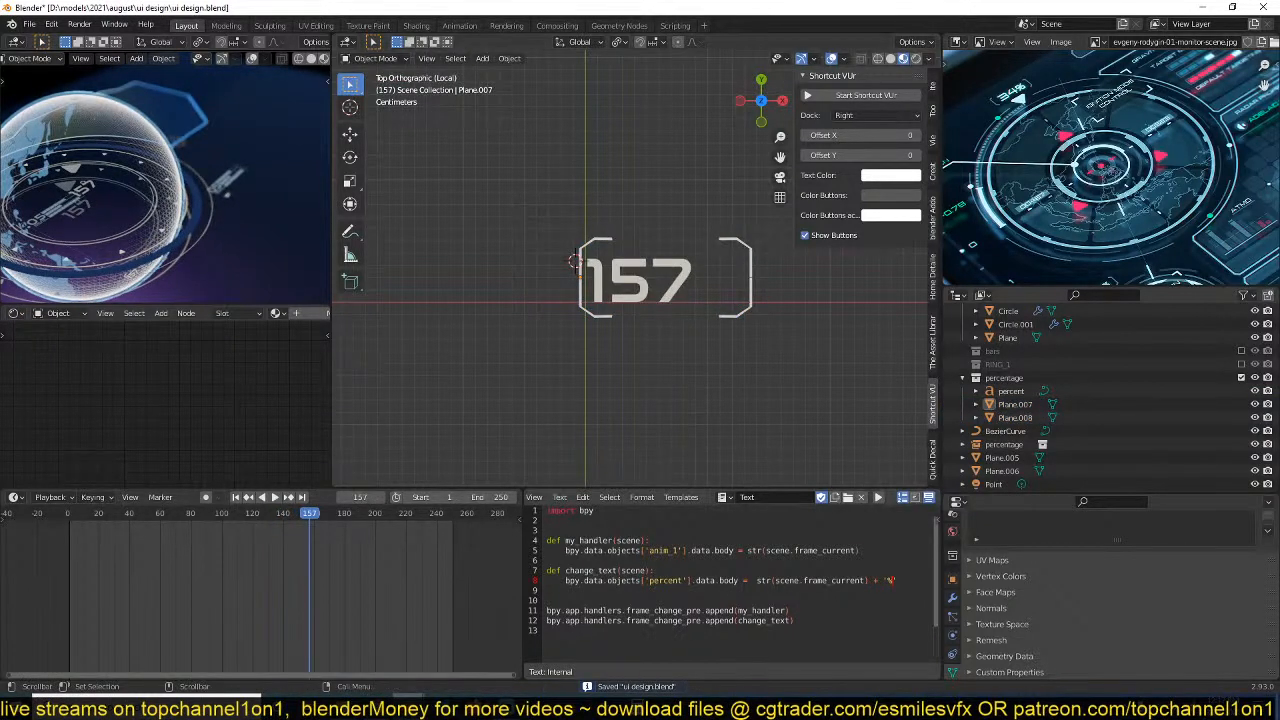
left_click(878, 497)
key("space")
key("space")
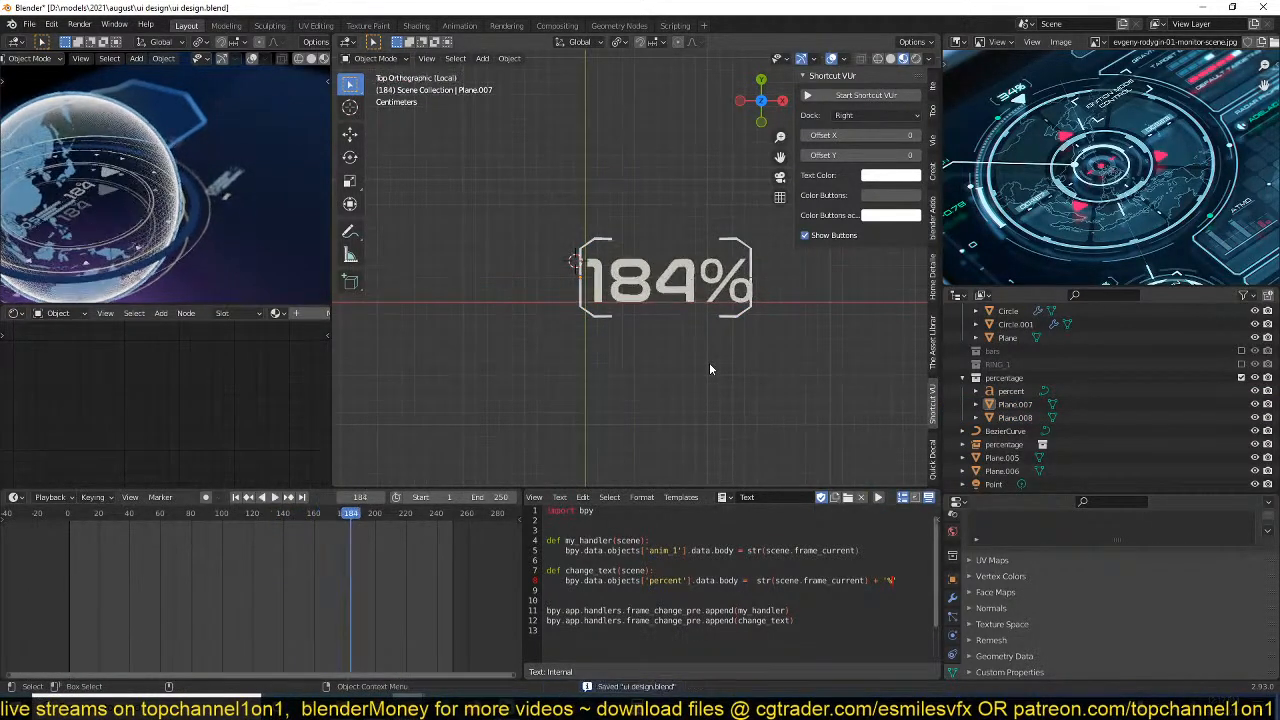
Leave local view, save the file and preview the percentage collection instance below the counter panel.
scroll(690, 302, "down", 1)
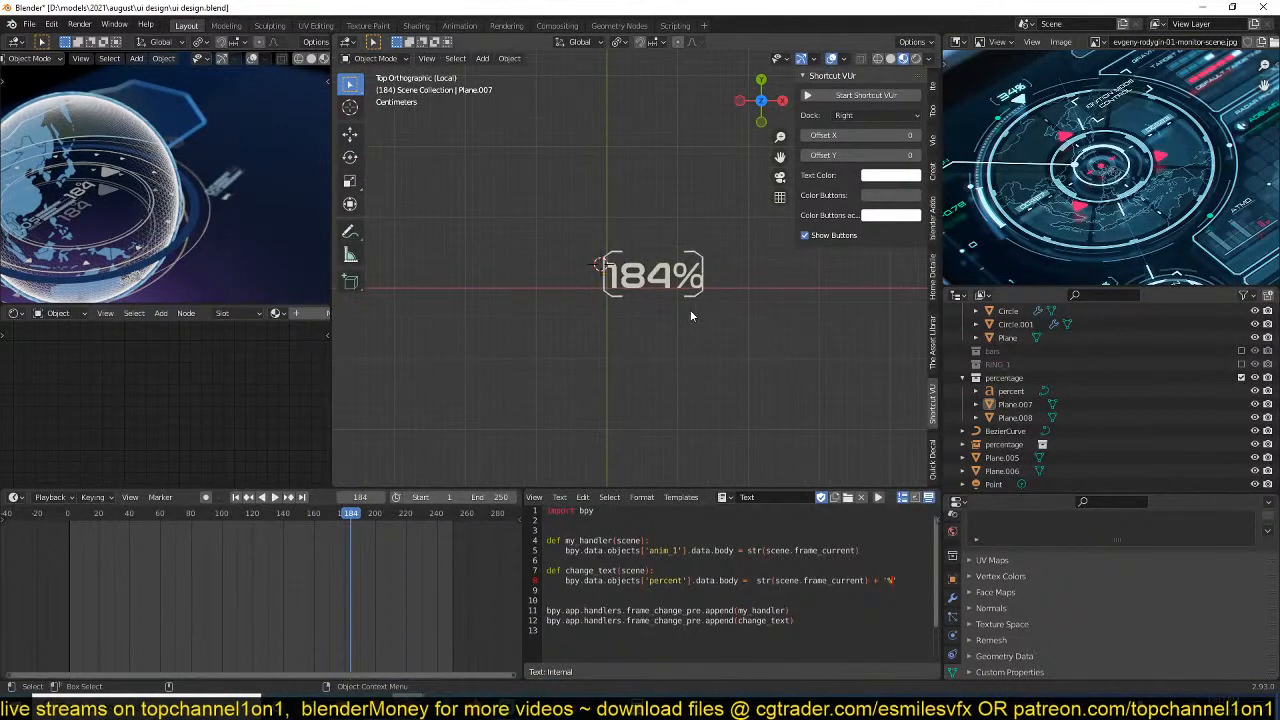
scroll(690, 305, "down", 5)
scroll(686, 298, "up", 10)
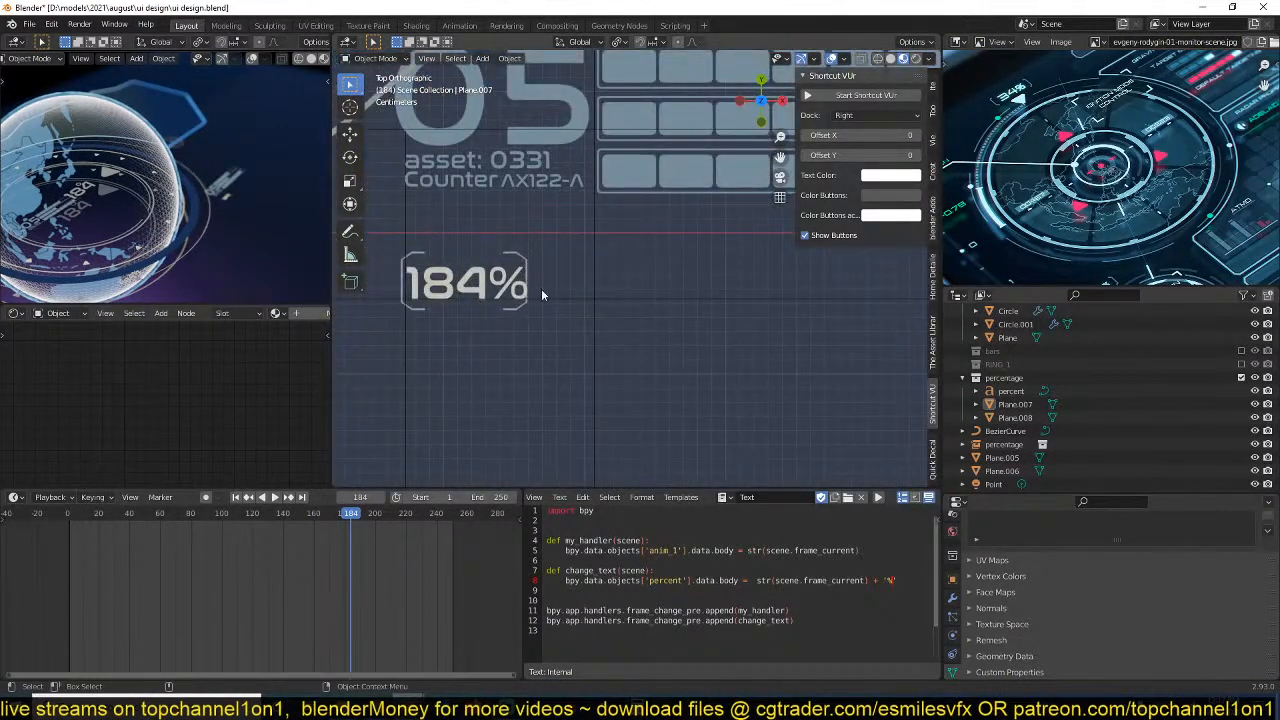
left_click(669, 390)
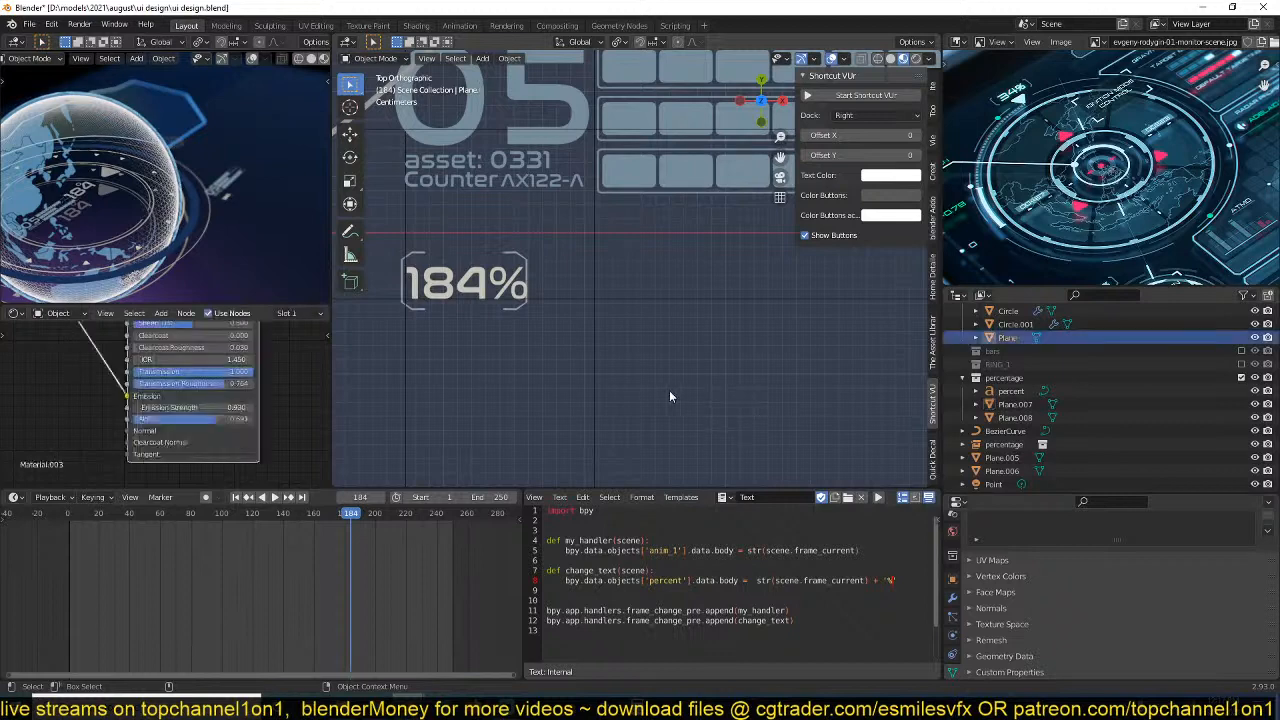
left_click(522, 290)
key("ctrl+s")
middle_click_drag(607, 376, 598, 389, "shift")
key("space")
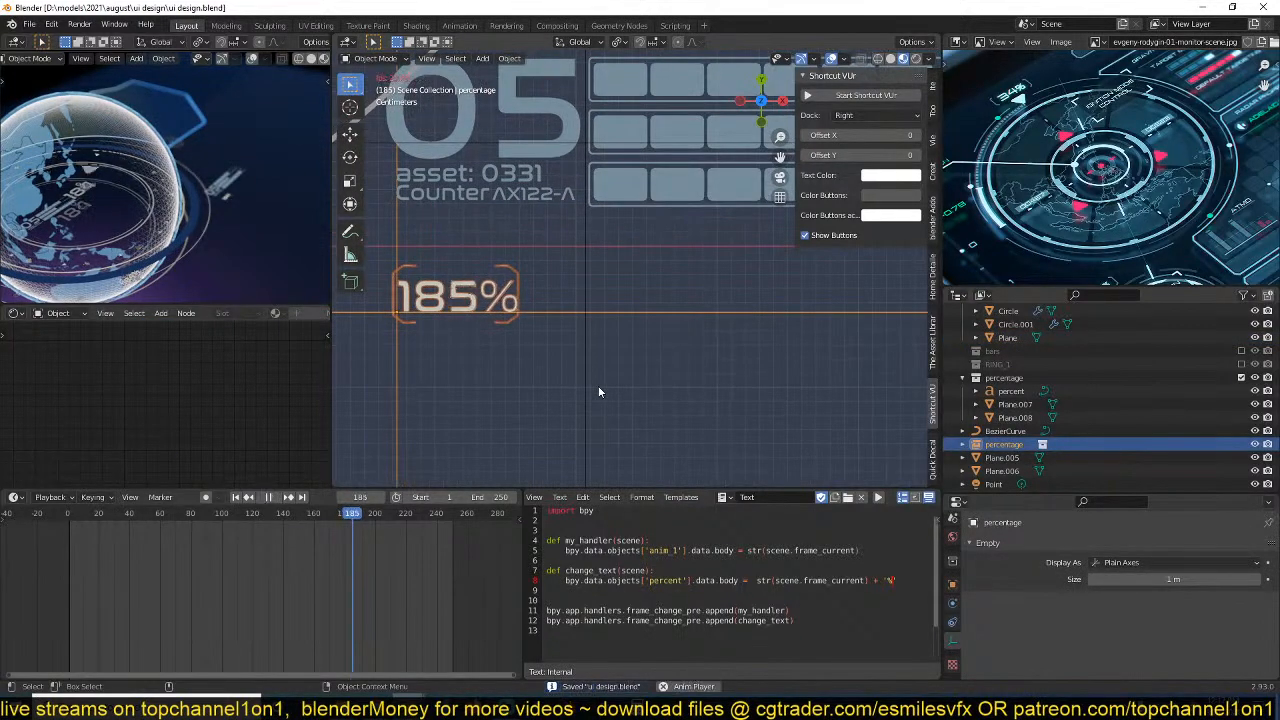
key("space")
Select the original percent text near the globe's ring and assign Material.001 to it.
scroll(479, 395, "down", 5)
middle_click_drag(480, 395, 690, 405, "shift")
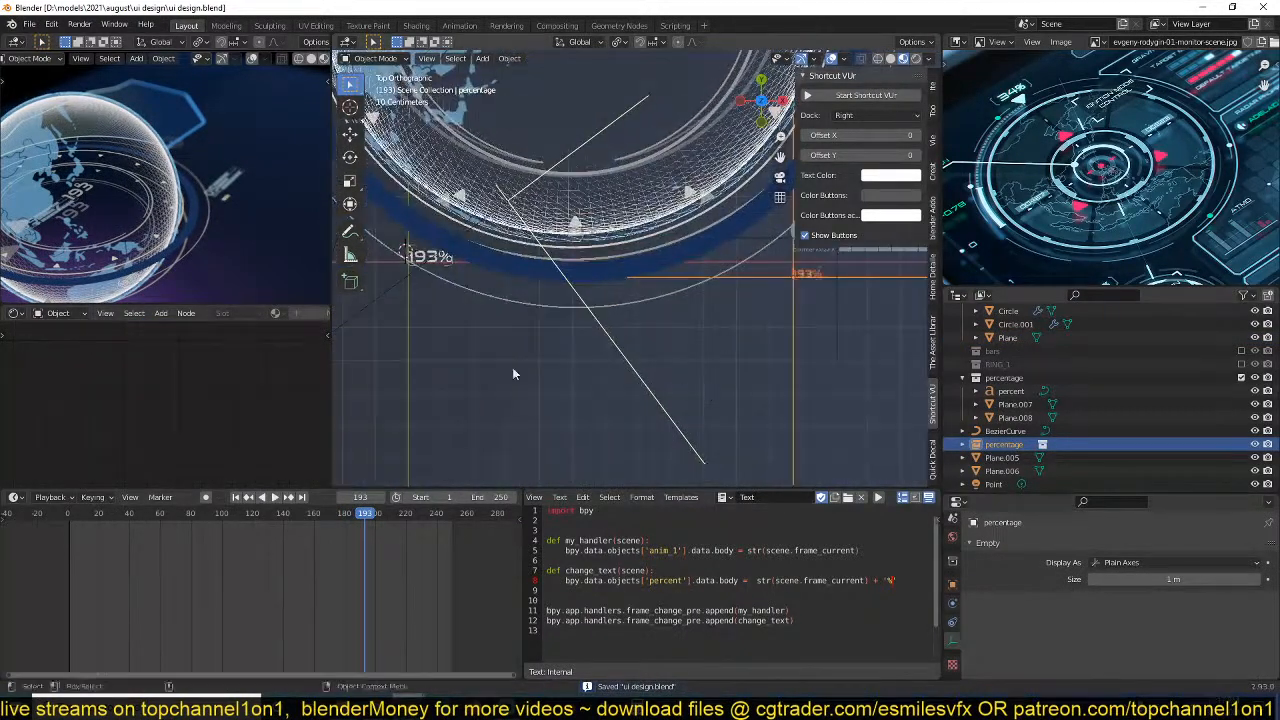
middle_click_drag(513, 374, 638, 381, "shift")
scroll(560, 326, "up", 2)
left_click(506, 284)
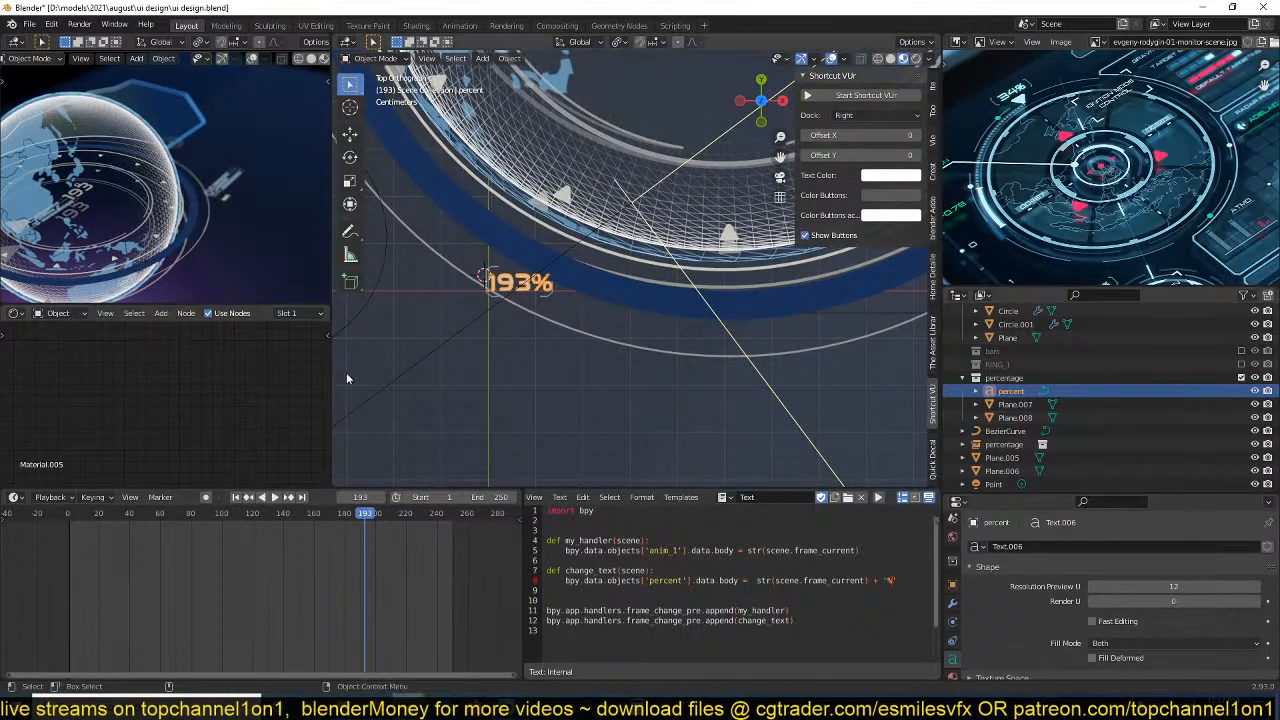
scroll(218, 316, "down", 4)
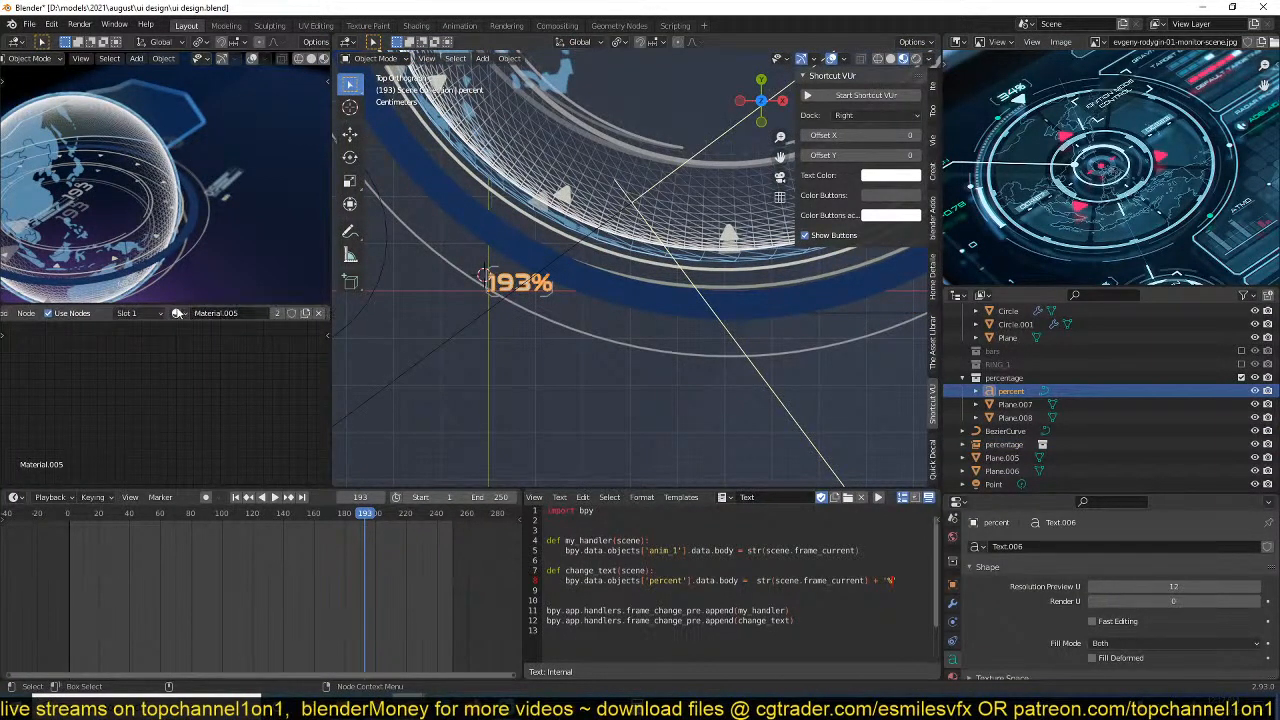
left_click(178, 313)
left_click(198, 322)
Nudge the closing bracket slightly away from the percent sign and assign Material.001 to it.
scroll(396, 327, "up", 4)
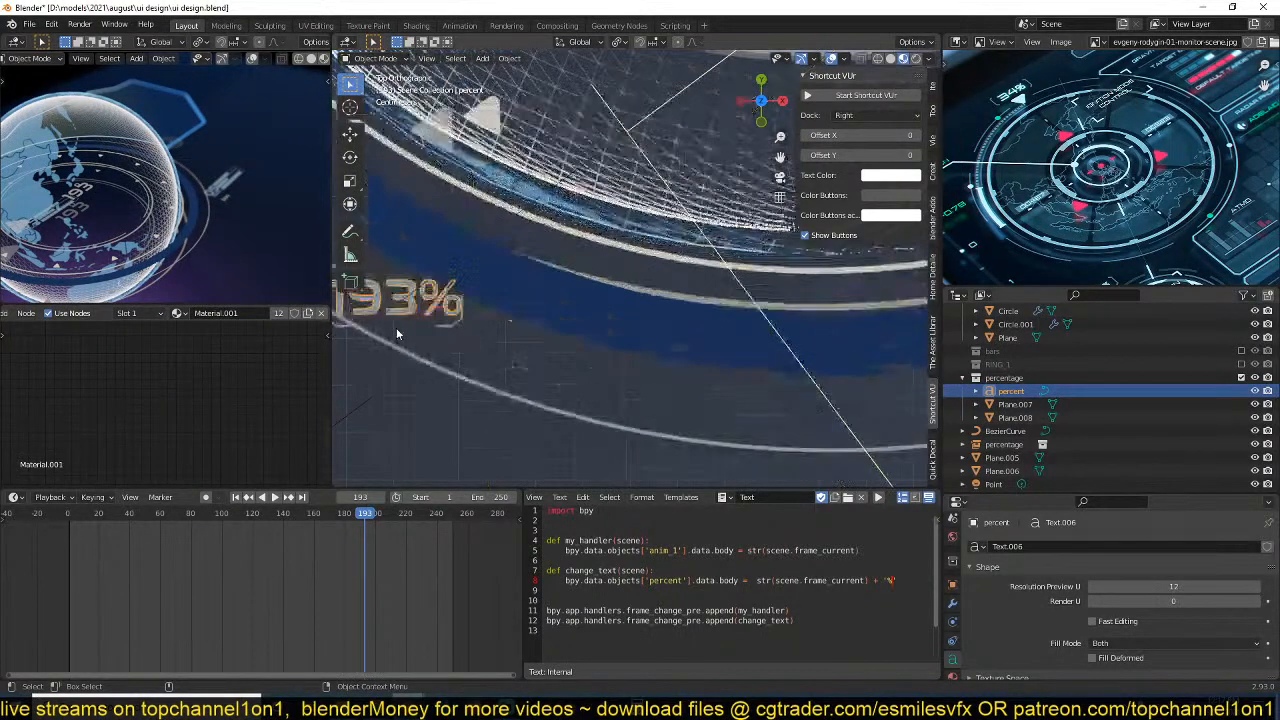
key("alt+a")
left_click(451, 331)
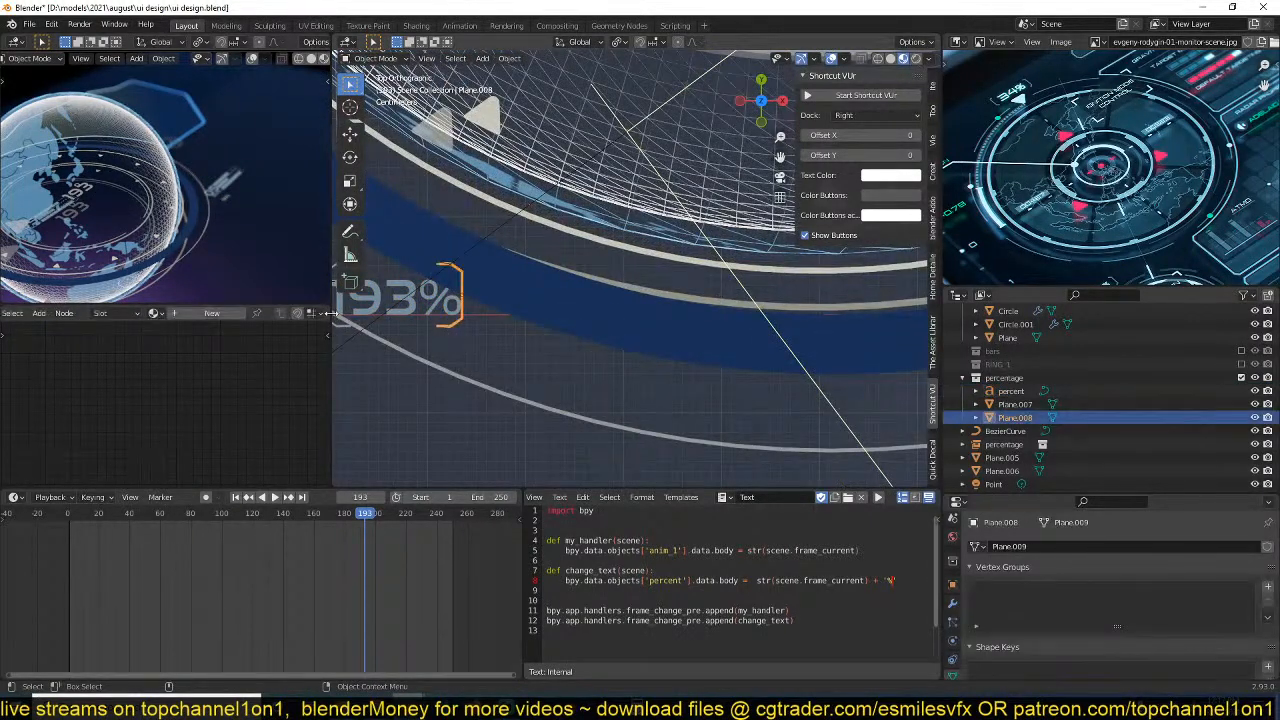
key("g")
left_click(407, 304)
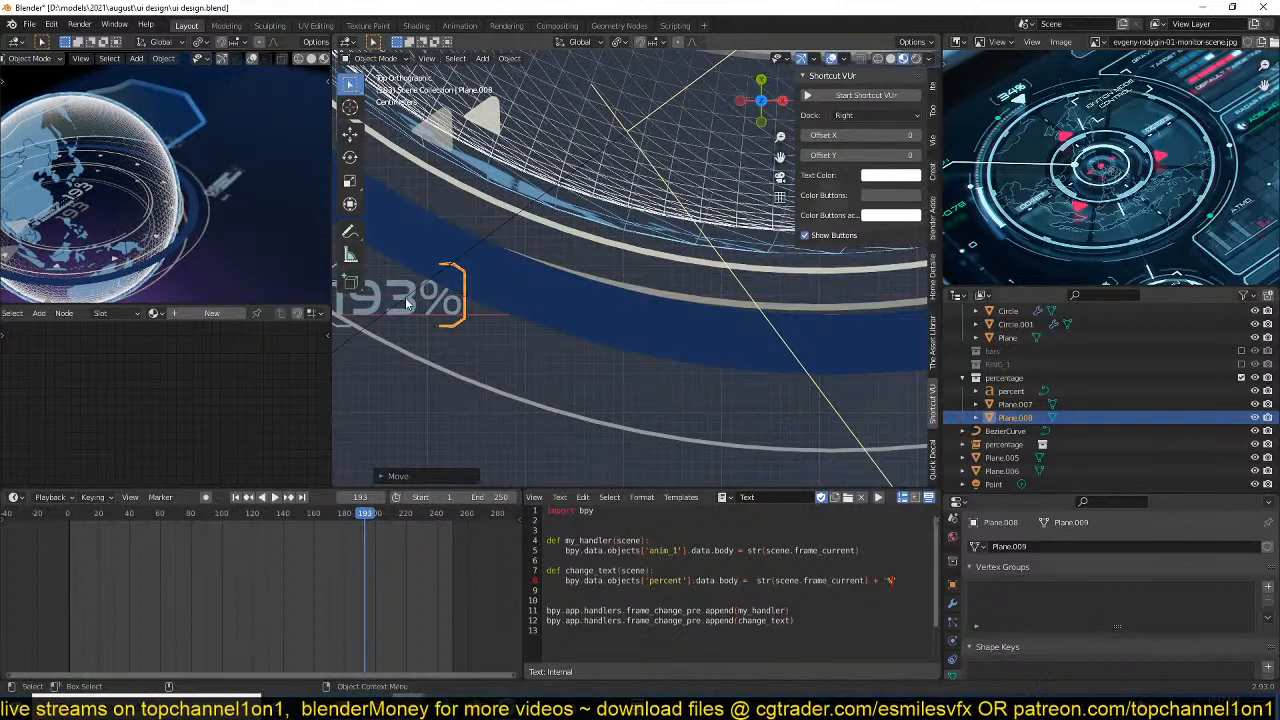
left_click(151, 314)
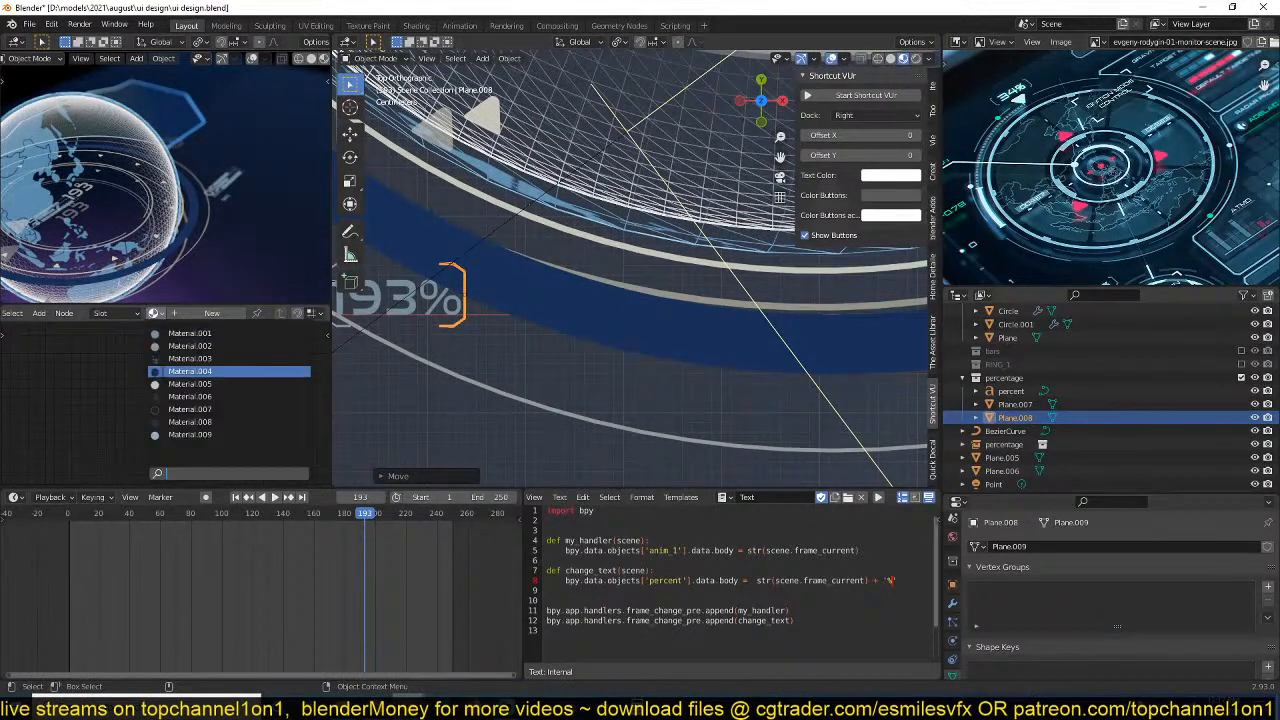
left_click(215, 332)
left_click(513, 344)
Save the file, play the animation from the start of the timeline and view the globe scene in perspective.
scroll(518, 354, "down", 4)
key("ctrl+s")
key("space")
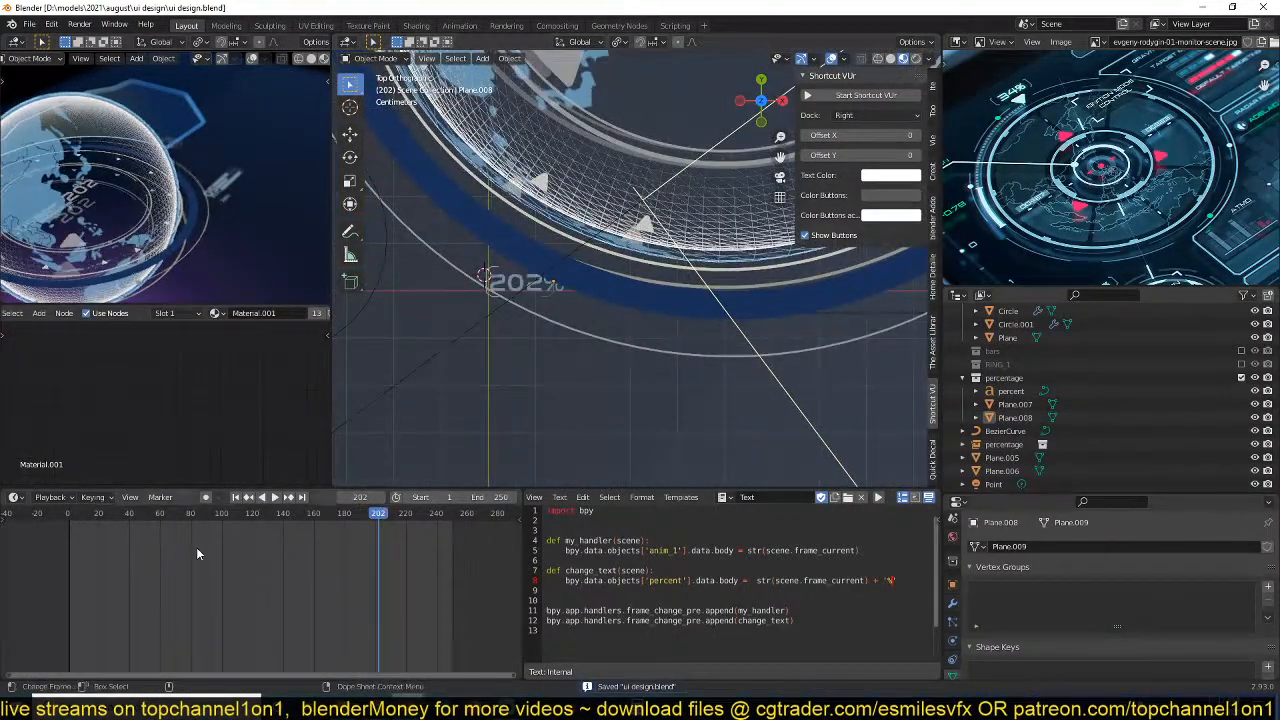
left_click(65, 567)
key("space")
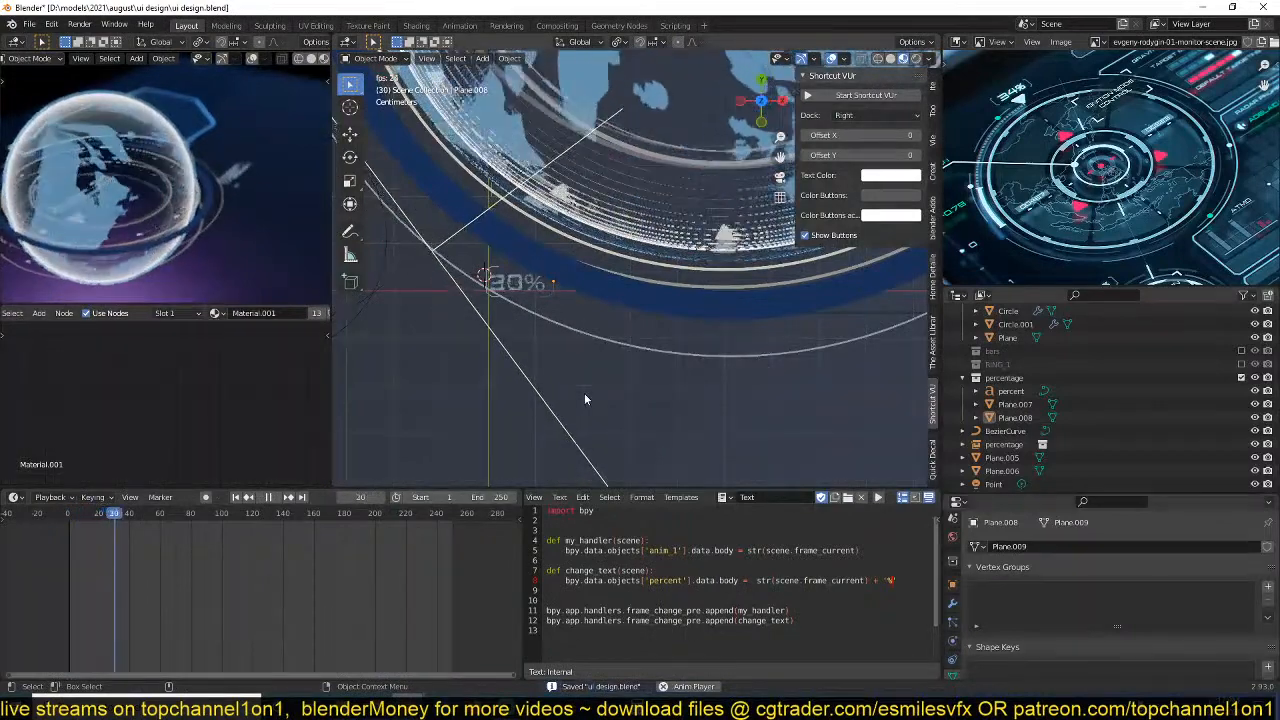
key("space")
scroll(585, 395, "down", 4)
middle_click_drag(585, 395, 537, 323)
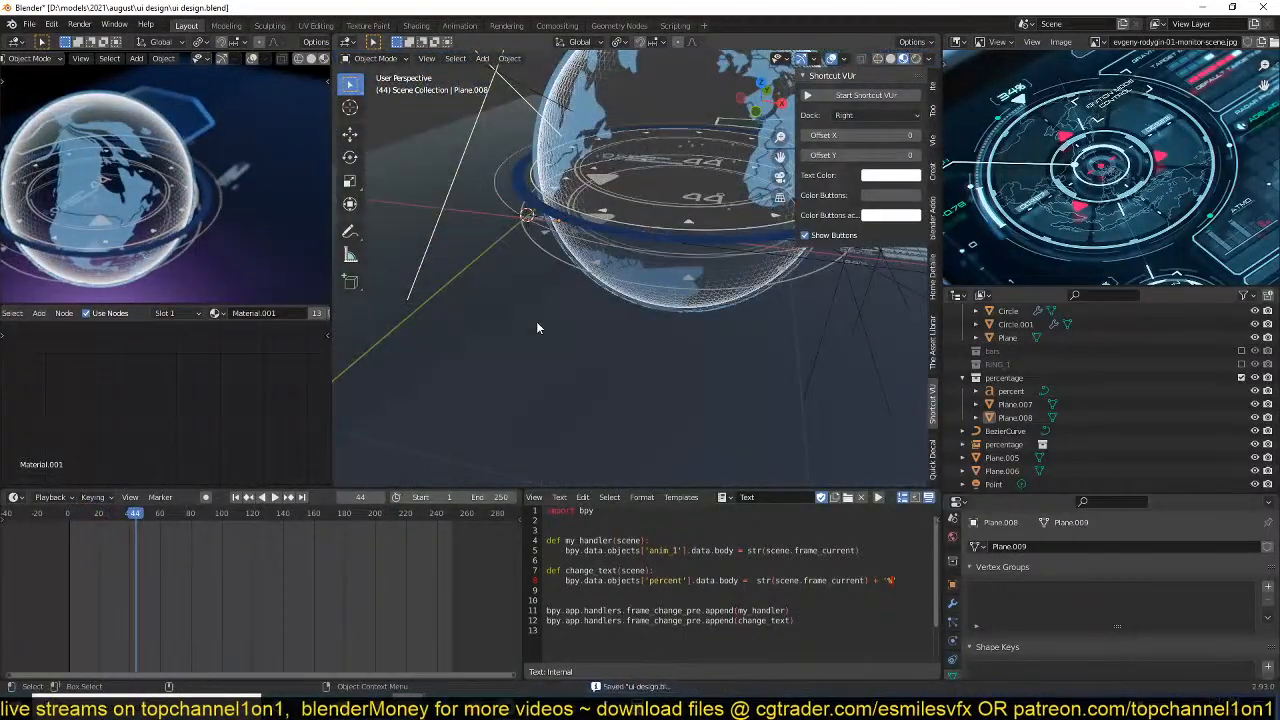
Play the animation and examine the percent counter beside the globe's ring as the frames advance.
scroll(550, 396, "up", 4)
middle_click_drag(550, 396, 520, 392)
left_click(519, 390)
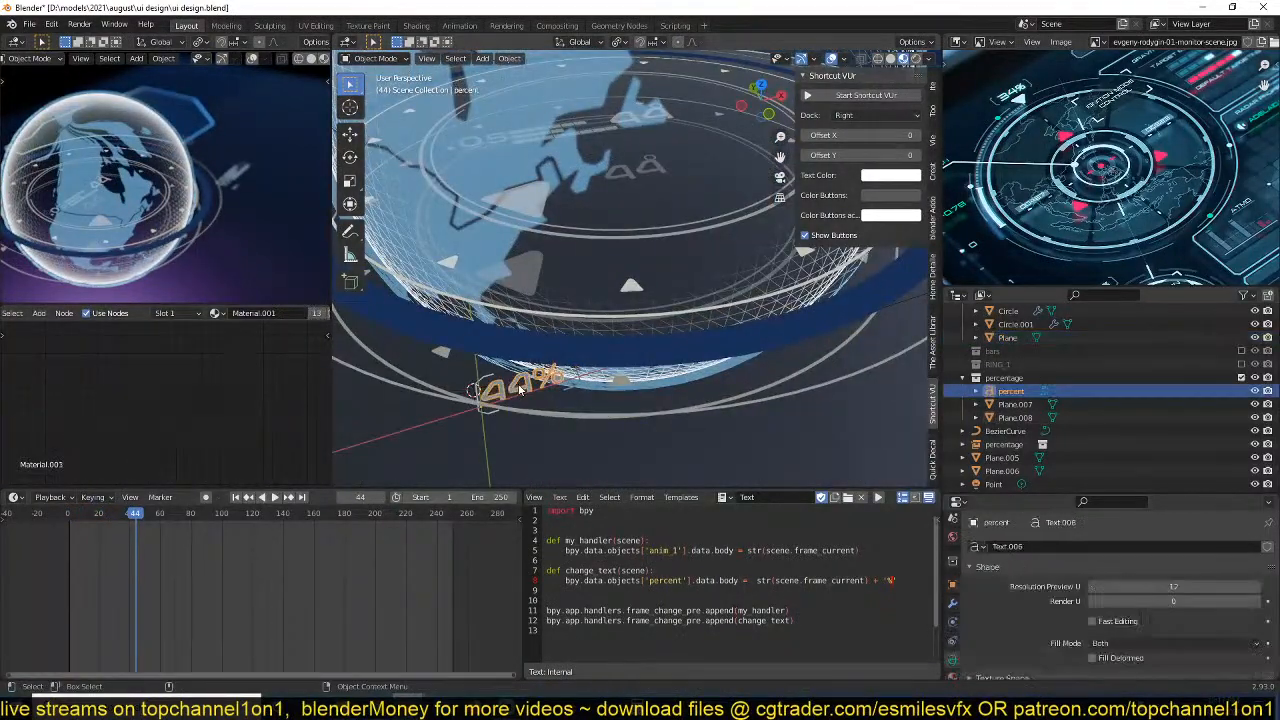
scroll(592, 413, "down", 8)
middle_click_drag(592, 413, 607, 398)
key("space")
scroll(667, 371, "up", 4)
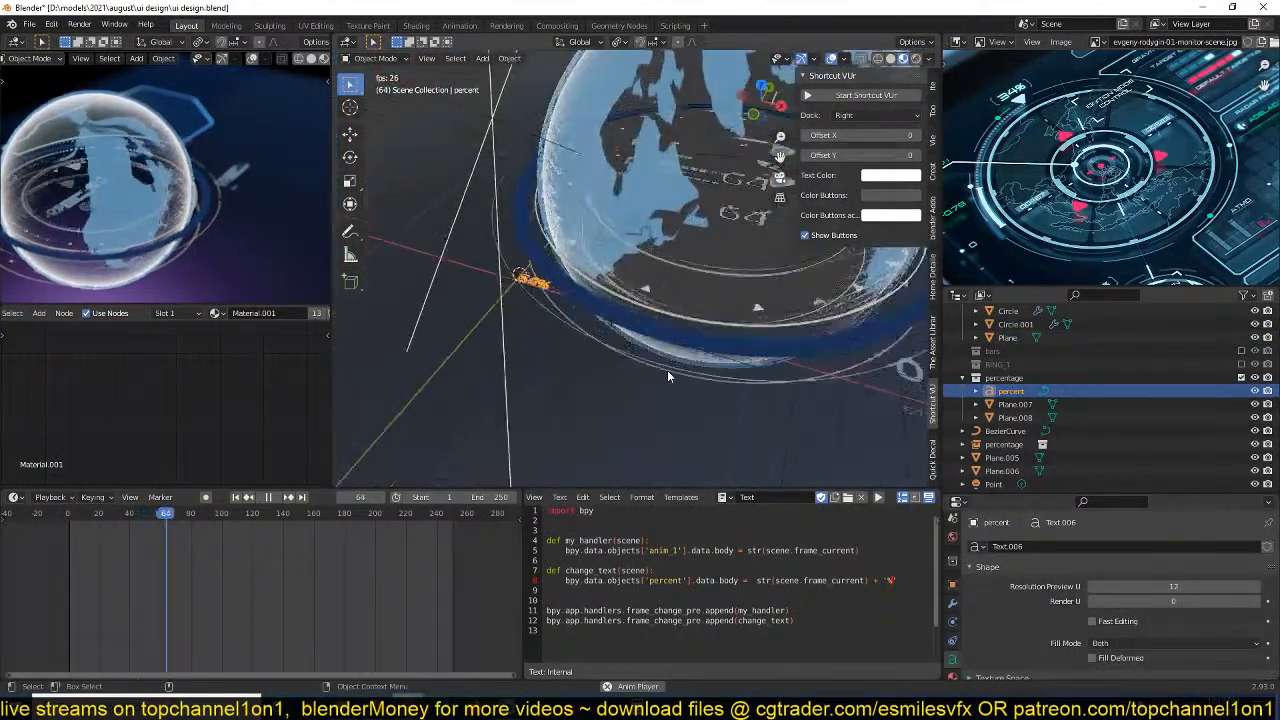
key("space")
left_click(620, 322)
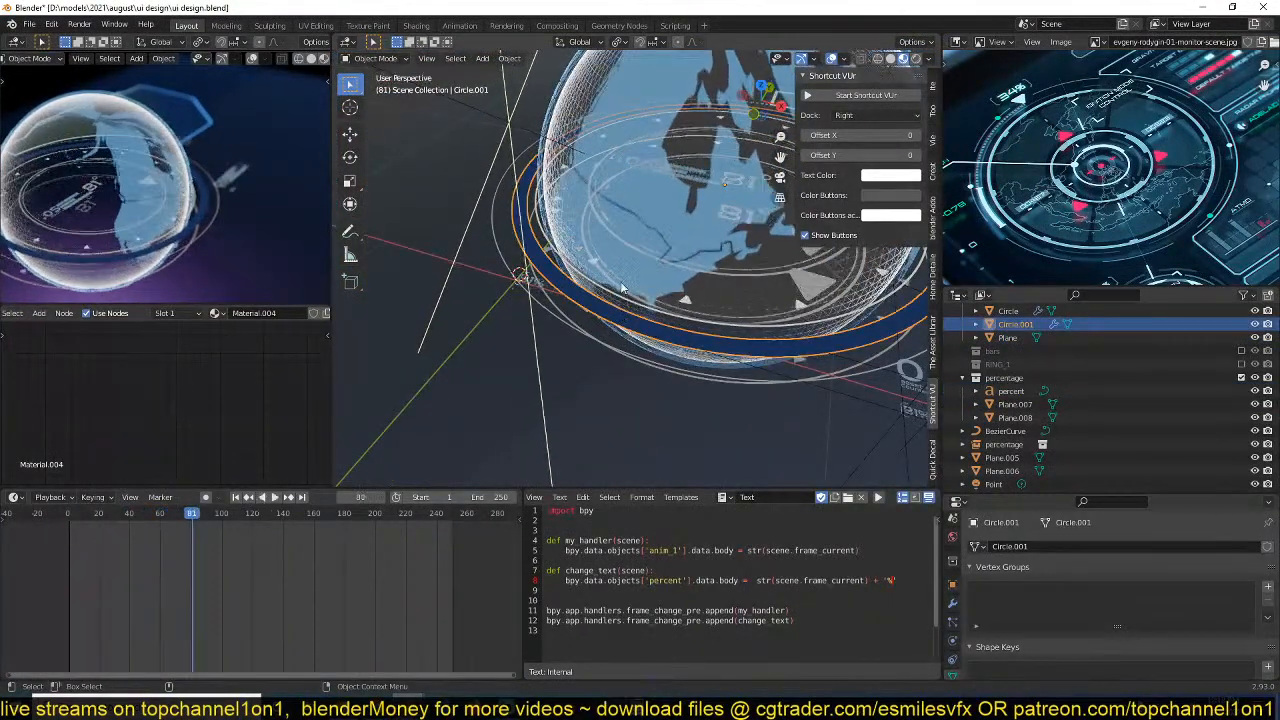
key("space")
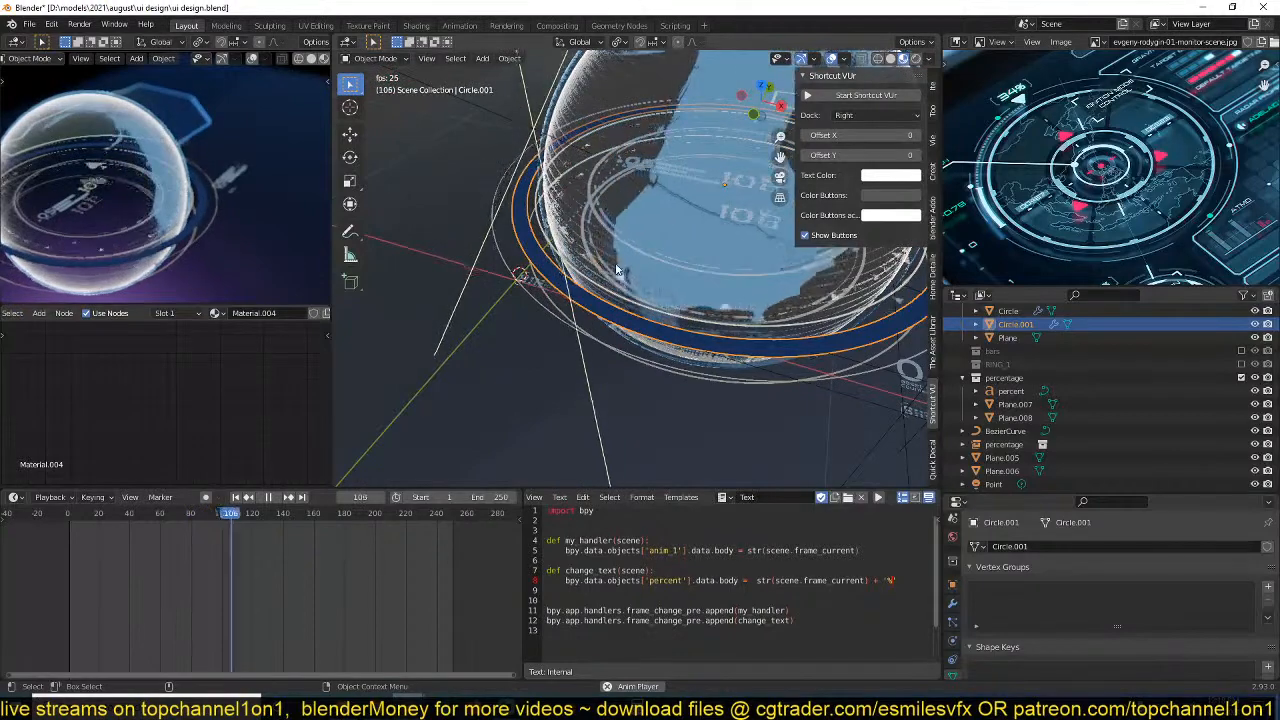
key("space")
Inspect the bracketed percent counter up close and play the rest of the animation around the globe.
scroll(485, 350, "up", 1)
middle_click_drag(485, 350, 622, 318)
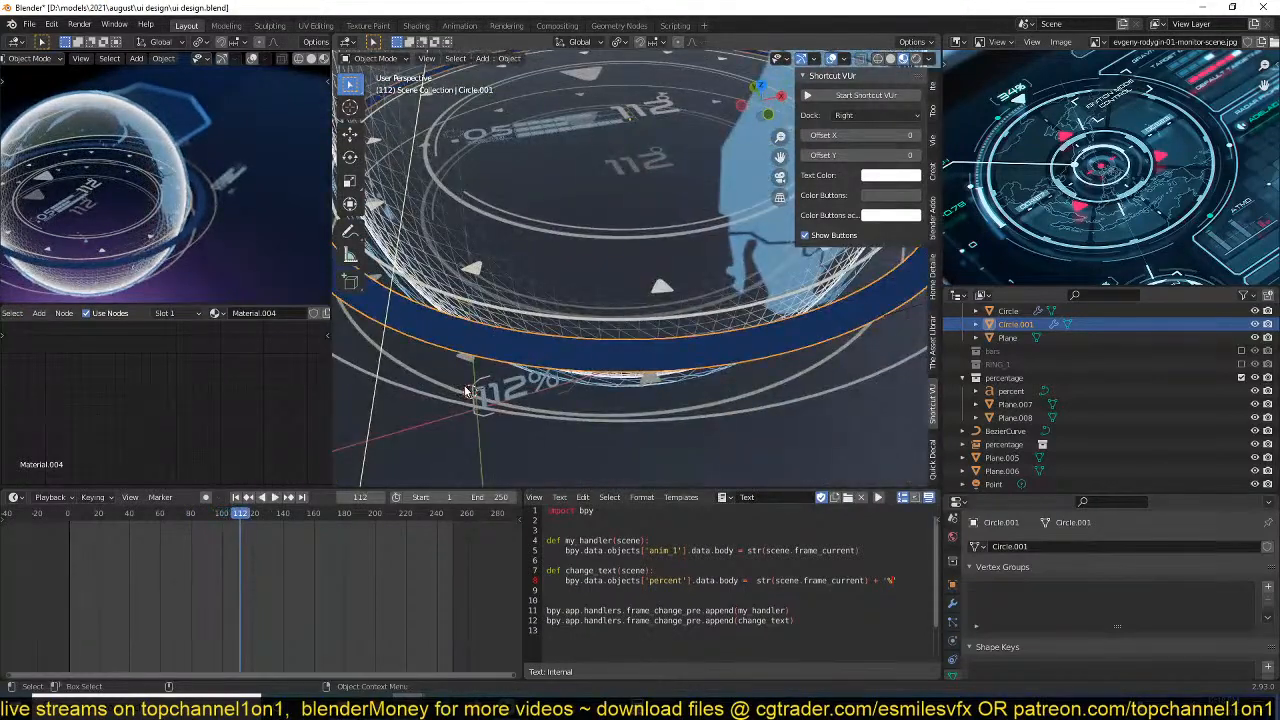
scroll(486, 417, "down", 8)
middle_click_drag(610, 361, 604, 322)
key("space")
scroll(682, 332, "up", 1)
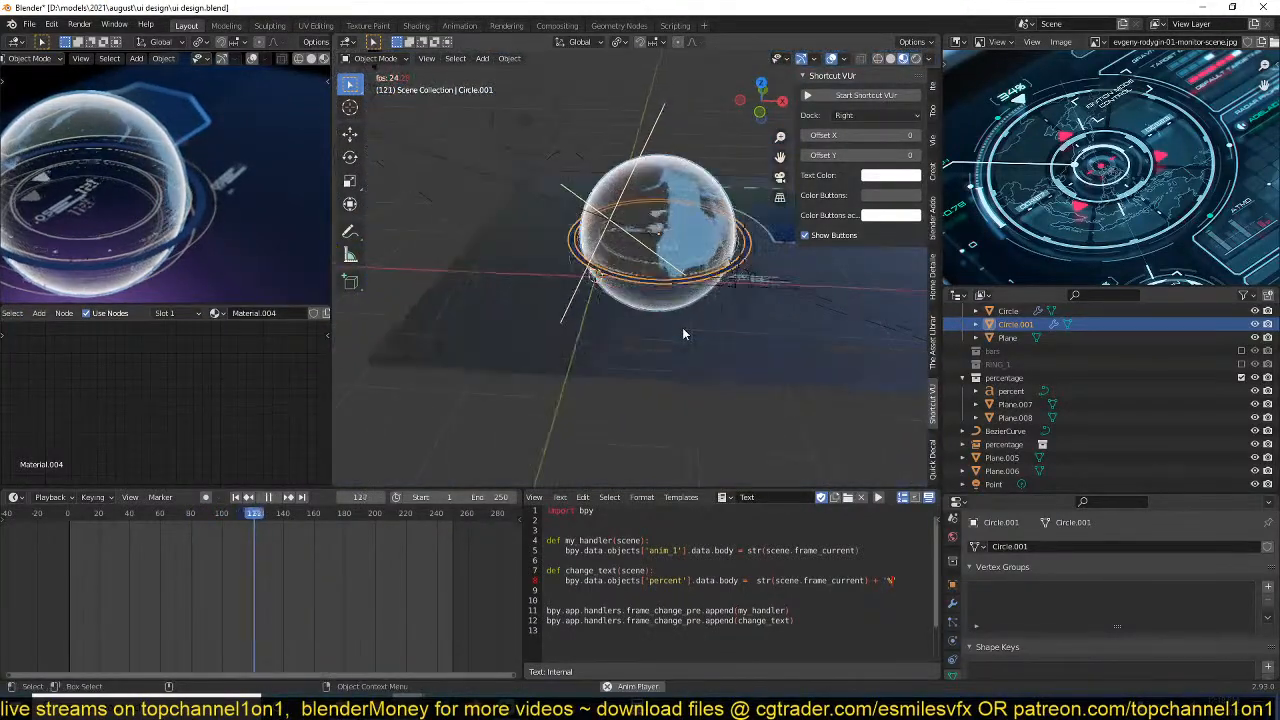
scroll(682, 329, "up", 3)
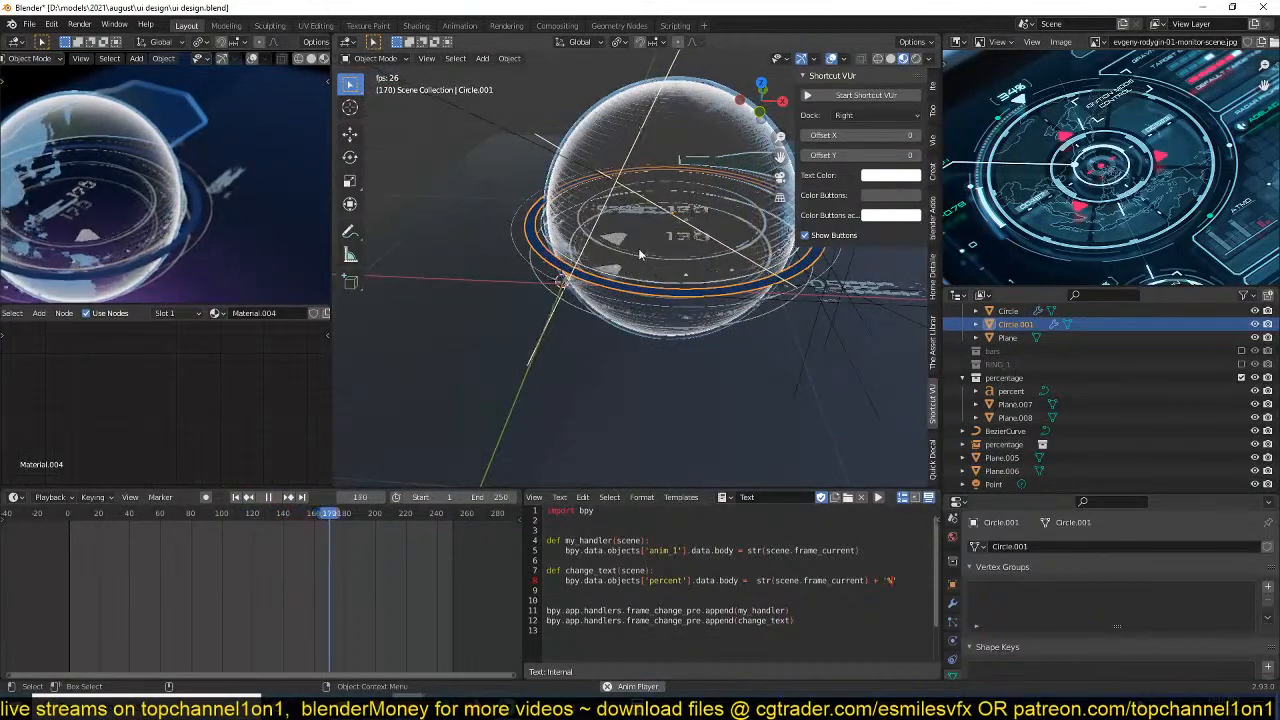
key("space")
middle_click_drag(645, 312, 594, 351, "shift")
Save the file, deselect everything and preview the animation with the main viewport in top view.
key("ctrl+s")
key("alt+a")
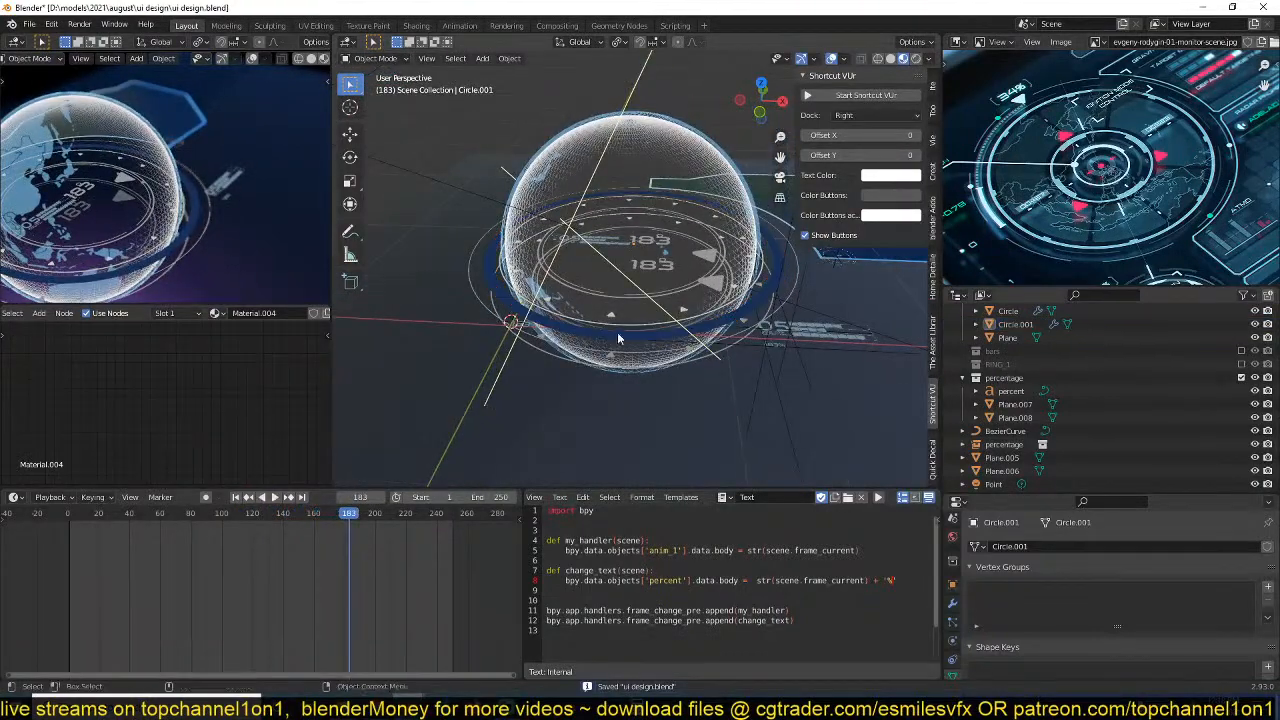
scroll(617, 339, "up", 3)
key("KP_7")
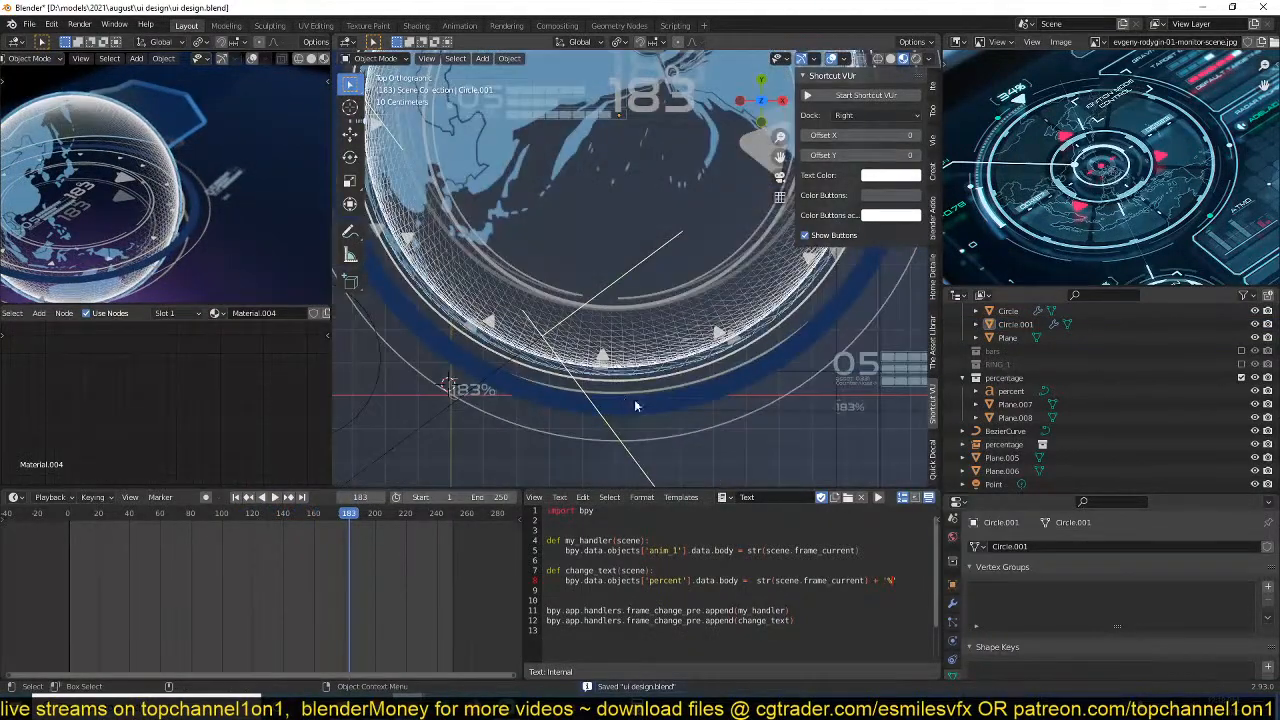
scroll(634, 400, "down", 4)
middle_click_drag(634, 400, 588, 420, "shift")
key("ctrl+s")
scroll(1009, 245, "down", 2)
scroll(733, 287, "down", 2)
scroll(294, 251, "down", 4)
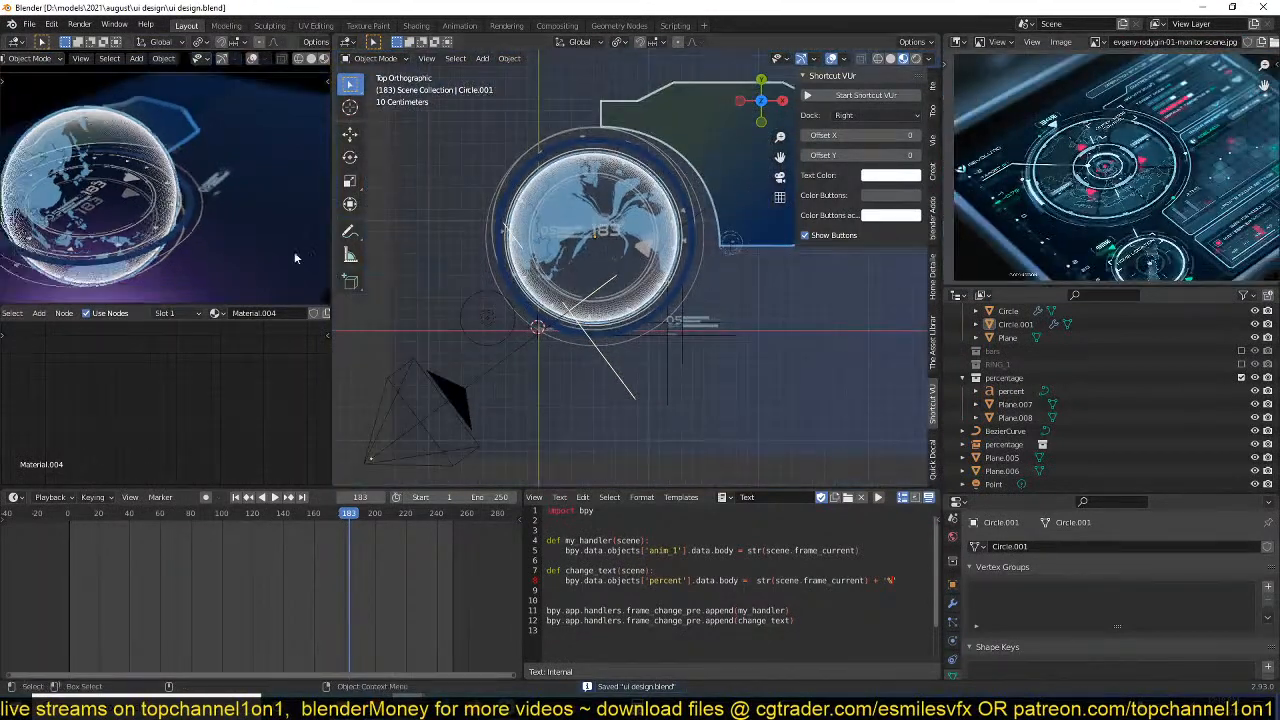
key("space")
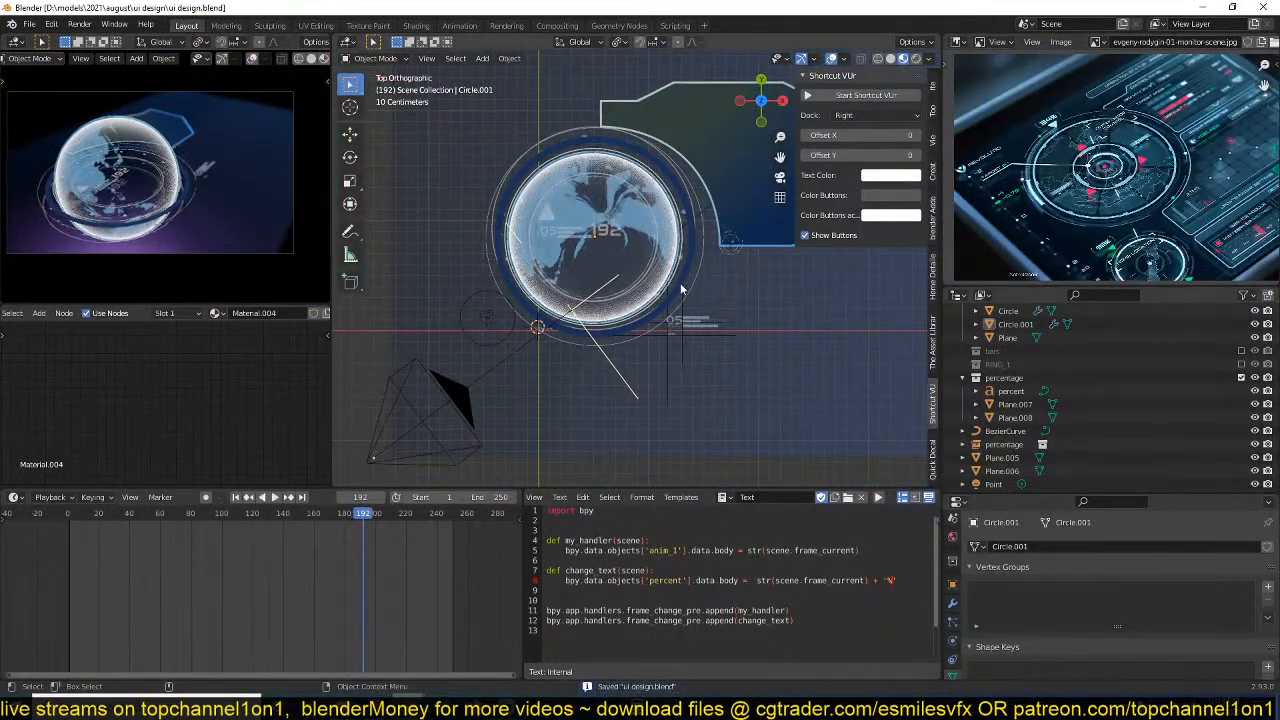
scroll(620, 300, "up", 2)
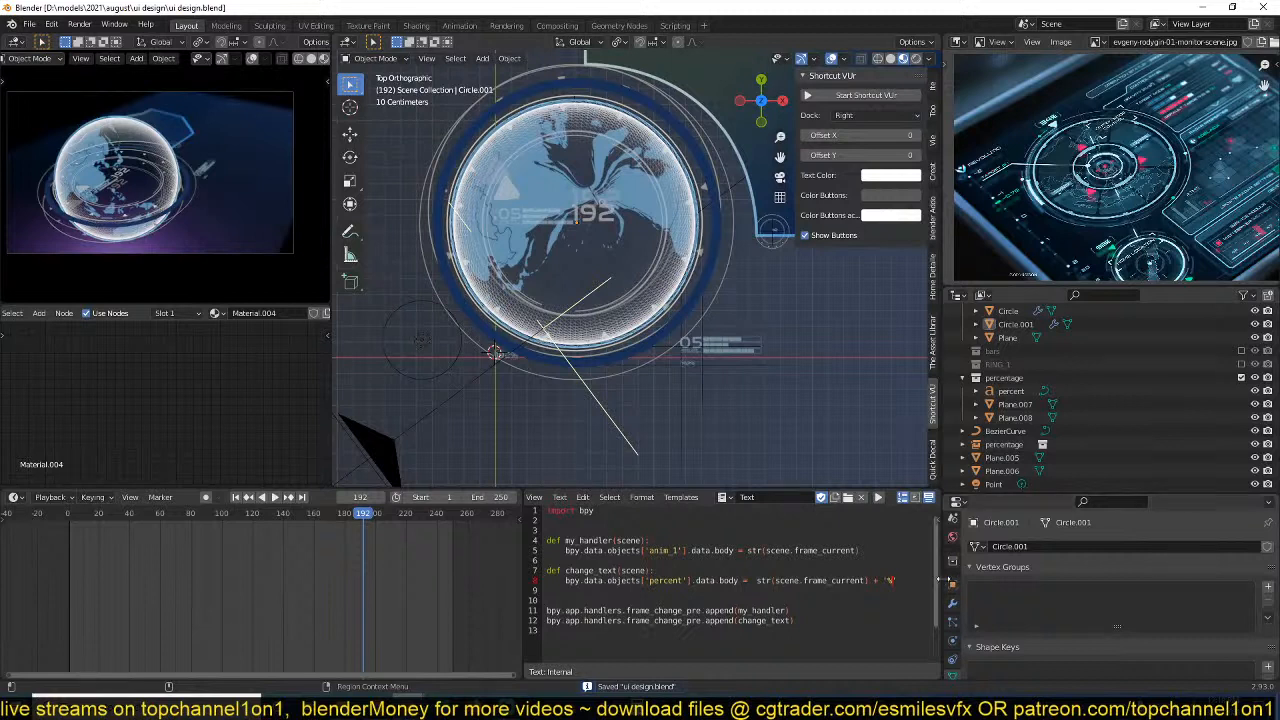
Enable Bloom in the scene's render settings.
left_click(952, 537)
scroll(1013, 592, "down", 5)
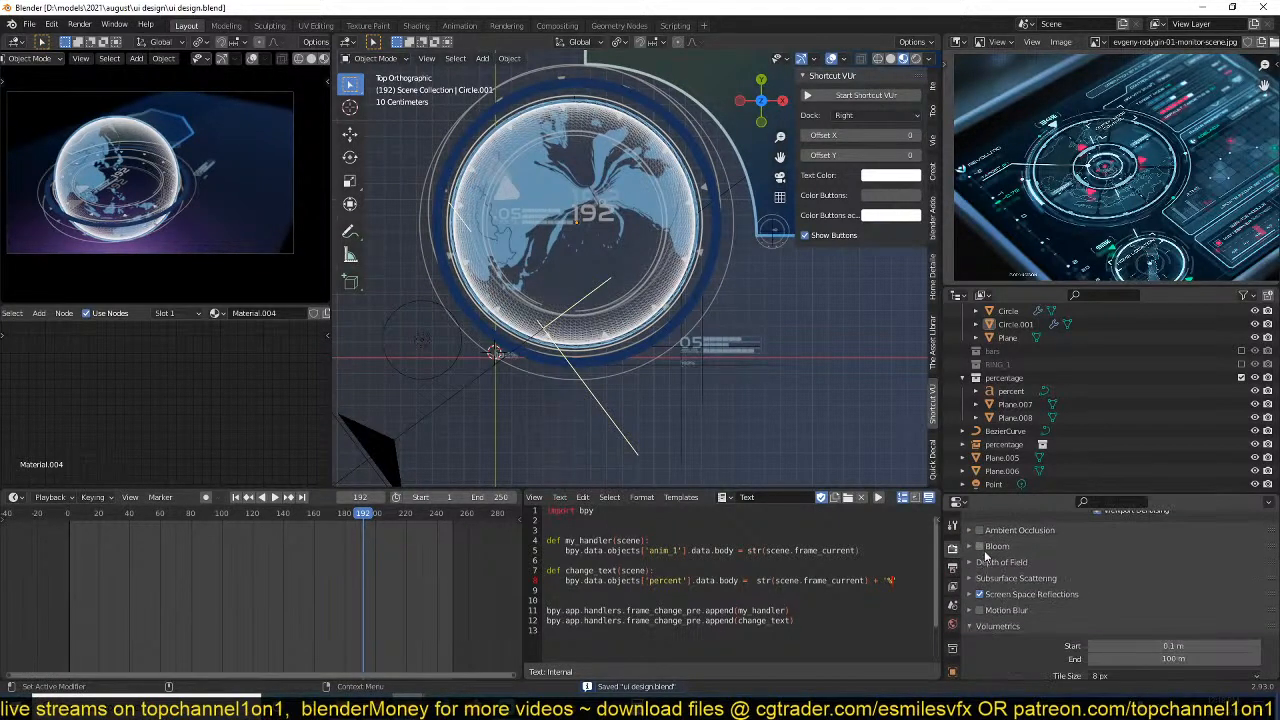
left_click(981, 547)
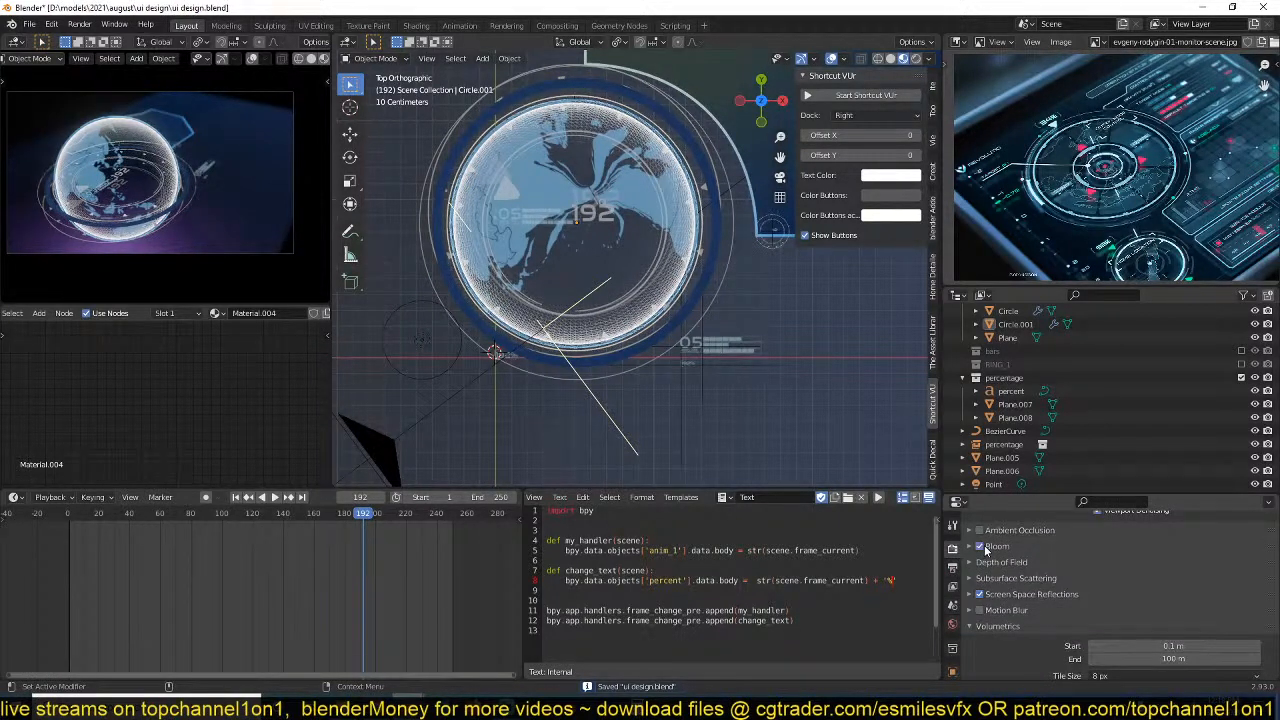
Tint the second Mix colour of the globe sphere's Material.007 teal green, save the file and preview the animation.
left_click(681, 173)
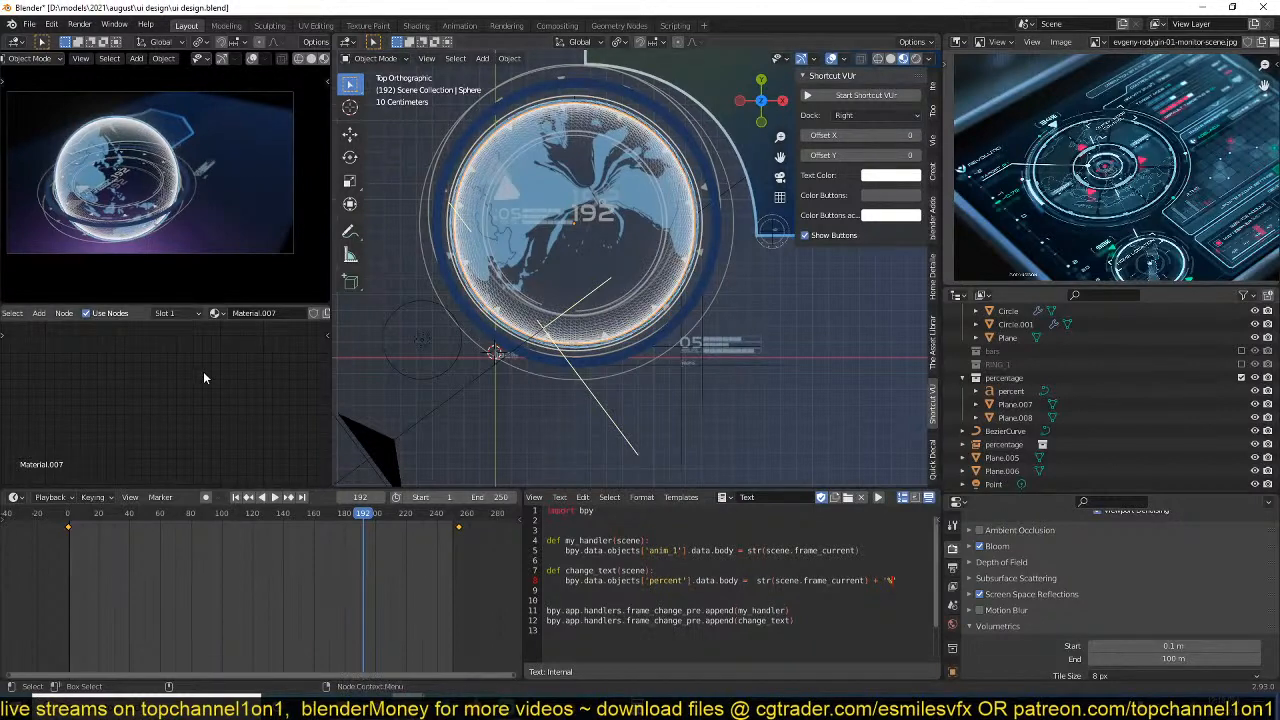
key("Home")
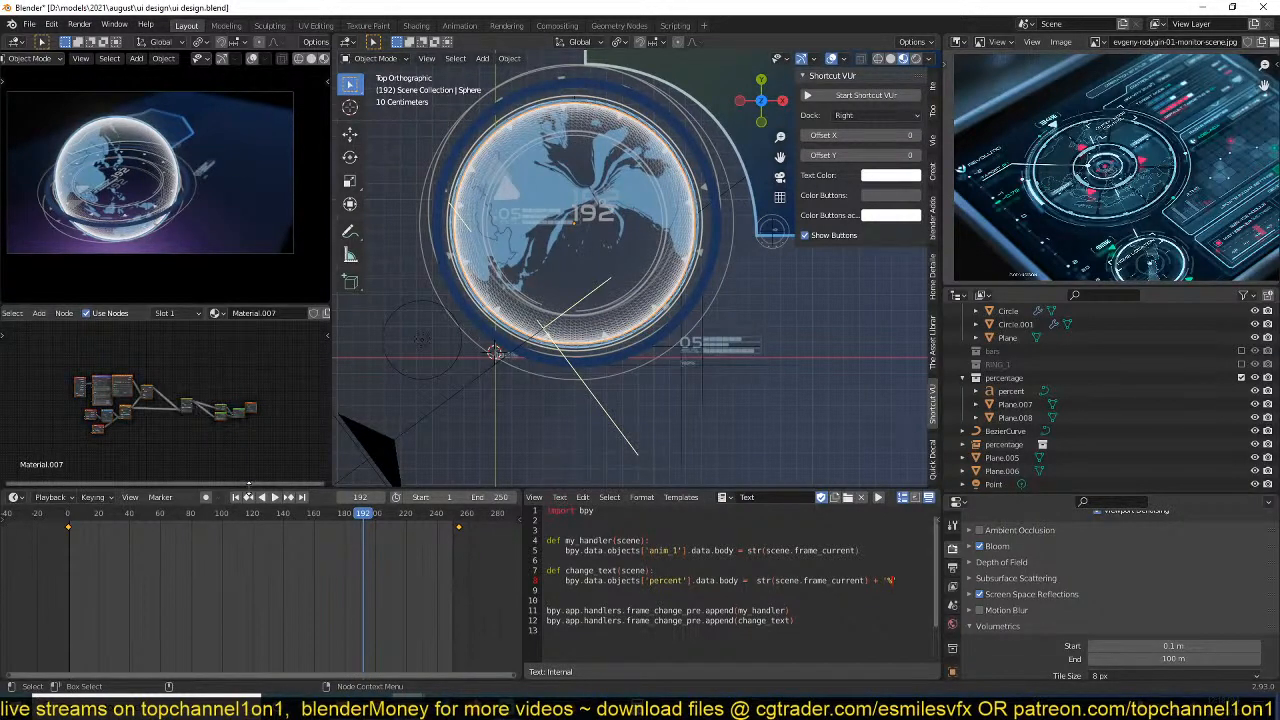
scroll(232, 443, "up", 6)
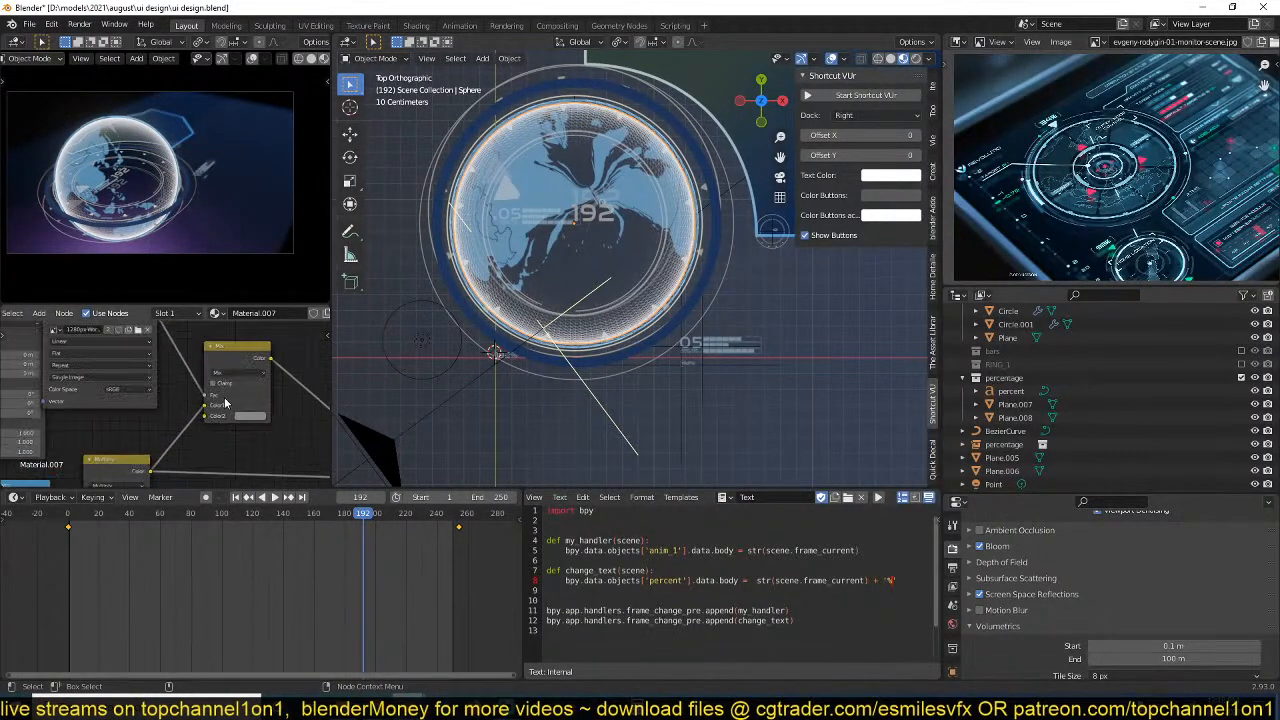
left_click(250, 417)
left_click_drag(274, 314, 267, 298)
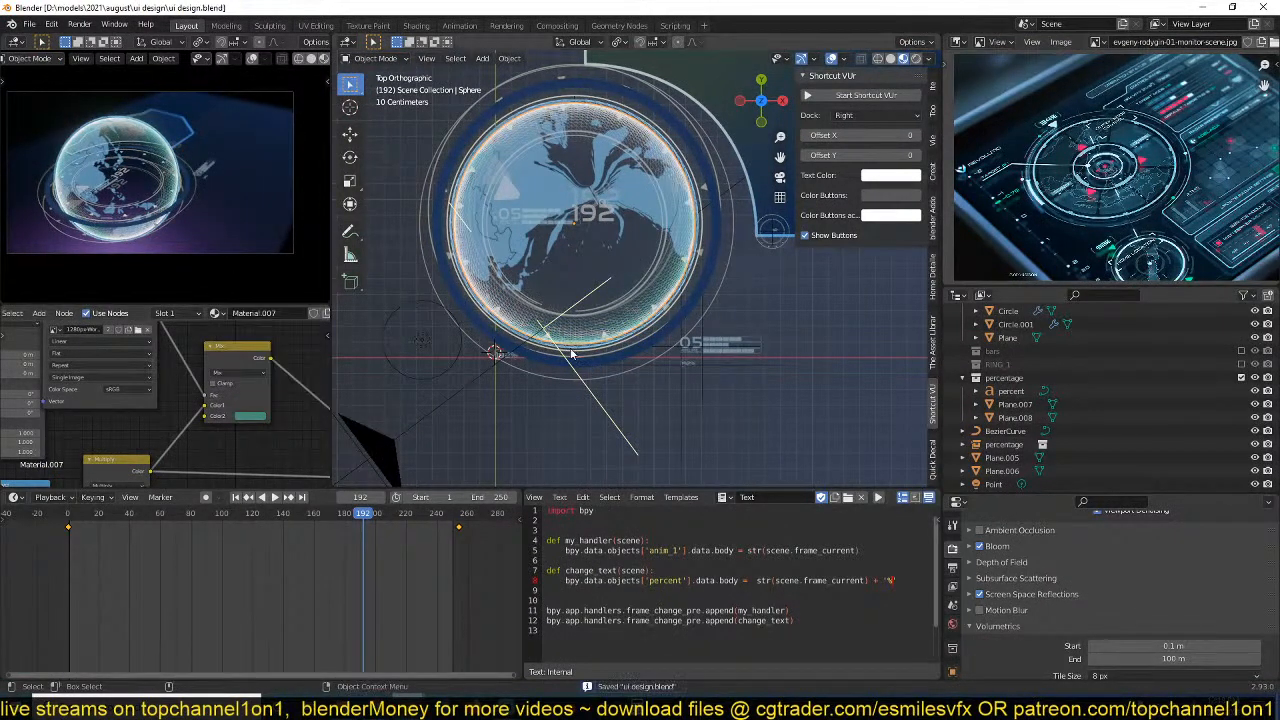
key("space")
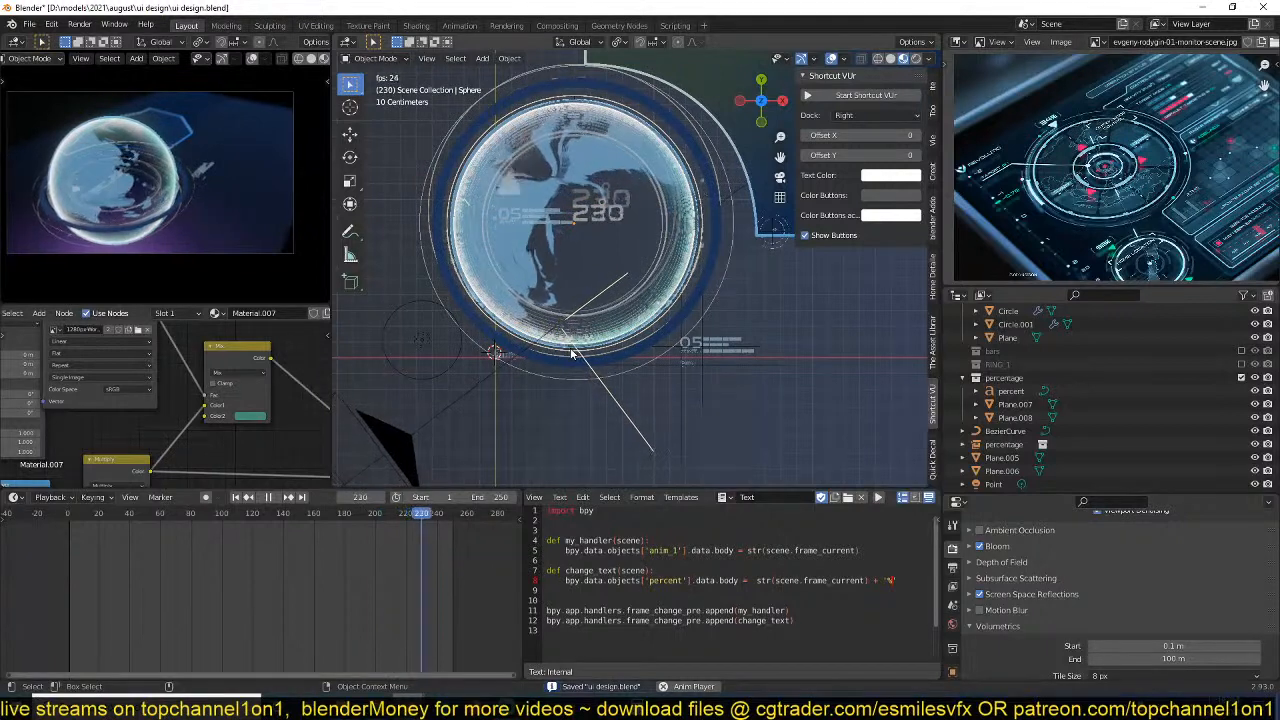
key("space")
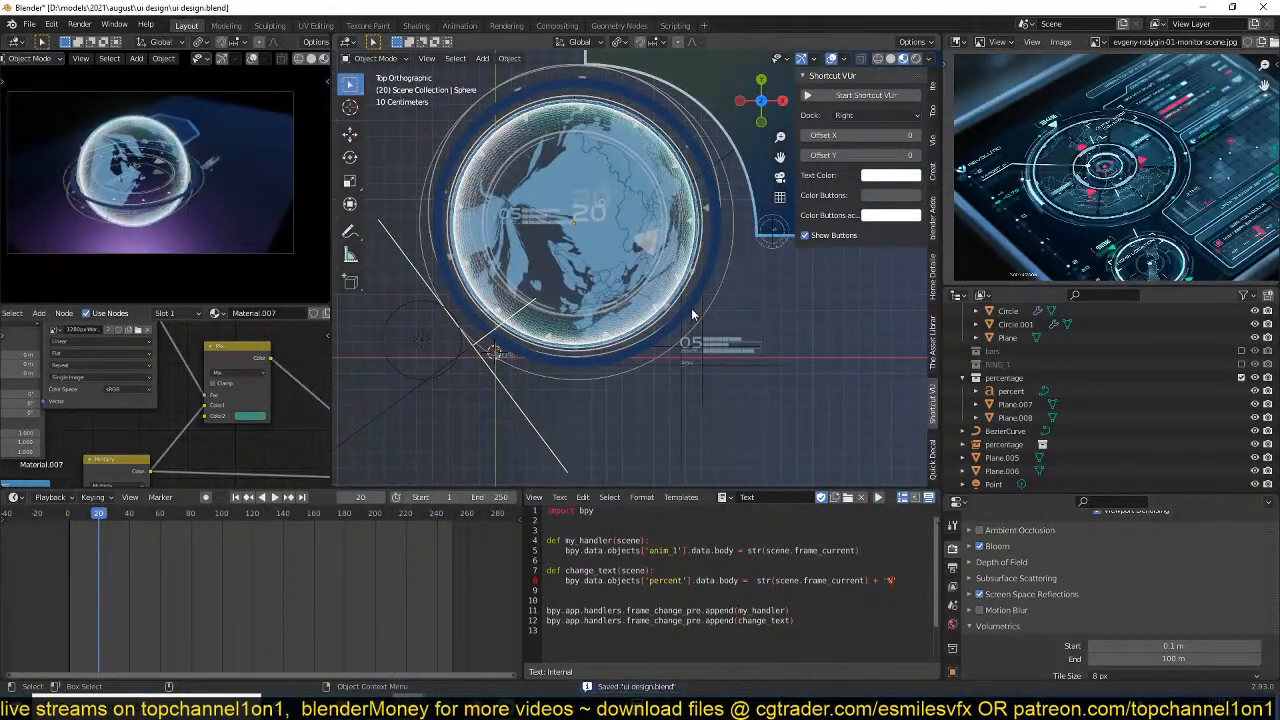
middle_click_drag(669, 387, 569, 394, "shift")
middle_click_drag(1098, 218, 1034, 225)
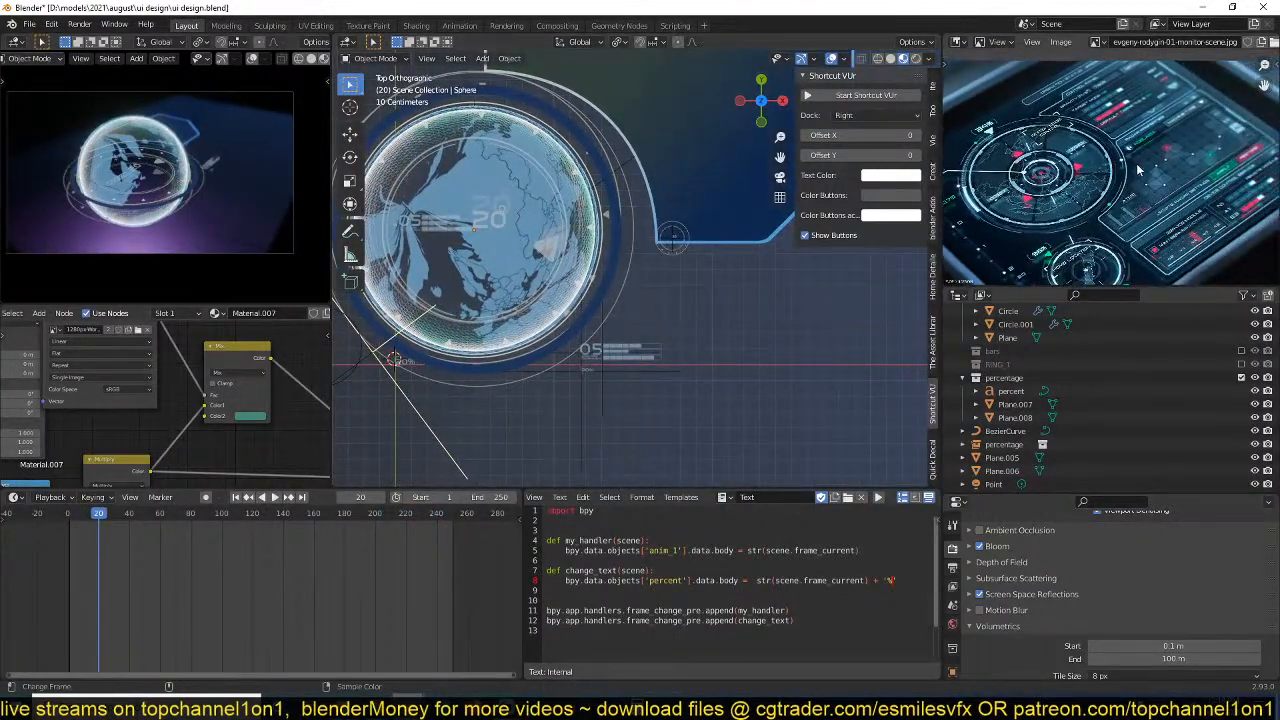
middle_click_drag(770, 300, 733, 449, "shift")
middle_click_drag(656, 270, 705, 336, "shift")
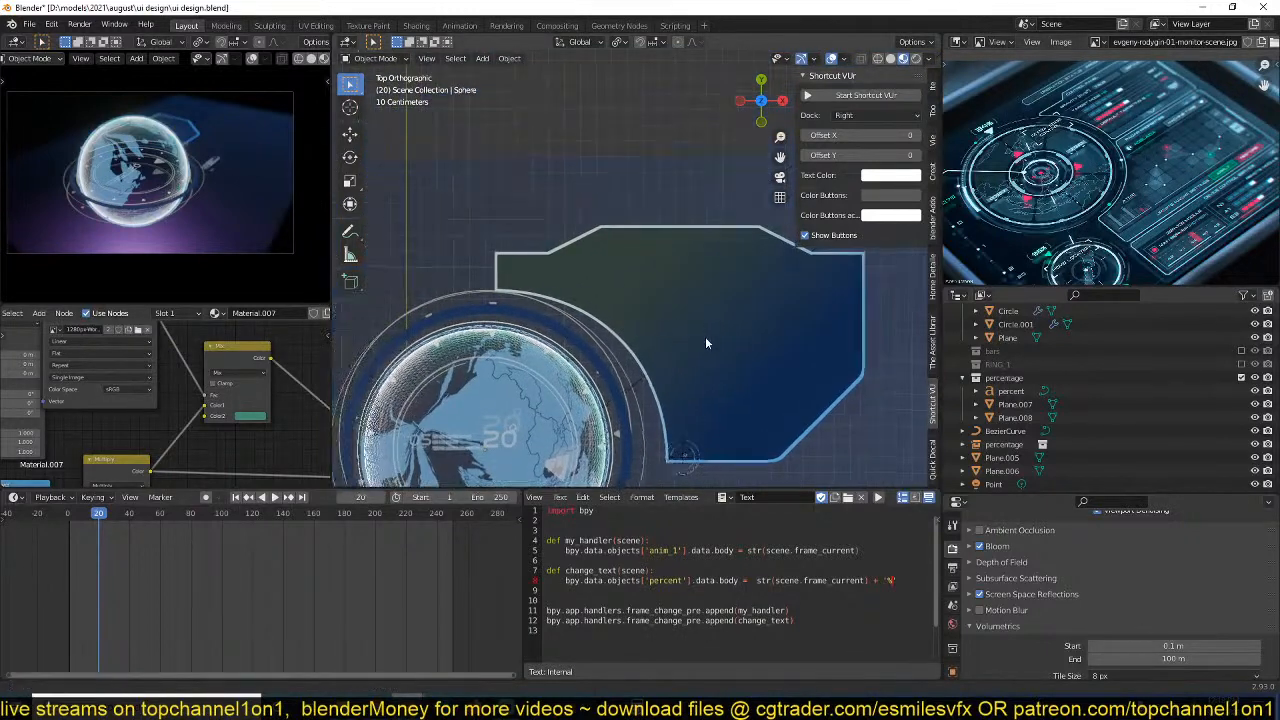
scroll(700, 334, "up", 2)
key("shift+a")
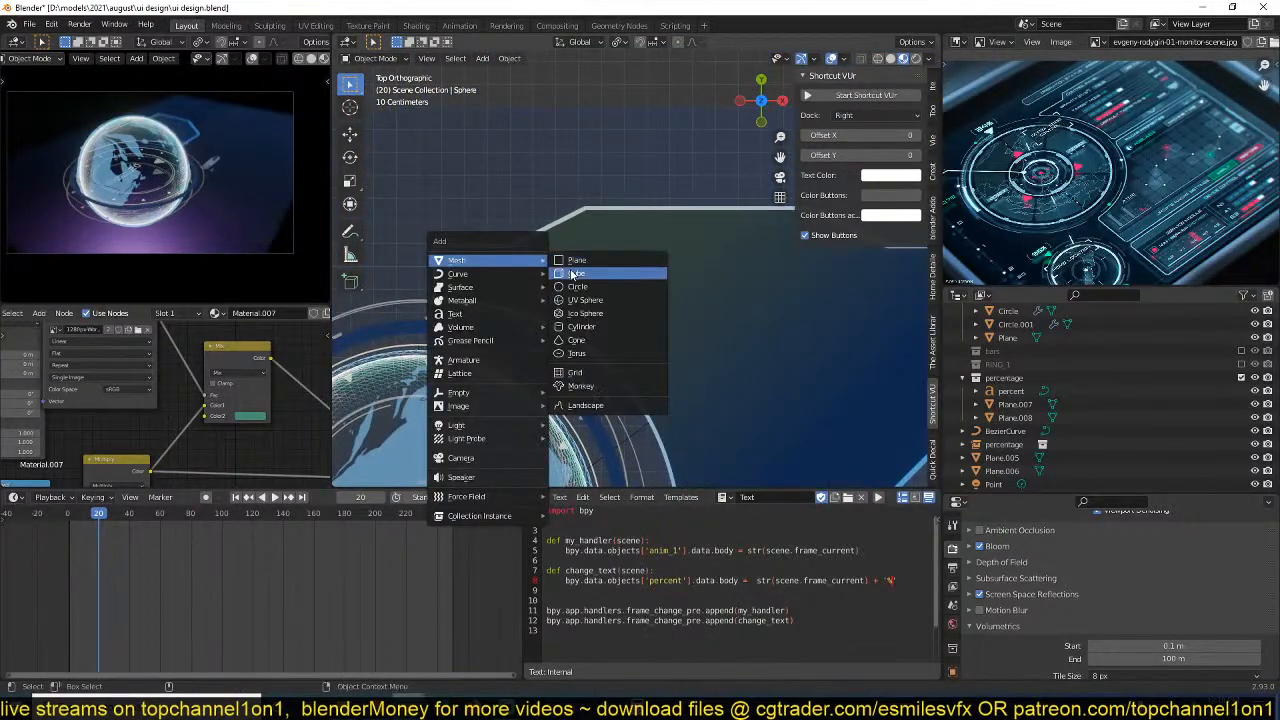
left_click(573, 273)
key("Delete")
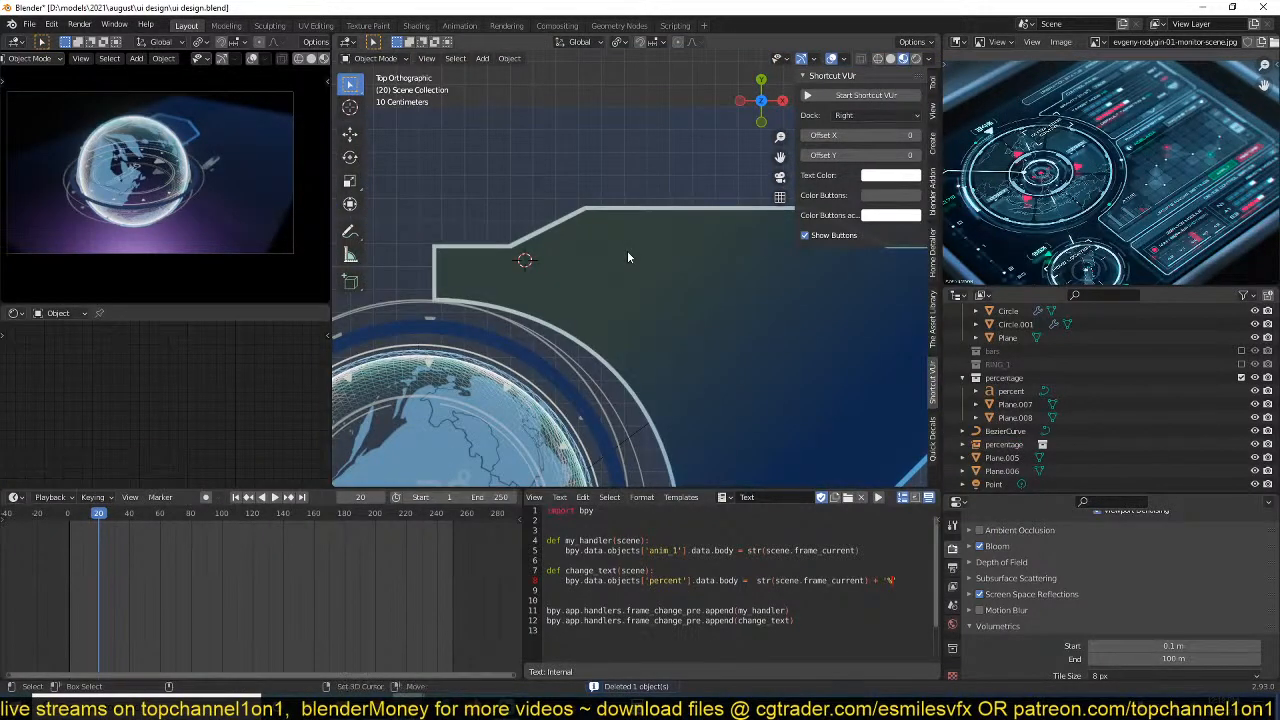
Try out a small scaled-down cube inside the upper part of the HUD panel outline and delete it.
key("shift+a")
mouse_move(628, 256)
left_click(663, 265)
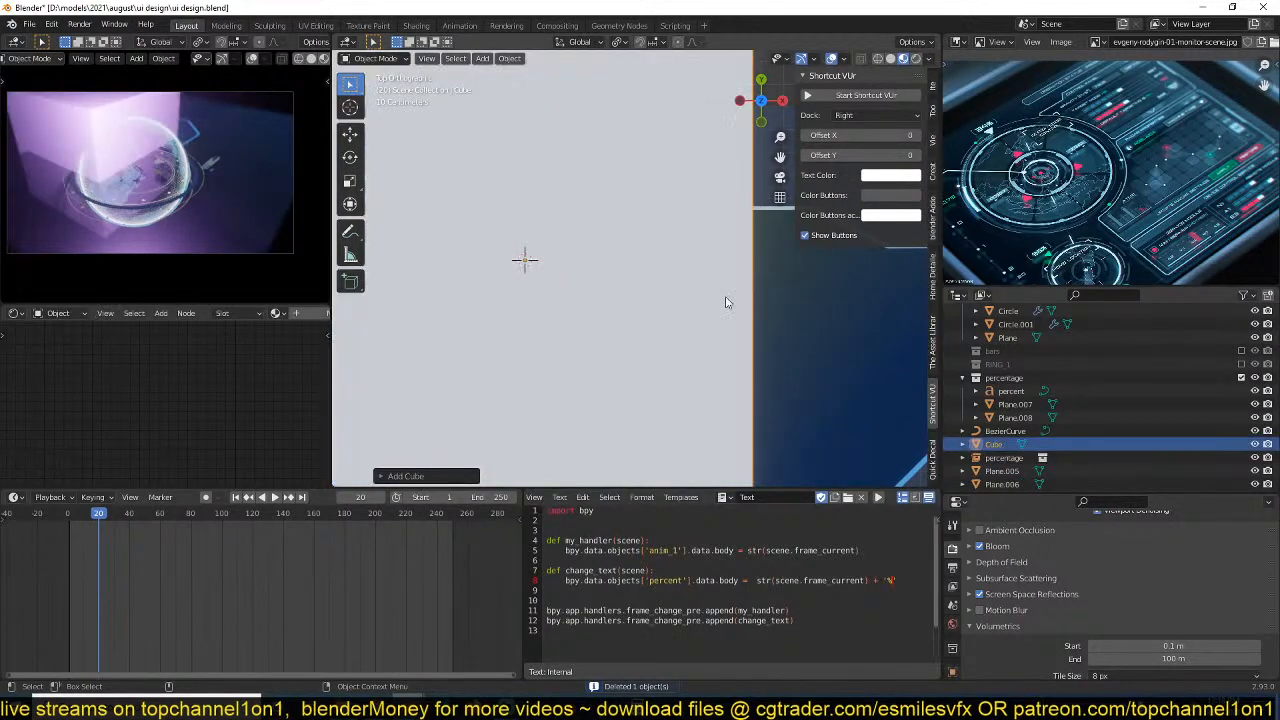
key("s")
left_click(560, 300)
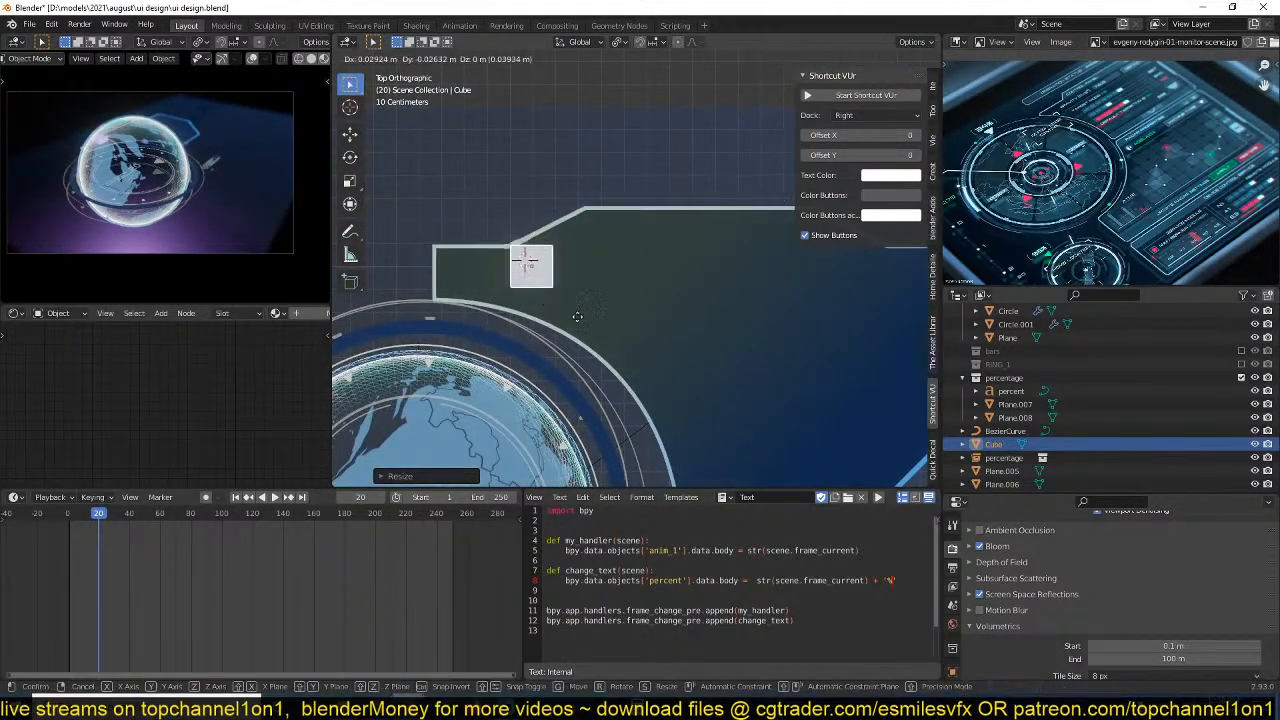
key("g")
left_click(646, 303)
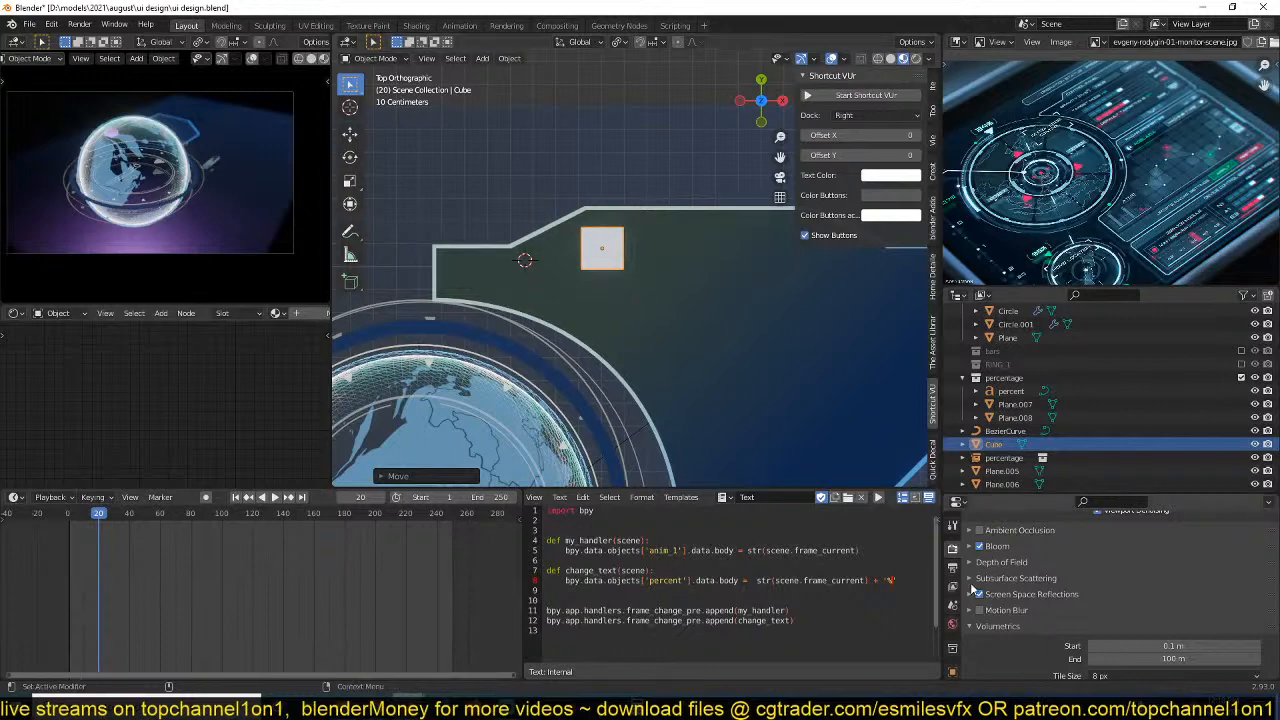
left_click(953, 611)
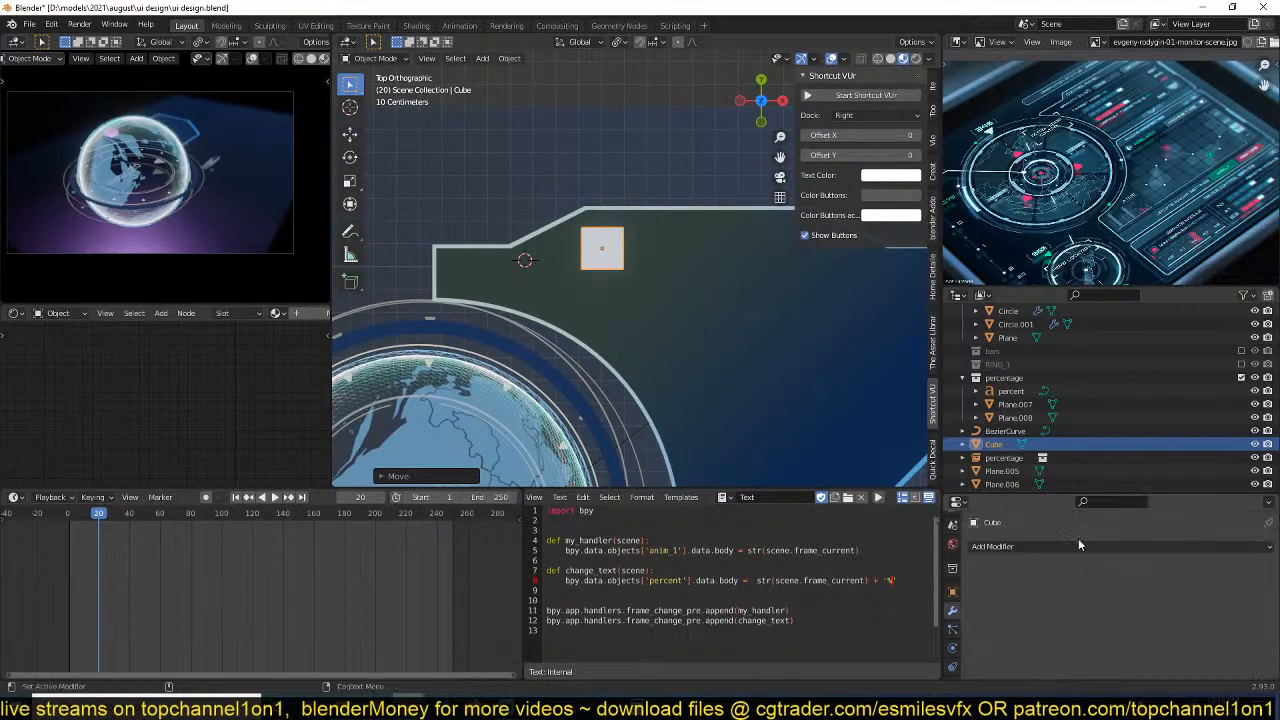
key("x")
left_click(609, 353)
Save the file and duplicate the 05 bars instance onto the HUD panel at about X 1.62 m, Y 1.82 m.
middle_click_drag(691, 347, 630, 364, "shift")
key("ctrl+s")
scroll(630, 364, "down", 6)
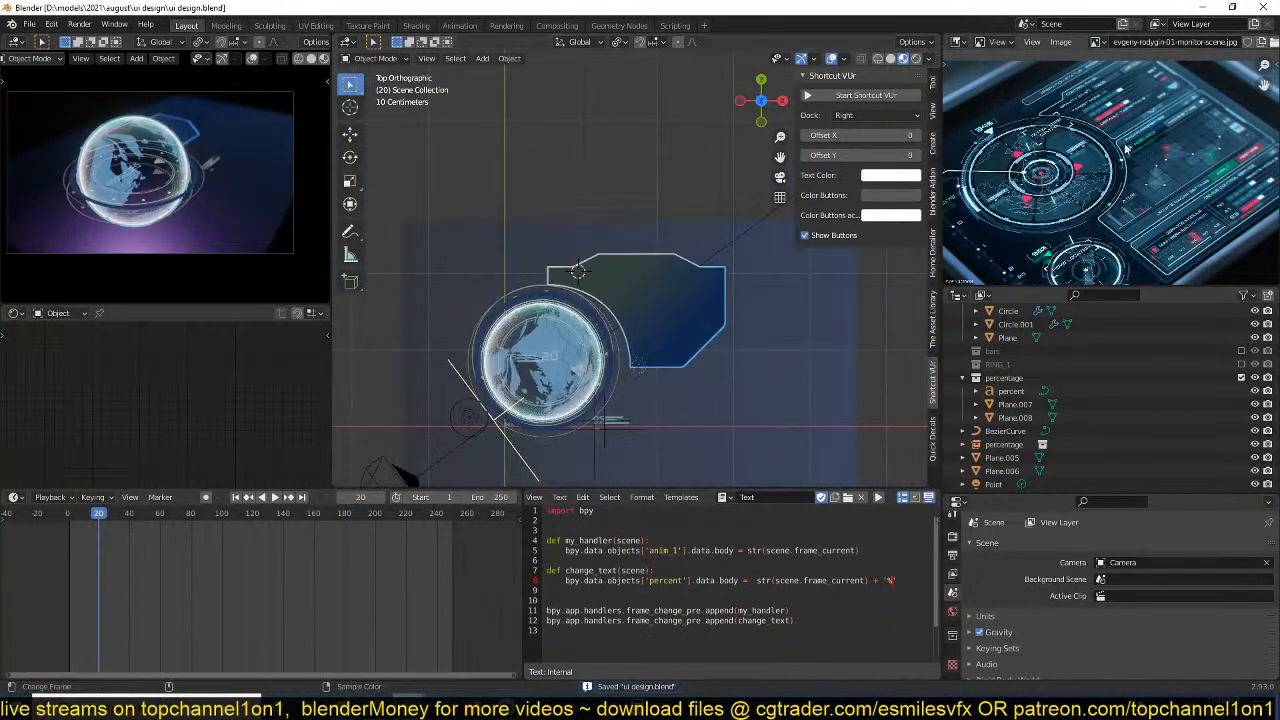
scroll(724, 292, "down", 3)
middle_click_drag(722, 297, 730, 244, "shift")
scroll(714, 289, "up", 7)
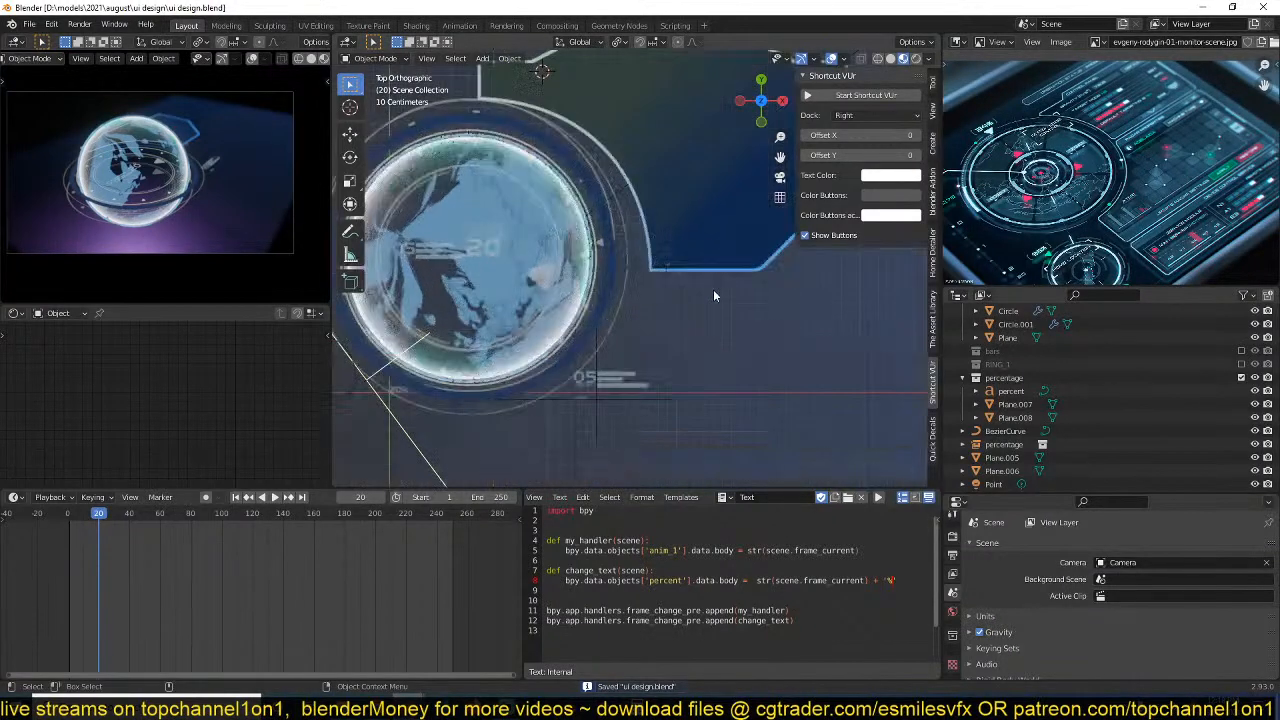
left_click(601, 373)
key("shift+d")
left_click(640, 225)
scroll(644, 217, "up", 3)
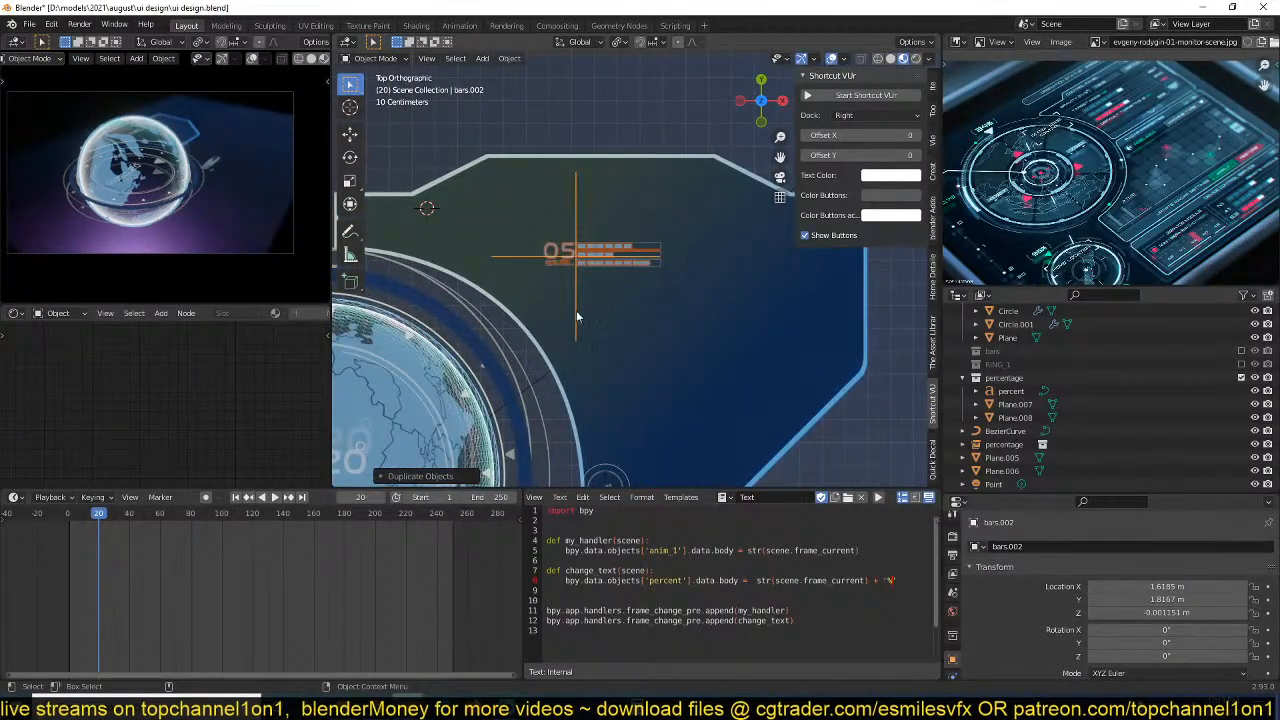
Frame the globe and the HUD panel in the preview viewport and align the scene camera to that view.
middle_click_drag(576, 318, 587, 294)
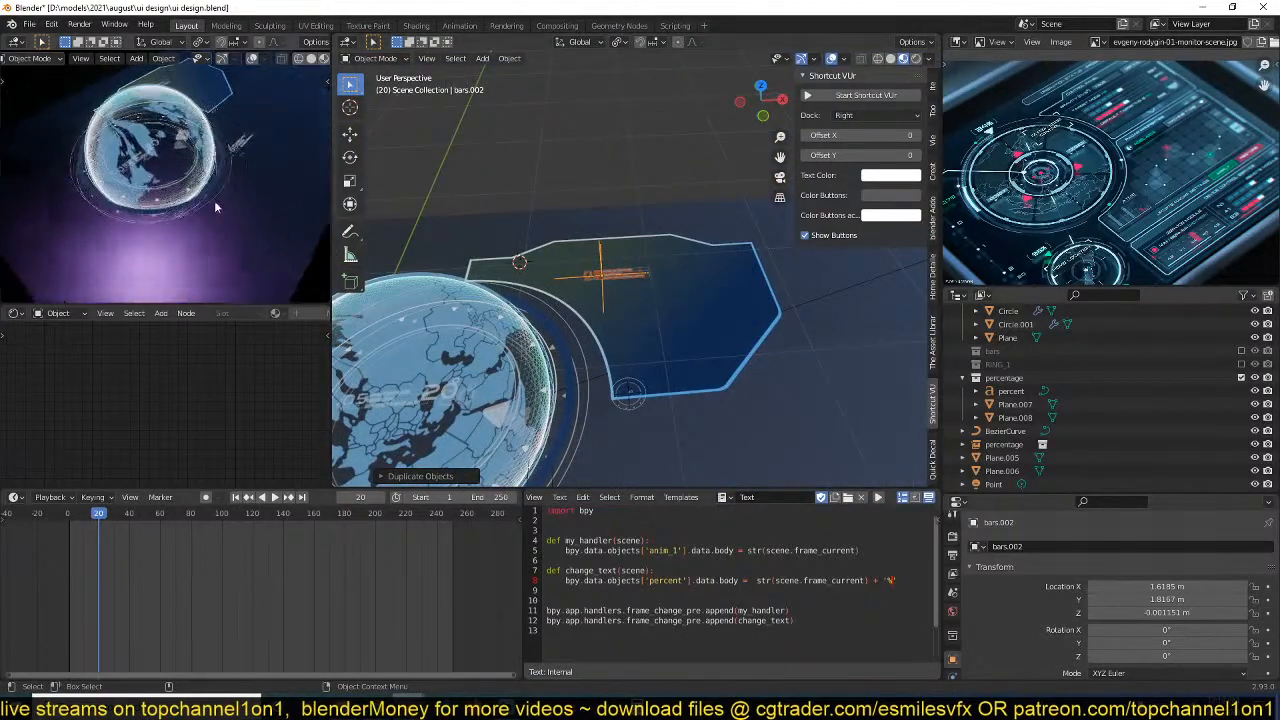
mouse_move(214, 207)
middle_mouse_down()
mouse_move(233, 240)
mouse_move(196, 220)
mouse_move(226, 192)
mouse_move(231, 207)
middle_mouse_up()
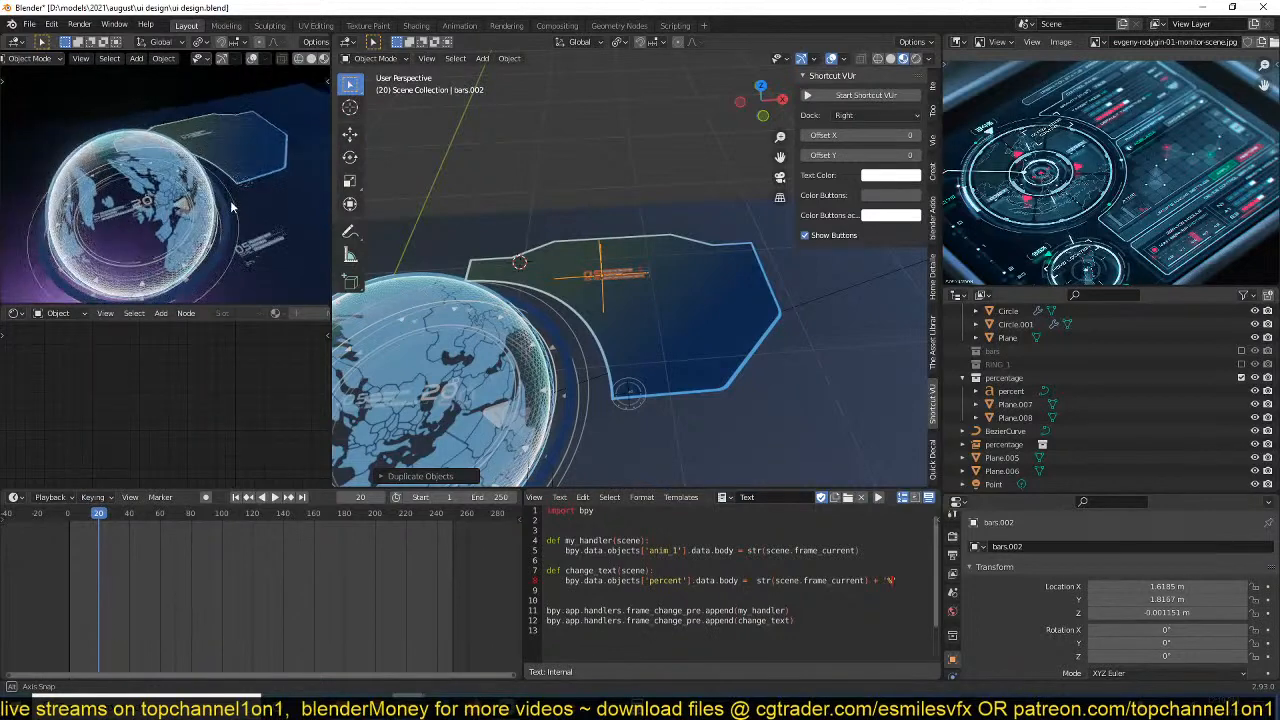
key("ctrl+alt+KP_0")
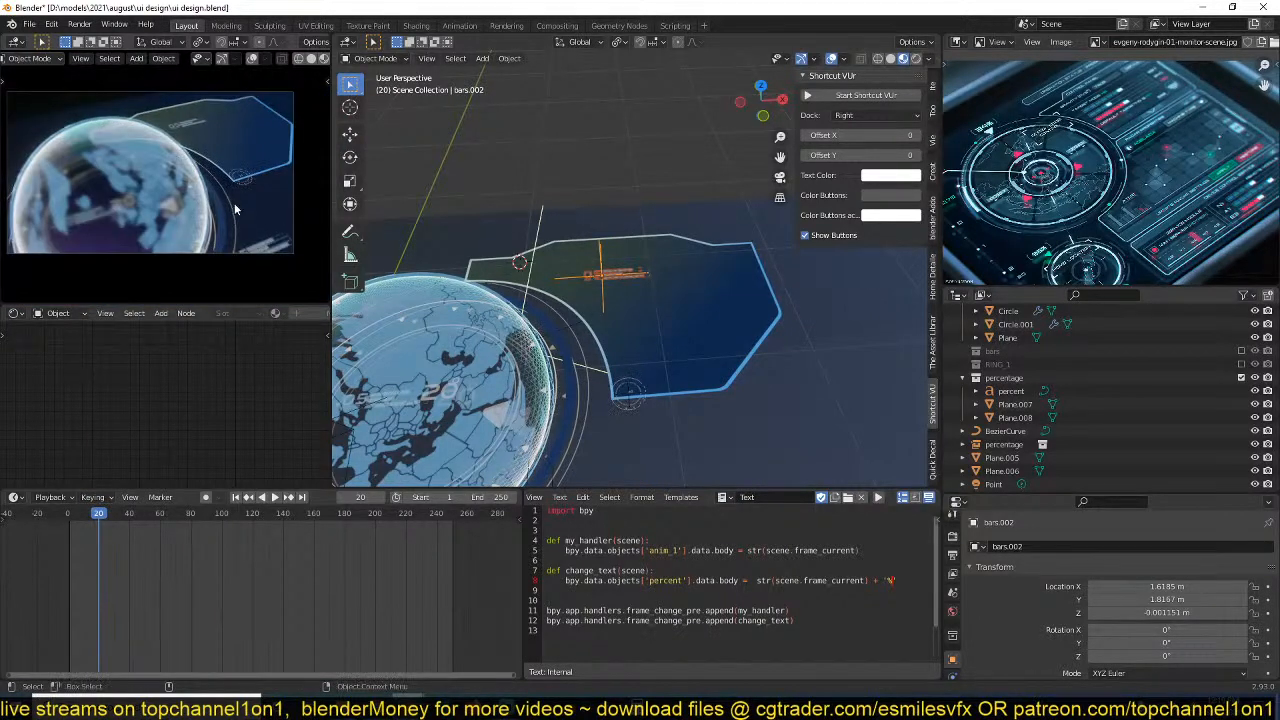
scroll(520, 305, "down", 6)
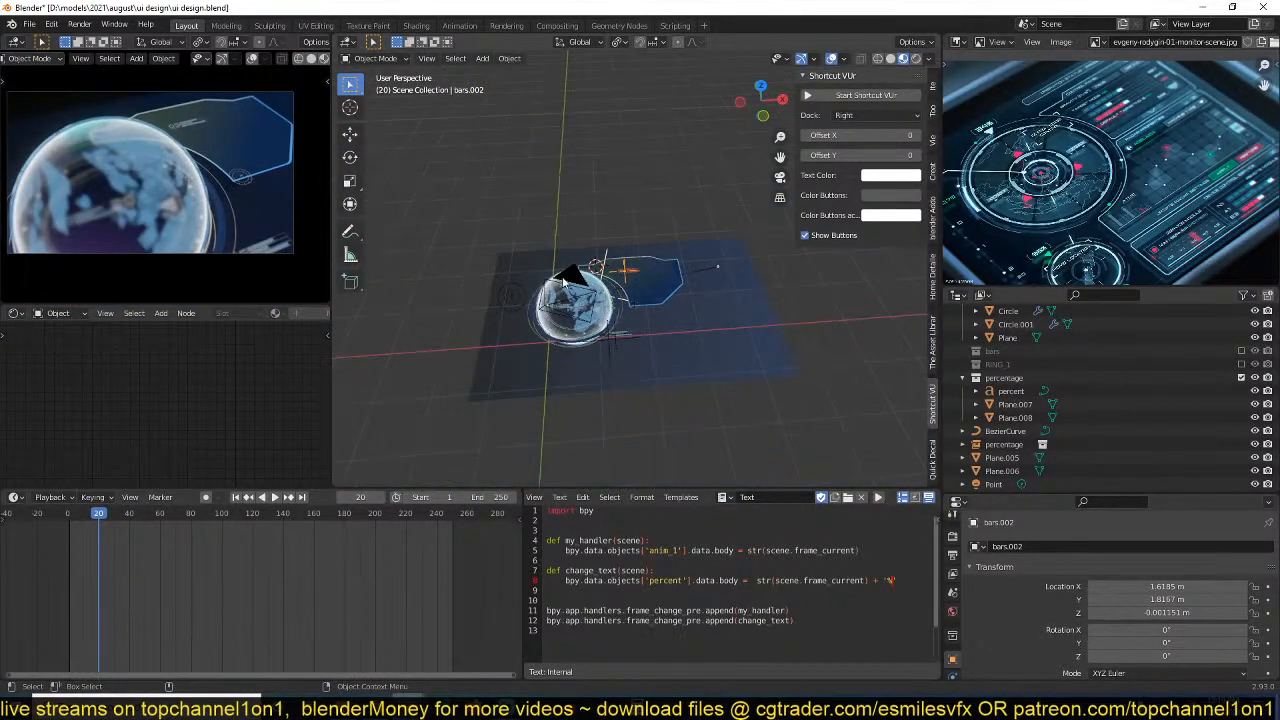
Move the scene camera to about X 0.61 m, Y -0.69 m, Z 1.74 m, rotate it to about 48°, -4.6°, -17.6°, and save the file.
left_click(563, 283)
key("g")
left_click(592, 287)
key("r")
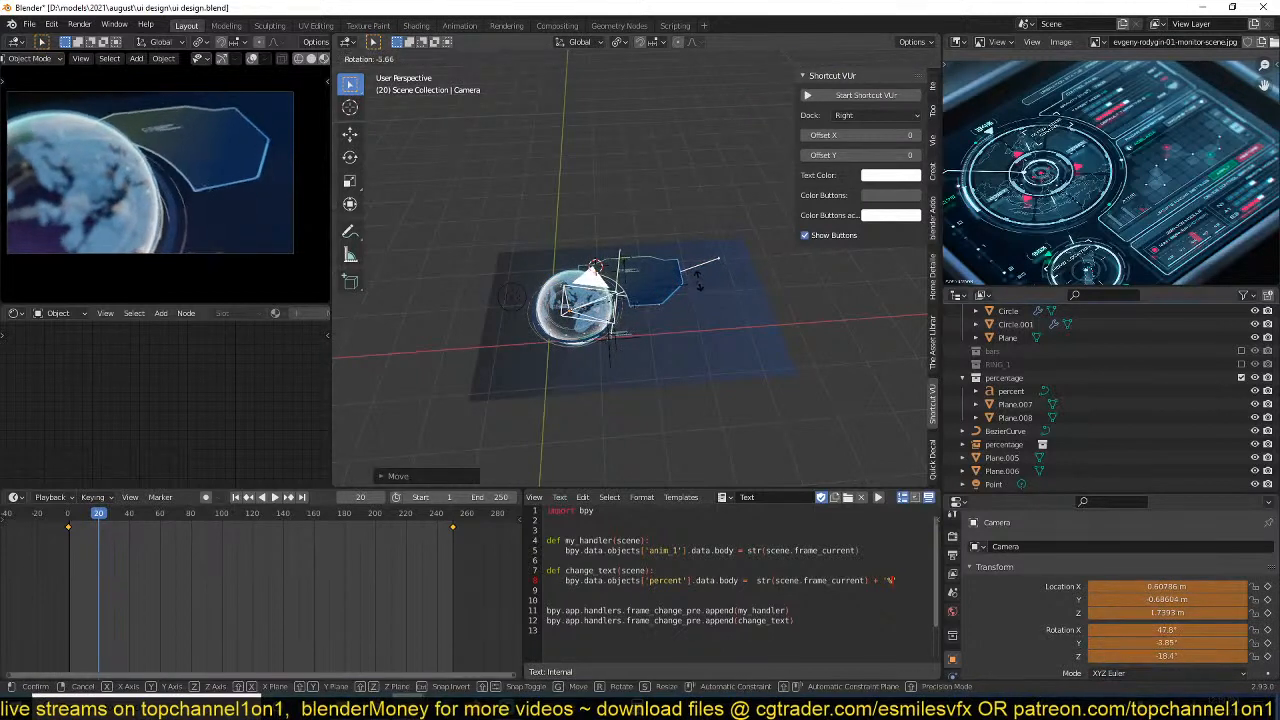
left_click(558, 296)
key("ctrl+s")
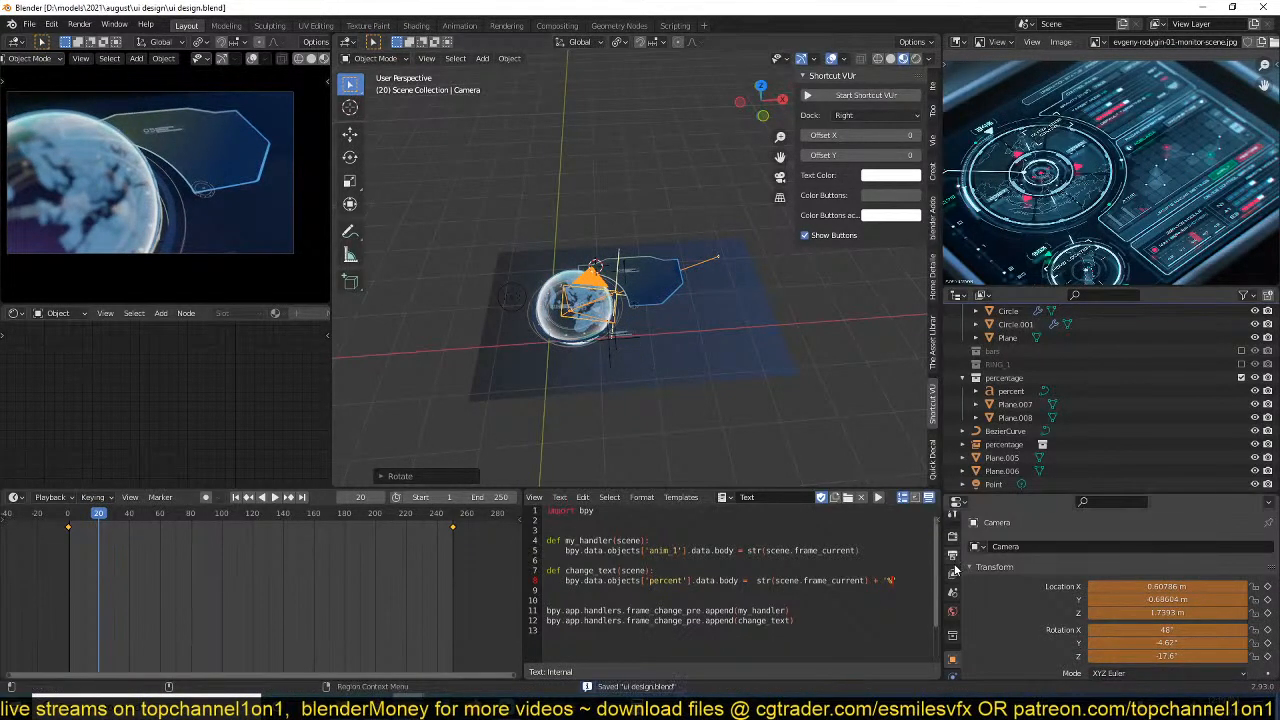
Delete the camera's animation keyframes and disable its depth of field.
key("x")
left_click(274, 548)
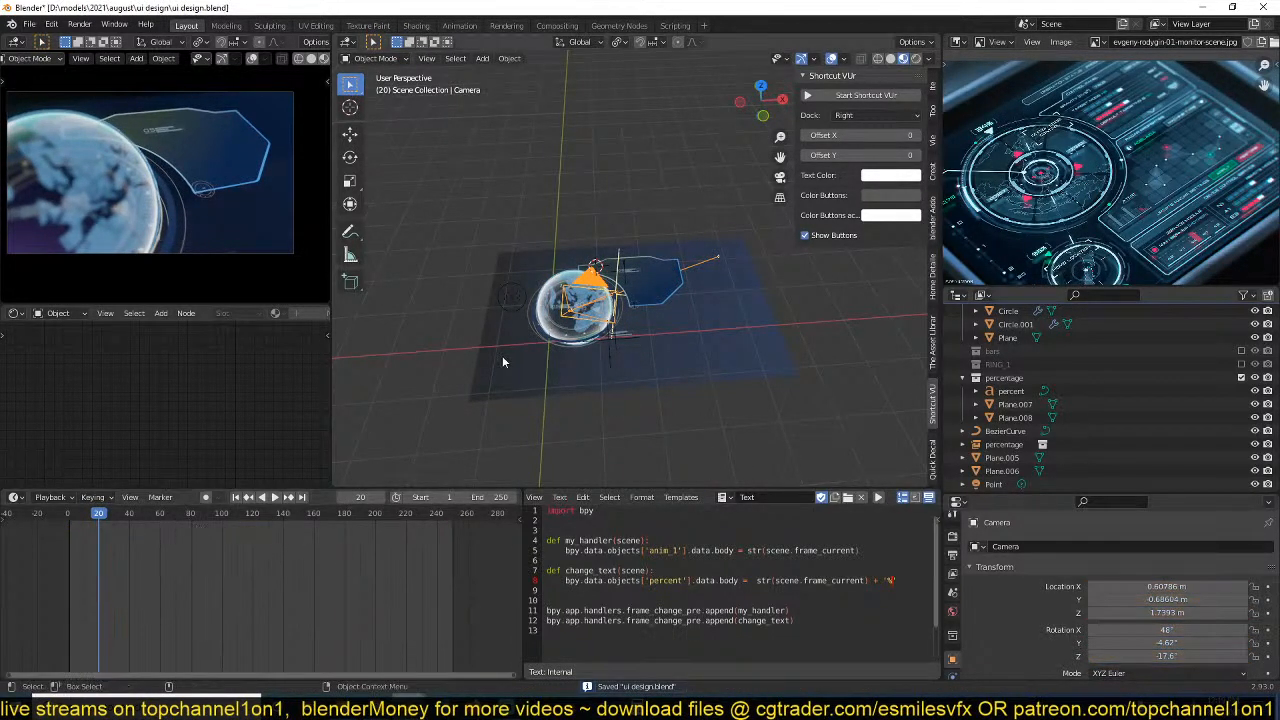
scroll(1150, 580, "down", 4)
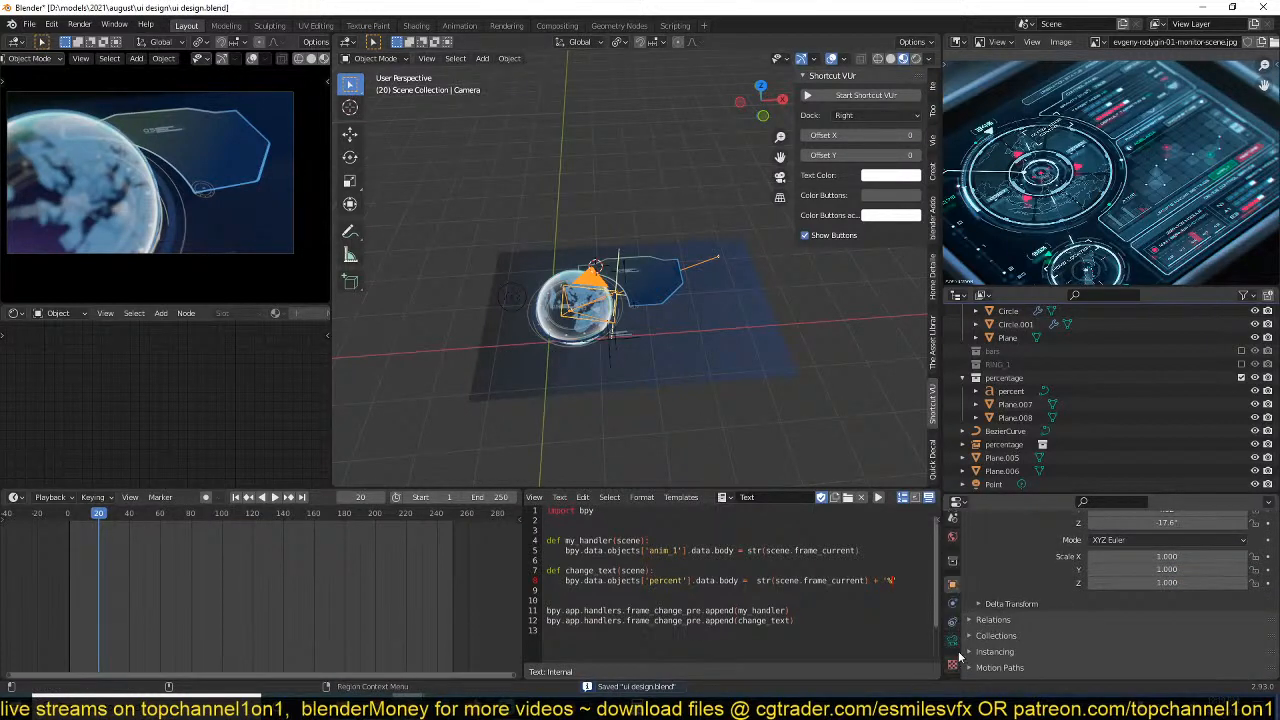
left_click(952, 640)
scroll(1004, 560, "down", 2)
left_click(985, 581)
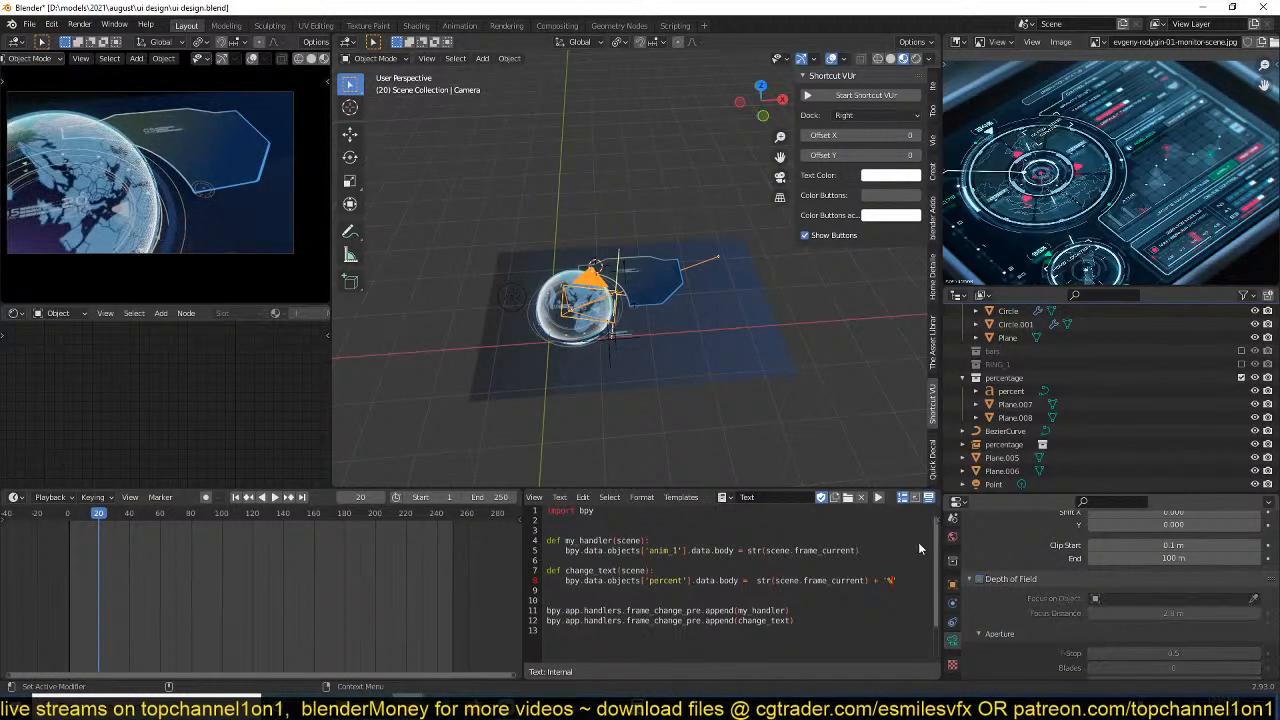
Pull the camera back about 0.6 m along its local Z axis to widen the framing, and save the file.
key("g")
key("z")
key("z")
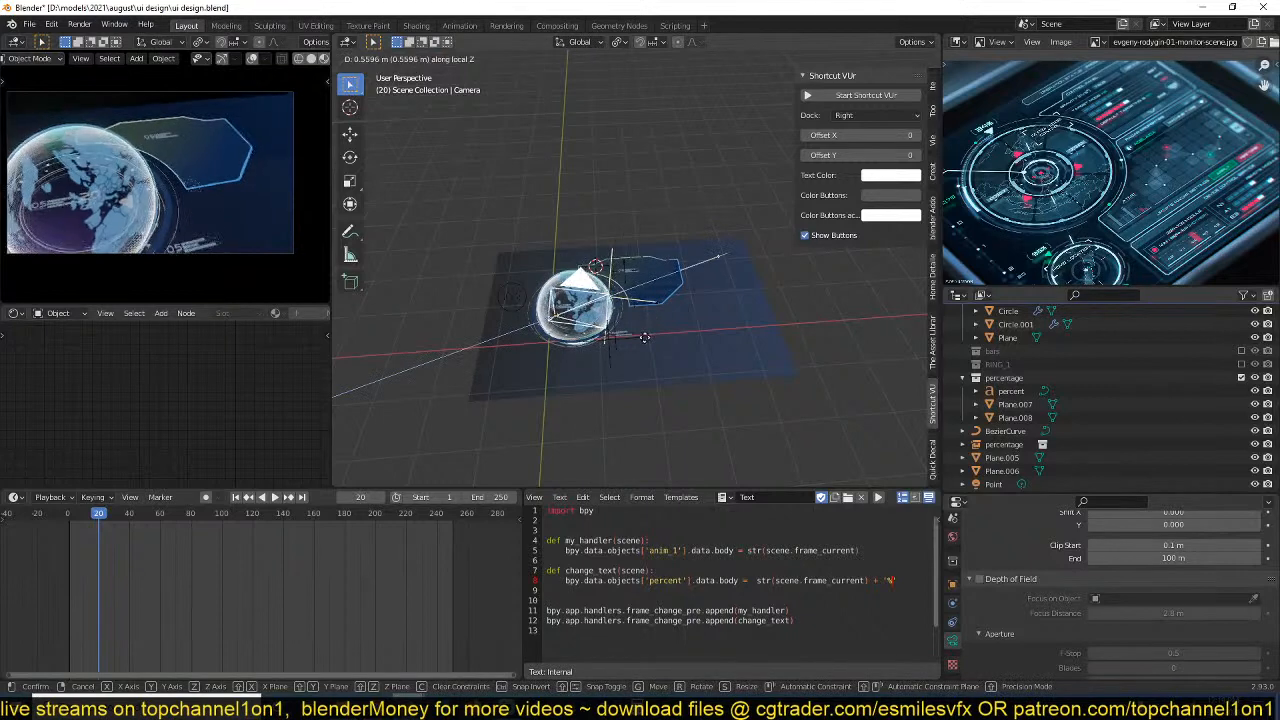
left_click(644, 342)
scroll(667, 321, "up", 3)
key("ctrl+s")
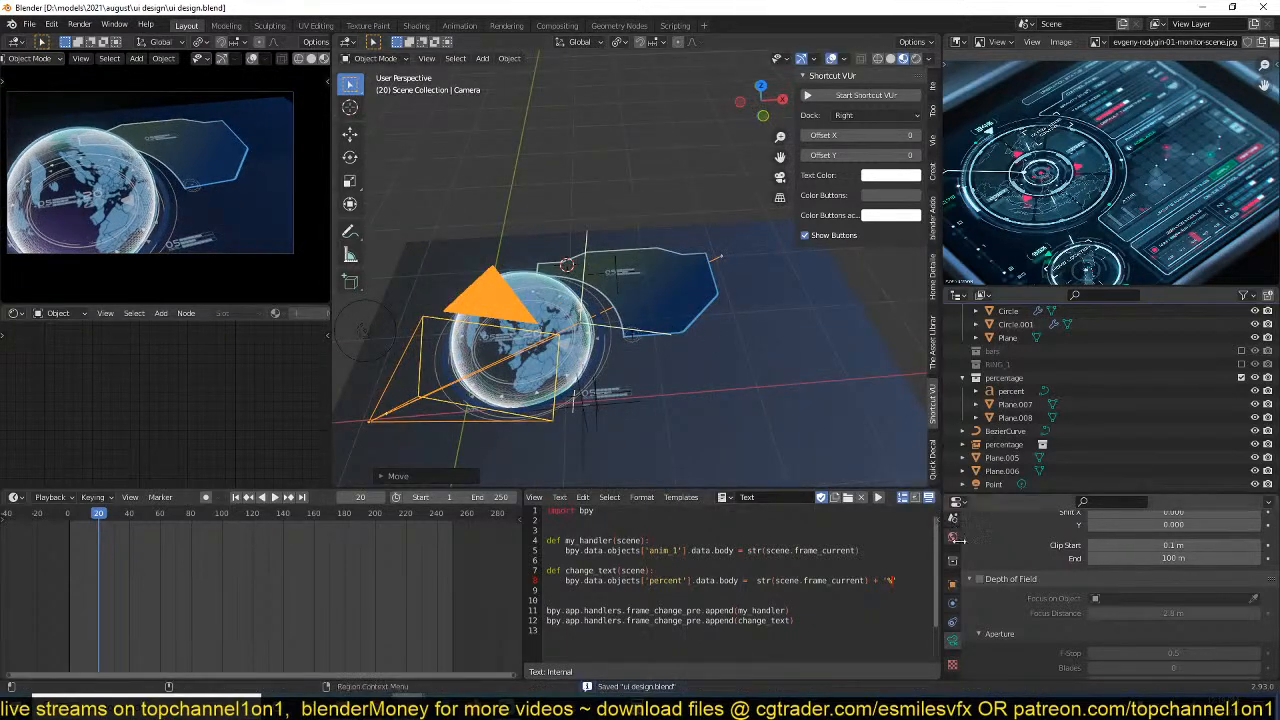
Switch the scene's render engine from Eevee to Cycles.
scroll(955, 530, "up", 4)
left_click(952, 548)
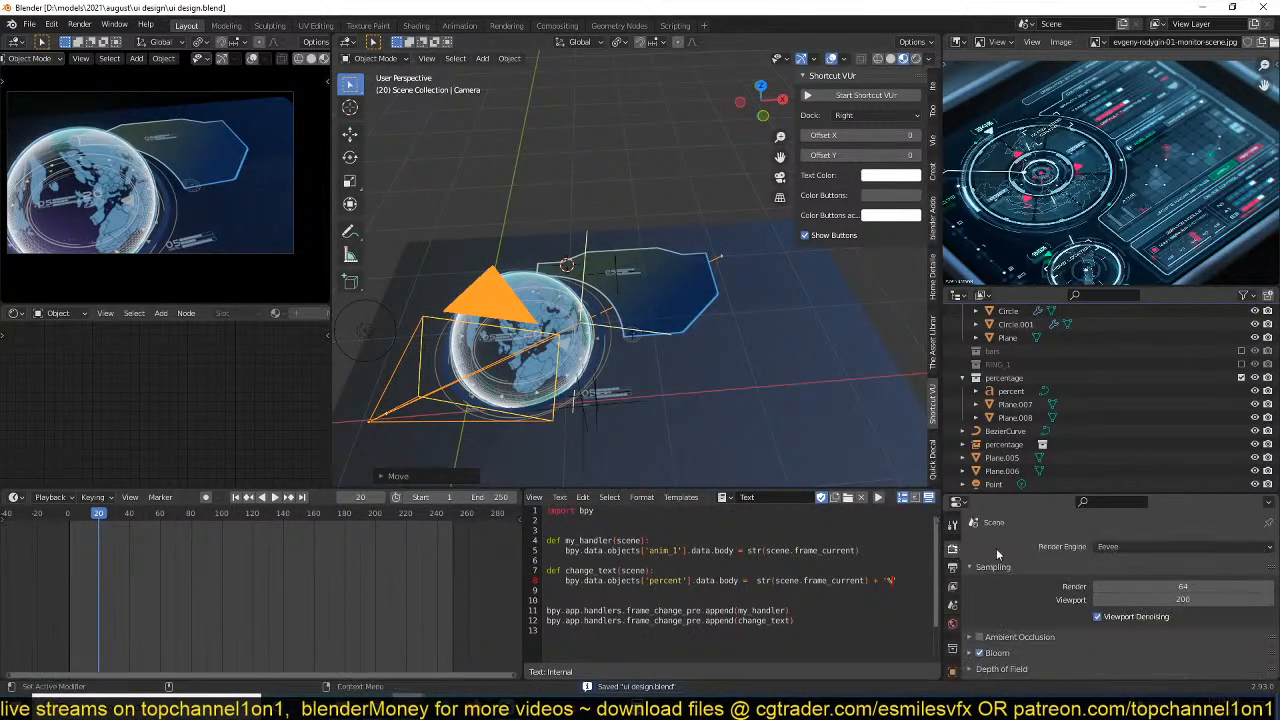
left_click(1116, 546)
left_click(1116, 585)
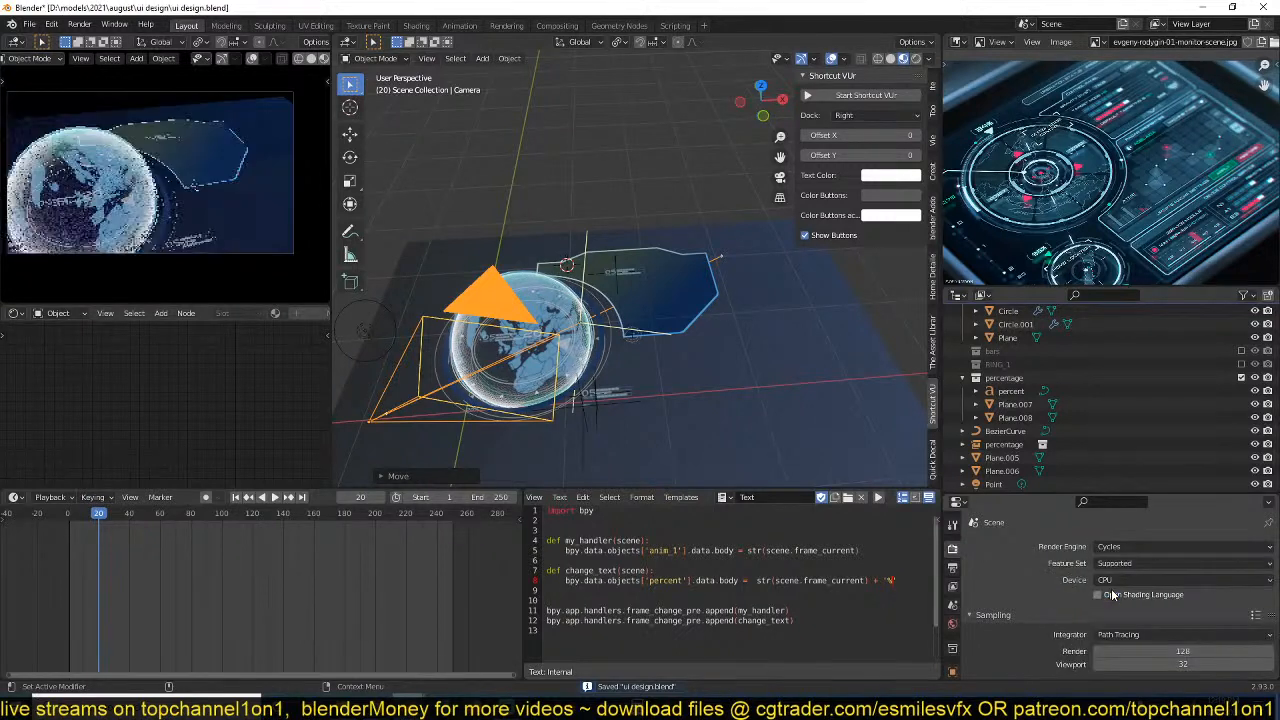
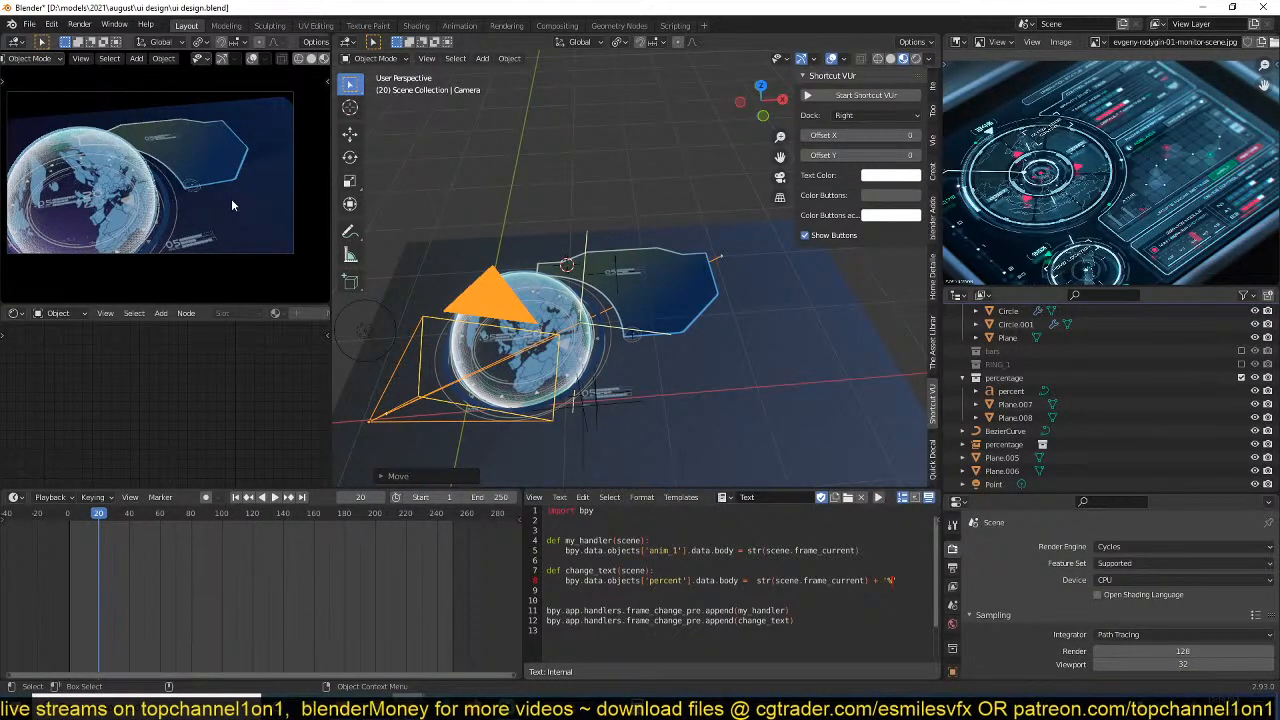
Switch the scene's render engine from Cycles back to Eevee and save the file.
left_click(1180, 546)
left_click(1162, 566)
scroll(662, 298, "up", 5)
key("ctrl+s")
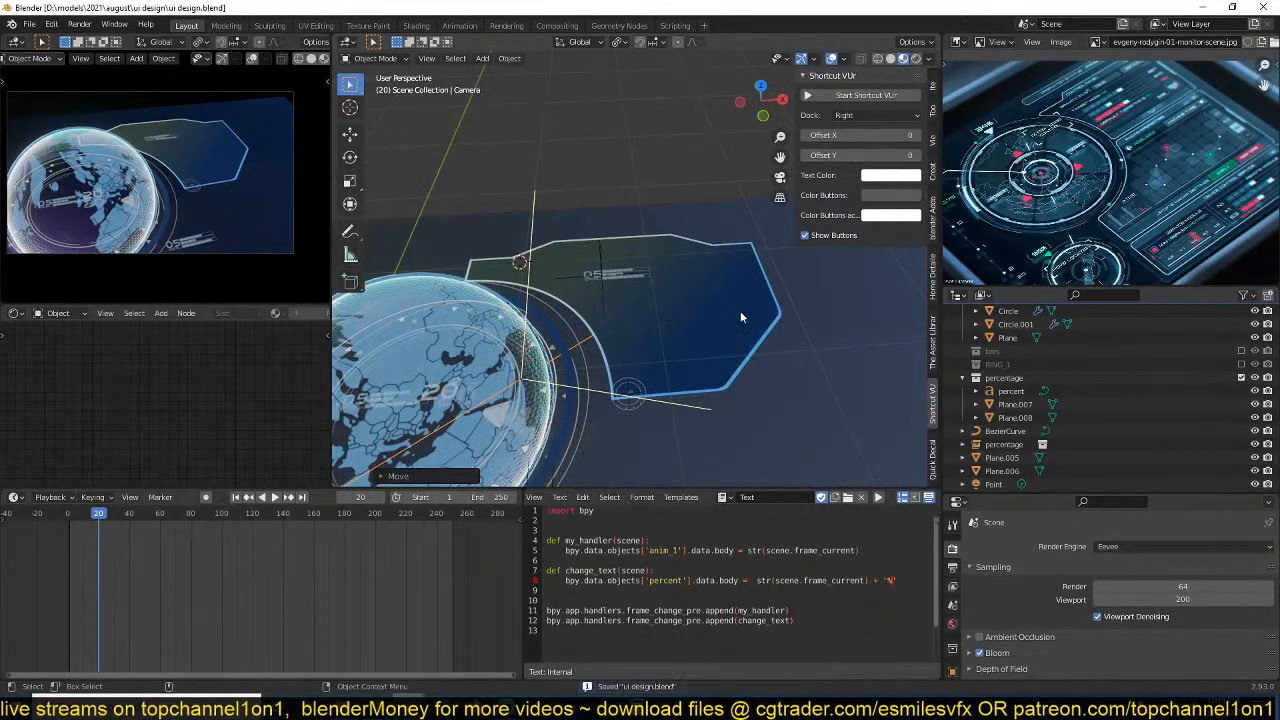
Move the 05 bars readout up into the raised upper section of the side panel, working from the top view.
middle_click_drag(740, 311, 672, 313)
scroll(672, 313, "up", 3)
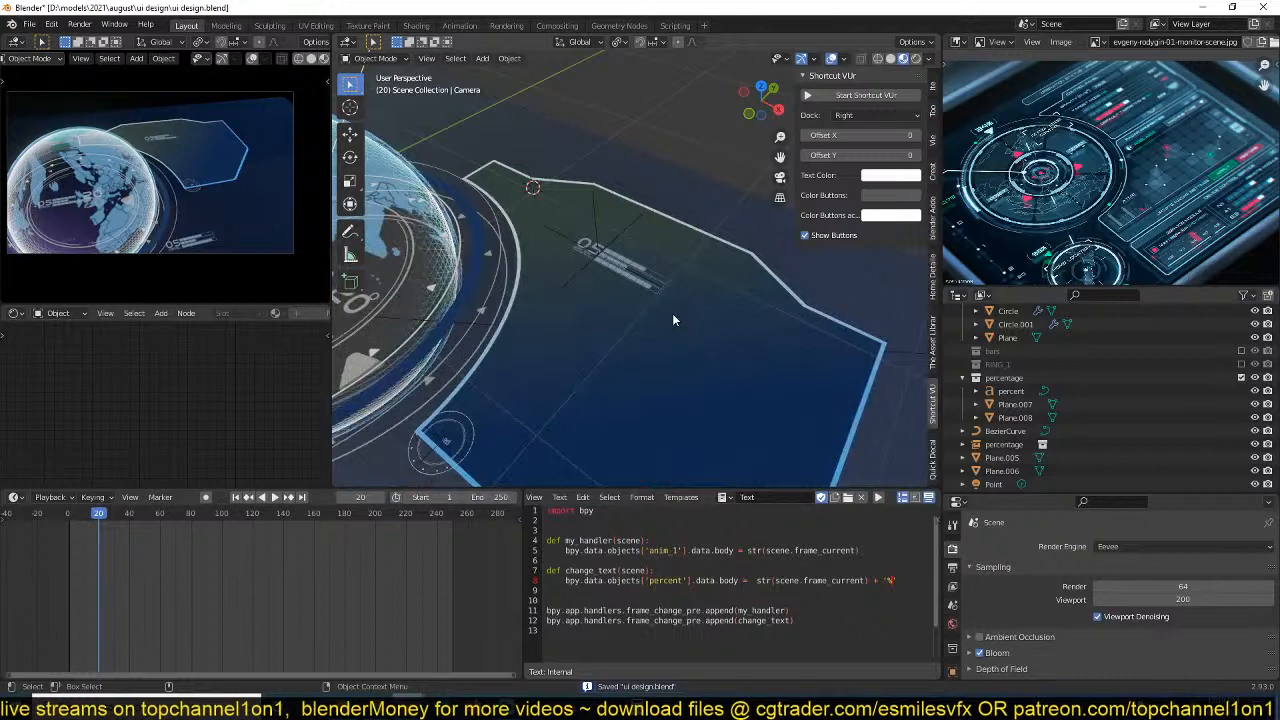
left_click(636, 278)
key("KP_7")
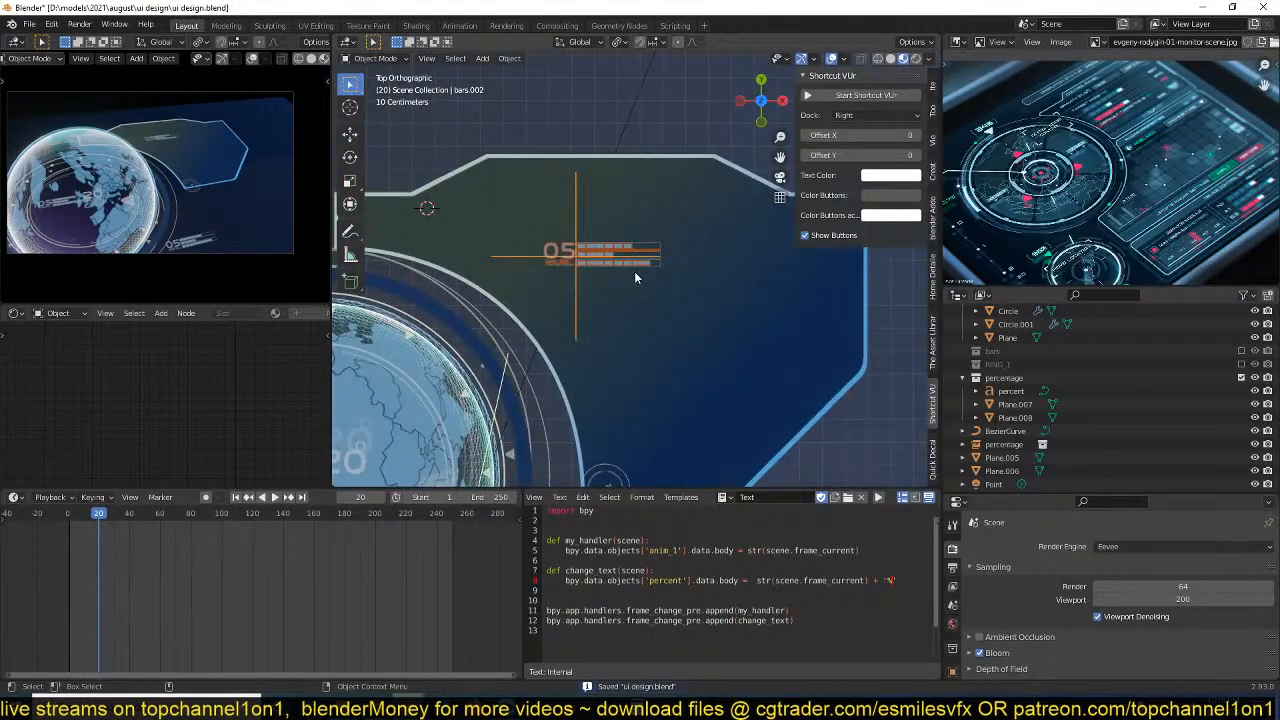
key("g")
left_click(573, 197)
middle_click_drag(594, 243, 630, 336, "shift")
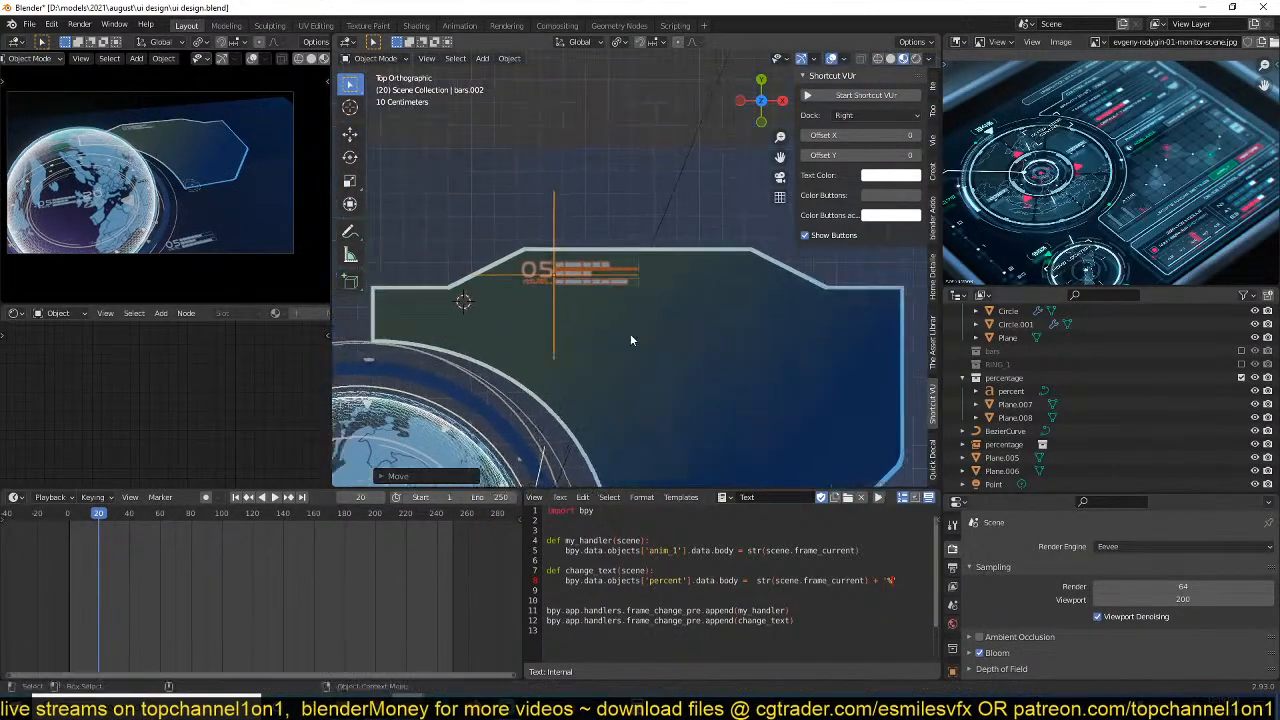
scroll(632, 334, "up", 3)
Connect the side panel's two inner shoulder vertices with an edge to split off the trapezoidal upper section.
left_click(708, 291)
scroll(748, 337, "down", 3)
key("Tab")
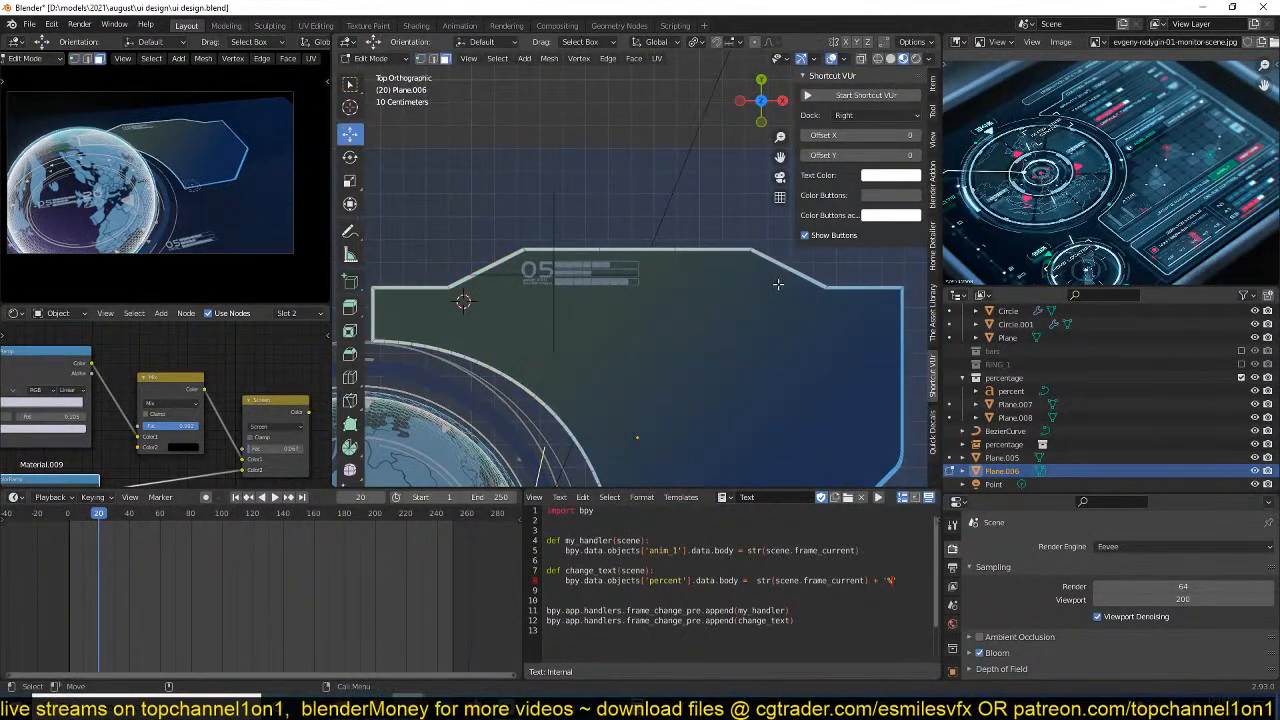
key("a")
left_click(452, 292)
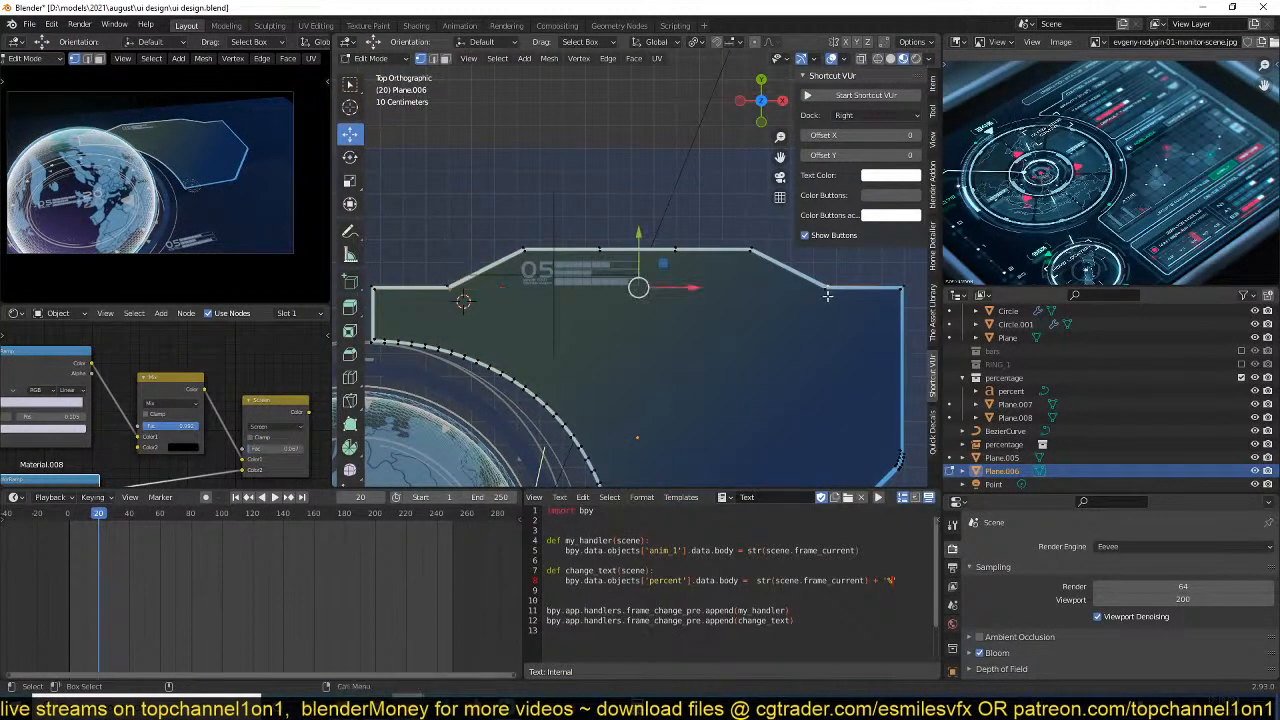
left_click(826, 292)
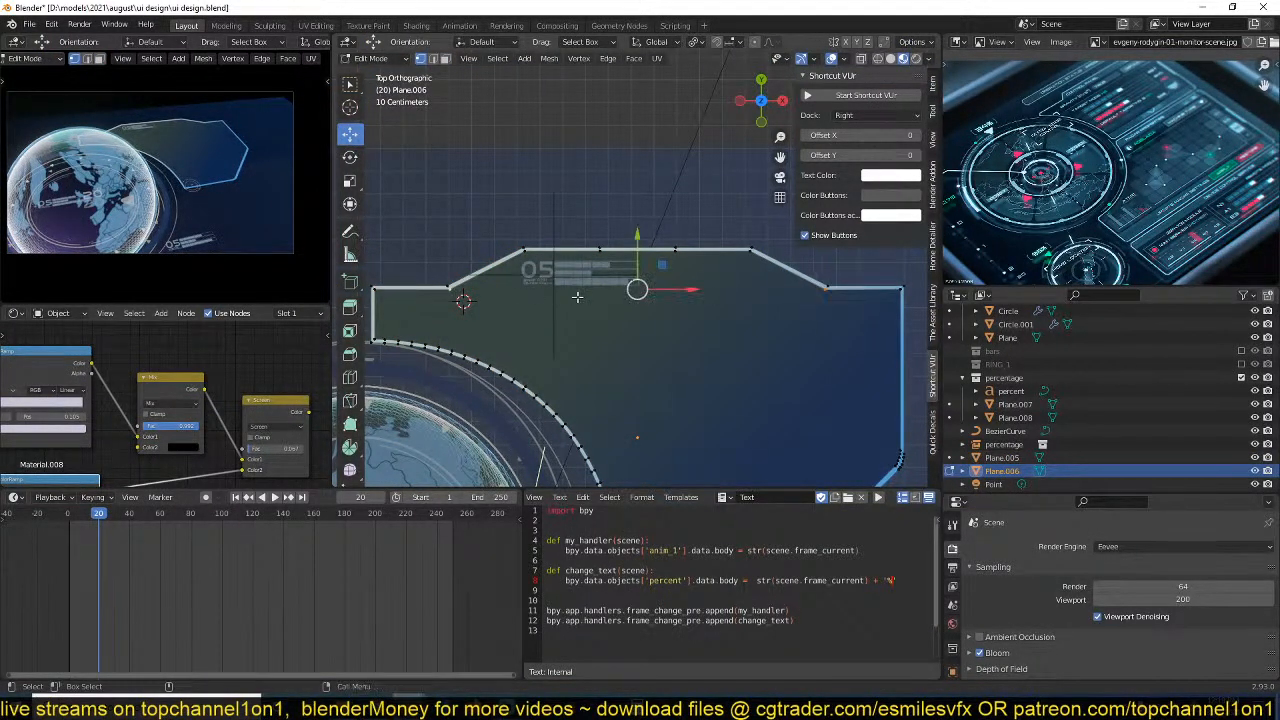
key("j")
Duplicate the panel's trapezoidal upper face in place, separate it into its own object, and select that new object.
key("3")
left_click(676, 275)
scroll(763, 335, "up", 2)
key("shift+d")
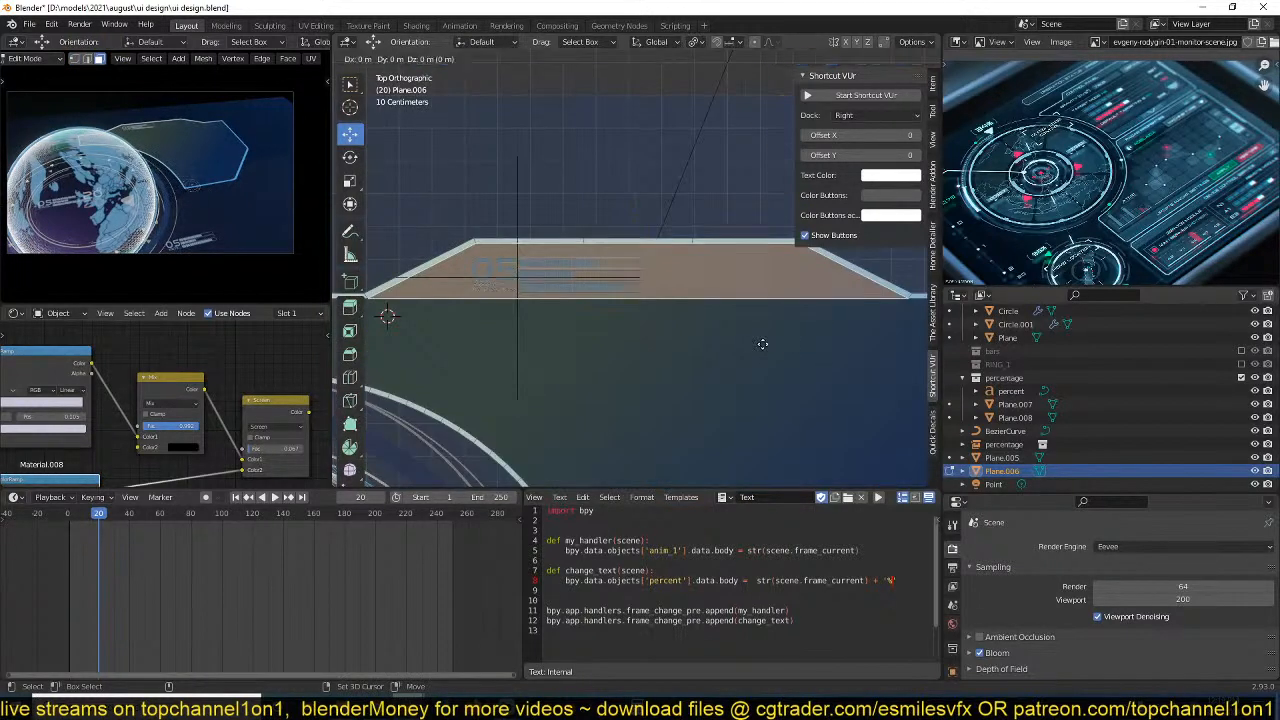
right_click(762, 344)
key("p")
left_click(790, 323)
key("Tab")
left_click(811, 285)
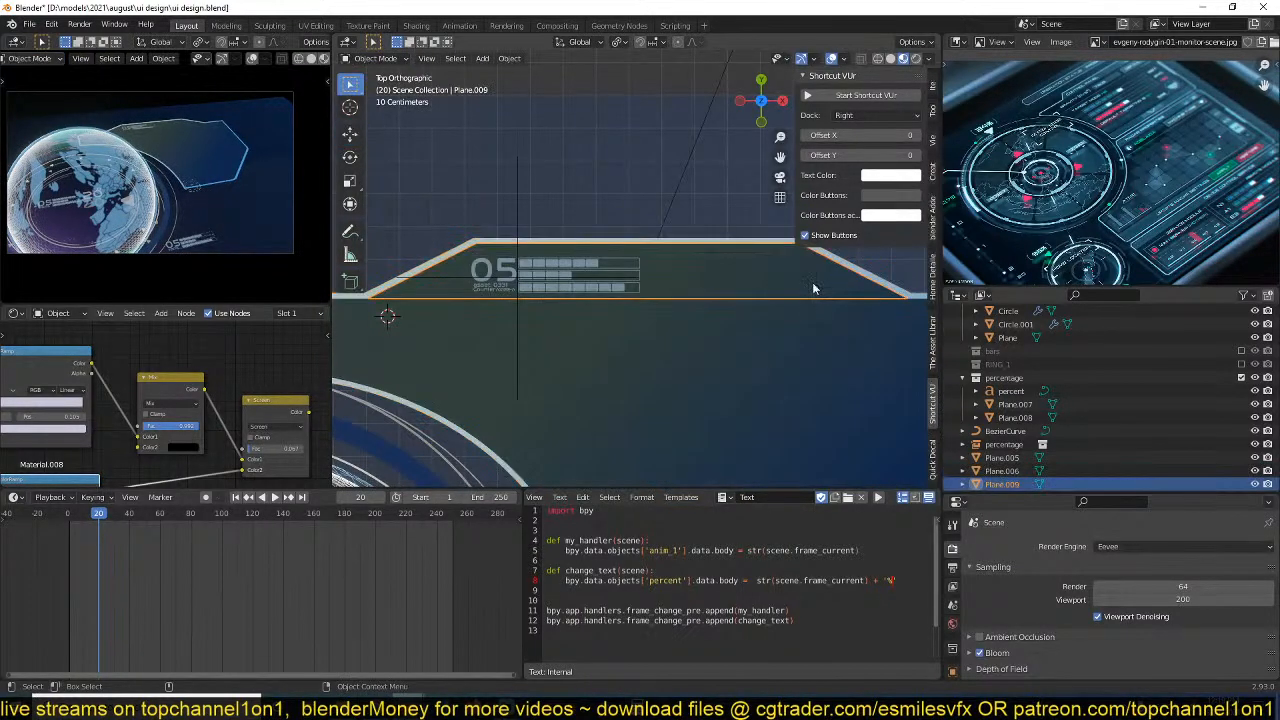
Set the trapezoid's origin to its geometry and scale it down slightly inside the panel's border.
middle_click_drag(813, 288, 774, 318, "shift")
right_click(774, 318)
mouse_move(740, 370)
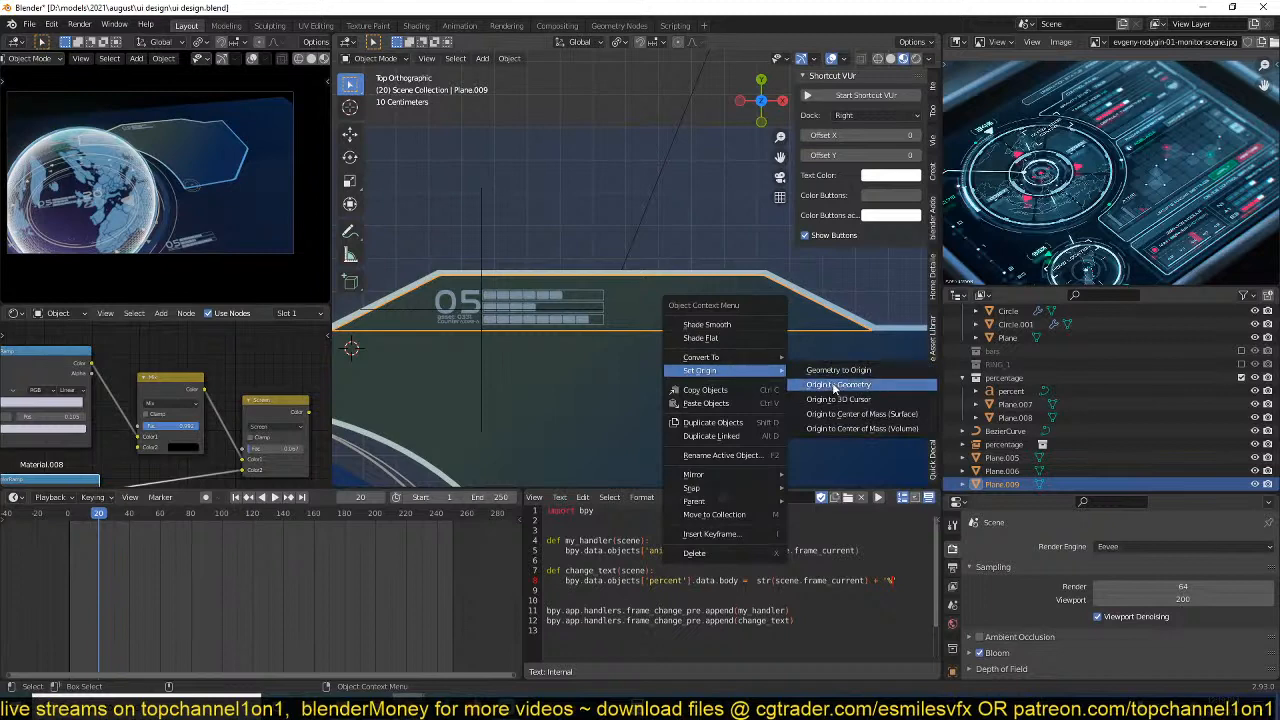
left_click(836, 386)
key("s")
left_click(806, 318)
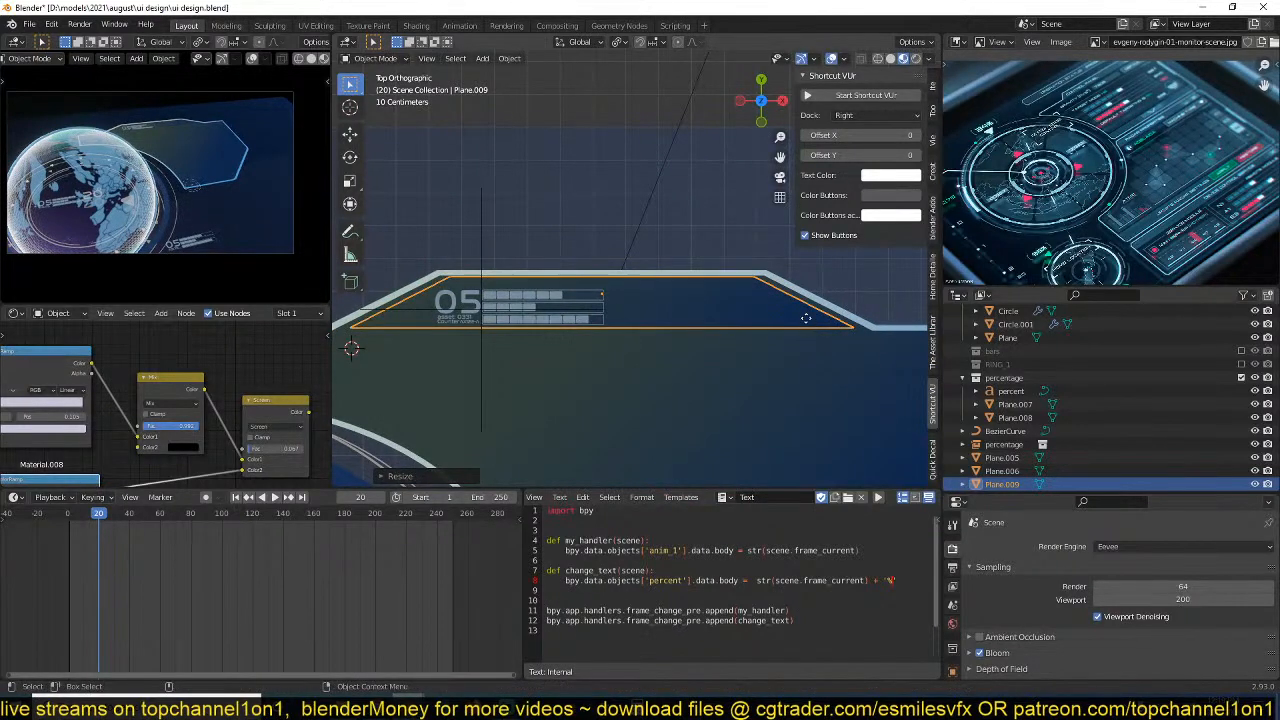
Raise the trapezoid slightly along the global Z axis above the panel surface.
middle_click_drag(806, 318, 643, 300)
key("g")
key("z")
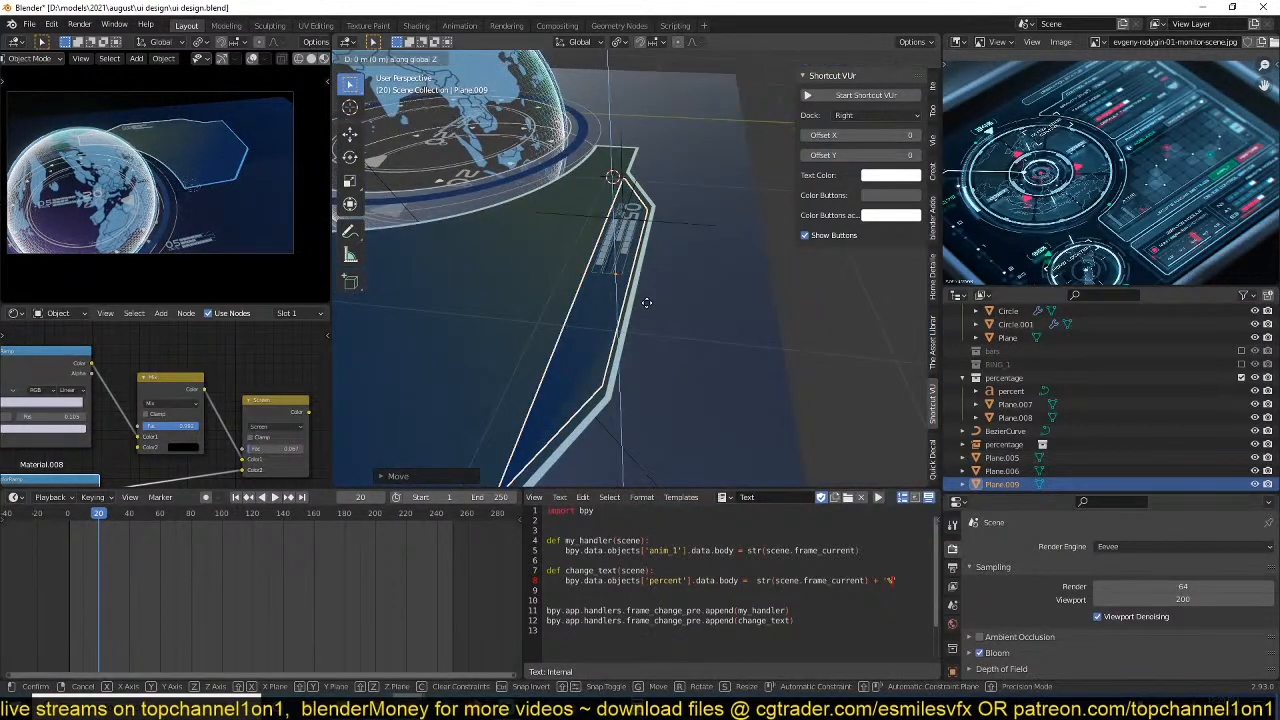
left_click(646, 302)
key("KP_7")
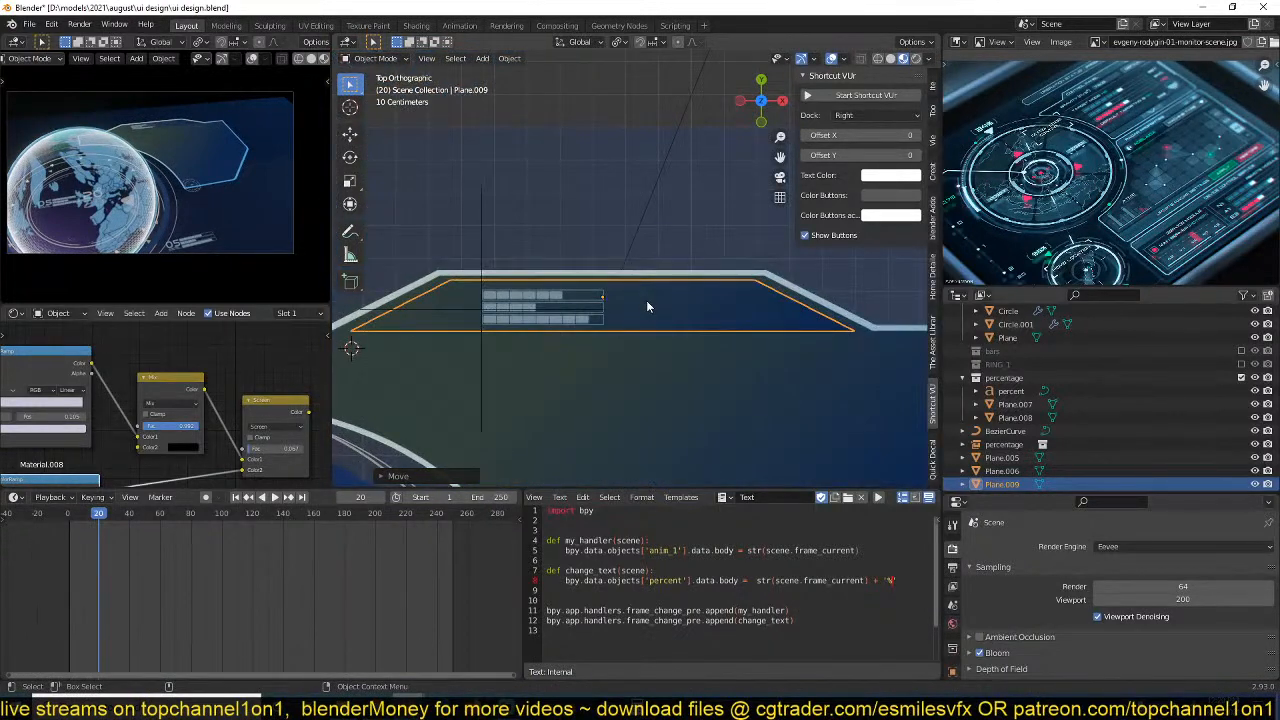
Try Material.002 on the trapezoid, assign Material.001 instead, and make it a single-user copy.
scroll(200, 315, "right", 5)
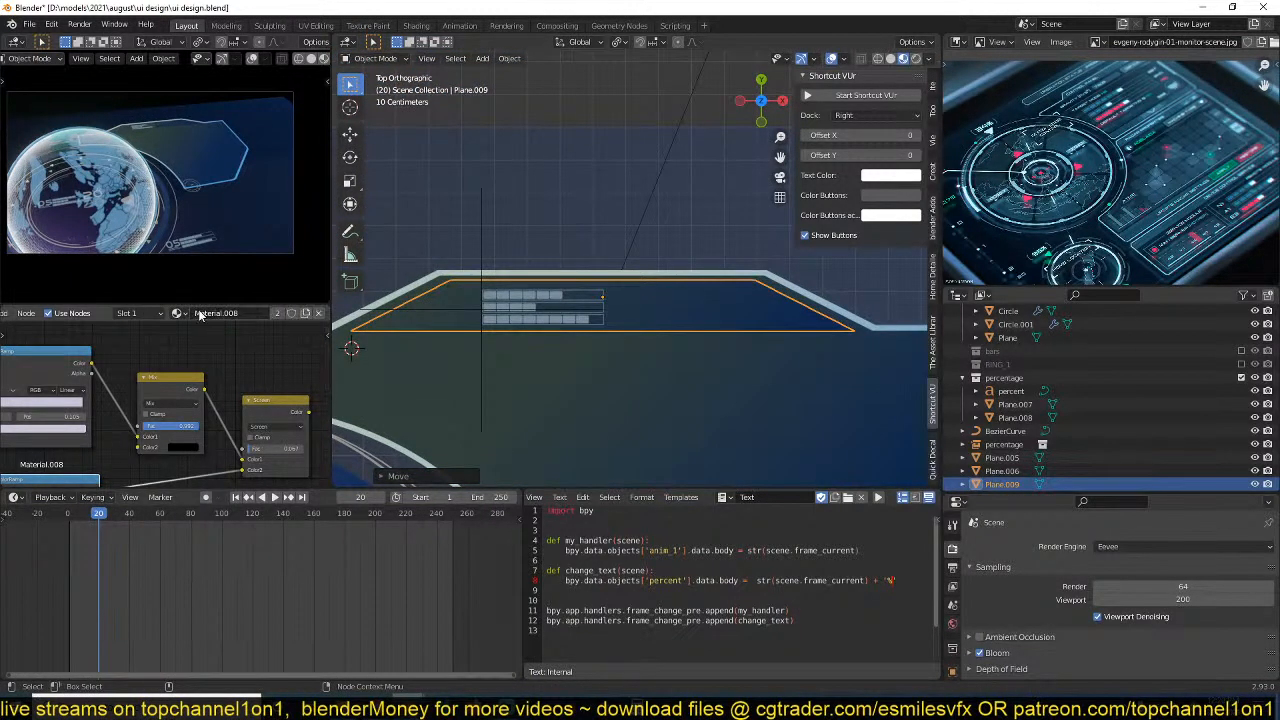
left_click(181, 314)
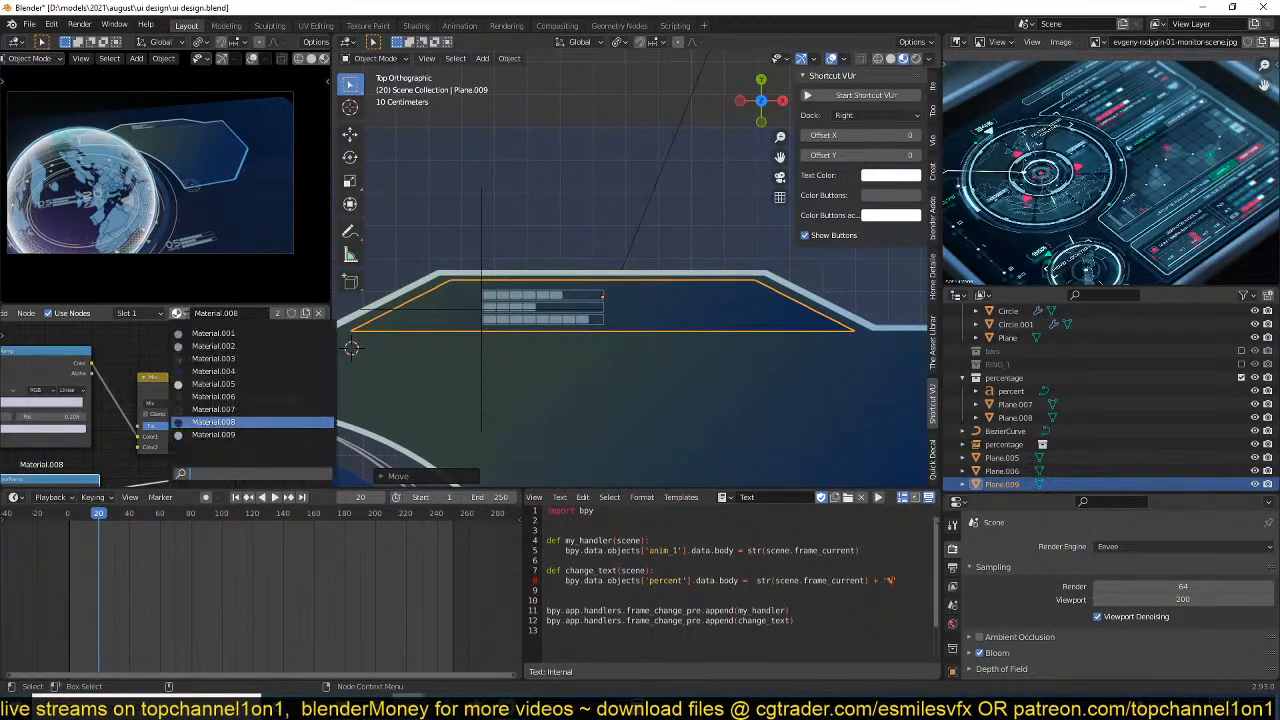
left_click(187, 346)
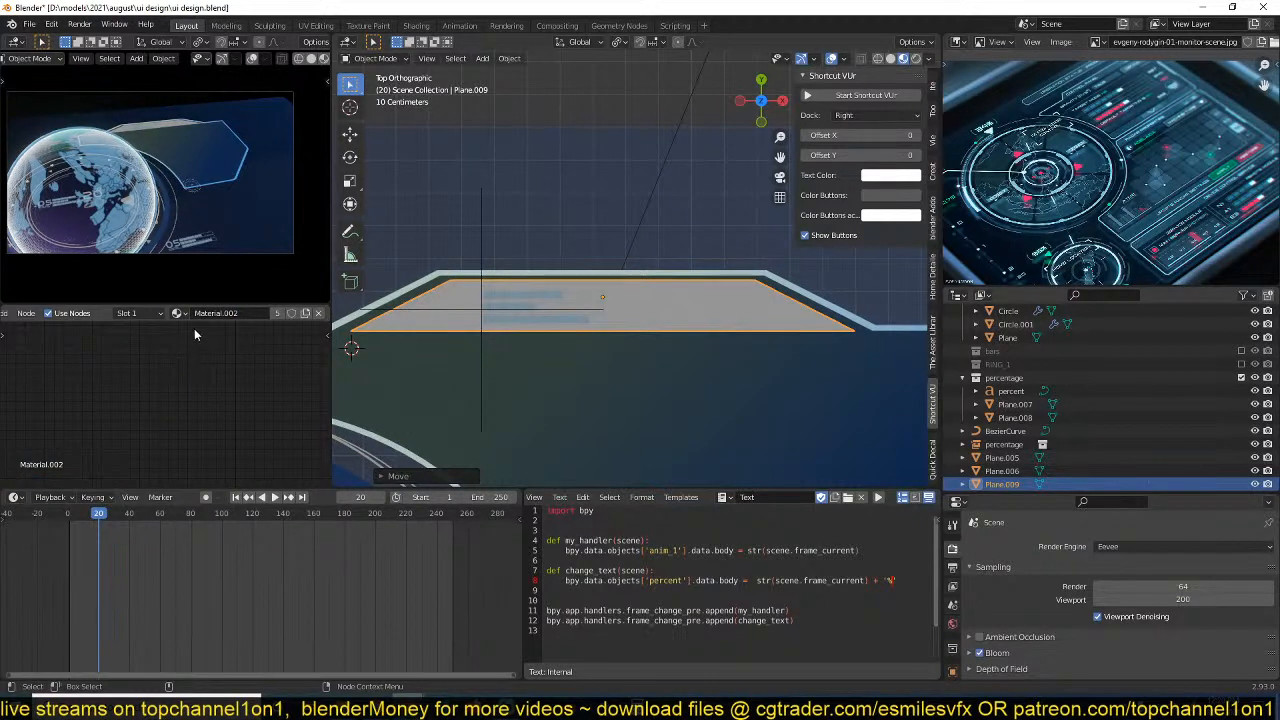
left_click(181, 314)
left_click(190, 333)
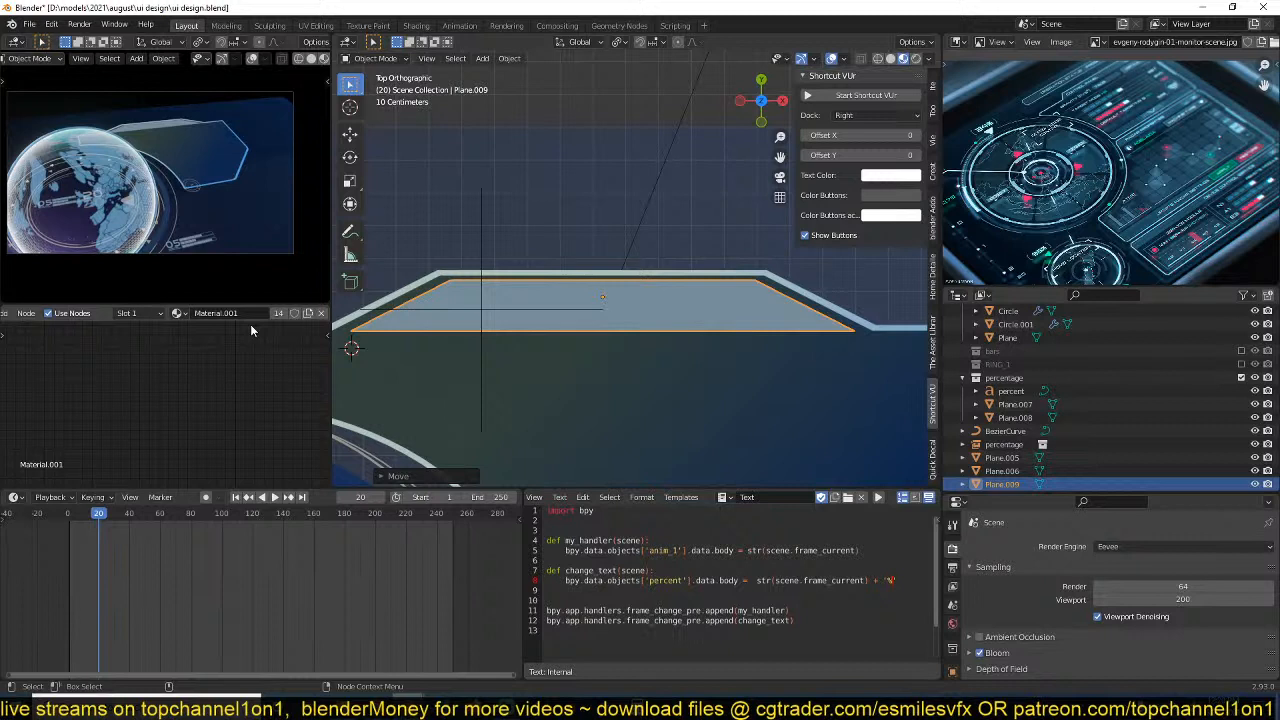
left_click(278, 314)
key("Home")
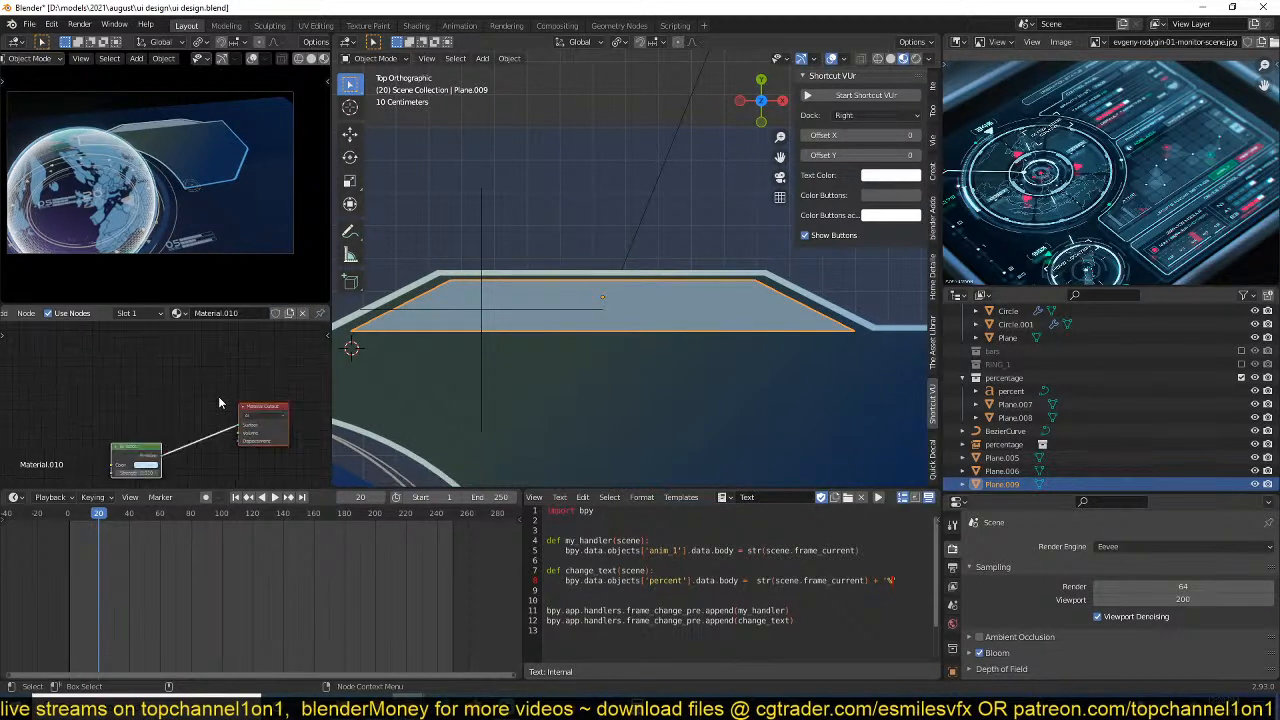
Change the emission color of the trapezoid's material to a dark teal.
left_click(173, 453)
scroll(158, 424, "up", 6)
middle_click_drag(95, 427, 197, 411)
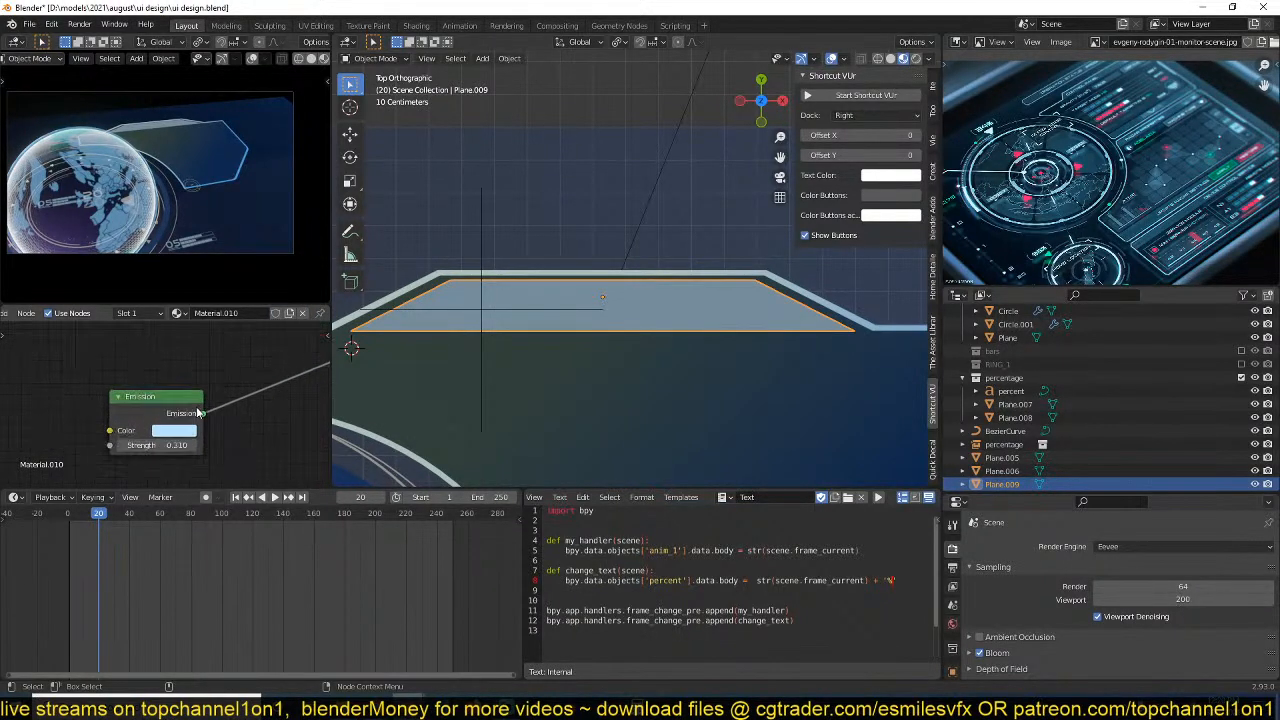
left_click(176, 432)
left_click_drag(215, 264, 268, 318)
Remove an extra vertex from the trapezoid's upper edge and round its corners with a vertex bevel of about 0.043 m.
key("Tab")
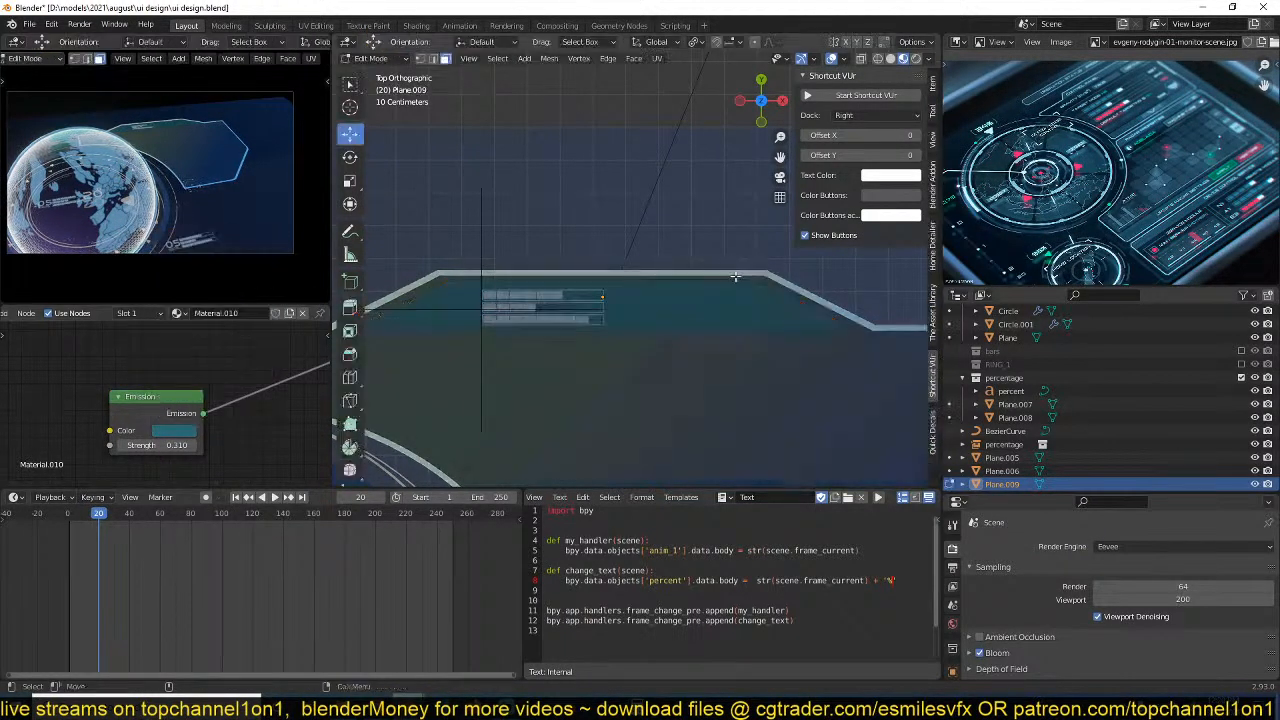
key("a")
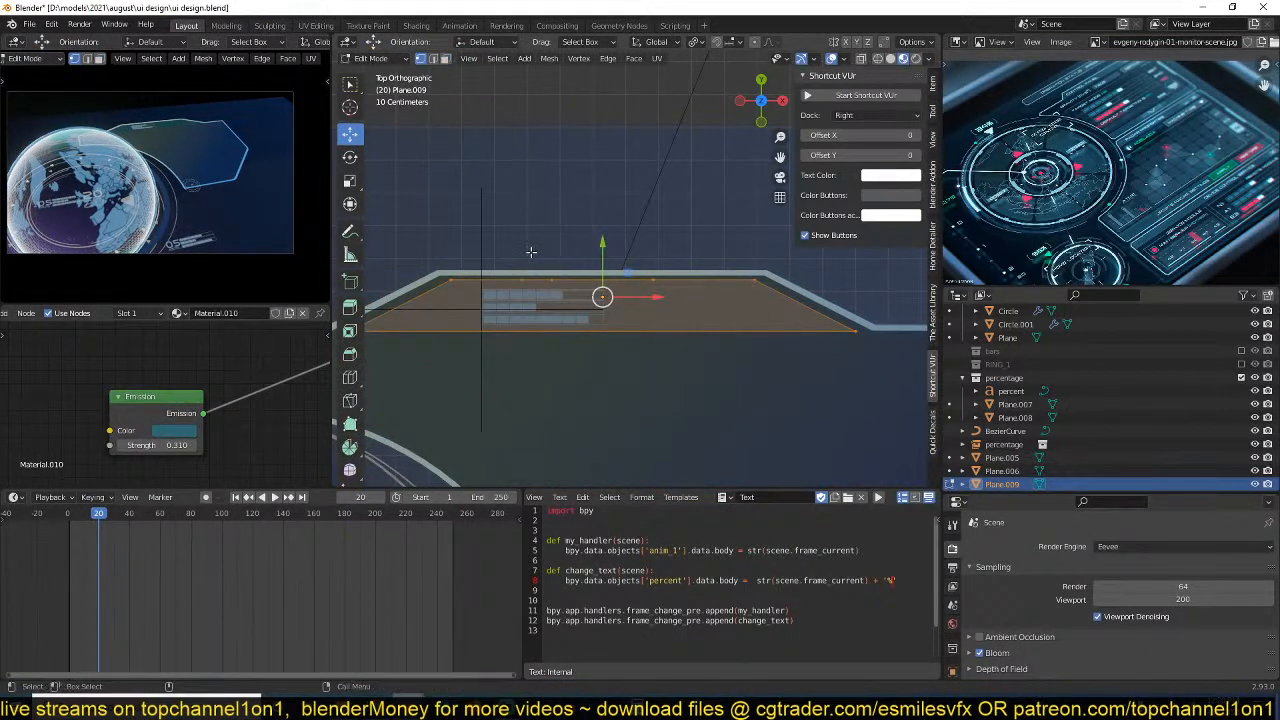
left_click(545, 247)
key("ctrl+c")
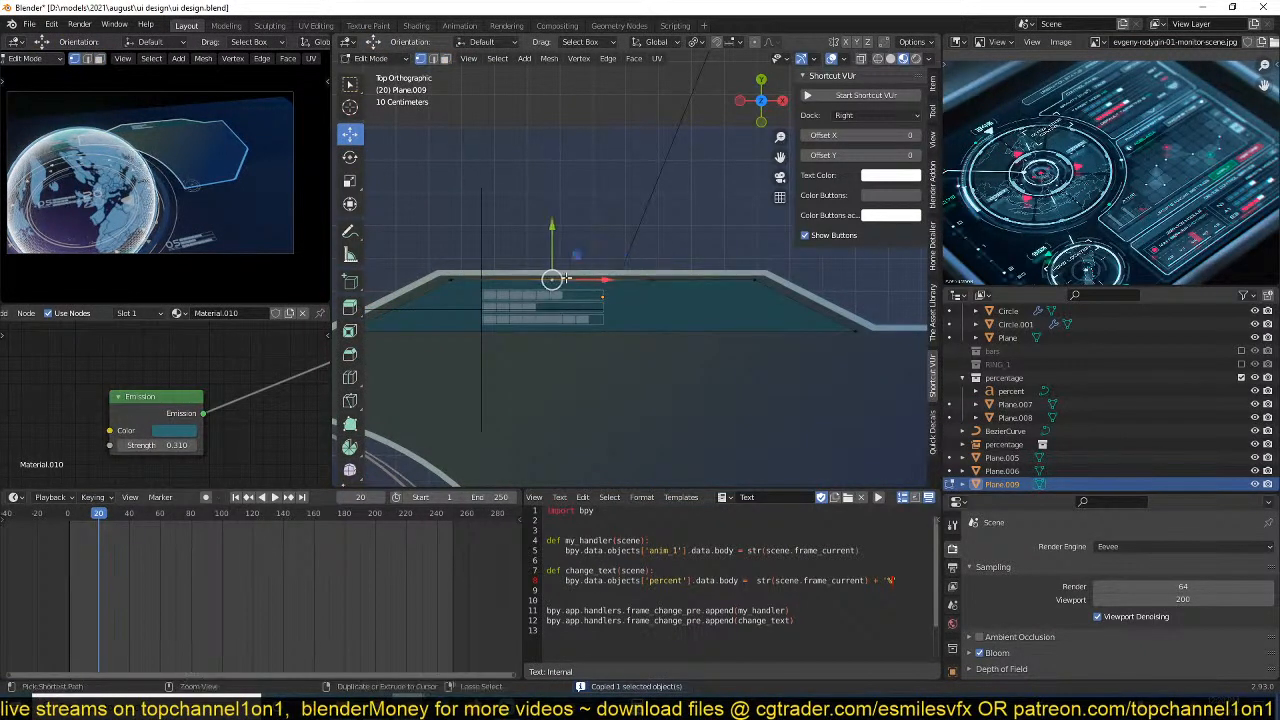
key("a")
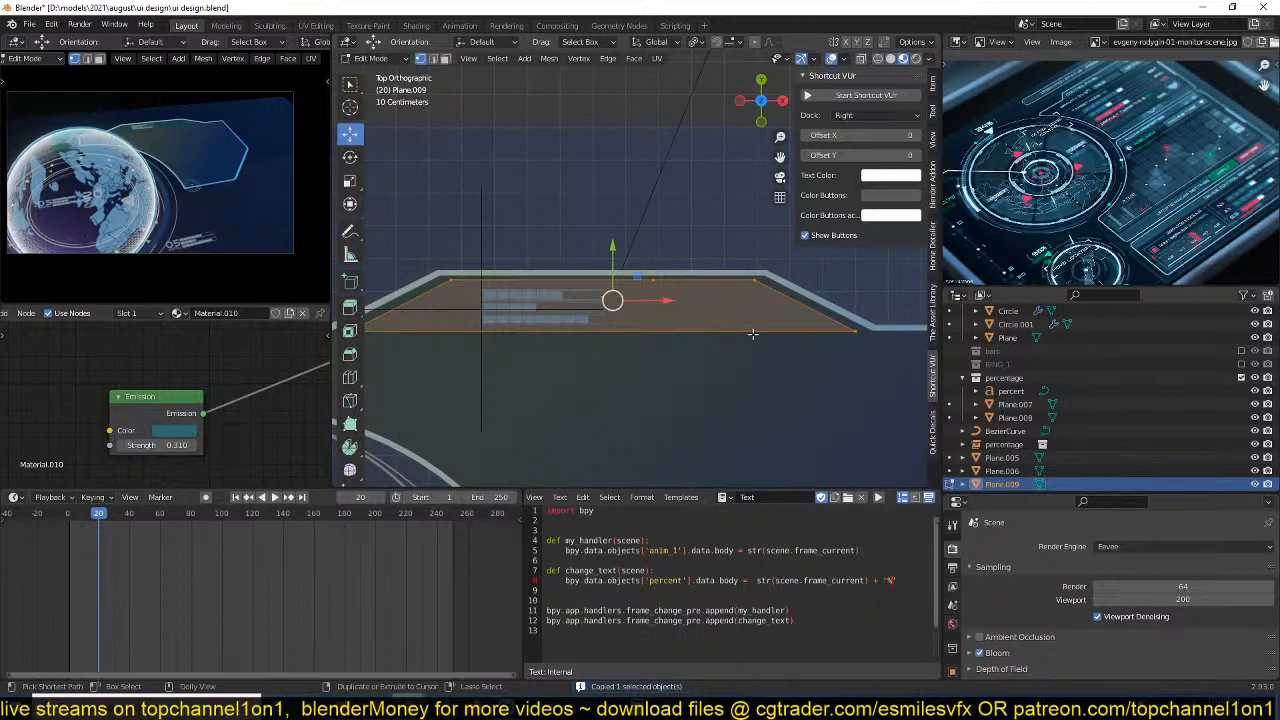
key("ctrl+b")
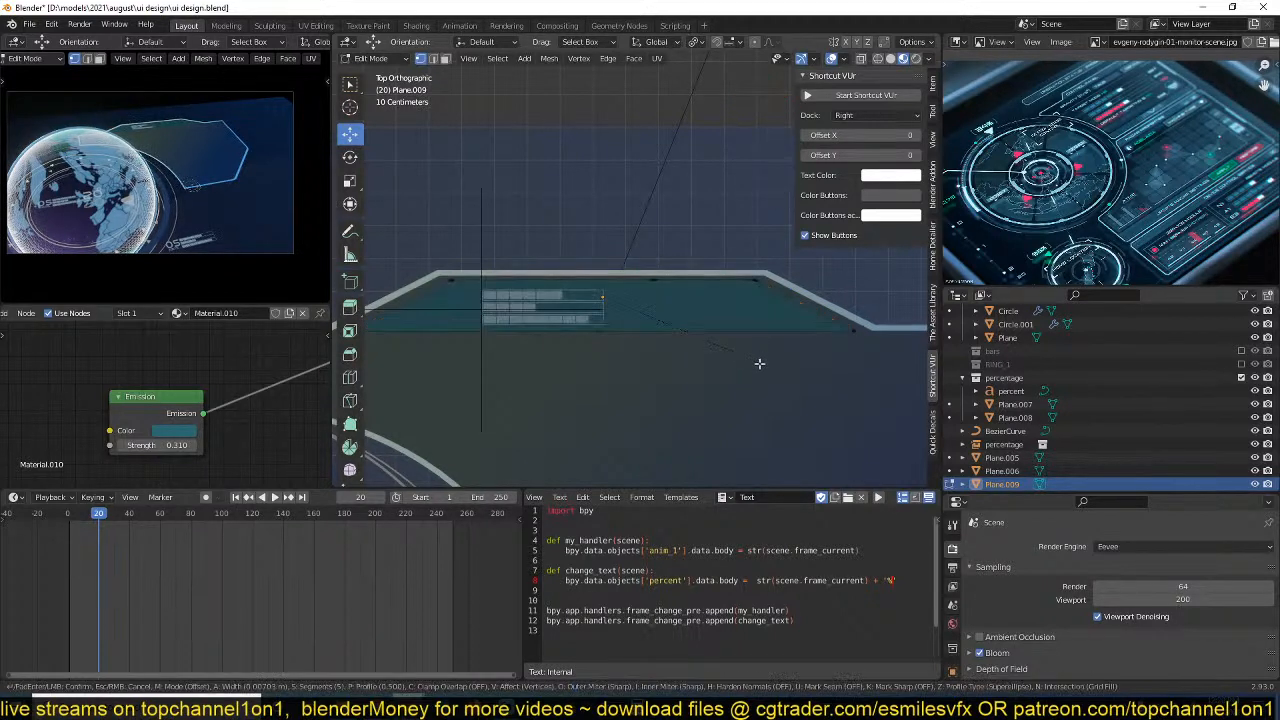
scroll(761, 384, "down", 2)
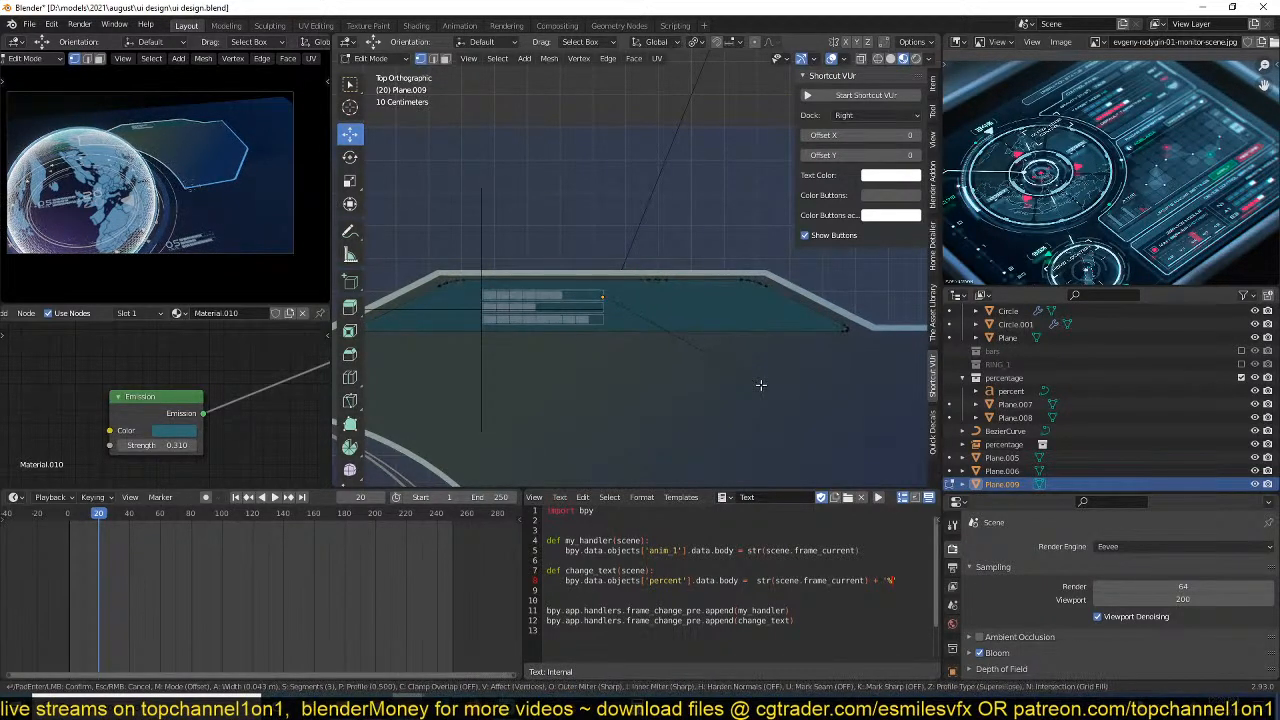
left_click(761, 384)
key("Tab")
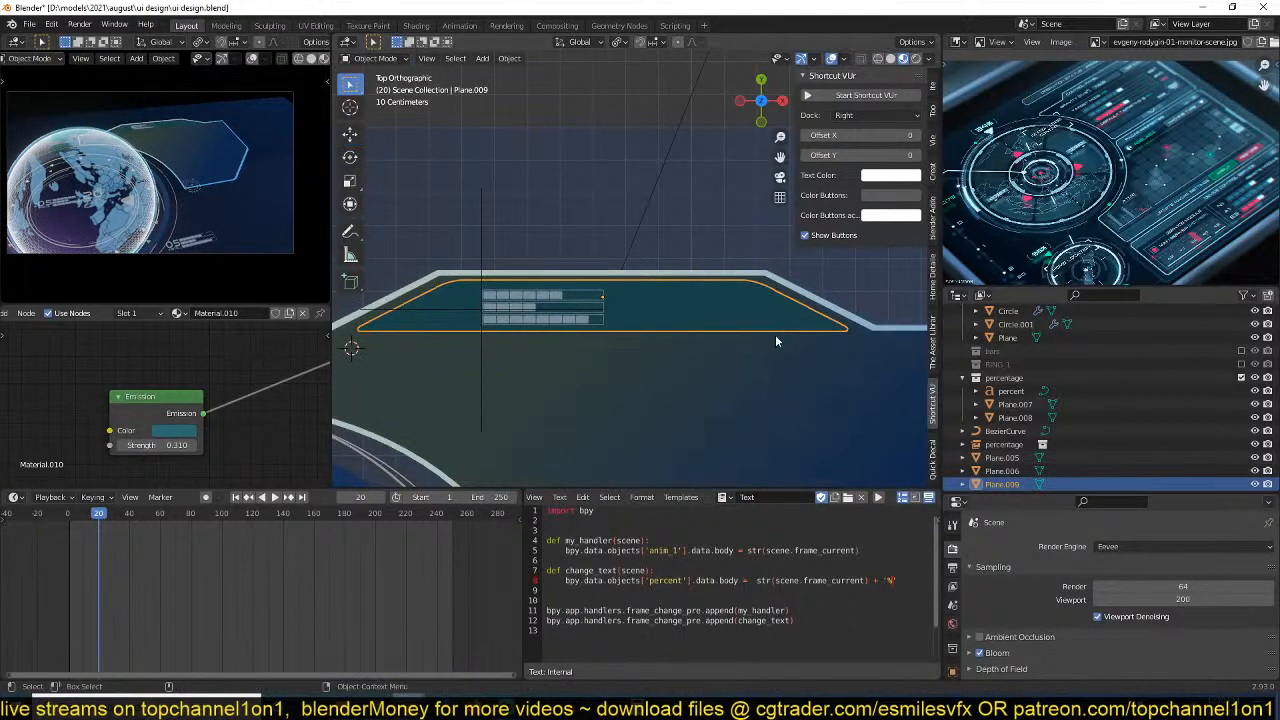
Round the side panel's two upper corners with a slight bevel of 4 segments.
left_click(774, 334)
left_click(778, 274)
key("Tab")
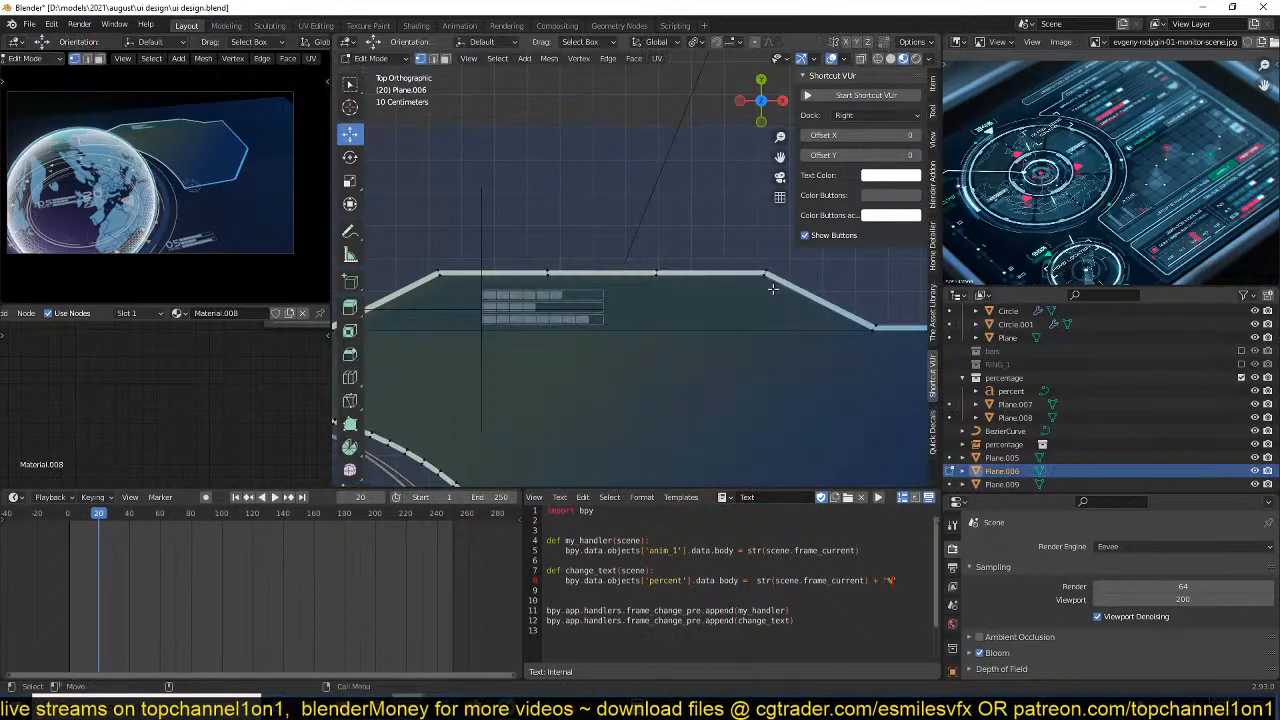
left_click(765, 275)
left_click(438, 273, "shift")
key("ctrl+b")
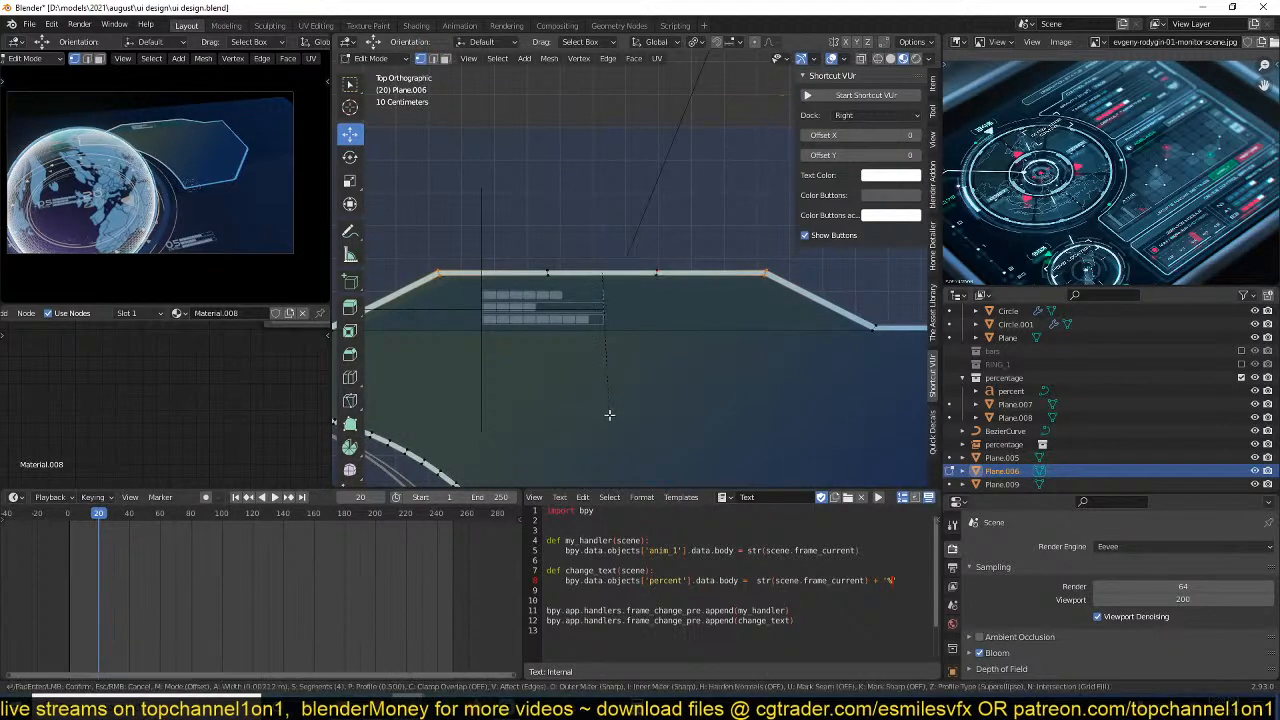
left_click(609, 418)
key("Tab")
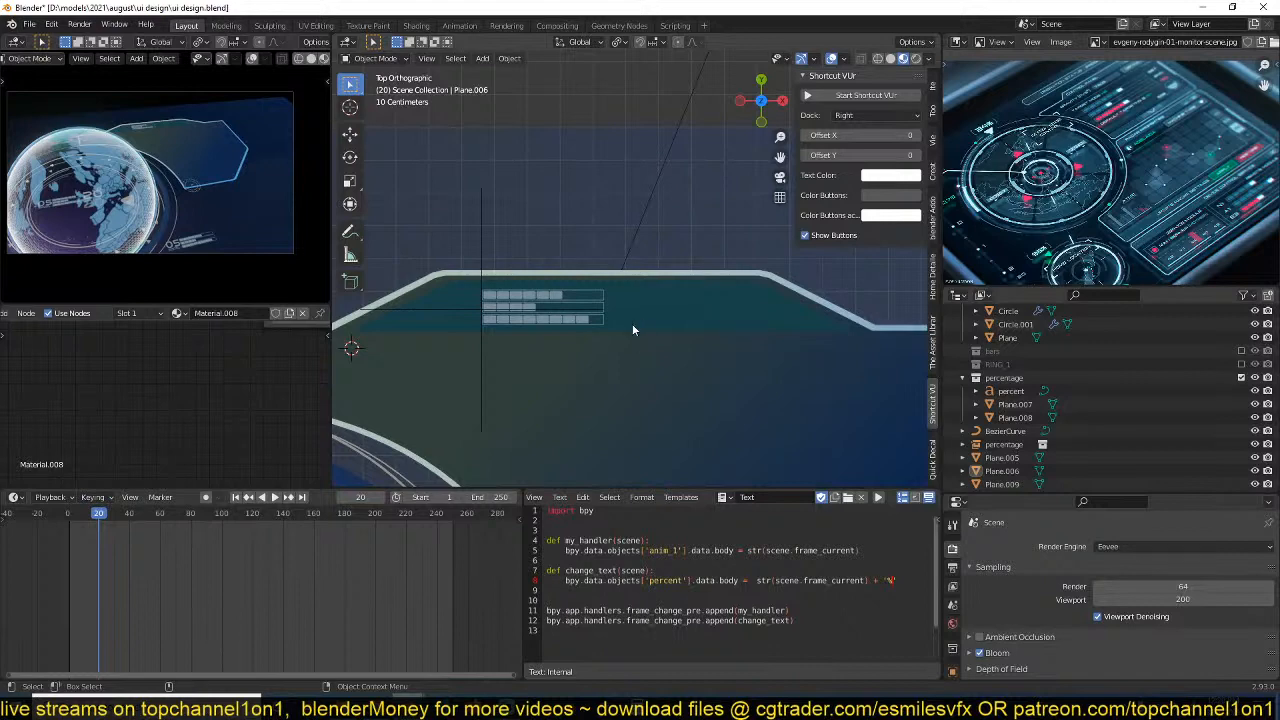
Raise the 05 bars readout along the global Z axis above the teal trapezoid and save the file.
left_click(512, 317)
middle_click_drag(512, 317, 466, 269)
key("g")
key("z")
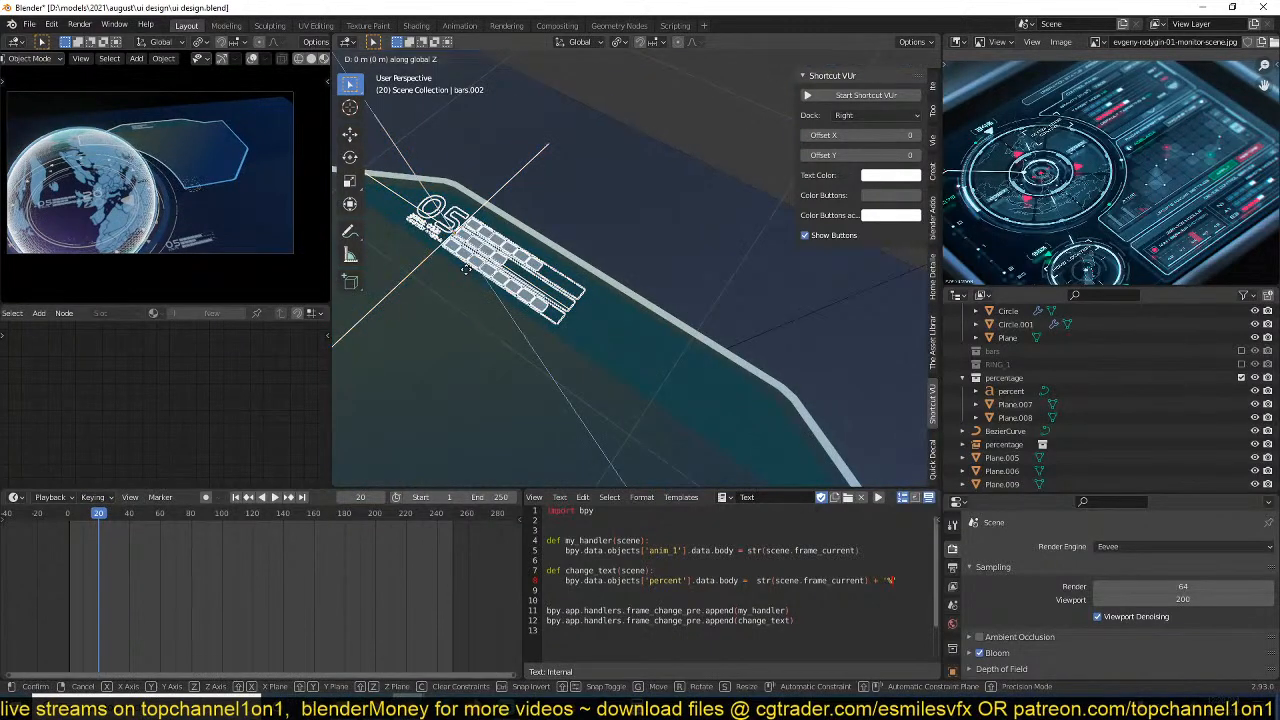
left_click(542, 321)
key("alt+a")
scroll(546, 334, "down", 2)
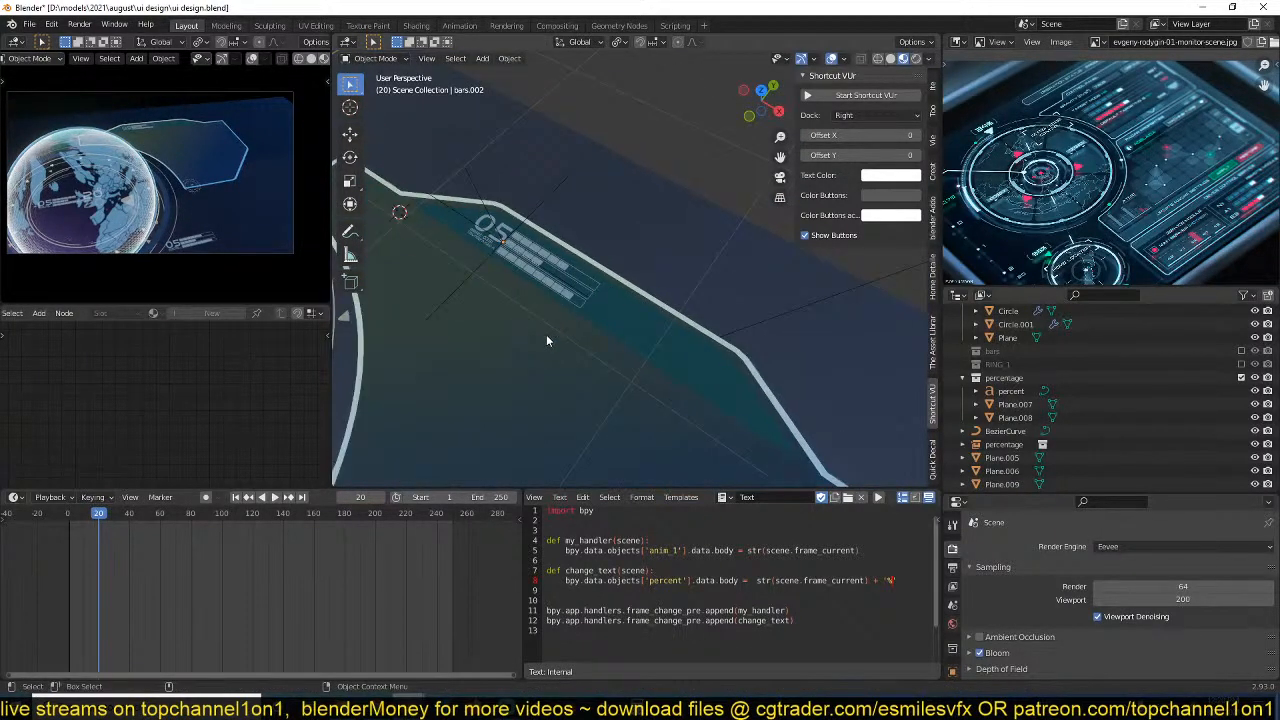
key("KP_7")
key("ctrl+s")
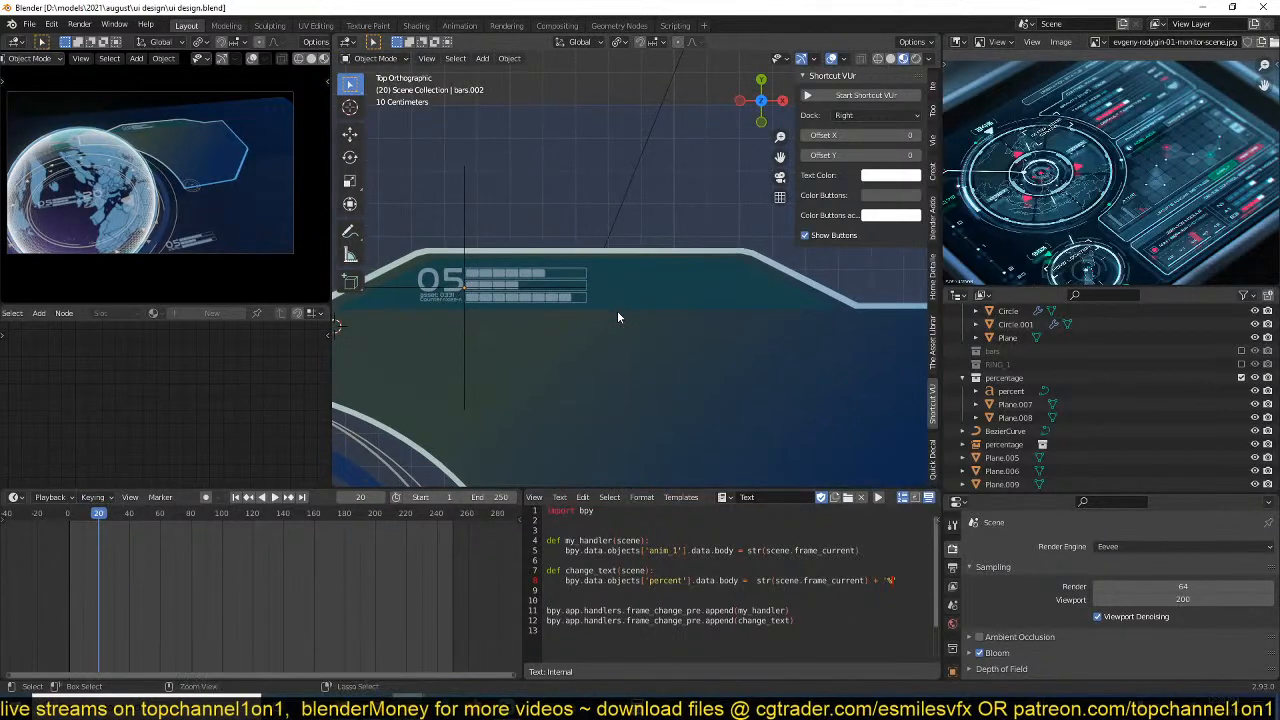
Move the vertices of the side panel outline's lower-right beveled corner outward, widening the bottom edge and steepening the chamfer.
scroll(680, 345, "down", 2)
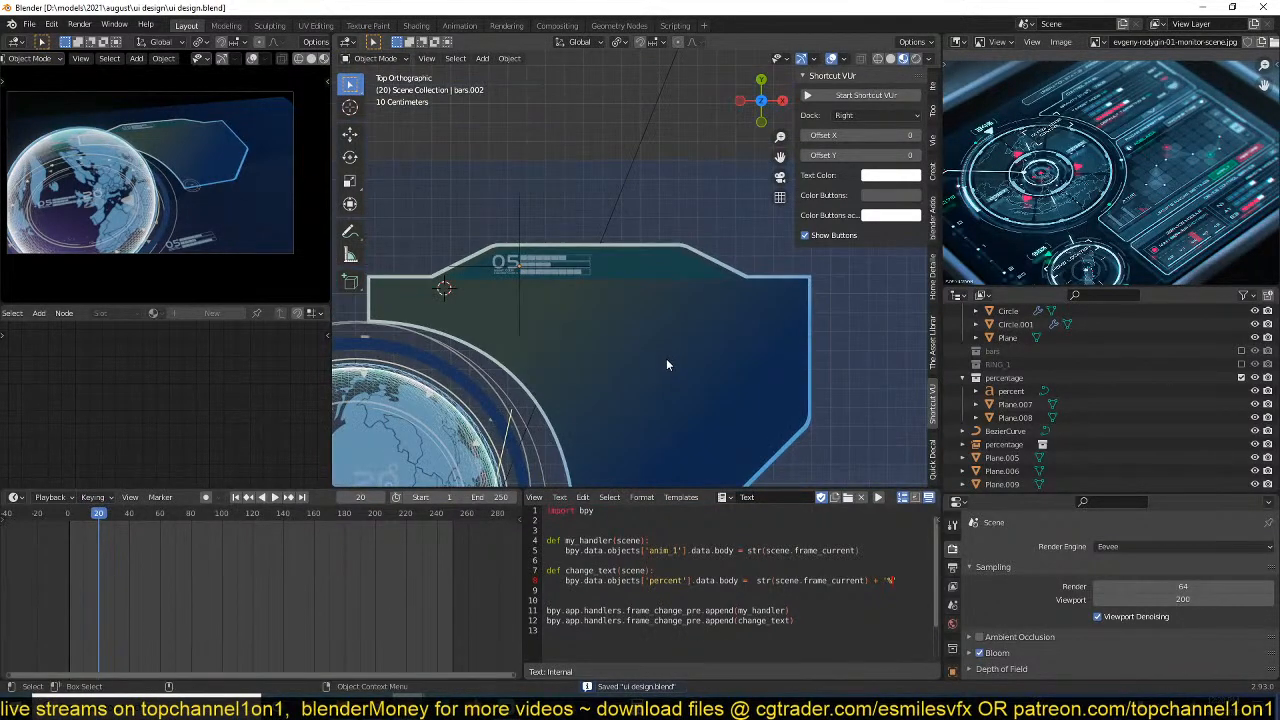
scroll(660, 355, "up", 1)
scroll(614, 330, "down", 2)
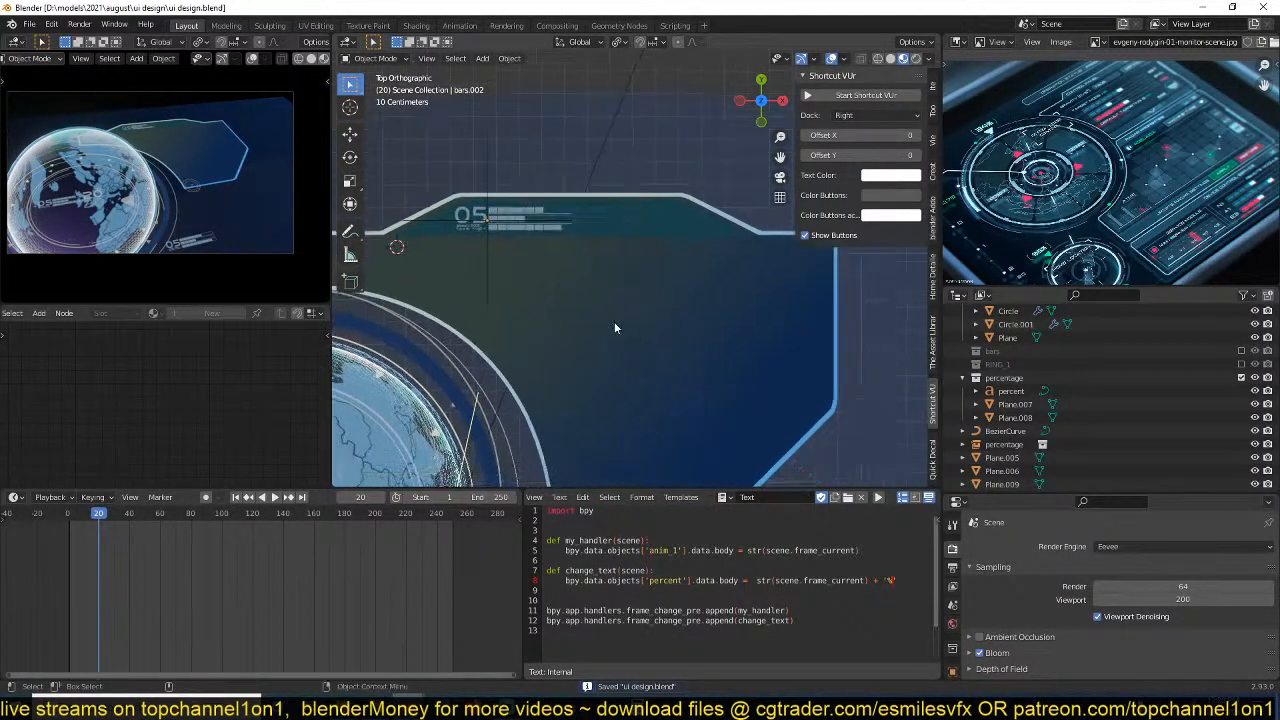
left_click(770, 350)
key("Tab")
scroll(473, 345, "up", 2)
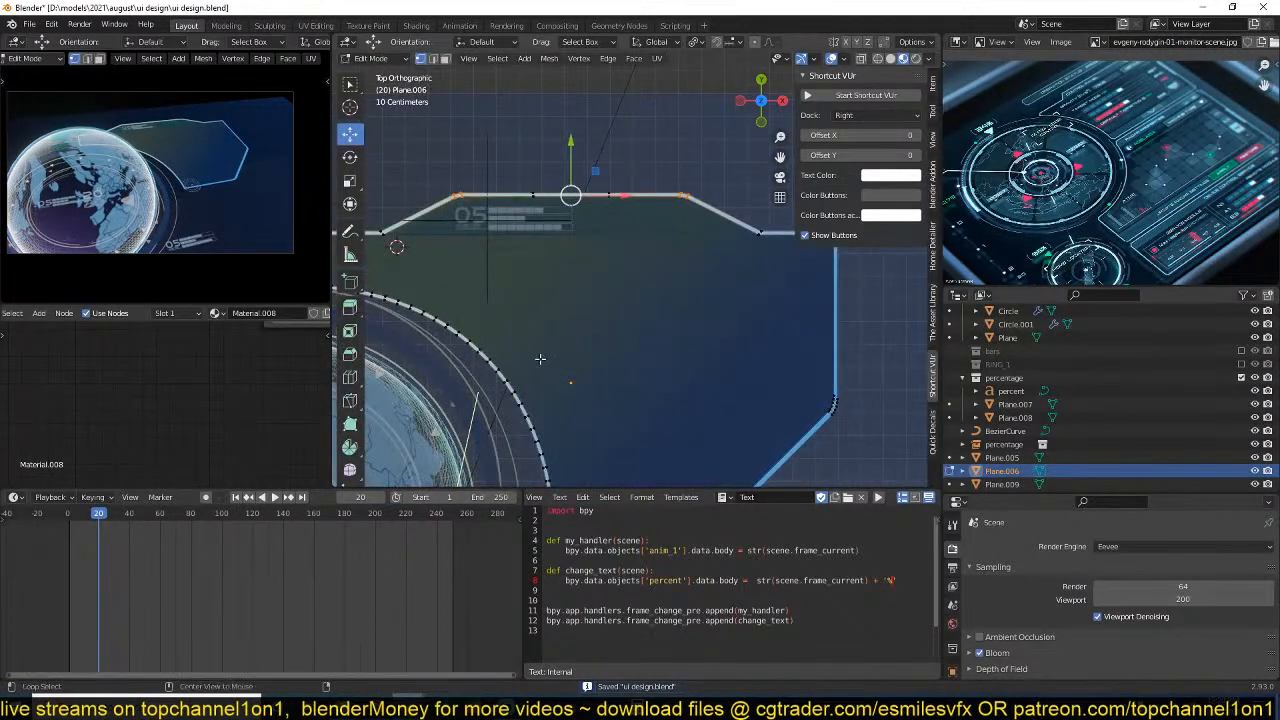
scroll(682, 327, "down", 1)
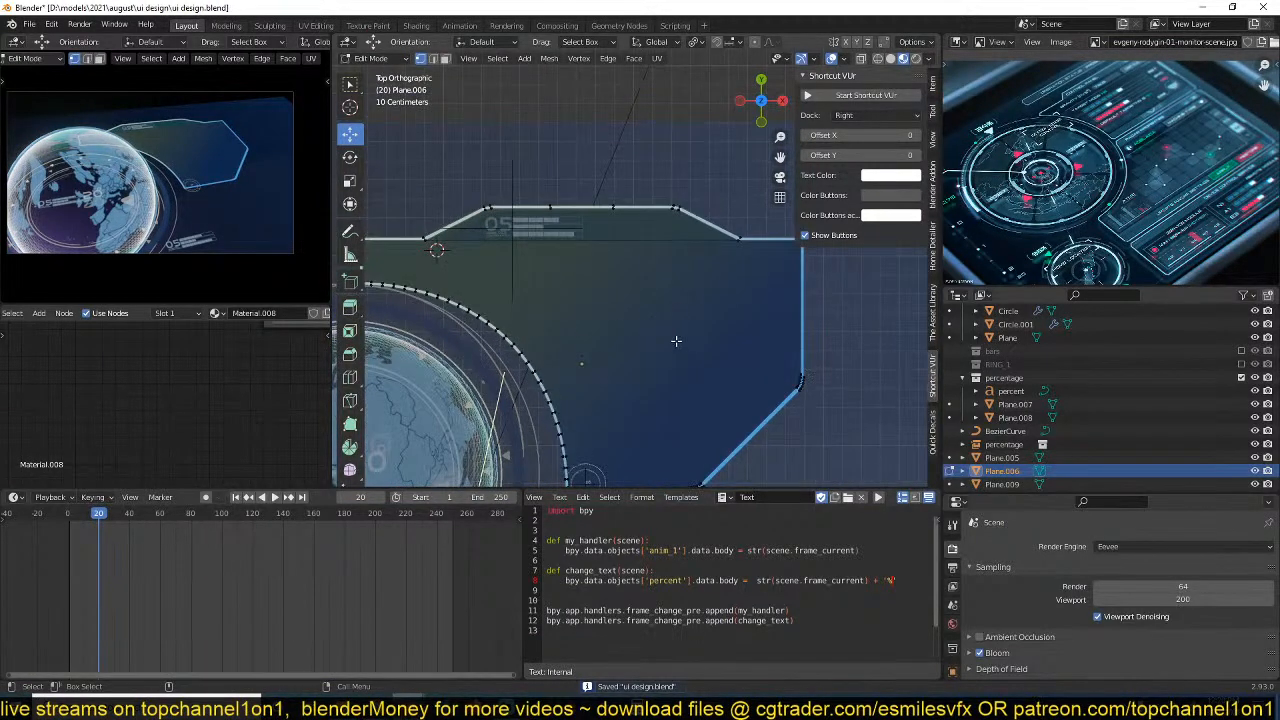
scroll(635, 332, "down", 2)
middle_click_drag(697, 360, 693, 300, "shift")
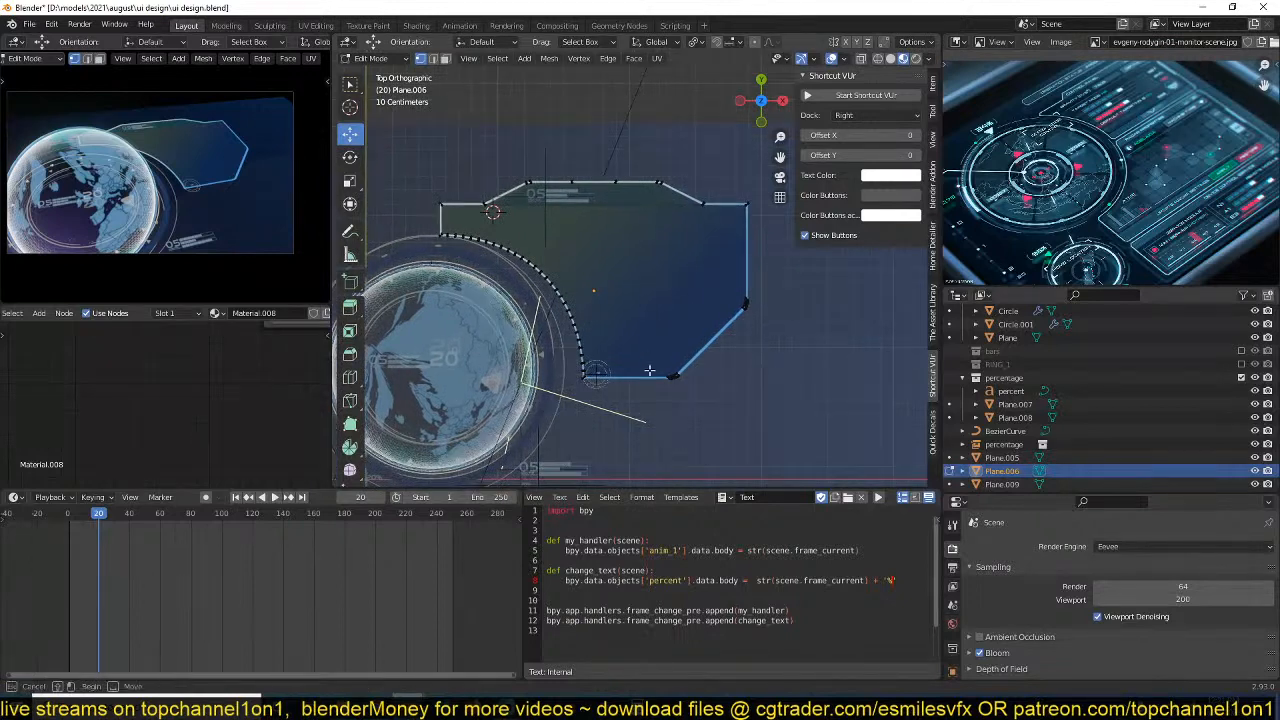
left_click_drag(649, 369, 746, 376)
key("Tab")
scroll(714, 365, "up", 4)
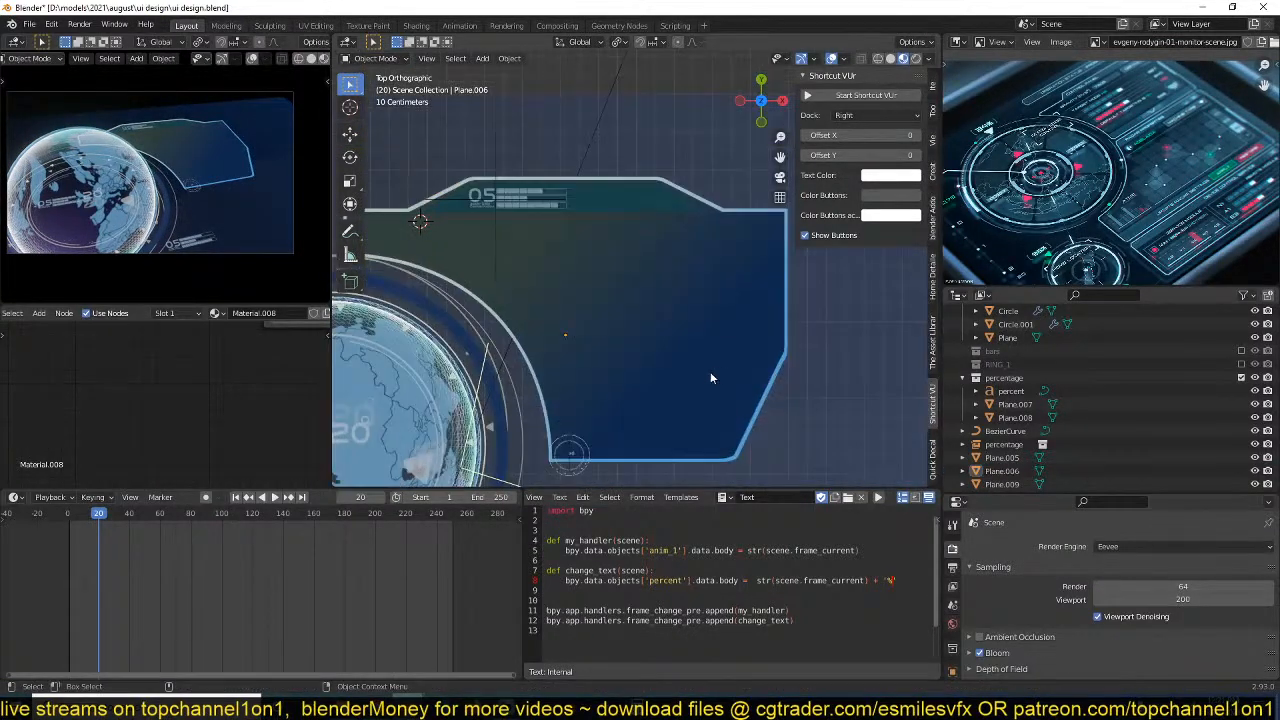
Thin the side panel's outline by adding a centered lengthwise loop cut, deleting the faces of one half, and save the file.
key("Tab")
scroll(728, 379, "up", 5)
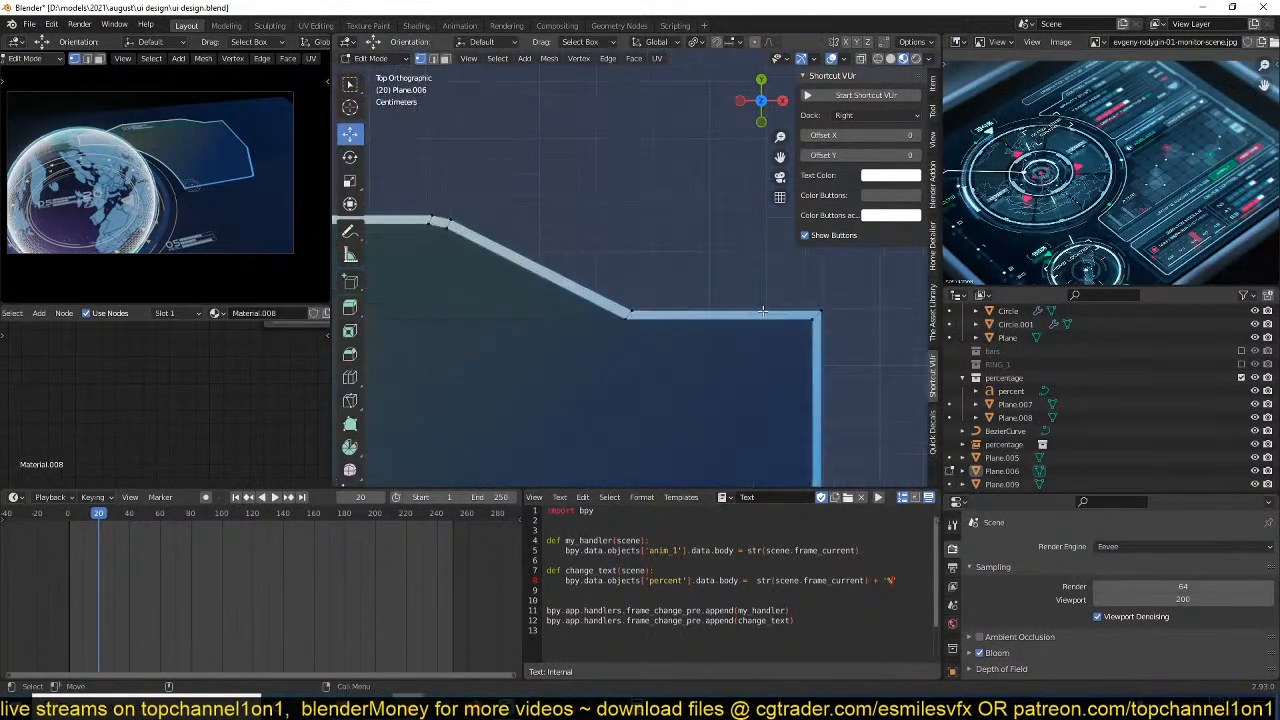
middle_click_drag(763, 321, 682, 333, "shift")
scroll(684, 333, "up", 1)
key("ctrl+r")
left_click(753, 342)
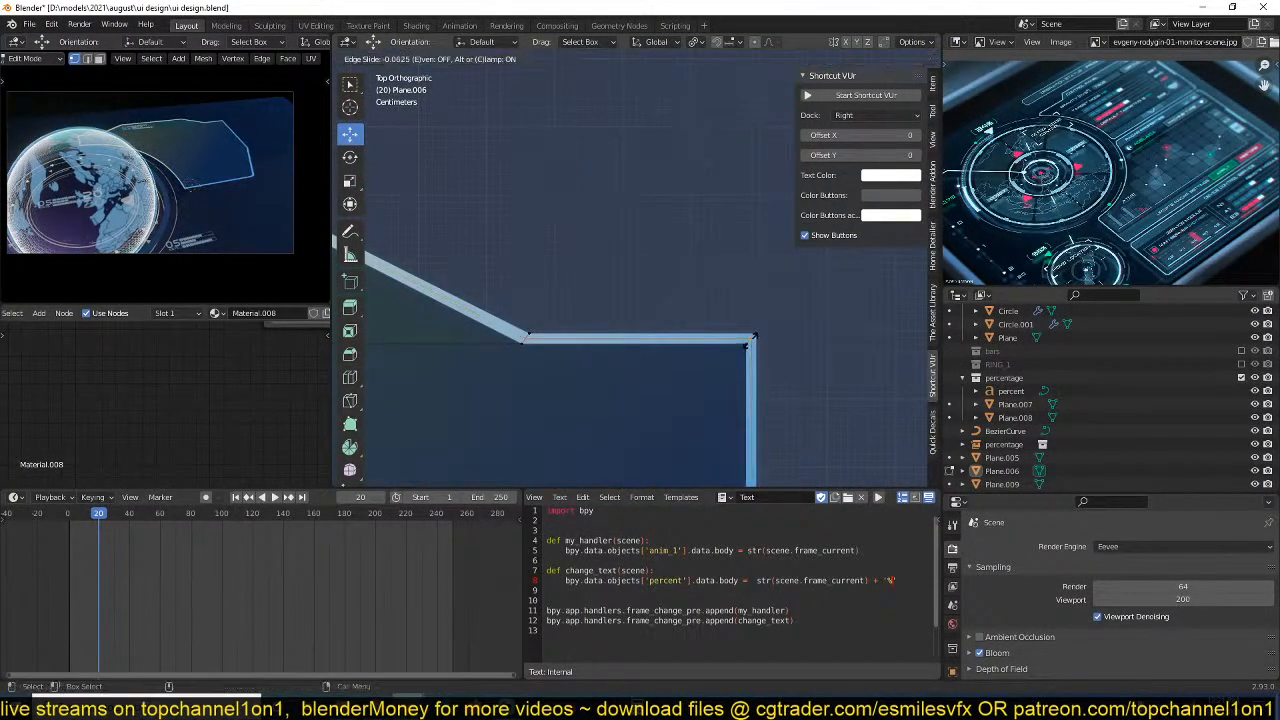
right_click(752, 341)
key("x")
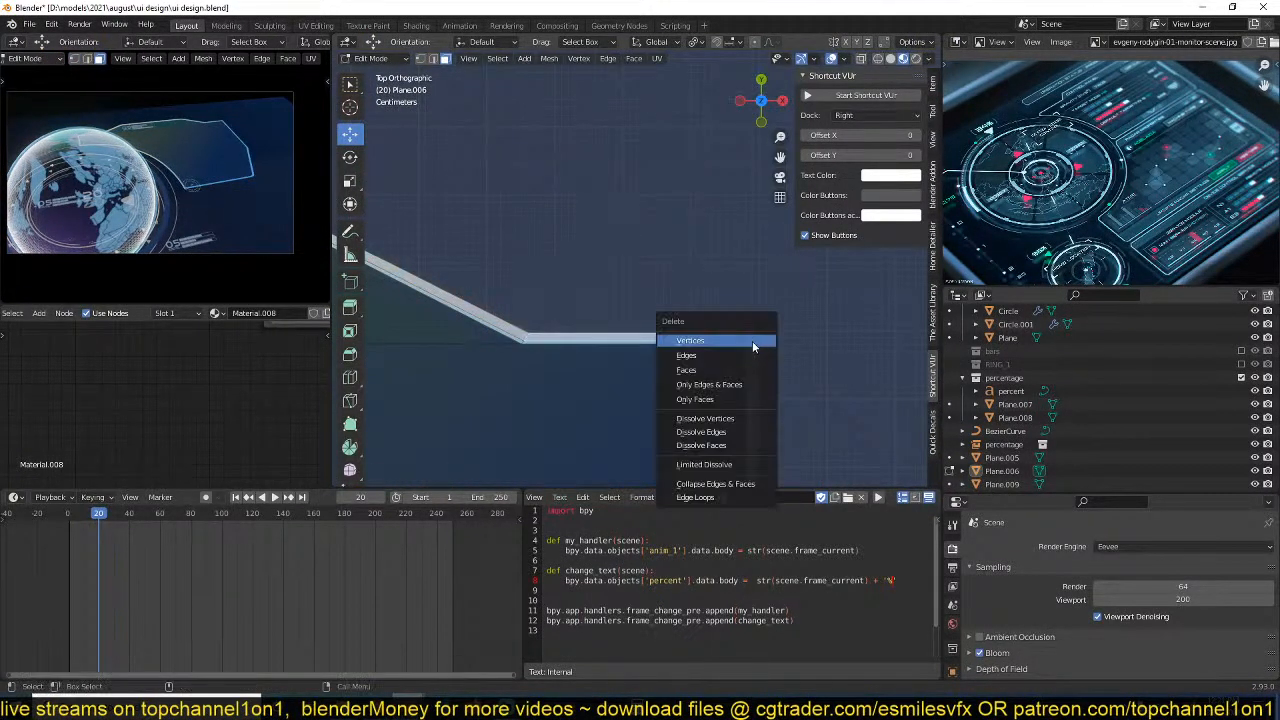
left_click(741, 371)
scroll(731, 384, "down", 4)
key("Tab")
key("ctrl+s")
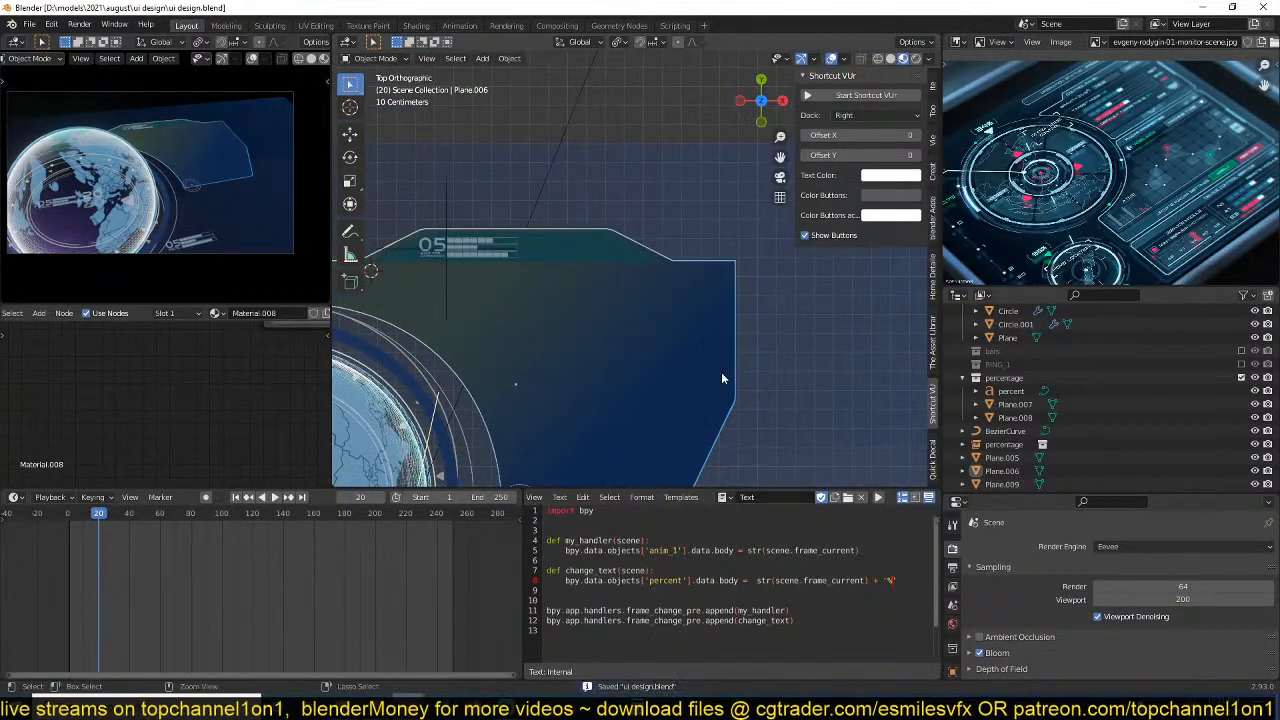
Add a plane, scale it down to a small square, and place it over the side panel beside the globe's ring.
middle_click_drag(530, 384, 608, 351, "shift")
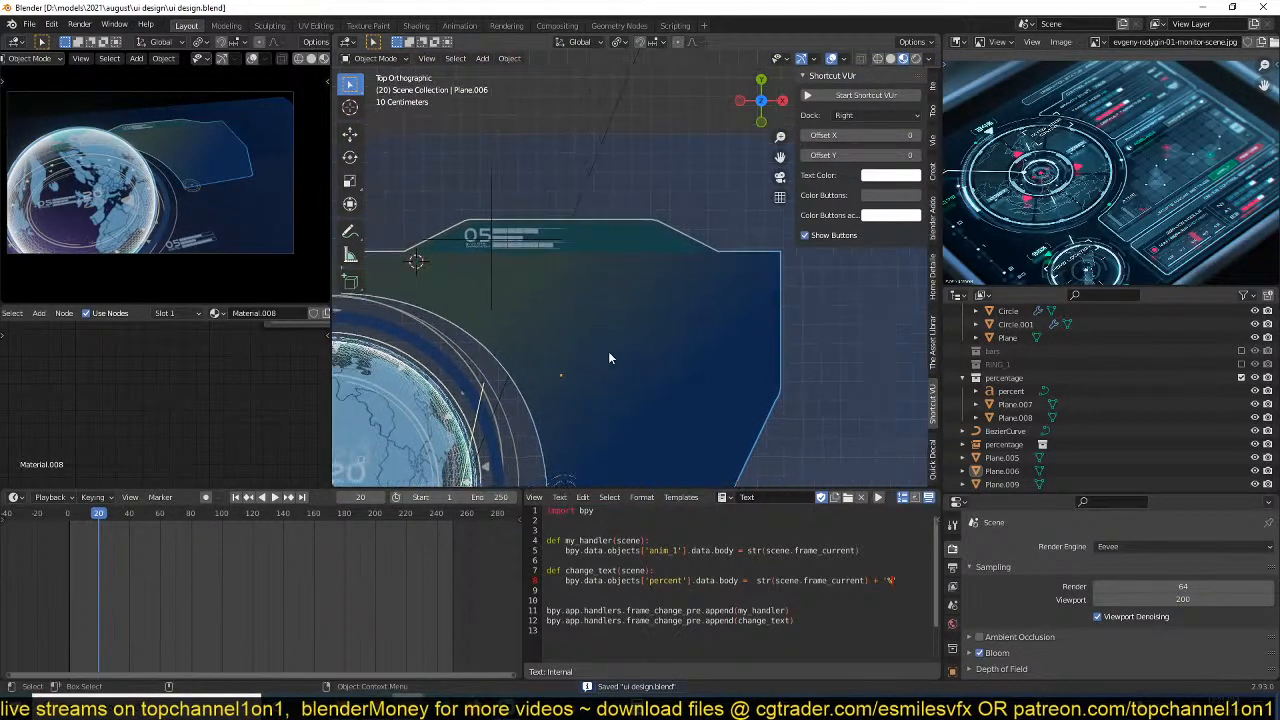
scroll(630, 350, "up", 3)
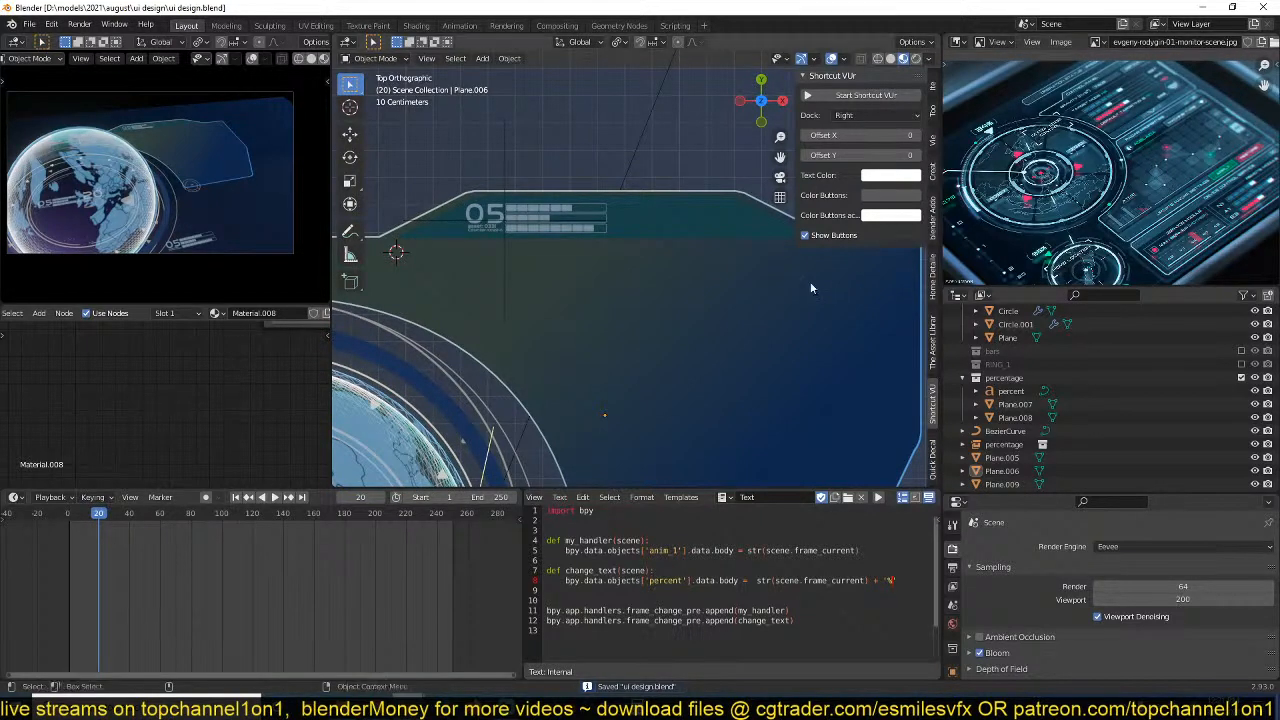
middle_click_drag(708, 293, 715, 278, "shift")
key("shift+a")
mouse_move(516, 262)
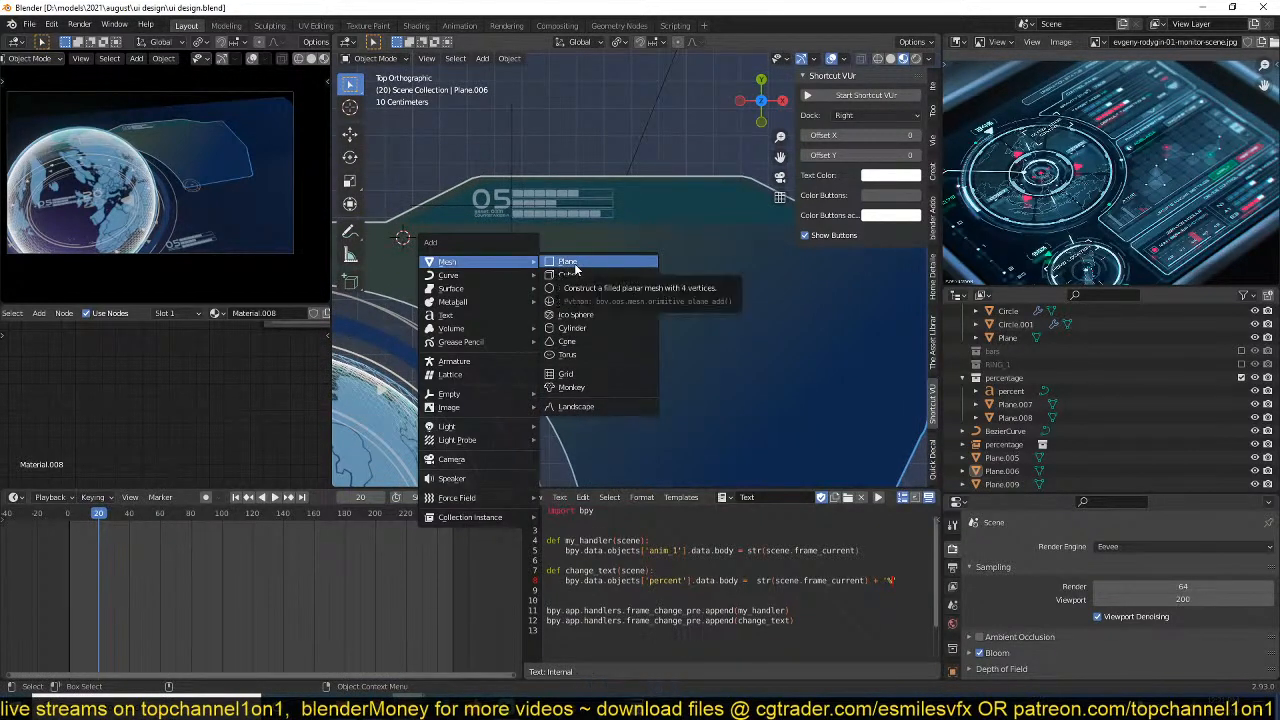
left_click(560, 262)
key("s")
left_click(489, 274)
key("g")
left_click(603, 314)
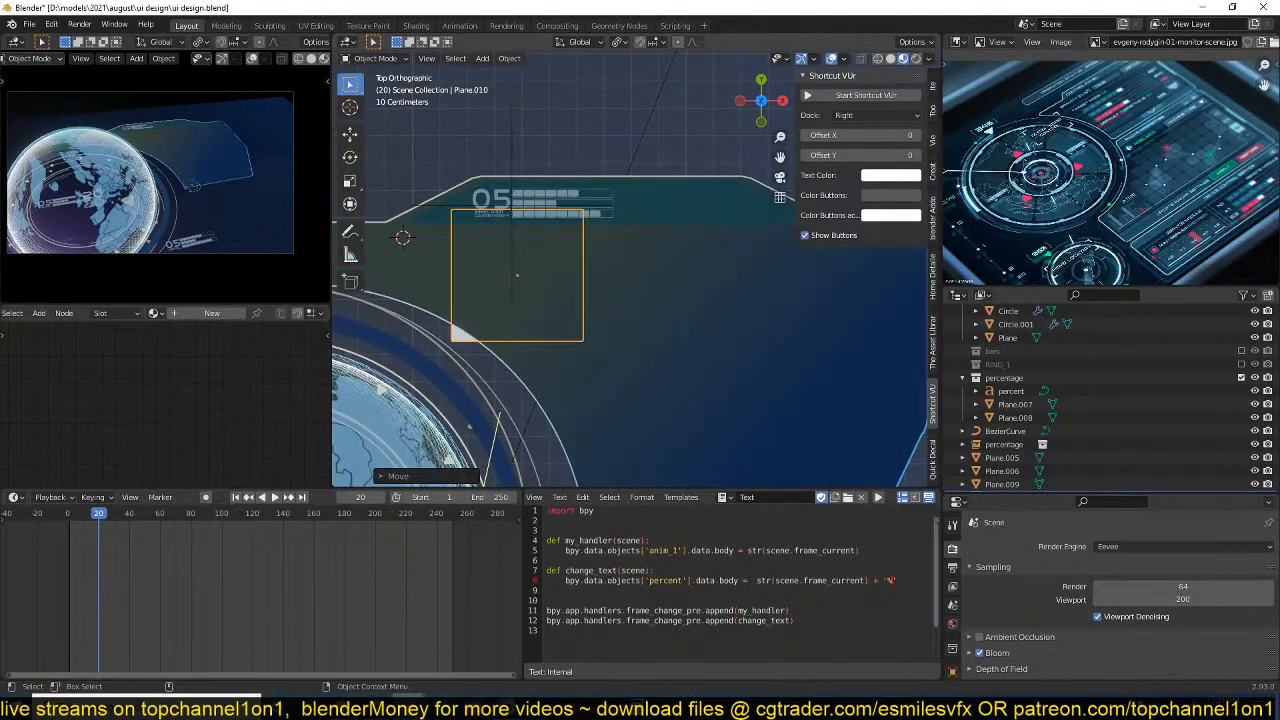
key("s")
left_click(531, 301)
key("g")
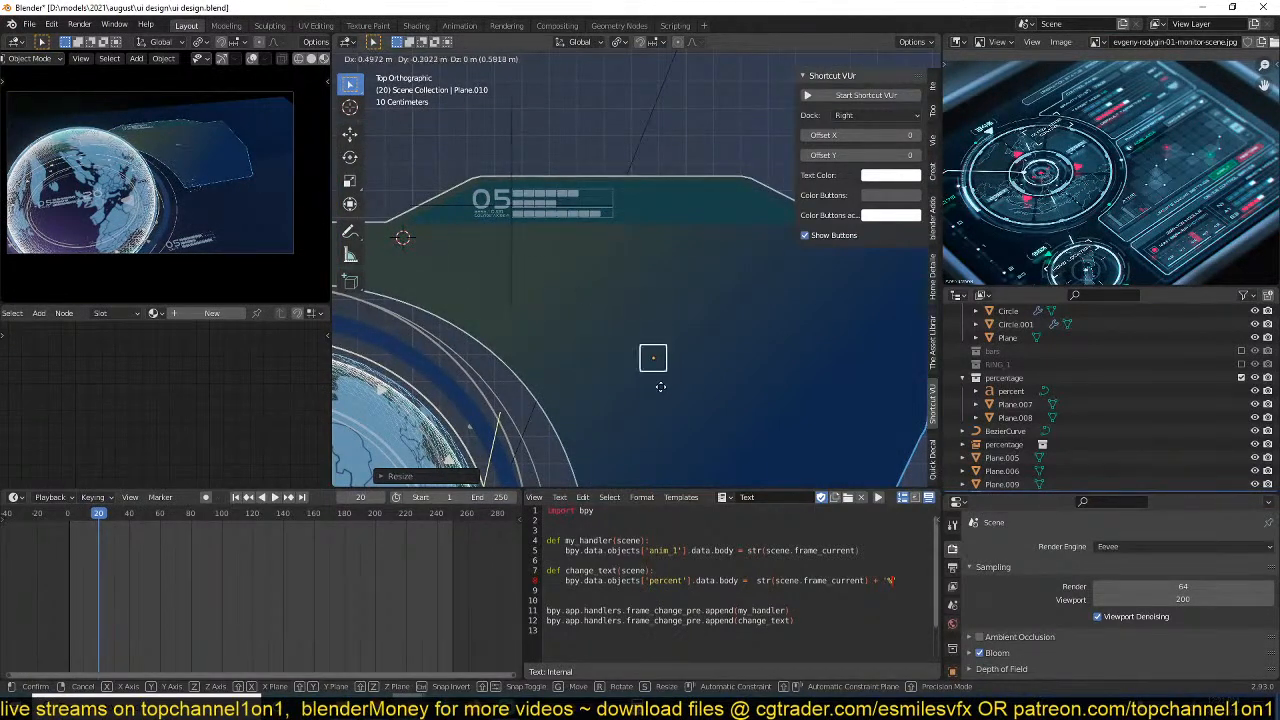
left_click(563, 390)
Raise the small square slightly along the global Z axis above the panel surface and apply its scale.
middle_click_drag(567, 400, 541, 310)
key("g")
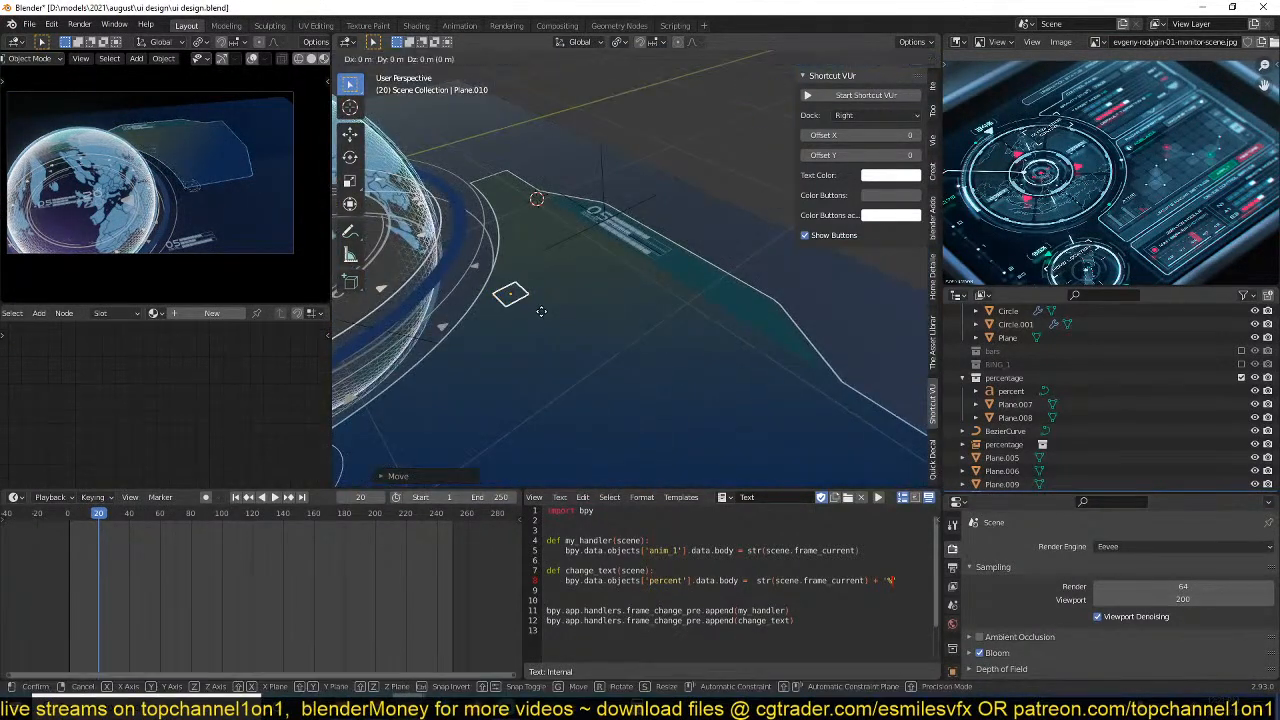
key("z")
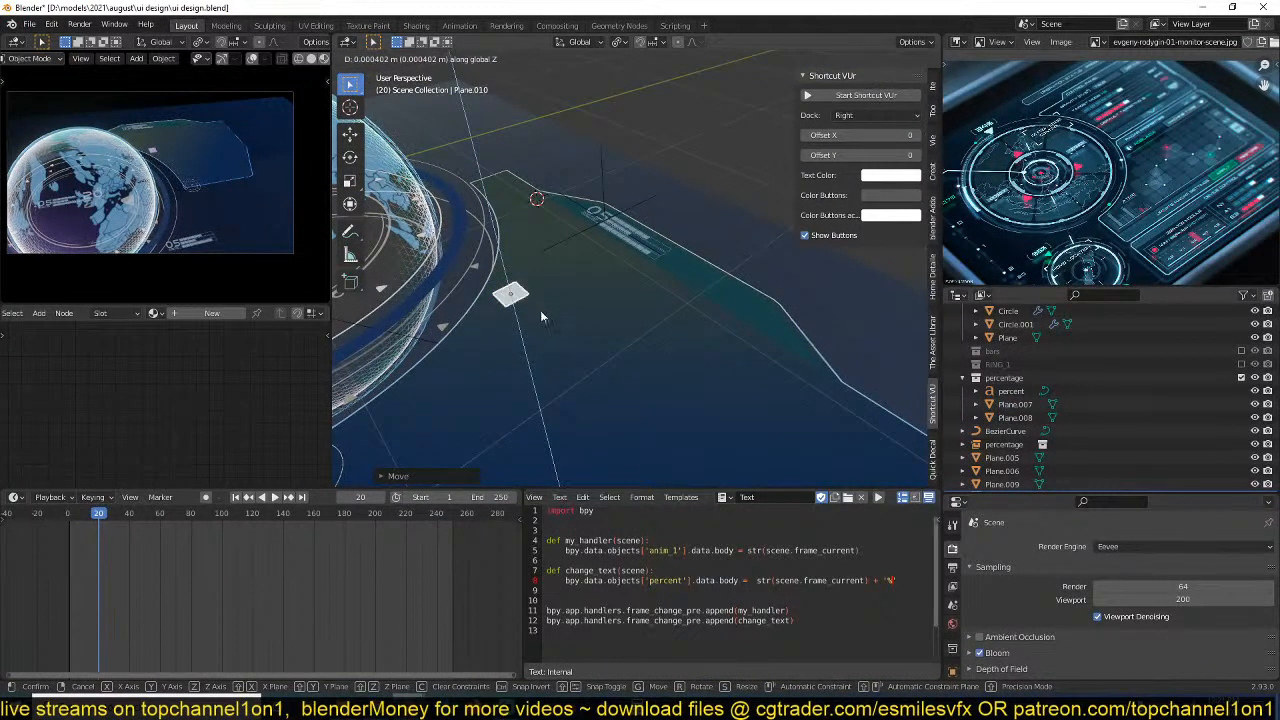
left_click(541, 311)
key("KP_7")
scroll(596, 367, "up", 4)
key("ctrl+a")
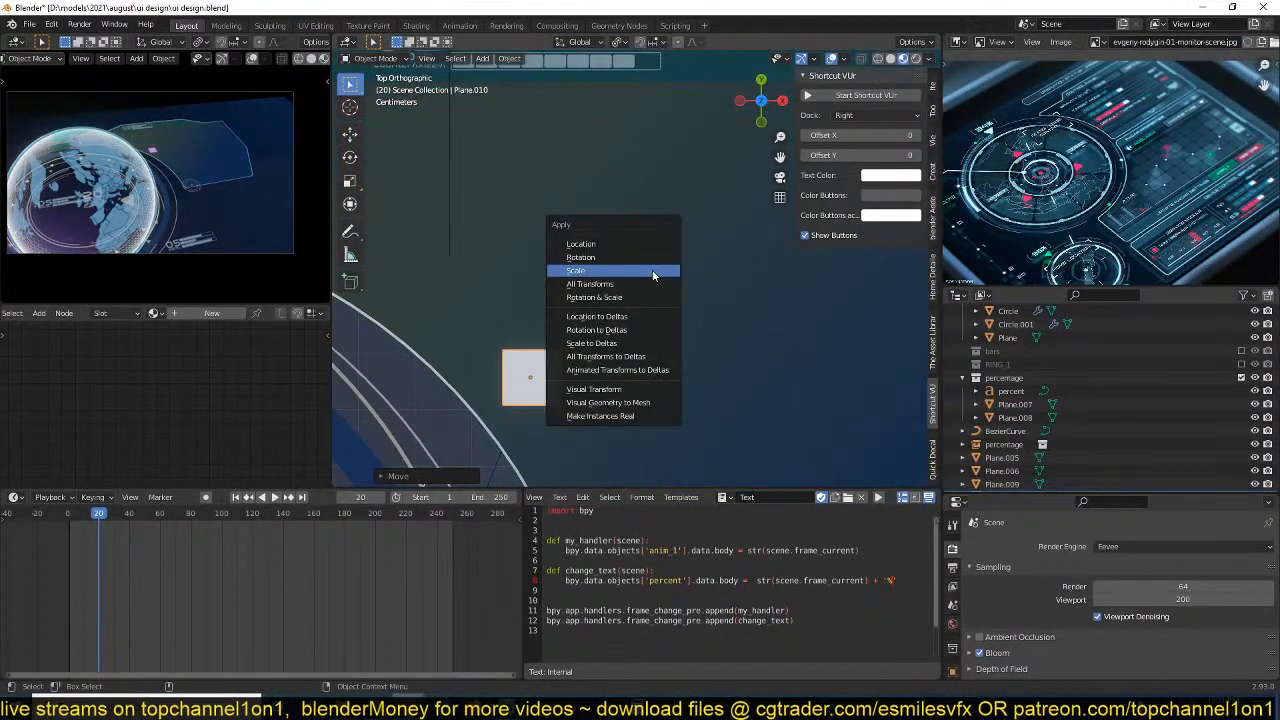
left_click(654, 273)
Round all four corners of the small square with a multi-segment vertex bevel.
scroll(640, 278, "up", 3)
middle_click_drag(590, 380, 670, 297, "shift")
key("Tab")
scroll(628, 292, "up", 1)
scroll(606, 339, "up", 1)
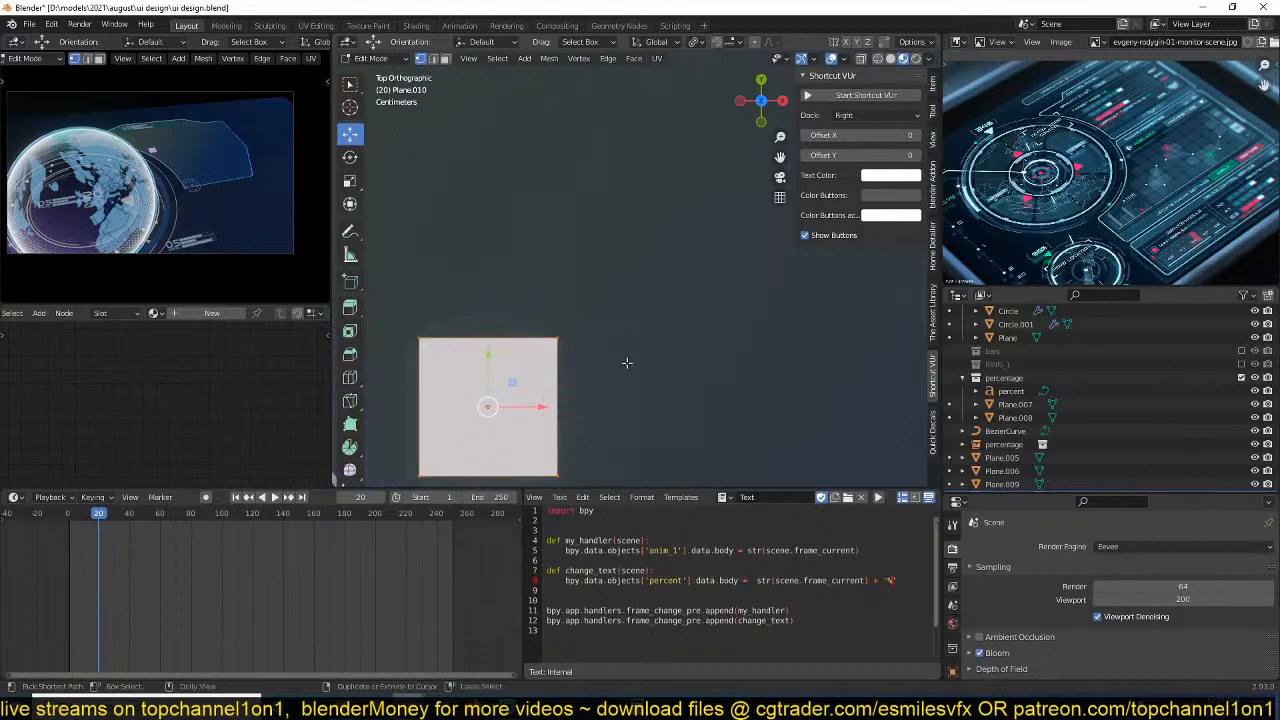
key("ctrl+shift+b")
left_click(645, 372)
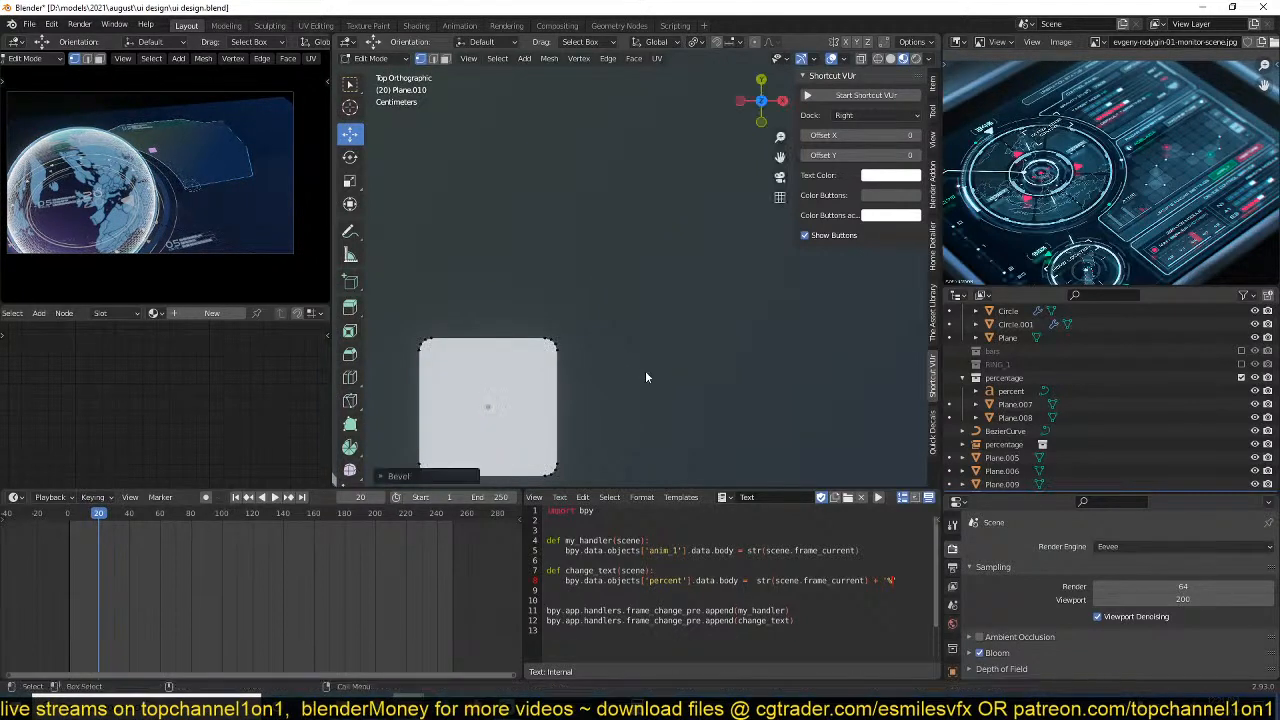
key("Tab")
scroll(579, 386, "down", 4)
Assign Material.001 to the rounded square and lower its emission strength to 0.080.
left_click(153, 313)
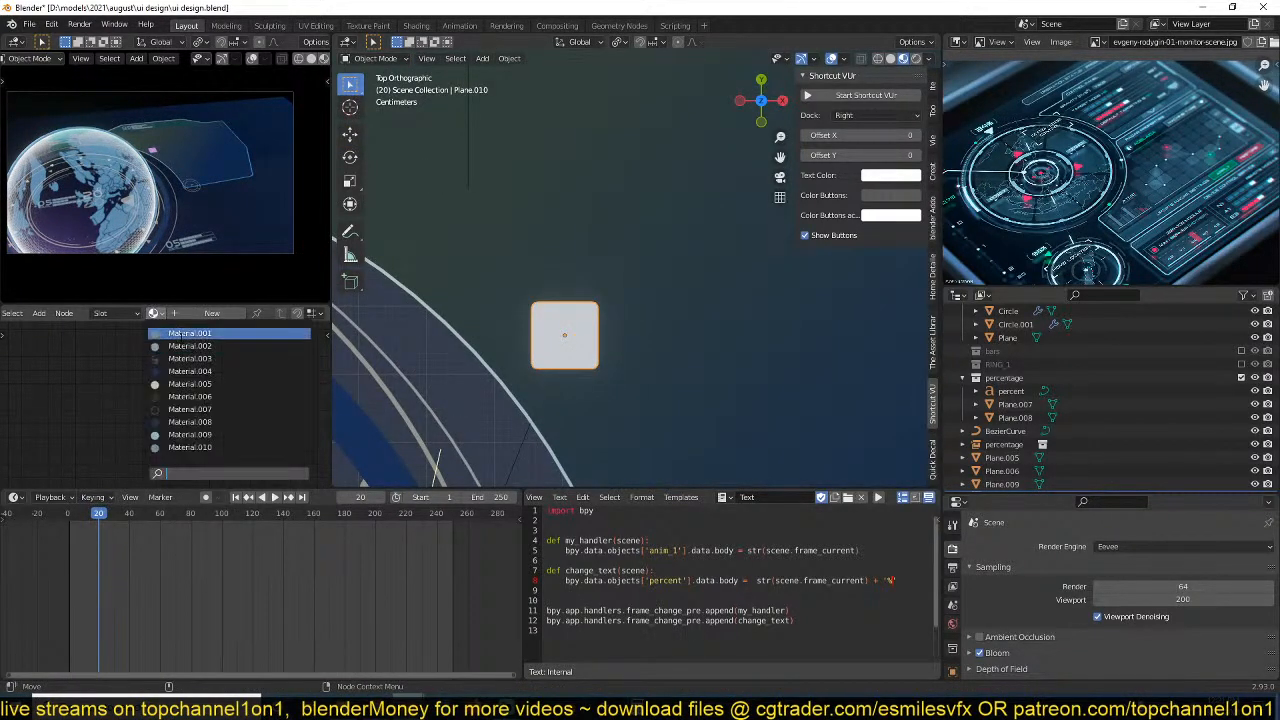
left_click(190, 333)
scroll(698, 396, "up", 1)
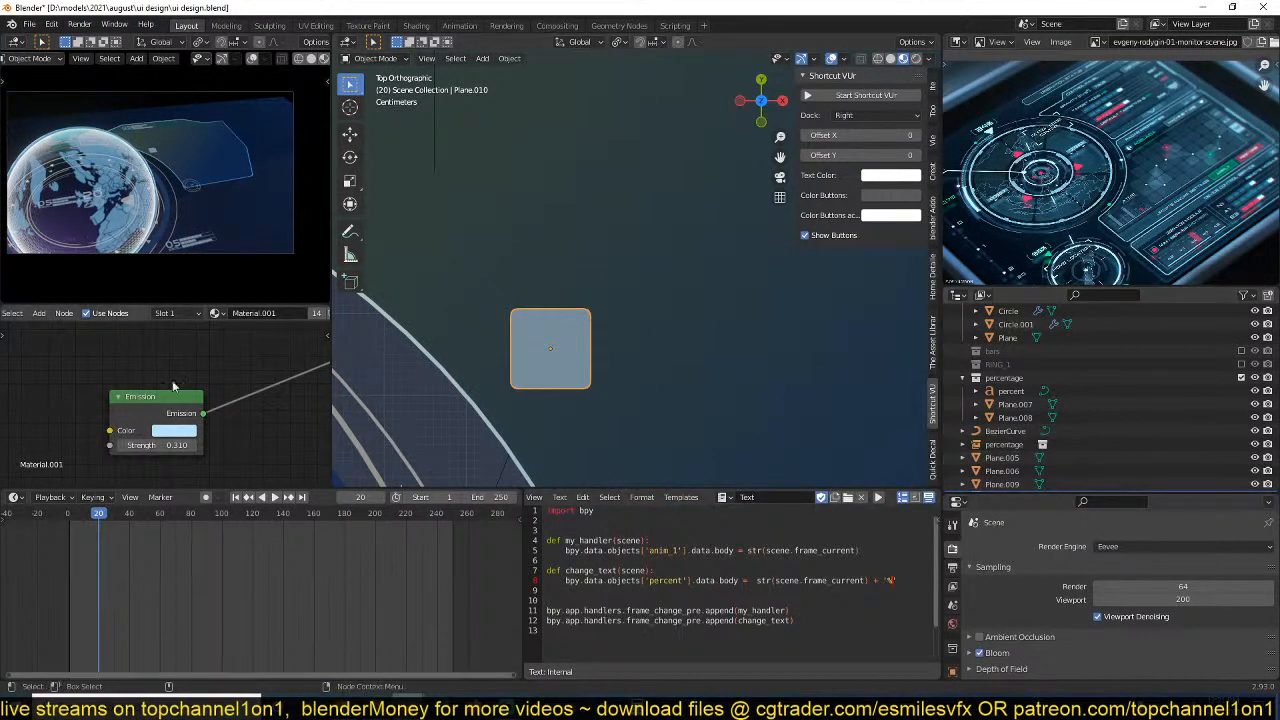
left_click_drag(160, 445, 141, 445)
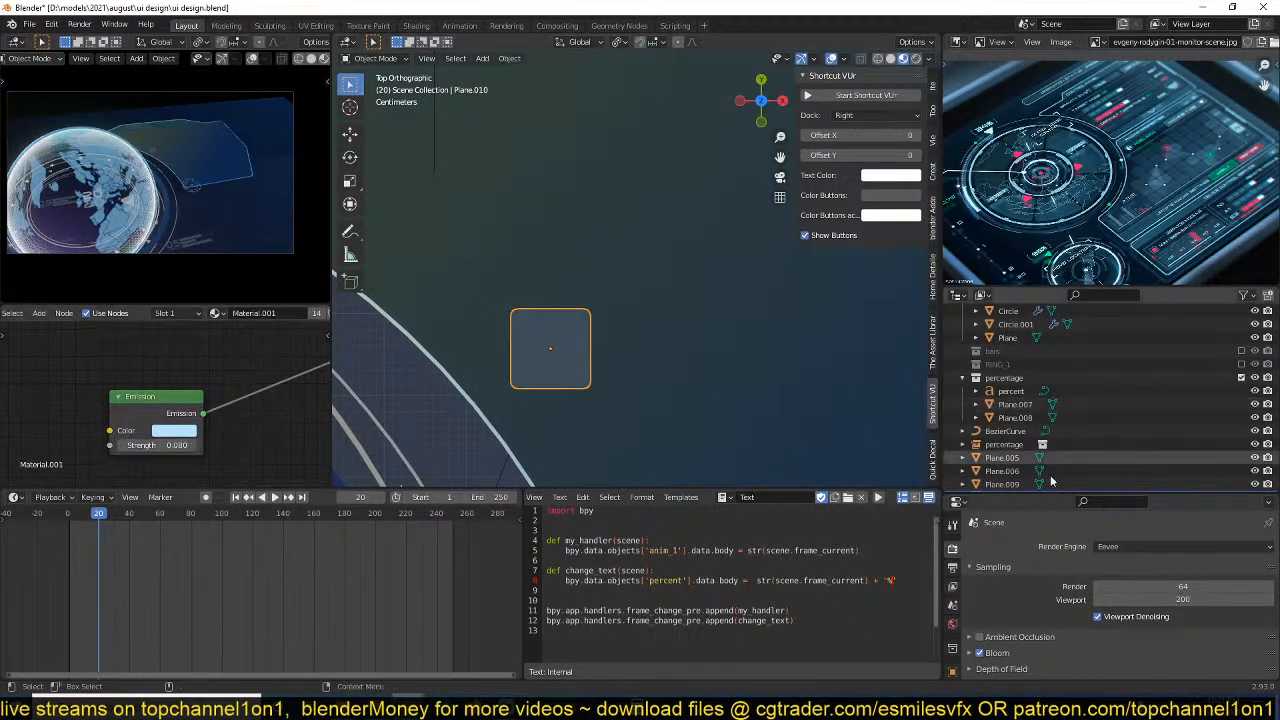
scroll(952, 620, "down", 3)
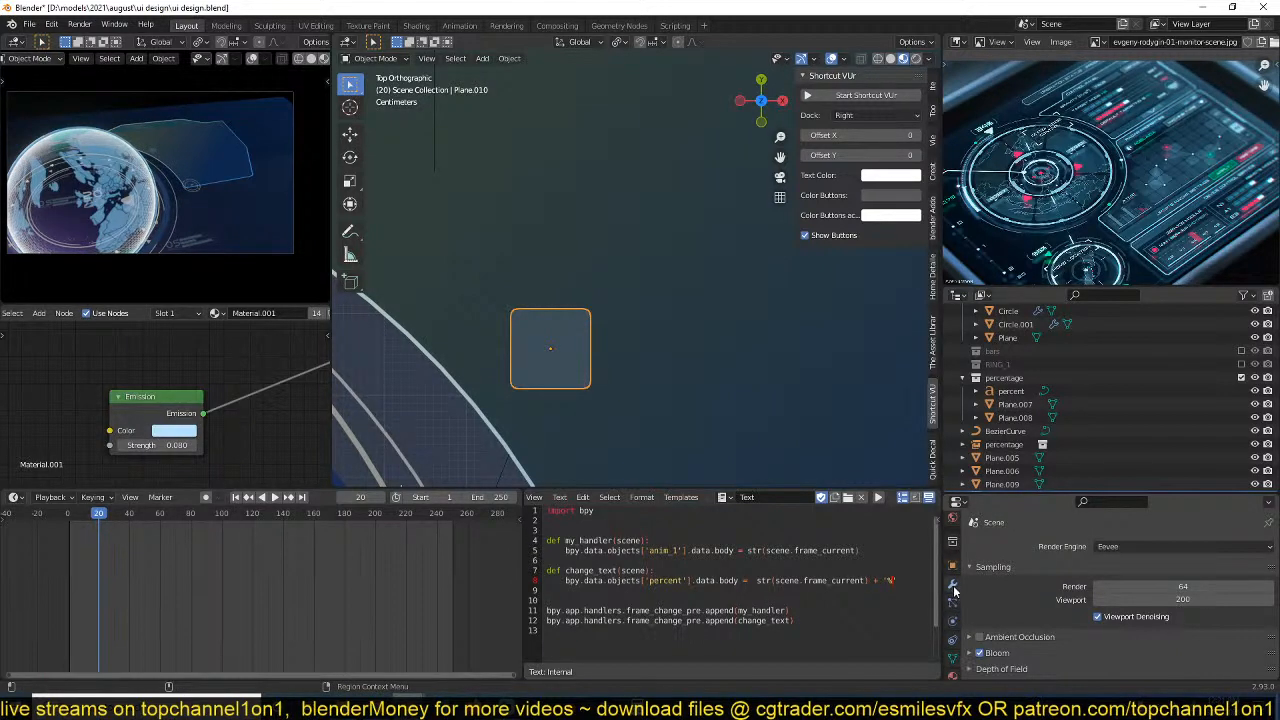
left_click(952, 583)
left_click(1065, 547)
left_click(982, 283)
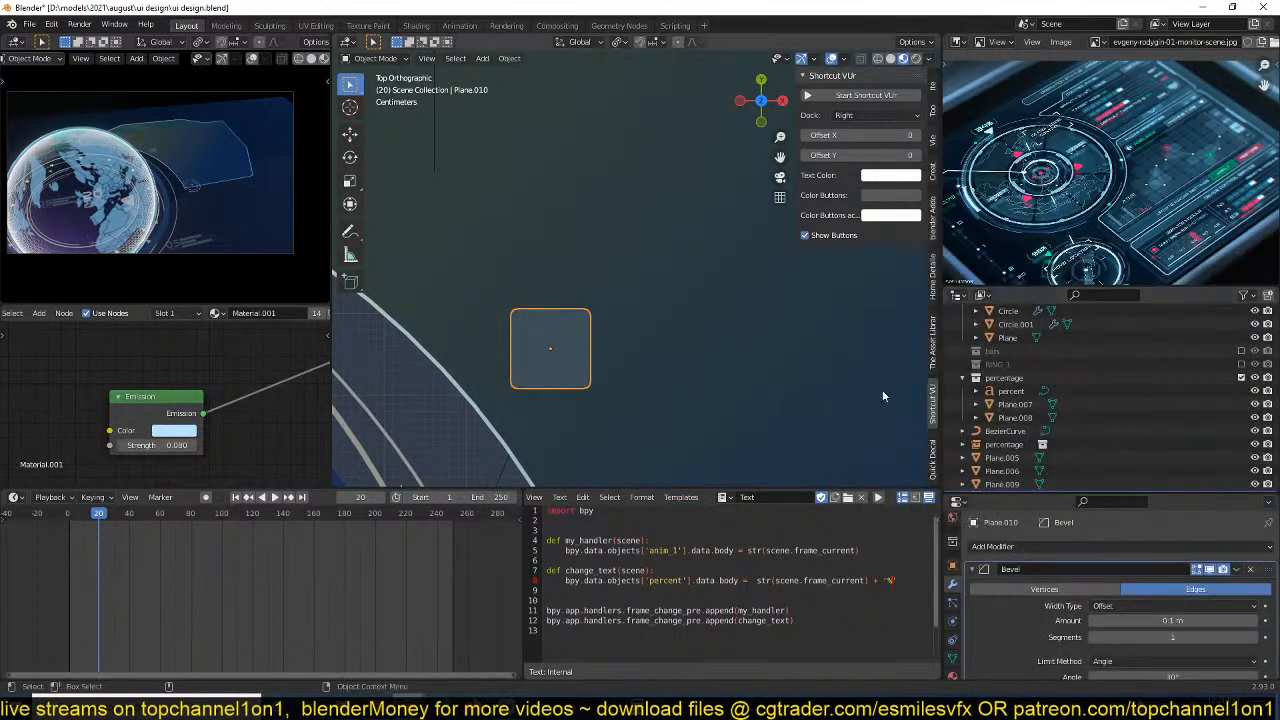
scroll(1077, 593, "down", 2)
scroll(1077, 593, "up", 2)
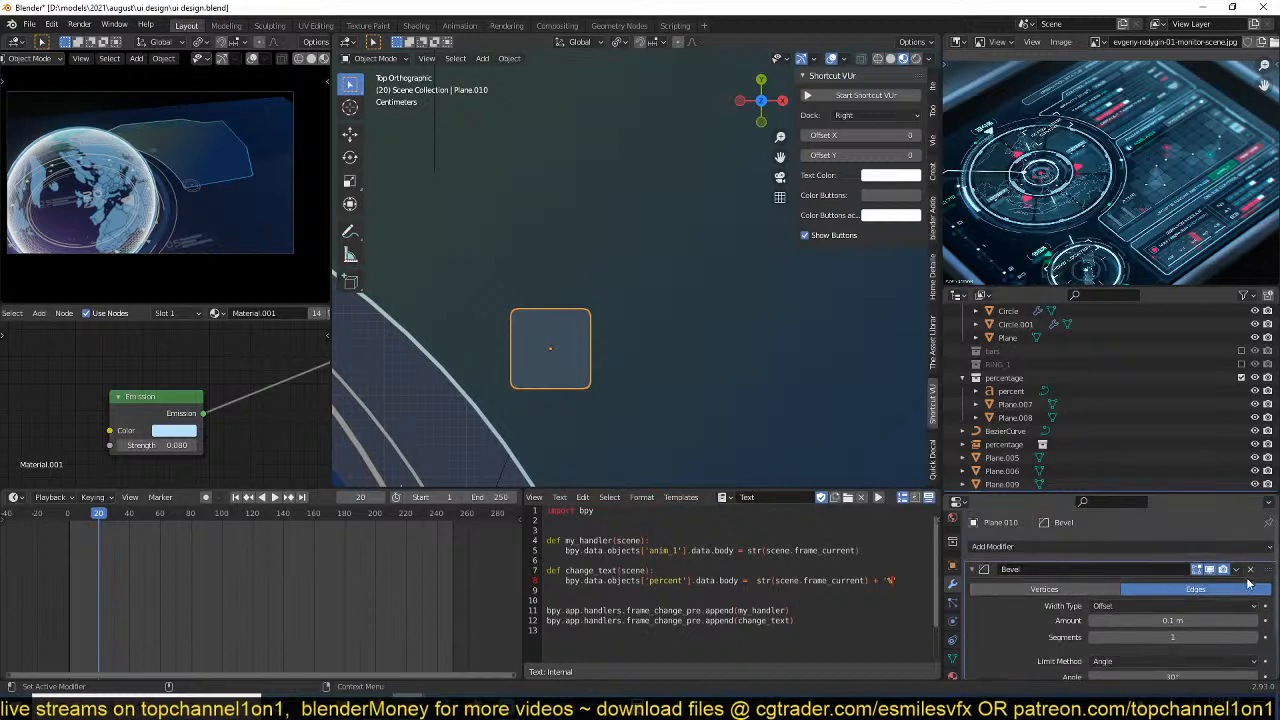
left_click(1250, 570)
Add an Array modifier to the rounded square with a relative X offset of 1.050 and a count of 7.
left_click(1238, 549)
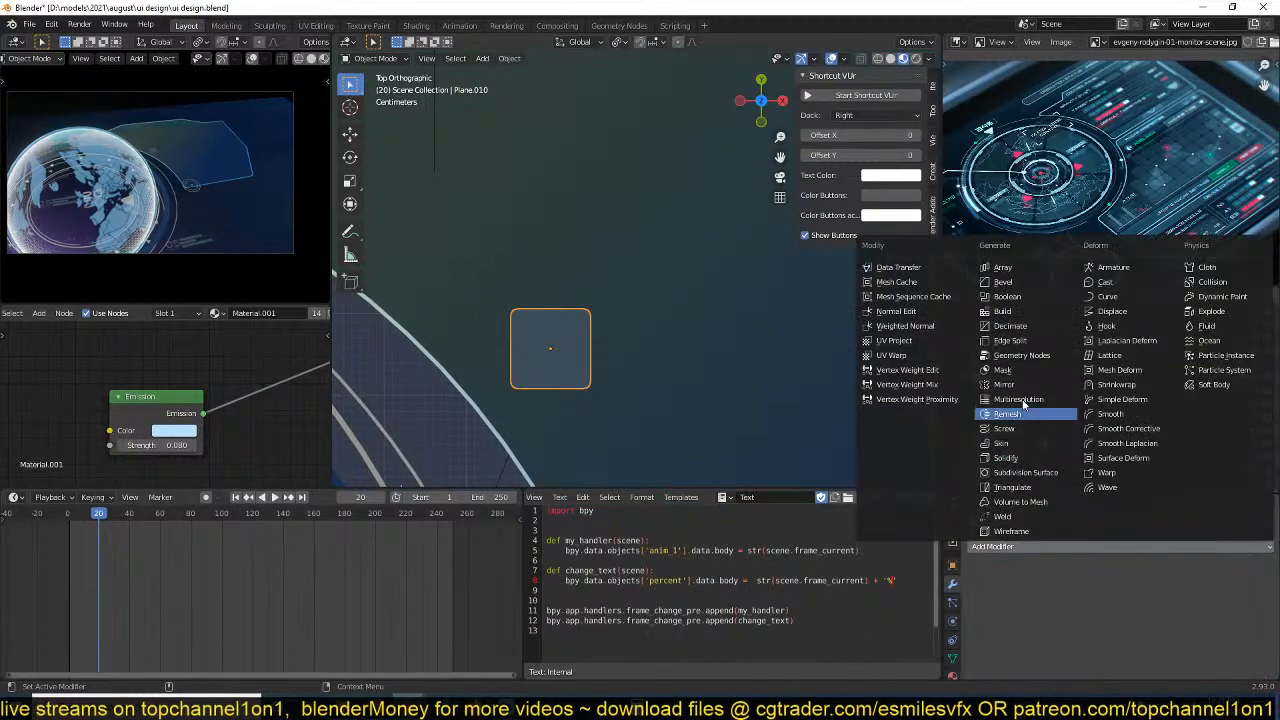
left_click(1002, 267)
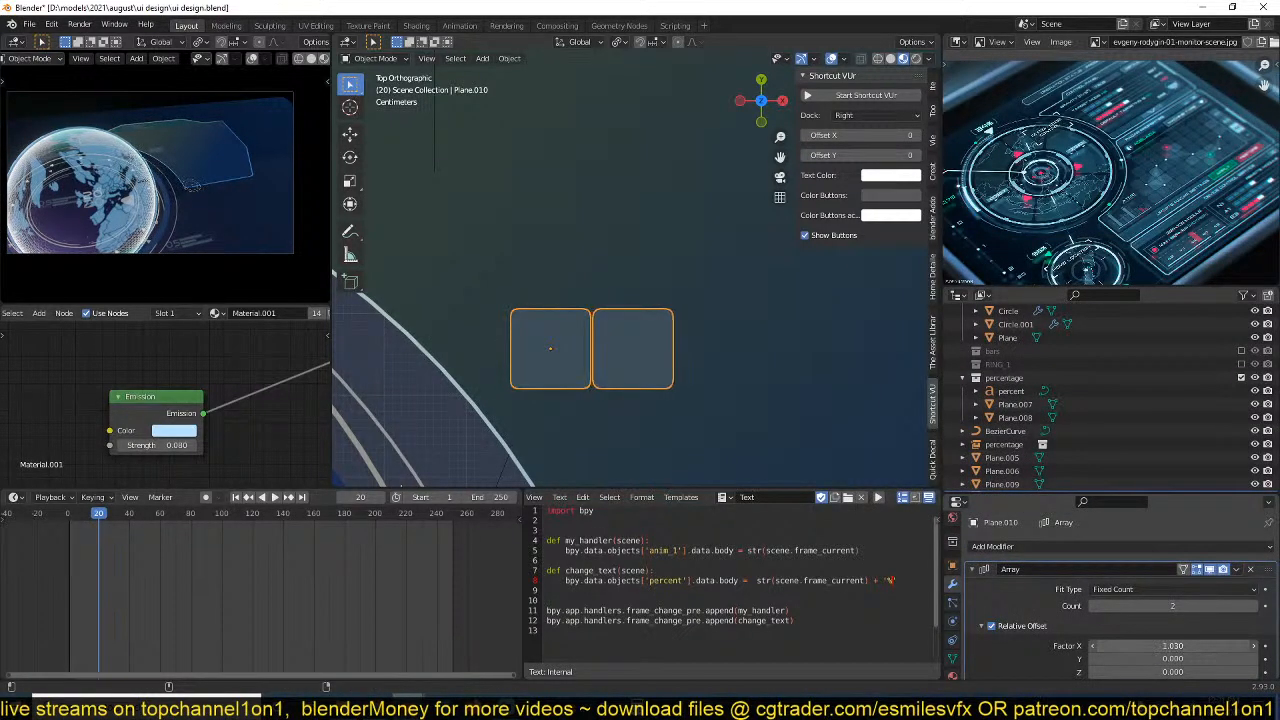
left_click_drag(1148, 609, 1200, 609)
scroll(624, 421, "down", 3)
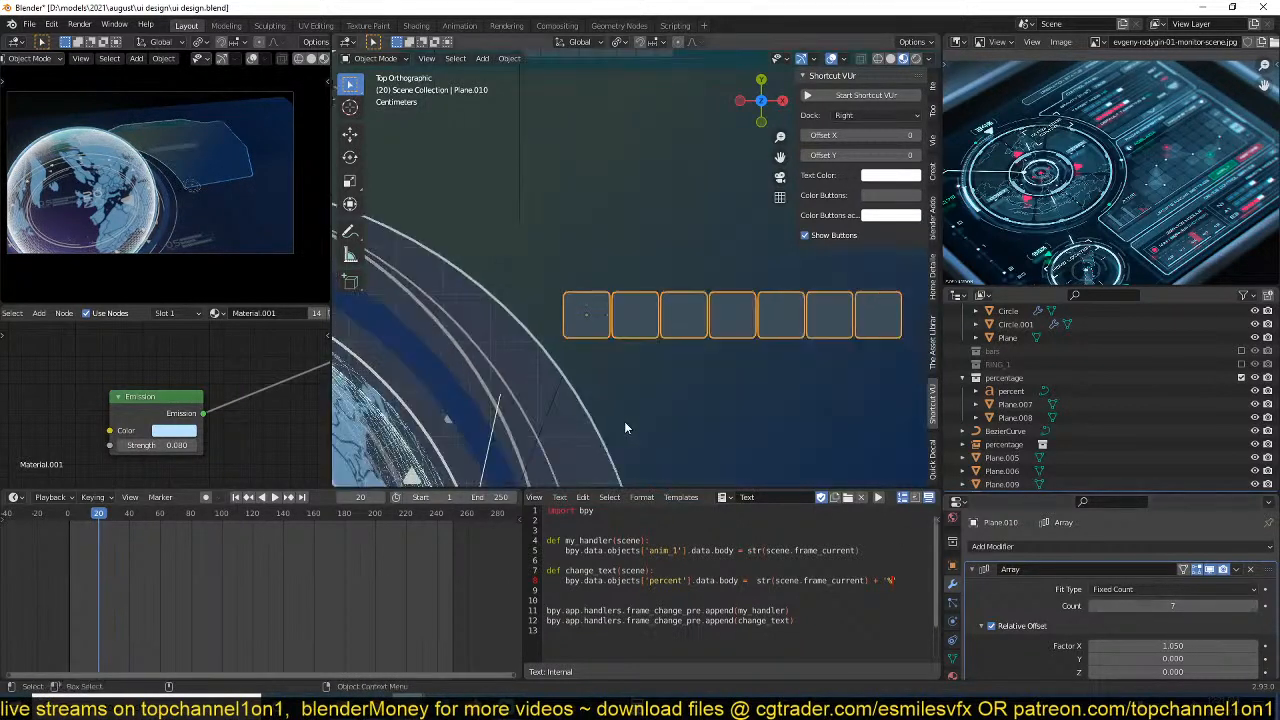
middle_click_drag(624, 421, 542, 359, "shift")
key("shift+d")
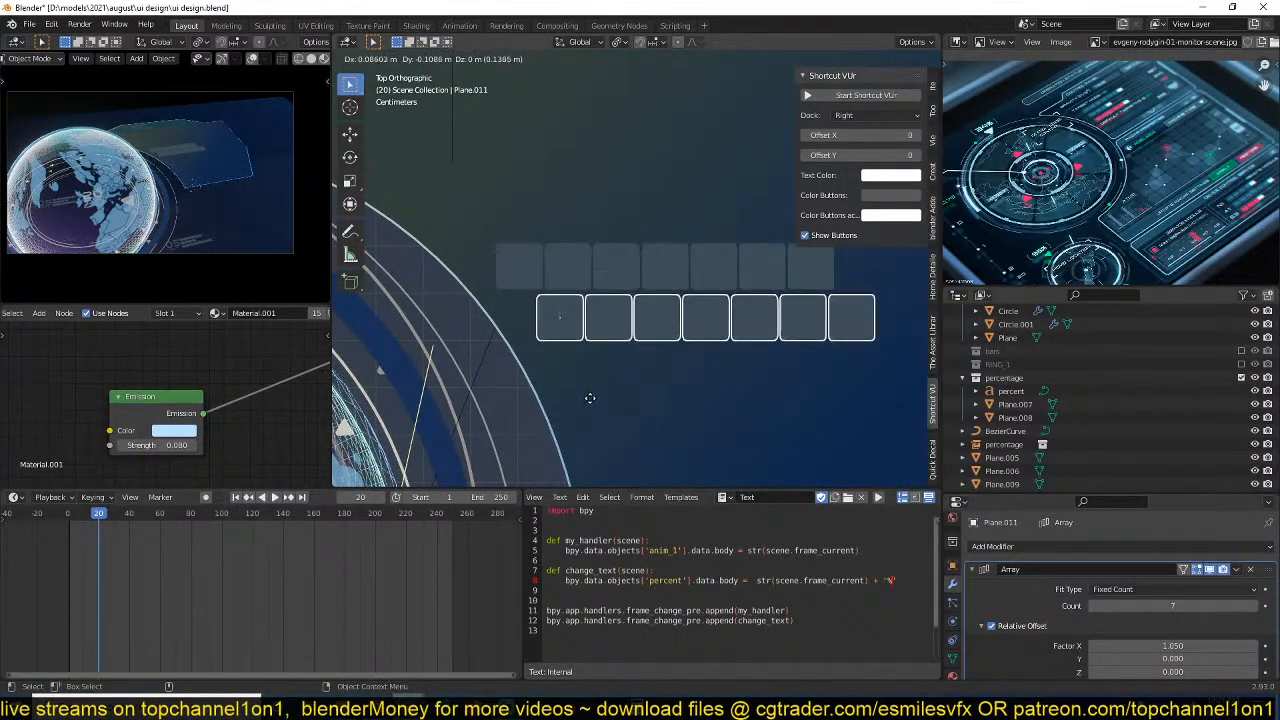
left_click(596, 397)
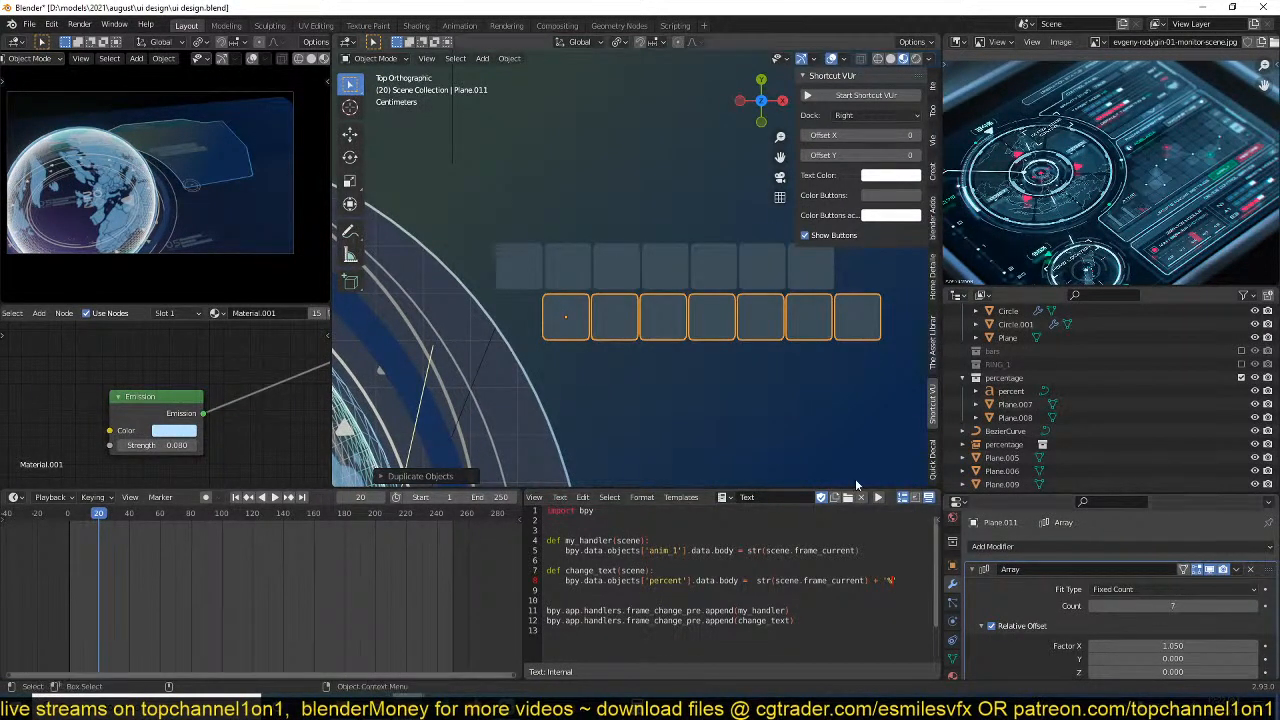
middle_click_drag(839, 488, 752, 485, "shift")
scroll(752, 479, "down", 3)
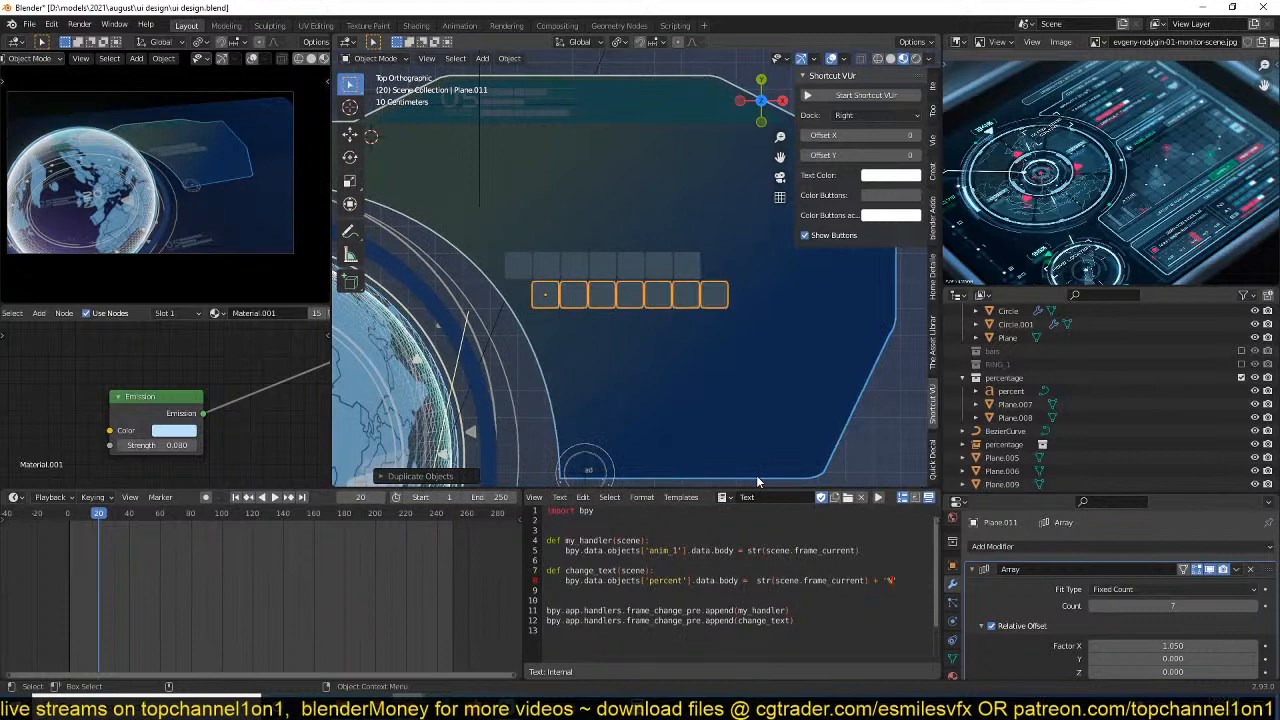
key("Delete")
Increase the Array count on the remaining row of squares to 13.
left_click(680, 267)
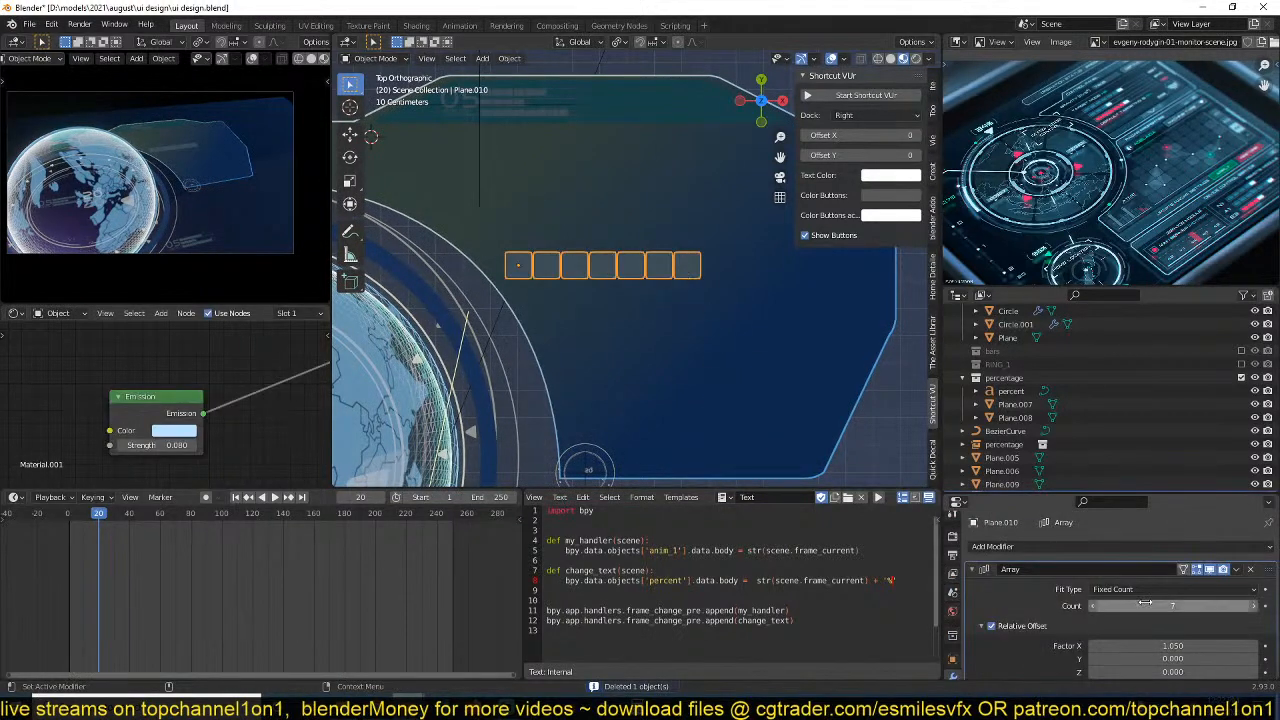
left_click_drag(1160, 606, 1168, 606)
left_click(985, 573)
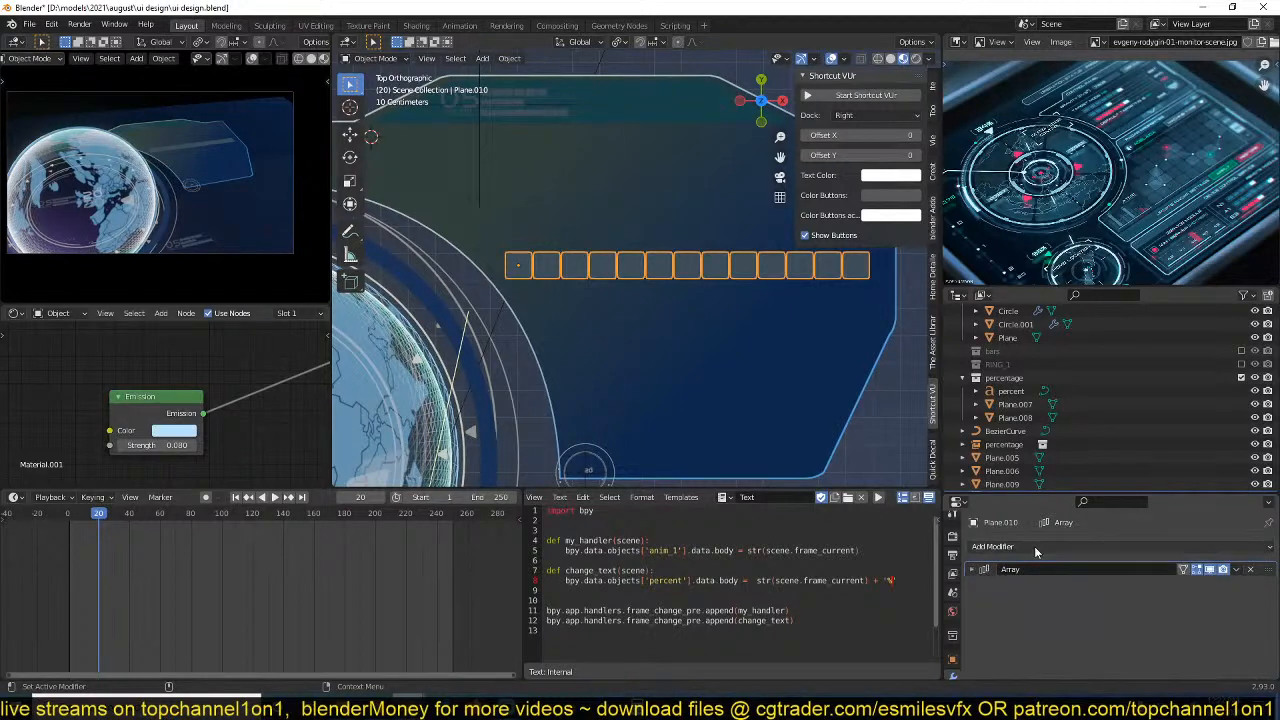
Add a second Array modifier with relative offsets X 0 and Y -1.160 and a count of 5.
left_click(995, 546)
left_click(1025, 281)
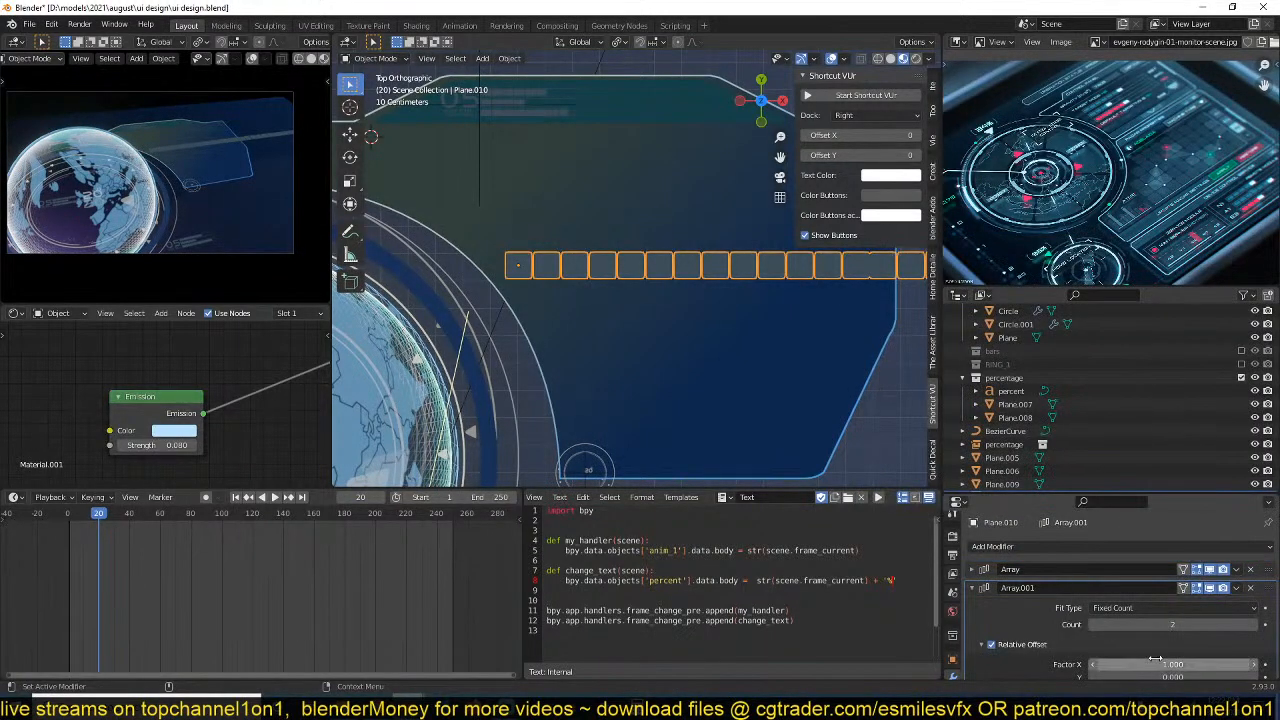
scroll(1150, 580, "down", 4)
left_click_drag(1185, 562, 1146, 575)
left_click_drag(1180, 524, 1210, 524)
scroll(1140, 540, "up", 4)
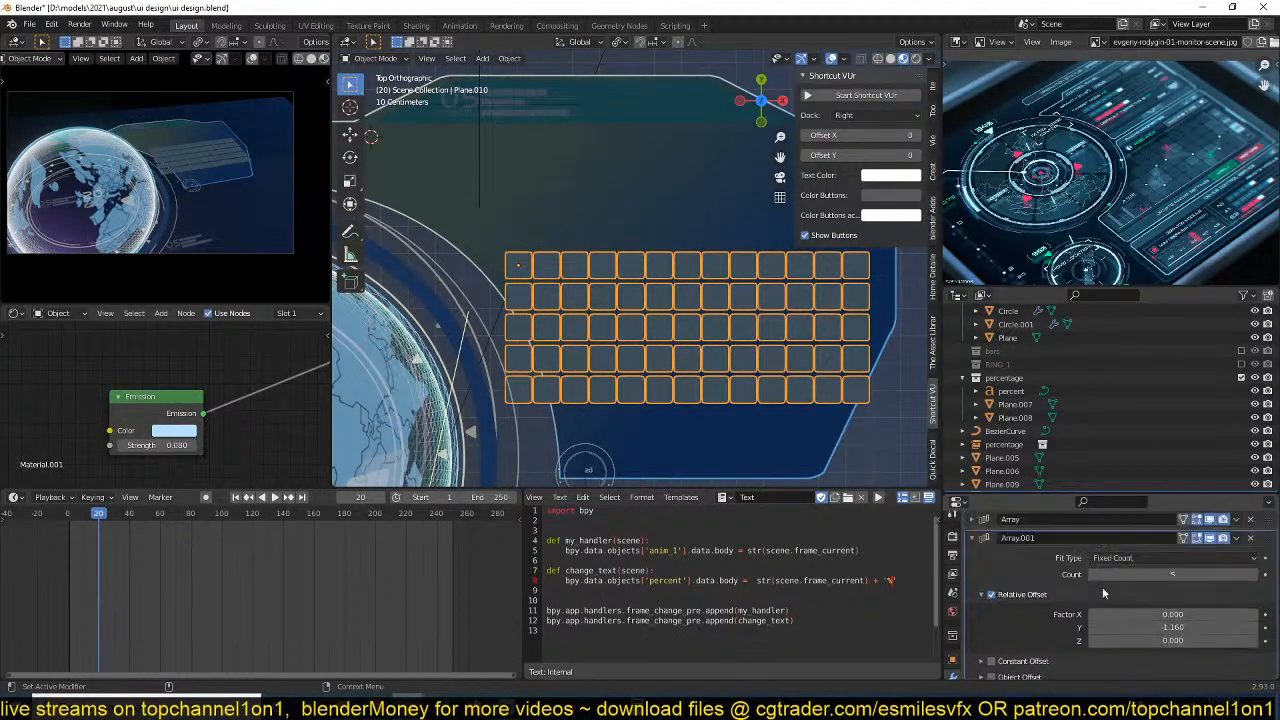
Convert the arrayed grid of squares to a plain mesh.
right_click(675, 501)
left_click(686, 421)
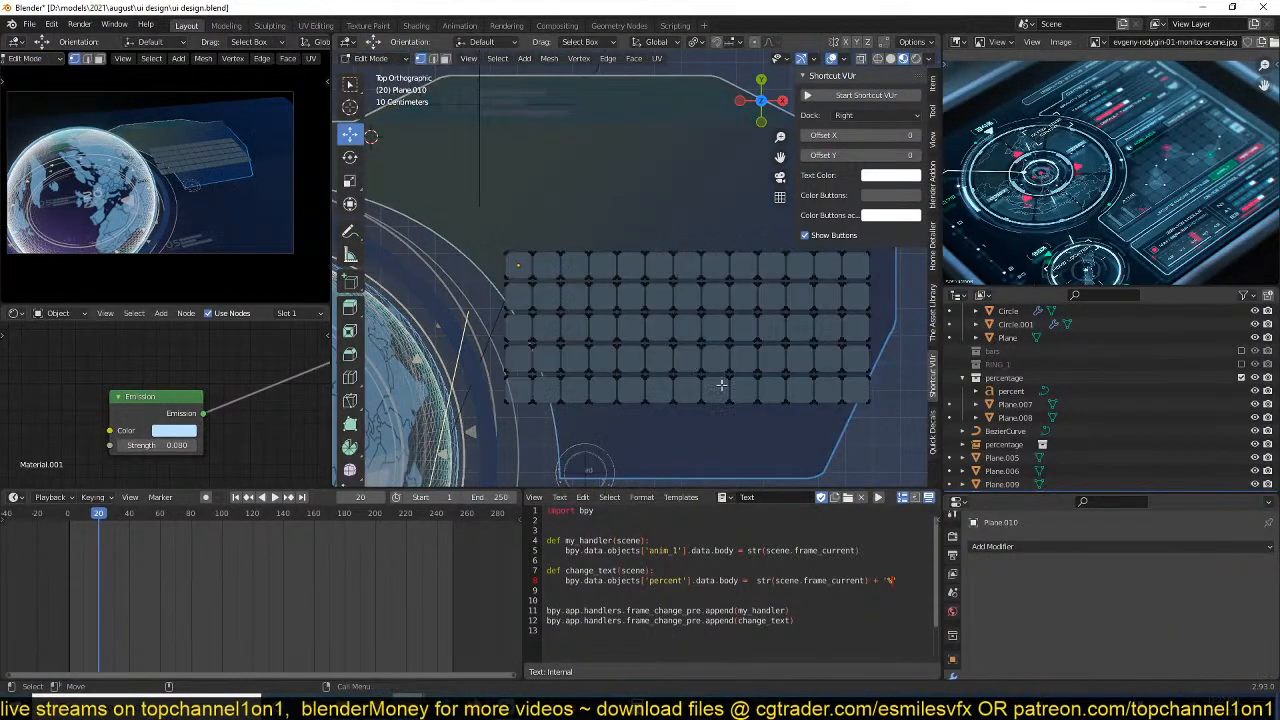
scroll(665, 386, "up", 2)
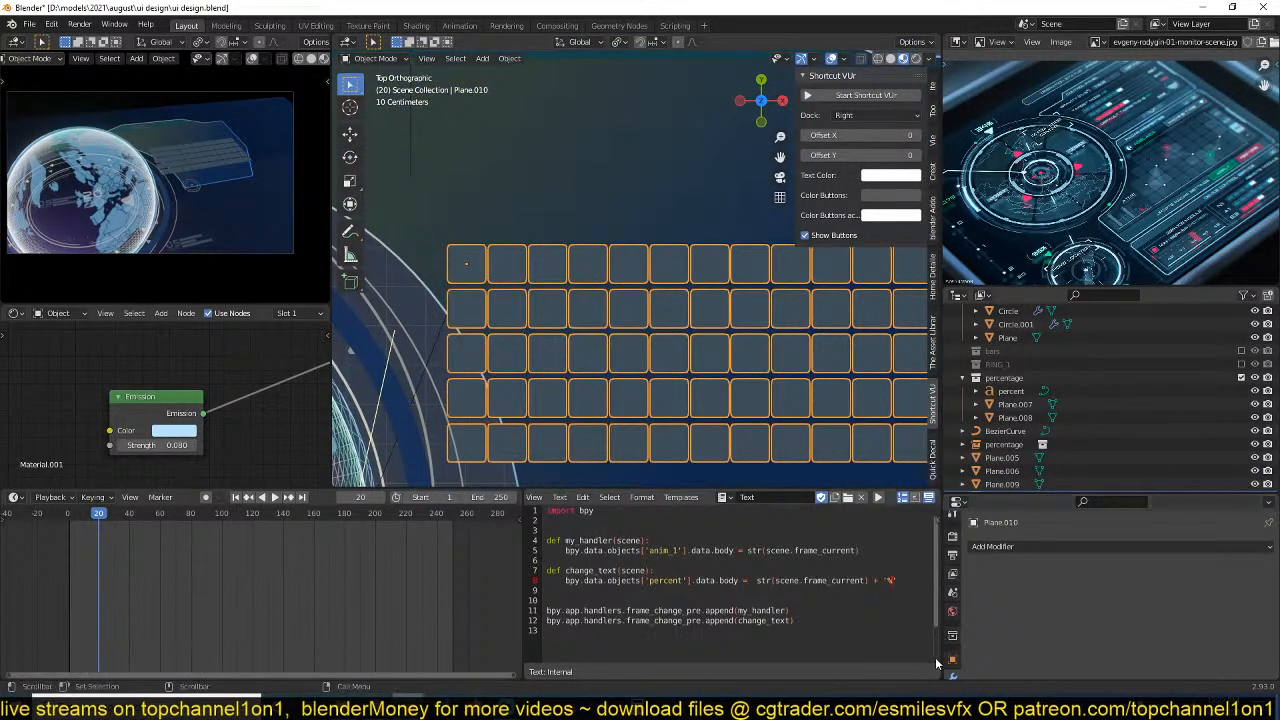
Add a second material slot to the grid and assign Material.004 to it.
left_click(952, 641)
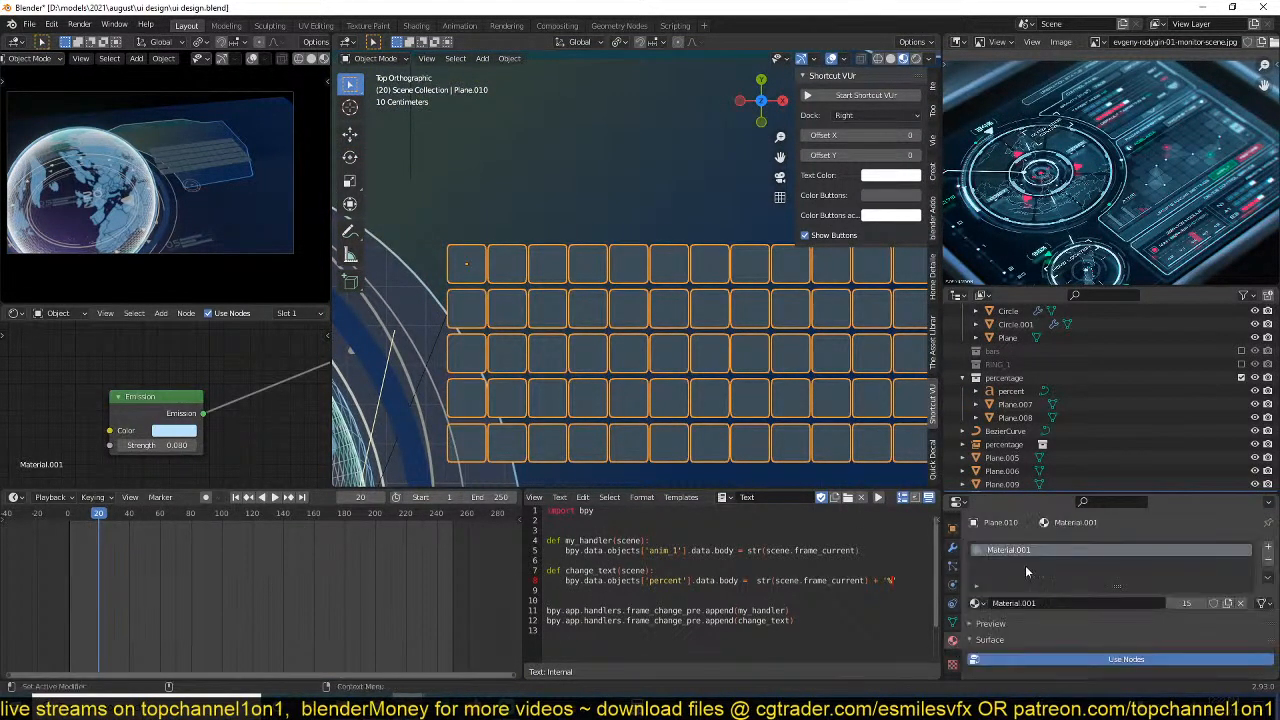
left_click(1266, 544)
left_click(975, 630)
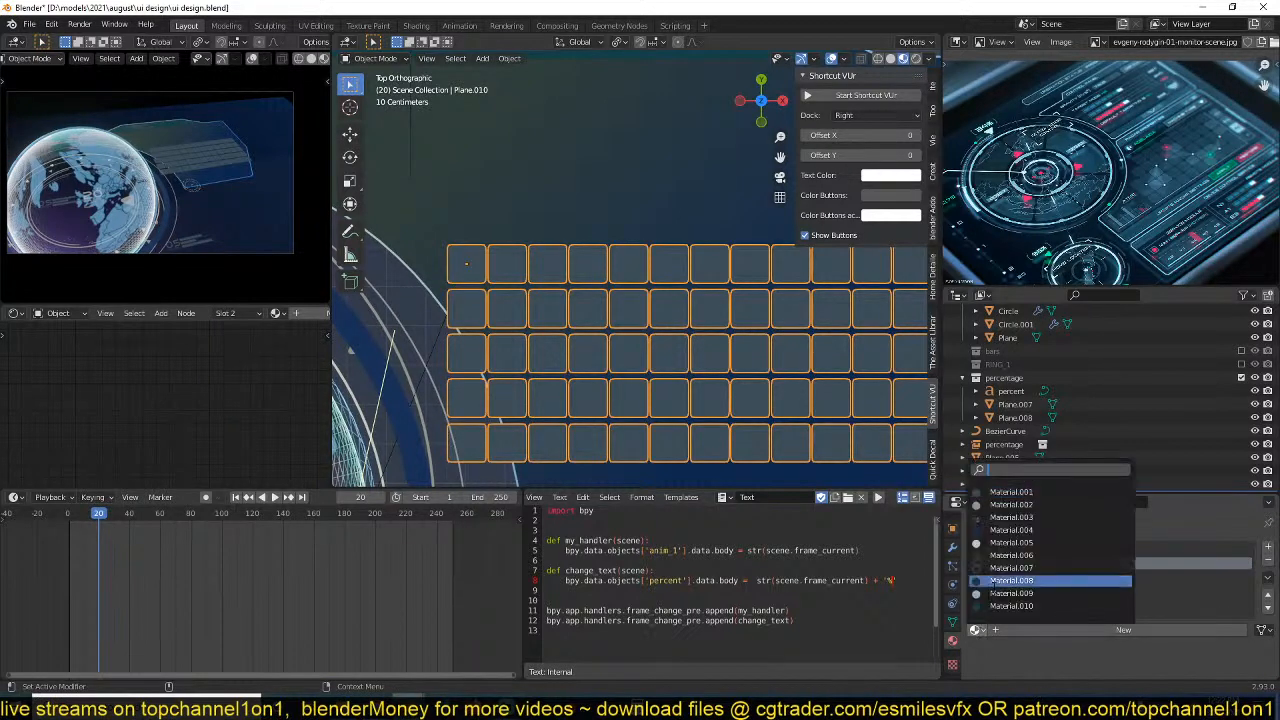
left_click(1000, 530)
Enter Edit Mode on the grid, switch to face selection and select all of its squares.
key("Tab")
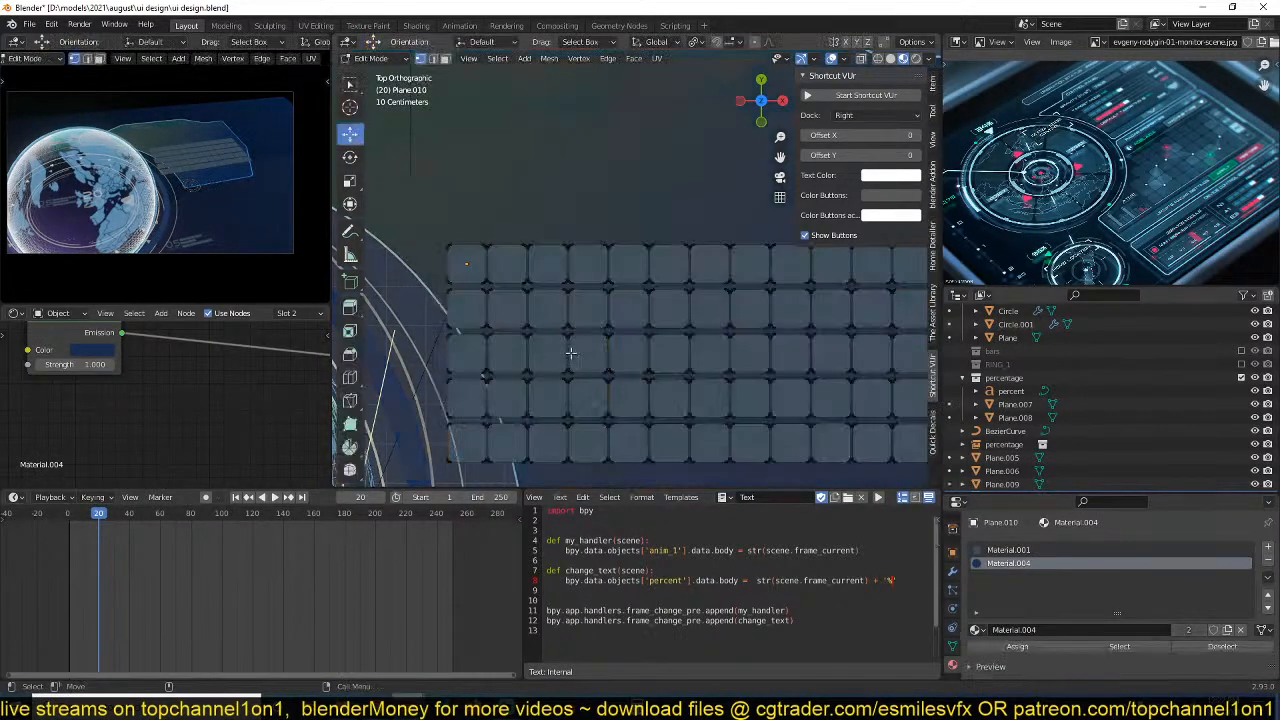
left_click(512, 320)
left_click(638, 368, "shift")
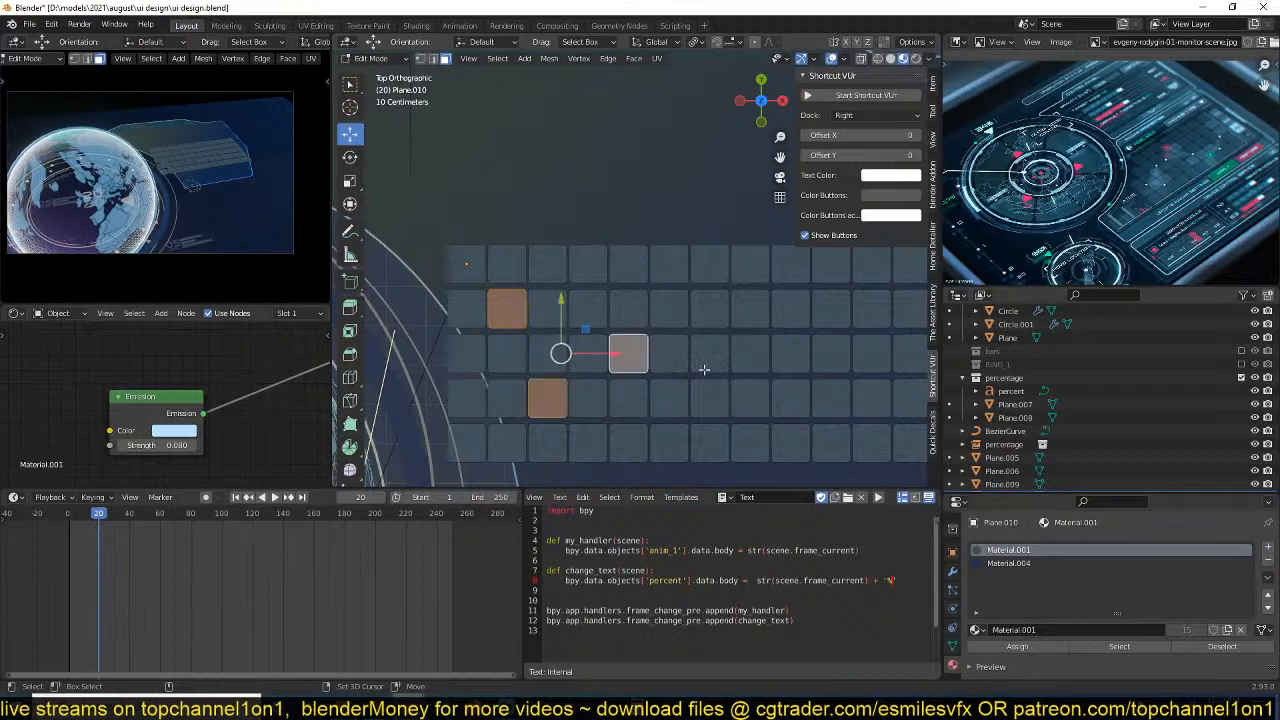
key("ctrl+l")
key("Tab")
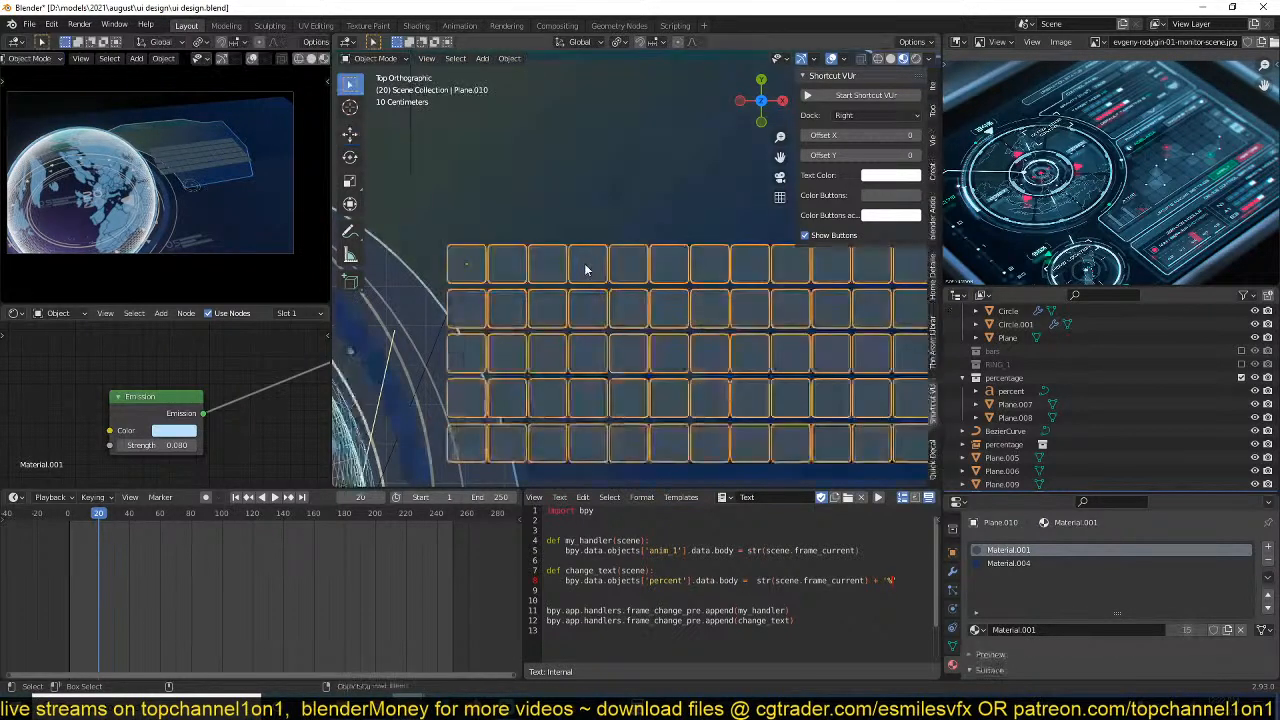
key("Tab")
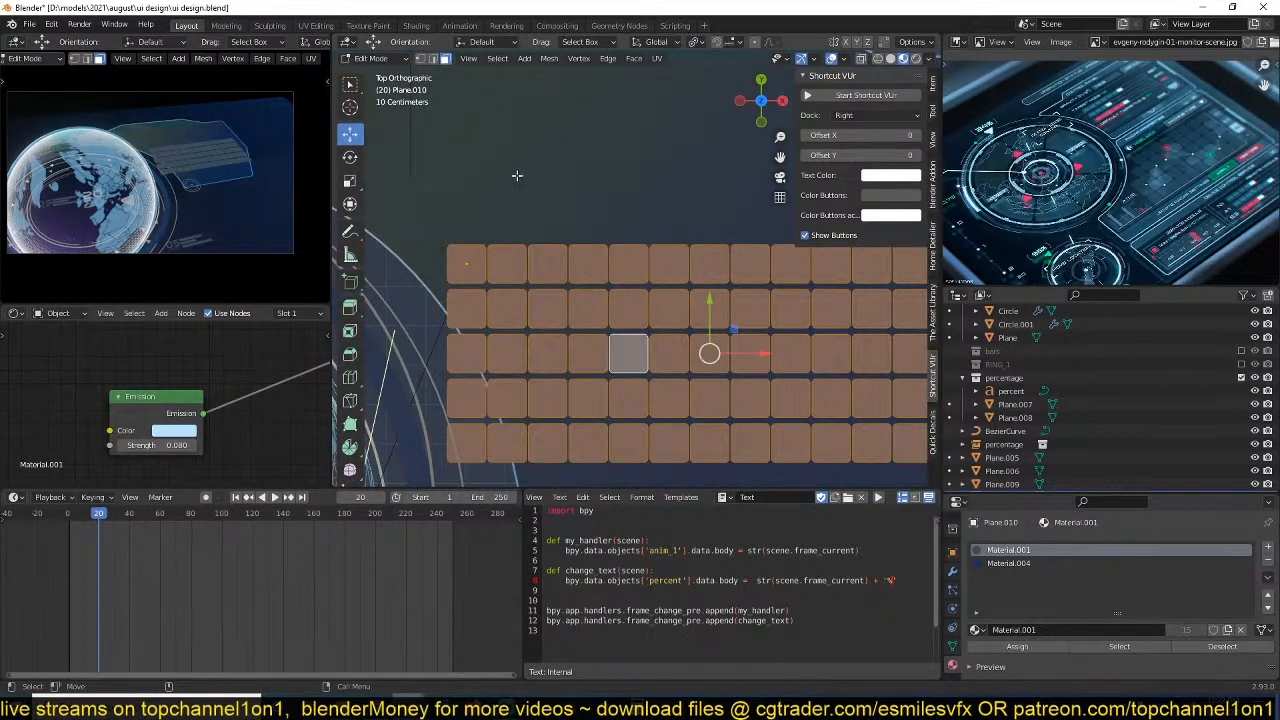
left_click(474, 157)
key("ctrl+z")
Randomly deselect squares with Select Random, using the Deselect action and a ratio of 0.545.
left_click(498, 58)
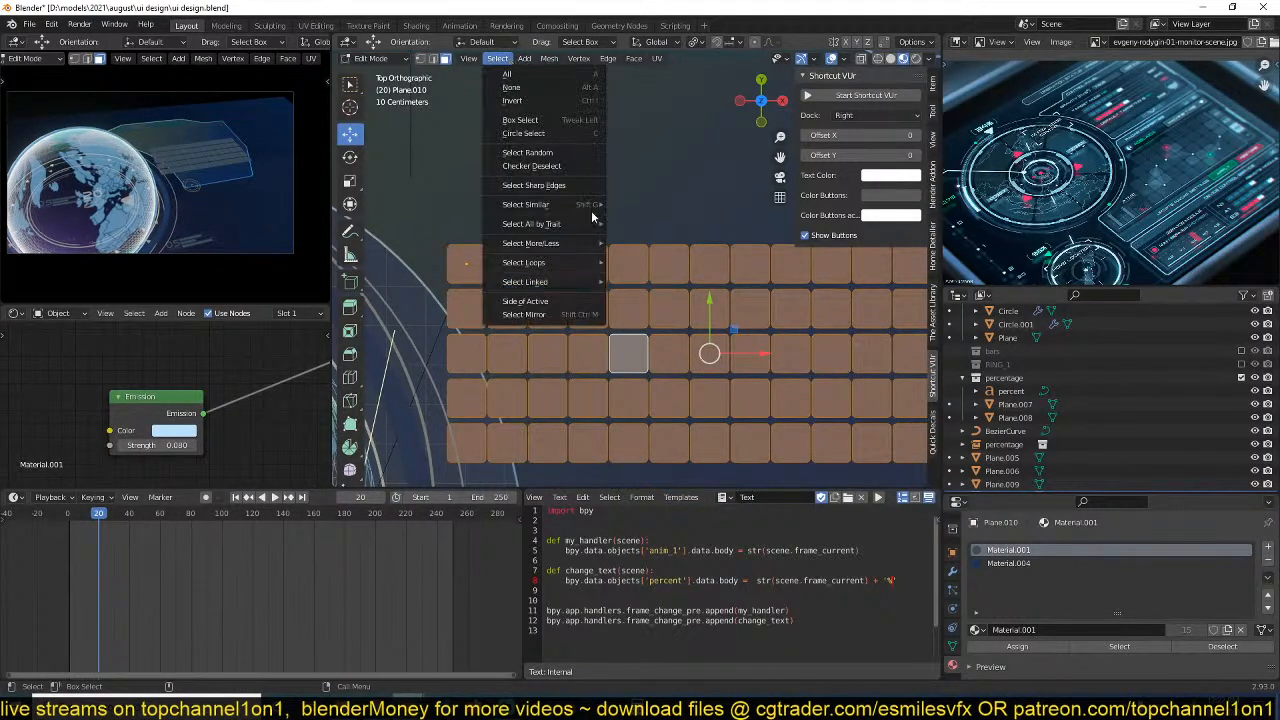
left_click(577, 155)
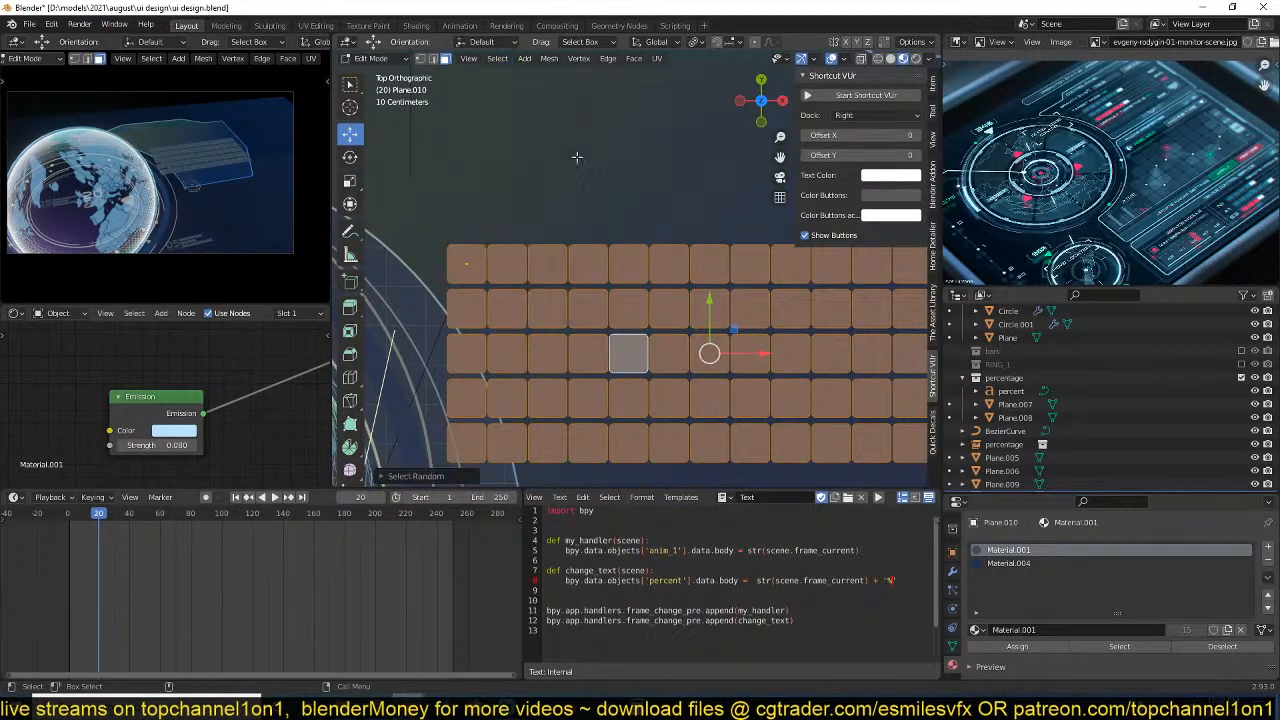
left_click(425, 476)
left_click(495, 471)
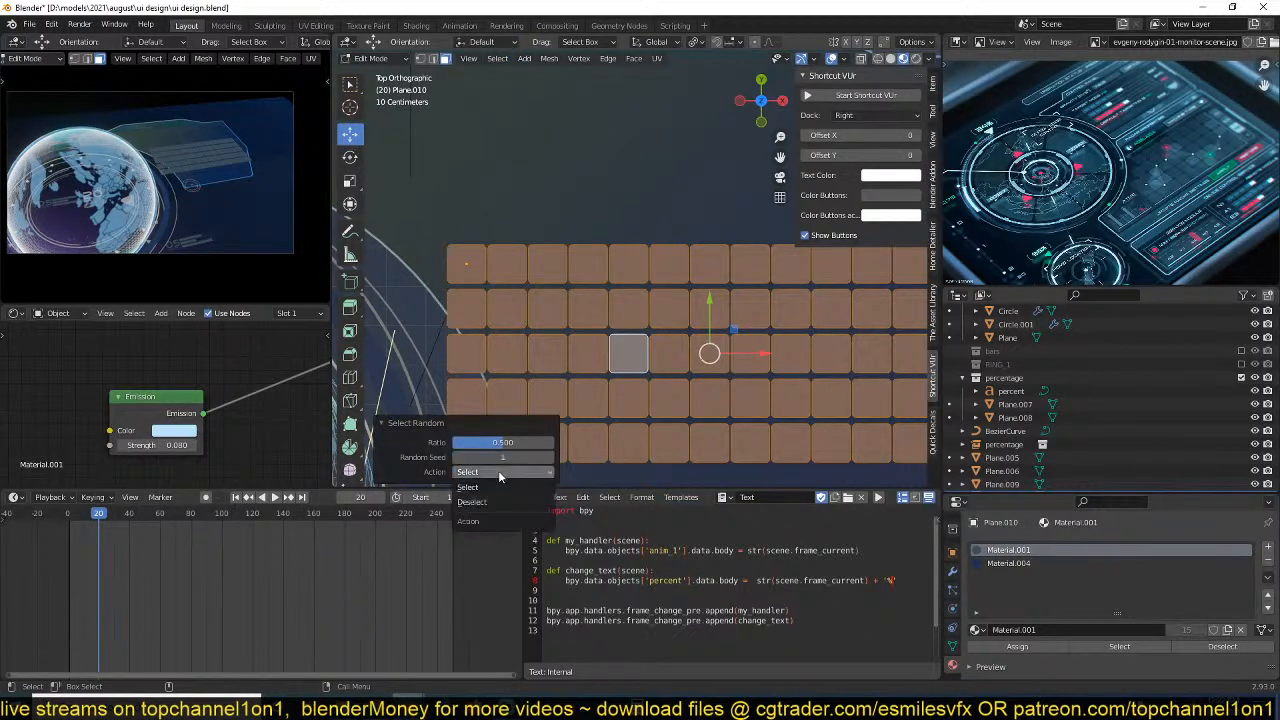
left_click(487, 502)
left_click_drag(502, 447, 540, 430)
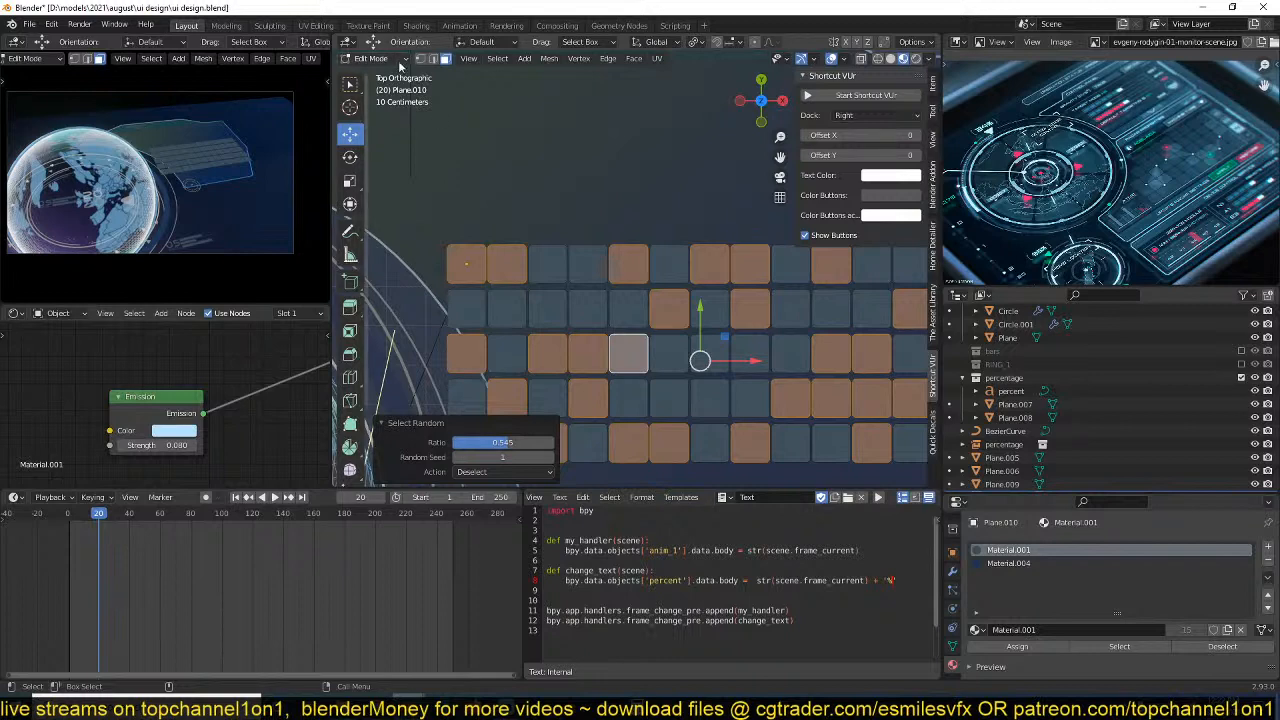
Switch the grid to Vertex Paint mode and set the brush colour to black.
key("Tab")
key("Tab")
key("Tab")
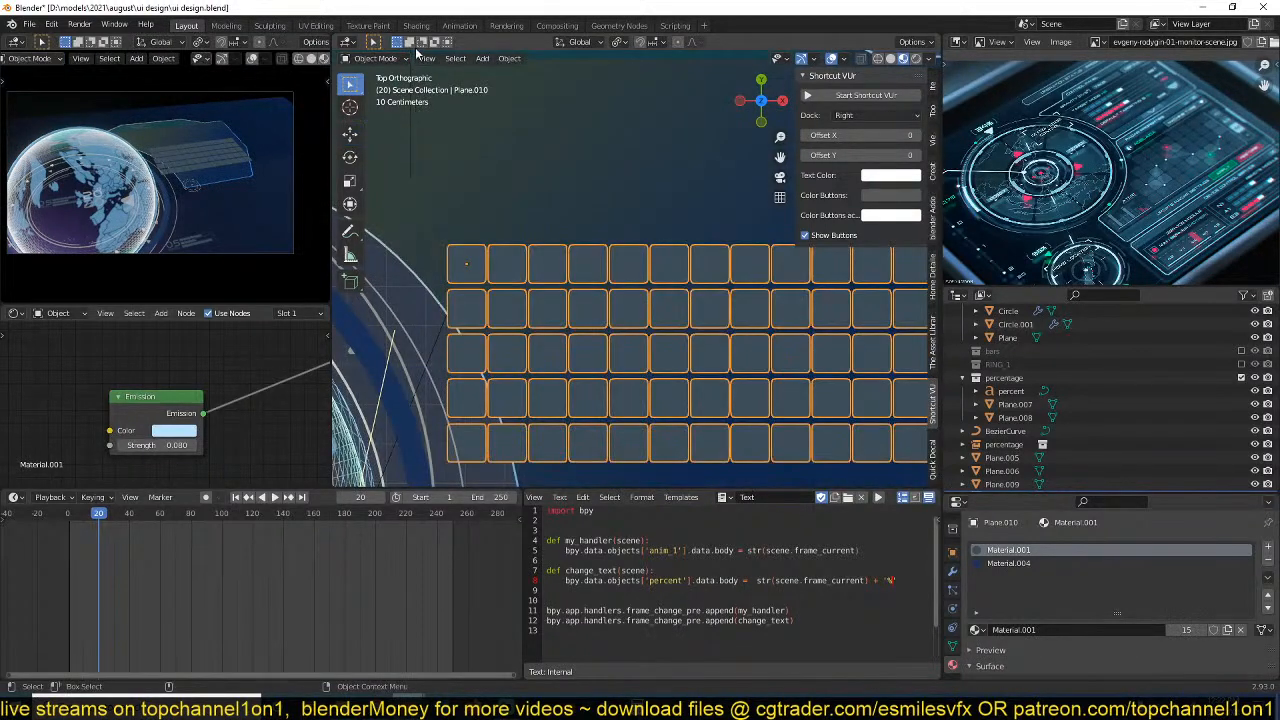
left_click(398, 60)
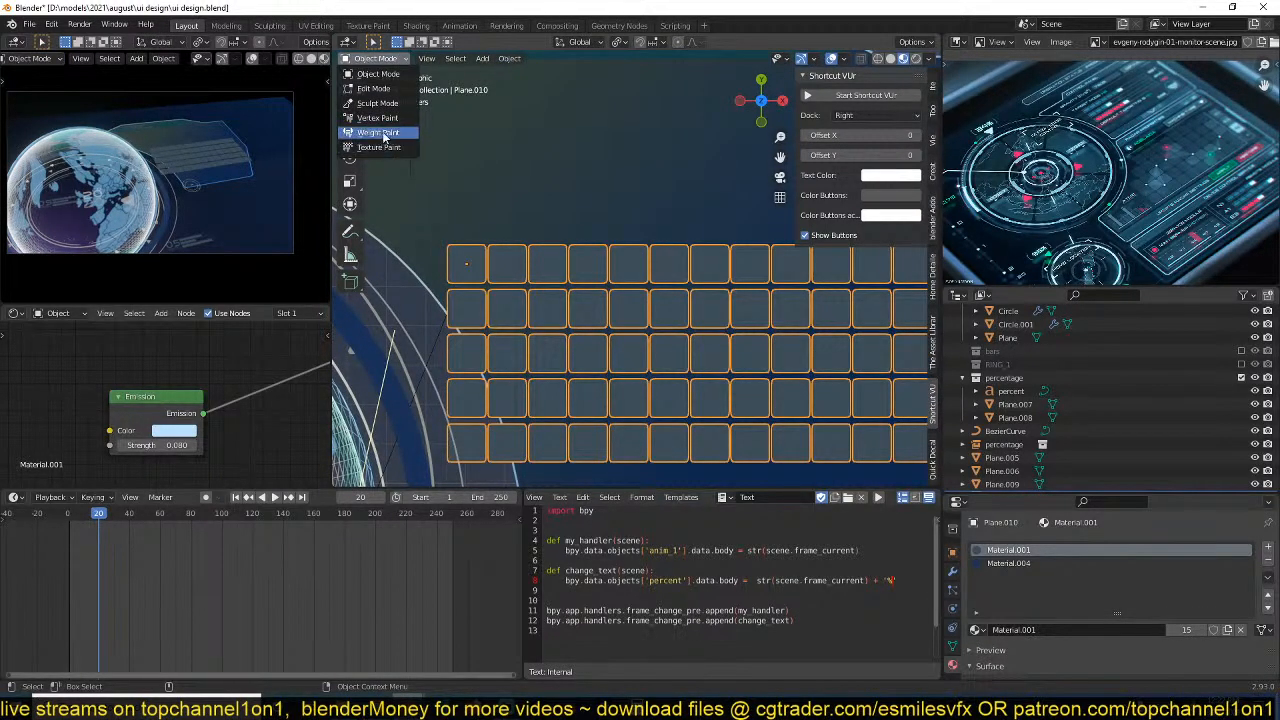
left_click(385, 118)
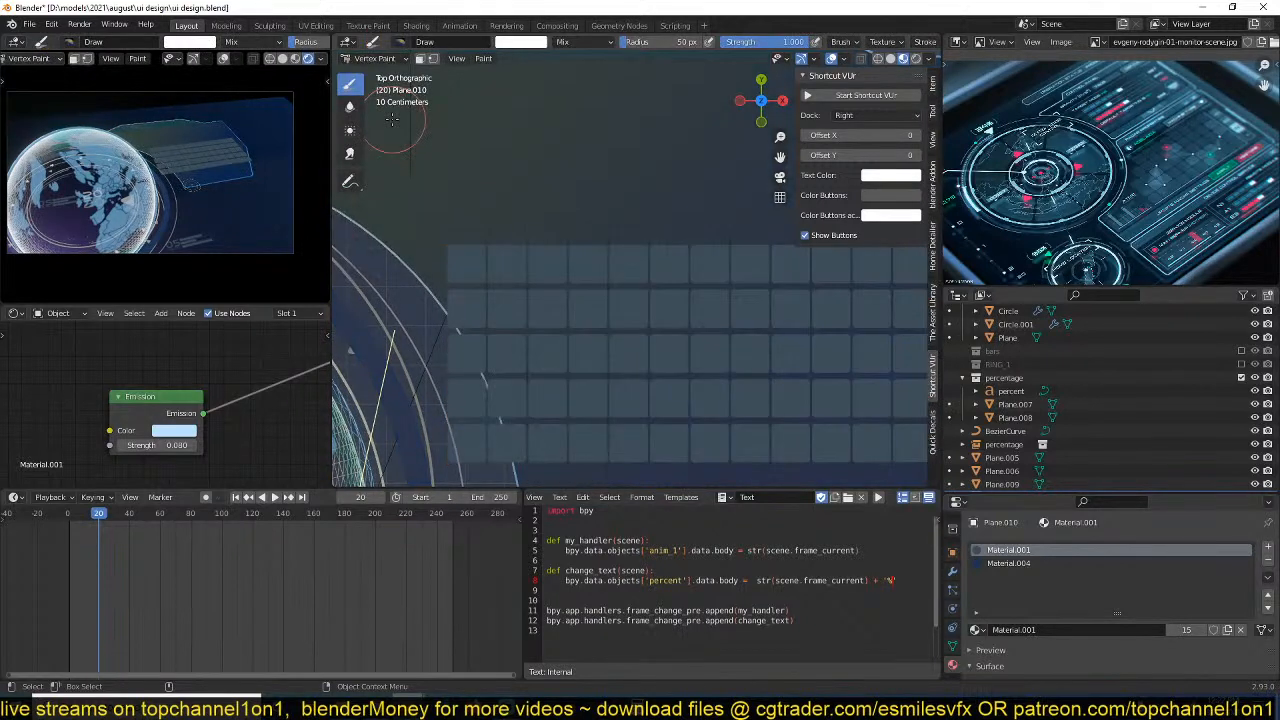
left_click(521, 43)
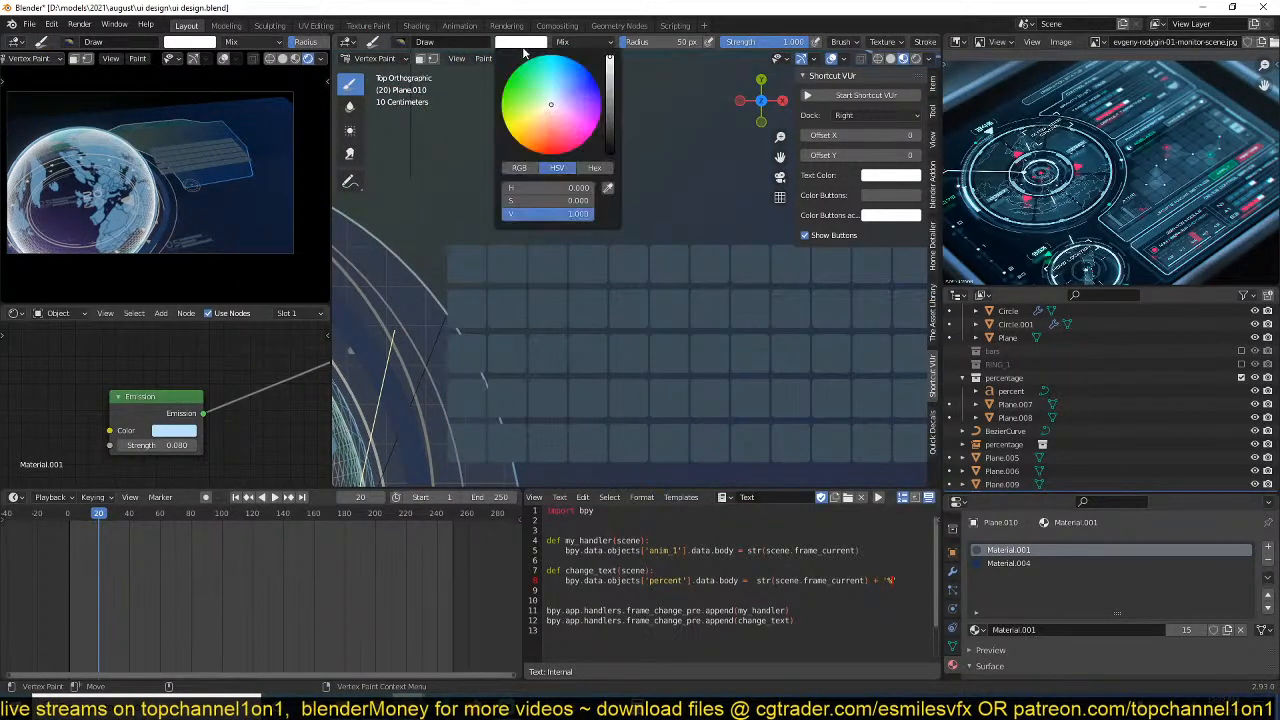
left_click_drag(608, 128, 608, 152)
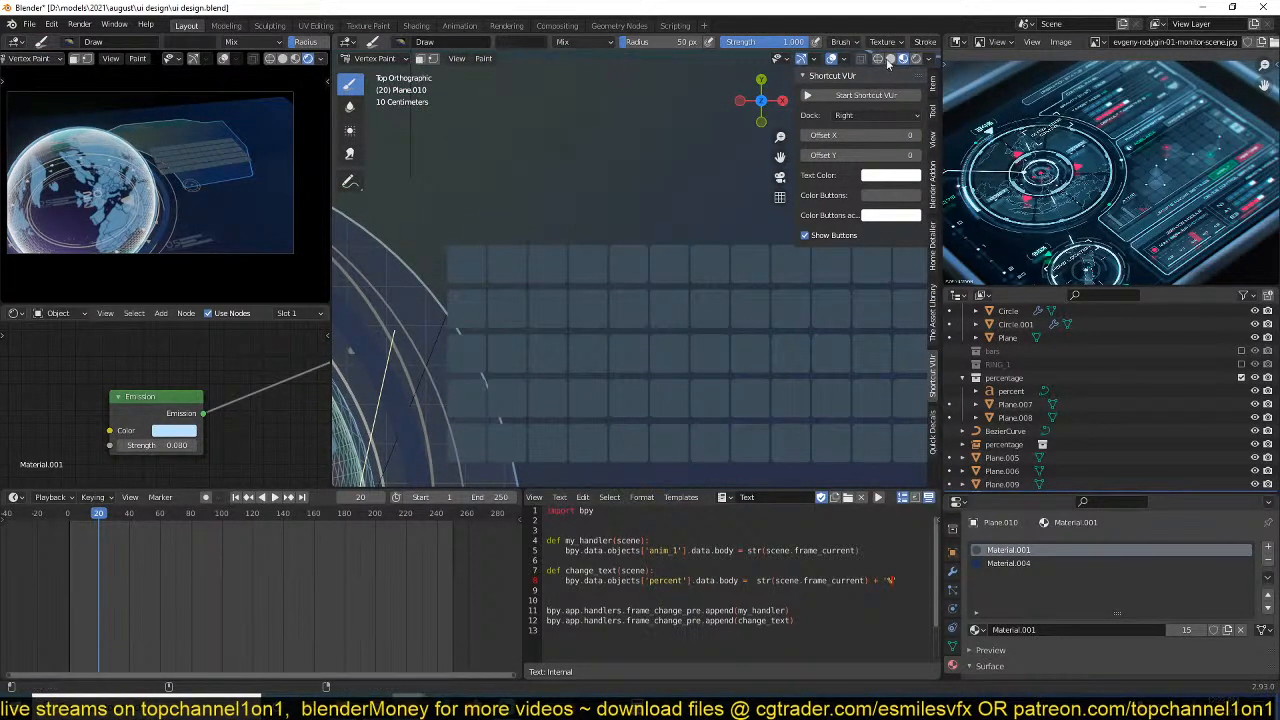
Try to fill the grid with the black vertex colour in solid shading.
left_click(890, 60)
middle_click_drag(604, 205, 645, 117)
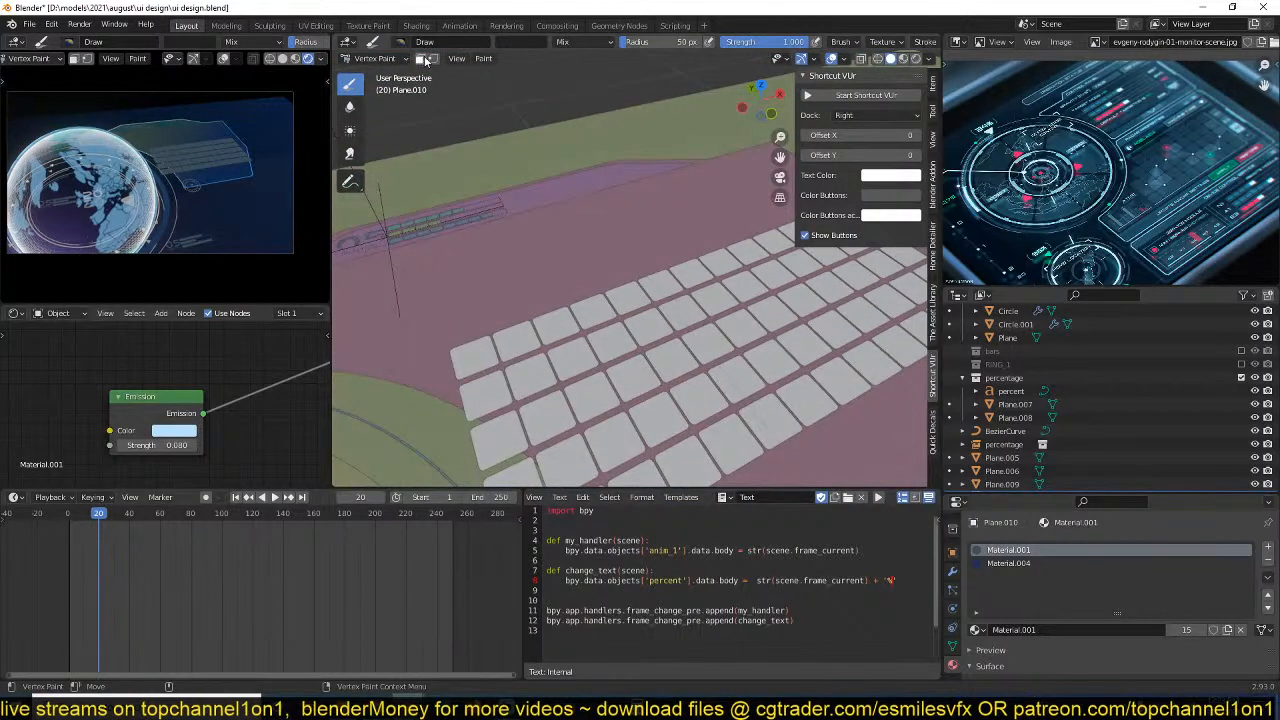
left_click(484, 59)
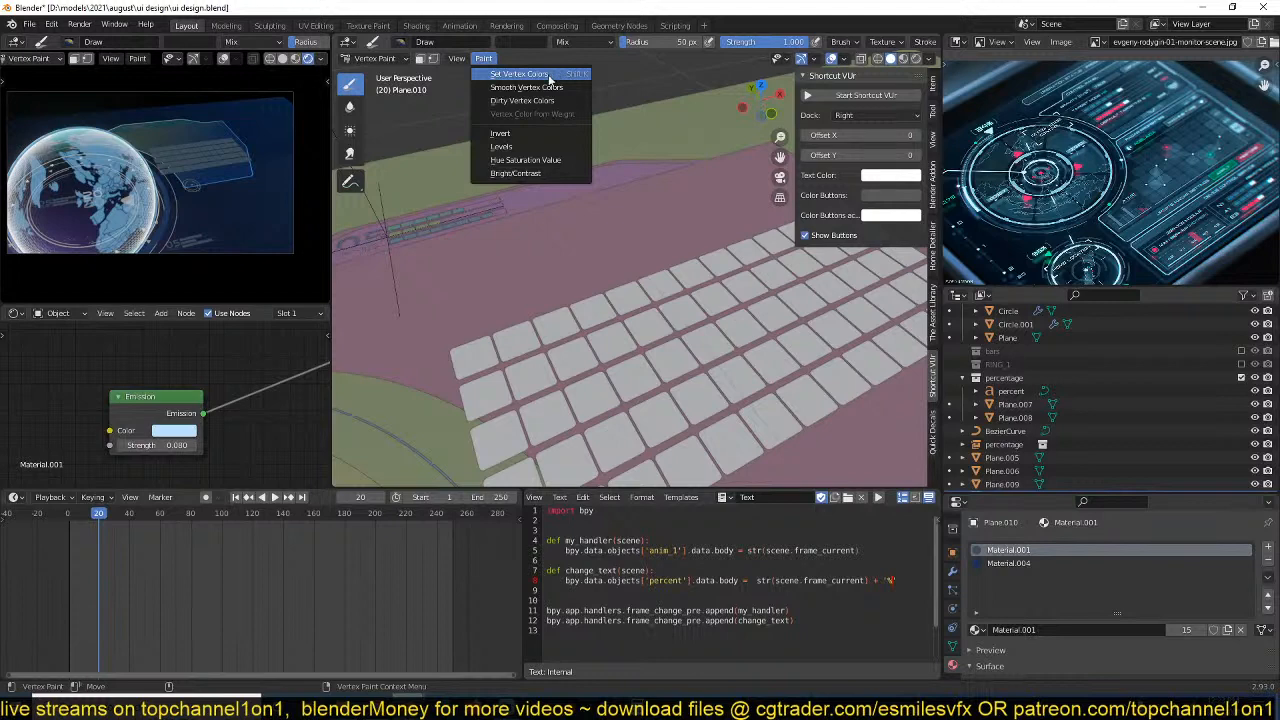
left_click(520, 74)
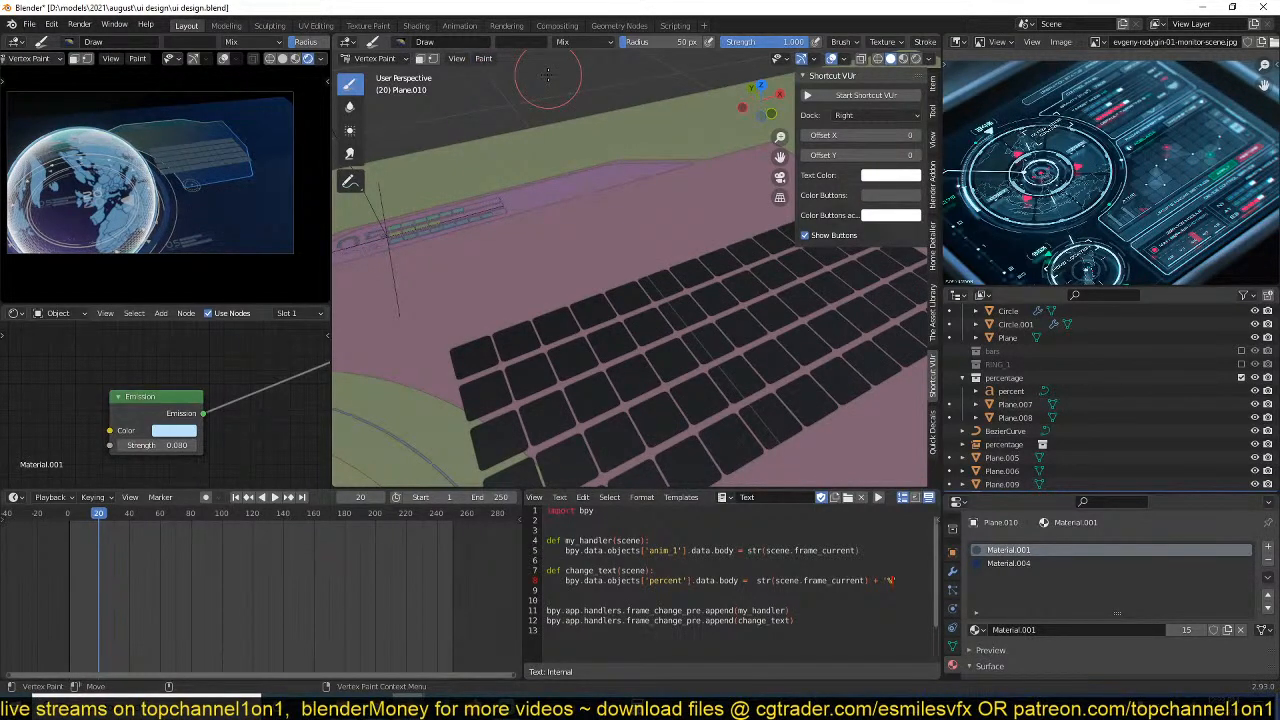
Enable face selection masking and fill only the selected squares with the black vertex colour.
left_click(420, 58)
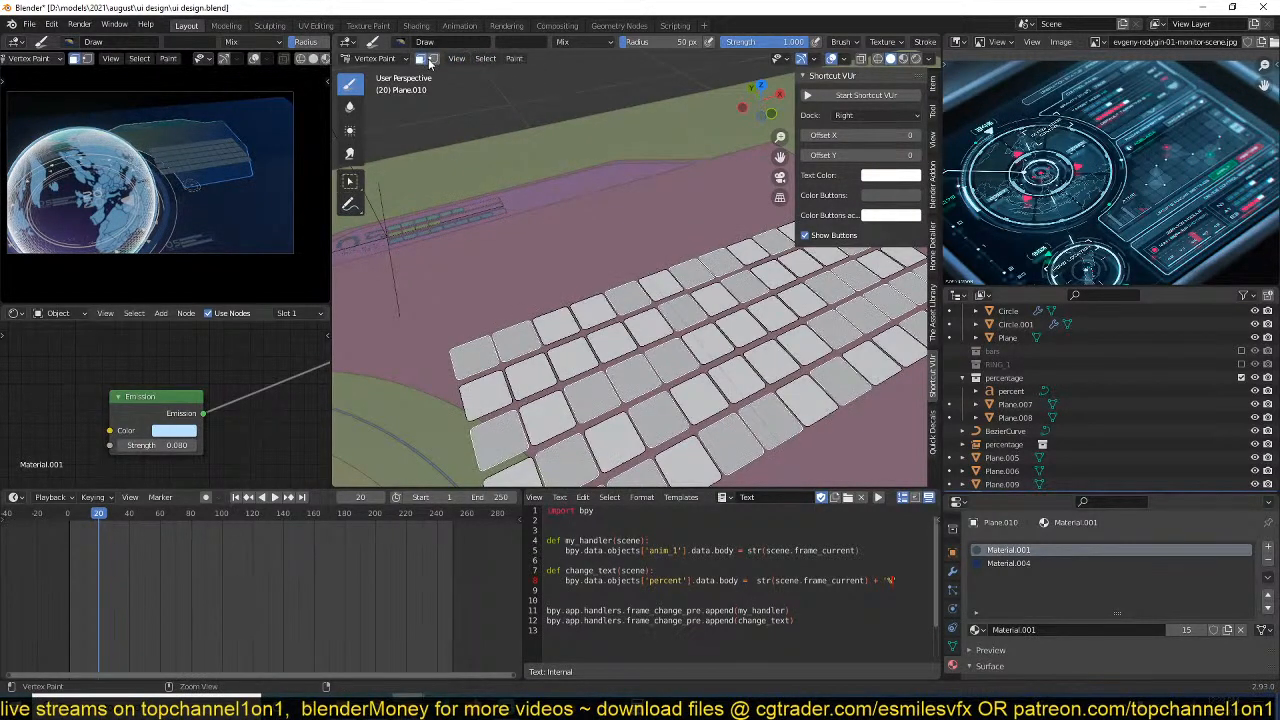
left_click(512, 58)
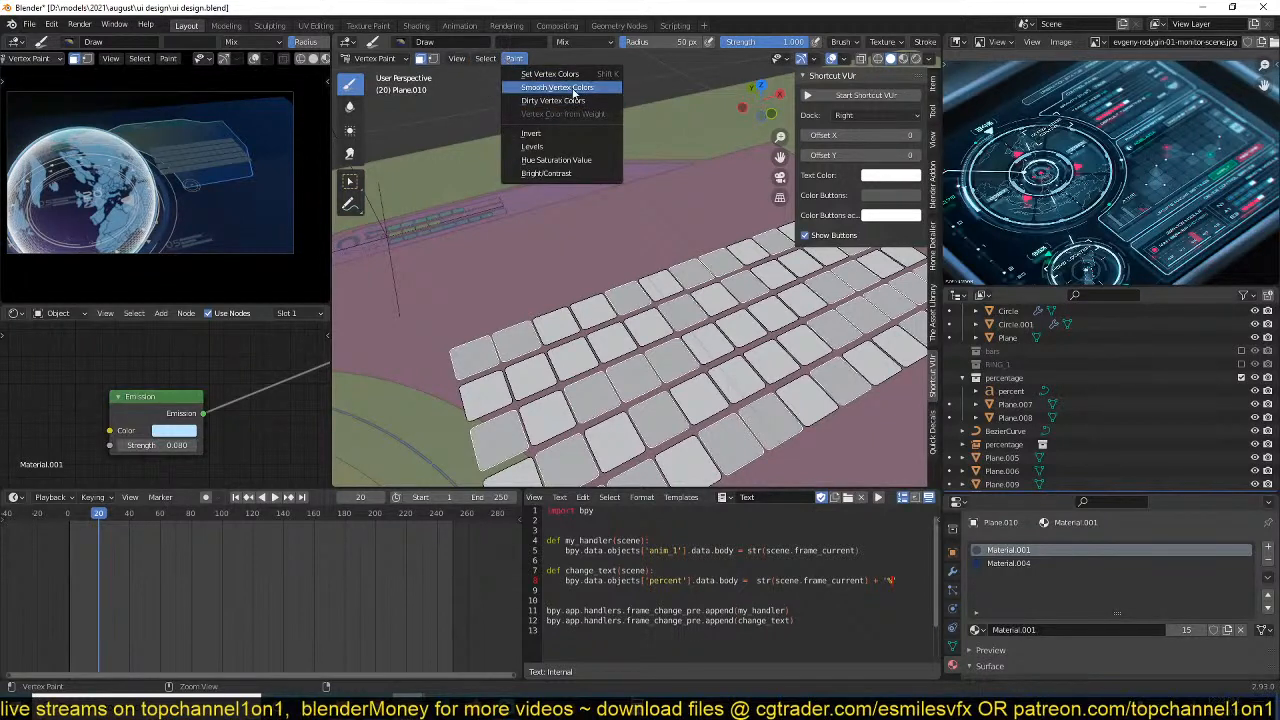
left_click(572, 88)
left_click(513, 58)
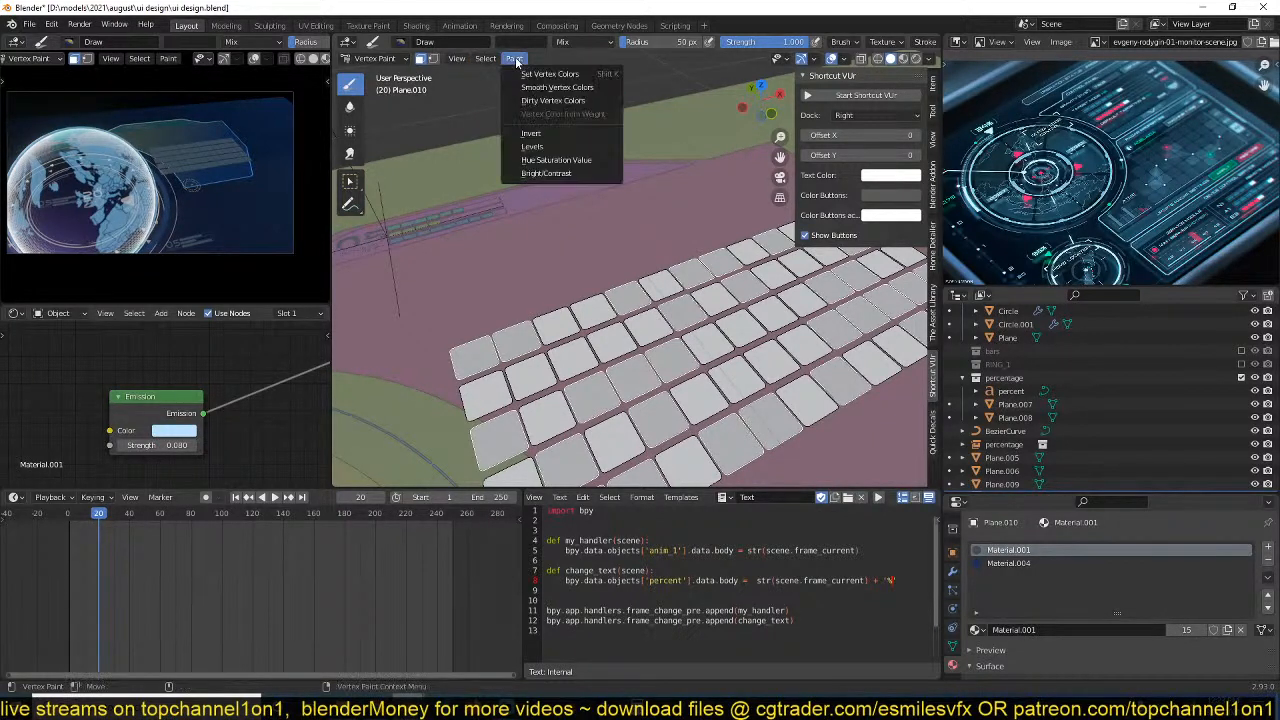
left_click(552, 78)
Return the painted grid to Object Mode and switch the viewport to material preview shading.
key("Tab")
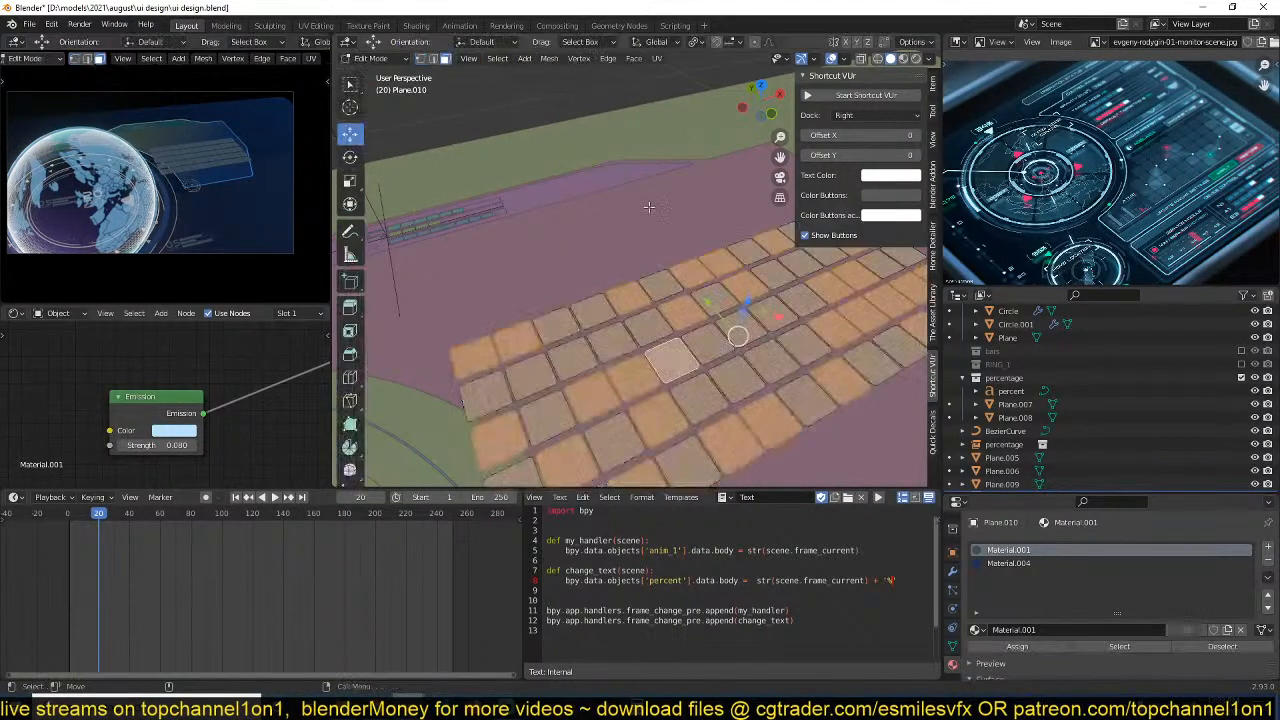
middle_click_drag(700, 300, 485, 118)
key("Tab")
scroll(600, 312, "down", 3)
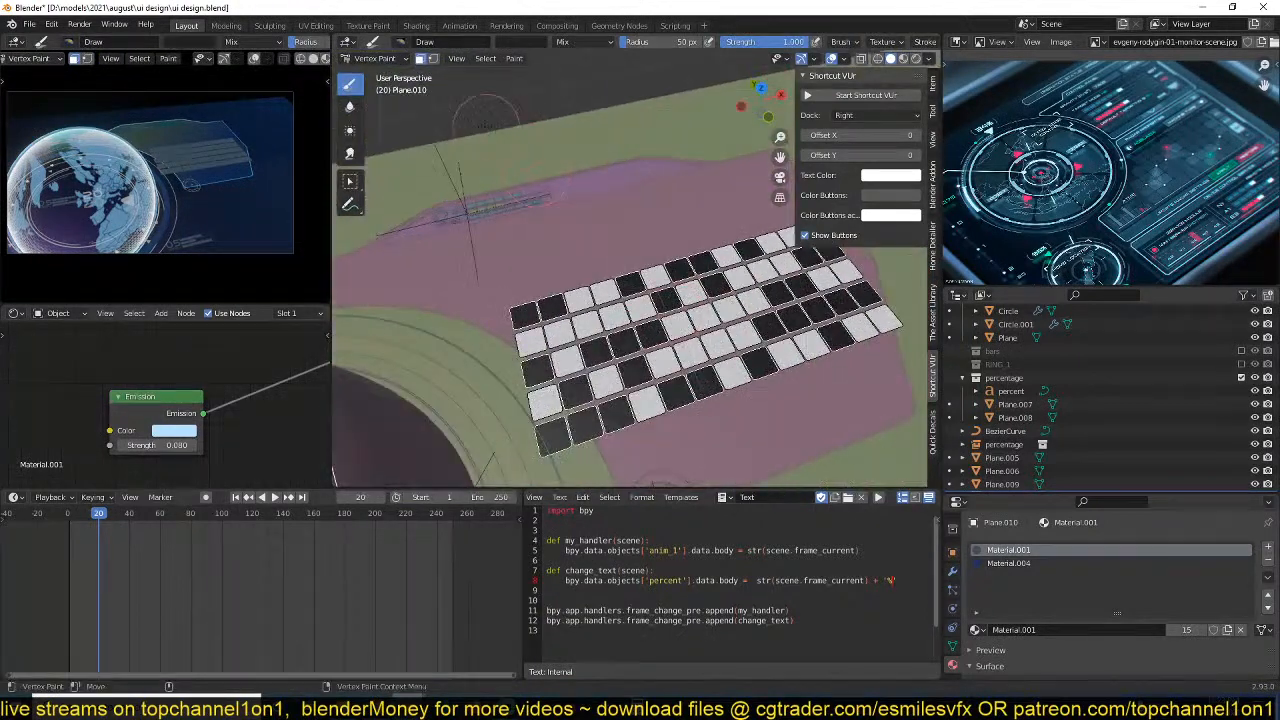
left_click(400, 61)
left_click(490, 60)
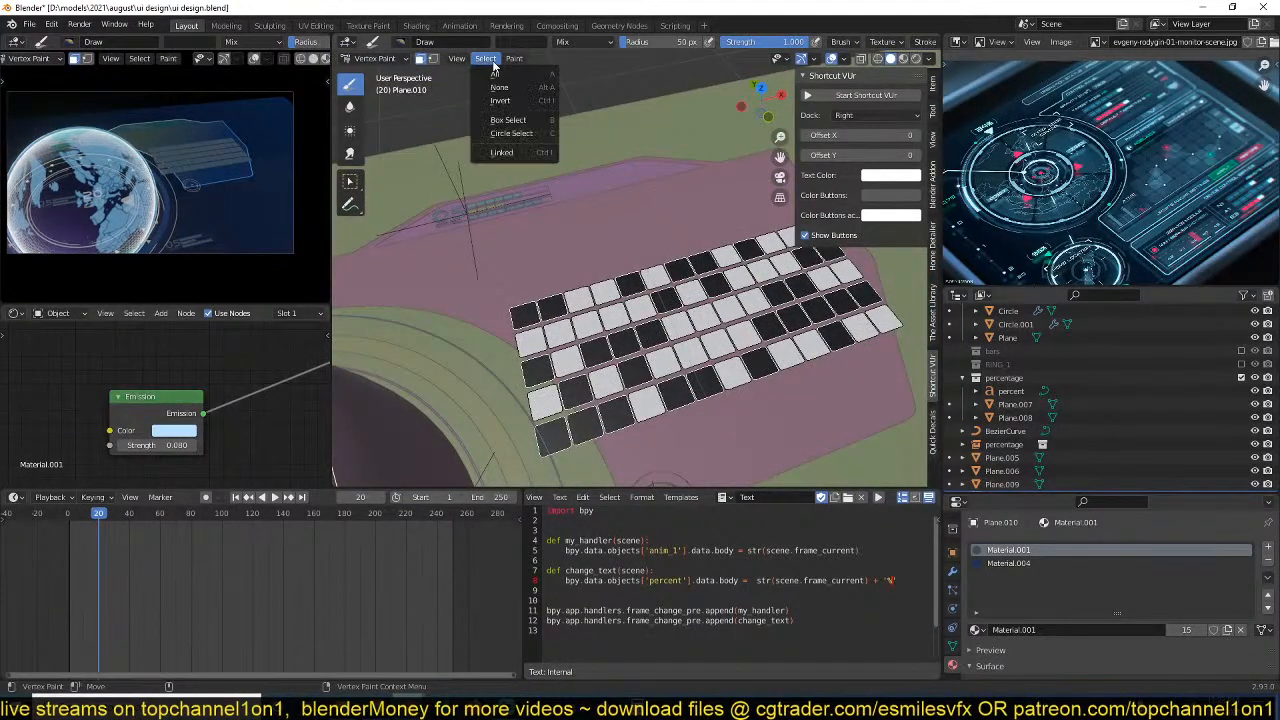
left_click(399, 60)
left_click(382, 77)
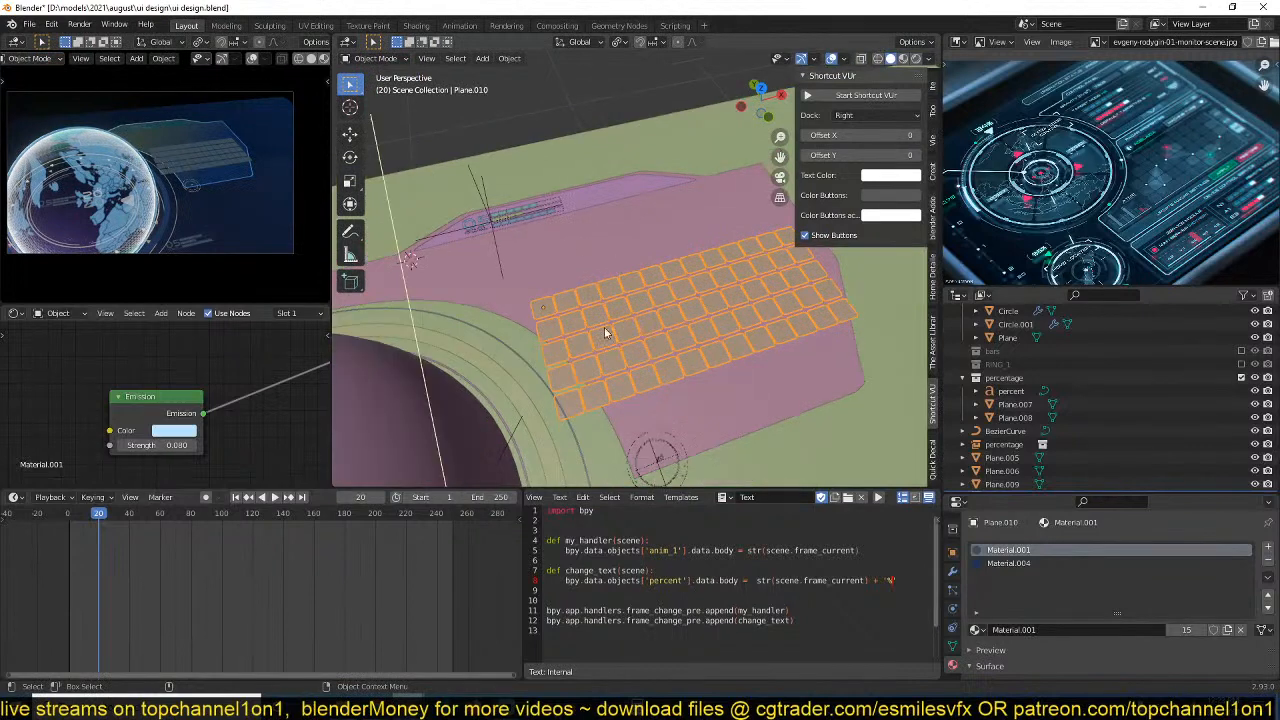
scroll(604, 330, "up", 3)
left_click(903, 58)
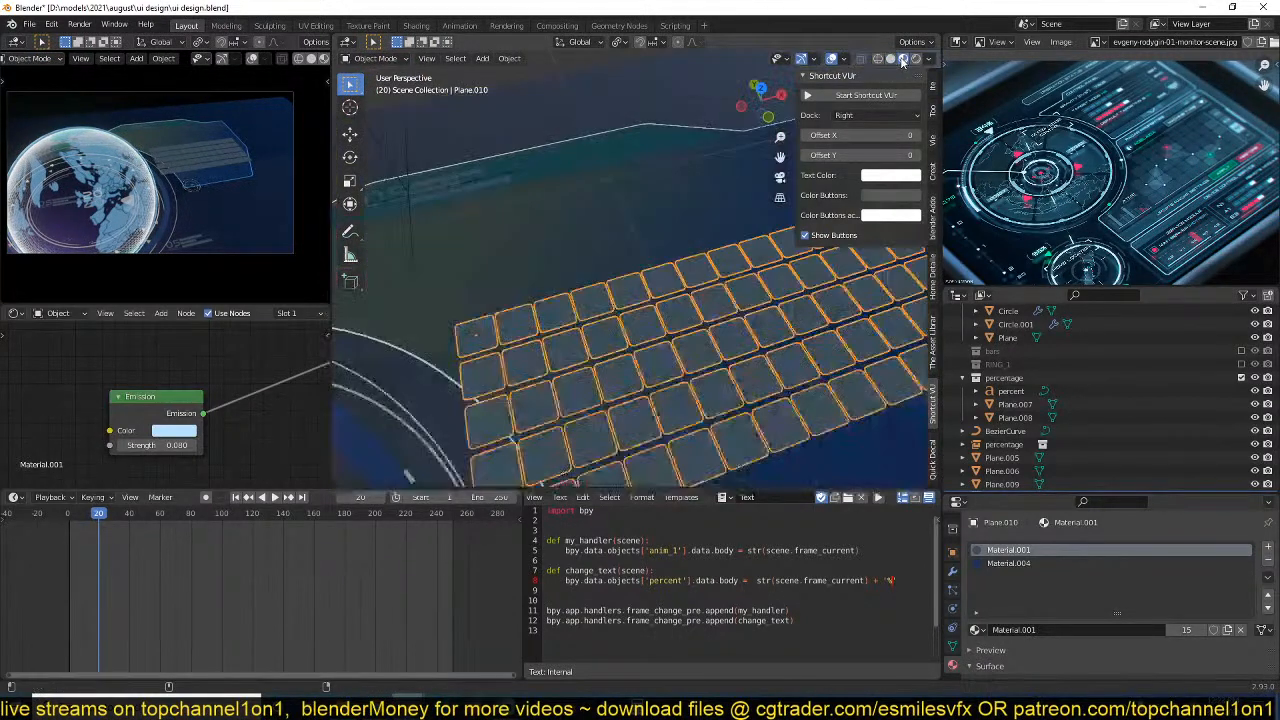
Make the grid's Material.001 a separate single-user copy.
middle_click_drag(213, 391, 213, 427)
scroll(243, 350, "down", 9)
left_click(254, 313)
Add an Attribute node for the Col vertex colours and preview its colour output on the grid.
key("shift+a")
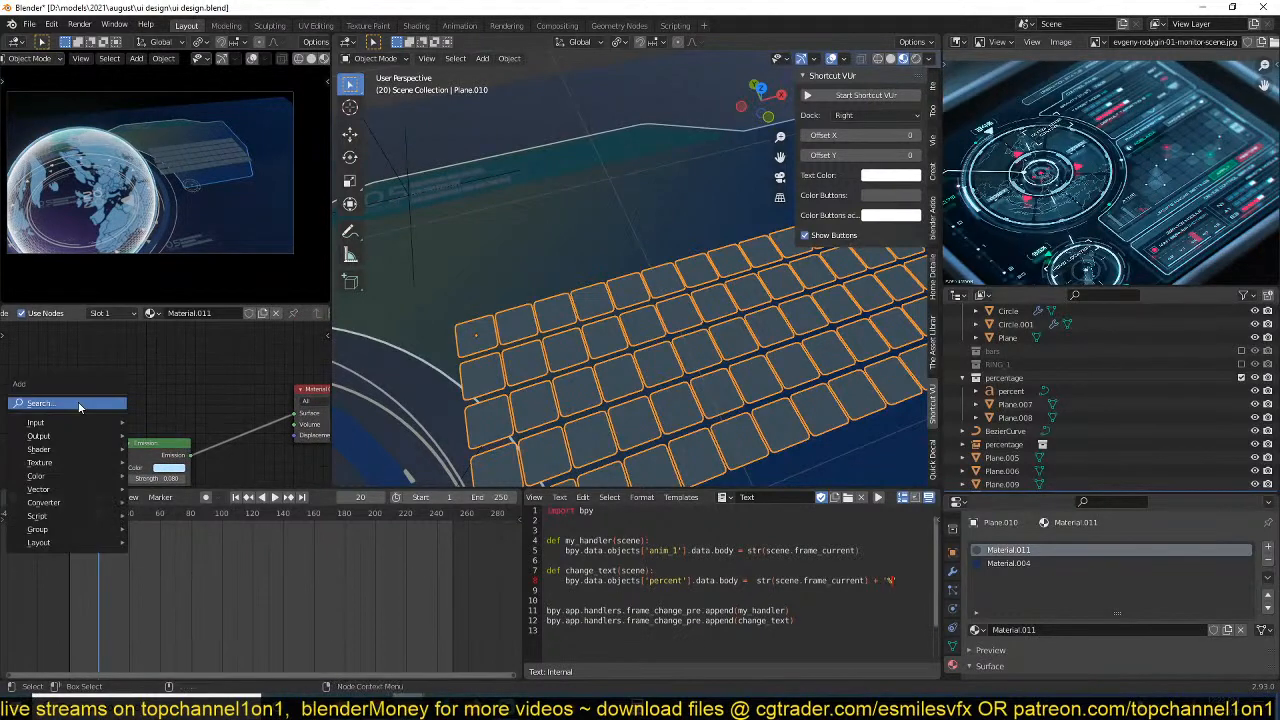
mouse_move(75, 425)
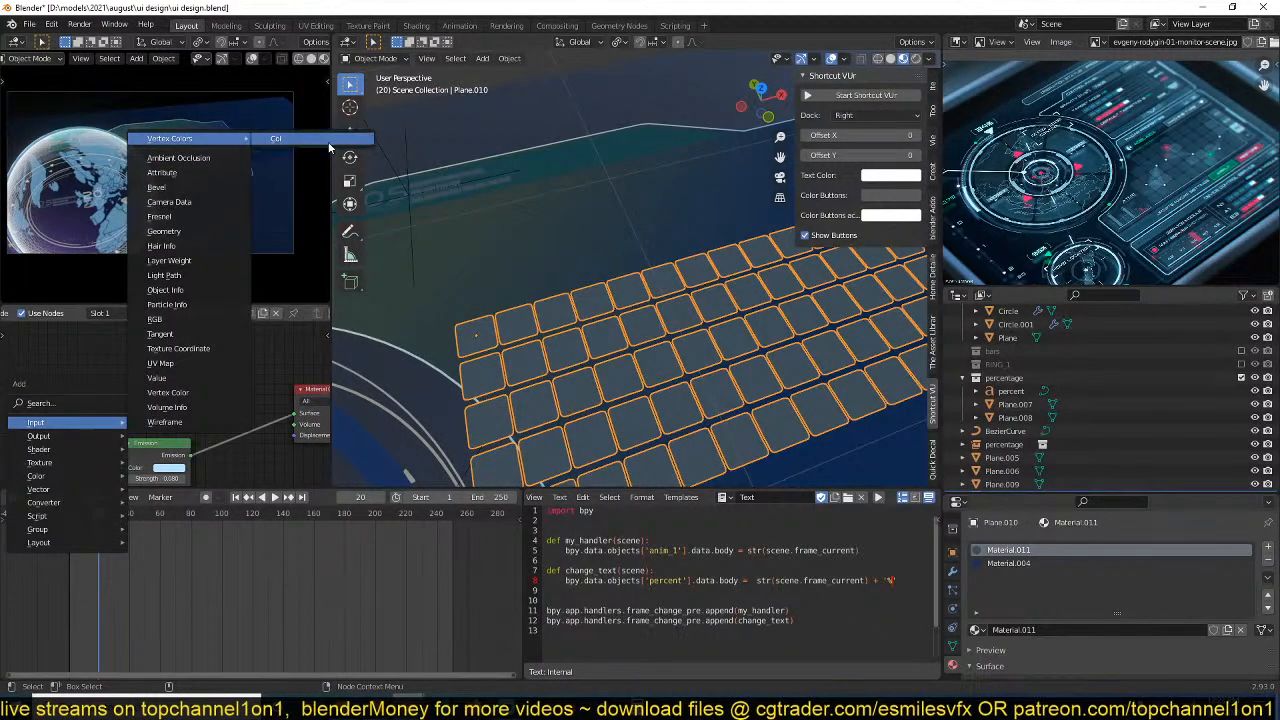
left_click(162, 172)
middle_click_drag(158, 407, 208, 384)
left_click(184, 374, "ctrl+shift")
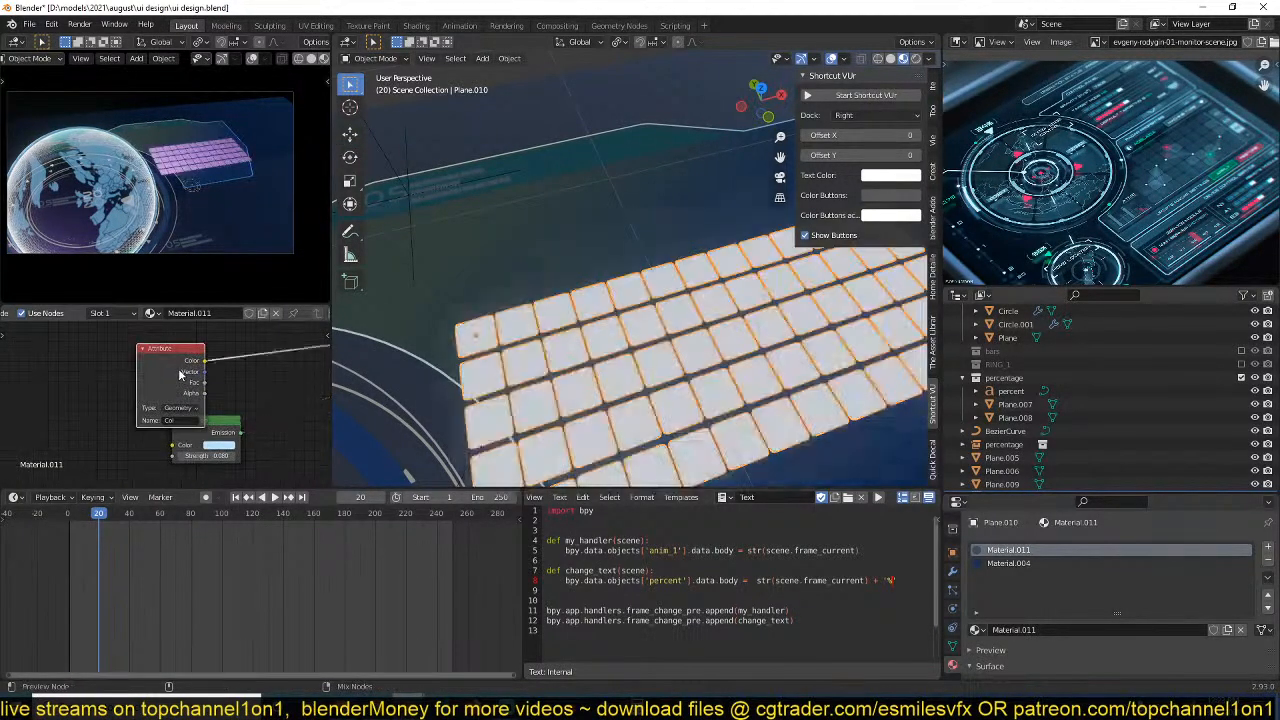
Rearrange the shader nodes so that the Emission node sits clear below the Attribute node.
middle_click_drag(177, 435, 200, 418)
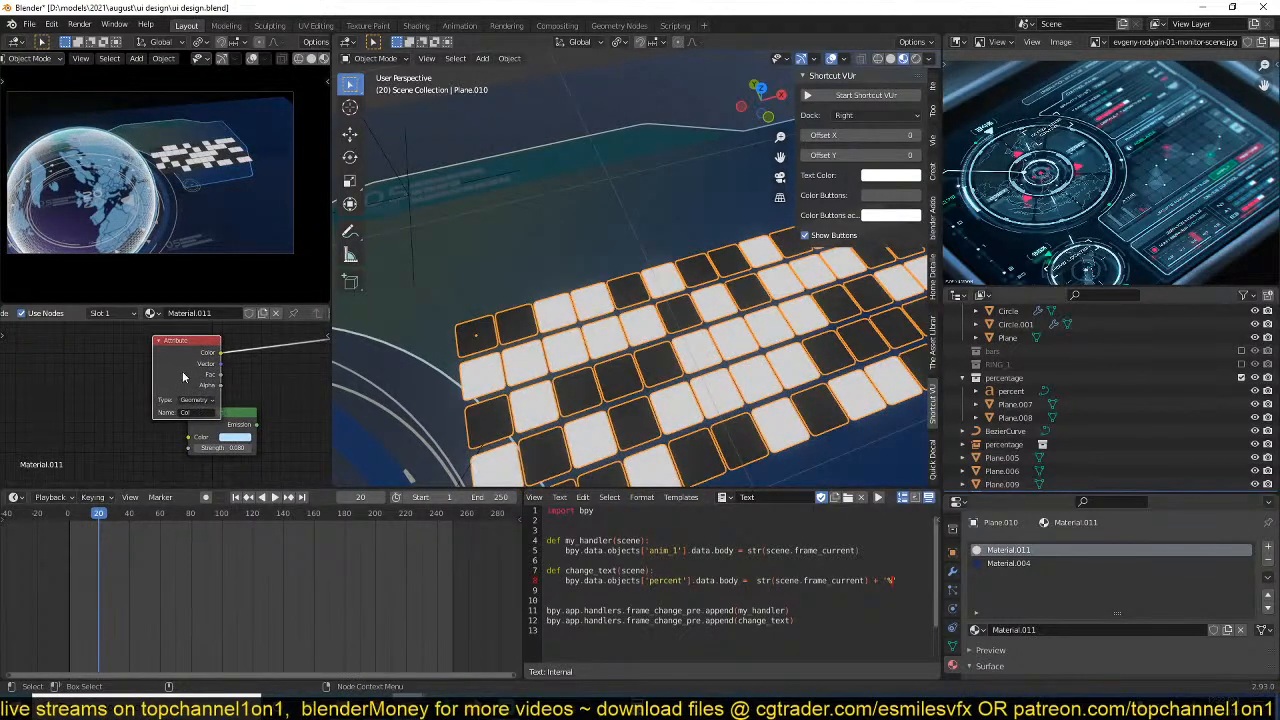
left_click_drag(183, 377, 122, 365)
left_click_drag(213, 414, 114, 428)
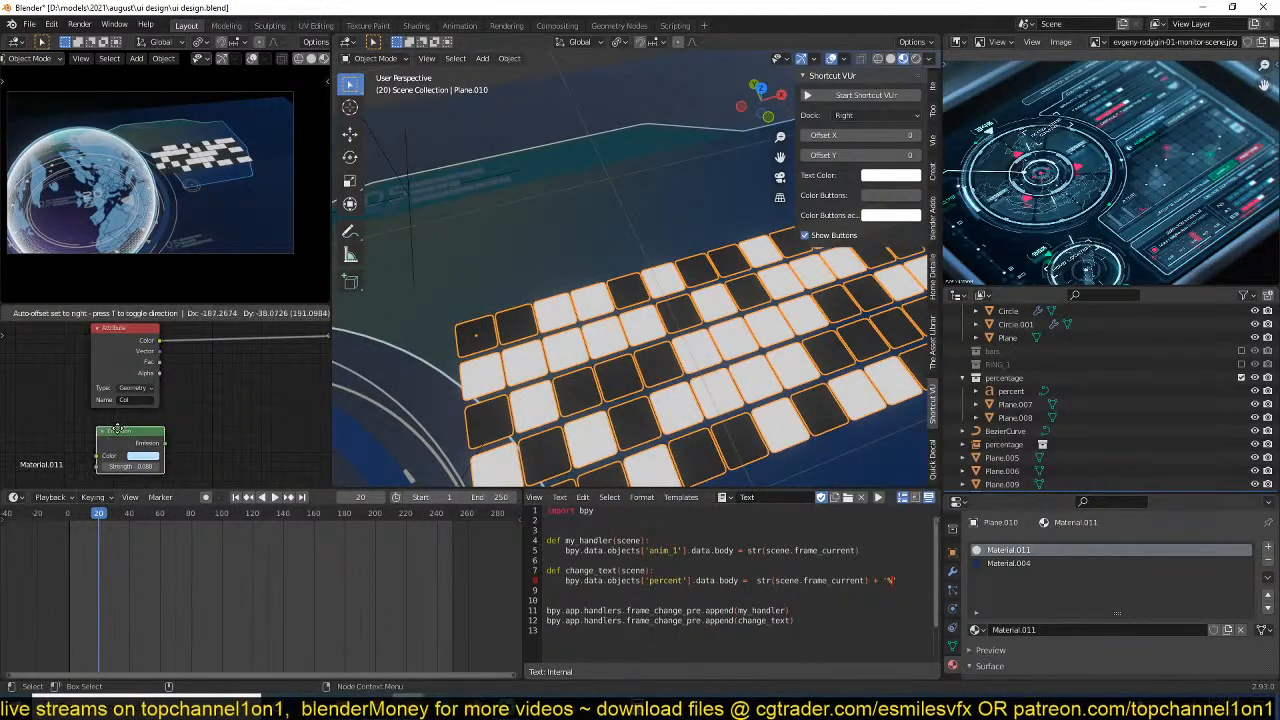
Save the file and spread the Attribute and Emission nodes apart, leaving space between them.
key("ctrl+s")
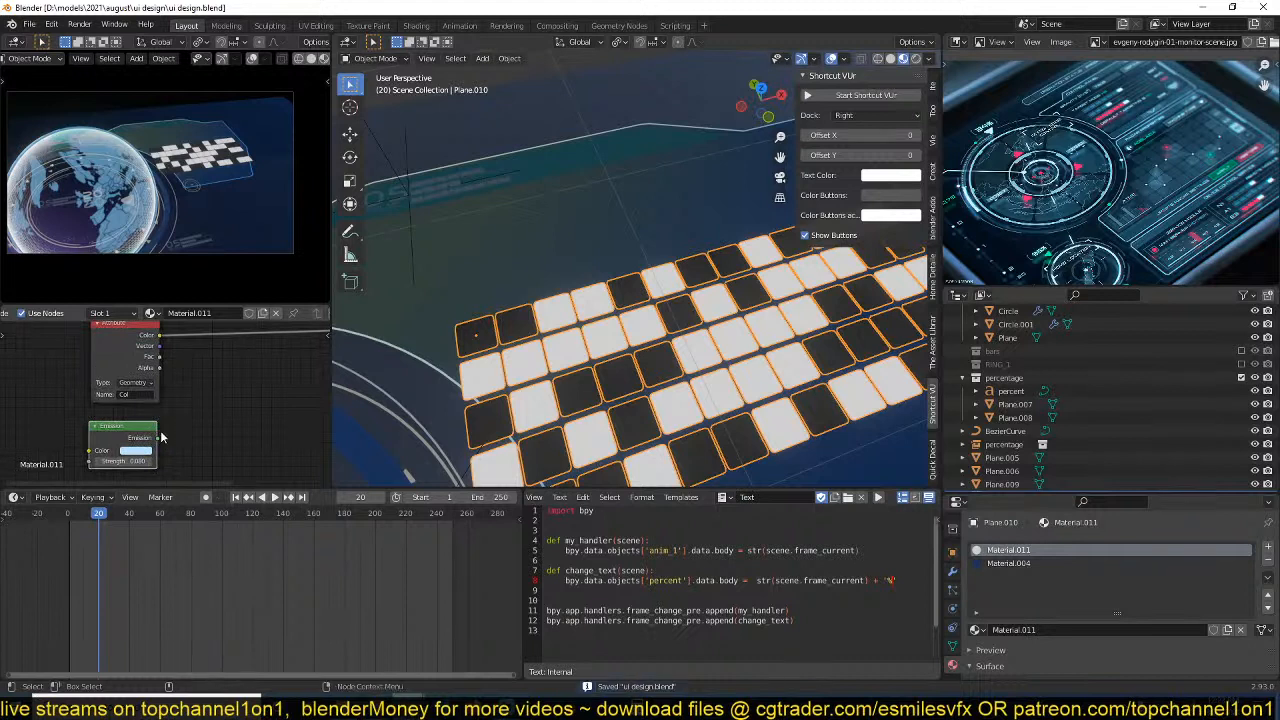
middle_click_drag(160, 432, 151, 427)
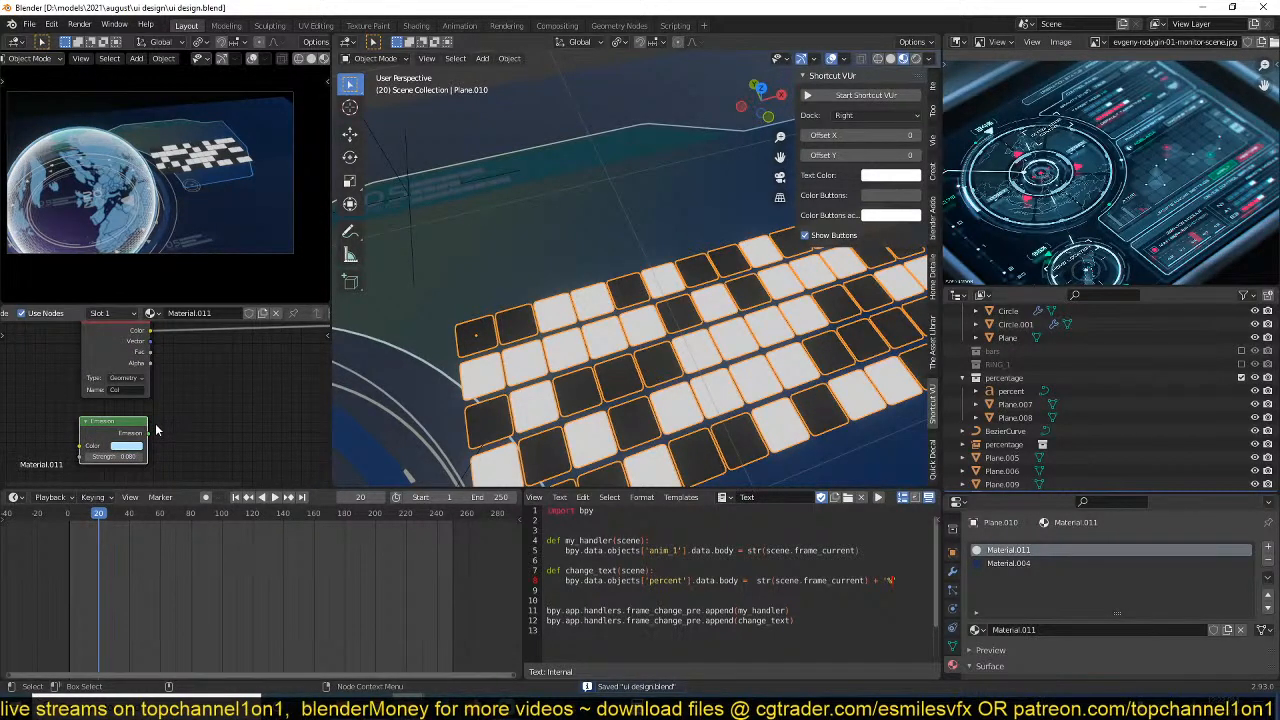
middle_click_drag(182, 413, 194, 403)
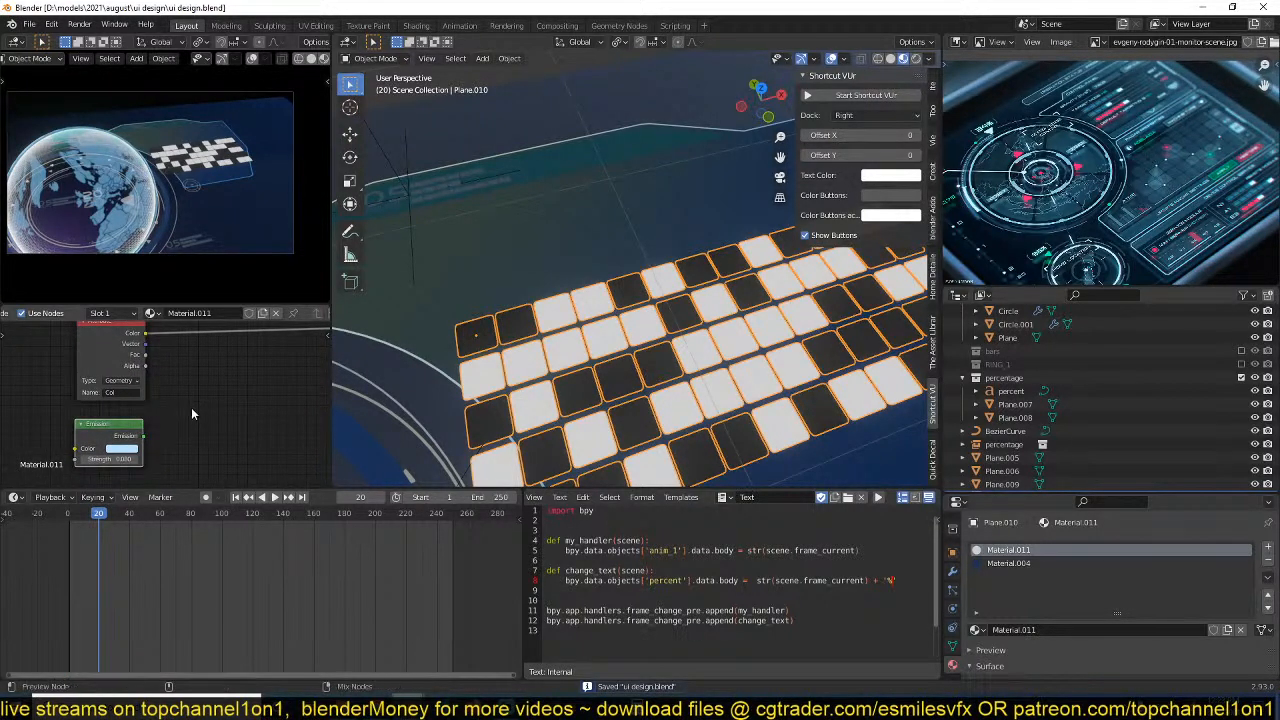
key("ctrl+s")
middle_click_drag(166, 410, 128, 424)
left_click_drag(91, 367, 36, 356)
scroll(71, 404, "down", 4)
middle_click_drag(71, 404, 187, 390)
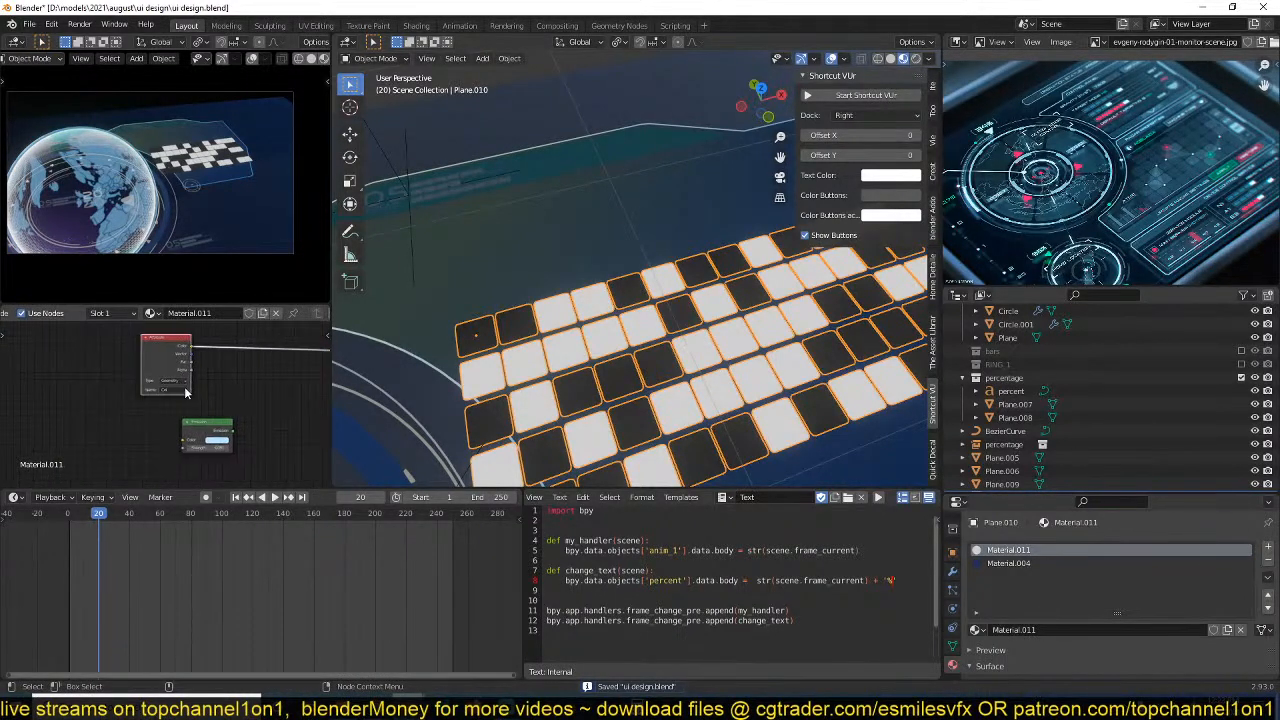
left_click_drag(171, 366, 90, 374)
left_click_drag(198, 438, 246, 426)
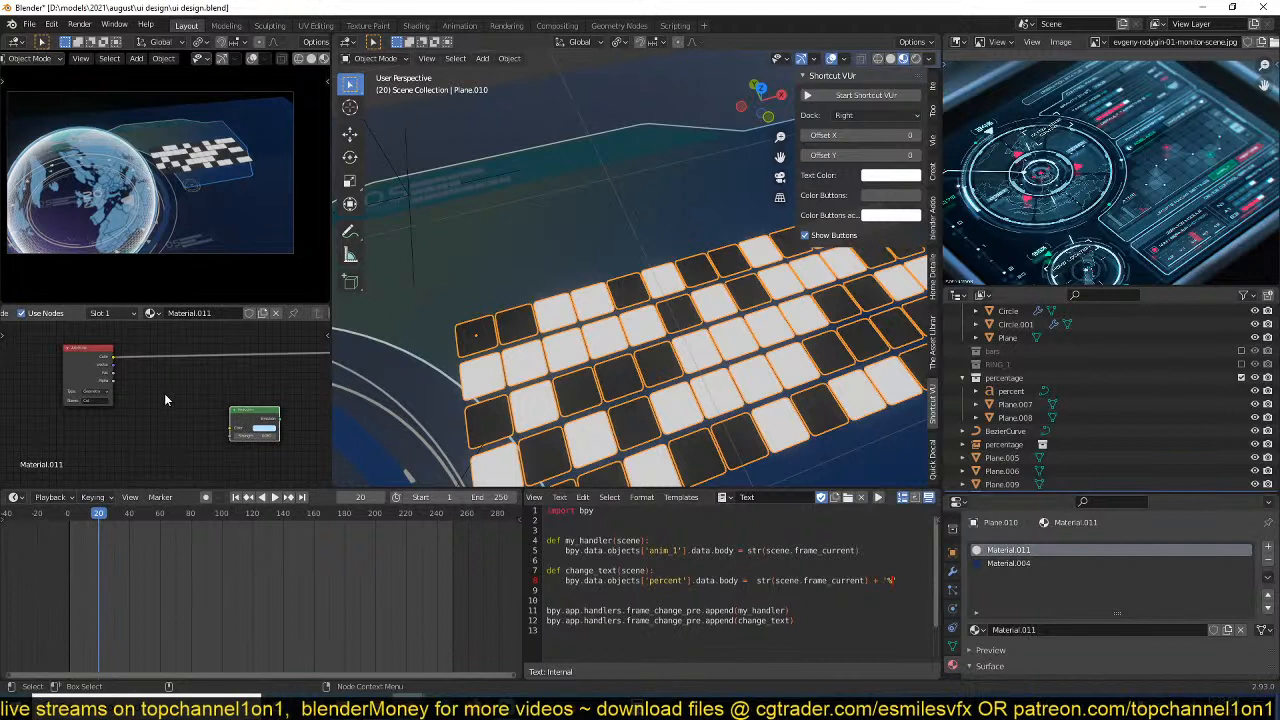
Add a MixRGB node driven by the Attribute colour and feed its result through the Emission node to the material output.
key("shift+a")
mouse_move(145, 443)
left_click(250, 521)
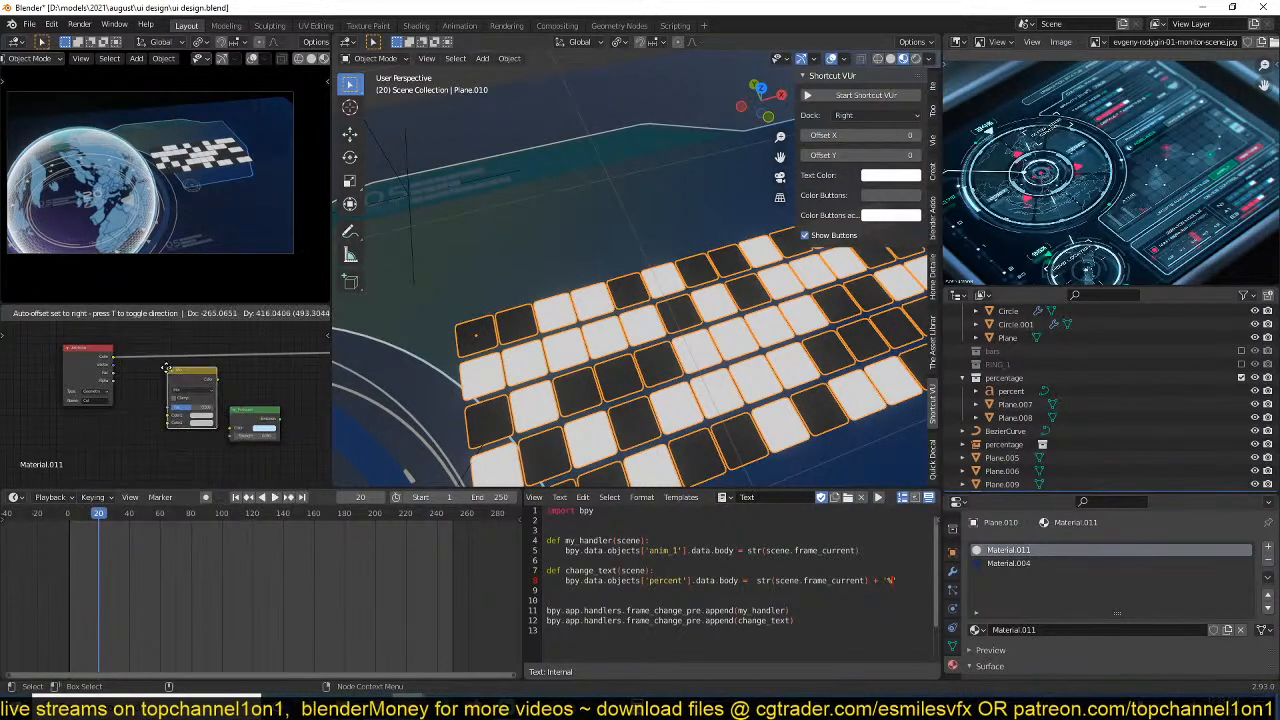
left_click(167, 368)
left_click_drag(113, 356, 167, 424)
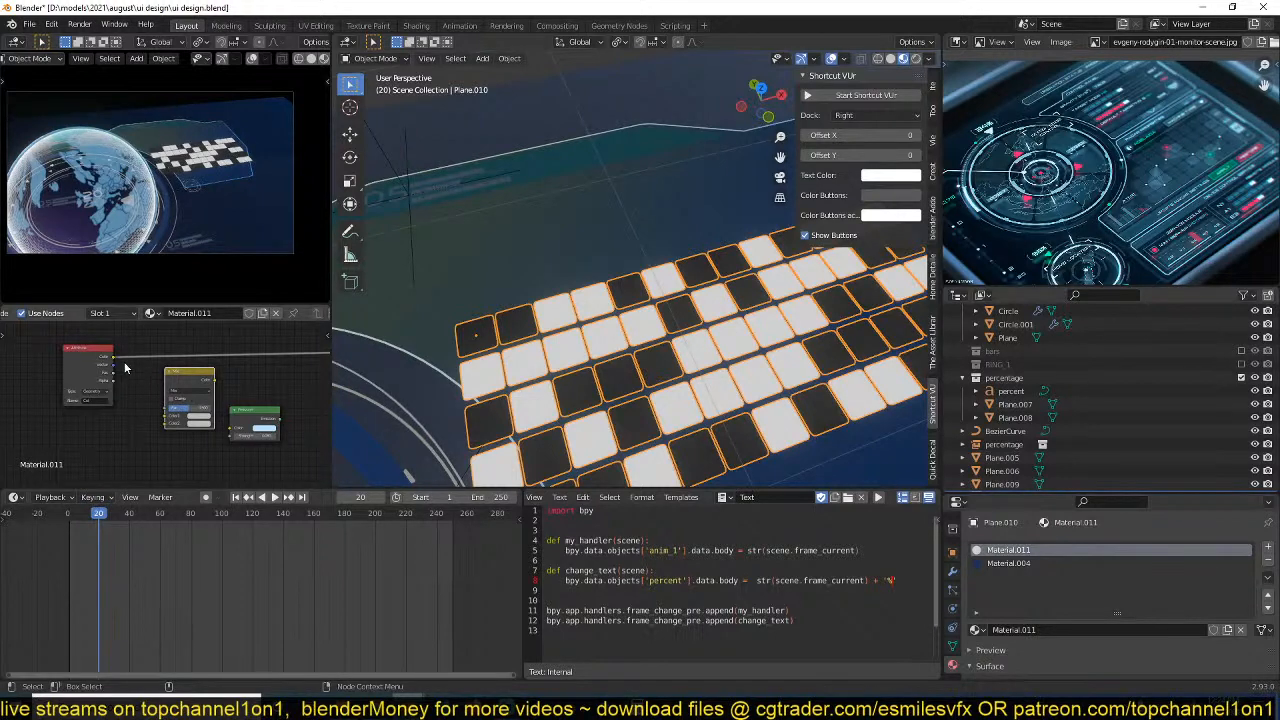
mouse_move(114, 357)
left_mouse_down()
mouse_move(165, 409)
mouse_move(233, 432)
left_mouse_up()
scroll(168, 449, "up", 3)
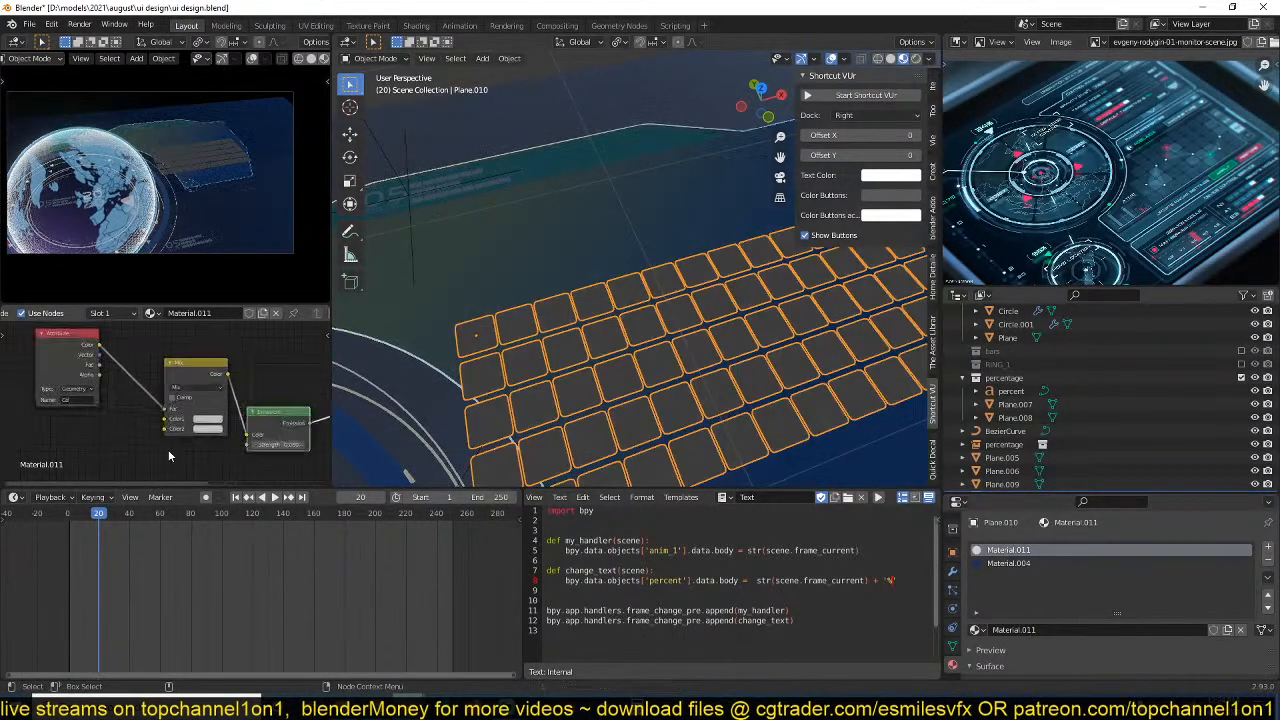
Set the Mix node's Color1 to light blue (H 0.572, S 0.544, V 1.000) and Color2 to a darker blue (H 0.602, S 0.592).
left_click(205, 439)
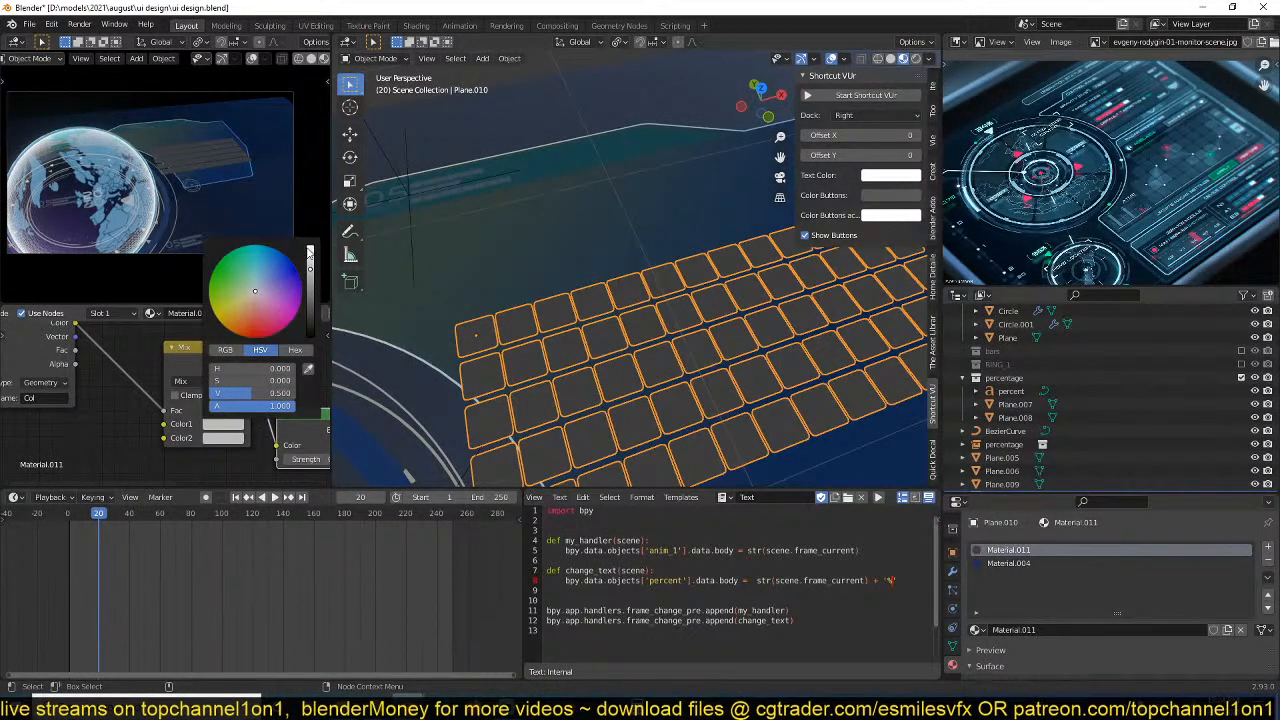
mouse_move(309, 262)
left_mouse_down()
mouse_move(310, 247)
mouse_move(263, 277)
left_mouse_up()
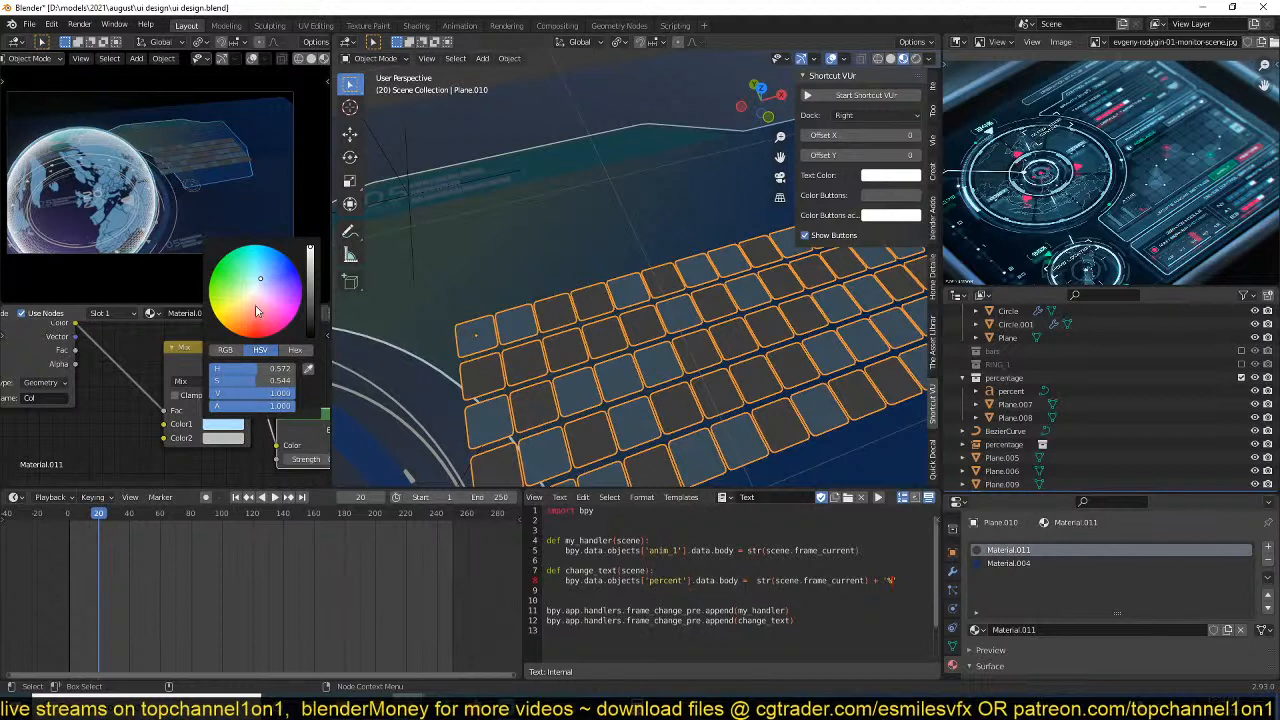
left_click(222, 438)
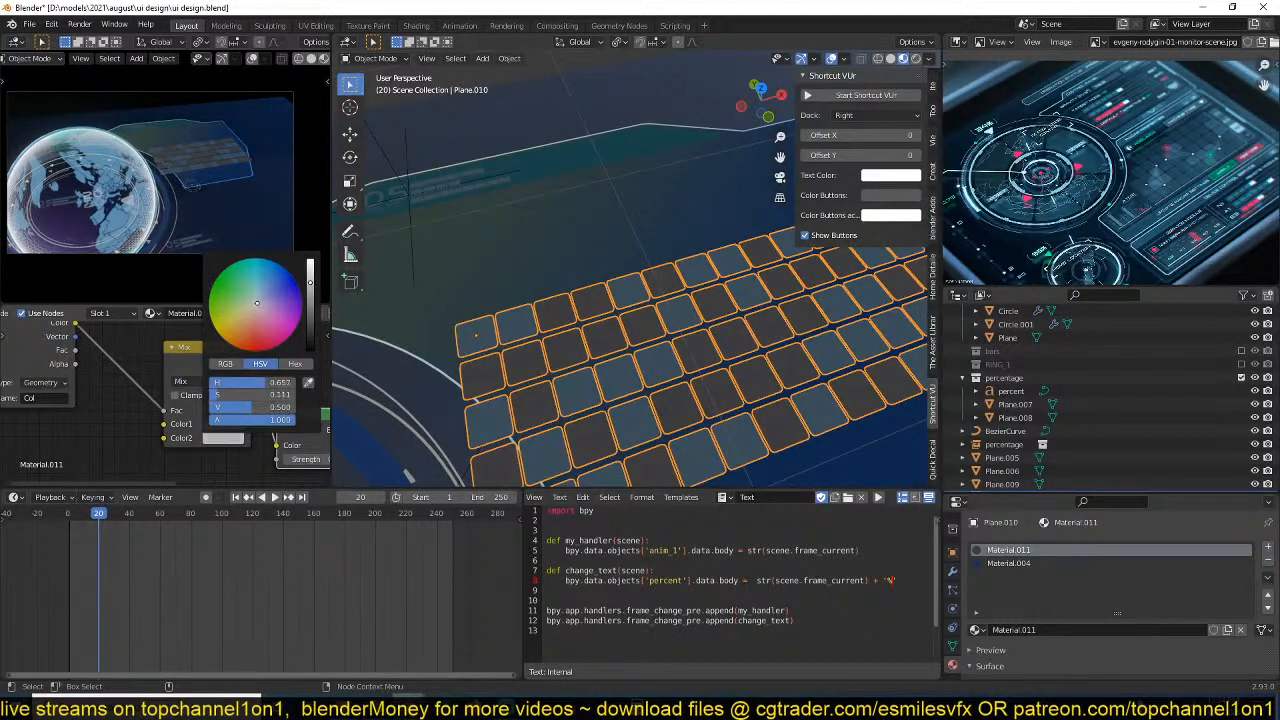
left_click(258, 300)
left_click_drag(262, 296, 310, 299)
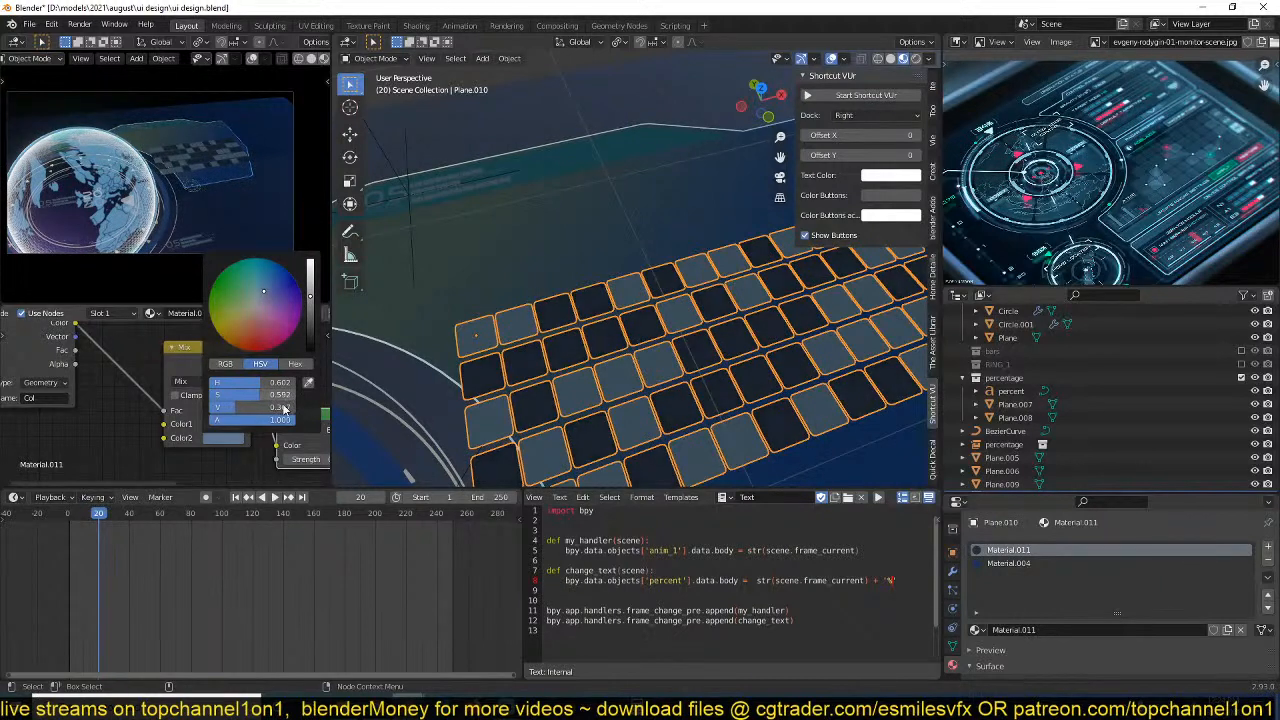
Lower the Emission strength to 0.020 and deselect the grid.
middle_click_drag(160, 410, 86, 380)
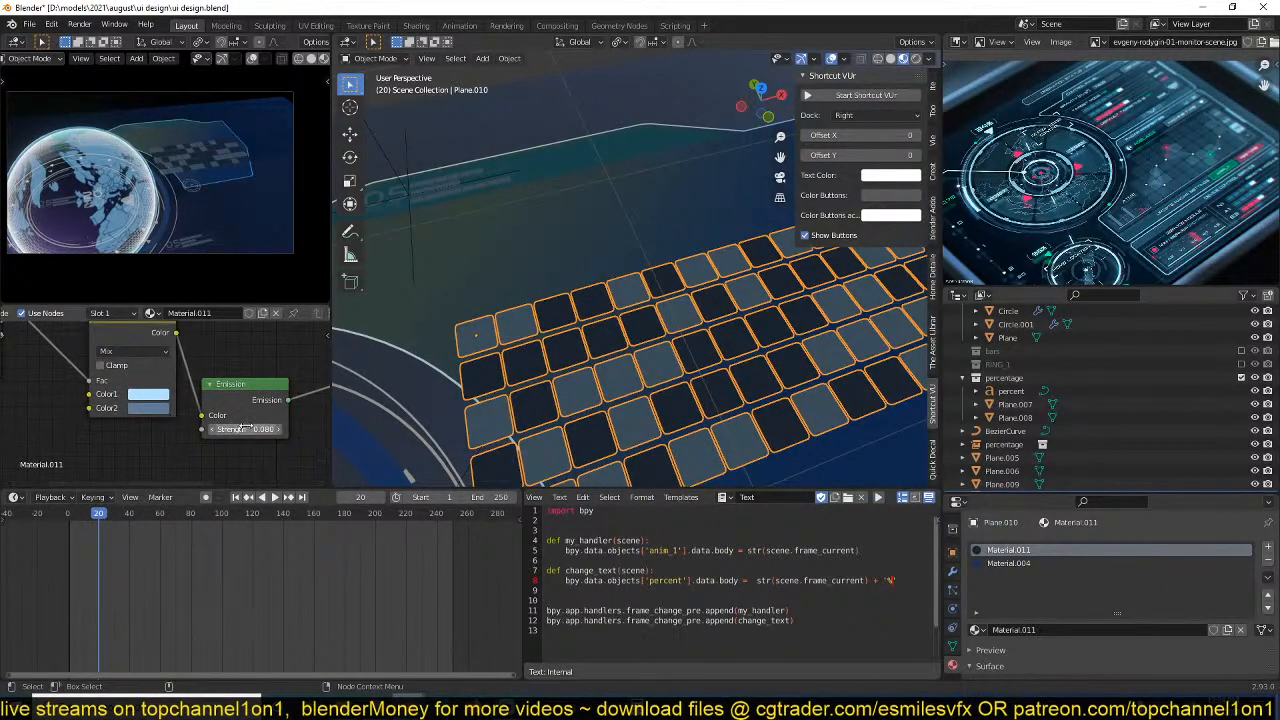
left_click_drag(245, 429, 239, 429)
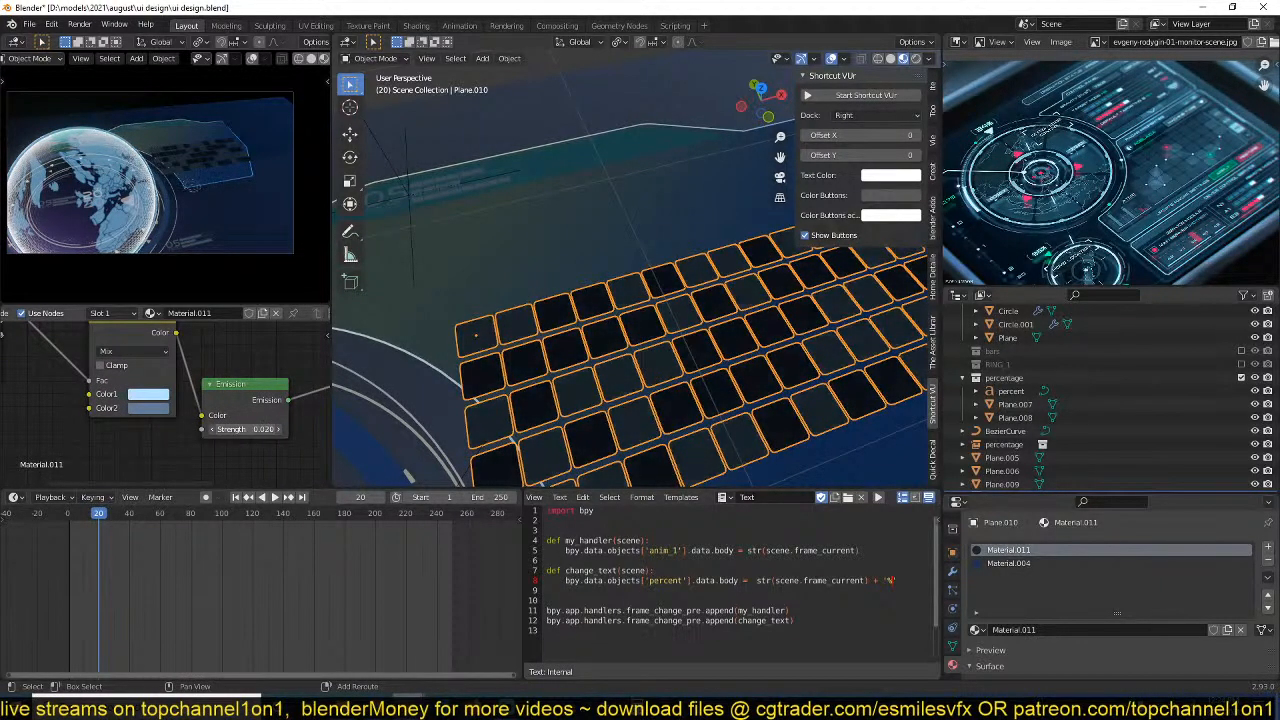
key("alt+a")
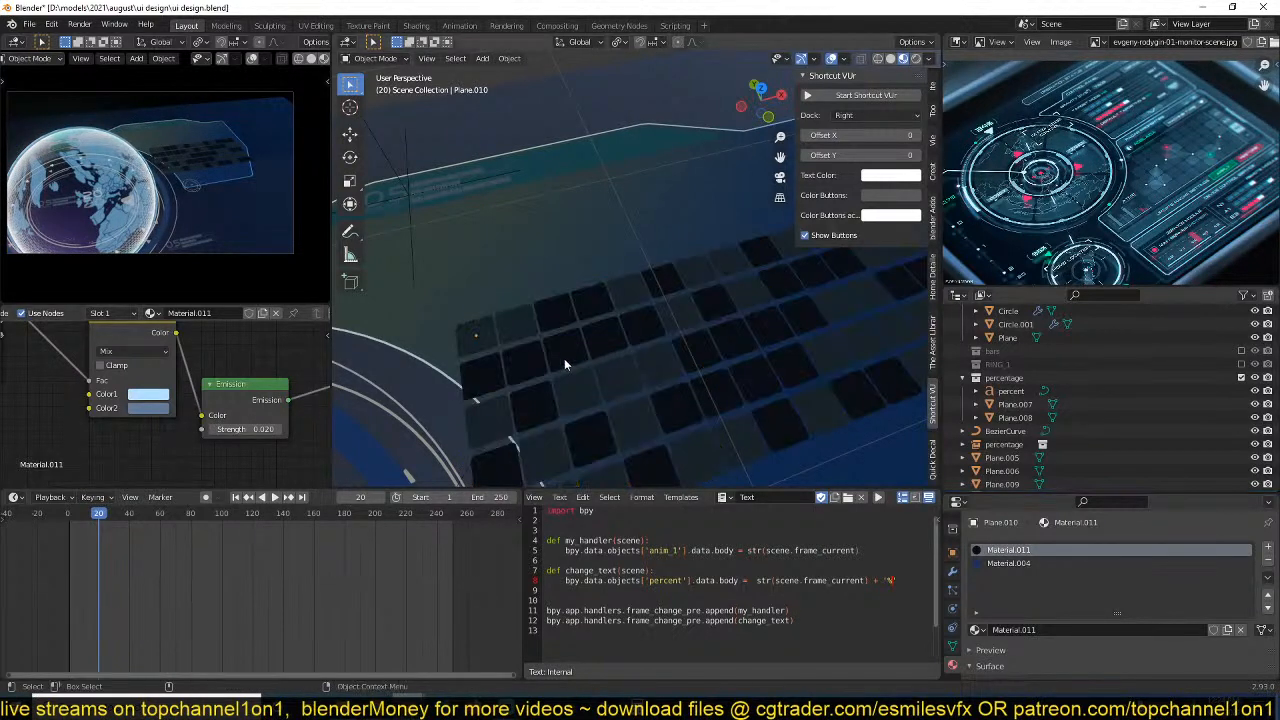
Move the Attribute colour to the Mix node's Color2, switch its blending to Multiply and set the factor to 0.225.
middle_click_drag(211, 366, 261, 385)
left_click_drag(139, 403, 139, 427)
left_click(184, 370)
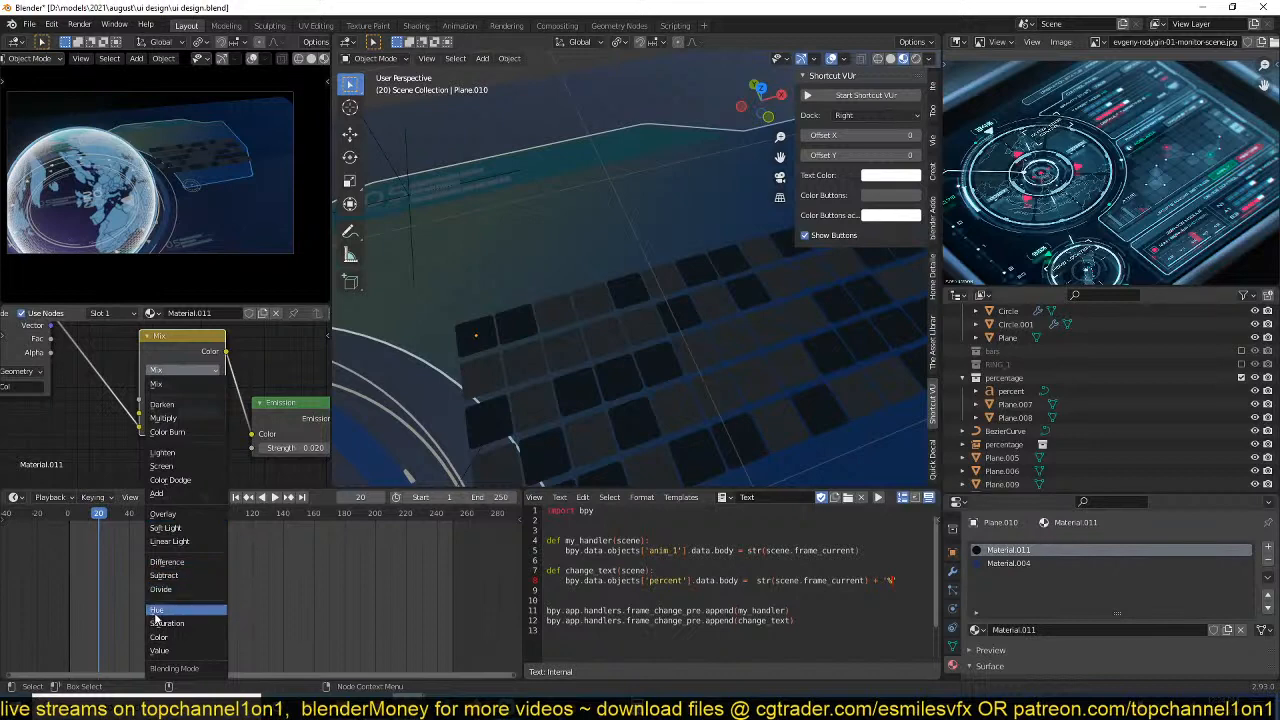
left_click(193, 419)
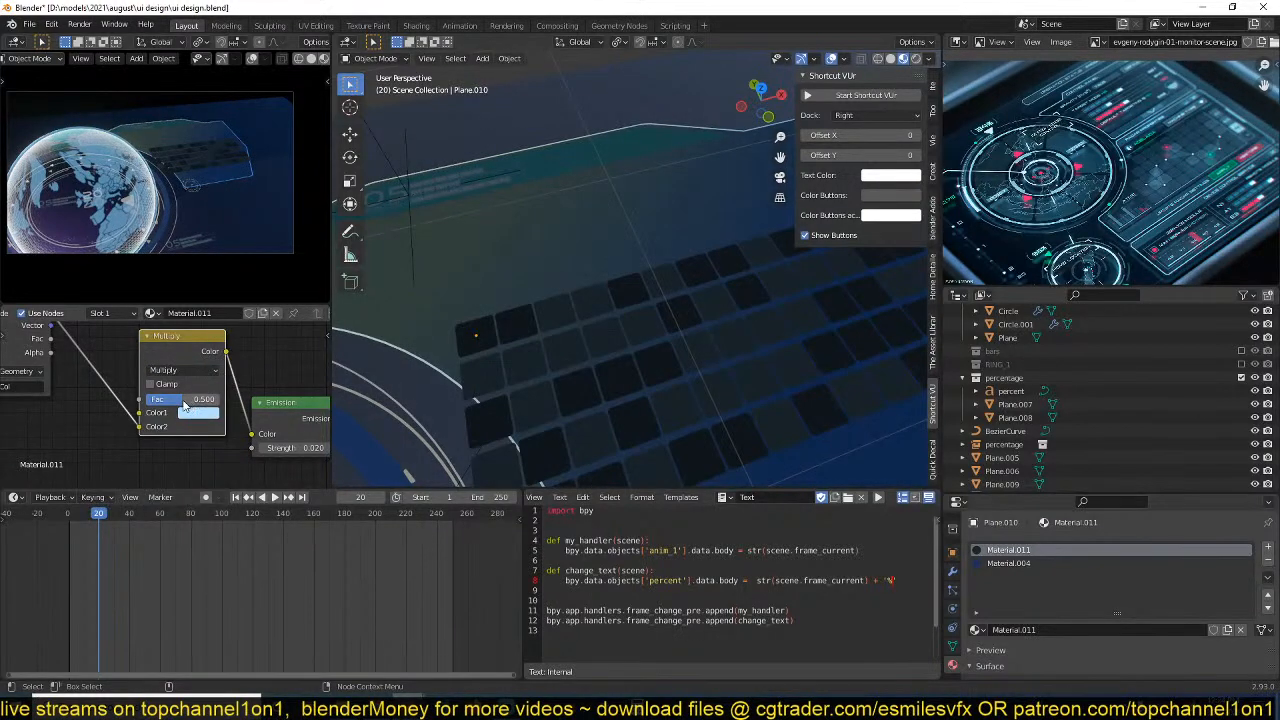
left_click_drag(184, 405, 155, 405)
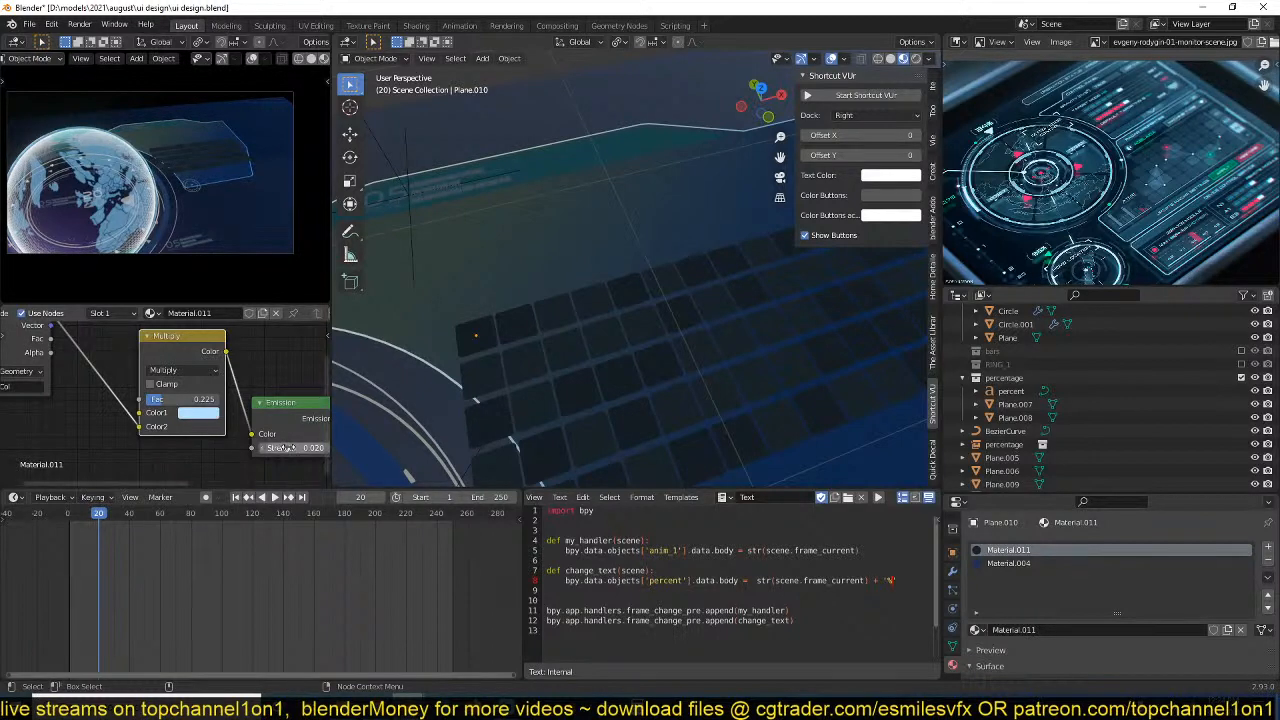
Set the Emission strength to 0.050, place the node clear between Multiply and the material output, and save the file.
mouse_move(290, 447)
left_mouse_down()
mouse_move(275, 447)
mouse_move(300, 447)
mouse_move(287, 447)
left_mouse_up()
scroll(272, 444, "down", 1)
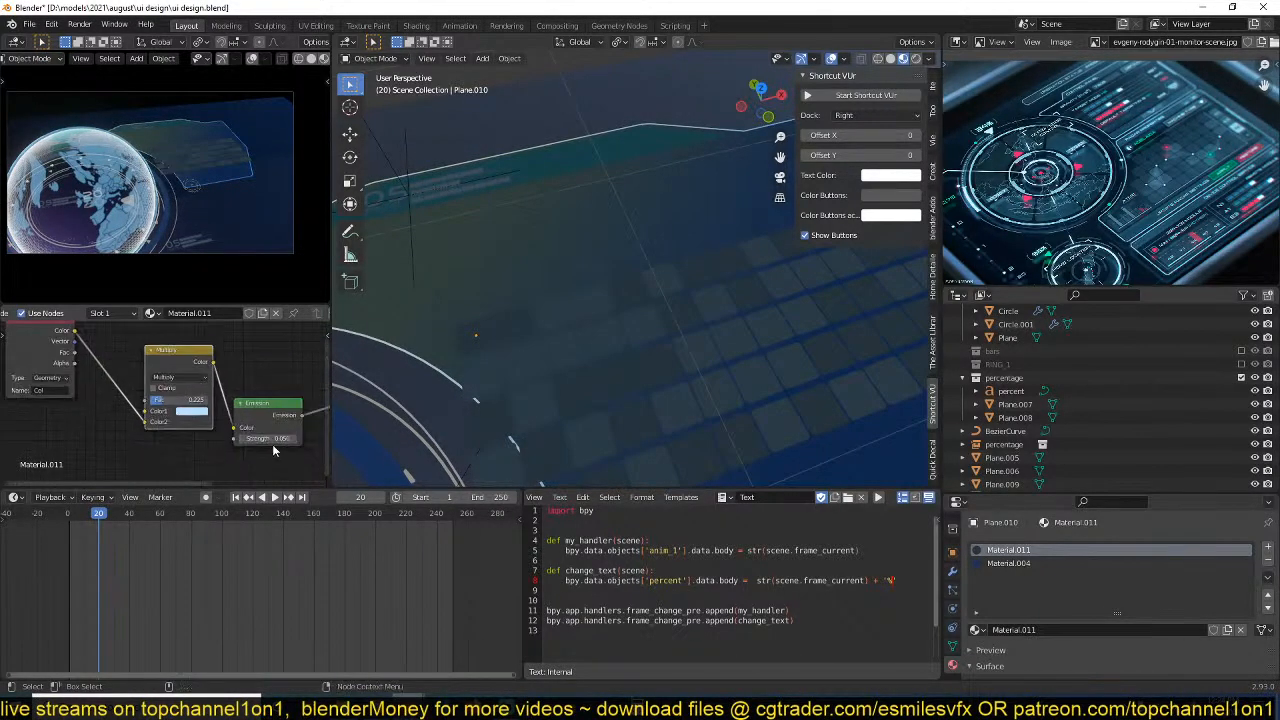
middle_click_drag(272, 444, 147, 457)
left_click_drag(143, 417, 177, 356)
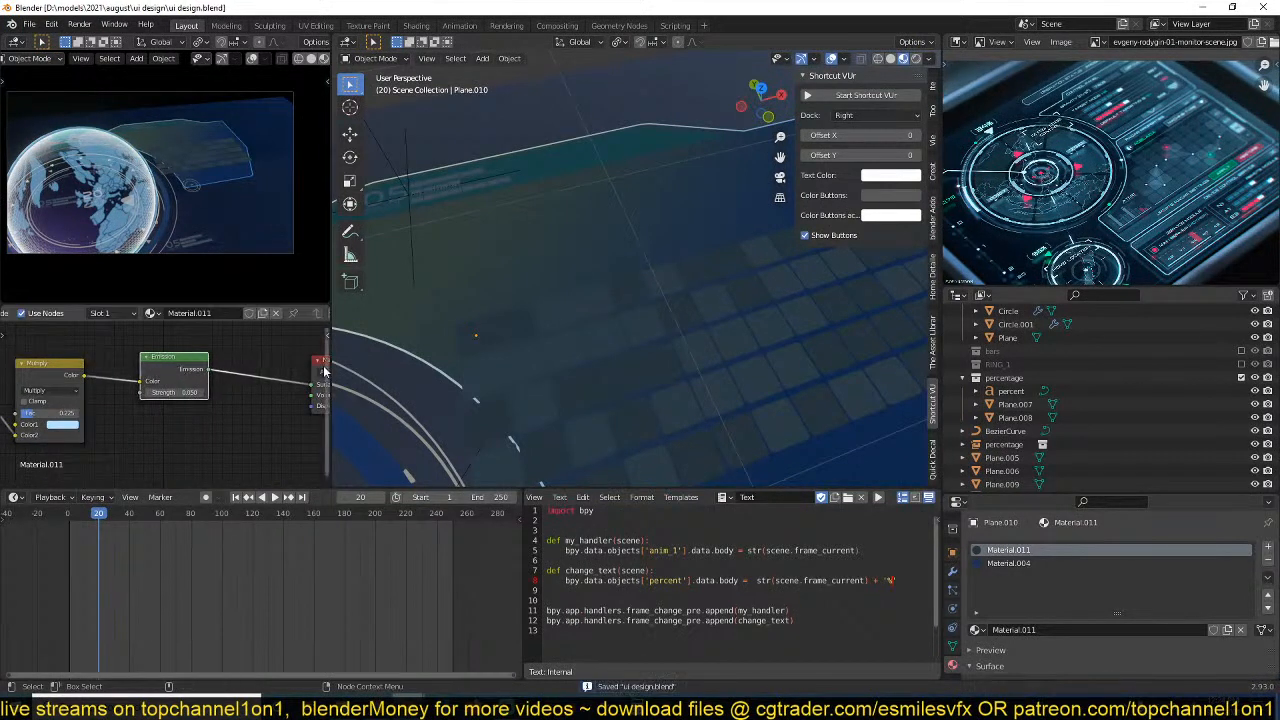
key("ctrl+s")
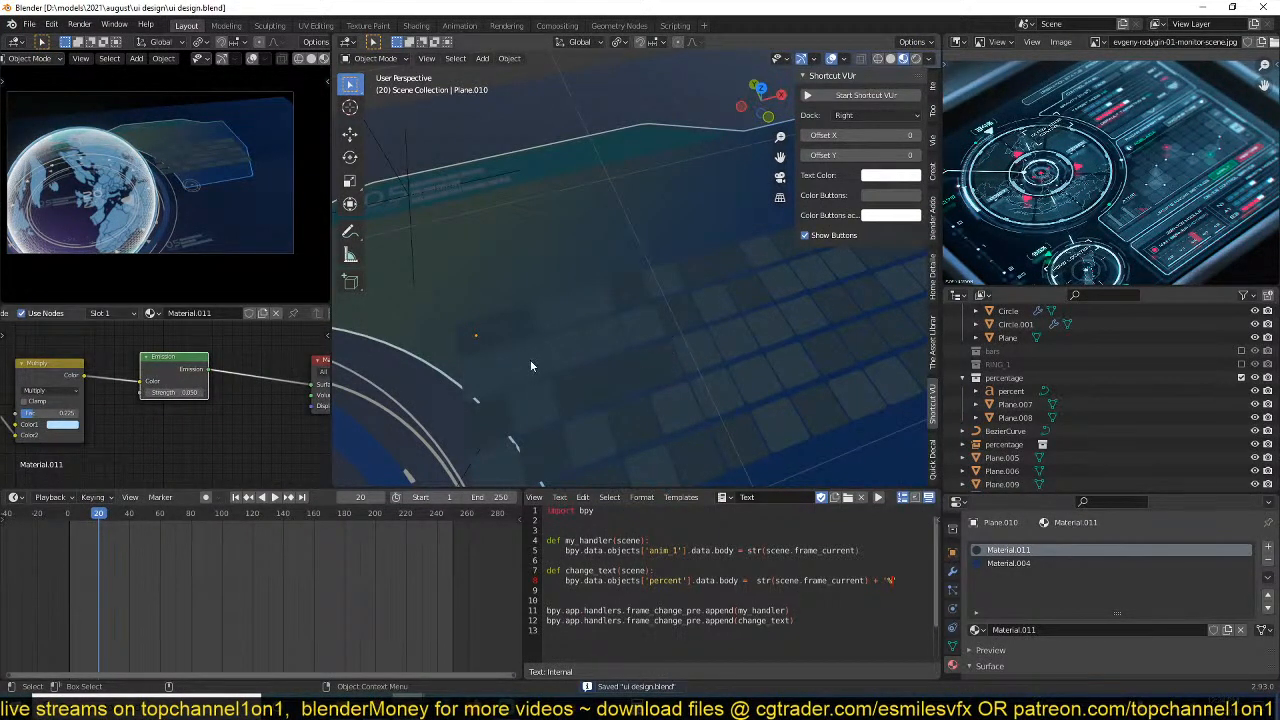
Add a Transparent BSDF below the Emission node and combine both through a Mix Shader.
key("shift+a")
mouse_move(104, 401)
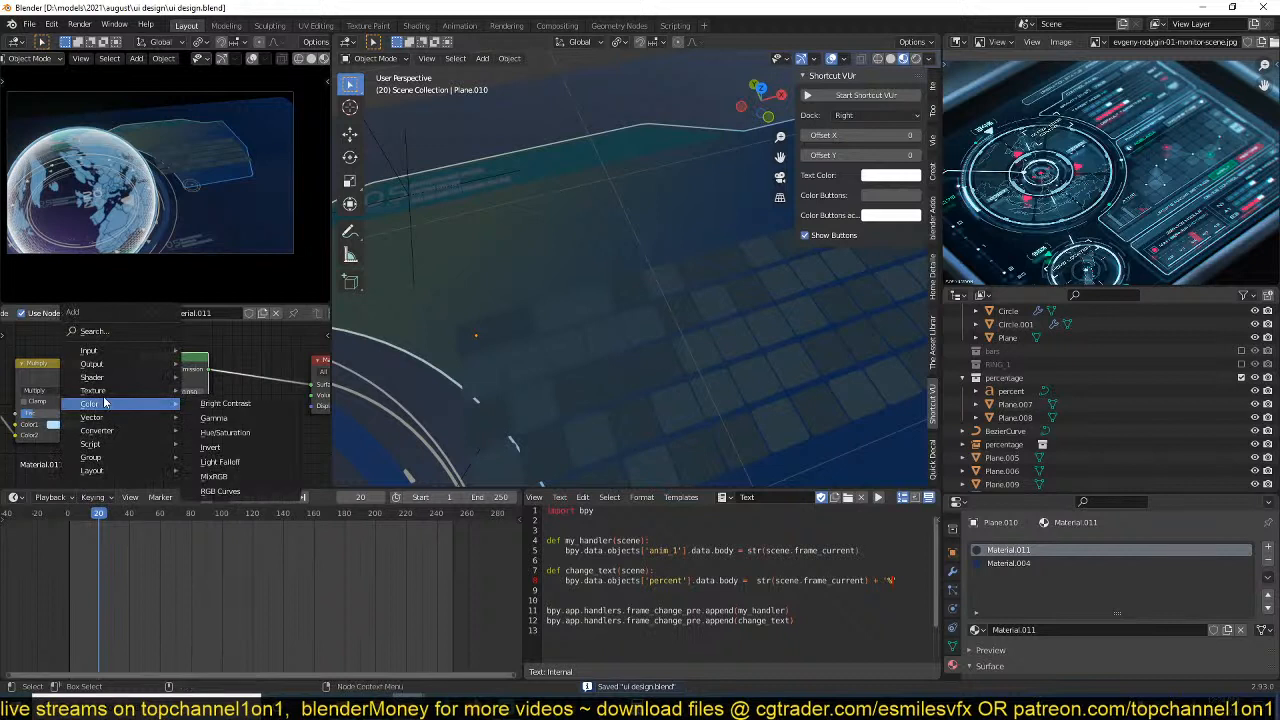
mouse_move(112, 377)
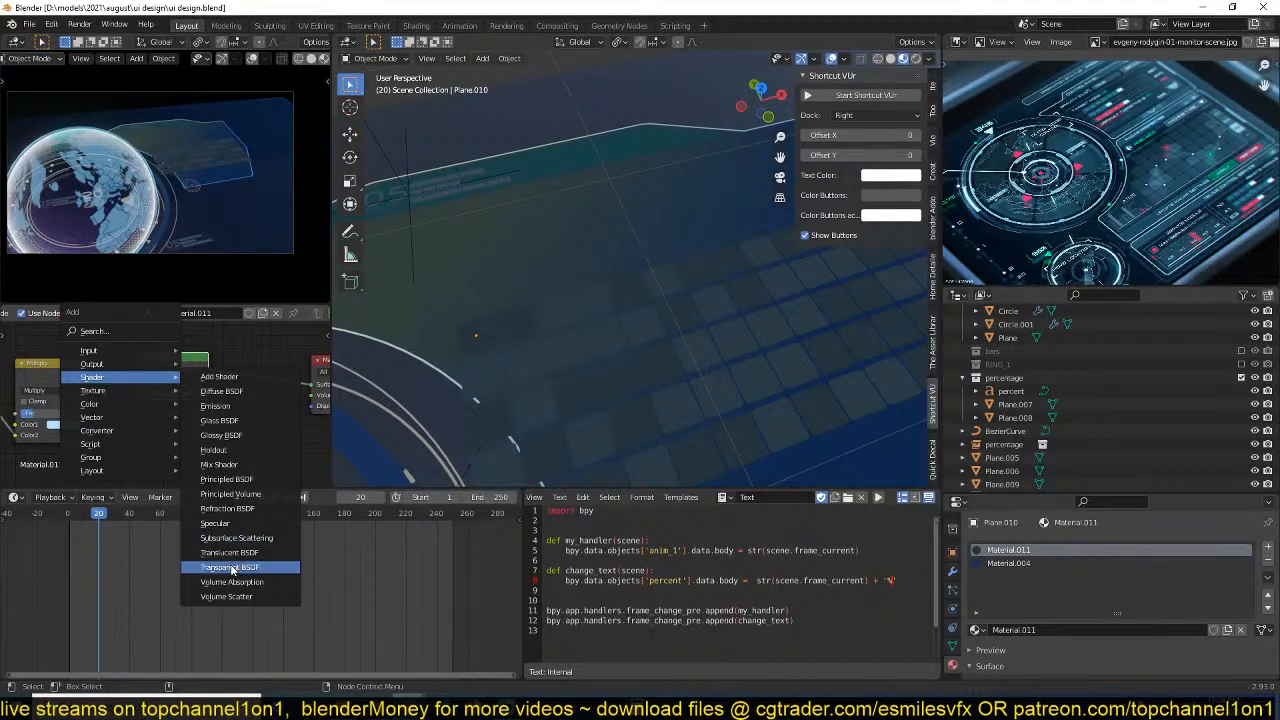
left_click(235, 567)
left_click(132, 407)
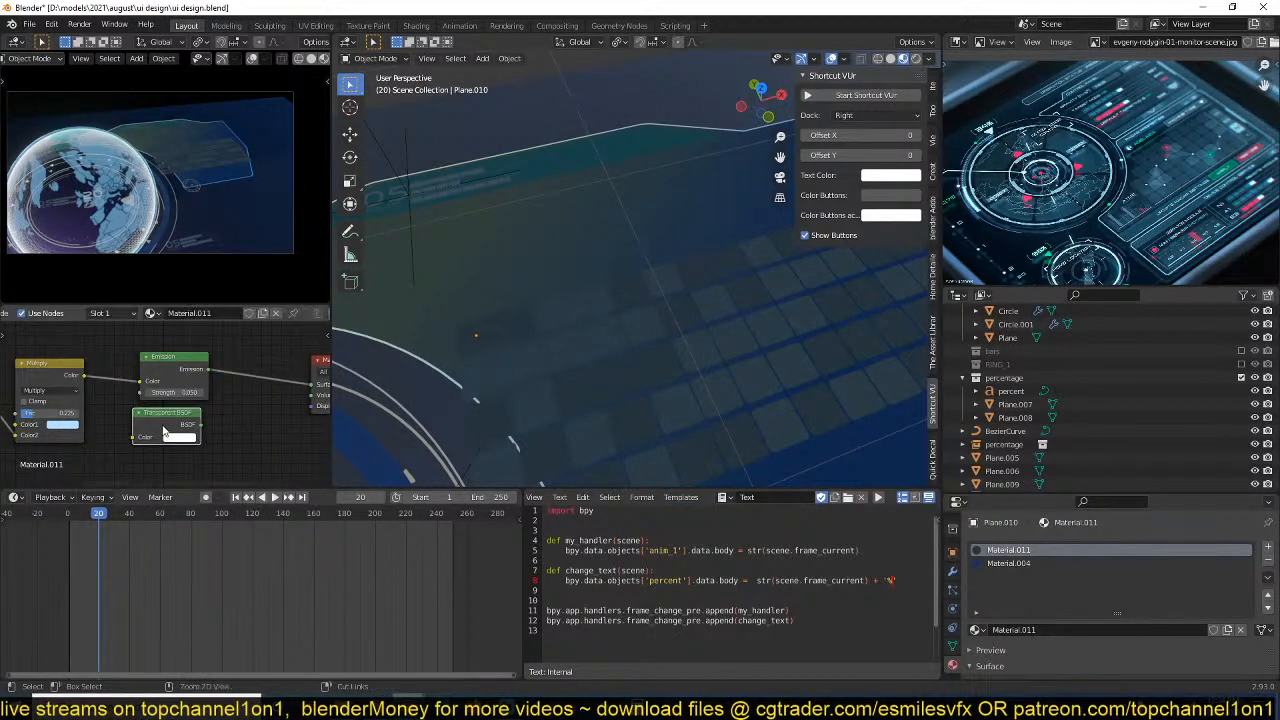
right_click_drag(164, 428, 180, 376, "ctrl+shift")
Drive the Mix Shader's factor with the Attribute colour and disconnect the Multiply node from the Emission node.
middle_click_drag(296, 374, 269, 377)
left_click_drag(286, 371, 328, 376)
middle_click_drag(80, 403, 144, 427)
scroll(180, 407, "down", 1)
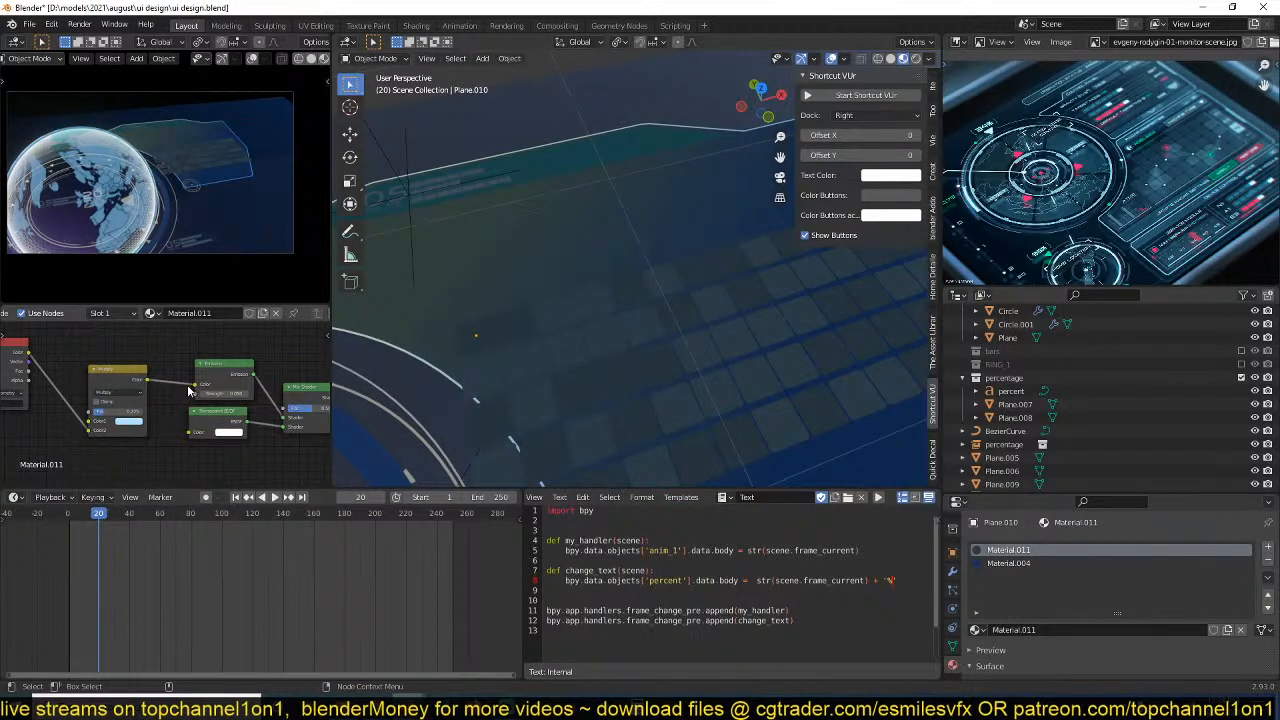
left_click_drag(28, 352, 284, 412)
middle_click_drag(285, 417, 258, 424)
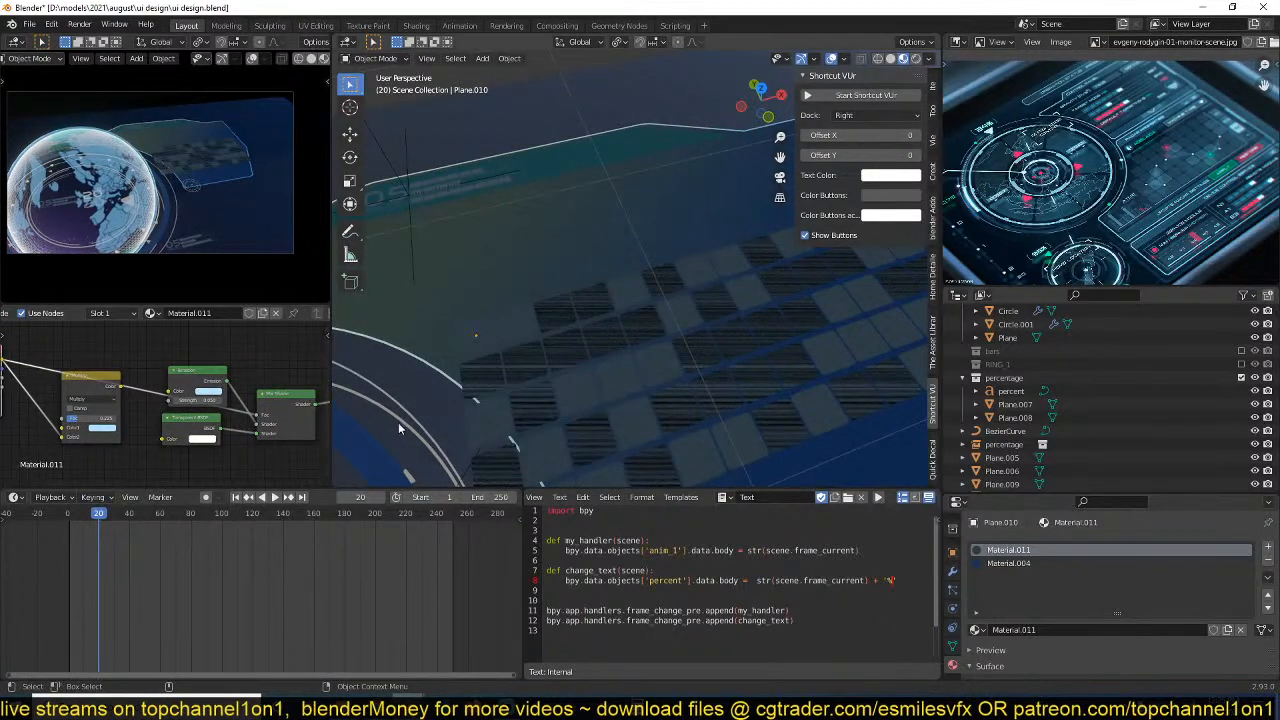
Set Material.011's blend mode to Alpha Blend and its shadow mode to None.
scroll(971, 577, "down", 5)
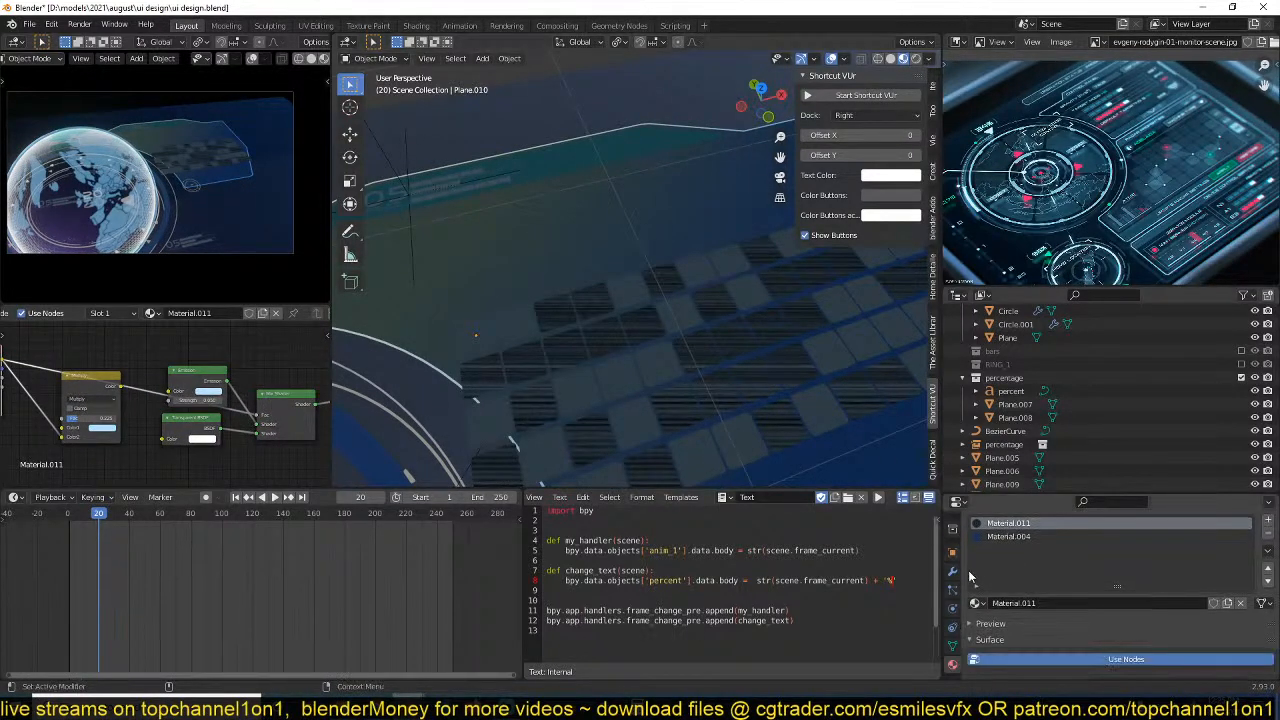
scroll(1038, 629, "down", 4)
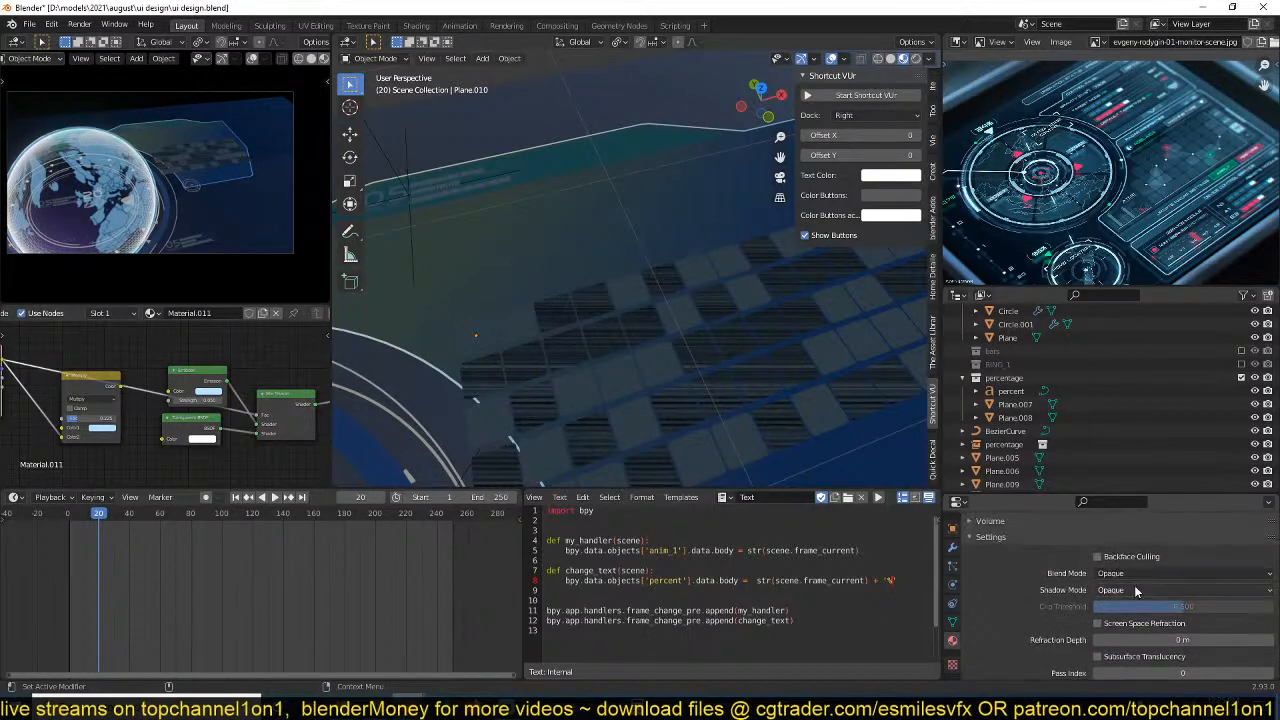
left_click(1138, 573)
left_click(1130, 632)
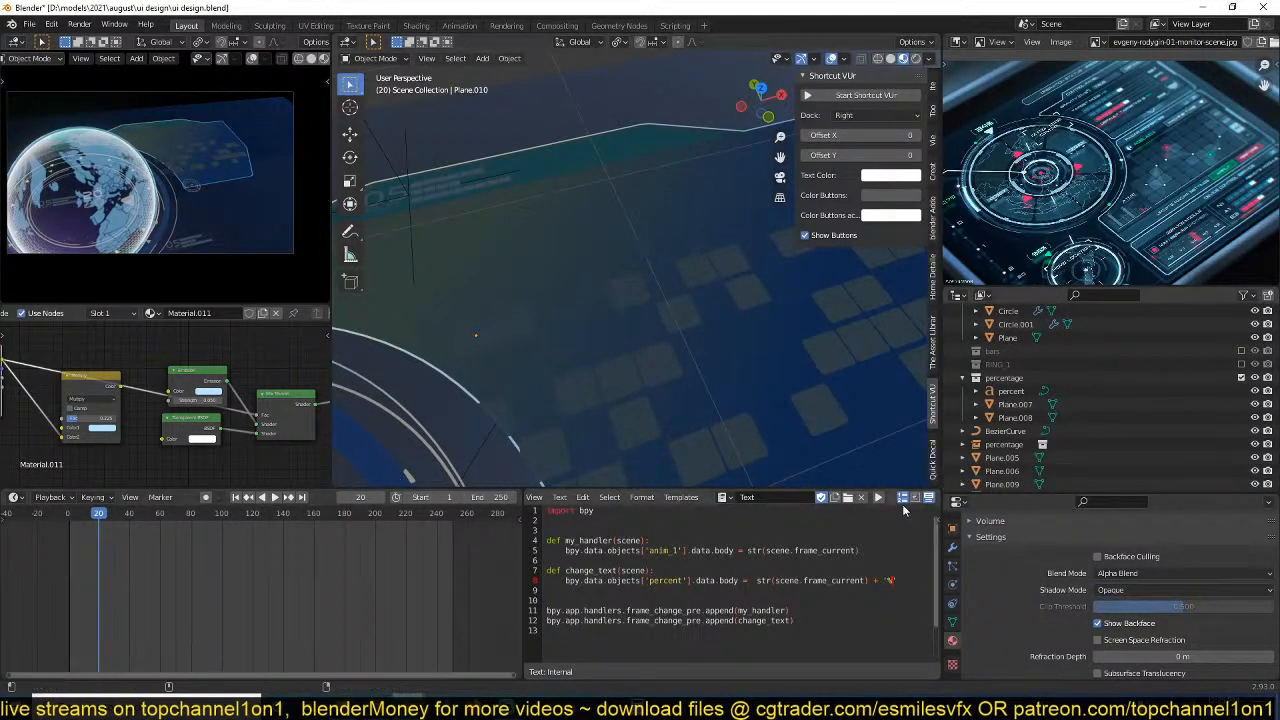
left_click(1130, 591)
left_click(1106, 605)
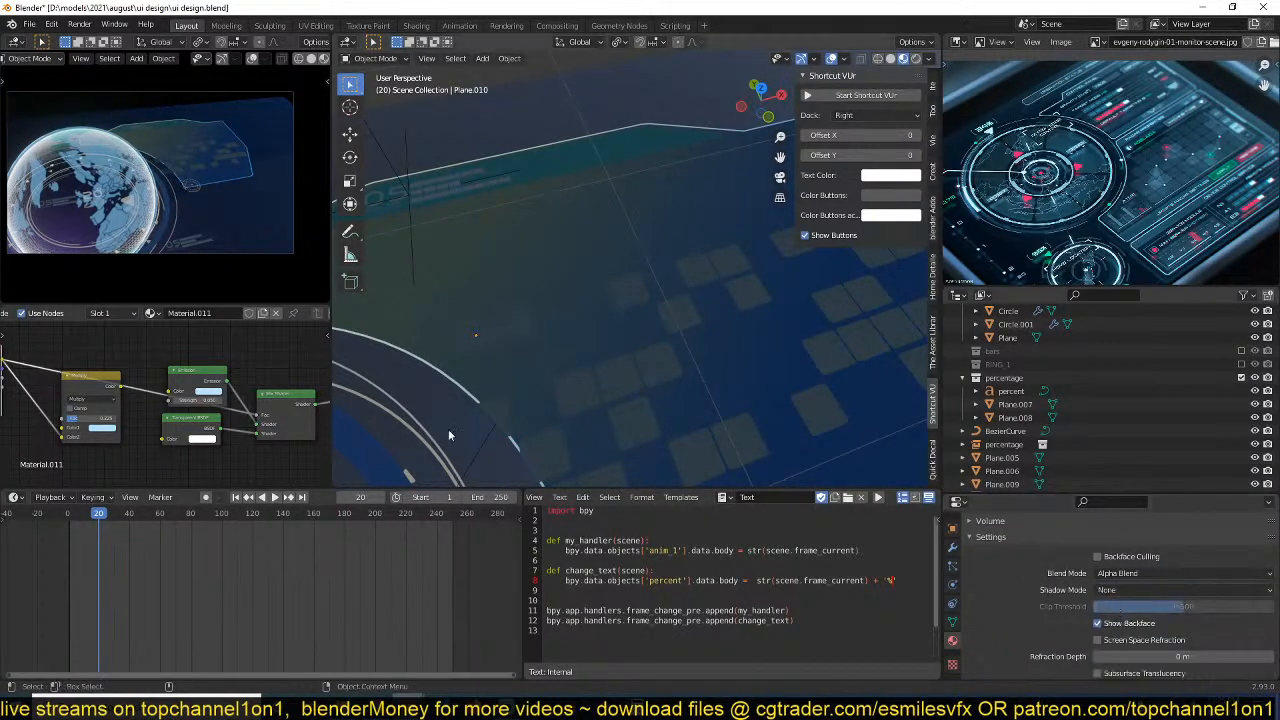
Delete the unused Multiply node from the grid's material and save the file.
scroll(212, 413, "up", 6)
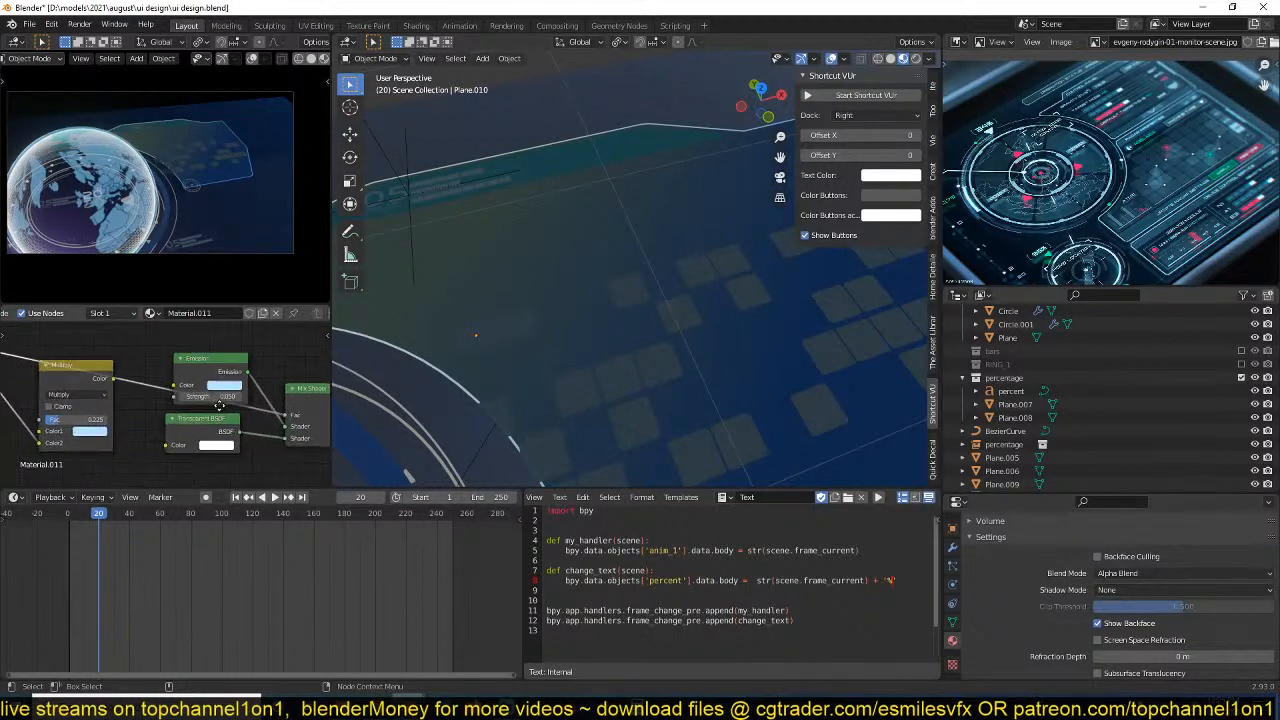
scroll(182, 413, "down", 4)
left_click(86, 393)
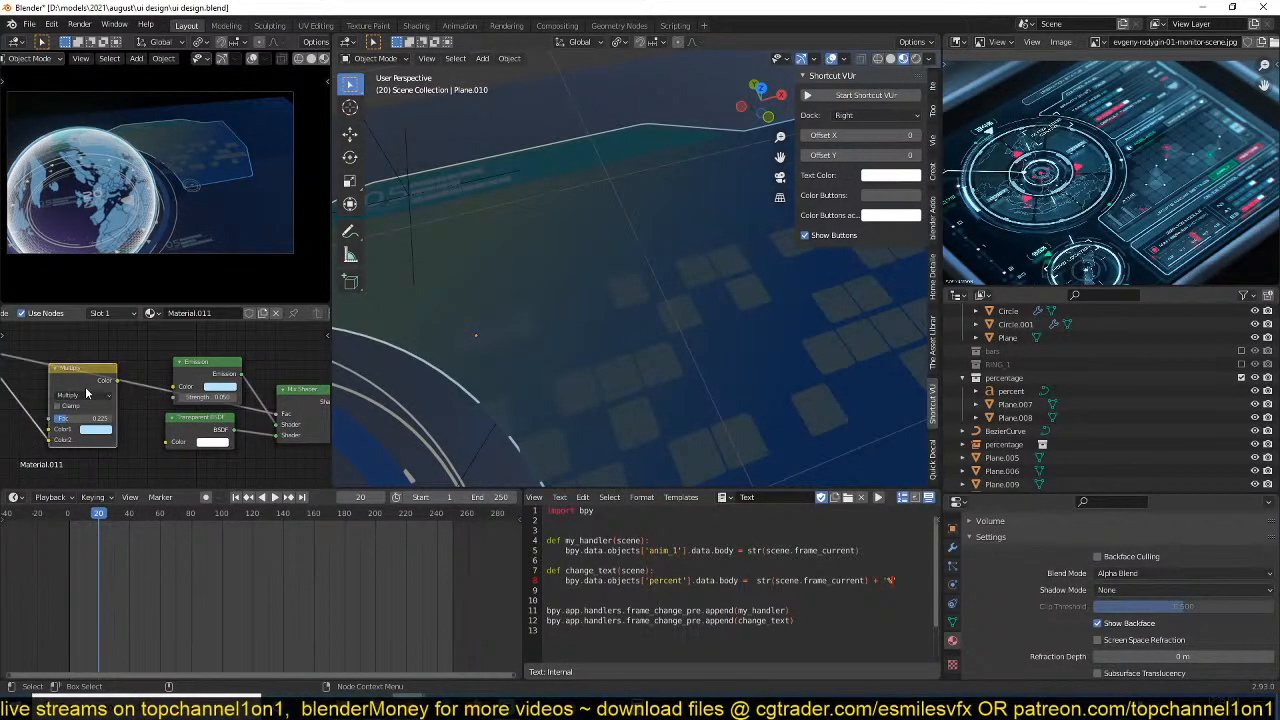
key("x")
middle_click_drag(181, 395, 224, 384)
scroll(137, 394, "down", 2)
middle_click_drag(137, 394, 120, 406)
key("ctrl+s")
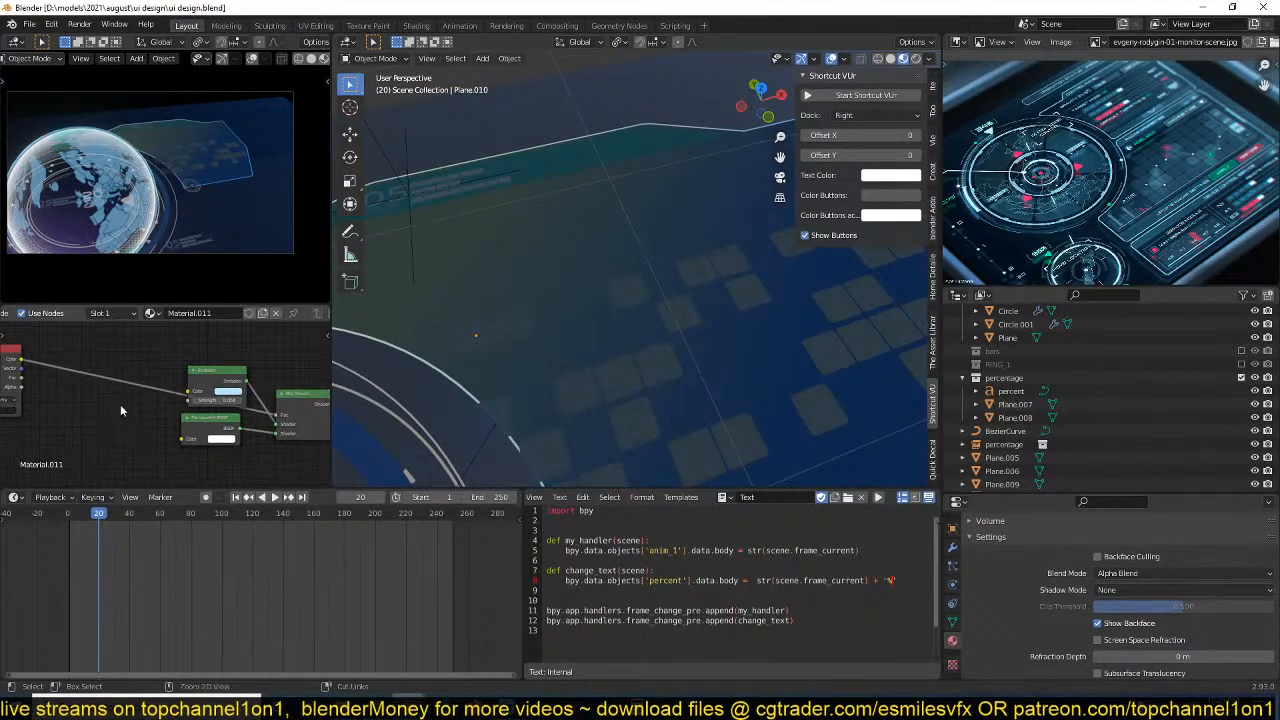
Insert a Mix colour node between the Attribute and the Mix Shader's factor, with the Attribute colour driving the new node's Fac.
scroll(124, 397, "up", 1)
key("shift+a")
mouse_move(62, 450)
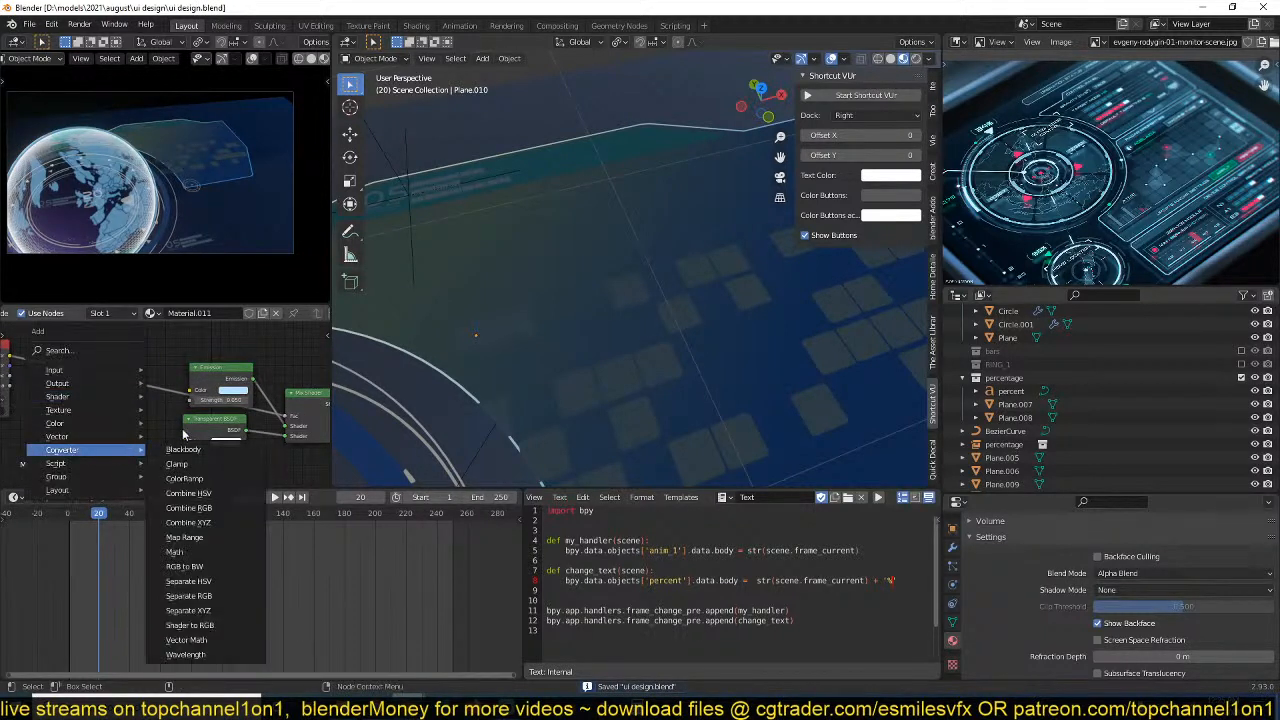
key("Escape")
key("shift+a")
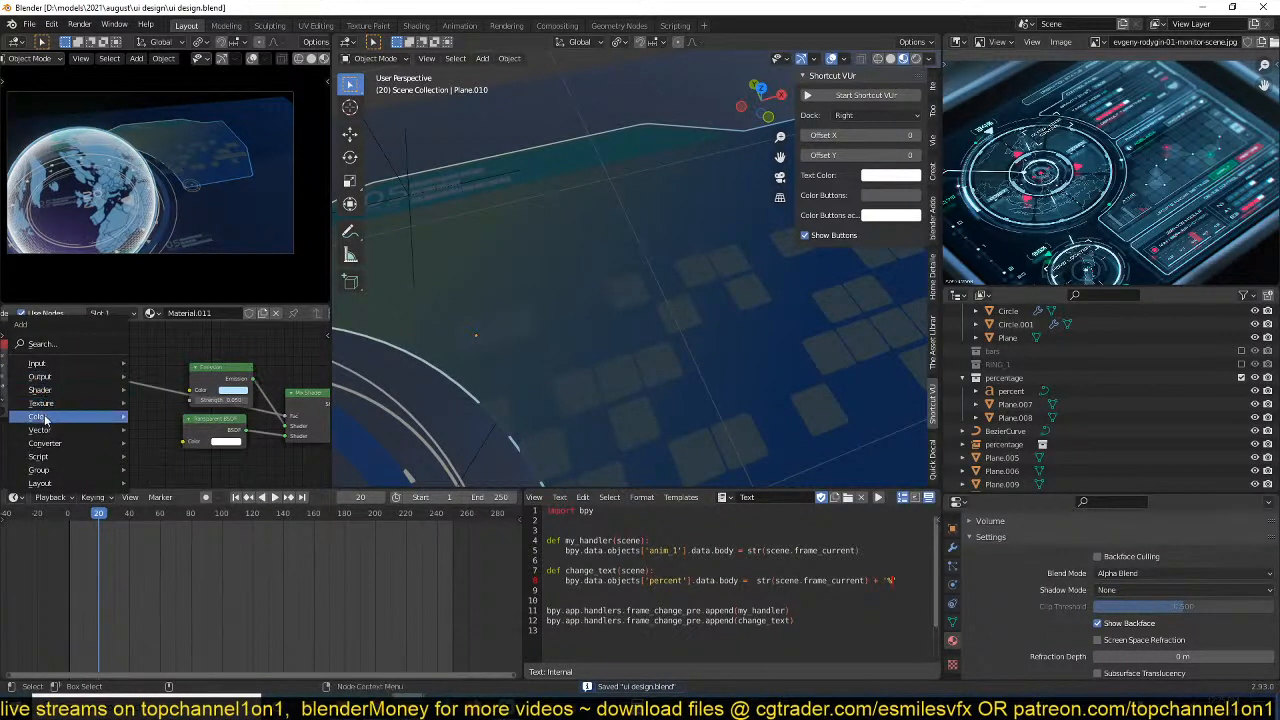
mouse_move(45, 420)
left_click(251, 491)
left_click(100, 365)
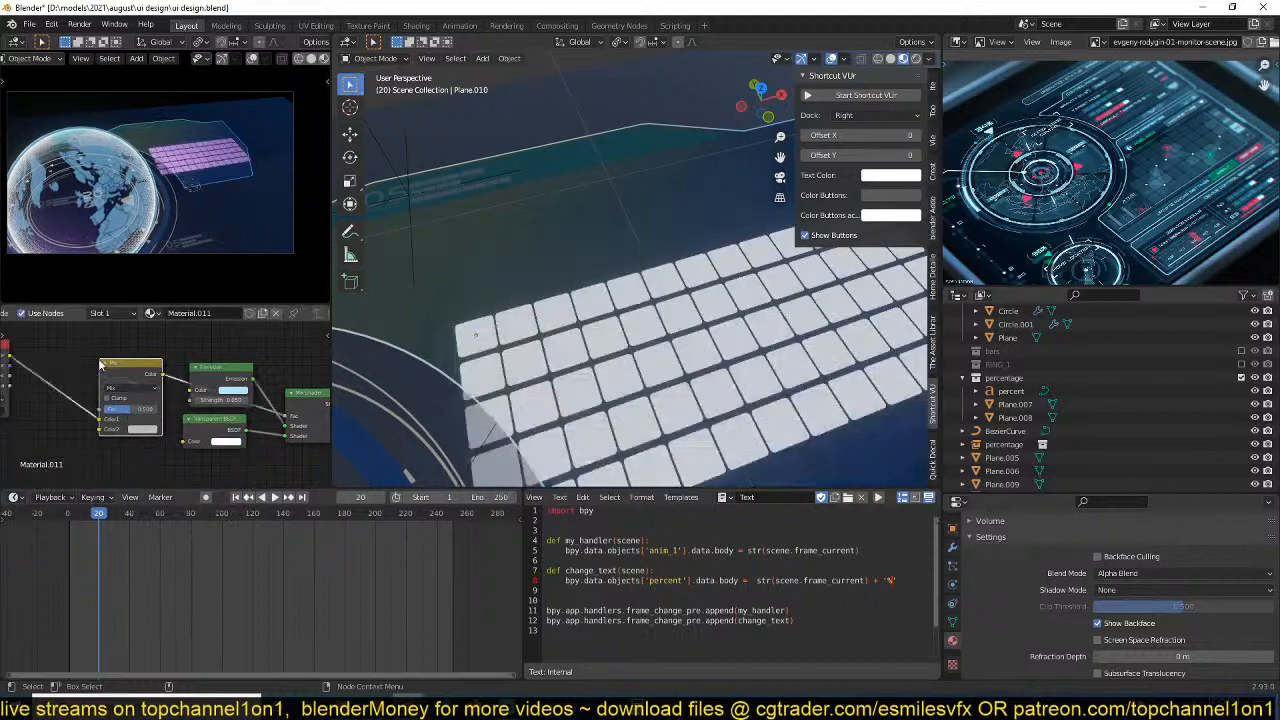
scroll(115, 408, "up", 1)
left_click_drag(86, 424, 82, 411)
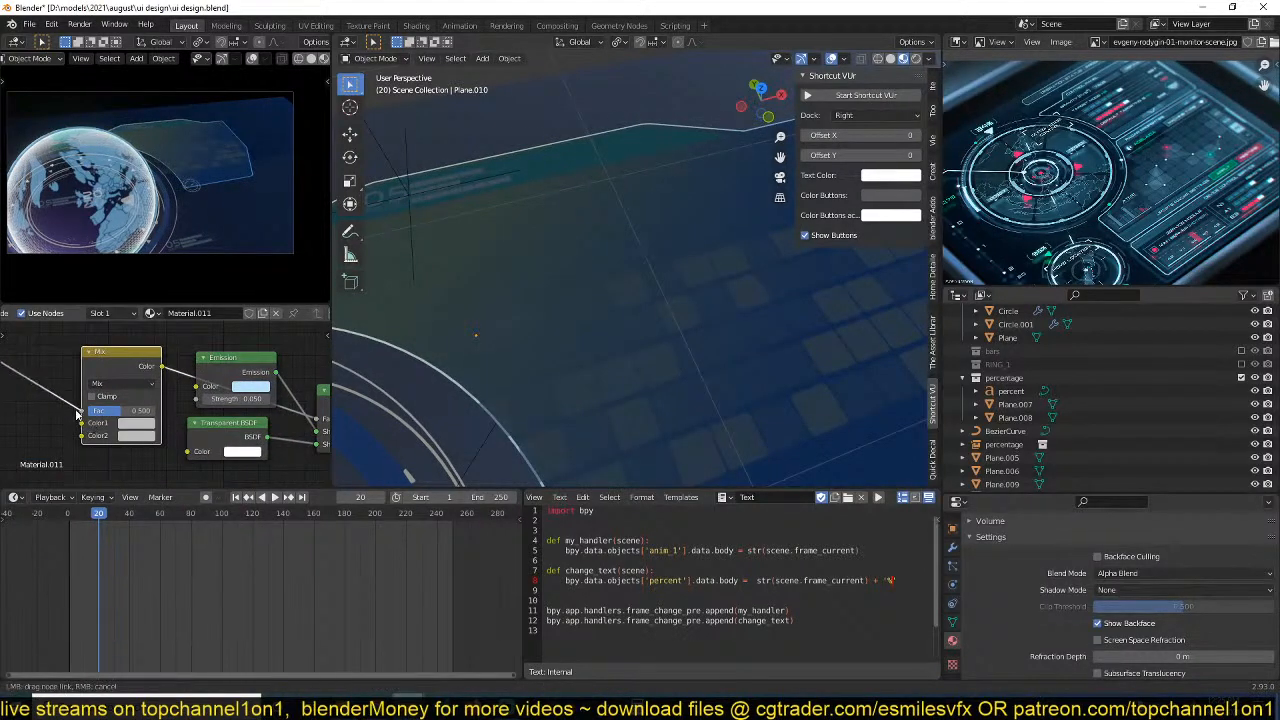
Set the Mix node's Color1 to a neutral grey and its Color2 to a near-white grey.
left_click(137, 423)
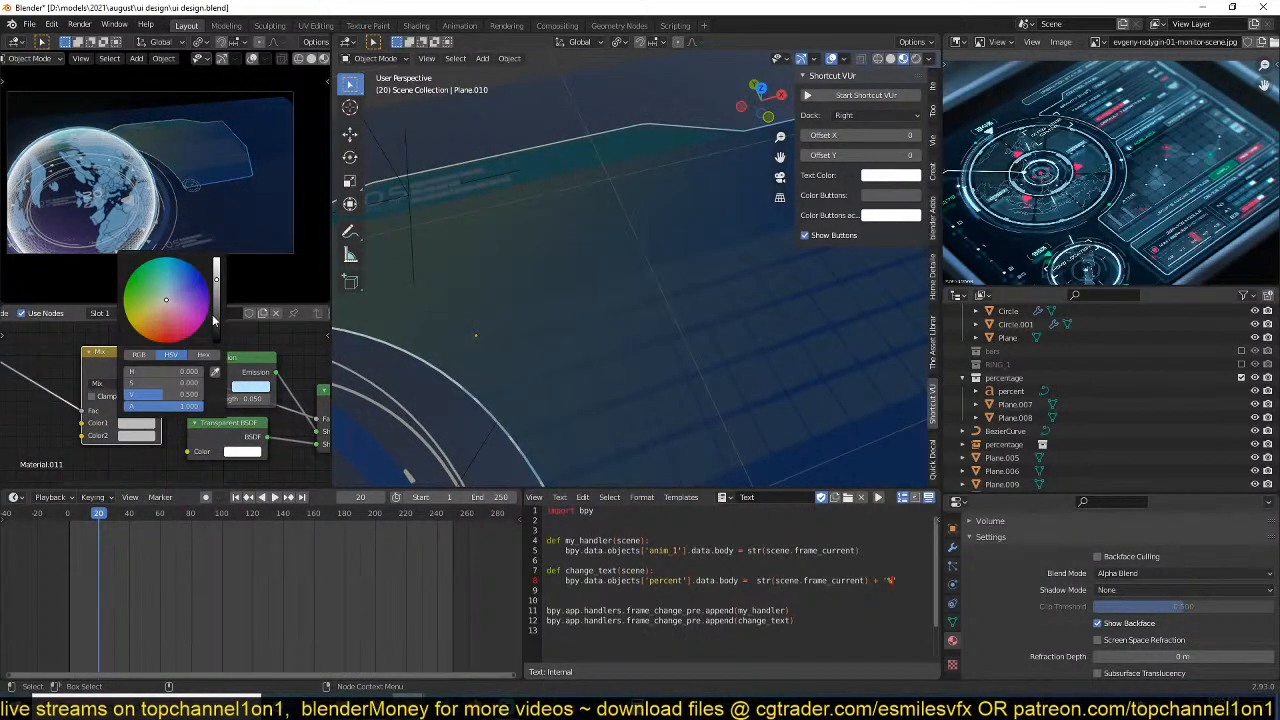
left_click_drag(217, 328, 217, 345)
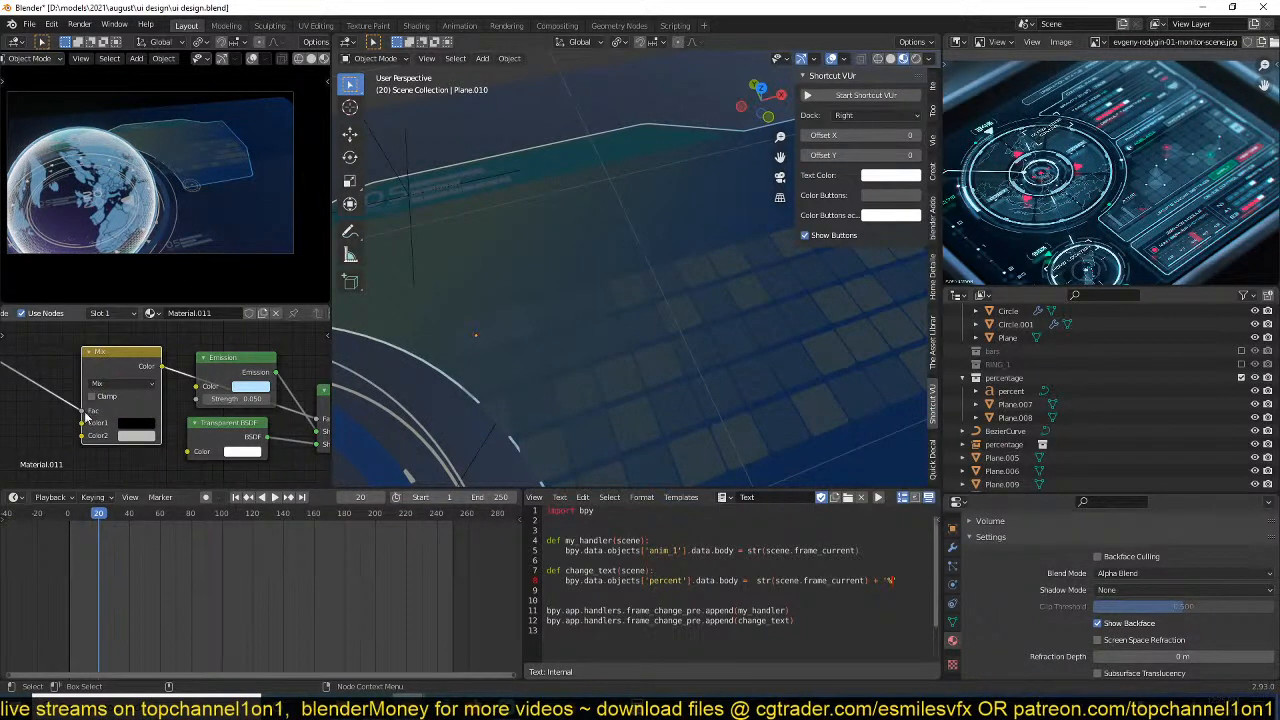
left_click(141, 437)
mouse_move(215, 292)
left_mouse_down()
mouse_move(216, 311)
mouse_move(216, 277)
left_mouse_up()
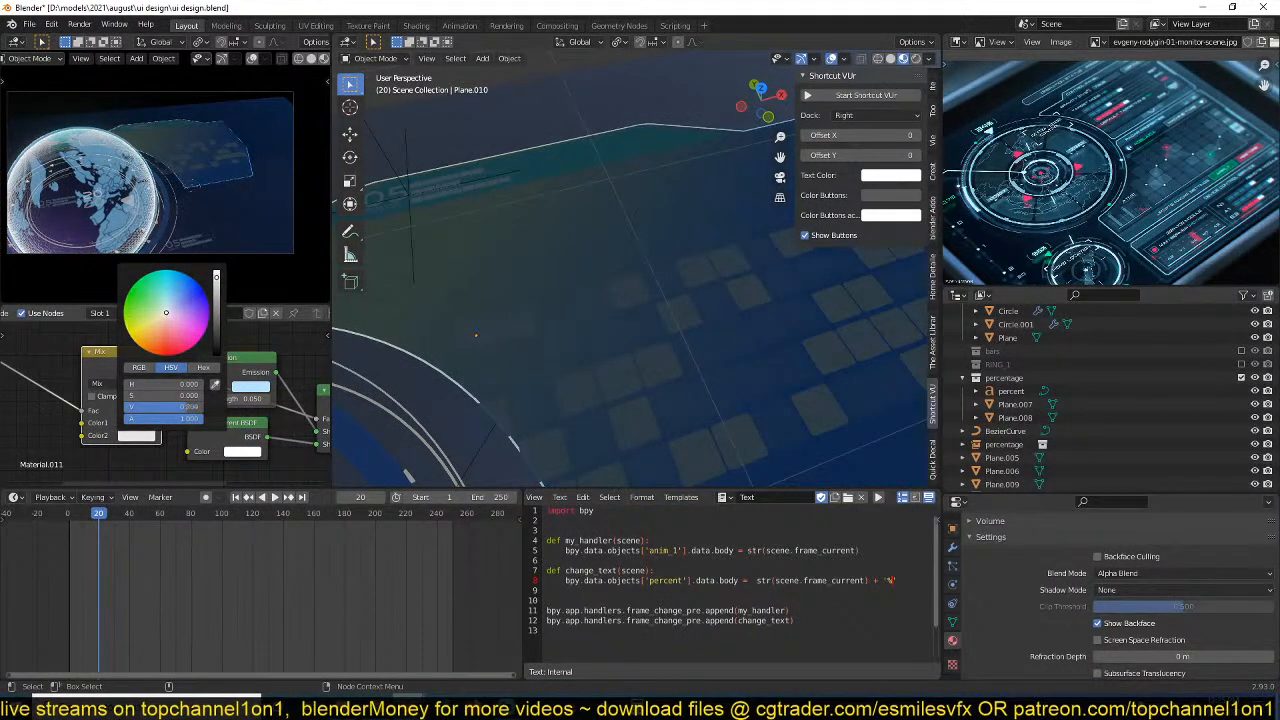
left_click(152, 425)
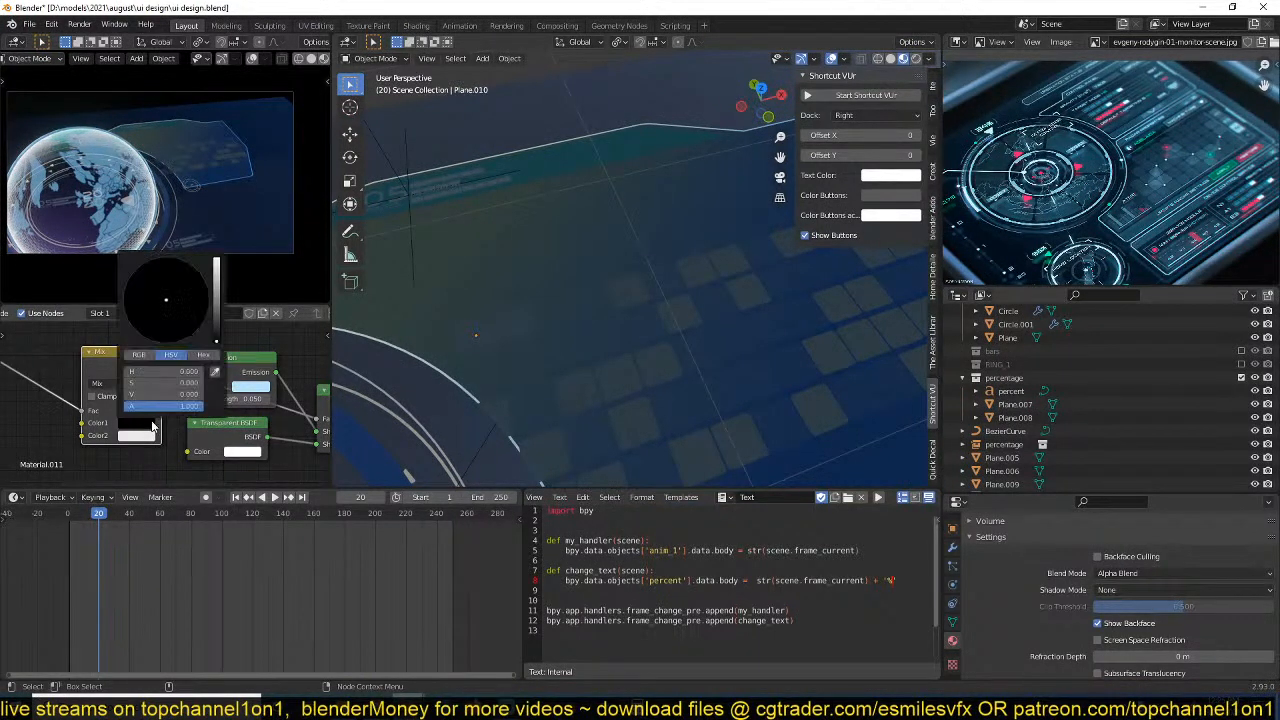
mouse_move(220, 295)
left_mouse_down()
mouse_move(216, 265)
mouse_move(216, 279)
left_mouse_up()
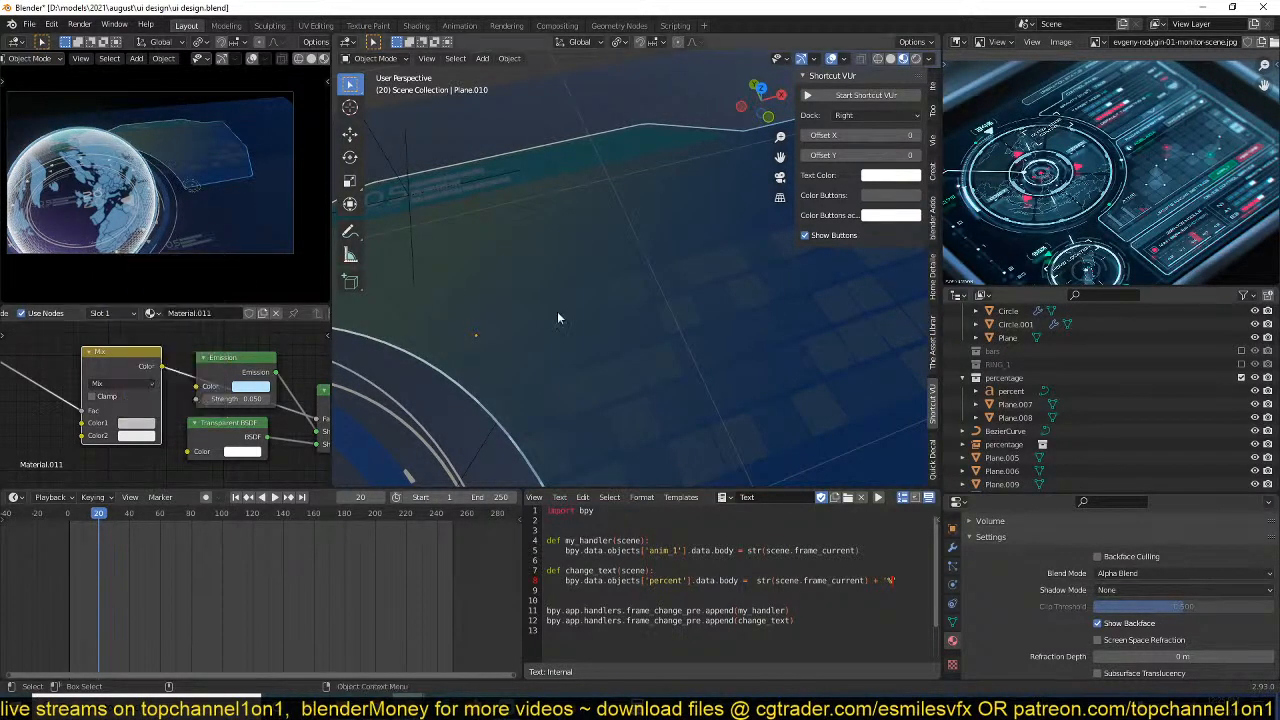
Delete the six squares at the grid's left end beside the ring: four in the first column and two in the second.
middle_click_drag(557, 311, 660, 345)
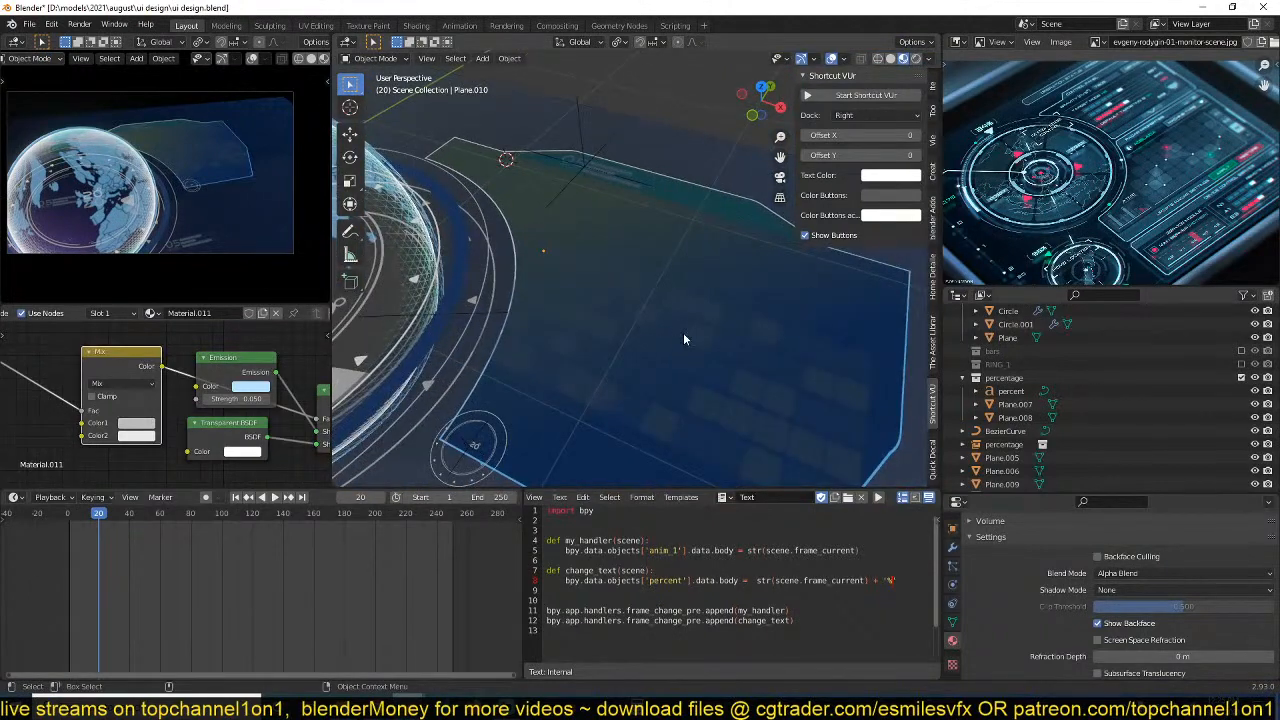
left_click(683, 332)
middle_click_drag(693, 334, 637, 274, "shift")
key("Tab")
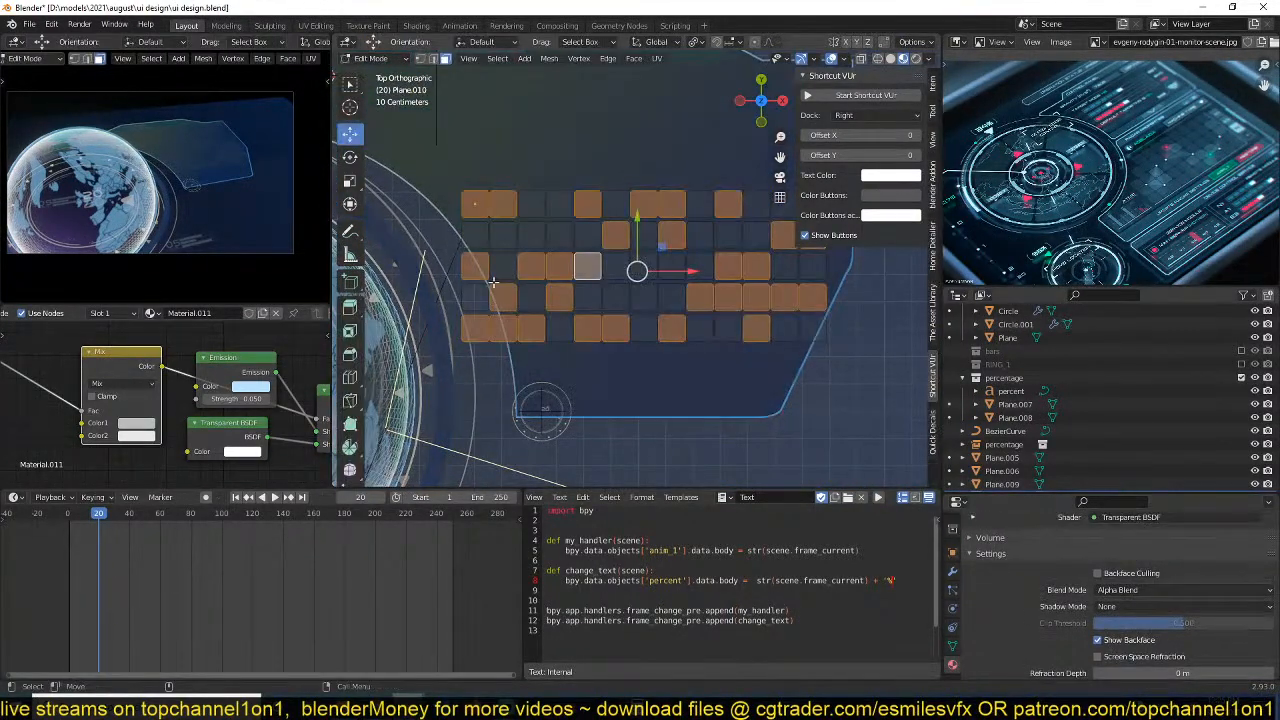
left_click(474, 269)
left_click(477, 298, "shift")
left_click(478, 326, "shift")
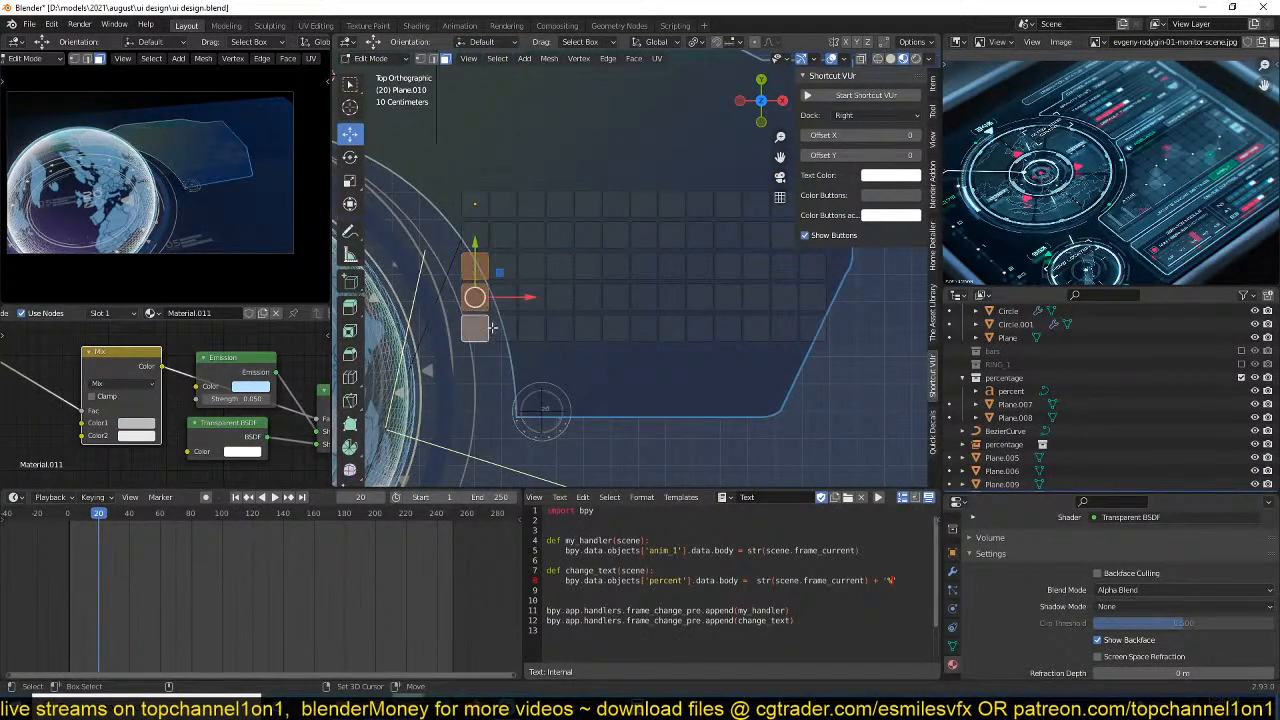
left_click(501, 326, "shift")
left_click(501, 300, "shift")
key("x")
left_click(497, 314)
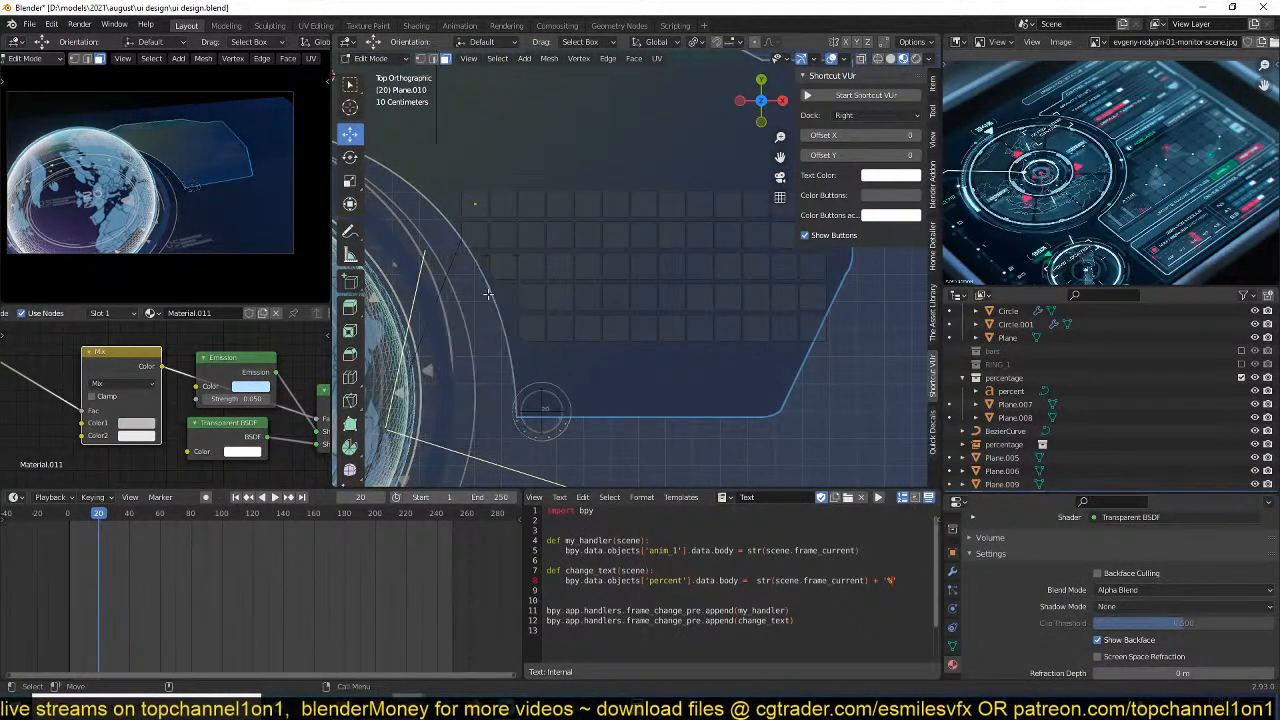
left_click(477, 232)
key("x")
left_click(477, 241)
key("Tab")
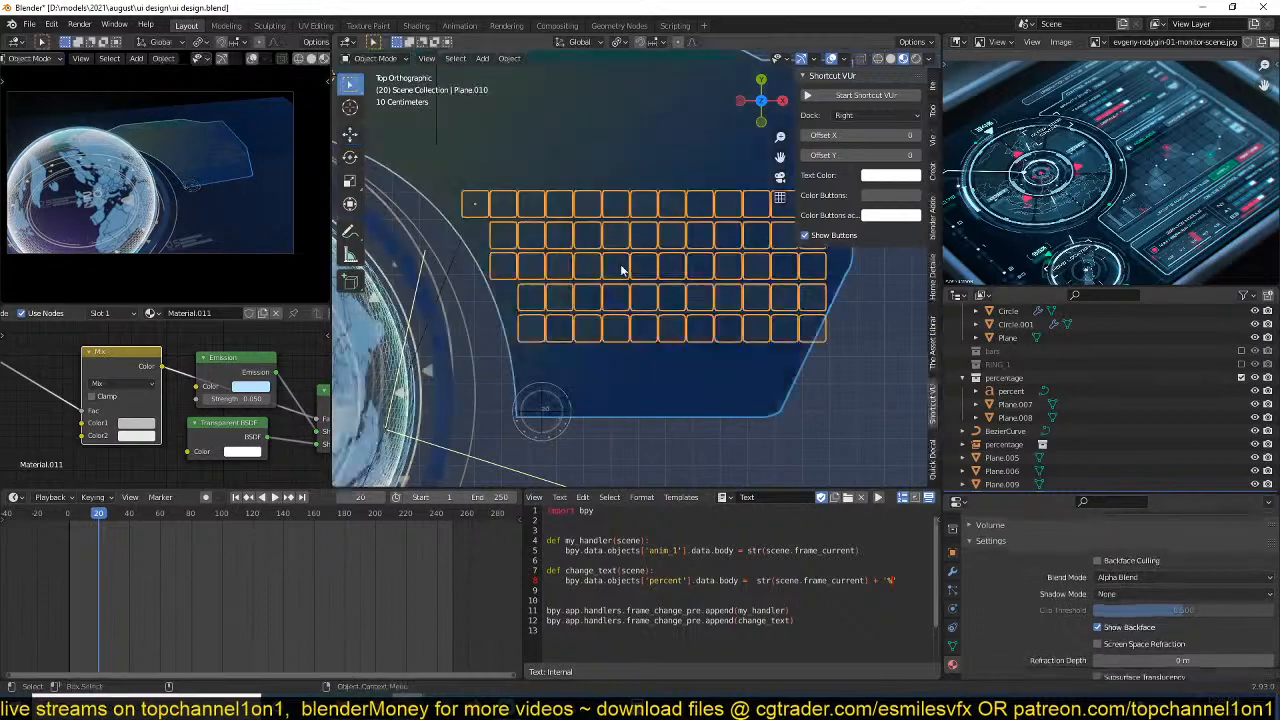
Delete the two rightmost columns of squares from the grid and save the file.
middle_click_drag(621, 270, 522, 276, "shift")
key("Tab")
left_click(710, 335)
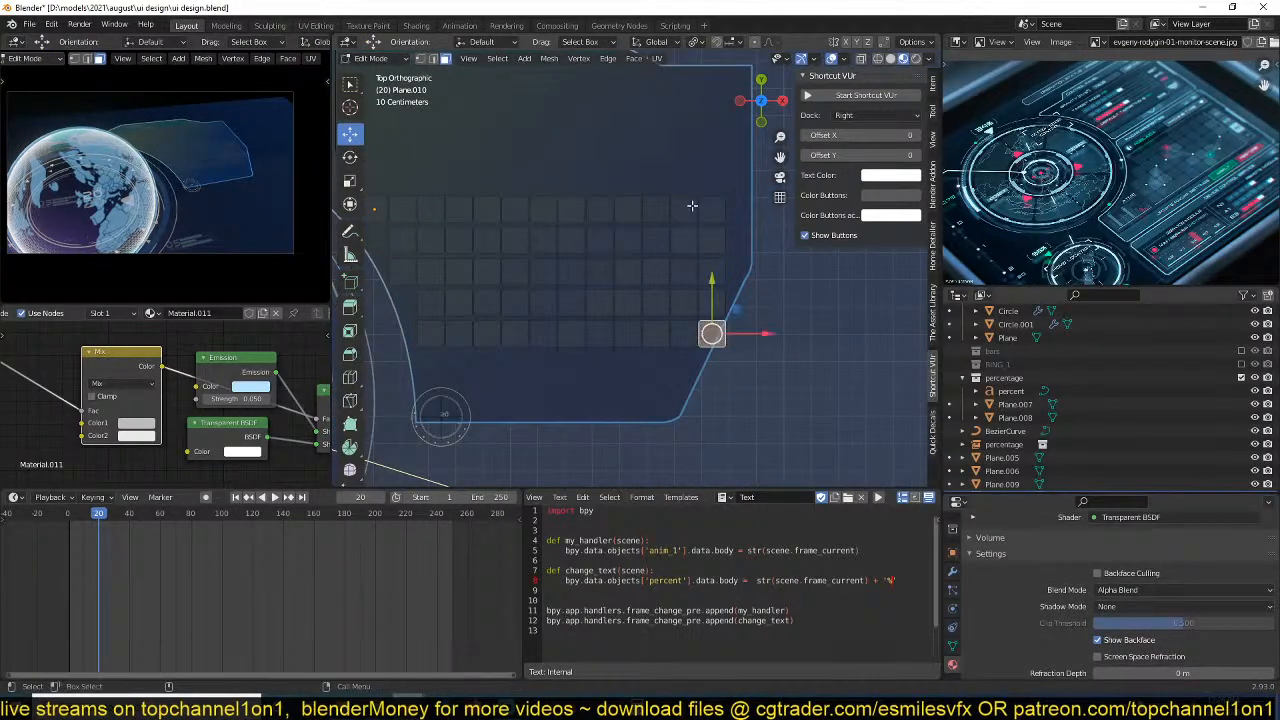
left_click_drag(681, 184, 746, 370)
key("x")
left_click(684, 308)
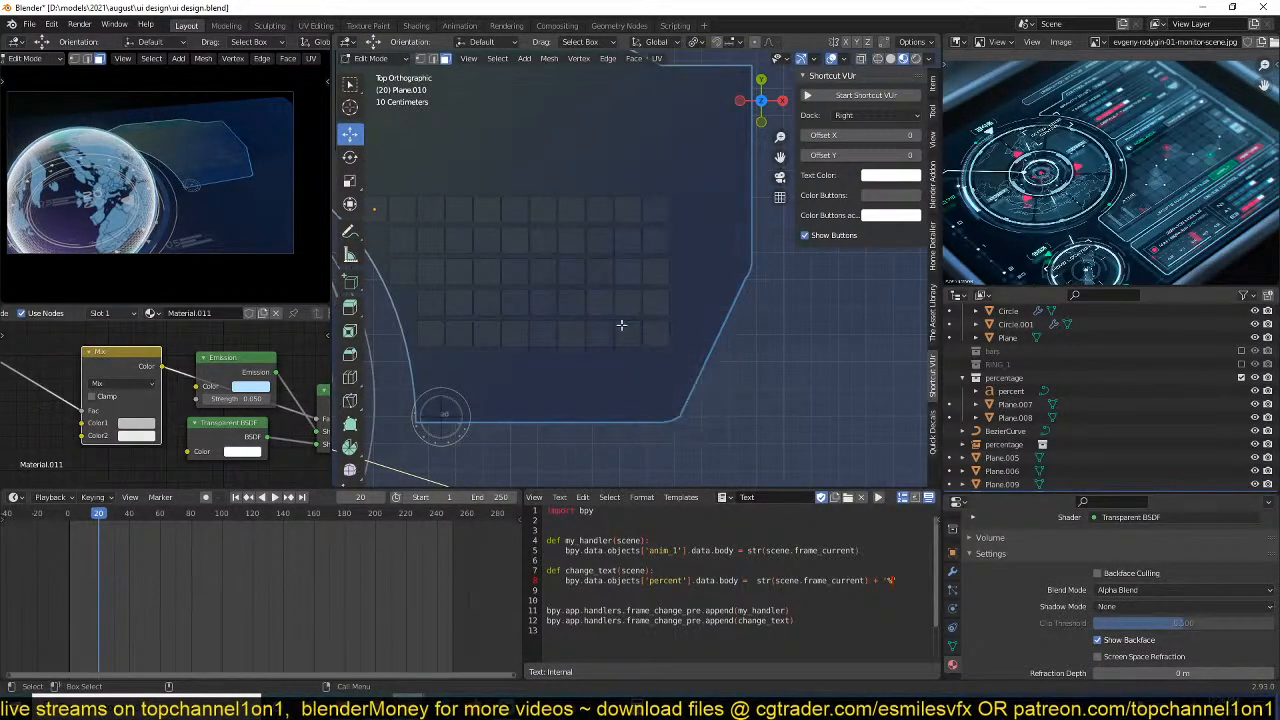
scroll(621, 326, "down", 3)
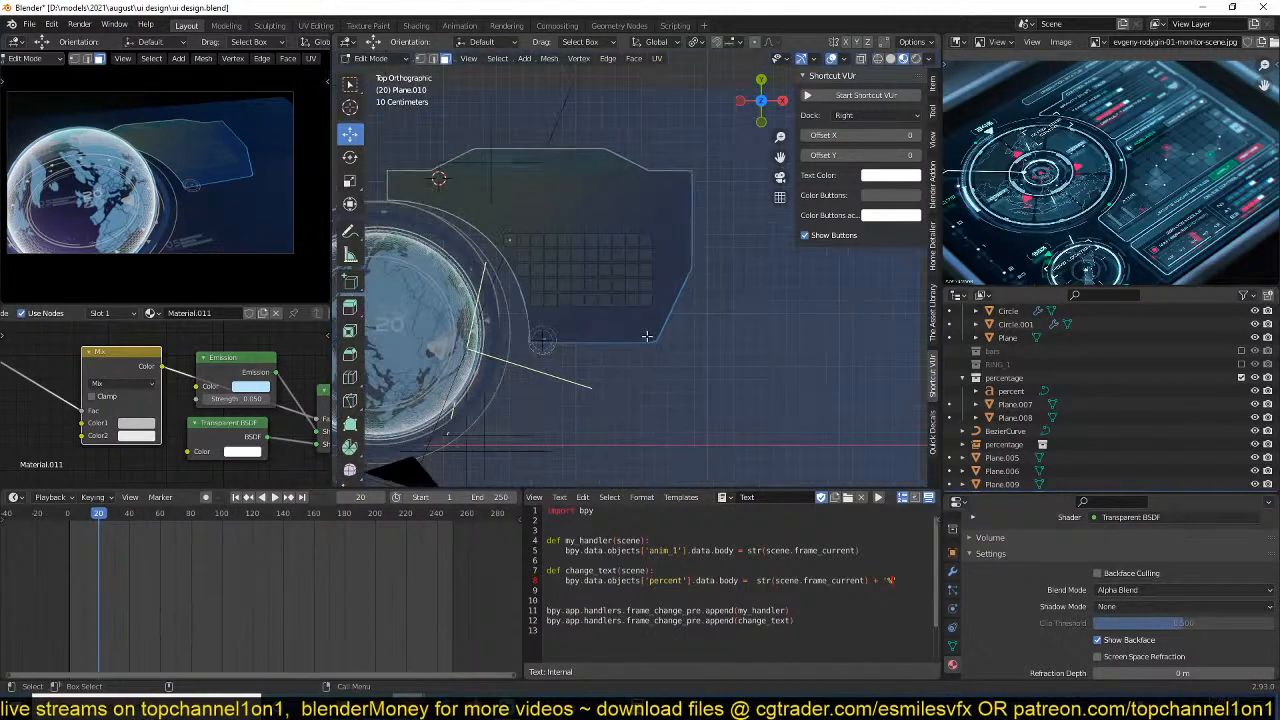
key("ctrl+s")
key("Tab")
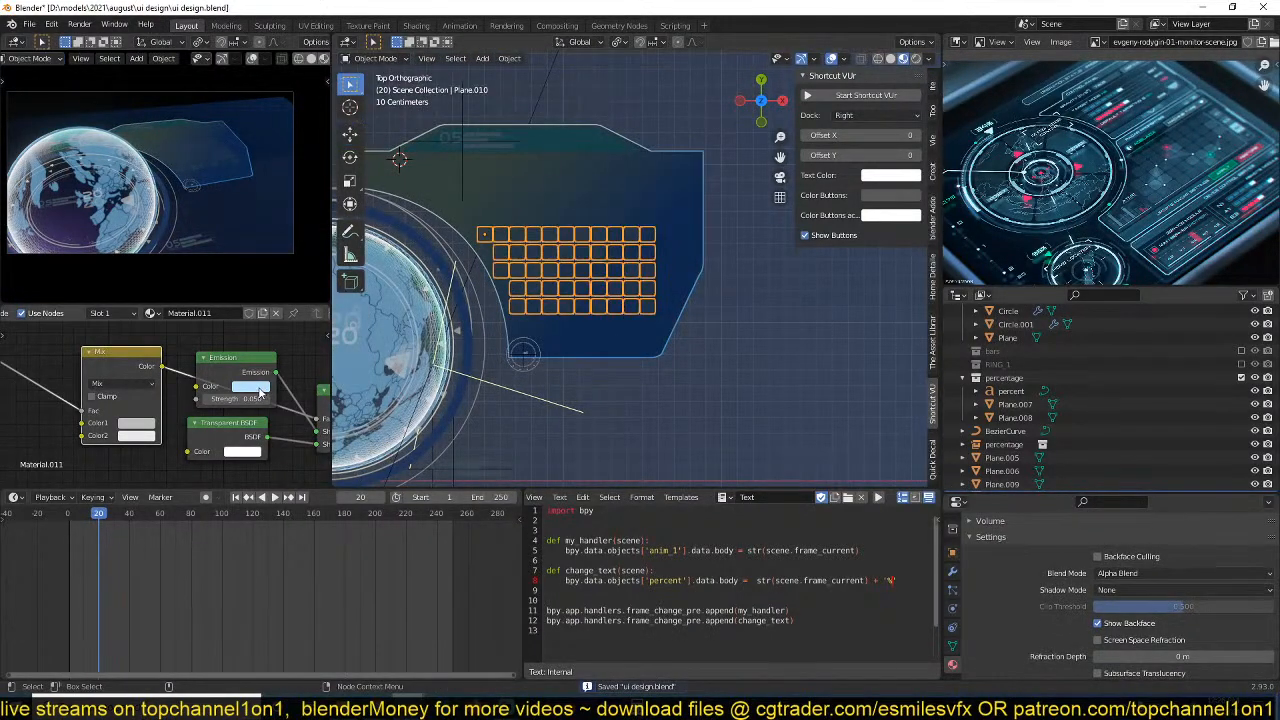
Set the Emission strength of the grid's material to 0.110, deselect everything and save the file.
left_click_drag(245, 399, 215, 399)
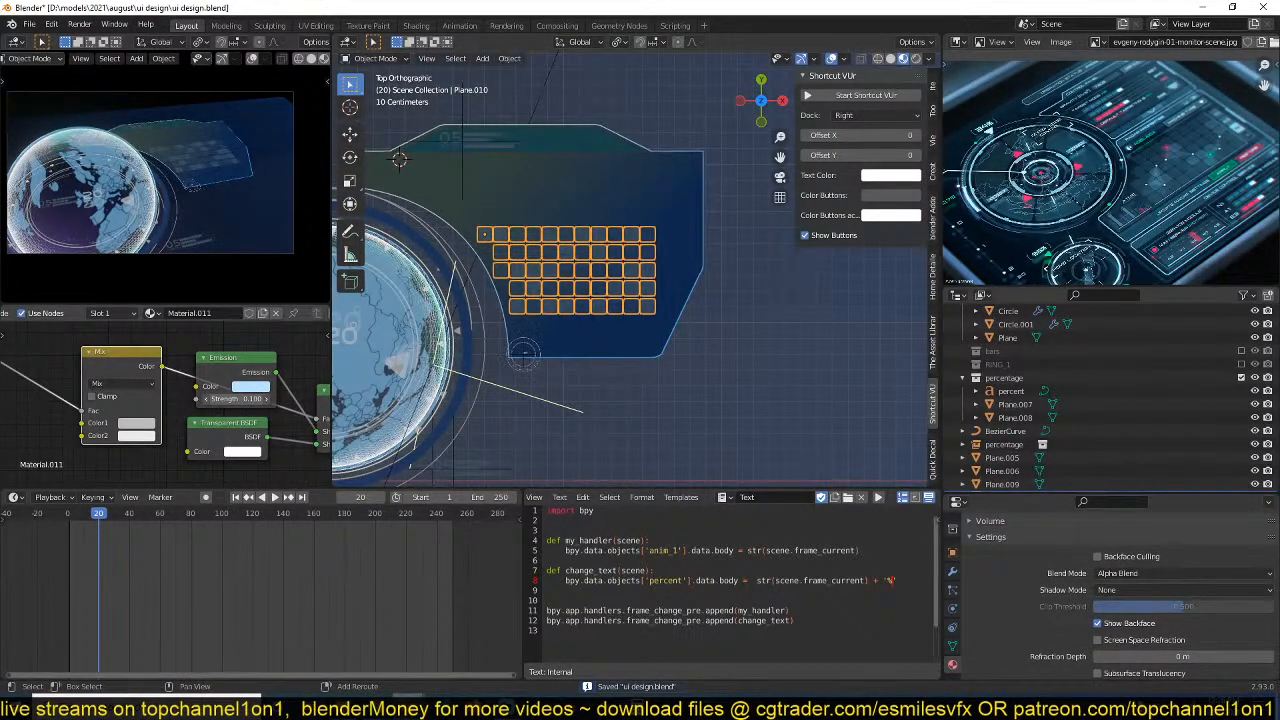
key("alt+a")
key("ctrl+s")
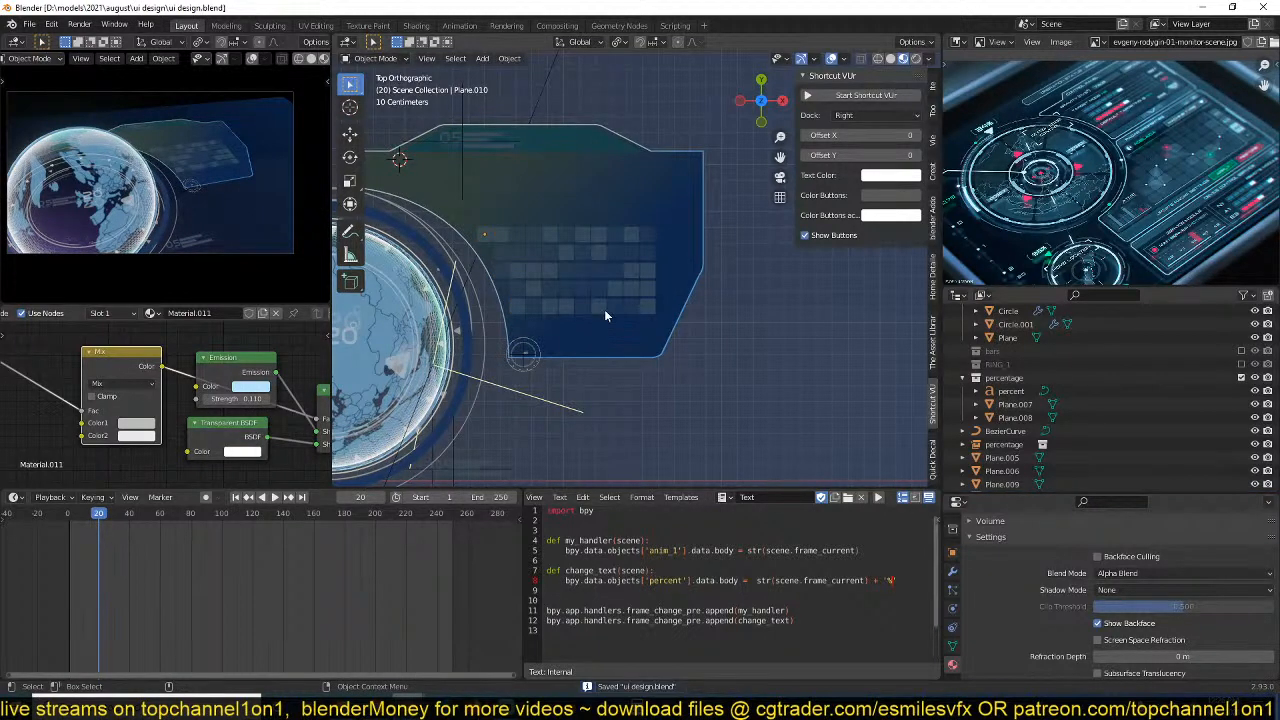
Review the panel layout from above, save the file and examine the monitor reference image for further interface details.
scroll(618, 343, "down", 2)
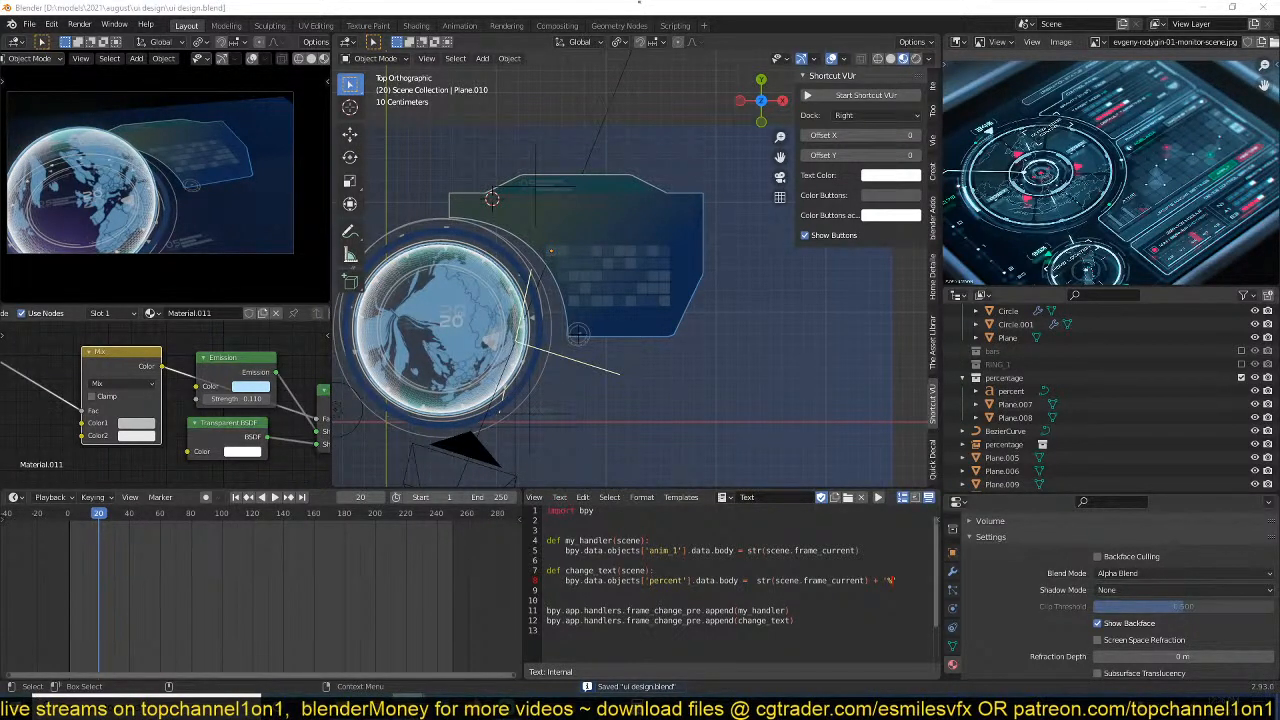
key("Tab")
scroll(734, 316, "down", 2)
key("Tab")
middle_click_drag(763, 302, 749, 313, "shift")
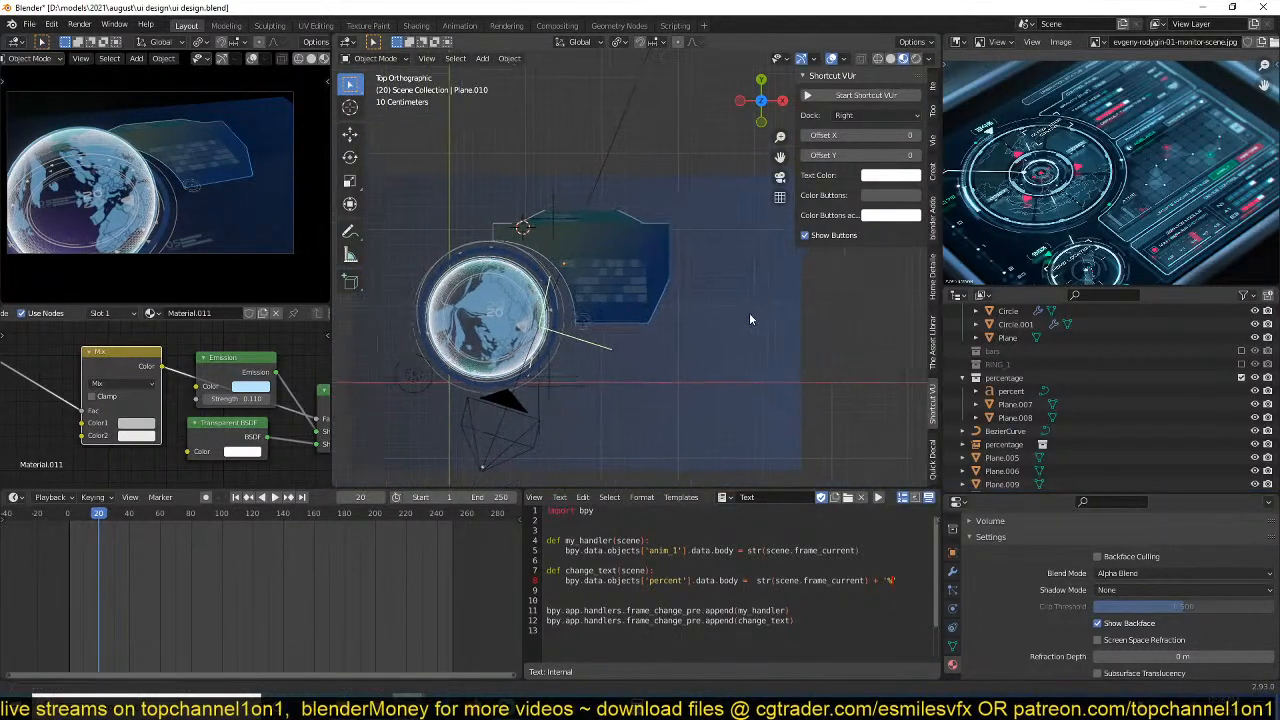
scroll(748, 314, "up", 3)
key("ctrl+s")
scroll(731, 311, "up", 5)
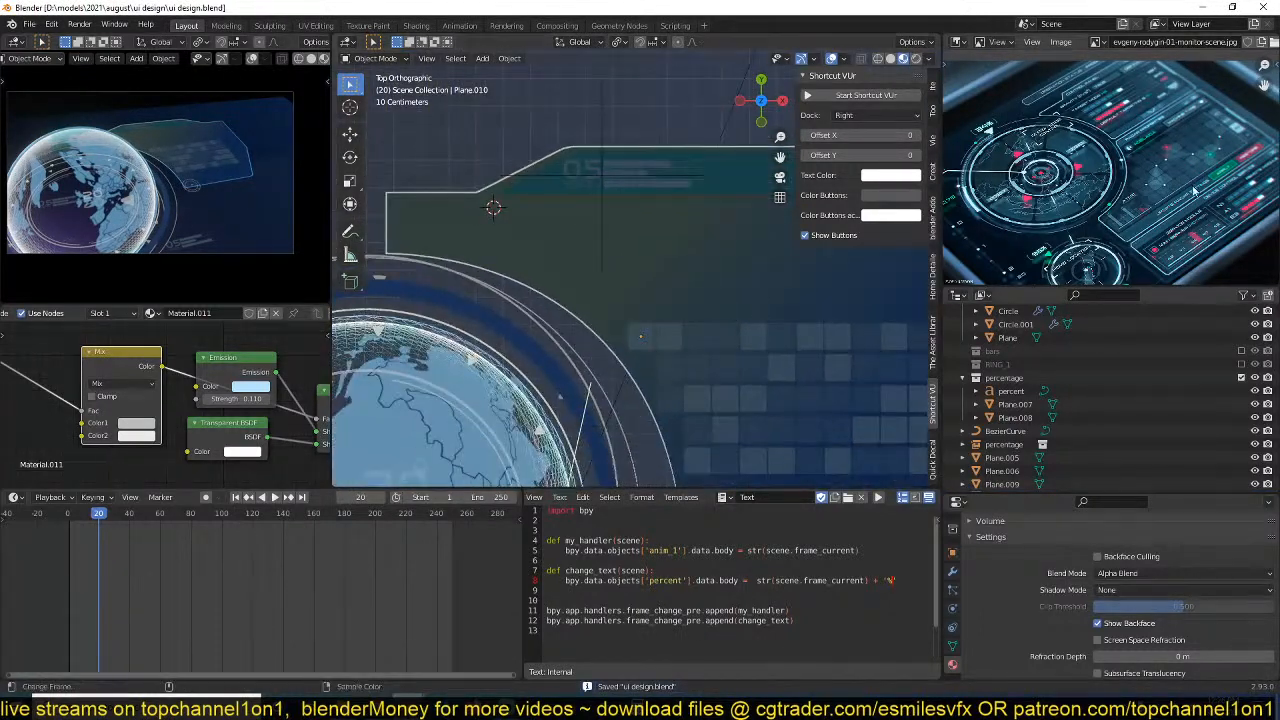
scroll(1202, 187, "up", 2)
scroll(704, 278, "down", 1)
middle_click_drag(773, 306, 590, 286, "shift")
scroll(620, 279, "down", 1)
scroll(613, 279, "up", 2)
scroll(640, 274, "down", 4)
scroll(684, 268, "up", 1)
Add a text object on the side panel above the square grid and set its regular font to NasalizationRg-Regular.
right_click(552, 270, "shift")
key("shift+a")
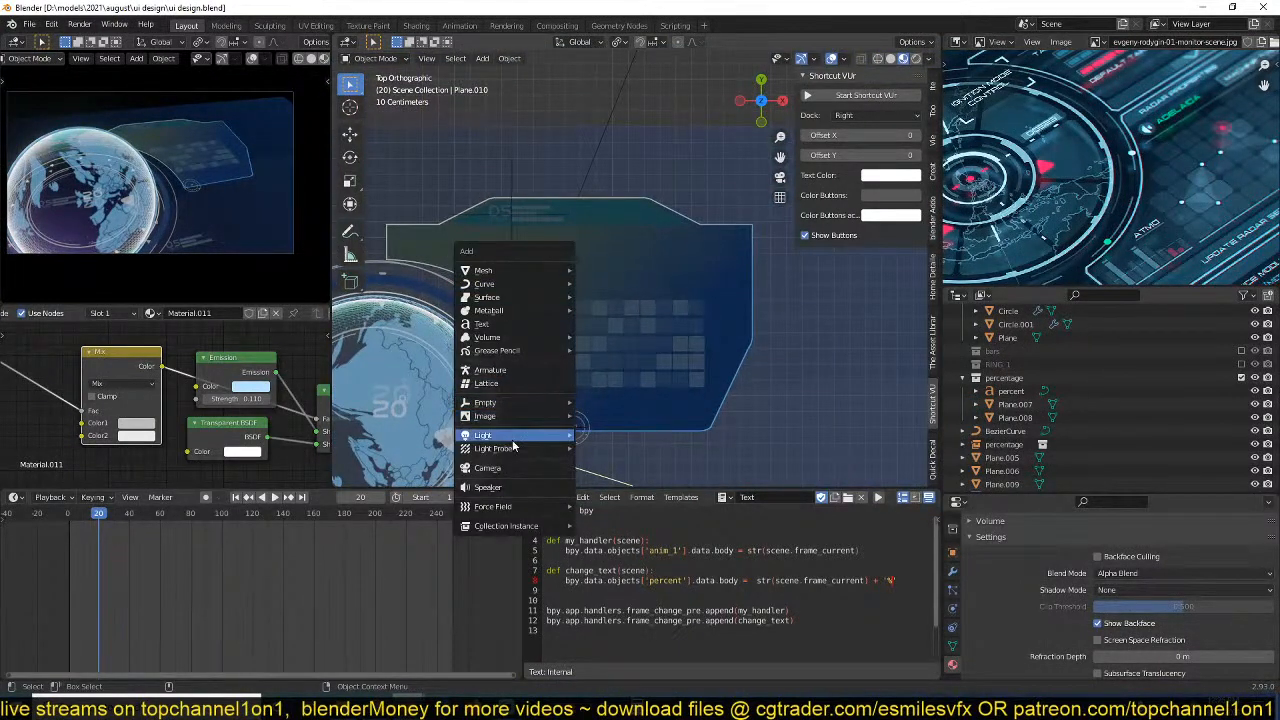
left_click(516, 328)
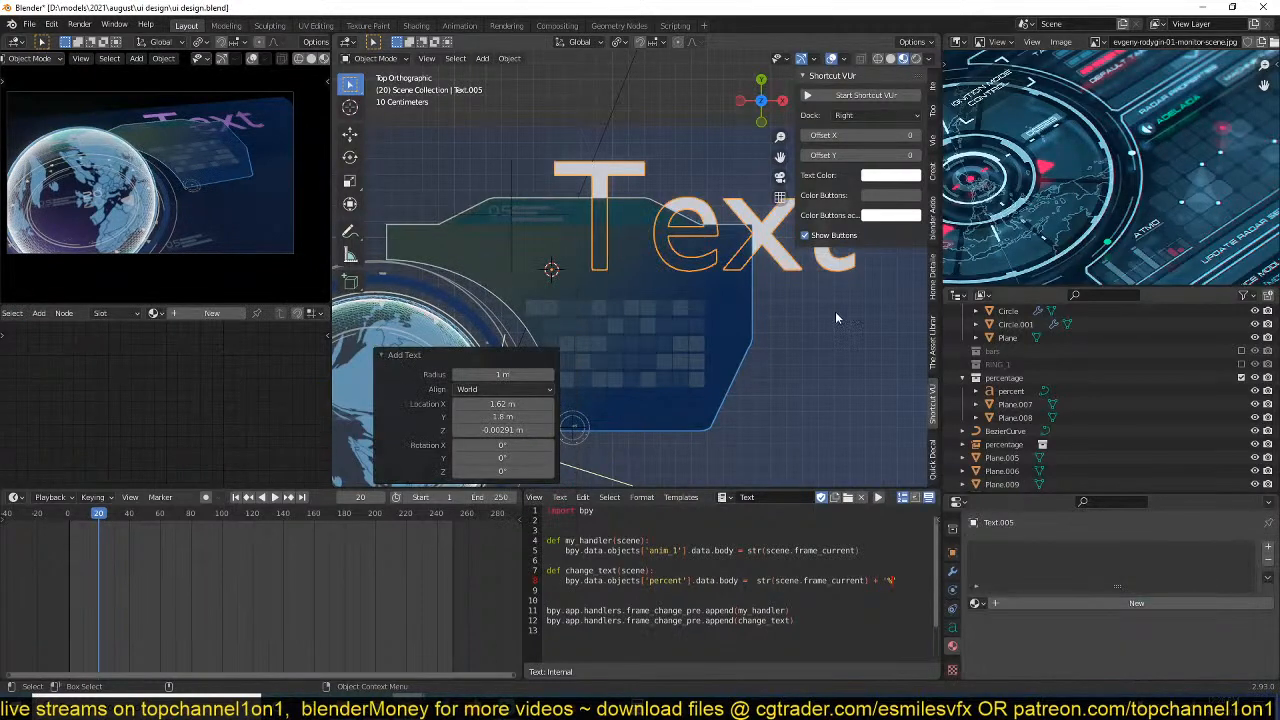
left_click(952, 627)
scroll(1081, 617, "down", 5)
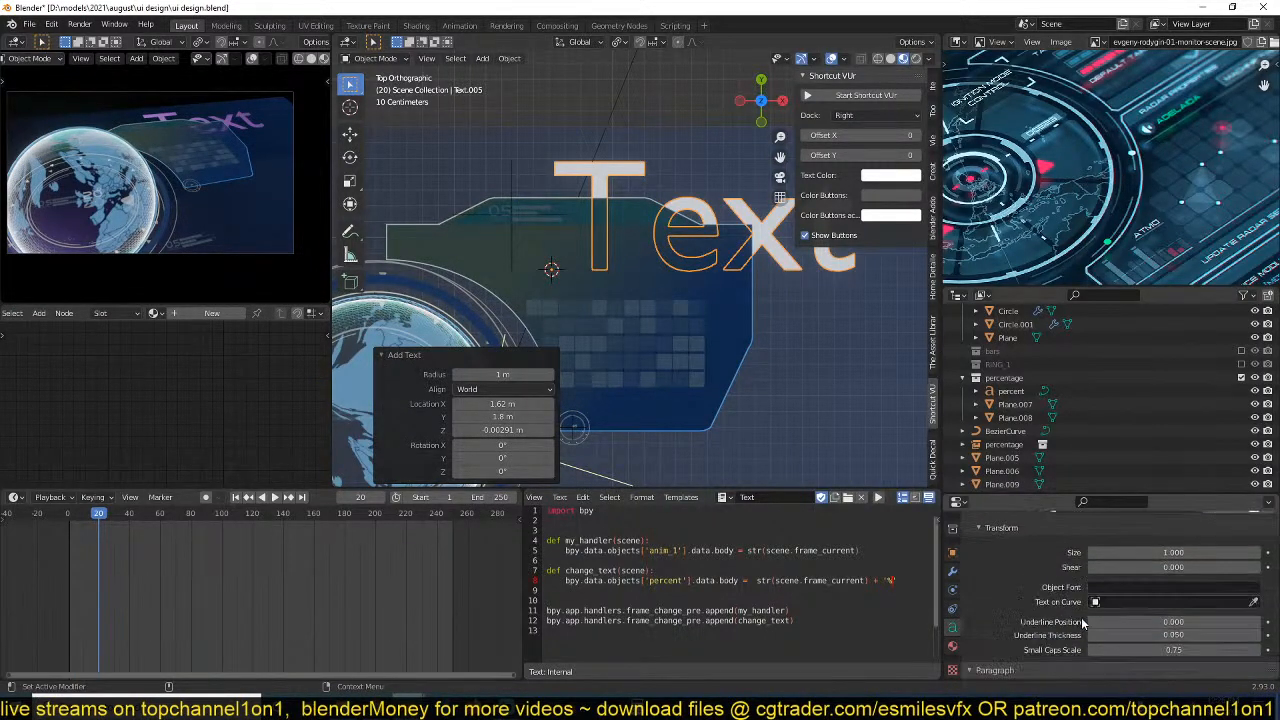
scroll(1081, 617, "up", 4)
left_click(1057, 590)
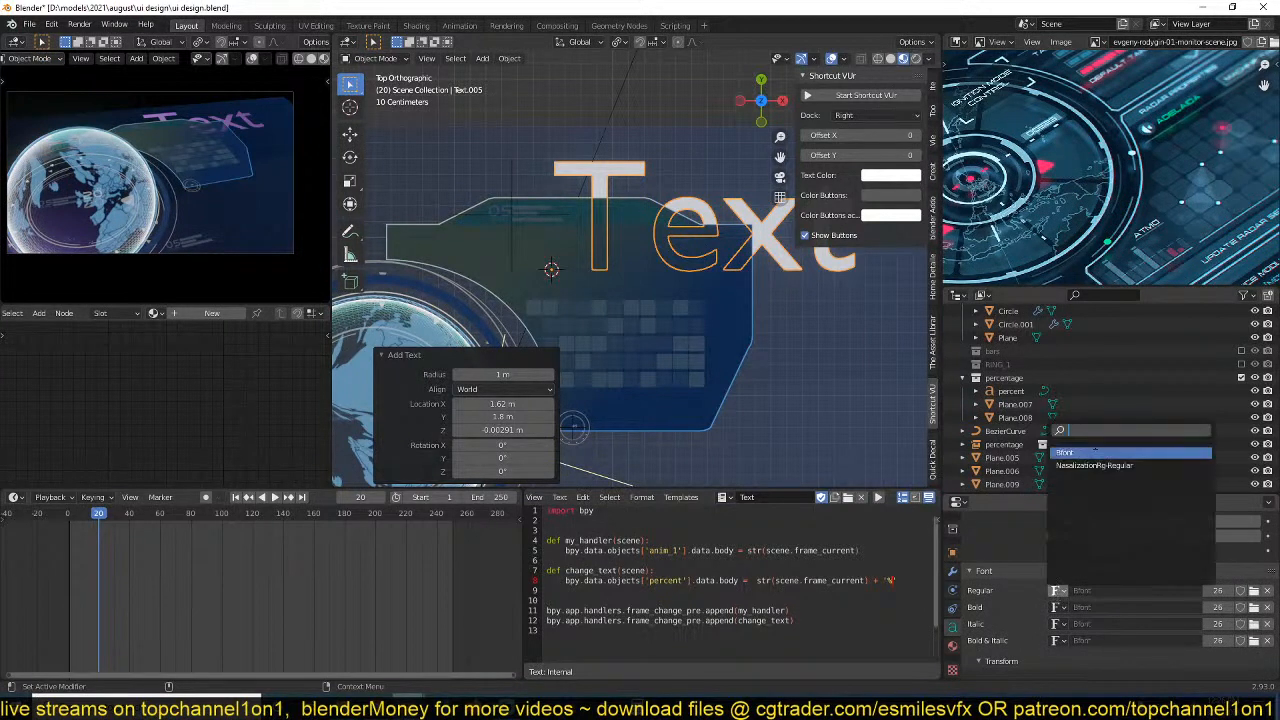
left_click(1094, 465)
Scale the text to 0.265, raise it 0.001357 m along Z above the panel and save the file.
scroll(817, 338, "up", 2)
key("s")
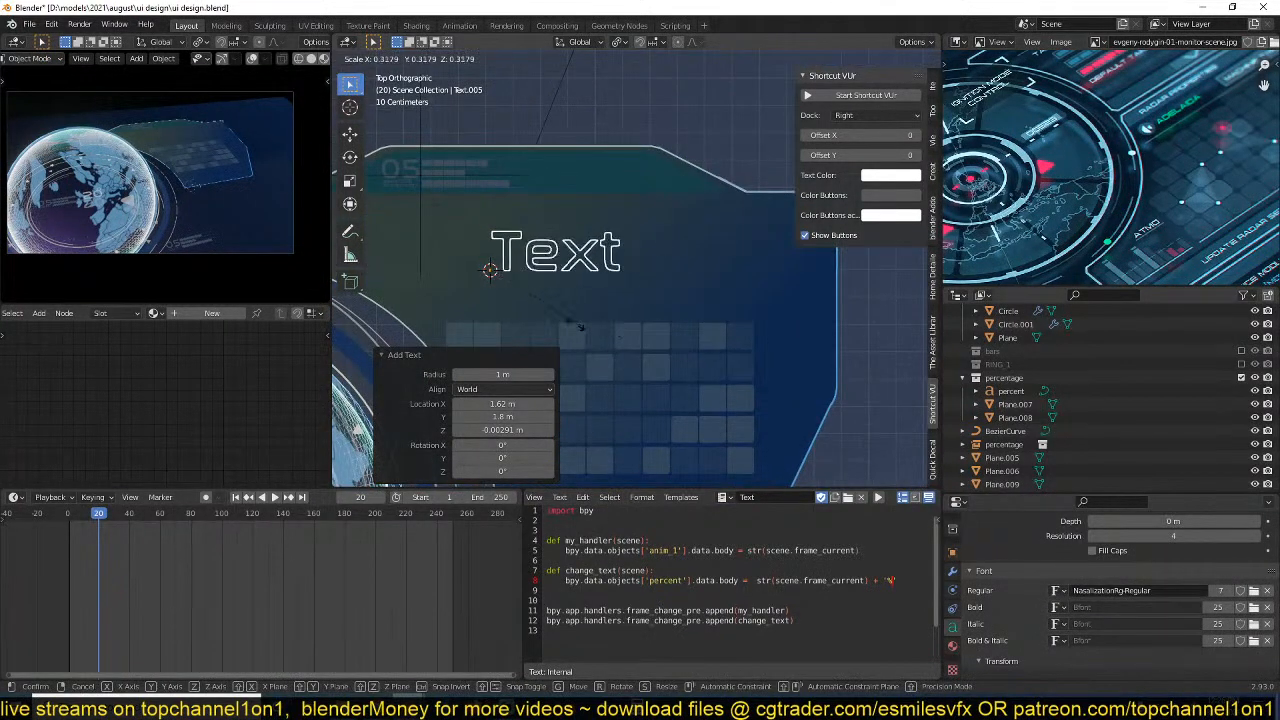
left_click(566, 318)
middle_click_drag(566, 318, 664, 256)
key("g")
key("z")
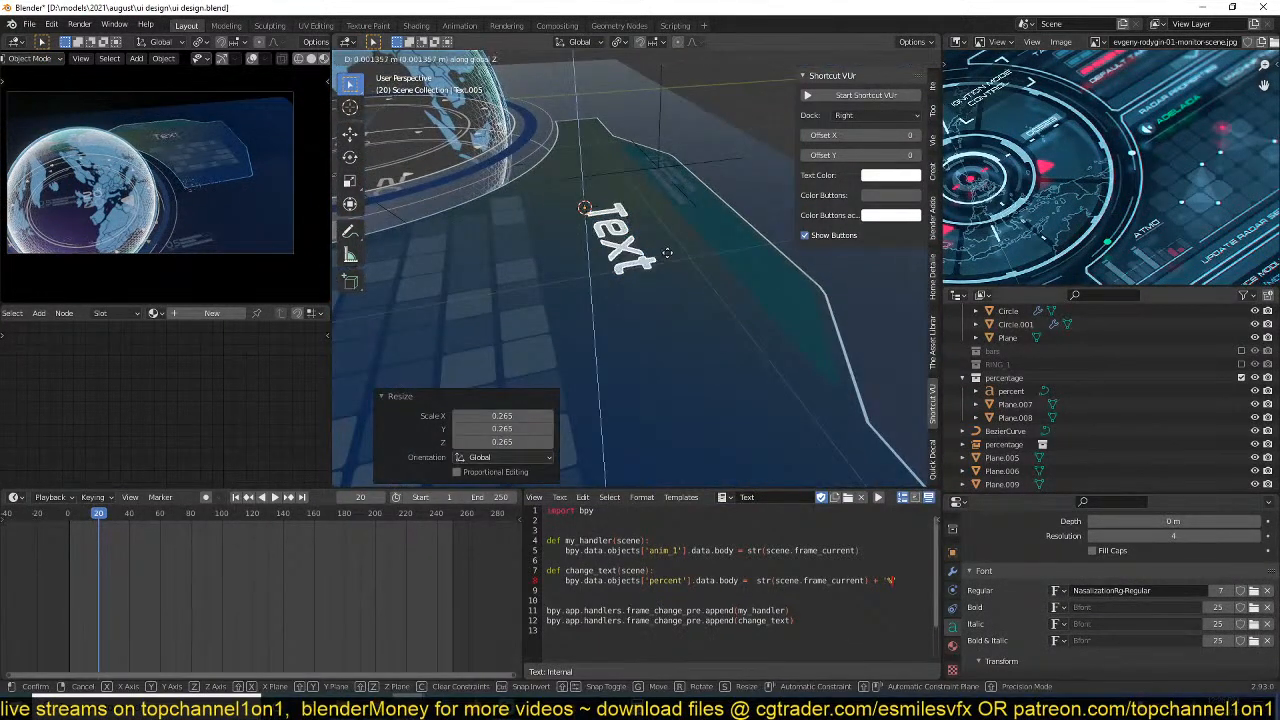
left_click(667, 253)
key("KP_7")
key("ctrl+s")
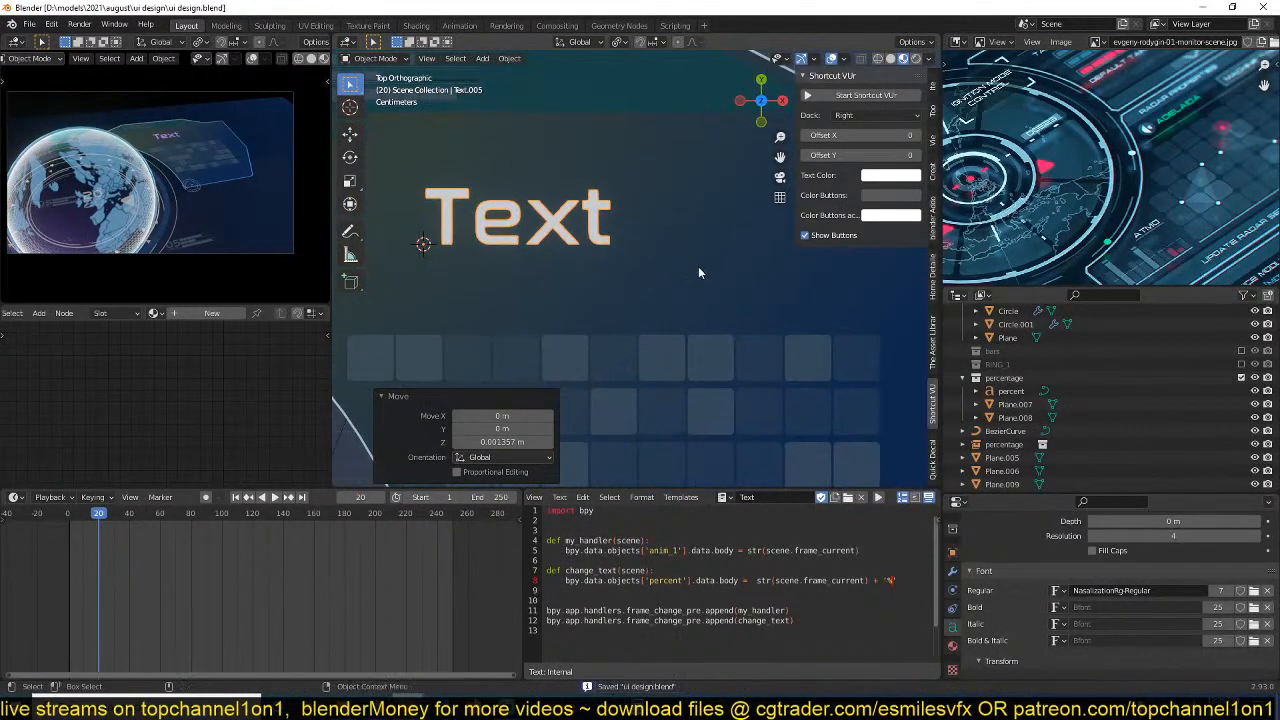
Move the text -0.15373 m in X and -0.17206 m in Y above the grid's first square and scale it by 0.491, then about 0.86.
key("g")
left_click(633, 325)
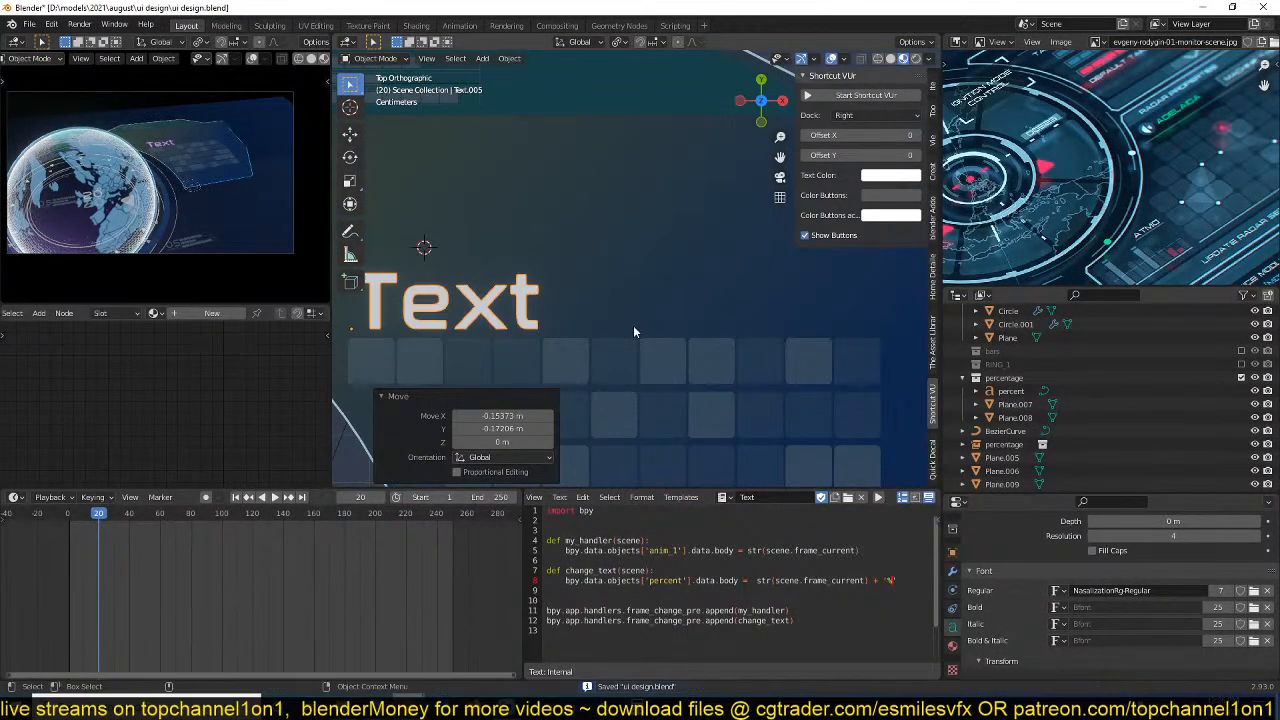
middle_click_drag(633, 325, 803, 323, "shift")
scroll(803, 323, "up", 1)
key("s")
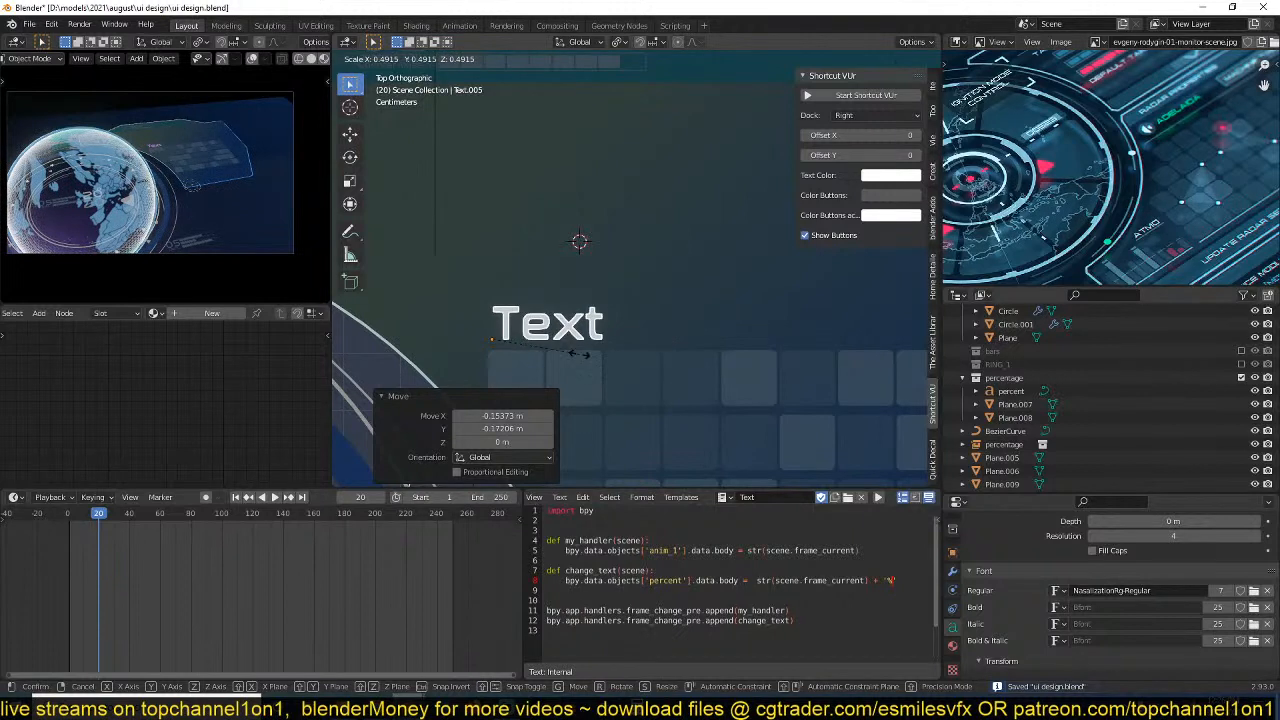
left_click(592, 351)
middle_click_drag(594, 350, 679, 348, "shift")
scroll(679, 348, "up", 2)
key("s")
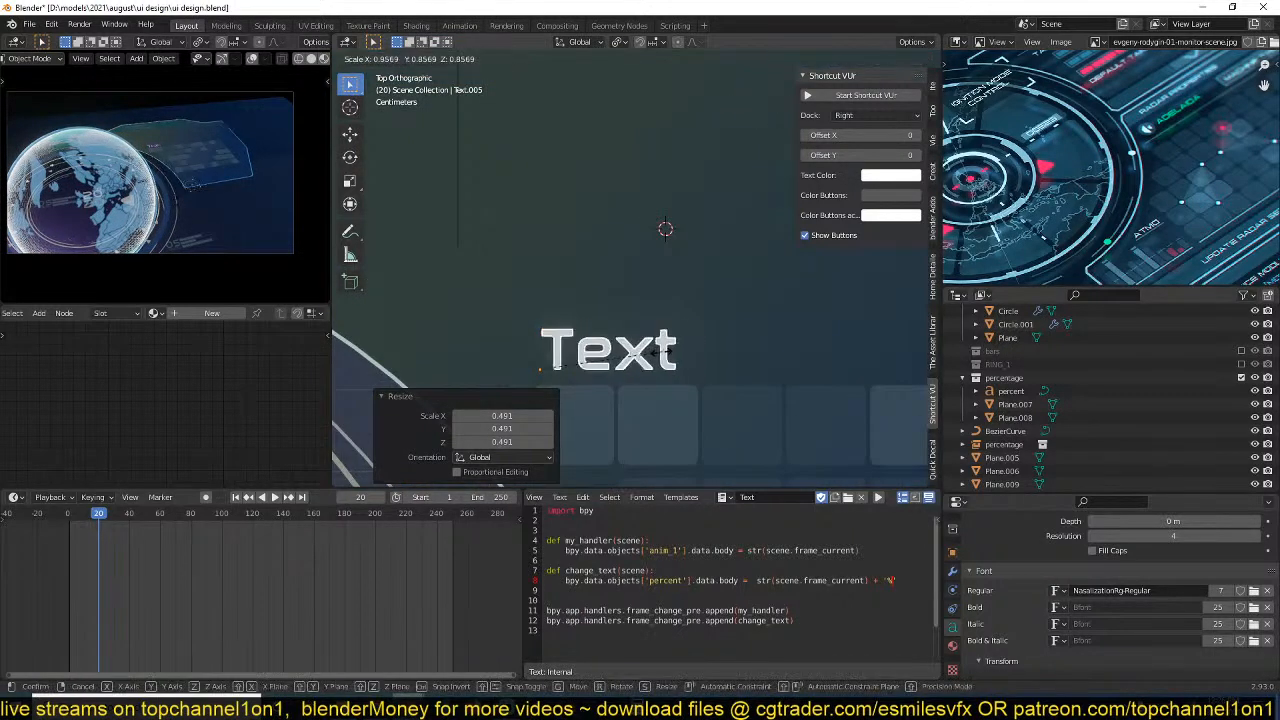
left_click(660, 352)
Change the text above the grid to "Cell BLOCK 122A" and scale it by 0.750.
key("Tab")
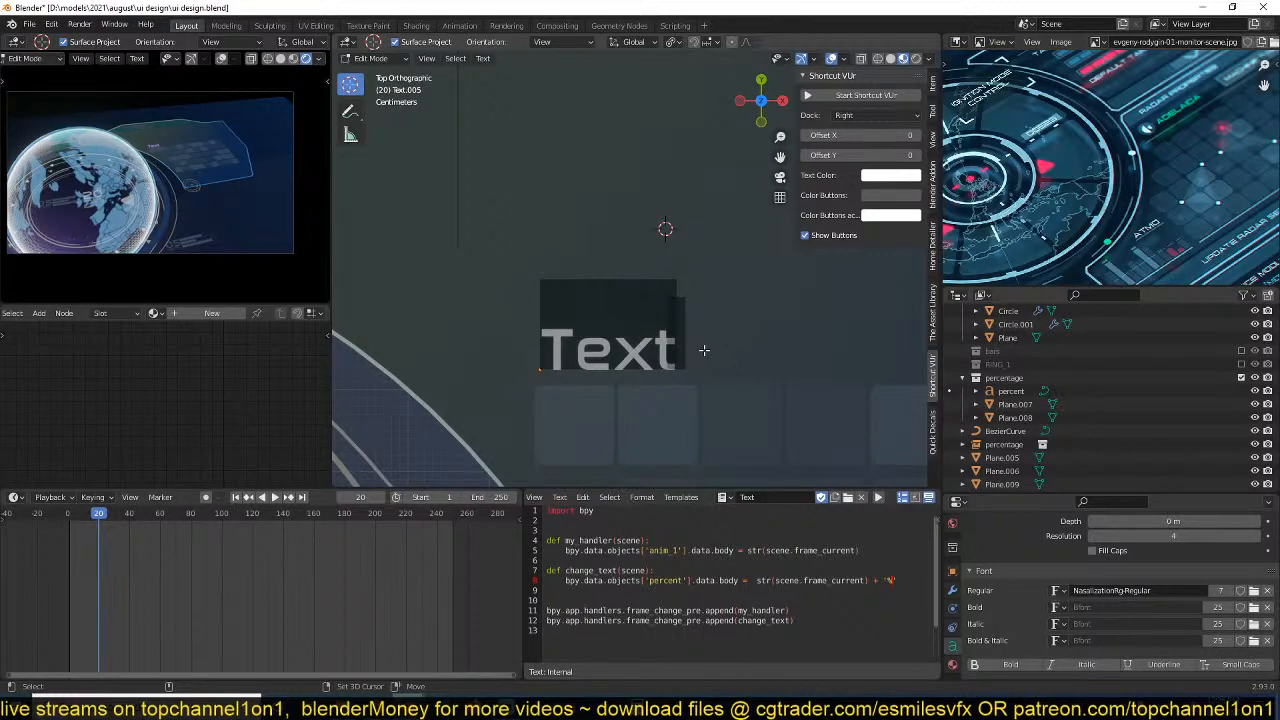
type("Cell")
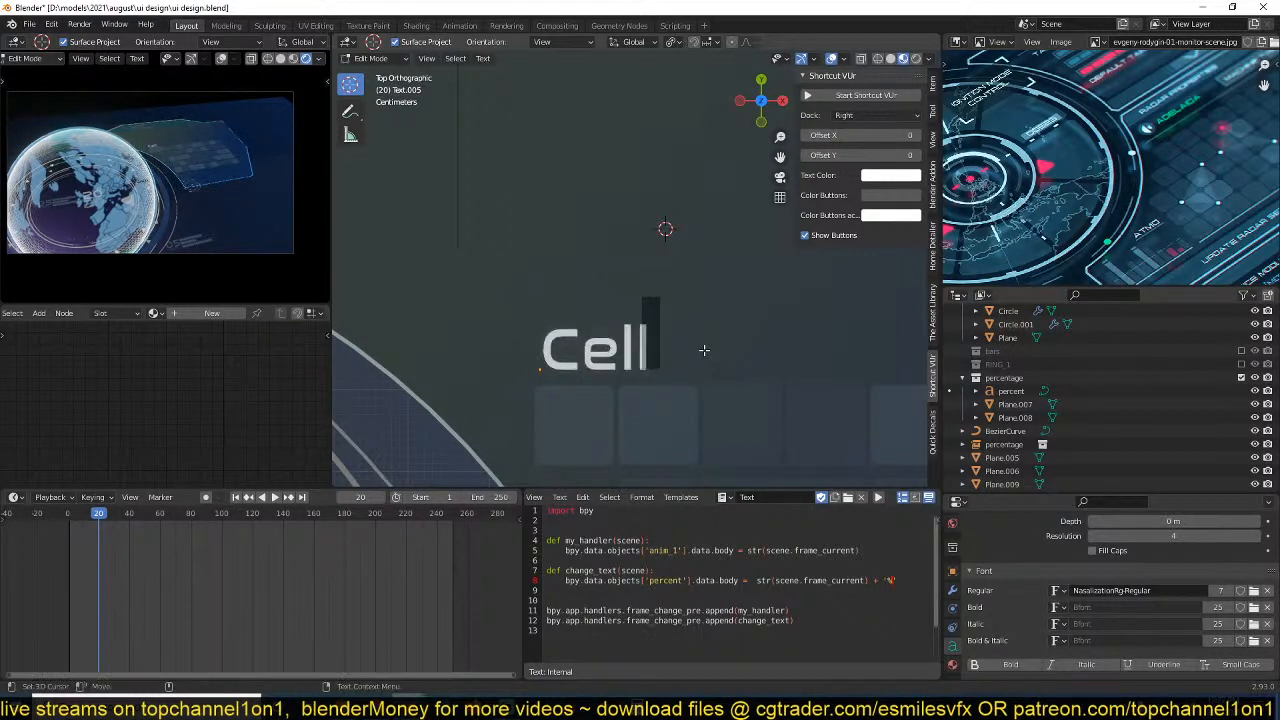
type(" BLO")
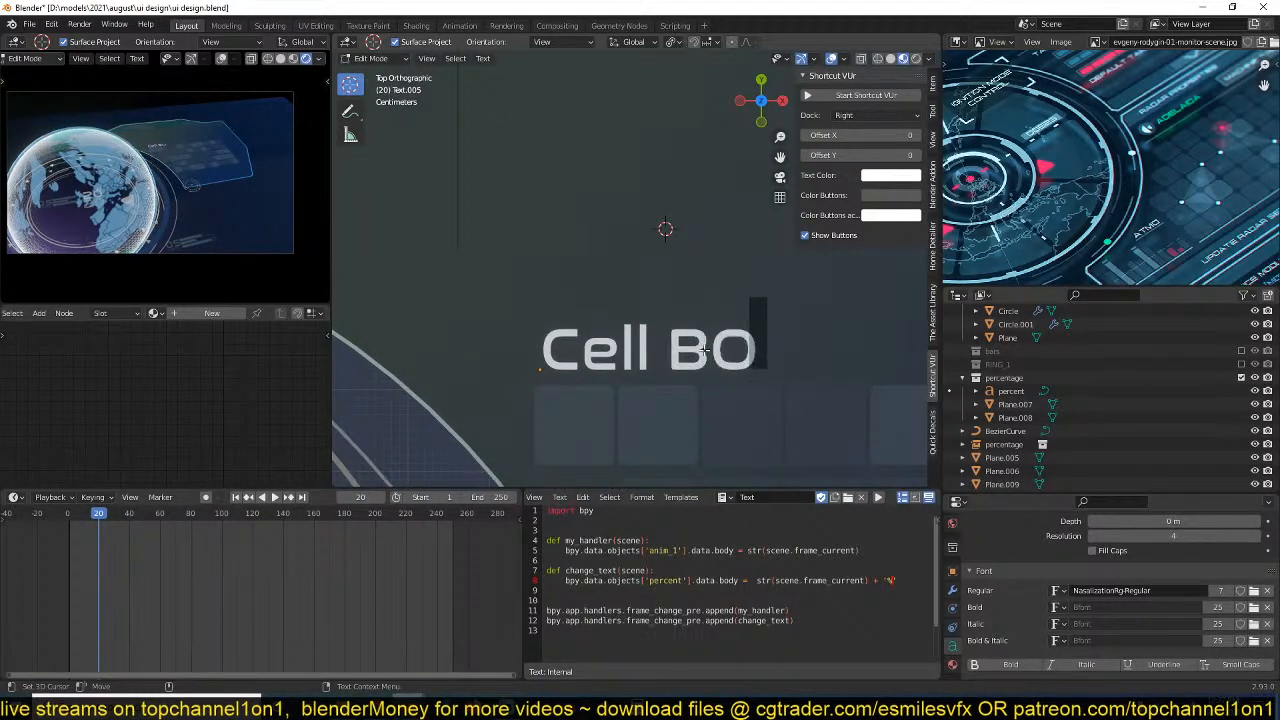
key("BackSpace")
type("LOCK 1")
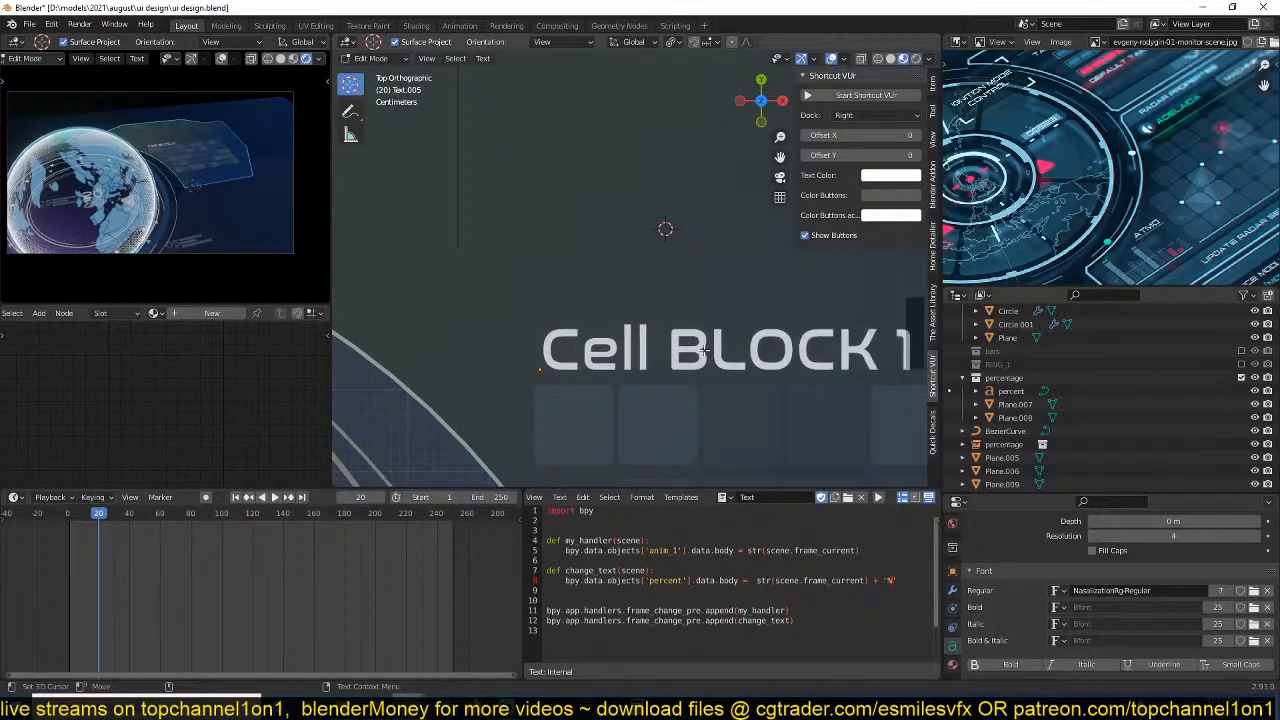
type("22A")
key("Tab")
scroll(705, 349, "down", 2)
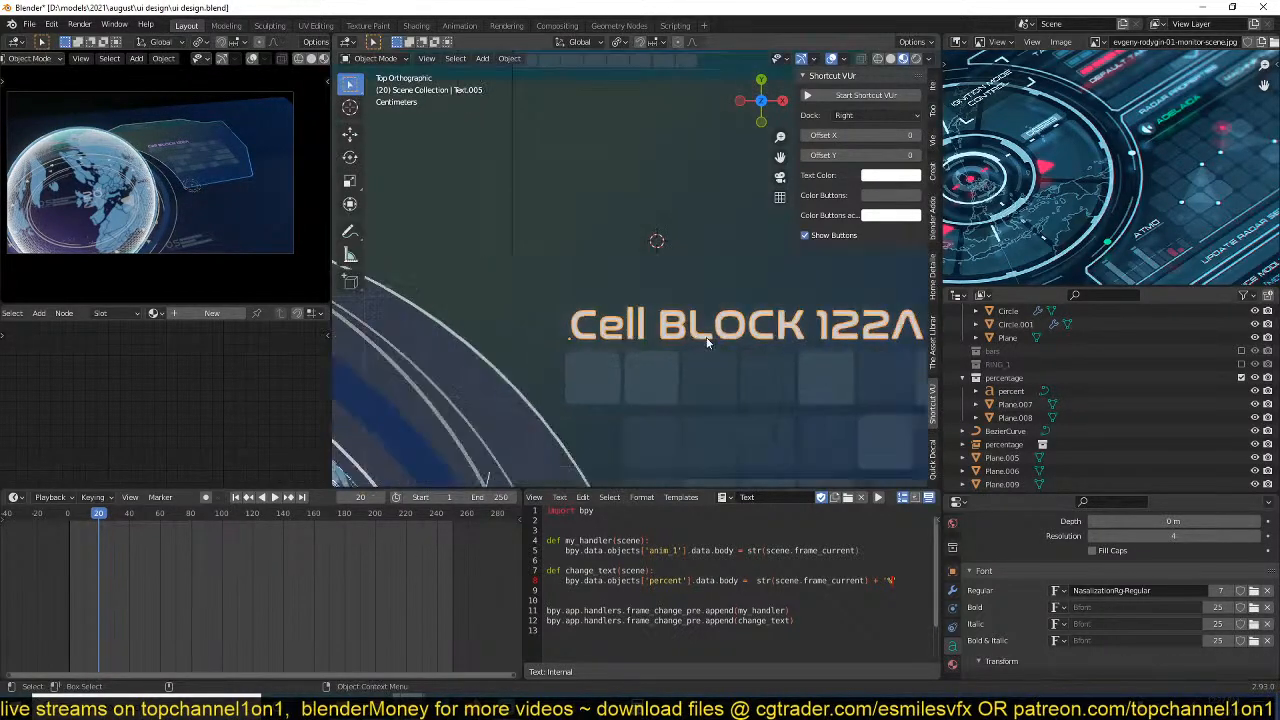
key("s")
left_click(784, 343)
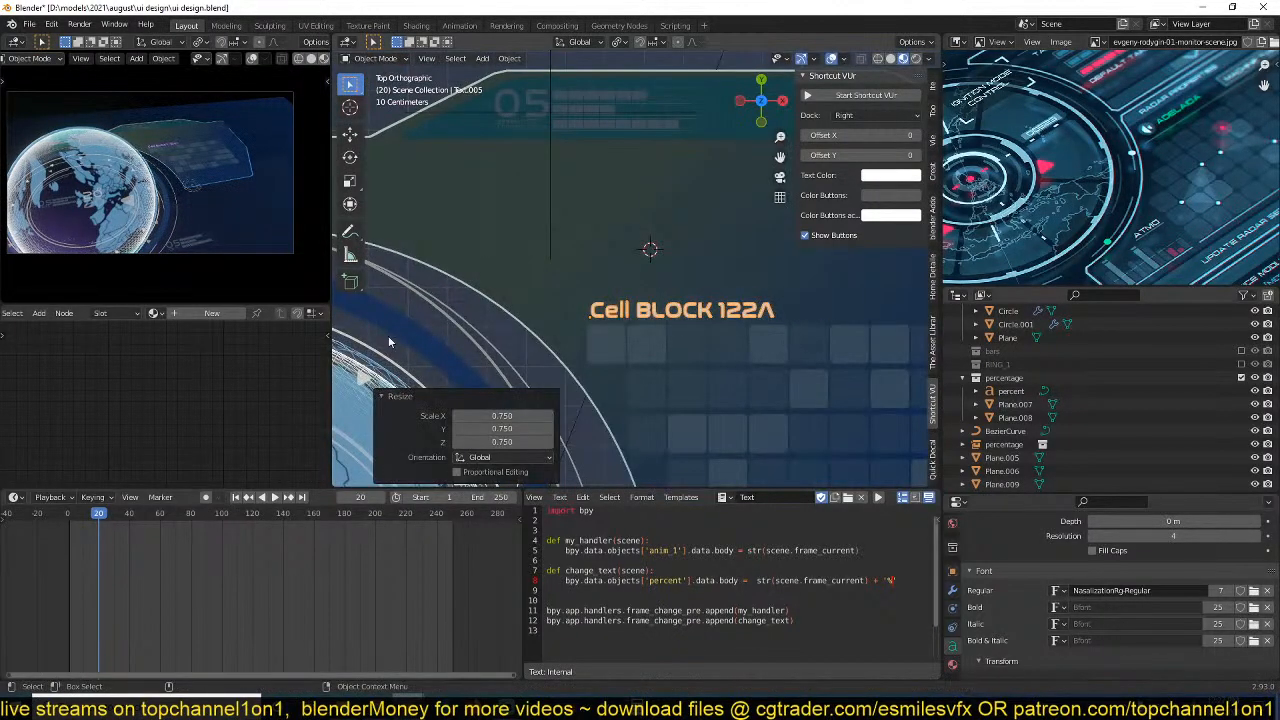
Give the label a single-user copy of Material.001 with emission strength 0.250 and scale the label by about 0.61.
left_click(153, 313)
left_click(174, 334)
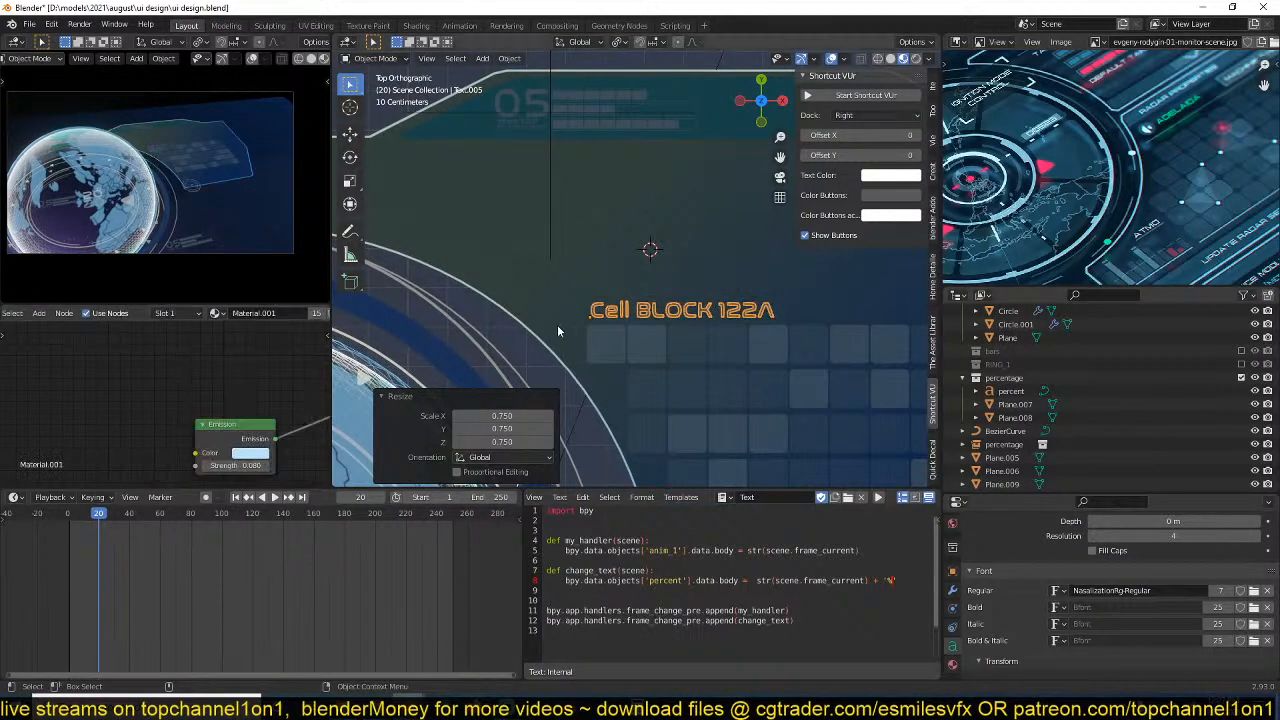
left_click(316, 313)
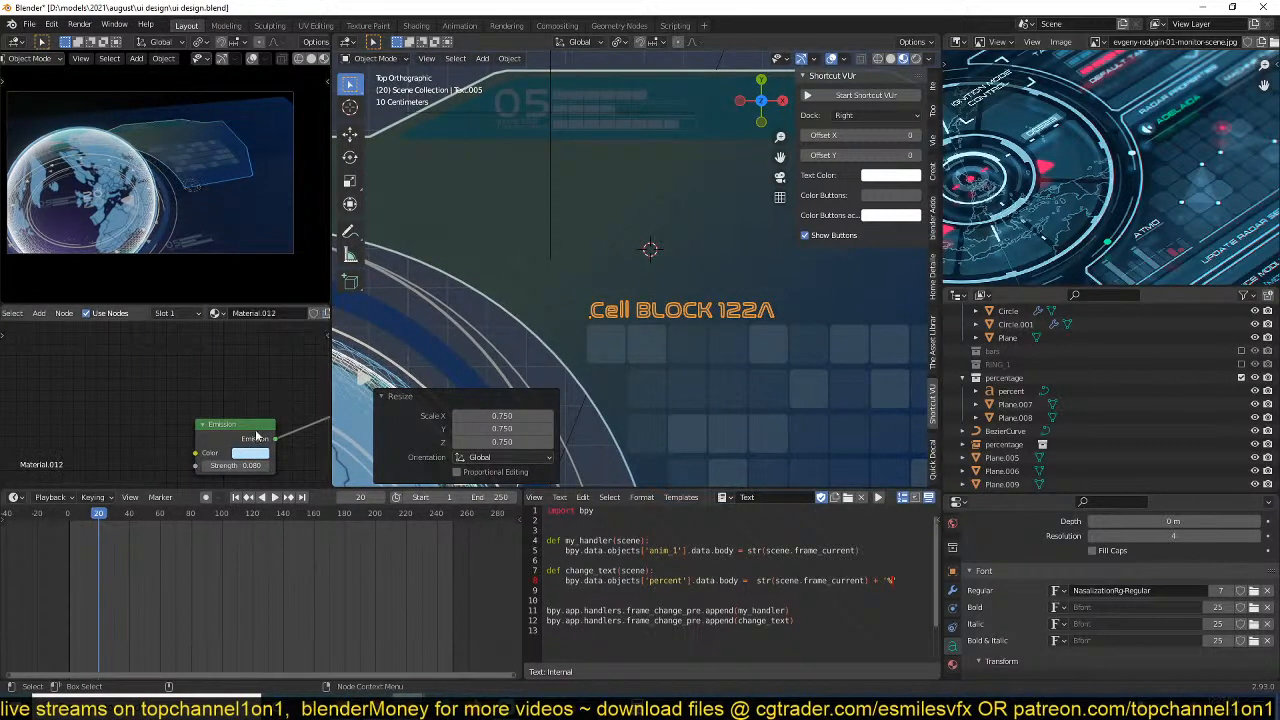
mouse_move(240, 466)
left_mouse_down()
mouse_move(257, 466)
mouse_move(245, 466)
left_mouse_up()
key("s")
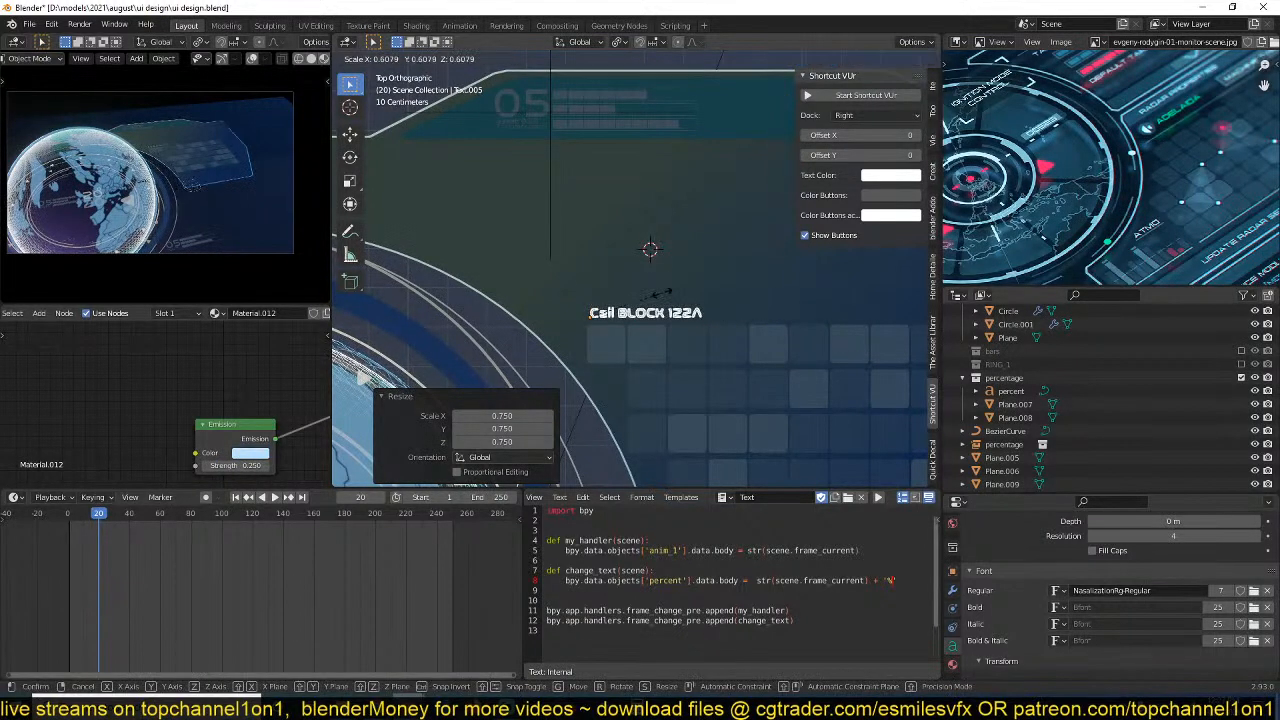
left_click(665, 307)
Duplicate the cell block label, place the copy higher on the panel and change its text to "SECTION".
key("shift+d")
right_click(678, 238)
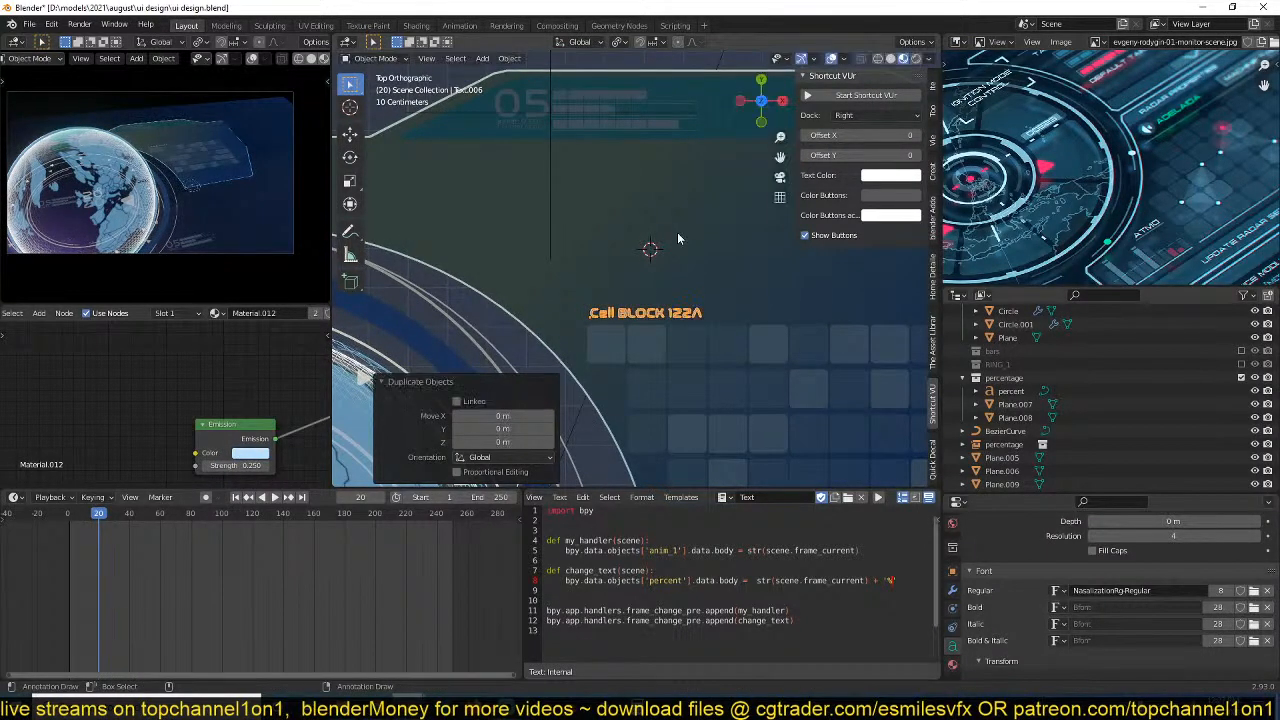
key("g")
left_click(650, 212)
key("Tab")
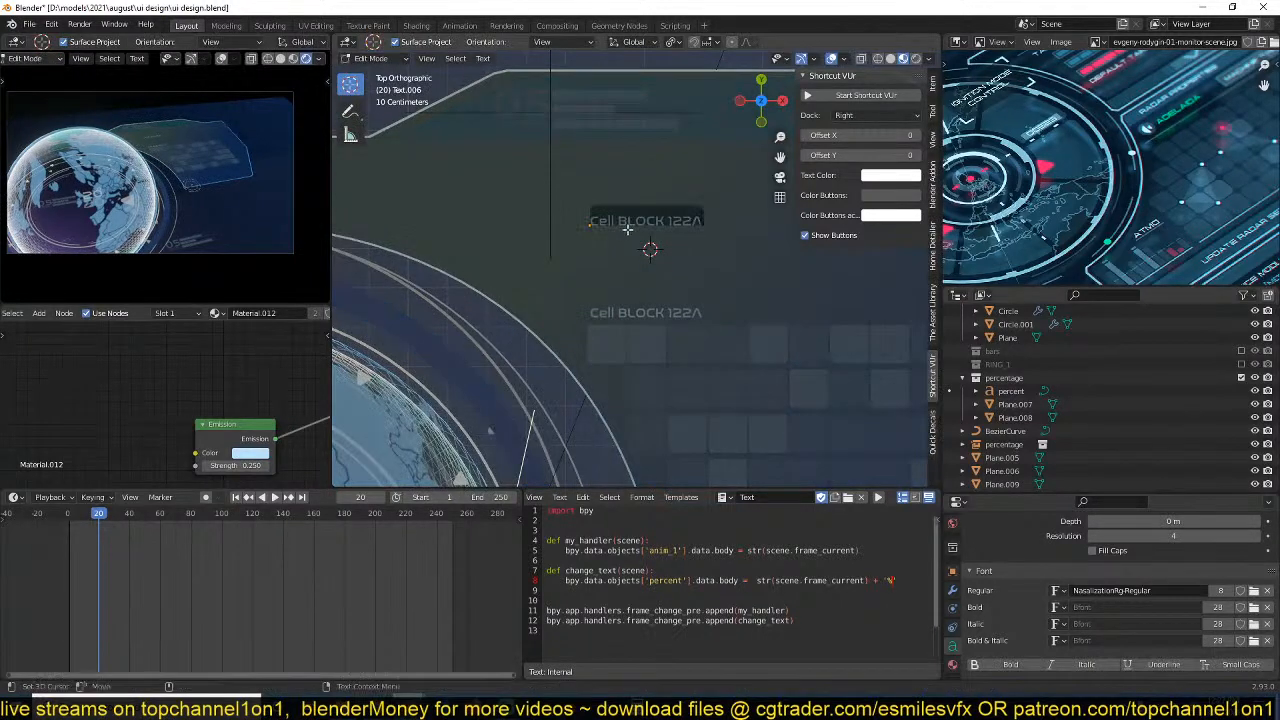
type("SECTIO")
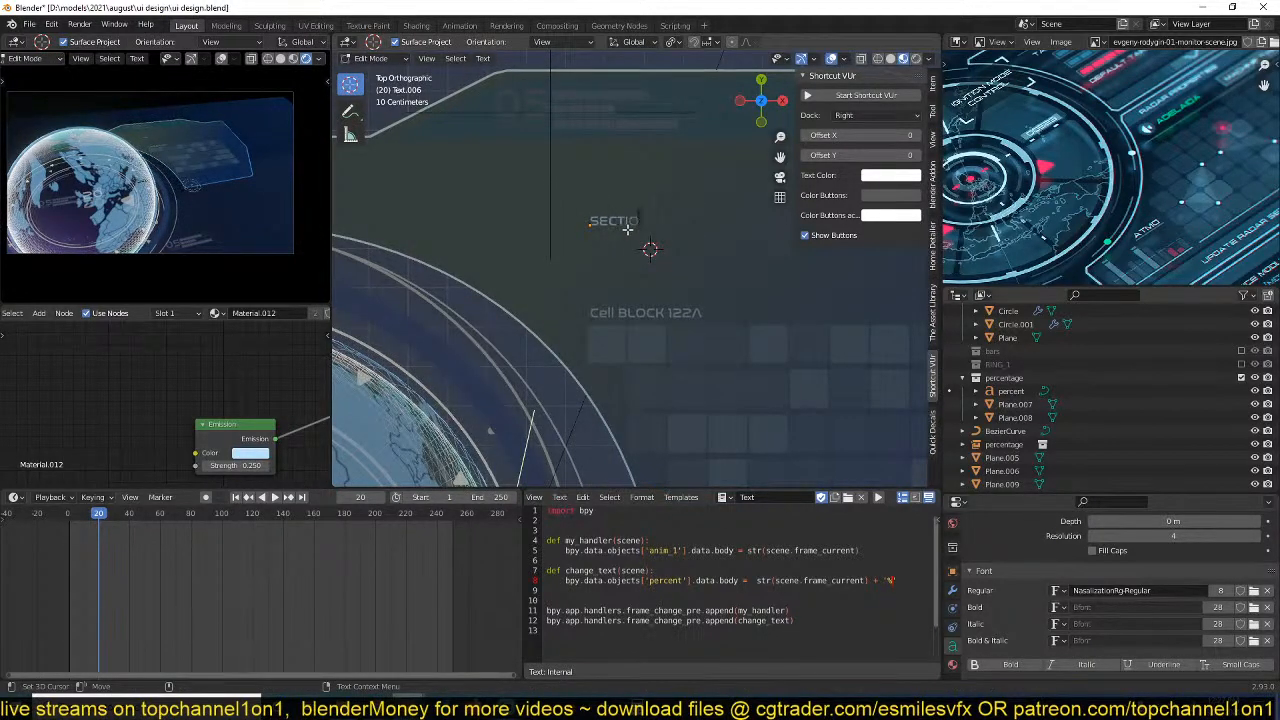
type("N")
key("Tab")
Enlarge the SECTION text and move it -0.033848 m in X and 0.12185 m in Y.
key("s")
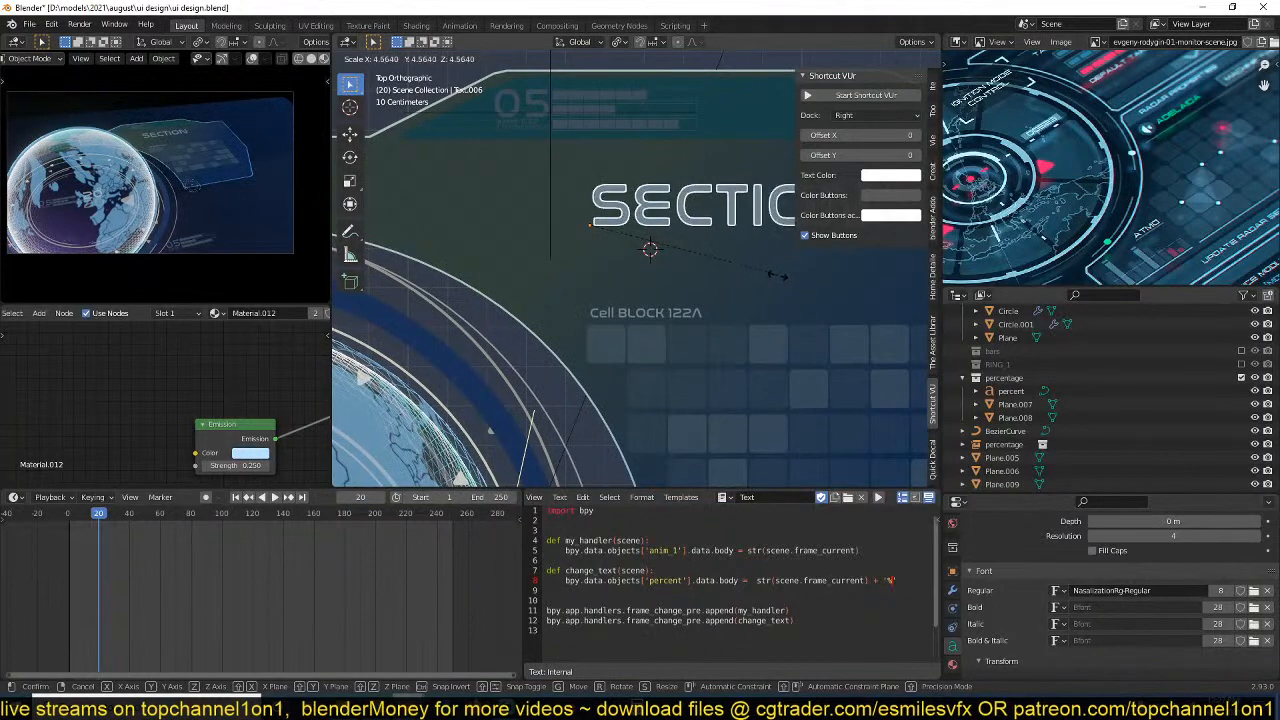
left_click(730, 276)
key("g")
left_click(717, 228)
Duplicate the SECTION text about 0.127 m down along Y, change the copy to "47" and scale it by 3.189.
key("shift+d")
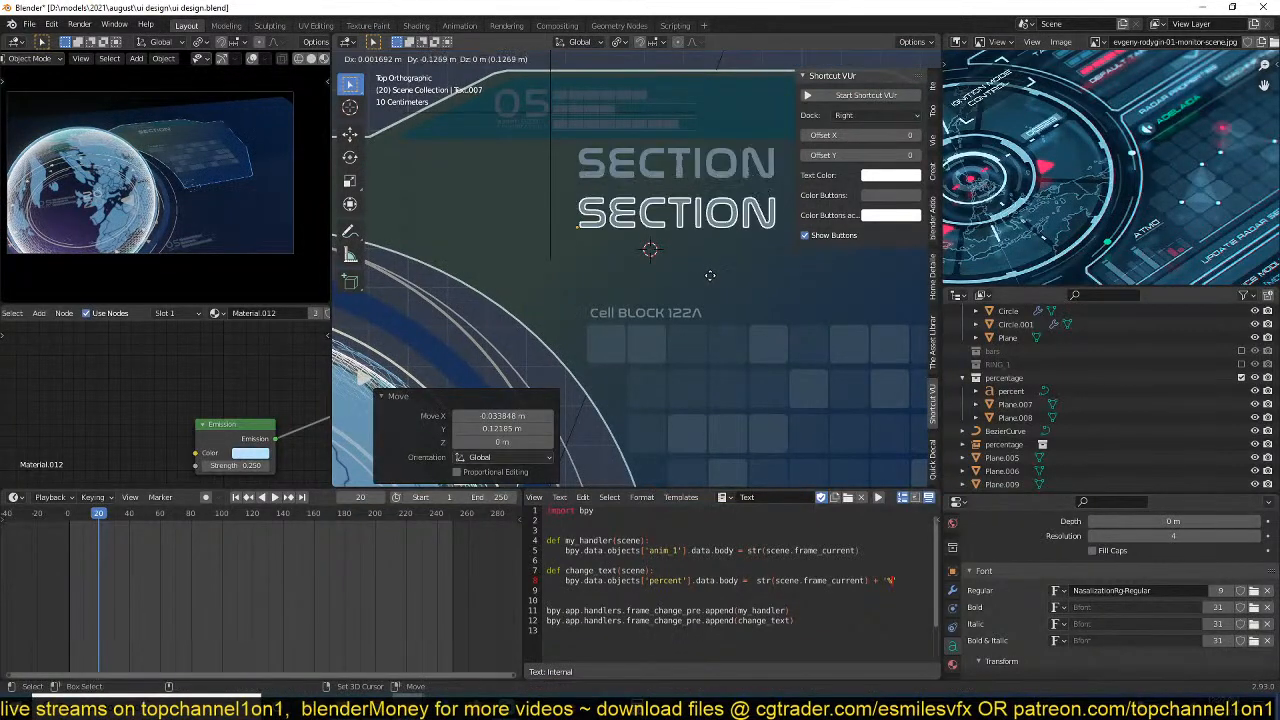
left_click(710, 275)
key("Tab")
key("ctrl+BackSpace")
type("47")
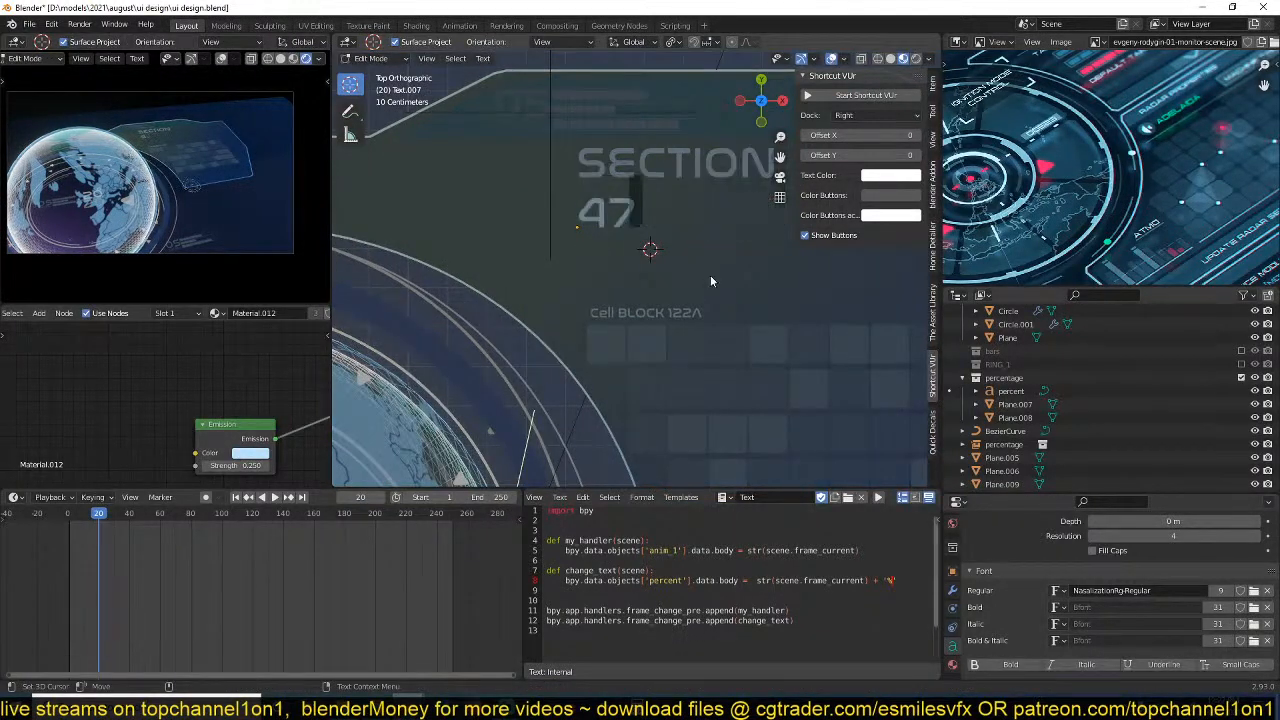
key("Tab")
key("s")
left_click(890, 330)
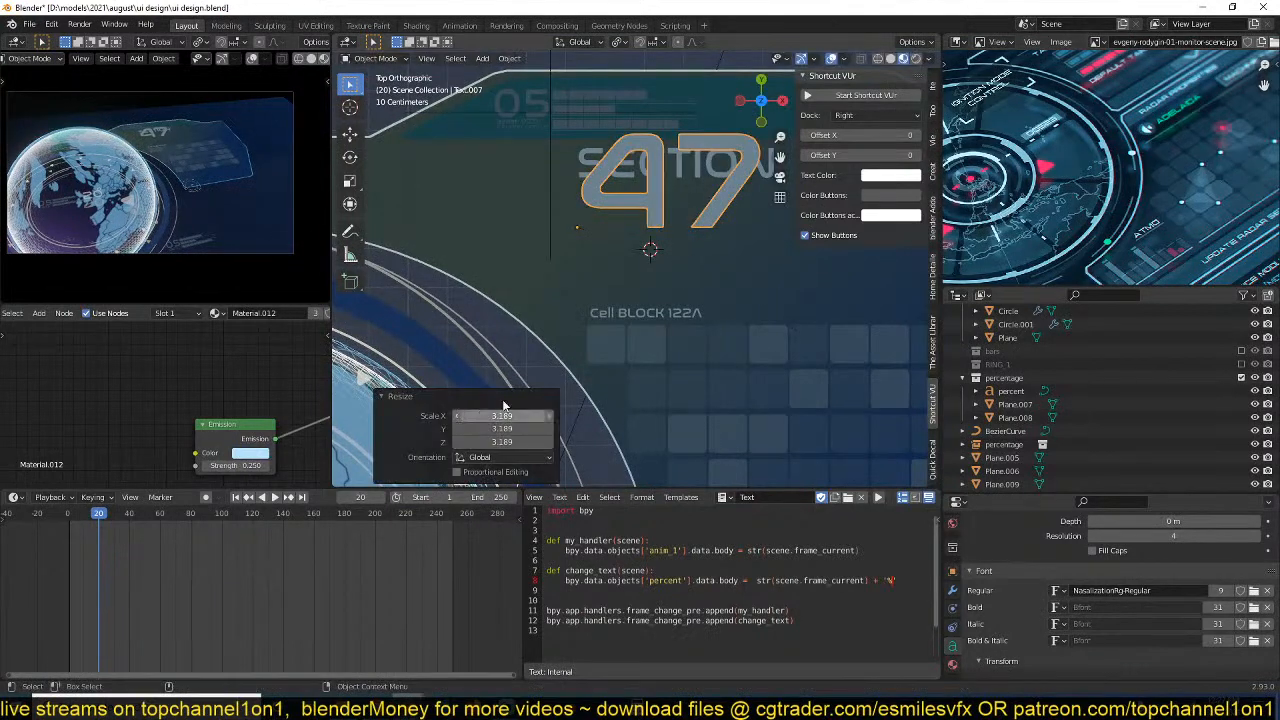
Move the number 47 by -0.1337 m along Y to sit below SECTION and save the file.
key("g")
key("y")
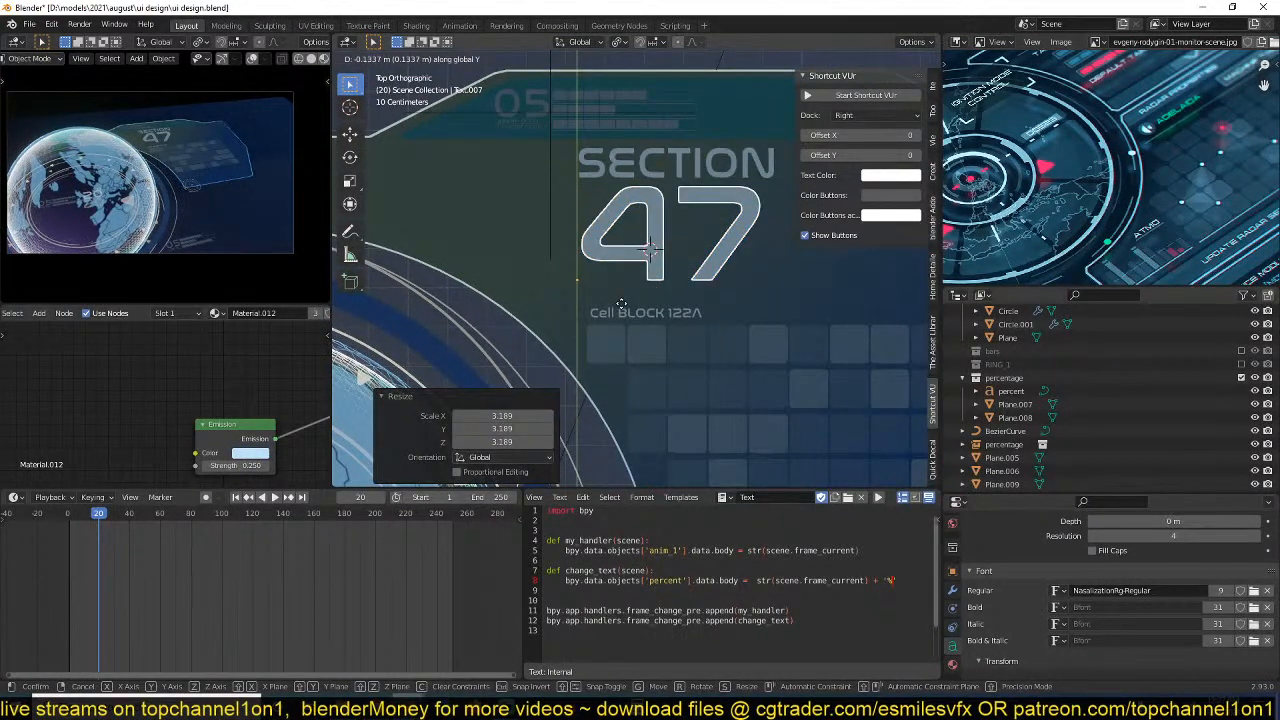
left_click(621, 303)
middle_click_drag(692, 287, 625, 318, "shift")
key("ctrl+s")
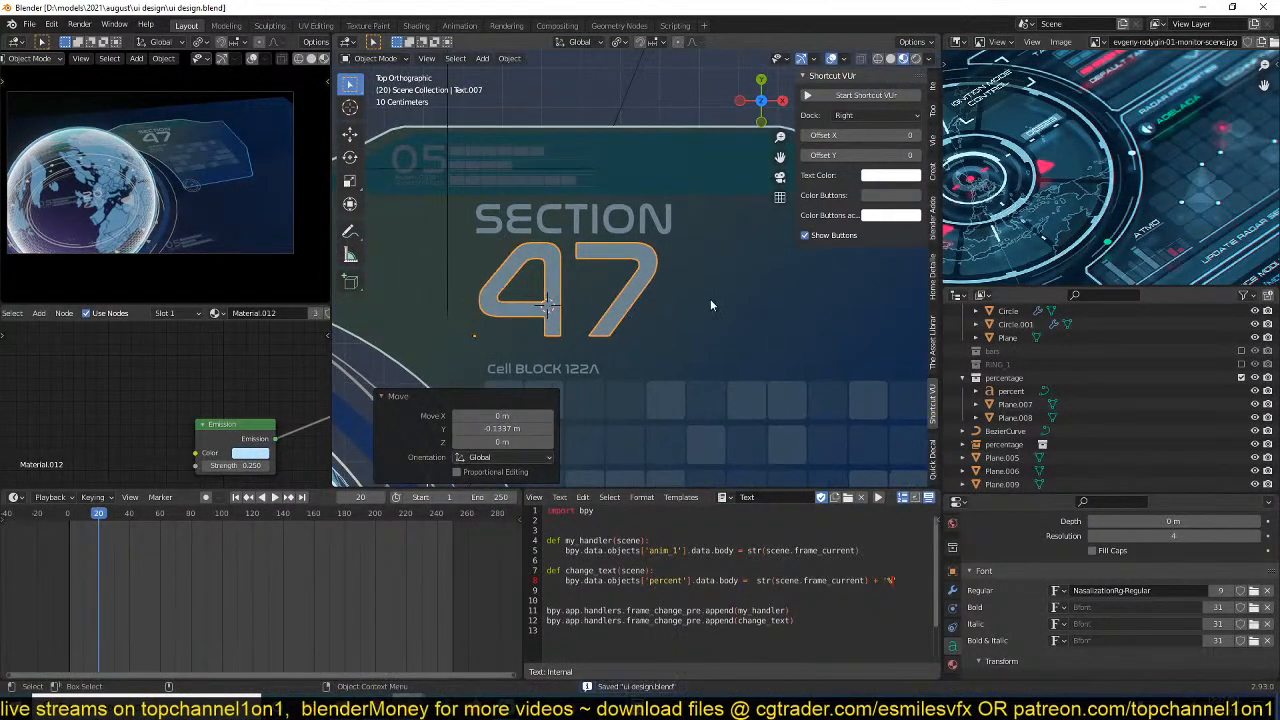
Enable the excluded bars collection in the view layer and duplicate the whole collection.
scroll(1045, 183, "down", 3)
scroll(1045, 183, "down", 1)
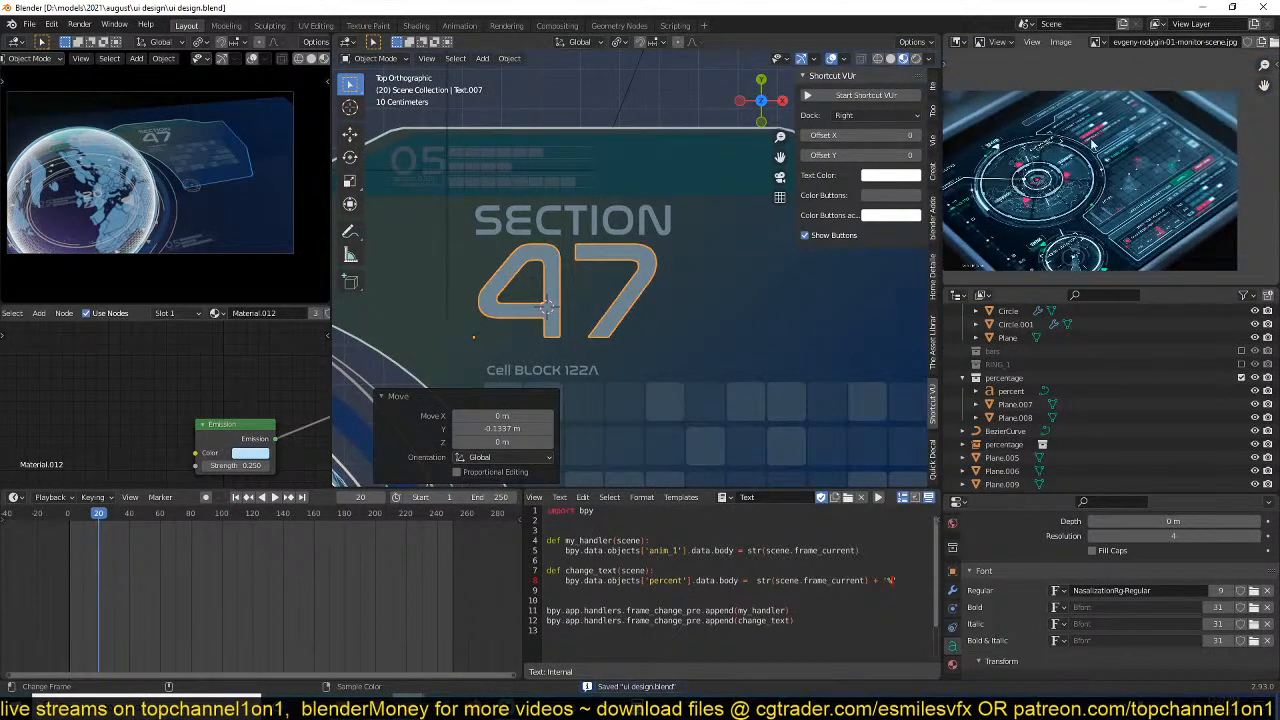
scroll(1092, 143, "up", 3)
scroll(640, 418, "down", 8)
middle_click_drag(635, 422, 717, 334, "shift")
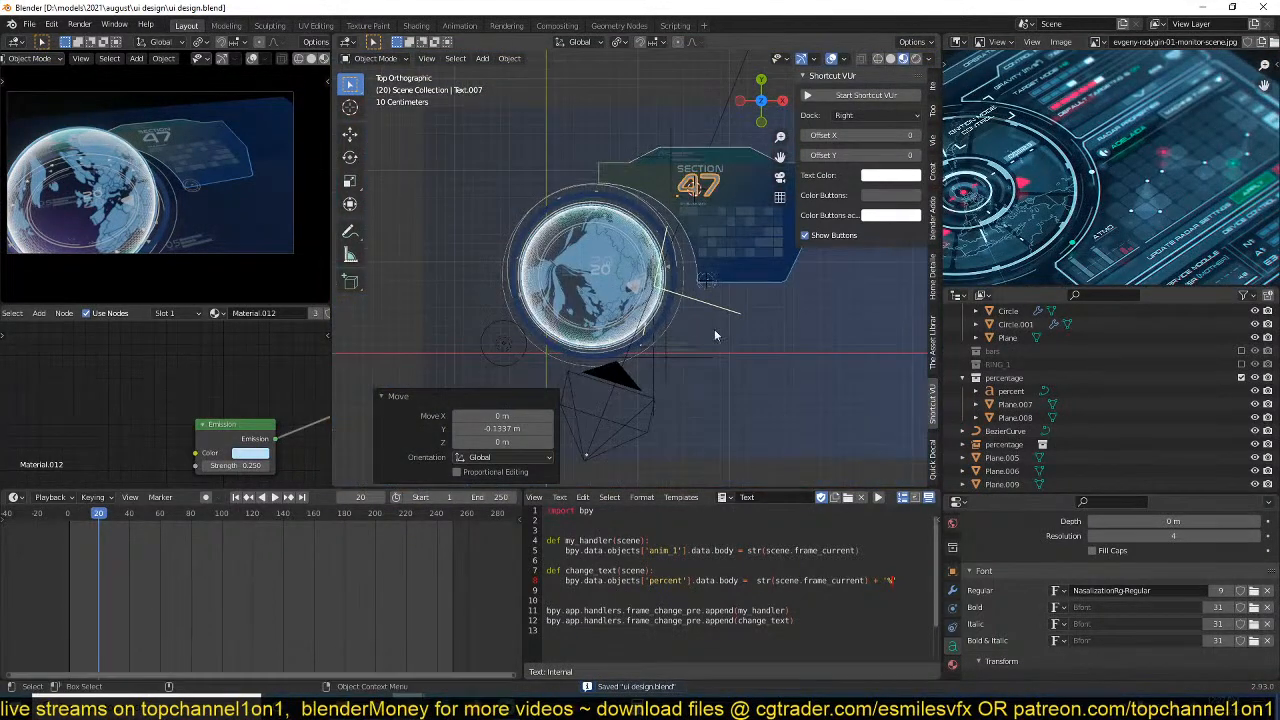
scroll(1050, 422, "down", 1)
left_click(963, 351)
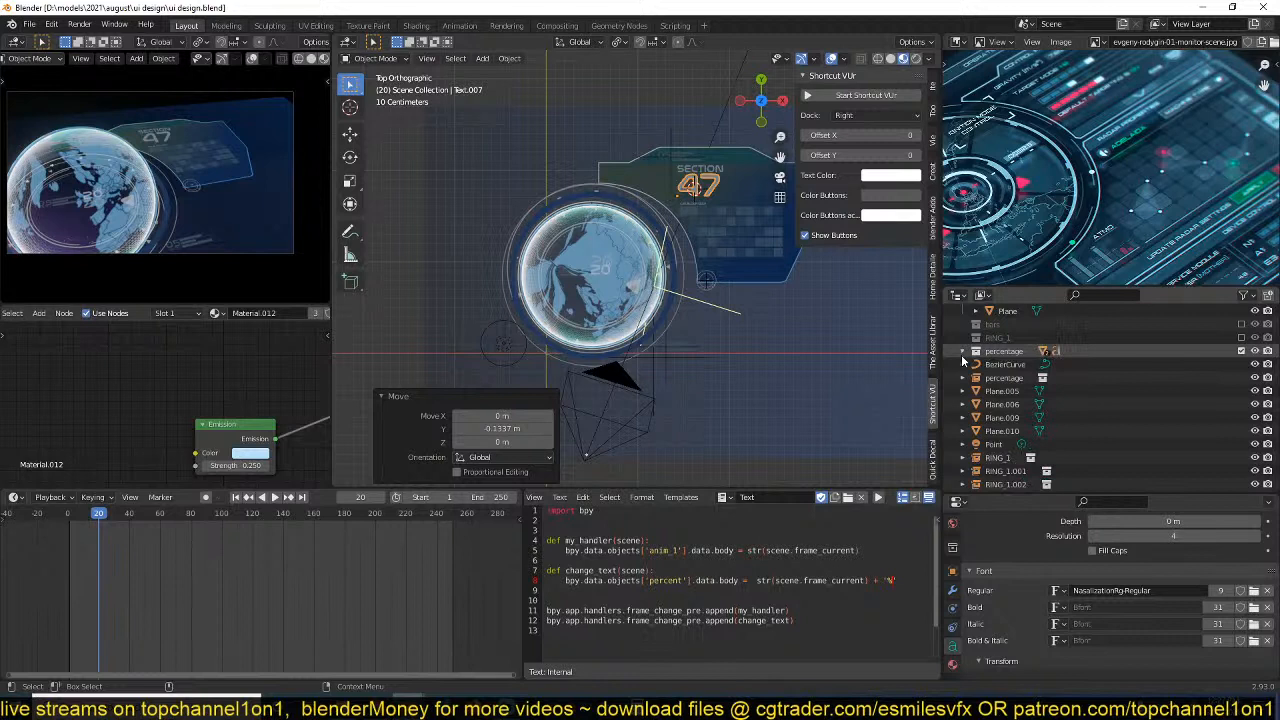
left_click(1004, 325)
scroll(1146, 391, "up", 3)
left_click(1241, 404)
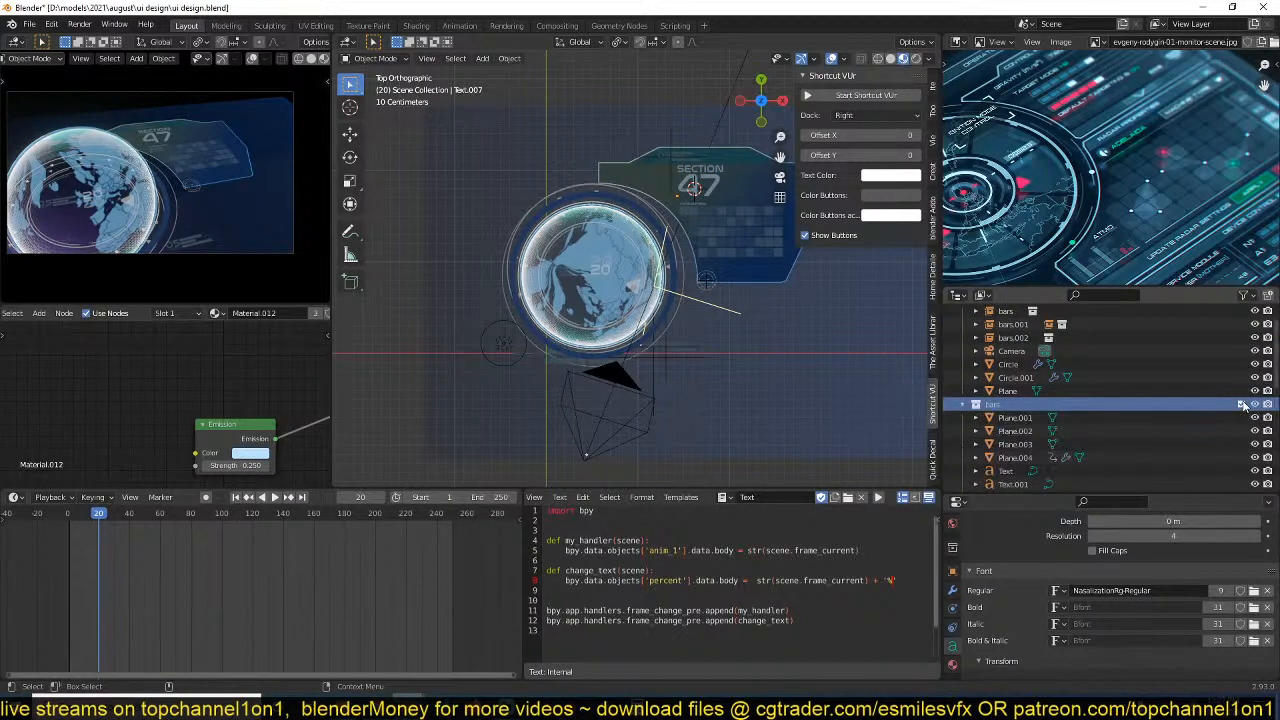
right_click(964, 407)
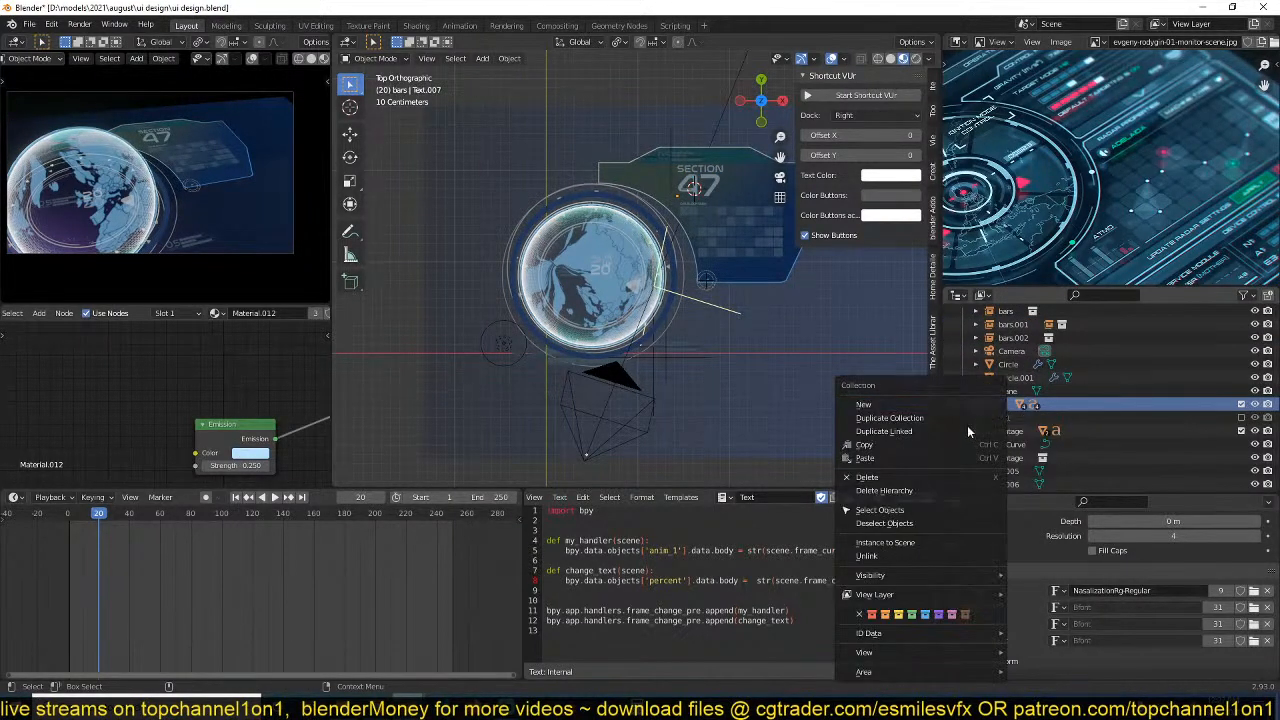
left_click(967, 421)
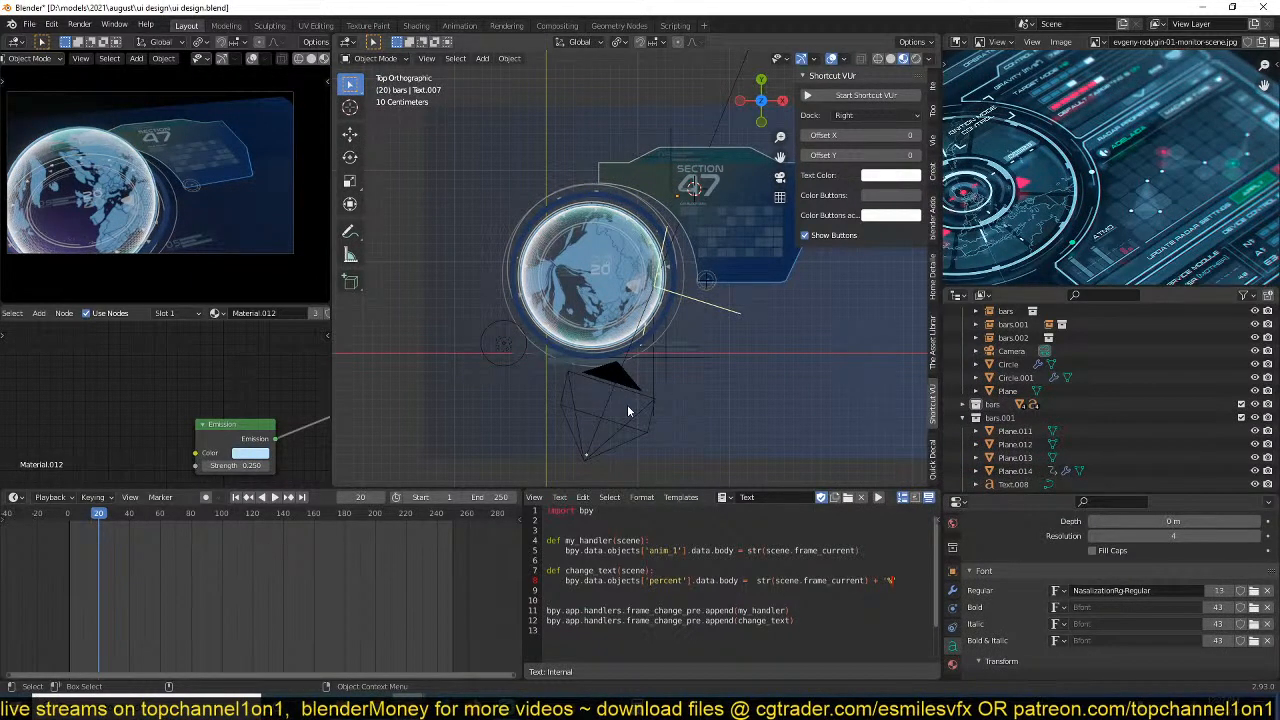
Select all objects of the duplicated collection, from Plane.011 to Text.011, and isolate them in local view.
left_click(1015, 431)
scroll(1018, 450, "down", 2)
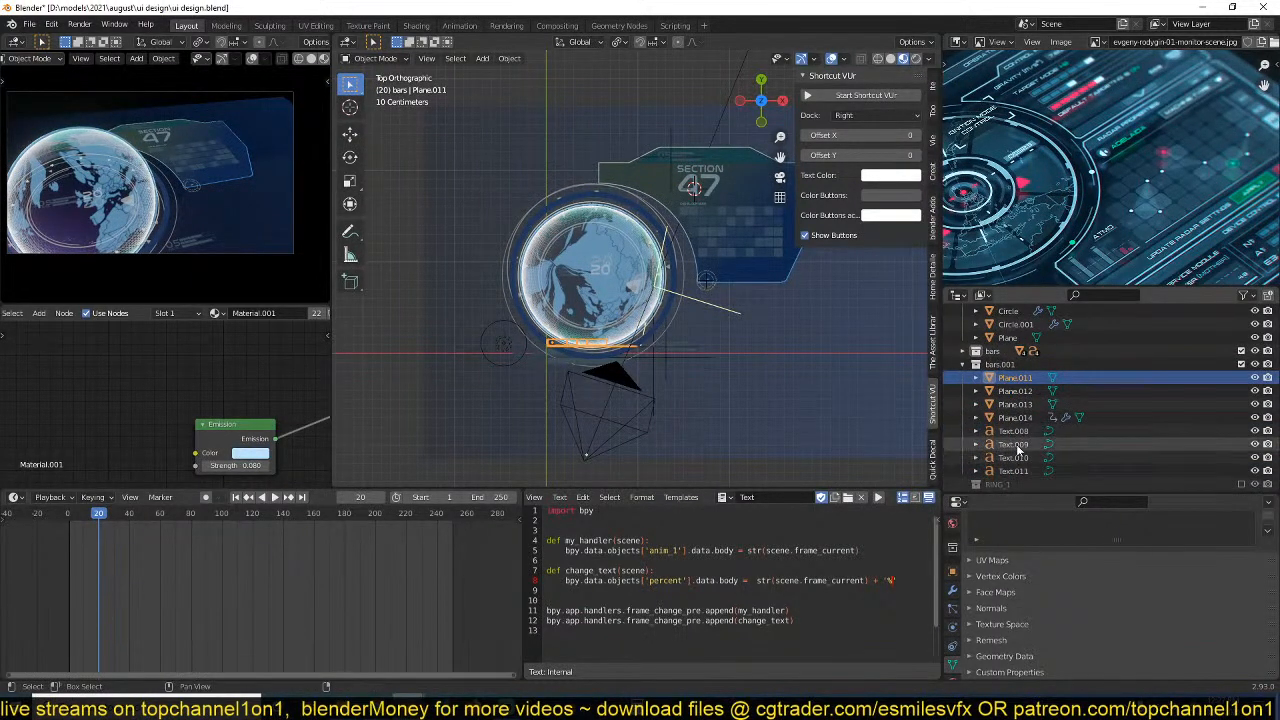
left_click(1013, 471, "shift")
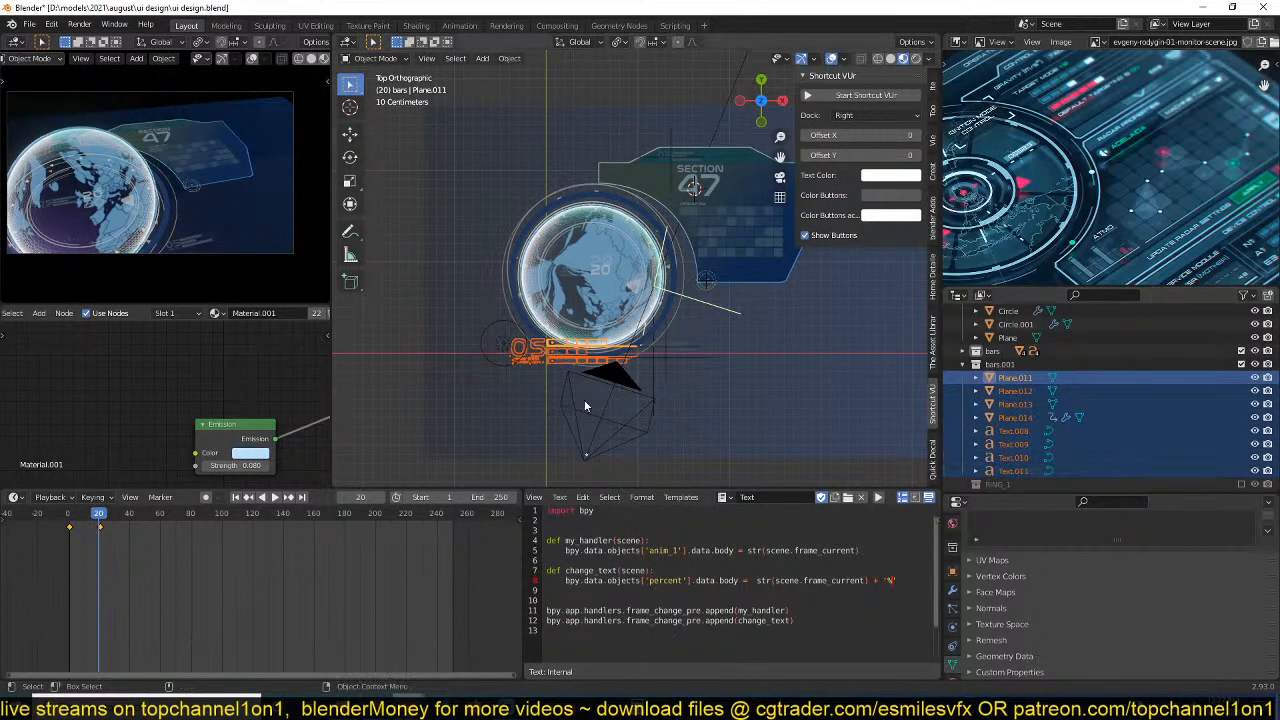
key("KP_Divide")
Examine the middle bar's mesh in Edit Mode and its material settings.
left_click(658, 284)
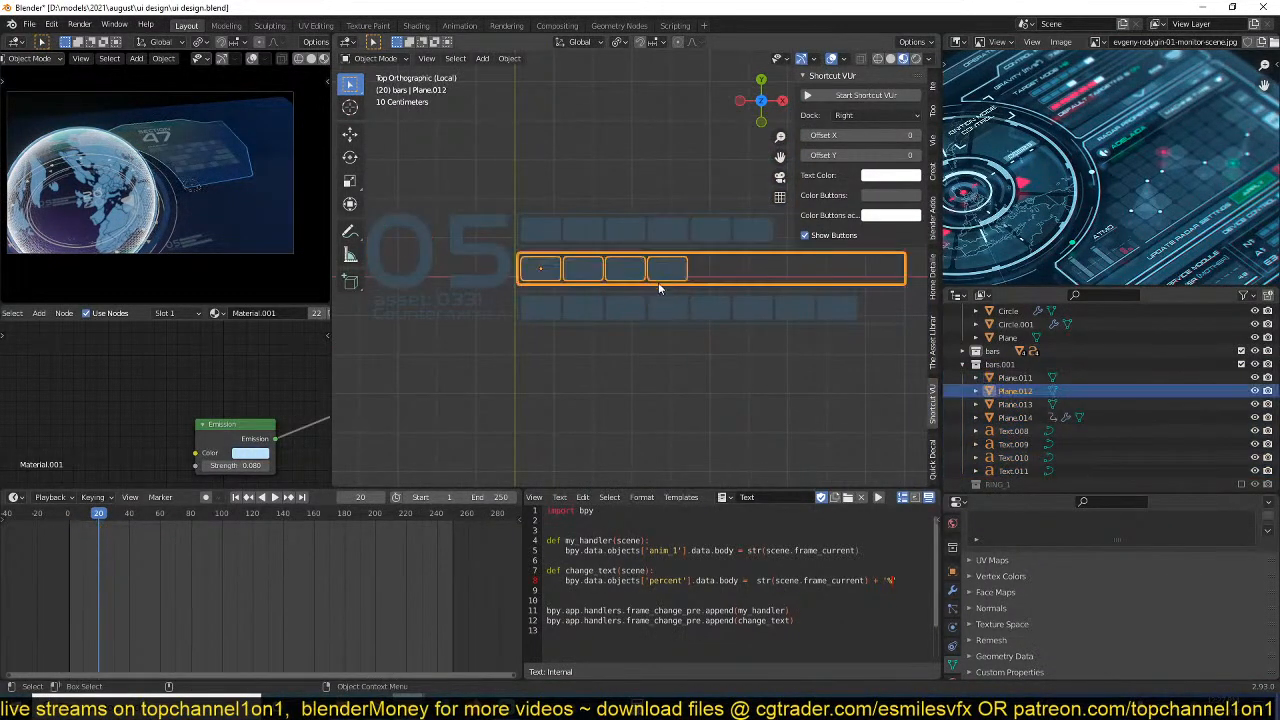
key("Tab")
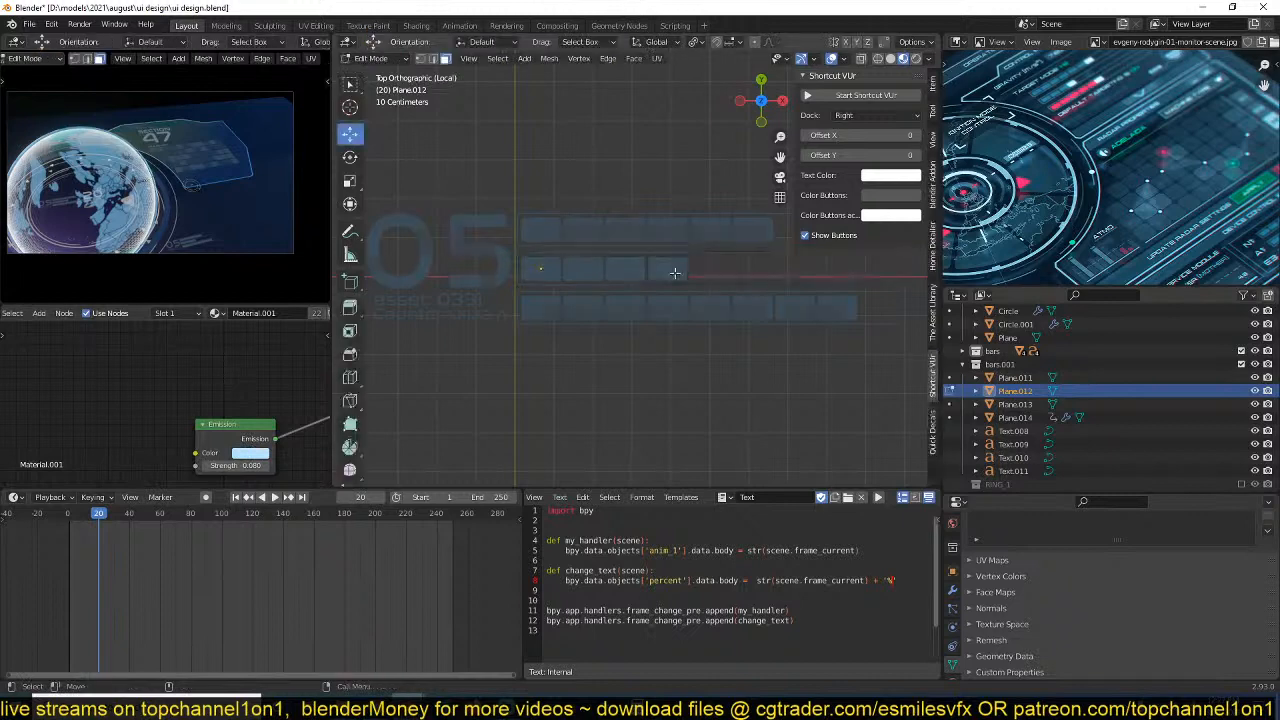
key("Tab")
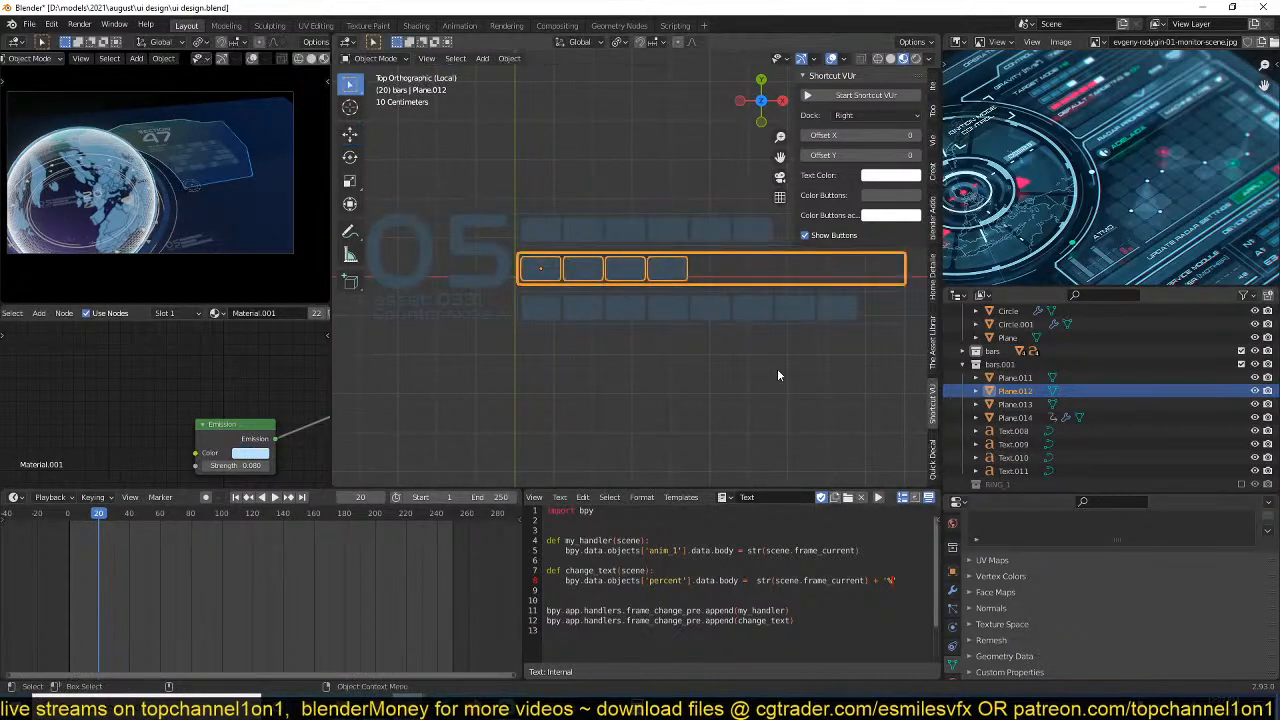
left_click(952, 664)
key("Tab")
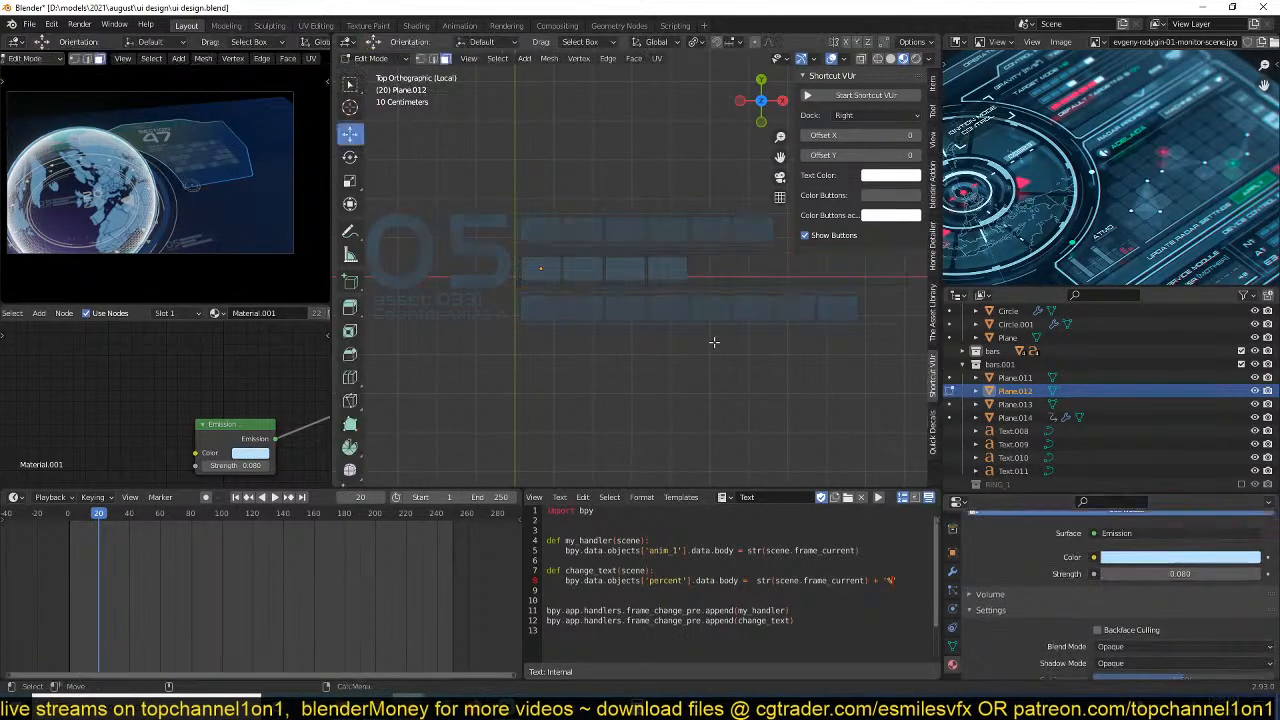
Convert the lowest bar's array into real geometry with Visual Geometry to Mesh and check the mesh in Edit Mode.
key("alt+q")
key("Tab")
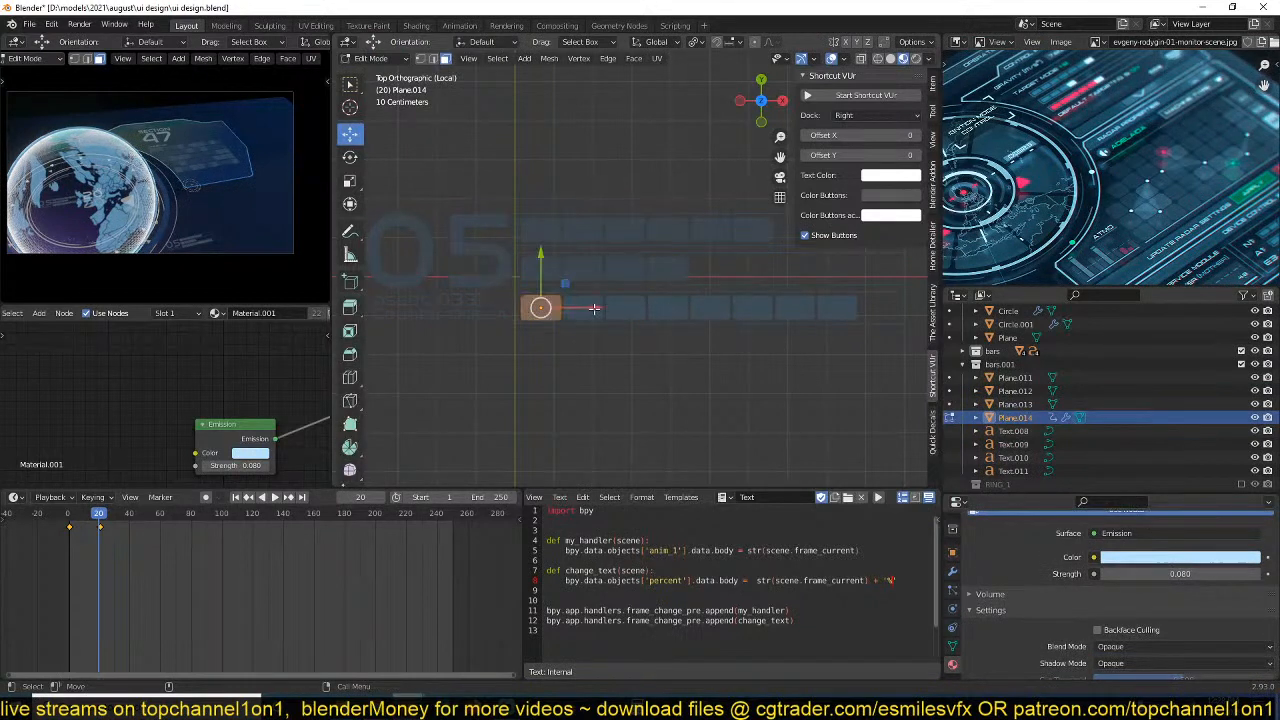
scroll(972, 577, "down", 1)
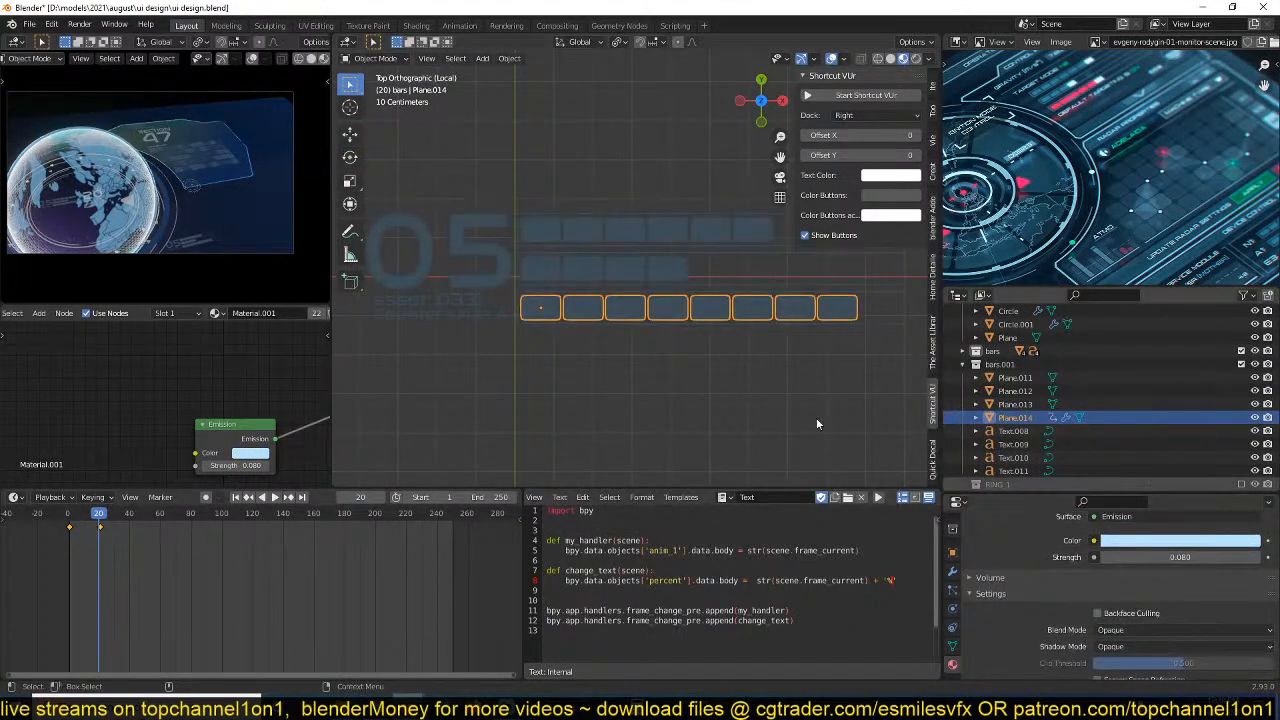
left_click(952, 571)
key("ctrl+a")
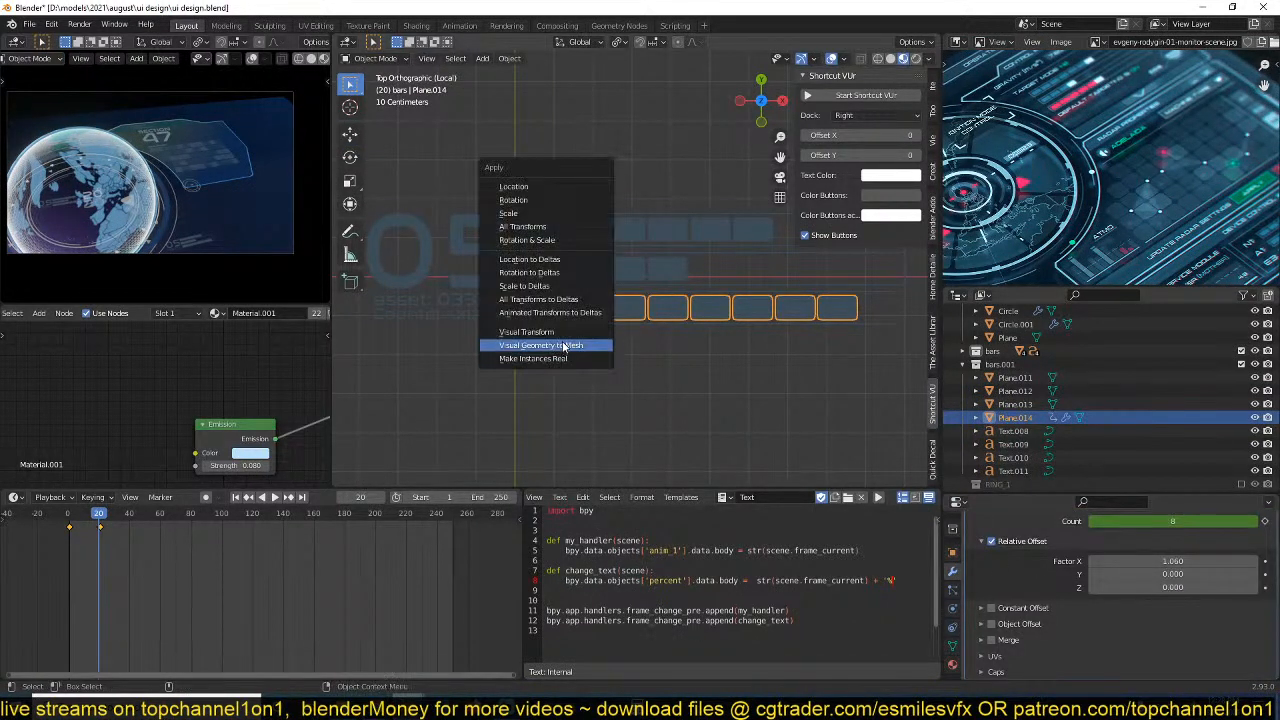
left_click(565, 345)
key("Tab")
left_click(614, 325)
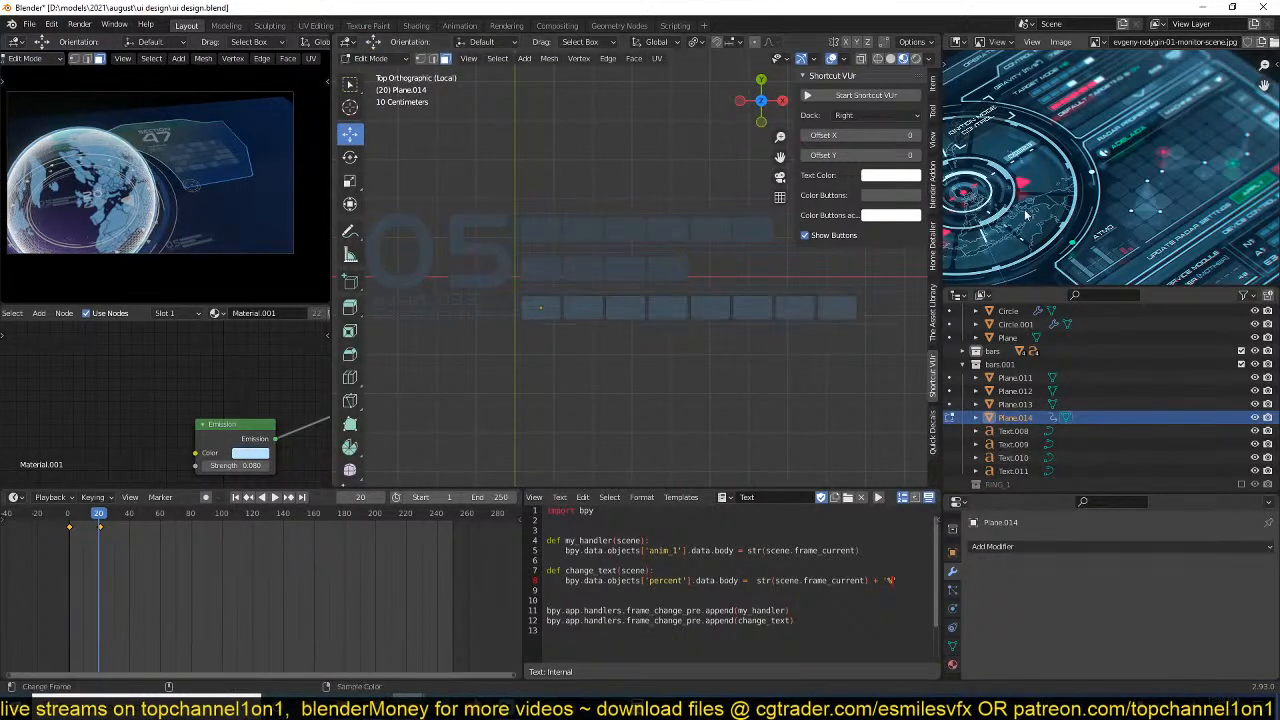
key("Tab")
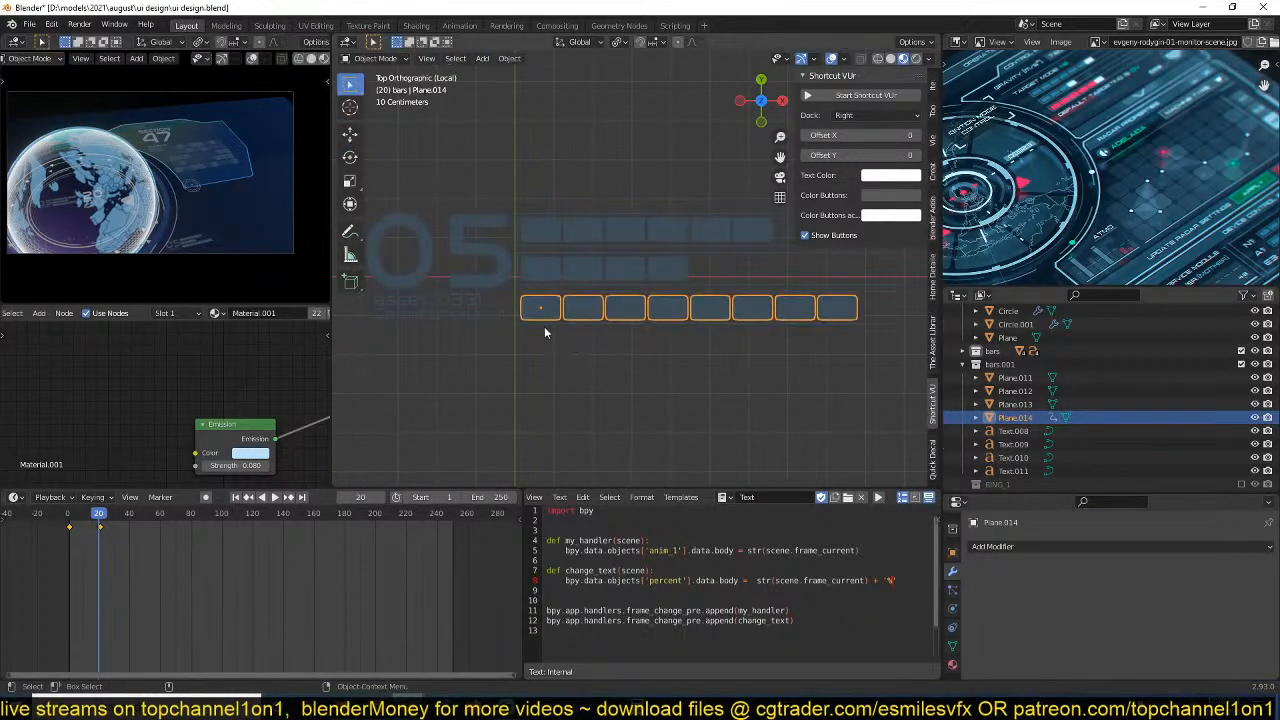
Remove Material.001 from the lowest bar and give the bar a new material of its own.
left_click(953, 664)
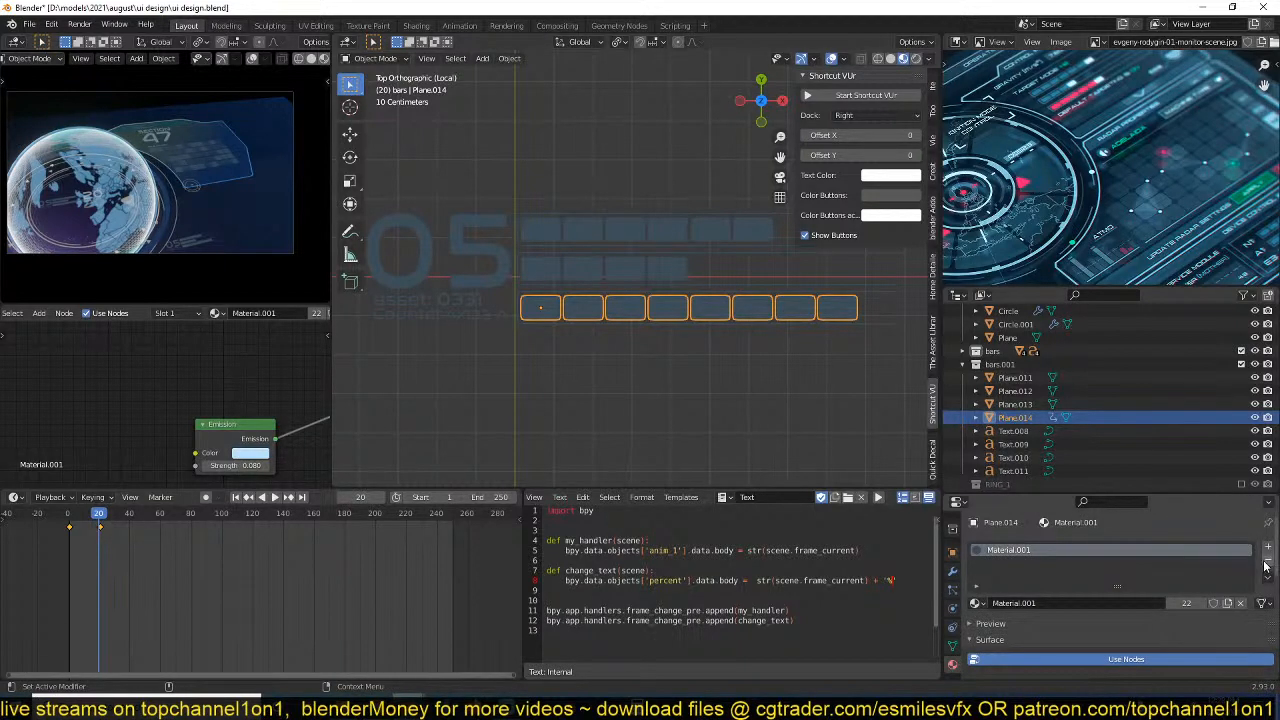
left_click(1265, 566)
left_click(1152, 603)
Replace the new material's Principled BSDF with an Emission shader connected to the Material Output's surface.
middle_click_drag(151, 426, 85, 406)
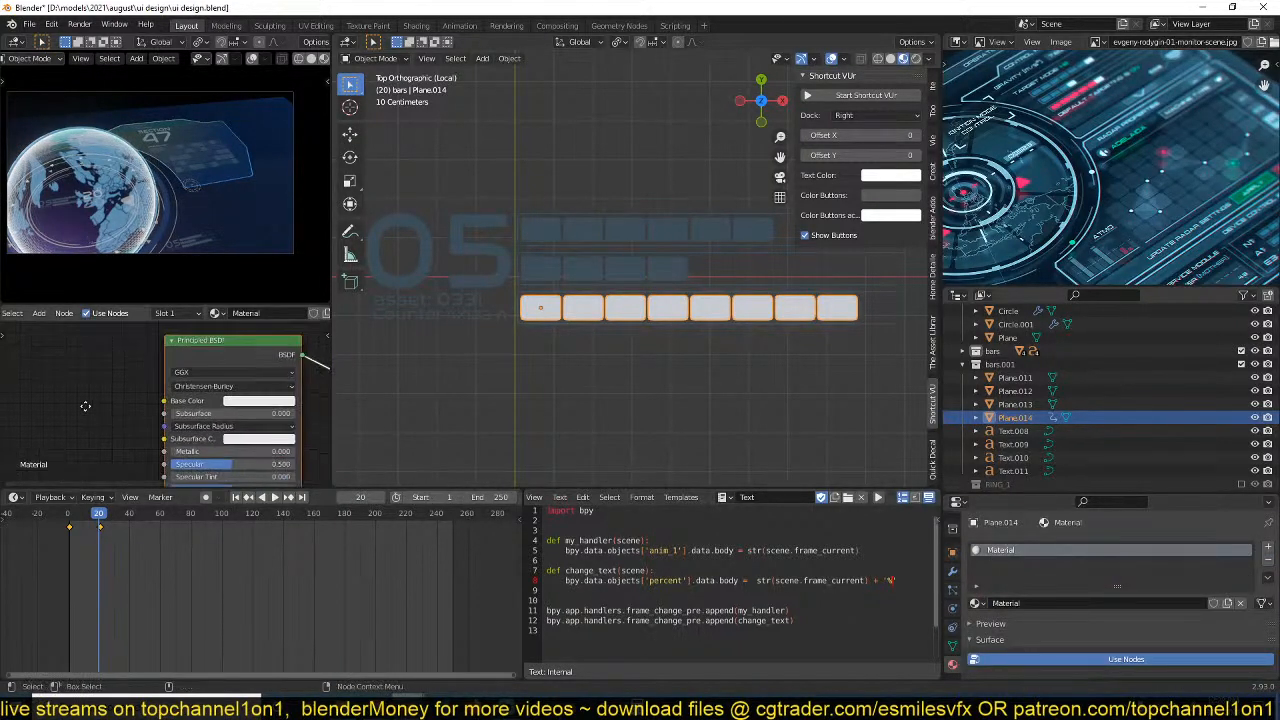
scroll(85, 406, "down", 1)
key("shift+a")
mouse_move(60, 450)
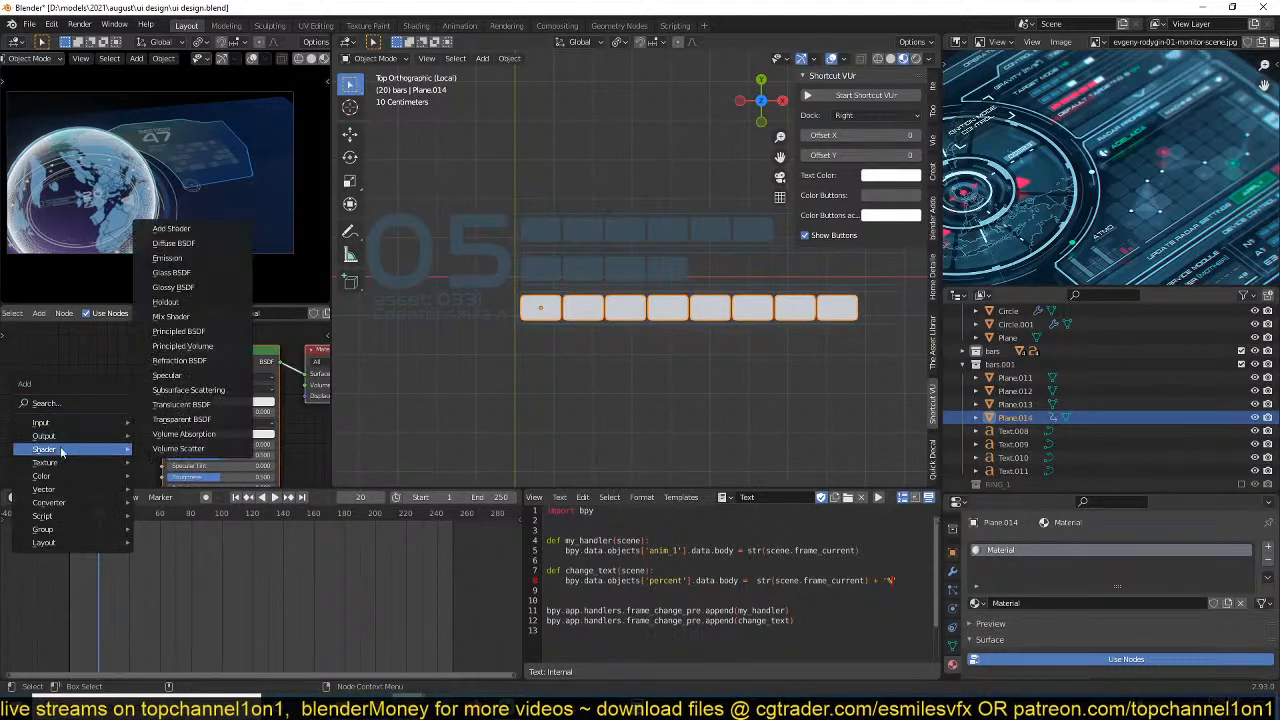
left_click(167, 258)
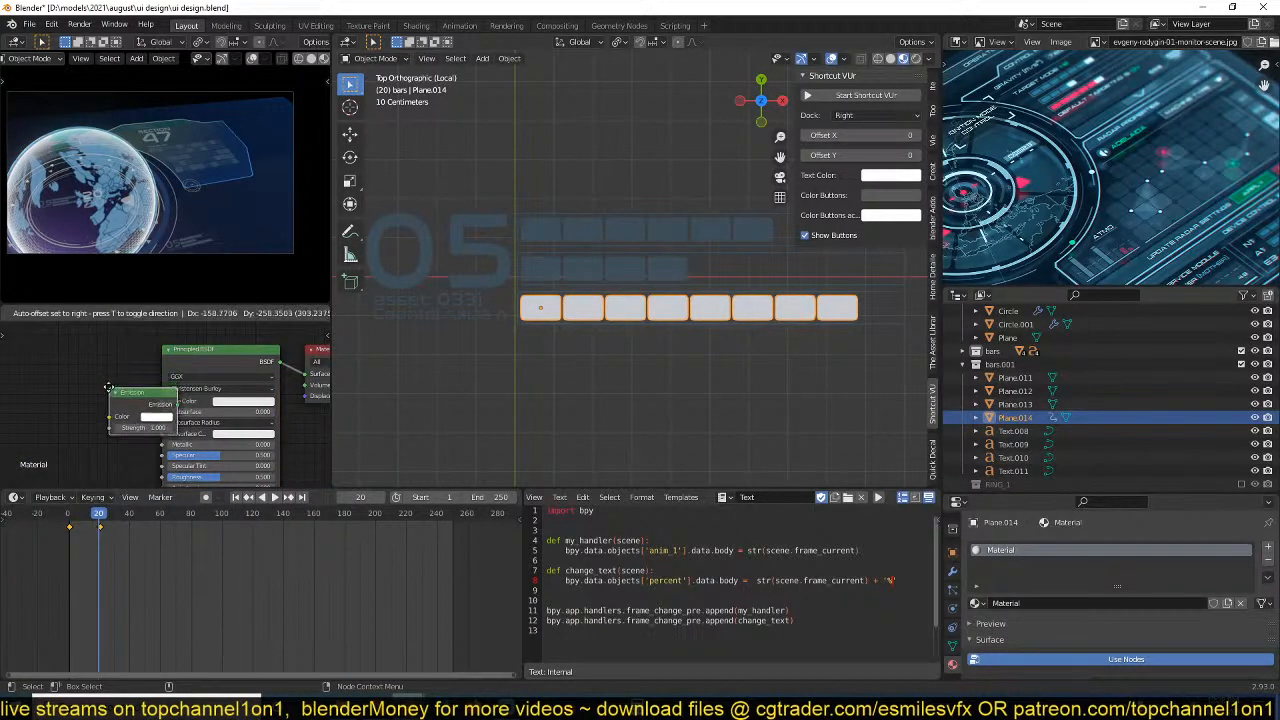
left_click(55, 352)
left_click(62, 359, "ctrl+shift")
left_click(171, 372)
key("x")
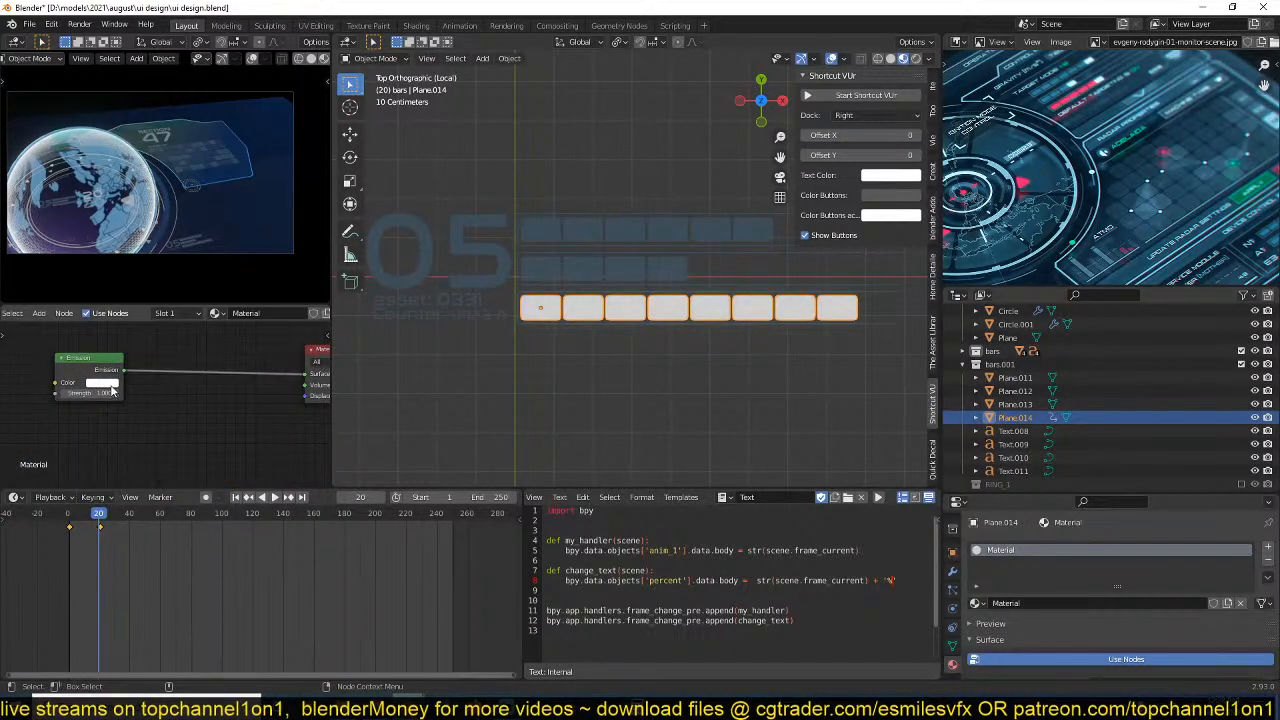
Set the emission colour of the lowest bar's material to a saturated orange-red.
left_click(102, 383)
left_click_drag(140, 292, 123, 312)
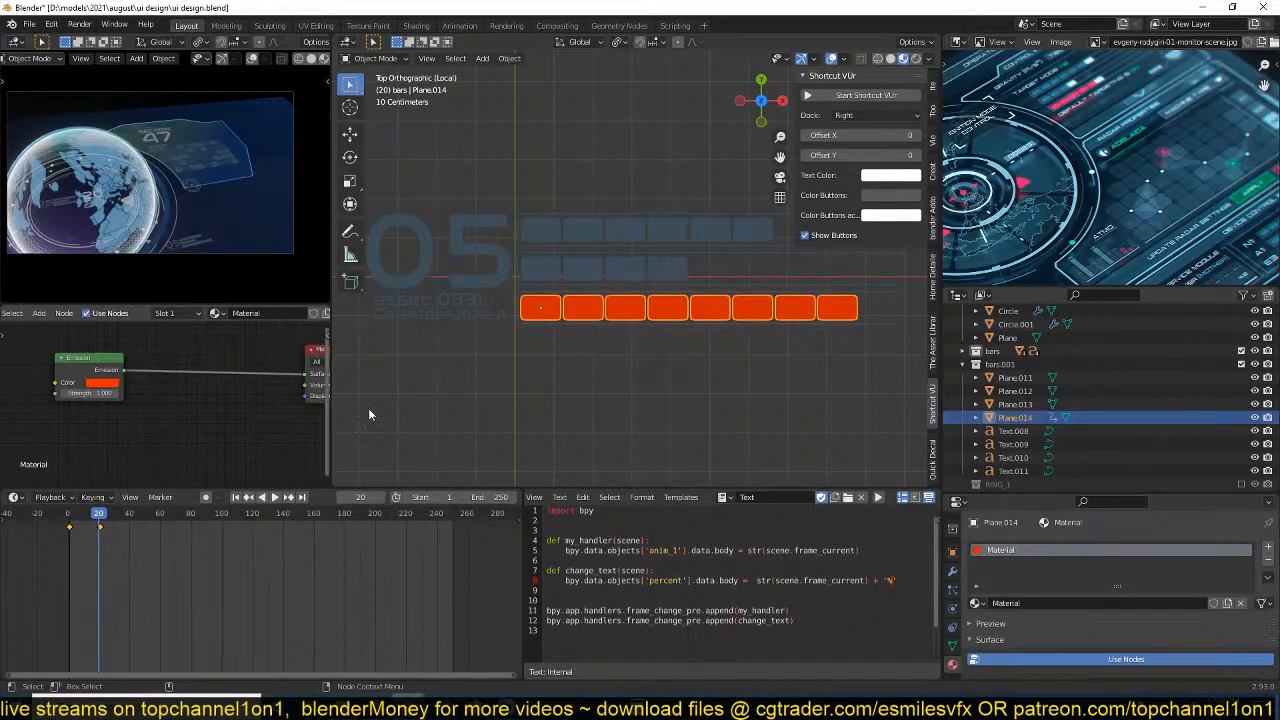
middle_click_drag(746, 323, 673, 333, "shift")
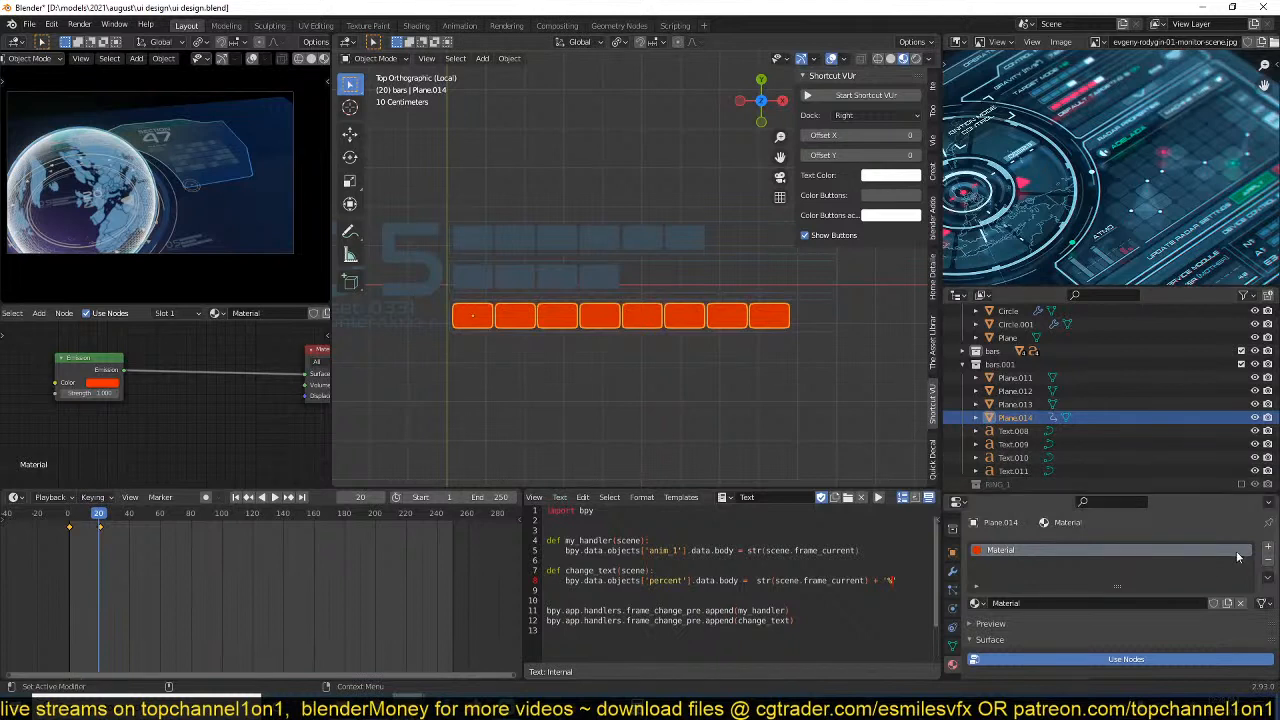
Add a second material slot to the lowest bar and rename the material in its first slot RED.
left_click(1269, 548)
left_click(998, 552)
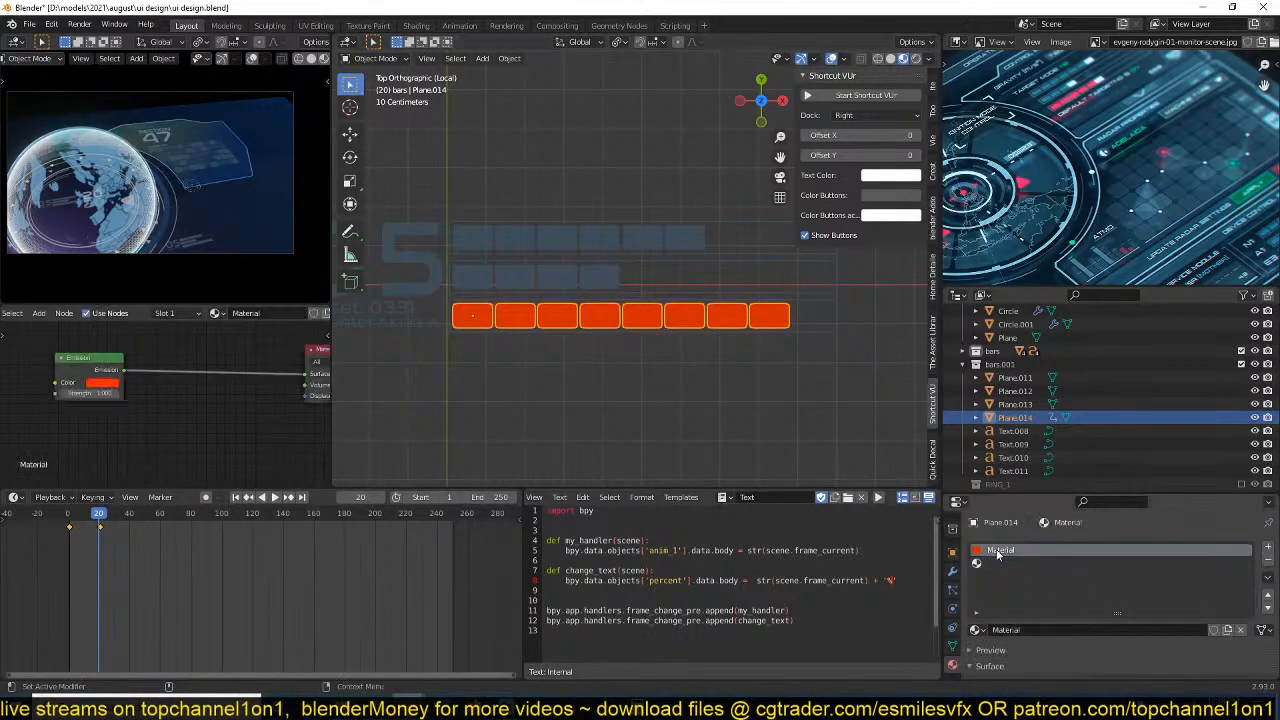
left_click(1033, 631)
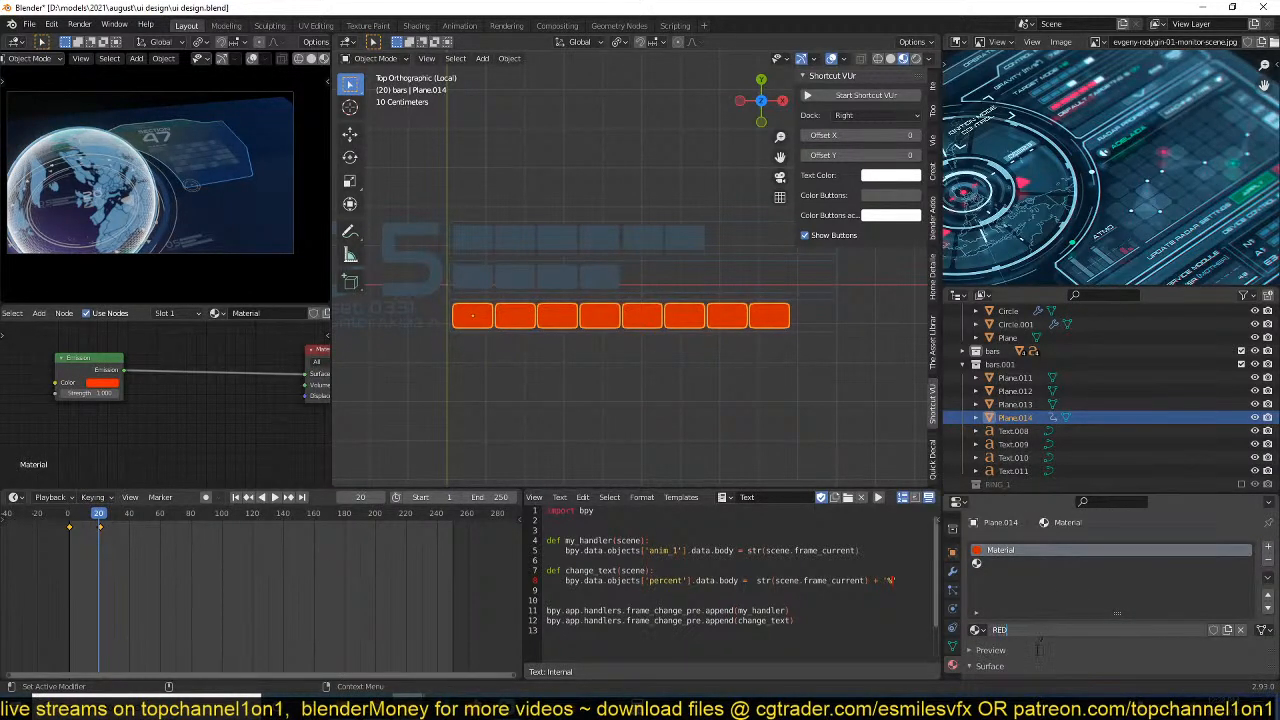
key("Return")
Create a new material in the lowest bar's empty second slot and name it bluewish.
left_click(998, 567)
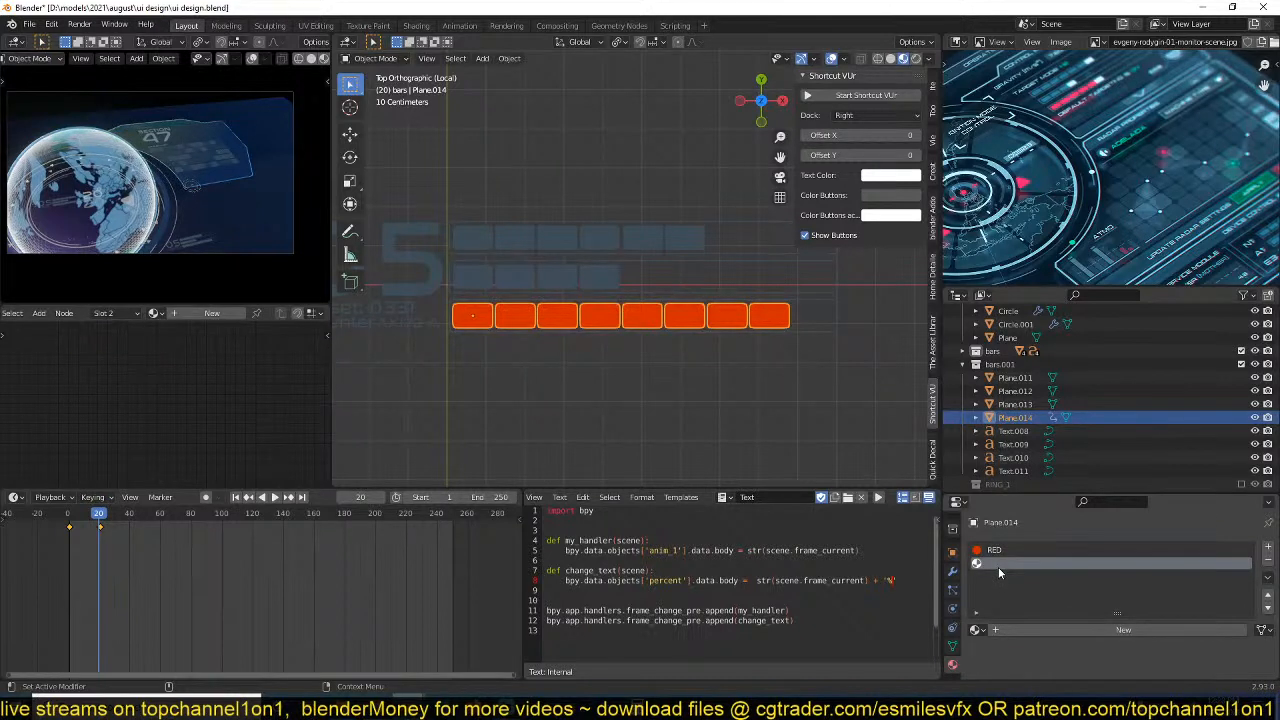
left_click(1043, 628)
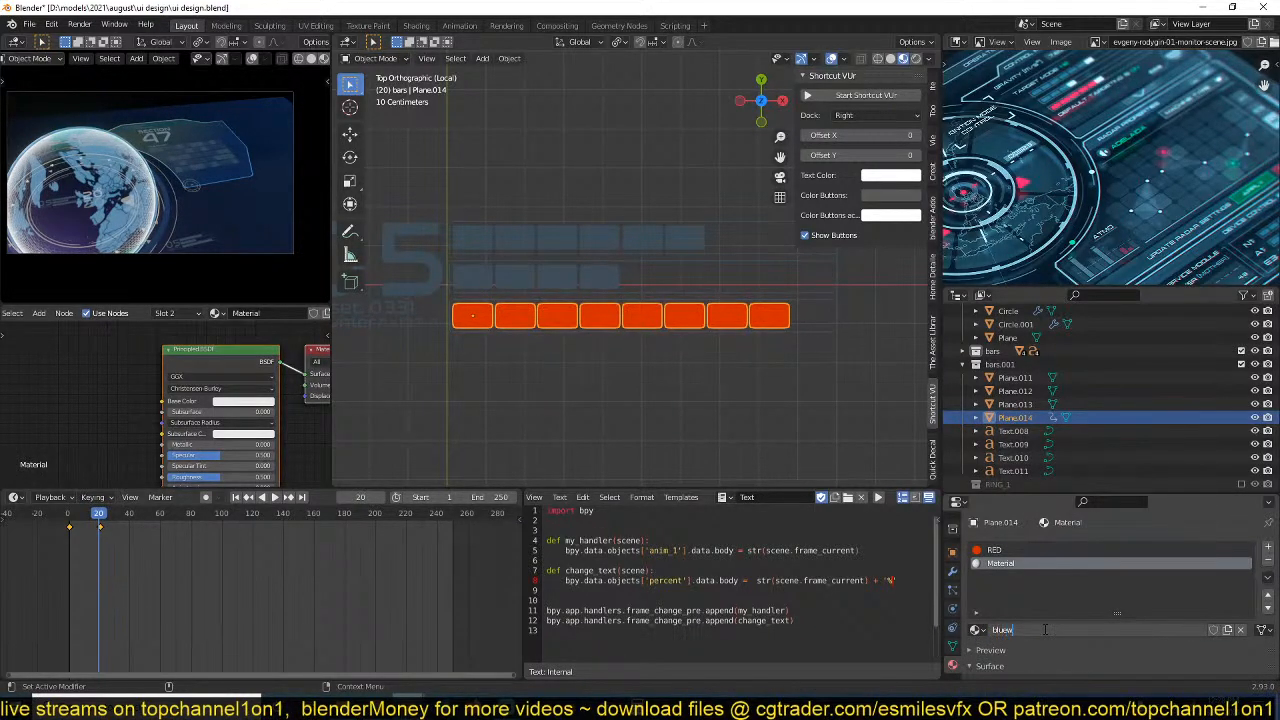
type("bluewish")
key("Return")
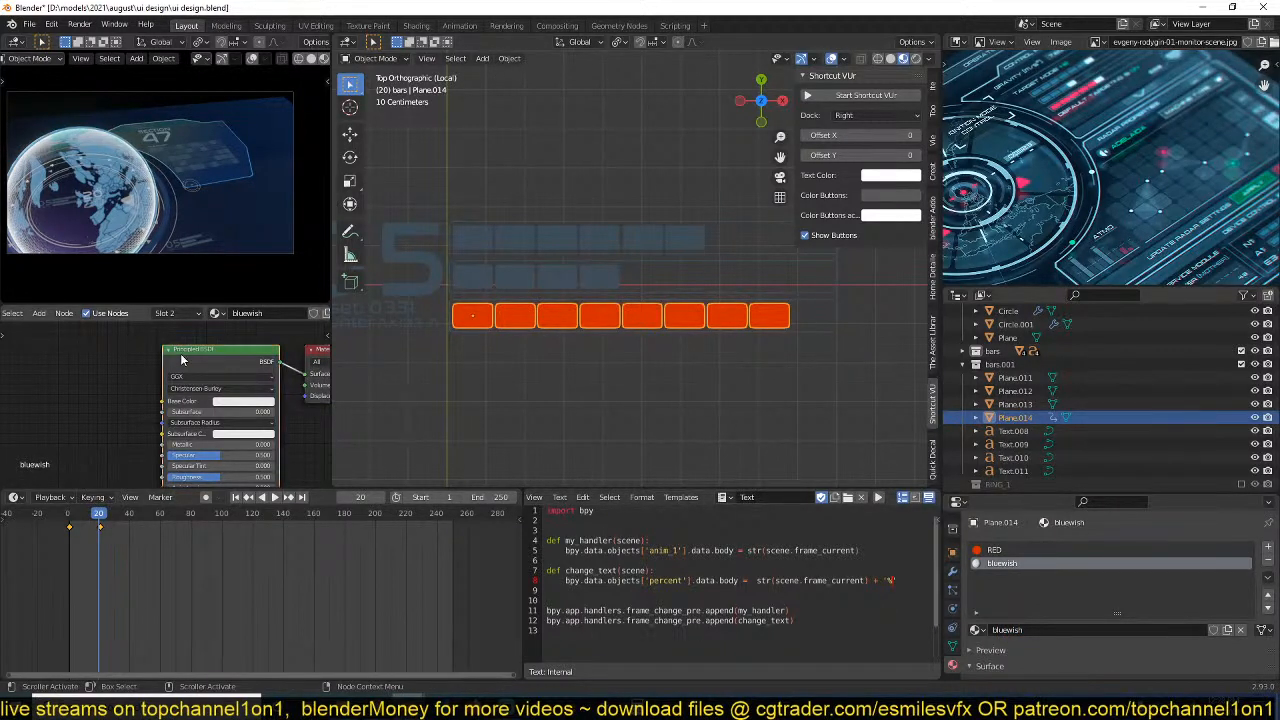
Replace the bluewish material's Principled BSDF with an Emission shader connected to the Material Output's surface.
key("x")
key("shift+a")
mouse_move(168, 355)
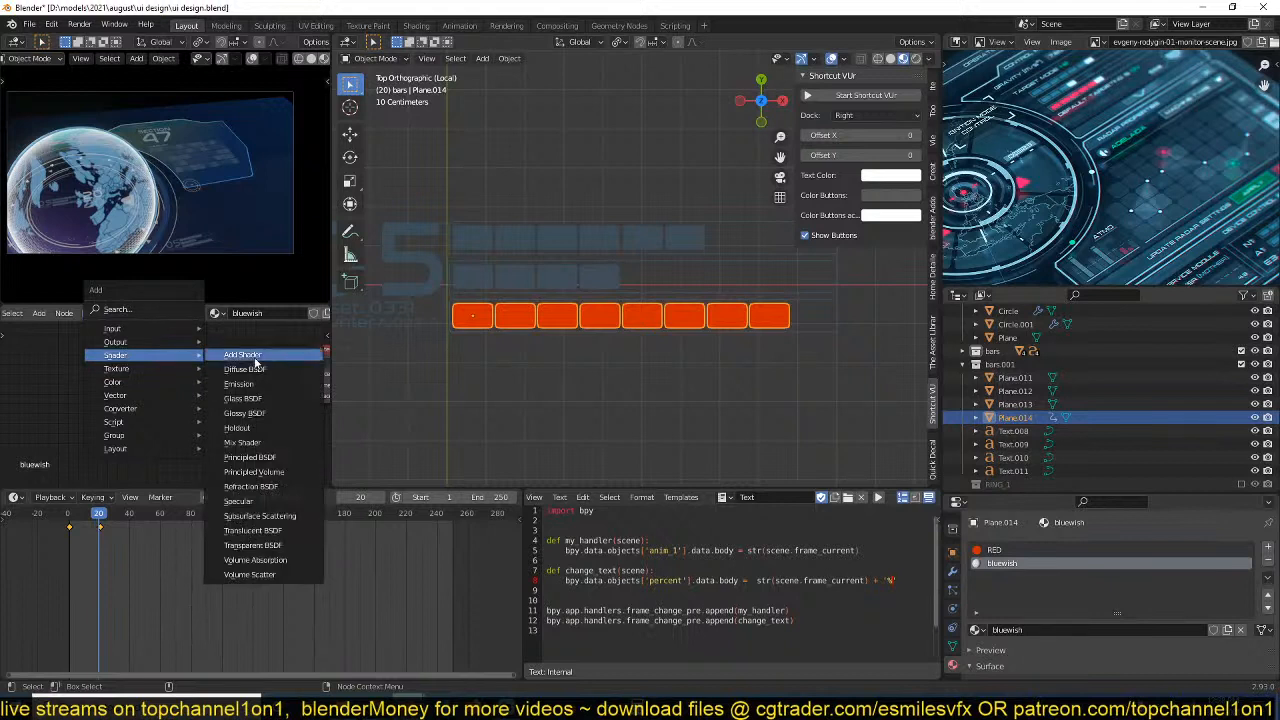
left_click(238, 383)
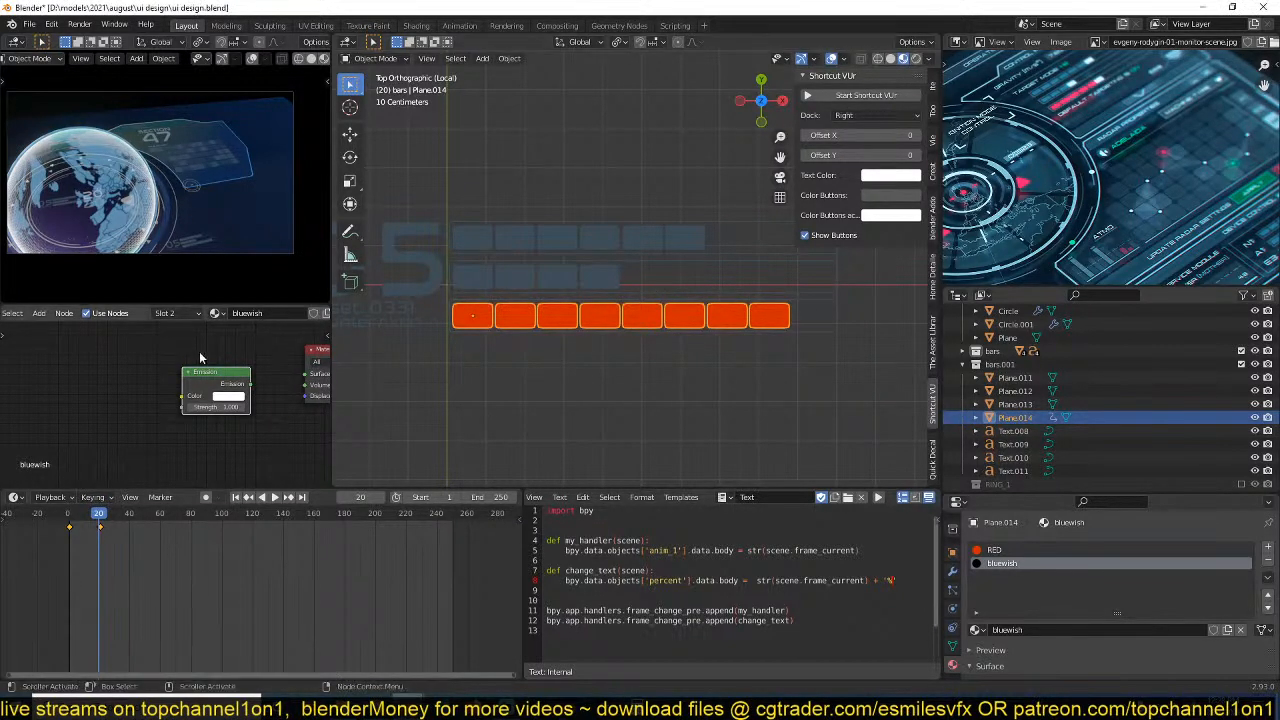
left_click_drag(260, 386, 314, 378)
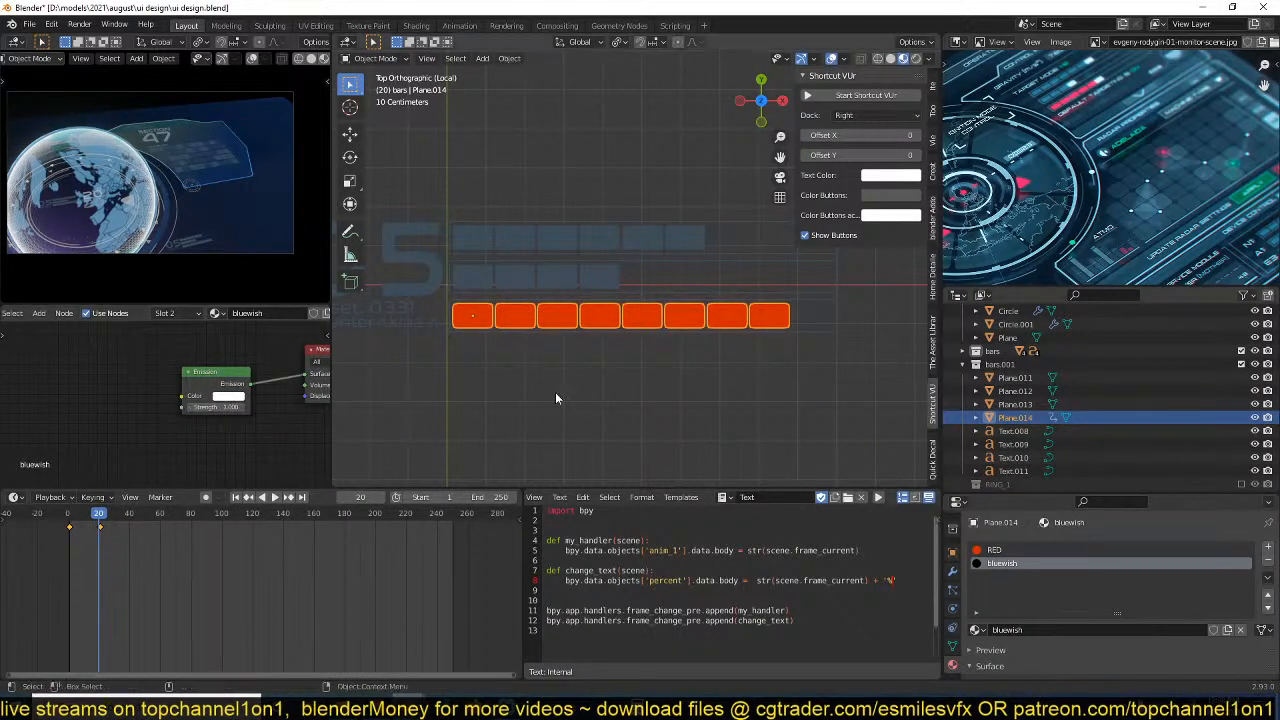
Assign the bluewish material to the rightmost cell of the lowest bar in Edit Mode and save the file.
key("Tab")
left_click(770, 320)
left_click(717, 325, "shift")
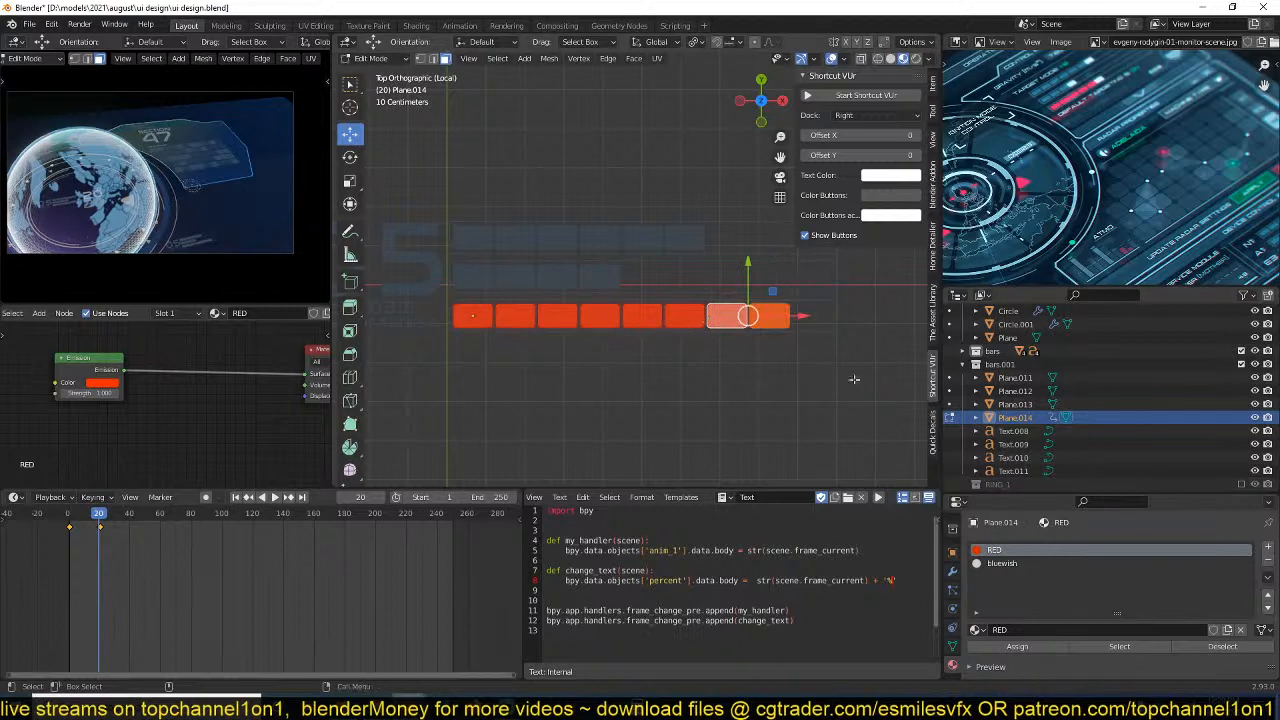
left_click(781, 319)
left_click(1002, 563)
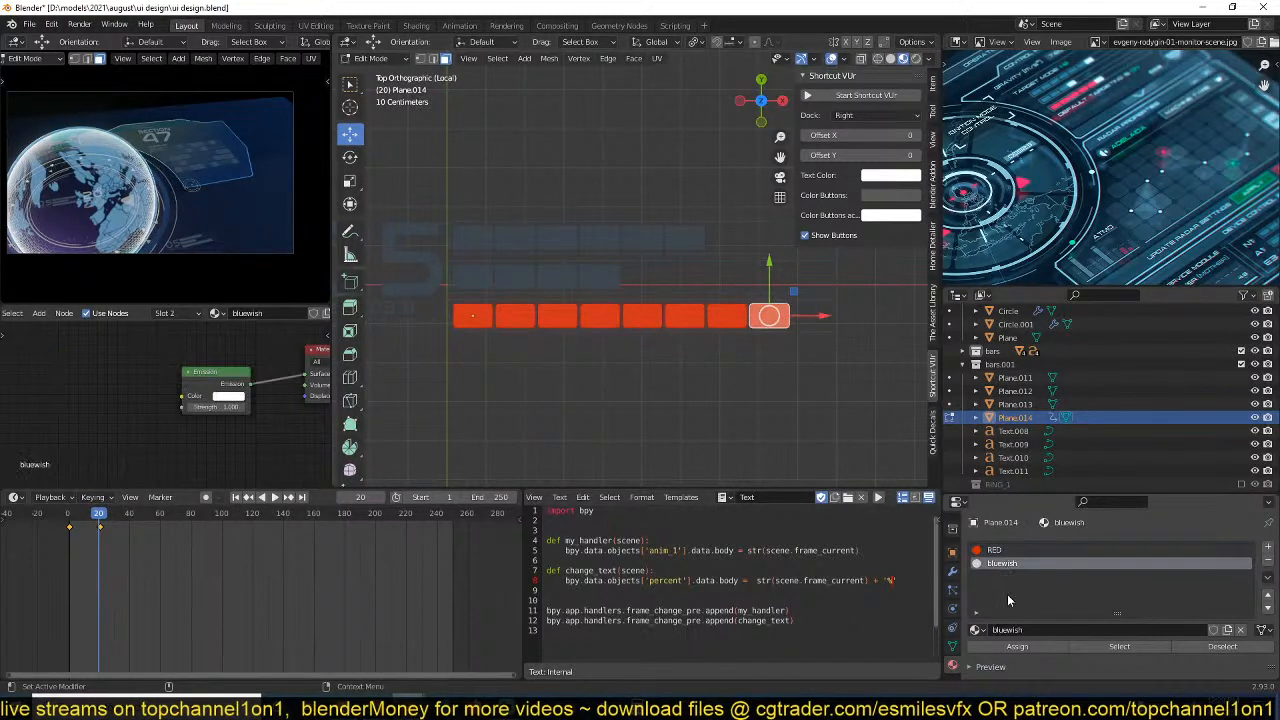
left_click(1017, 646)
key("ctrl+space")
key("Escape")
key("Tab")
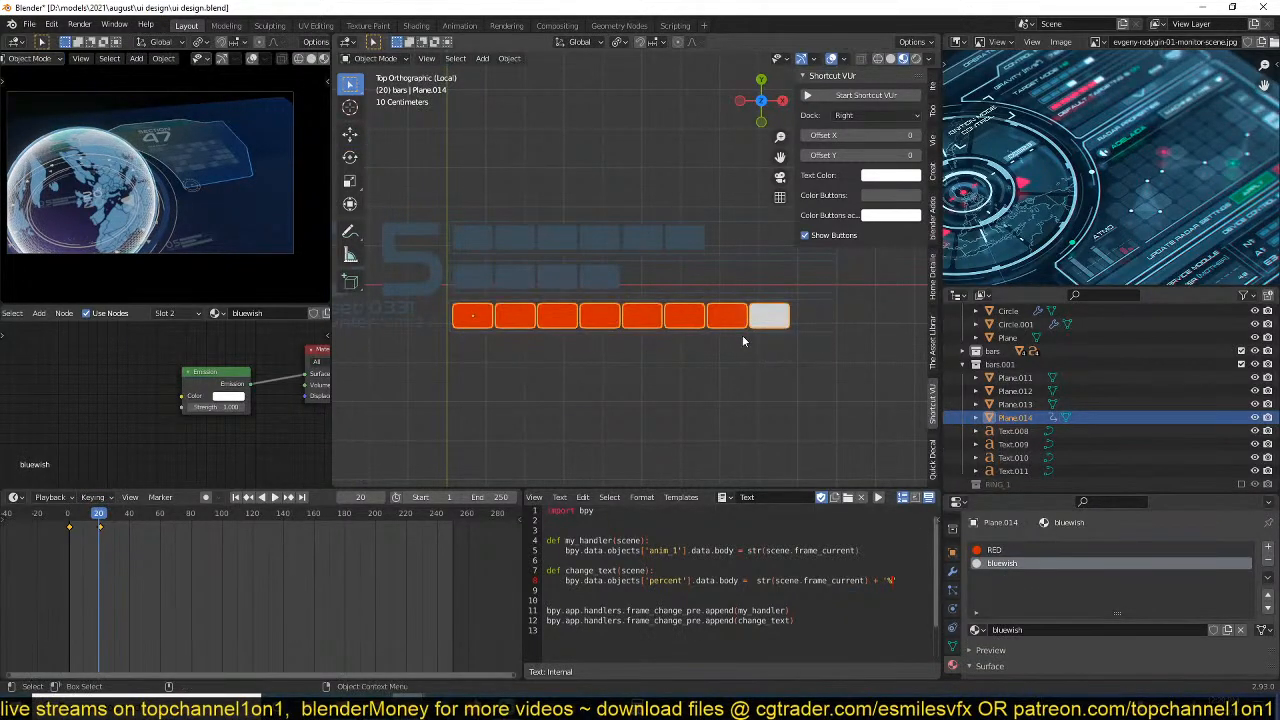
key("ctrl+s")
Add bluewish as a second material on the middle bar, Plane.012, and assign it to the bar's fourth cell.
left_click(600, 280)
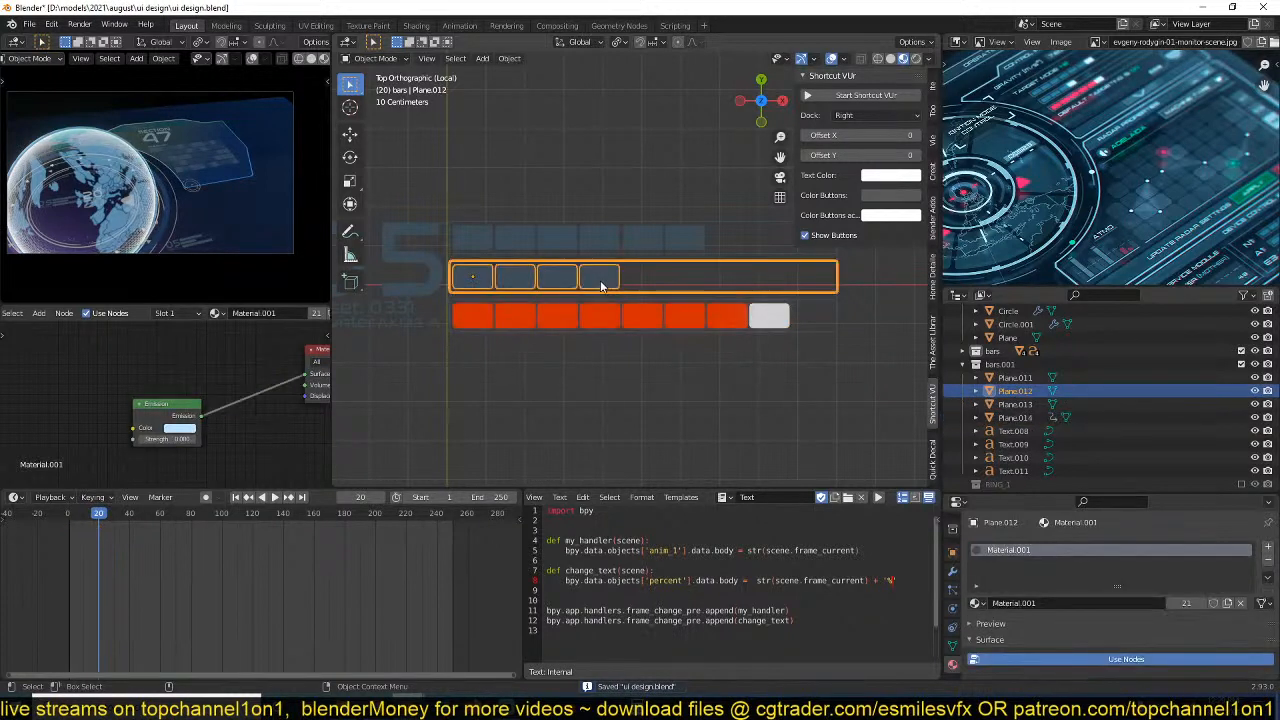
left_click(1267, 546)
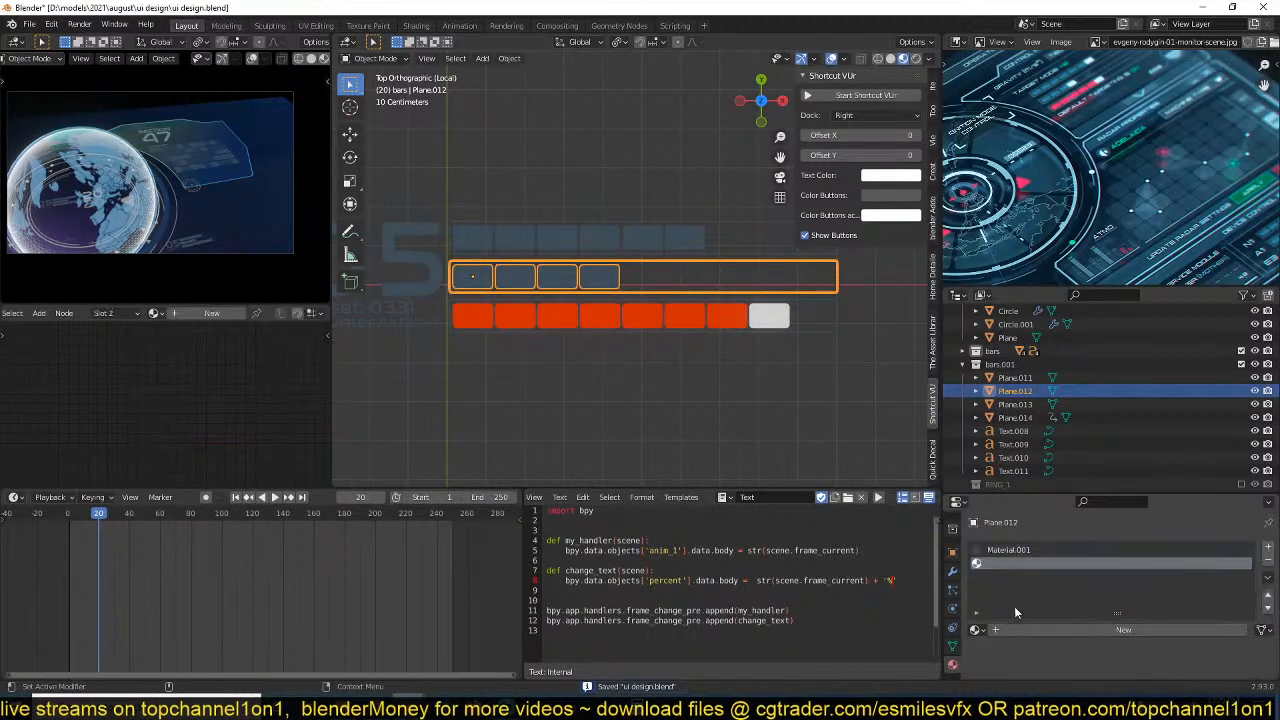
left_click(975, 629)
left_click(1005, 492)
key("Tab")
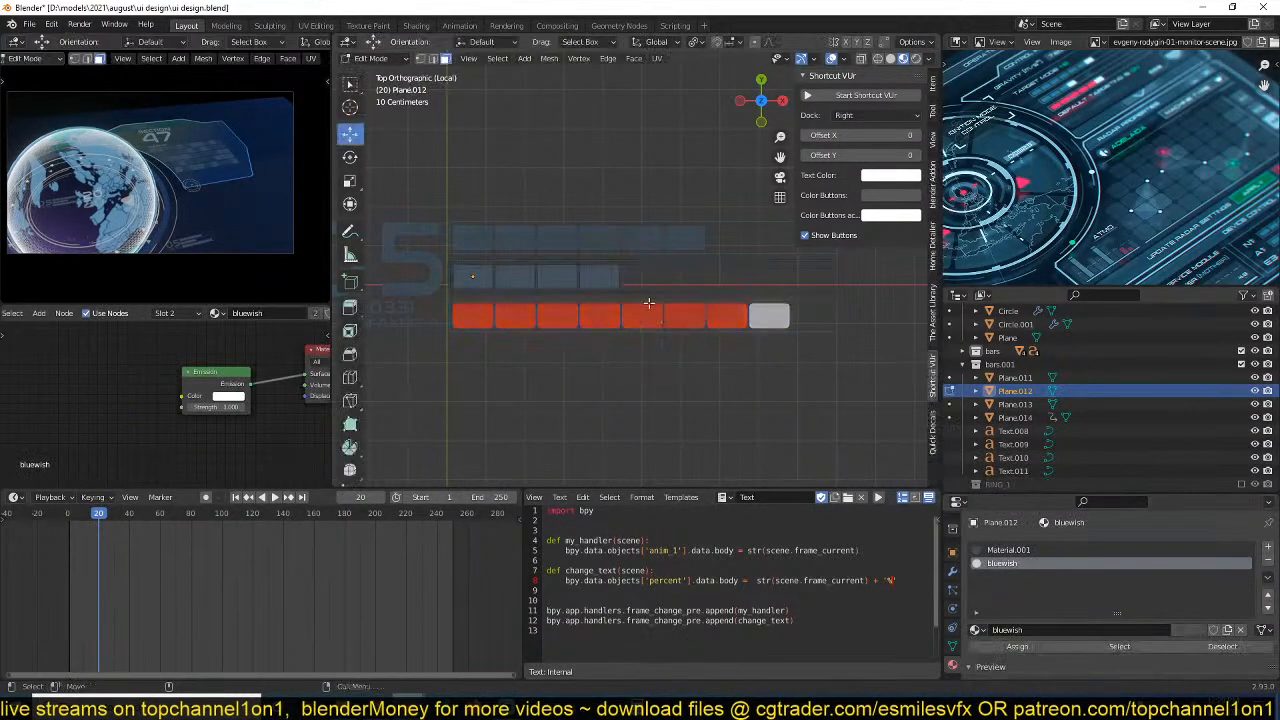
left_click(603, 279)
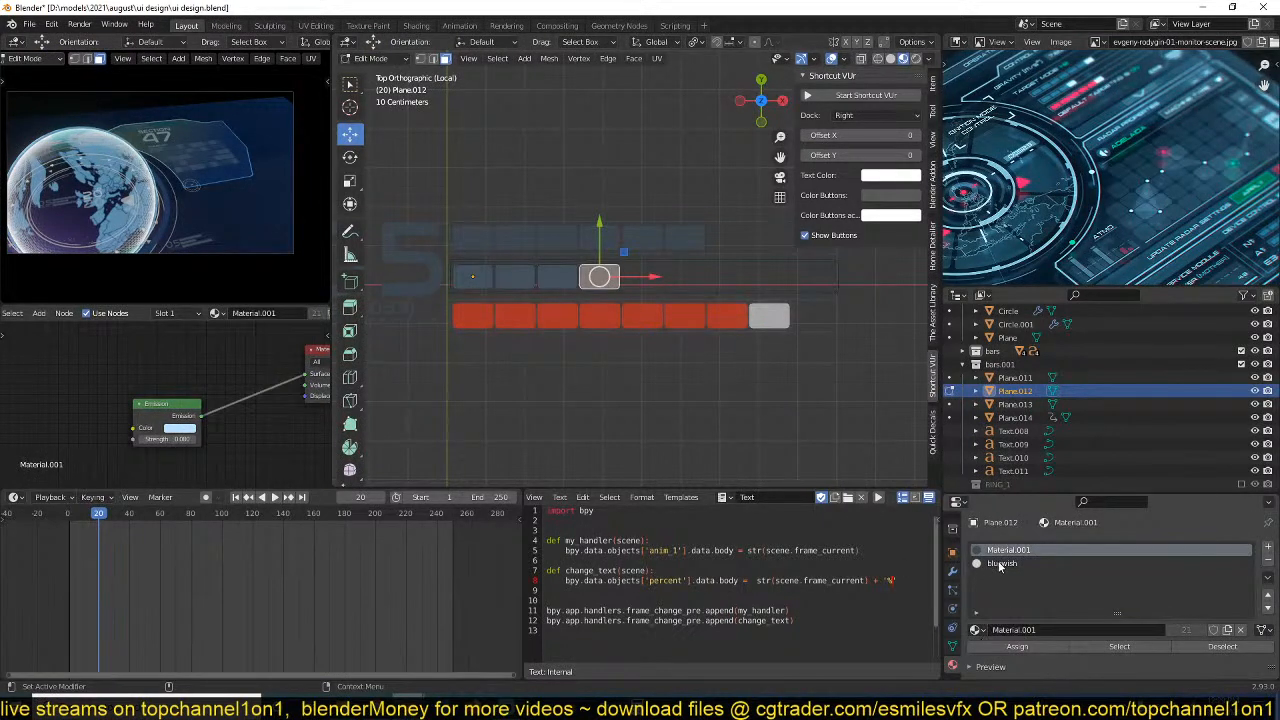
left_click(1017, 646)
key("Tab")
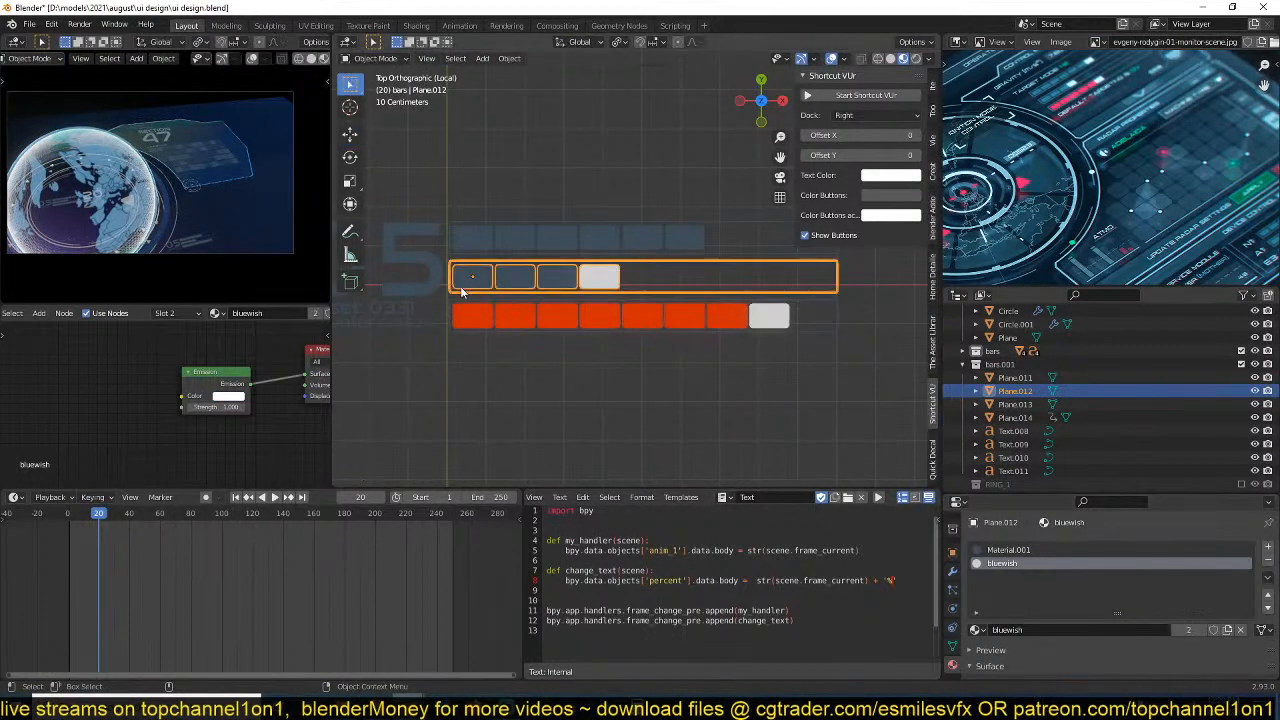
Change the large 05 text beside the bars to A5.
middle_click_drag(436, 284, 546, 294, "shift")
left_click(509, 274)
type("3")
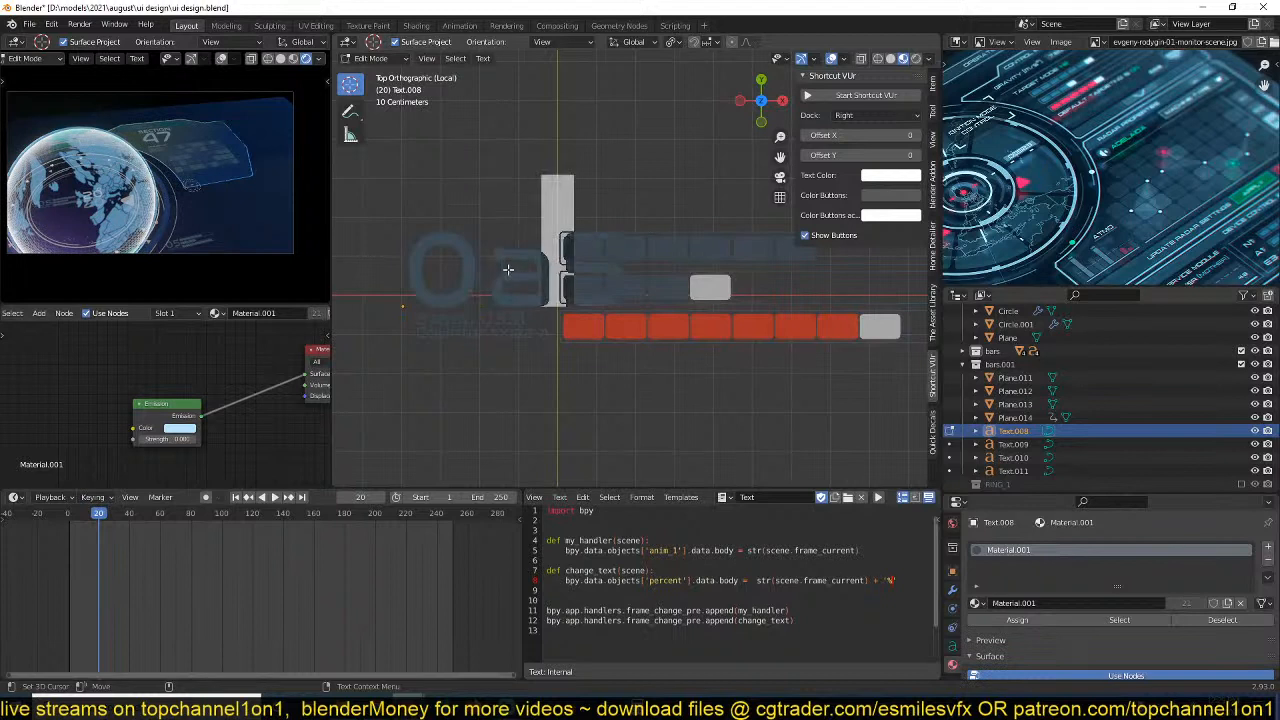
key("BackSpace")
key("BackSpace")
type("A")
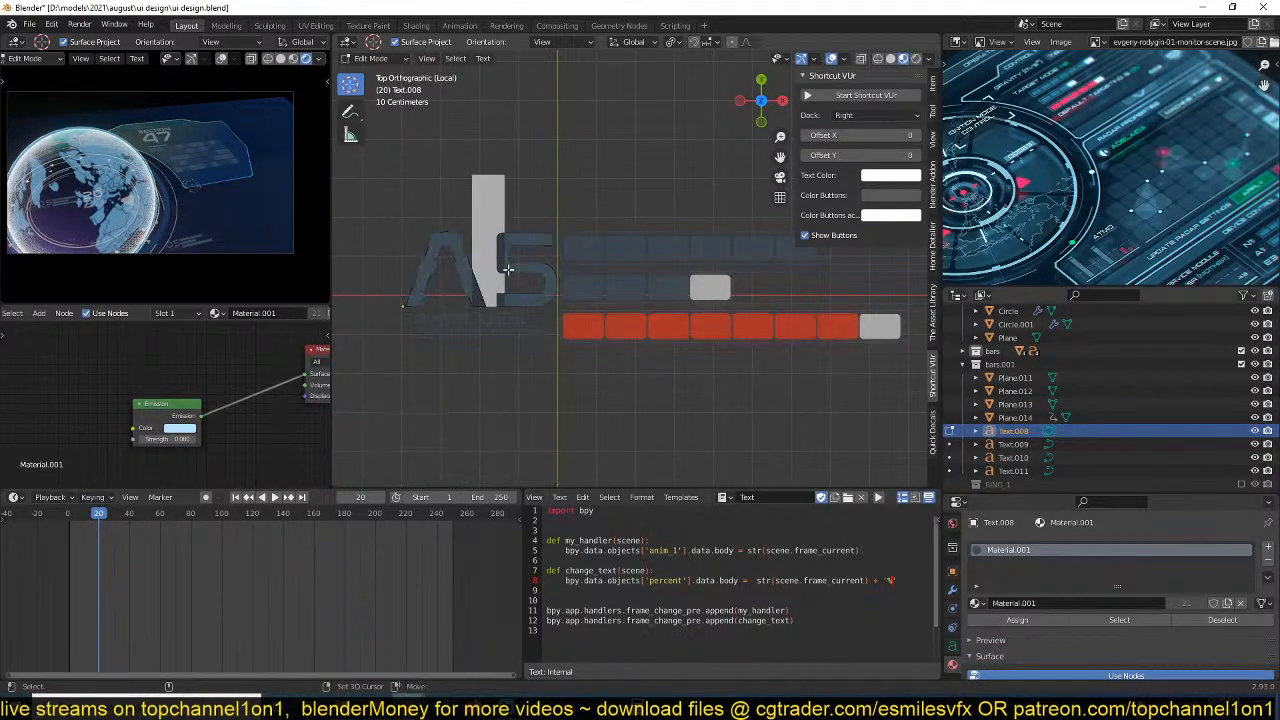
key("Tab")
left_click(529, 323)
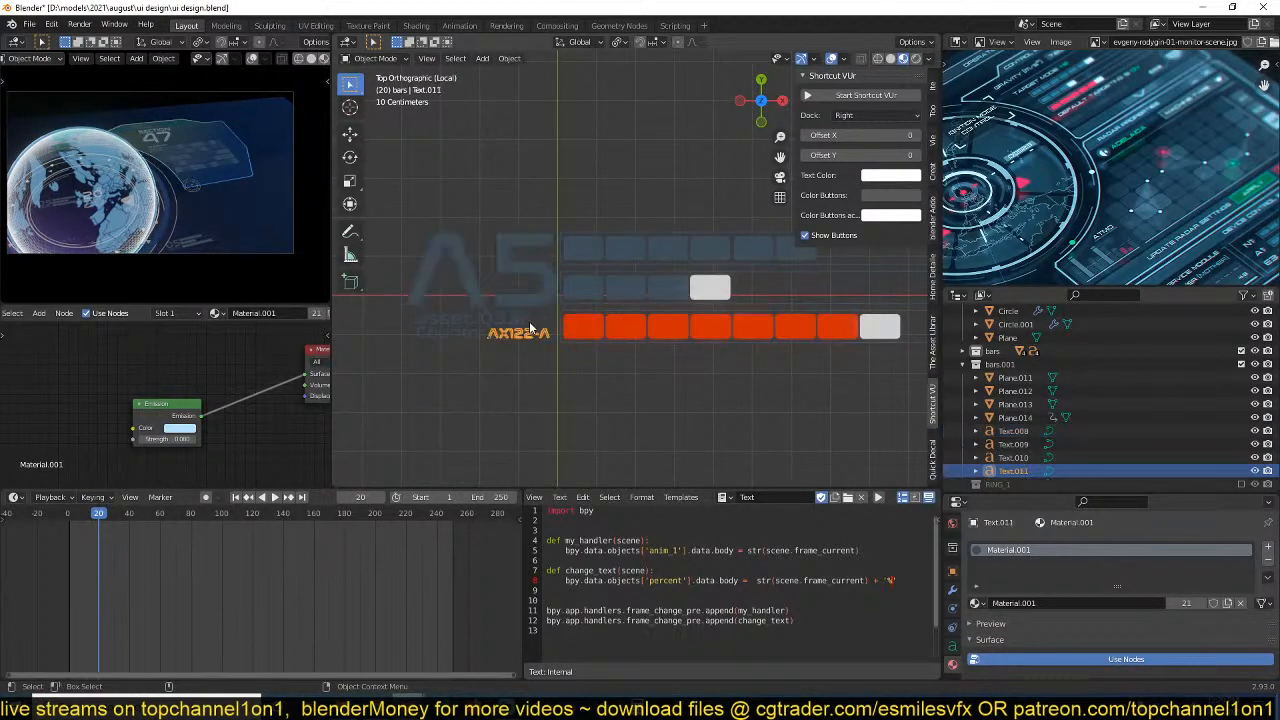
Add bluewish as a second material on the top bar, Plane.011, and assign it to the bar's last cell.
middle_click_drag(577, 313, 513, 317, "shift")
middle_click_drag(638, 258, 633, 260, "shift")
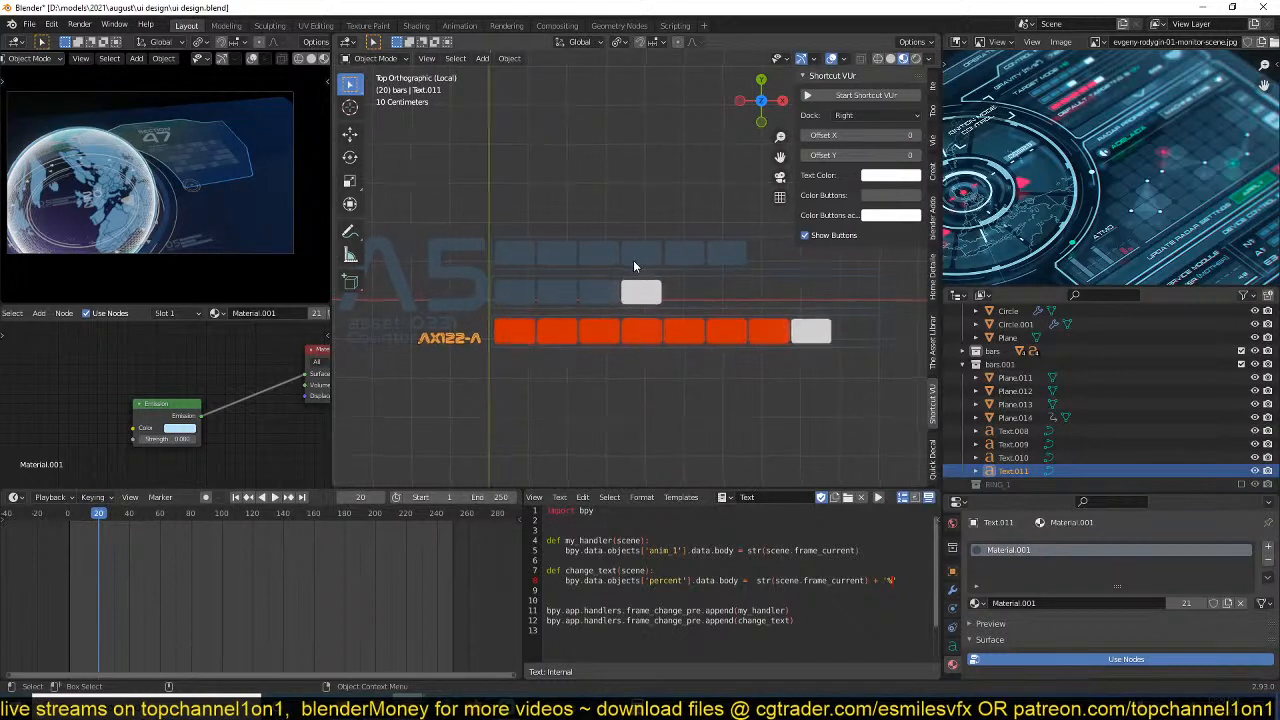
left_click(652, 258)
key("Tab")
left_click(727, 253)
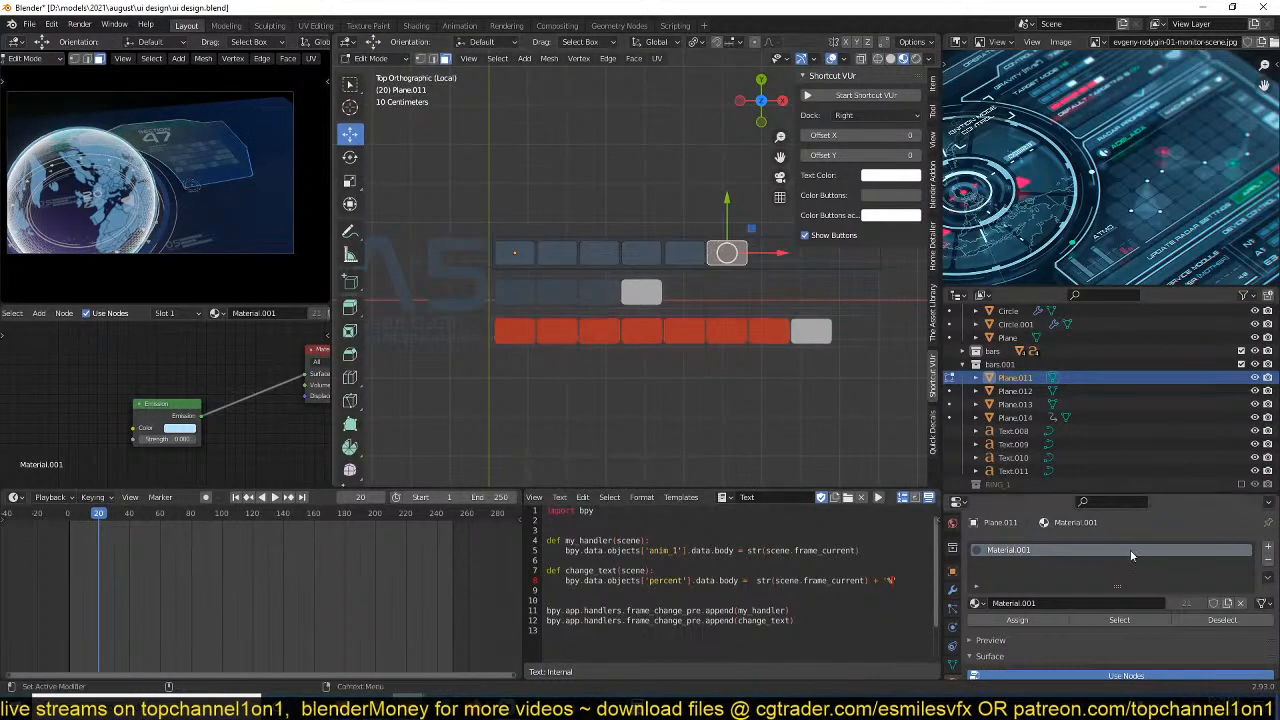
left_click(1267, 548)
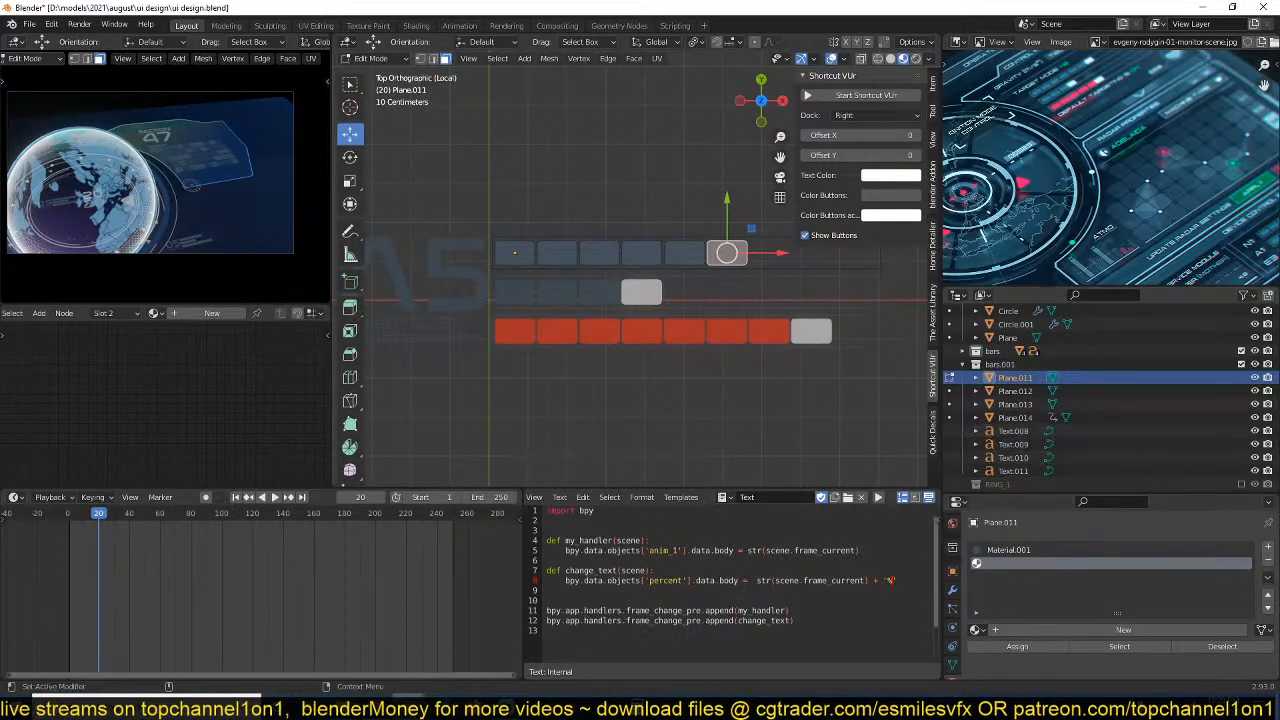
left_click(976, 629)
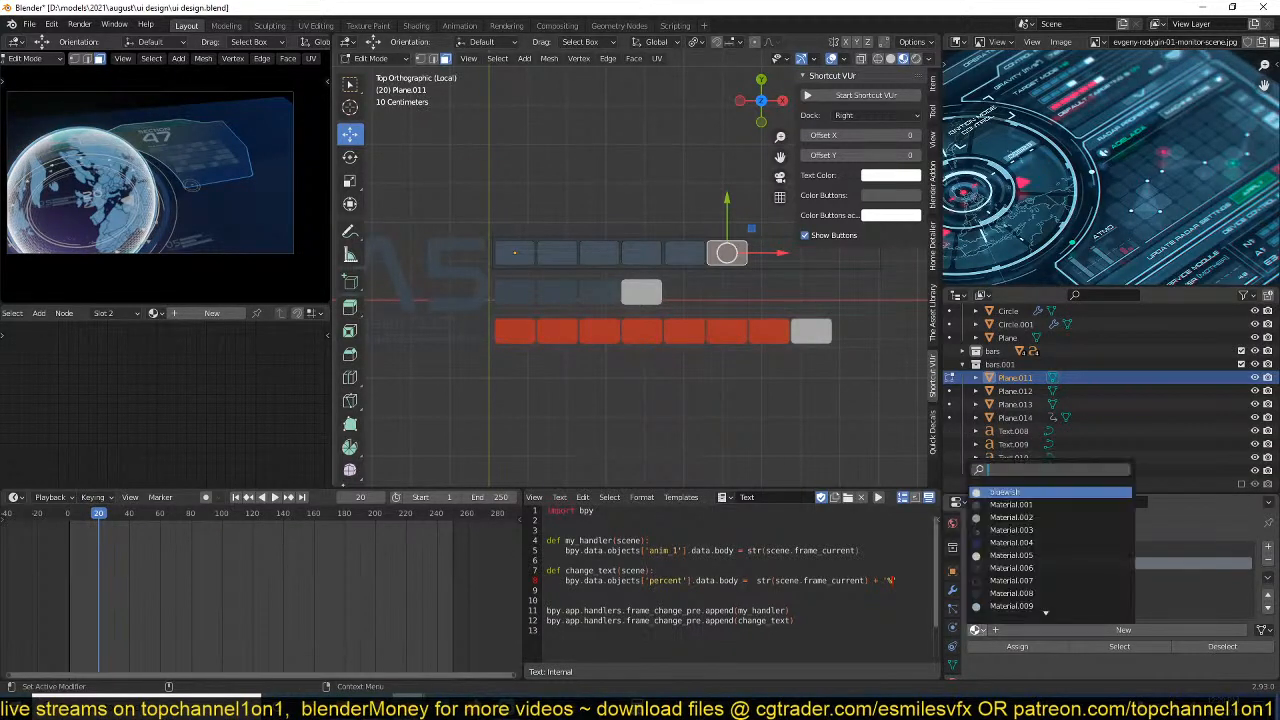
left_click(1005, 492)
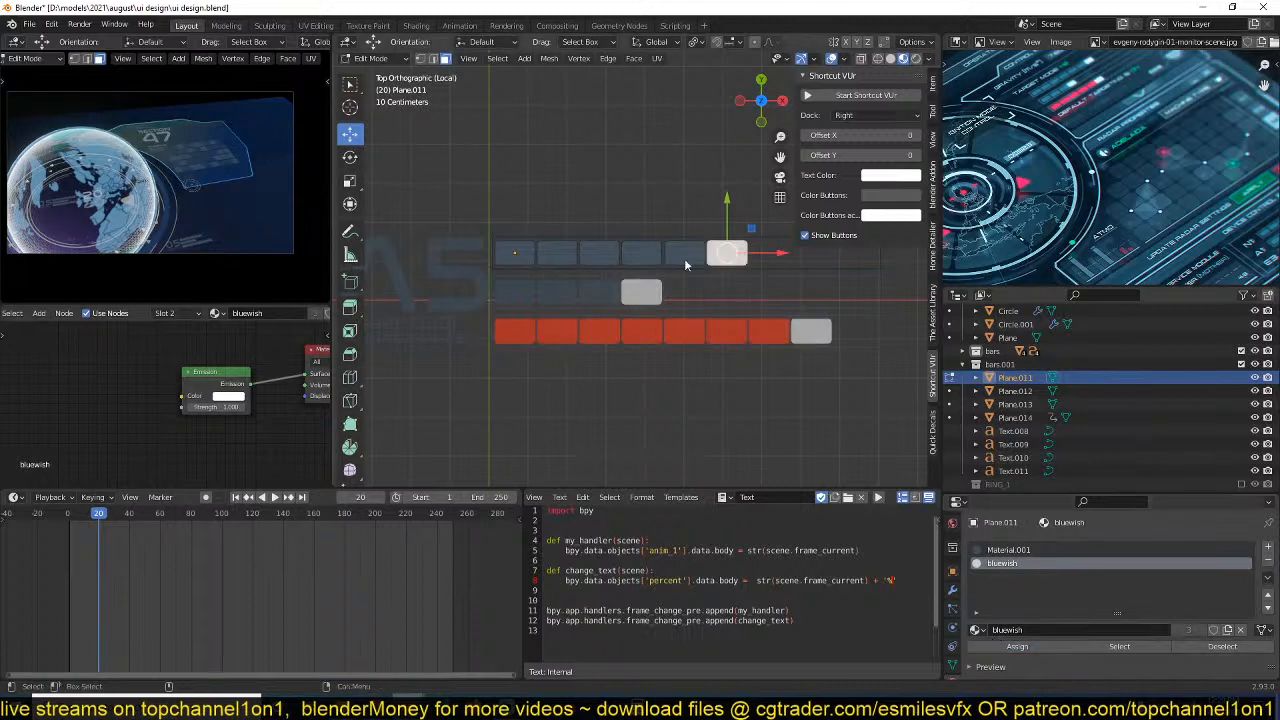
key("Tab")
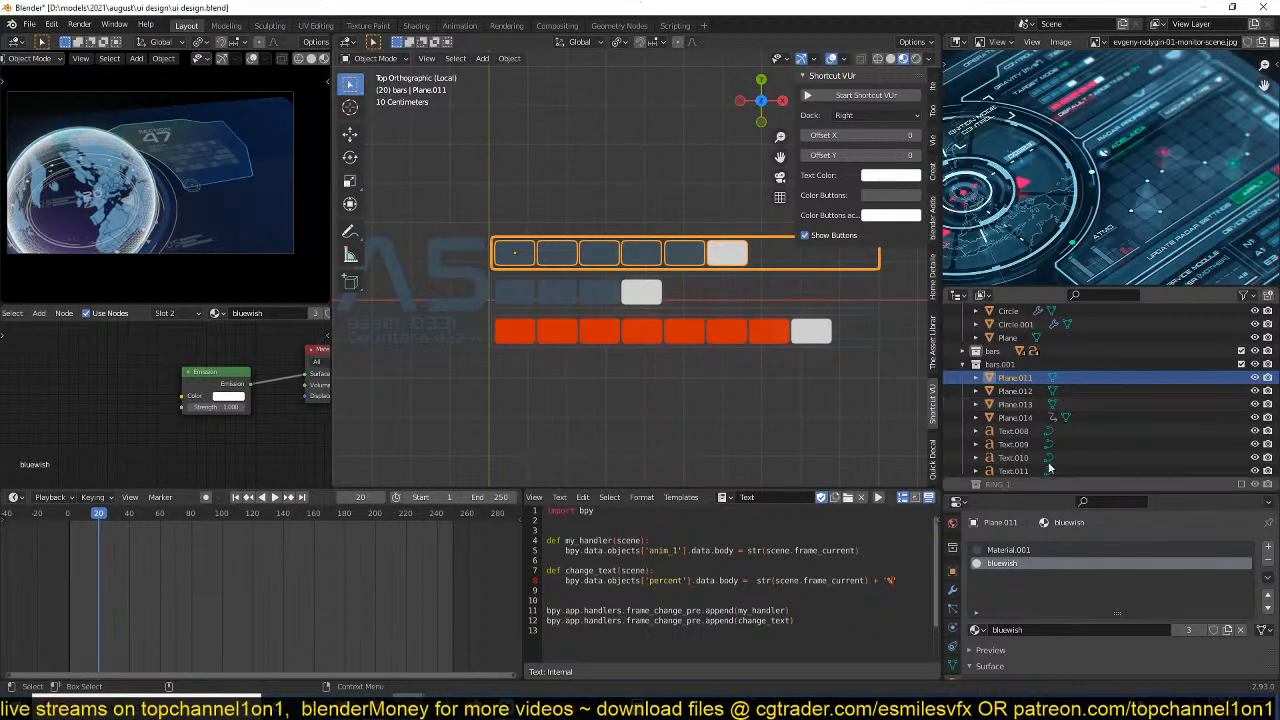
Switch the large A5 text's material from Material.001 to bluewish.
left_click(625, 325)
left_click(435, 275)
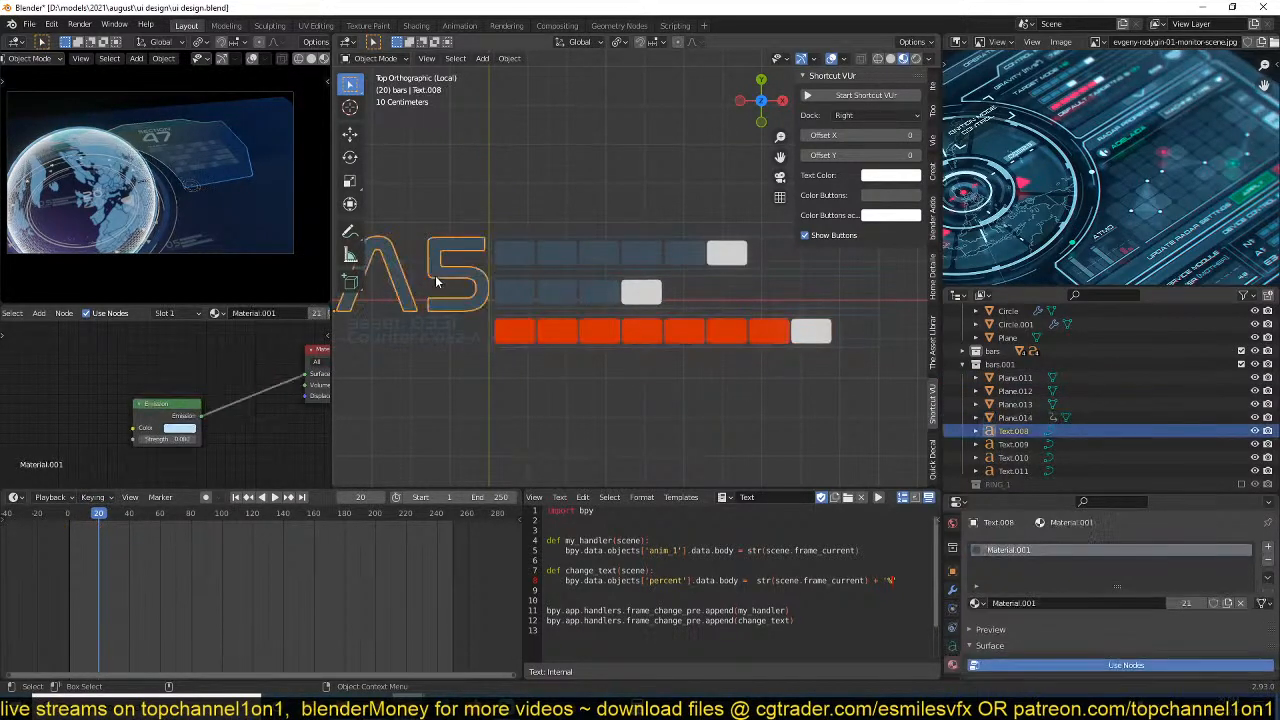
left_click(975, 603)
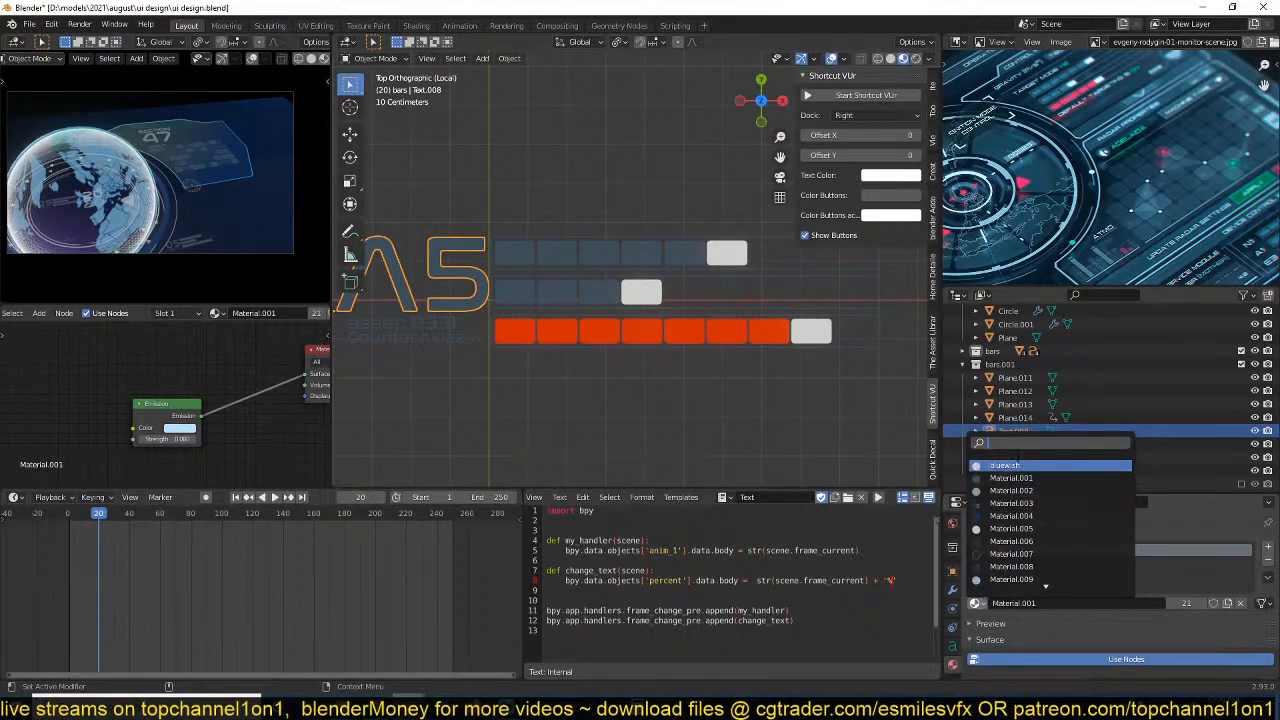
left_click(1010, 463)
Apply the RED material to the three small texts under A5, linking it from the Counter text to the others, and save the file.
left_click(407, 339)
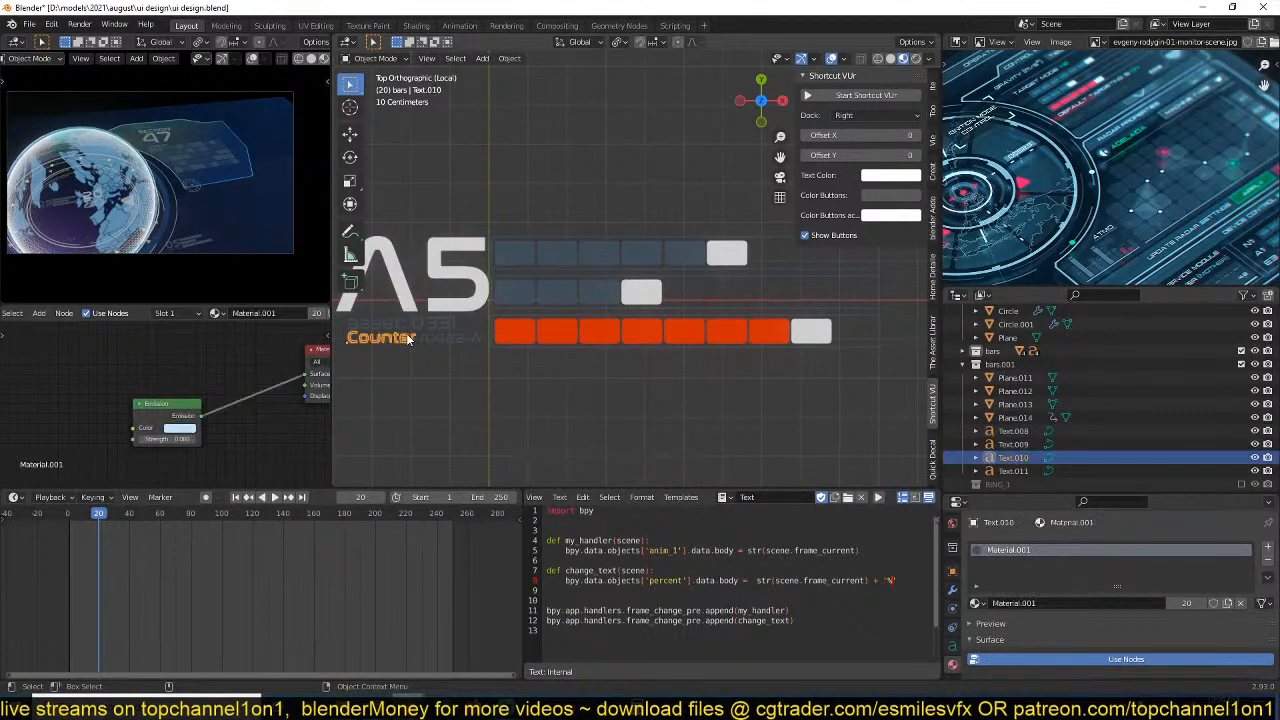
left_click_drag(392, 358, 443, 327)
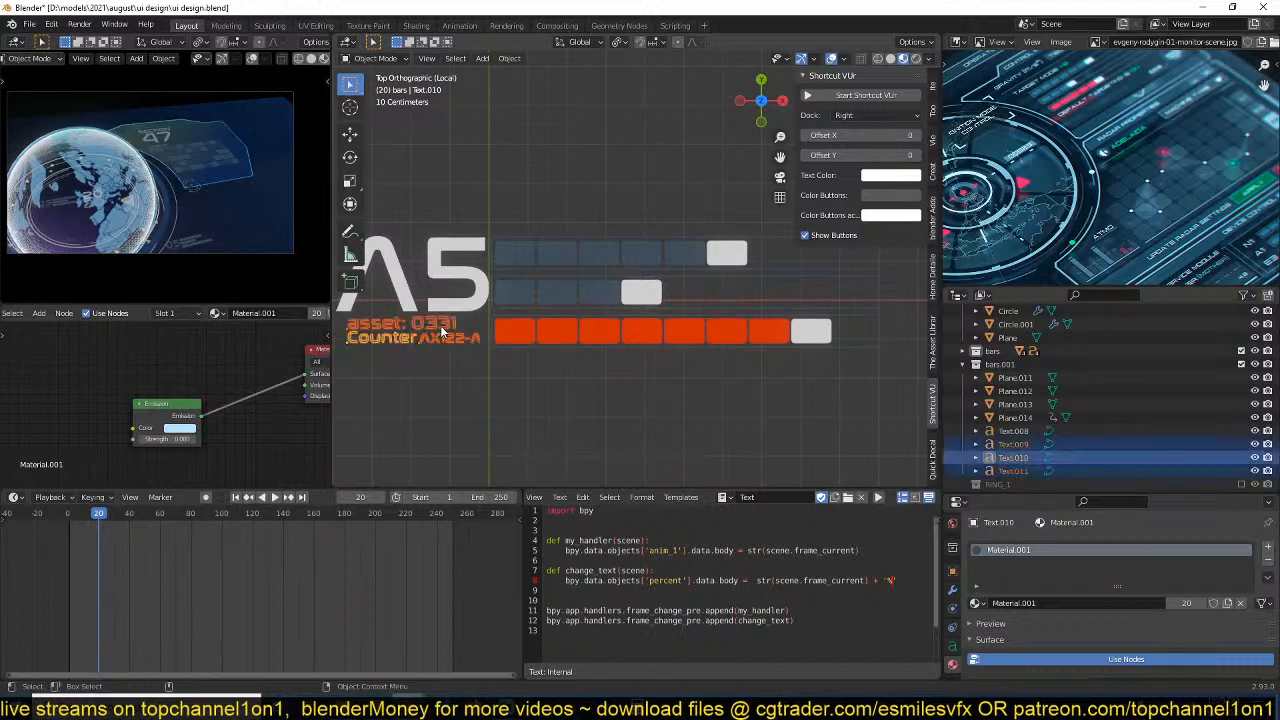
left_click(976, 603)
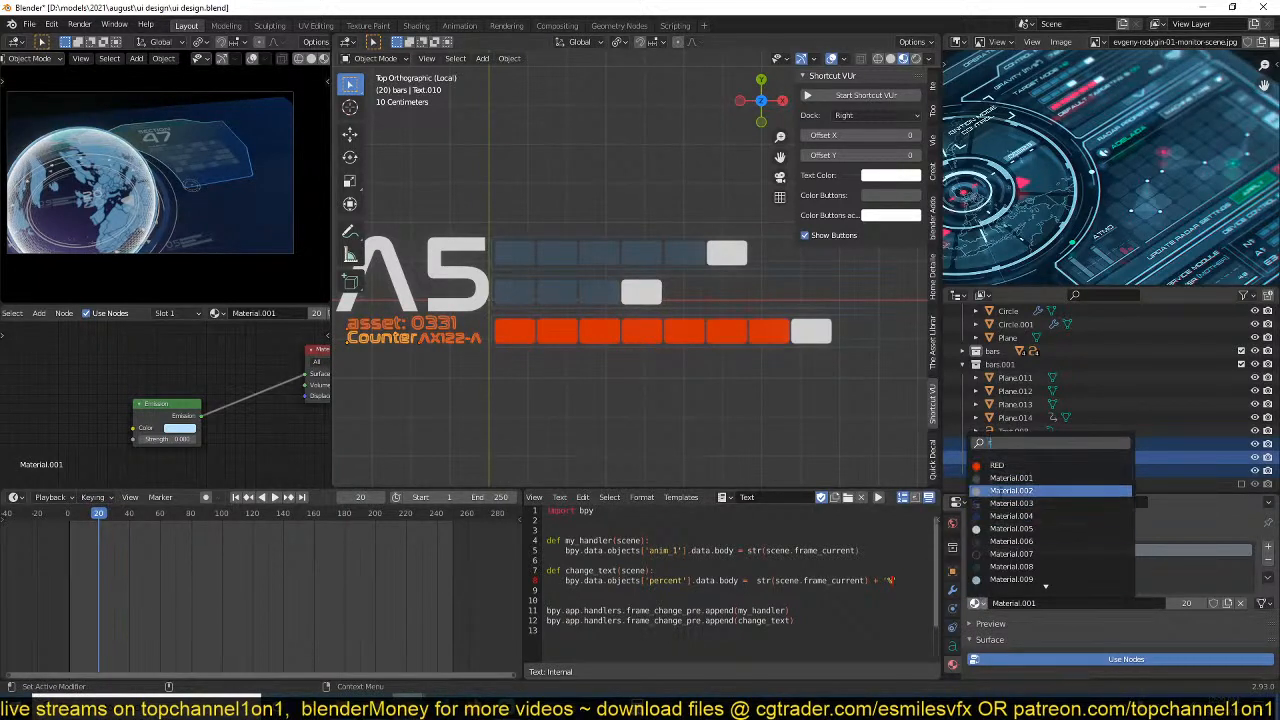
left_click(1010, 464)
key("ctrl+l")
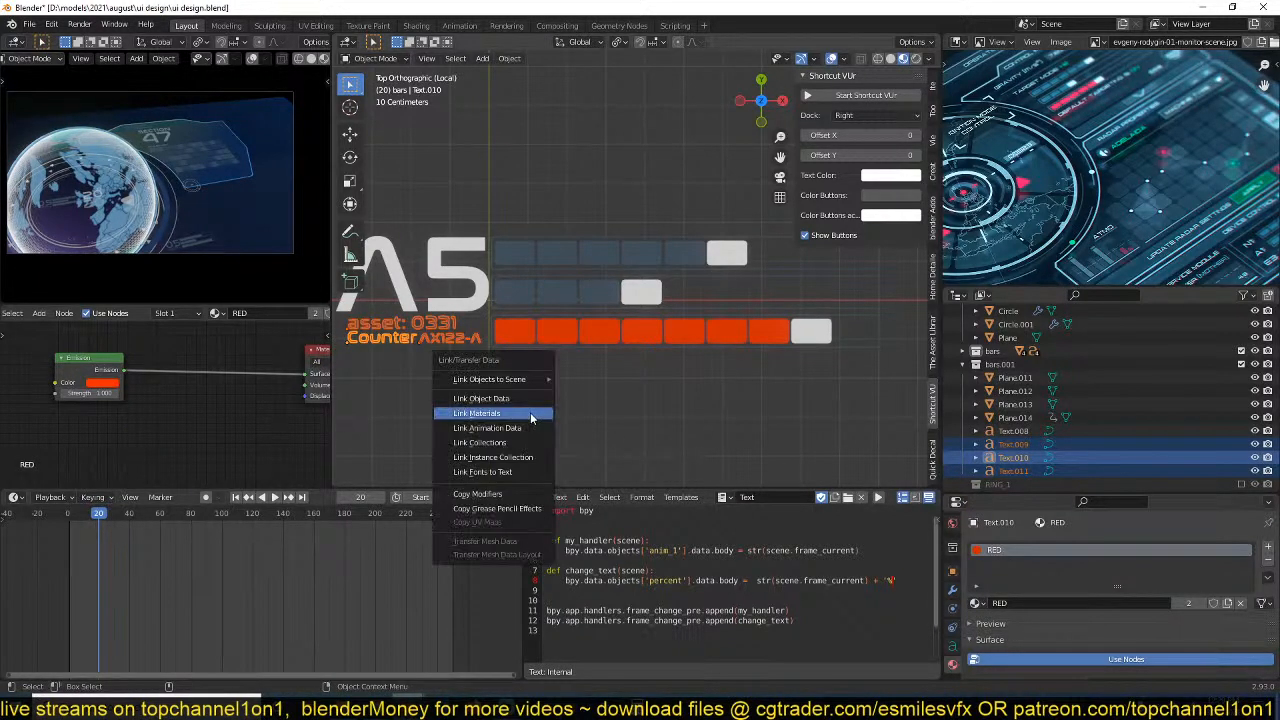
left_click(530, 416)
key("ctrl+s")
scroll(652, 372, "down", 3)
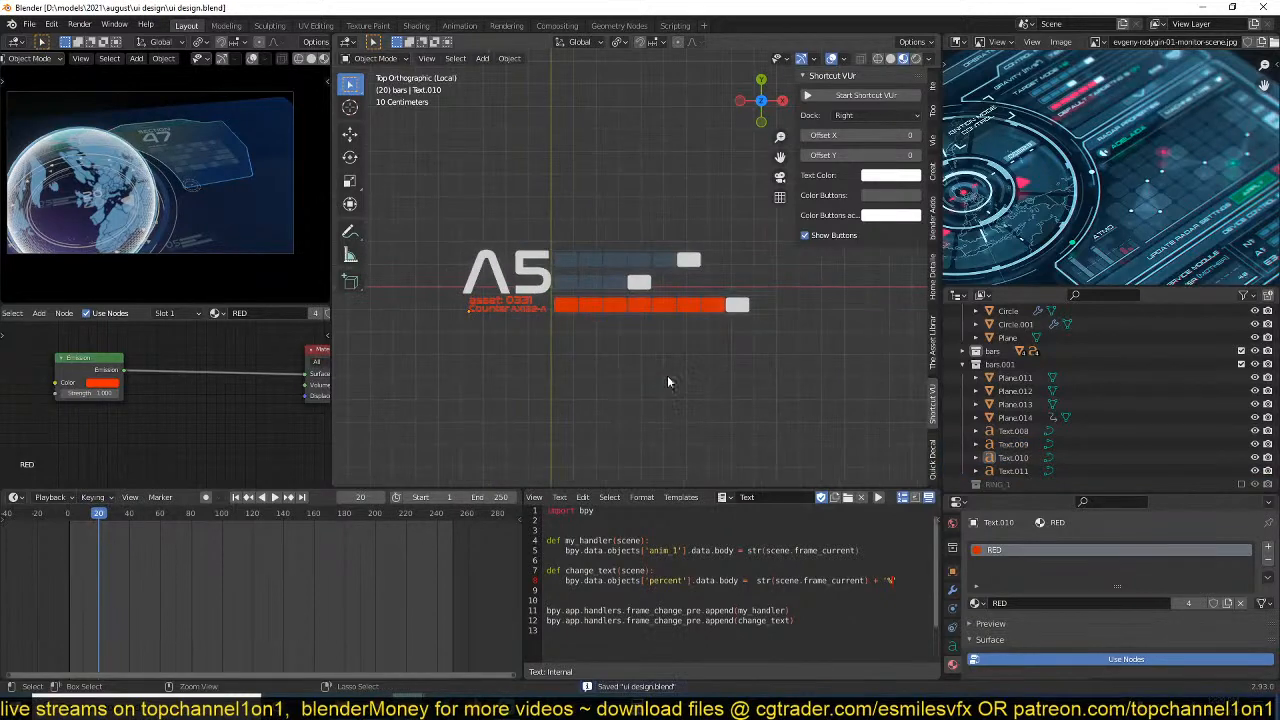
left_click_drag(472, 248, 816, 332)
middle_click_drag(779, 322, 722, 356, "shift")
scroll(722, 356, "up", 4)
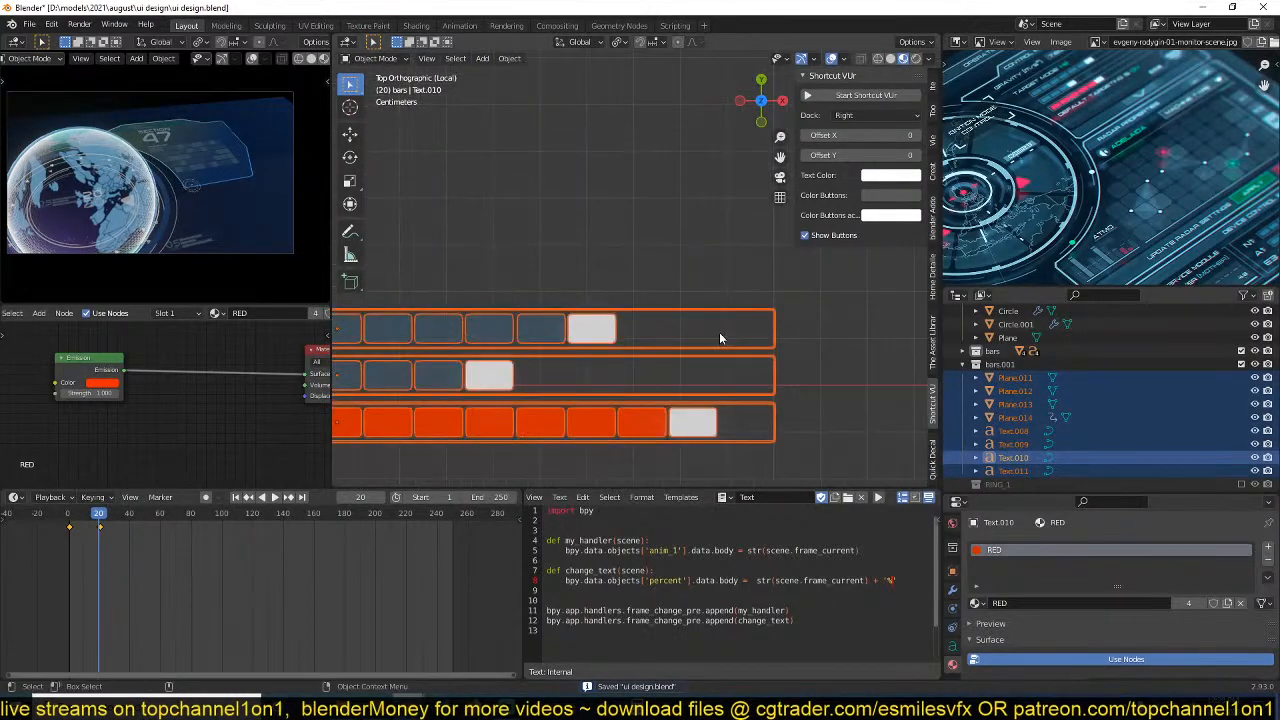
left_click(724, 347)
key("Tab")
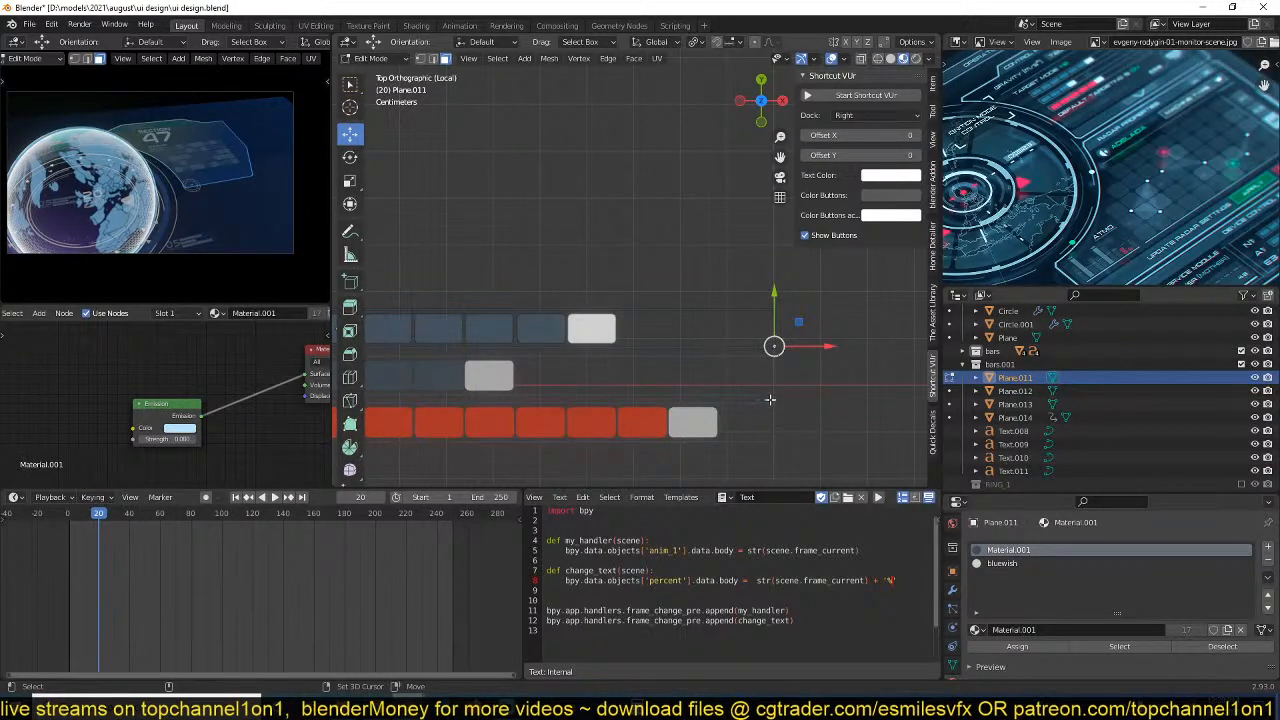
key("Tab")
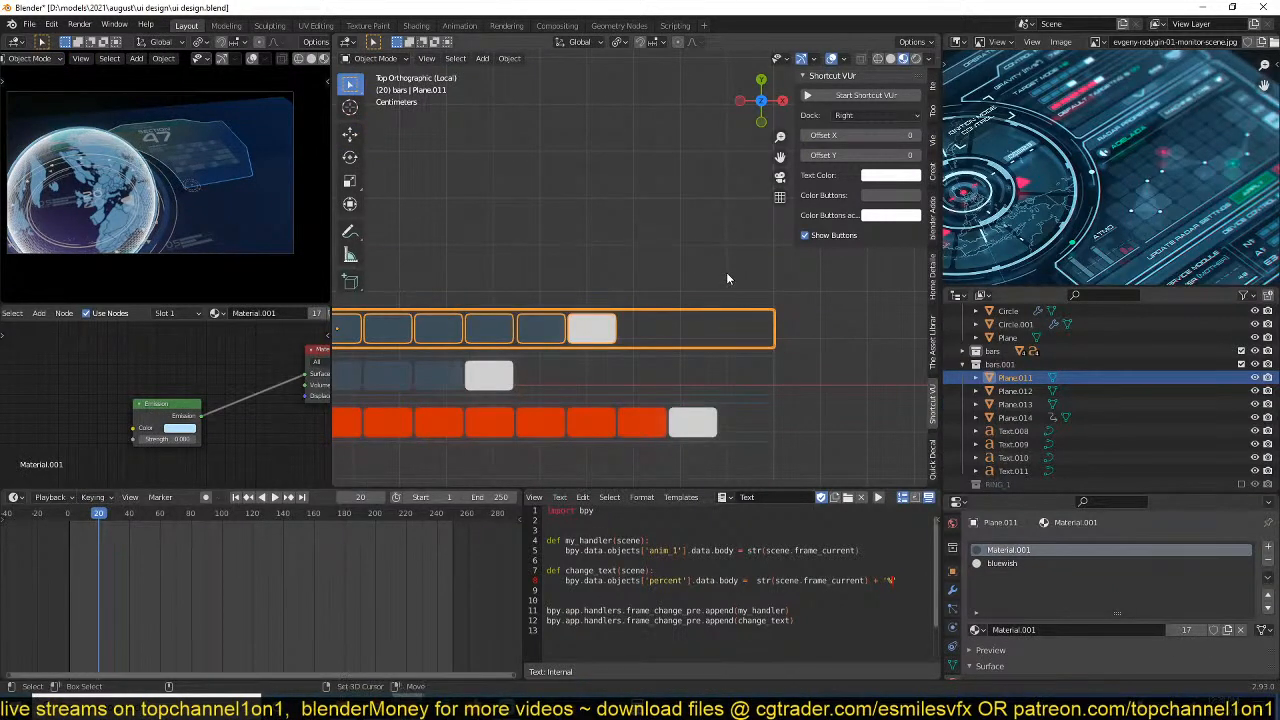
Edit Plane.011, Plane.012 and Plane.013 together and assign the bluewish material to their outer bar frames.
left_click_drag(740, 284, 814, 424)
key("Tab")
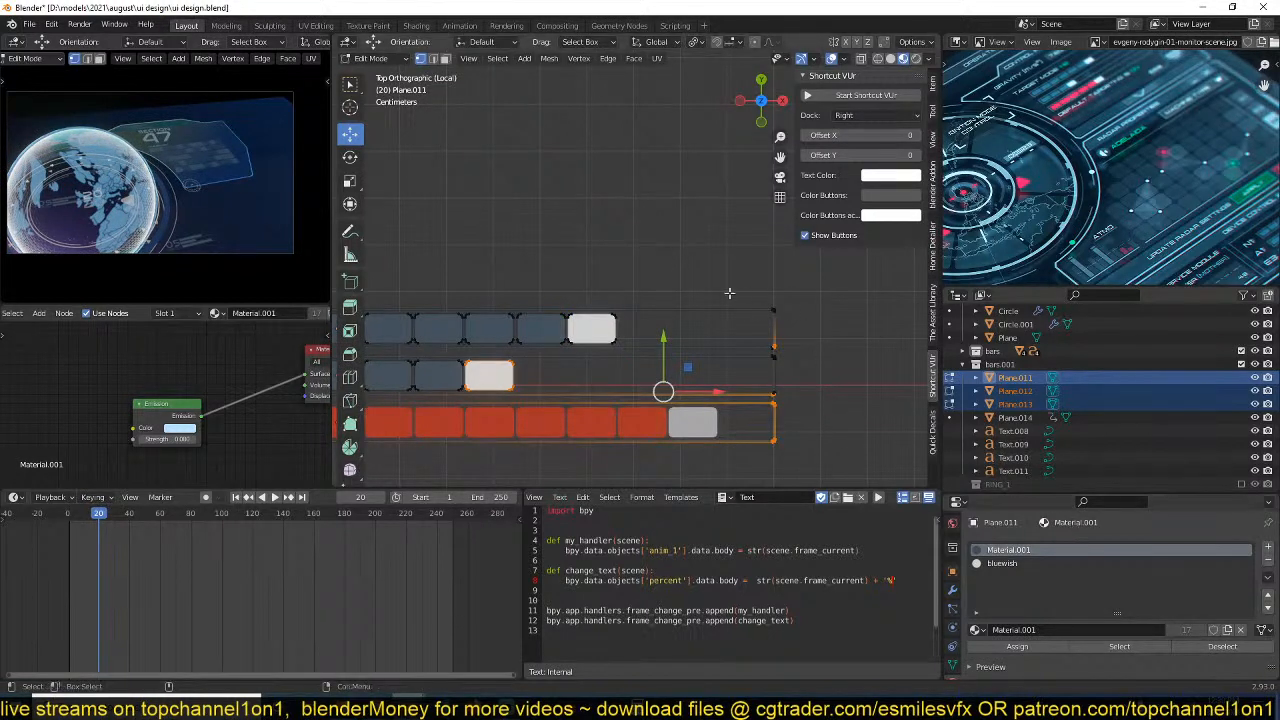
key("ctrl+l")
left_click(1021, 565)
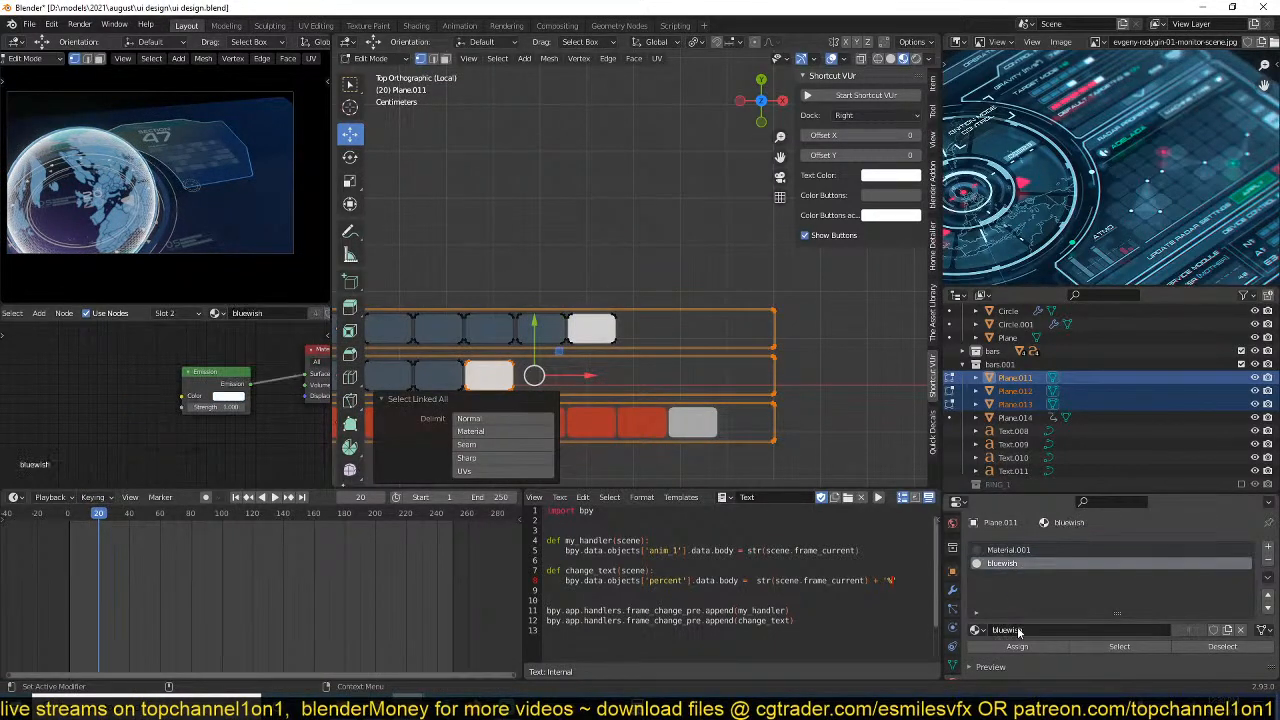
left_click(1017, 646)
key("Tab")
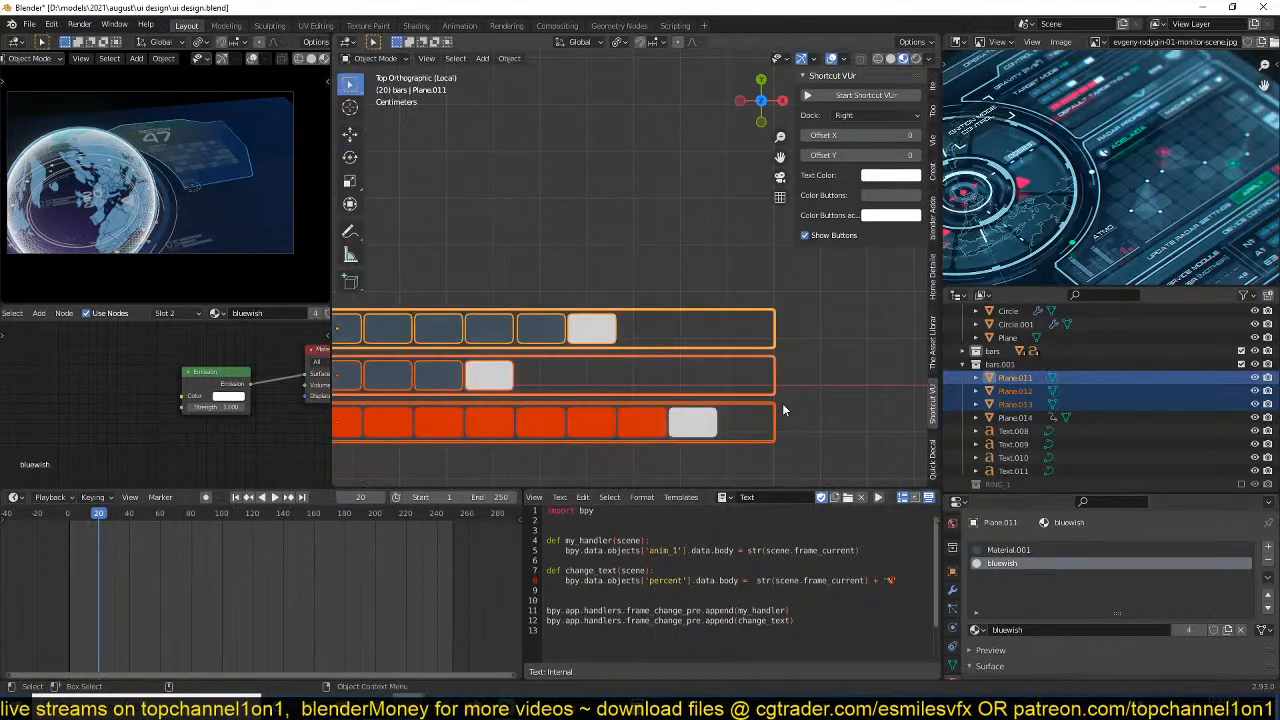
Replace Material.001 with bluewish on the bottom bar's frame, Plane.013, removing the leftover material slot, and save the file.
left_click(1015, 404)
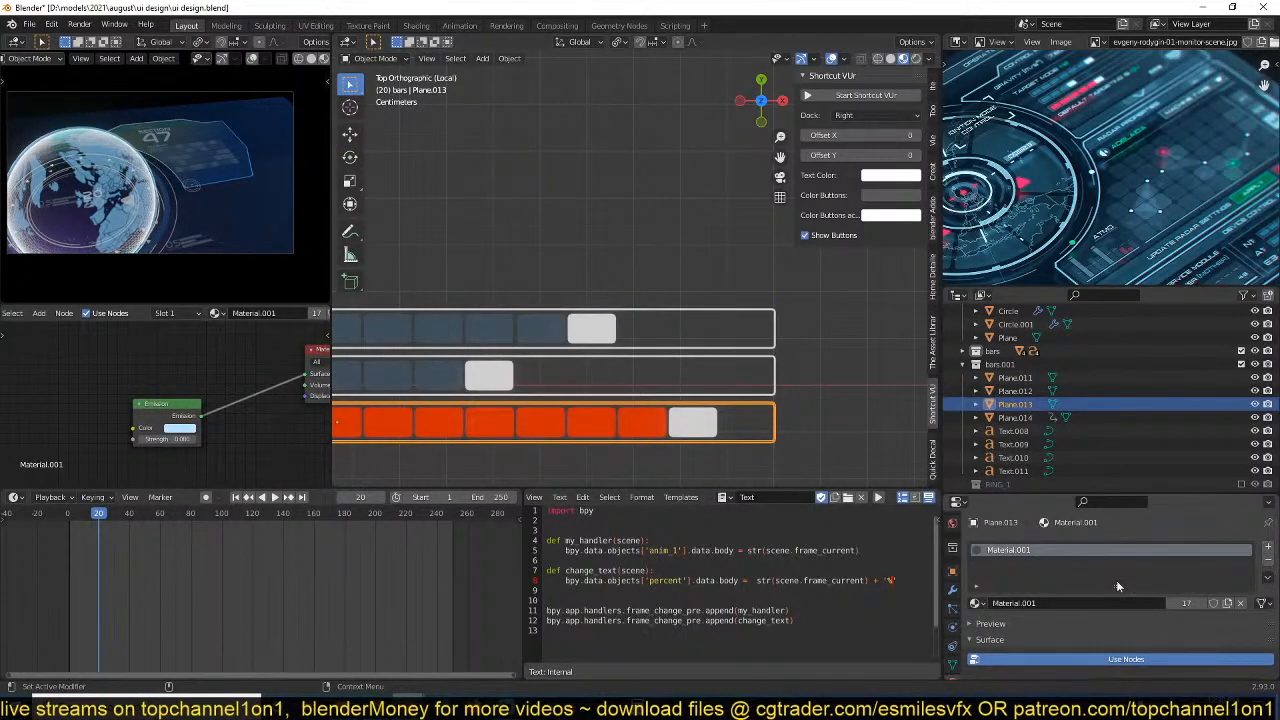
left_click(1266, 547)
key("alt+a")
middle_click_drag(769, 427, 790, 418, "shift")
left_click(790, 417)
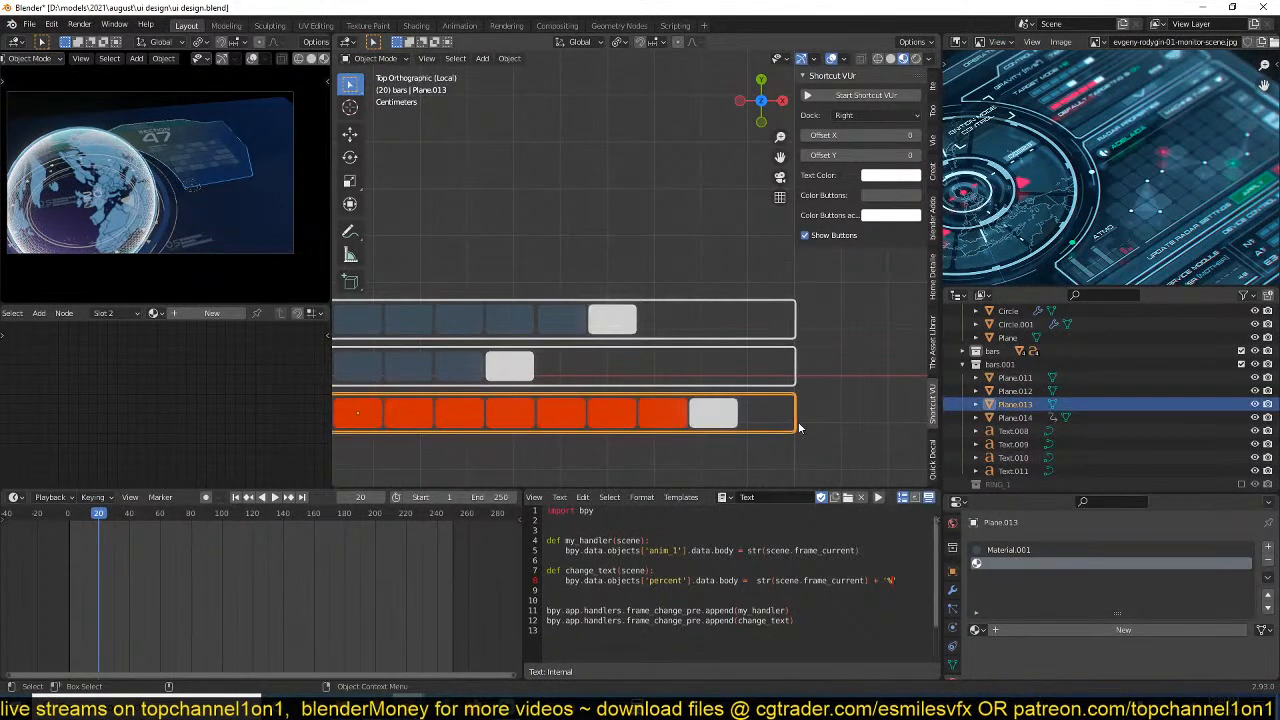
left_click(977, 630)
left_click(1014, 492)
left_click(1158, 548)
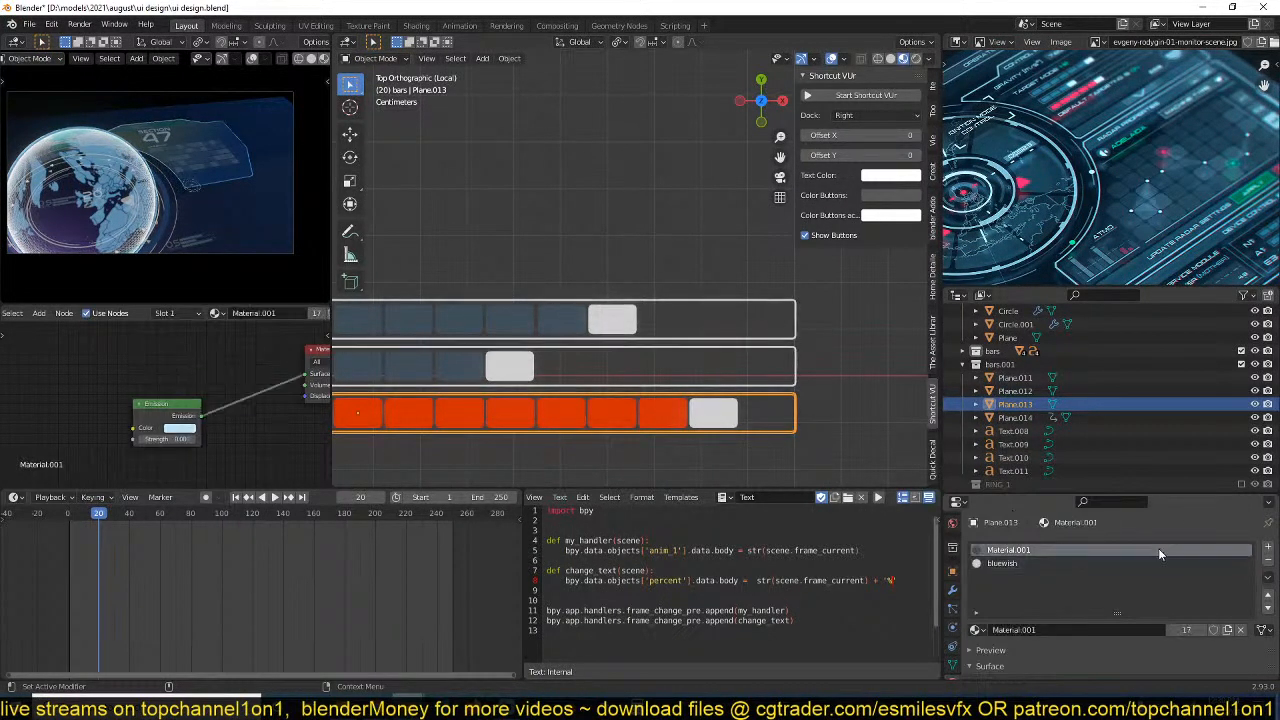
left_click(1267, 562)
key("alt+a")
scroll(810, 460, "down", 5)
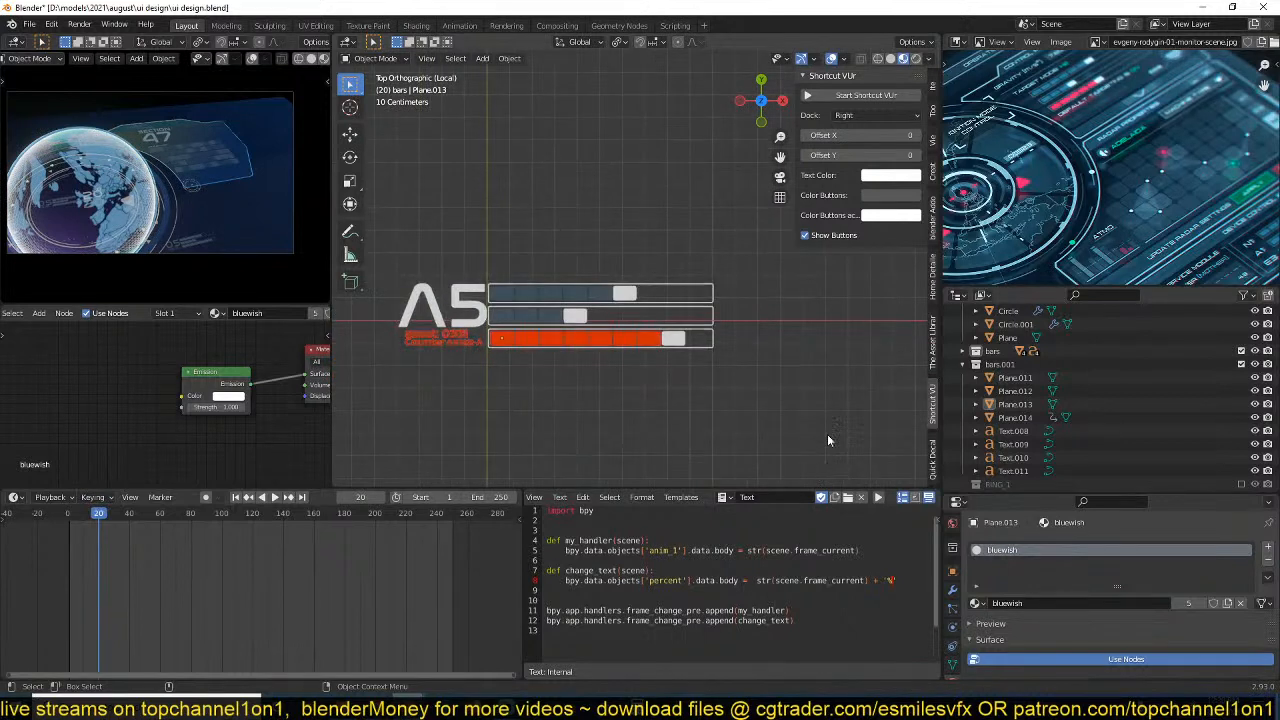
key("ctrl+s")
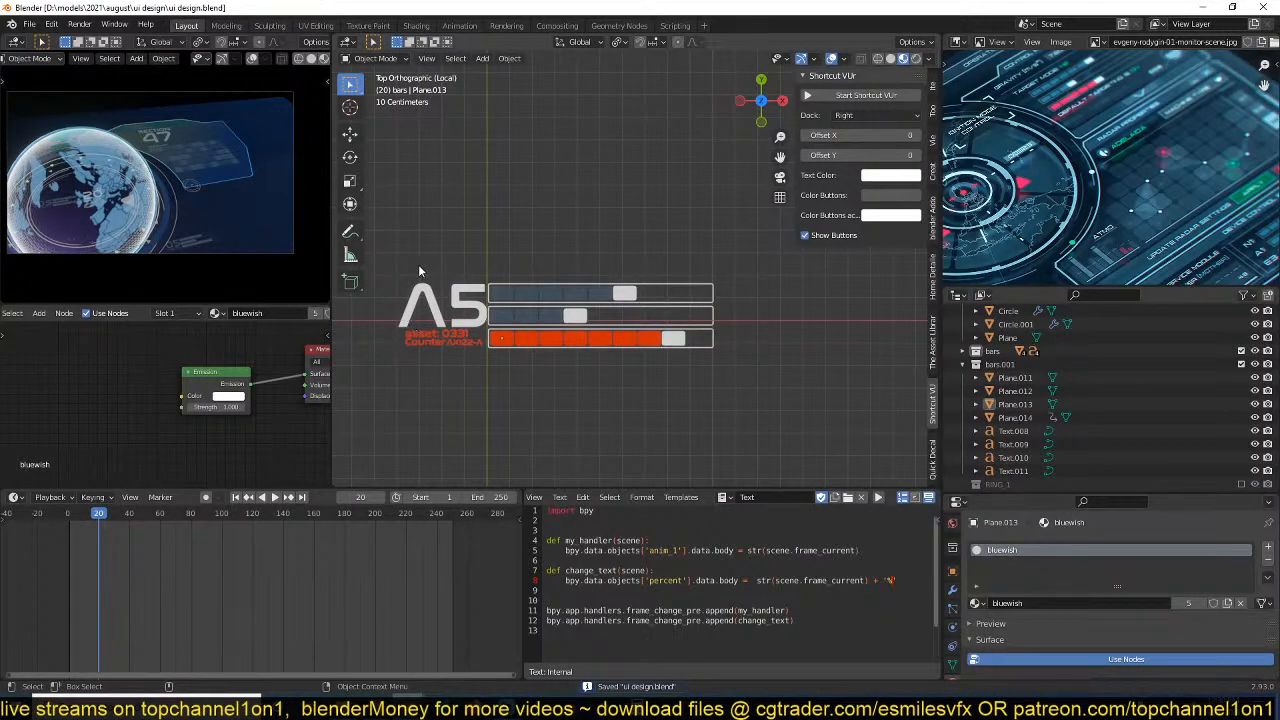
Exclude the bars and bars.001 collections from the view layer, return from local view to the full scene, and save.
left_click_drag(419, 271, 717, 352)
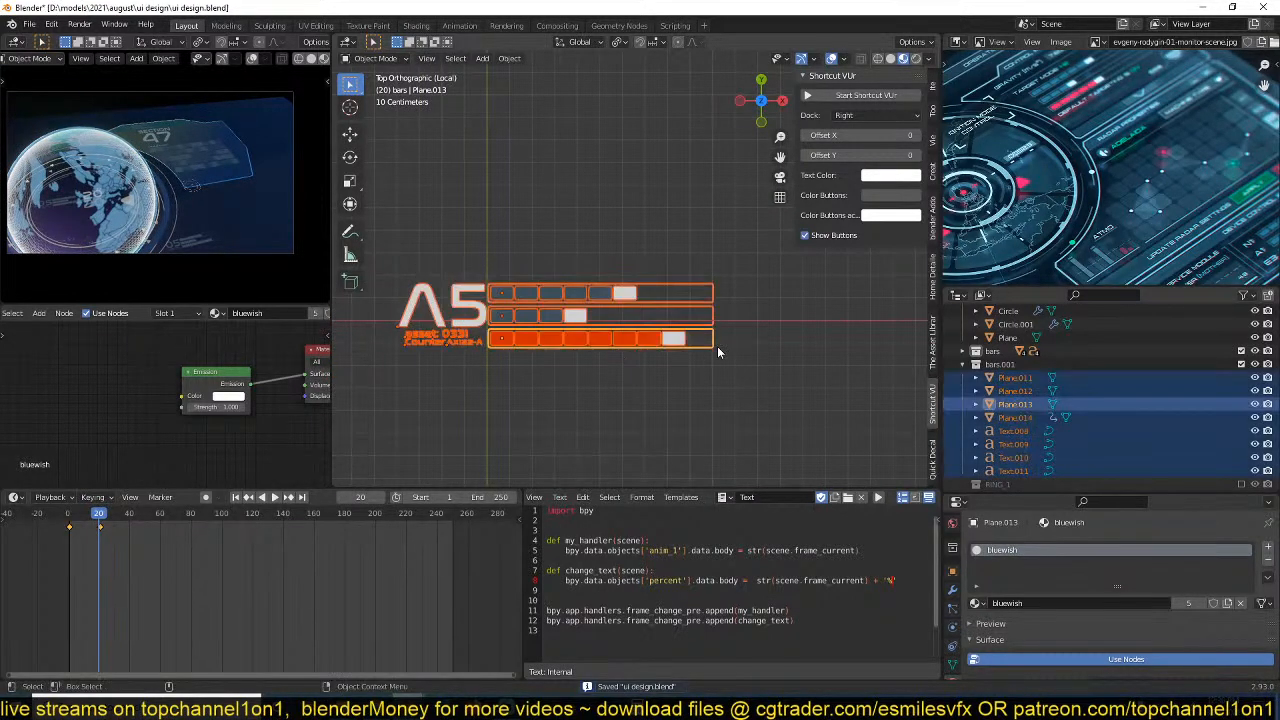
left_click(962, 364)
left_click(1241, 351)
left_click(1241, 364)
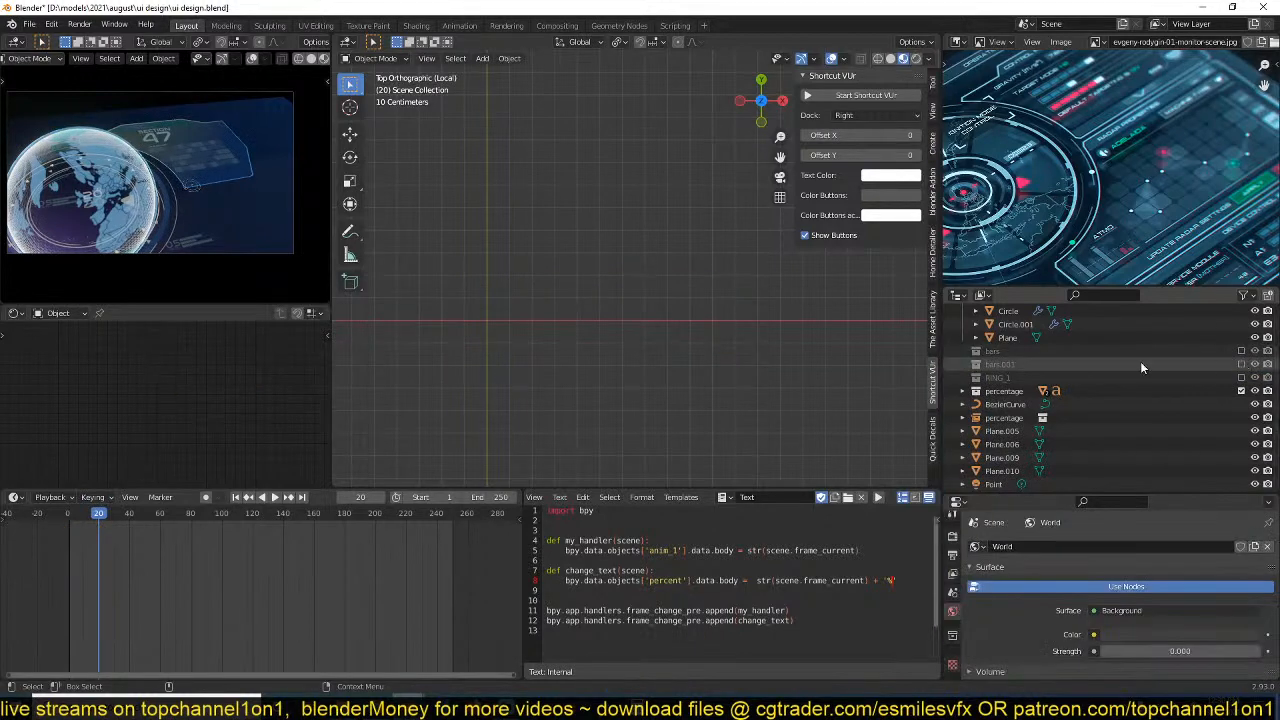
key("KP_Divide")
key("KP_7")
scroll(714, 209, "up", 8)
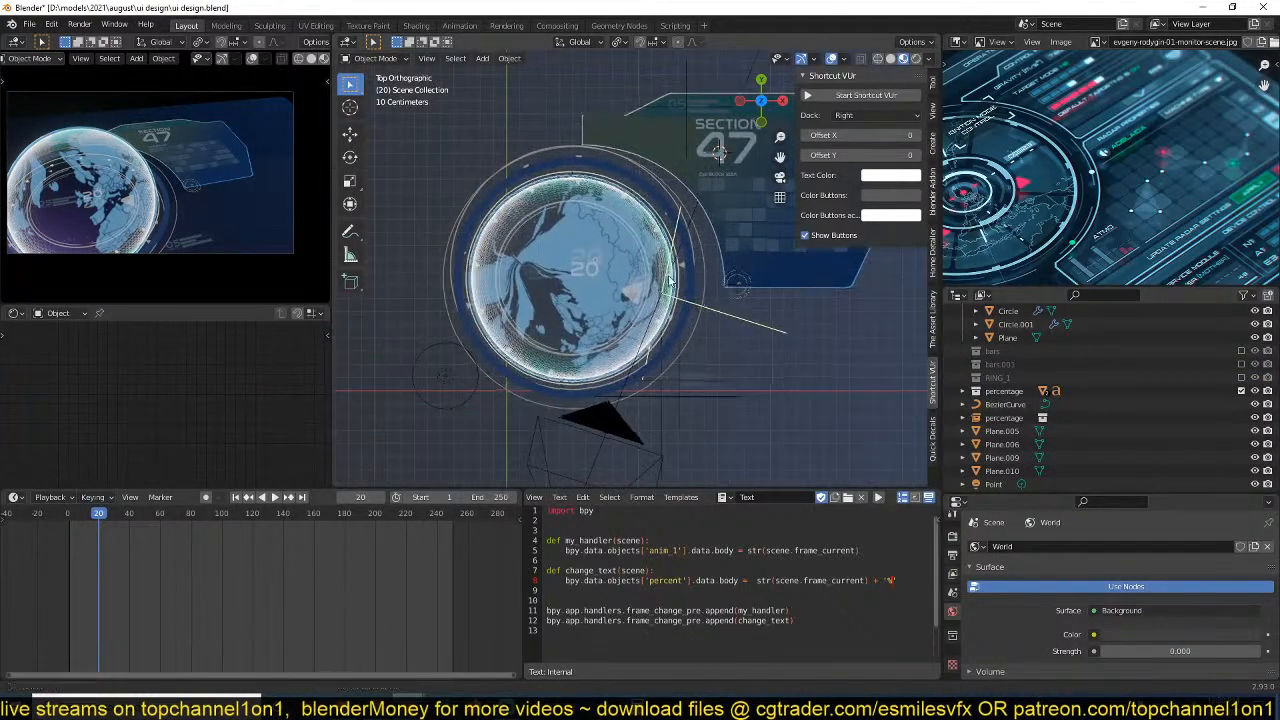
key("ctrl+s")
Add a collection instance of bars.001, scale it to about 0.507, and place it beside the Cell BLOCK 122A label under the large 47.
middle_click_drag(586, 296, 574, 314, "shift")
key("shift+a")
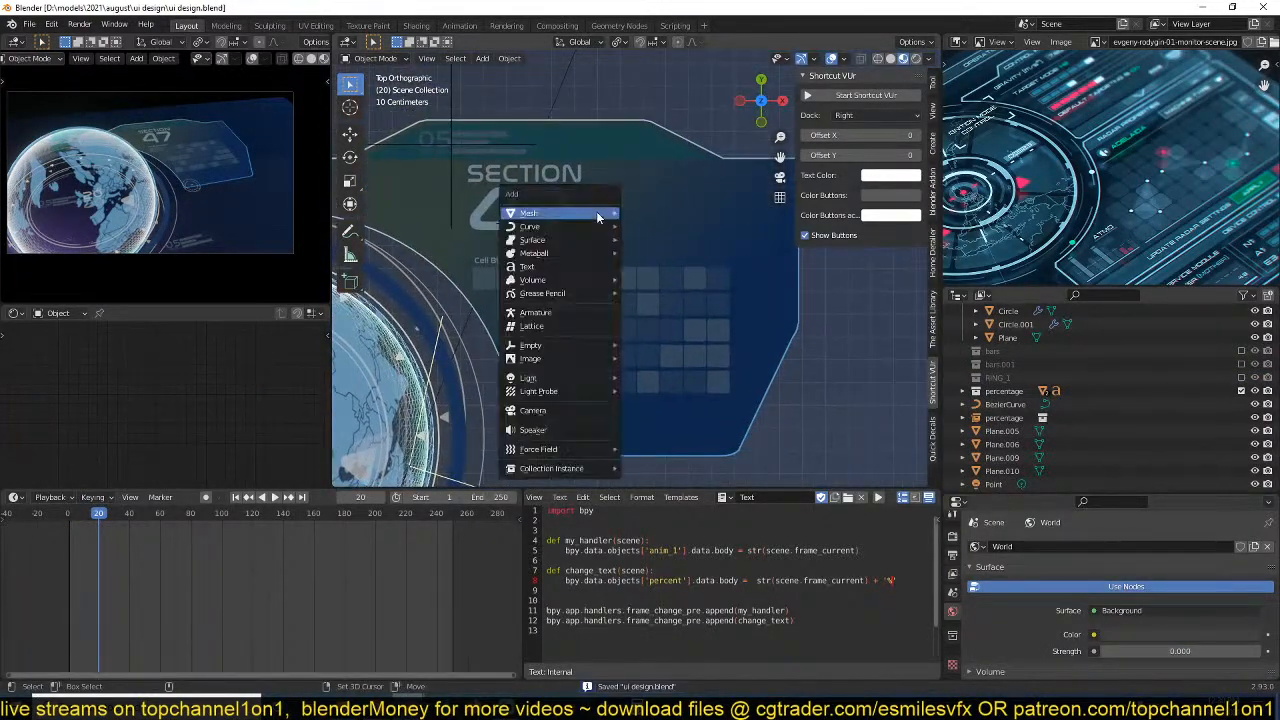
mouse_move(540, 470)
left_click(652, 483)
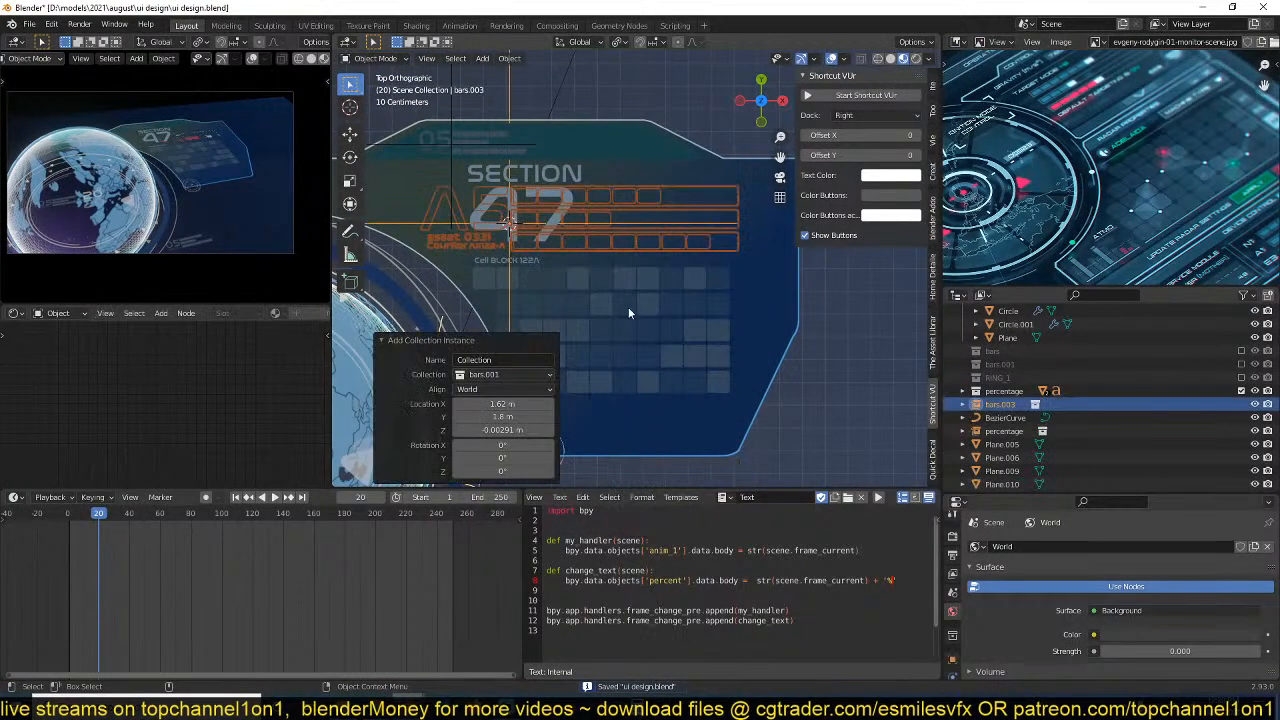
key("s")
left_click(570, 268)
key("g")
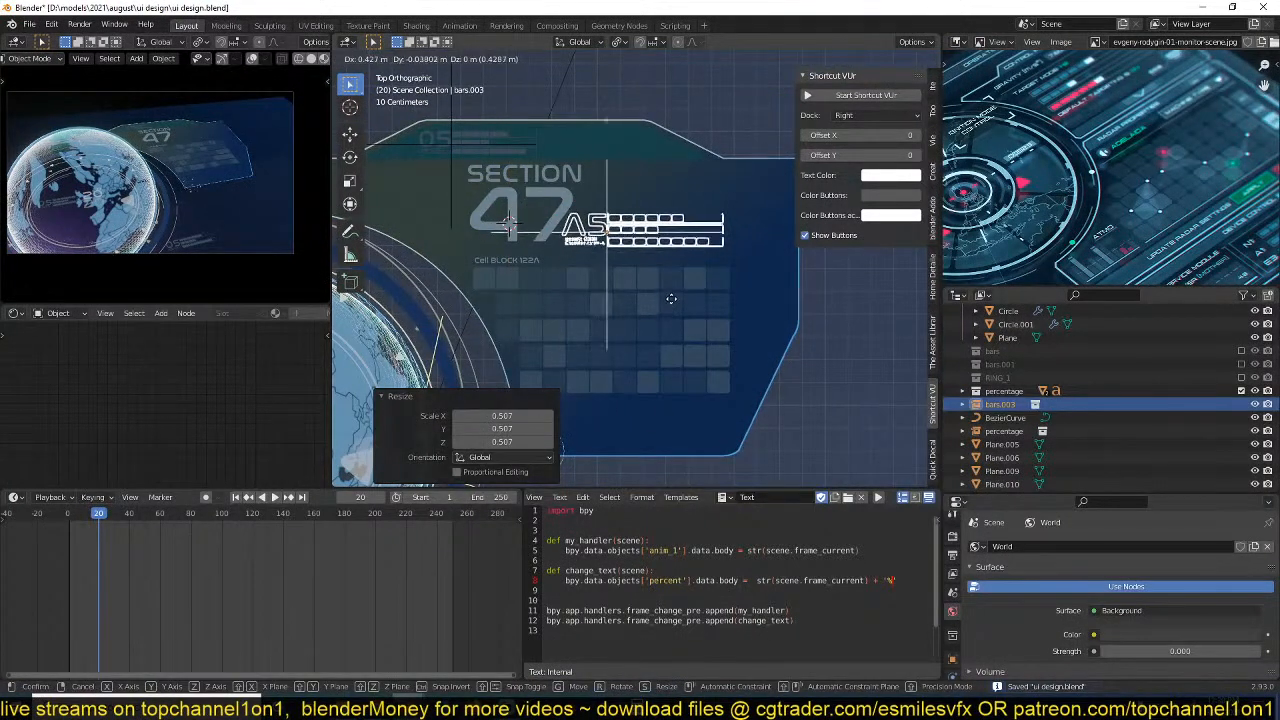
left_click(668, 313)
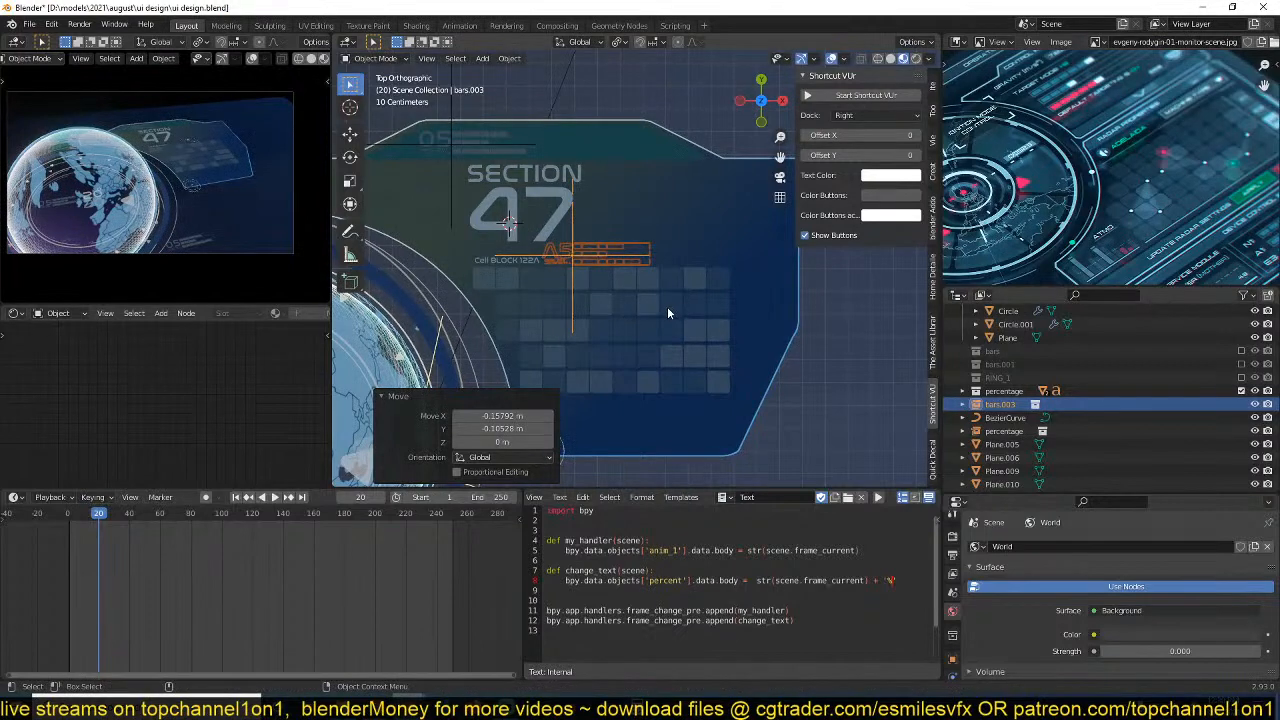
Raise the bars instance along Z so it sits above the panel surface, and save the file.
scroll(667, 306, "up", 2)
middle_click_drag(667, 306, 726, 249)
key("g")
key("z")
left_click(581, 241)
left_click(583, 246)
scroll(589, 289, "up", 3)
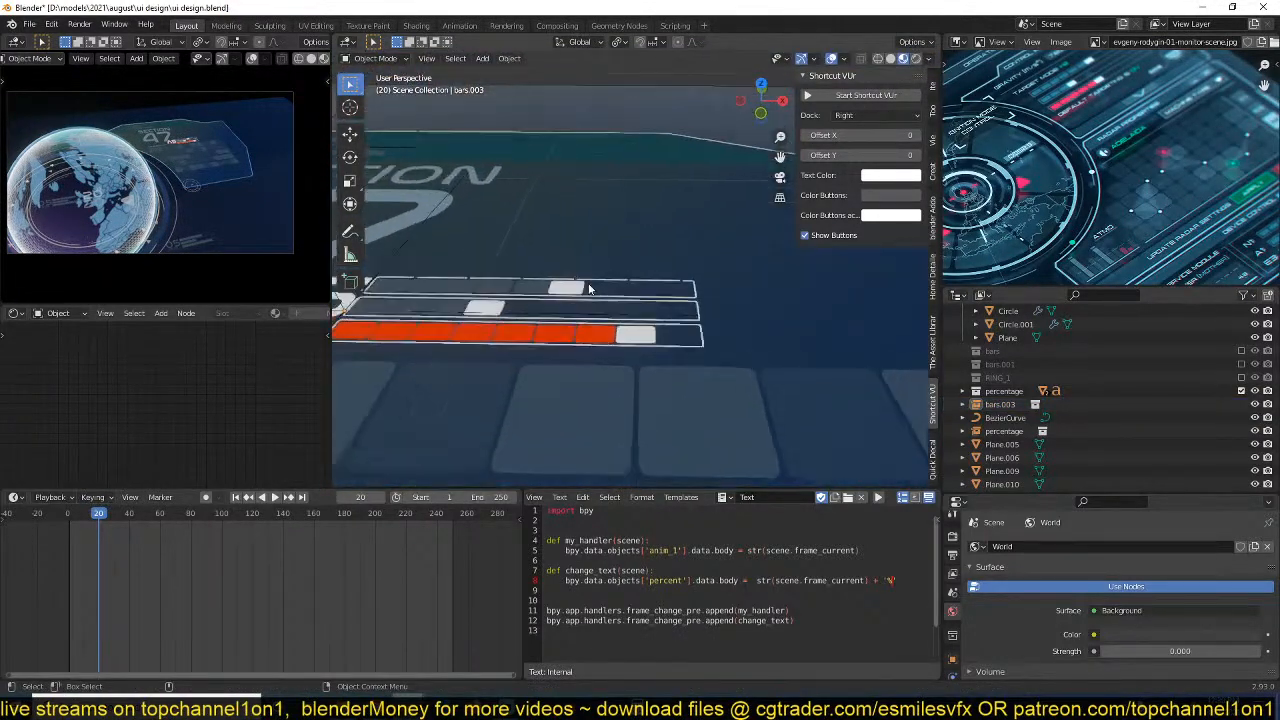
scroll(589, 289, "up", 1)
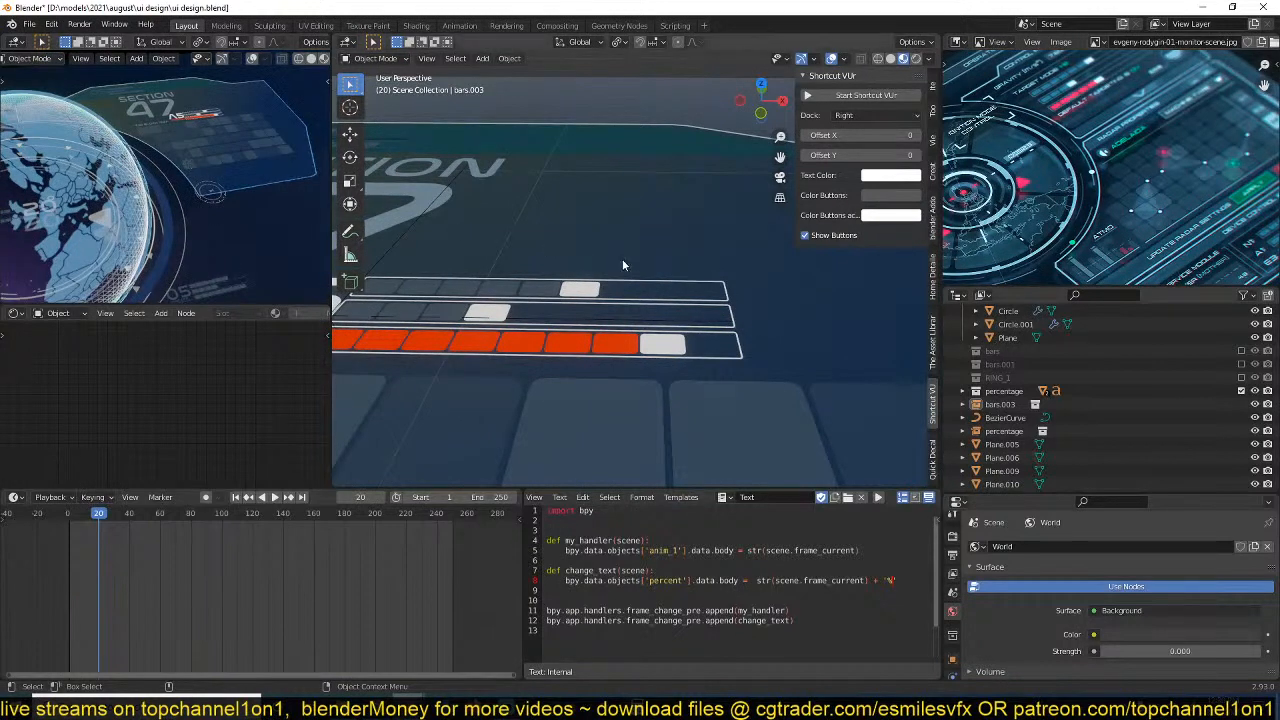
left_click(583, 343)
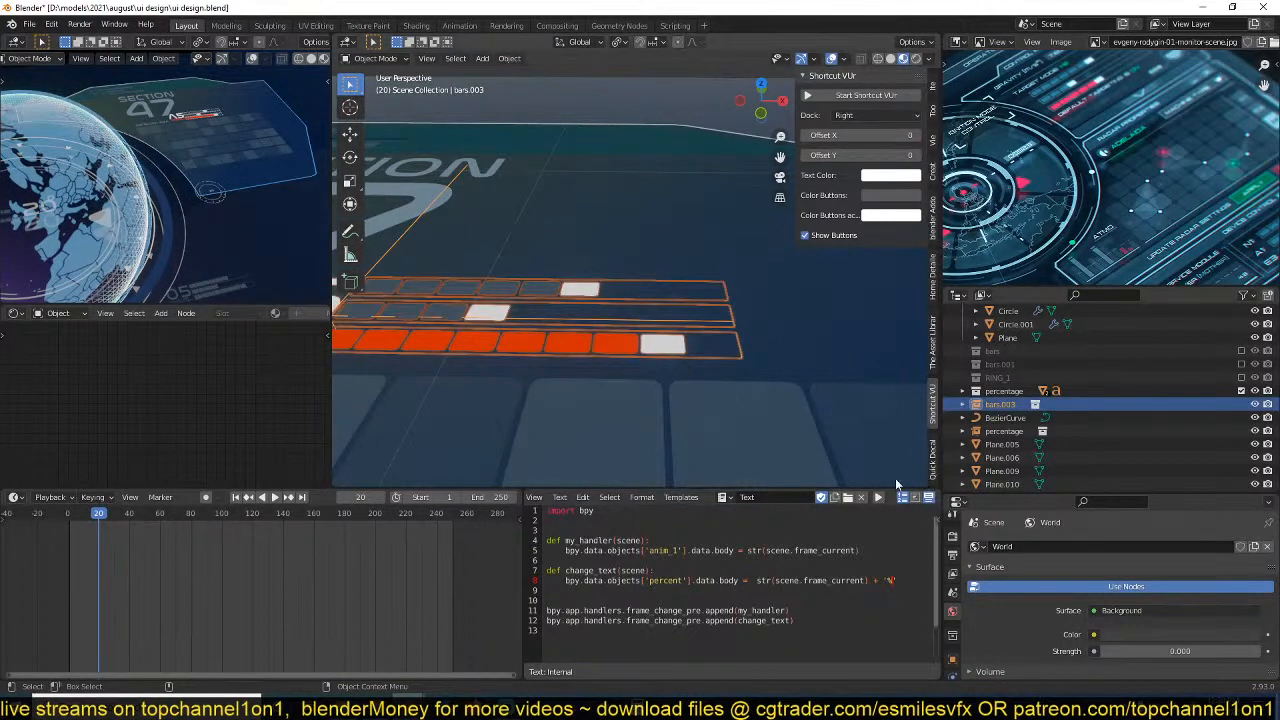
key("ctrl+s")
Re-enable the bars.001 collection in the view layer and expand it to reach its objects.
scroll(845, 405, "down", 2)
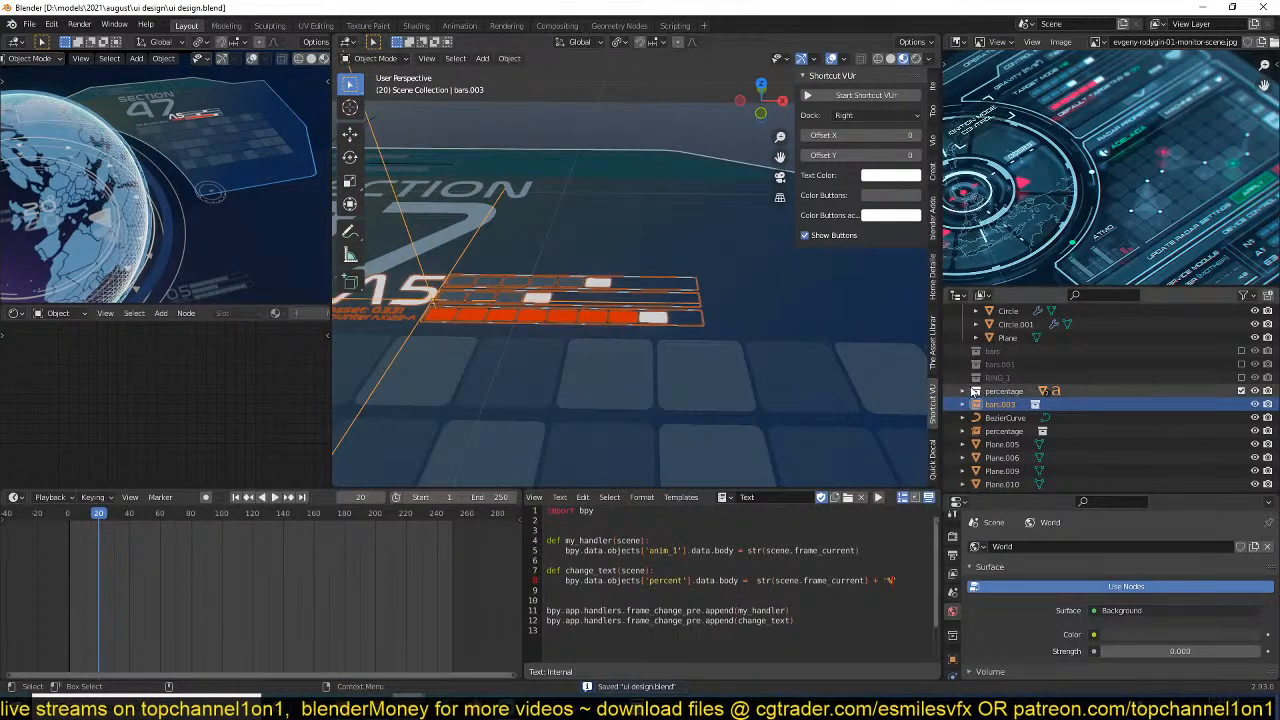
left_click(1241, 364)
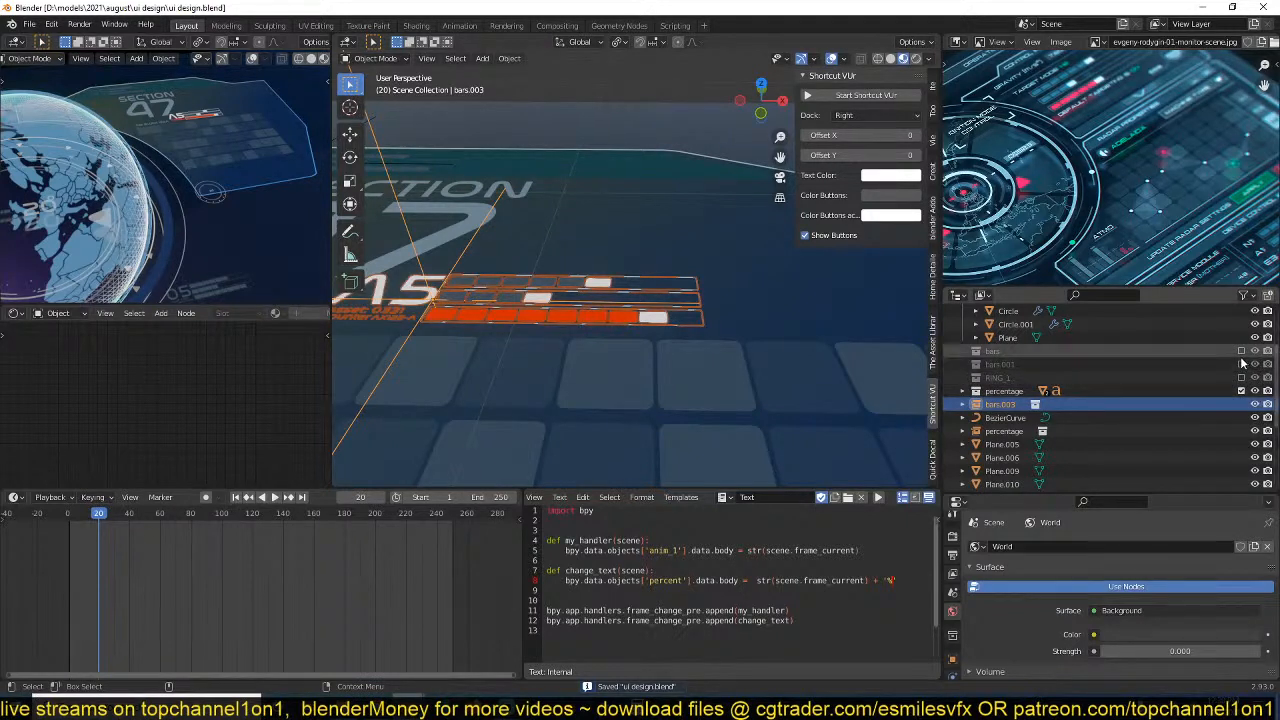
left_click(963, 364)
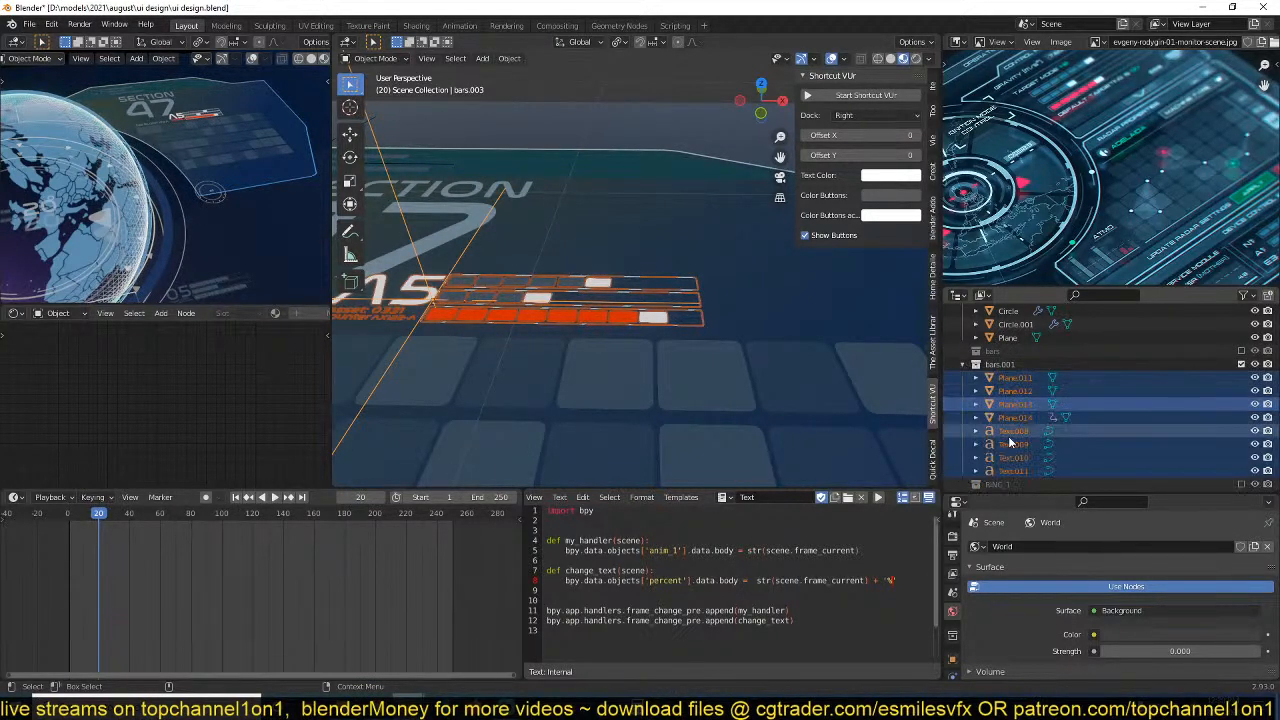
left_click(1015, 403)
scroll(1035, 452, "down", 2)
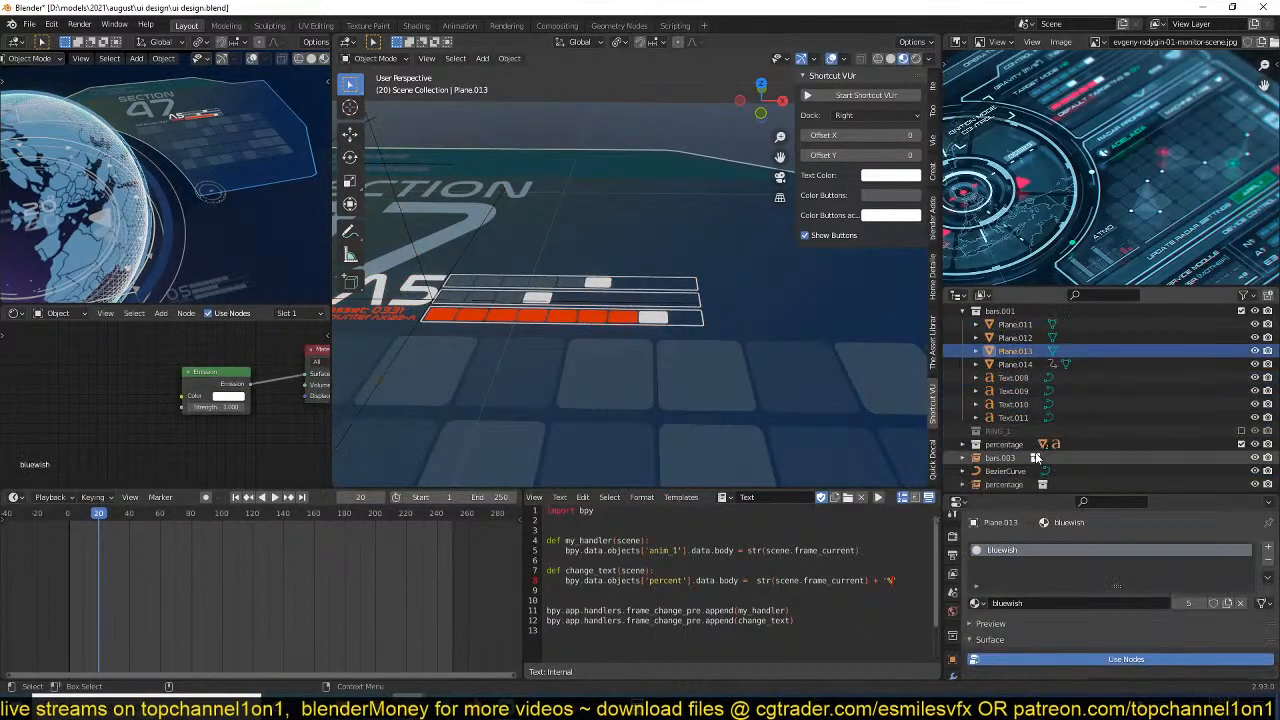
Lighten the RED material's emission colour to a softer, less saturated red through the Counter text, Text.010, and save the file.
left_click(1013, 404)
middle_click_drag(117, 382, 126, 389)
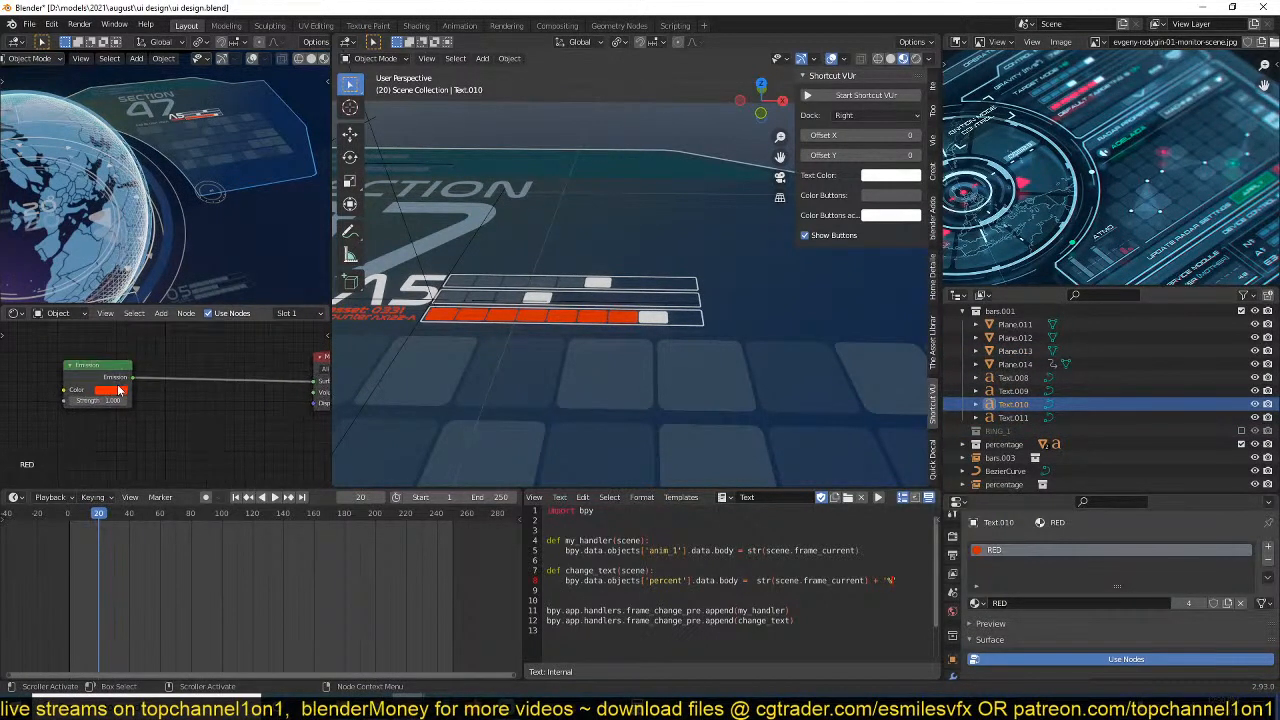
left_click(119, 391)
left_click_drag(143, 306, 141, 301)
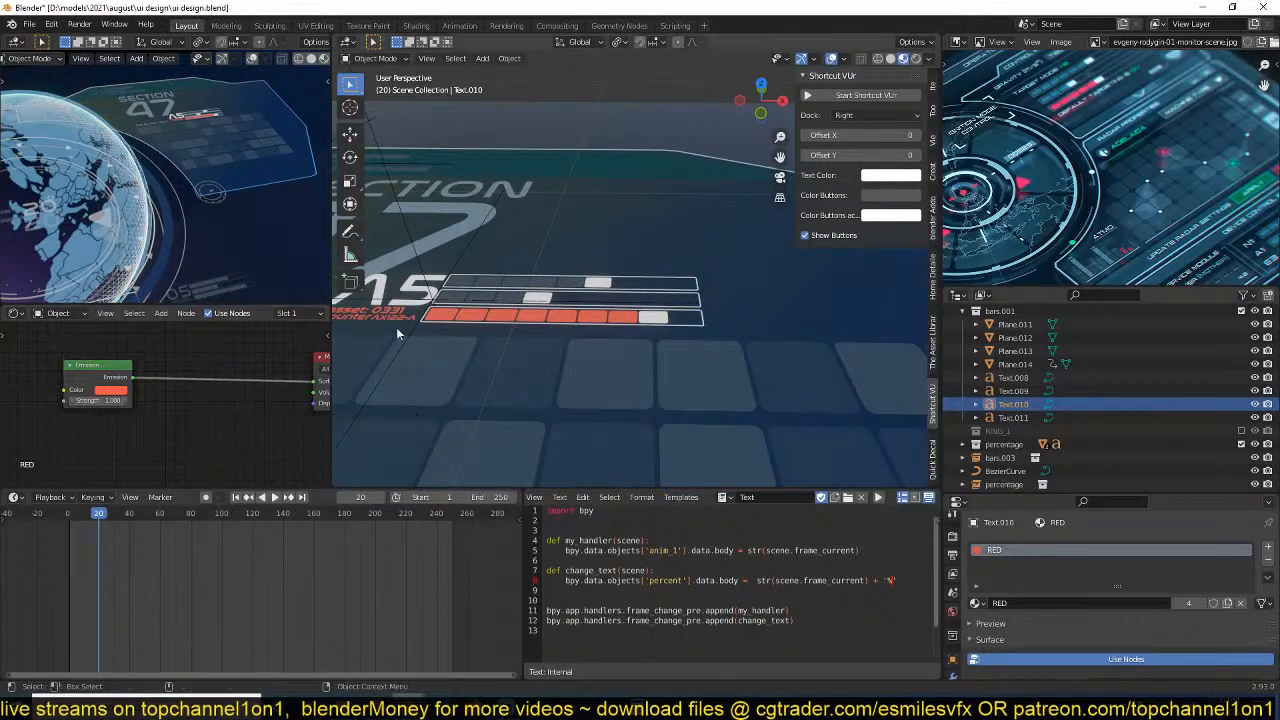
scroll(432, 350, "up", 2)
middle_click_drag(433, 356, 613, 368)
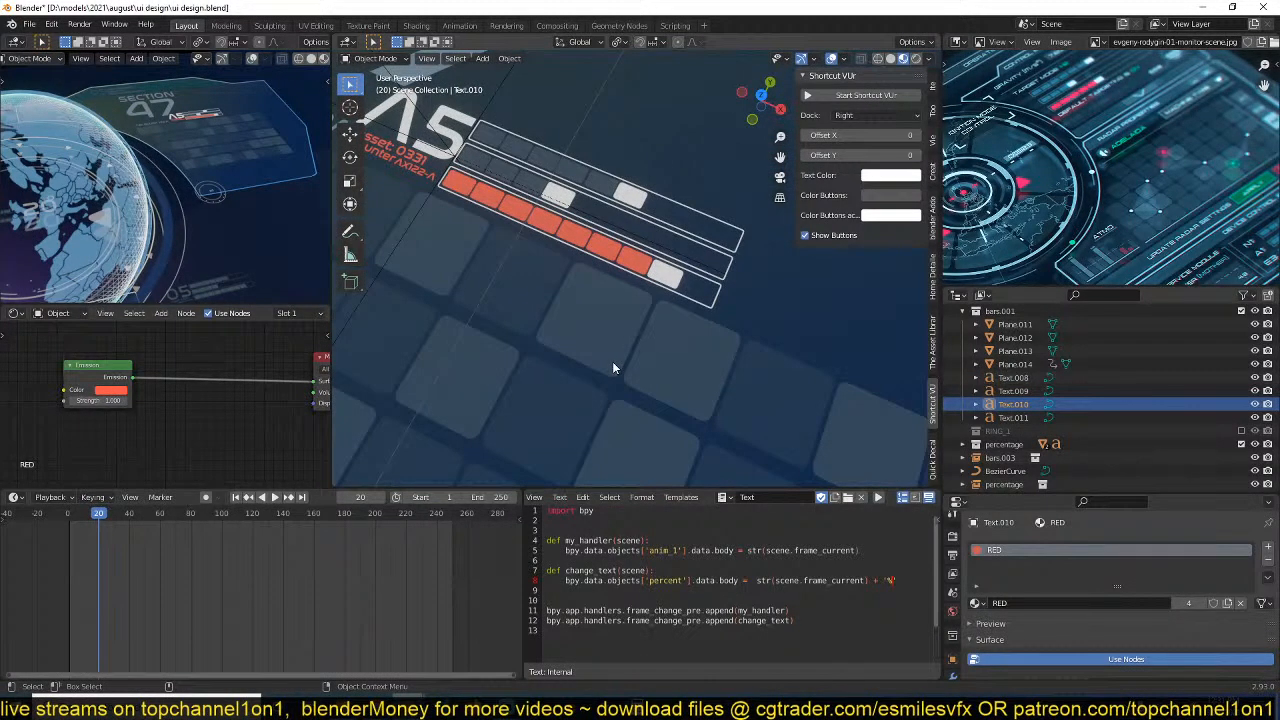
key("ctrl+s")
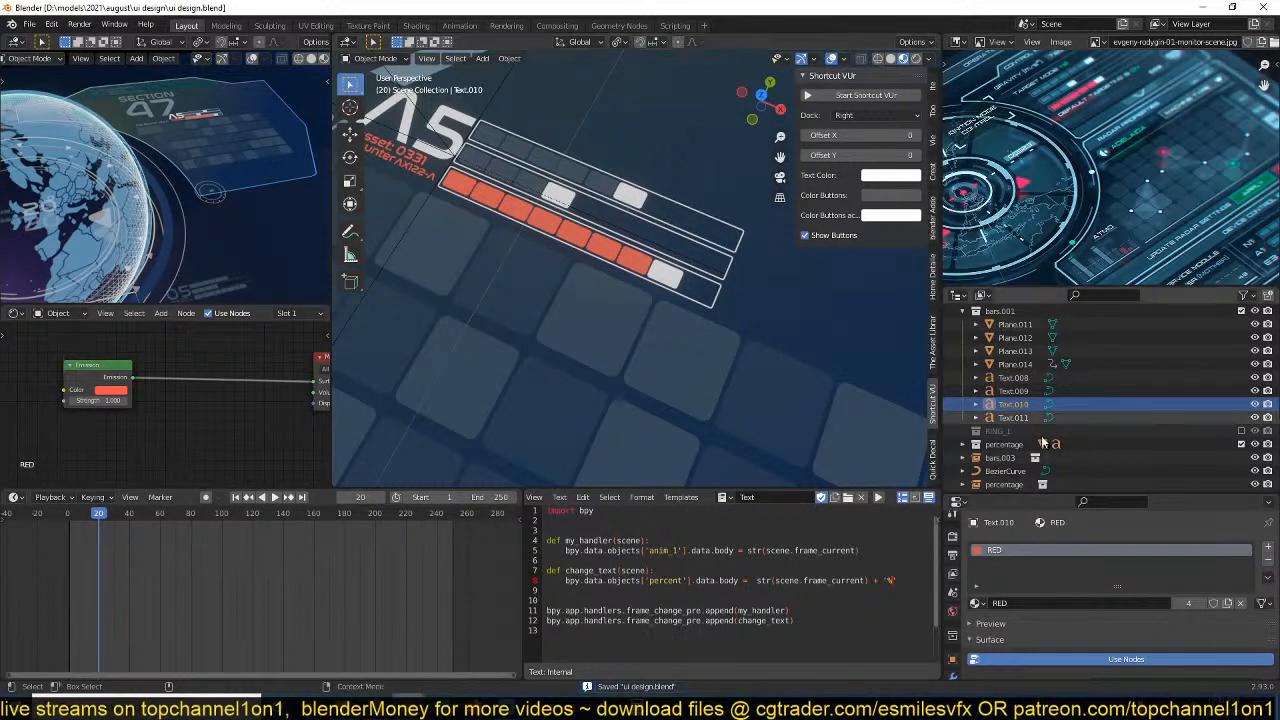
left_click(1013, 417)
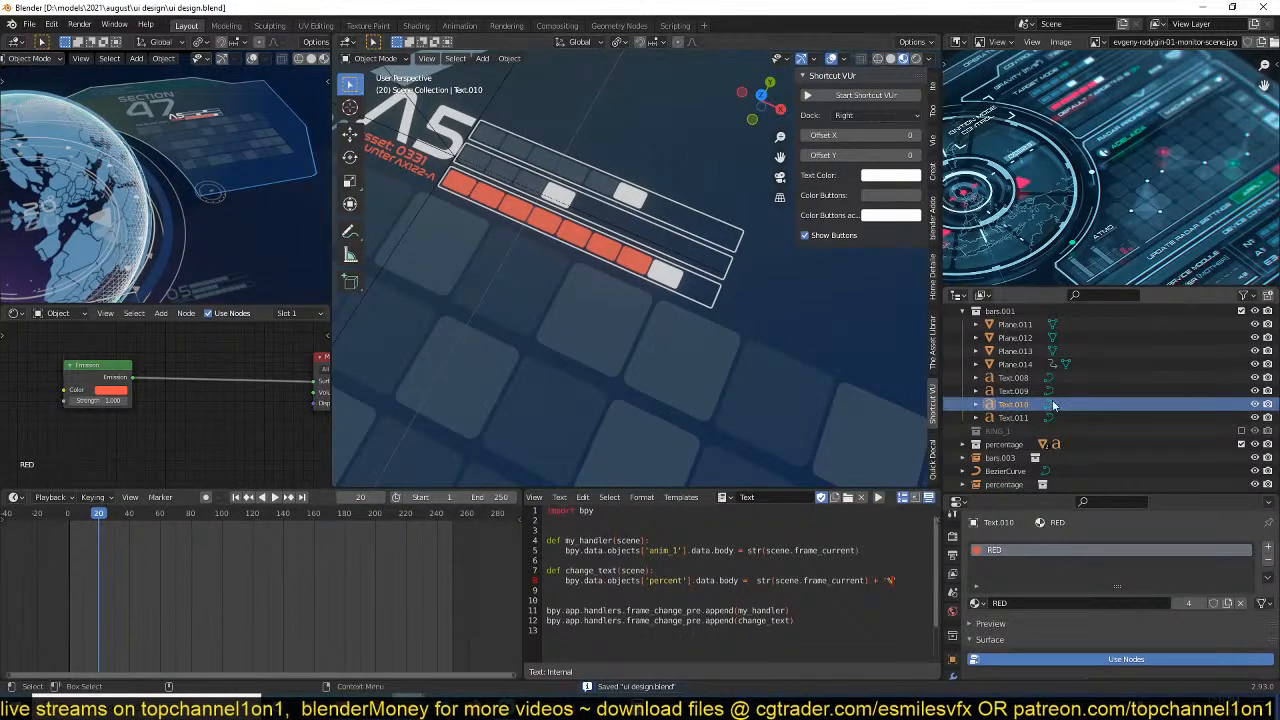
Tint the bluewish material's emission light blue through Text.008, reduce its strength to about 0.25, and save the file.
left_click(1013, 378)
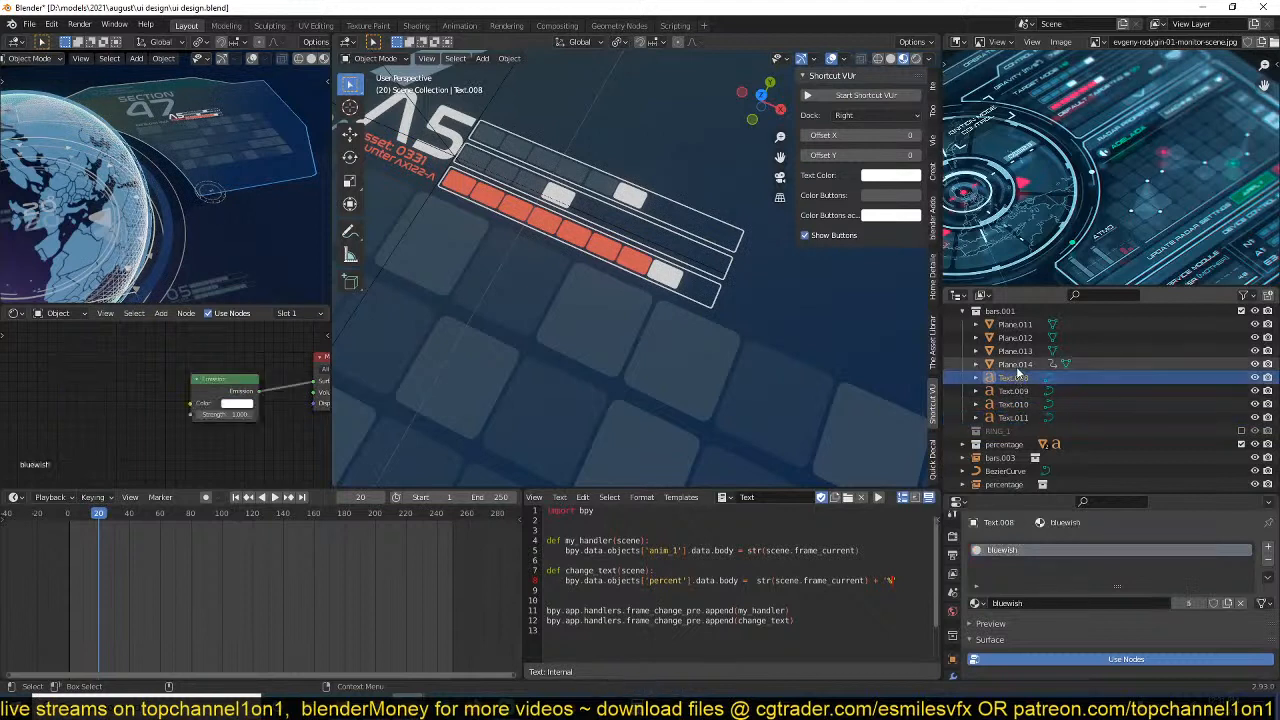
left_click(242, 406)
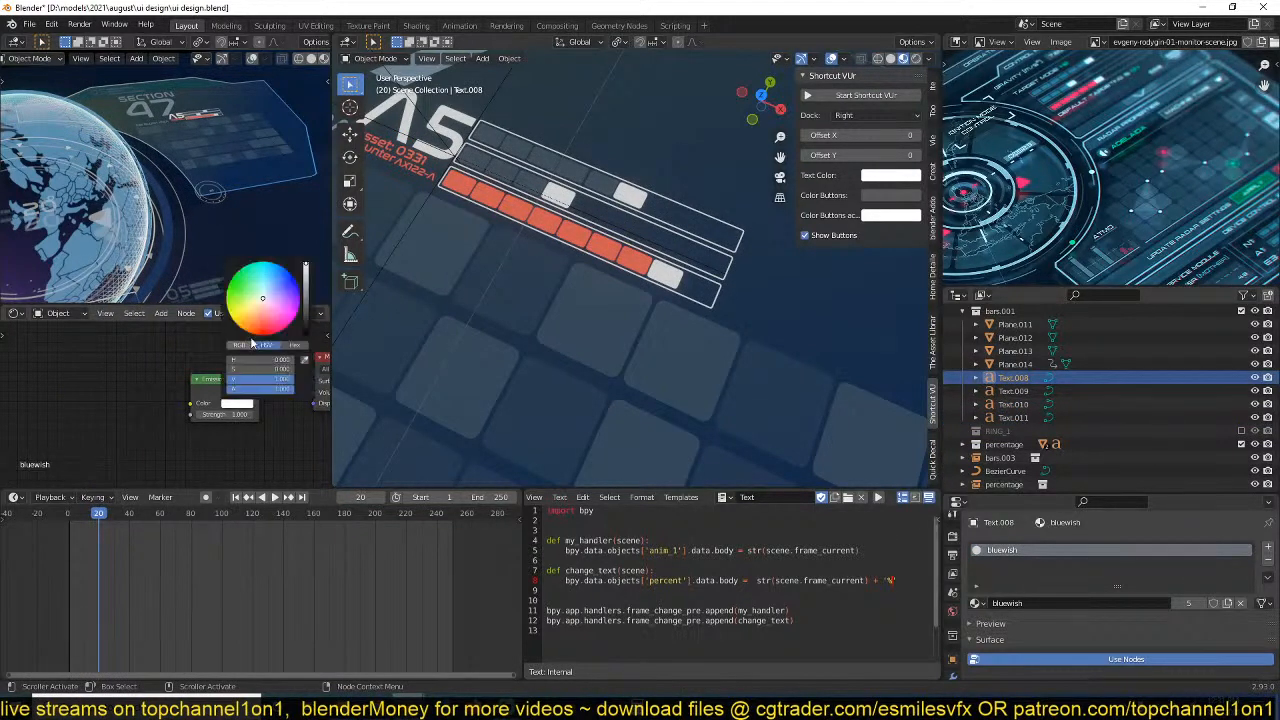
left_click_drag(267, 299, 268, 288)
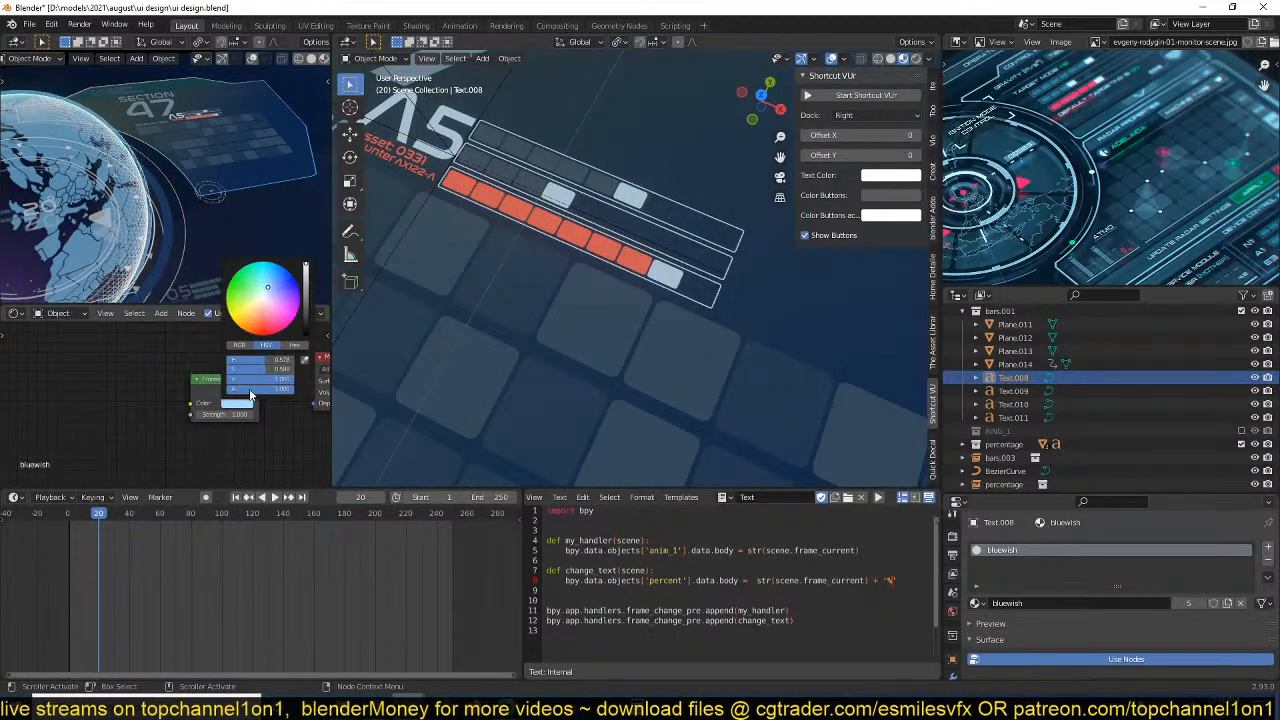
left_click_drag(237, 416, 210, 416)
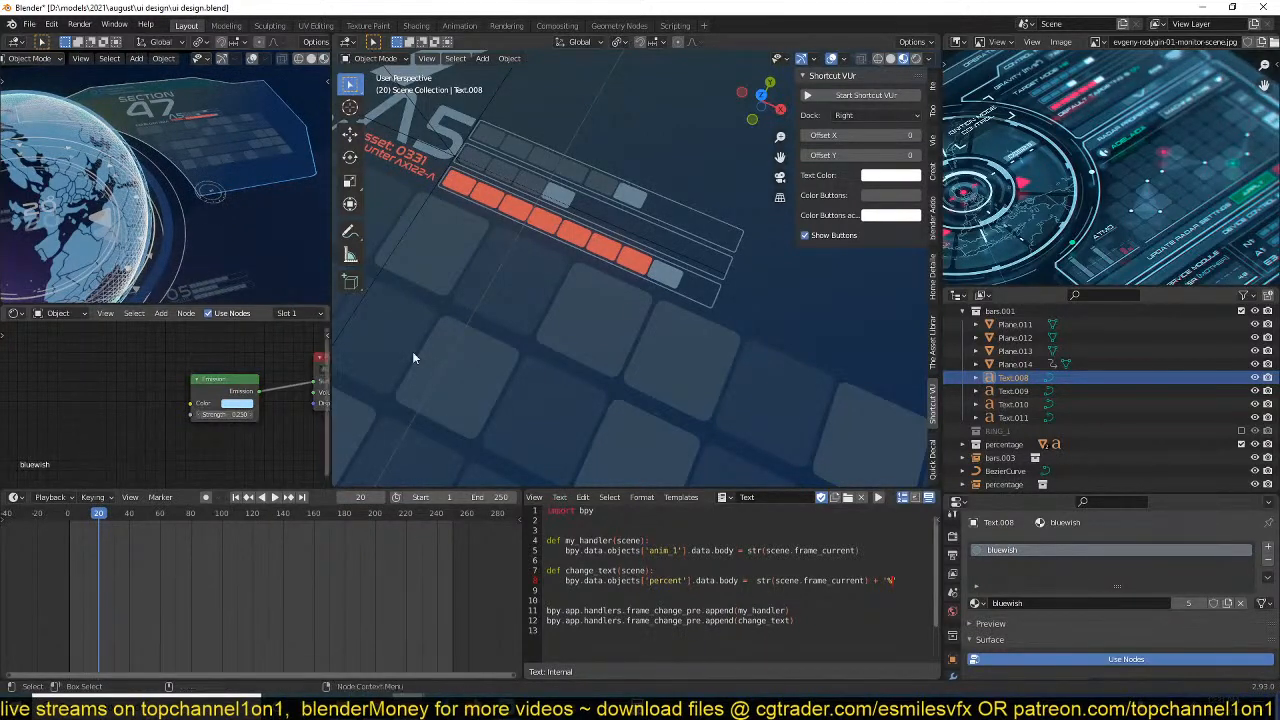
key("ctrl+s")
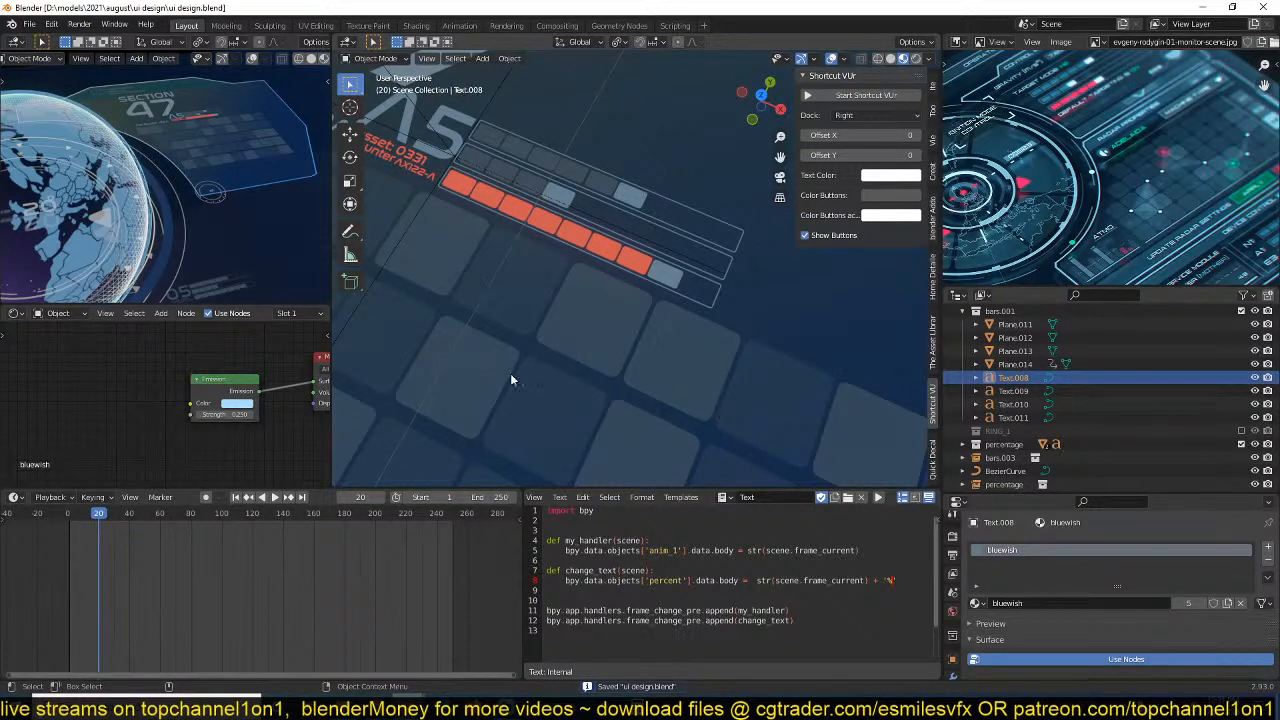
scroll(92, 230, "down", 3)
scroll(99, 218, "up", 3)
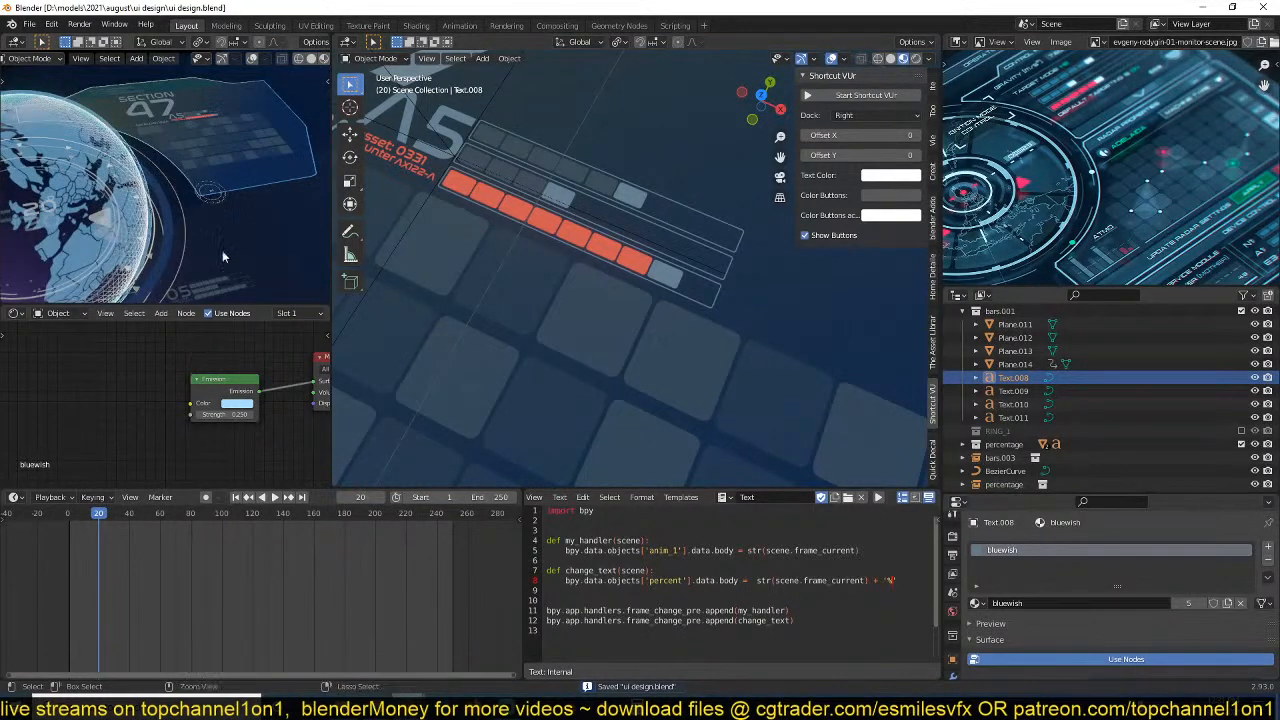
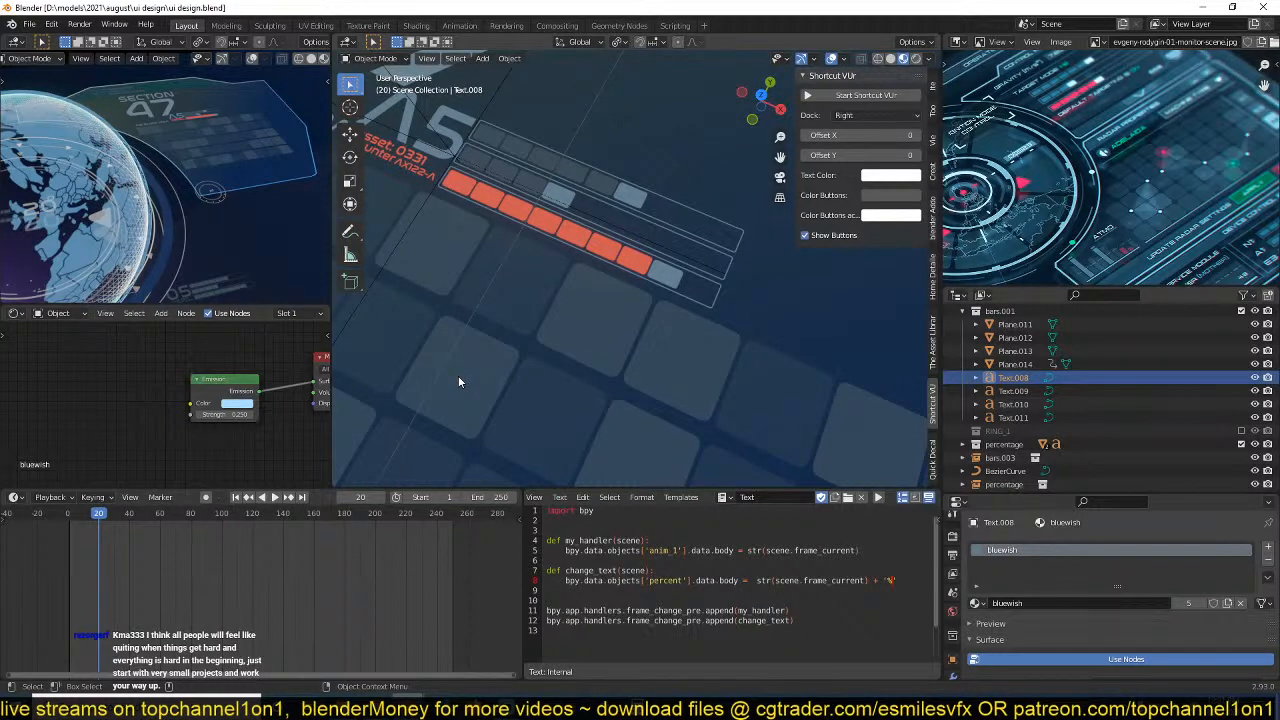
Save the file and bring the Section 47 panel with its grid into top view with nothing selected.
left_click(678, 333)
scroll(678, 333, "down", 4)
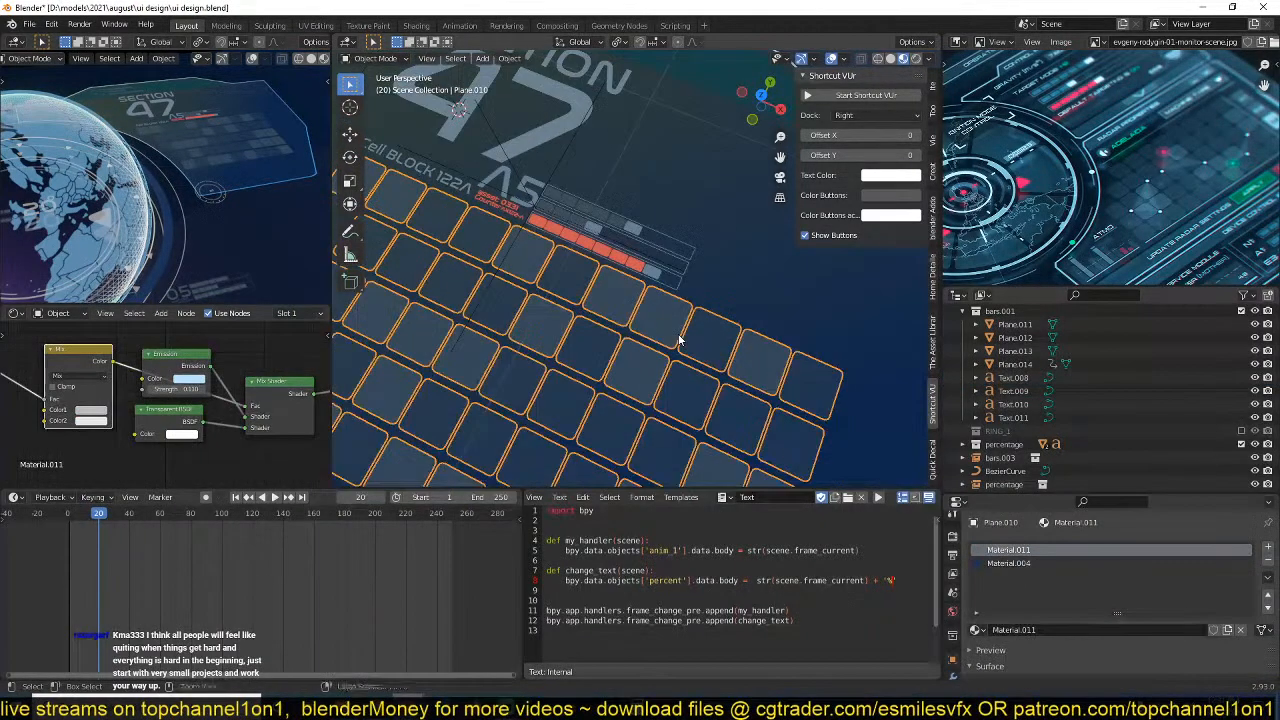
key("ctrl+s")
key("KP_7")
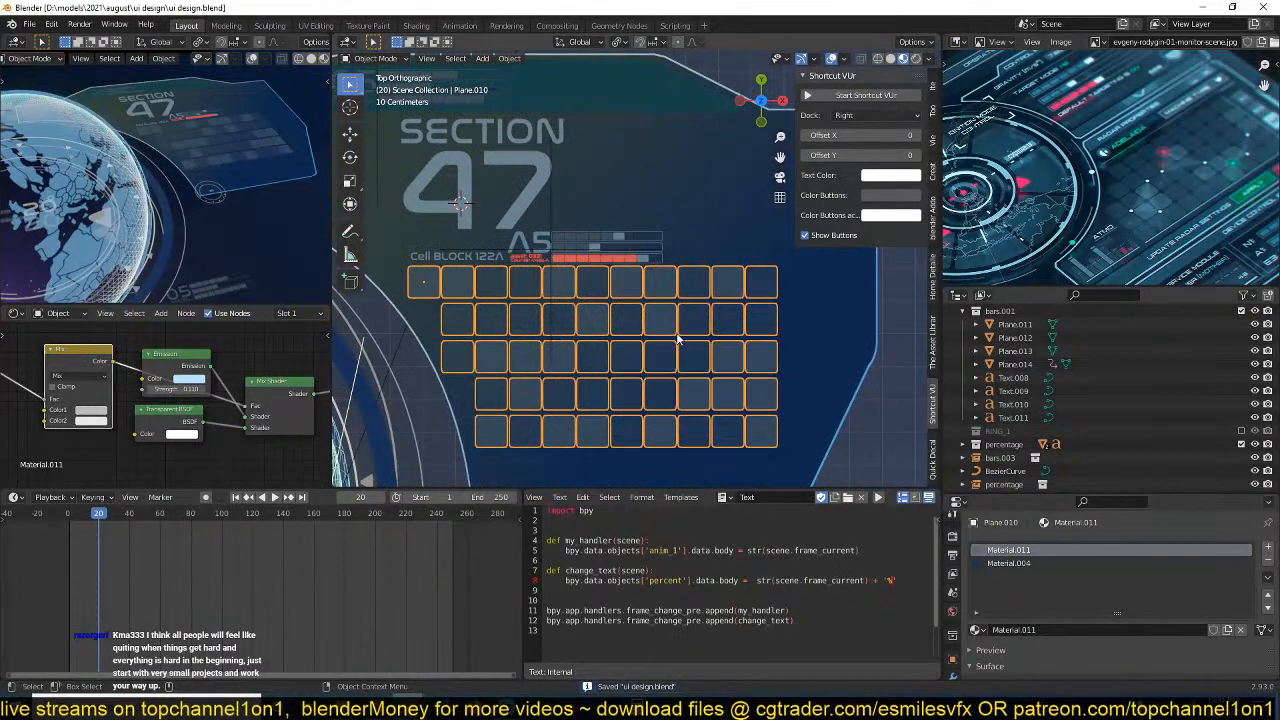
key("alt+a")
scroll(710, 310, "down", 2)
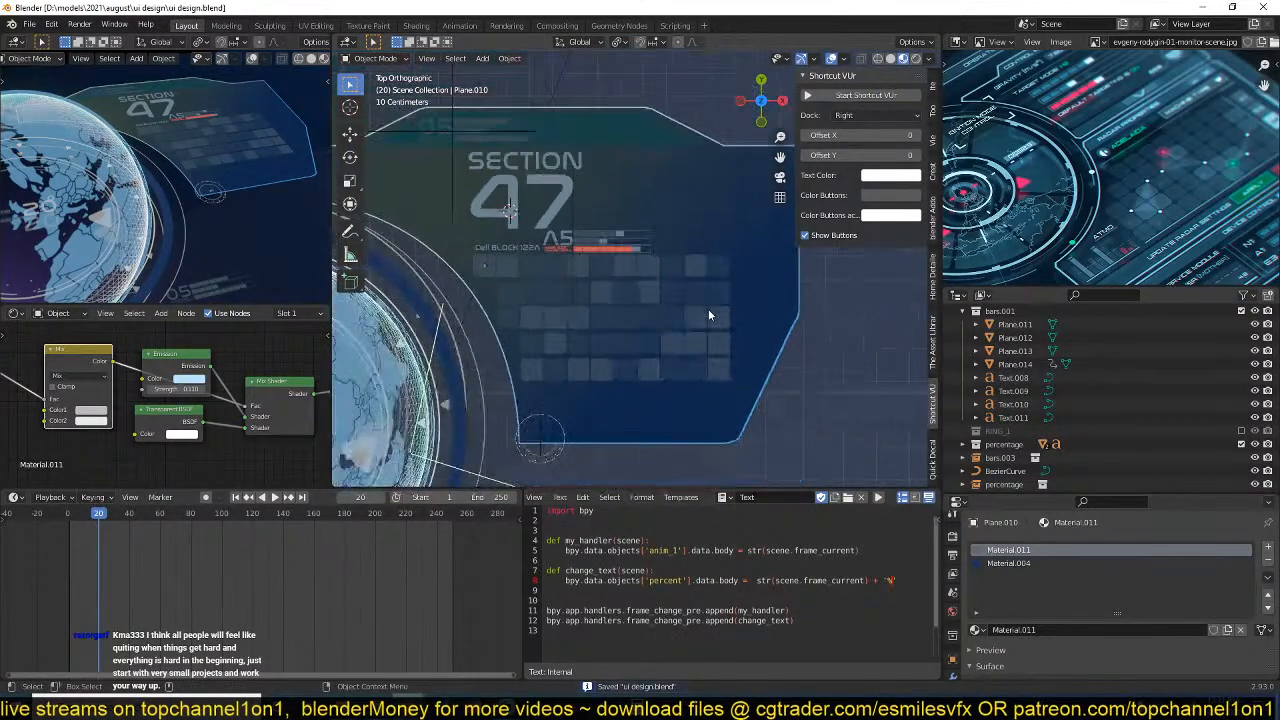
Play back the animation alongside the camera view to check the panel against the reference image, and save the file.
key("KP_0")
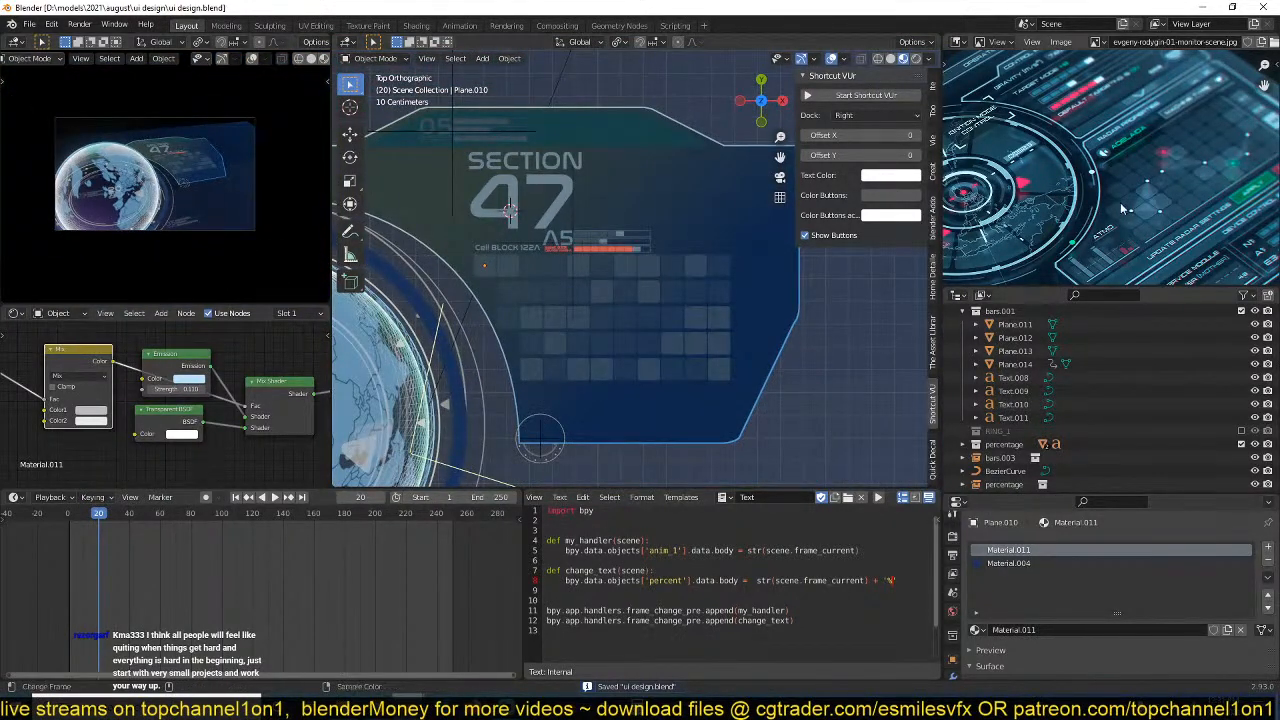
scroll(1126, 199, "up", 2)
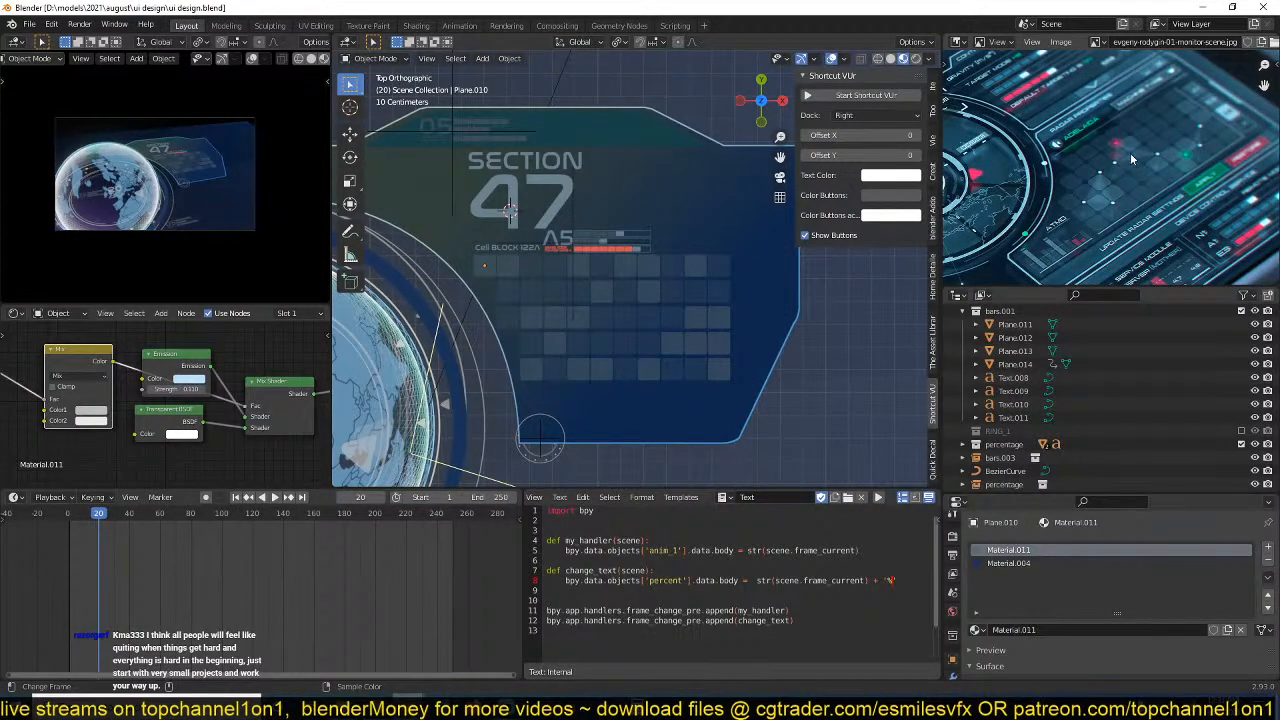
scroll(743, 328, "down", 2)
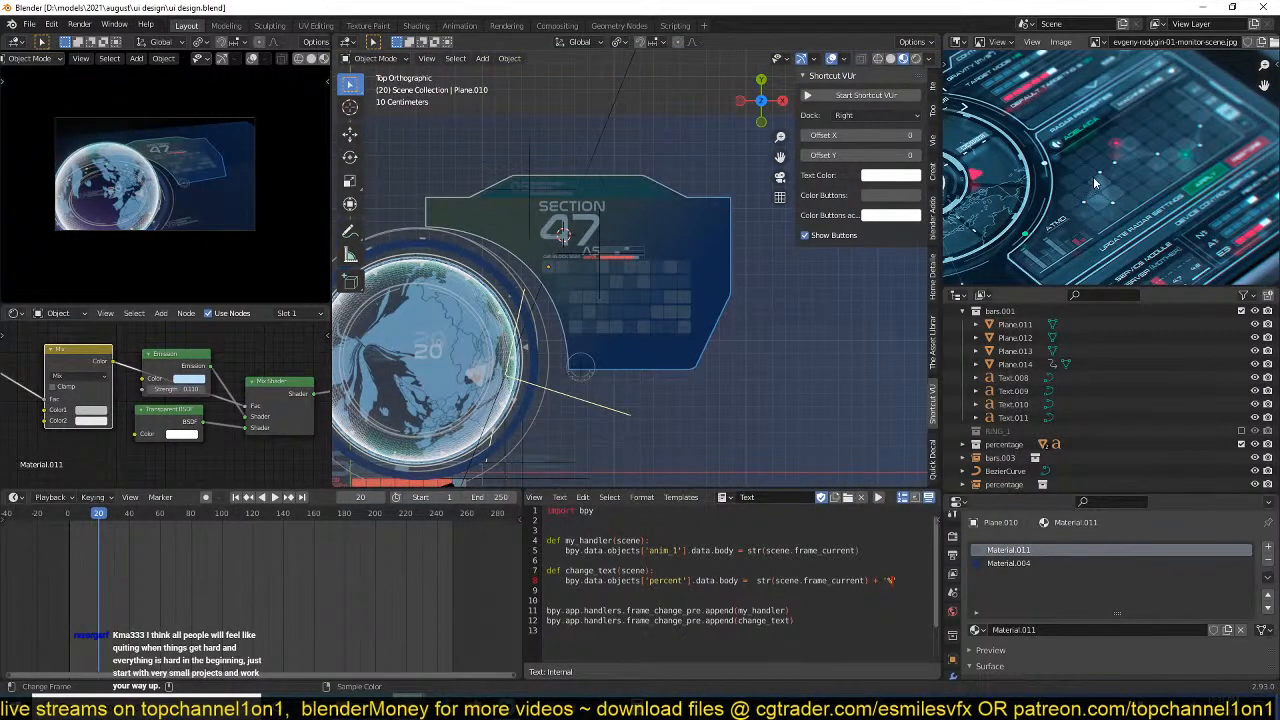
middle_click_drag(690, 370, 695, 337, "shift")
key("space")
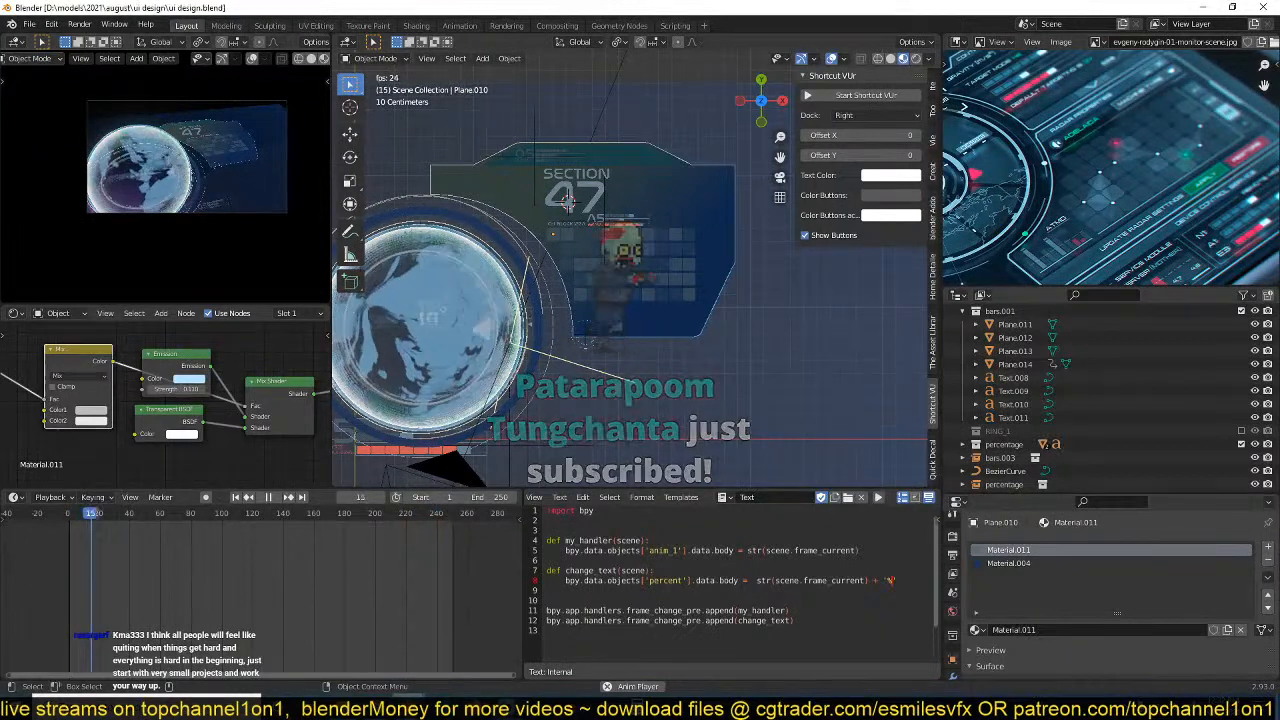
left_click(654, 330)
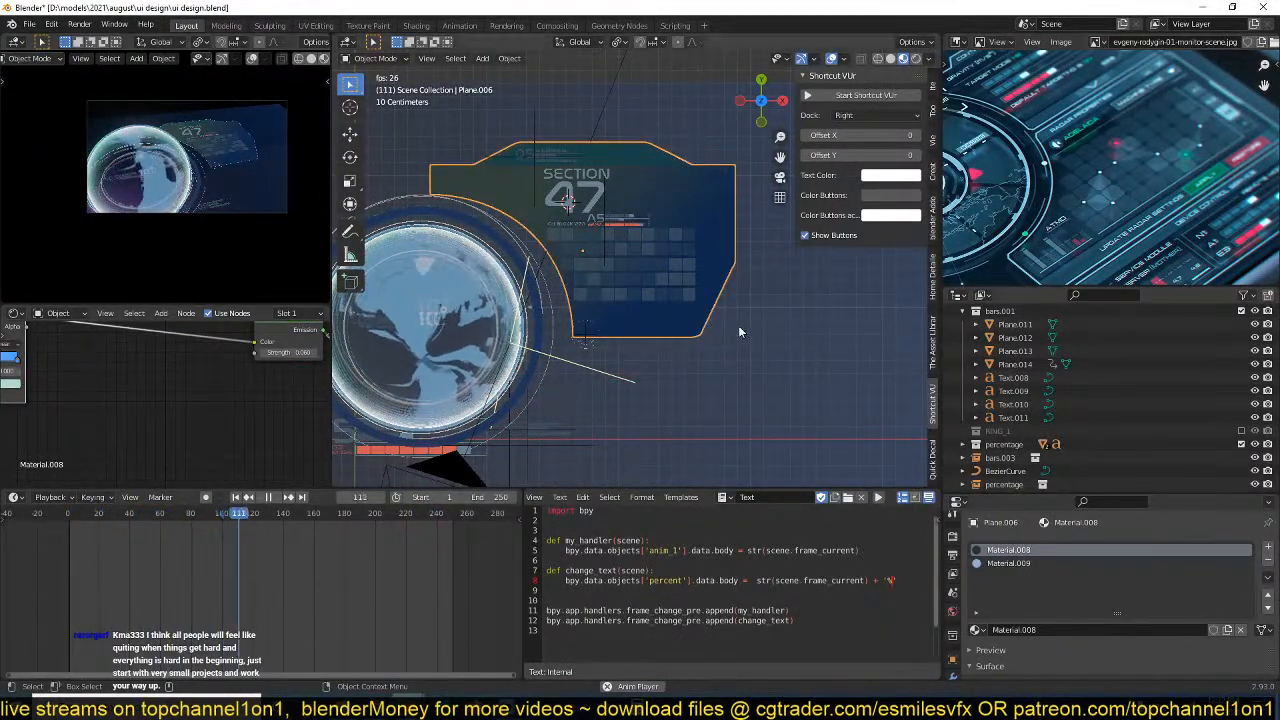
key("space")
left_click(726, 366)
scroll(687, 386, "down", 2)
key("ctrl+s")
scroll(680, 350, "up", 4)
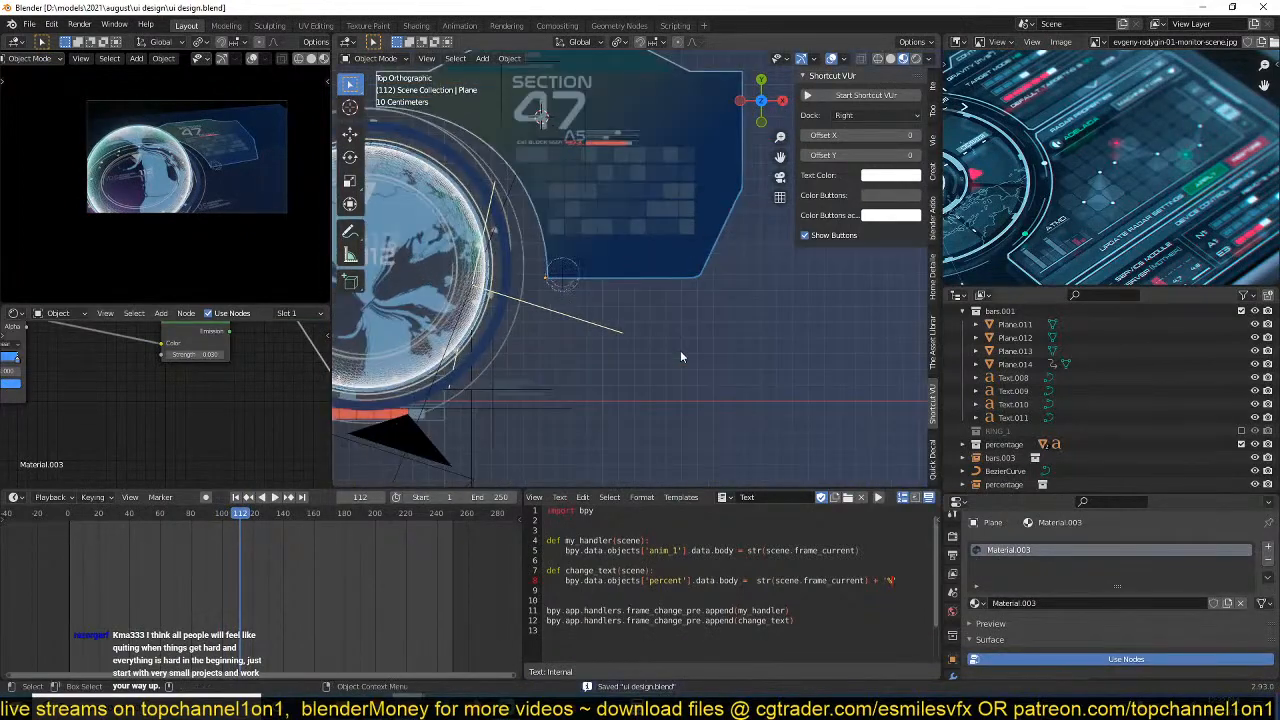
Scale the small ring group at the panel's lower corner by about 4.065 and move it about 0.453 m in X and -0.424 m in Y.
left_click(530, 298)
key("s")
left_click(601, 332)
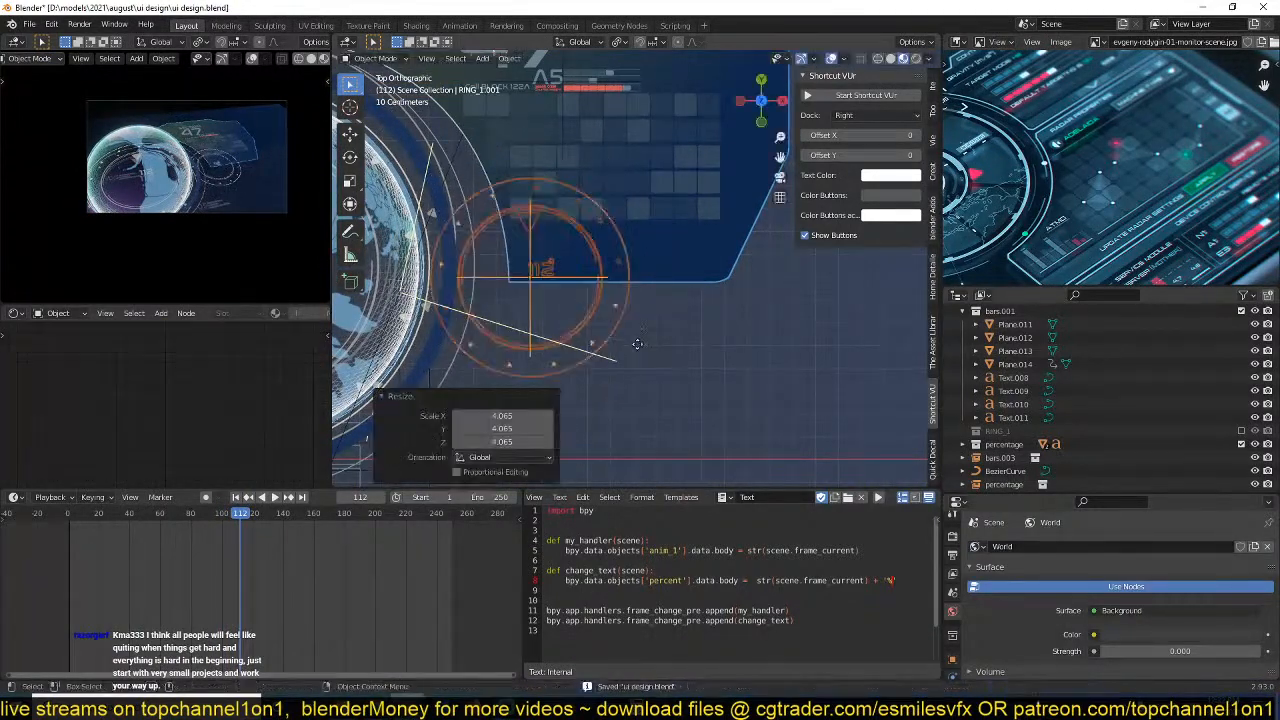
key("g")
left_click(713, 425)
middle_click_drag(713, 425, 748, 320)
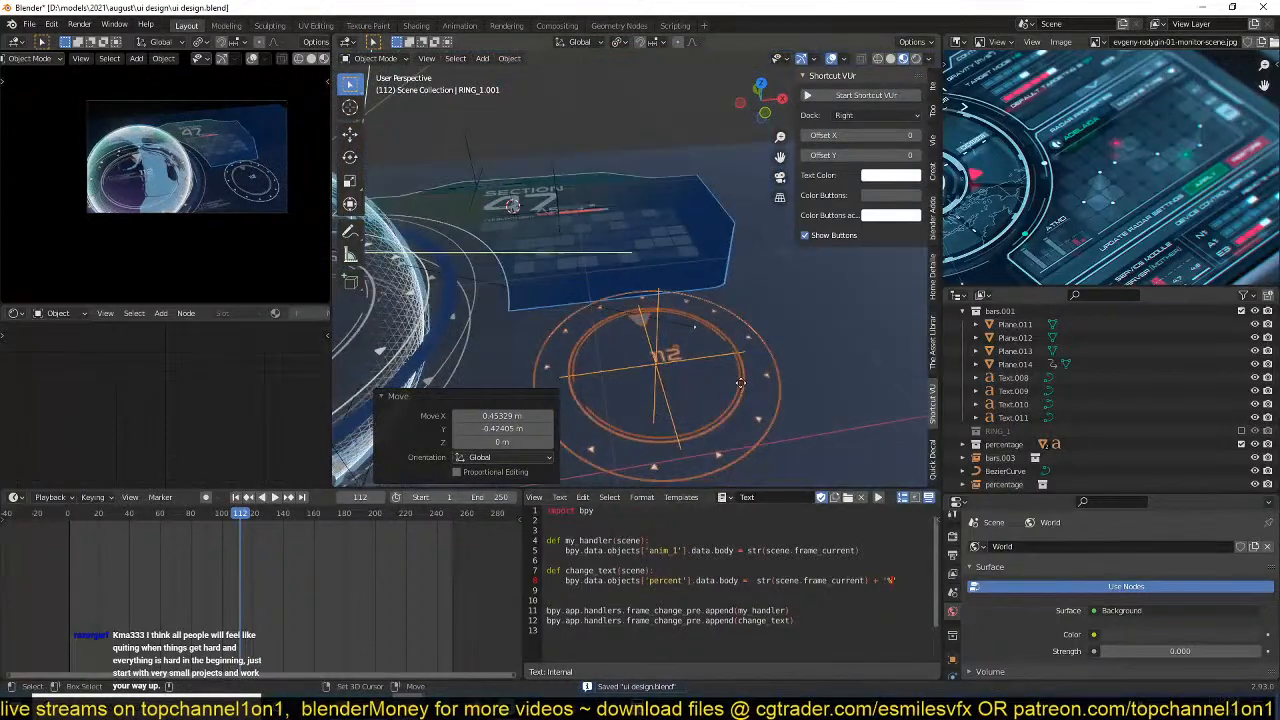
Duplicate the ring group about 0.121 m upward along Z and scale the copy by about 0.521.
key("shift+d")
key("z")
left_click(746, 352)
key("s")
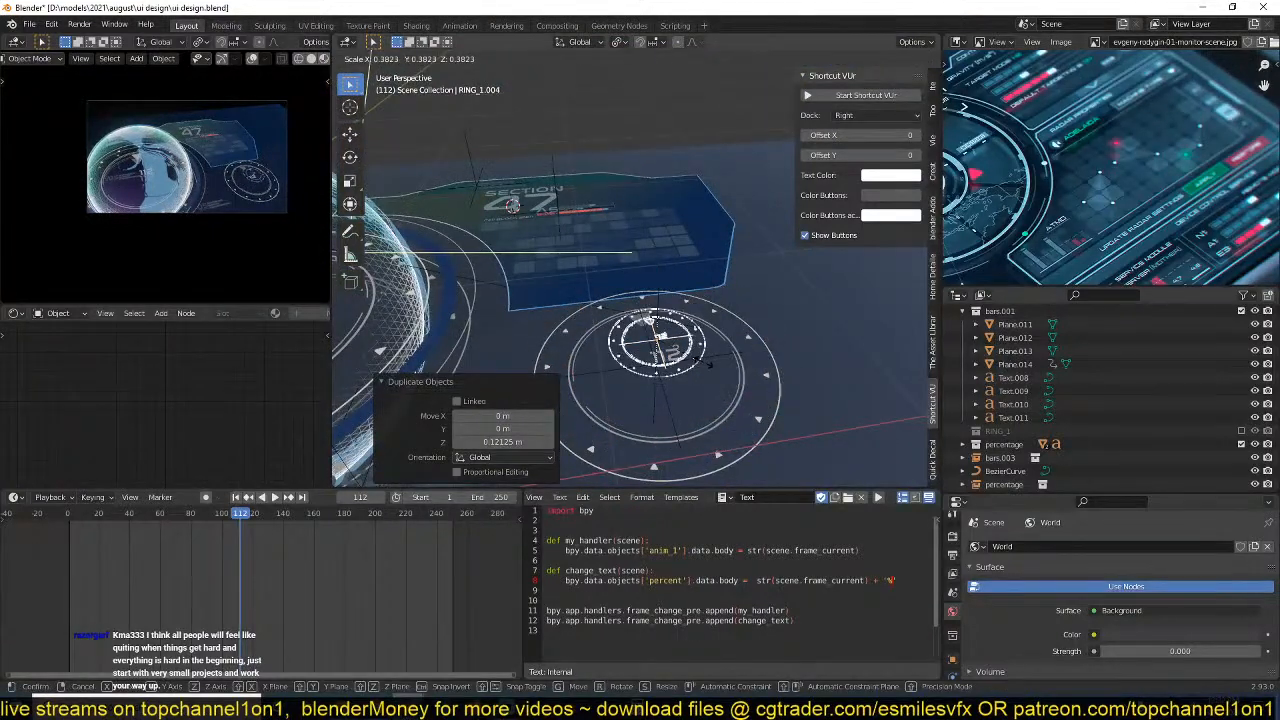
left_click(722, 376)
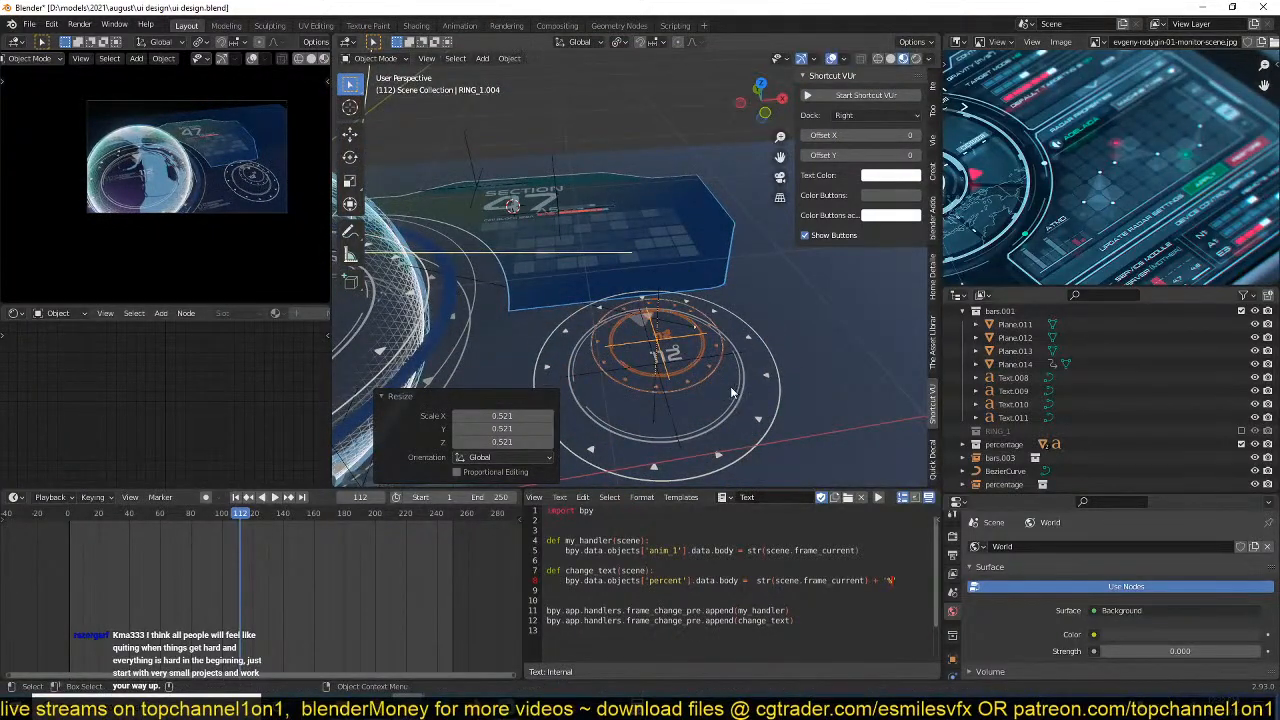
Duplicate the smaller ring group, scale the new copy by about 0.503, and raise it along Z above the others.
scroll(731, 393, "up", 2)
key("shift+d")
left_click(733, 394)
key("s")
left_click(731, 398)
key("g")
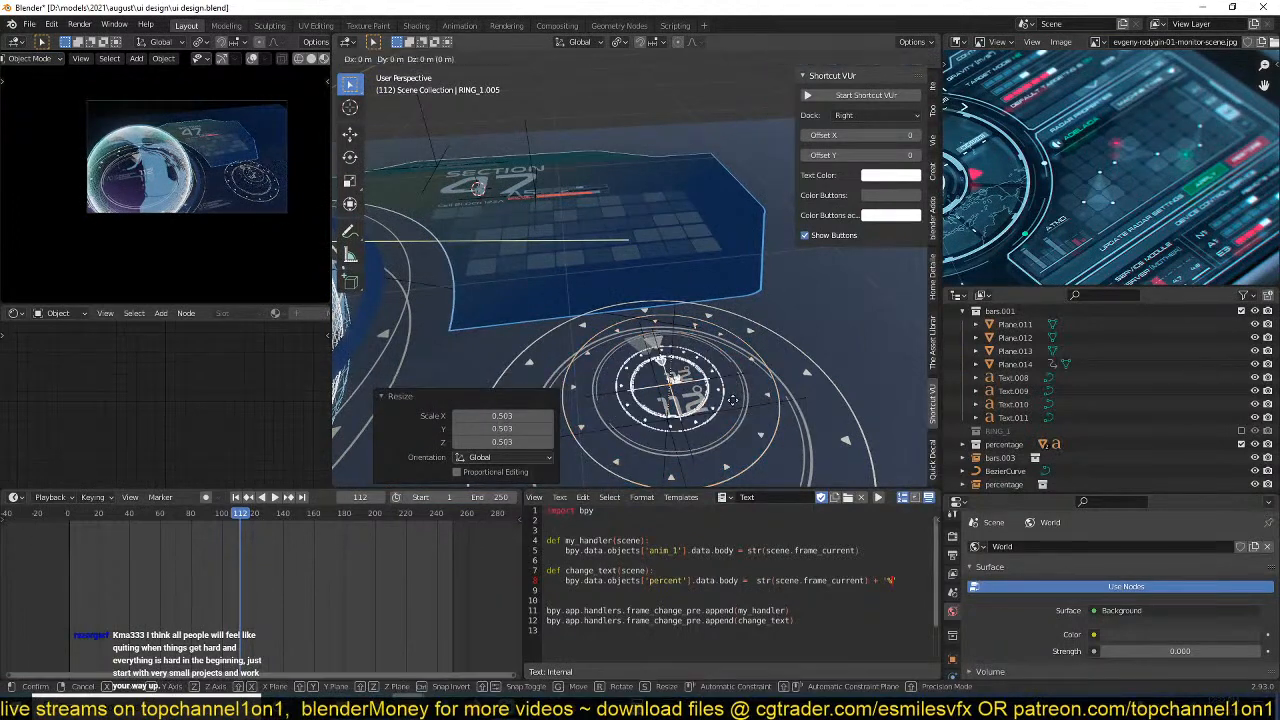
key("z")
left_click(745, 374)
left_click(745, 387)
Play back the animation to check the stacked rings in the camera view.
key("space")
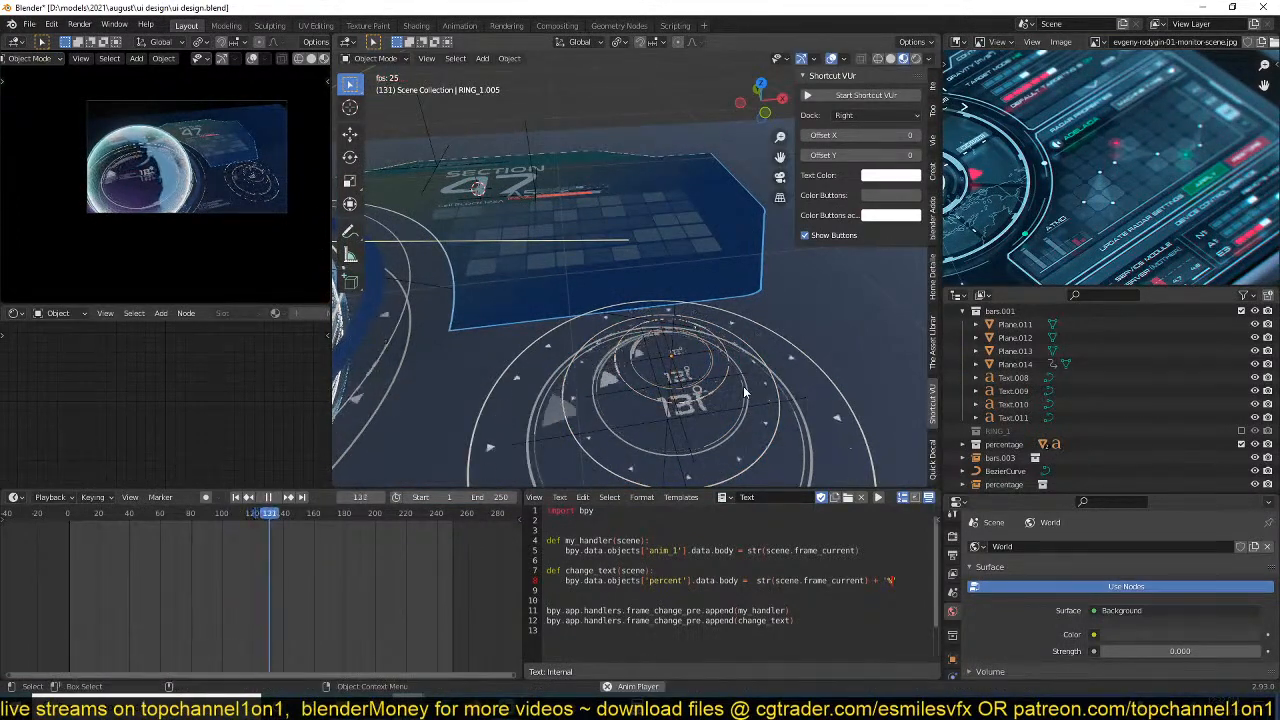
scroll(217, 205, "up", 2)
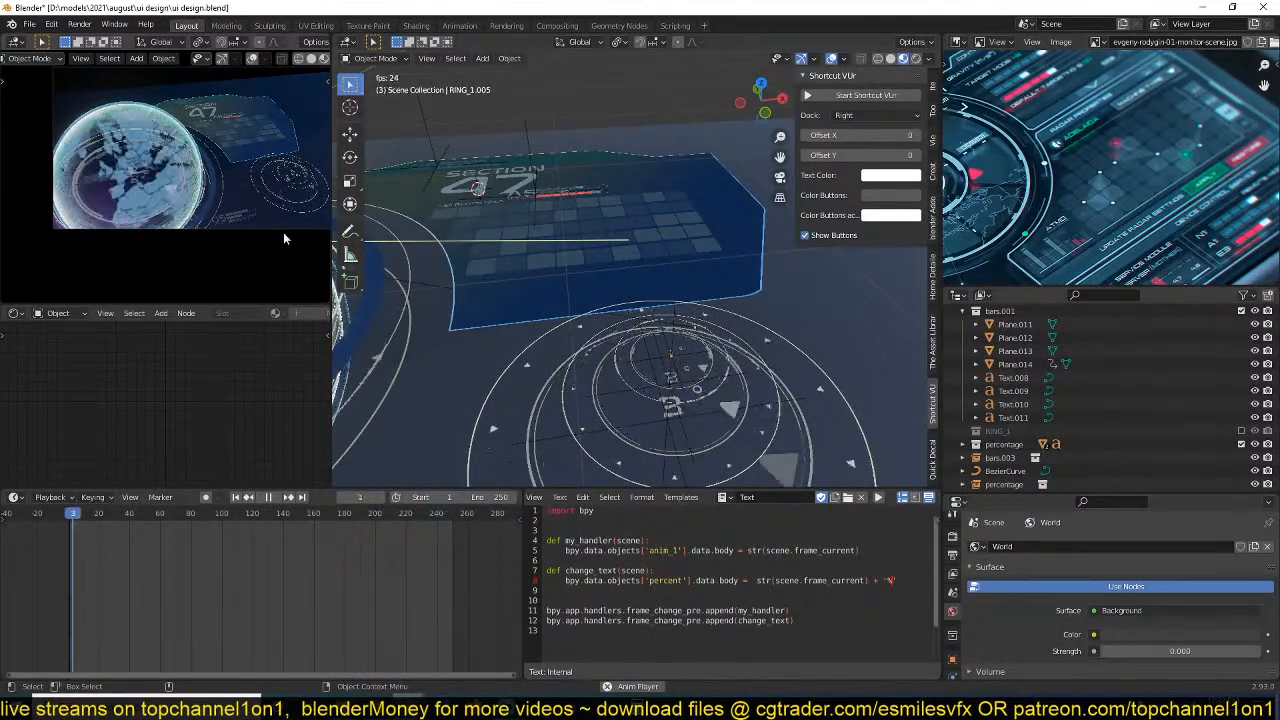
key("space")
Lower the middle ring copy along the Z axis, closer to the large base ring.
middle_click_drag(592, 352, 679, 184)
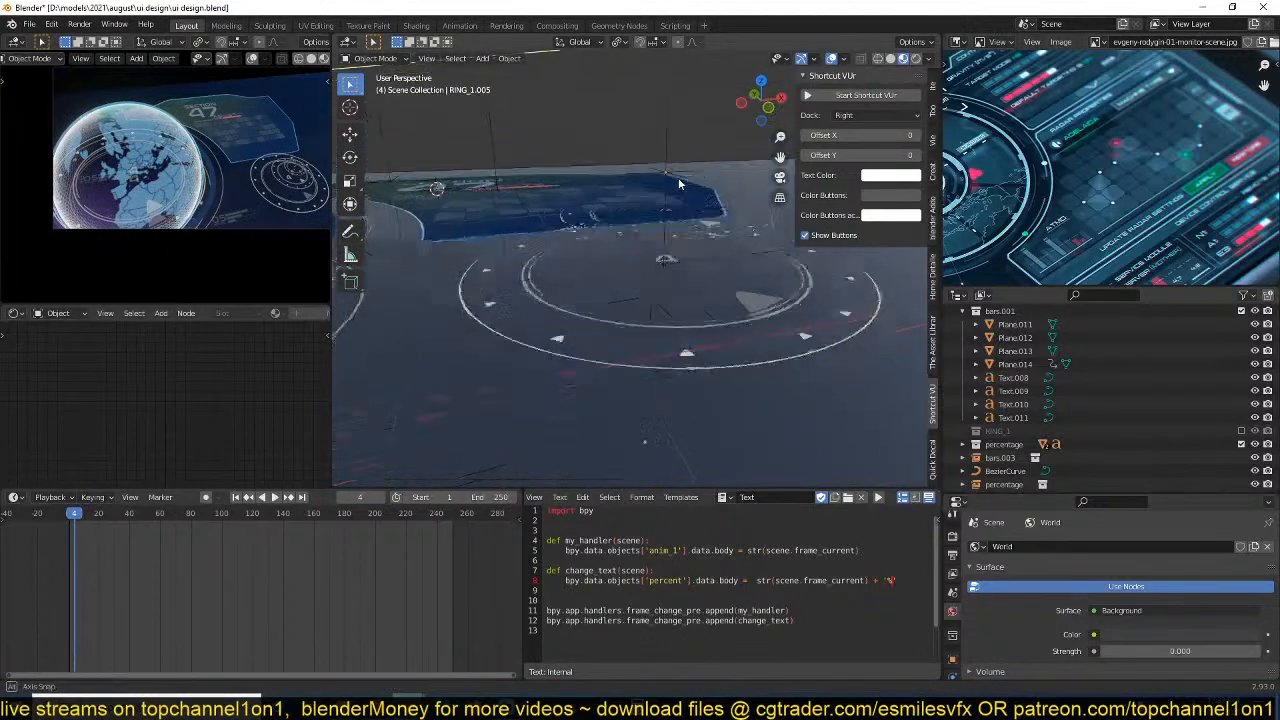
left_click(703, 228)
key("g")
key("z")
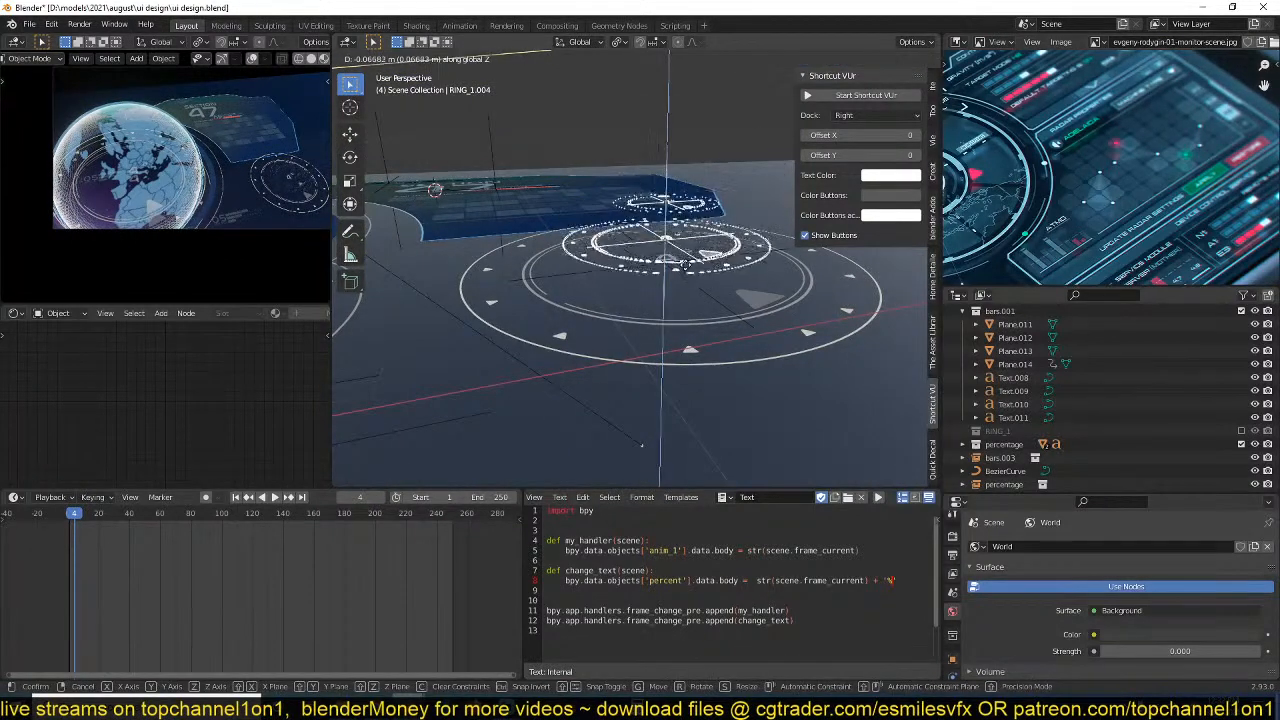
left_click(679, 274)
left_click(661, 314)
left_click(691, 323)
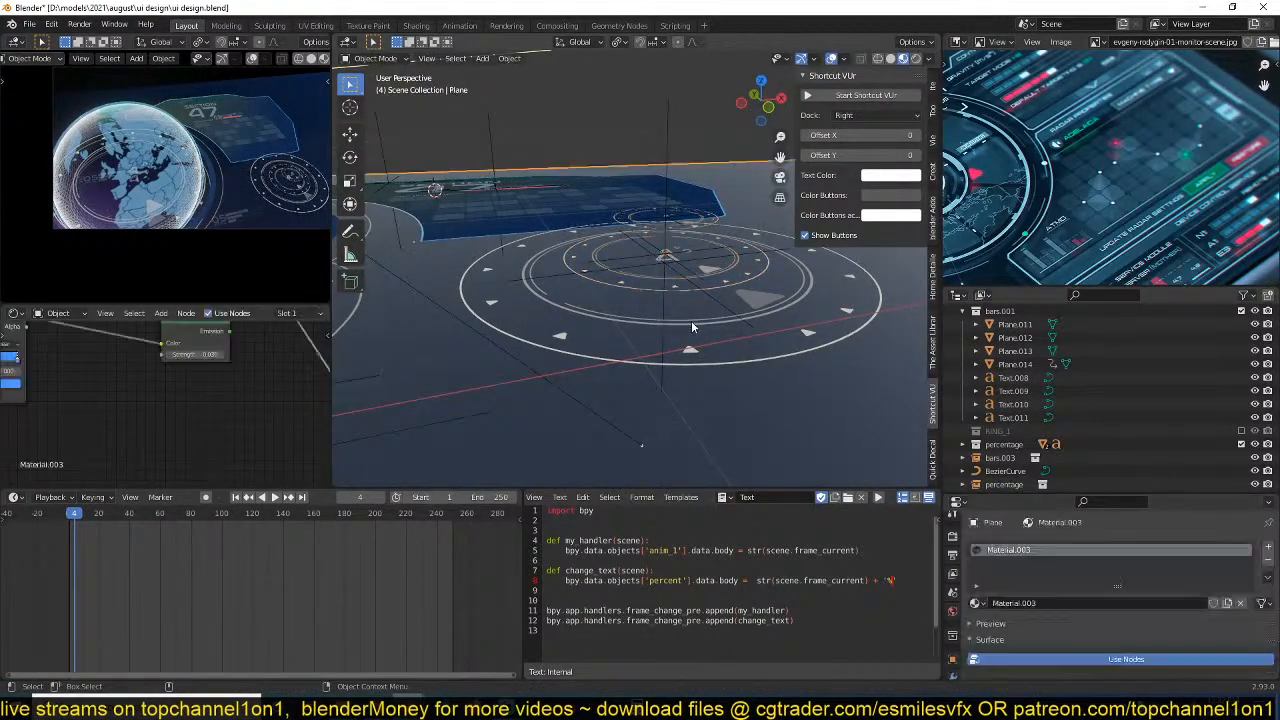
Preview the rings' animation from the top, rotate the innermost ring group, and rotate the middle one by about 93.3°.
middle_click_drag(728, 318, 678, 343)
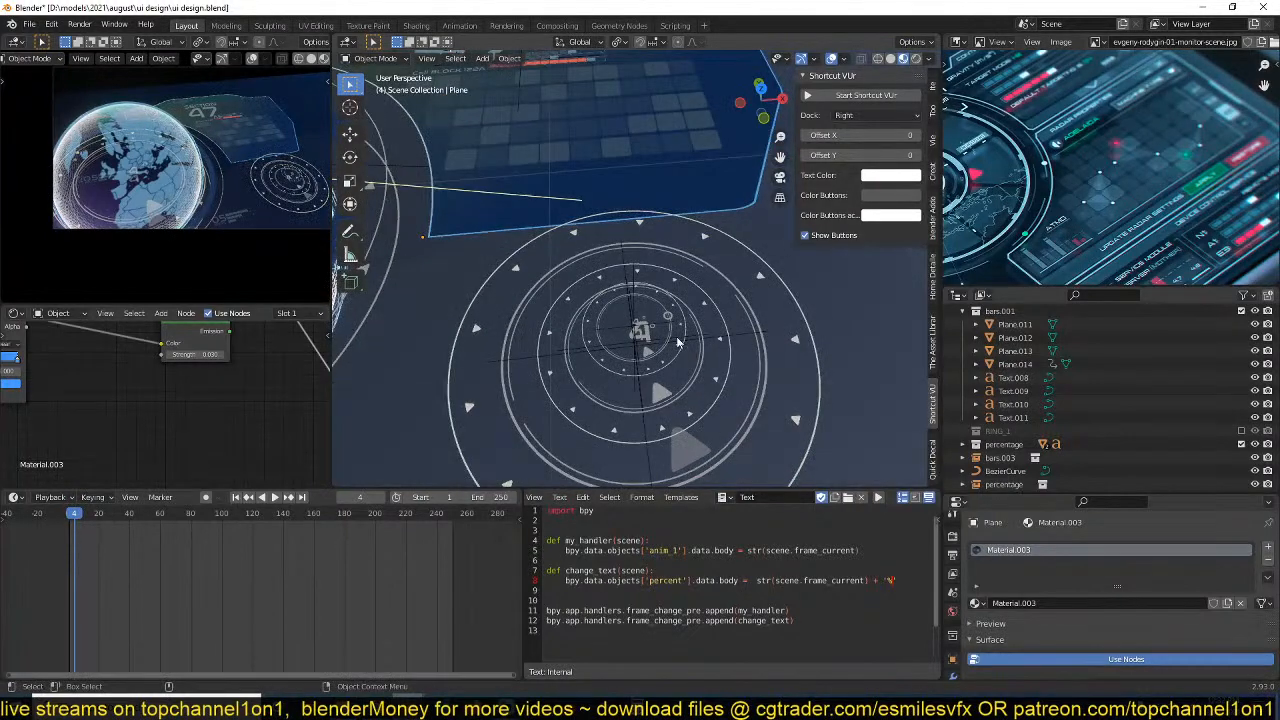
left_click(678, 343)
key("KP_7")
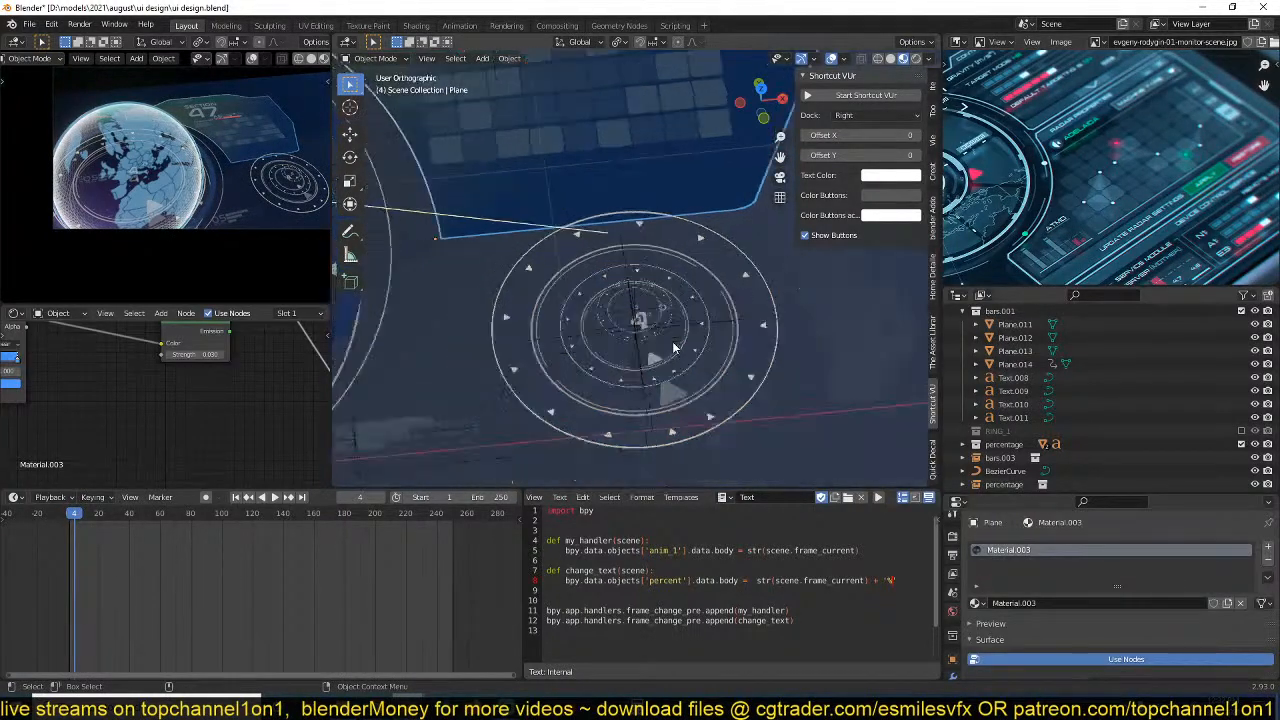
left_click(641, 402)
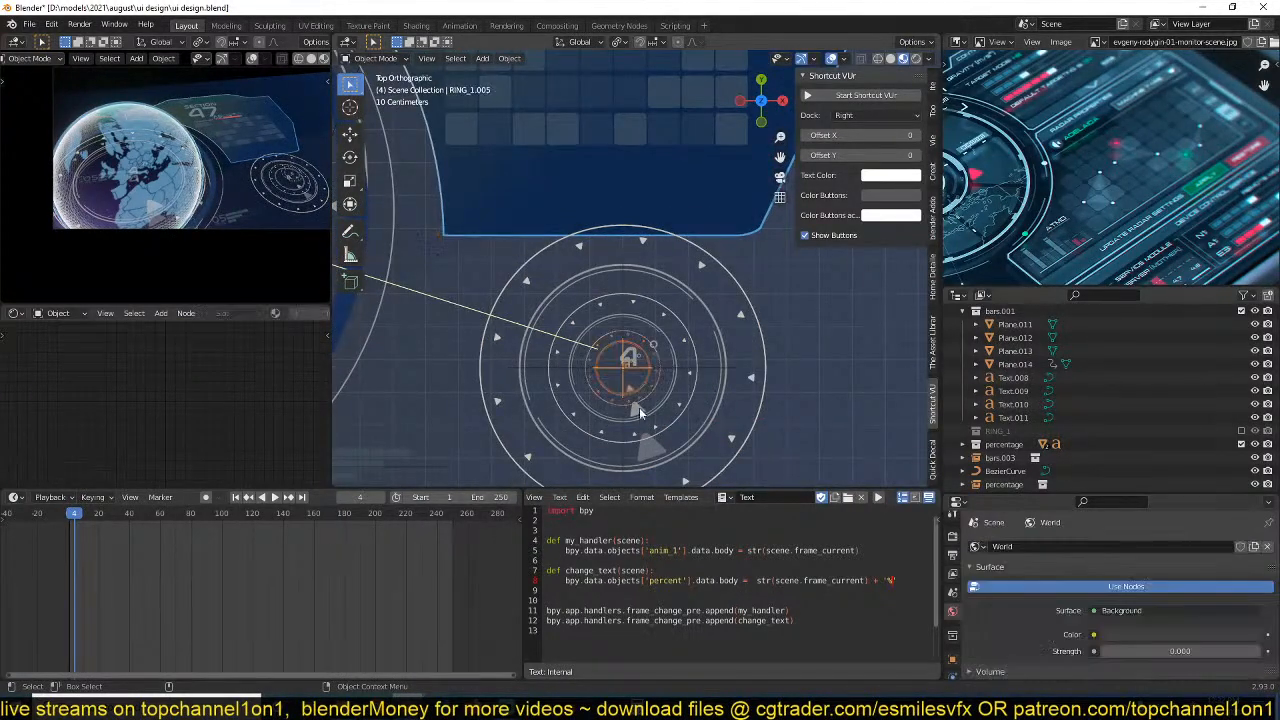
key("space")
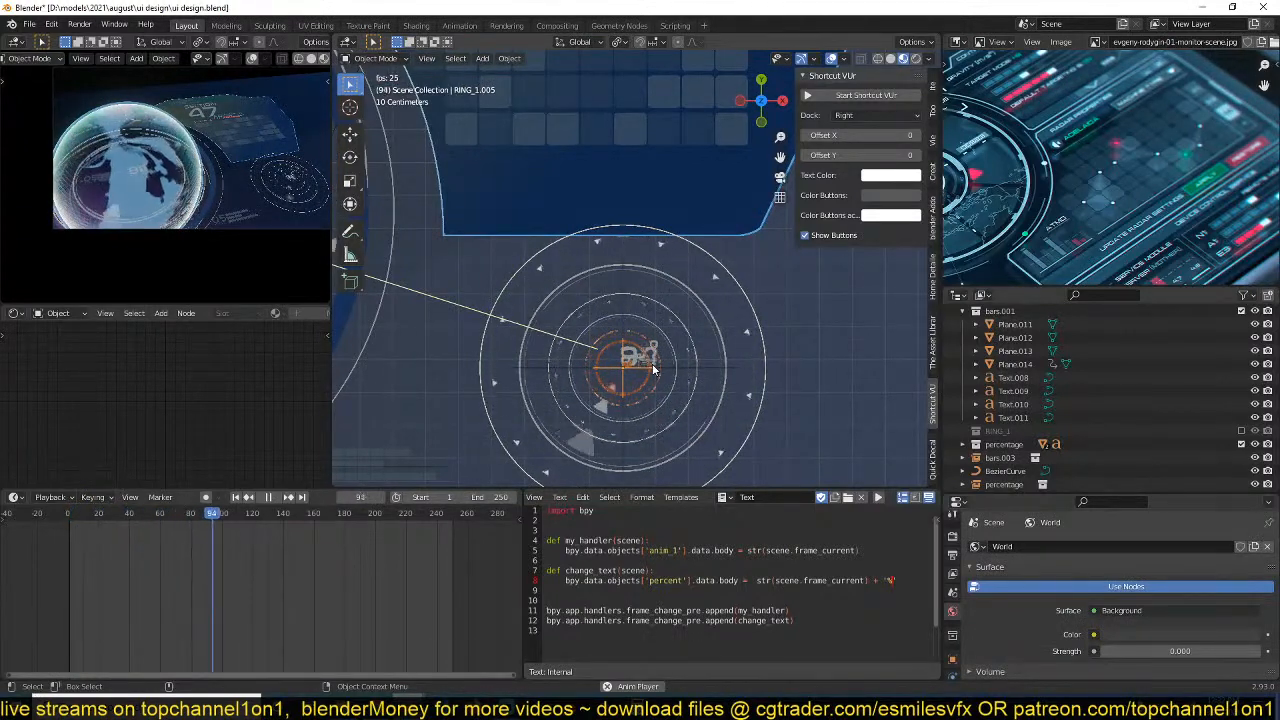
key("space")
key("r")
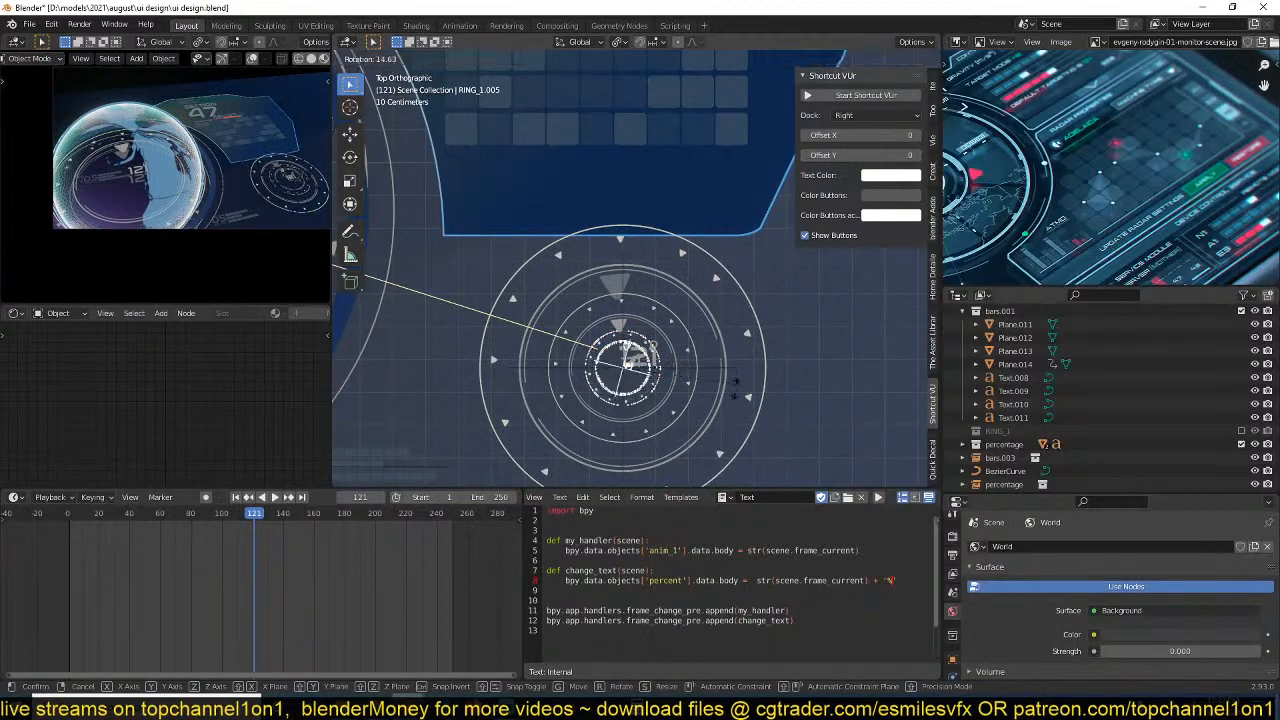
left_click(630, 62)
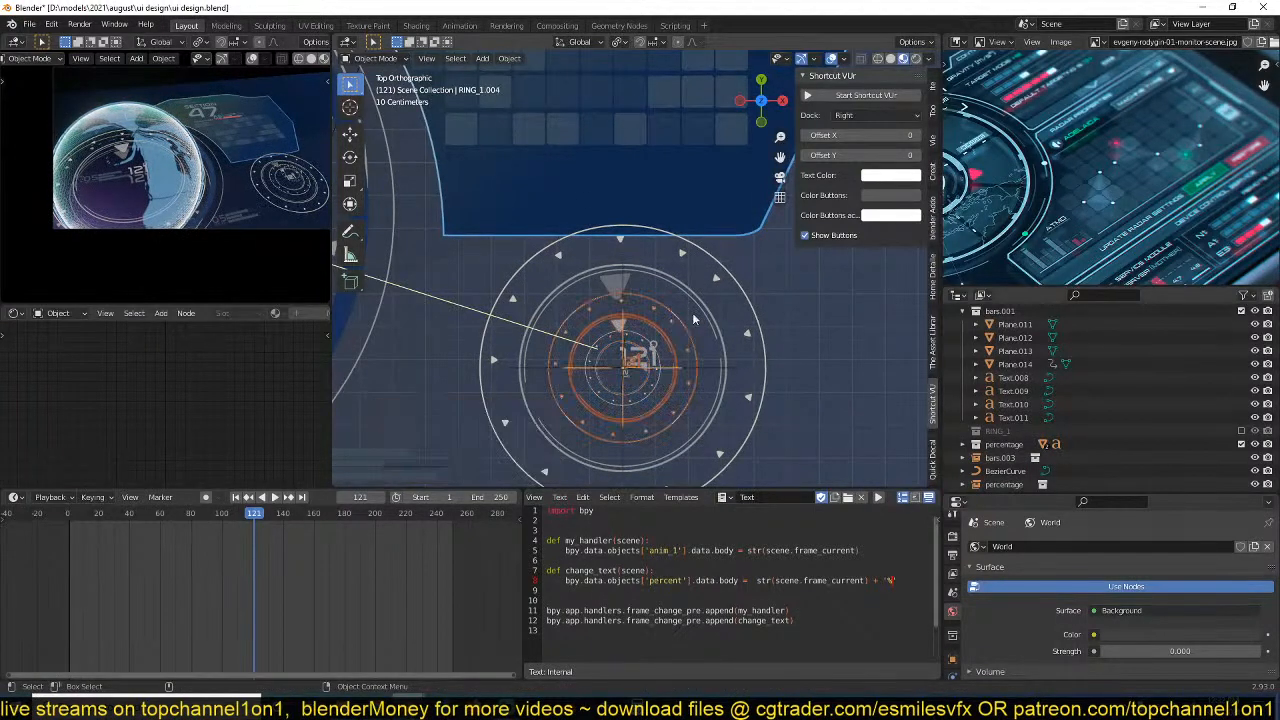
Play back the animation and inspect the rotated ring stack from the side and from the top.
key("space")
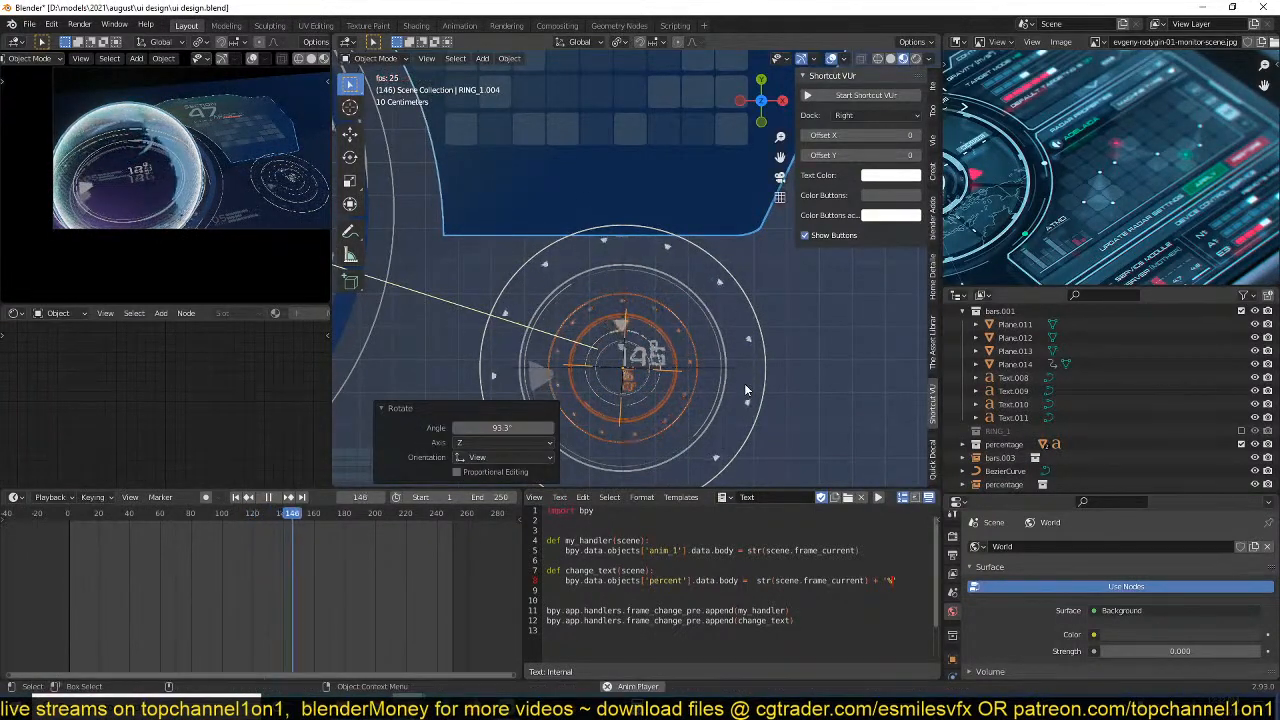
left_click(747, 387)
middle_click_drag(749, 383, 722, 223)
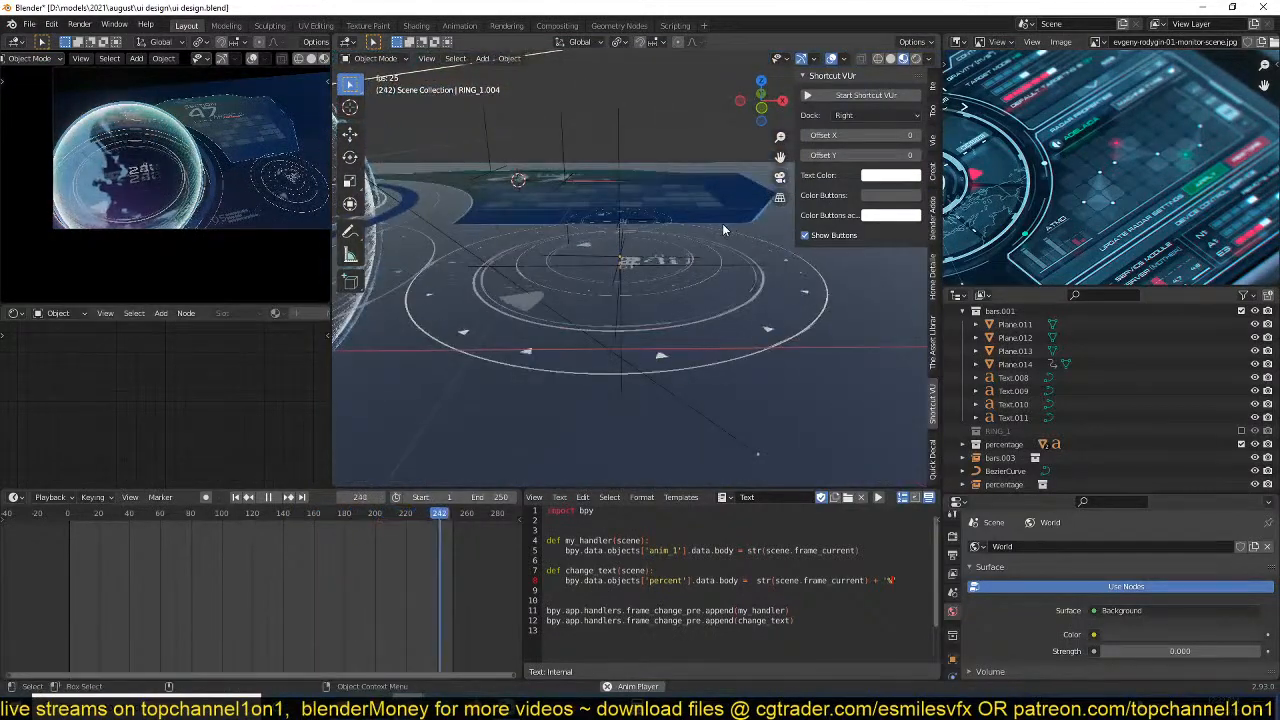
key("KP_7")
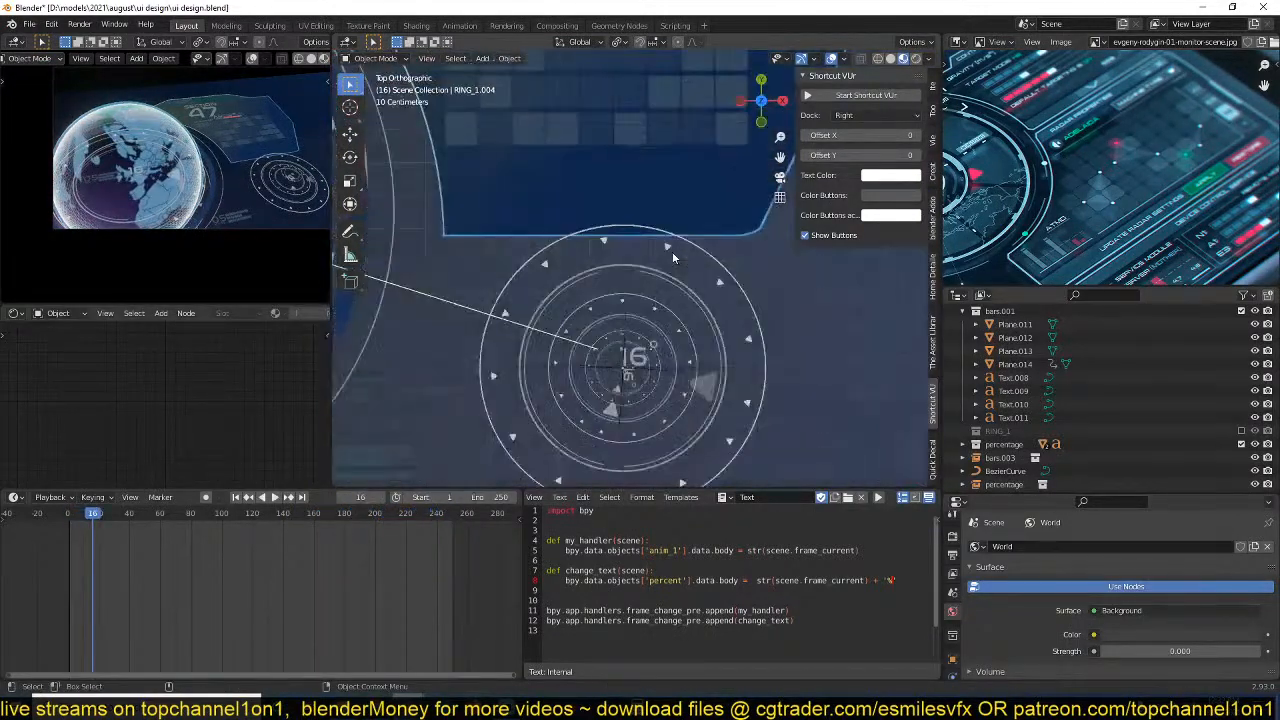
Select all three stacked ring groups and scale them together by about 0.425.
left_click_drag(768, 306, 610, 376)
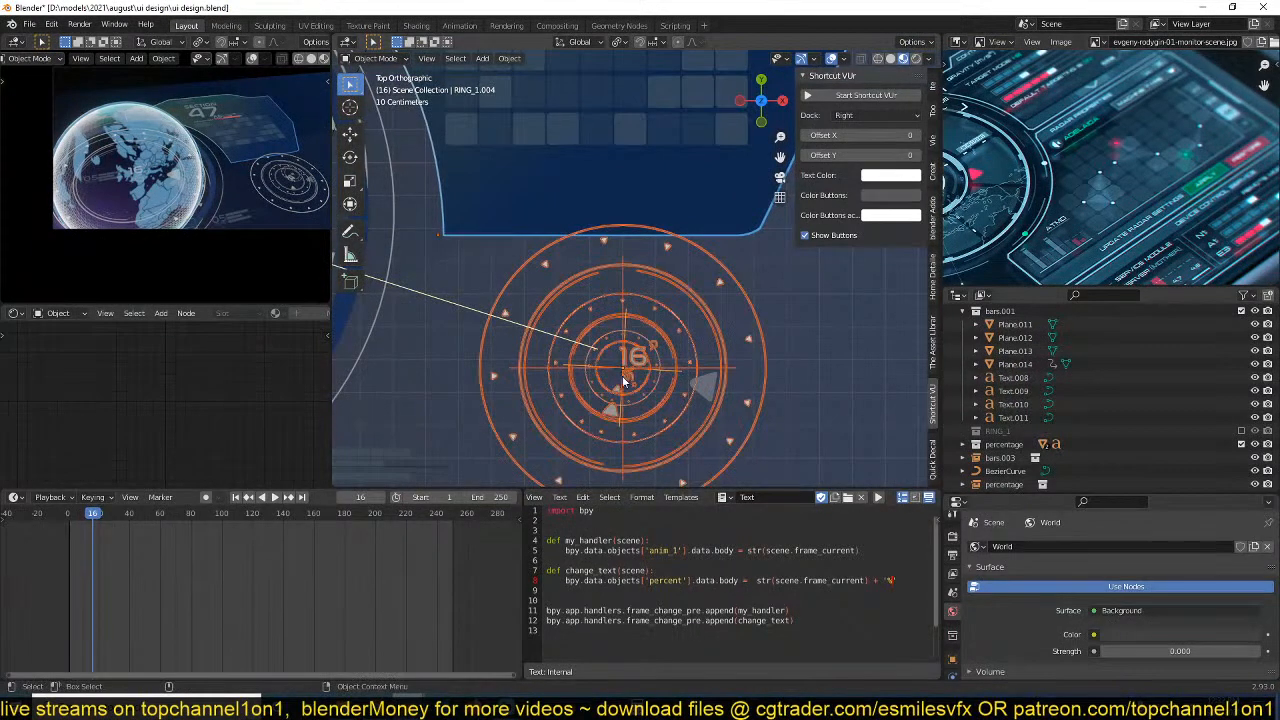
scroll(630, 386, "down", 8)
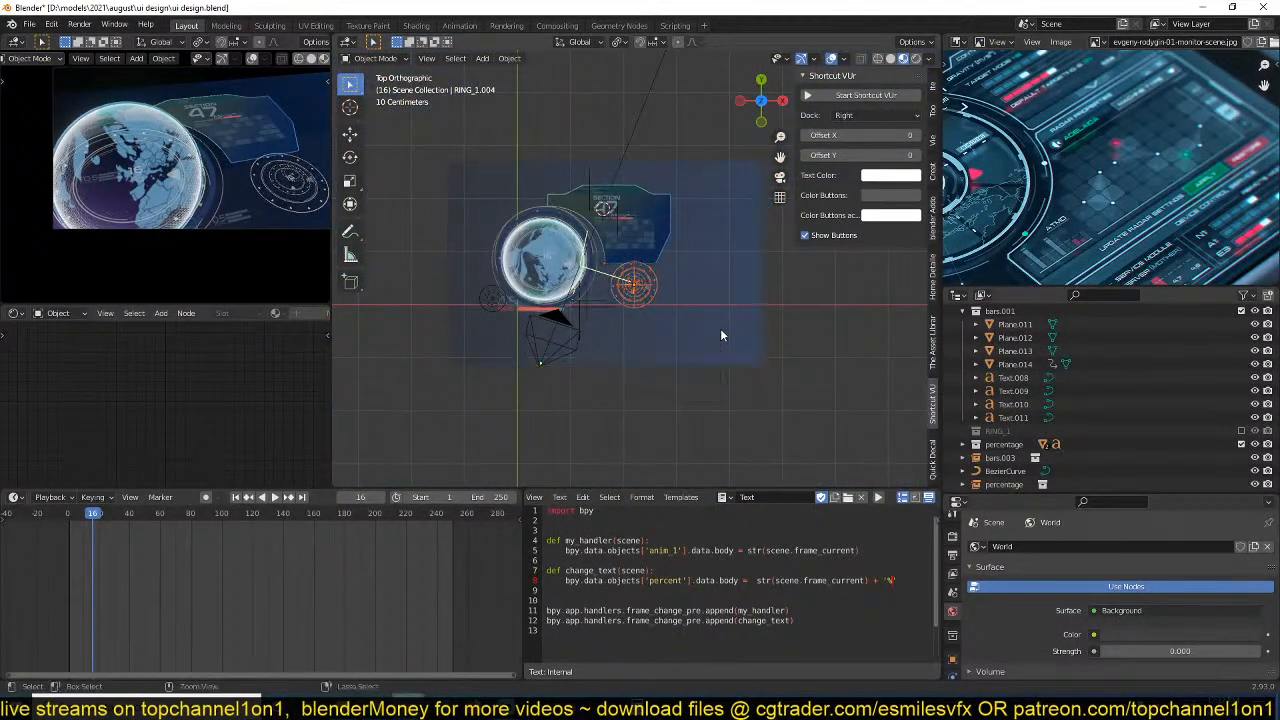
scroll(690, 320, "up", 6)
key("s")
left_click(670, 340)
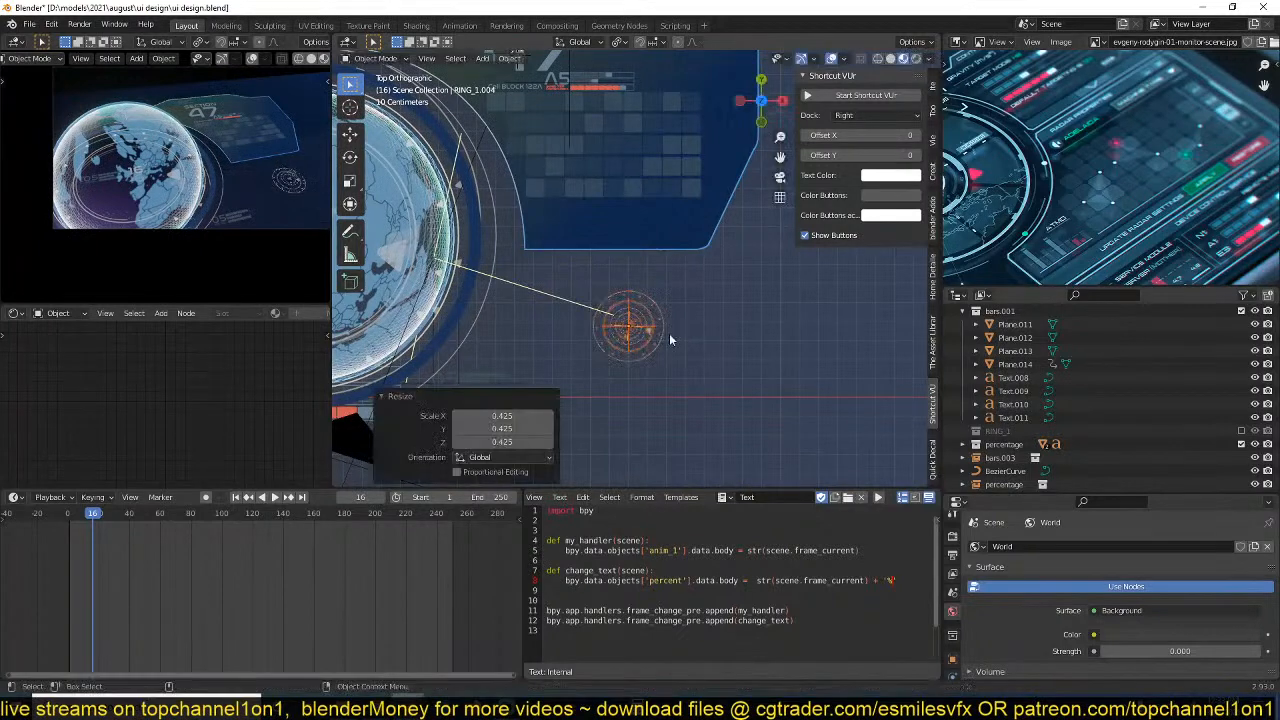
Move the ring stack onto the lower-right corner of the Section 47 panel.
middle_click_drag(704, 293, 674, 351, "shift")
key("g")
left_click(648, 348)
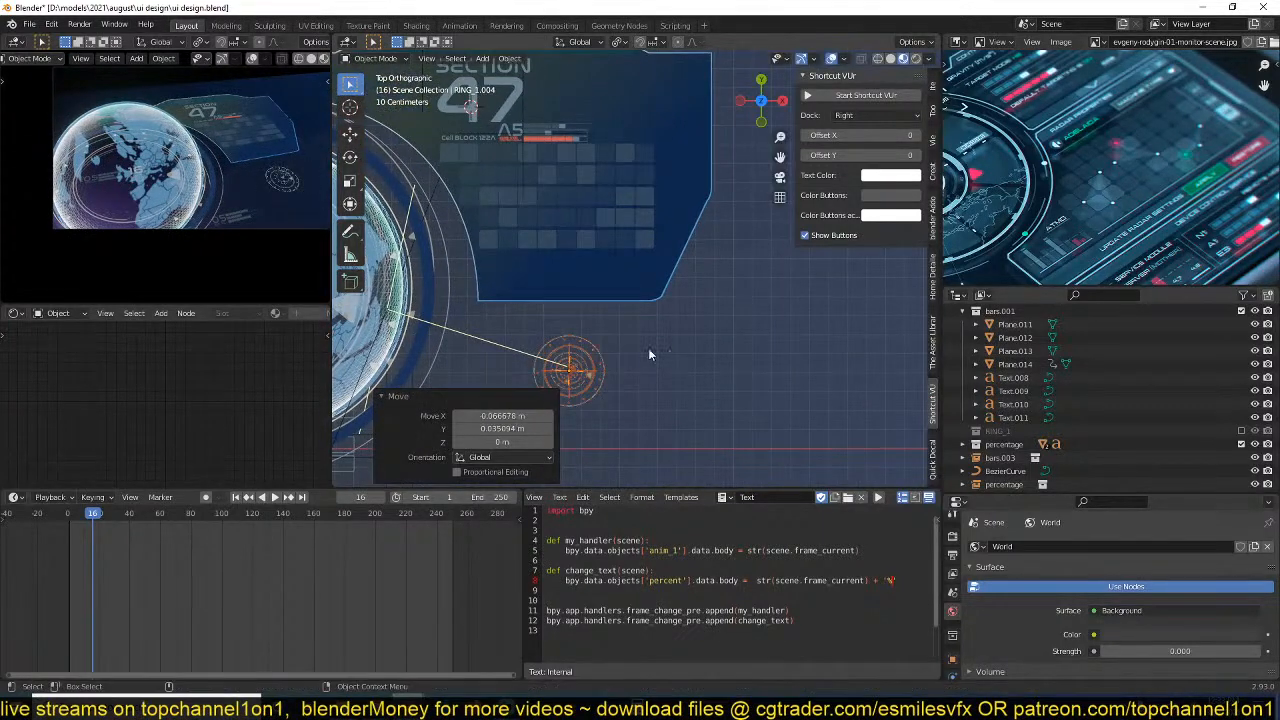
key("g")
left_click(741, 265)
scroll(733, 302, "up", 6)
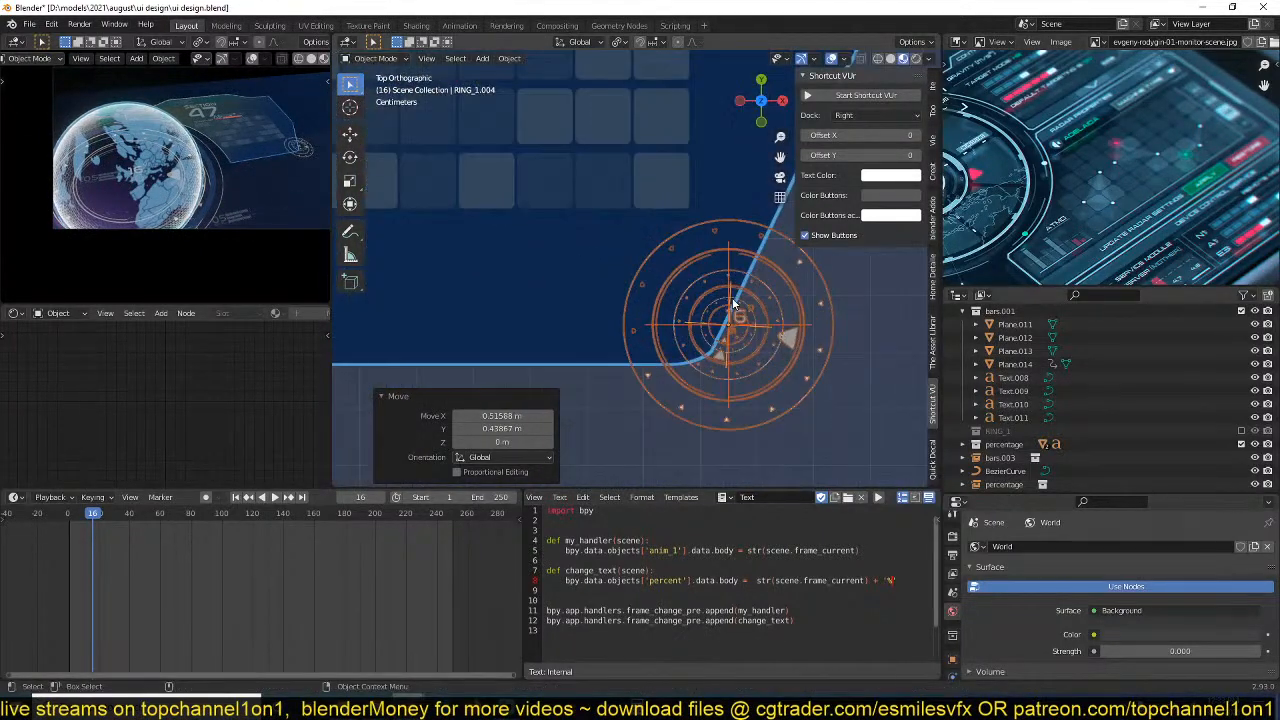
Add a mesh circle at the ring stack's centre and scale it down to about 0.27.
middle_click_drag(779, 303, 706, 174)
key("KP_7")
left_click(704, 257)
key("shift+a")
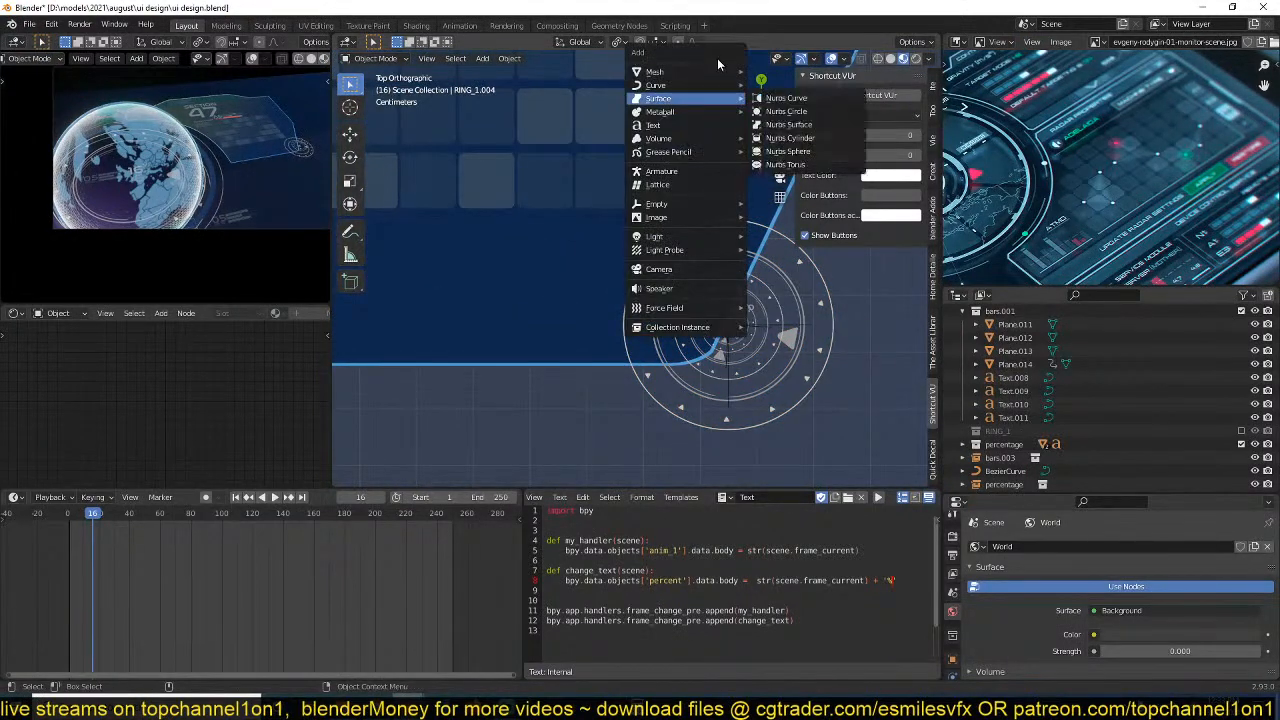
mouse_move(720, 69)
left_click(790, 100)
key("s")
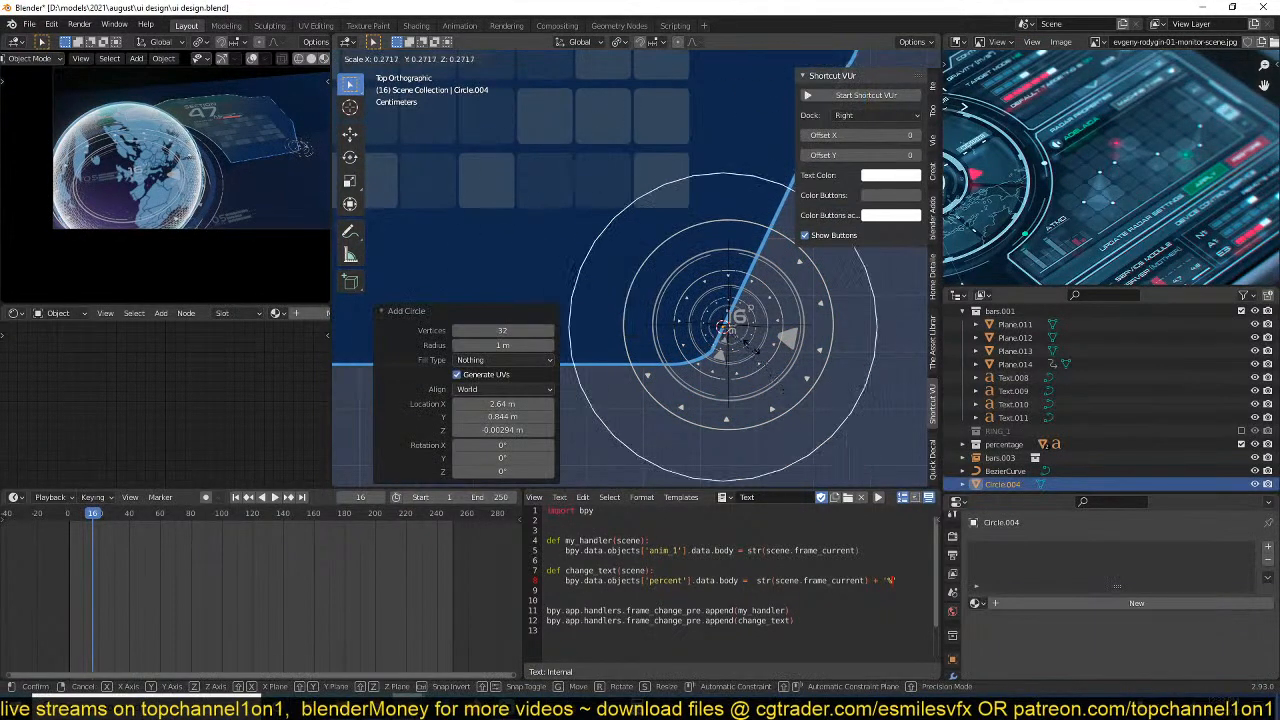
left_click(760, 344)
Align the new circle with the centre of the ring stack and scale it by about 0.814.
key("g")
left_click(804, 358)
key("s")
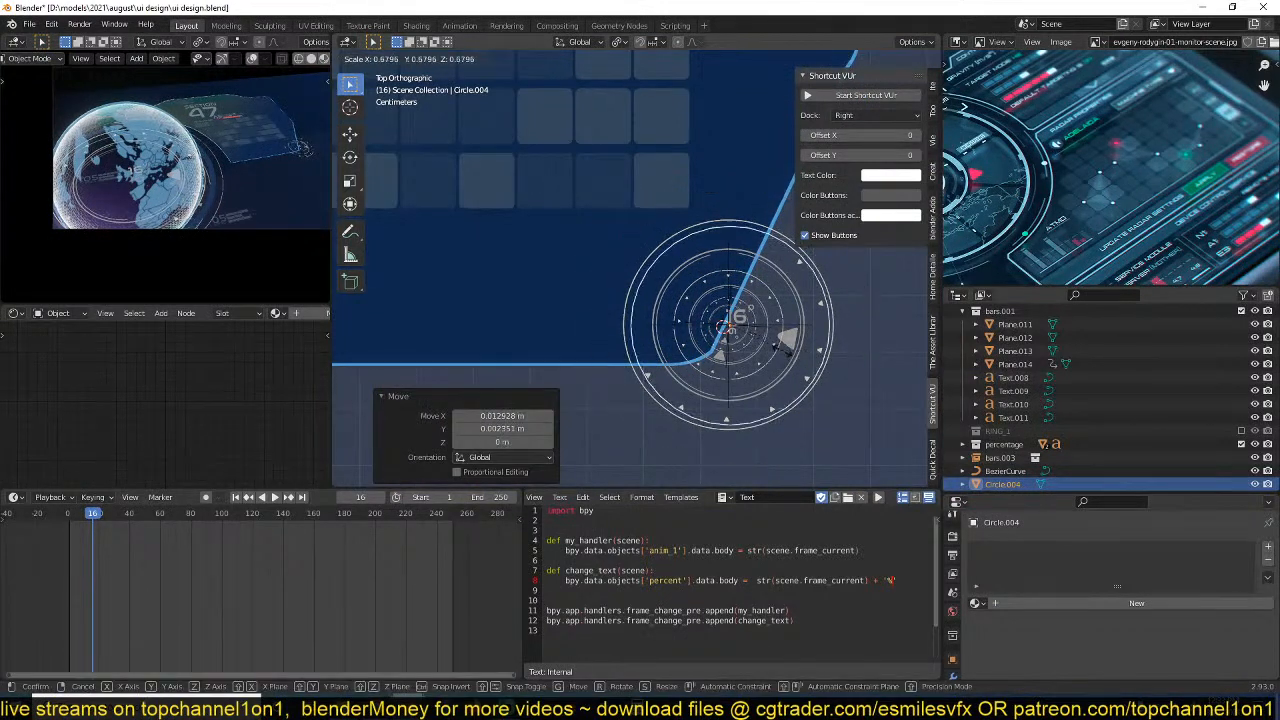
left_click(798, 358)
Turn the circle into a filled disc with the bluewish material, scaled by about 0.590 to fit inside the outer ring.
left_click(277, 313)
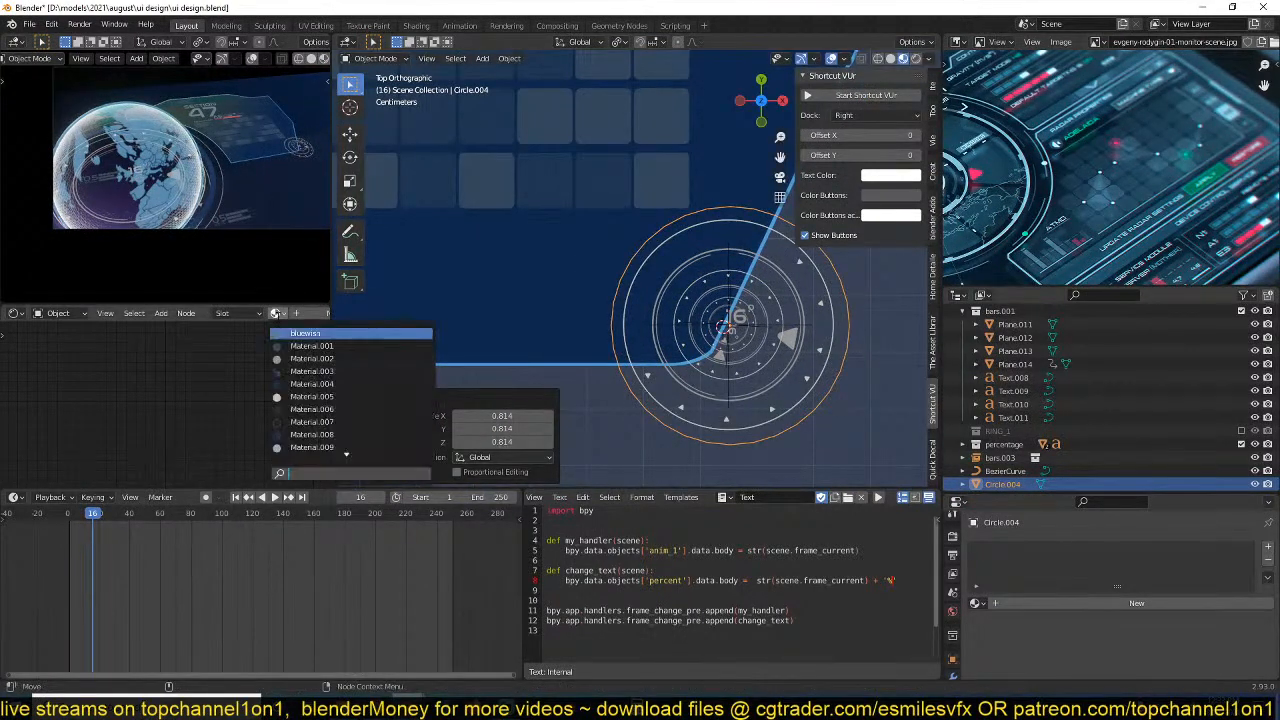
left_click(300, 333)
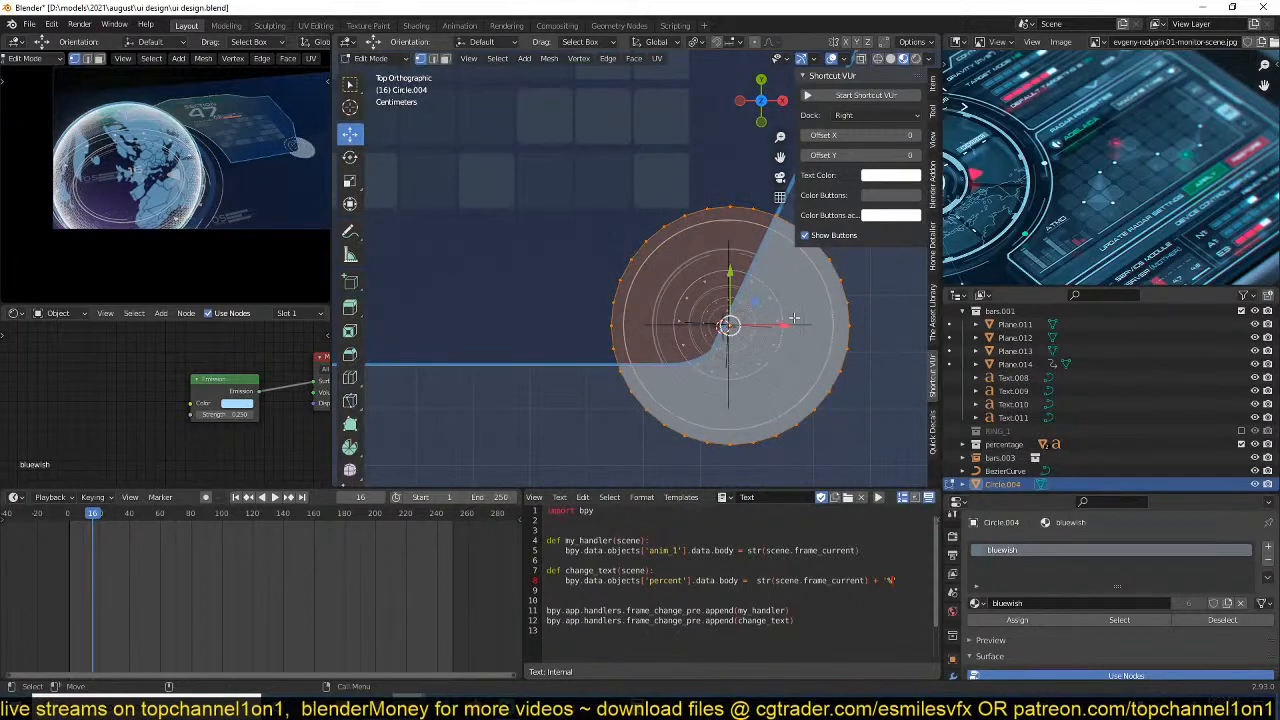
key("s")
left_click(800, 345)
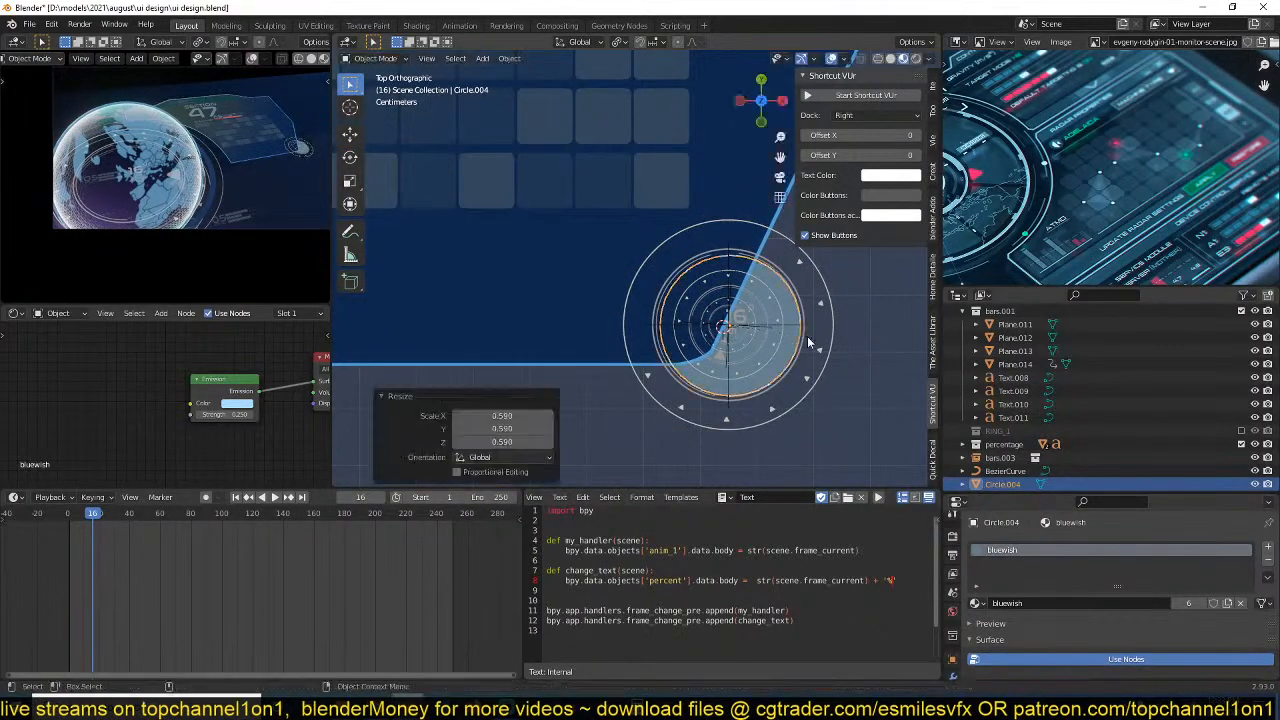
middle_click_drag(800, 345, 798, 347)
Play back the animation around the filled disc and save the file.
key("Tab")
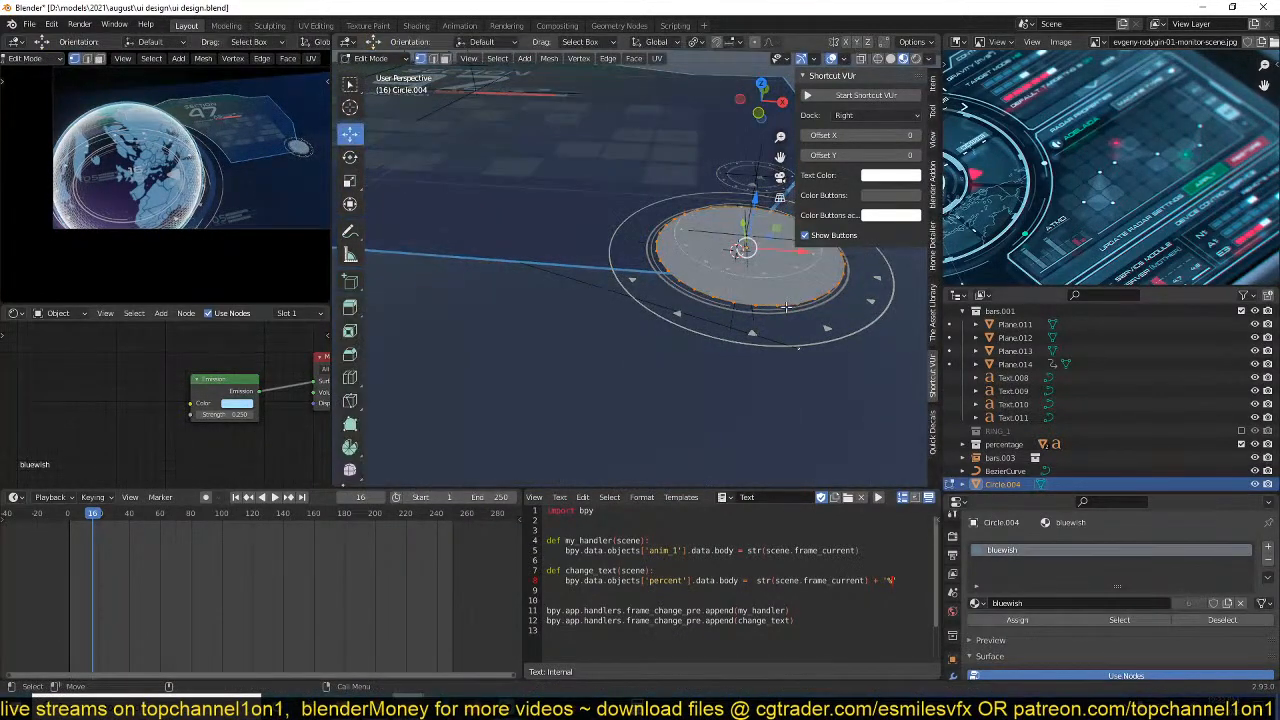
key("space")
key("space")
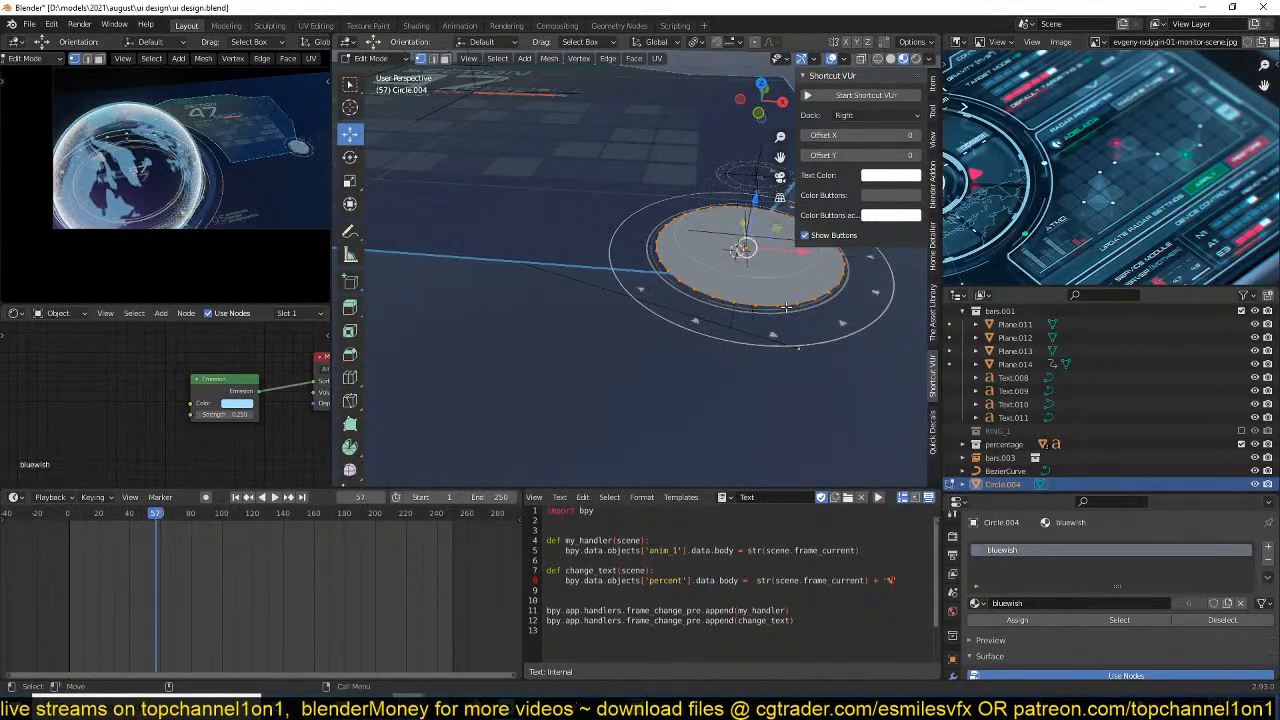
scroll(720, 322, "down", 9)
middle_click_drag(720, 322, 802, 324, "shift")
key("Tab")
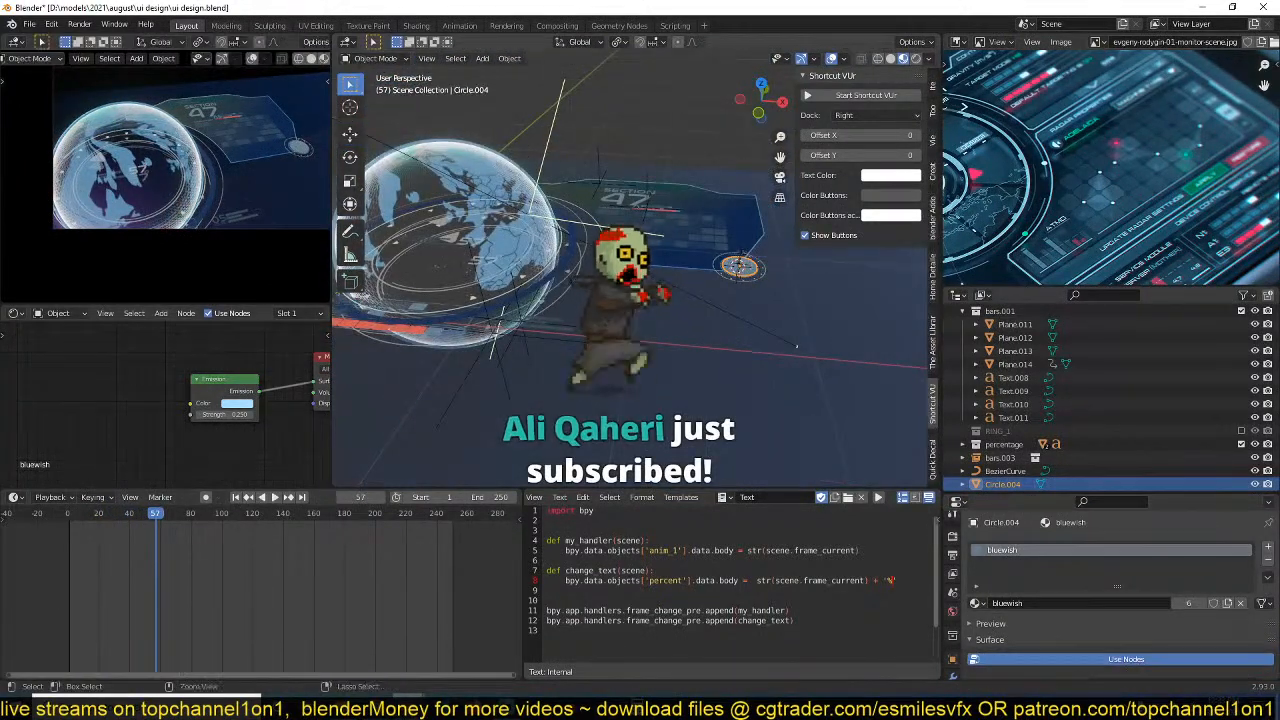
key("ctrl+s")
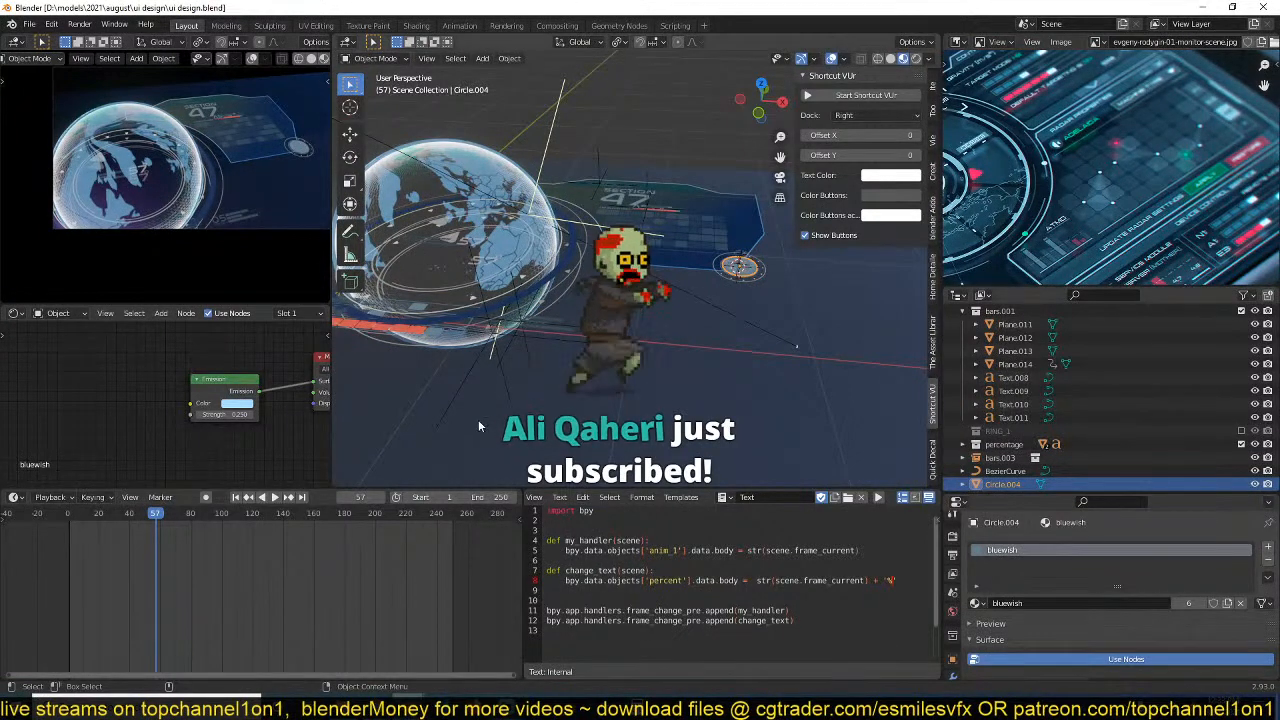
Select both spheres of the large globe and move them to a new collection named earth.
middle_click_drag(500, 407, 636, 408)
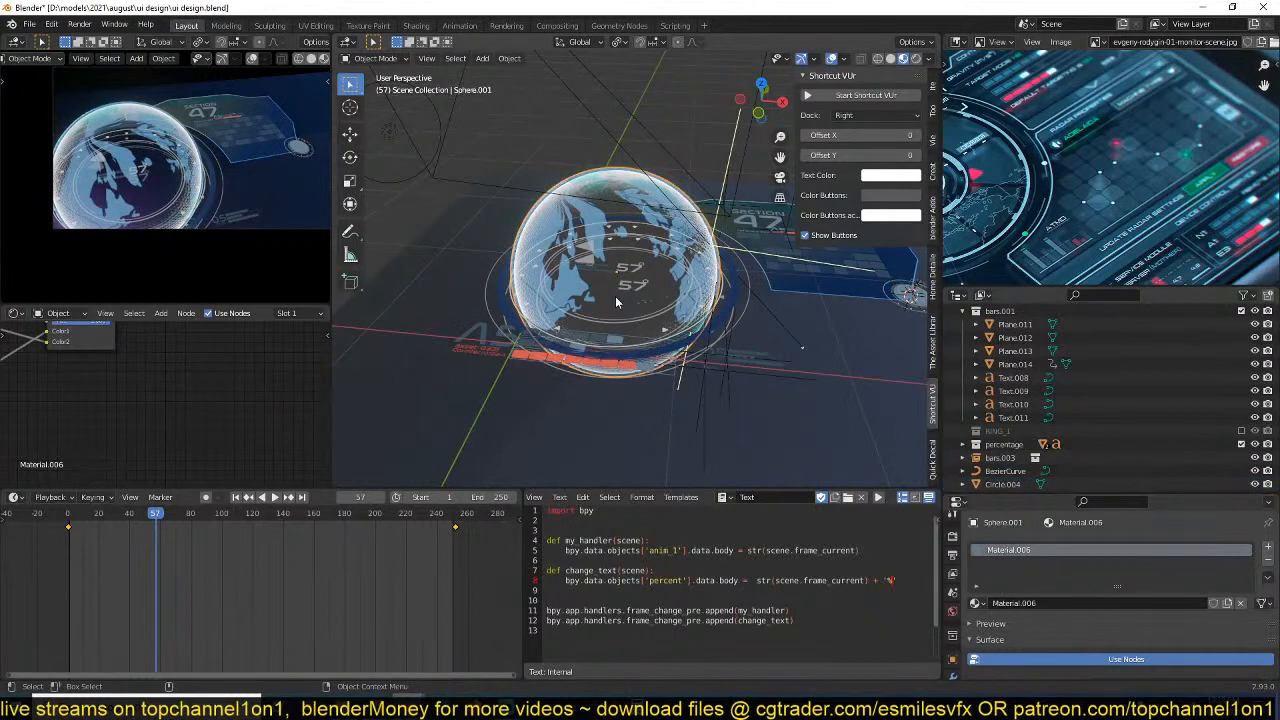
left_click(655, 312)
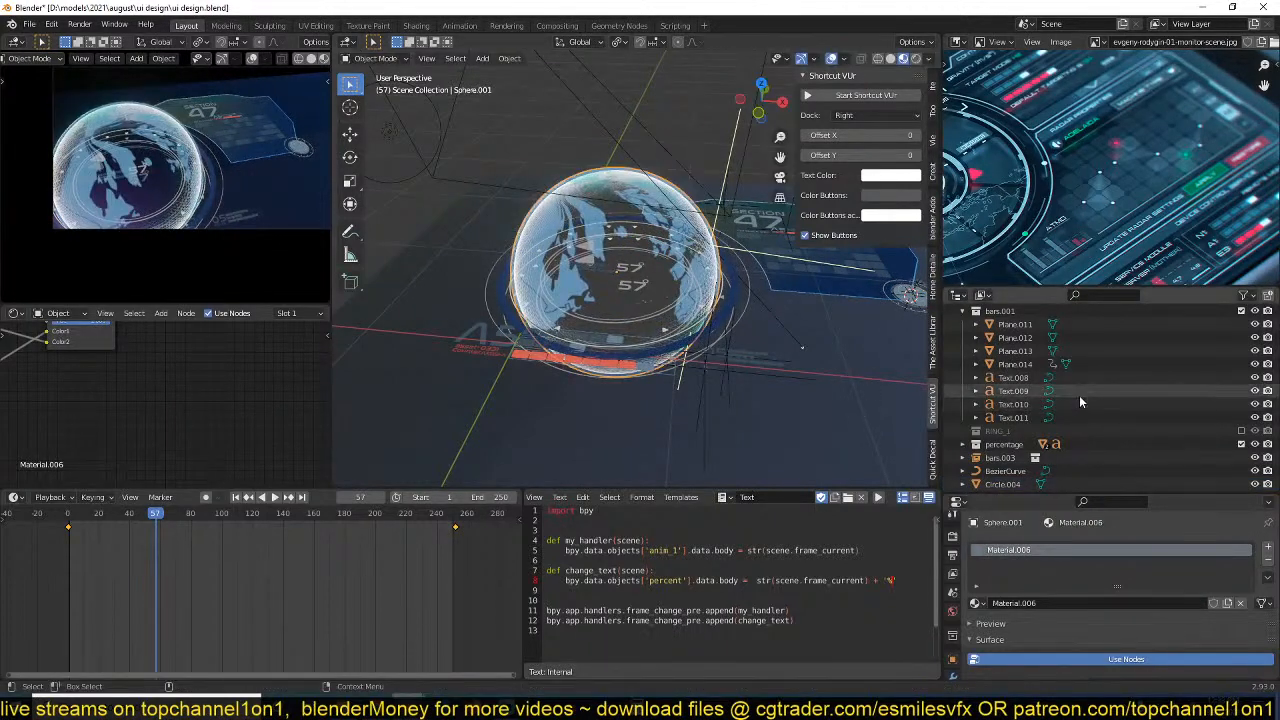
scroll(1079, 397, "down", 10)
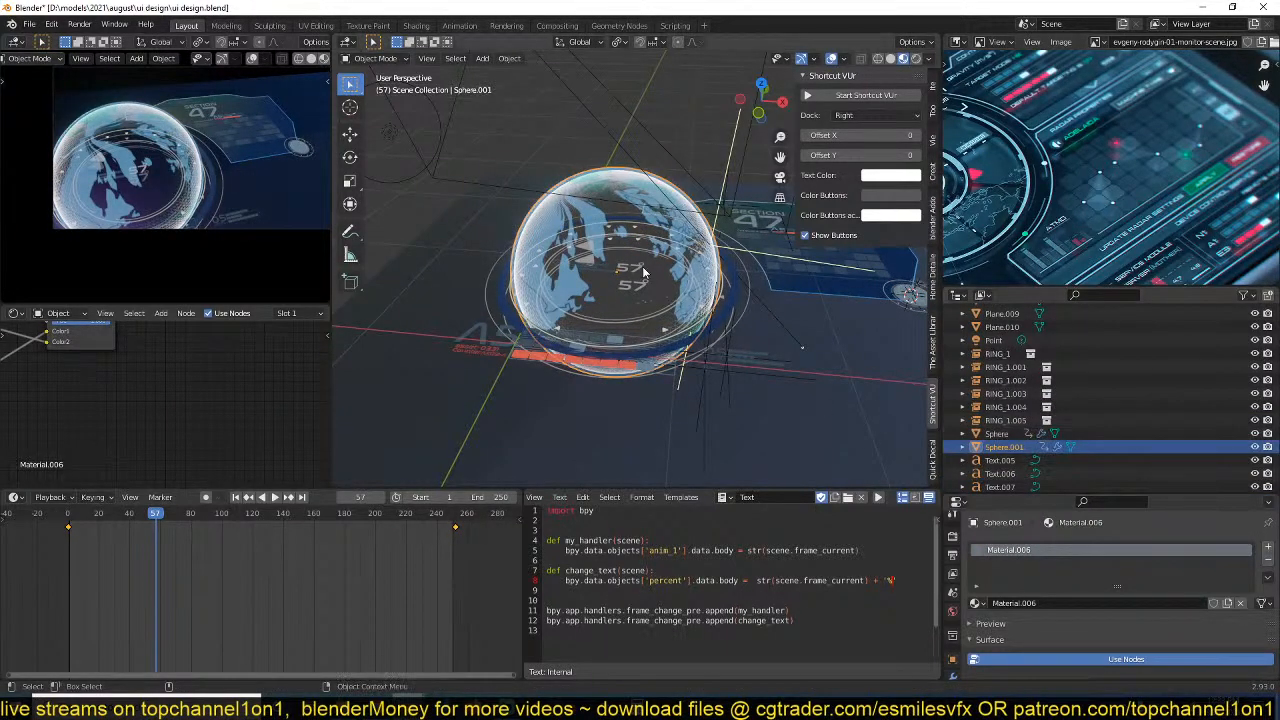
scroll(643, 272, "up", 1)
left_click(993, 435, "shift")
key("g")
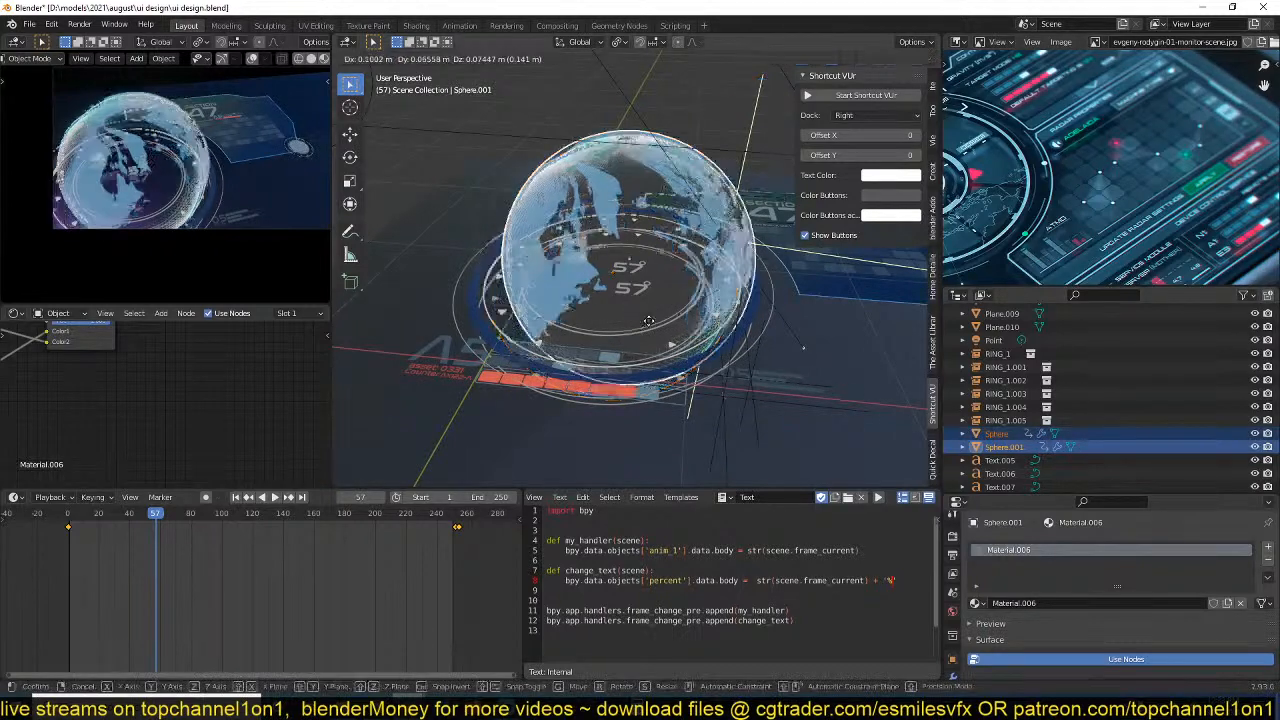
left_click(593, 301)
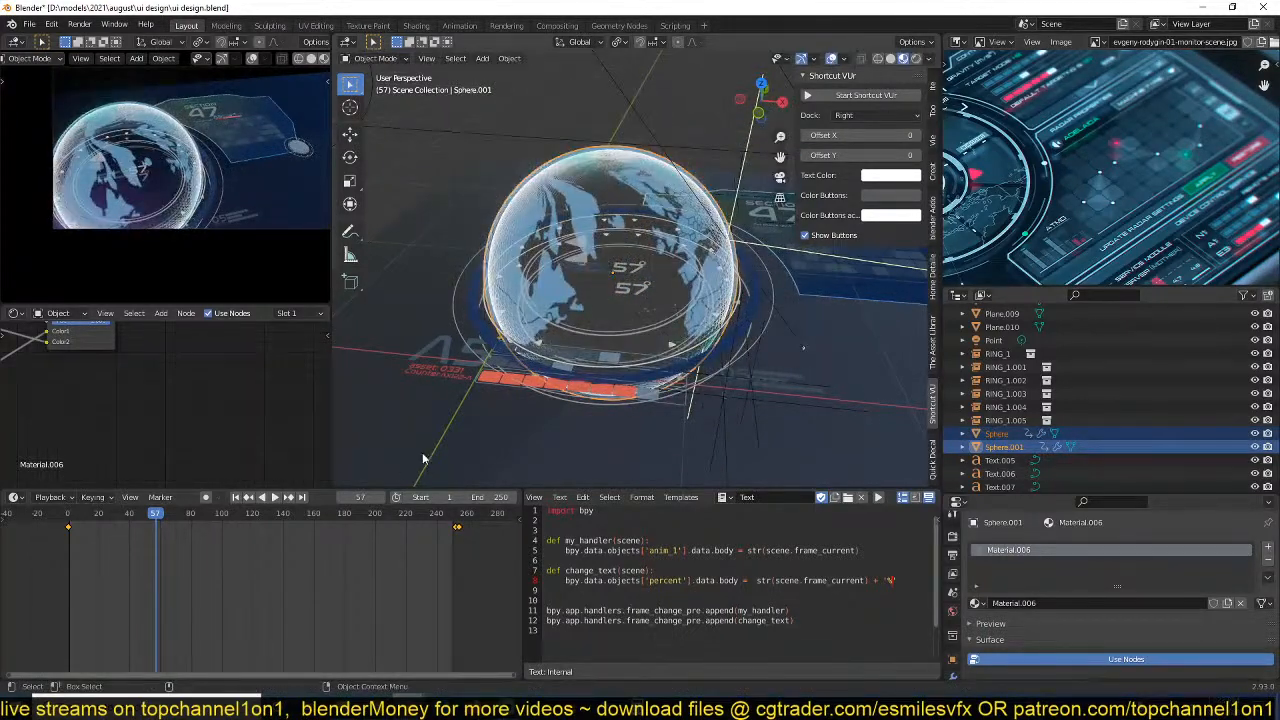
key("m")
left_click(720, 342)
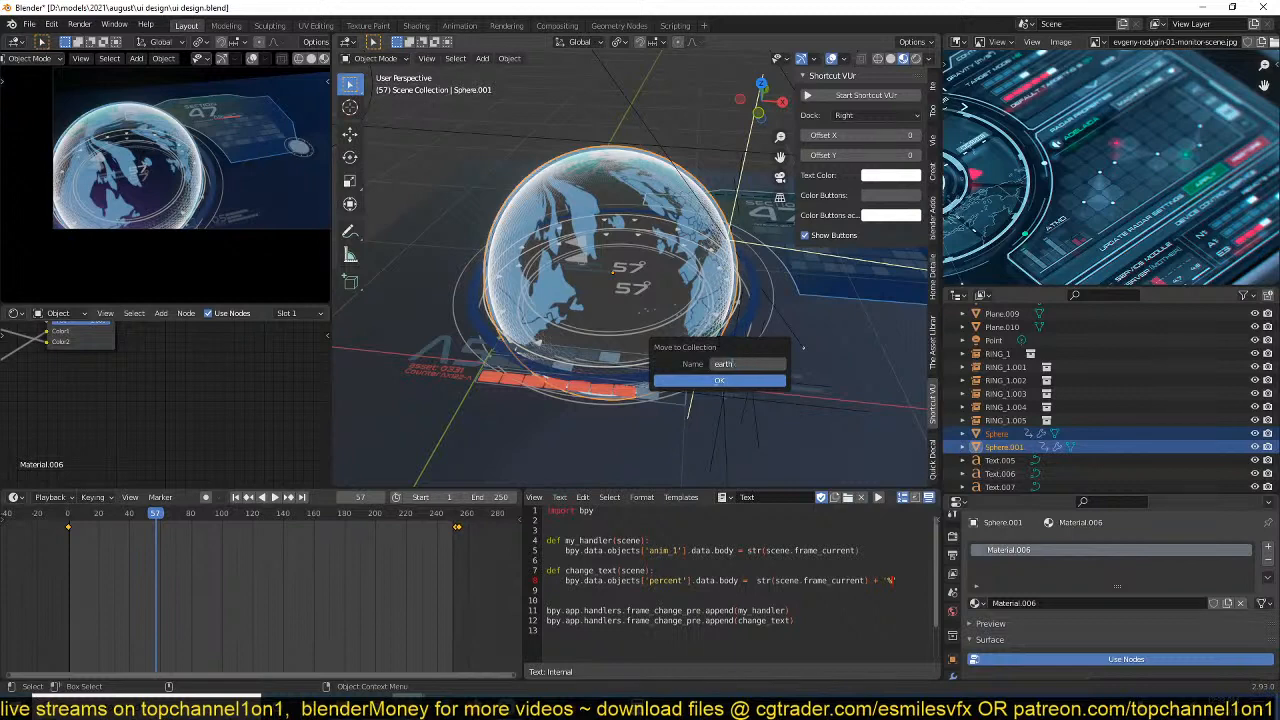
left_click(740, 382)
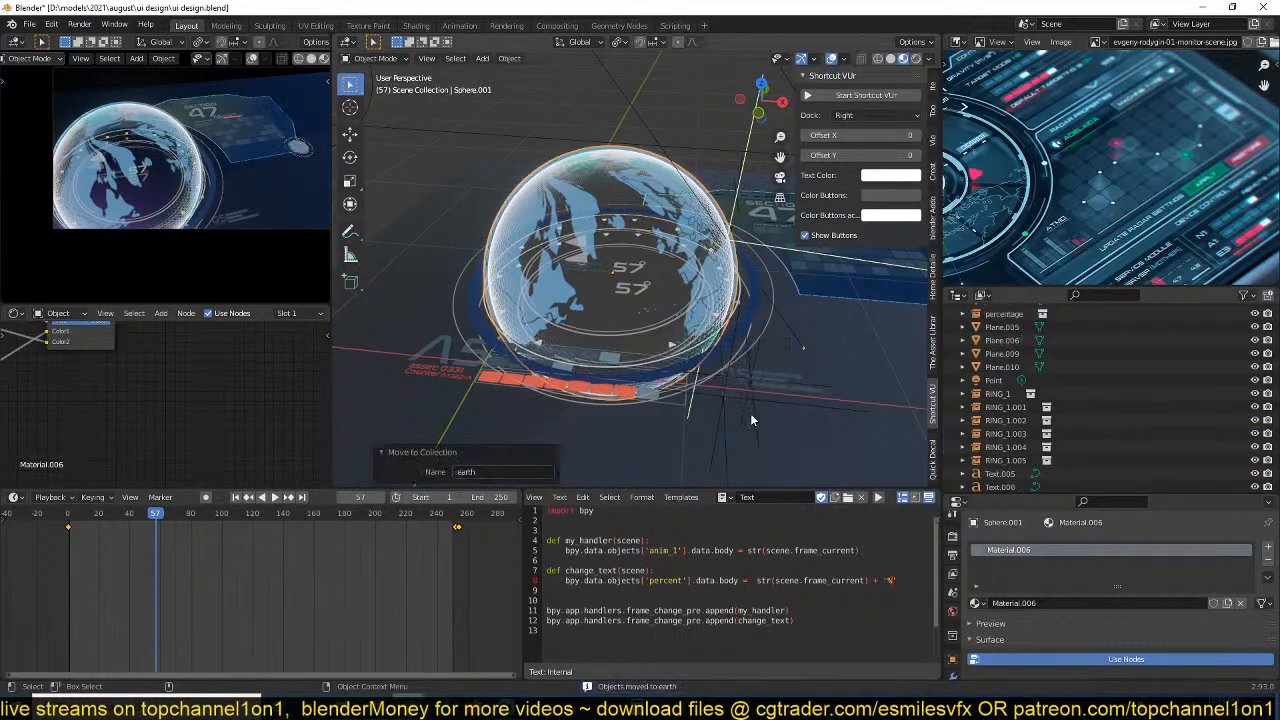
Add a collection instance of earth at the ring stack on the Section 47 panel's corner.
scroll(750, 414, "down", 3)
key("KP_7")
middle_click_drag(750, 414, 616, 436, "shift")
scroll(699, 343, "up", 4)
scroll(699, 347, "up", 2)
middle_click_drag(699, 347, 602, 354, "shift")
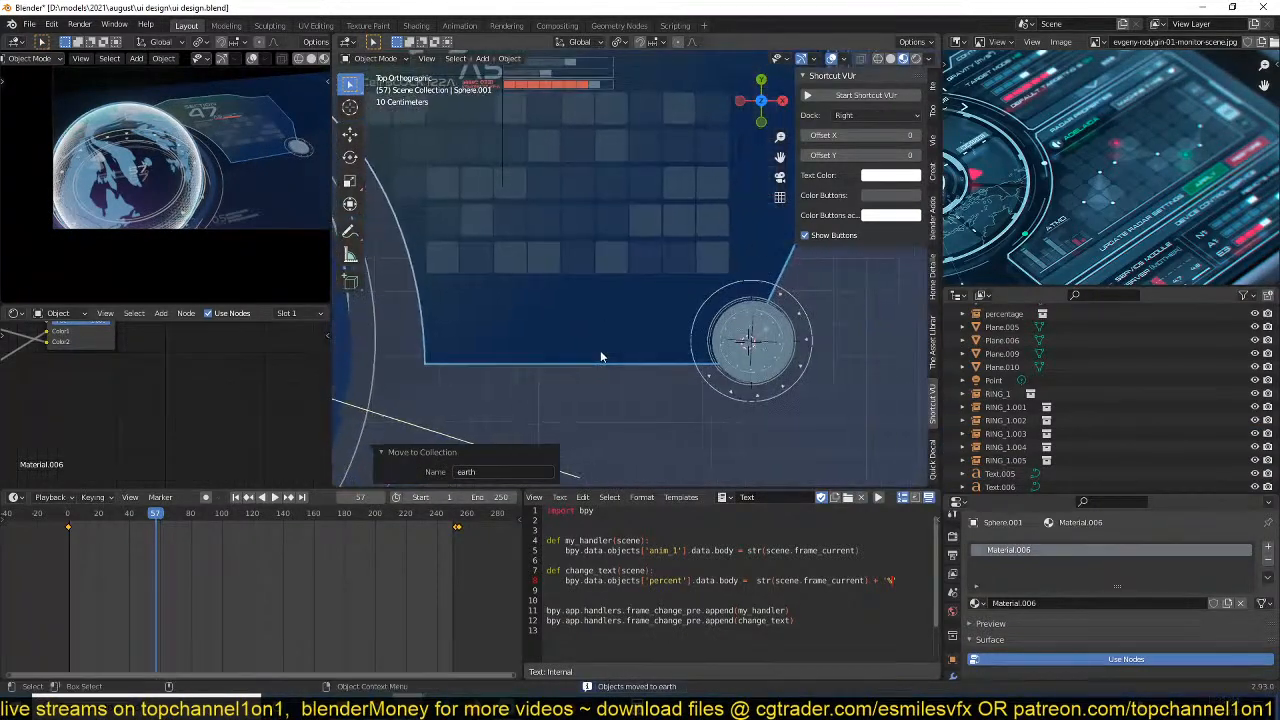
key("alt+a")
key("shift+a")
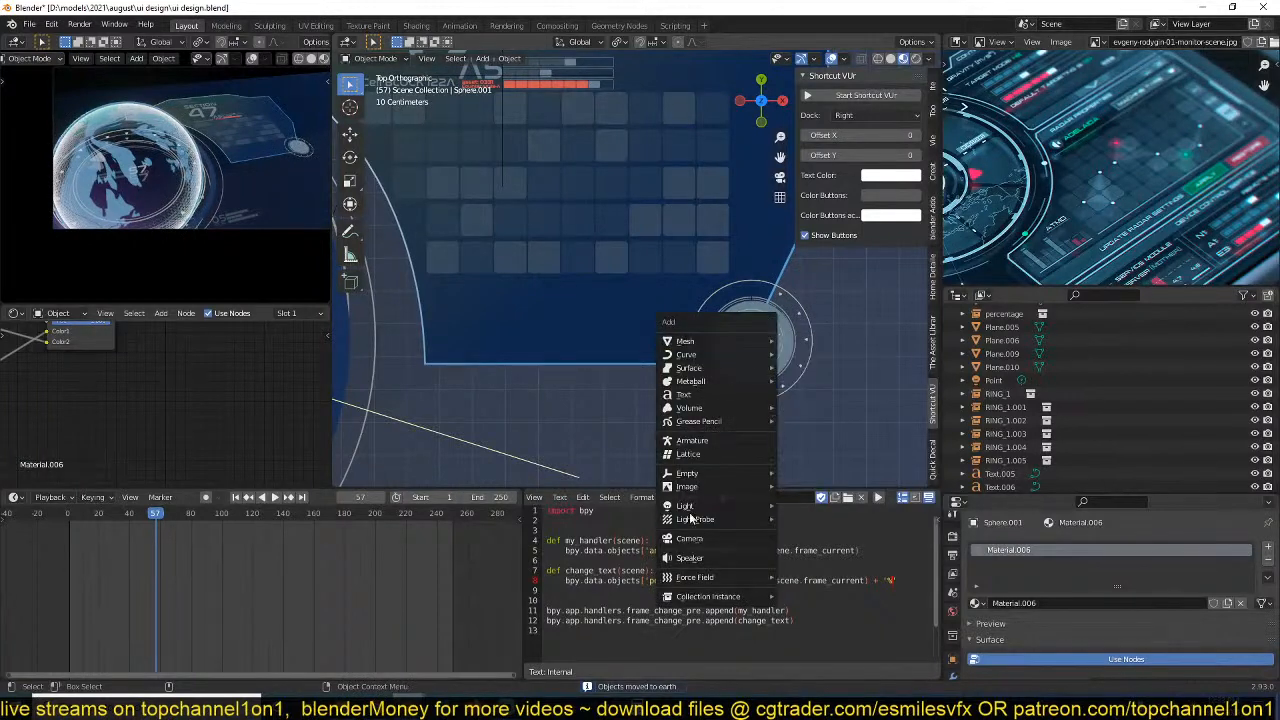
mouse_move(693, 598)
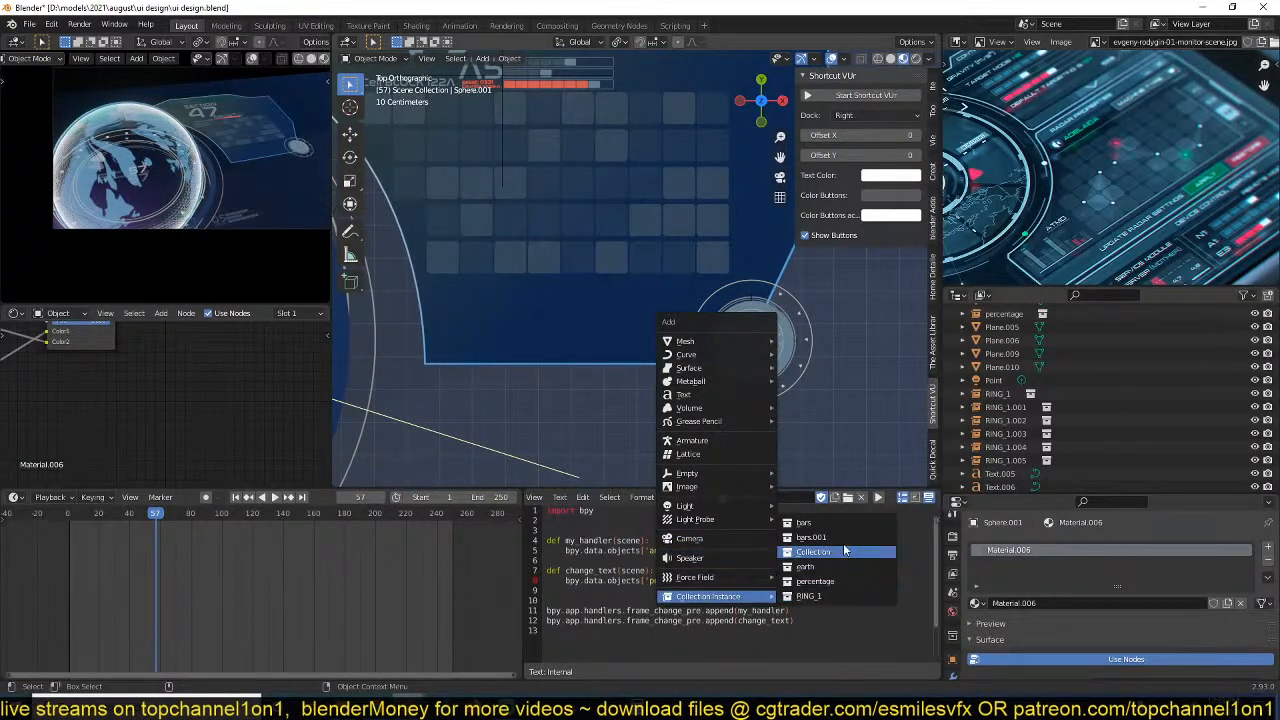
left_click(831, 577)
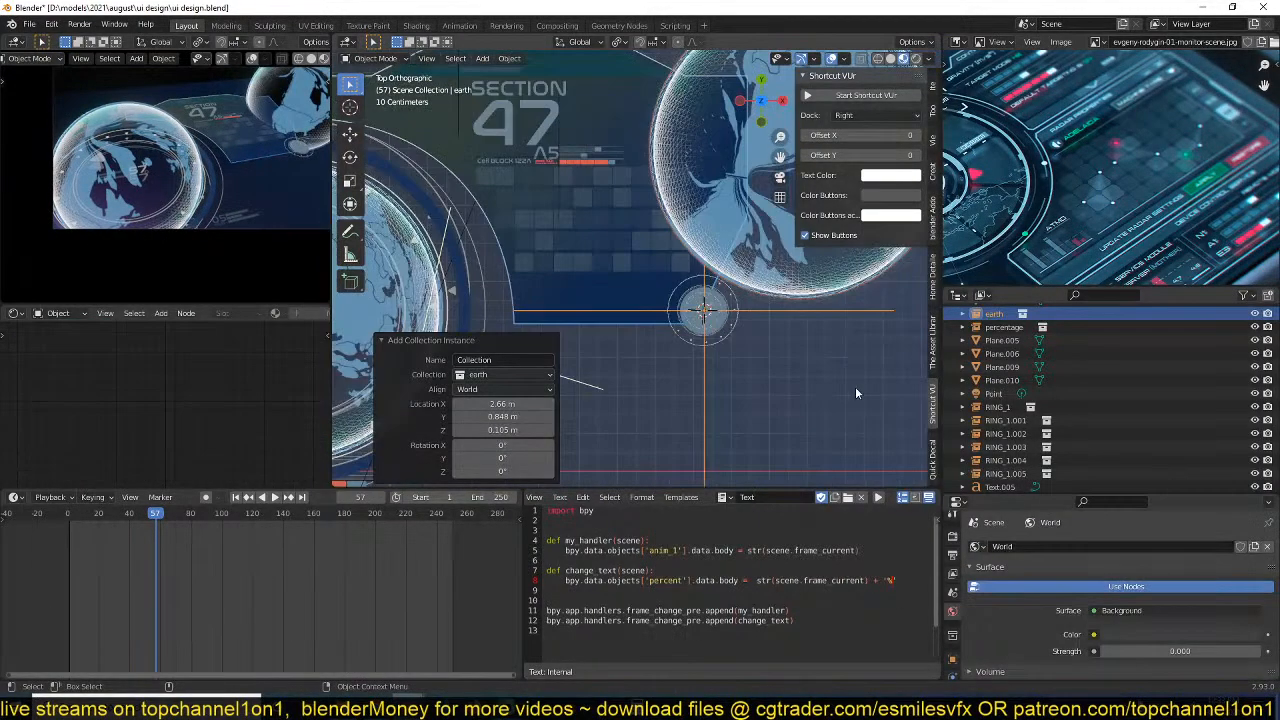
Scale the earth instance by about 0.372 and again by about 0.314 so it is smaller than the disc.
key("s")
left_click(810, 337)
middle_click_drag(809, 336, 688, 365, "shift")
key("s")
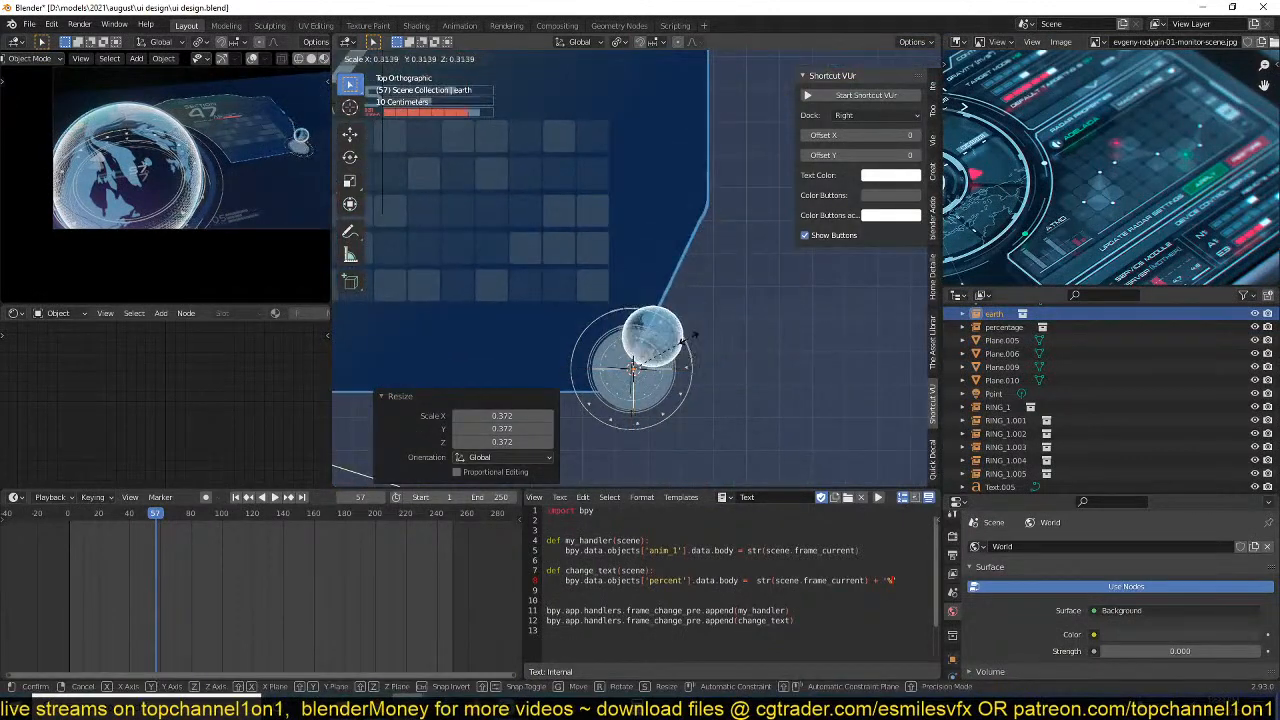
left_click(650, 368)
Move the small earth instance over the disc and raise it along Z so it floats above the rings.
scroll(723, 430, "up", 3)
middle_click_drag(730, 420, 690, 219, "shift")
key("g")
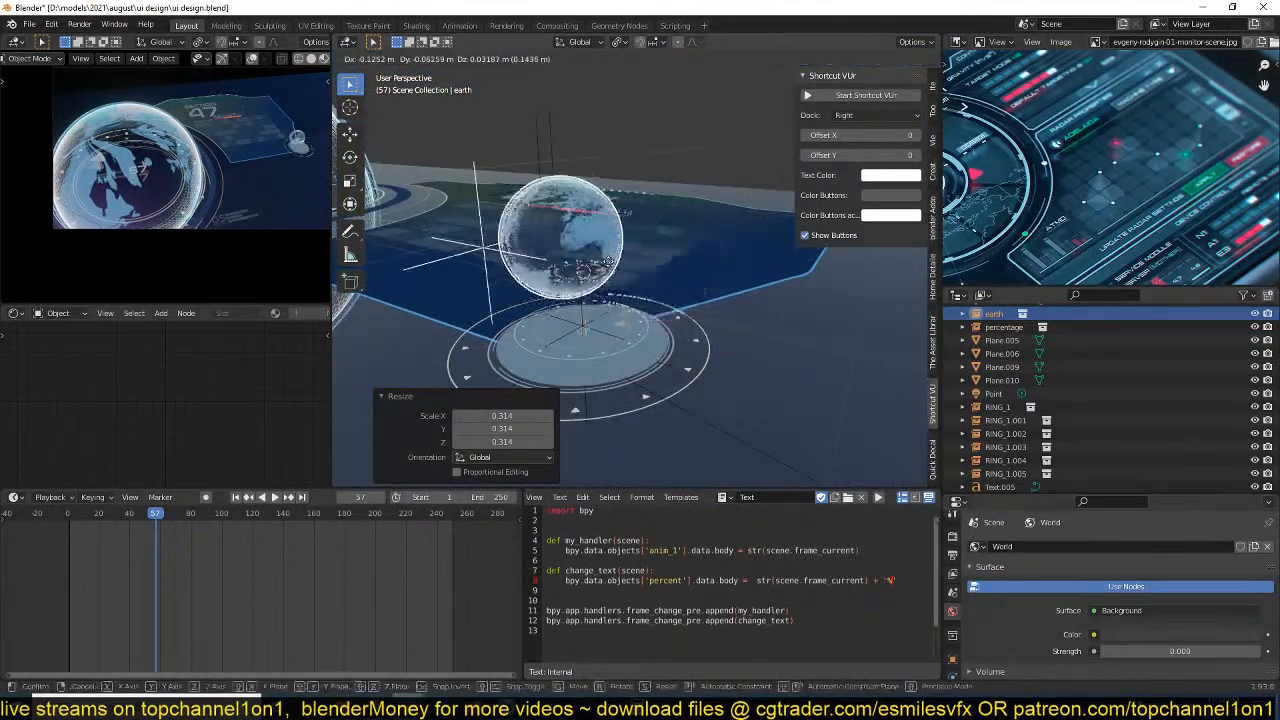
left_click(631, 291)
middle_click_drag(640, 294, 690, 243)
key("g")
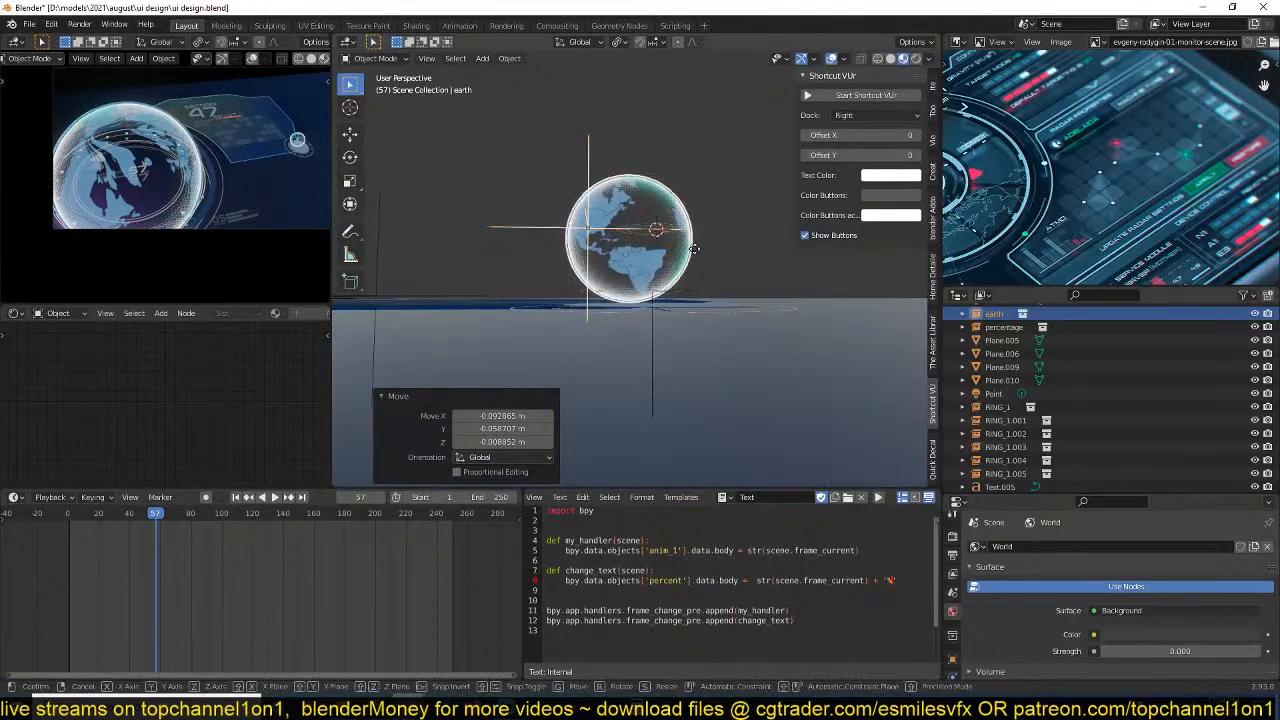
key("z")
left_click(714, 215)
key("g")
left_click(724, 220)
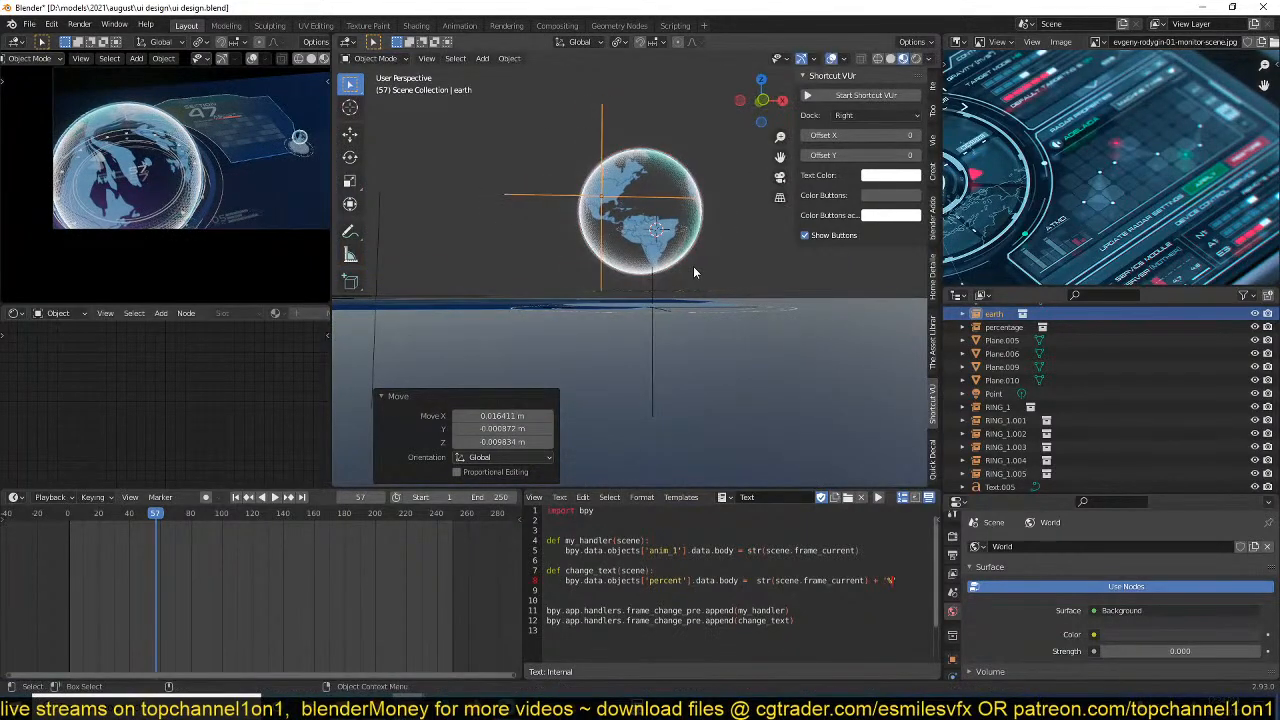
Raise the small RING_1.004 ring group about 0.0156 m along Z and scale it by about 1.55.
left_click(707, 300)
middle_click_drag(707, 297, 703, 303)
left_click(702, 300)
key("g")
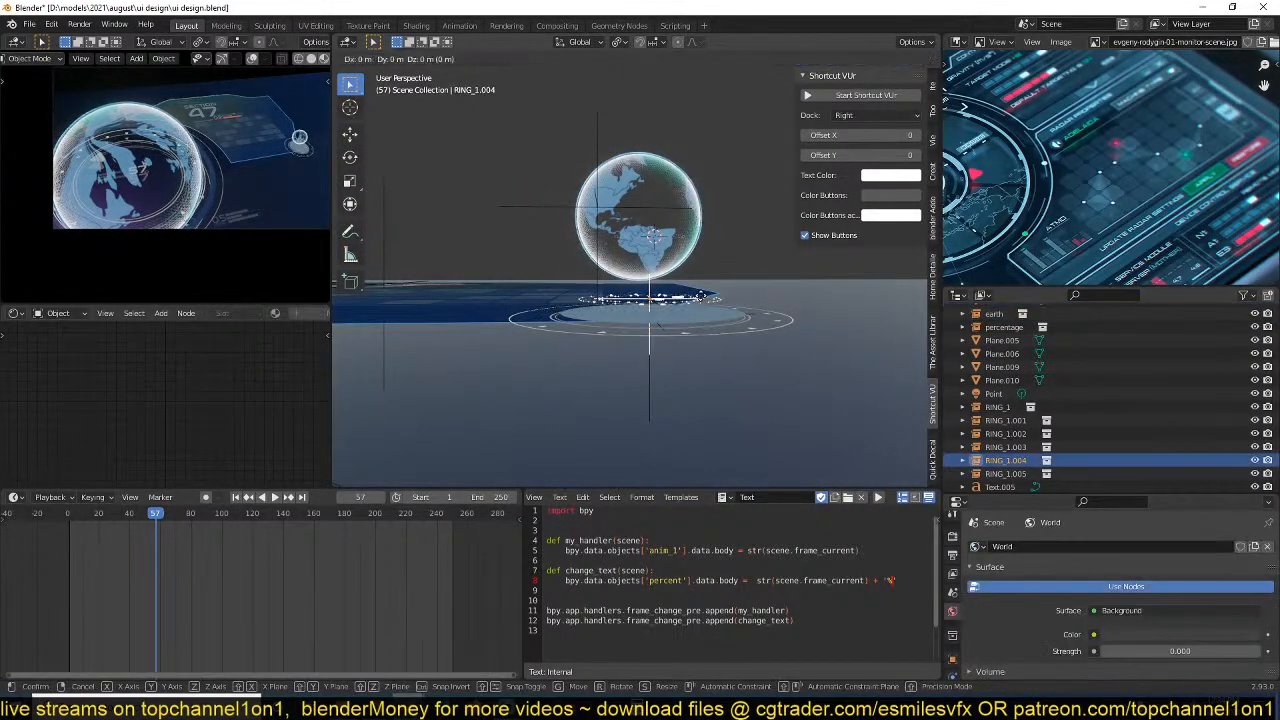
key("z")
left_click(704, 289)
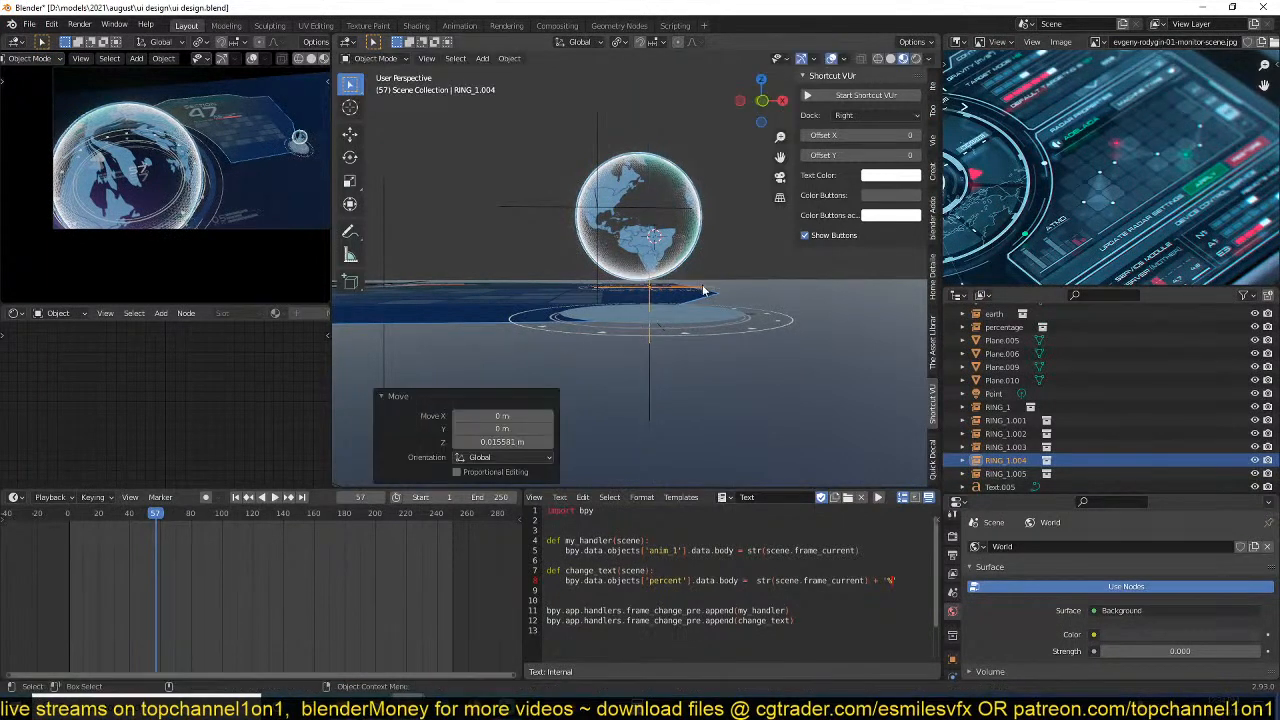
key("s")
left_click(748, 308)
Duplicate the enlarged ring group three times upward along Z, offsetting the first copy about 0.046 m and the last about 0.058 m.
key("shift+d")
key("z")
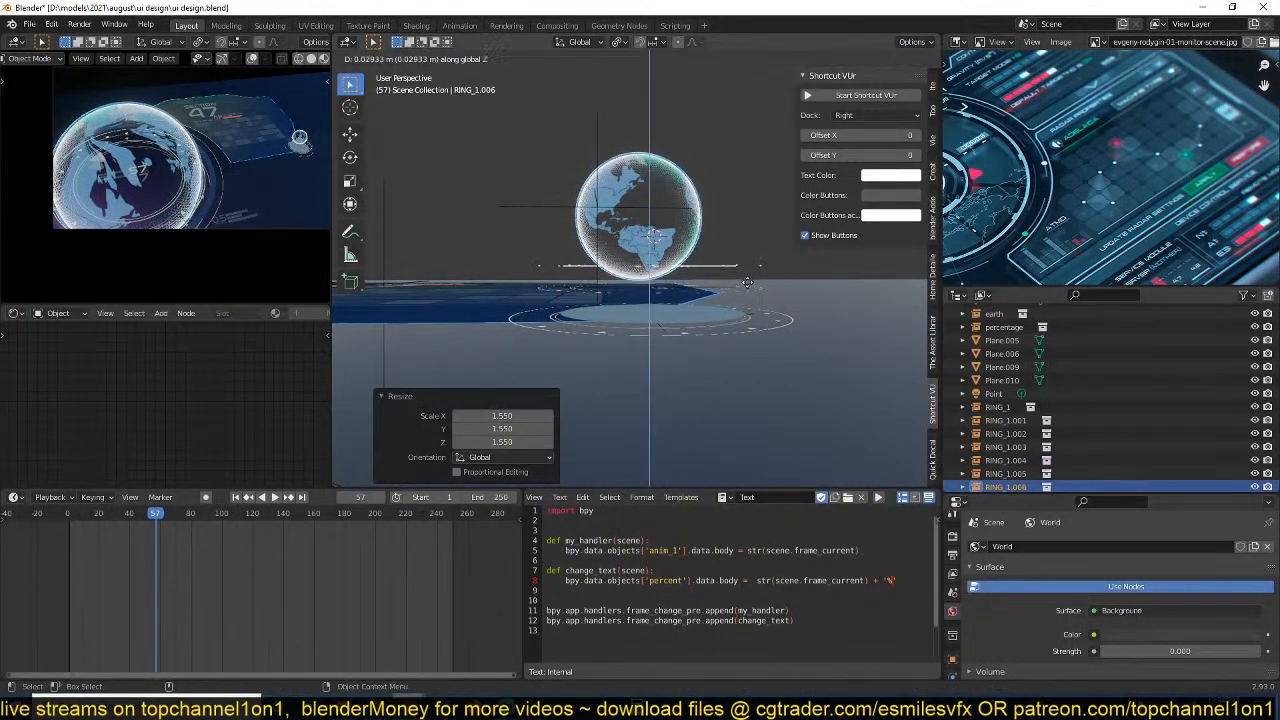
left_click(742, 270)
key("shift+d")
key("z")
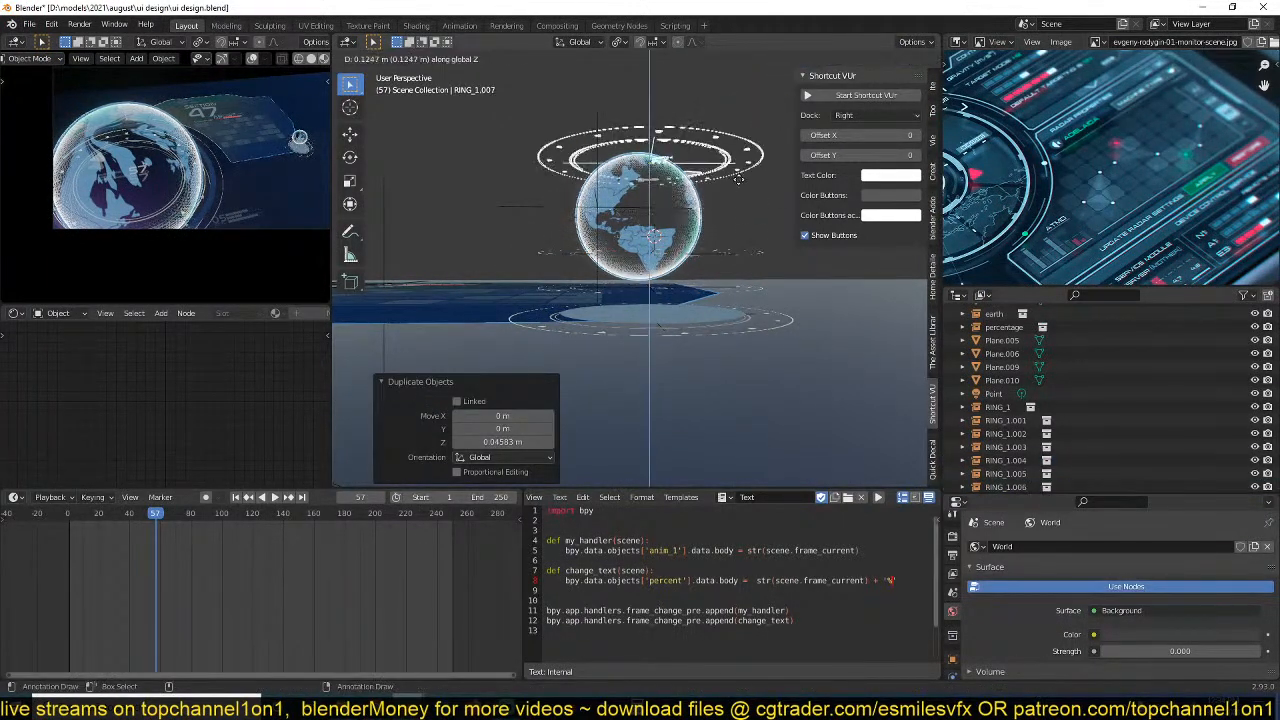
left_click(733, 200)
key("shift+d")
key("z")
left_click(732, 161)
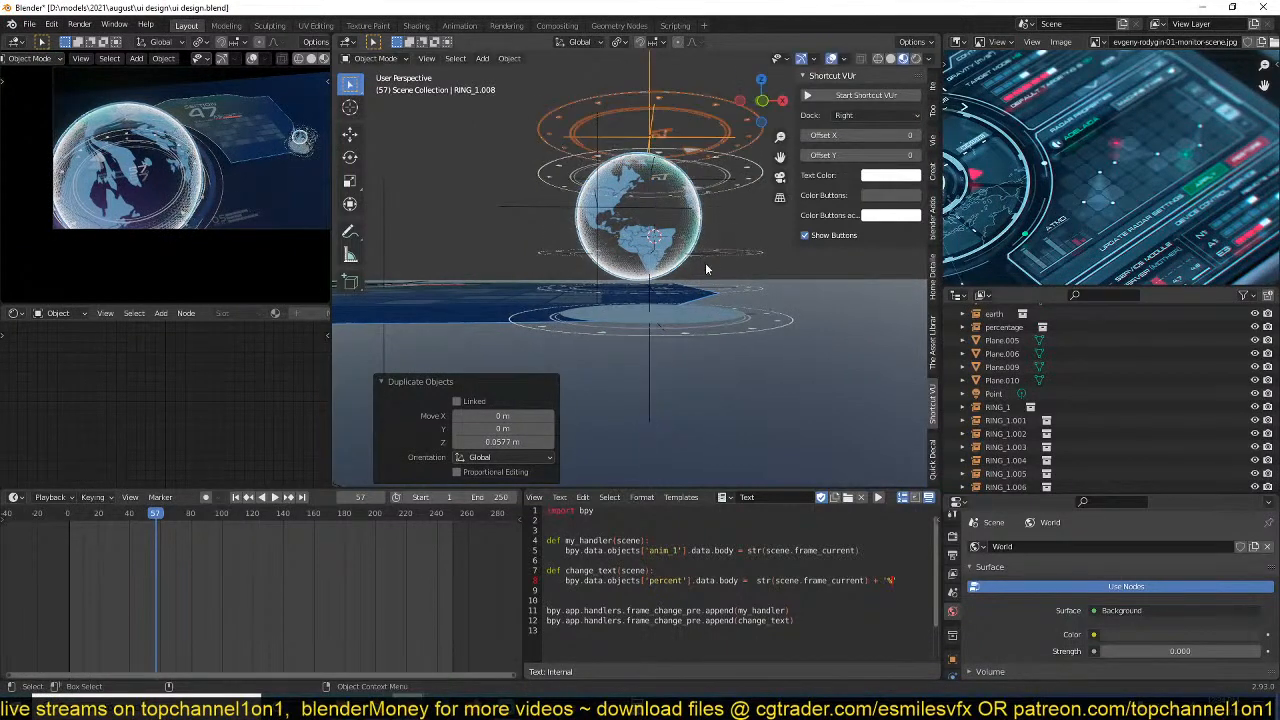
Play the animation around the small globe and rotate the topmost ring copy from the top view.
scroll(707, 268, "down", 2)
middle_click_drag(707, 270, 717, 317)
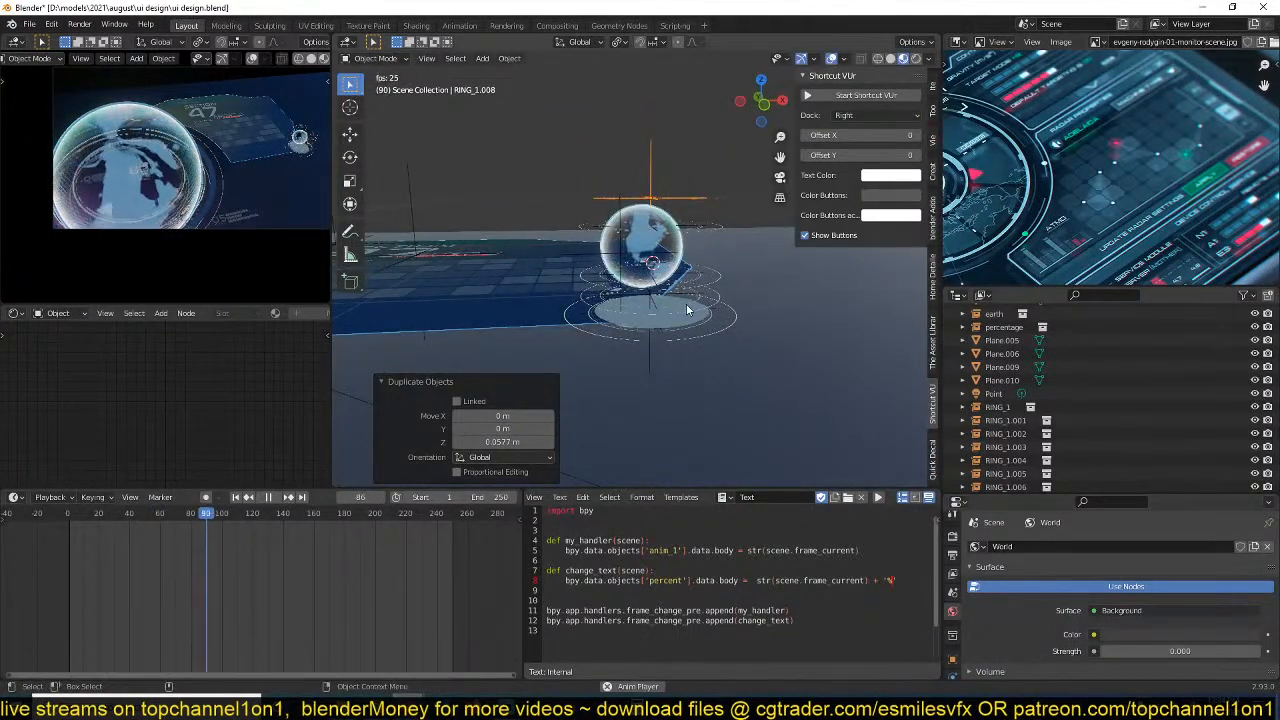
key("KP_7")
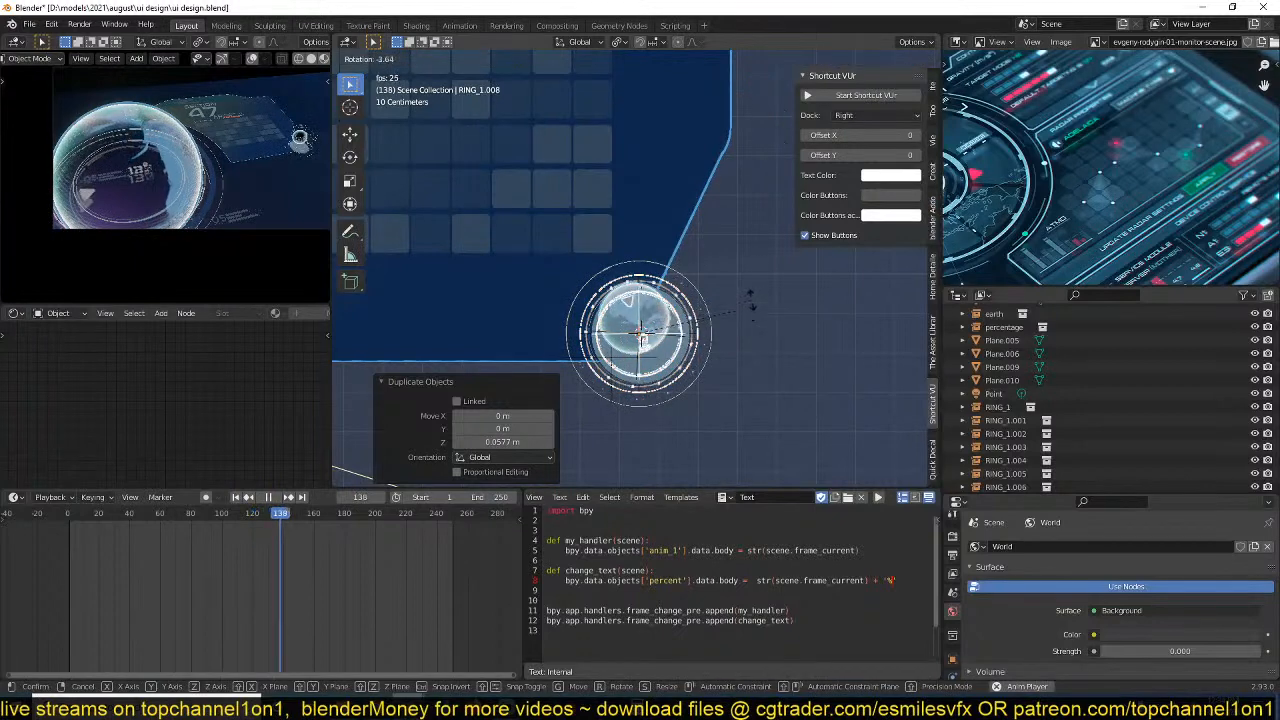
key("space")
left_click(685, 342)
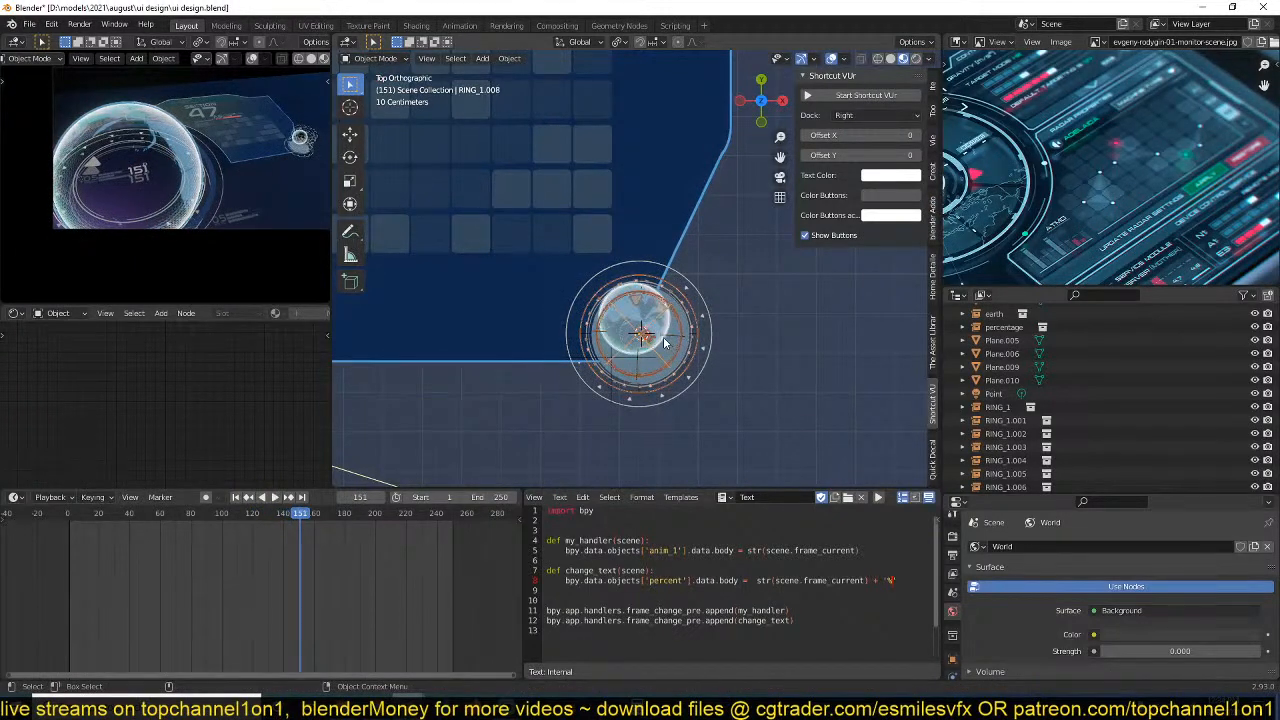
Select the small earth instance and move it about 0.05 m in the top view to centre it within the rings.
left_click(653, 325)
left_click(650, 321)
left_click(648, 309)
key("g")
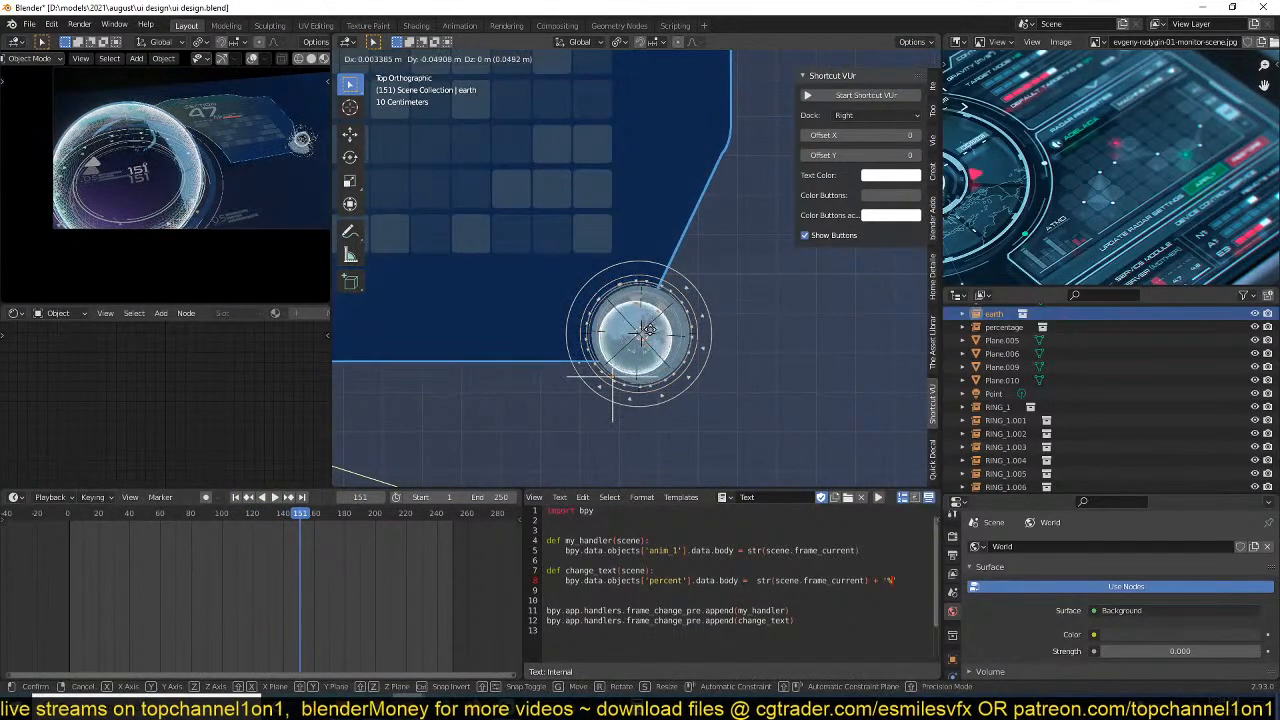
left_click(658, 334)
left_click(678, 343)
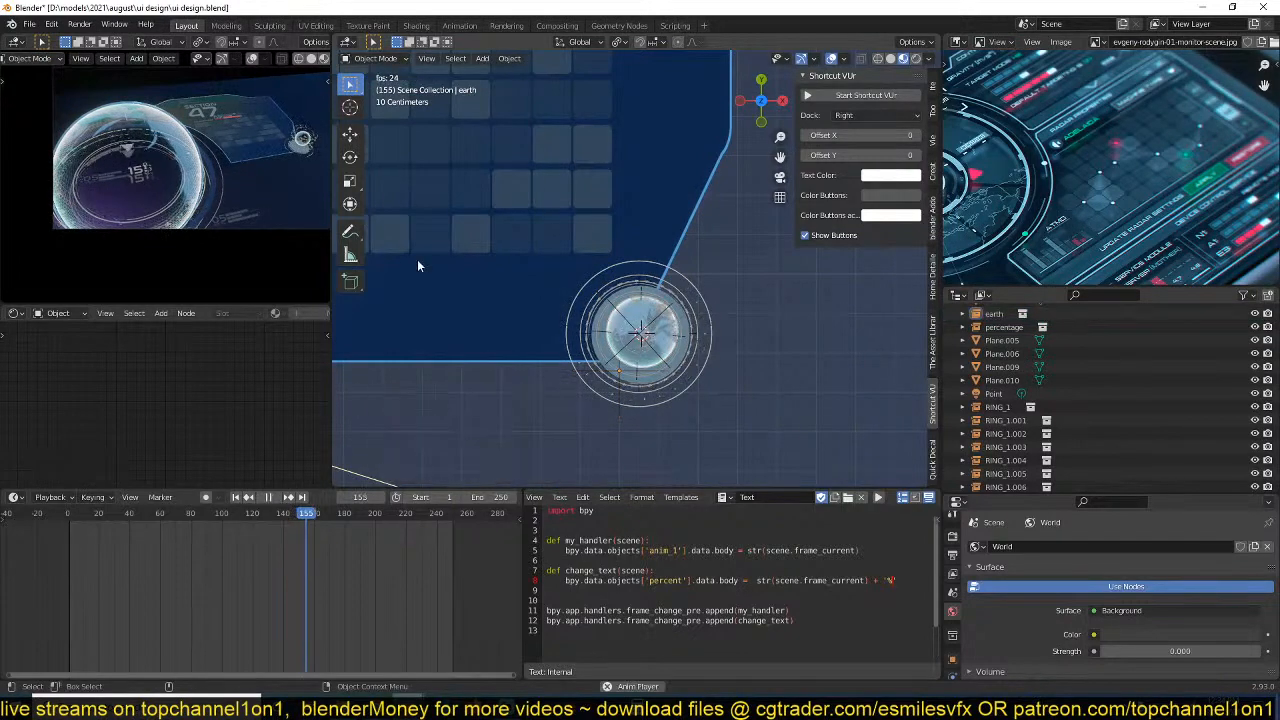
Play back the animation in the maximized camera view and save the file.
key("ctrl+alt+space")
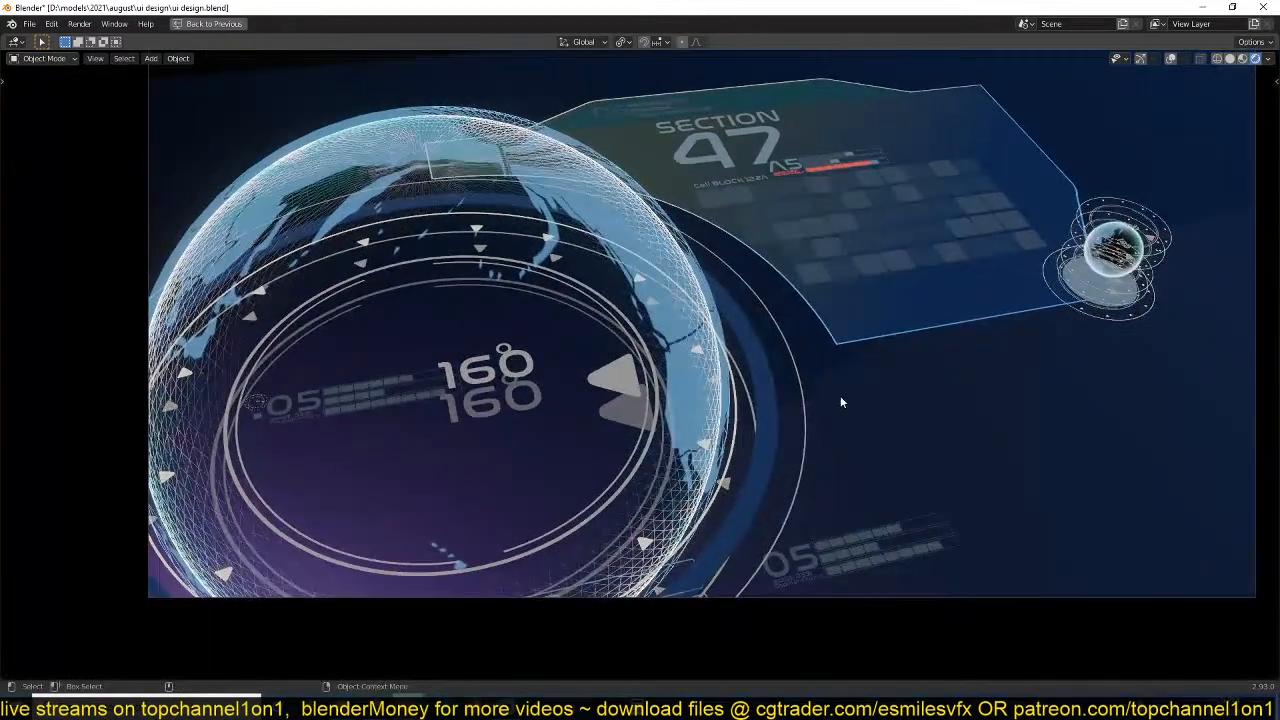
key("space")
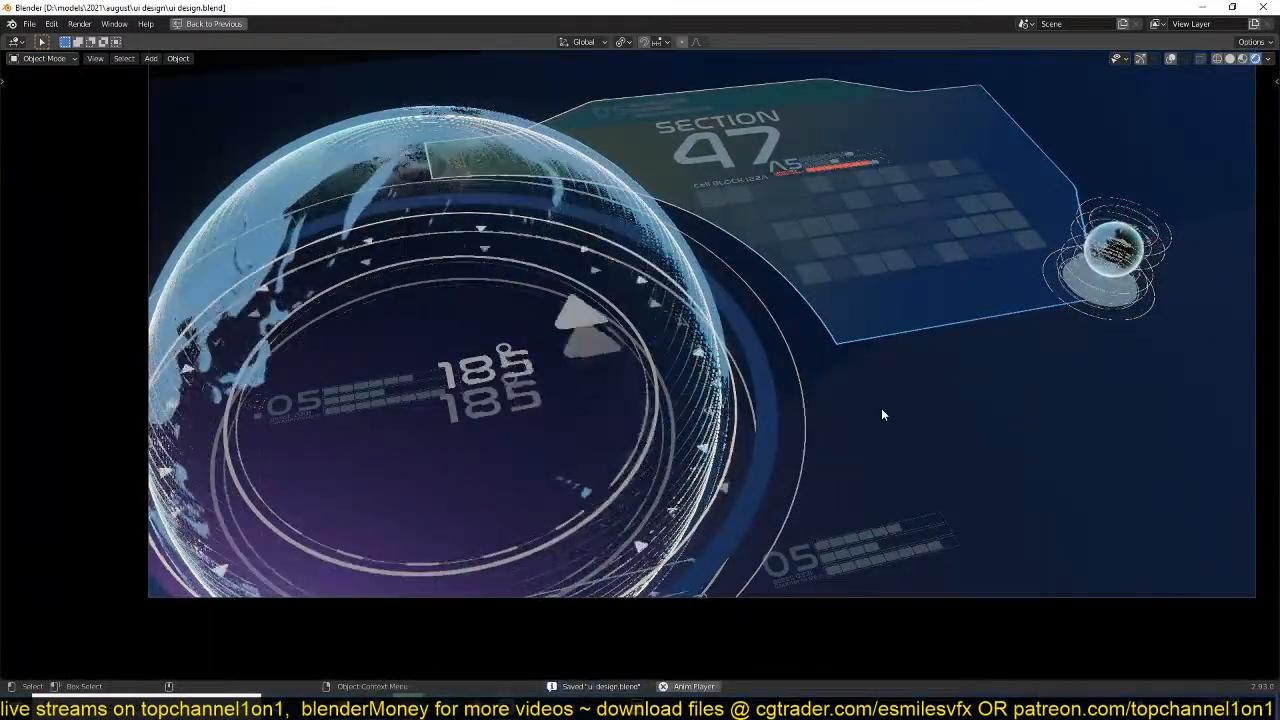
key("space")
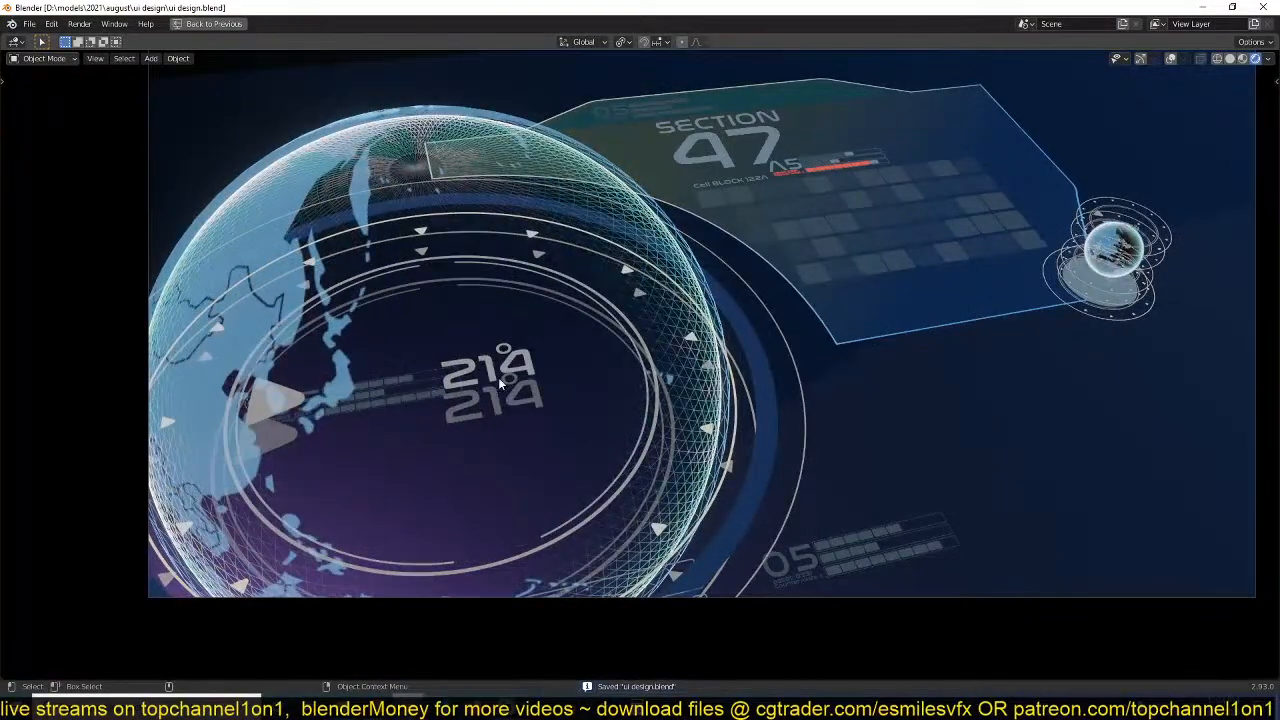
key("ctrl+alt+space")
middle_click_drag(502, 380, 517, 310)
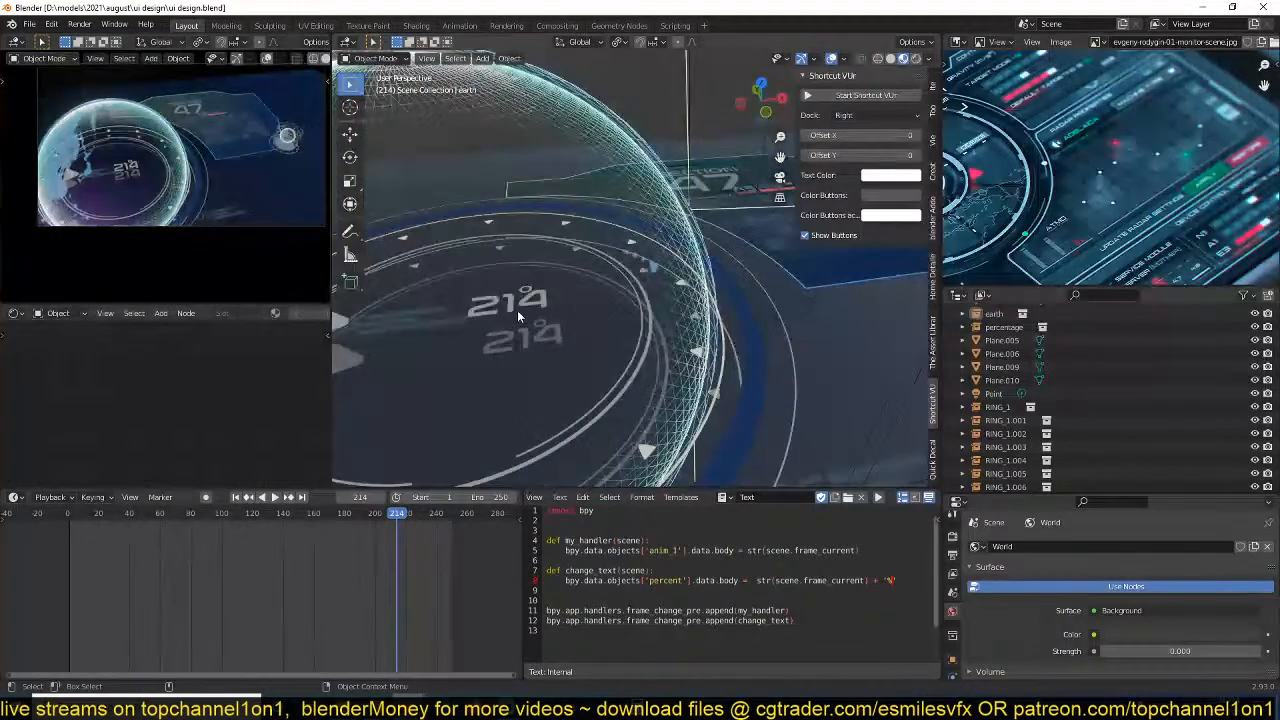
left_click(520, 308)
left_click(690, 328)
key("g")
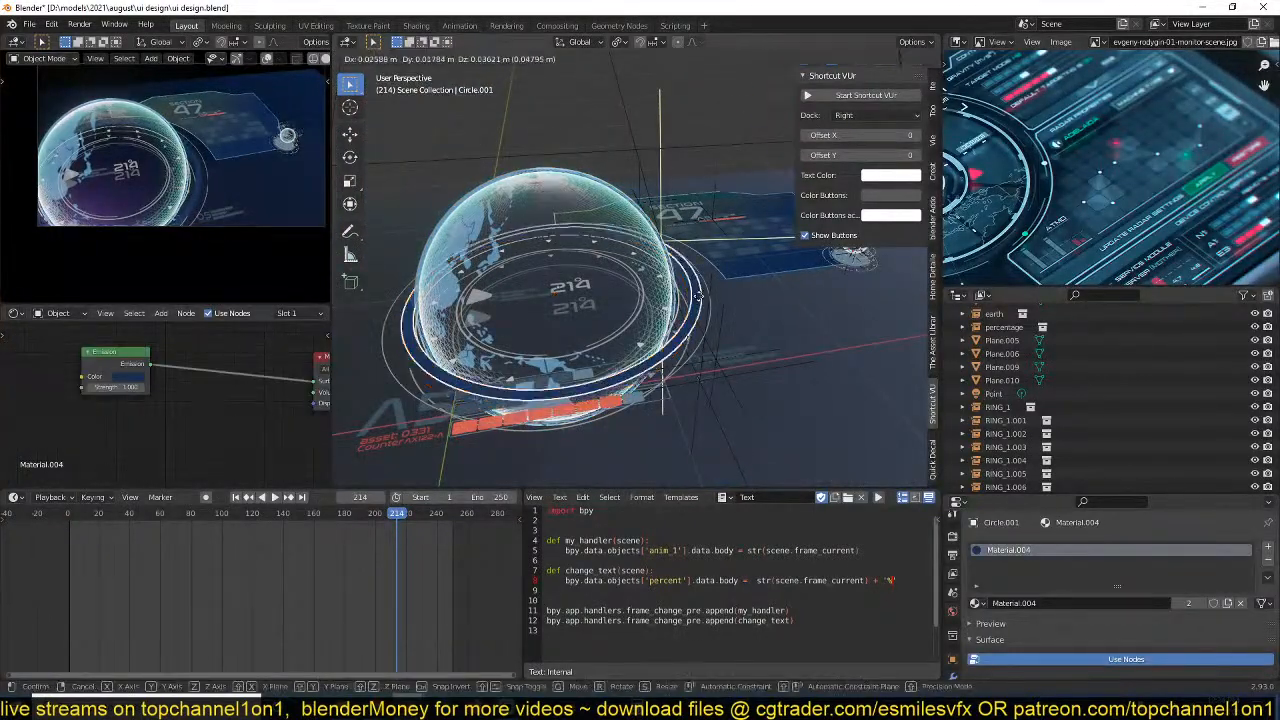
right_click(681, 314)
Delete the RING_1.002 ring group inside the large globe and play the animation briefly to check the globe.
left_click(682, 317)
left_click(682, 318)
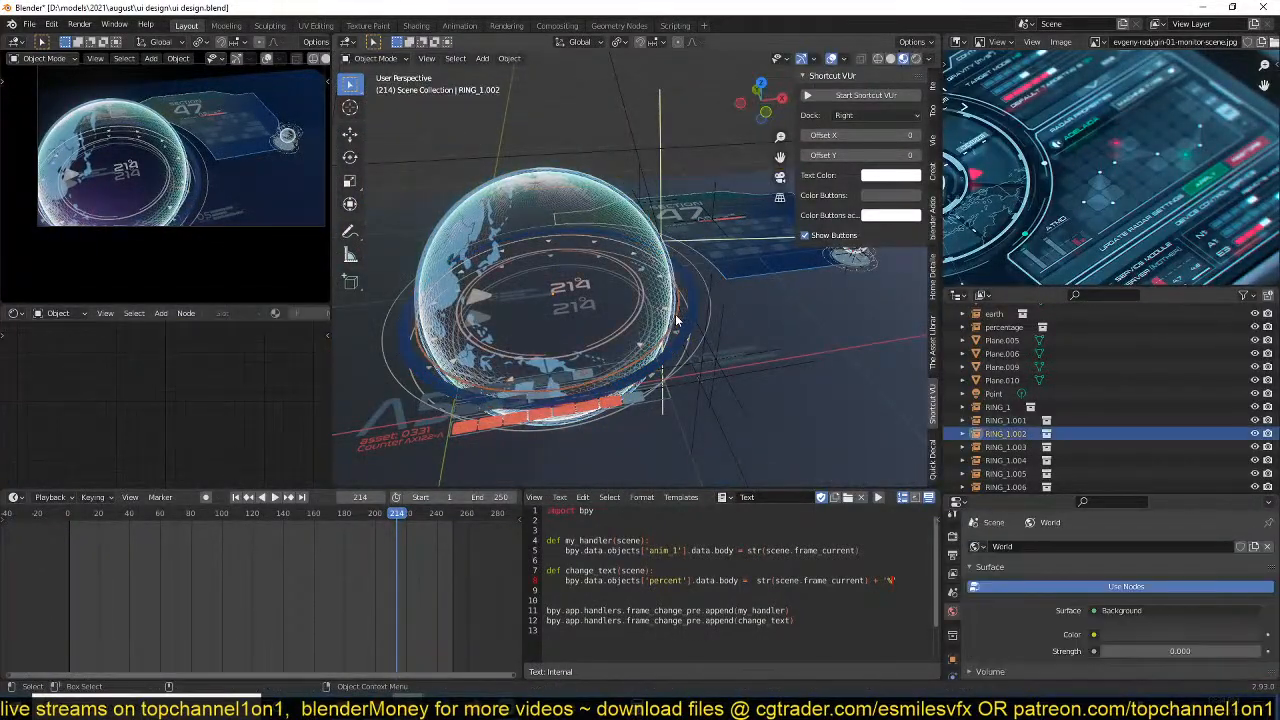
key("g")
right_click(712, 297)
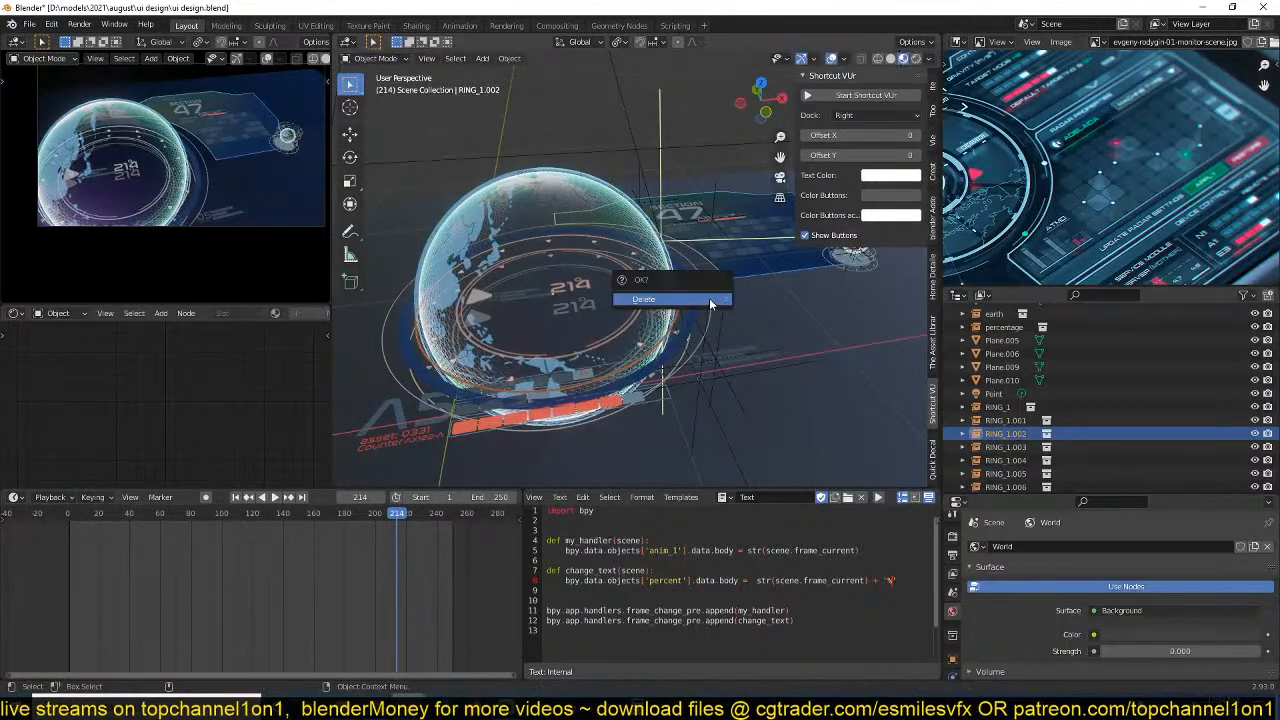
left_click(709, 298)
key("space")
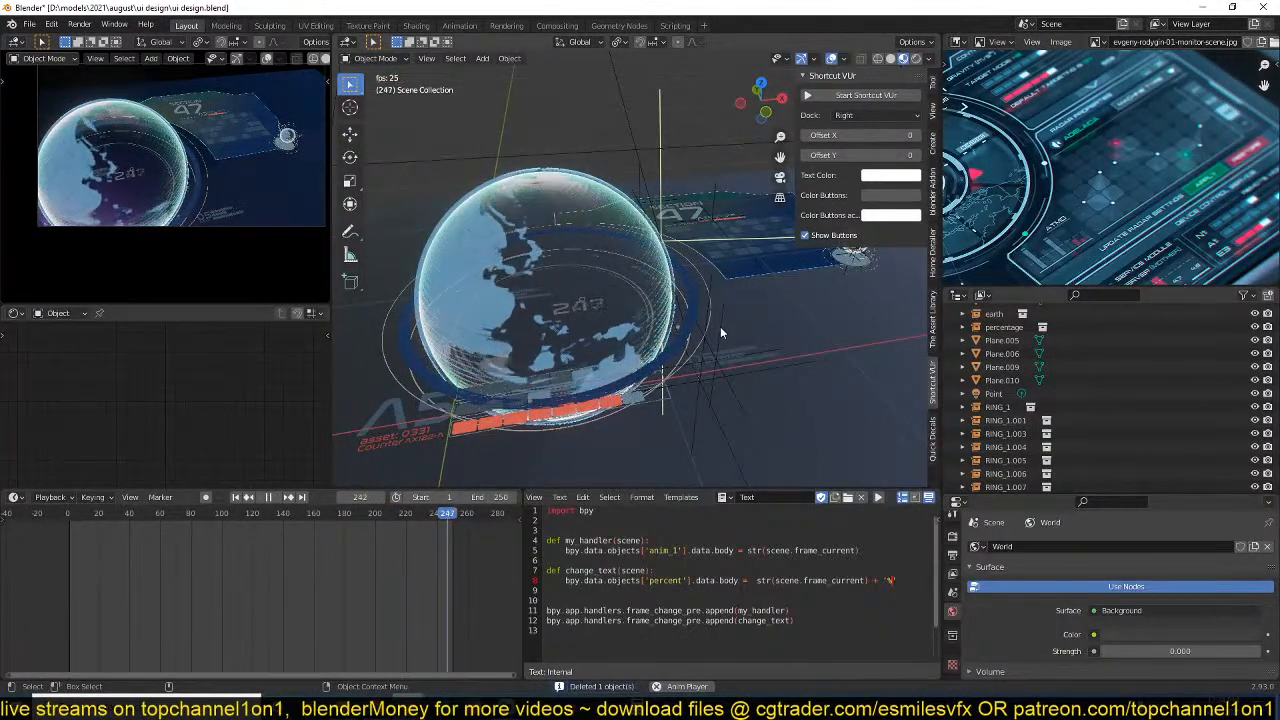
key("Escape")
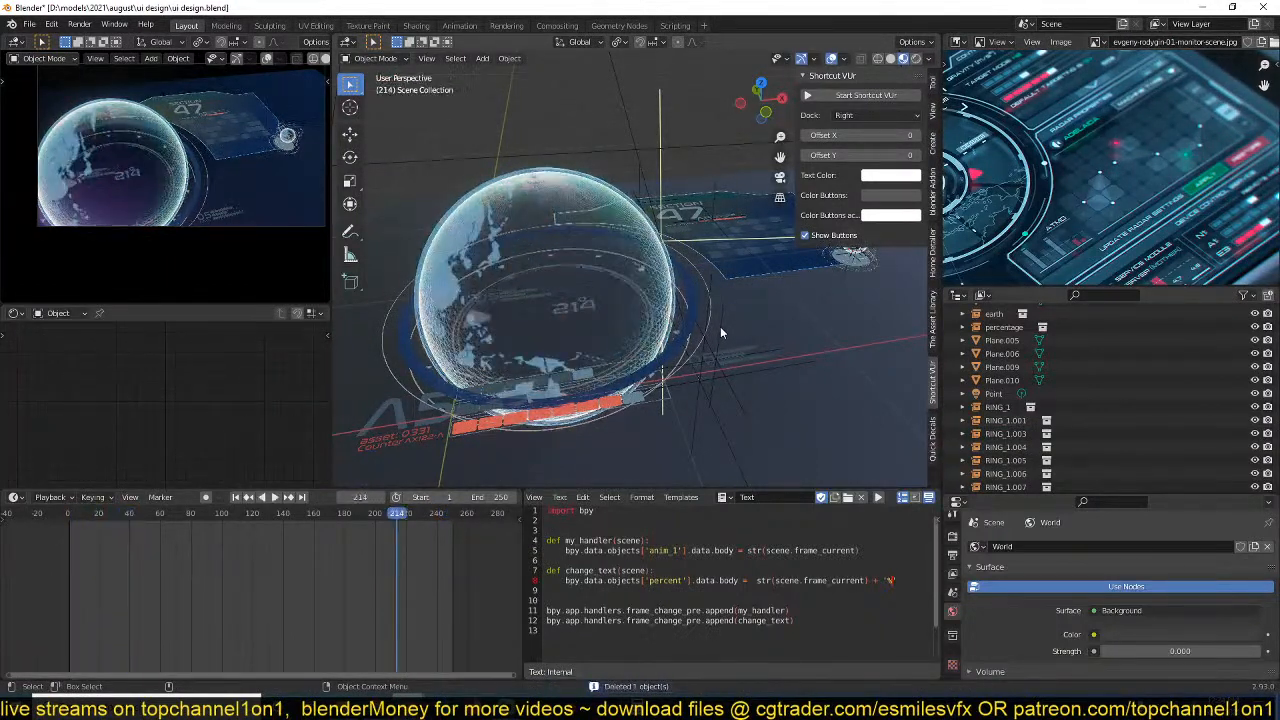
Examine the linked-dot radar pattern in the reference image, return to the scene's top view and save the file.
key("KP_7")
scroll(1000, 262, "up", 2)
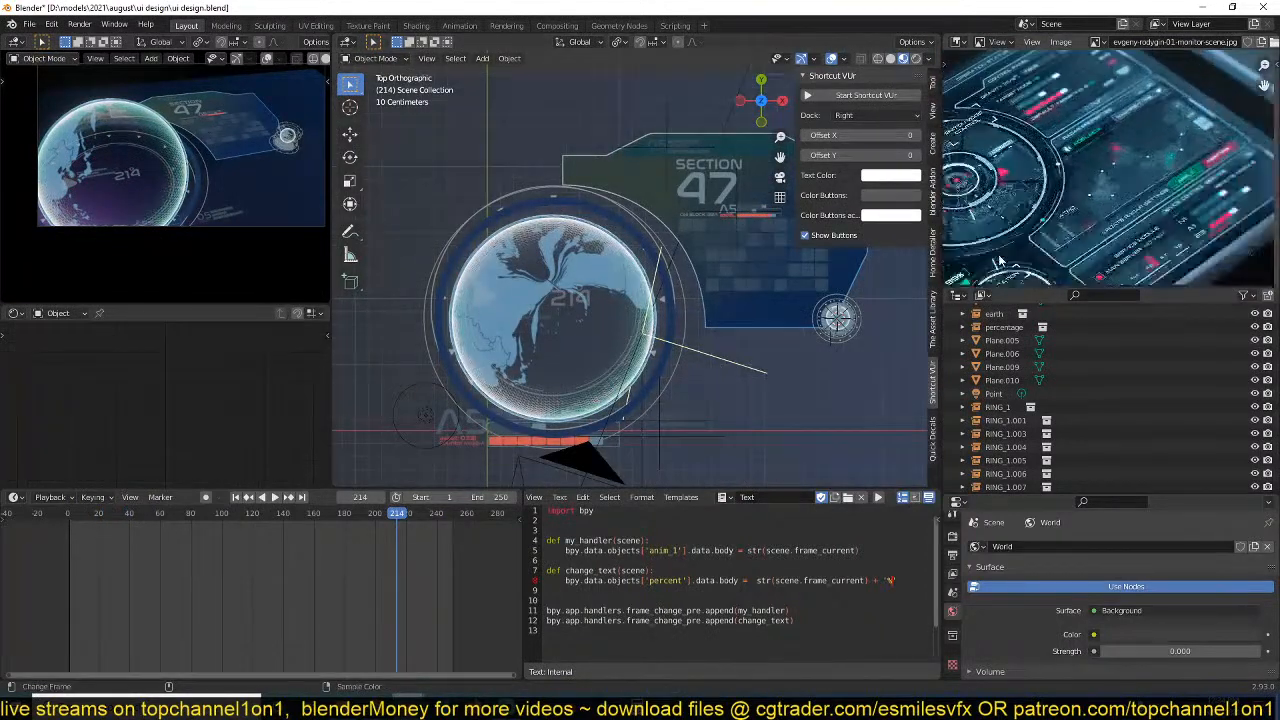
scroll(1000, 262, "up", 2)
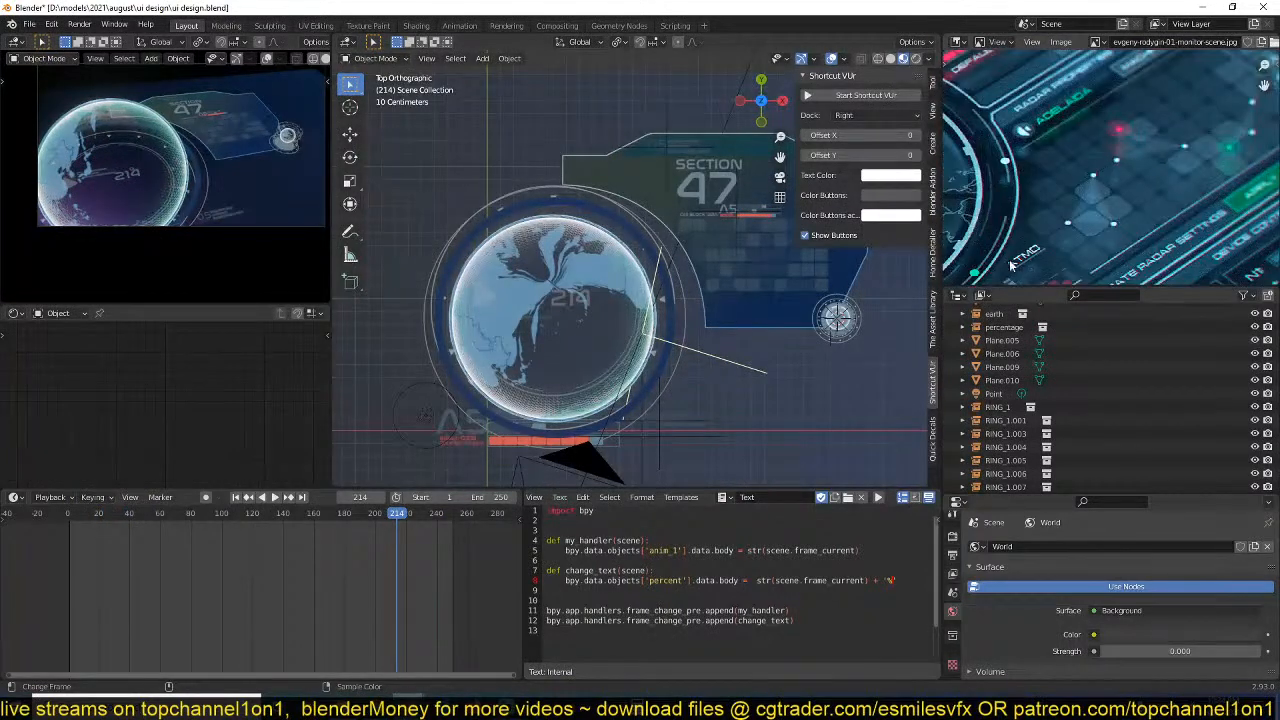
left_click(772, 388)
scroll(811, 361, "down", 7)
middle_click_drag(789, 360, 700, 366, "shift")
scroll(700, 366, "up", 4)
key("ctrl+s")
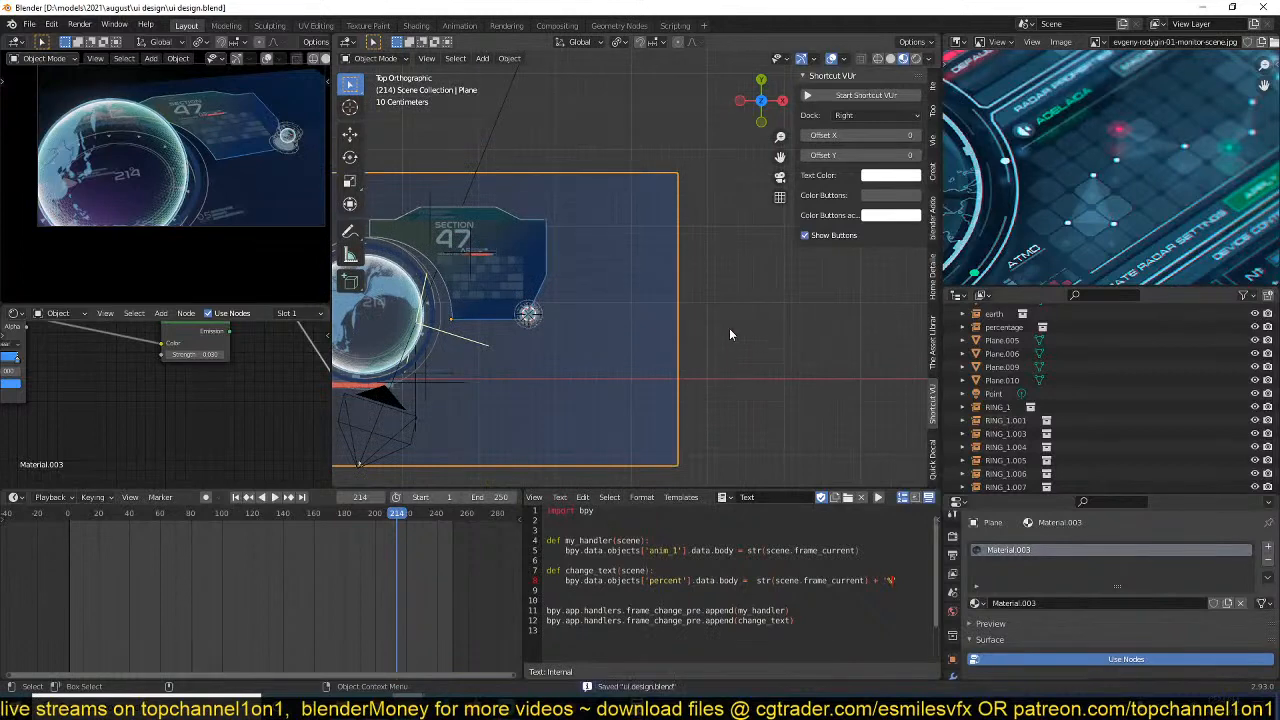
Place the 3D cursor on empty space beyond the background plane, add a plane there and scale it by 0.317.
scroll(729, 328, "up", 6)
left_click(867, 258)
middle_click_drag(867, 258, 704, 288, "shift")
key("shift+a")
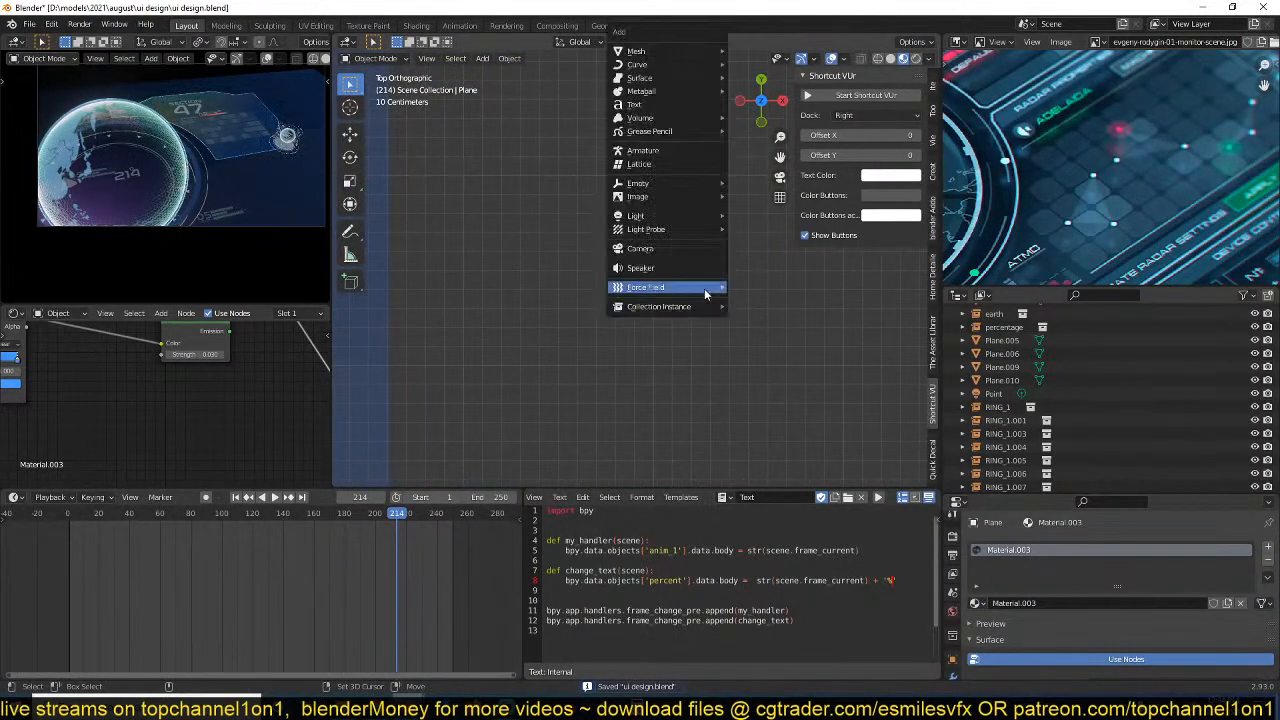
mouse_move(697, 61)
left_click(757, 51)
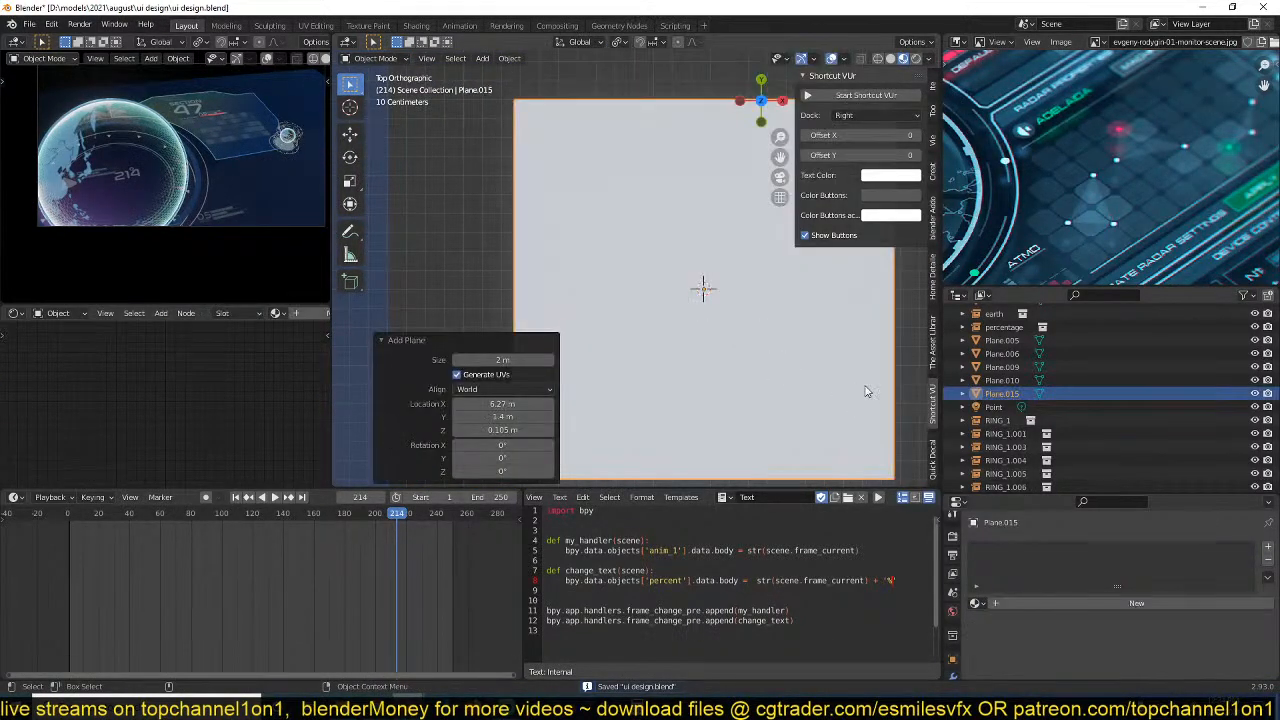
key("s")
left_click(760, 351)
Assign the existing bluewish material to the new square plane.
left_click(276, 313)
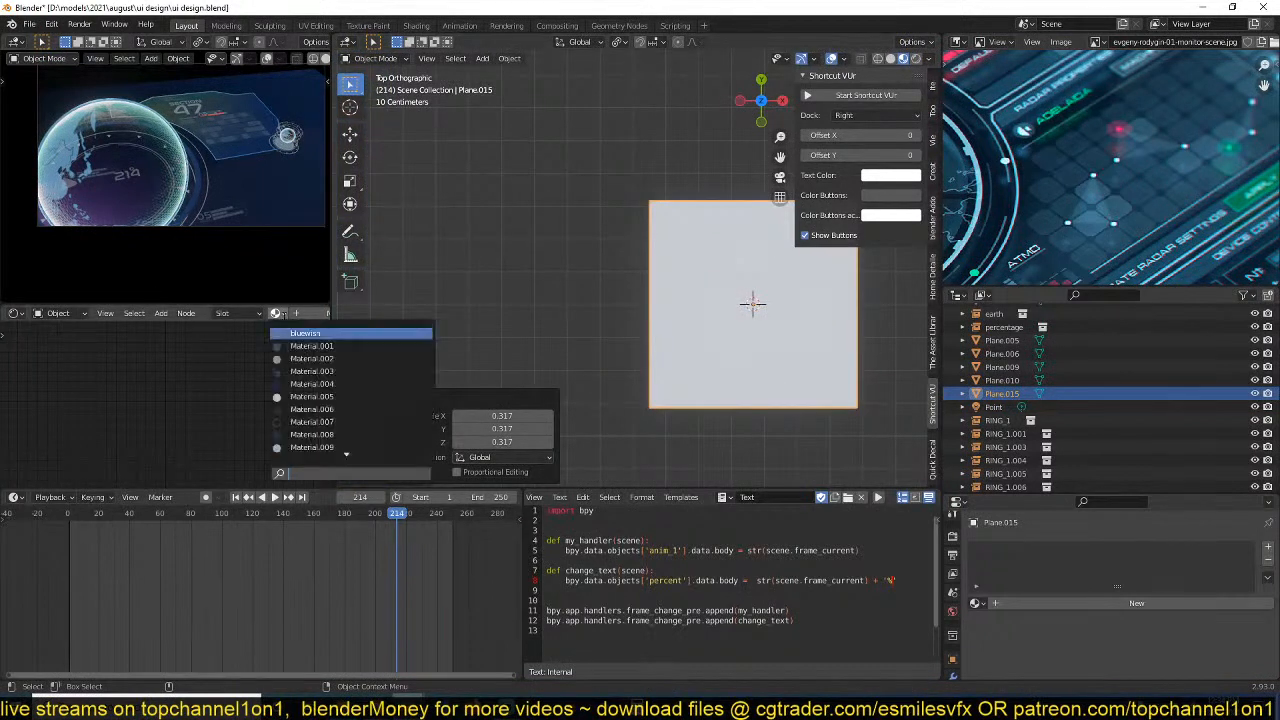
left_click(291, 333)
scroll(676, 338, "up", 2)
middle_click_drag(677, 338, 531, 317, "shift")
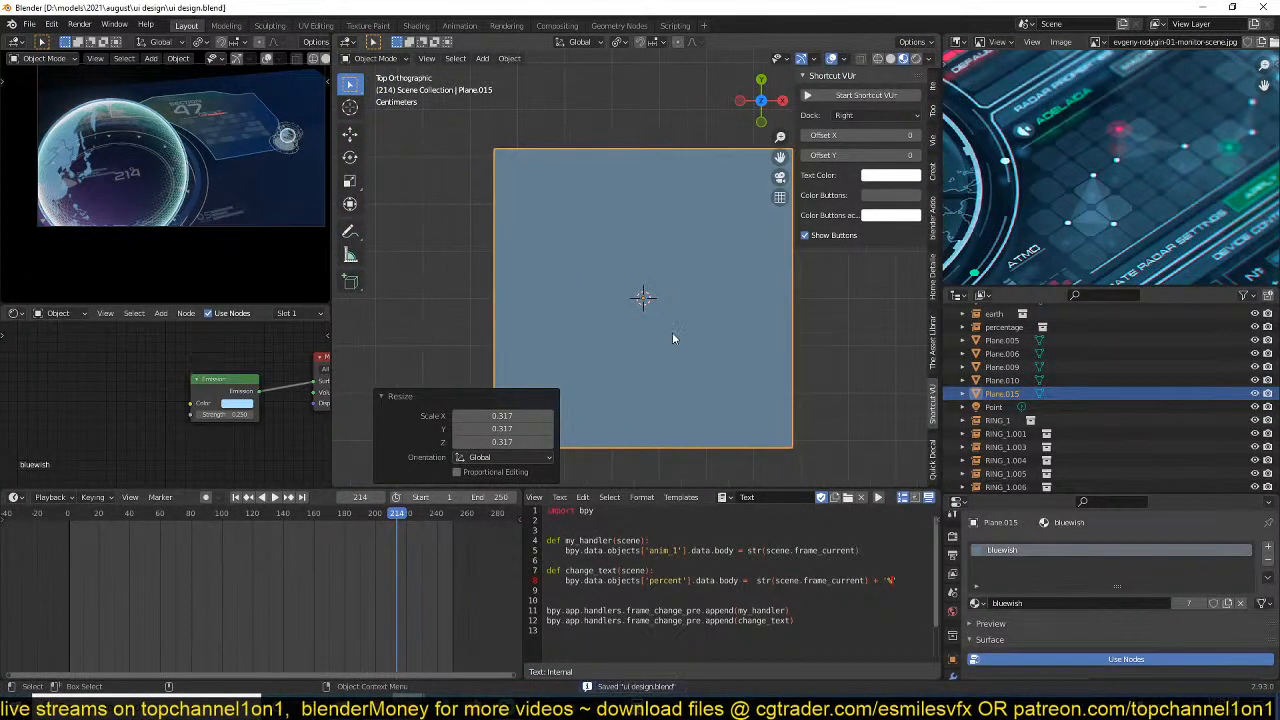
middle_click_drag(672, 338, 622, 344, "shift")
Dissolve one upper corner of the plane and move the other about 0.32 m along -X and 0.08 m along -Y to form a triangle.
key("Tab")
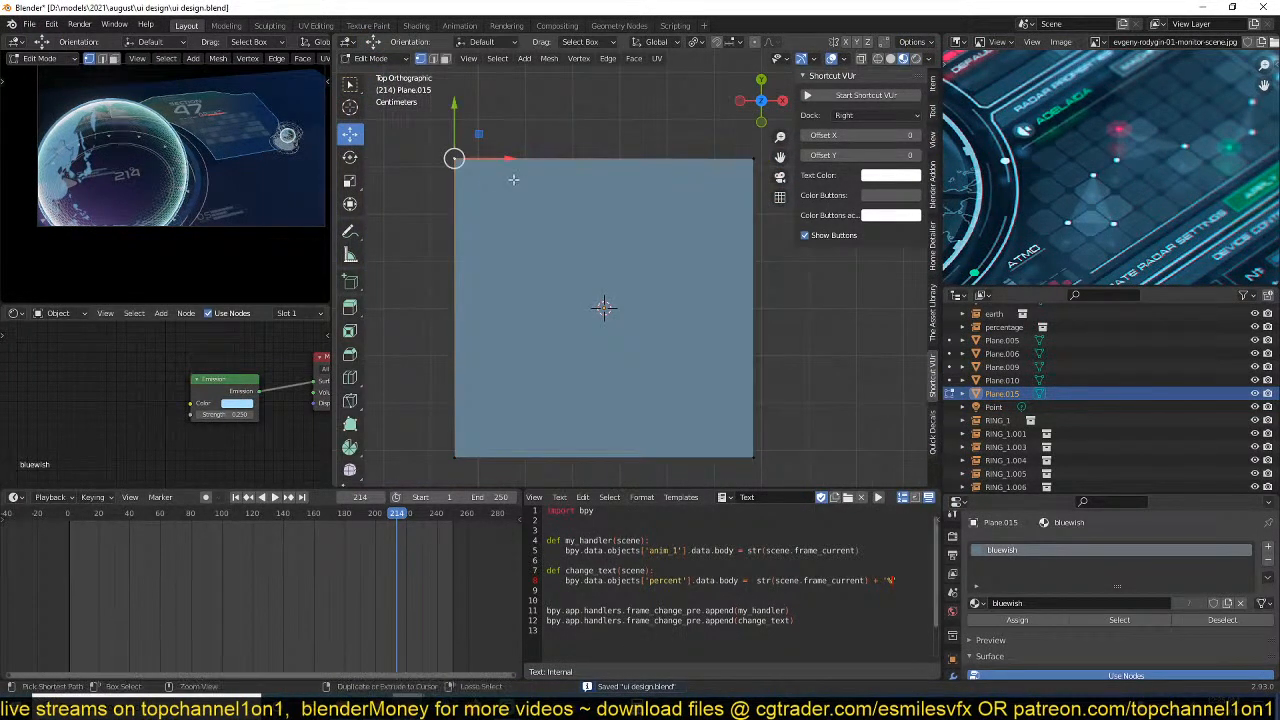
key("ctrl+x")
left_click(753, 158)
key("g")
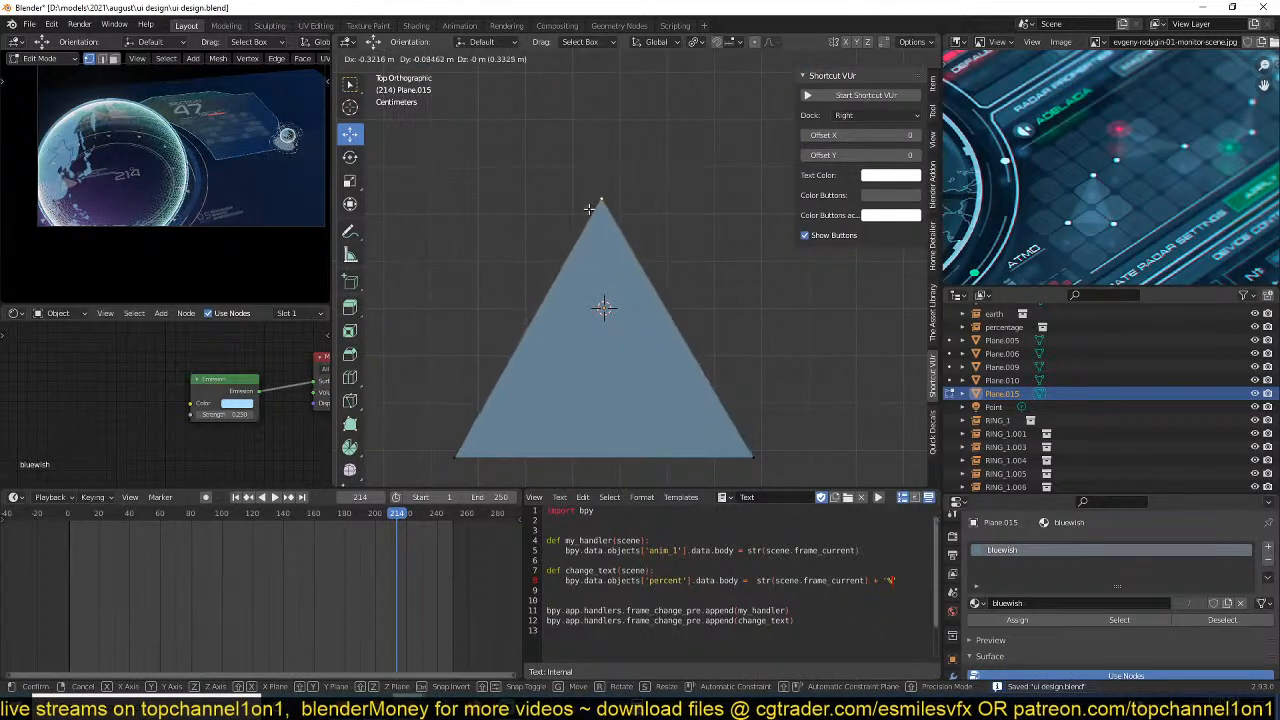
left_click(589, 209)
key("Tab")
middle_click_drag(634, 318, 648, 275, "shift")
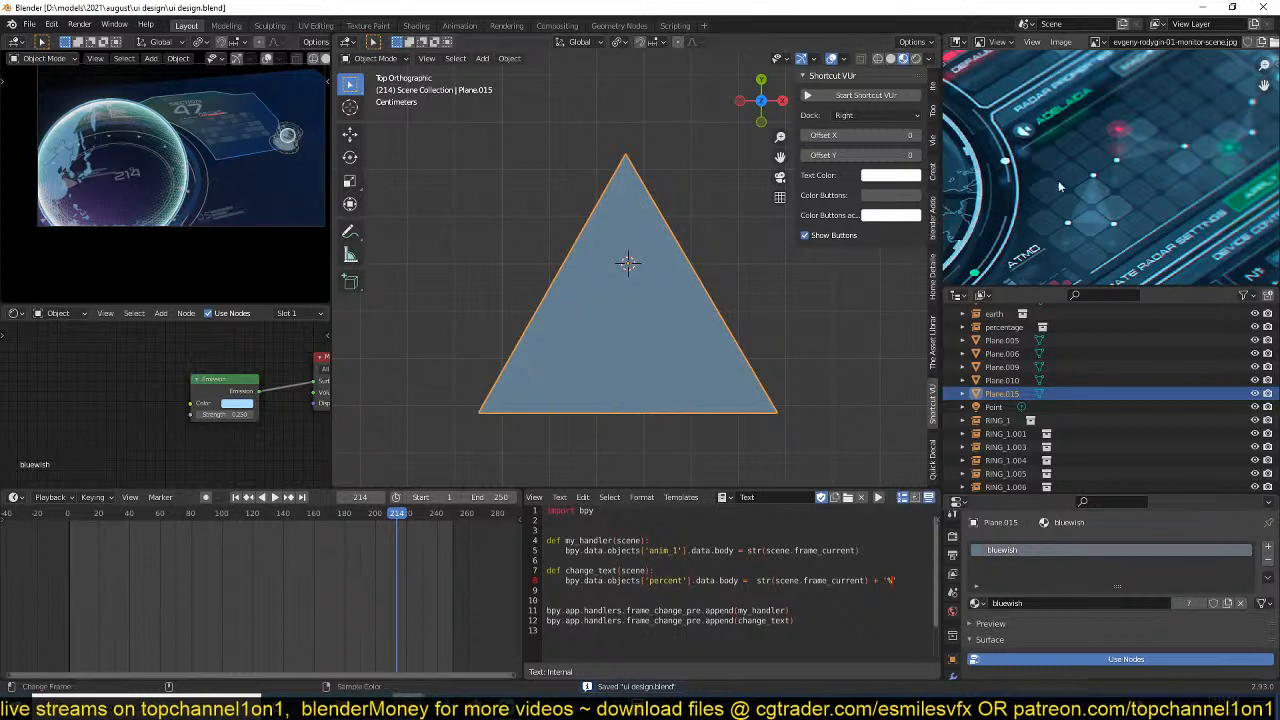
Add a 32-vertex circle inside the triangle's mesh, scale it down to a small dot and fill it with a face.
scroll(640, 205, "up", 1)
key("Tab")
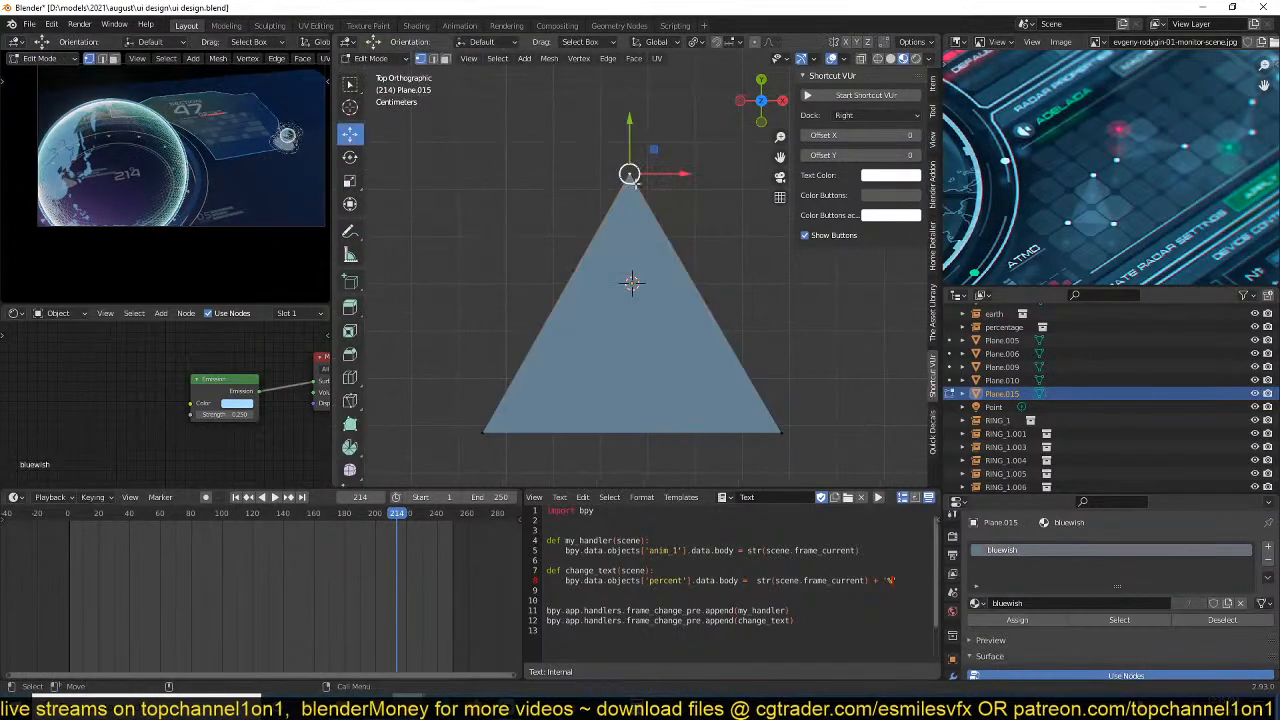
scroll(640, 205, "up", 2)
key("shift+a")
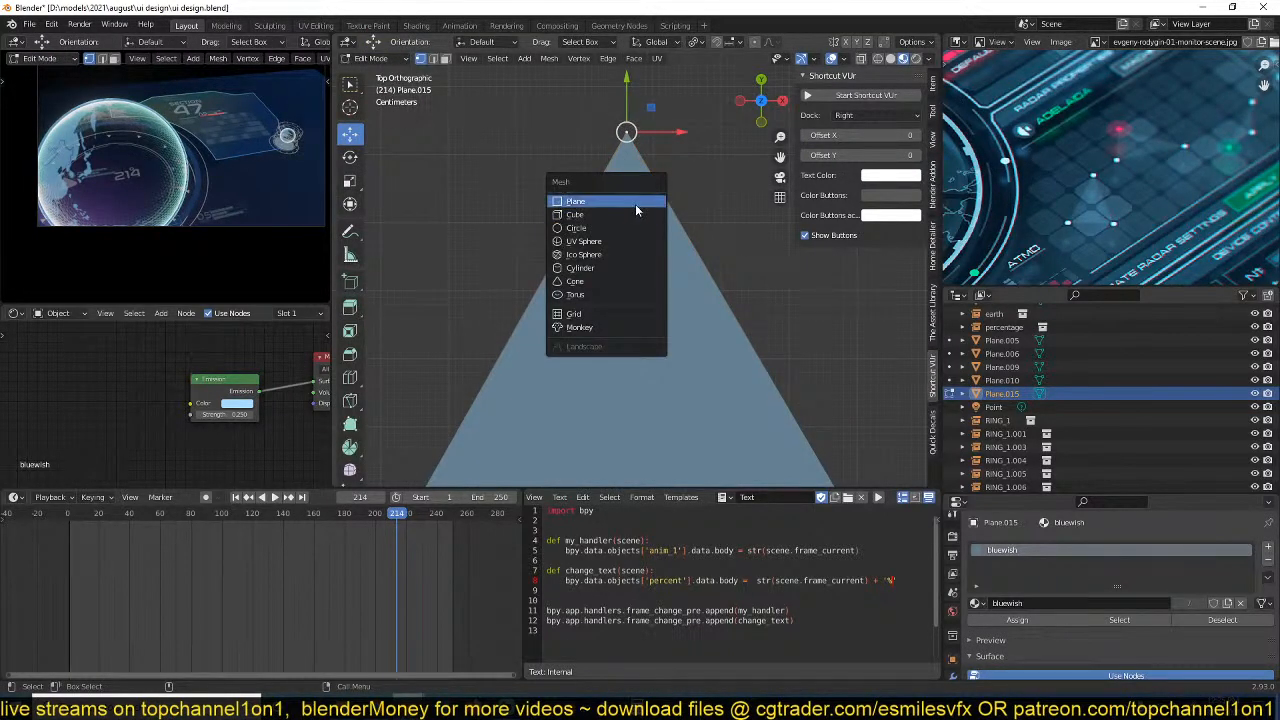
left_click(628, 232)
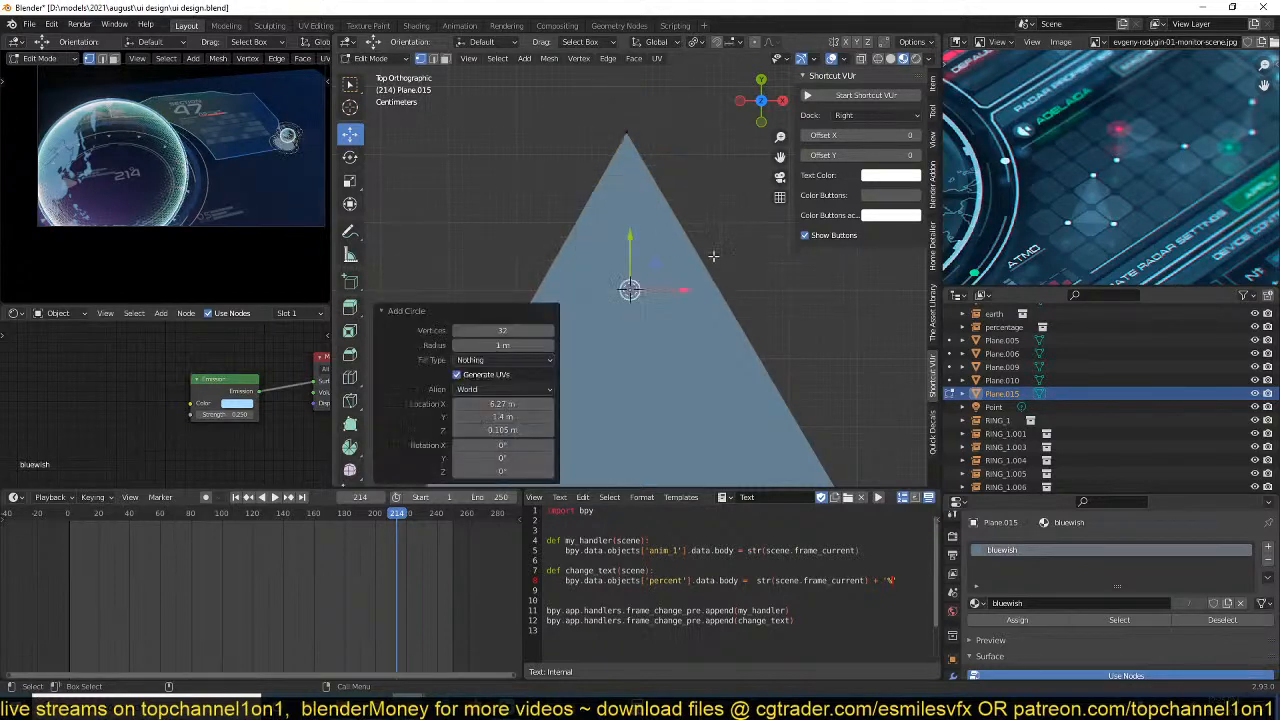
key("s")
left_click(652, 292)
key("f")
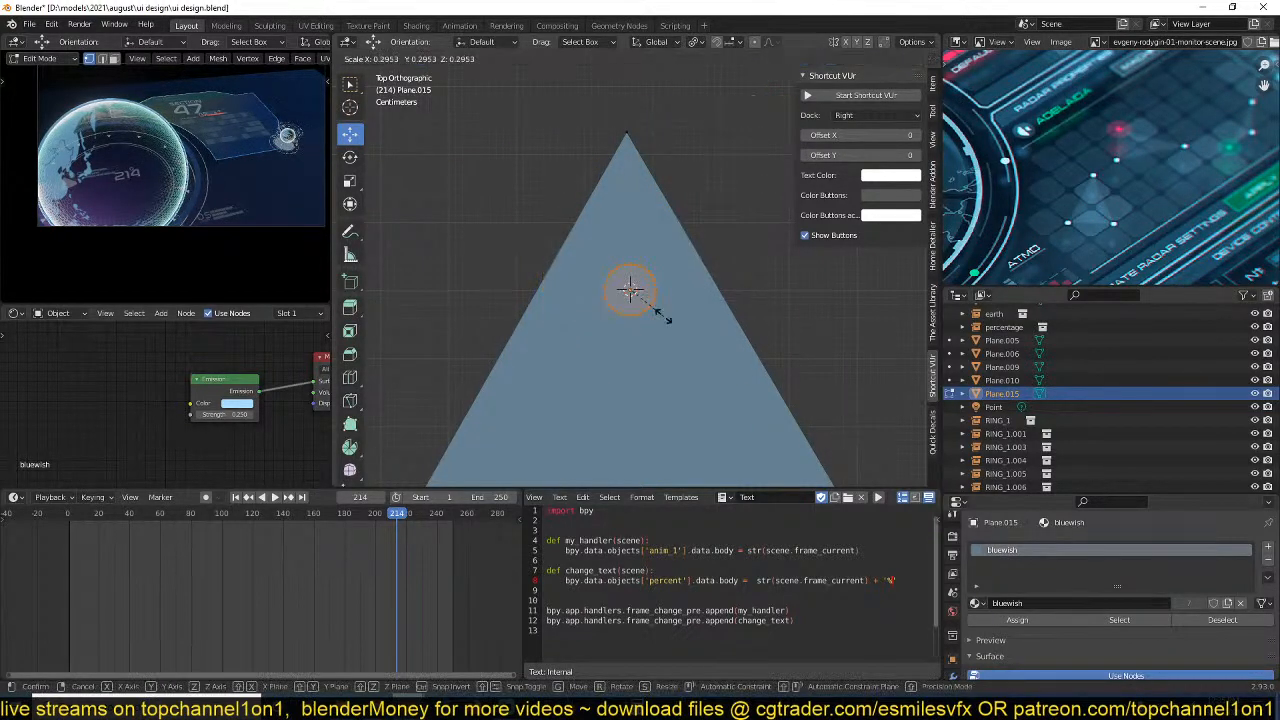
Move the filled circle off the triangle beside its apex and separate it into its own object.
left_click_drag(630, 290, 690, 116)
key("p")
left_click(724, 137)
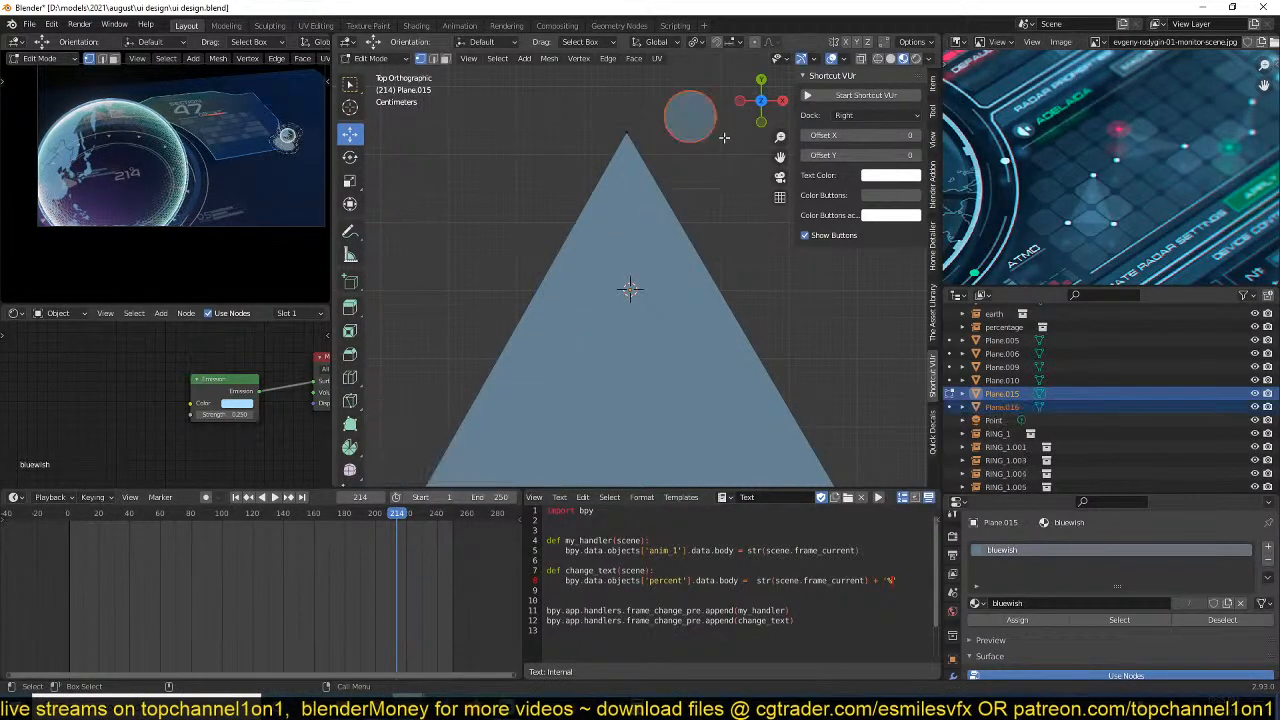
key("Tab")
Select the separated circle and set its geometry to its origin.
left_click(698, 127)
right_click(691, 130)
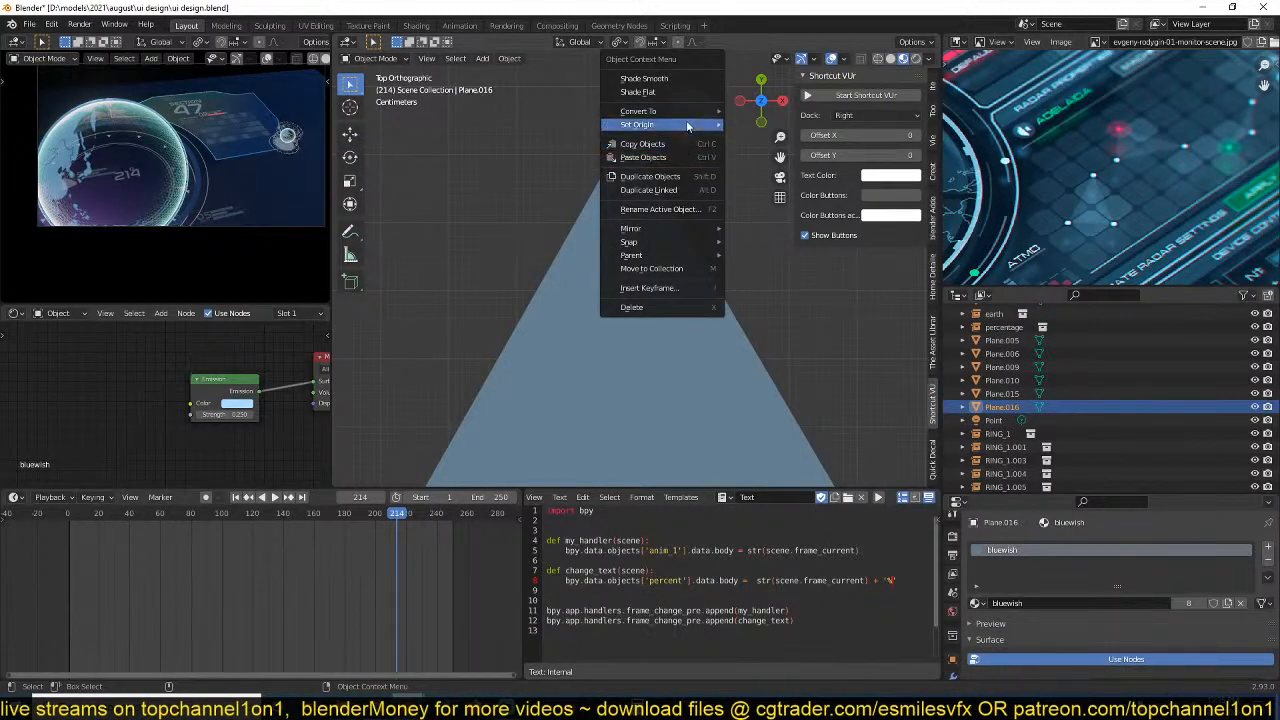
left_click(686, 122)
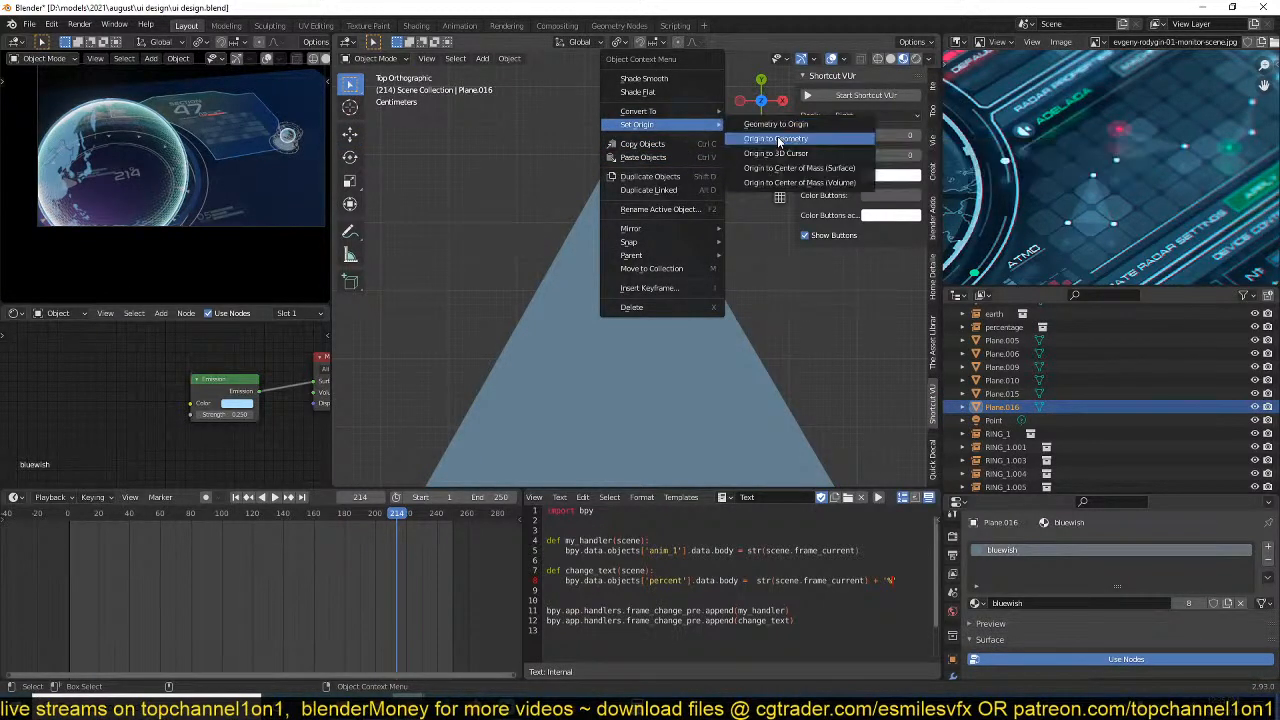
left_click(776, 126)
Move the circle along Y to just above the triangle's apex and scale it by 0.473, fine-tuning its position and size.
key("g")
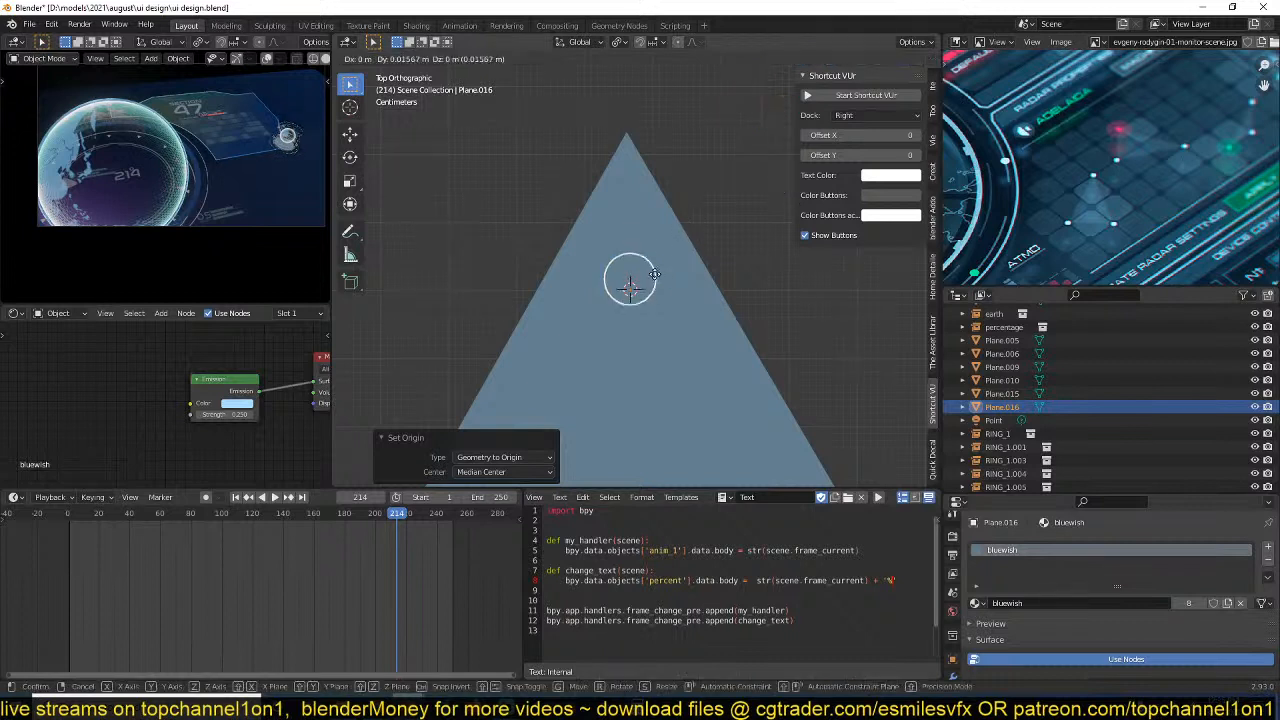
key("y")
left_click(664, 107)
key("s")
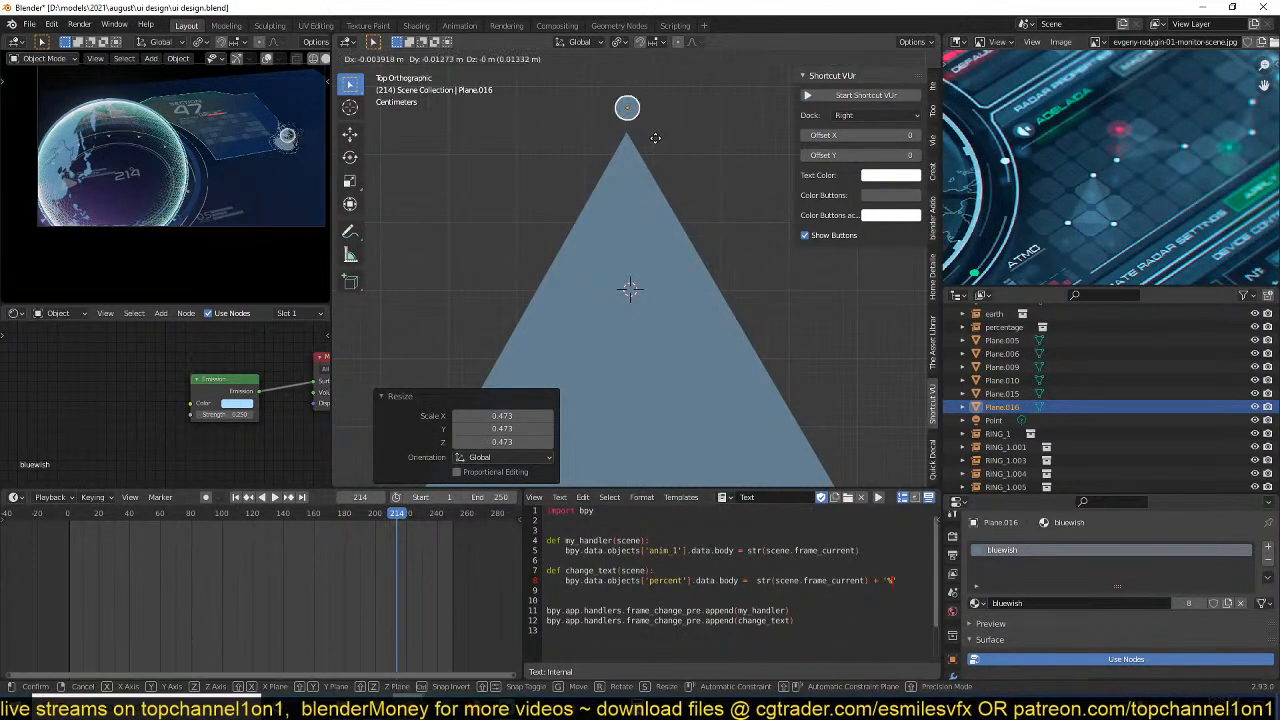
left_click(656, 144)
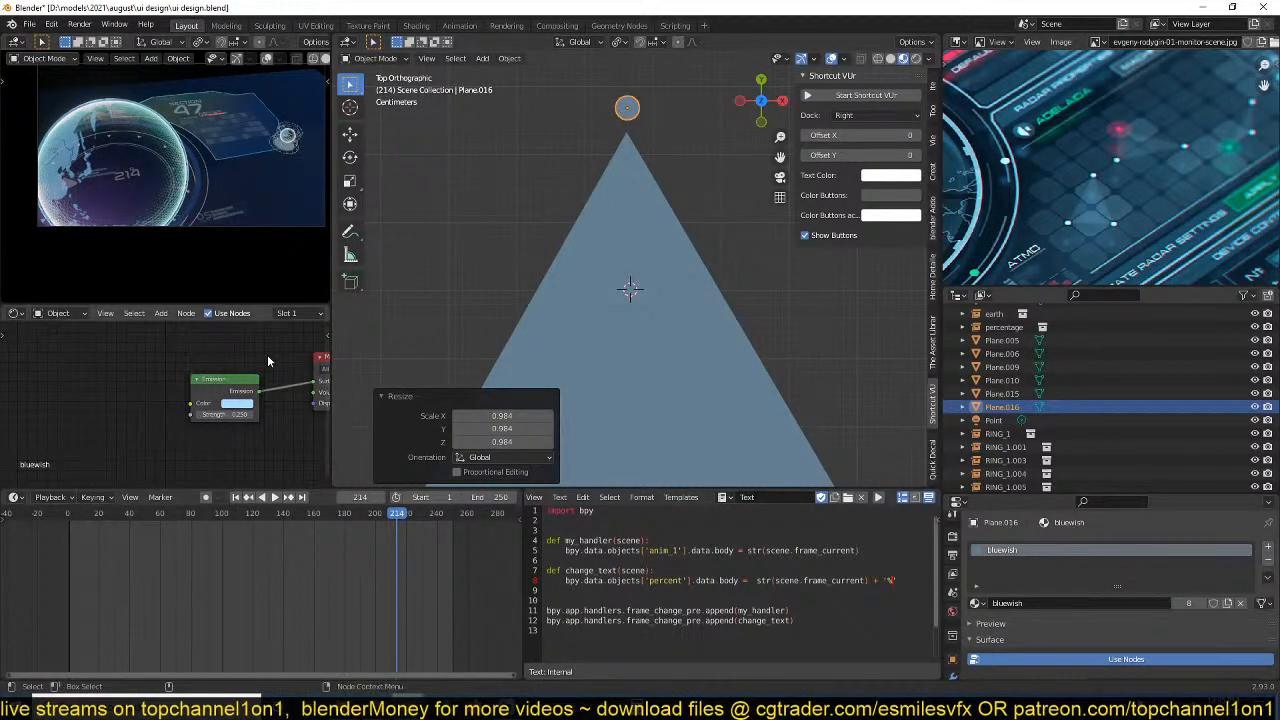
Give the circle its own copy of the bluewish material and set its emission strength to 1.000.
scroll(303, 313, "down", 3)
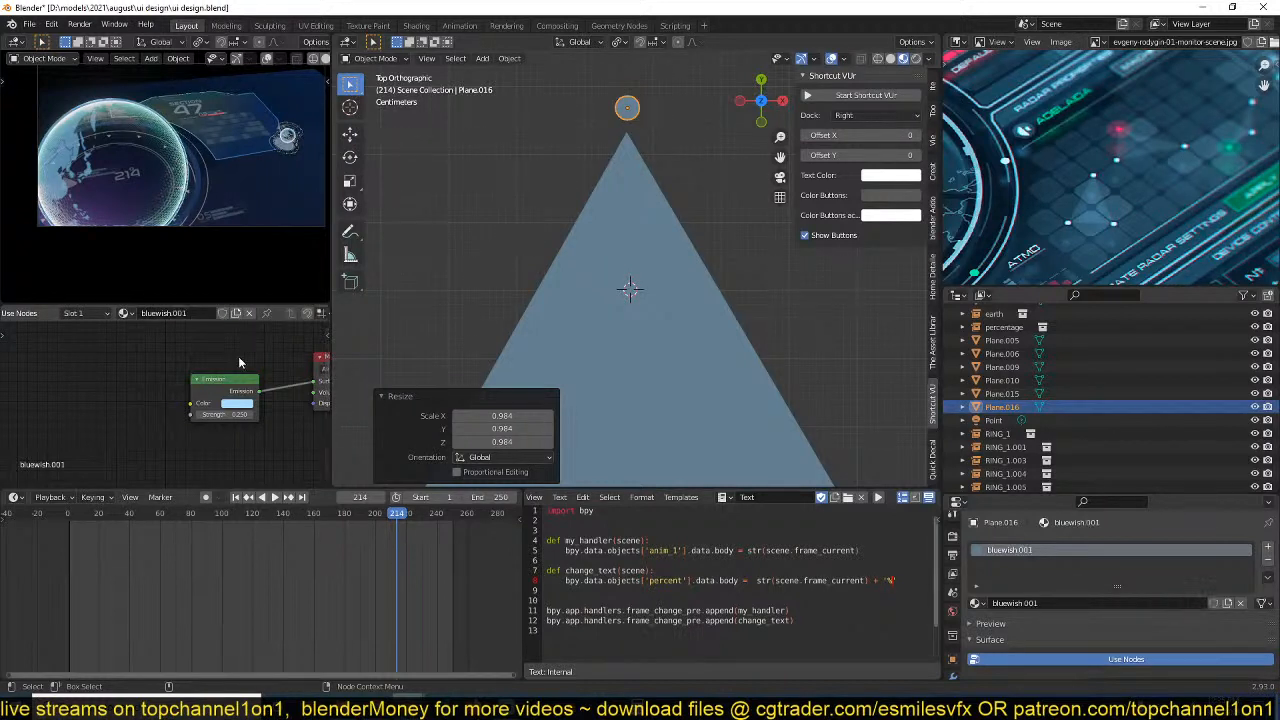
scroll(653, 293, "down", 3)
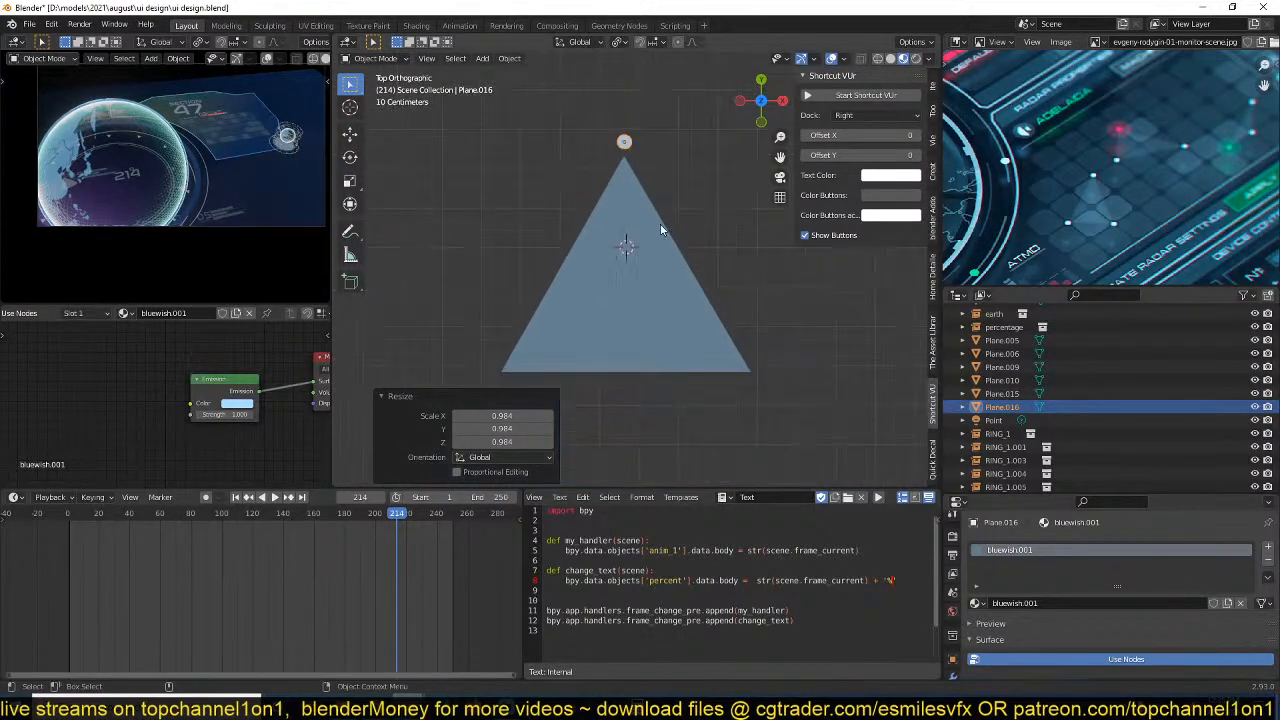
scroll(614, 257, "up", 1)
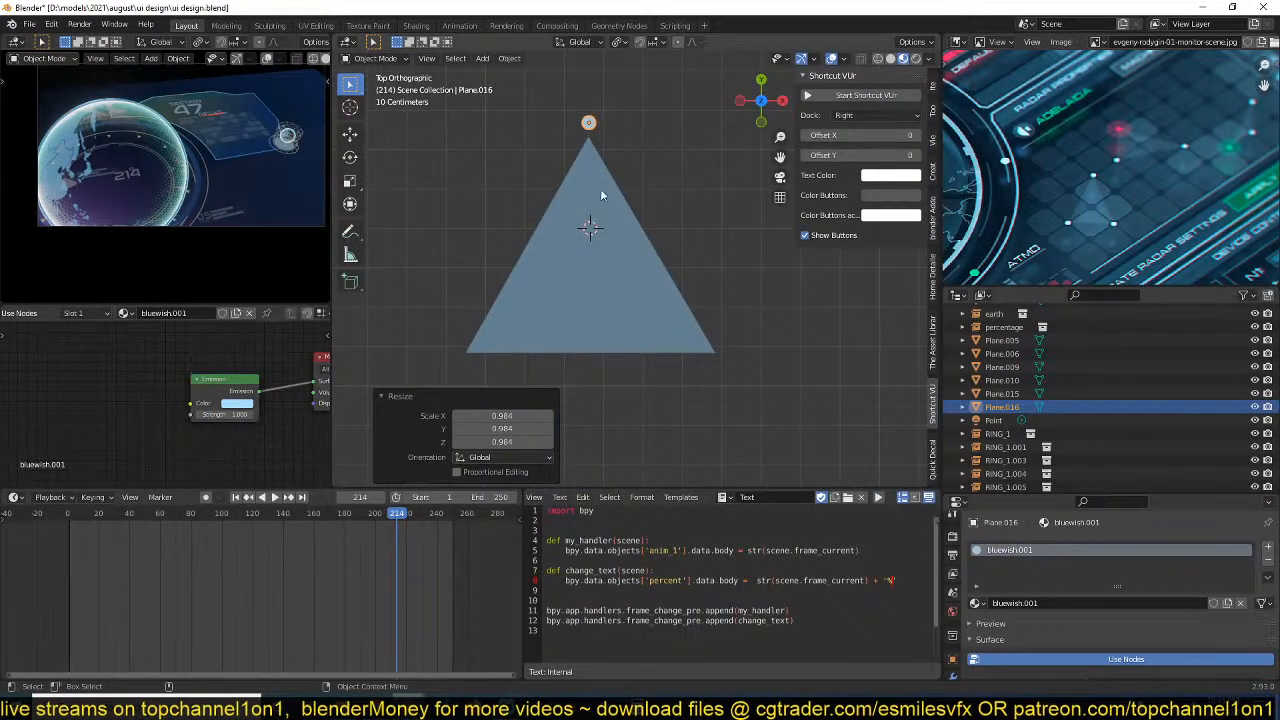
Move the small circle slightly down so it sits right at the tip of the triangle's apex.
left_click(591, 242)
scroll(596, 292, "up", 2)
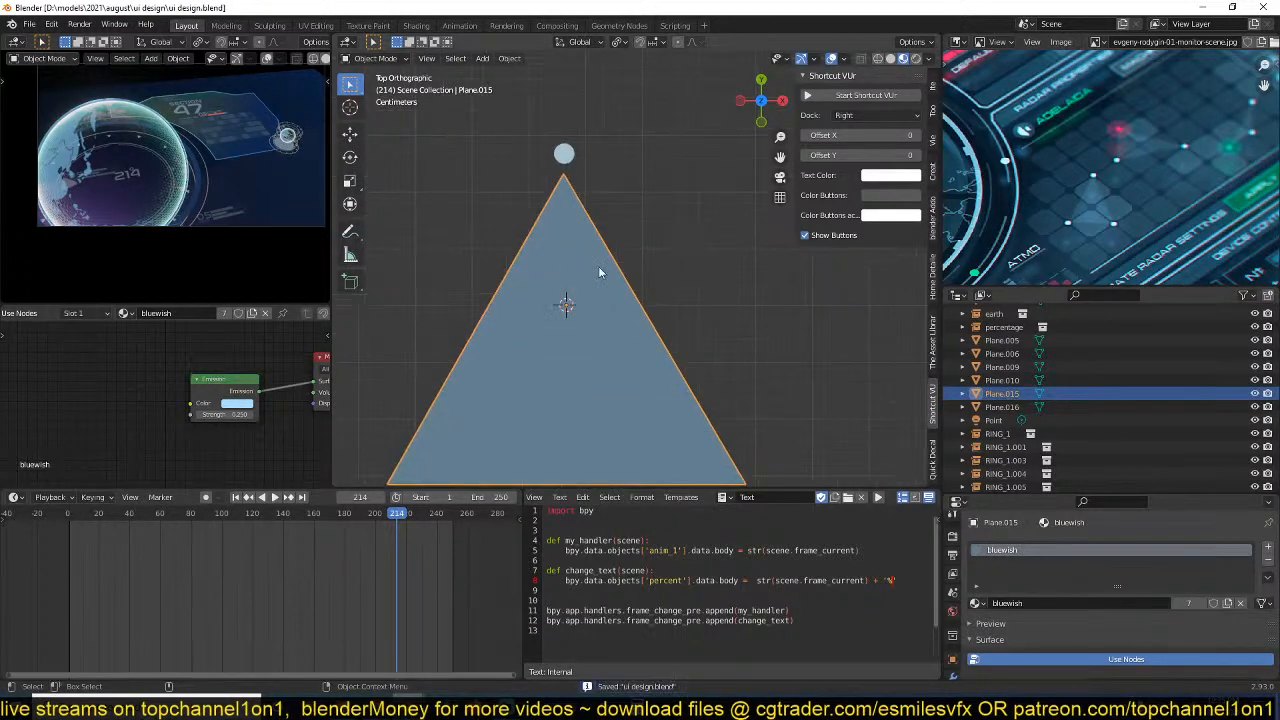
scroll(593, 243, "down", 1)
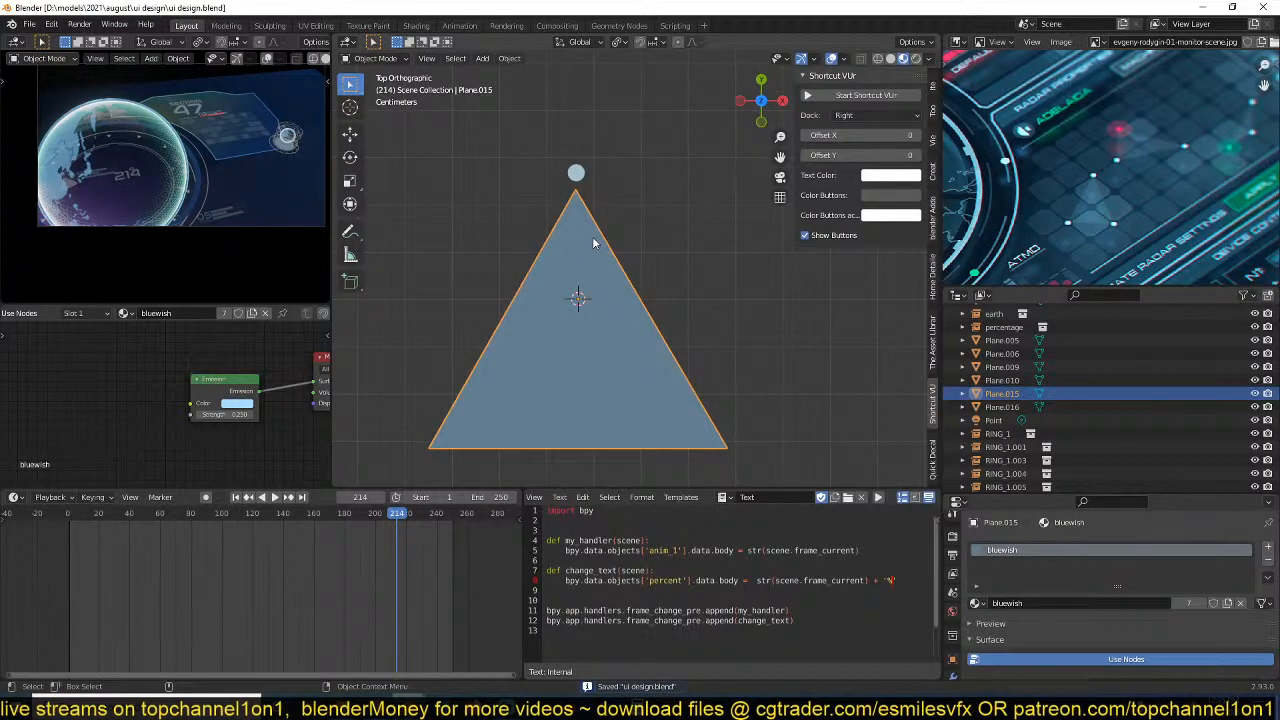
left_click(573, 192)
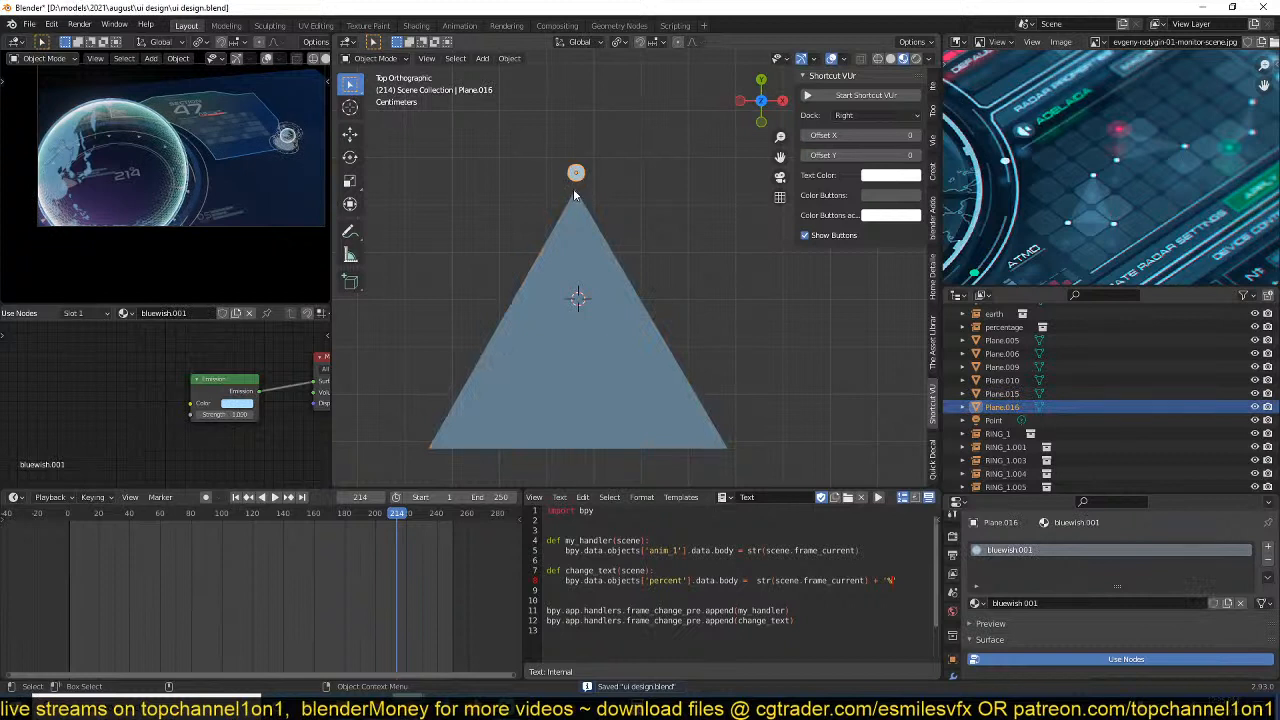
key("g")
left_click(570, 197)
left_click(576, 198)
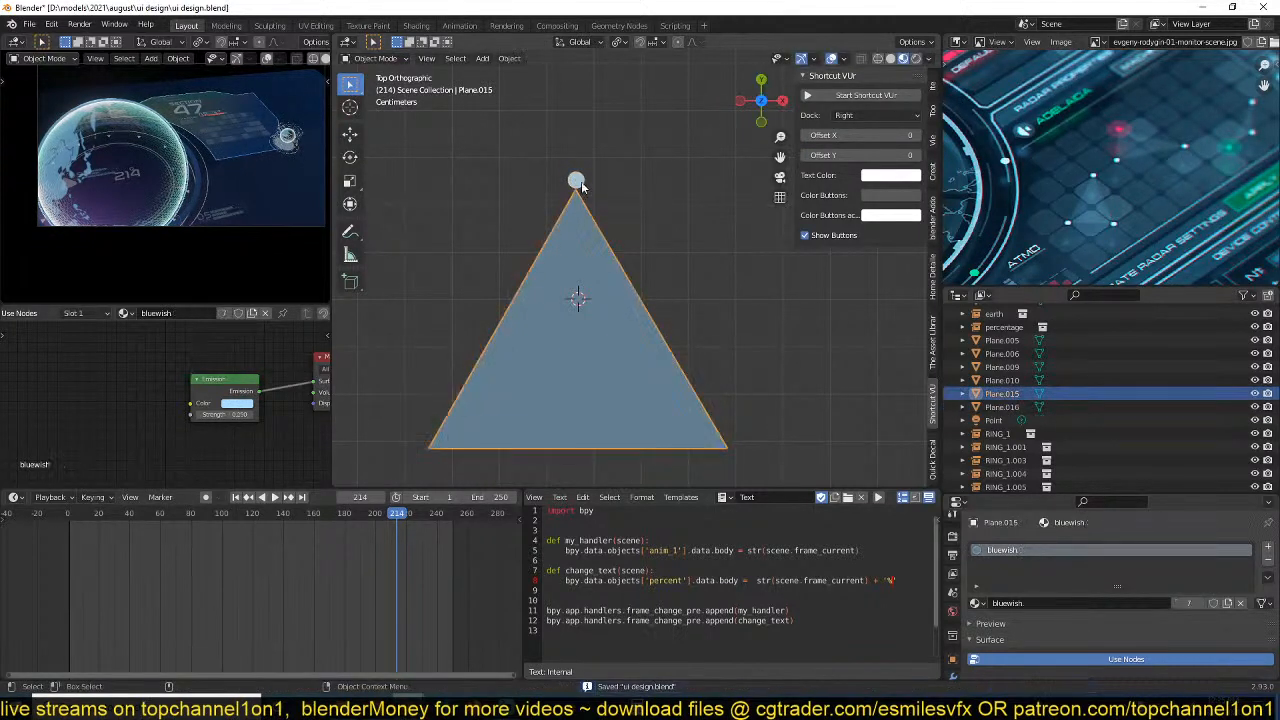
key("Tab")
key("Tab")
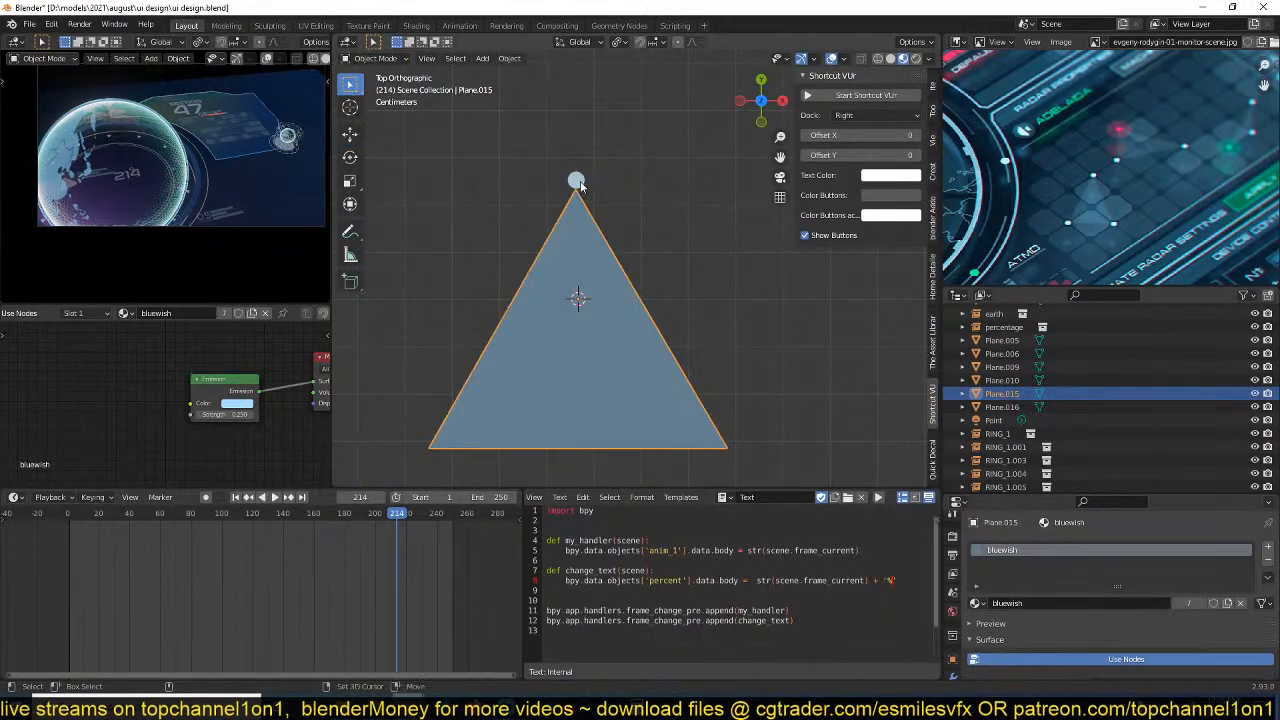
left_click(576, 184, "shift")
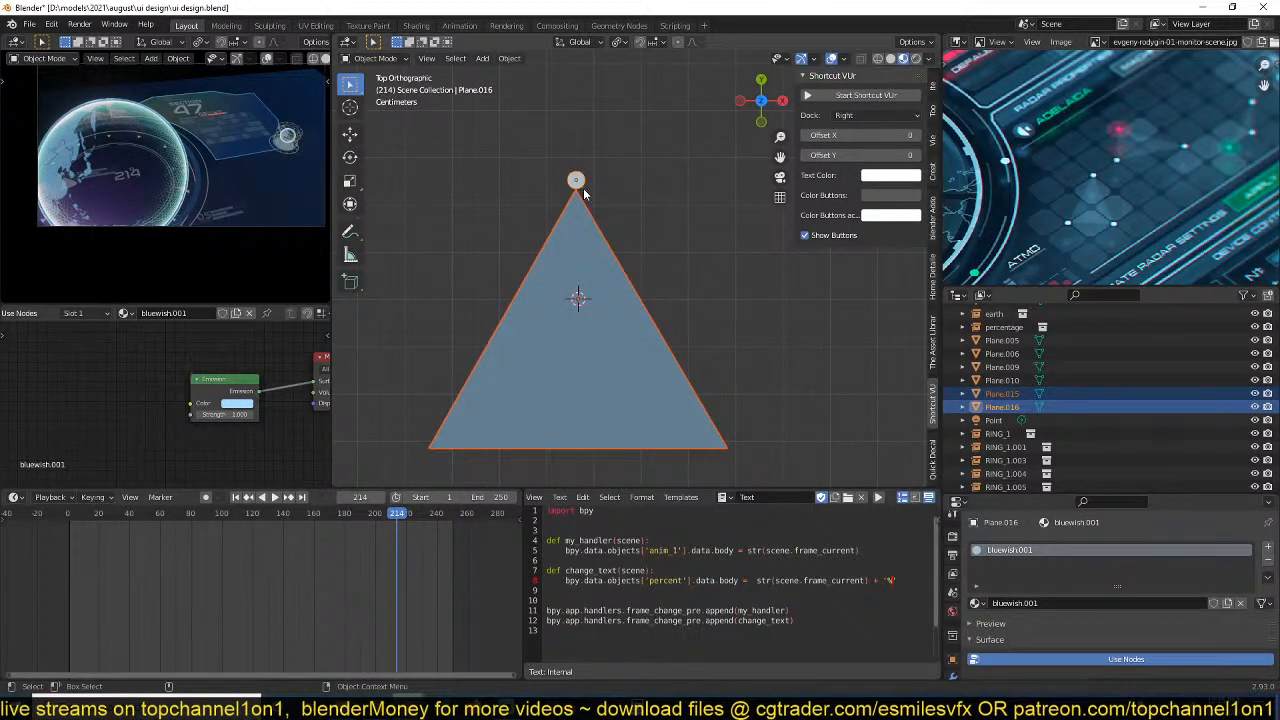
left_click(590, 186)
left_click(580, 200)
left_click(577, 185)
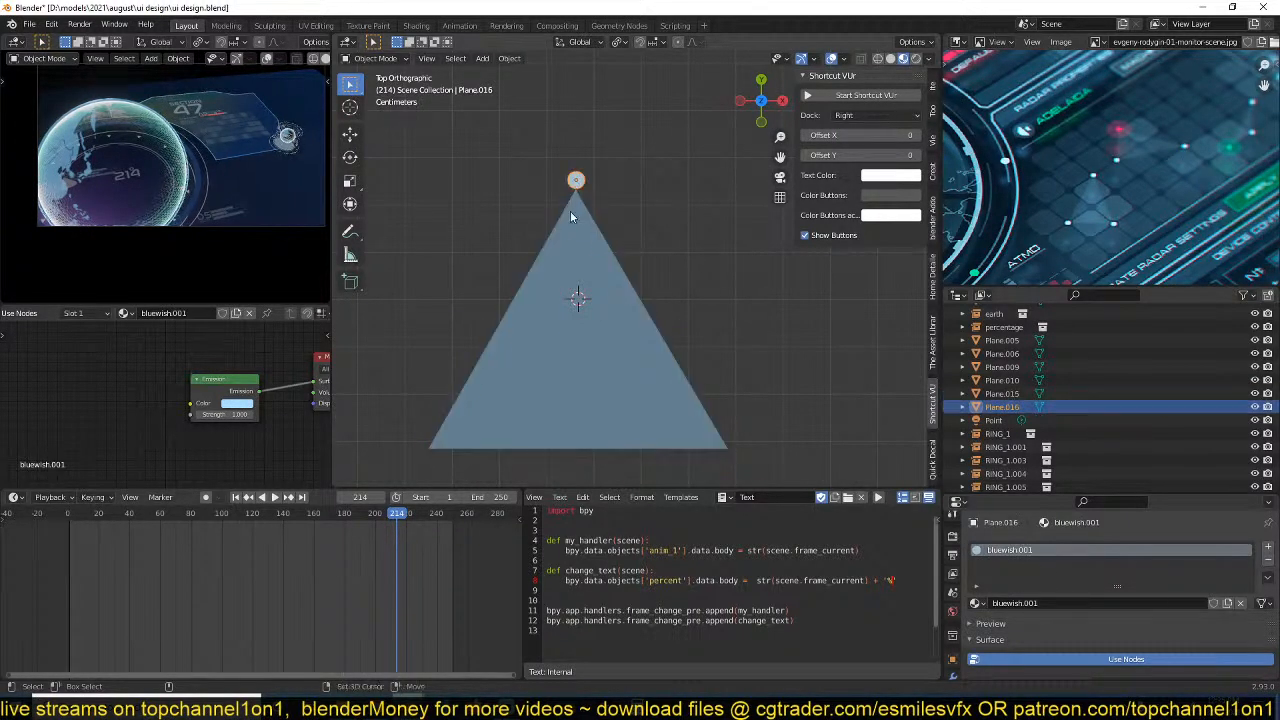
left_click(571, 212, "shift")
middle_click_drag(577, 193, 582, 254, "shift")
scroll(572, 273, "up", 3)
key("Tab")
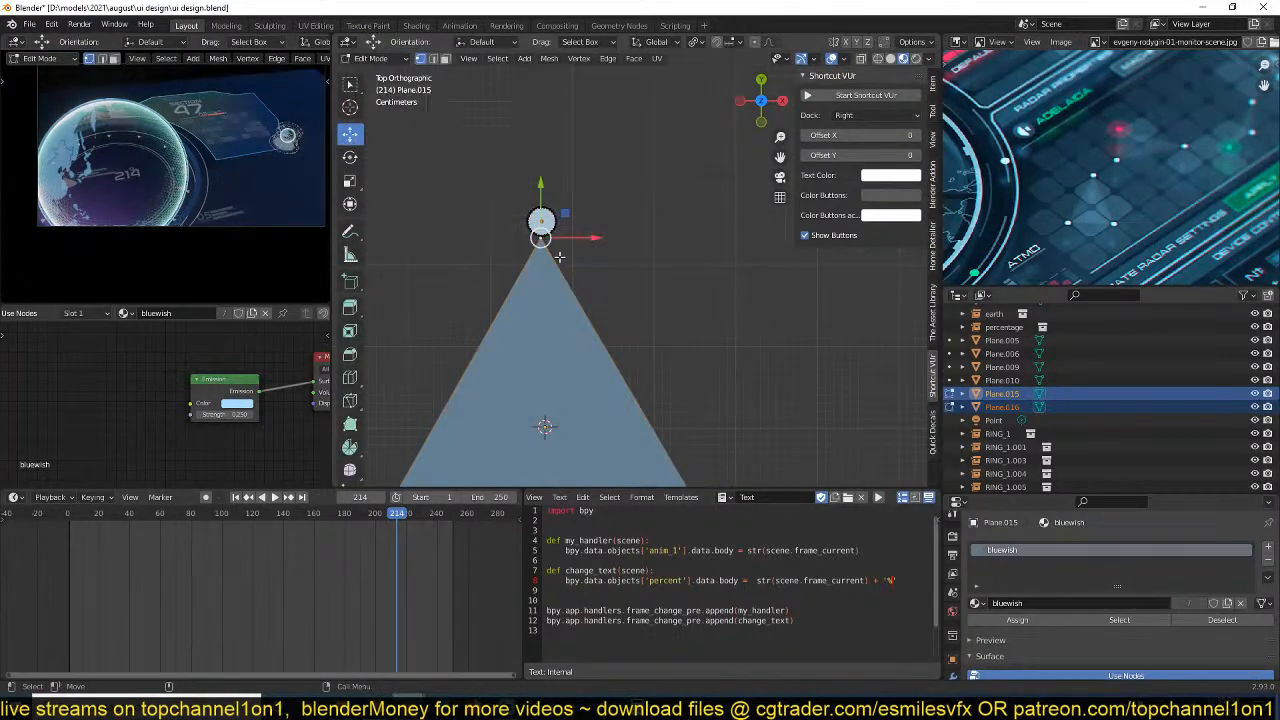
key("Tab")
left_click(550, 252)
key("Tab")
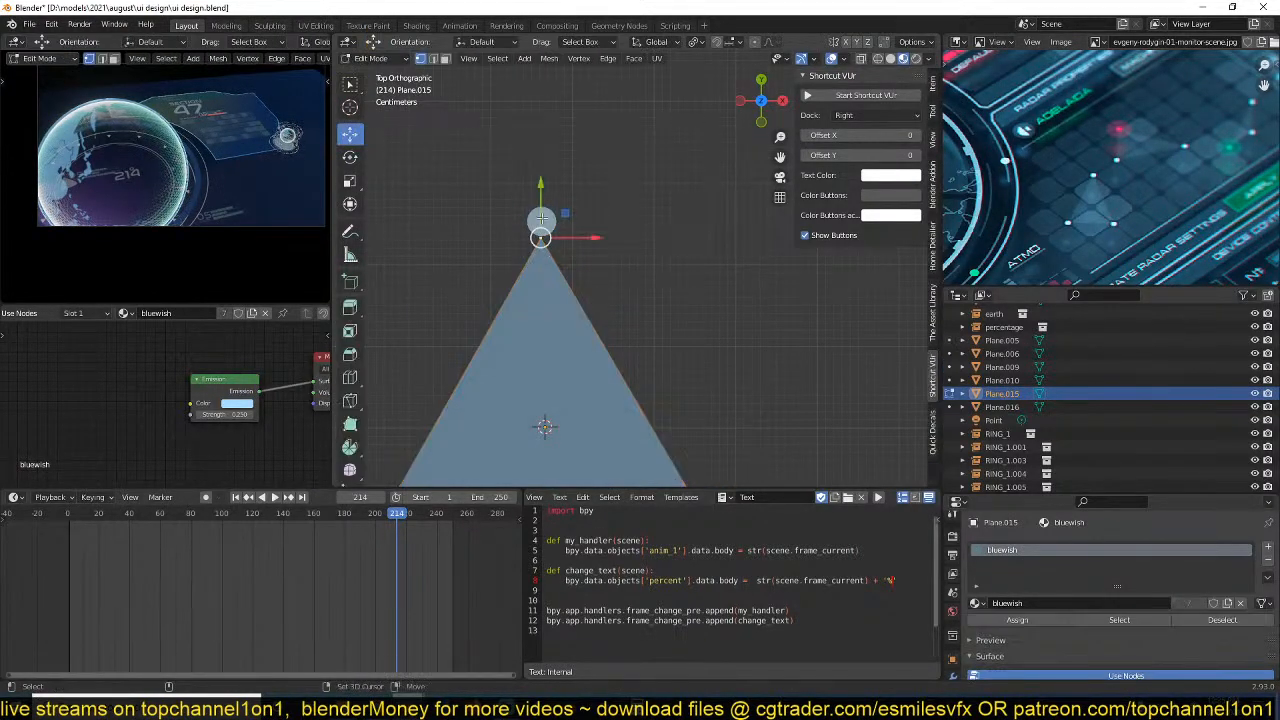
left_click(542, 214, "ctrl")
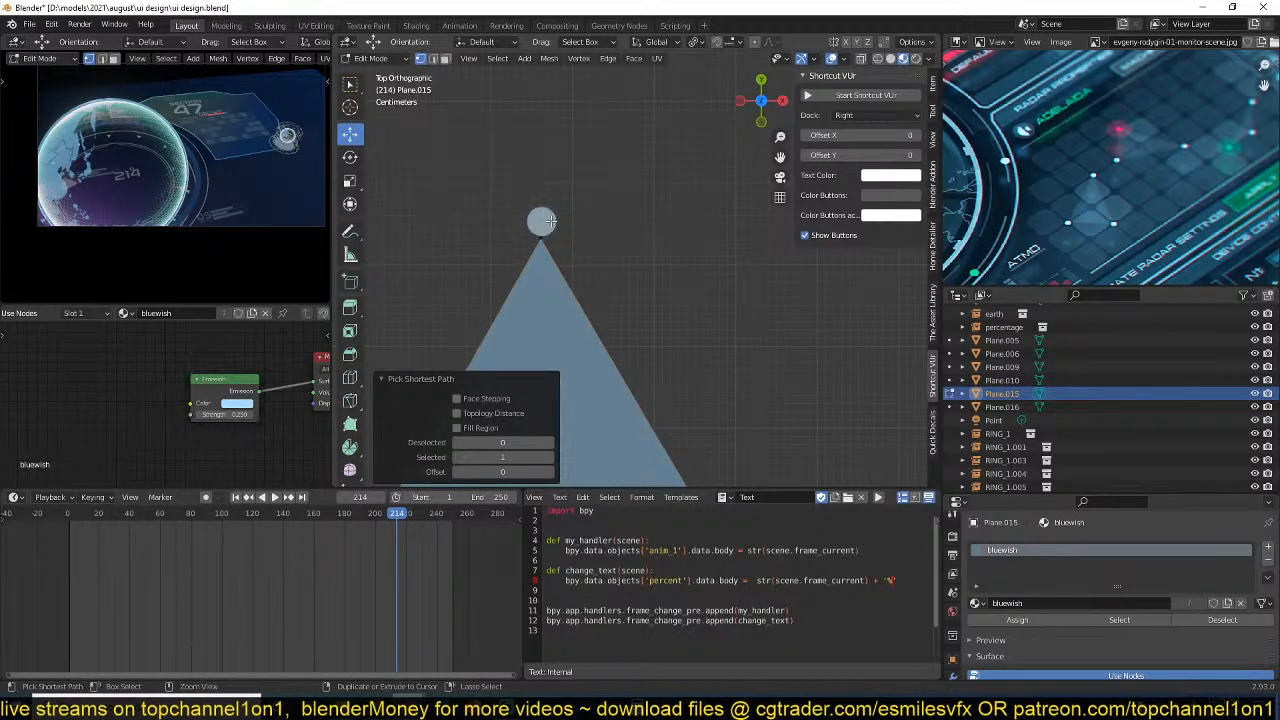
key("Tab")
left_click(545, 253)
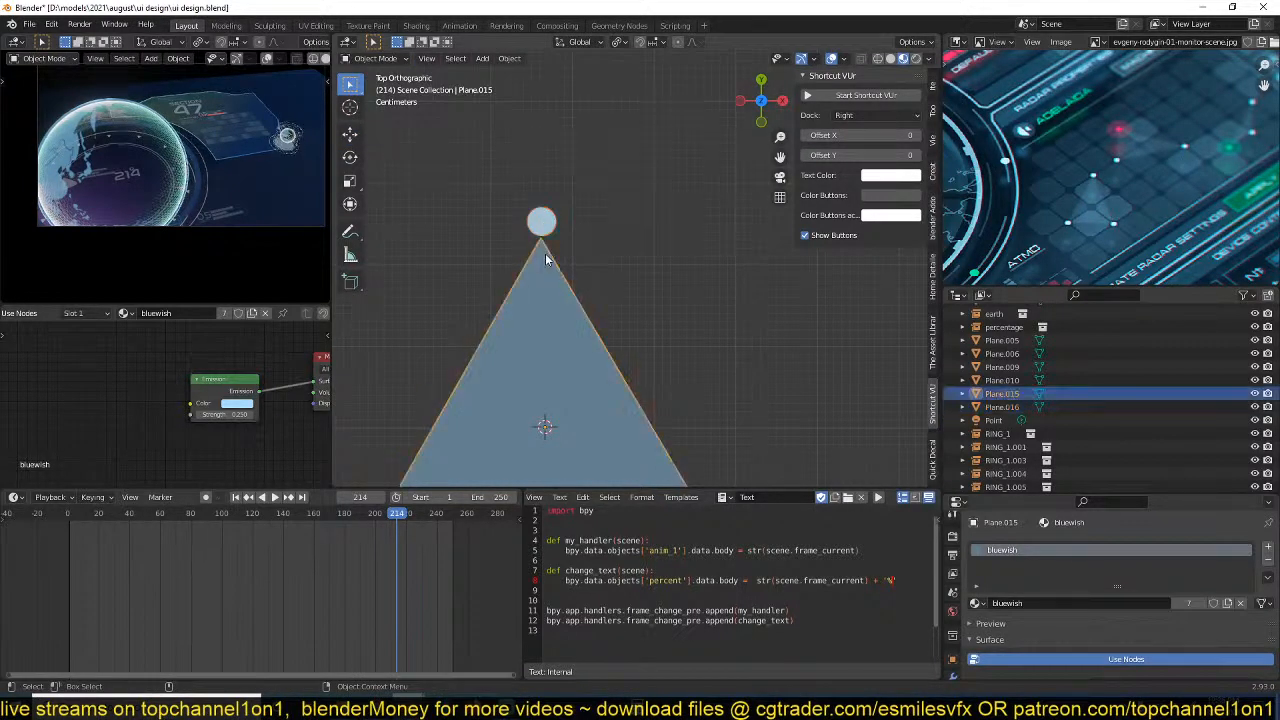
key("Tab")
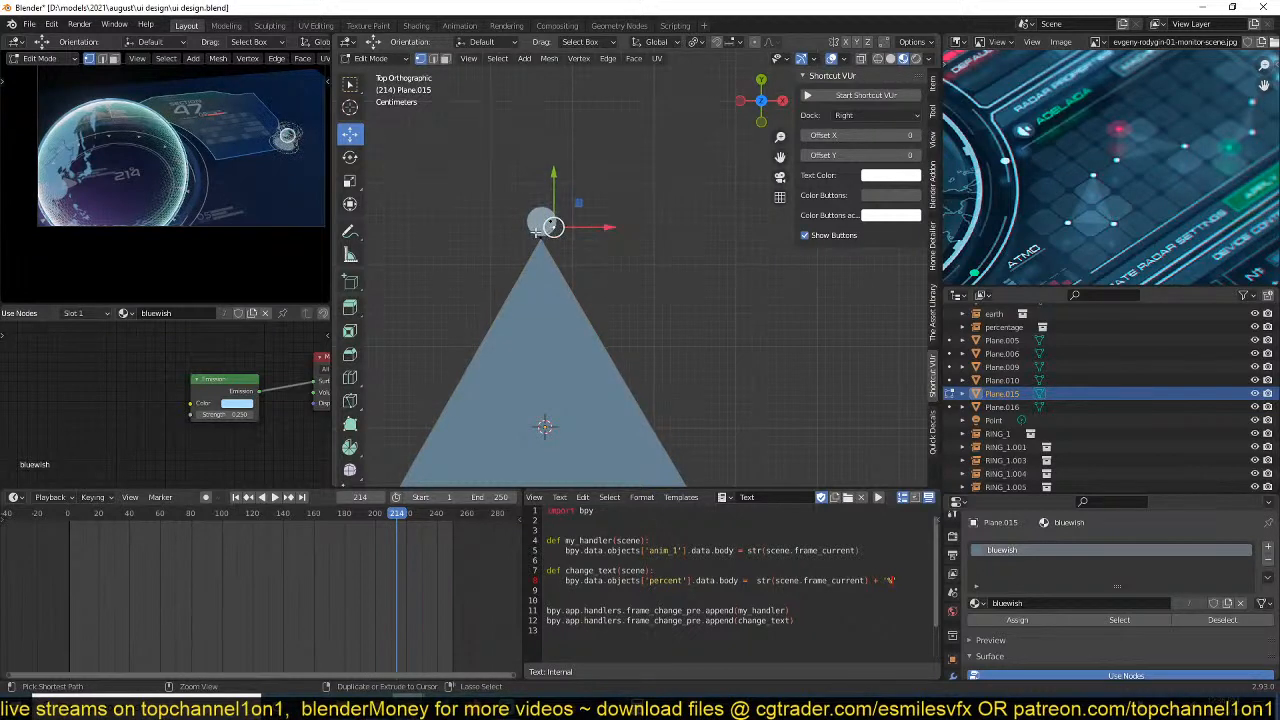
left_click(534, 217, "ctrl")
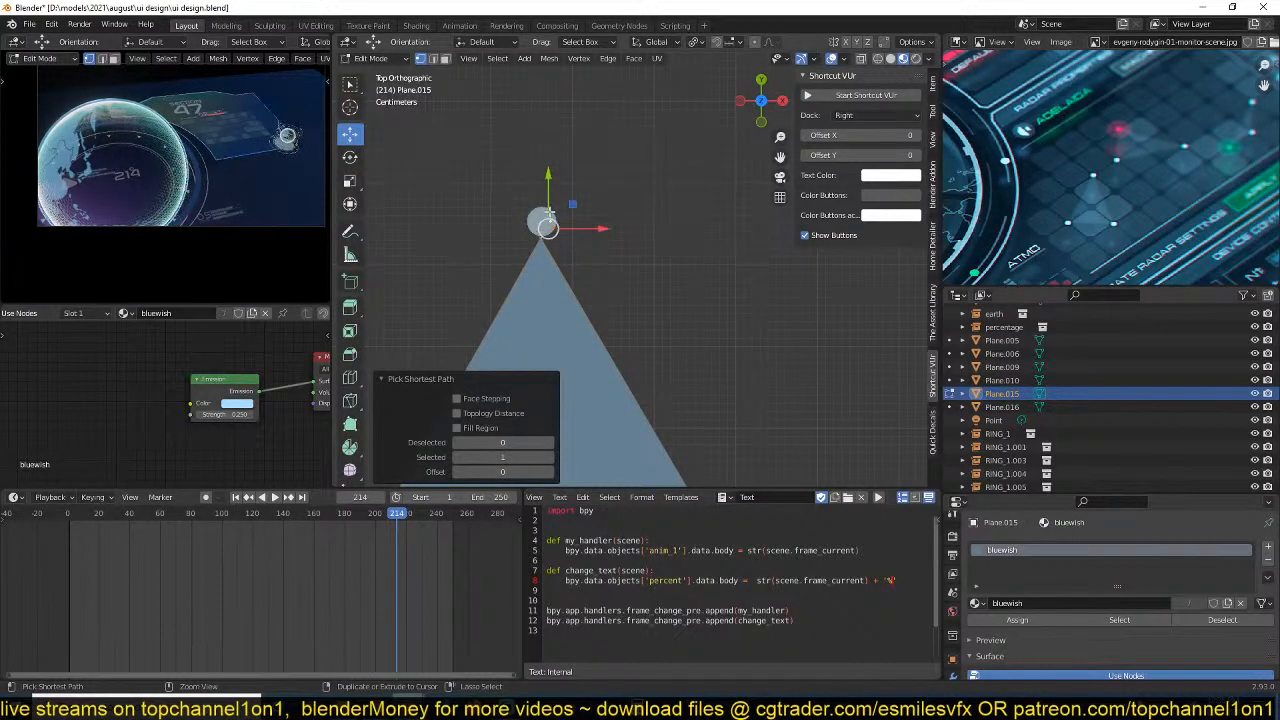
left_click(549, 212)
key("ctrl+z")
key("ctrl+z")
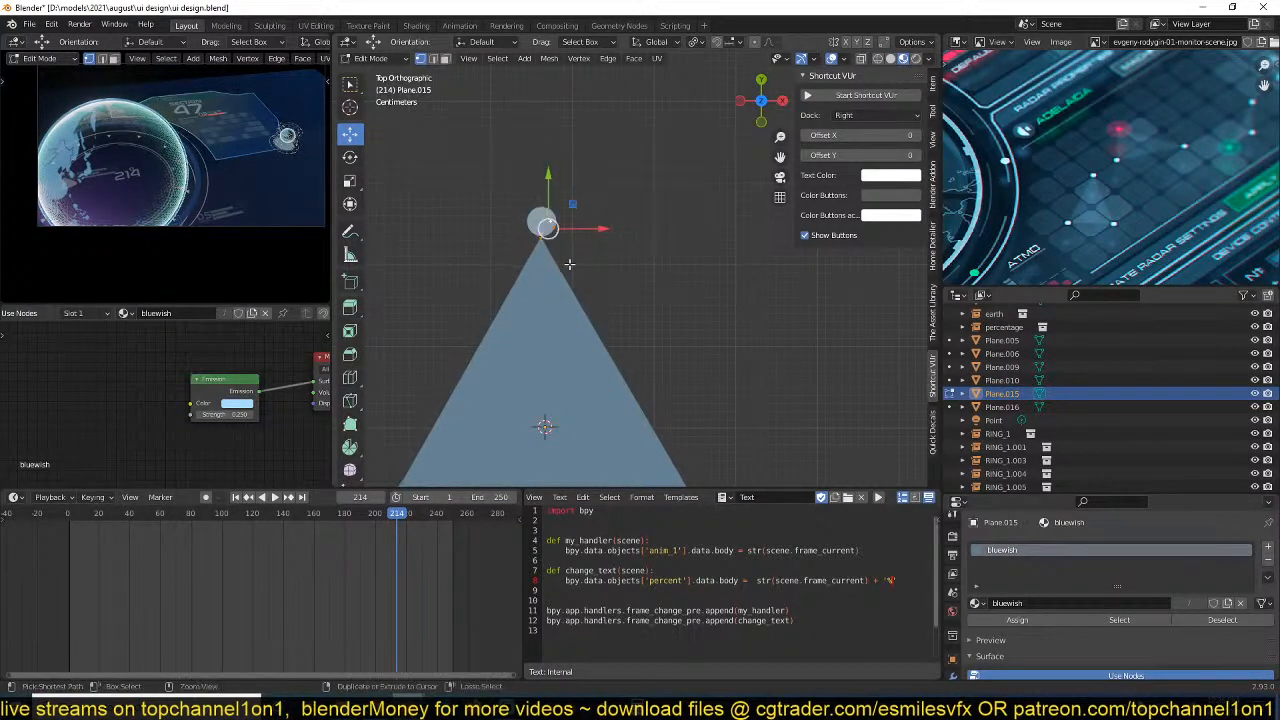
key("ctrl+z")
key("ctrl+z")
Try to delete the stray vertex beside the apex in the triangle's mesh.
key("Tab")
key("Tab")
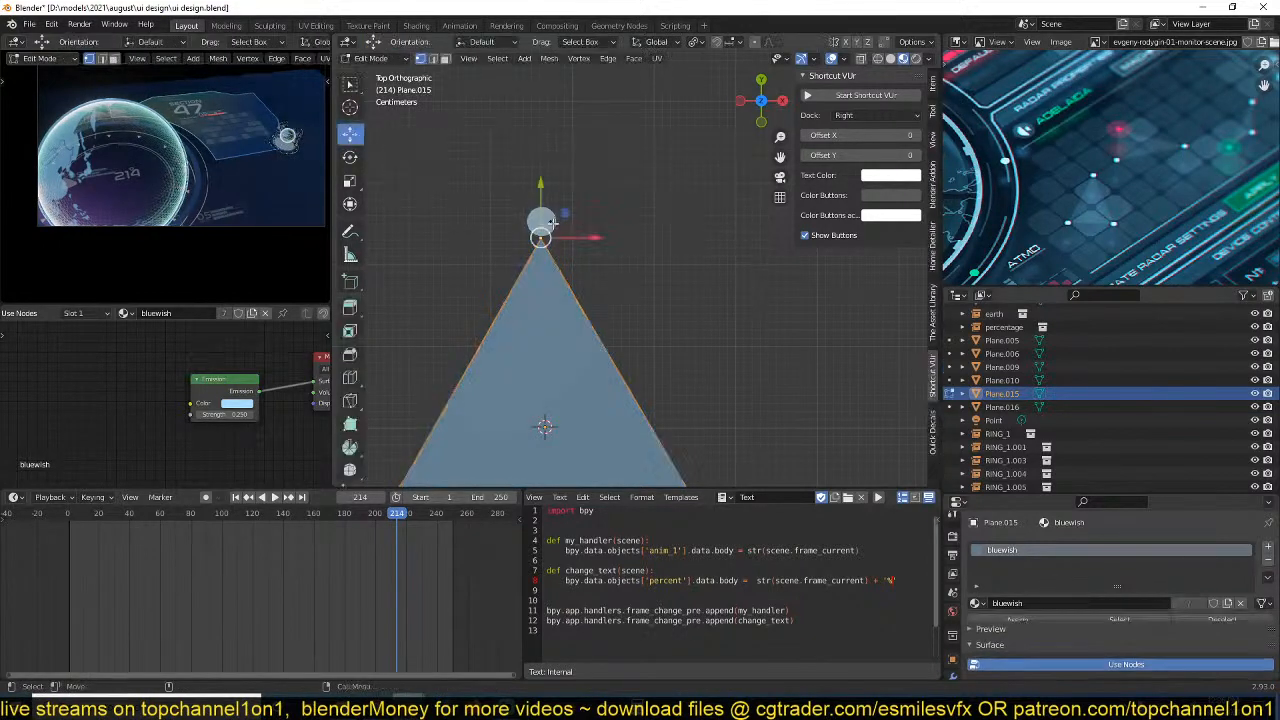
left_click(551, 228)
key("x")
left_click(555, 230)
key("Tab")
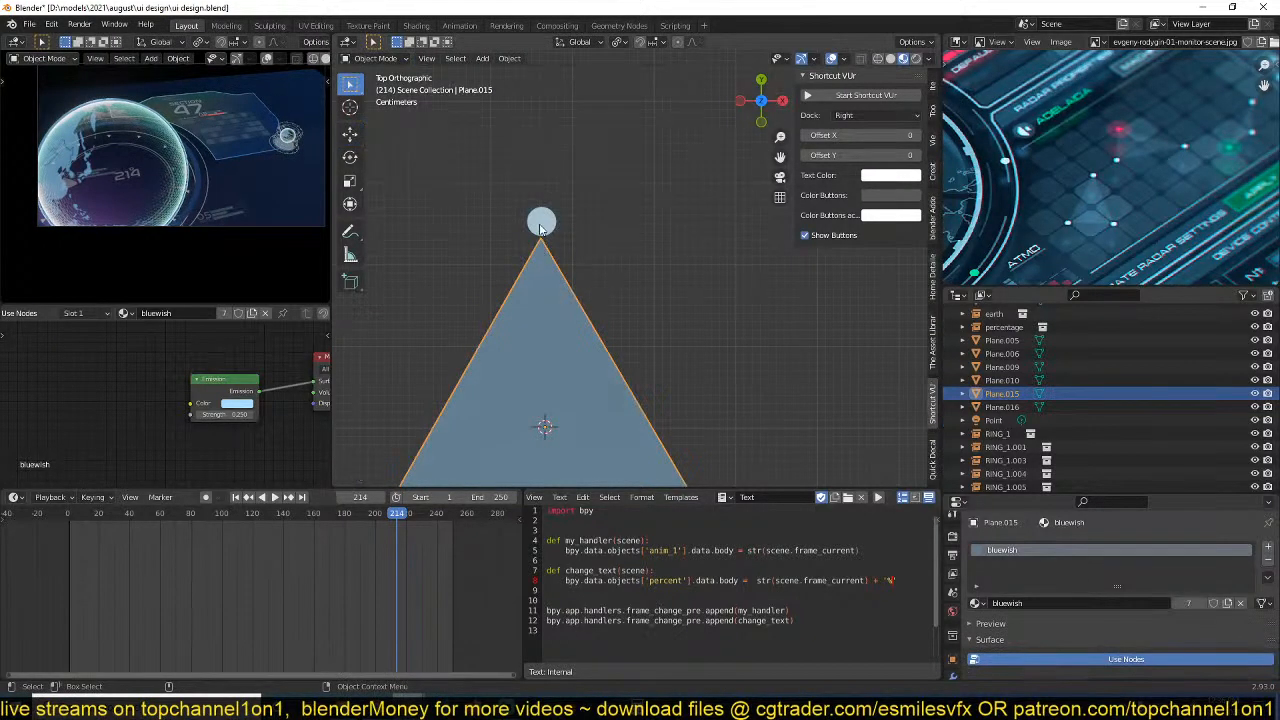
left_click(541, 227)
left_click(542, 222)
left_click(542, 220)
left_click(538, 282, "shift")
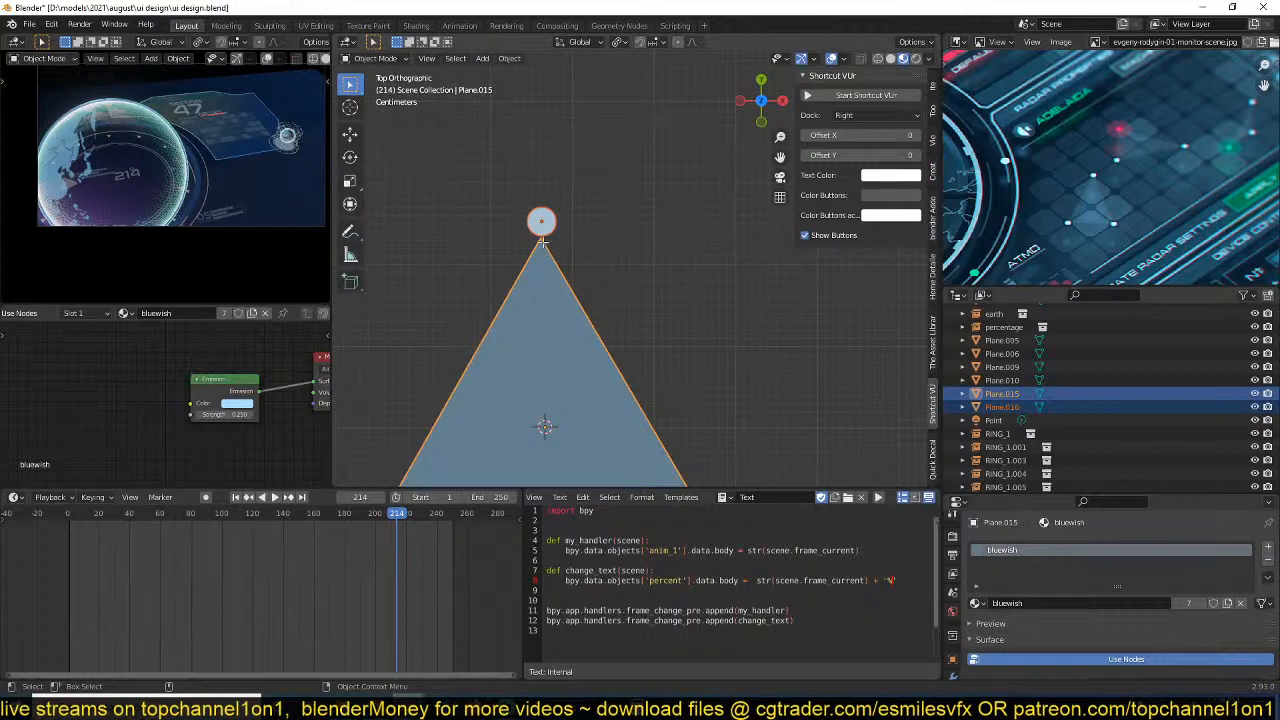
scroll(530, 317, "up", 3)
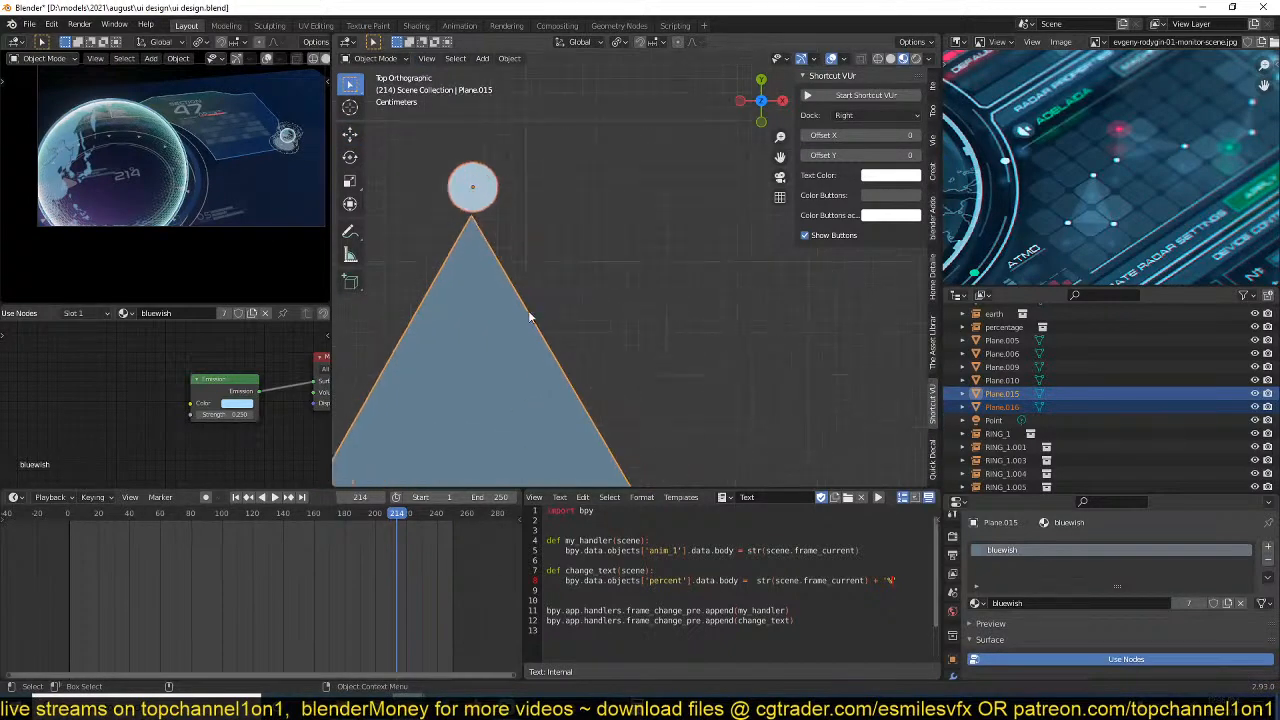
middle_click_drag(530, 317, 574, 361, "shift")
scroll(574, 361, "up", 3)
left_click(465, 342)
middle_click_drag(465, 342, 580, 338, "shift")
Hook the triangle's apex vertex to a new empty object and return to Object Mode.
key("Tab")
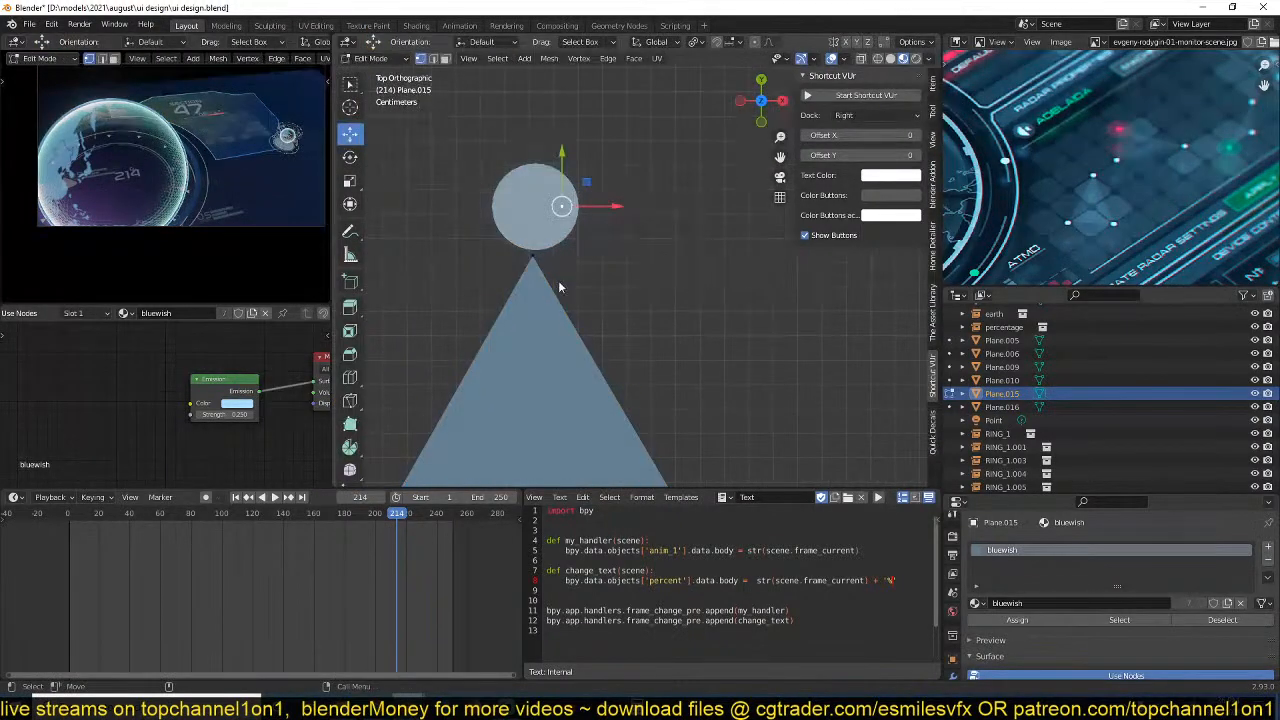
key("Tab")
left_click(523, 261)
left_click(526, 264)
key("Tab")
left_click(534, 265)
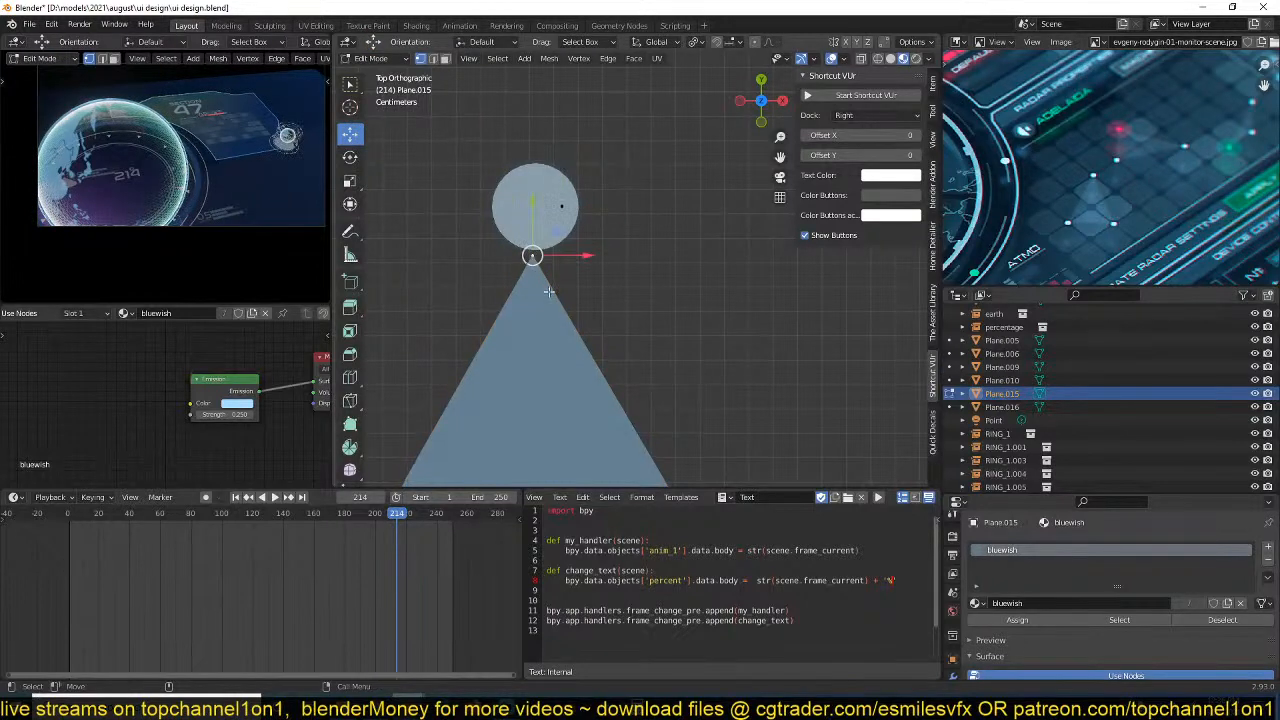
key("ctrl+h")
left_click(548, 292)
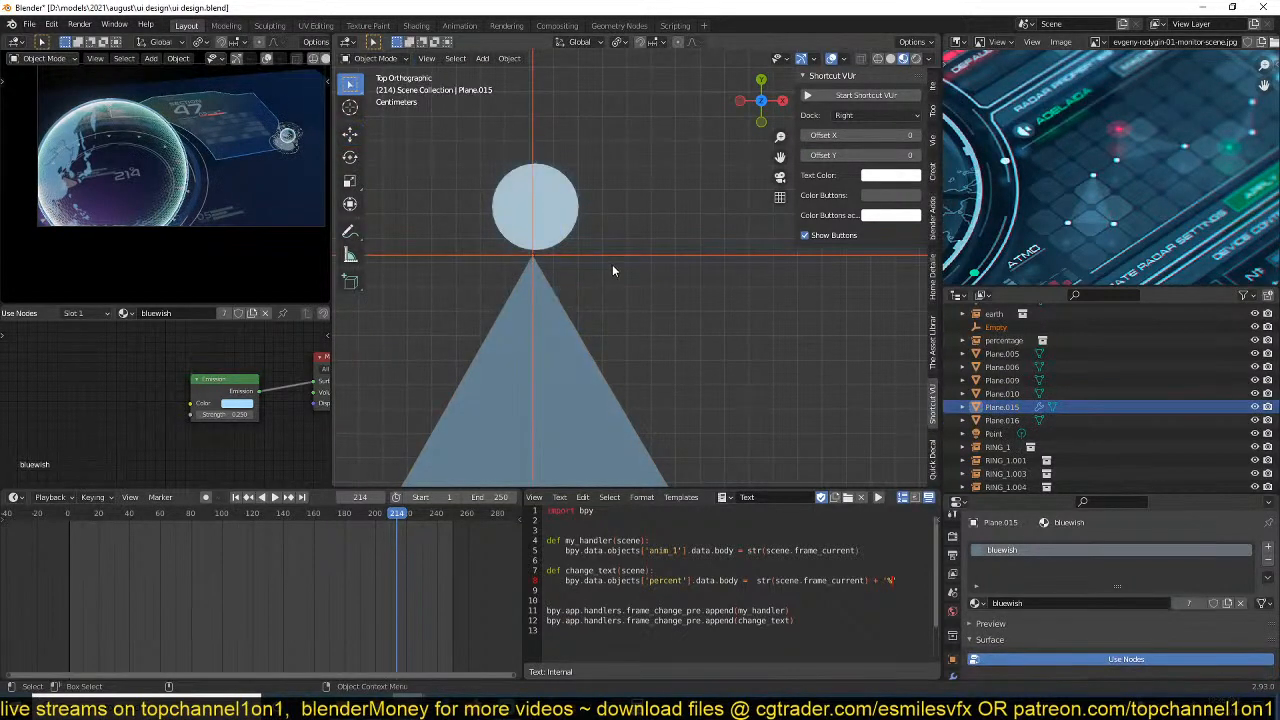
key("Tab")
Test the apex hook by moving its empty, and cancel the move.
left_click(635, 252)
scroll(636, 270, "down", 6)
scroll(604, 358, "down", 4)
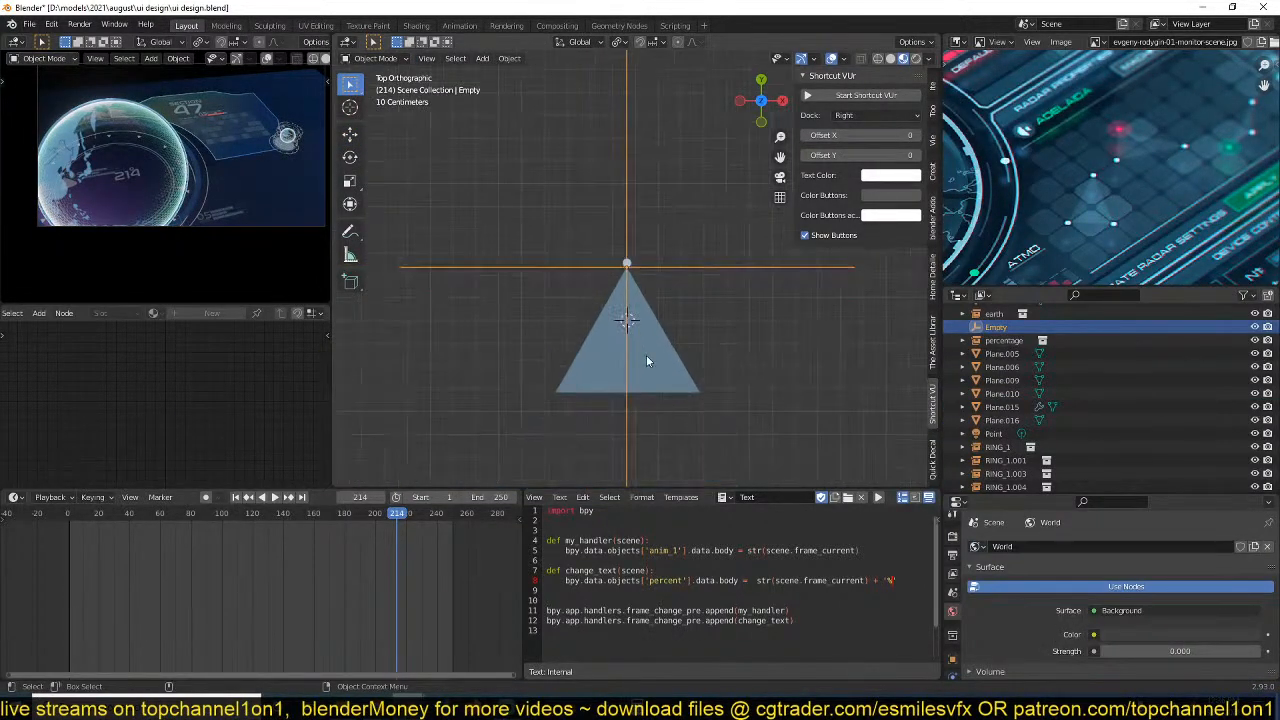
key("g")
key("Escape")
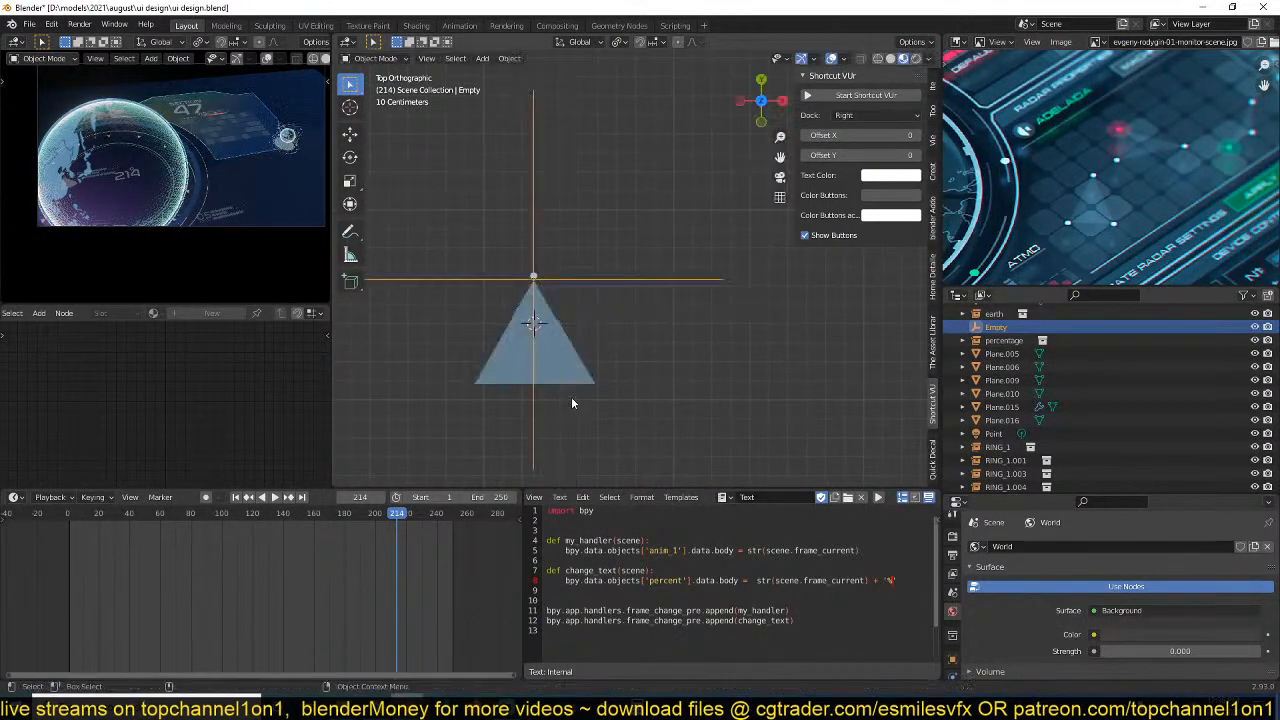
Parent the circle at the triangle's apex to the apex's hook empty.
scroll(568, 354, "up", 5)
left_click(598, 312)
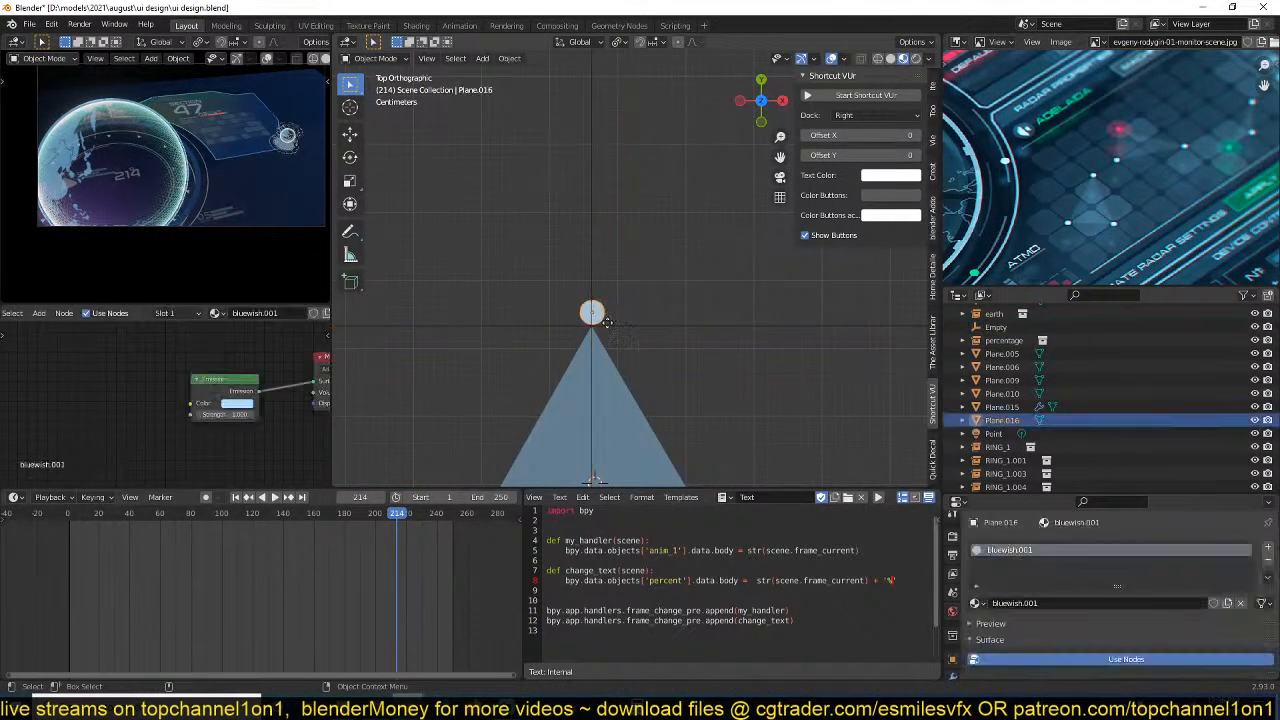
left_click(688, 332, "shift")
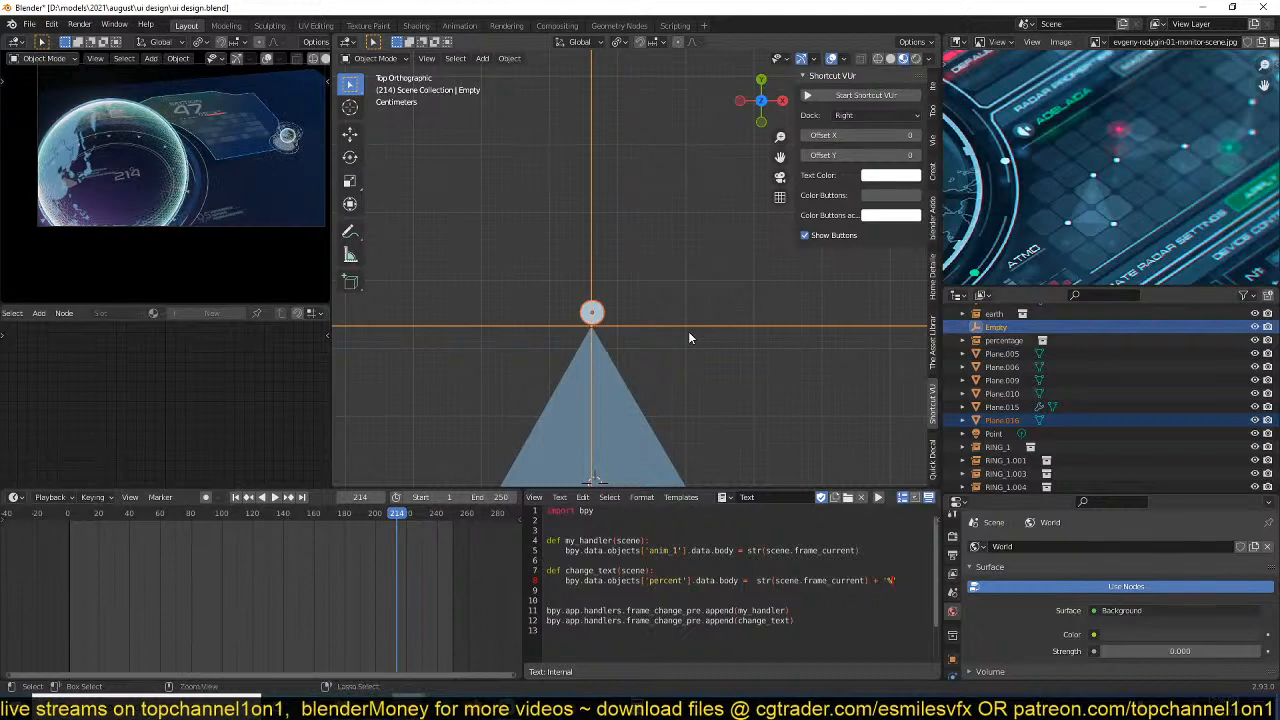
key("ctrl+p")
left_click(688, 333)
Test-move the apex empty with its parented circle, and cancel the move.
left_click(710, 338)
scroll(711, 338, "down", 3)
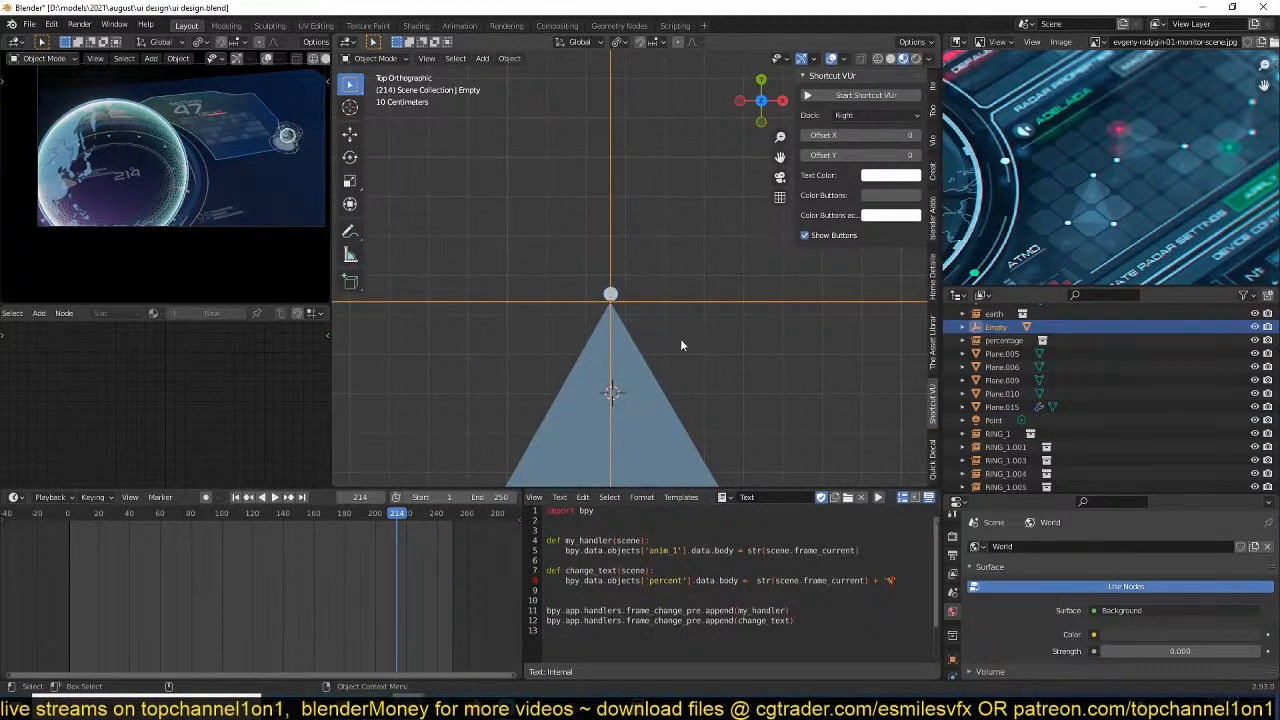
scroll(675, 360, "down", 5)
scroll(699, 381, "up", 2)
key("g")
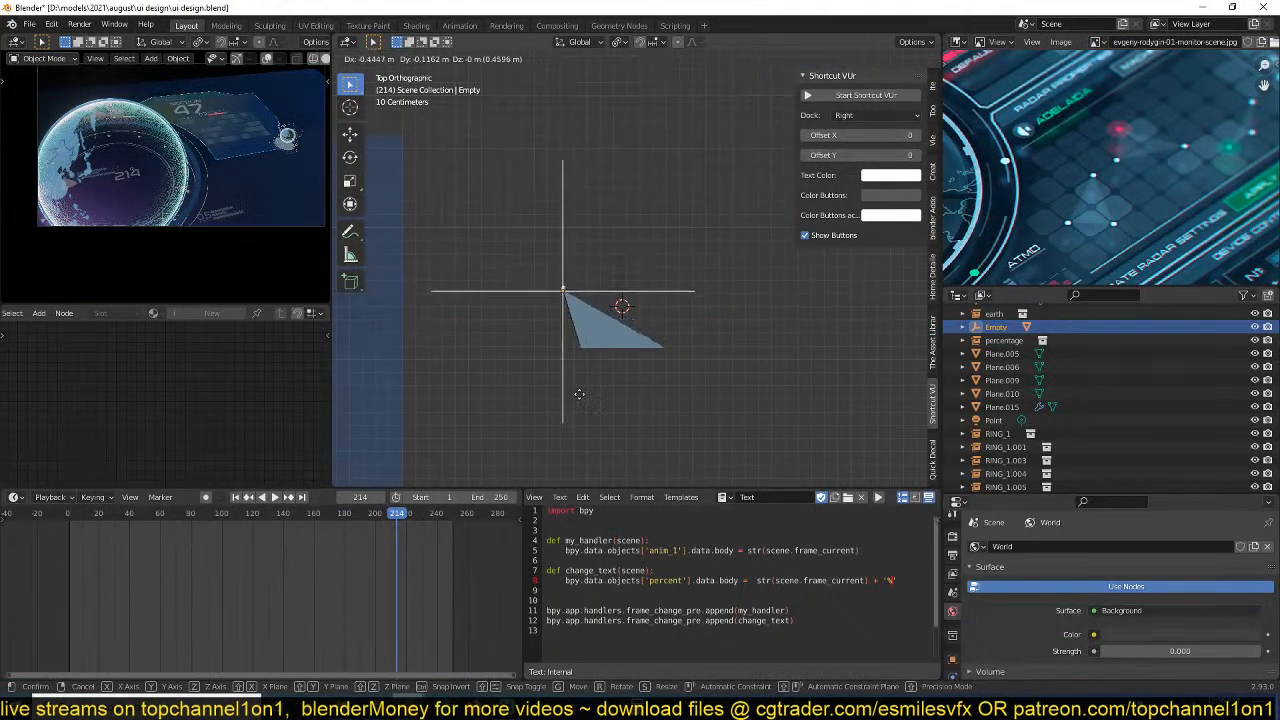
right_click(683, 369)
Hook the triangle's lower-right vertex to a new empty object and test-move that empty, cancelling the move.
scroll(696, 397, "up", 6)
middle_click_drag(709, 477, 694, 369, "shift")
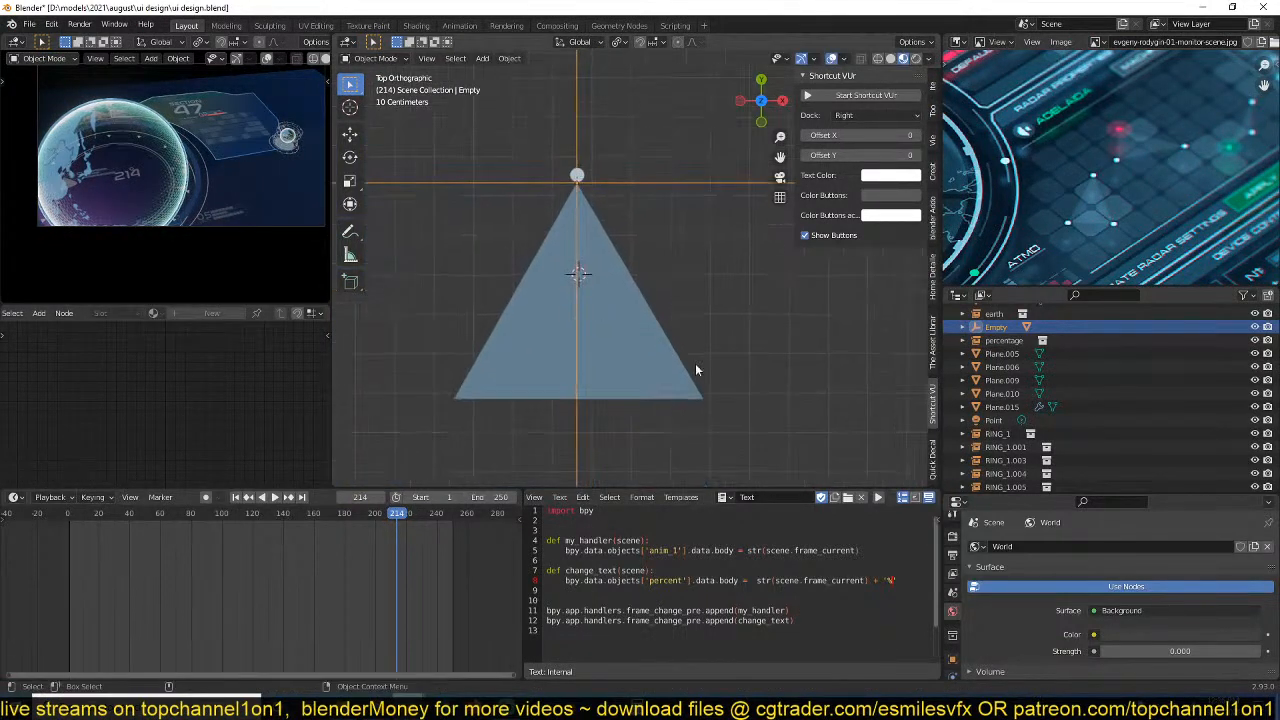
left_click(695, 392)
key("Tab")
left_click(706, 407)
key("ctrl+h")
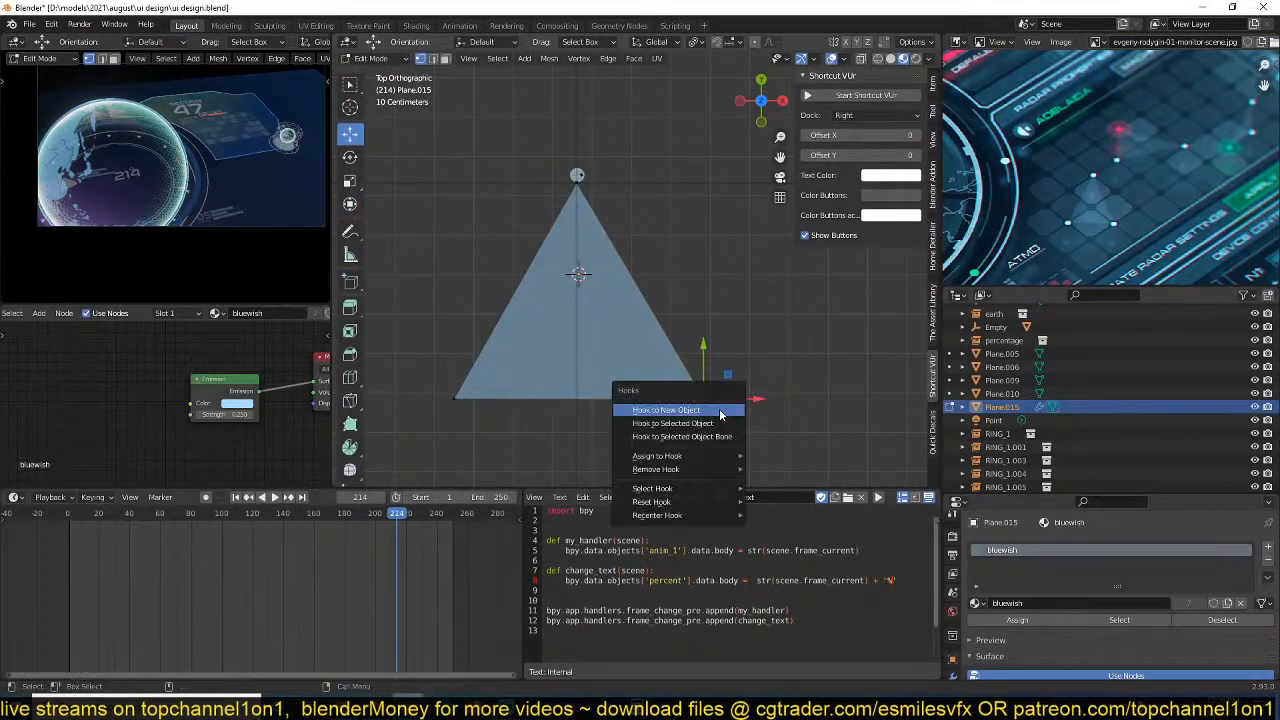
left_click(722, 411)
key("Tab")
left_click(753, 401)
key("g")
right_click(778, 405)
Hook the triangle's lower-left vertex to a new empty object and test-move that empty, cancelling the move.
left_click(522, 364)
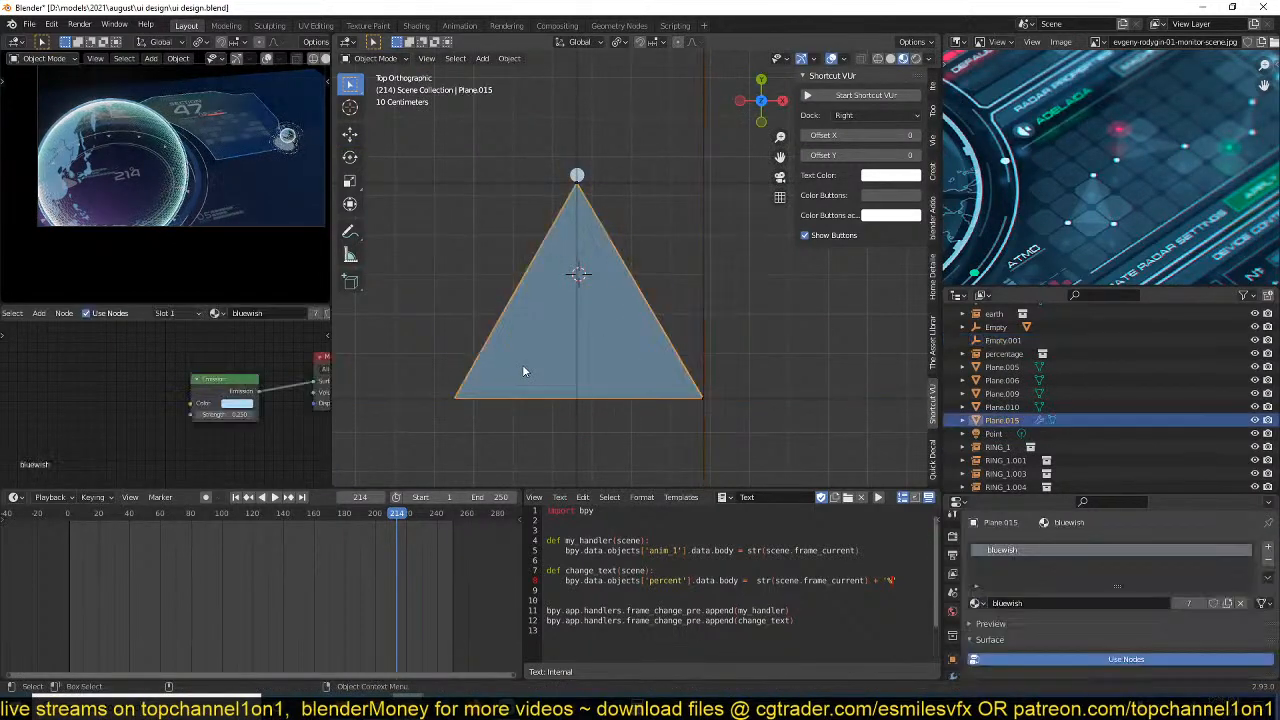
key("Tab")
left_click(453, 398)
key("ctrl+h")
left_click(566, 392)
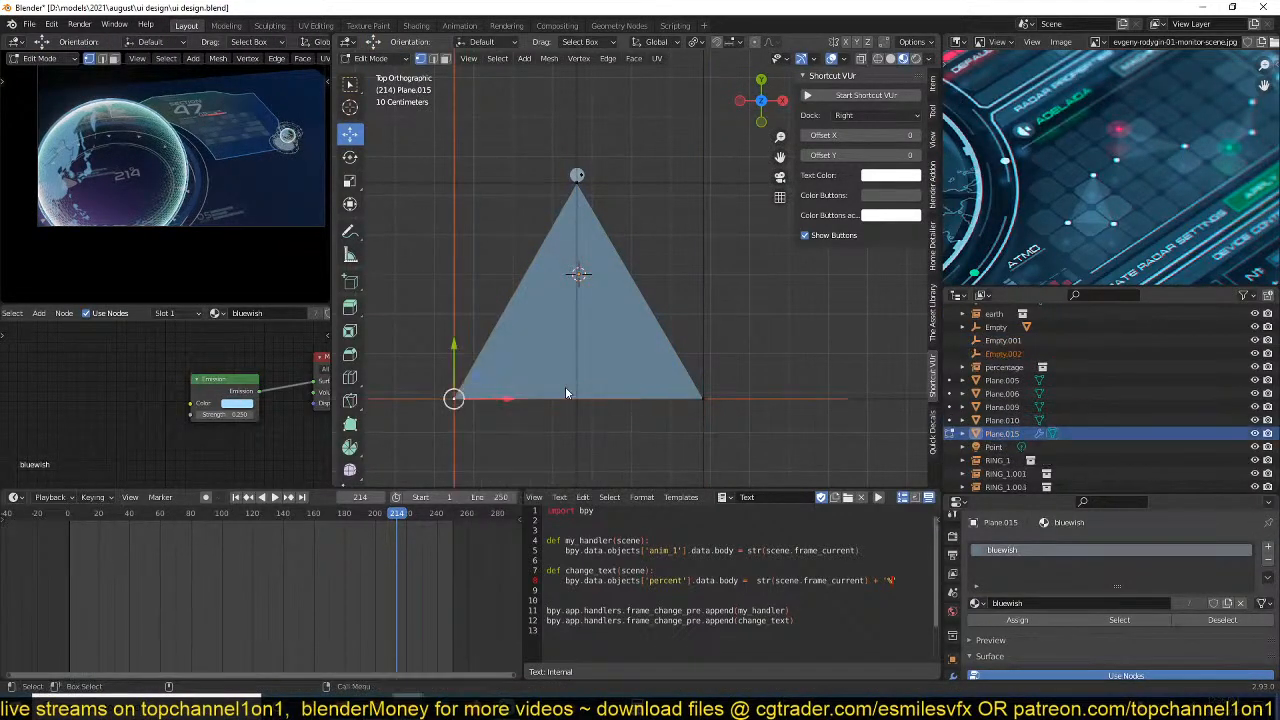
key("Tab")
left_click(453, 398)
key("g")
right_click(637, 164)
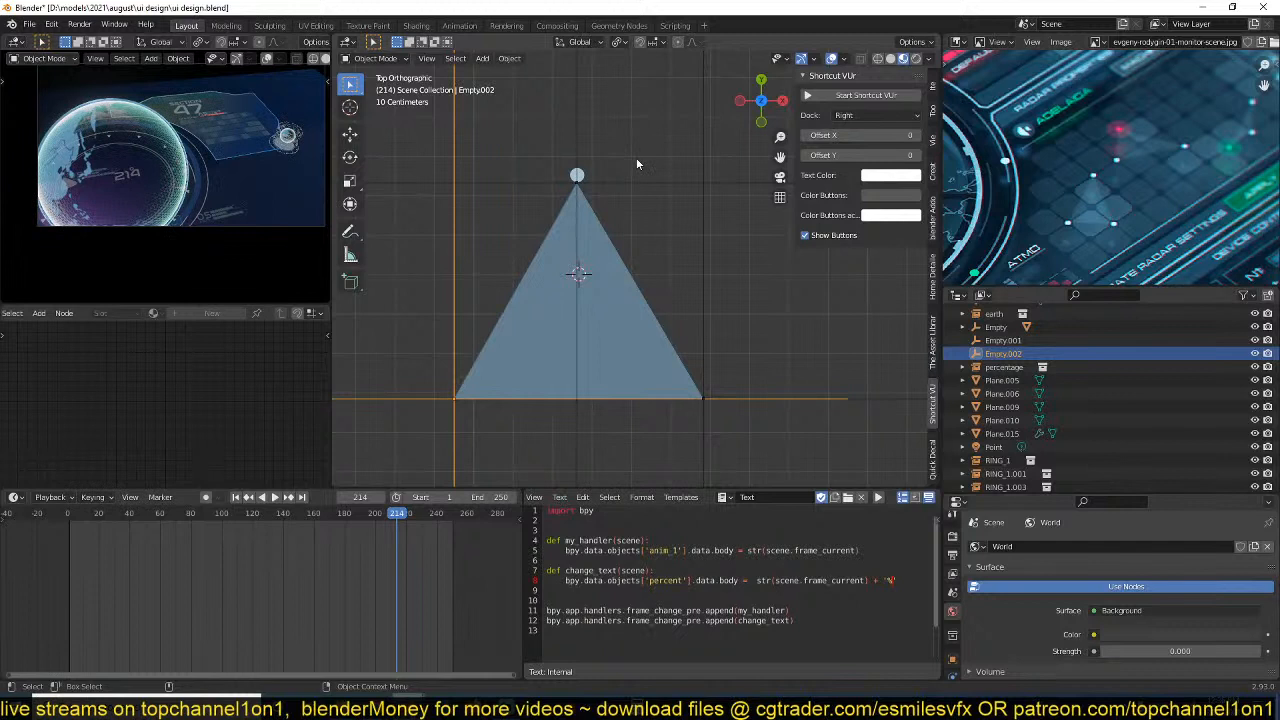
Duplicate the apex circle twice, placing one copy at the triangle's lower-right corner and one at its lower-left corner.
left_click(578, 176)
key("shift+d")
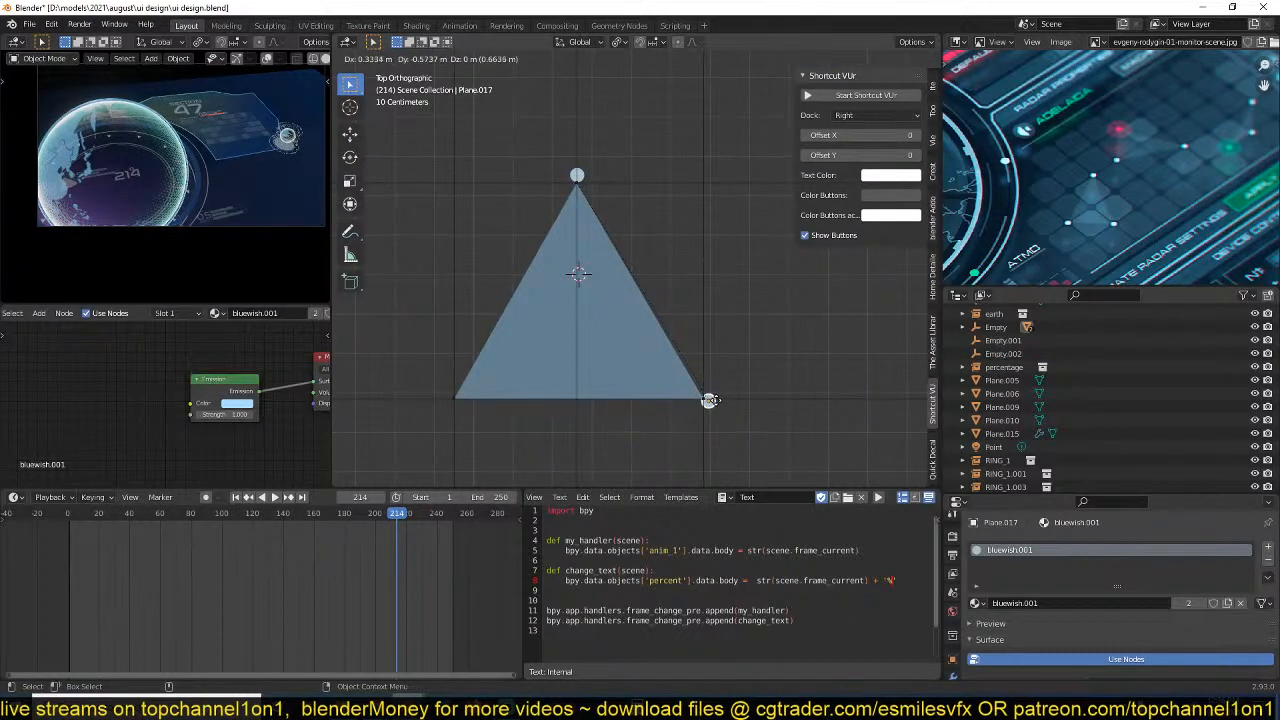
left_click(709, 400)
left_click(444, 399)
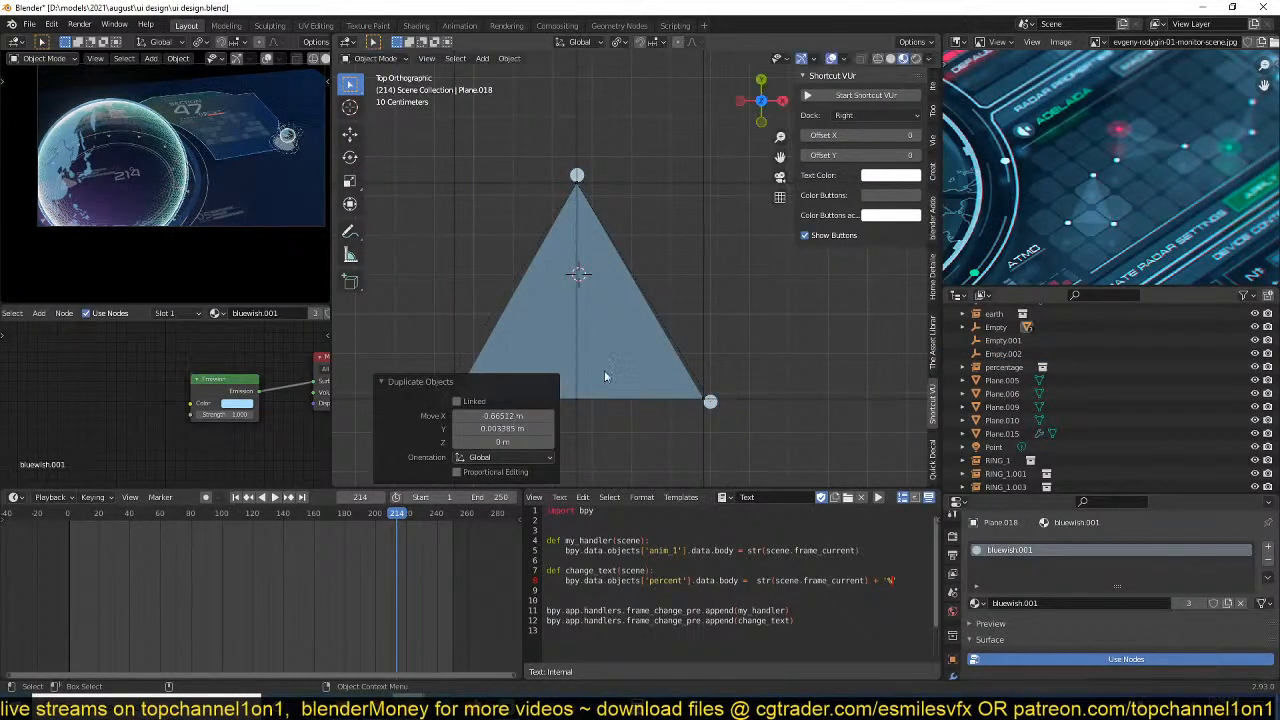
Parent the lower-right and lower-left corner circles each to the hook empty at its own corner.
middle_click_drag(755, 347, 798, 272, "shift")
left_click(755, 329)
left_click(796, 325, "shift")
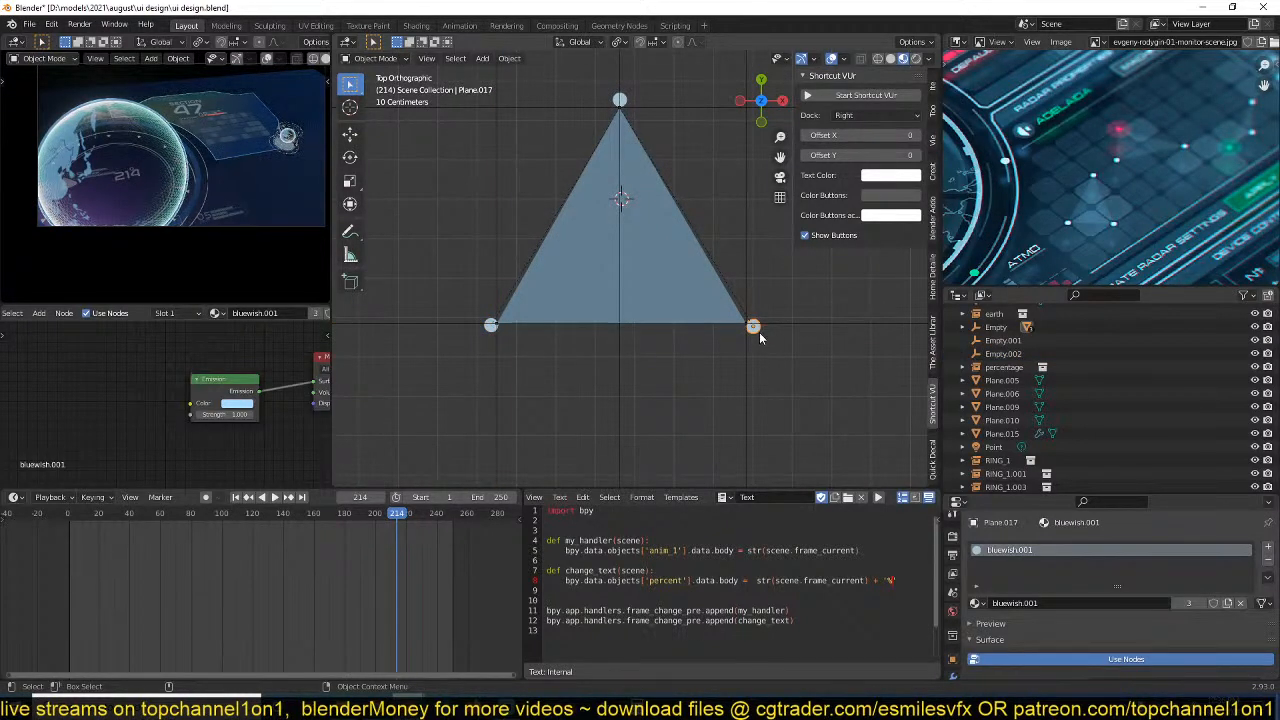
left_click(744, 367)
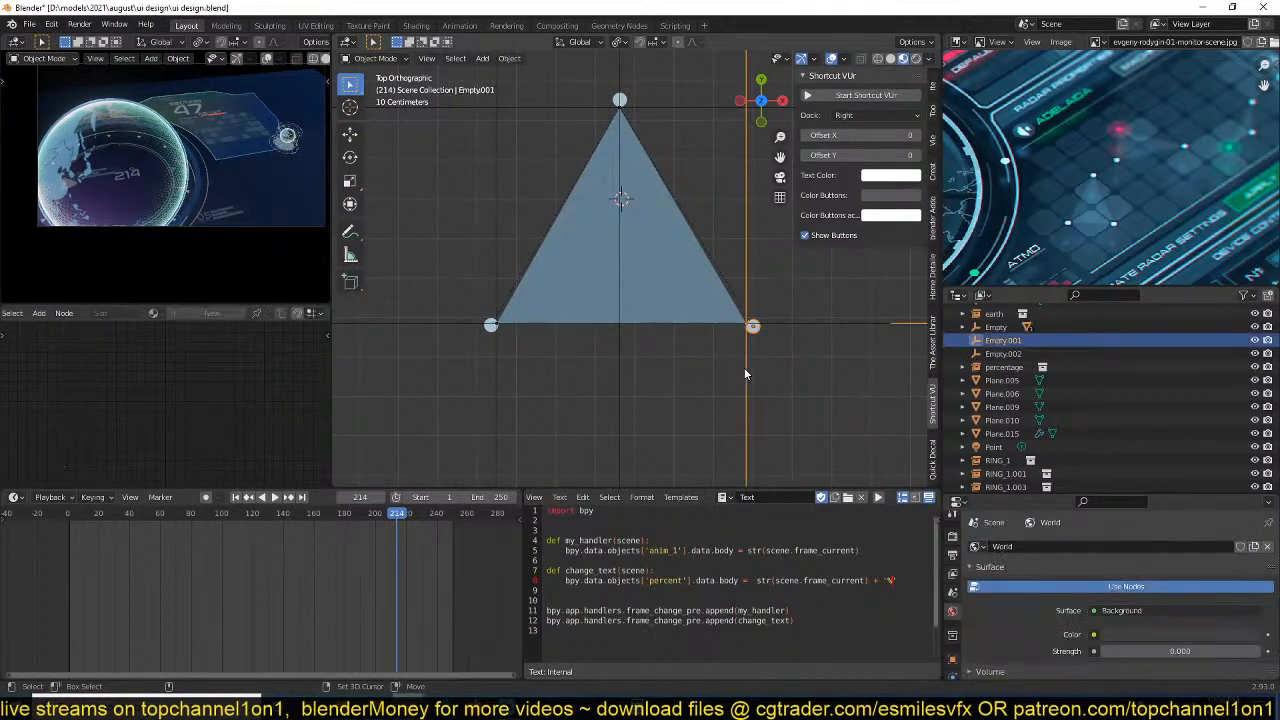
left_click(497, 345)
key("ctrl+p")
left_click(495, 359)
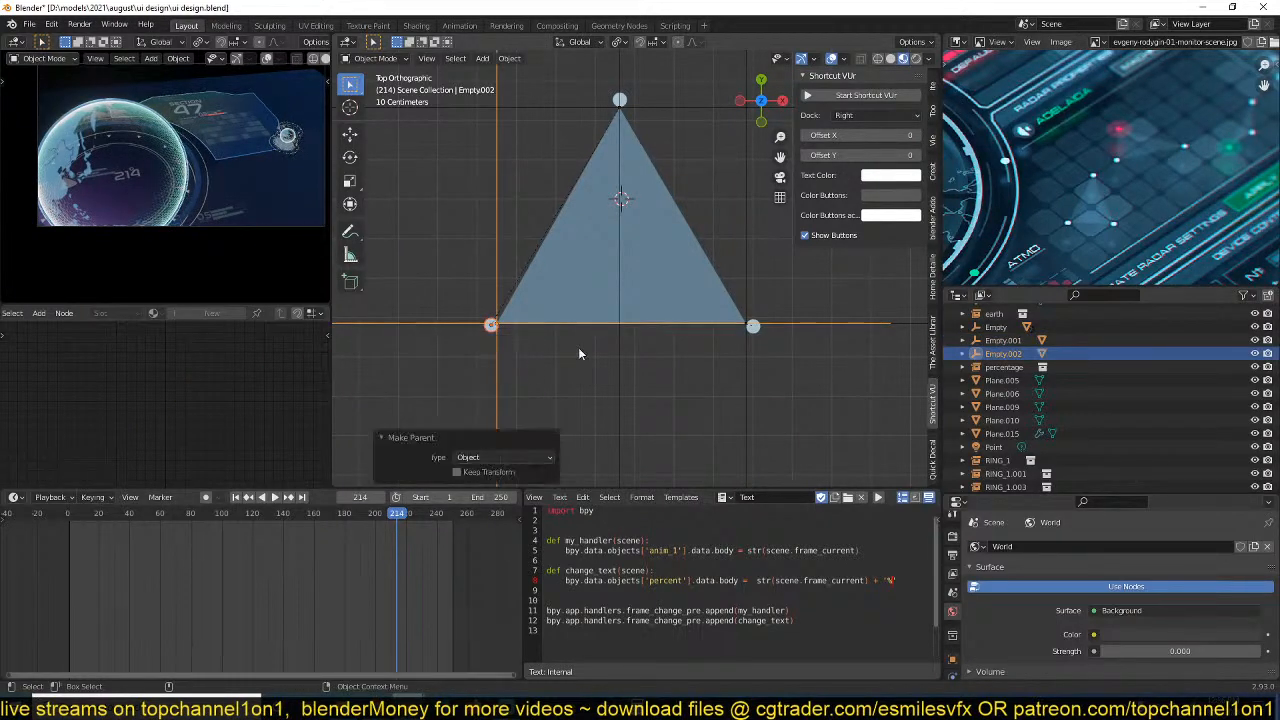
Test-move the lower-right circle and its parent empty in turn, cancelling each move.
middle_click_drag(711, 326, 655, 352, "shift")
left_click(702, 356)
key("g")
right_click(718, 357)
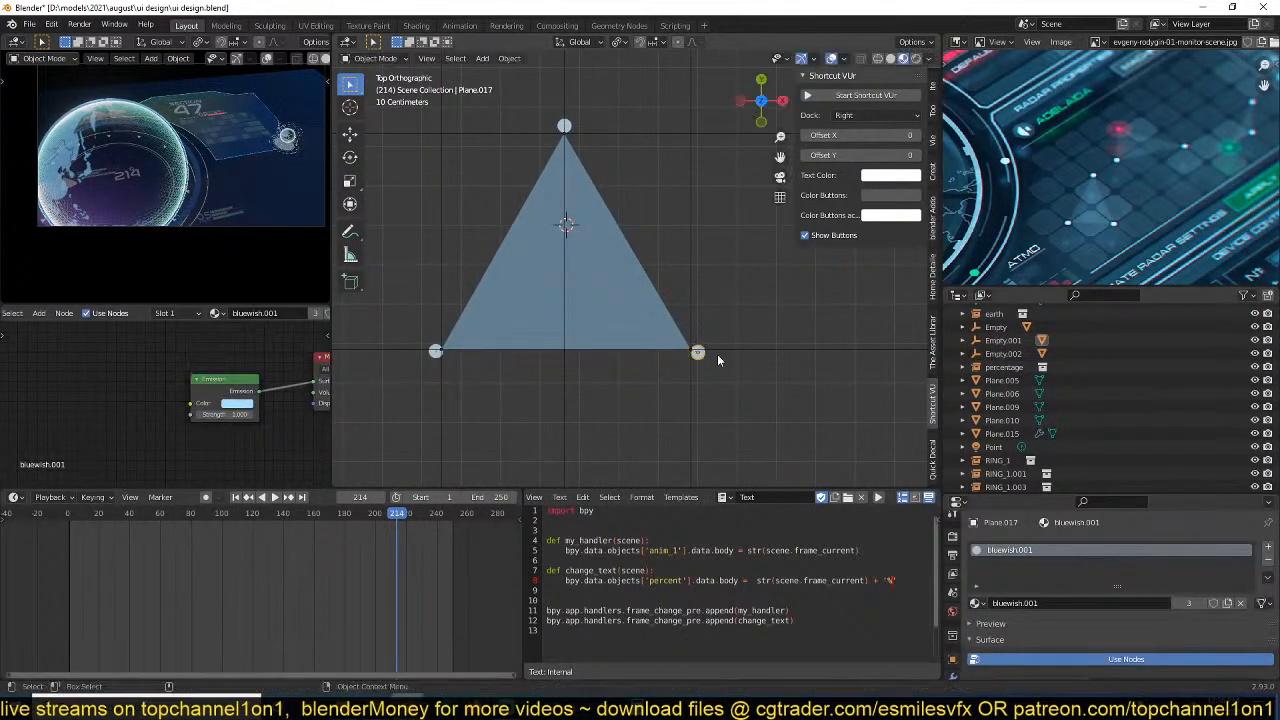
left_click(750, 350)
key("g")
right_click(722, 290)
Select the three hook empties and reduce their display size to 0.12 m, copying it to all of them.
left_click(689, 268)
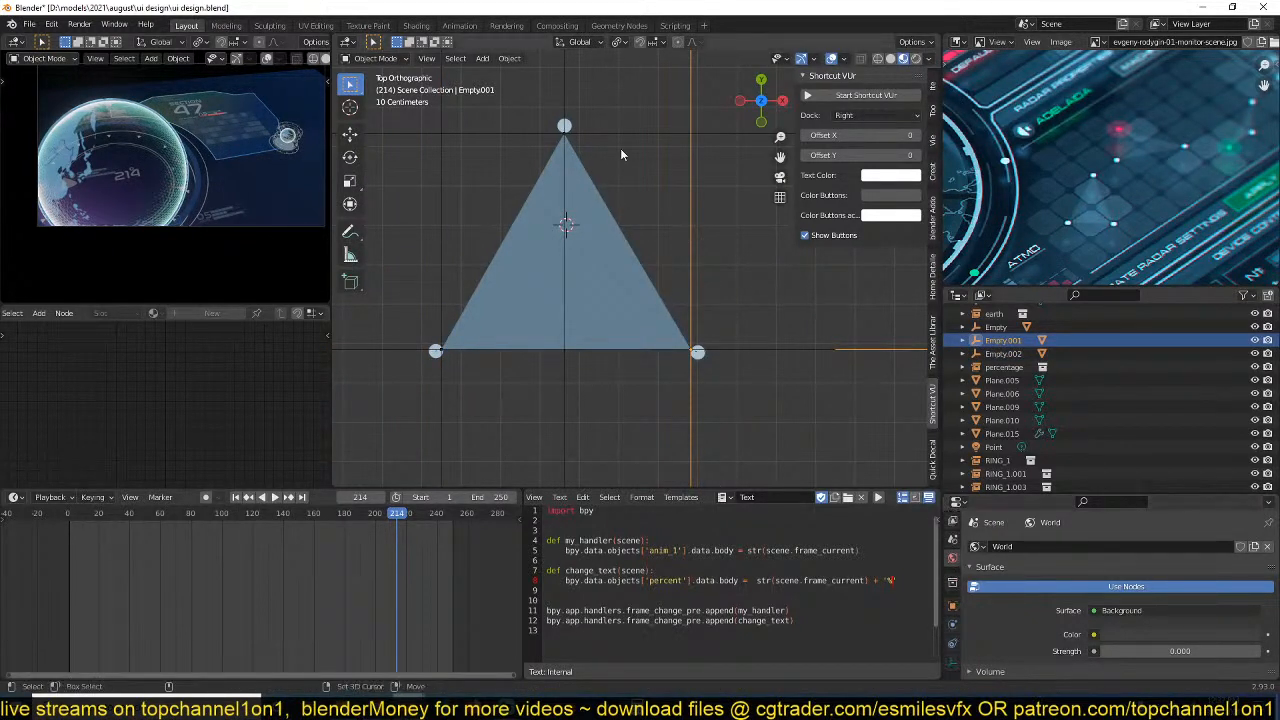
left_click(648, 134, "shift")
left_click(443, 222, "shift")
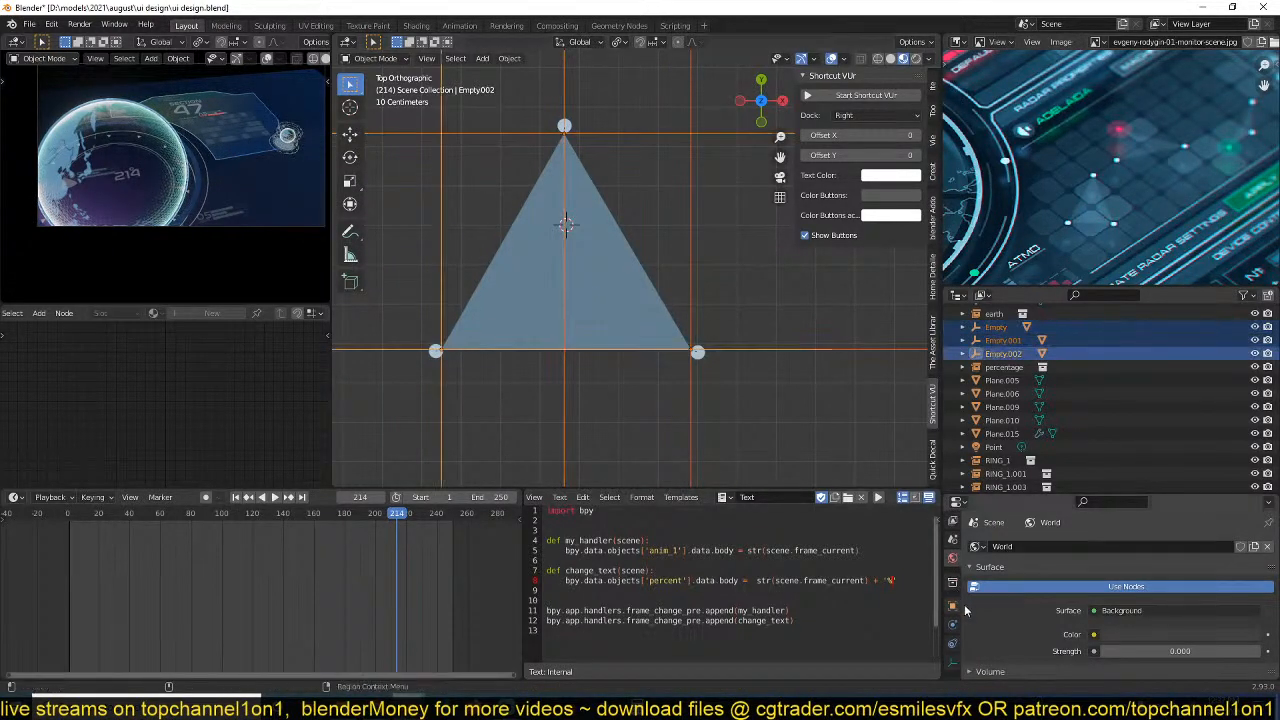
left_click(953, 605)
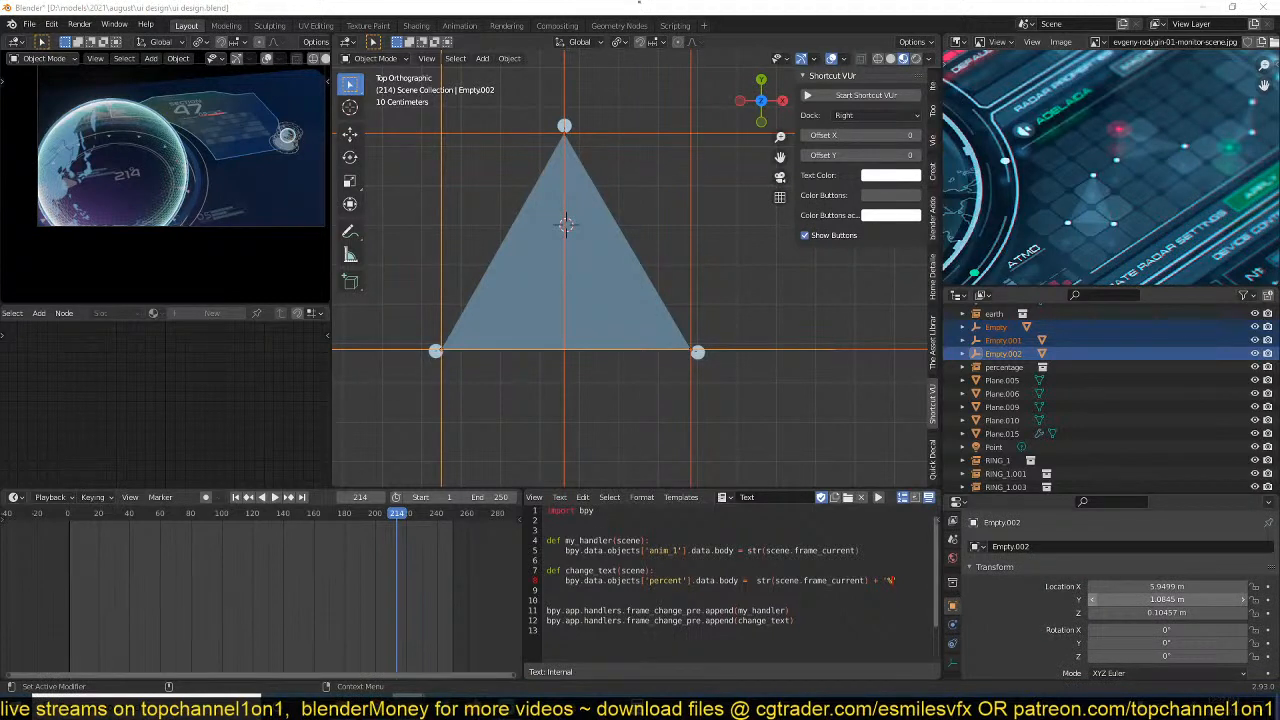
left_click(953, 663)
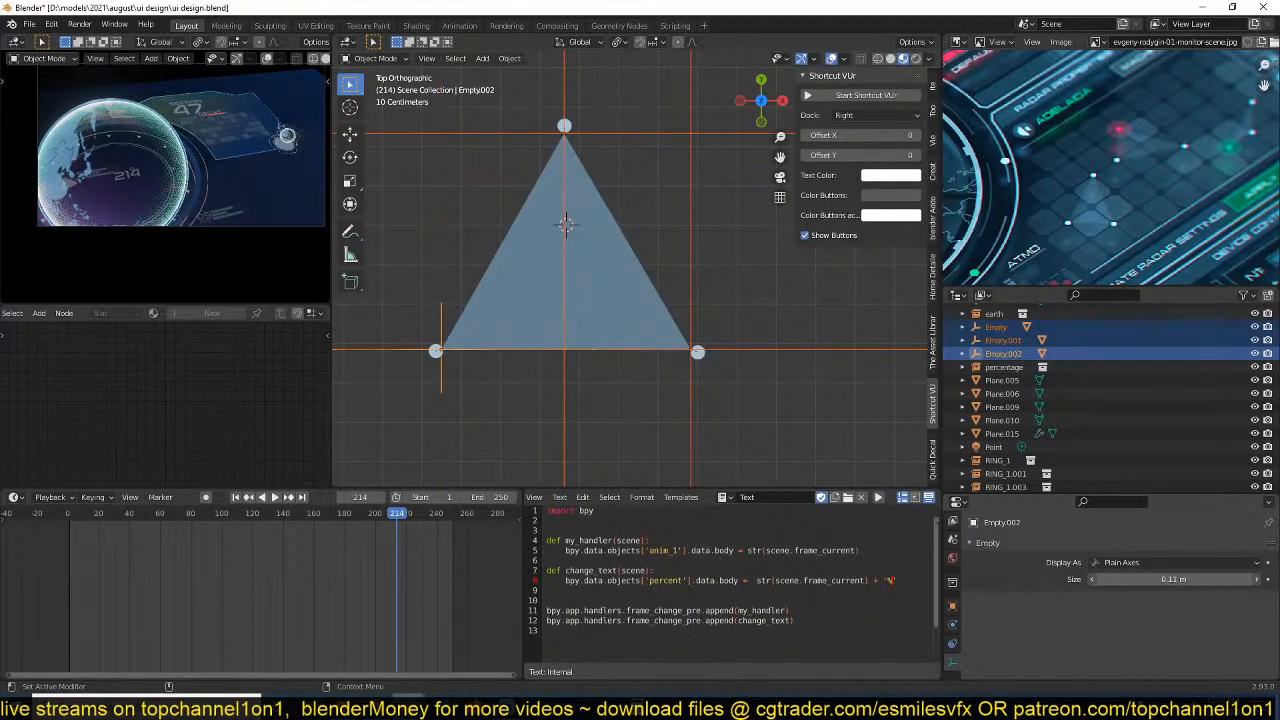
right_click(1182, 579)
left_click(1182, 593)
right_click(1200, 581)
left_click(1174, 585)
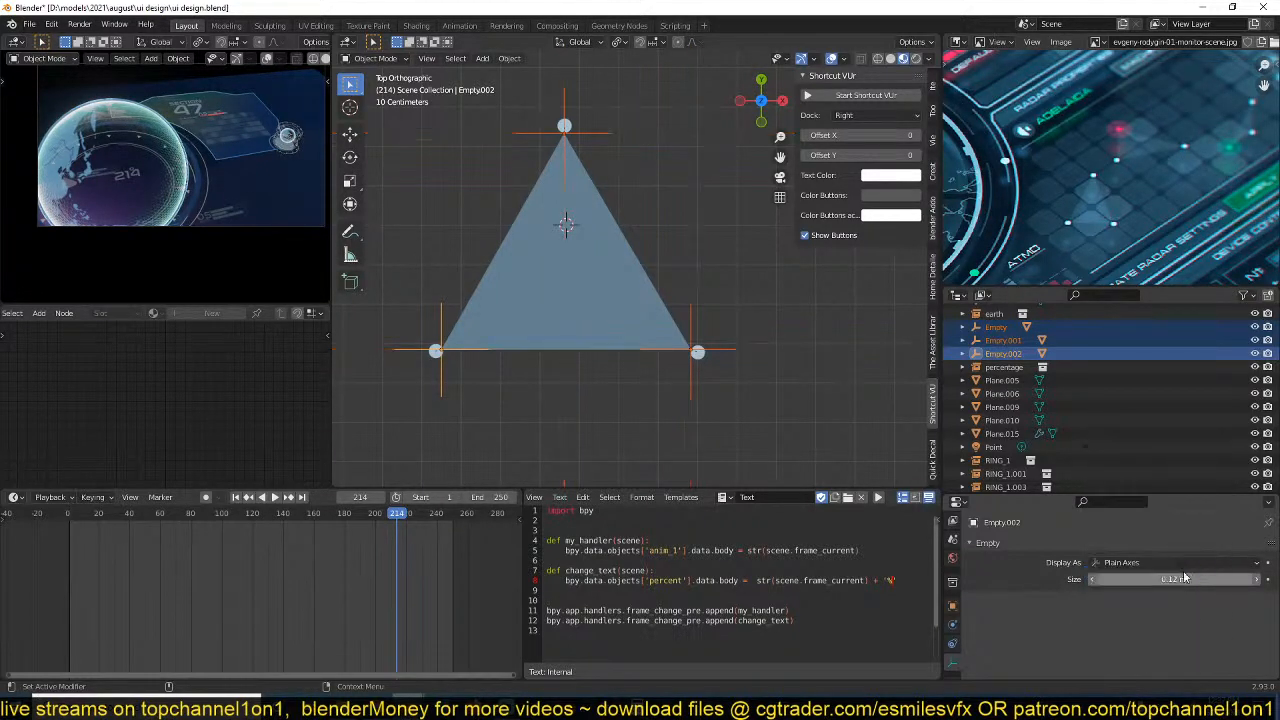
Display the lower-left hook empty as a cube with a size of 0.07 m.
left_click(1170, 562)
left_click(1151, 467)
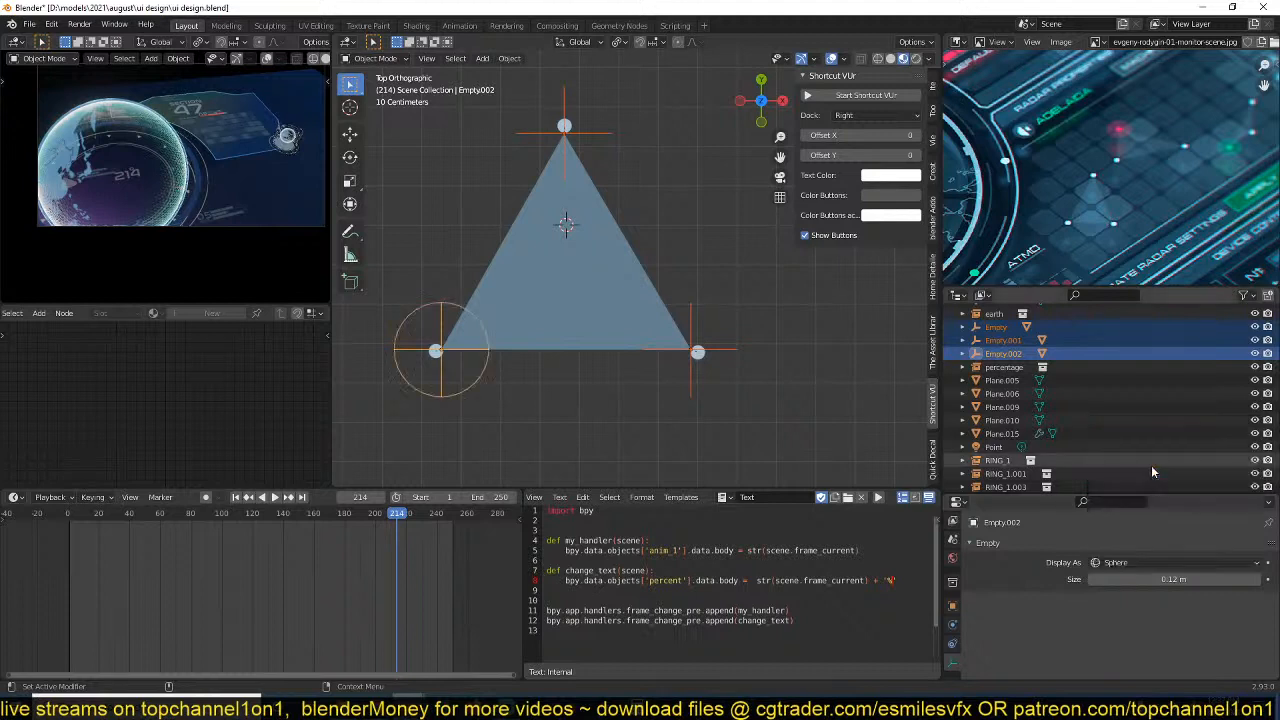
left_click(1154, 563)
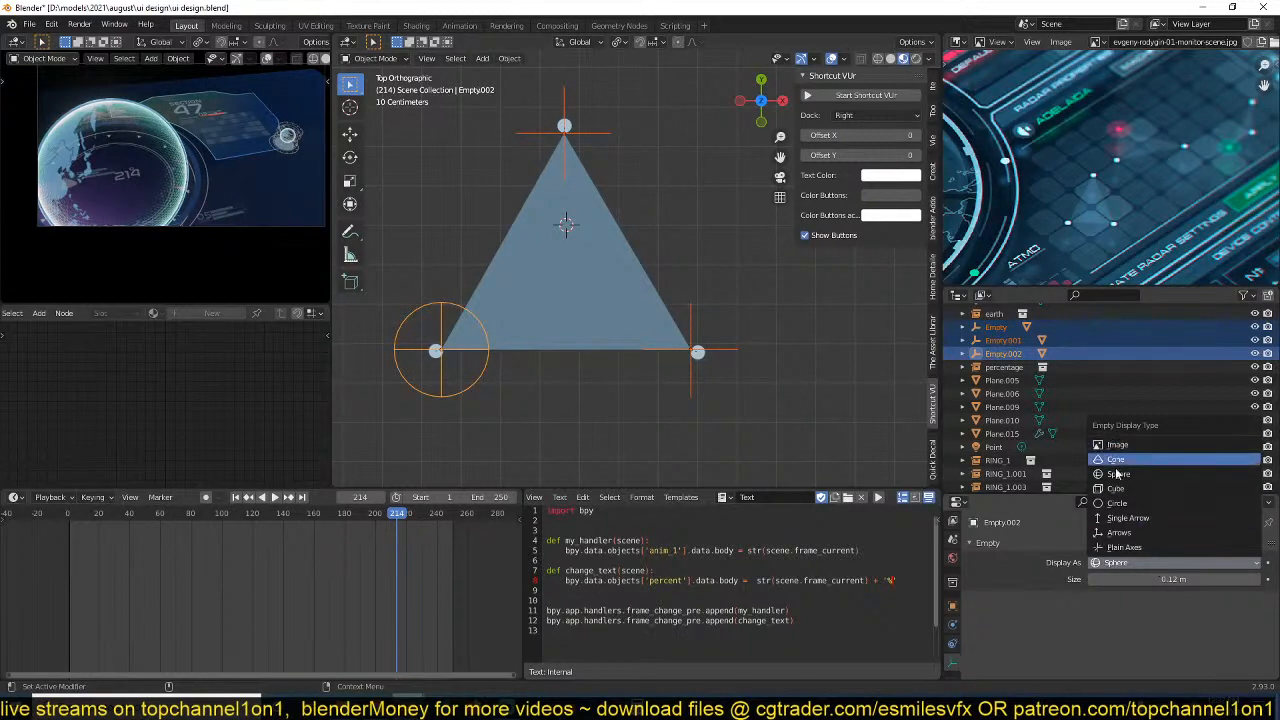
left_click(1116, 488)
left_click_drag(1172, 579, 1150, 579)
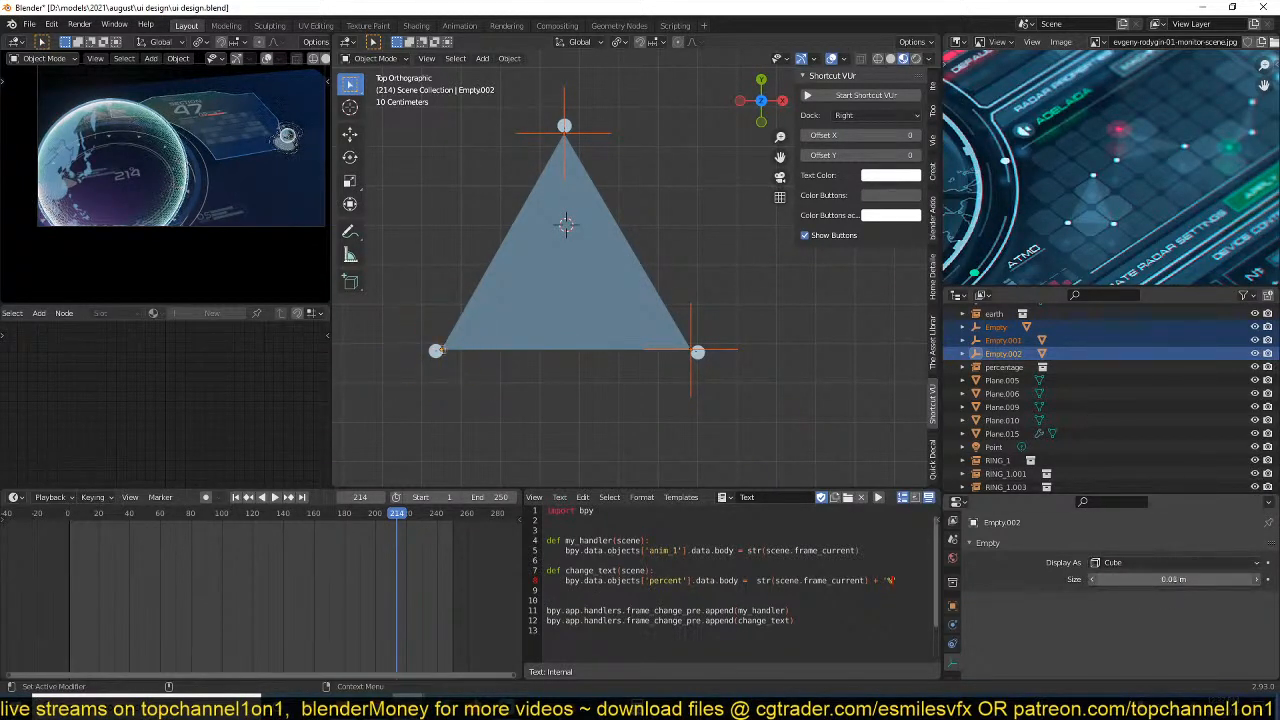
Copy the lower-left empty's cube display type and display size to the other two selected hook empties.
right_click(1122, 562)
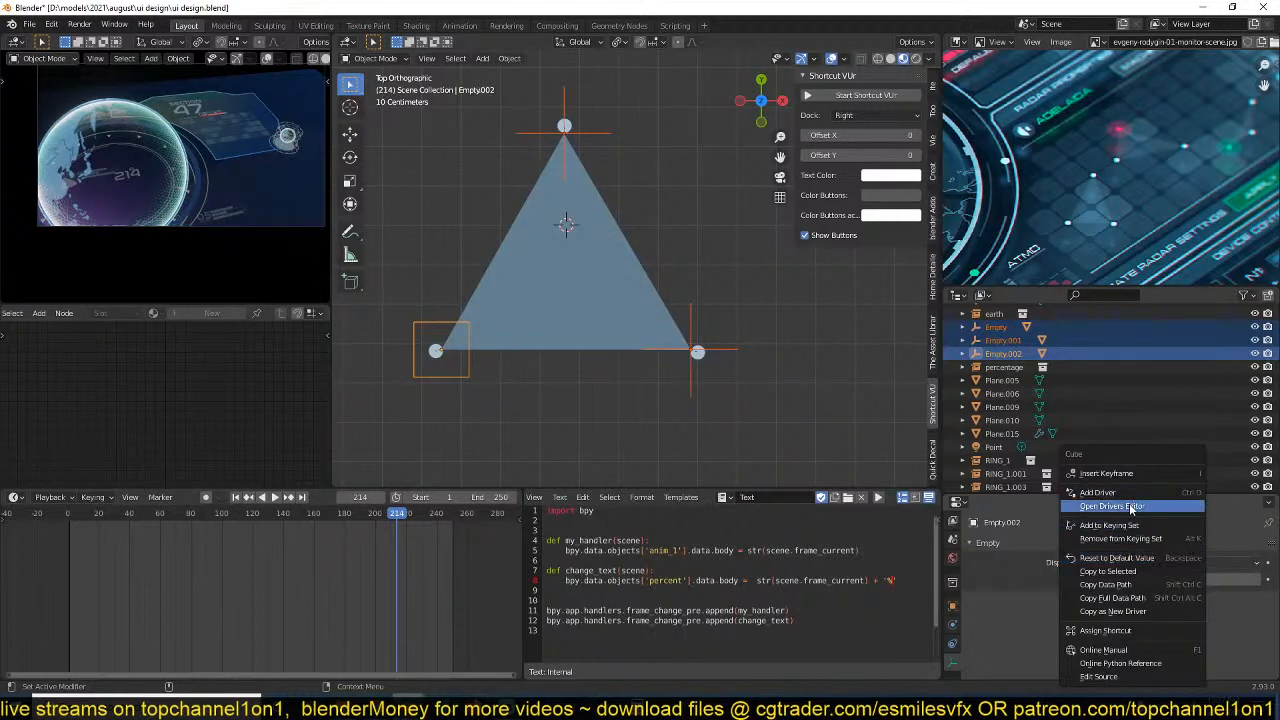
left_click(1110, 571)
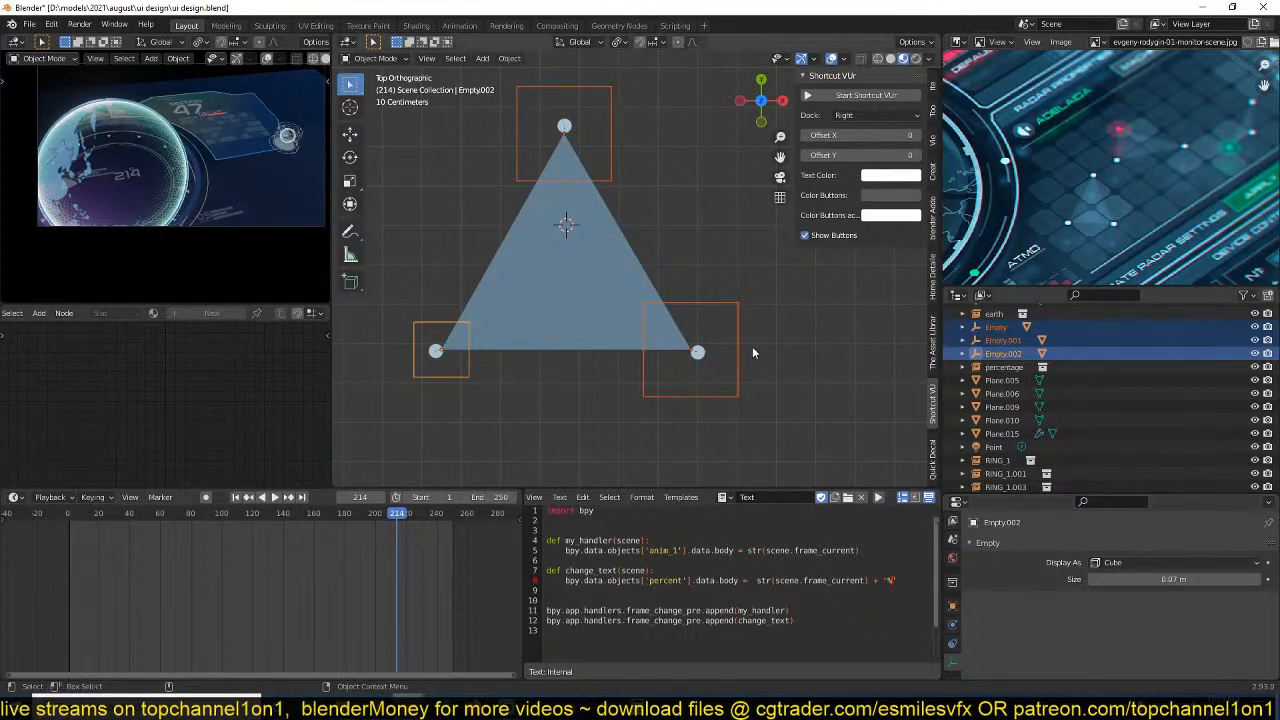
right_click(1152, 579)
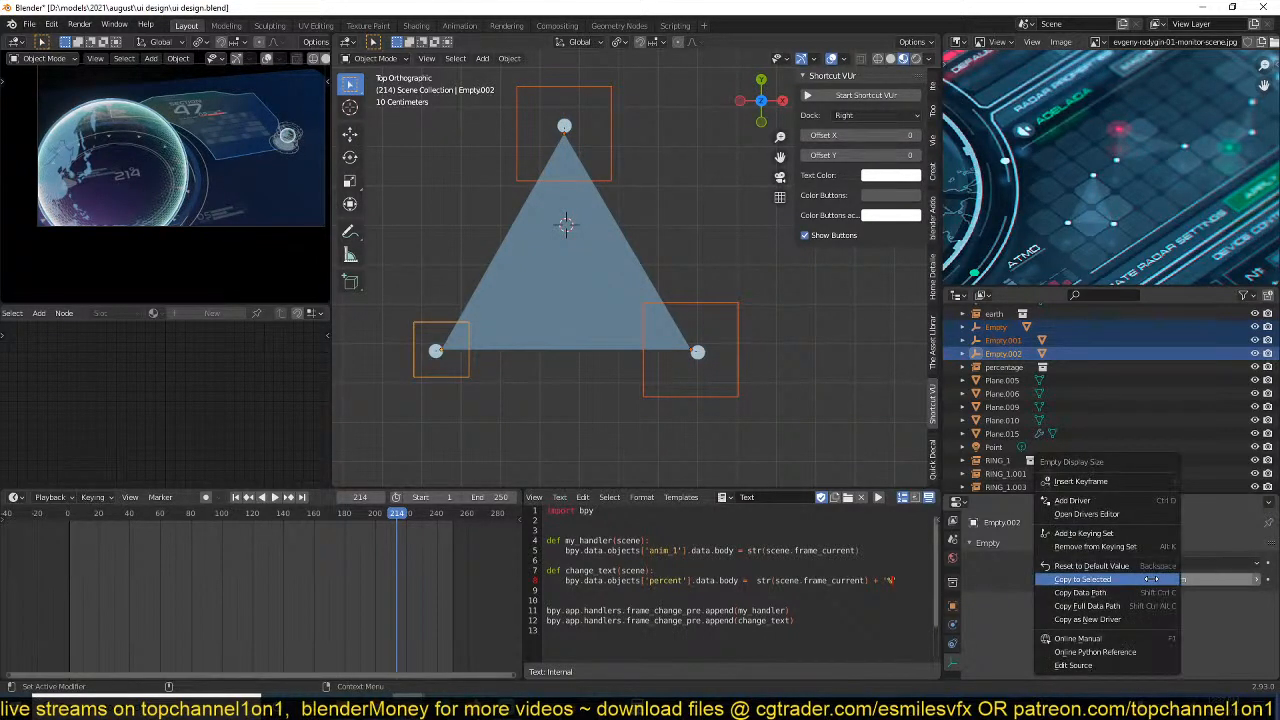
left_click(1152, 579)
left_click(710, 358)
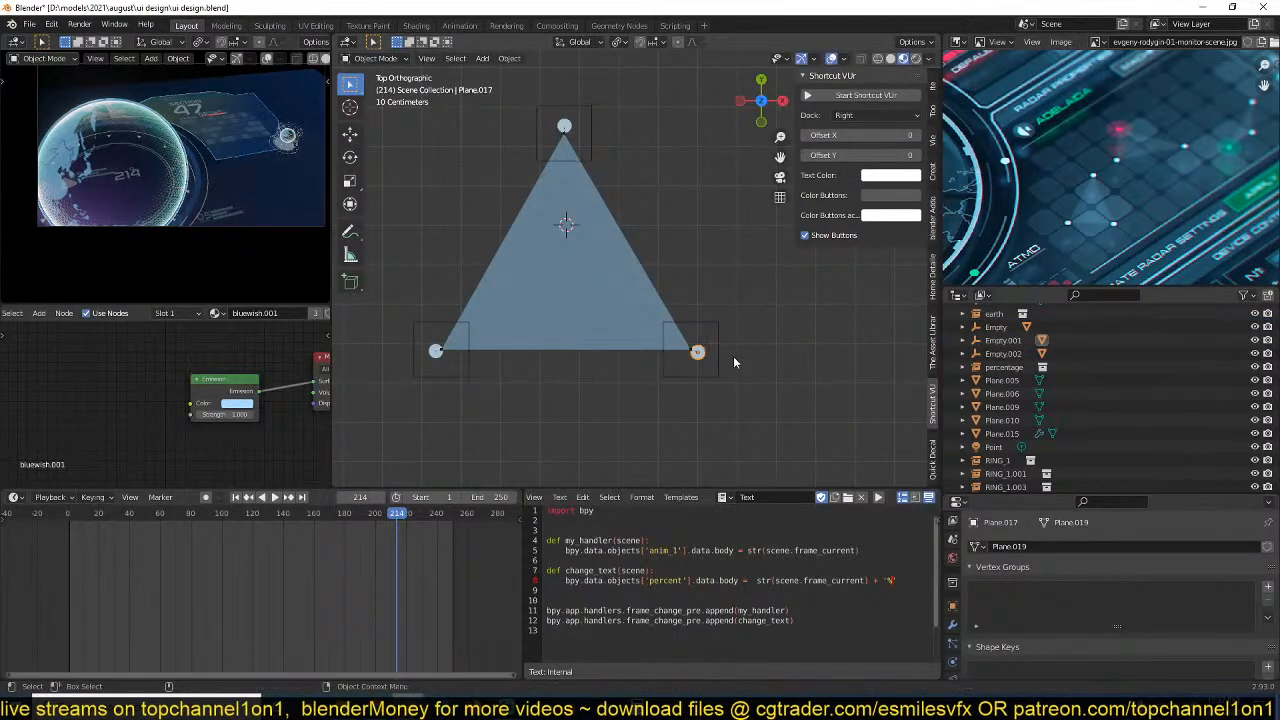